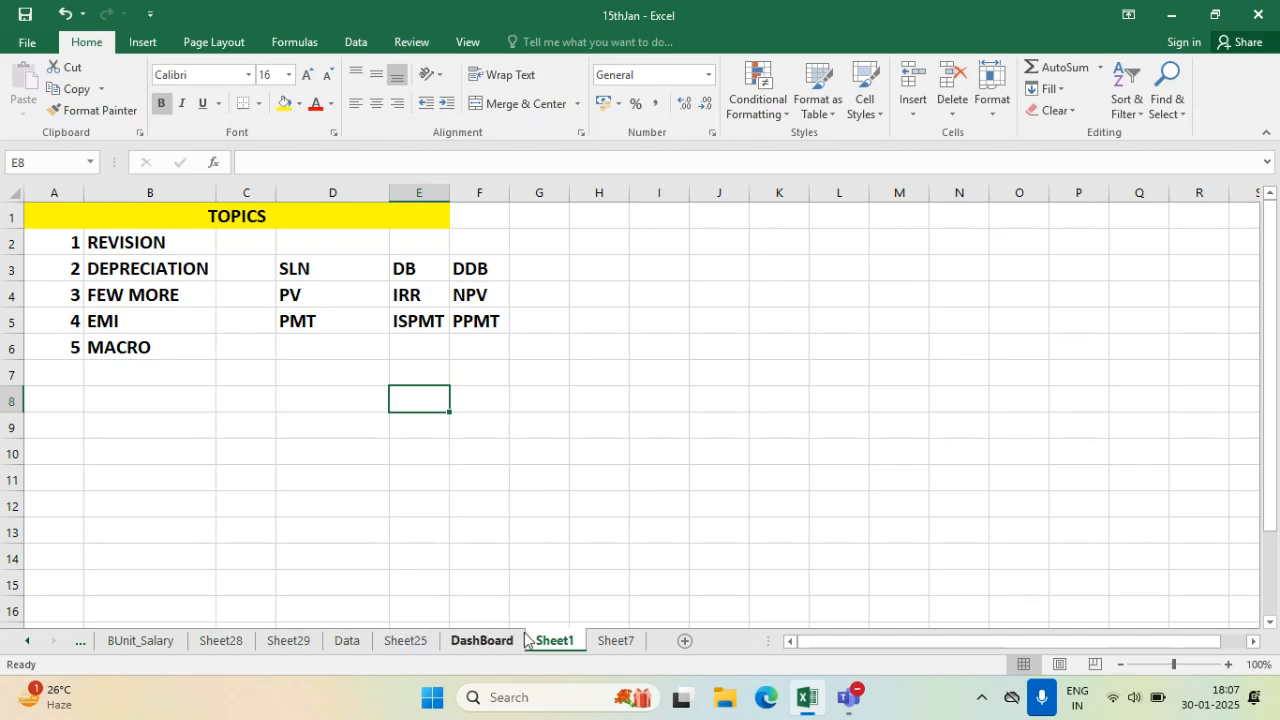
# - Go back through the workbook's pivot and practice sheets to the 28th_Jan topics sheet
pyautogui.click(402, 641)
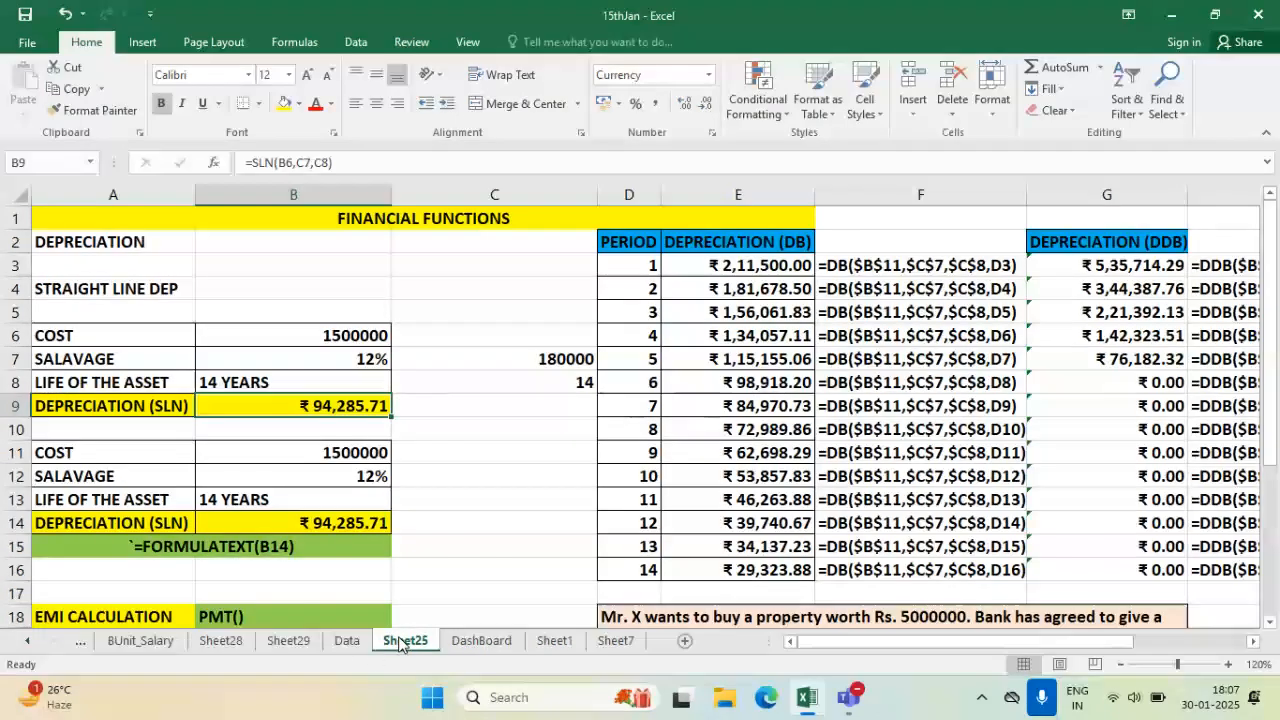
pyautogui.click(222, 641)
pyautogui.click(80, 641)
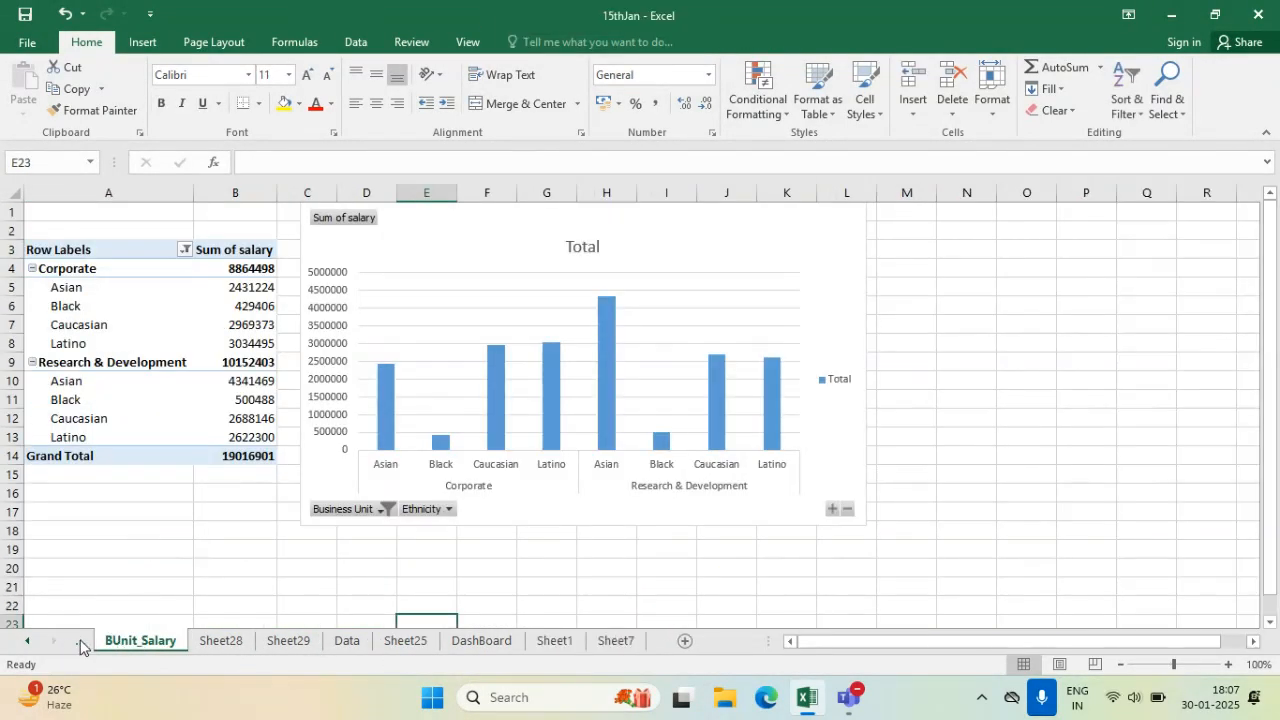
pyautogui.click(80, 641)
pyautogui.click(81, 644)
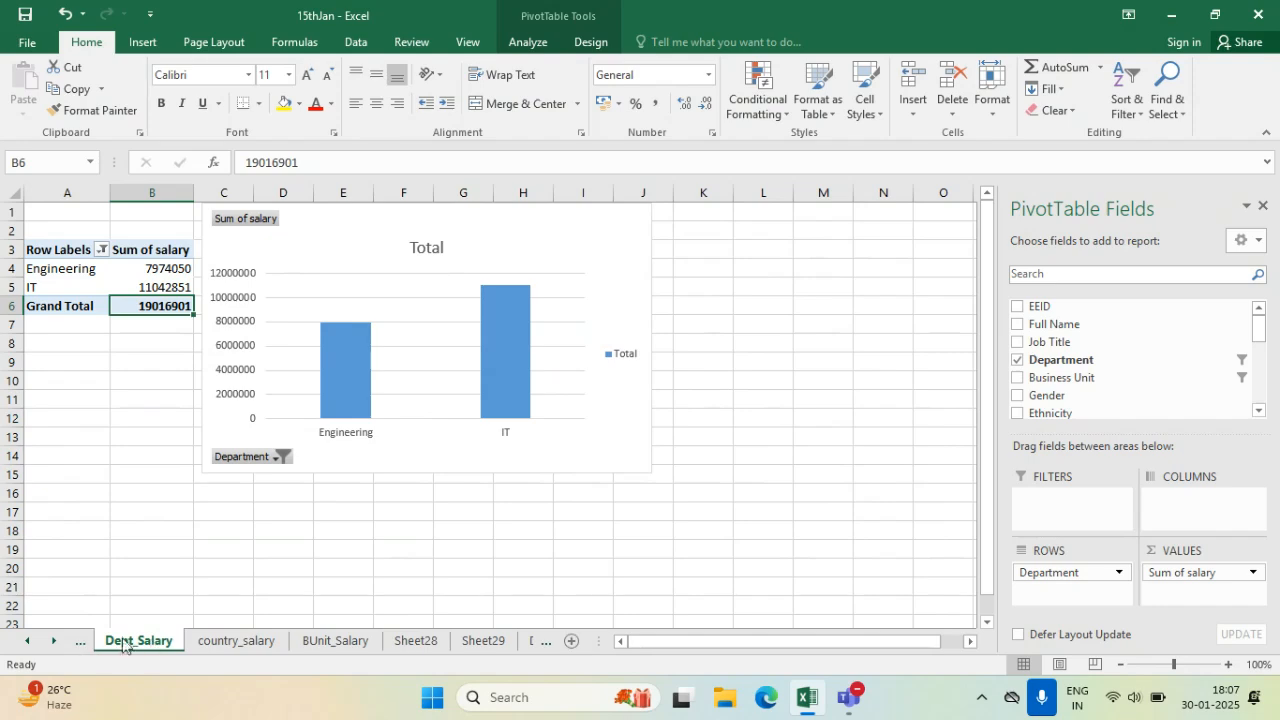
pyautogui.click(82, 644)
pyautogui.click(82, 644)
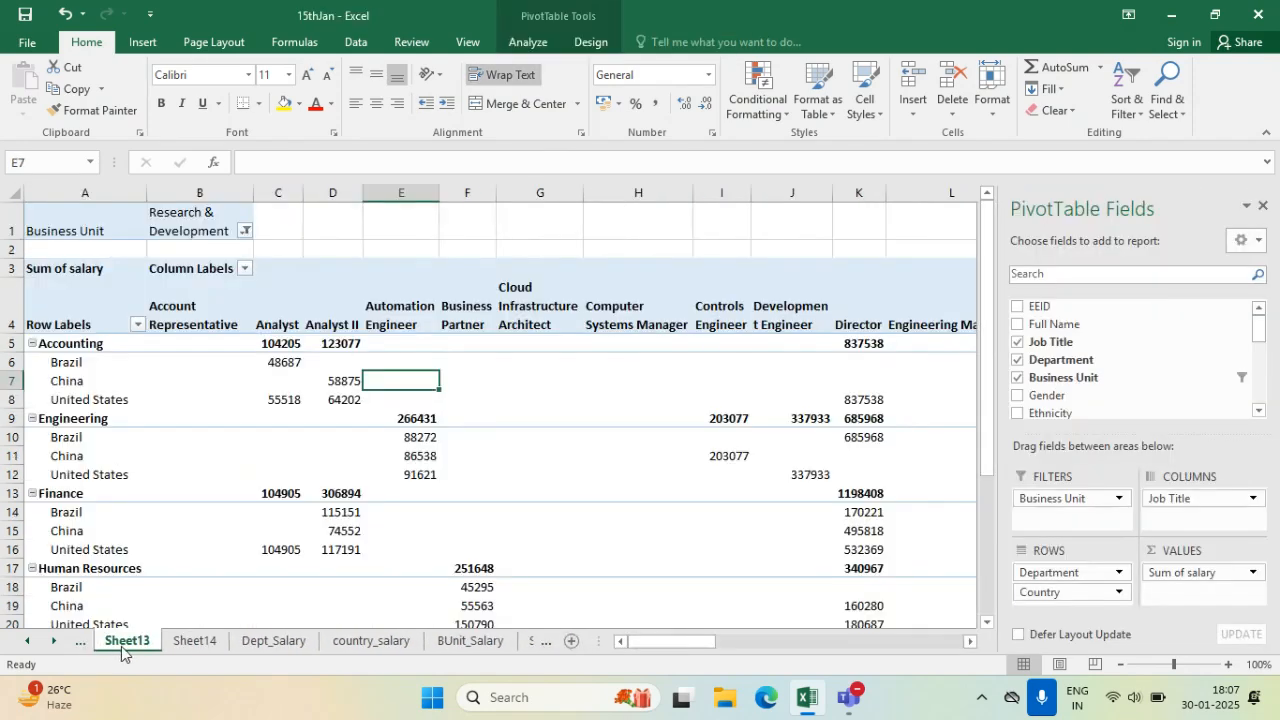
pyautogui.click(82, 644)
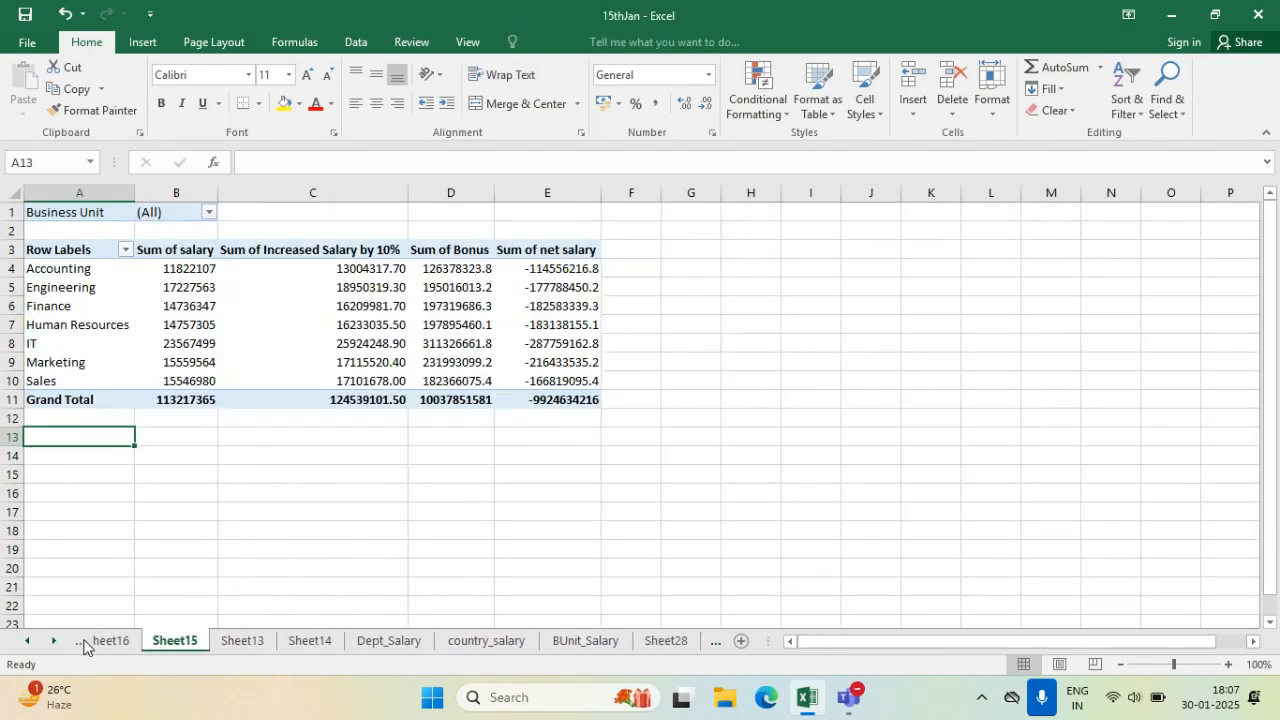
pyautogui.click(83, 644)
pyautogui.click(83, 644)
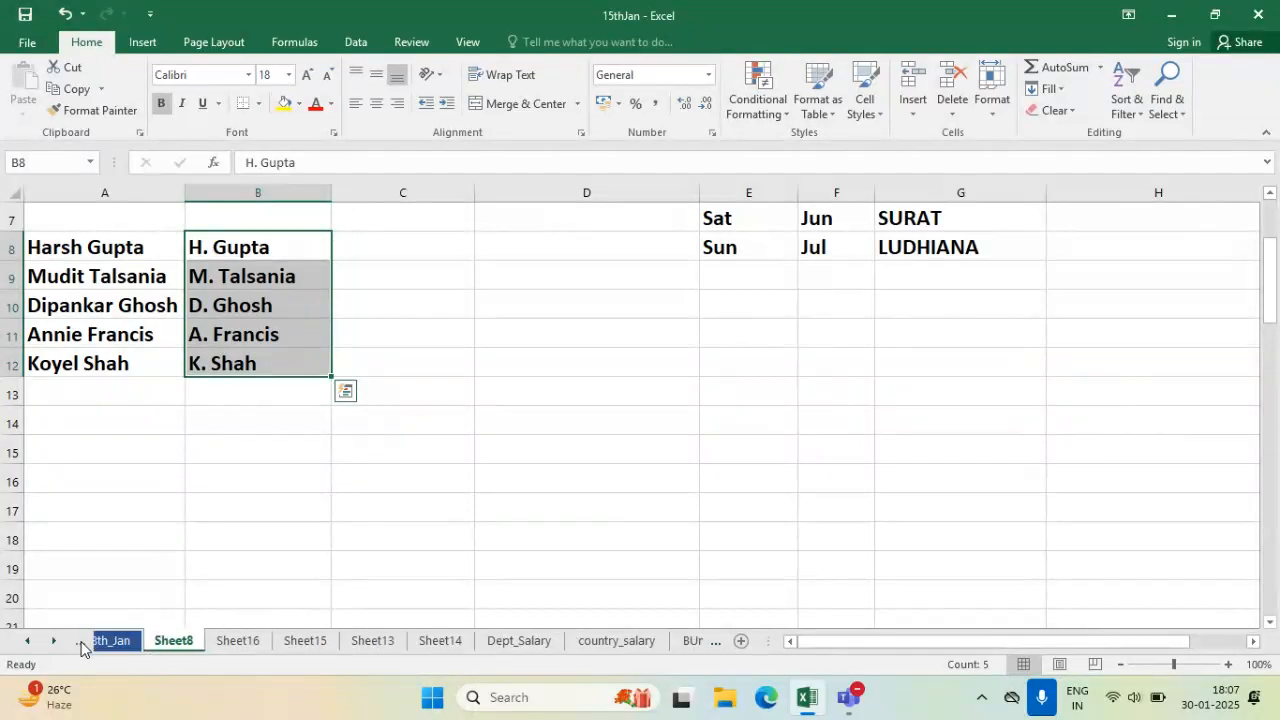
pyautogui.click(82, 645)
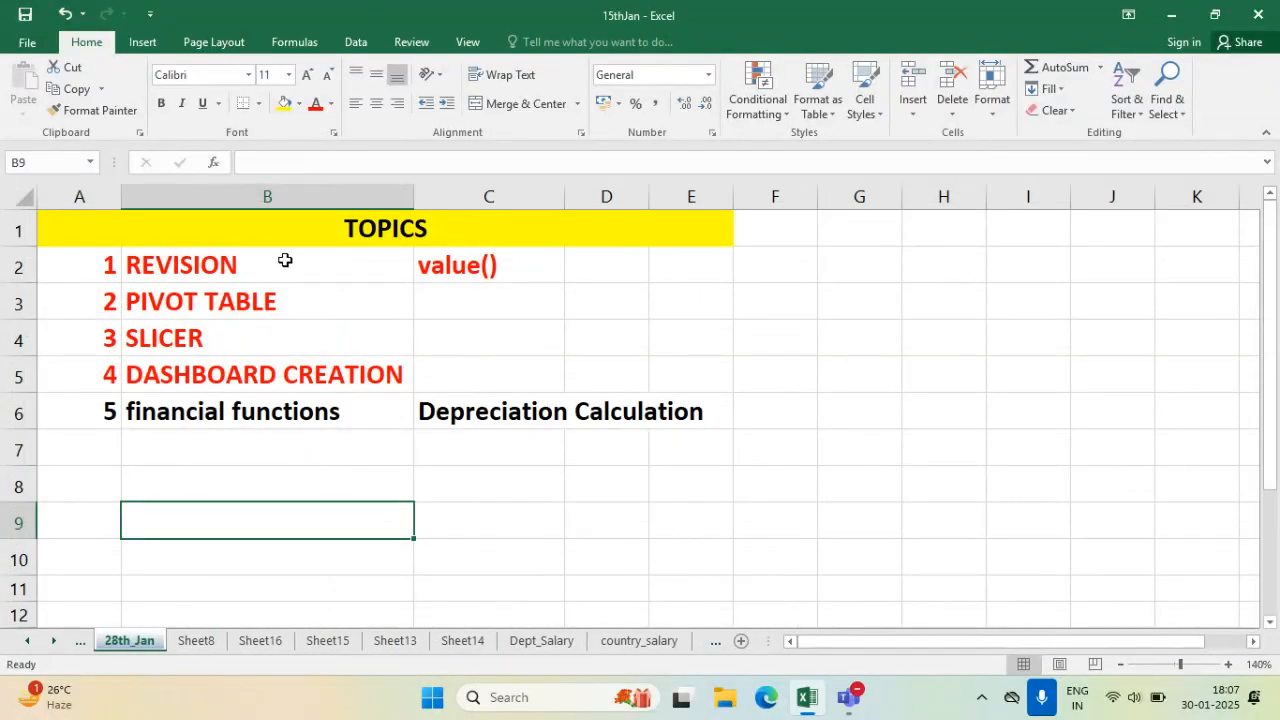
# - Select the REVISION topic in cell B2 of the 28th_Jan topics list
pyautogui.press('Up')
pyautogui.press('Up')
pyautogui.press('Up')
pyautogui.press('Up')
pyautogui.press('Up')
pyautogui.press('Up')
pyautogui.press('Up')
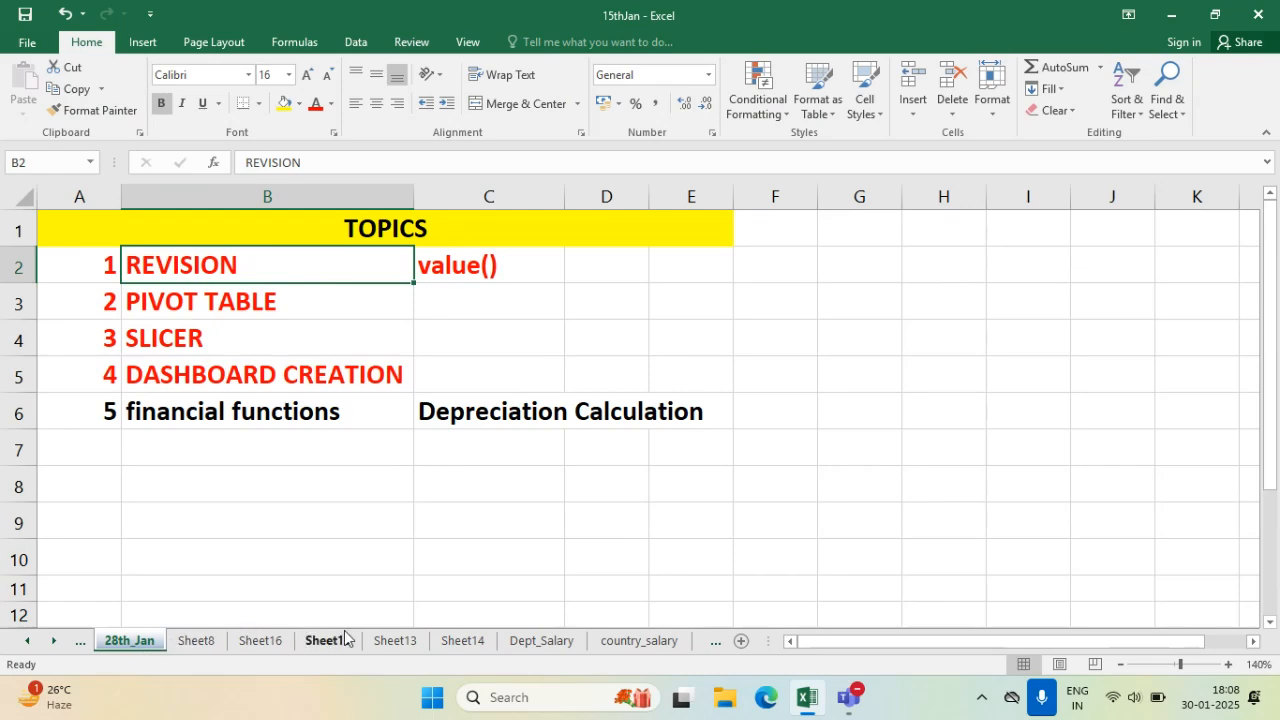
# - Review the Dept_Salary, country_salary and BUnit_Salary pivot charts and continue through the sheets to Data
pyautogui.click(462, 640)
pyautogui.click(525, 640)
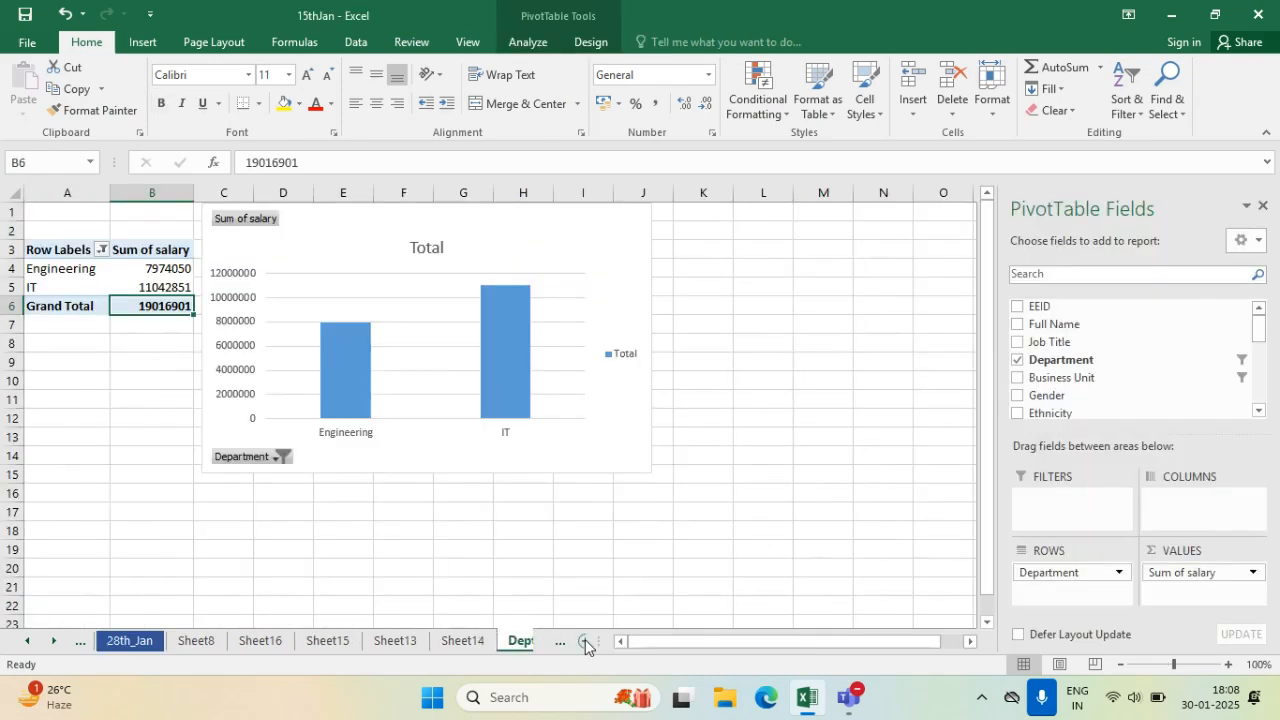
pyautogui.click(525, 642)
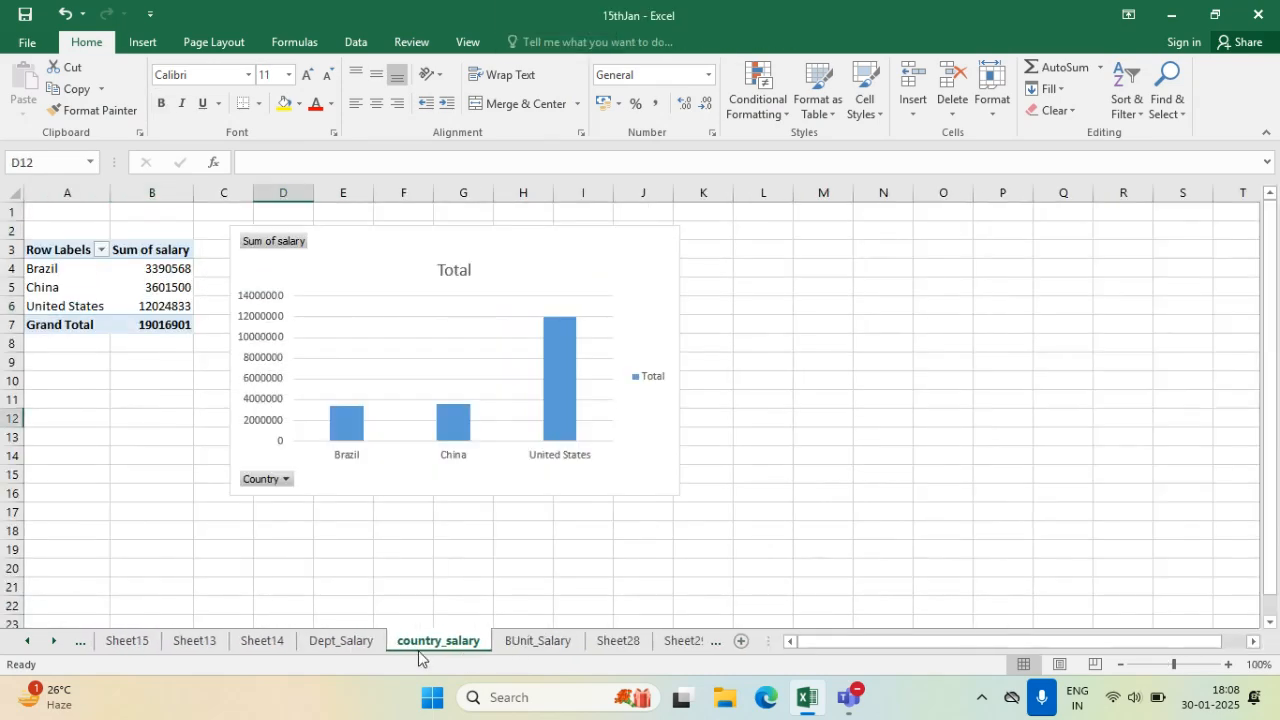
pyautogui.click(540, 641)
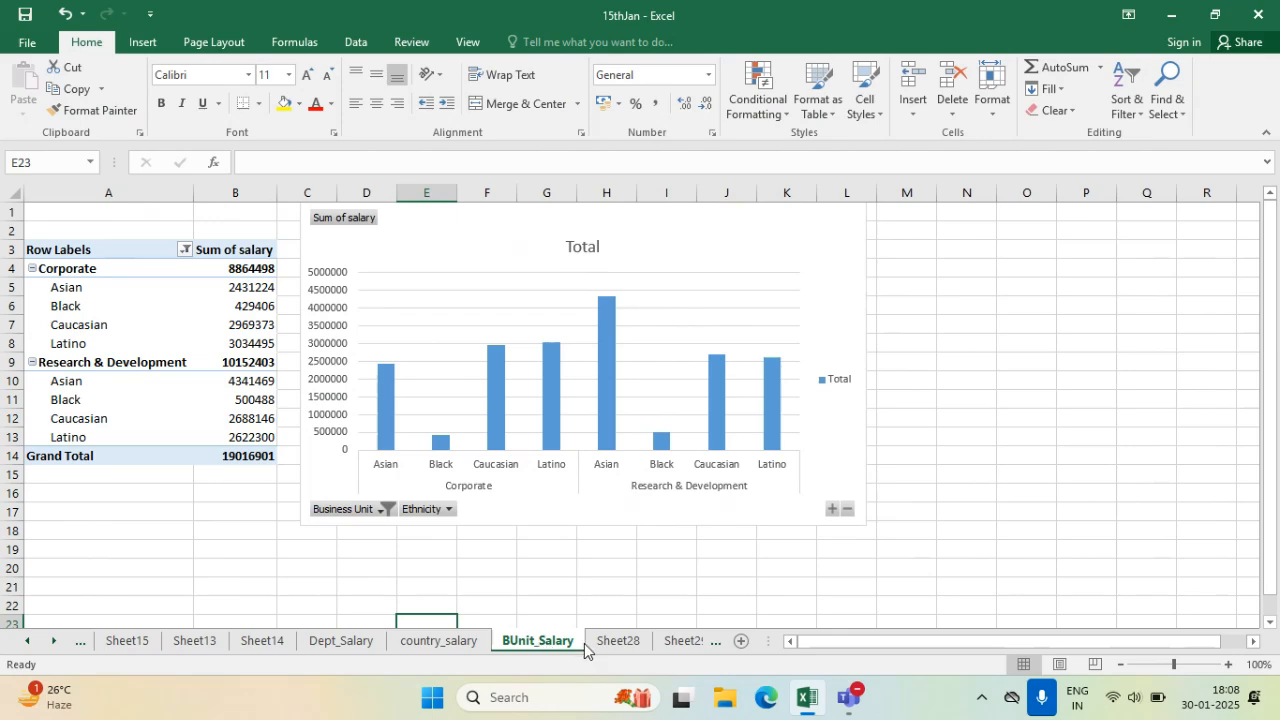
pyautogui.click(586, 643)
pyautogui.click(515, 645)
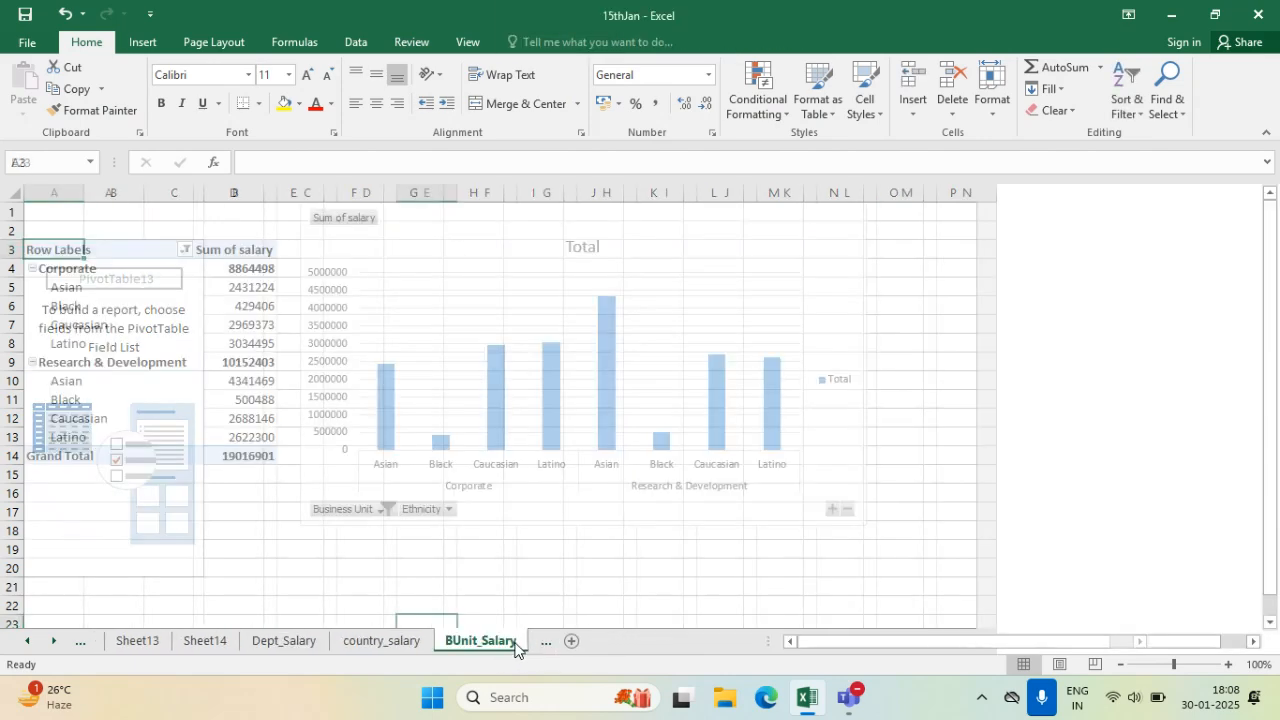
pyautogui.click(545, 643)
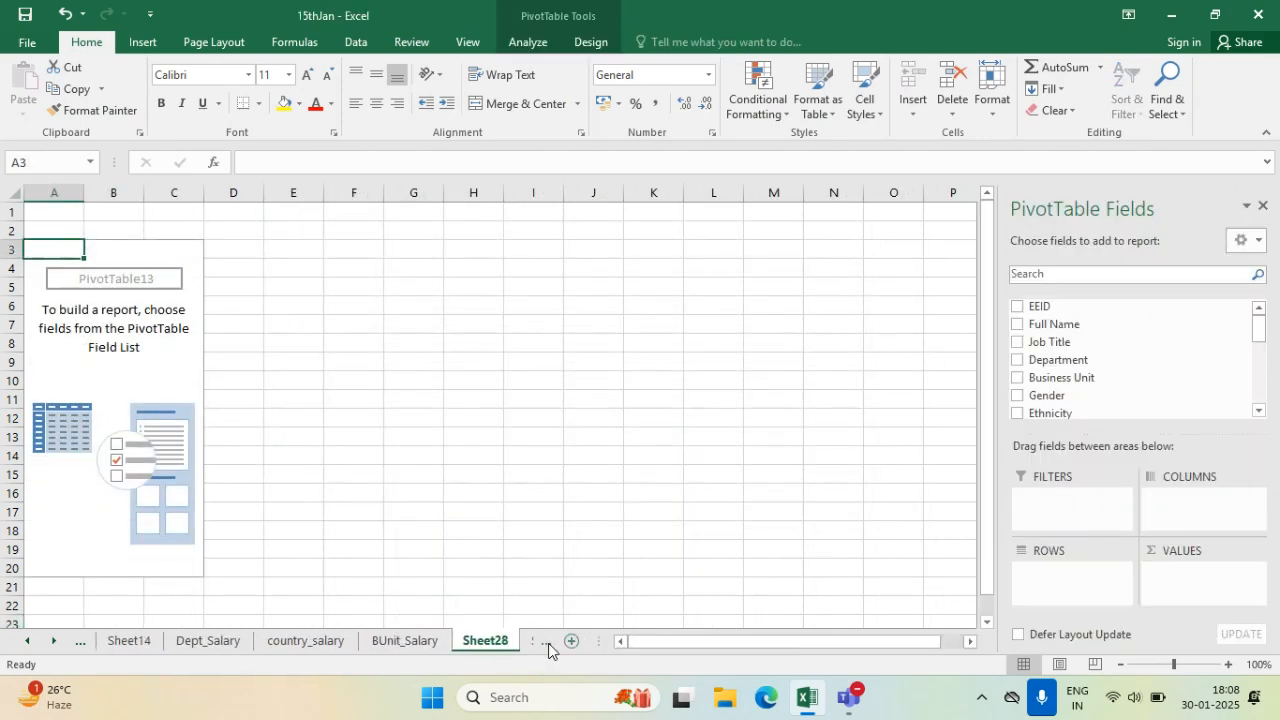
pyautogui.click(548, 643)
pyautogui.click(548, 643)
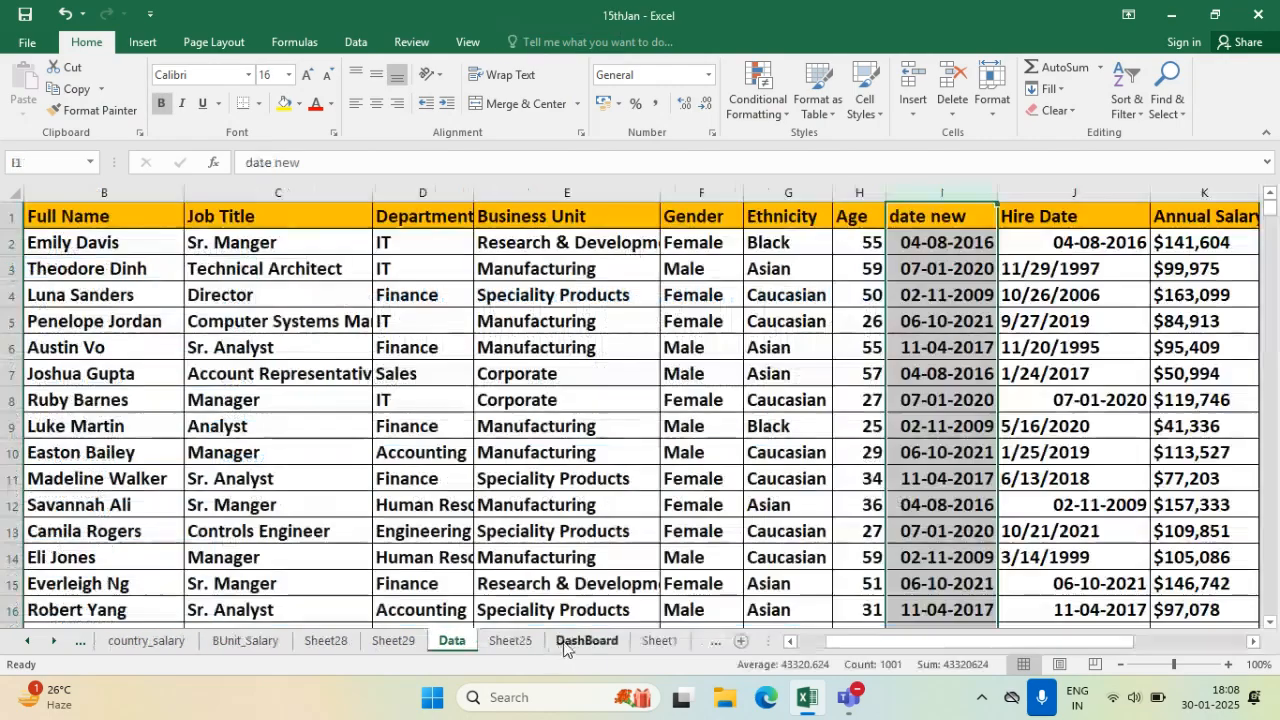
# - Open the DashBoard sheet and set its zoom to 100% to fit the charts and slicers
pyautogui.click(565, 643)
pyautogui.scroll(7, 480, 490)
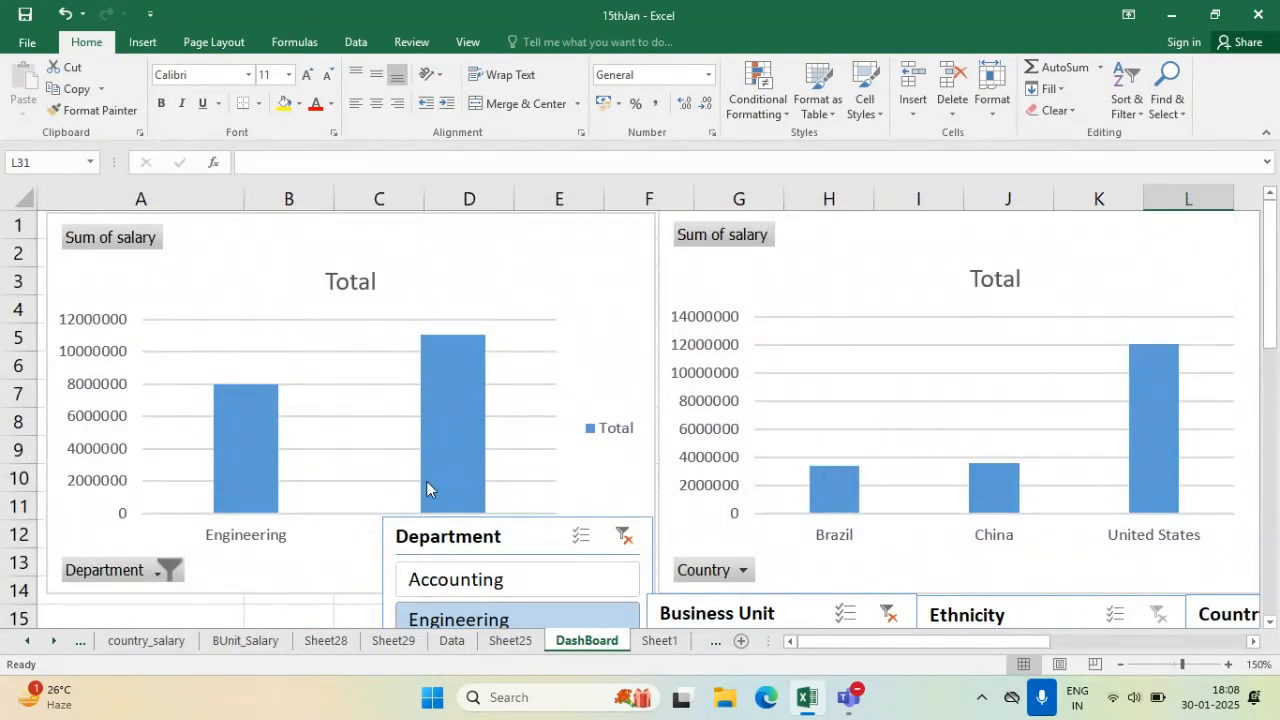
pyautogui.click(1120, 664)
pyautogui.click(1120, 664)
pyautogui.click(1120, 664)
pyautogui.click(1120, 664)
pyautogui.click(1120, 664)
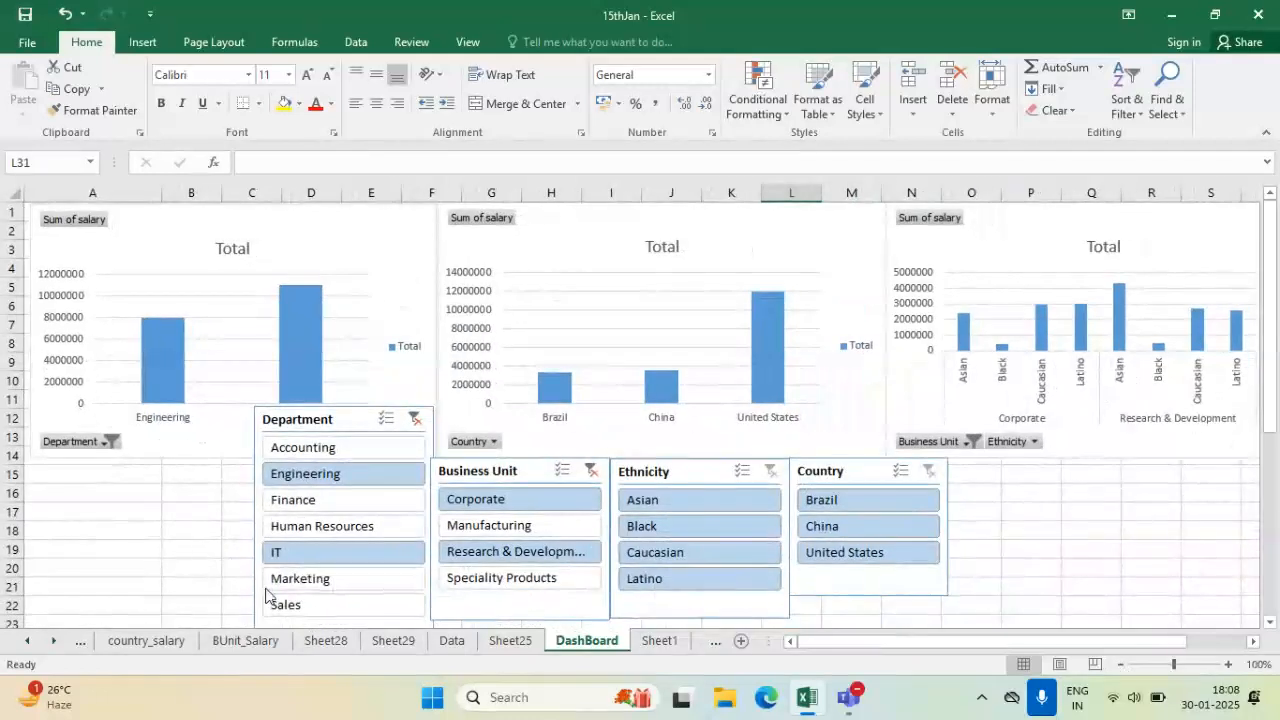
# - Filter the dashboard charts to the Human Resources department and the Speciality Products business unit using the slicers
pyautogui.click(340, 499)
pyautogui.click(372, 531)
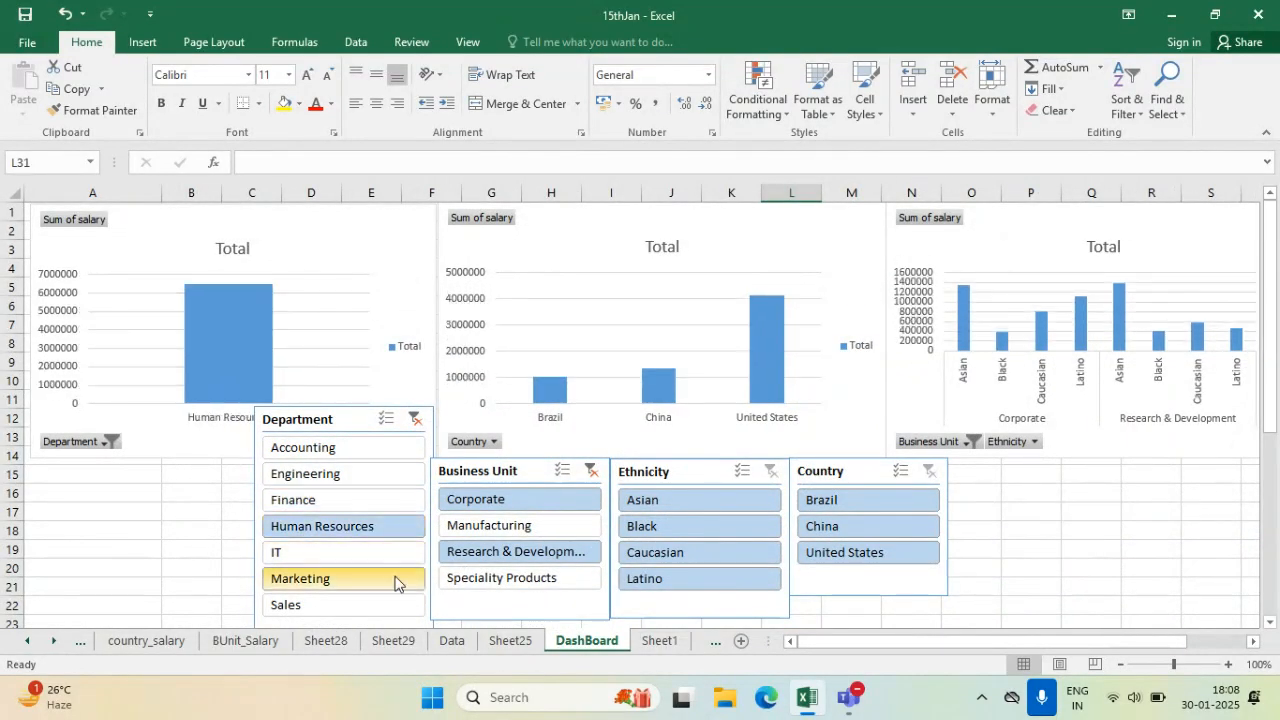
pyautogui.click(455, 576)
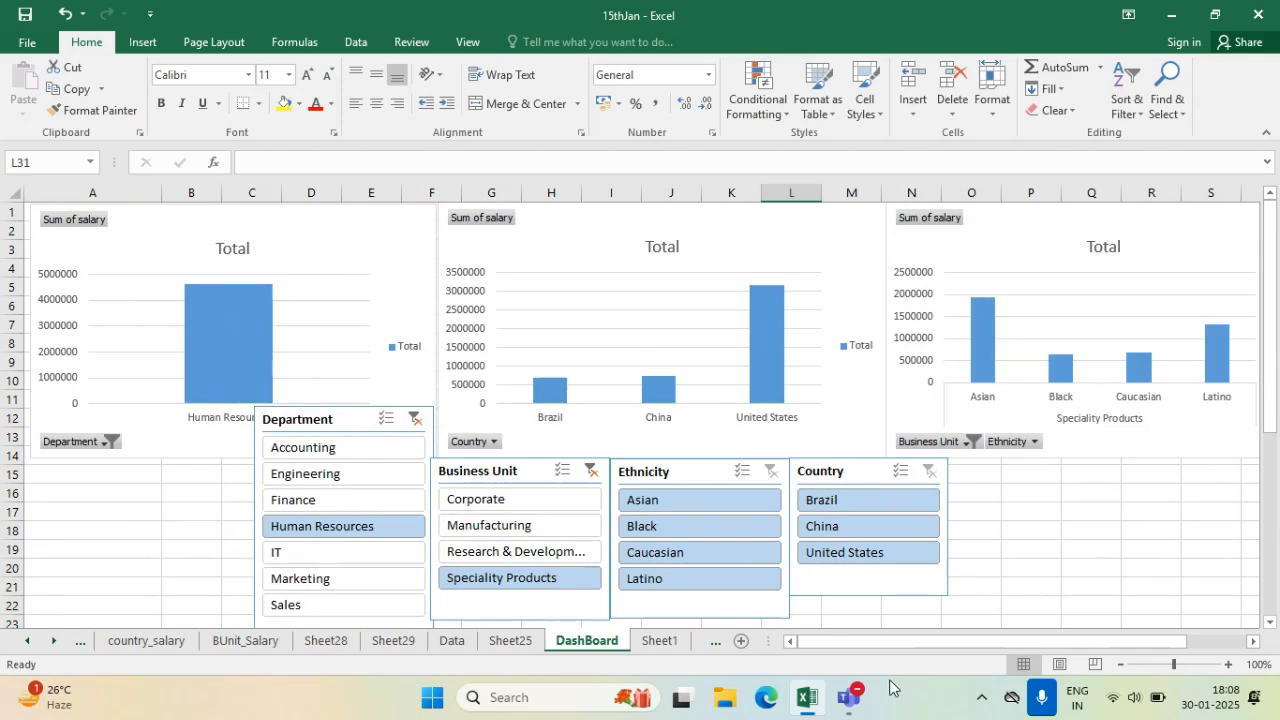
# - Color the DEPRECIATION heading in cell A2 of Sheet25 red
pyautogui.click(657, 645)
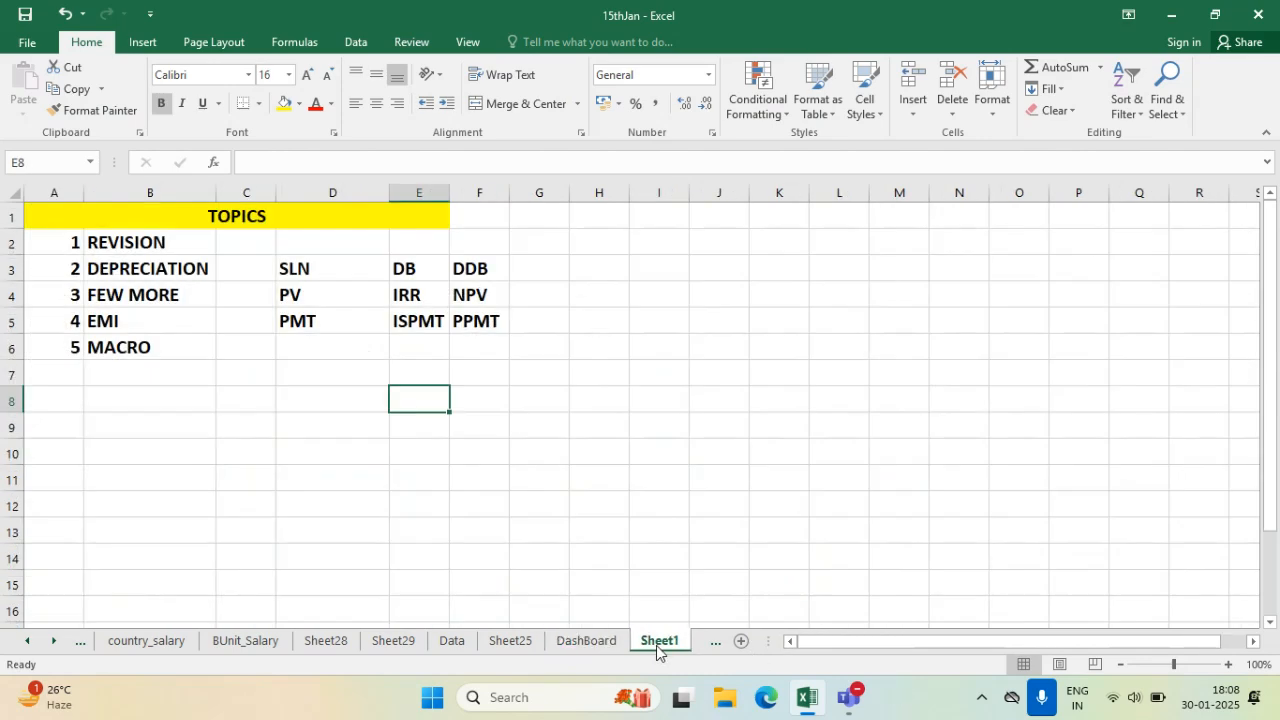
pyautogui.click(509, 643)
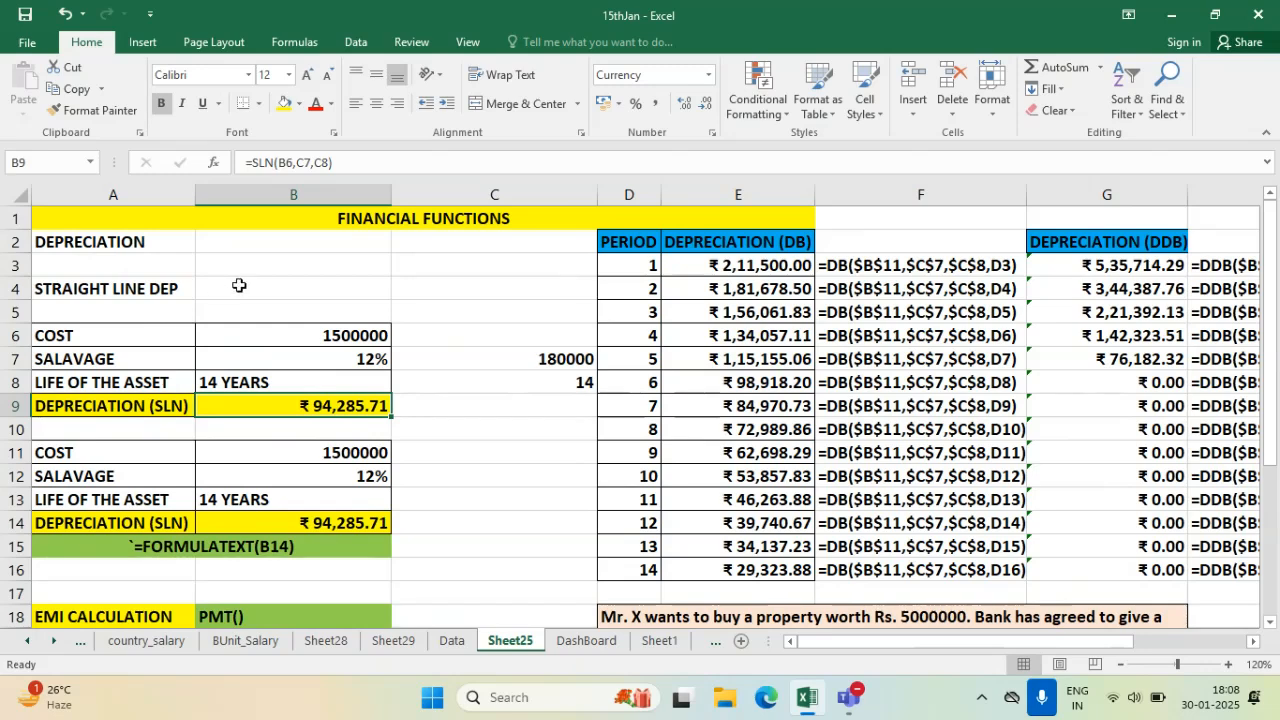
pyautogui.click(127, 244)
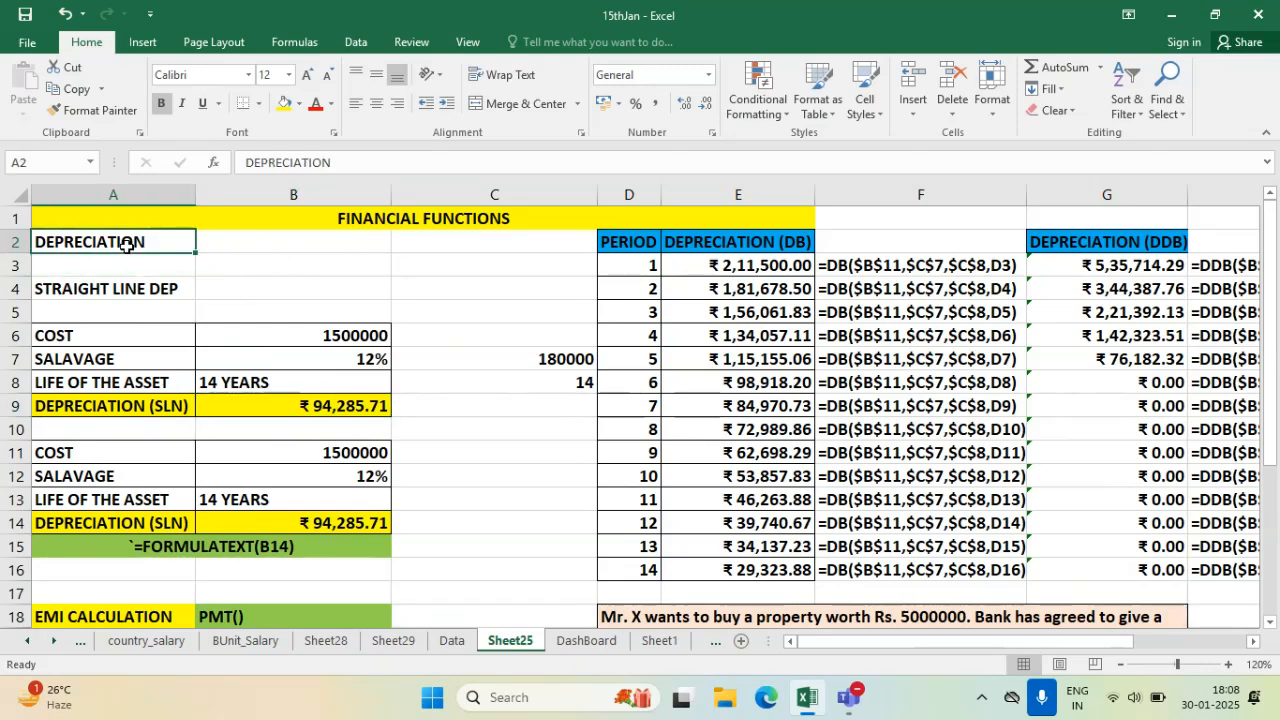
pyautogui.click(316, 103)
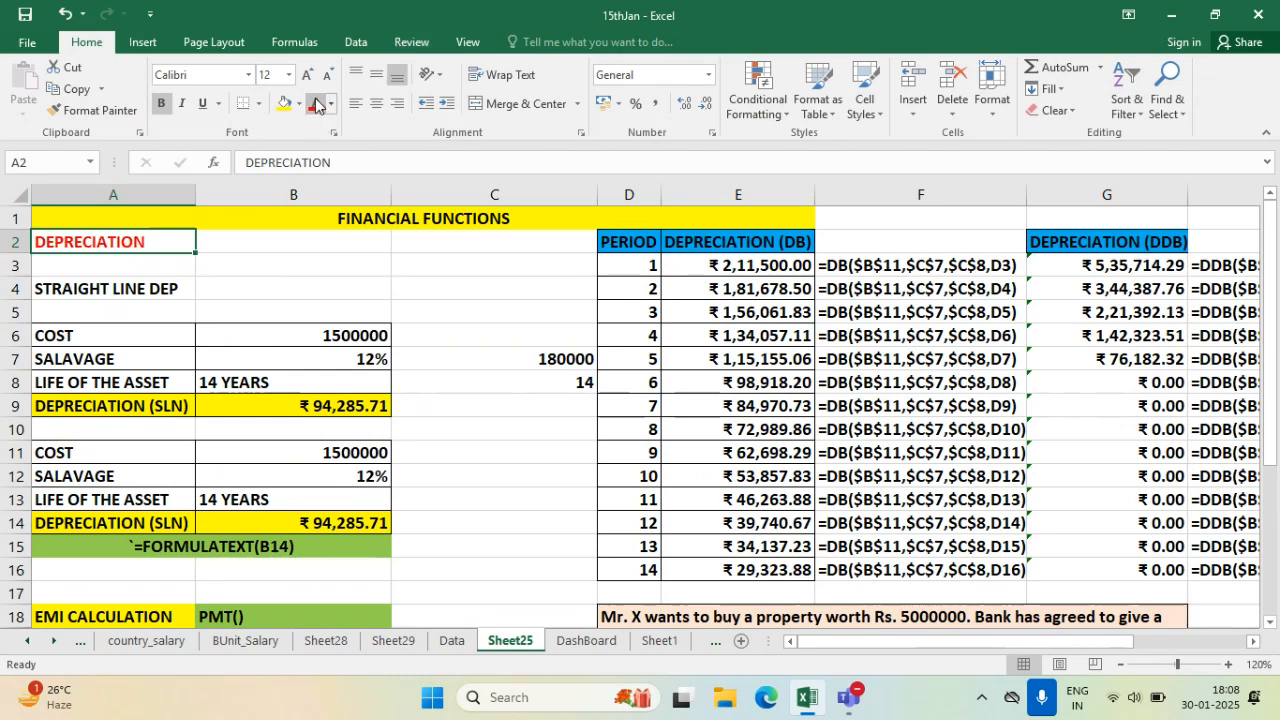
# - Review the straight-line depreciation and EMI calculation sections on Sheet25, and return to the topics list on Sheet1
pyautogui.click(144, 290)
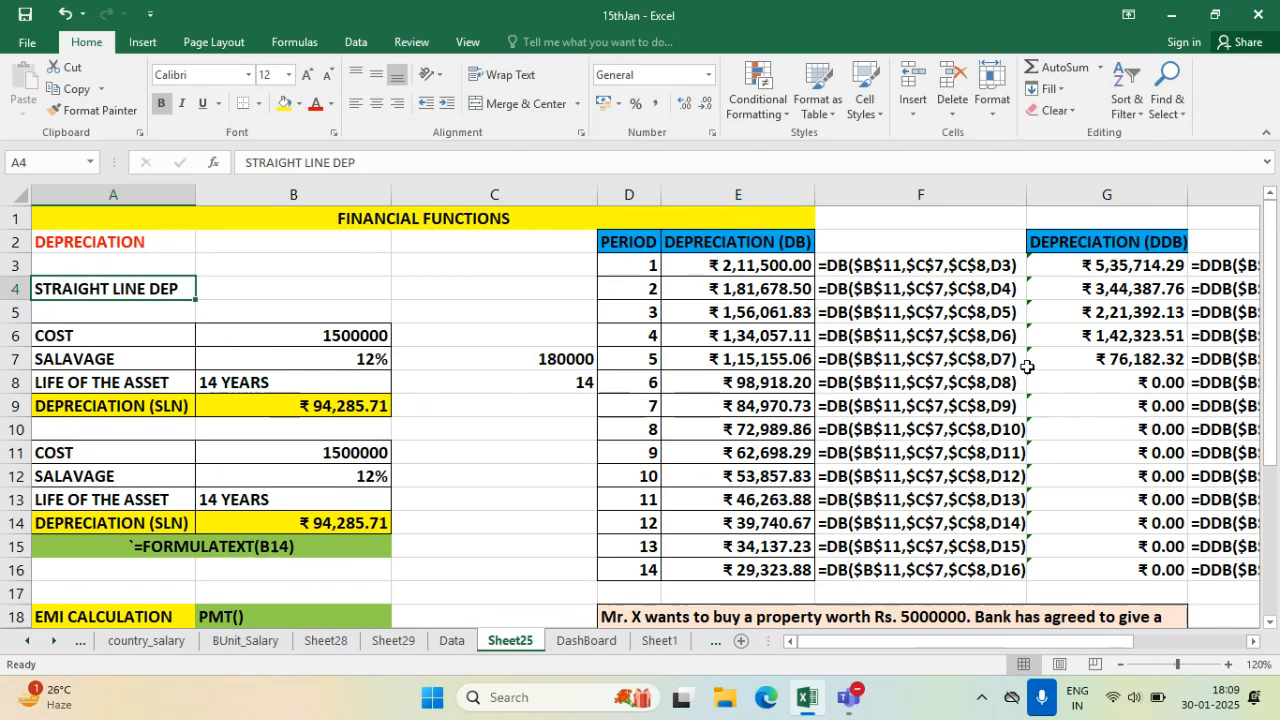
pyautogui.scroll(-4, 845, 514)
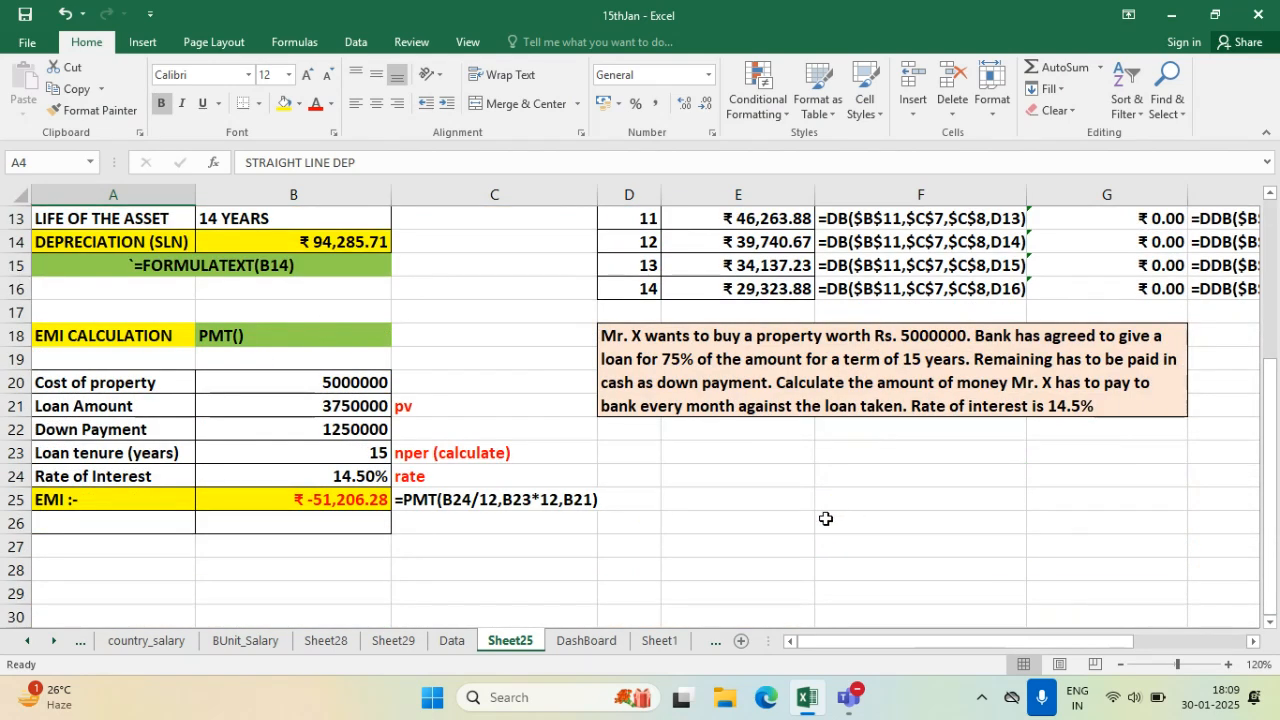
pyautogui.click(660, 640)
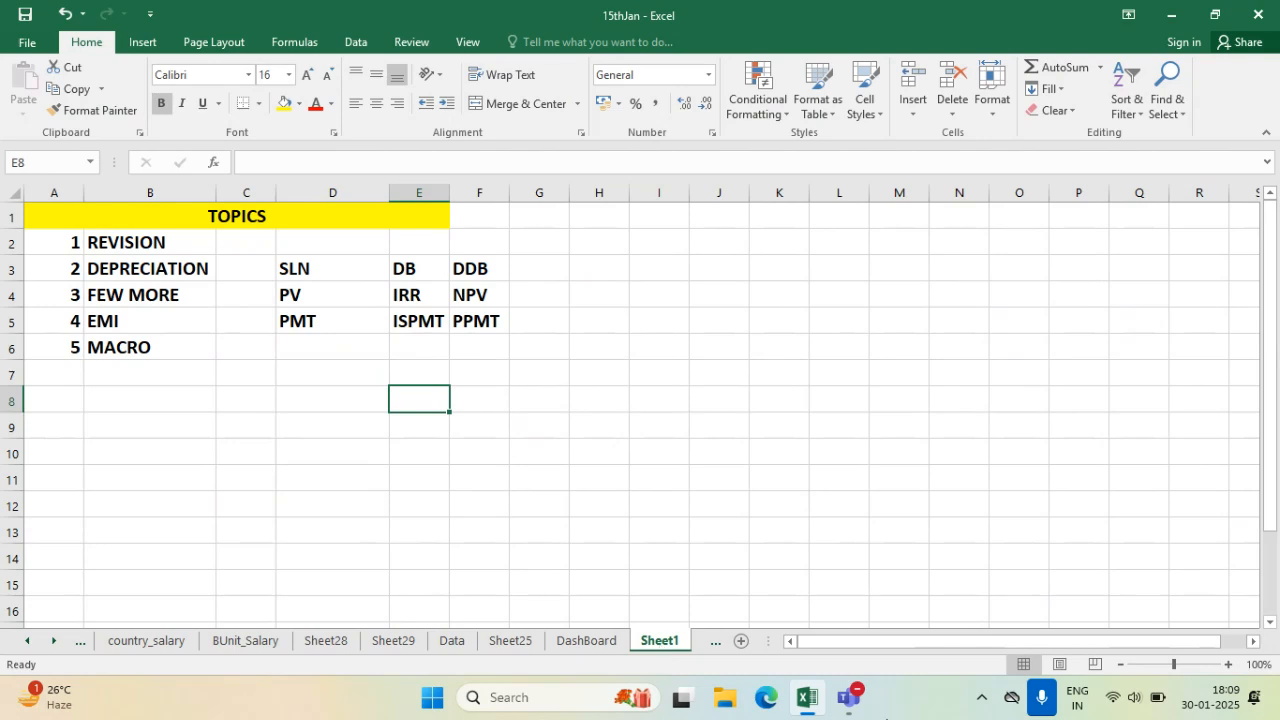
# - Switch to the Microsoft Teams live event and read through the new attendee messages in the Q&A
pyautogui.moveTo(848, 697)
pyautogui.click(824, 574)
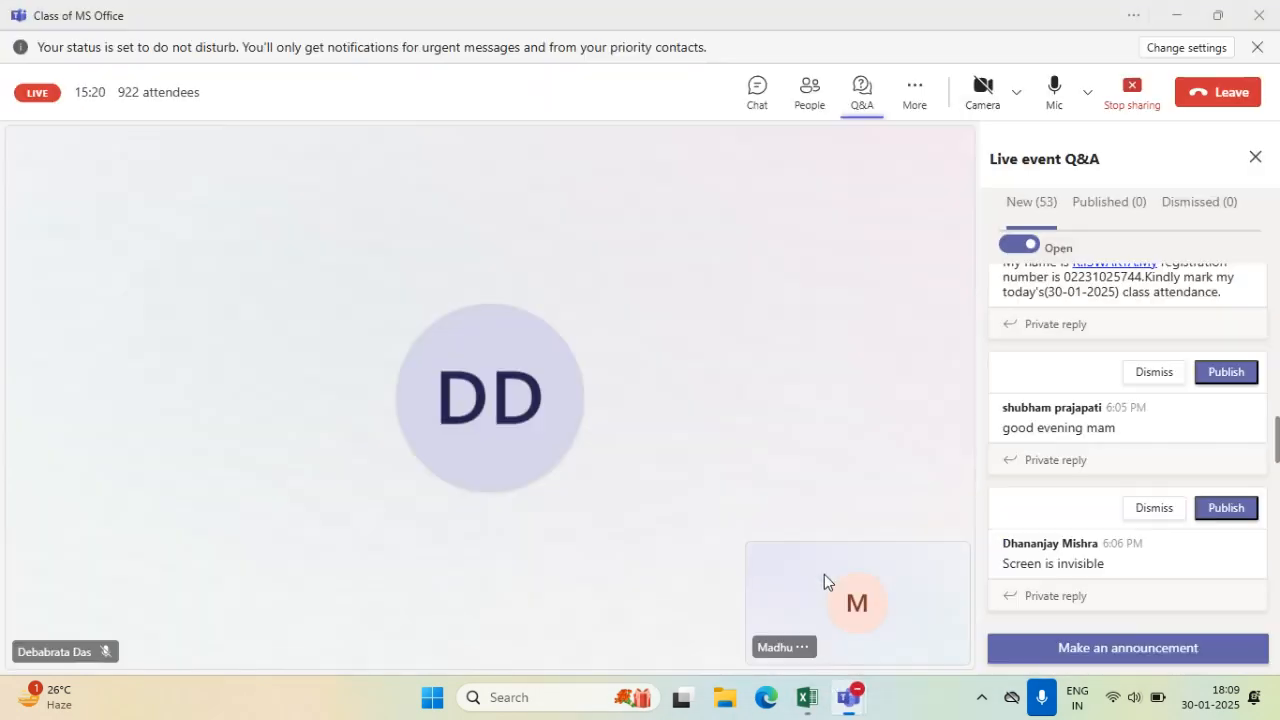
pyautogui.scroll(-3, 1180, 486)
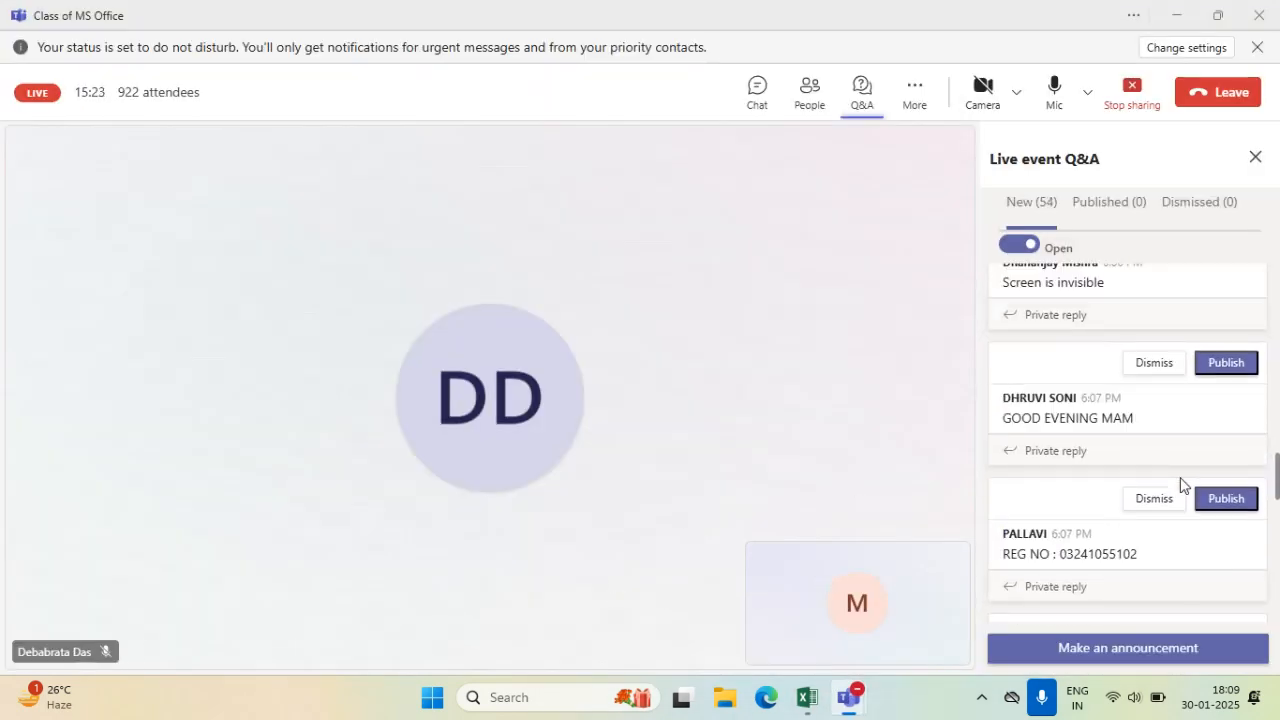
pyautogui.scroll(-3, 1180, 486)
pyautogui.scroll(-3, 1180, 486)
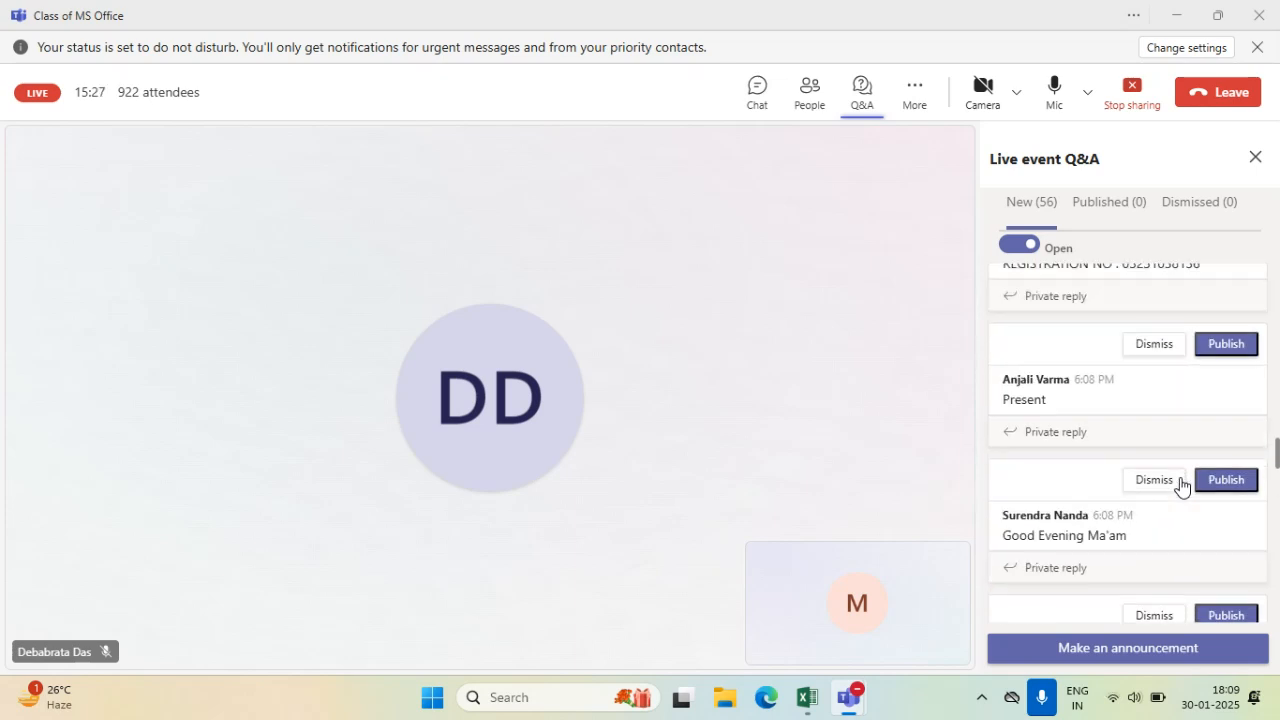
pyautogui.scroll(-3, 1180, 486)
pyautogui.scroll(-3, 1180, 486)
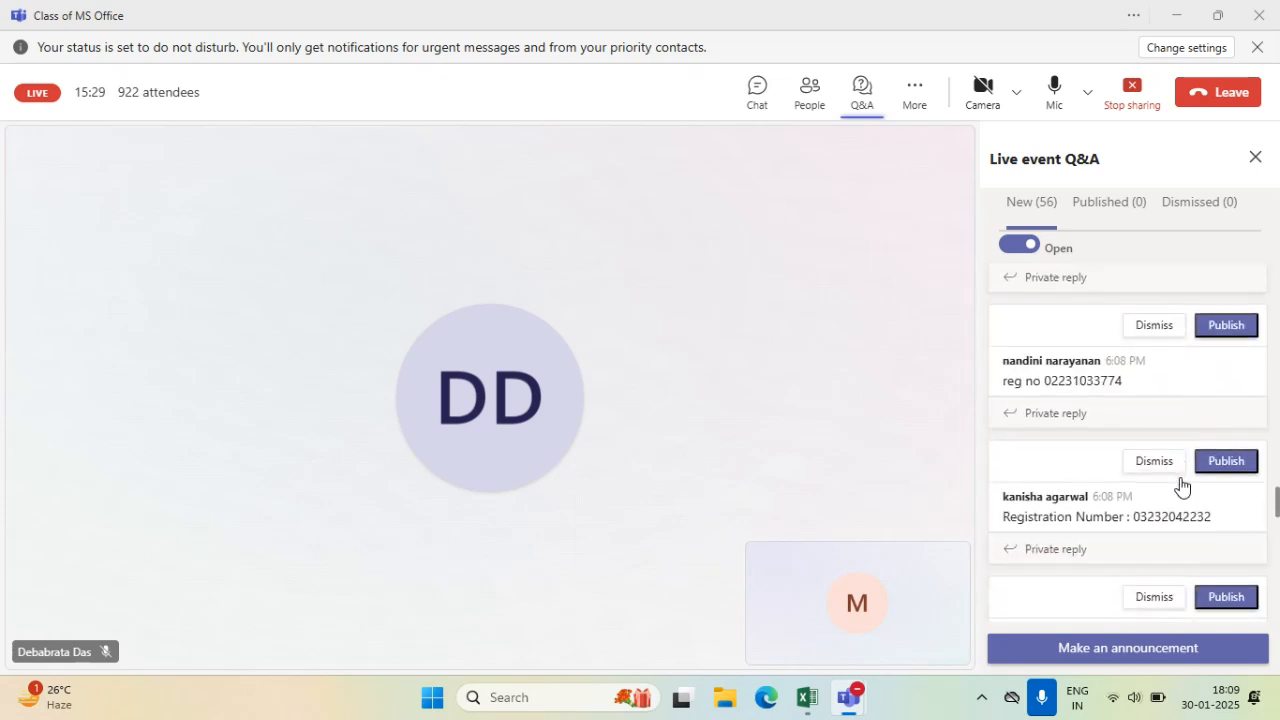
pyautogui.scroll(-3, 1180, 486)
pyautogui.scroll(-3, 1180, 486)
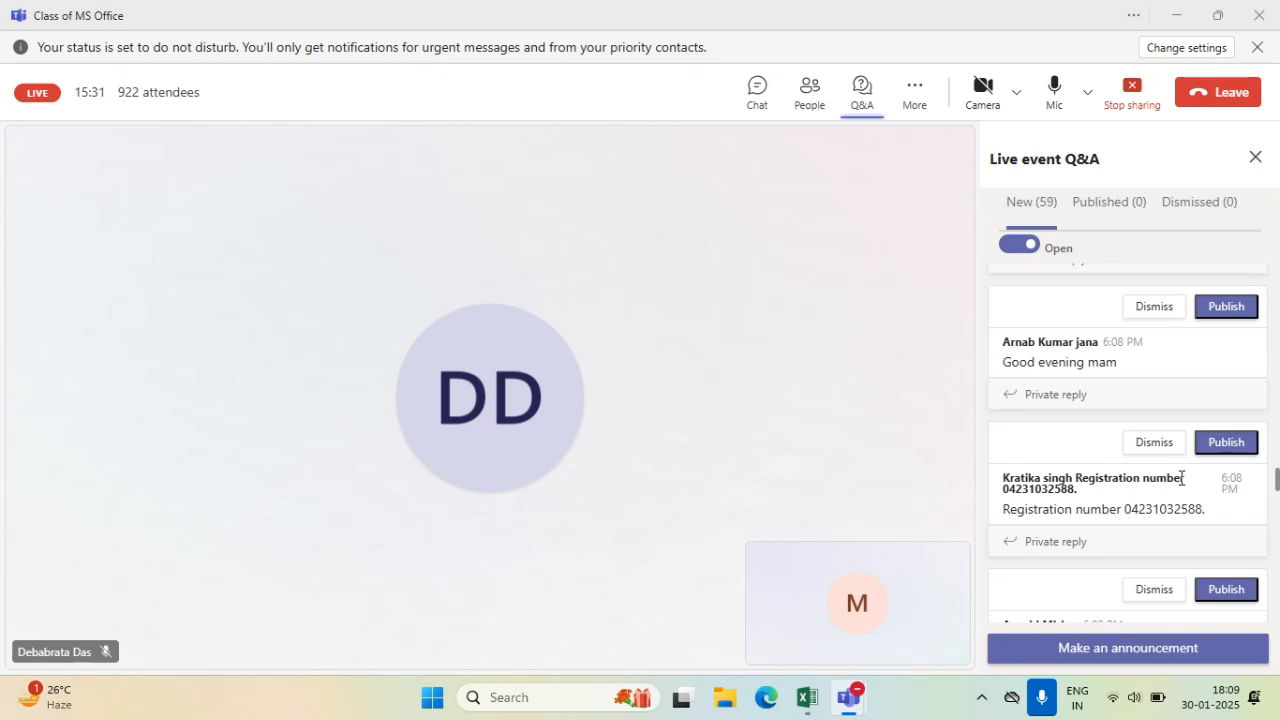
pyautogui.scroll(-1, 1180, 480)
pyautogui.scroll(-3, 1133, 503)
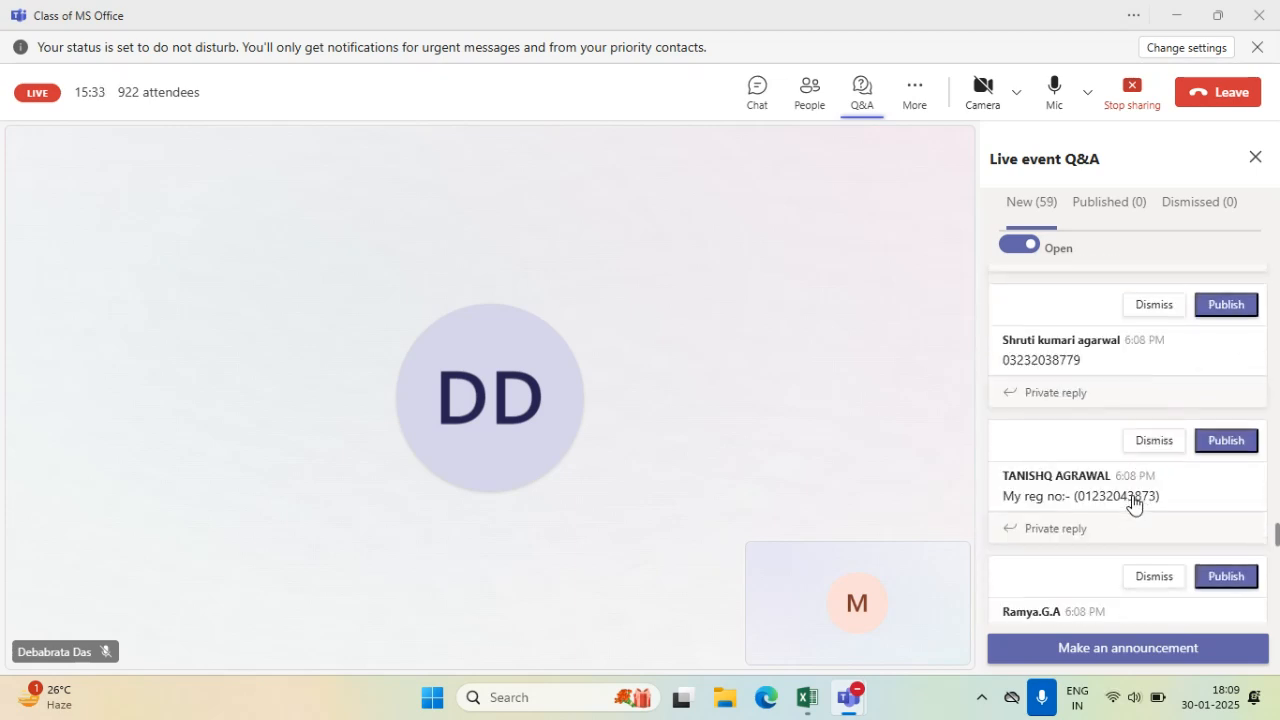
pyautogui.scroll(-8, 1133, 503)
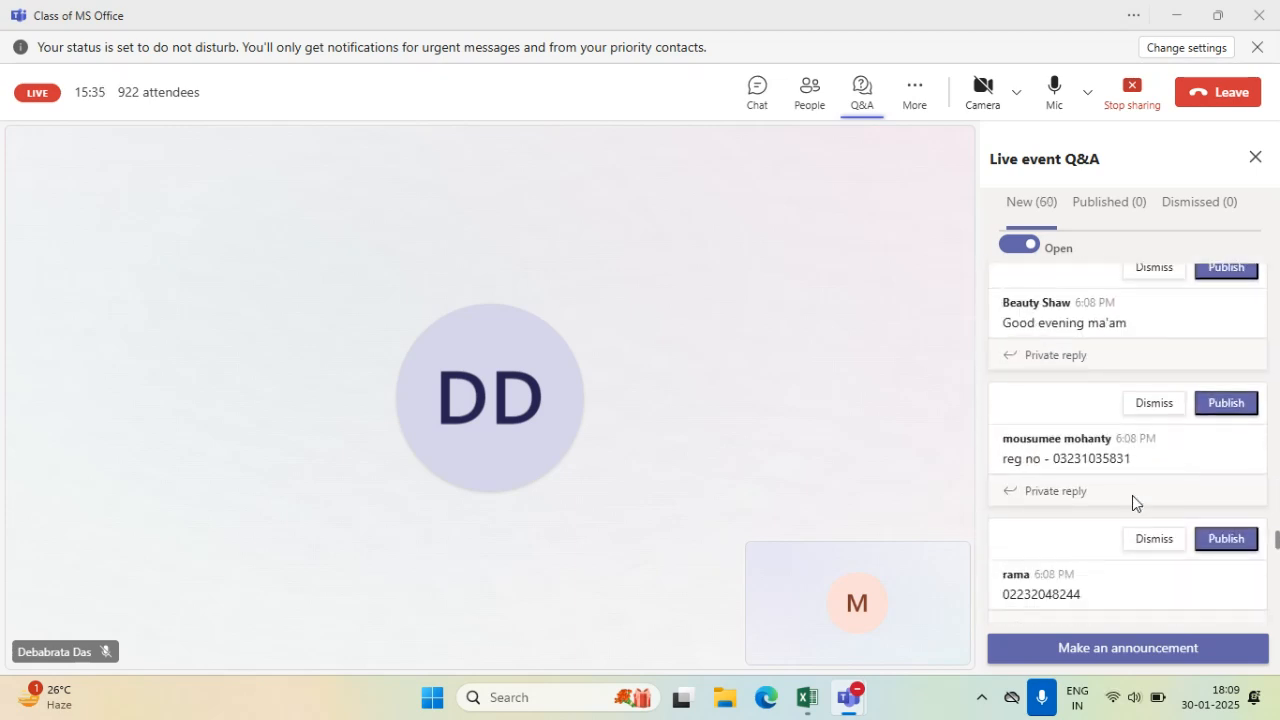
pyautogui.scroll(-5, 1132, 500)
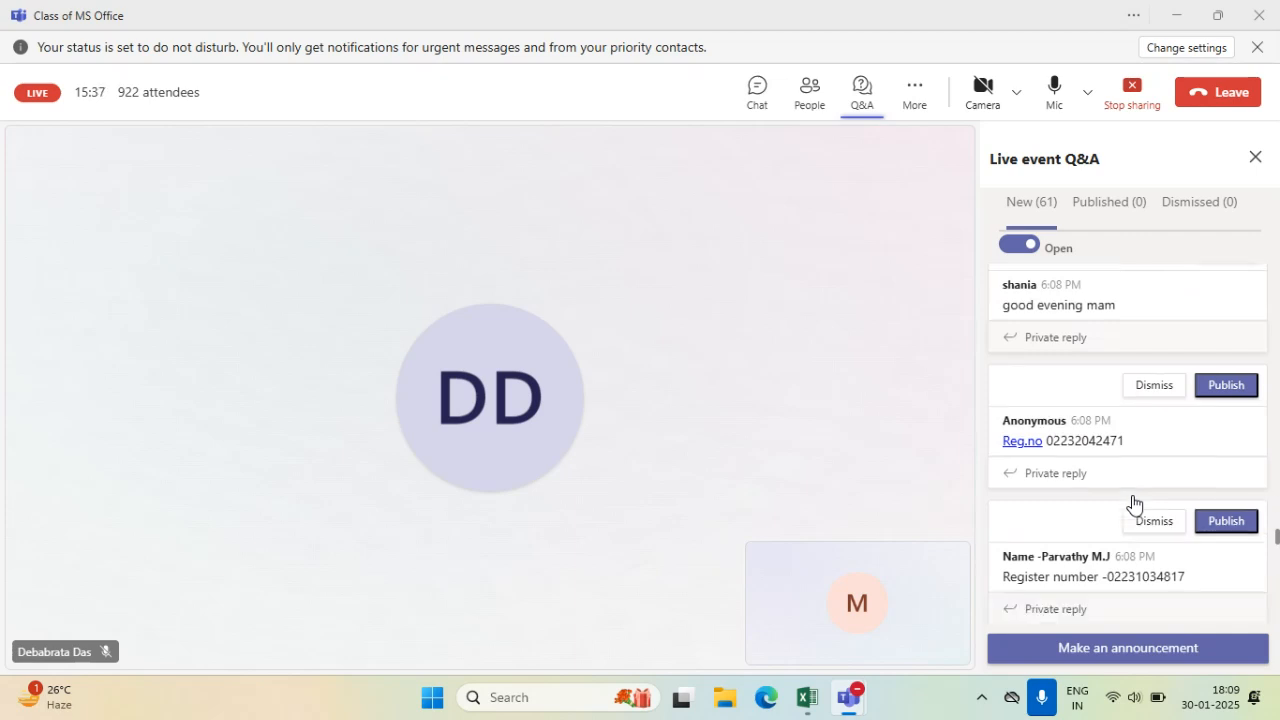
pyautogui.scroll(-6, 1133, 502)
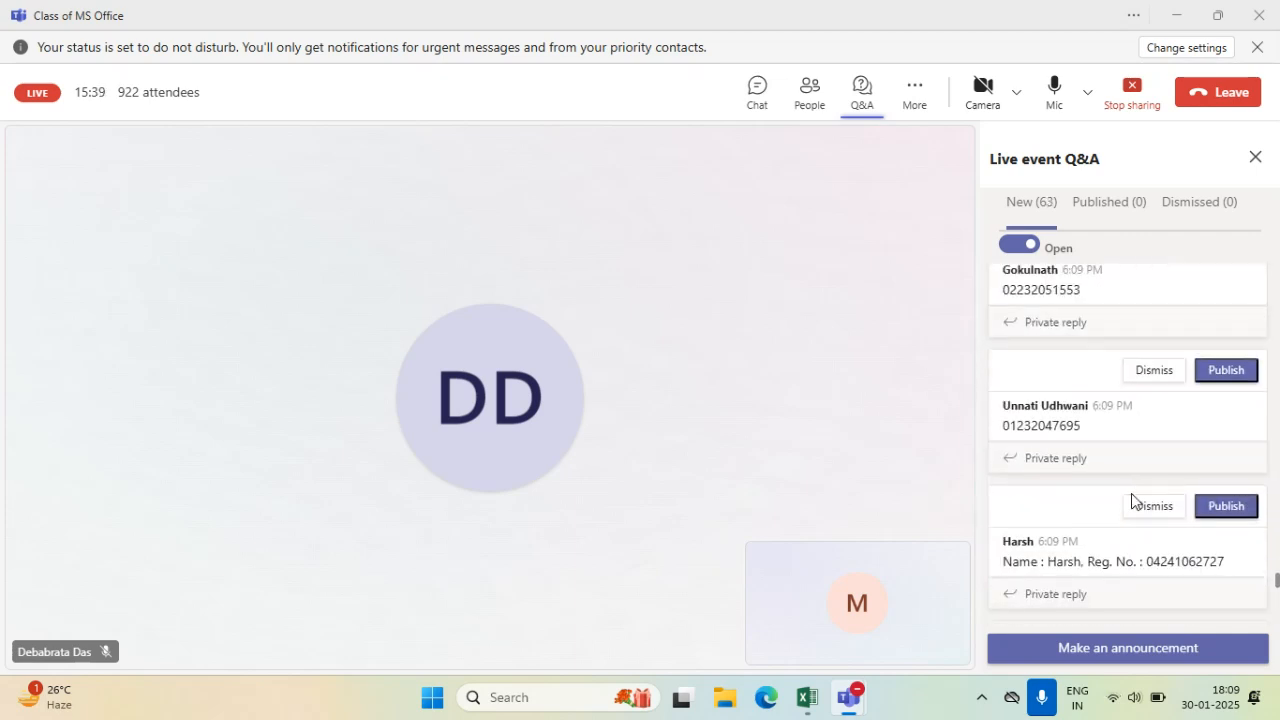
pyautogui.scroll(-5, 1131, 493)
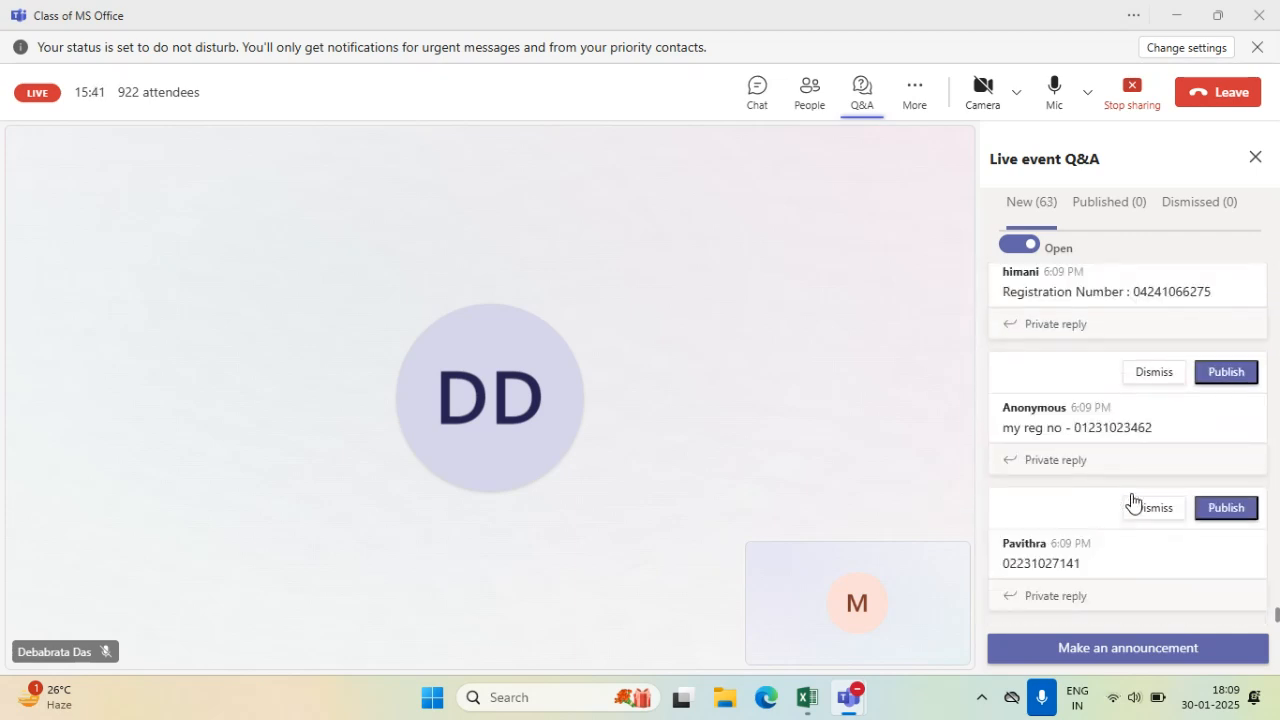
# - Continue reading the incoming attendee messages in the live event Q&A down to the newest ones
pyautogui.scroll(3, 1133, 503)
pyautogui.scroll(-3, 1133, 503)
pyautogui.scroll(-4, 1138, 455)
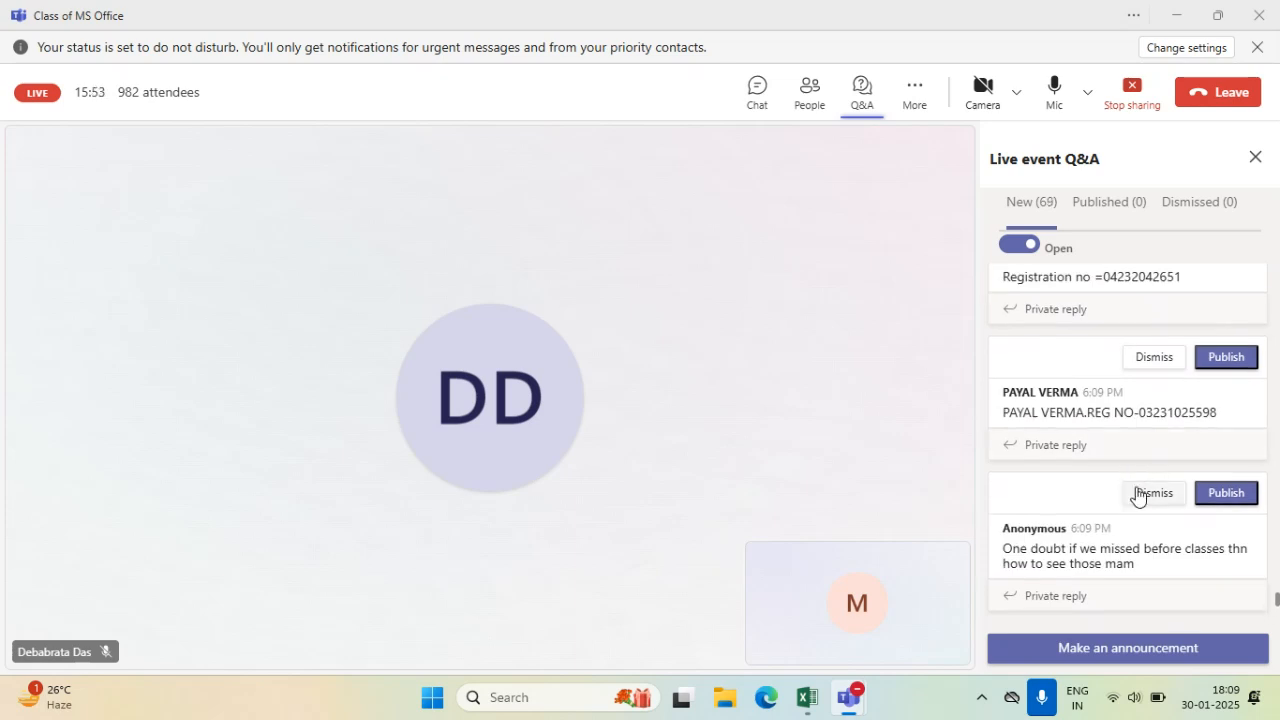
pyautogui.scroll(-2, 1146, 556)
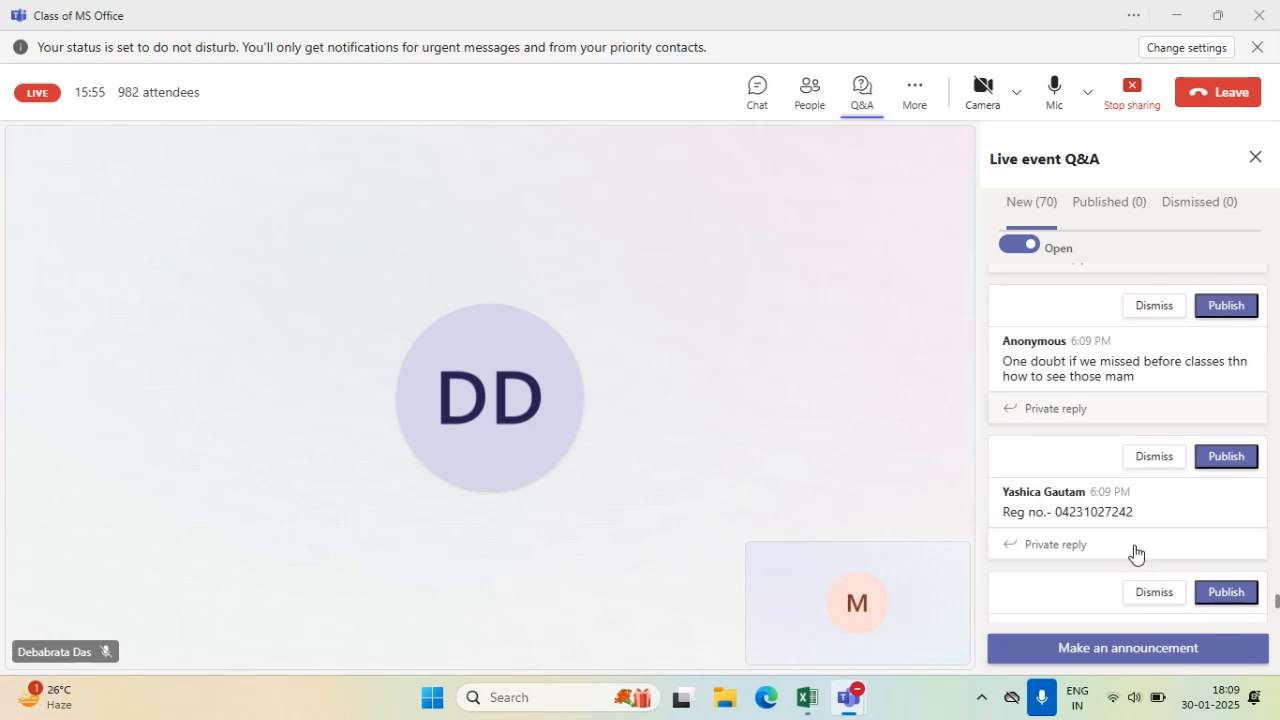
pyautogui.scroll(-2, 1133, 545)
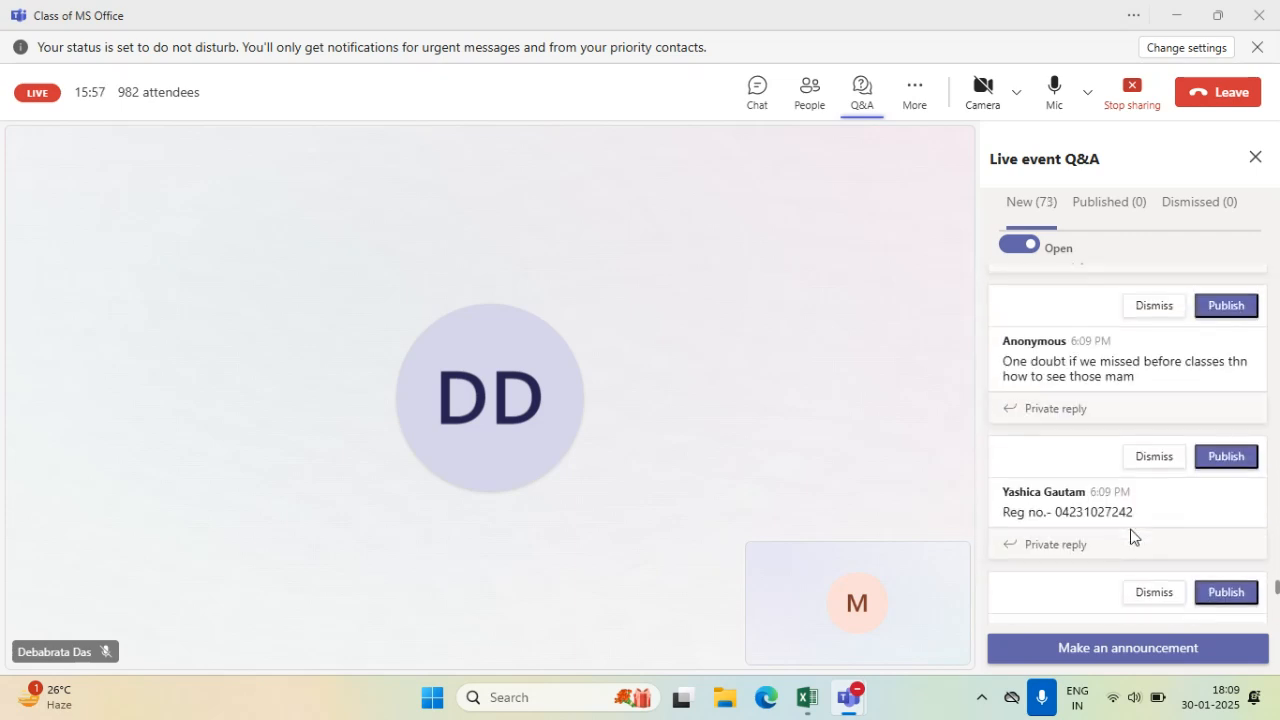
pyautogui.scroll(-3, 1104, 563)
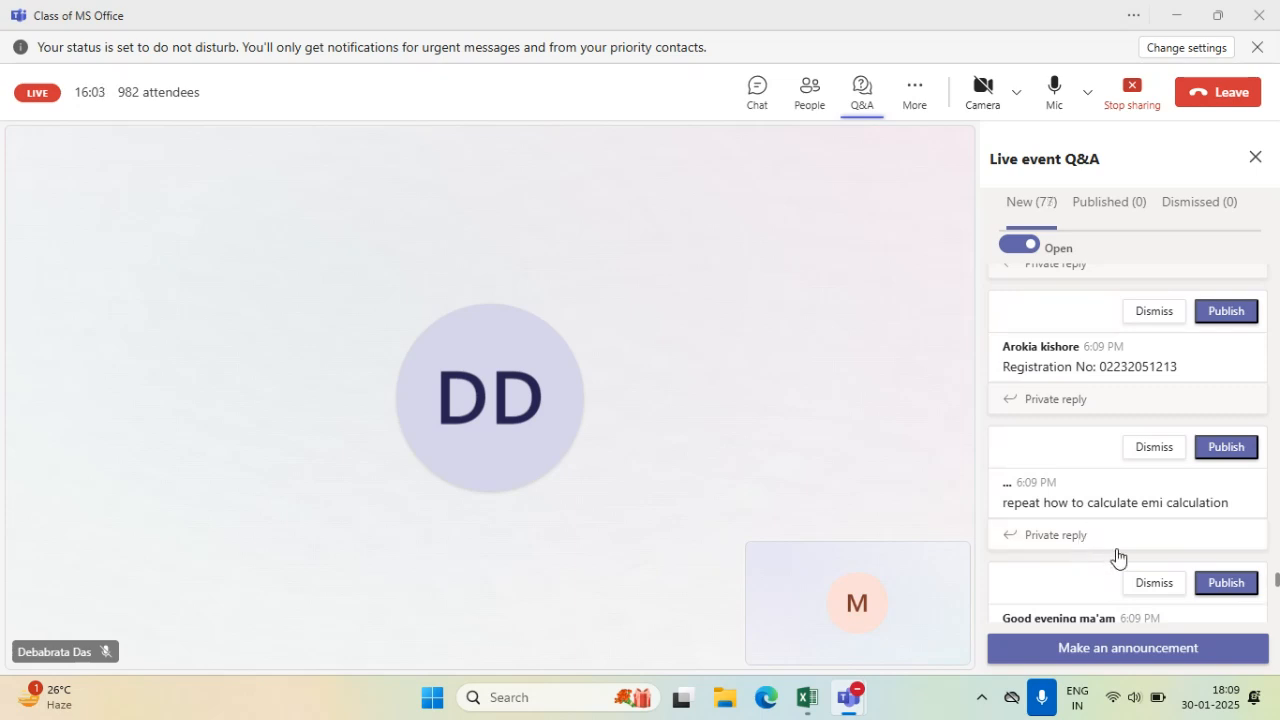
pyautogui.scroll(-2, 1117, 555)
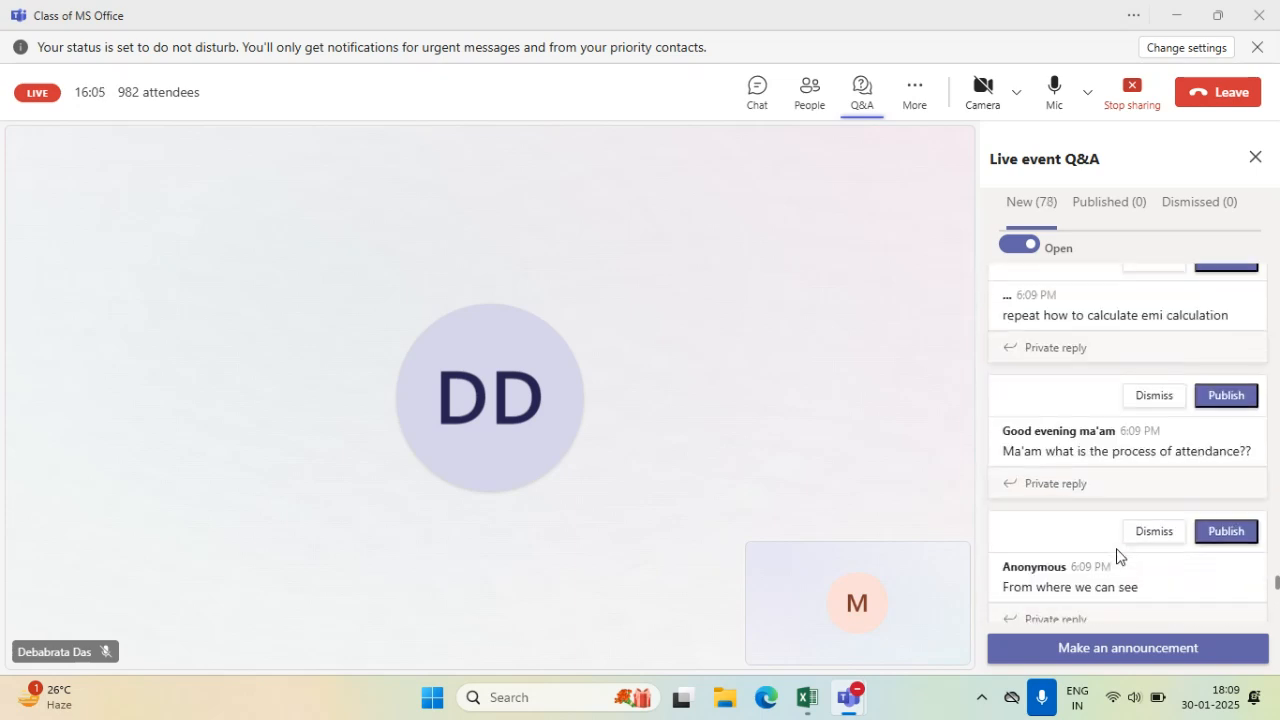
pyautogui.scroll(-2, 1117, 555)
pyautogui.scroll(-3, 1117, 555)
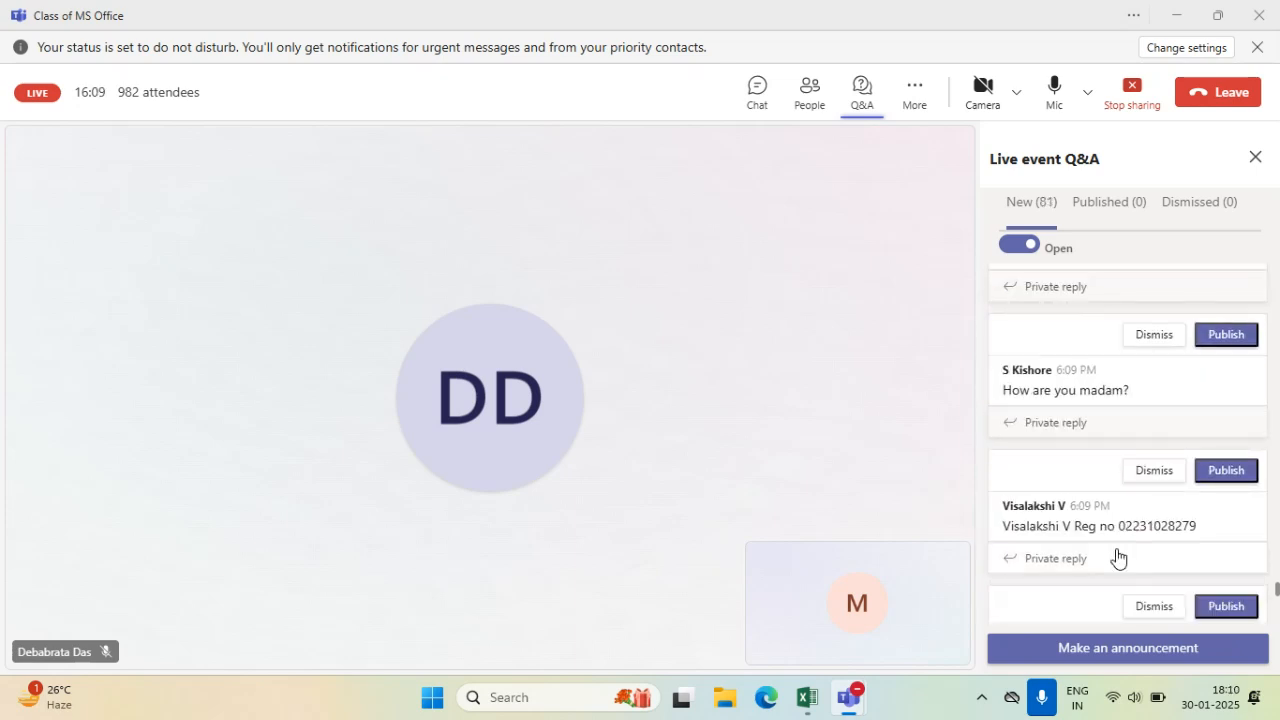
pyautogui.scroll(-1, 1117, 556)
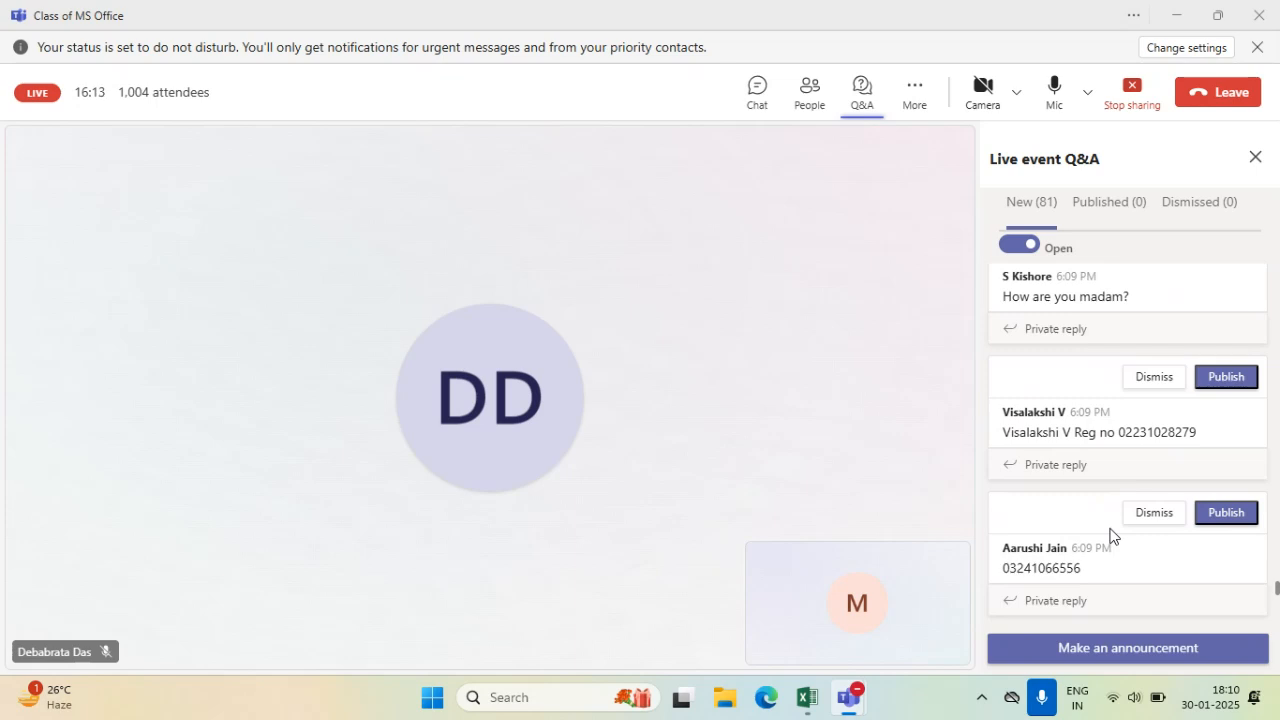
pyautogui.scroll(-3, 1110, 536)
pyautogui.scroll(-8, 1110, 536)
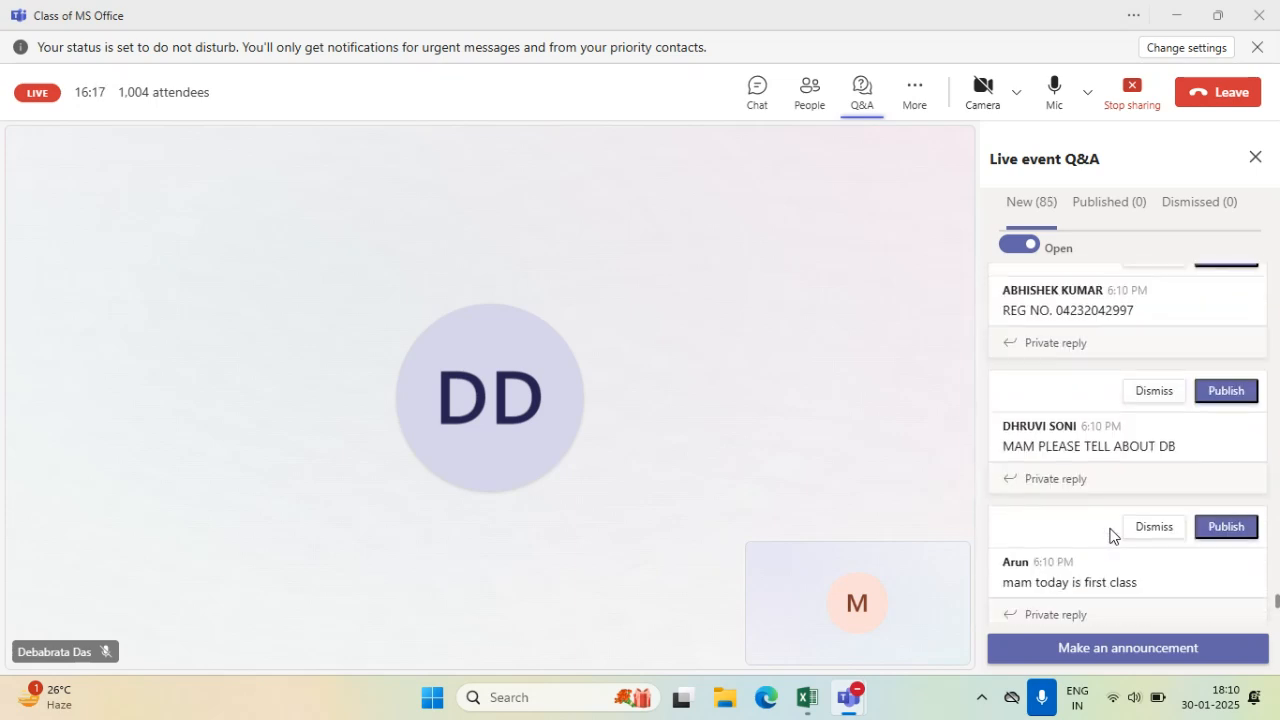
pyautogui.scroll(-1, 1110, 536)
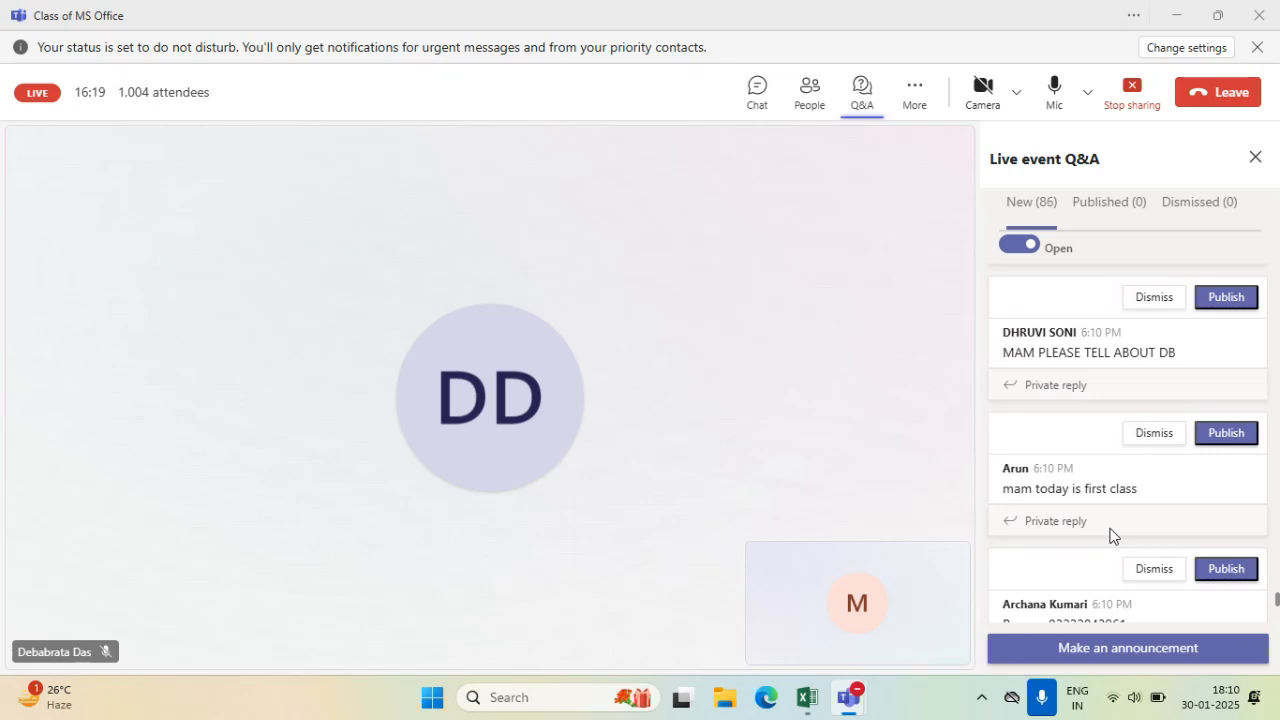
pyautogui.scroll(-2, 1110, 536)
pyautogui.scroll(-3, 1110, 536)
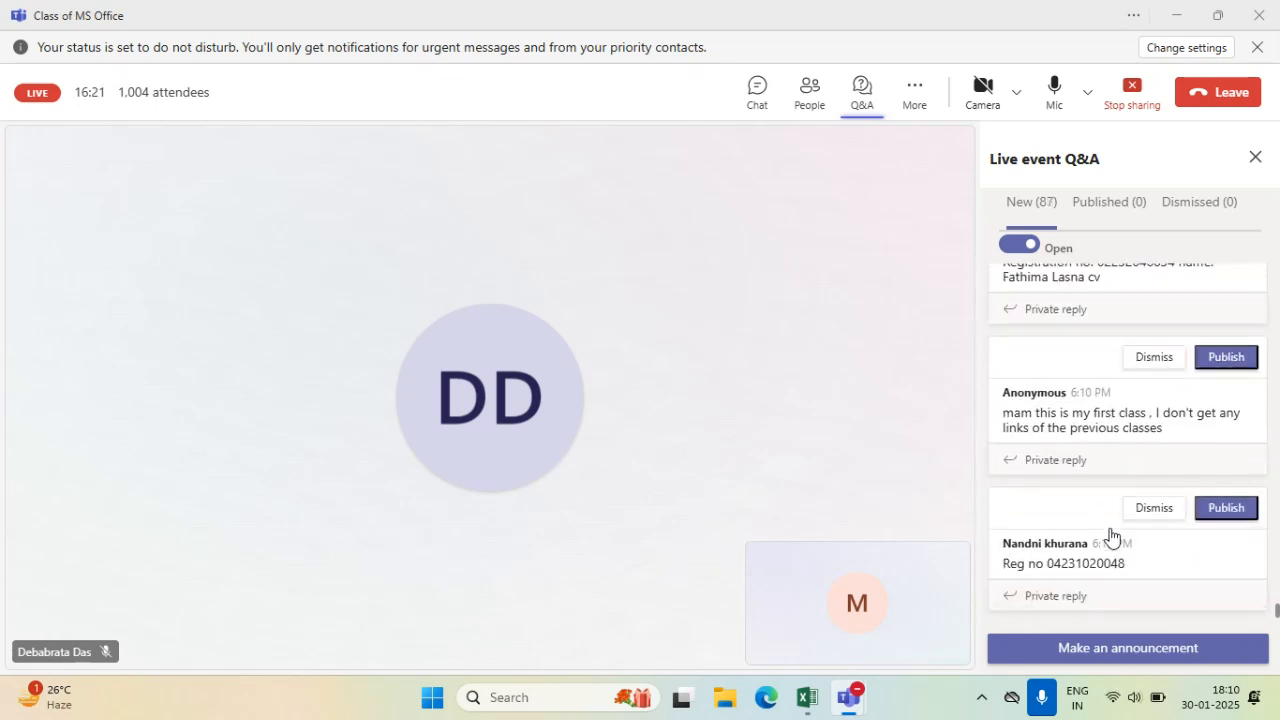
pyautogui.scroll(-2, 1110, 536)
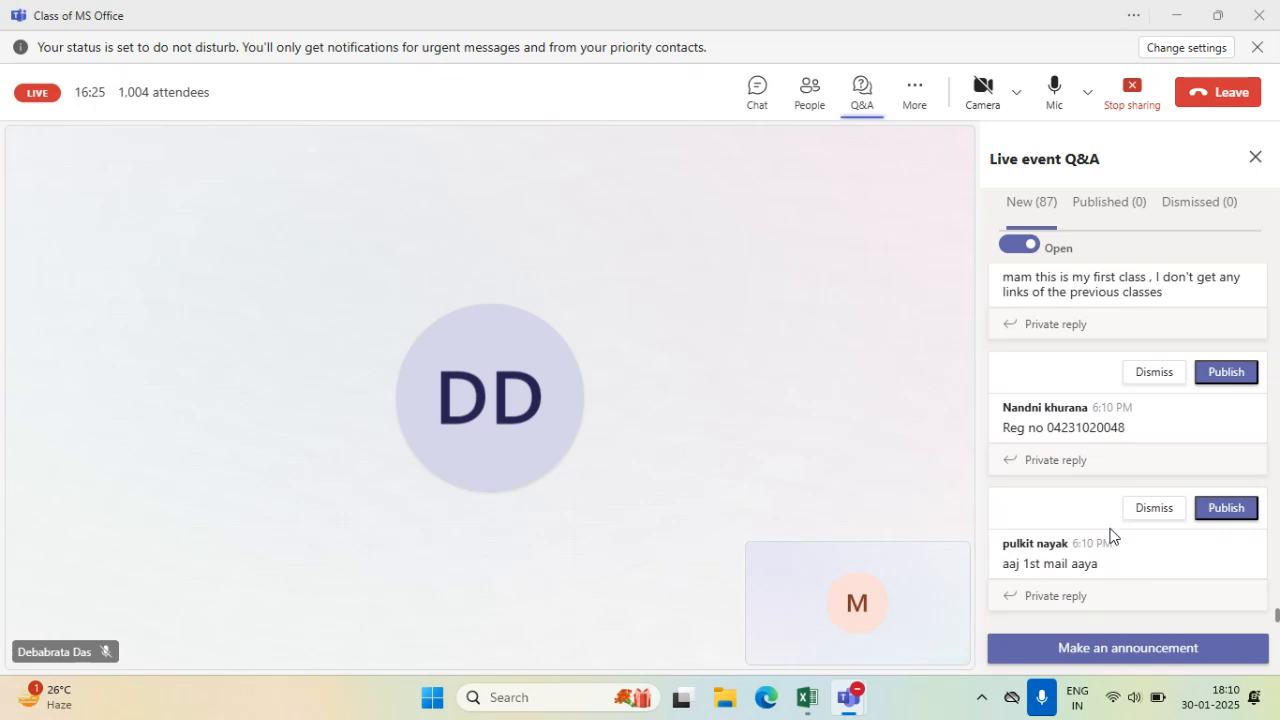
# - Switch back to the Excel workbook and inspect the straight-line depreciation formula in cell B9 of Sheet25
pyautogui.click(812, 702)
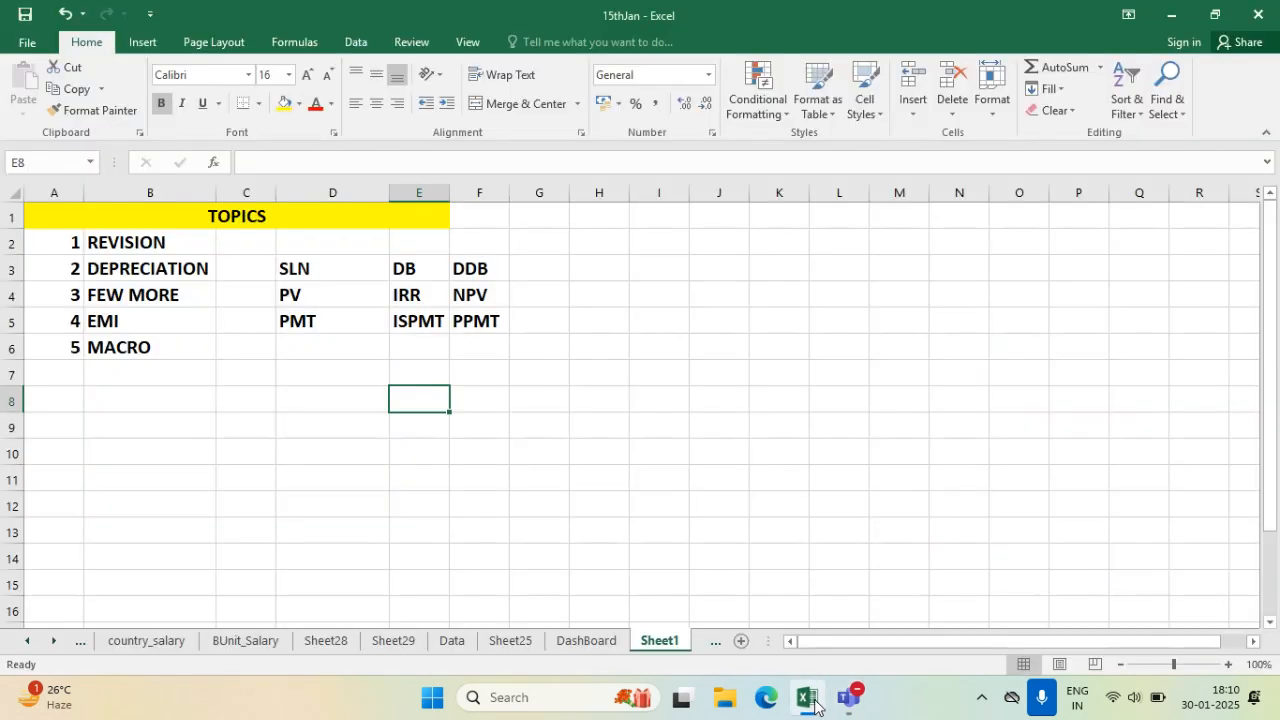
pyautogui.click(606, 645)
pyautogui.click(528, 645)
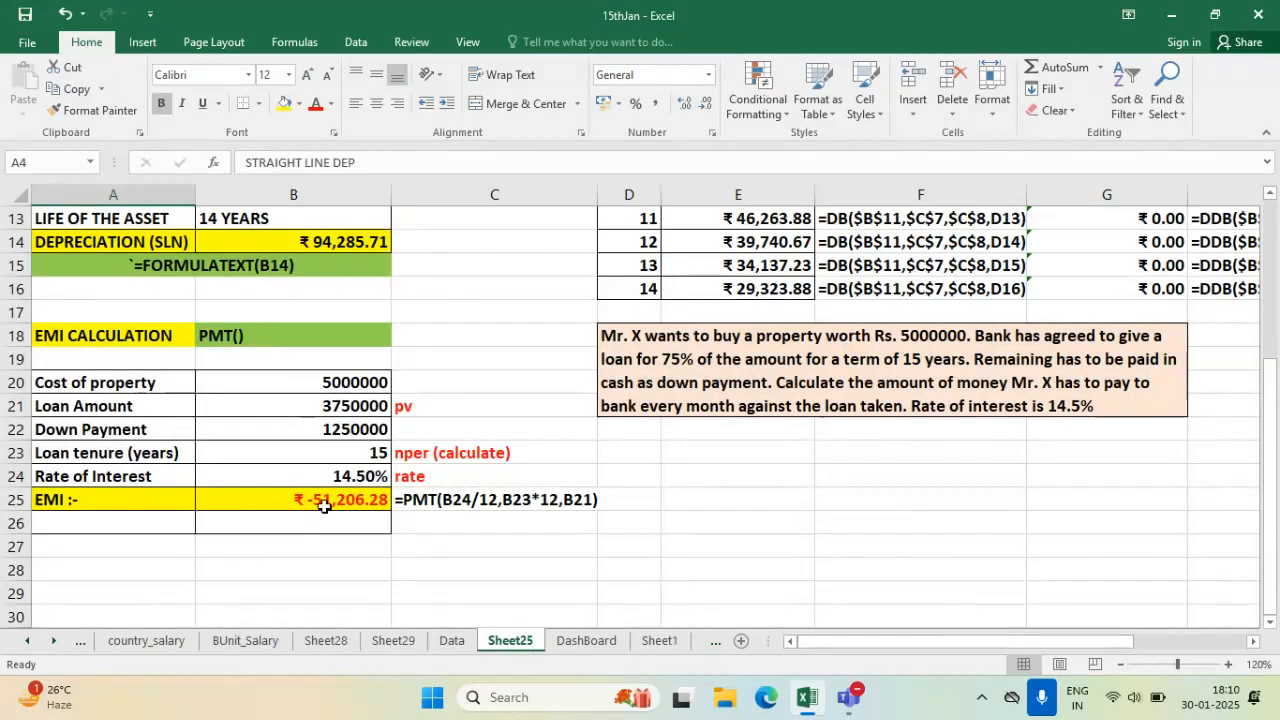
pyautogui.scroll(4, 1050, 372)
pyautogui.click(160, 410)
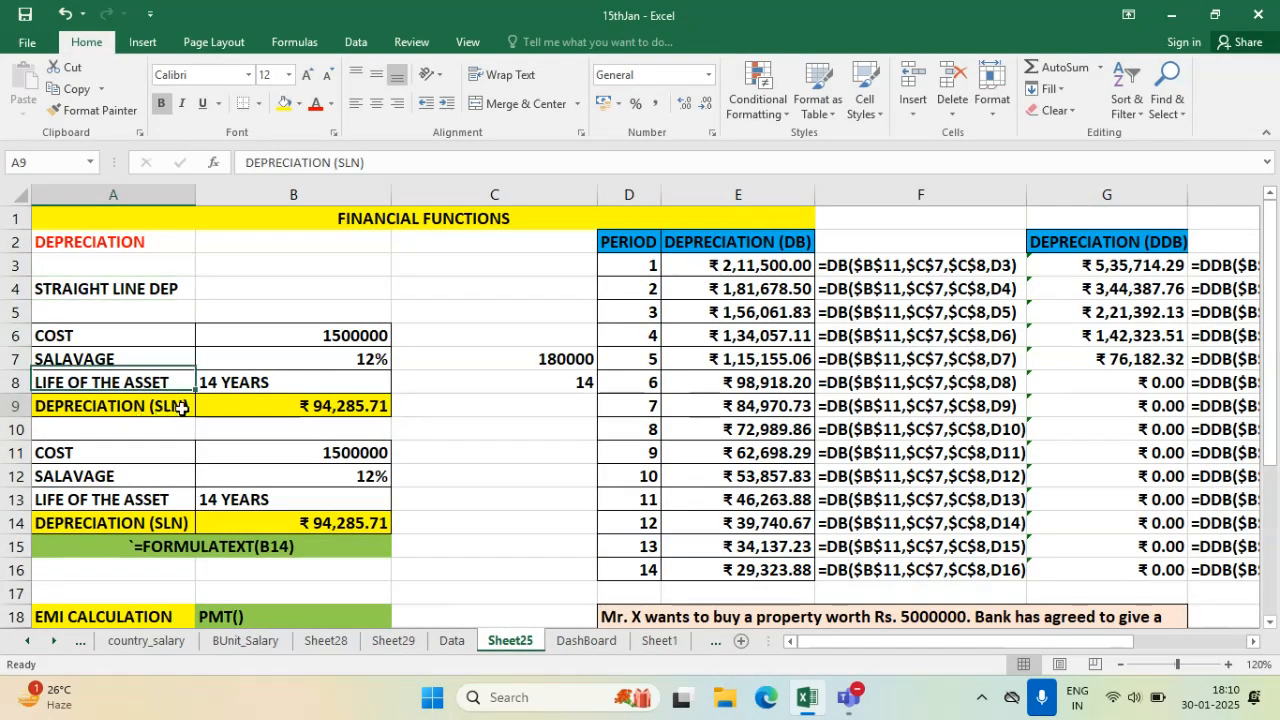
pyautogui.click(316, 405)
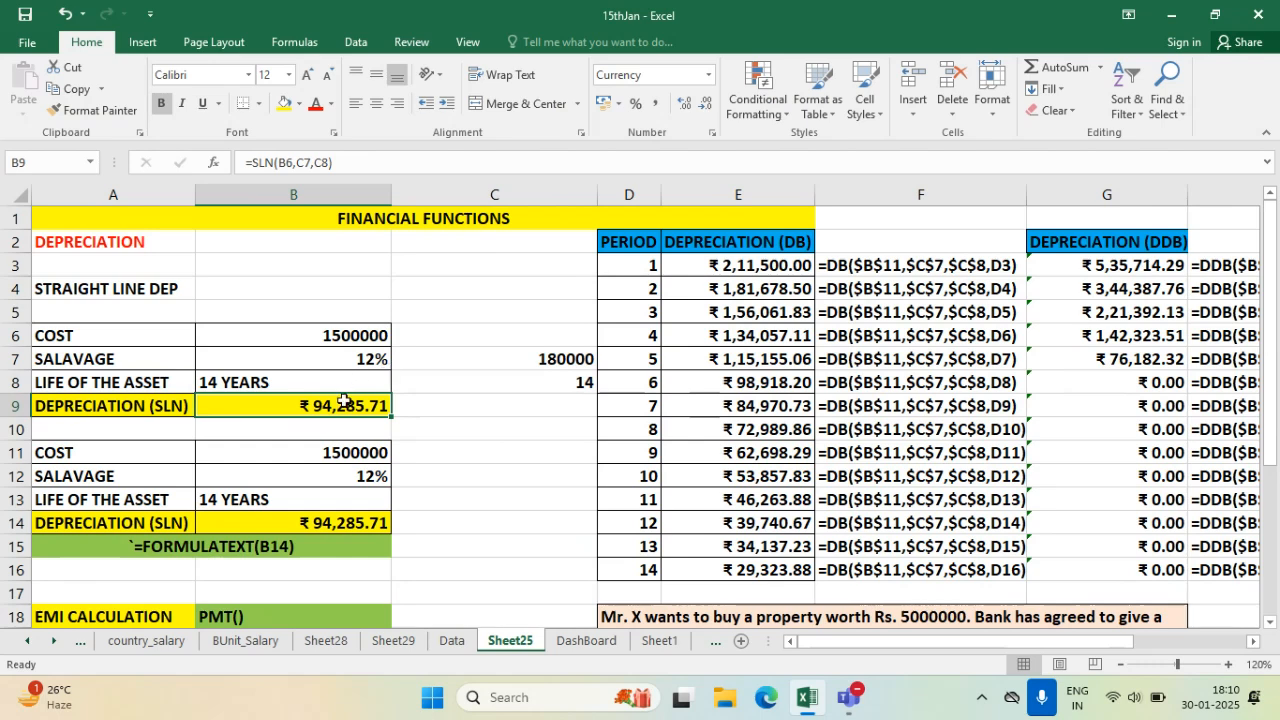
pyautogui.doubleClick(336, 406)
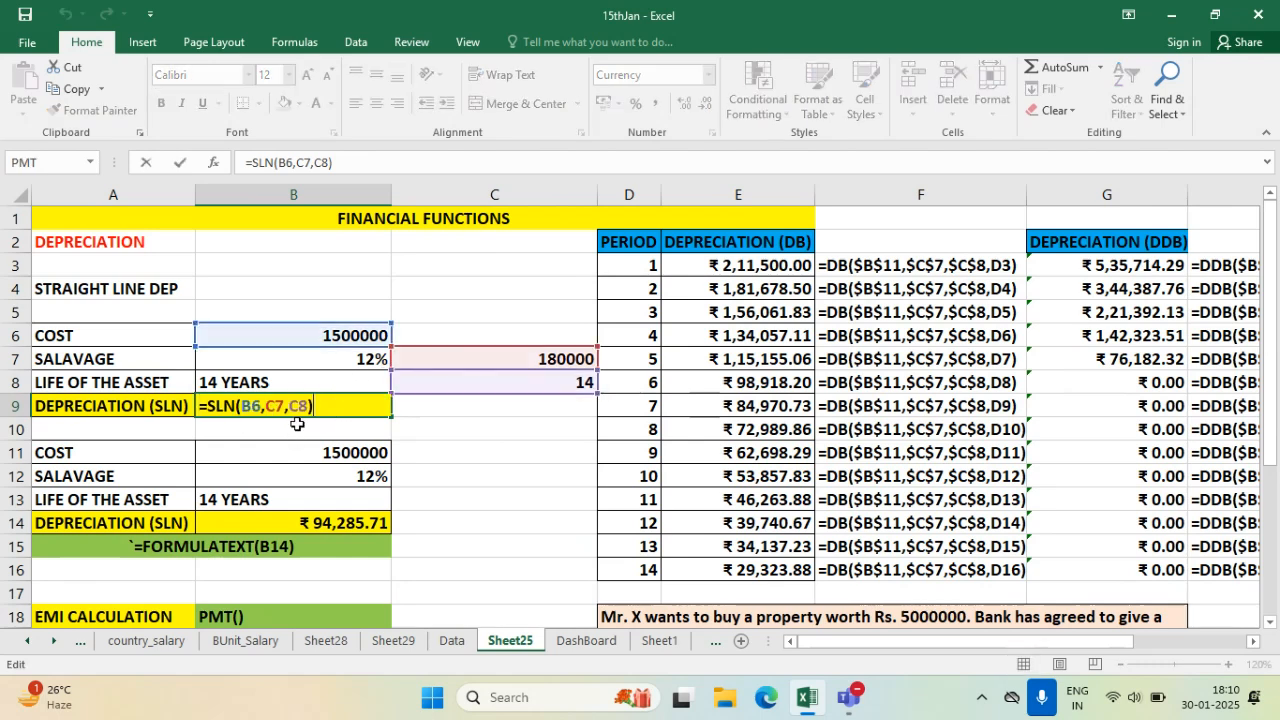
pyautogui.click(244, 406)
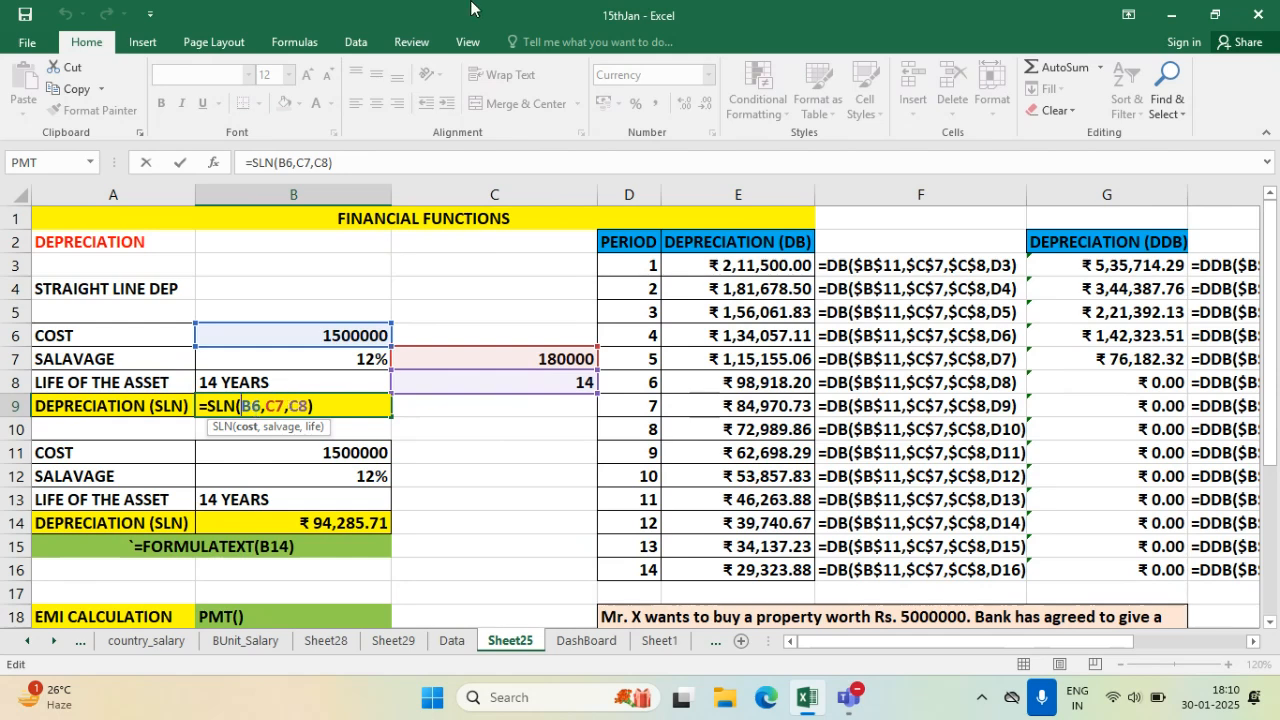
# - Examine the Cost, Salvage and Life descriptions in the Function Arguments dialog for the SLN formula, and cancel without changes
pyautogui.click(292, 42)
pyautogui.click(16, 108)
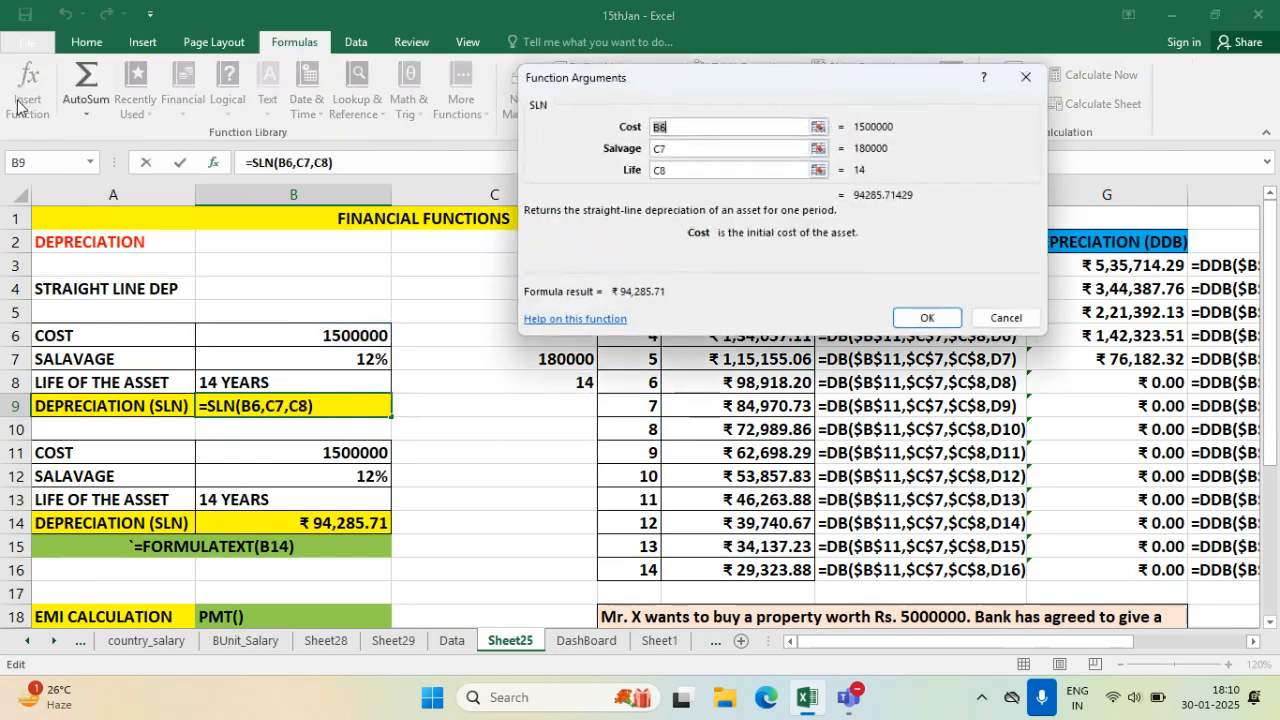
pyautogui.moveTo(784, 87); pyautogui.dragTo(804, 183)
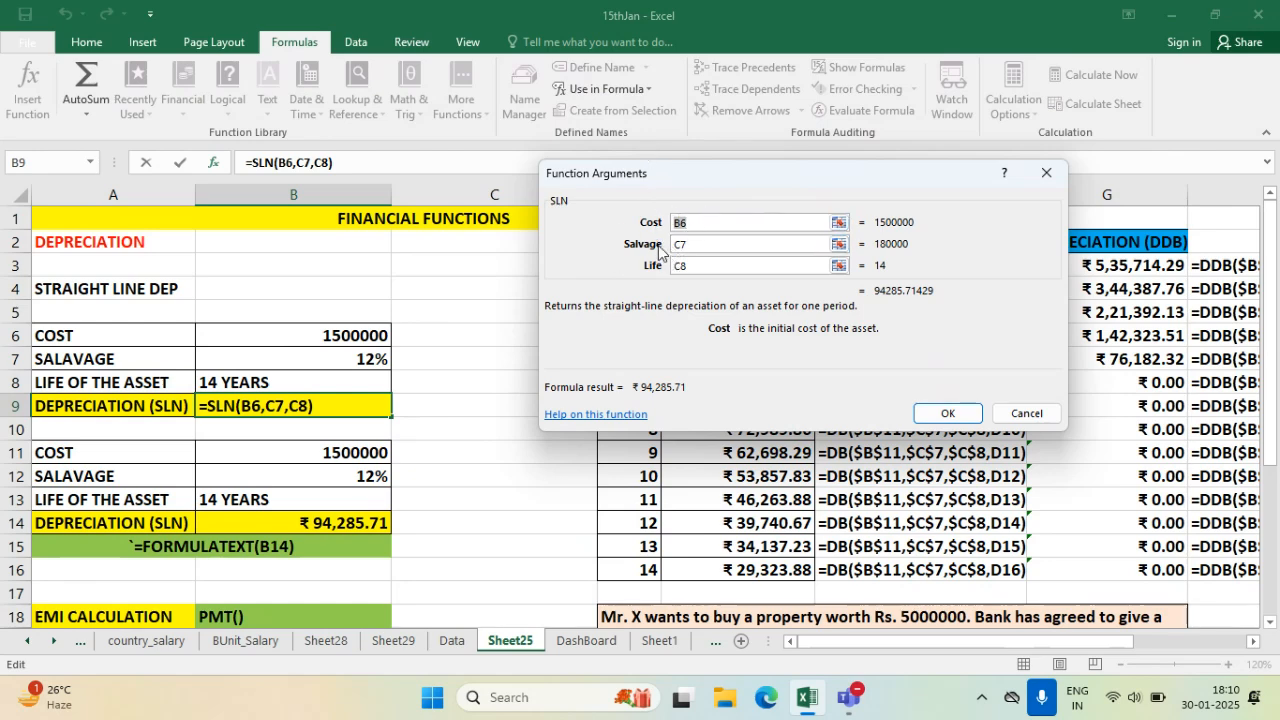
pyautogui.moveTo(821, 177); pyautogui.dragTo(738, 260)
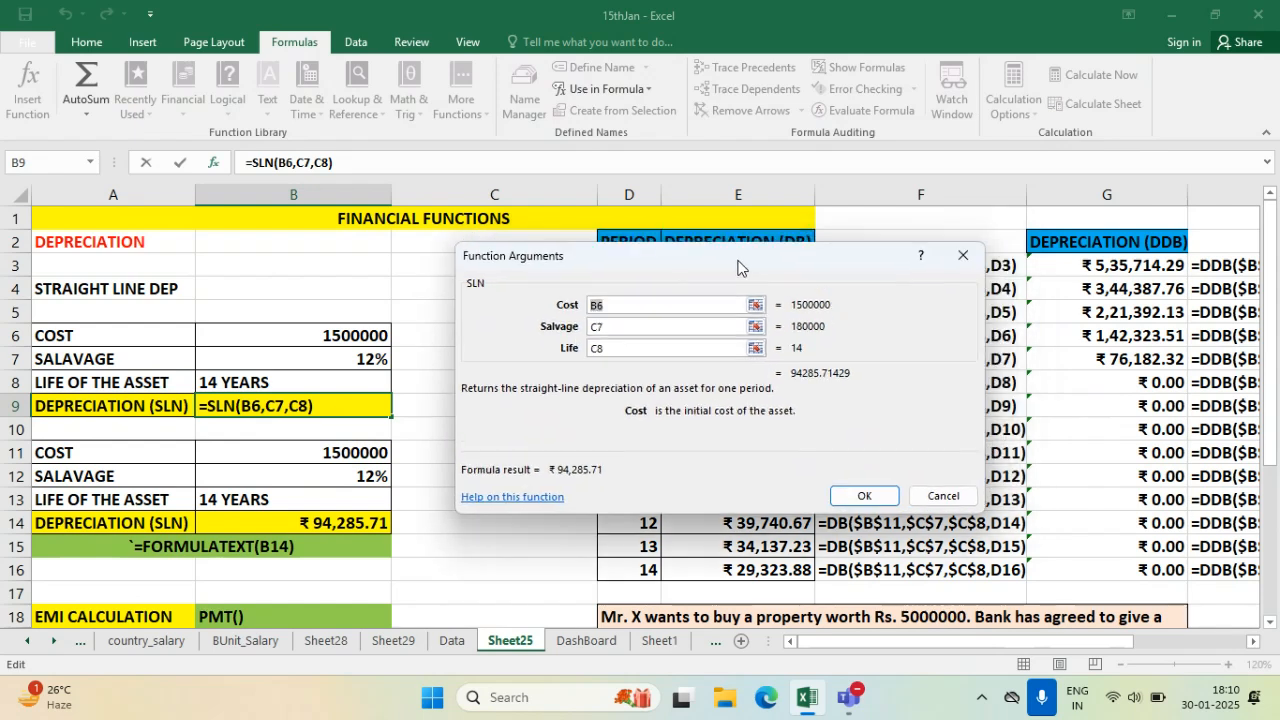
pyautogui.click(637, 307)
pyautogui.moveTo(668, 420); pyautogui.dragTo(718, 411)
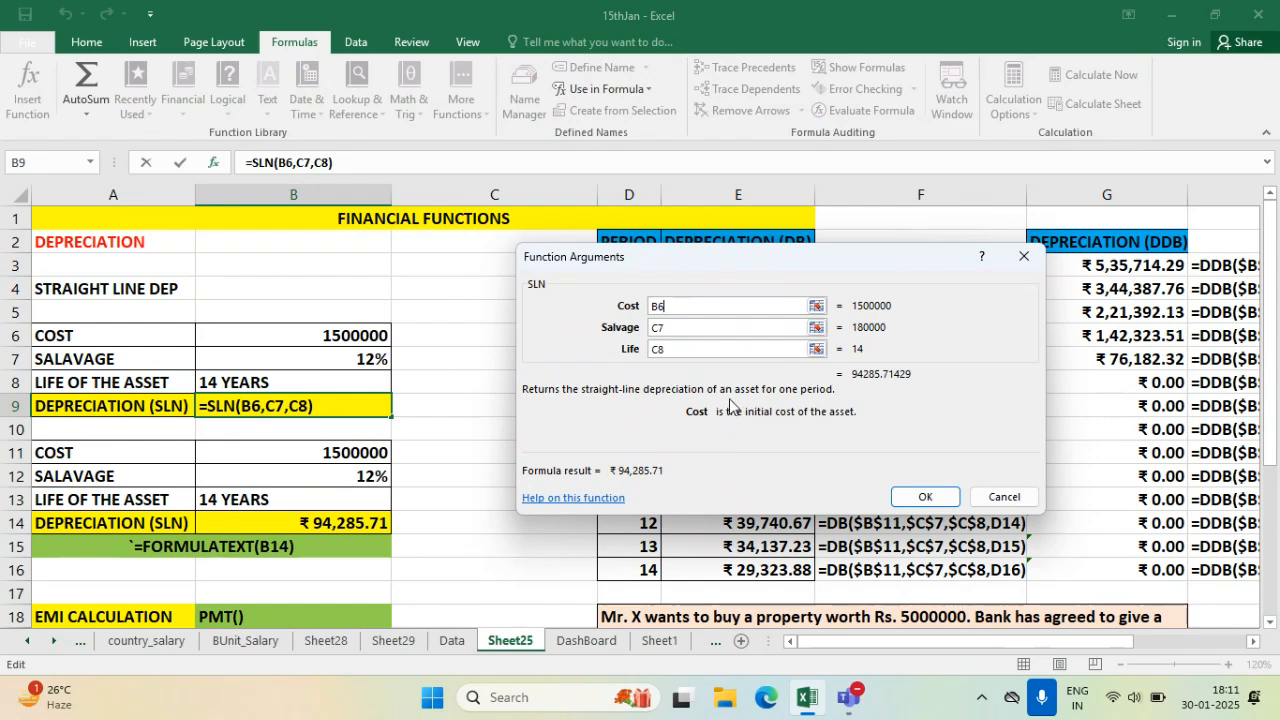
pyautogui.click(680, 329)
pyautogui.click(680, 331)
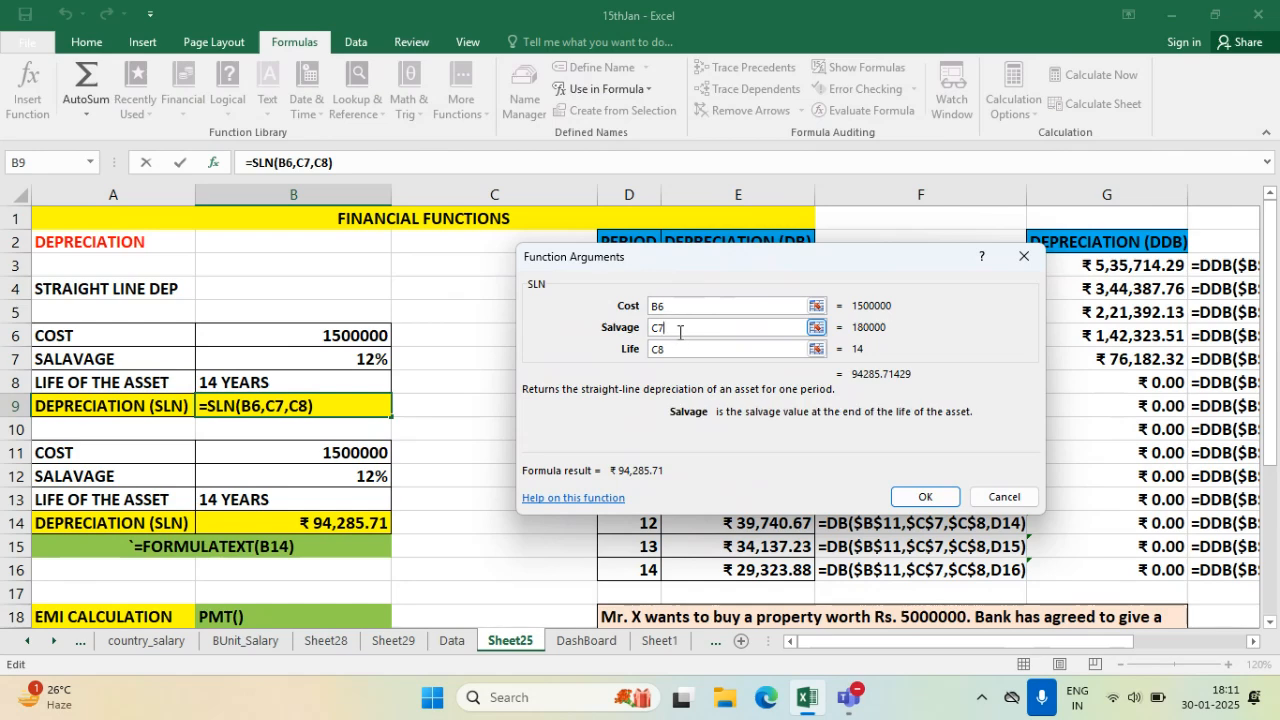
pyautogui.click(697, 347)
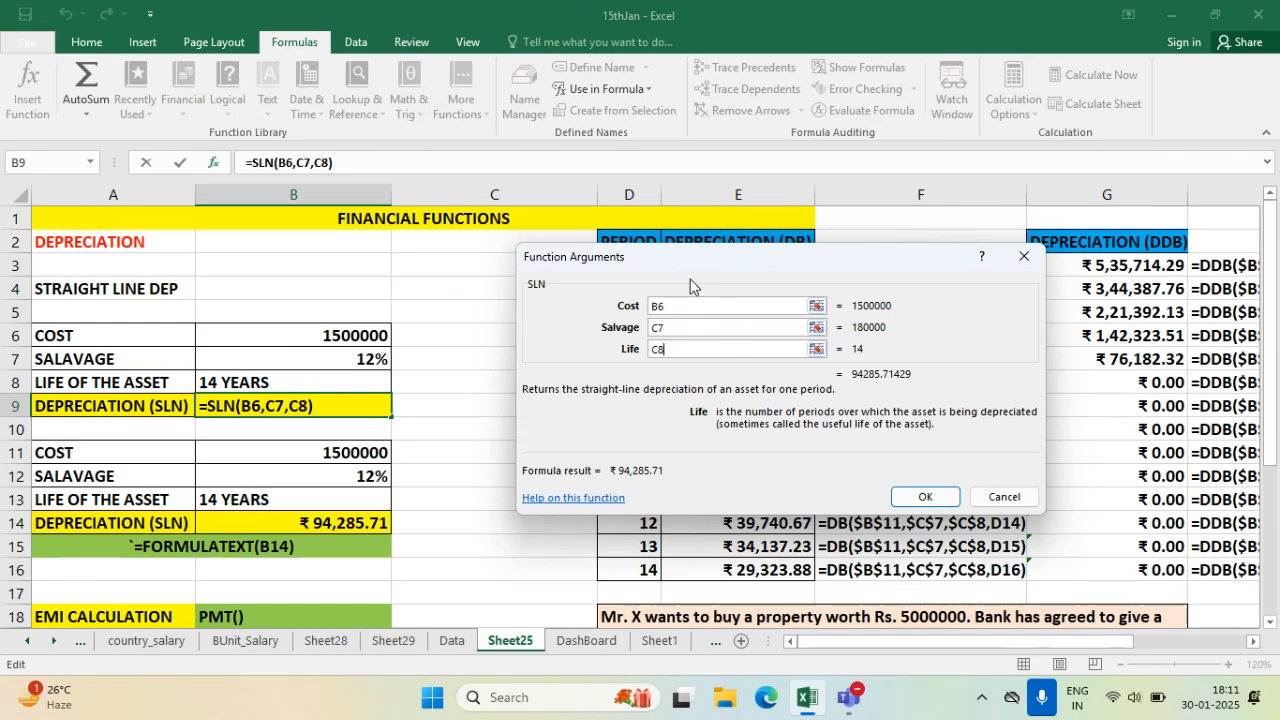
pyautogui.moveTo(749, 260); pyautogui.dragTo(883, 236)
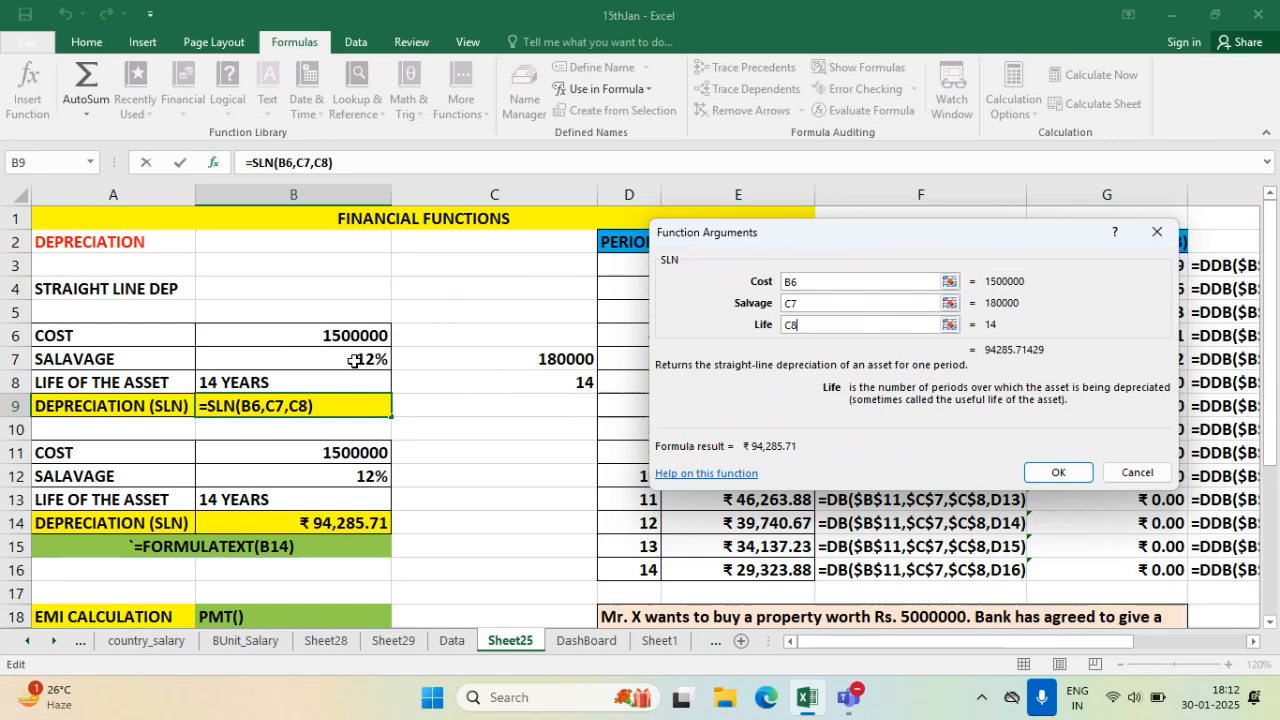
pyautogui.click(825, 302)
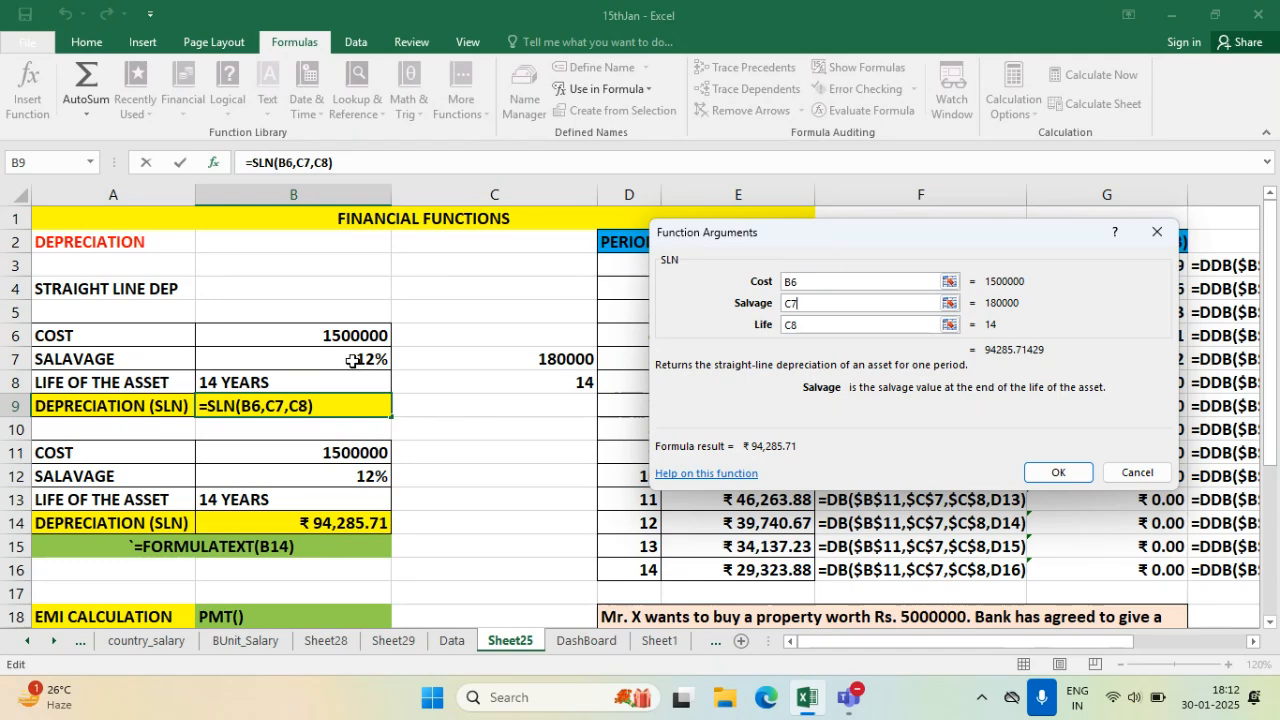
pyautogui.click(1125, 479)
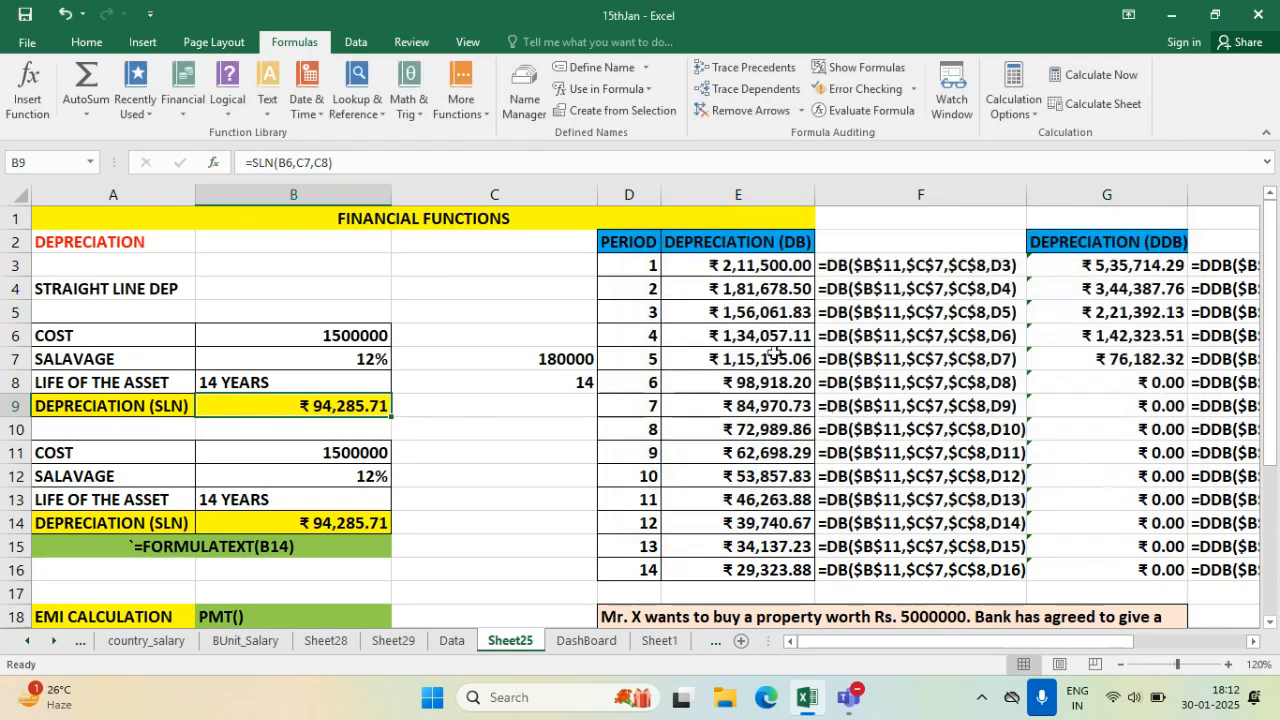
# - Examine the Salvage, Life, Period and Month arguments of the DB formula in cell E3 in the Function Arguments dialog, and cancel it
pyautogui.doubleClick(767, 266)
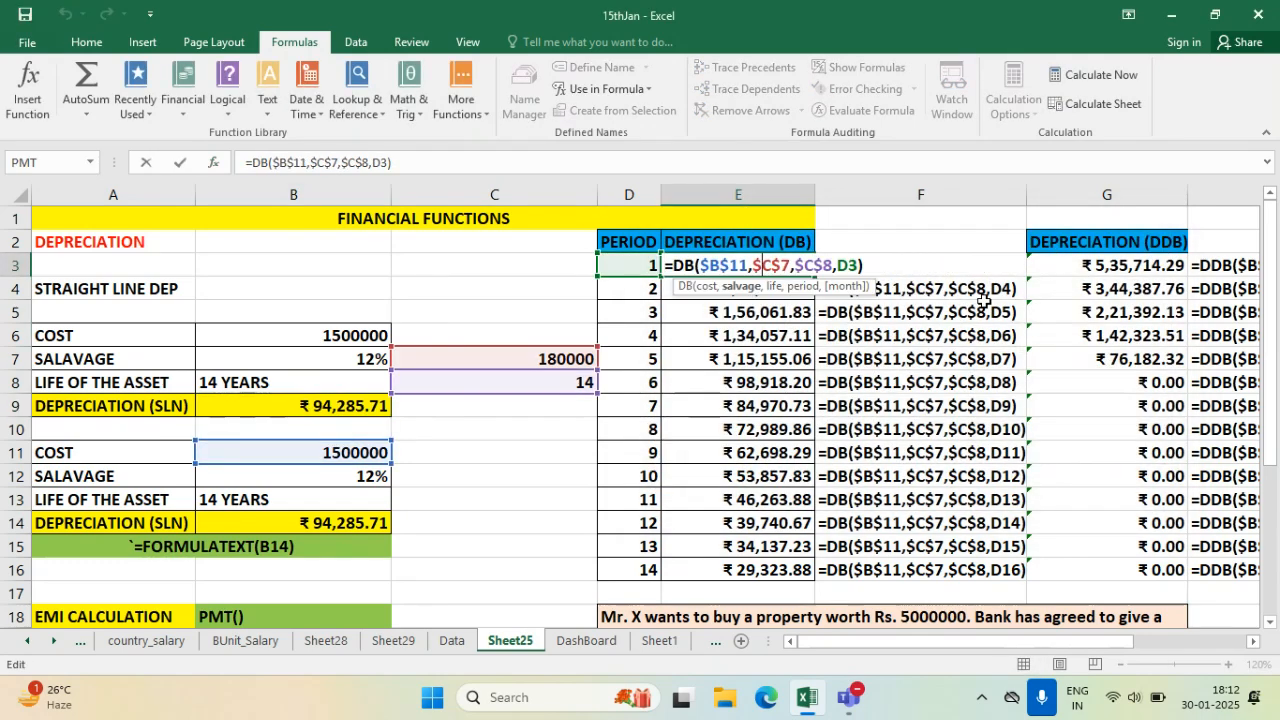
pyautogui.click(28, 90)
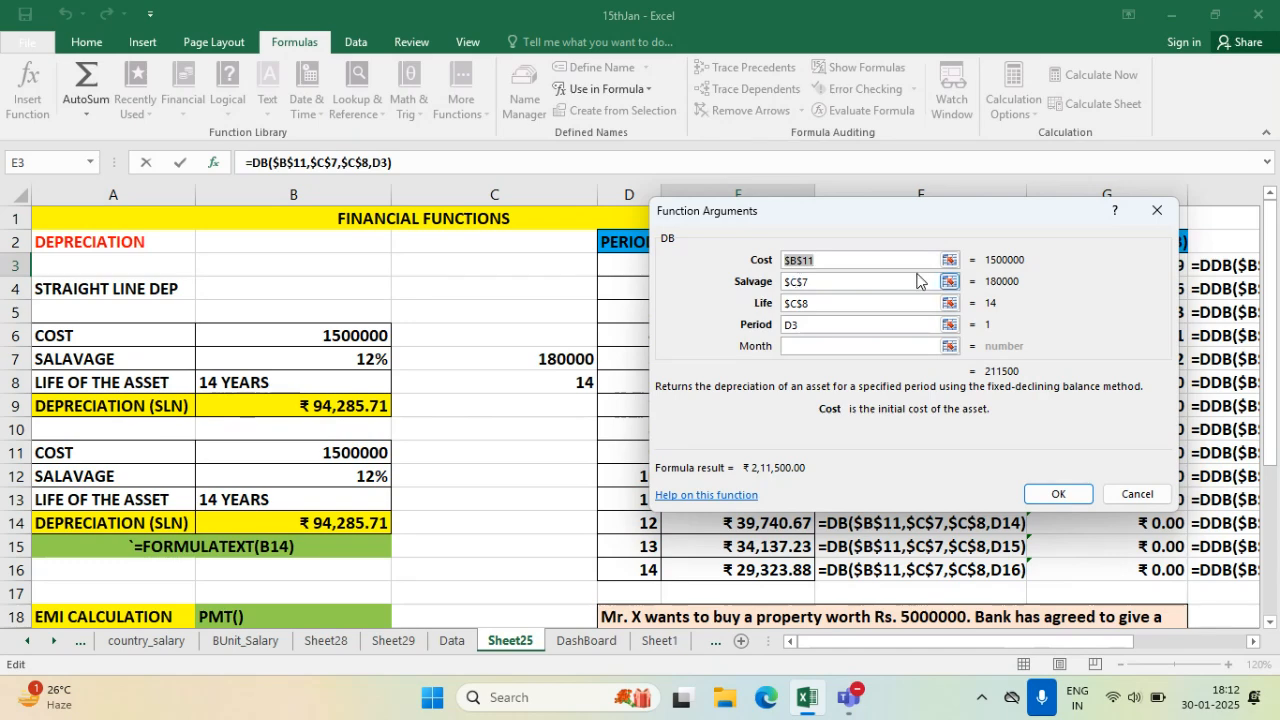
pyautogui.click(824, 282)
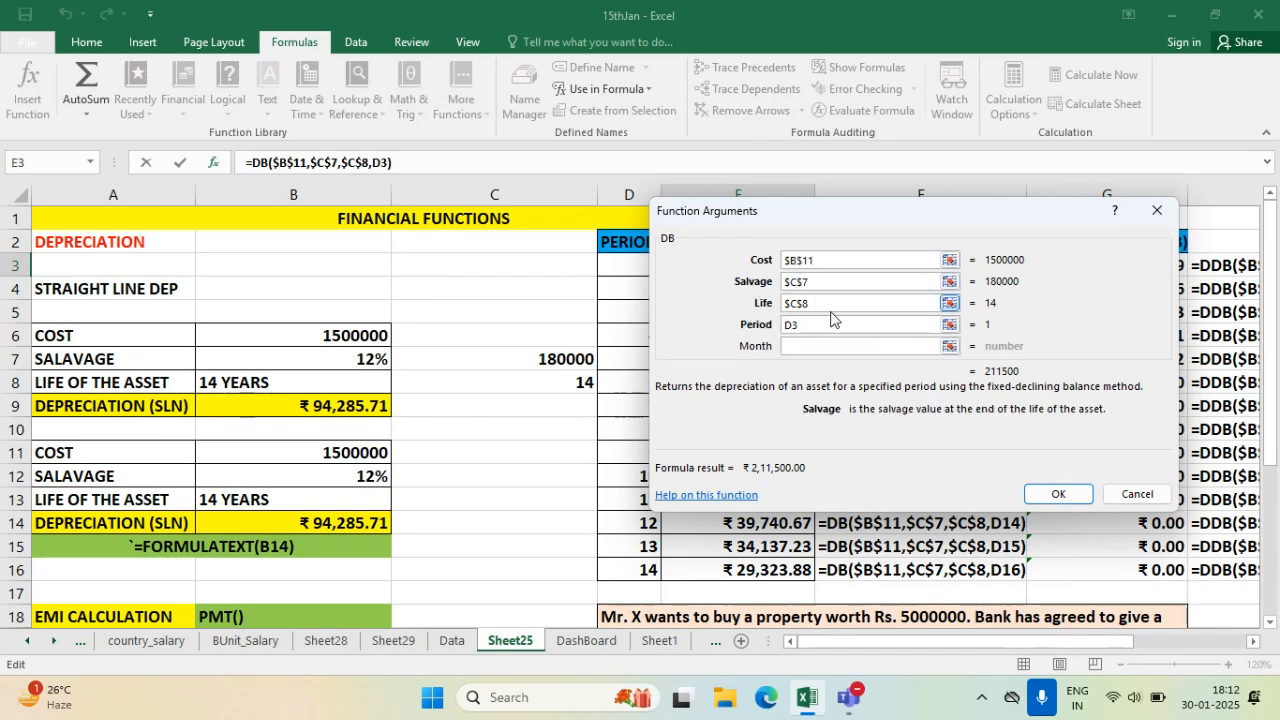
pyautogui.click(847, 304)
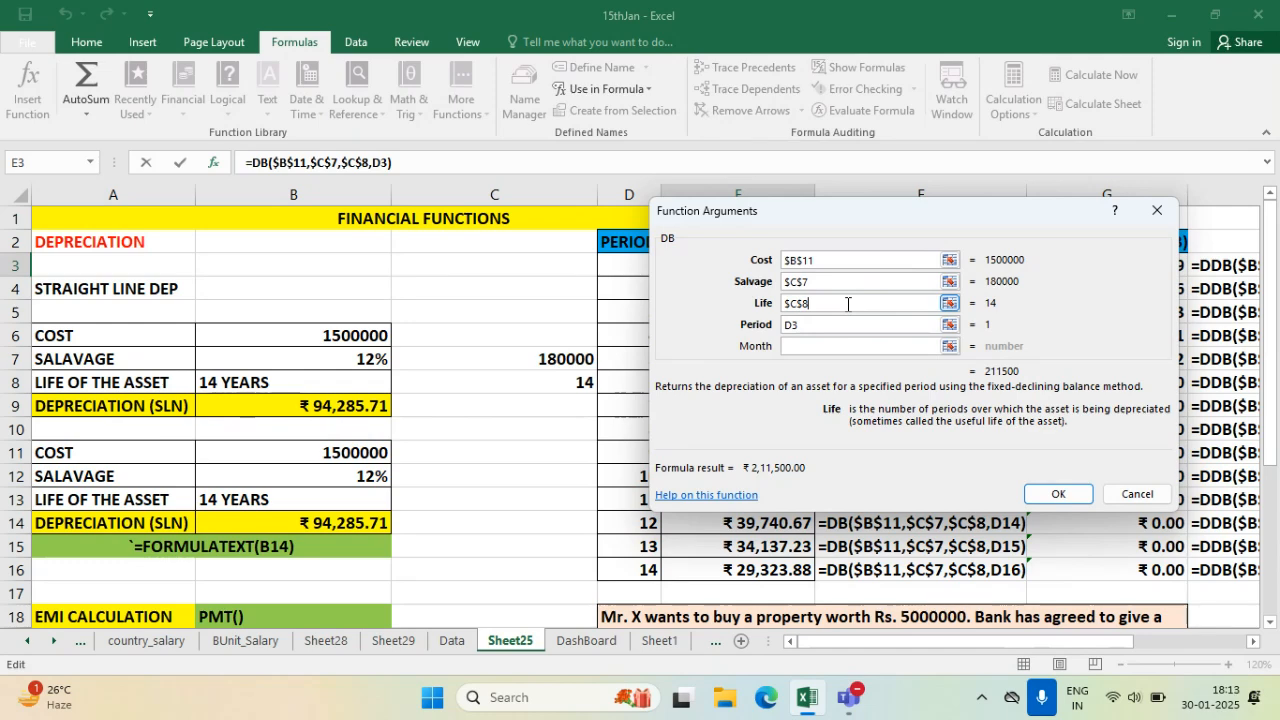
pyautogui.click(804, 324)
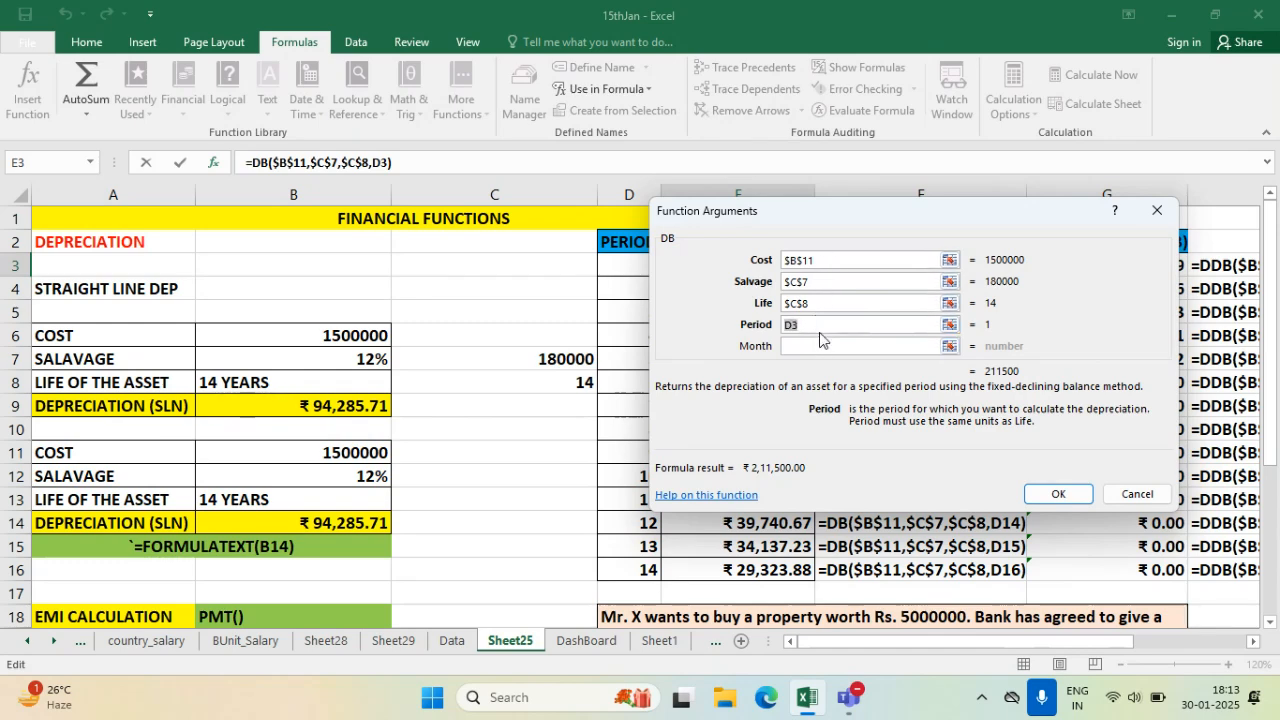
pyautogui.click(840, 302)
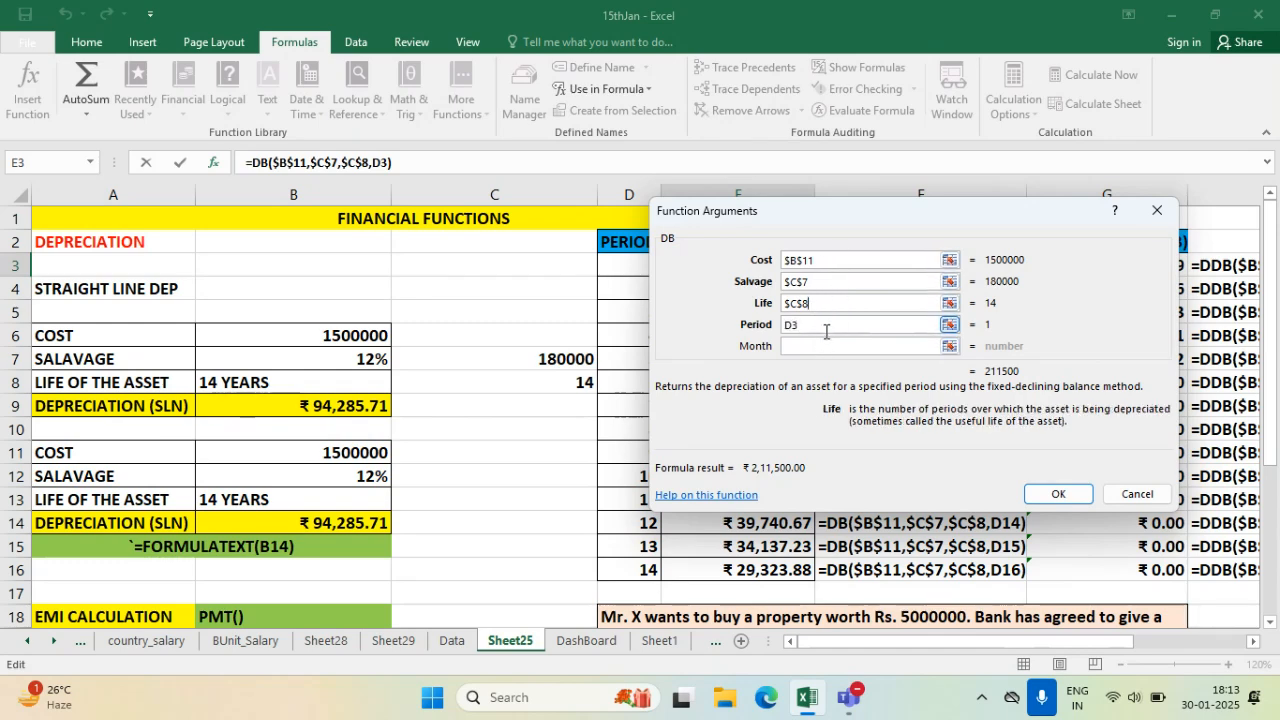
pyautogui.click(827, 329)
pyautogui.click(826, 346)
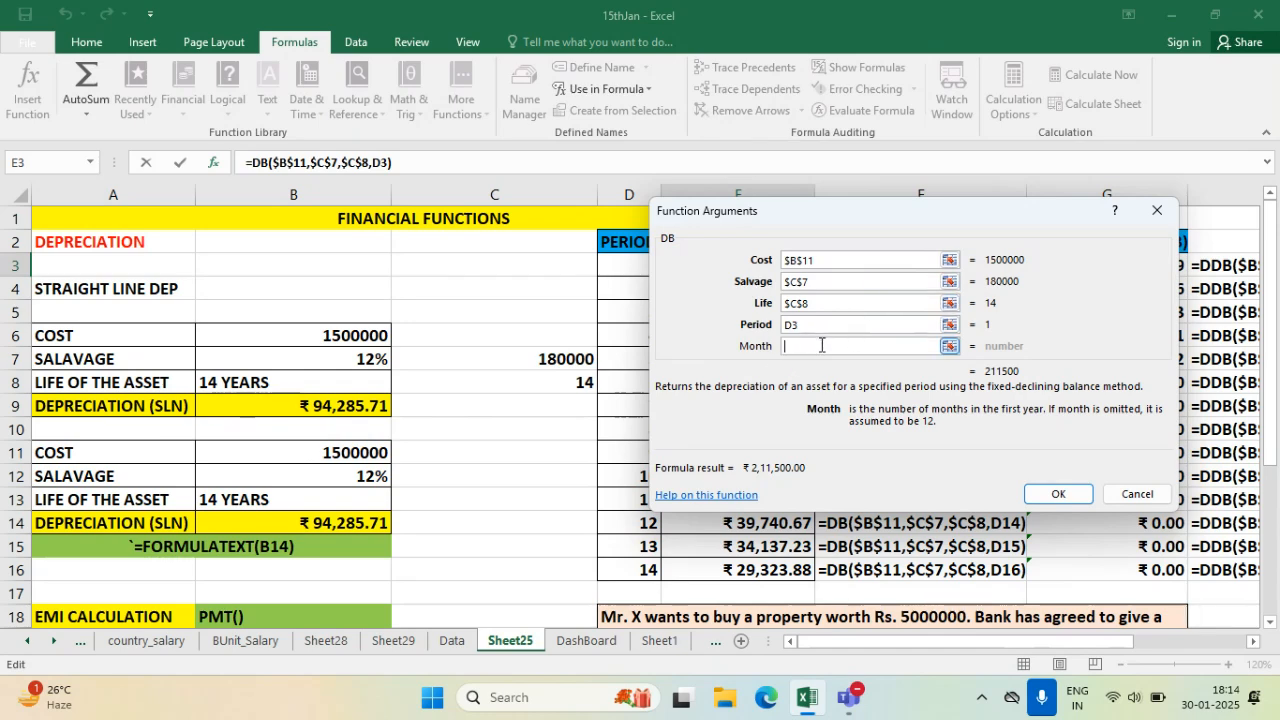
pyautogui.moveTo(885, 212); pyautogui.dragTo(575, 372)
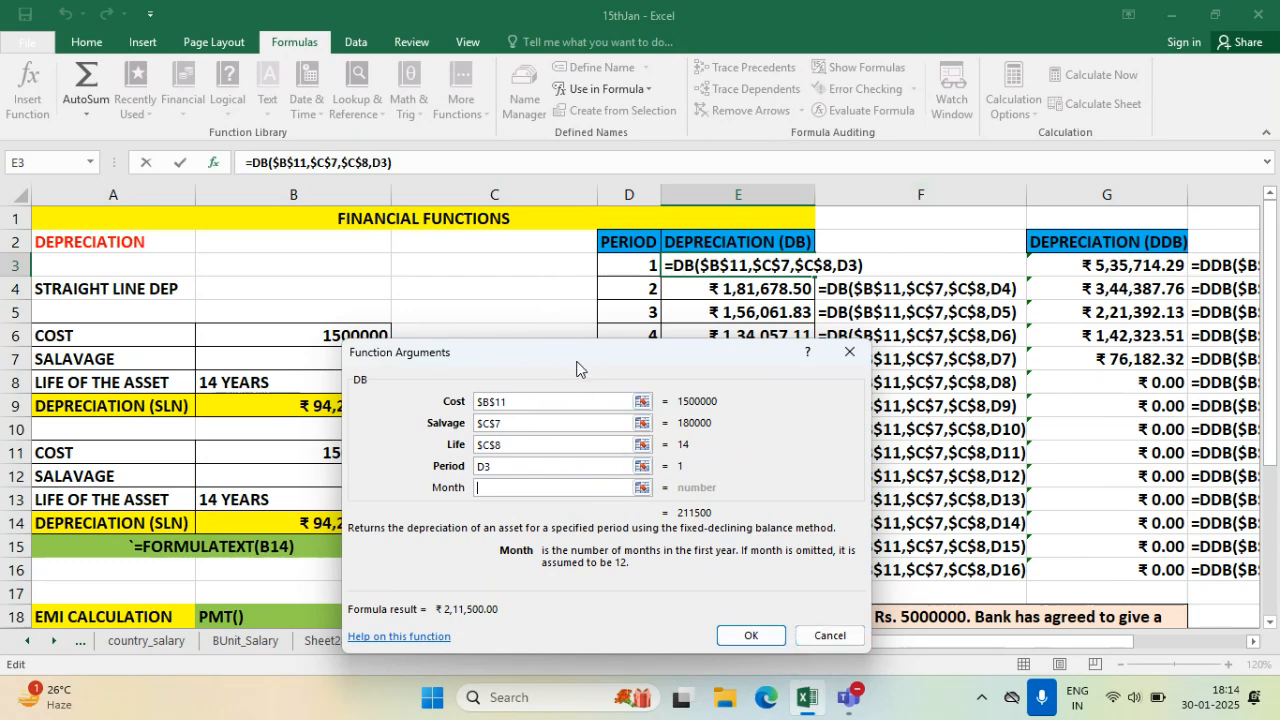
pyautogui.moveTo(576, 369); pyautogui.dragTo(752, 324)
pyautogui.click(1008, 587)
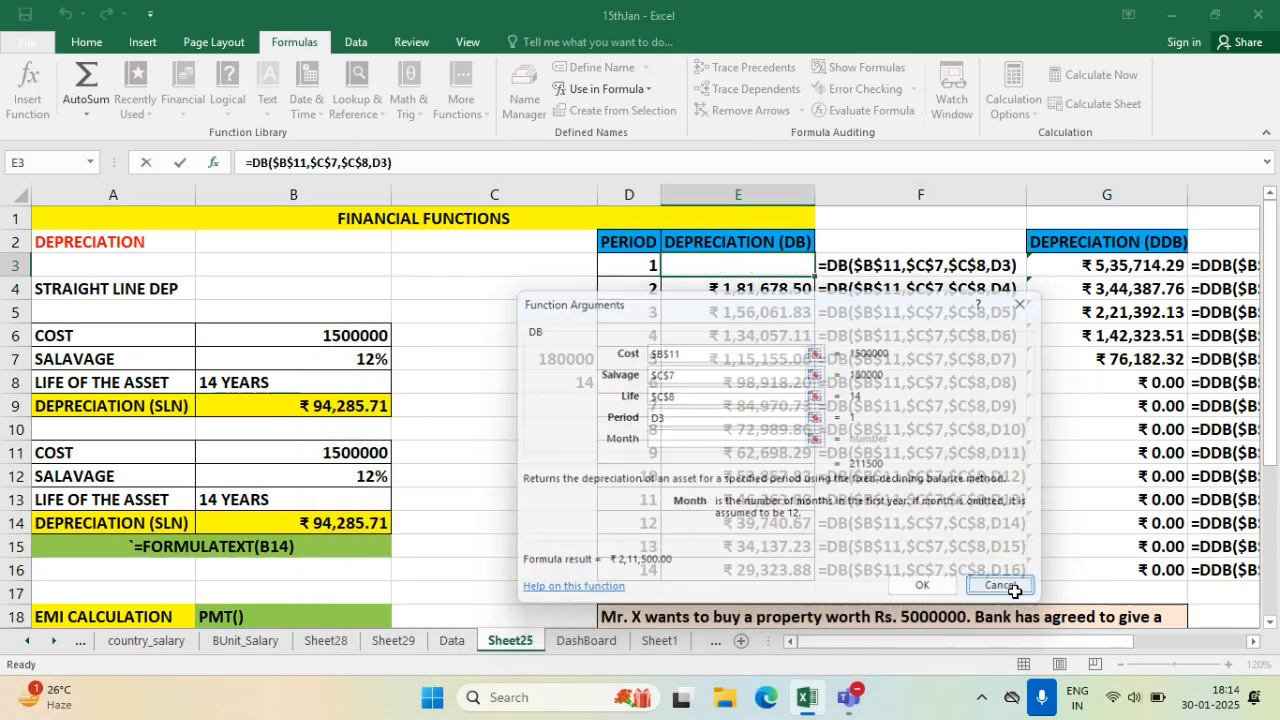
# - Clear the existing declining-balance depreciation formulas from E3:E16
pyautogui.click(750, 296)
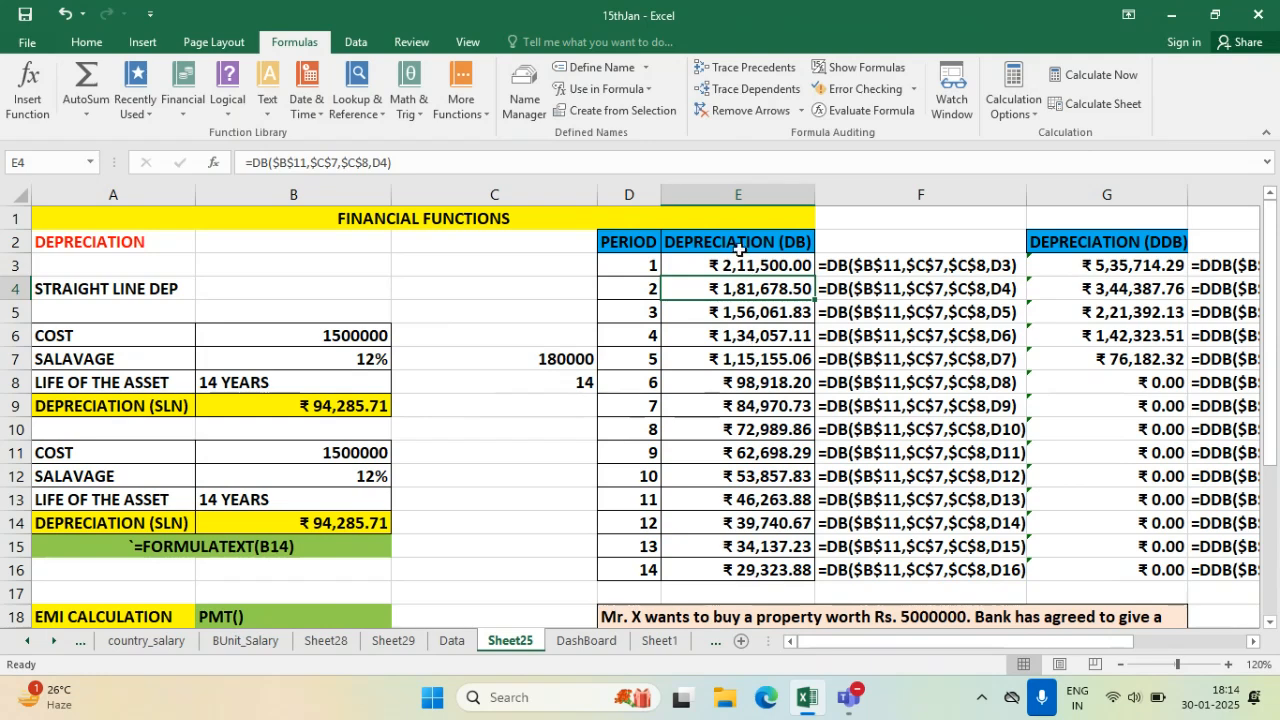
pyautogui.moveTo(740, 265); pyautogui.dragTo(752, 562)
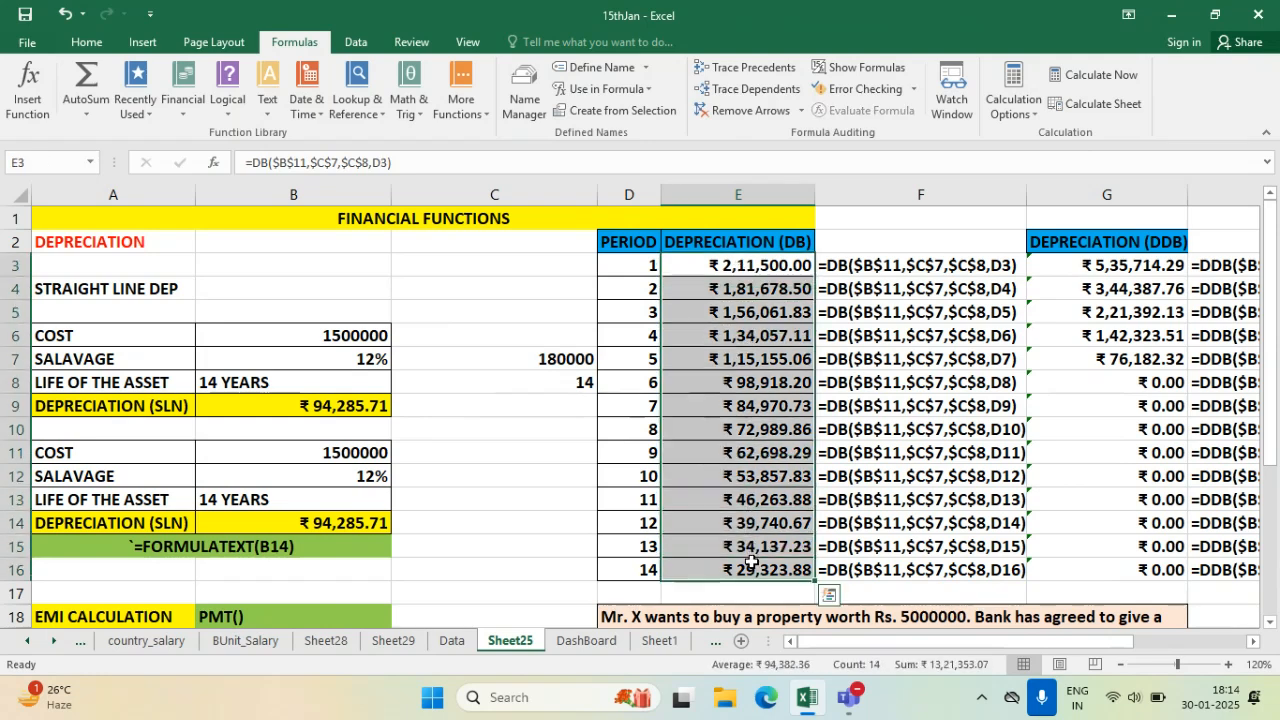
pyautogui.press('Delete')
pyautogui.click(742, 401)
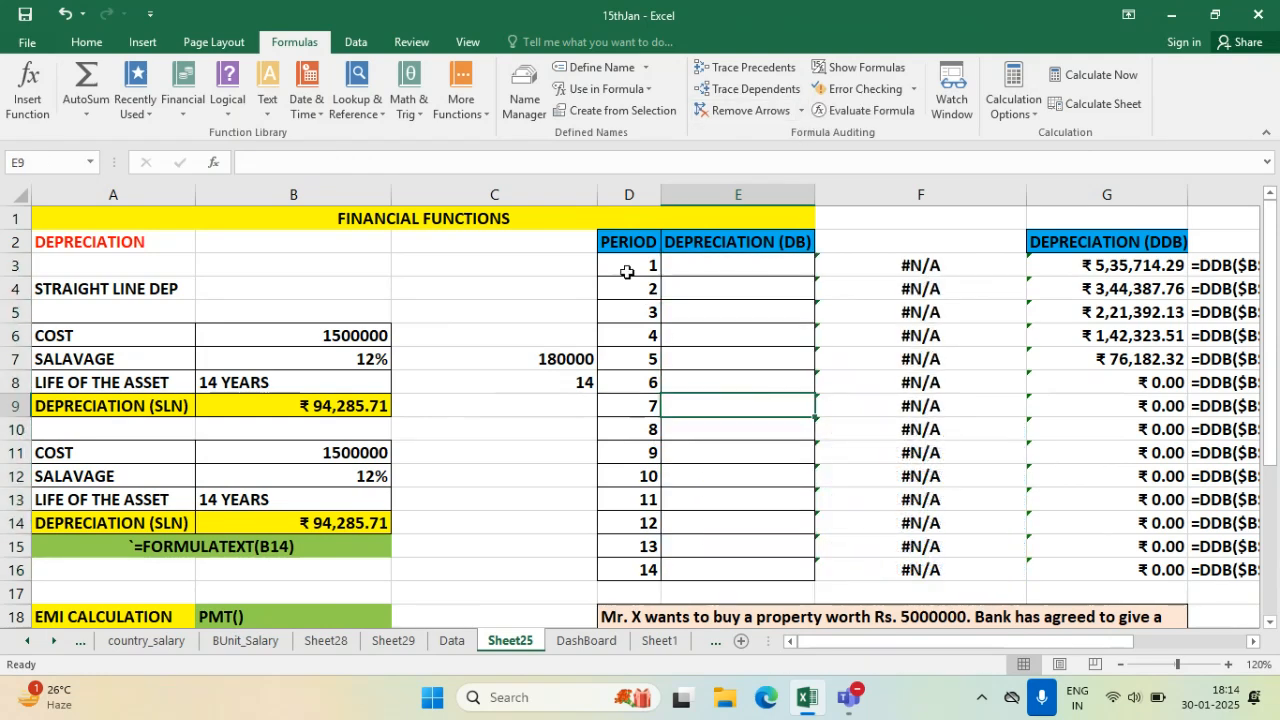
# - Review the periods and asset data, start a DB formula in E3, and bring up its Function Arguments dialog
pyautogui.moveTo(627, 272); pyautogui.dragTo(638, 572)
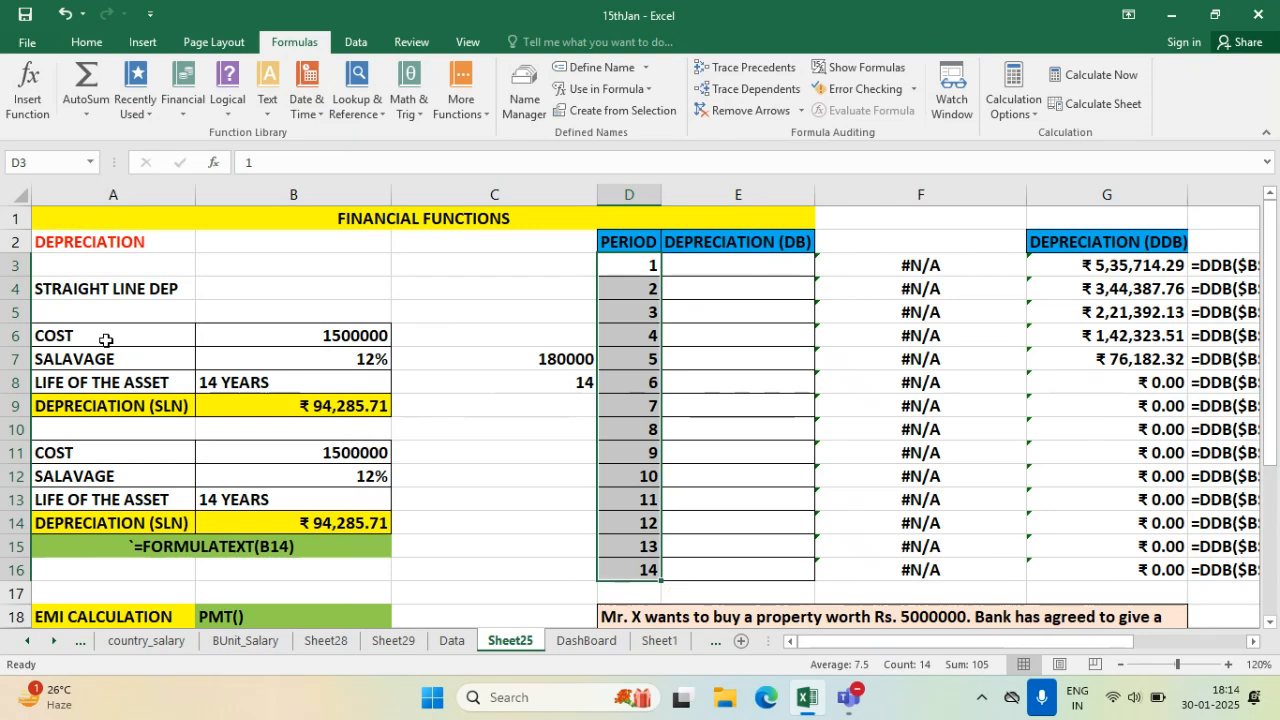
pyautogui.moveTo(105, 340); pyautogui.dragTo(326, 418)
pyautogui.click(744, 260)
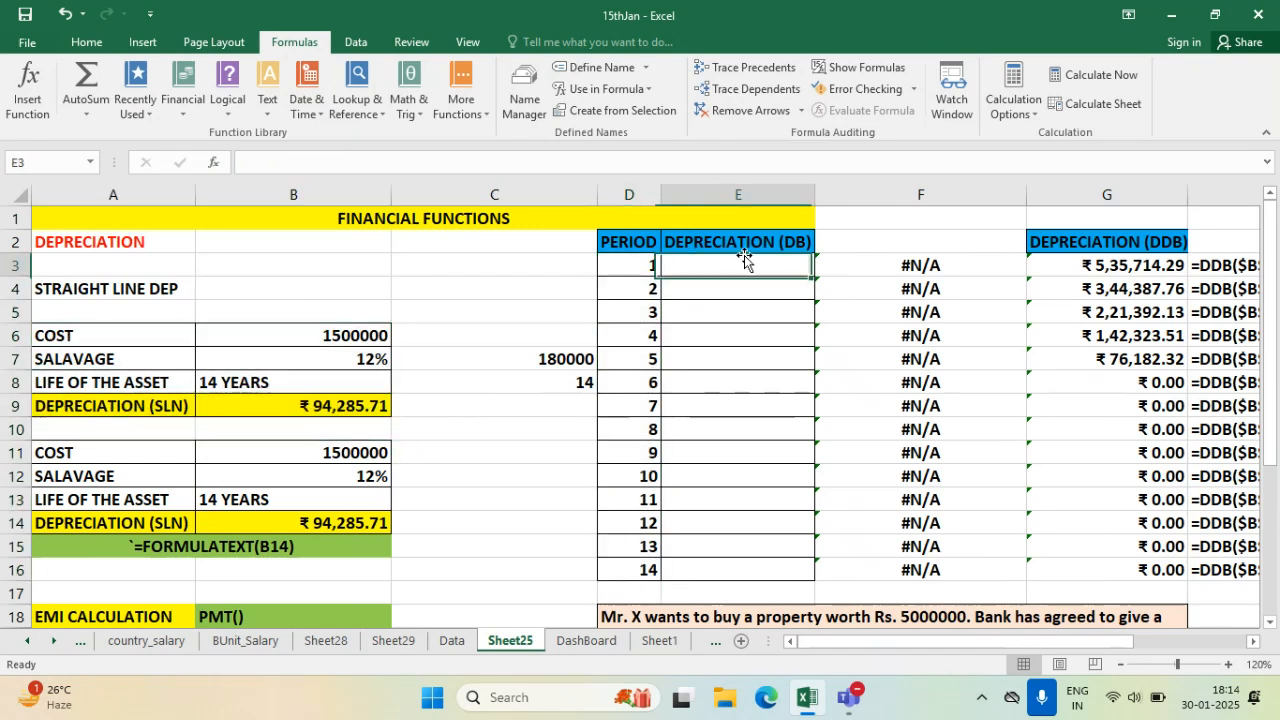
pyautogui.write('=D')
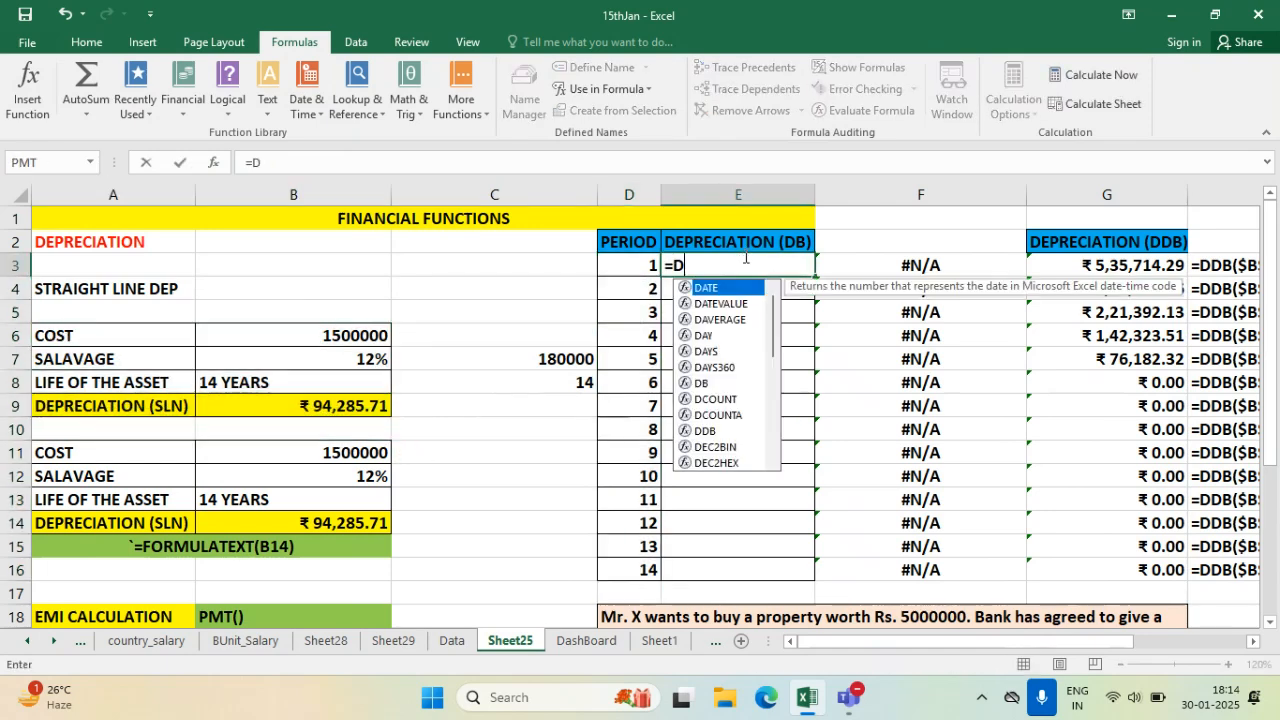
pyautogui.write('B(')
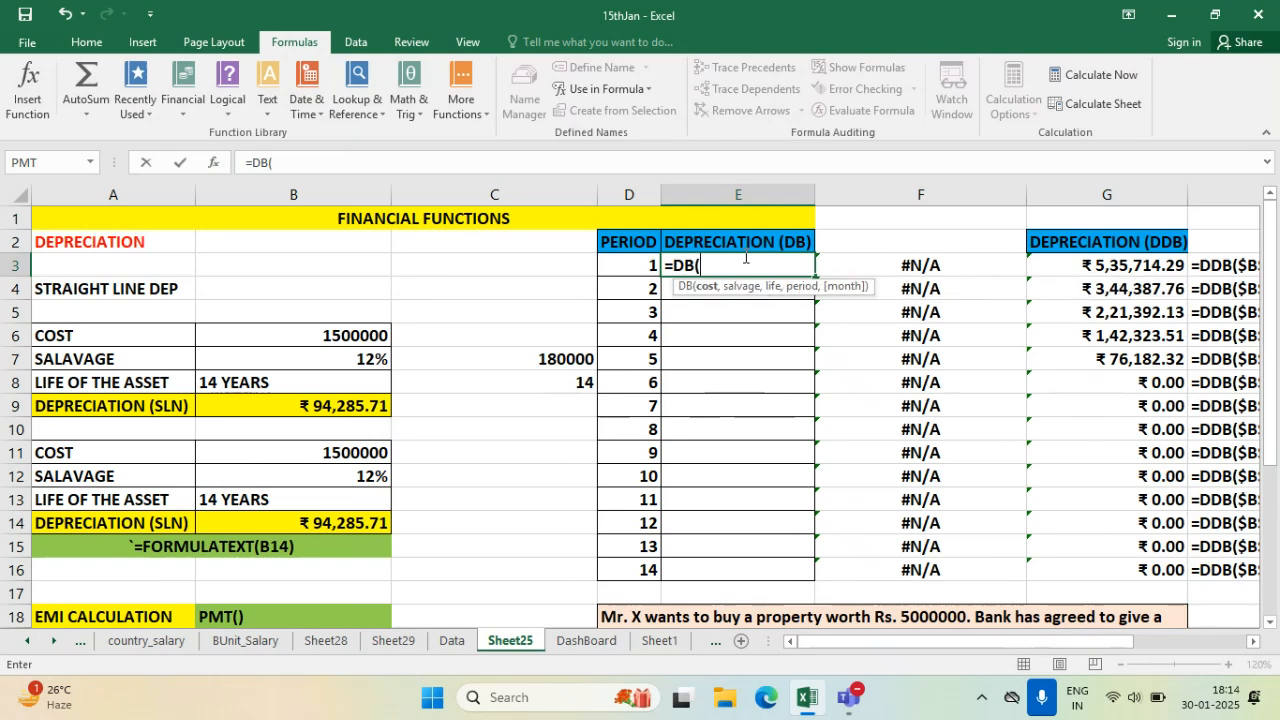
pyautogui.click(27, 90)
pyautogui.moveTo(790, 317); pyautogui.dragTo(912, 120)
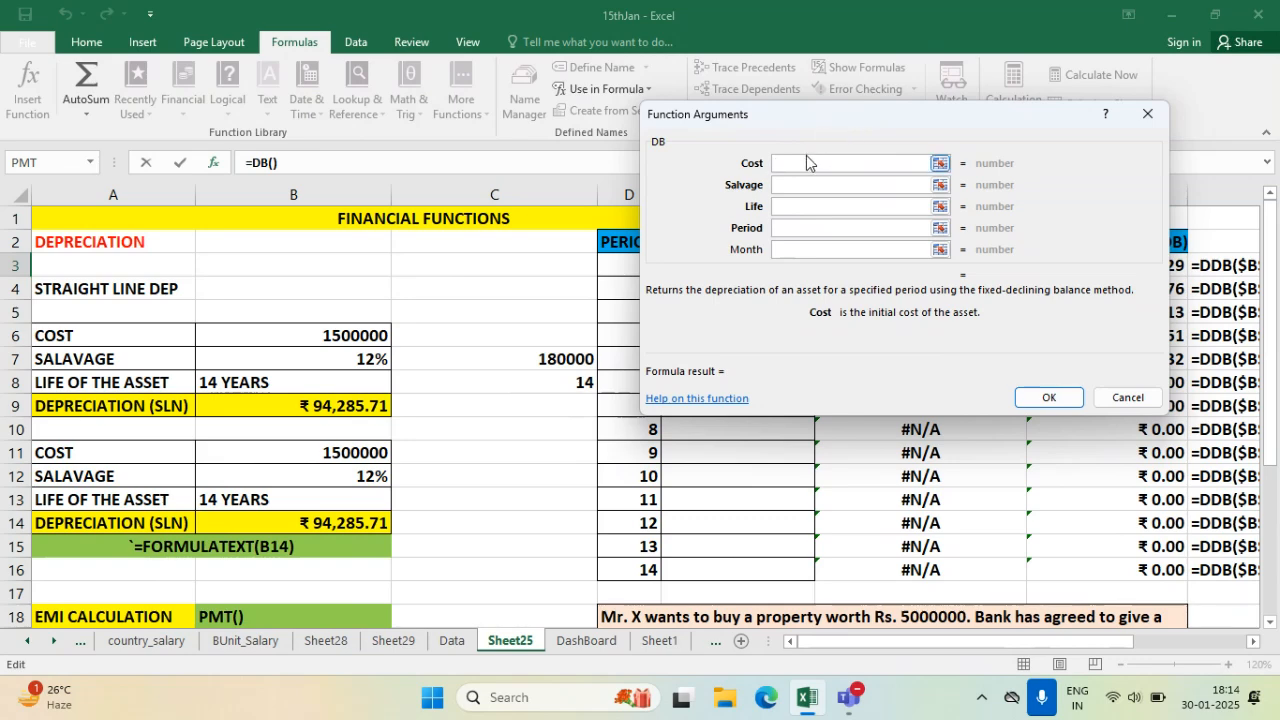
# - Fill the DB arguments with Cost B6, Salvage C7, Life C8 and Period D3
pyautogui.click(783, 184)
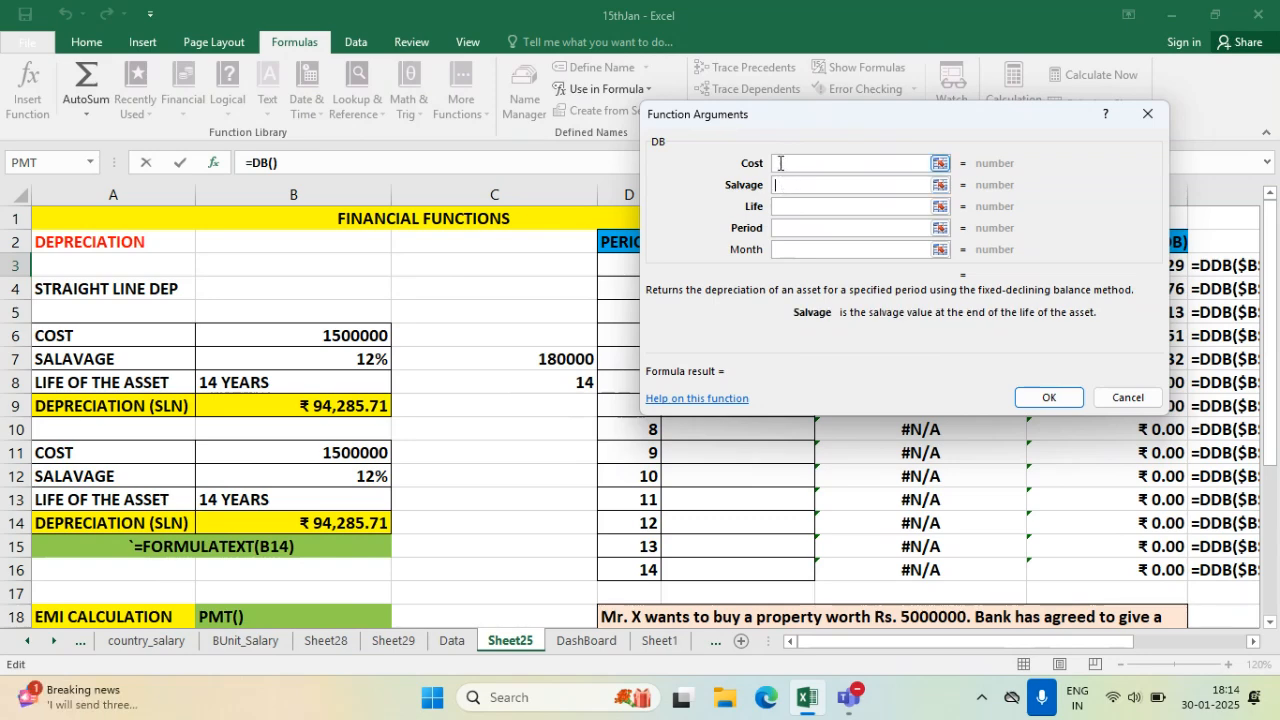
pyautogui.click(780, 163)
pyautogui.click(229, 346)
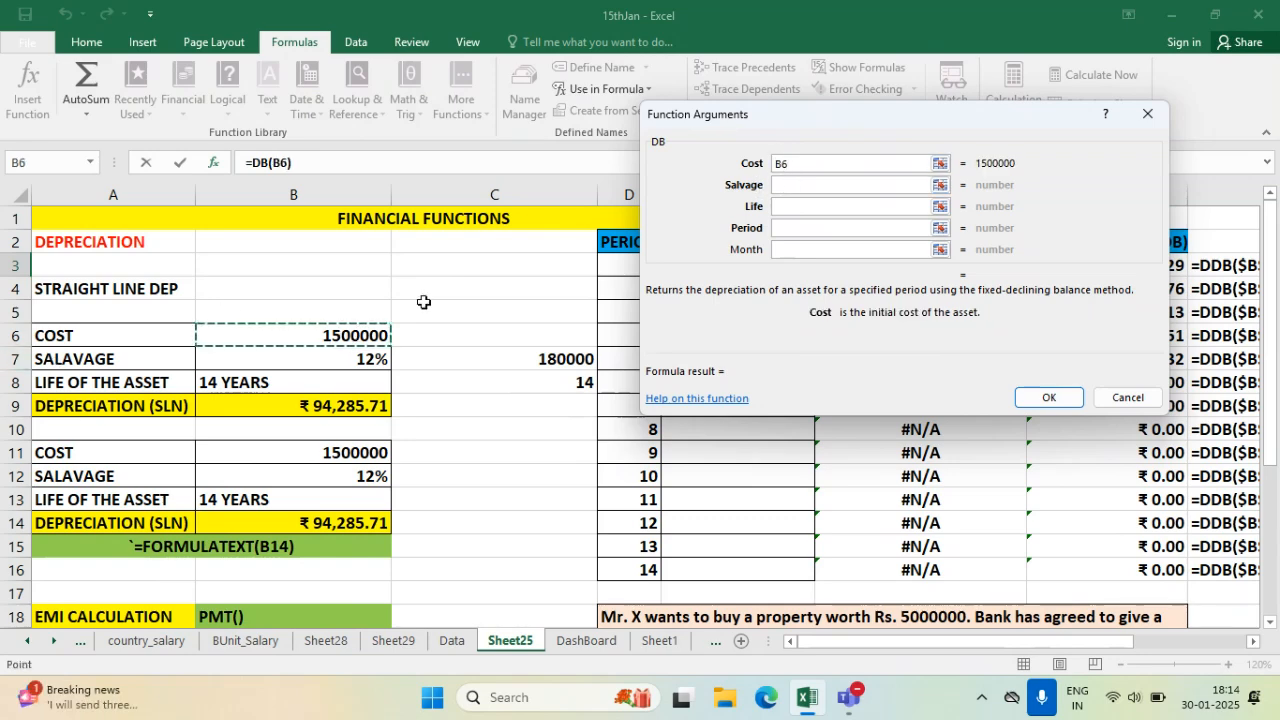
pyautogui.click(799, 185)
pyautogui.click(537, 356)
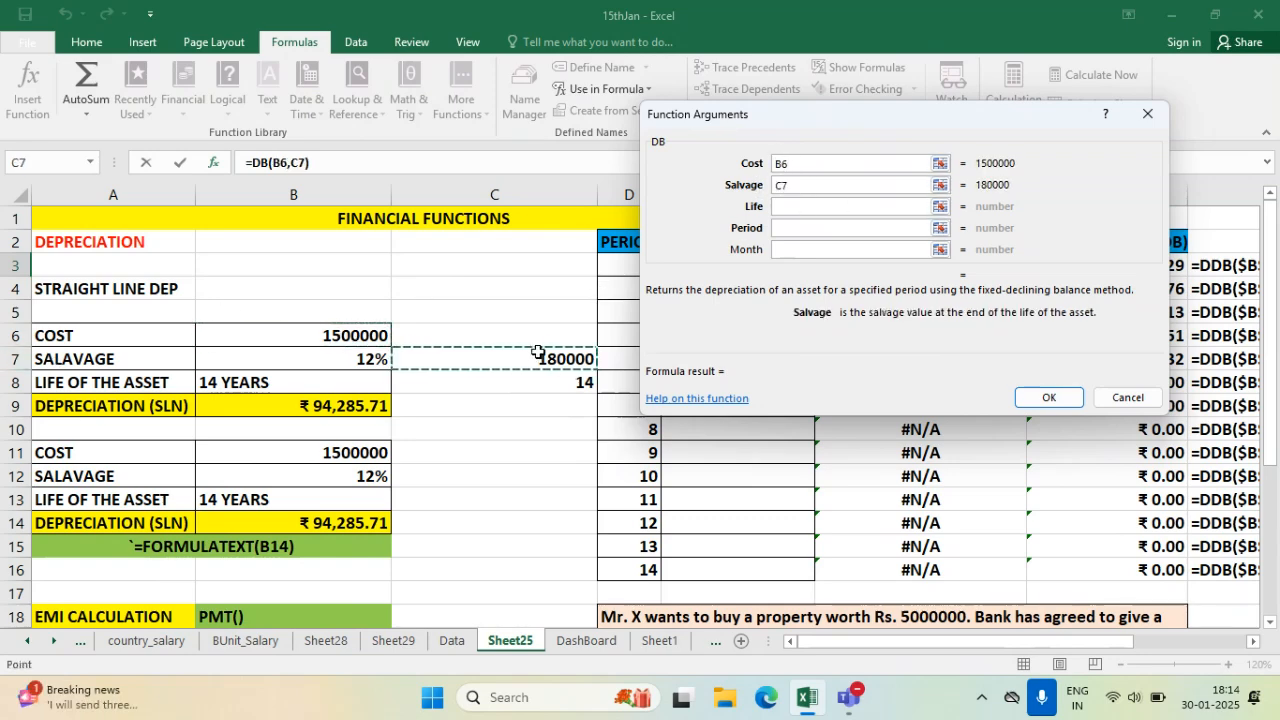
pyautogui.click(806, 207)
pyautogui.click(562, 381)
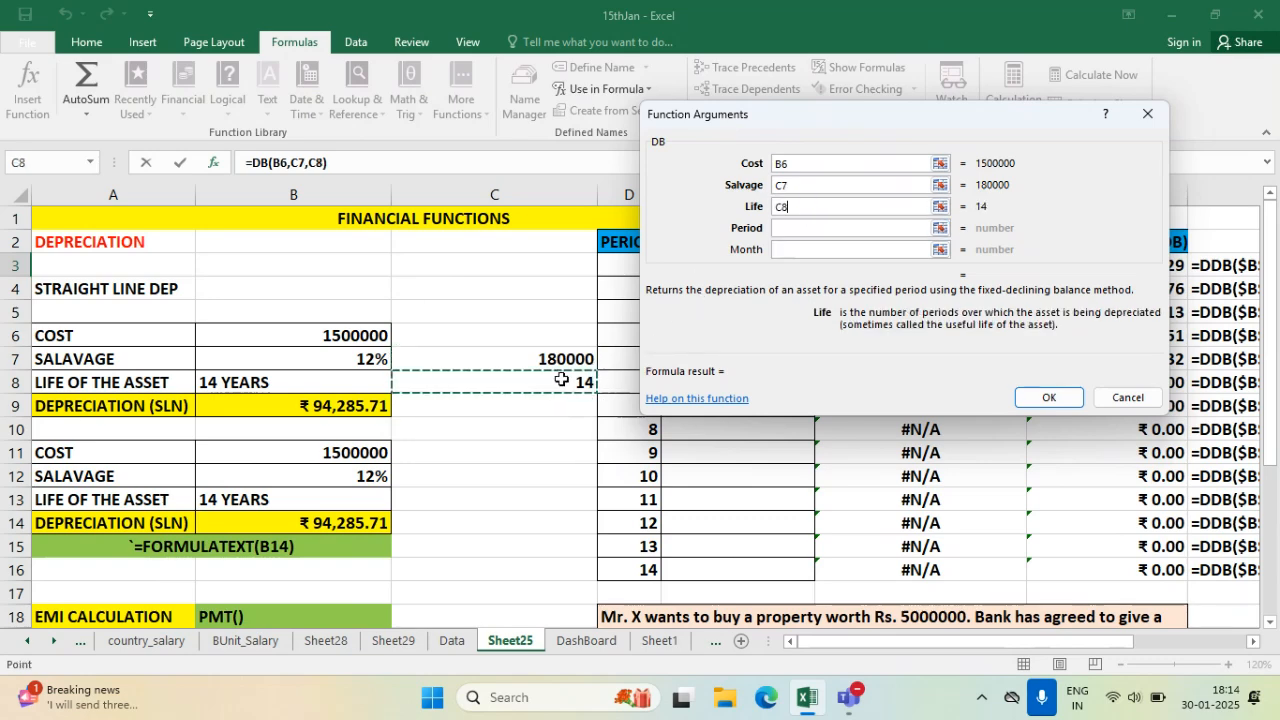
pyautogui.click(816, 227)
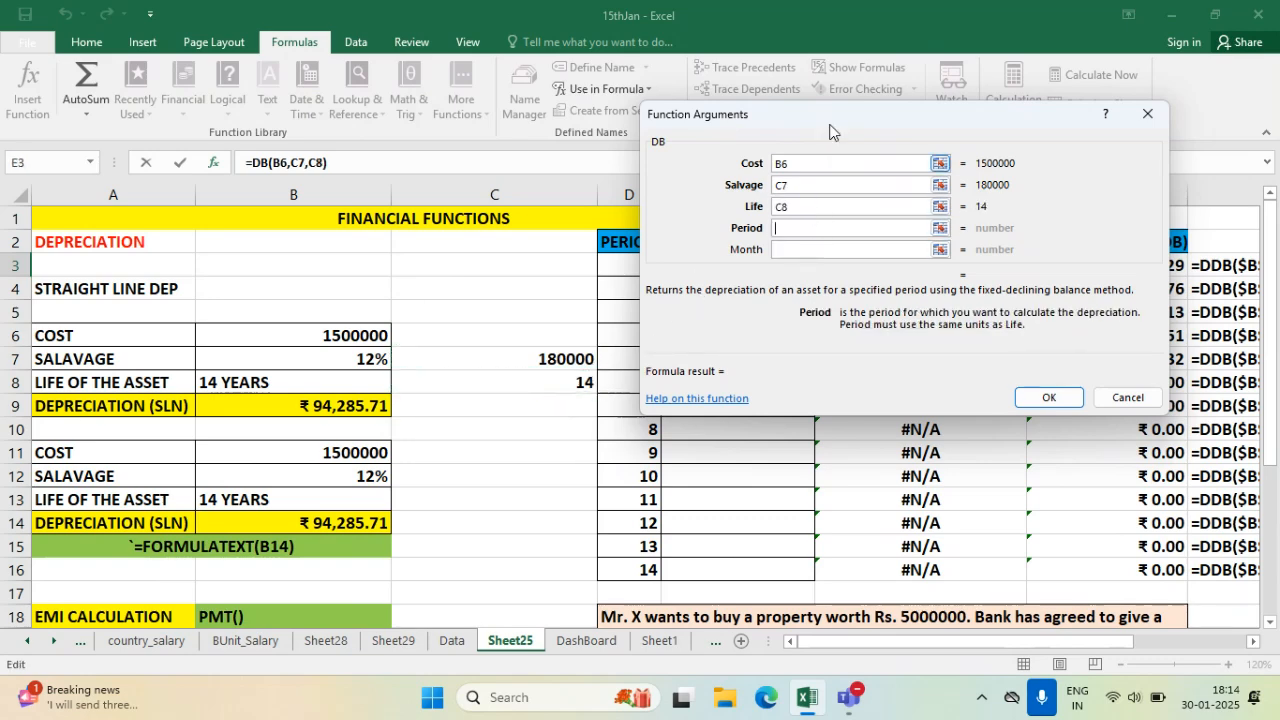
pyautogui.moveTo(835, 124); pyautogui.dragTo(310, 132)
pyautogui.click(620, 265)
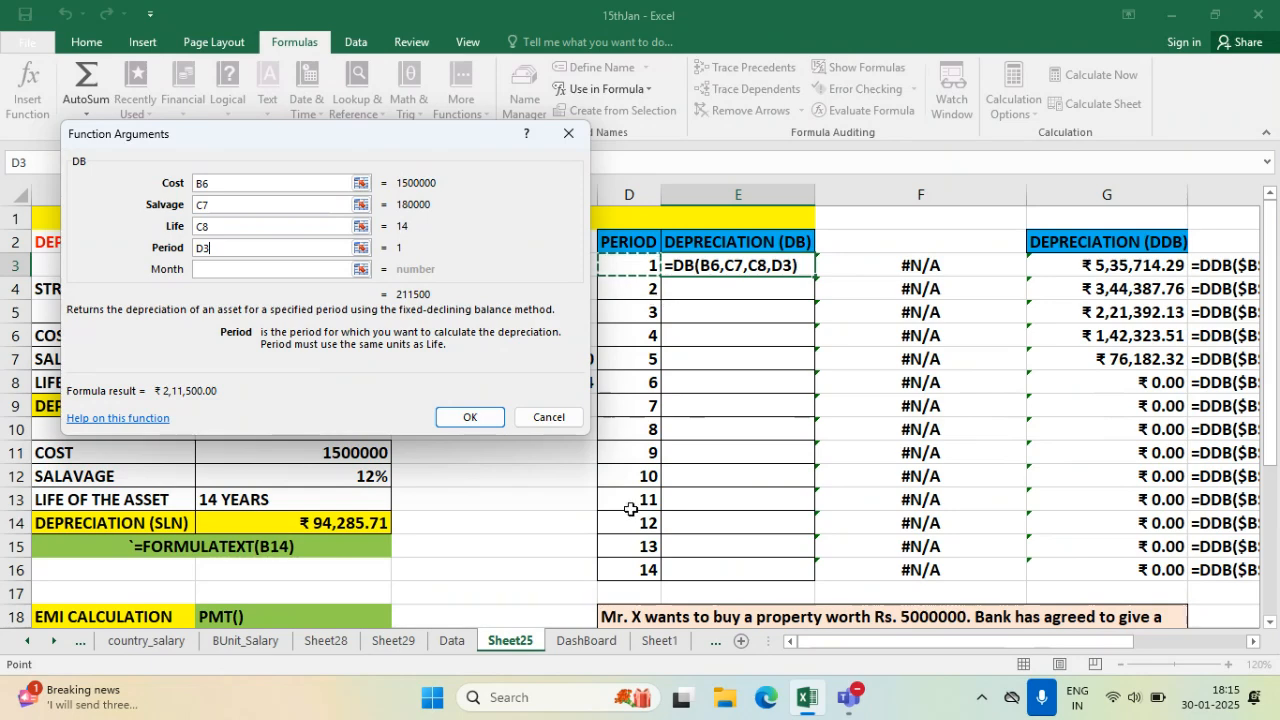
# - Make the Cost, Salvage and Life references of the DB formula absolute as $B$6, $C$7 and $C$8
pyautogui.click(203, 247)
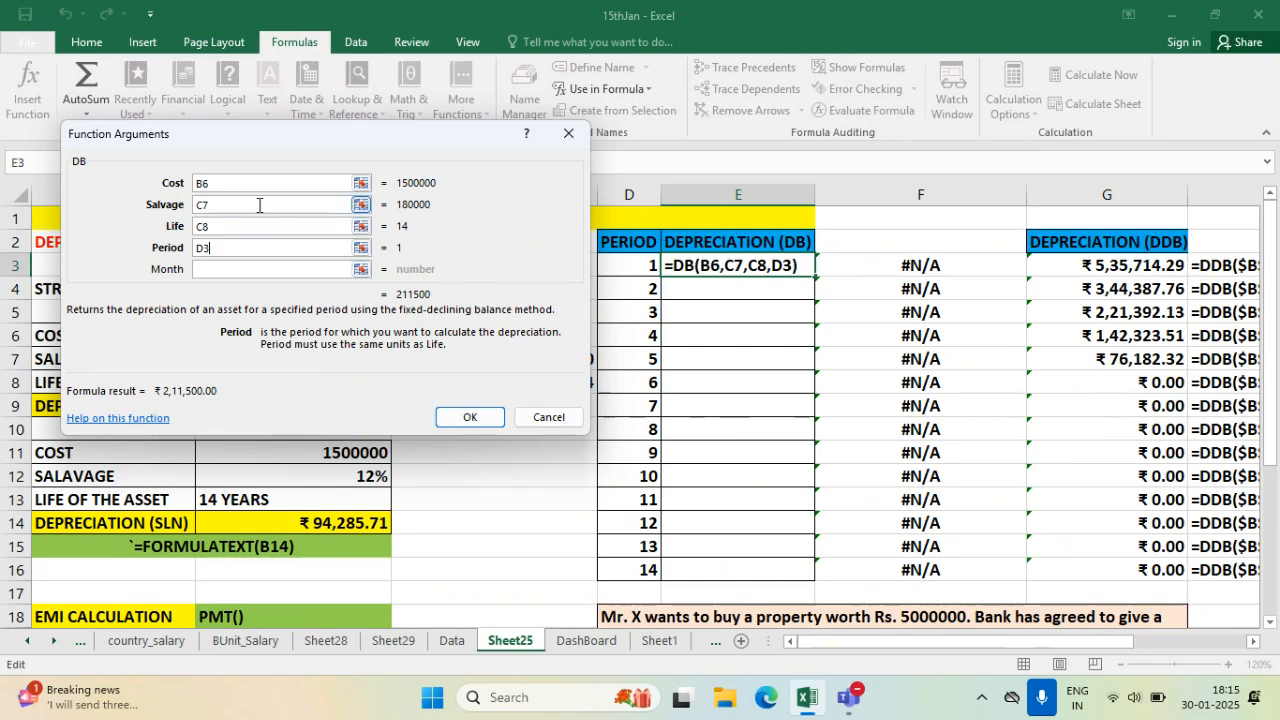
pyautogui.click(230, 178)
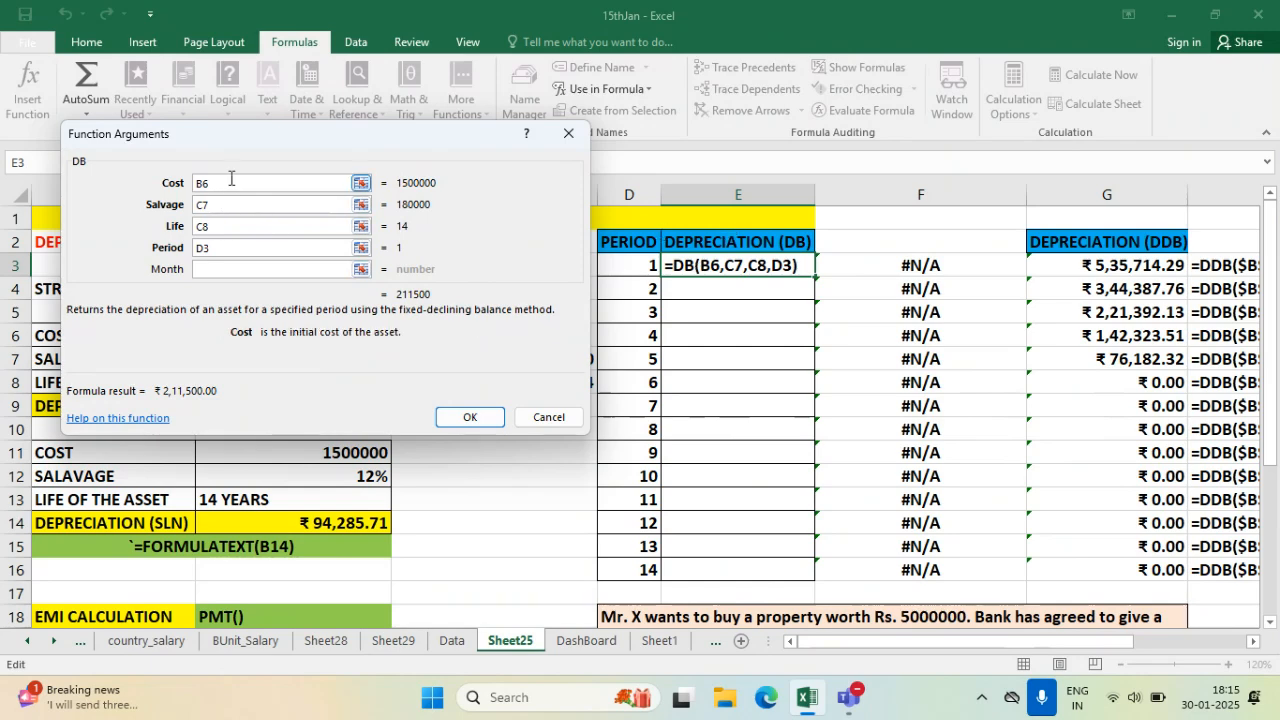
pyautogui.moveTo(263, 143); pyautogui.dragTo(832, 305)
pyautogui.click(815, 363)
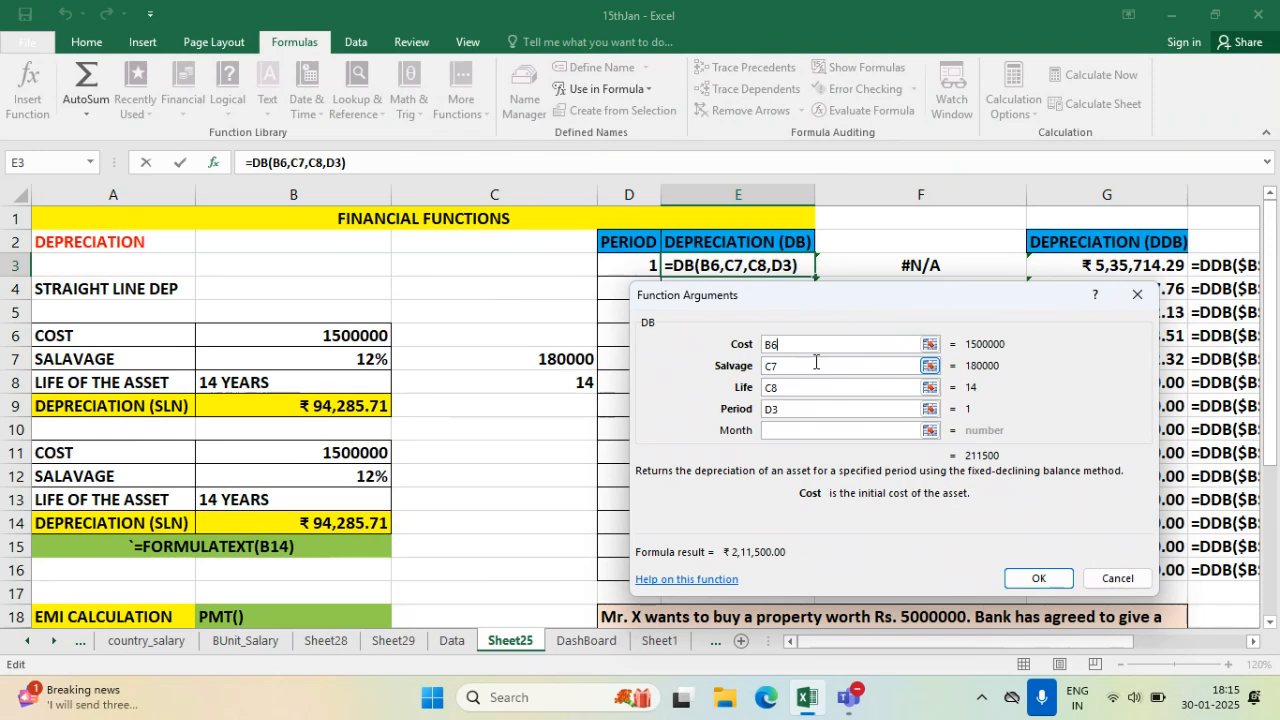
pyautogui.press('F4')
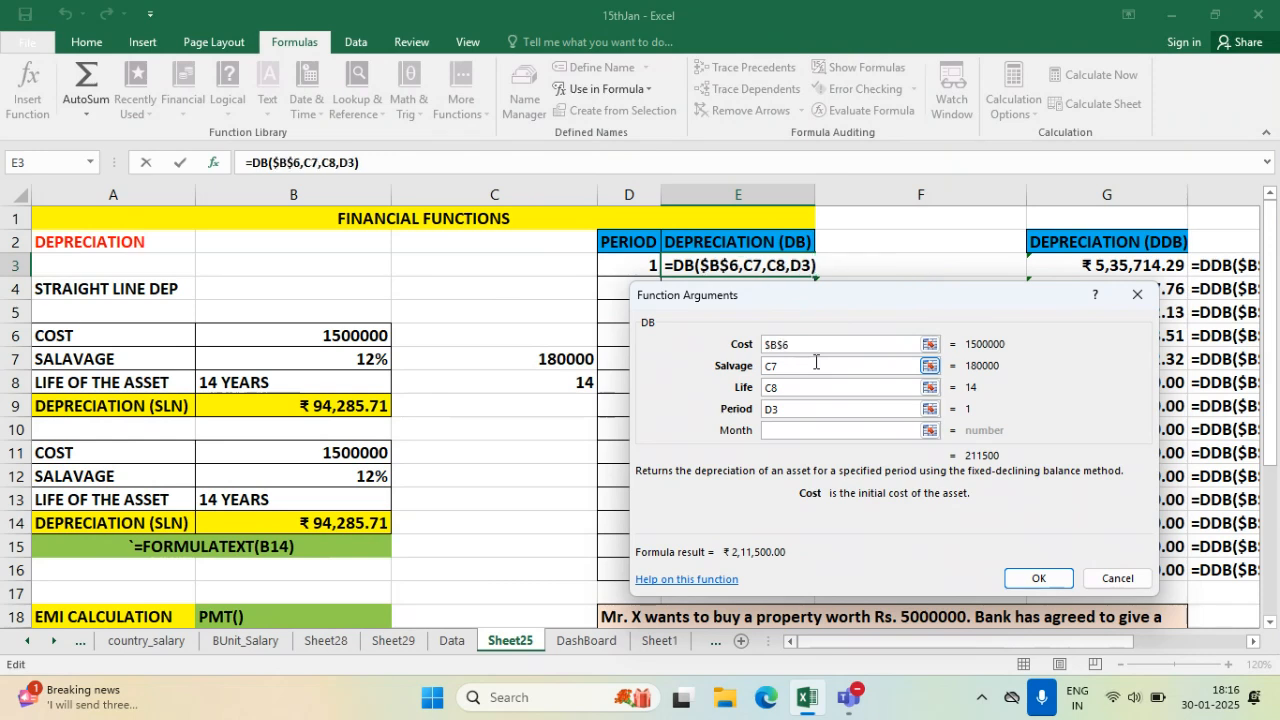
pyautogui.click(815, 364)
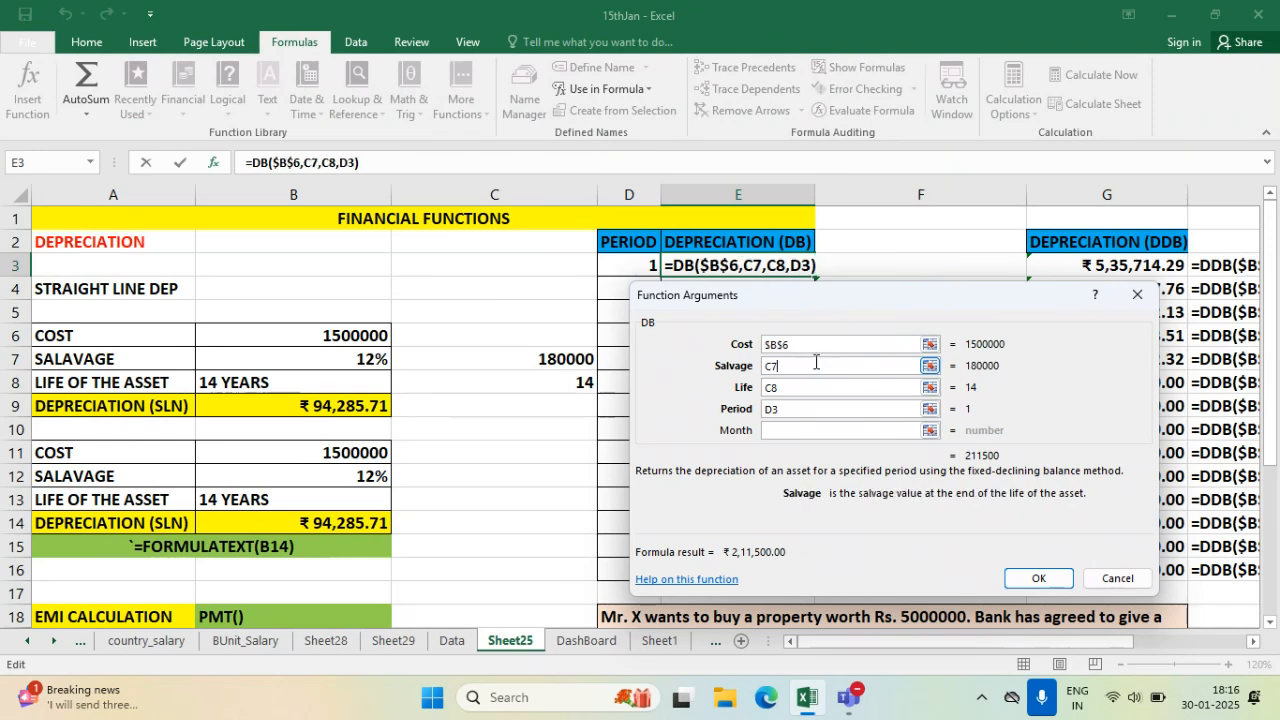
pyautogui.press('F4')
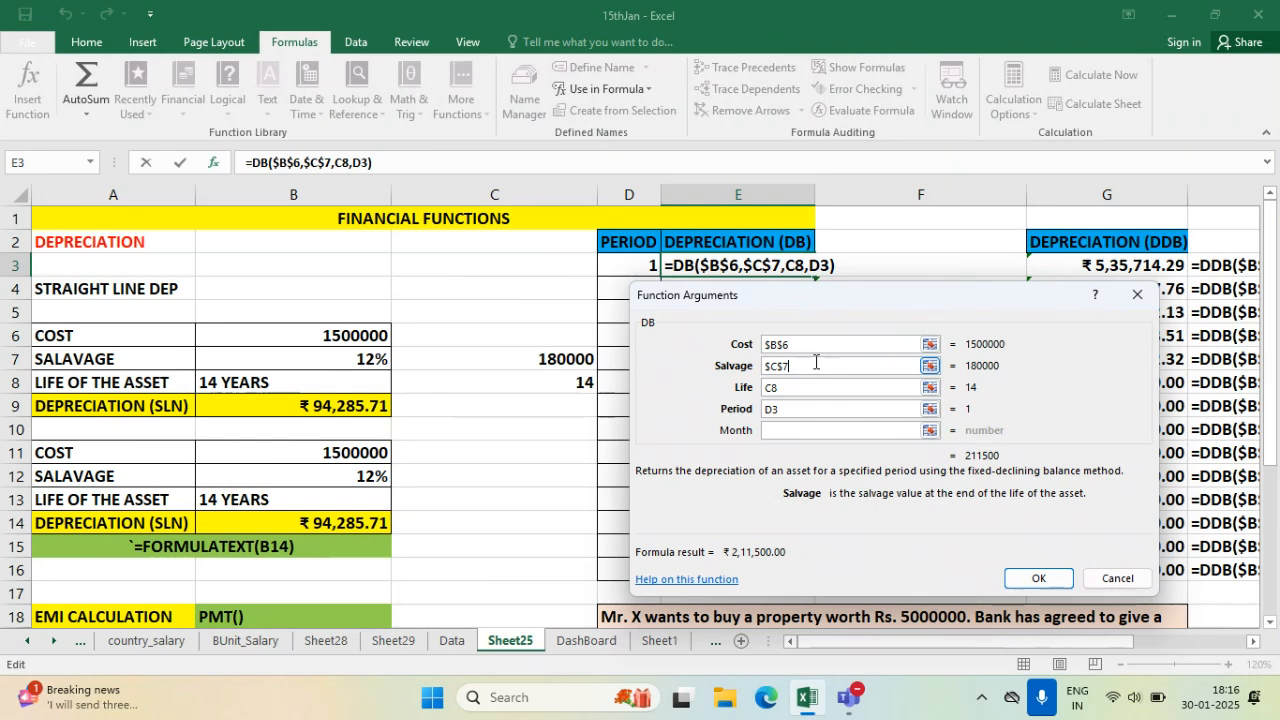
pyautogui.click(805, 388)
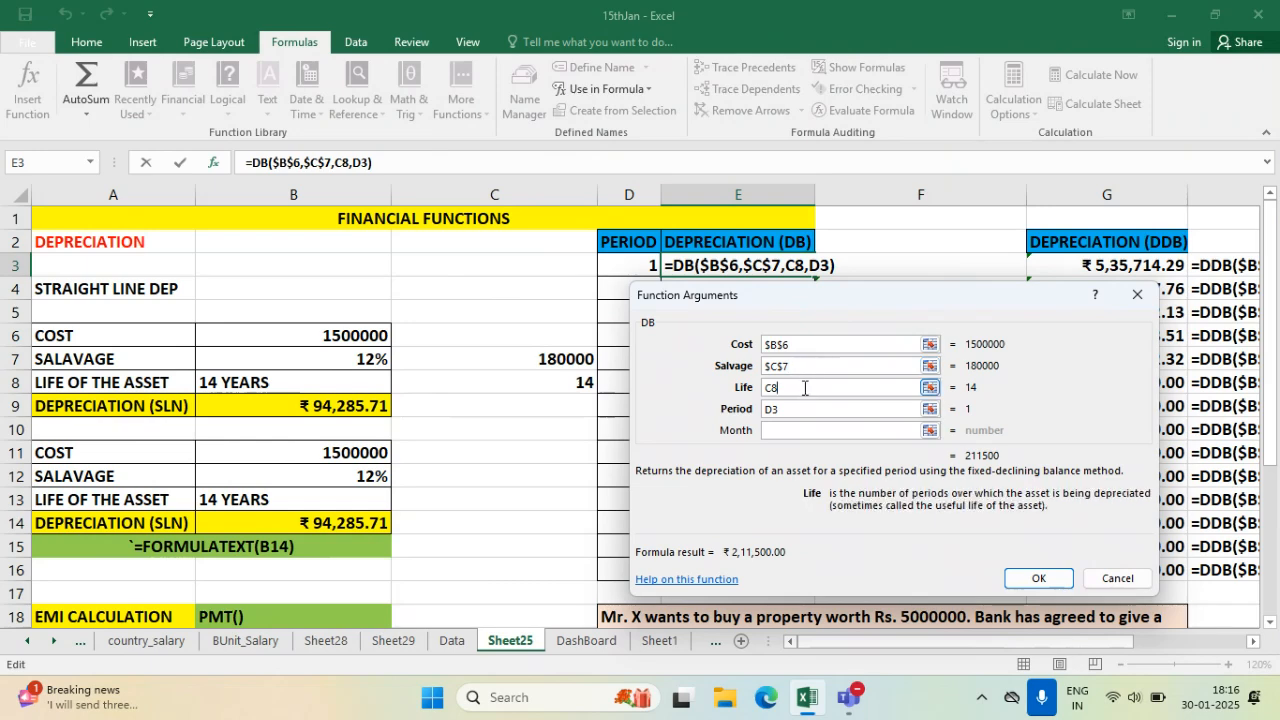
pyautogui.press('F4')
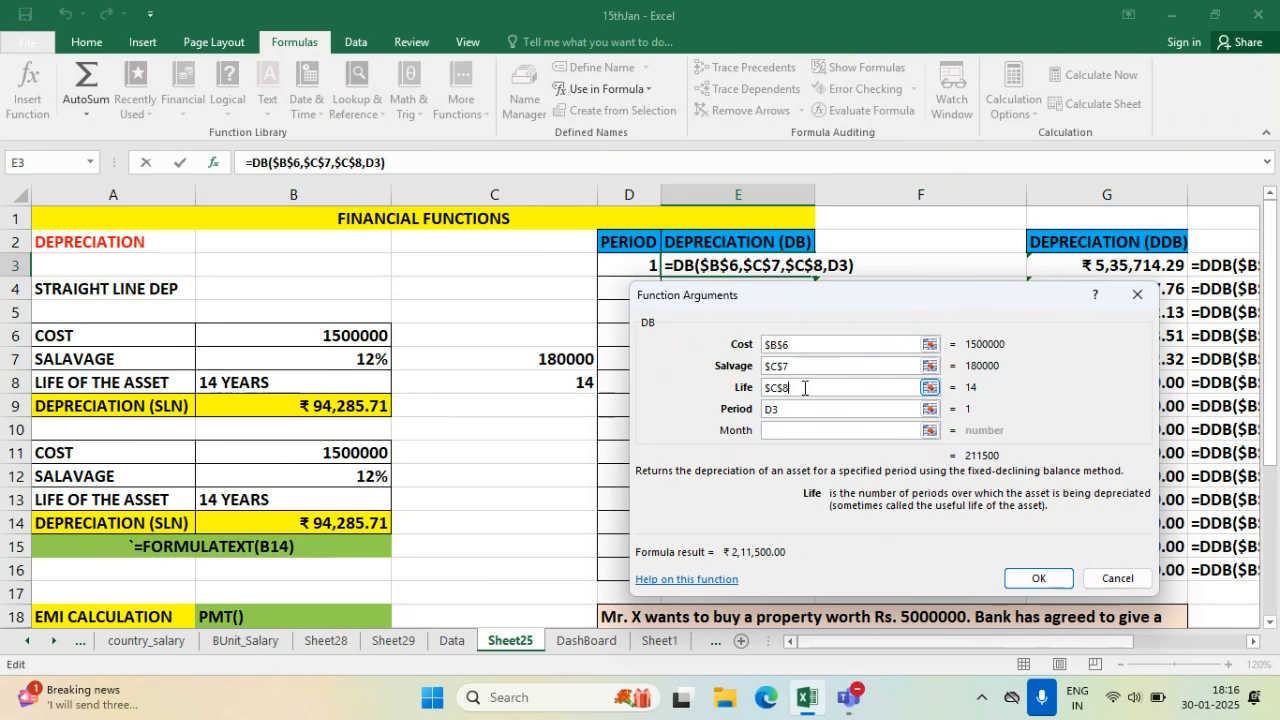
# - Review the Period argument, enter the DB formula in E3, and fill it down through E16
pyautogui.moveTo(847, 294)
pyautogui.mouseDown()
pyautogui.moveTo(816, 298)
pyautogui.moveTo(832, 301)
pyautogui.mouseUp()
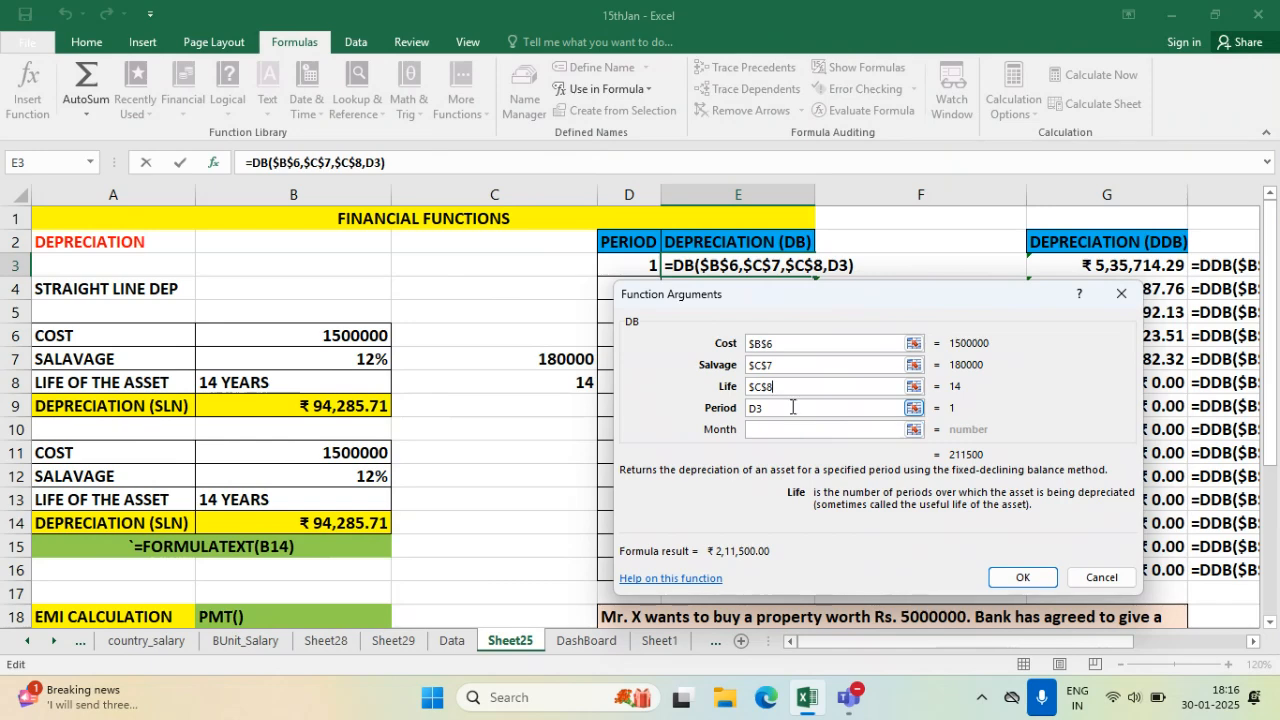
pyautogui.click(797, 408)
pyautogui.moveTo(838, 287); pyautogui.dragTo(918, 306)
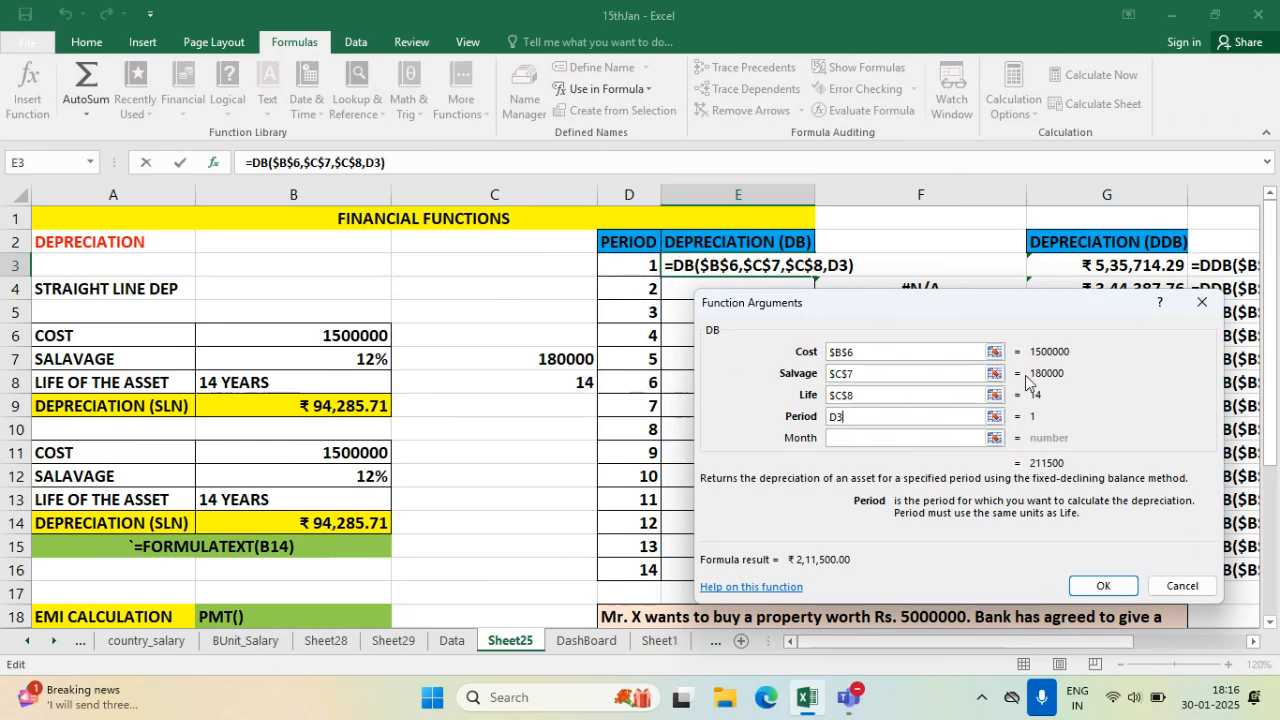
pyautogui.doubleClick(853, 417)
pyautogui.click(1105, 585)
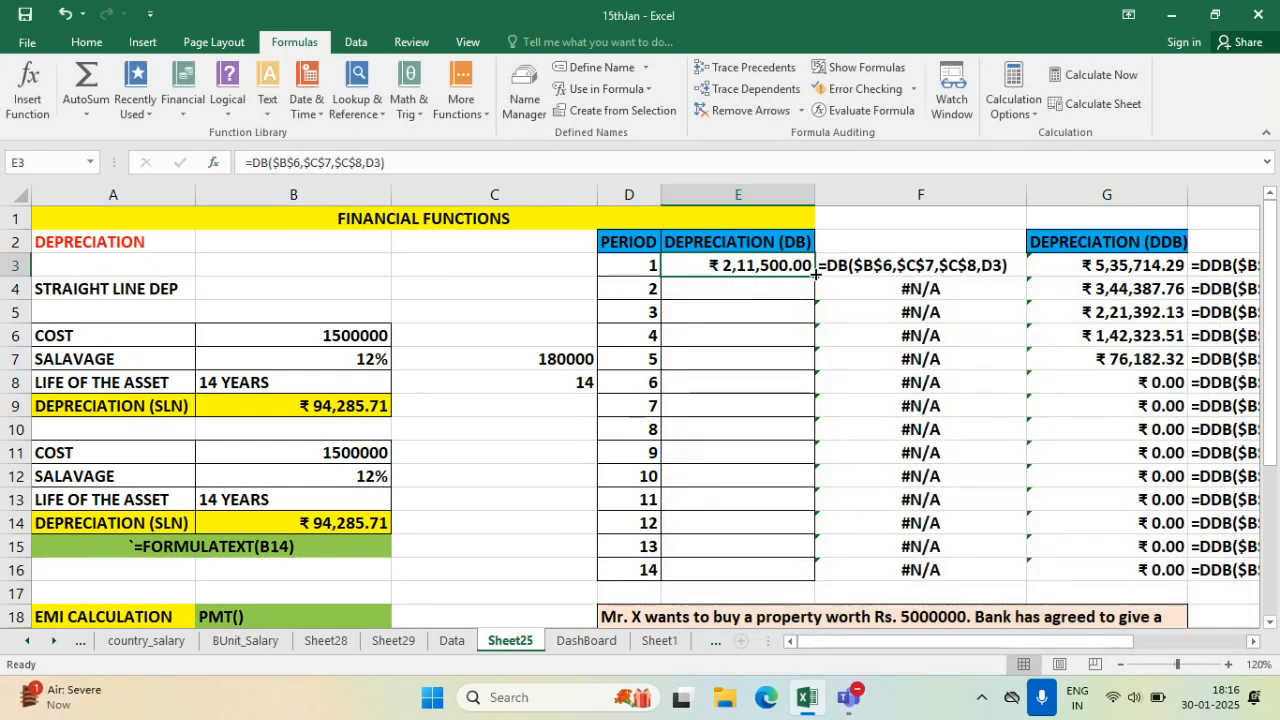
pyautogui.moveTo(816, 273); pyautogui.dragTo(819, 588)
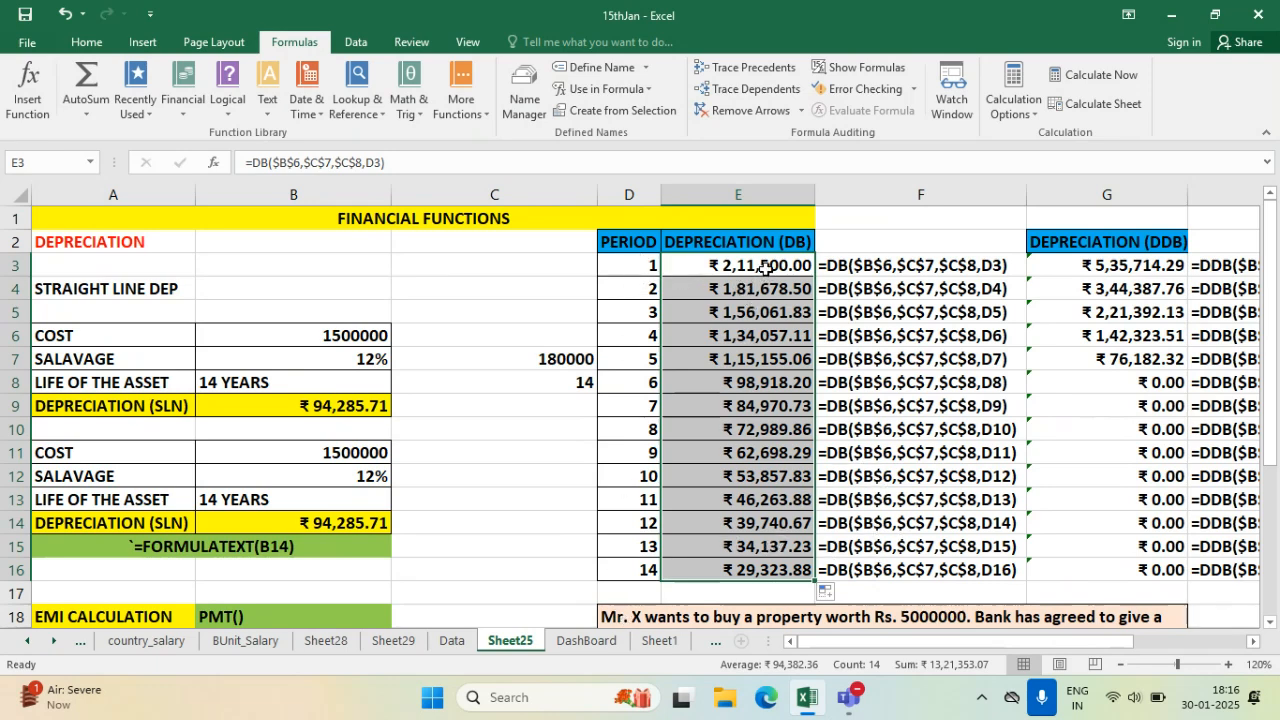
# - Clear the existing double-declining-balance depreciation formulas from G3:G16
pyautogui.click(1253, 641)
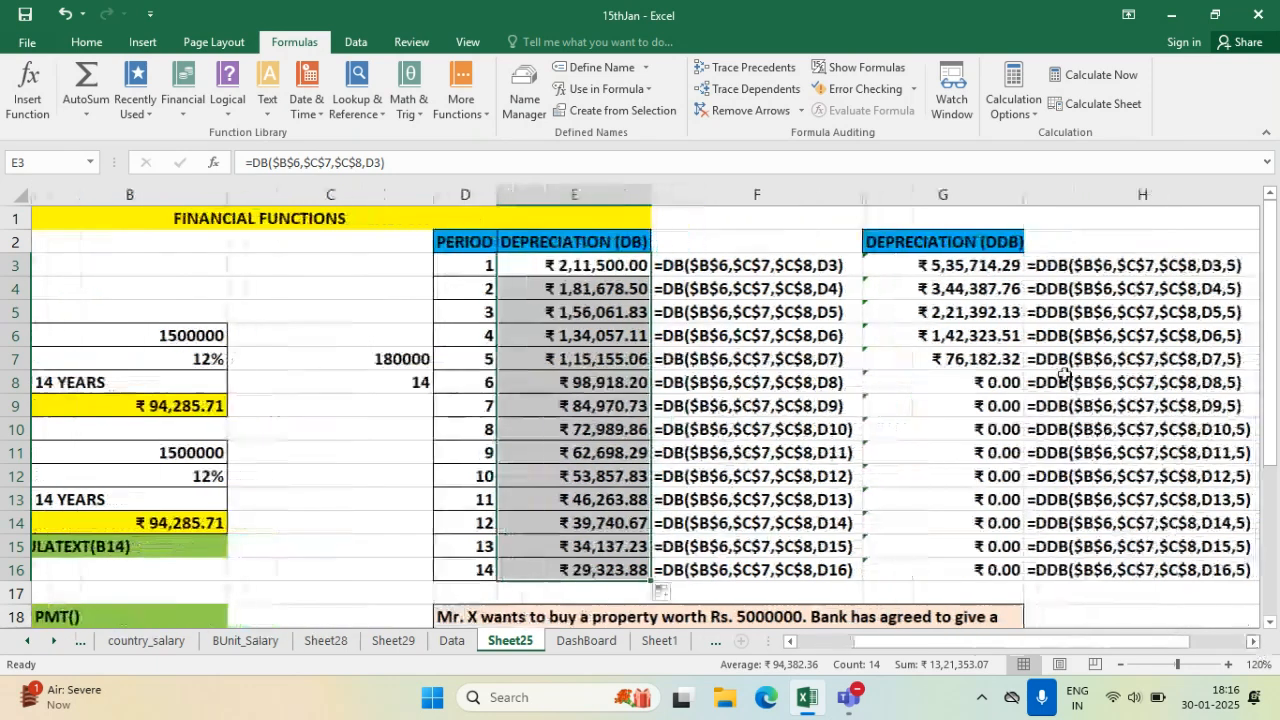
pyautogui.moveTo(955, 262); pyautogui.dragTo(985, 569)
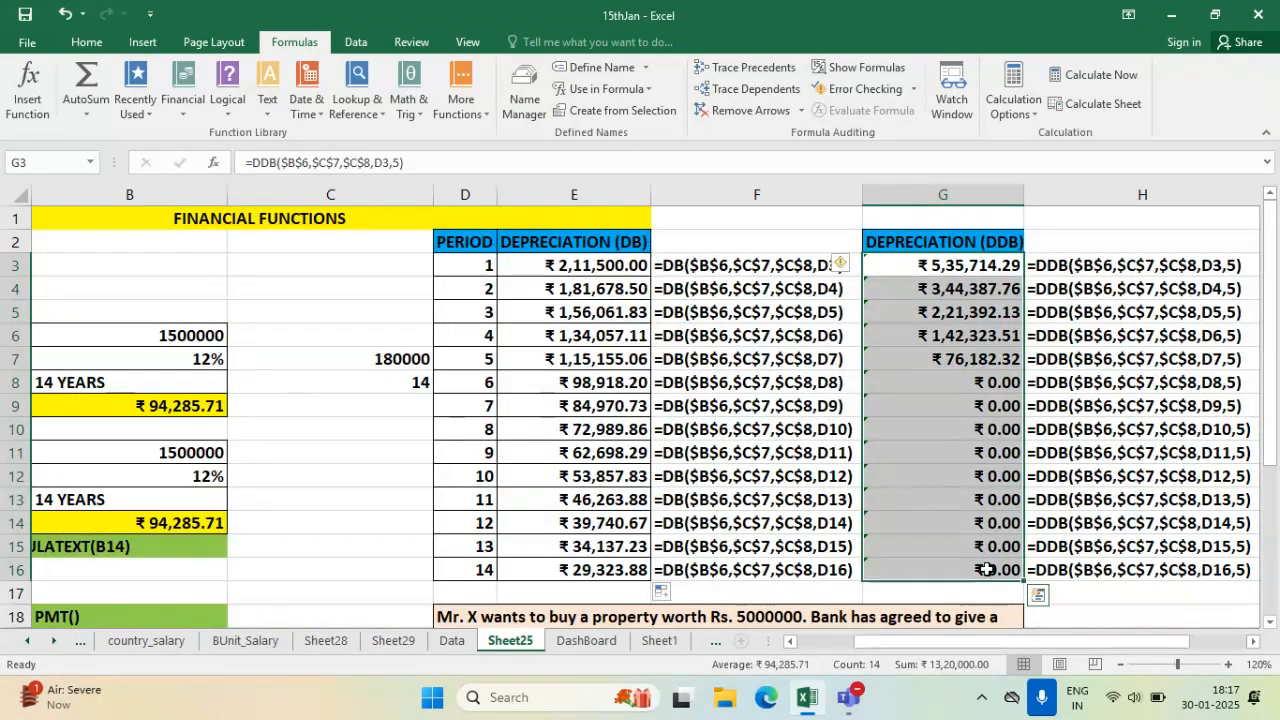
pyautogui.press('Delete')
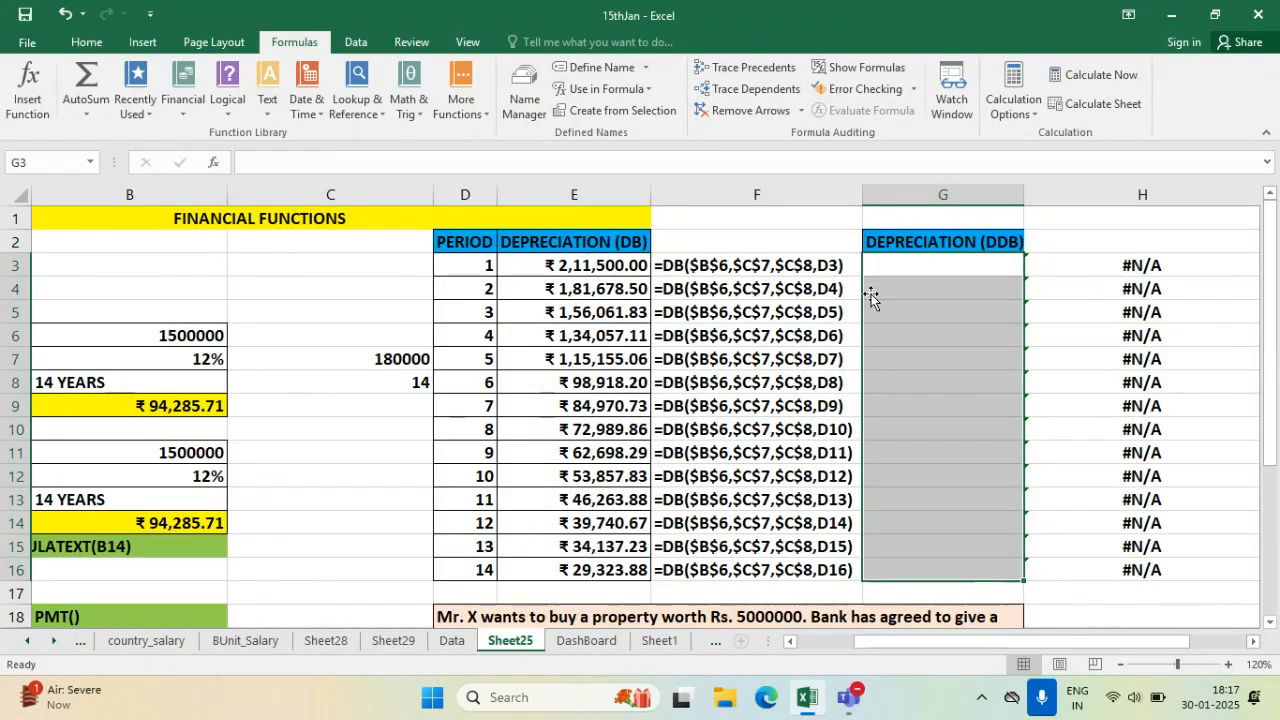
pyautogui.click(868, 268)
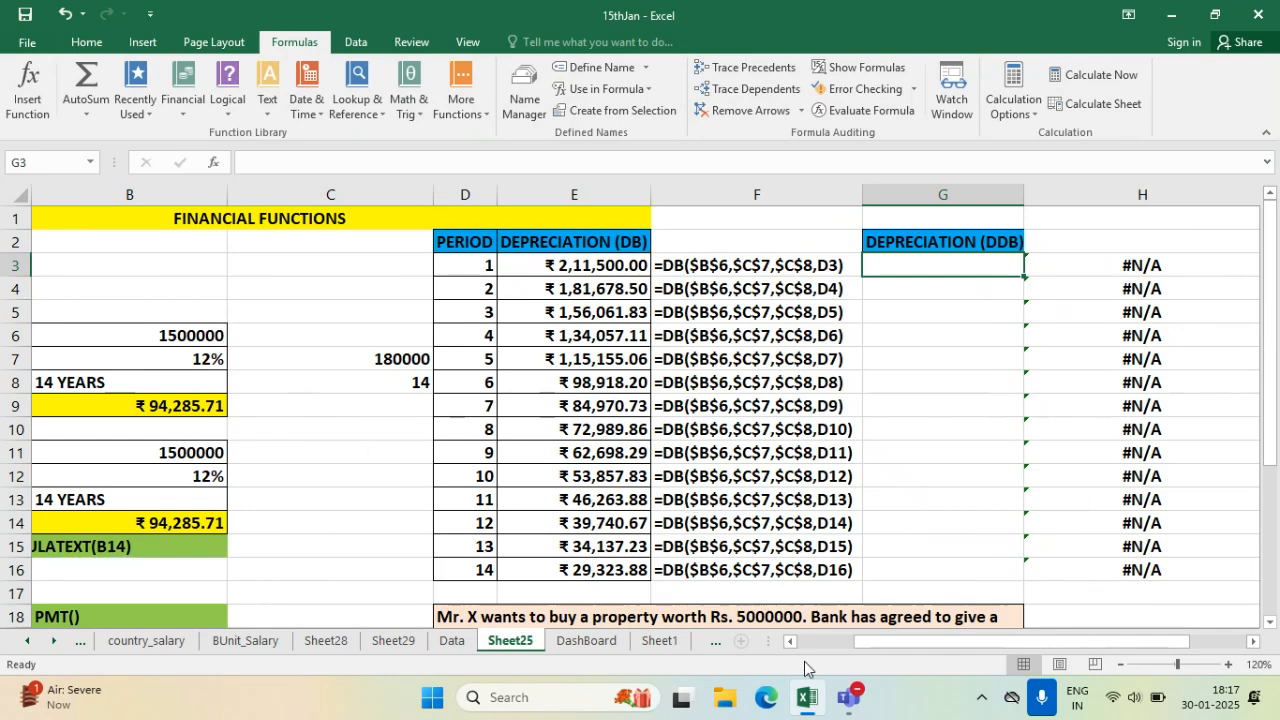
# - Start a DDB formula in G3 and open its function arguments
pyautogui.moveTo(876, 642); pyautogui.dragTo(811, 642)
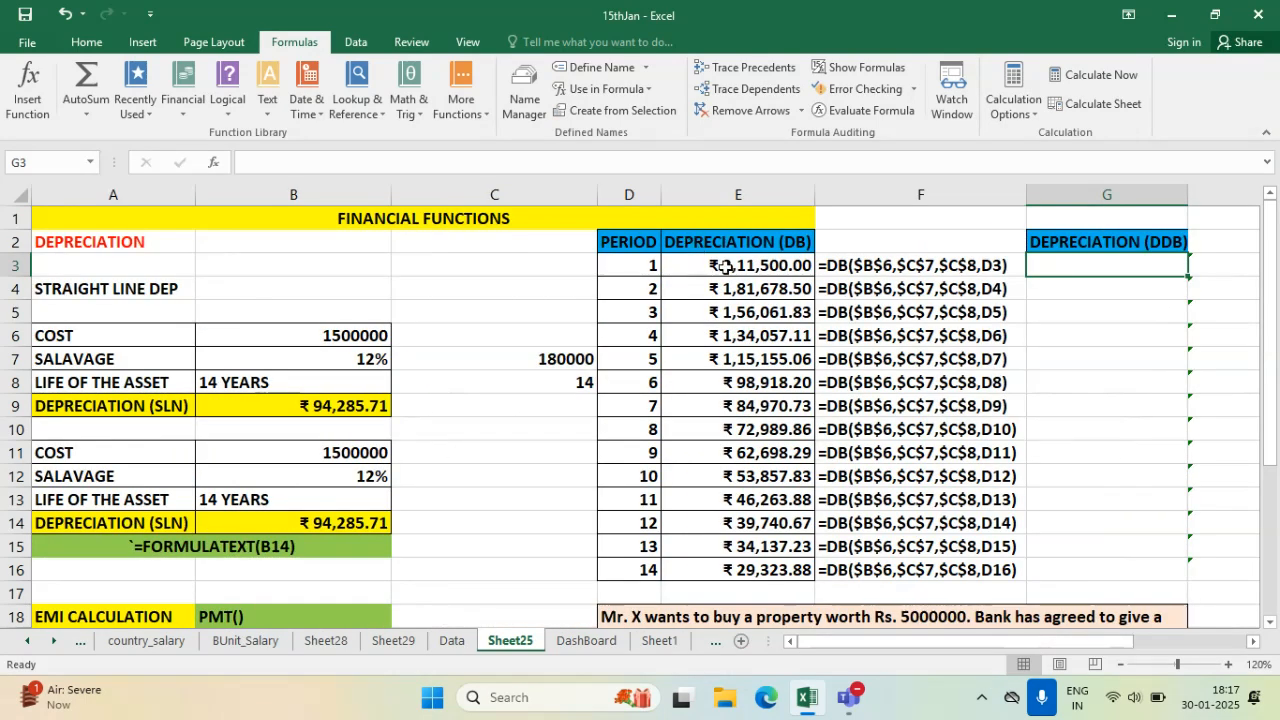
pyautogui.moveTo(726, 268); pyautogui.dragTo(748, 569)
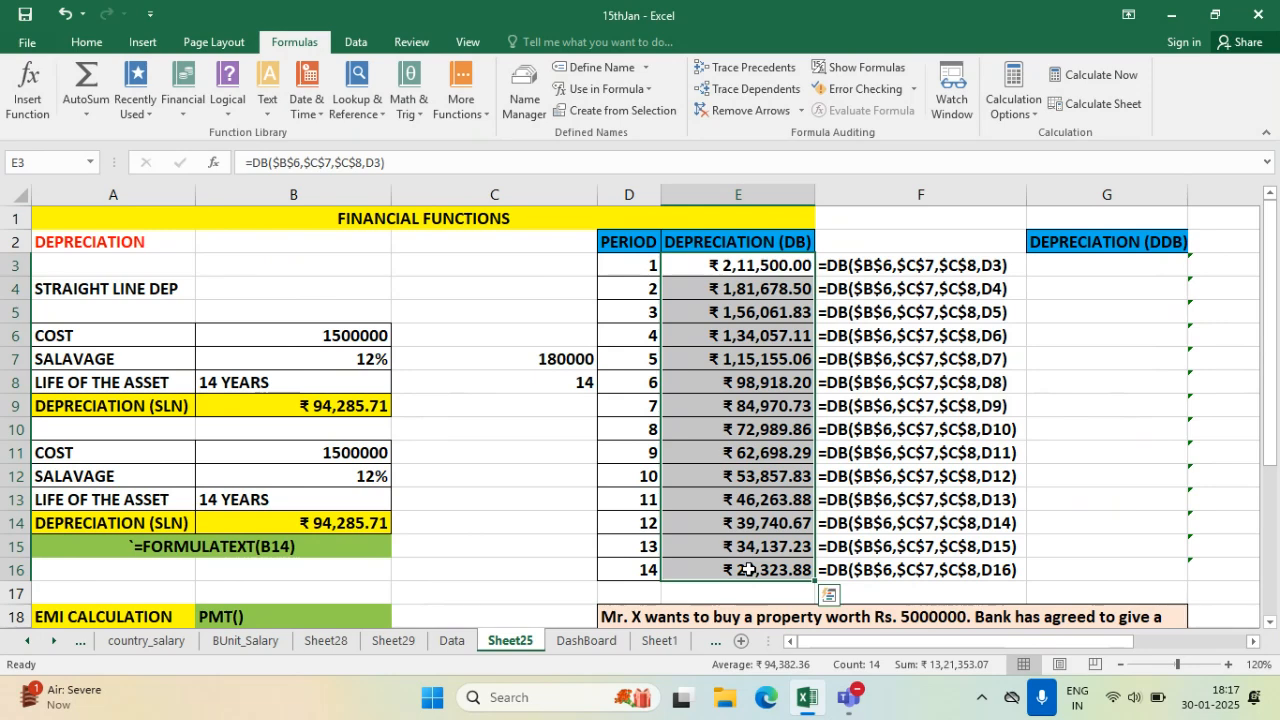
pyautogui.click(1139, 265)
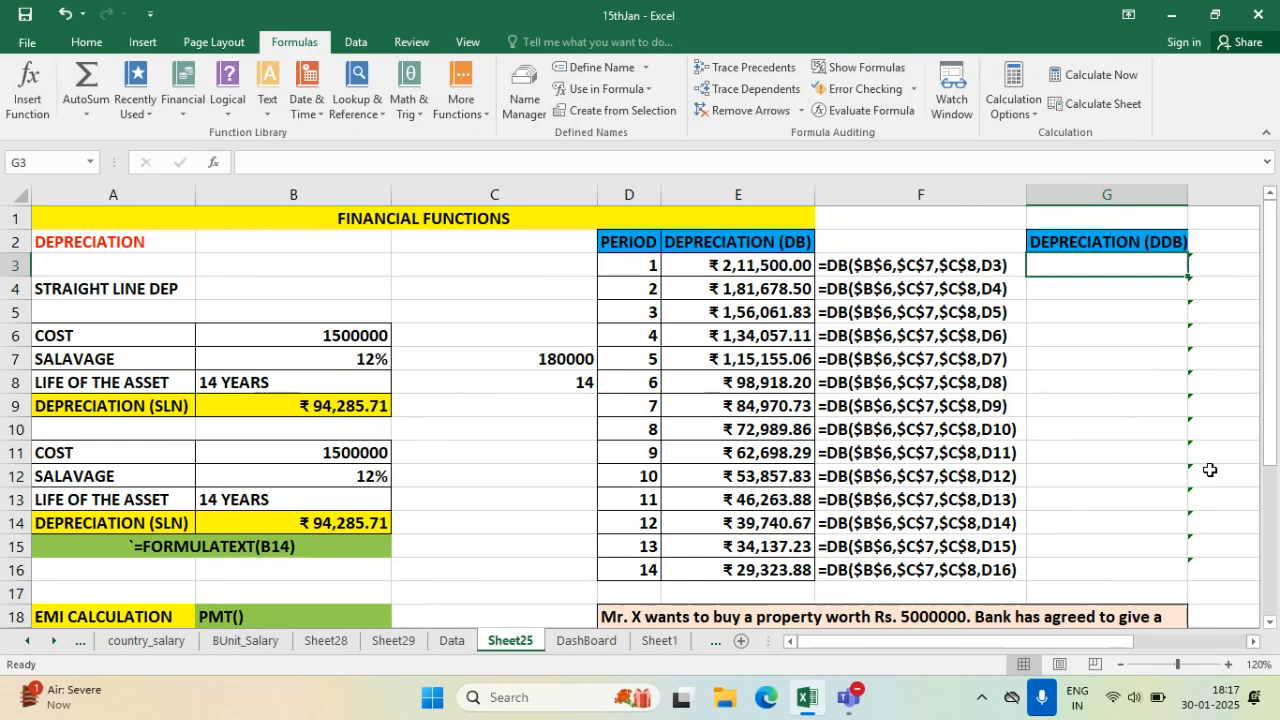
pyautogui.write('=DDB')
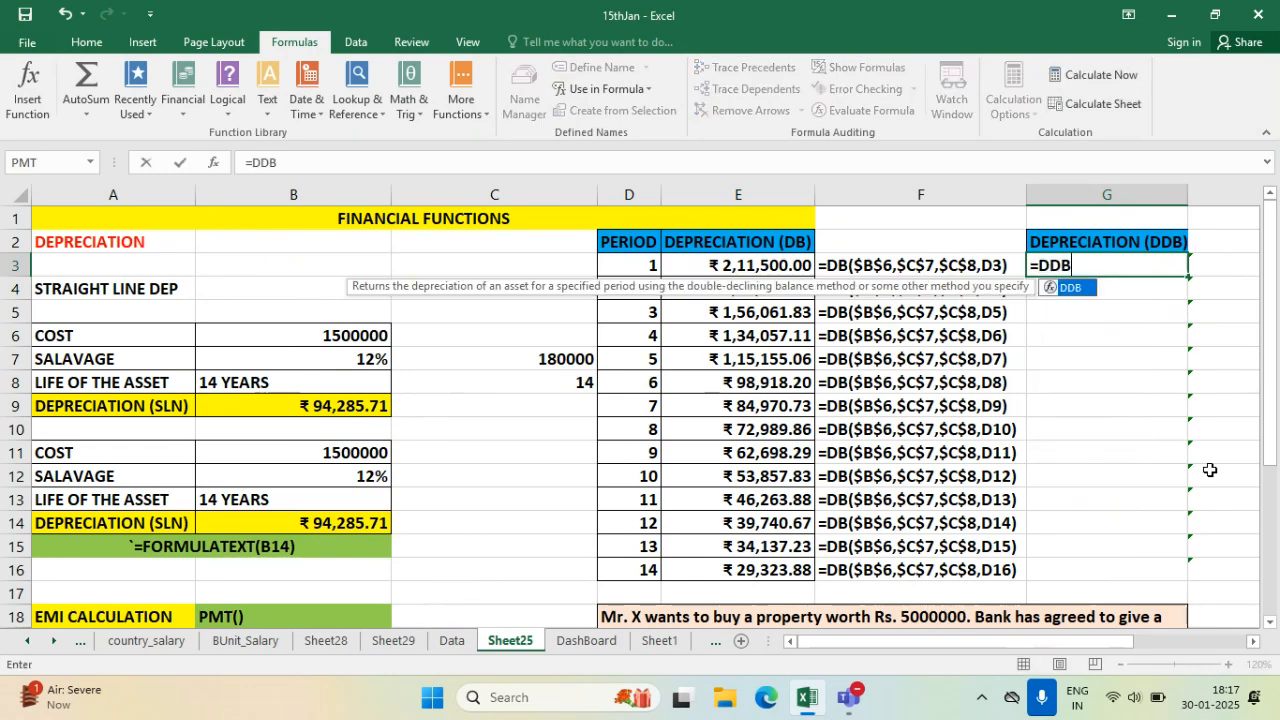
pyautogui.write('(')
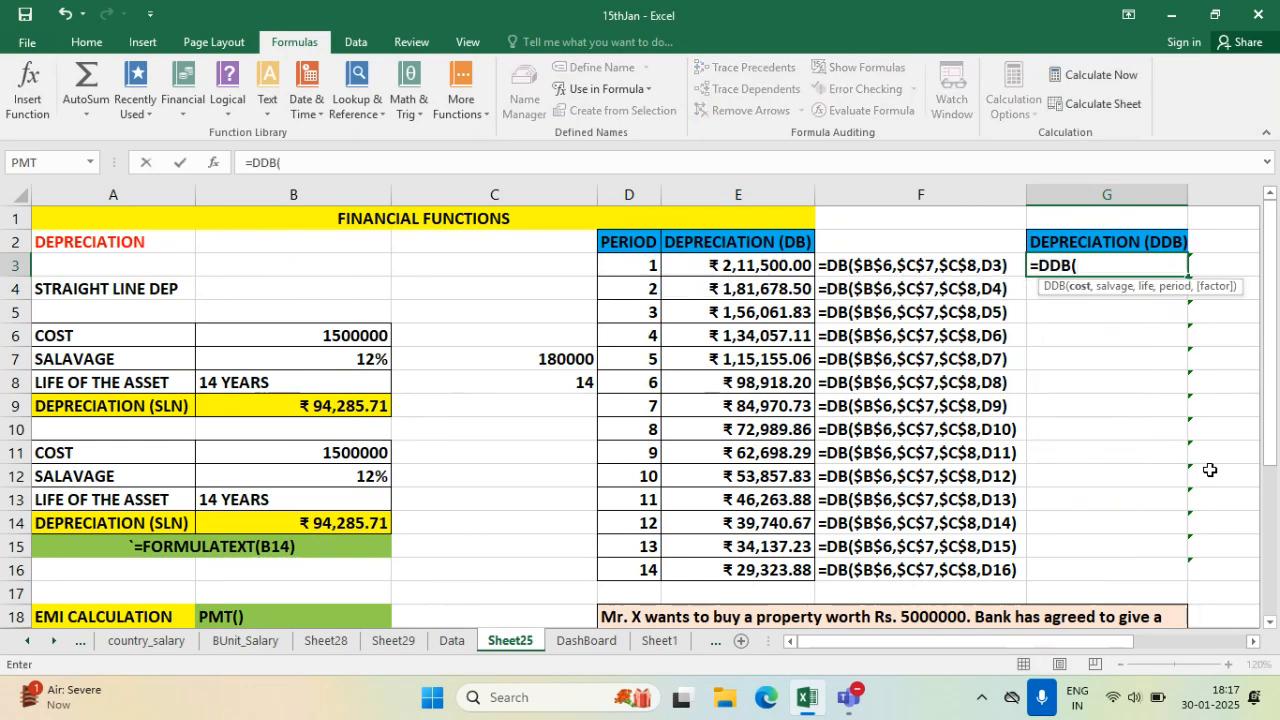
pyautogui.click(28, 95)
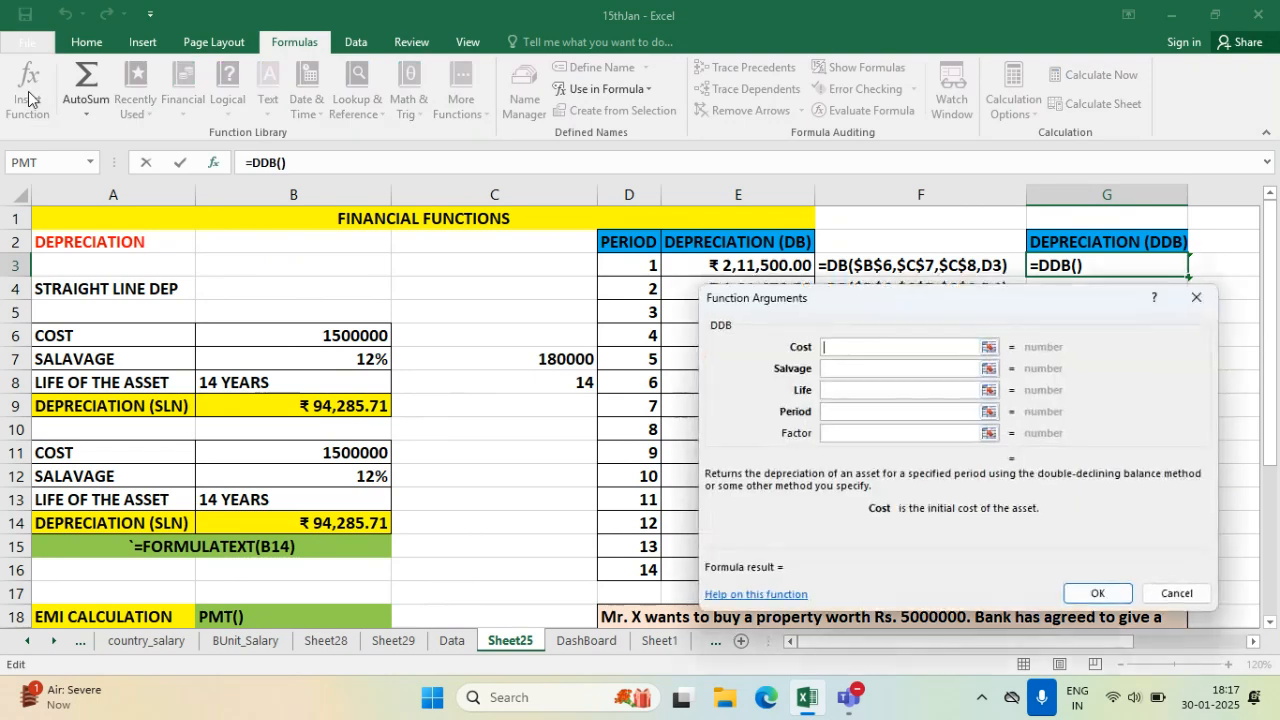
pyautogui.moveTo(927, 299); pyautogui.dragTo(532, 331)
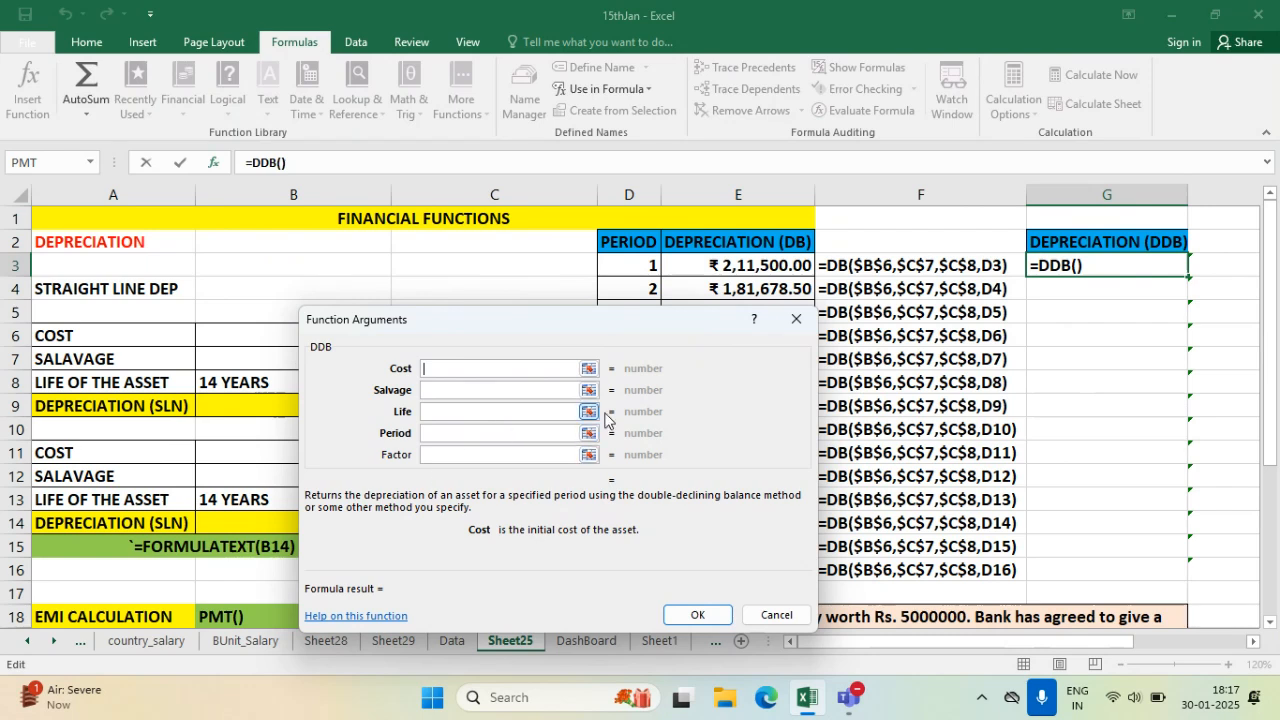
# - Fill the DDB arguments with Cost B6, Salvage C7 and Life C8
pyautogui.click(440, 453)
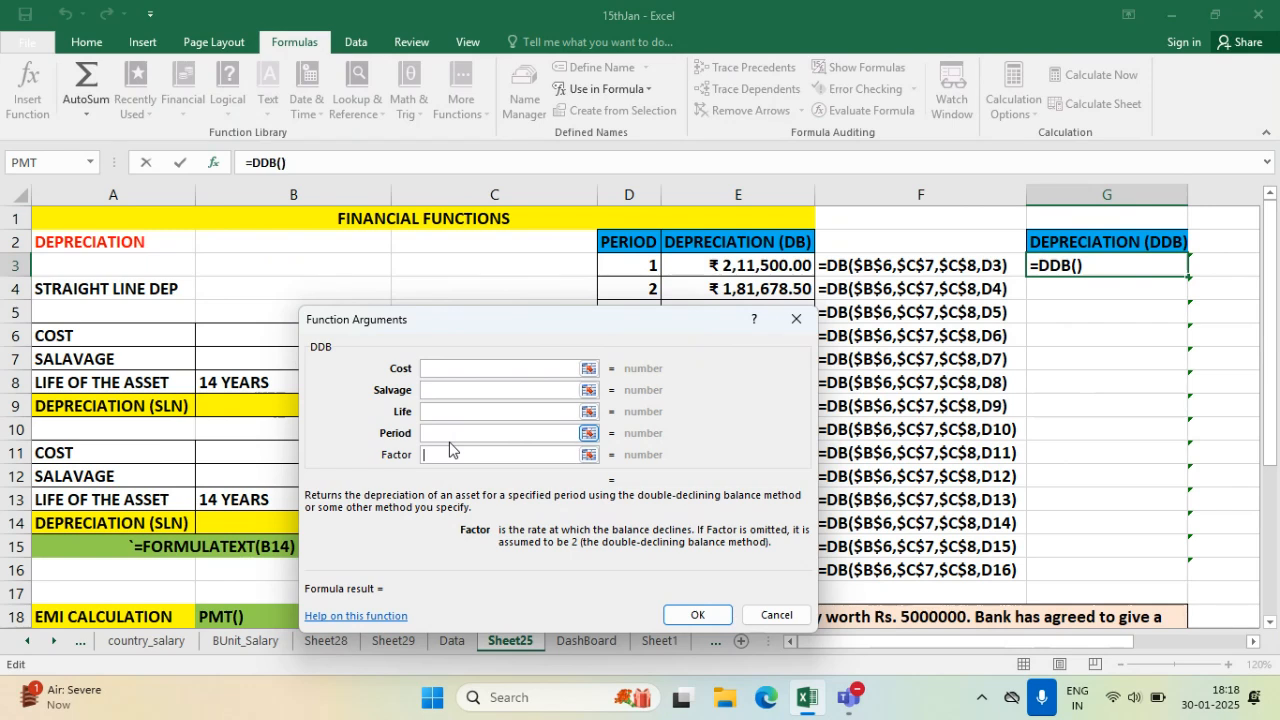
pyautogui.click(462, 370)
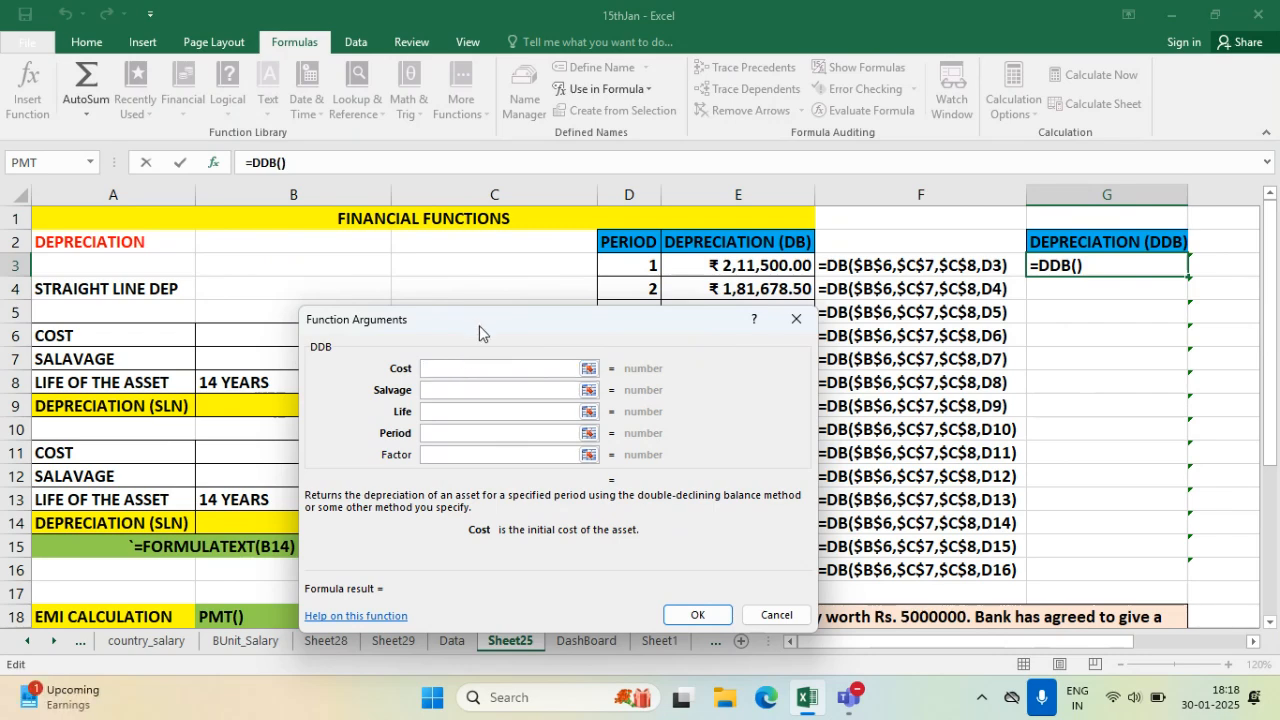
pyautogui.moveTo(479, 325); pyautogui.dragTo(842, 313)
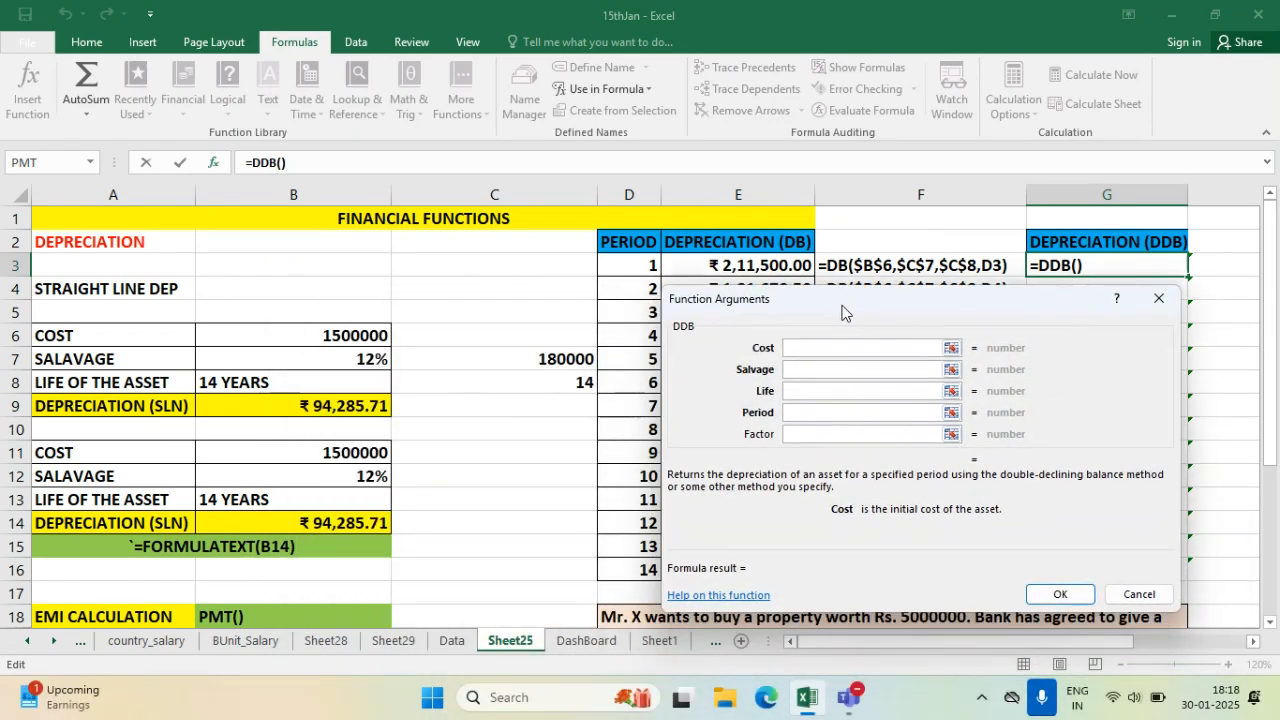
pyautogui.click(809, 349)
pyautogui.moveTo(931, 301); pyautogui.dragTo(942, 332)
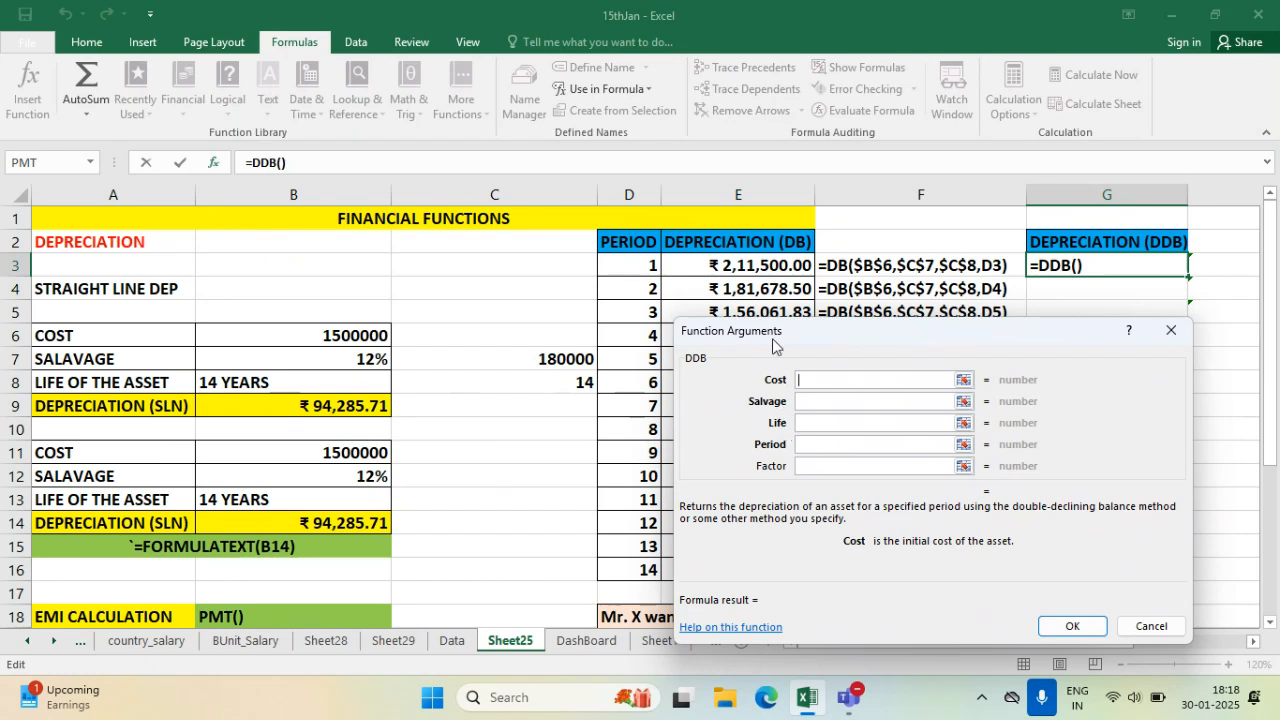
pyautogui.click(282, 331)
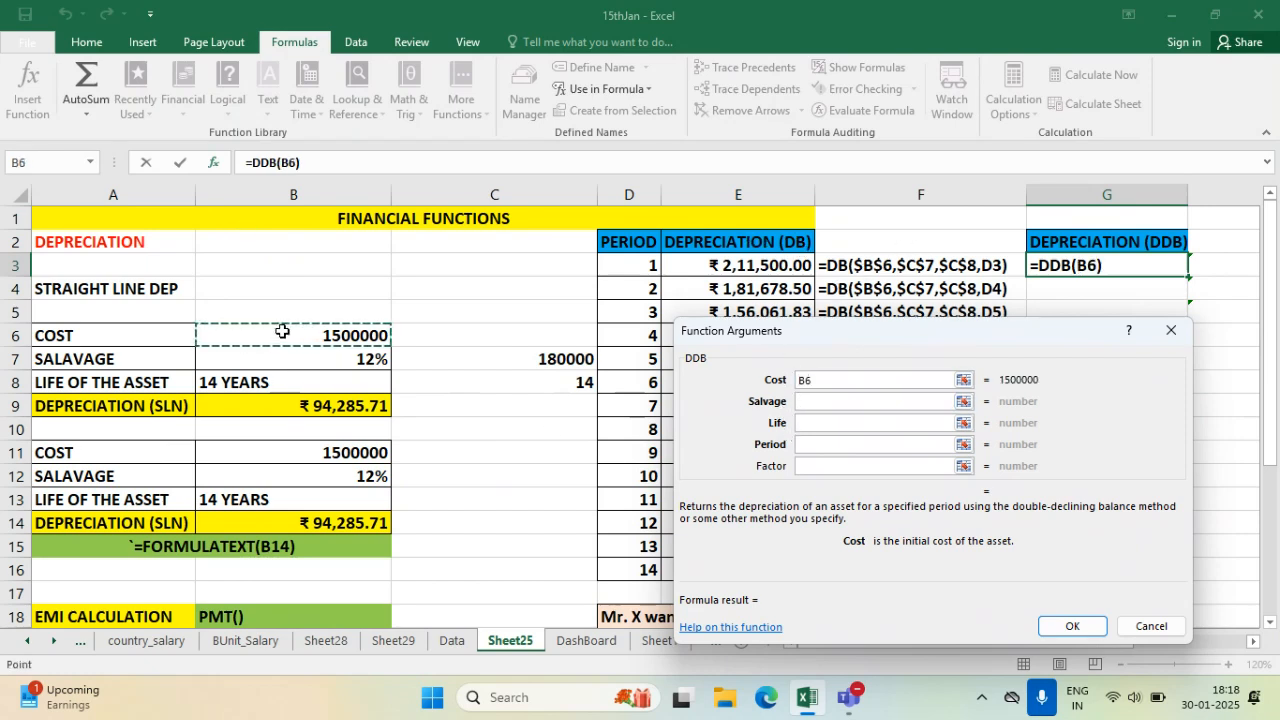
pyautogui.click(824, 402)
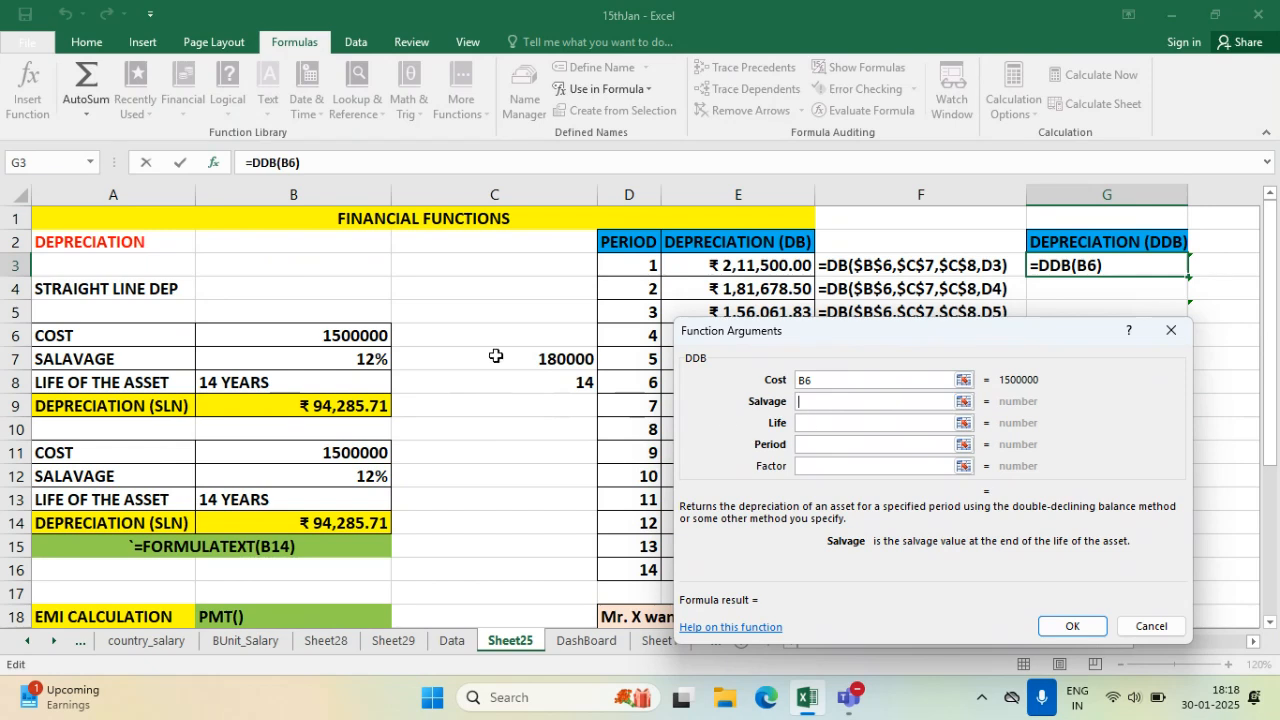
pyautogui.click(496, 358)
pyautogui.click(845, 425)
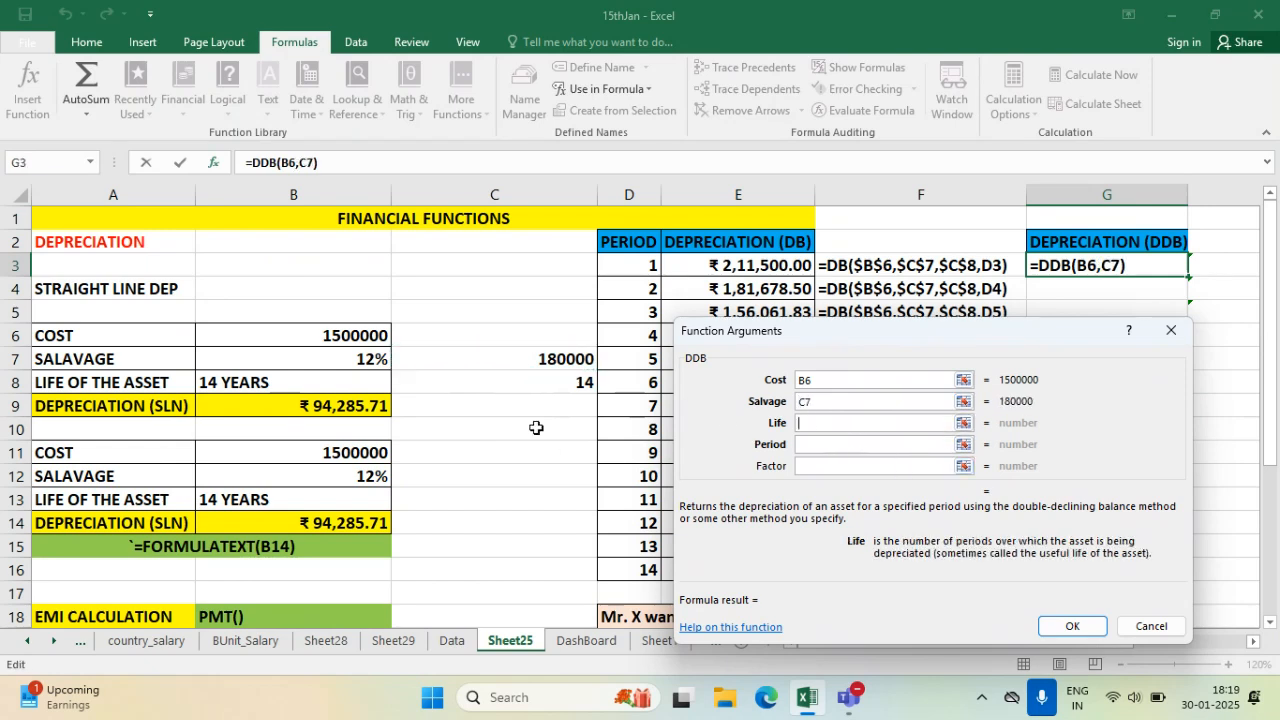
pyautogui.click(534, 383)
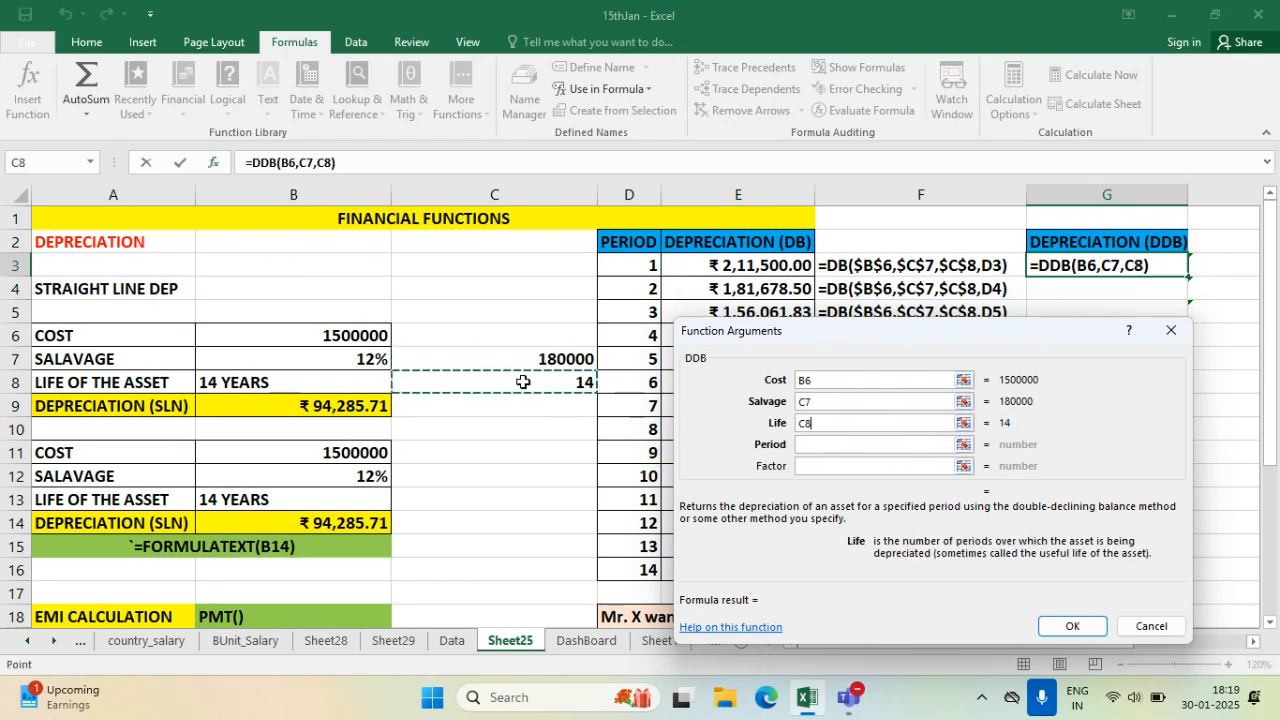
# - Set the DDB formula's Period argument to D3 and its Factor to 4
pyautogui.click(836, 444)
pyautogui.click(636, 259)
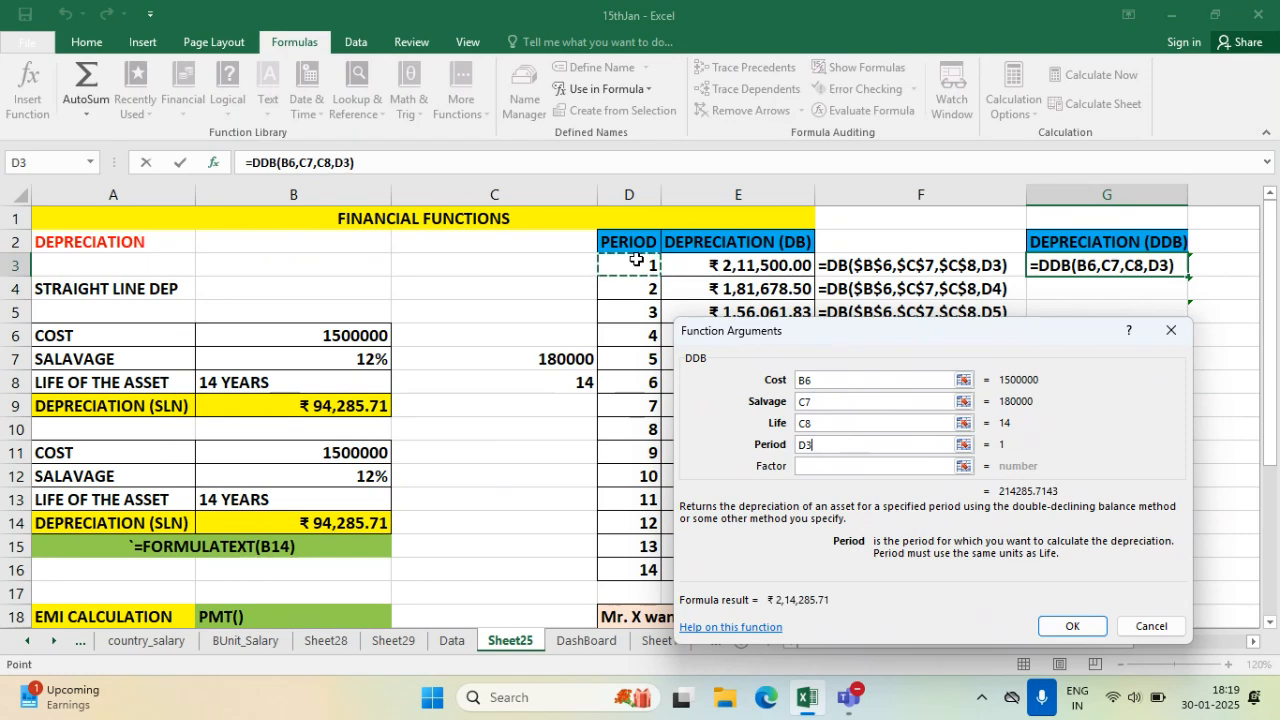
pyautogui.click(820, 467)
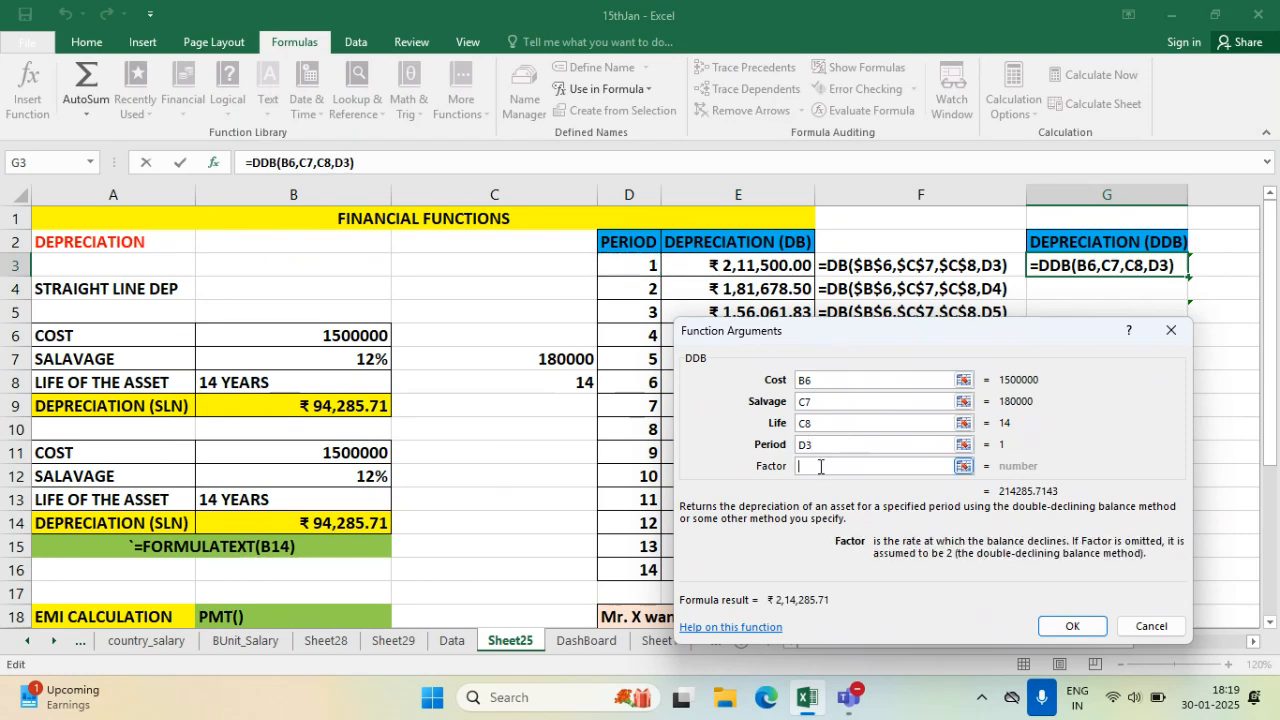
pyautogui.write('4')
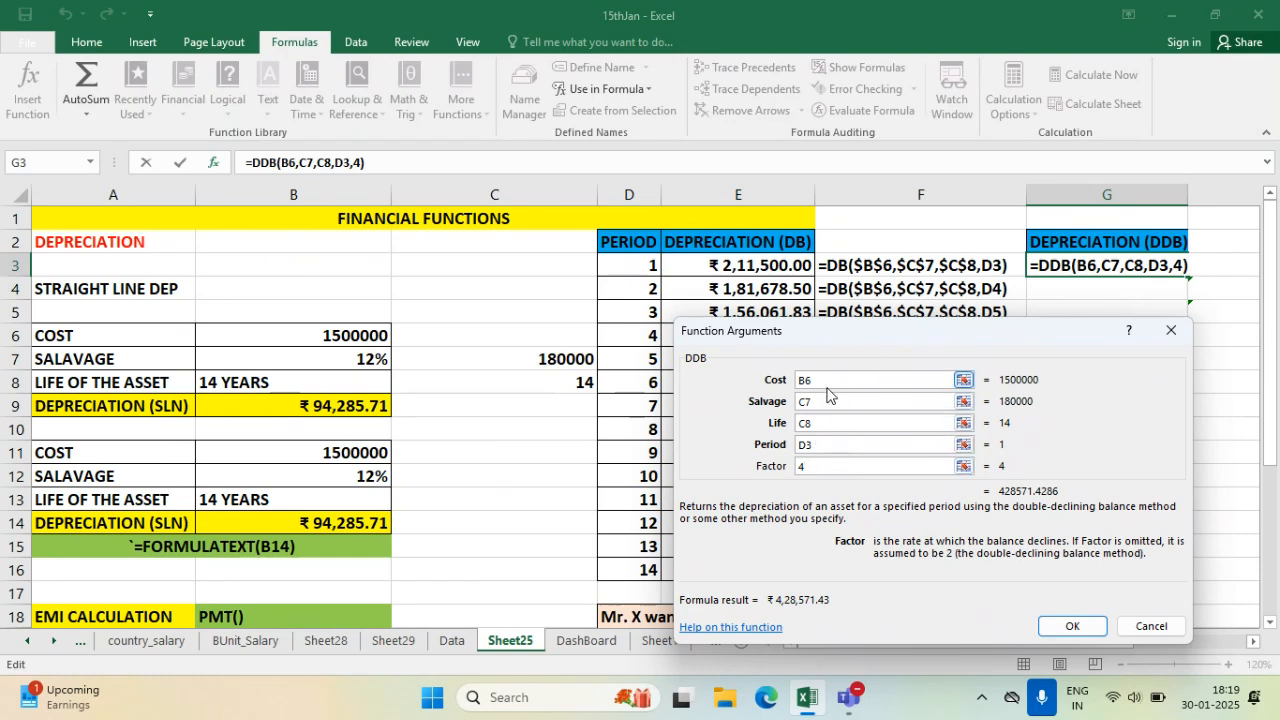
# - Make the Cost, Salvage and Life references of the DDB formula absolute as $B$6, $C$7 and $C$8
pyautogui.click(827, 380)
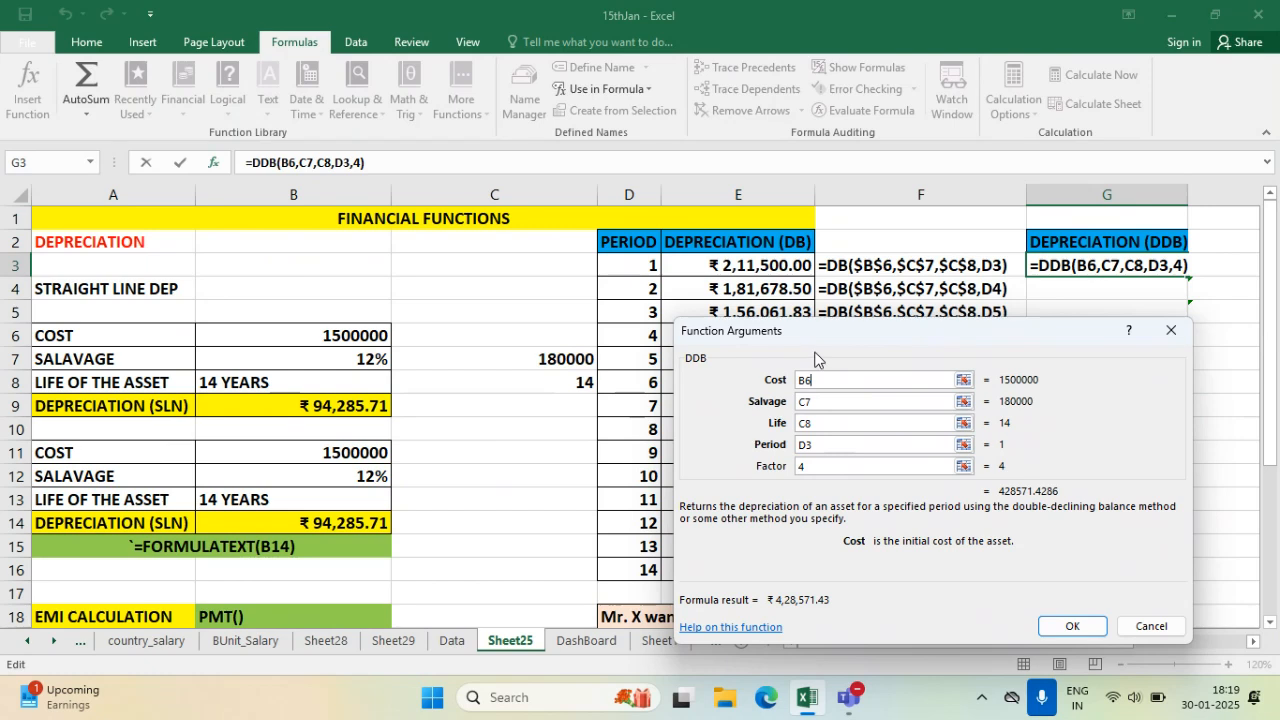
pyautogui.press('F4')
pyautogui.click(841, 400)
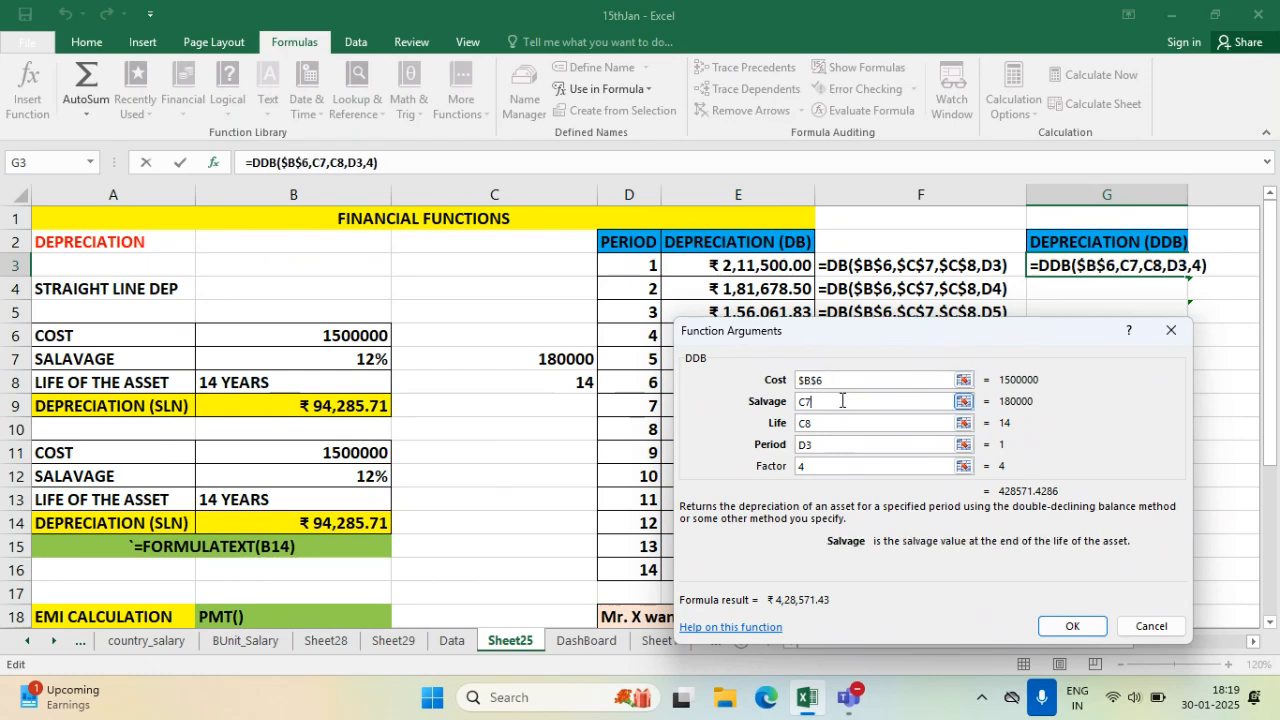
pyautogui.press('F4')
pyautogui.click(840, 423)
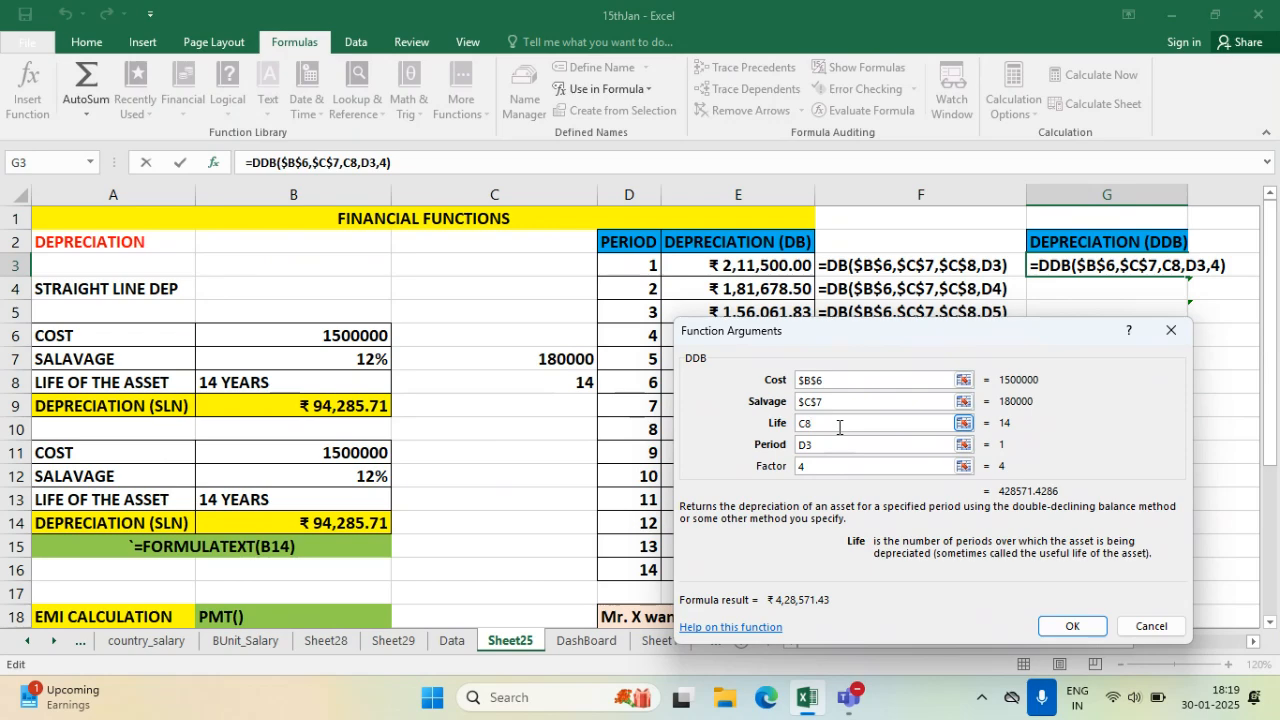
pyautogui.press('F4')
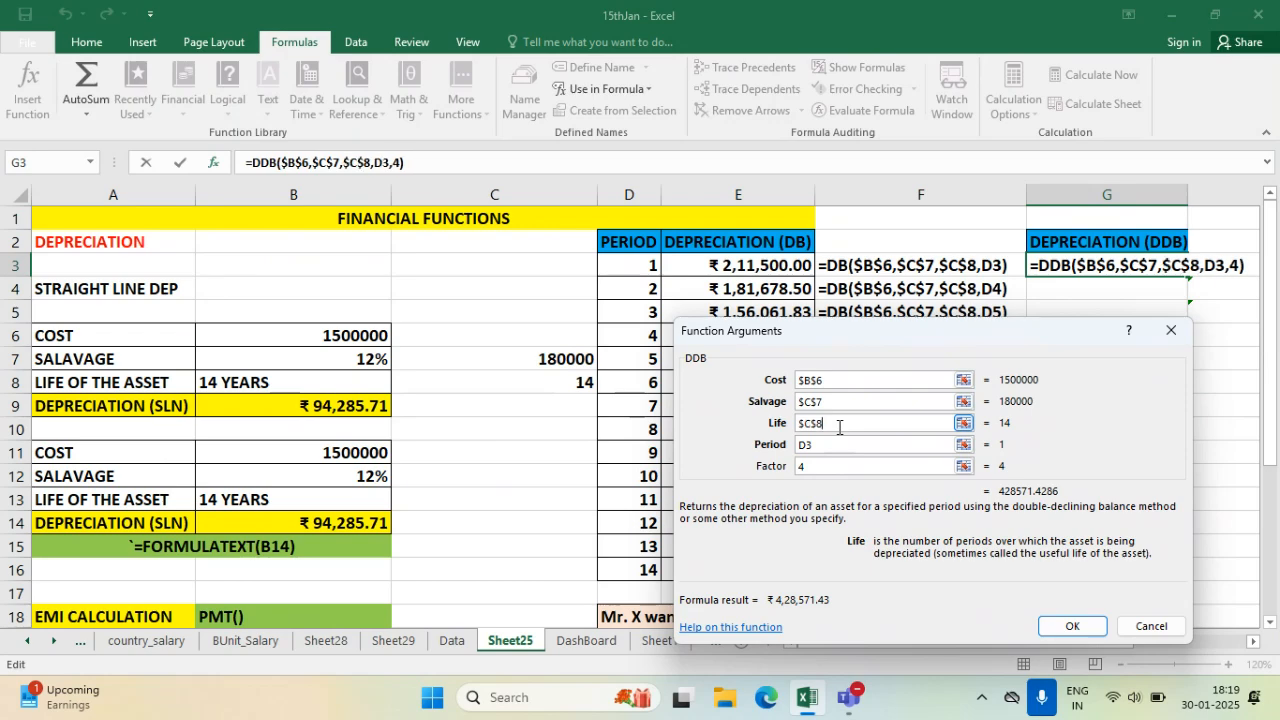
# - Enter the DDB formula in G3 and fill it down through G16
pyautogui.click(838, 444)
pyautogui.click(1071, 627)
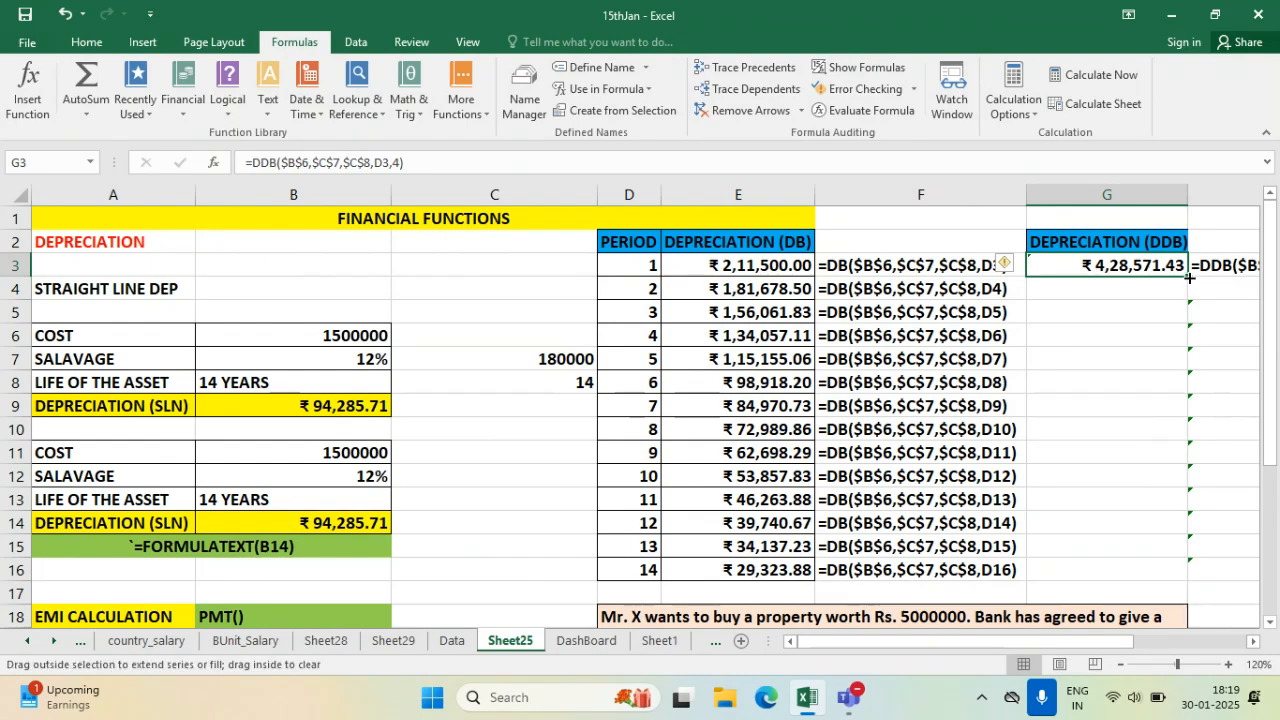
pyautogui.doubleClick(1190, 280)
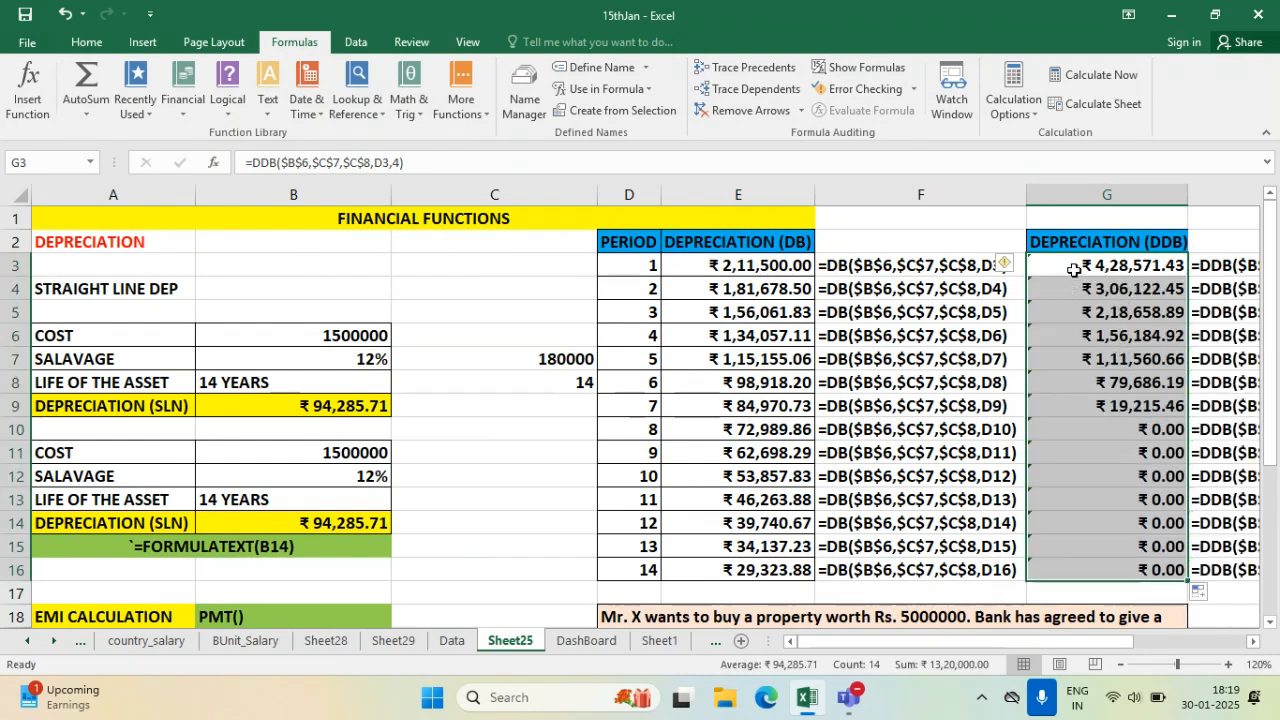
# - Change the factor of the DDB formula in G3 to 5 and refill the formula down through G16
pyautogui.moveTo(1076, 266); pyautogui.dragTo(1092, 406)
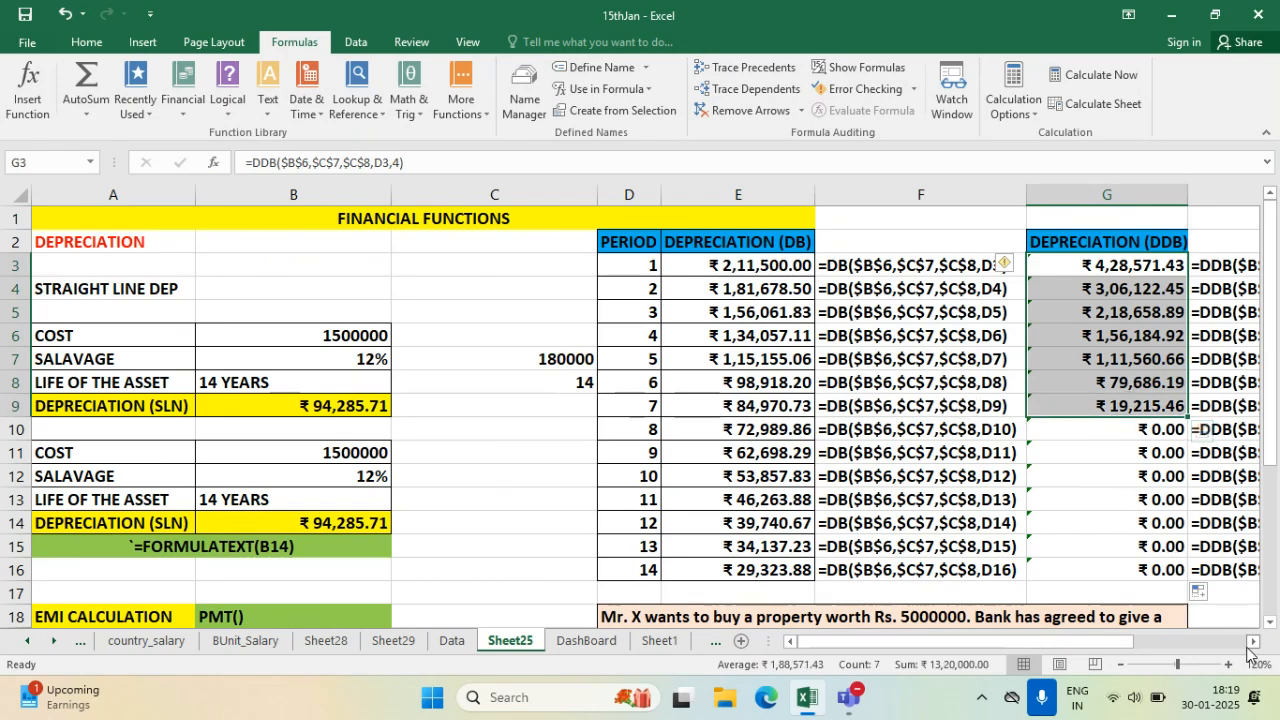
pyautogui.hscroll(5, 1000, 400)
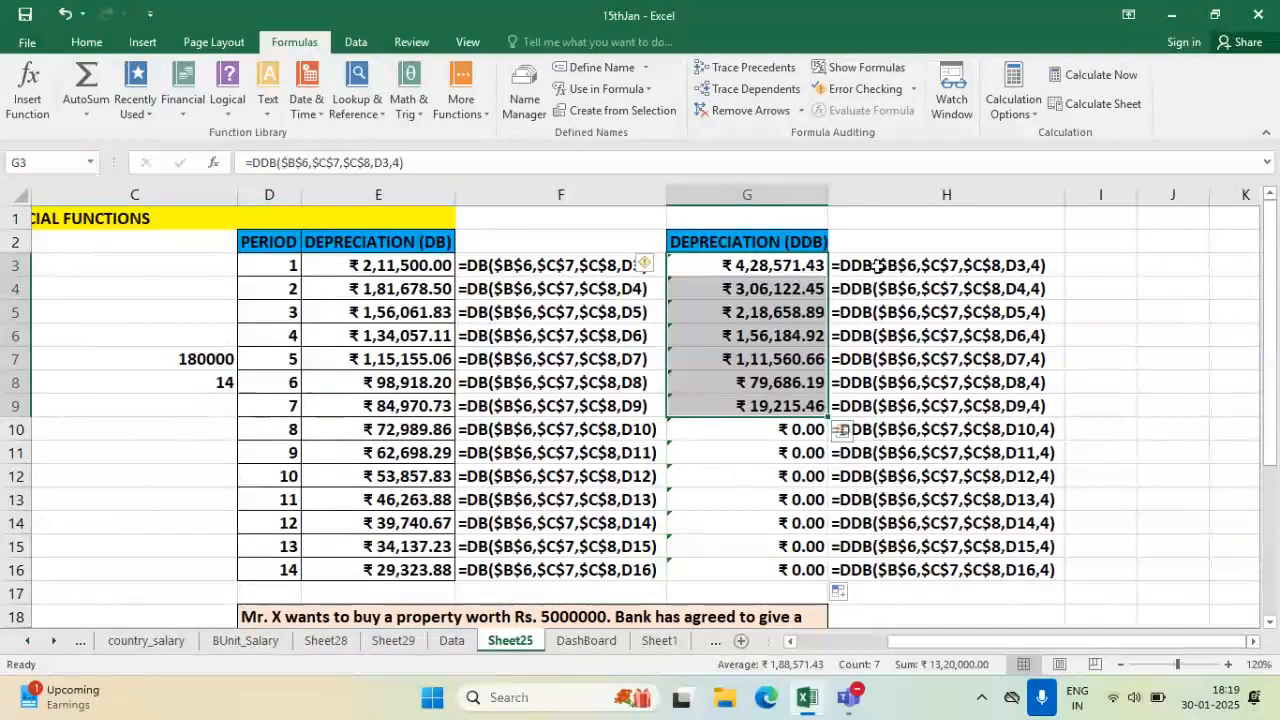
pyautogui.doubleClick(770, 268)
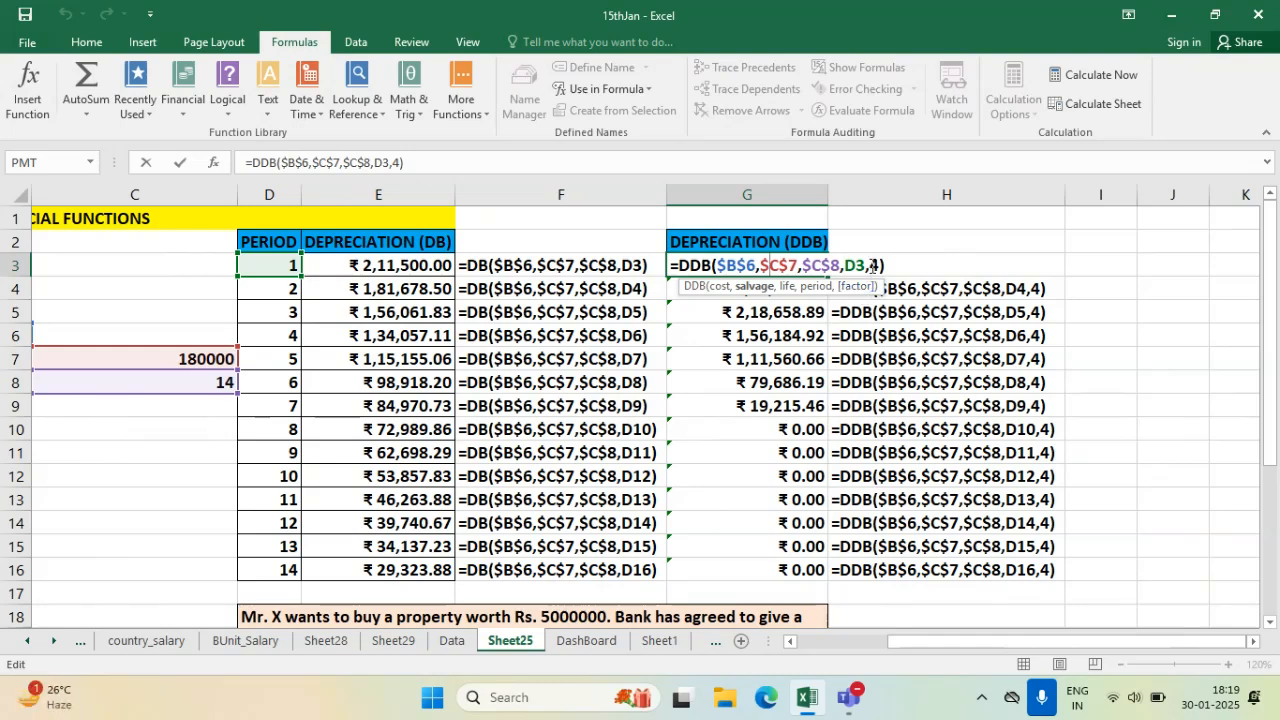
pyautogui.click(858, 287)
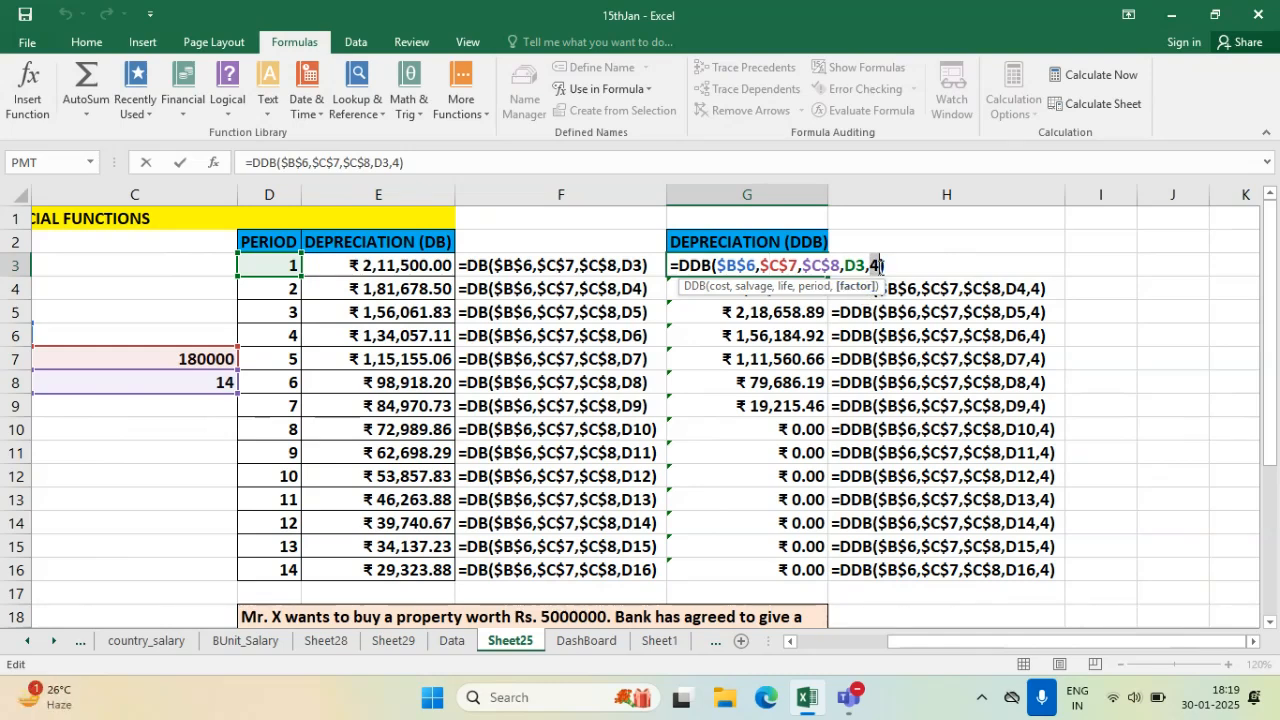
pyautogui.write('5')
pyautogui.press('Return')
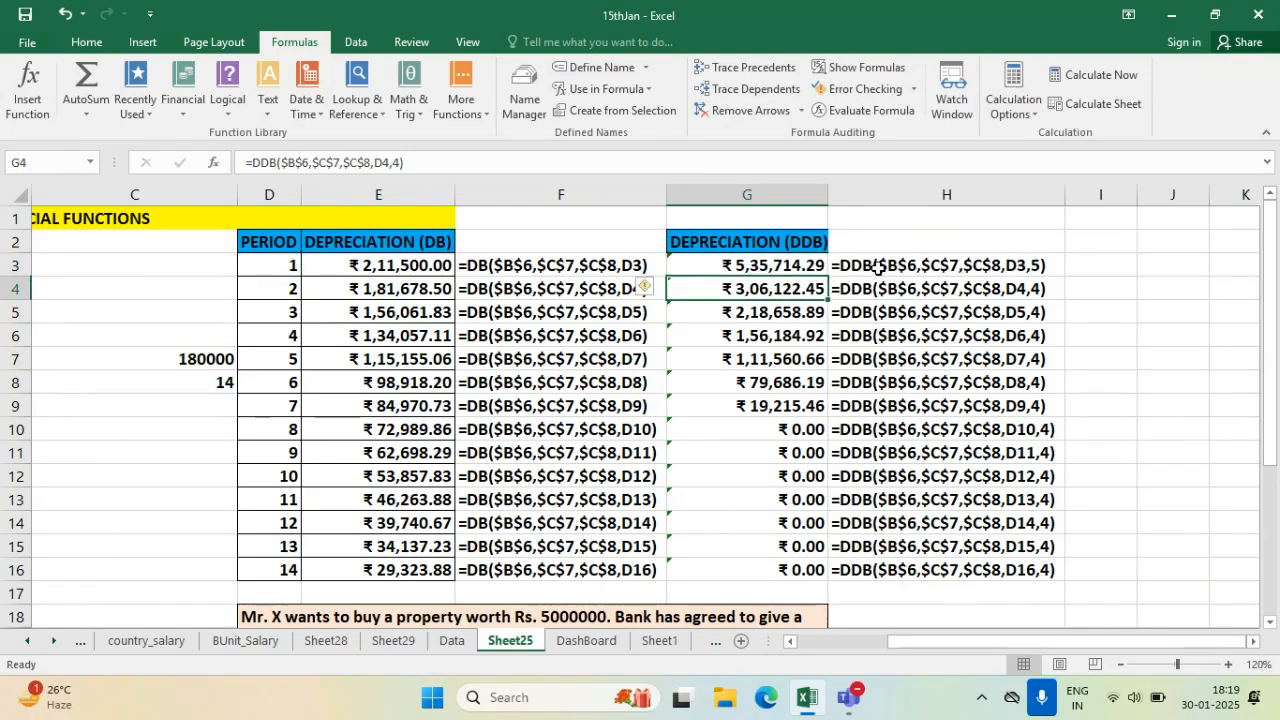
pyautogui.click(815, 264)
pyautogui.doubleClick(830, 275)
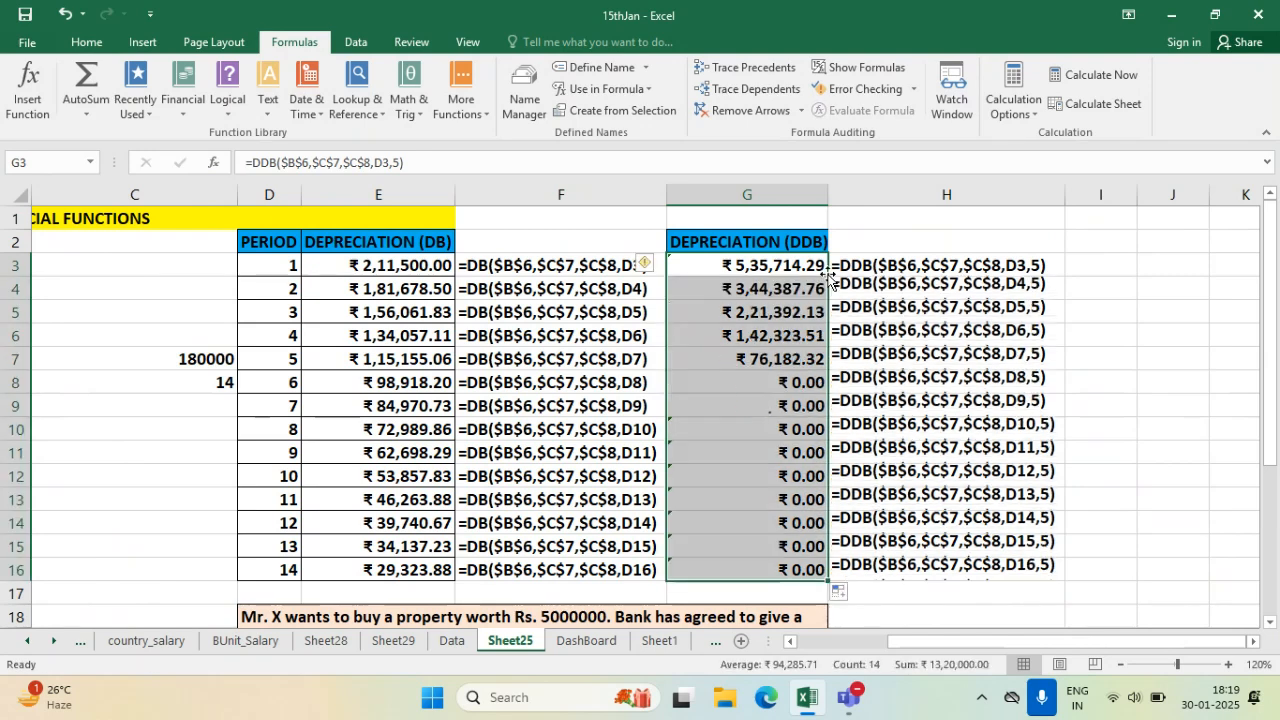
# - Examine the DDB depreciation for each period in column G, and bring up the EMI calculation section below the schedules
pyautogui.click(780, 422)
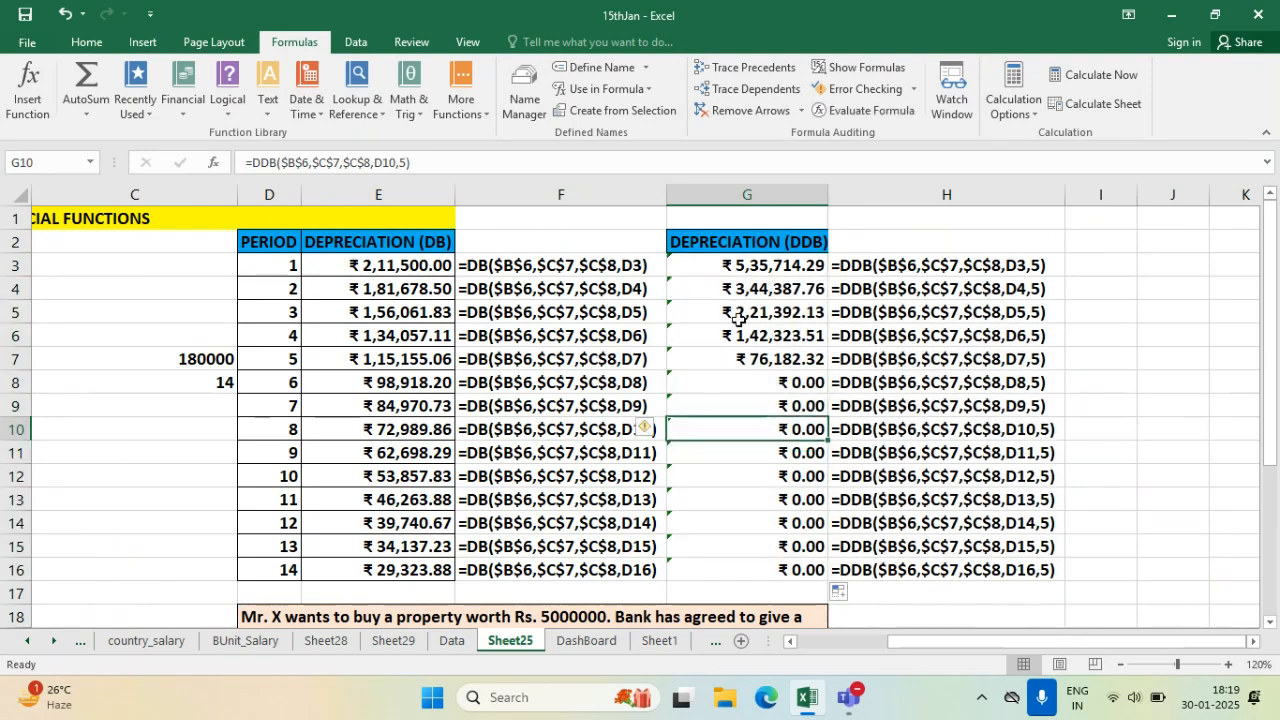
pyautogui.moveTo(702, 264); pyautogui.dragTo(962, 352)
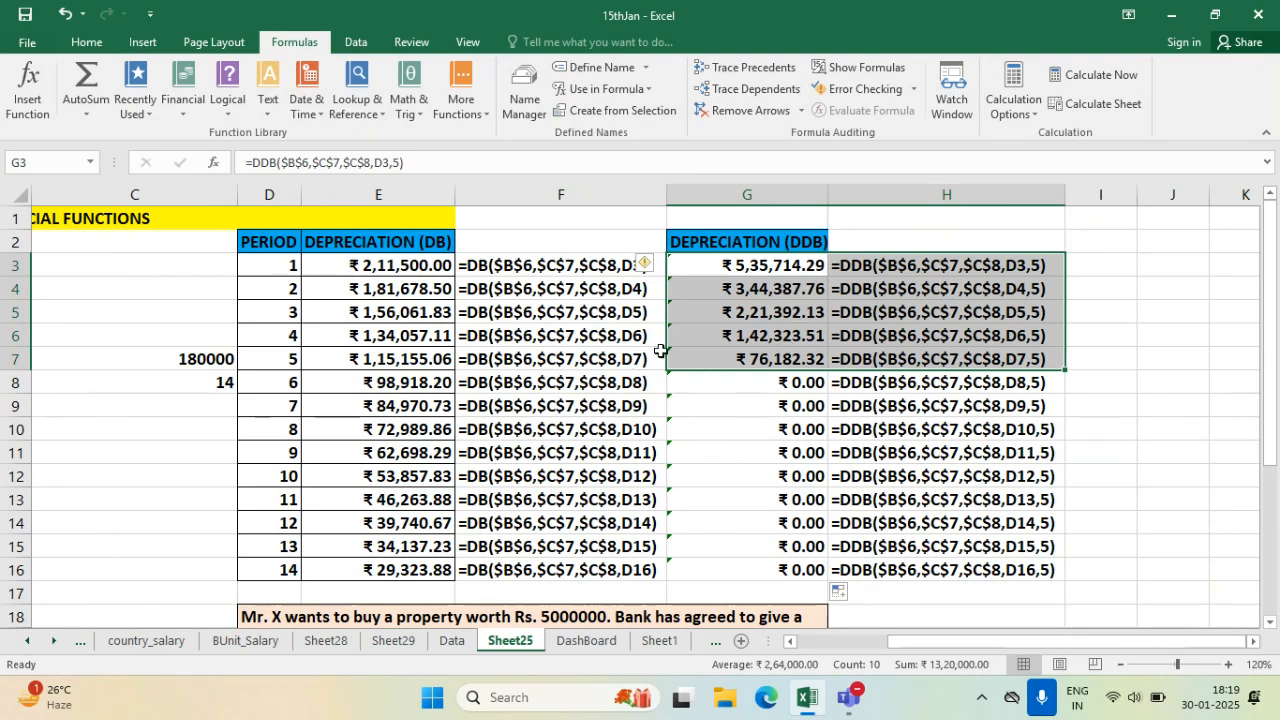
pyautogui.click(766, 350)
pyautogui.click(757, 262)
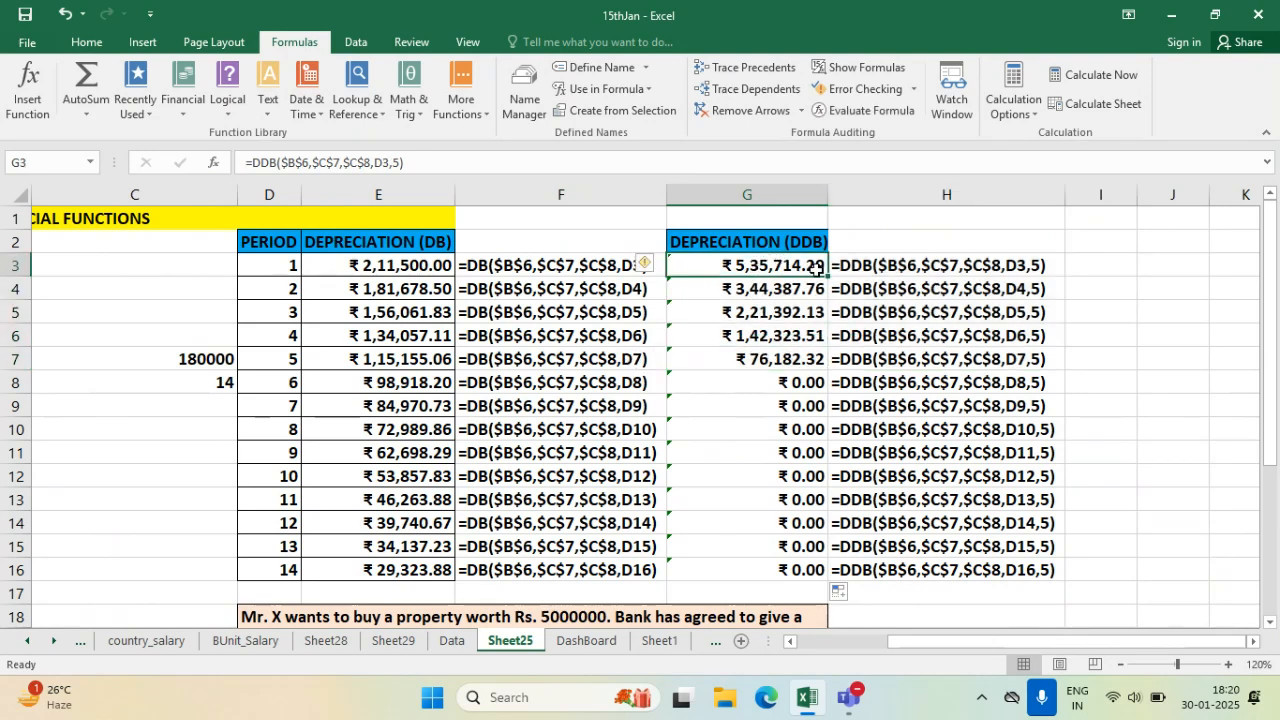
pyautogui.moveTo(935, 643); pyautogui.dragTo(821, 643)
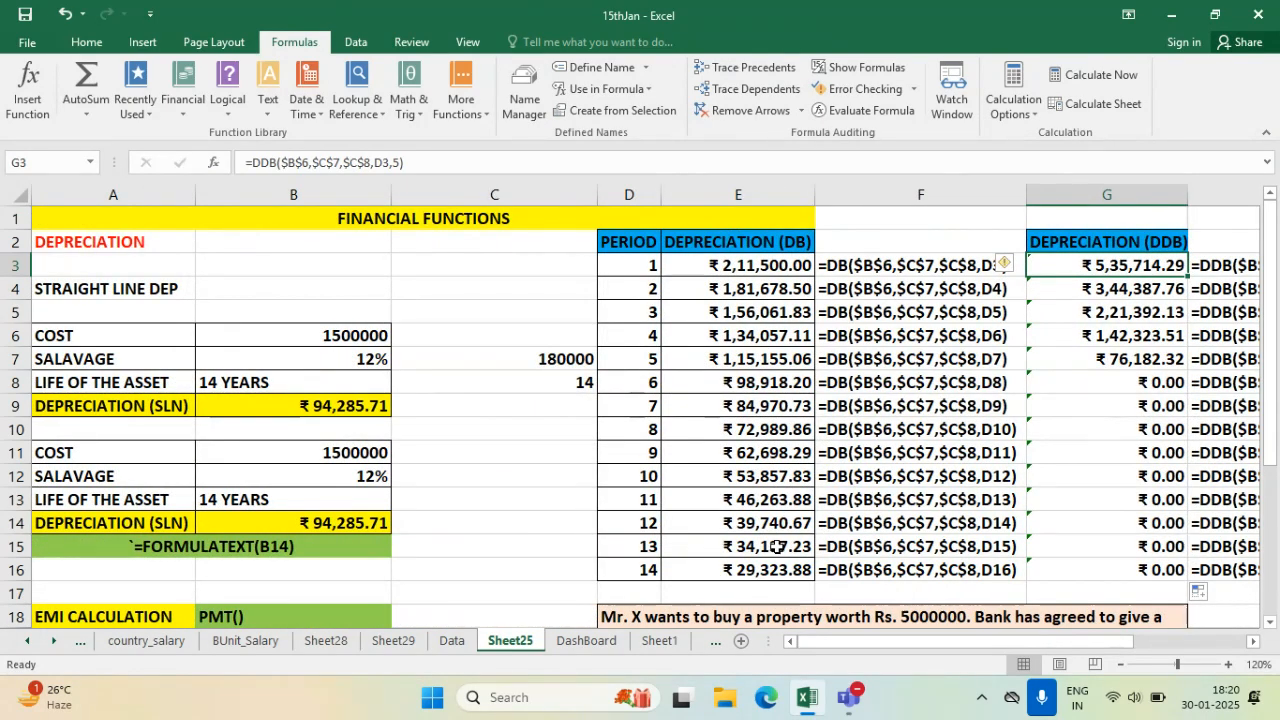
pyautogui.scroll(-4, 777, 547)
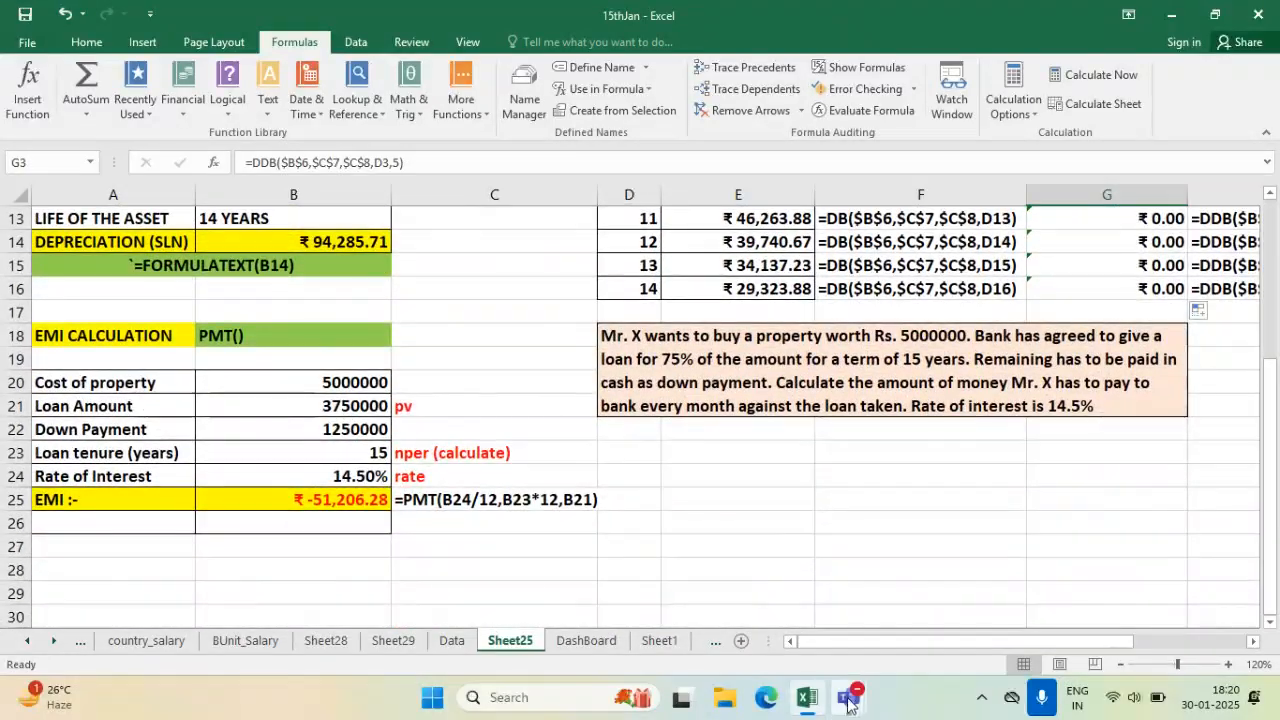
# - Switch to the Teams live event and read through the attendees' new Q&A messages down to the most recent ones
pyautogui.moveTo(848, 697)
pyautogui.click(852, 617)
pyautogui.scroll(-5, 1220, 466)
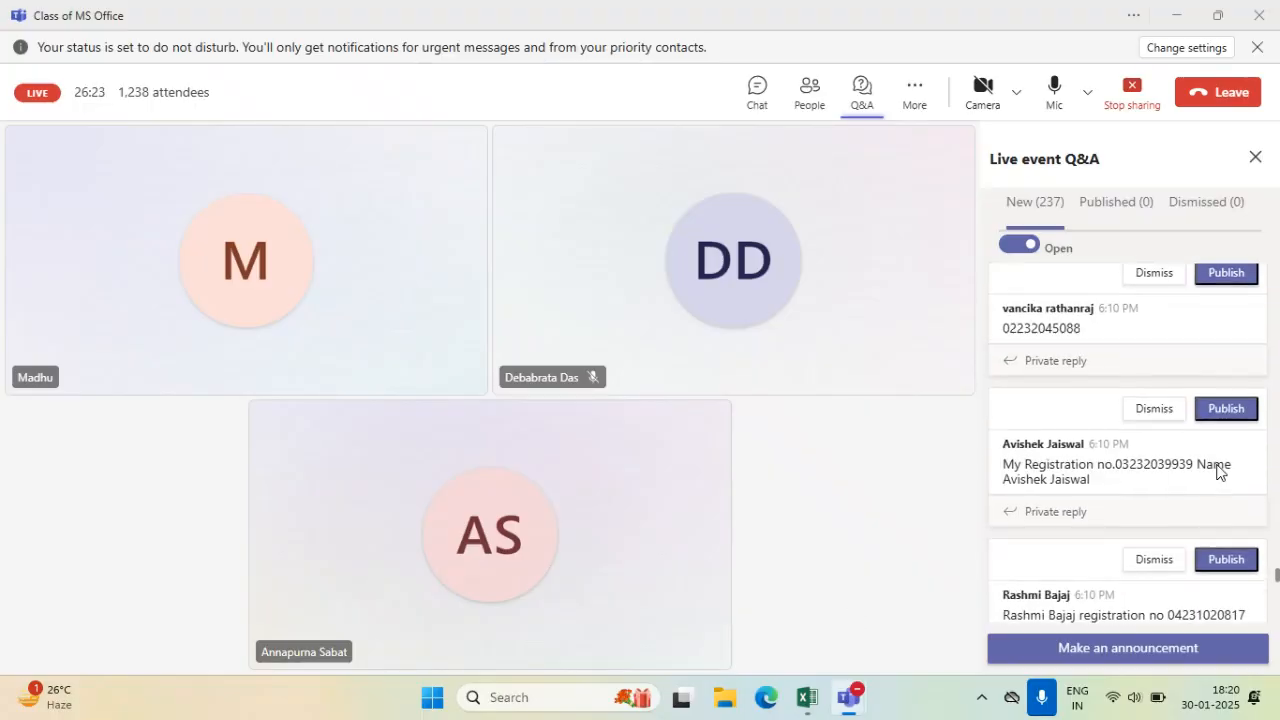
pyautogui.scroll(-6, 1217, 472)
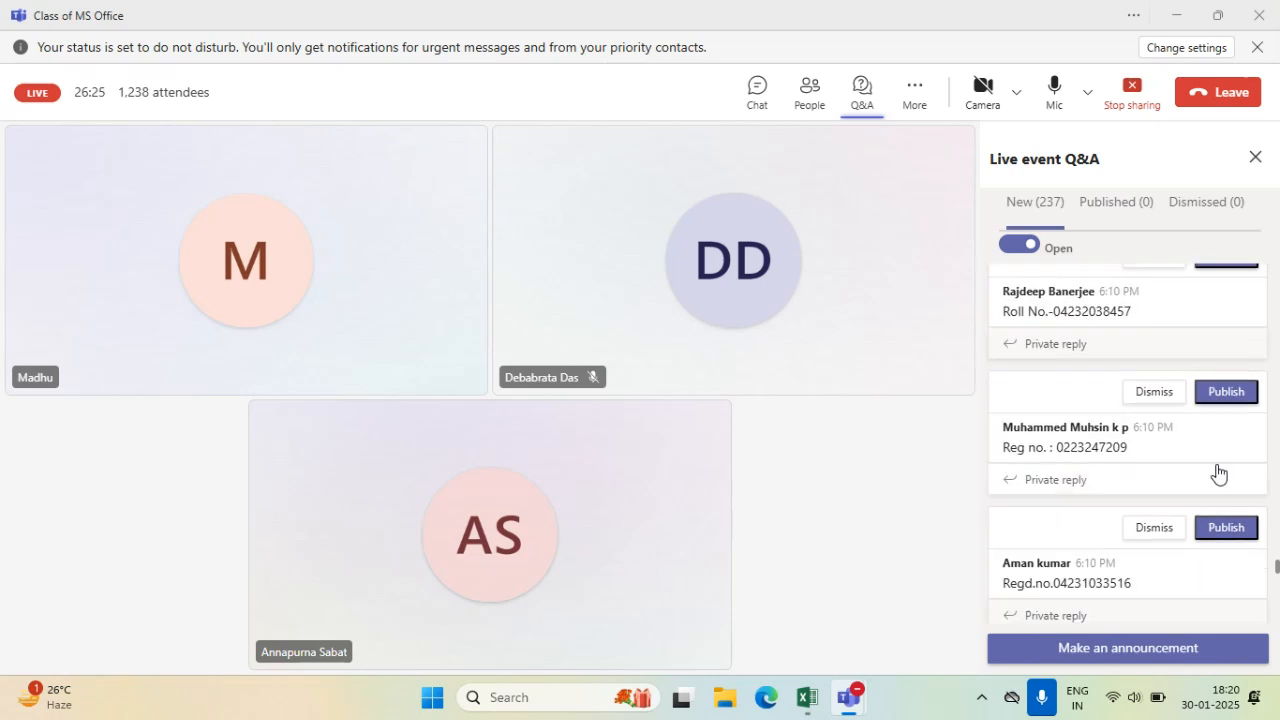
pyautogui.scroll(-8, 1217, 472)
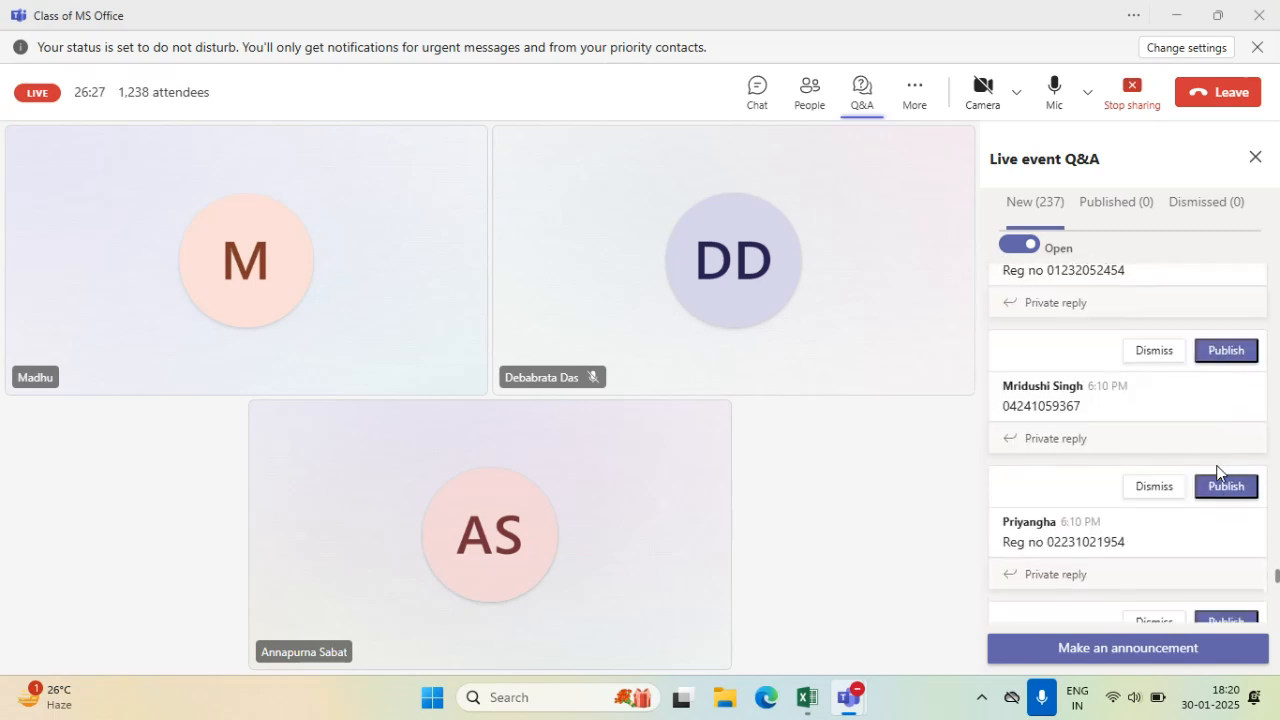
pyautogui.scroll(-3, 1217, 472)
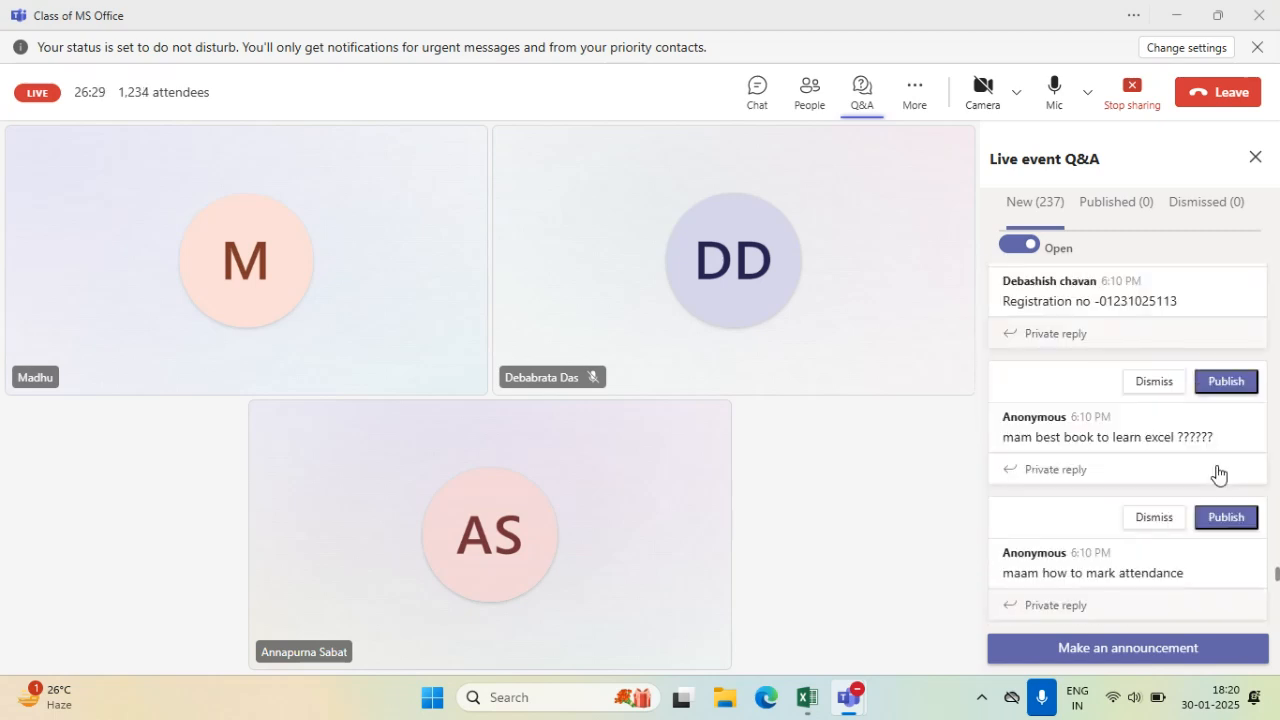
pyautogui.scroll(-6, 1217, 472)
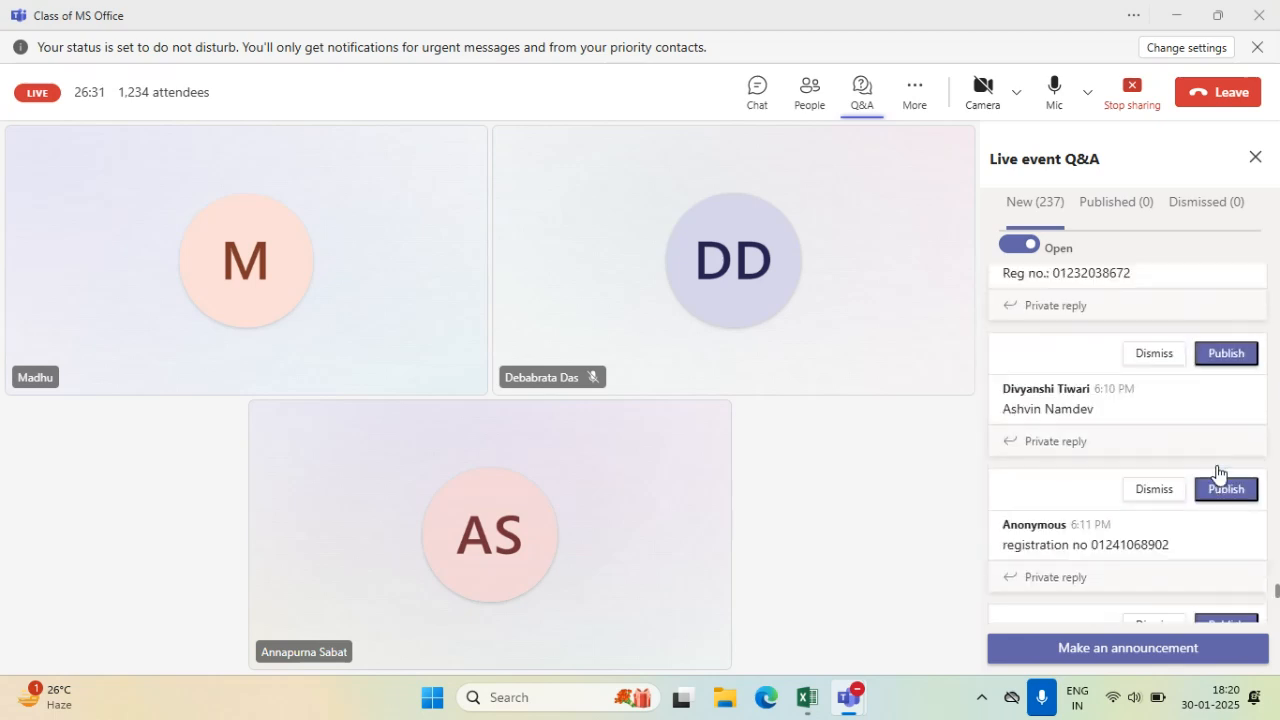
pyautogui.scroll(-6, 1217, 472)
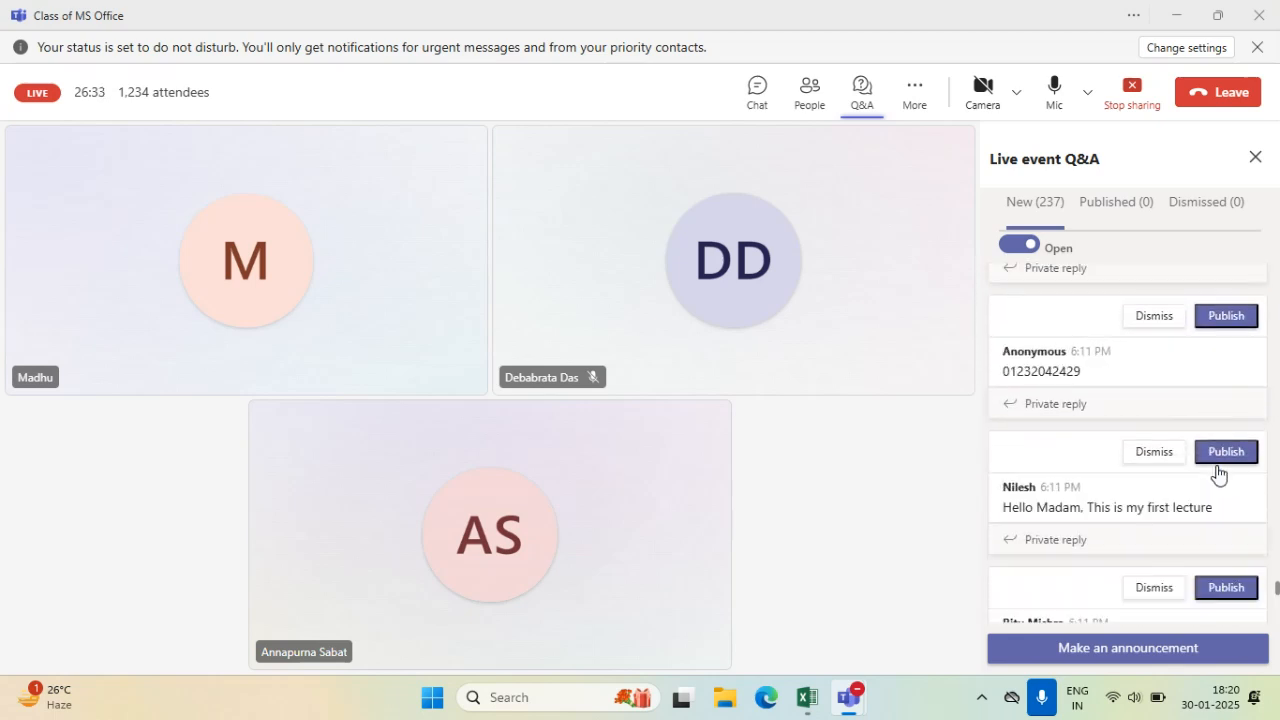
pyautogui.scroll(-6, 1217, 472)
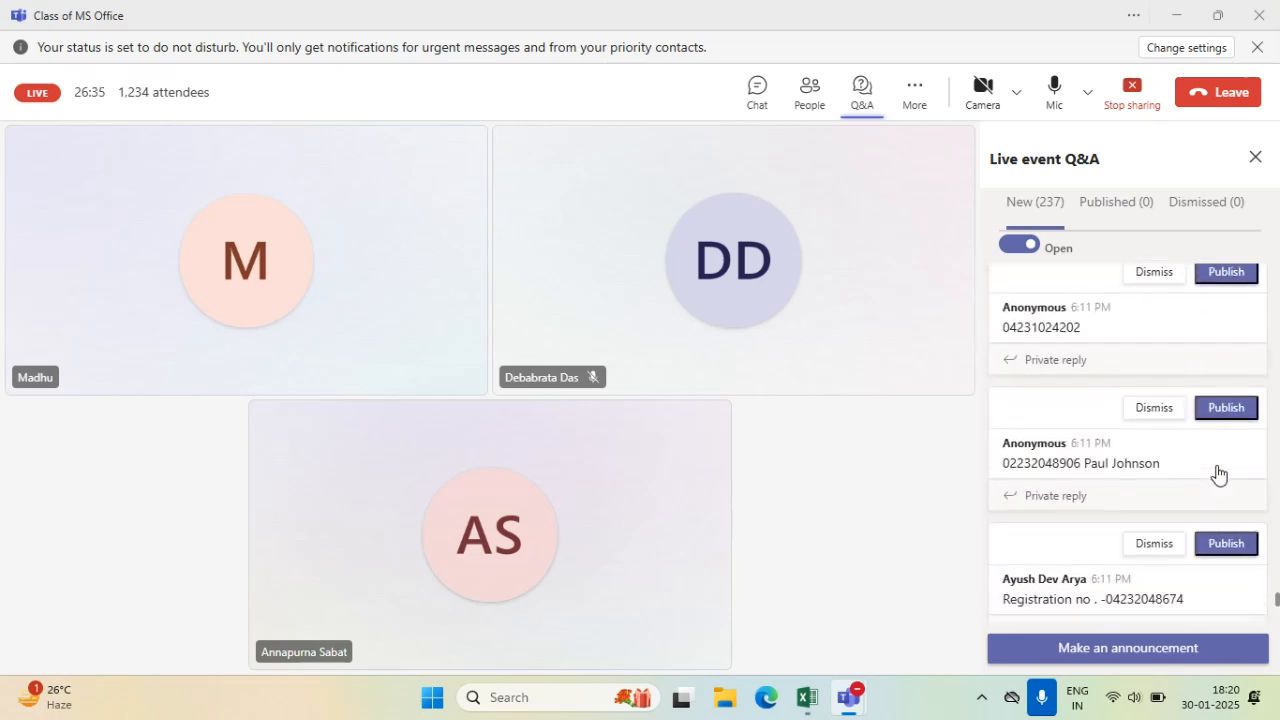
pyautogui.scroll(-6, 1217, 472)
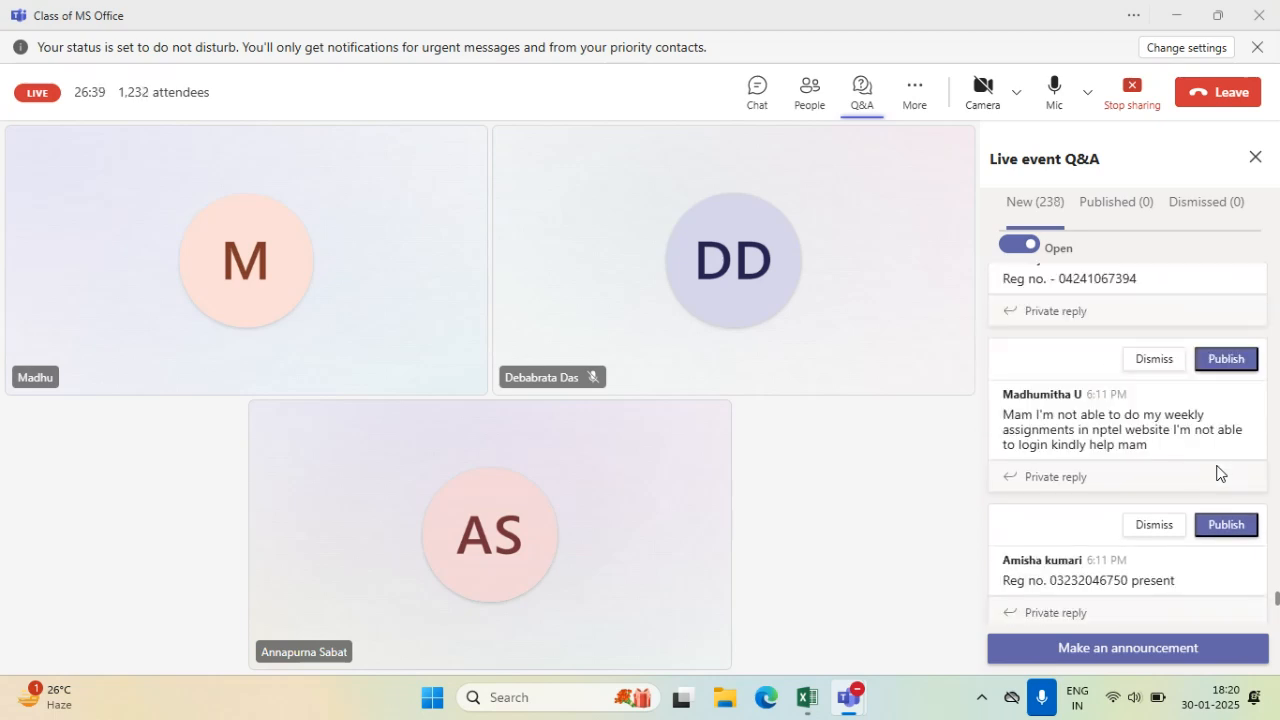
pyautogui.scroll(-5, 1217, 472)
pyautogui.scroll(-6, 1217, 472)
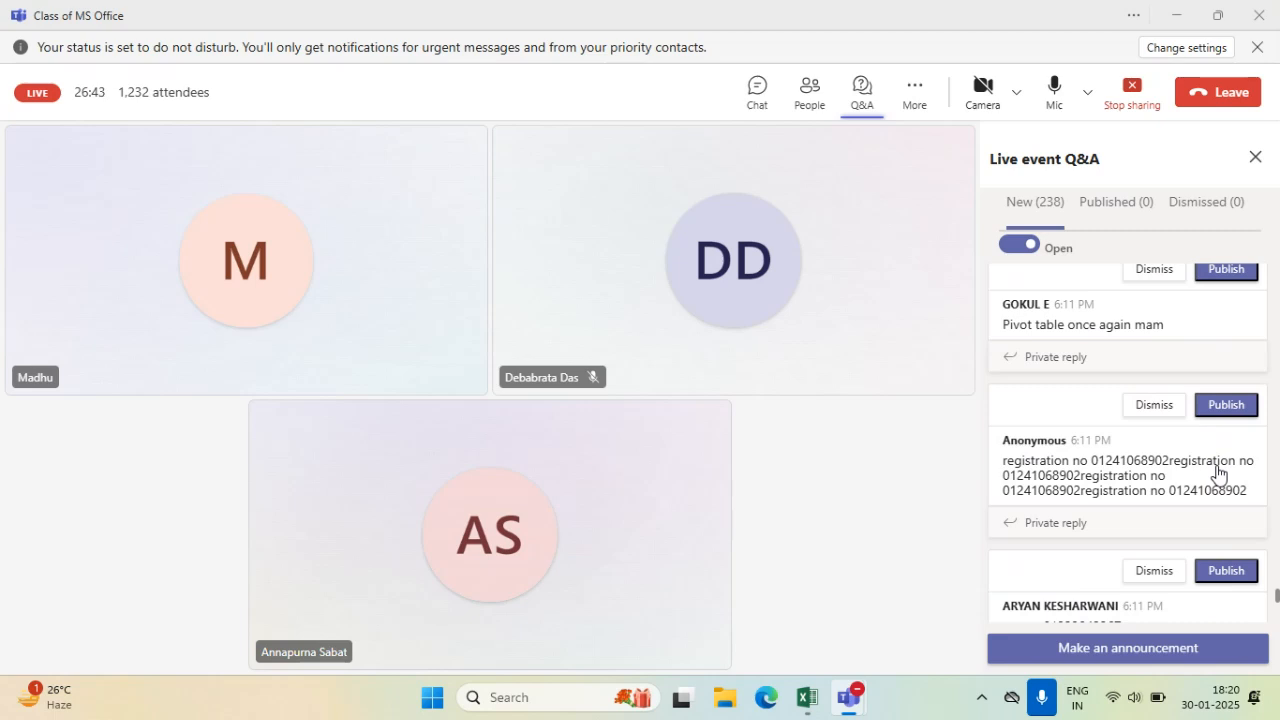
pyautogui.scroll(-1, 1217, 472)
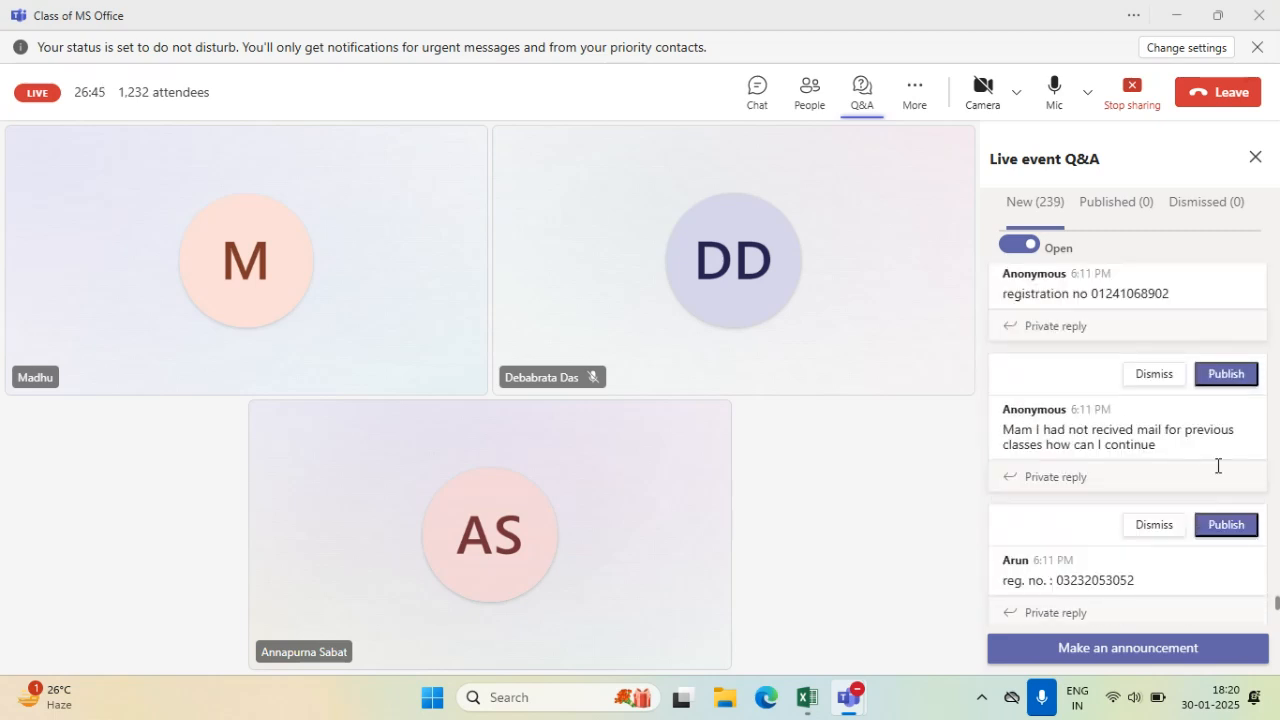
pyautogui.scroll(-2, 1198, 521)
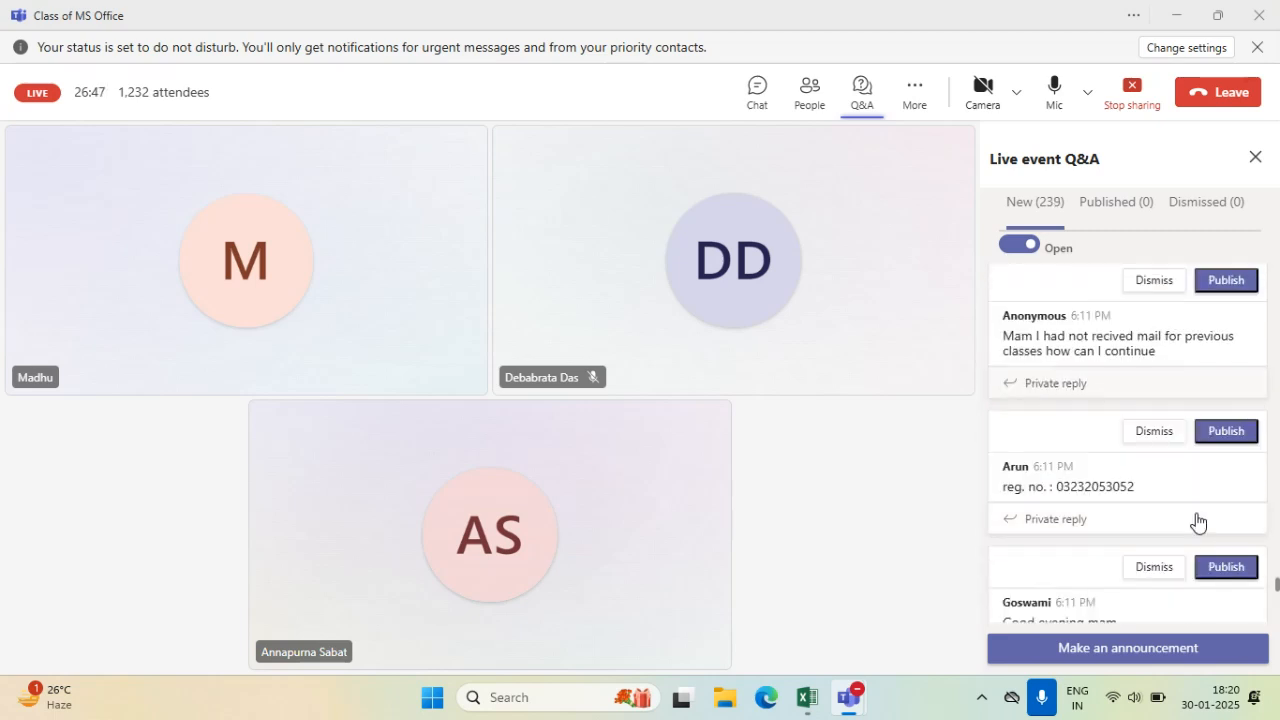
pyautogui.scroll(-10, 1198, 521)
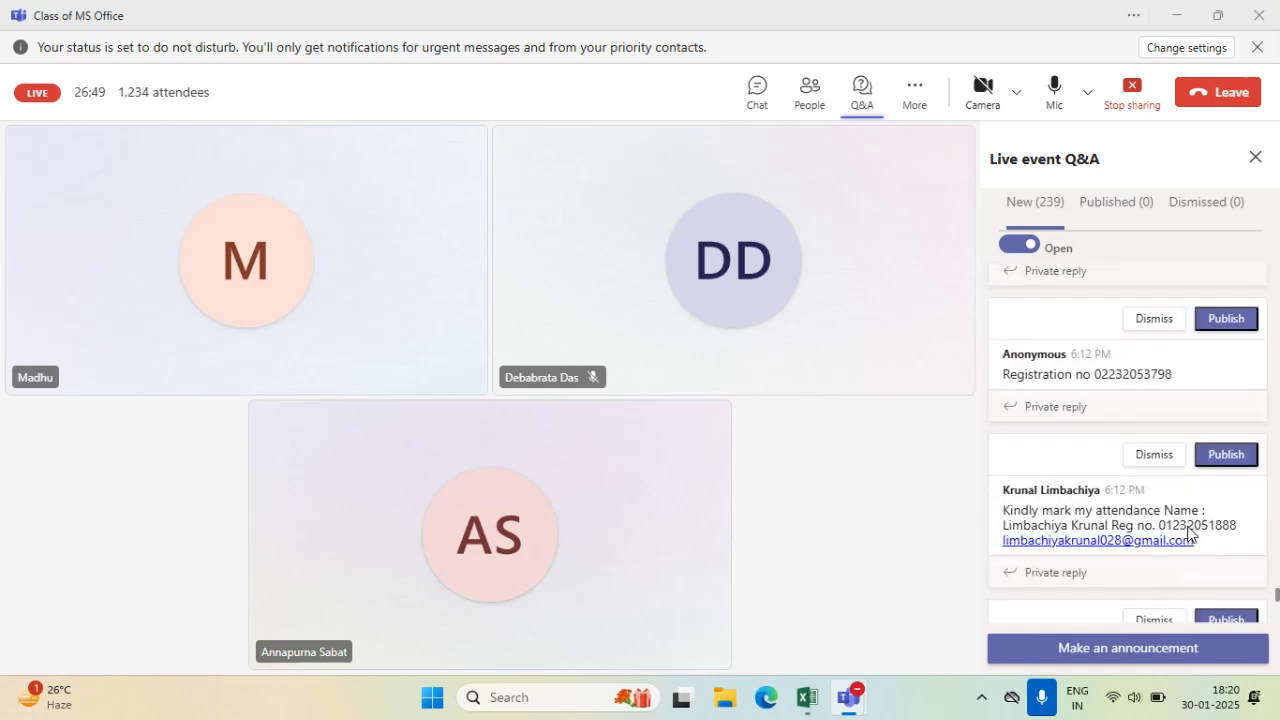
pyautogui.scroll(-8, 1188, 532)
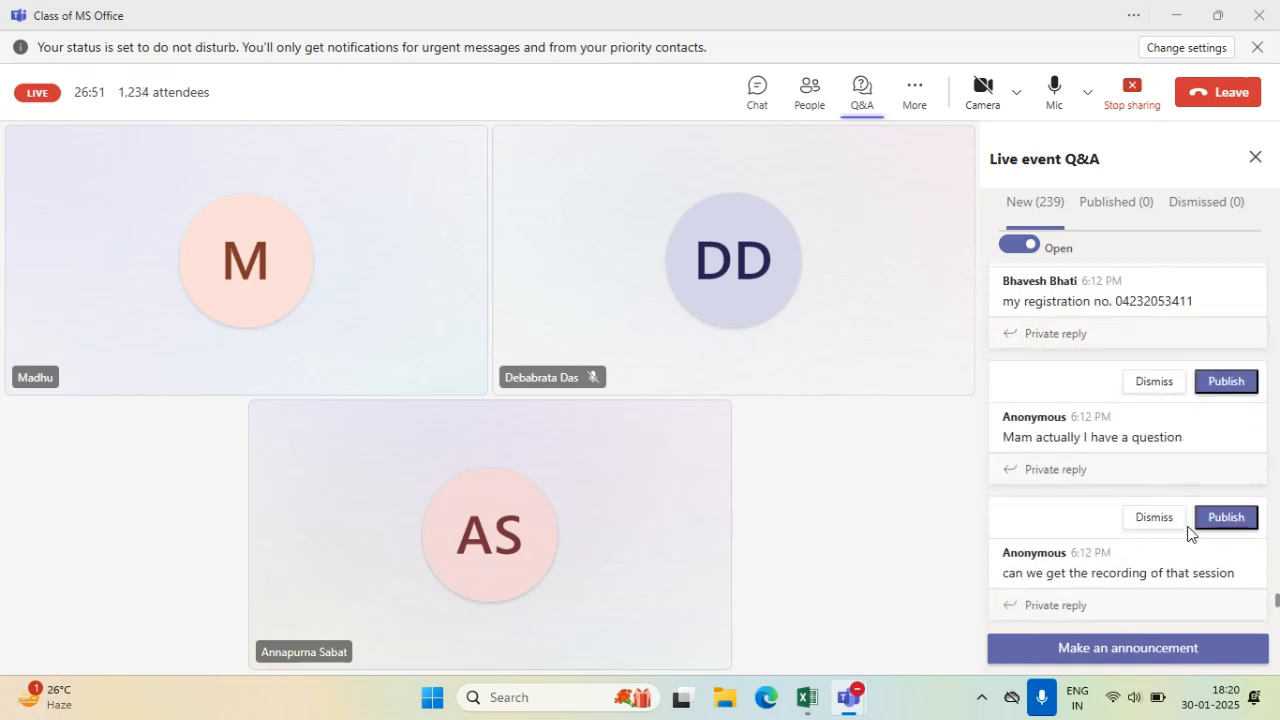
pyautogui.scroll(-8, 1188, 532)
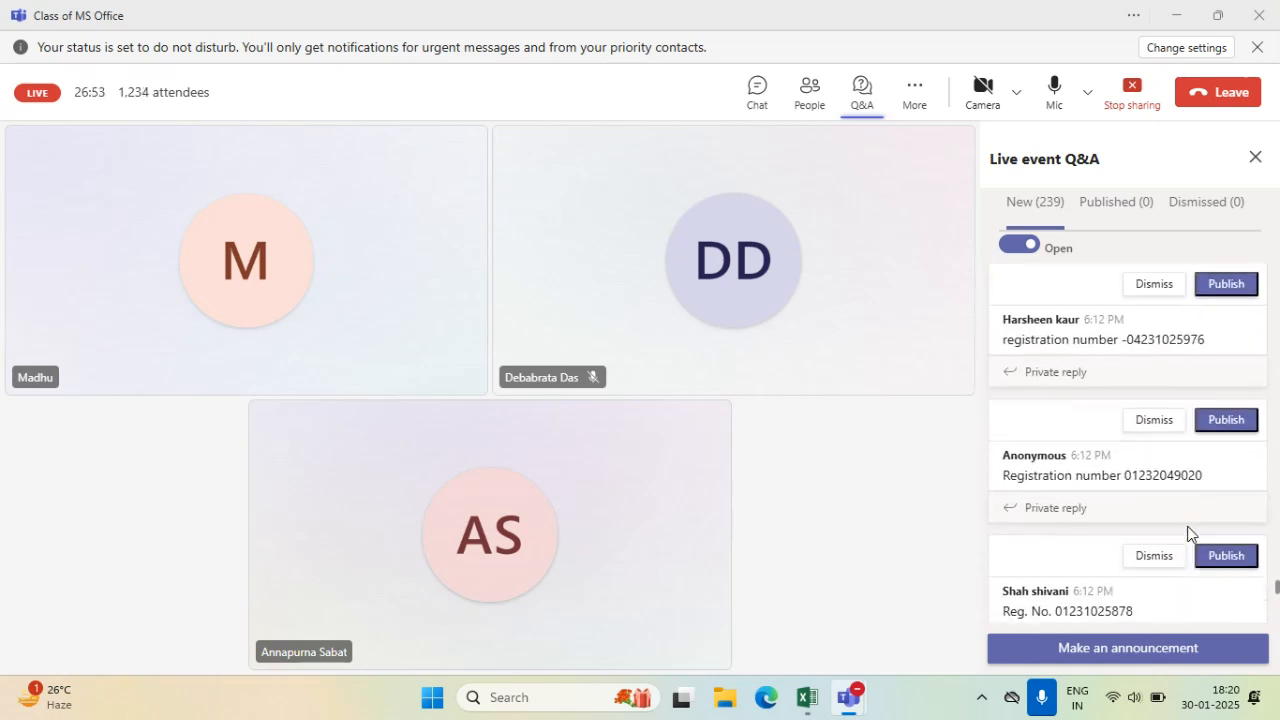
pyautogui.scroll(-10, 1188, 532)
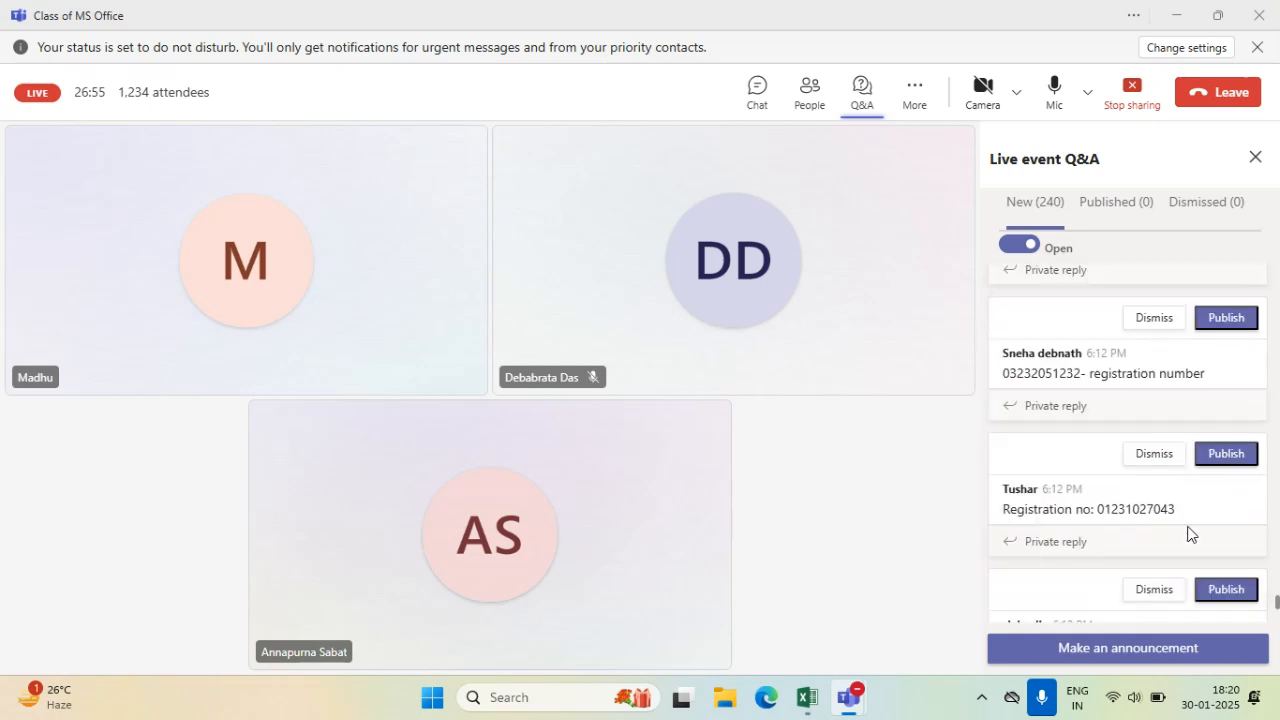
pyautogui.scroll(-10, 1188, 532)
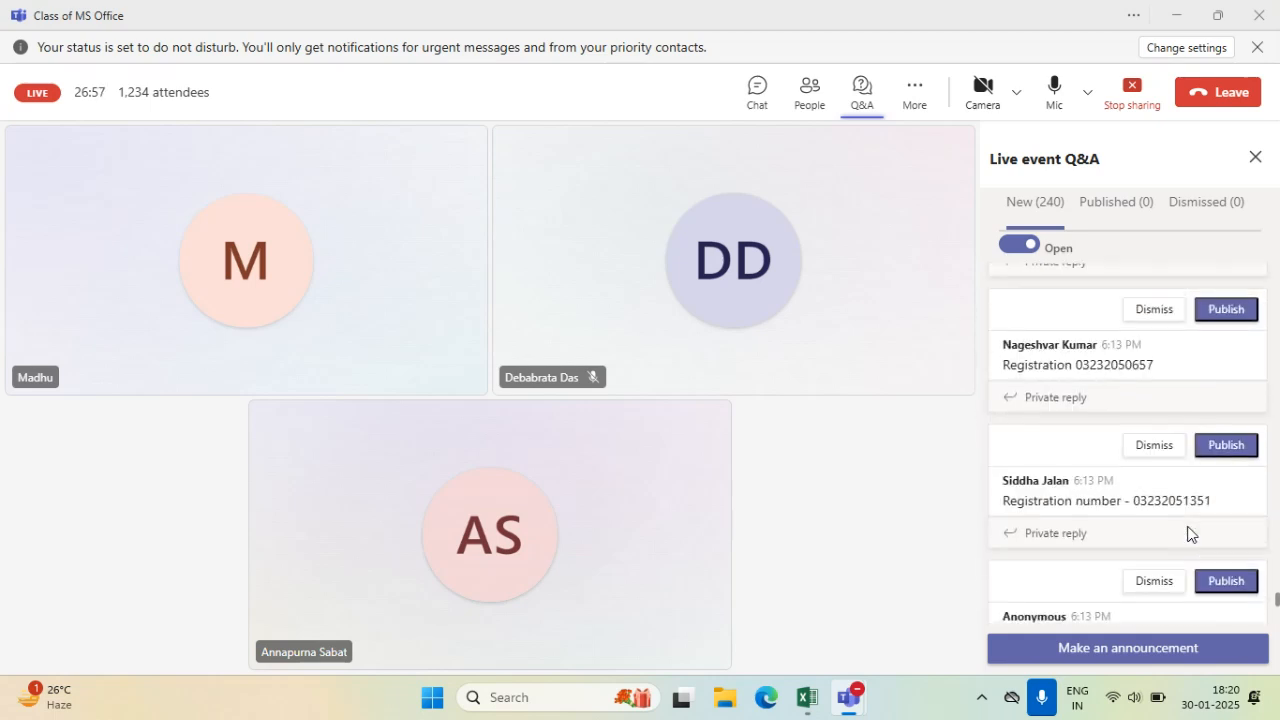
pyautogui.scroll(-10, 1188, 532)
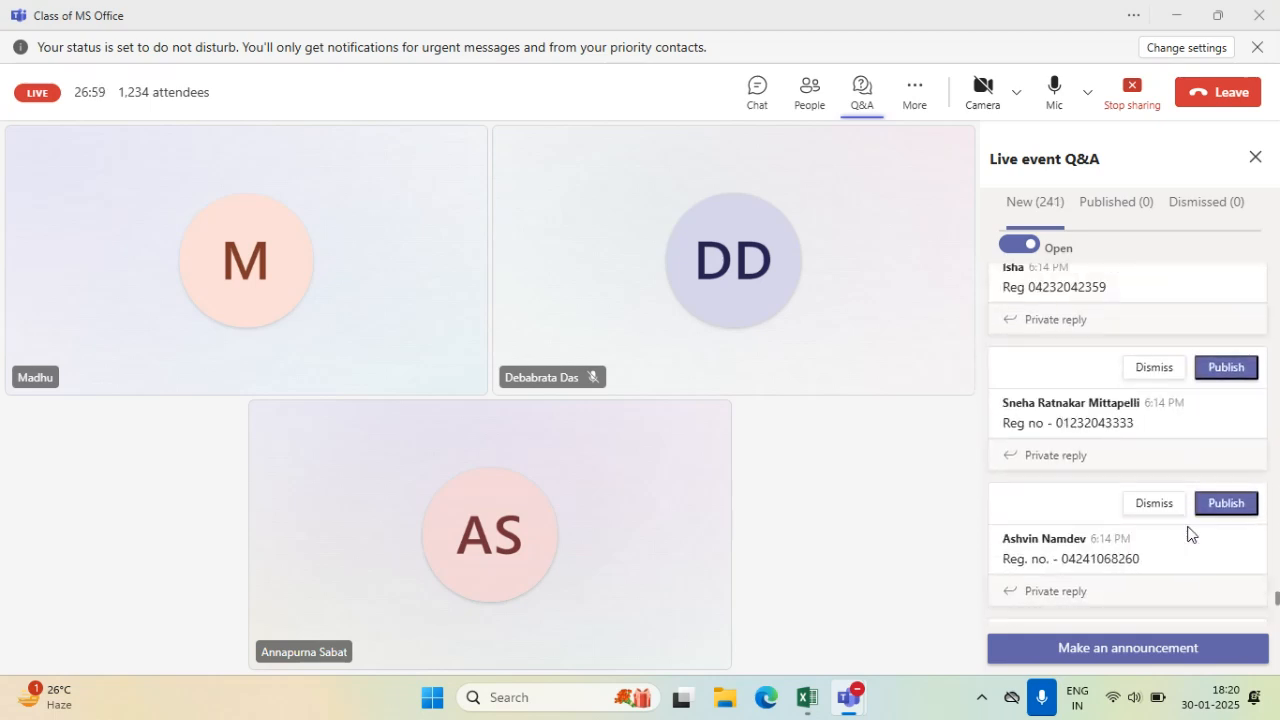
pyautogui.scroll(-3, 1188, 533)
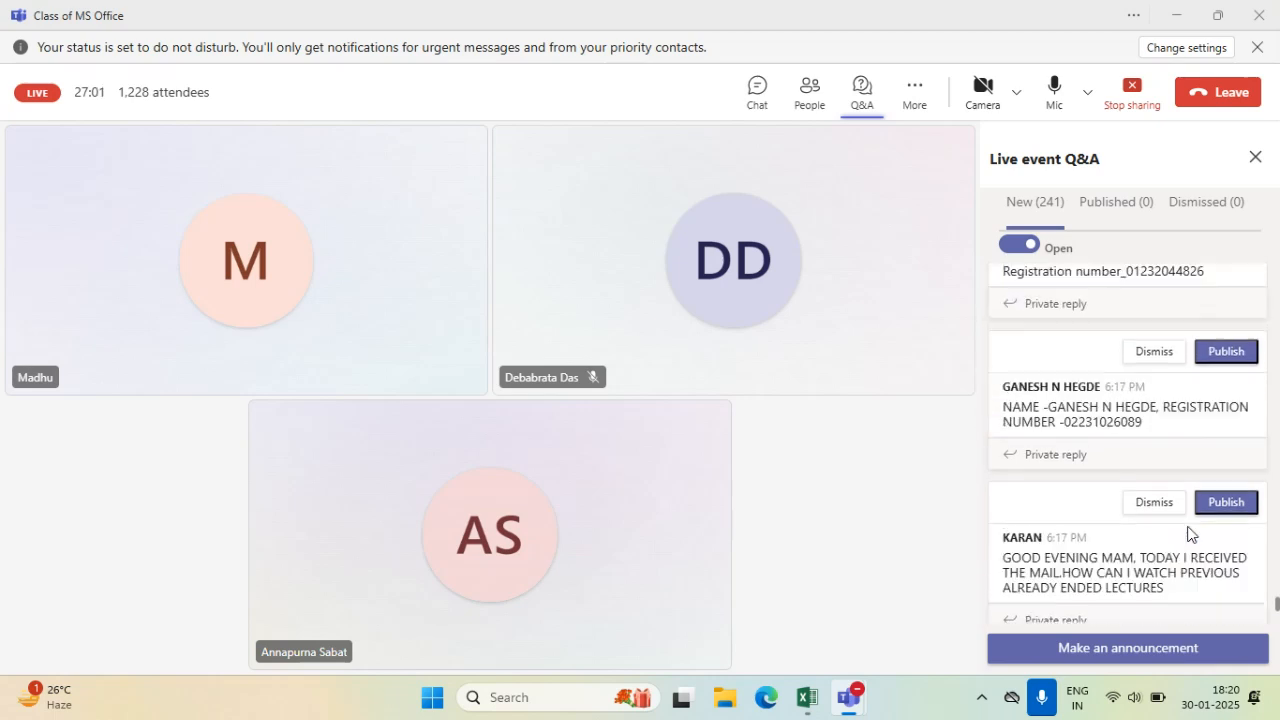
pyautogui.scroll(-5, 1188, 532)
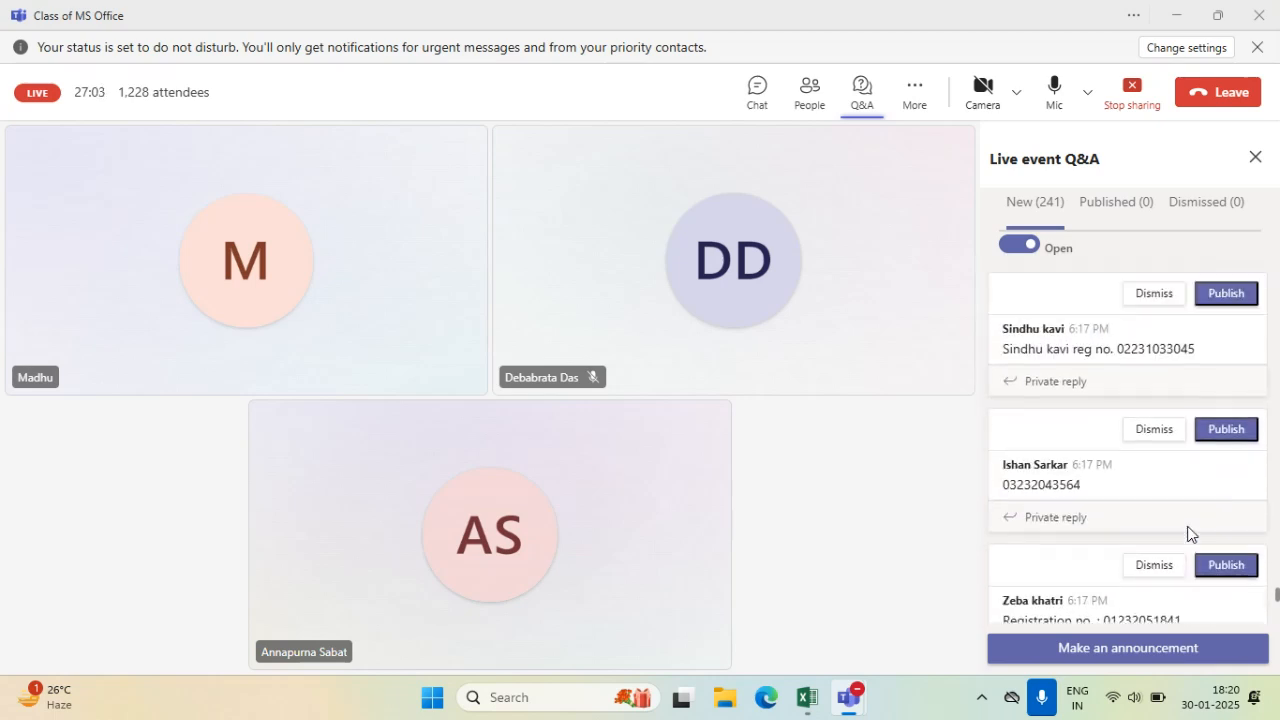
pyautogui.scroll(2, 1188, 533)
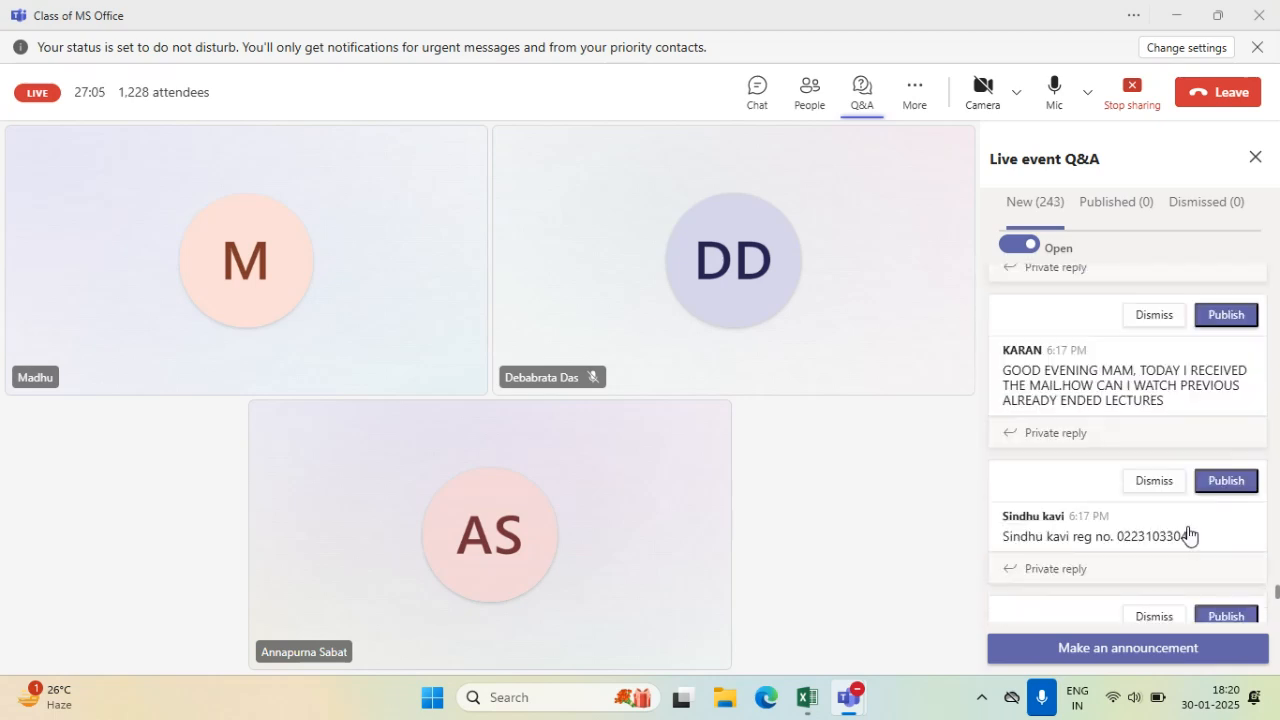
pyautogui.scroll(-10, 1188, 533)
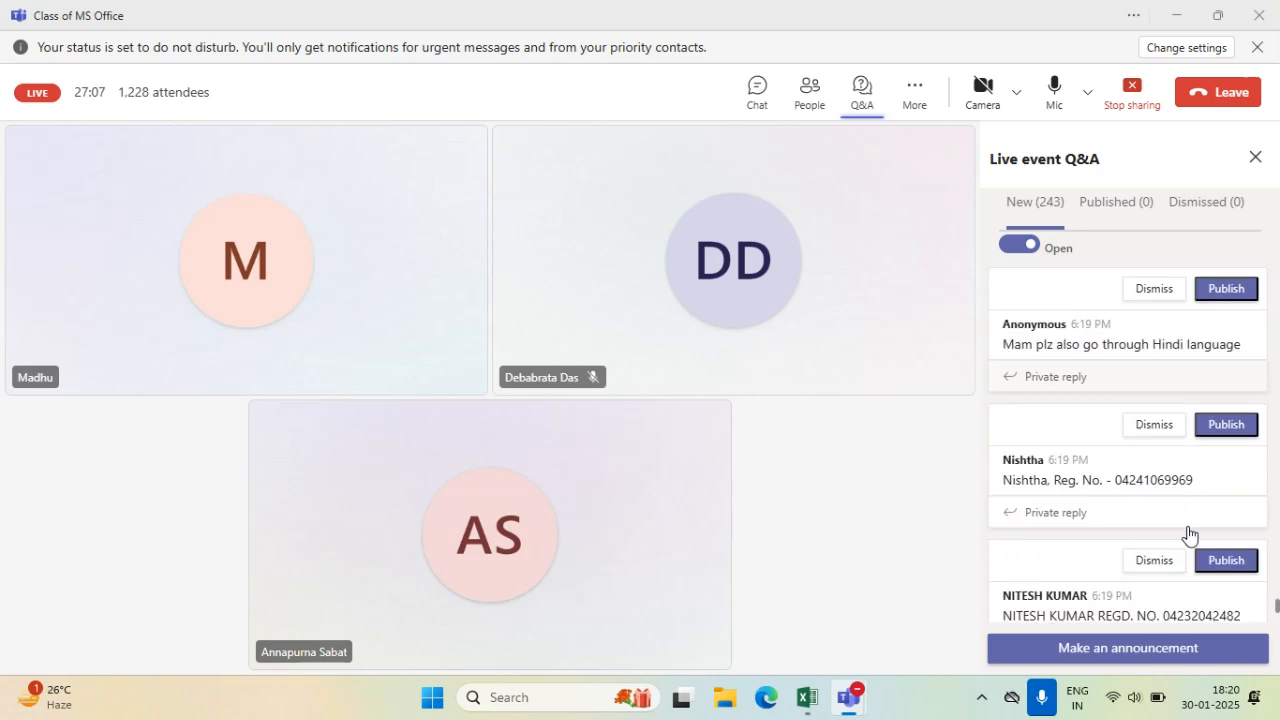
pyautogui.scroll(-5, 1188, 533)
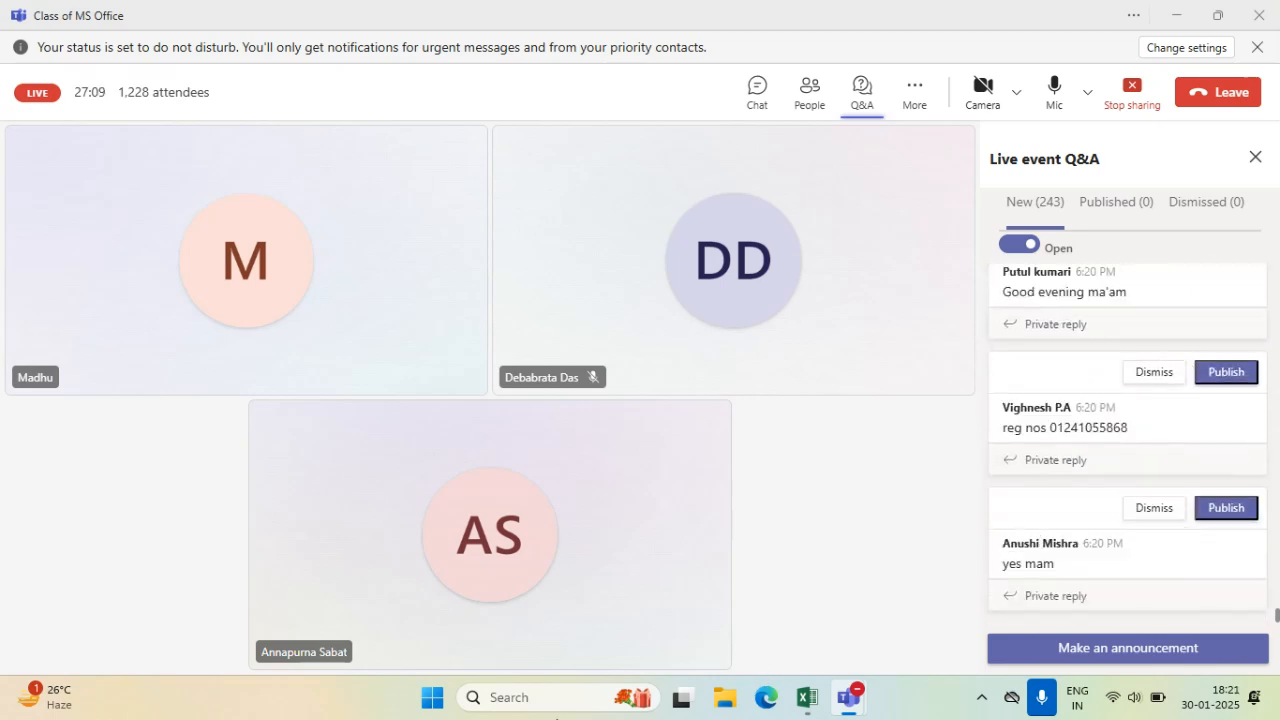
# - Return to the Excel workbook and examine the EMI loan problem in D18, enlarged to 150% with empty cells beneath it in view
pyautogui.click(808, 697)
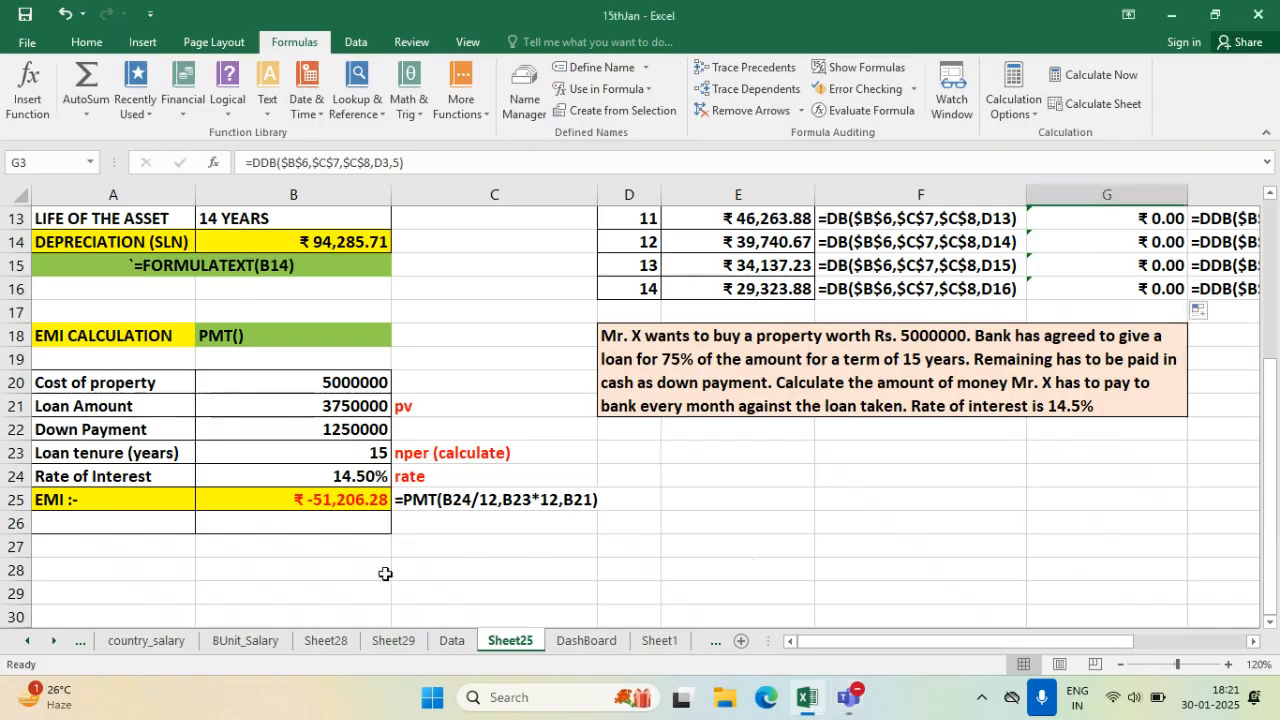
pyautogui.click(154, 340)
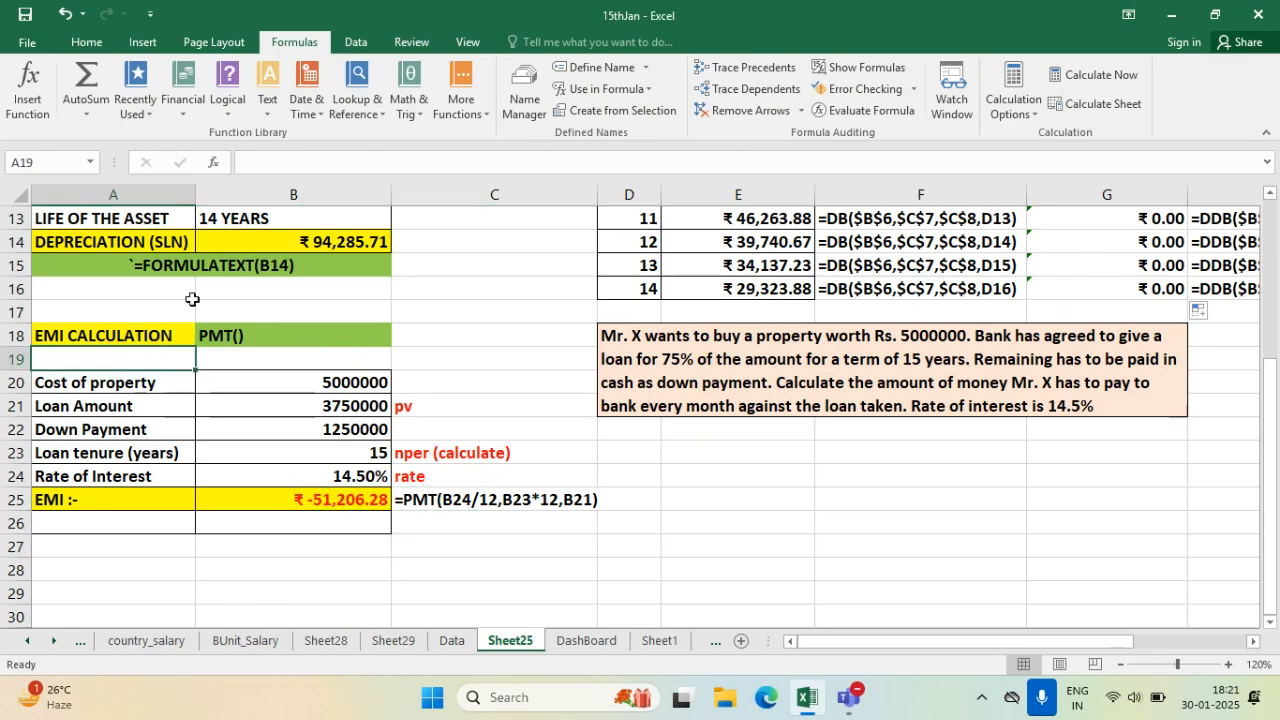
pyautogui.click(878, 360)
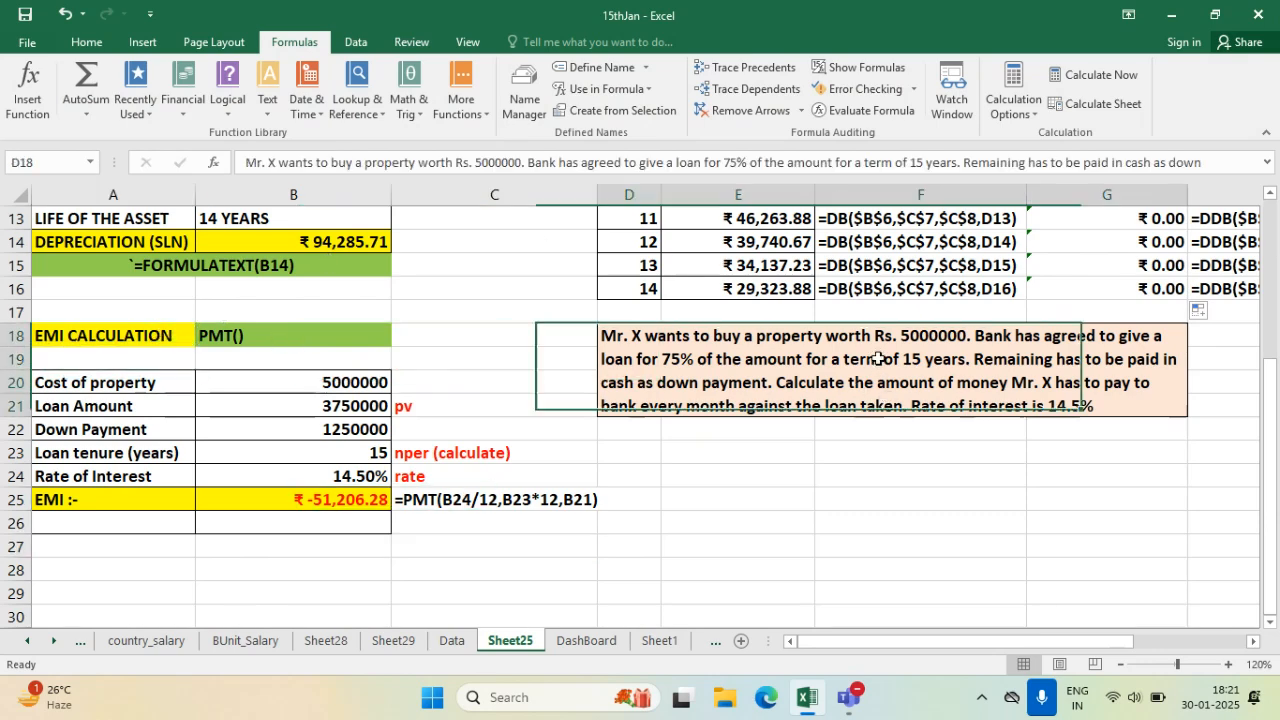
pyautogui.click(1228, 664)
pyautogui.click(1228, 664)
pyautogui.click(1228, 664)
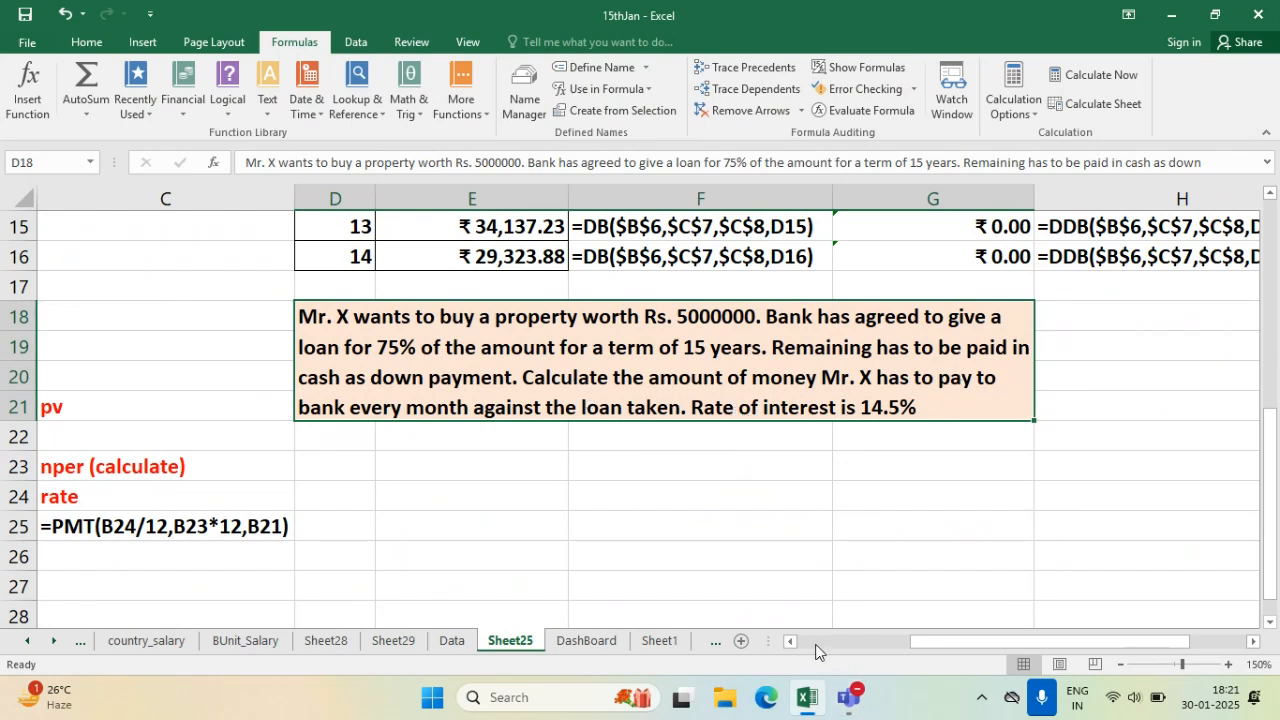
pyautogui.click(1271, 622)
pyautogui.click(1271, 622)
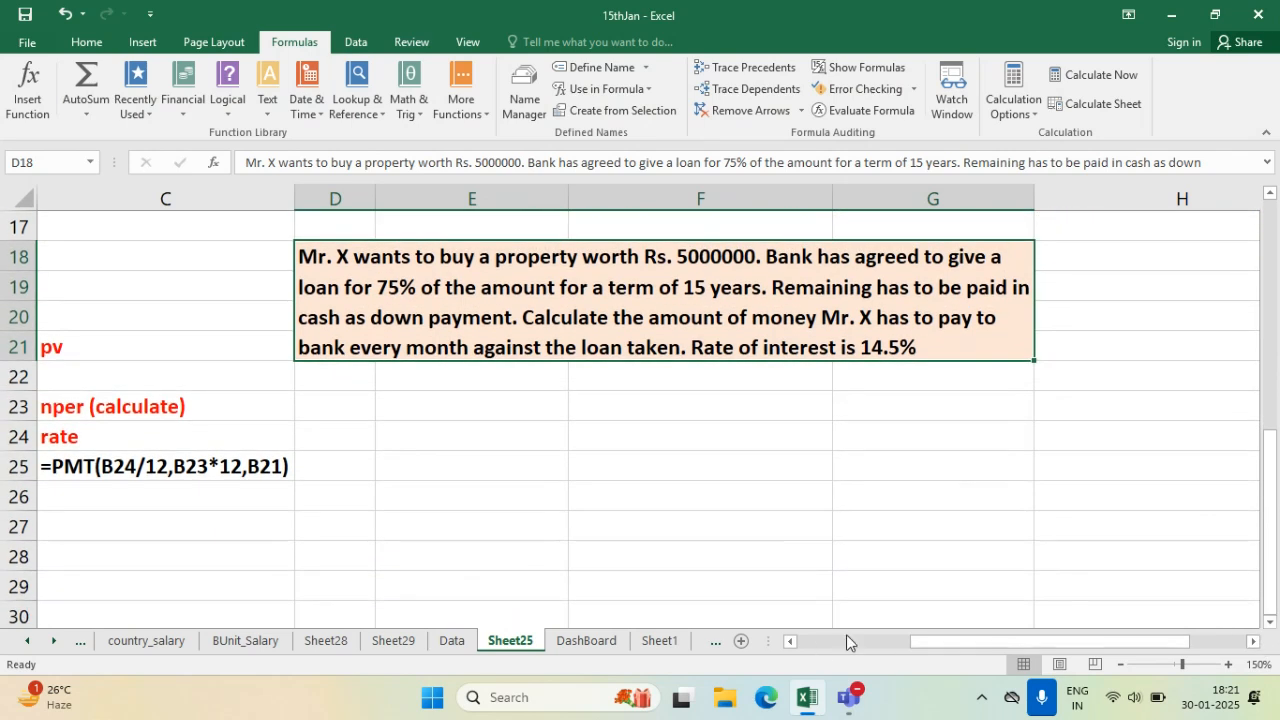
pyautogui.click(1253, 641)
pyautogui.click(1253, 641)
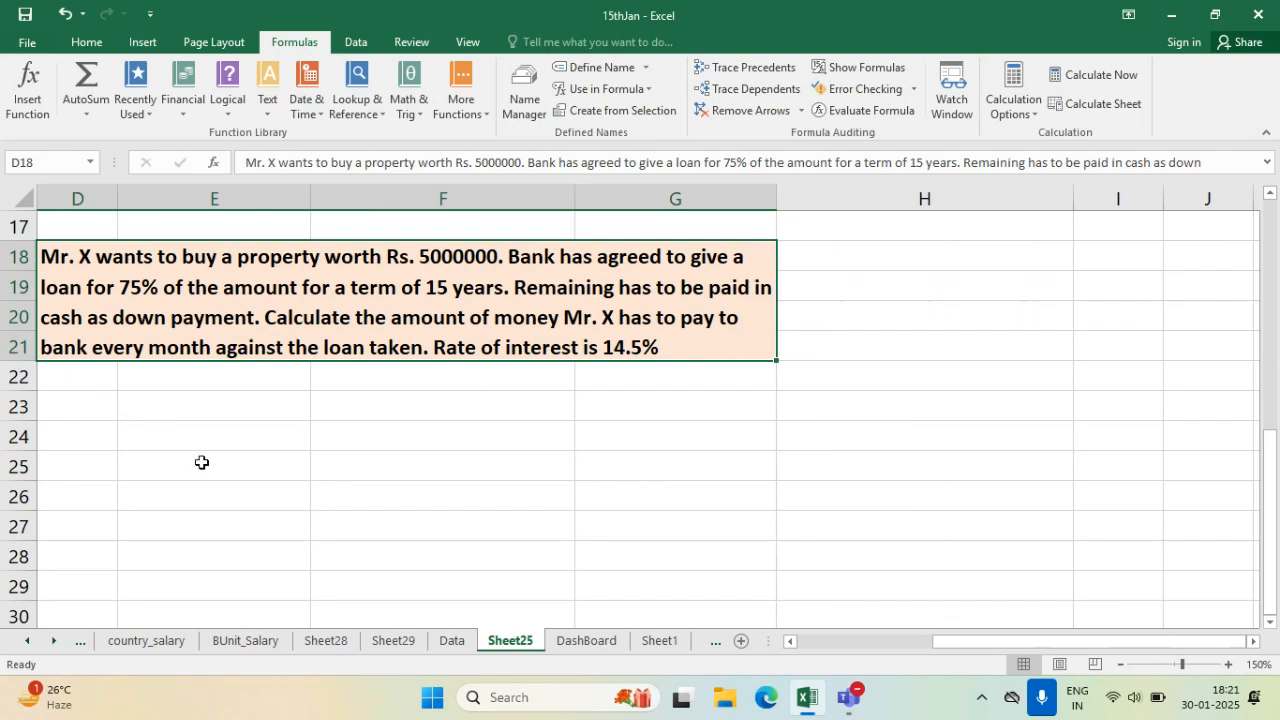
# - Enter the label PROPERTY VALUE in E23 and 5000000 beside it in F23, below the loan problem
pyautogui.click(250, 406)
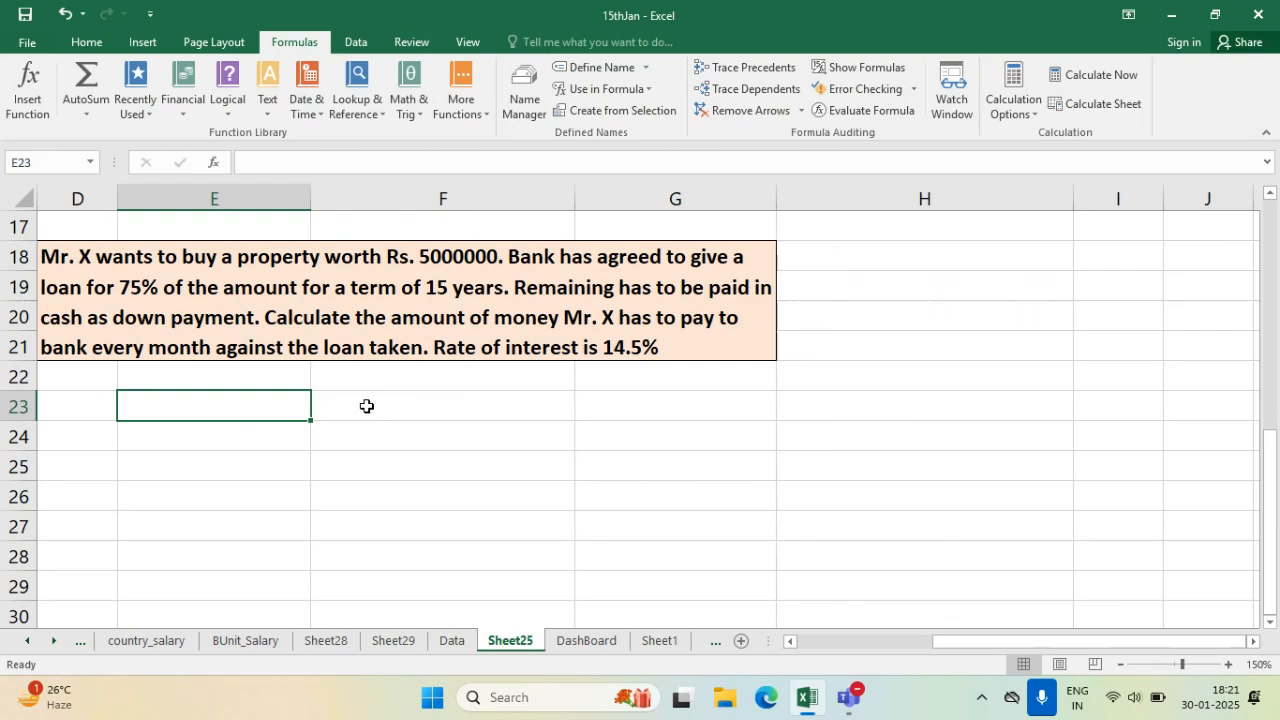
pyautogui.write('PROPE')
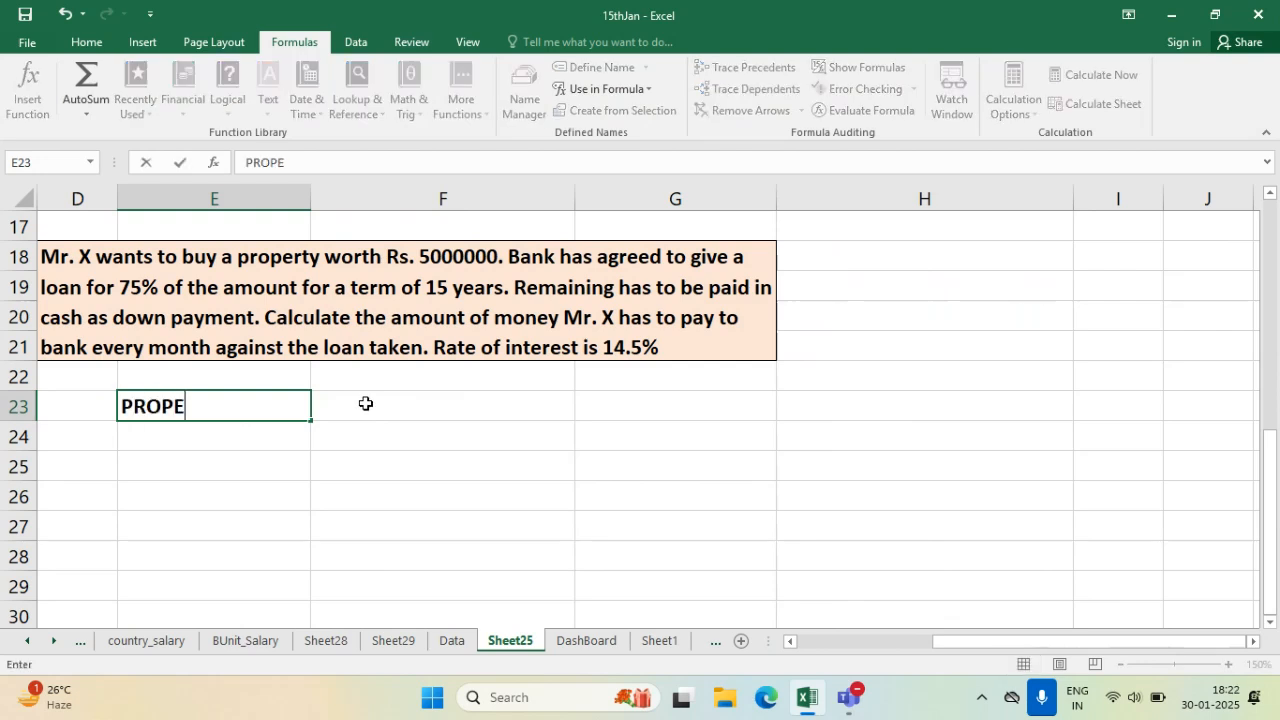
pyautogui.write('RTY VALUE')
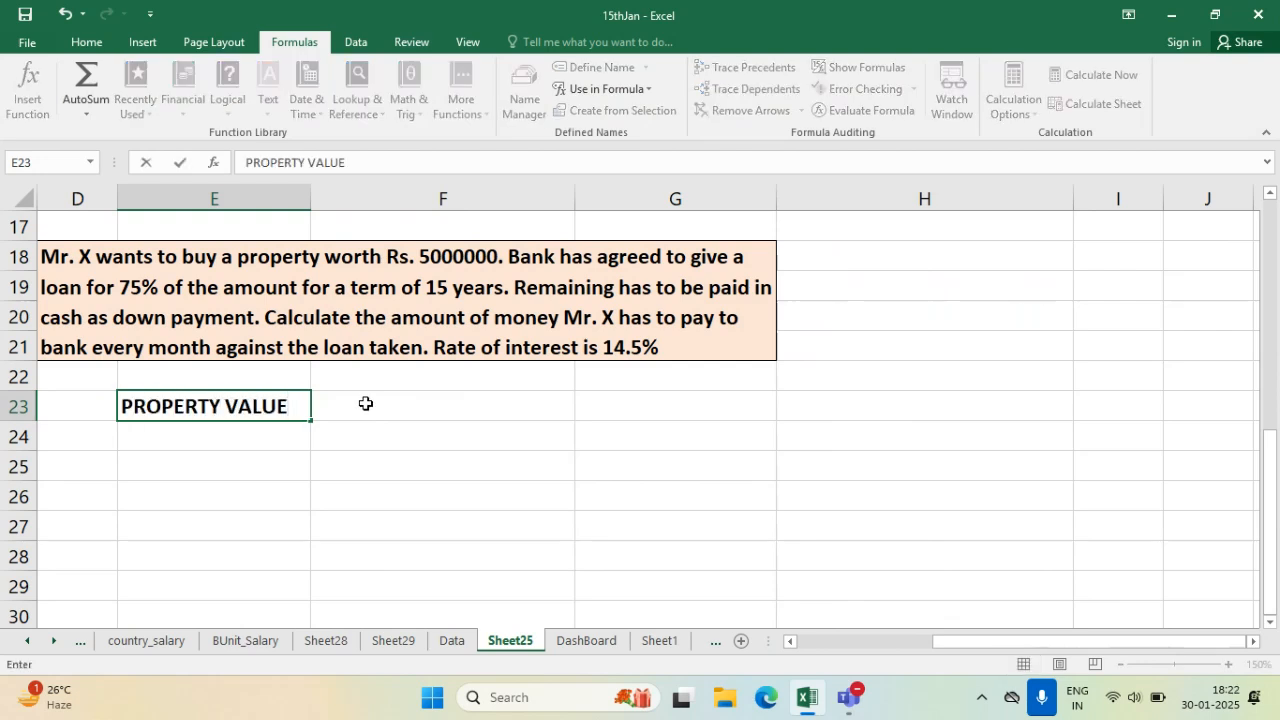
pyautogui.click(366, 403)
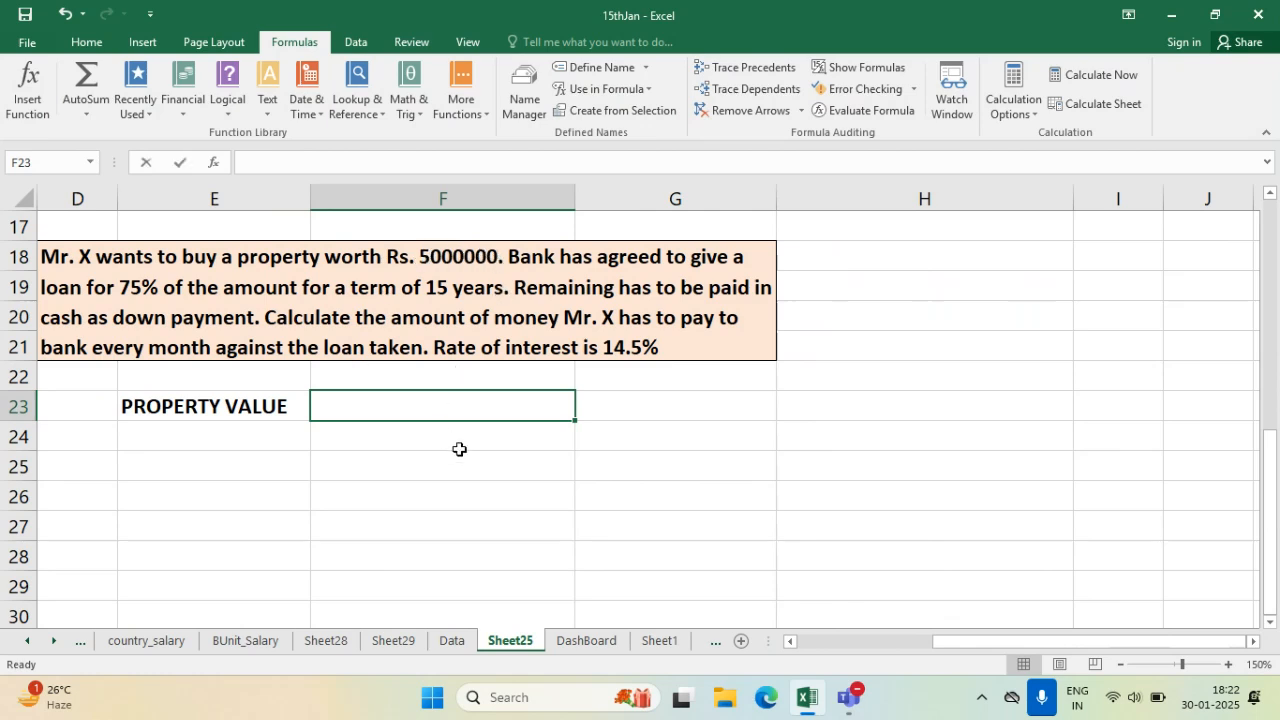
pyautogui.write('5000000')
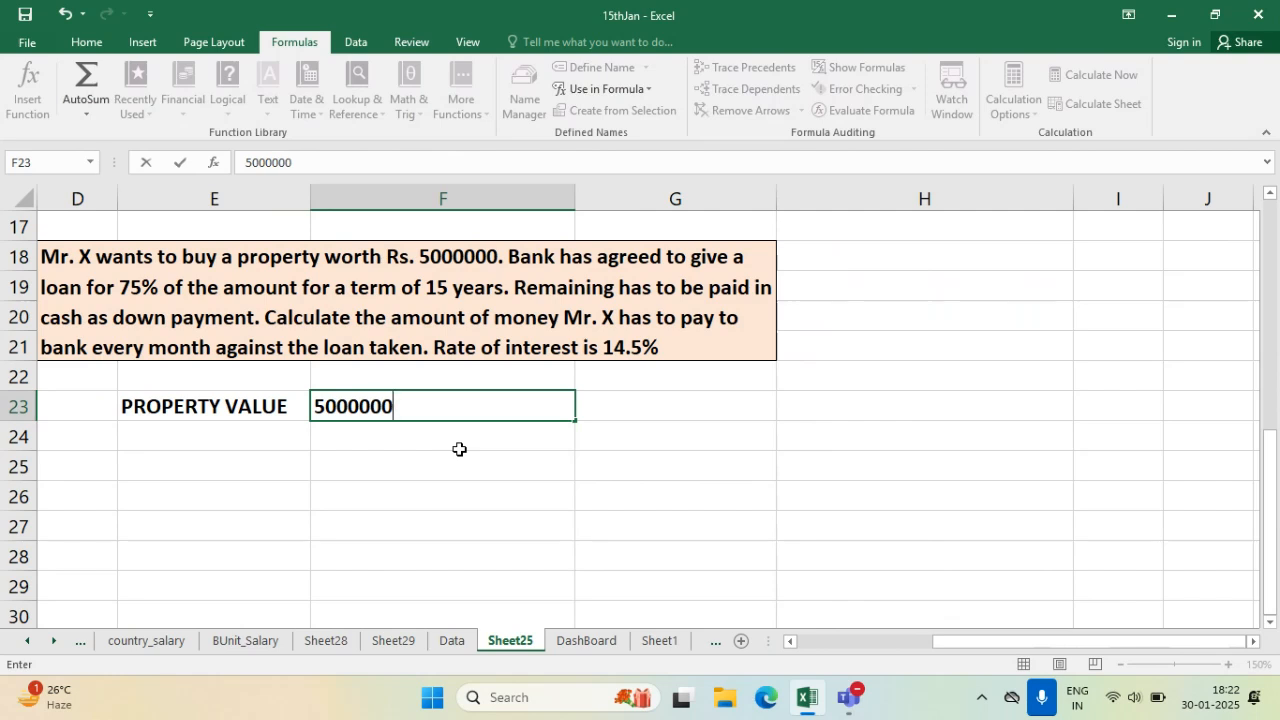
pyautogui.press('Return')
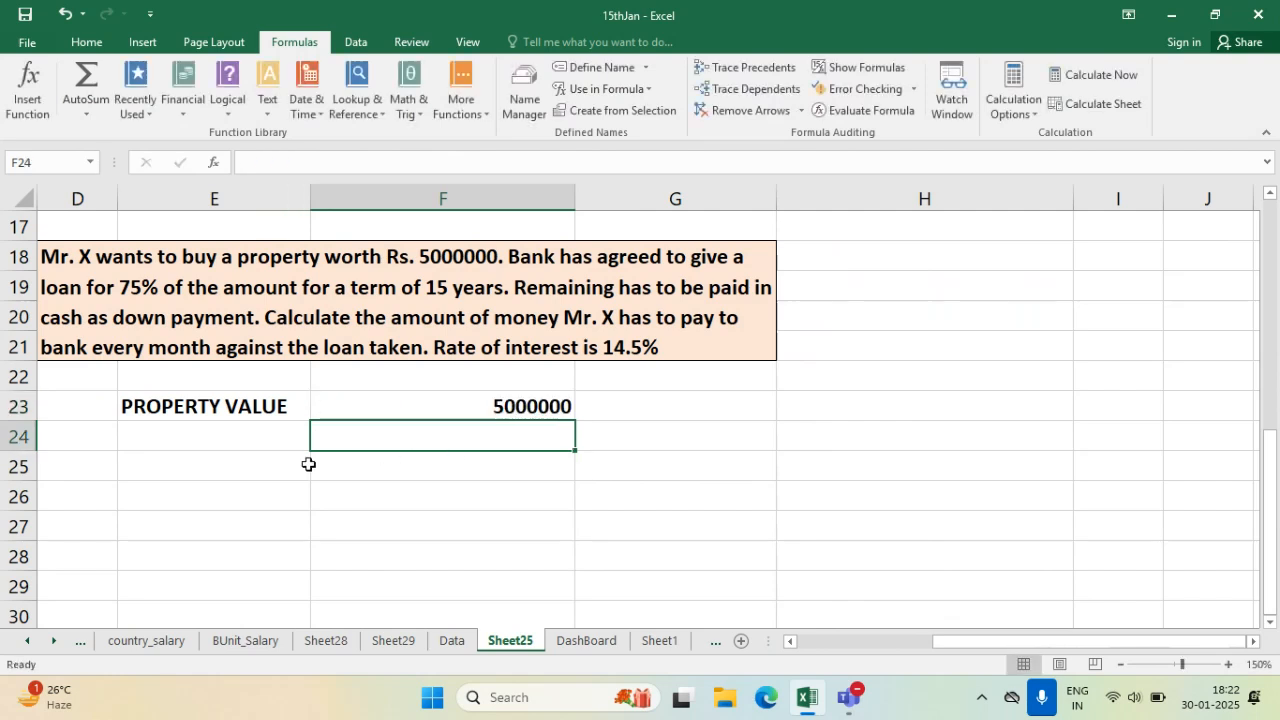
pyautogui.click(211, 435)
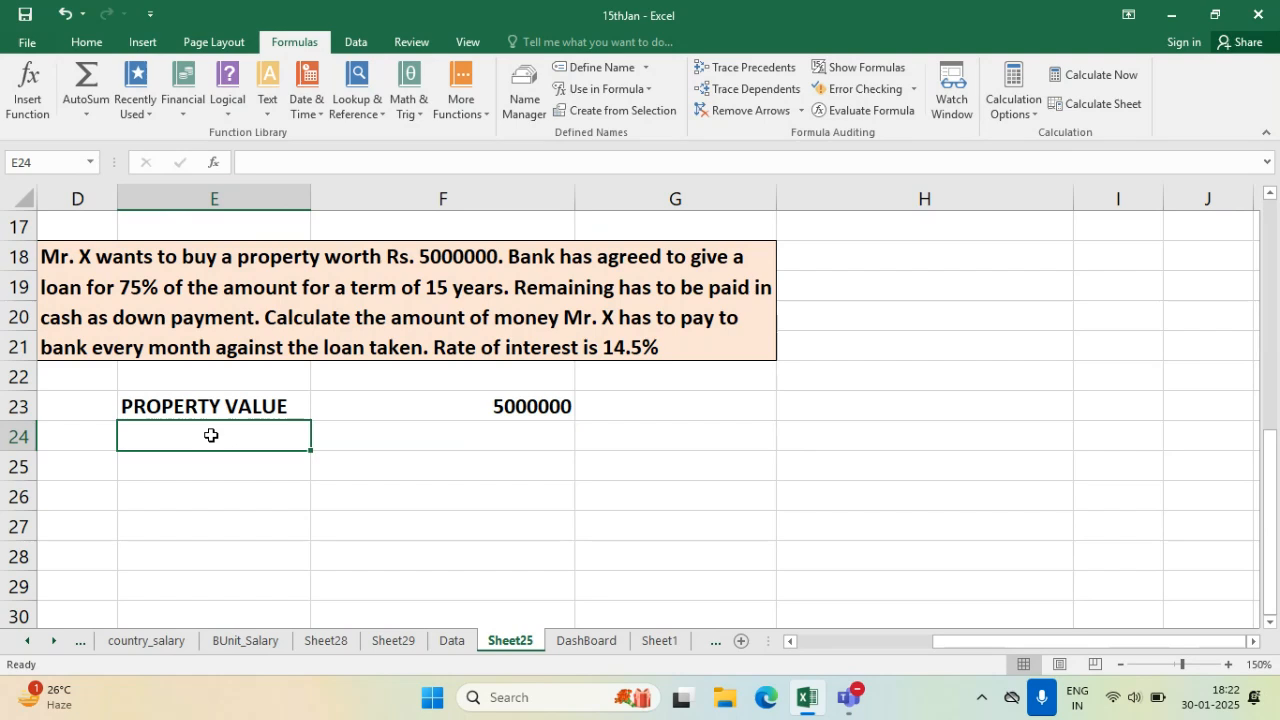
# - Enter LOAN AMOUNT (75%) in E24 and the formula =F23*.75 in F24, then widen column E to fit the label
pyautogui.write('L')
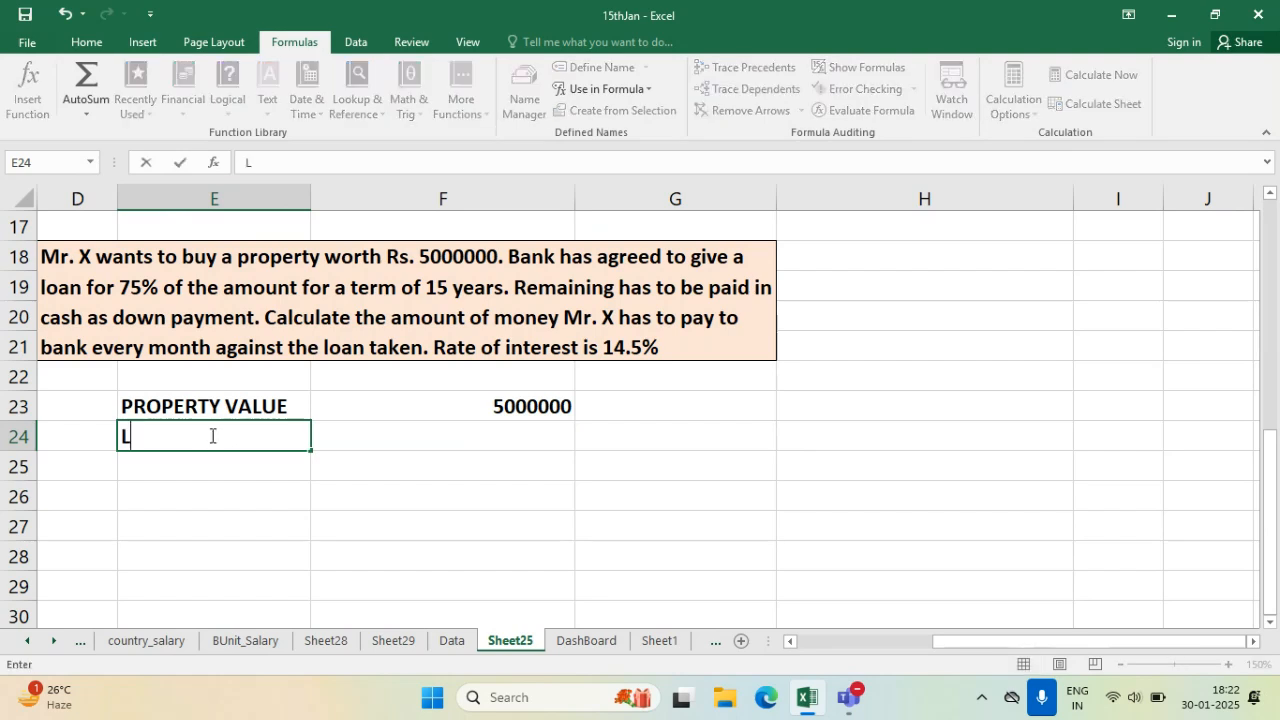
pyautogui.write('OAN AMOUNT')
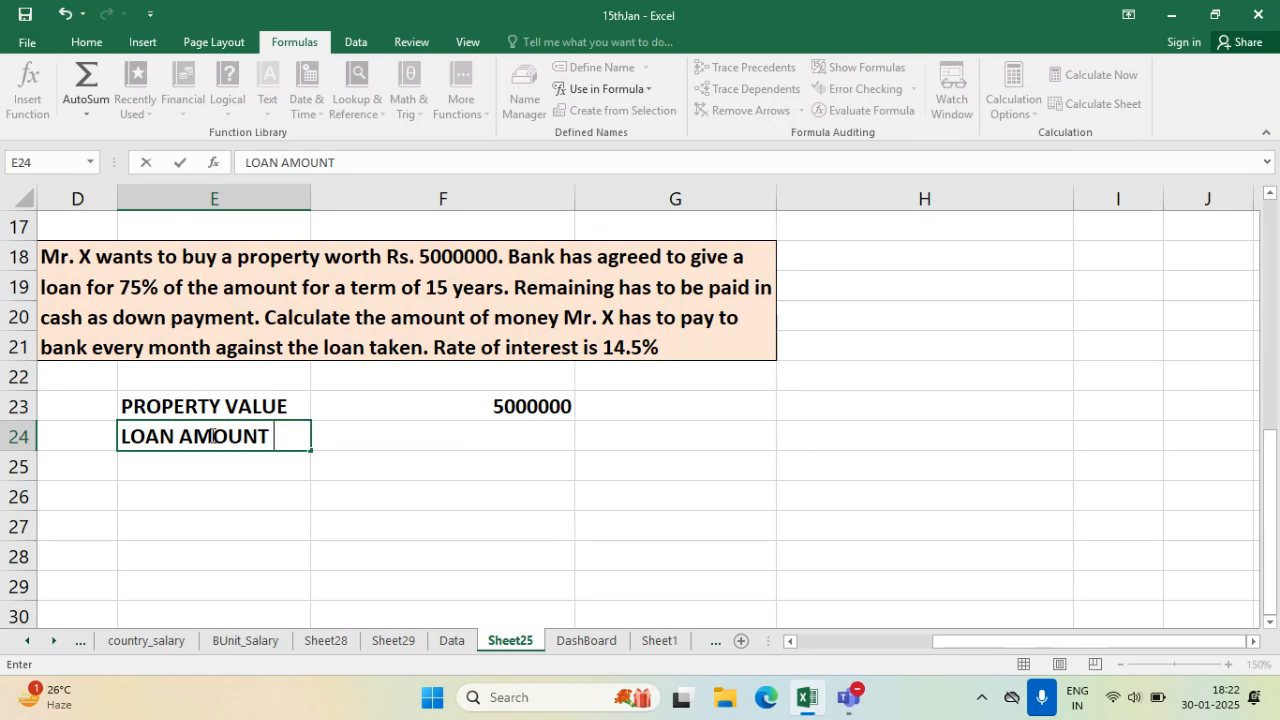
pyautogui.write(' (75%')
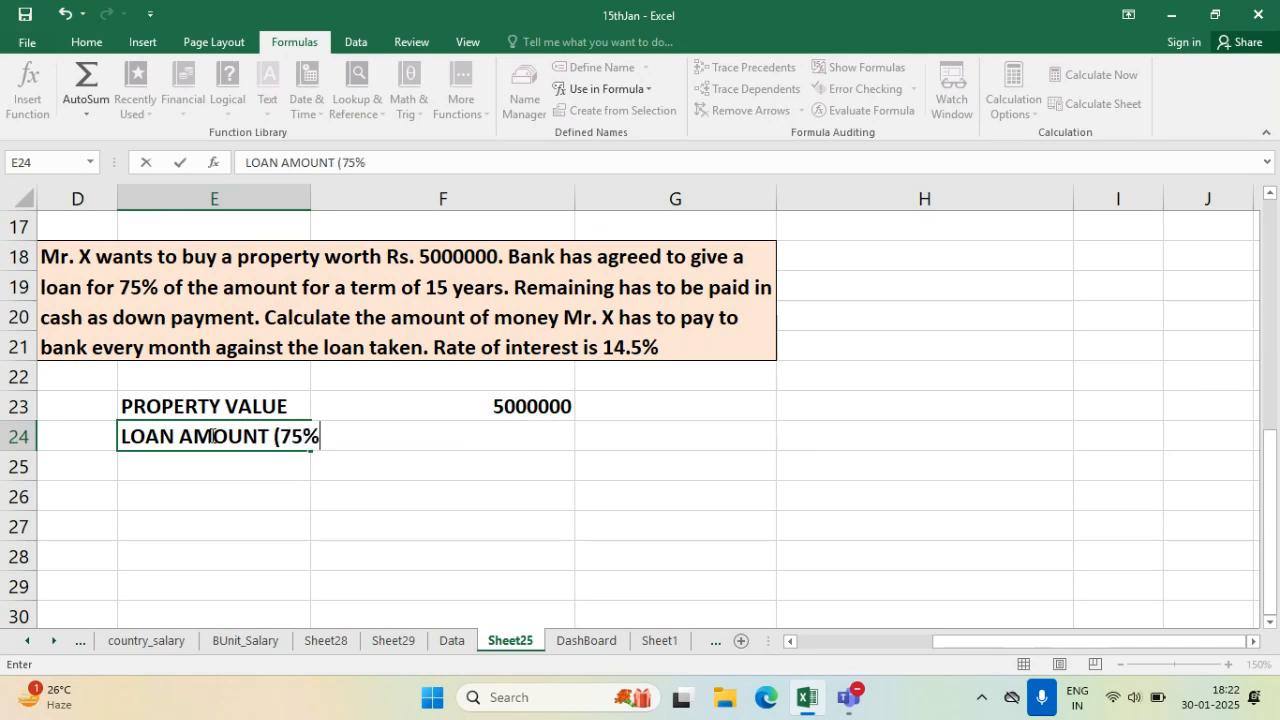
pyautogui.press('Tab')
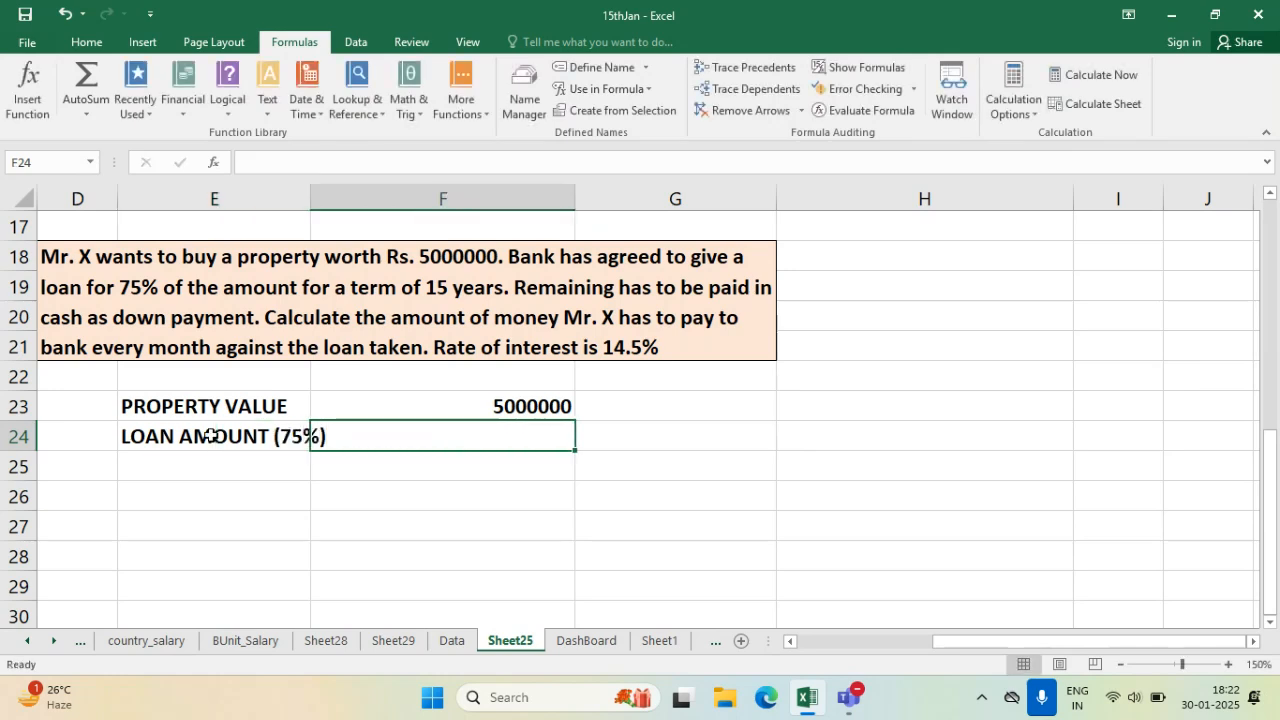
pyautogui.write('=')
pyautogui.click(391, 407)
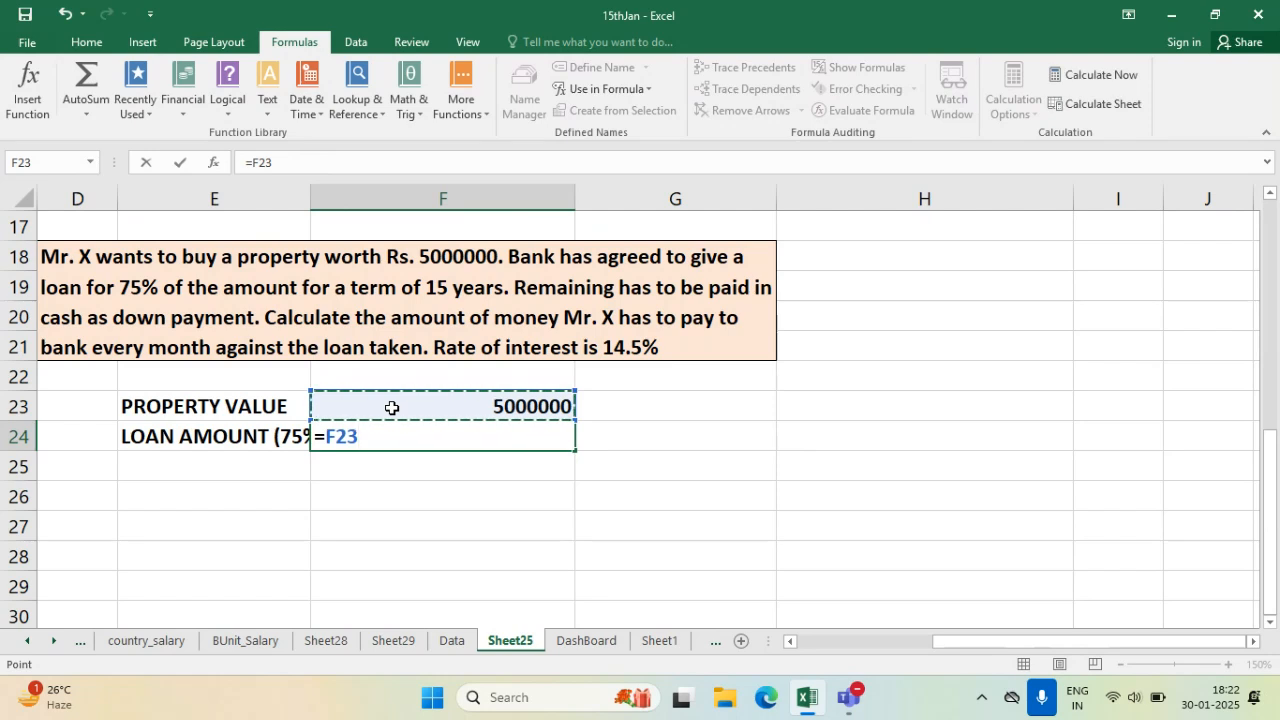
pyautogui.write('*.7')
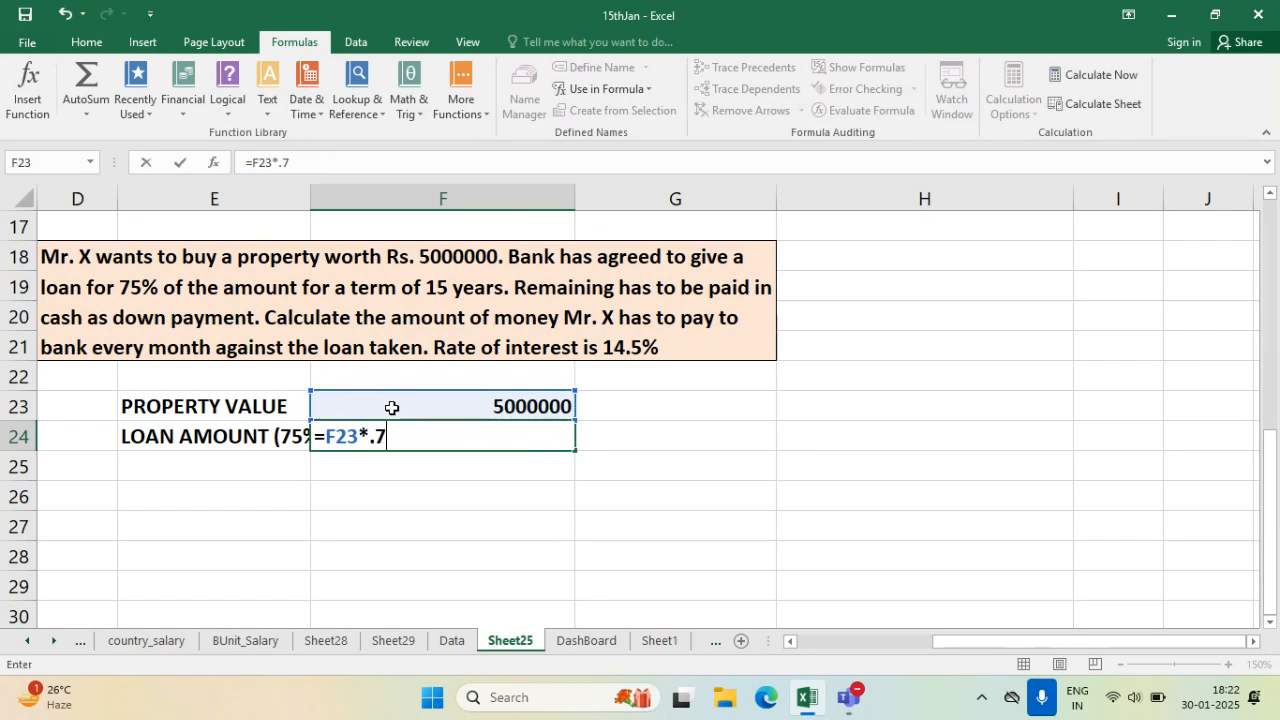
pyautogui.write('5')
pyautogui.press('Return')
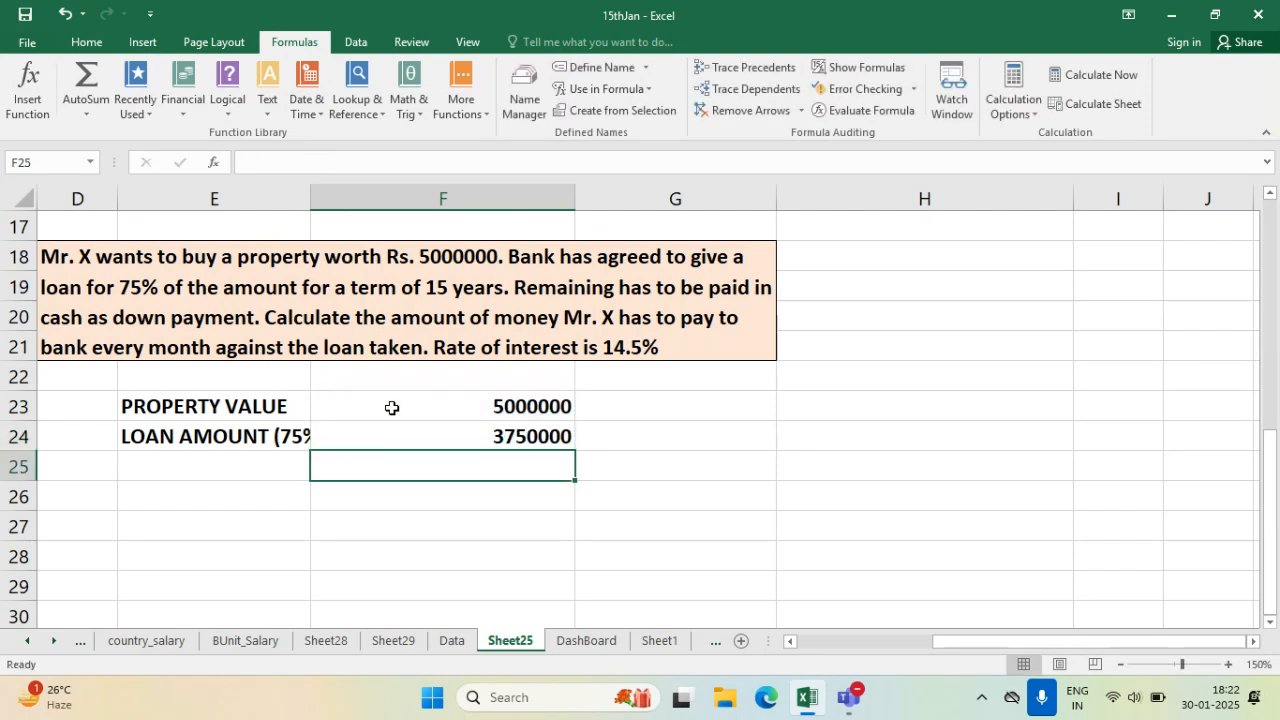
pyautogui.moveTo(311, 197); pyautogui.dragTo(350, 197)
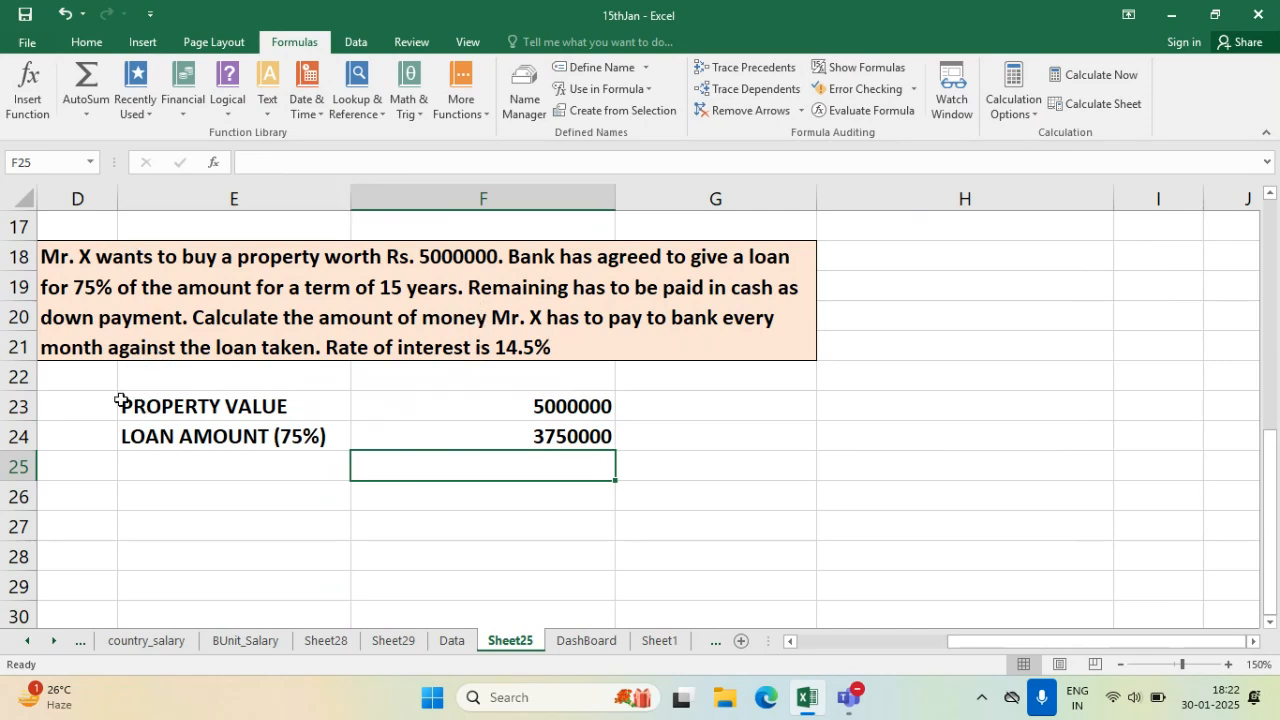
# - Add the label DOWN PAYMENT in E25 and calculate it in F25 with =F23-F24
pyautogui.click(213, 466)
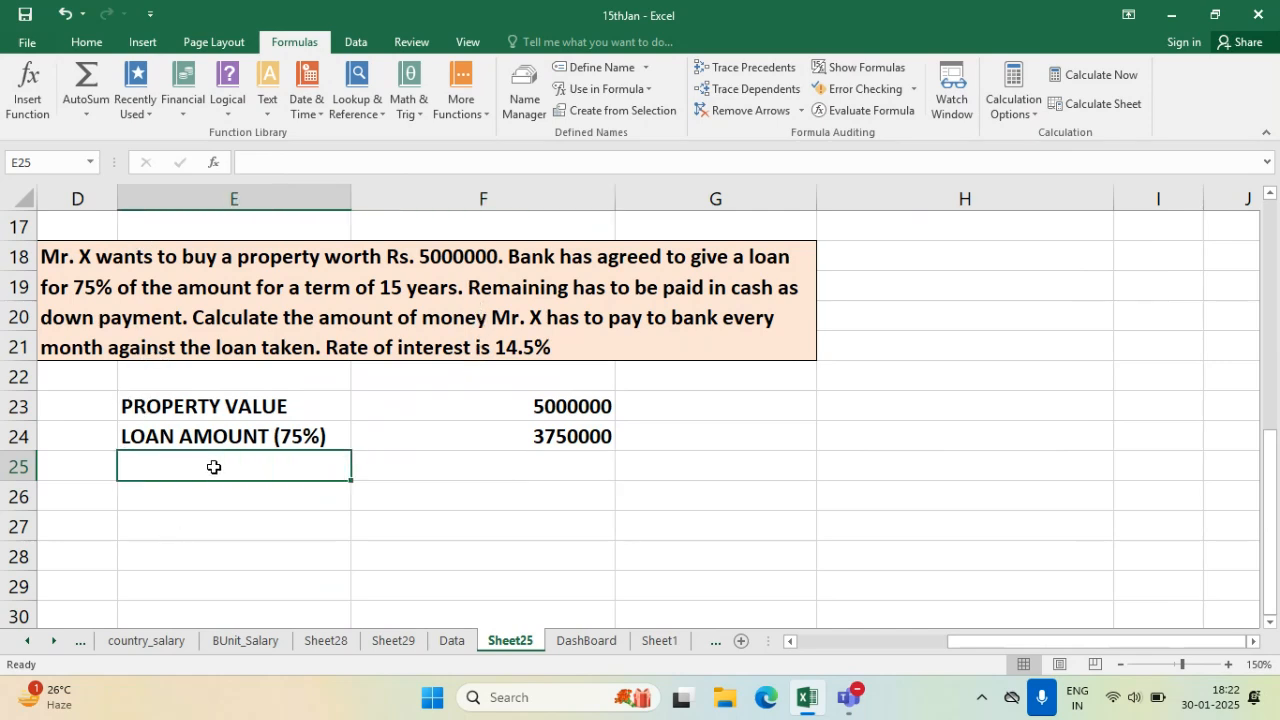
pyautogui.write('DOWN PAYMENT')
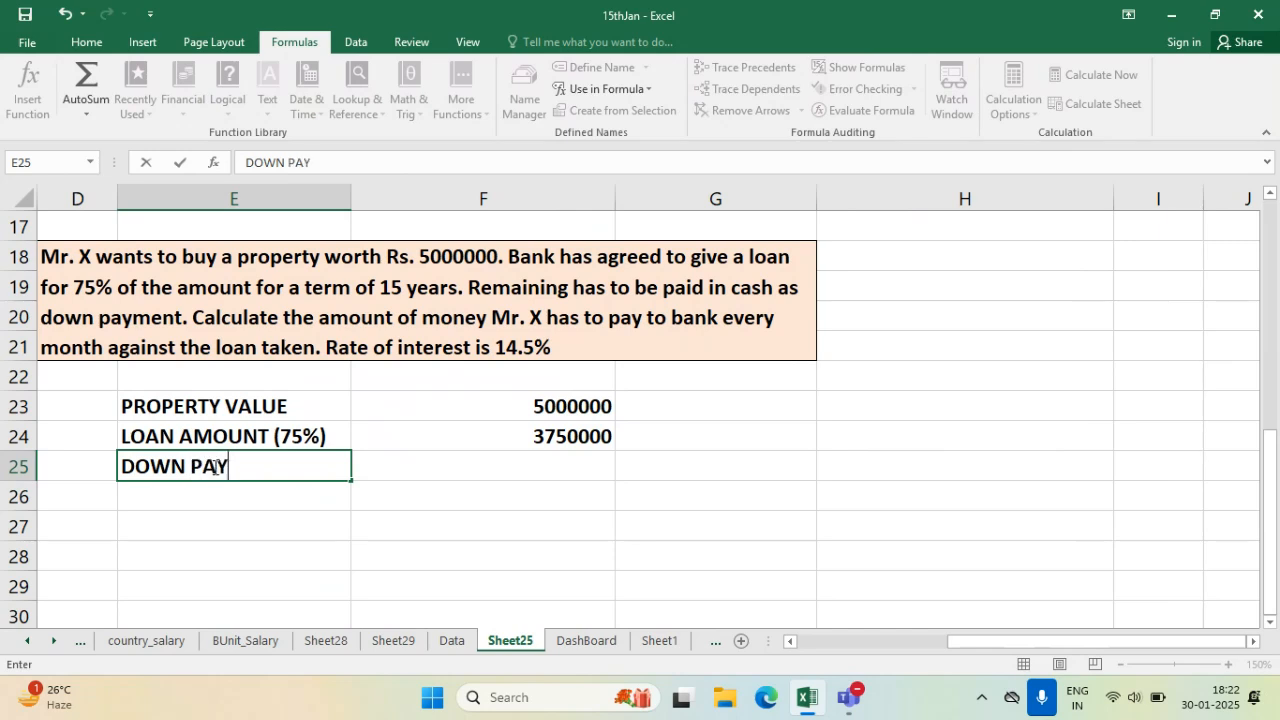
pyautogui.hotkey('ctrl', 'Return')
pyautogui.press('Right')
pyautogui.press('Right')
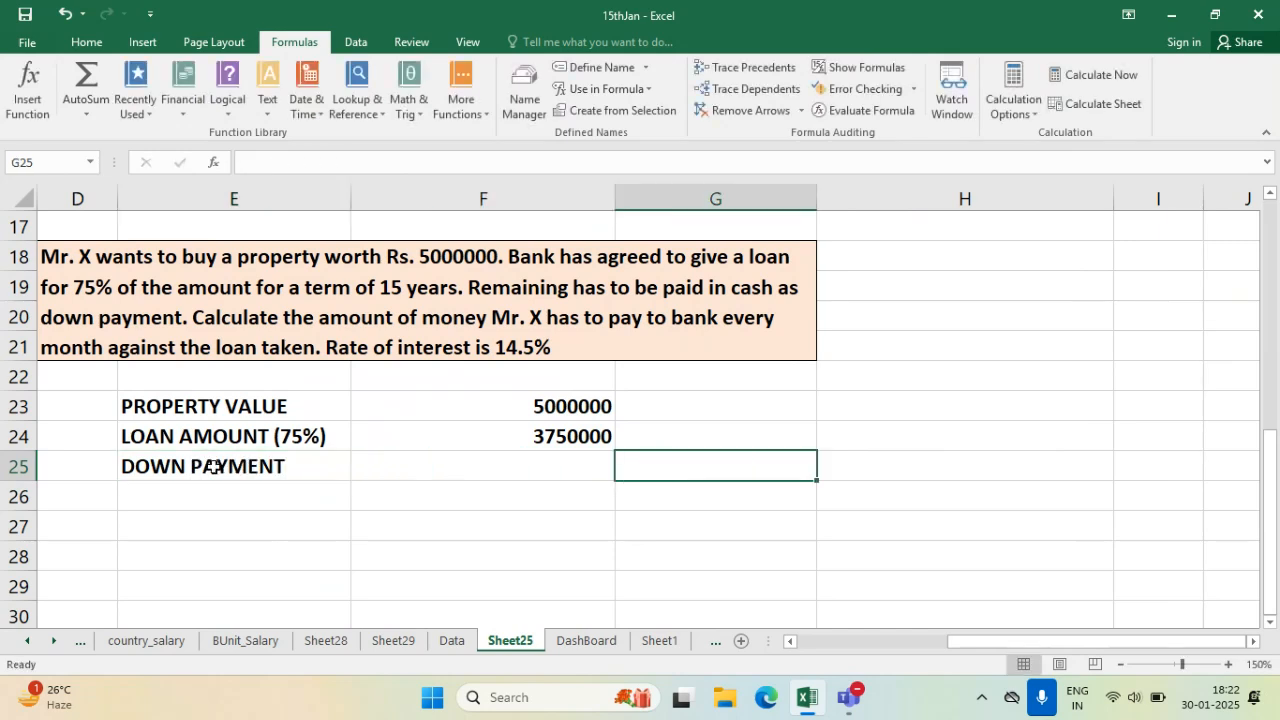
pyautogui.press('Left')
pyautogui.write('=')
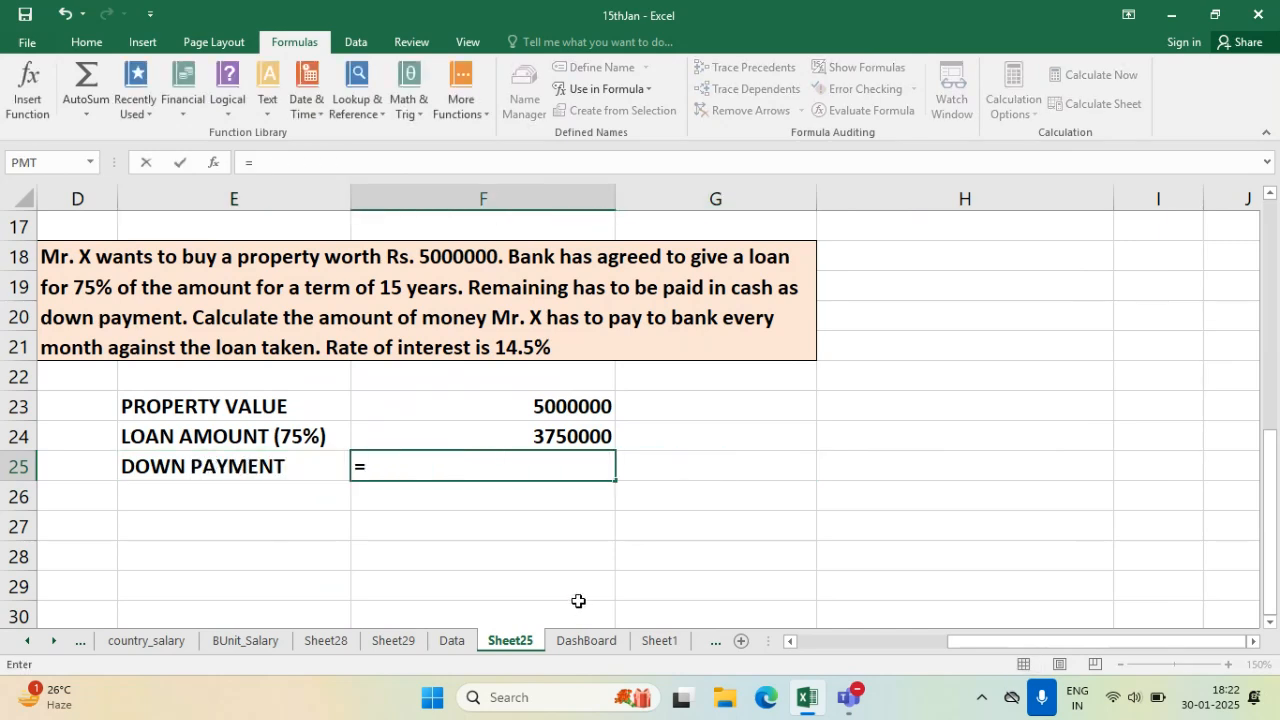
pyautogui.click(550, 403)
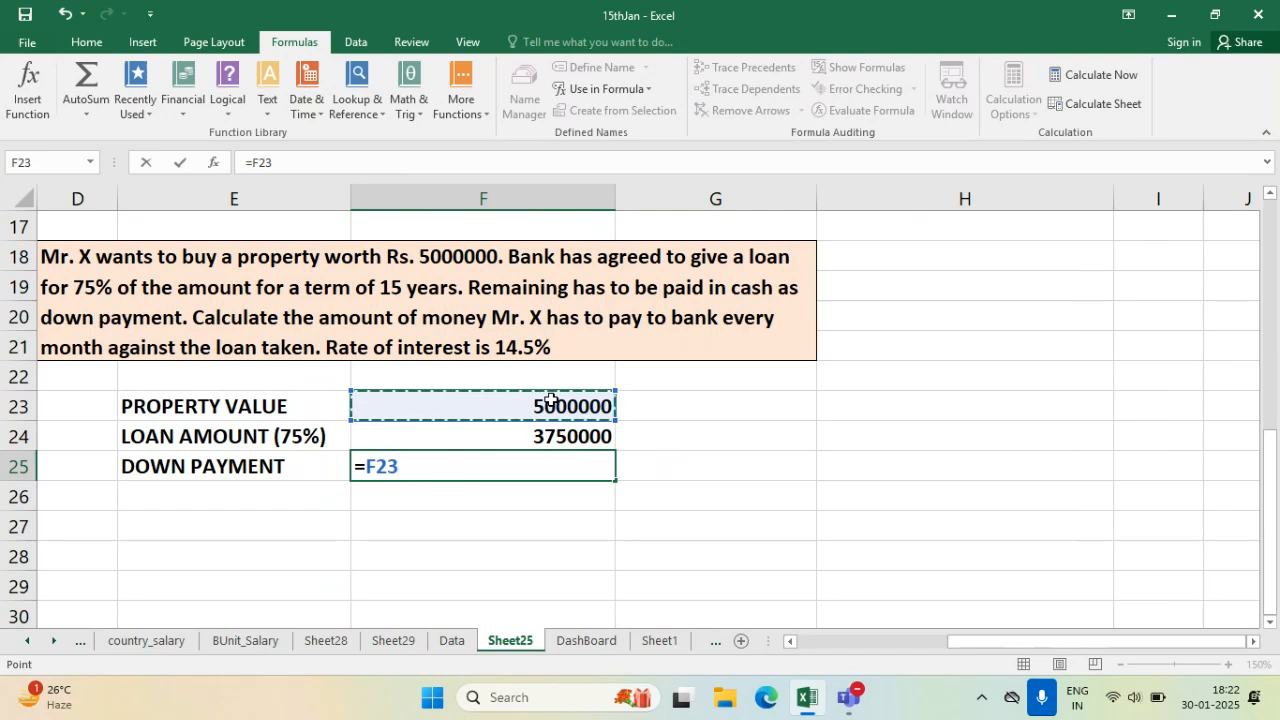
pyautogui.write('-')
pyautogui.click(605, 436)
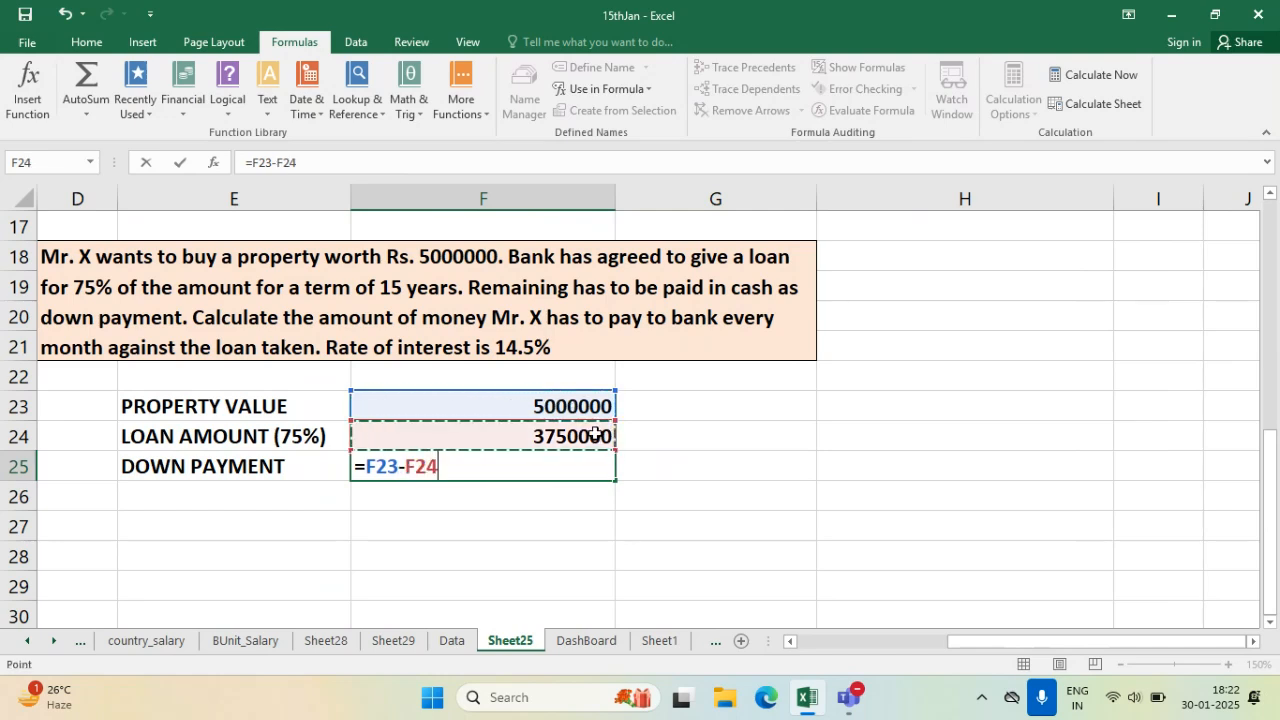
pyautogui.press('Return')
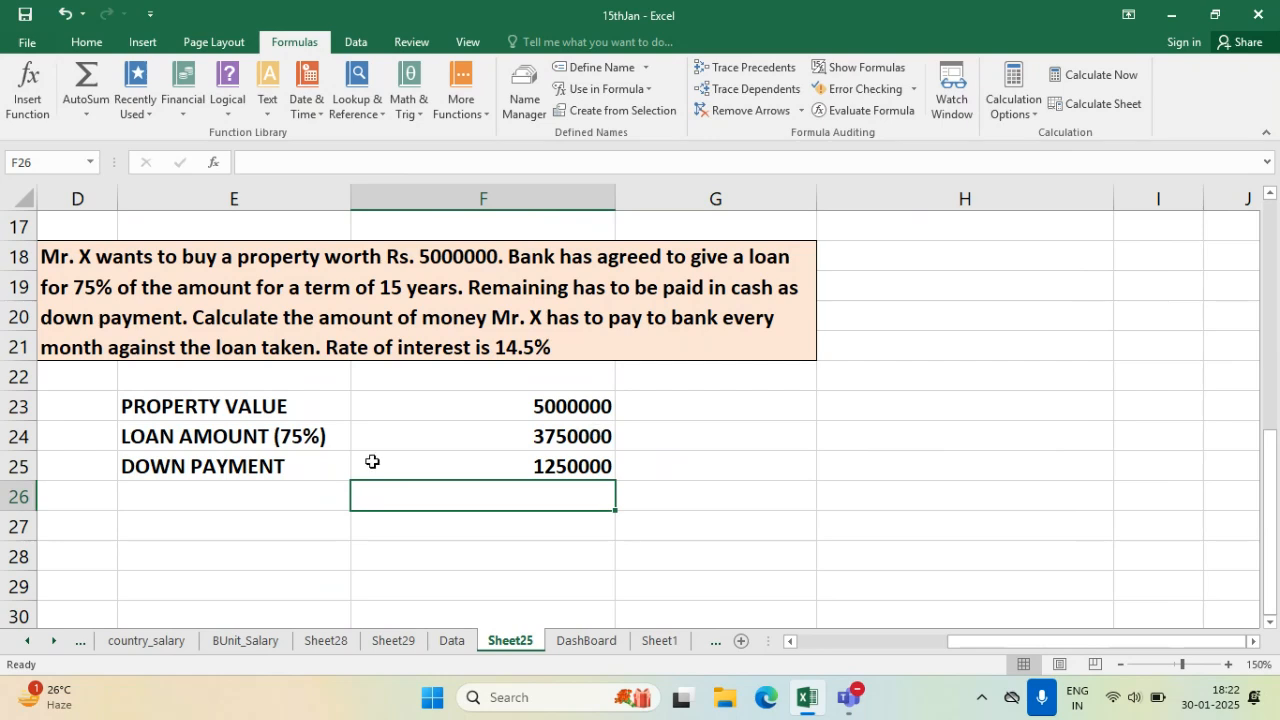
pyautogui.click(450, 468)
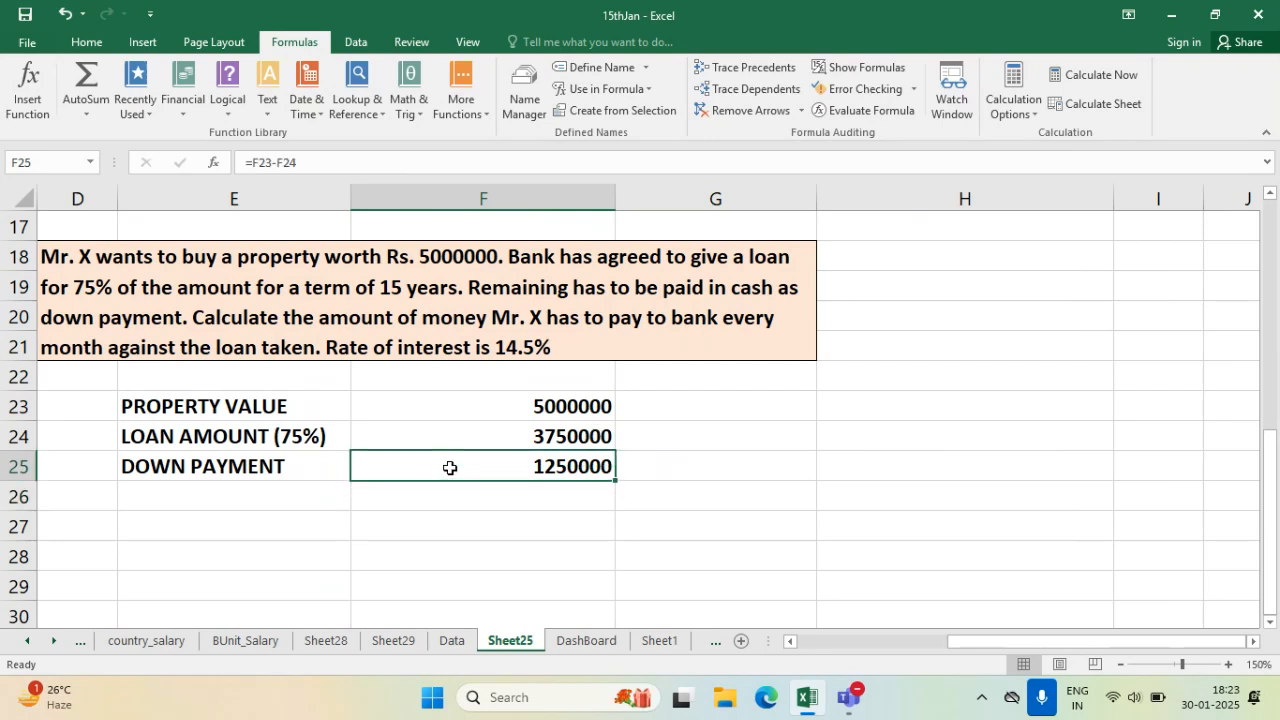
# - Enter the label TERM (IN YEARS) in E26 and 15 beside it in F26
pyautogui.click(219, 484)
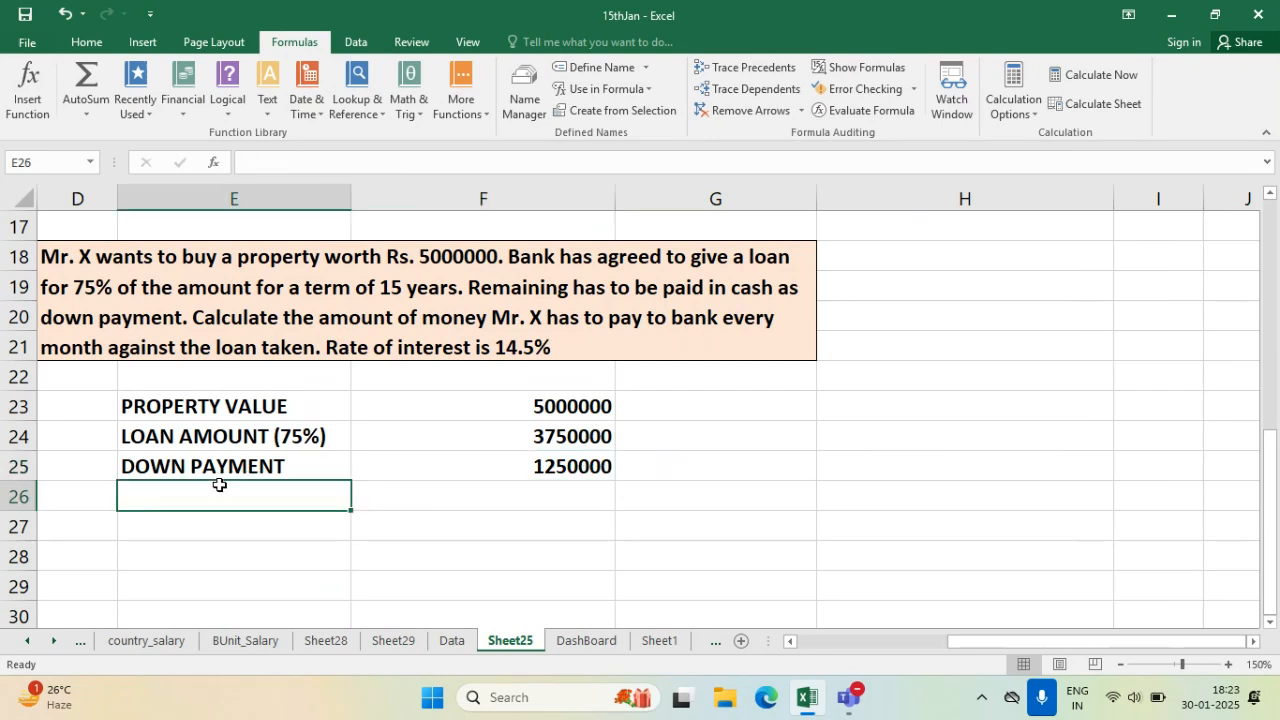
pyautogui.write('TERM')
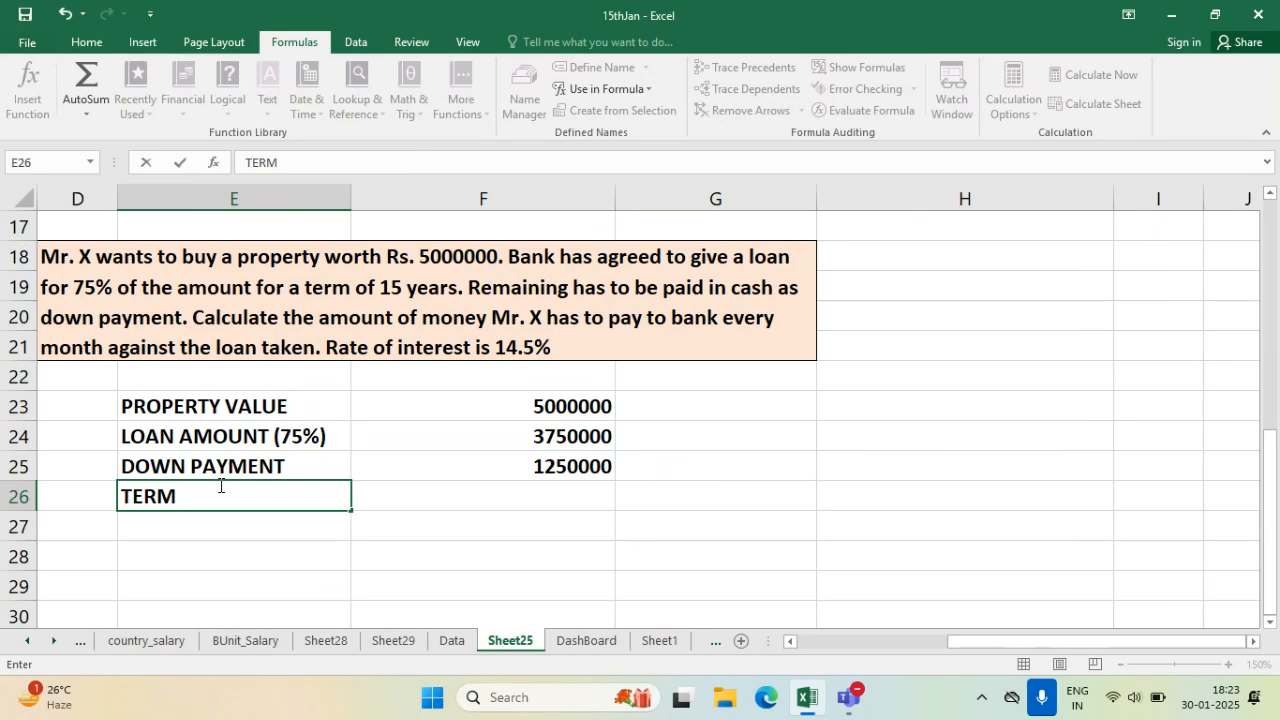
pyautogui.write(' (IN YEARS')
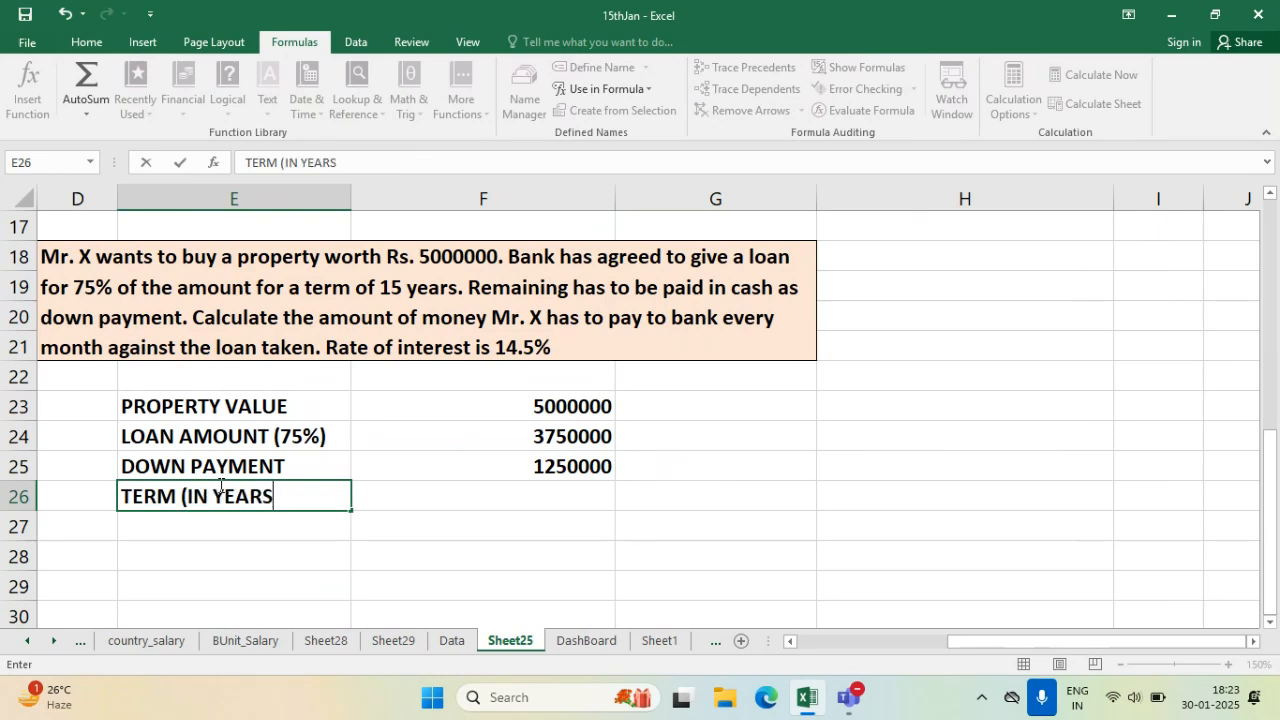
pyautogui.press('Tab')
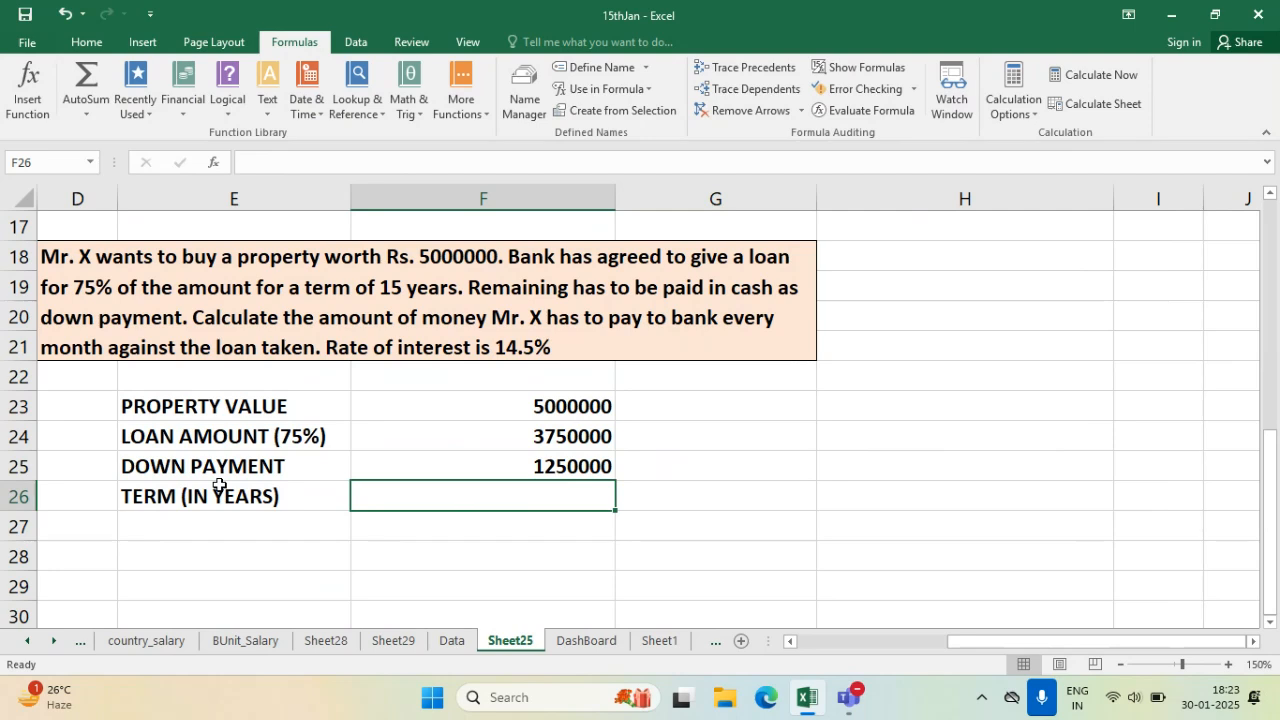
pyautogui.write('15')
pyautogui.press('Return')
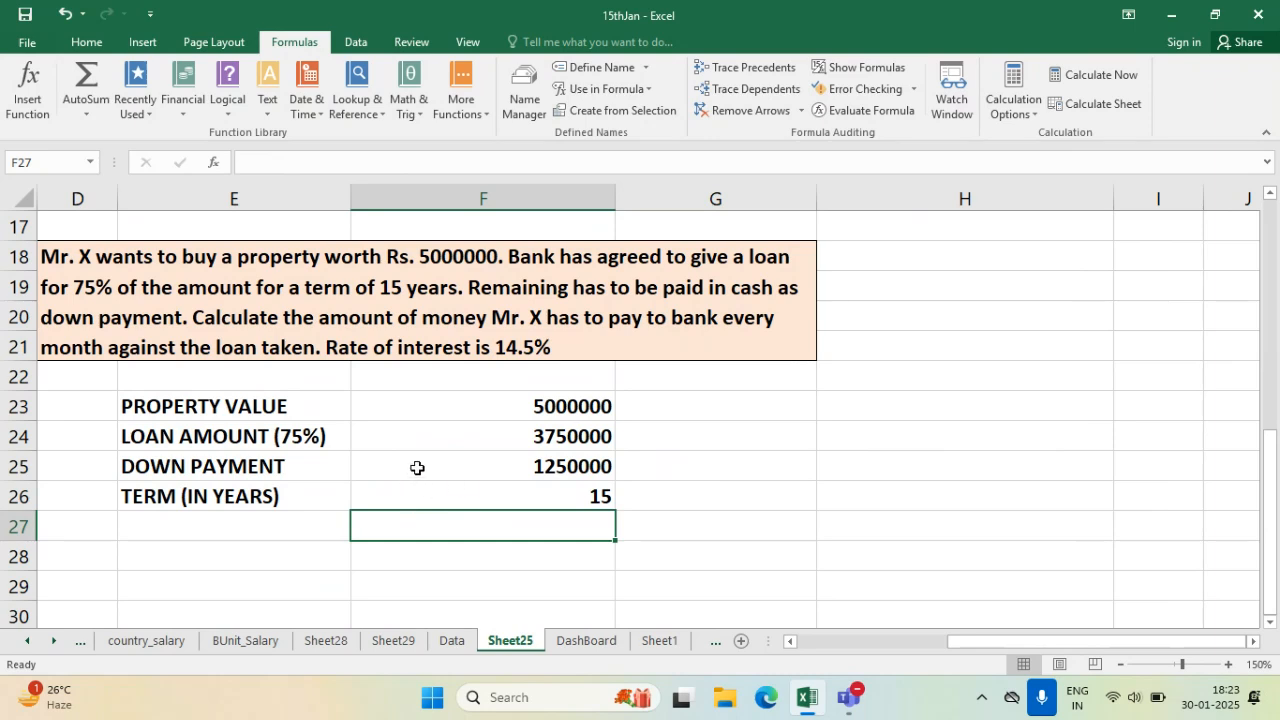
pyautogui.click(558, 495)
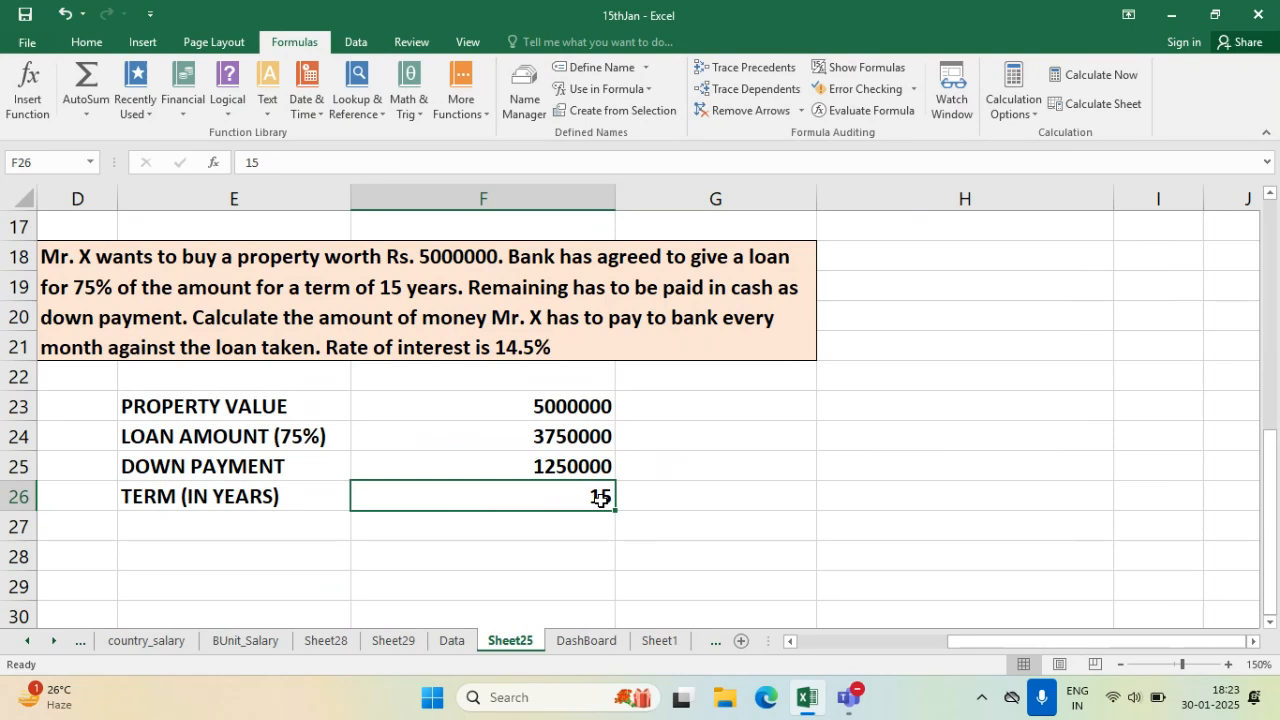
pyautogui.click(285, 490)
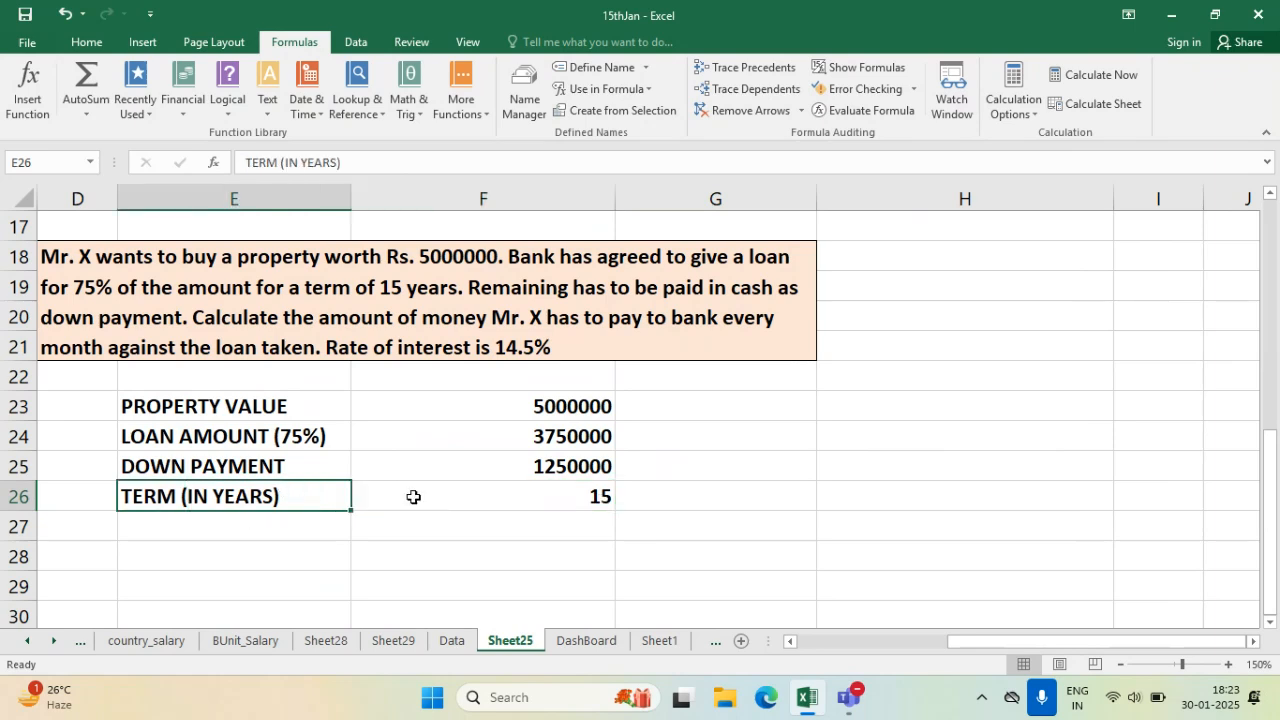
pyautogui.click(538, 496)
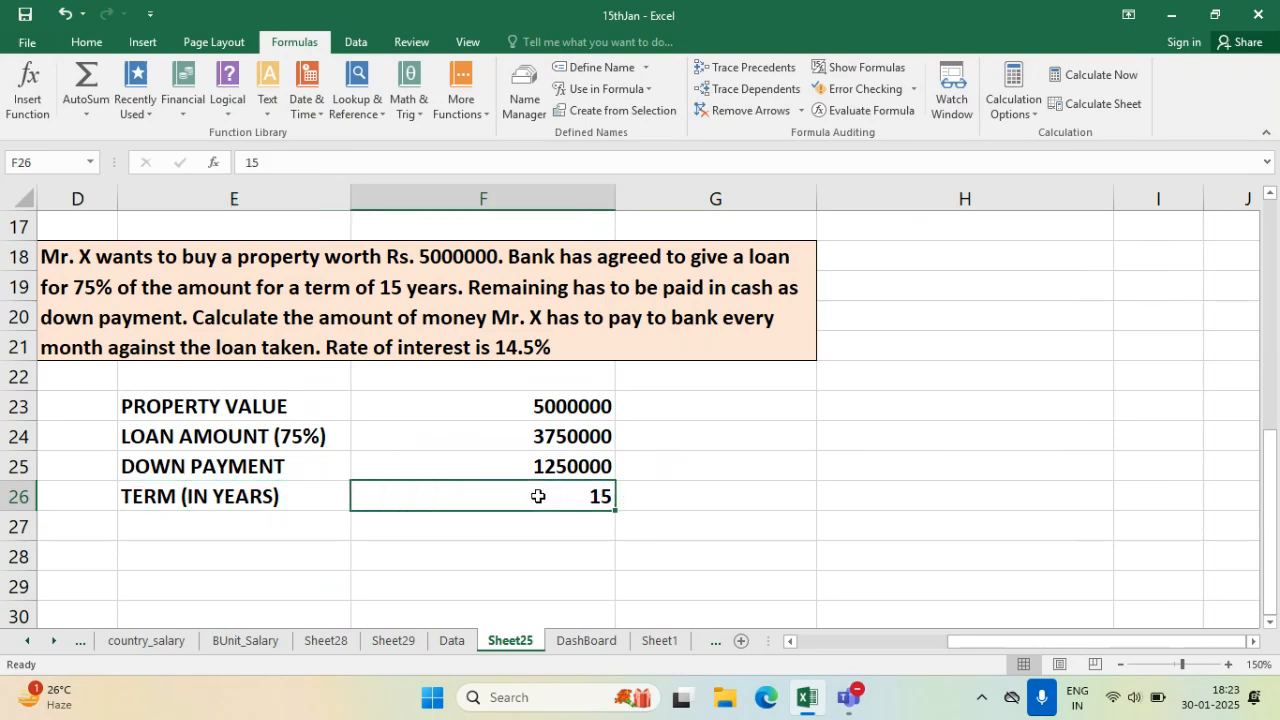
# - Enter the label RATE OF INTEREST in E27 and 14.5% beside it in F27
pyautogui.click(469, 516)
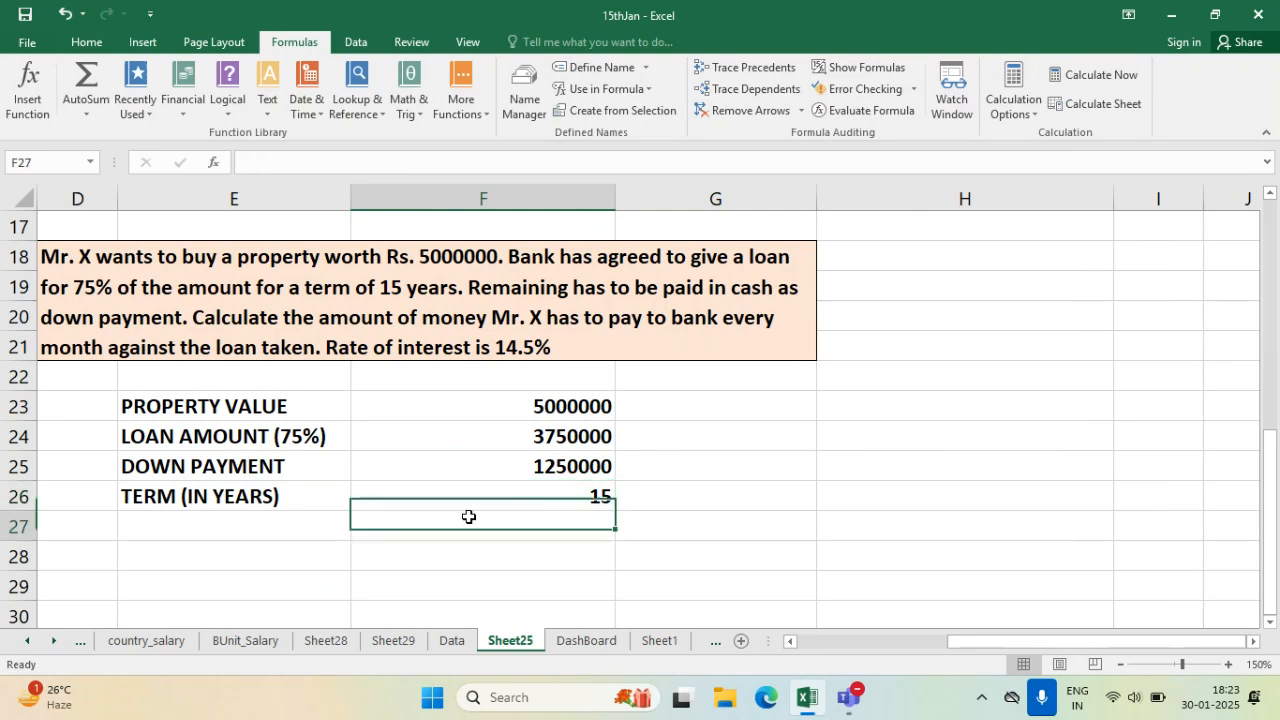
pyautogui.click(257, 517)
pyautogui.write('RATE')
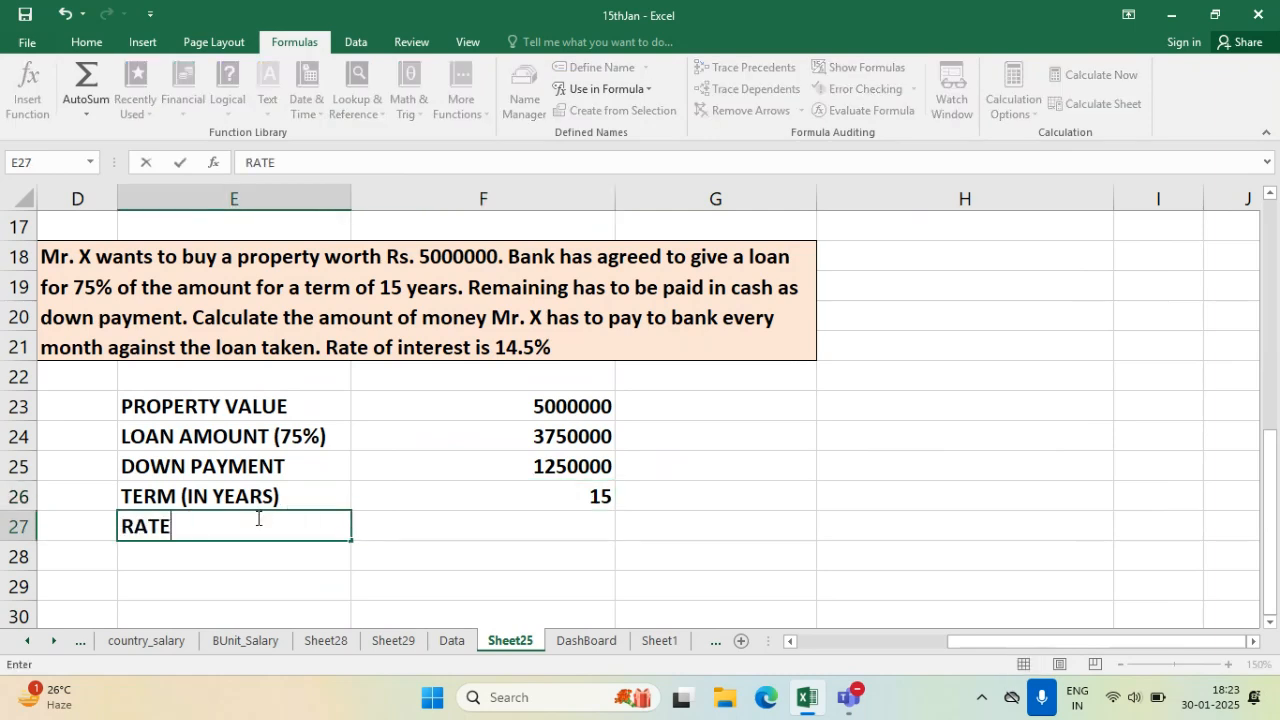
pyautogui.write(' OF INTEREST')
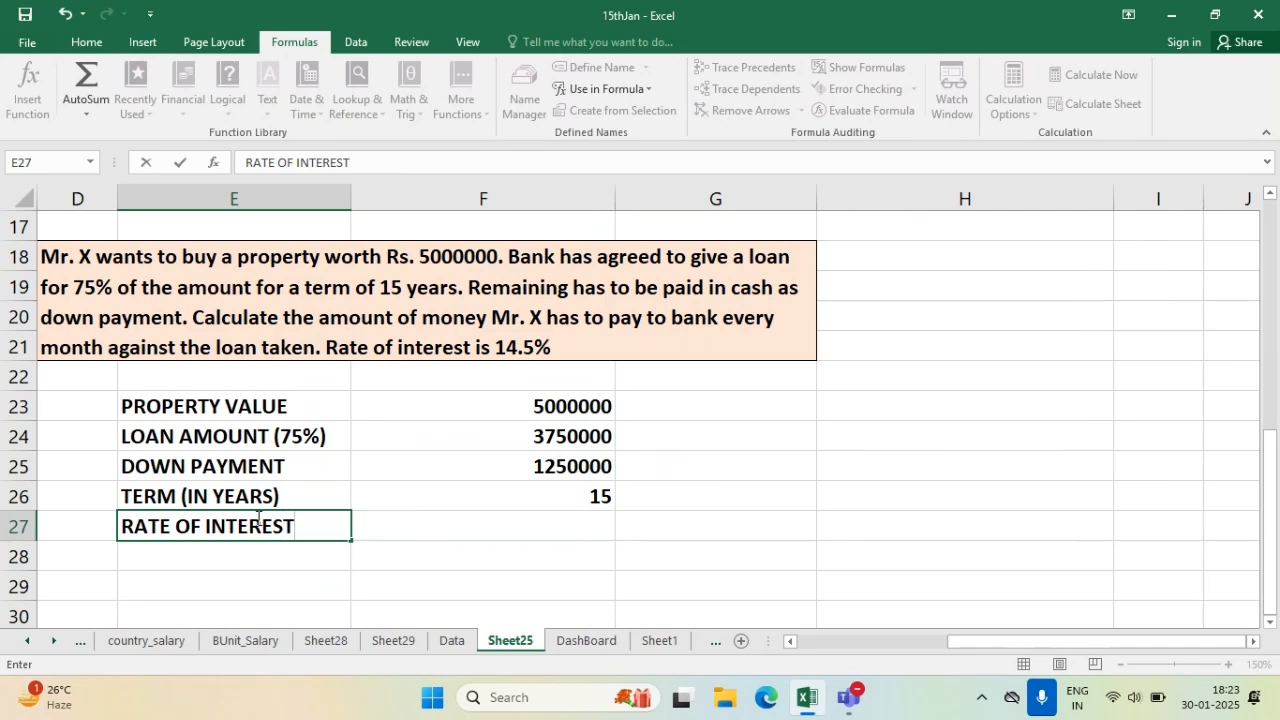
pyautogui.press('Tab')
pyautogui.write('14')
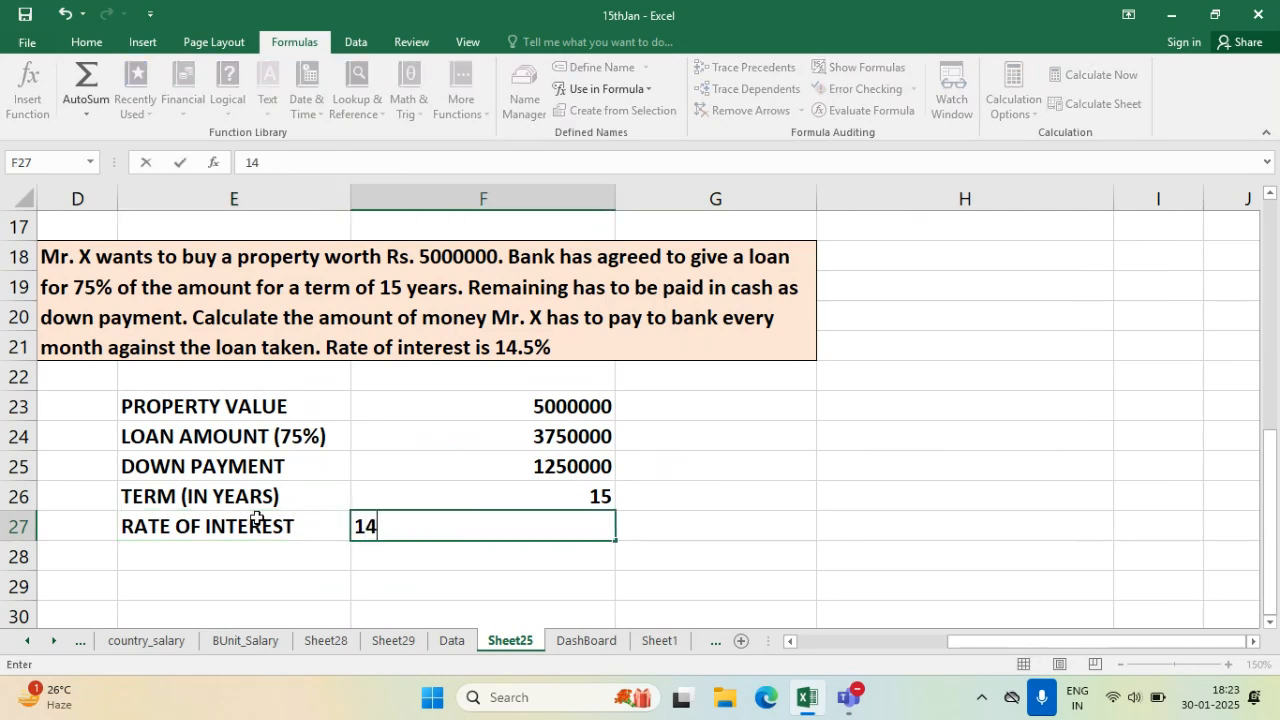
pyautogui.write('.5%')
pyautogui.press('Return')
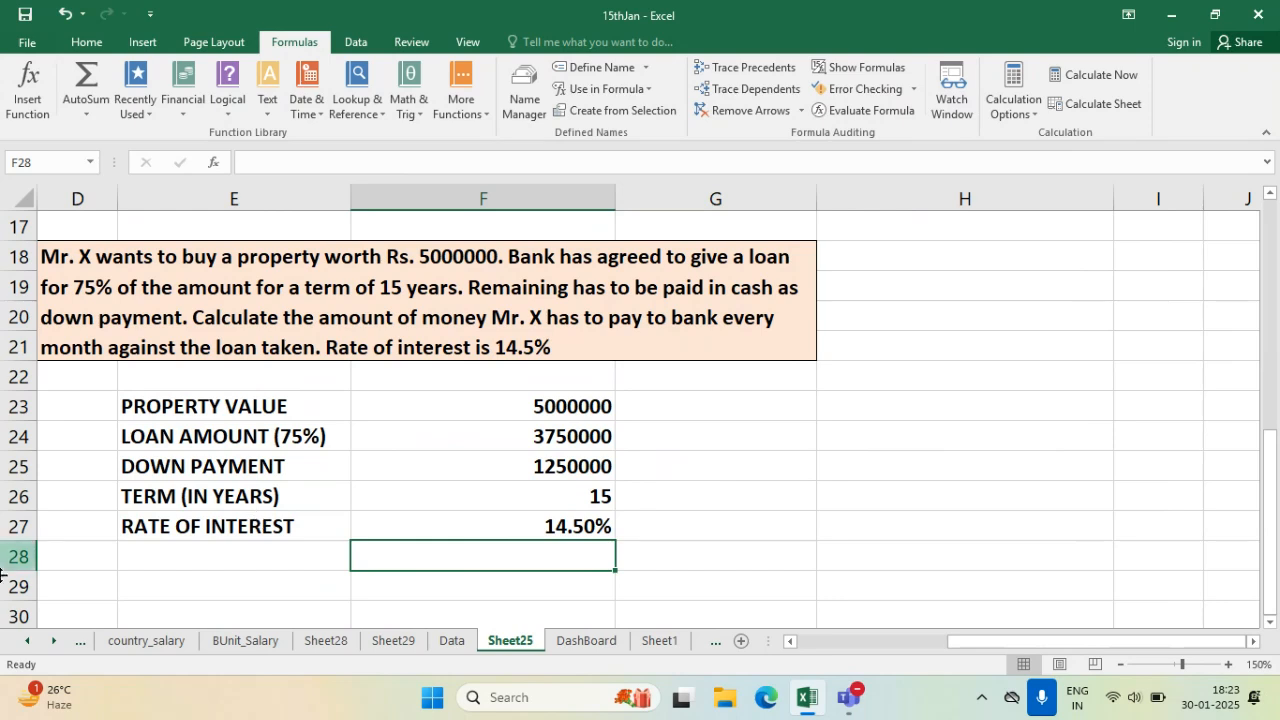
# - Apply all borders to the loan details in E23:F27
pyautogui.moveTo(150, 400); pyautogui.dragTo(530, 526)
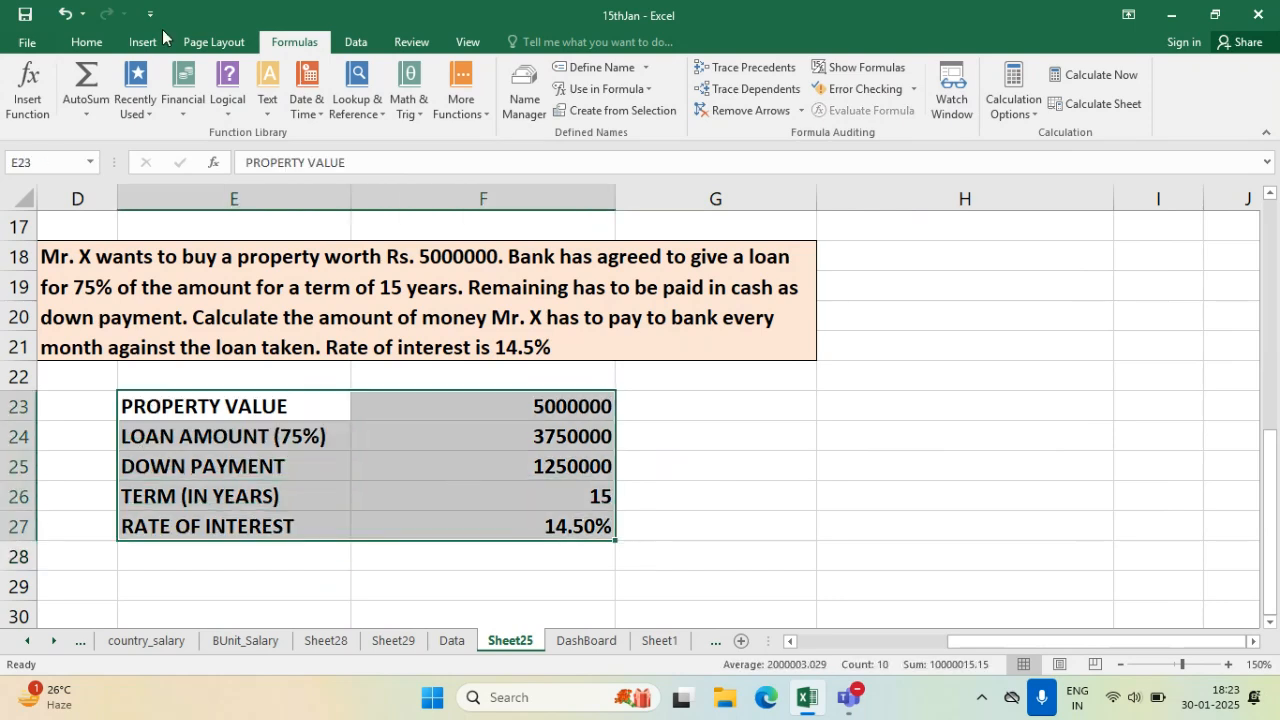
pyautogui.click(88, 42)
pyautogui.click(258, 103)
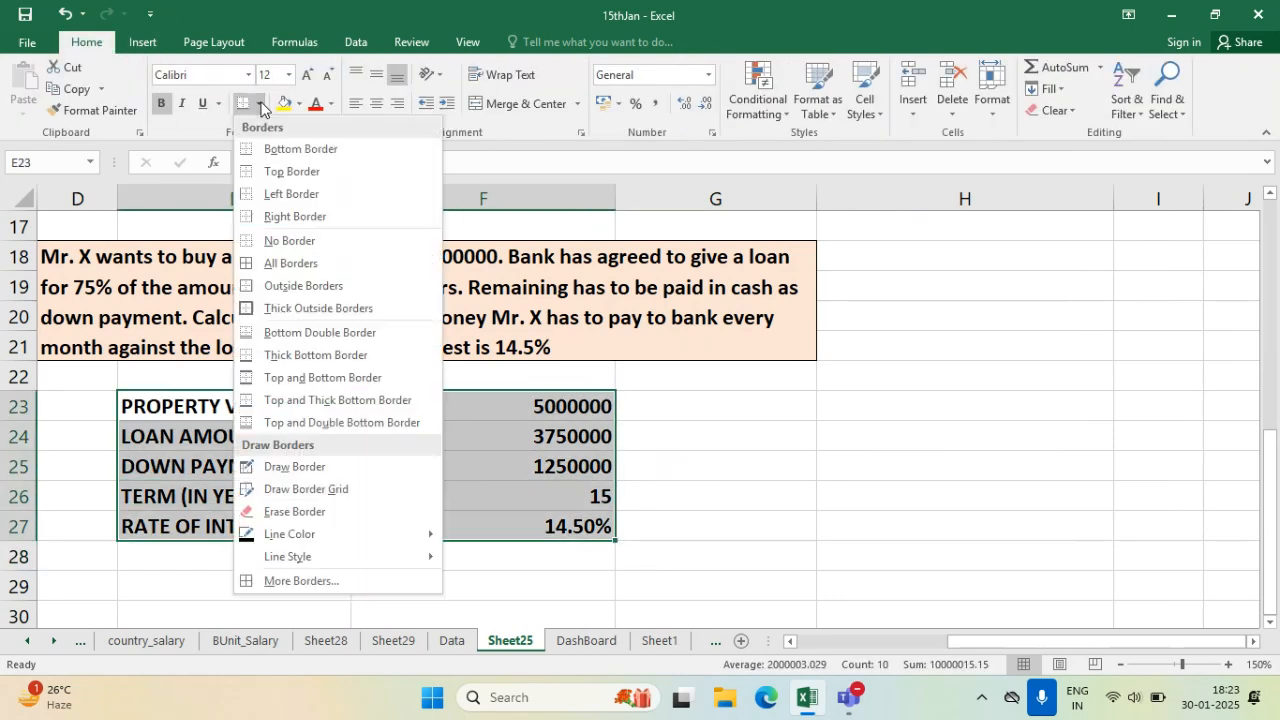
pyautogui.click(291, 263)
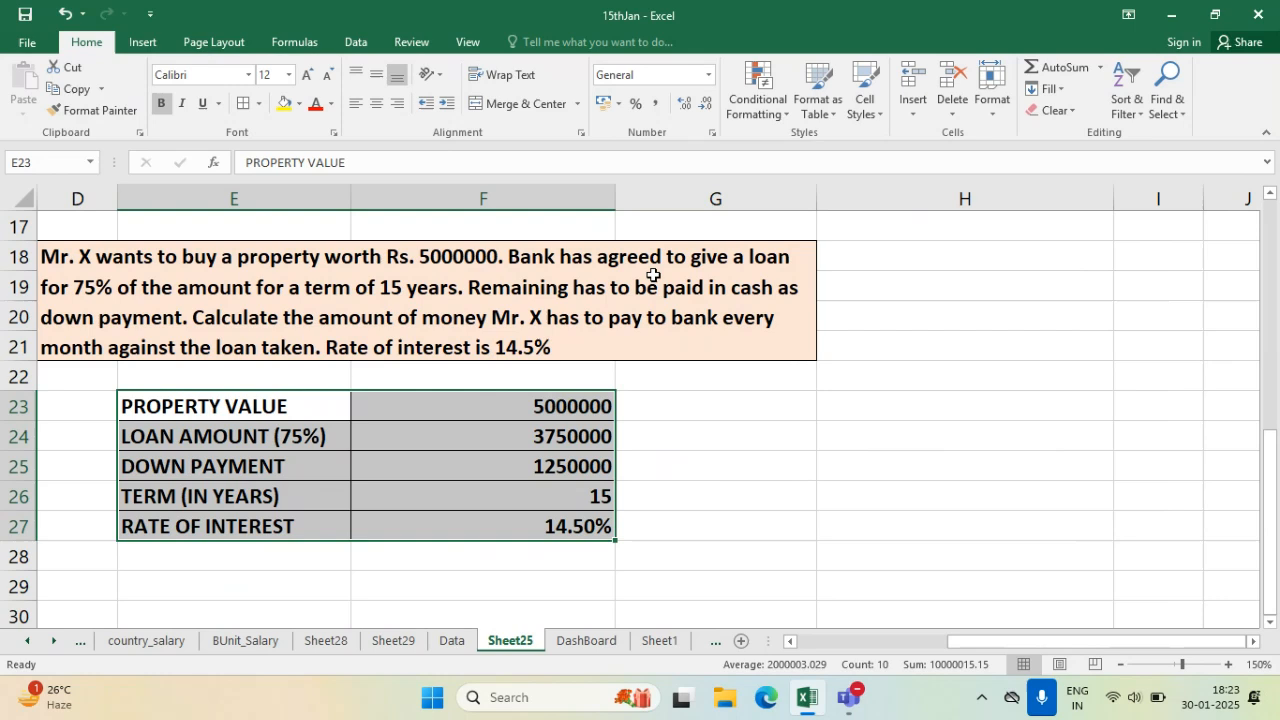
pyautogui.click(691, 500)
# - Narrow columns F and G slightly, keeping the whole loan problem text readable in its box
pyautogui.moveTo(610, 198); pyautogui.dragTo(576, 196)
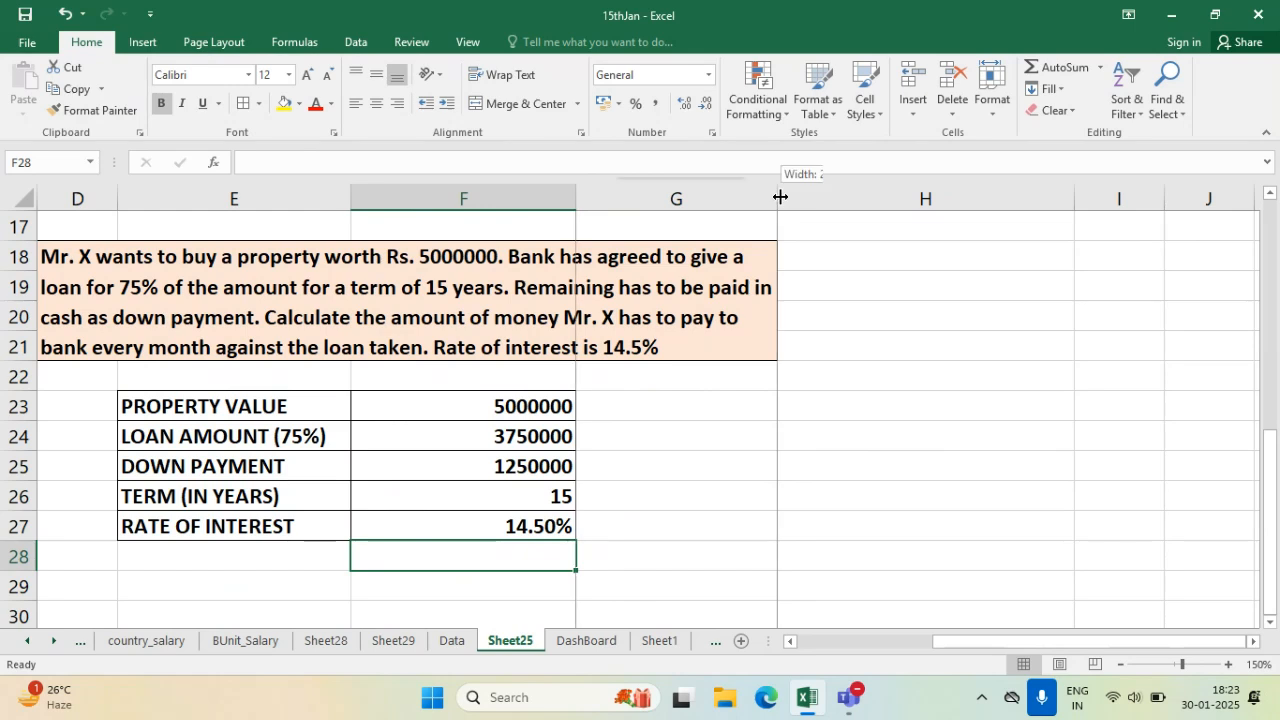
pyautogui.moveTo(777, 197); pyautogui.dragTo(960, 177)
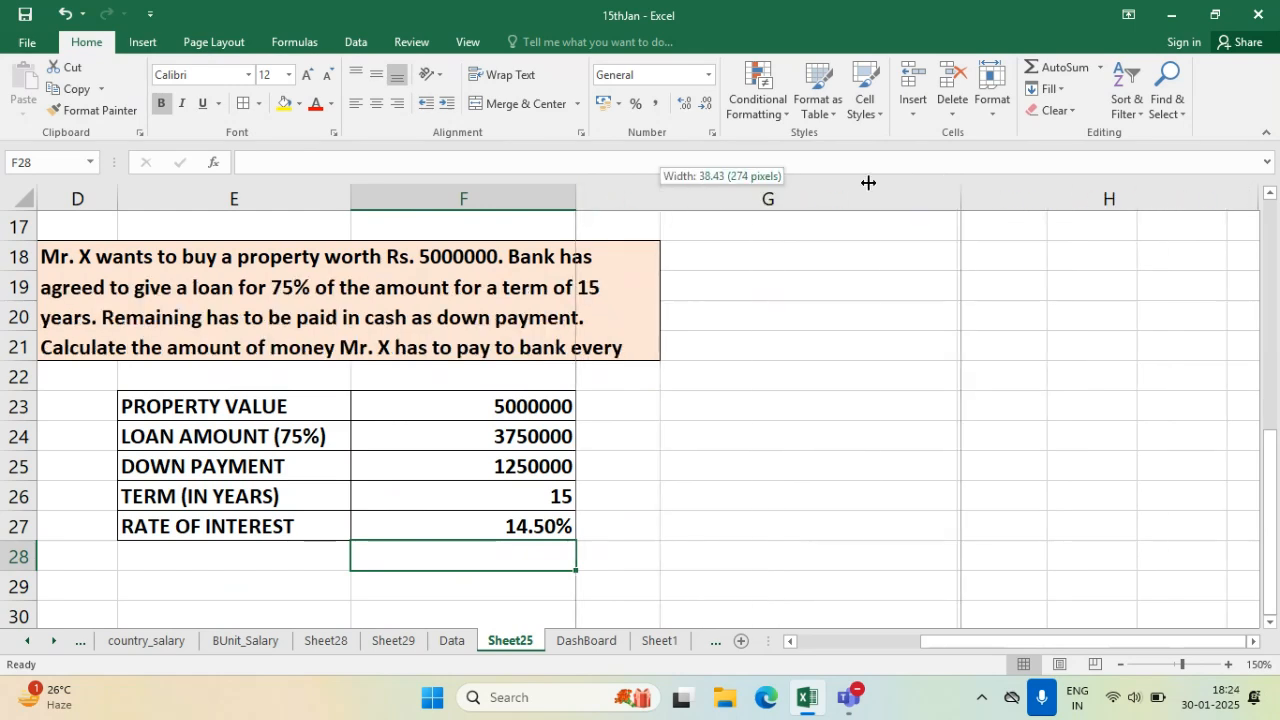
pyautogui.moveTo(868, 182); pyautogui.dragTo(755, 195)
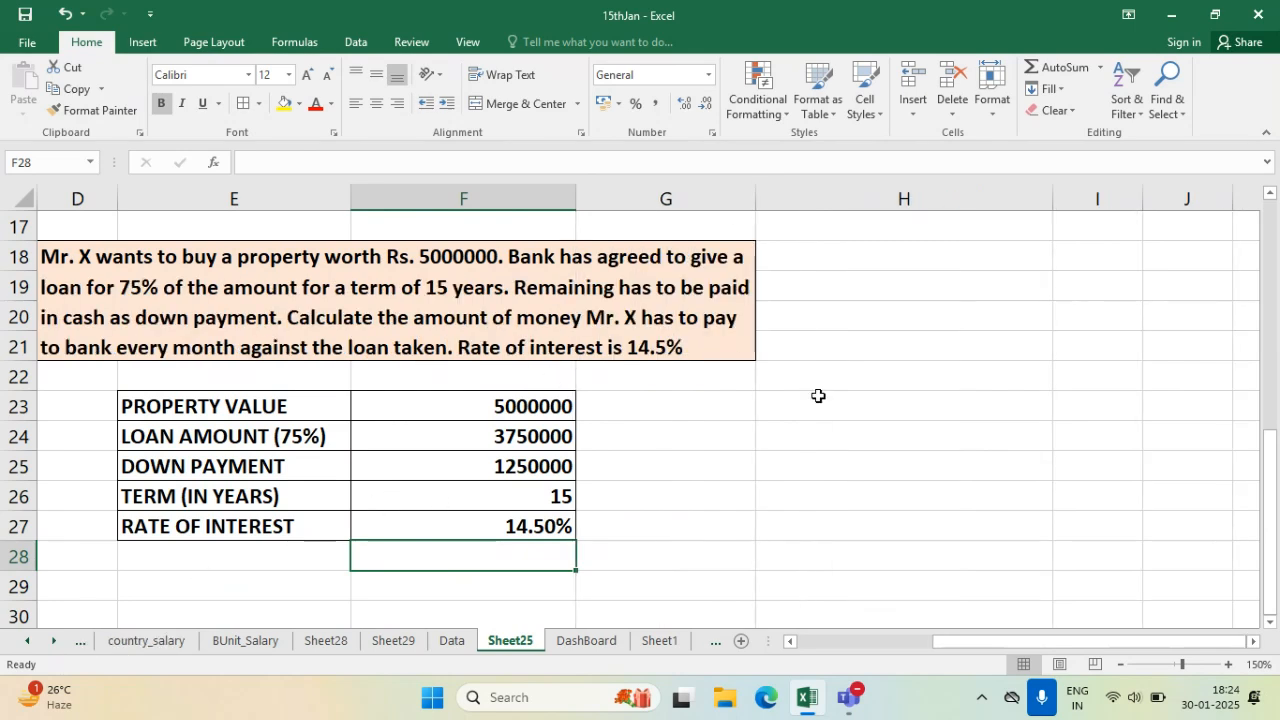
# - Extend the merged loan problem box to D18:H21 with left-aligned text, and narrow column G
pyautogui.click(722, 411)
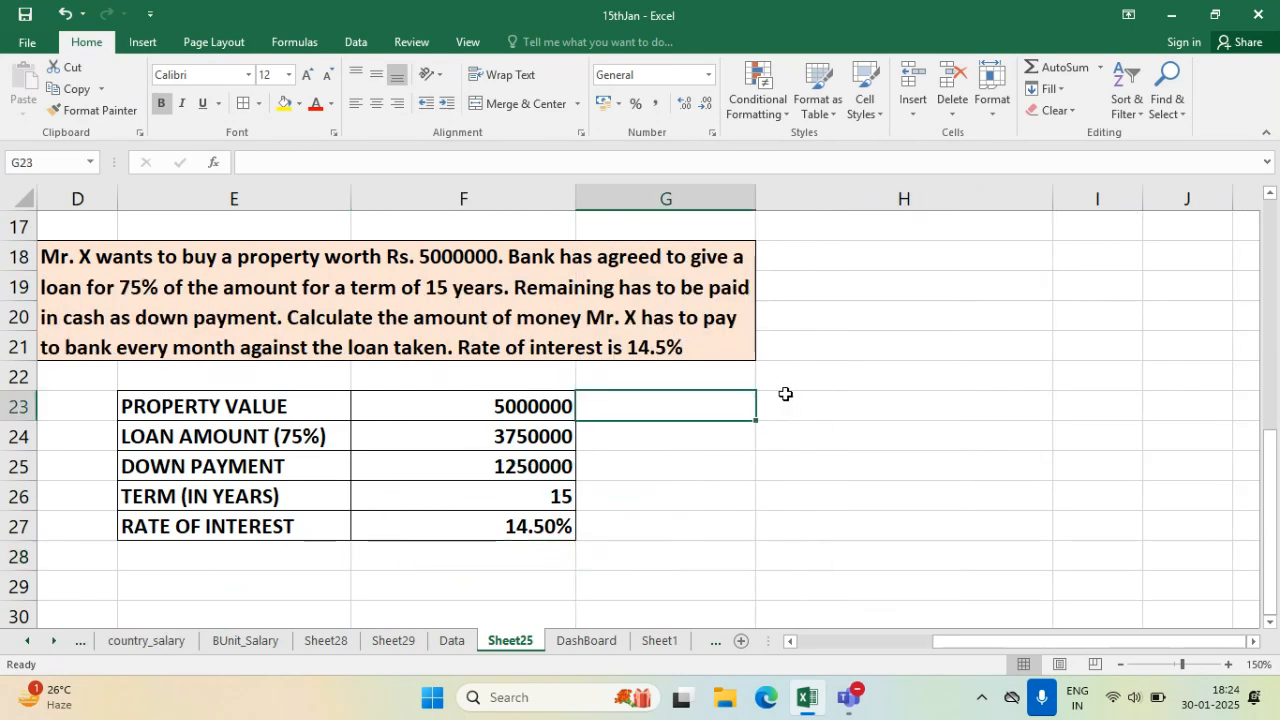
pyautogui.moveTo(614, 280); pyautogui.dragTo(851, 277)
pyautogui.click(512, 103)
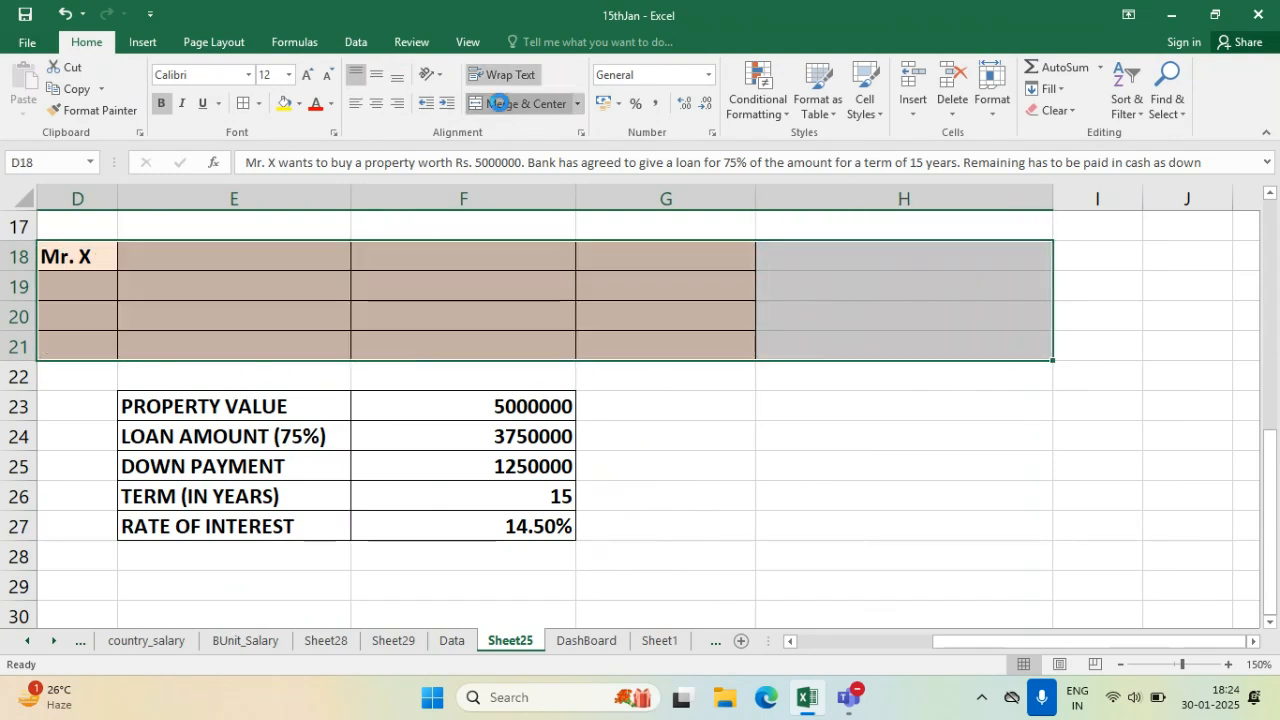
pyautogui.click(512, 103)
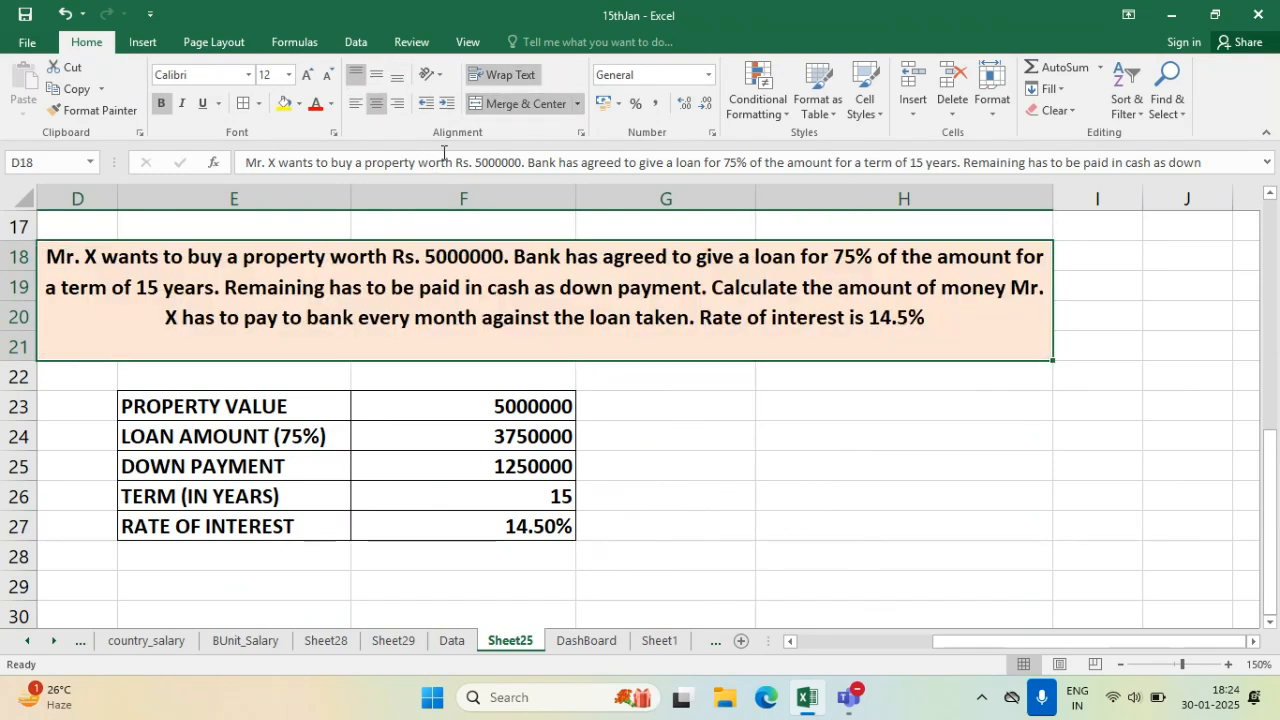
pyautogui.click(356, 104)
pyautogui.click(768, 474)
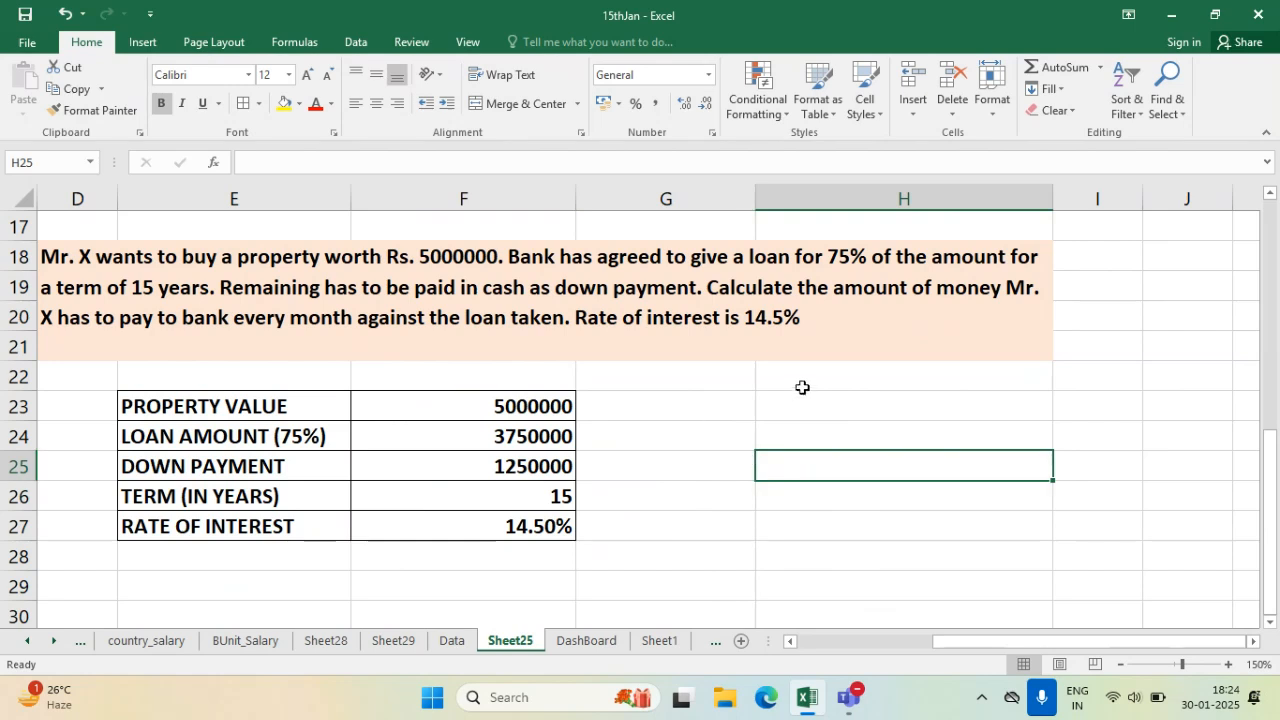
pyautogui.moveTo(757, 200); pyautogui.dragTo(639, 172)
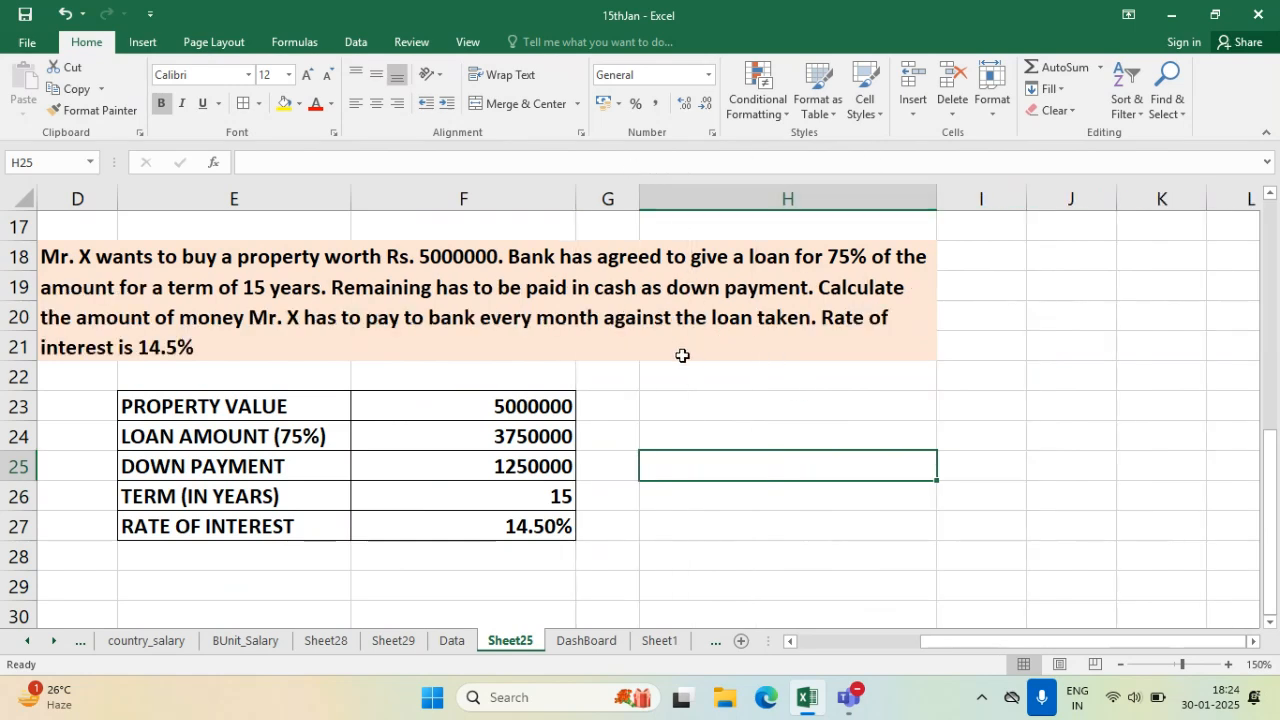
# - Enter the label PMT() in H23 and widen column I
pyautogui.click(686, 412)
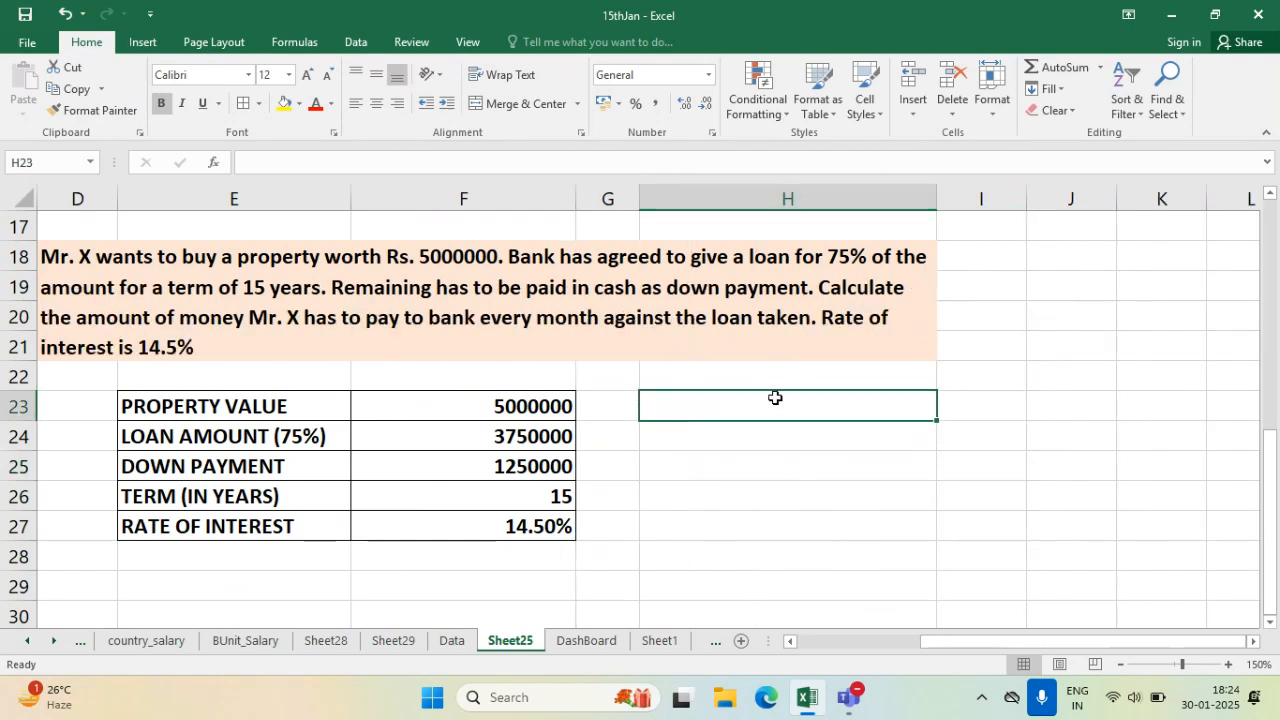
pyautogui.write('pmt')
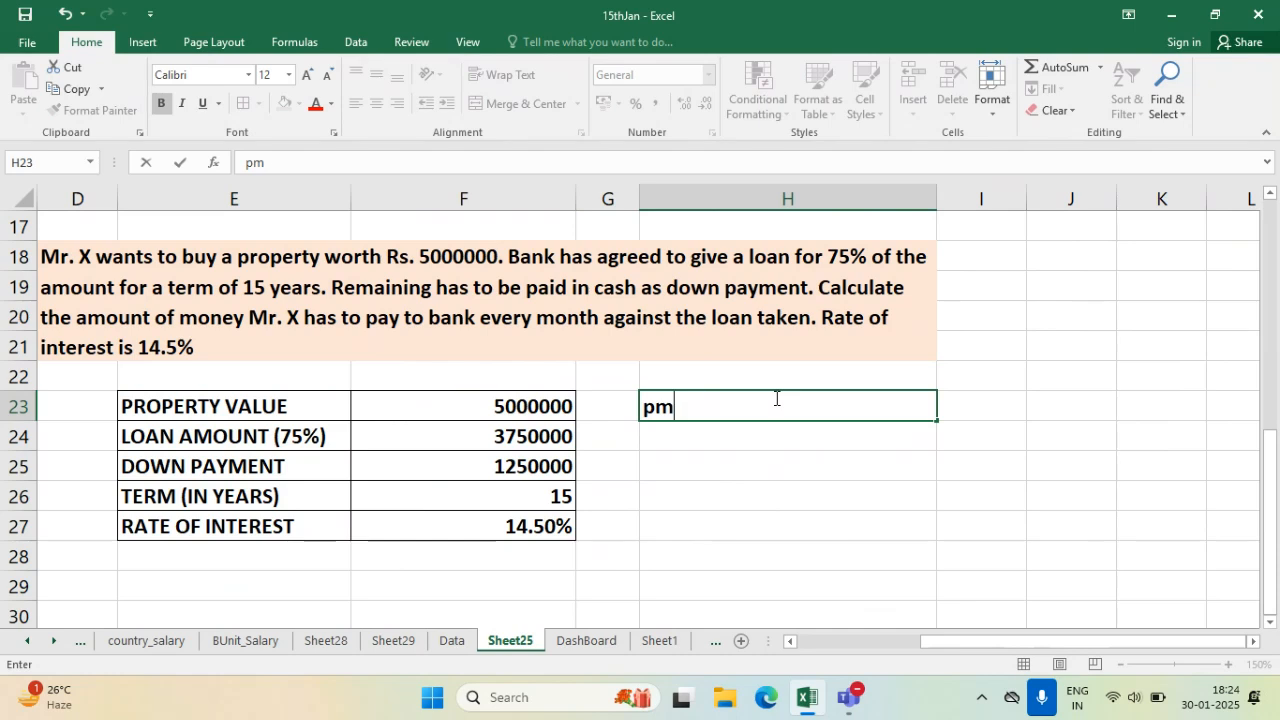
pyautogui.press('BackSpace')
pyautogui.press('BackSpace')
pyautogui.write('PMT()')
pyautogui.press('Tab')
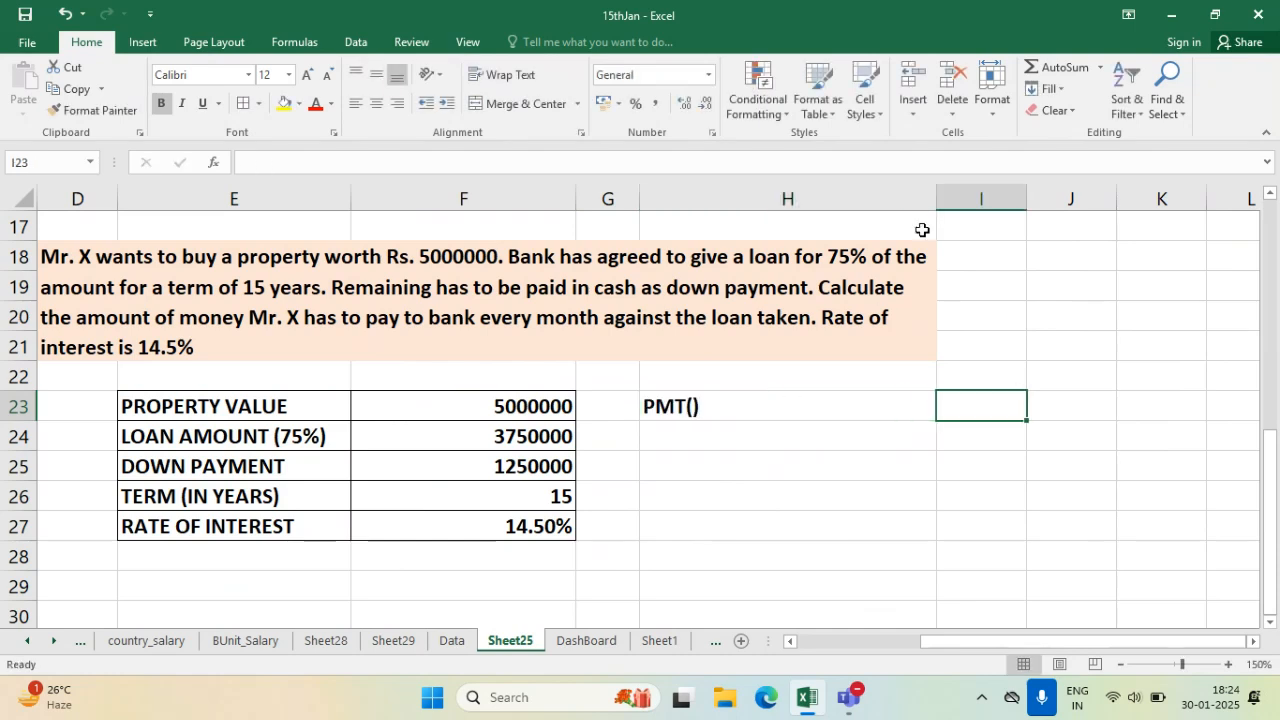
pyautogui.moveTo(1045, 198); pyautogui.dragTo(1101, 198)
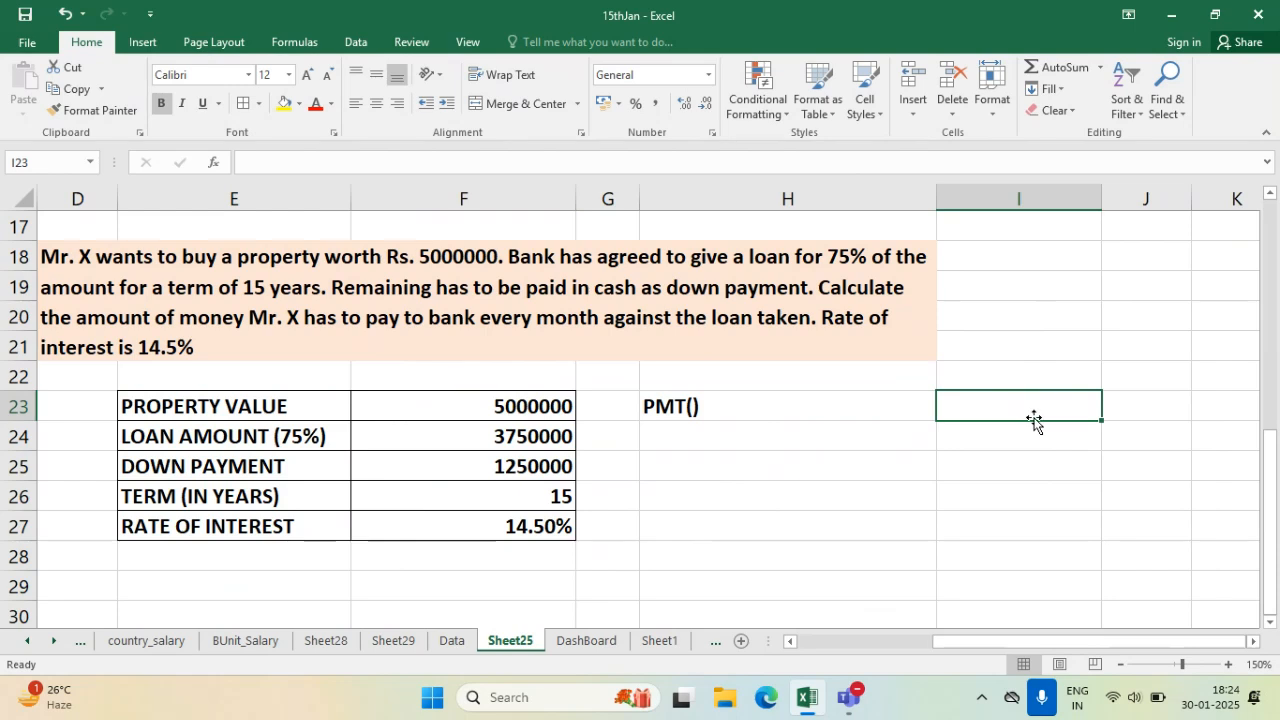
# - Start a PMT formula in I23, examine its Rate, Nper and Pv arguments, and try to confirm it without any values
pyautogui.write('=PMT(')
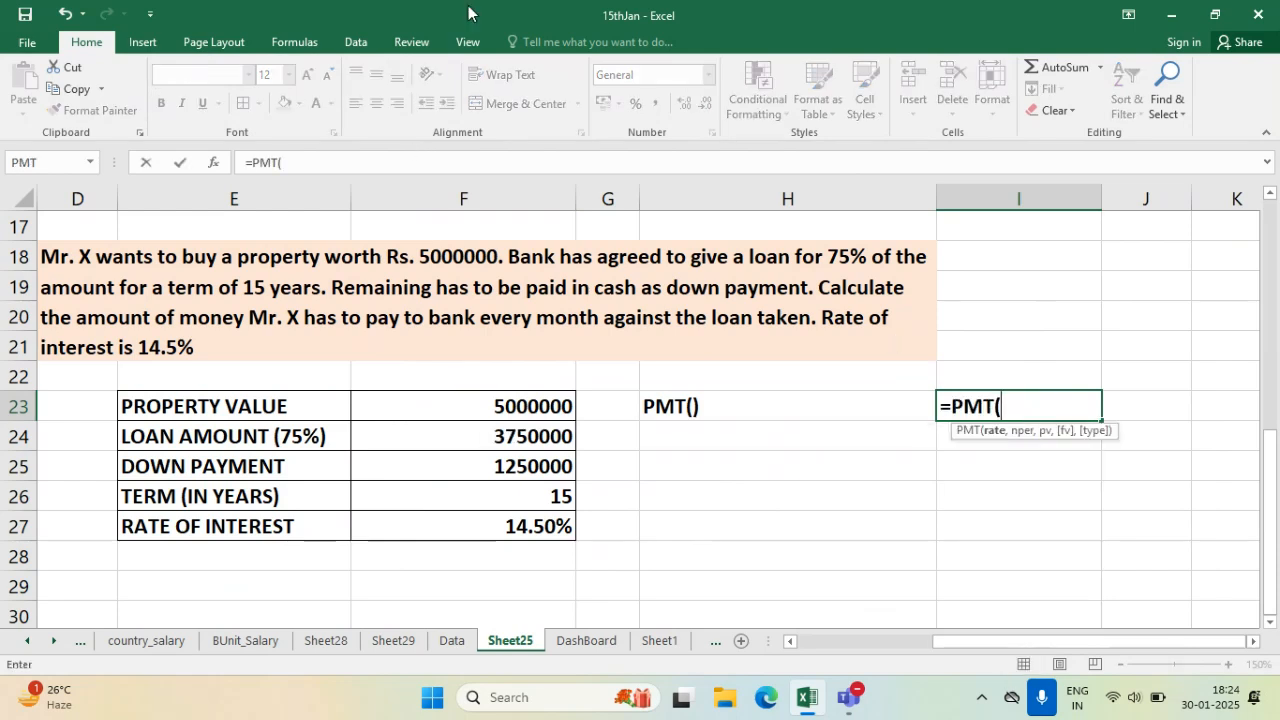
pyautogui.click(294, 42)
pyautogui.click(12, 108)
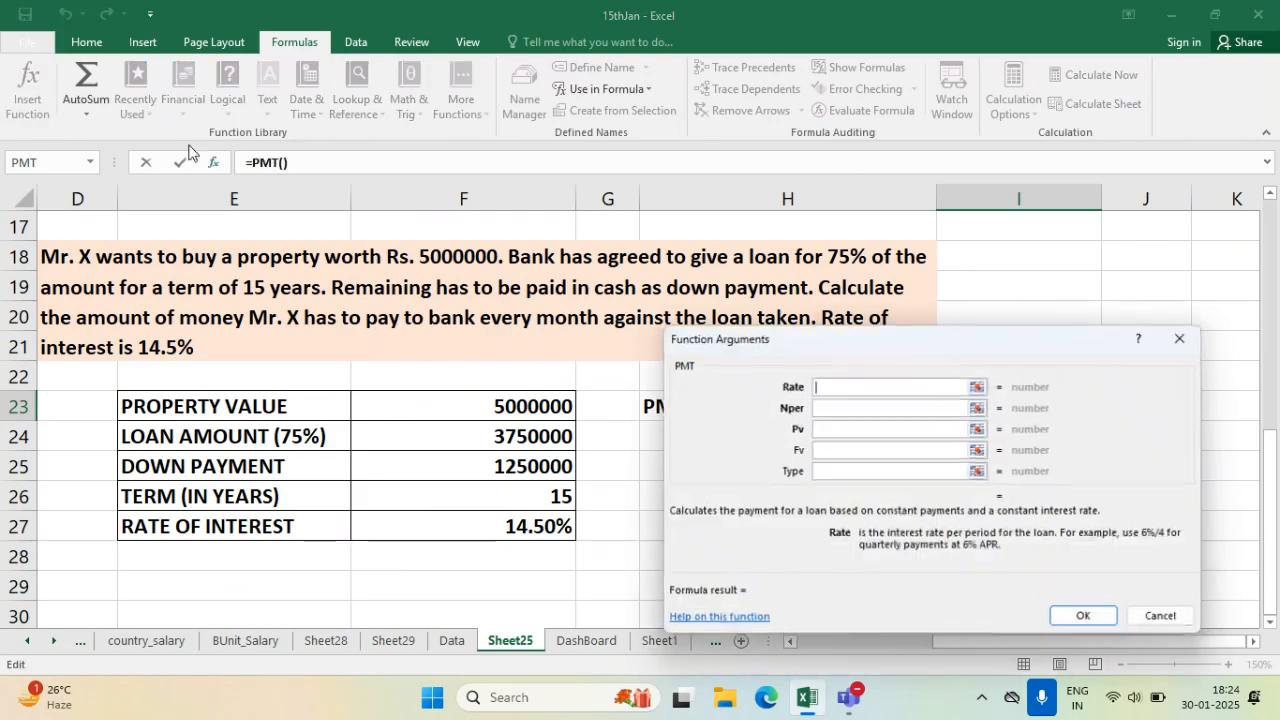
pyautogui.moveTo(836, 346); pyautogui.dragTo(771, 260)
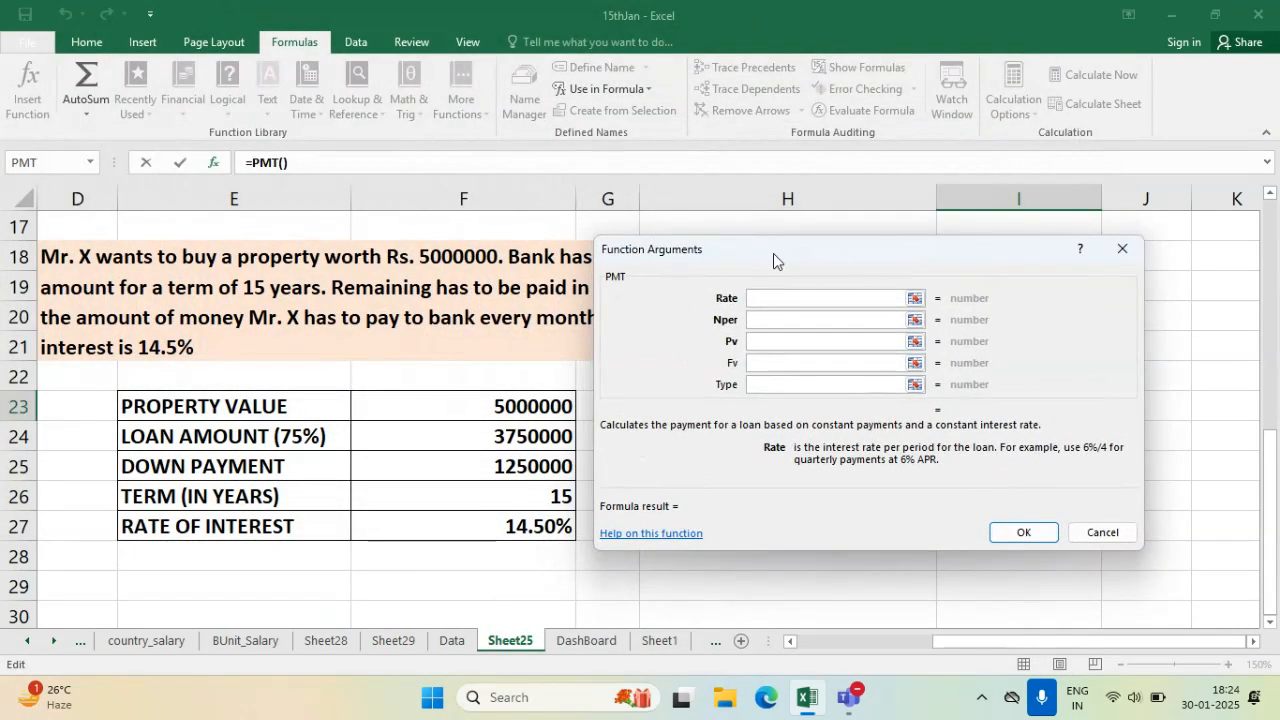
pyautogui.click(773, 326)
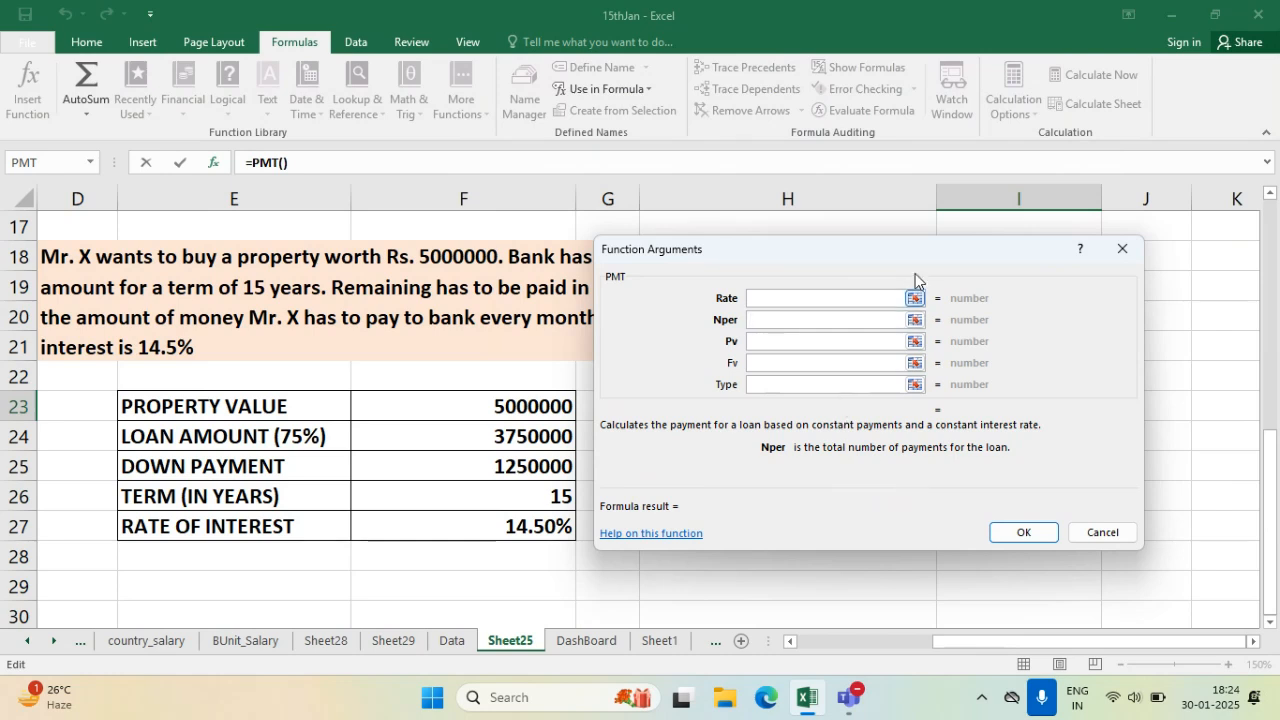
pyautogui.moveTo(881, 255); pyautogui.dragTo(925, 263)
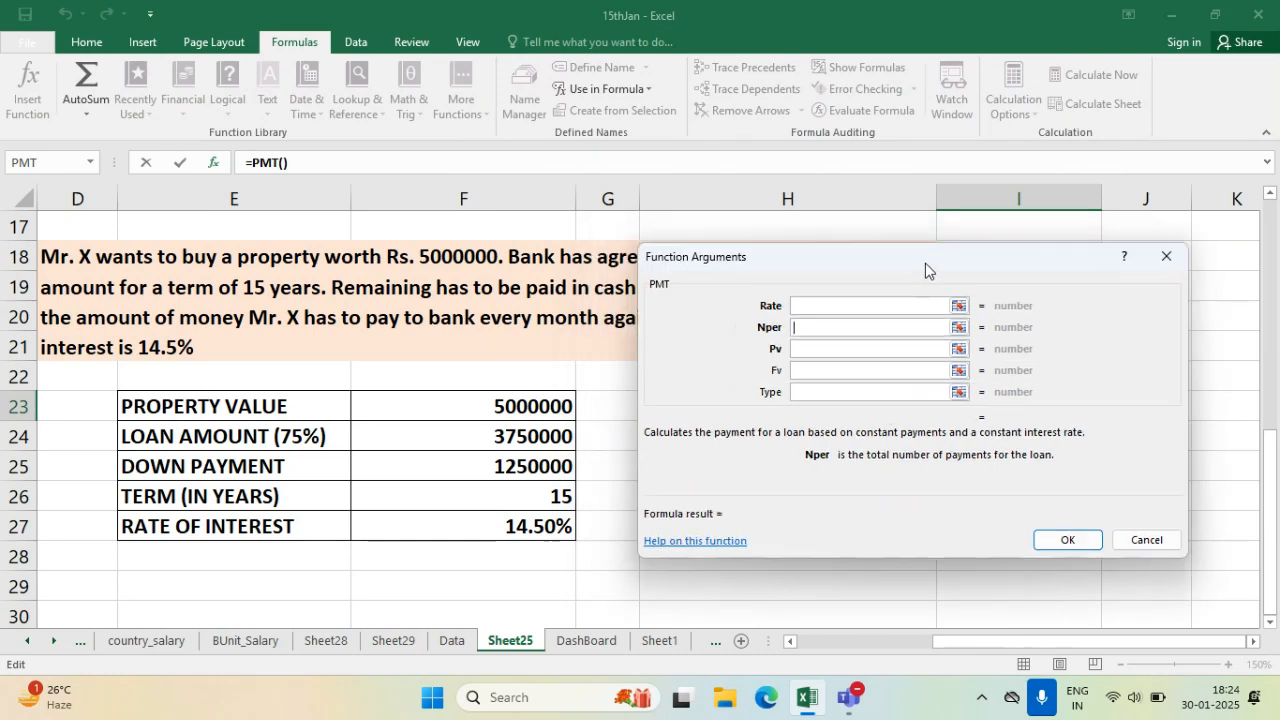
pyautogui.click(807, 350)
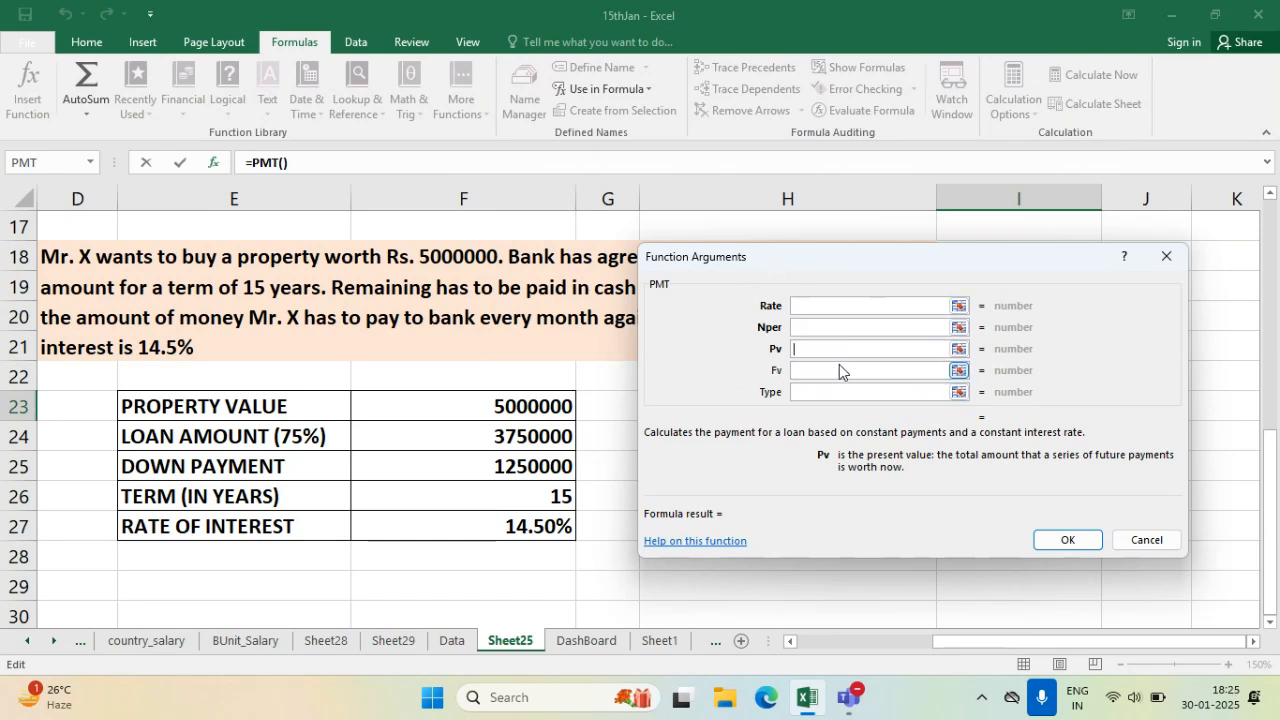
pyautogui.click(1068, 540)
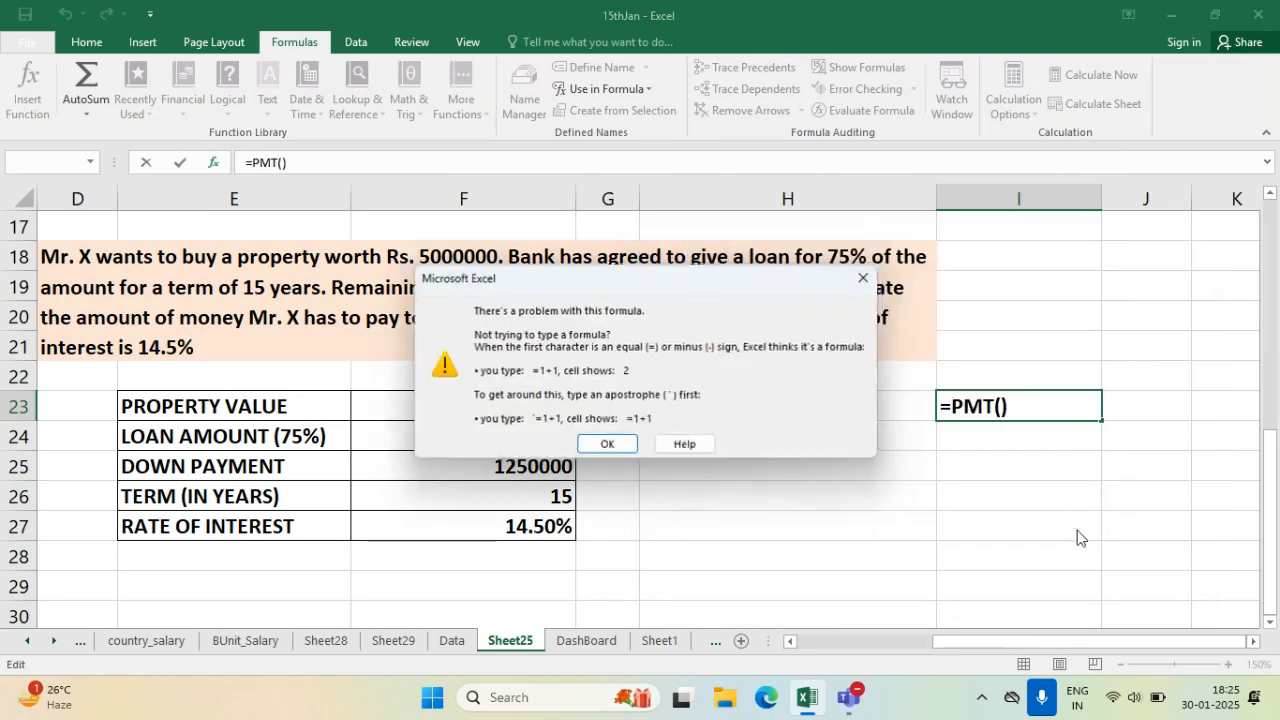
pyautogui.click(607, 446)
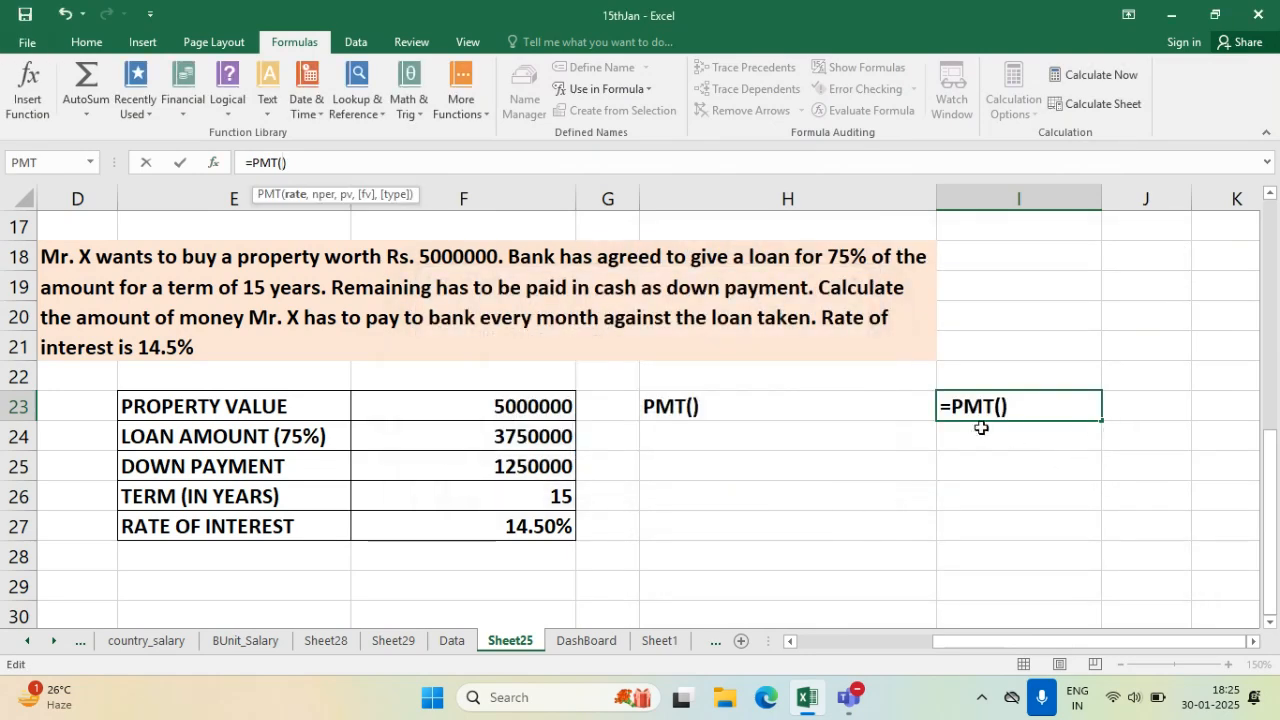
# - Reopen the function arguments for the PMT formula in I23 and set Rate to F27/12
pyautogui.click(1003, 411)
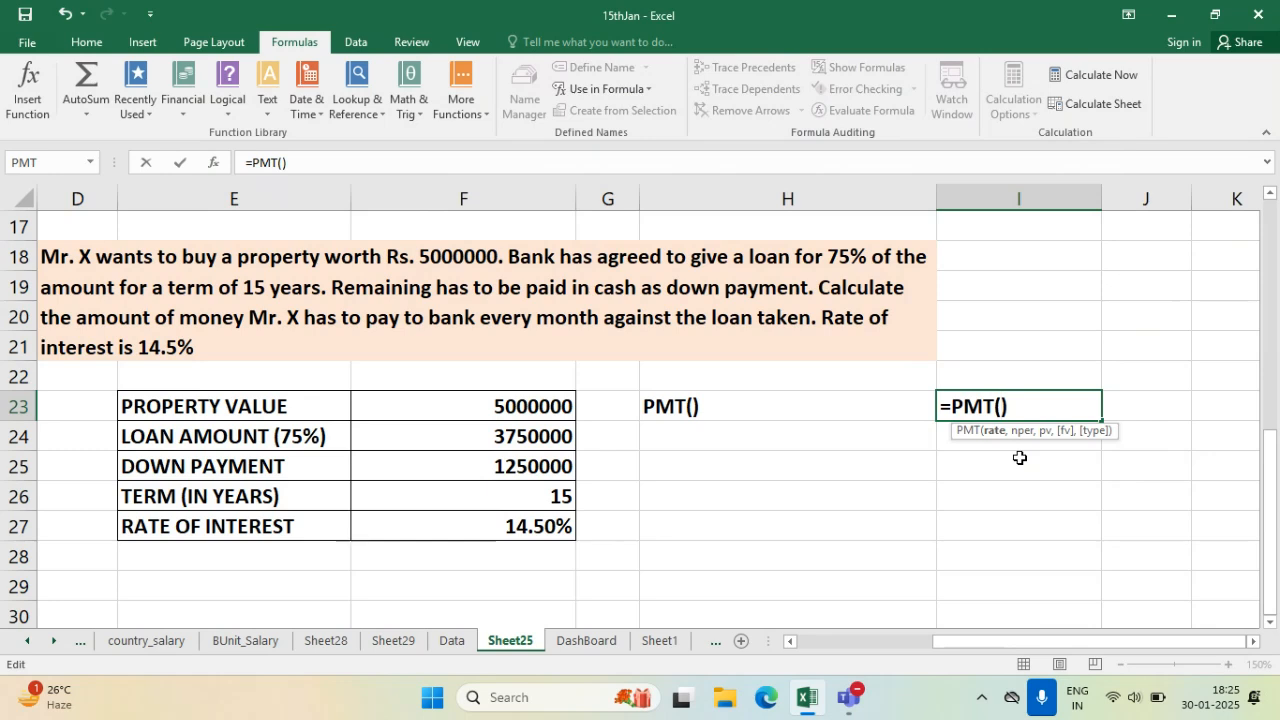
pyautogui.click(28, 88)
pyautogui.moveTo(863, 266); pyautogui.dragTo(886, 253)
pyautogui.click(527, 523)
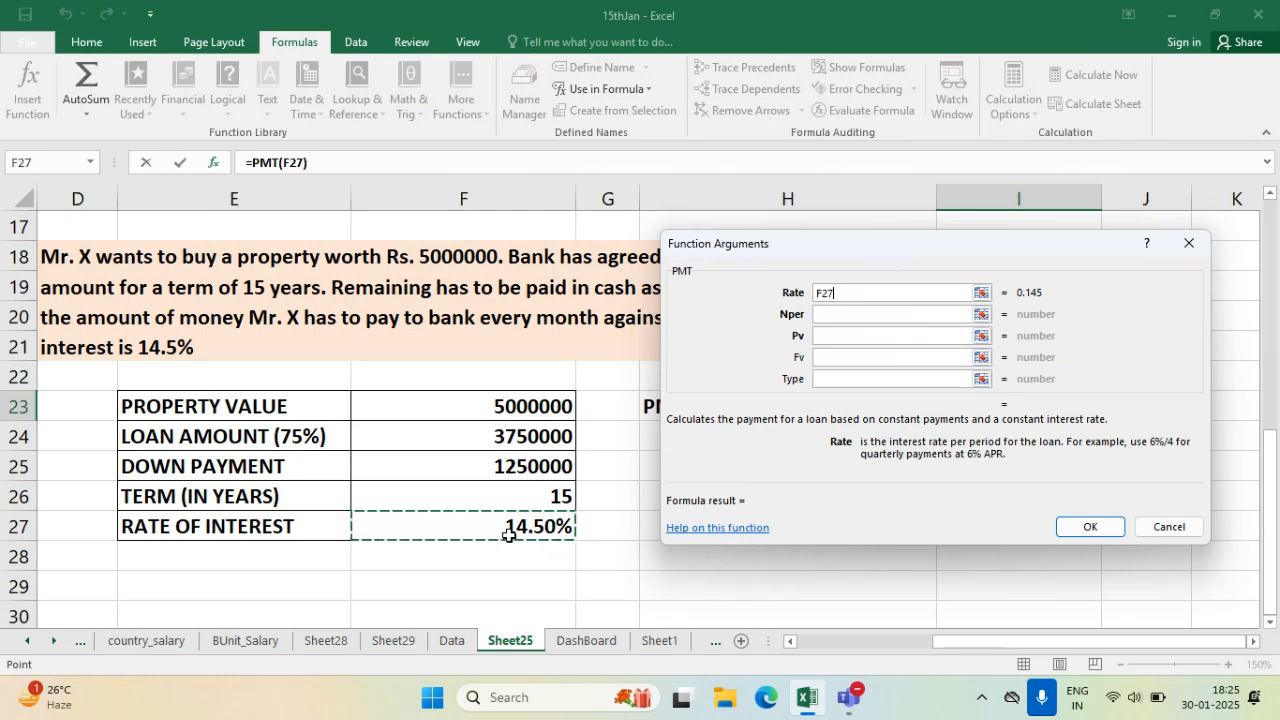
pyautogui.write('/12')
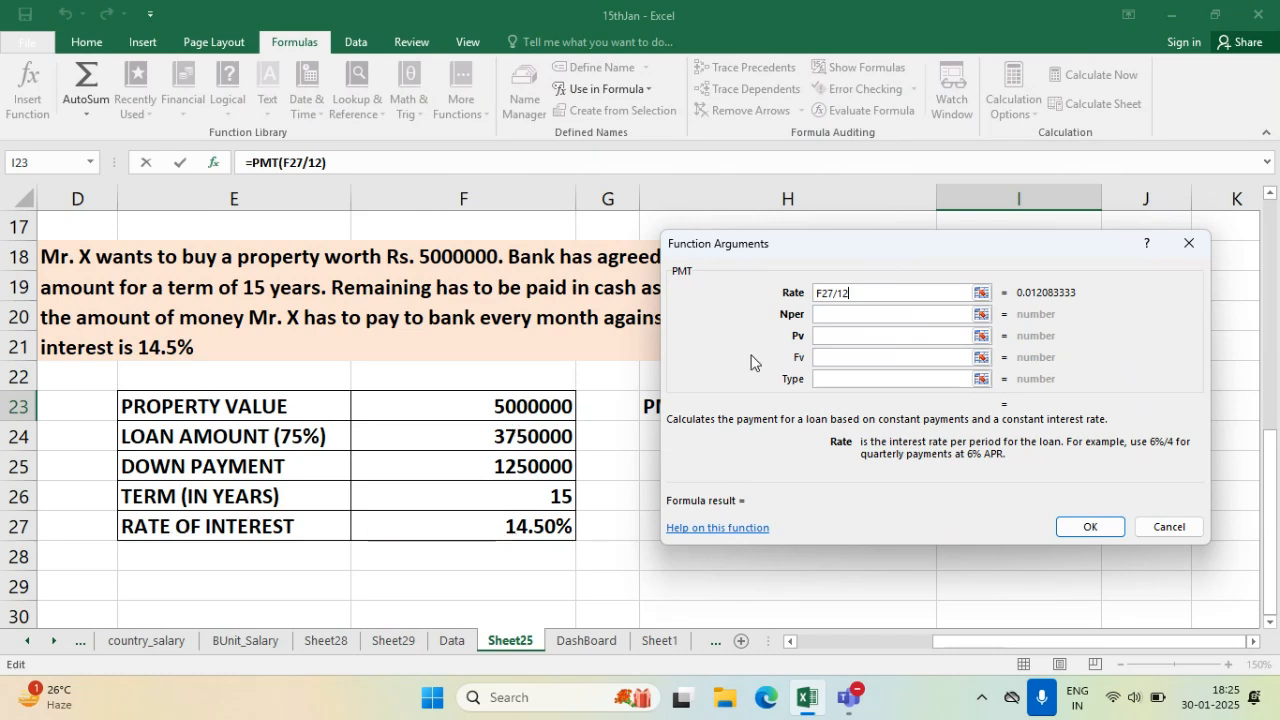
# - Set the PMT function's Nper argument to F26*12
pyautogui.click(840, 315)
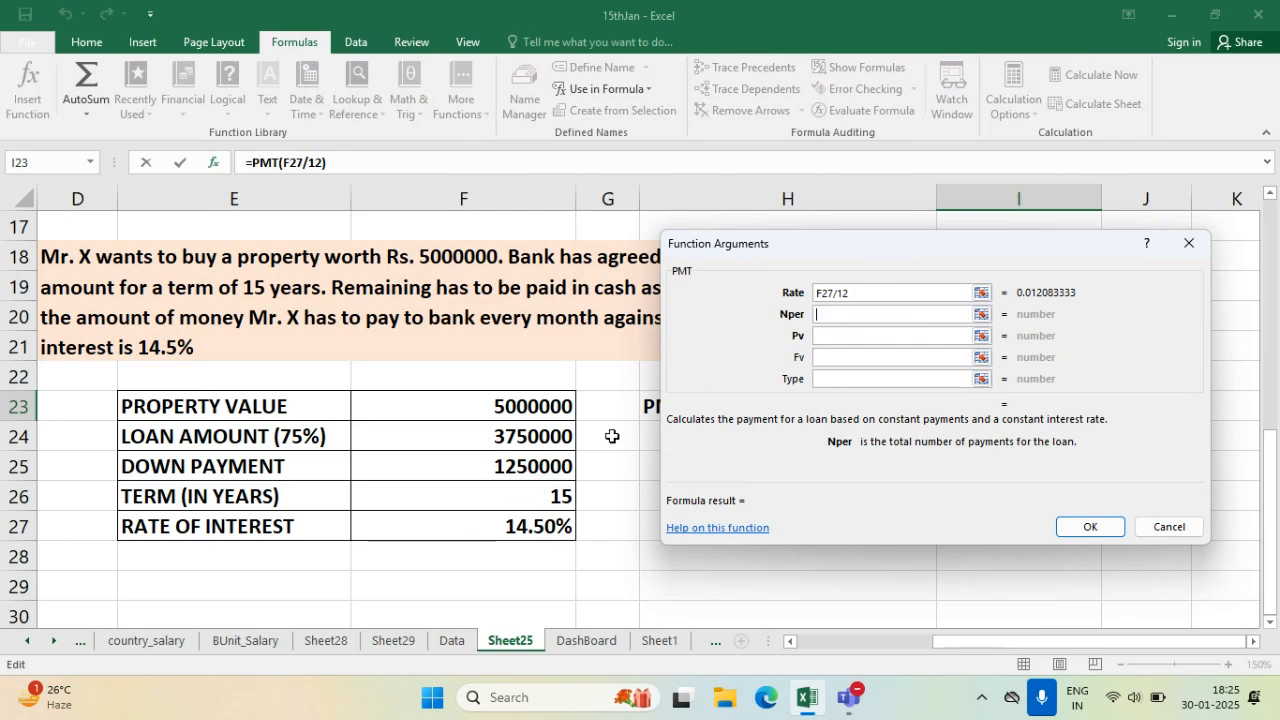
pyautogui.click(540, 496)
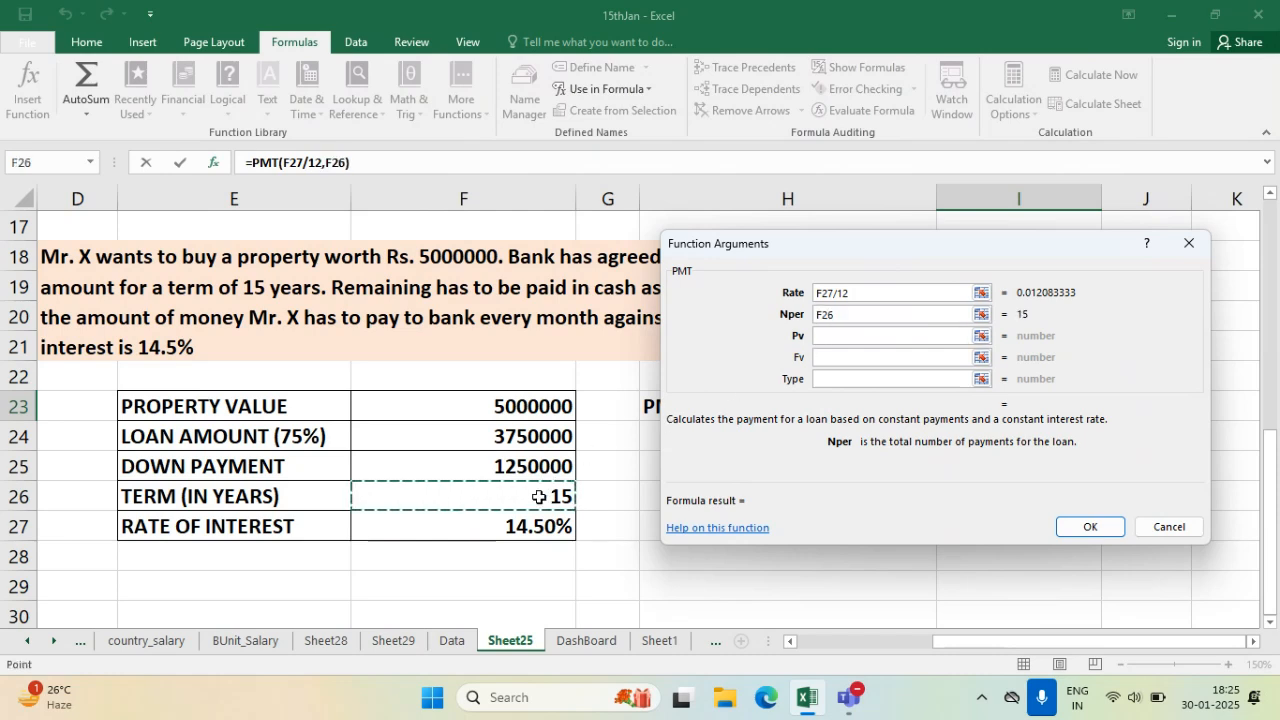
pyautogui.write('*12')
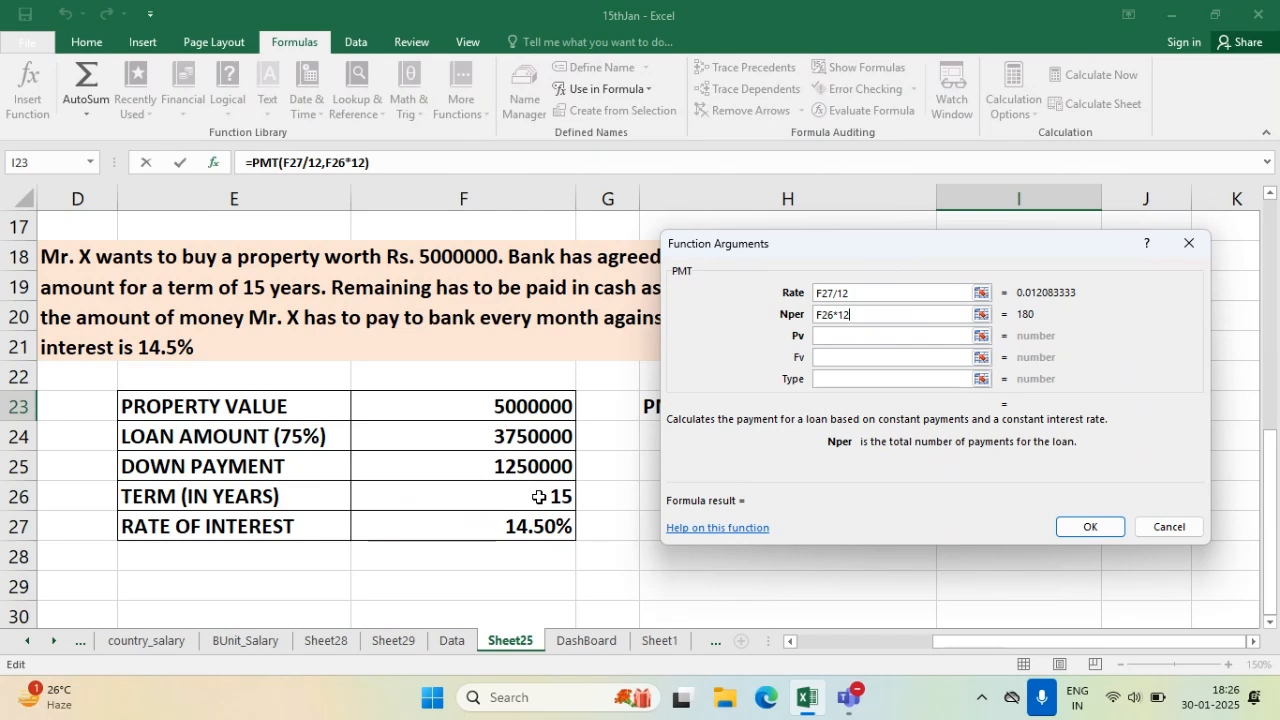
# - Set the Pv argument to the loan amount in F24, check all three arguments, and insert the PMT formula in I23
pyautogui.click(878, 336)
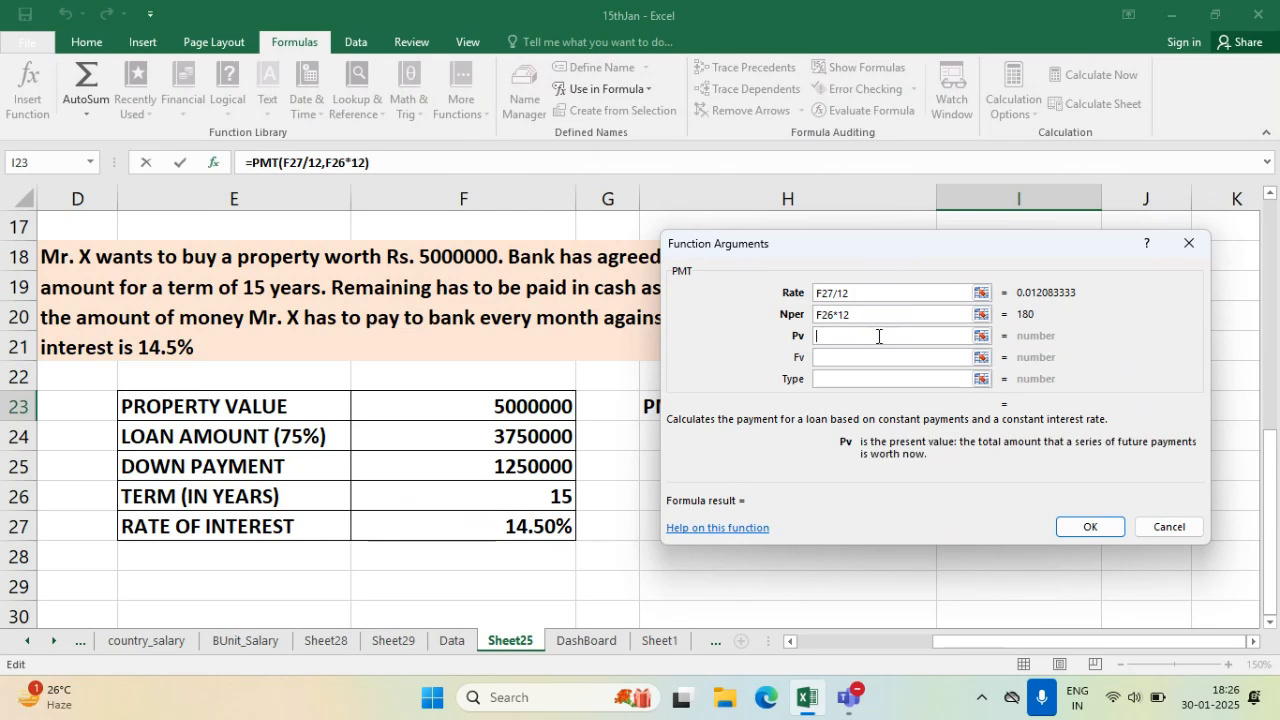
pyautogui.click(480, 438)
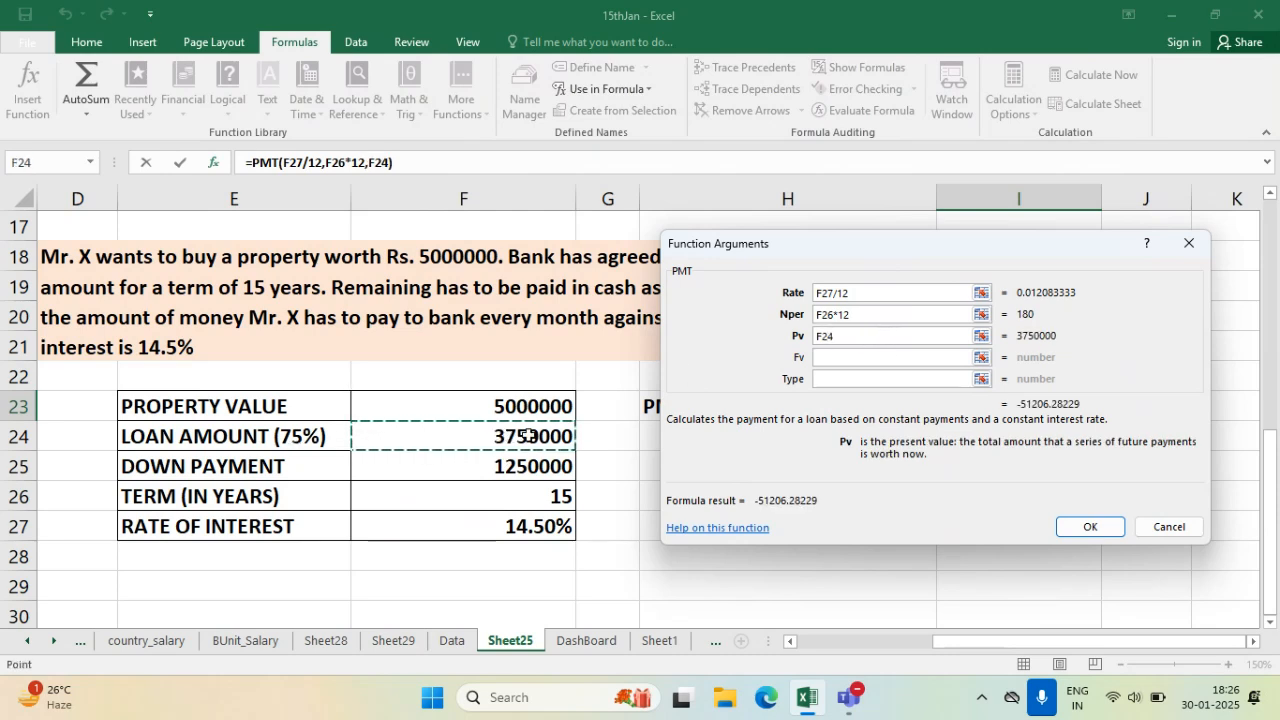
pyautogui.click(878, 333)
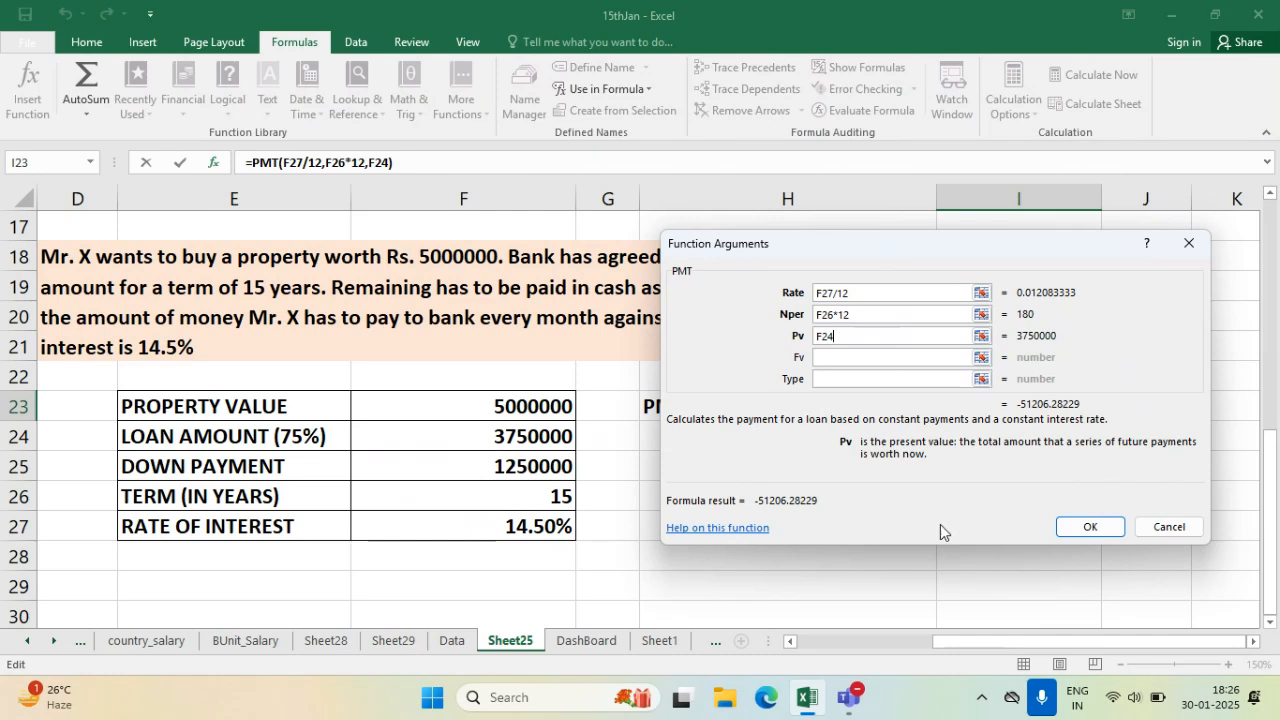
pyautogui.click(865, 292)
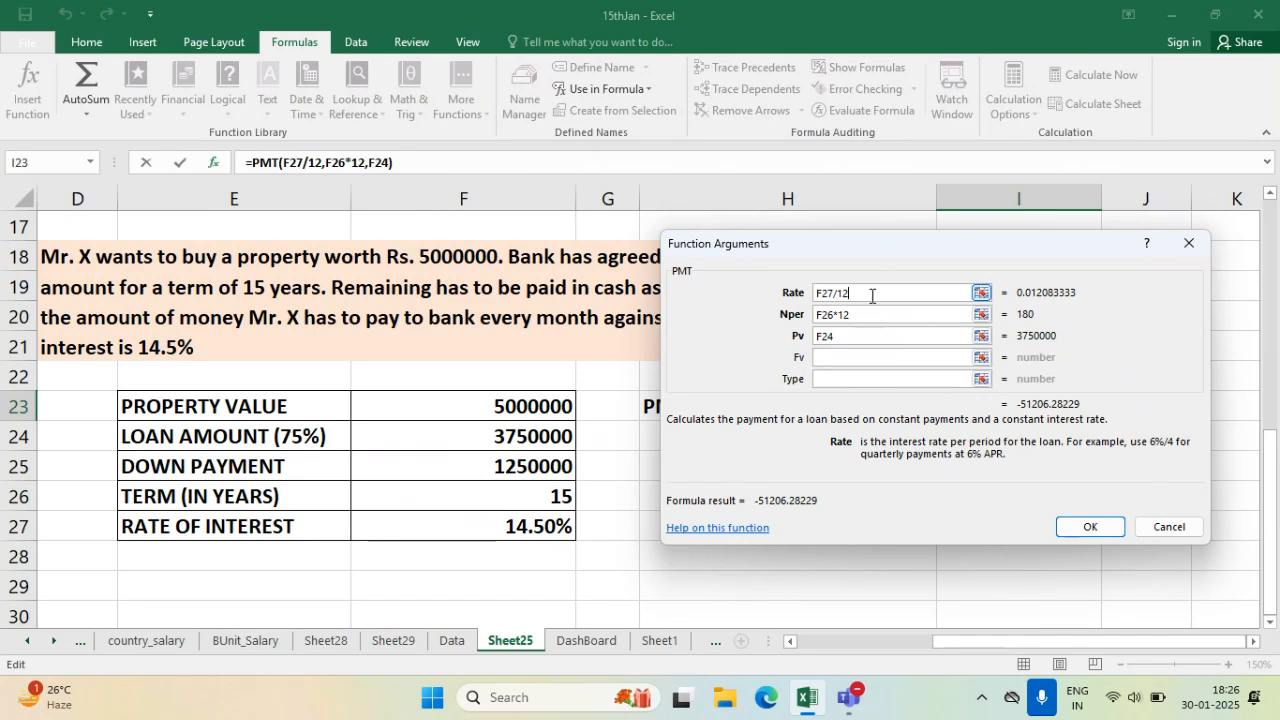
pyautogui.click(882, 321)
pyautogui.click(878, 314)
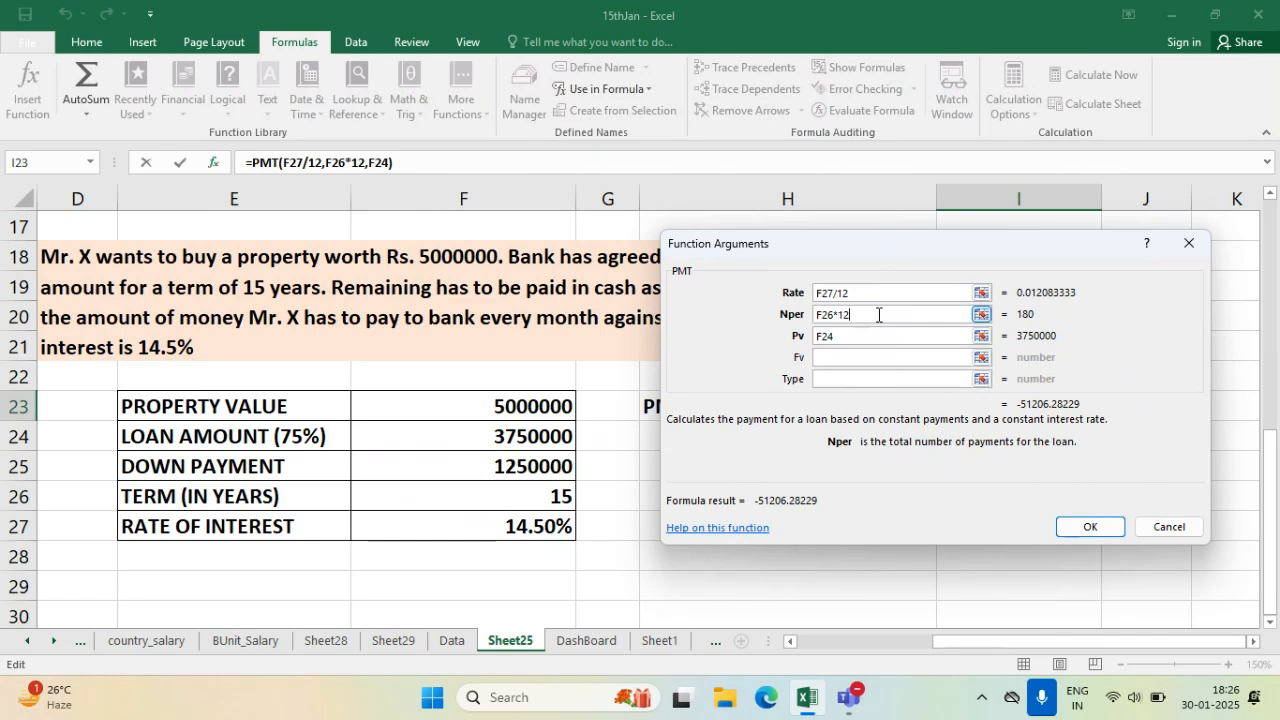
pyautogui.click(866, 334)
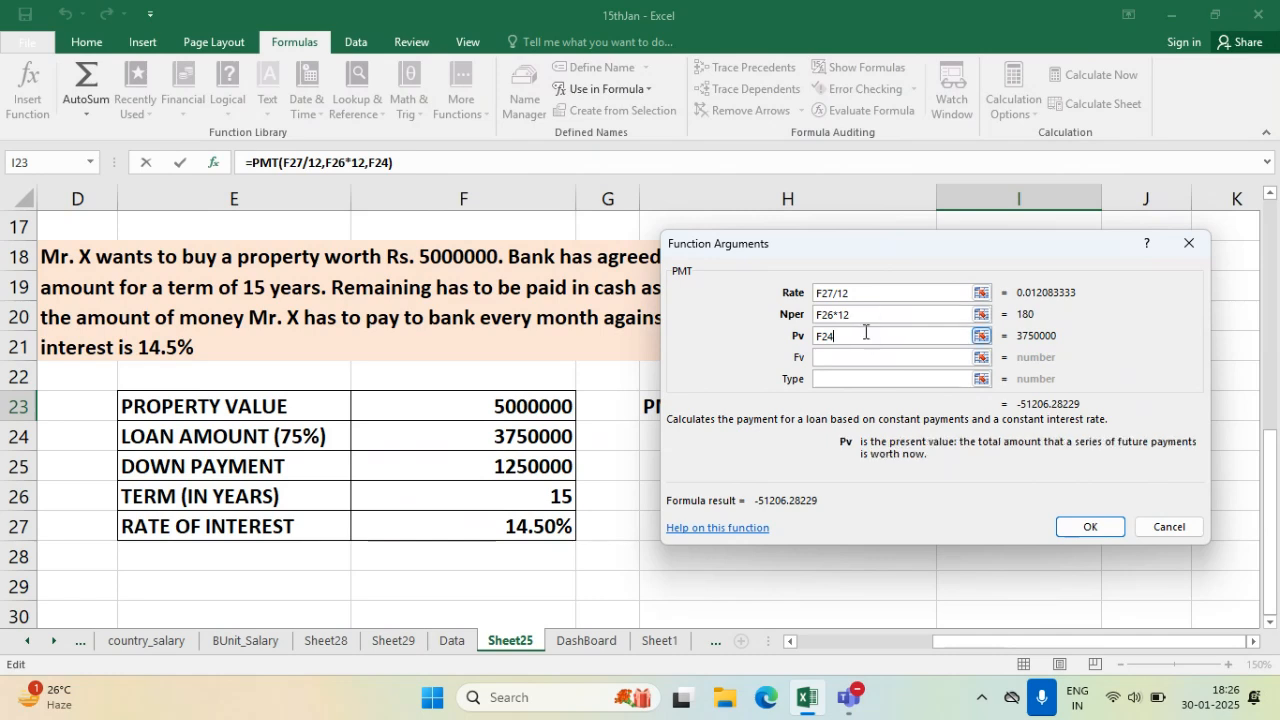
pyautogui.click(1100, 526)
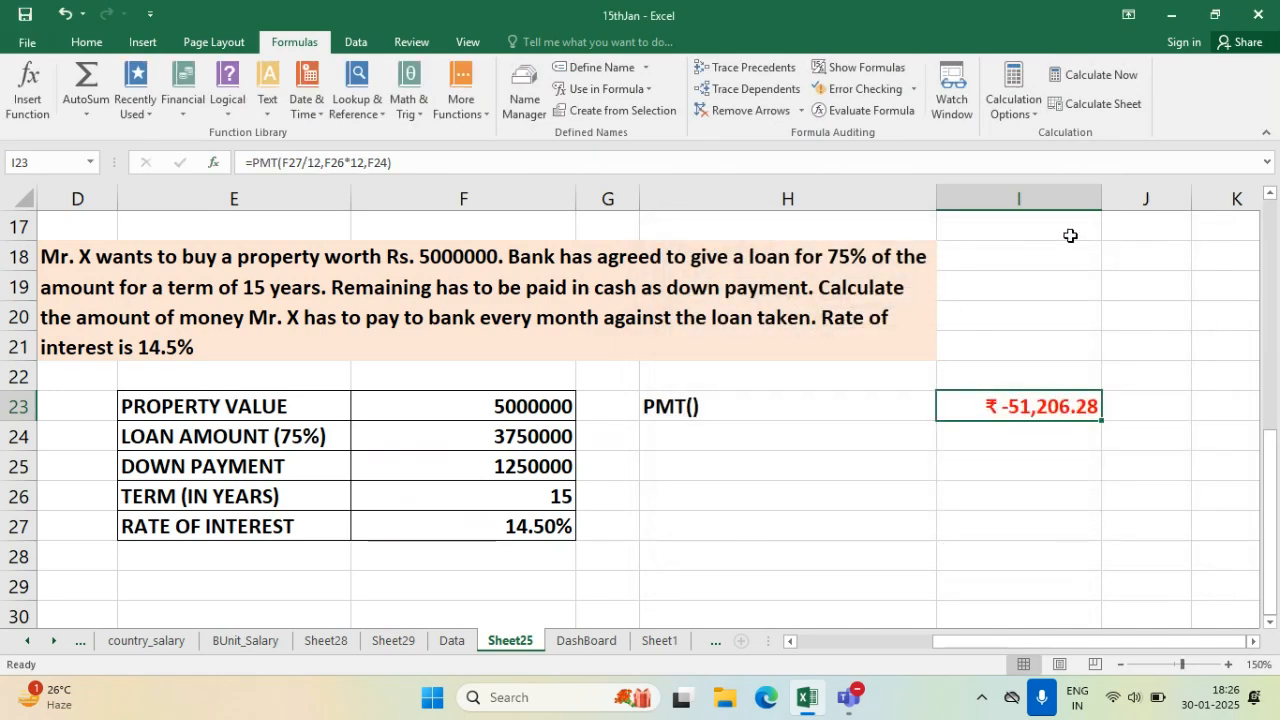
# - Narrow column I slightly and right-align the PMT() label in H23 beside its result
pyautogui.moveTo(1102, 198); pyautogui.dragTo(1076, 186)
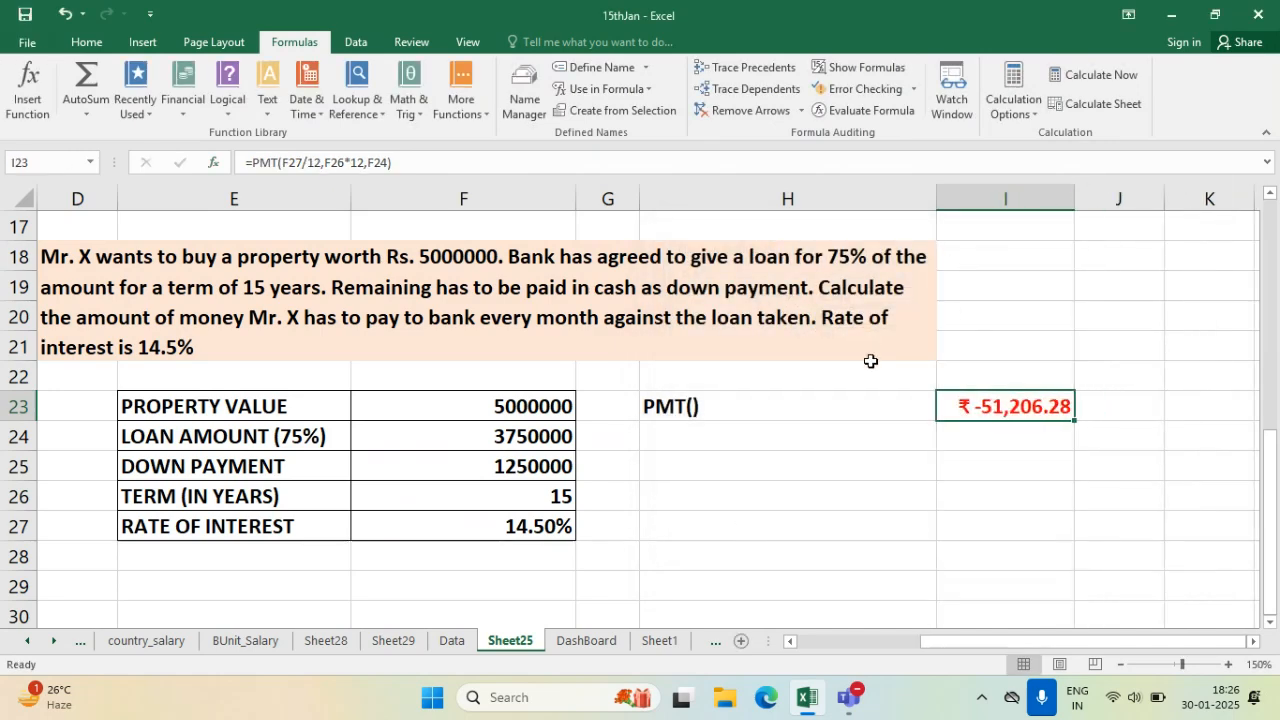
pyautogui.click(743, 413)
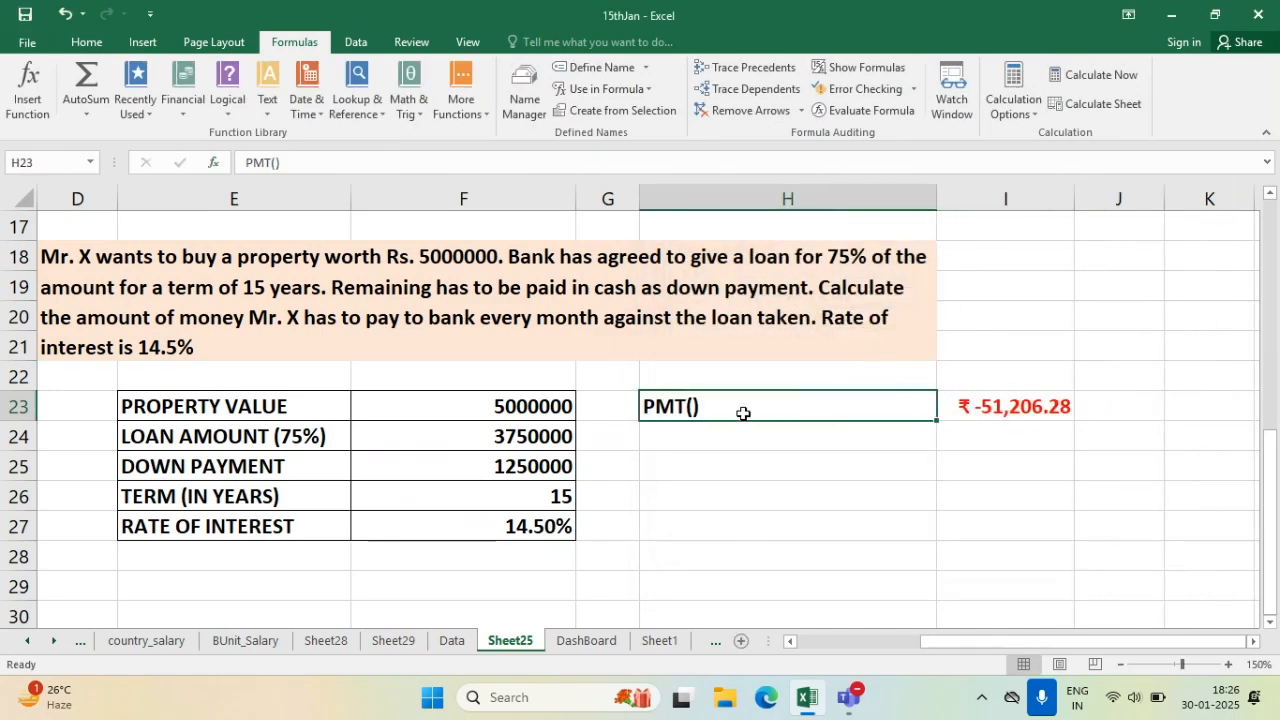
pyautogui.click(86, 41)
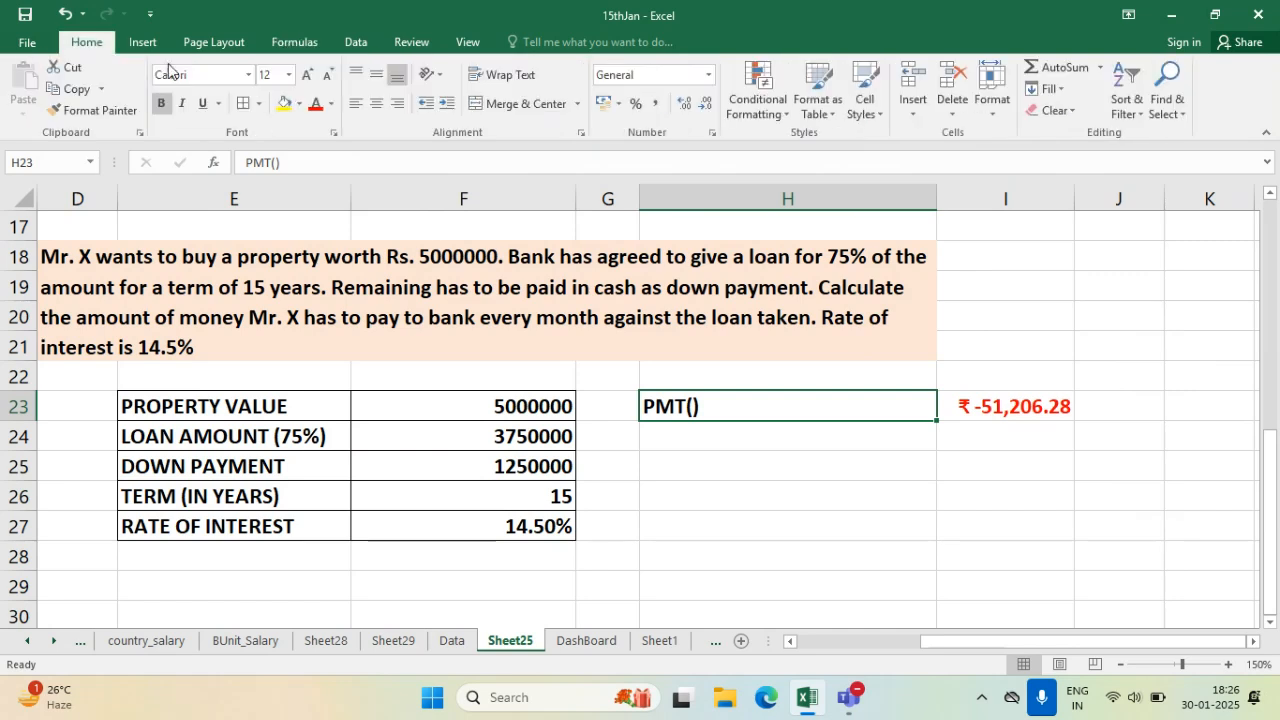
pyautogui.click(397, 103)
pyautogui.click(813, 463)
pyautogui.click(1035, 405)
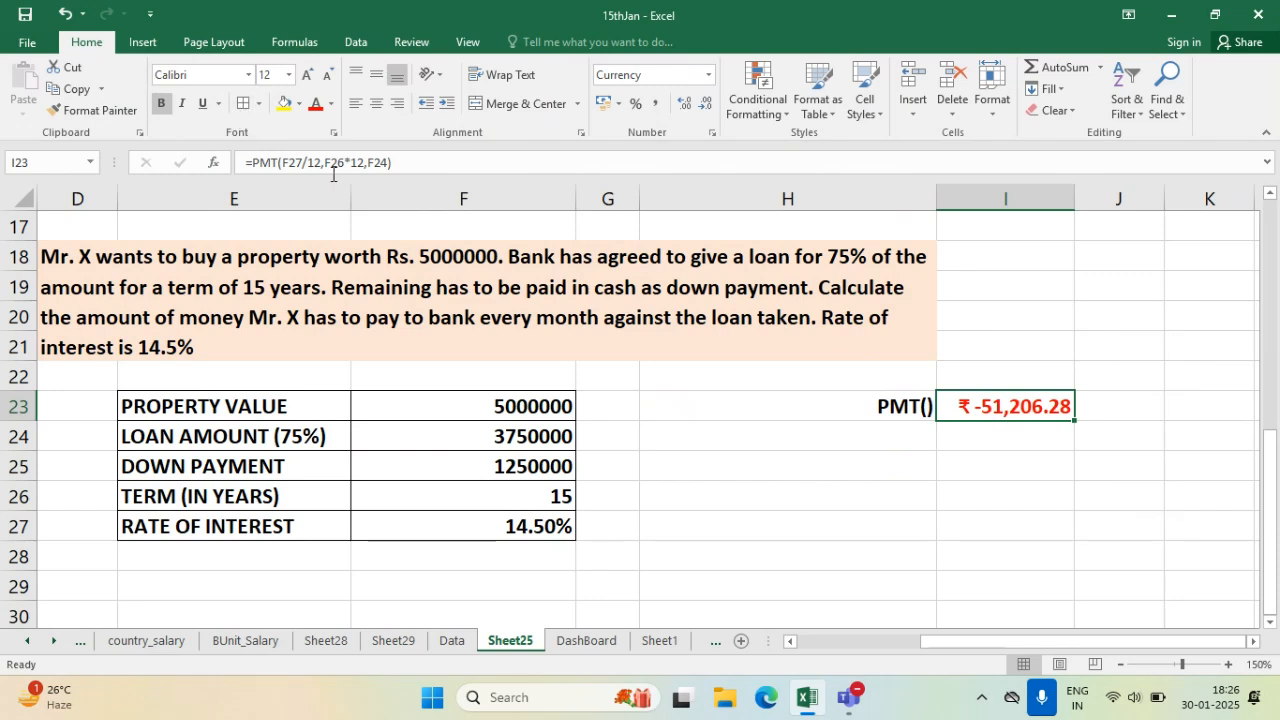
pyautogui.moveTo(848, 700)
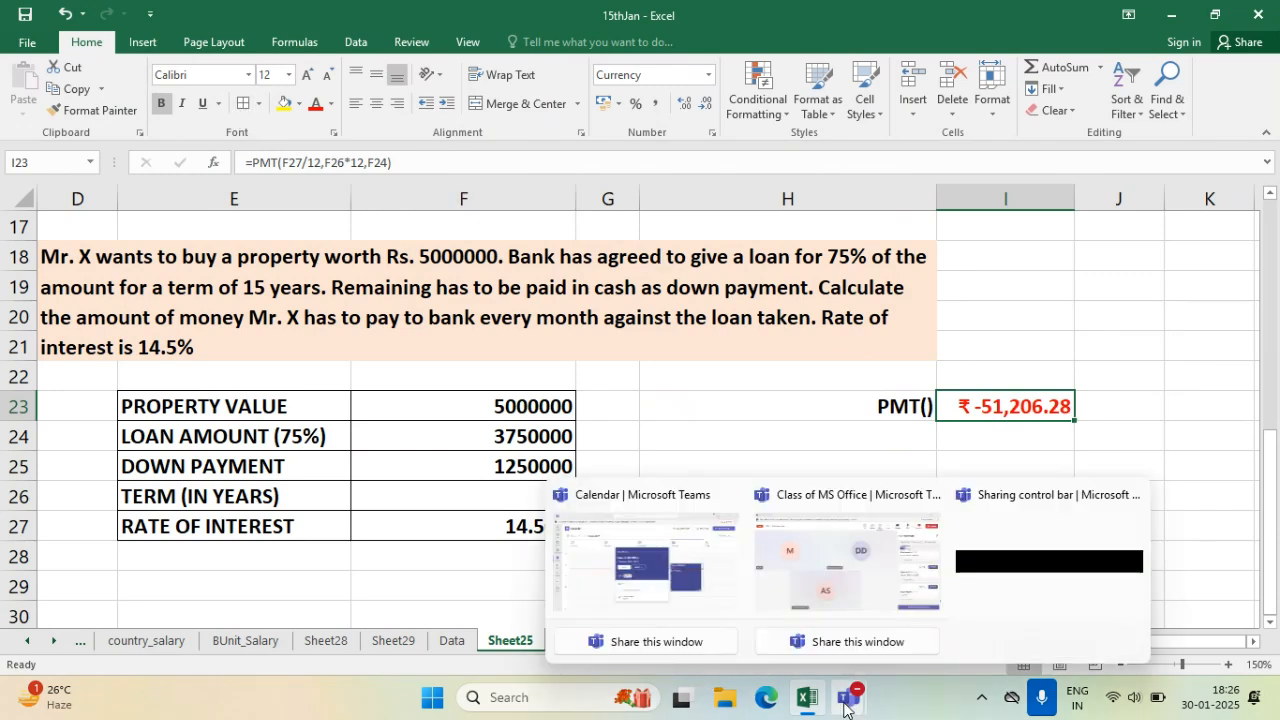
# - Switch to the Class of MS Office meeting in Microsoft Teams and read through the attendees' backlog of messages in the live event Q&A
pyautogui.click(846, 596)
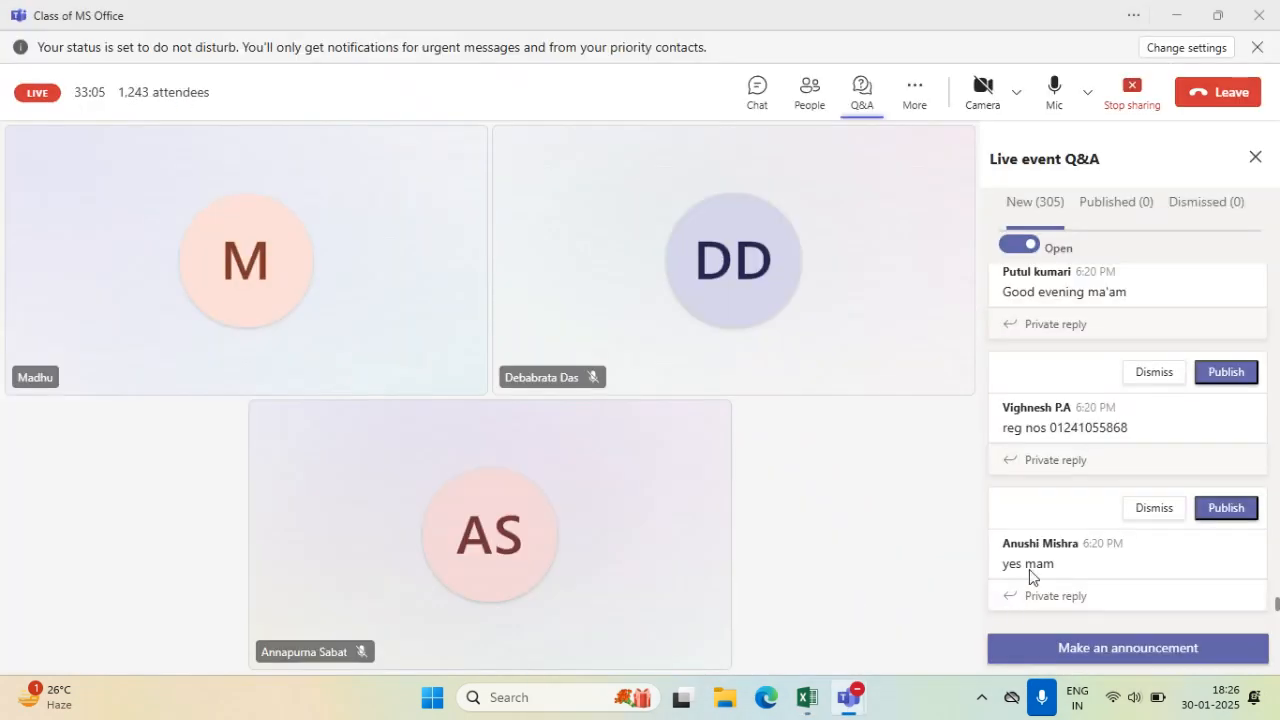
pyautogui.scroll(-5, 1150, 514)
pyautogui.scroll(-10, 1150, 514)
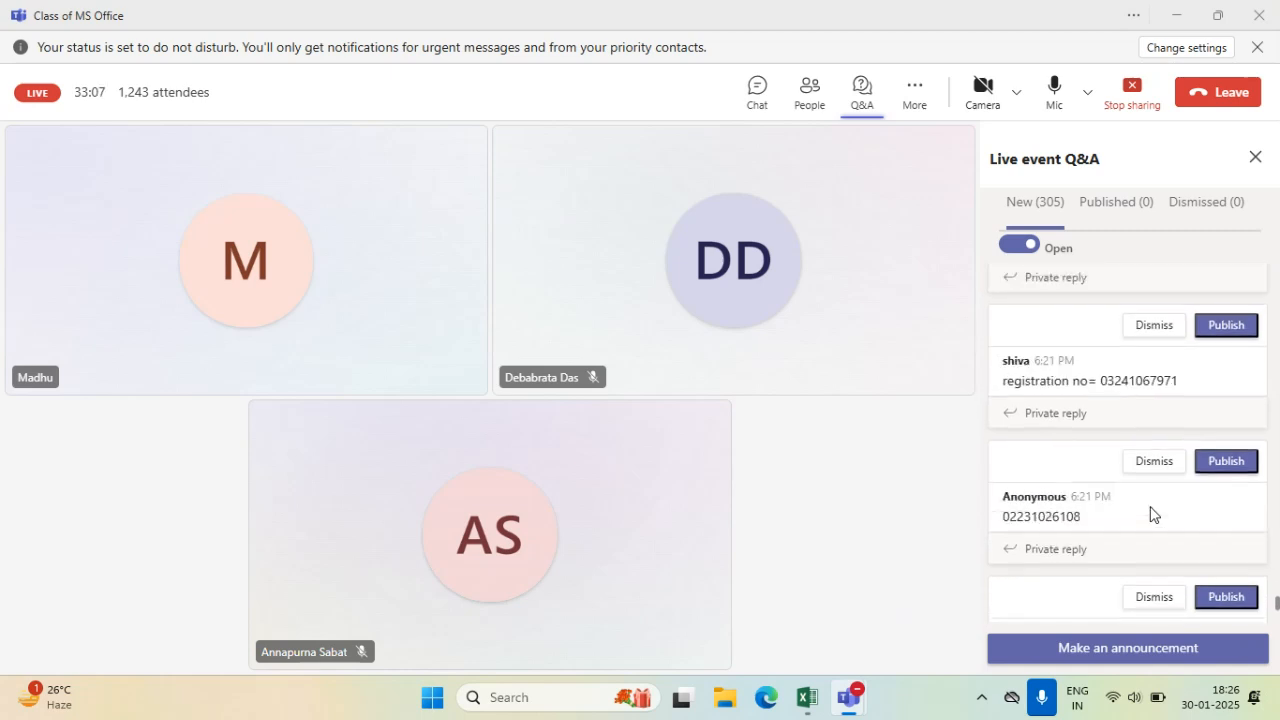
pyautogui.scroll(-3, 1150, 514)
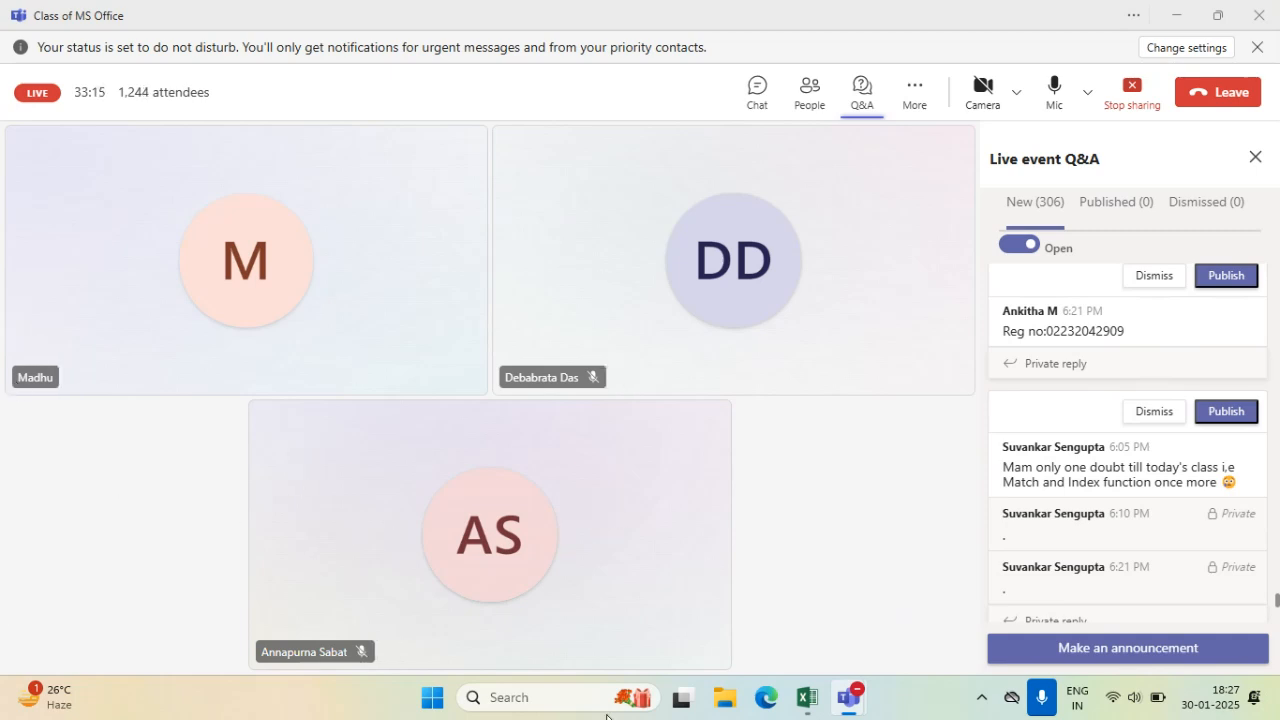
pyautogui.scroll(-3, 1188, 497)
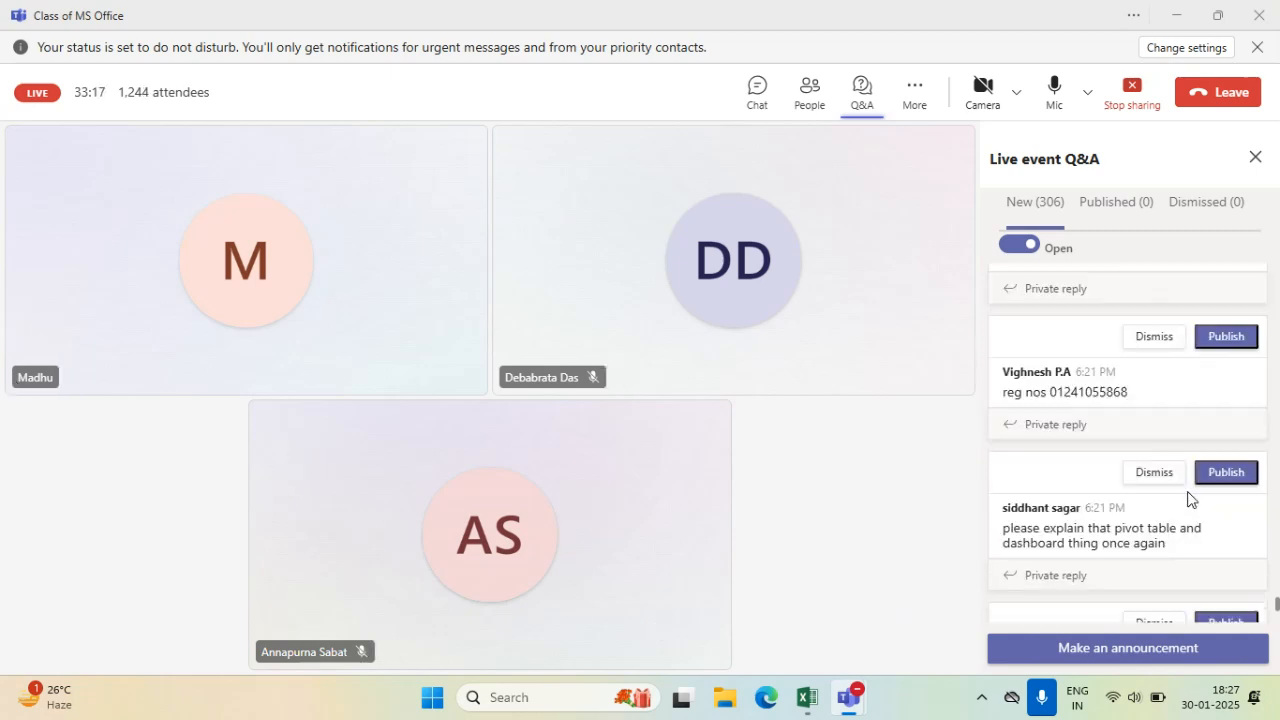
pyautogui.scroll(-3, 1188, 497)
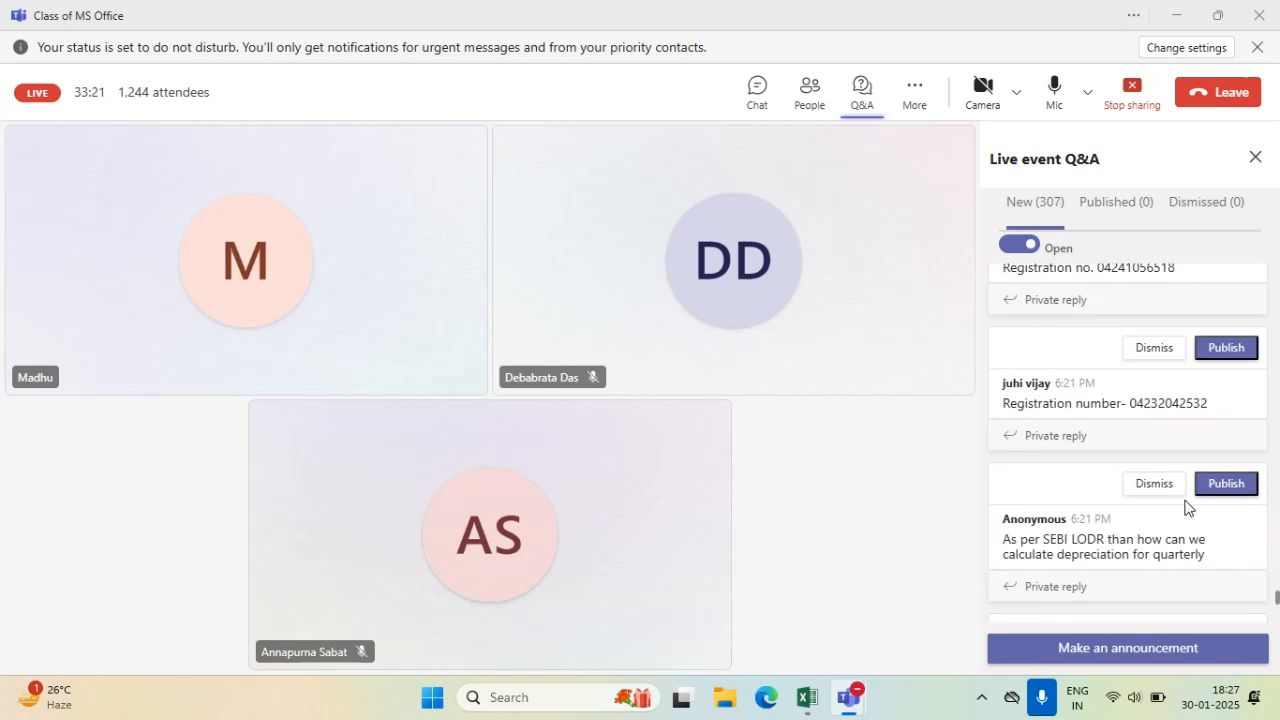
pyautogui.scroll(-6, 1185, 507)
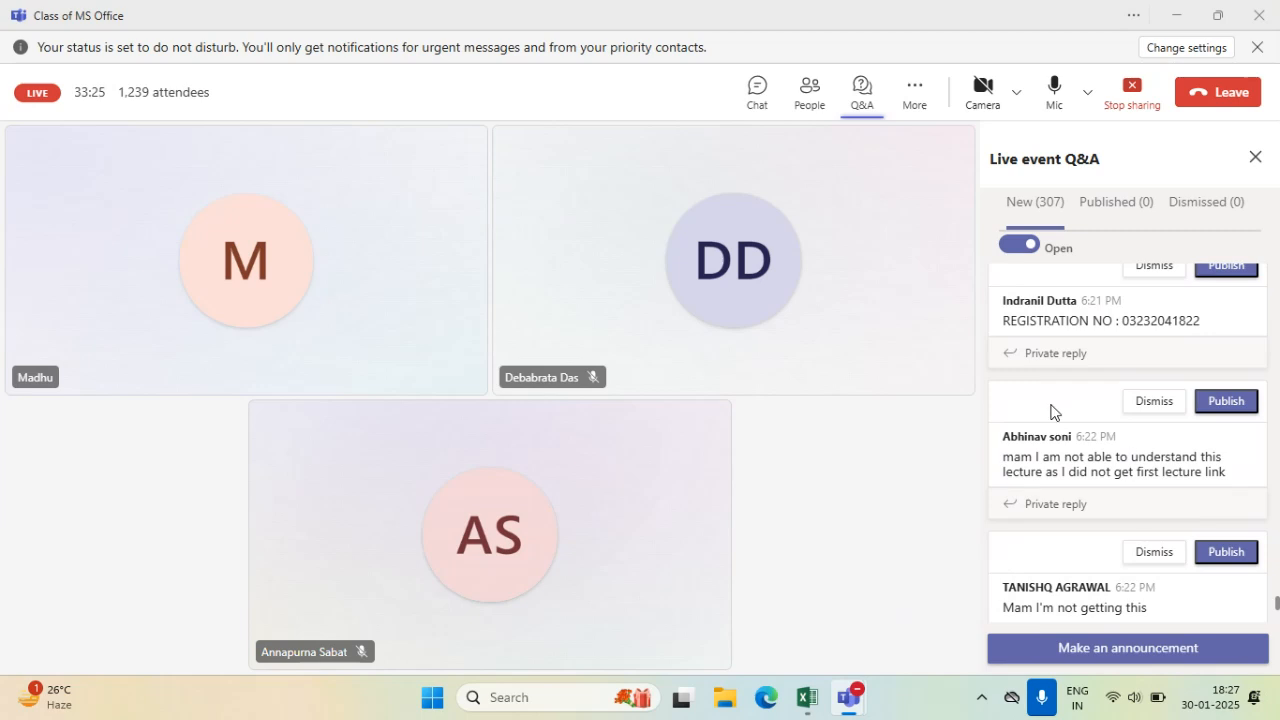
pyautogui.scroll(-3, 1190, 448)
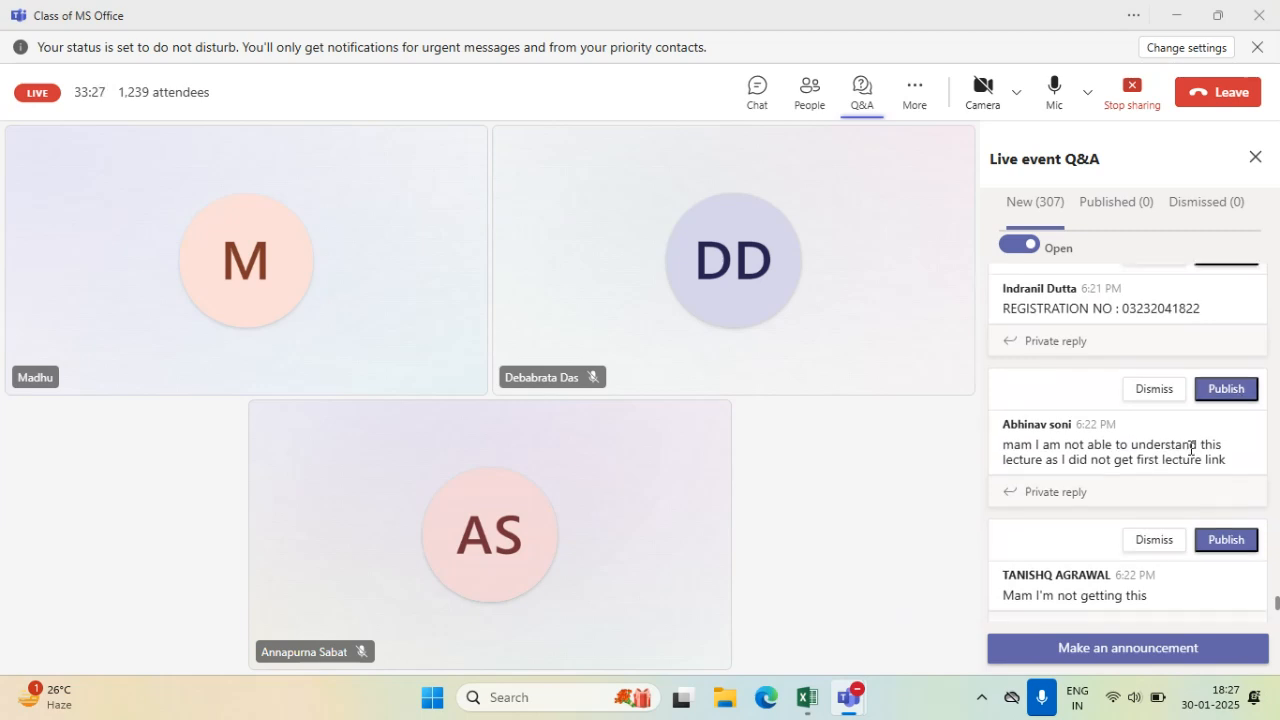
pyautogui.scroll(3, 1190, 450)
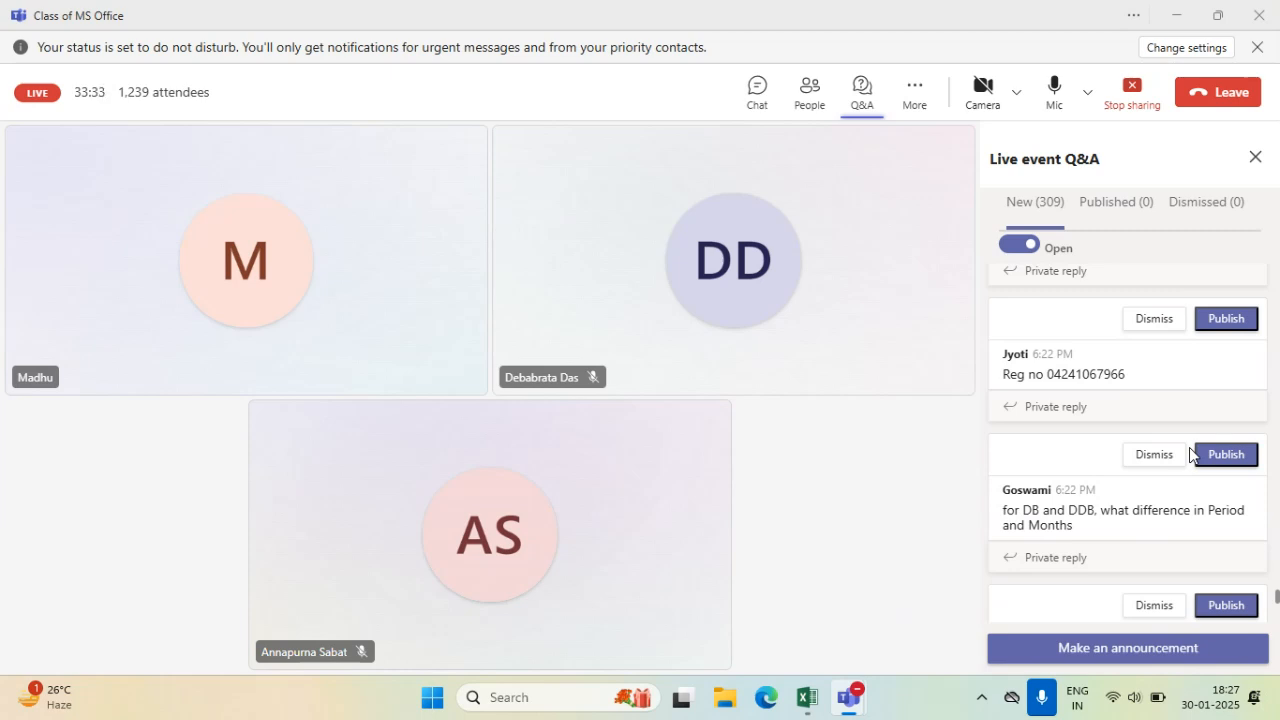
pyautogui.scroll(-5, 1078, 565)
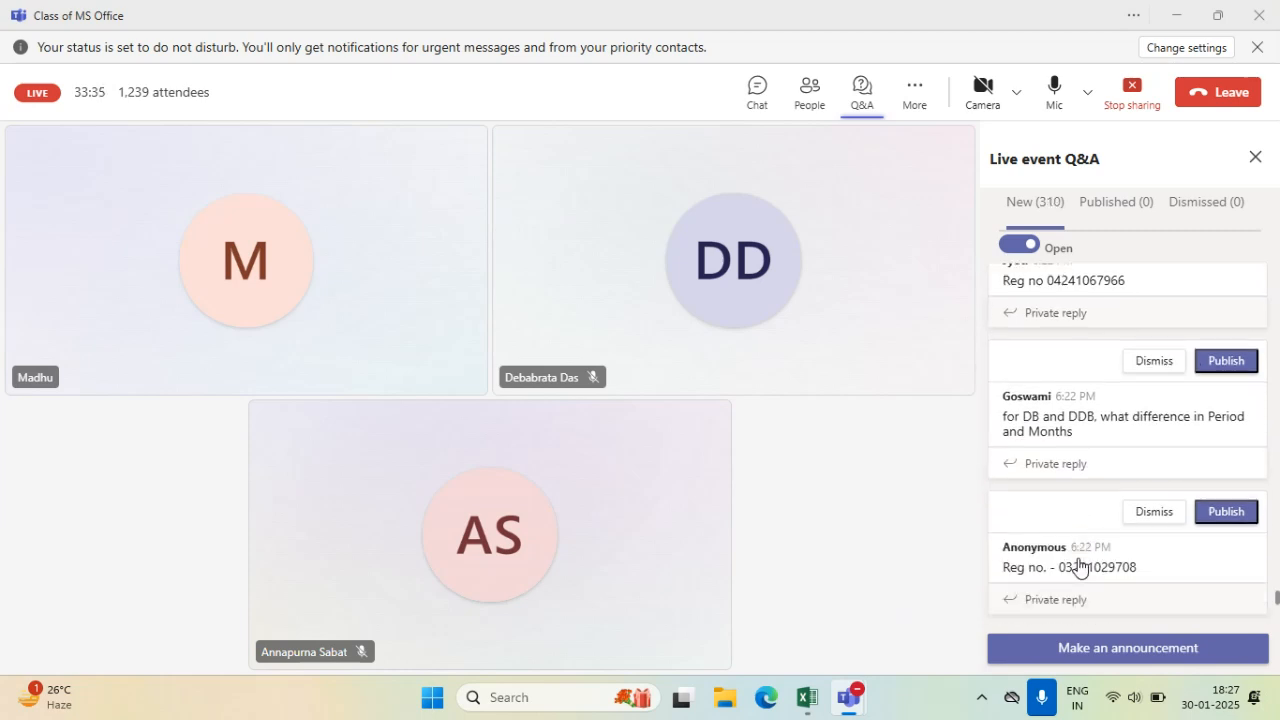
pyautogui.scroll(-2, 1078, 565)
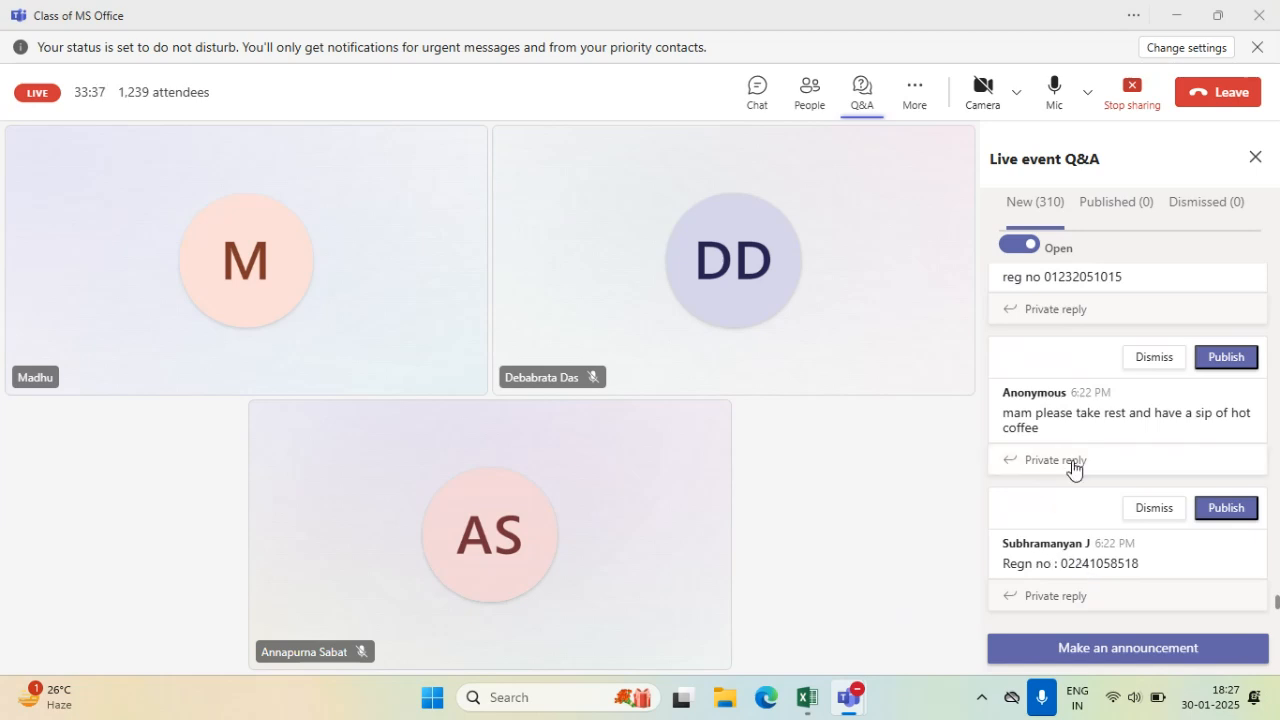
pyautogui.scroll(-4, 1094, 533)
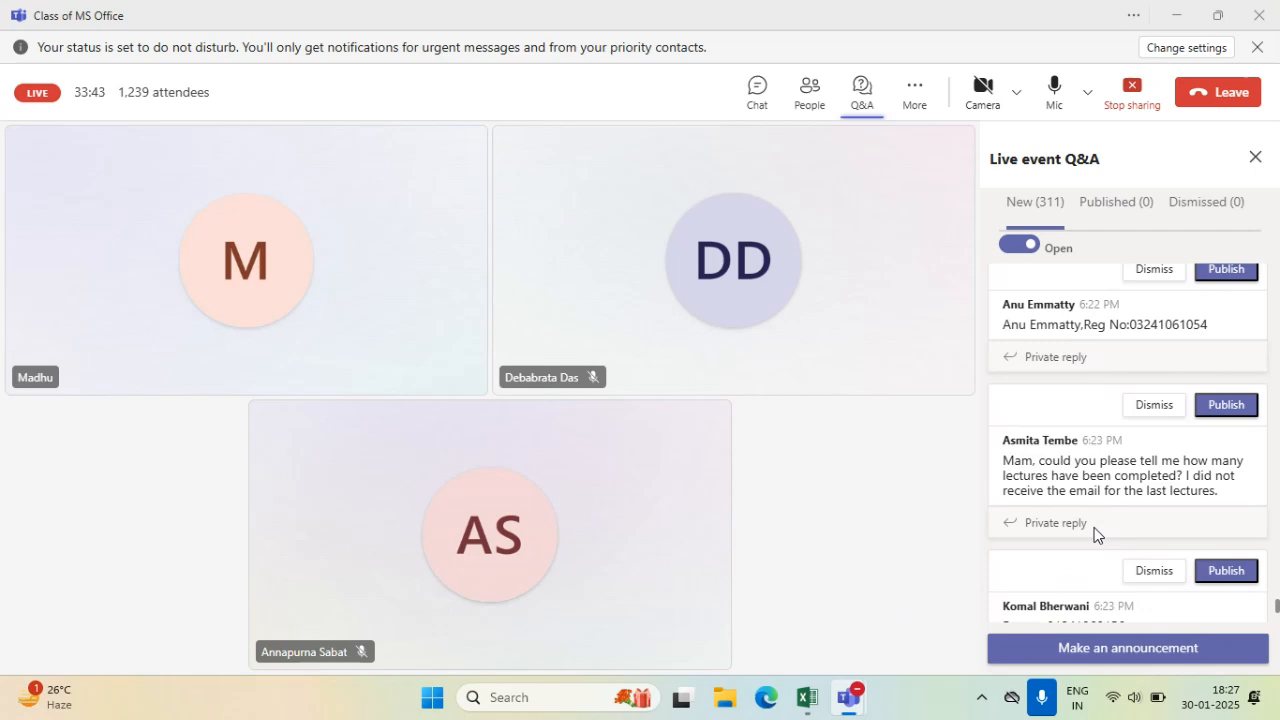
pyautogui.scroll(-10, 1094, 533)
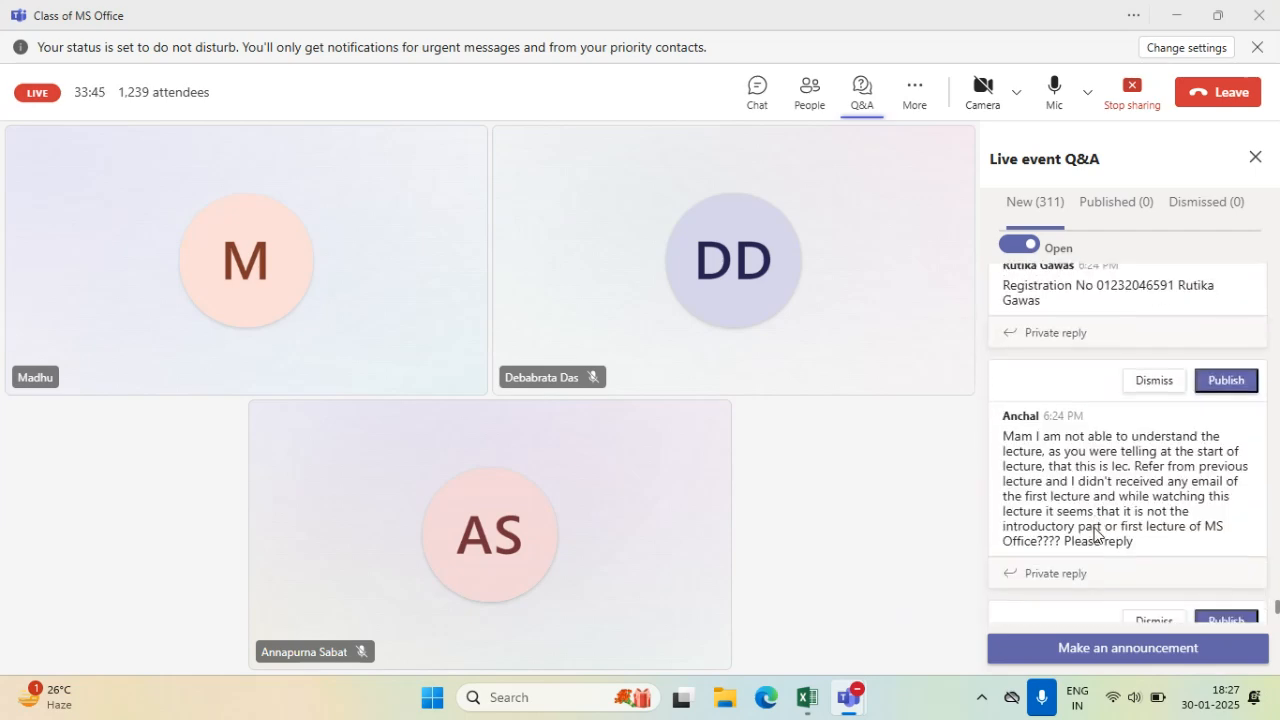
pyautogui.scroll(-8, 1094, 533)
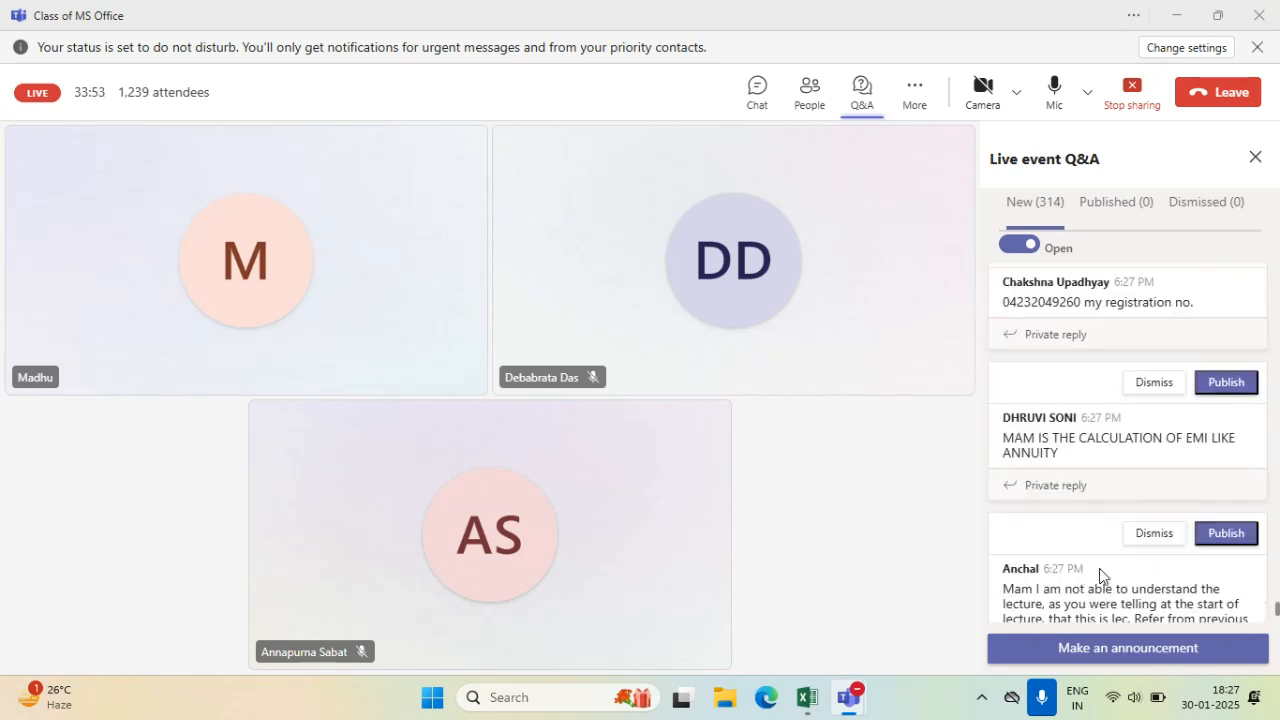
# - Read the newest live event Q&A messages for attendees' answers on why the EMI is negative
pyautogui.scroll(3, 1094, 563)
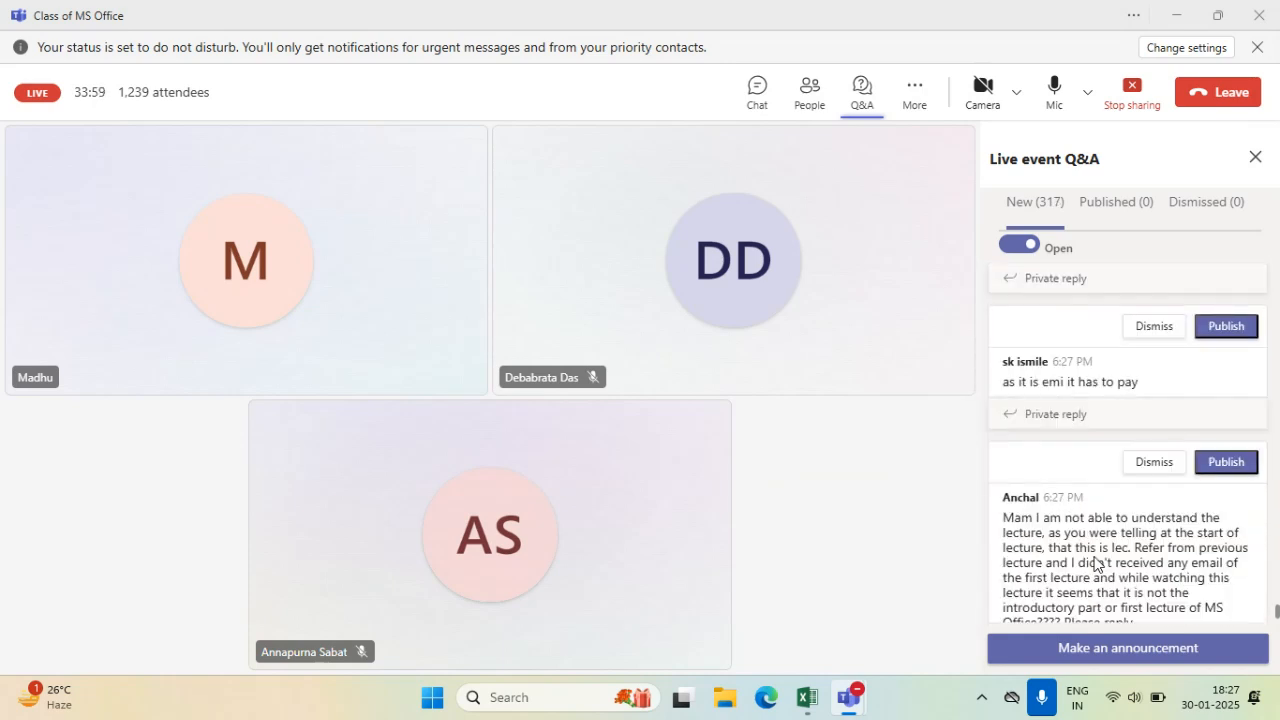
pyautogui.scroll(-3, 1094, 563)
pyautogui.scroll(1, 1094, 563)
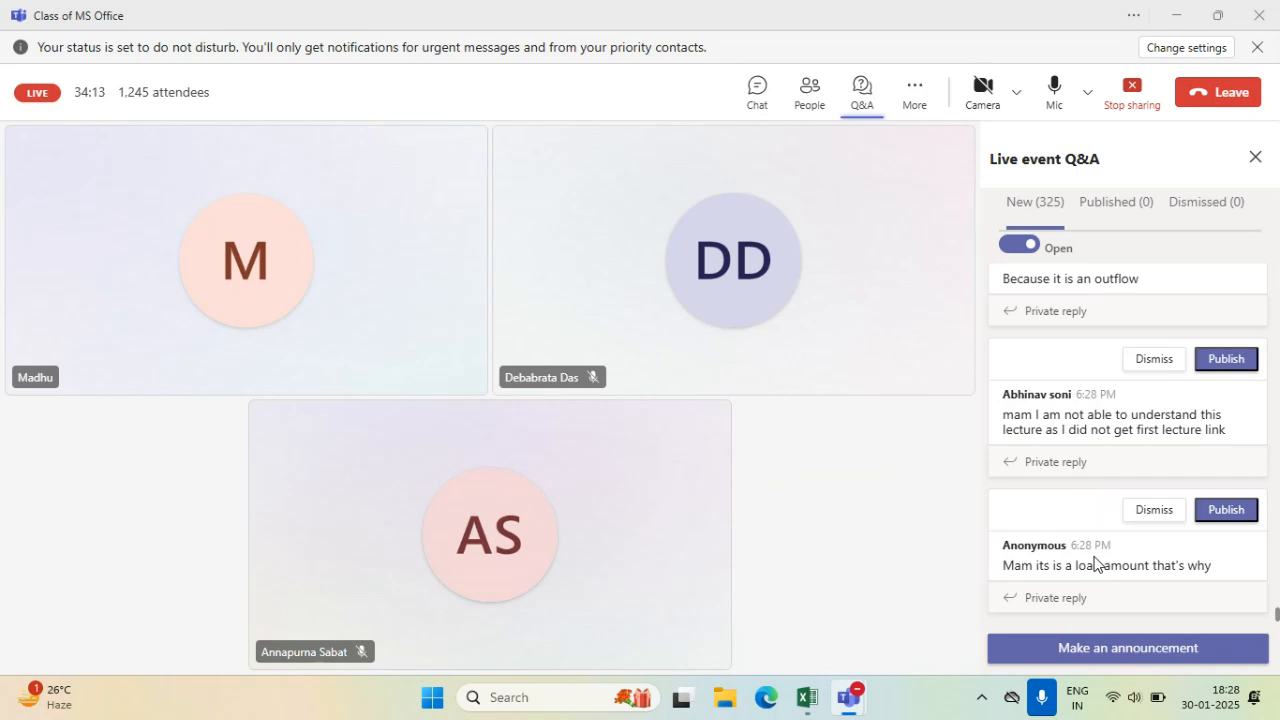
pyautogui.scroll(1, 1097, 564)
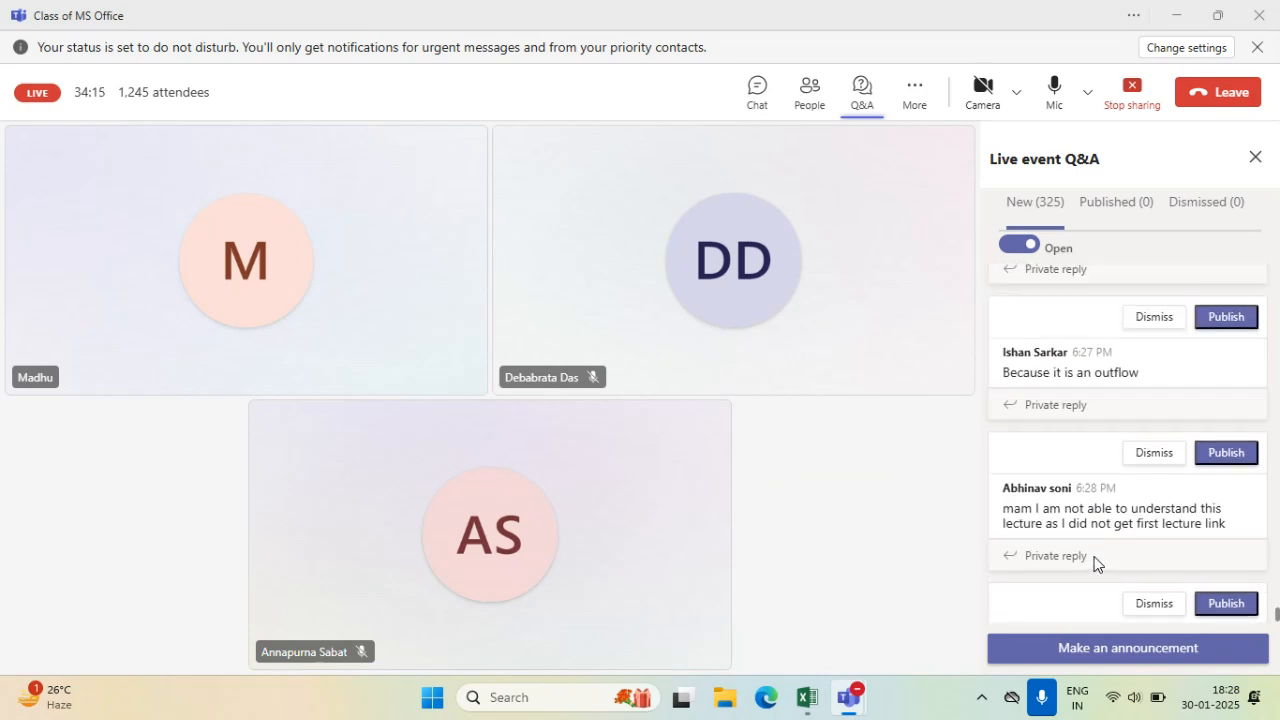
pyautogui.scroll(1, 1097, 565)
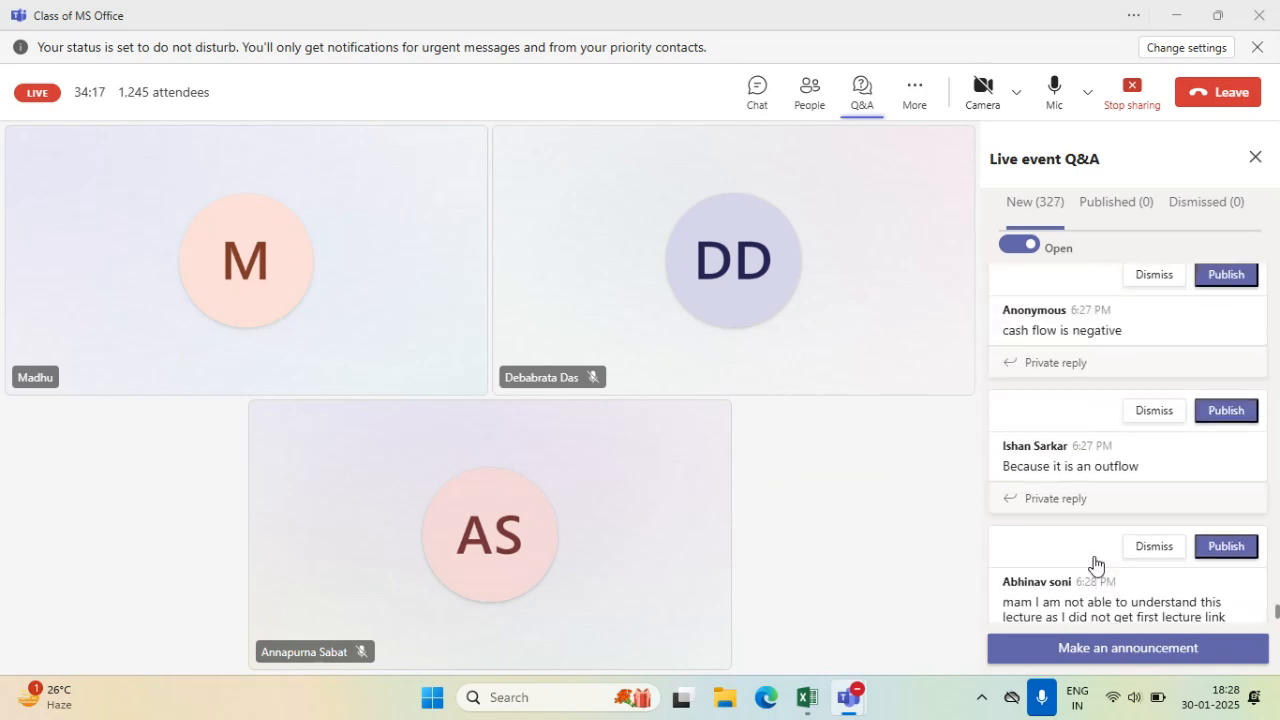
pyautogui.scroll(-4, 1097, 566)
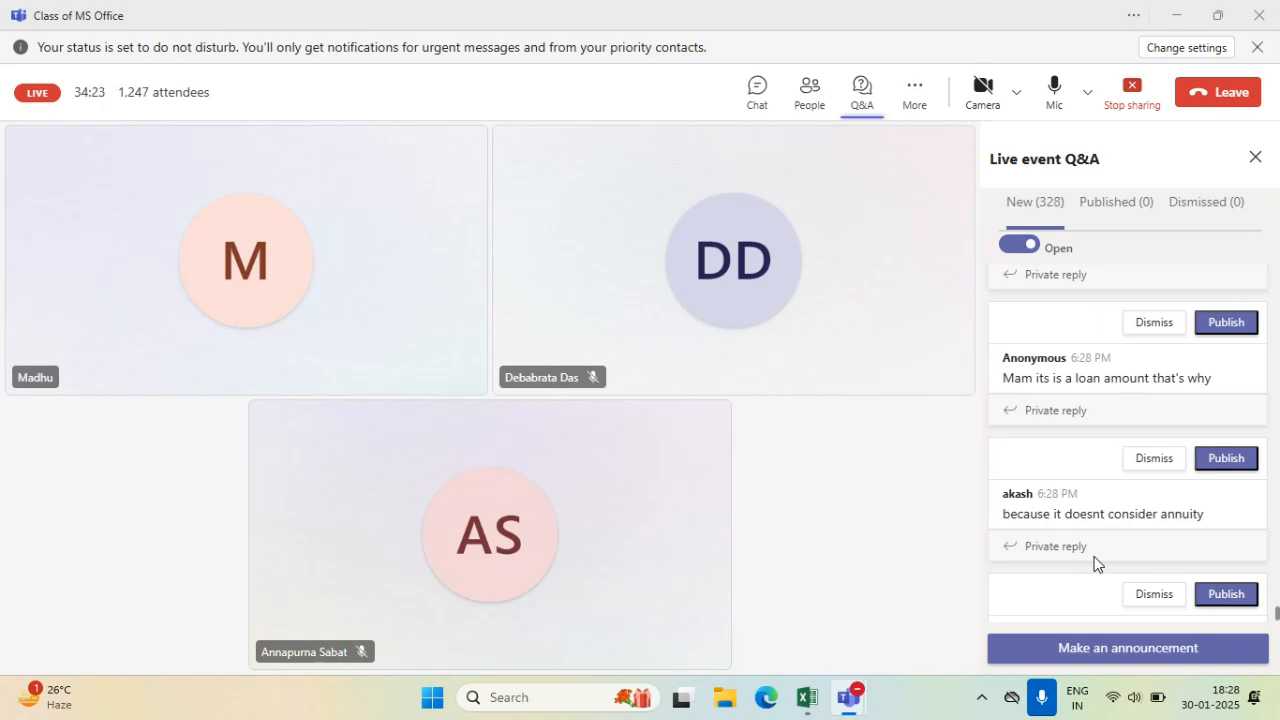
pyautogui.scroll(-5, 1095, 565)
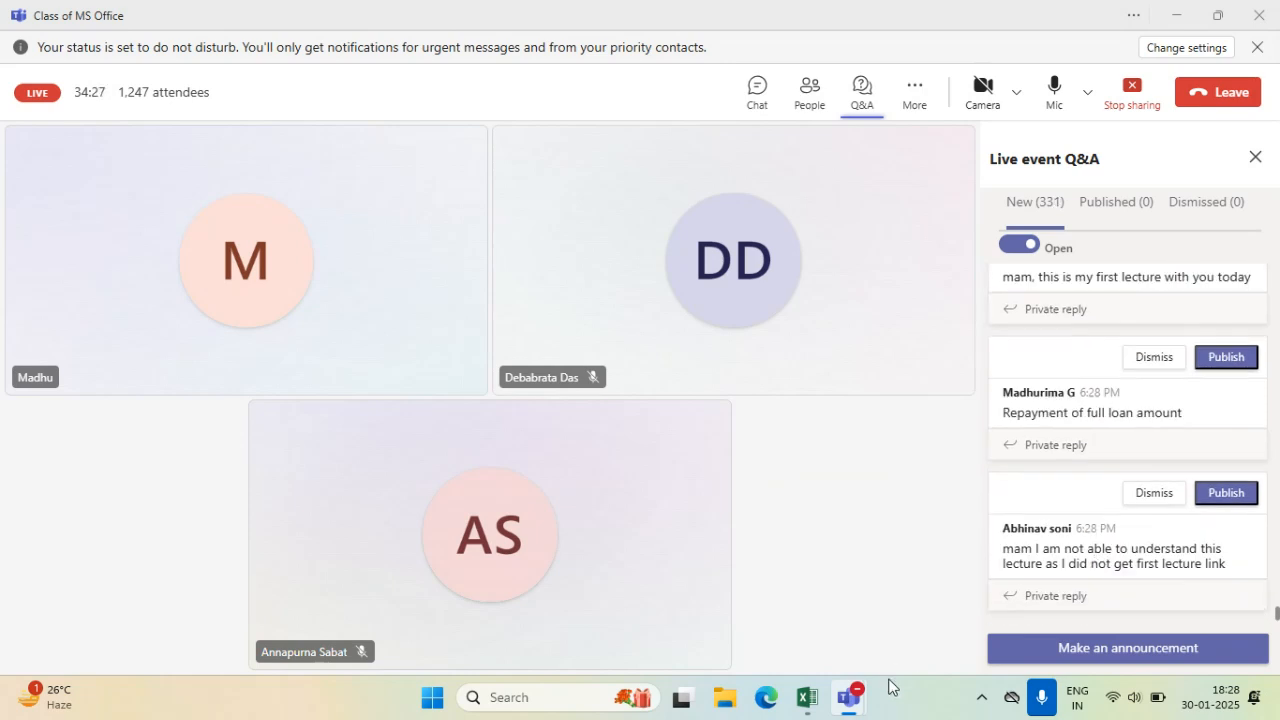
# - Switch back to Excel and review the Currency options for negative numbers on the PMT result in I23, closing the format settings without applying anything
pyautogui.click(810, 696)
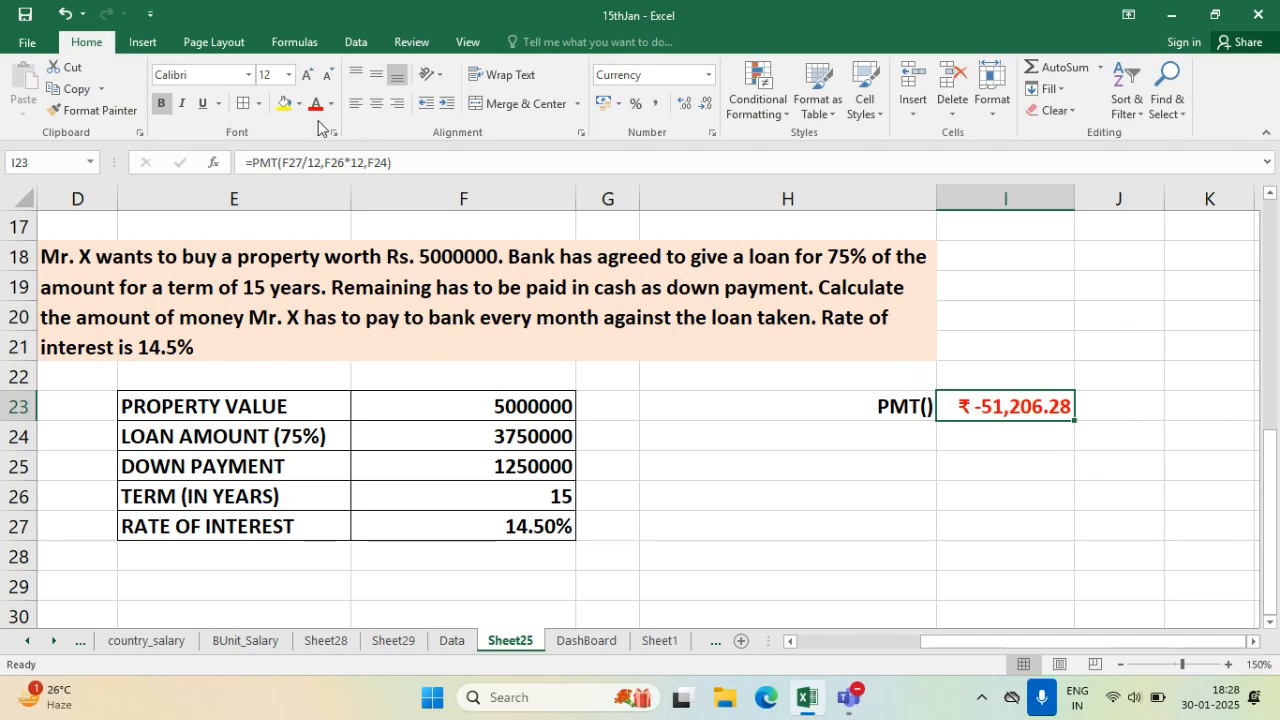
pyautogui.click(712, 132)
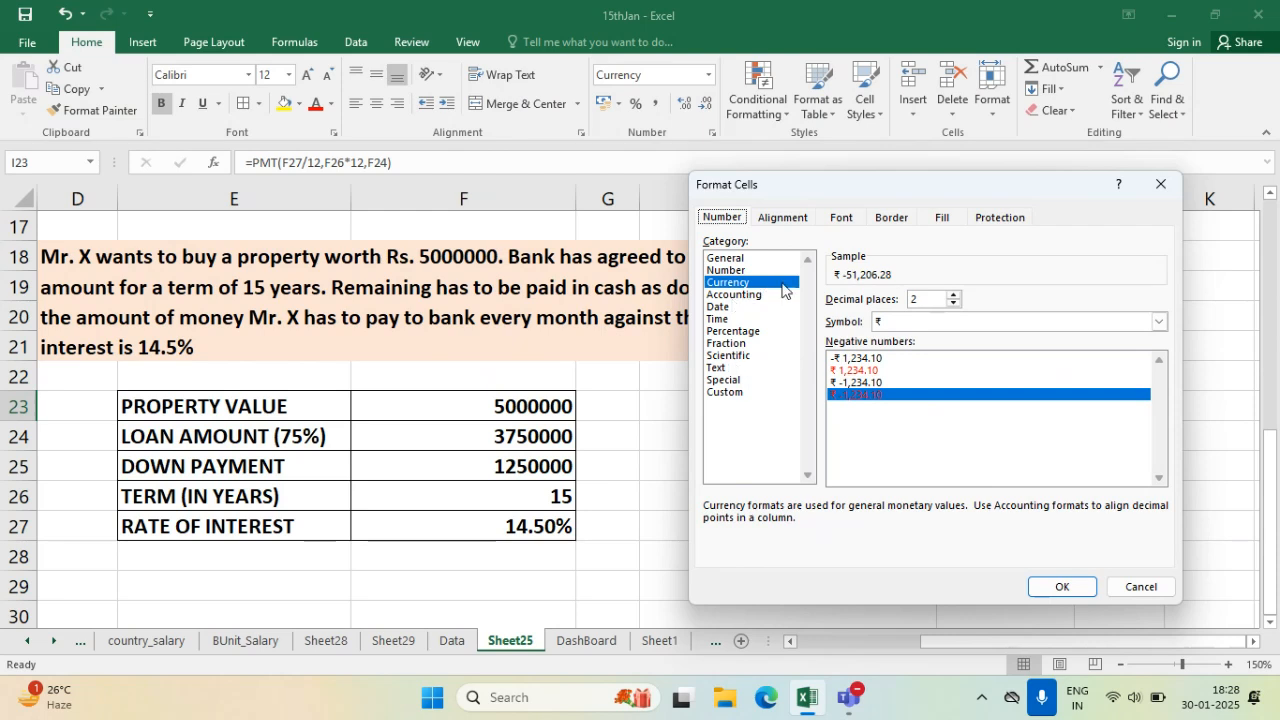
pyautogui.moveTo(868, 190); pyautogui.dragTo(718, 161)
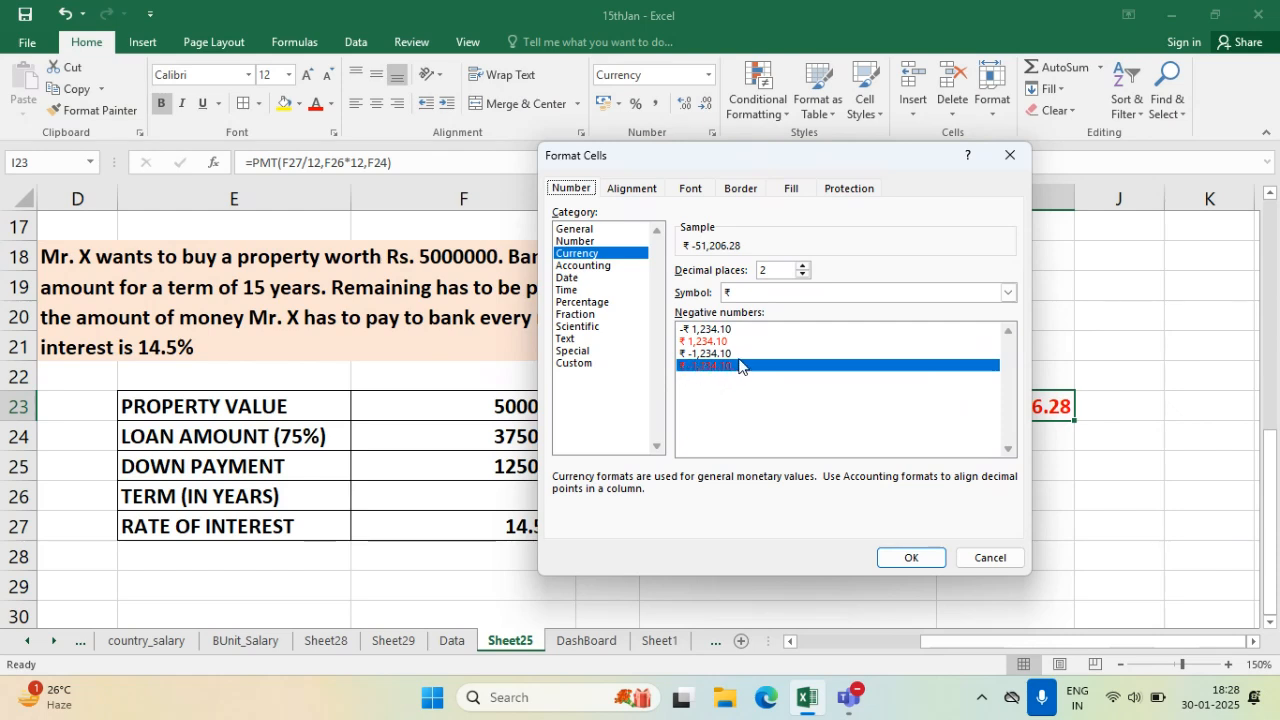
pyautogui.click(989, 558)
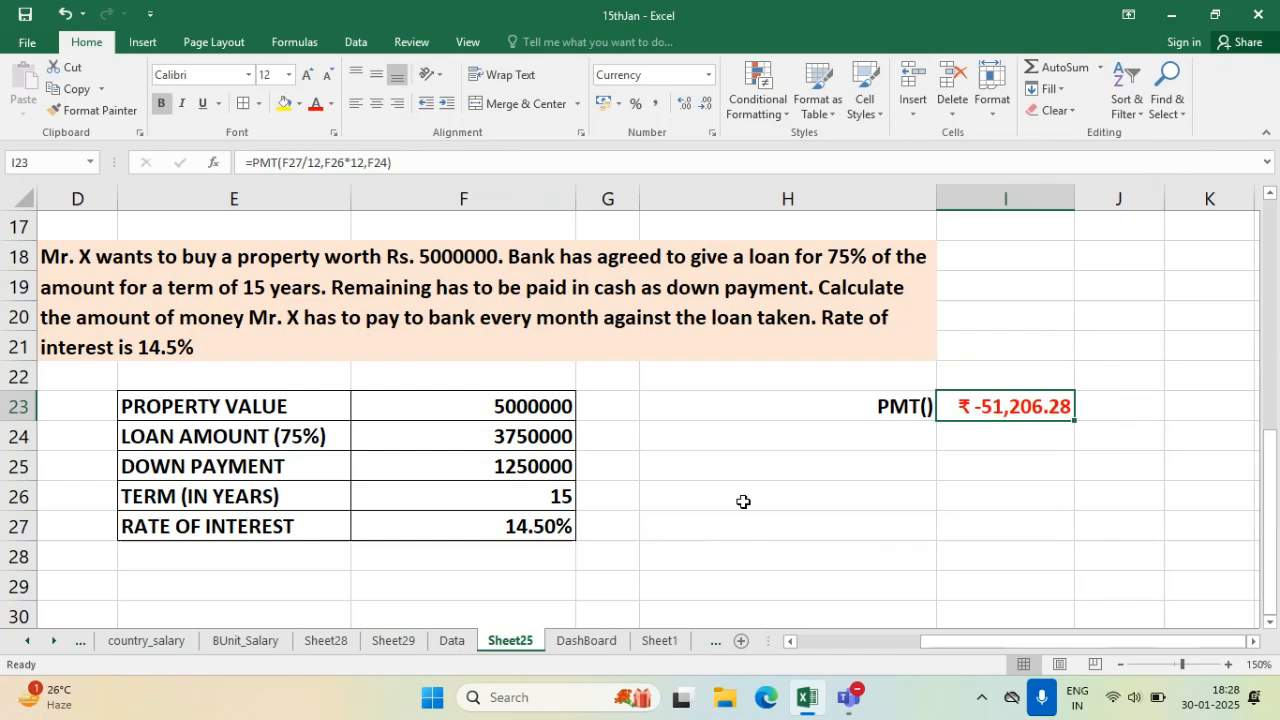
# - Review the loan problem statement in D18 alongside the PMT() label in H23 and the formula in I23
pyautogui.click(1000, 473)
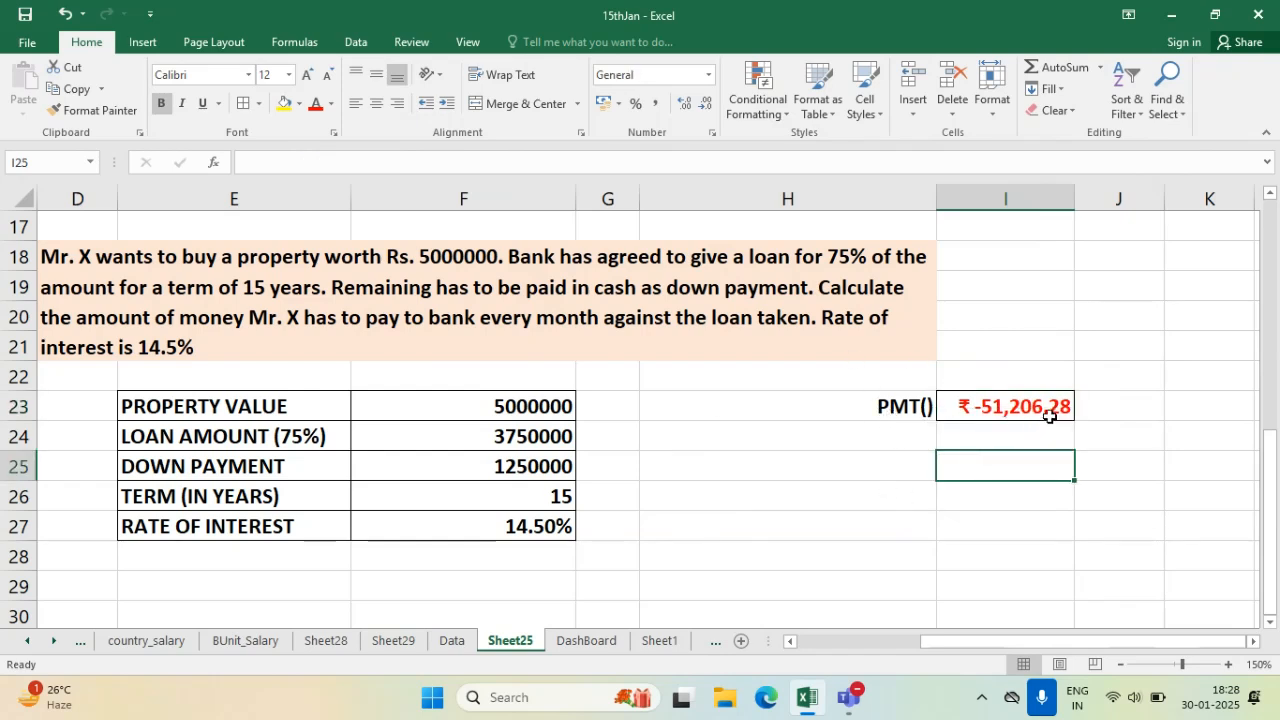
pyautogui.click(870, 401)
pyautogui.click(775, 485)
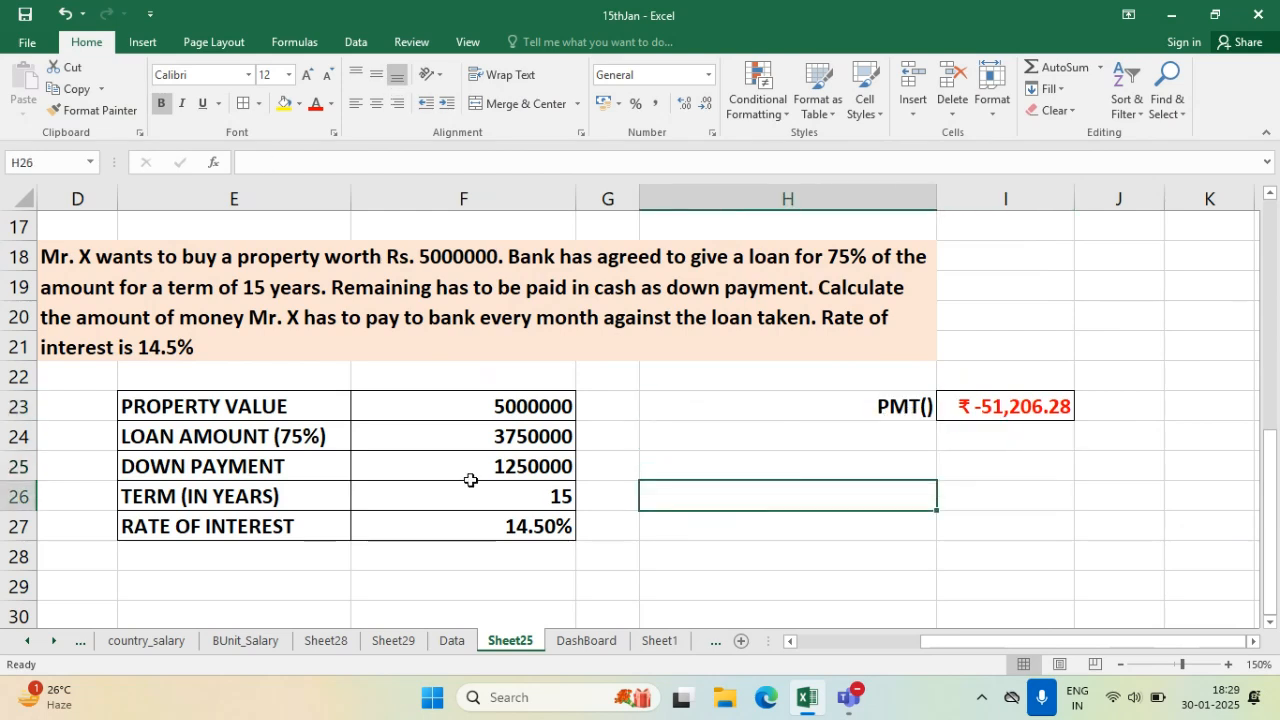
pyautogui.click(272, 274)
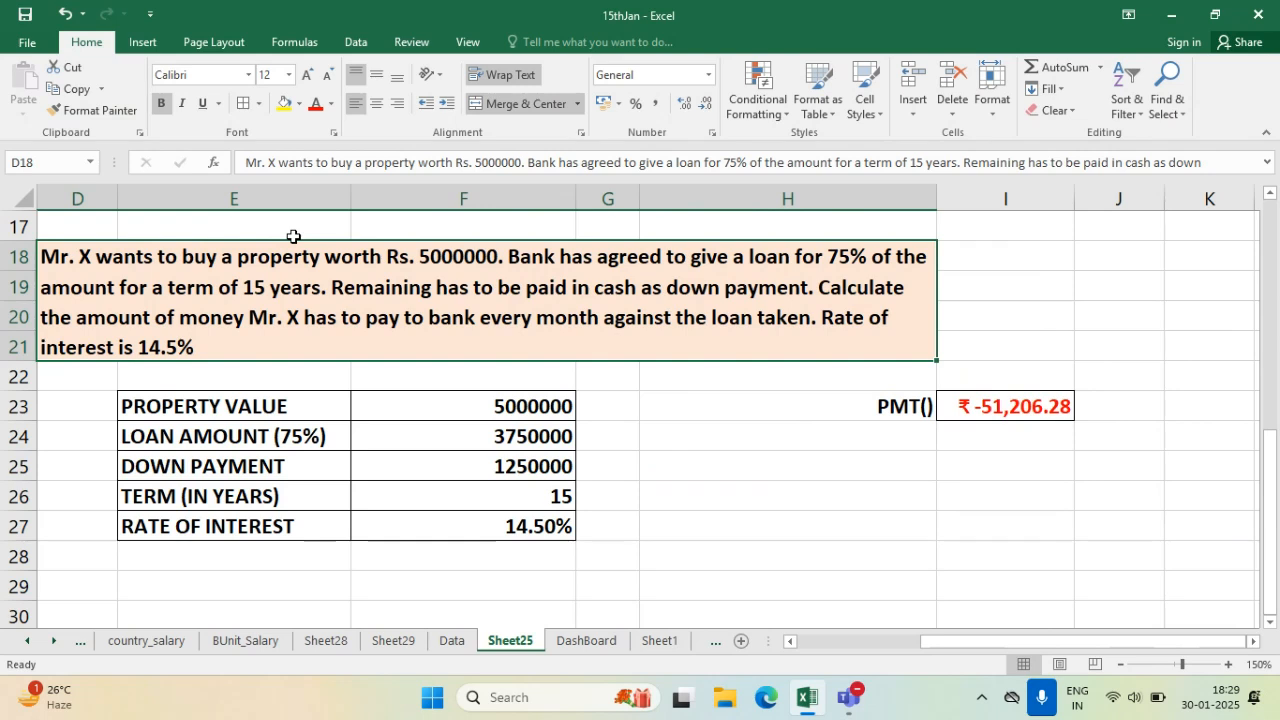
pyautogui.click(946, 405)
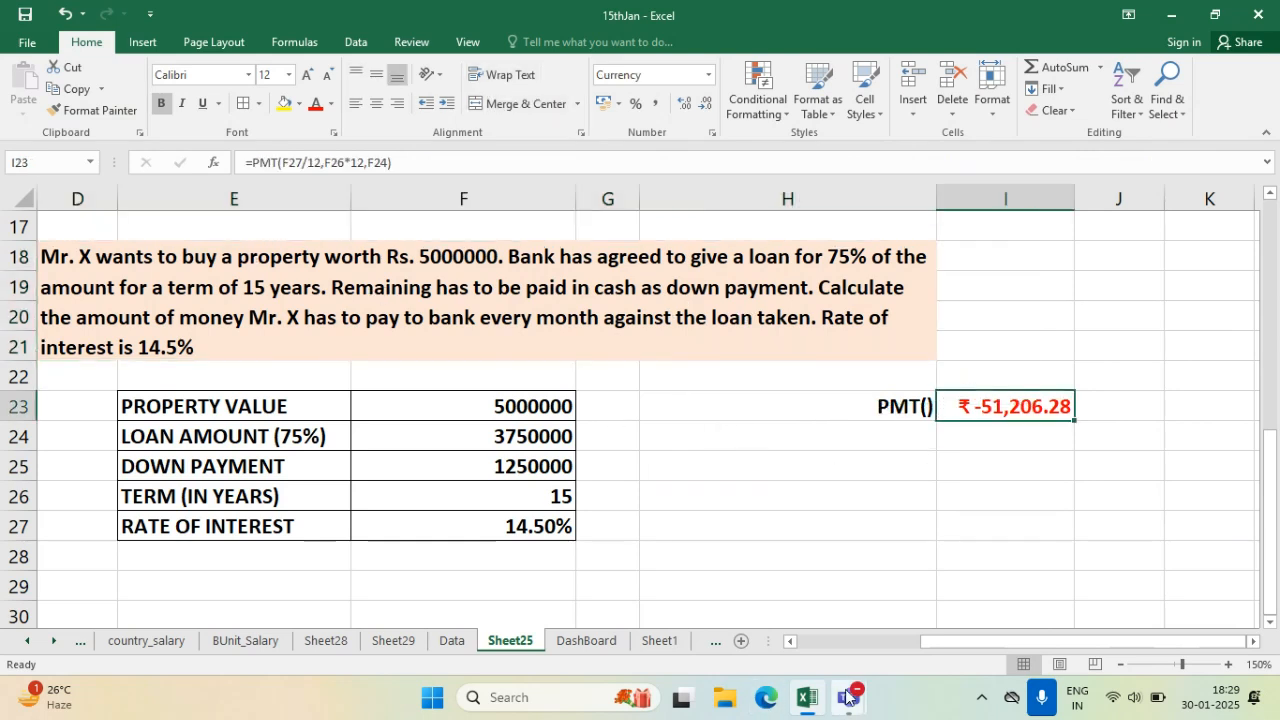
pyautogui.click(813, 538)
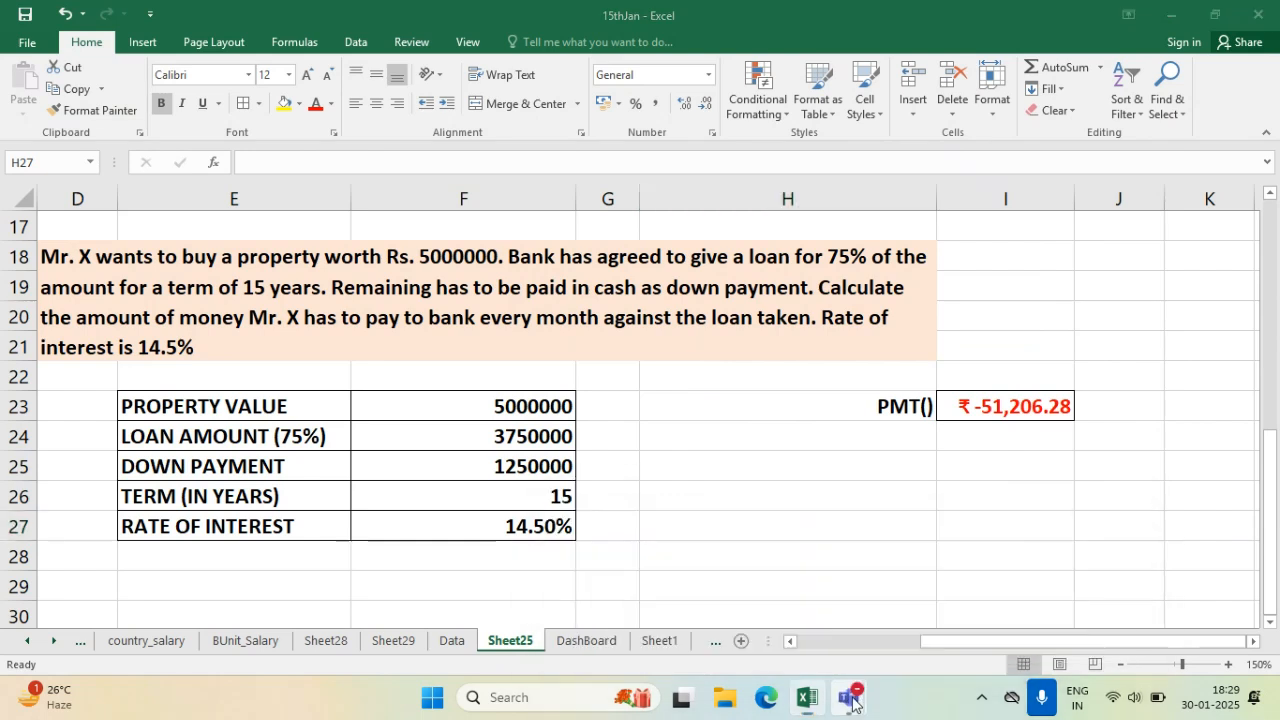
# - Check the Class of MS Office meeting window in Microsoft Teams briefly and return to the Excel workbook
pyautogui.moveTo(850, 697)
pyautogui.click(841, 571)
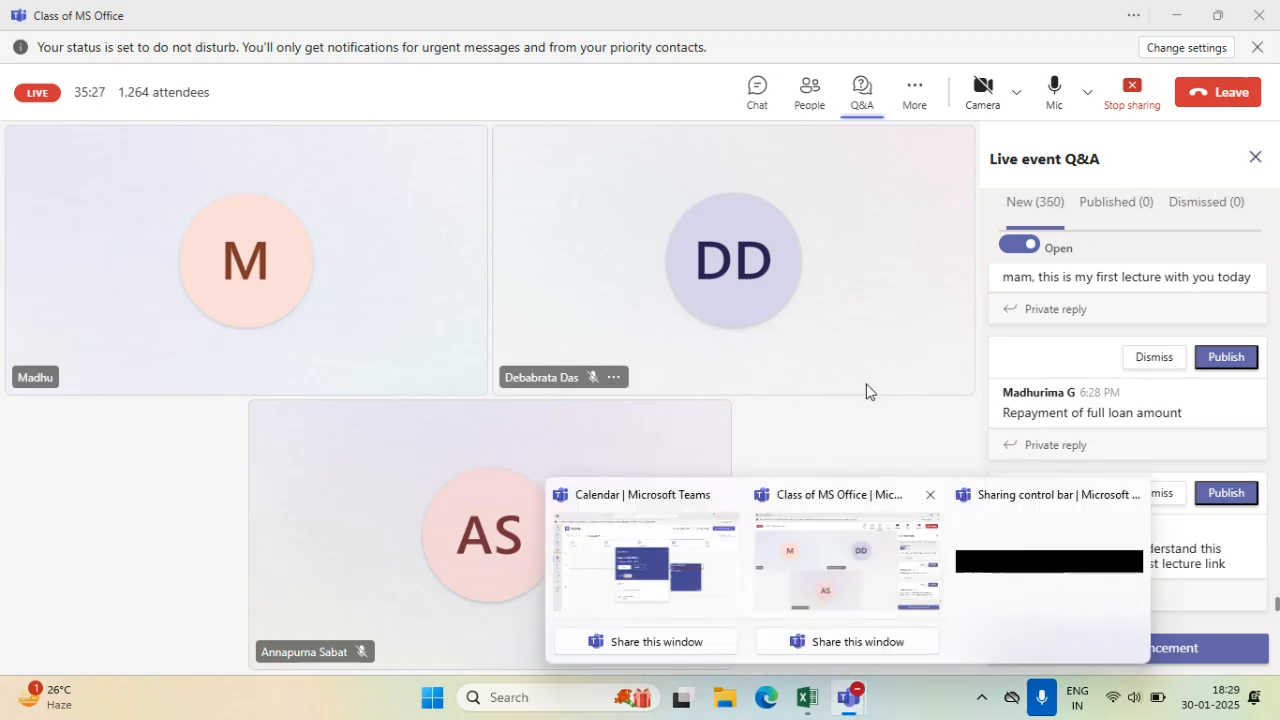
pyautogui.click(807, 697)
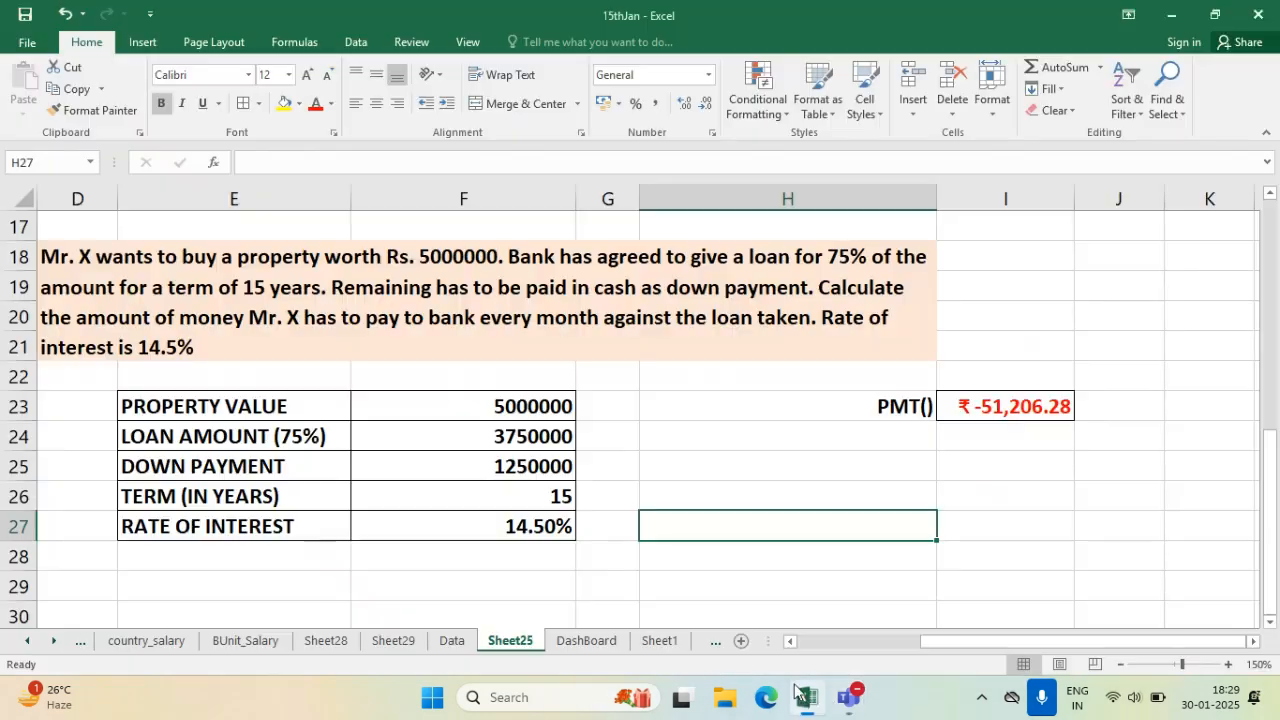
# - Go back to Sheet25's depreciation section, inspect the DB formula in E3, and select the straight-line asset data in A6:C9
pyautogui.click(861, 645)
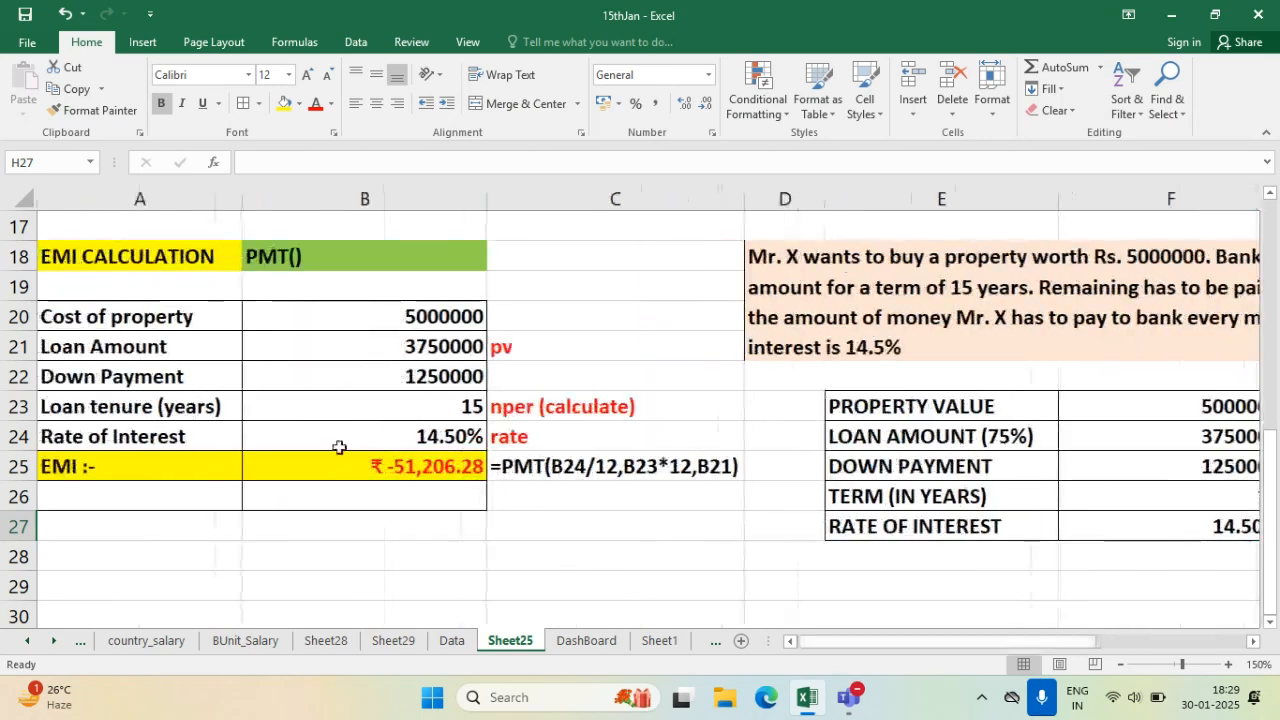
pyautogui.scroll(6, 480, 491)
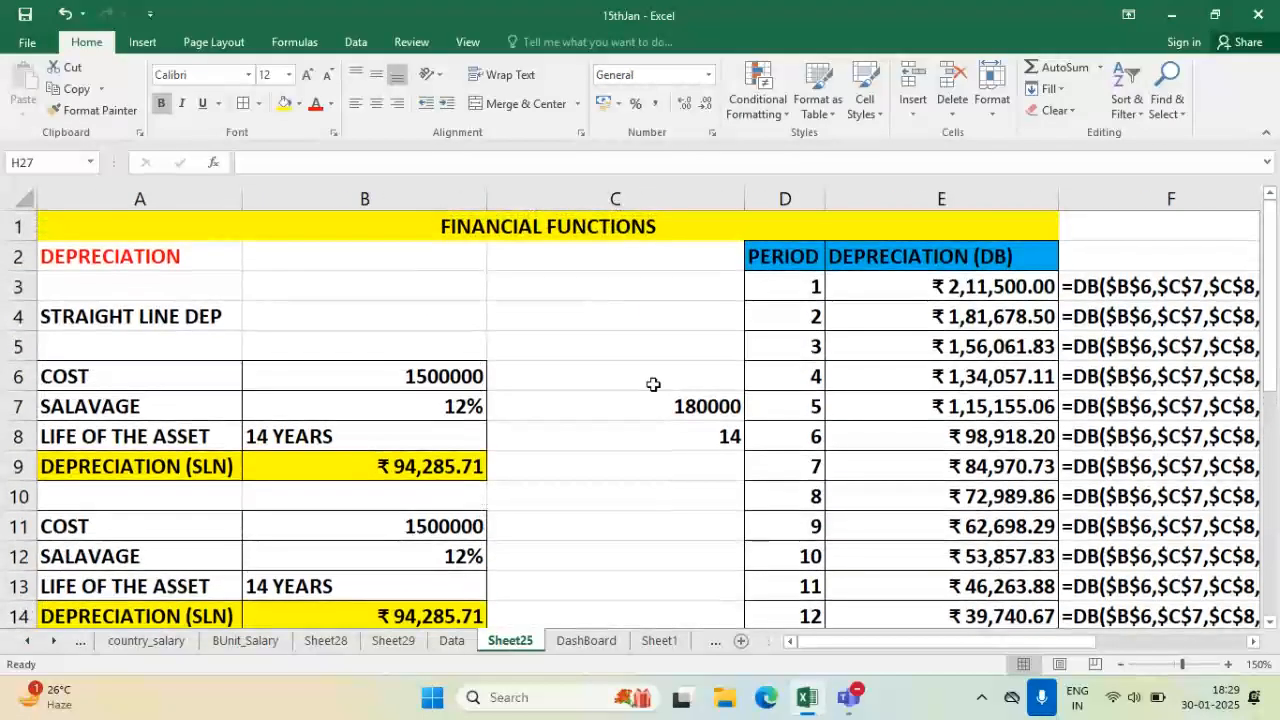
pyautogui.click(990, 406)
pyautogui.click(990, 285)
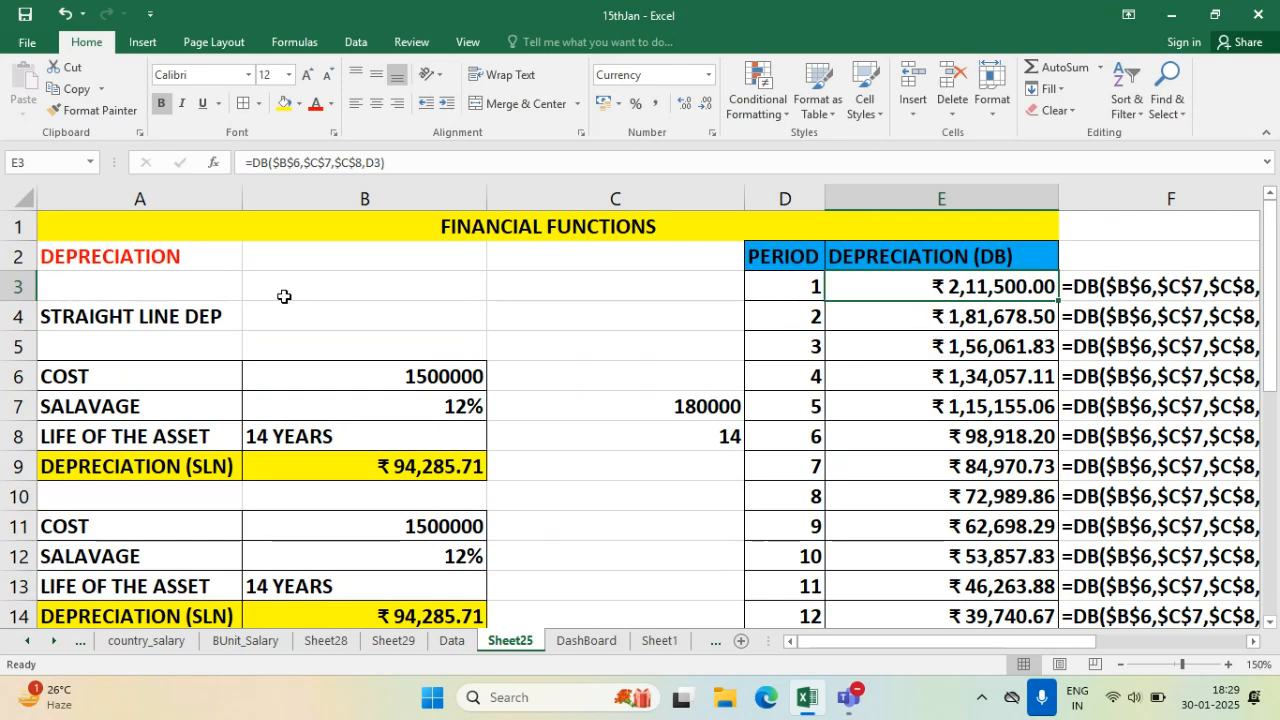
pyautogui.moveTo(91, 371); pyautogui.dragTo(497, 463)
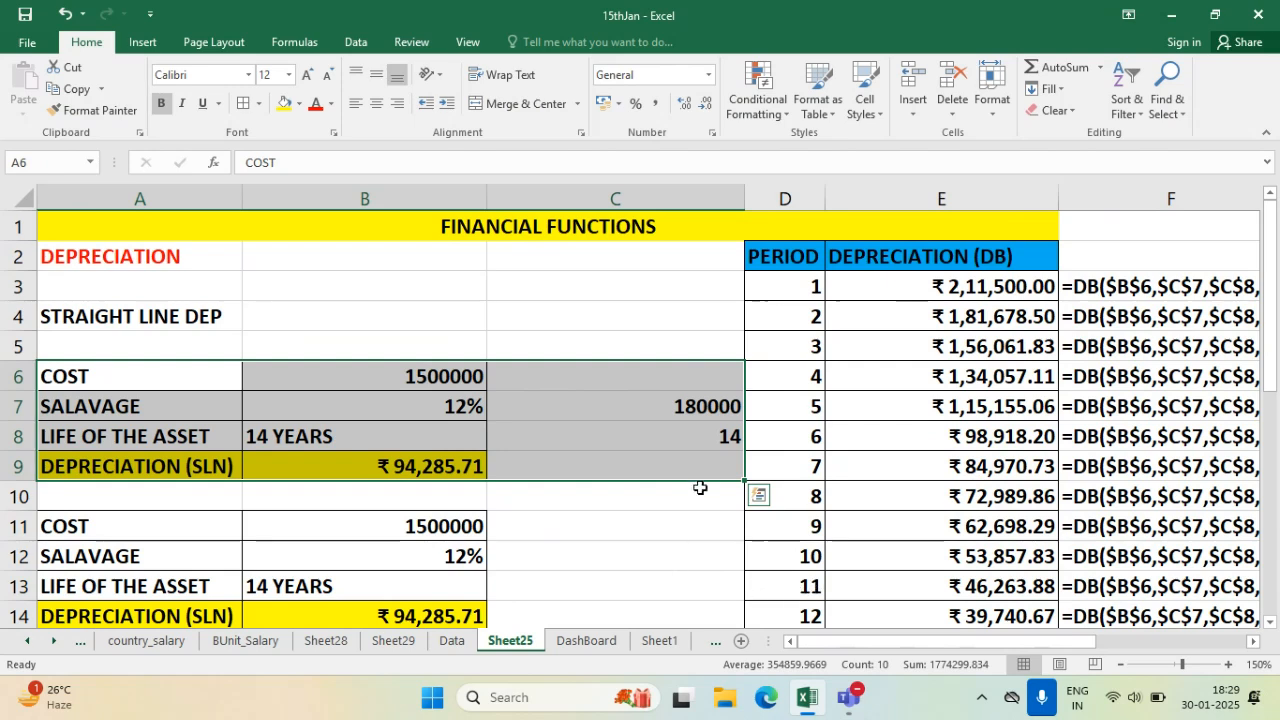
pyautogui.click(657, 641)
pyautogui.click(519, 650)
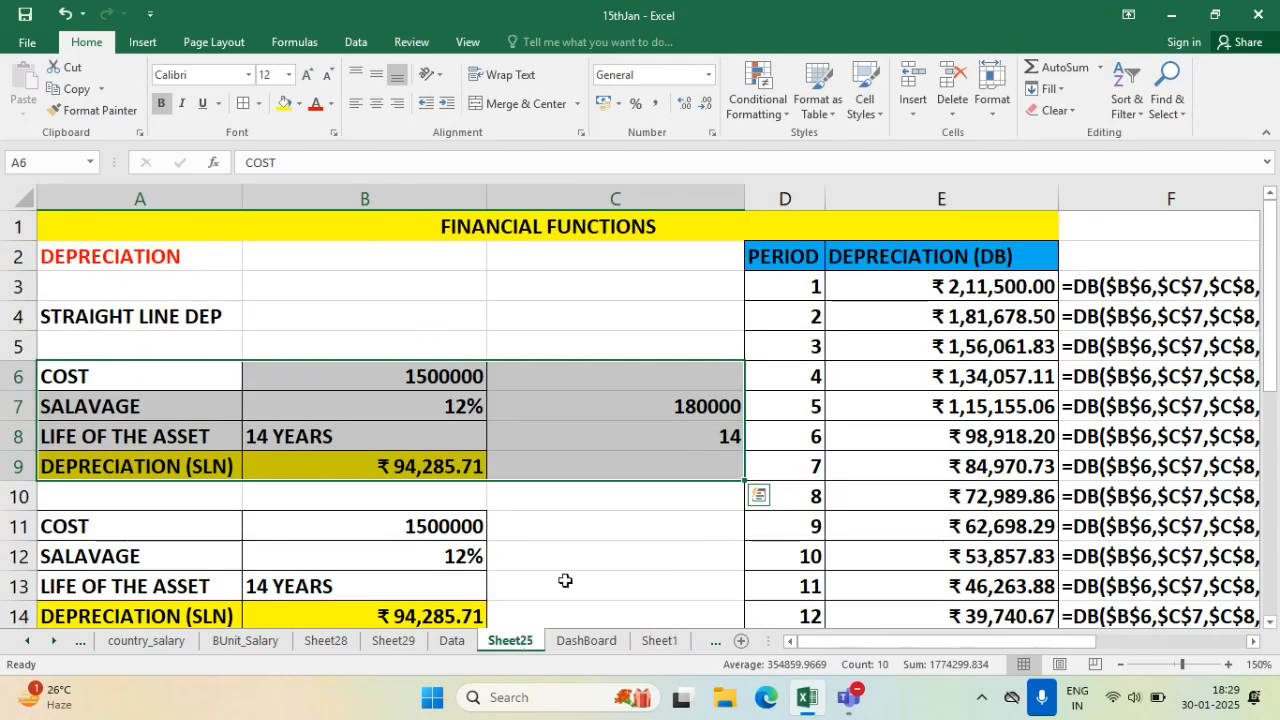
# - Go back to the EMI section and review the loan problem statement in D18, the property loan table and the PMT() cell
pyautogui.scroll(-6, 860, 480)
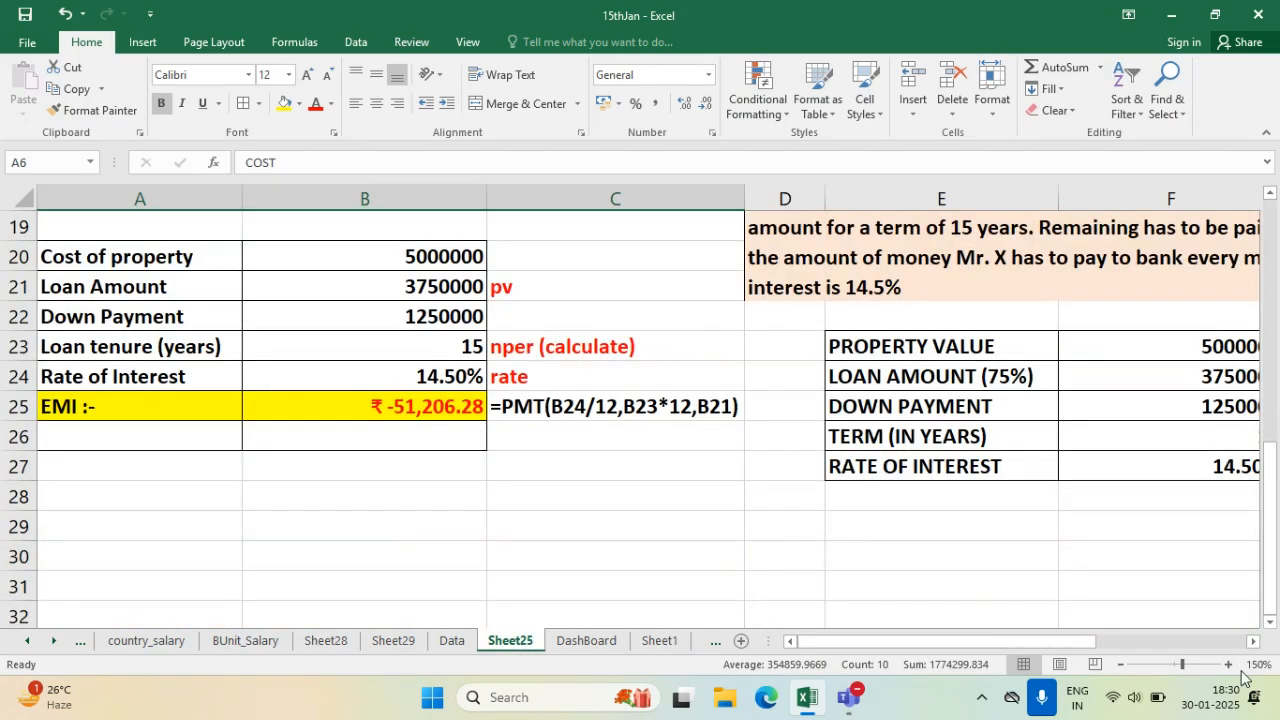
pyautogui.click(1254, 642)
pyautogui.click(1254, 642)
pyautogui.click(1254, 642)
pyautogui.click(1254, 642)
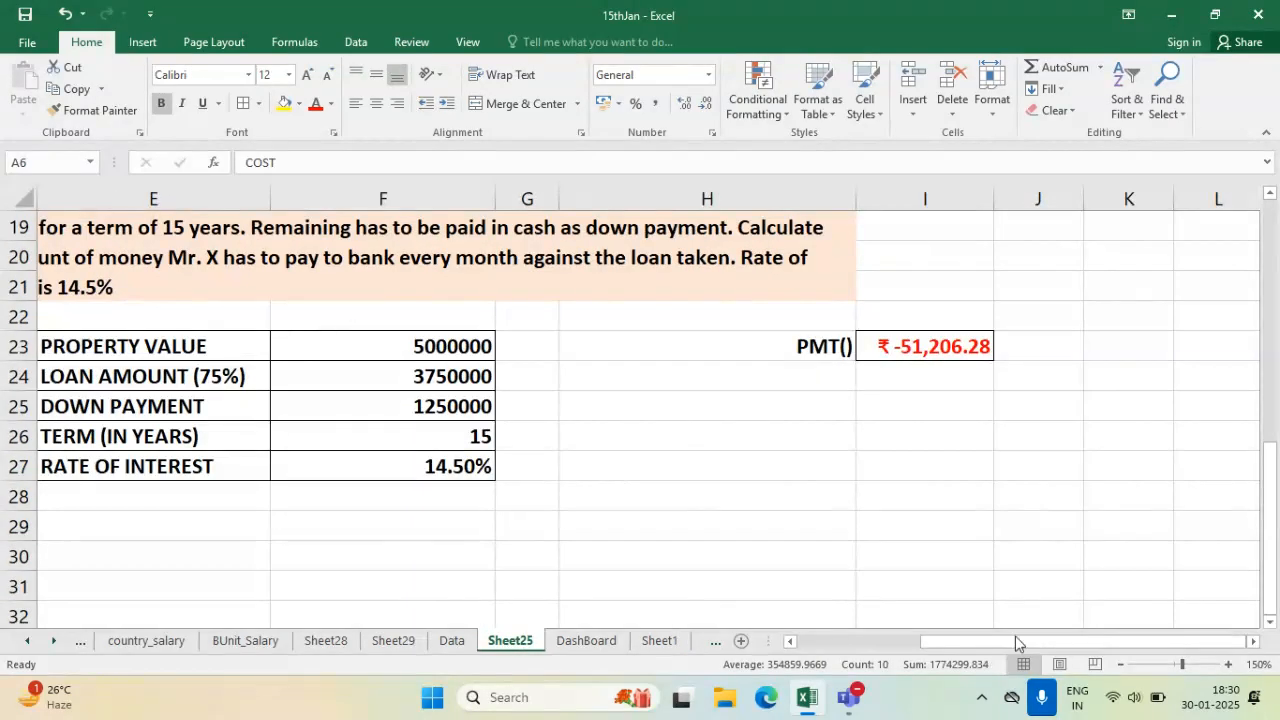
pyautogui.click(792, 642)
pyautogui.click(792, 642)
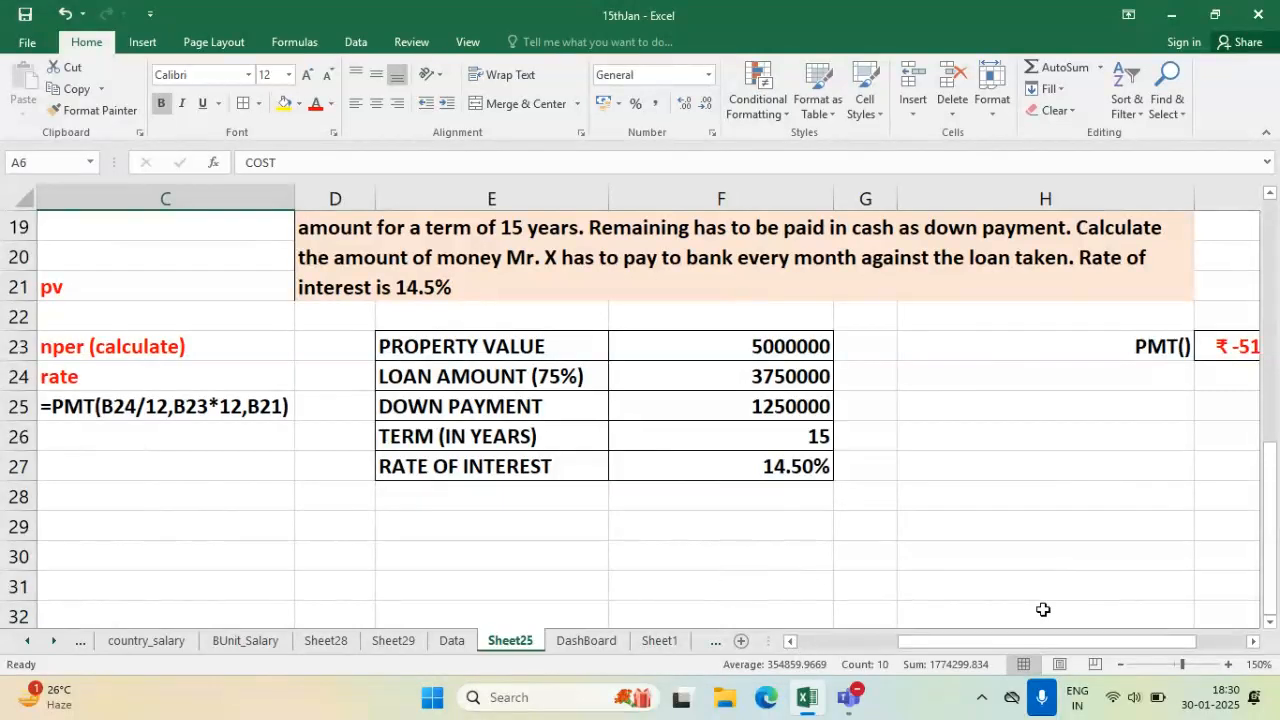
pyautogui.click(1254, 642)
pyautogui.scroll(1, 712, 548)
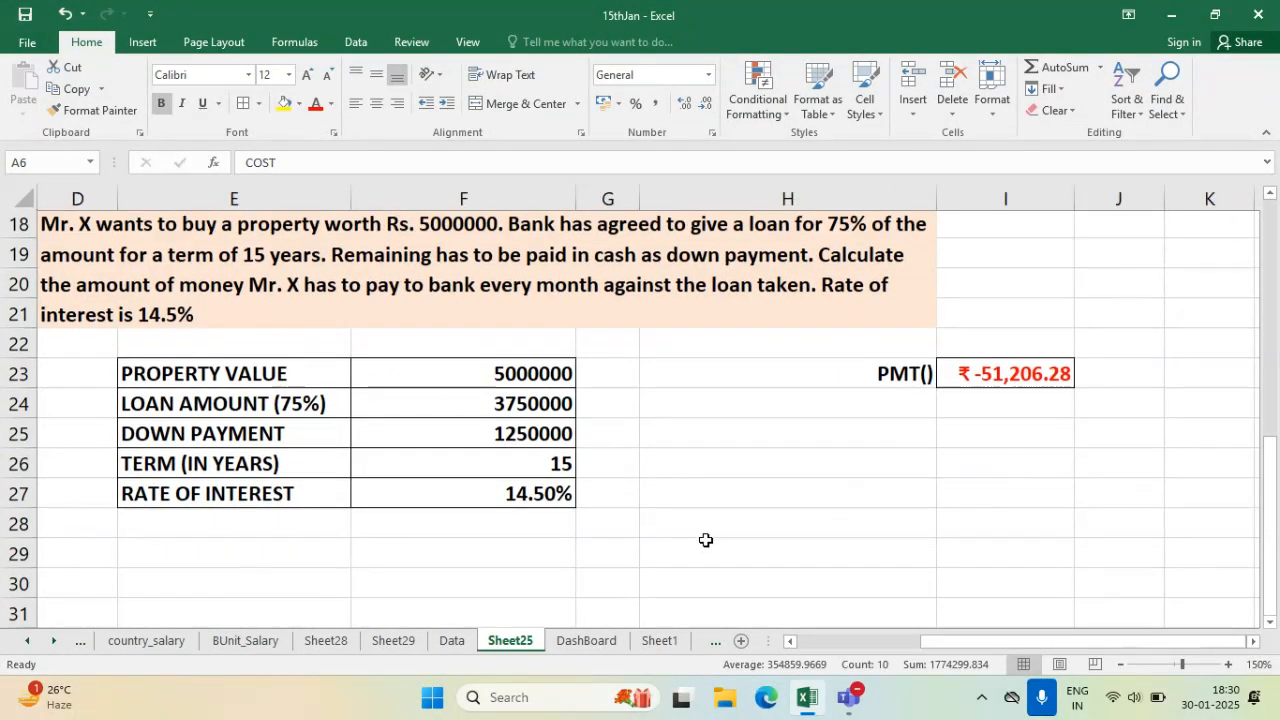
pyautogui.click(1271, 624)
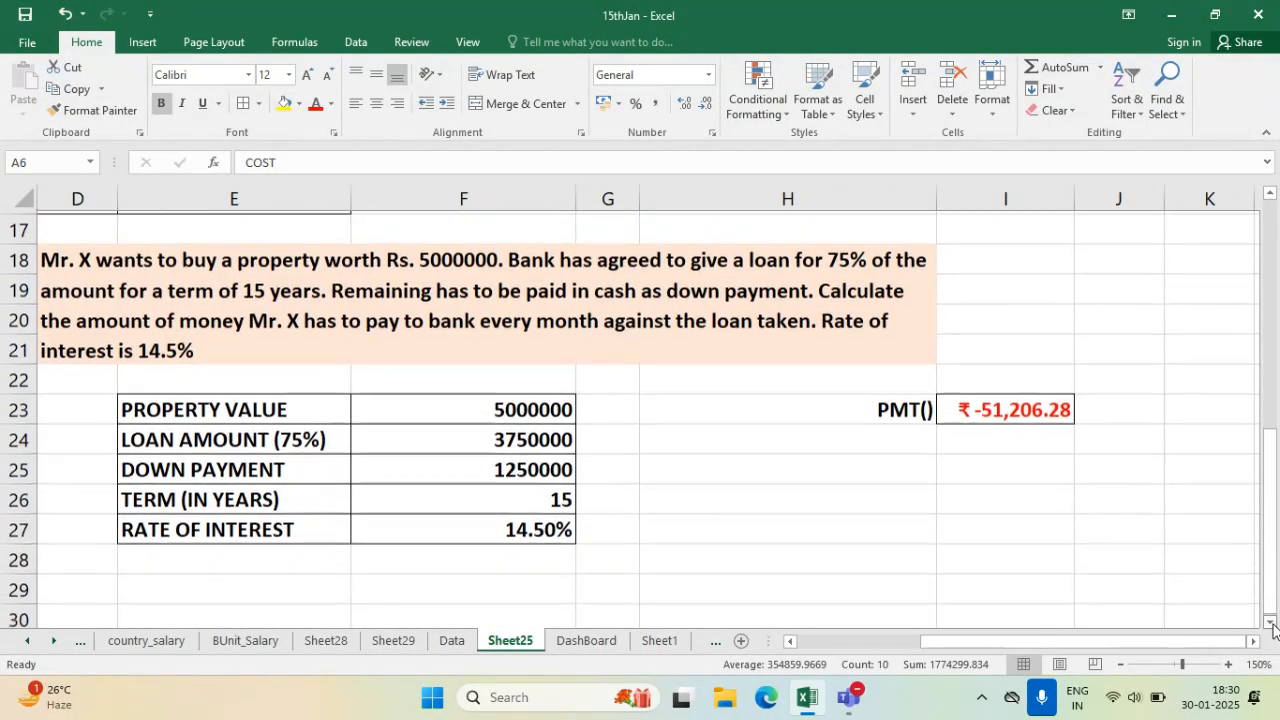
pyautogui.click(1271, 624)
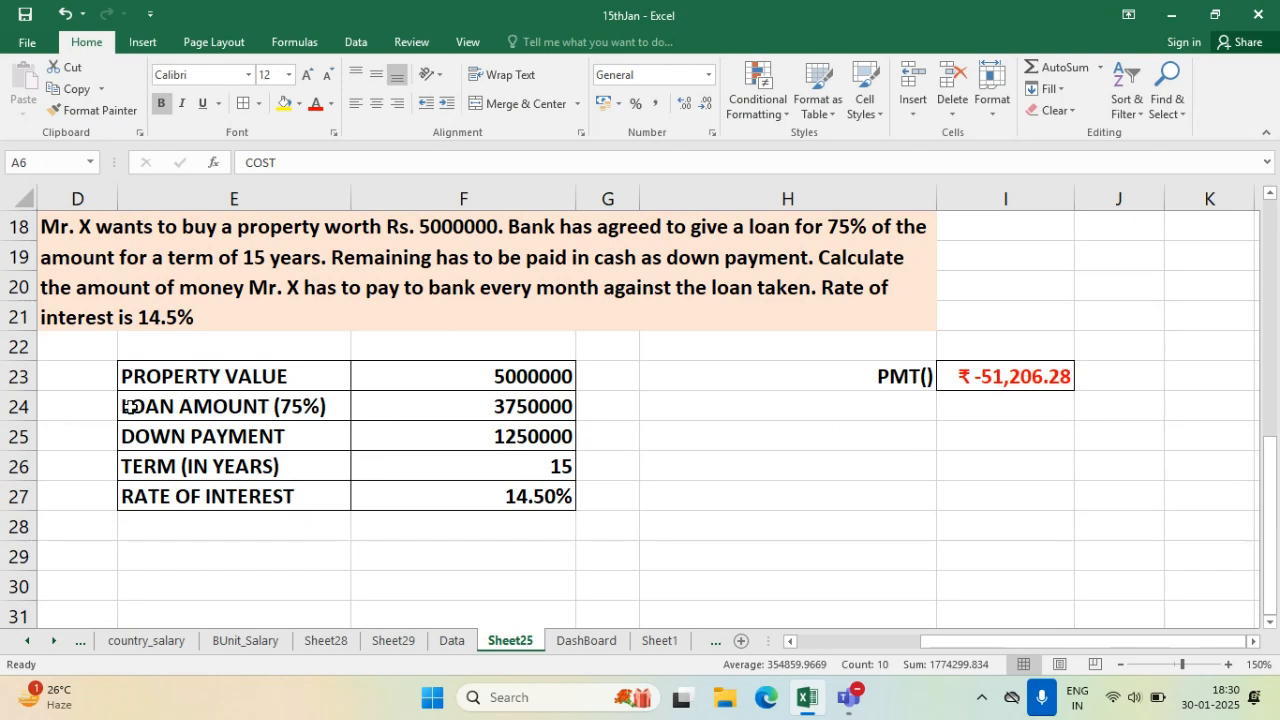
pyautogui.click(267, 265)
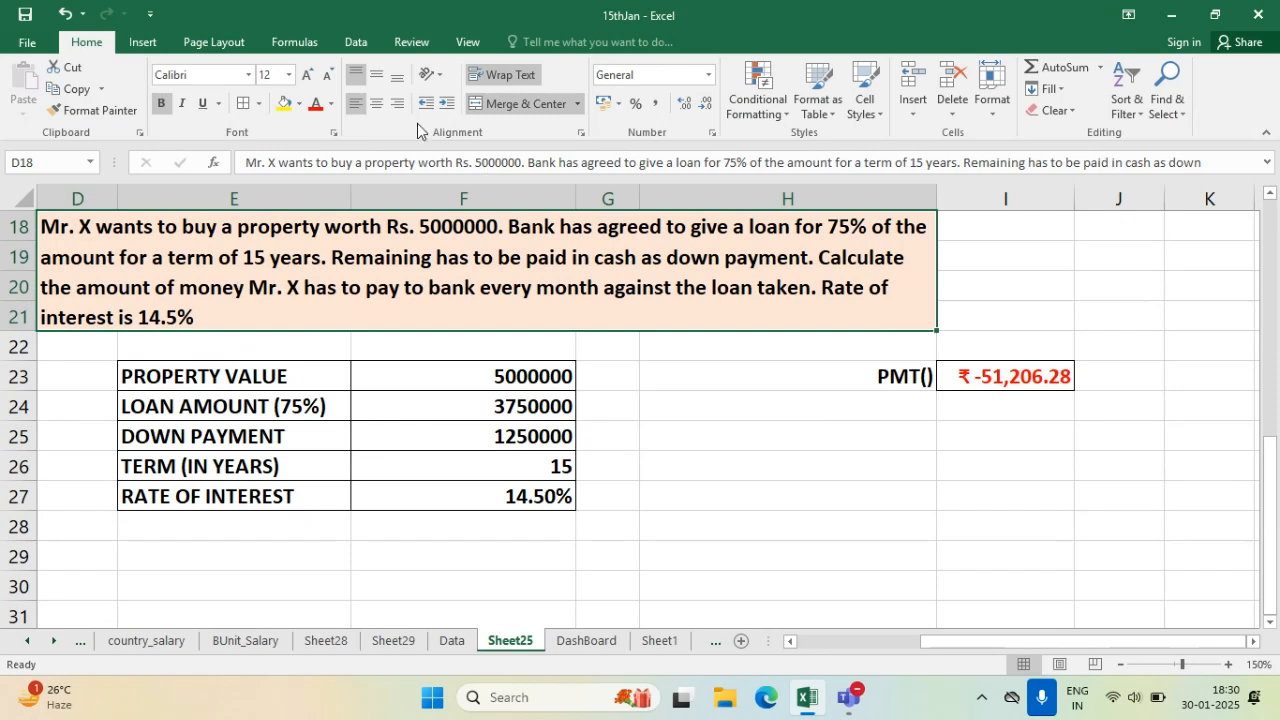
# - Browse the Financial category of Insert Function and select ISPMT to read its syntax and description
pyautogui.click(270, 41)
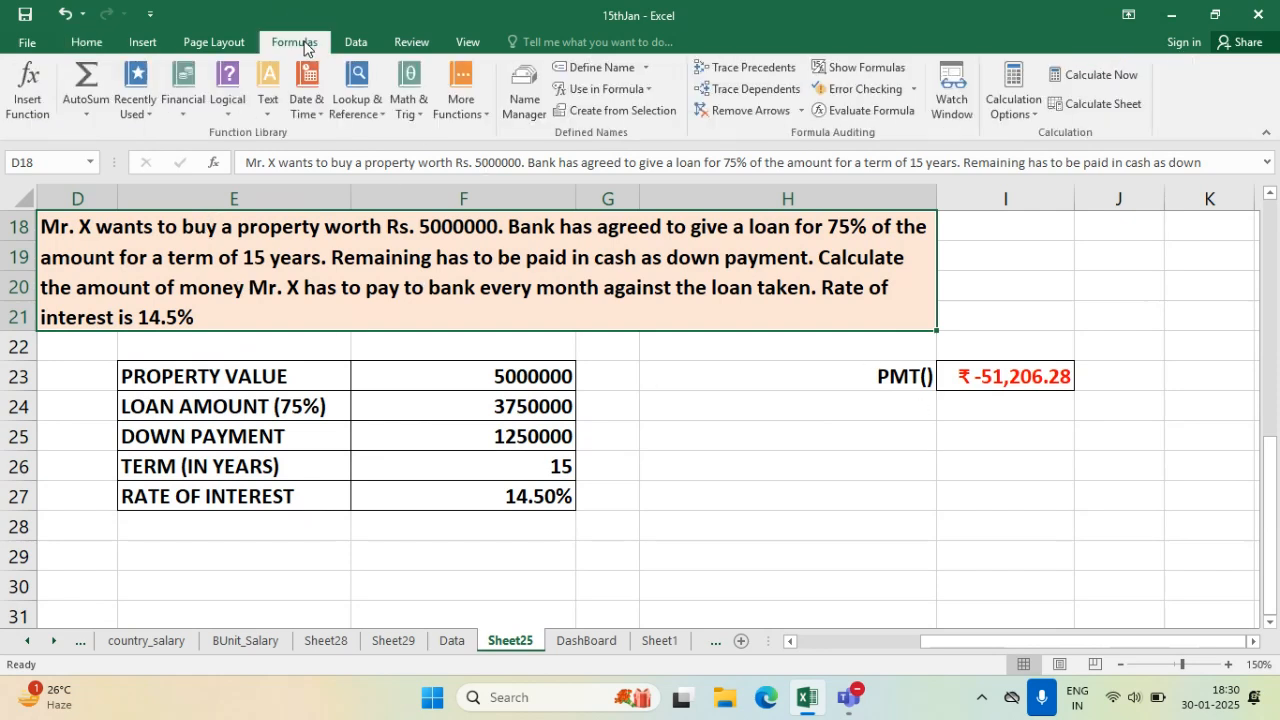
pyautogui.click(27, 90)
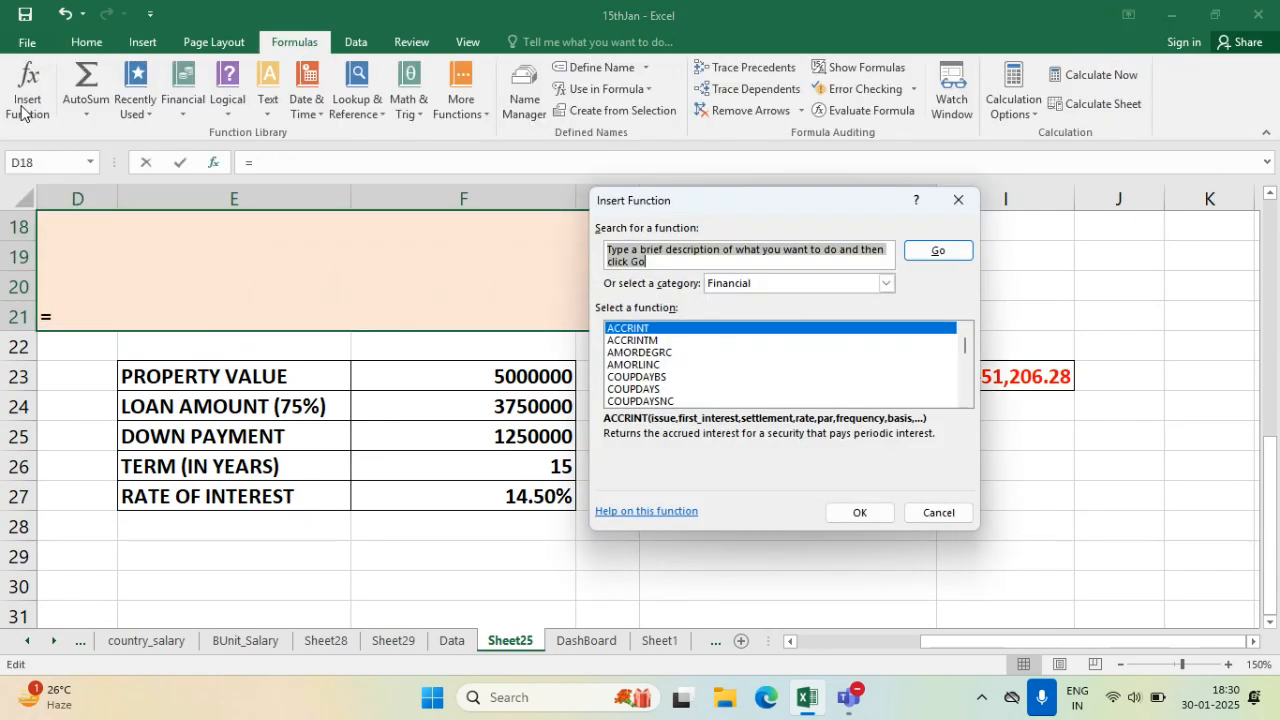
pyautogui.click(643, 379)
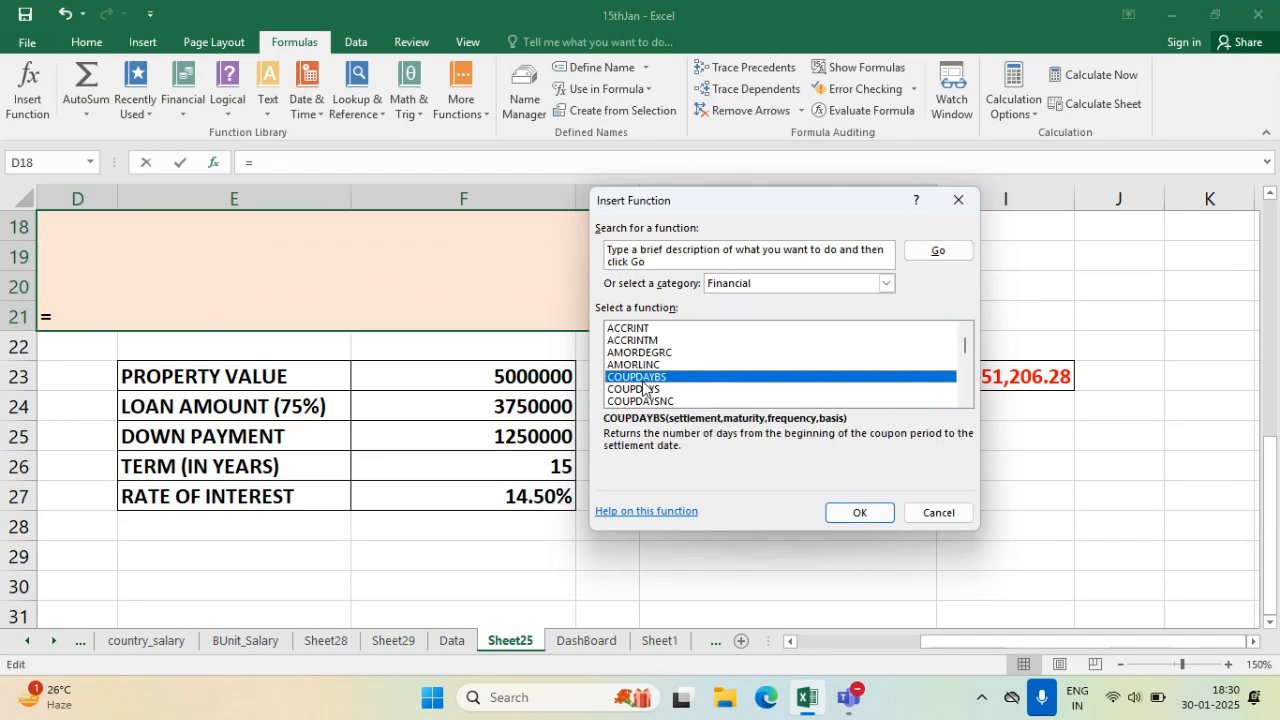
pyautogui.scroll(-5, 643, 385)
pyautogui.click(645, 401)
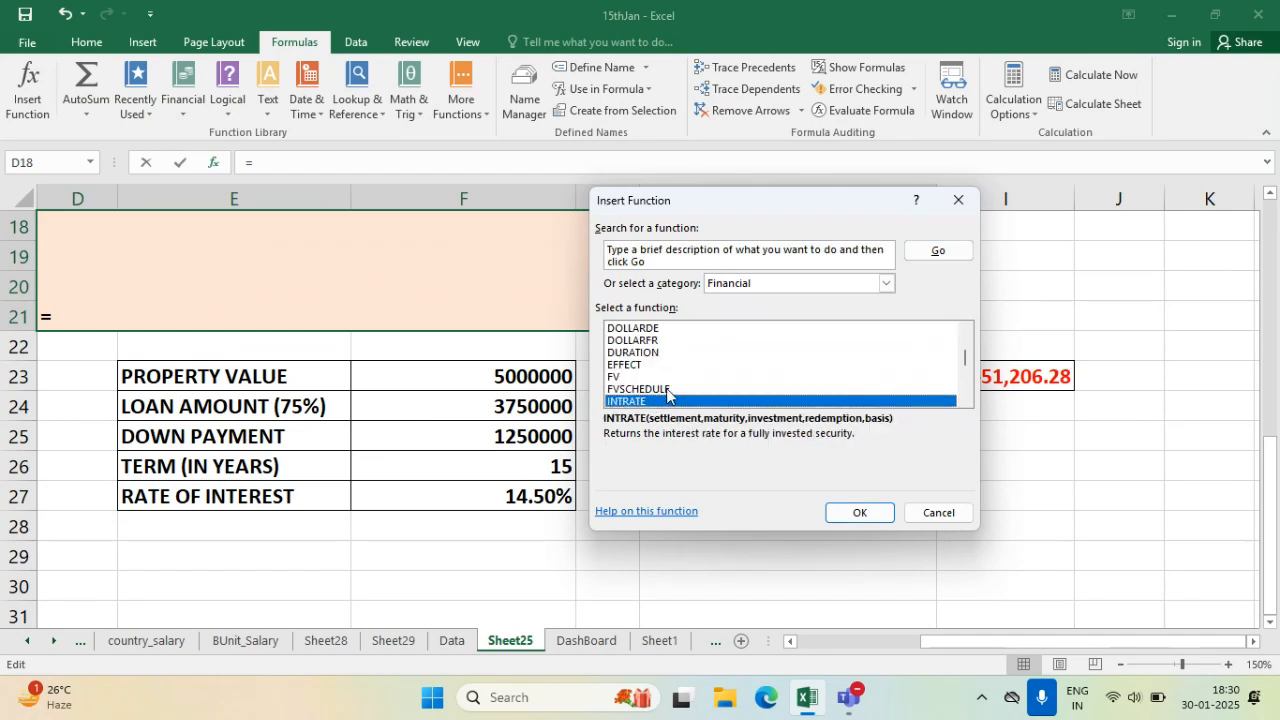
pyautogui.click(966, 400)
pyautogui.click(966, 400)
pyautogui.click(966, 400)
pyautogui.click(966, 400)
pyautogui.click(966, 400)
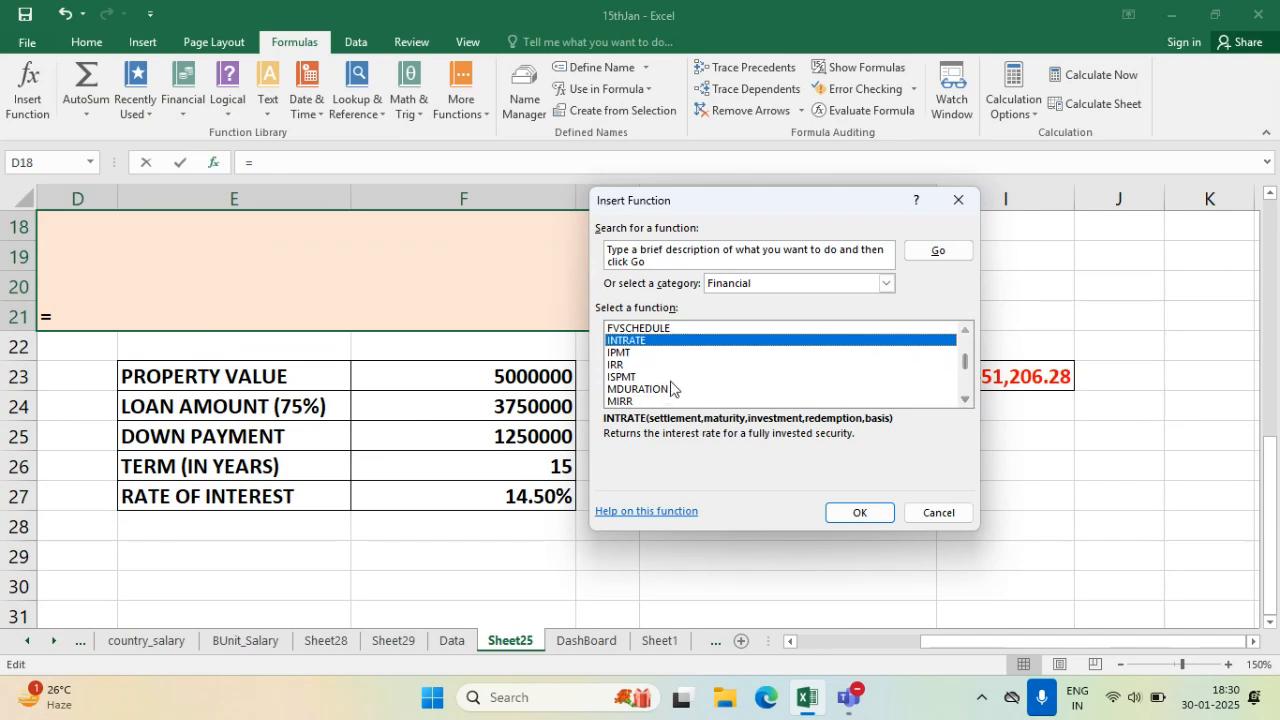
pyautogui.click(625, 378)
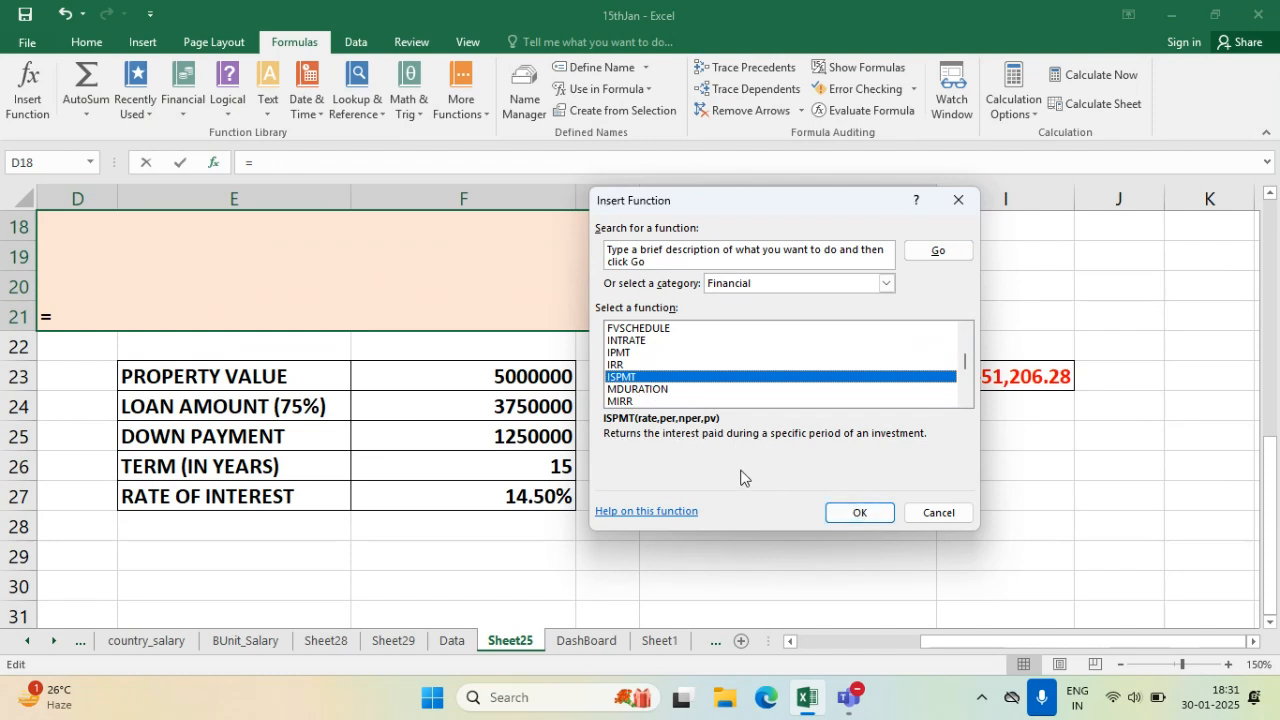
# - Open the ISPMT function arguments, examine the Rate and Nper descriptions, and cancel without inserting the function
pyautogui.click(860, 513)
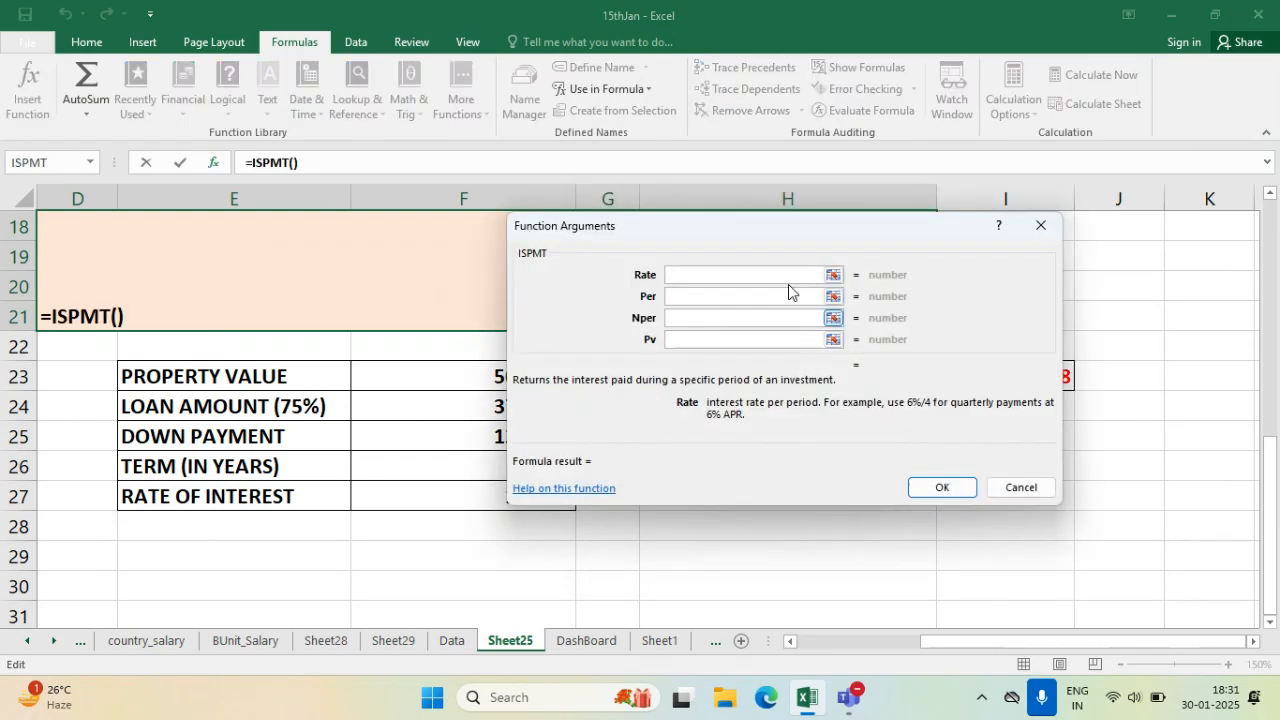
pyautogui.moveTo(811, 242); pyautogui.dragTo(463, 253)
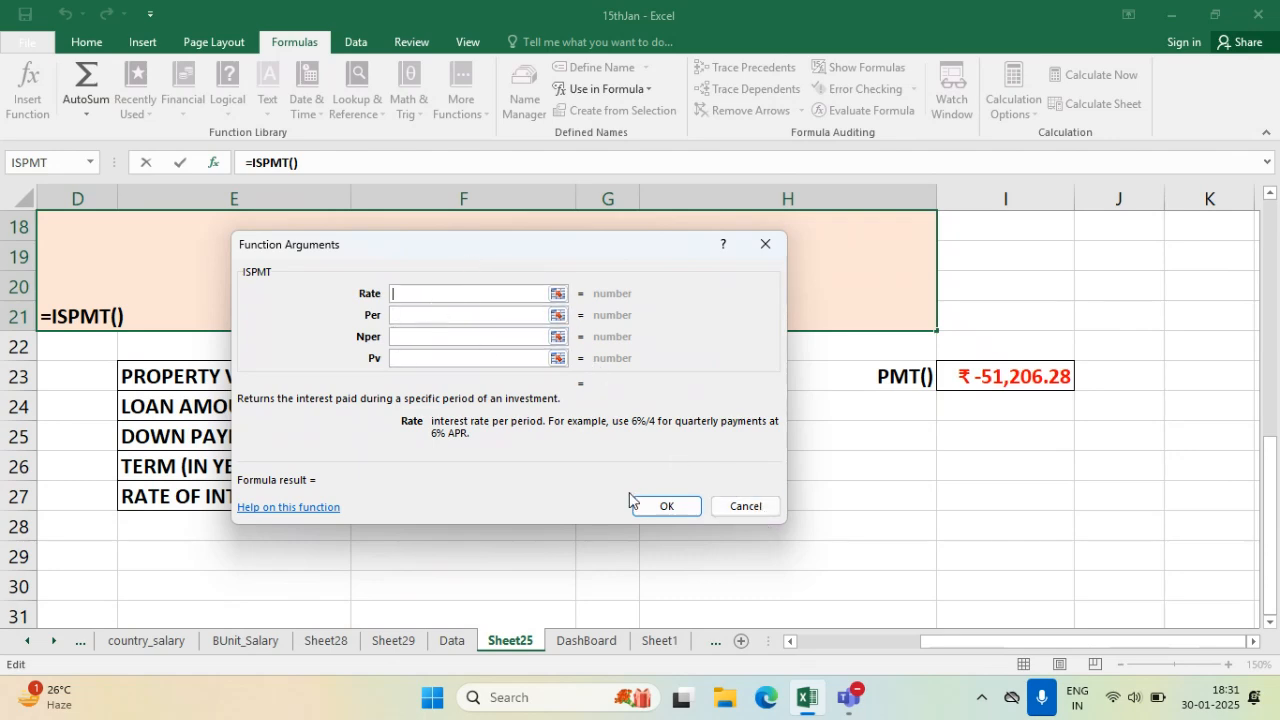
pyautogui.click(425, 339)
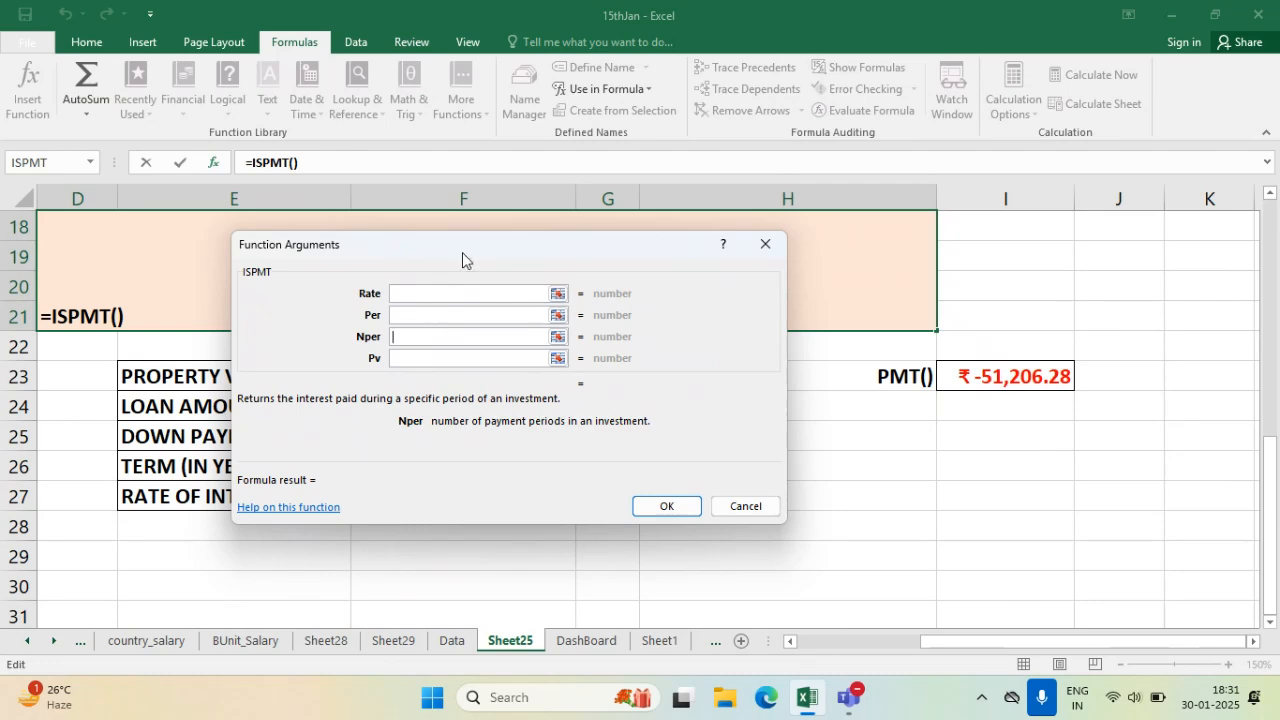
pyautogui.click(743, 507)
pyautogui.click(335, 545)
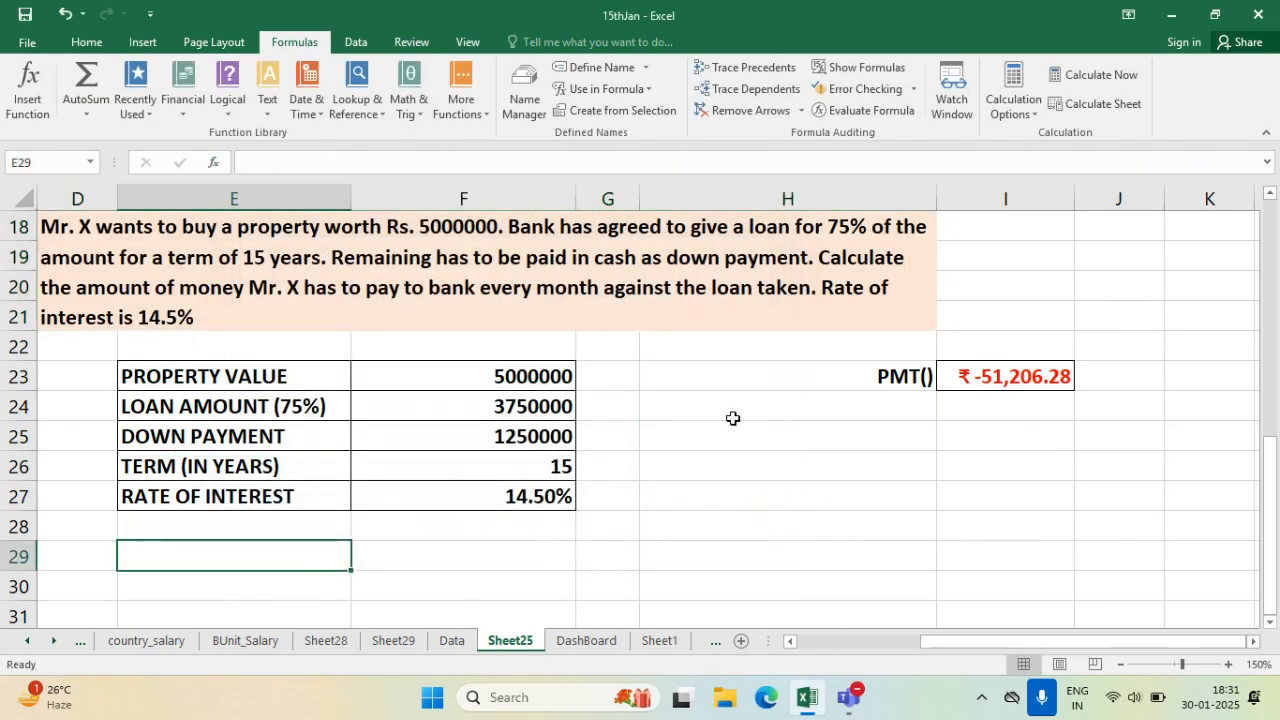
# - Check the EMI topics PMT and ISPMT in the topic list on Sheet1
pyautogui.click(389, 268)
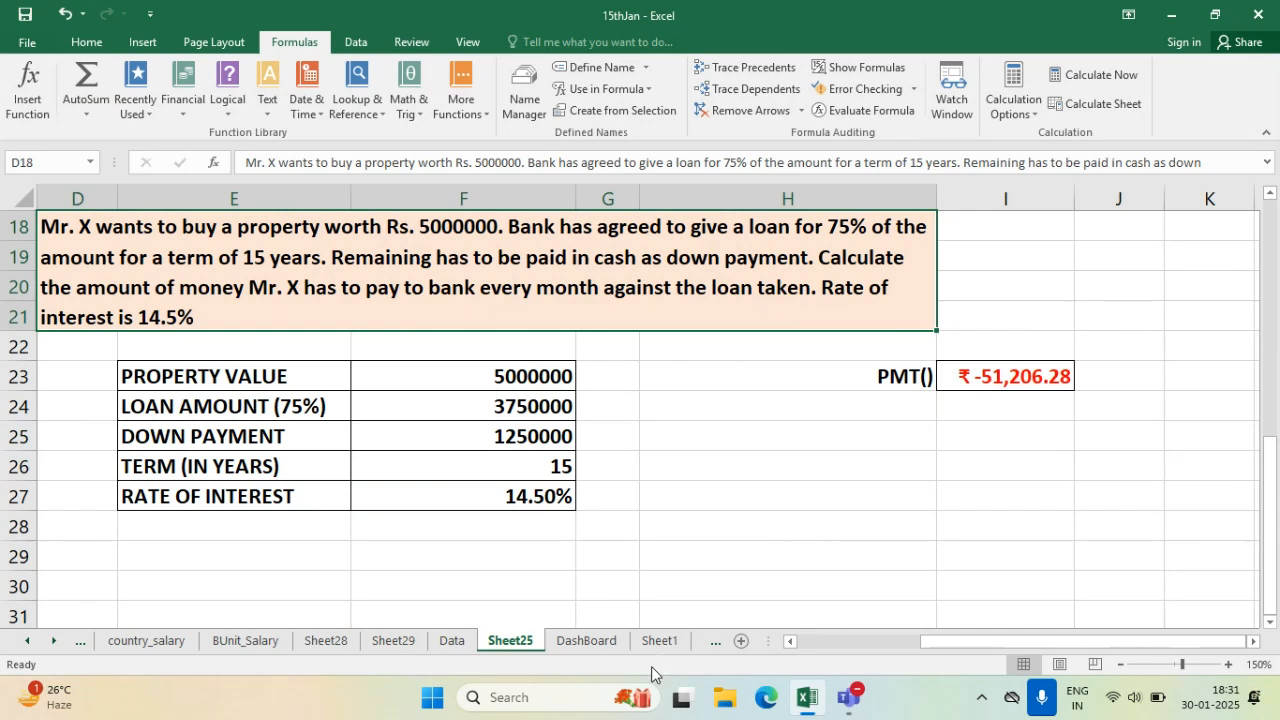
pyautogui.click(660, 641)
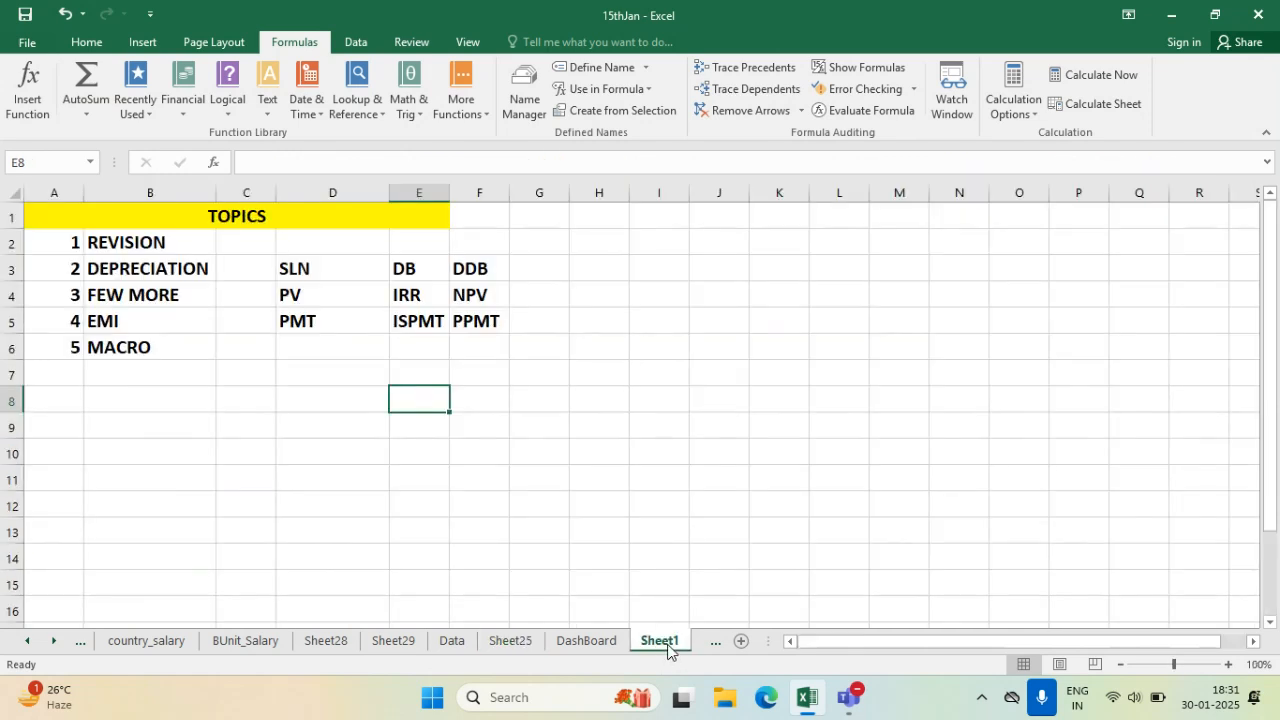
pyautogui.click(298, 322)
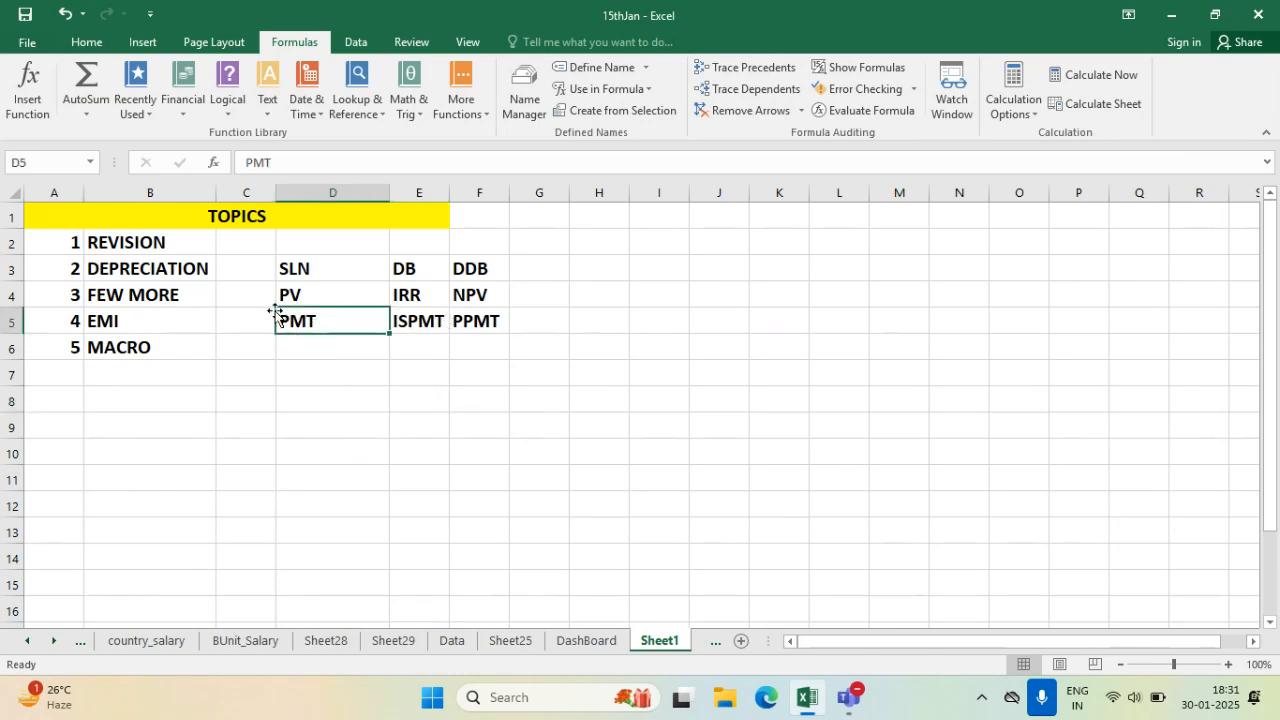
pyautogui.click(424, 325)
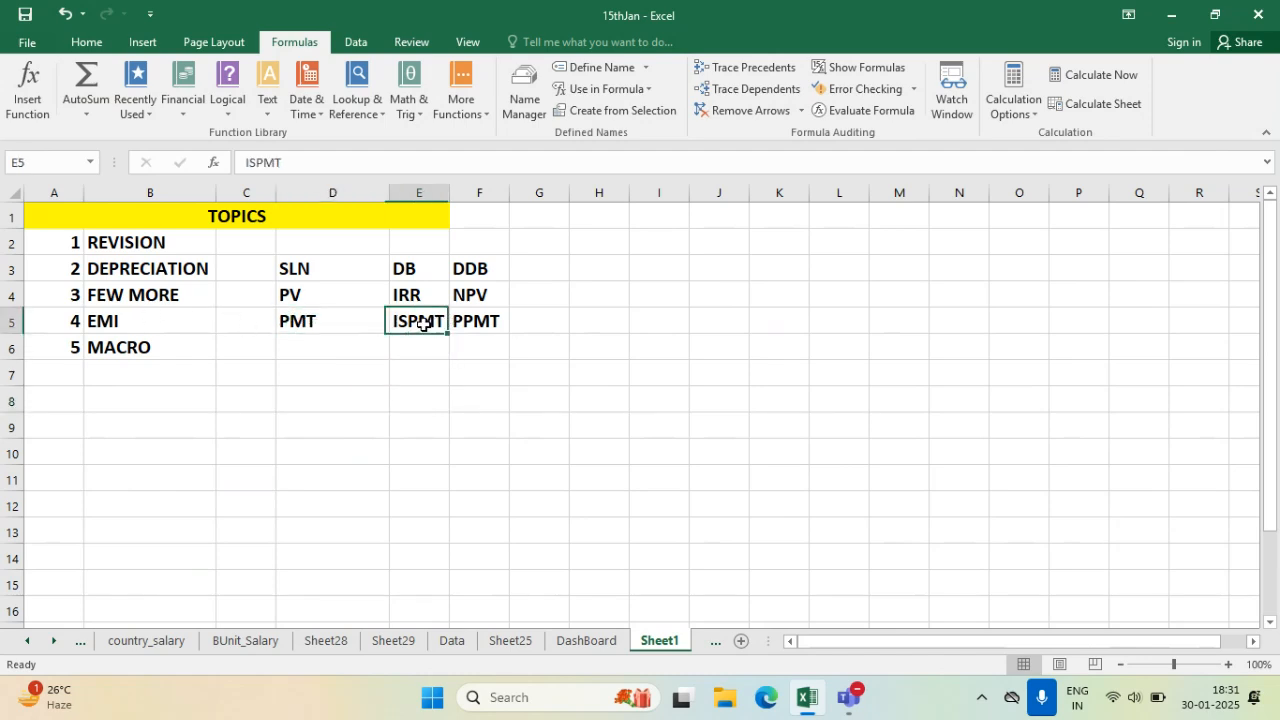
# - Copy the loan problem statement from D18 on Sheet25 and paste it at A50
pyautogui.click(512, 641)
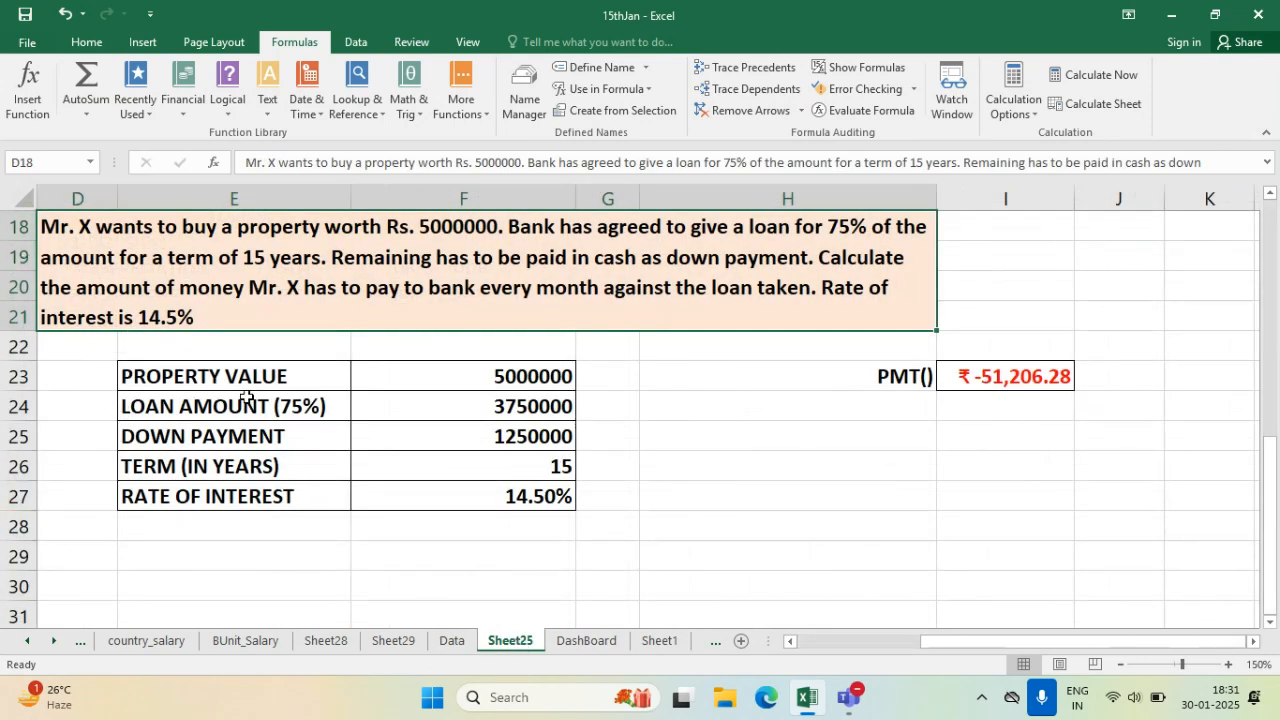
pyautogui.hotkey('ctrl', 'c')
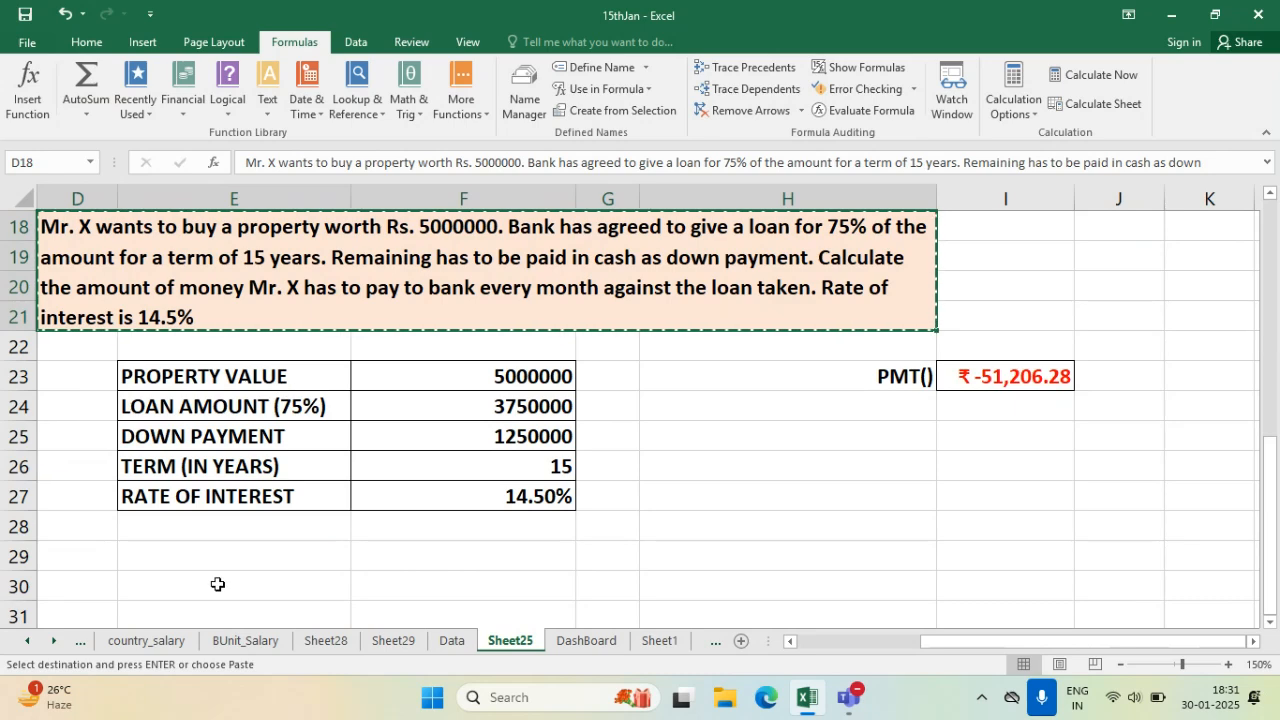
pyautogui.scroll(-2, 950, 551)
pyautogui.click(829, 643)
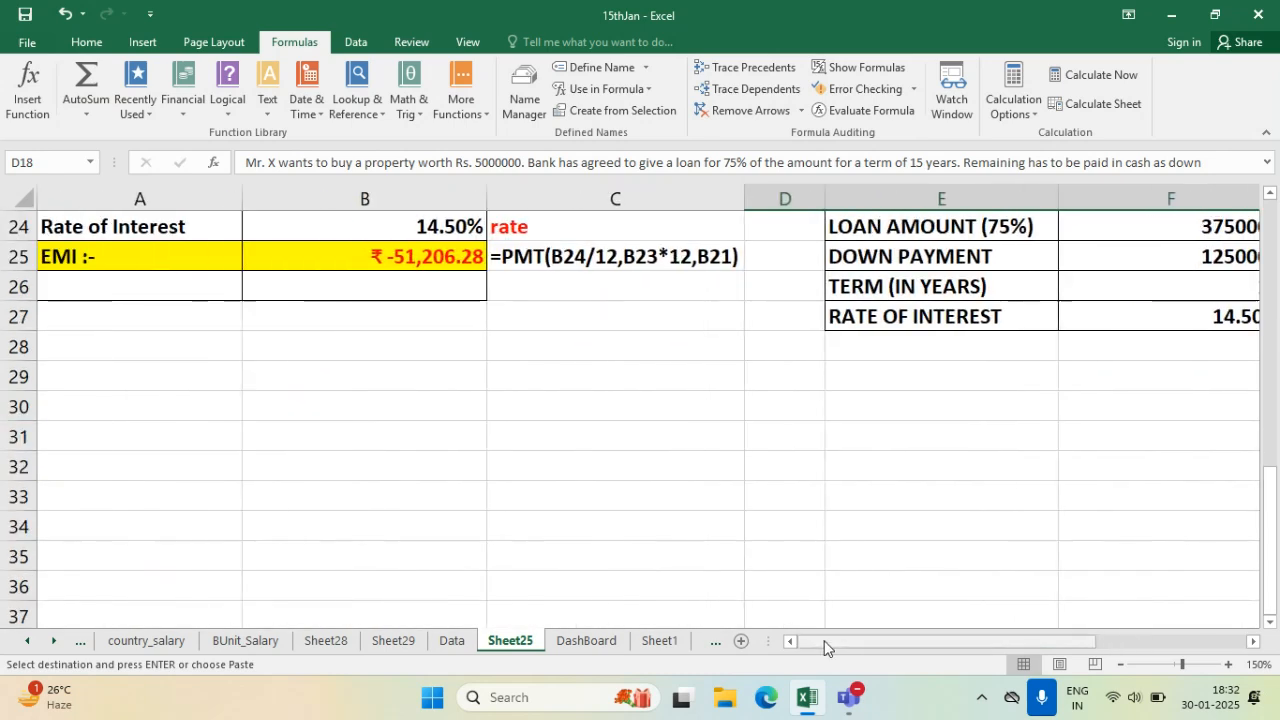
pyautogui.scroll(-3, 78, 418)
pyautogui.scroll(-6, 78, 418)
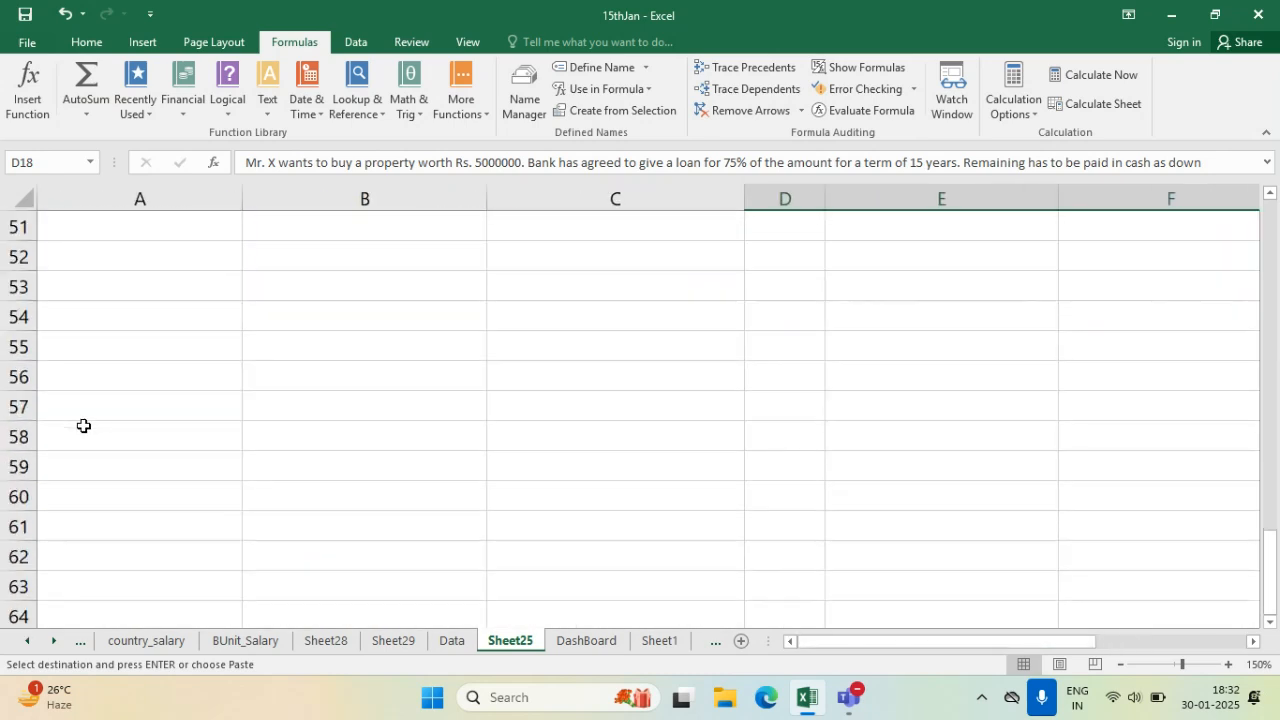
pyautogui.scroll(1, 99, 351)
pyautogui.click(88, 280)
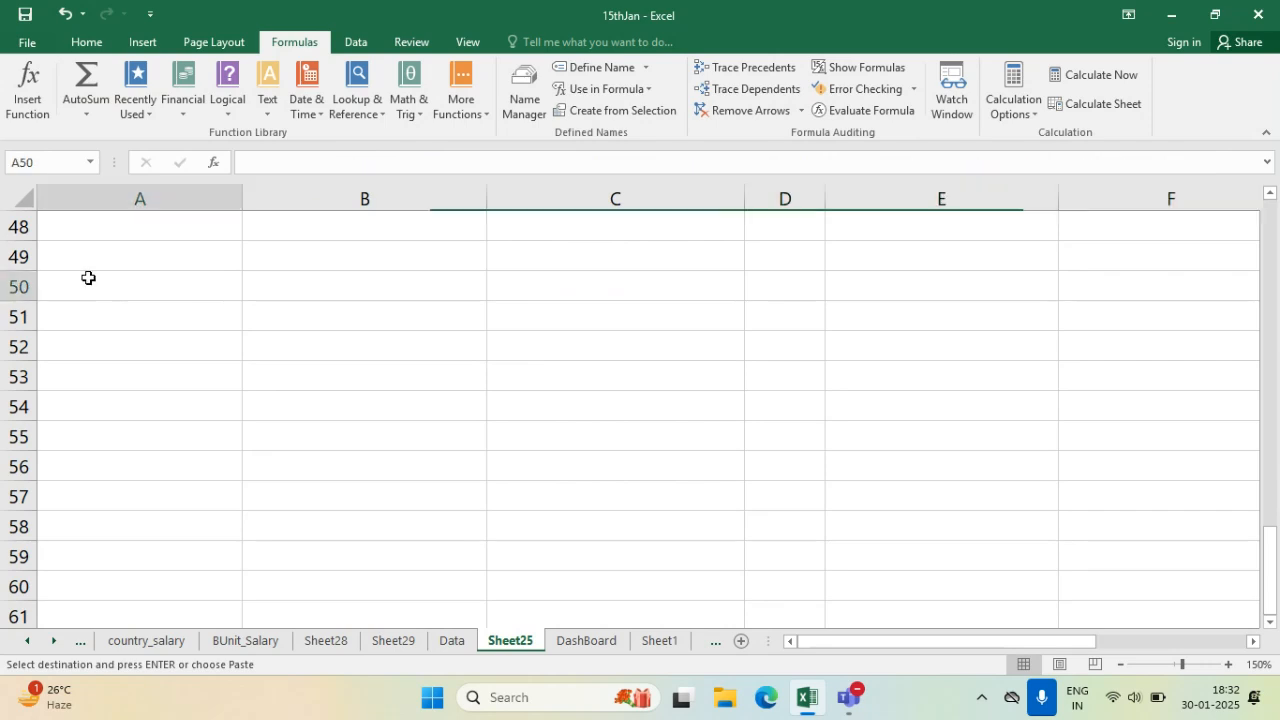
pyautogui.hotkey('ctrl', 'v')
pyautogui.click(270, 492)
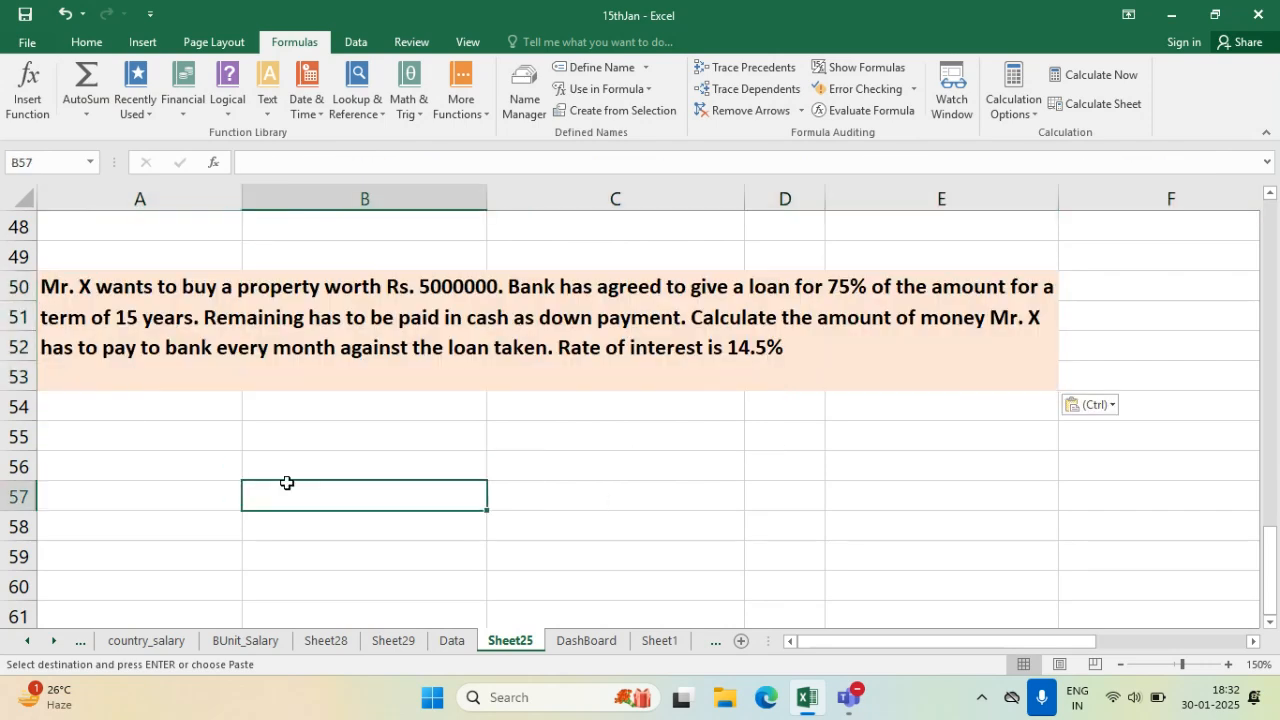
pyautogui.click(1270, 623)
pyautogui.click(1270, 623)
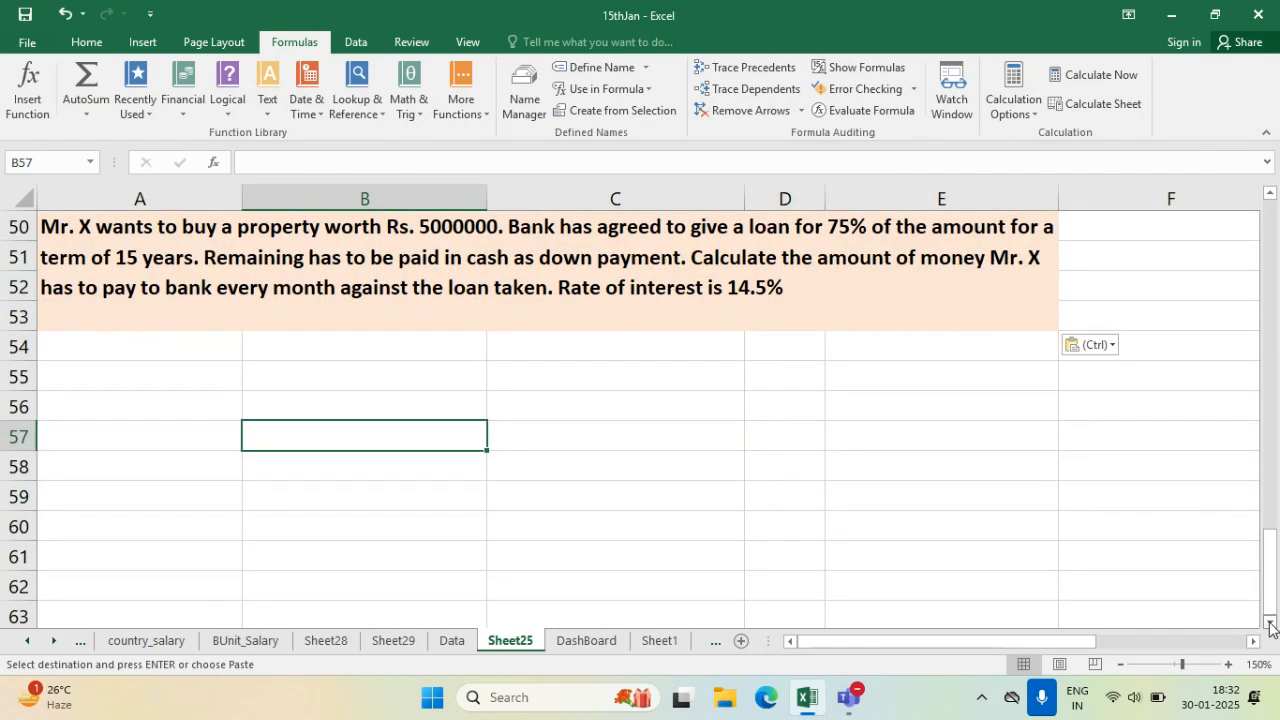
pyautogui.click(218, 373)
# - Copy the property loan table E23:F27 and paste it at A54, directly below the copied problem statement
pyautogui.scroll(9, 814, 397)
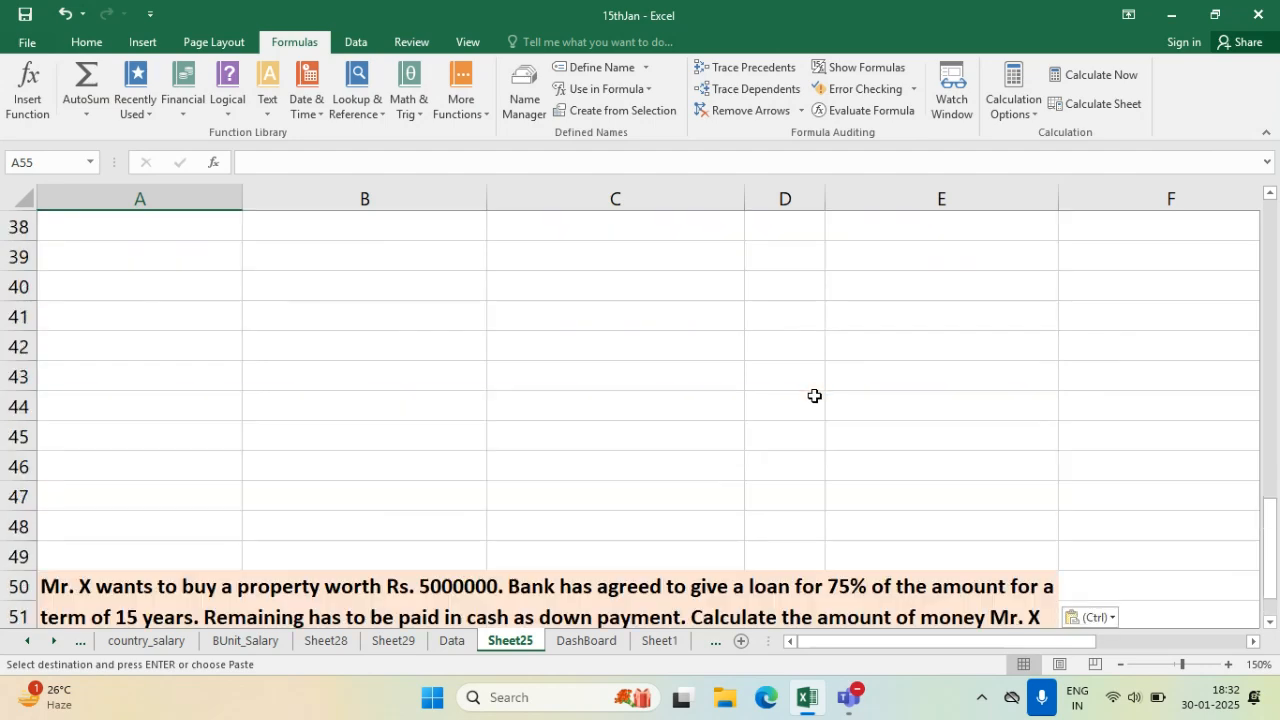
pyautogui.scroll(4, 814, 396)
pyautogui.scroll(-2, 900, 450)
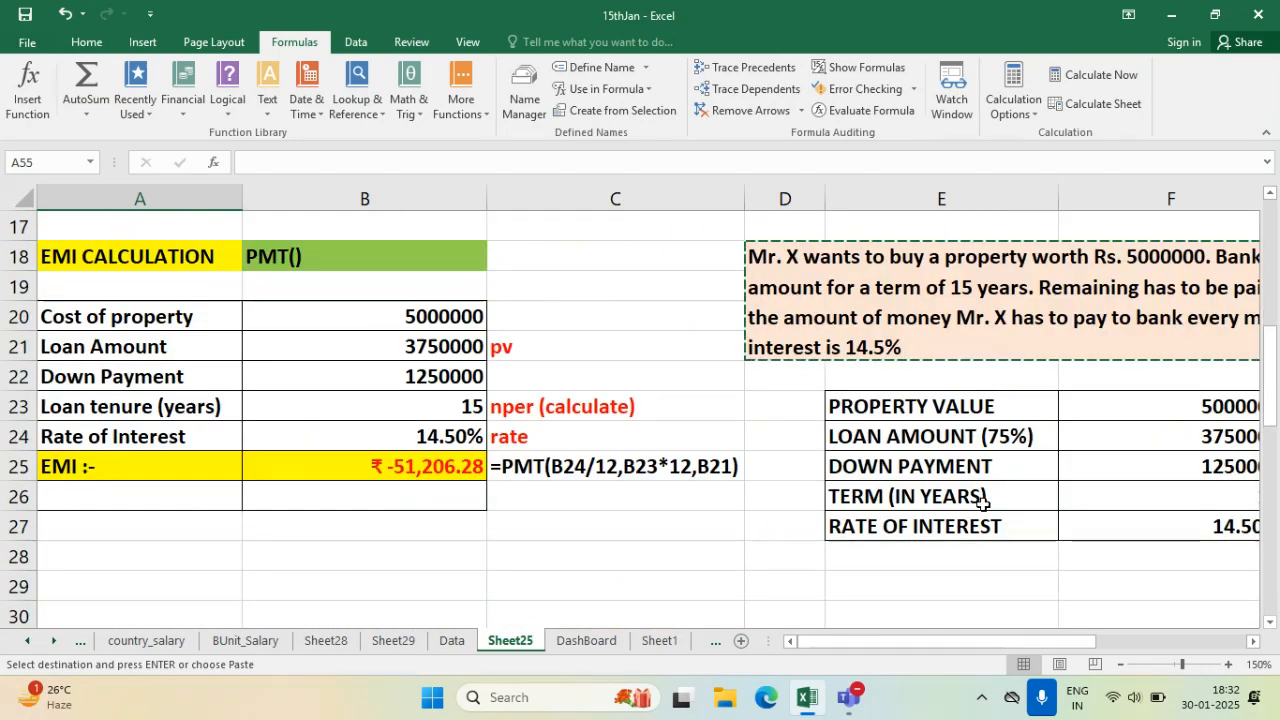
pyautogui.click(1254, 642)
pyautogui.click(1254, 642)
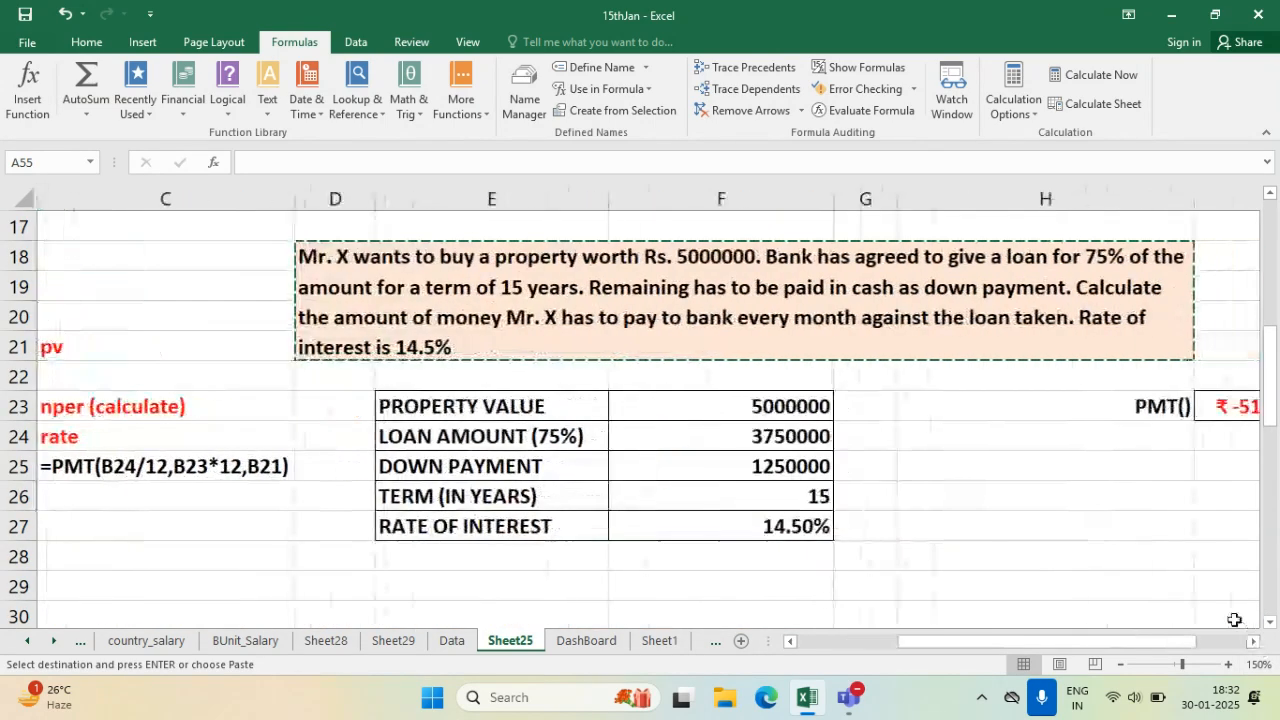
pyautogui.click(446, 408)
pyautogui.moveTo(446, 408); pyautogui.dragTo(737, 534)
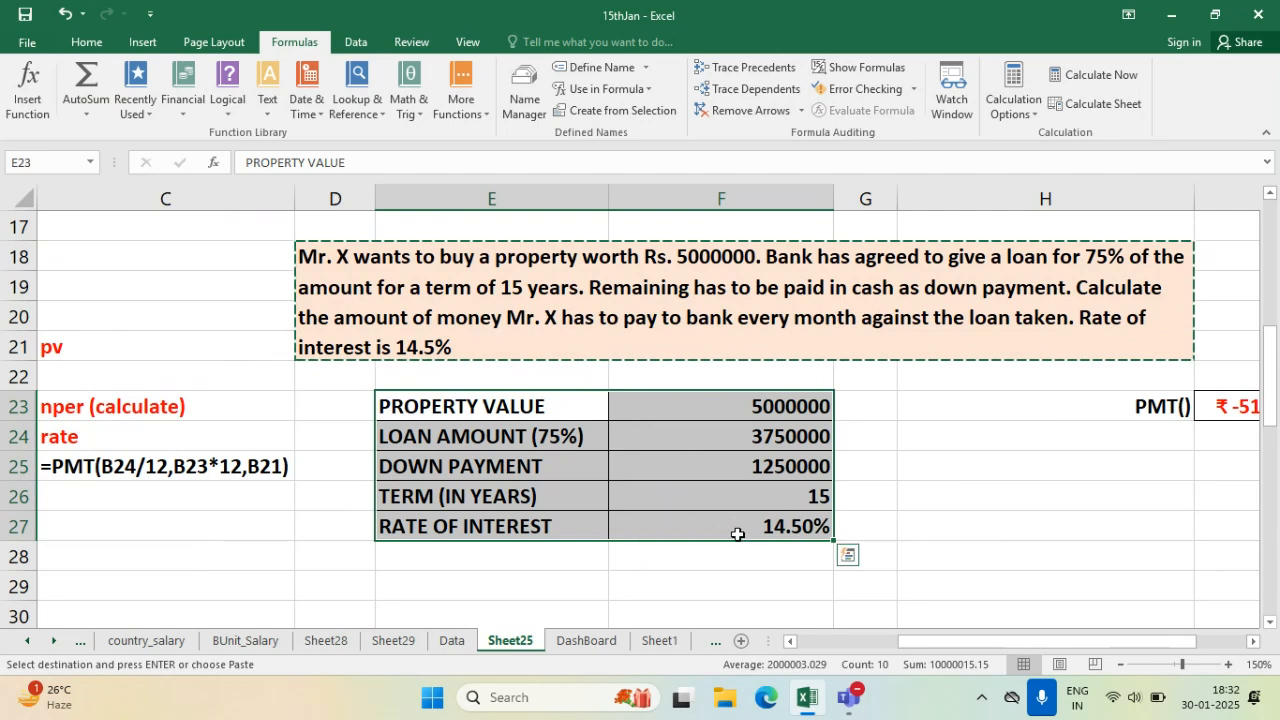
pyautogui.scroll(-7, 233, 513)
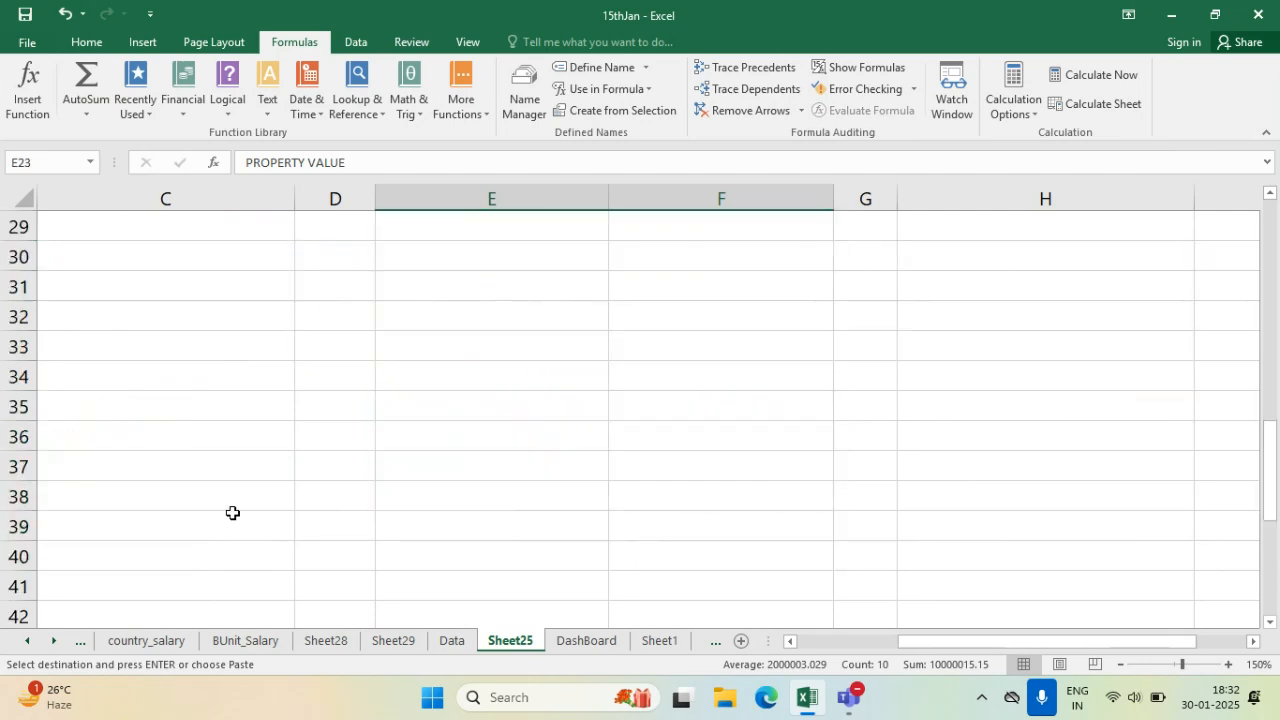
pyautogui.scroll(-2, 233, 516)
pyautogui.moveTo(951, 642); pyautogui.dragTo(851, 643)
pyautogui.scroll(-1, 166, 526)
pyautogui.scroll(-1, 166, 526)
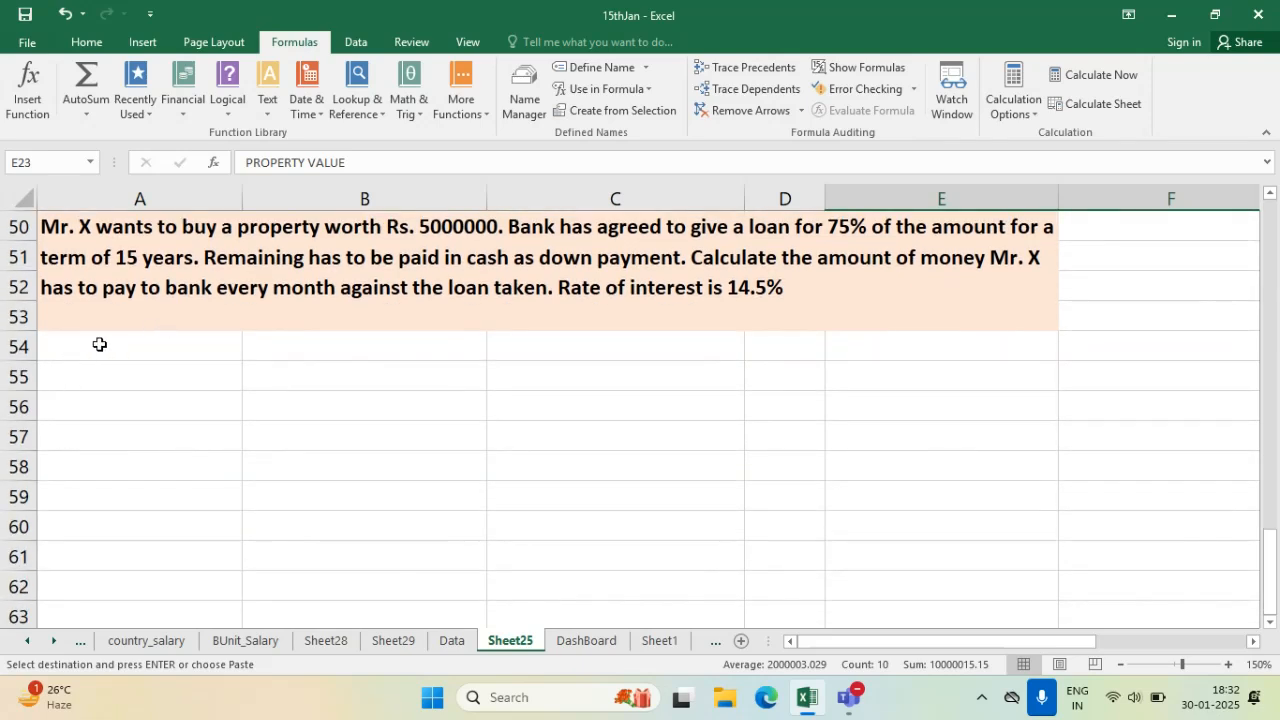
pyautogui.click(99, 344)
pyautogui.hotkey('ctrl', 'v')
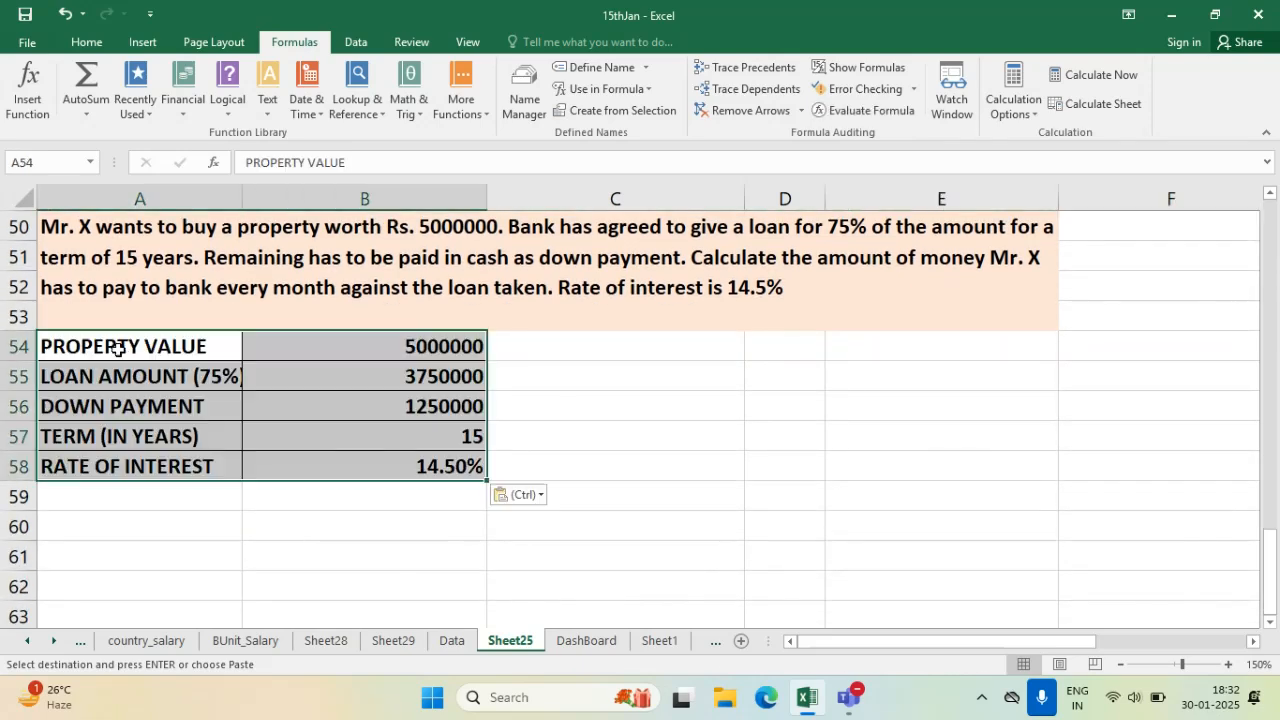
# - Widen column A slightly so the LOAN AMOUNT (75%) label fits within its cell
pyautogui.click(372, 530)
pyautogui.moveTo(242, 200); pyautogui.dragTo(263, 205)
pyautogui.click(666, 456)
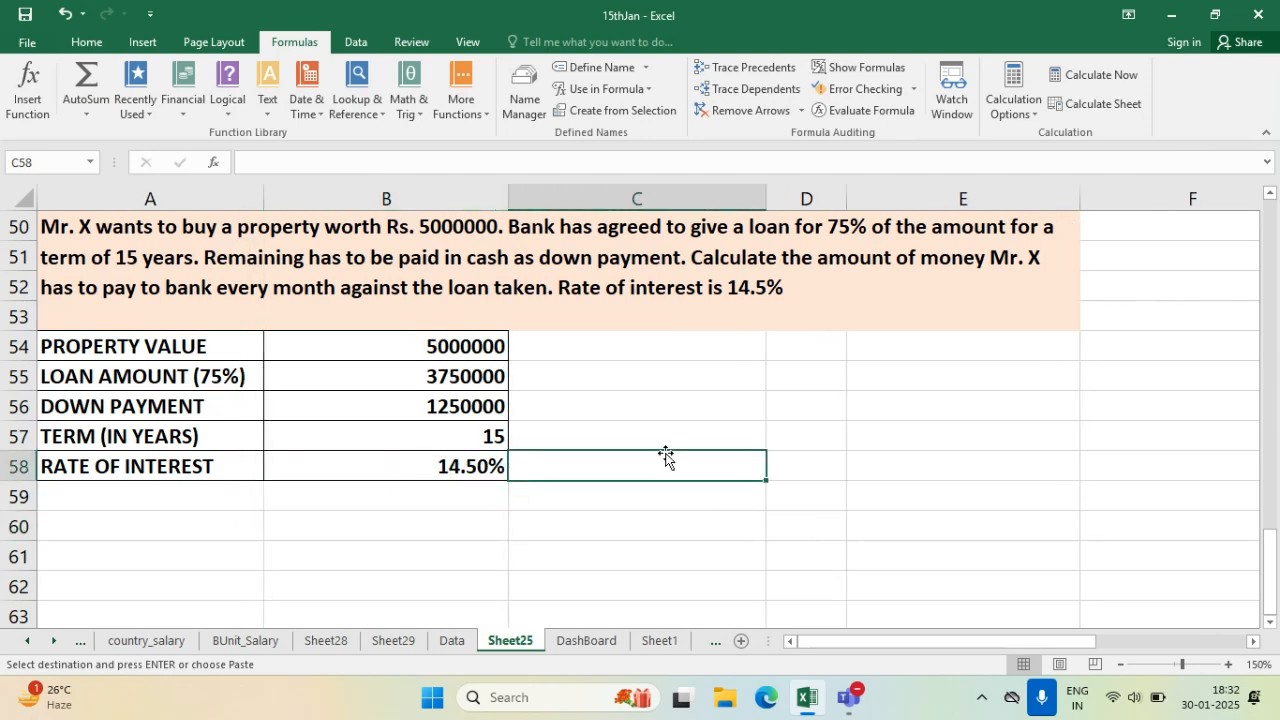
# - Fill the LOAN AMOUNT (75%) row A55:B55 of the copied table with light green
pyautogui.click(437, 373)
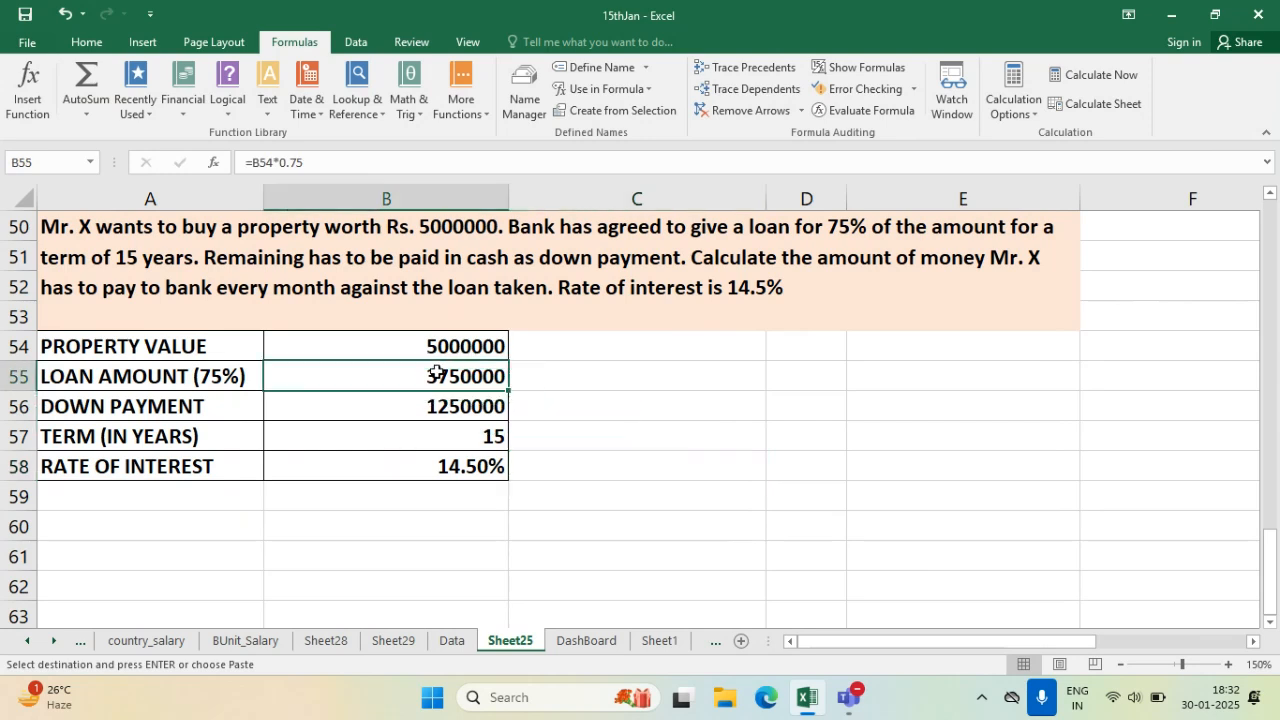
pyautogui.moveTo(40, 383); pyautogui.dragTo(397, 375)
pyautogui.click(85, 45)
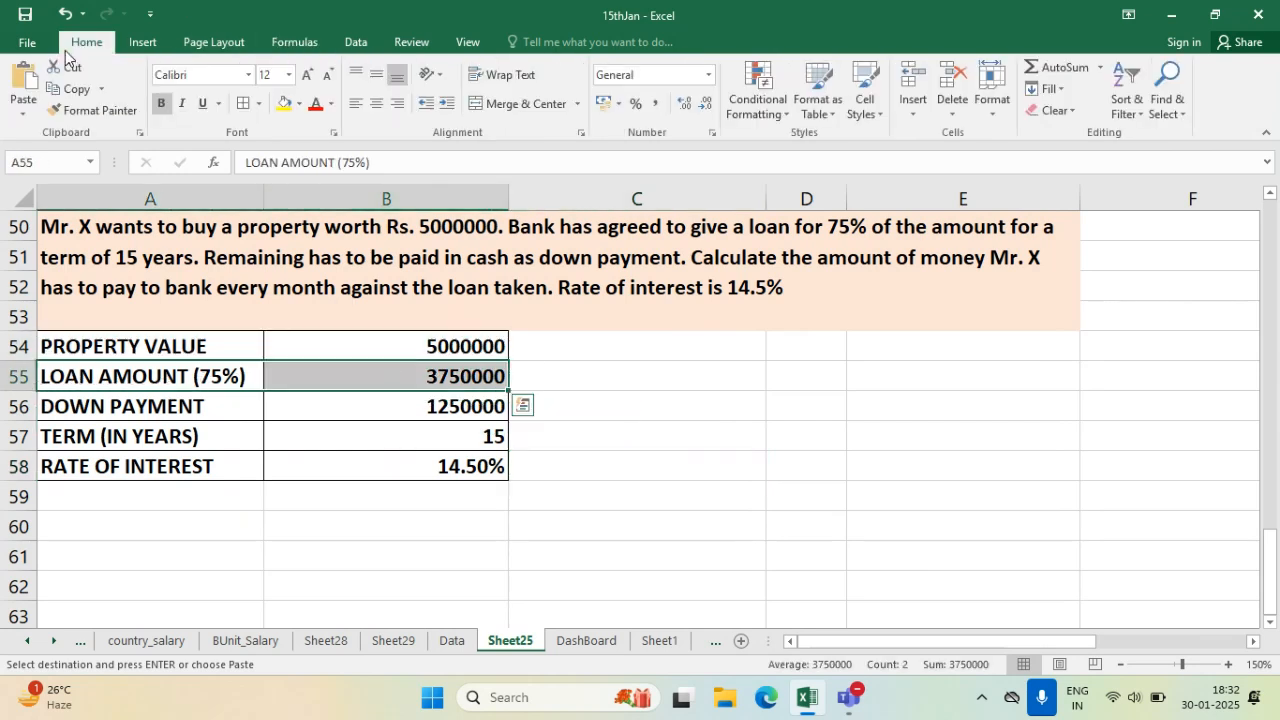
pyautogui.click(300, 104)
pyautogui.click(364, 173)
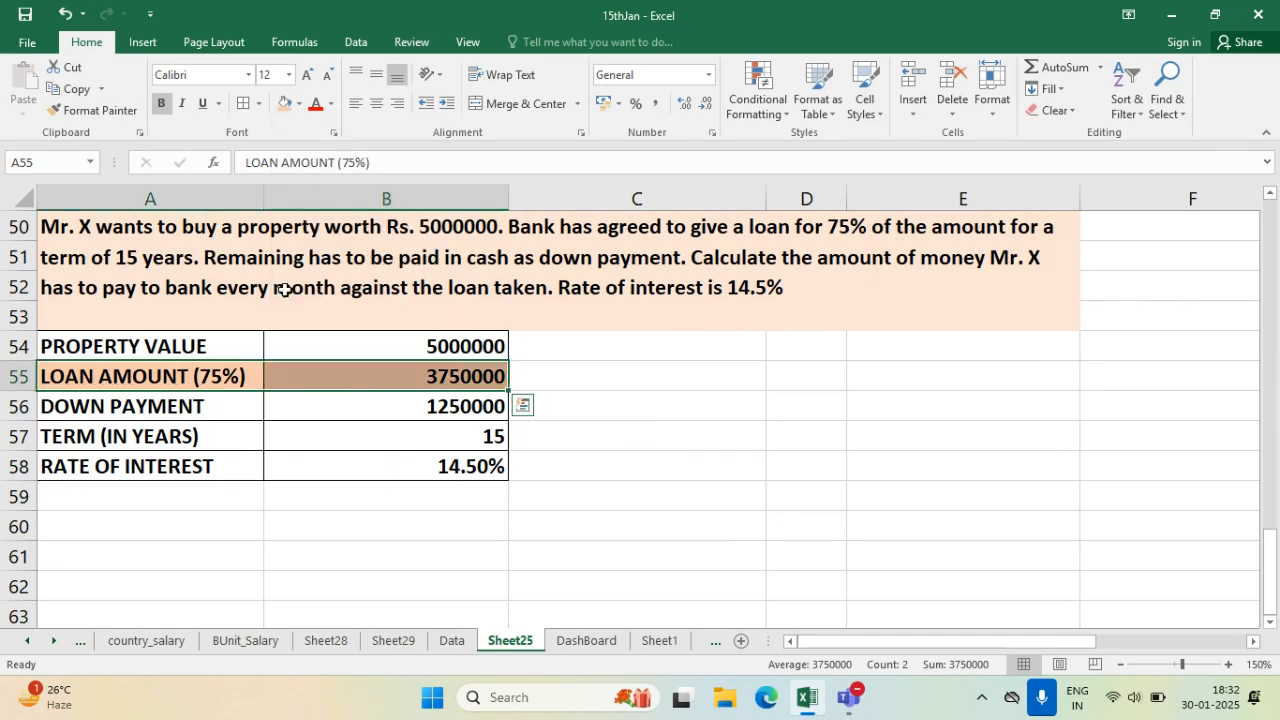
pyautogui.click(299, 104)
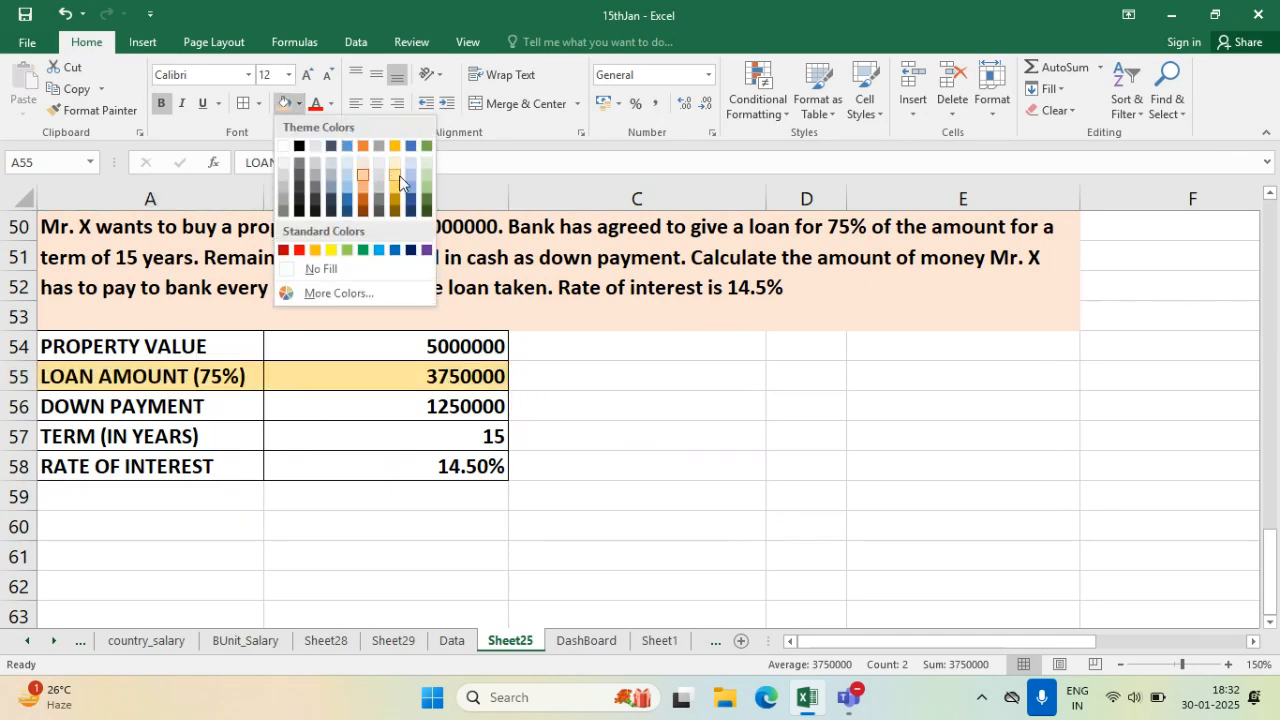
pyautogui.click(425, 180)
# - Apply the same light green fill to the TERM (IN YEARS) and RATE OF INTEREST rows, A57:B58
pyautogui.click(212, 438)
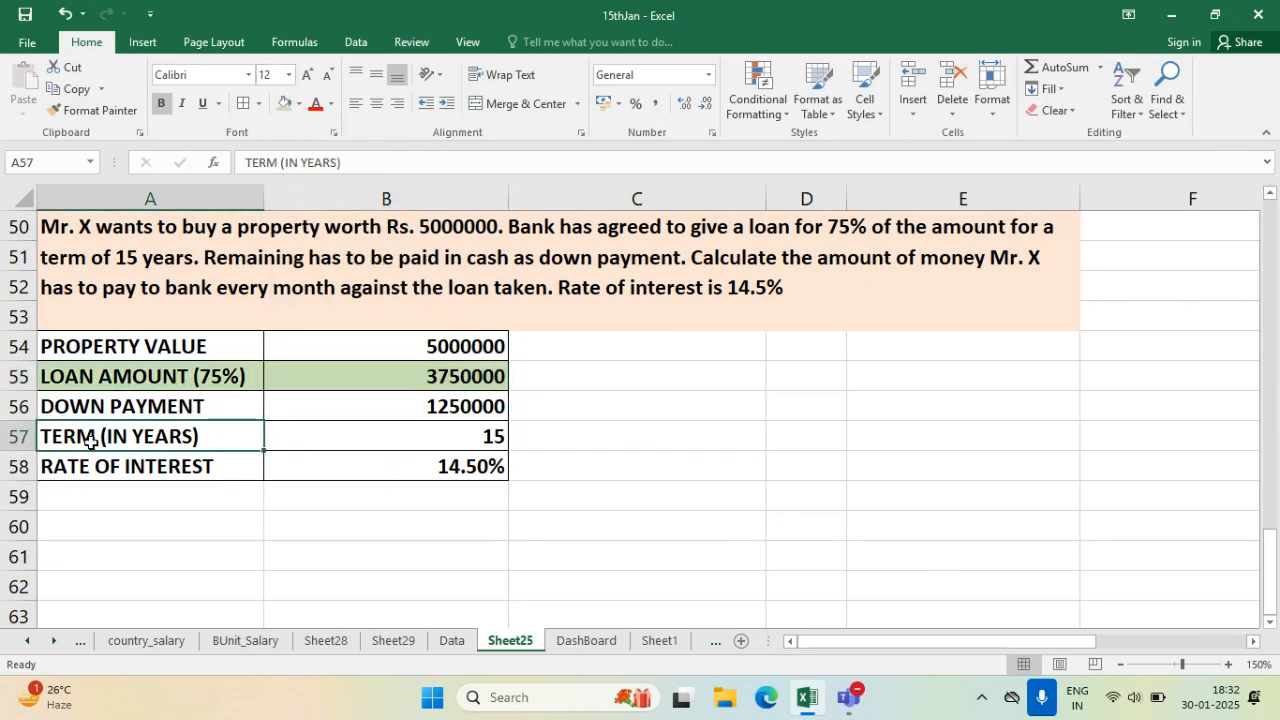
pyautogui.moveTo(94, 450); pyautogui.dragTo(347, 428)
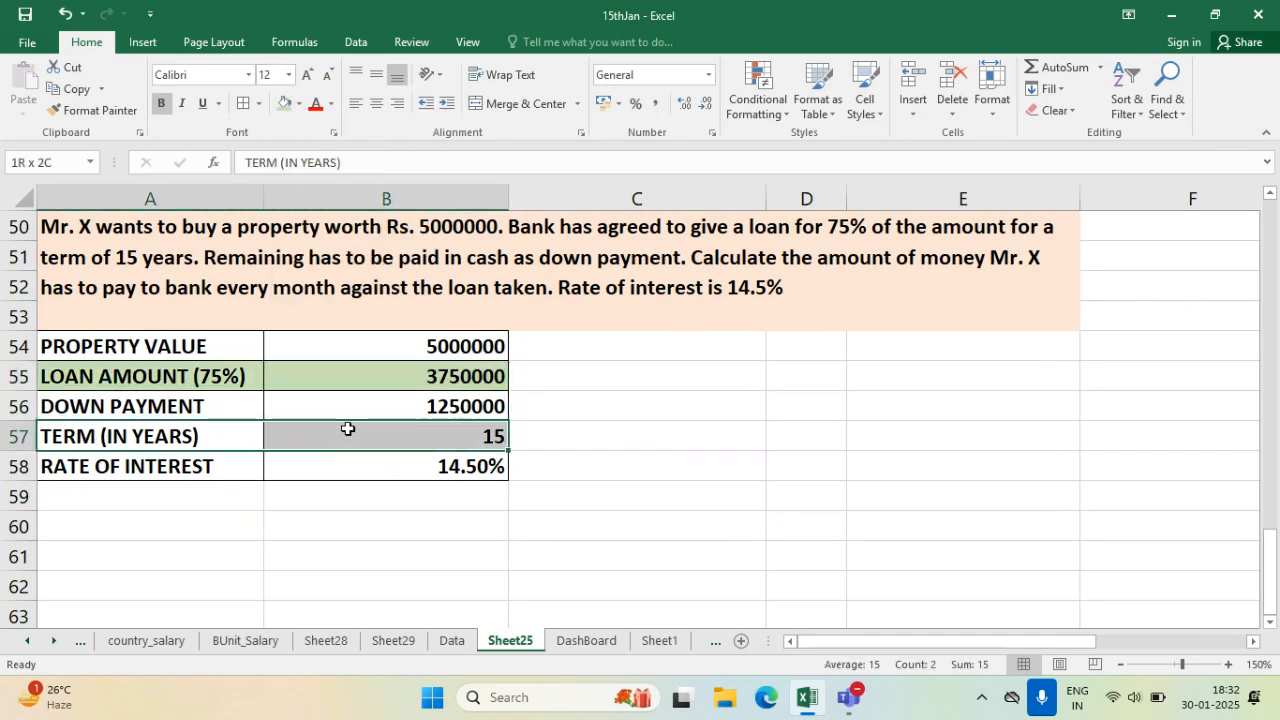
pyautogui.click(286, 103)
pyautogui.click(298, 486)
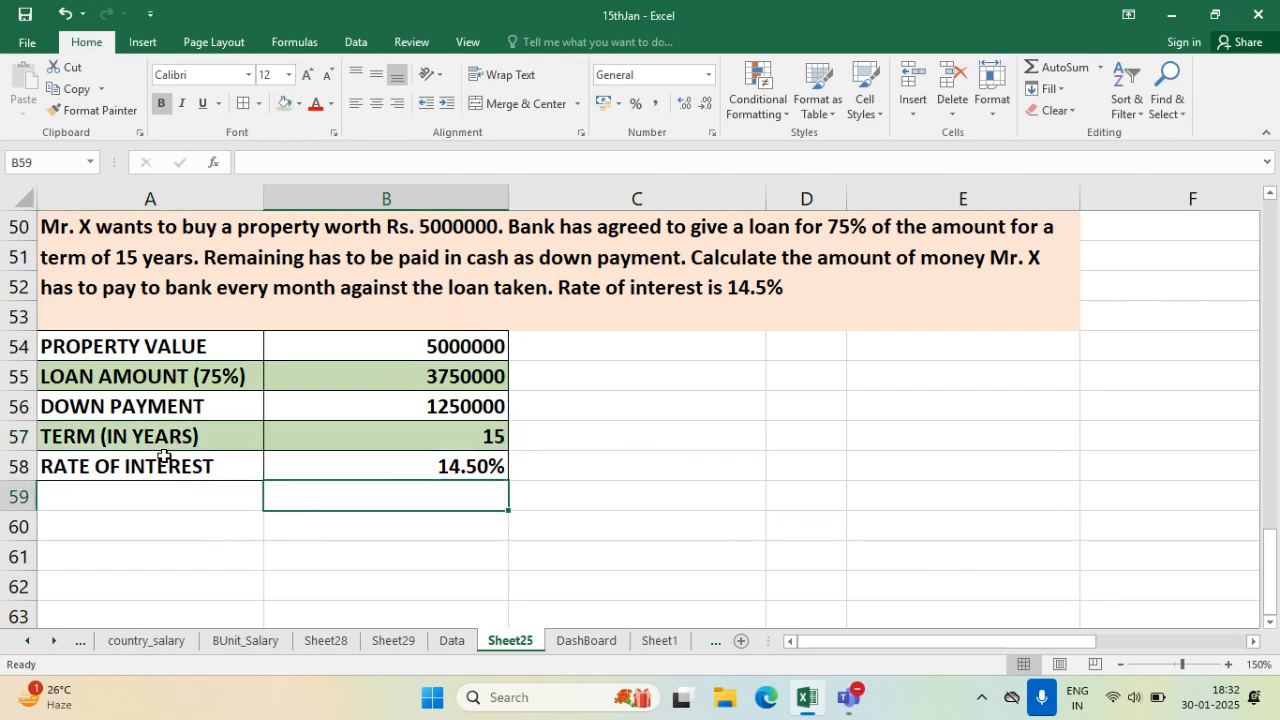
pyautogui.moveTo(163, 460); pyautogui.dragTo(333, 460)
pyautogui.click(286, 103)
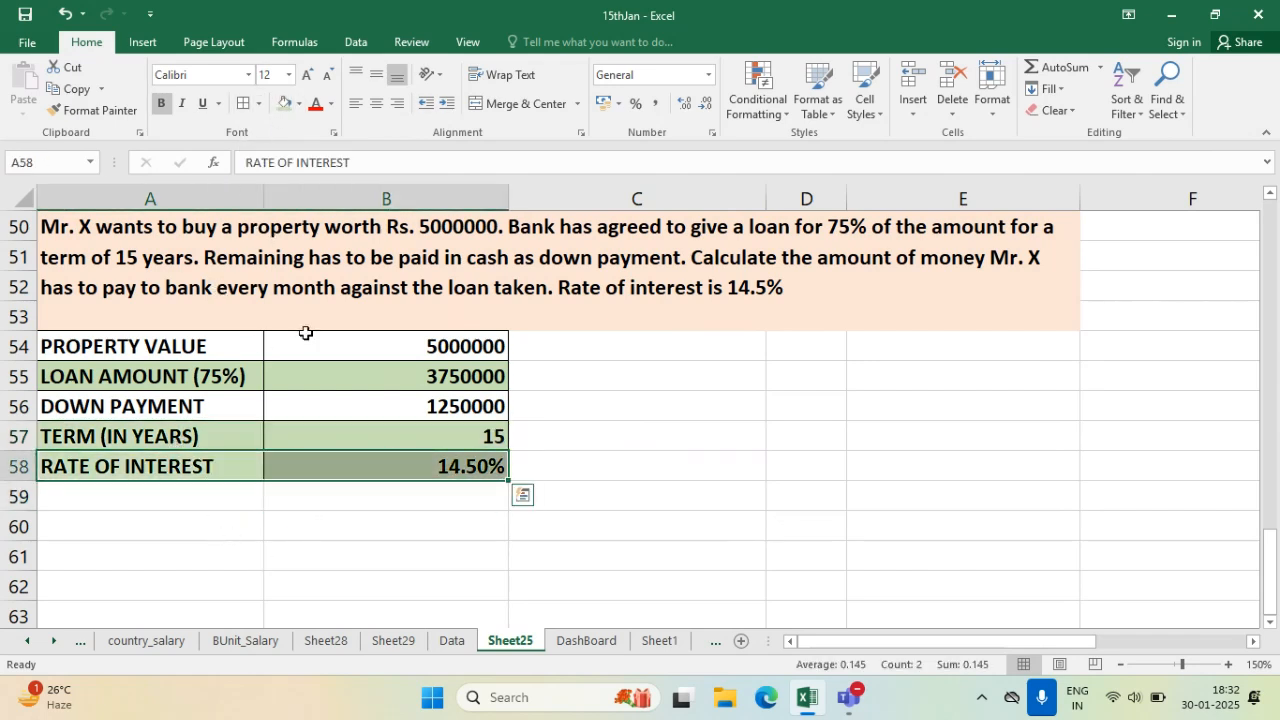
pyautogui.click(315, 514)
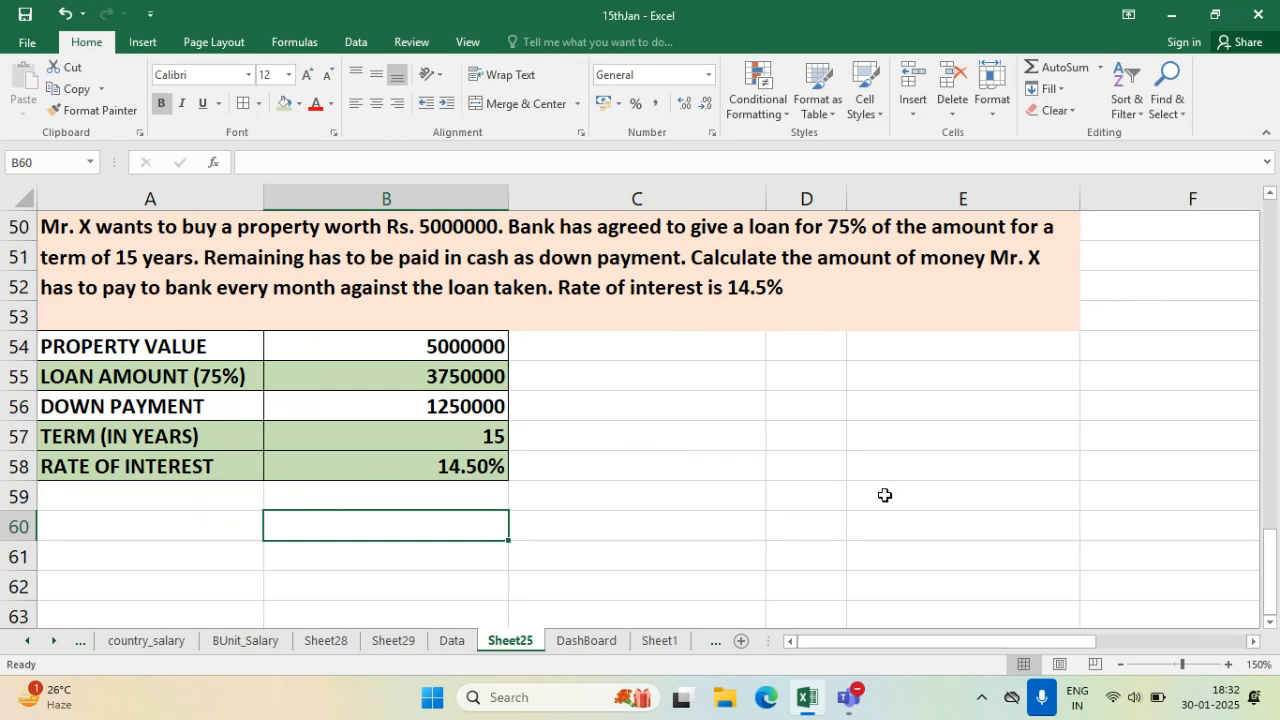
# - Narrow columns A, B and C and widen column D to make room for a schedule below the loan table
pyautogui.click(1270, 623)
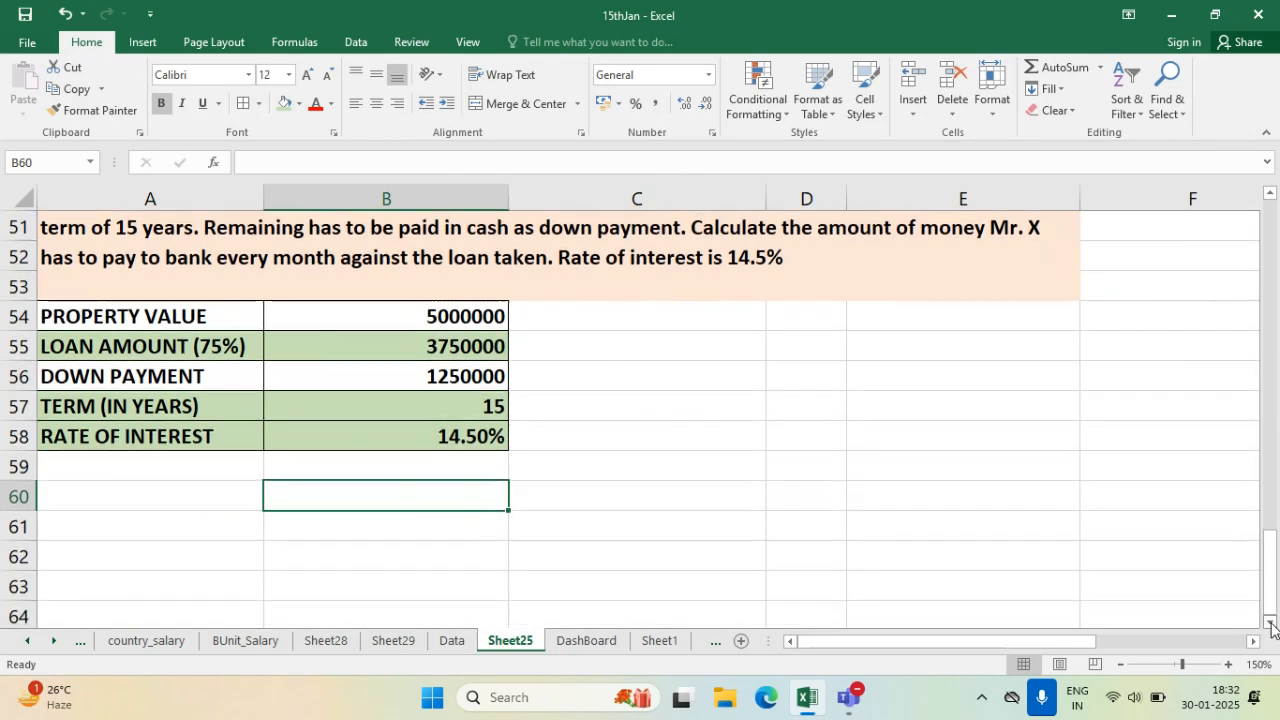
pyautogui.click(1270, 623)
pyautogui.click(1270, 623)
pyautogui.click(1270, 623)
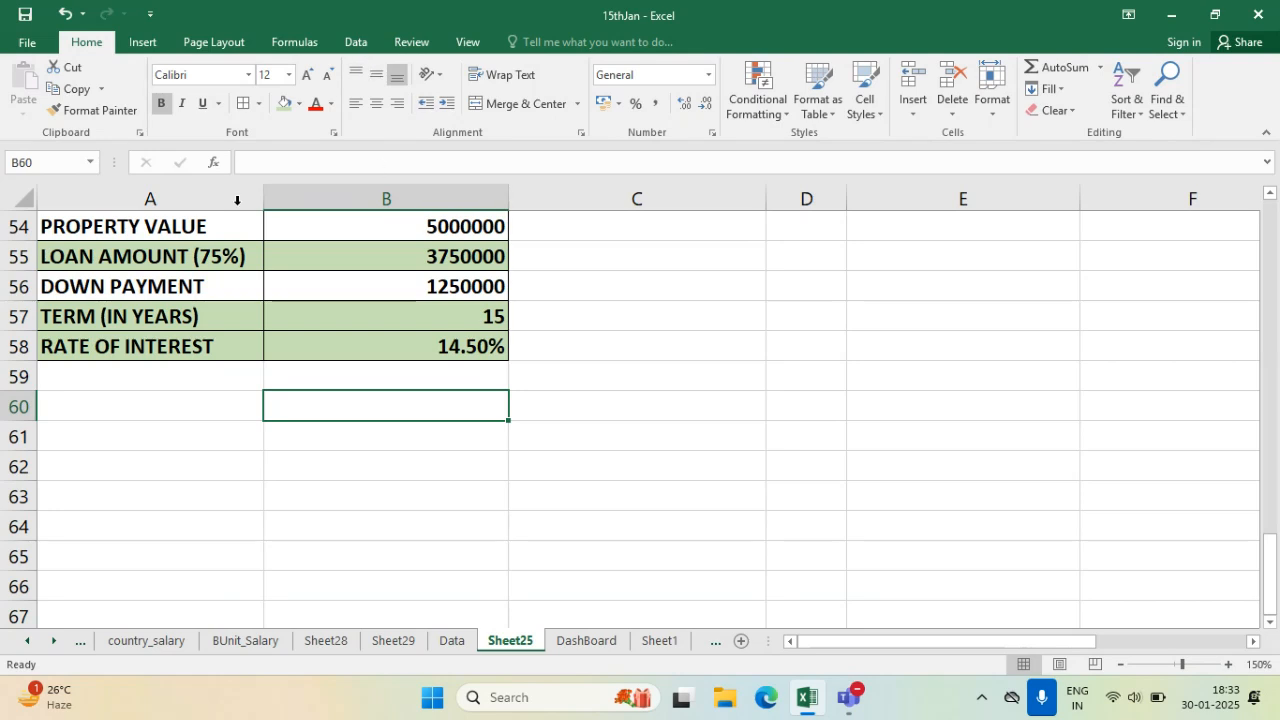
pyautogui.moveTo(262, 194); pyautogui.dragTo(244, 187)
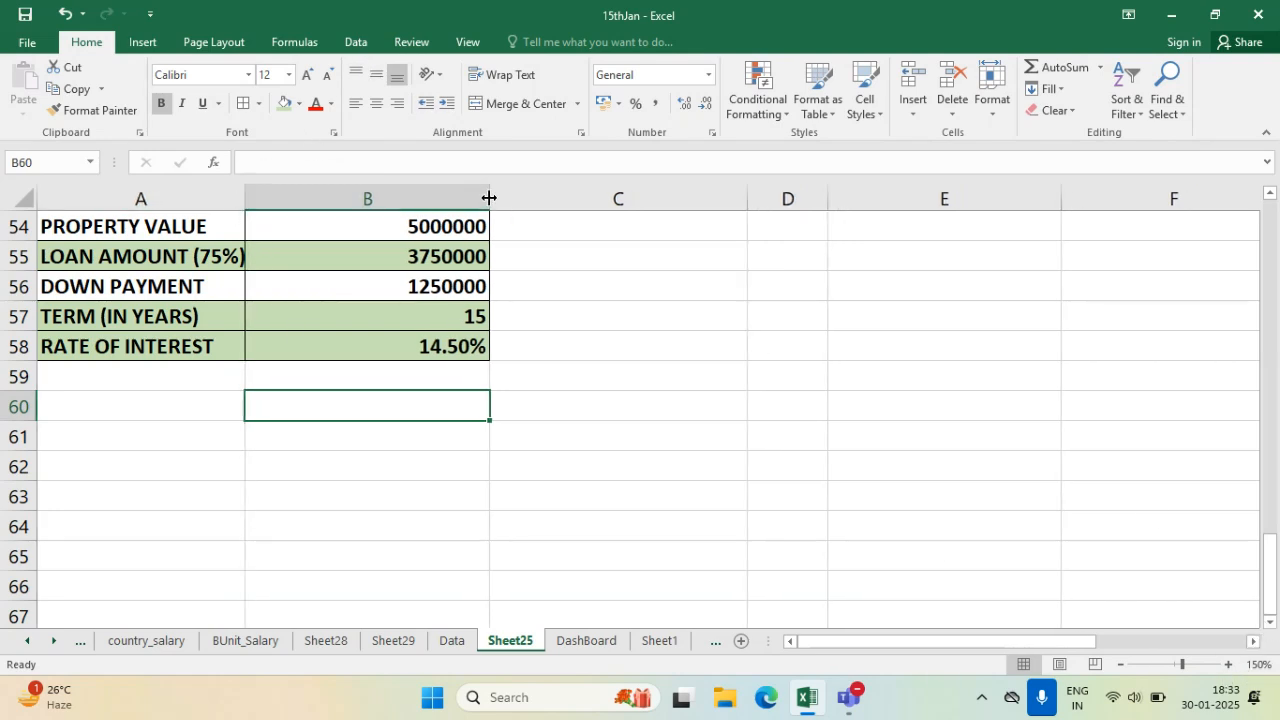
pyautogui.moveTo(490, 197); pyautogui.dragTo(396, 168)
pyautogui.click(666, 417)
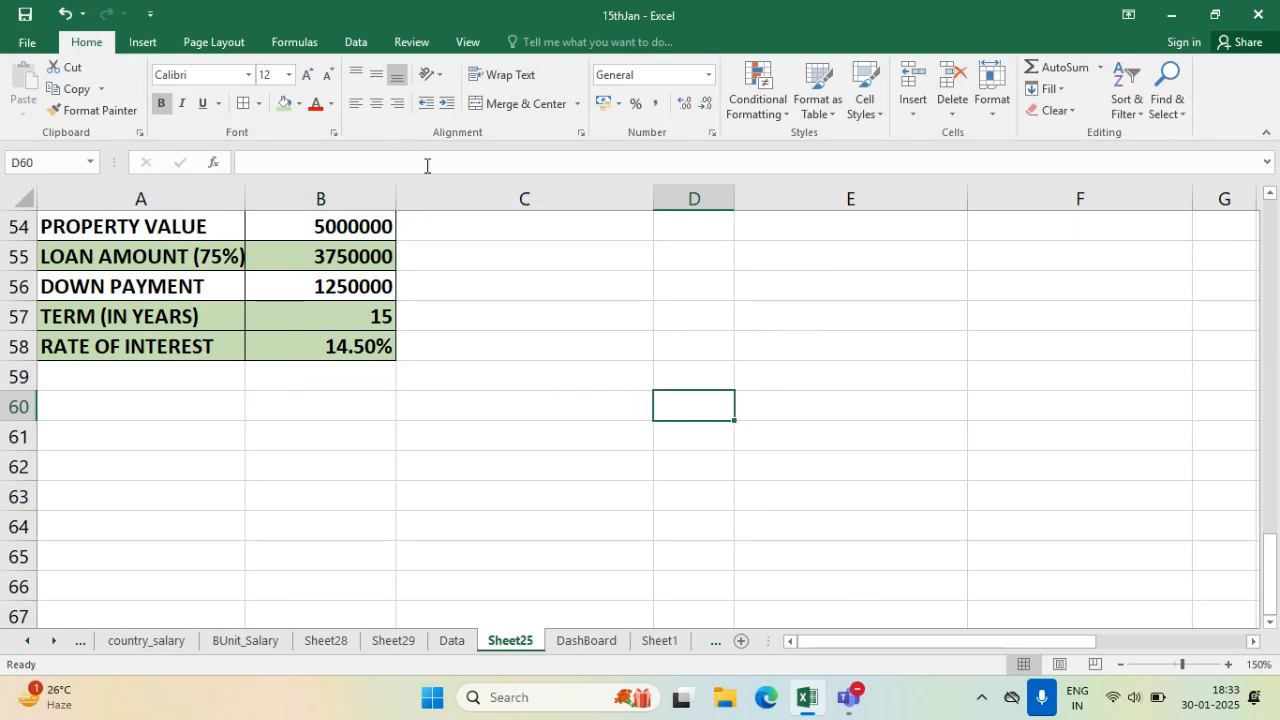
pyautogui.moveTo(655, 190); pyautogui.dragTo(557, 198)
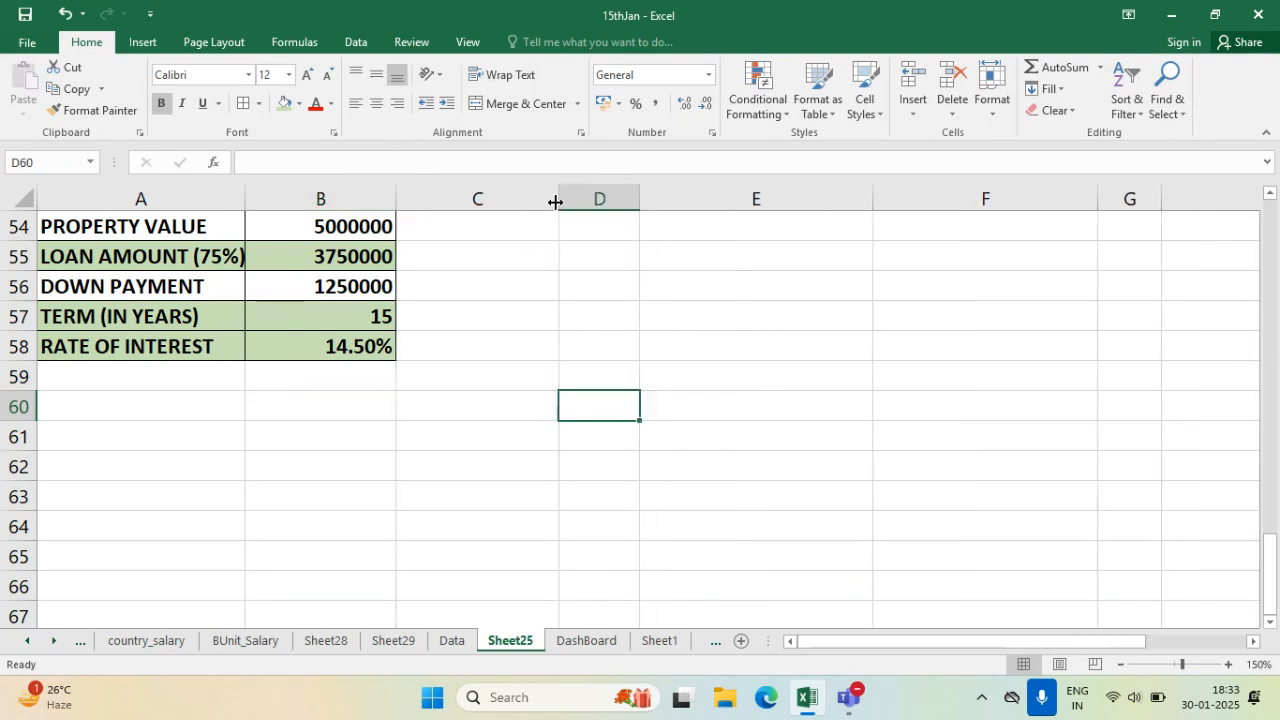
pyautogui.click(620, 229)
pyautogui.moveTo(643, 199); pyautogui.dragTo(691, 200)
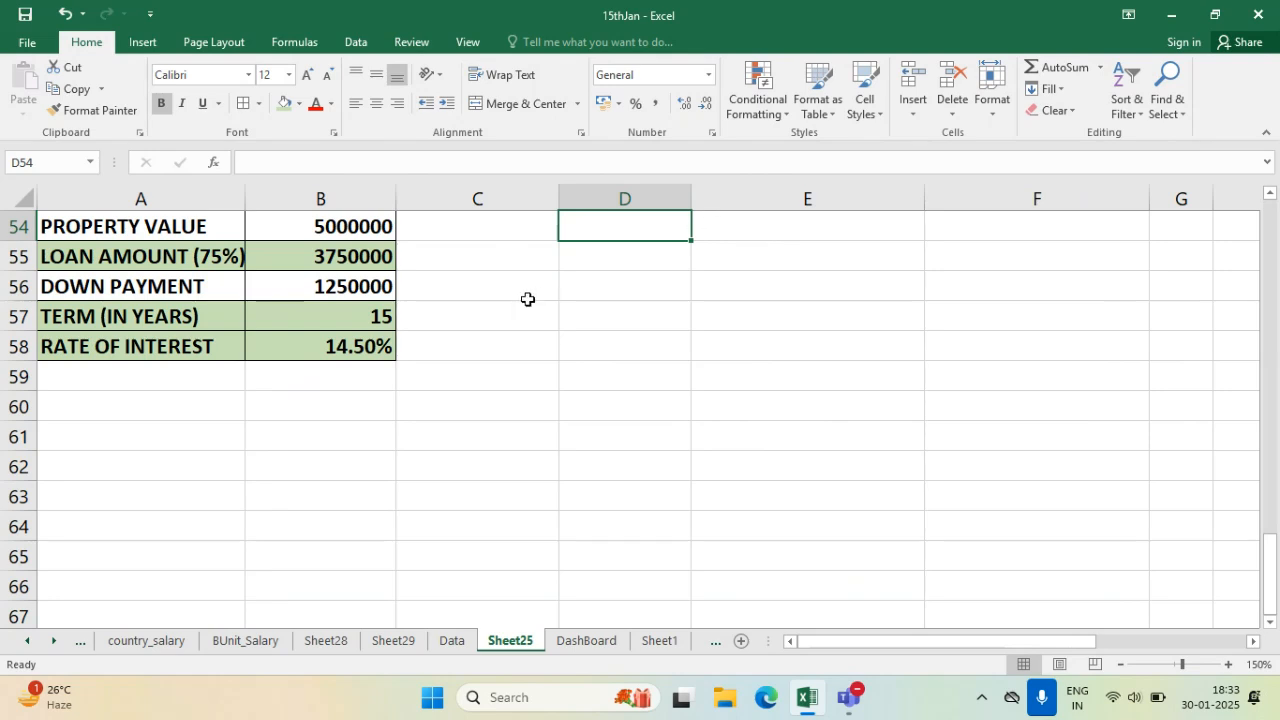
pyautogui.click(521, 254)
pyautogui.click(632, 260)
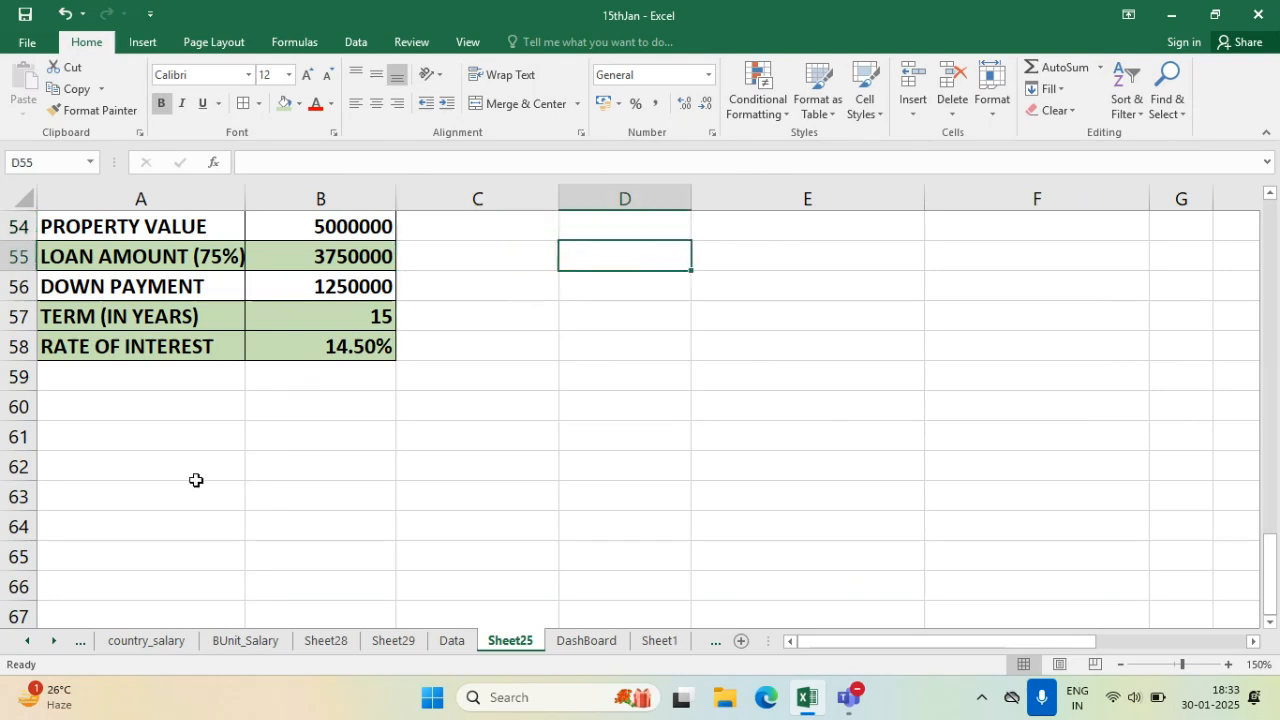
# - Enter the headings PRINCIPAL, INTEREST, EMI and BALANCE in cells A60 to D60
pyautogui.click(121, 408)
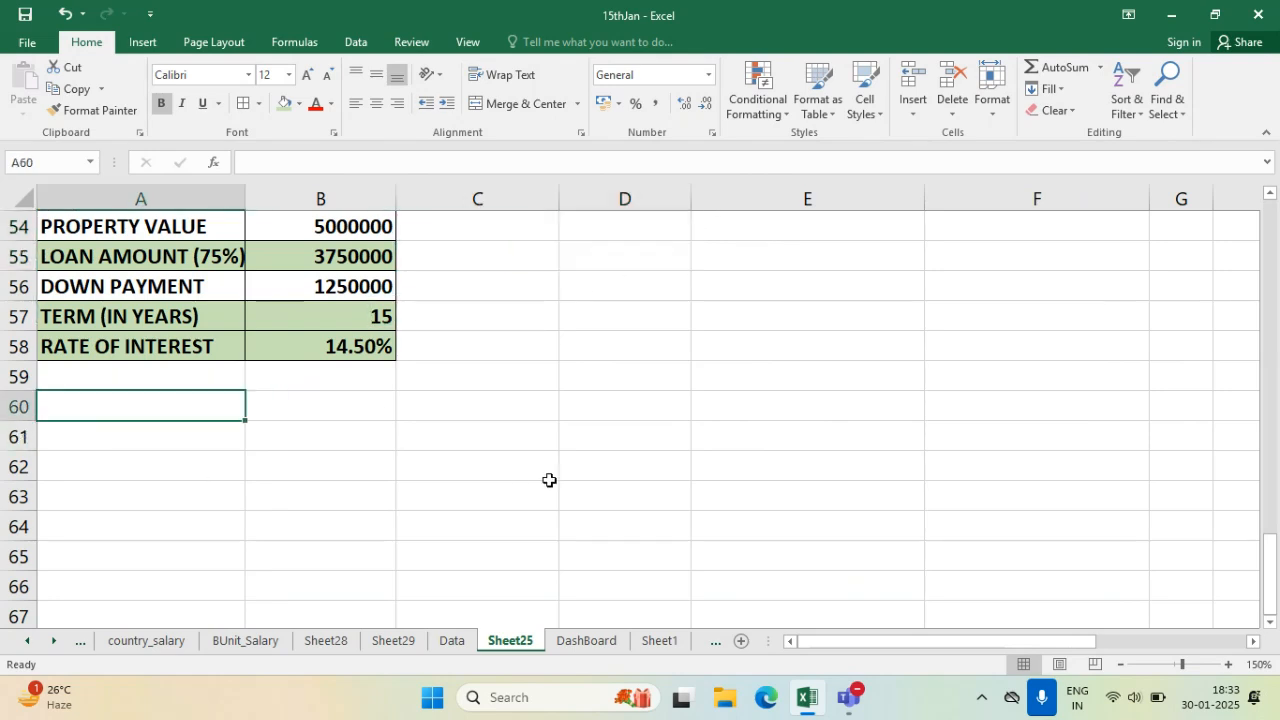
pyautogui.write('PRINCIP')
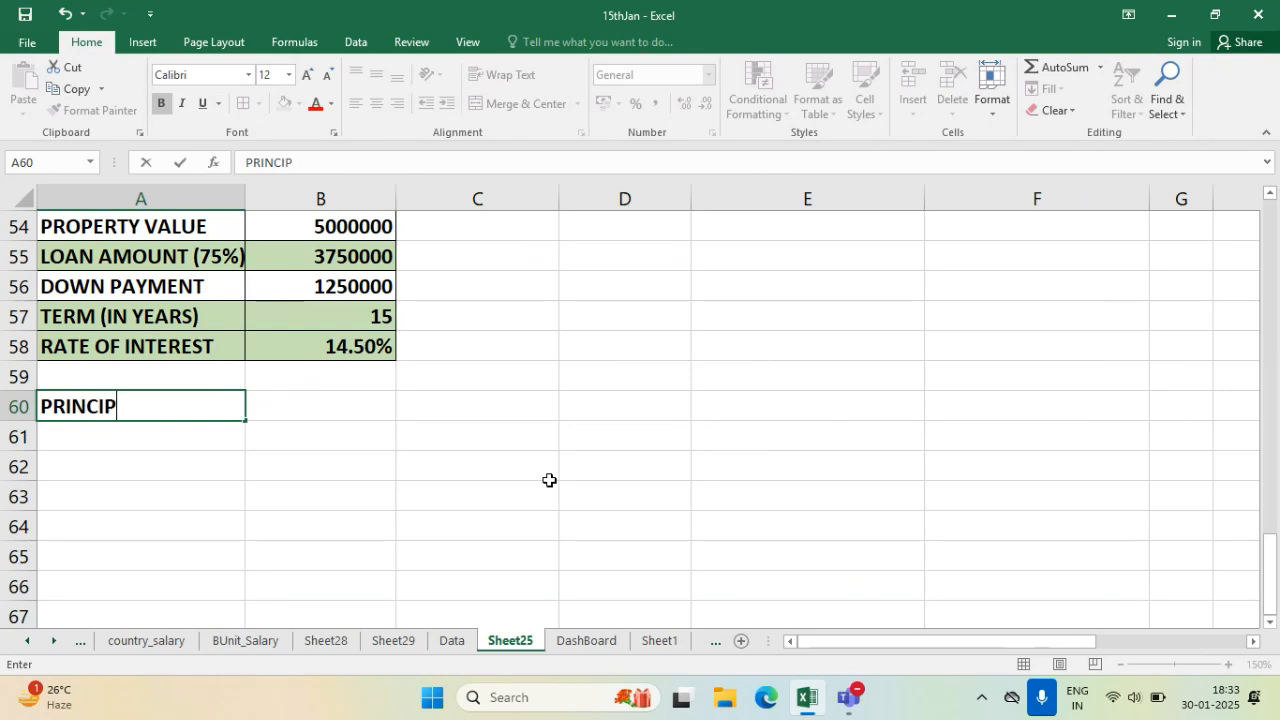
pyautogui.write('AL')
pyautogui.press('Tab')
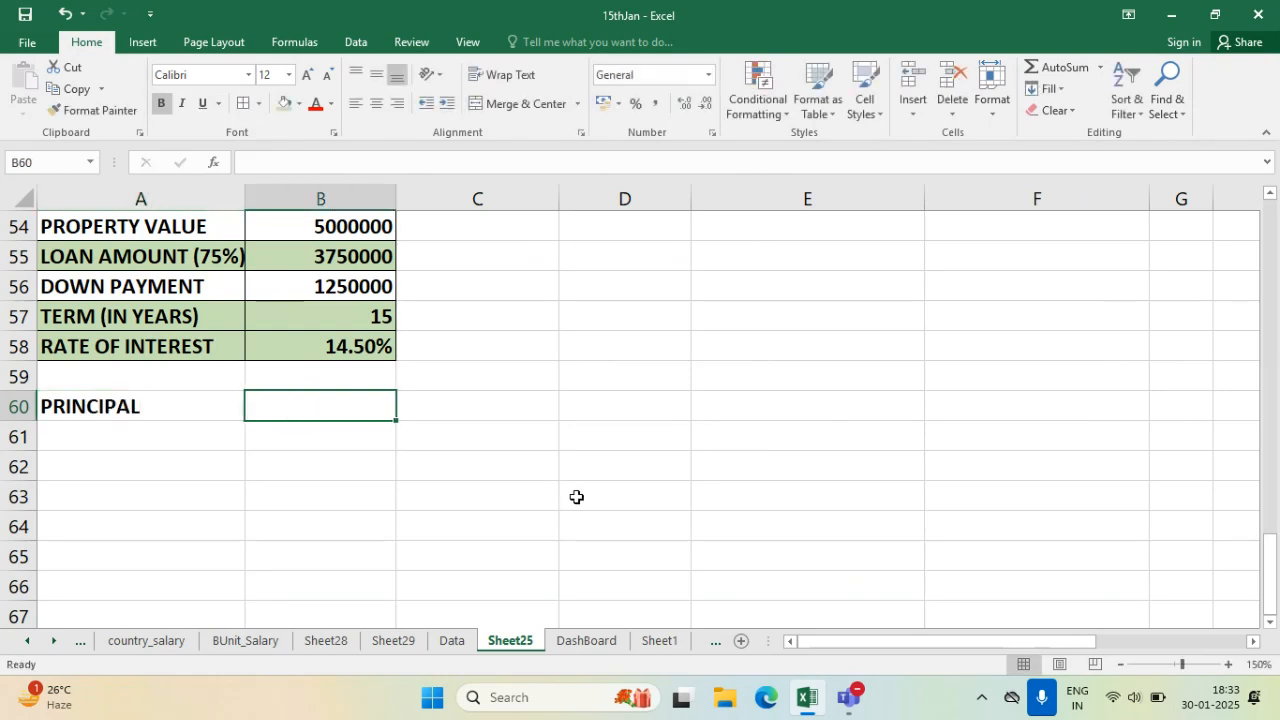
pyautogui.write('INTEREST')
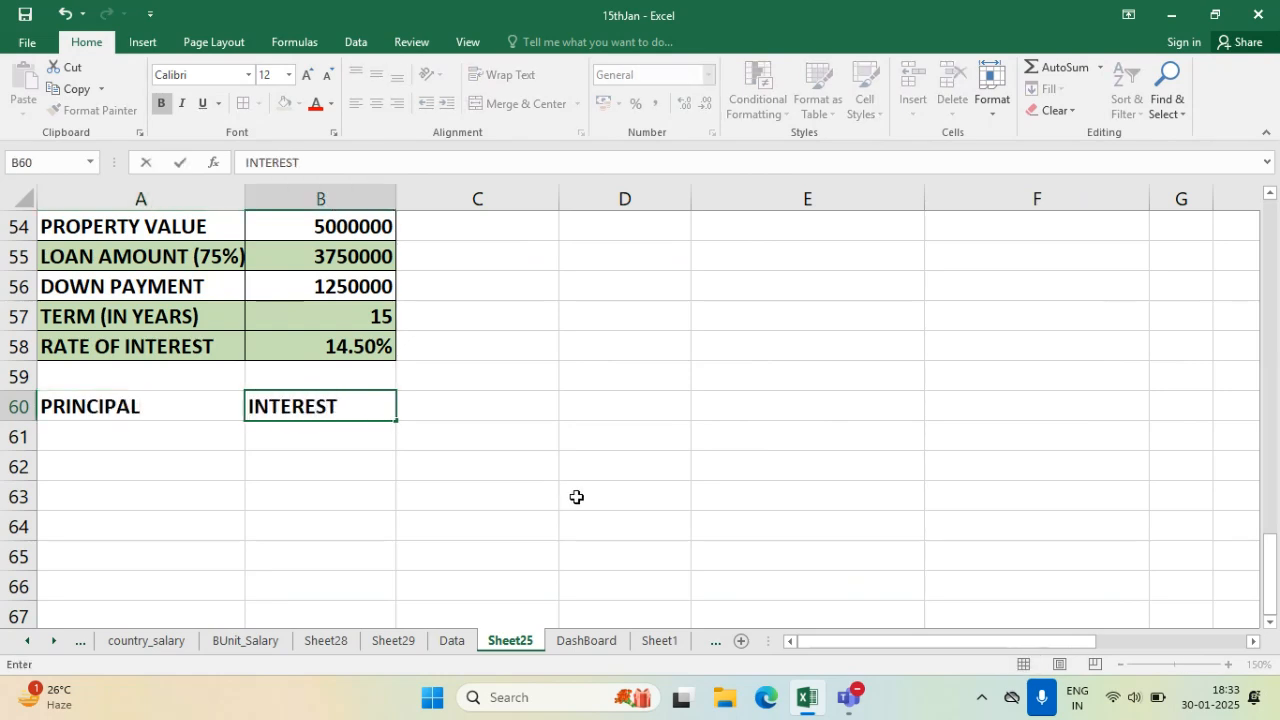
pyautogui.press('Tab')
pyautogui.write('EMI')
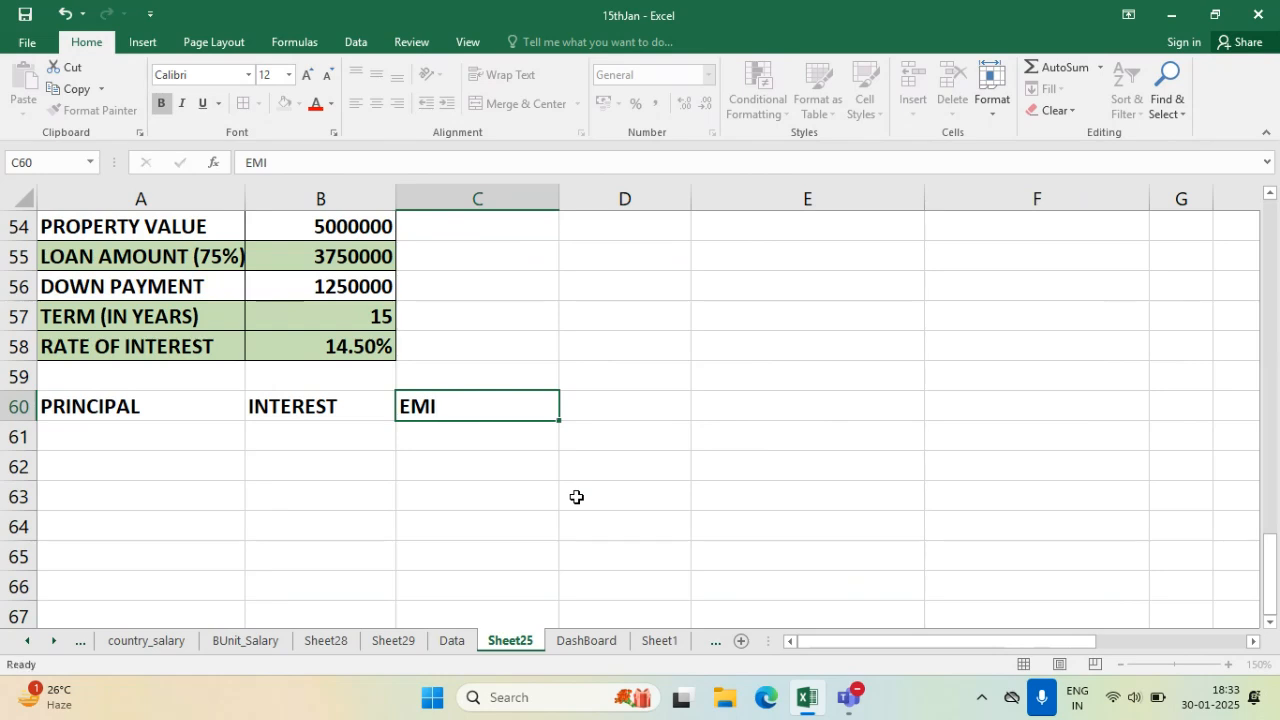
pyautogui.press('Tab')
pyautogui.write('BALANCE')
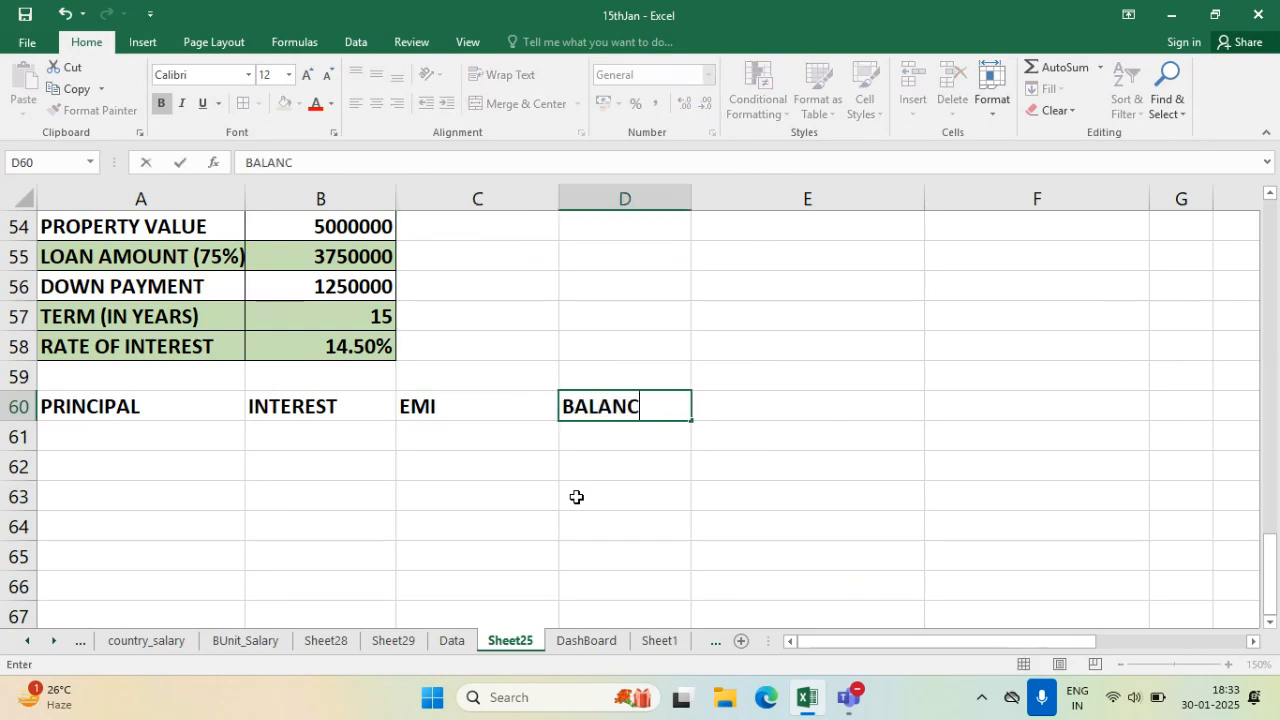
pyautogui.press('Return')
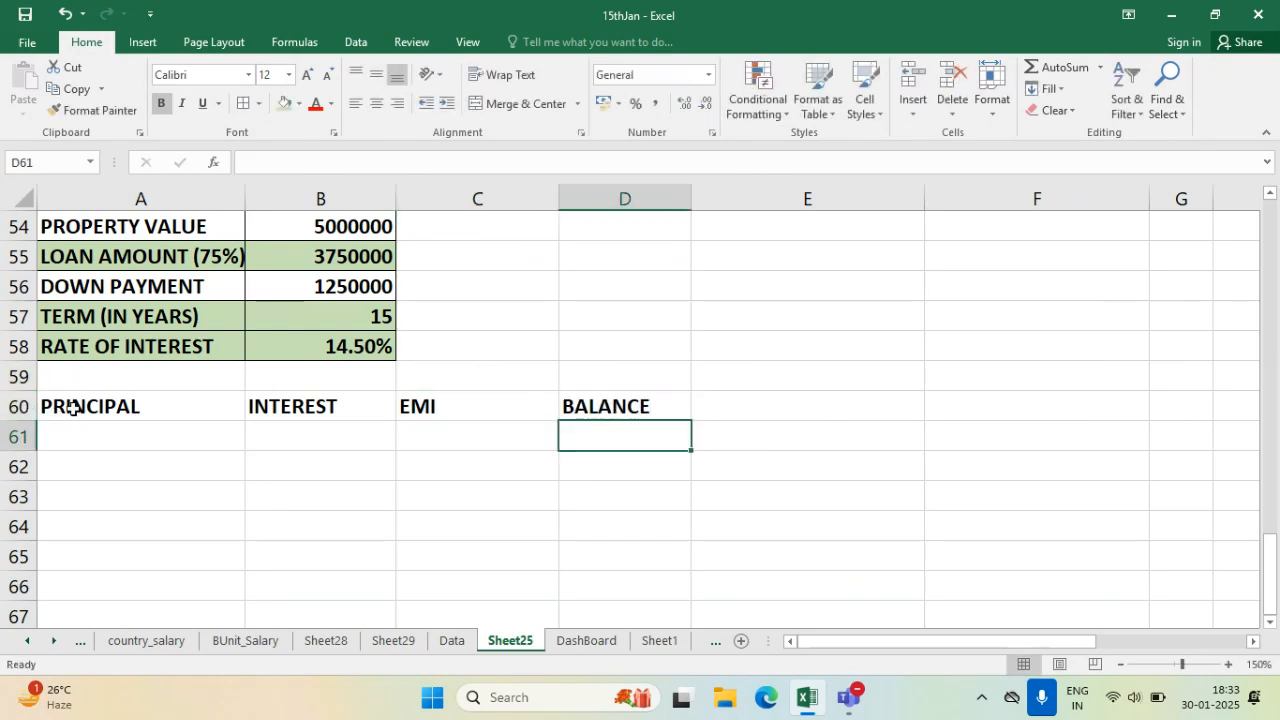
# - Format the headings in A60:D60 with all borders, a standard orange fill and centred text
pyautogui.moveTo(74, 408); pyautogui.dragTo(617, 400)
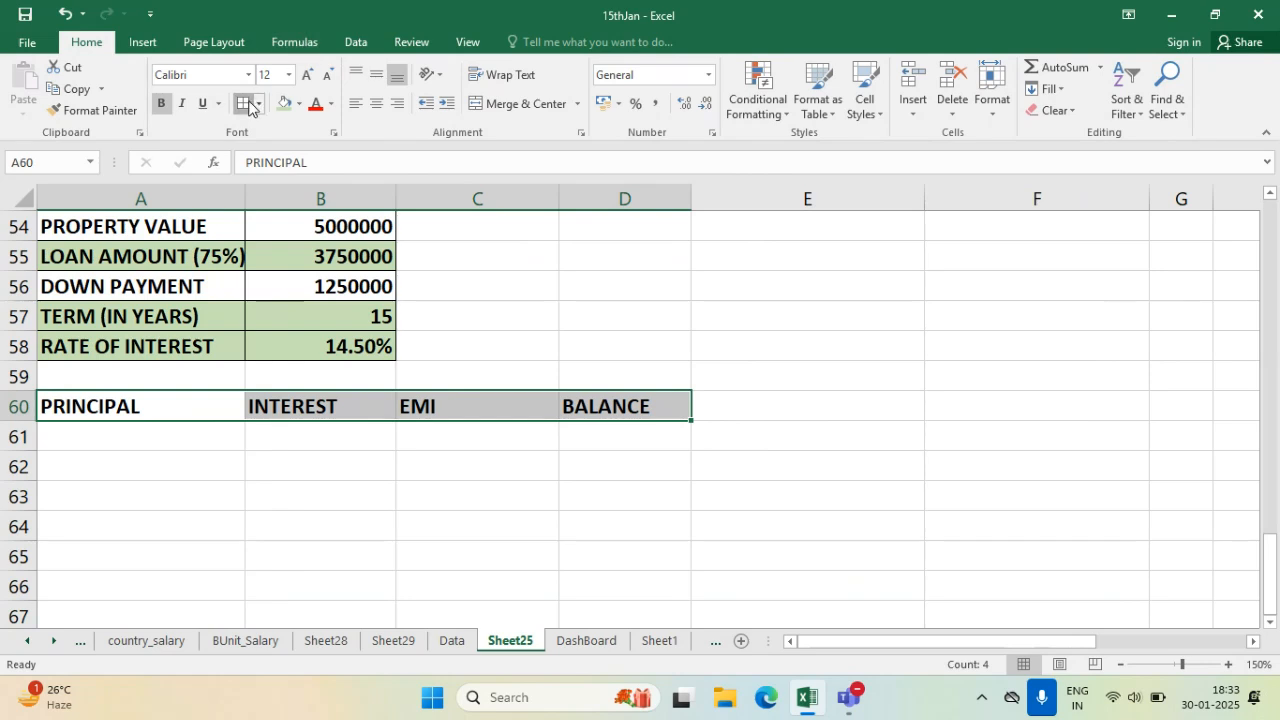
pyautogui.click(298, 104)
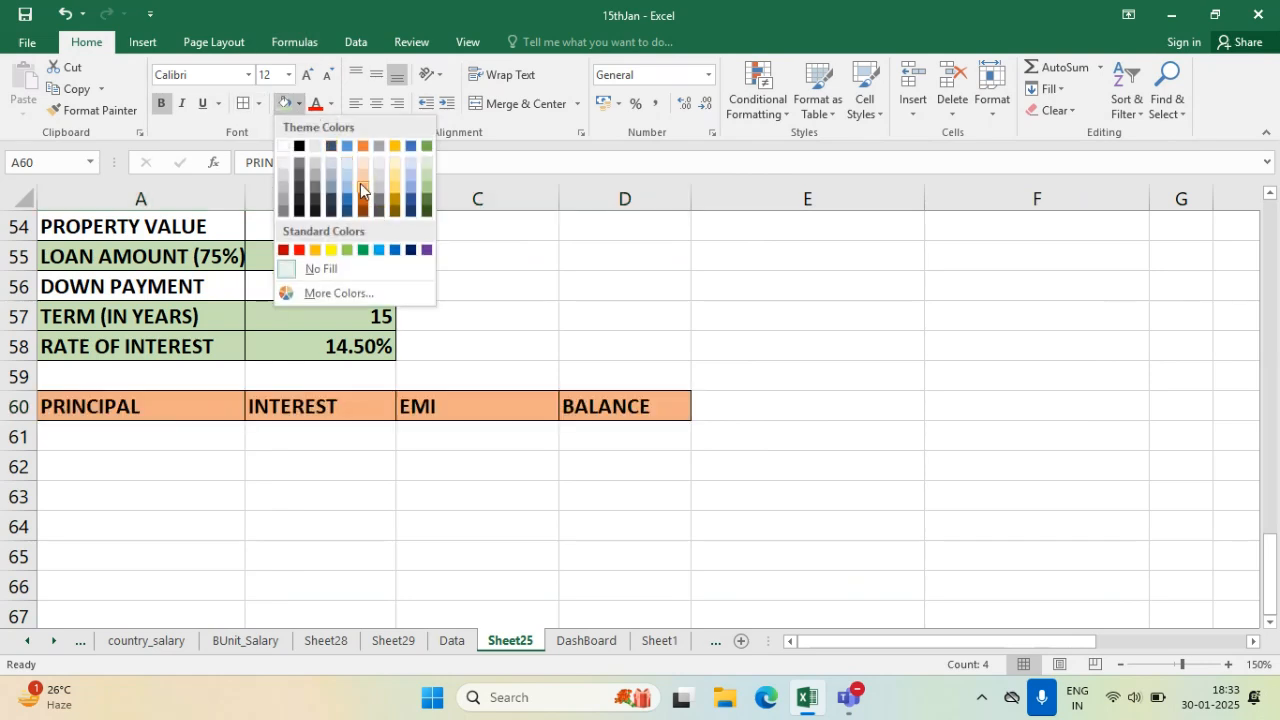
pyautogui.click(315, 252)
pyautogui.click(596, 545)
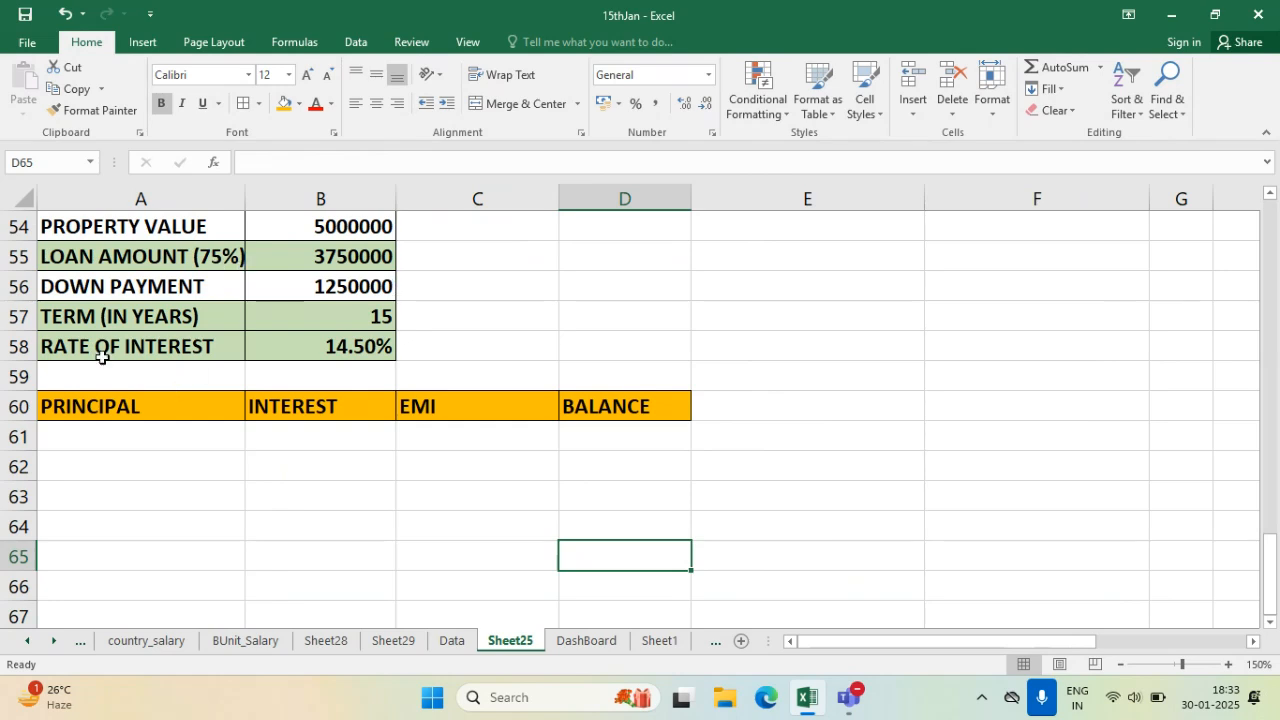
pyautogui.moveTo(109, 409); pyautogui.dragTo(620, 408)
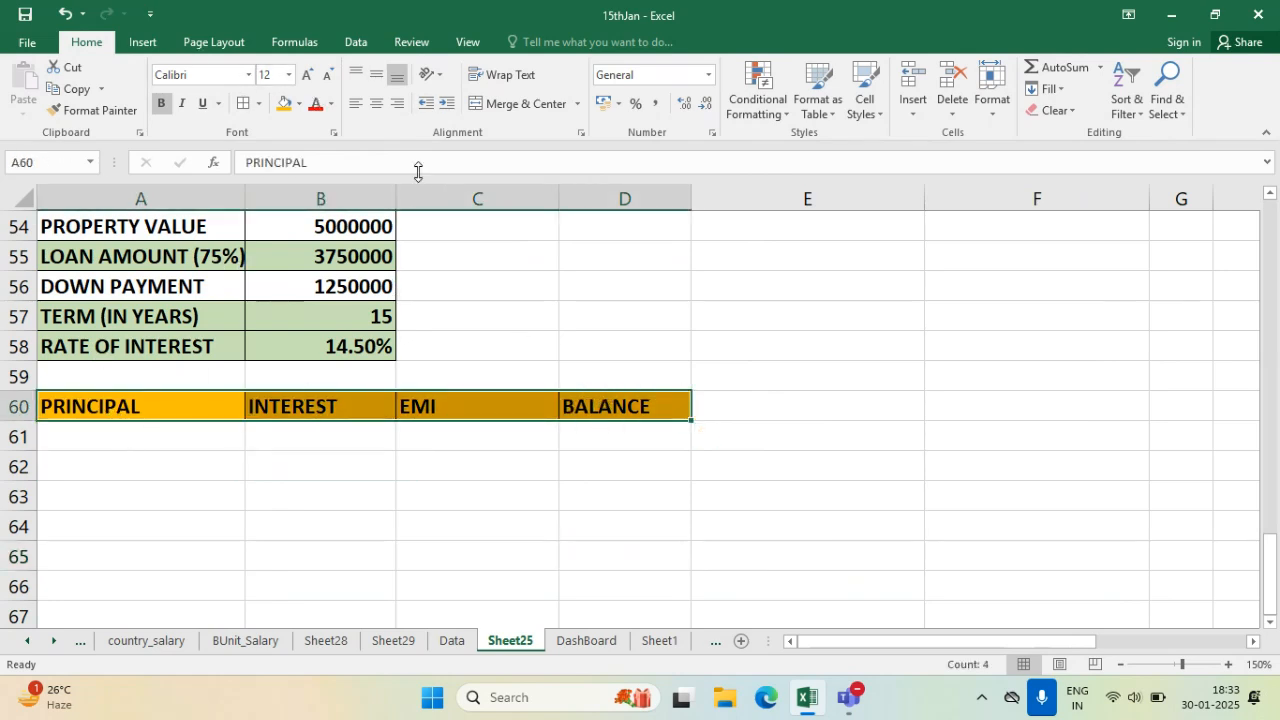
pyautogui.click(659, 519)
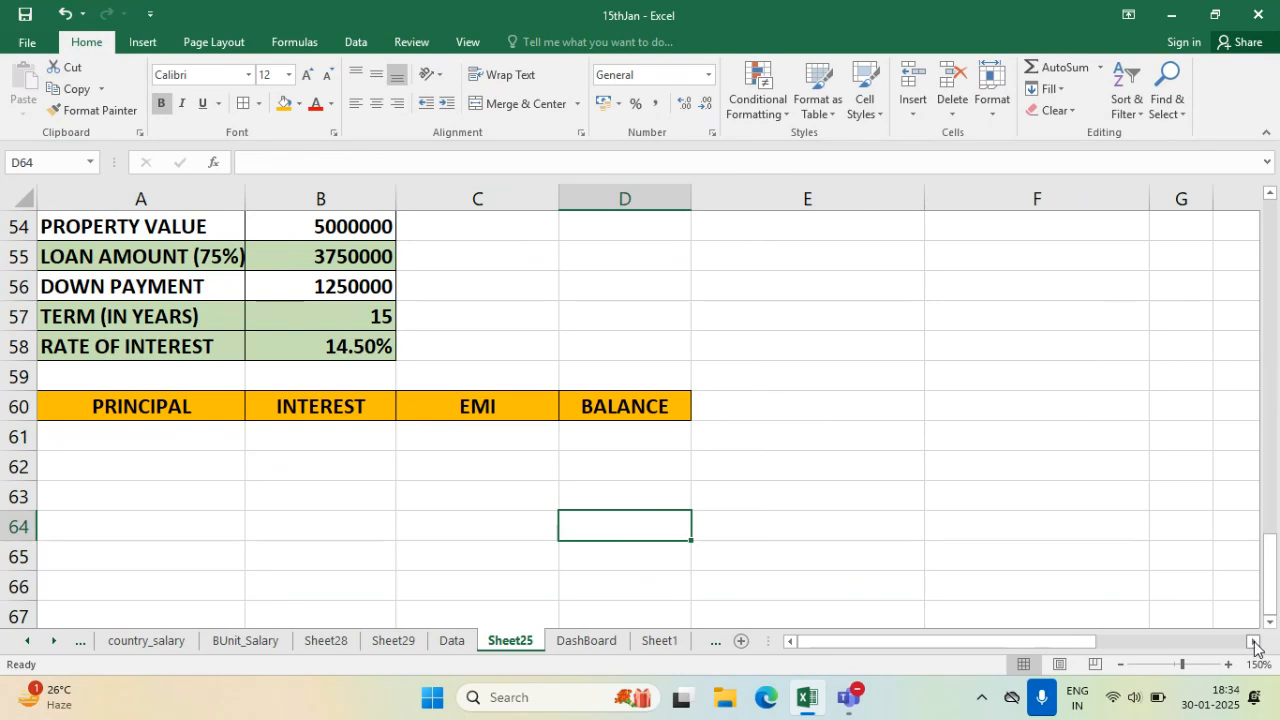
# - Enter the headings PERIOD in F60 and INTEREST in G60, narrowing columns E and F and widening column G
pyautogui.moveTo(924, 197); pyautogui.dragTo(767, 195)
pyautogui.click(864, 409)
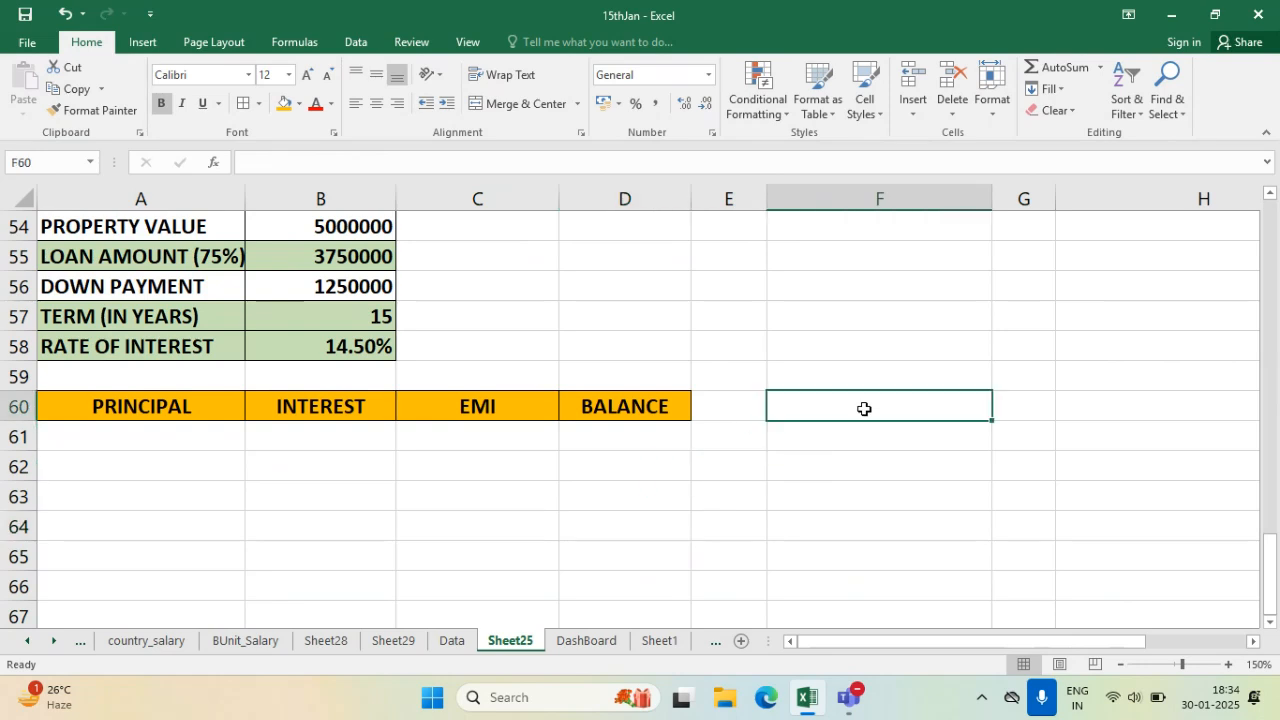
pyautogui.write('PERIOD')
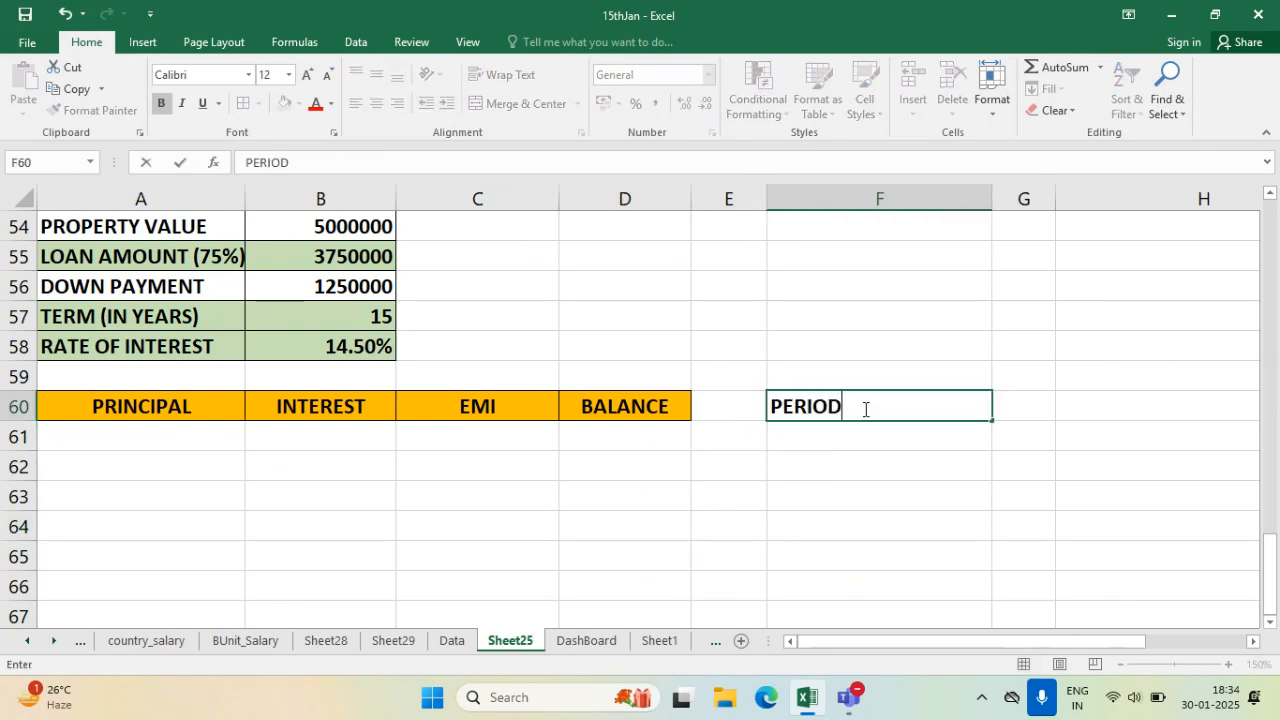
pyautogui.click(872, 467)
pyautogui.moveTo(992, 197); pyautogui.dragTo(1080, 199)
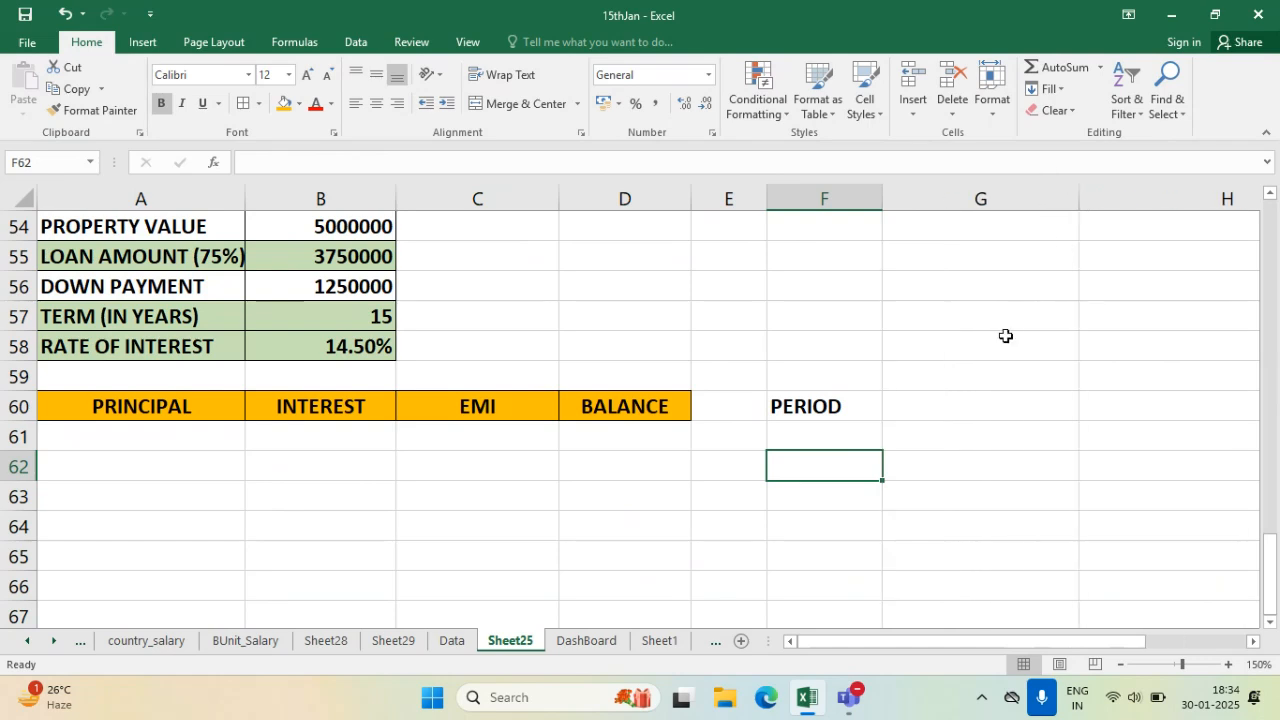
pyautogui.click(993, 416)
pyautogui.write('INTEREST')
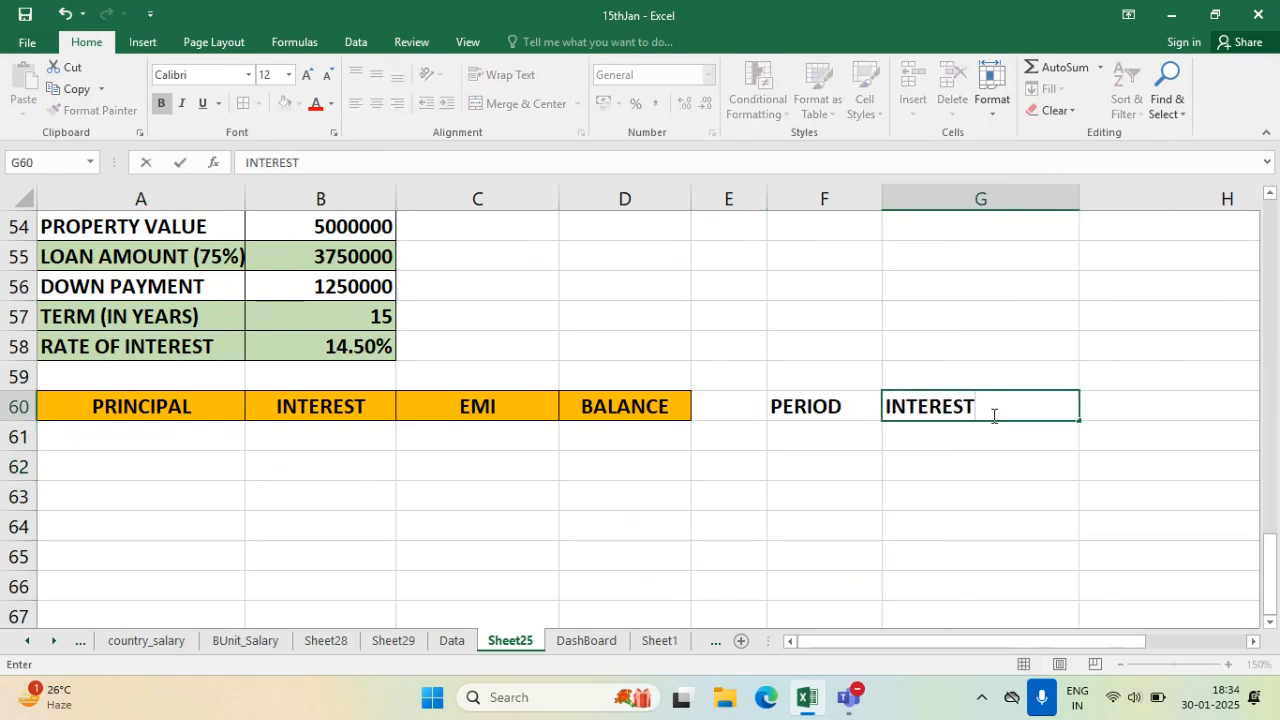
pyautogui.press('Return')
# - Fill the PERIOD and INTEREST headings in F60:G60 with orange and centre their text
pyautogui.moveTo(829, 406); pyautogui.dragTo(923, 406)
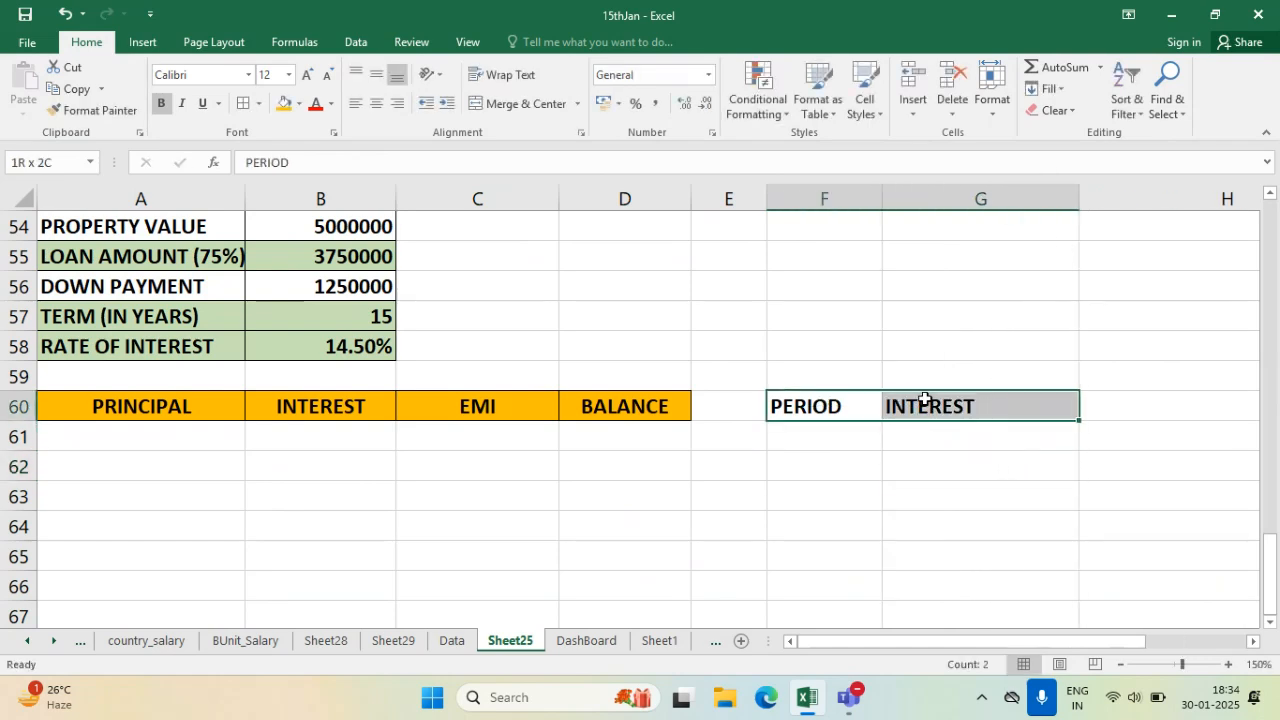
pyautogui.click(283, 103)
pyautogui.click(376, 105)
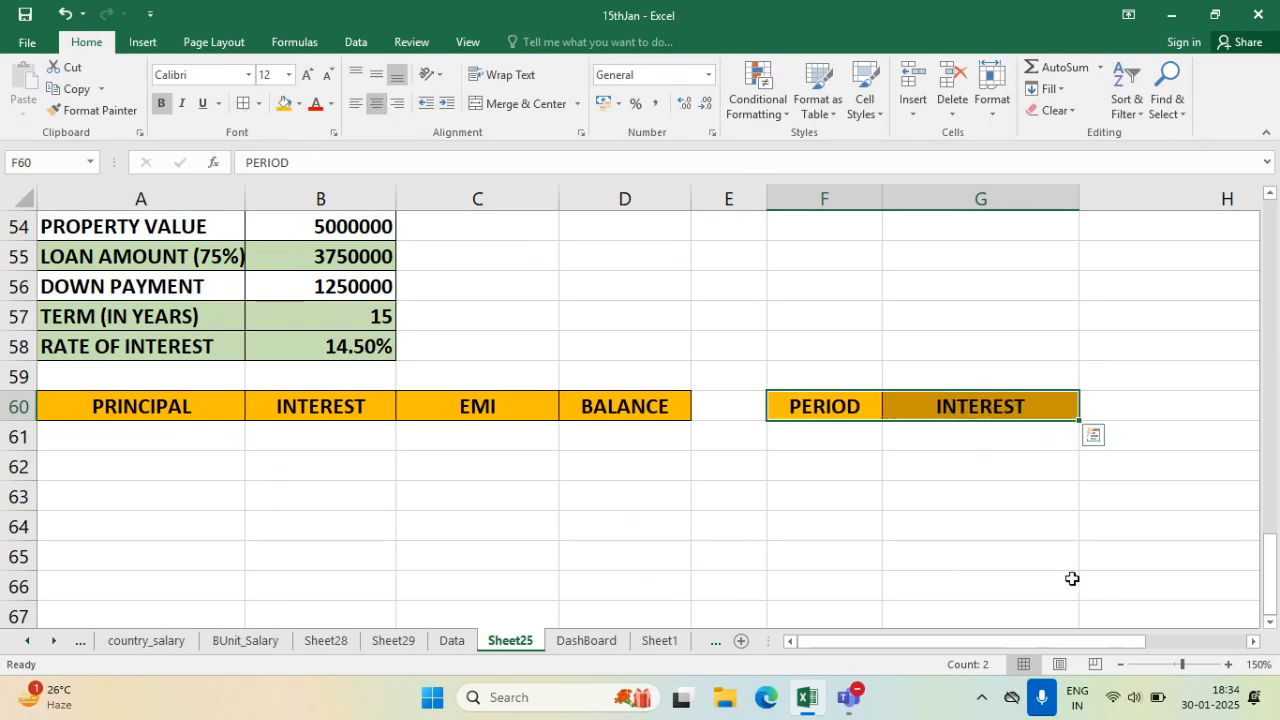
# - Review the loan amount, term and rate of interest rows in the loan data at A55:B58
pyautogui.click(1040, 526)
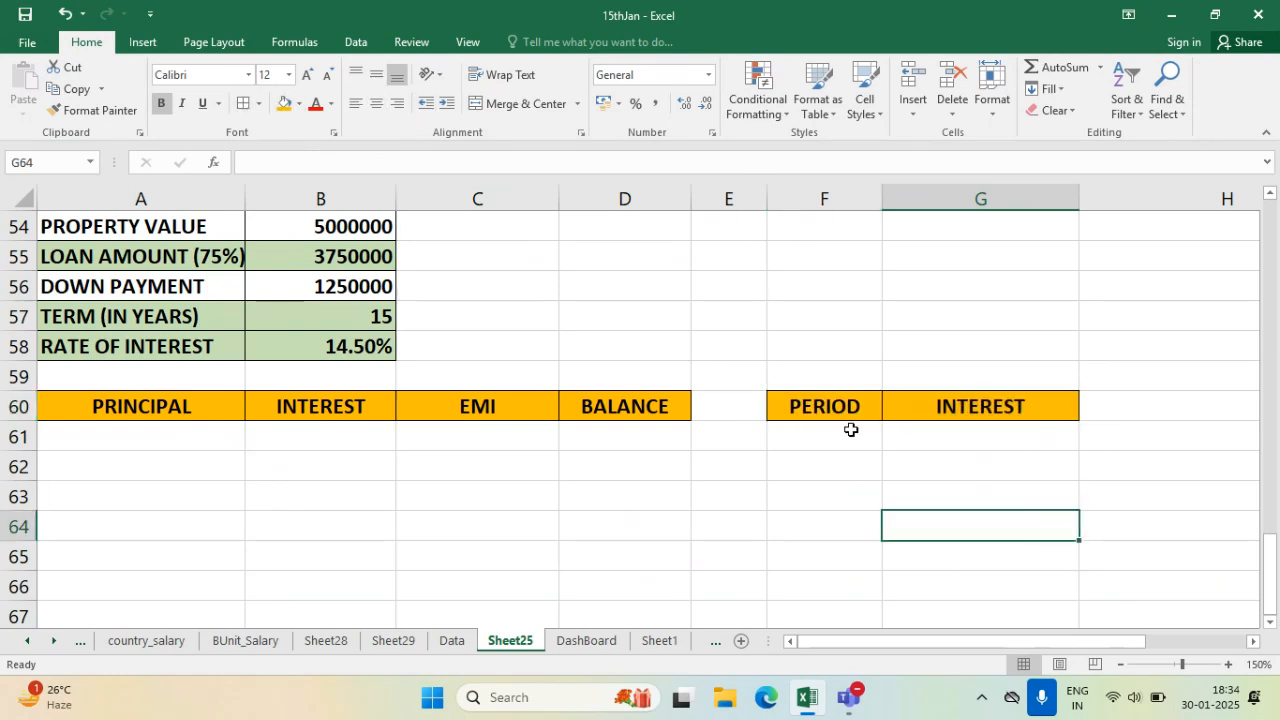
pyautogui.click(1271, 627)
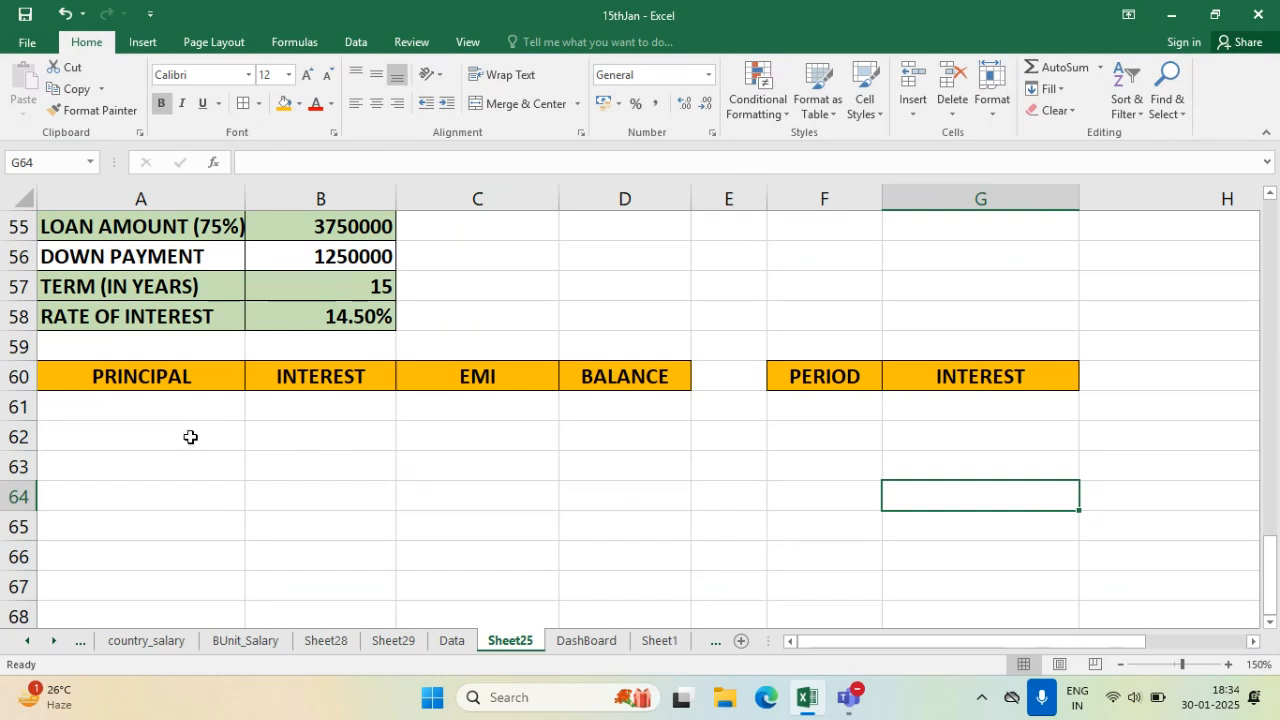
pyautogui.click(1269, 195)
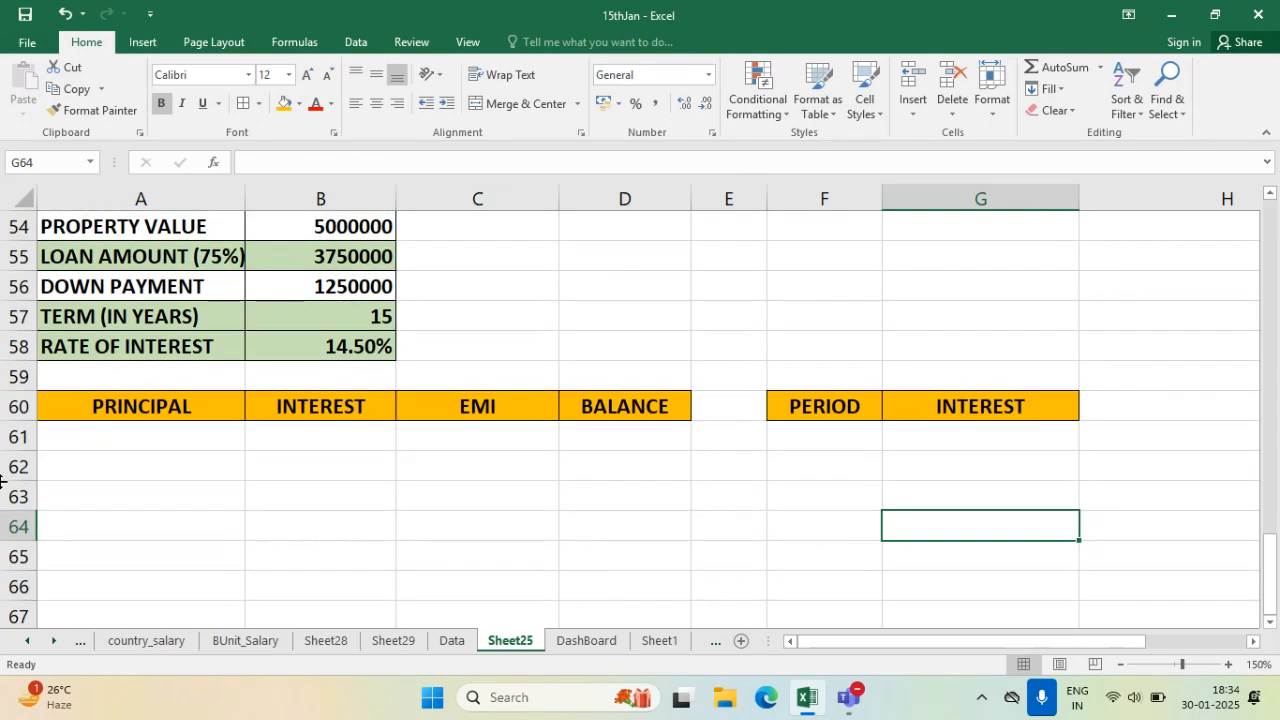
pyautogui.moveTo(102, 247); pyautogui.dragTo(357, 251)
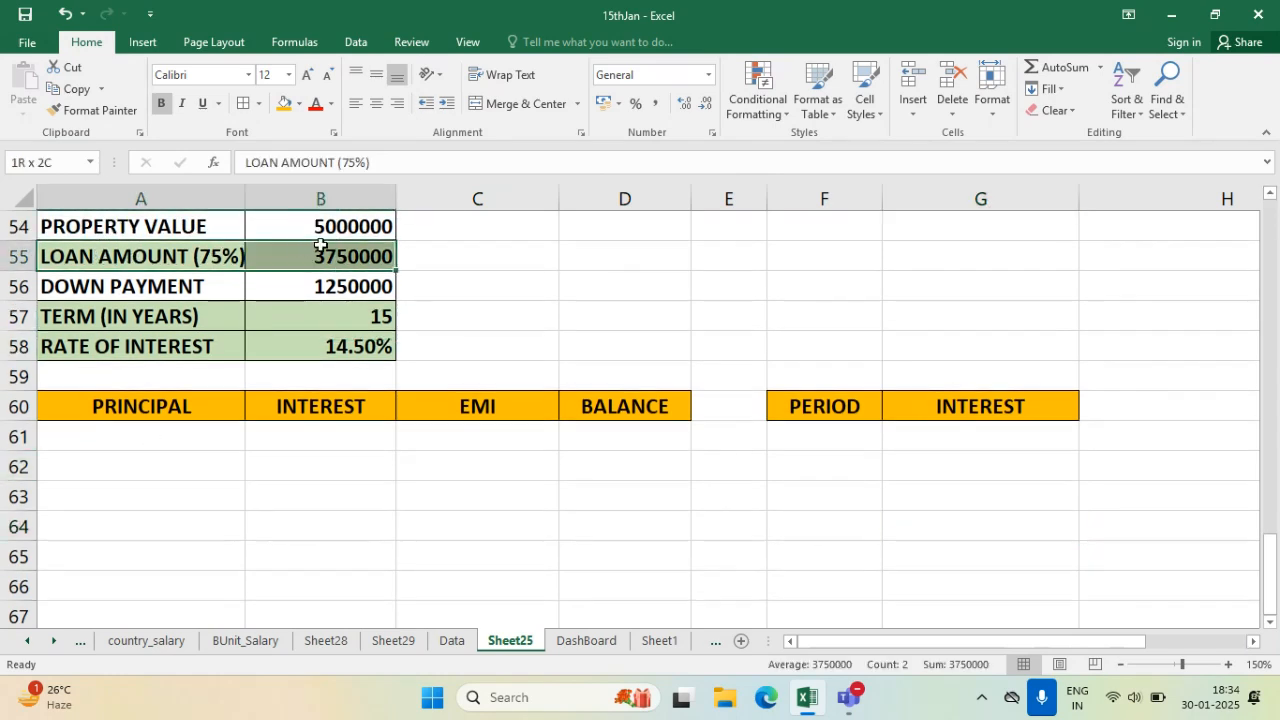
pyautogui.click(170, 329)
pyautogui.moveTo(170, 329); pyautogui.dragTo(309, 314)
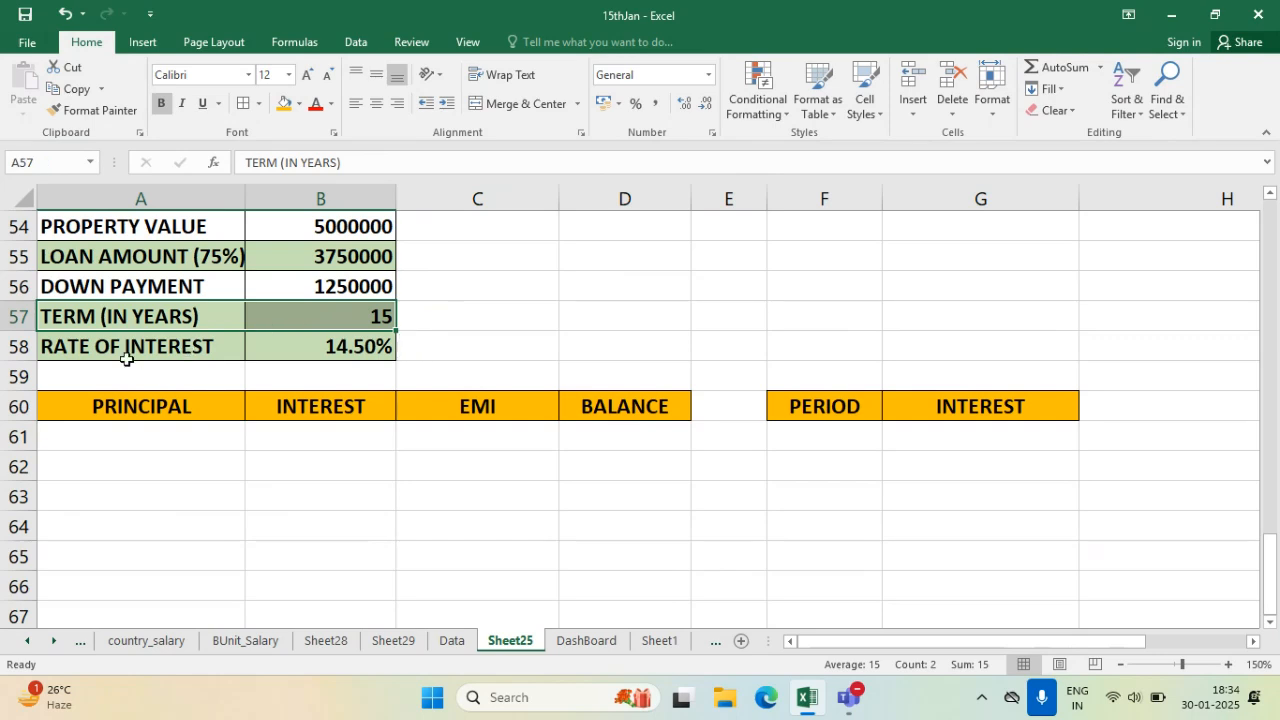
pyautogui.moveTo(135, 346); pyautogui.dragTo(293, 347)
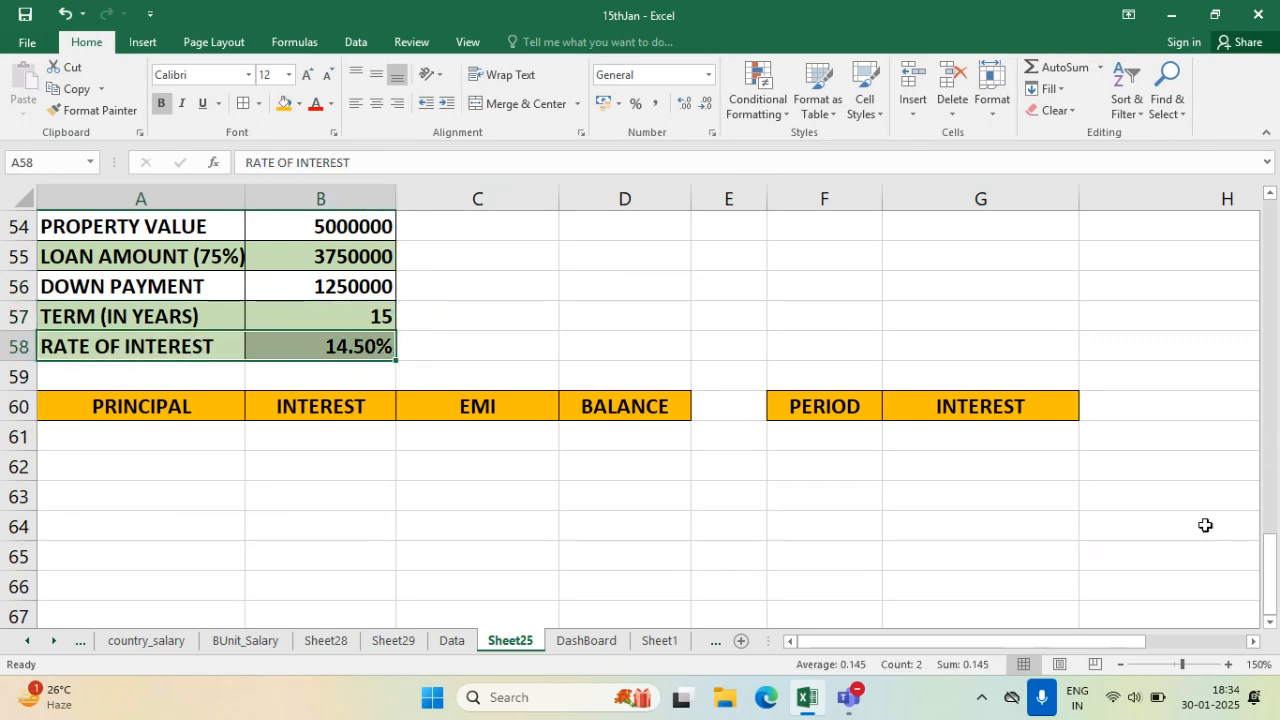
pyautogui.click(831, 432)
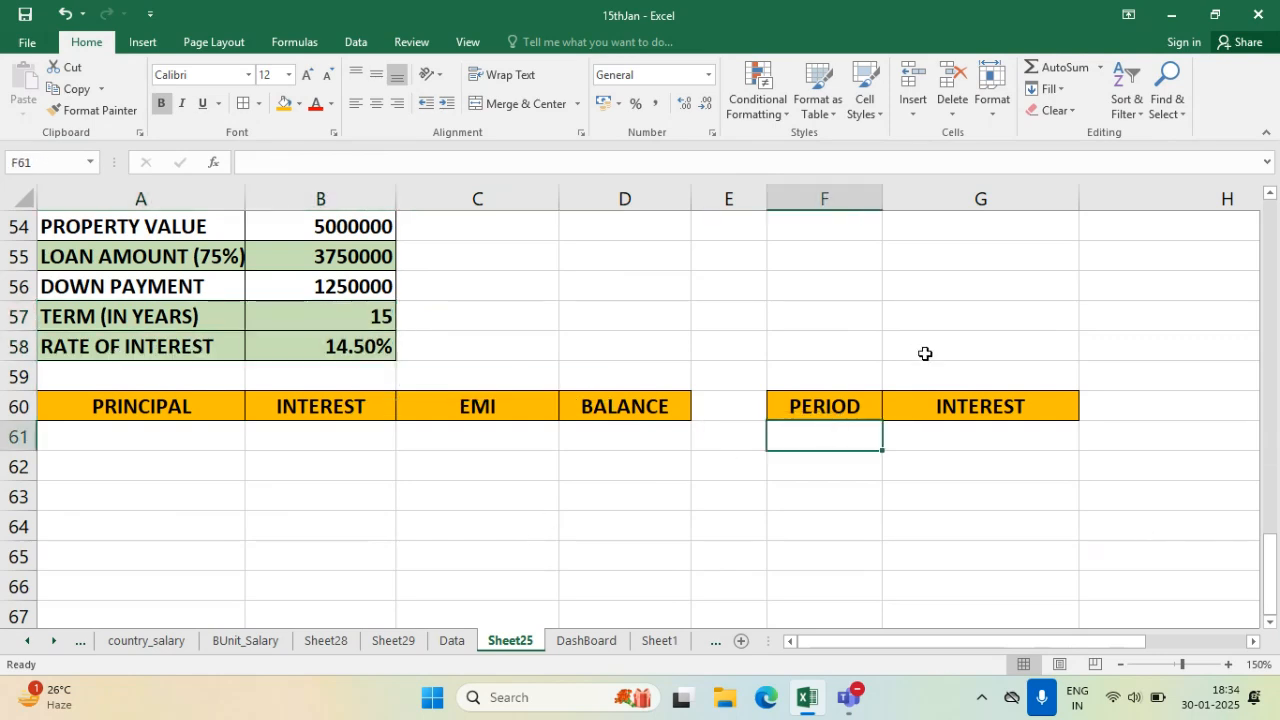
# - Enter the note ISPMT in F57 and PERIOD STARTS WITH 0 in G57
pyautogui.click(824, 308)
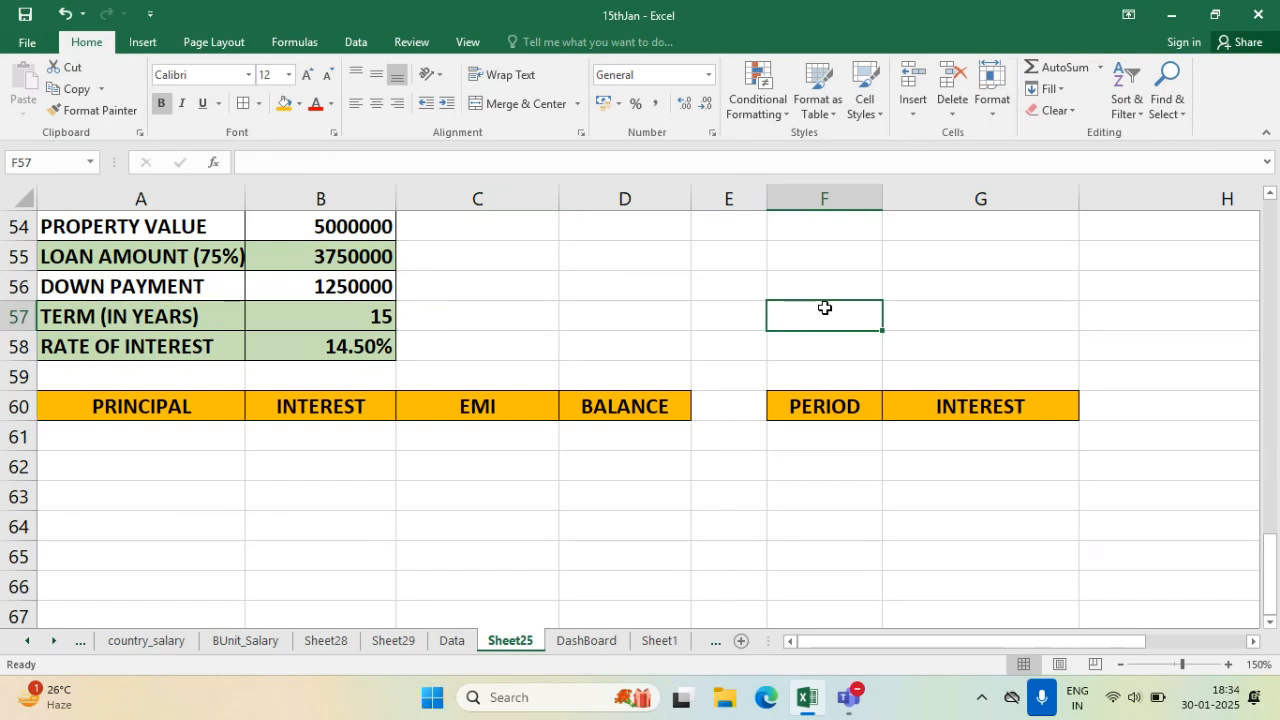
pyautogui.write('ISPMT')
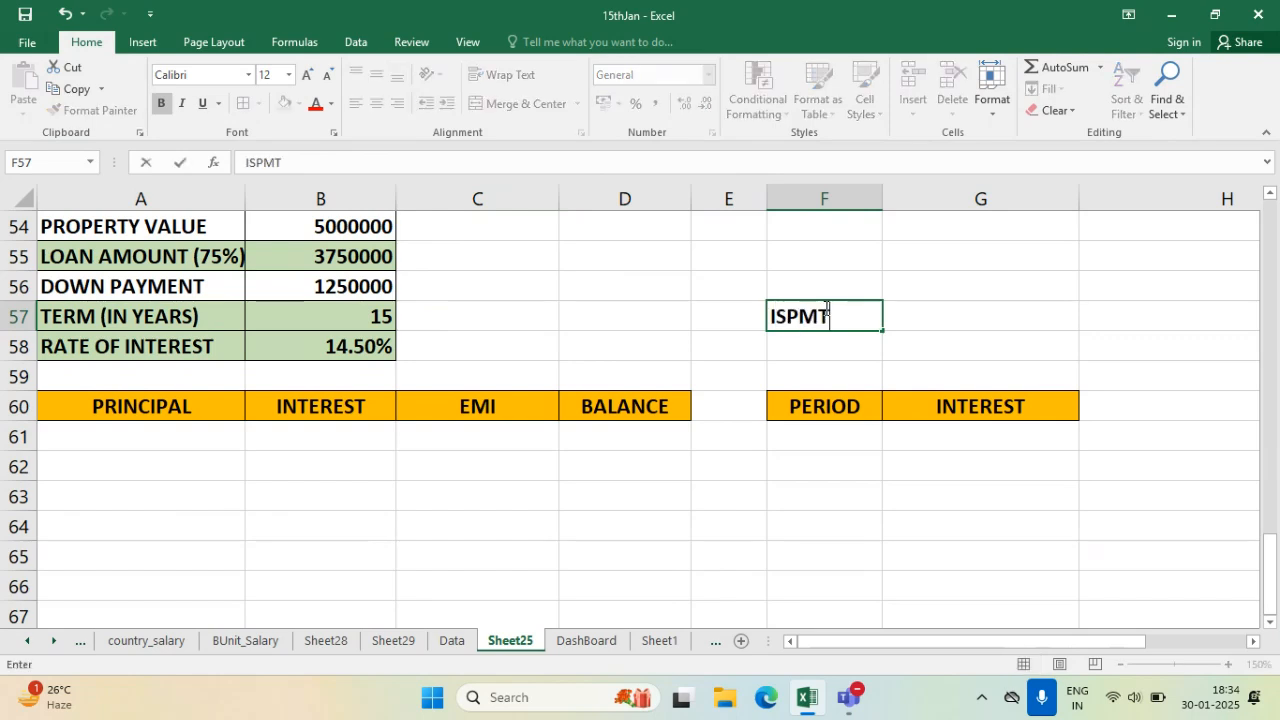
pyautogui.press('Tab')
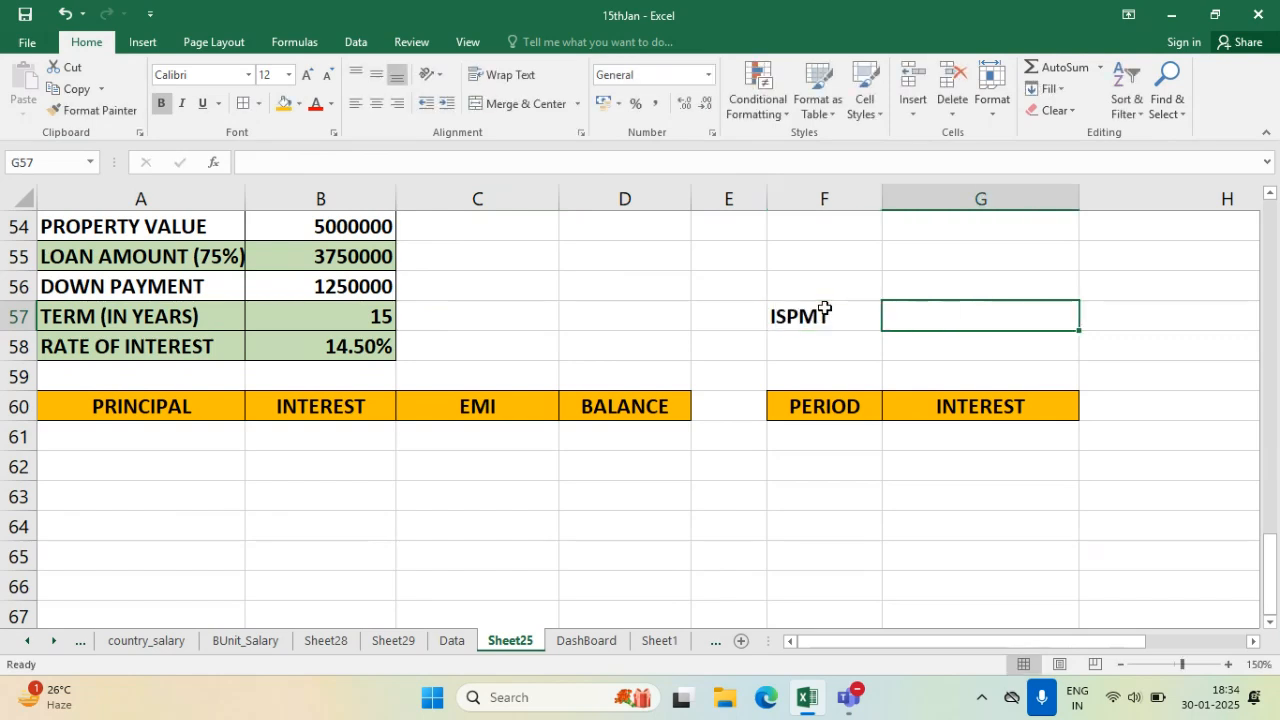
pyautogui.write('PERIOD S')
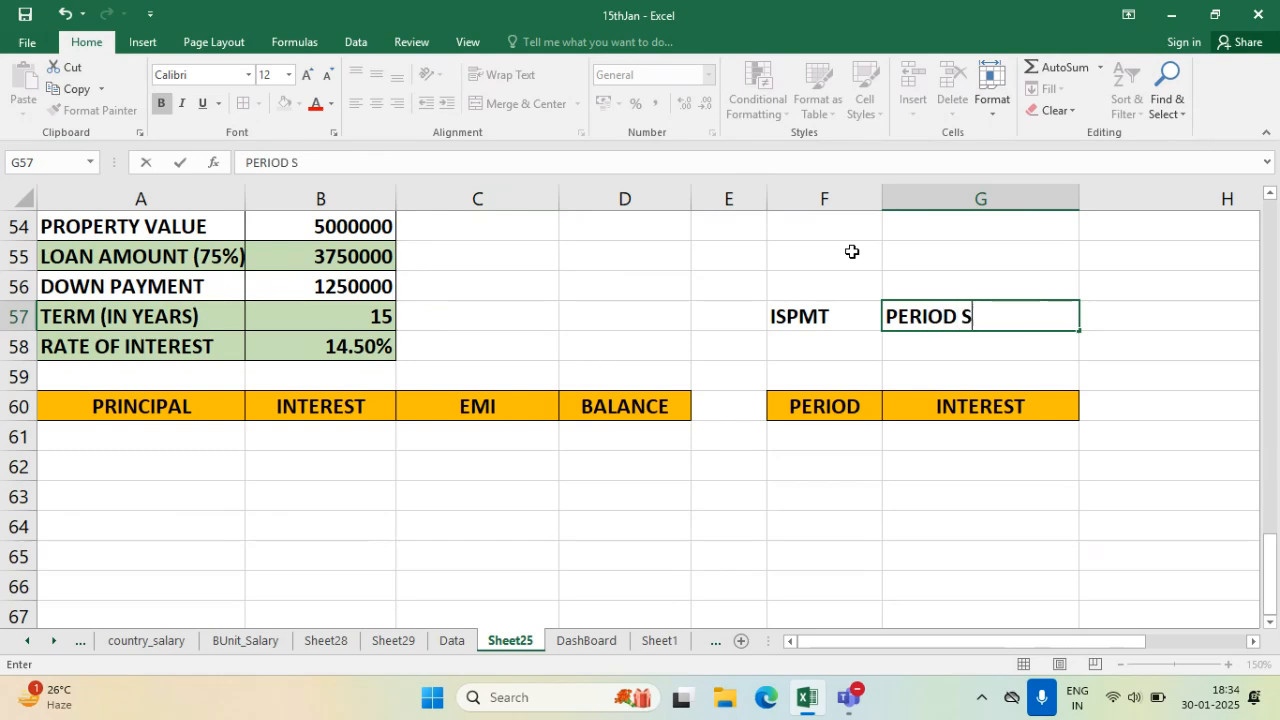
pyautogui.write('TARTS WITH 0')
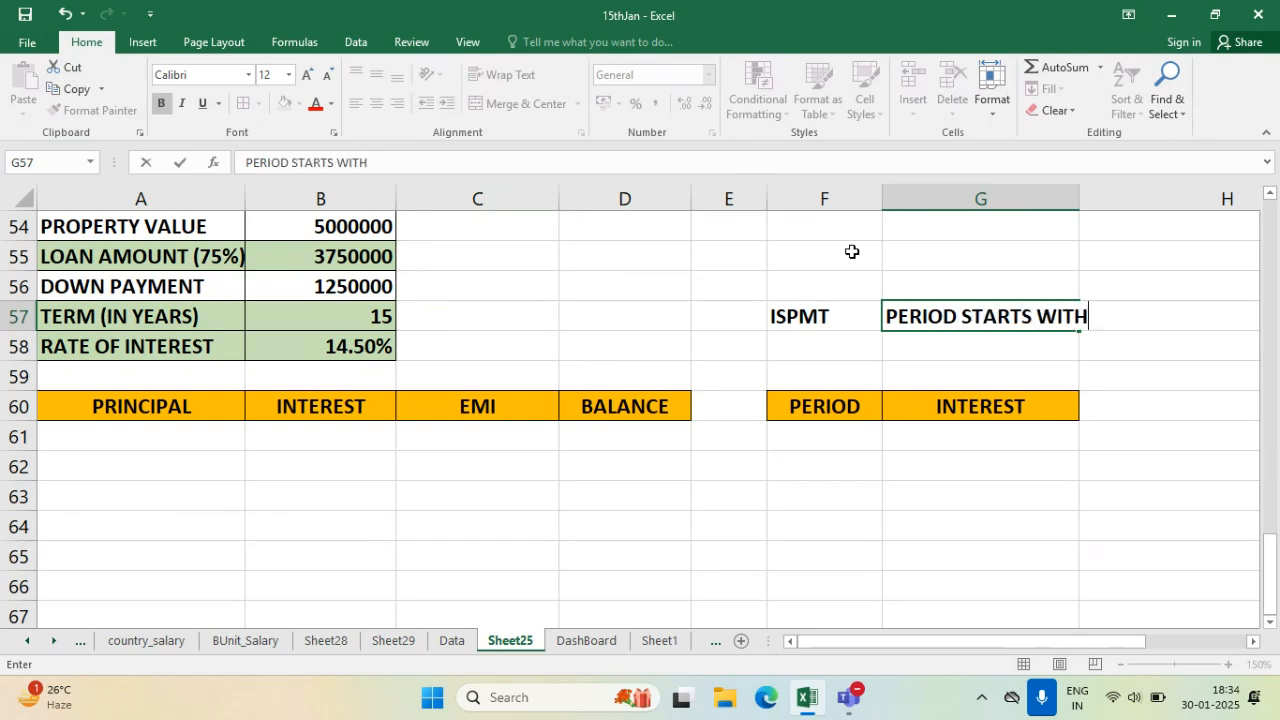
pyautogui.click(888, 333)
pyautogui.click(988, 341)
# - Widen column G to fit the note and colour the text in F57:G57 red
pyautogui.moveTo(790, 318); pyautogui.dragTo(971, 315)
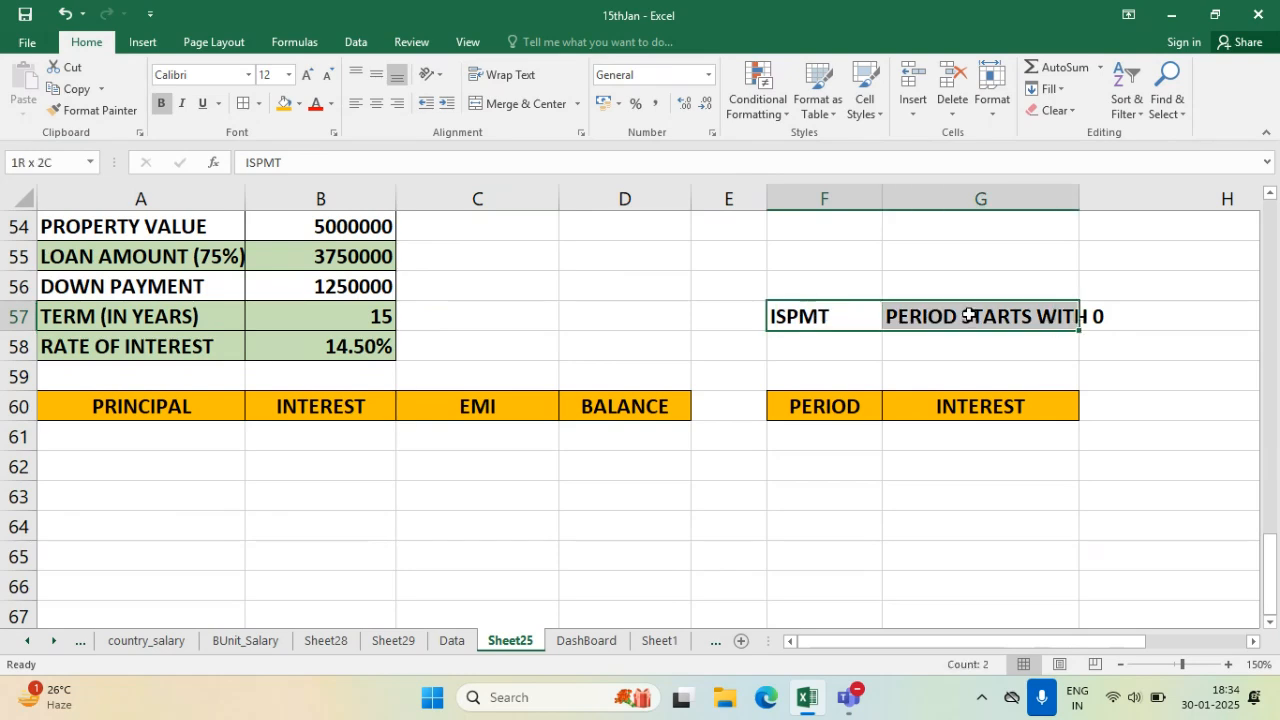
pyautogui.moveTo(1080, 190); pyautogui.dragTo(1109, 191)
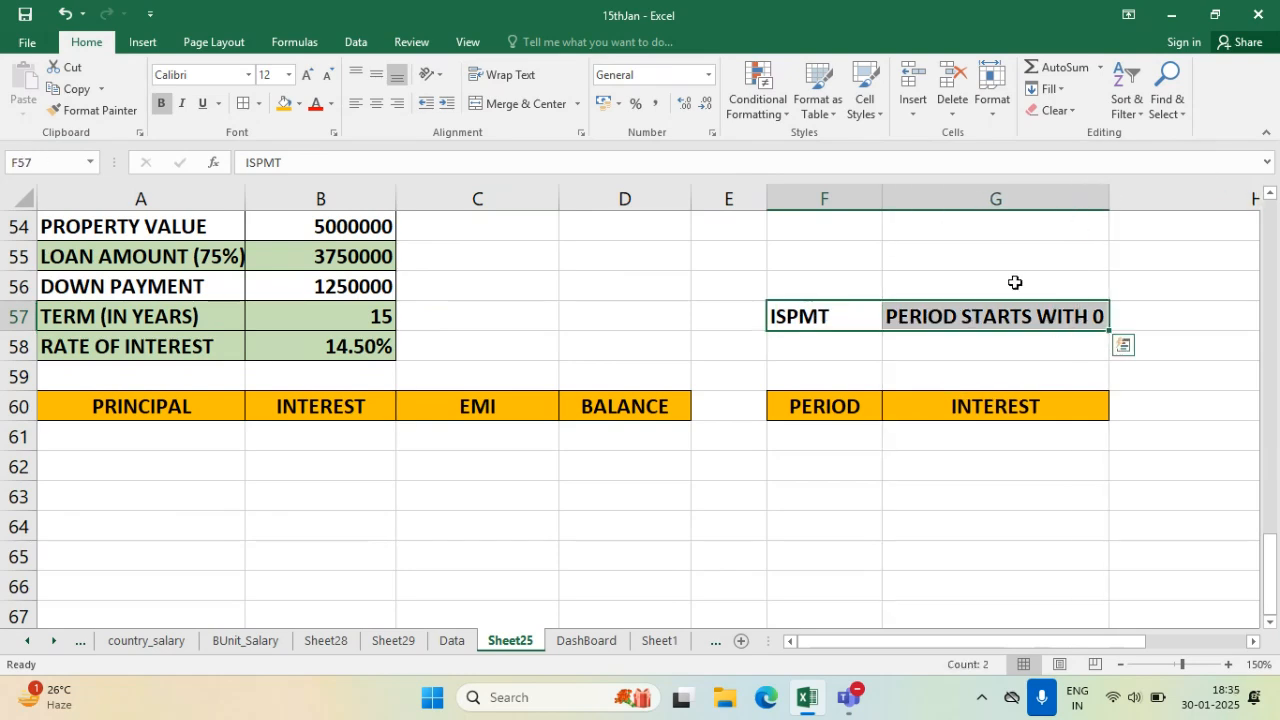
pyautogui.click(315, 103)
pyautogui.click(967, 358)
pyautogui.click(809, 437)
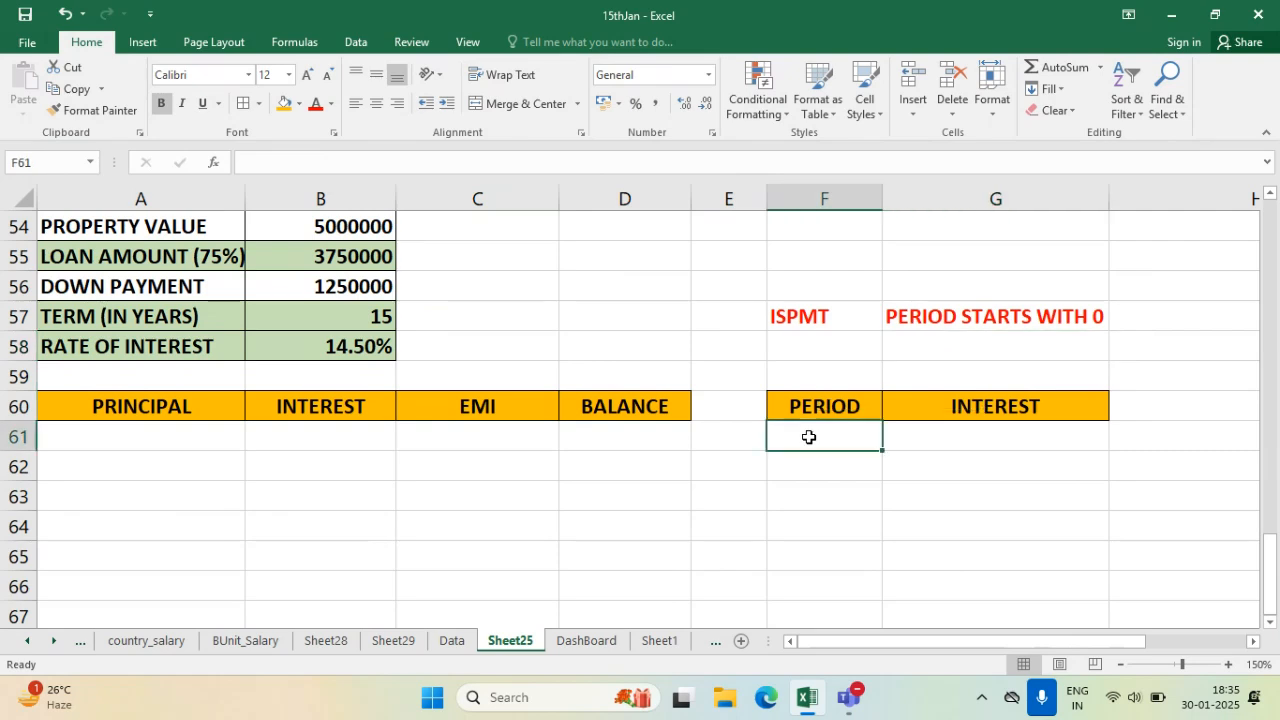
# - Enter the label TERM in F58 and calculate the term in months in G58 with =B57*12
pyautogui.click(812, 343)
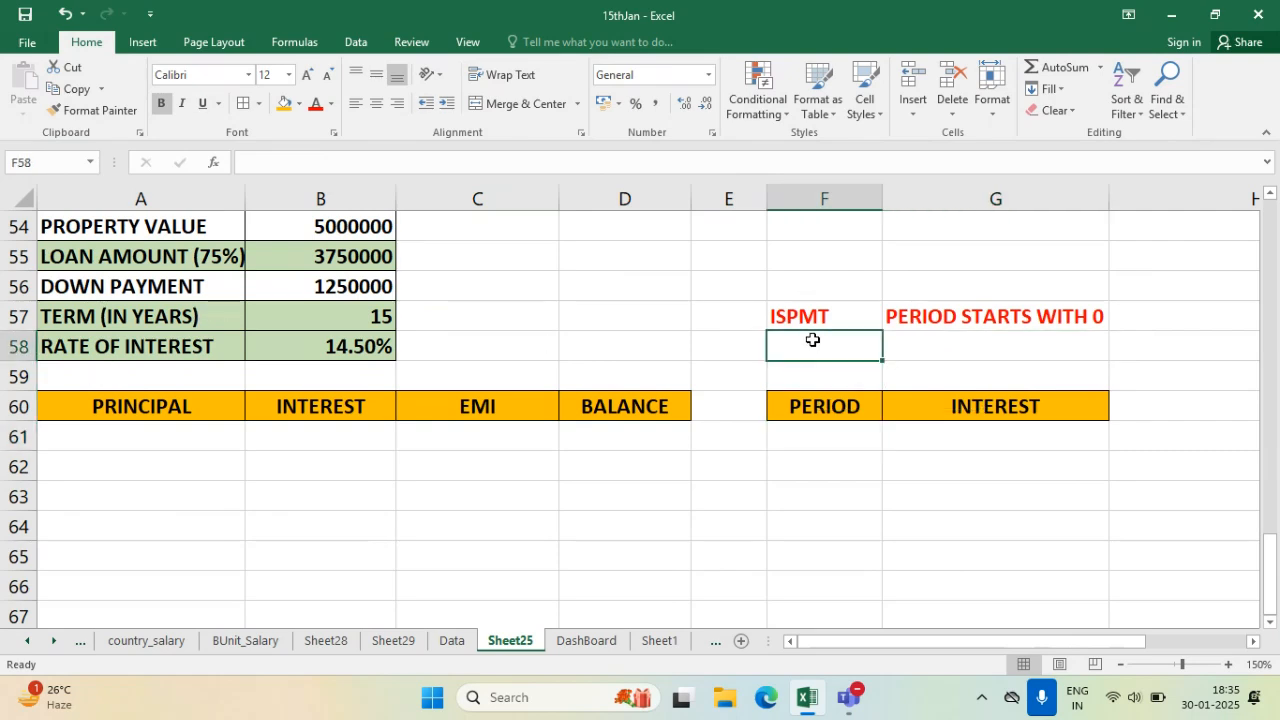
pyautogui.write('TERM')
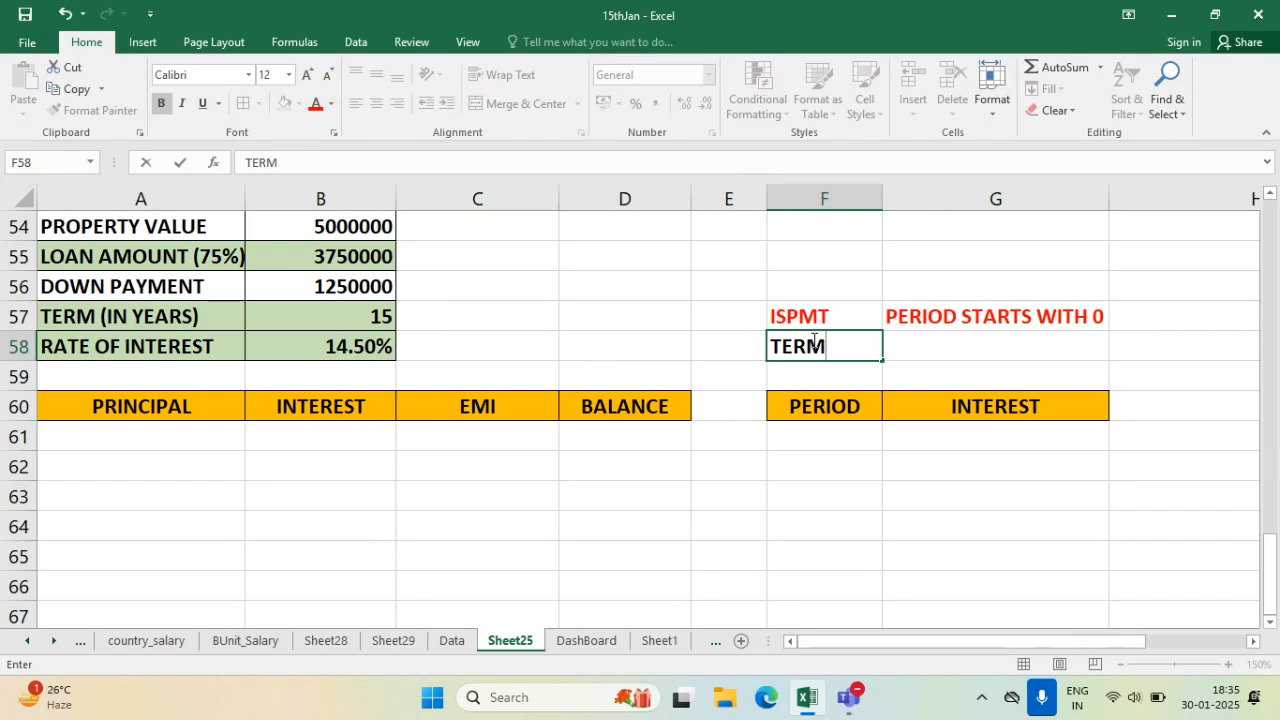
pyautogui.press('Tab')
pyautogui.write('=')
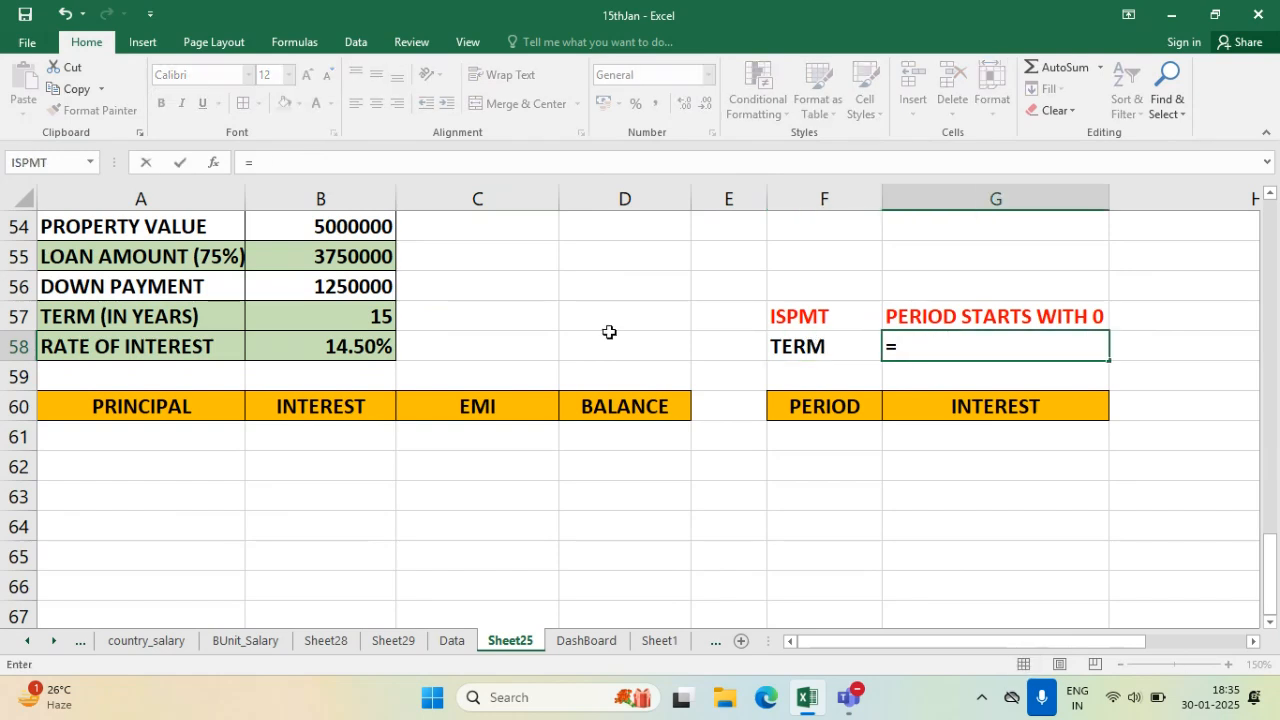
pyautogui.click(342, 318)
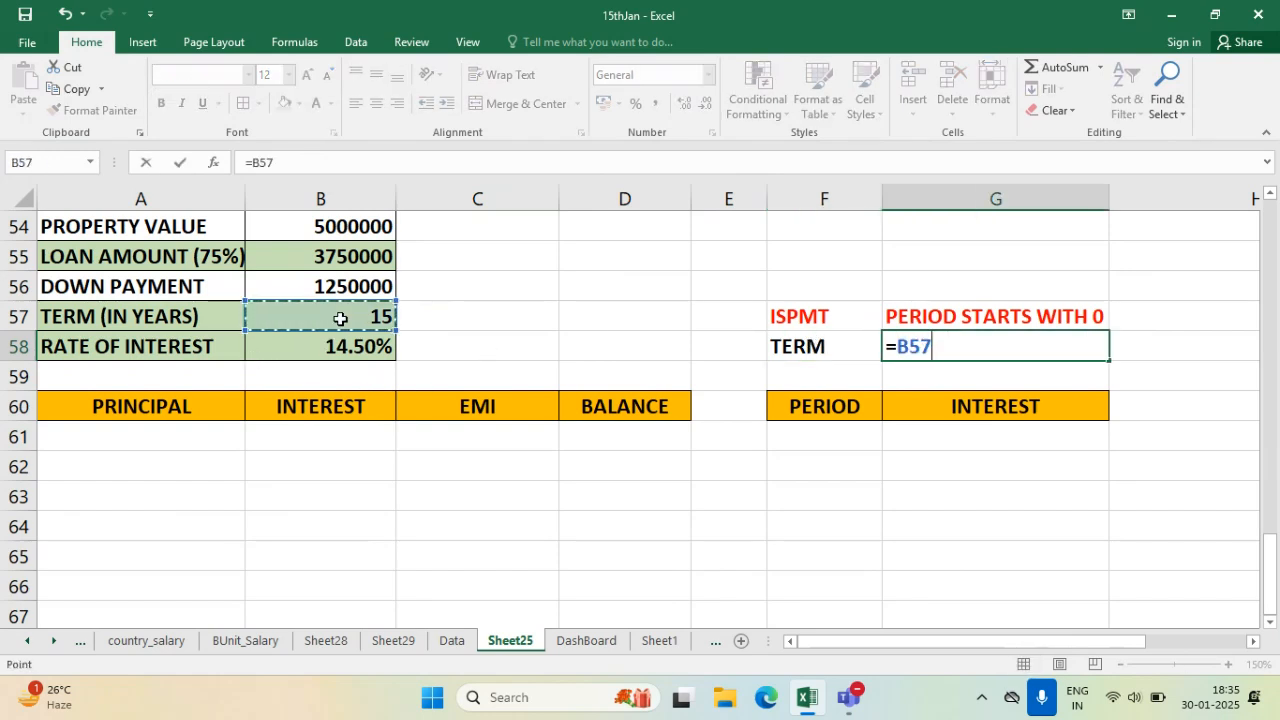
pyautogui.write('*12')
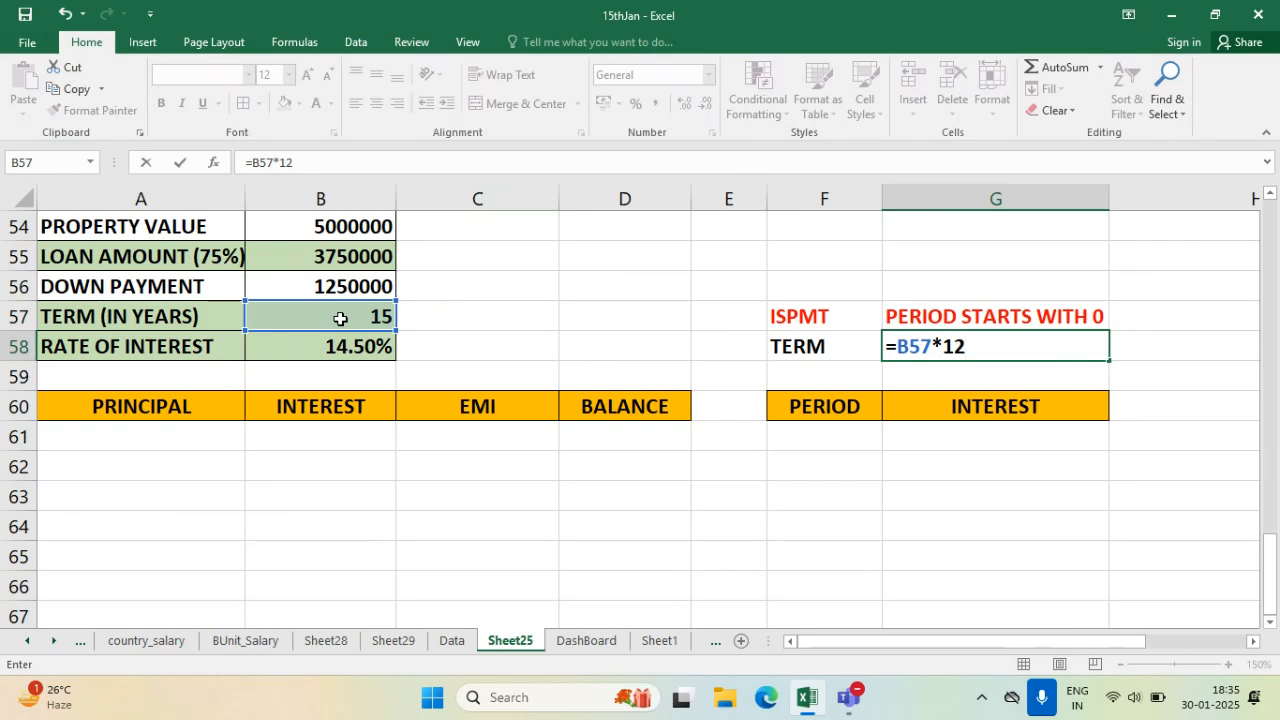
pyautogui.press('Return')
pyautogui.click(1086, 348)
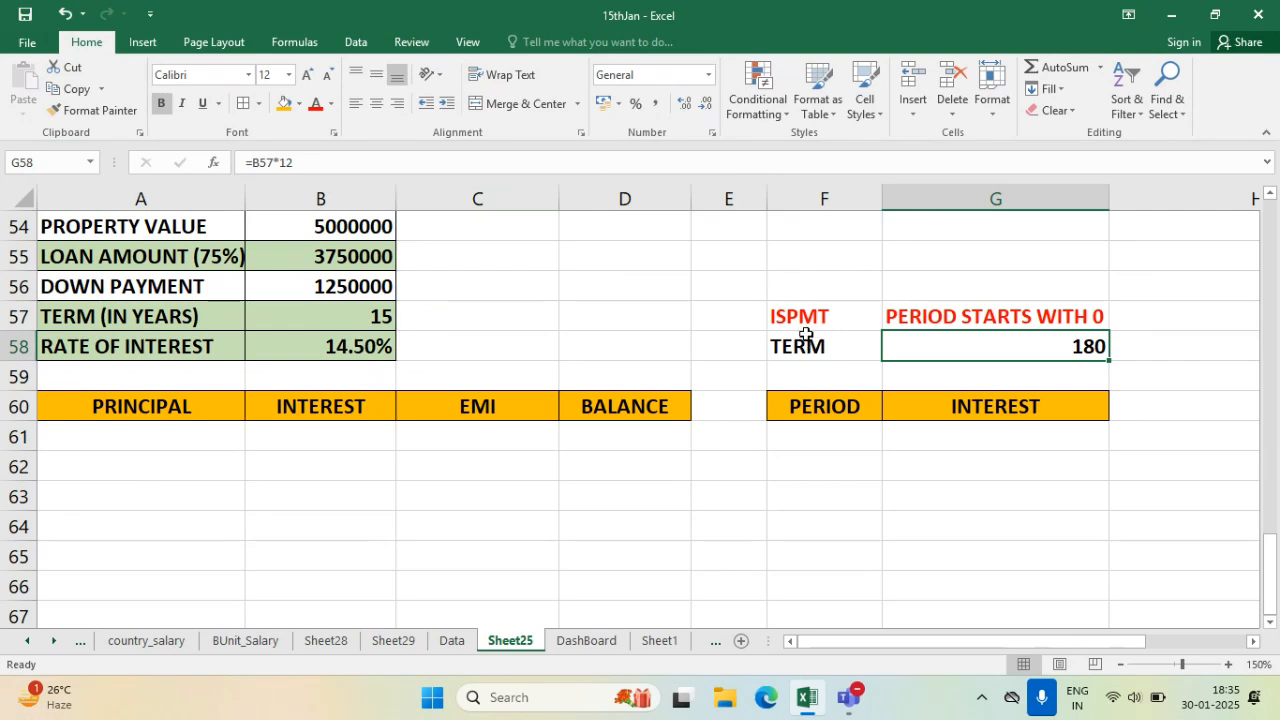
pyautogui.moveTo(851, 345); pyautogui.dragTo(1000, 323)
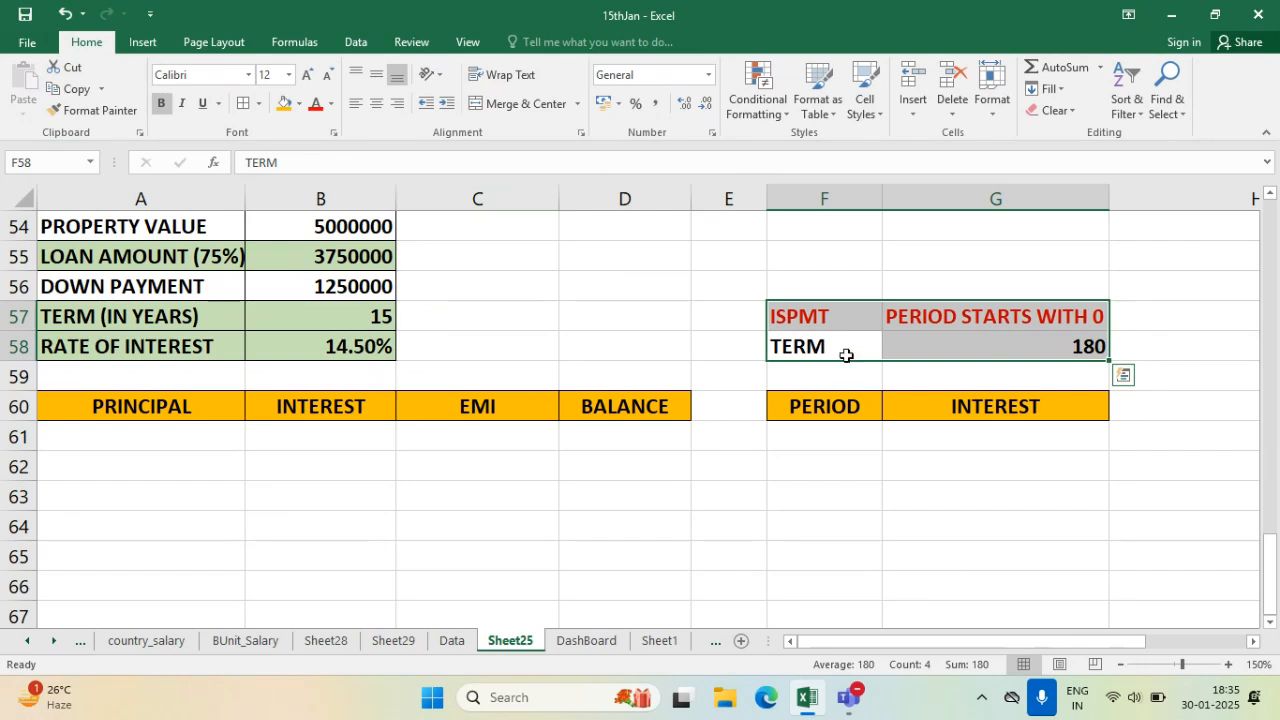
pyautogui.click(858, 351)
pyautogui.click(988, 339)
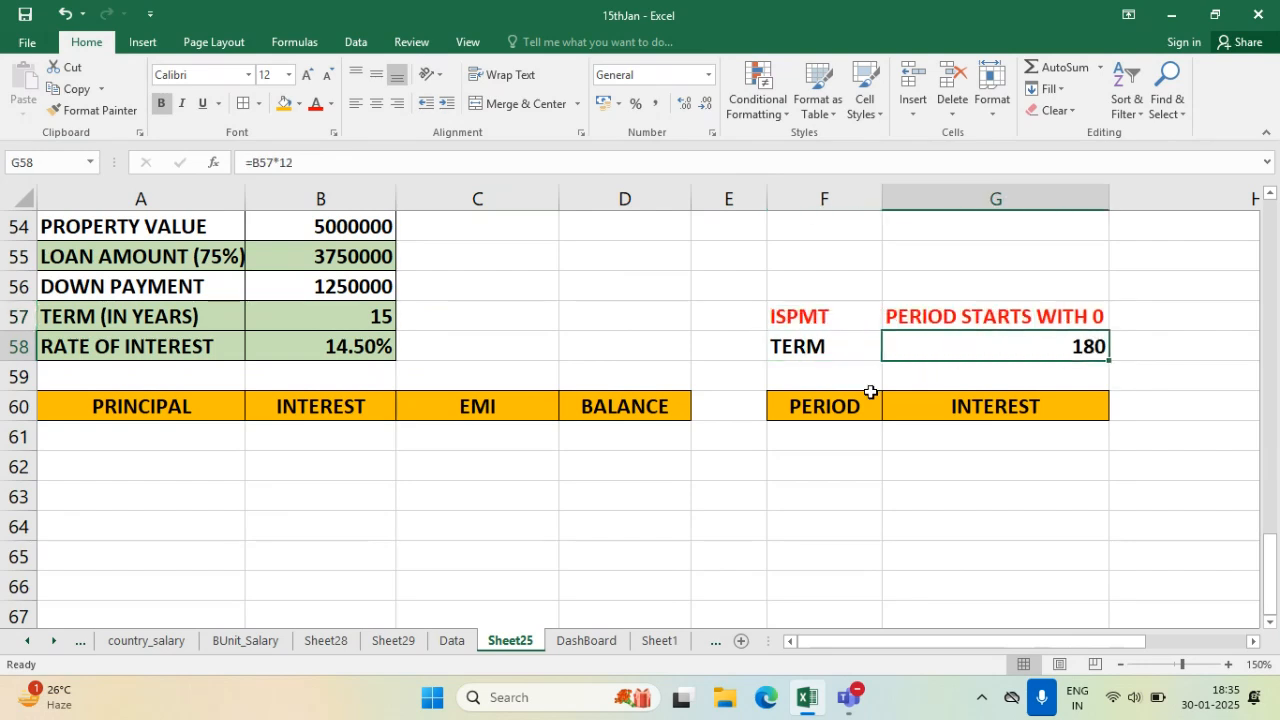
# - Enter the period range note 0 TO 179 in G56, above the ISPMT note
pyautogui.moveTo(817, 316); pyautogui.dragTo(916, 317)
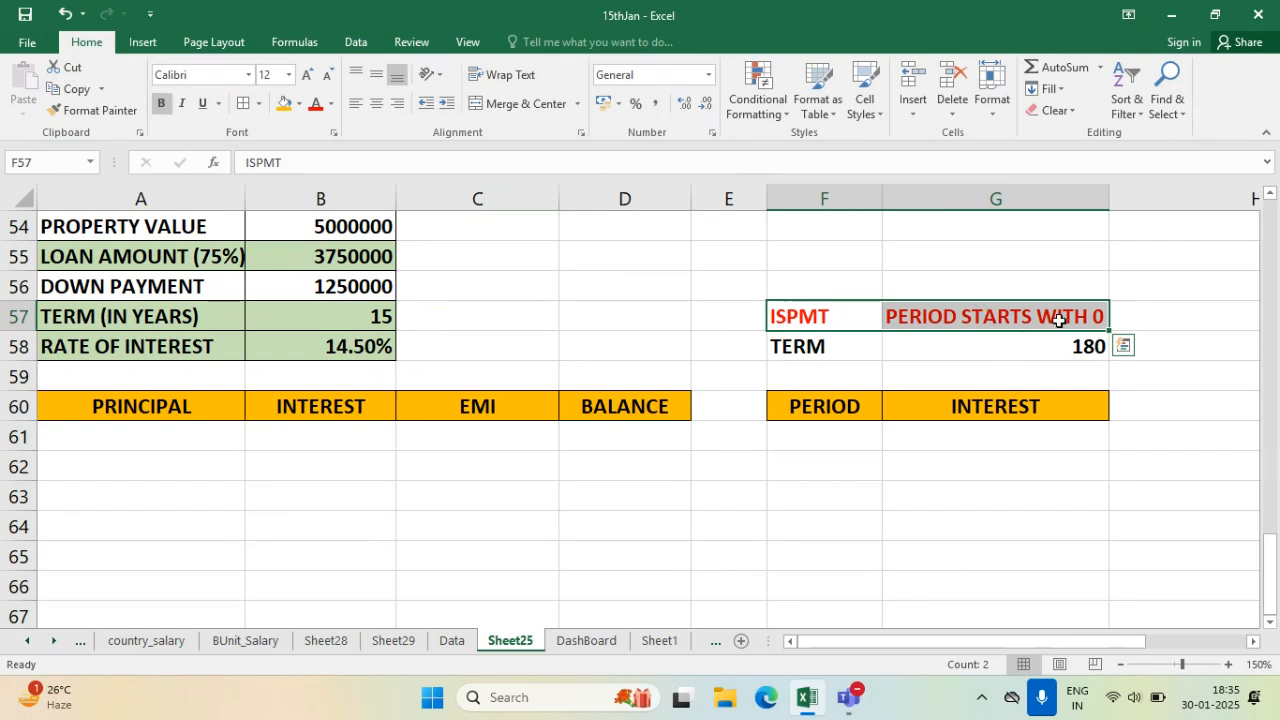
pyautogui.click(926, 290)
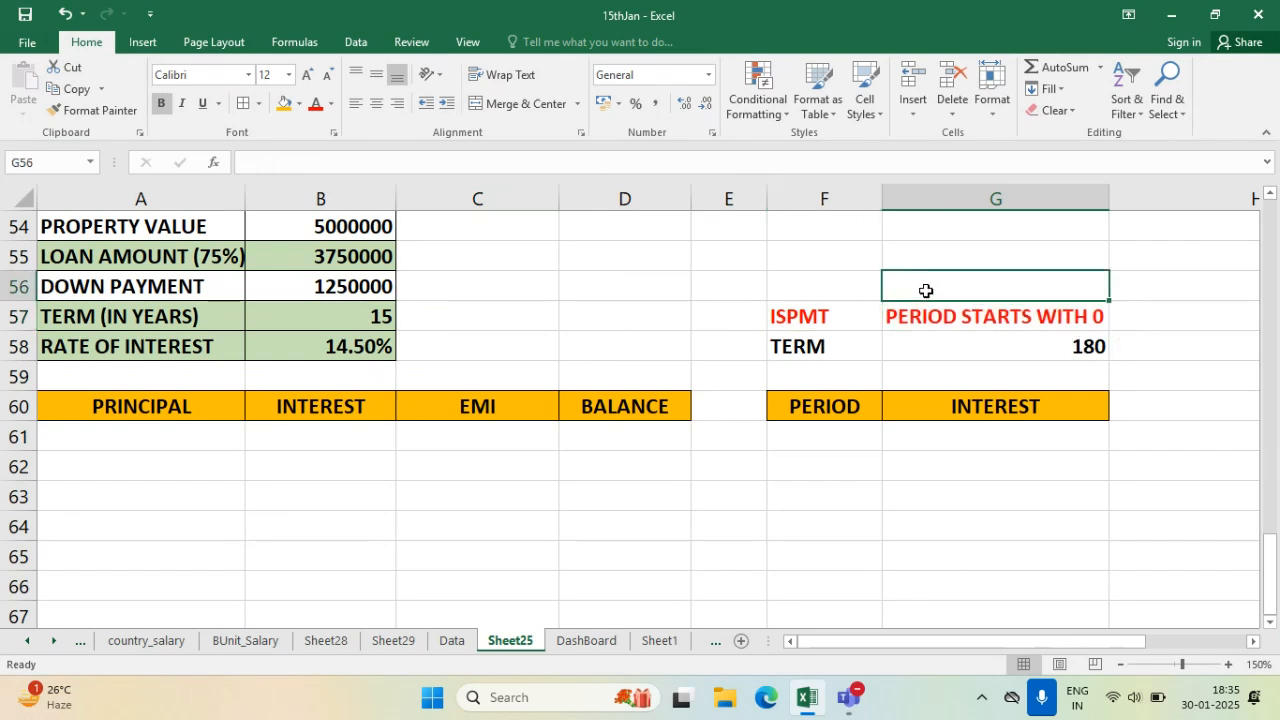
pyautogui.write('0 TO')
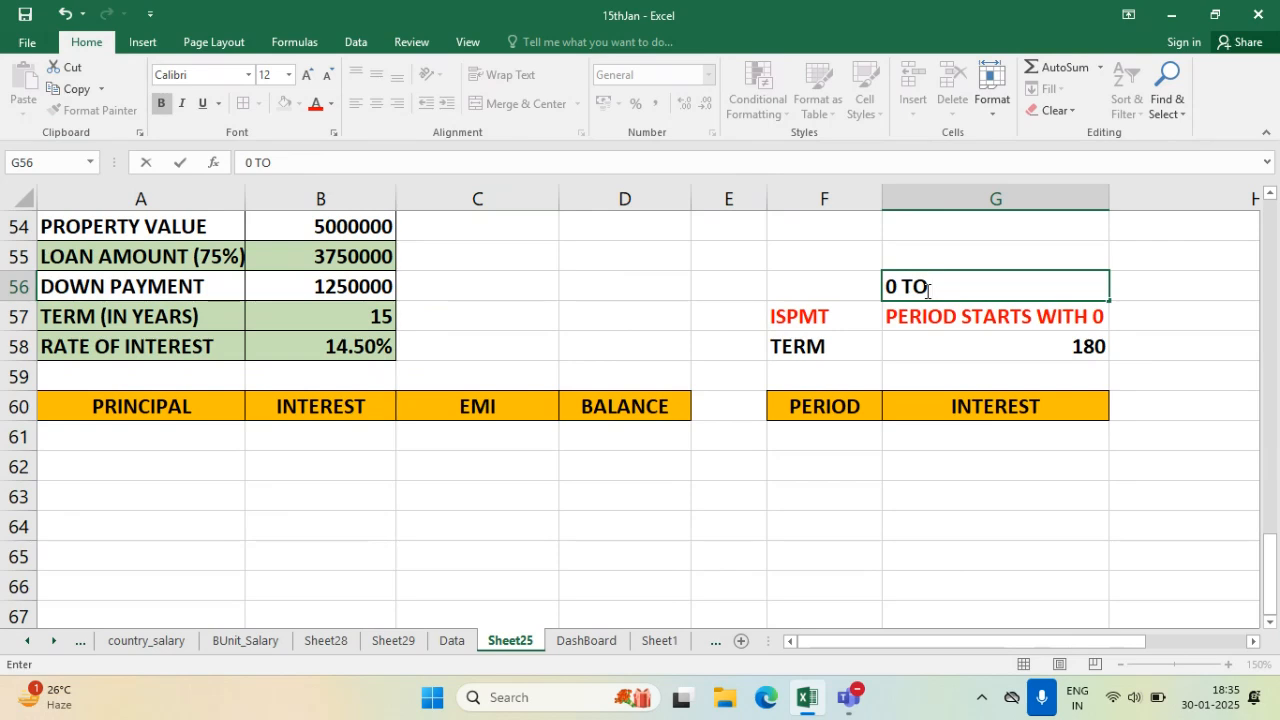
pyautogui.write(' 179')
pyautogui.click(1030, 350)
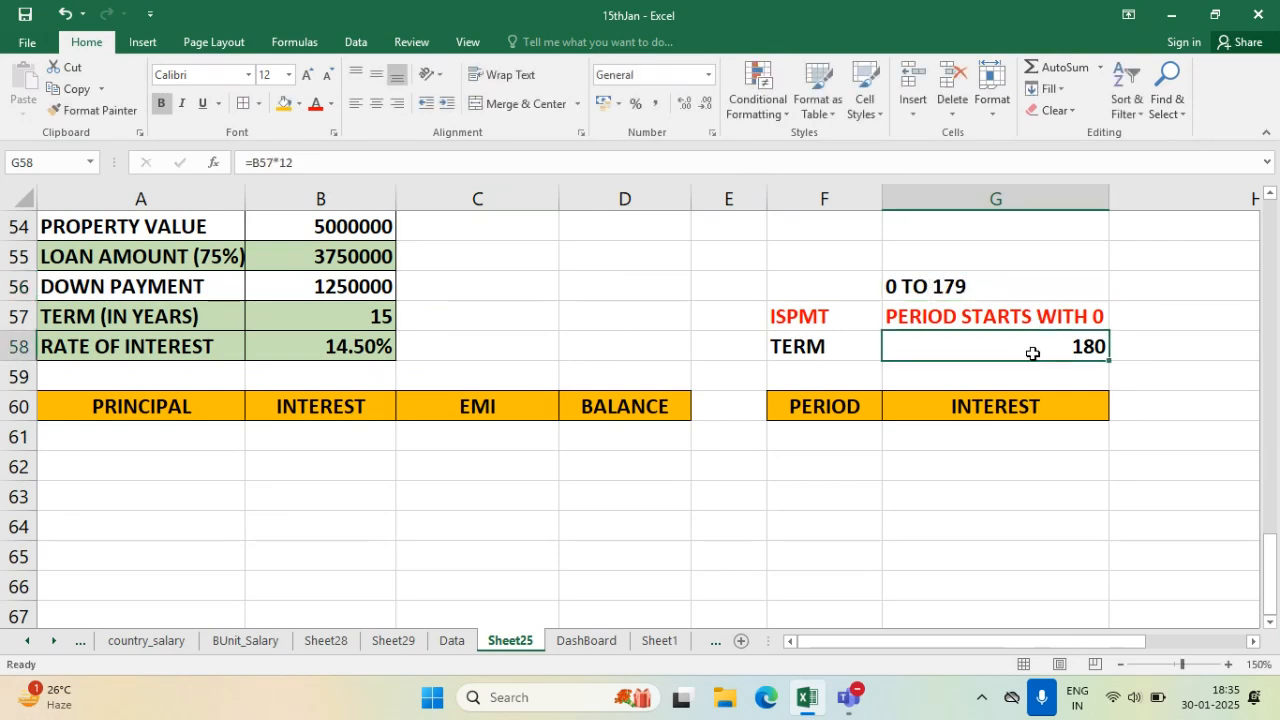
# - Enter periods 0 and 1 in F61 and F62 and fill the series down column F to 180 in F241
pyautogui.moveTo(837, 444); pyautogui.dragTo(1023, 426)
pyautogui.click(836, 441)
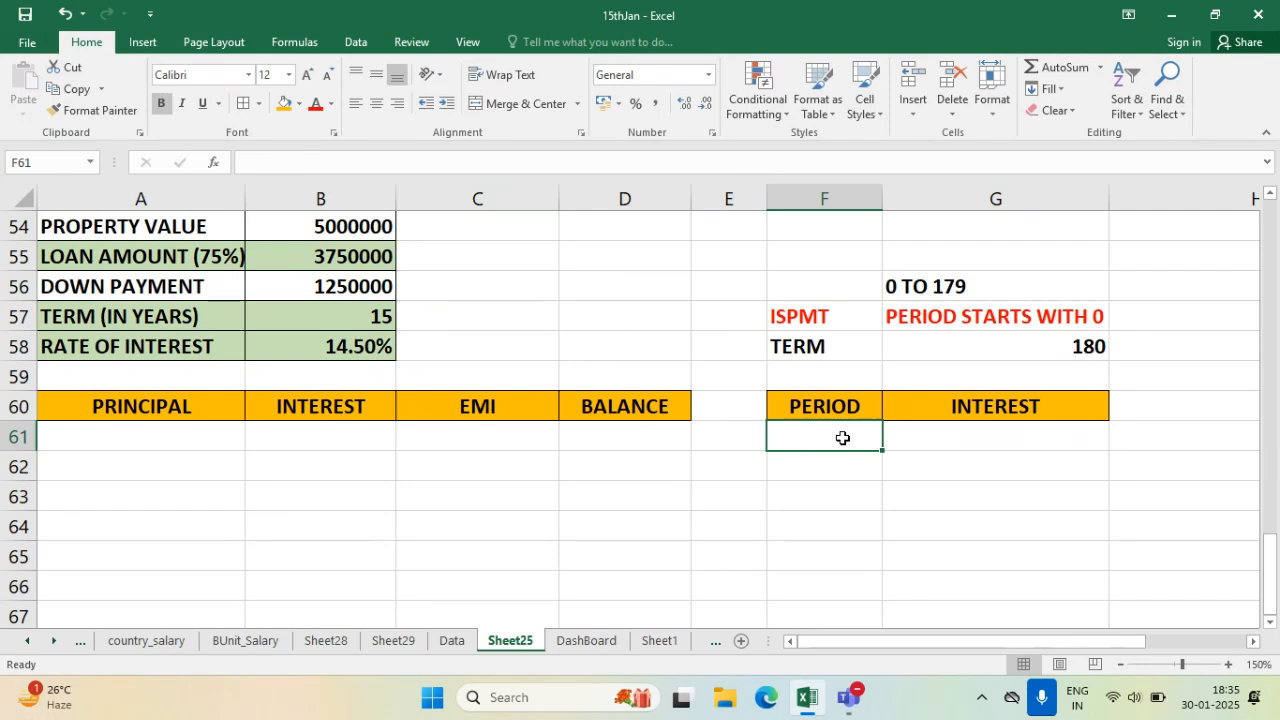
pyautogui.write('0')
pyautogui.press('Return')
pyautogui.write('1')
pyautogui.press('Return')
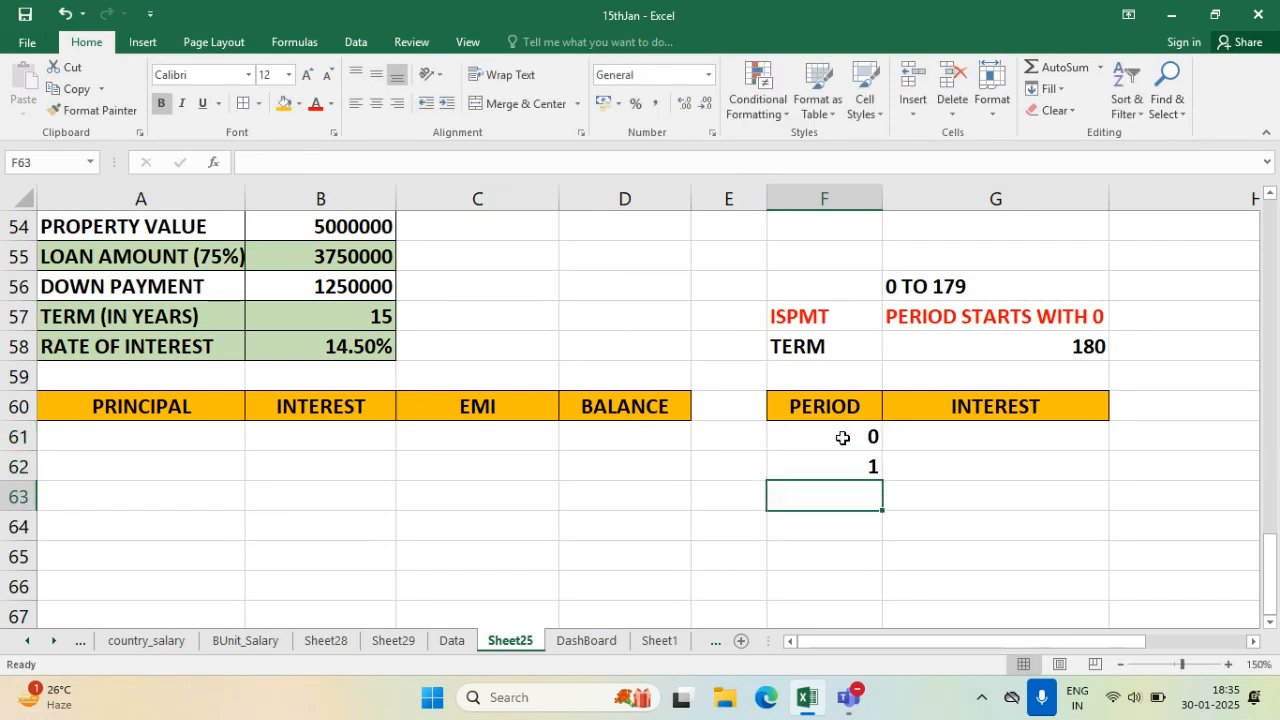
pyautogui.moveTo(843, 438); pyautogui.dragTo(934, 528)
pyautogui.click(857, 551)
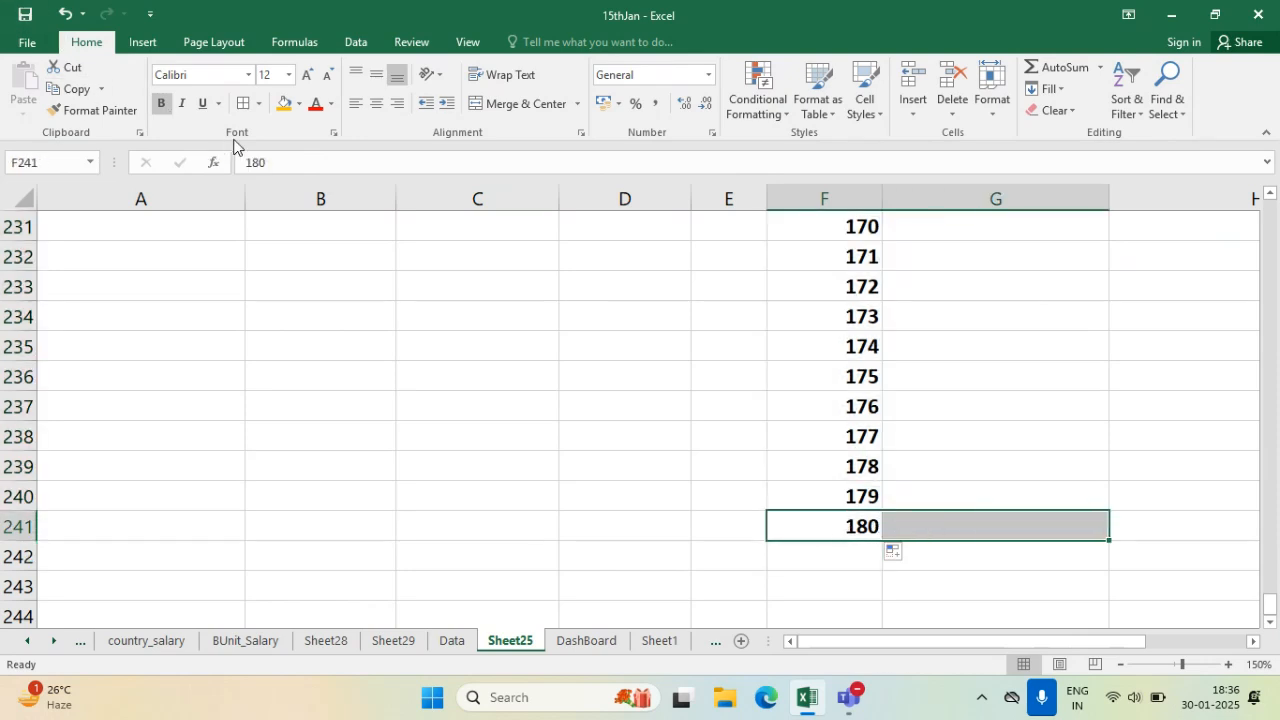
# - Highlight the last period row, F241:G241, with a yellow fill
pyautogui.click(299, 103)
pyautogui.click(331, 250)
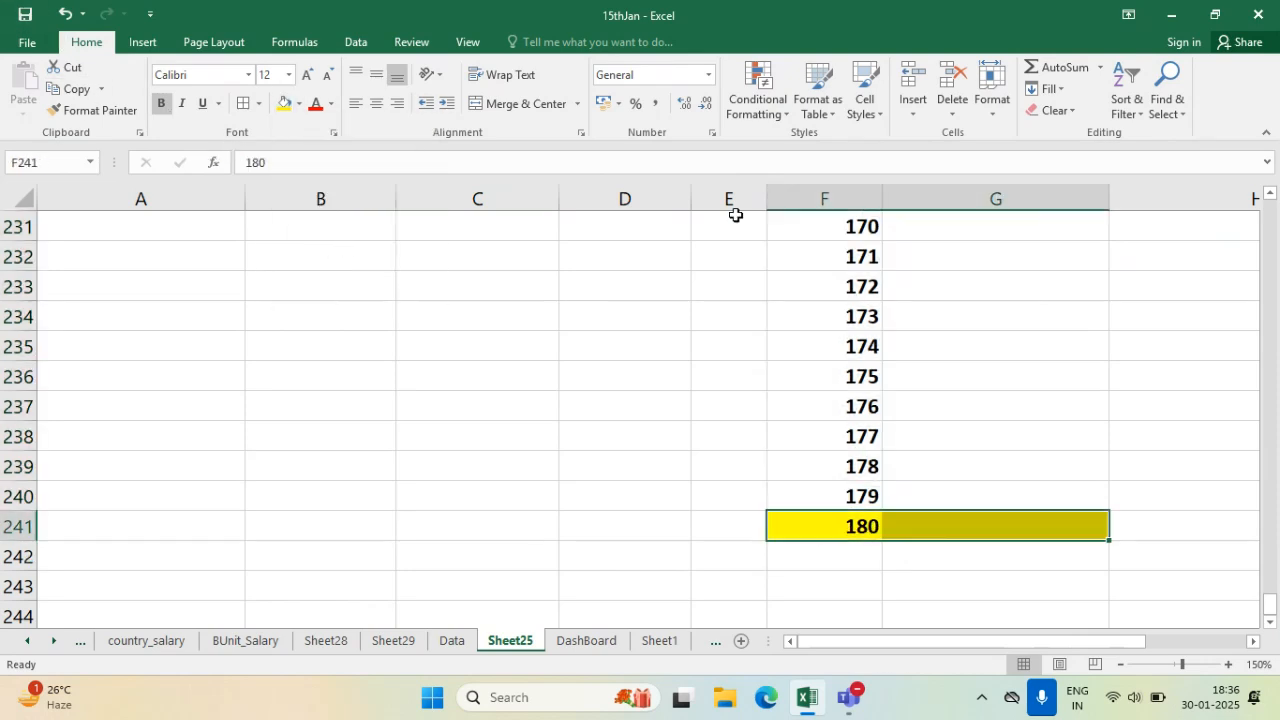
pyautogui.click(1059, 573)
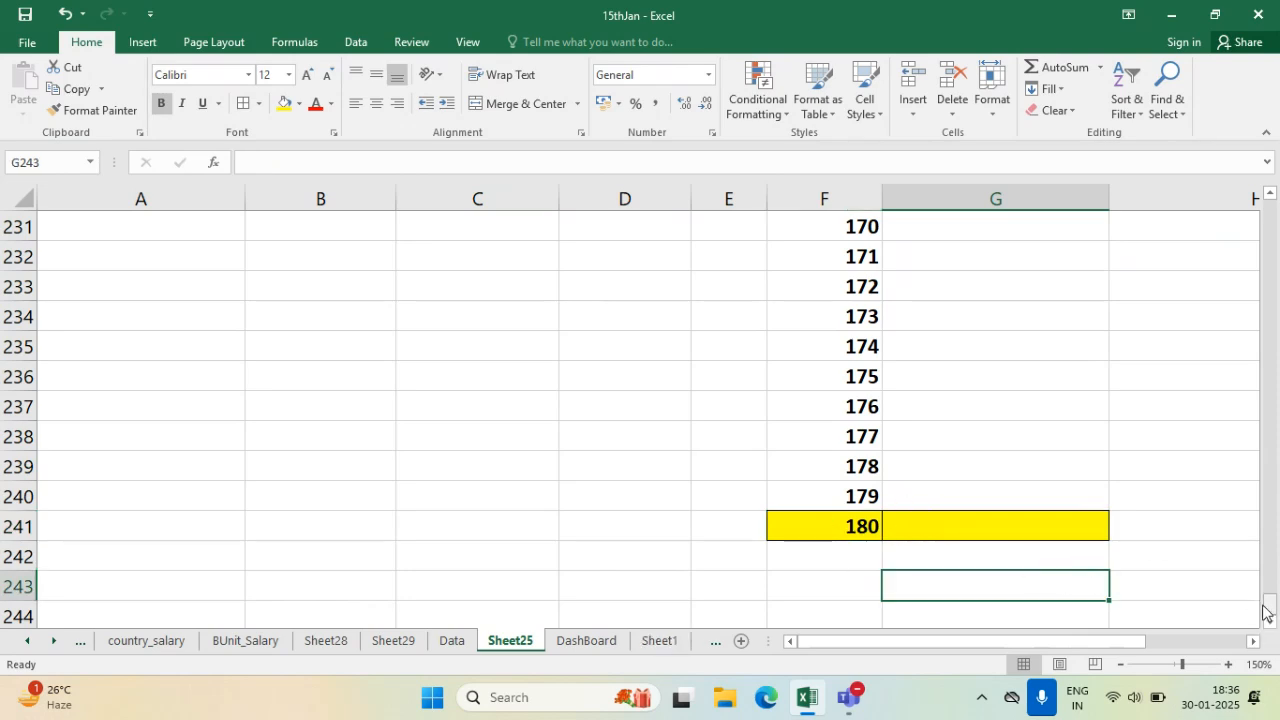
pyautogui.click(994, 500)
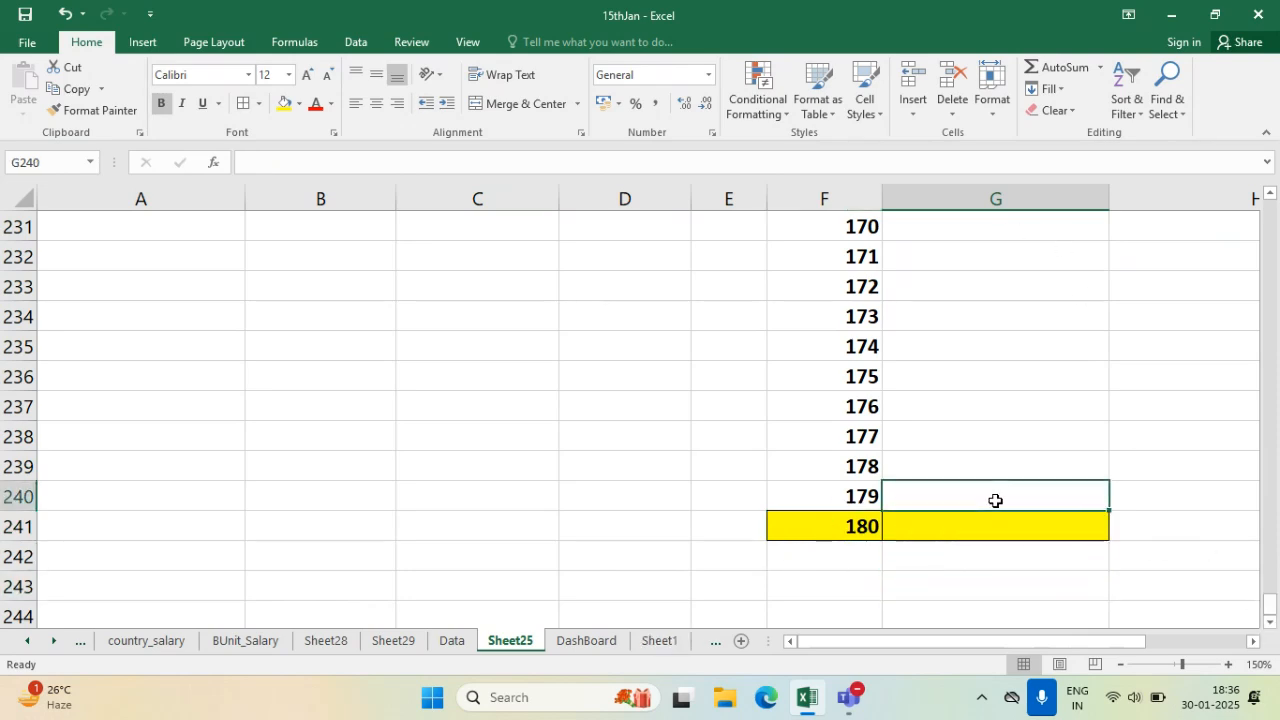
pyautogui.click(830, 530)
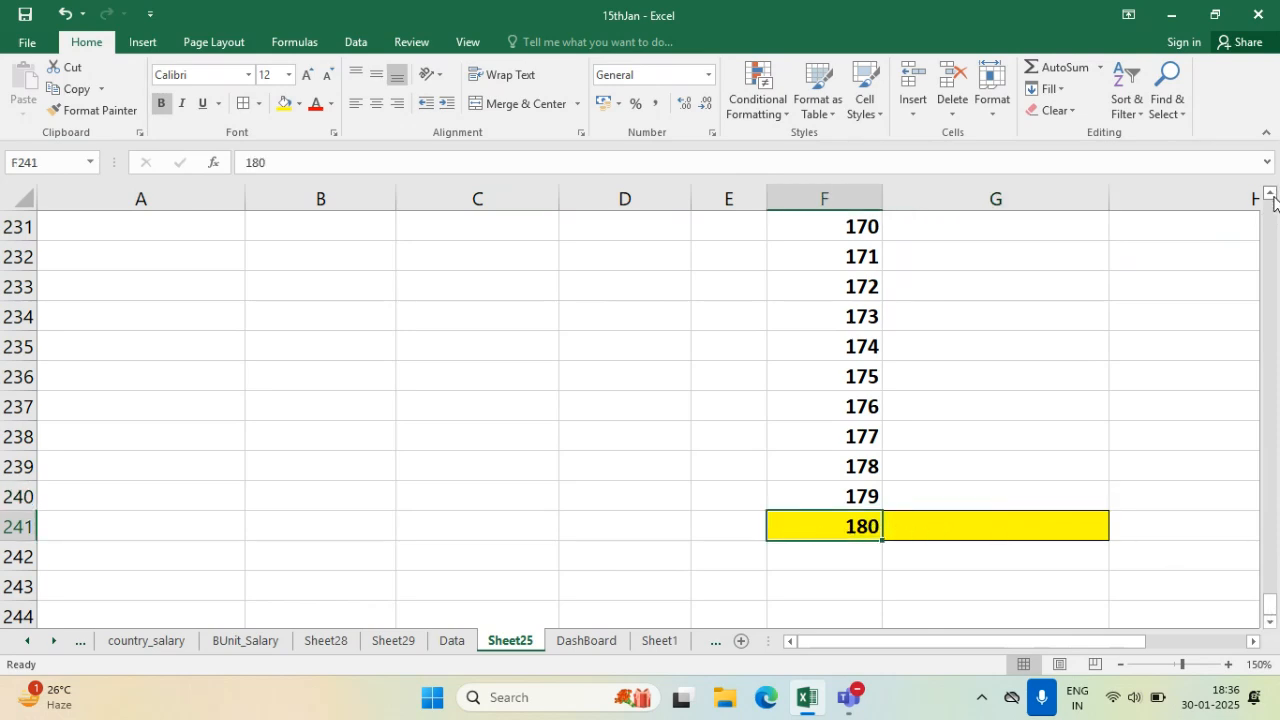
# - Move the "0 TO 179" note from G56 to G59, directly above the INTEREST header
pyautogui.moveTo(1270, 194); pyautogui.dragTo(1270, 194)
pyautogui.moveTo(1270, 486); pyautogui.dragTo(1266, 266)
pyautogui.scroll(-2, 691, 536)
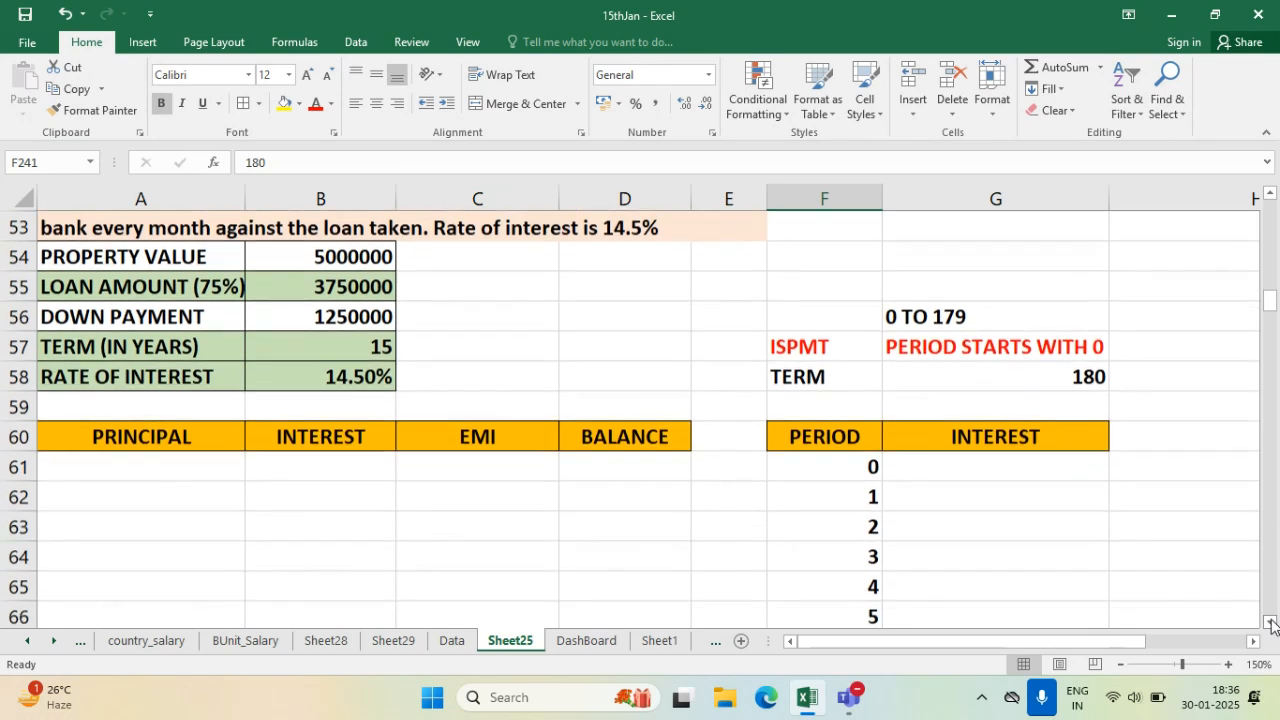
pyautogui.click(914, 316)
pyautogui.click(846, 446)
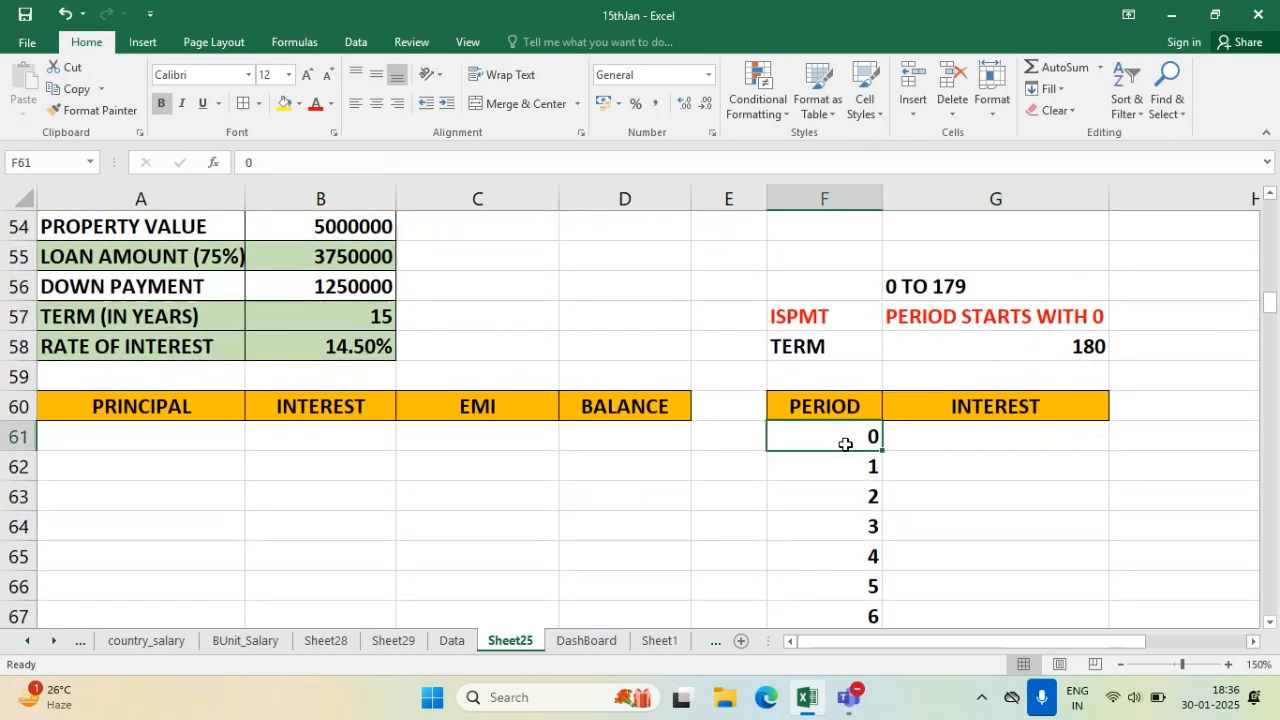
pyautogui.click(814, 346)
pyautogui.click(957, 345)
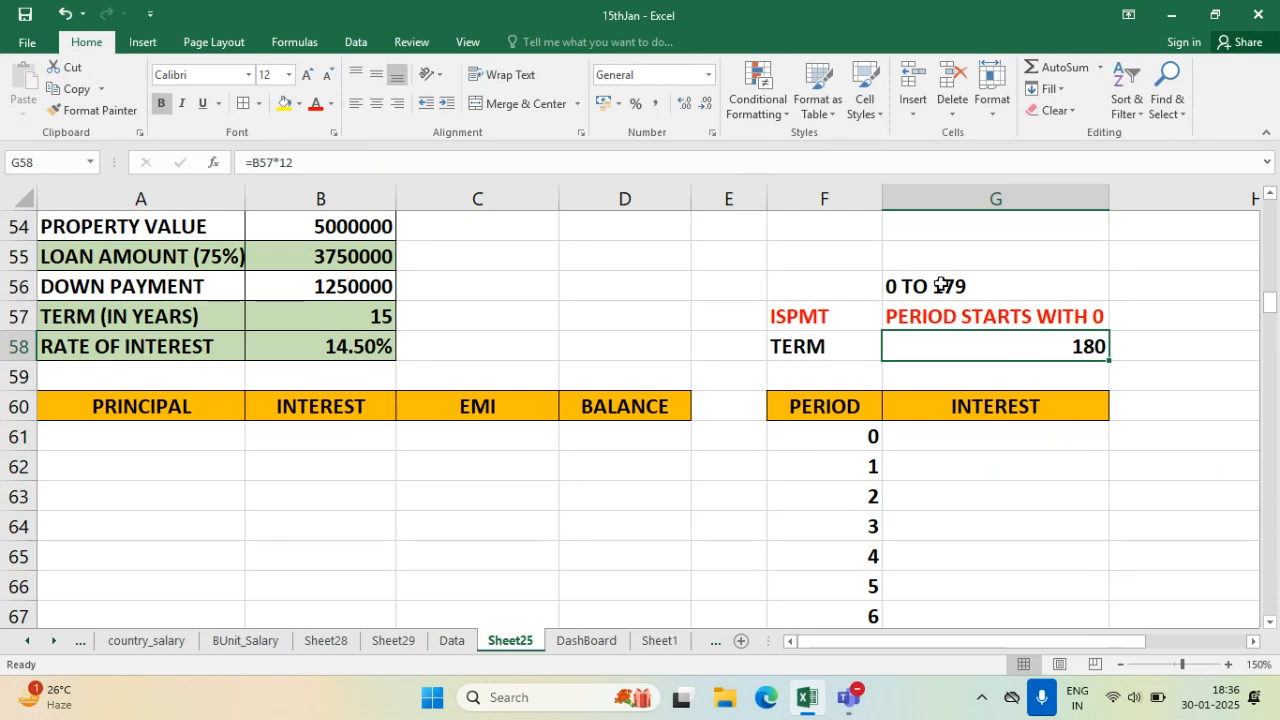
pyautogui.click(943, 290)
pyautogui.moveTo(943, 306); pyautogui.dragTo(1006, 365)
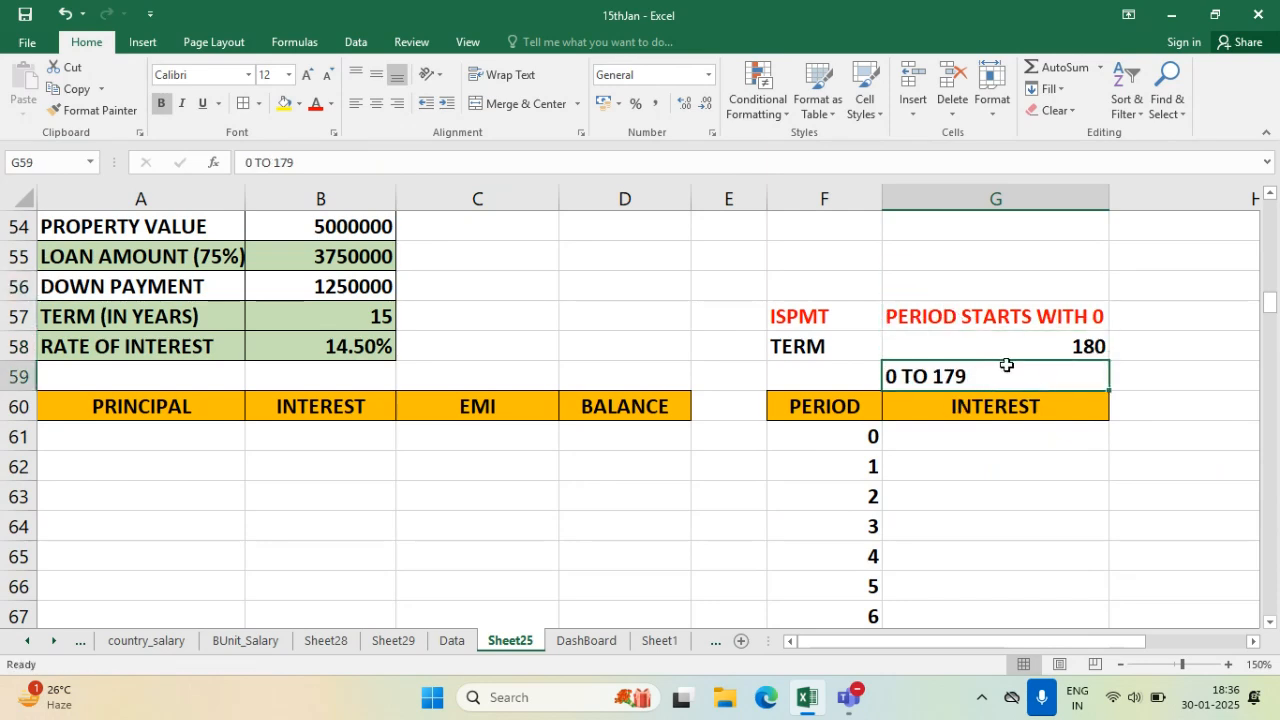
# - Widen column G and start an ISPMT formula in G61, with its Function Arguments dialog open clear of the loan data
pyautogui.click(968, 446)
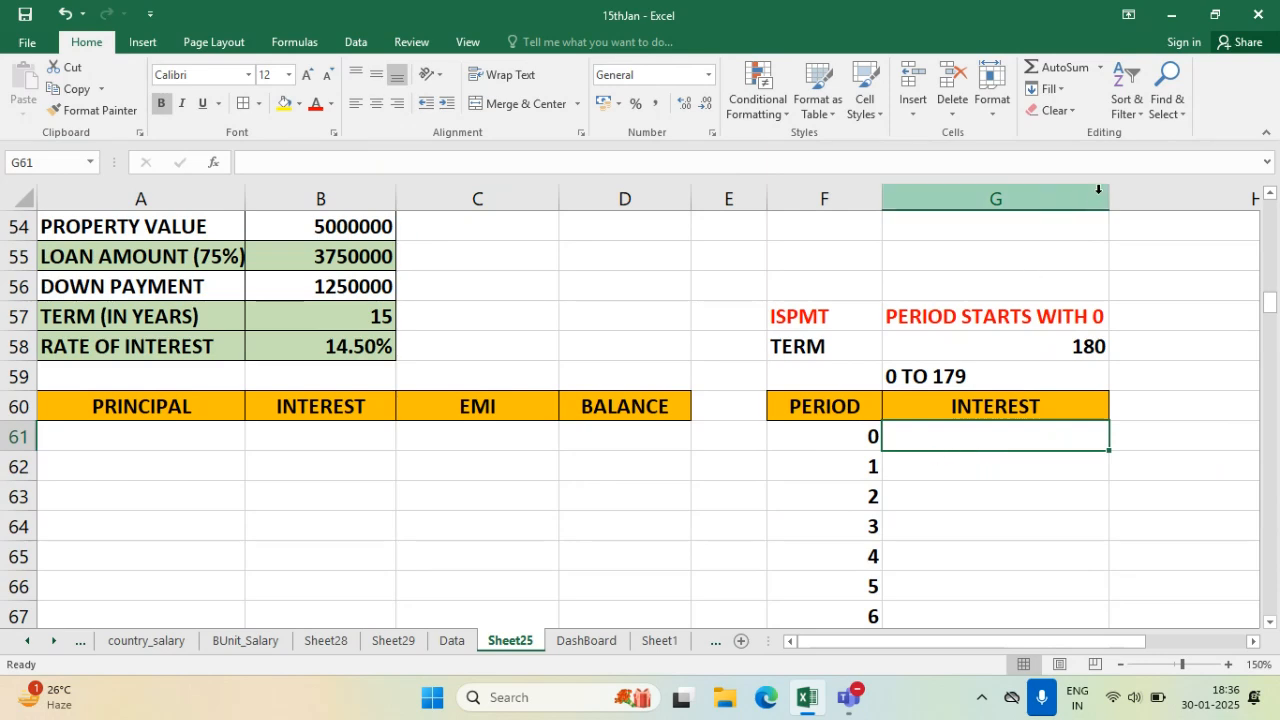
pyautogui.moveTo(1114, 208); pyautogui.dragTo(1173, 209)
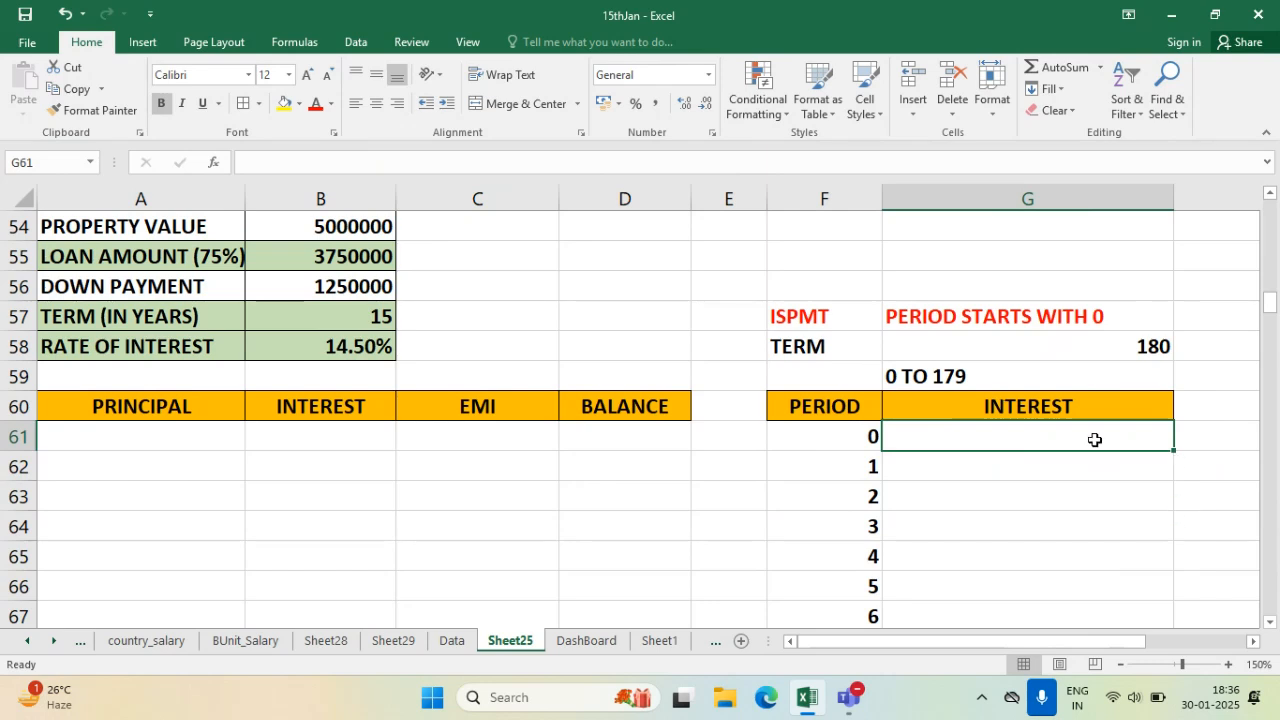
pyautogui.write('=I')
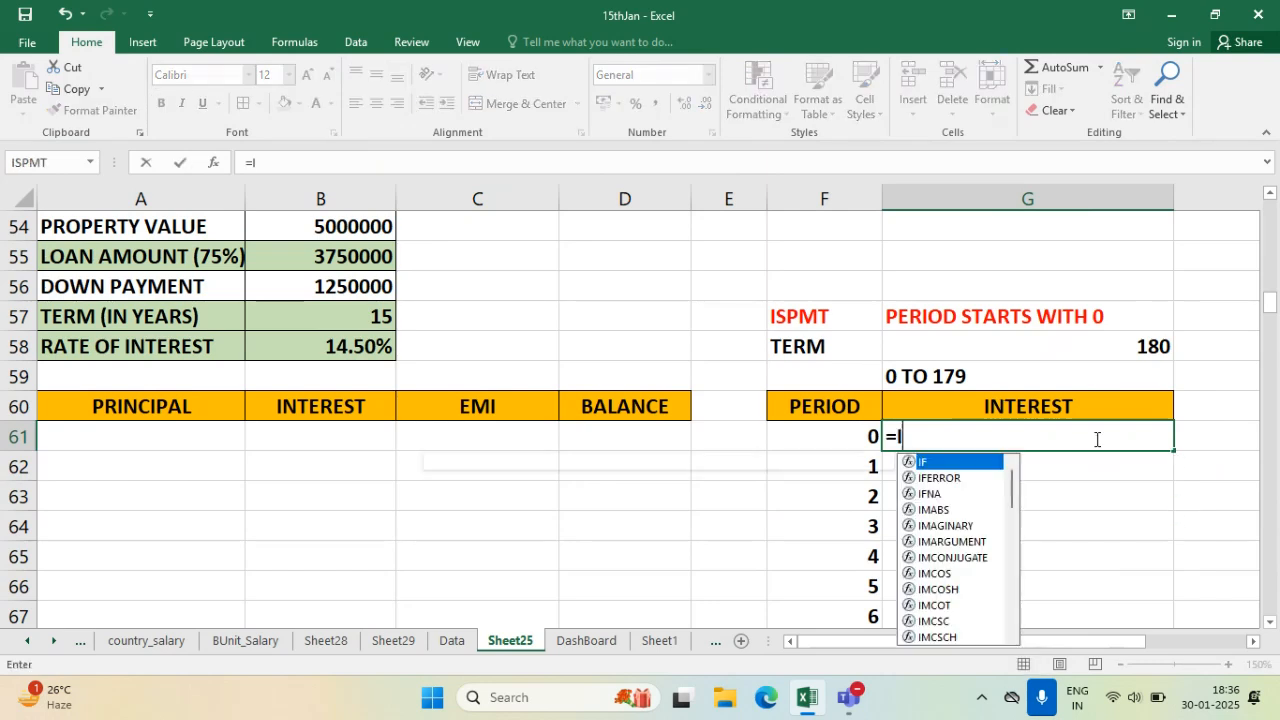
pyautogui.write('SPM')
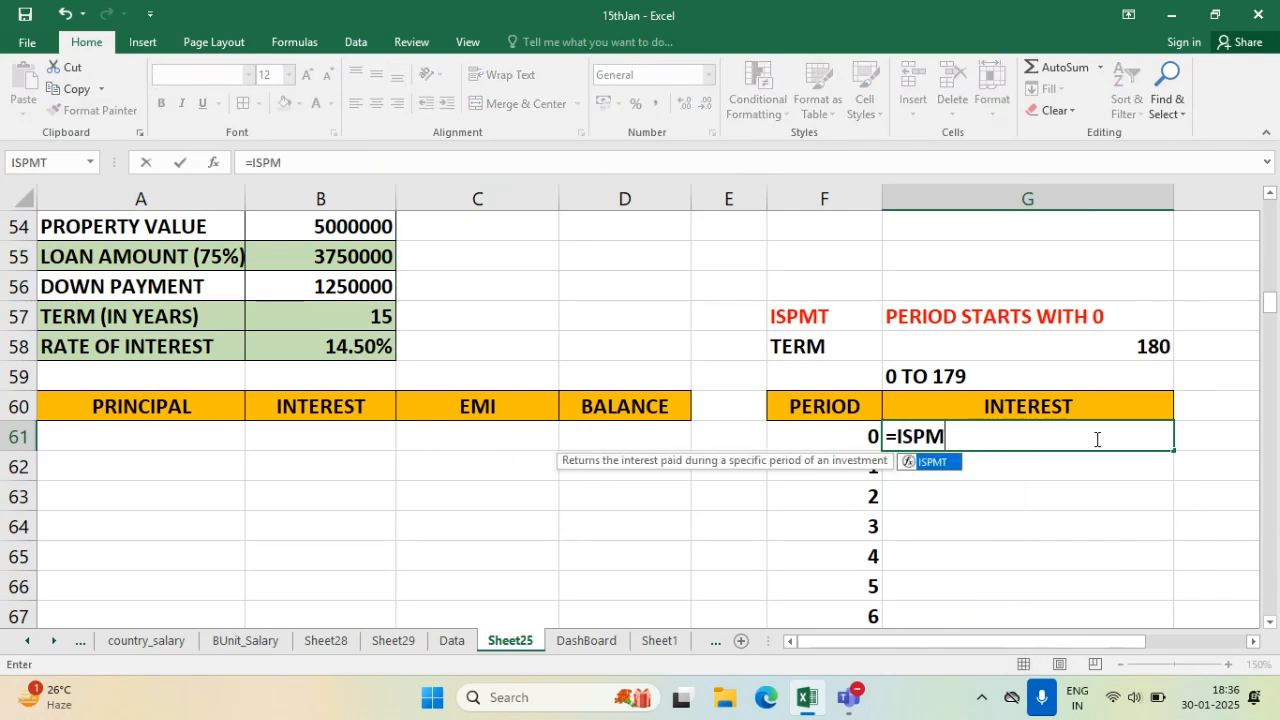
pyautogui.write('T(')
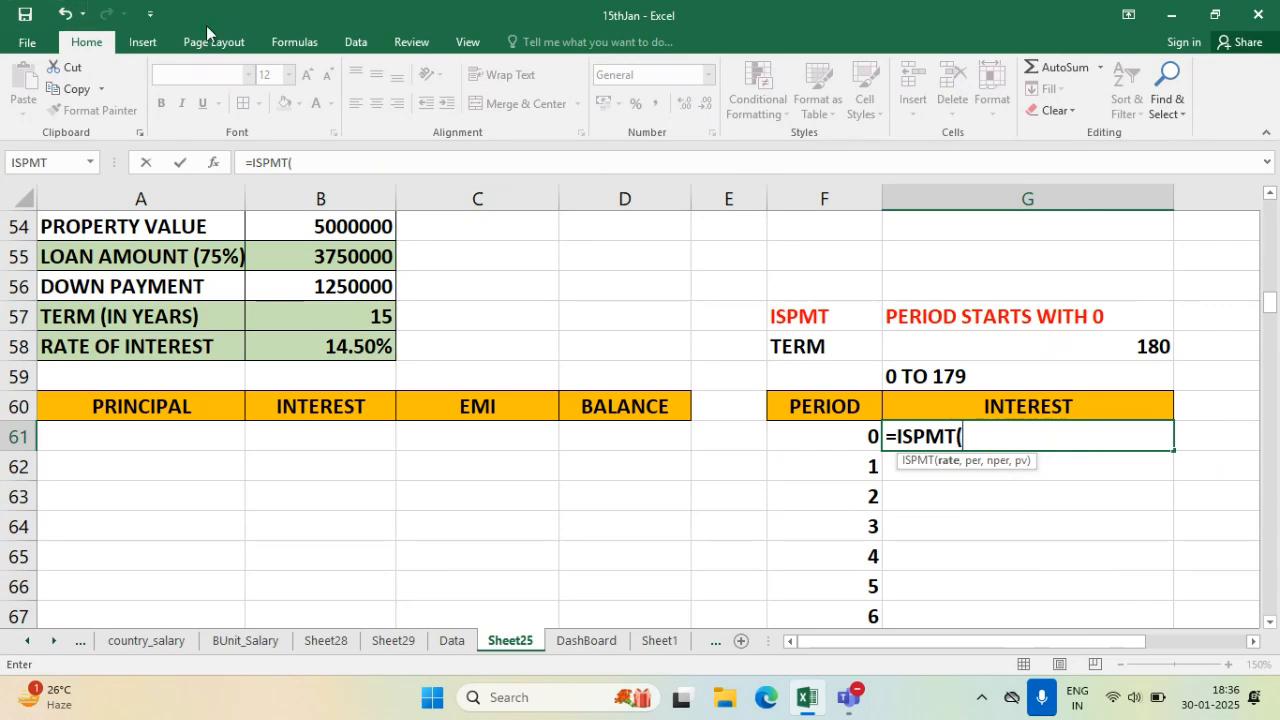
pyautogui.click(294, 42)
pyautogui.click(28, 88)
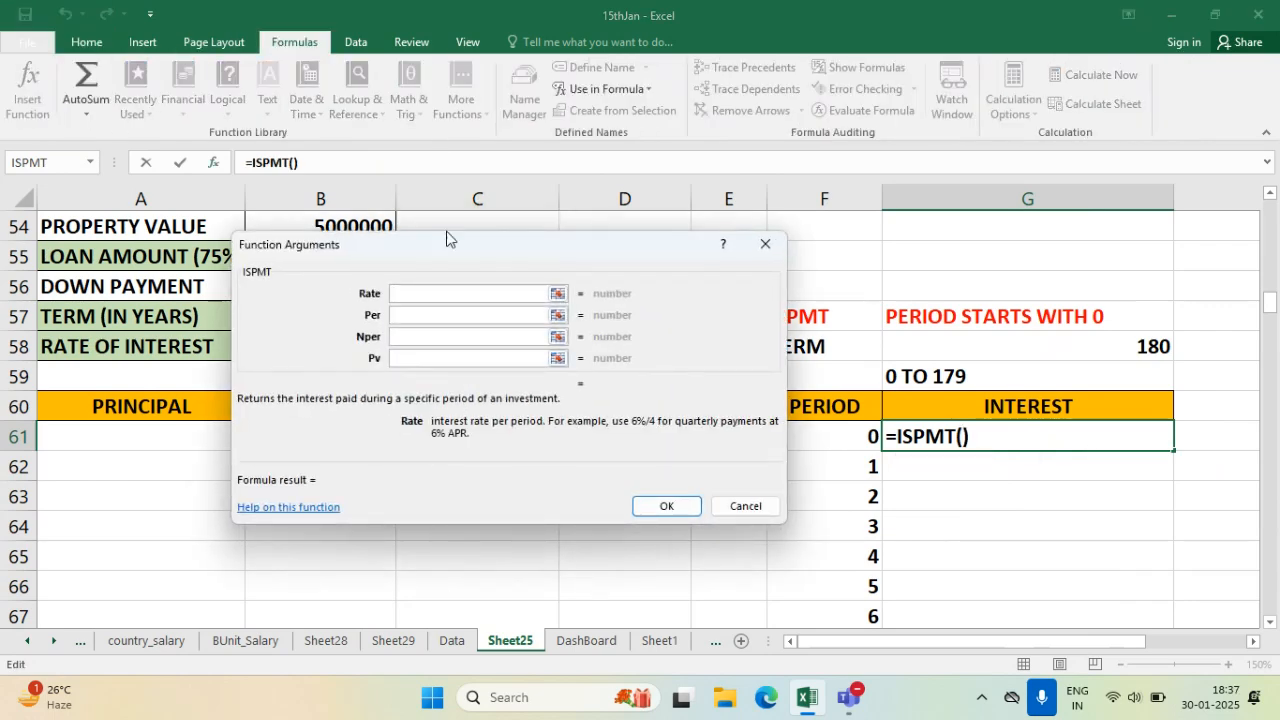
pyautogui.moveTo(495, 254); pyautogui.dragTo(753, 64)
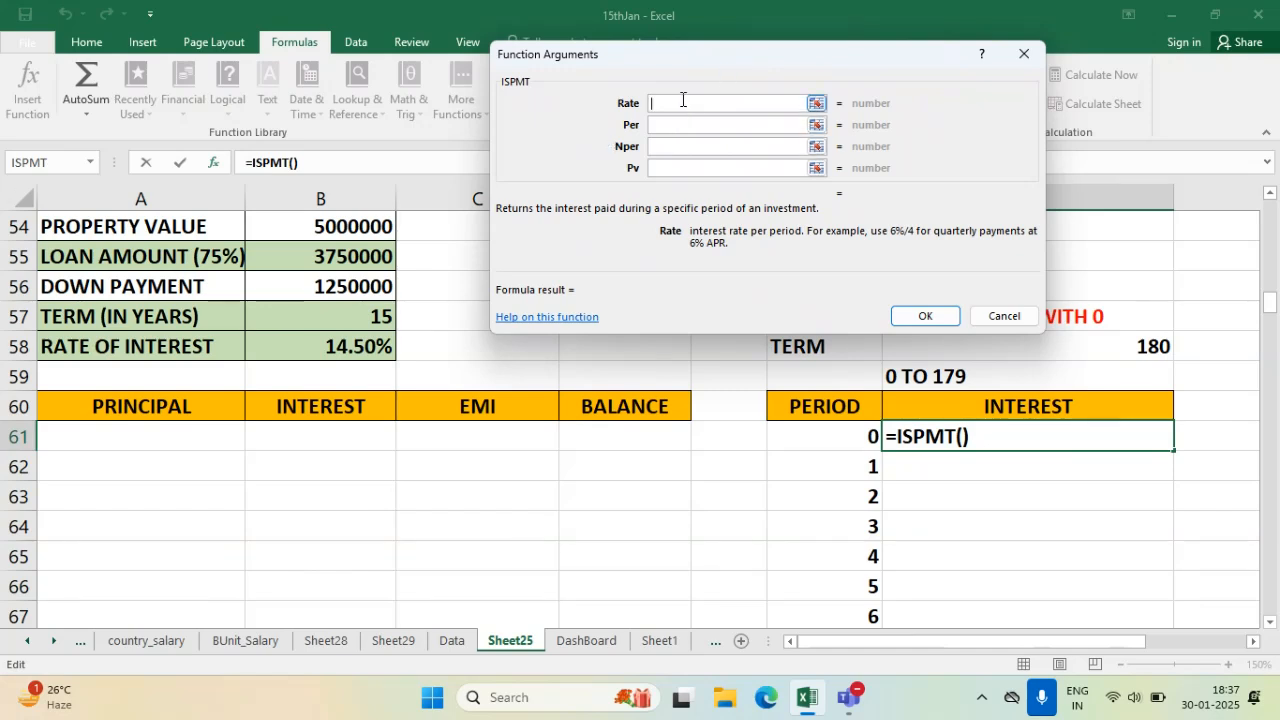
# - Set the ISPMT Rate argument to B58/12 and the Per argument to F61
pyautogui.click(323, 348)
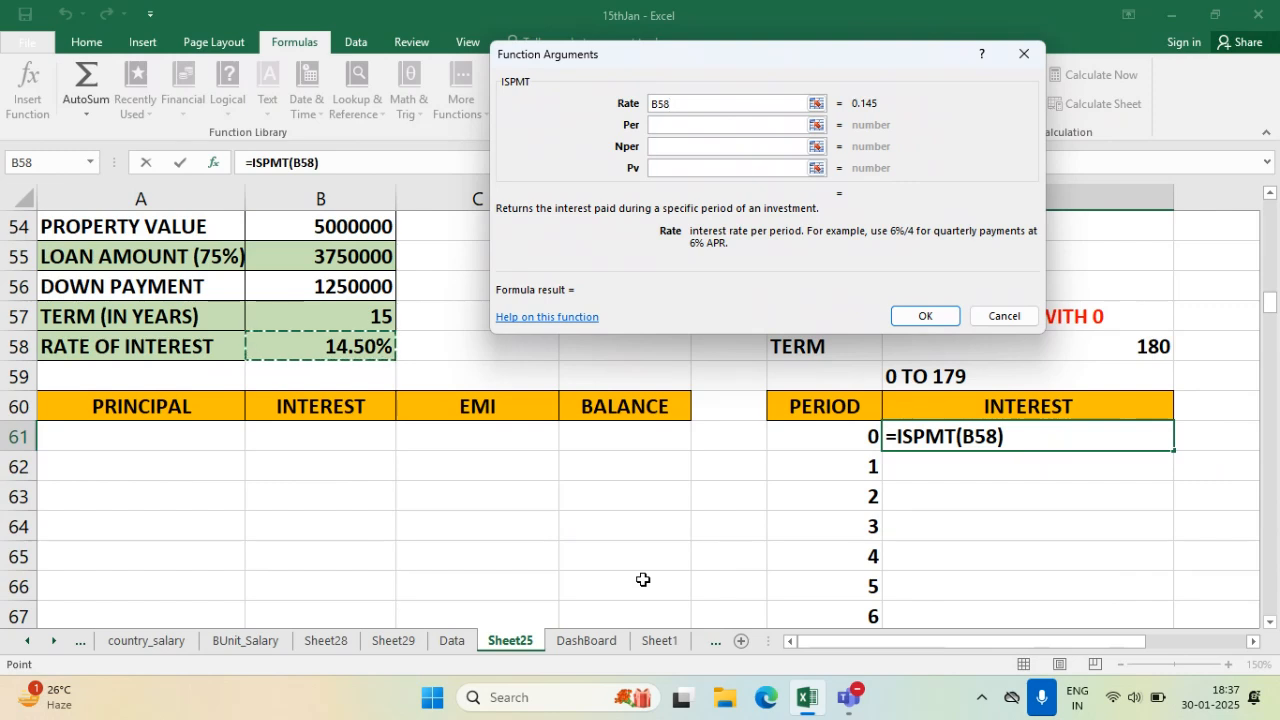
pyautogui.write('/12')
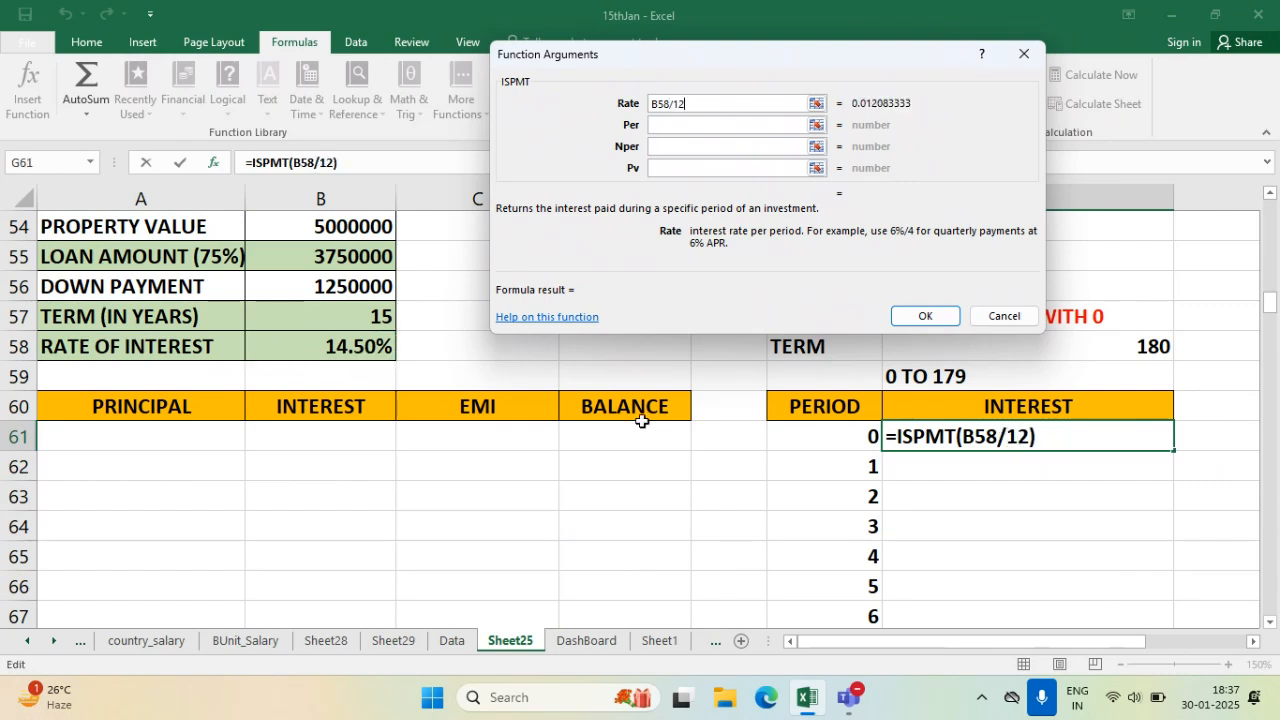
pyautogui.click(686, 124)
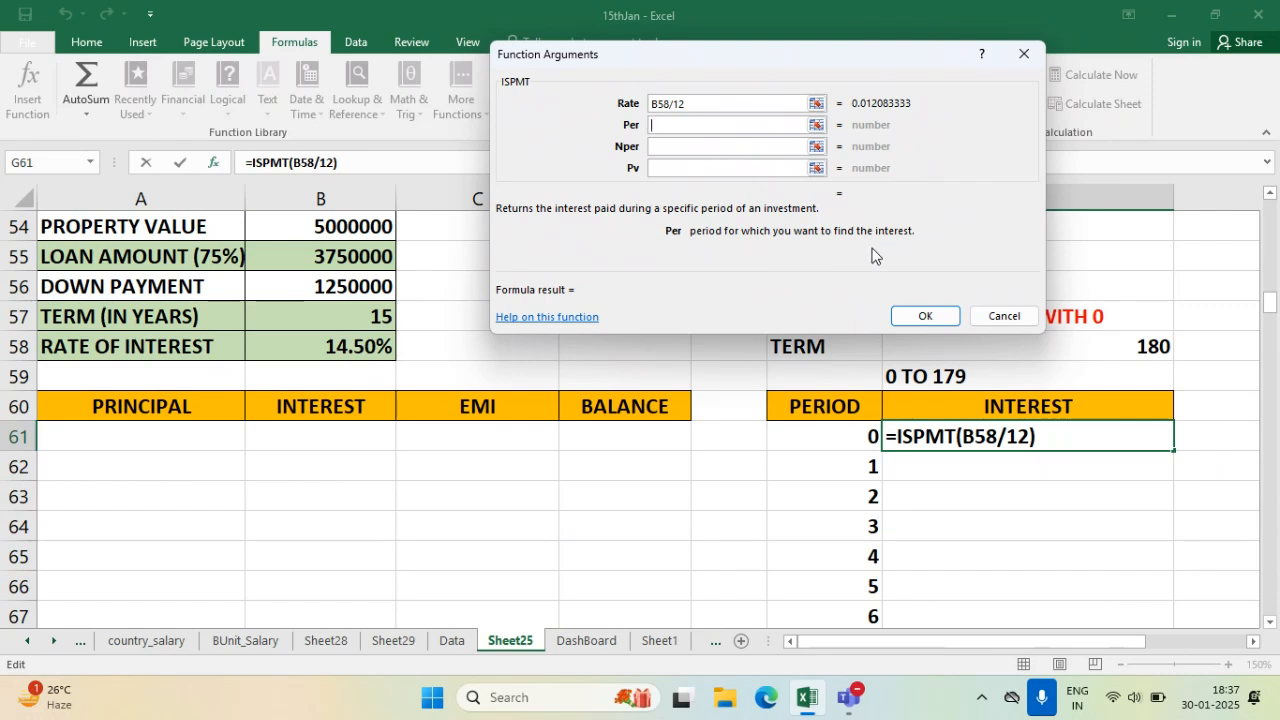
pyautogui.click(838, 437)
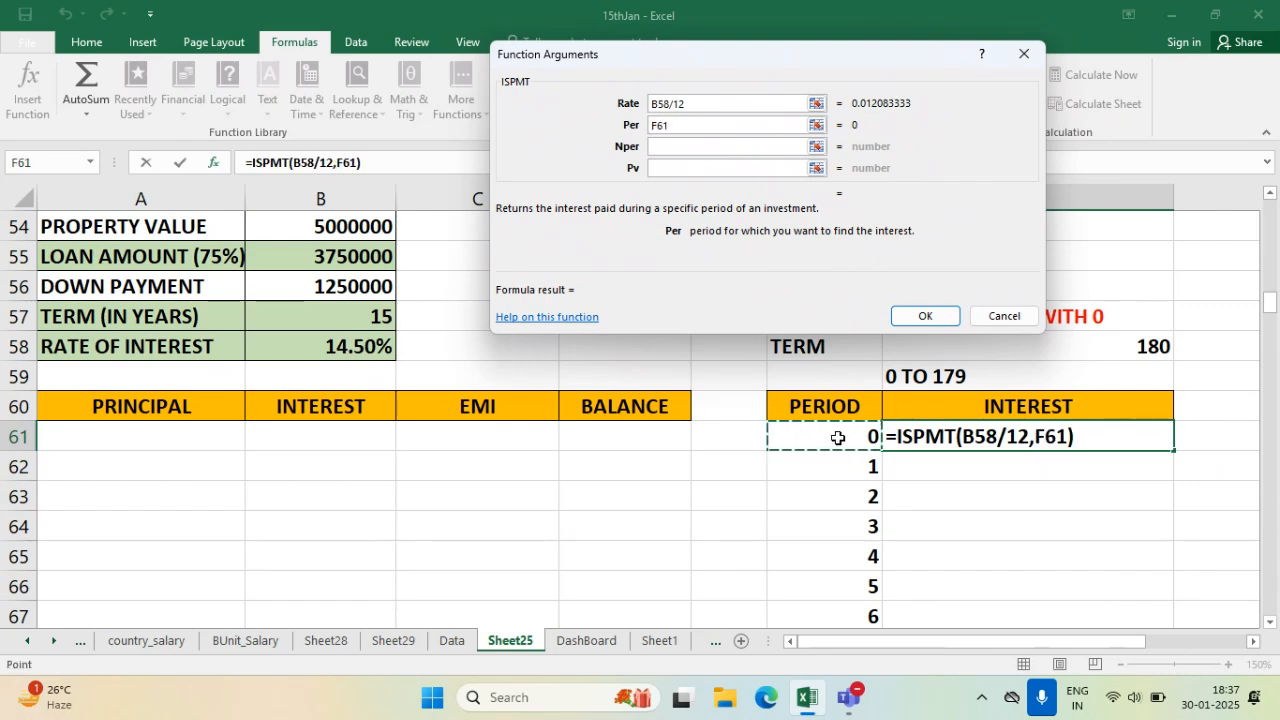
pyautogui.write(',')
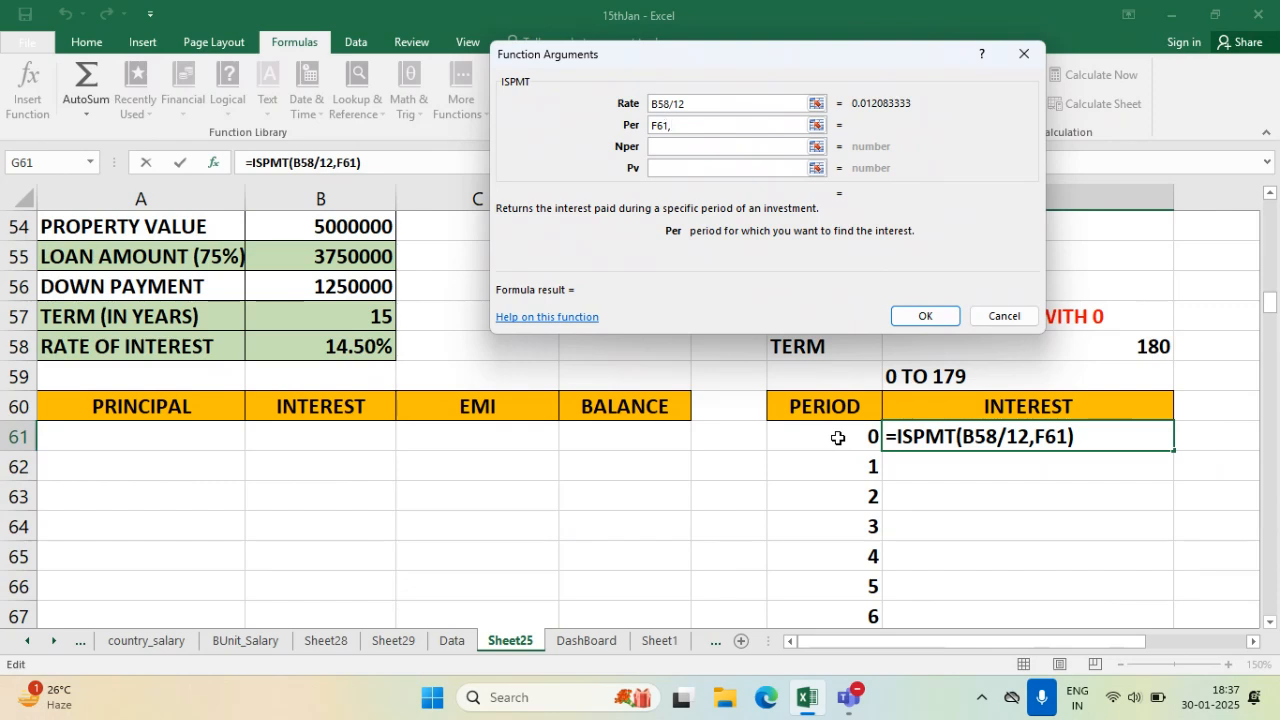
# - Complete the ISPMT formula with Nper B57*12 and Pv B55, and narrow column G
pyautogui.click(670, 147)
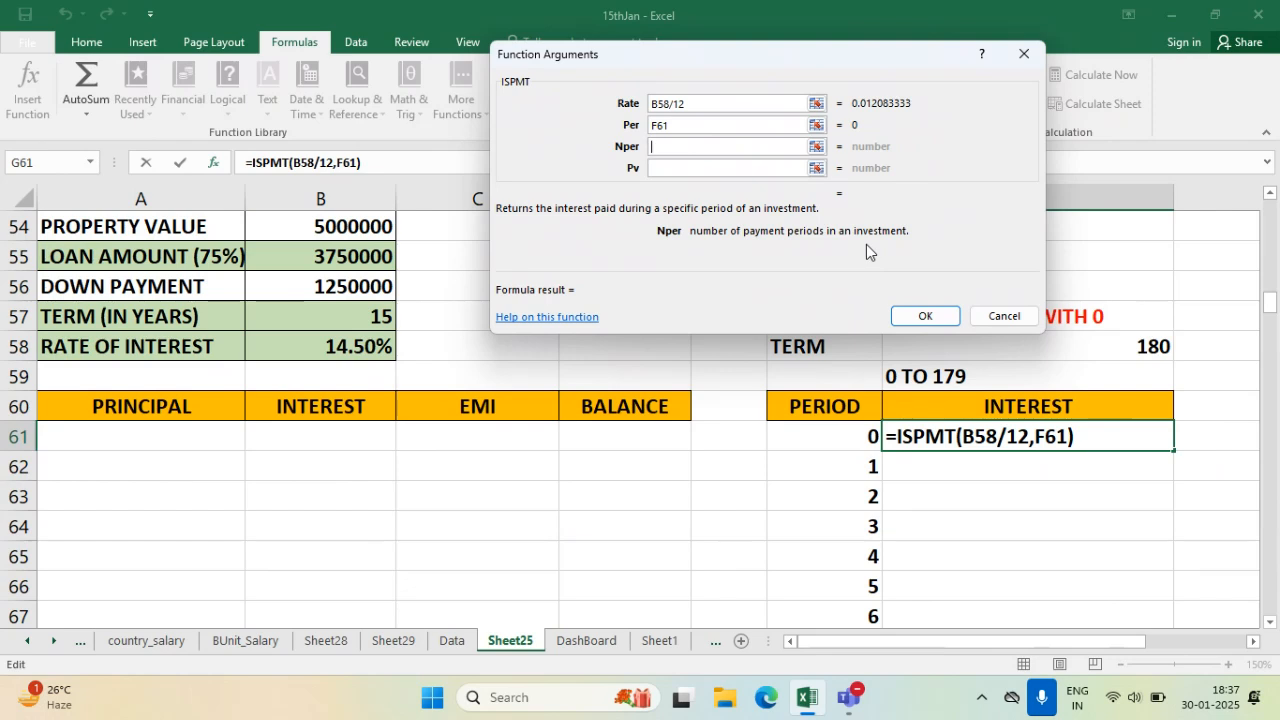
pyautogui.click(336, 318)
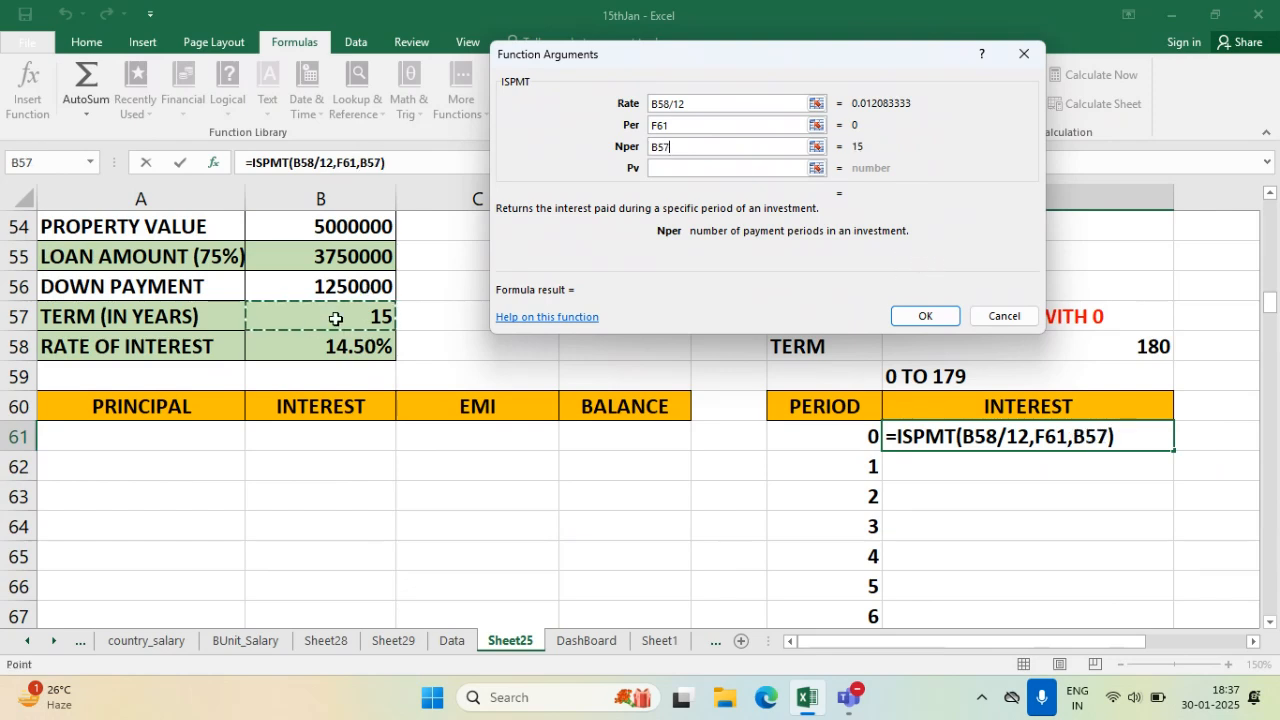
pyautogui.write('*12')
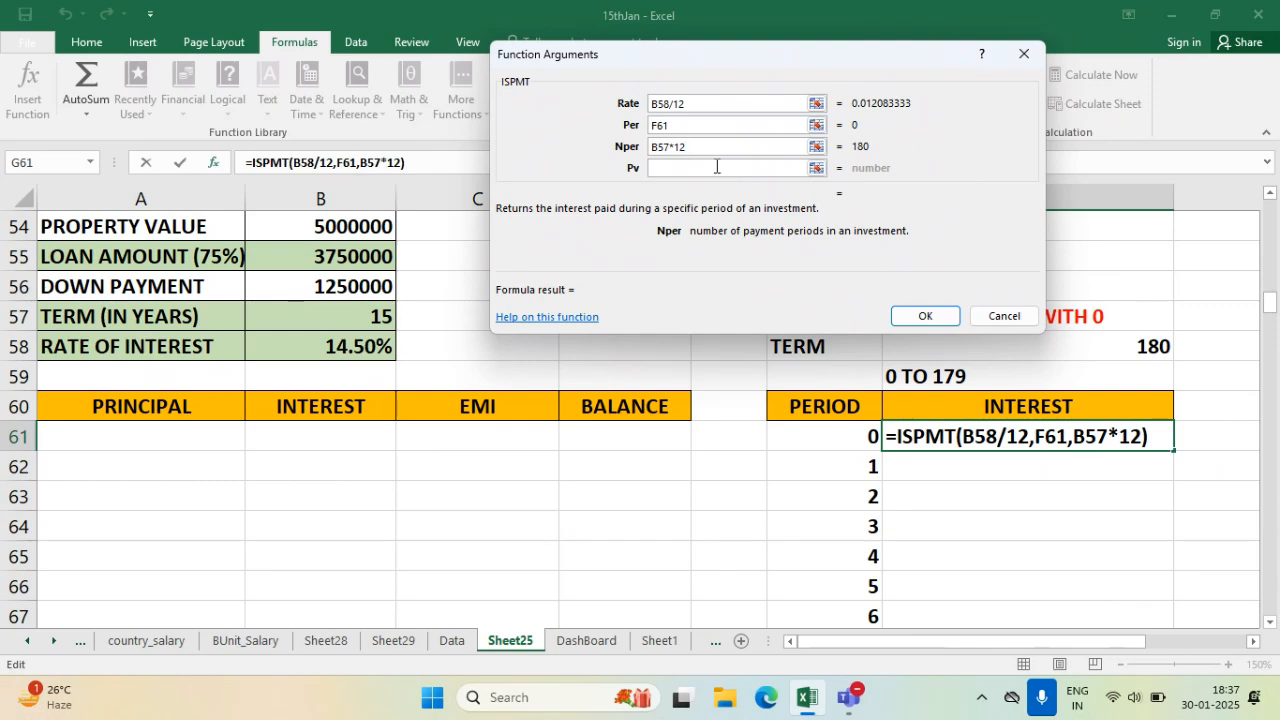
pyautogui.click(684, 167)
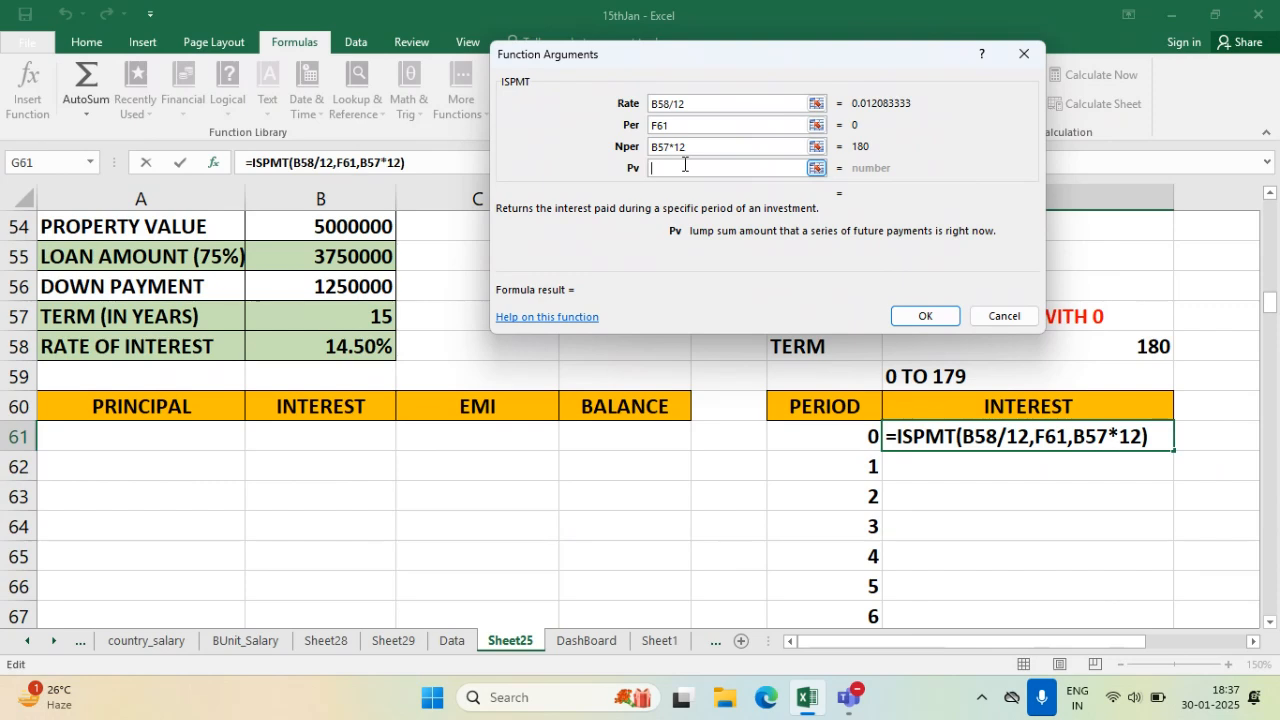
pyautogui.click(334, 256)
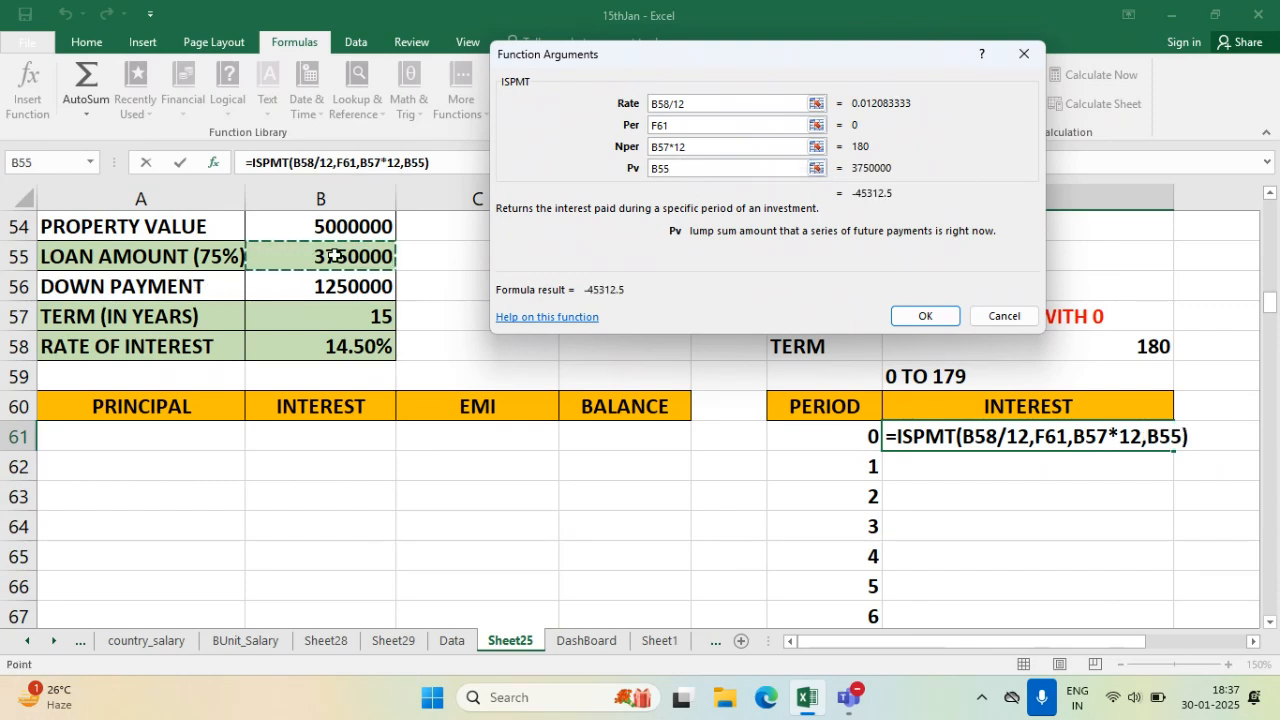
pyautogui.click(925, 316)
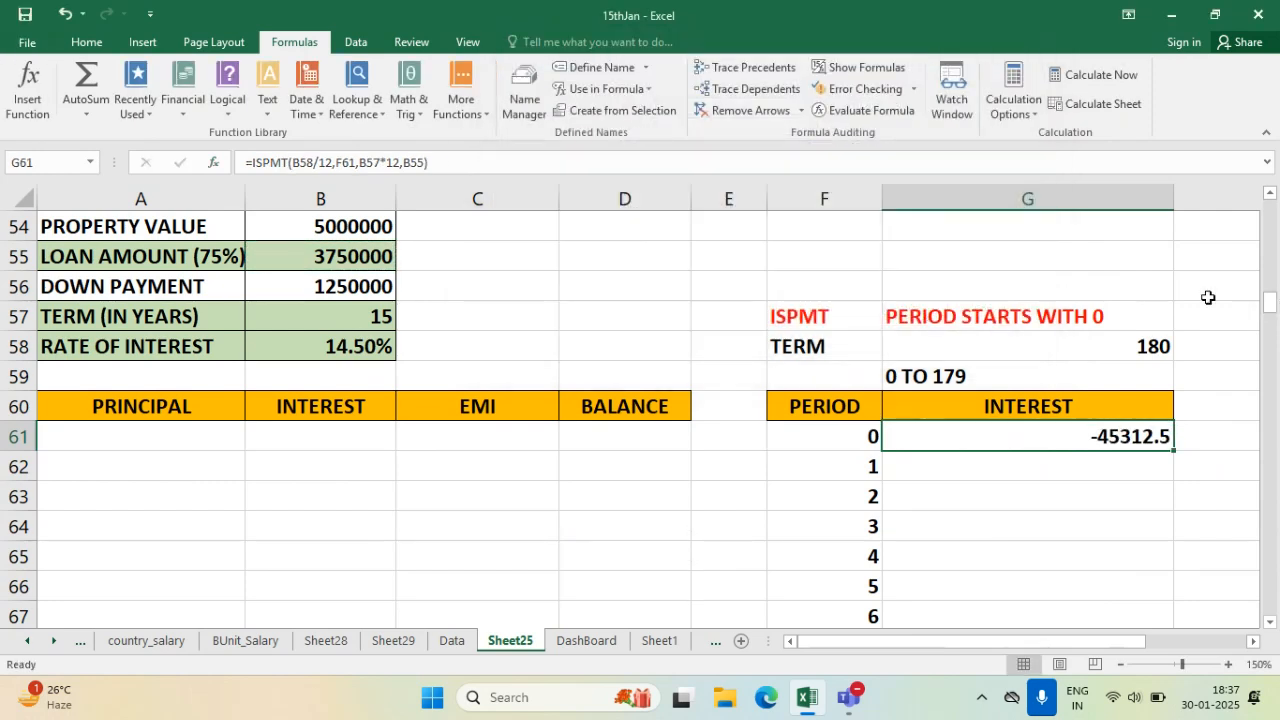
pyautogui.moveTo(1173, 196); pyautogui.dragTo(1112, 180)
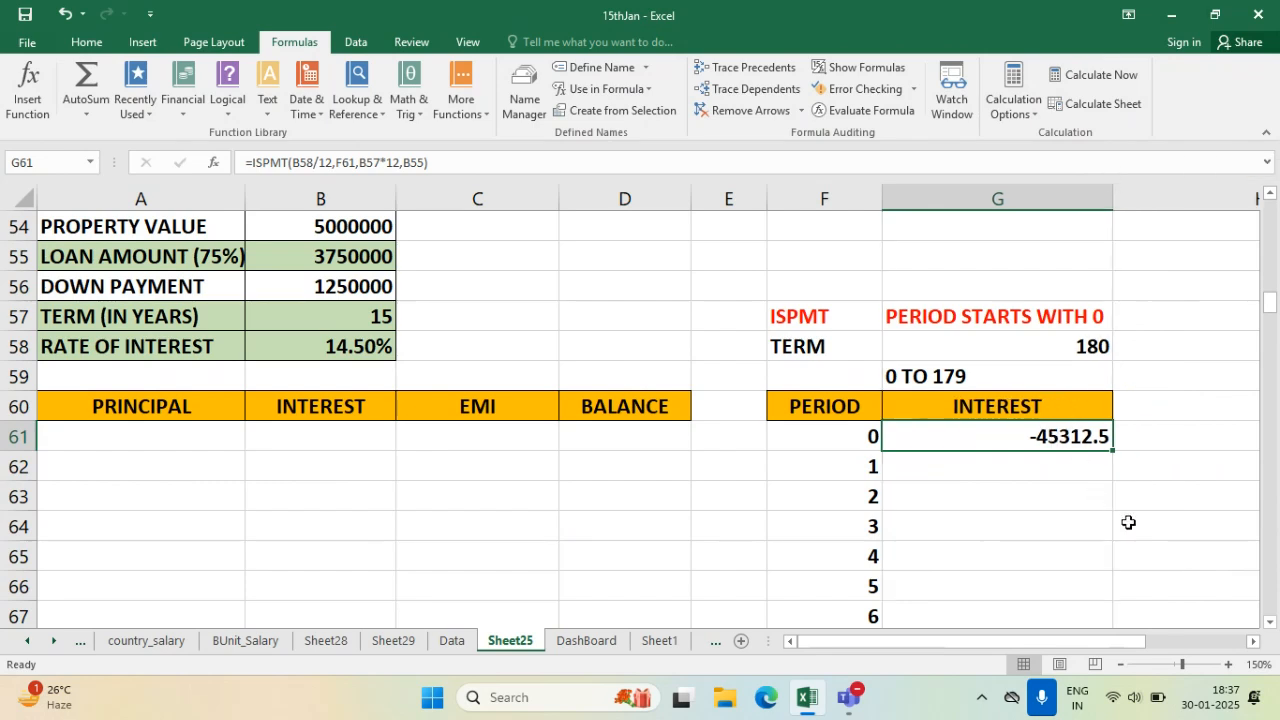
# - Fill the ISPMT formula from G61 down beside all the periods, and open G61's formula for editing
pyautogui.doubleClick(1112, 451)
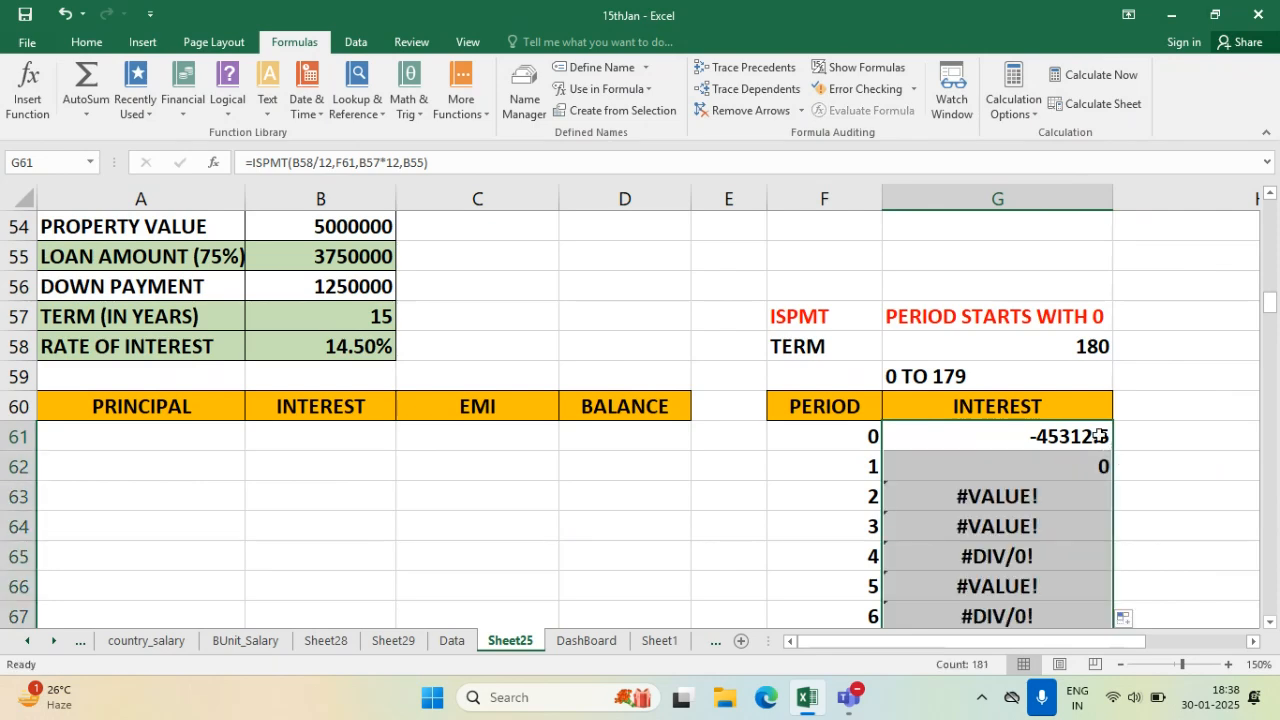
pyautogui.doubleClick(1073, 438)
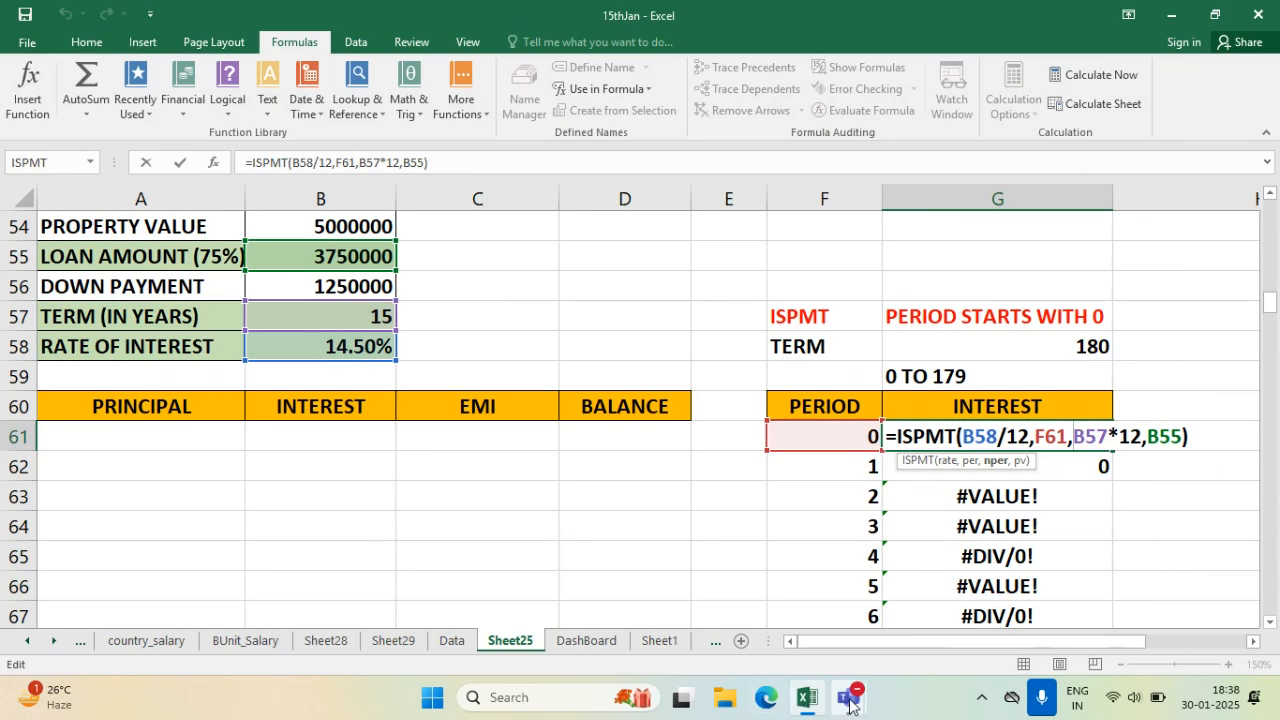
# - Switch to Teams and read through the attendees' new messages in the live event Q&A, down to the most recent ones
pyautogui.moveTo(850, 703)
pyautogui.click(847, 560)
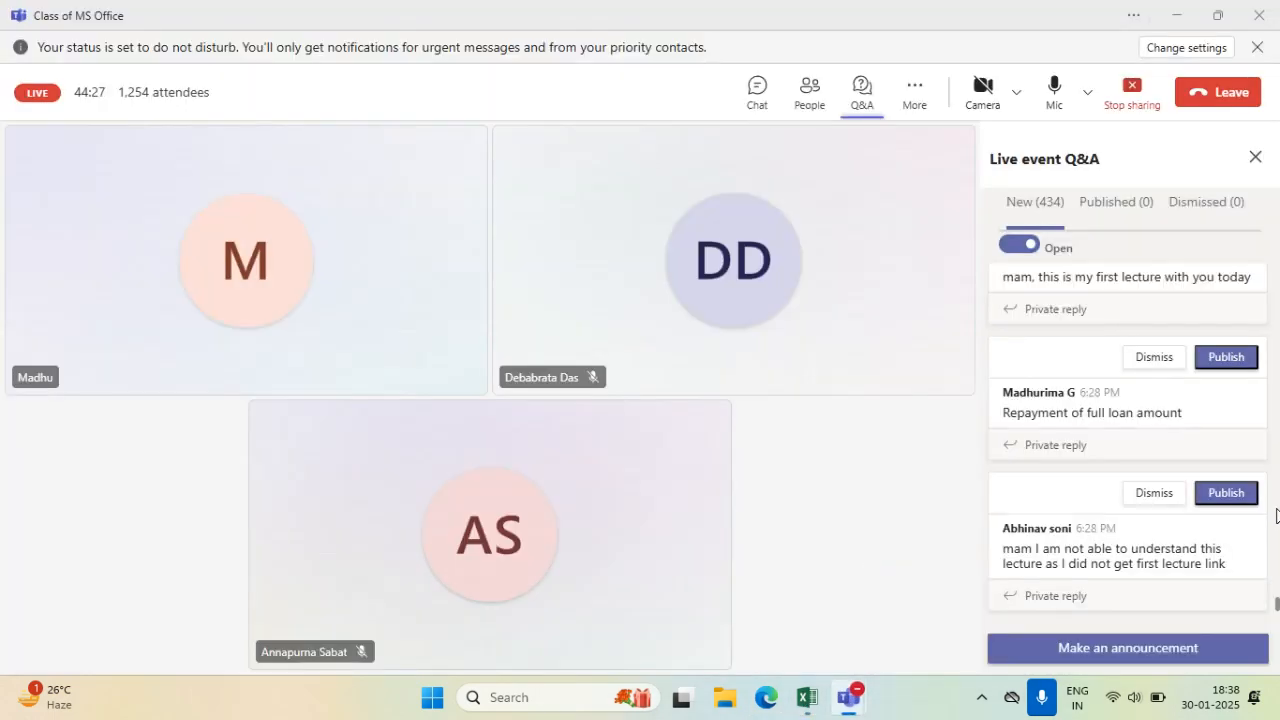
pyautogui.scroll(-10, 1203, 545)
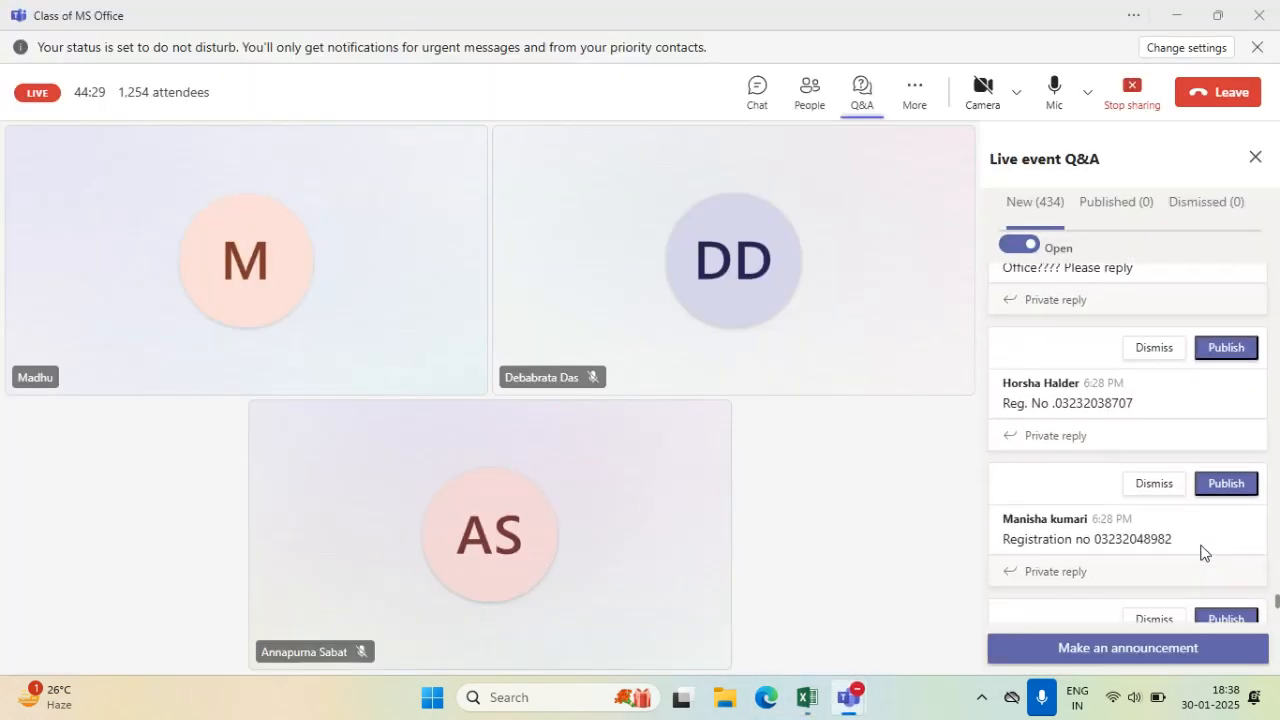
pyautogui.scroll(-5, 1203, 555)
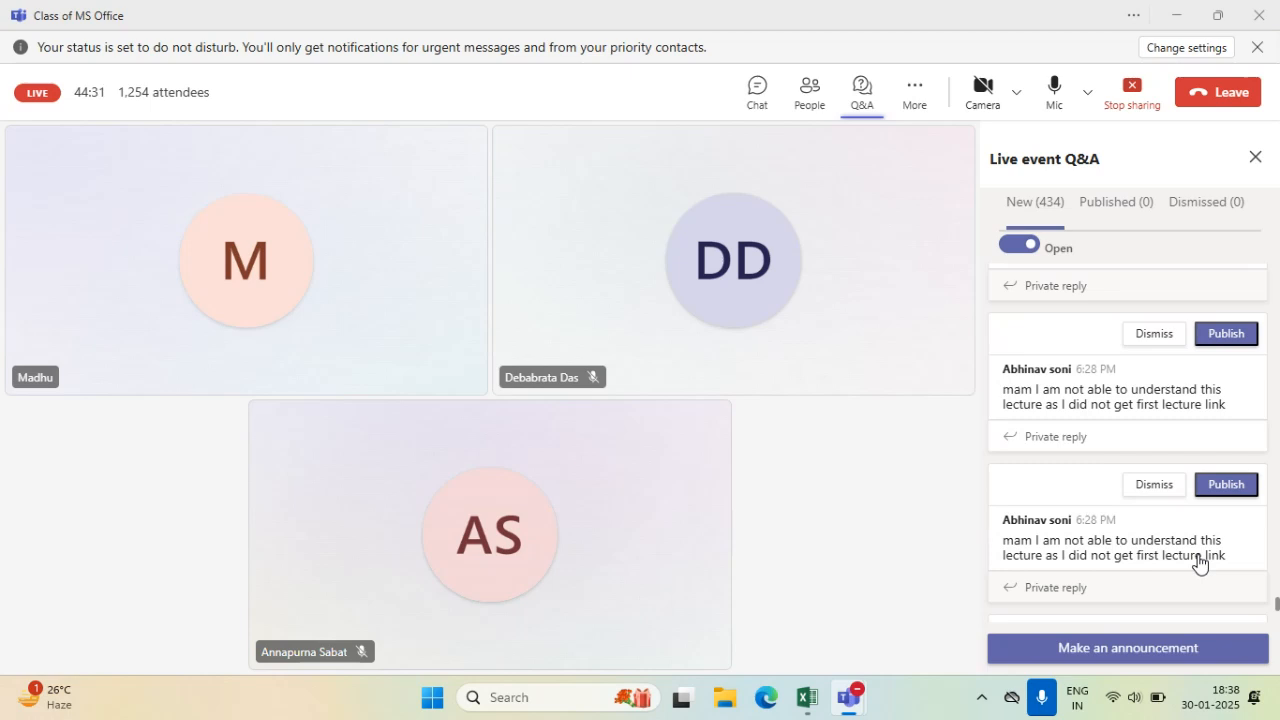
pyautogui.scroll(-5, 1199, 563)
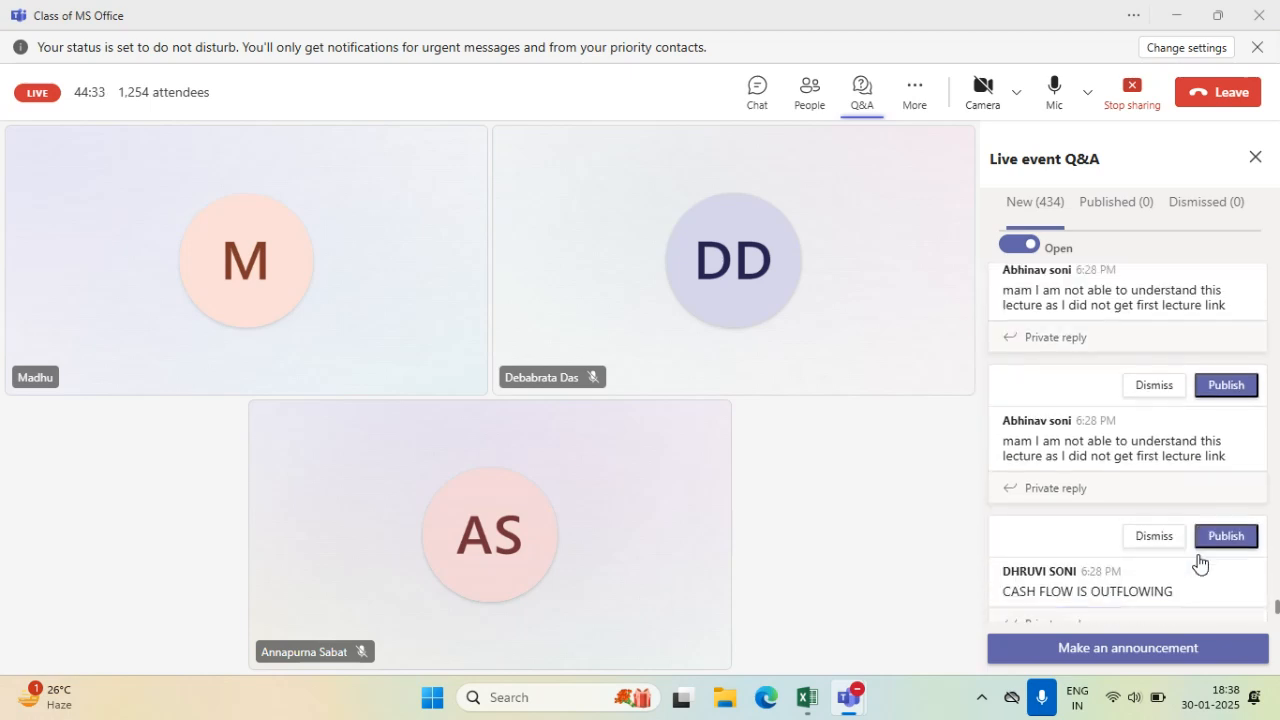
pyautogui.scroll(-8, 1199, 563)
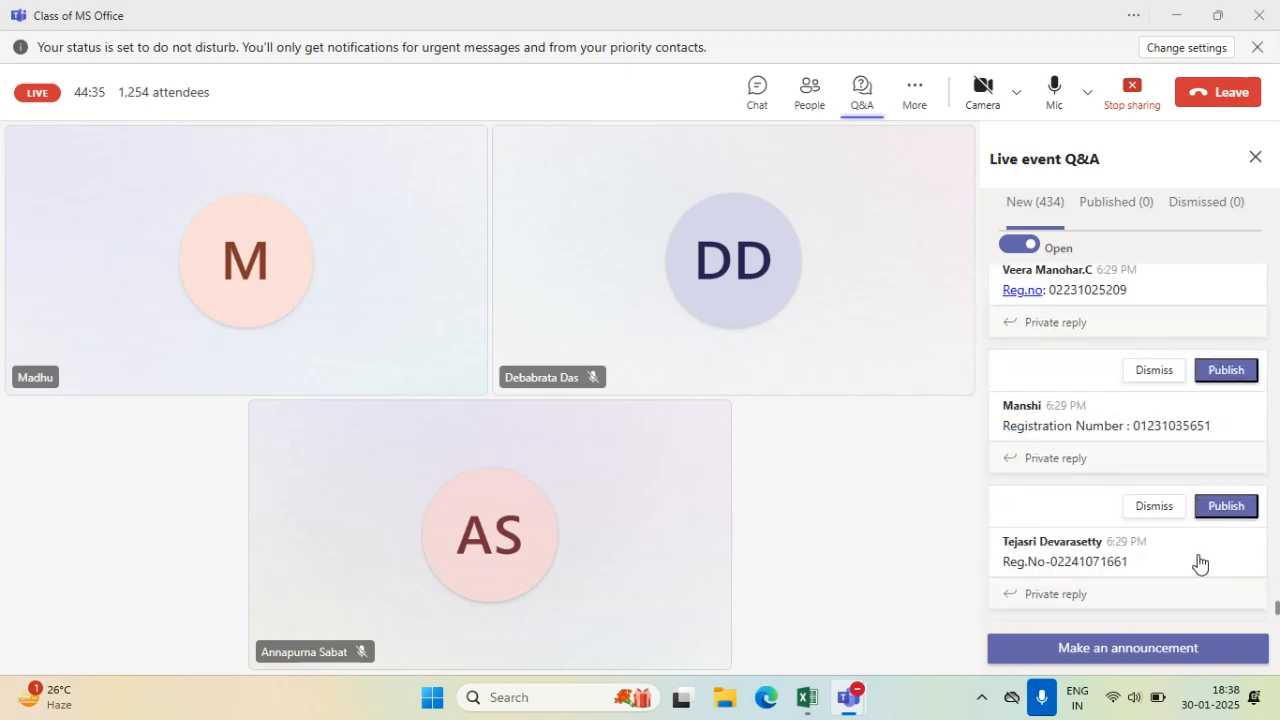
pyautogui.scroll(-3, 1193, 540)
pyautogui.scroll(-6, 1190, 556)
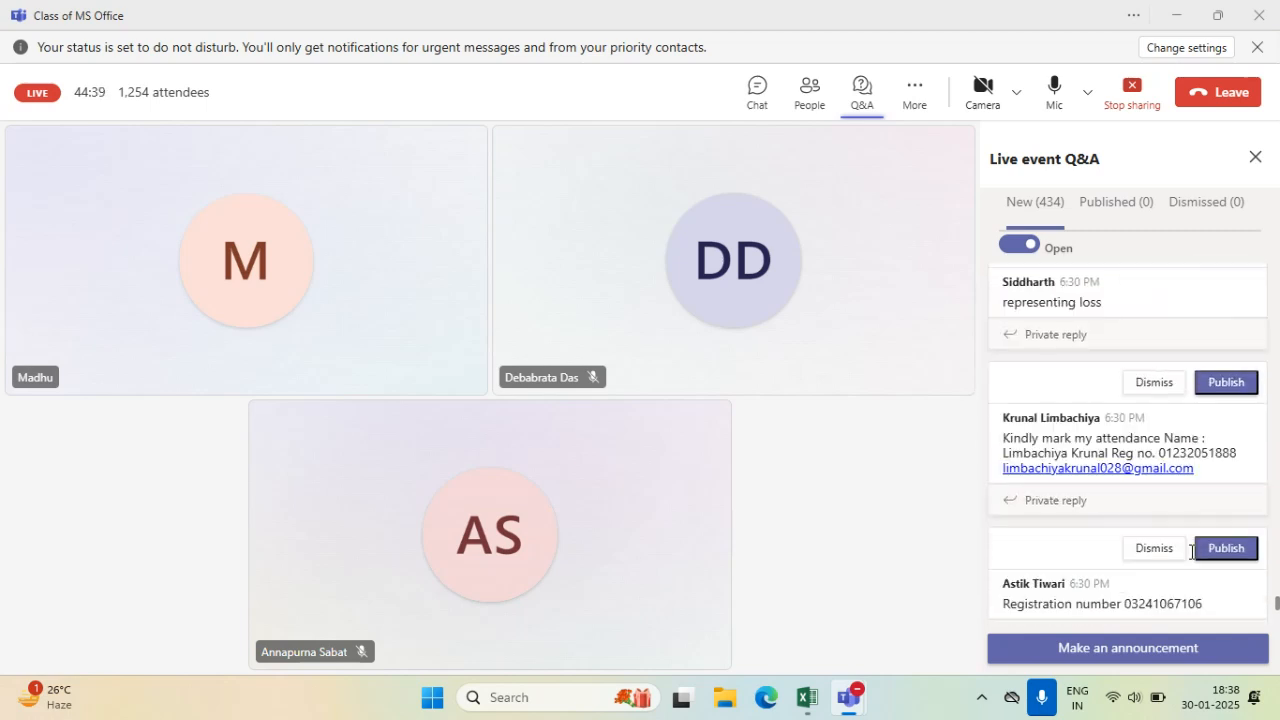
pyautogui.scroll(-8, 1190, 551)
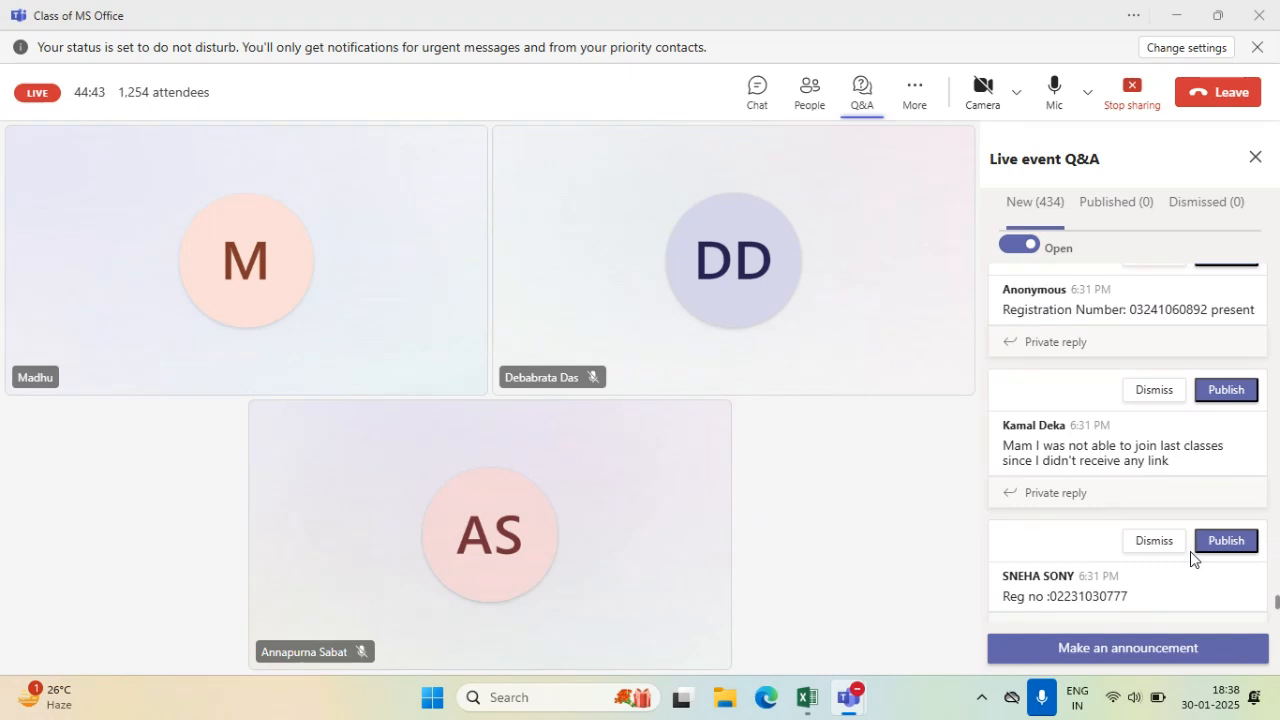
pyautogui.scroll(2, 1190, 556)
pyautogui.scroll(-6, 1190, 551)
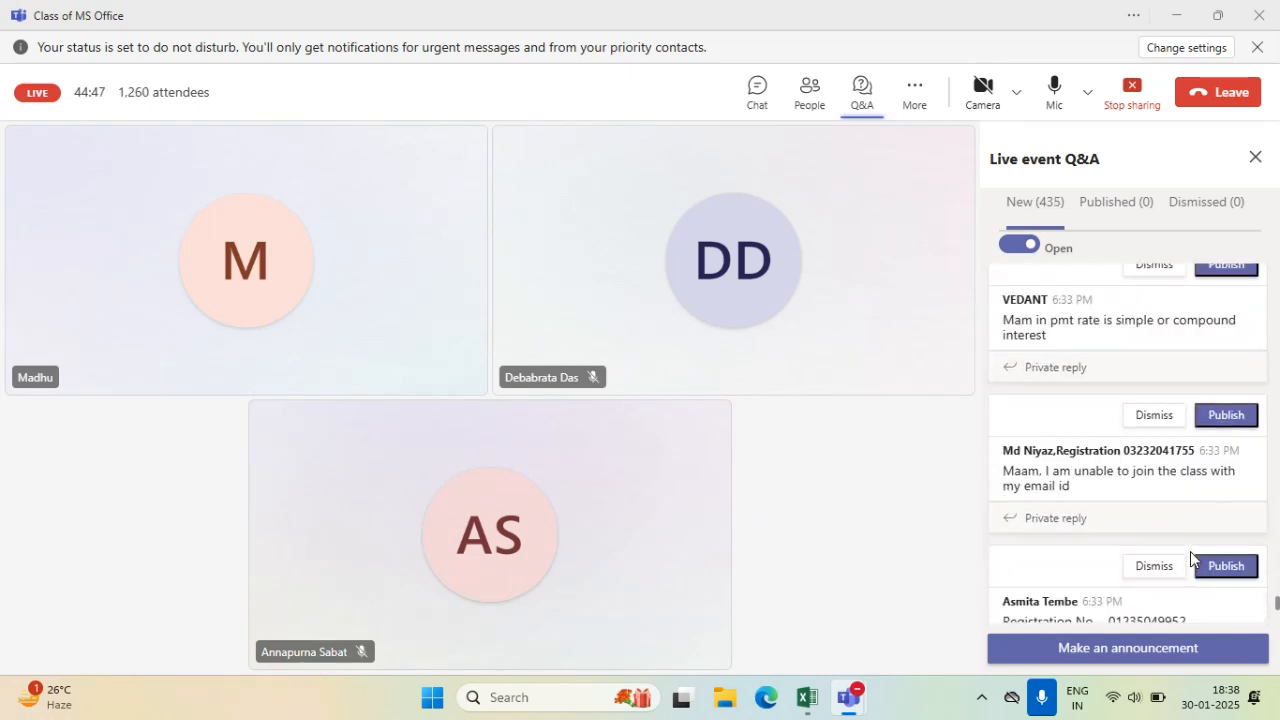
pyautogui.scroll(-8, 1190, 551)
pyautogui.scroll(-10, 1190, 551)
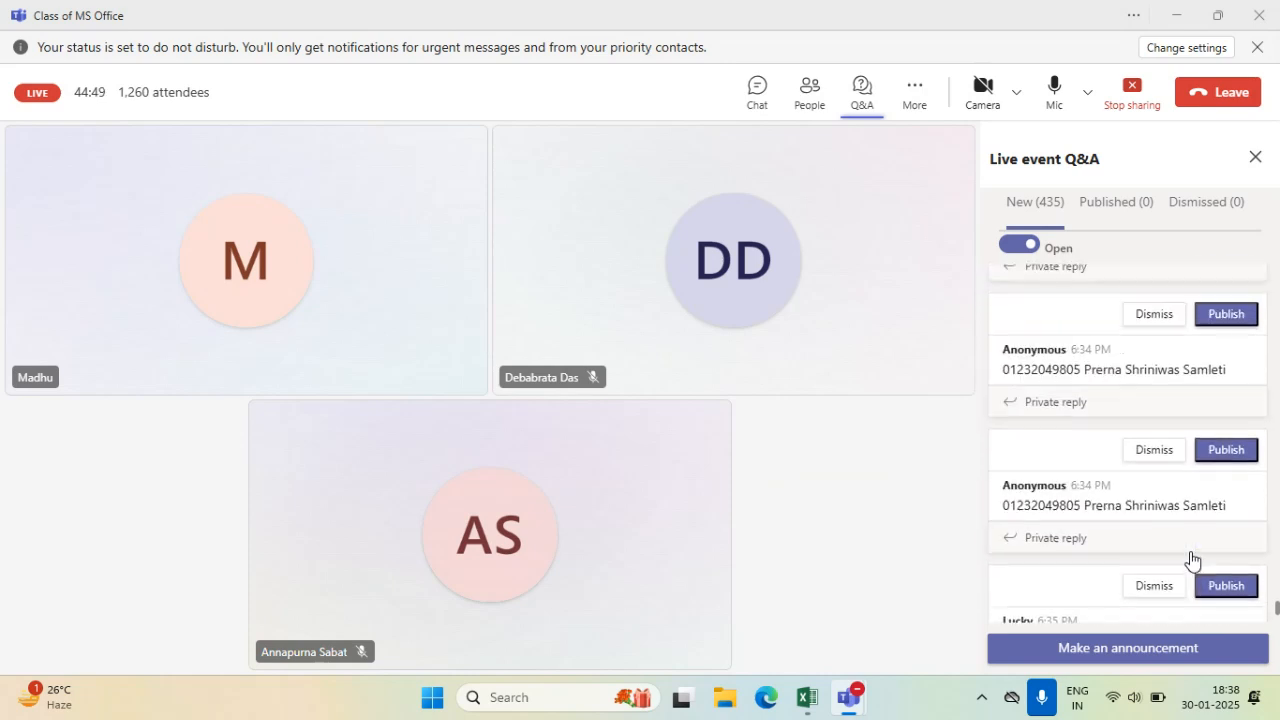
pyautogui.scroll(-8, 1190, 551)
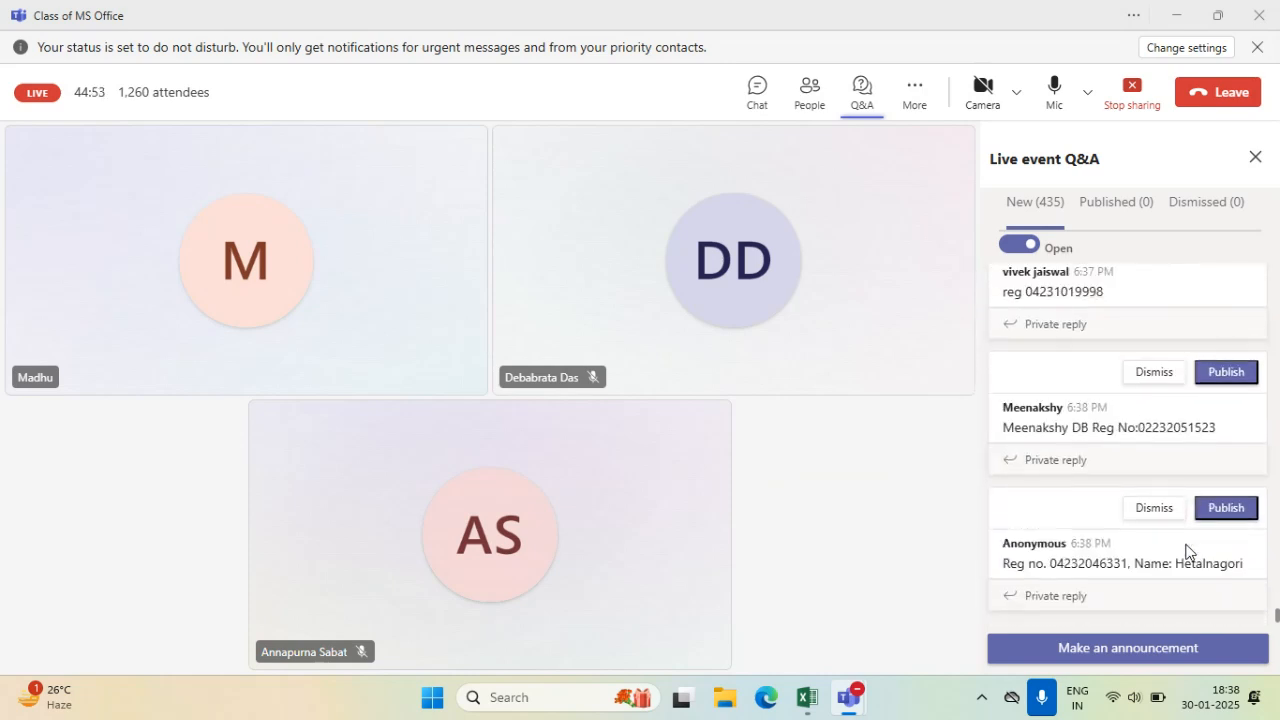
pyautogui.scroll(5, 1186, 551)
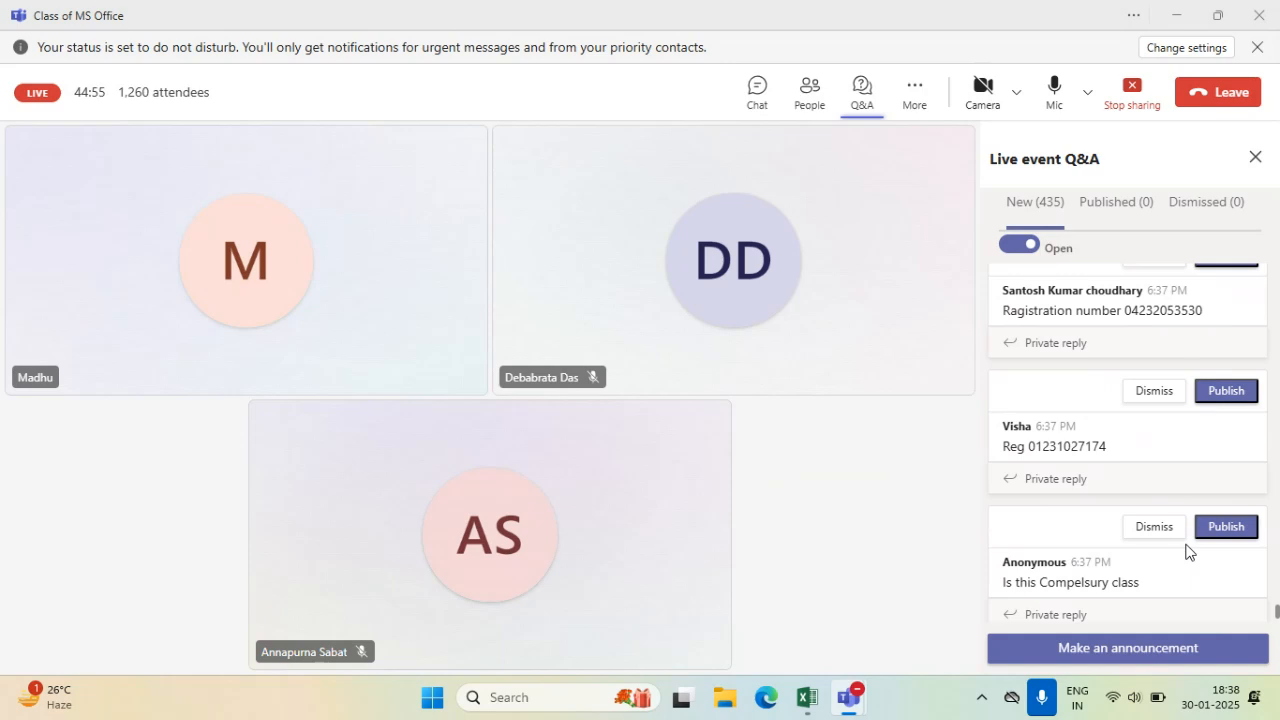
pyautogui.scroll(-5, 1190, 551)
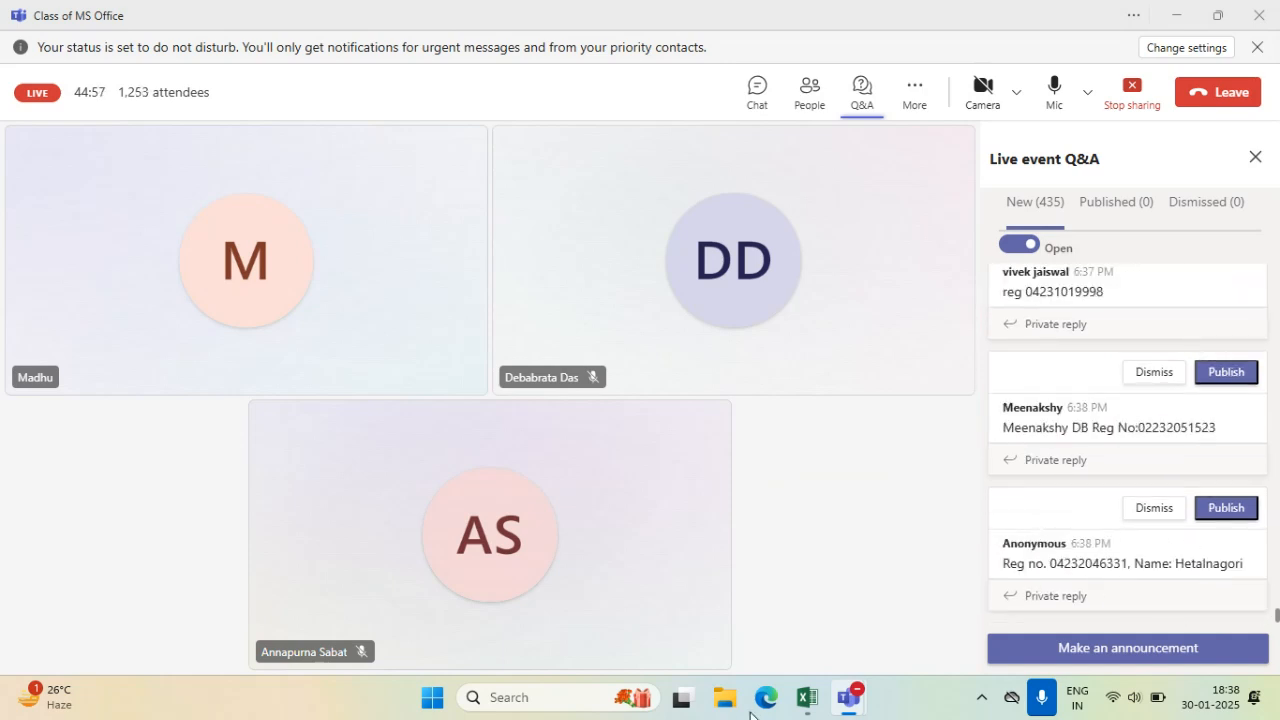
# - Back in Excel, make the B58, F61 and B57 references in G61's ISPMT formula absolute and fill it down the interest column
pyautogui.click(807, 697)
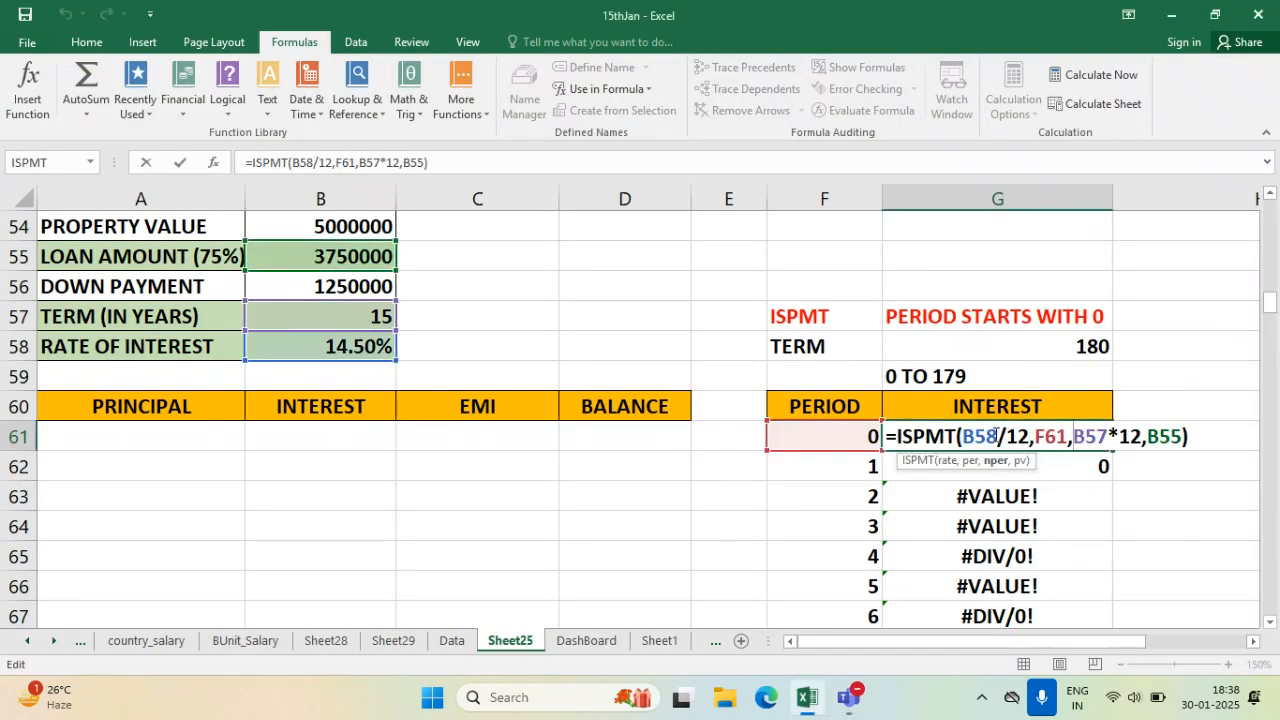
pyautogui.click(990, 436)
pyautogui.press('F4')
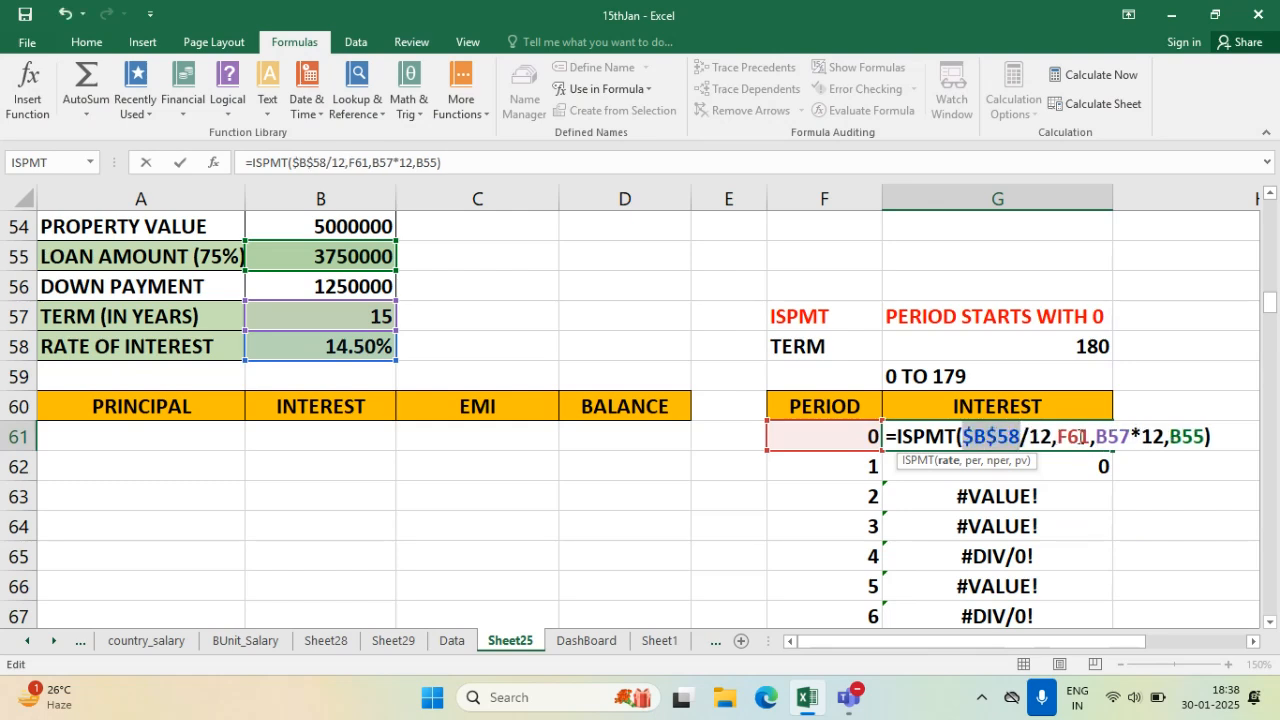
pyautogui.click(1073, 434)
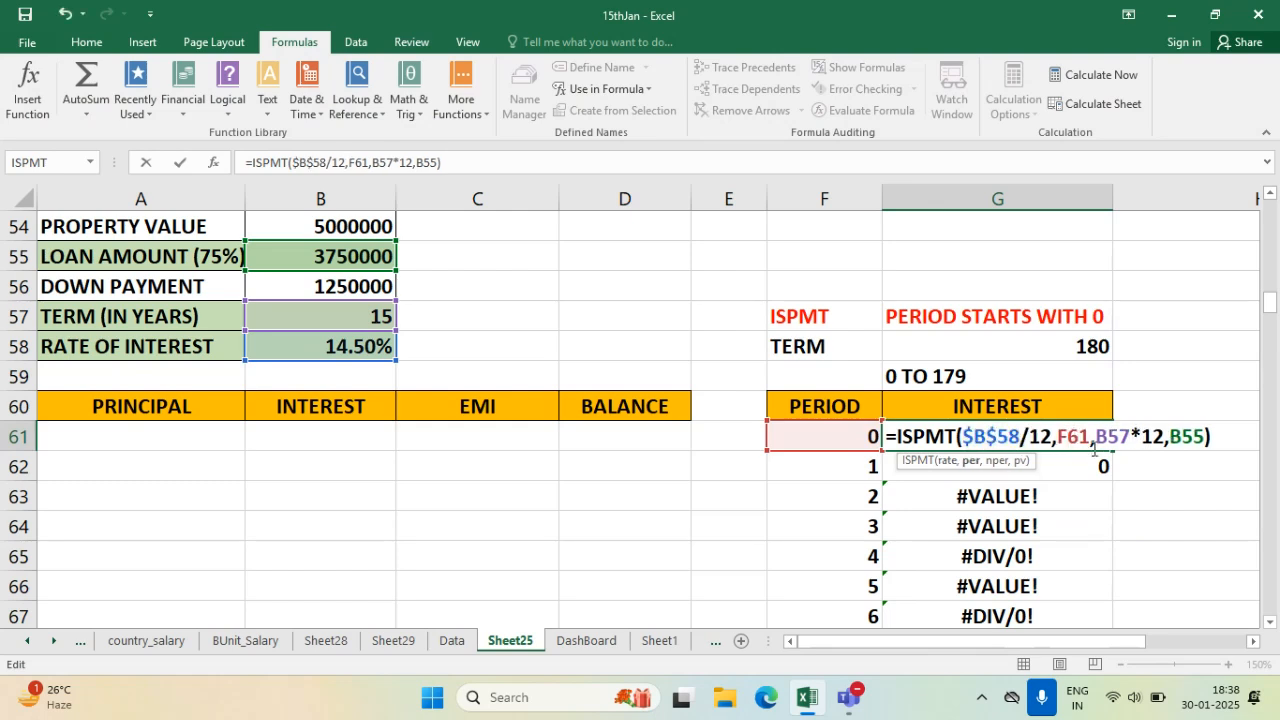
pyautogui.press('F4')
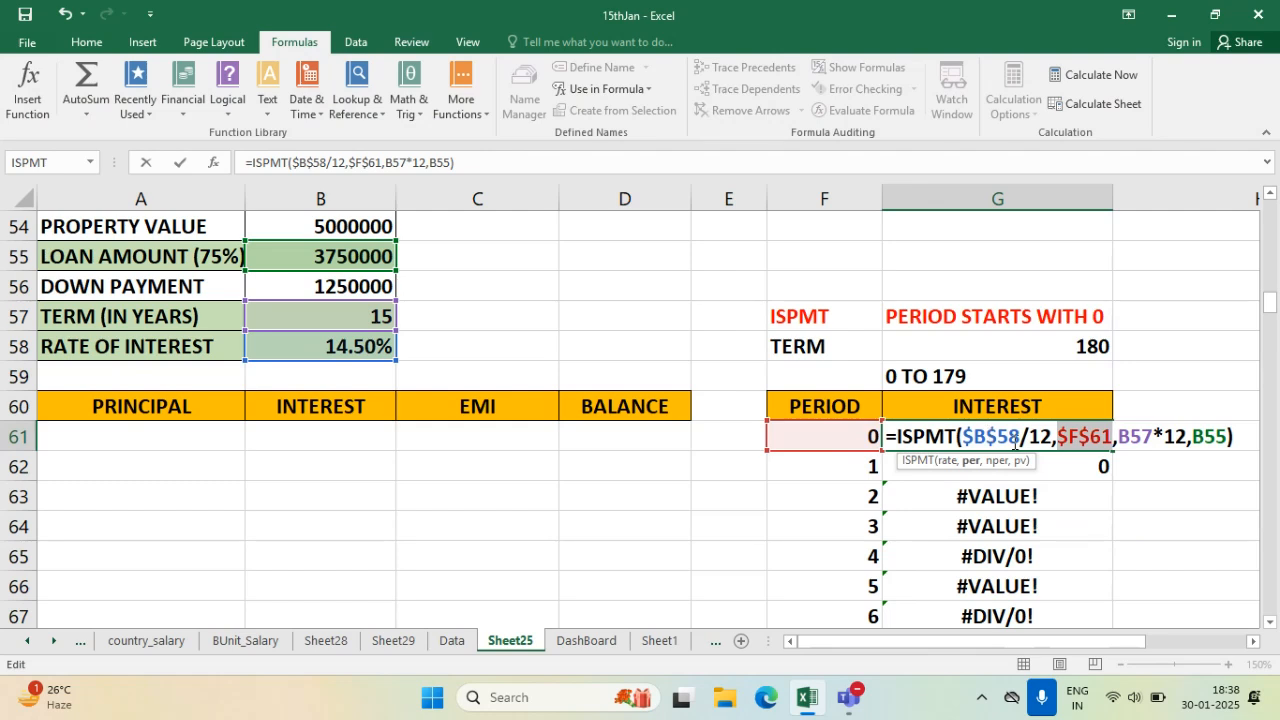
pyautogui.click(1134, 437)
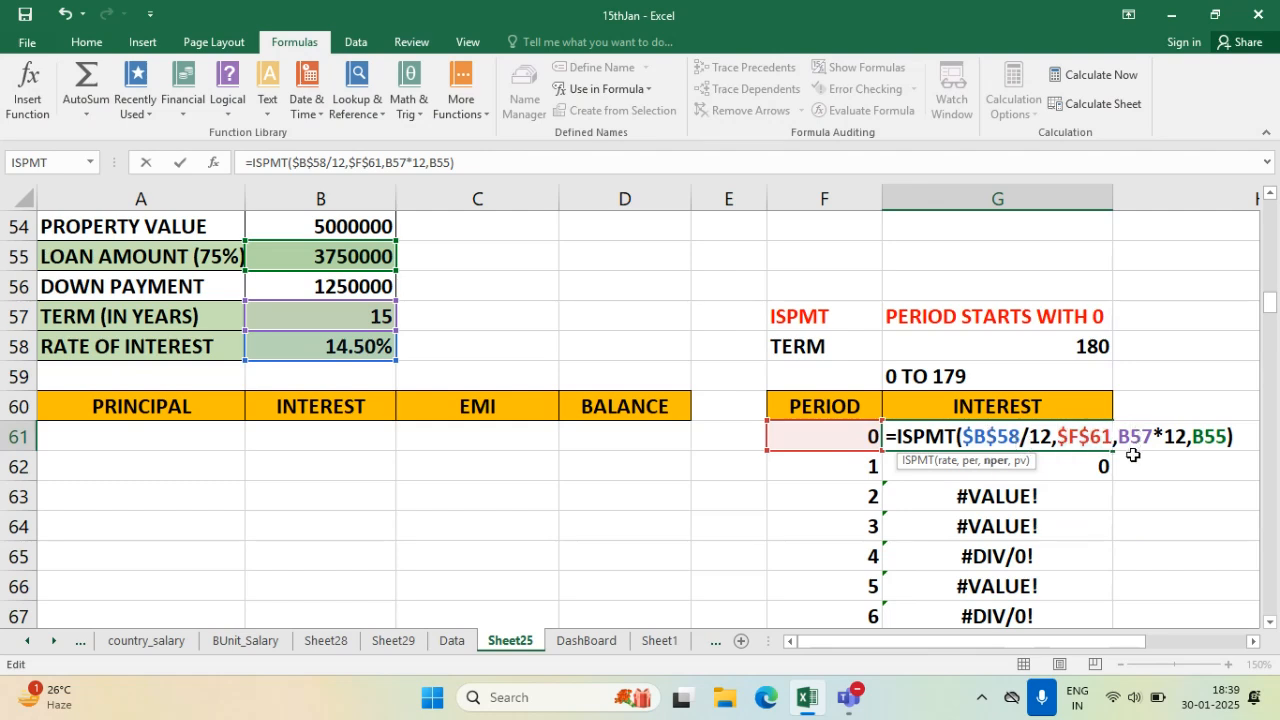
pyautogui.press('F4')
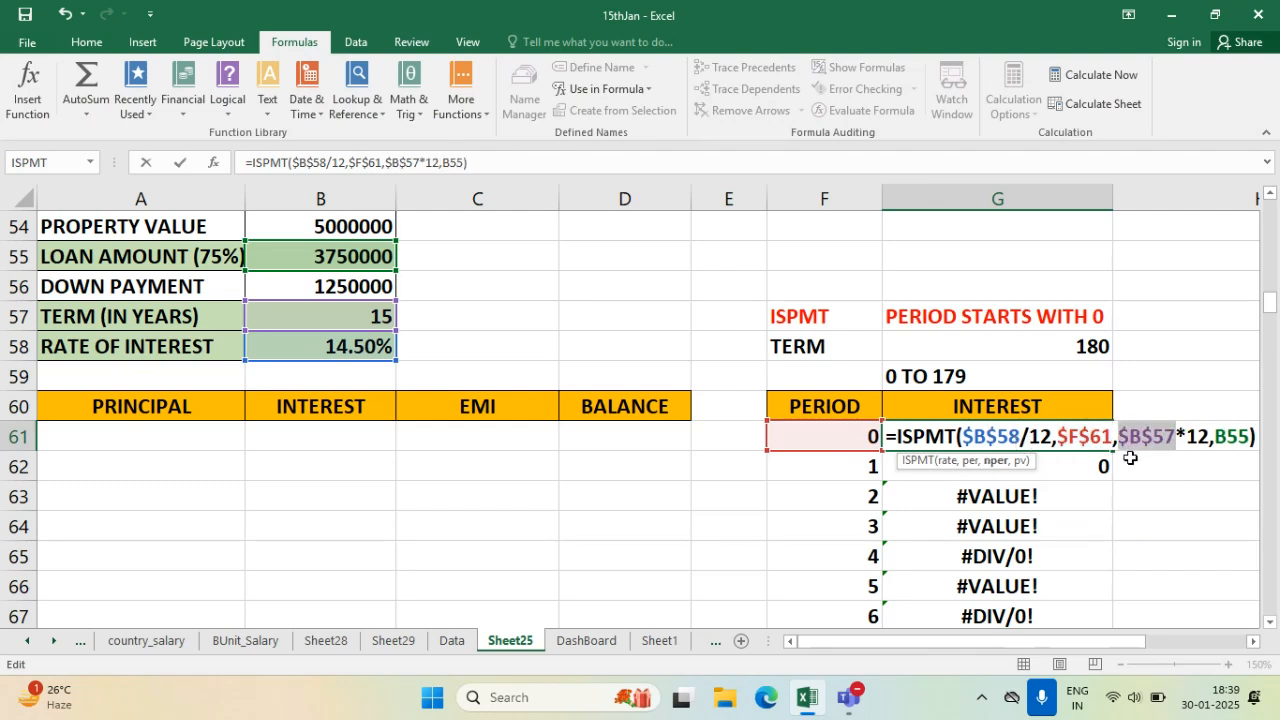
pyautogui.press('Return')
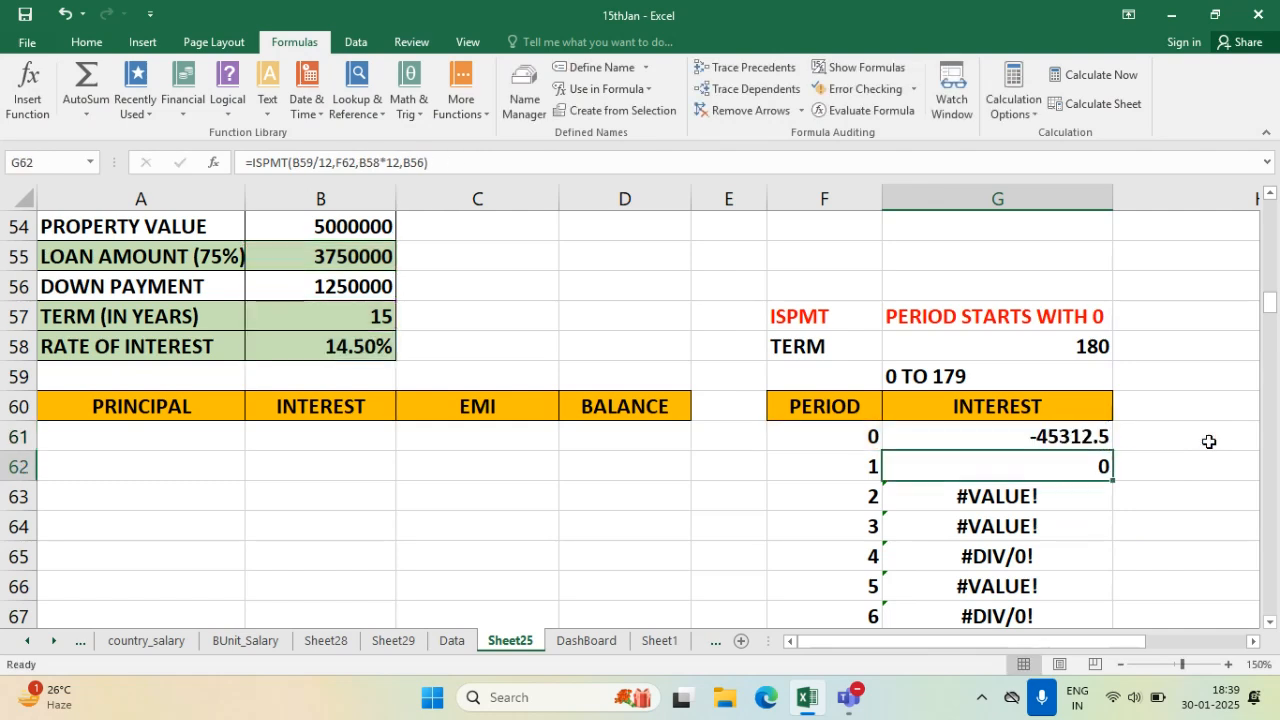
pyautogui.click(1044, 435)
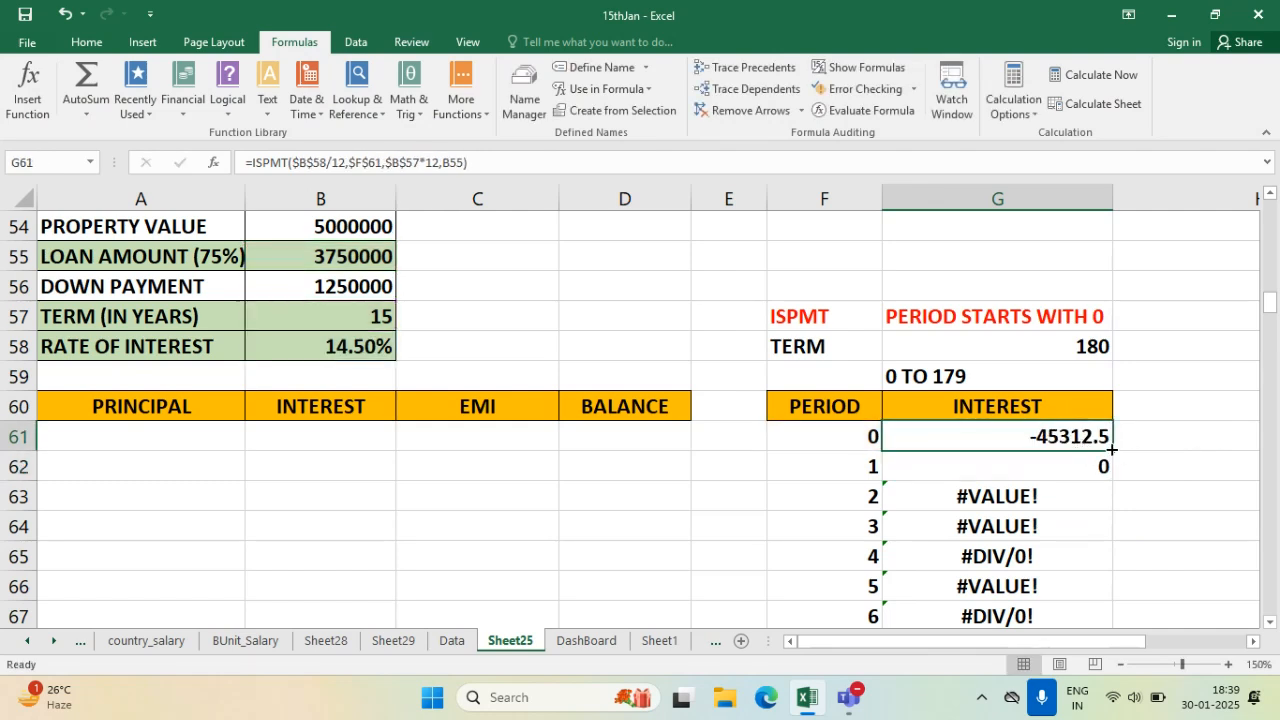
pyautogui.doubleClick(1111, 451)
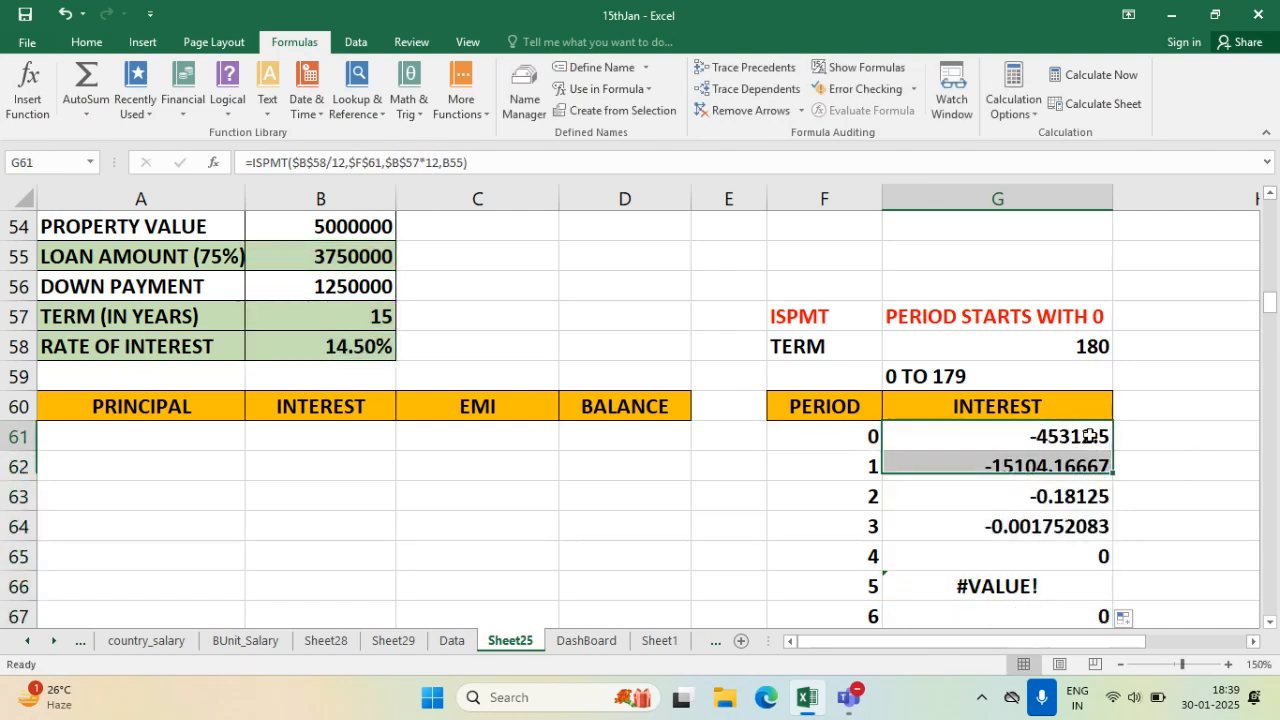
# - Reopen the function arguments of G61's ISPMT formula and make the Pv reference absolute as $B$55
pyautogui.doubleClick(1088, 436)
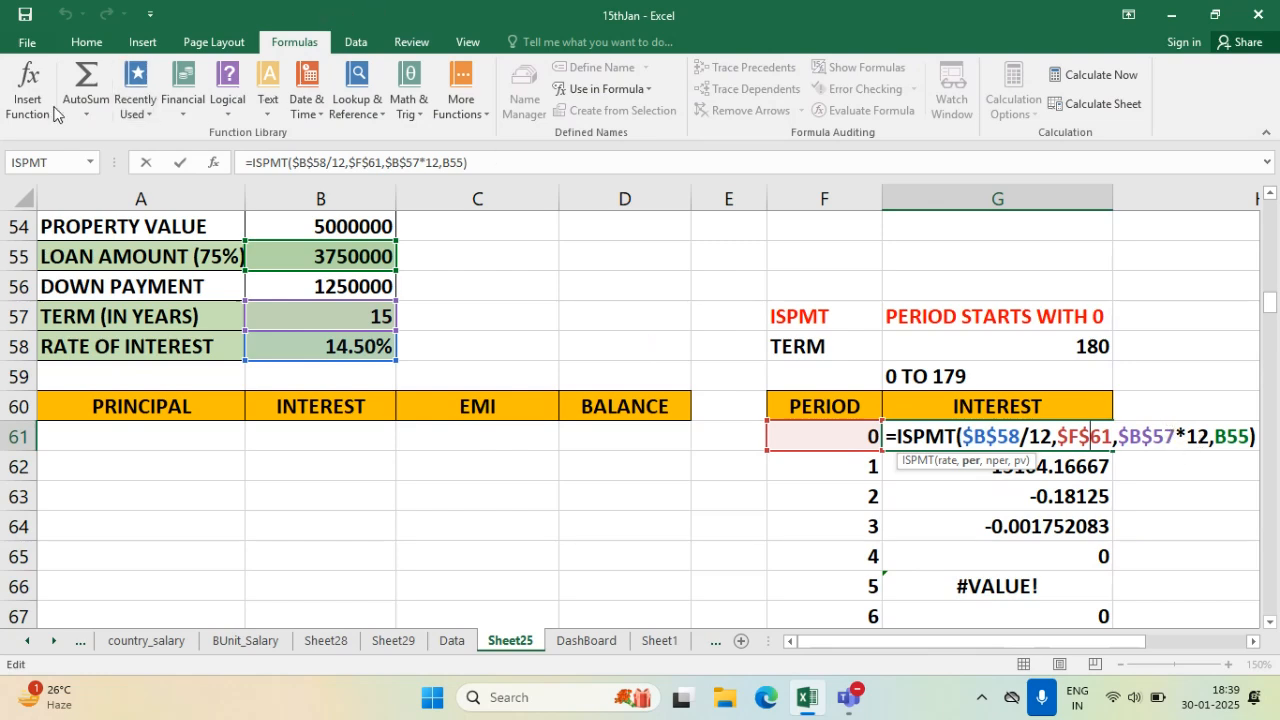
pyautogui.click(28, 88)
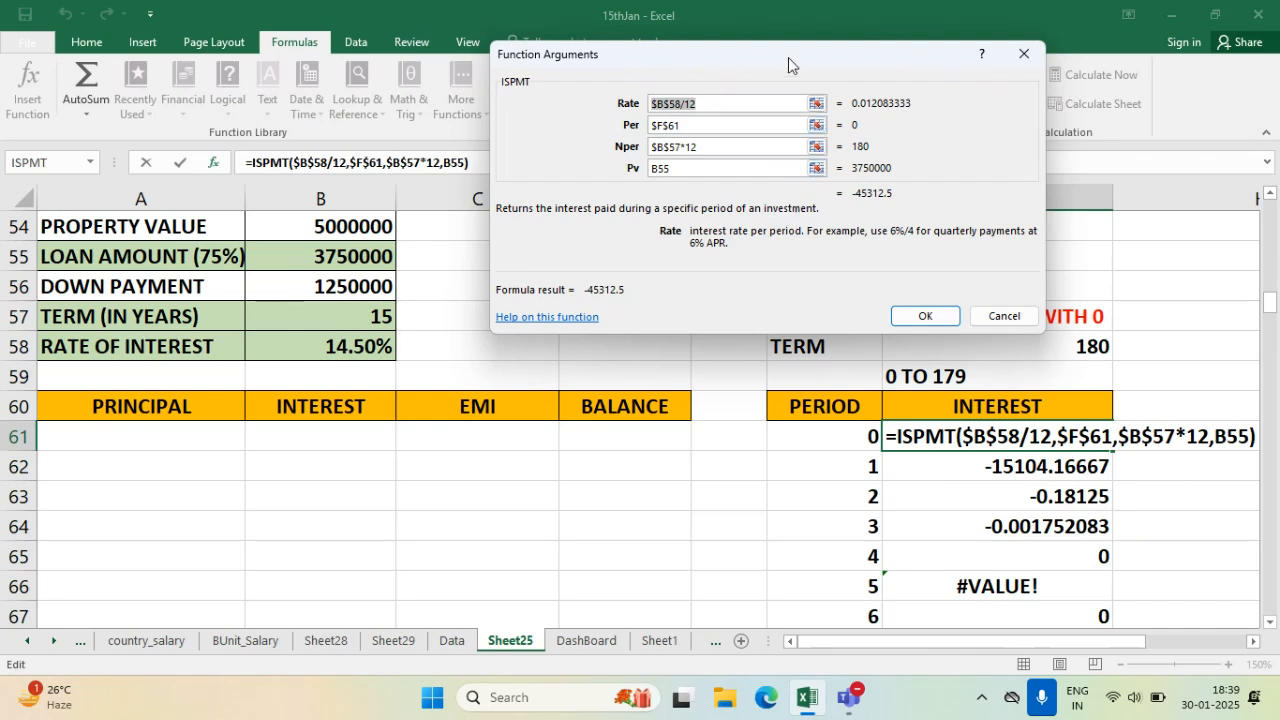
pyautogui.moveTo(788, 57); pyautogui.dragTo(808, 94)
pyautogui.click(731, 175)
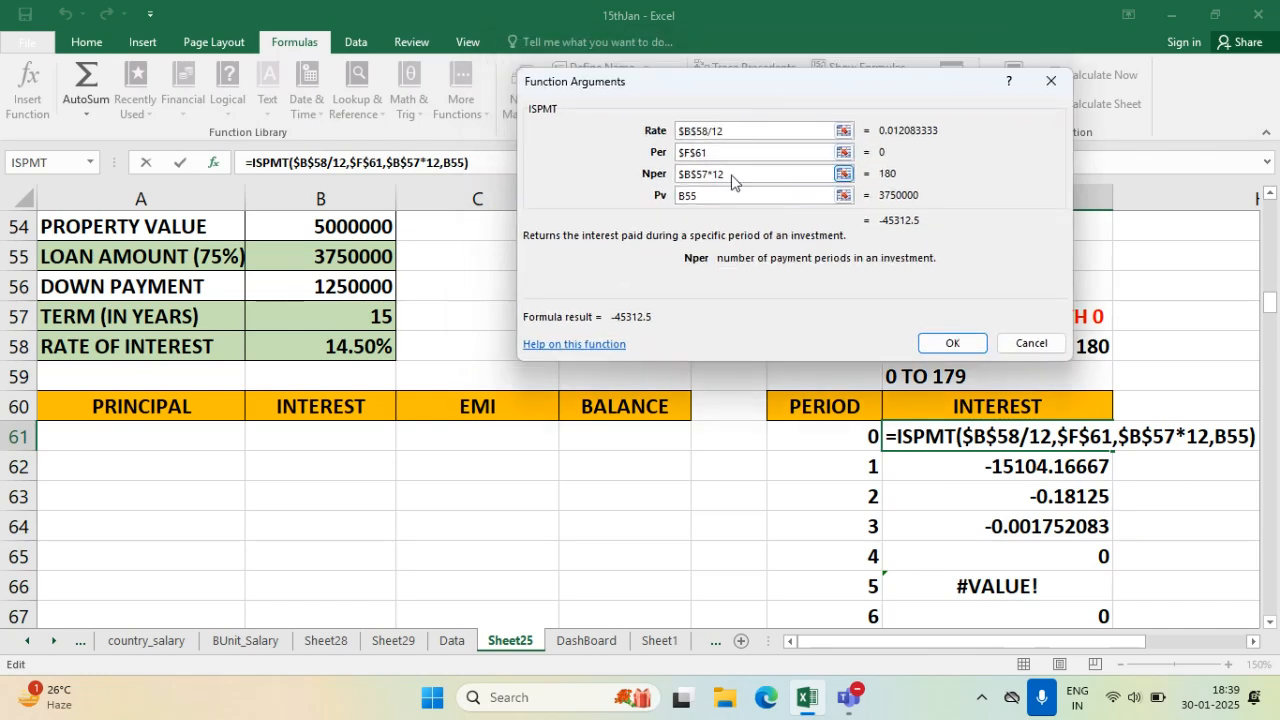
pyautogui.click(778, 193)
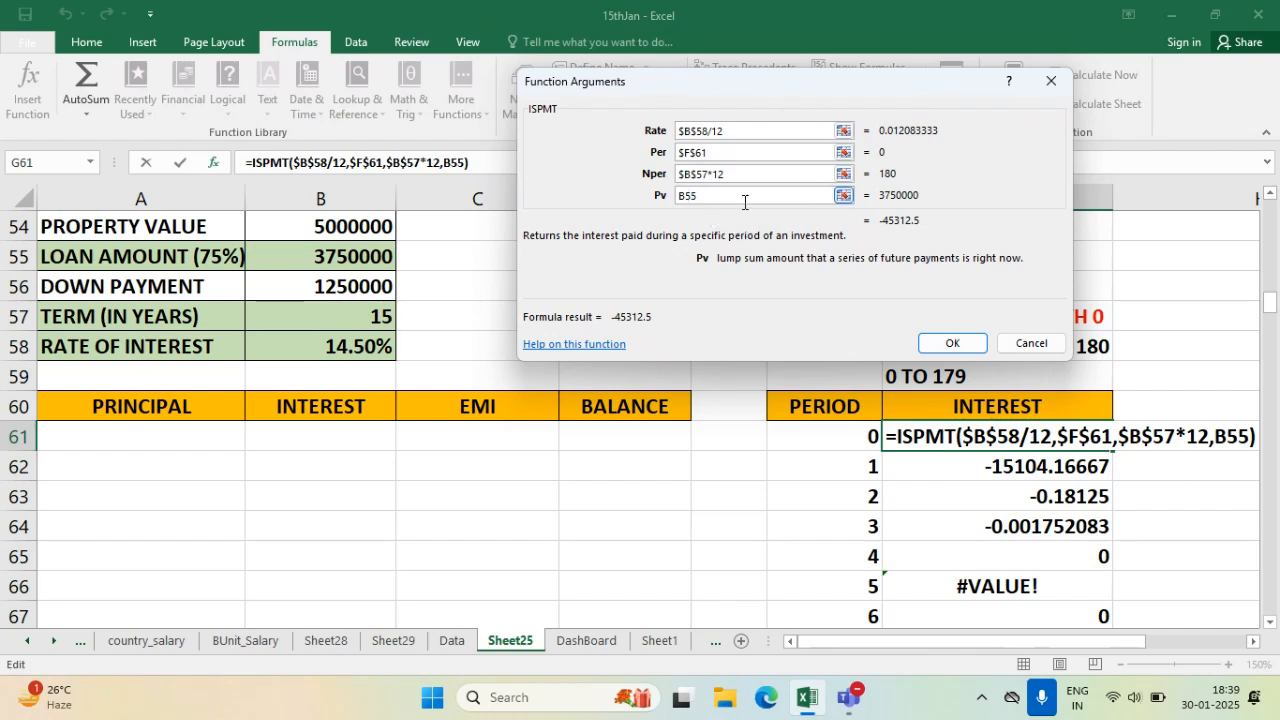
pyautogui.press('F4')
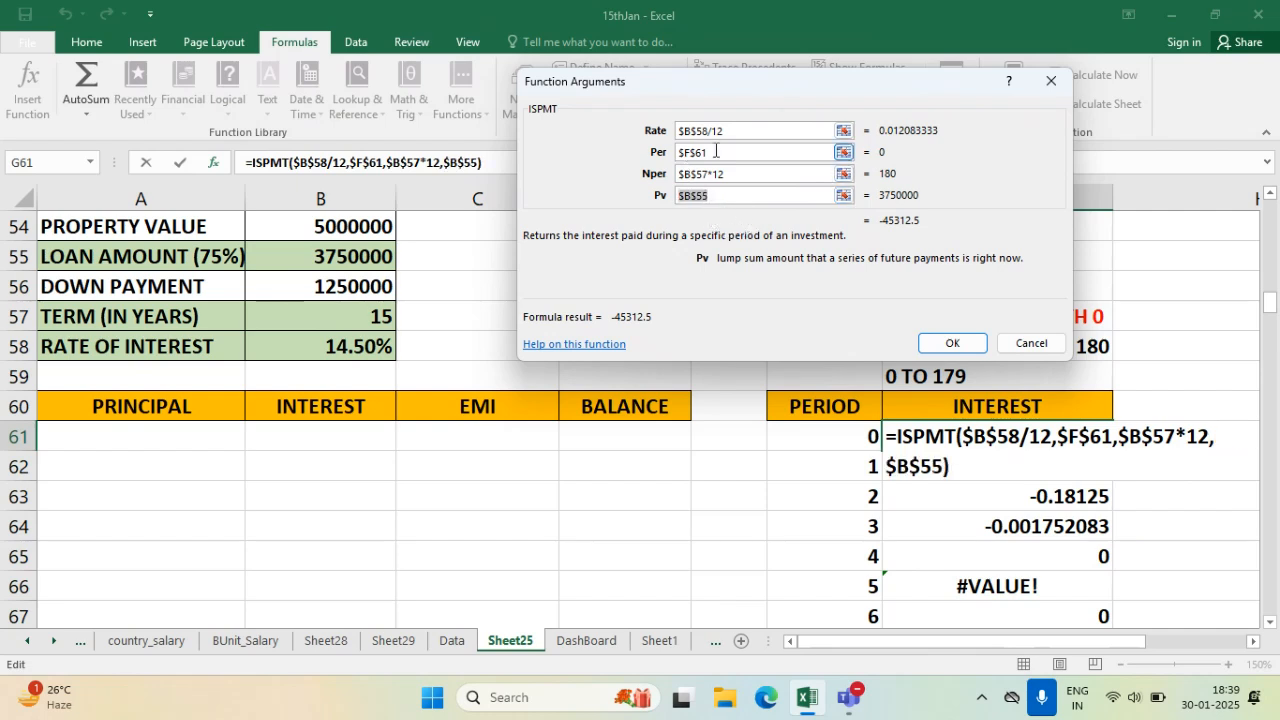
# - Replace the ISPMT Per argument with the relative reference F61 and fill the corrected formula from G61 down beside all the periods
pyautogui.click(718, 155)
pyautogui.moveTo(718, 155); pyautogui.dragTo(672, 147)
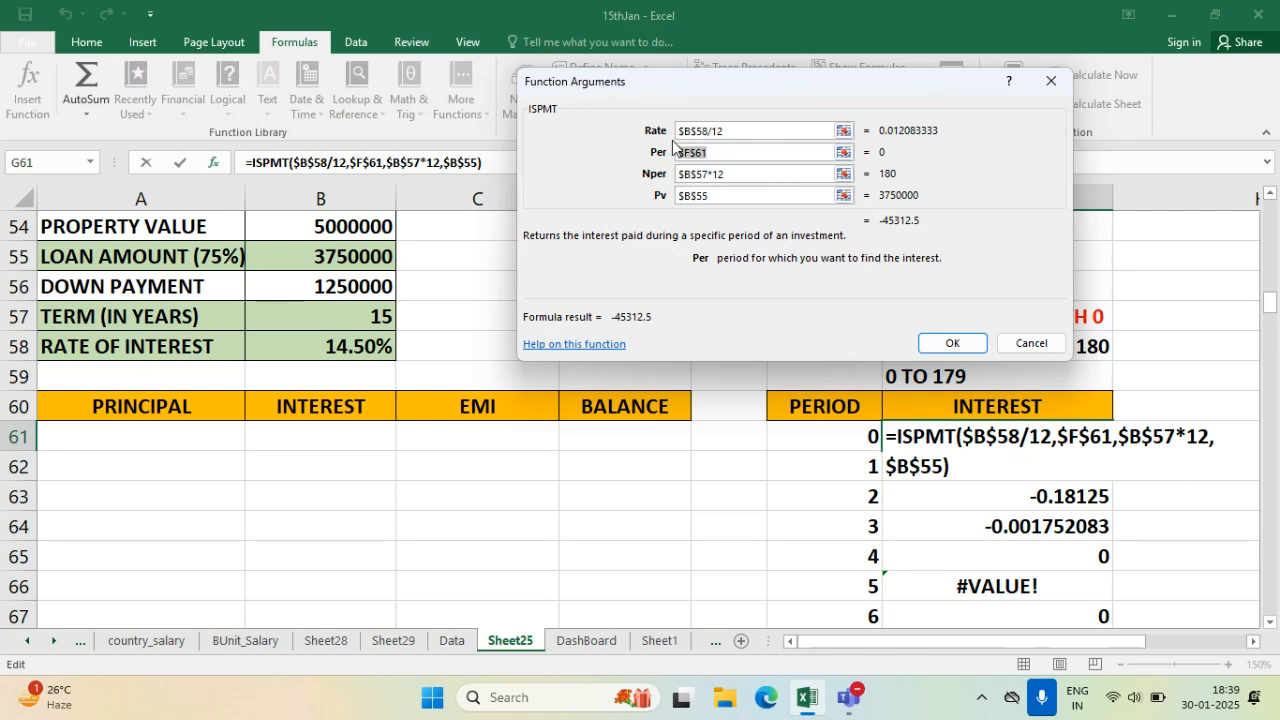
pyautogui.press('BackSpace')
pyautogui.click(870, 437)
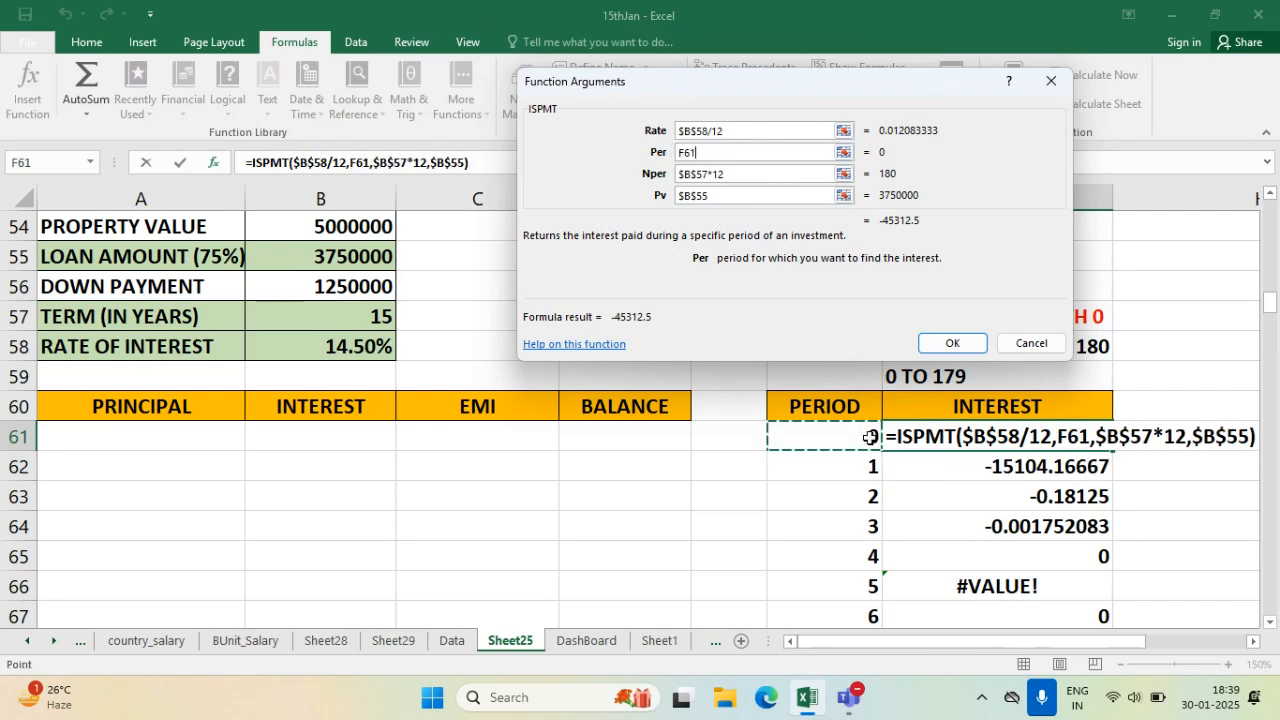
pyautogui.click(952, 344)
pyautogui.doubleClick(1112, 451)
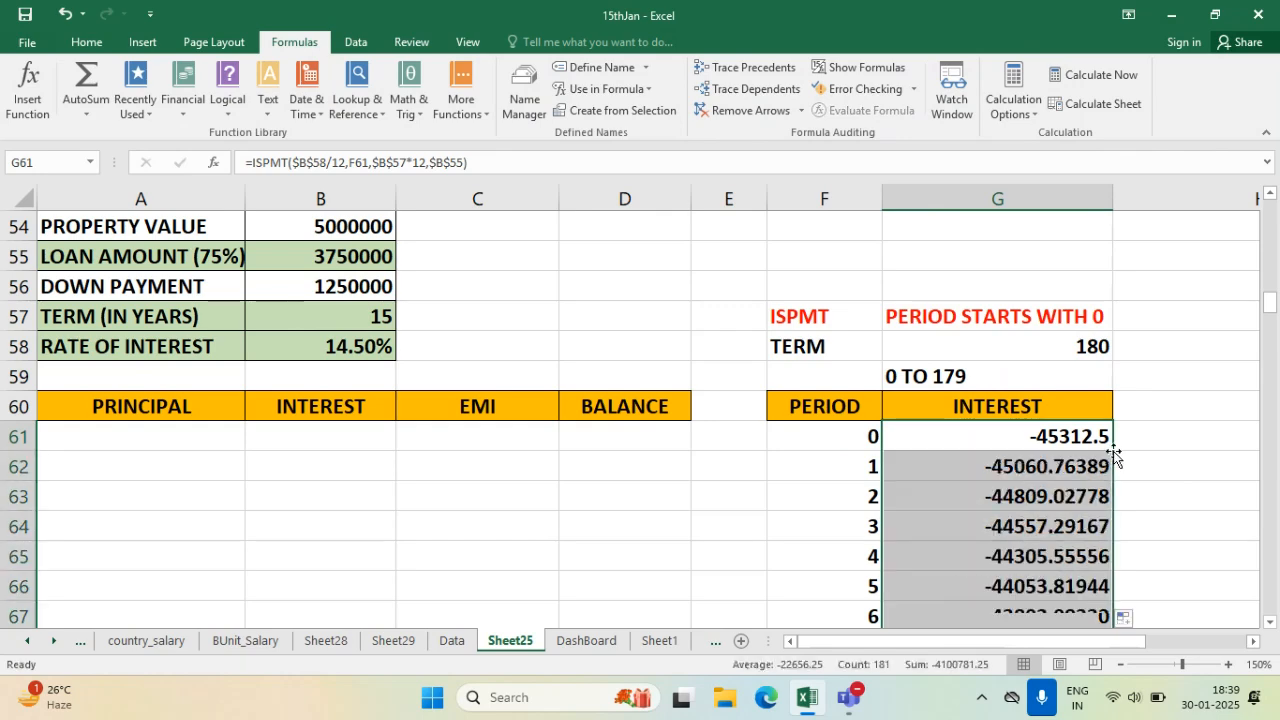
# - Review the filled interest values down to the last period and select the period 180 row, F241:G241
pyautogui.scroll(-20, 1056, 498)
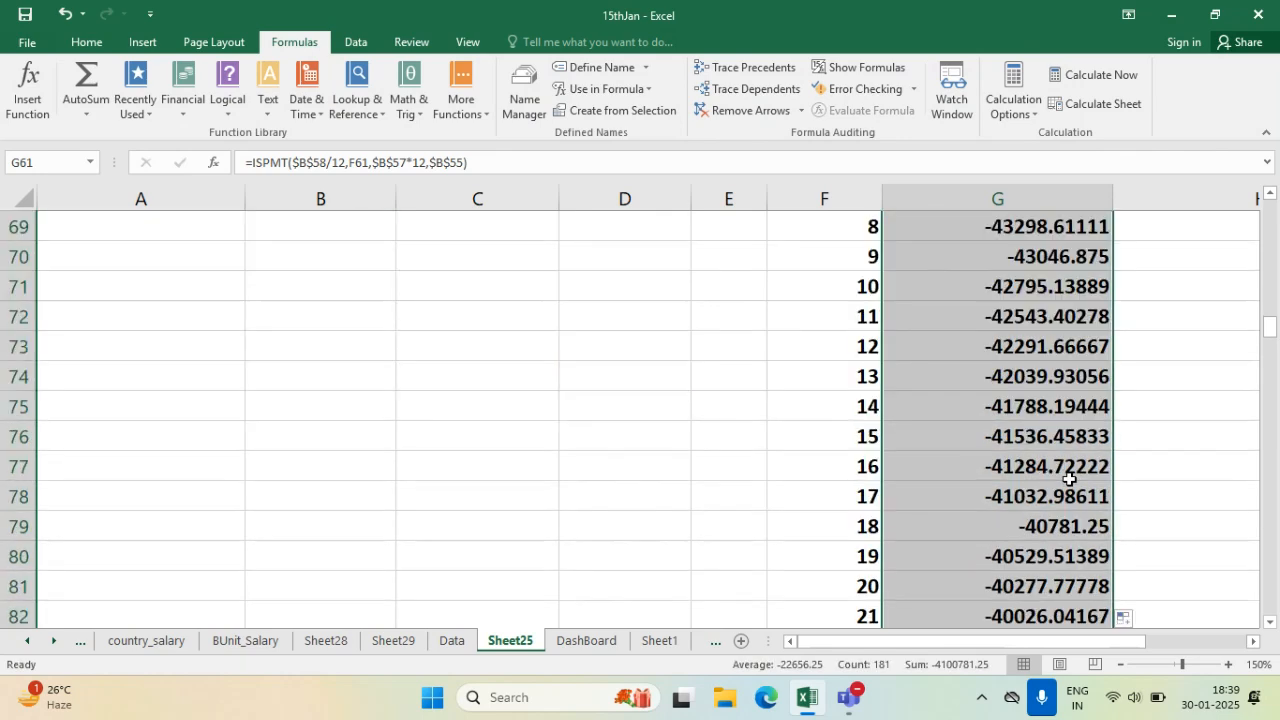
pyautogui.scroll(-20, 1057, 507)
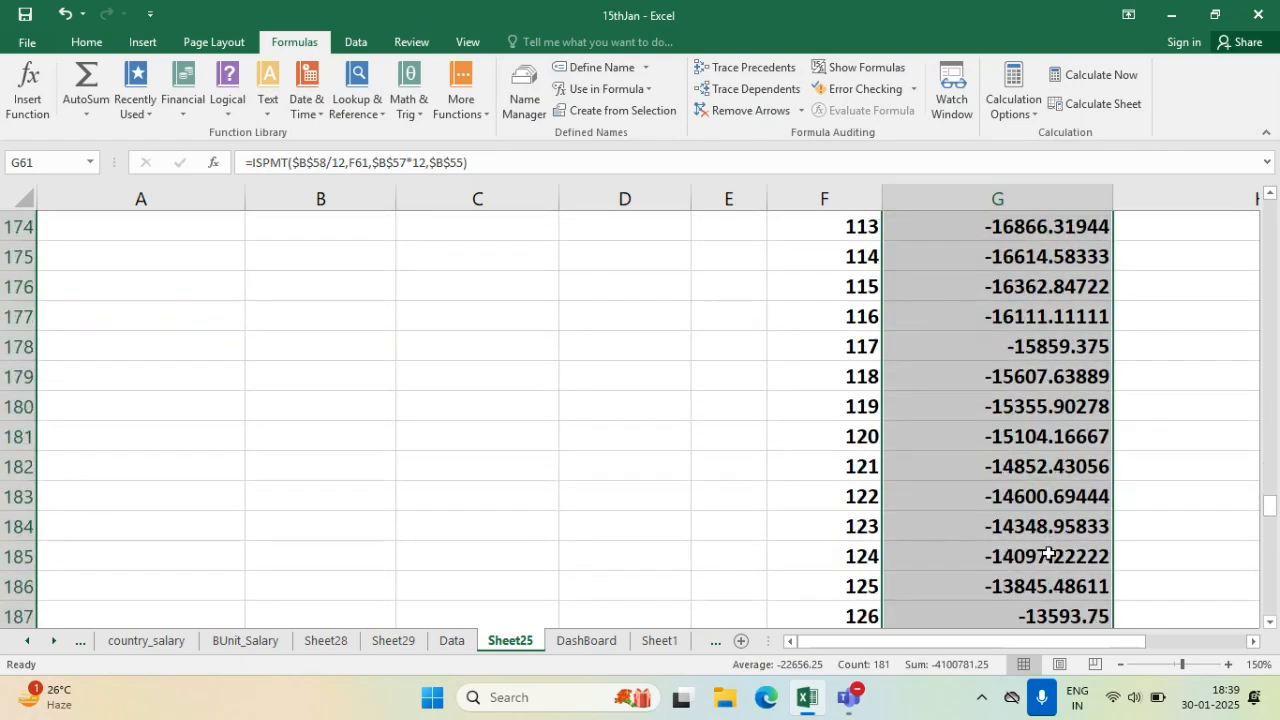
pyautogui.scroll(-5, 1043, 569)
pyautogui.scroll(4, 1043, 569)
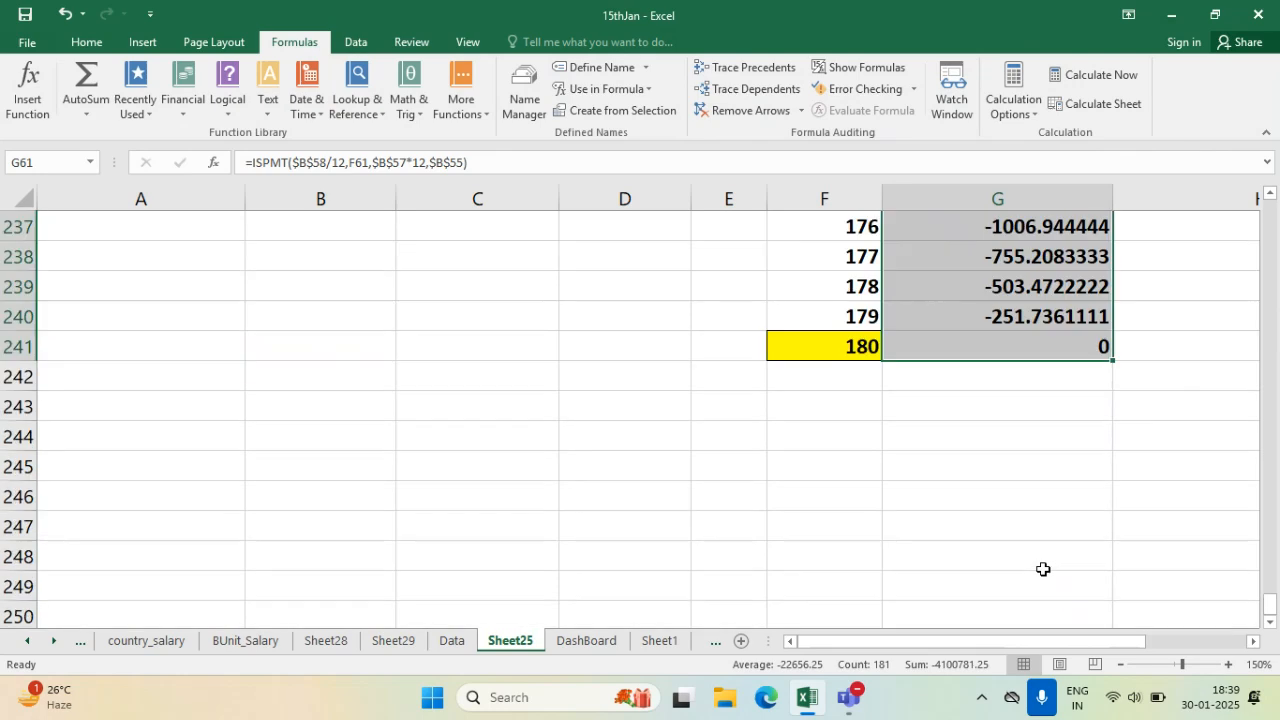
pyautogui.scroll(3, 1072, 404)
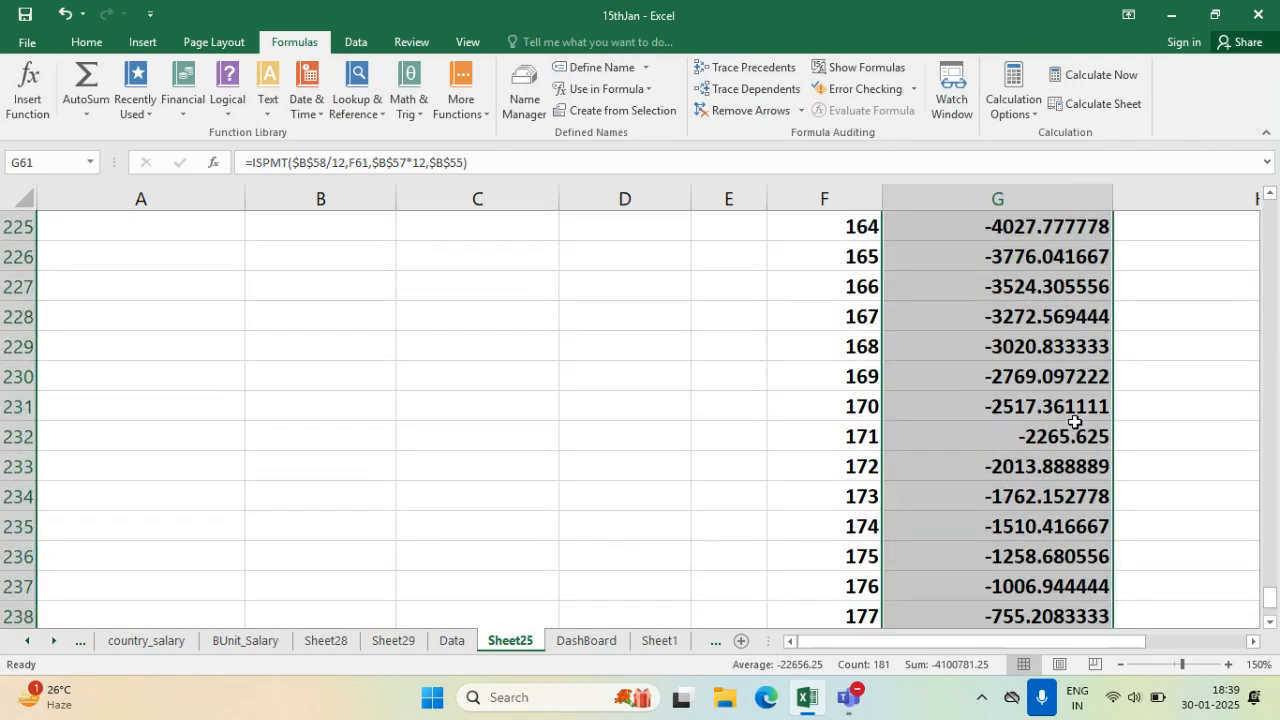
pyautogui.scroll(-3, 1074, 422)
pyautogui.click(1008, 550)
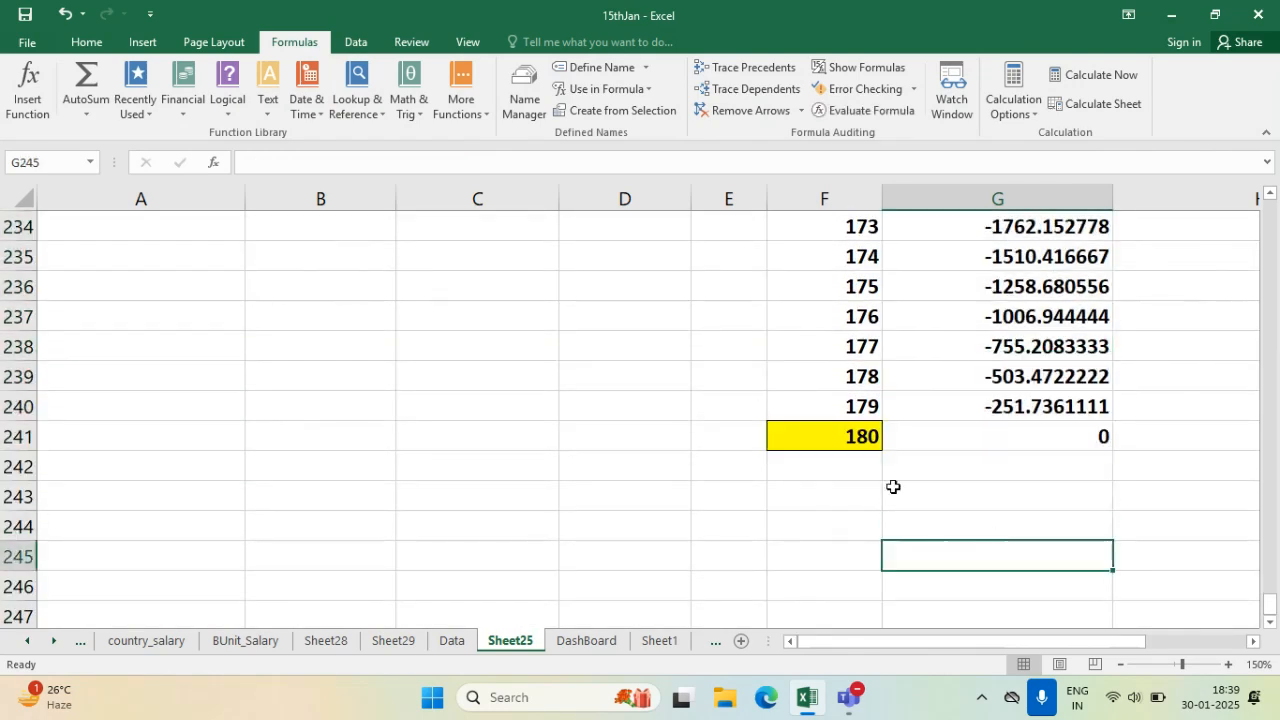
pyautogui.moveTo(868, 435); pyautogui.dragTo(934, 434)
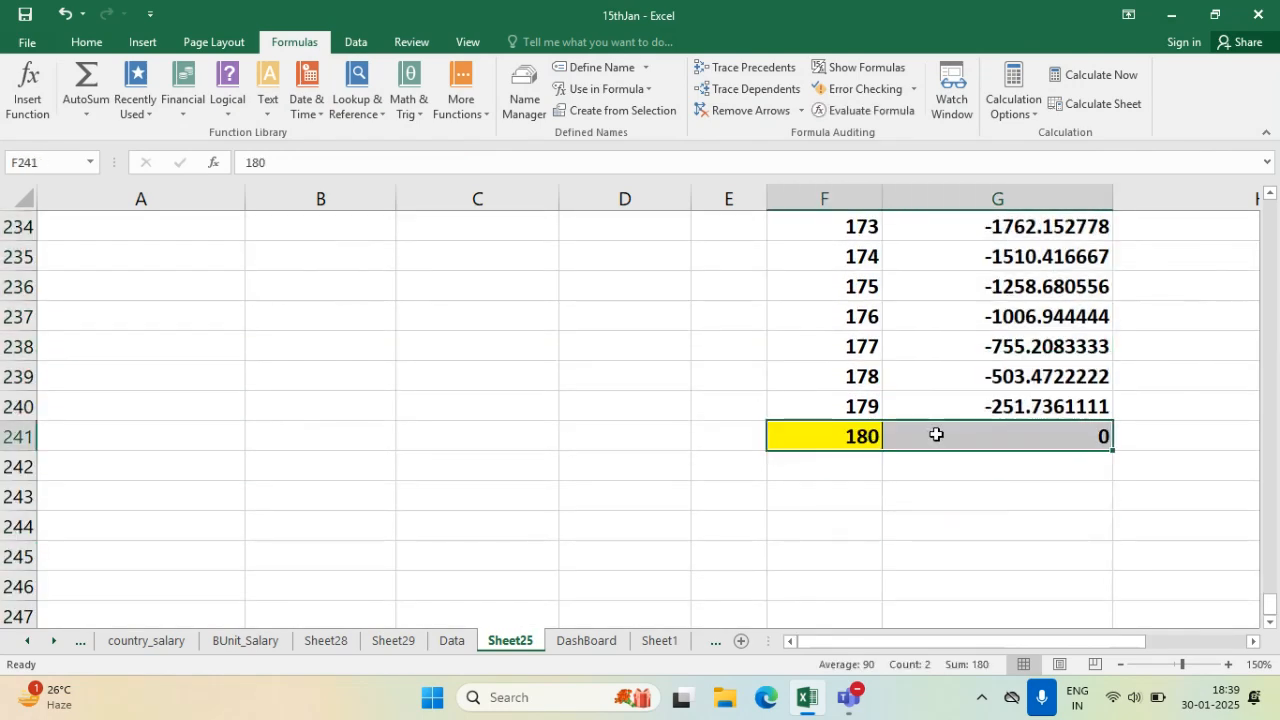
# - Fill the period 180 row, F241:G241, with yellow and check the ISPMT formula in G241
pyautogui.click(86, 42)
pyautogui.click(285, 103)
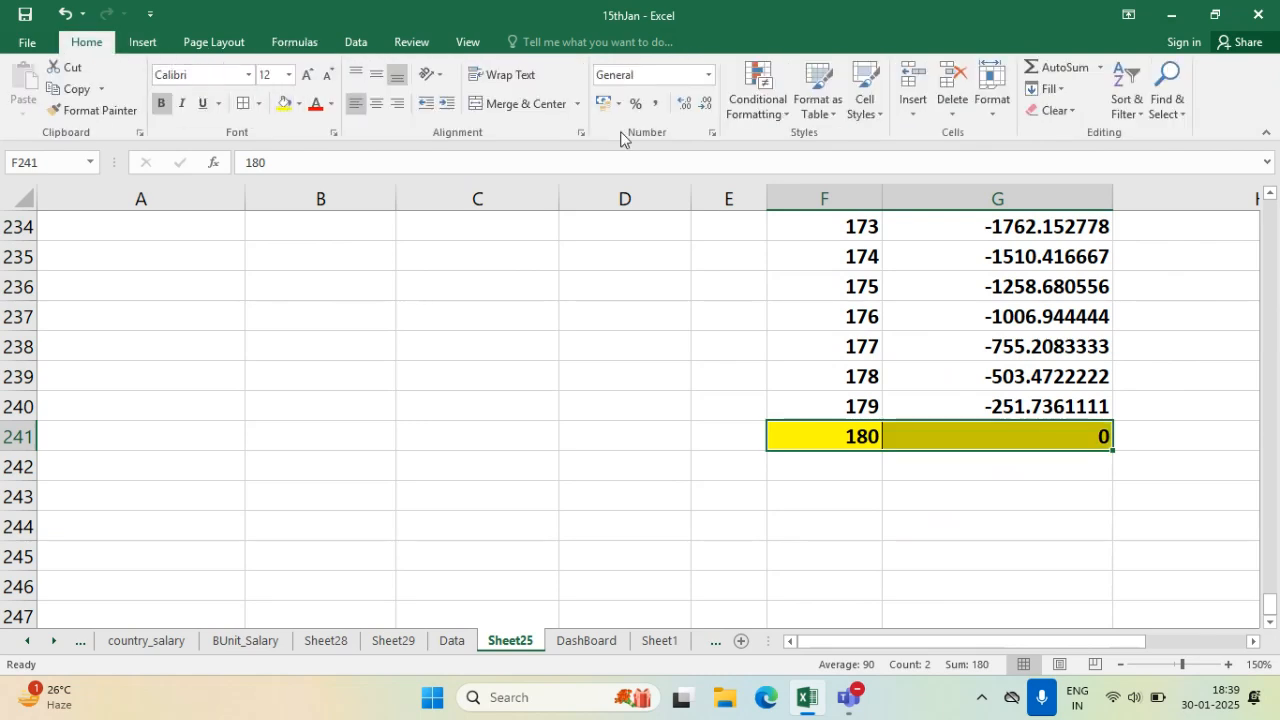
pyautogui.click(988, 529)
pyautogui.click(946, 435)
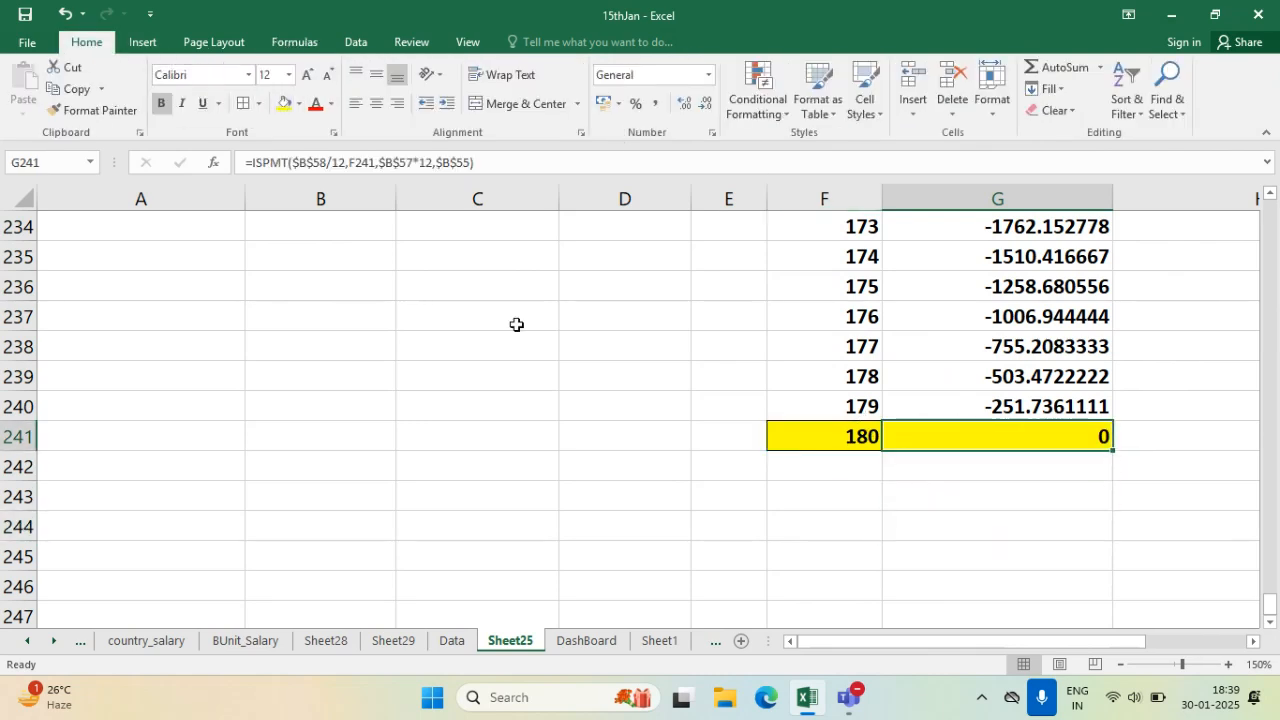
pyautogui.click(946, 495)
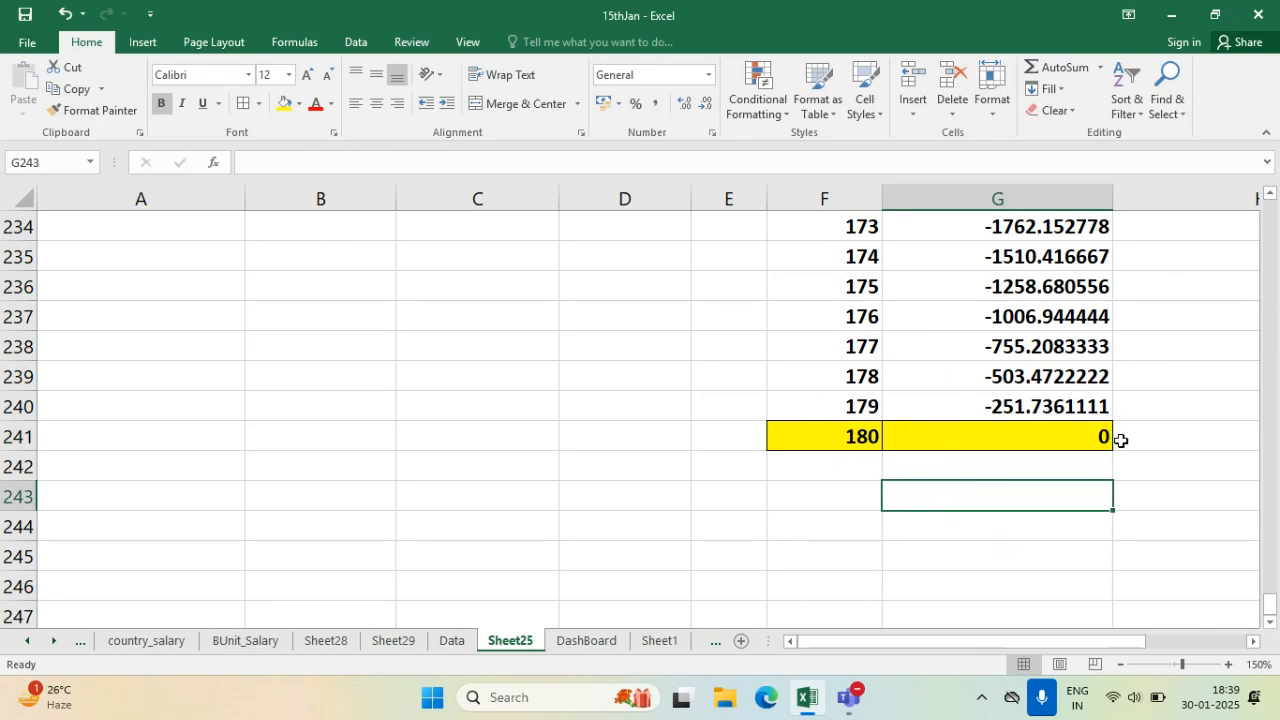
# - Format all period and interest values in F61:G241 as numbers with two decimal places
pyautogui.moveTo(1110, 436); pyautogui.dragTo(842, 413)
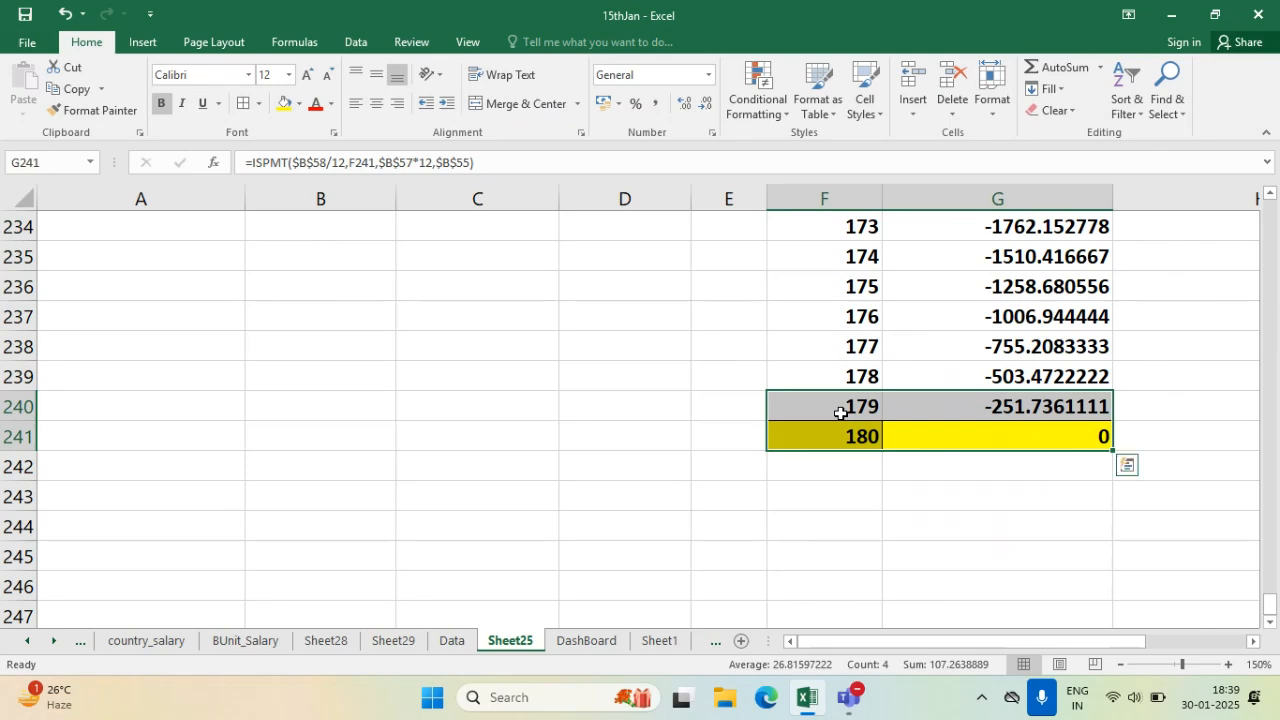
pyautogui.hotkey('shift', 'Up')
pyautogui.hotkey('shift', 'Up')
pyautogui.hotkey('shift', 'Up')
pyautogui.hotkey('shift', 'Up')
pyautogui.hotkey('shift', 'Up')
pyautogui.hotkey('shift', 'Up')
pyautogui.hotkey('shift', 'Up')
pyautogui.hotkey('shift', 'Up')
pyautogui.hotkey('shift', 'Up')
pyautogui.hotkey('shift', 'Up')
pyautogui.hotkey('shift', 'Up')
pyautogui.hotkey('shift', 'Up')
pyautogui.hotkey('shift', 'Up')
pyautogui.hotkey('shift', 'Up')
pyautogui.hotkey('shift', 'Up')
pyautogui.hotkey('shift', 'Up')
pyautogui.hotkey('shift', 'Up')
pyautogui.hotkey('shift', 'Up')
pyautogui.hotkey('shift', 'Up')
pyautogui.hotkey('shift', 'Up')
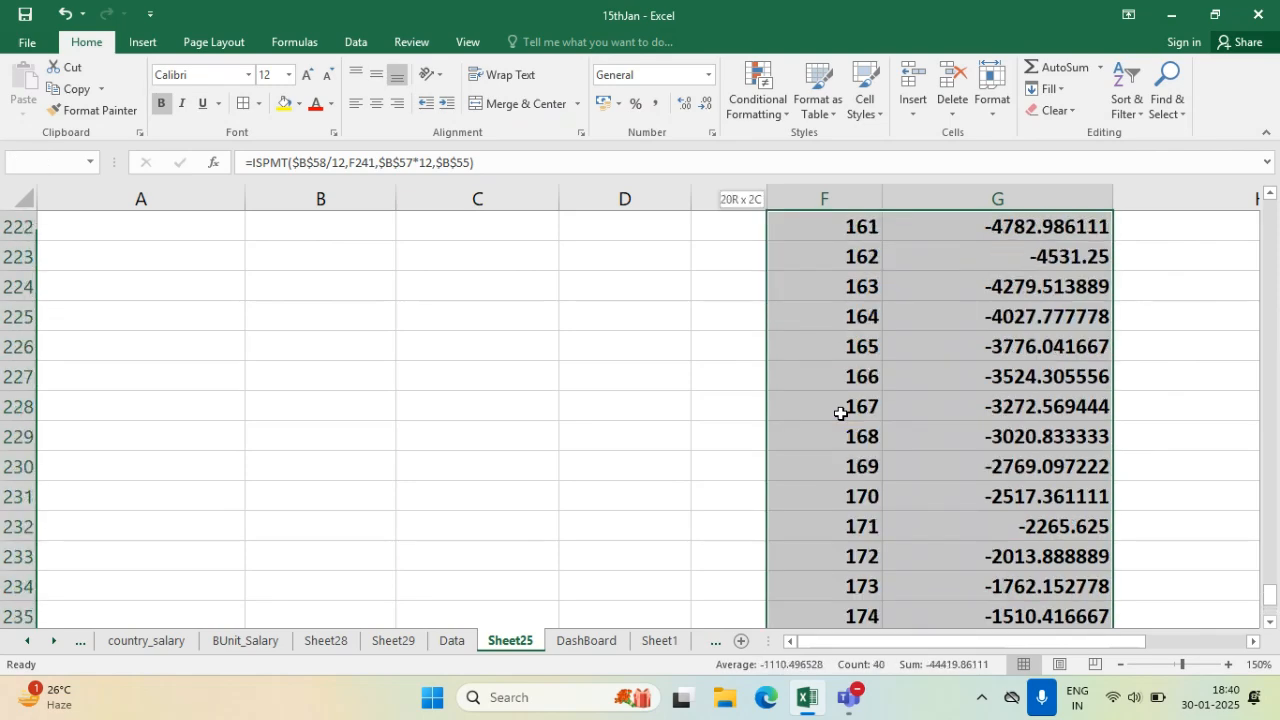
pyautogui.hotkey('shift', 'Up')
pyautogui.hotkey('shift', 'Up')
pyautogui.hotkey('shift', 'Up')
pyautogui.hotkey('shift', 'Up')
pyautogui.hotkey('shift', 'Up')
pyautogui.hotkey('shift', 'Up')
pyautogui.hotkey('shift', 'Up')
pyautogui.hotkey('shift', 'Up')
pyautogui.hotkey('shift', 'Up')
pyautogui.hotkey('shift', 'Up')
pyautogui.hotkey('shift', 'Up')
pyautogui.hotkey('shift', 'Up')
pyautogui.hotkey('shift', 'Up')
pyautogui.hotkey('shift', 'Up')
pyautogui.hotkey('shift', 'Up')
pyautogui.hotkey('shift', 'Up')
pyautogui.hotkey('shift', 'Up')
pyautogui.hotkey('shift', 'Up')
pyautogui.hotkey('shift', 'Up')
pyautogui.hotkey('shift', 'Up')
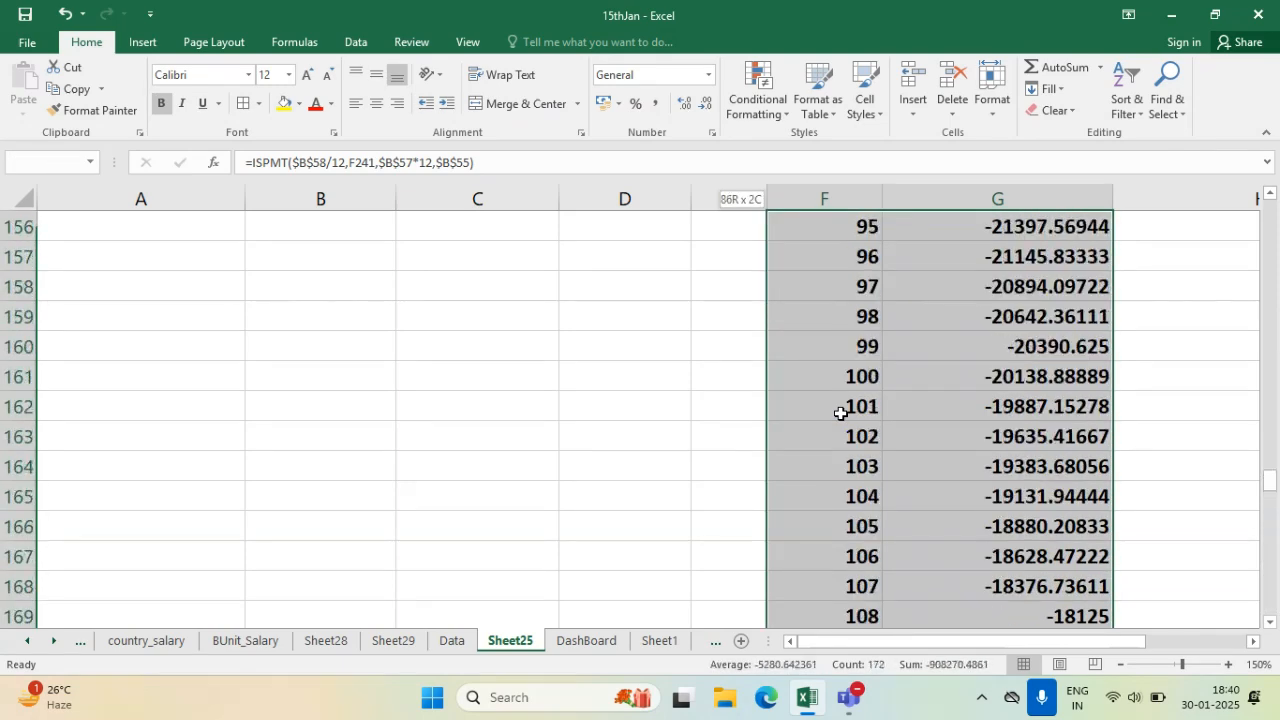
pyautogui.hotkey('shift', 'Up')
pyautogui.hotkey('shift', 'Up')
pyautogui.hotkey('shift', 'Up')
pyautogui.hotkey('shift', 'Up')
pyautogui.hotkey('shift', 'Up')
pyautogui.hotkey('shift', 'Up')
pyautogui.hotkey('shift', 'Up')
pyautogui.hotkey('shift', 'Up')
pyautogui.hotkey('shift', 'Up')
pyautogui.hotkey('shift', 'Up')
pyautogui.hotkey('shift', 'Up')
pyautogui.hotkey('shift', 'Up')
pyautogui.hotkey('shift', 'Up')
pyautogui.hotkey('shift', 'Up')
pyautogui.hotkey('shift', 'Up')
pyautogui.hotkey('shift', 'Up')
pyautogui.hotkey('shift', 'Up')
pyautogui.hotkey('shift', 'Up')
pyautogui.hotkey('shift', 'Up')
pyautogui.hotkey('shift', 'Up')
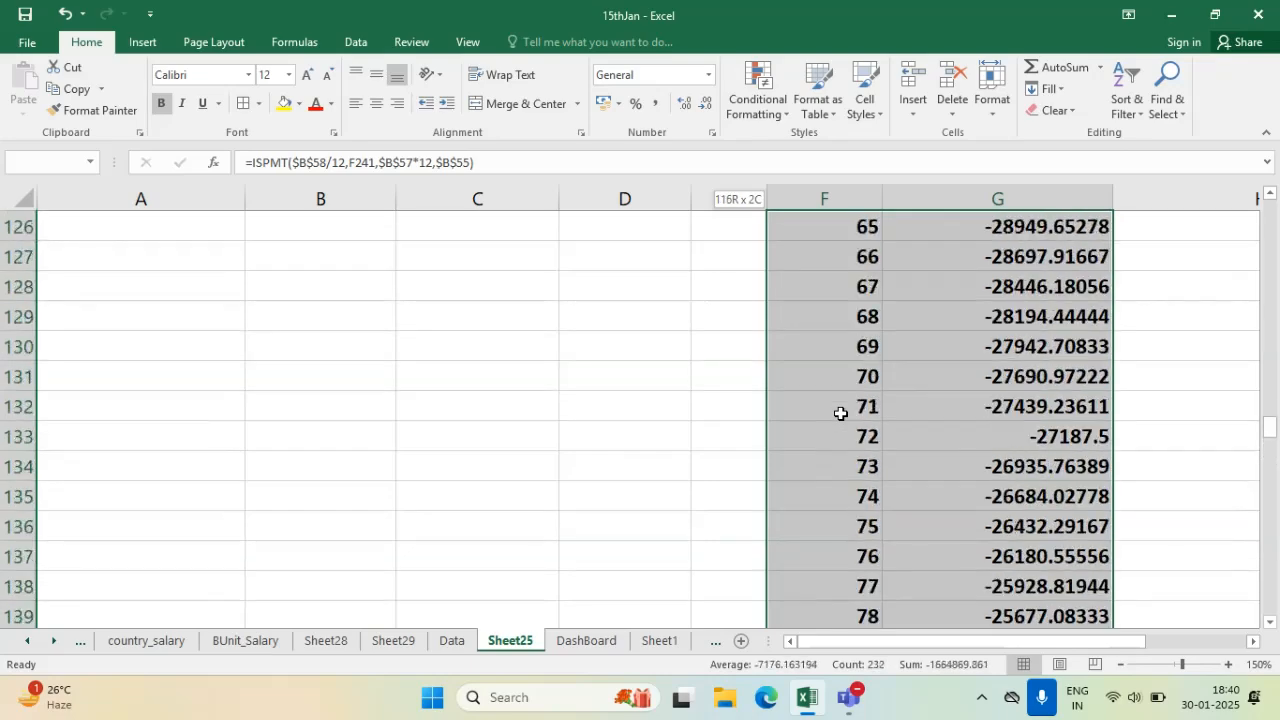
pyautogui.hotkey('shift', 'Up')
pyautogui.hotkey('shift', 'Up')
pyautogui.hotkey('shift', 'Up')
pyautogui.hotkey('shift', 'Up')
pyautogui.hotkey('shift', 'Up')
pyautogui.hotkey('shift', 'Up')
pyautogui.hotkey('shift', 'Up')
pyautogui.hotkey('shift', 'Up')
pyautogui.hotkey('shift', 'Up')
pyautogui.hotkey('shift', 'Up')
pyautogui.hotkey('shift', 'Up')
pyautogui.hotkey('shift', 'Up')
pyautogui.hotkey('shift', 'Up')
pyautogui.hotkey('shift', 'Up')
pyautogui.hotkey('shift', 'Up')
pyautogui.hotkey('shift', 'Up')
pyautogui.hotkey('shift', 'Up')
pyautogui.hotkey('shift', 'Up')
pyautogui.hotkey('shift', 'Up')
pyautogui.hotkey('shift', 'Up')
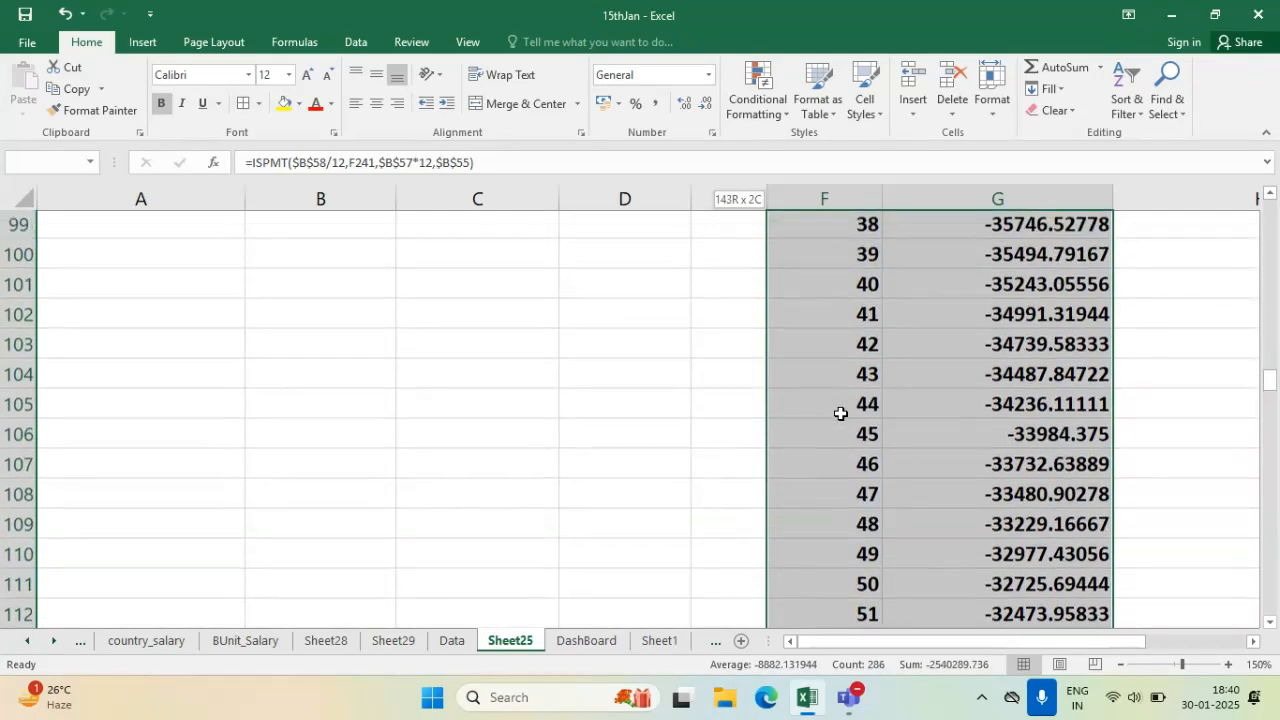
pyautogui.hotkey('shift', 'Up')
pyautogui.hotkey('shift', 'Up')
pyautogui.hotkey('shift', 'Up')
pyautogui.hotkey('shift', 'Up')
pyautogui.hotkey('shift', 'Up')
pyautogui.hotkey('shift', 'Up')
pyautogui.hotkey('shift', 'Up')
pyautogui.hotkey('shift', 'Up')
pyautogui.hotkey('shift', 'Up')
pyautogui.hotkey('shift', 'Up')
pyautogui.hotkey('shift', 'Up')
pyautogui.hotkey('shift', 'Up')
pyautogui.hotkey('shift', 'Up')
pyautogui.hotkey('shift', 'Up')
pyautogui.hotkey('shift', 'Up')
pyautogui.hotkey('shift', 'Up')
pyautogui.hotkey('shift', 'Up')
pyautogui.hotkey('shift', 'Up')
pyautogui.hotkey('shift', 'Up')
pyautogui.hotkey('shift', 'Up')
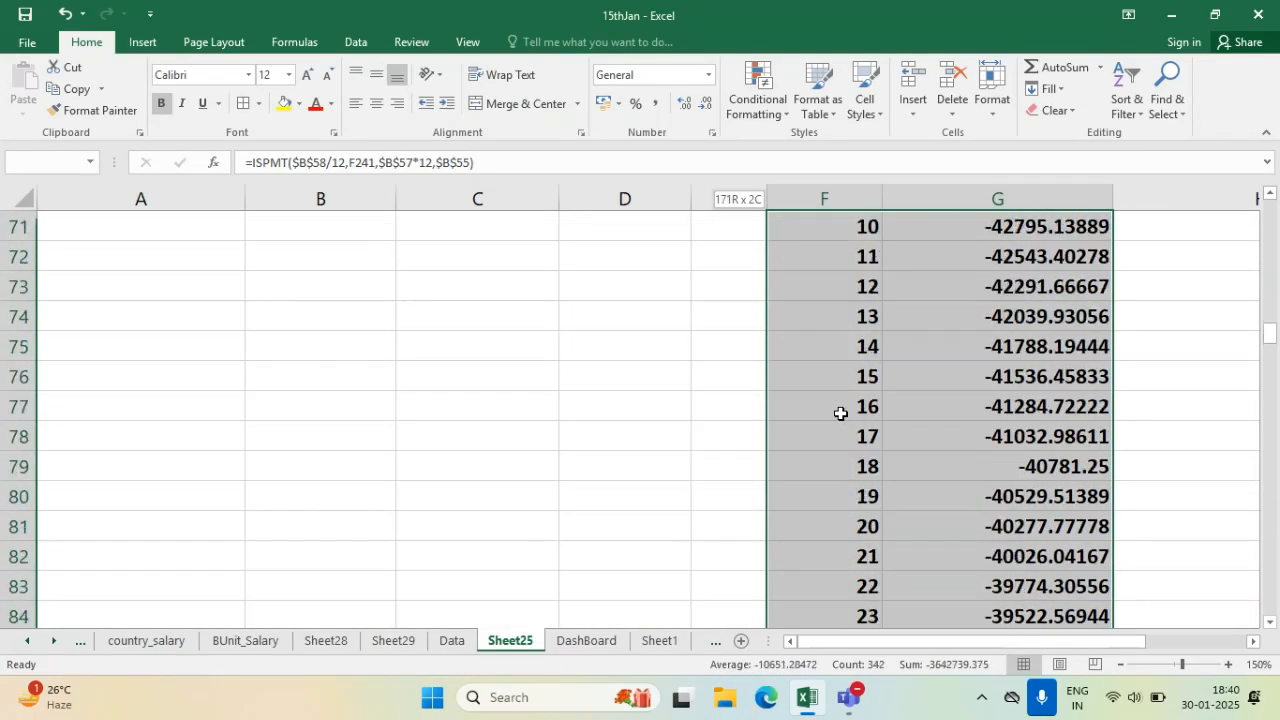
pyautogui.hotkey('shift', 'Up')
pyautogui.hotkey('shift', 'Up')
pyautogui.hotkey('shift', 'Up')
pyautogui.hotkey('shift', 'Up')
pyautogui.hotkey('shift', 'Up')
pyautogui.hotkey('shift', 'Up')
pyautogui.hotkey('shift', 'Up')
pyautogui.hotkey('shift', 'Up')
pyautogui.hotkey('shift', 'Up')
pyautogui.hotkey('shift', 'Up')
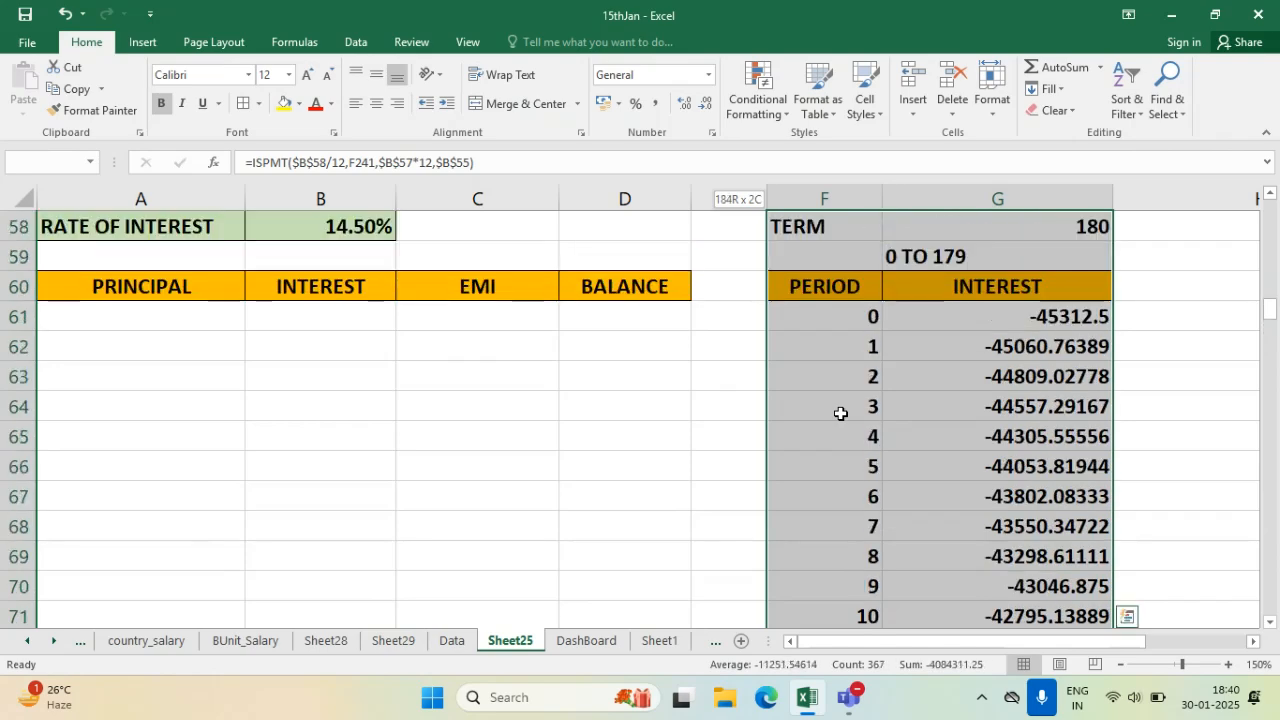
pyautogui.hotkey('shift', 'Down')
pyautogui.hotkey('shift', 'Down')
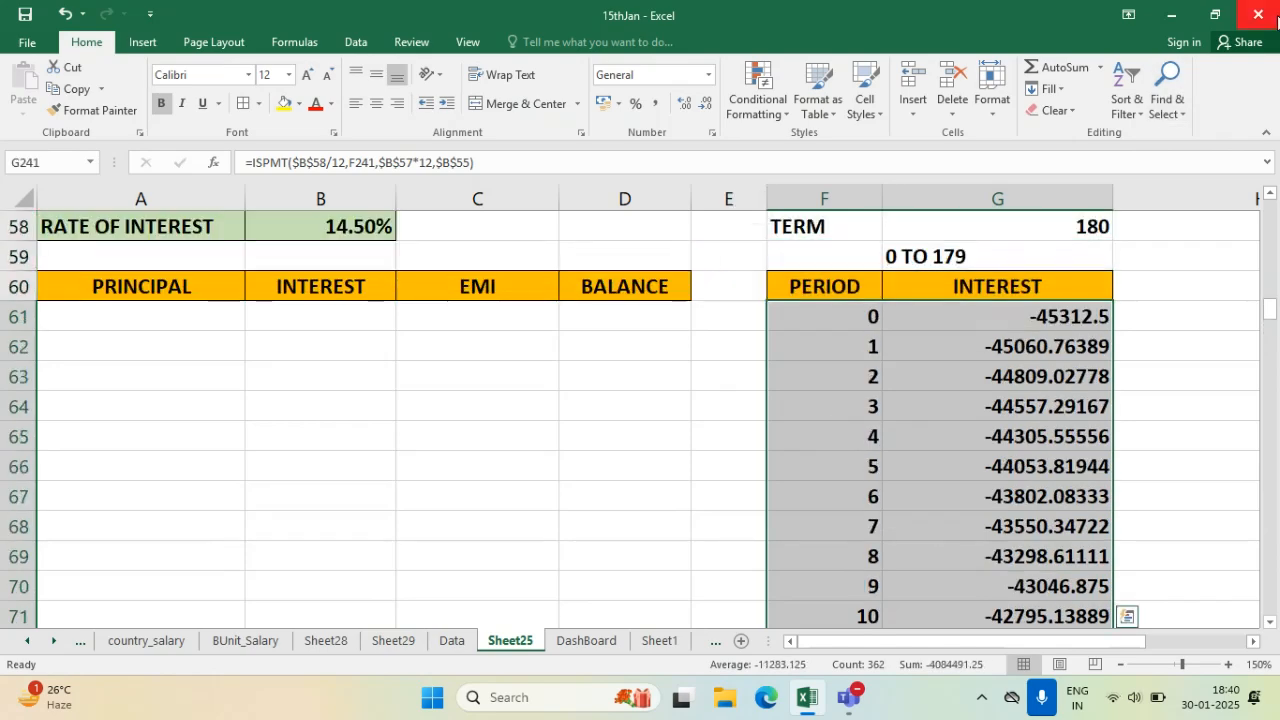
pyautogui.click(697, 113)
pyautogui.click(697, 113)
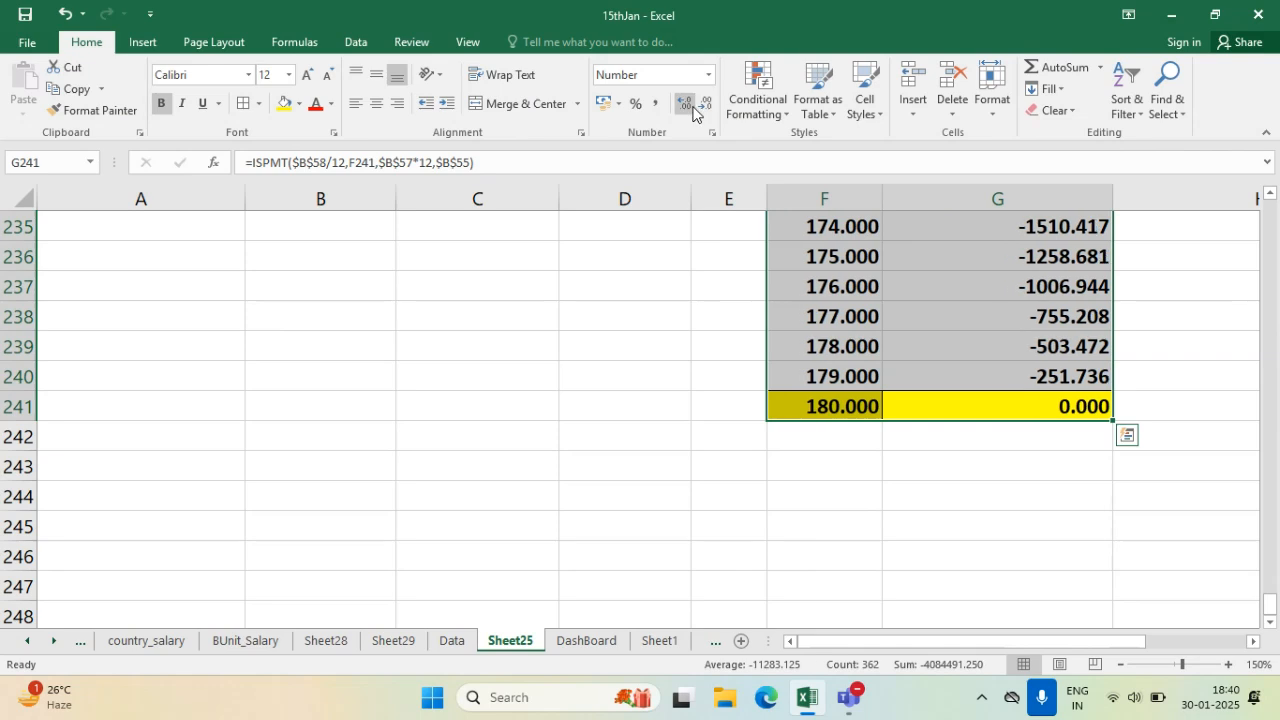
pyautogui.click(692, 113)
pyautogui.click(692, 113)
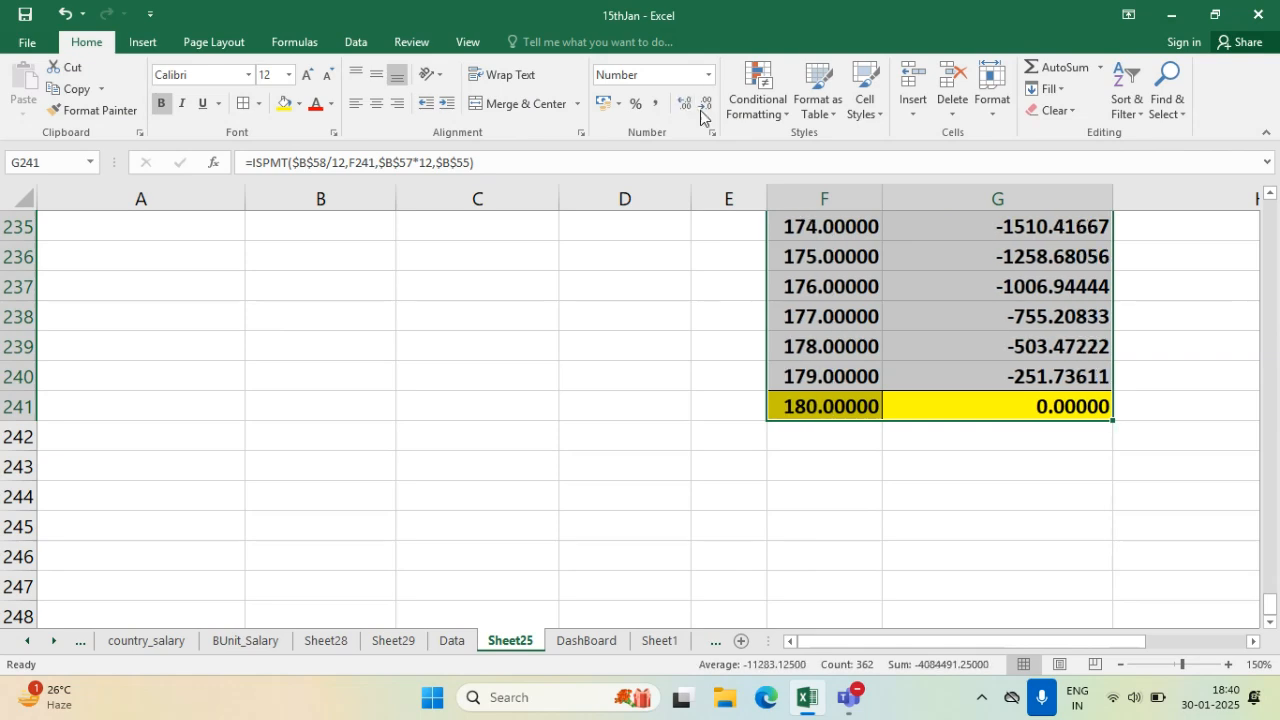
pyautogui.click(700, 110)
pyautogui.click(700, 110)
pyautogui.click(700, 110)
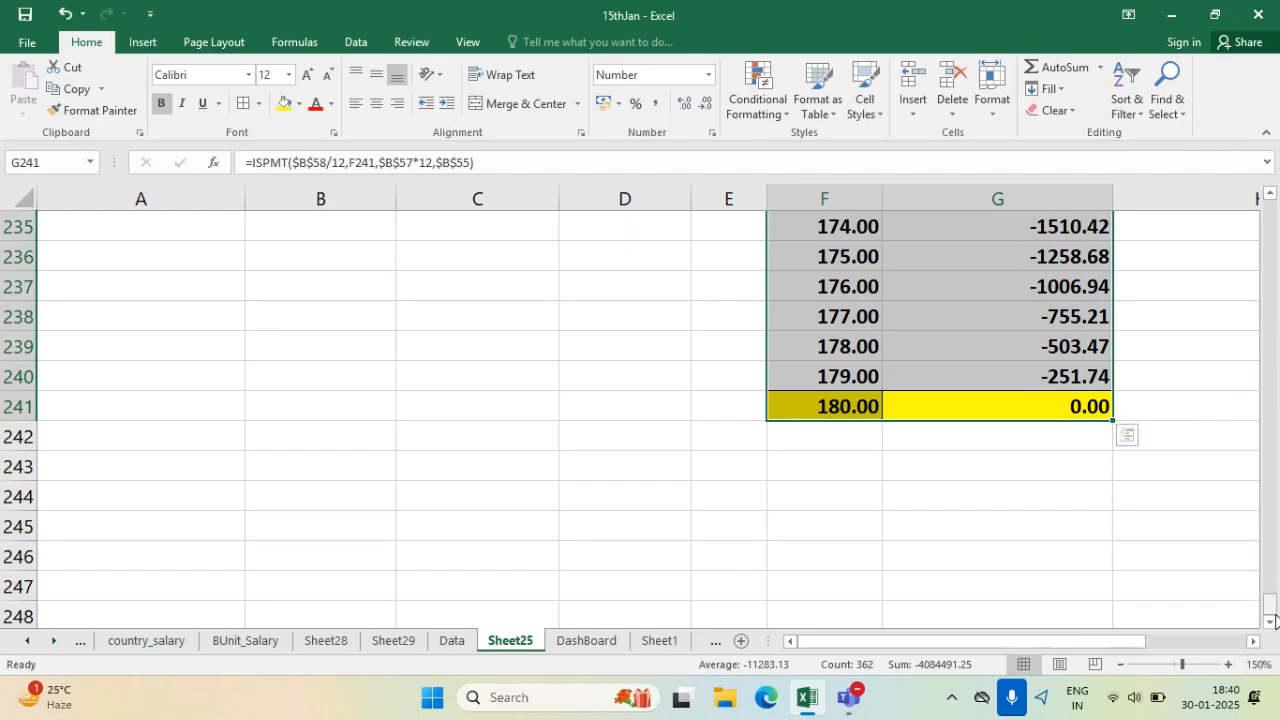
# - Open the function arguments of G61's ISPMT formula and examine its Rate and Per arguments against the loan data
pyautogui.moveTo(1271, 608); pyautogui.dragTo(1226, 300)
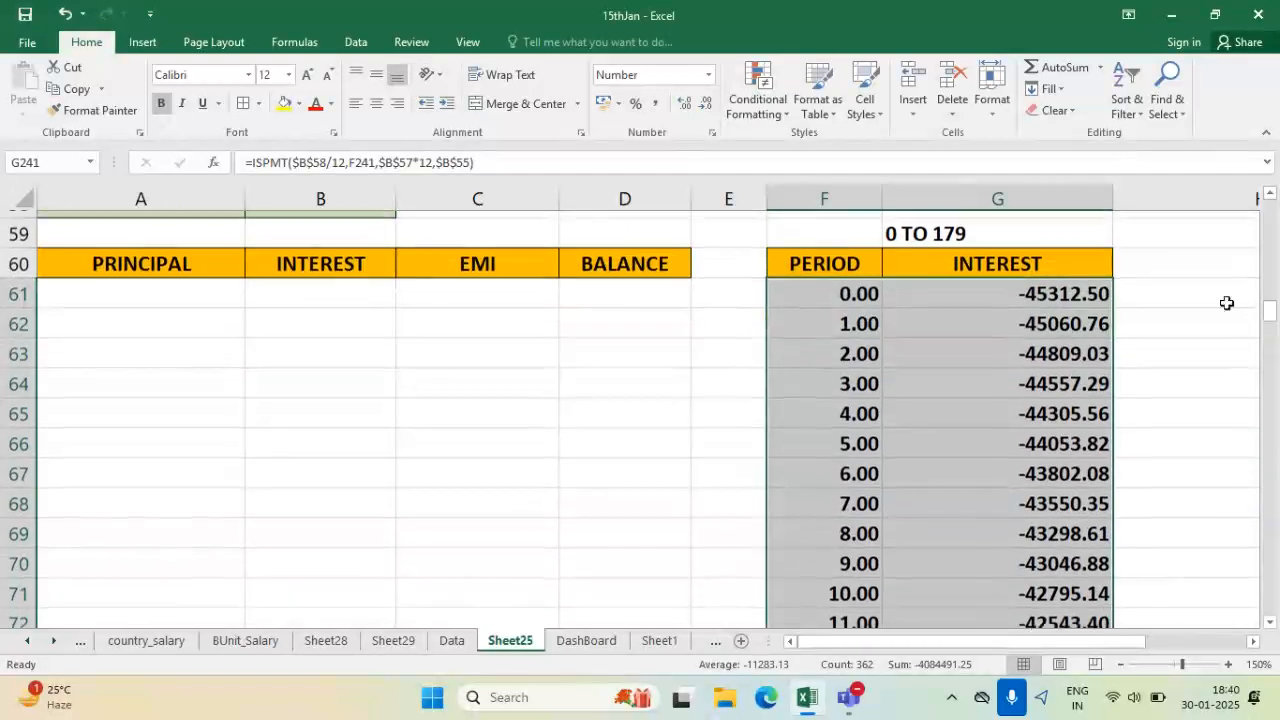
pyautogui.click(1064, 290)
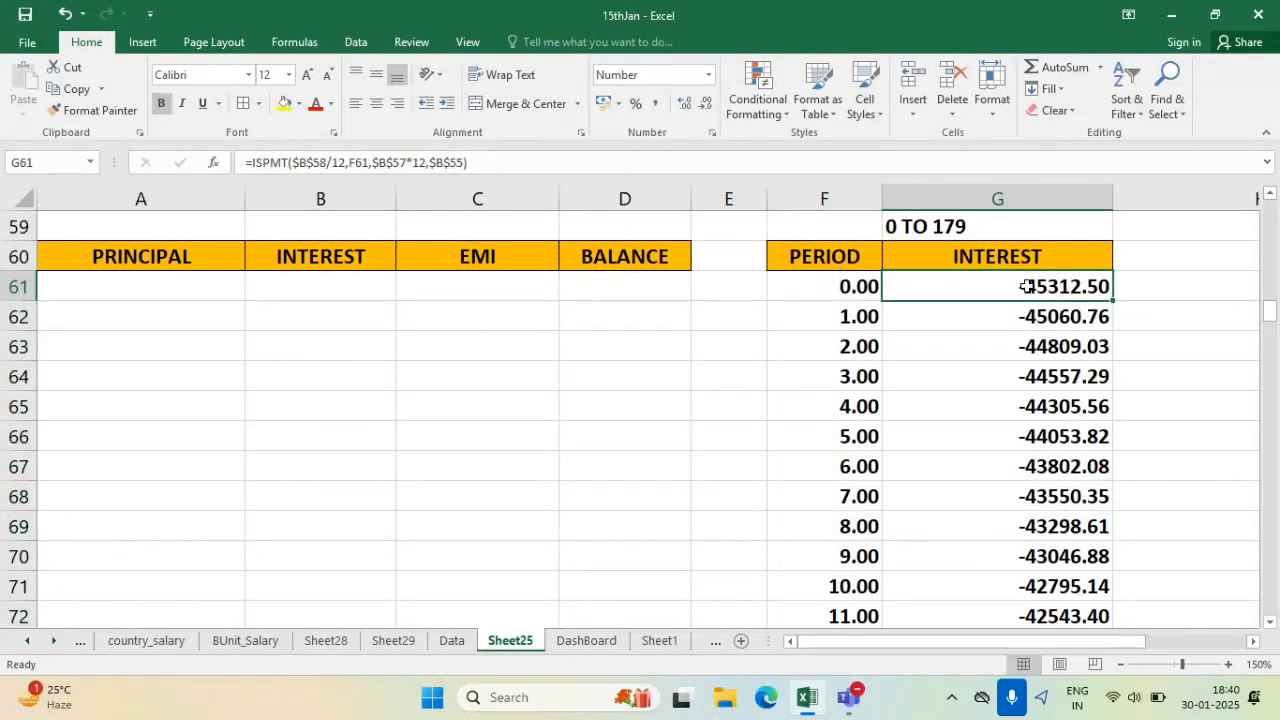
pyautogui.doubleClick(1027, 287)
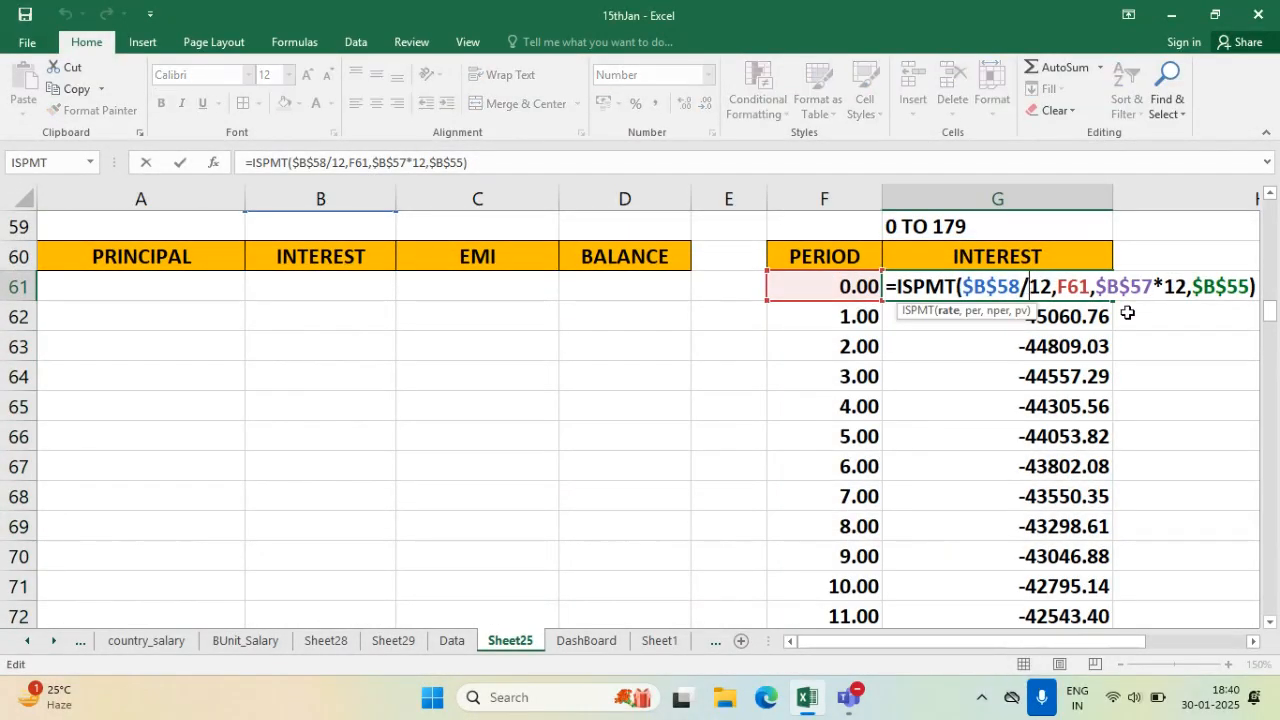
pyautogui.click(294, 42)
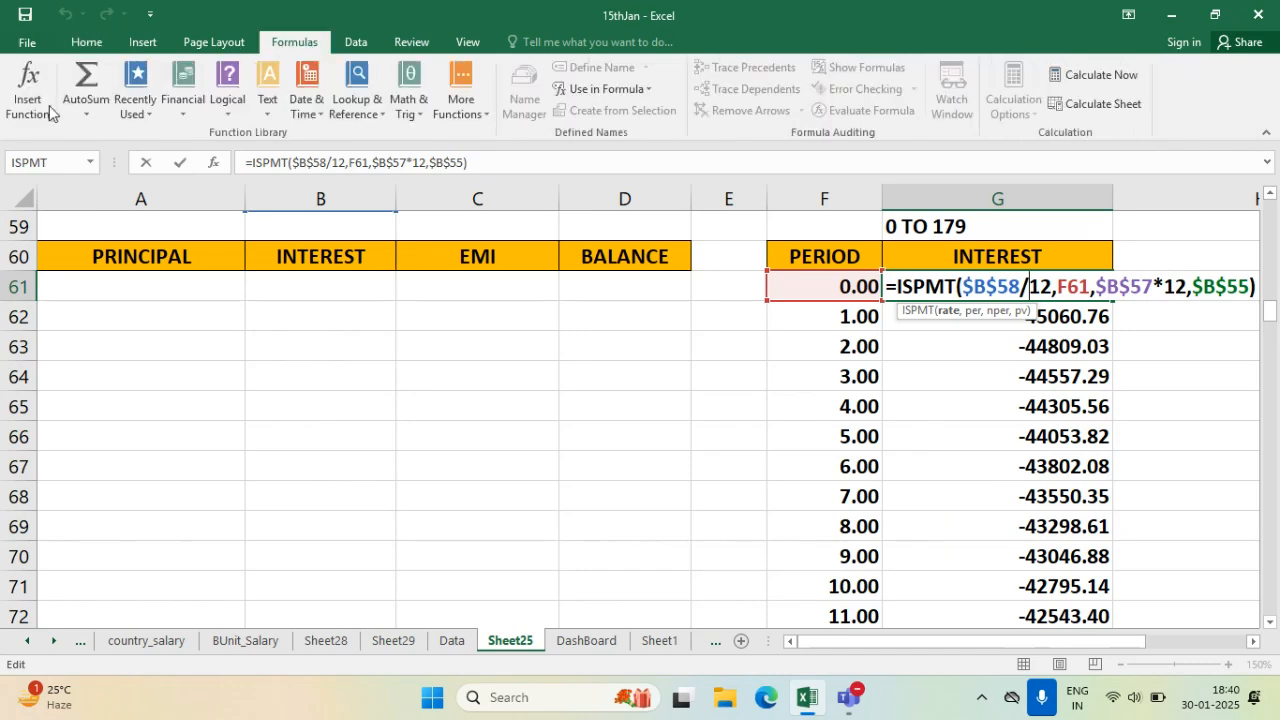
pyautogui.click(27, 90)
pyautogui.moveTo(777, 104); pyautogui.dragTo(837, 166)
pyautogui.scroll(3, 1273, 200)
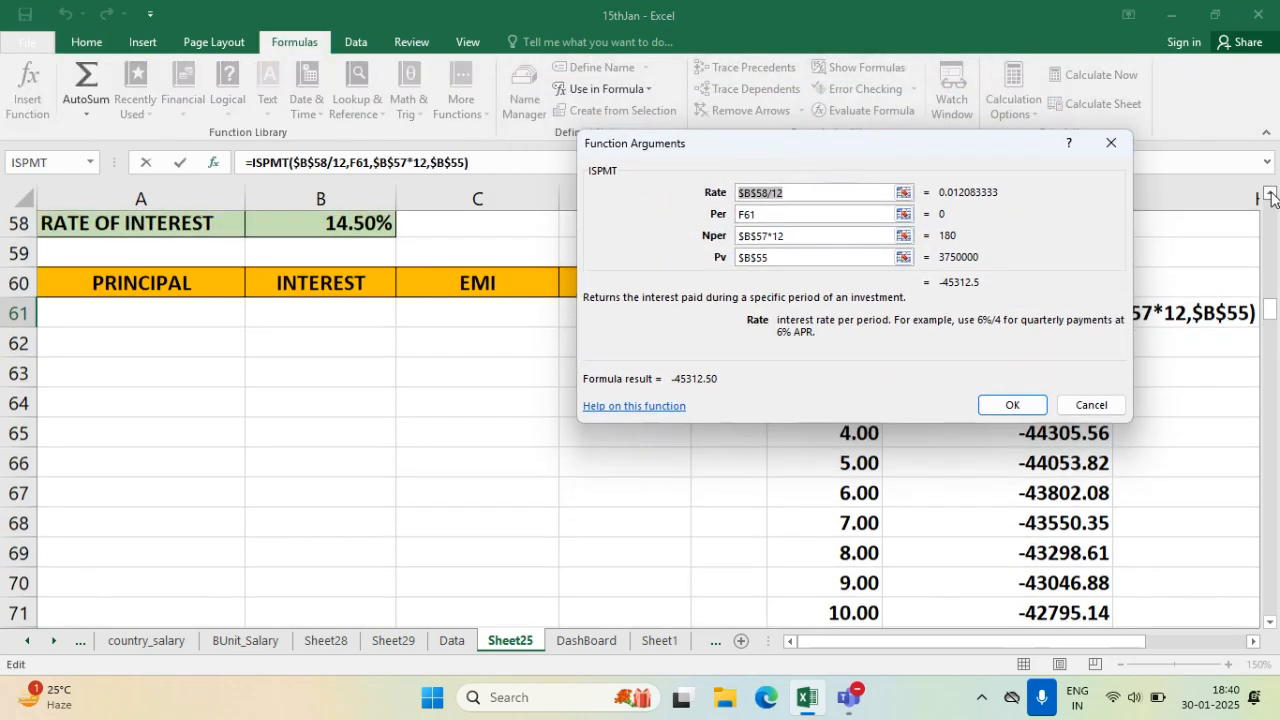
pyautogui.click(812, 192)
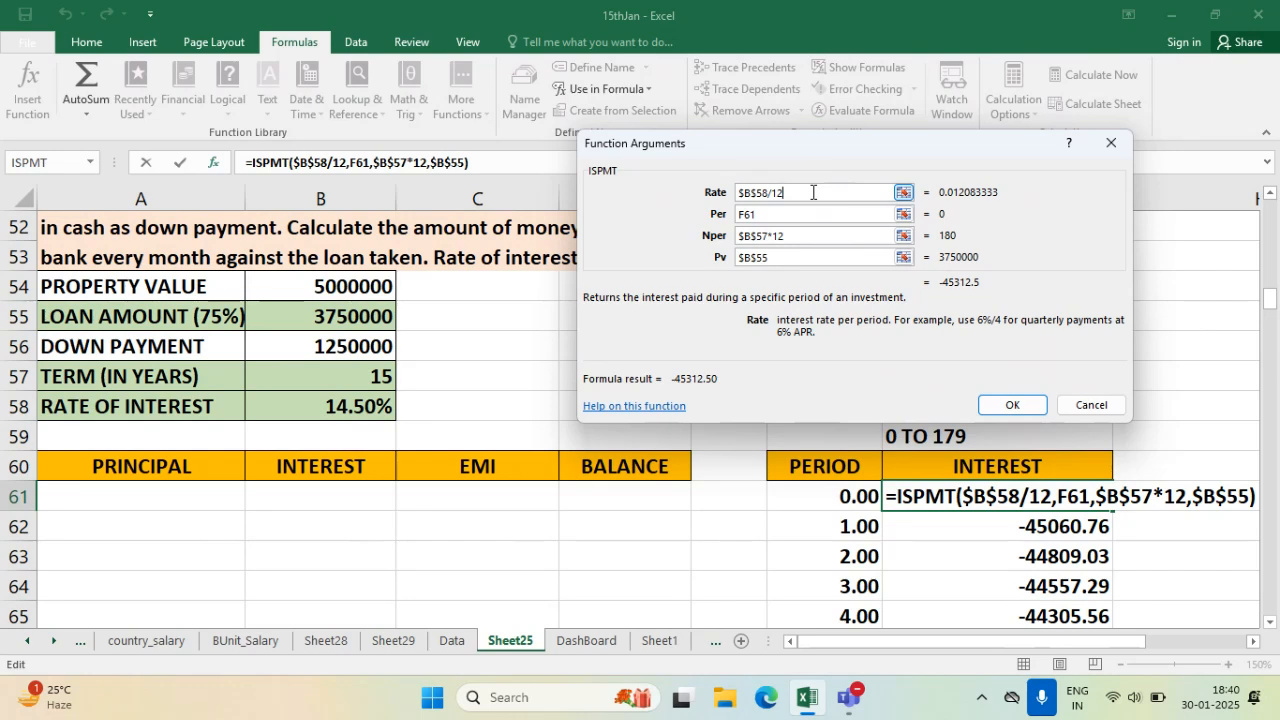
pyautogui.click(777, 214)
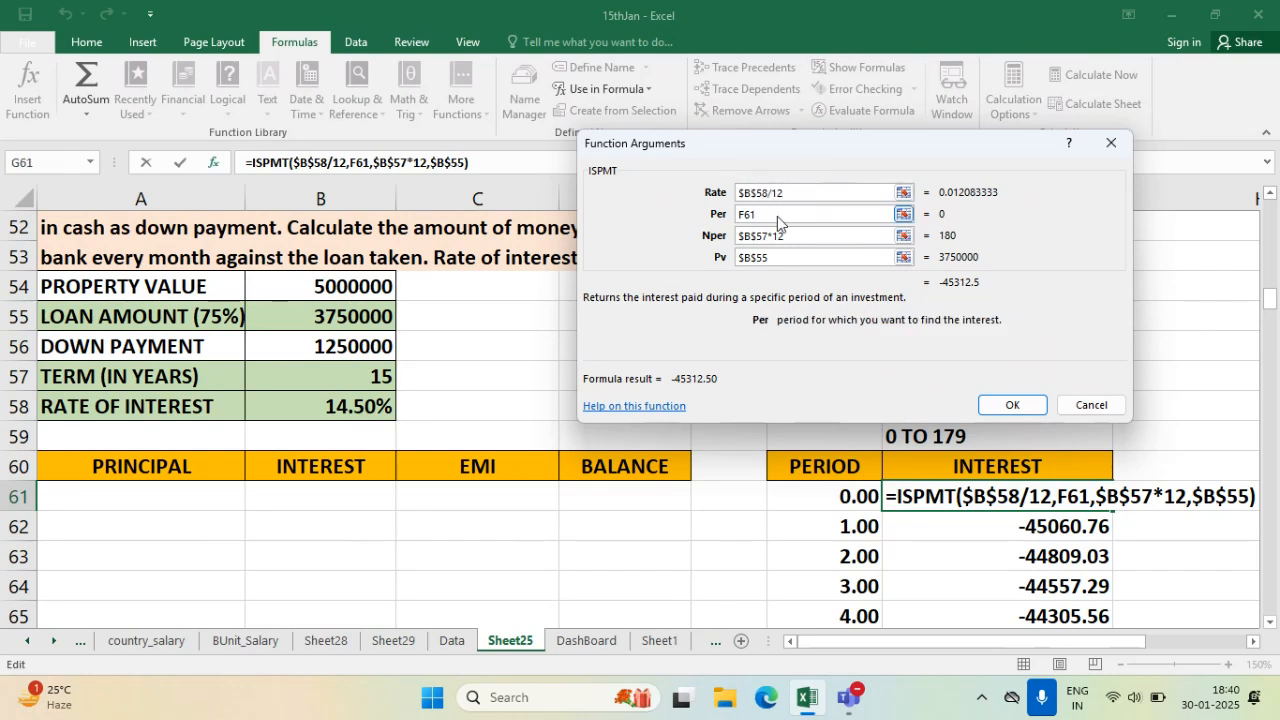
pyautogui.write('+')
pyautogui.click(849, 497)
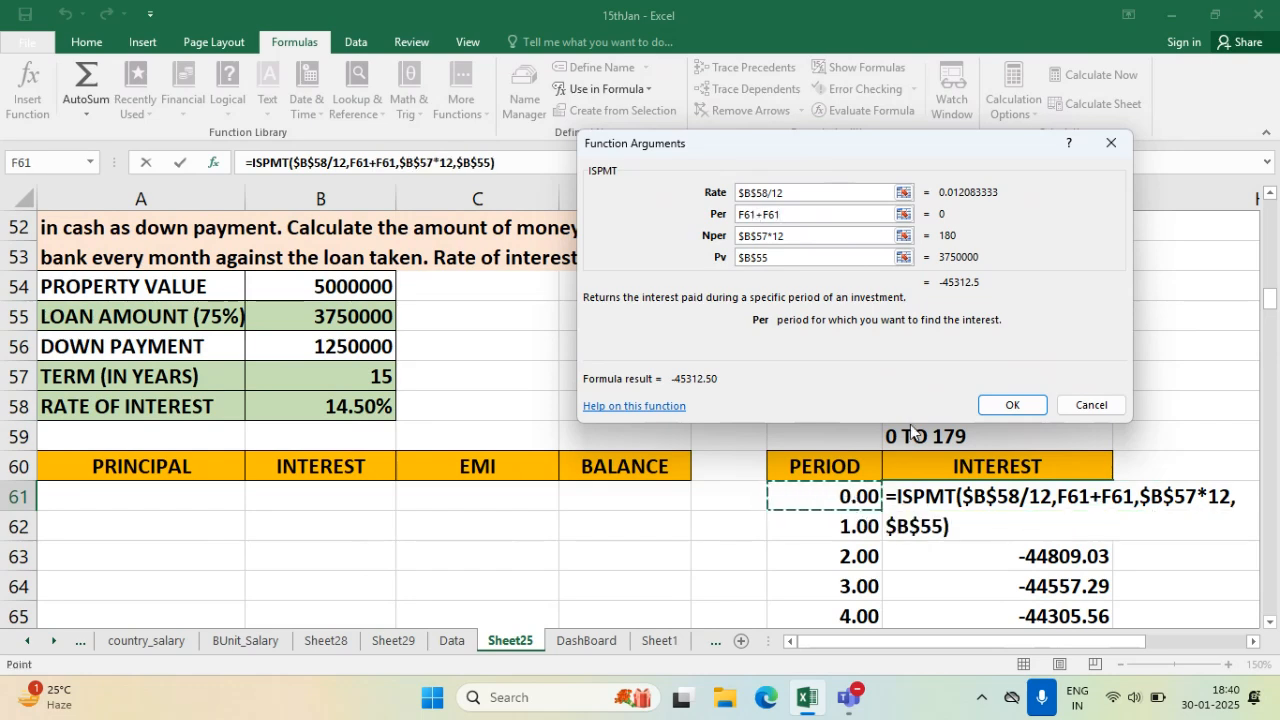
pyautogui.click(826, 216)
pyautogui.press('BackSpace')
pyautogui.press('BackSpace')
pyautogui.press('BackSpace')
pyautogui.press('BackSpace')
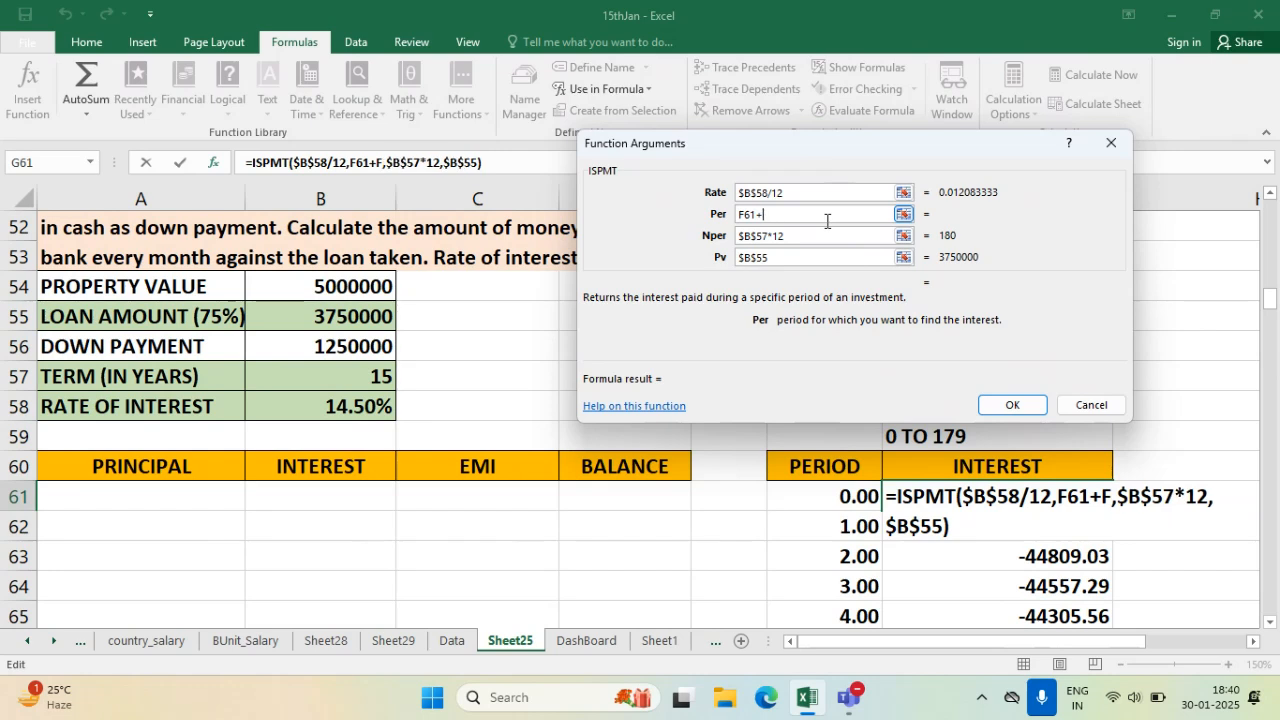
# - Examine the Nper and Pv arguments of G61's ISPMT formula and close the function arguments
pyautogui.click(807, 235)
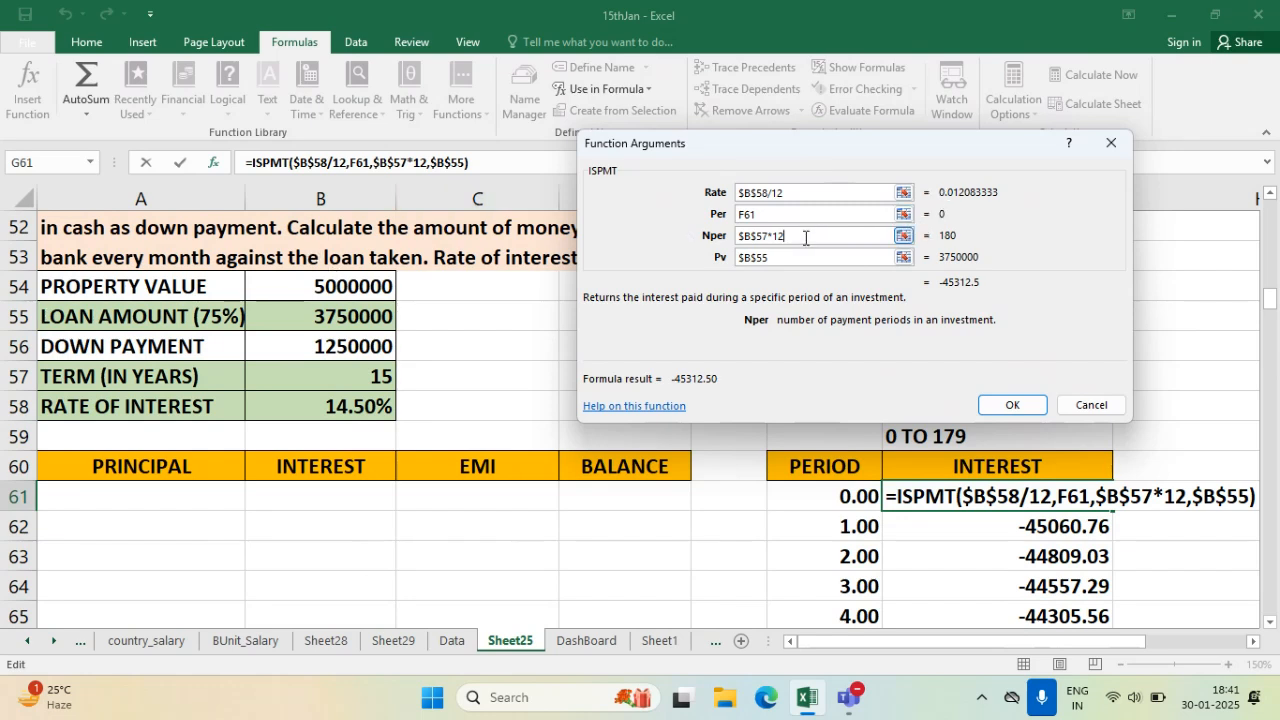
pyautogui.click(786, 259)
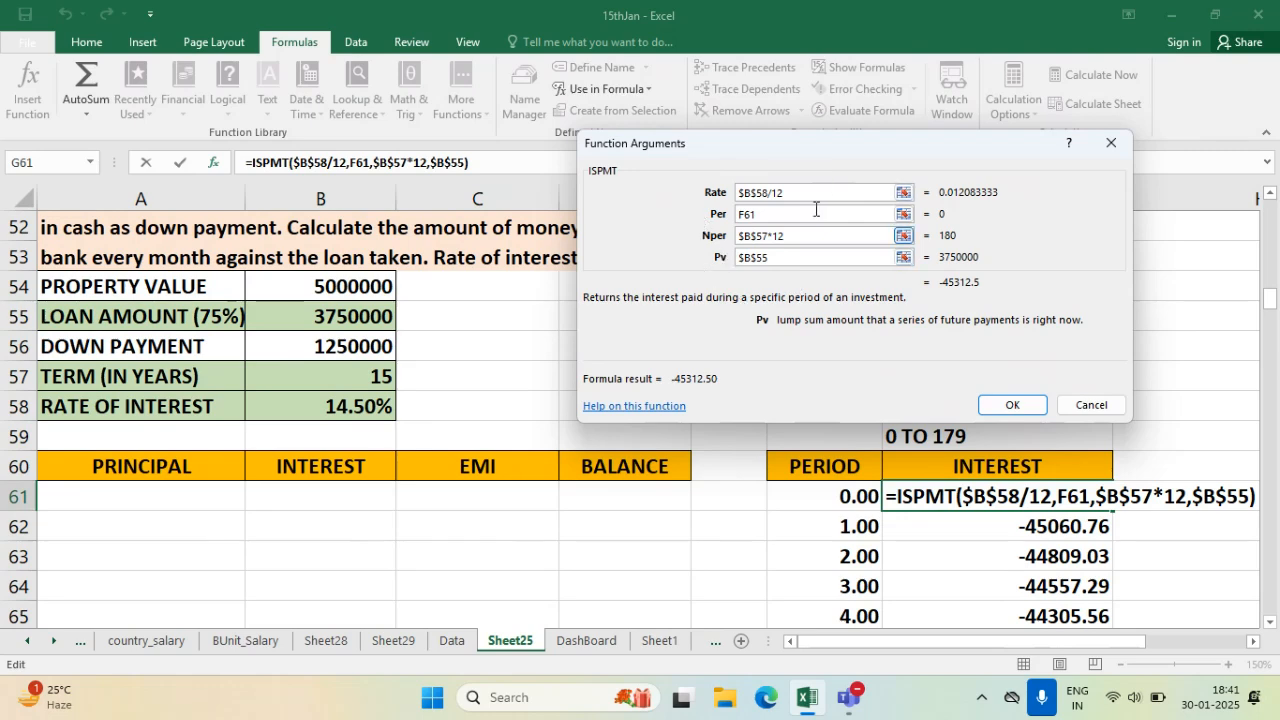
pyautogui.click(1000, 404)
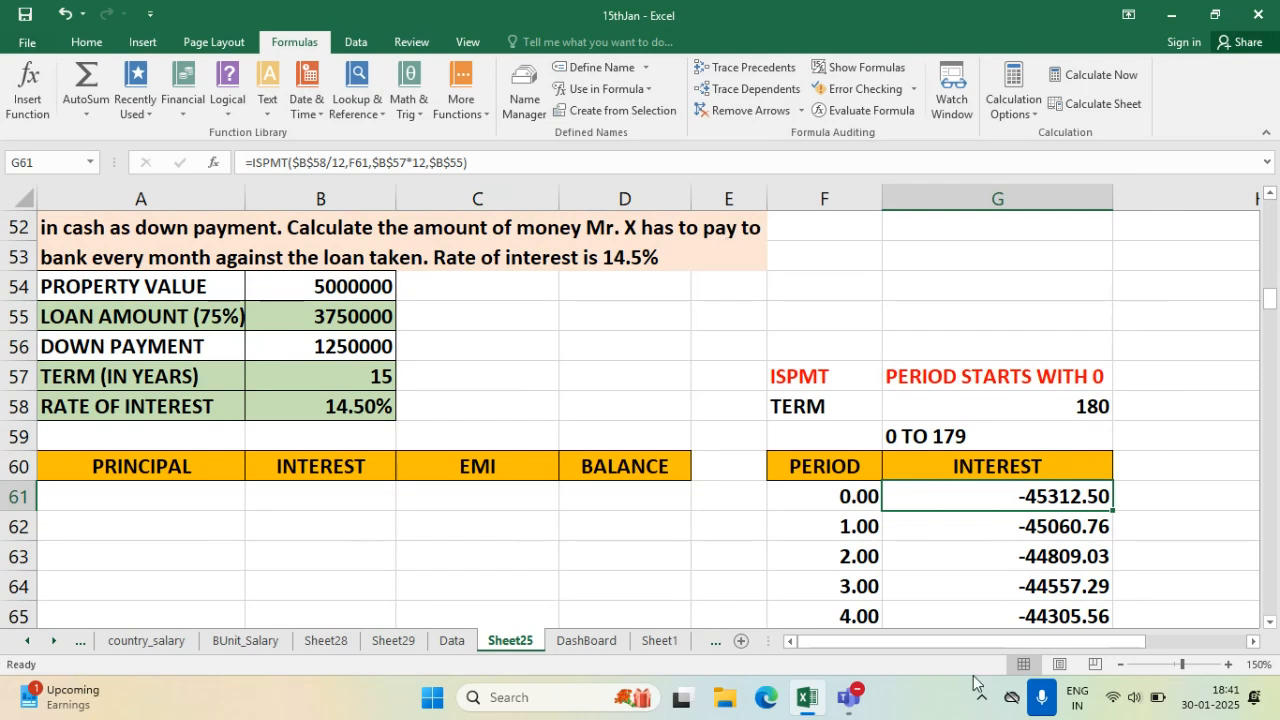
# - Merge and center A59:D59 above the principal, interest, EMI and balance headers and fill it with yellow
pyautogui.scroll(-1, 815, 507)
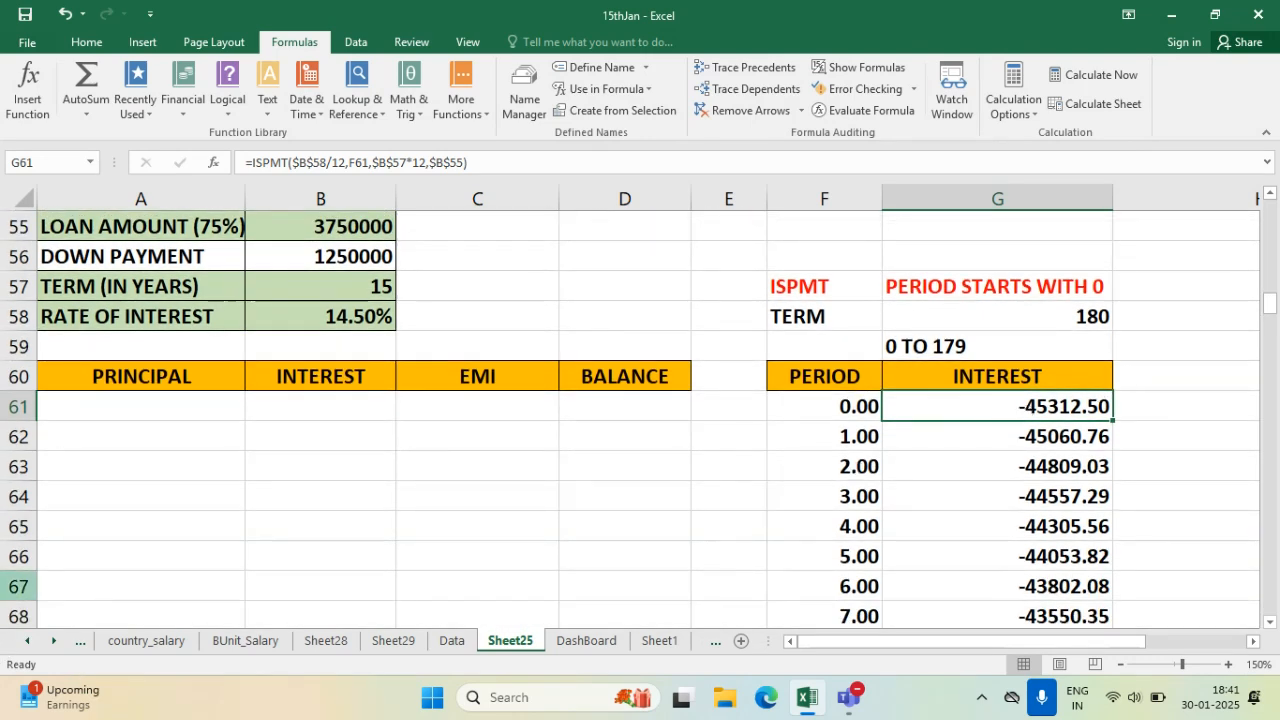
pyautogui.moveTo(103, 348); pyautogui.dragTo(640, 346)
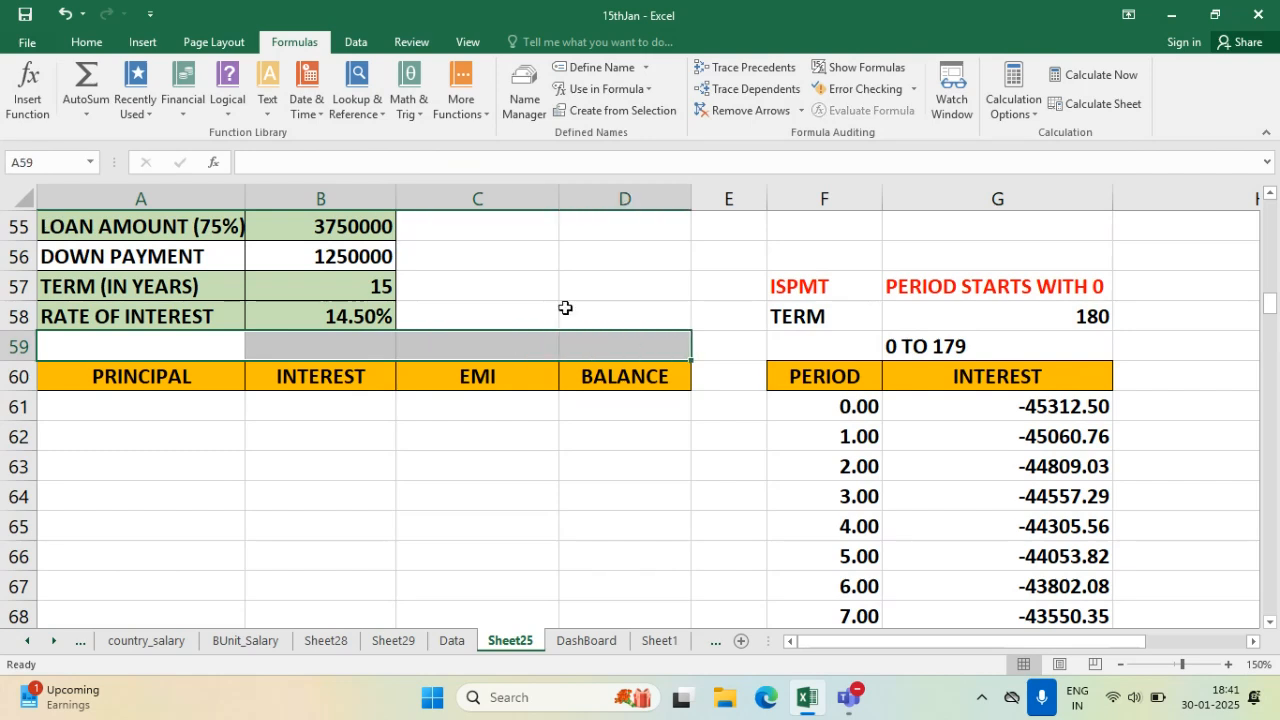
pyautogui.click(86, 42)
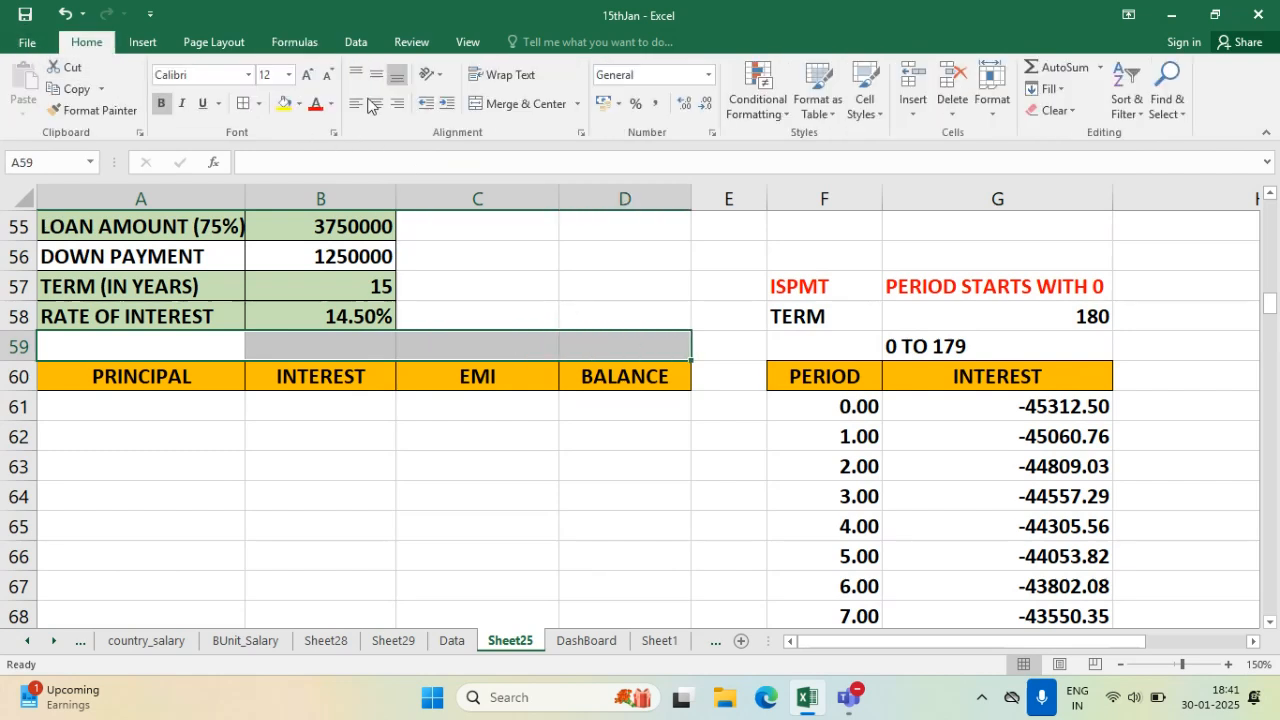
pyautogui.click(513, 104)
pyautogui.click(284, 103)
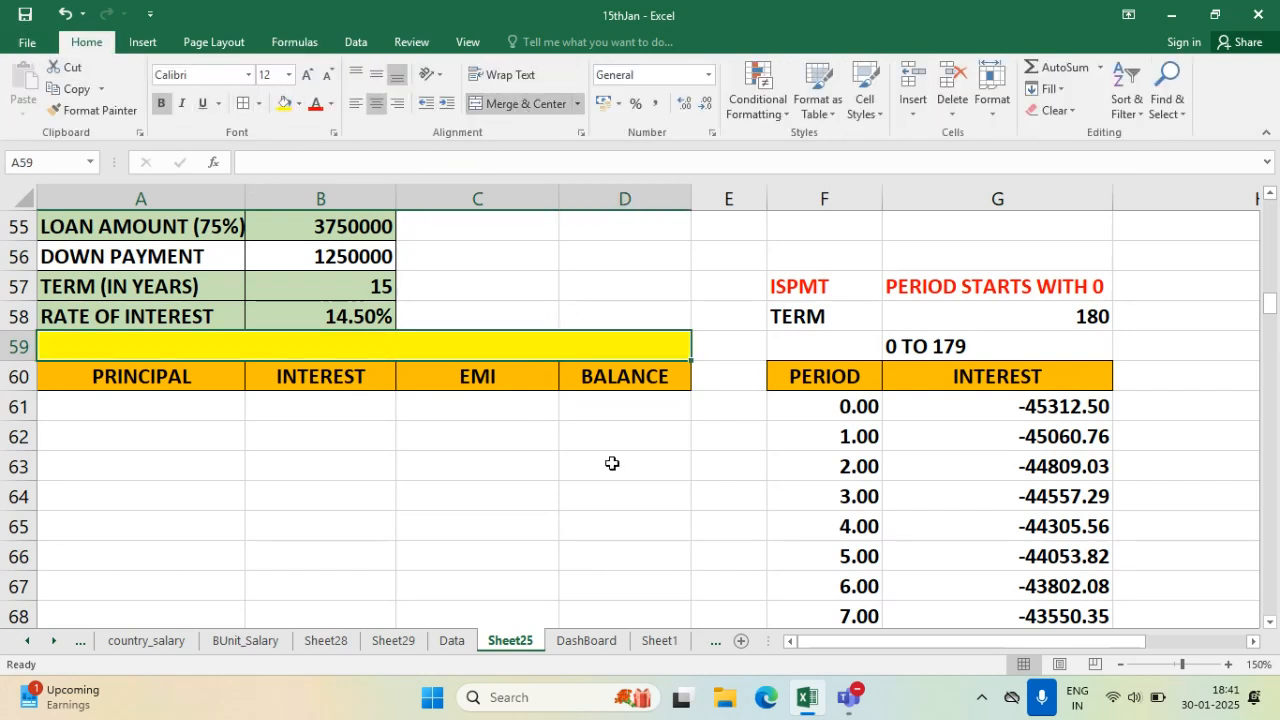
# - Enter the title "LOAN AMORTIZATION TABLE" in the merged cell A59
pyautogui.write('O')
pyautogui.press('BackSpace')
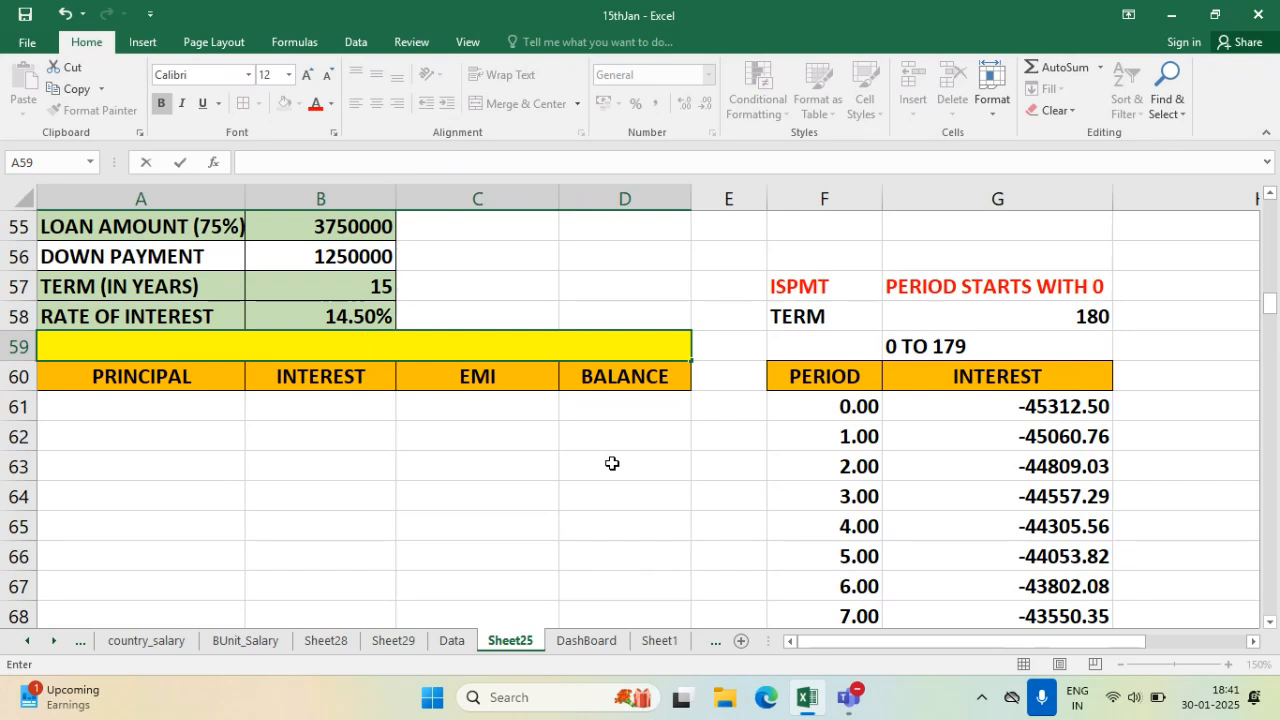
pyautogui.write('LOAN AMOR')
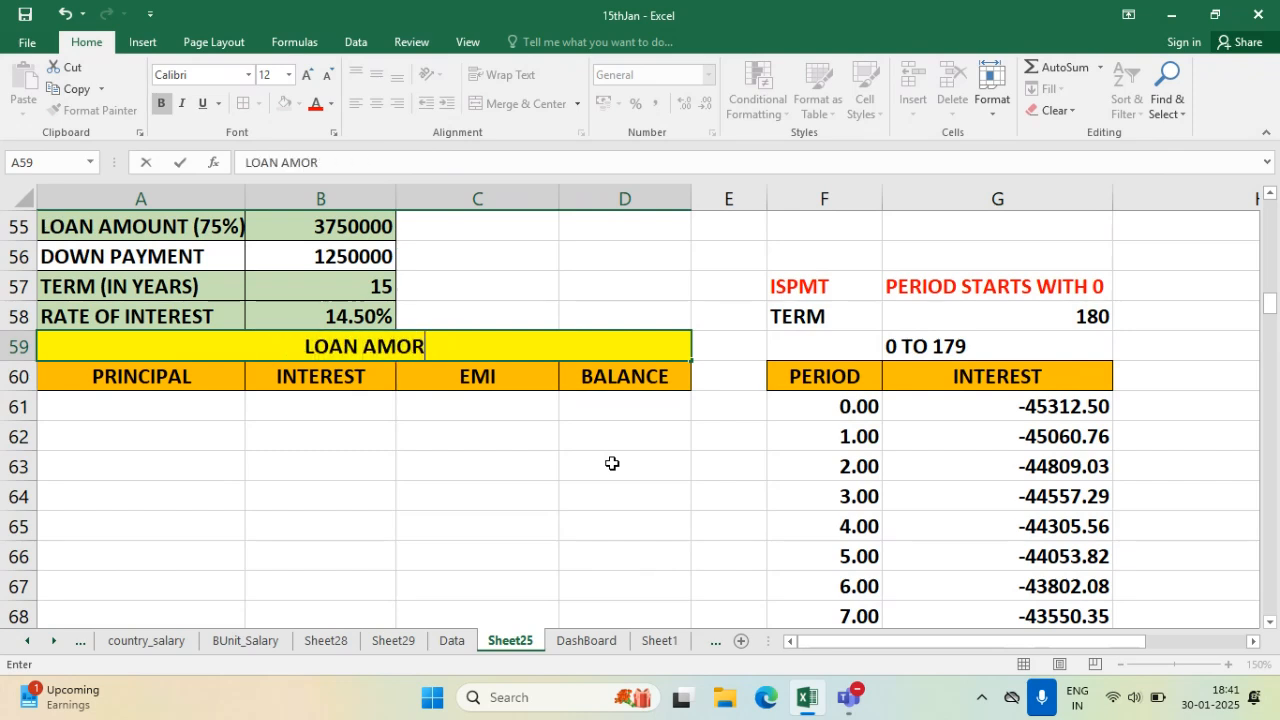
pyautogui.write('TIZATIO')
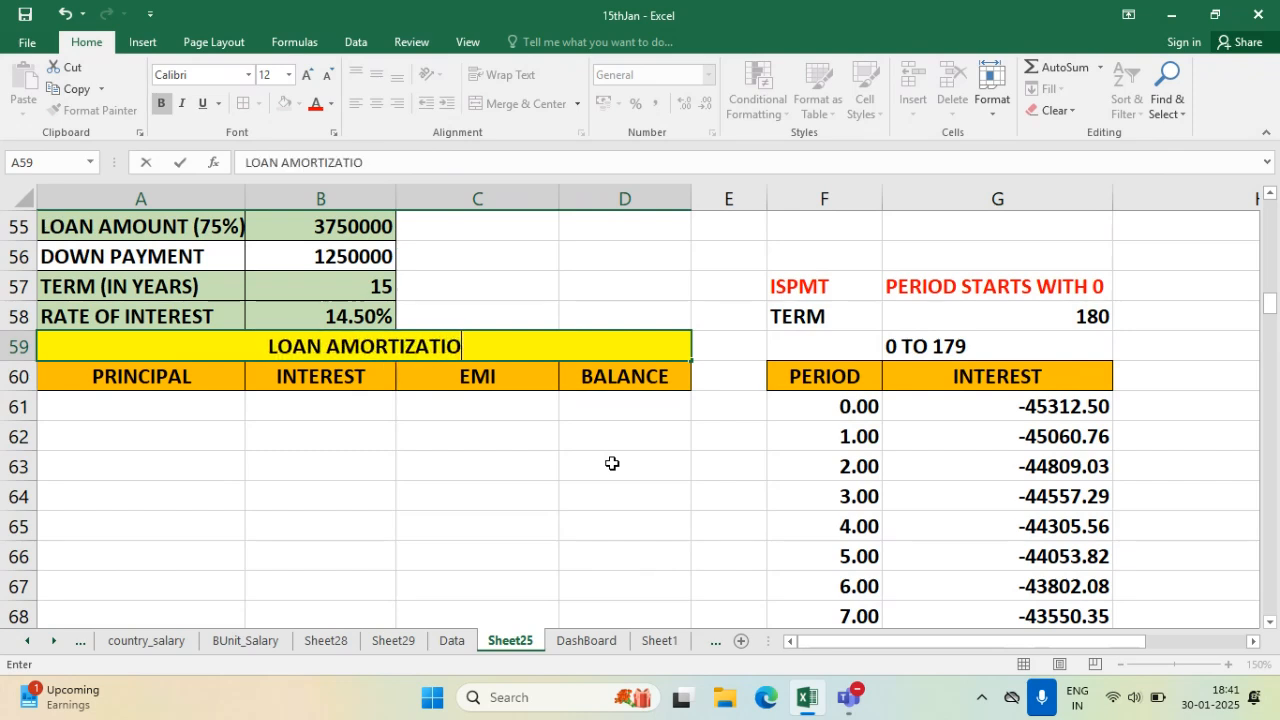
pyautogui.write('N TABLE')
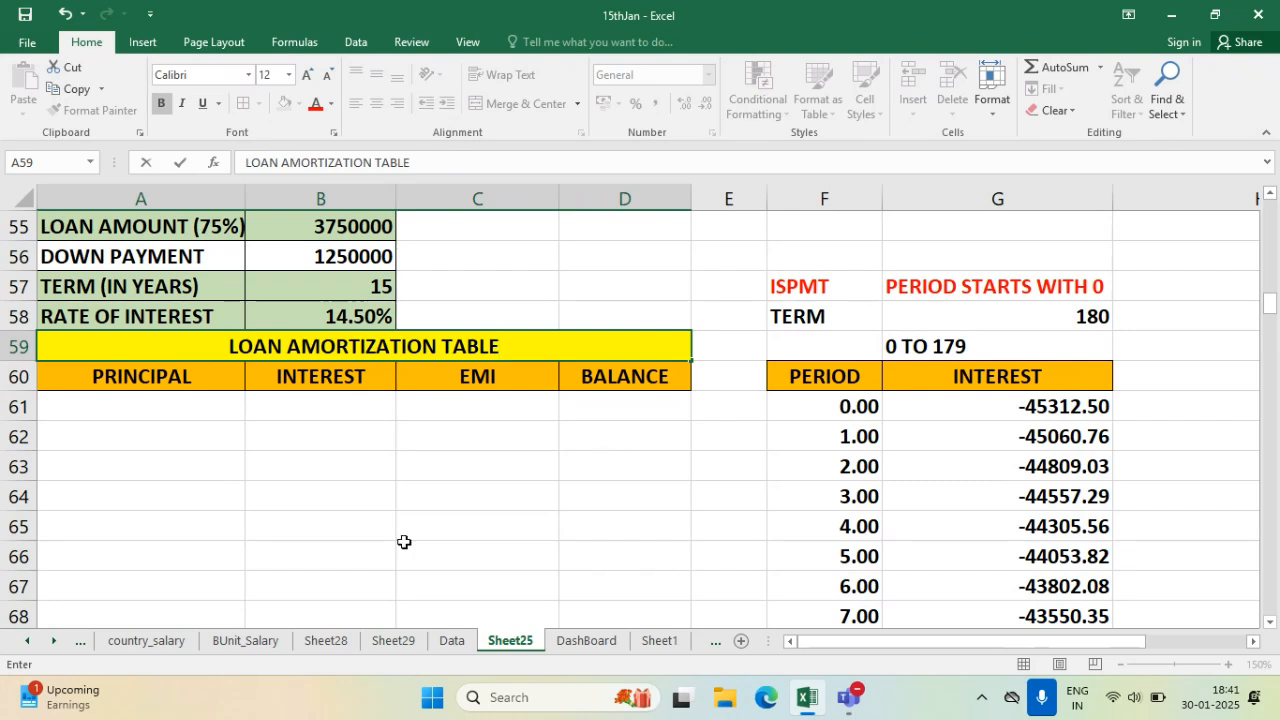
pyautogui.click(358, 524)
# - Insert a blank row above row 61, directly below the amortization table headers
pyautogui.moveTo(143, 403); pyautogui.dragTo(620, 437)
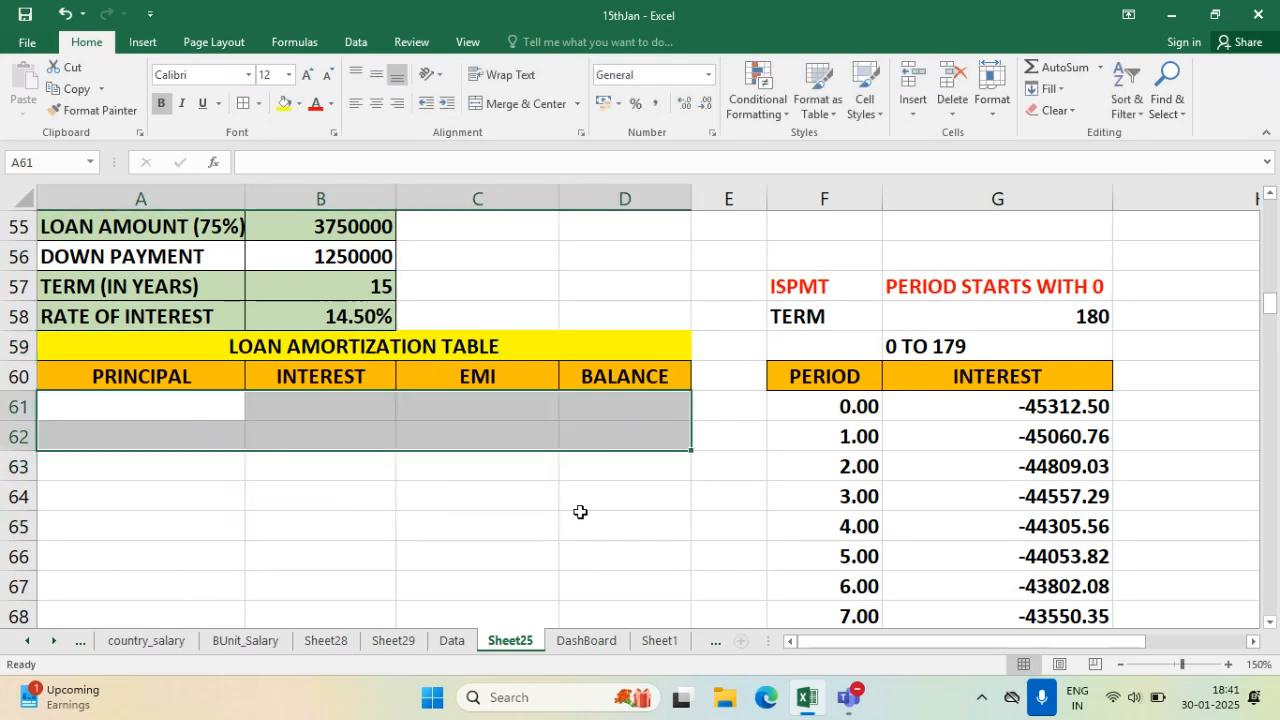
pyautogui.click(585, 520)
pyautogui.click(652, 402)
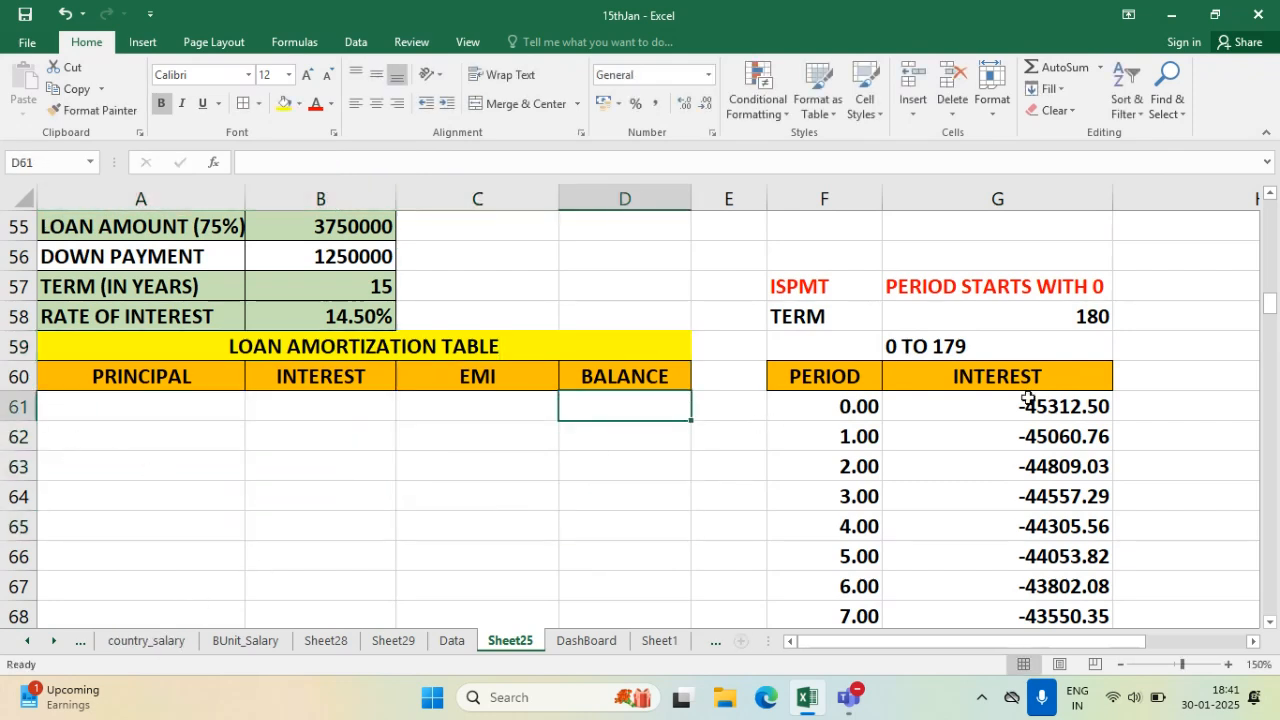
pyautogui.click(18, 407)
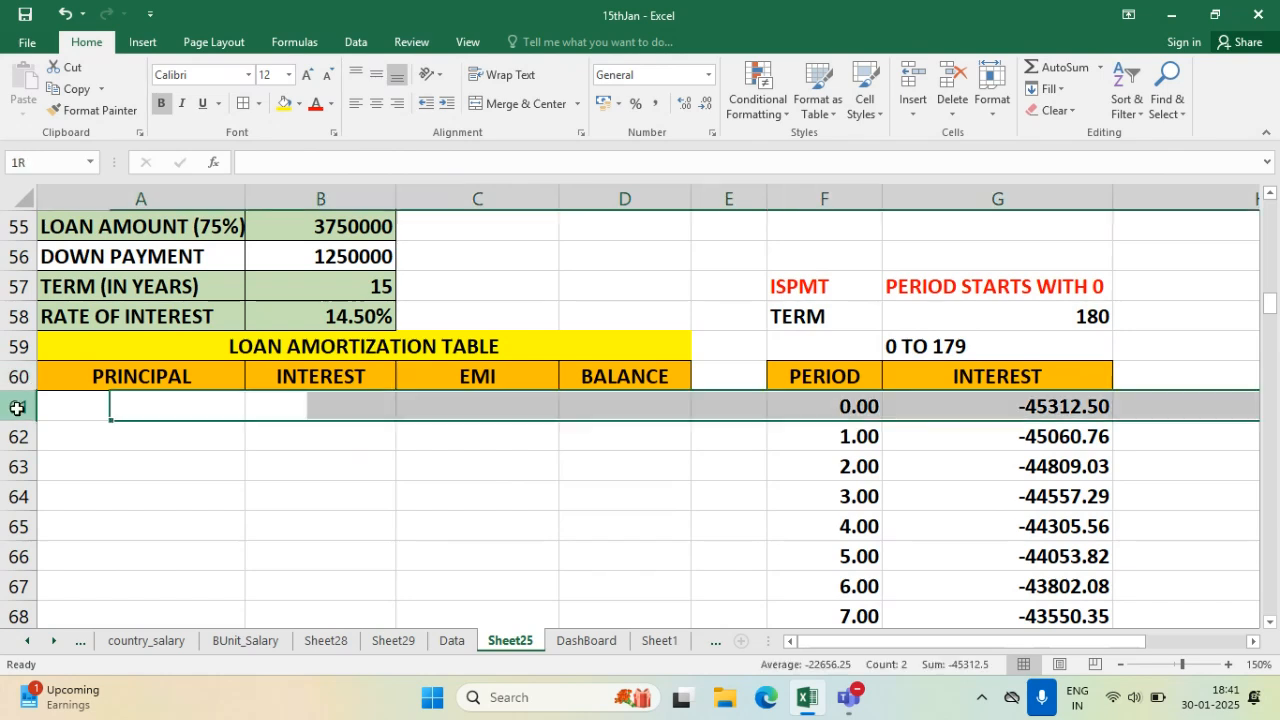
pyautogui.rightClick(17, 410)
pyautogui.click(62, 259)
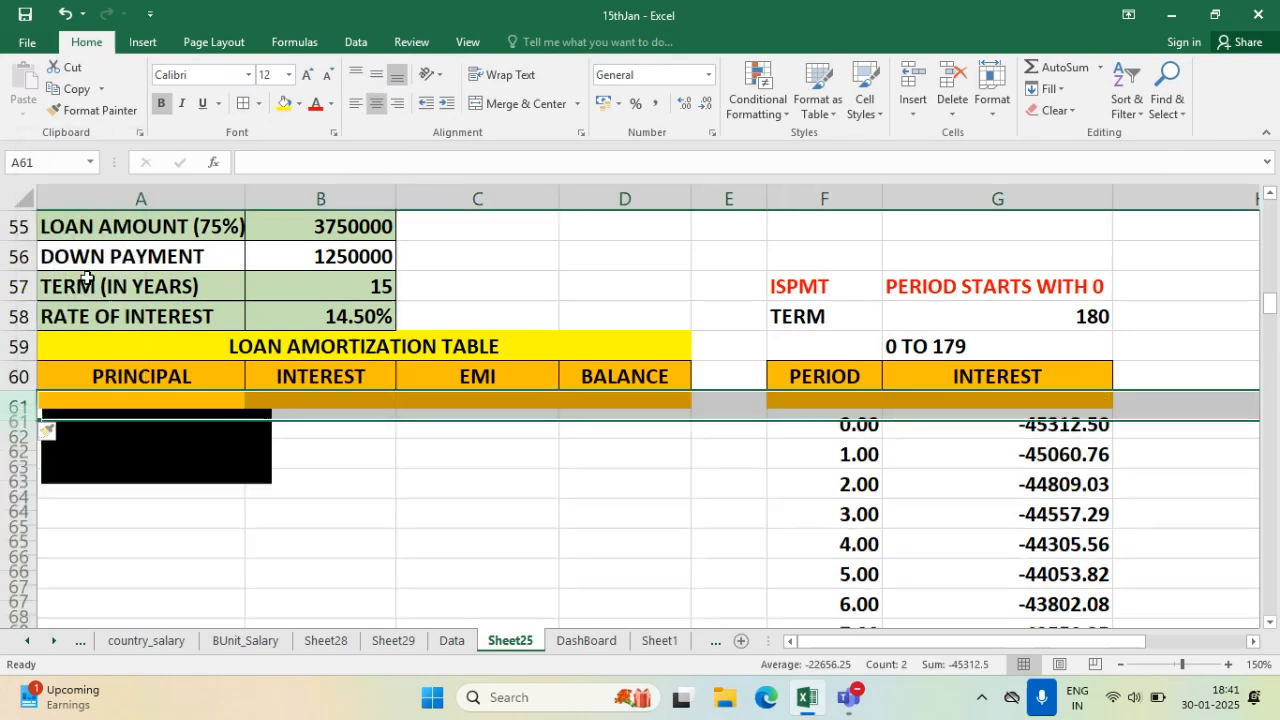
pyautogui.click(850, 556)
# - Link the opening balance in D61 to the loan amount with =B55
pyautogui.click(643, 403)
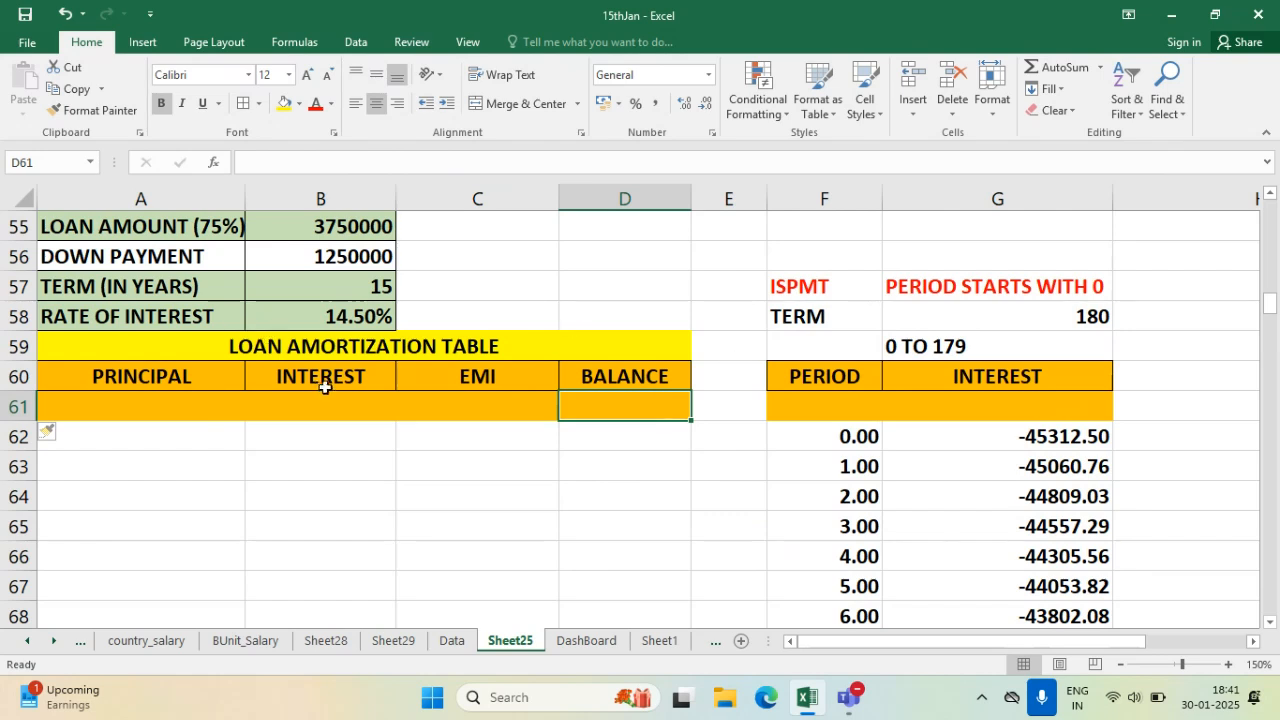
pyautogui.write('=')
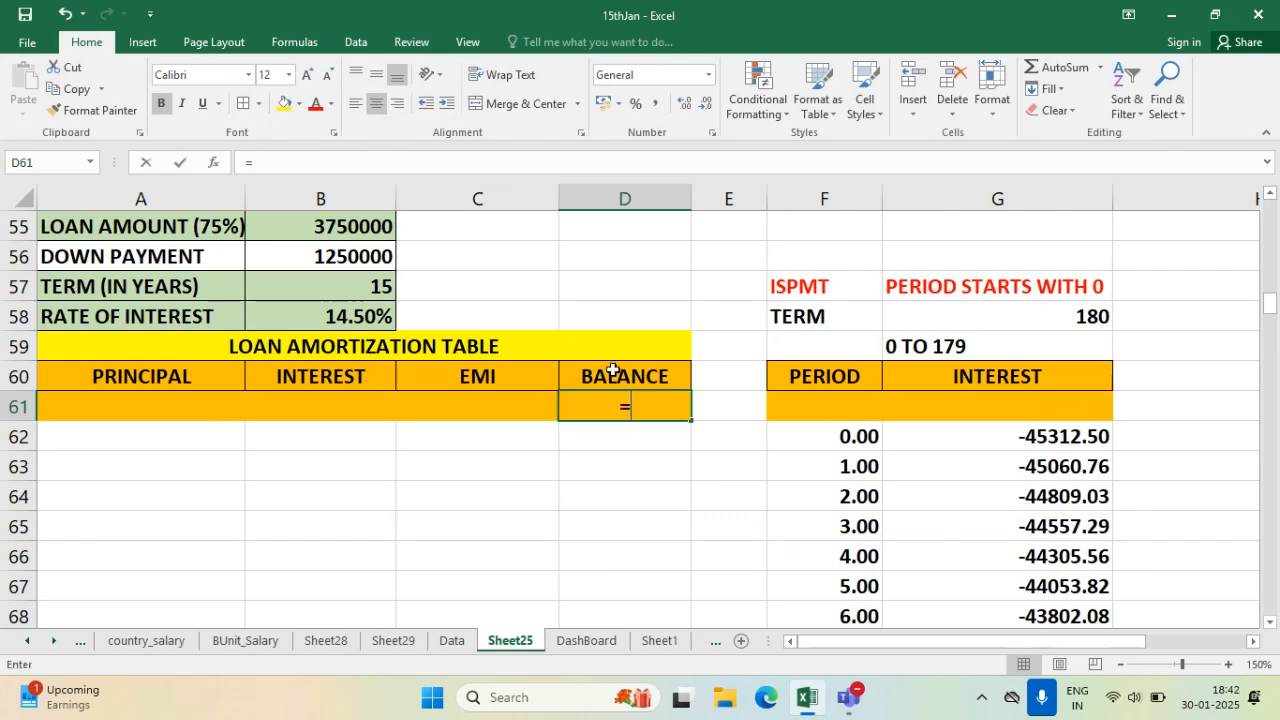
pyautogui.click(356, 227)
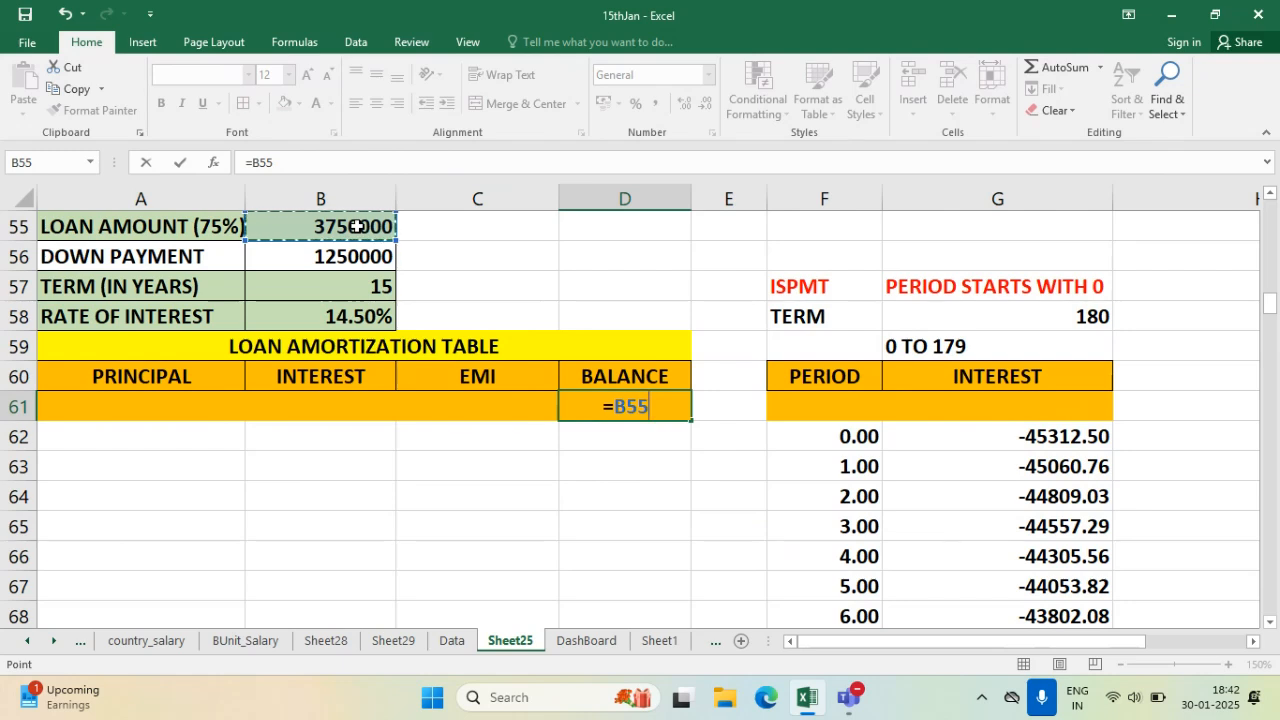
pyautogui.press('Return')
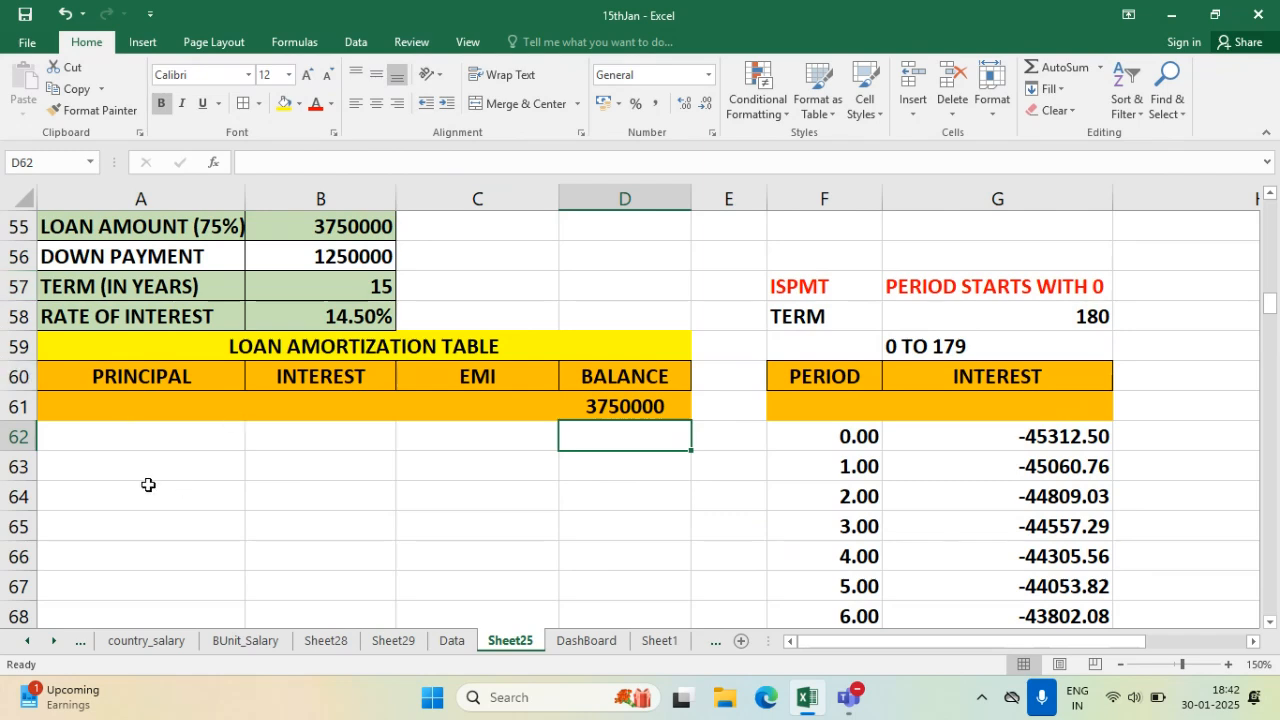
# - Calculate the monthly principal in A62 with the formula =D61/180
pyautogui.click(157, 436)
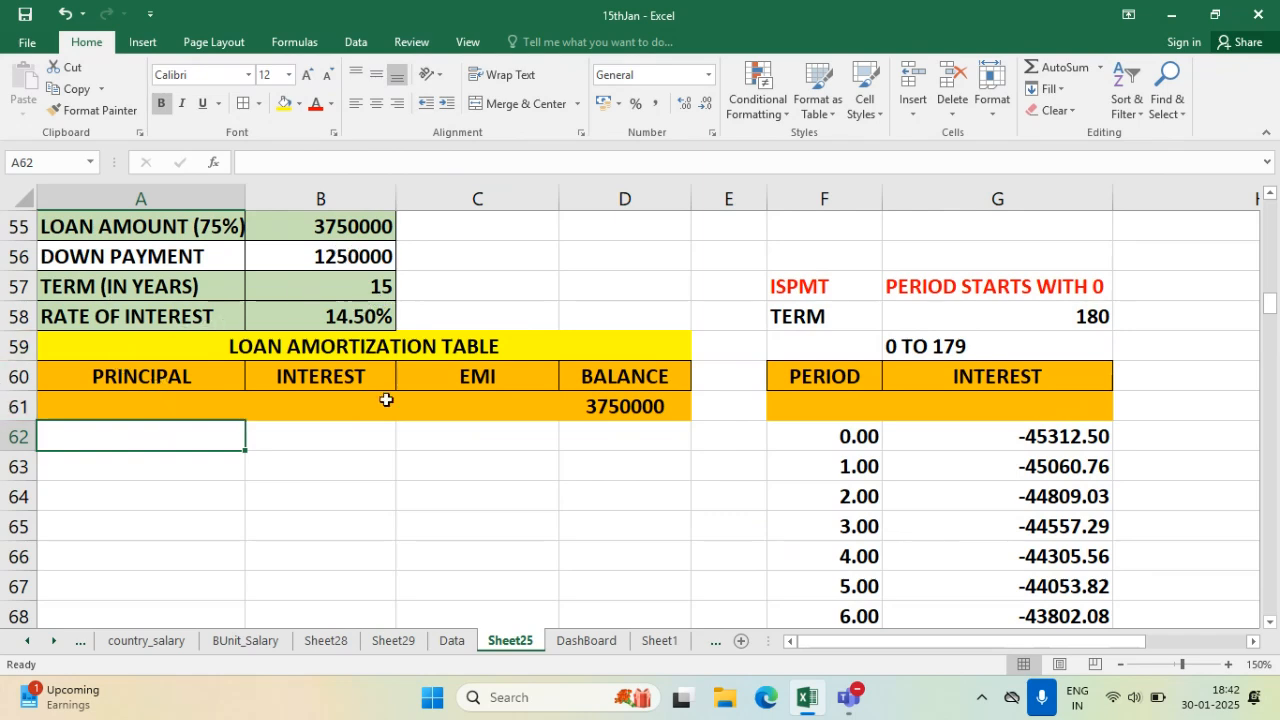
pyautogui.write('=')
pyautogui.click(616, 404)
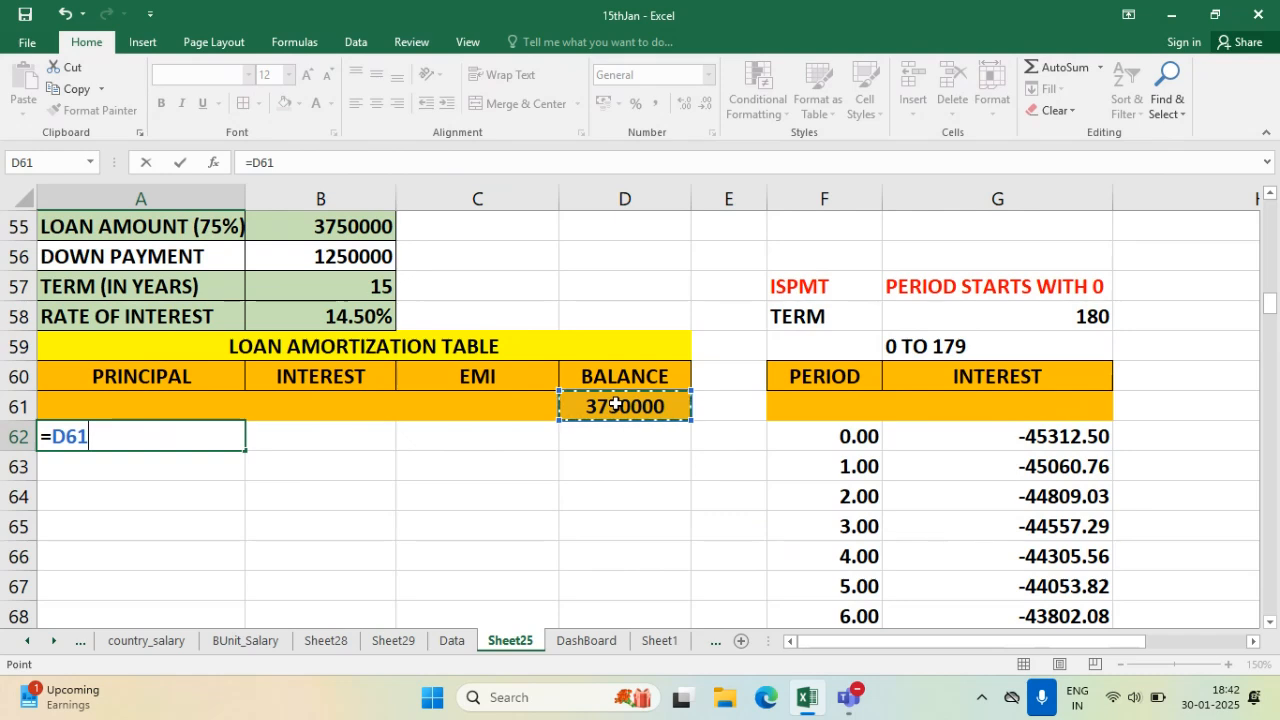
pyautogui.write('/')
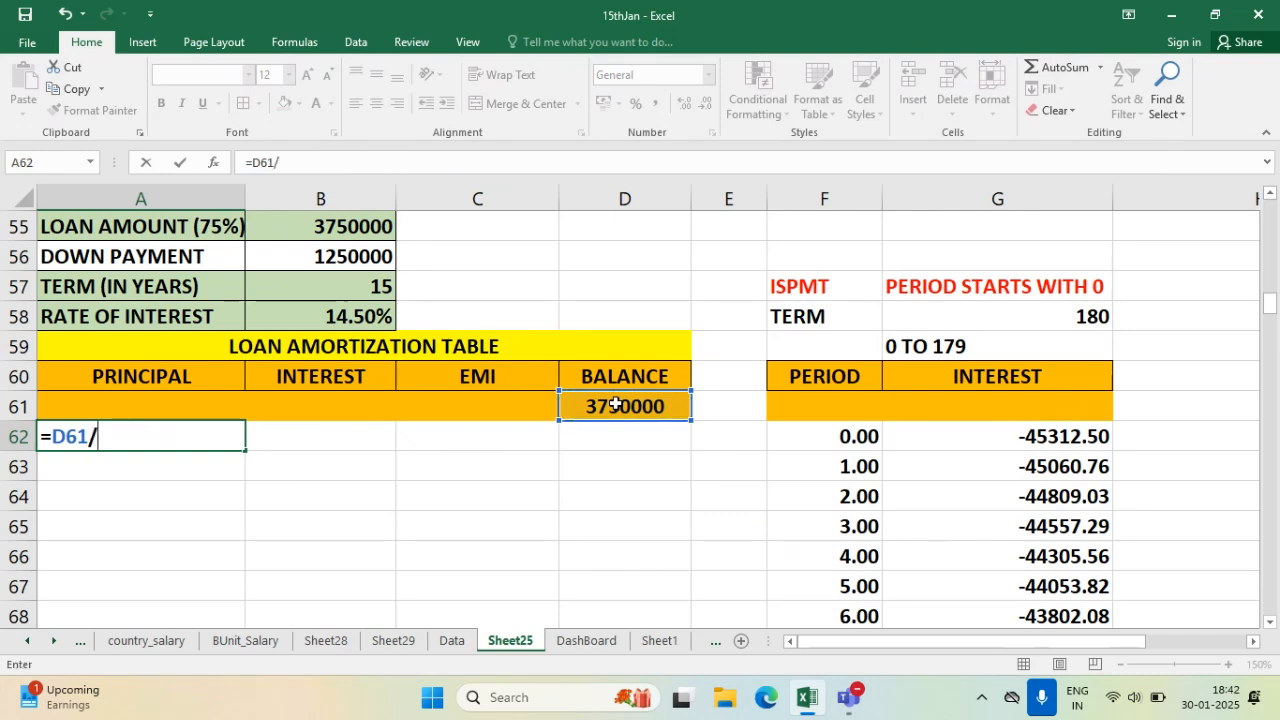
pyautogui.write('180')
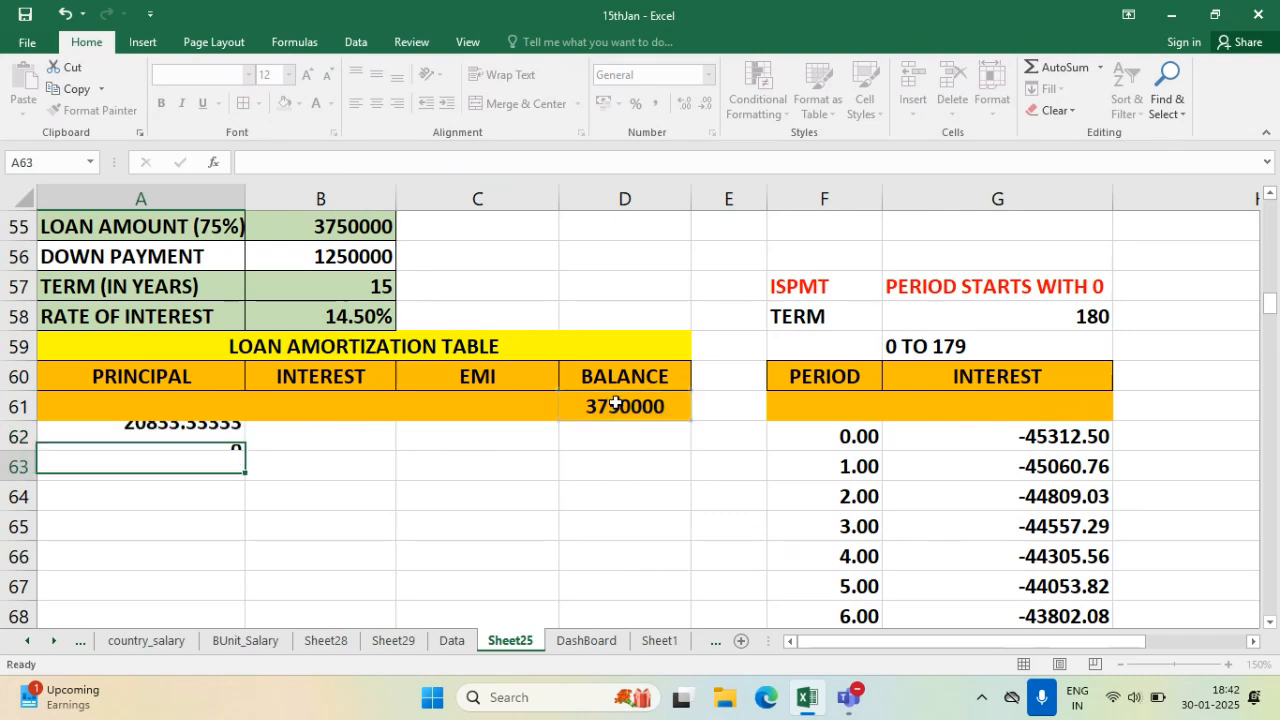
pyautogui.press('Return')
# - Reduce the principal in A62 to two decimal places
pyautogui.click(192, 430)
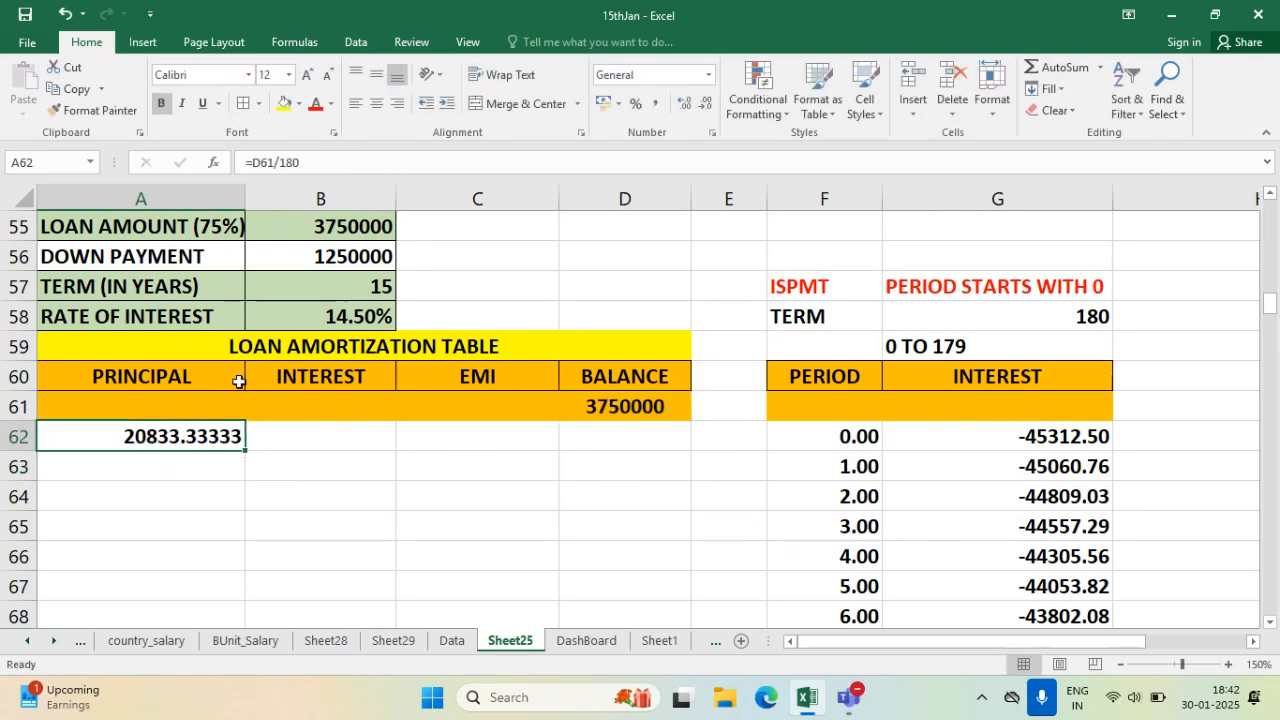
pyautogui.click(707, 108)
pyautogui.click(707, 108)
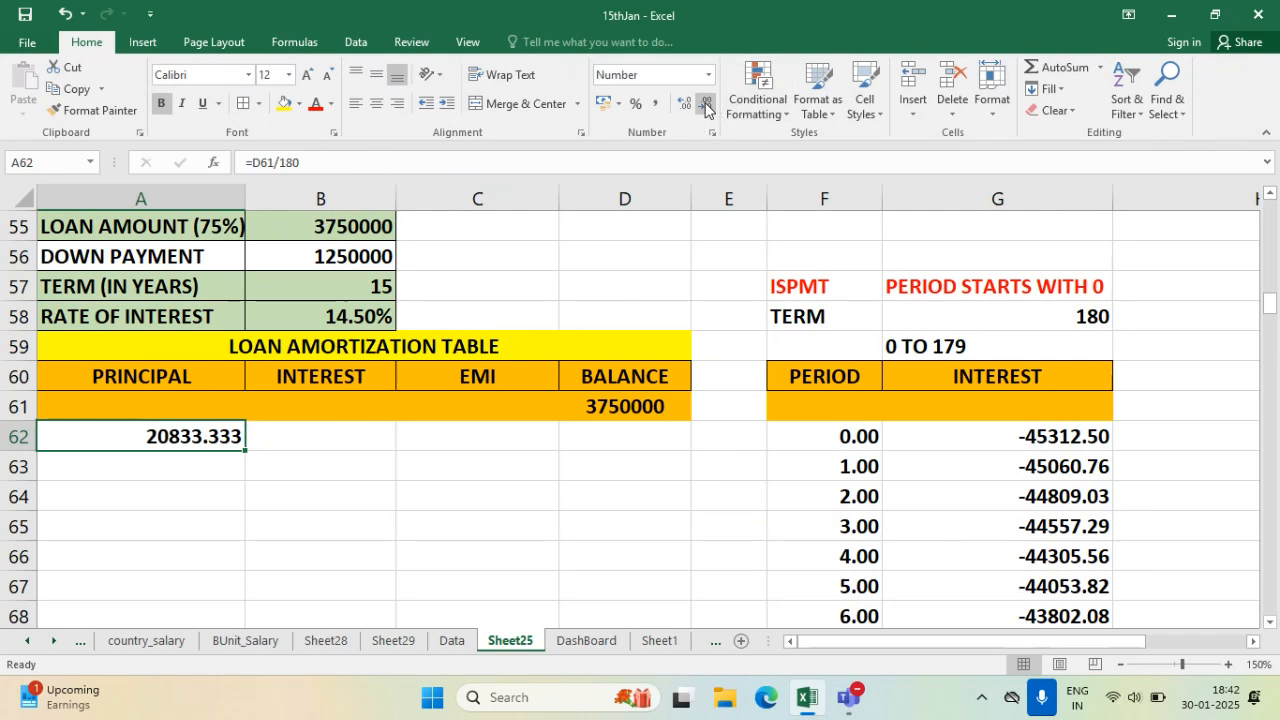
pyautogui.click(707, 108)
# - Make the D61 reference in A62 absolute as =$D$61/180 and fill the formula down to A241
pyautogui.doubleClick(208, 435)
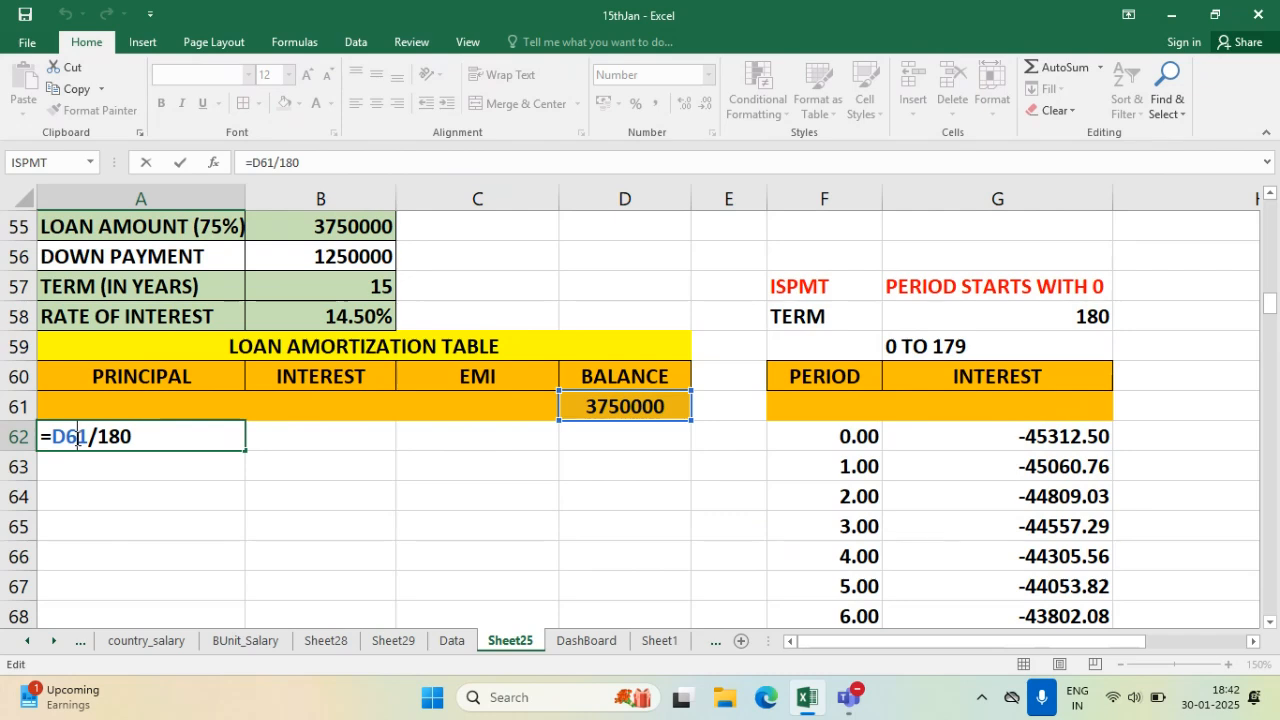
pyautogui.press('F4')
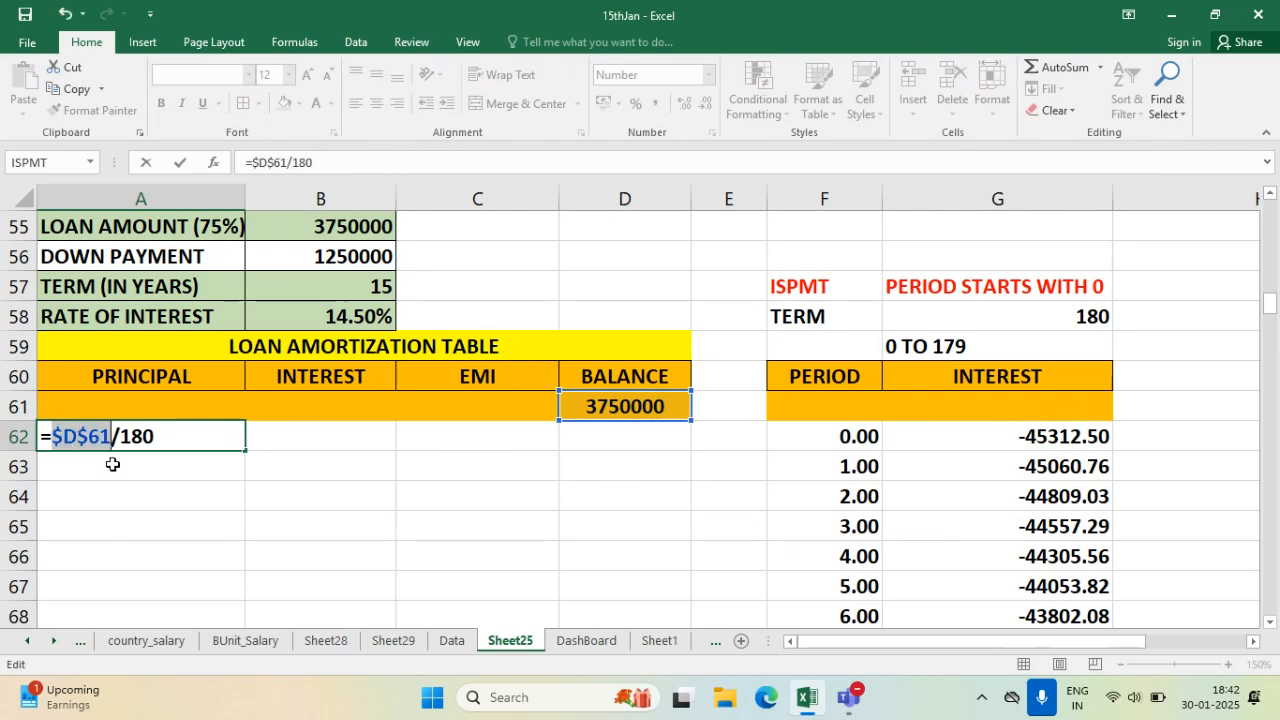
pyautogui.press('Return')
pyautogui.click(128, 428)
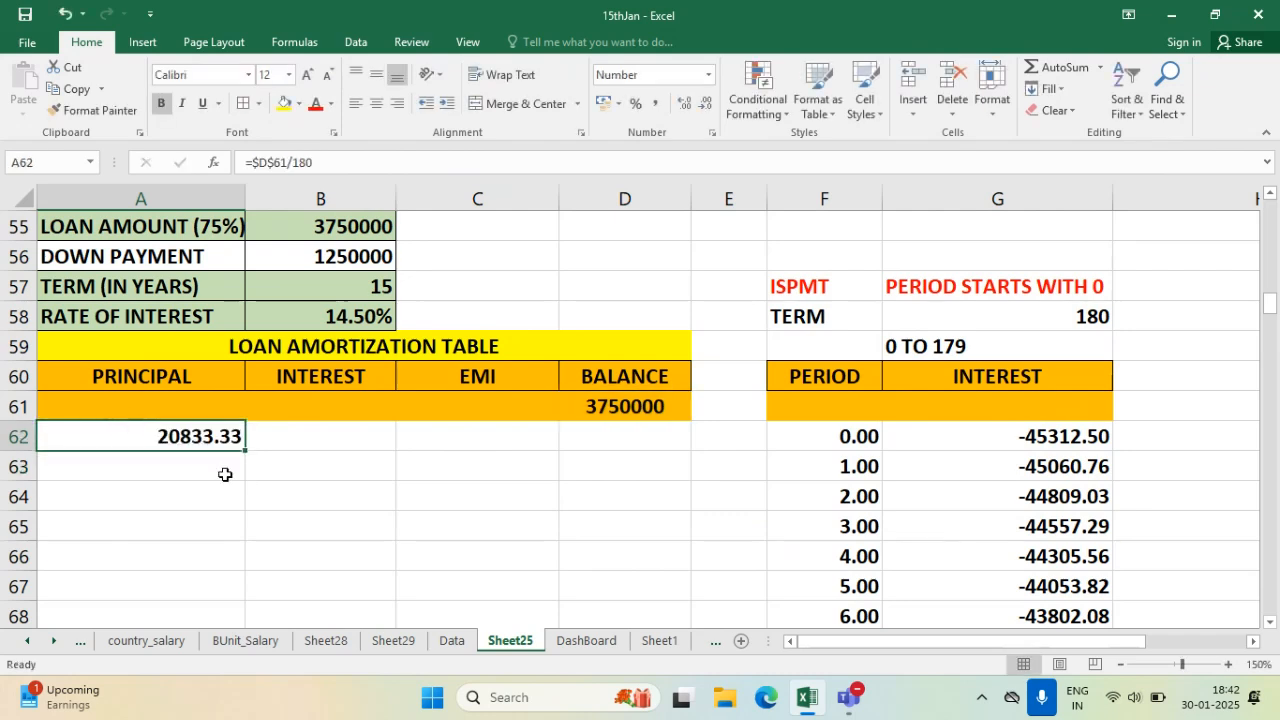
pyautogui.moveTo(247, 453); pyautogui.dragTo(236, 544)
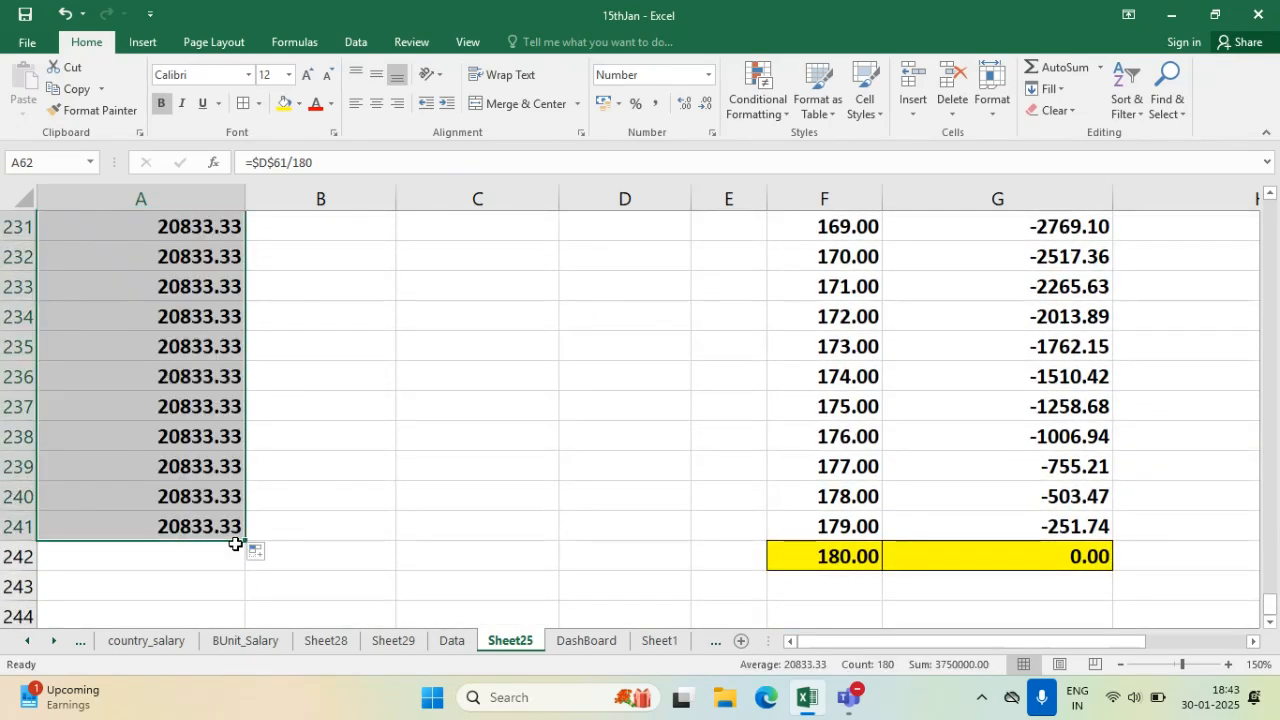
# - Link the interest in B62 to the ISPMT result with =G62 and fill the formula down to B241
pyautogui.scroll(20, 487, 575)
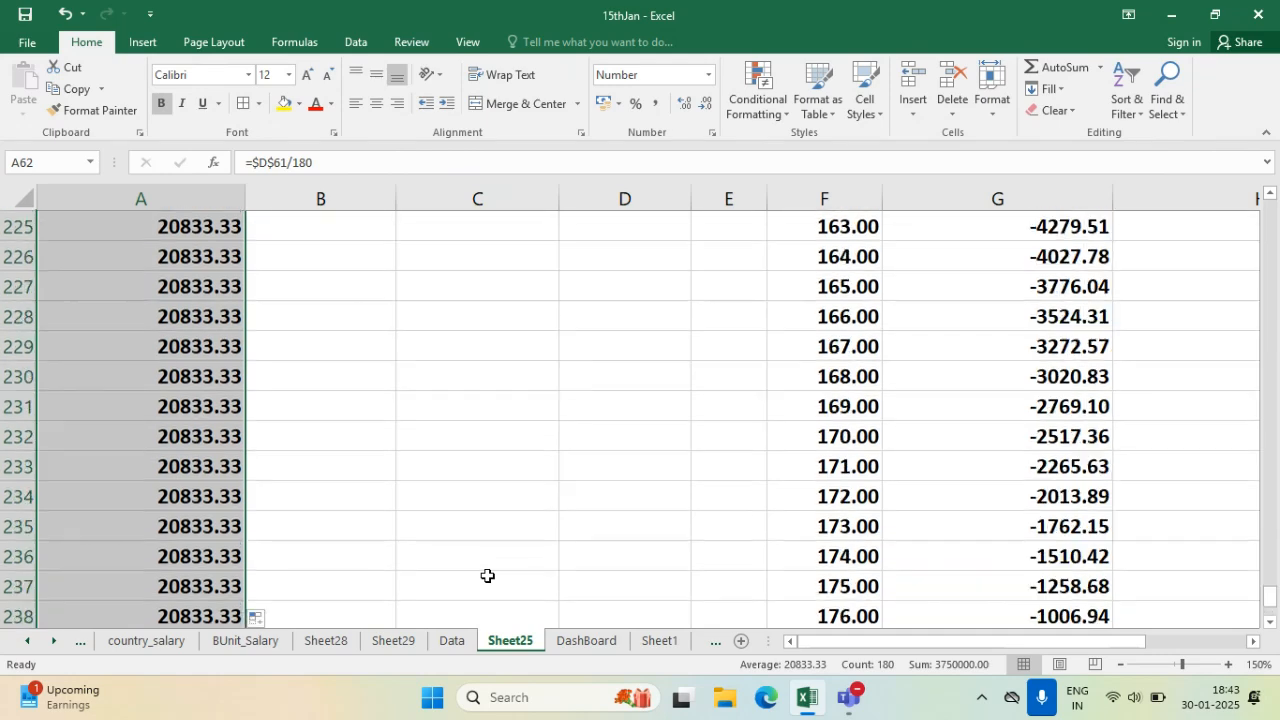
pyautogui.scroll(20, 487, 575)
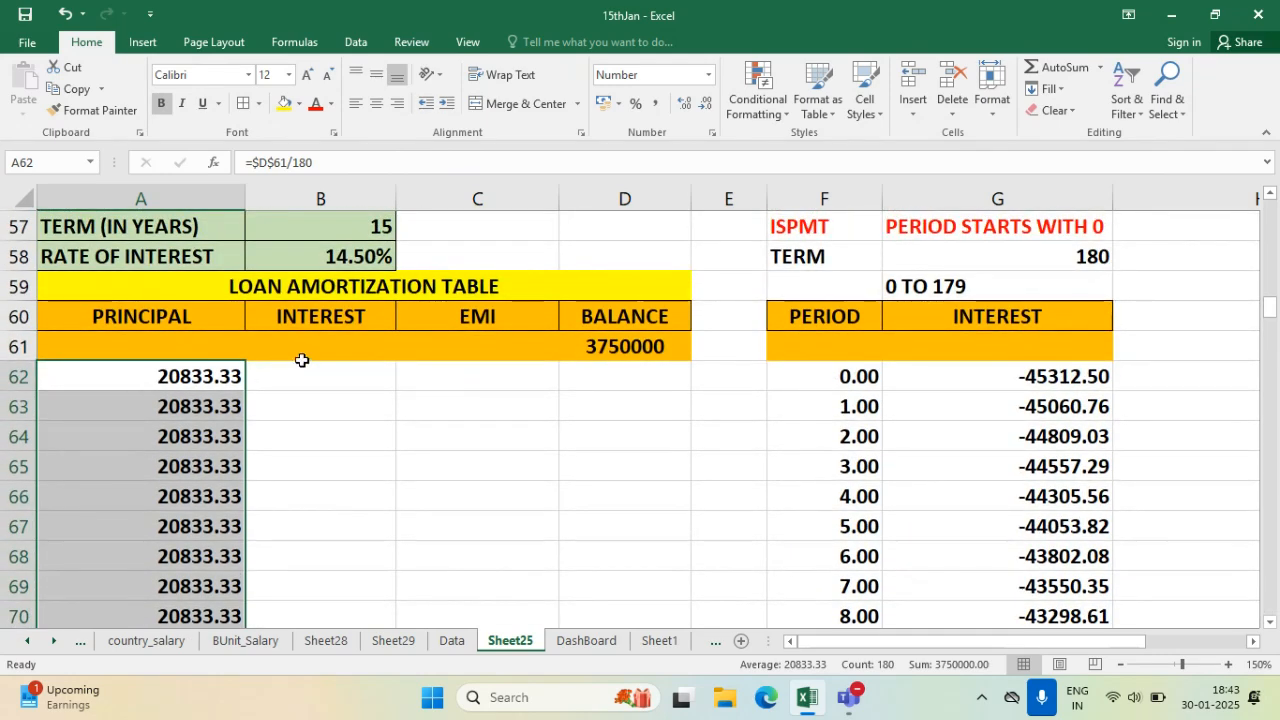
pyautogui.click(347, 373)
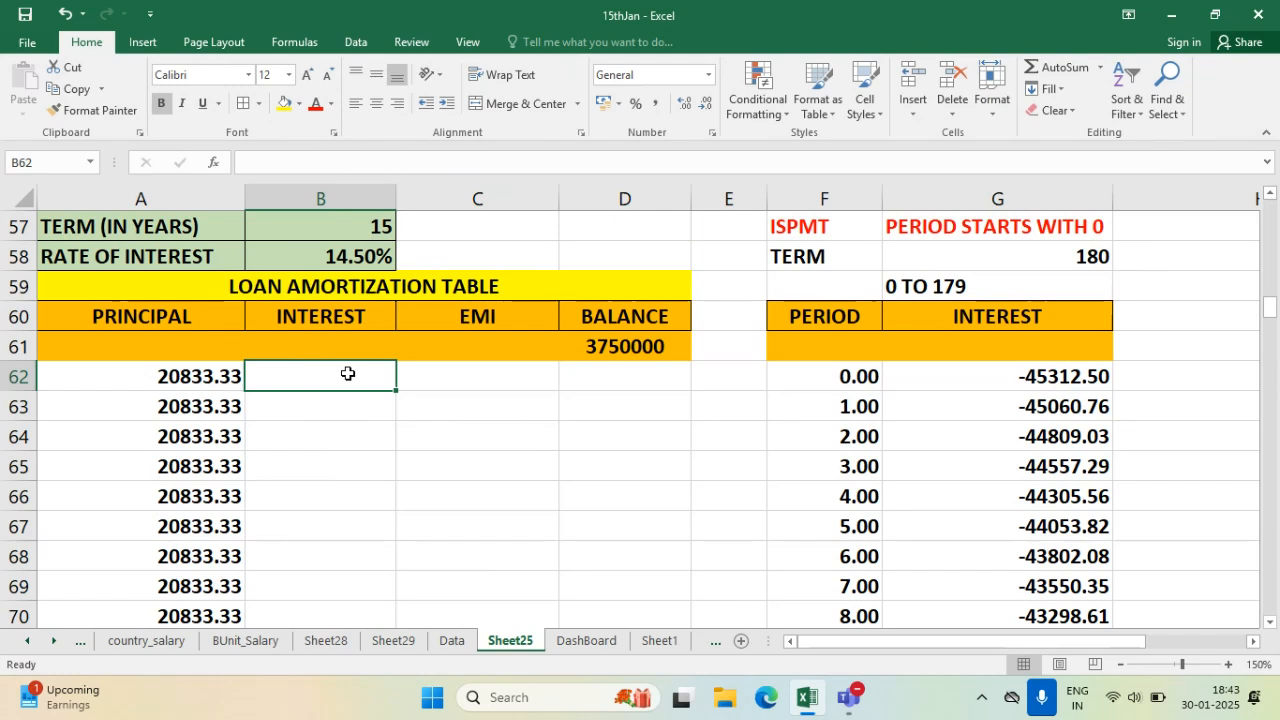
pyautogui.write('=')
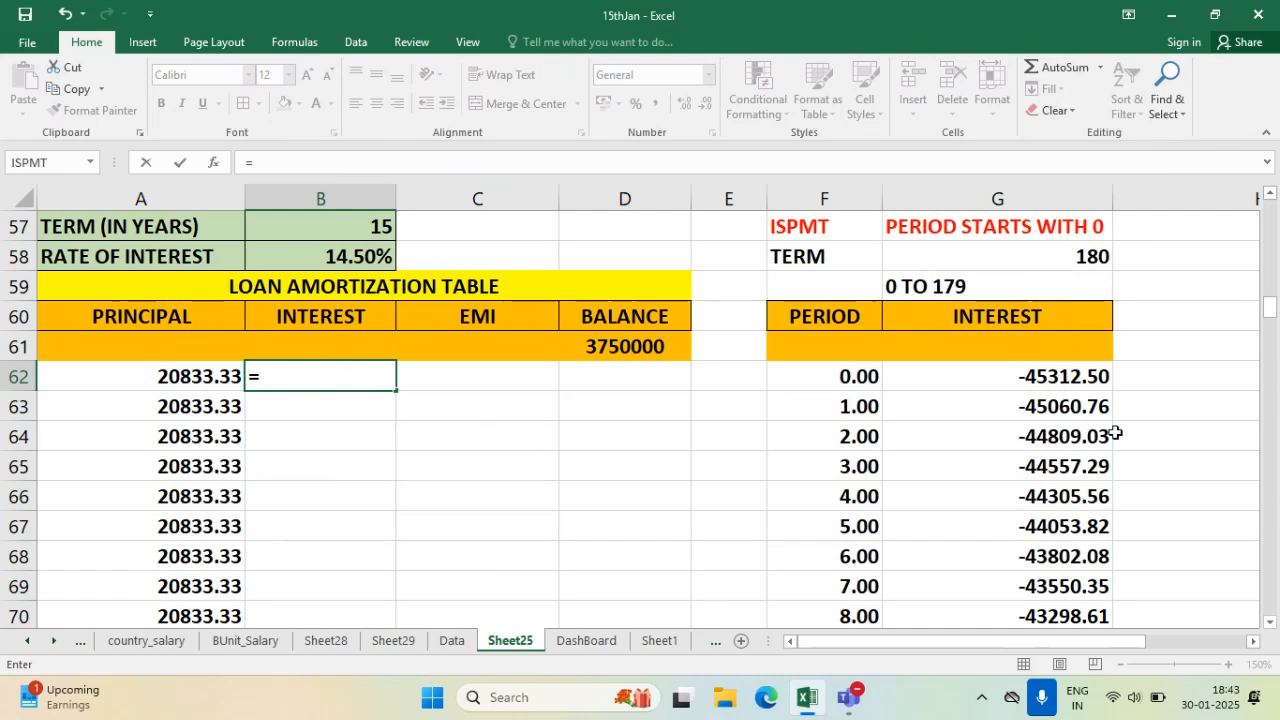
pyautogui.click(1048, 380)
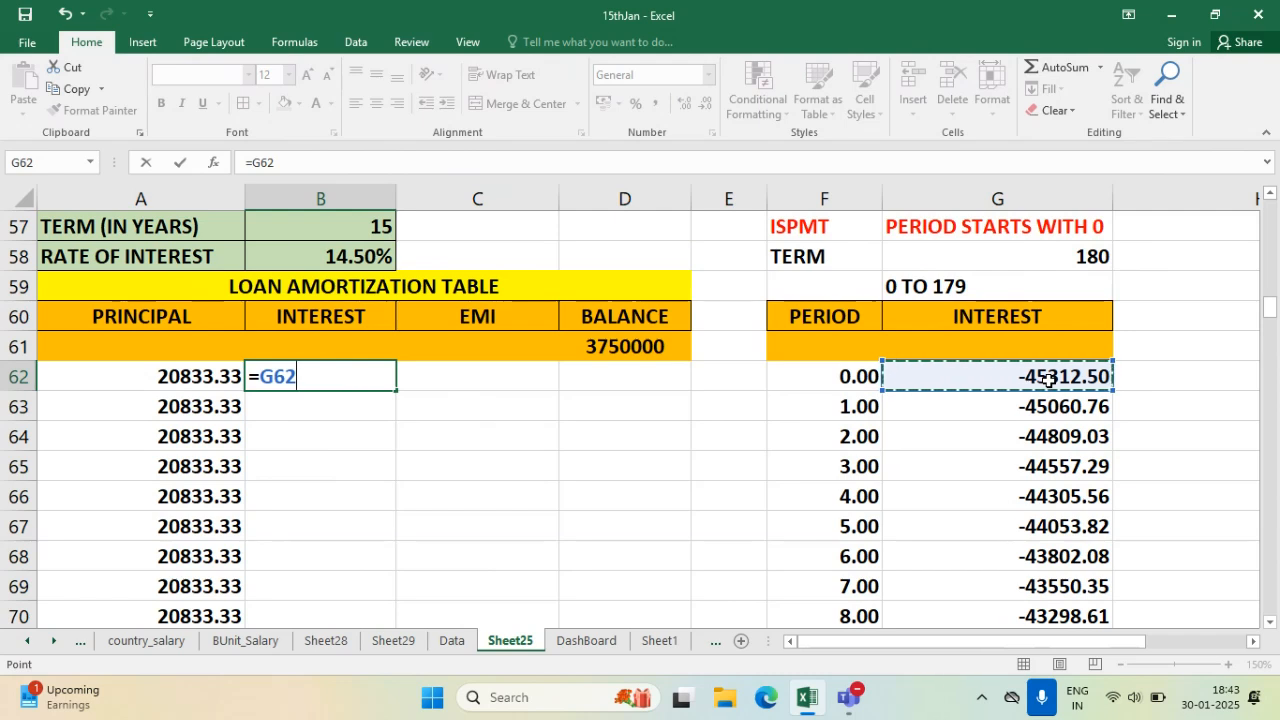
pyautogui.press('Return')
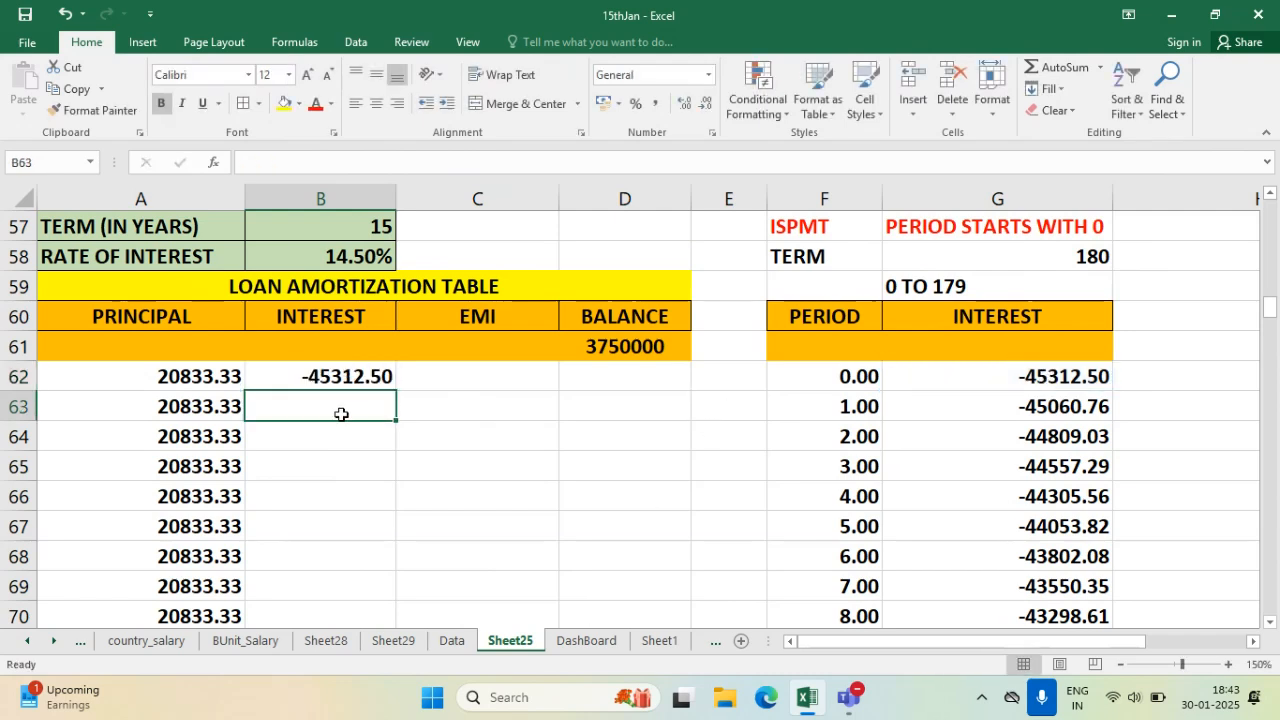
pyautogui.click(371, 373)
pyautogui.doubleClick(395, 391)
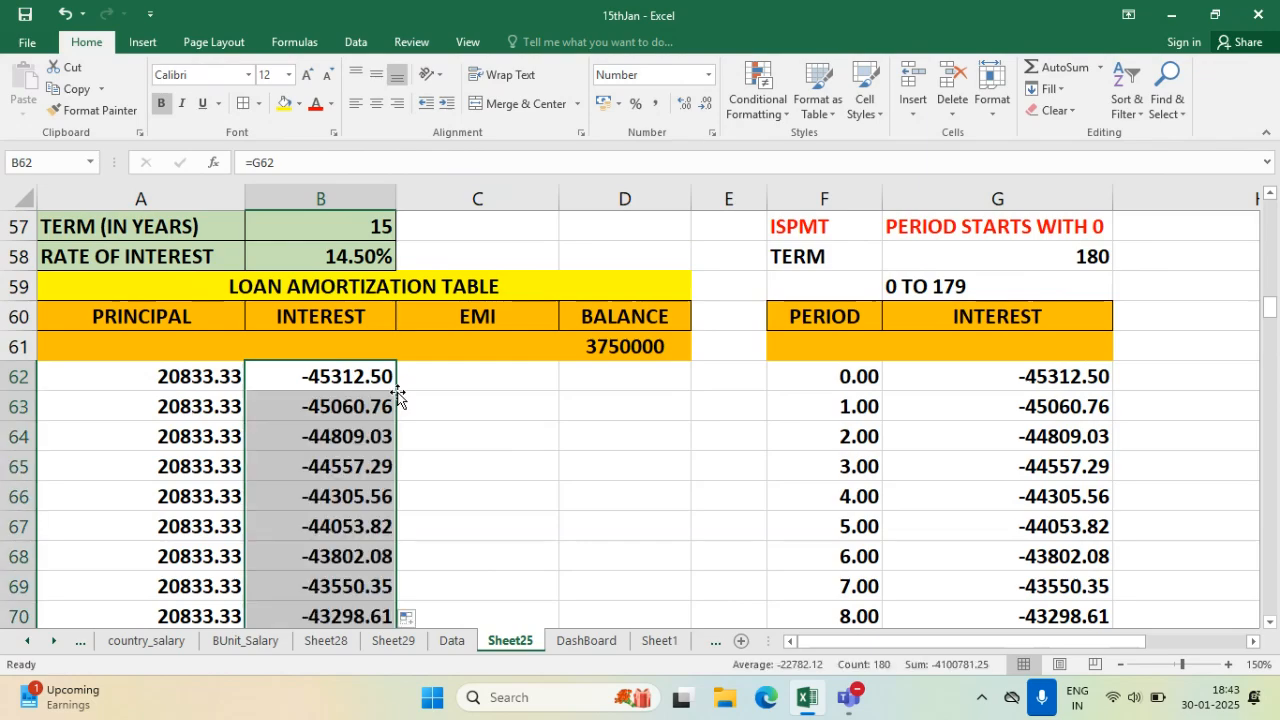
pyautogui.scroll(-17, 380, 455)
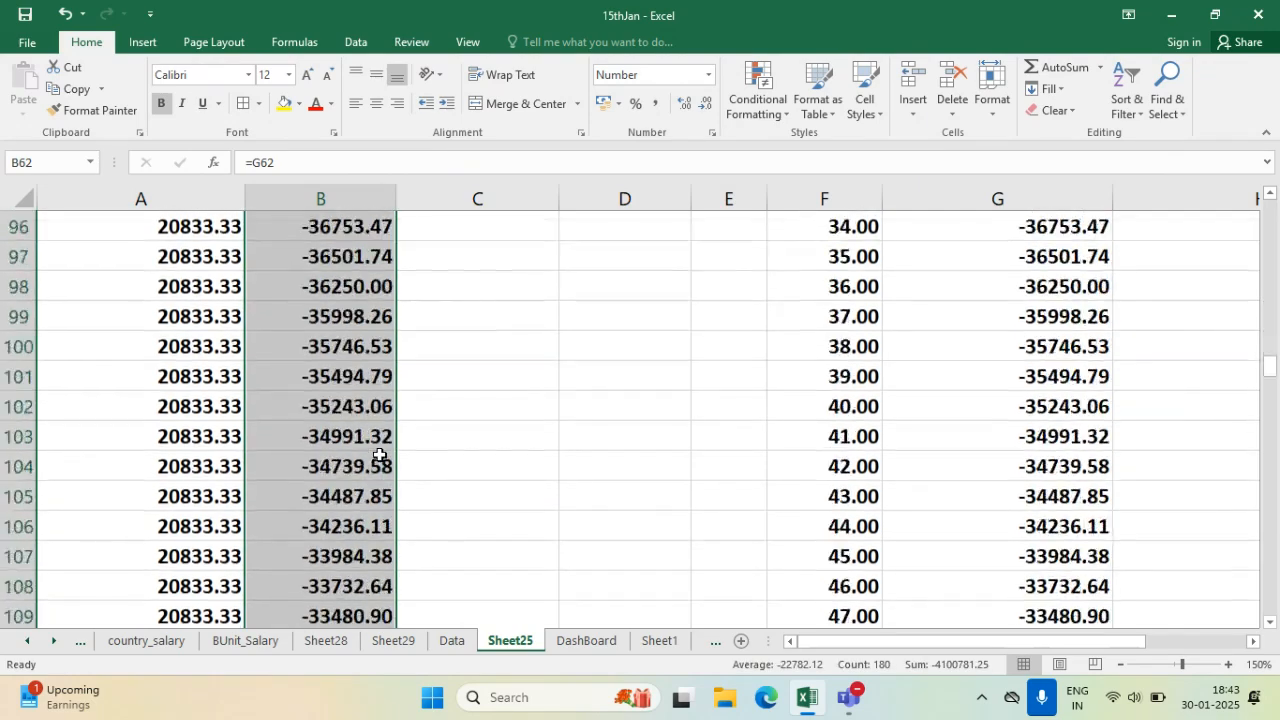
pyautogui.scroll(-20, 380, 455)
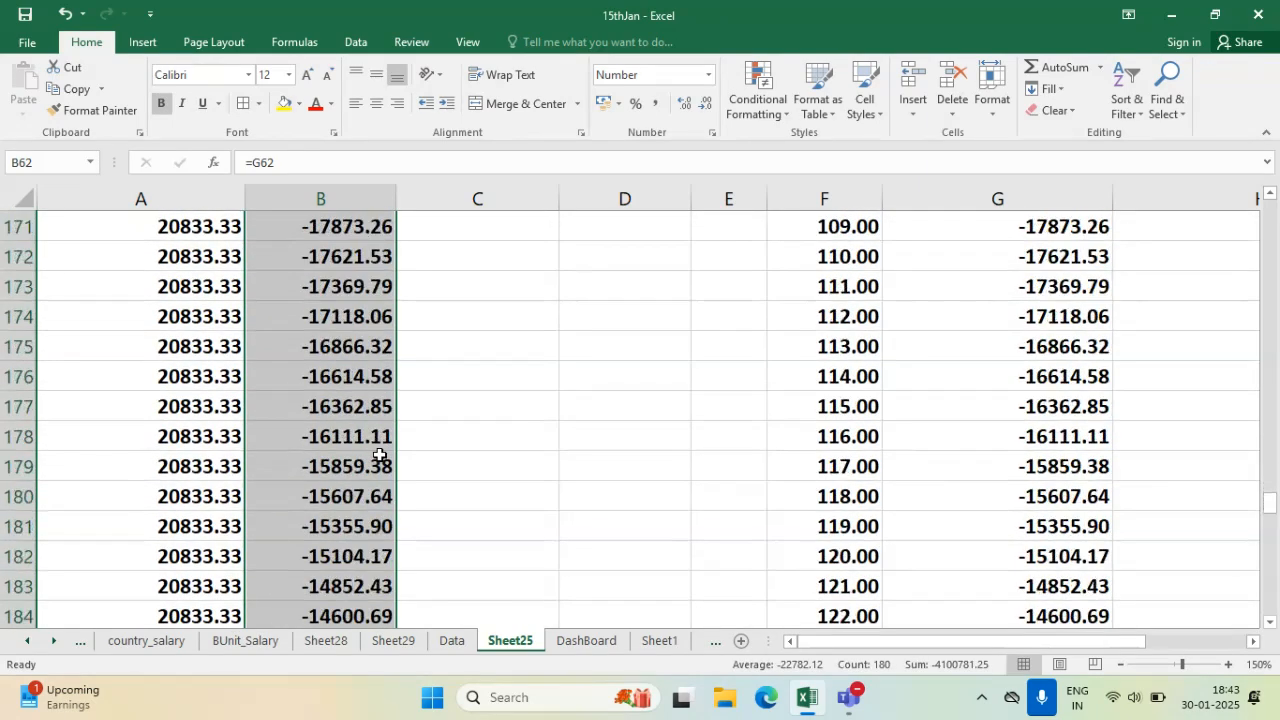
pyautogui.scroll(-12, 380, 455)
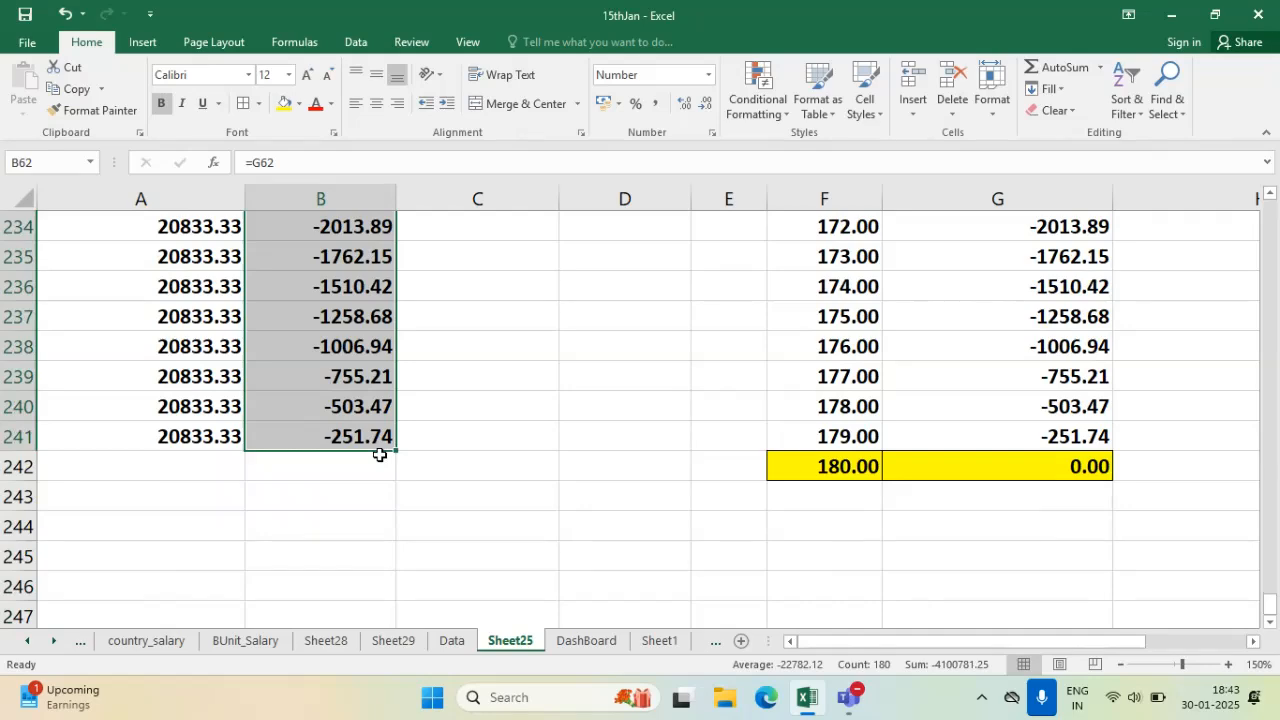
# - Calculate the first EMI in C62 by adding principal and interest with the formula =A62+B62
pyautogui.scroll(20, 537, 540)
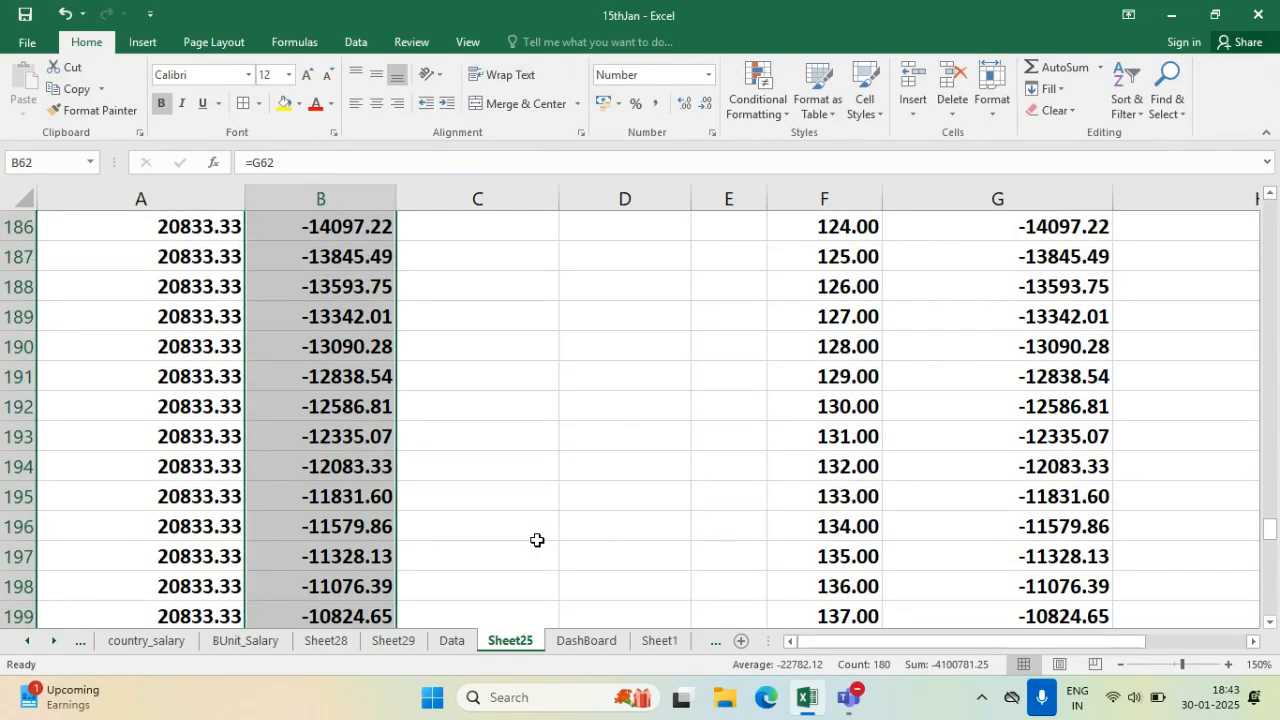
pyautogui.scroll(20, 537, 540)
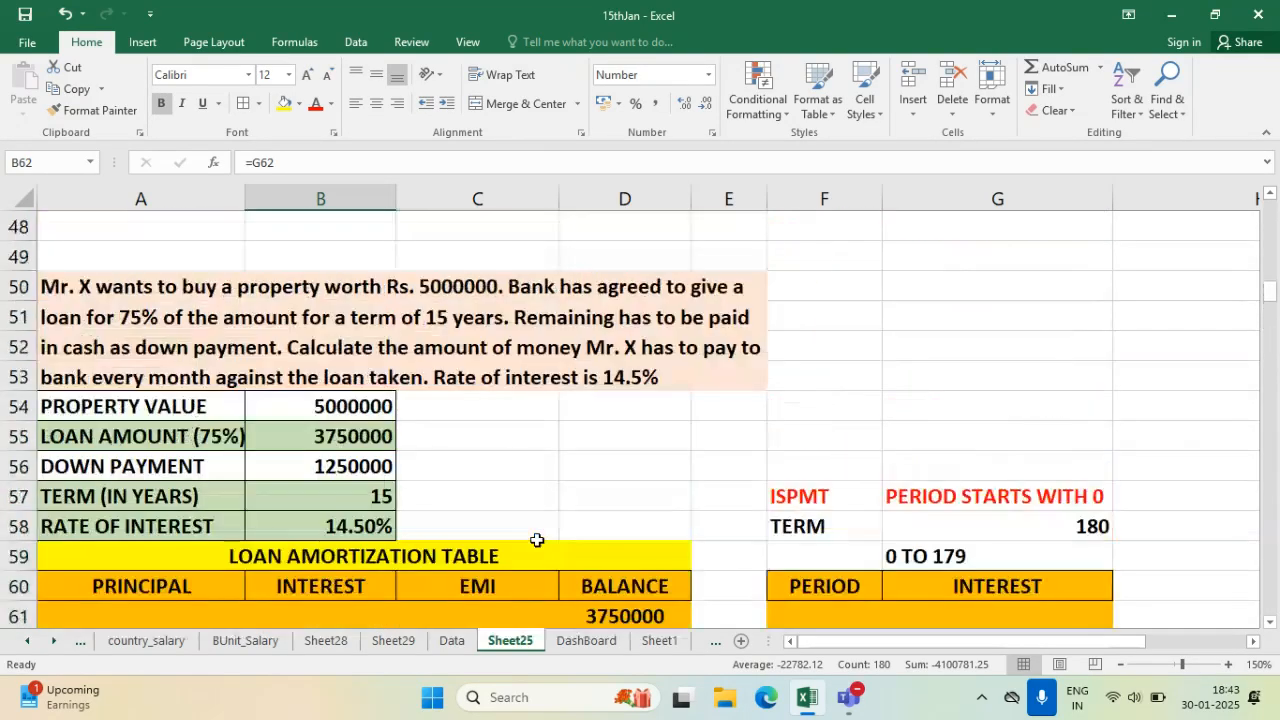
pyautogui.scroll(-2, 537, 540)
pyautogui.click(505, 373)
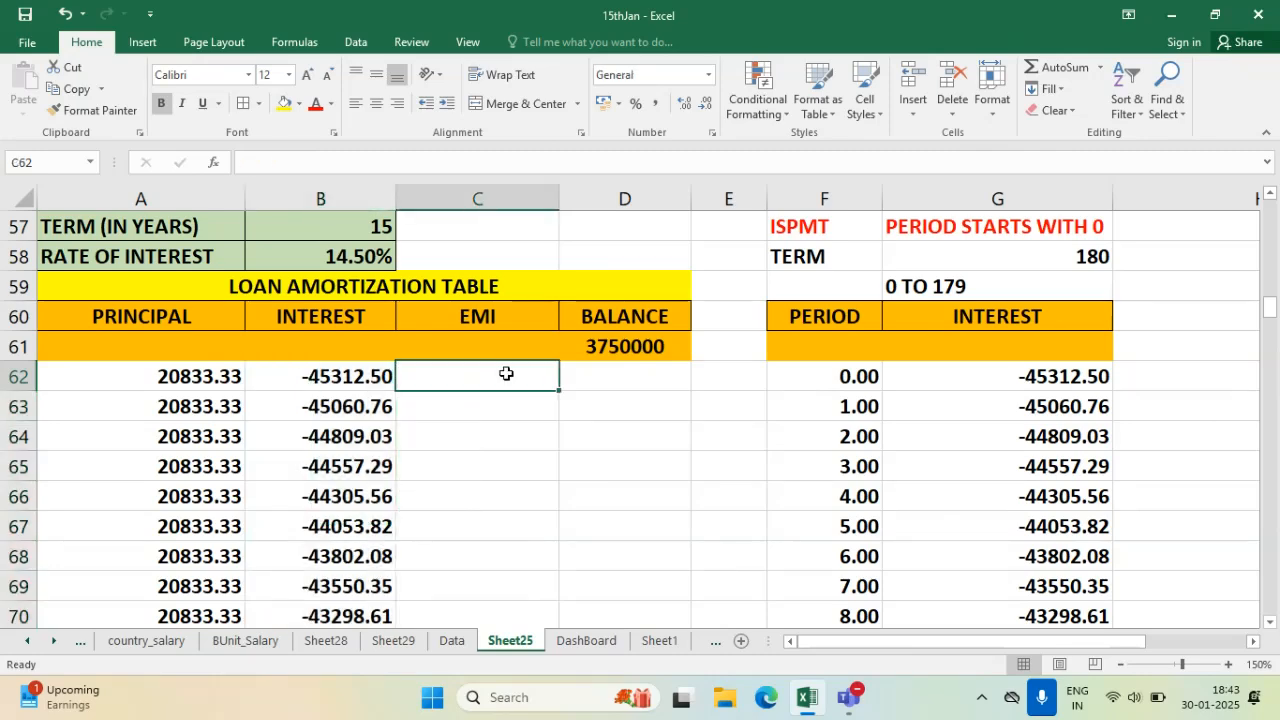
pyautogui.write('=')
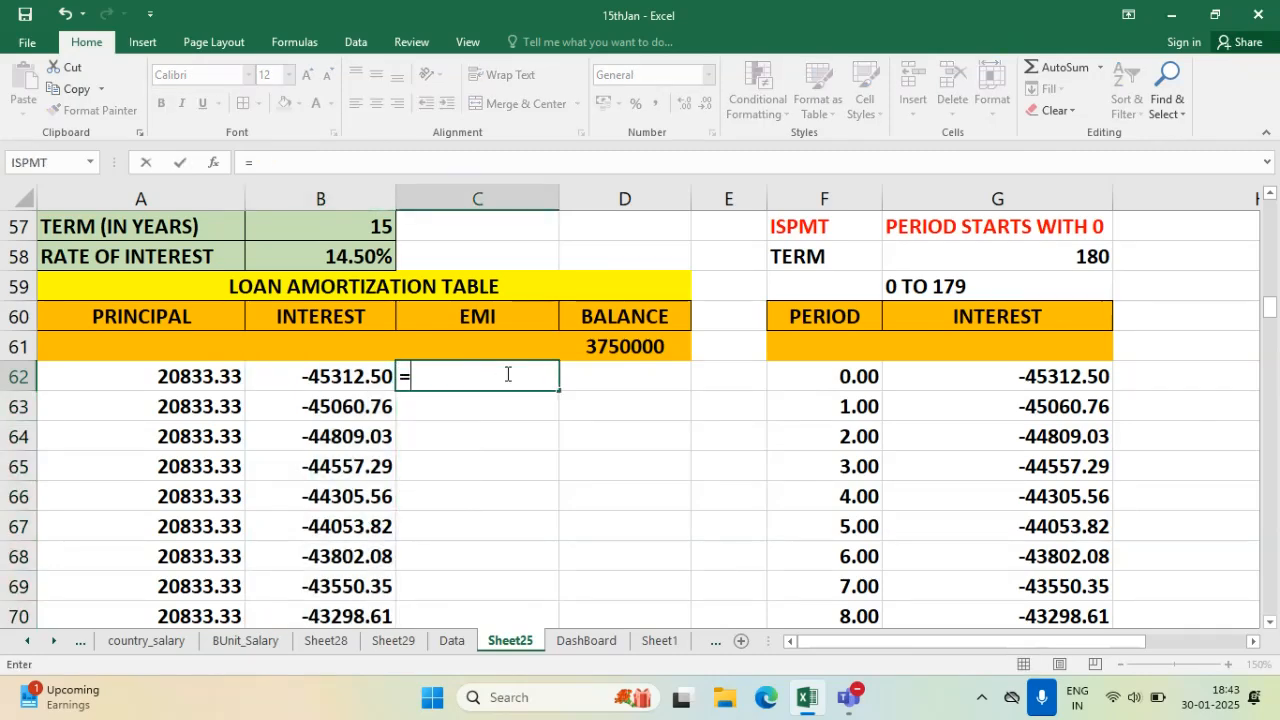
pyautogui.click(157, 379)
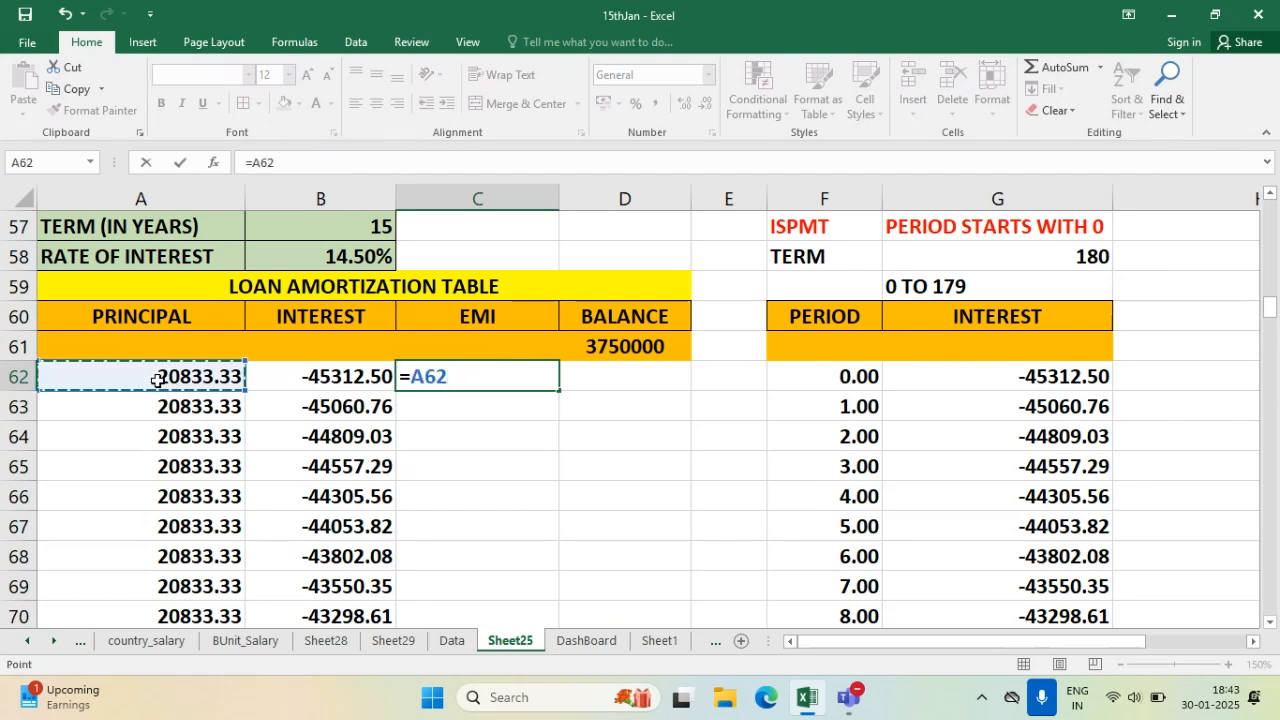
pyautogui.write('+')
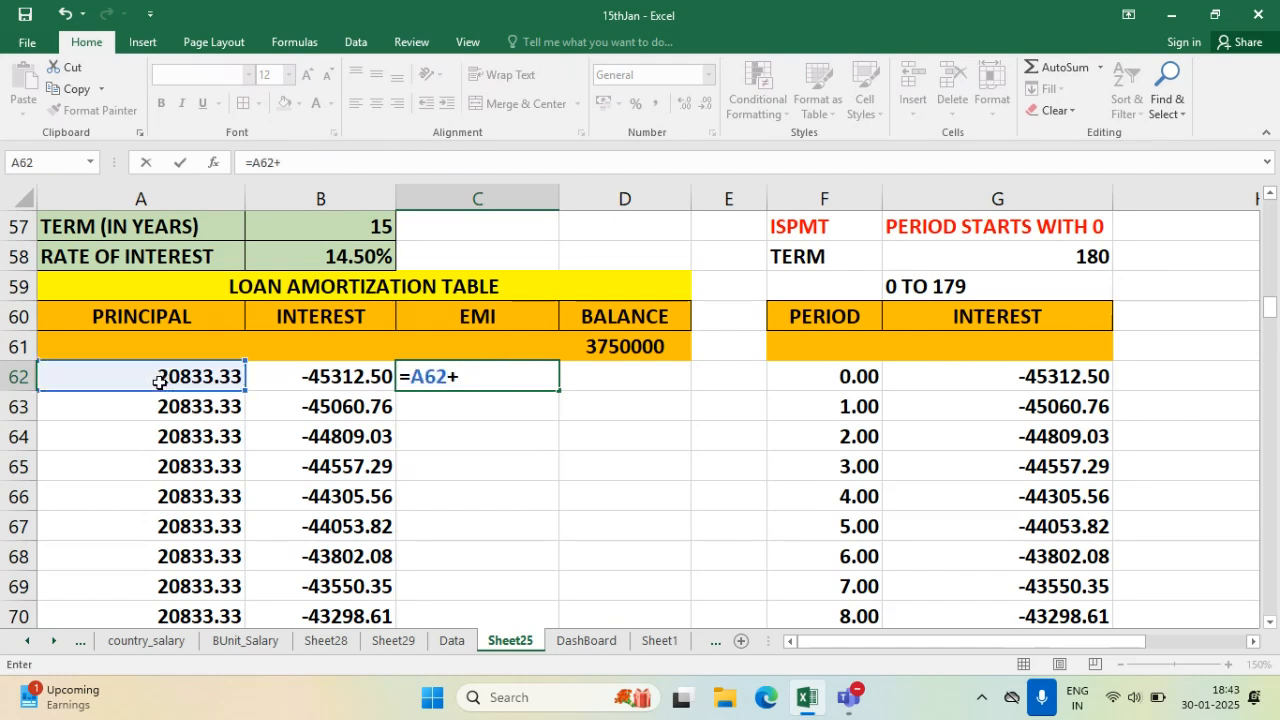
pyautogui.click(356, 381)
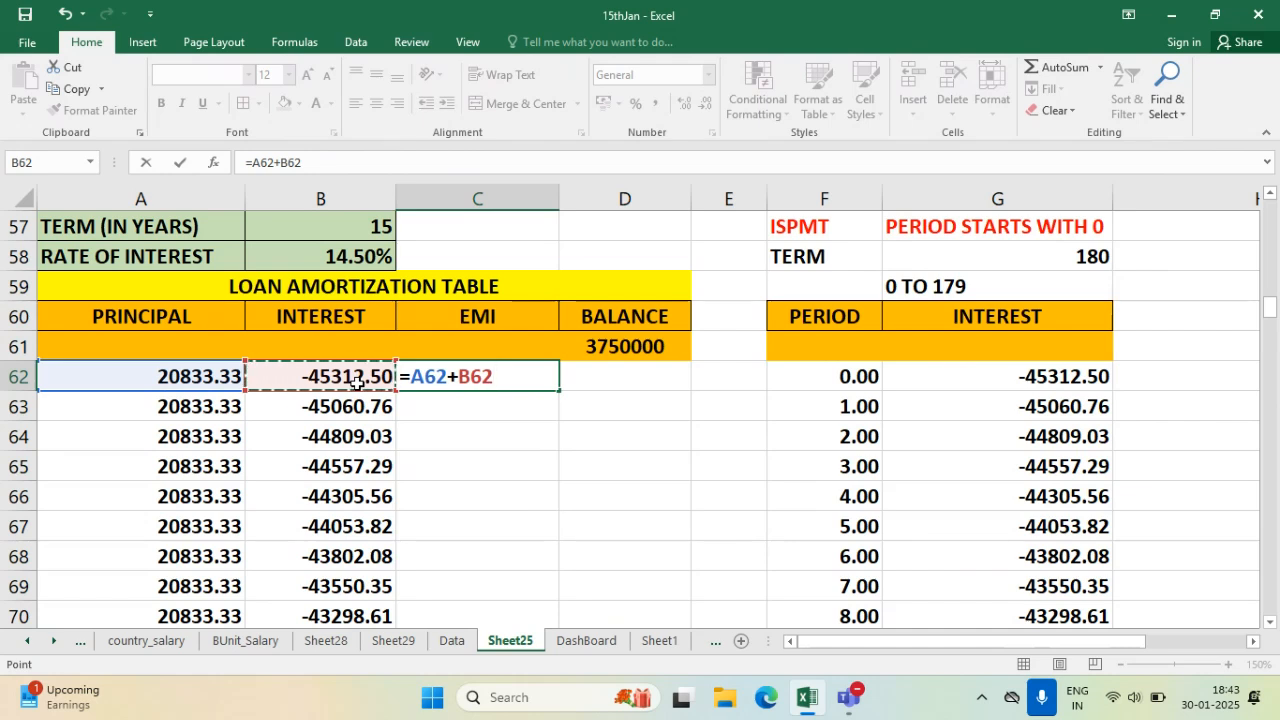
pyautogui.press('Return')
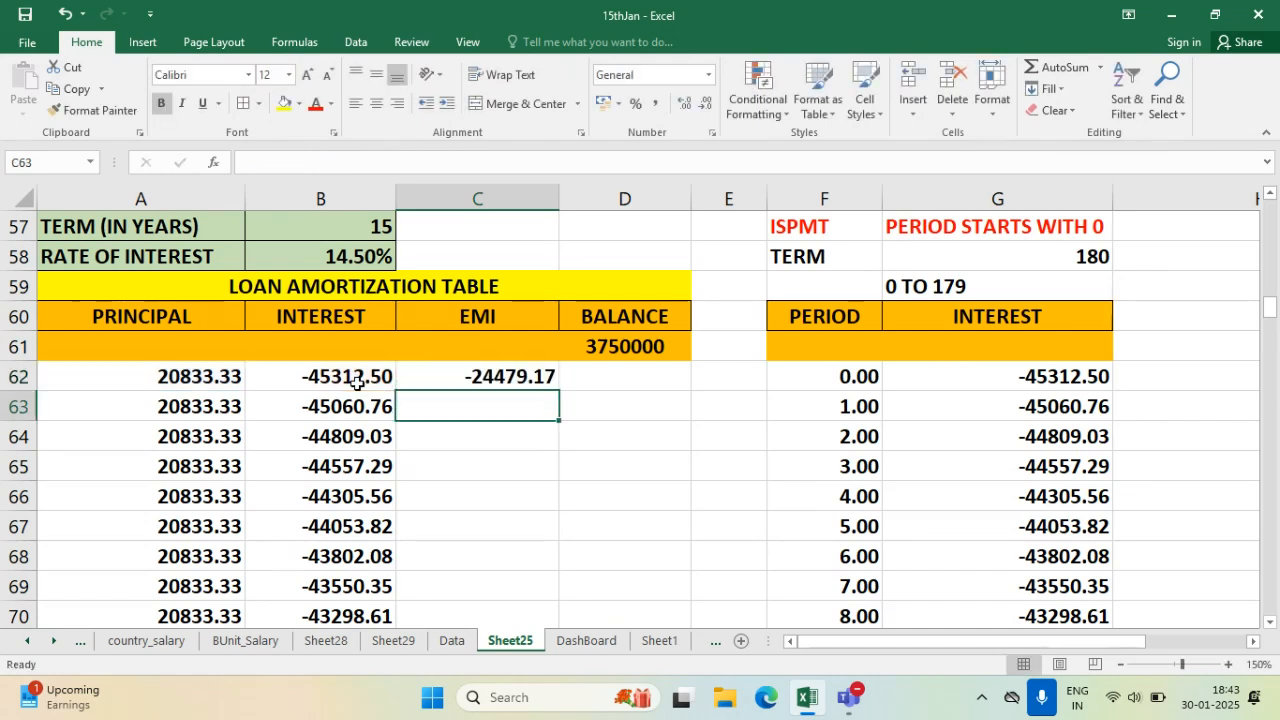
# - Change the EMI formula in C62 to =A62+ABS(B62) and fill it down to C242
pyautogui.click(355, 378)
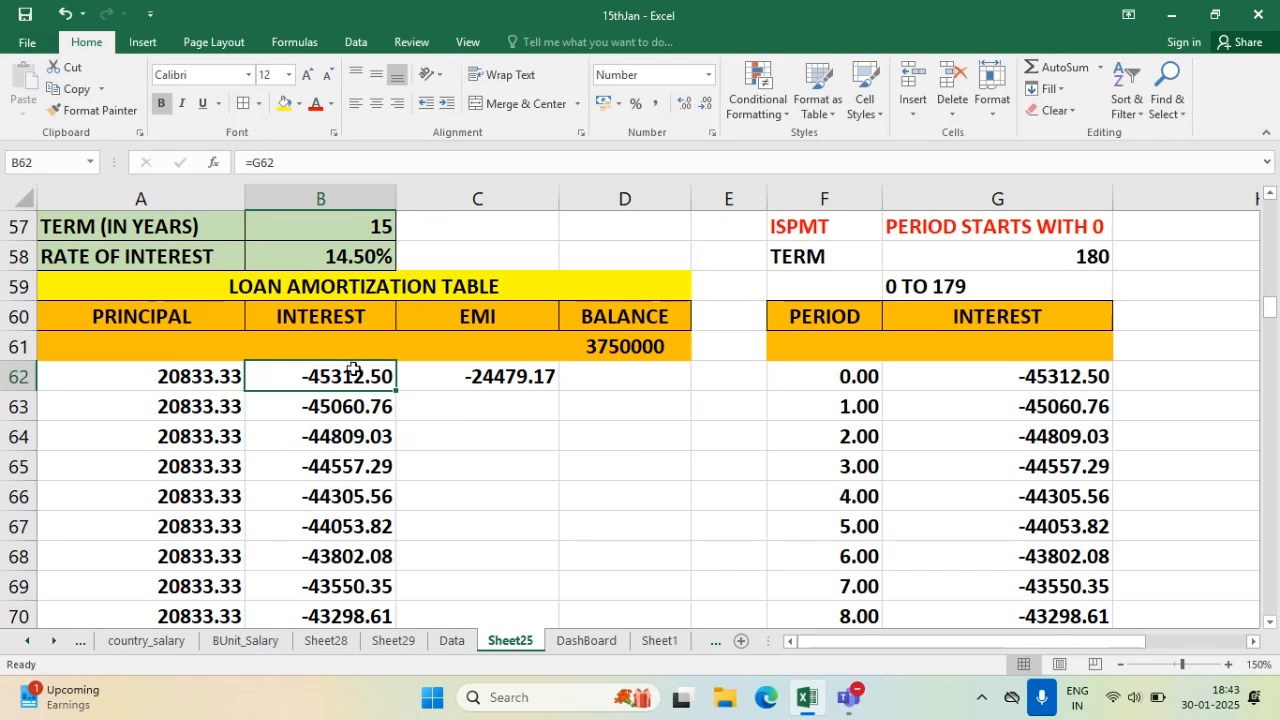
pyautogui.doubleClick(496, 376)
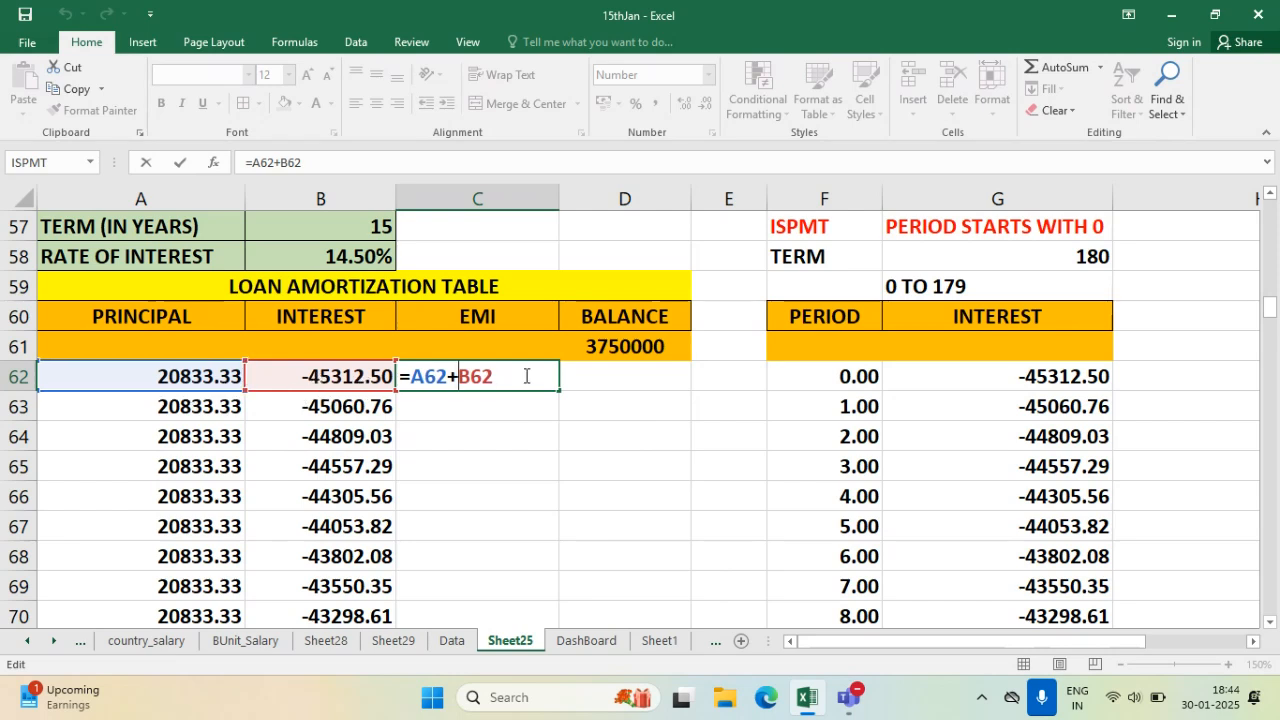
pyautogui.write('ABS')
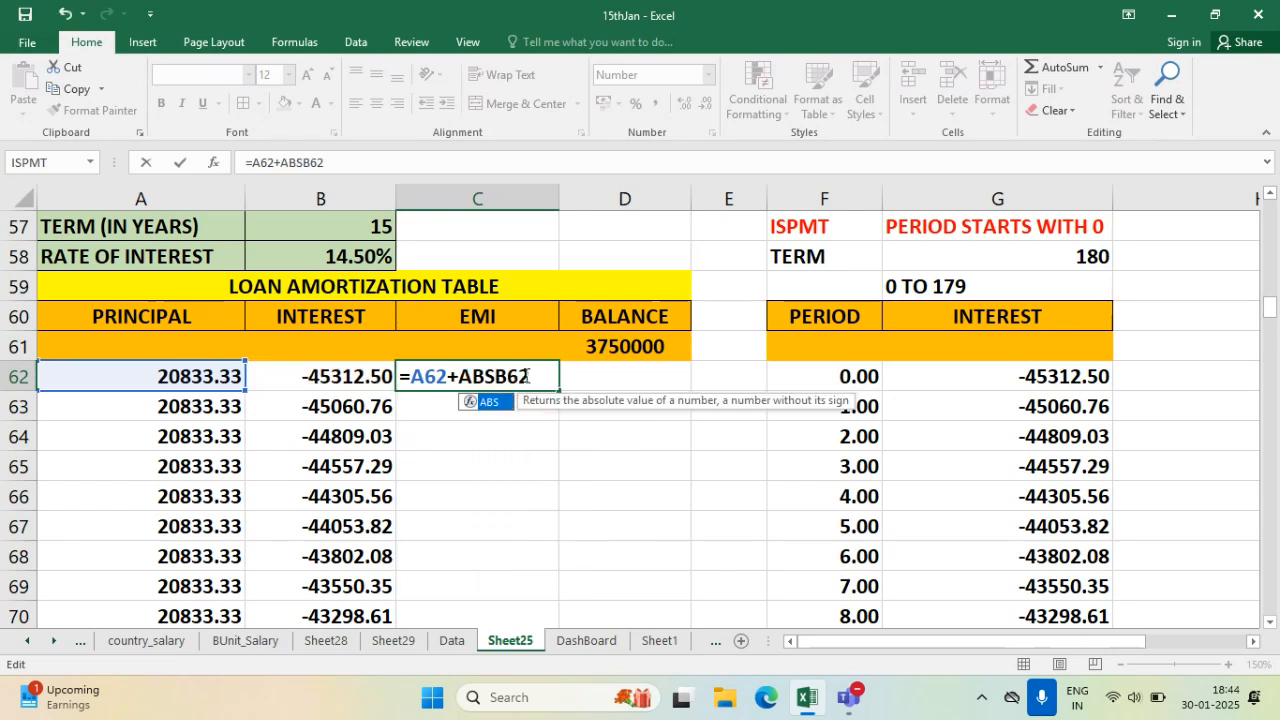
pyautogui.write('(')
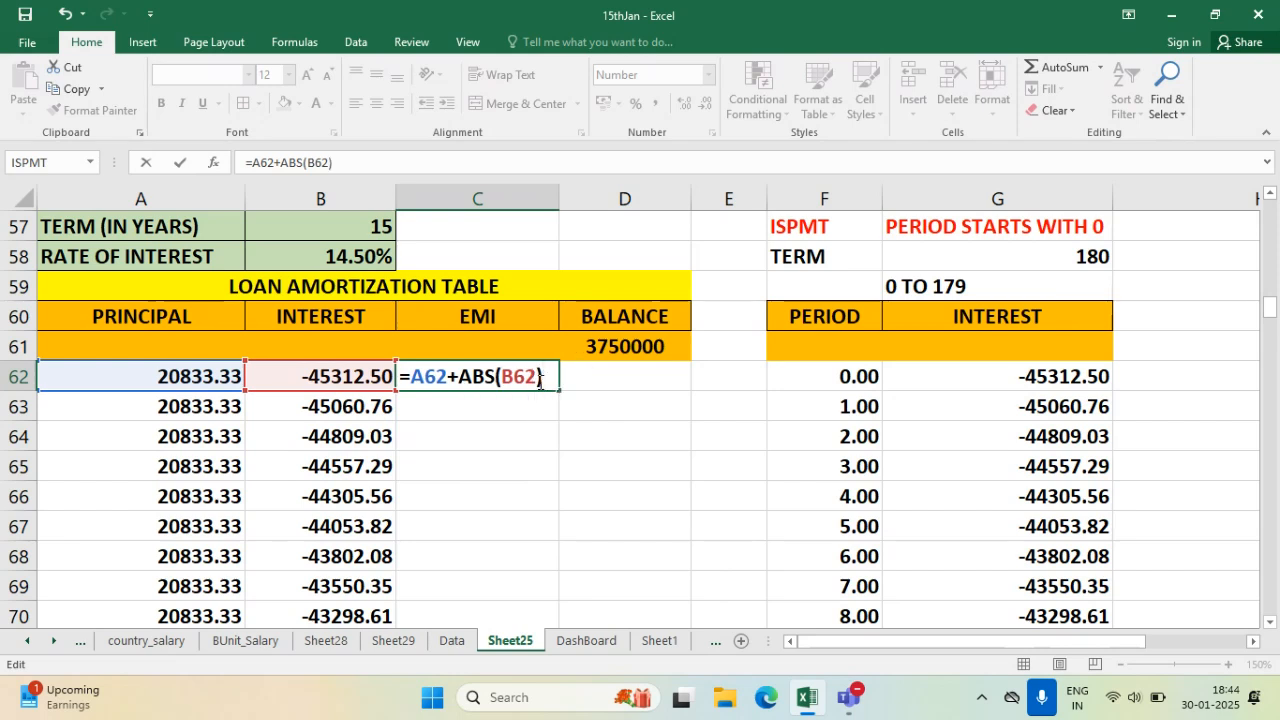
pyautogui.press('Return')
pyautogui.click(537, 381)
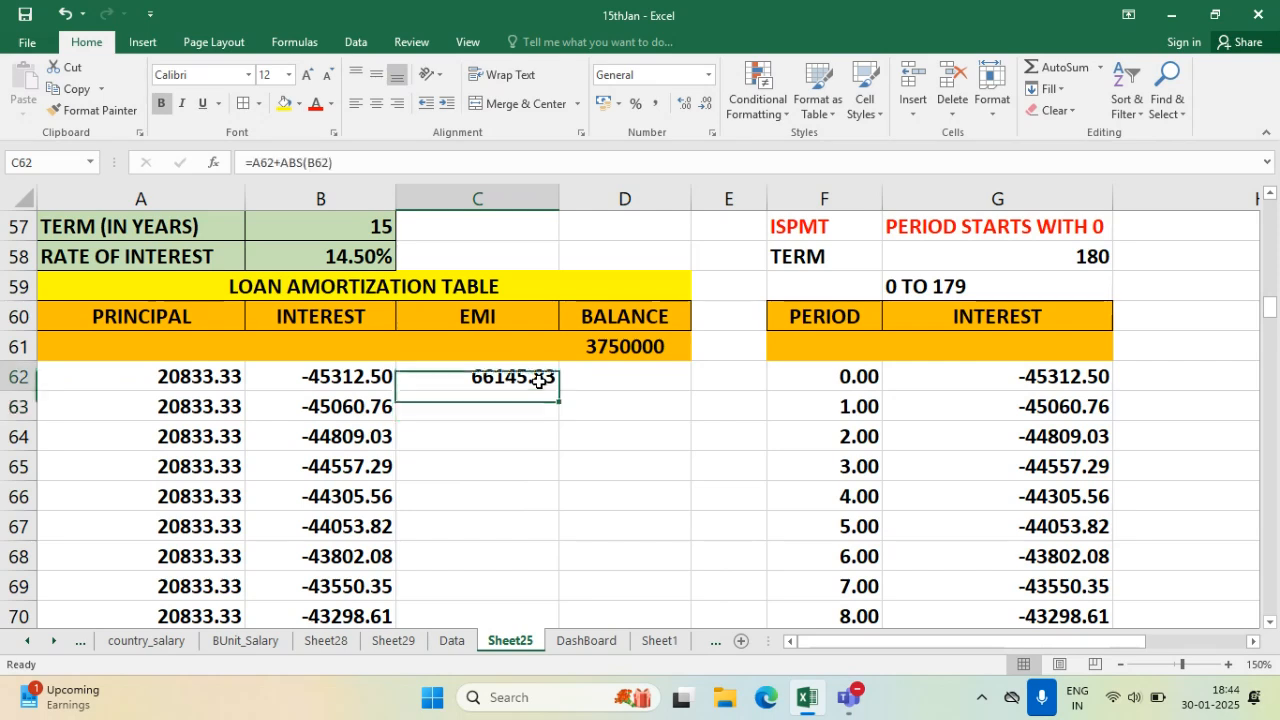
pyautogui.doubleClick(558, 390)
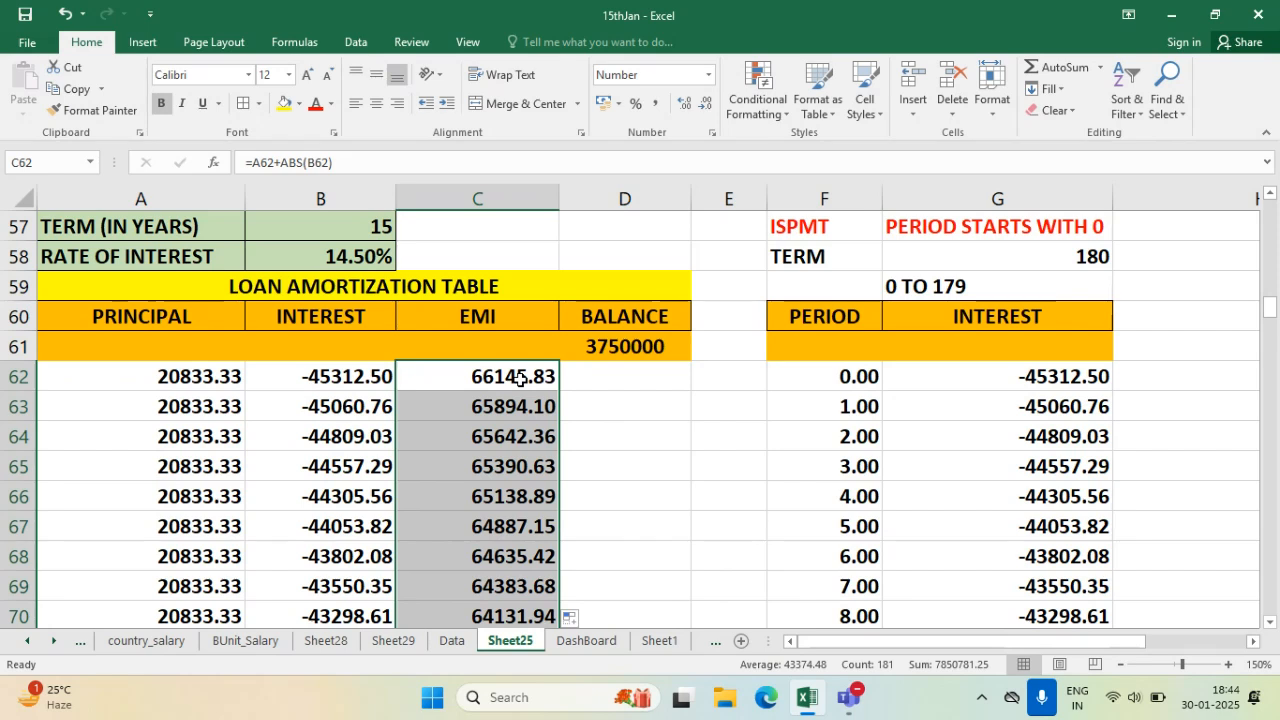
pyautogui.click(515, 376)
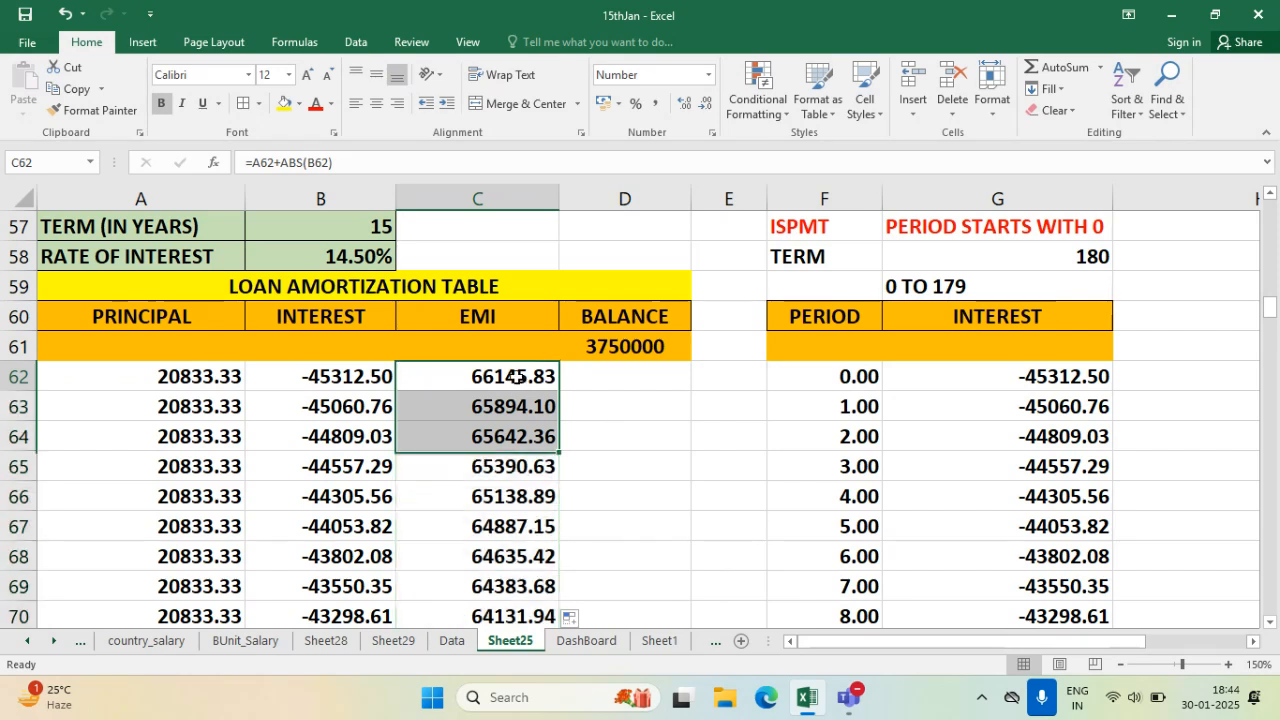
# - Calculate the remaining balance in D62 with =D61-A62 and fill the formula down to D242
pyautogui.click(609, 375)
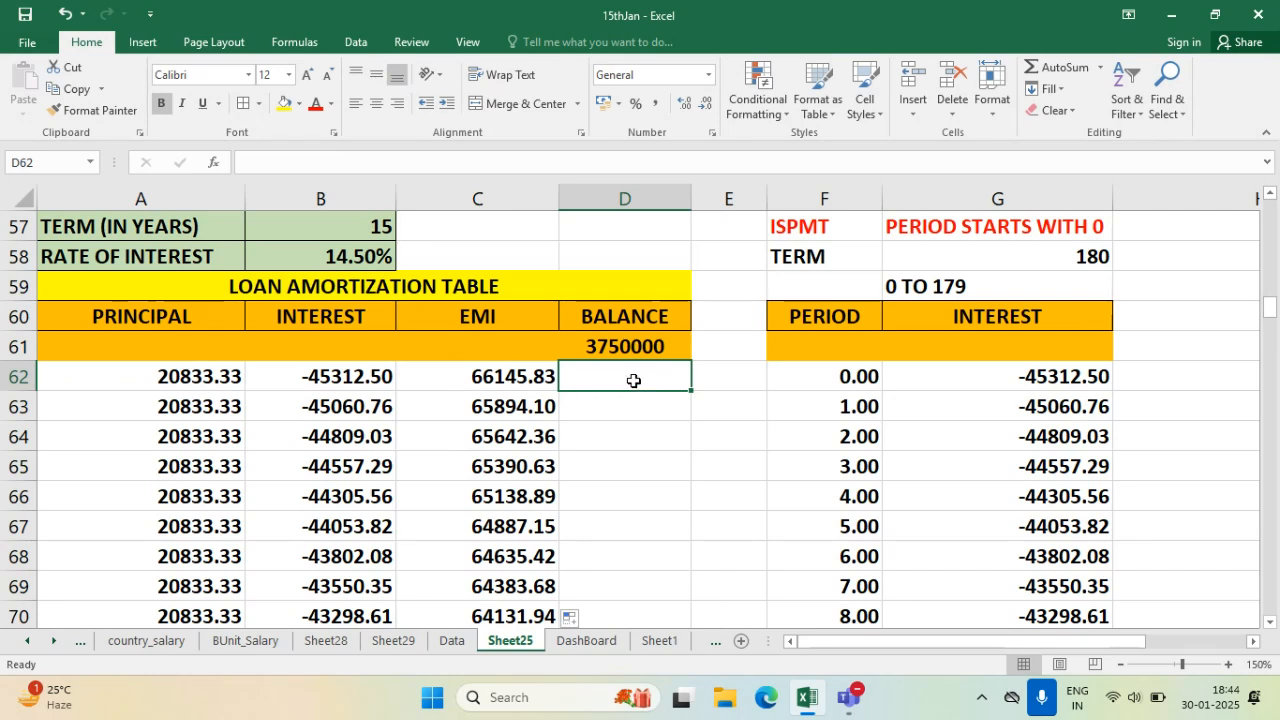
pyautogui.write('=')
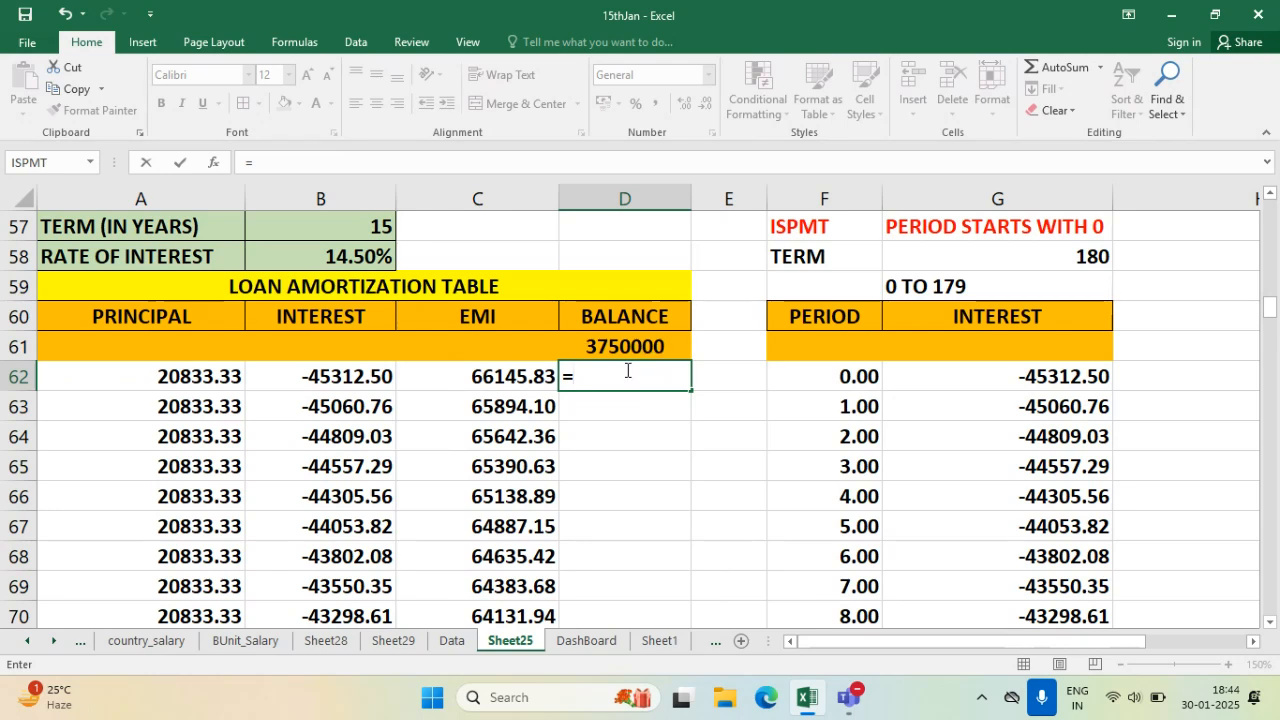
pyautogui.click(614, 347)
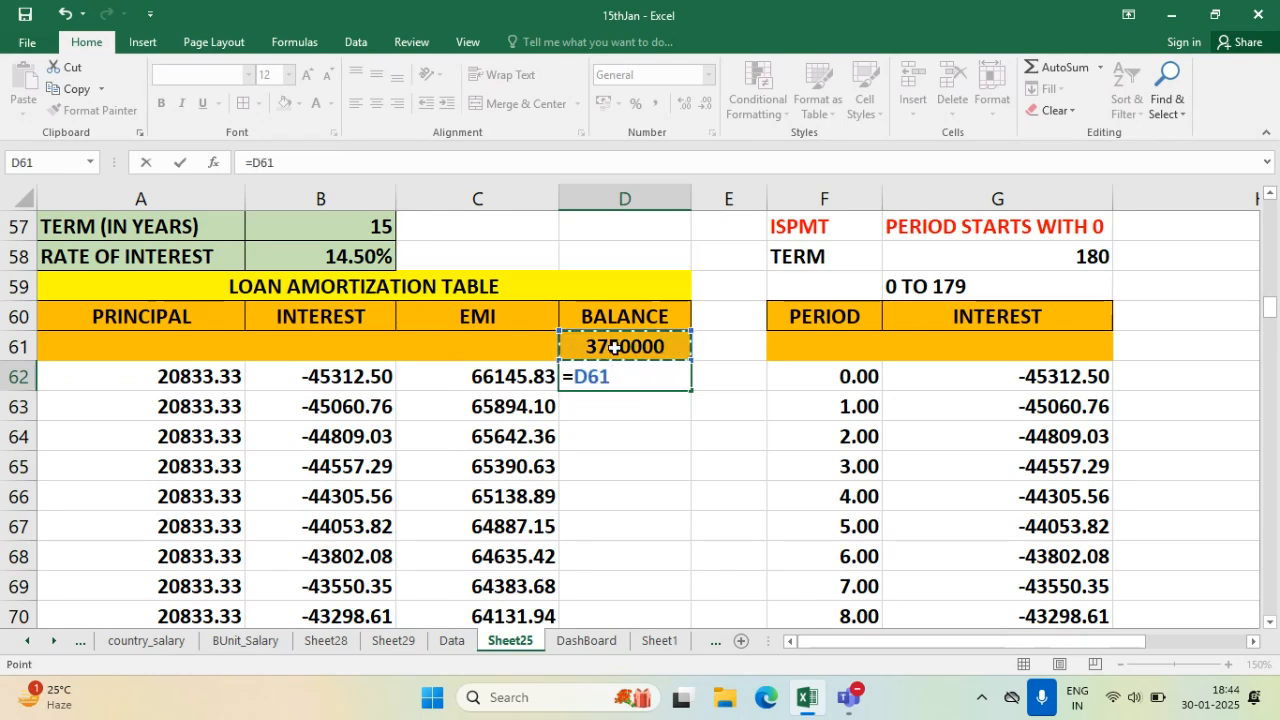
pyautogui.write('-')
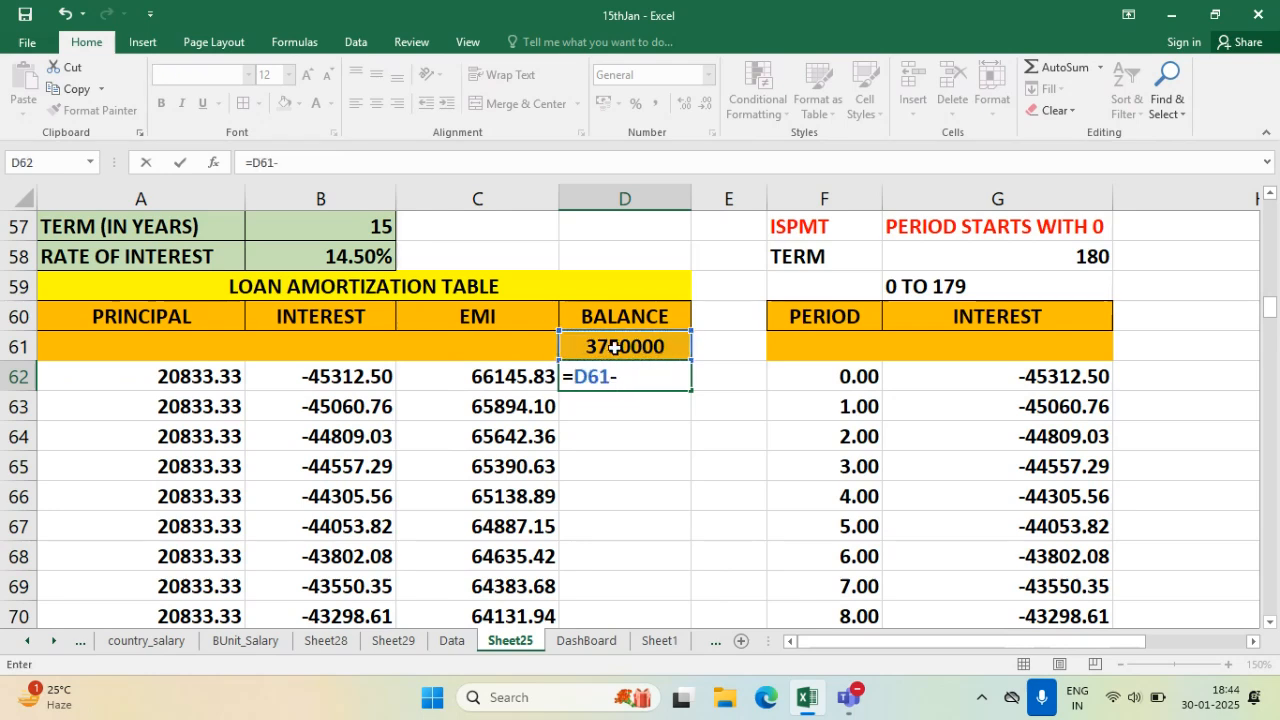
pyautogui.click(189, 382)
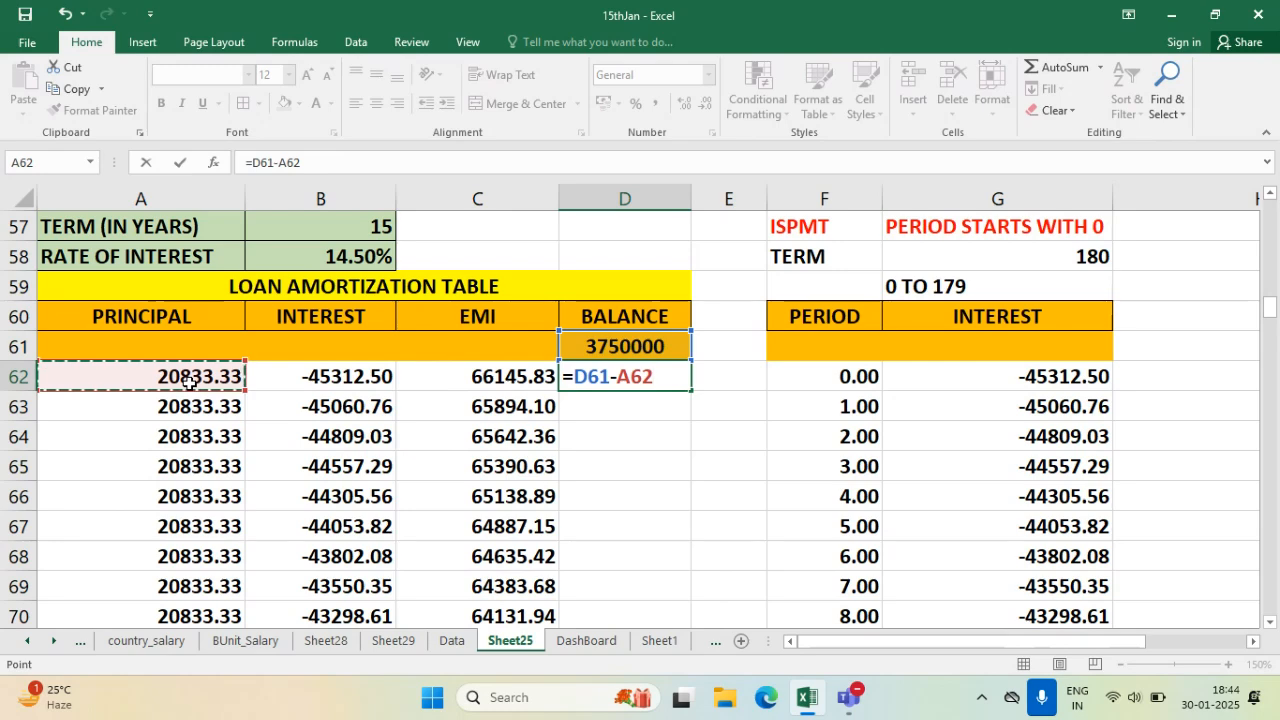
pyautogui.press('Return')
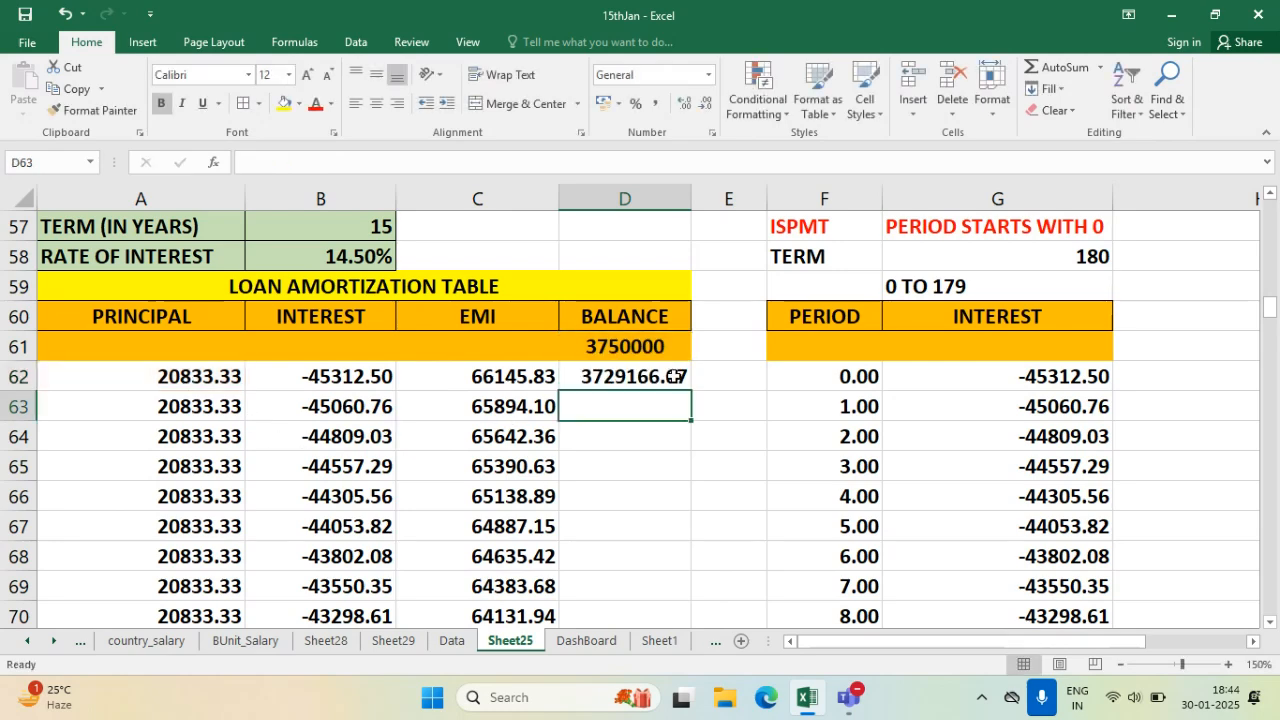
pyautogui.click(676, 377)
pyautogui.doubleClick(692, 393)
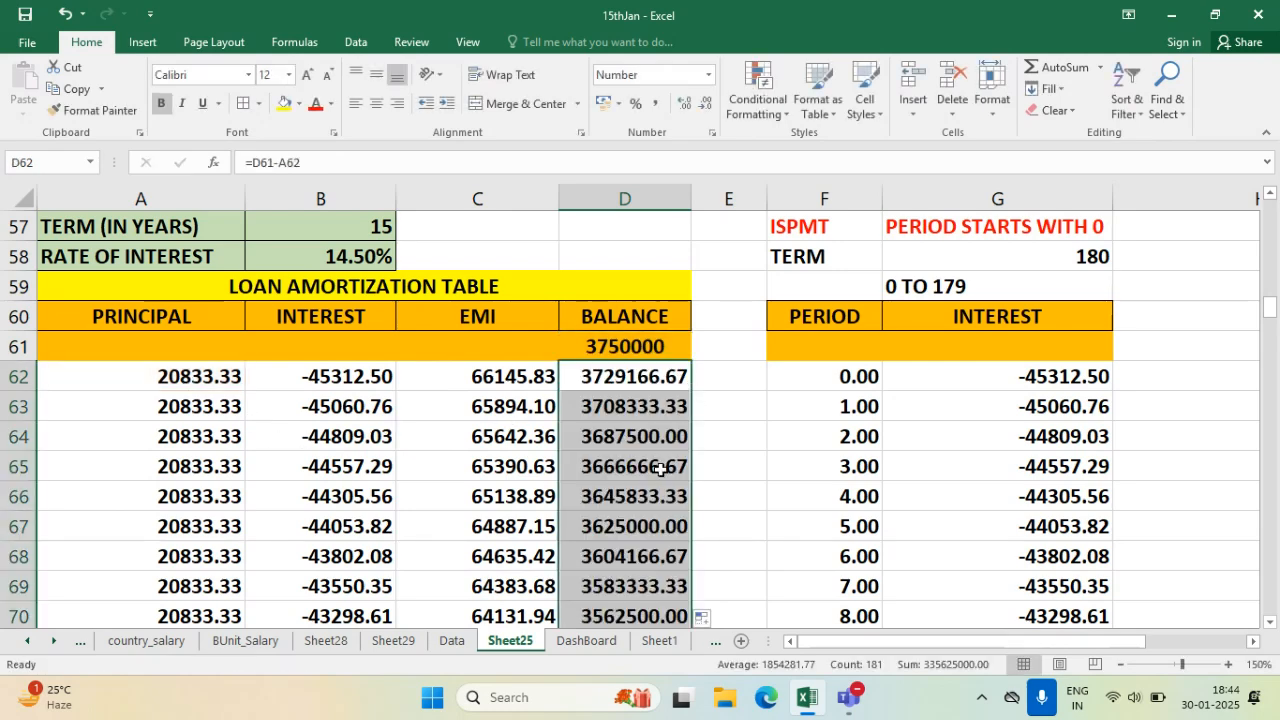
# - Highlight the final balance cell D241 with a yellow fill
pyautogui.scroll(-16, 665, 475)
pyautogui.scroll(-20, 680, 500)
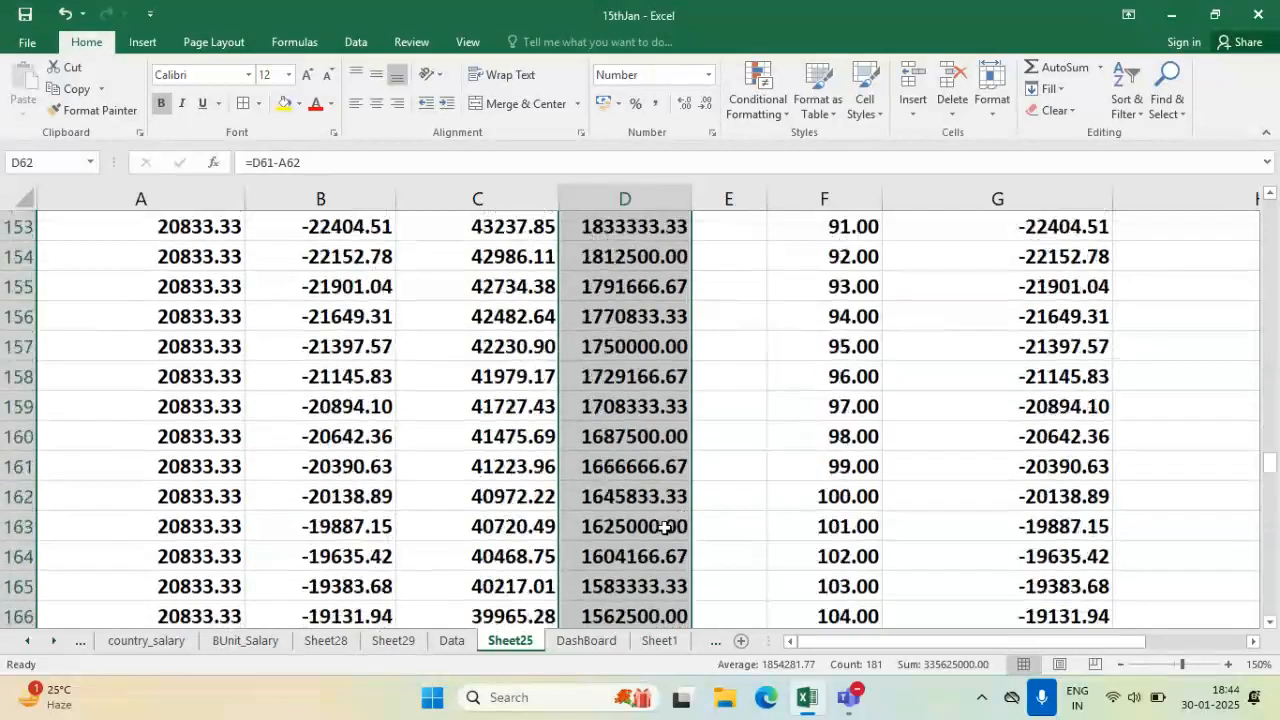
pyautogui.scroll(-16, 650, 542)
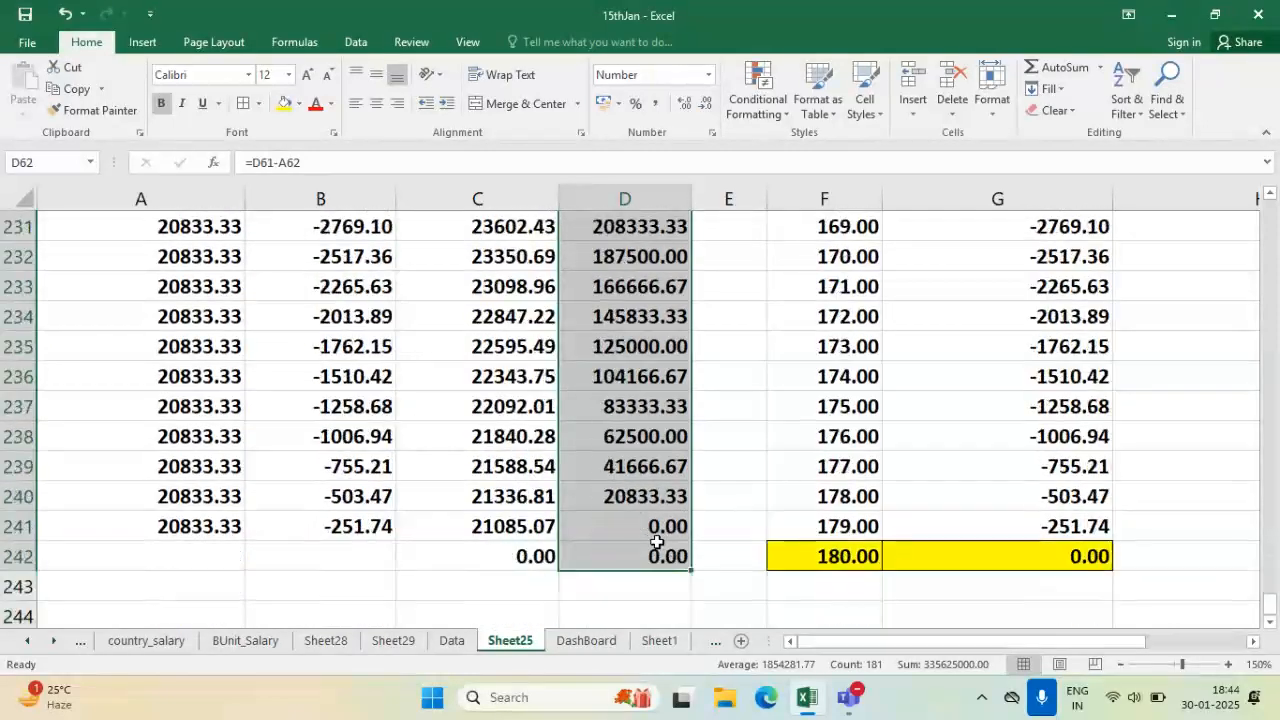
pyautogui.scroll(2, 620, 541)
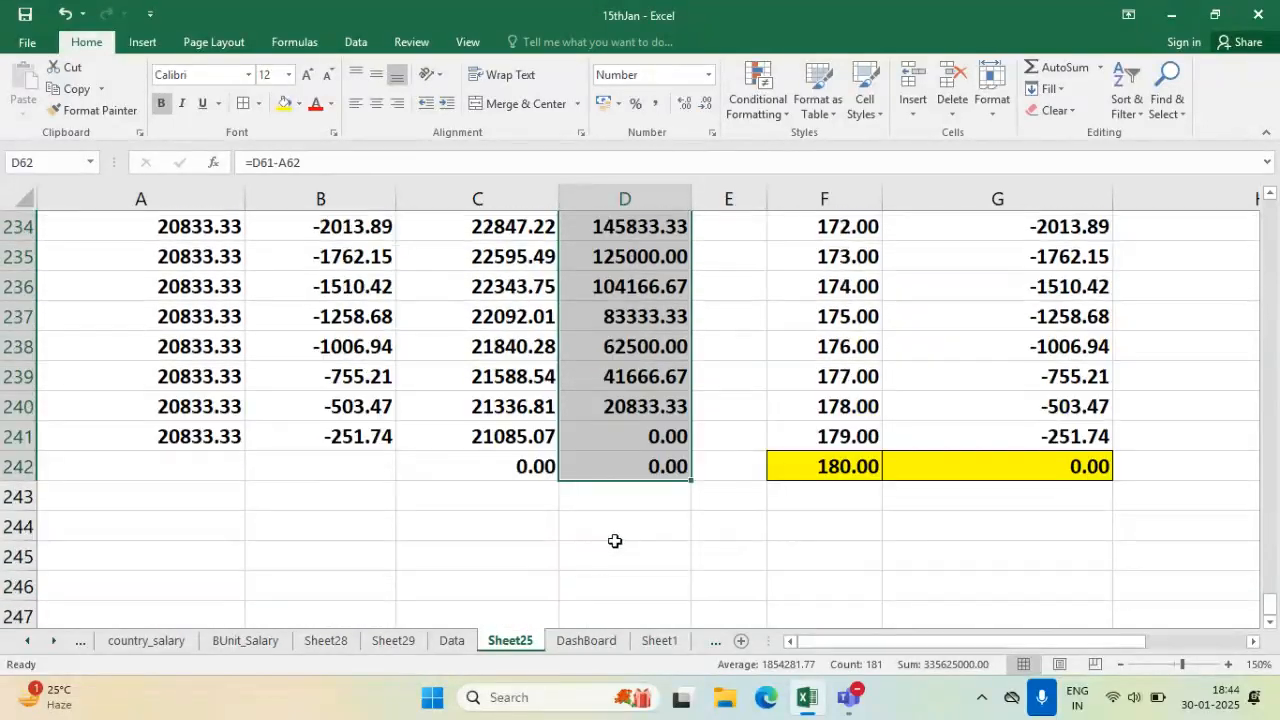
pyautogui.click(663, 436)
pyautogui.click(285, 103)
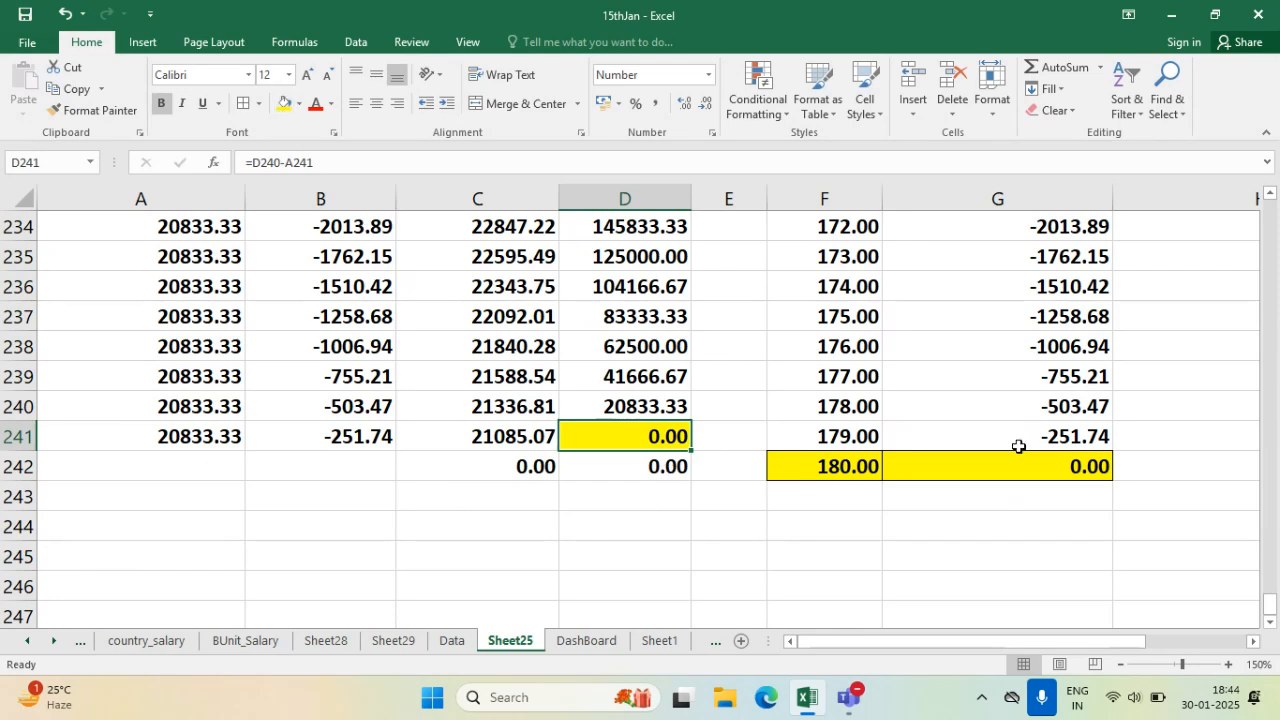
# - Clear the surplus EMI and balance cells C242:D242 below the last instalment, then select D241
pyautogui.moveTo(800, 475); pyautogui.dragTo(972, 473)
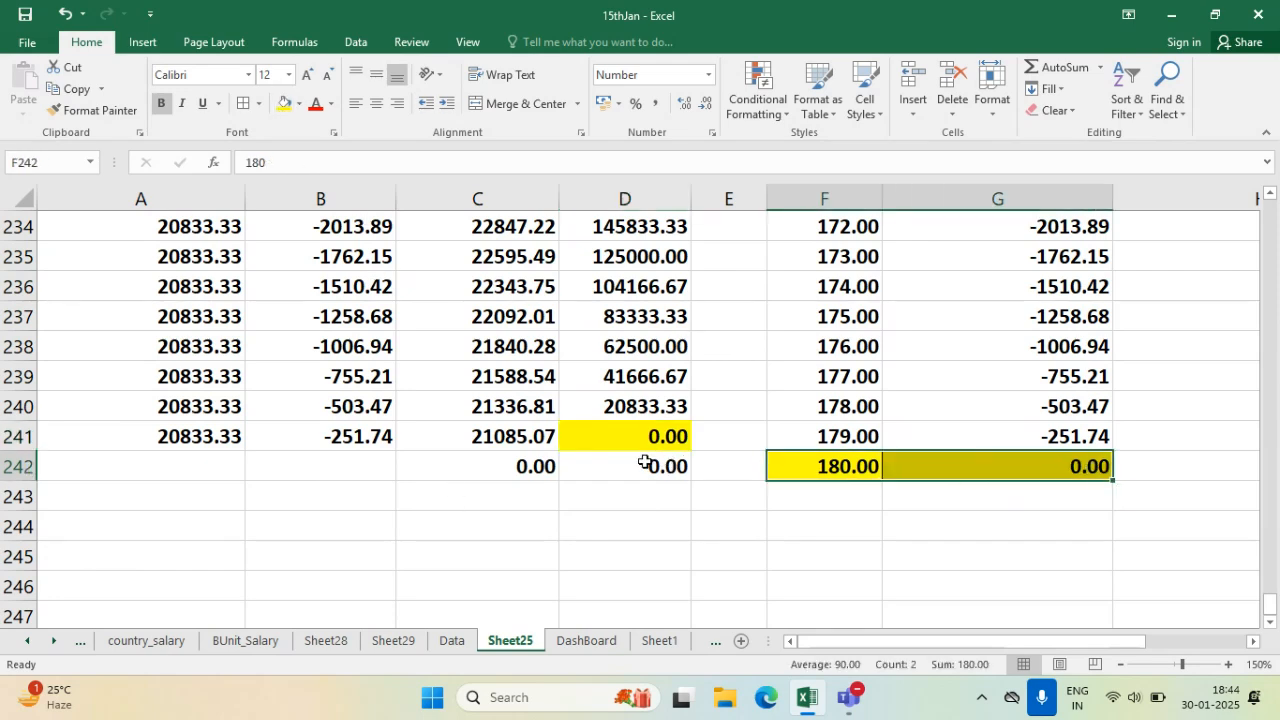
pyautogui.moveTo(528, 462); pyautogui.dragTo(621, 463)
pyautogui.press('Delete')
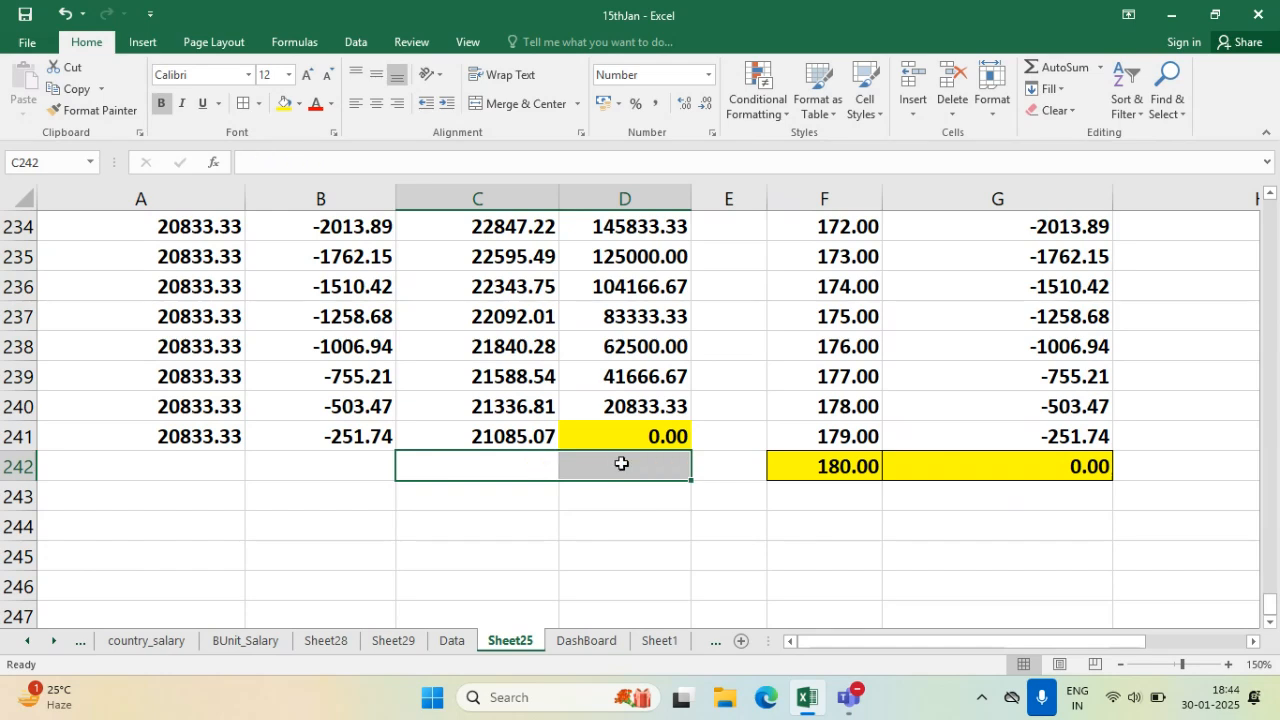
pyautogui.click(678, 518)
pyautogui.press('Up')
pyautogui.press('Up')
pyautogui.press('Up')
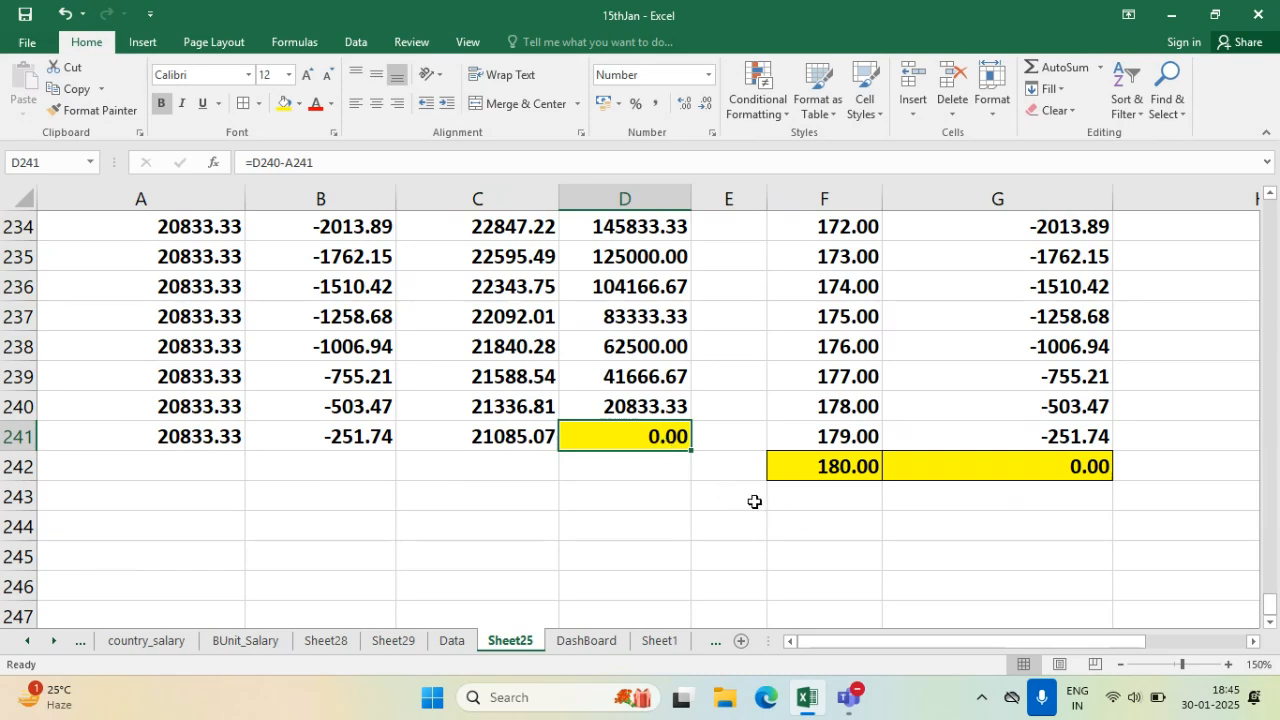
# - Zoom the sheet out to 110% and review the amortization table from its last row back to the loan details
pyautogui.doubleClick(1121, 664)
pyautogui.click(1121, 666)
pyautogui.click(1121, 666)
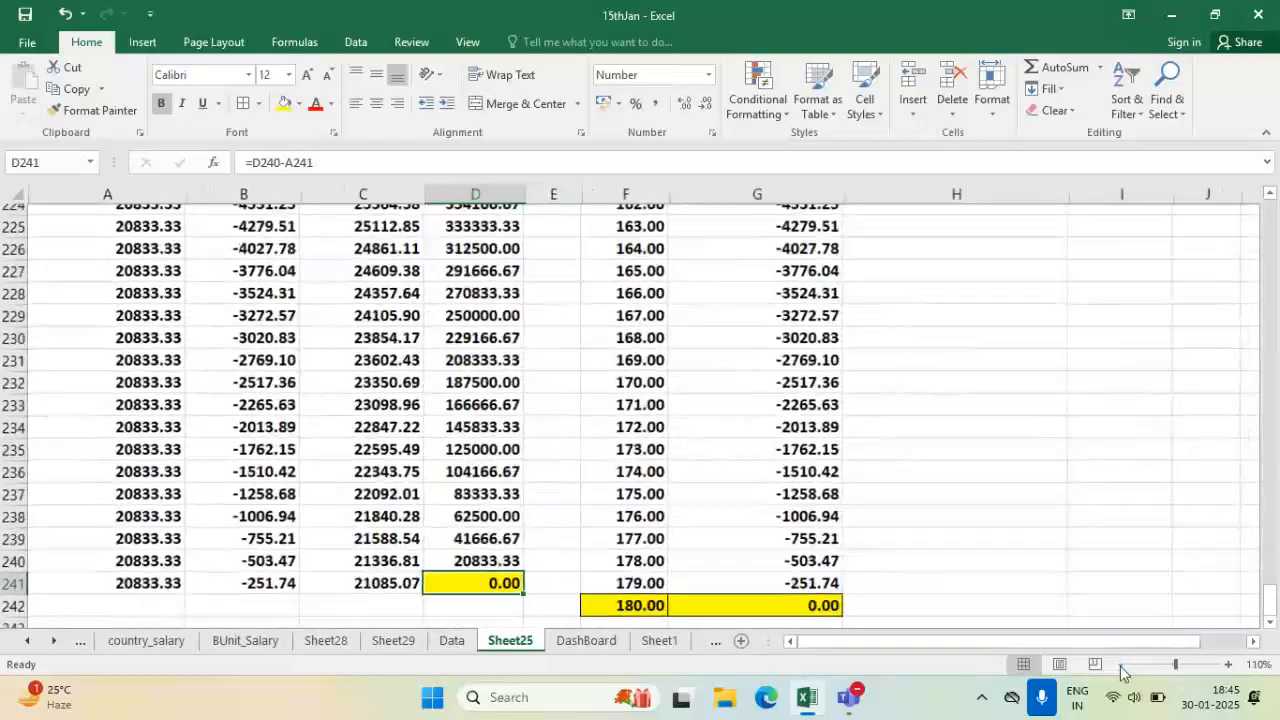
pyautogui.scroll(1, 737, 498)
pyautogui.scroll(19, 737, 498)
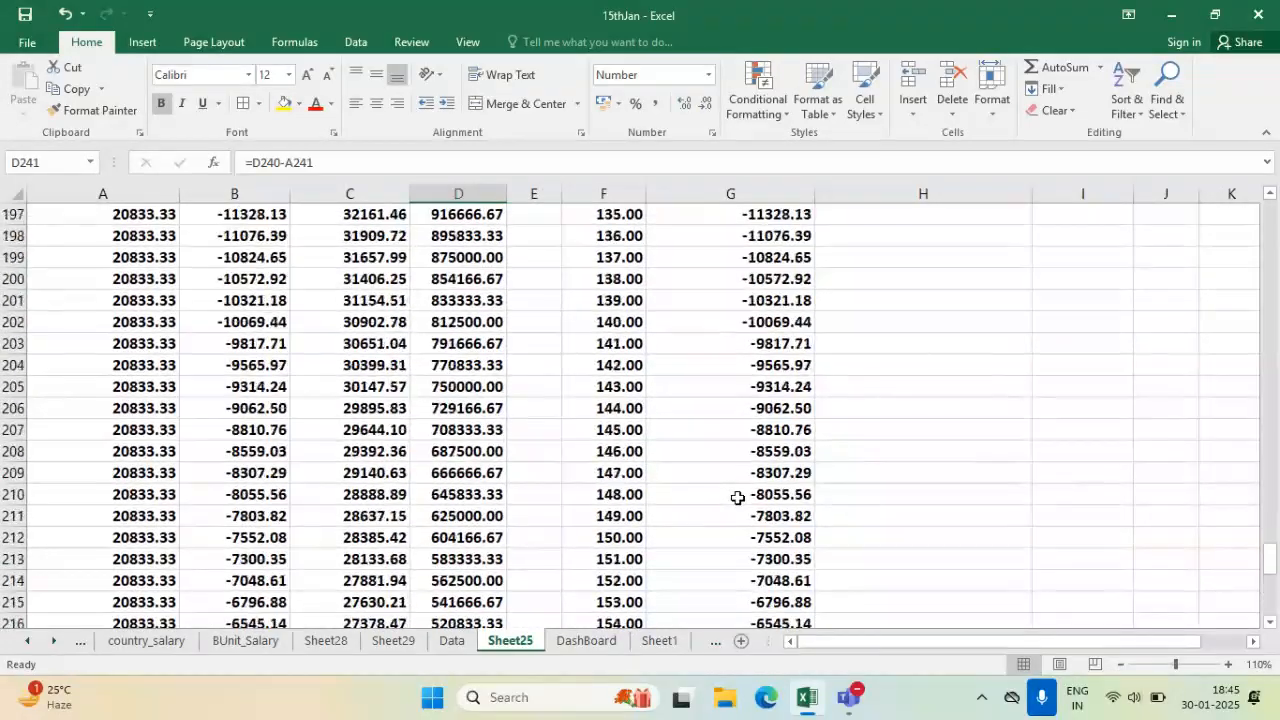
pyautogui.scroll(20, 737, 498)
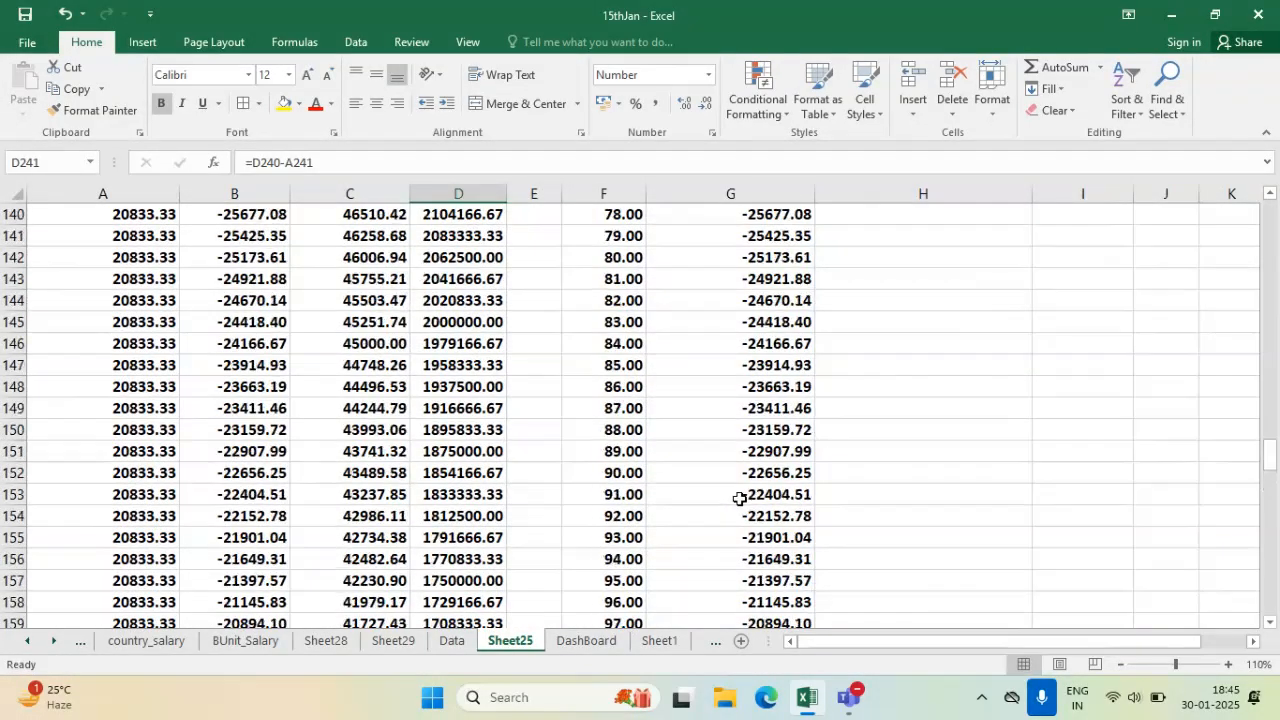
pyautogui.scroll(15, 739, 498)
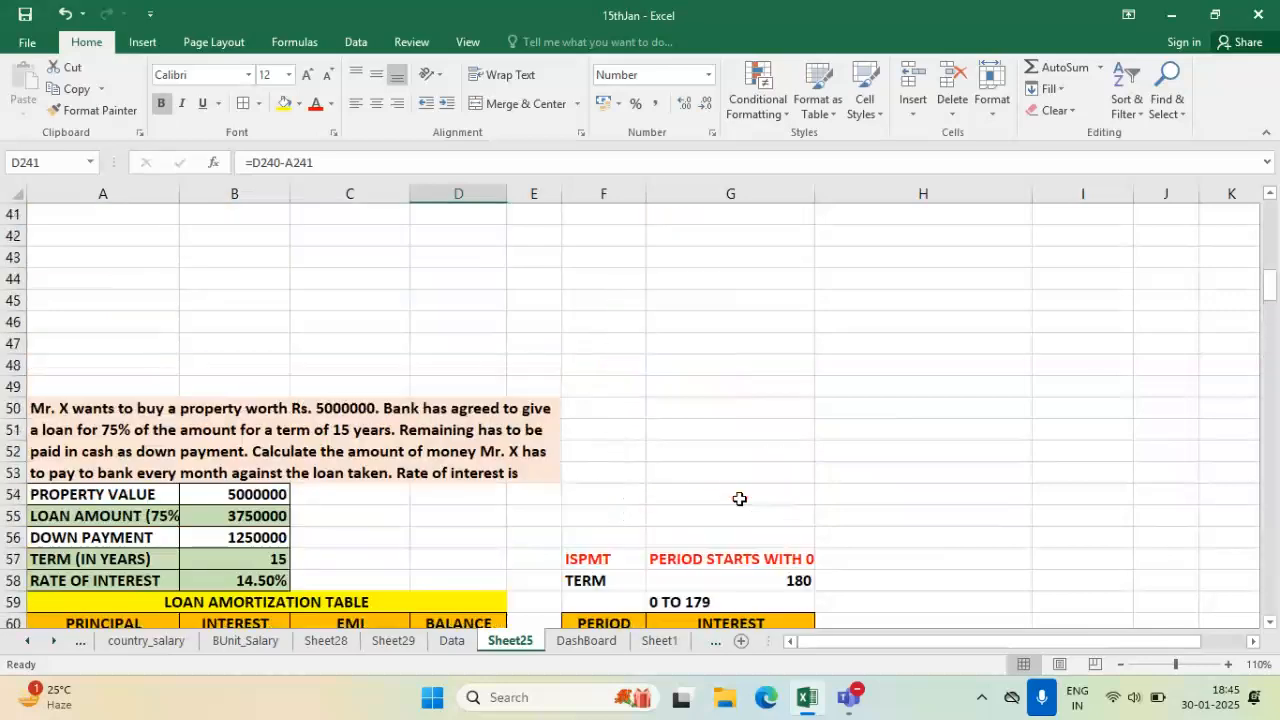
pyautogui.scroll(1, 739, 499)
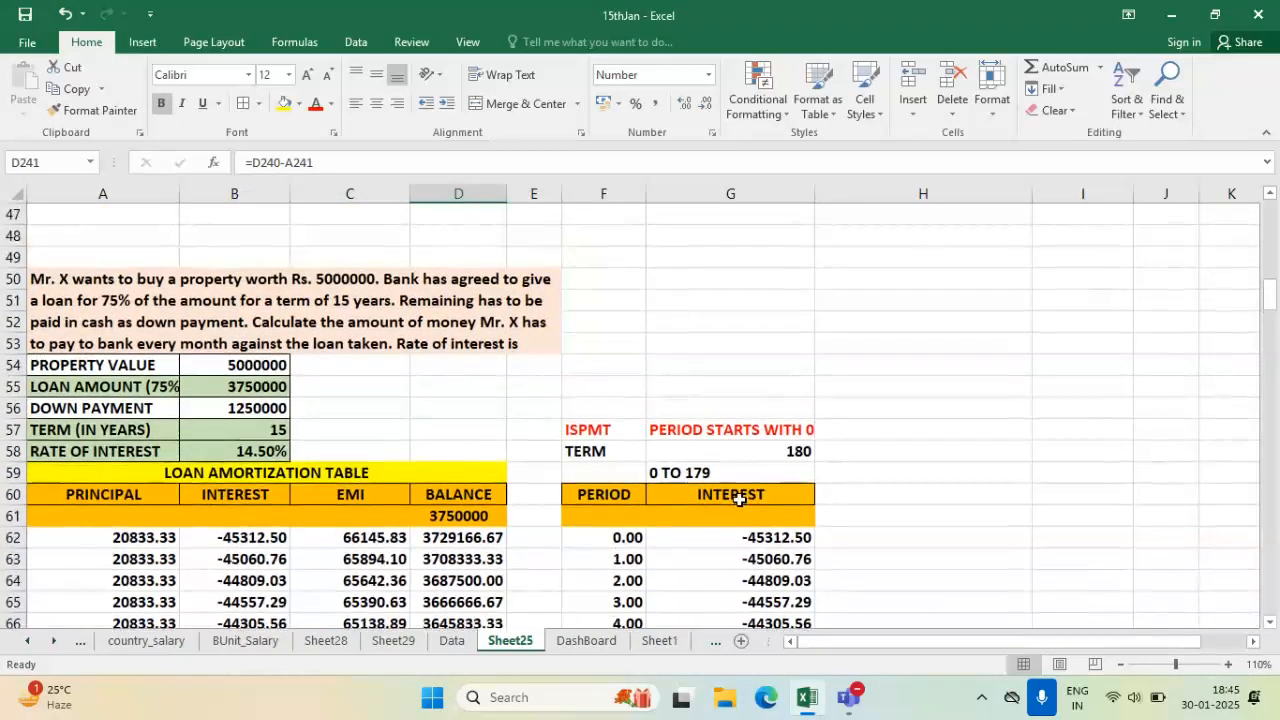
pyautogui.scroll(-1, 739, 500)
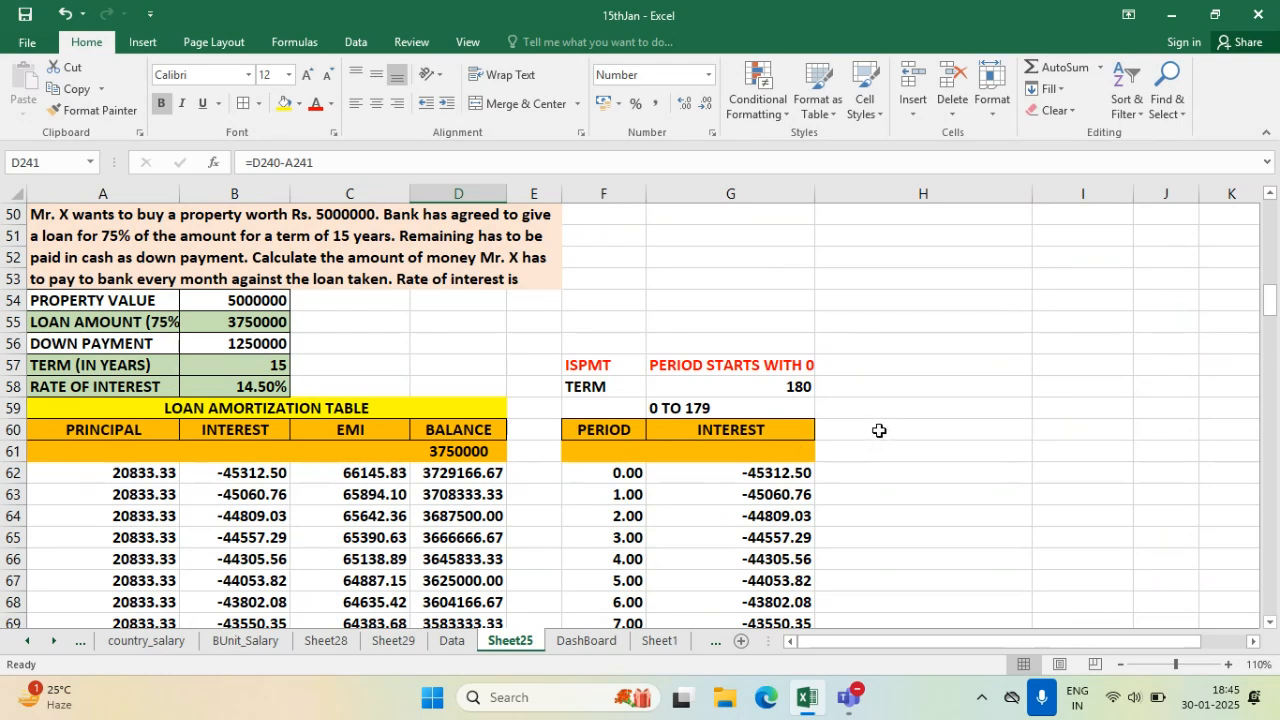
# - Examine the amortization table's heading, the monthly interest values from B62 down and the balance in D62
pyautogui.click(286, 410)
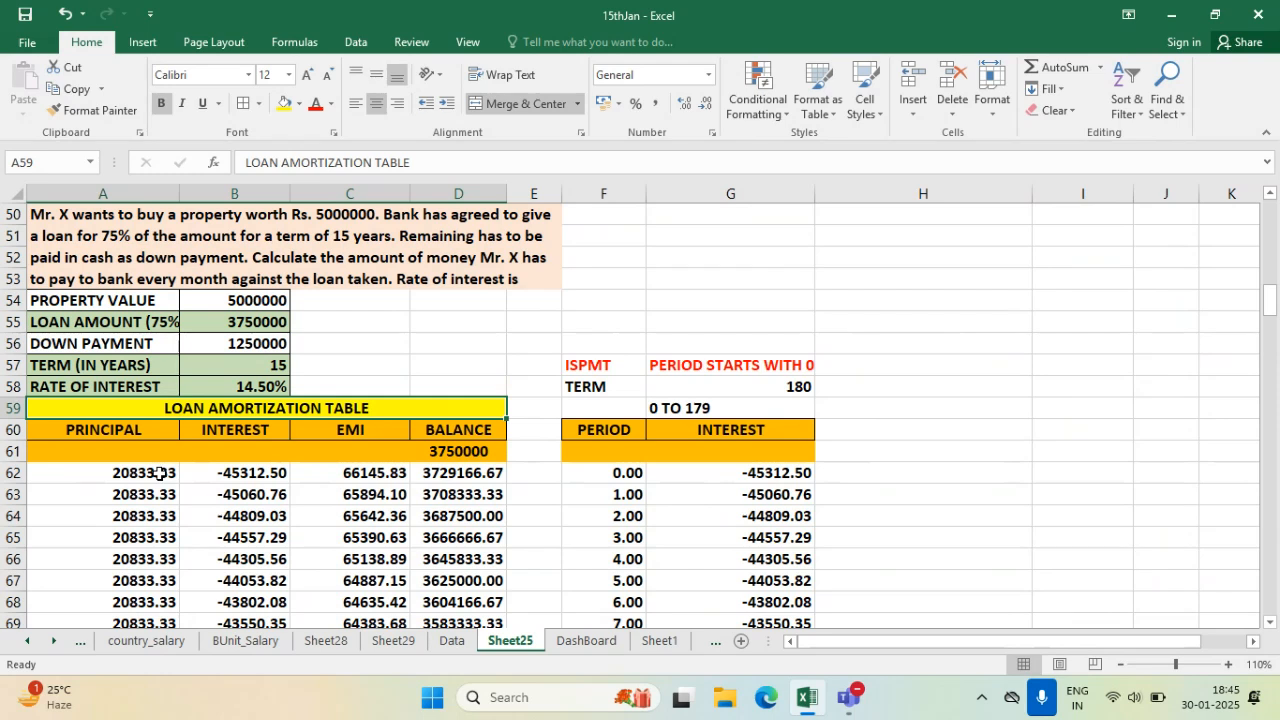
pyautogui.click(266, 478)
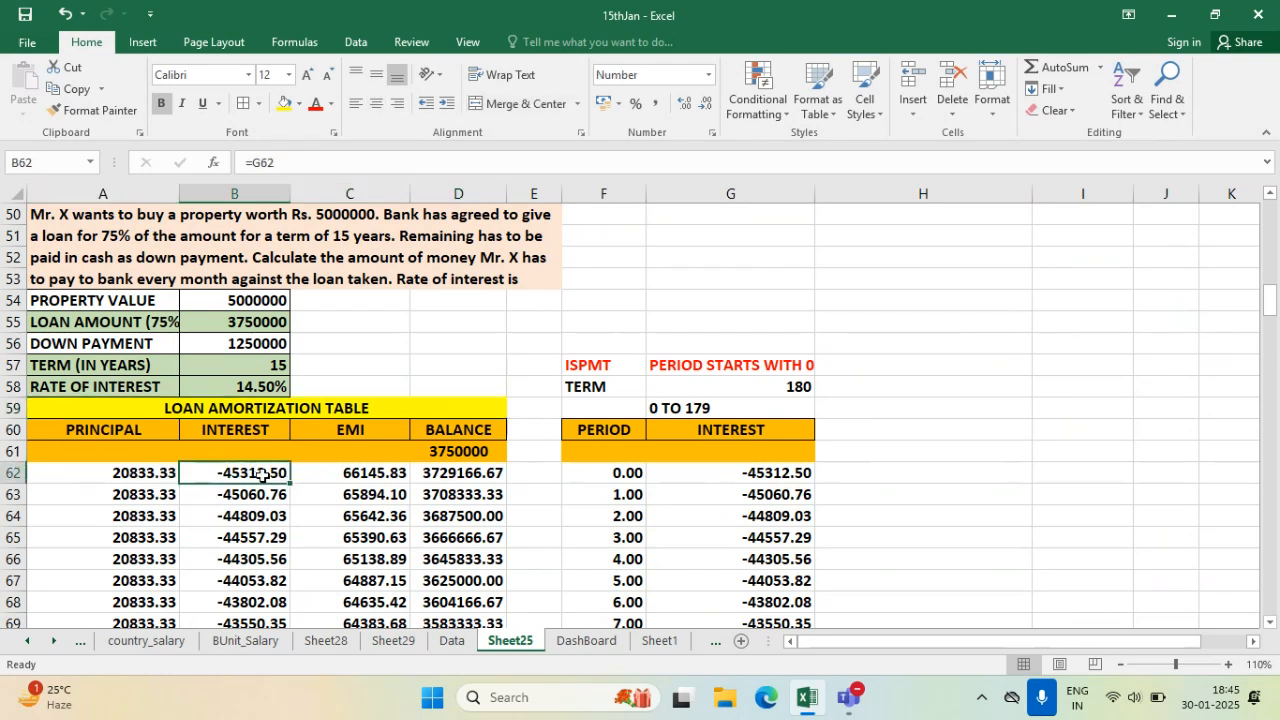
pyautogui.click(252, 497)
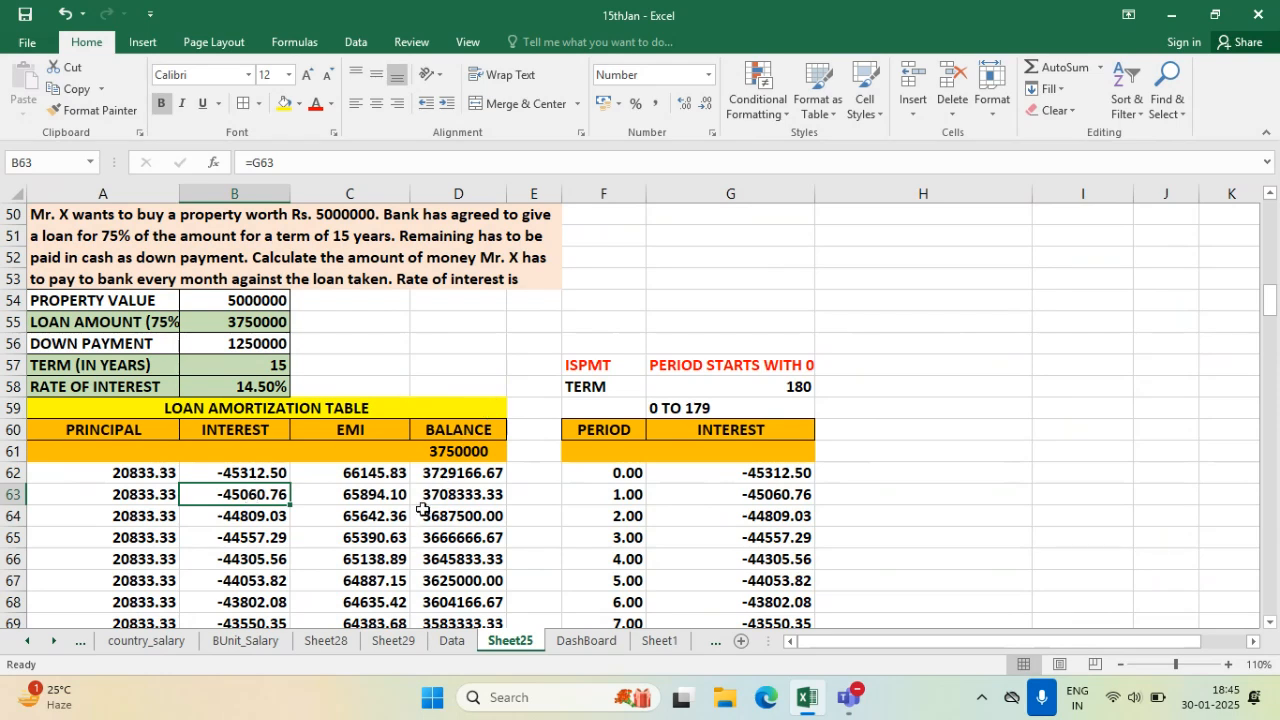
pyautogui.click(439, 478)
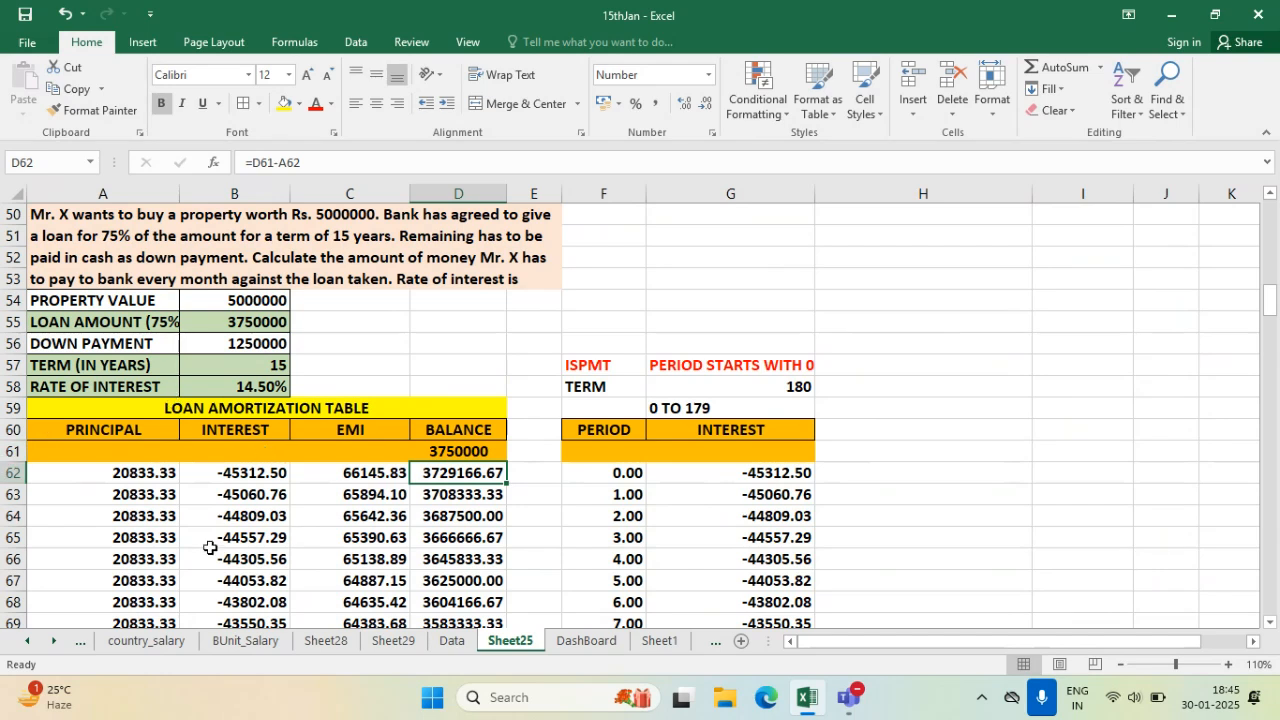
pyautogui.click(270, 495)
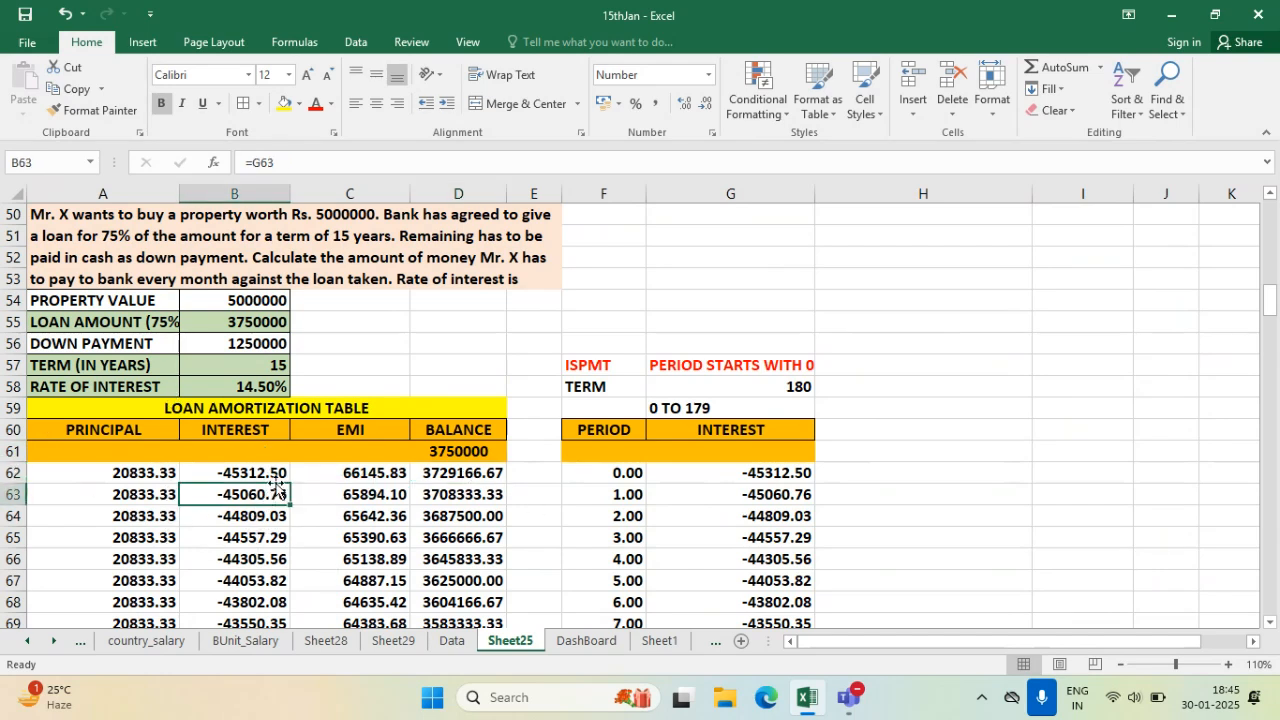
pyautogui.click(224, 476)
pyautogui.moveTo(228, 484); pyautogui.dragTo(234, 600)
pyautogui.click(271, 532)
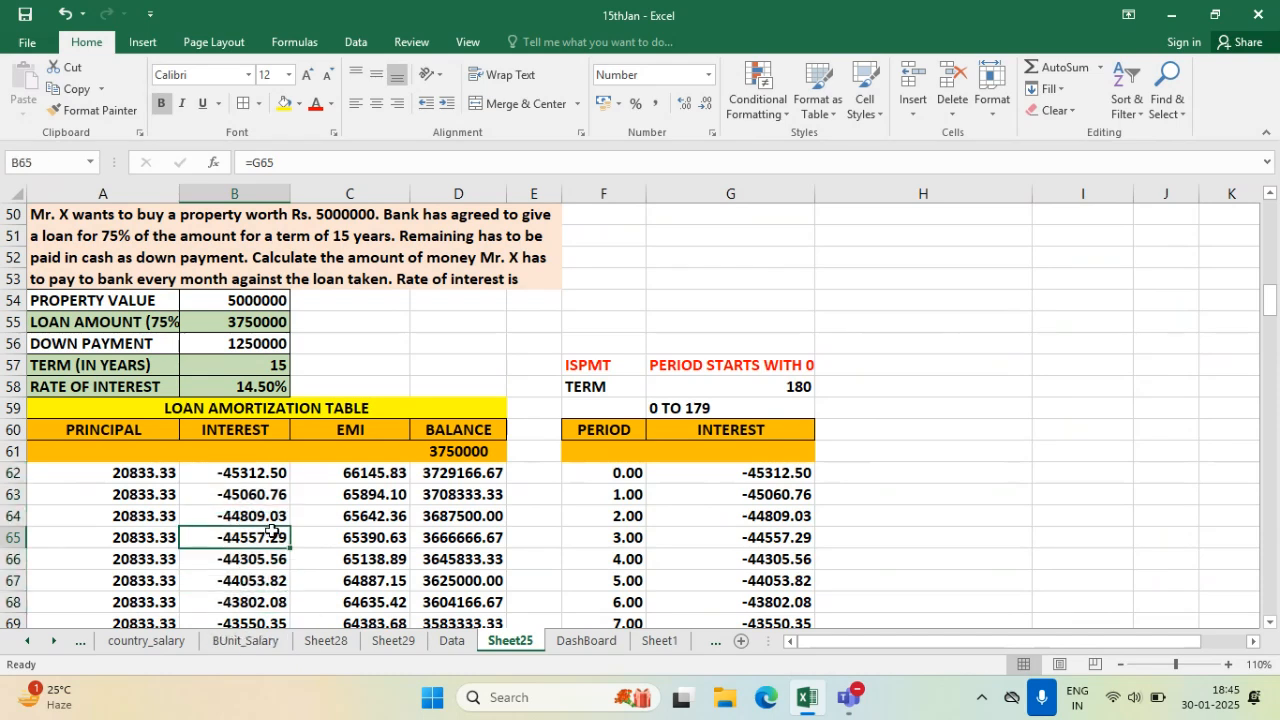
# - Examine how the EMI values from C62 down follow from the principal and interest in each row
pyautogui.moveTo(369, 461); pyautogui.dragTo(374, 516)
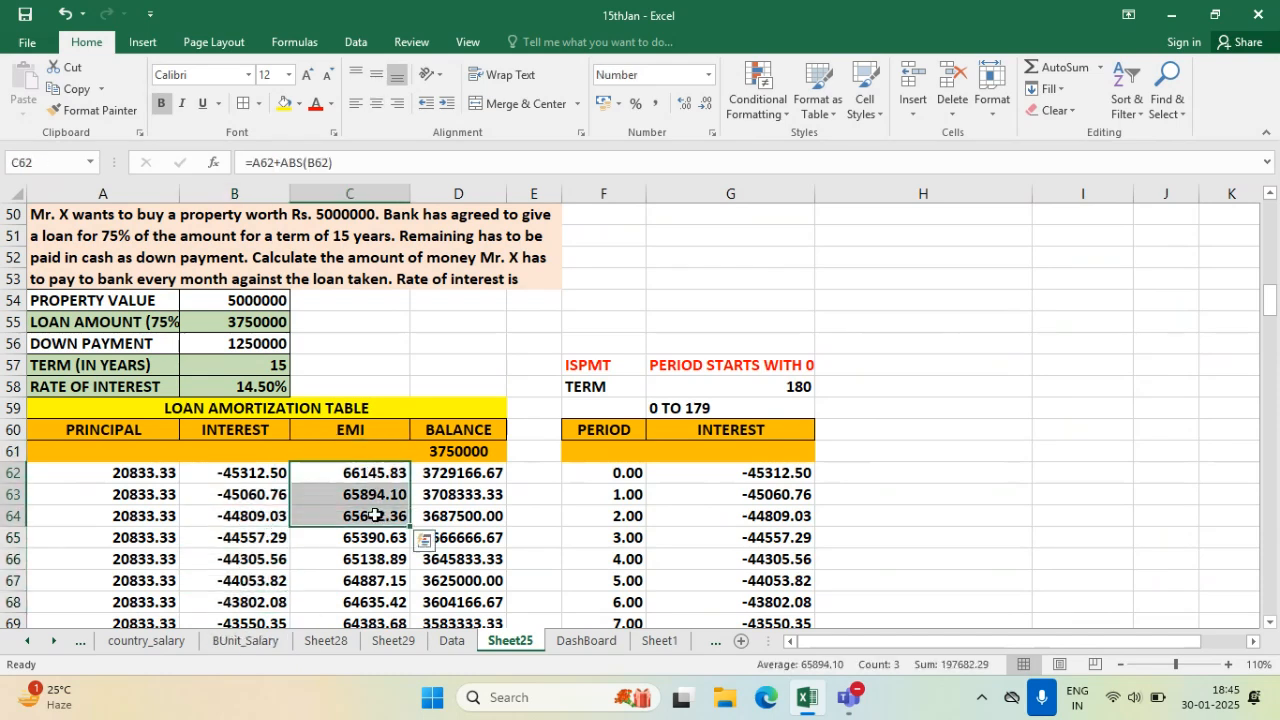
pyautogui.click(358, 586)
pyautogui.moveTo(366, 472); pyautogui.dragTo(368, 600)
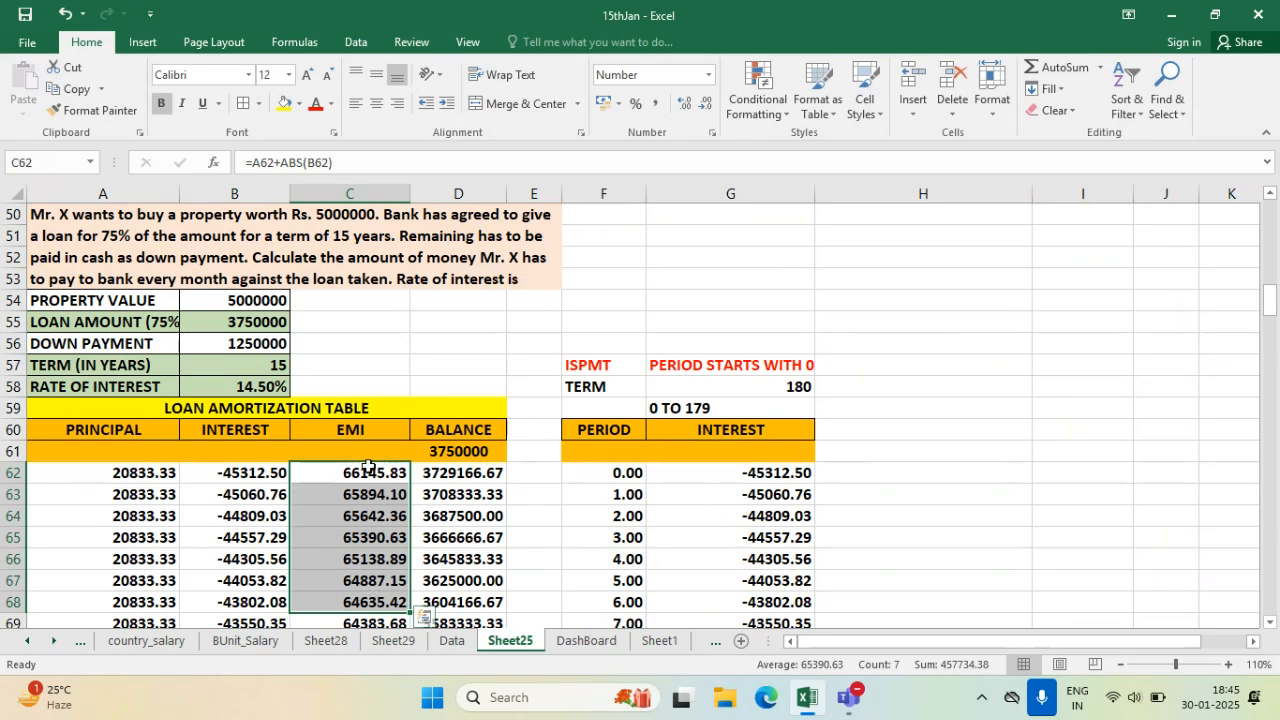
pyautogui.click(245, 473)
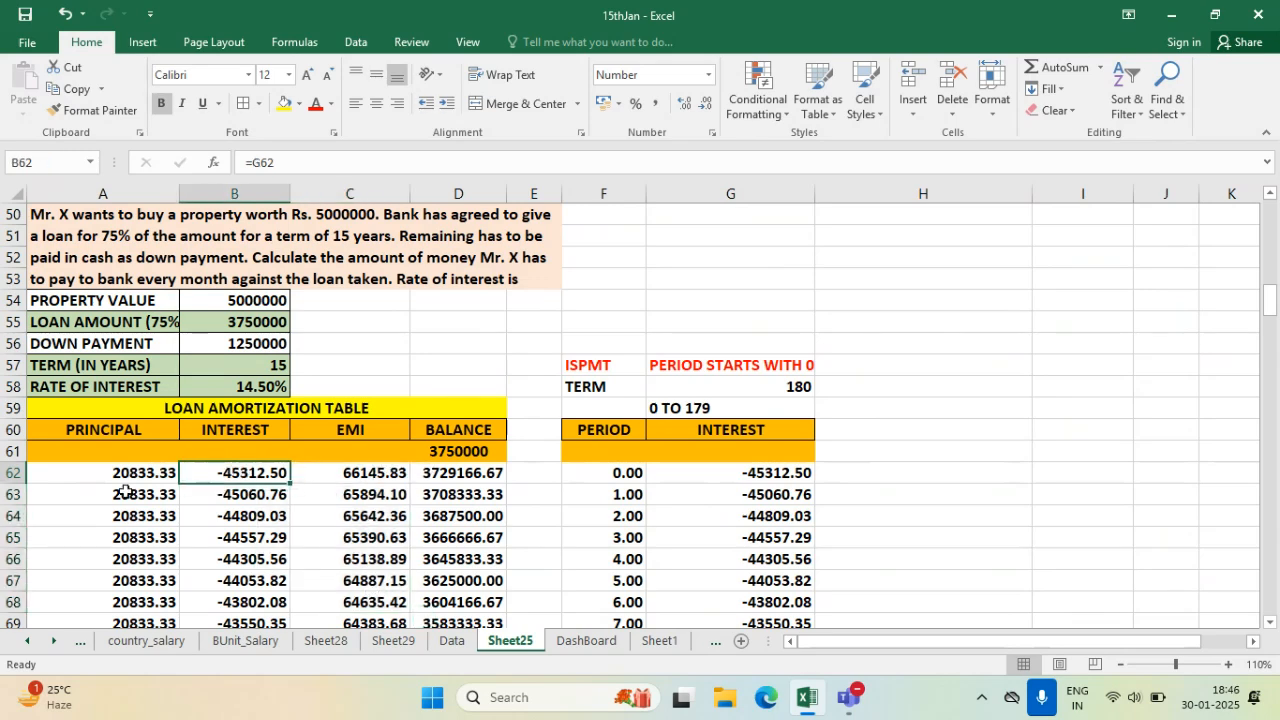
pyautogui.click(344, 495)
pyautogui.click(344, 556)
pyautogui.scroll(-4, 395, 577)
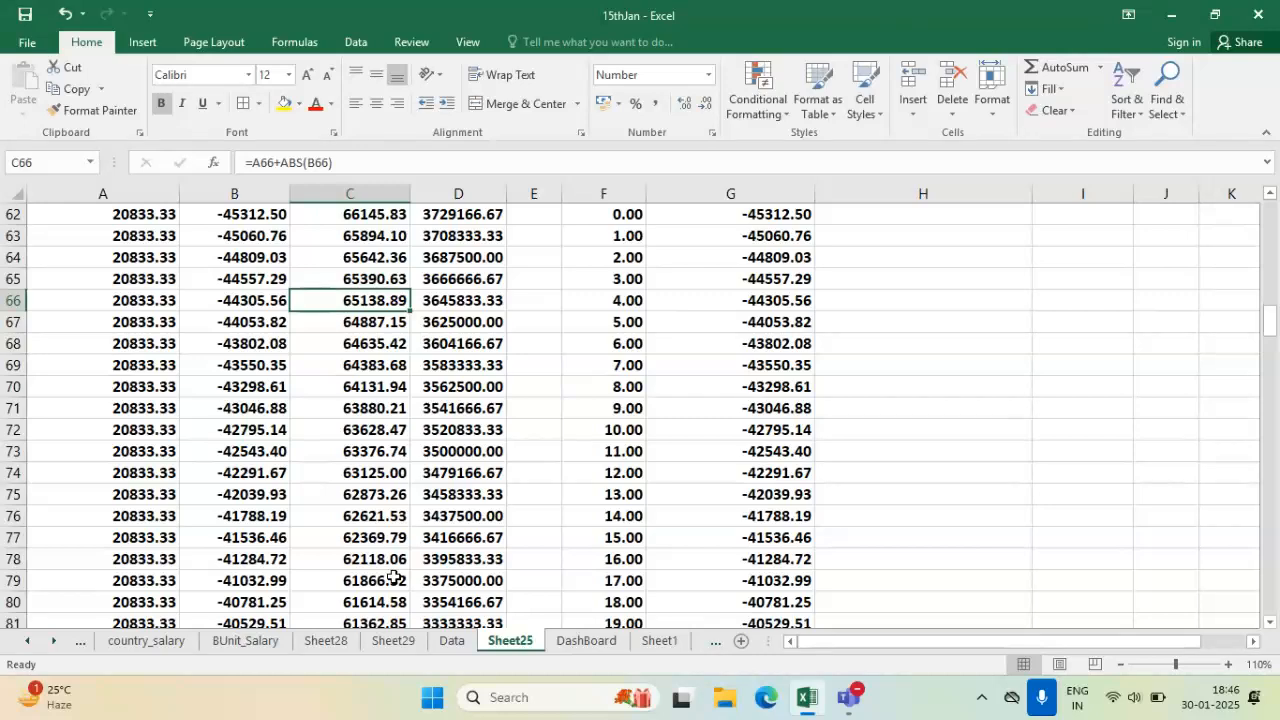
pyautogui.scroll(-1, 395, 577)
pyautogui.scroll(4, 395, 577)
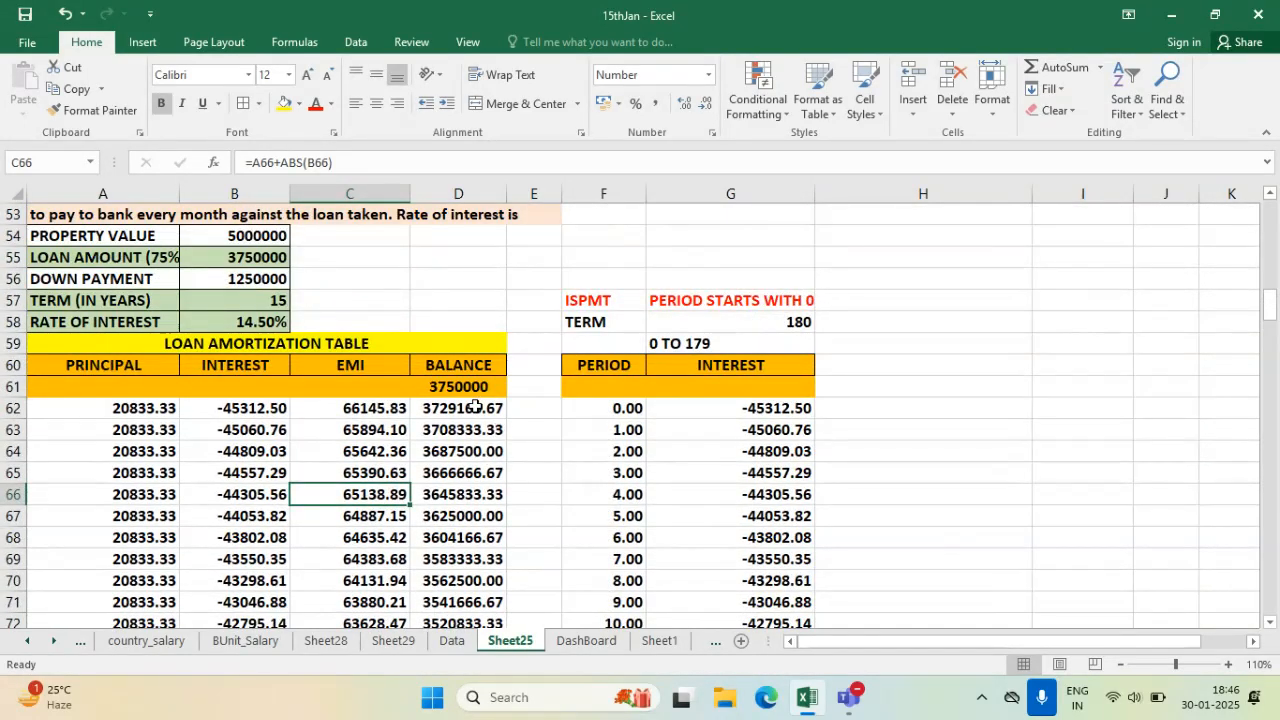
# - Select the balance values D62:D241 and review them from the last instalment back to the loan details
pyautogui.click(476, 408)
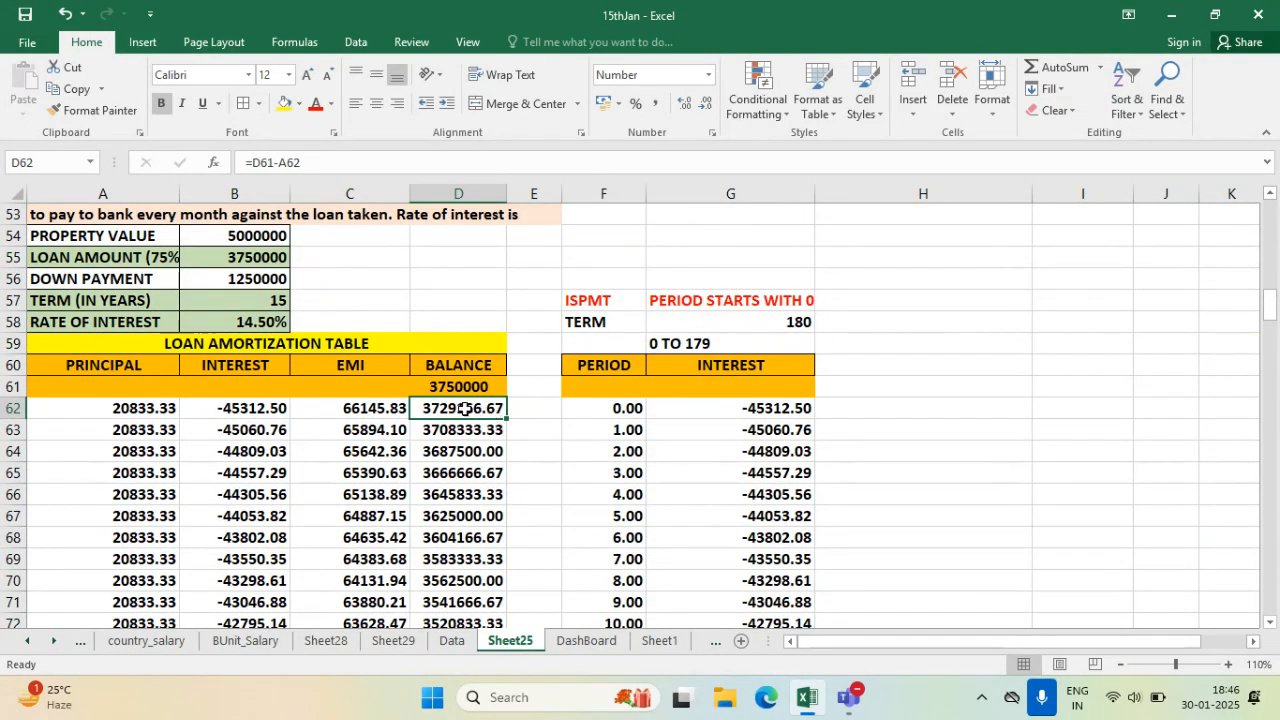
pyautogui.moveTo(461, 410); pyautogui.dragTo(443, 559)
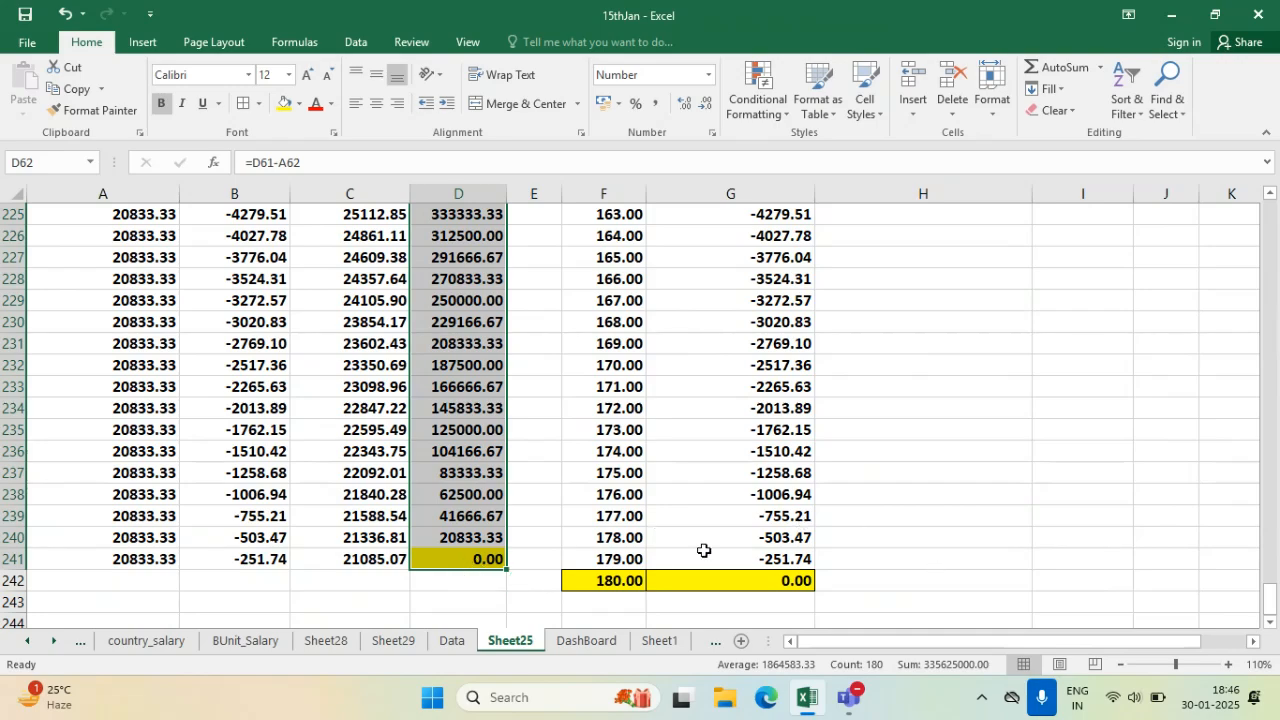
pyautogui.scroll(20, 658, 558)
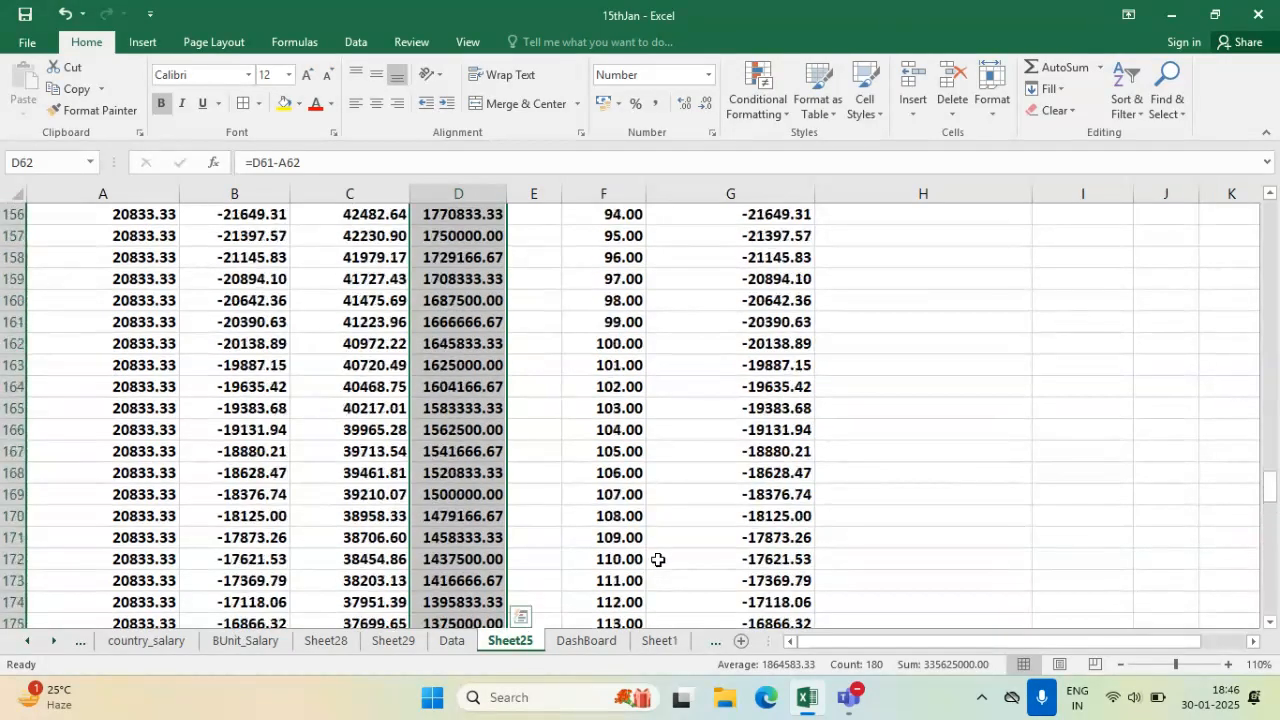
pyautogui.scroll(17, 658, 559)
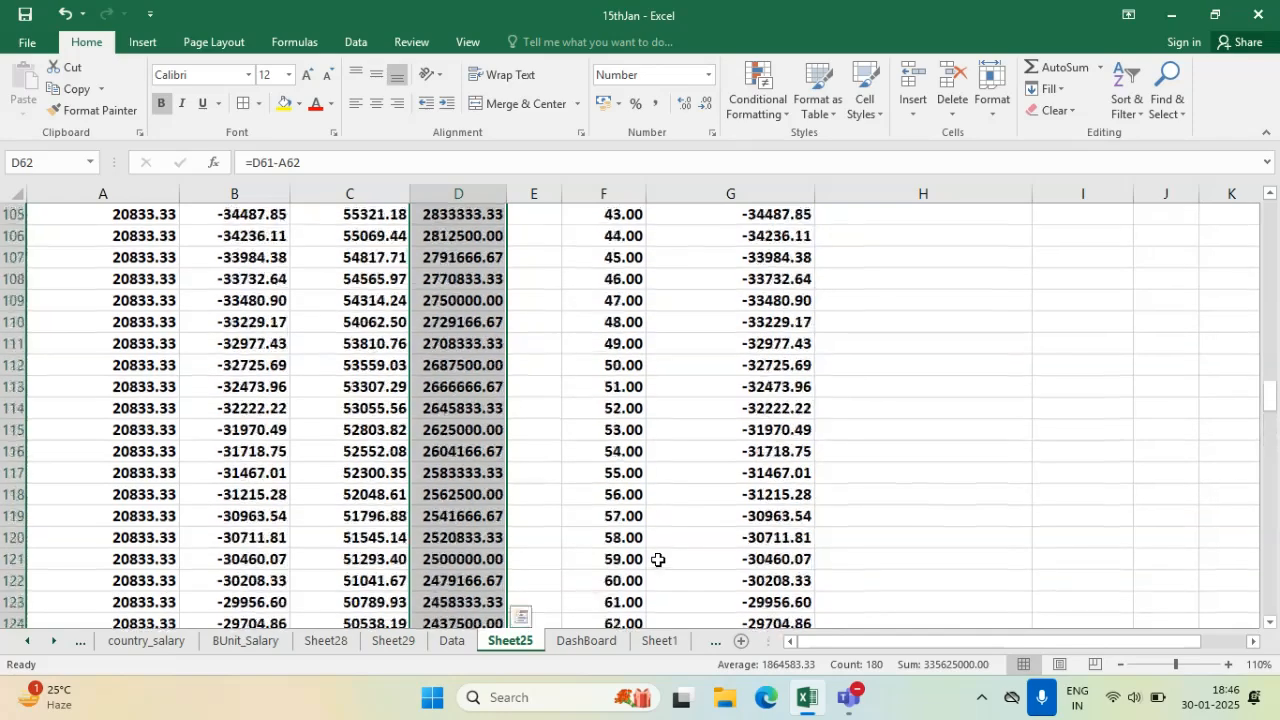
pyautogui.scroll(19, 658, 559)
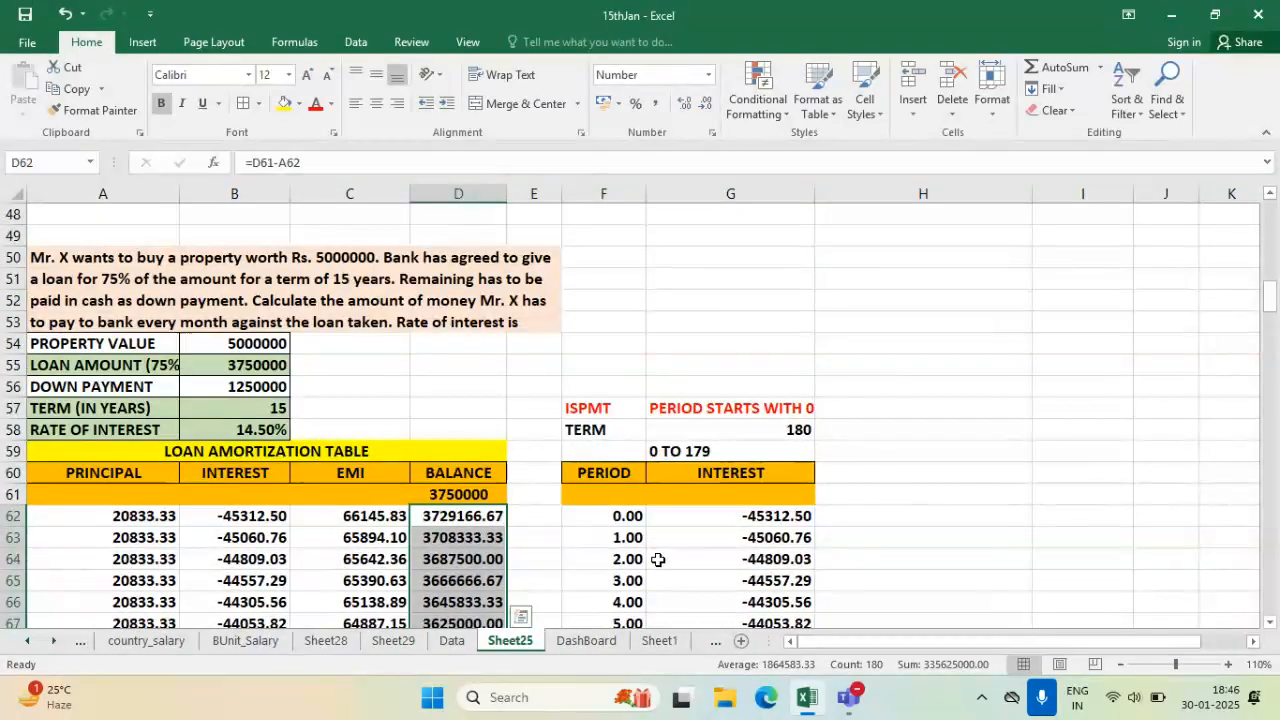
pyautogui.scroll(-1, 658, 559)
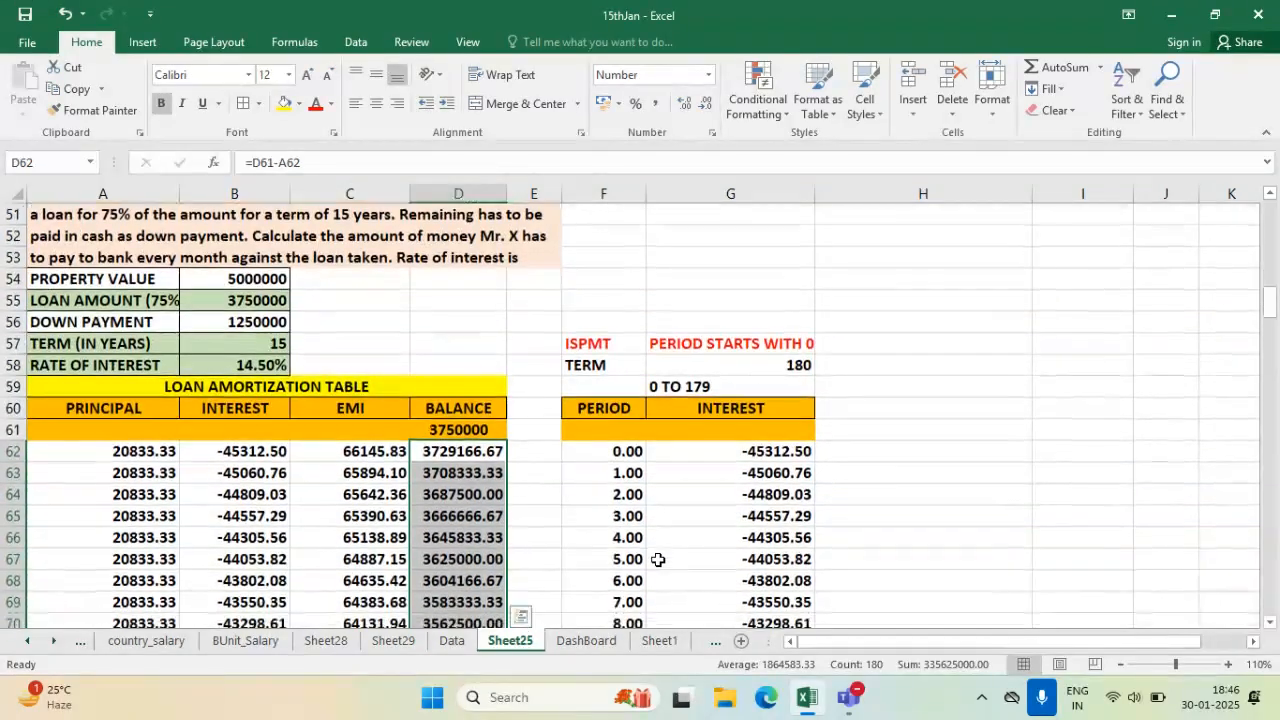
pyautogui.click(1270, 194)
pyautogui.click(1270, 194)
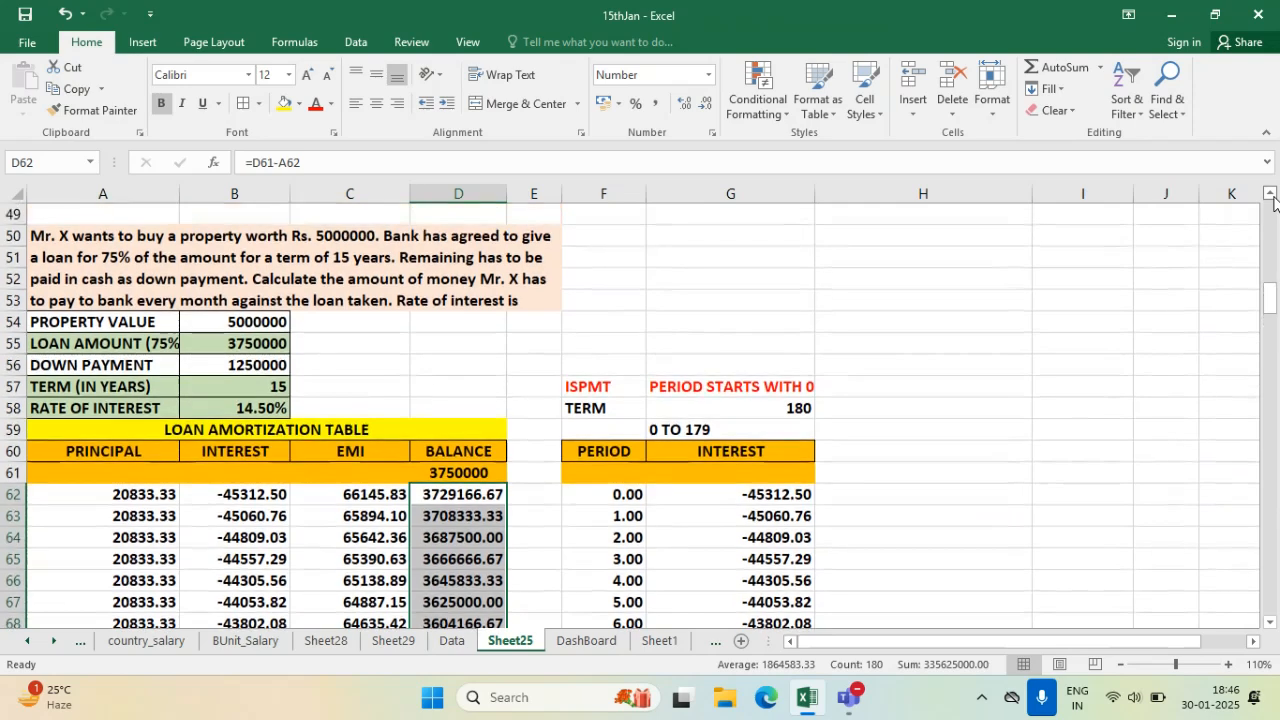
pyautogui.click(1271, 622)
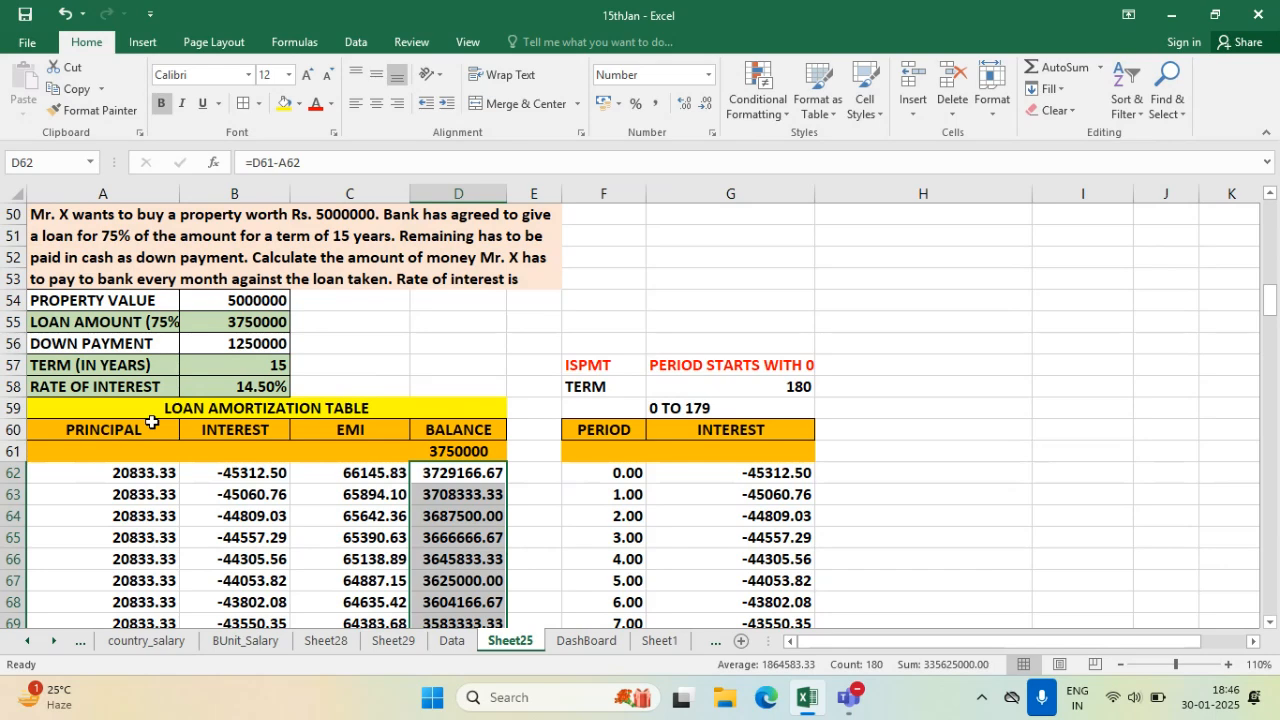
# - Show formulas instead of values in the sheet and narrow columns A to D, F and G to fit them
pyautogui.hotkey('ctrl', '`')
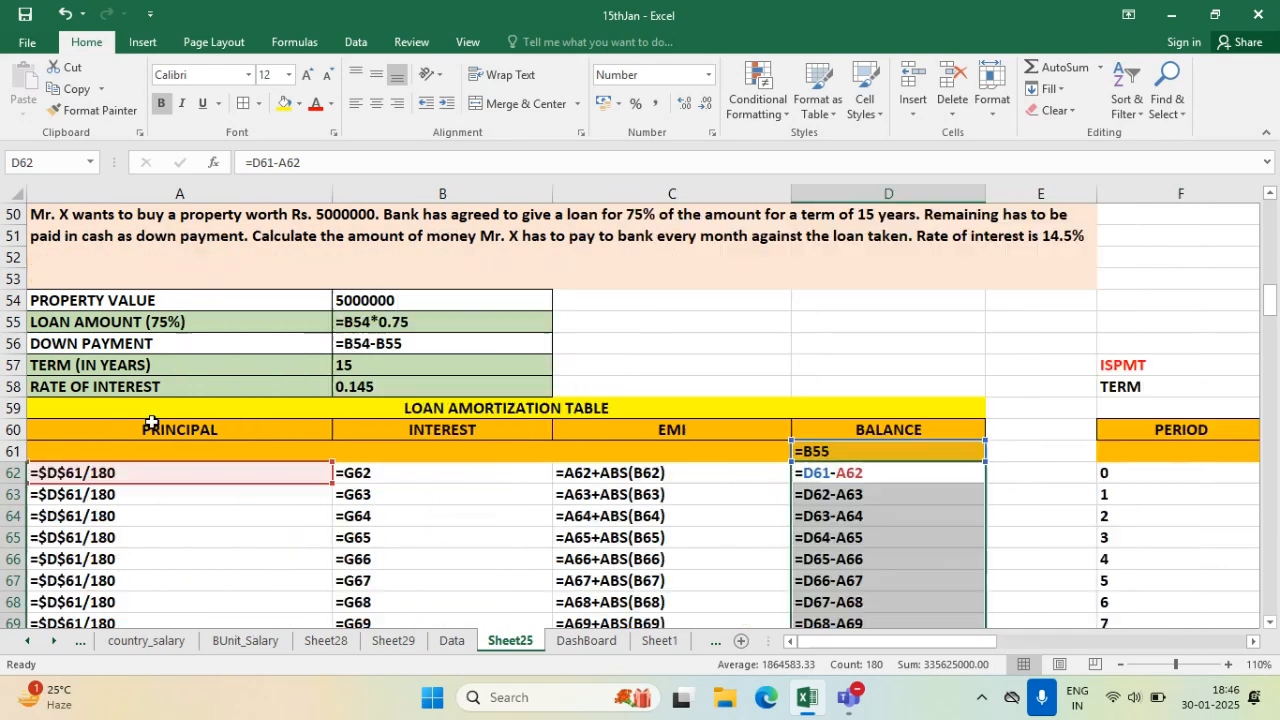
pyautogui.moveTo(332, 193); pyautogui.dragTo(199, 189)
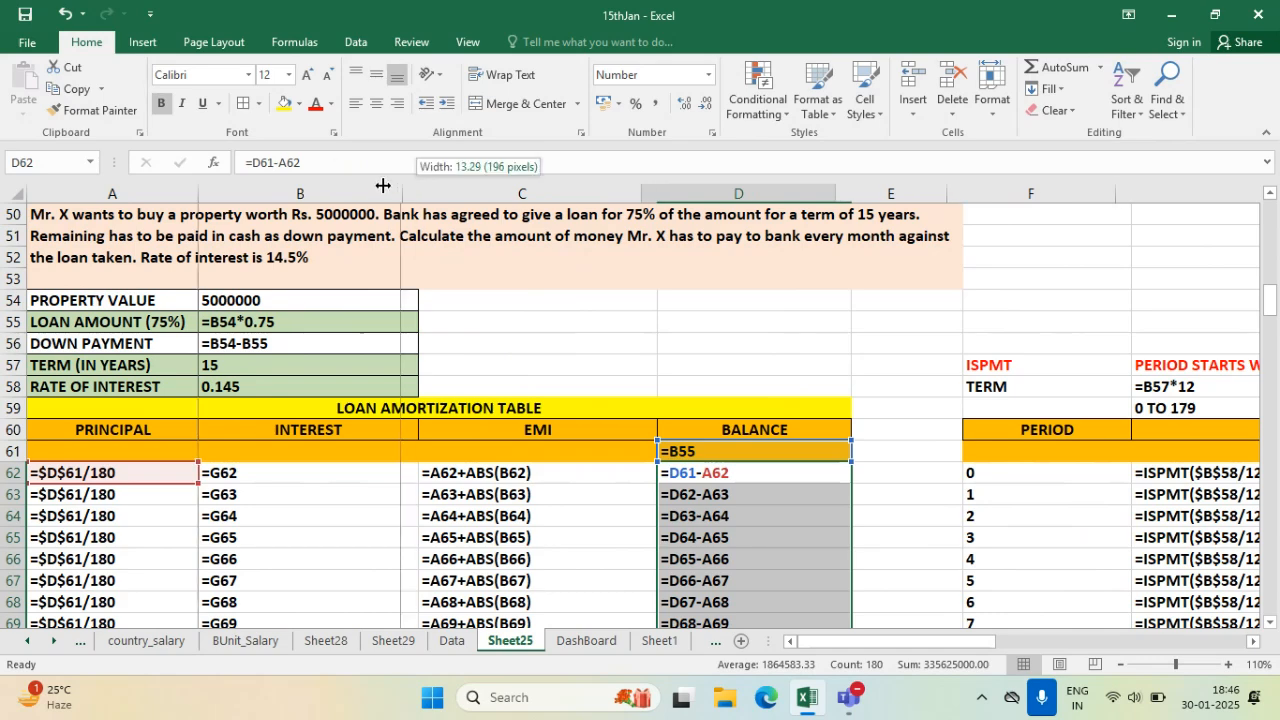
pyautogui.moveTo(608, 193); pyautogui.dragTo(528, 193)
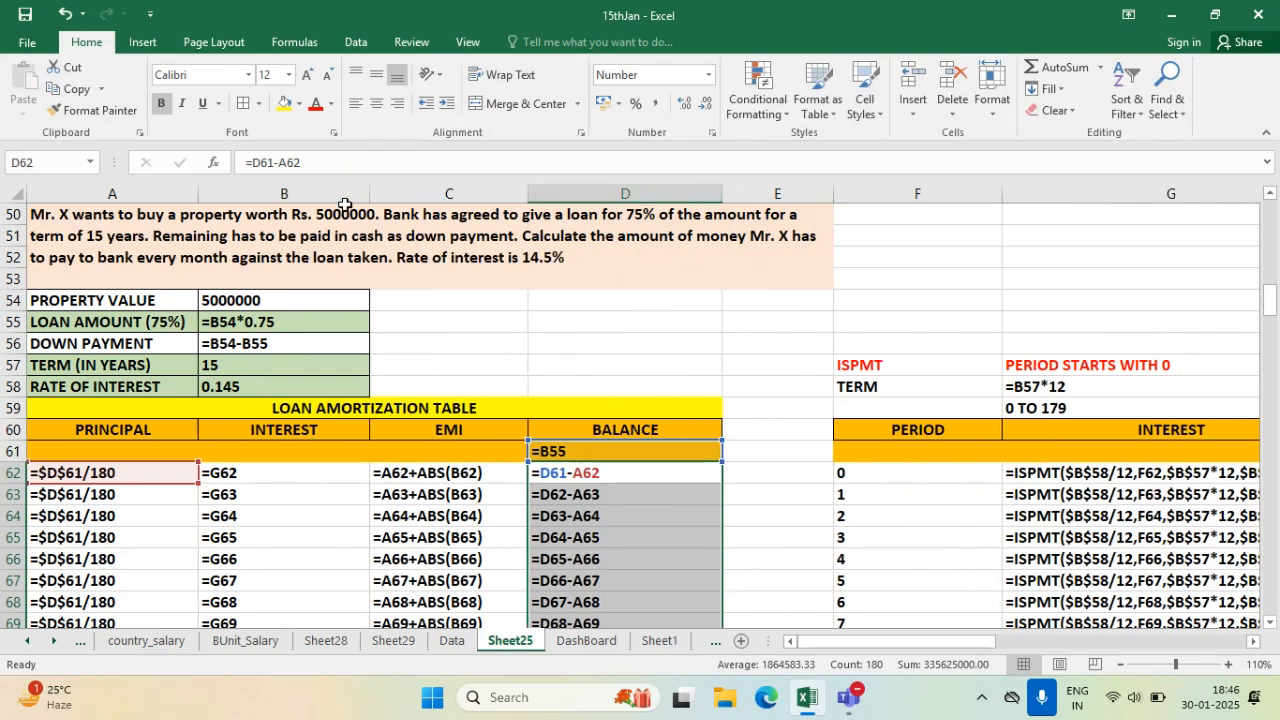
pyautogui.moveTo(368, 194); pyautogui.dragTo(342, 194)
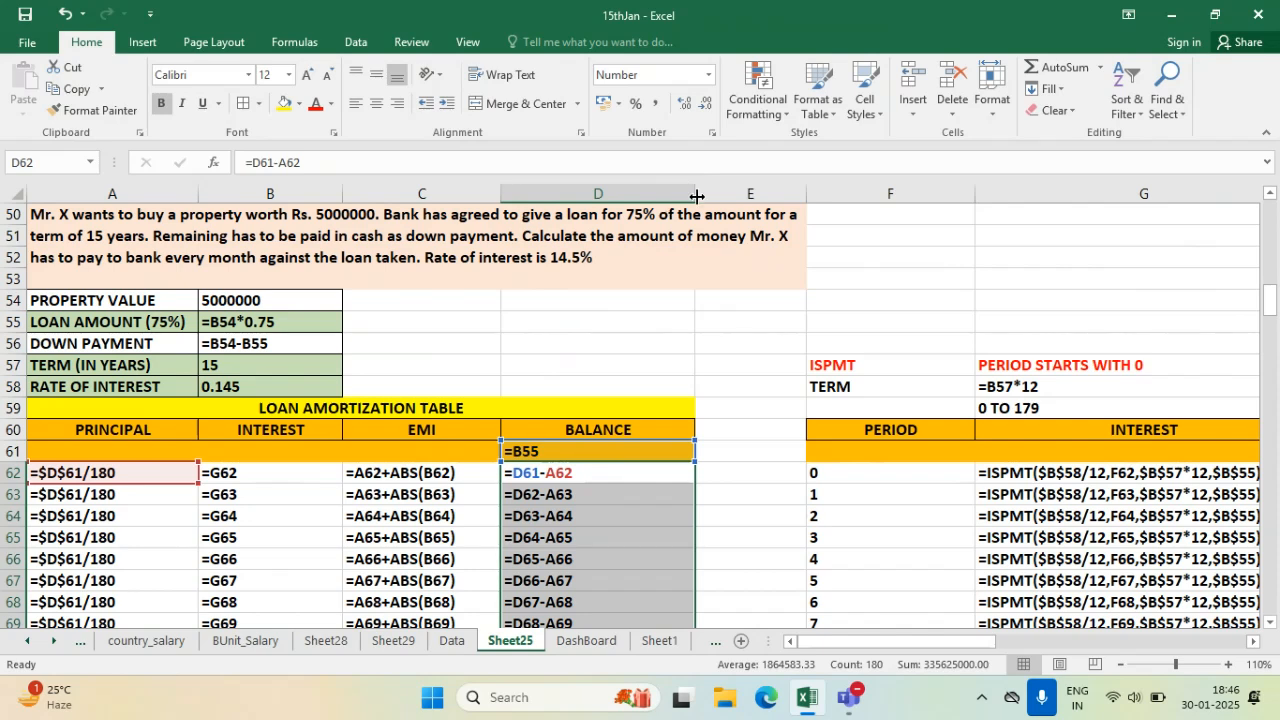
pyautogui.moveTo(695, 194); pyautogui.dragTo(647, 194)
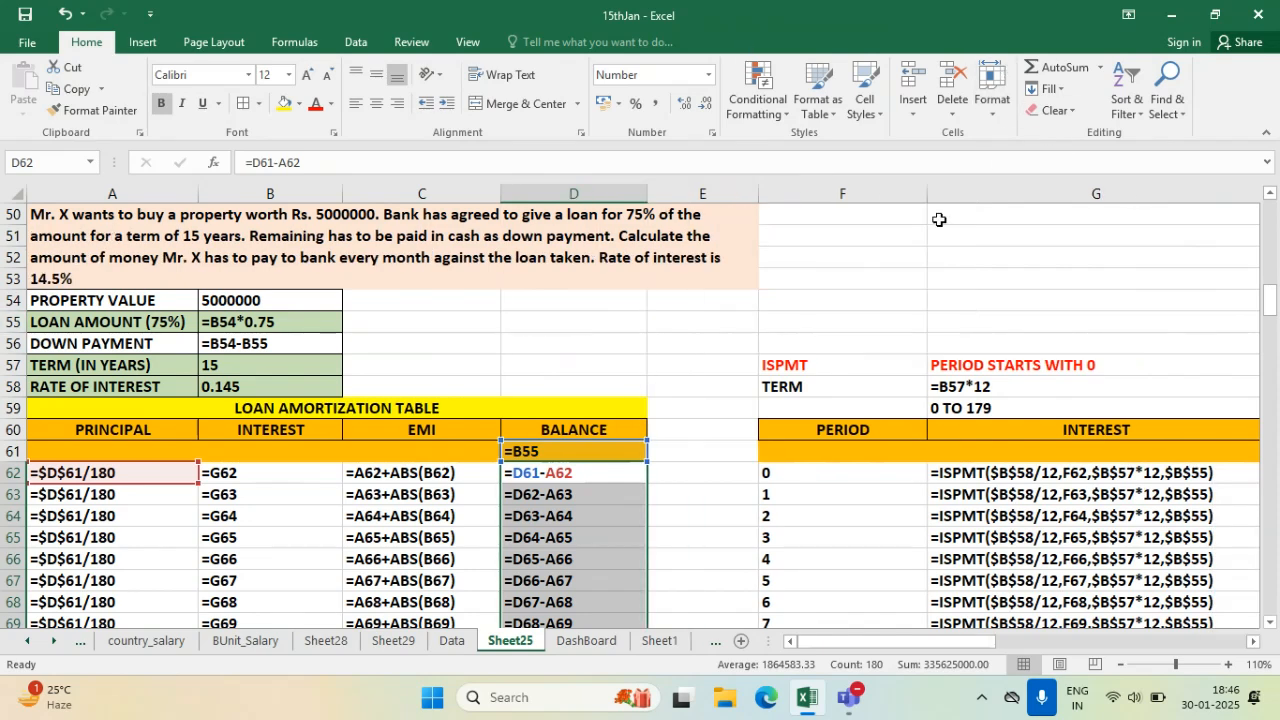
pyautogui.moveTo(931, 195); pyautogui.dragTo(857, 195)
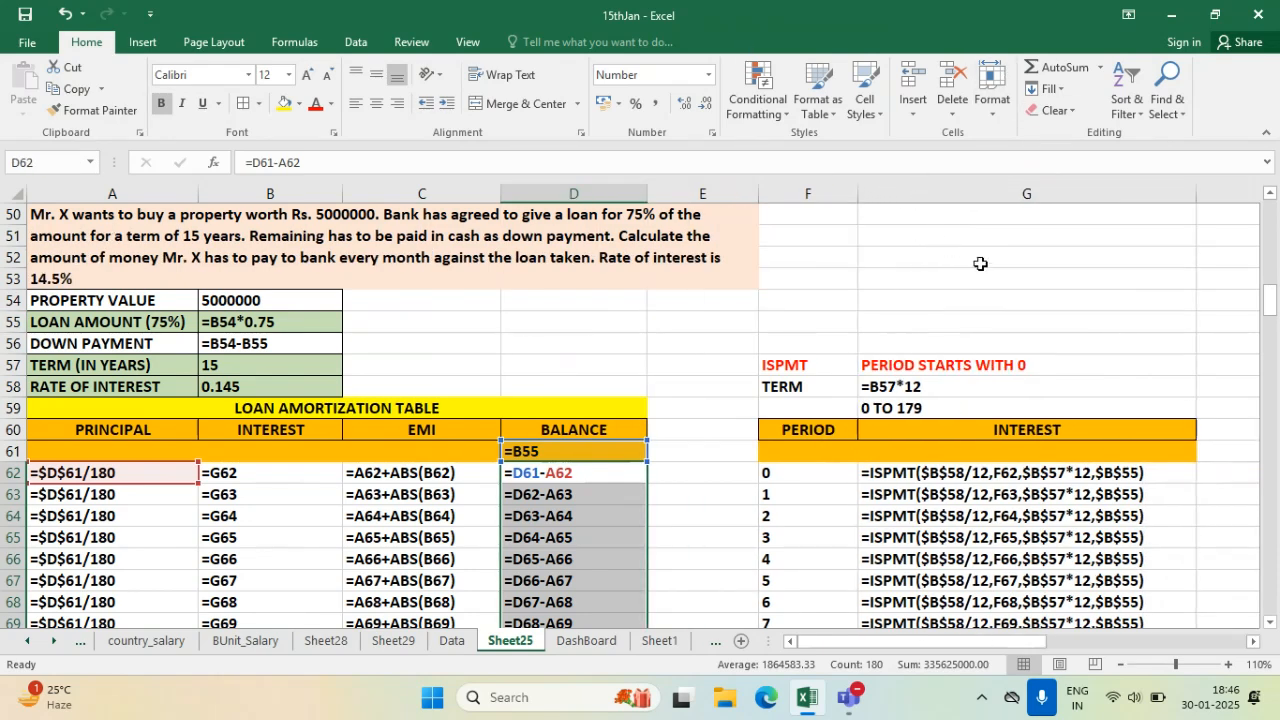
pyautogui.click(1228, 620)
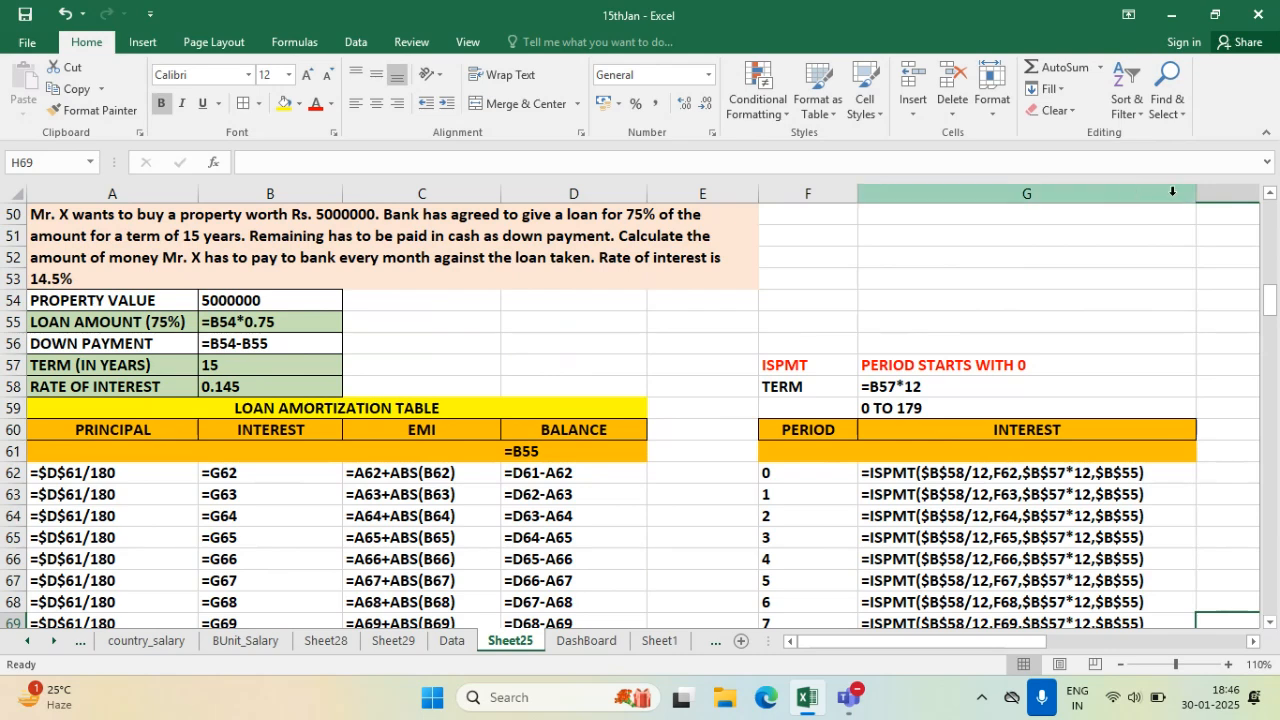
pyautogui.moveTo(1196, 193); pyautogui.dragTo(1169, 189)
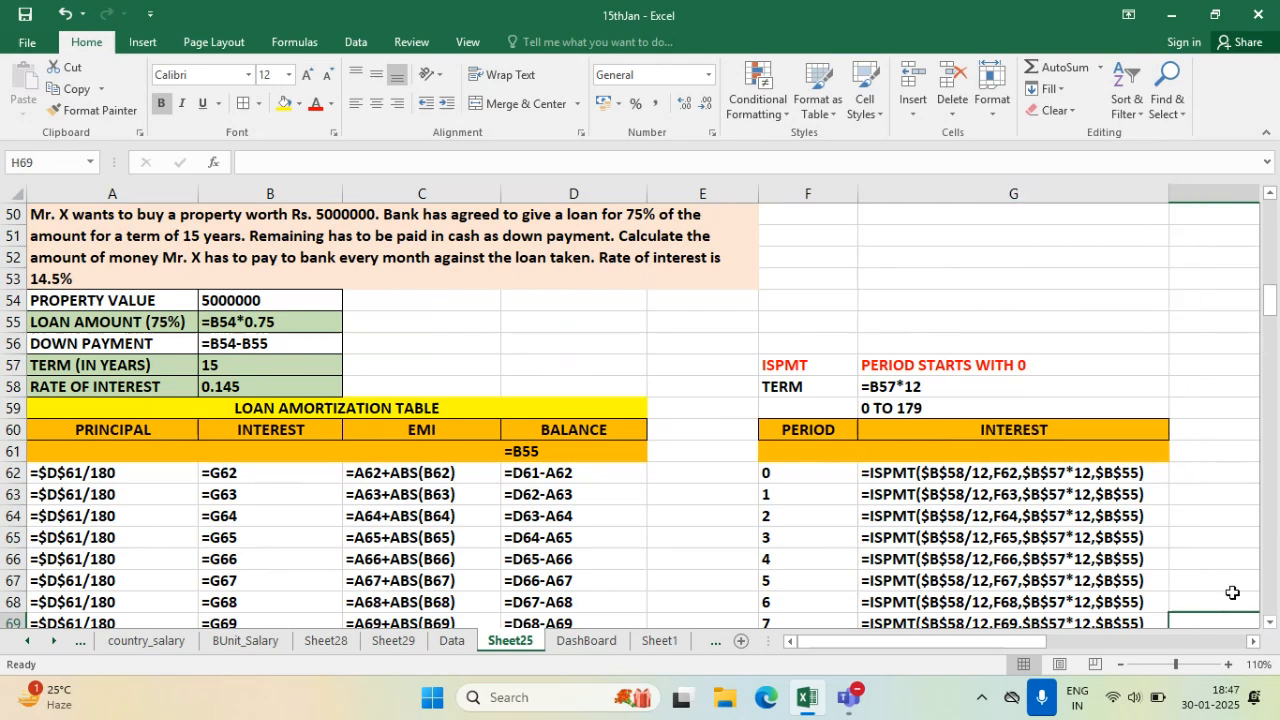
# - Zoom the sheet to 130% and narrow columns B to F so all formulas from row 50 fit in view
pyautogui.click(1229, 664)
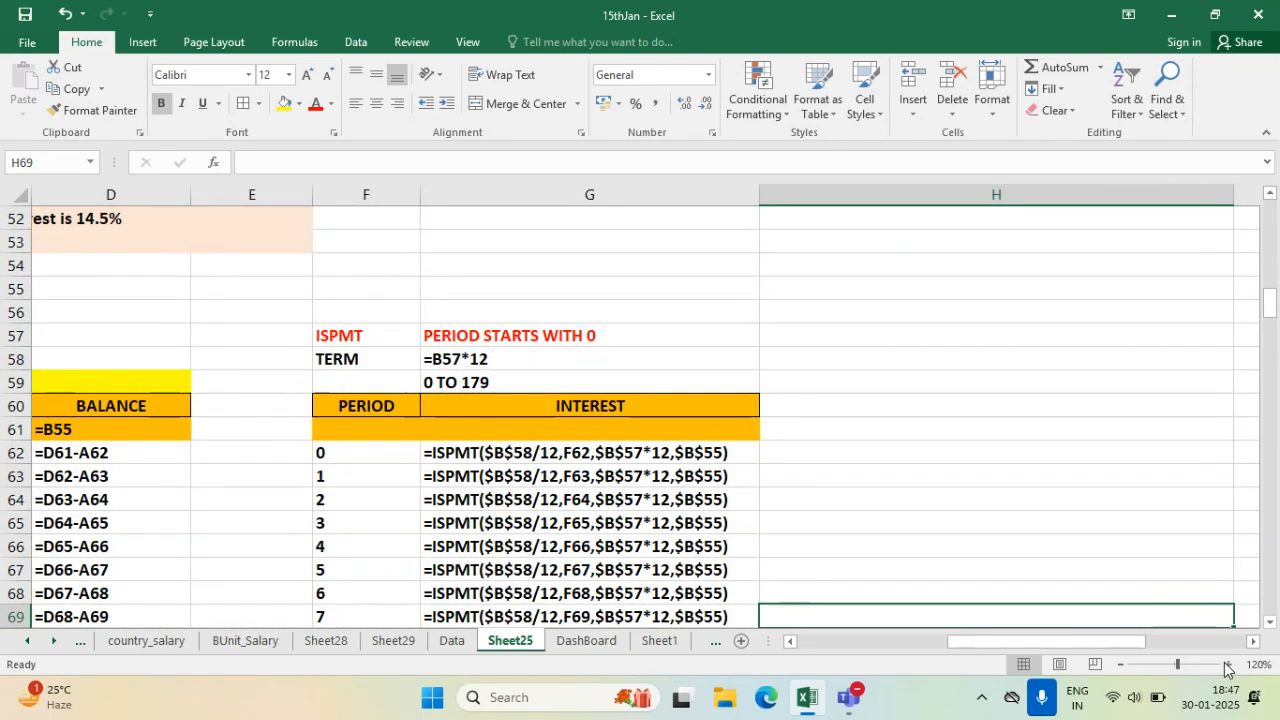
pyautogui.click(791, 642)
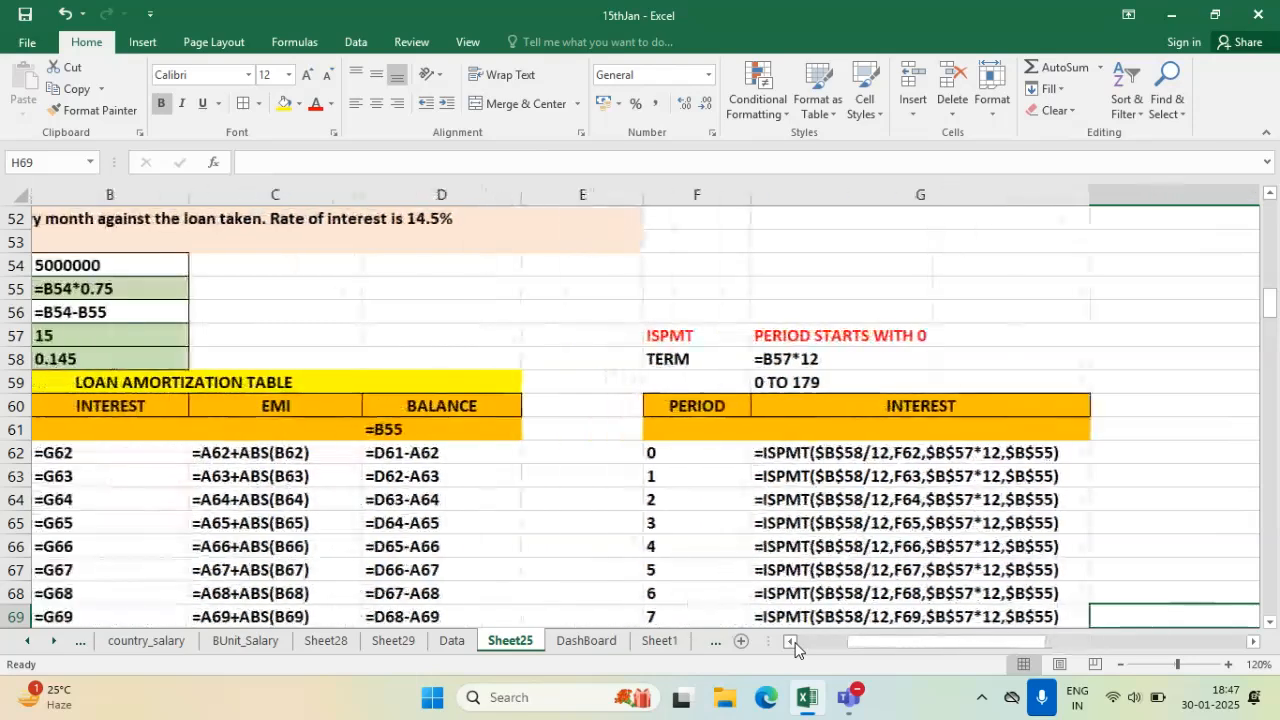
pyautogui.click(1229, 665)
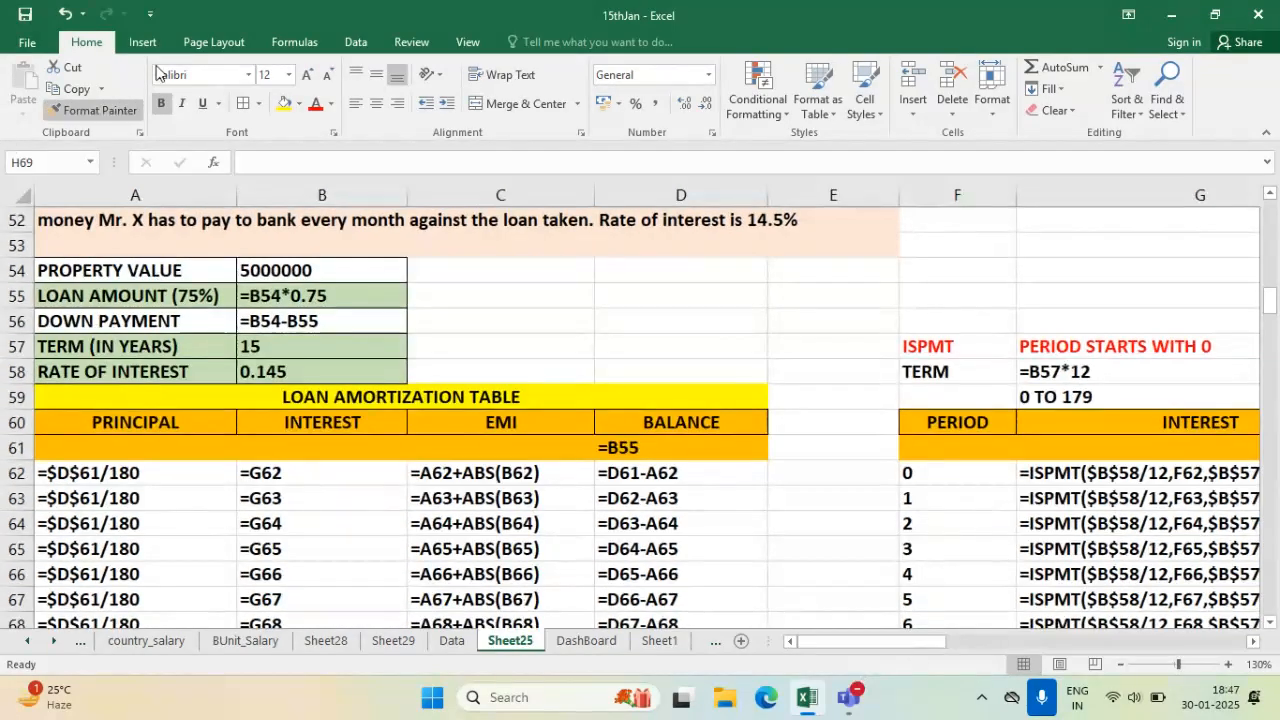
pyautogui.moveTo(407, 193); pyautogui.dragTo(374, 183)
pyautogui.moveTo(561, 195); pyautogui.dragTo(527, 183)
pyautogui.moveTo(701, 195); pyautogui.dragTo(676, 183)
pyautogui.moveTo(918, 200); pyautogui.dragTo(897, 198)
pyautogui.moveTo(806, 190); pyautogui.dragTo(786, 190)
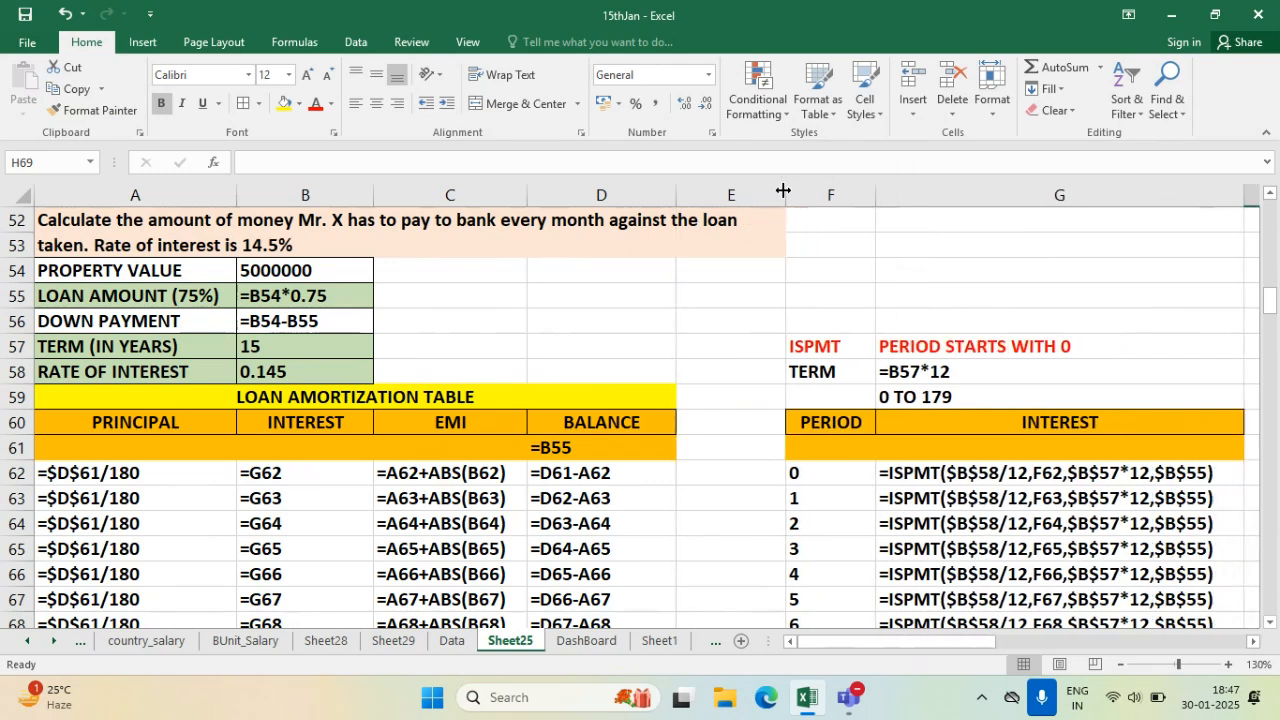
pyautogui.click(1270, 193)
pyautogui.click(1270, 193)
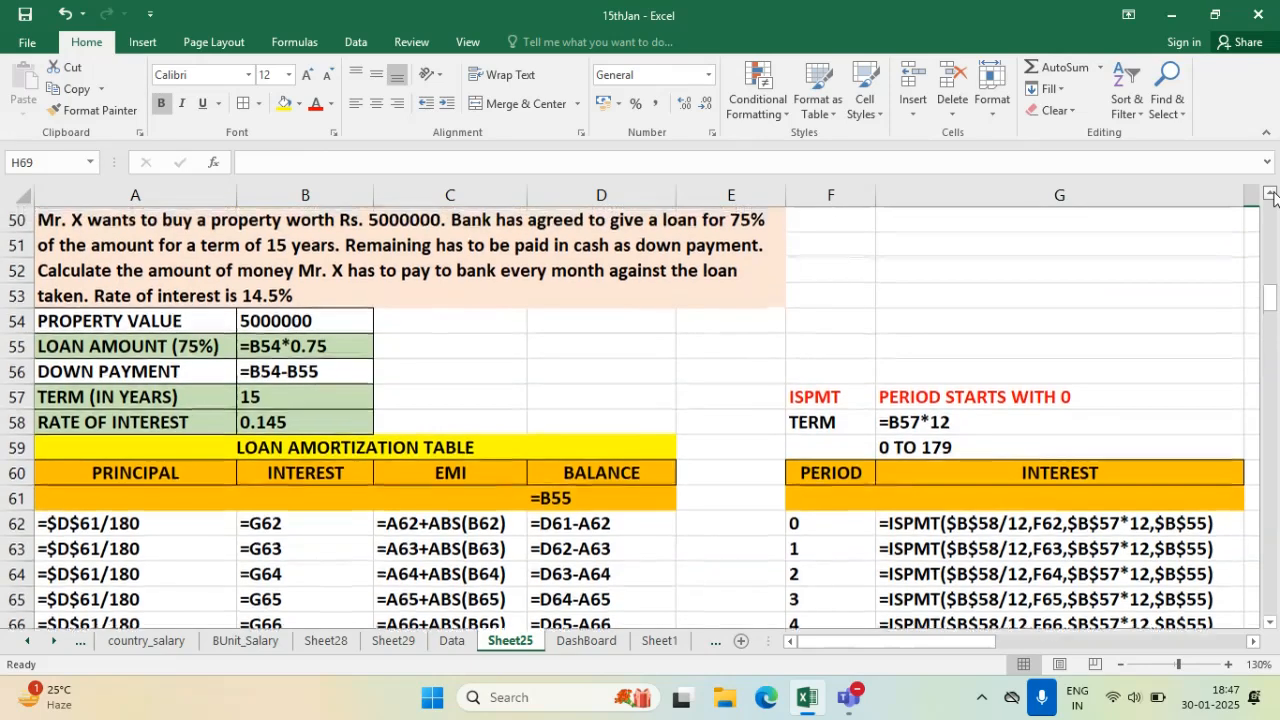
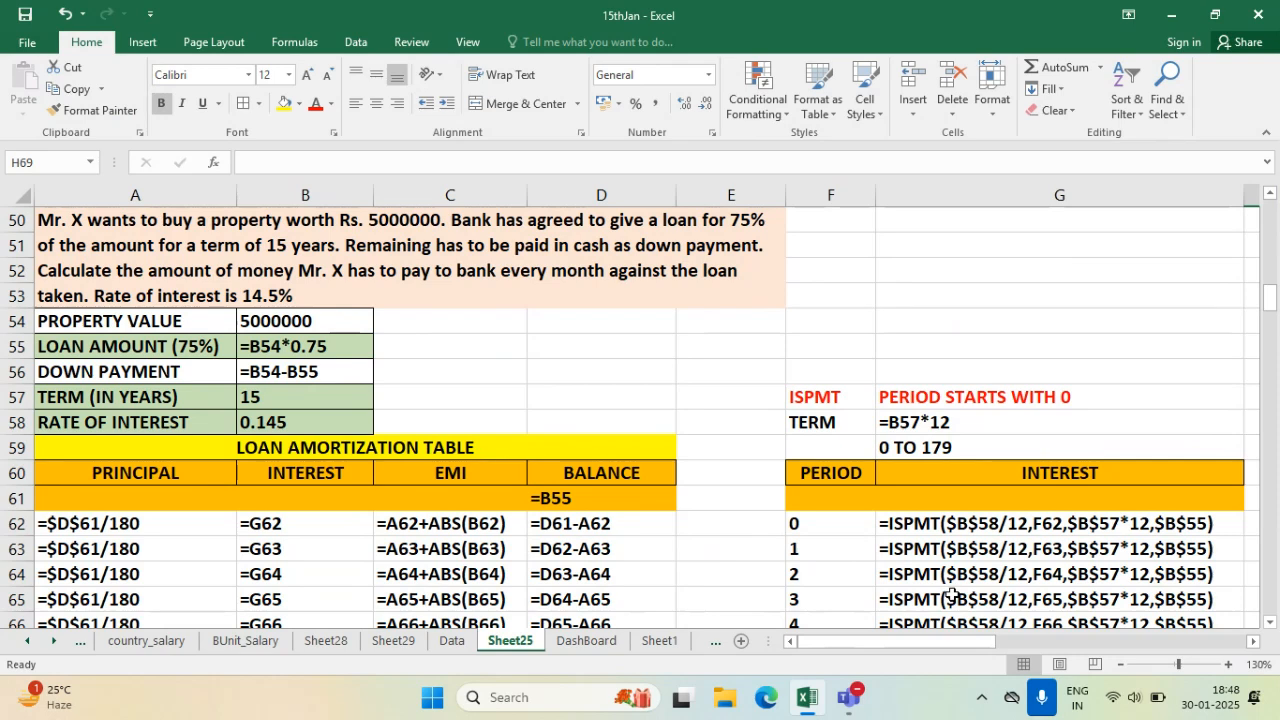
# - Switch to the Class of MS Office live event window in Microsoft Teams to view its Q&A
pyautogui.moveTo(848, 700)
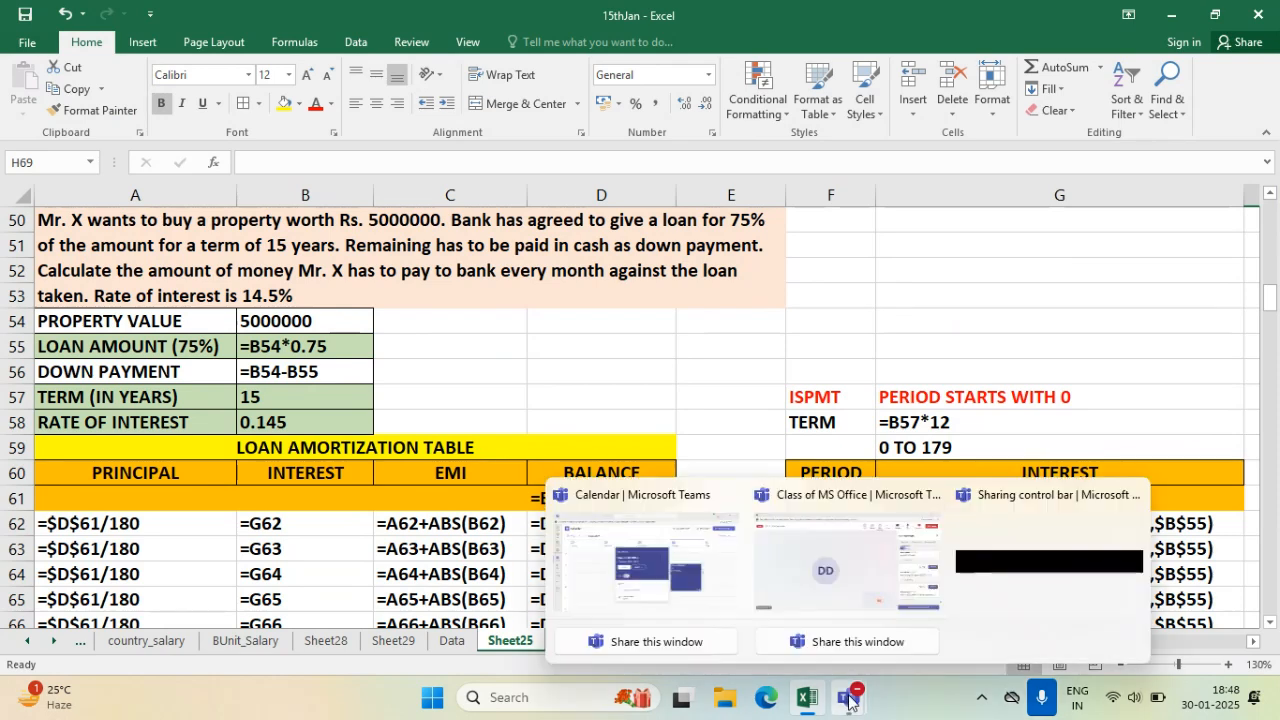
pyautogui.click(823, 602)
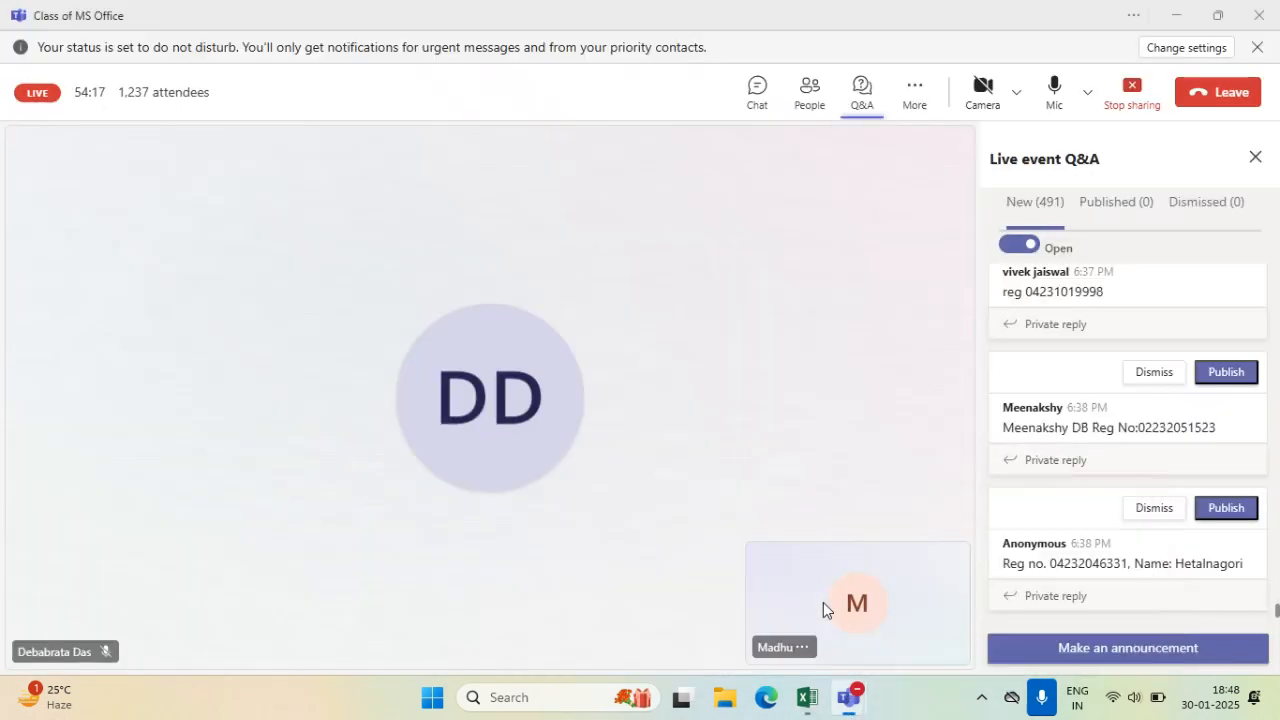
# - Read through the new attendee questions in the live event Q&A down to the latest one
pyautogui.scroll(-10, 1234, 500)
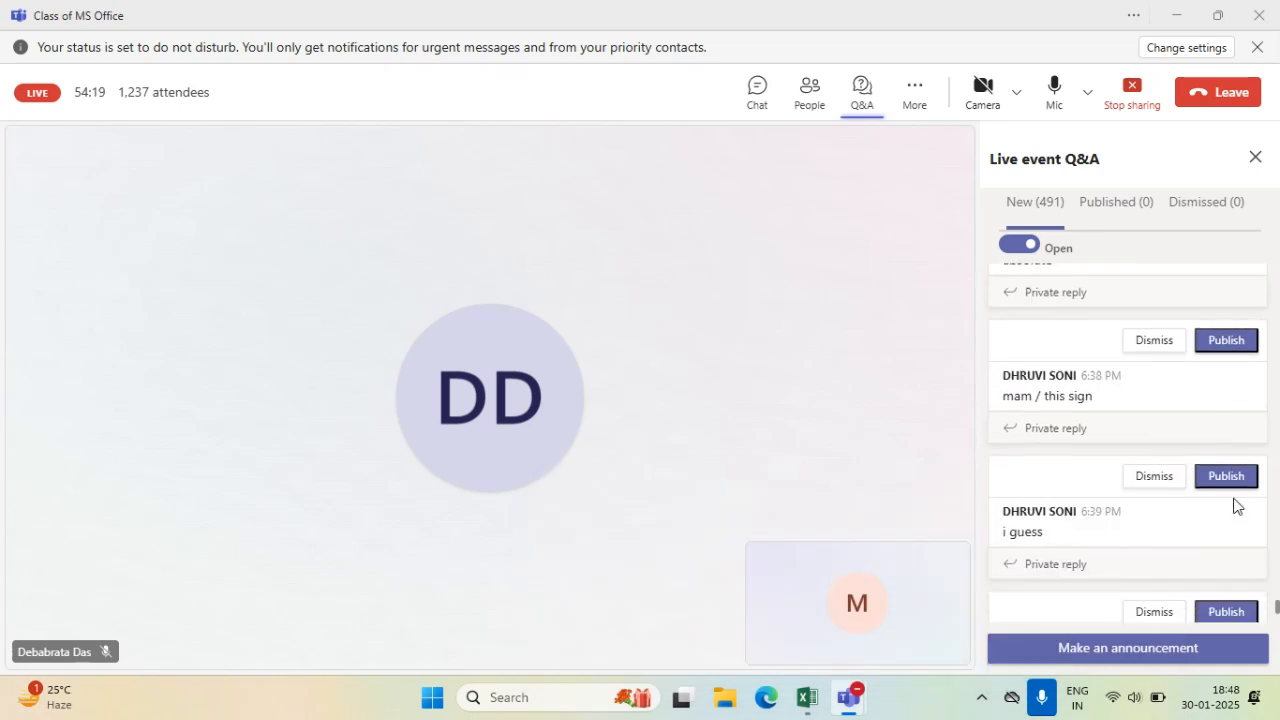
pyautogui.scroll(-10, 1237, 507)
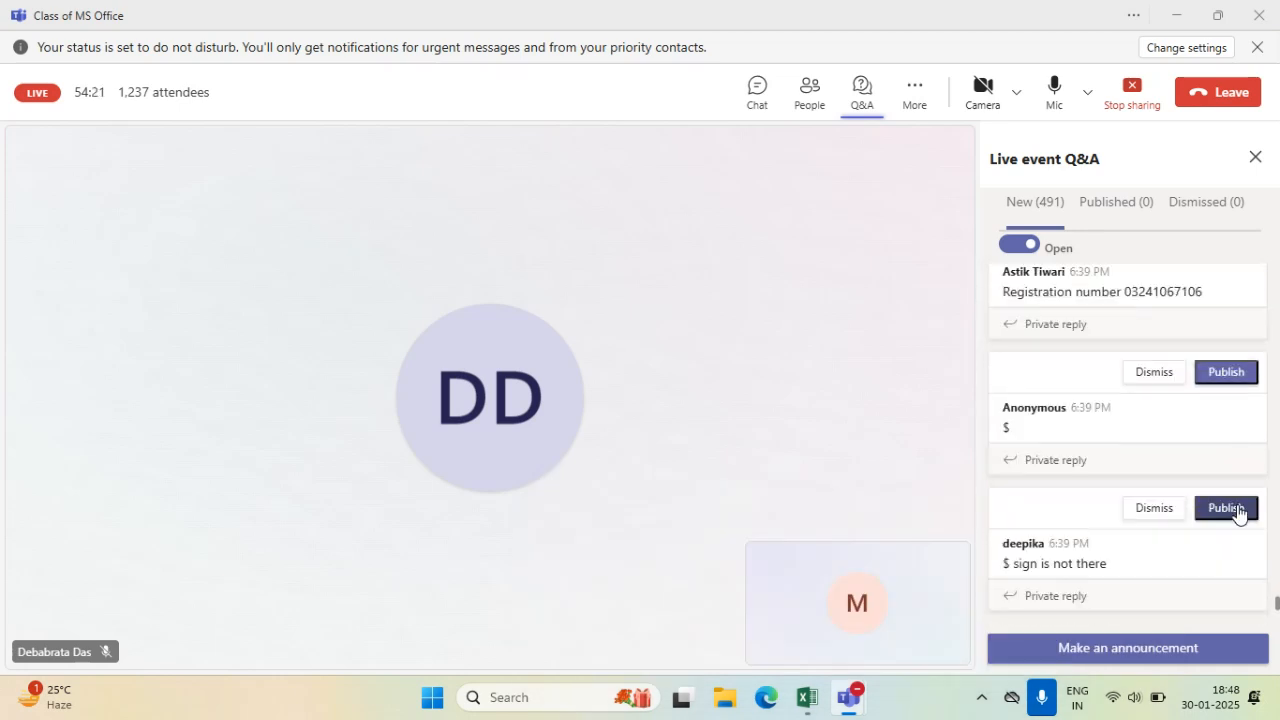
pyautogui.scroll(-10, 1237, 515)
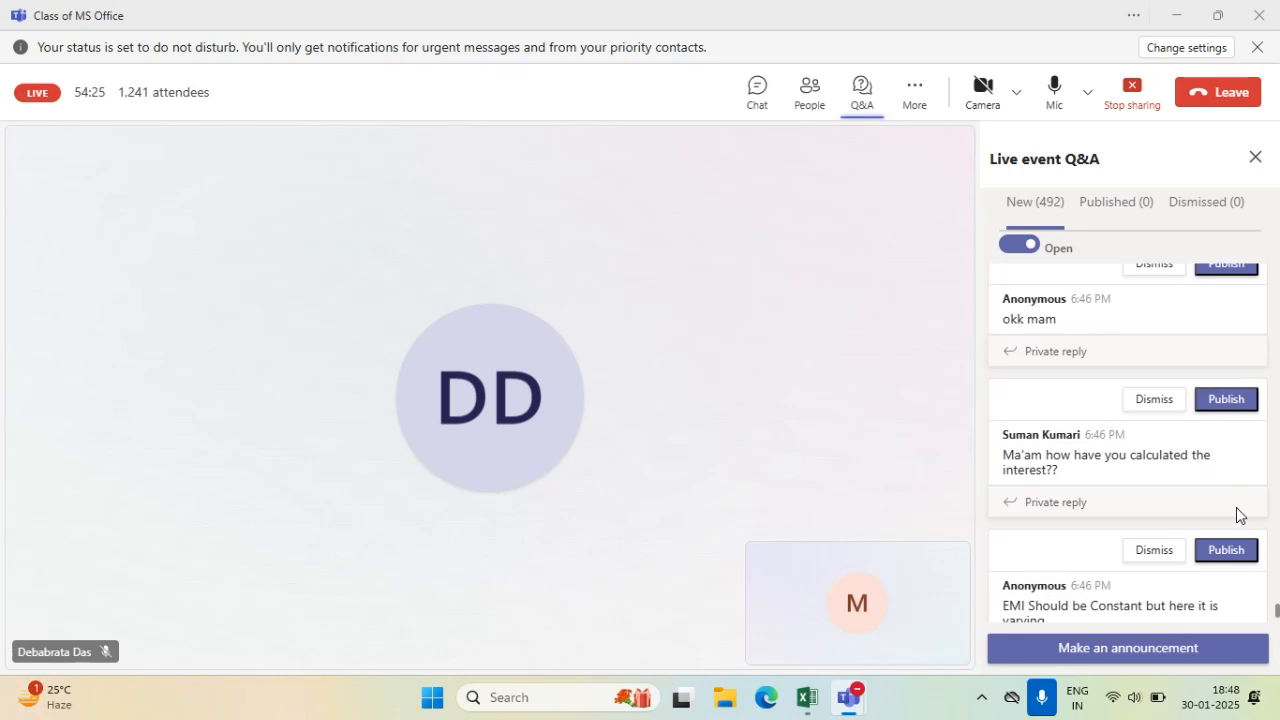
pyautogui.scroll(-2, 1237, 514)
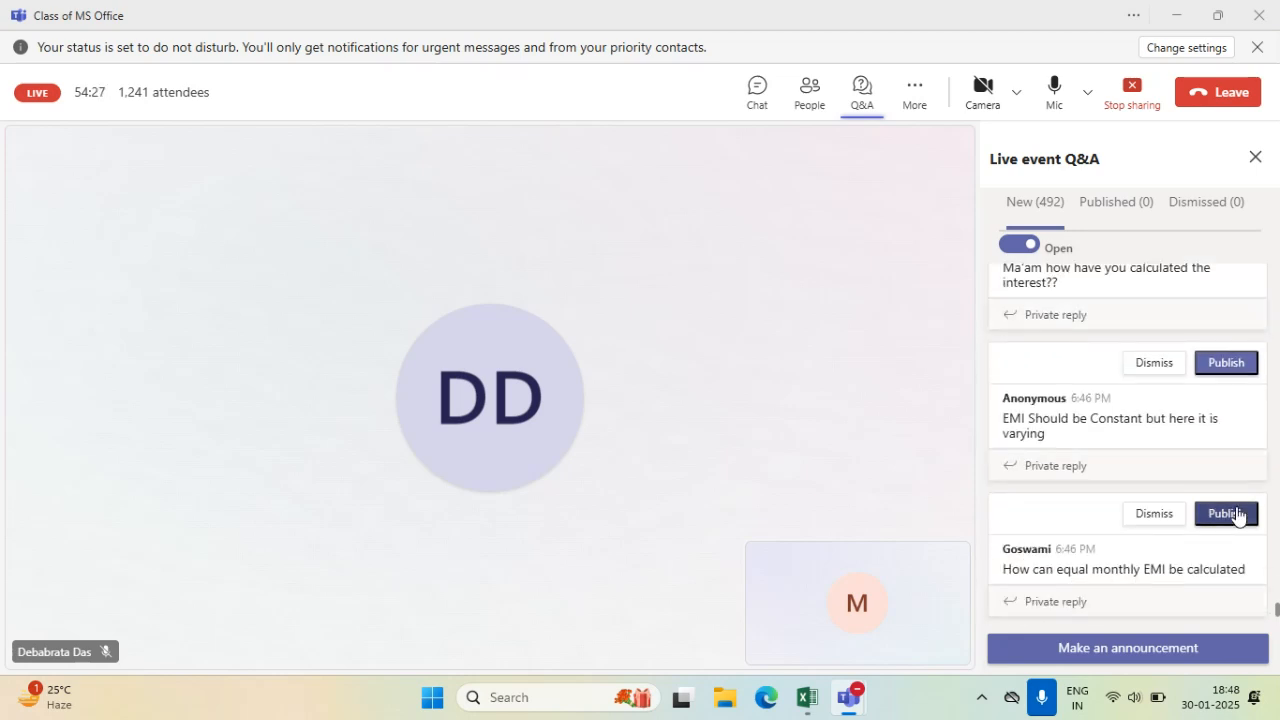
pyautogui.scroll(-2, 1237, 514)
pyautogui.scroll(-2, 1237, 515)
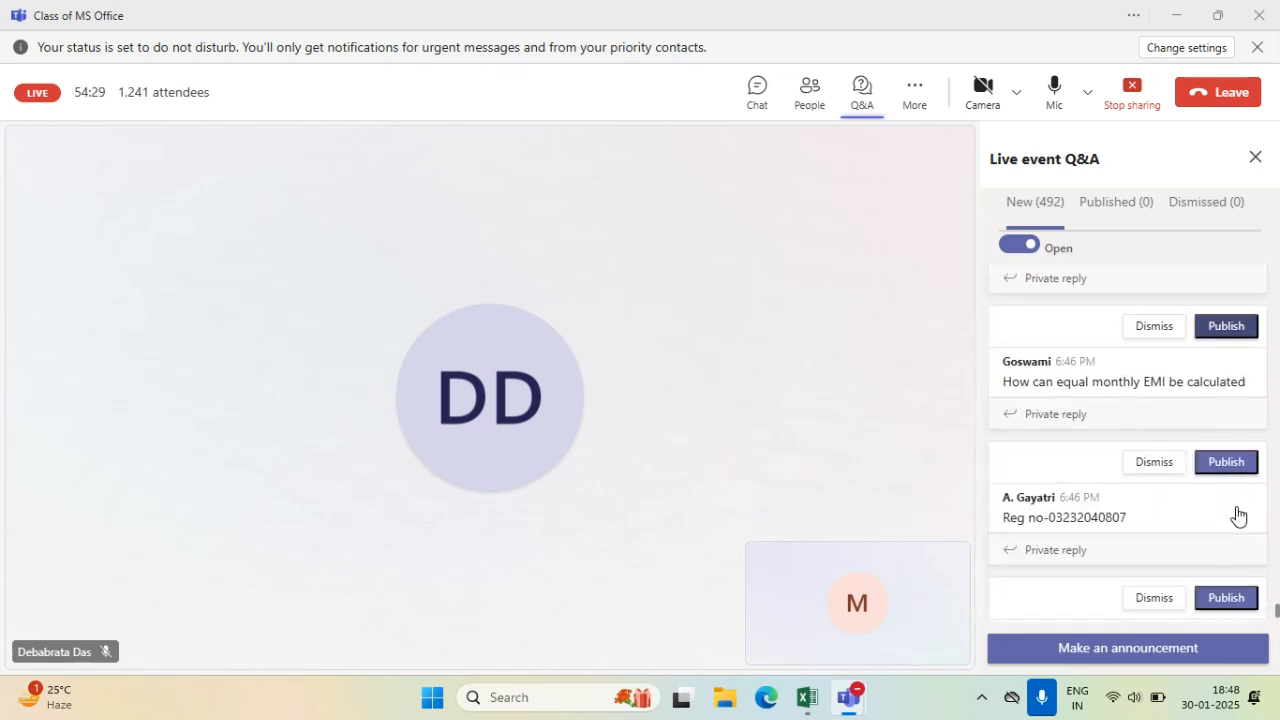
pyautogui.scroll(-2, 1237, 514)
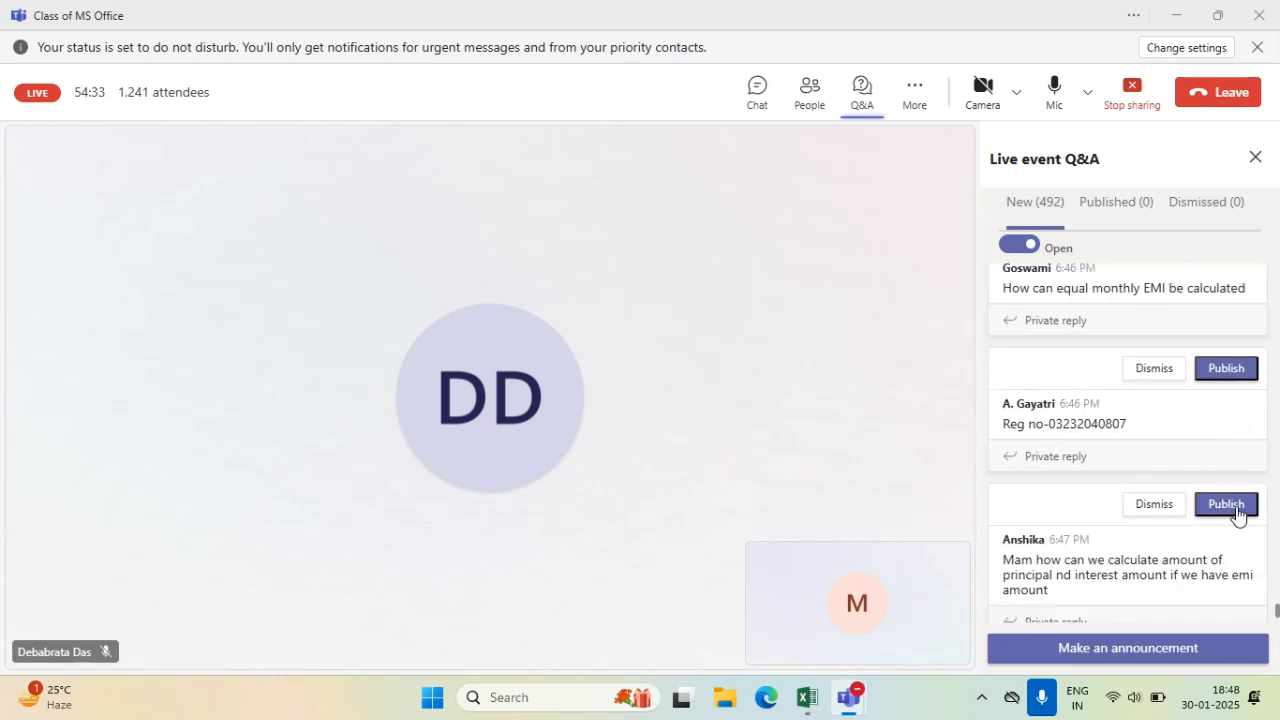
pyautogui.scroll(-2, 1237, 514)
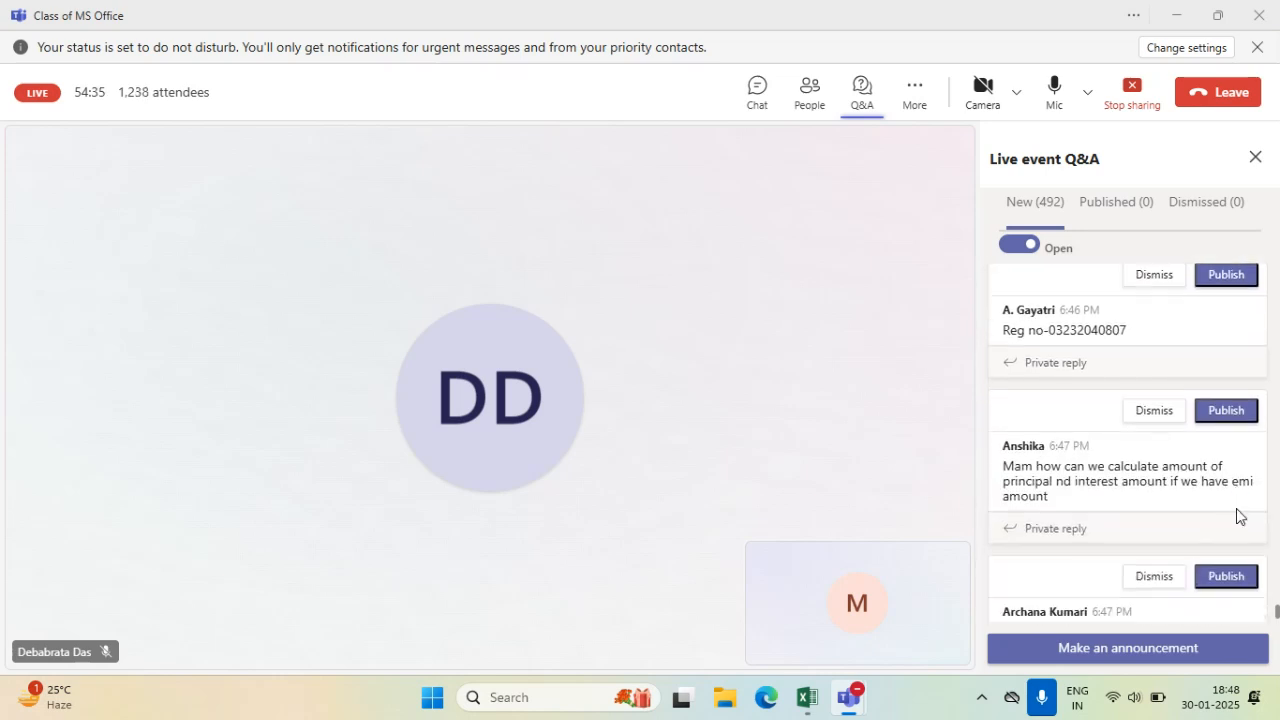
pyautogui.scroll(-15, 1237, 514)
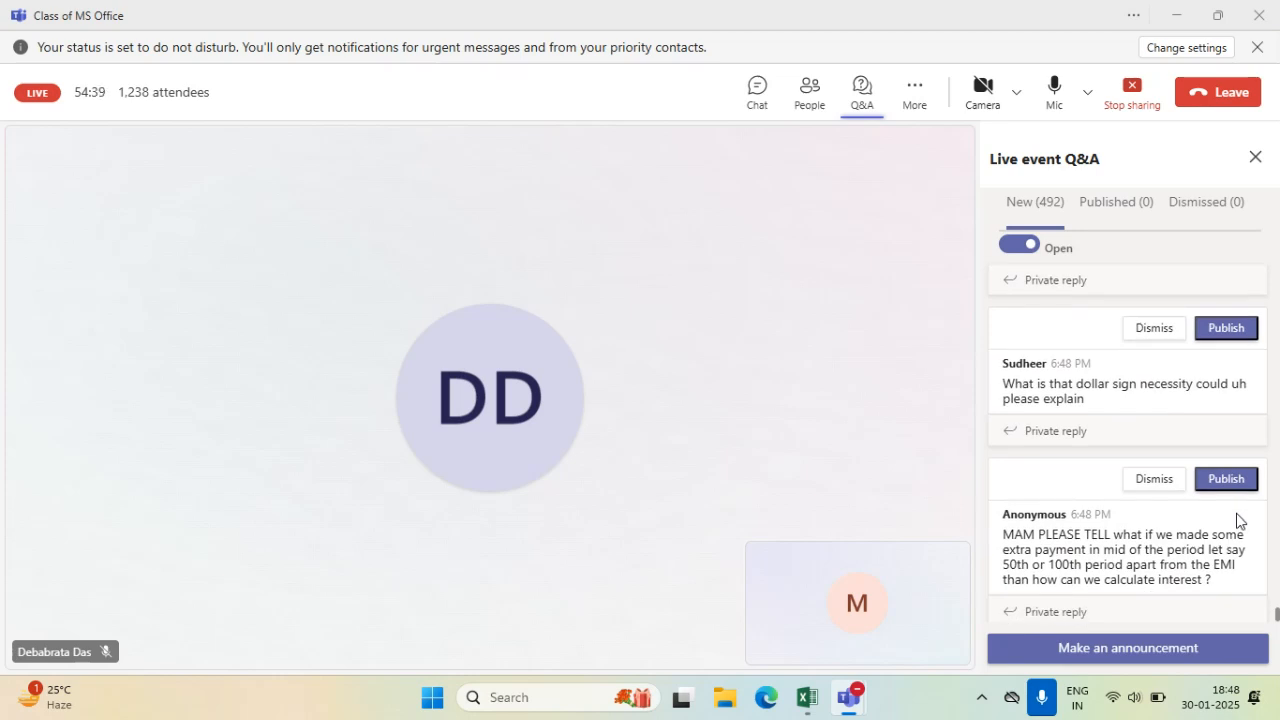
pyautogui.scroll(-1, 1237, 514)
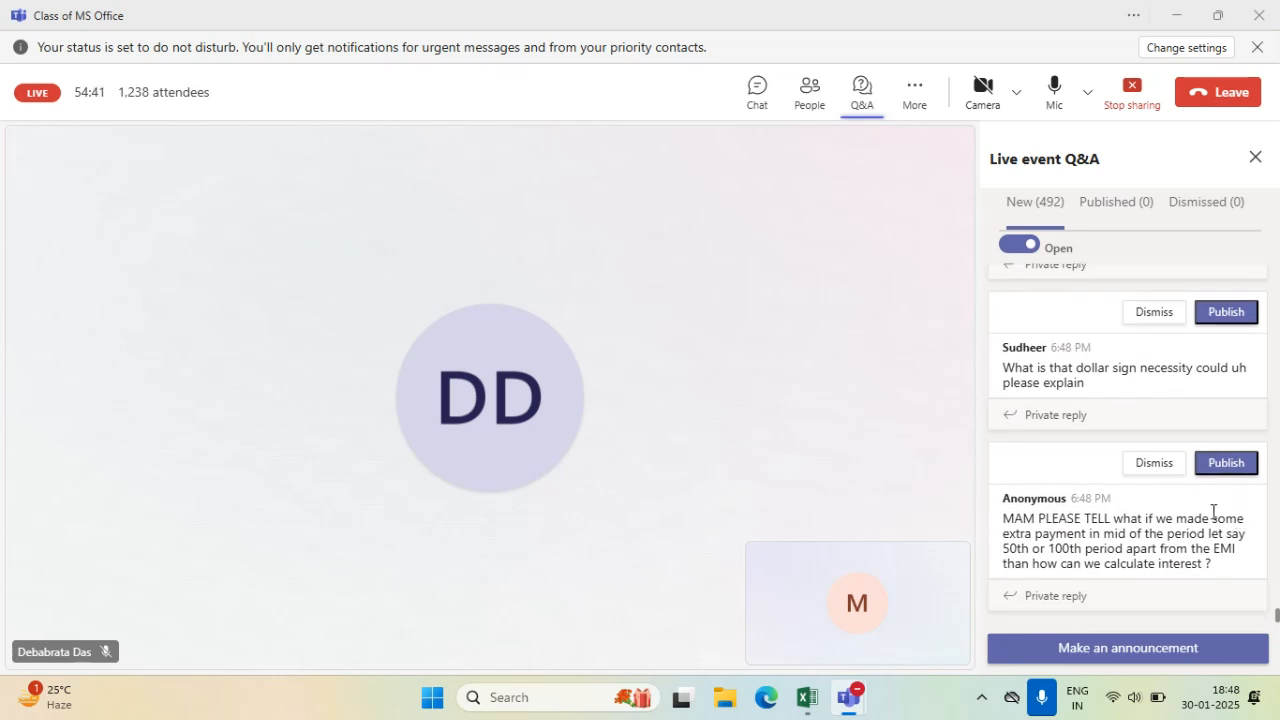
# - Switch to the 15thJan workbook in Excel, show values instead of formulas, and widen columns B to F to fit them
pyautogui.click(812, 705)
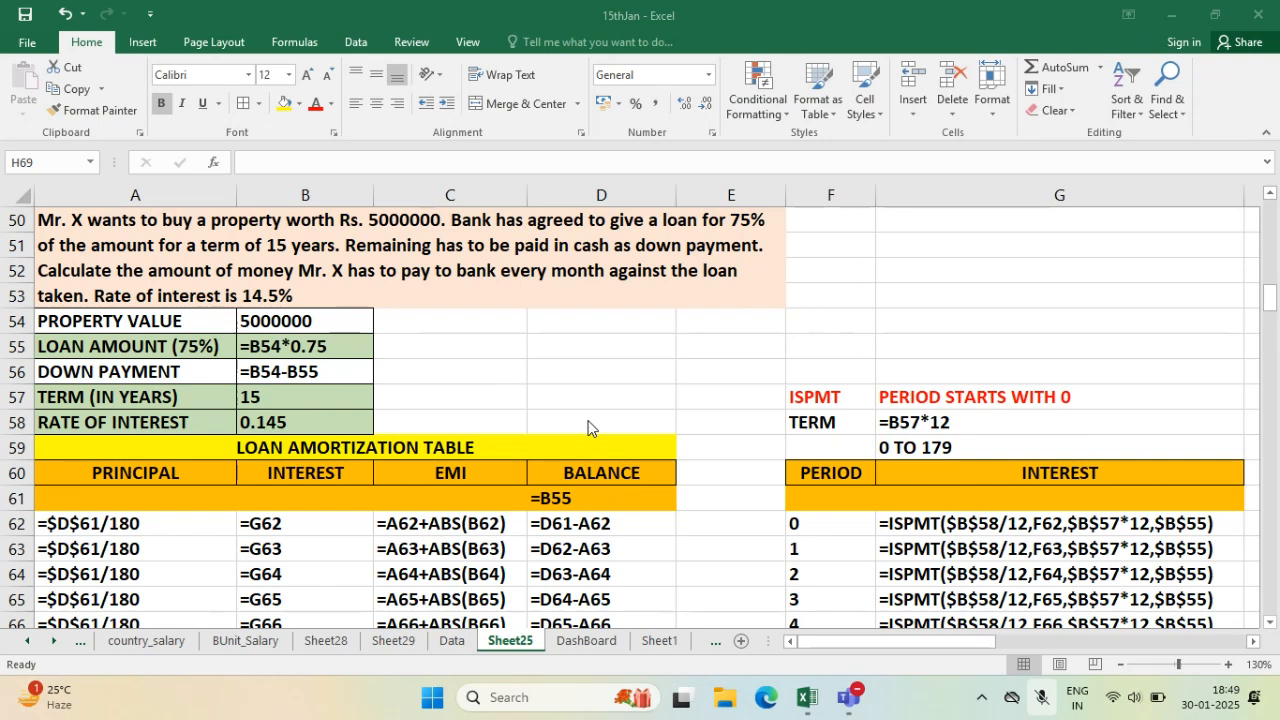
pyautogui.moveTo(810, 673)
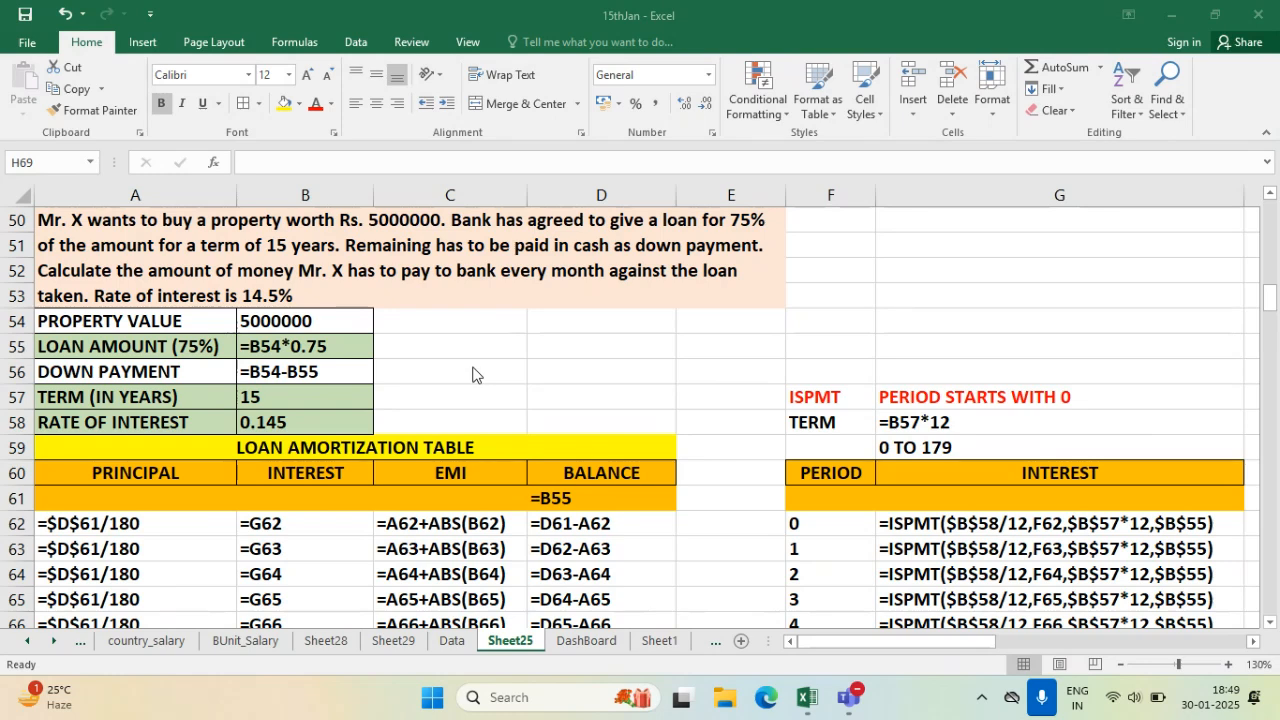
pyautogui.click(692, 472)
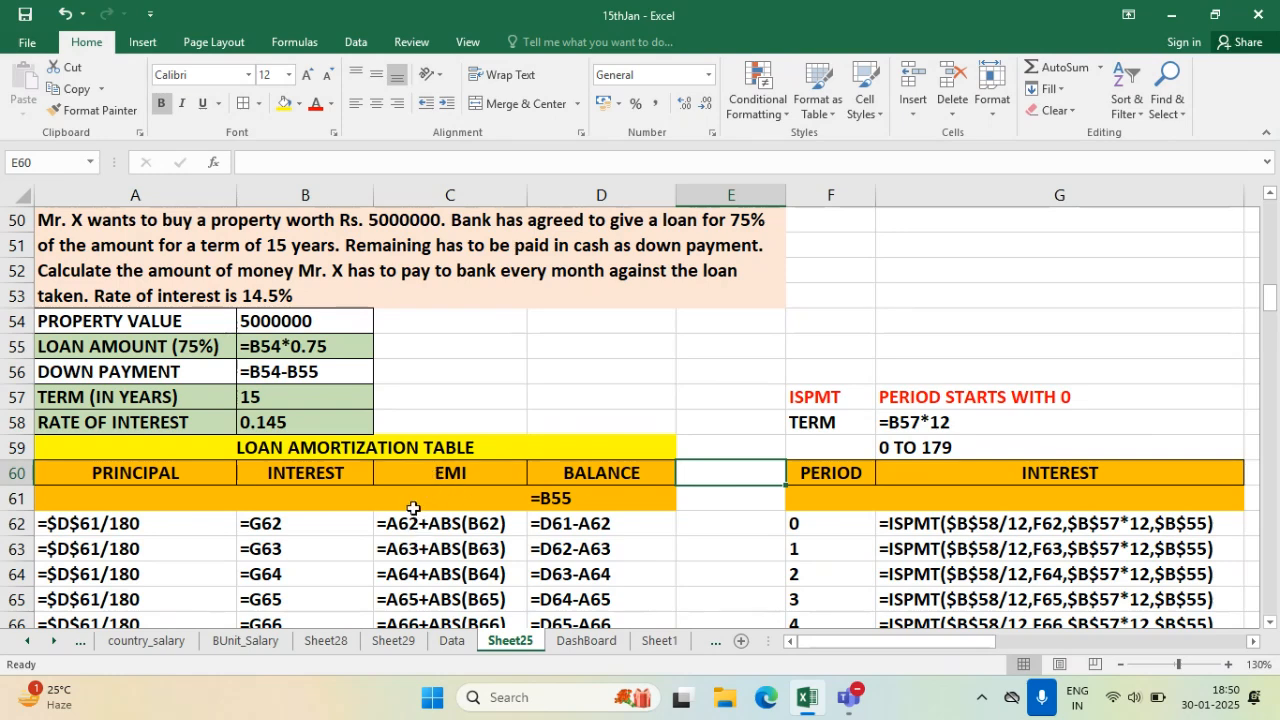
pyautogui.hotkey('ctrl', '`')
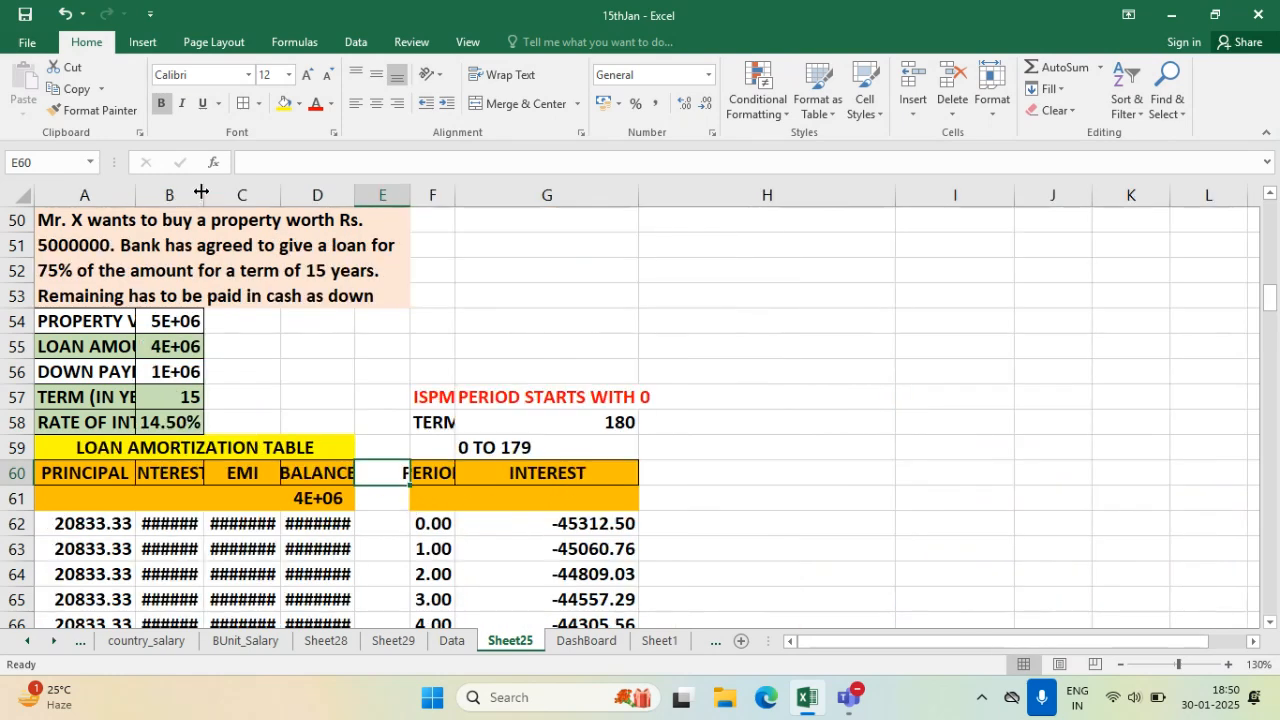
pyautogui.moveTo(197, 200); pyautogui.dragTo(229, 201)
pyautogui.moveTo(306, 195); pyautogui.dragTo(531, 201)
pyautogui.doubleClick(571, 196)
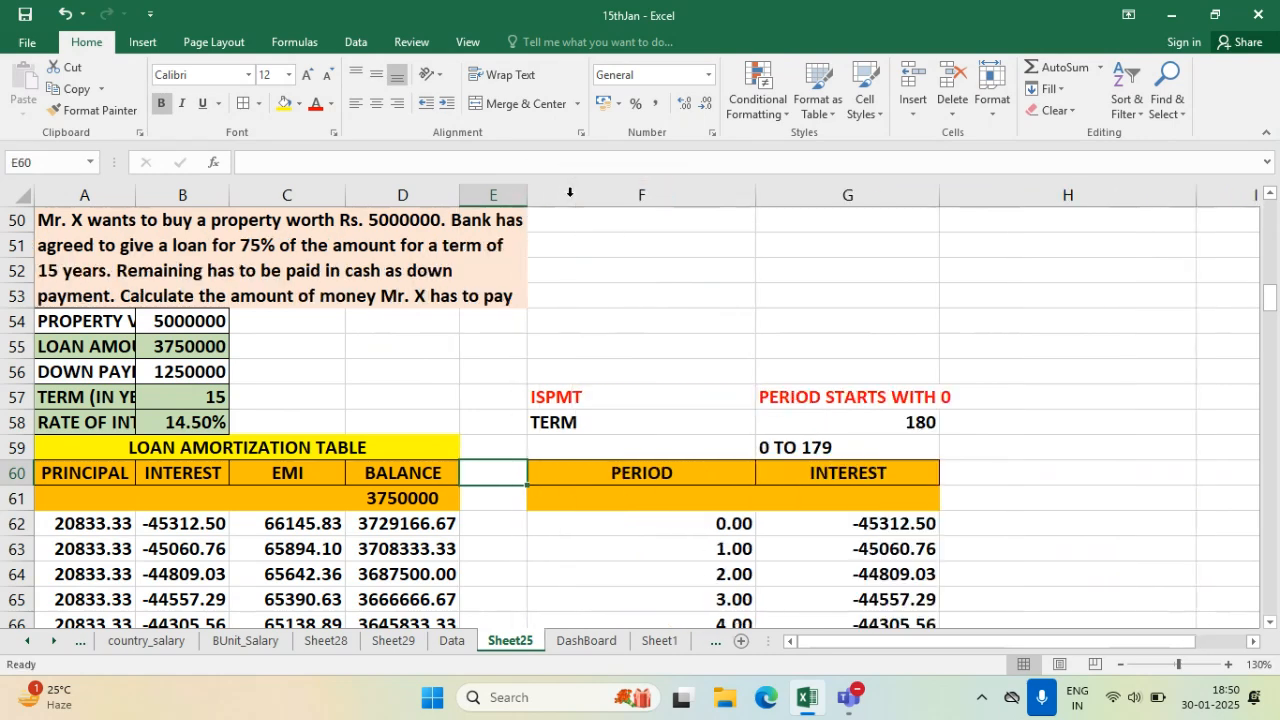
pyautogui.moveTo(756, 195); pyautogui.dragTo(625, 185)
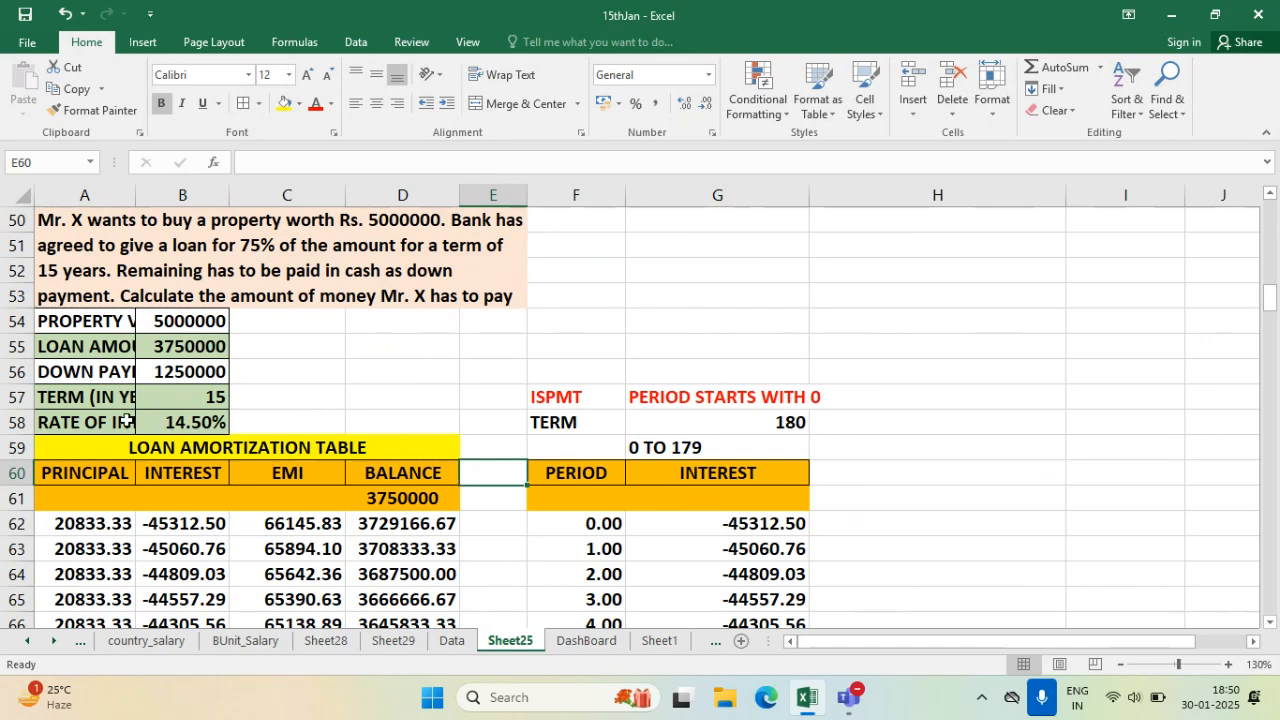
# - Examine the PMT formula in EMI cell B25 and widen columns A, B and E around the EMI calculation
pyautogui.scroll(4, 122, 390)
pyautogui.scroll(5, 237, 423)
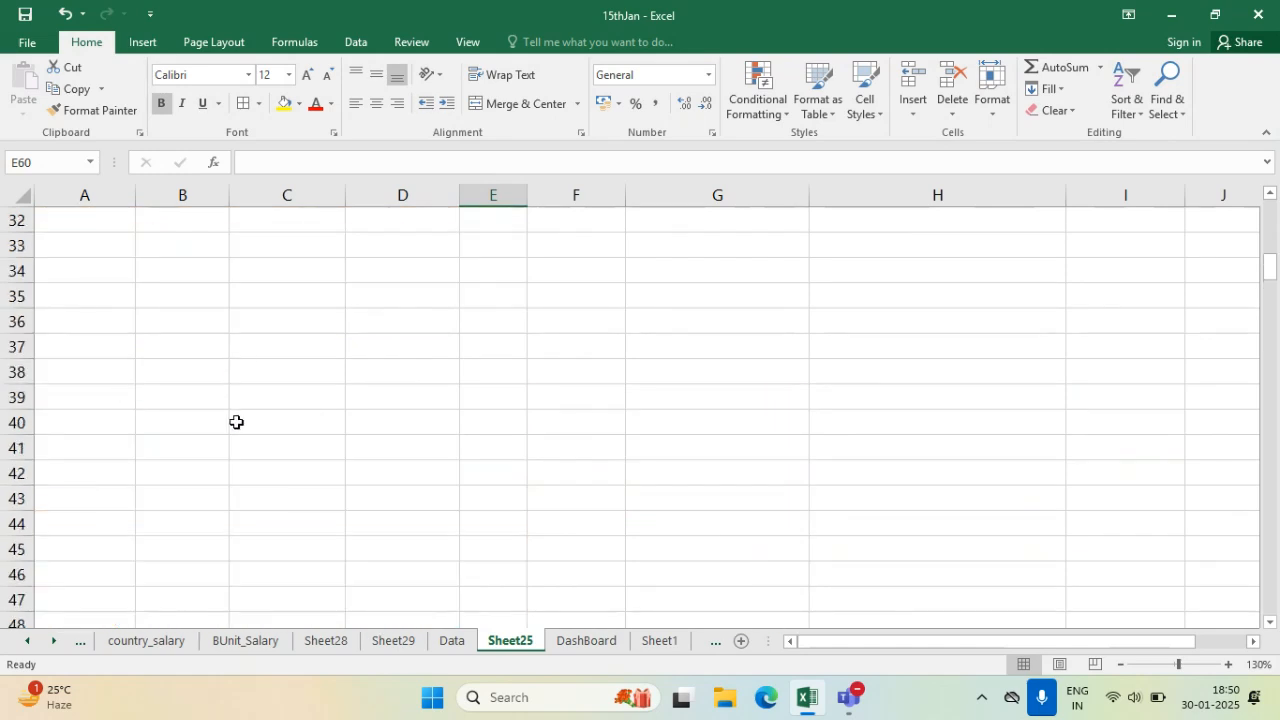
pyautogui.scroll(2, 237, 423)
pyautogui.moveTo(229, 195); pyautogui.dragTo(261, 196)
pyautogui.click(192, 422)
pyautogui.doubleClick(192, 422)
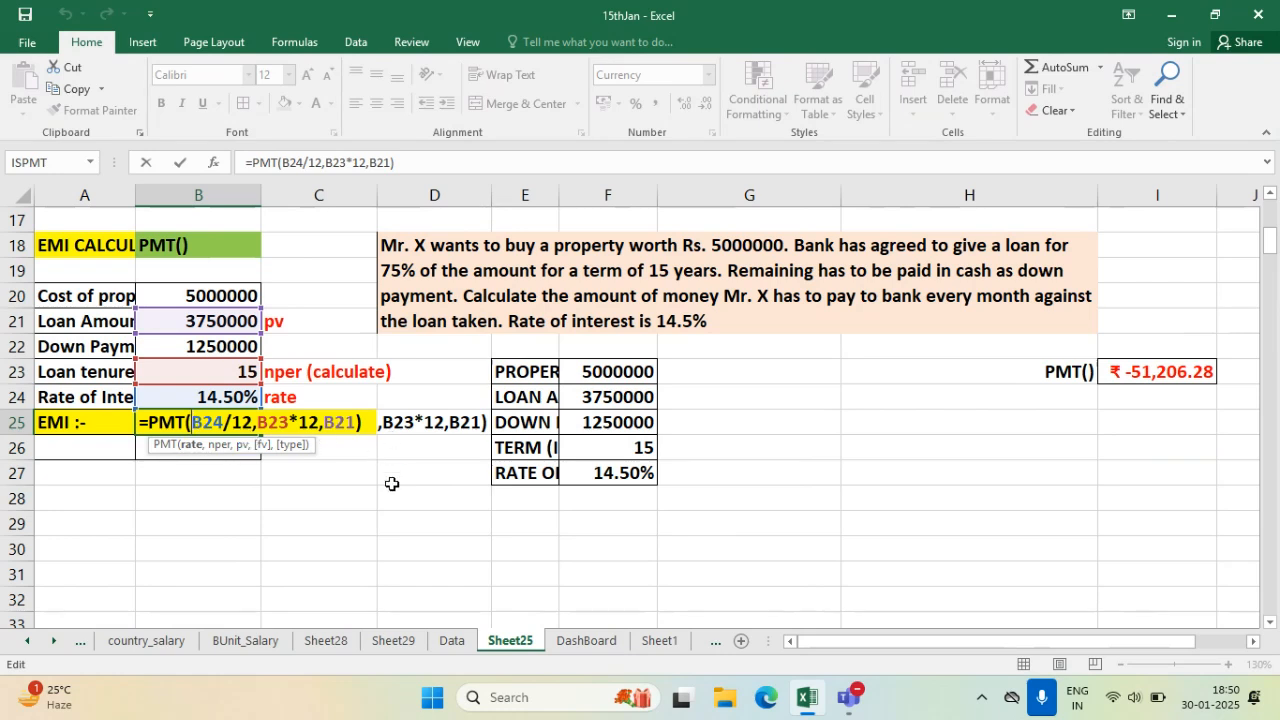
pyautogui.press('Escape')
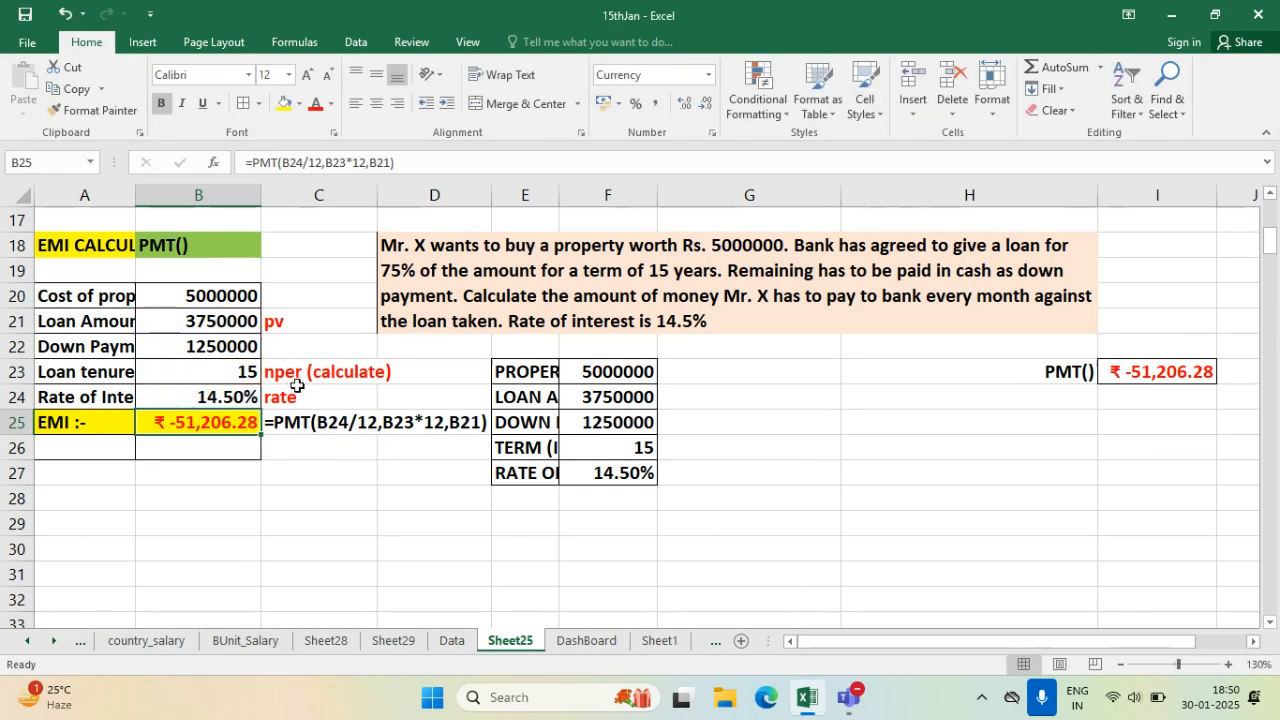
pyautogui.moveTo(139, 194); pyautogui.dragTo(207, 199)
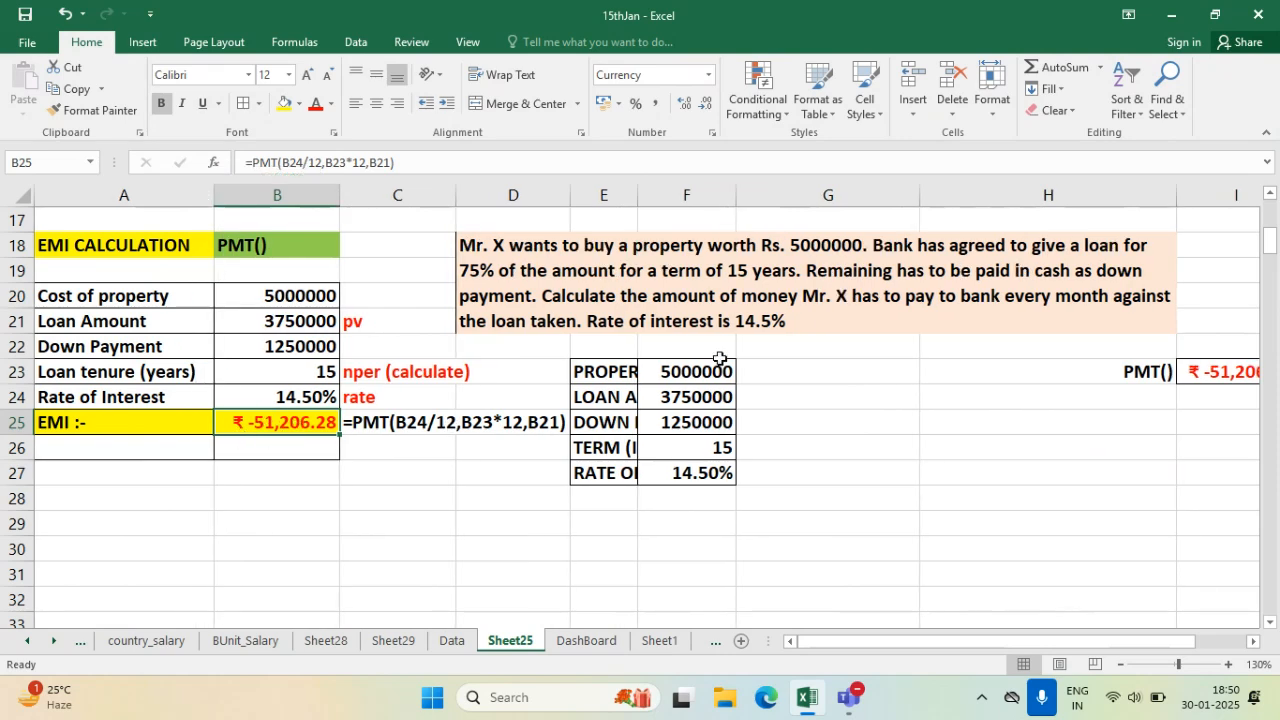
pyautogui.moveTo(640, 208); pyautogui.dragTo(668, 207)
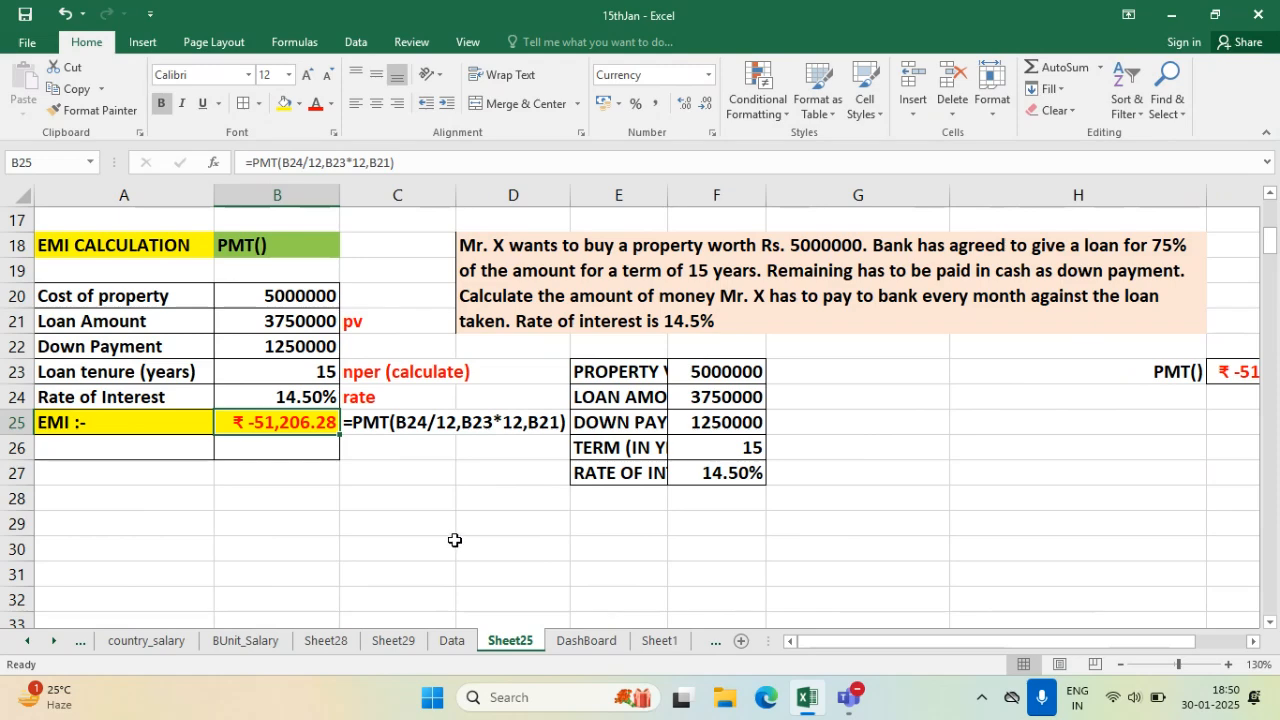
# - Compare the ISPMT interest formula in G62 with the EMI formula in B25 and the loan amount formula in B21
pyautogui.scroll(-10, 454, 540)
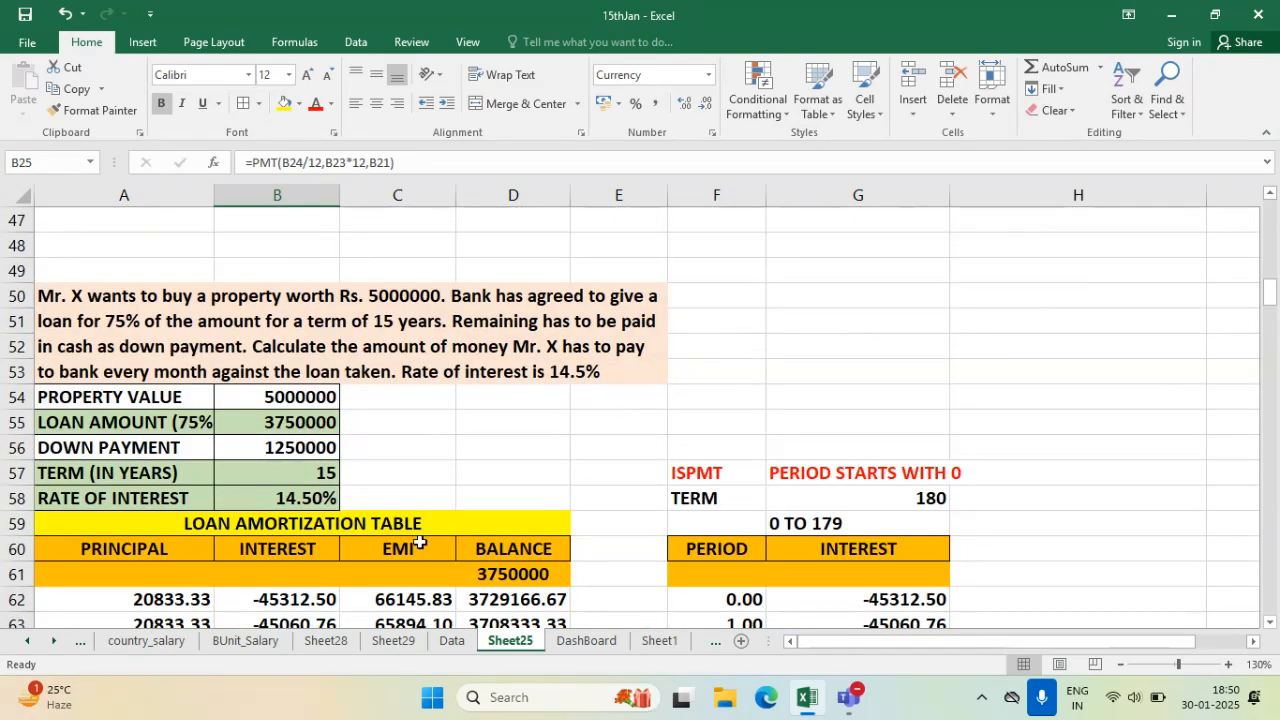
pyautogui.scroll(-2, 419, 542)
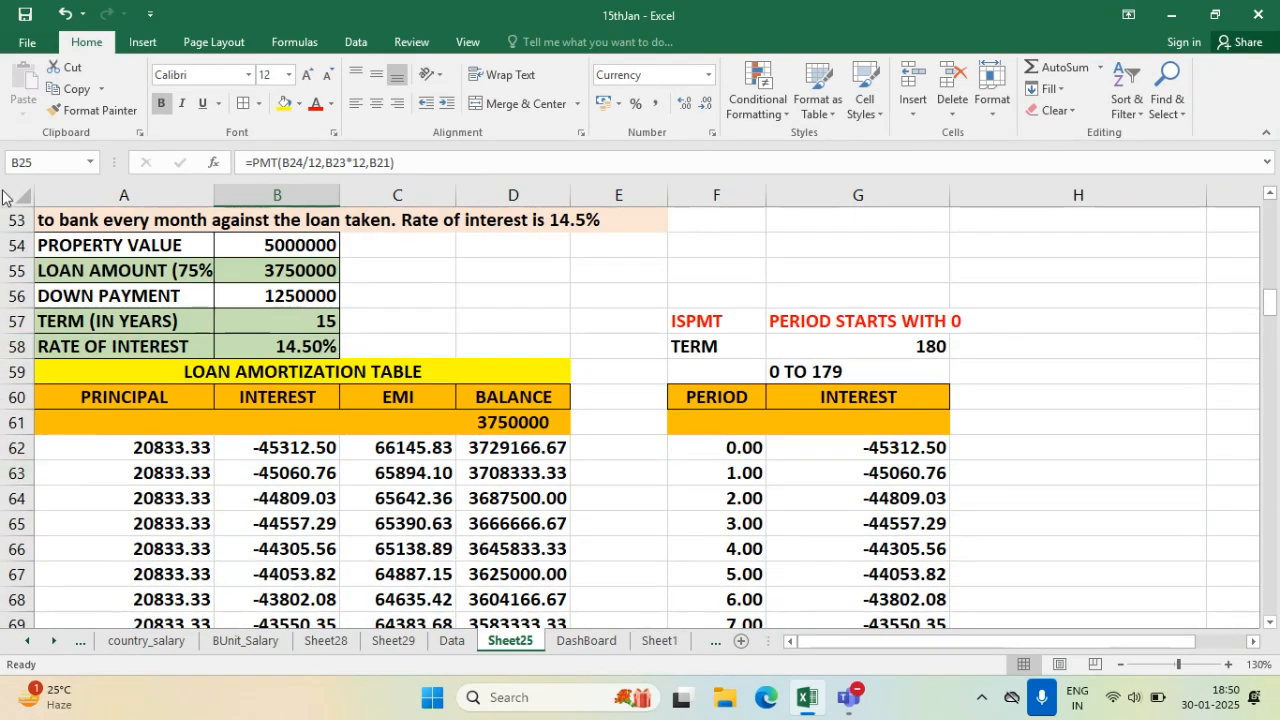
pyautogui.click(903, 447)
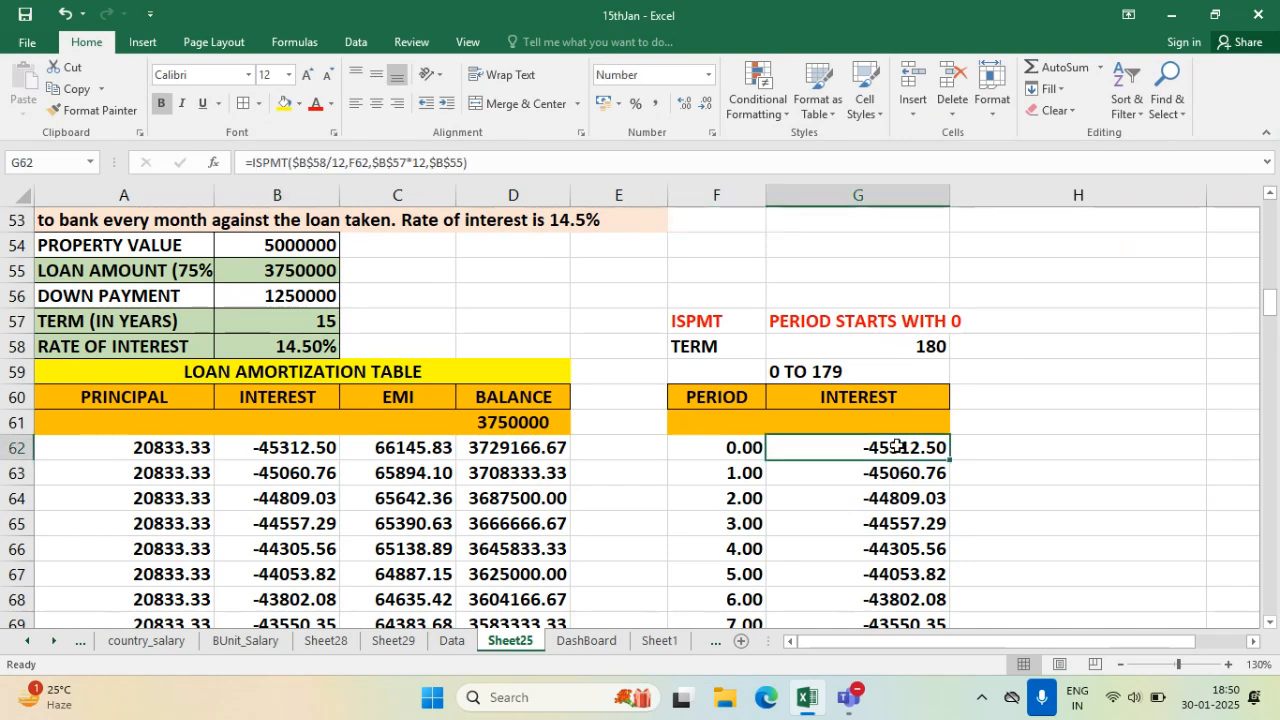
pyautogui.scroll(1, 418, 465)
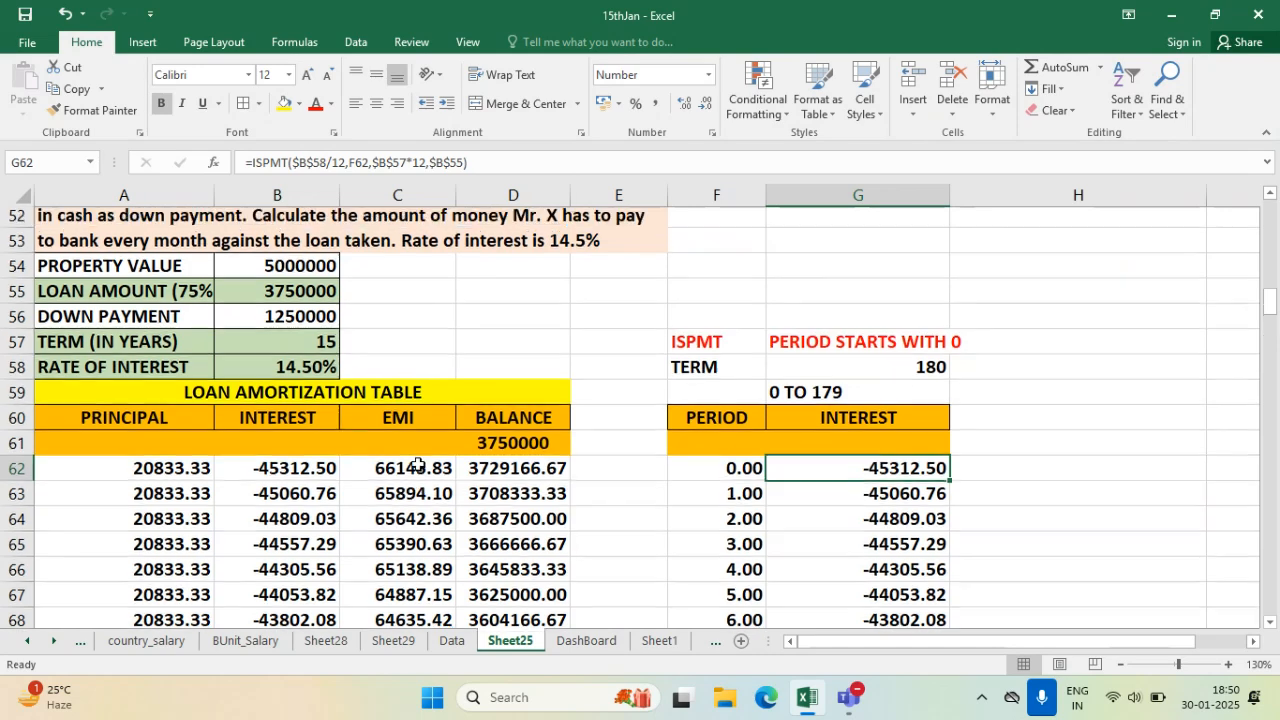
pyautogui.scroll(13, 418, 465)
pyautogui.click(265, 498)
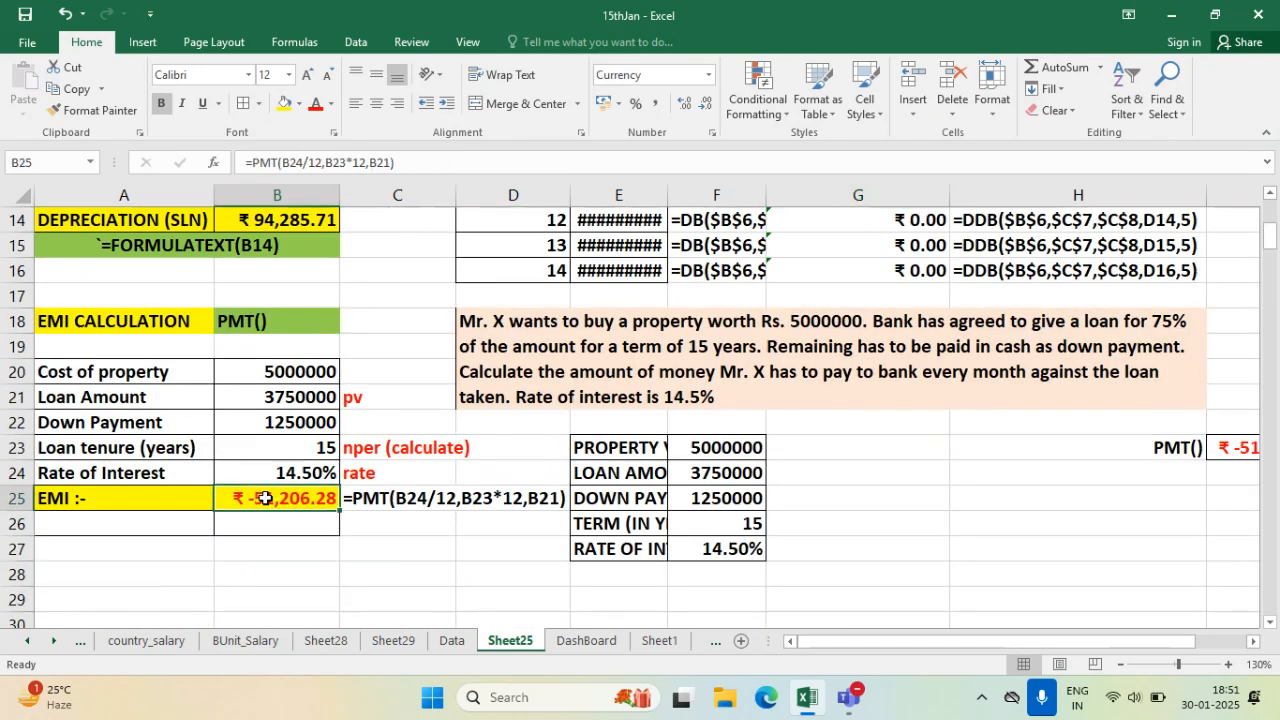
pyautogui.click(282, 397)
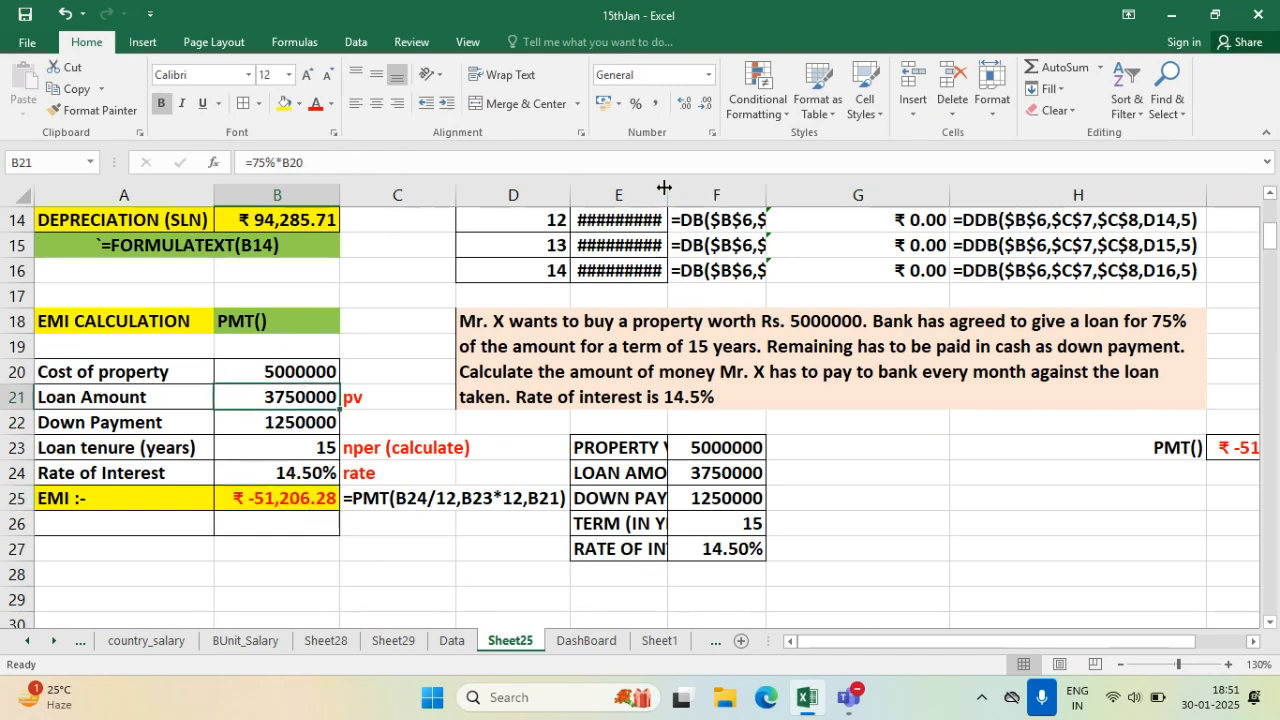
# - Widen column E to fit the loan detail labels, and check the balance formulas in D62:D63 and the interest formula in G62
pyautogui.moveTo(666, 192); pyautogui.dragTo(760, 200)
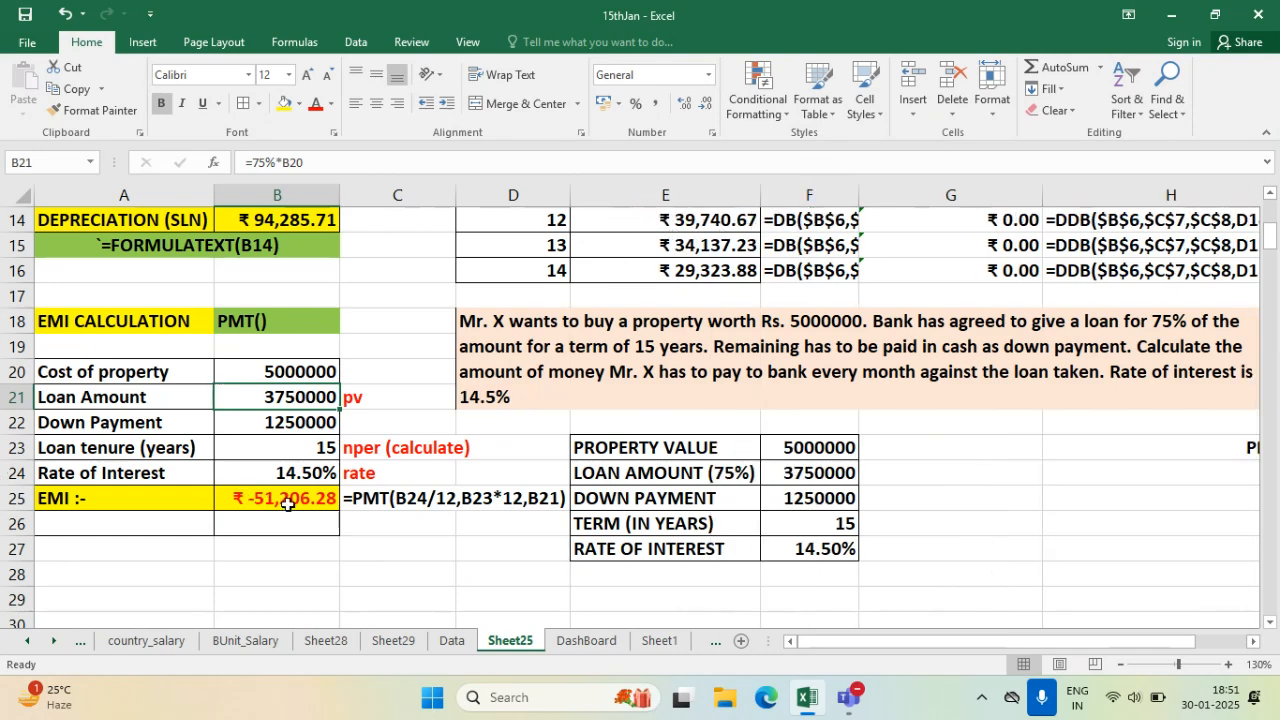
pyautogui.scroll(-14, 455, 465)
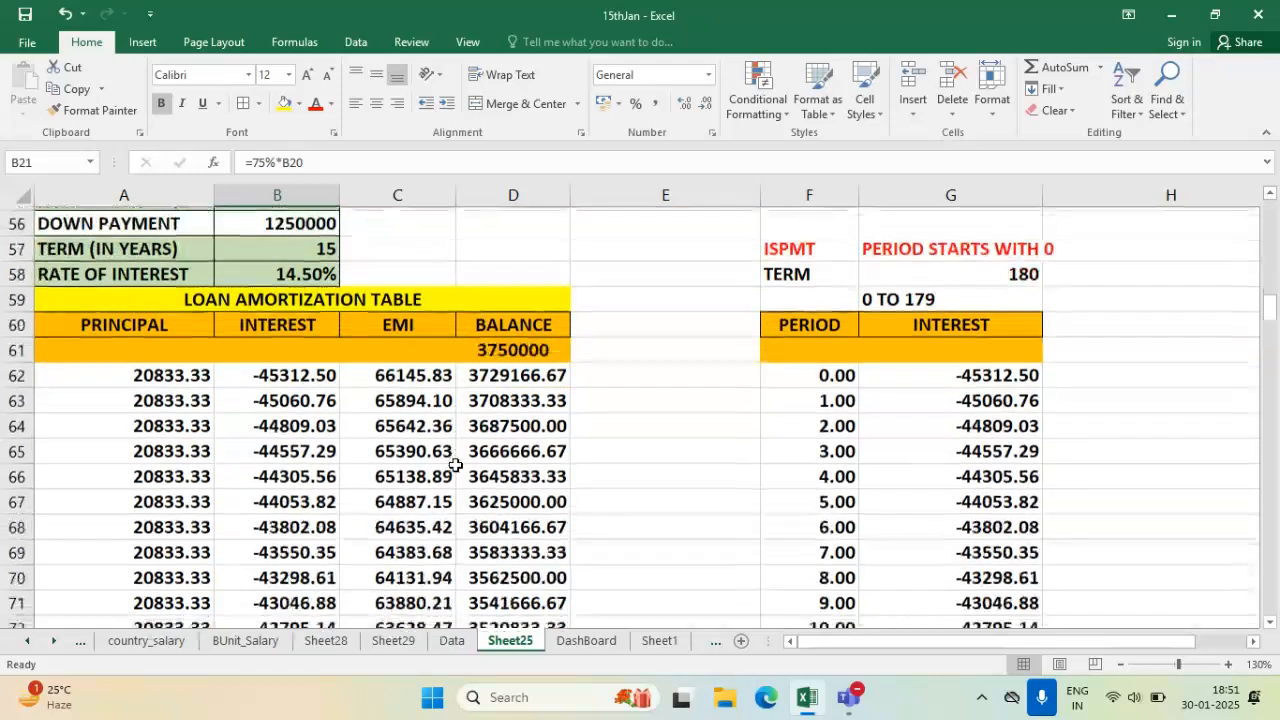
pyautogui.click(525, 396)
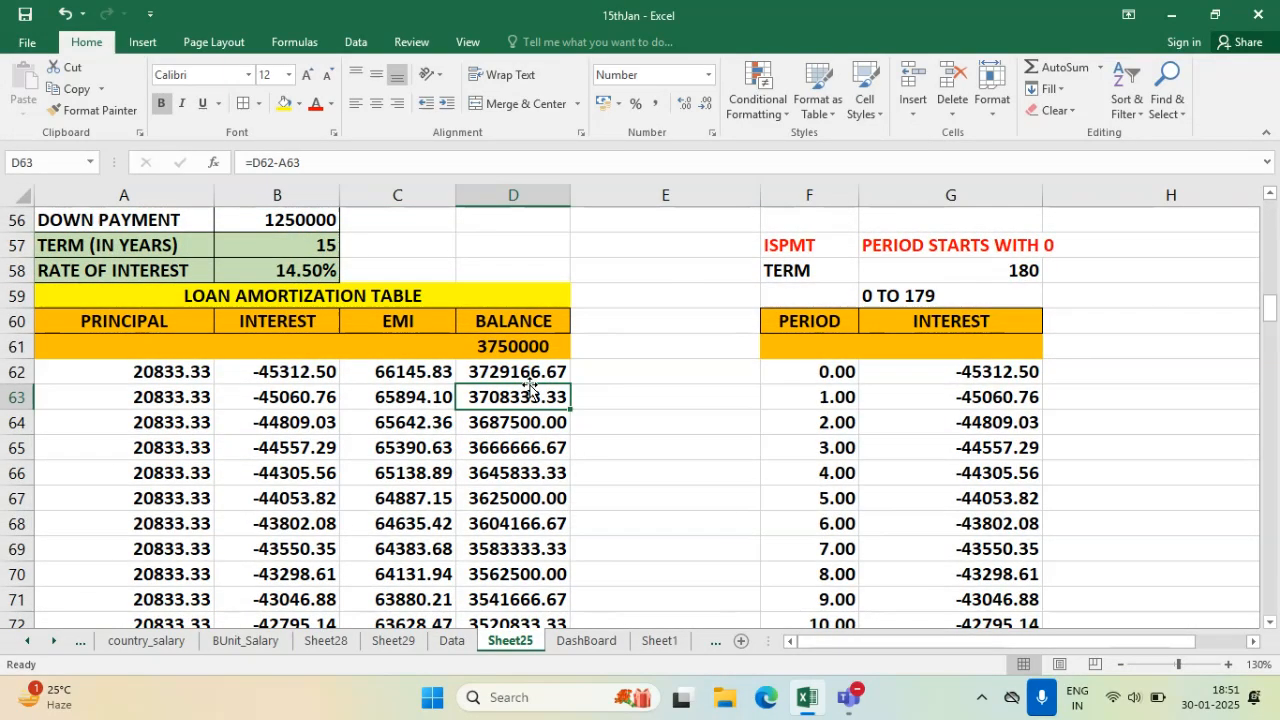
pyautogui.click(525, 372)
pyautogui.click(520, 395)
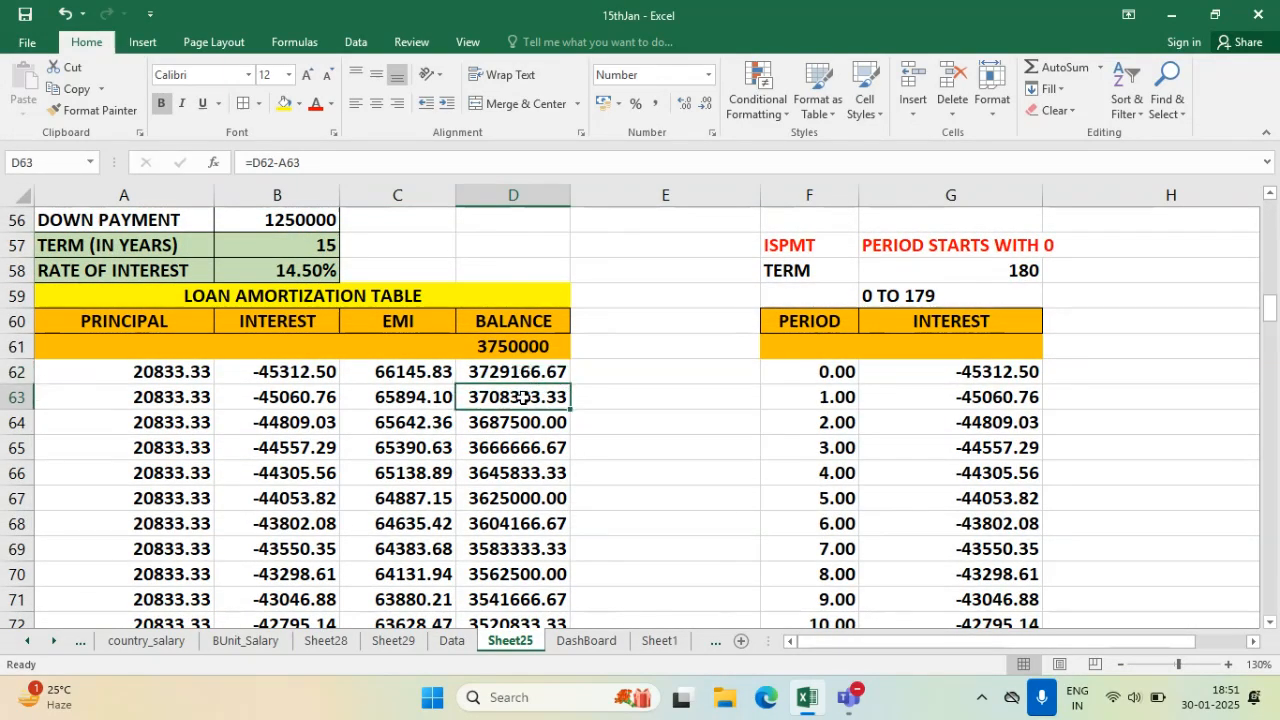
pyautogui.click(959, 374)
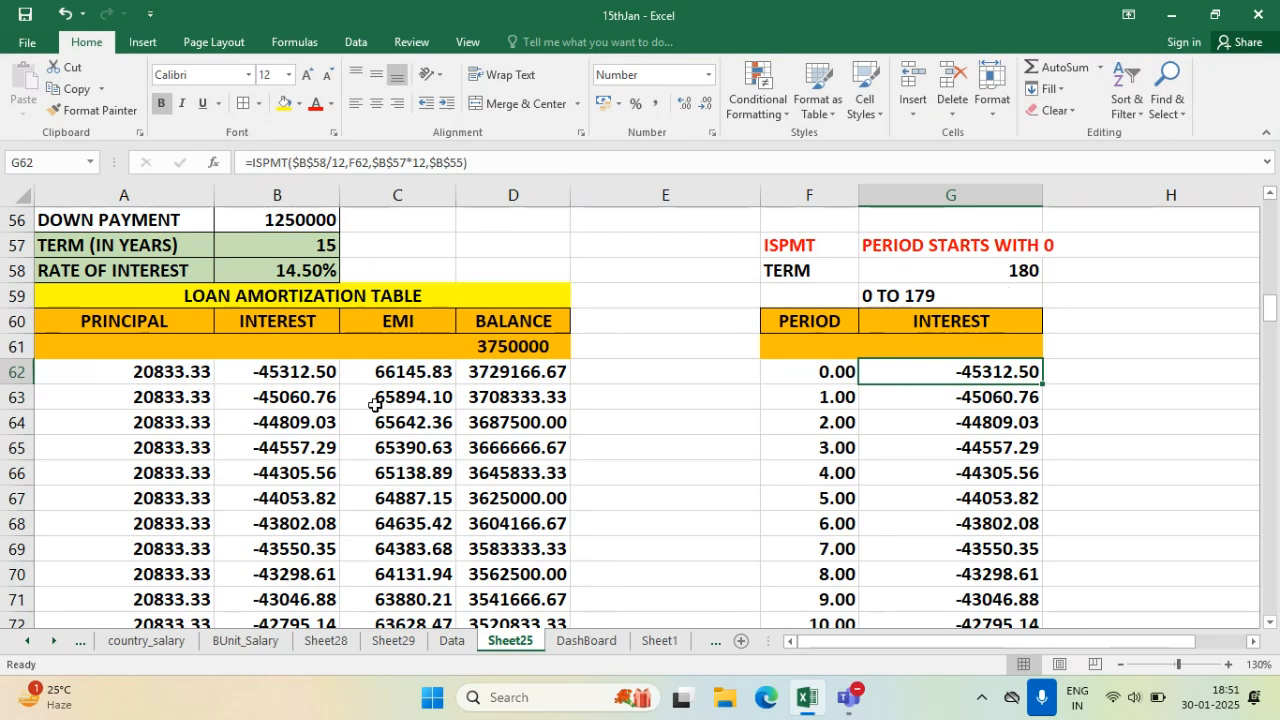
# - Rename the EMI heading in cell C60 of the loan amortization table as MI
pyautogui.click(417, 321)
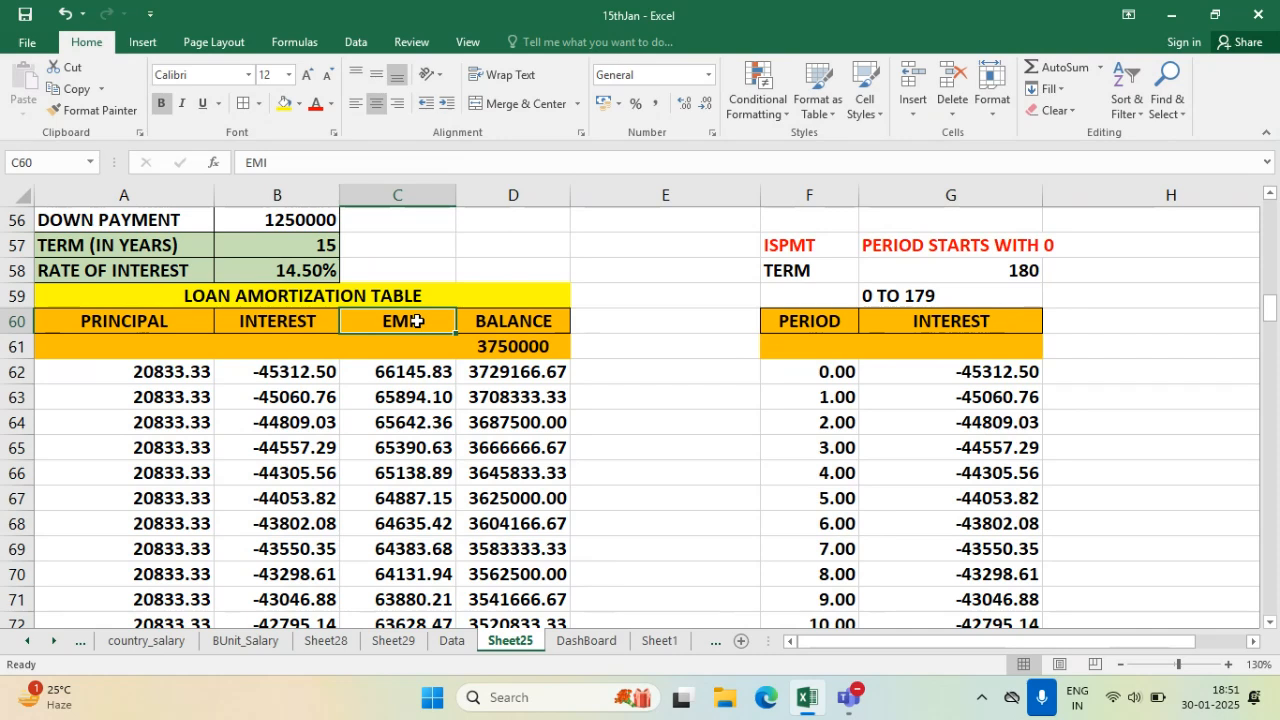
pyautogui.write('MI')
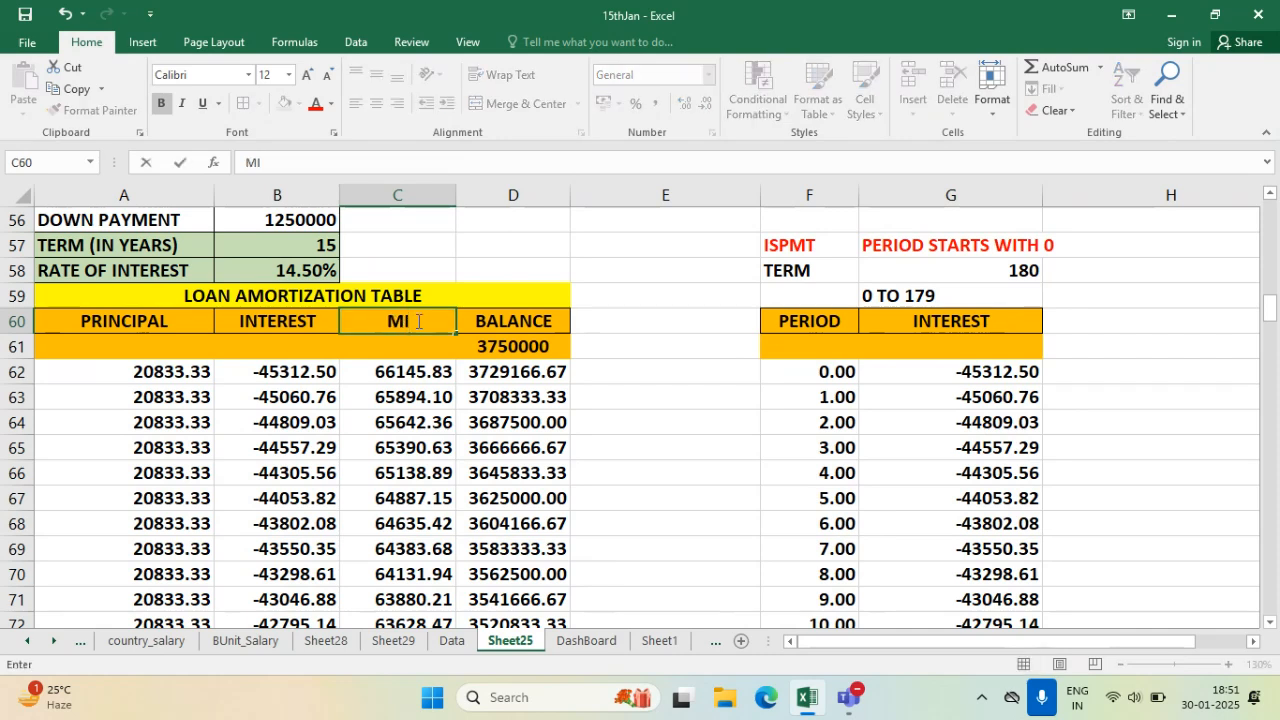
pyautogui.click(500, 393)
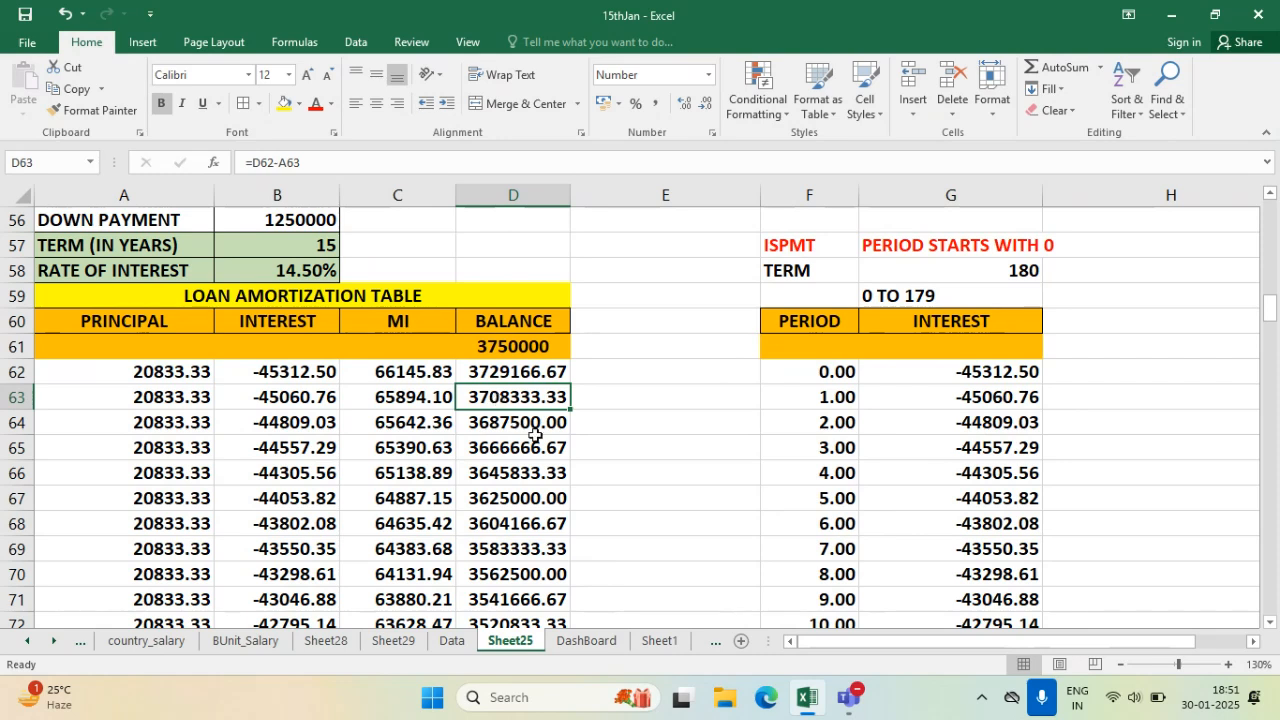
pyautogui.click(425, 321)
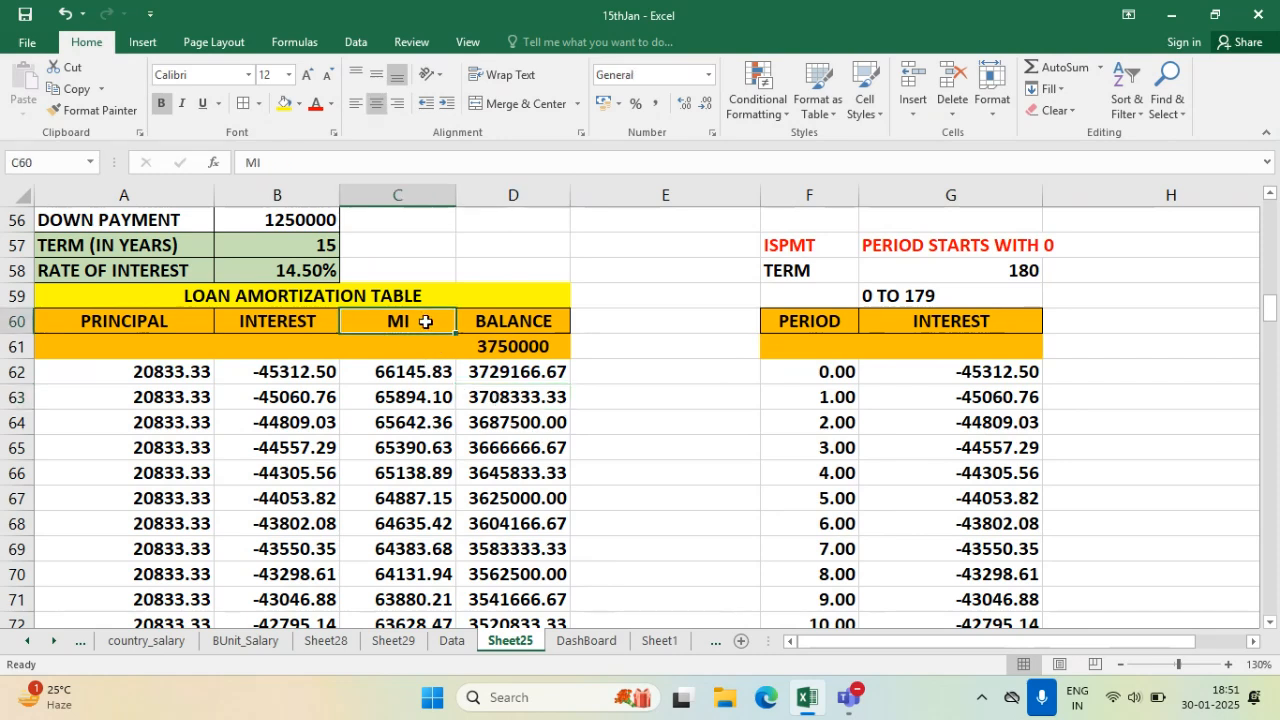
# - Rename the heading in cell C60 as MONTHLY INST and widen column C to fit it
pyautogui.write('MONTHLY')
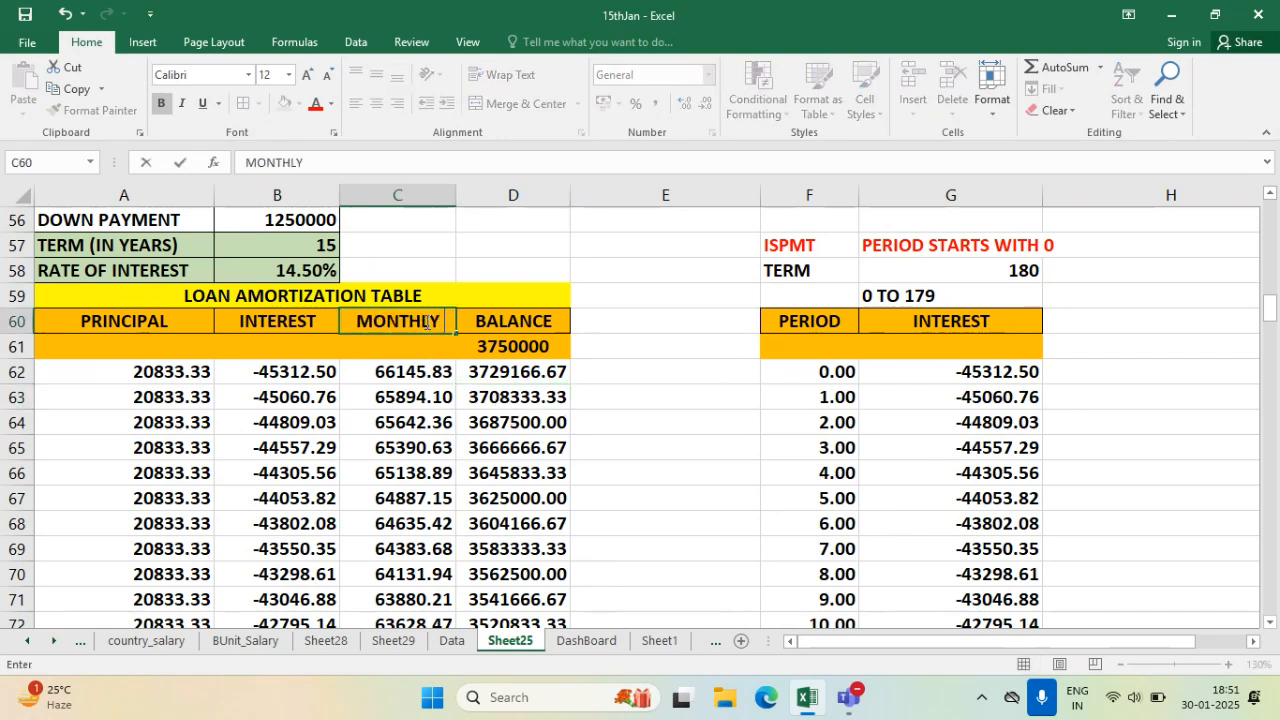
pyautogui.write(' INS')
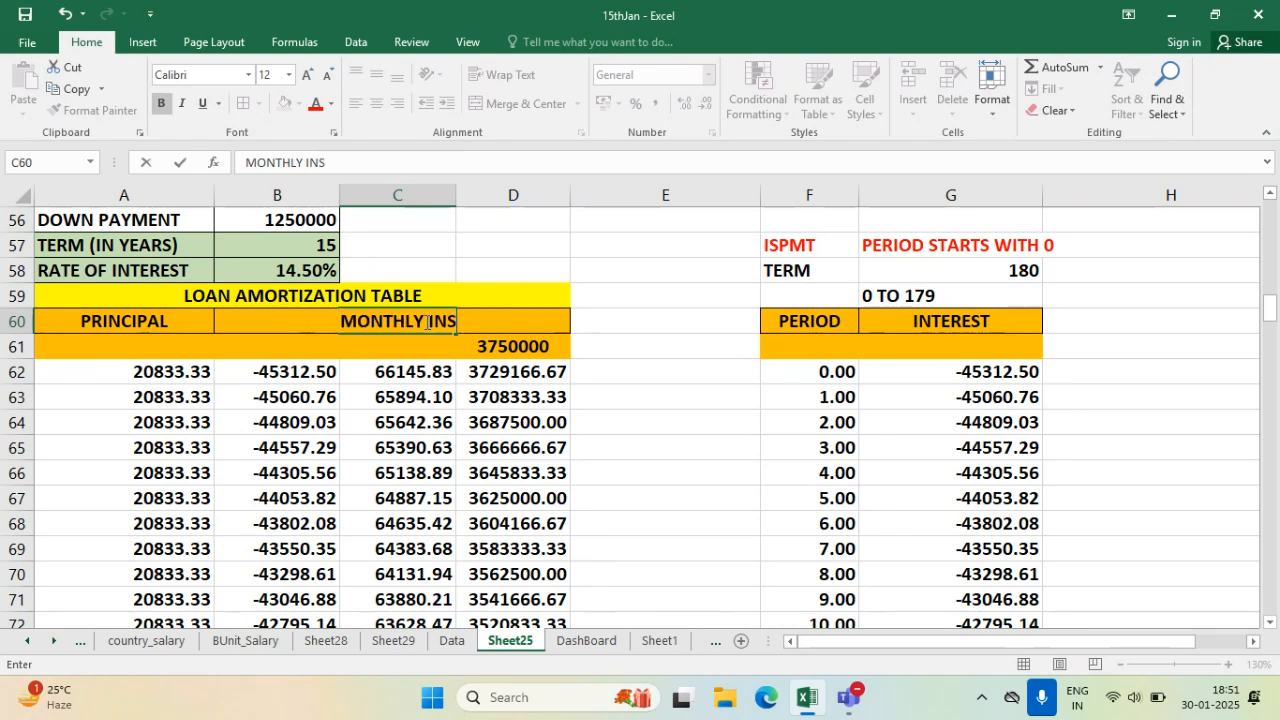
pyautogui.write('T')
pyautogui.click(468, 448)
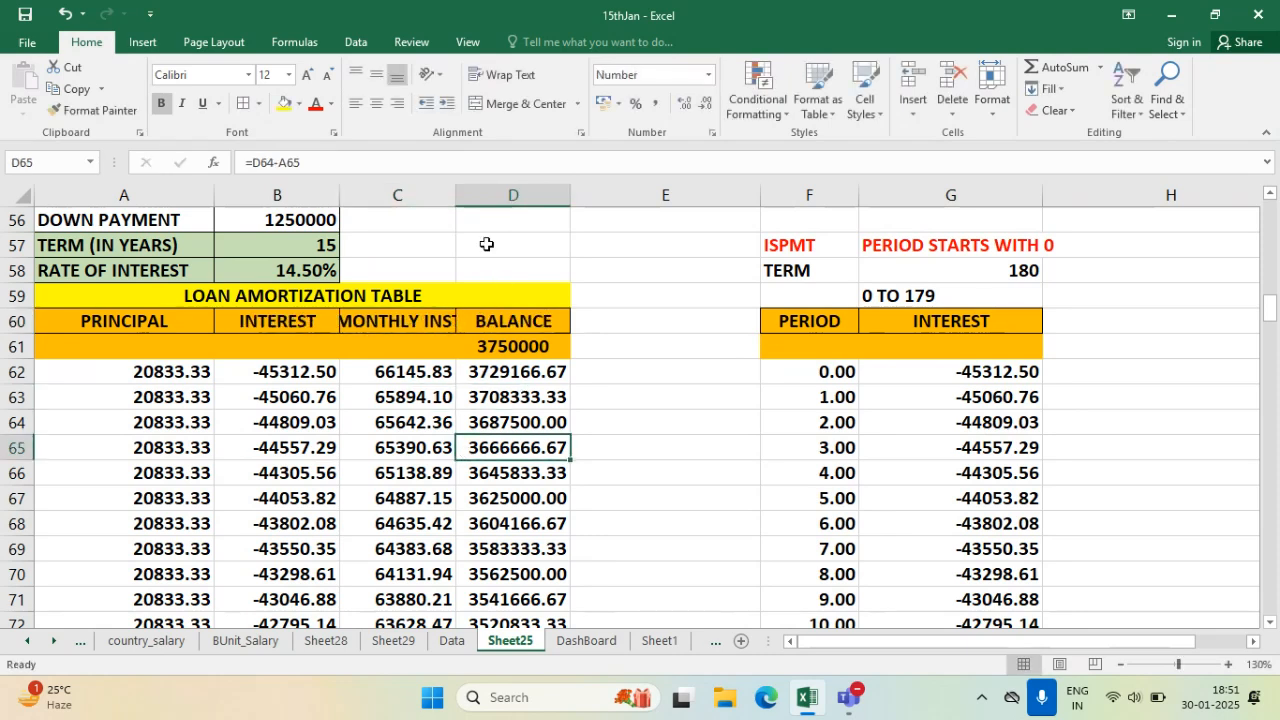
pyautogui.moveTo(456, 204); pyautogui.dragTo(486, 206)
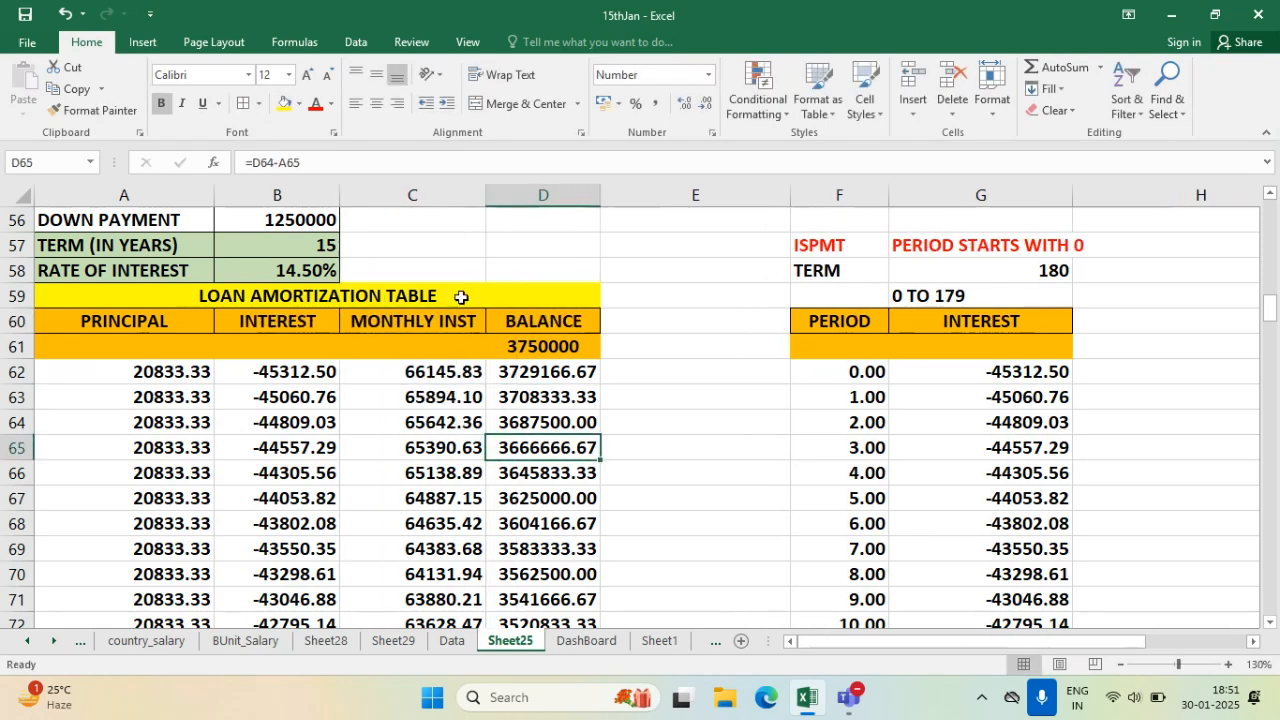
# - Compare the monthly instalment formula in C62, the interest reference in B62 and the ISPMT formula in G62
pyautogui.click(452, 370)
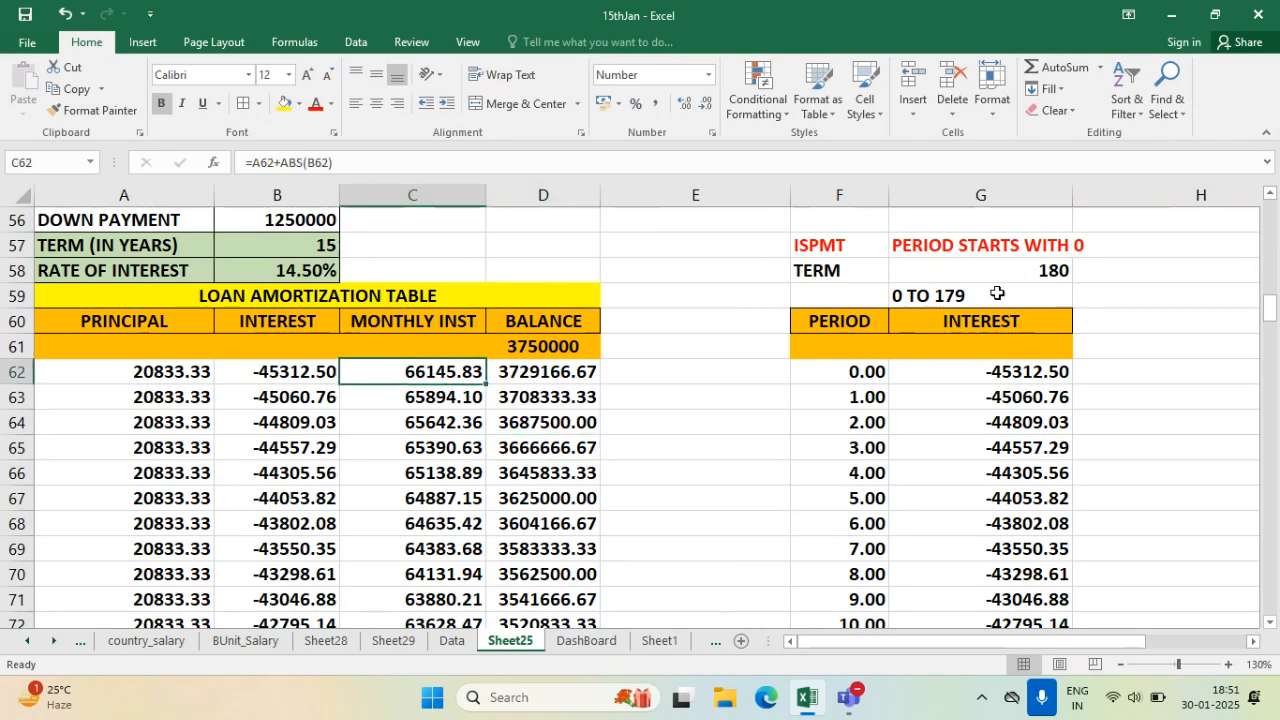
pyautogui.doubleClick(1003, 377)
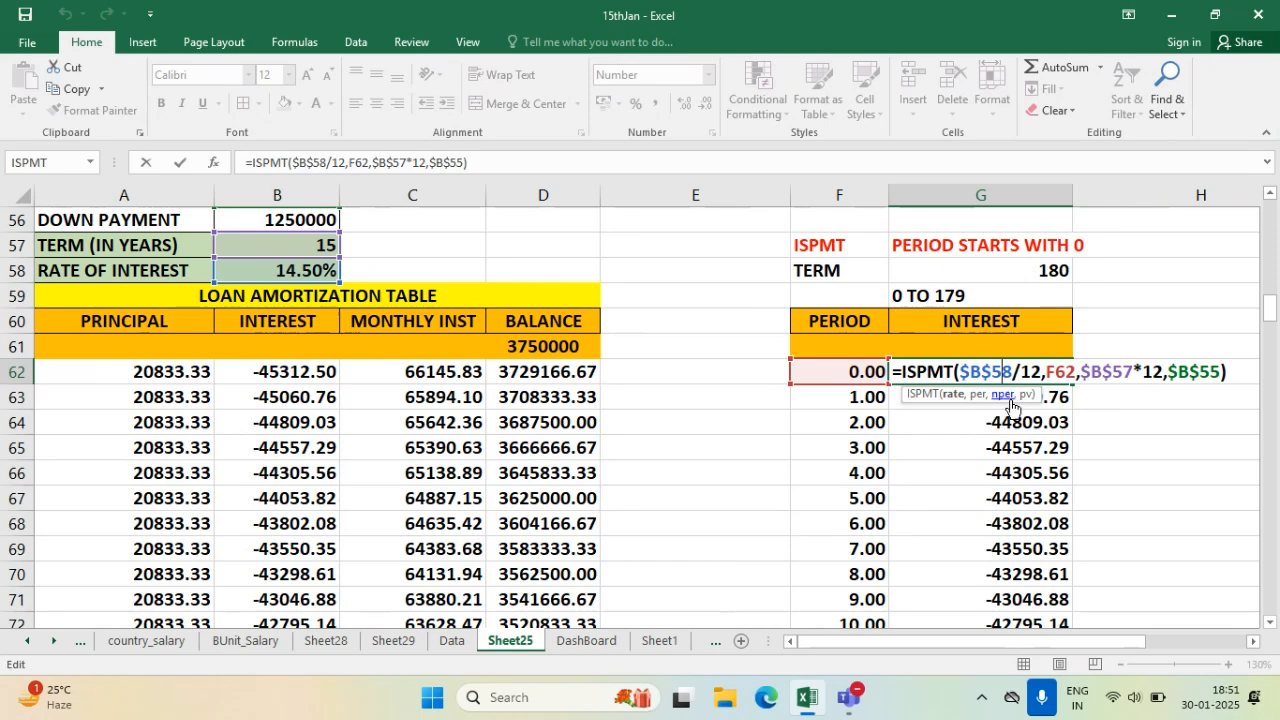
pyautogui.press('Escape')
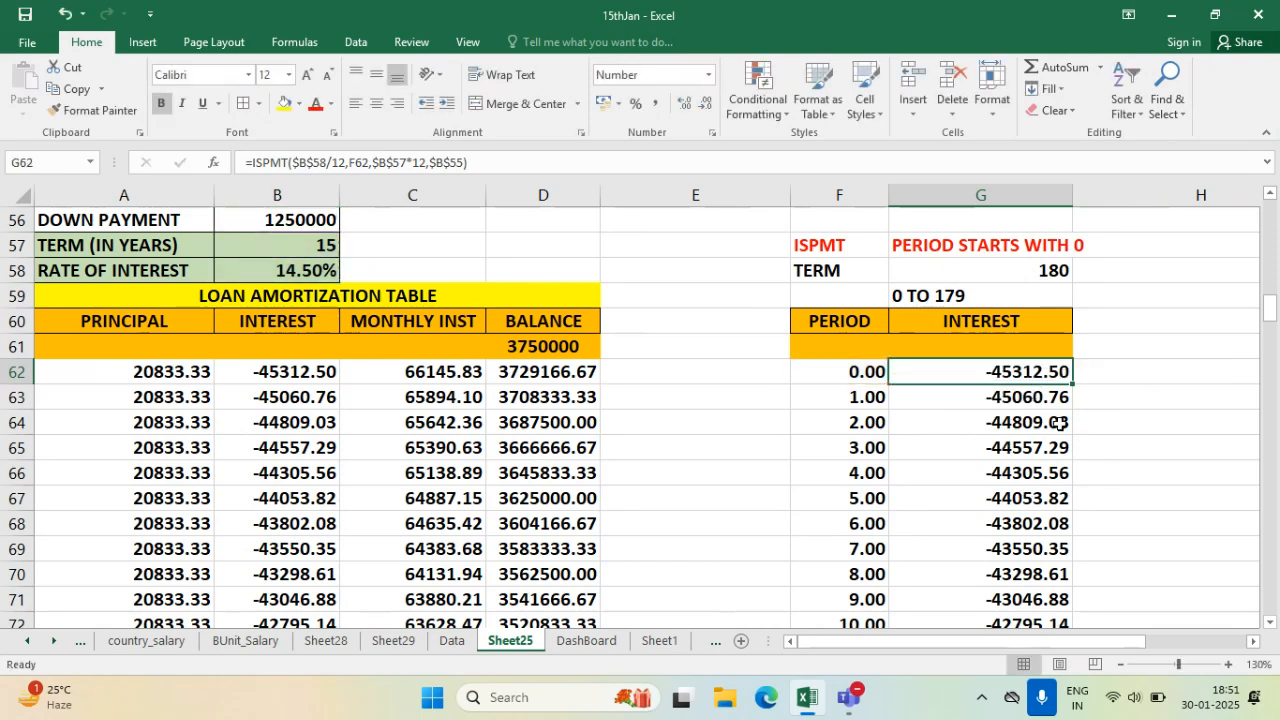
pyautogui.click(278, 376)
pyautogui.doubleClick(286, 371)
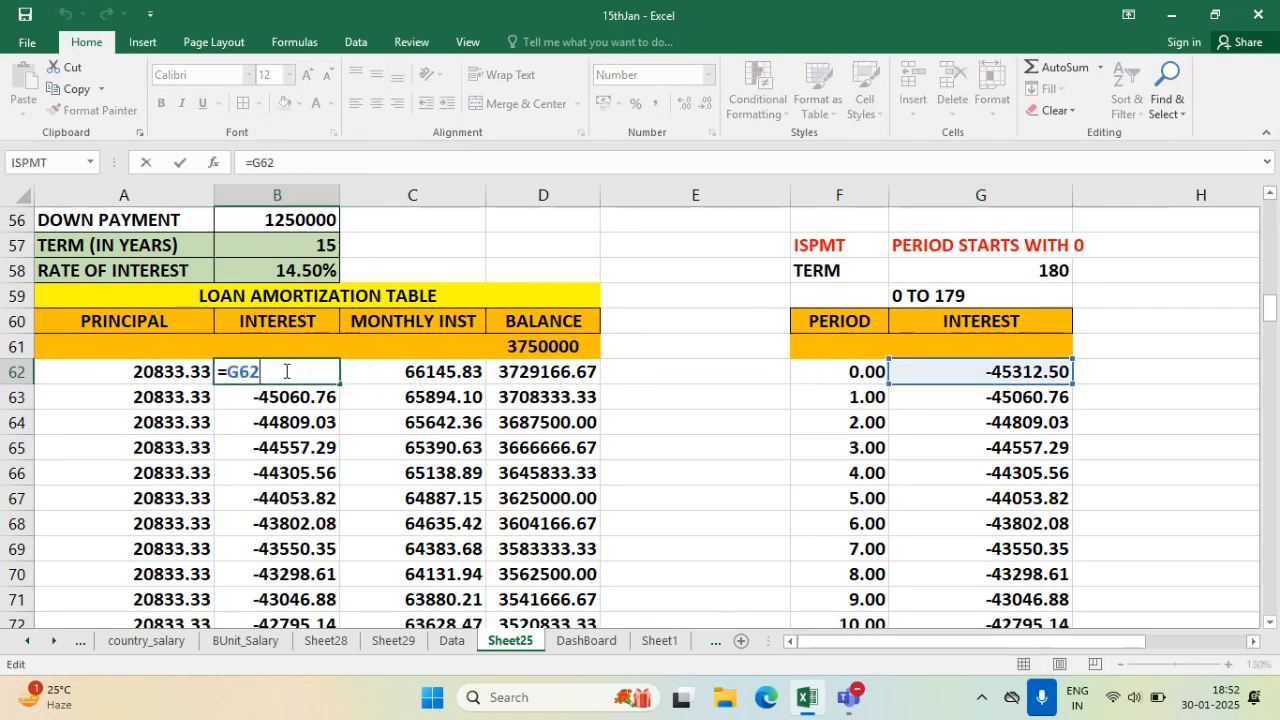
pyautogui.press('Escape')
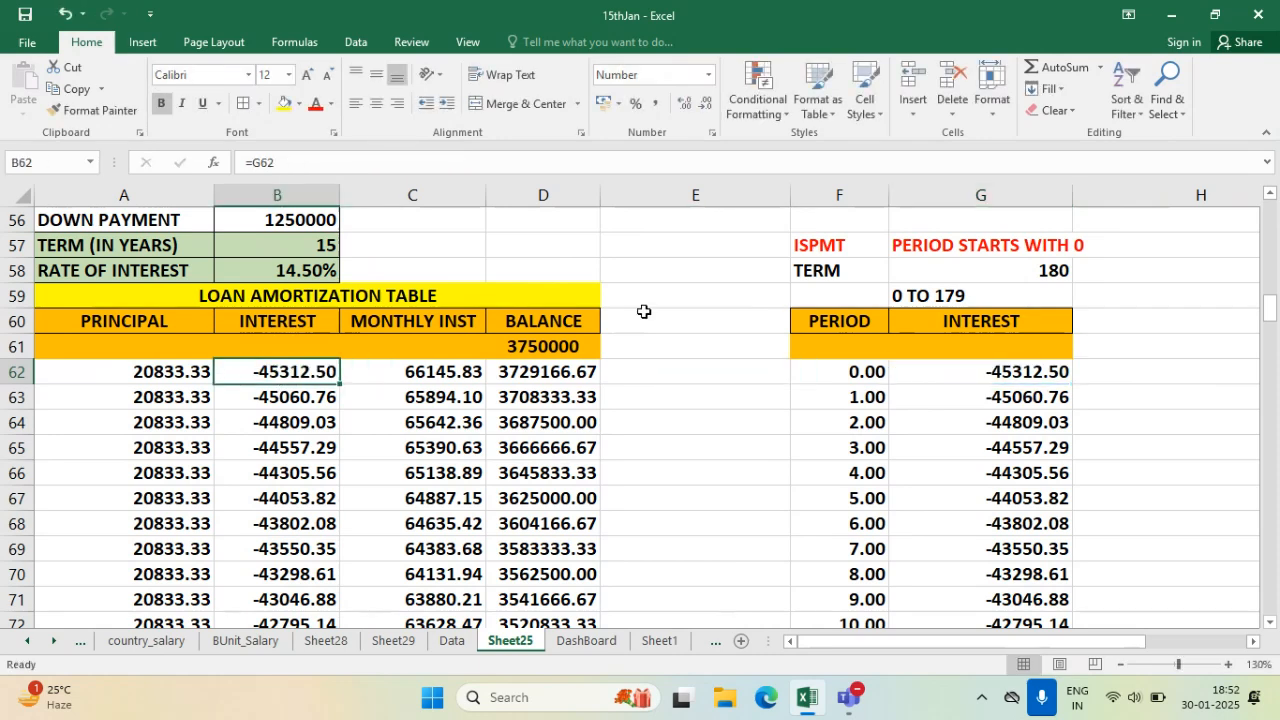
pyautogui.click(1017, 370)
pyautogui.doubleClick(1017, 370)
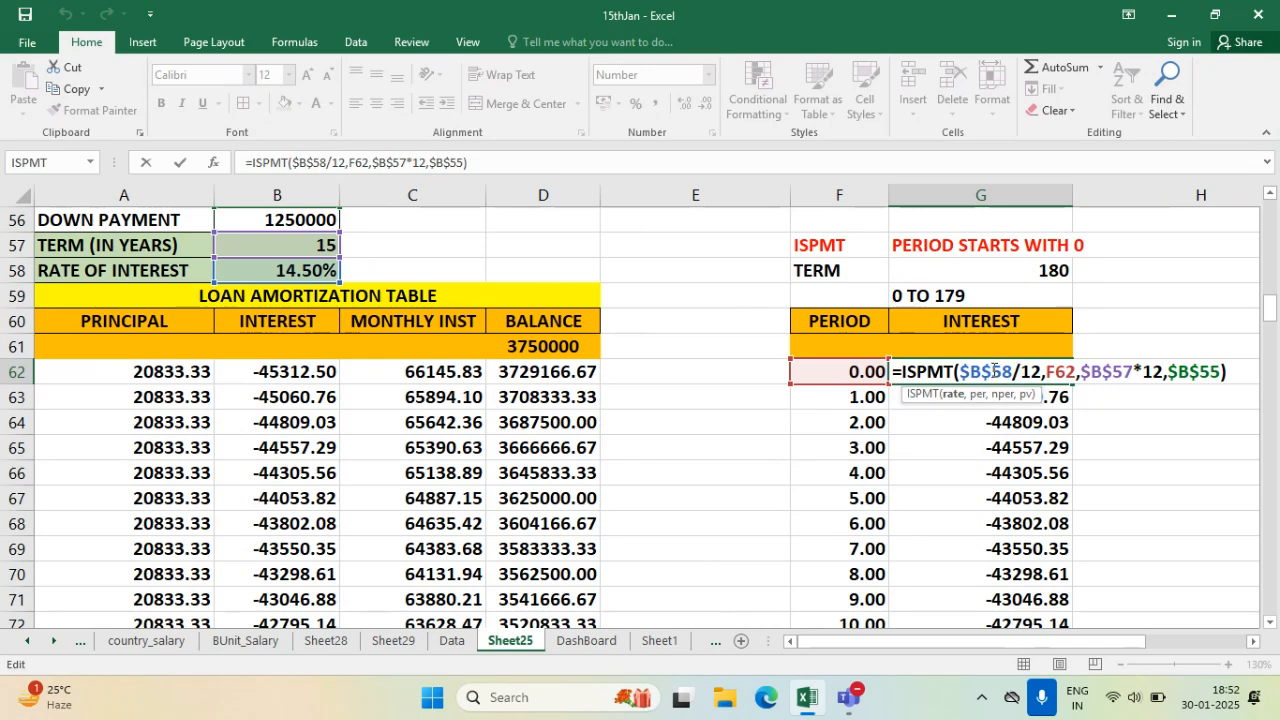
pyautogui.press('Escape')
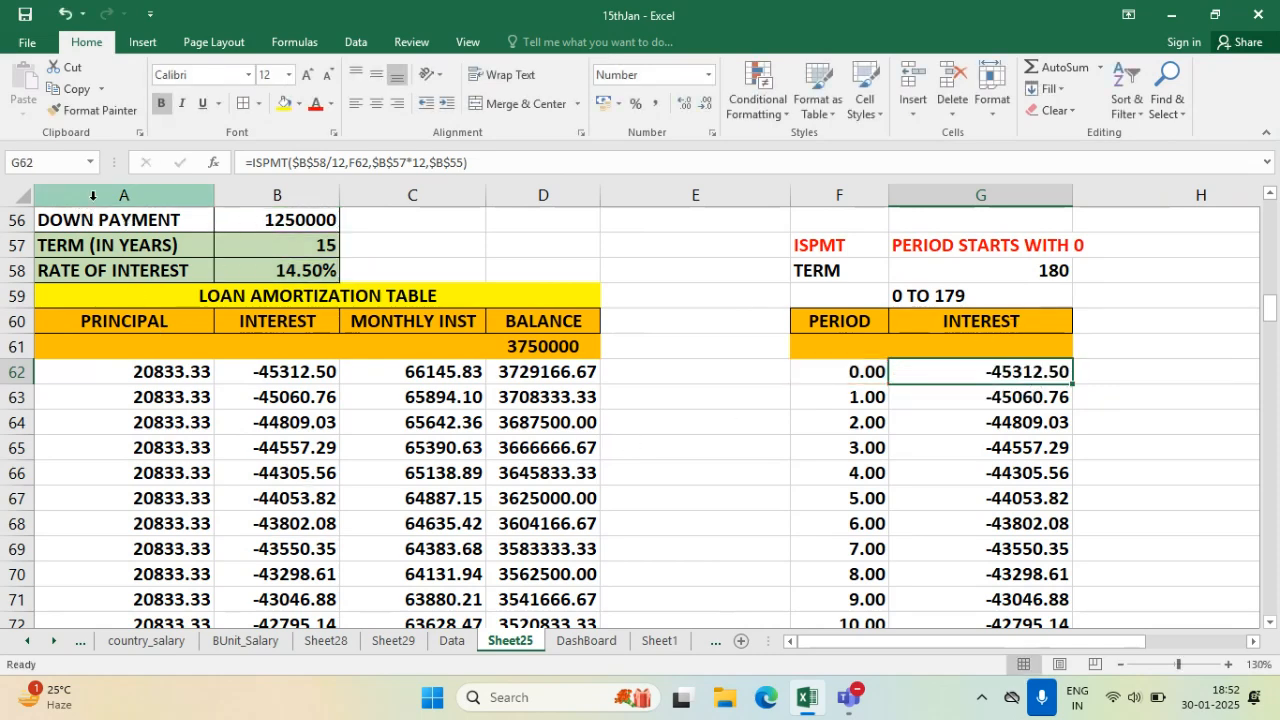
# - Insert an entire column before the PRINCIPAL column of the loan amortization table
pyautogui.click(56, 296)
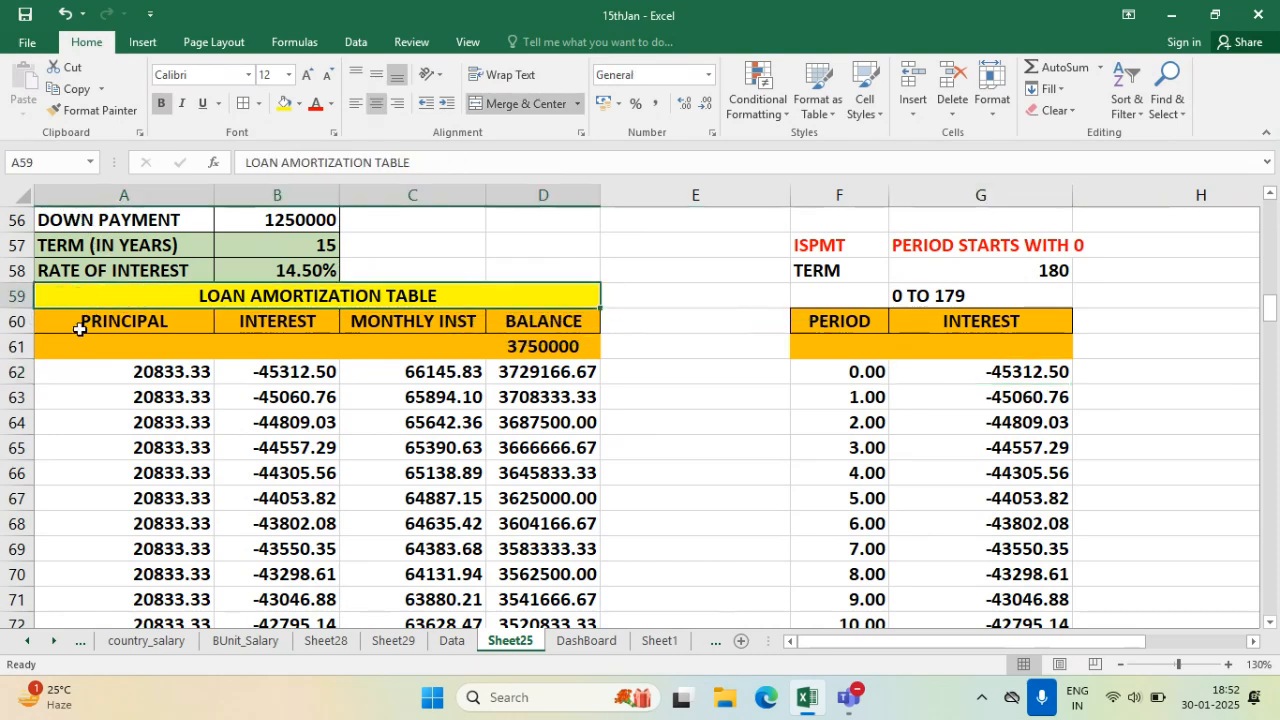
pyautogui.click(79, 324)
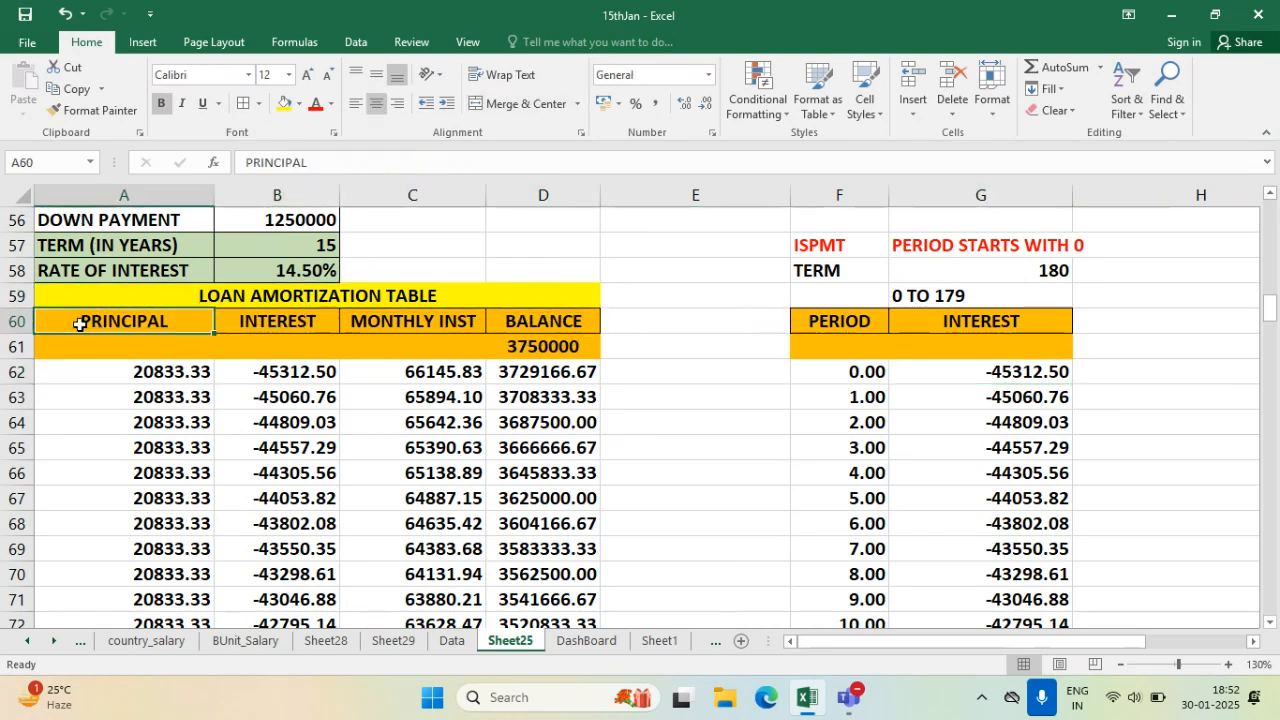
pyautogui.rightClick(79, 324)
pyautogui.click(129, 423)
pyautogui.click(115, 391)
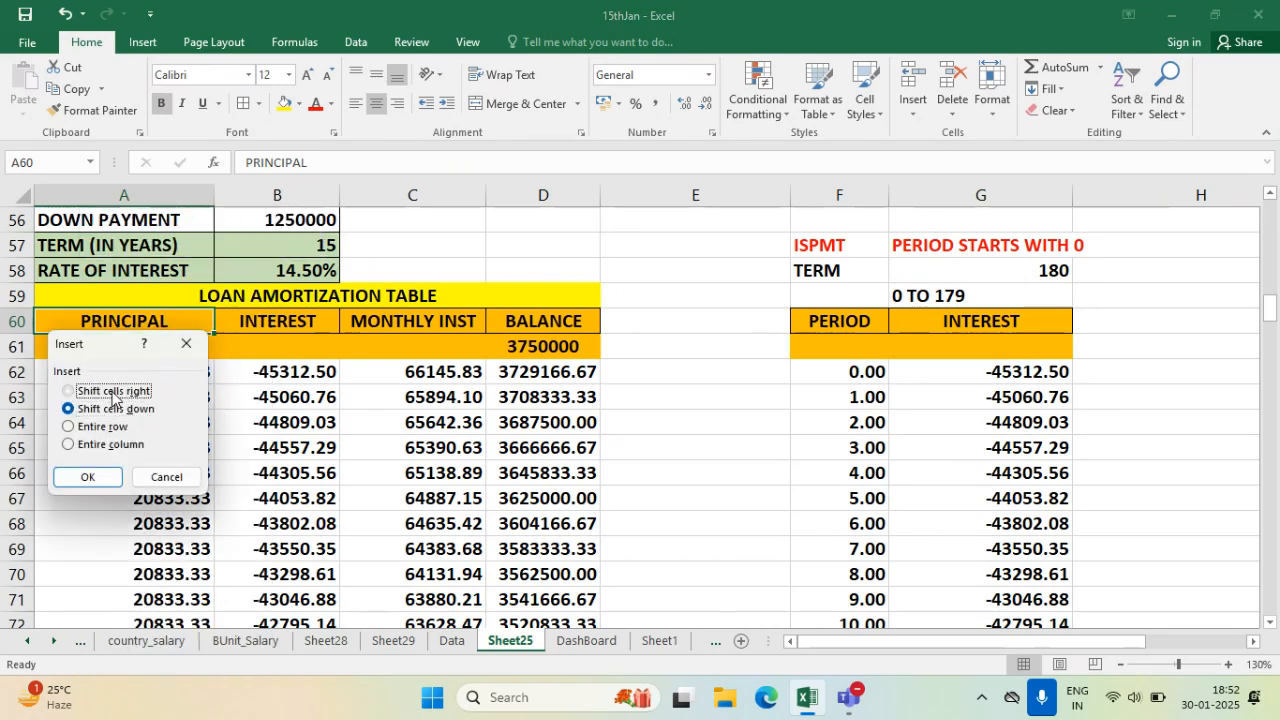
pyautogui.click(104, 444)
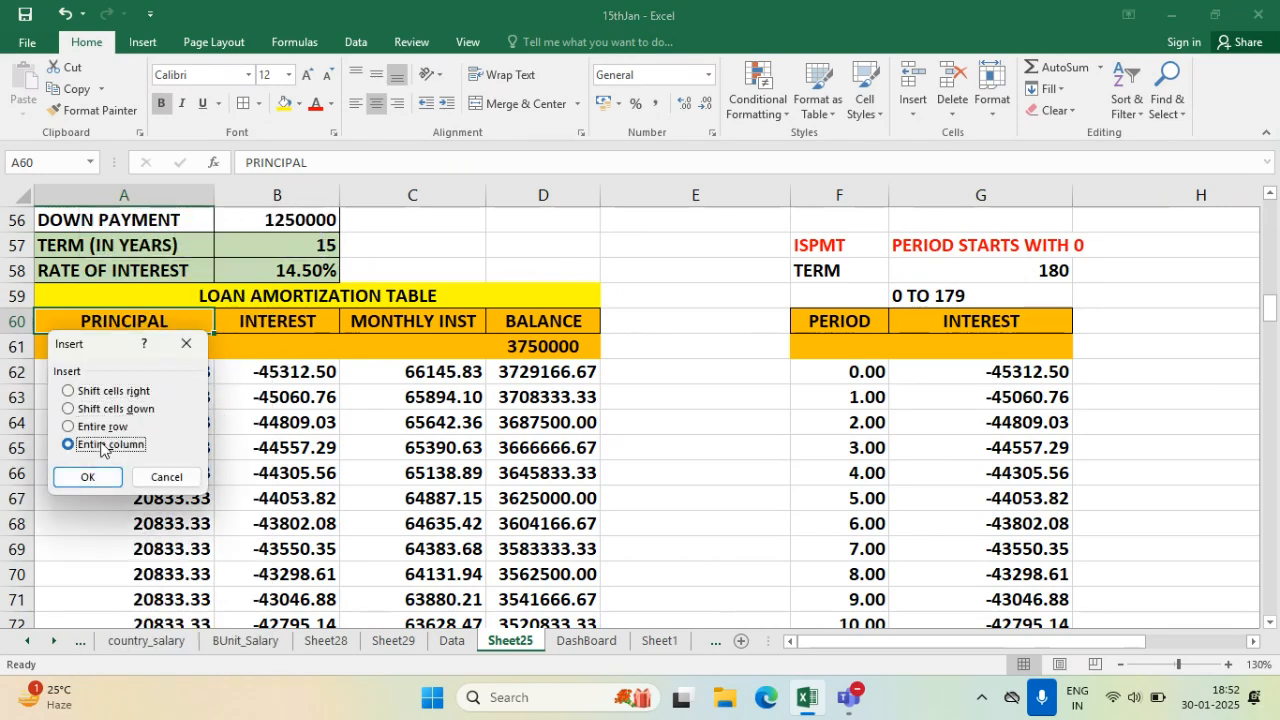
pyautogui.click(98, 480)
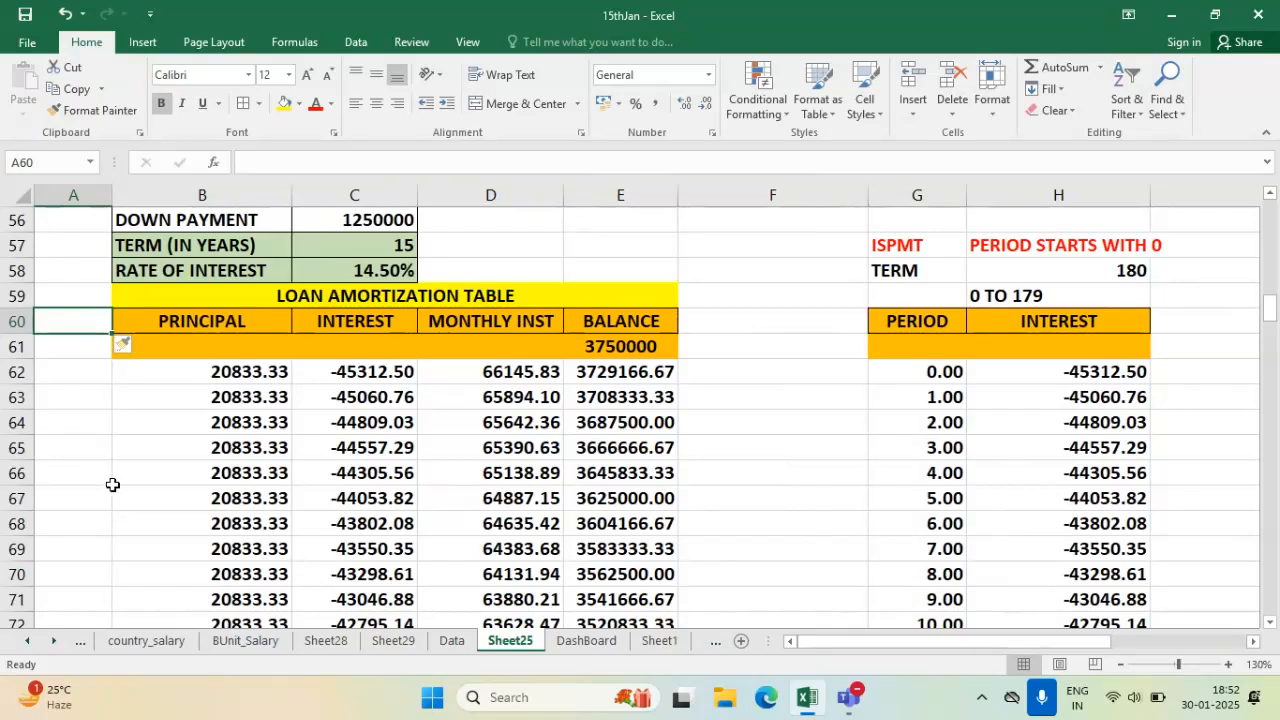
pyautogui.click(115, 492)
# - Enter the heading PERIOD in A60 and start the period numbering with 1 in A62 and 2 in A63
pyautogui.click(67, 325)
pyautogui.write('PERIOD')
pyautogui.press('Return')
pyautogui.press('Return')
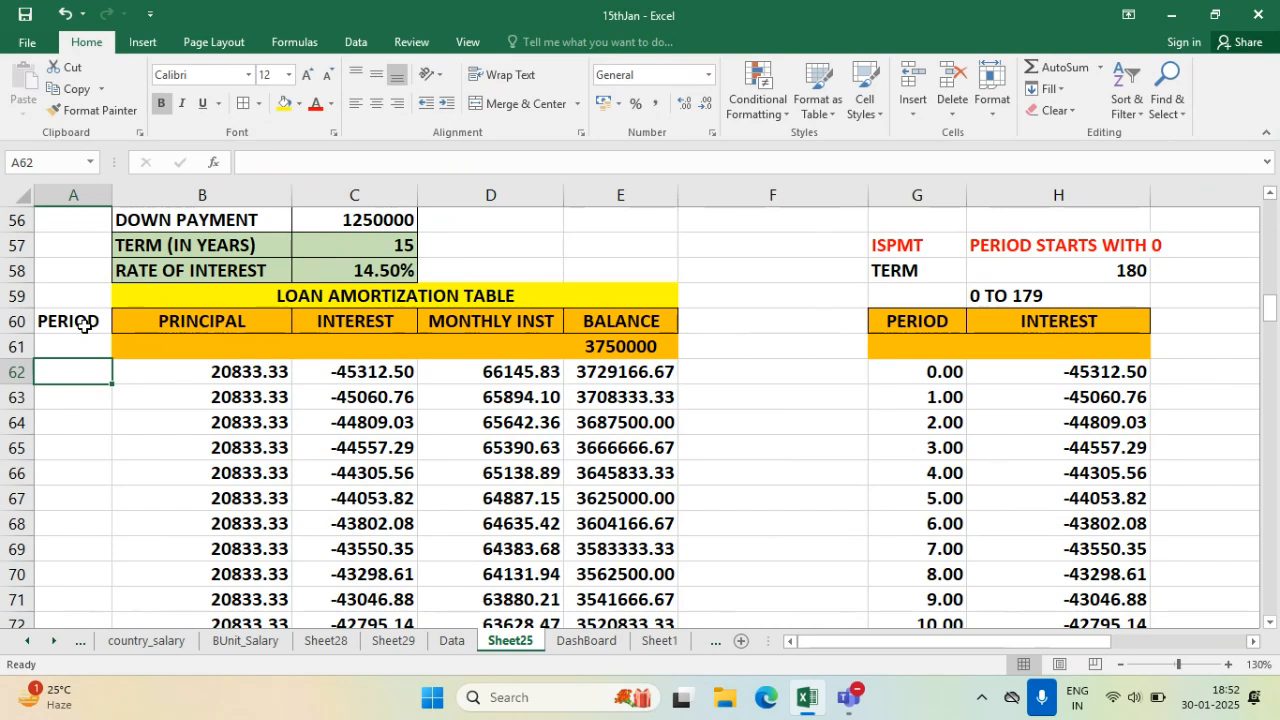
pyautogui.write('1')
pyautogui.press('Return')
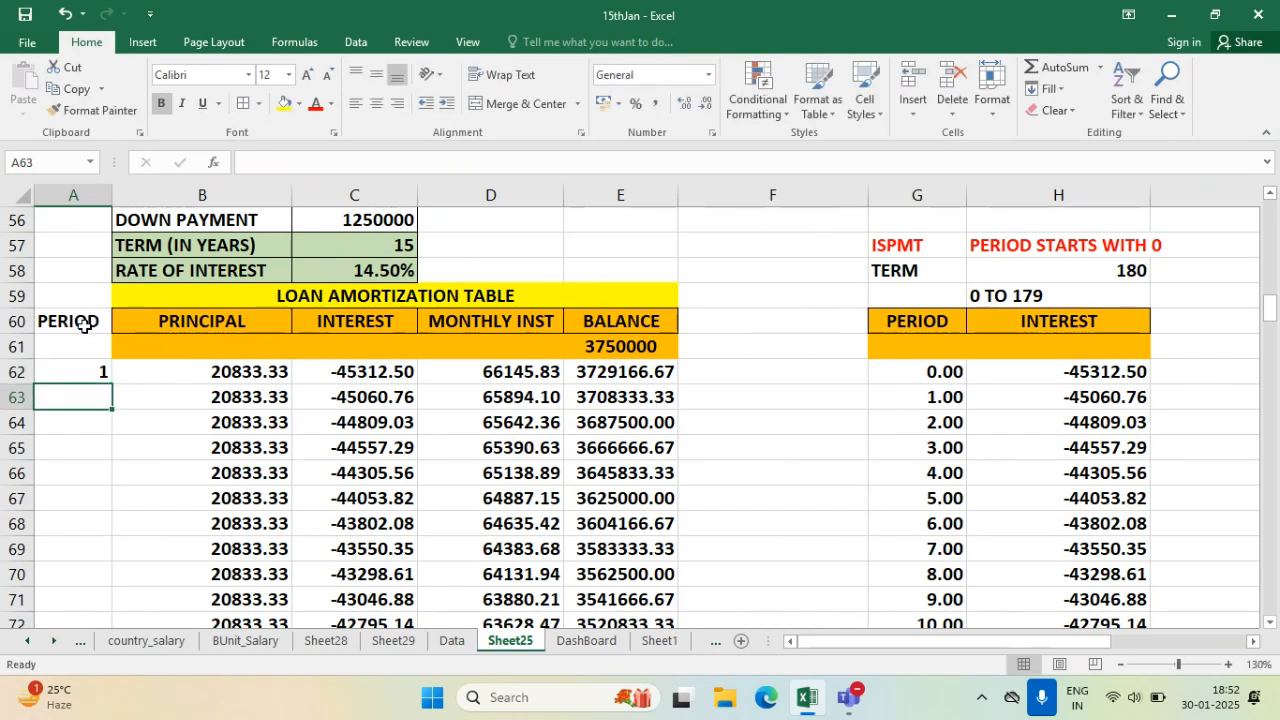
pyautogui.write('2')
pyautogui.press('Return')
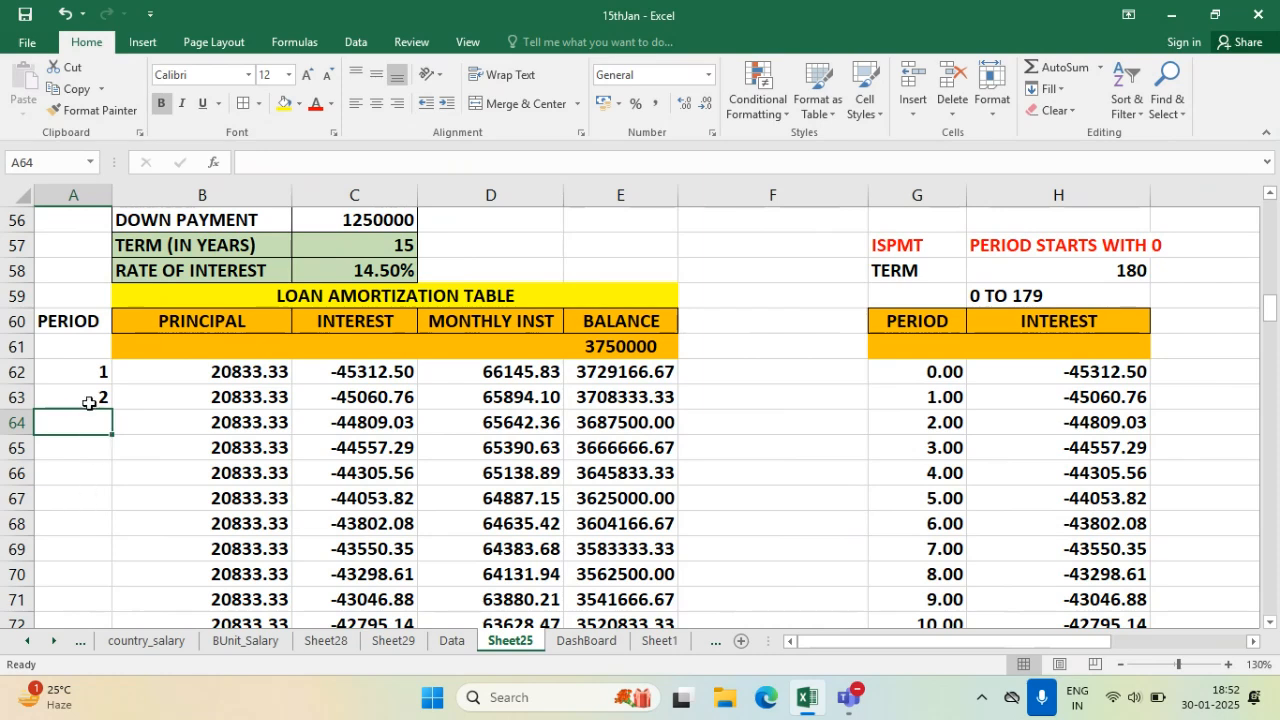
# - Fill the period numbers down column A to 180 in row 241, and narrow the PRINCIPAL column slightly
pyautogui.click(86, 378)
pyautogui.moveTo(86, 378); pyautogui.dragTo(114, 437)
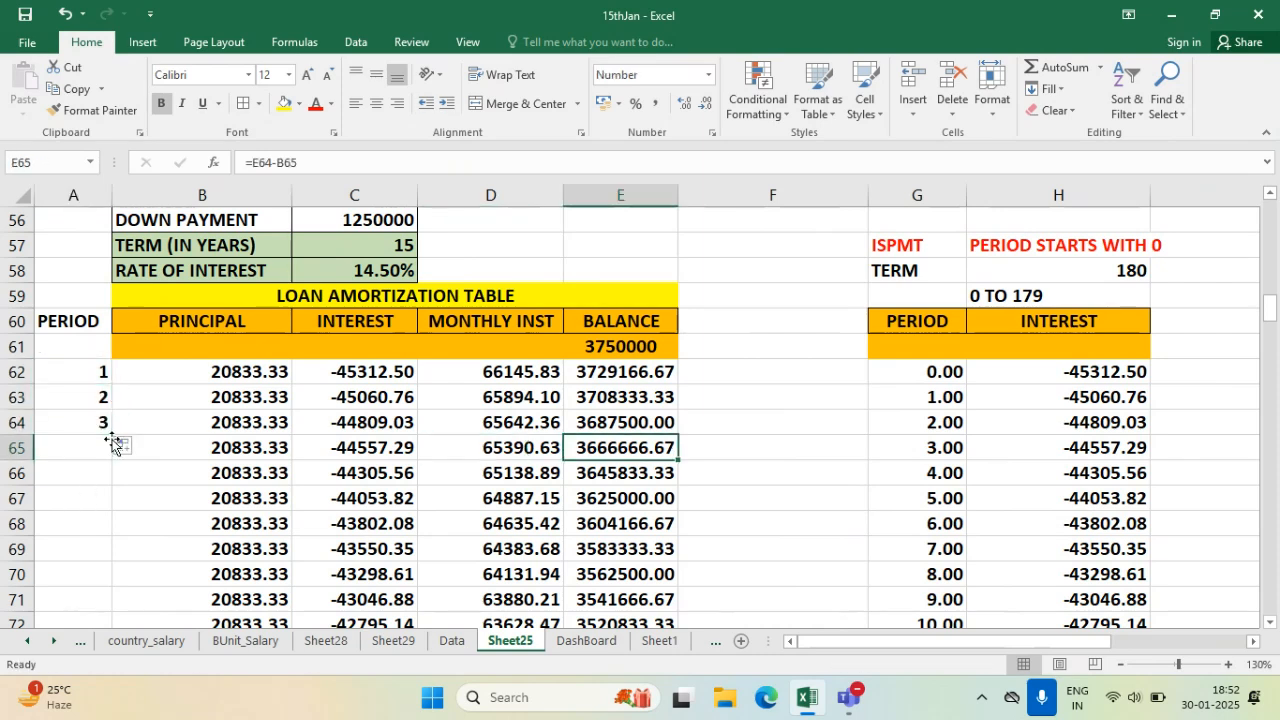
pyautogui.moveTo(93, 371); pyautogui.dragTo(110, 433)
pyautogui.doubleClick(112, 435)
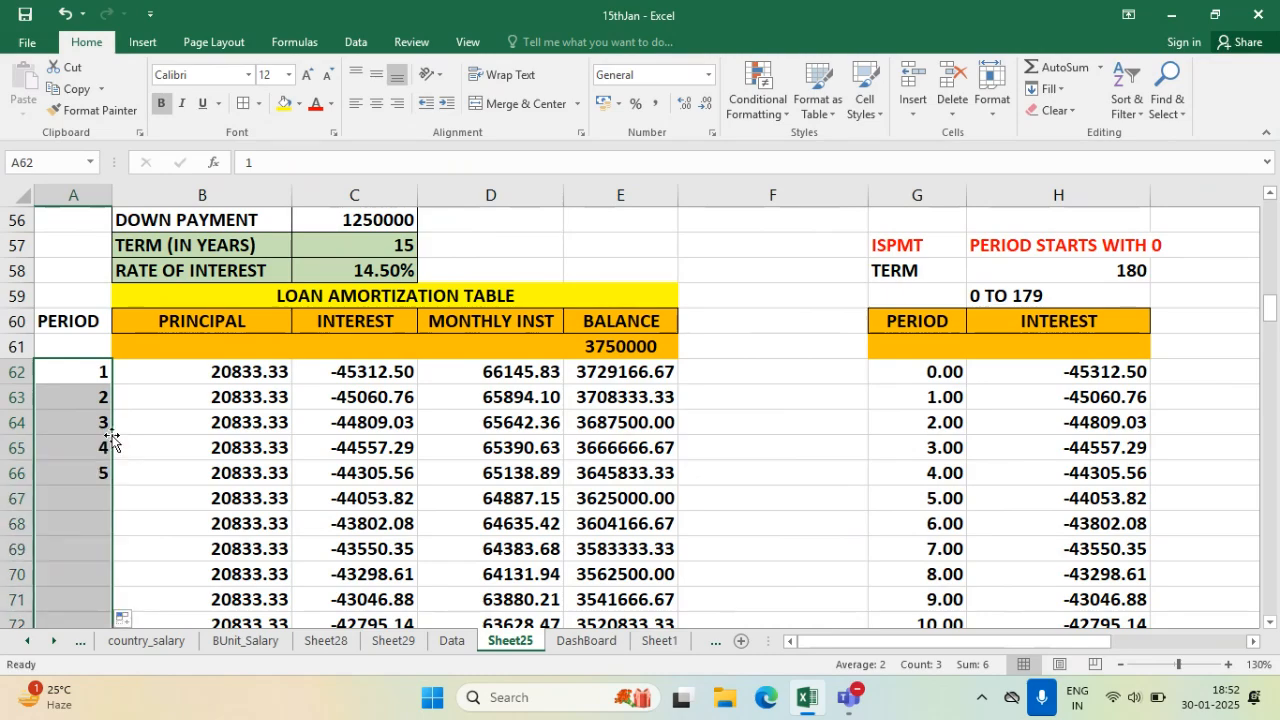
pyautogui.scroll(-20, 108, 450)
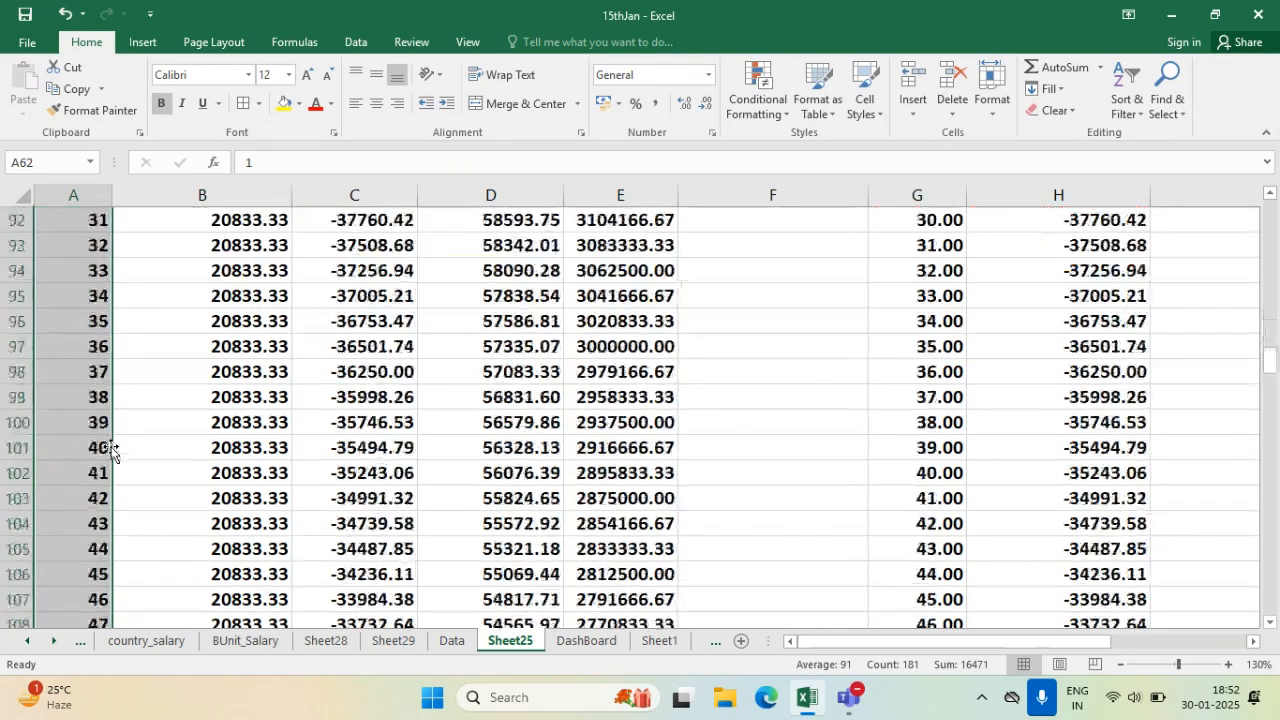
pyautogui.scroll(-20, 105, 470)
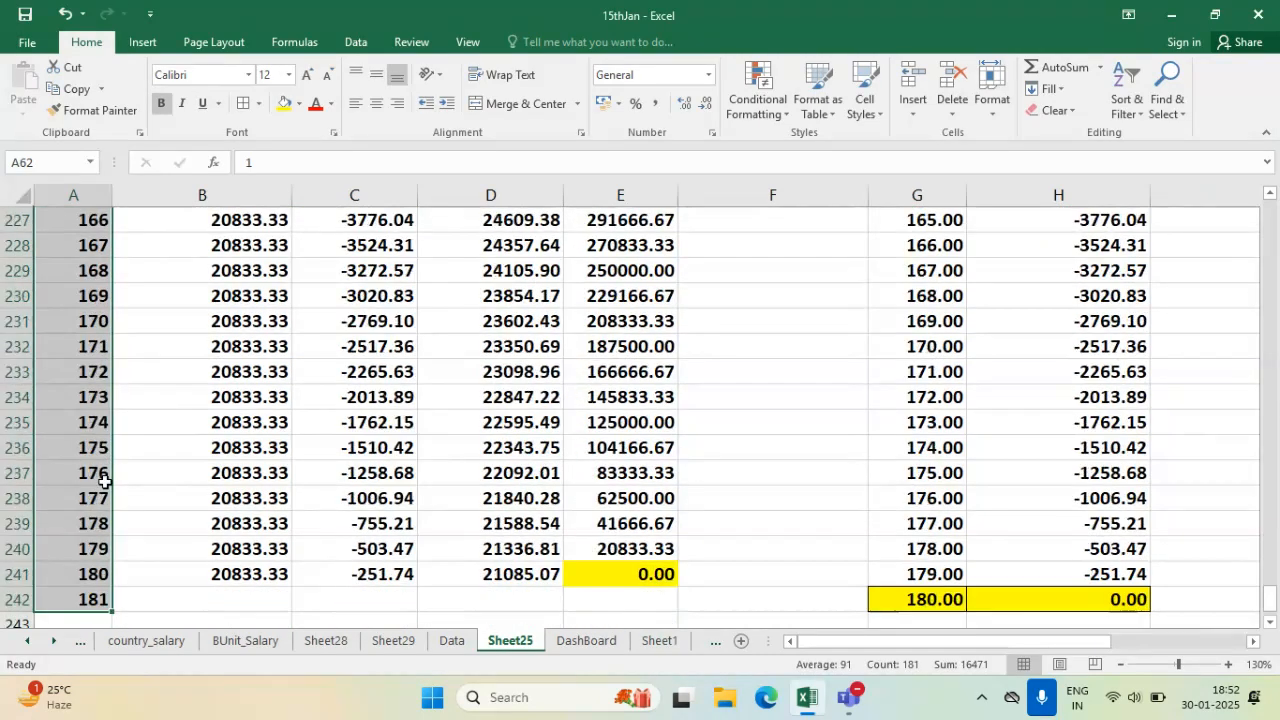
pyautogui.scroll(3, 100, 482)
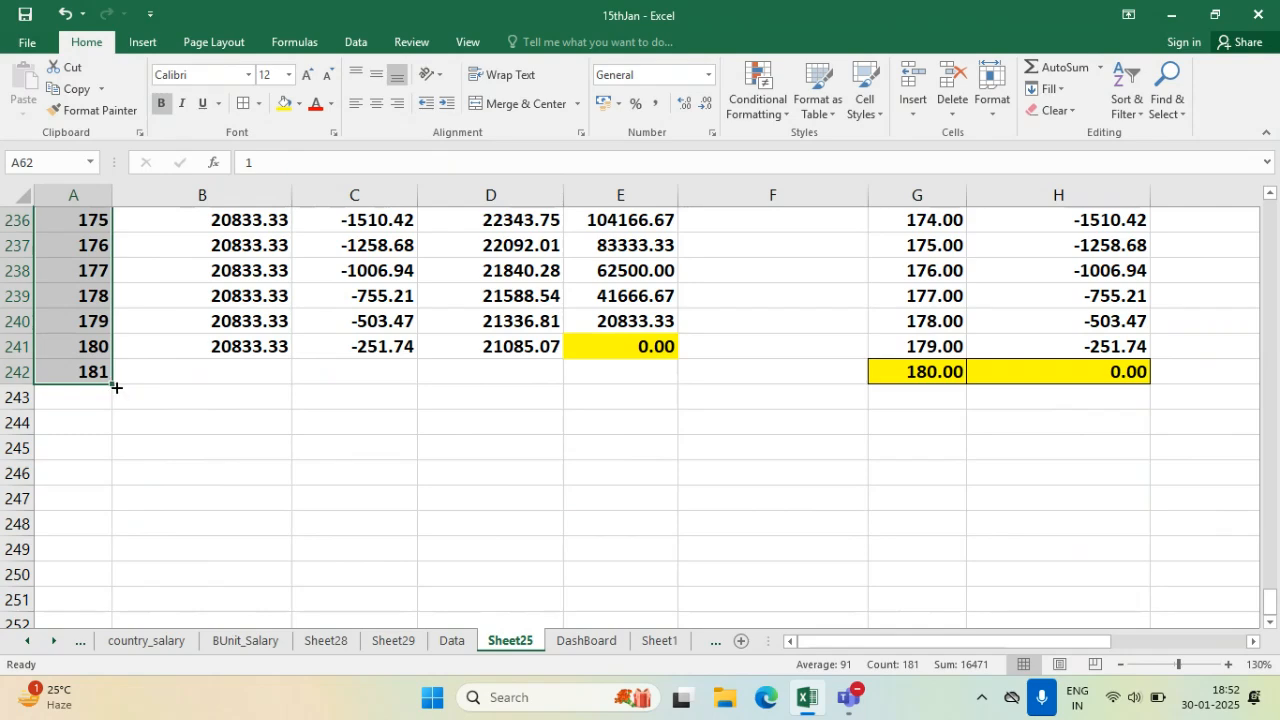
pyautogui.moveTo(113, 385); pyautogui.dragTo(110, 365)
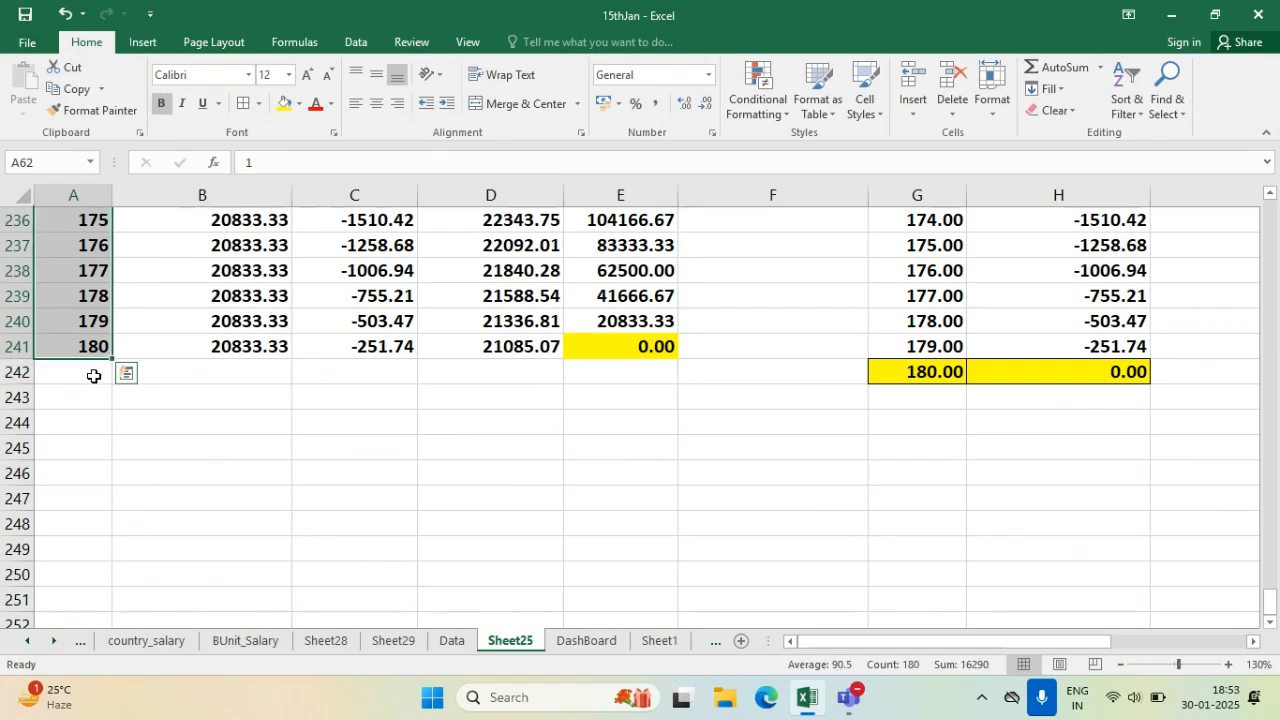
pyautogui.scroll(20, 103, 531)
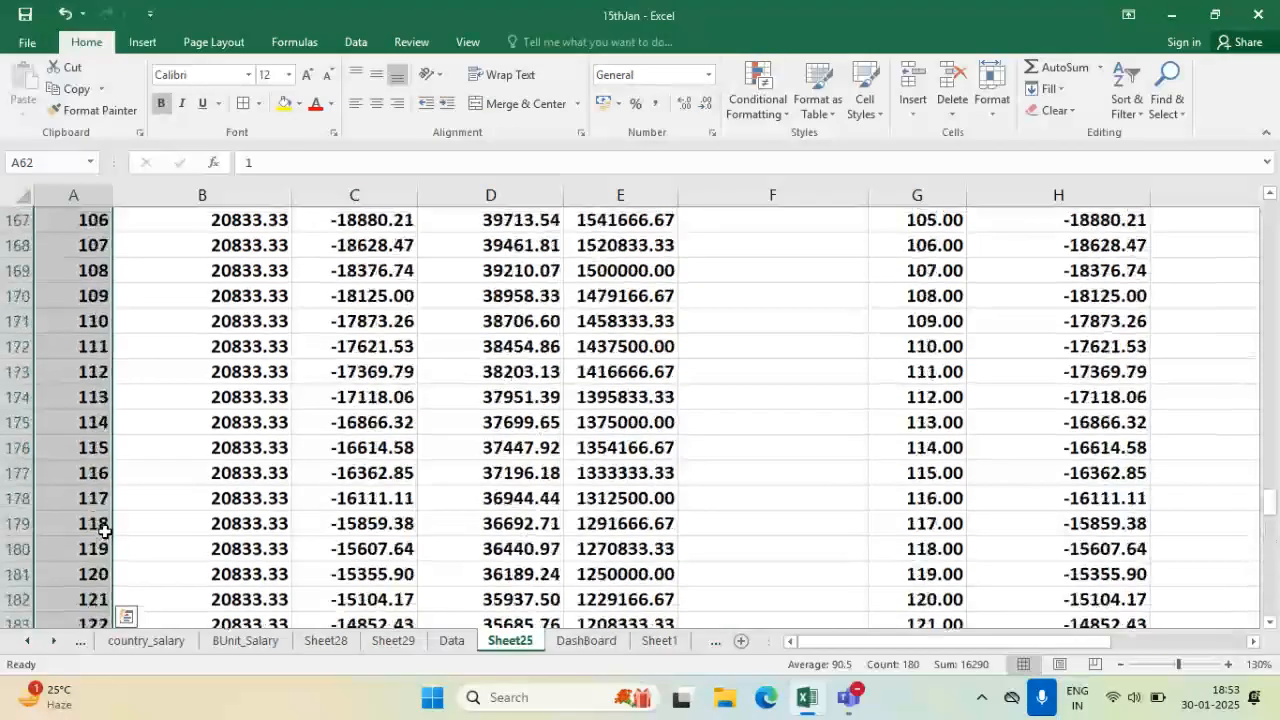
pyautogui.scroll(20, 104, 531)
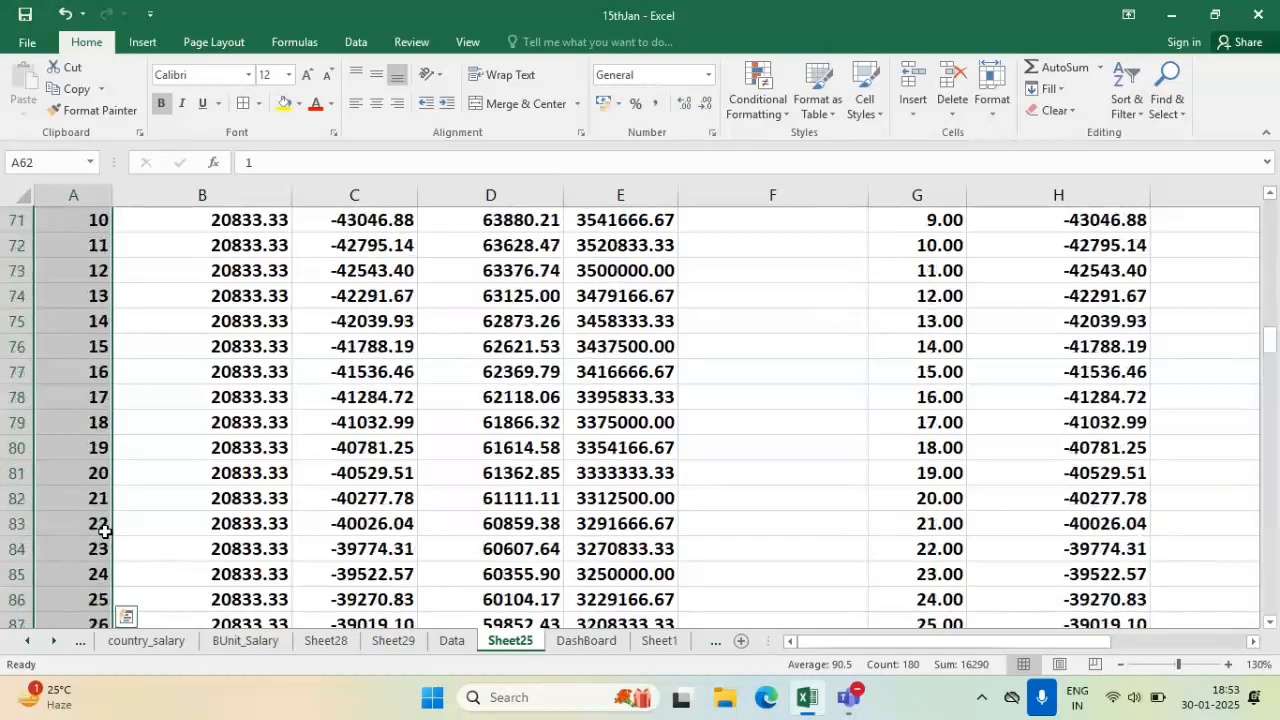
pyautogui.scroll(-5, 104, 531)
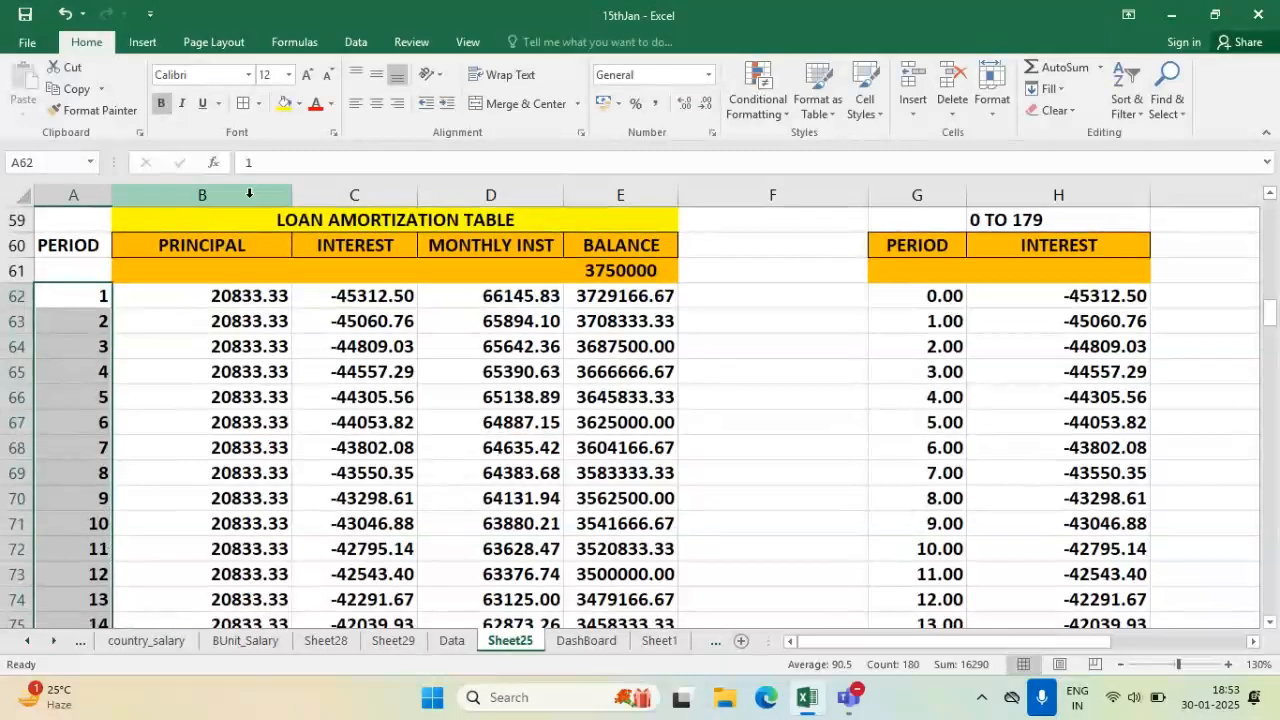
pyautogui.moveTo(289, 192); pyautogui.dragTo(258, 187)
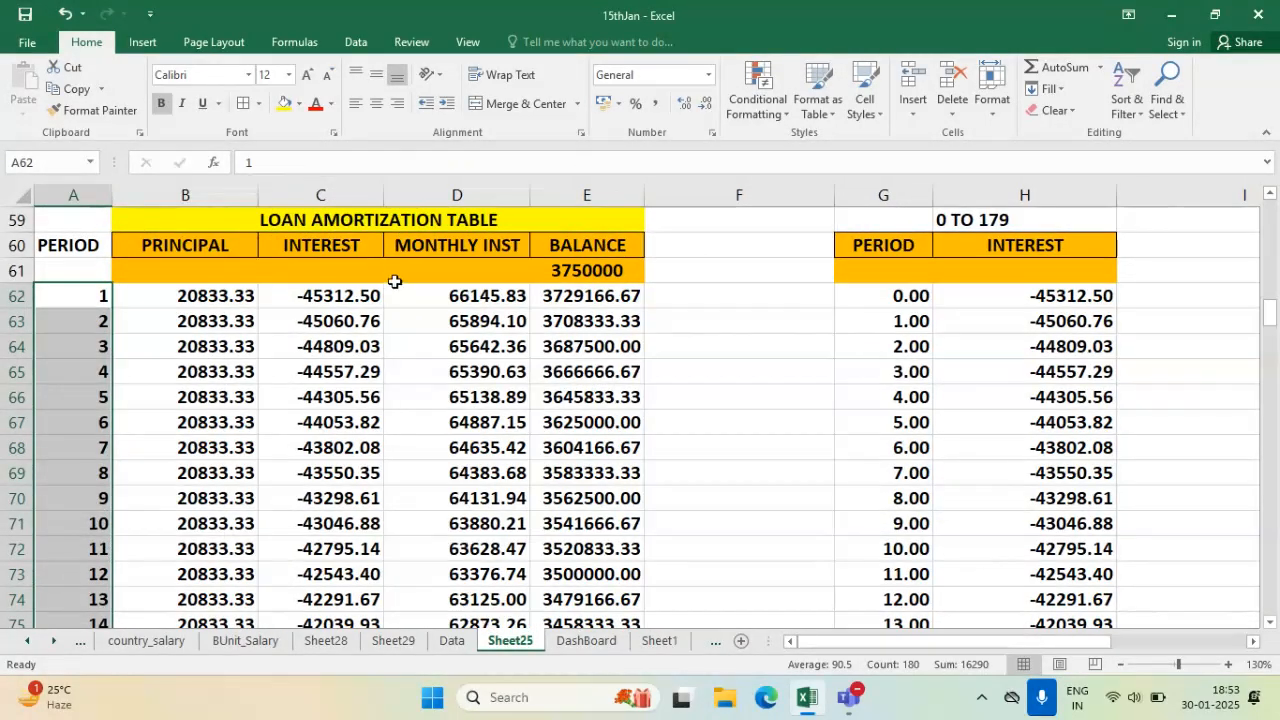
# - Replace the H62 reference in interest cell C62 with the ISPMT function and bring up its function arguments
pyautogui.click(348, 296)
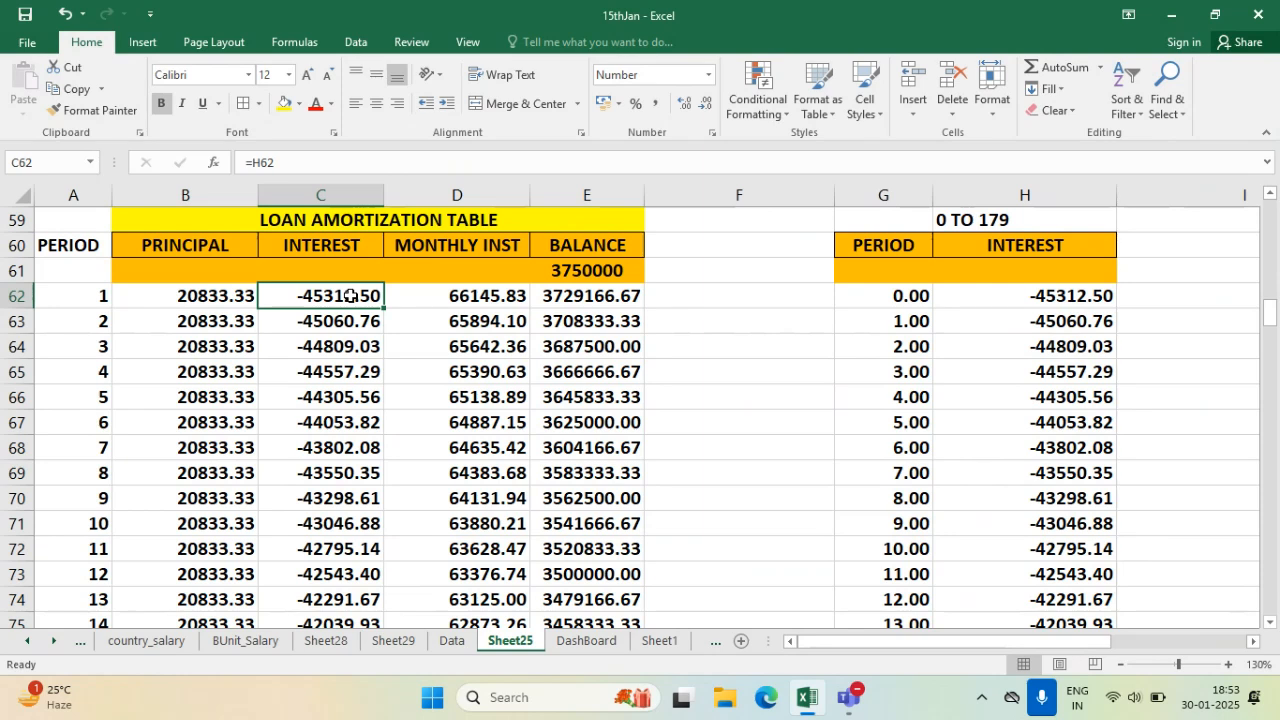
pyautogui.doubleClick(350, 296)
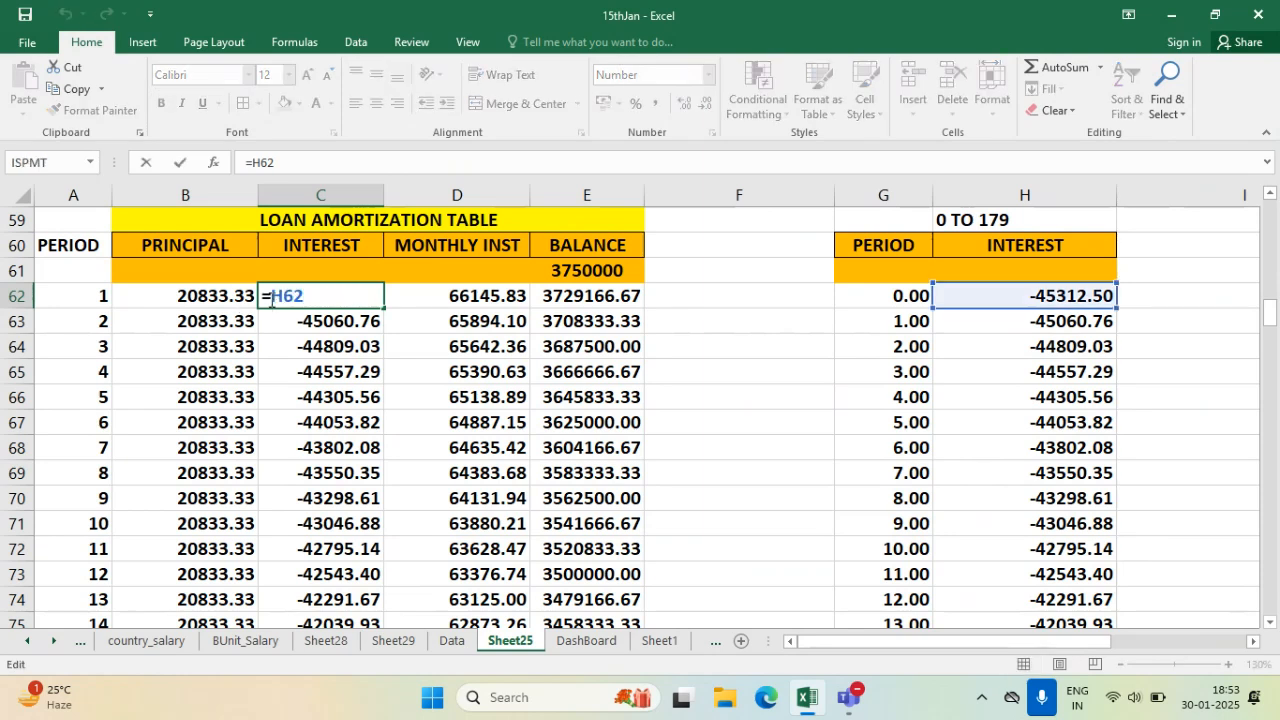
pyautogui.moveTo(271, 300); pyautogui.dragTo(310, 303)
pyautogui.press('BackSpace')
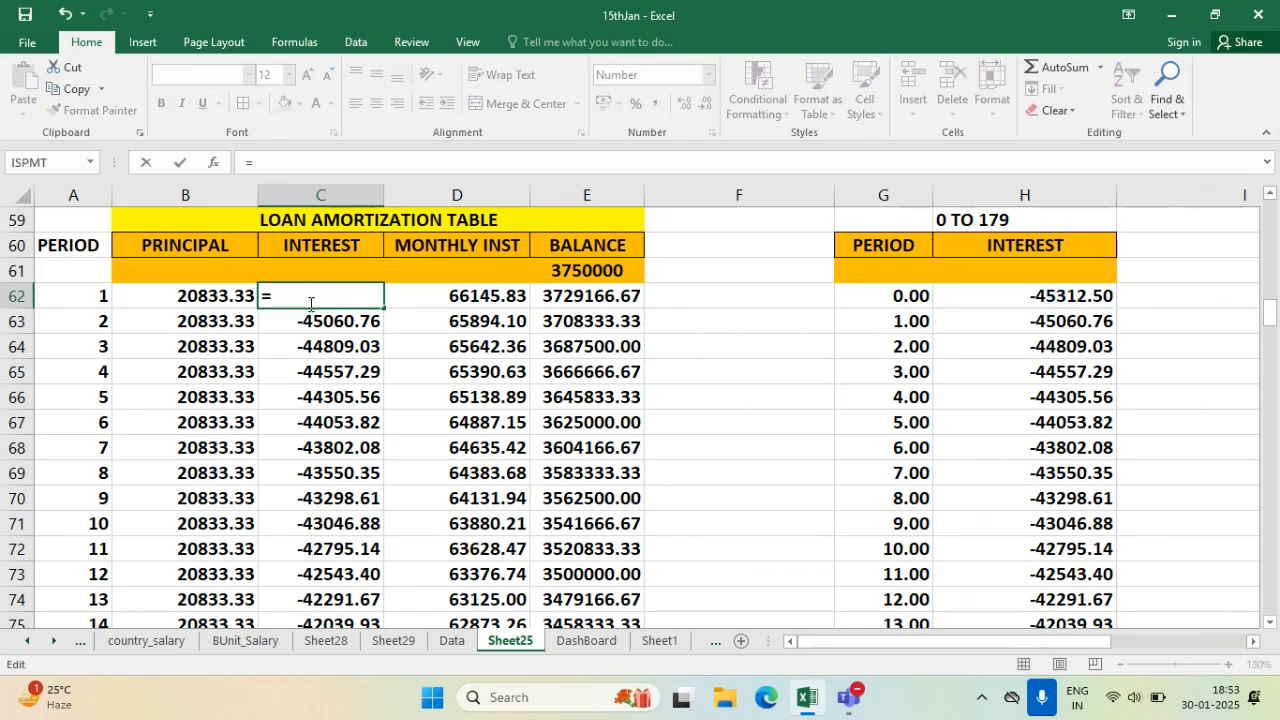
pyautogui.write('ISM')
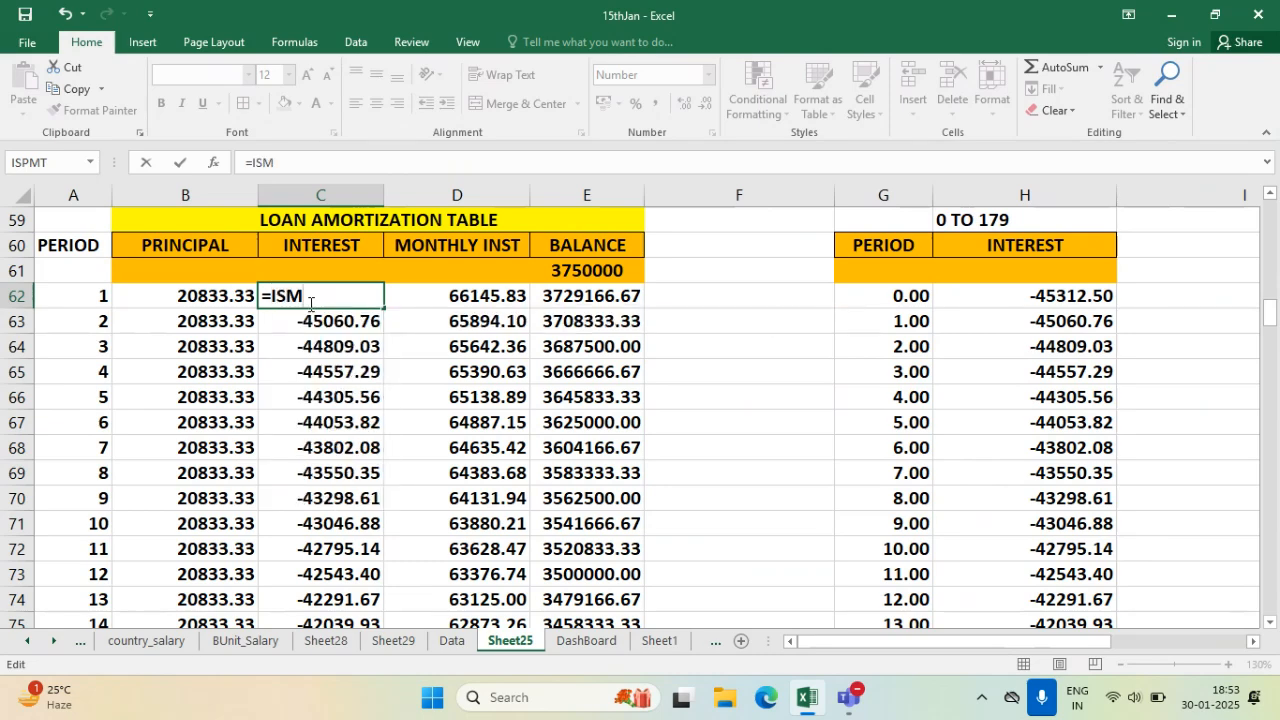
pyautogui.press('BackSpace')
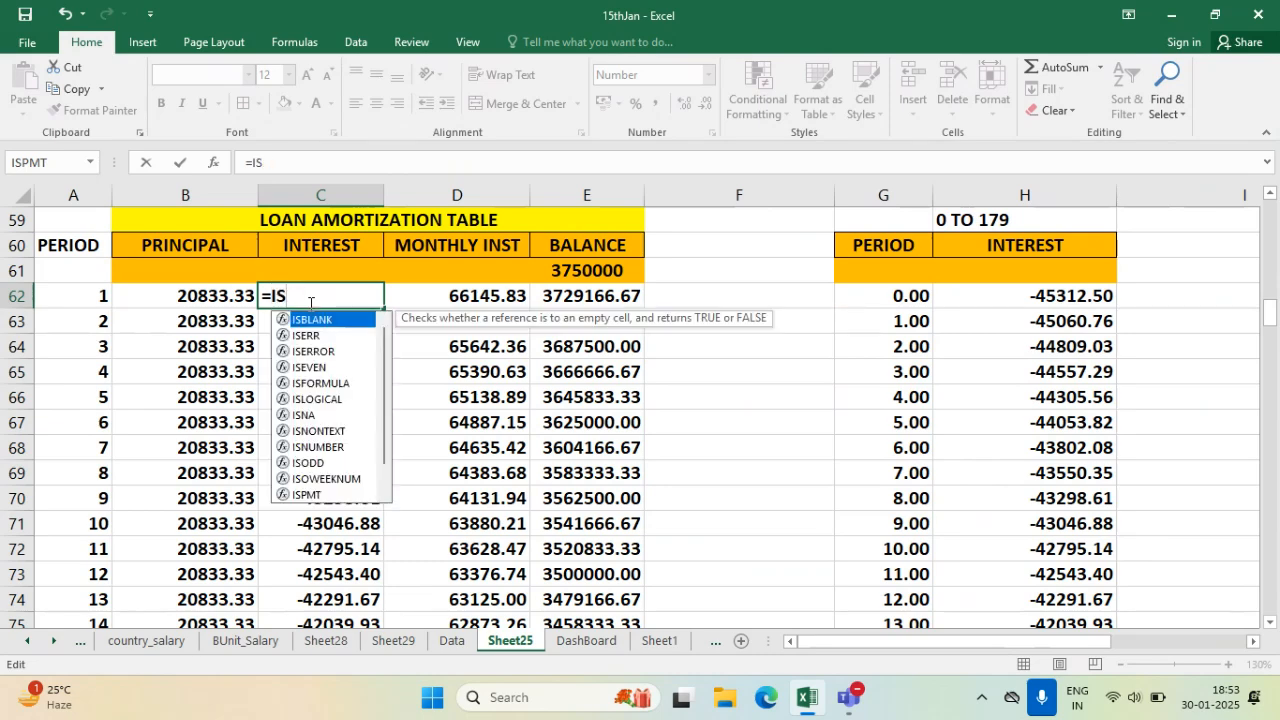
pyautogui.write('PMT(')
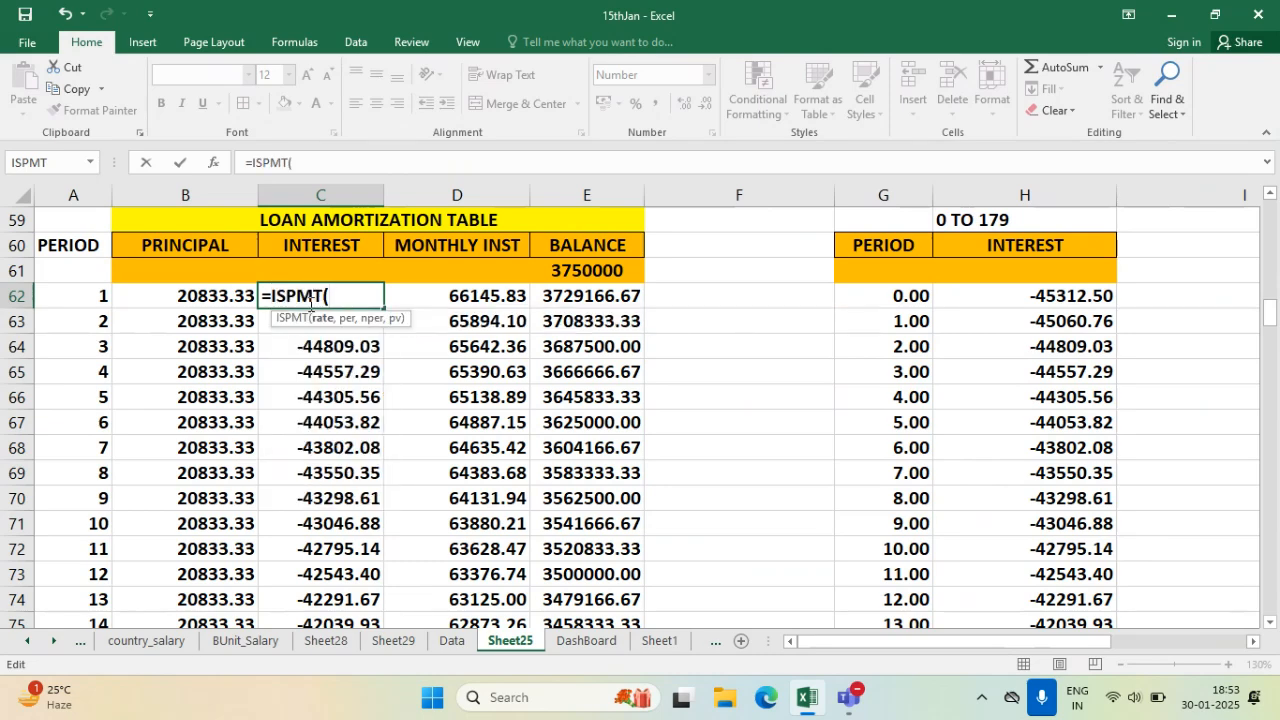
pyautogui.click(294, 42)
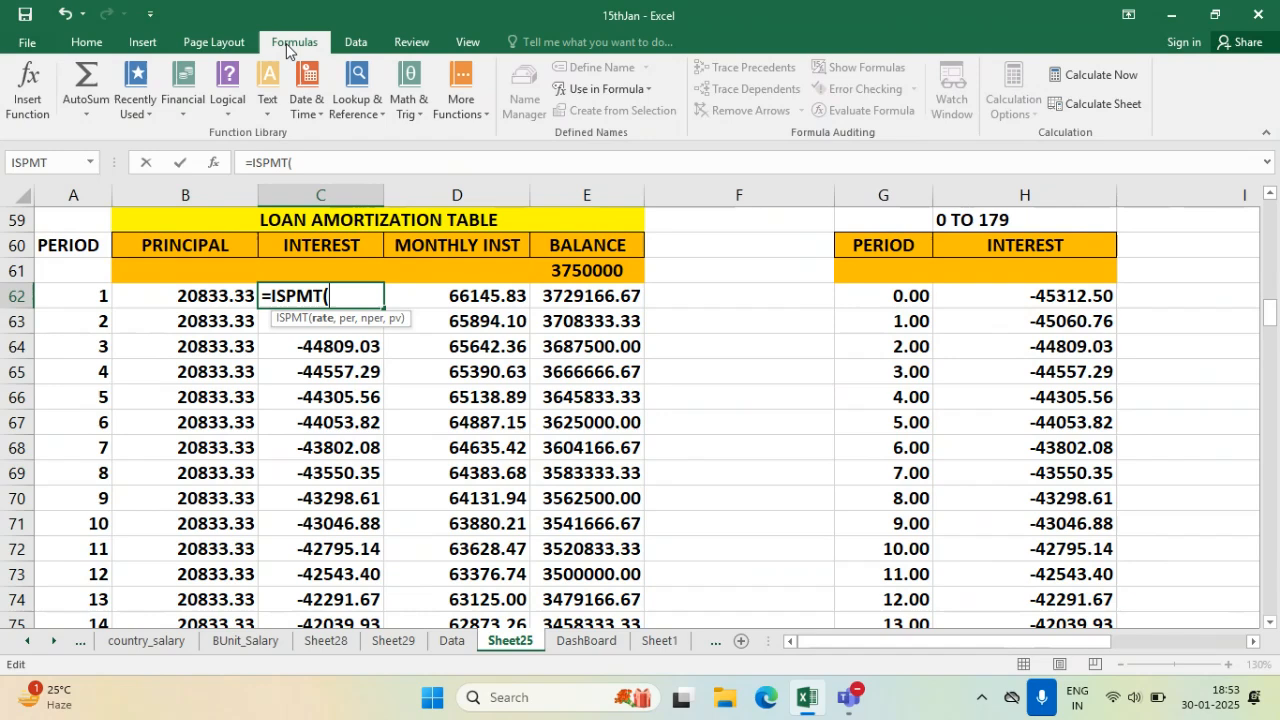
pyautogui.click(30, 95)
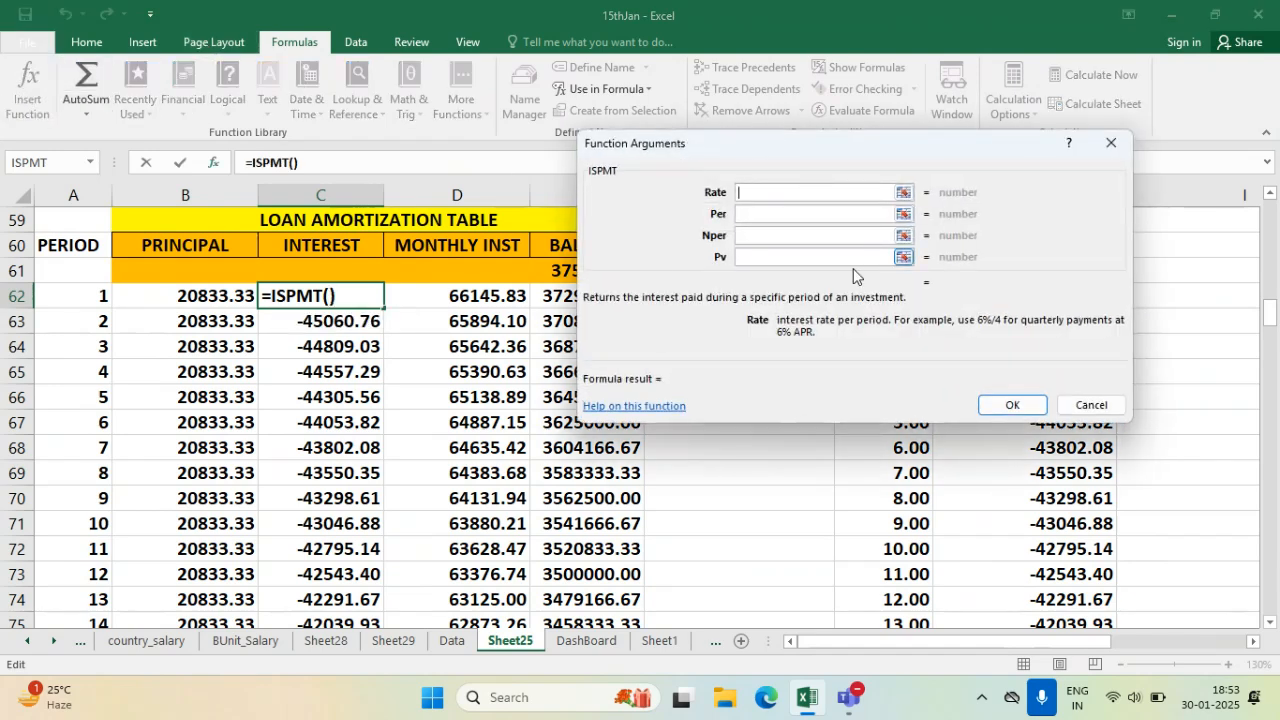
# - Set the ISPMT Rate to $C$58/12 and Per to A62-1
pyautogui.scroll(2, 420, 454)
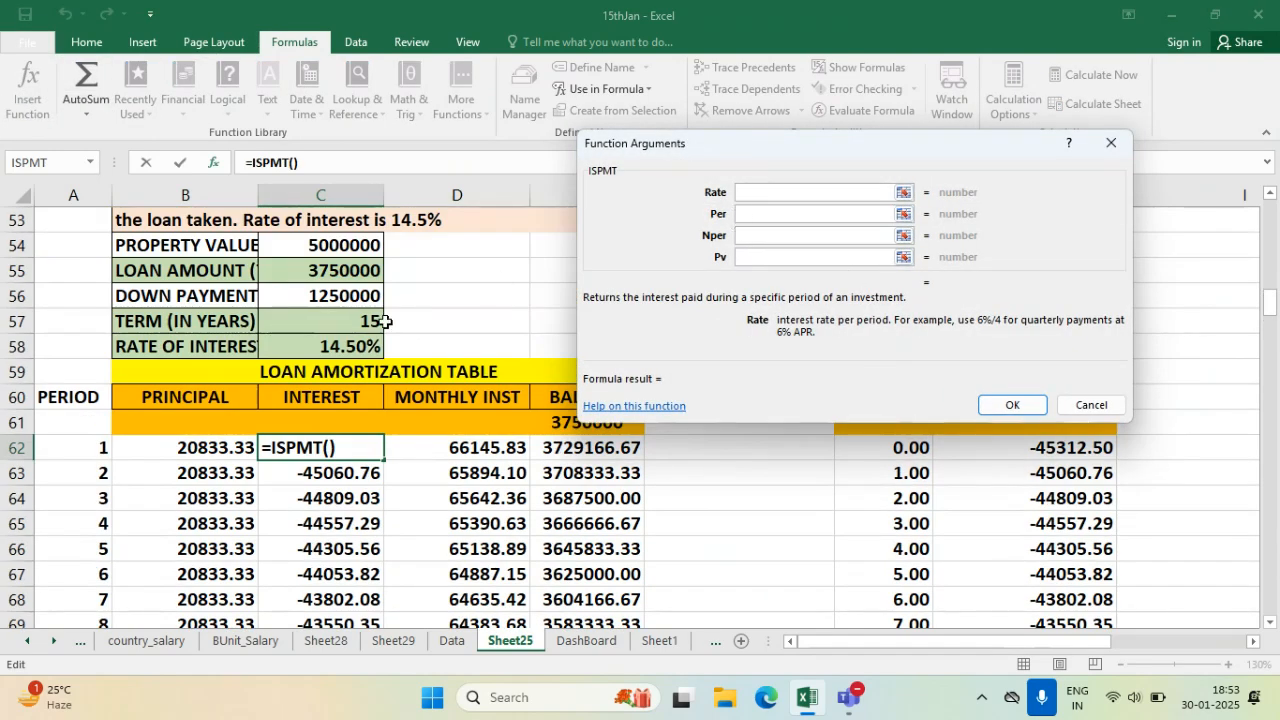
pyautogui.click(354, 347)
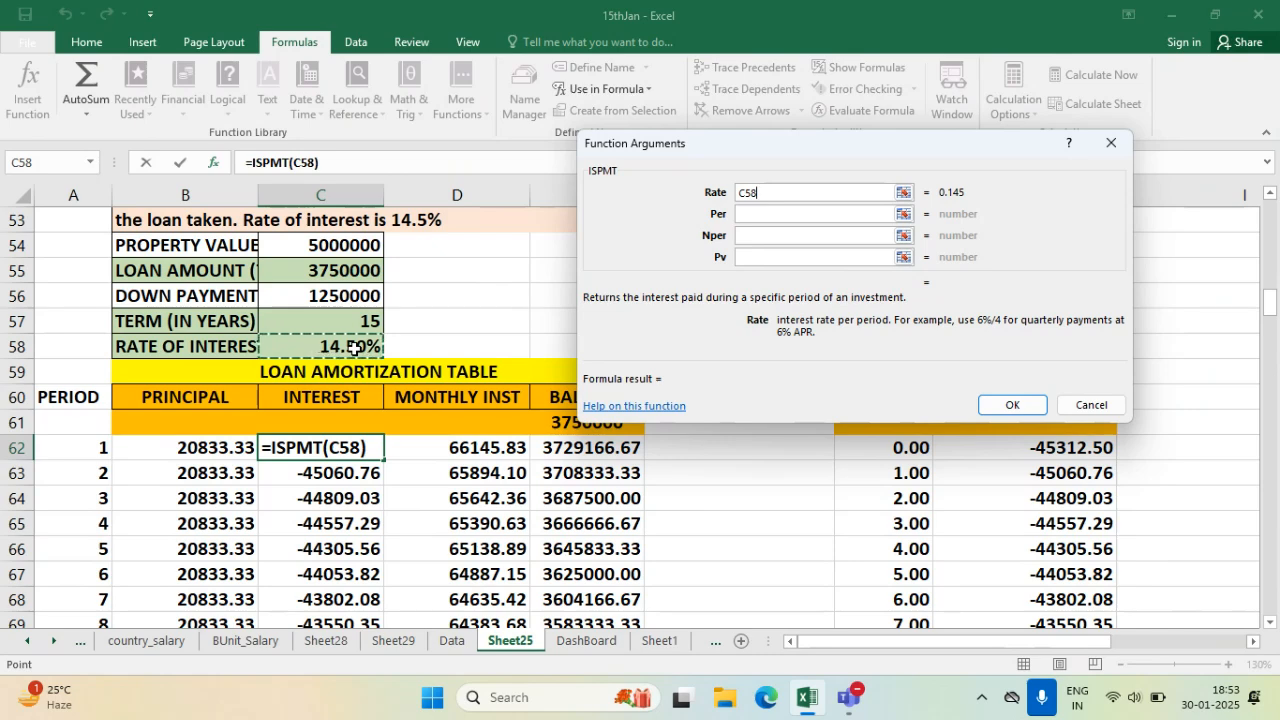
pyautogui.press('F4')
pyautogui.write('/')
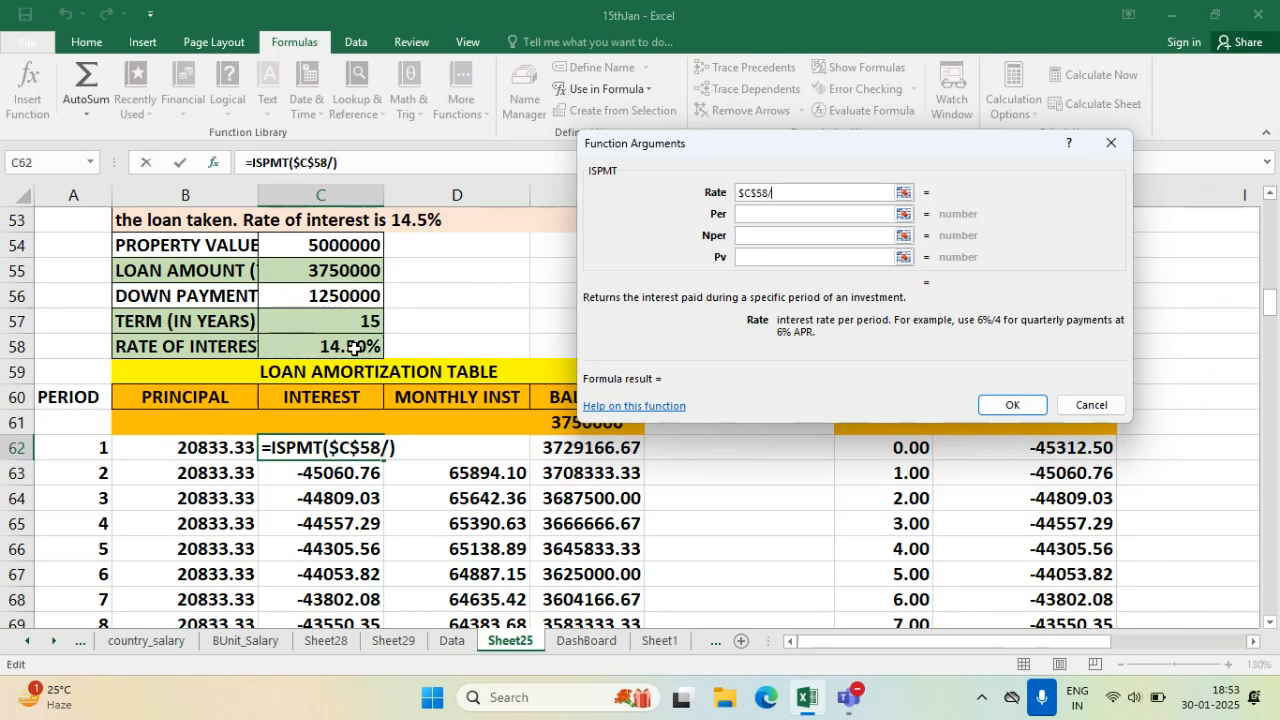
pyautogui.write('12')
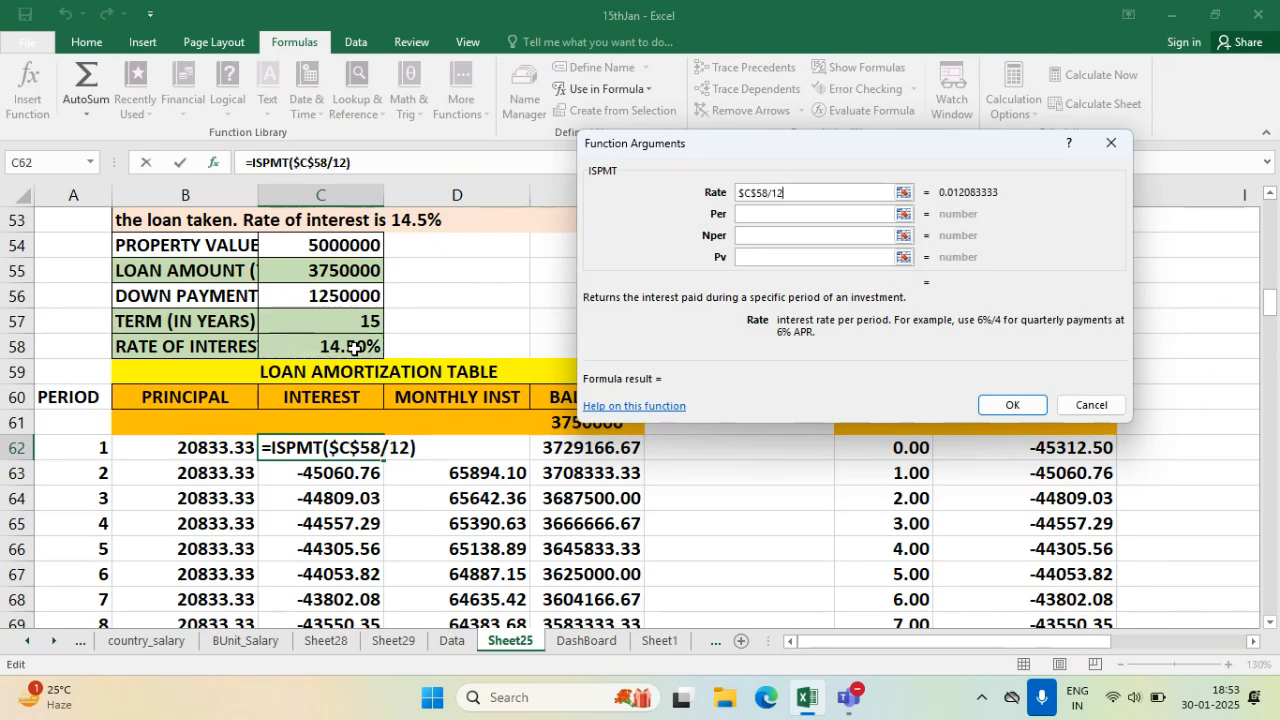
pyautogui.click(757, 215)
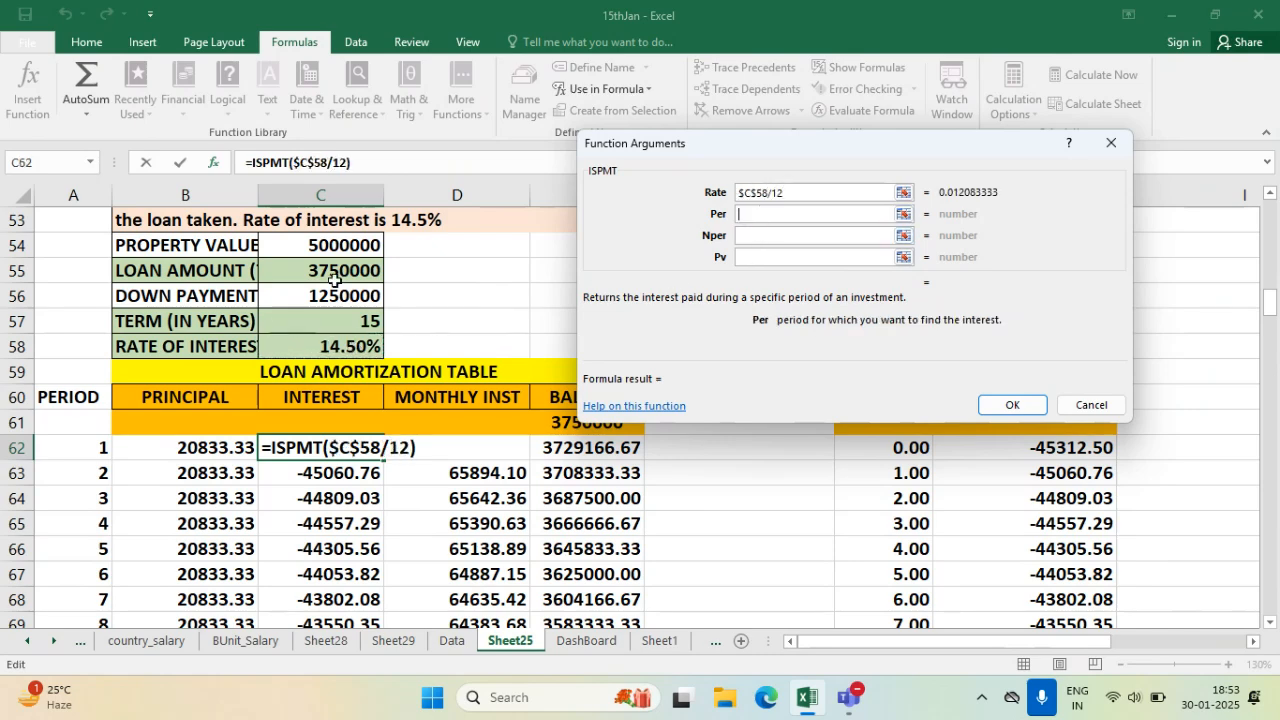
pyautogui.click(86, 447)
pyautogui.write('-')
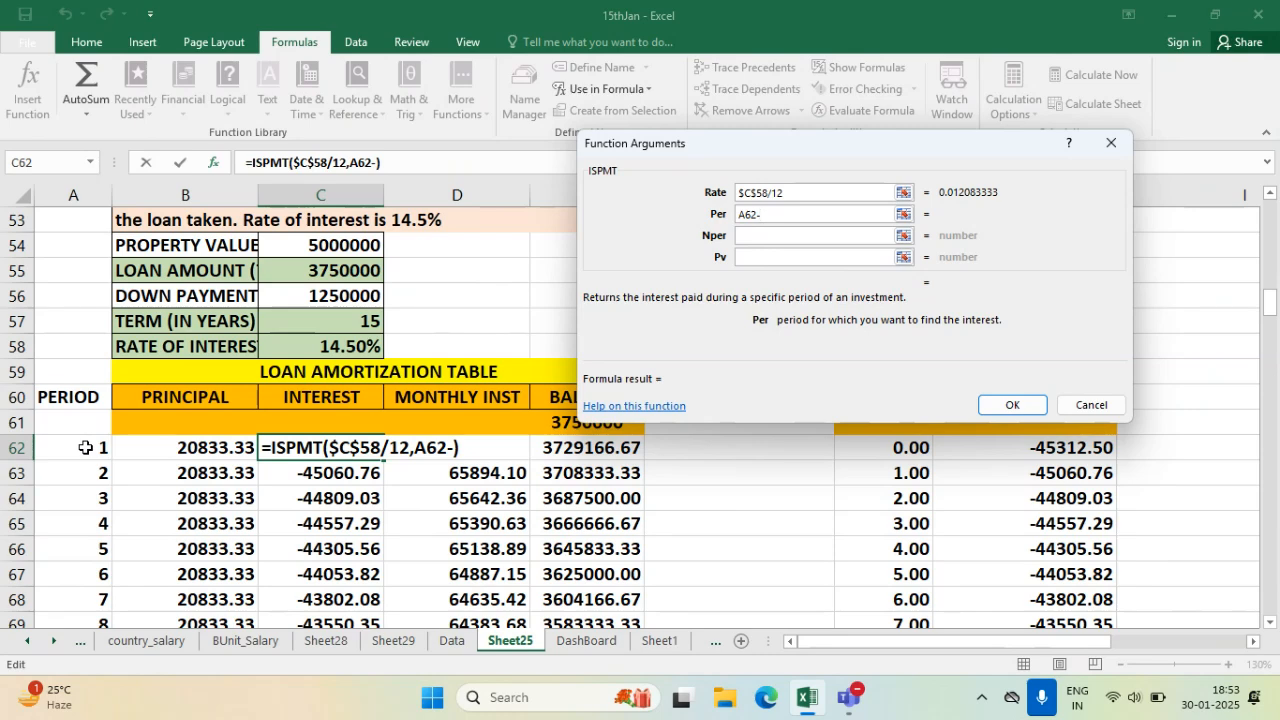
pyautogui.write('1')
# - Set the ISPMT Nper to C57*12 and Pv to the loan amount in C55
pyautogui.click(804, 238)
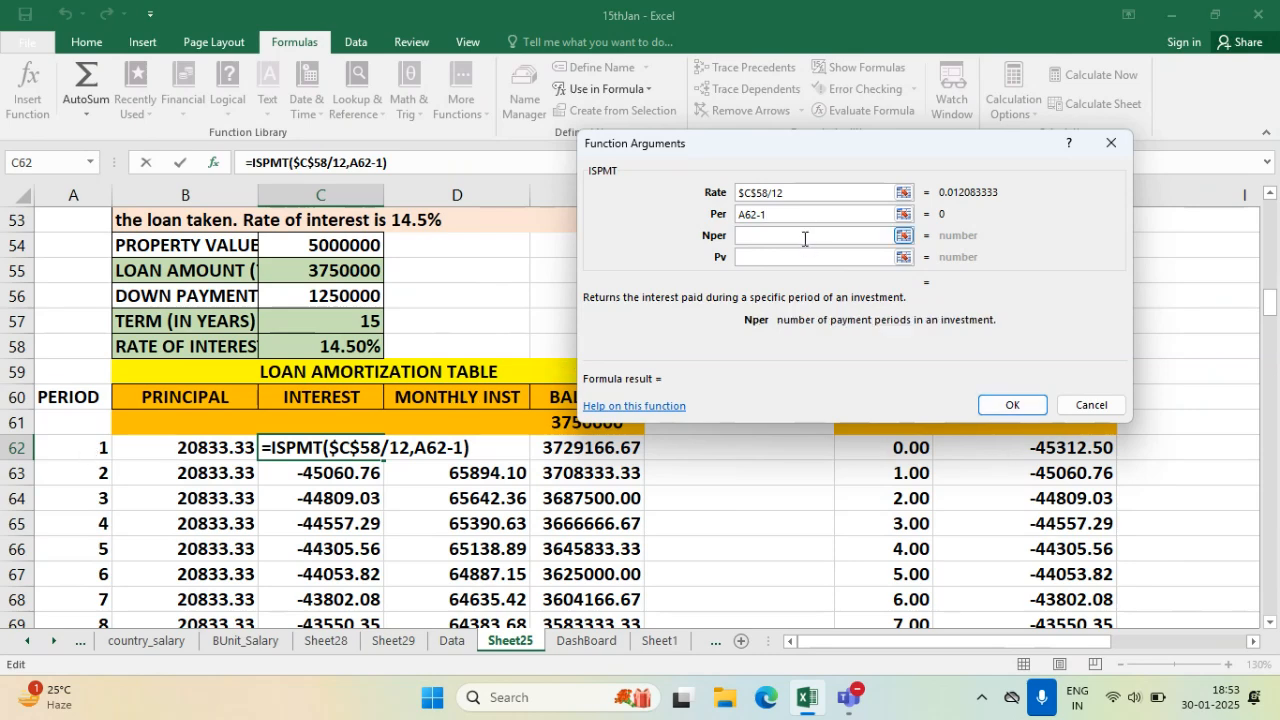
pyautogui.click(360, 323)
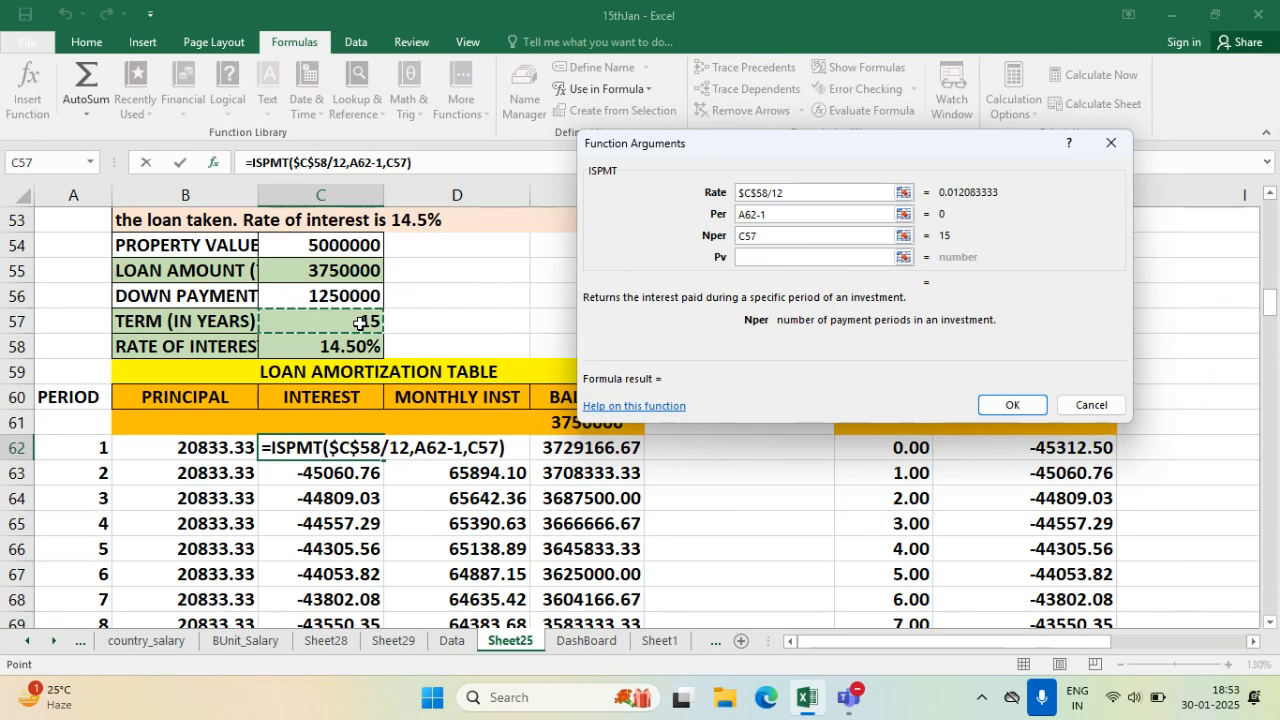
pyautogui.write('*')
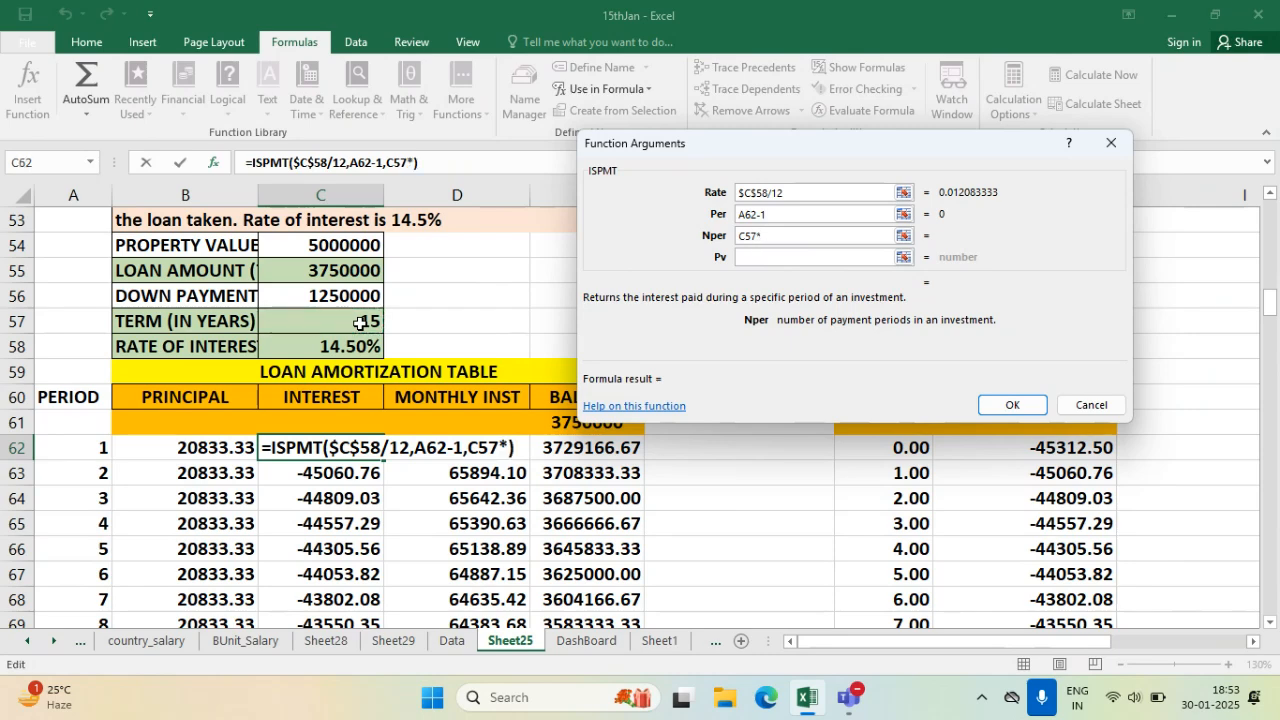
pyautogui.write('12')
pyautogui.click(794, 258)
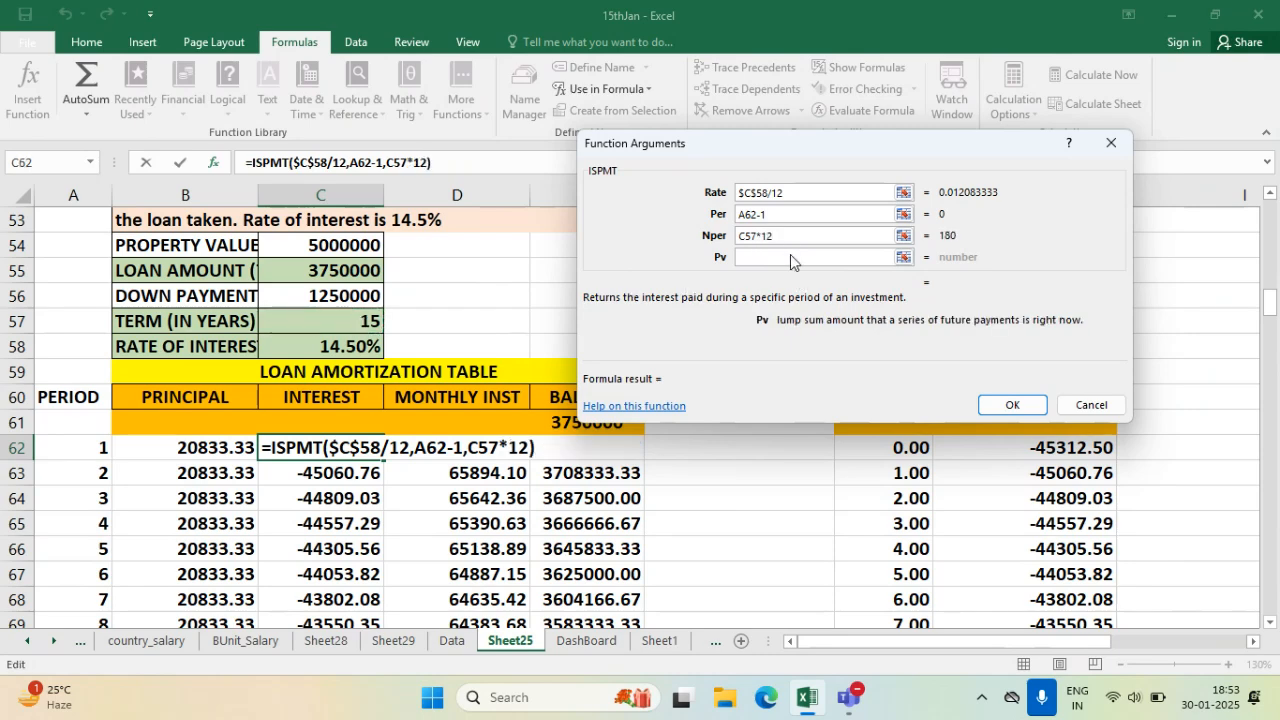
pyautogui.click(330, 268)
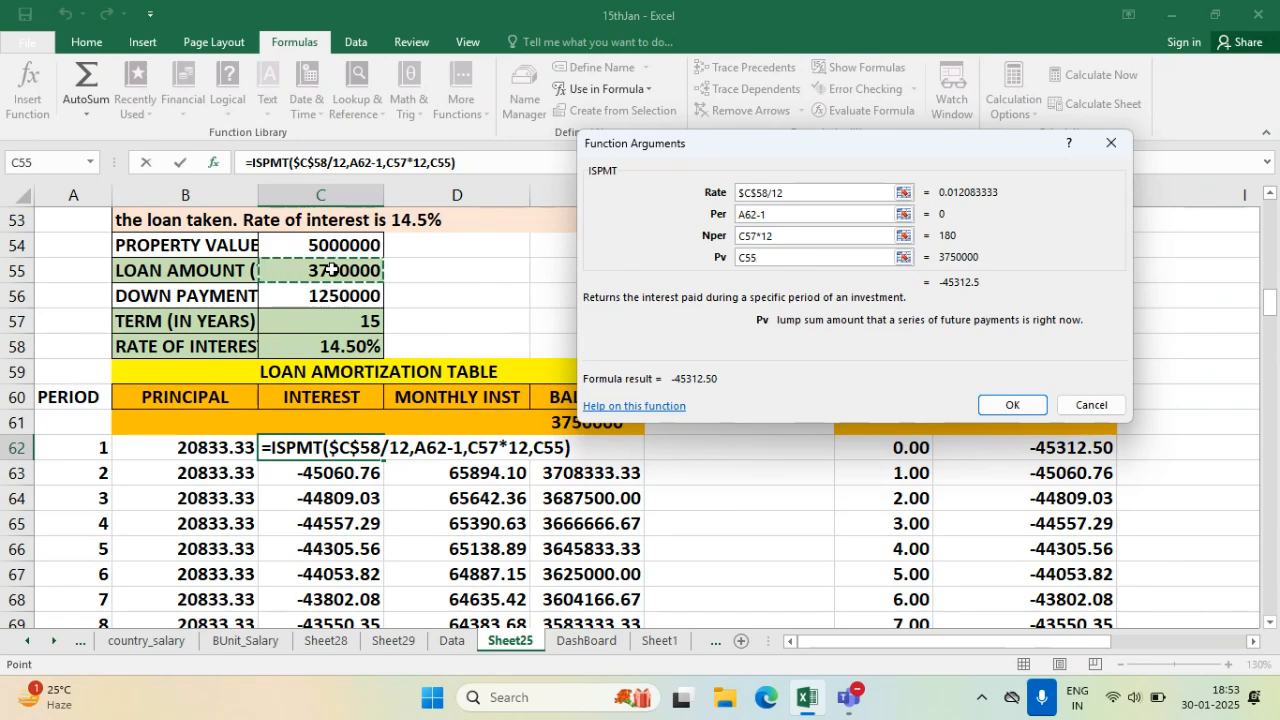
# - Make the term and loan amount references absolute as $C$57 and $C$55, and accept the ISPMT formula
pyautogui.click(753, 237)
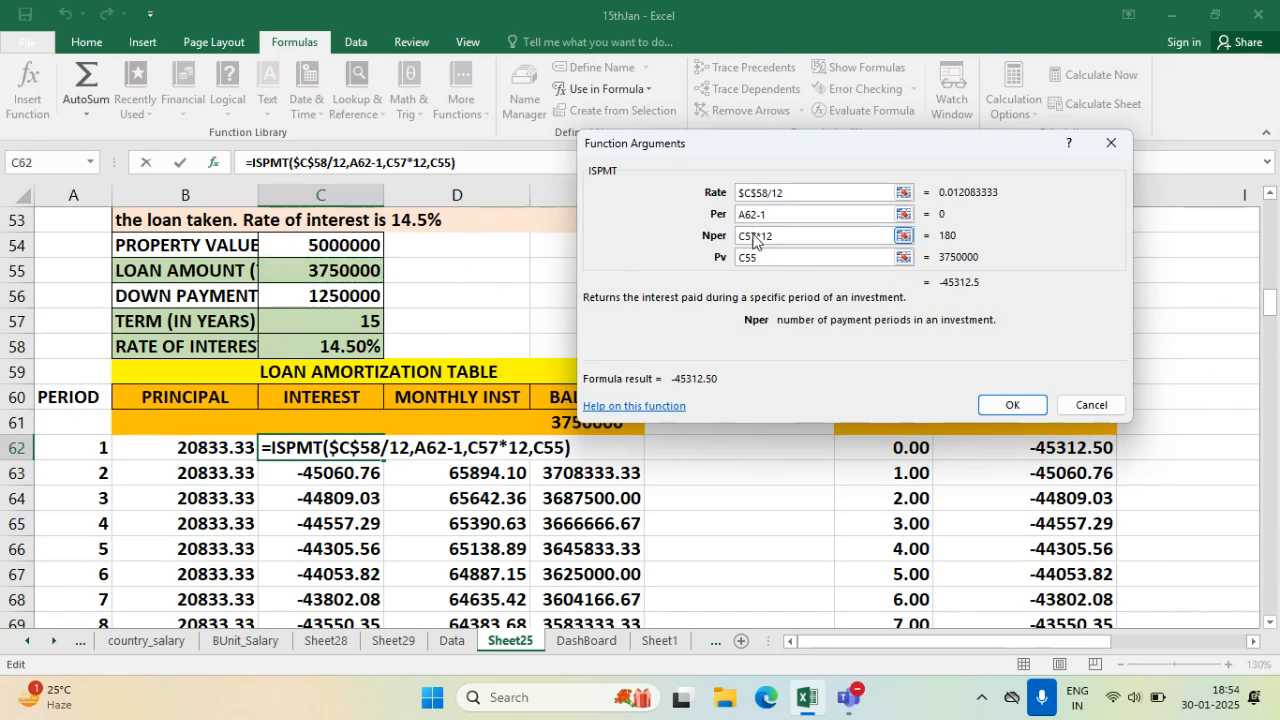
pyautogui.press('F4')
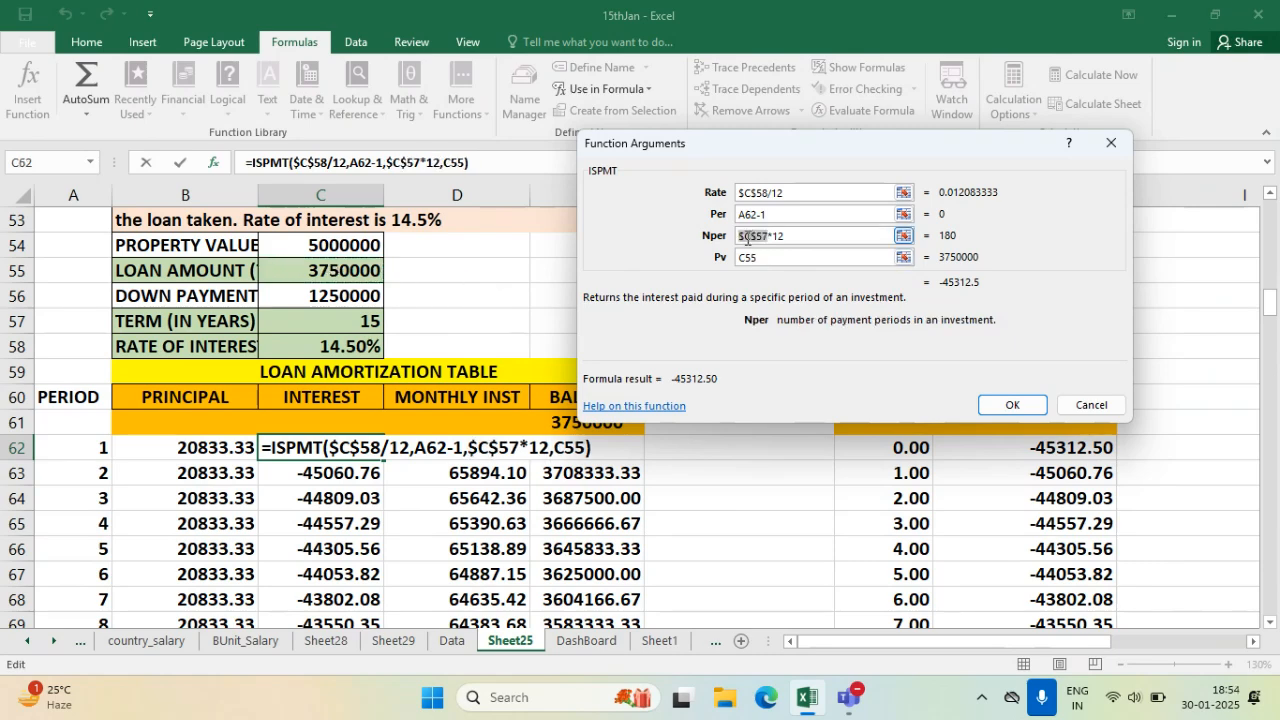
pyautogui.click(752, 260)
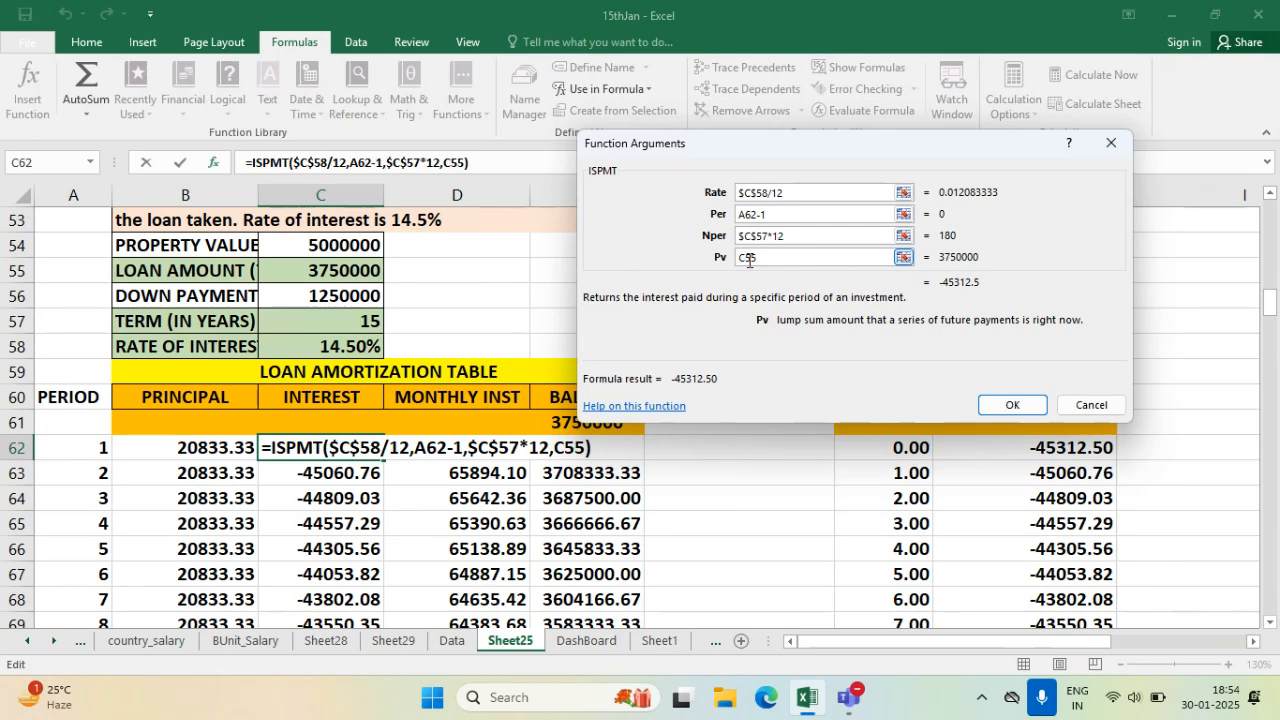
pyautogui.click(1013, 405)
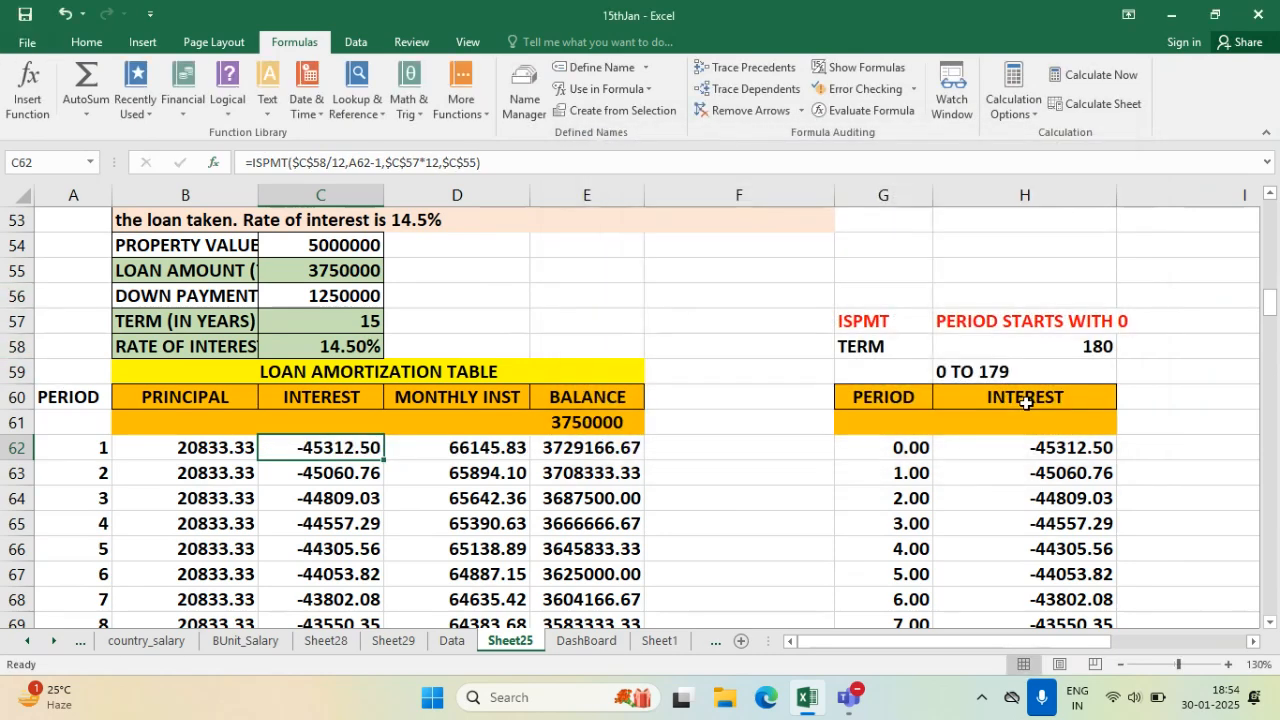
# - Wrap the ISPMT formula in C62 in ABS and fill it down the INTEREST column
pyautogui.doubleClick(310, 447)
pyautogui.click(271, 449)
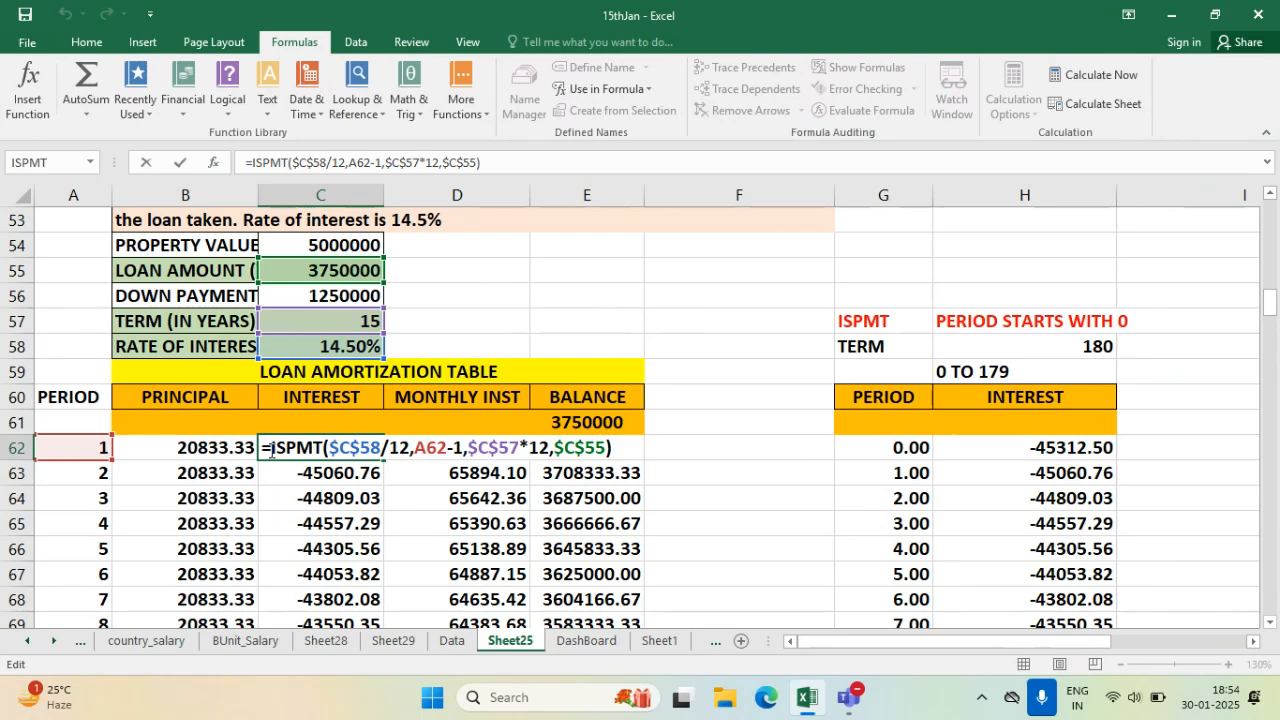
pyautogui.write('ABS(')
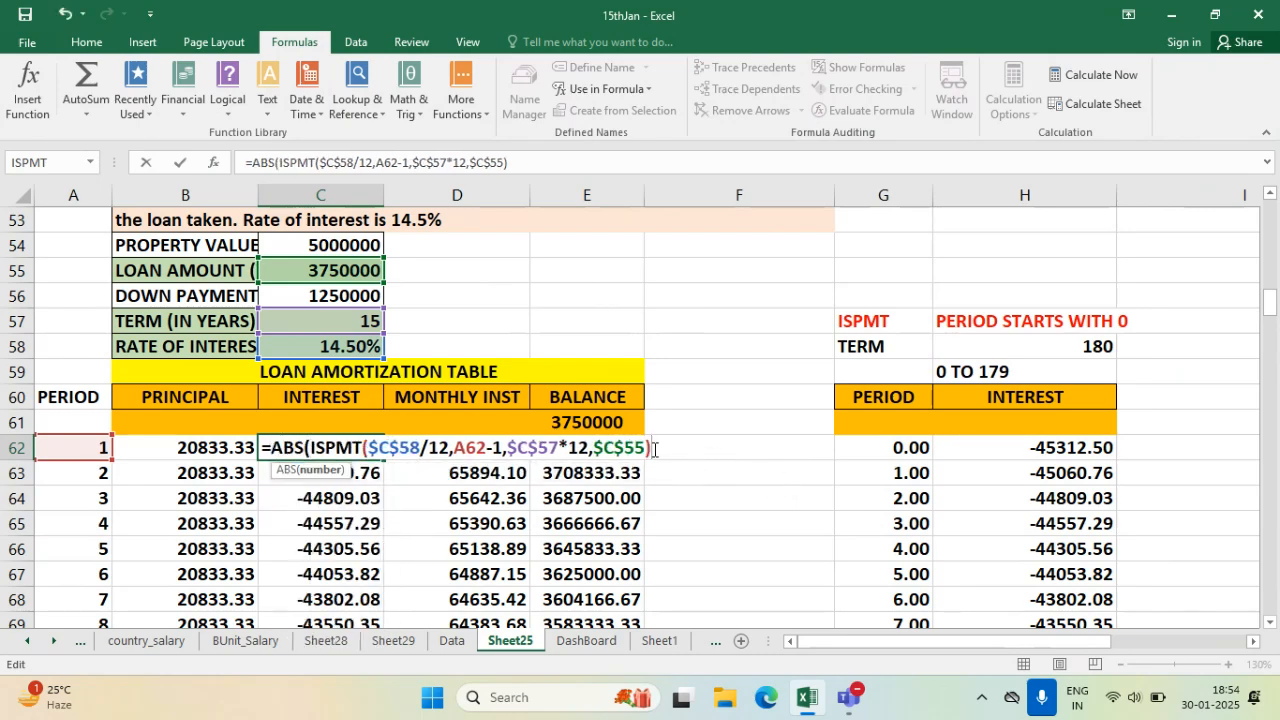
pyautogui.press('Return')
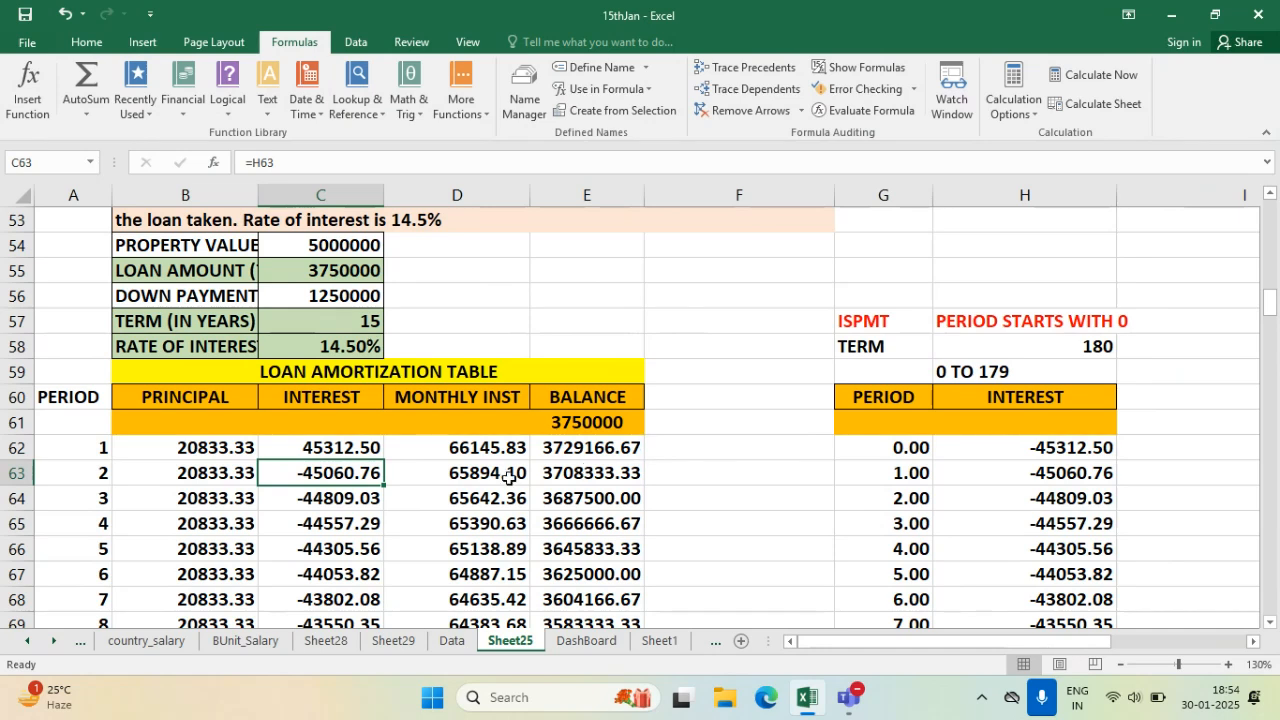
pyautogui.click(356, 446)
pyautogui.doubleClick(383, 459)
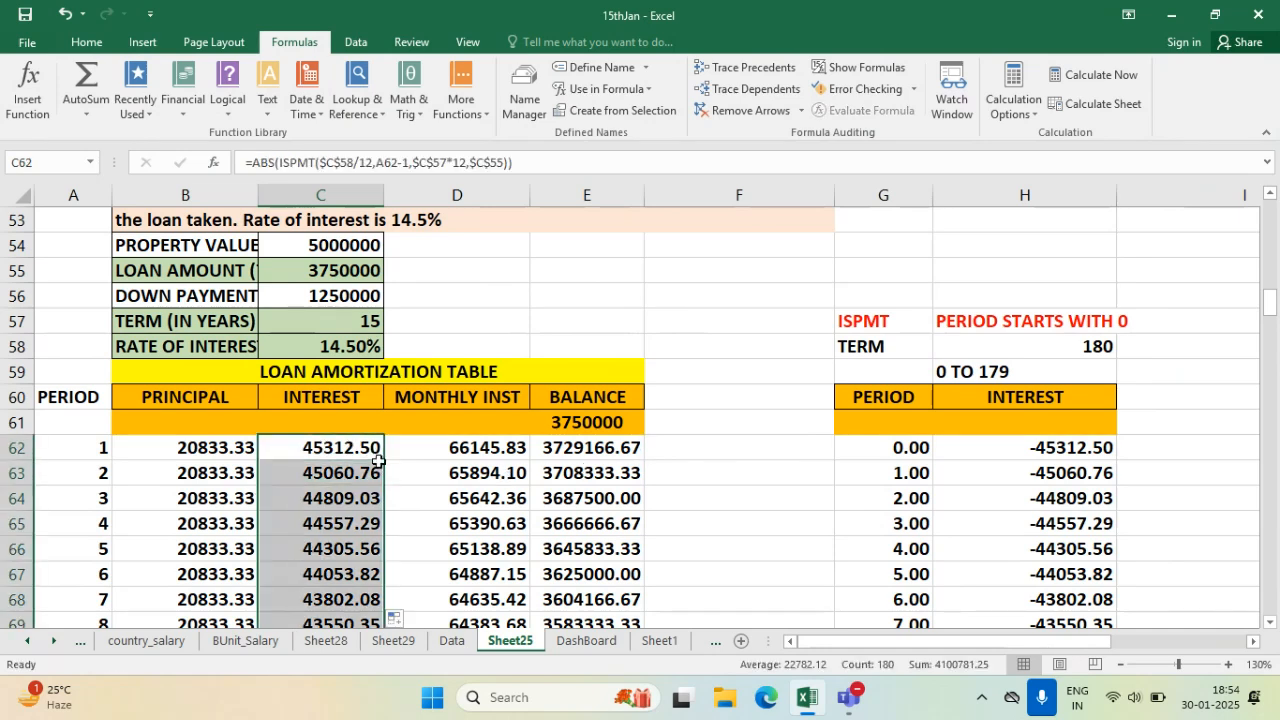
# - Simplify the monthly instalment formula in D62 to =B62+C62 and fill it down the MONTHLY INST column
pyautogui.click(455, 453)
pyautogui.write('=B62+ABS(C62)')
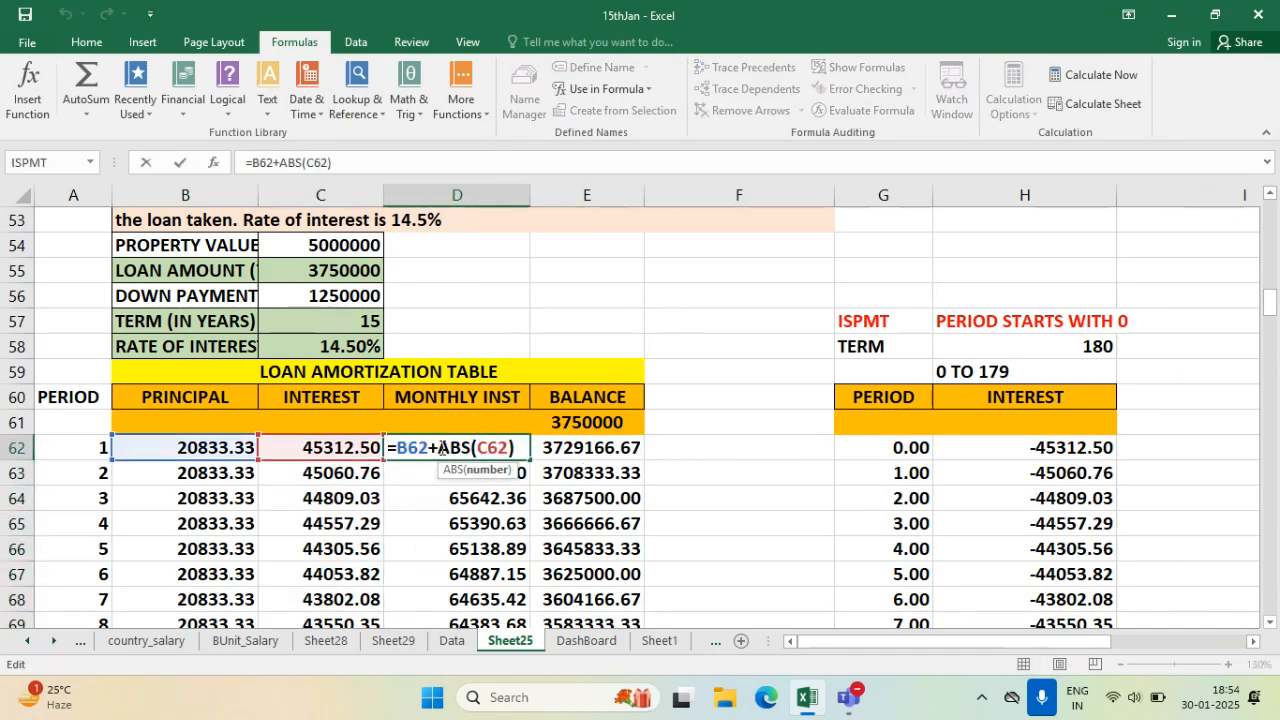
pyautogui.moveTo(441, 449); pyautogui.dragTo(477, 452)
pyautogui.press('BackSpace')
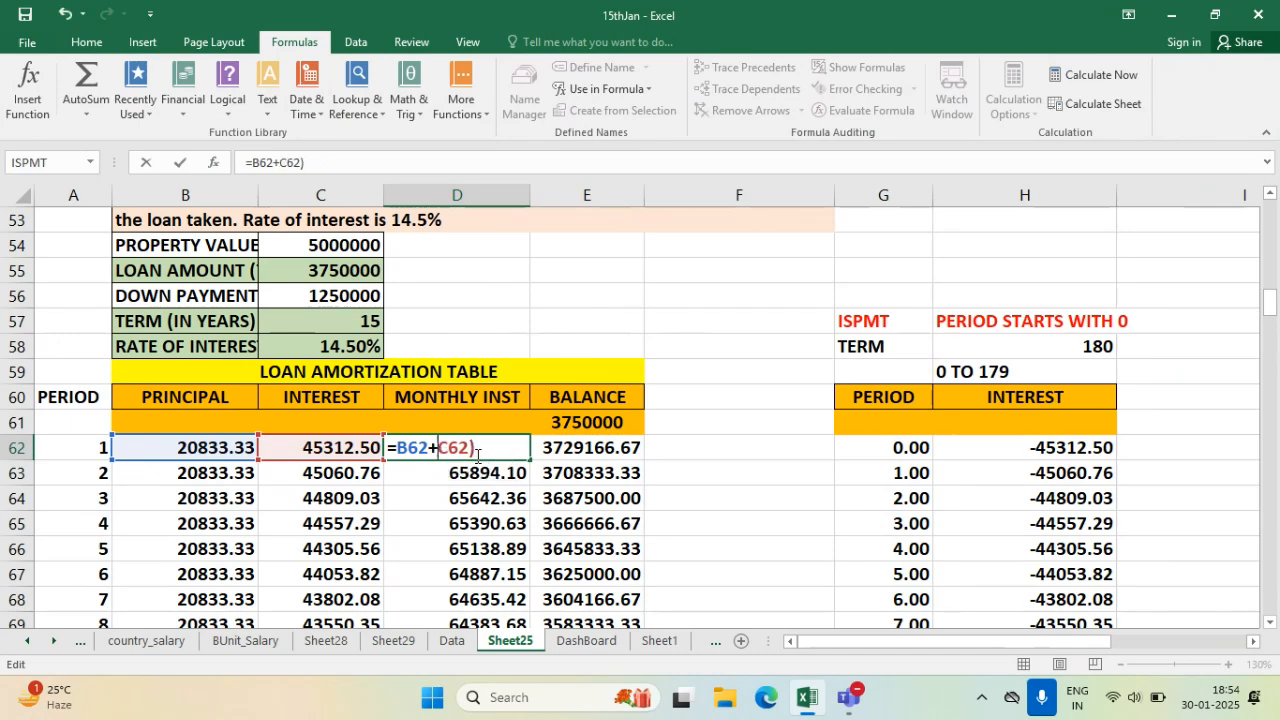
pyautogui.press('BackSpace')
pyautogui.press('Return')
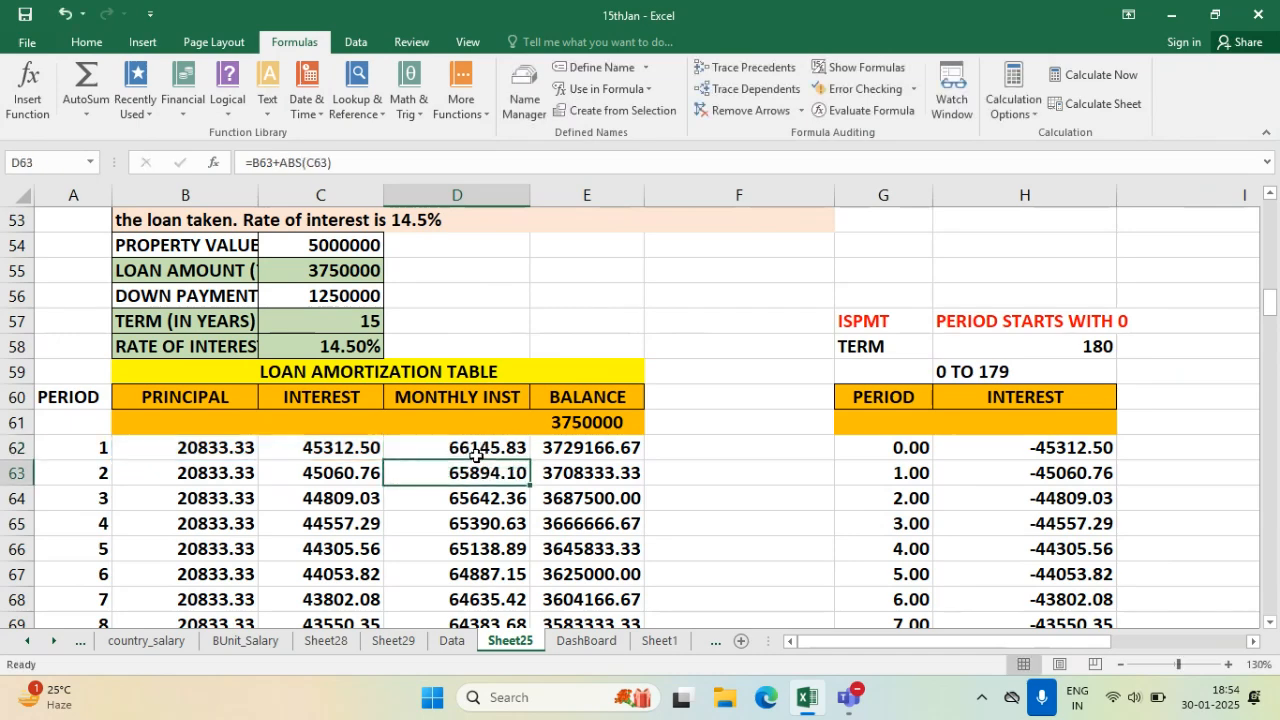
pyautogui.click(476, 450)
pyautogui.doubleClick(529, 459)
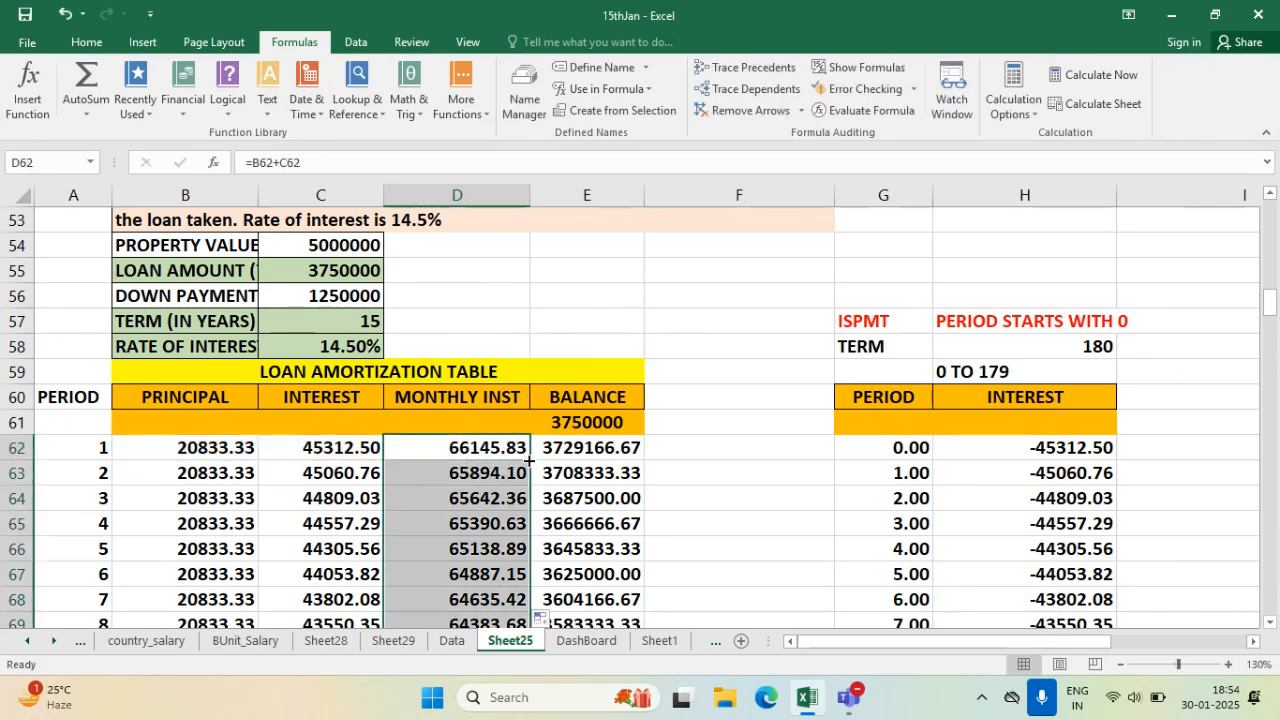
pyautogui.click(612, 472)
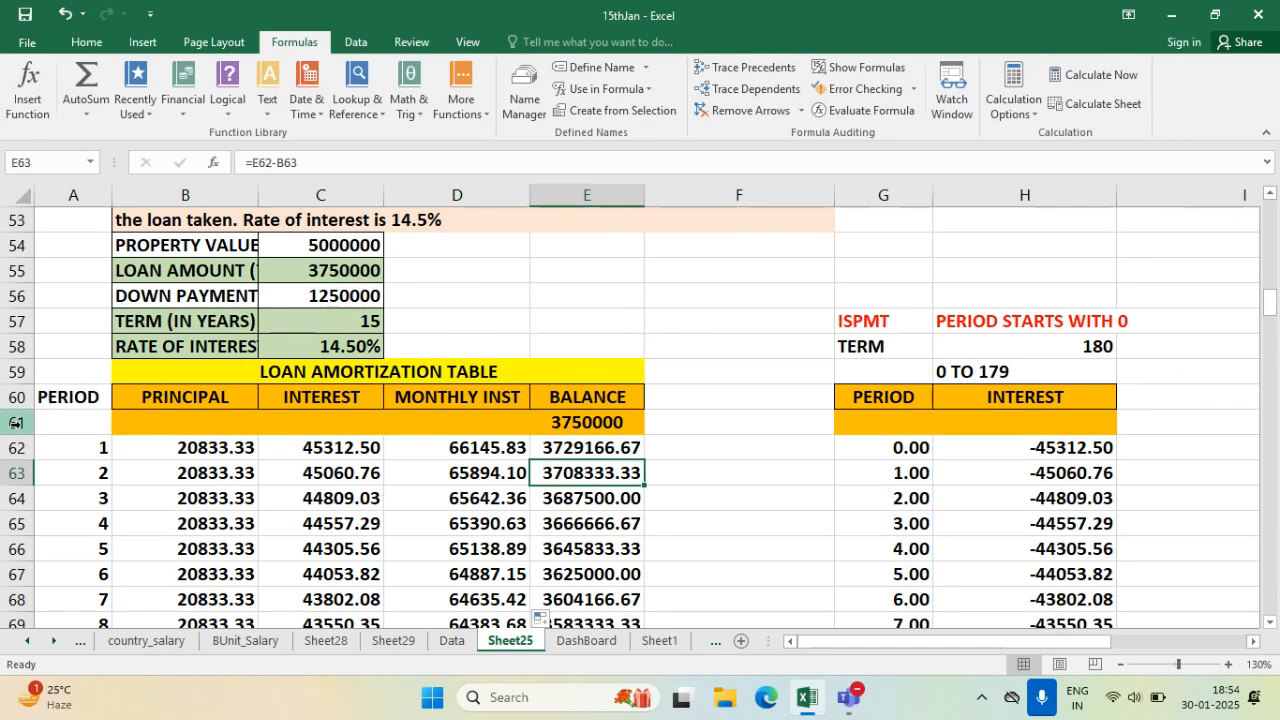
# - Fill the PERIOD header cells A60:A61 with the same orange as the other table headings
pyautogui.click(145, 397)
pyautogui.click(86, 42)
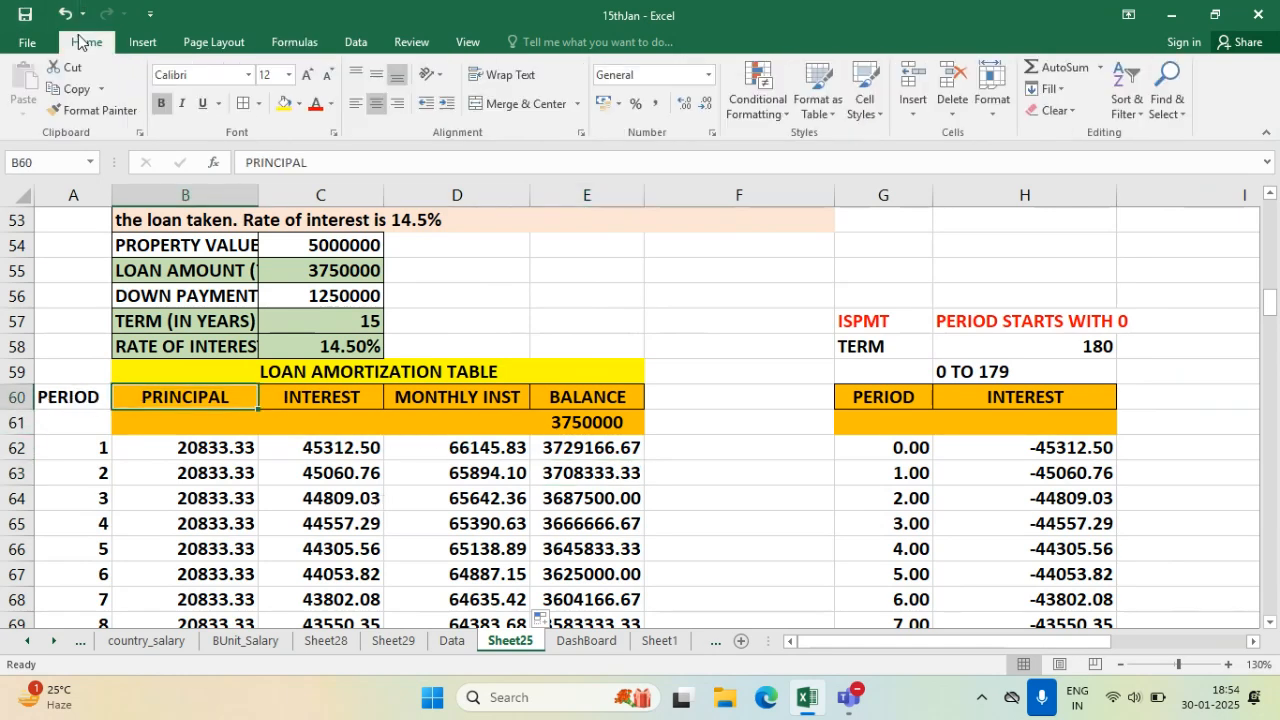
pyautogui.moveTo(45, 397); pyautogui.dragTo(45, 422)
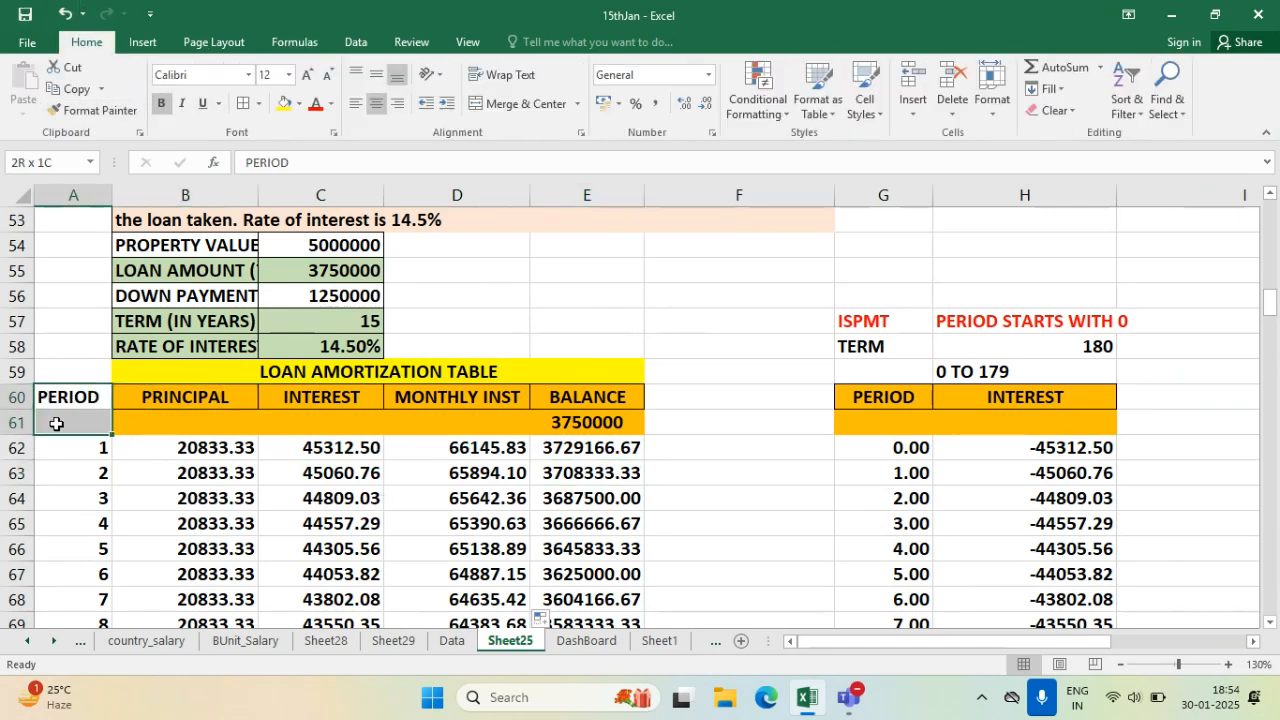
pyautogui.click(298, 104)
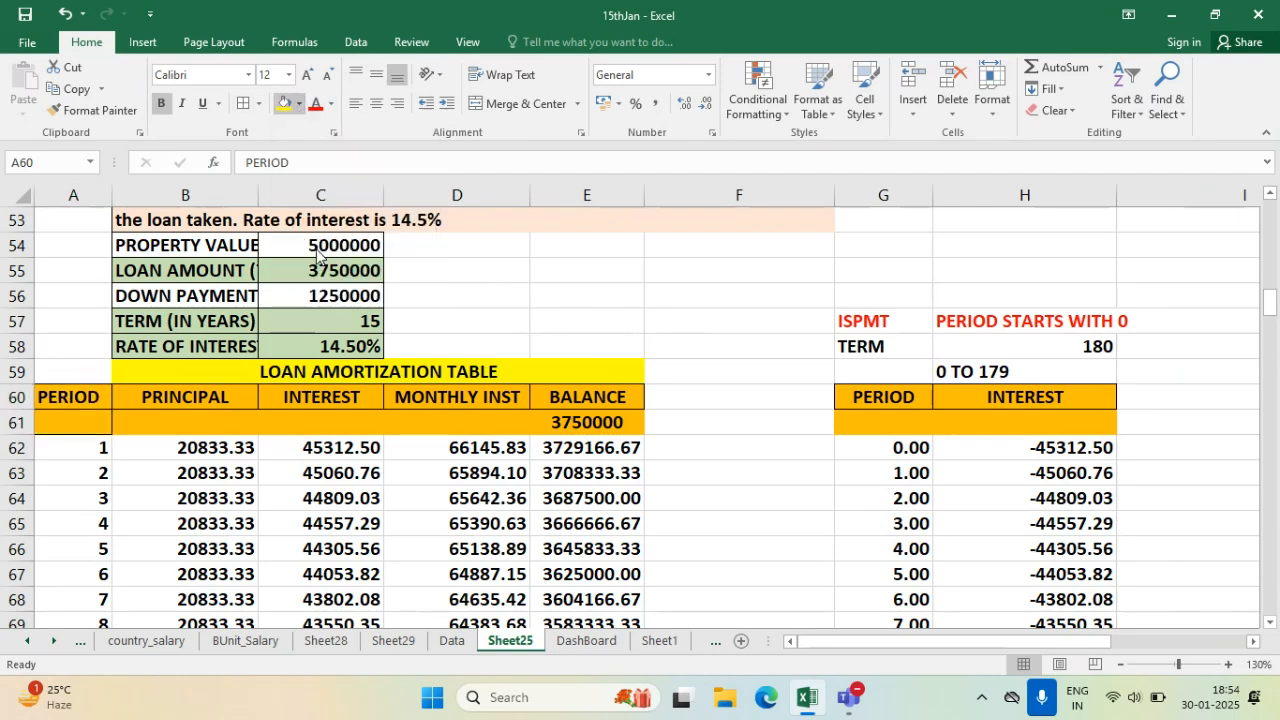
# - Widen column F to shift the separate ISPMT period and interest table away from the loan amortization table
pyautogui.click(315, 250)
pyautogui.click(198, 605)
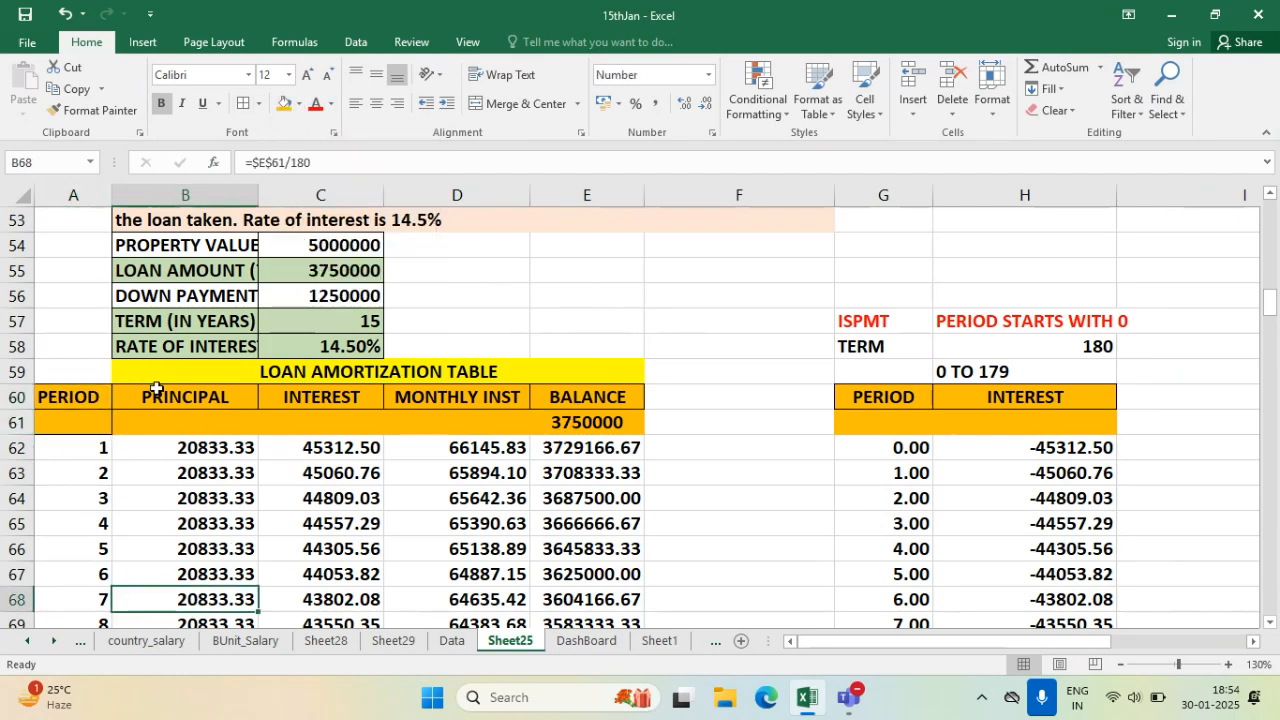
pyautogui.moveTo(898, 398); pyautogui.dragTo(1025, 574)
pyautogui.click(885, 322)
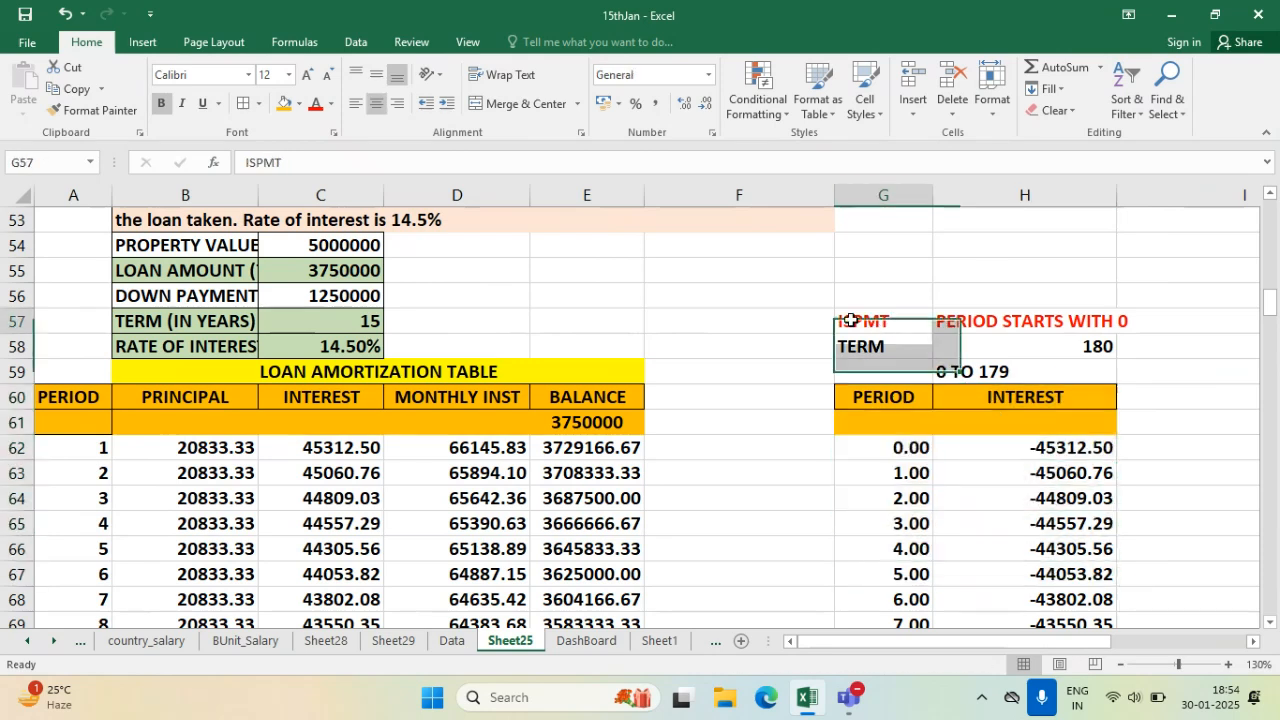
pyautogui.click(895, 414)
pyautogui.moveTo(883, 400); pyautogui.dragTo(997, 610)
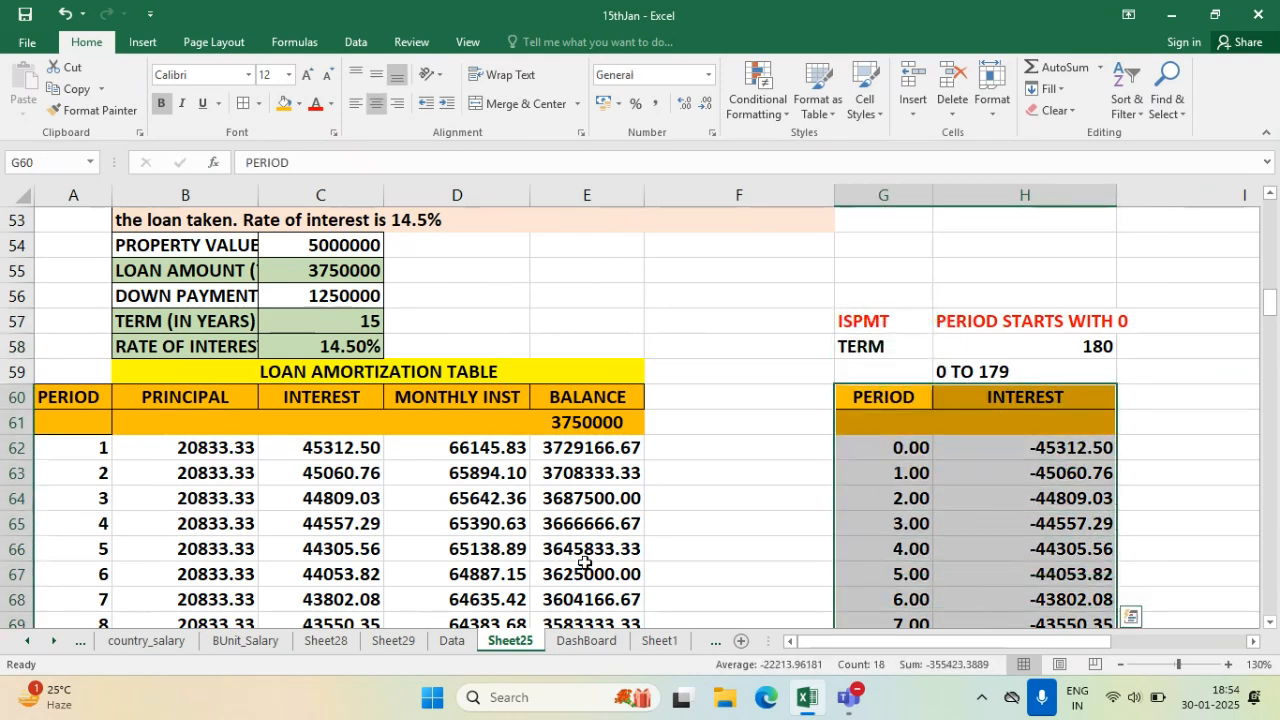
pyautogui.moveTo(834, 196); pyautogui.dragTo(1247, 234)
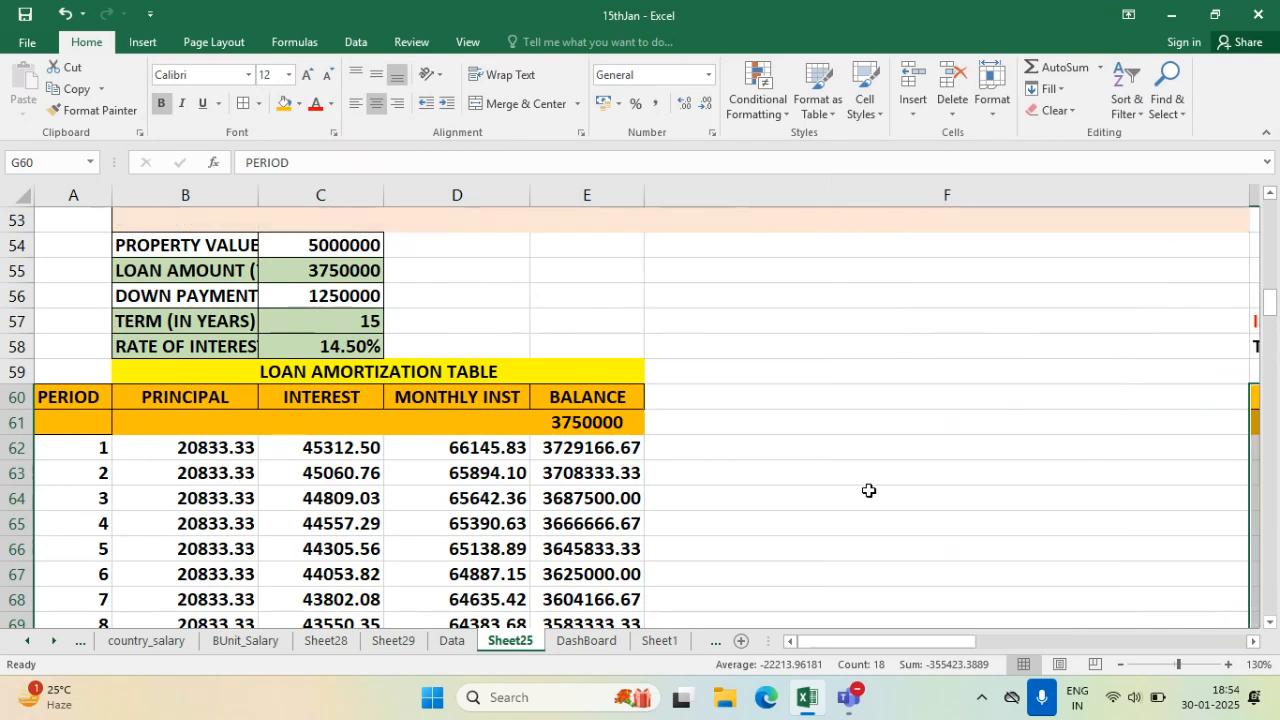
# - Compare the ABS and ISPMT interest formula in C62 with the PMT formula shown in D25 for the EMI calculation
pyautogui.scroll(-1, 869, 490)
pyautogui.scroll(-1, 869, 490)
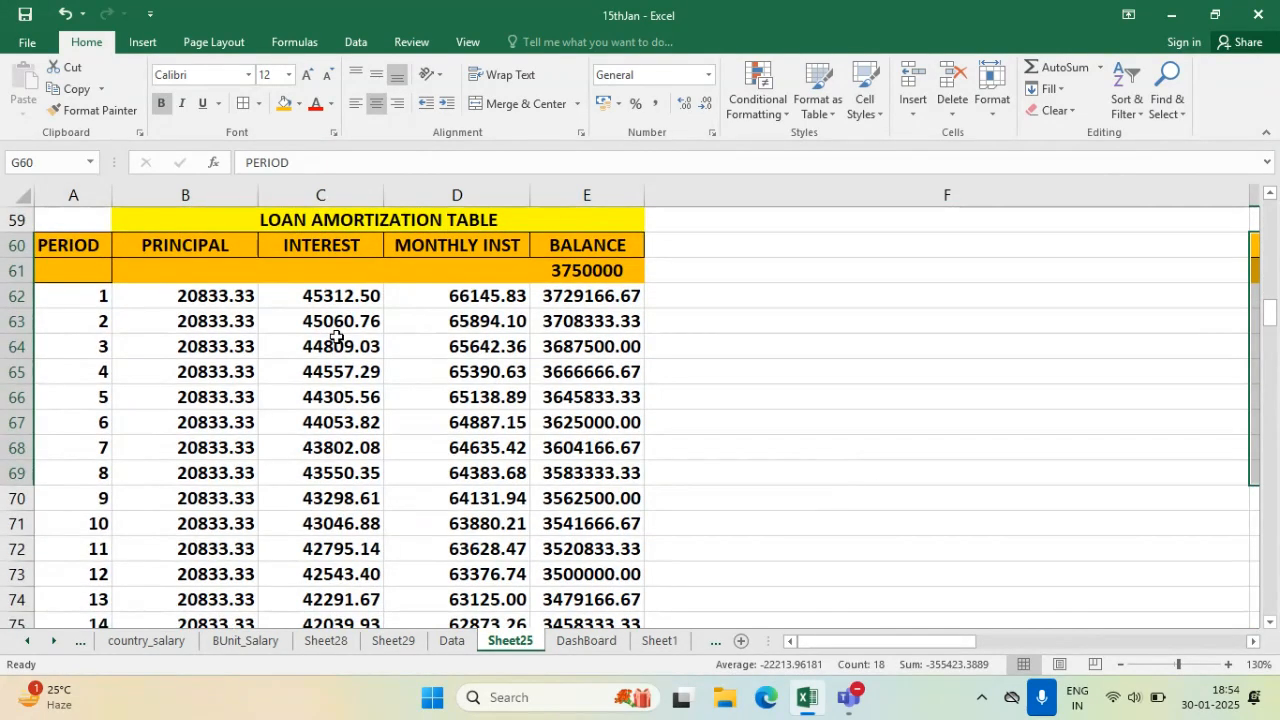
pyautogui.click(328, 300)
pyautogui.doubleClick(328, 300)
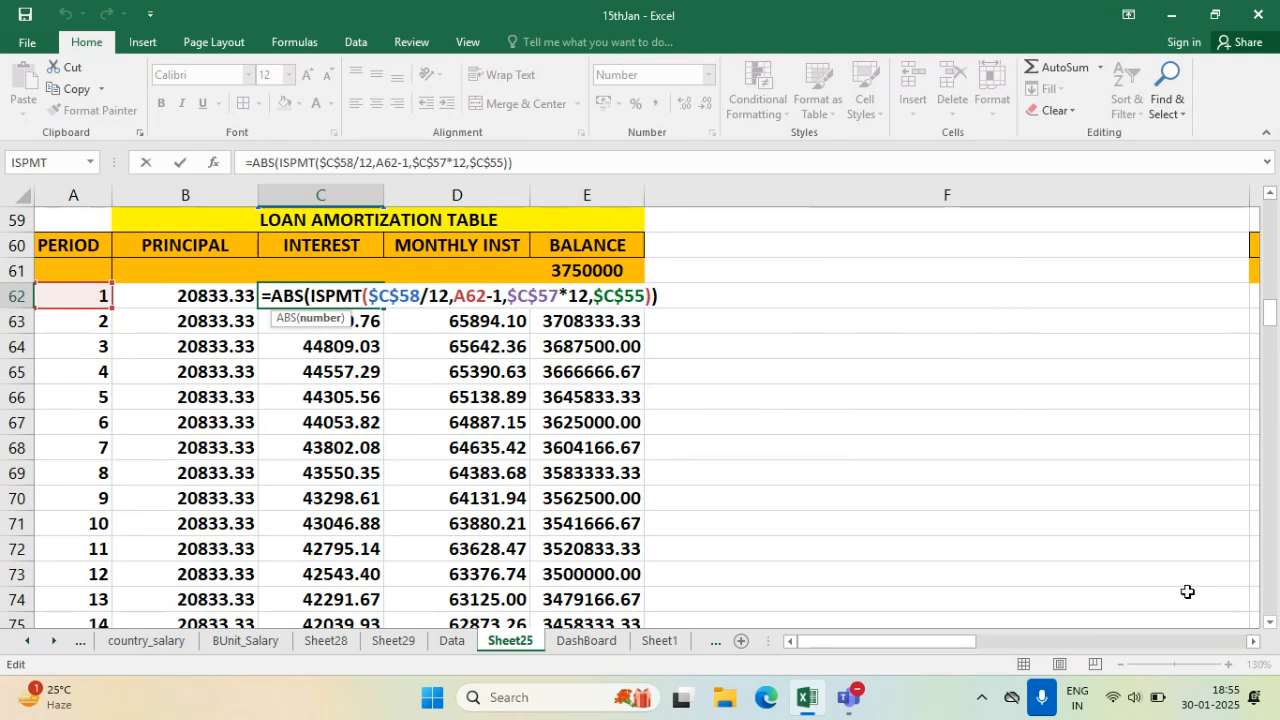
pyautogui.press('Escape')
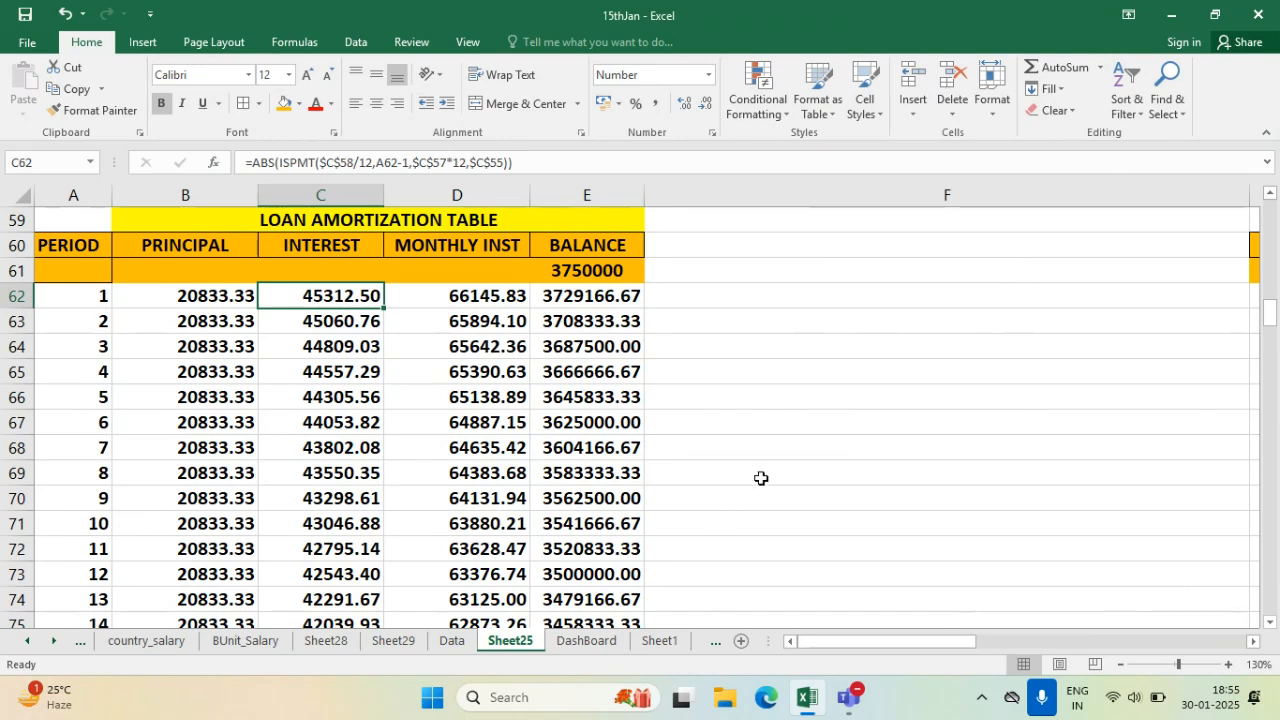
pyautogui.scroll(5, 629, 472)
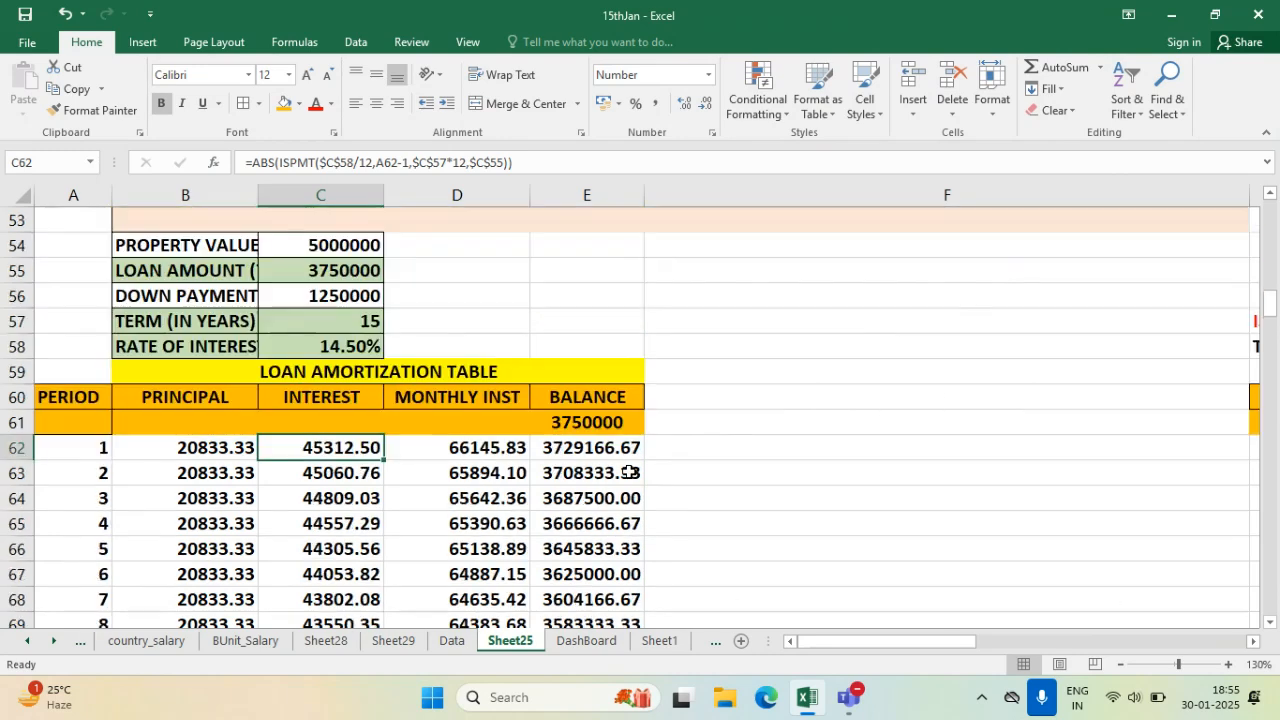
pyautogui.scroll(7, 629, 472)
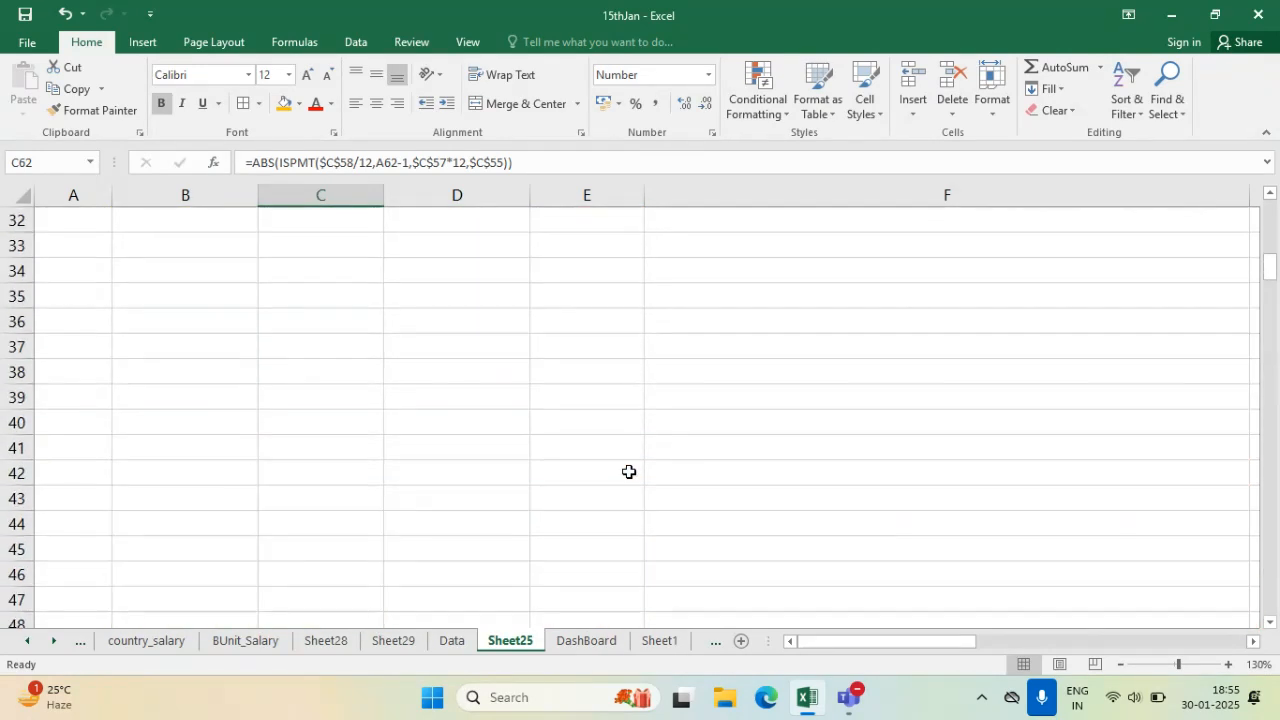
pyautogui.scroll(2, 629, 472)
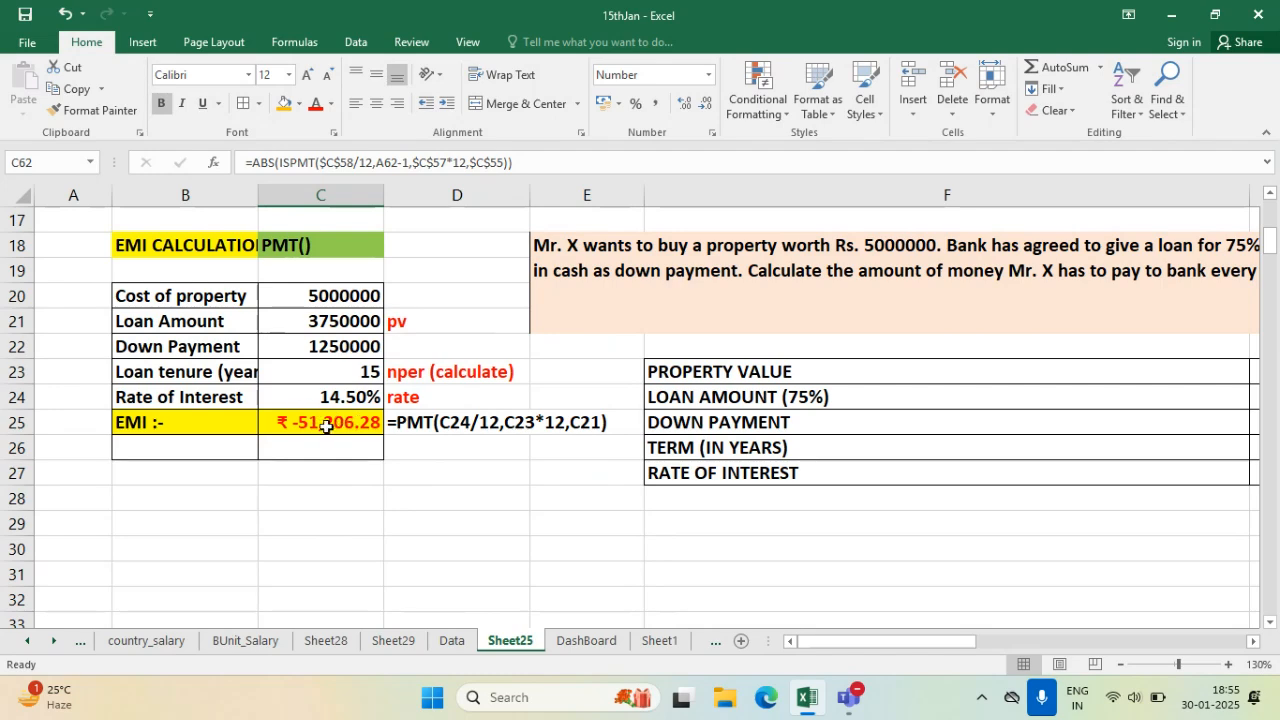
pyautogui.click(444, 425)
pyautogui.scroll(-6, 488, 502)
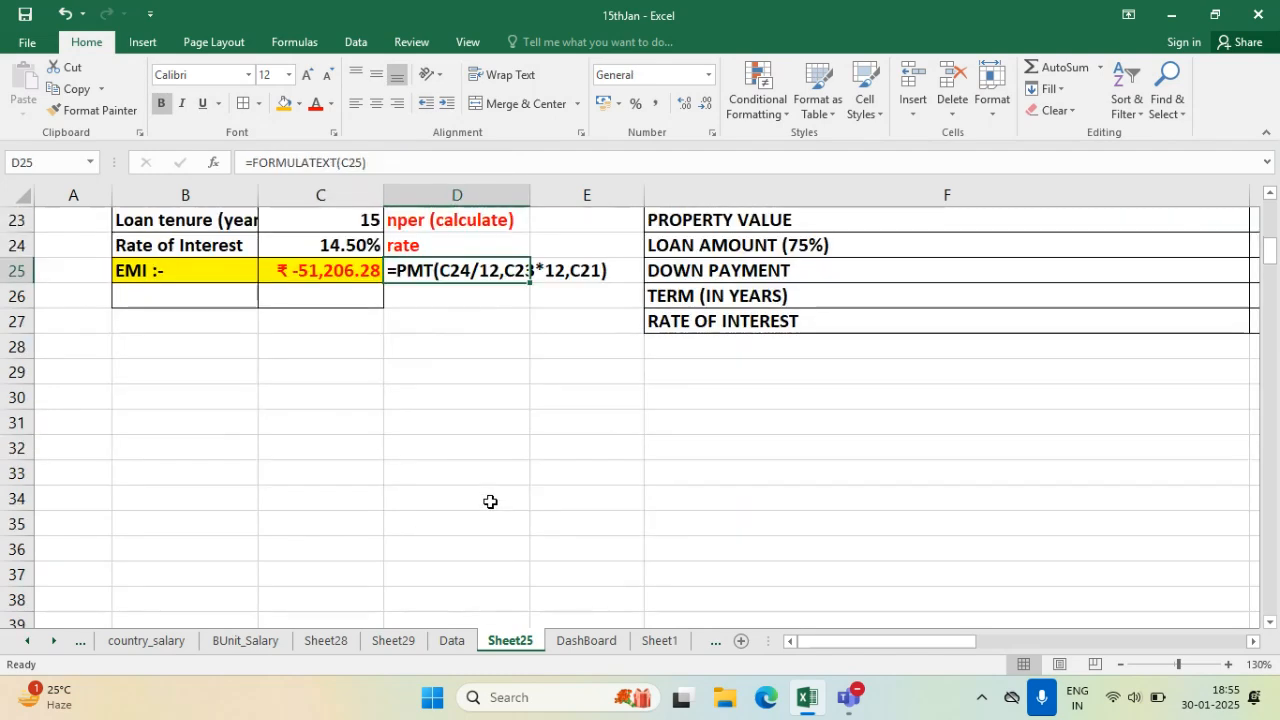
pyautogui.scroll(-5, 488, 502)
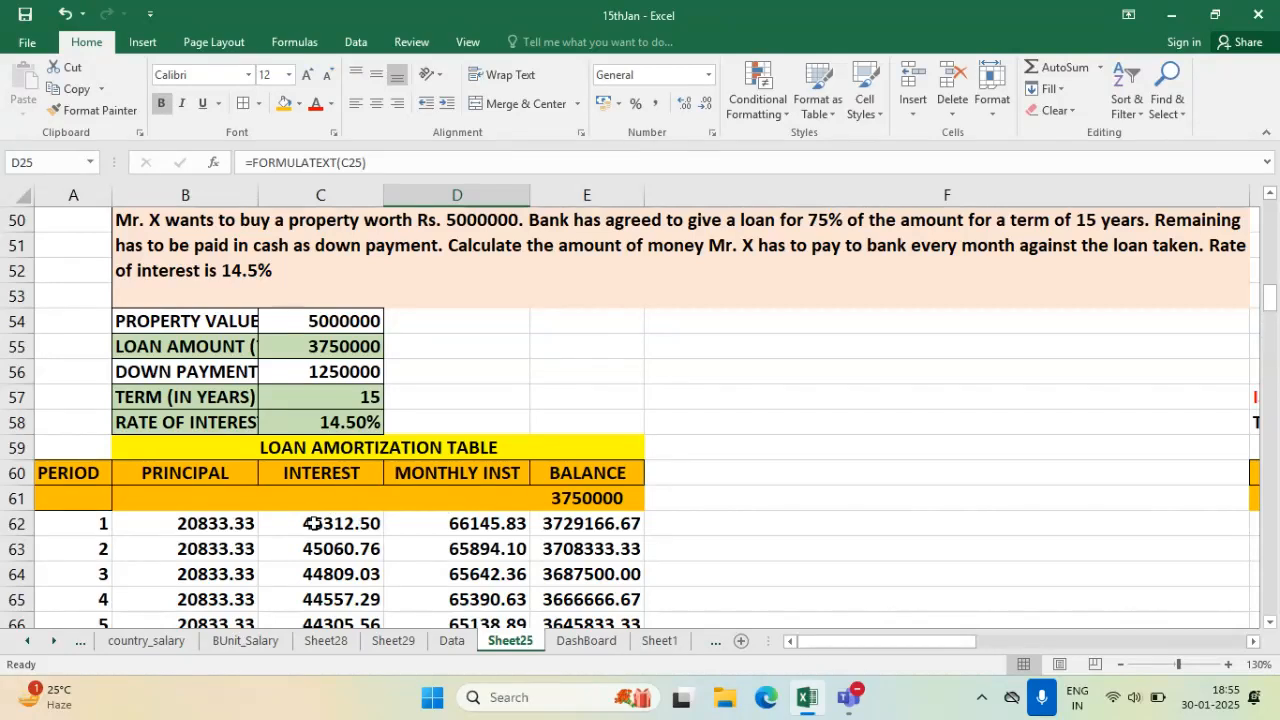
pyautogui.doubleClick(348, 530)
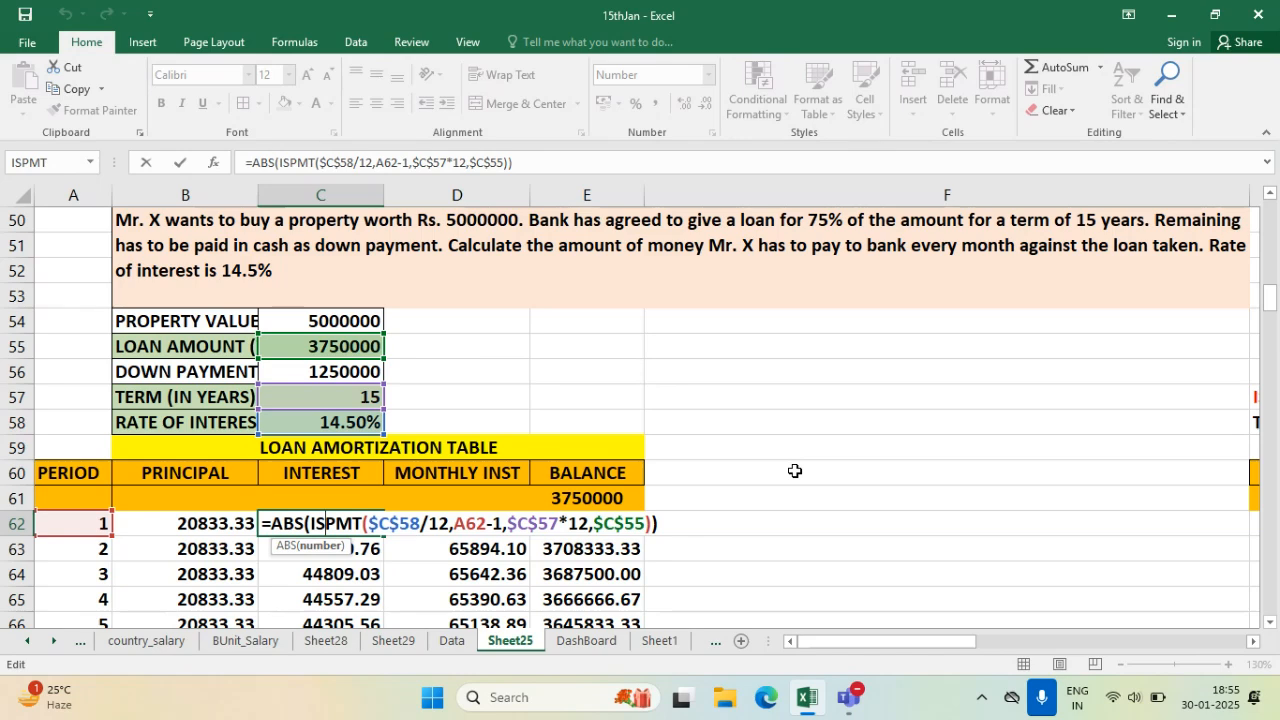
pyautogui.press('Return')
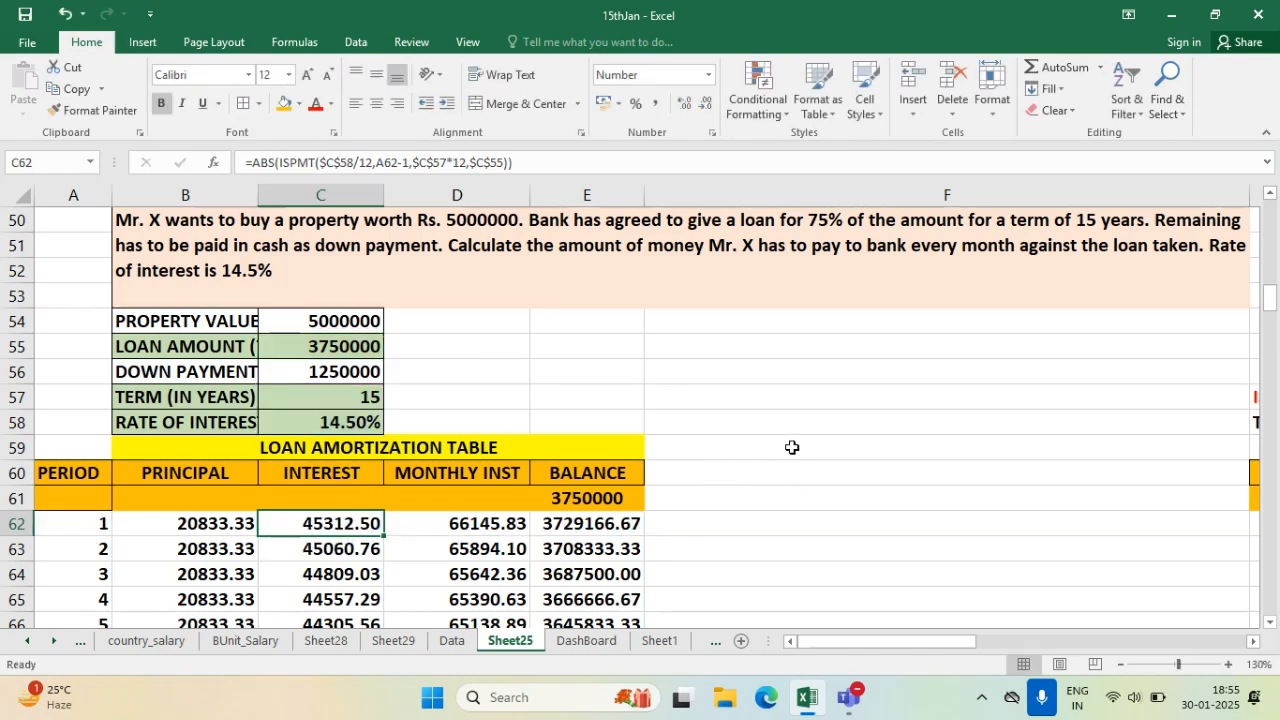
pyautogui.click(619, 339)
pyautogui.scroll(10, 626, 395)
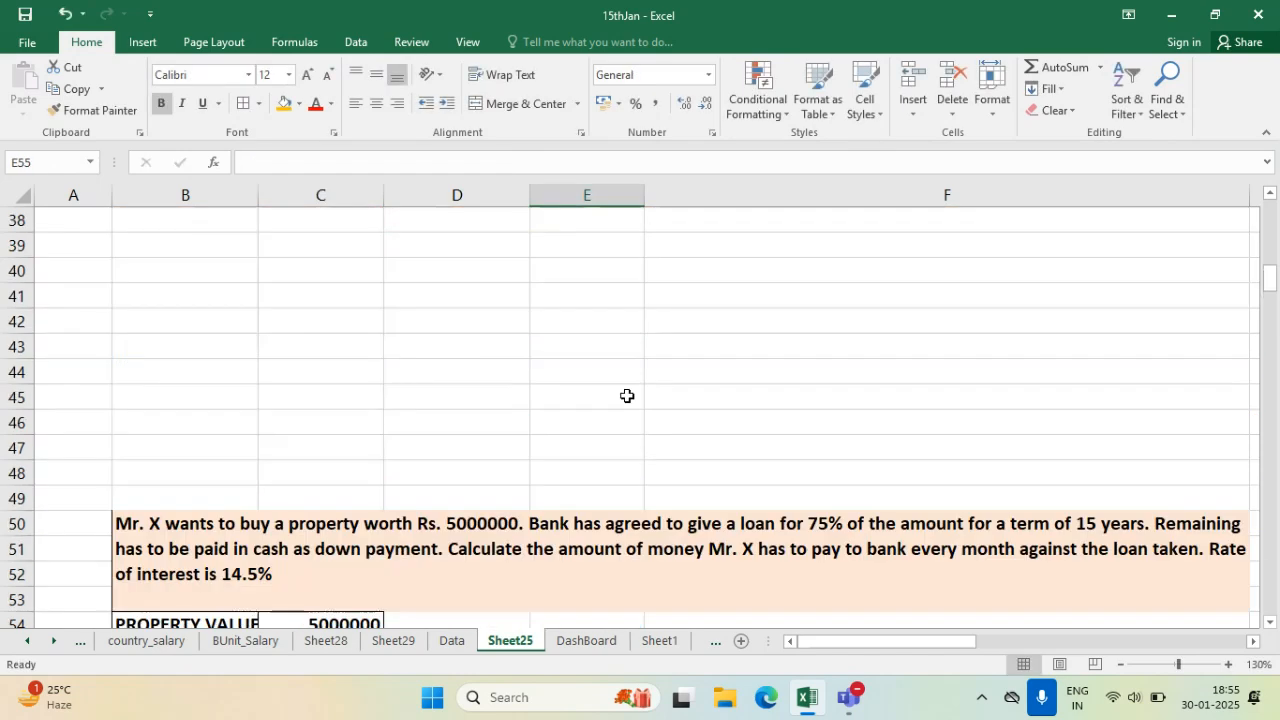
pyautogui.click(457, 465)
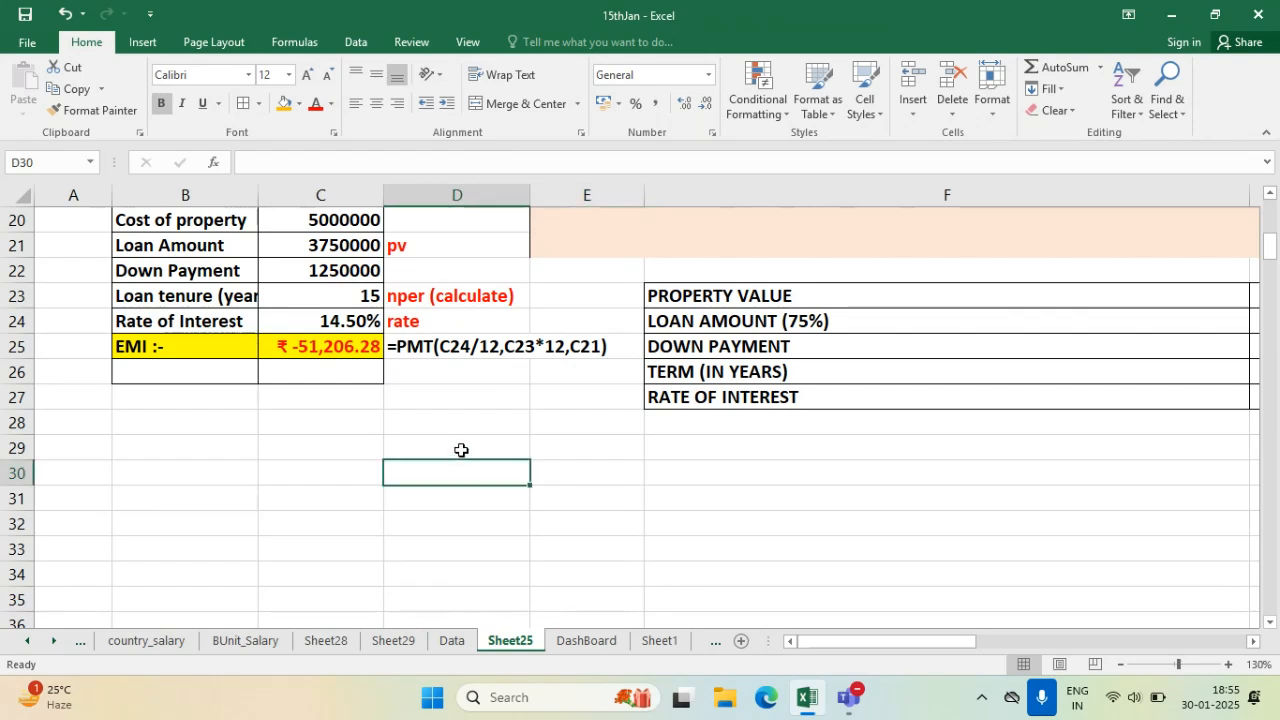
pyautogui.click(462, 450)
pyautogui.write('=PPMT')
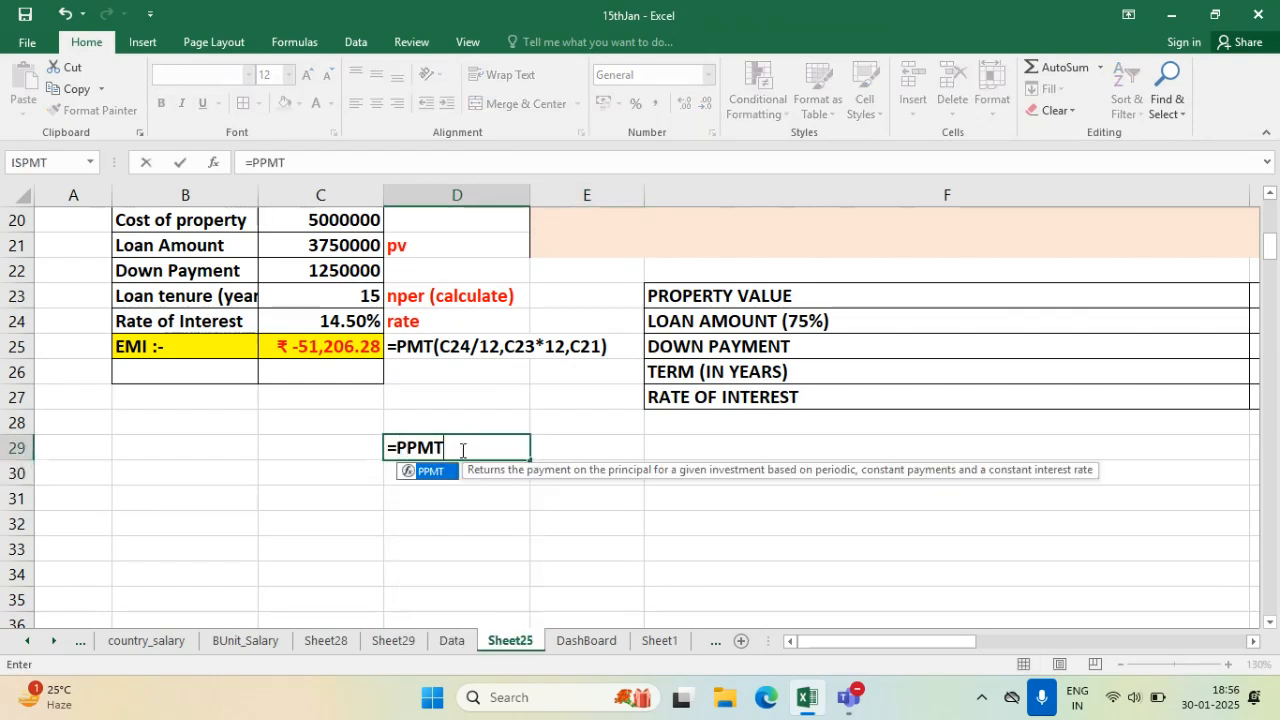
pyautogui.write('(')
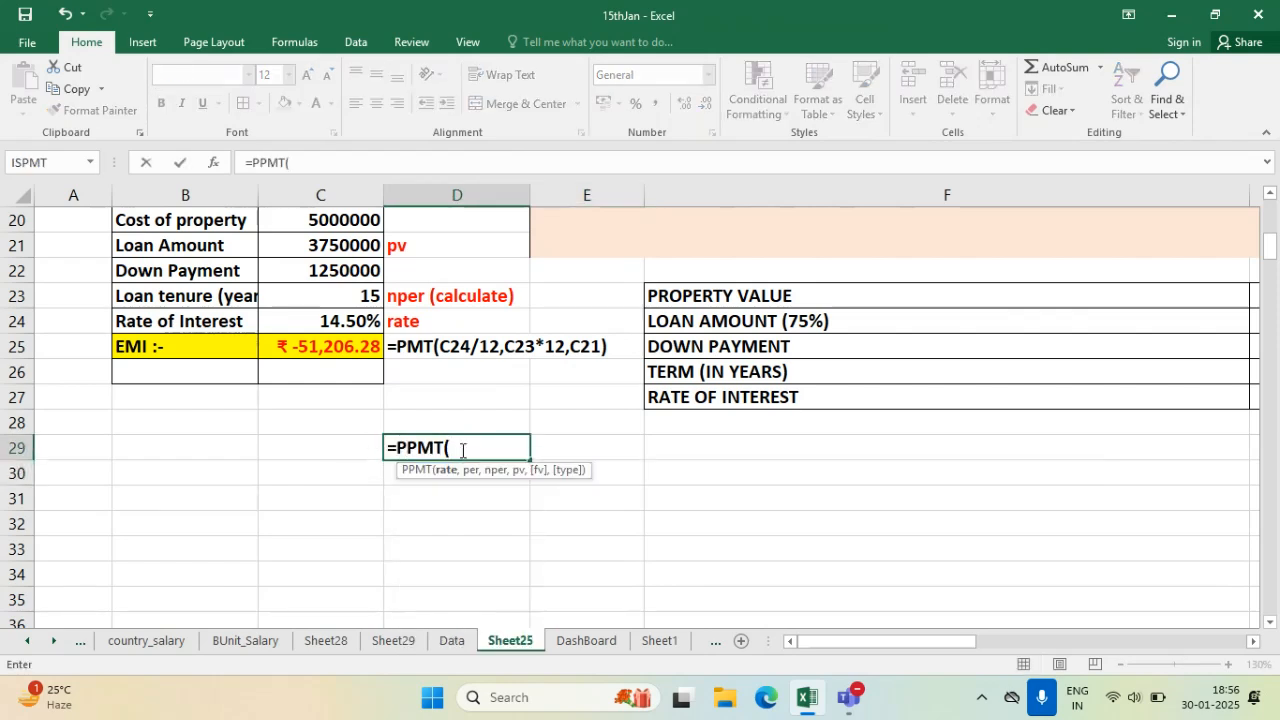
pyautogui.click(352, 323)
pyautogui.write('/')
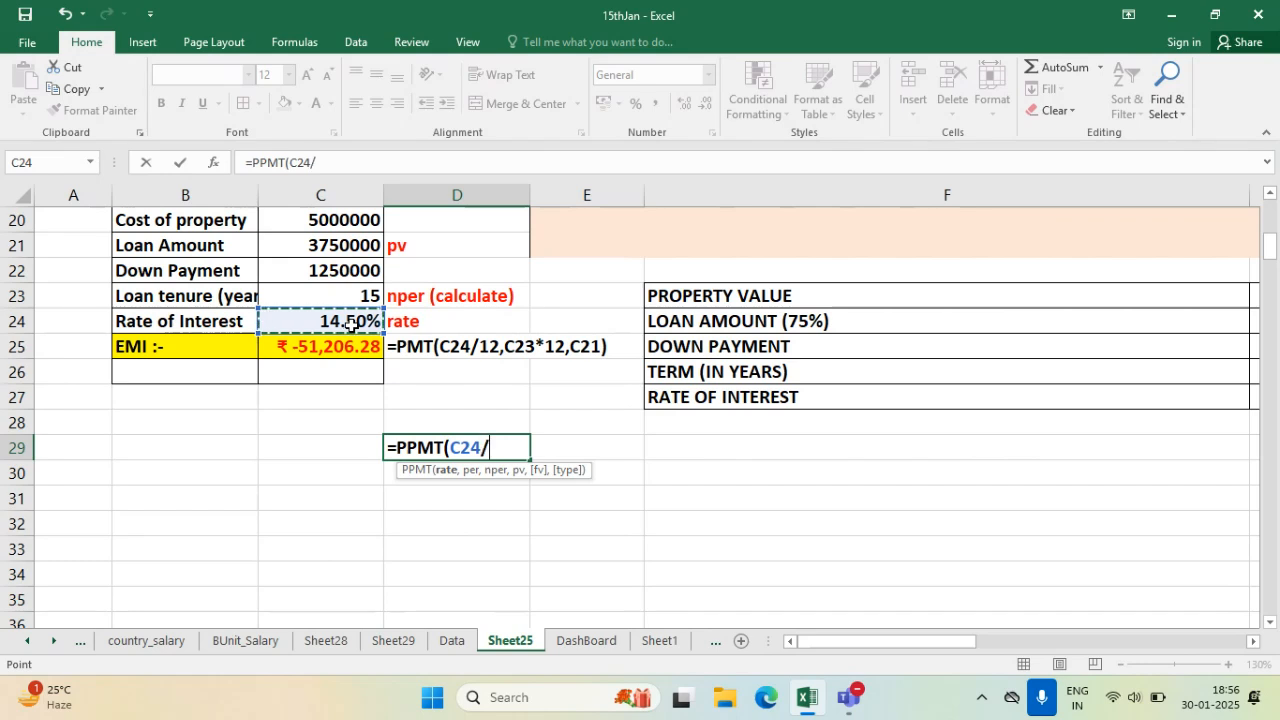
pyautogui.write('12,')
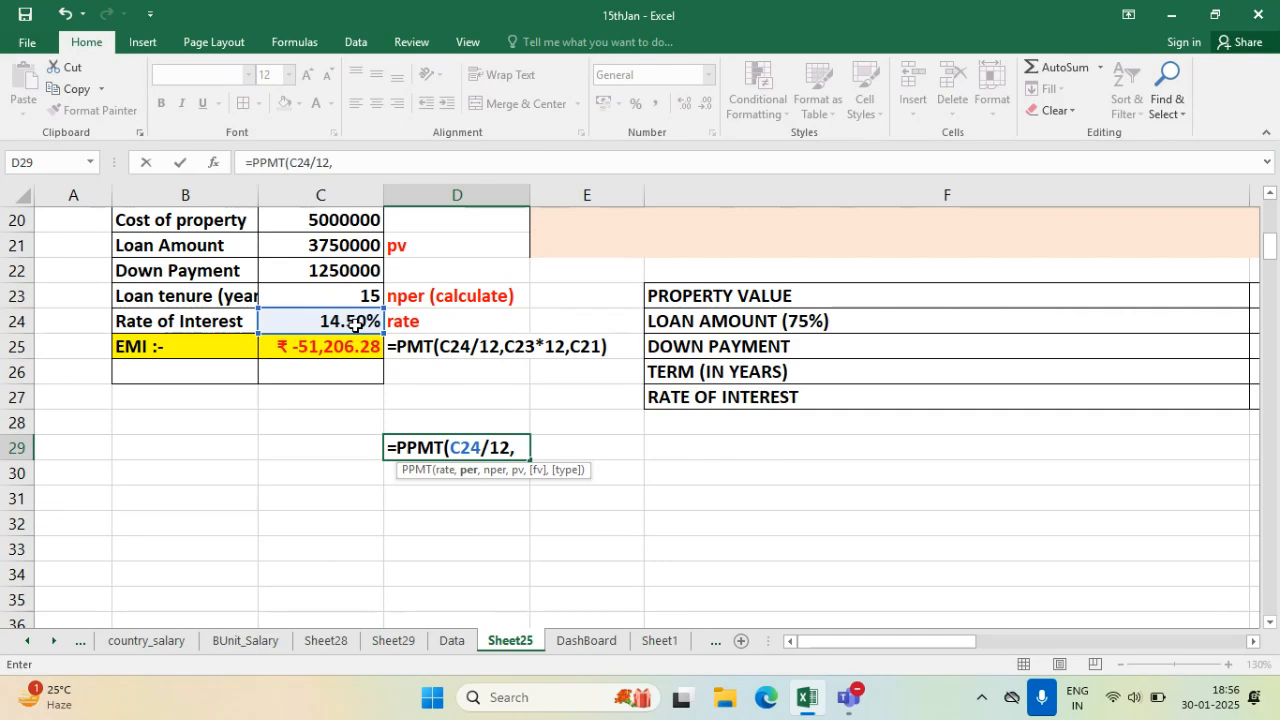
pyautogui.press('Escape')
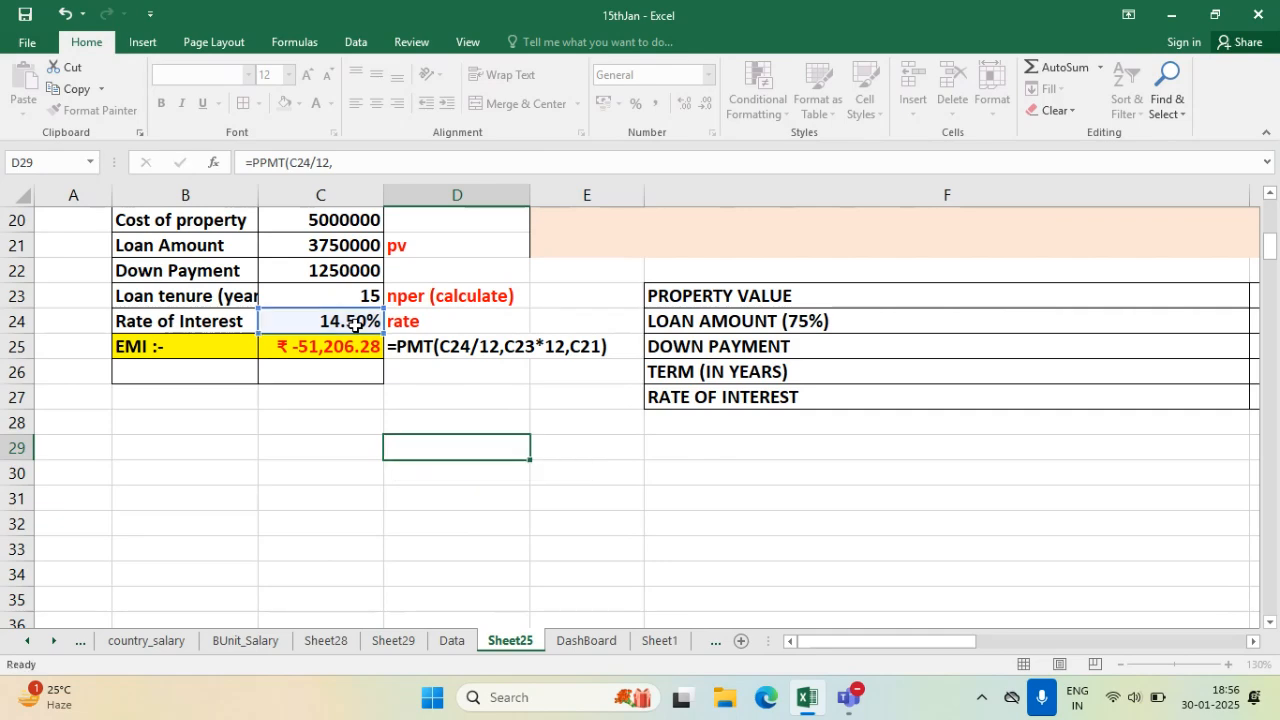
# - Try to calculate the principal payment in D55 with =PPMT(C58/12,A62-1,C57*12,C55)
pyautogui.scroll(-11, 885, 538)
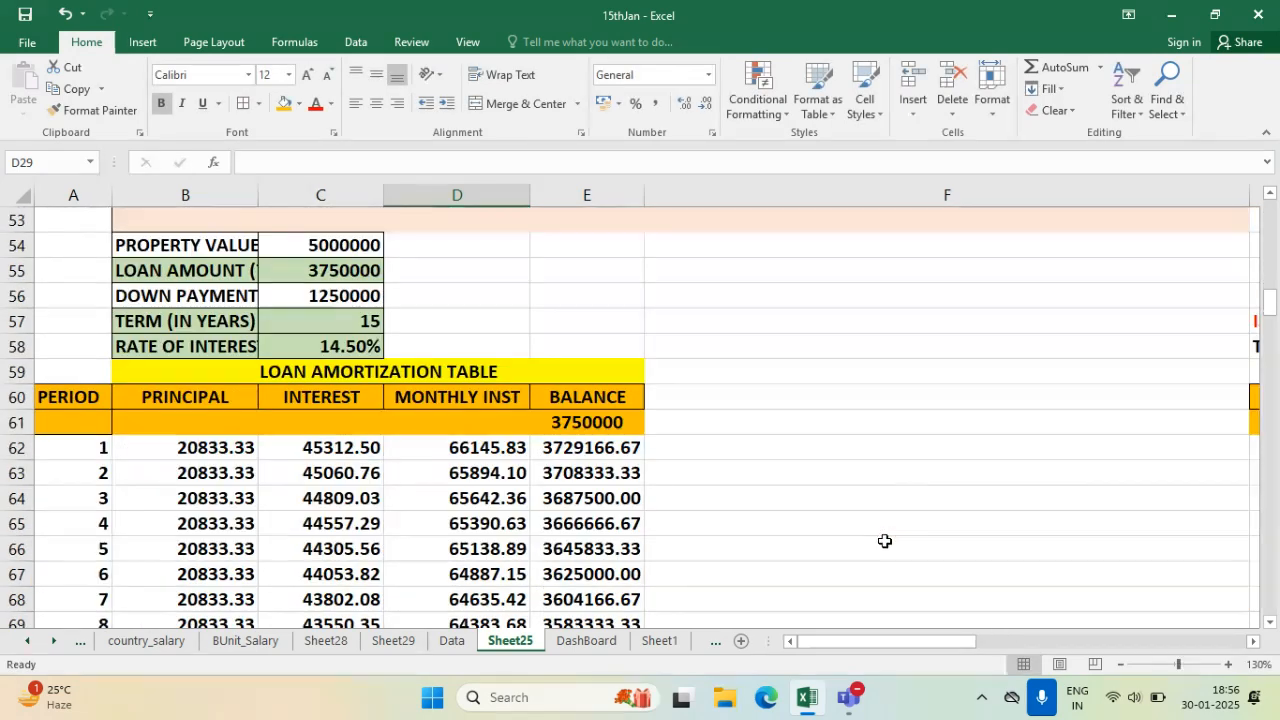
pyautogui.click(772, 446)
pyautogui.click(807, 421)
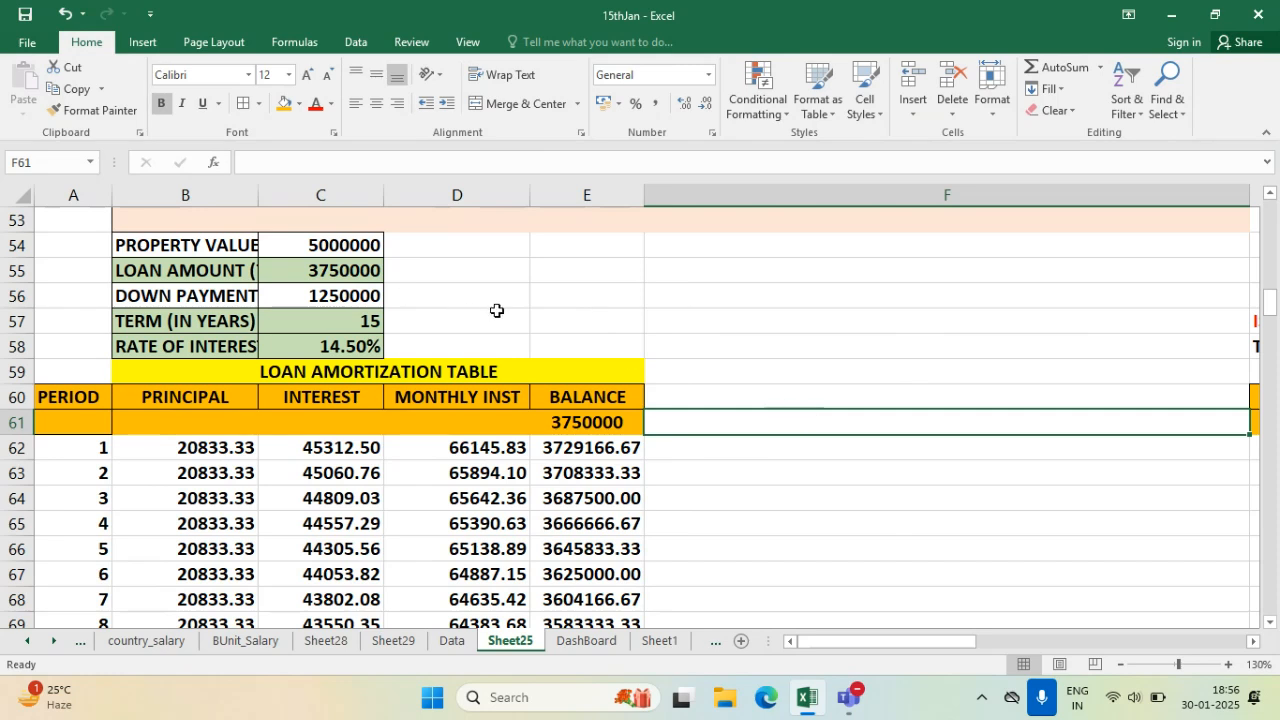
pyautogui.click(500, 275)
pyautogui.write('=PPMT(')
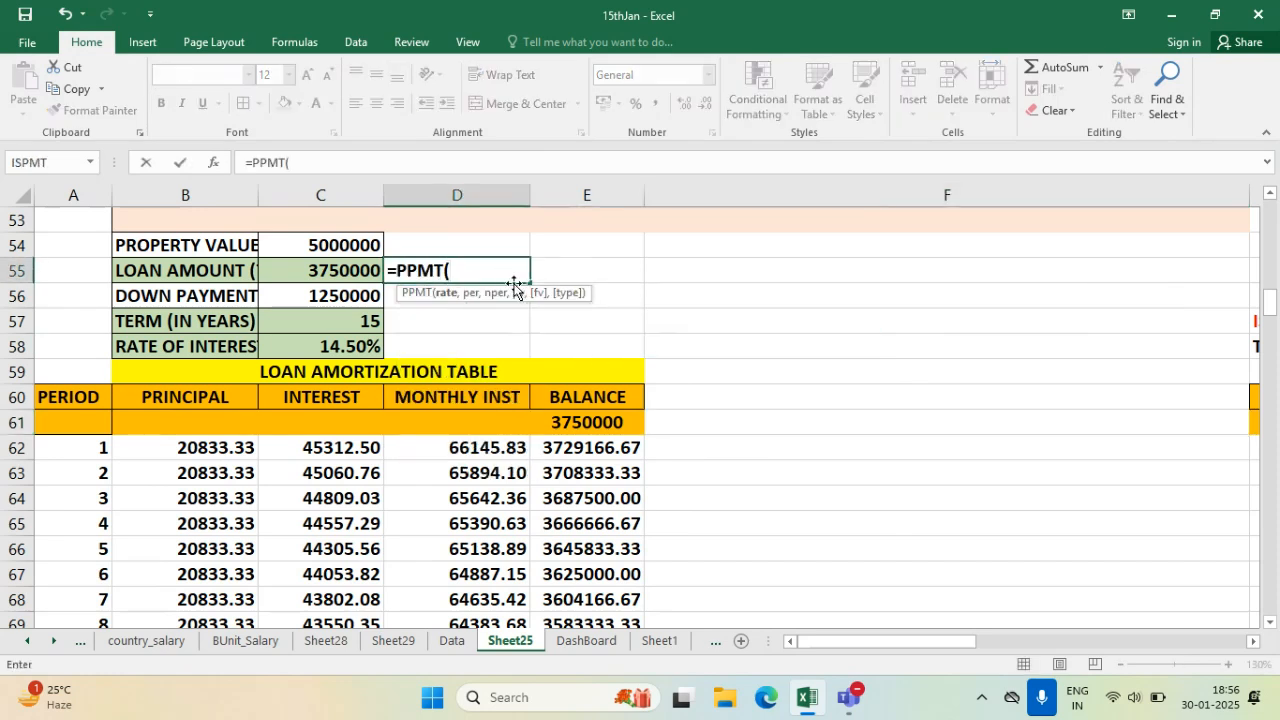
pyautogui.click(355, 352)
pyautogui.write('/')
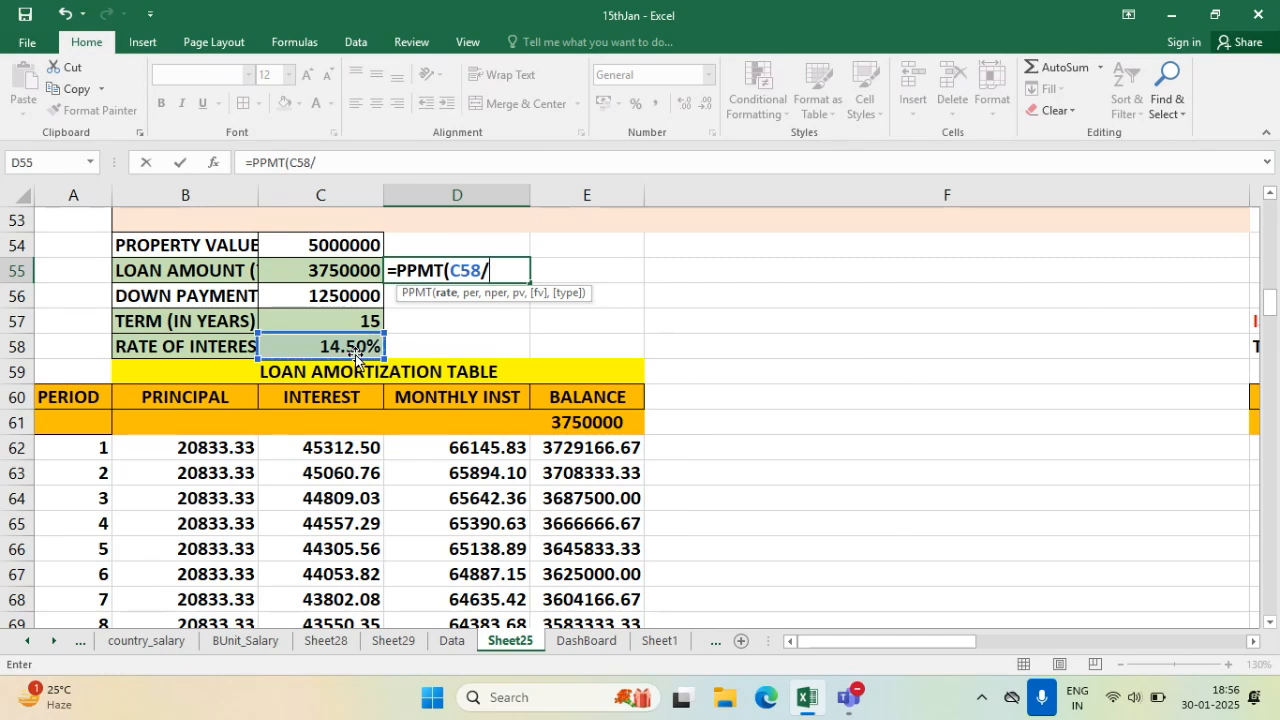
pyautogui.write('12,')
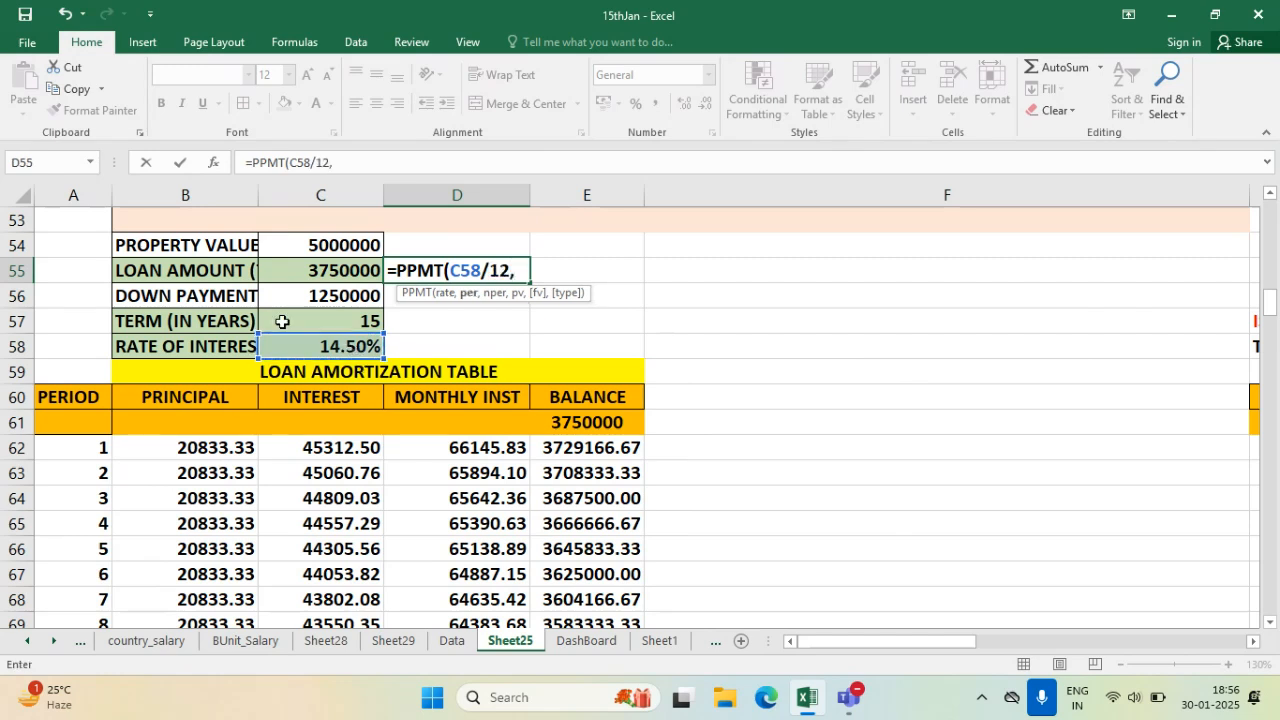
pyautogui.click(98, 443)
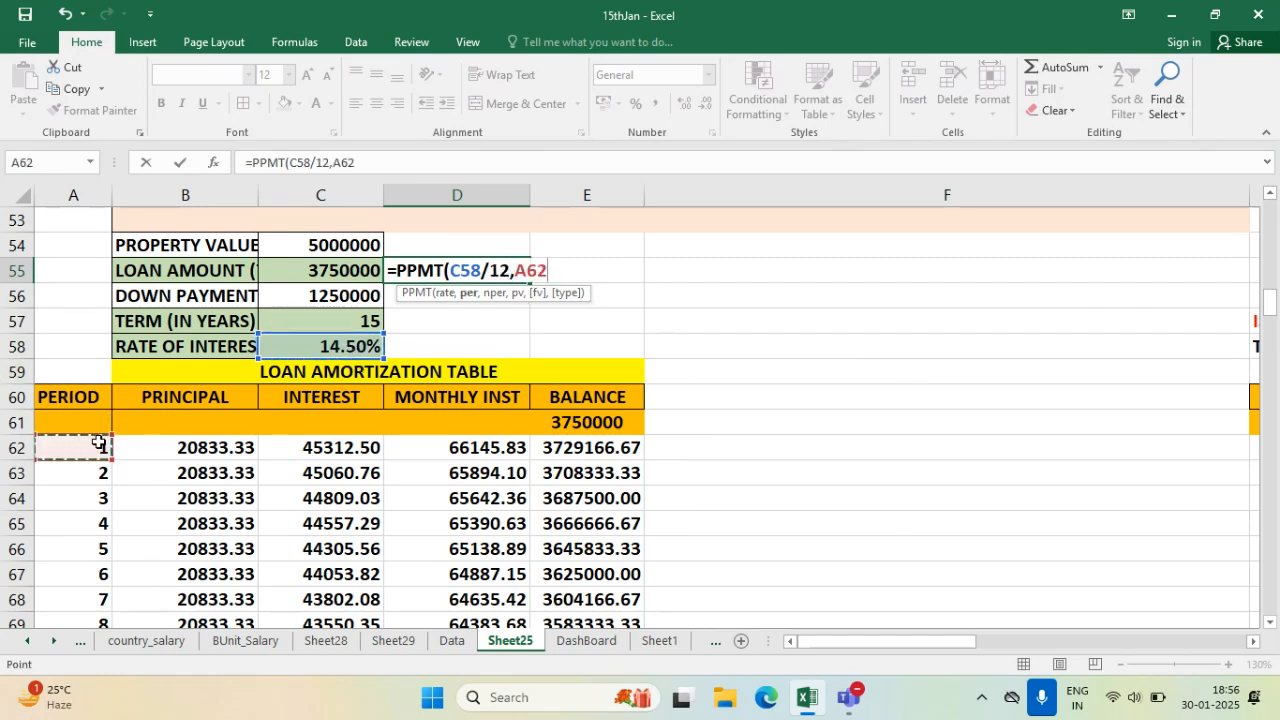
pyautogui.write('-1,')
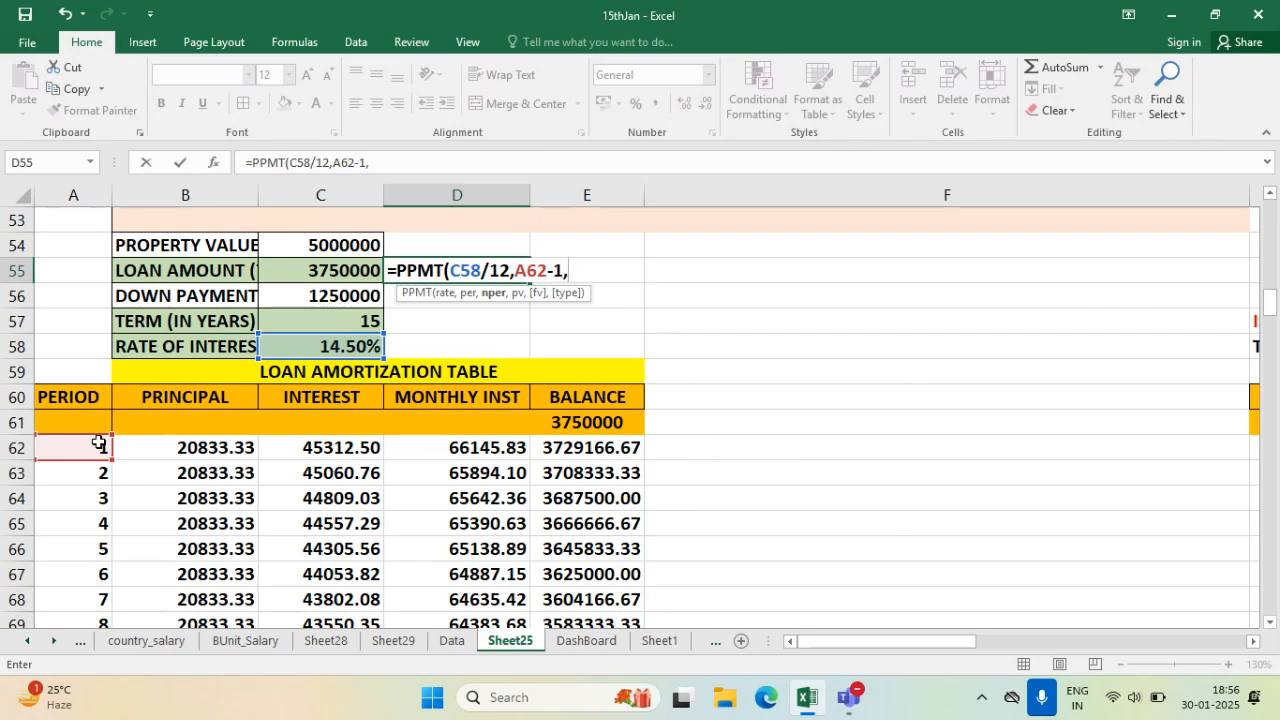
pyautogui.click(353, 320)
pyautogui.write('*')
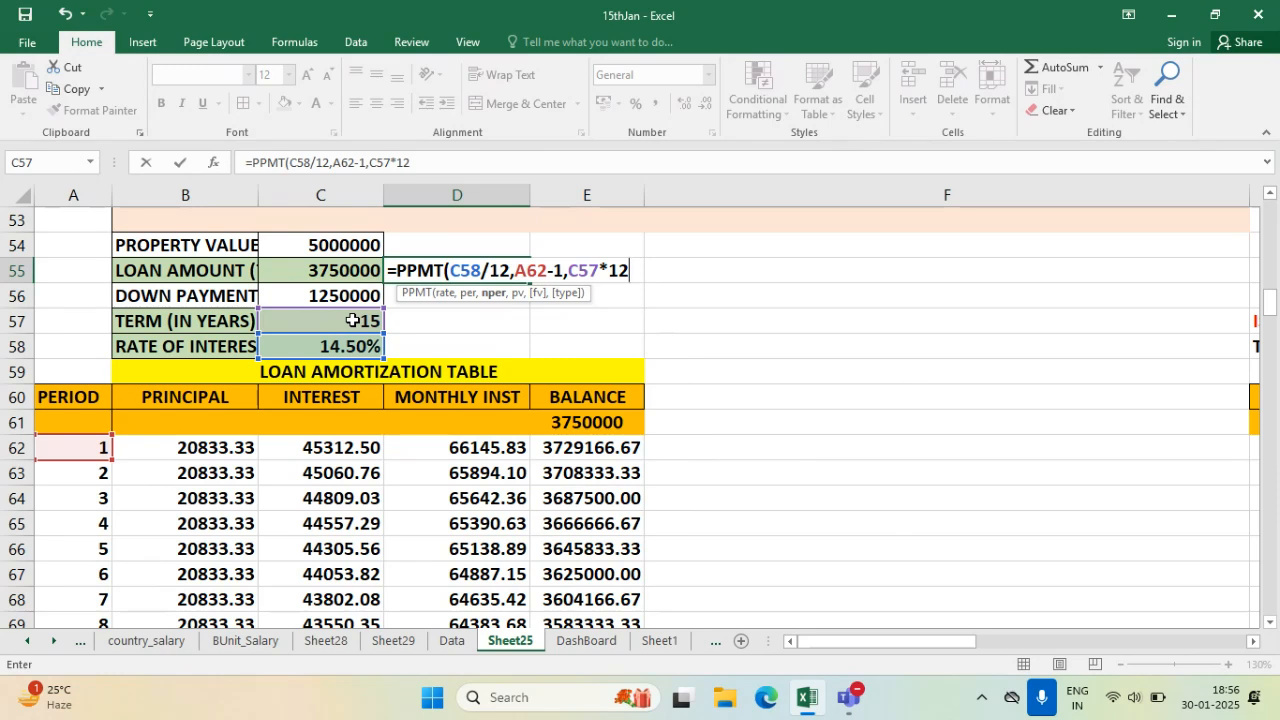
pyautogui.write('12,')
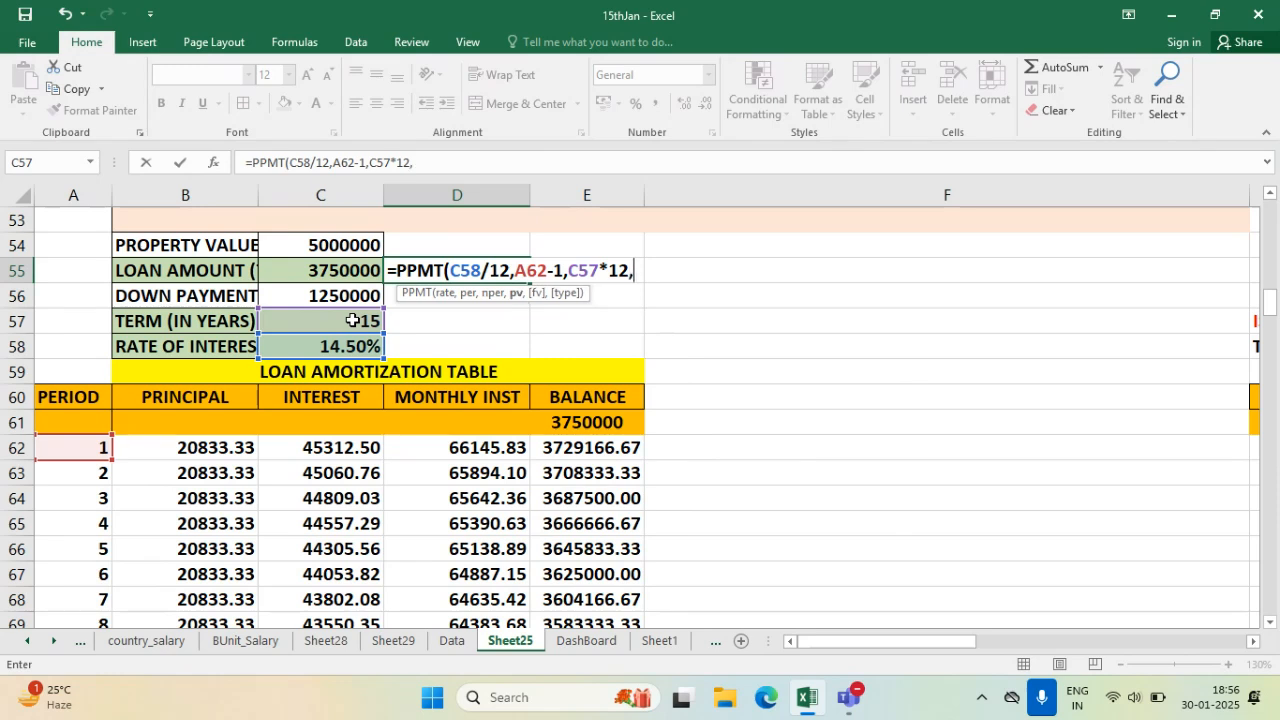
pyautogui.click(340, 270)
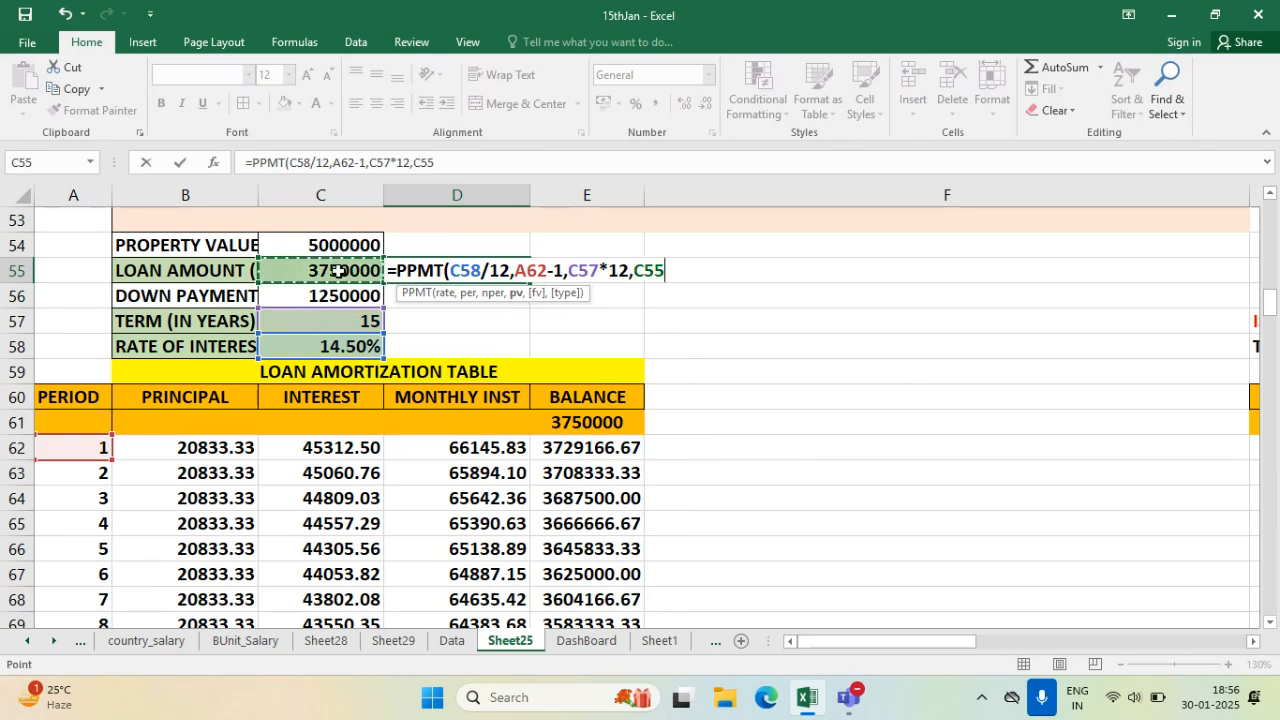
pyautogui.write(')')
pyautogui.press('Return')
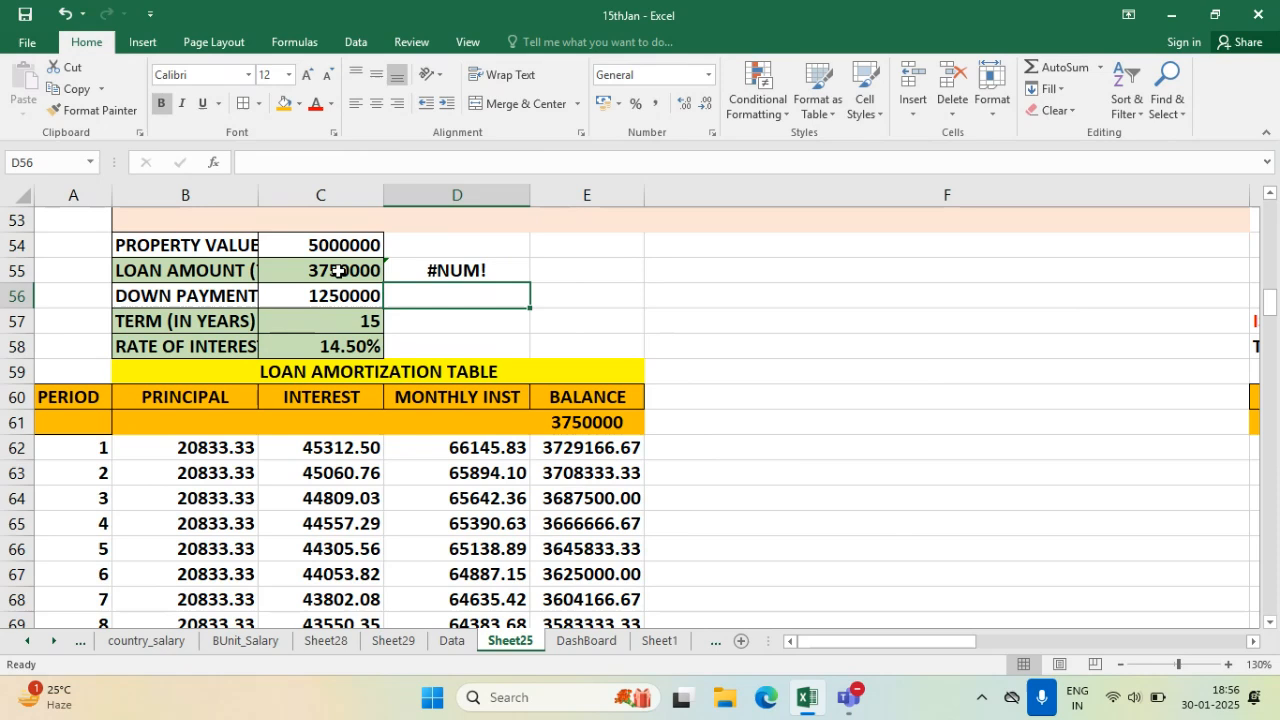
# - Review the arguments of the PPMT formula in D55 and clear the cell
pyautogui.doubleClick(500, 266)
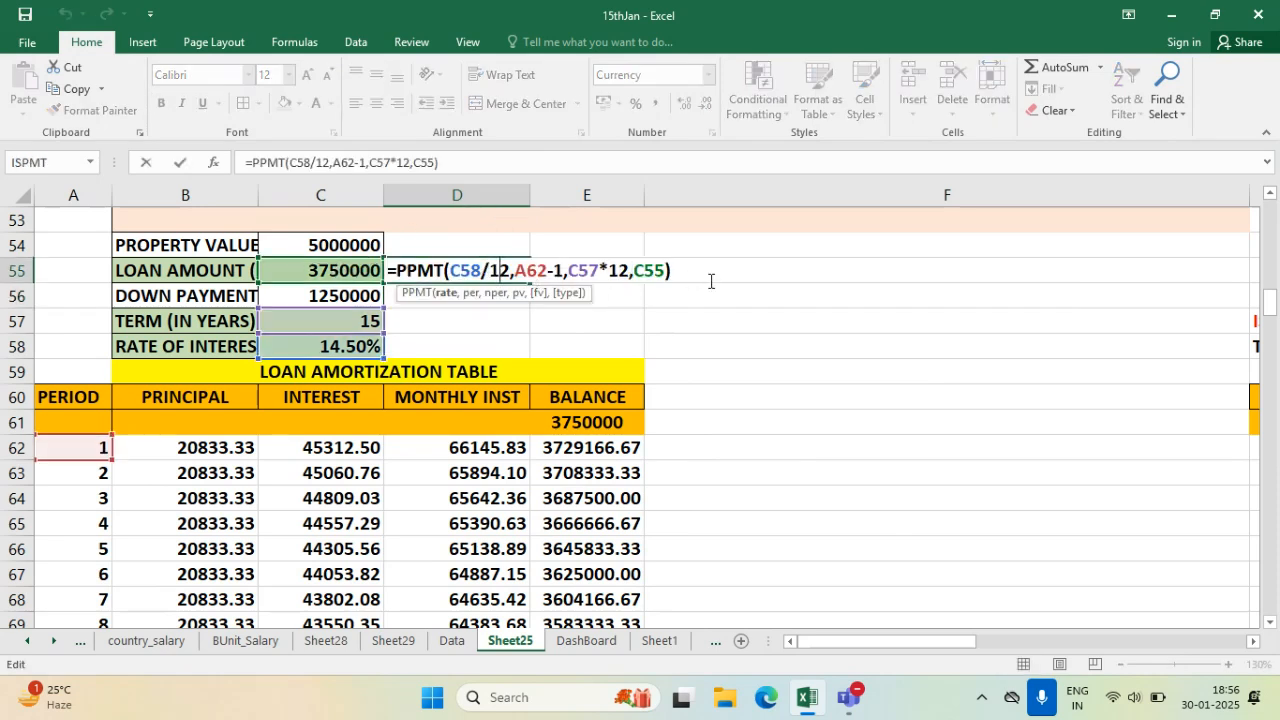
pyautogui.click(508, 272)
pyautogui.press('Escape')
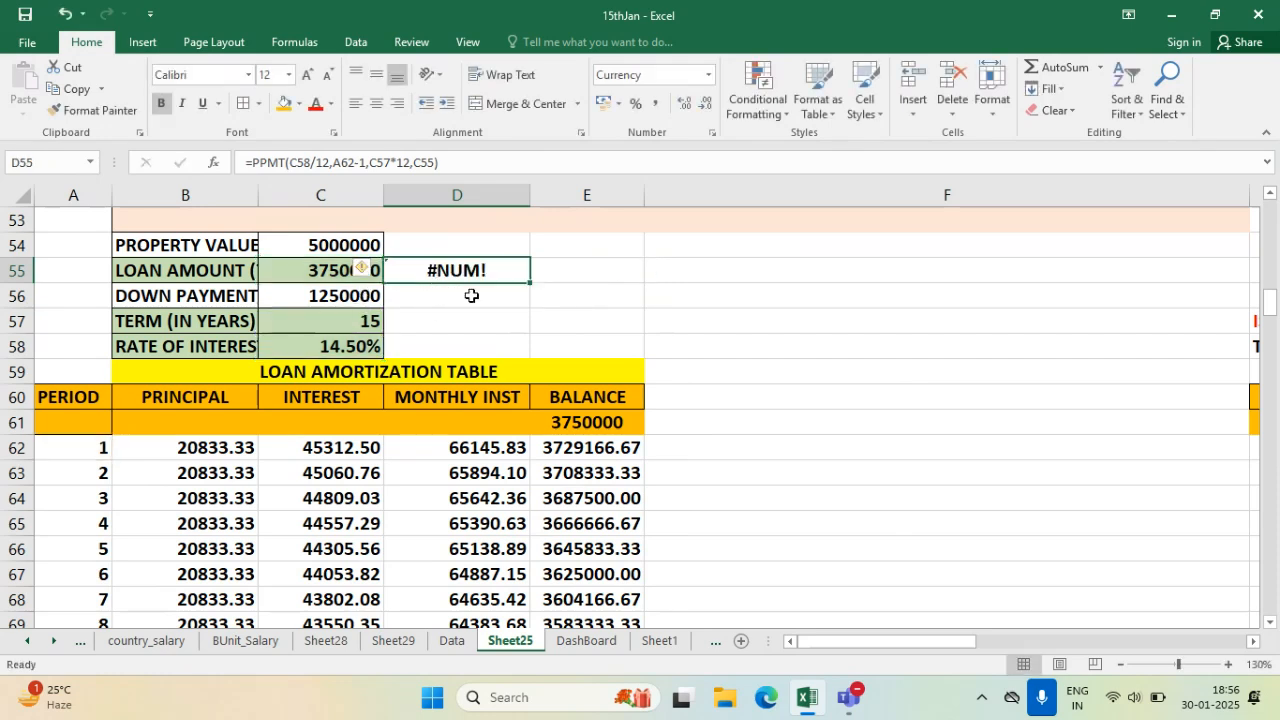
pyautogui.press('Delete')
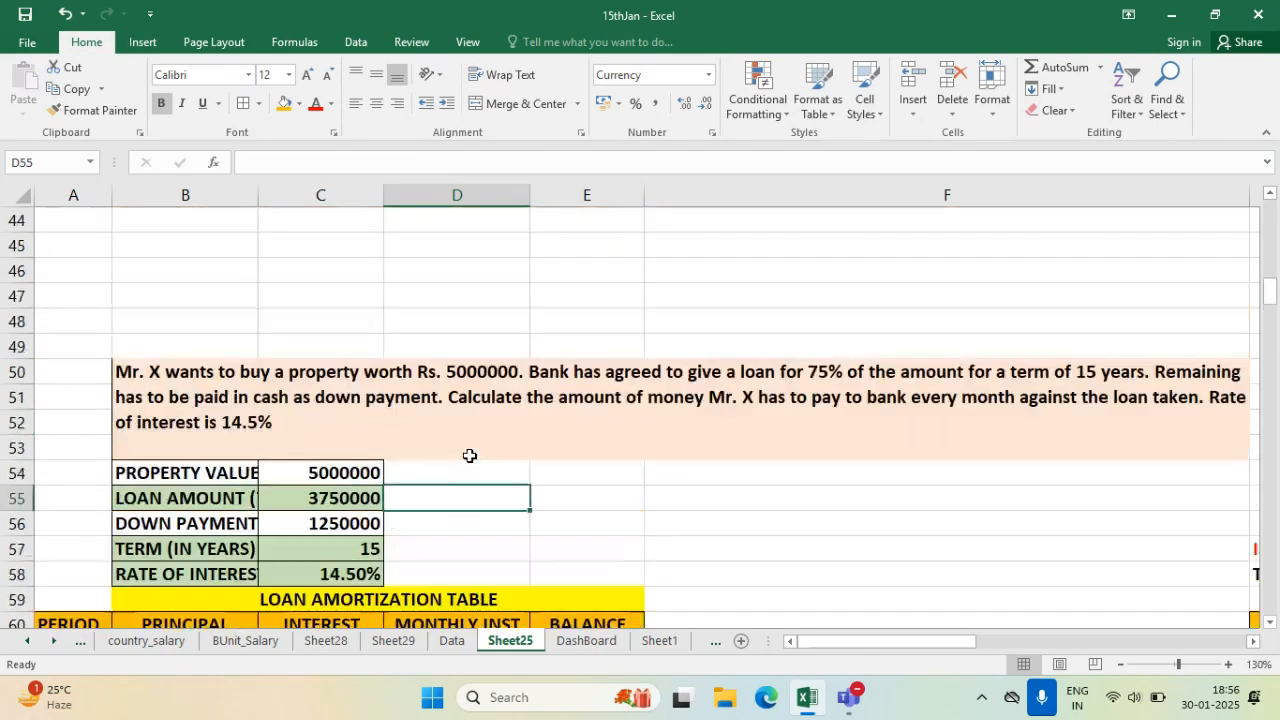
# - Review the loan amortization table on Sheet25, focusing on the MONTHLY INST column
pyautogui.scroll(3, 470, 455)
pyautogui.scroll(-2, 470, 455)
pyautogui.scroll(-3, 470, 455)
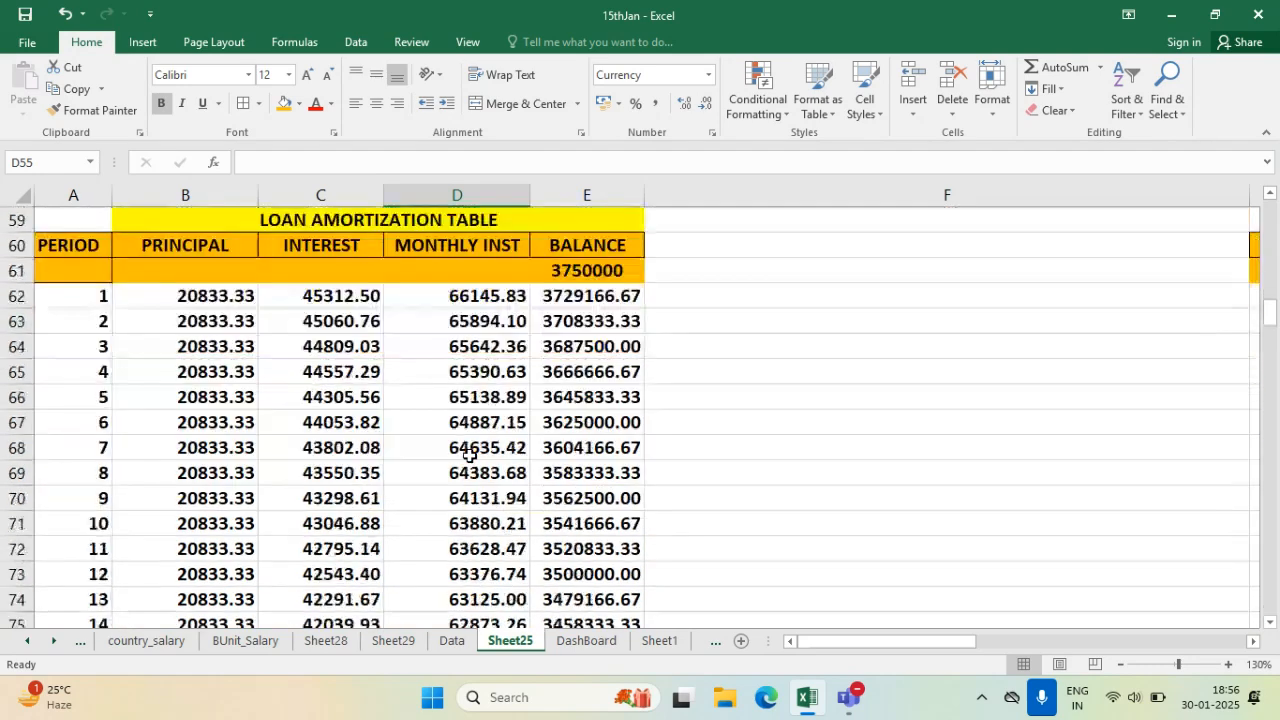
pyautogui.click(497, 252)
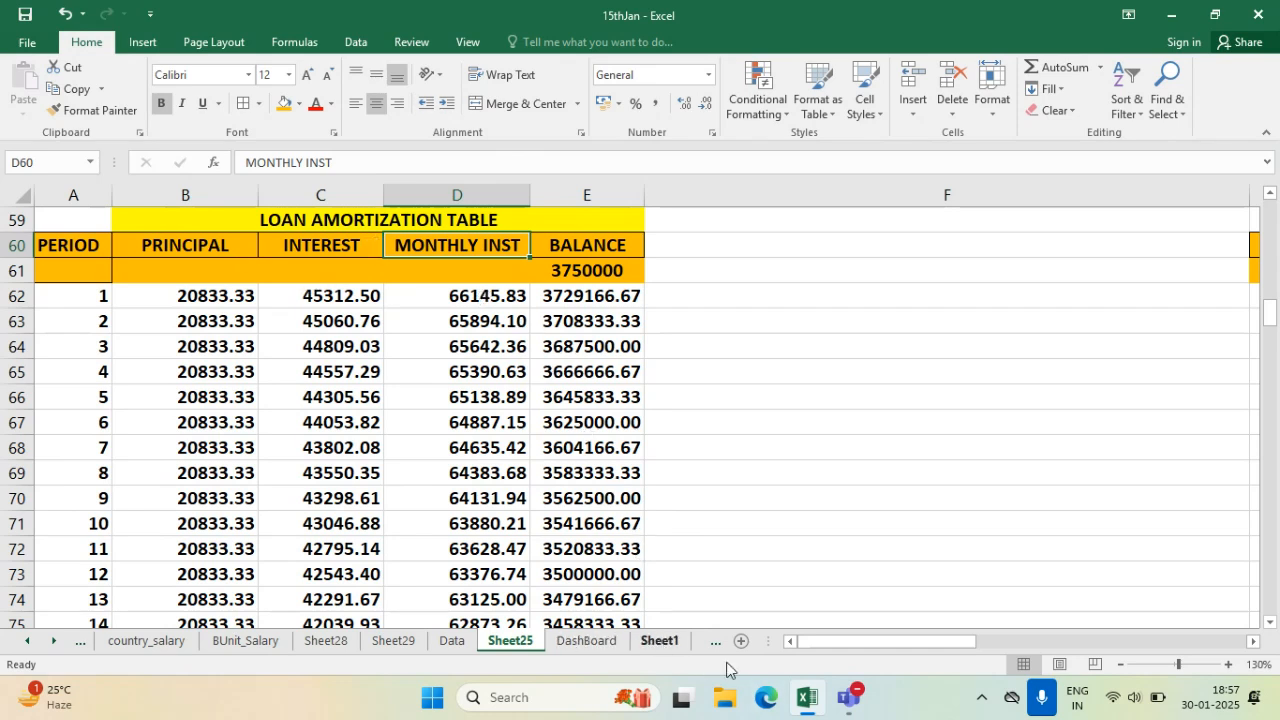
# - Check the attendees' questions in the Teams live event Q&A and return to the Excel workbook
pyautogui.moveTo(849, 708)
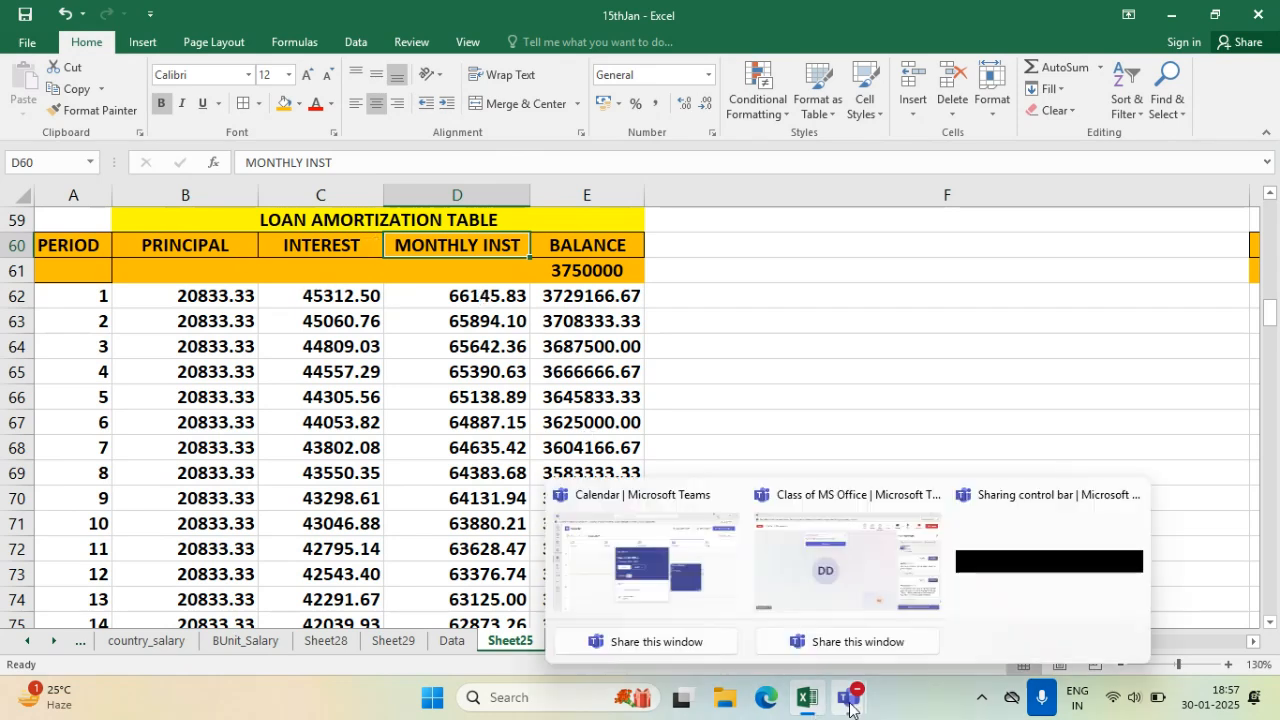
pyautogui.click(835, 600)
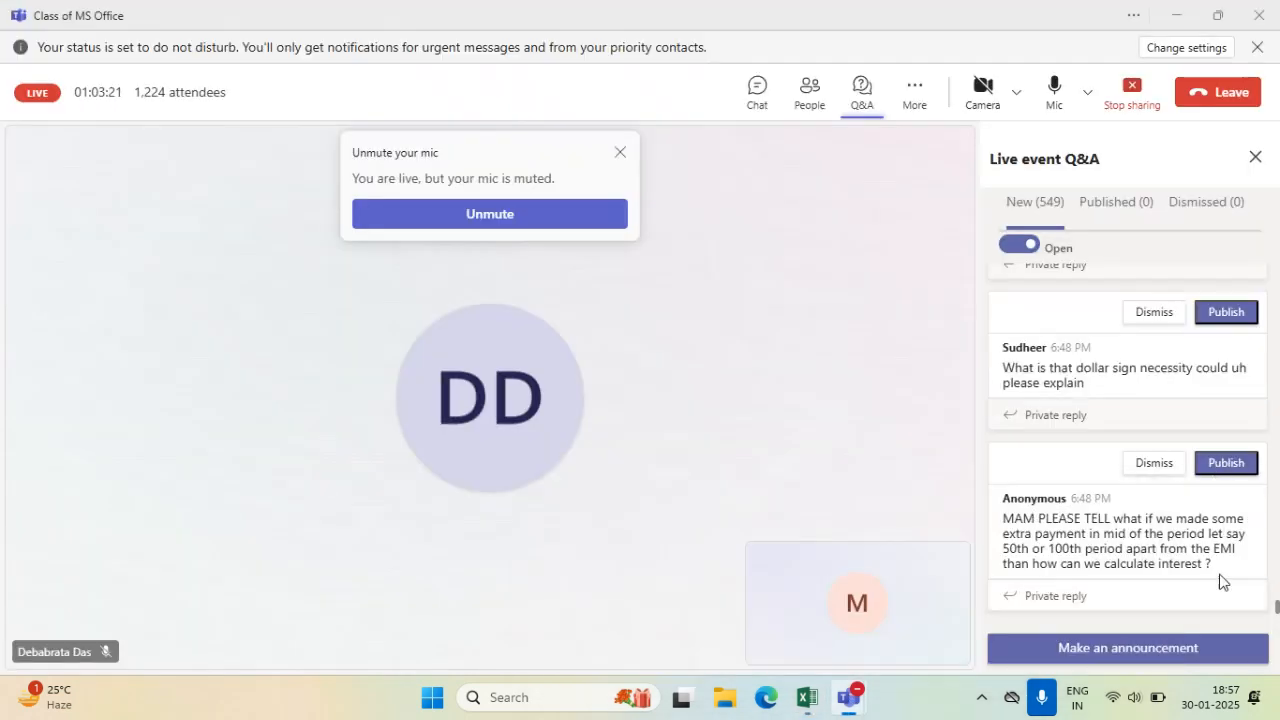
pyautogui.scroll(-2, 1226, 582)
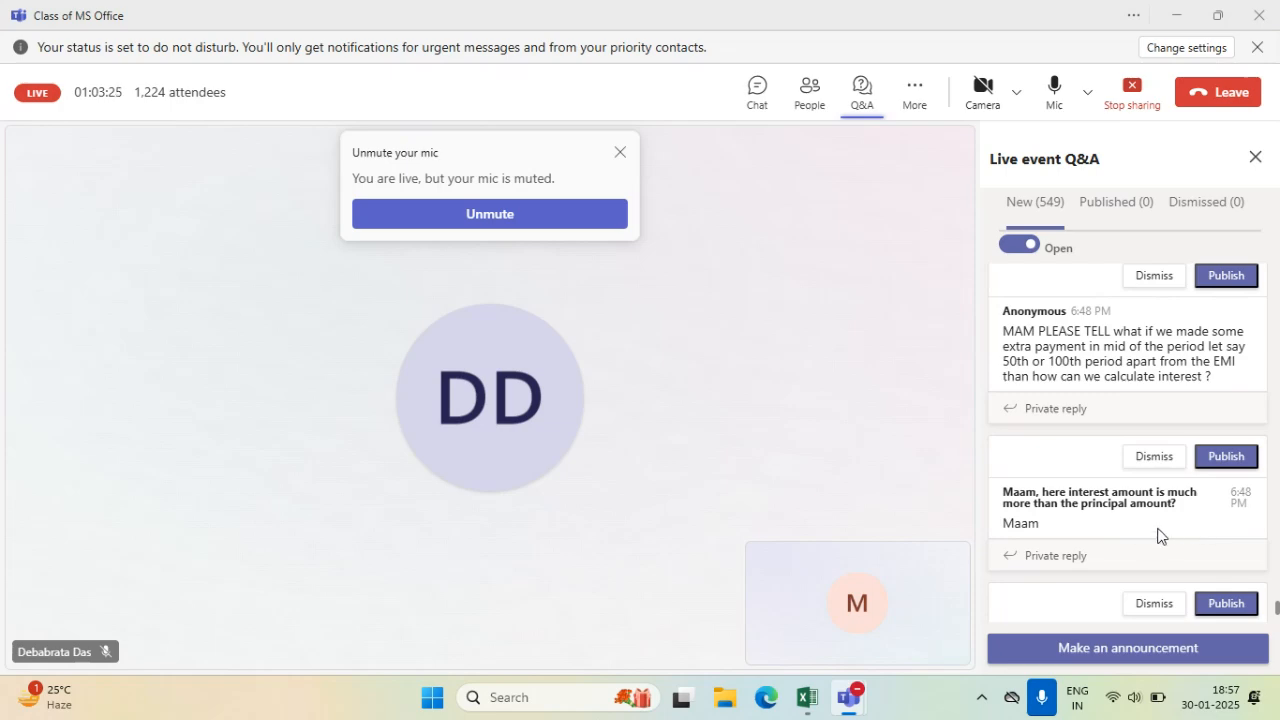
pyautogui.scroll(-3, 1172, 530)
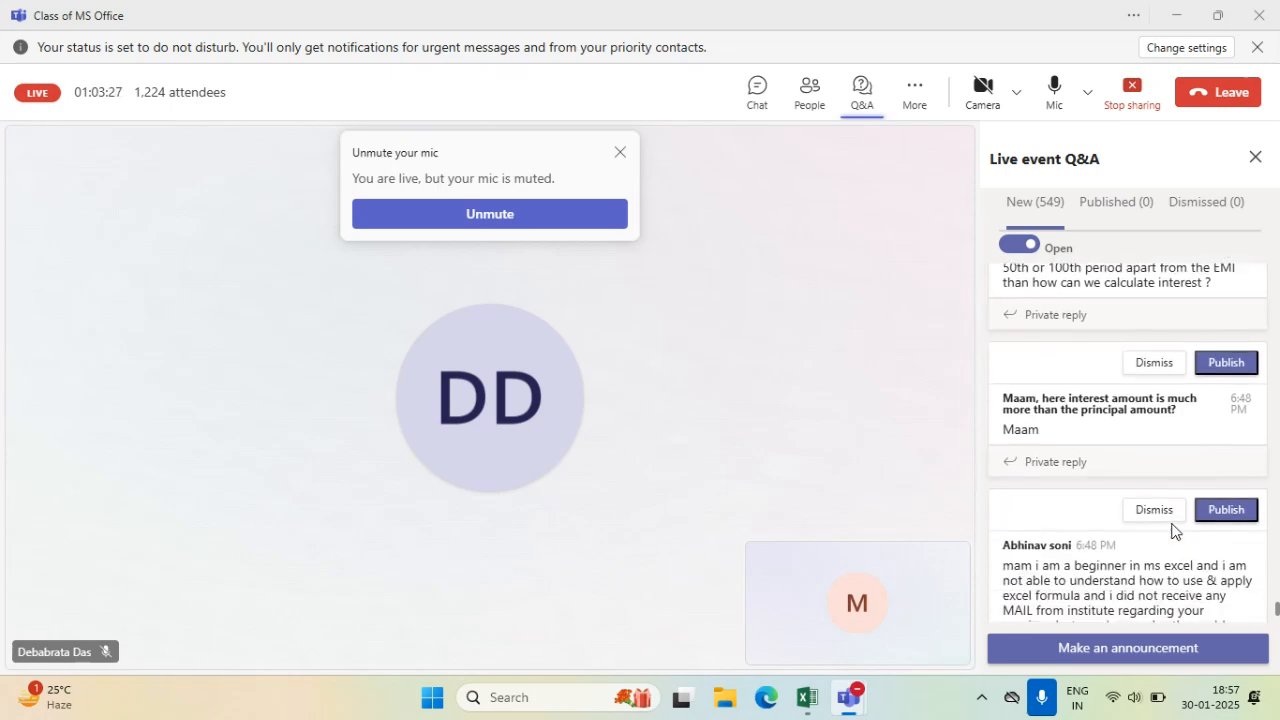
pyautogui.click(806, 698)
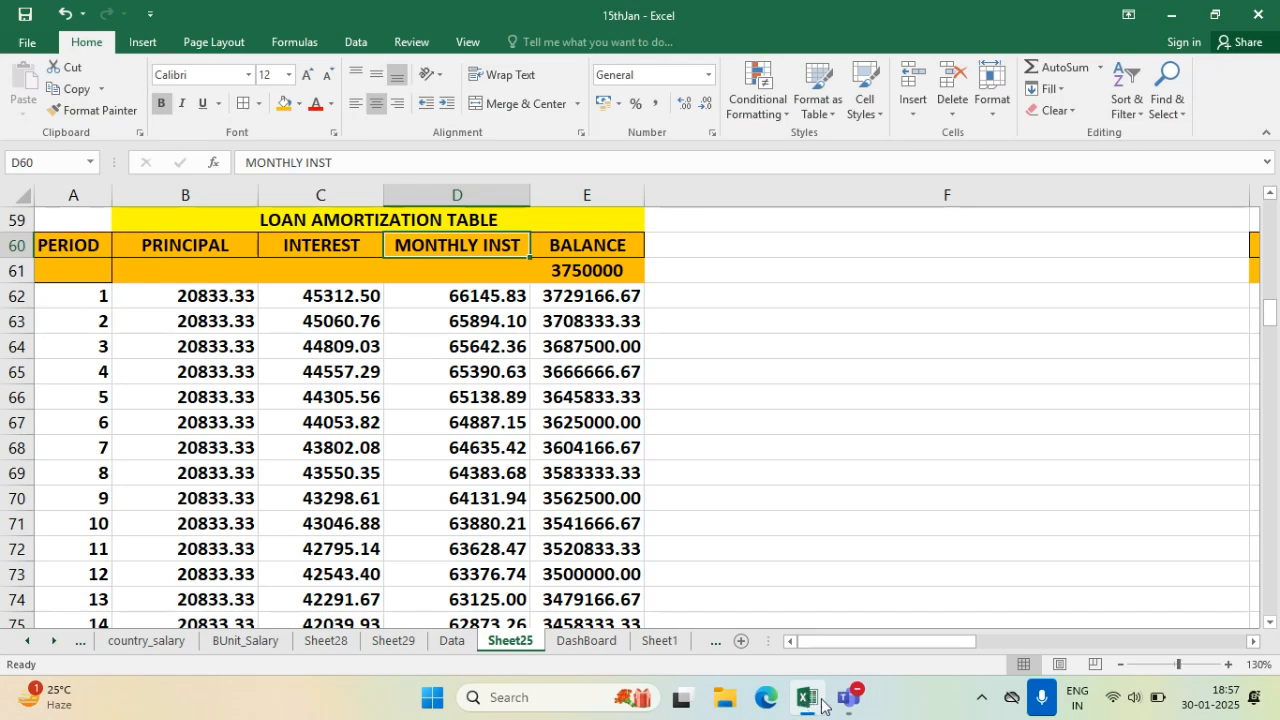
# - Switch to the Class of MS Office meeting in Teams and dismiss the muted-microphone notice
pyautogui.moveTo(852, 708)
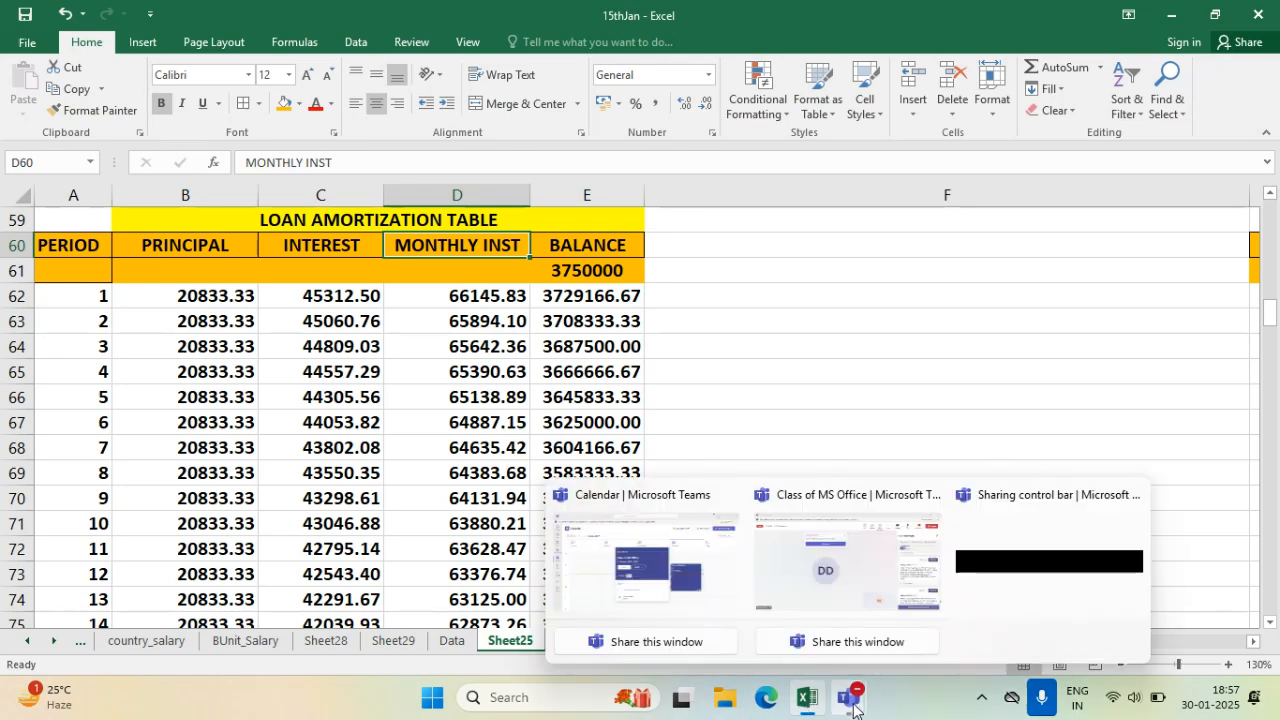
pyautogui.click(830, 608)
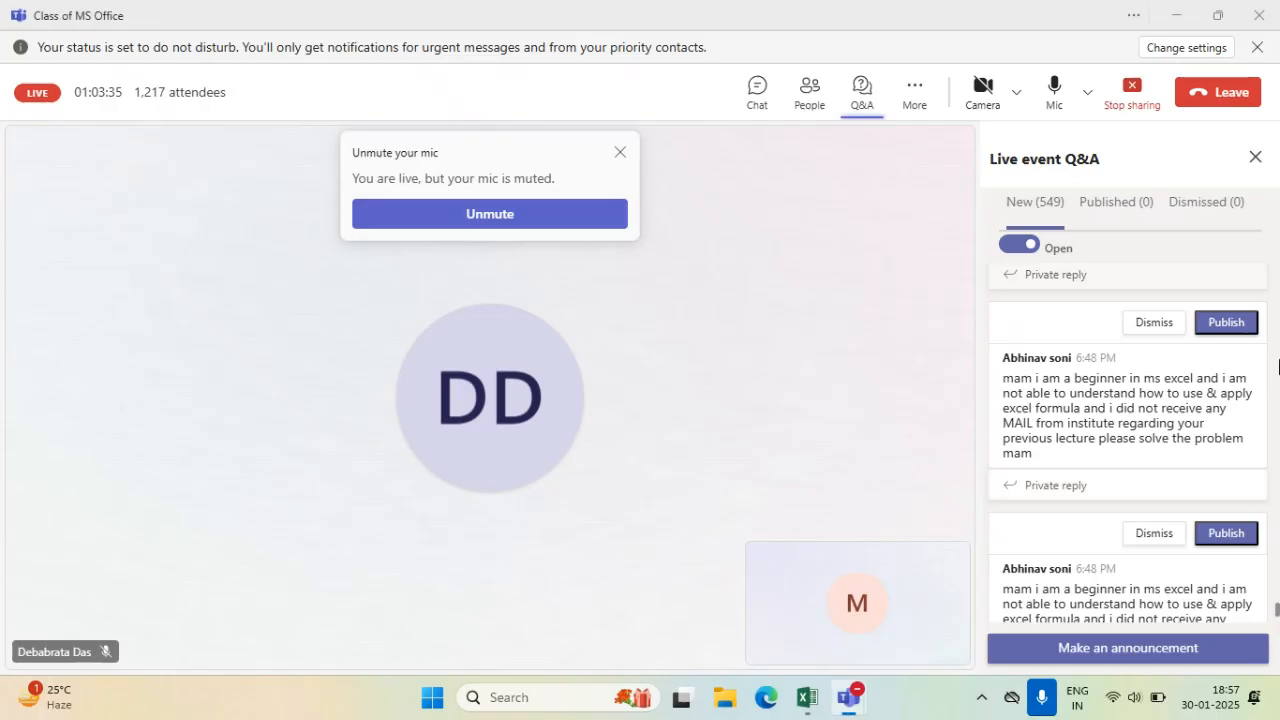
pyautogui.click(621, 154)
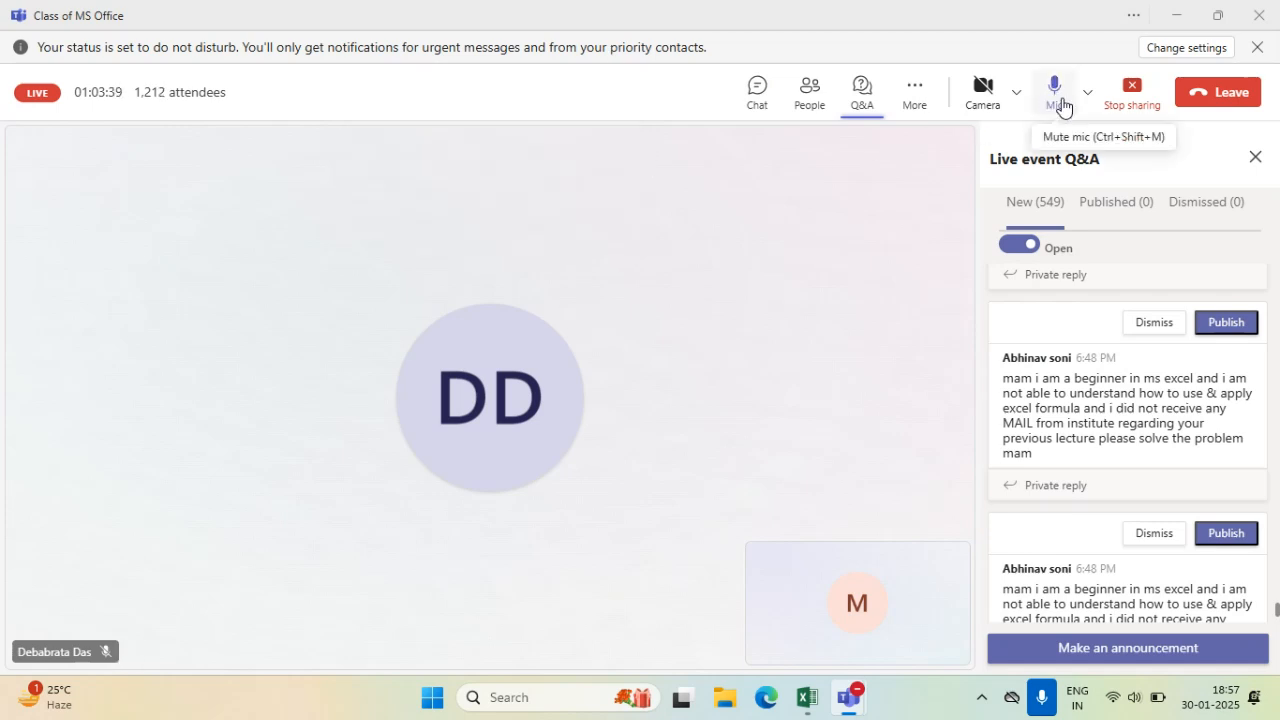
# - Read through the new attendee questions in the live event Q&A about PMT, ISPMT, ABS, prepayment and EMI
pyautogui.scroll(5, 1123, 498)
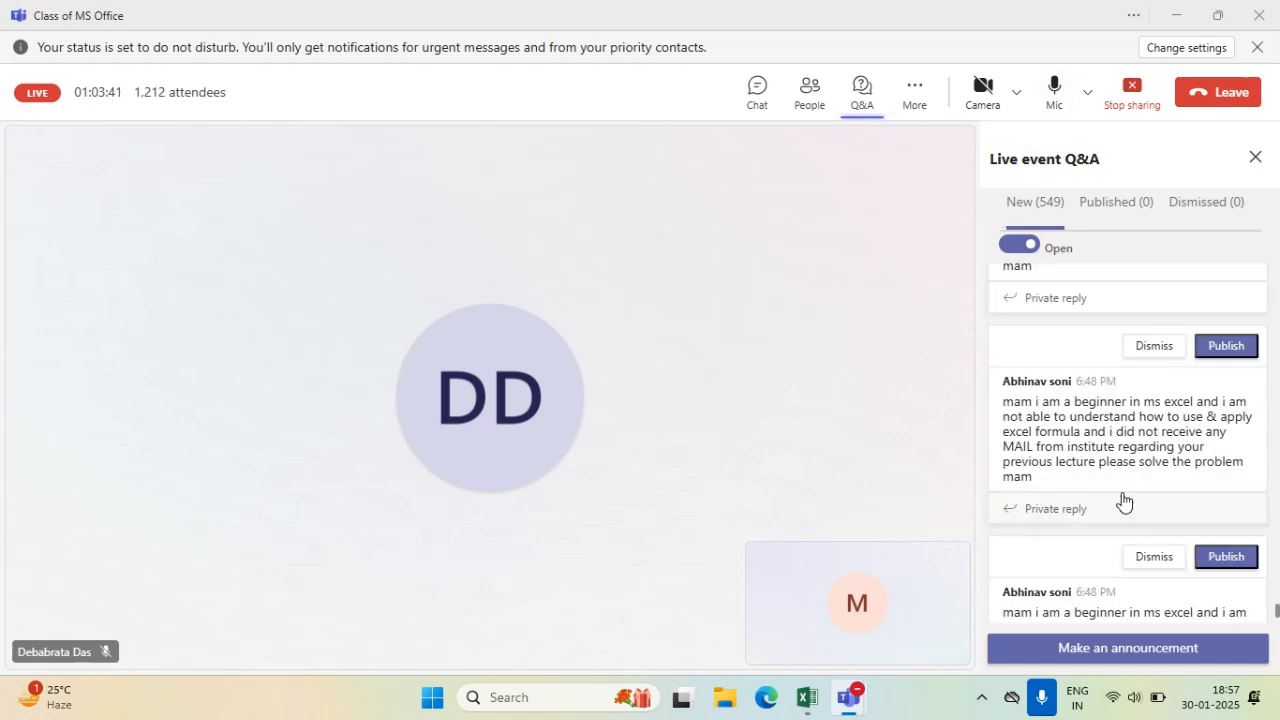
pyautogui.scroll(-2, 1125, 497)
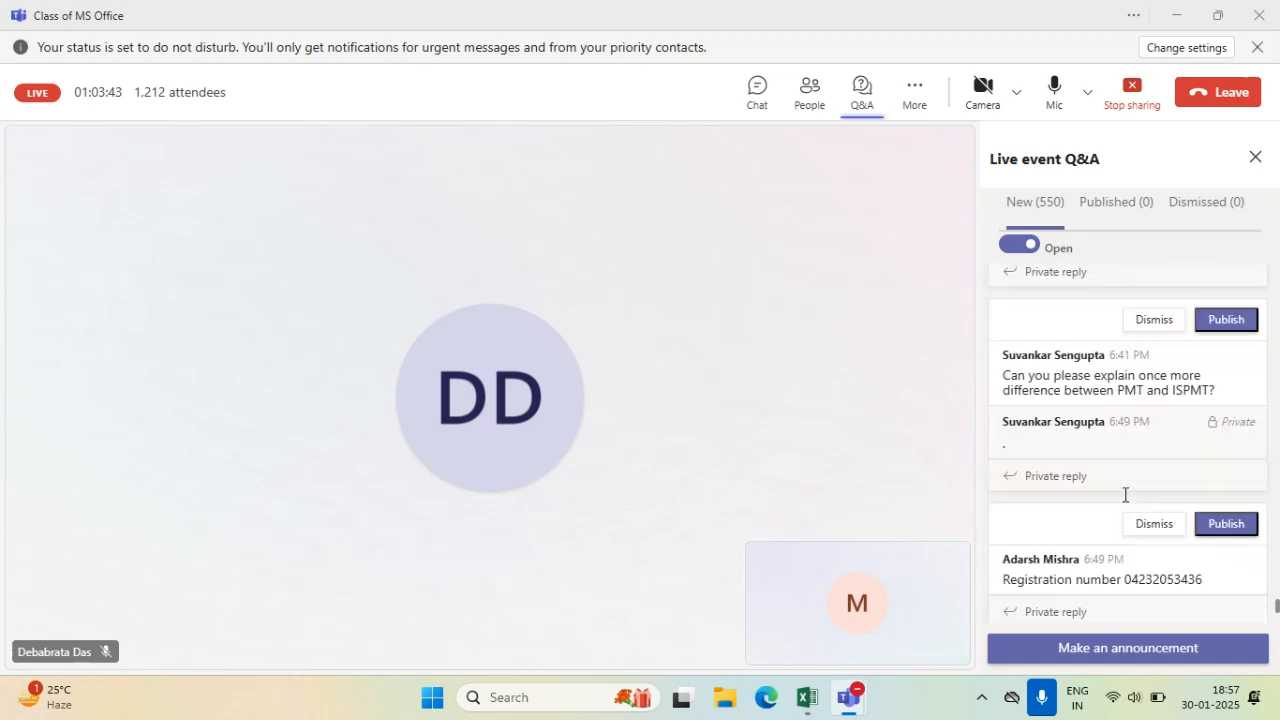
pyautogui.scroll(1, 1125, 500)
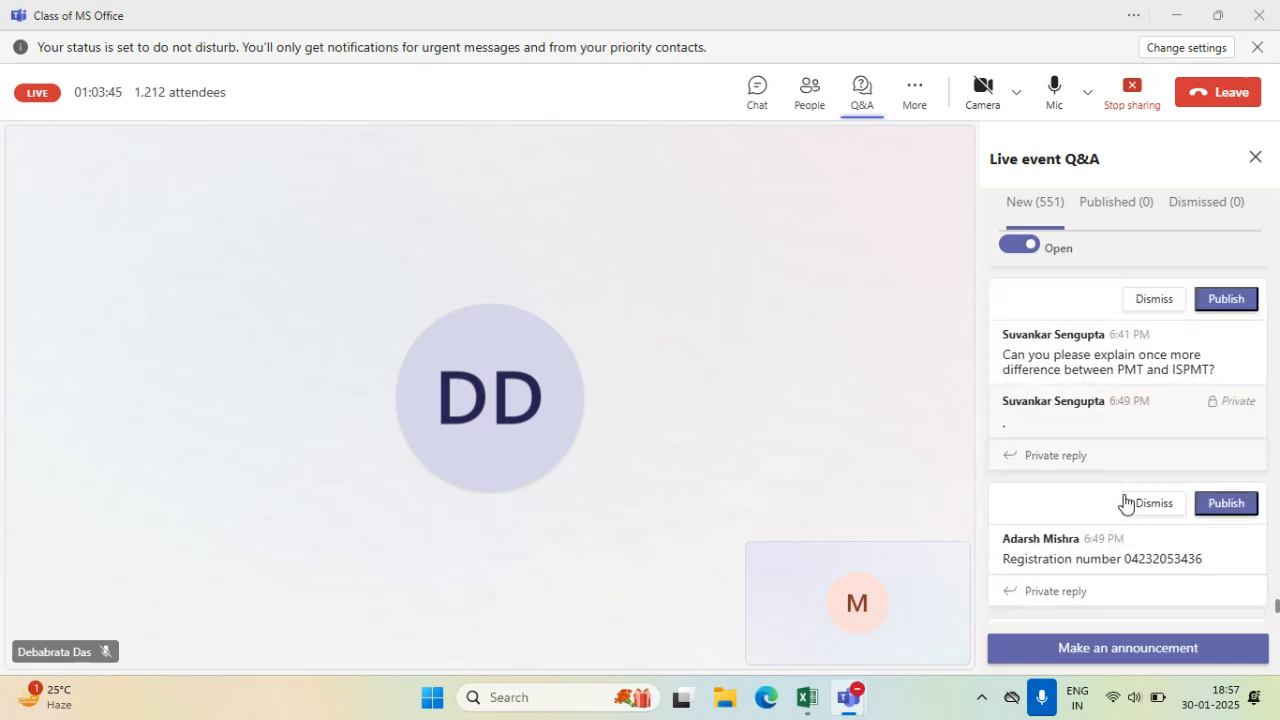
pyautogui.scroll(-2, 1125, 500)
pyautogui.scroll(-2, 1125, 500)
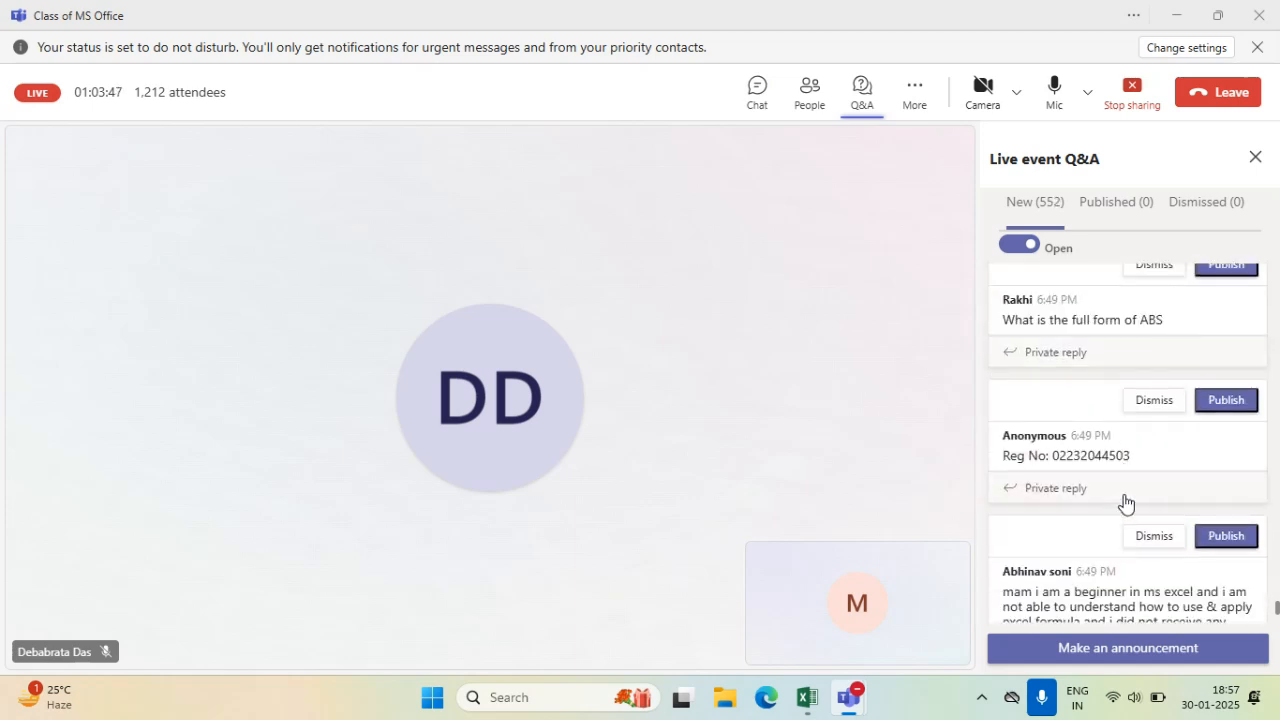
pyautogui.scroll(-2, 1087, 505)
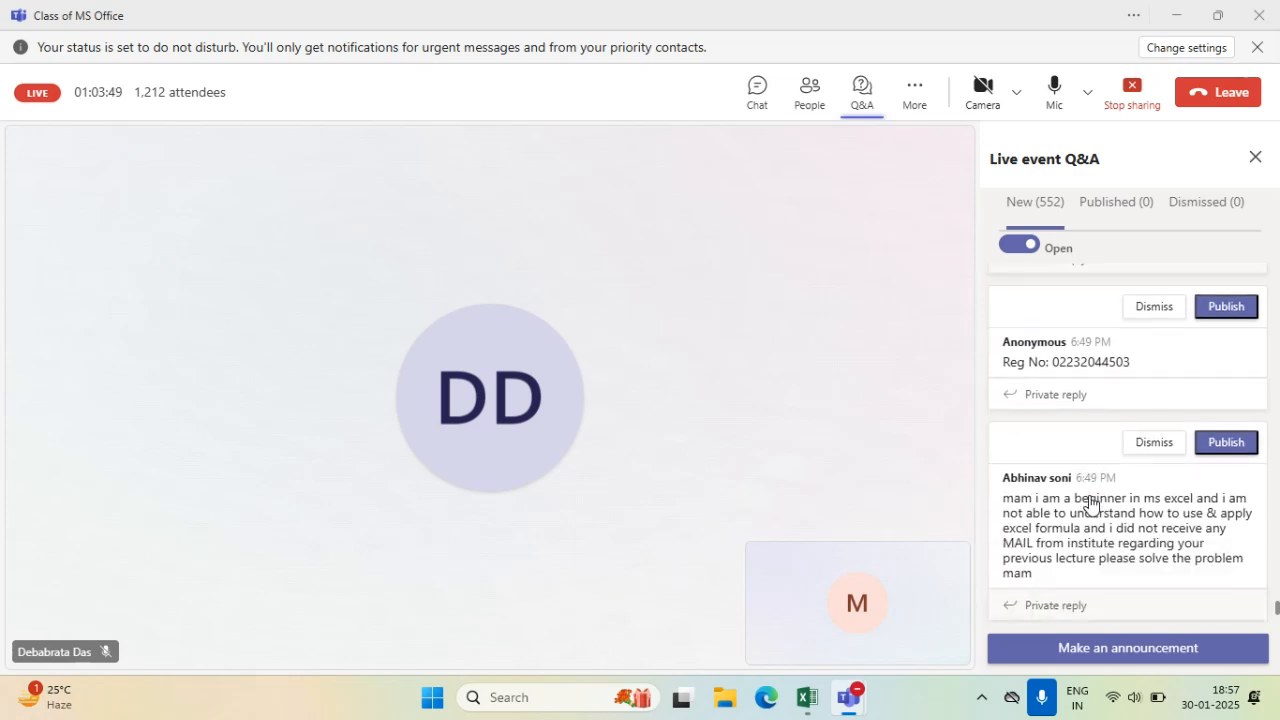
pyautogui.scroll(-7, 1089, 503)
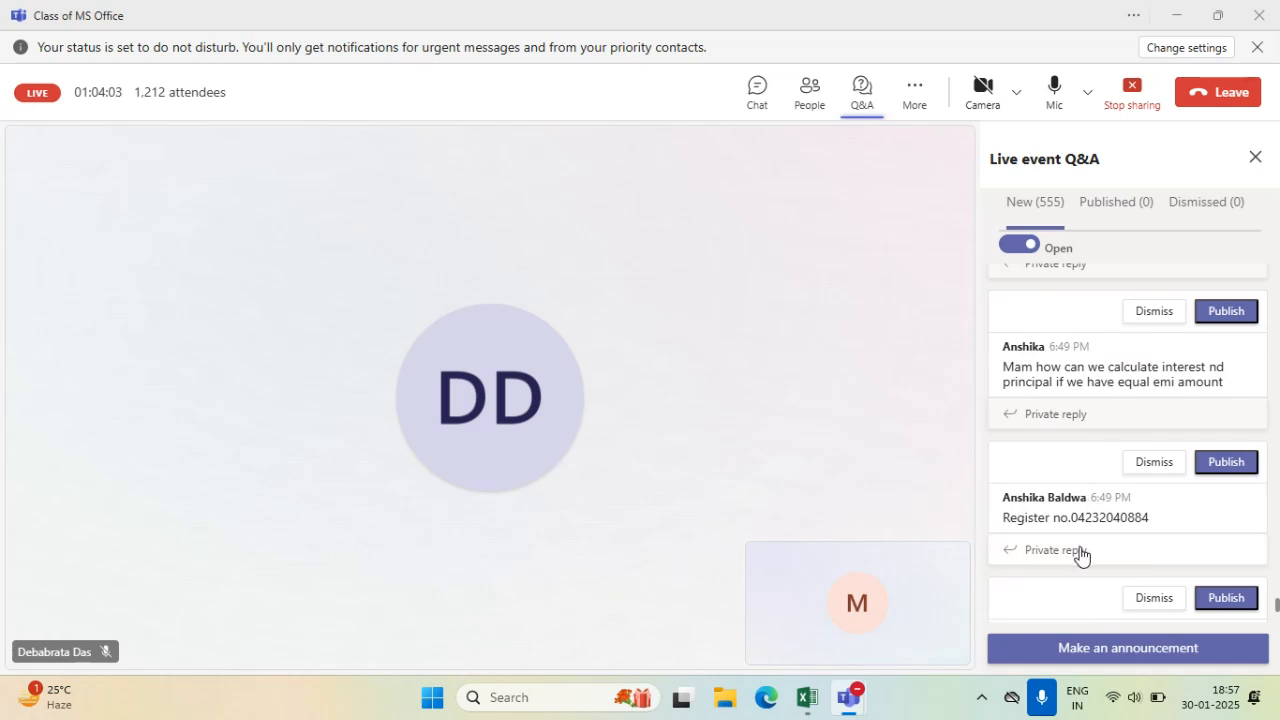
pyautogui.scroll(-5, 1080, 556)
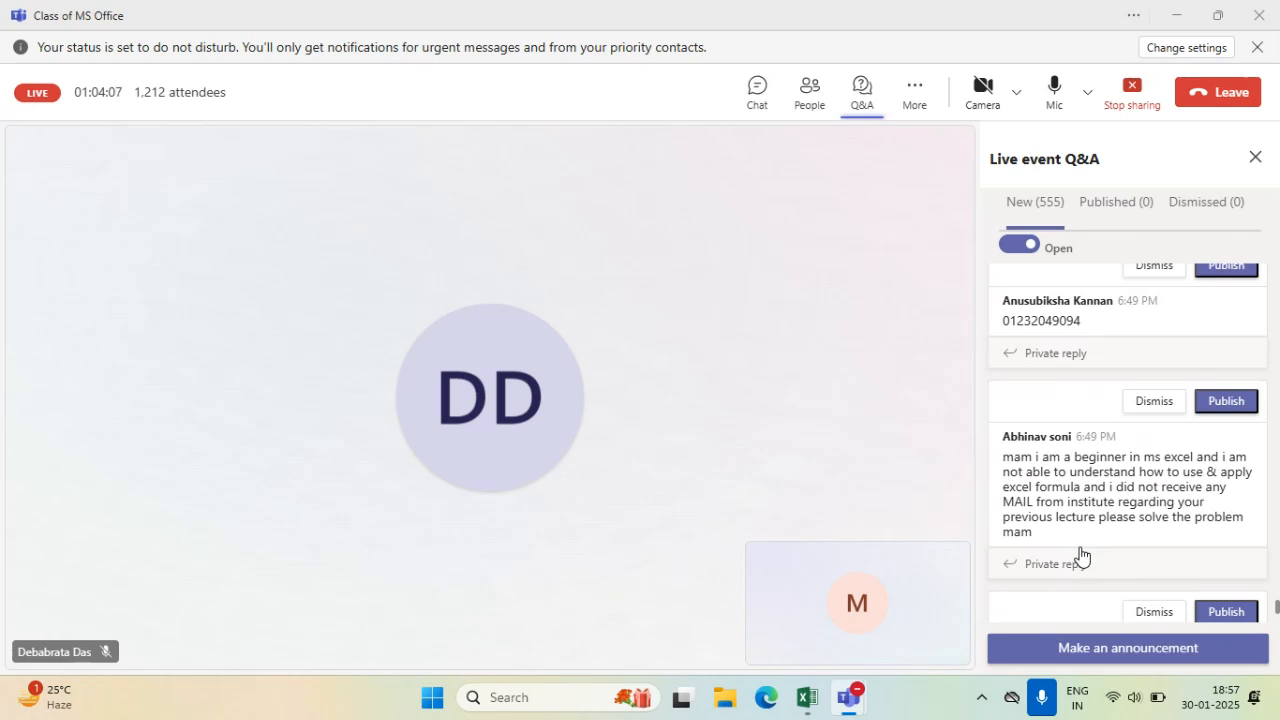
pyautogui.scroll(-8, 1080, 556)
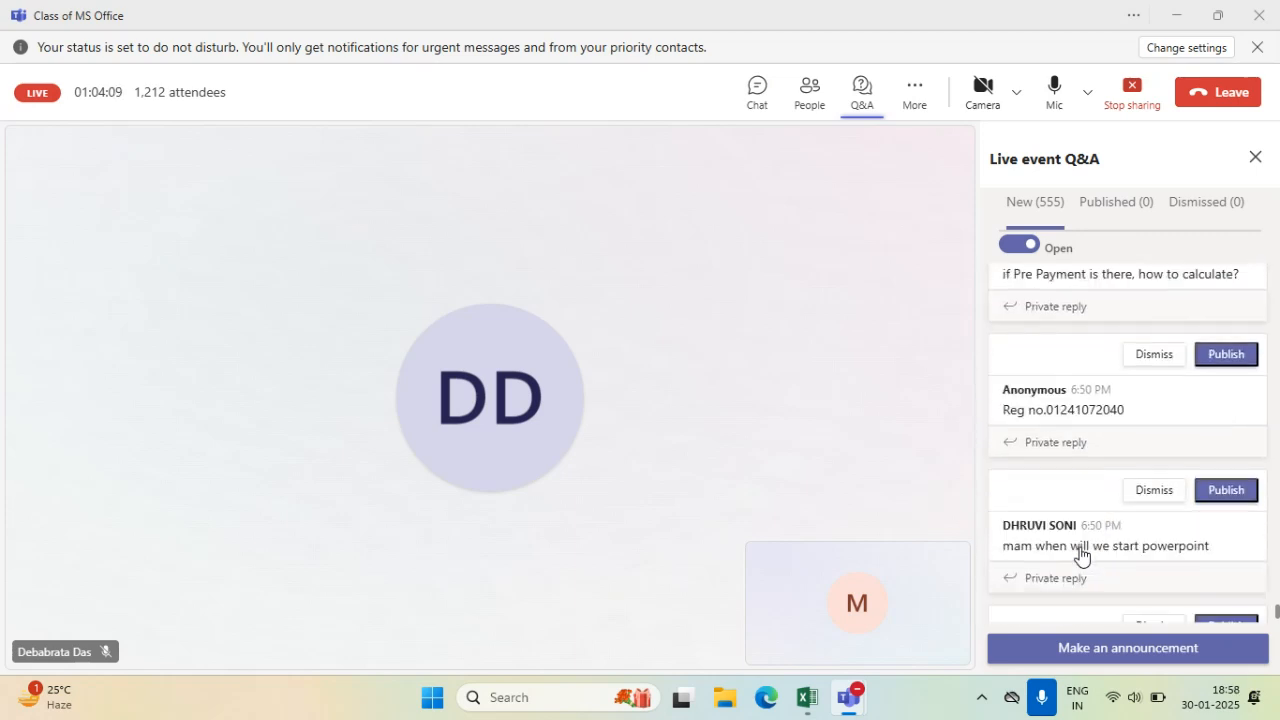
pyautogui.scroll(-3, 1080, 556)
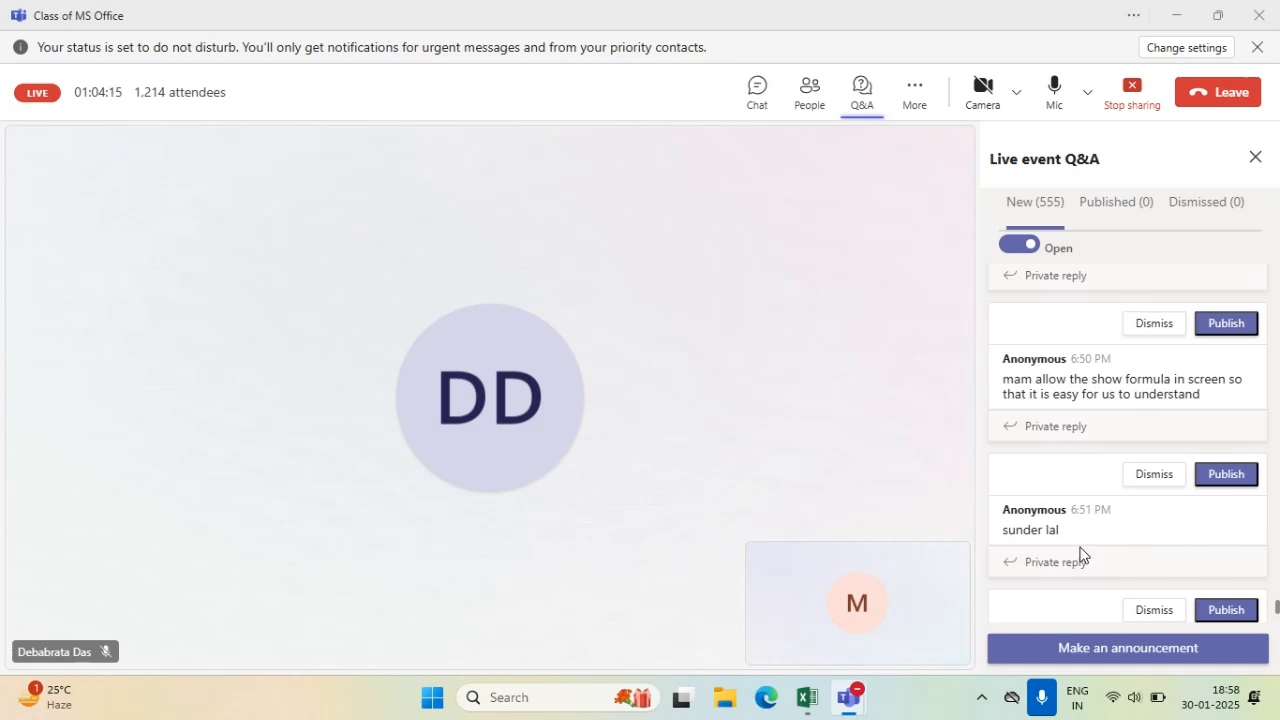
pyautogui.scroll(-3, 1080, 556)
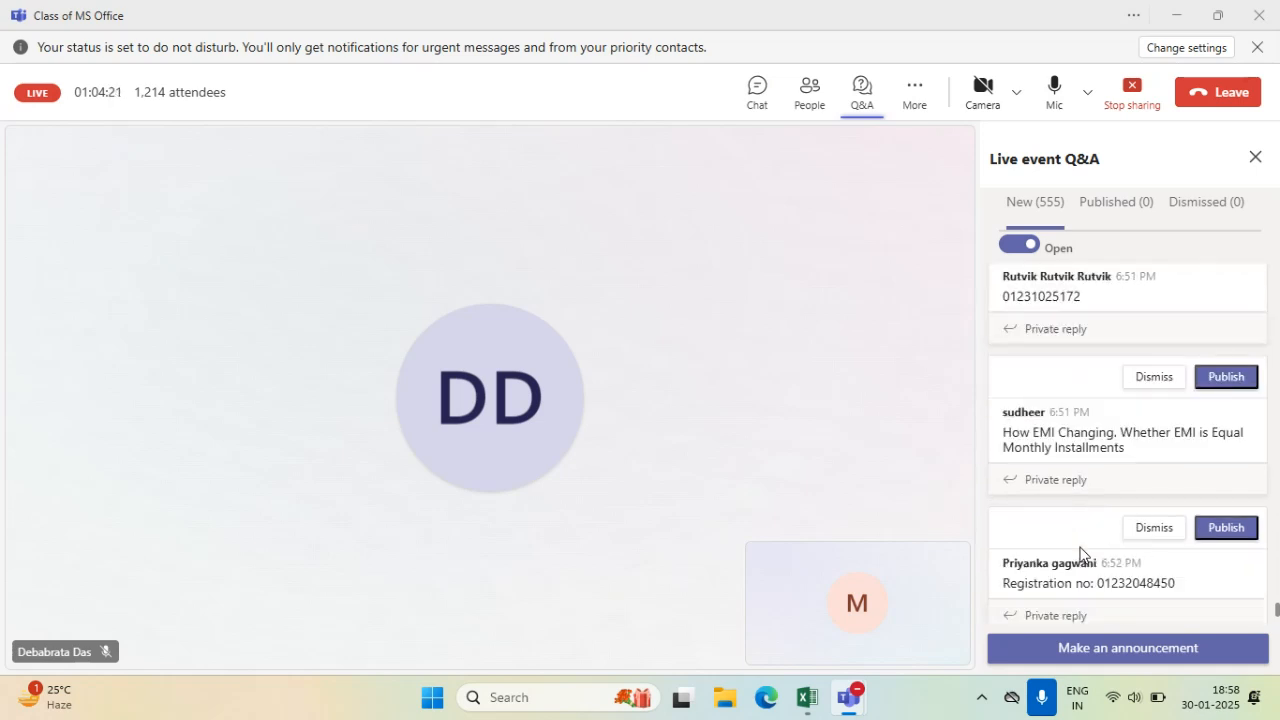
pyautogui.scroll(-1, 1080, 555)
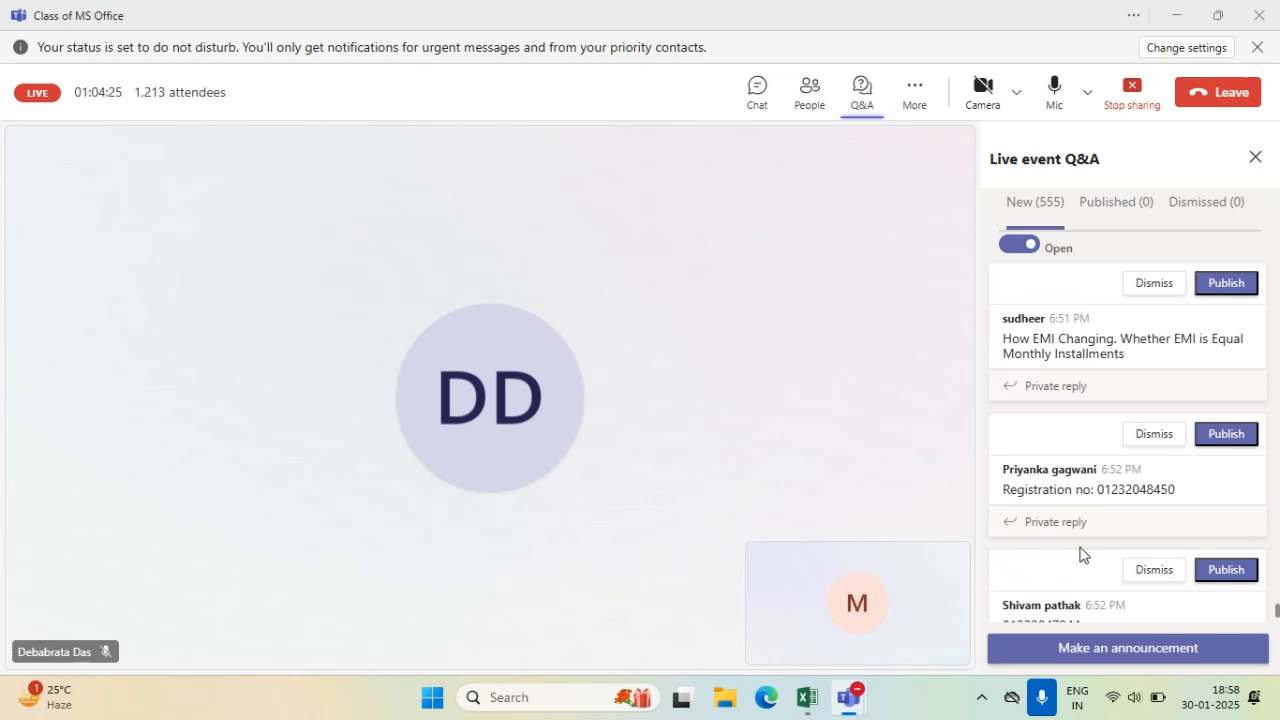
pyautogui.scroll(-1, 1080, 555)
pyautogui.scroll(-3, 1080, 555)
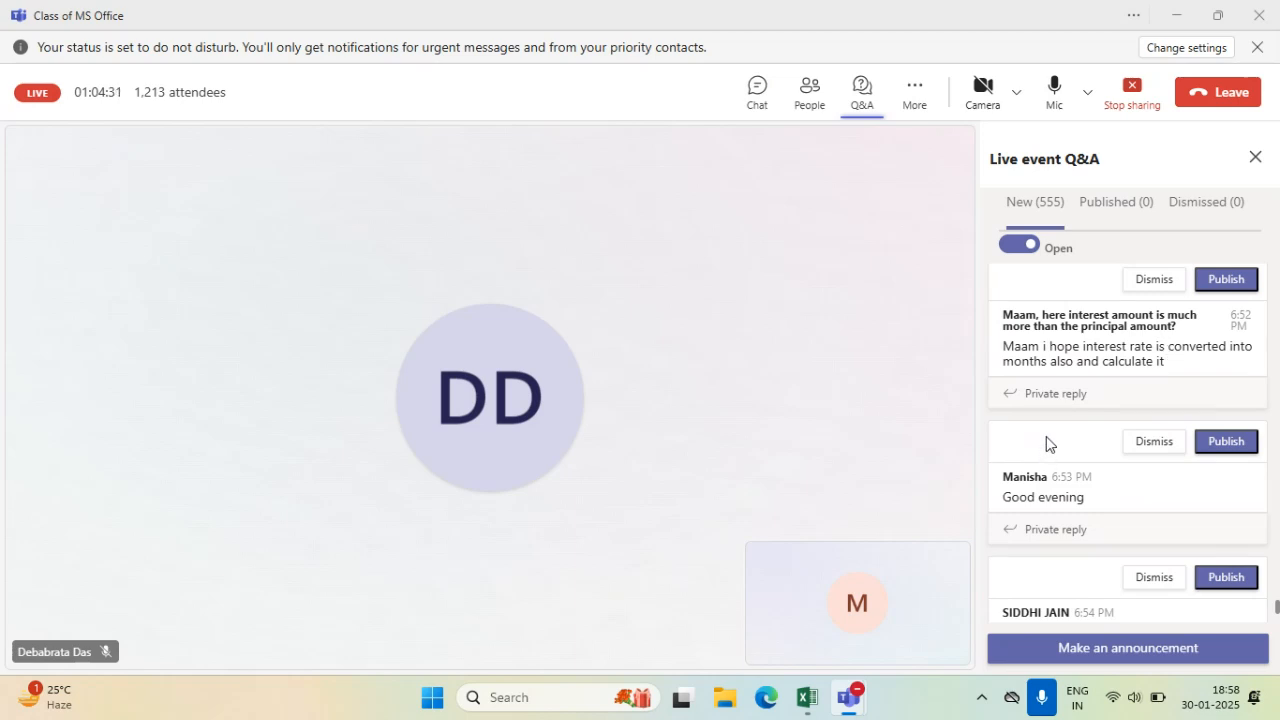
pyautogui.scroll(-3, 1135, 485)
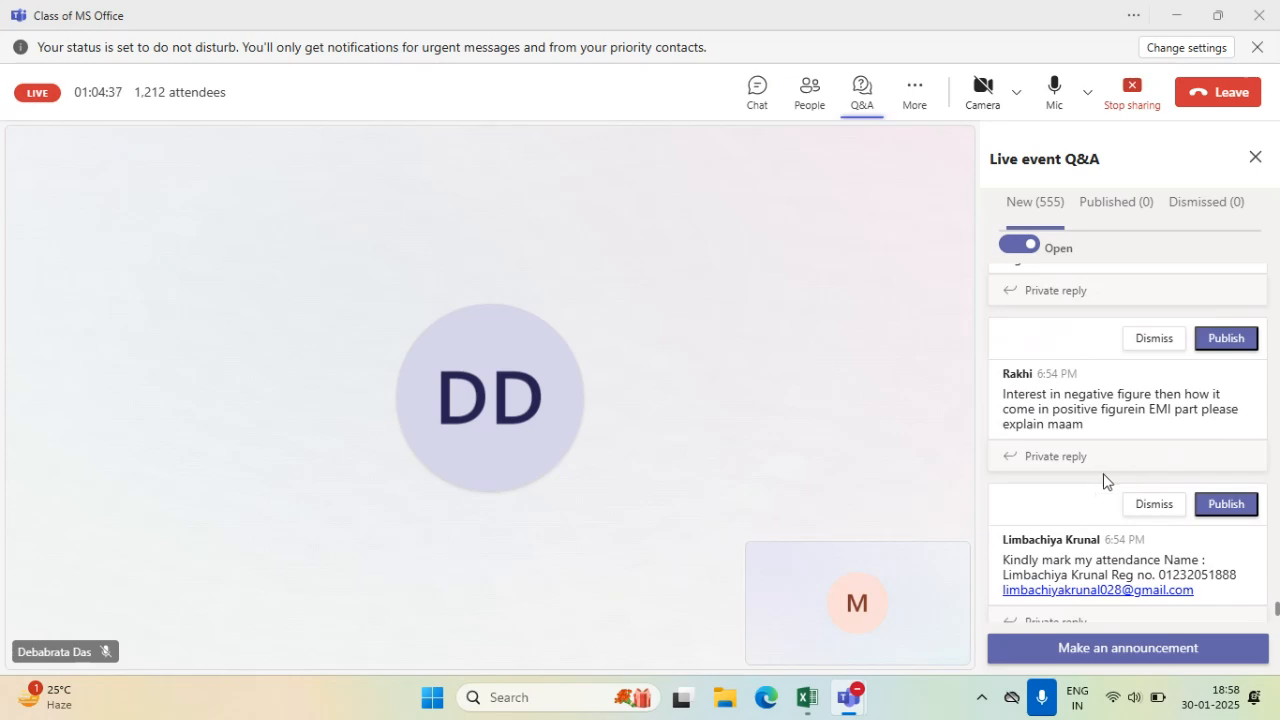
# - Switch to the Excel workbook and examine the ABS function in the interest formula in C62
pyautogui.click(807, 697)
pyautogui.doubleClick(336, 296)
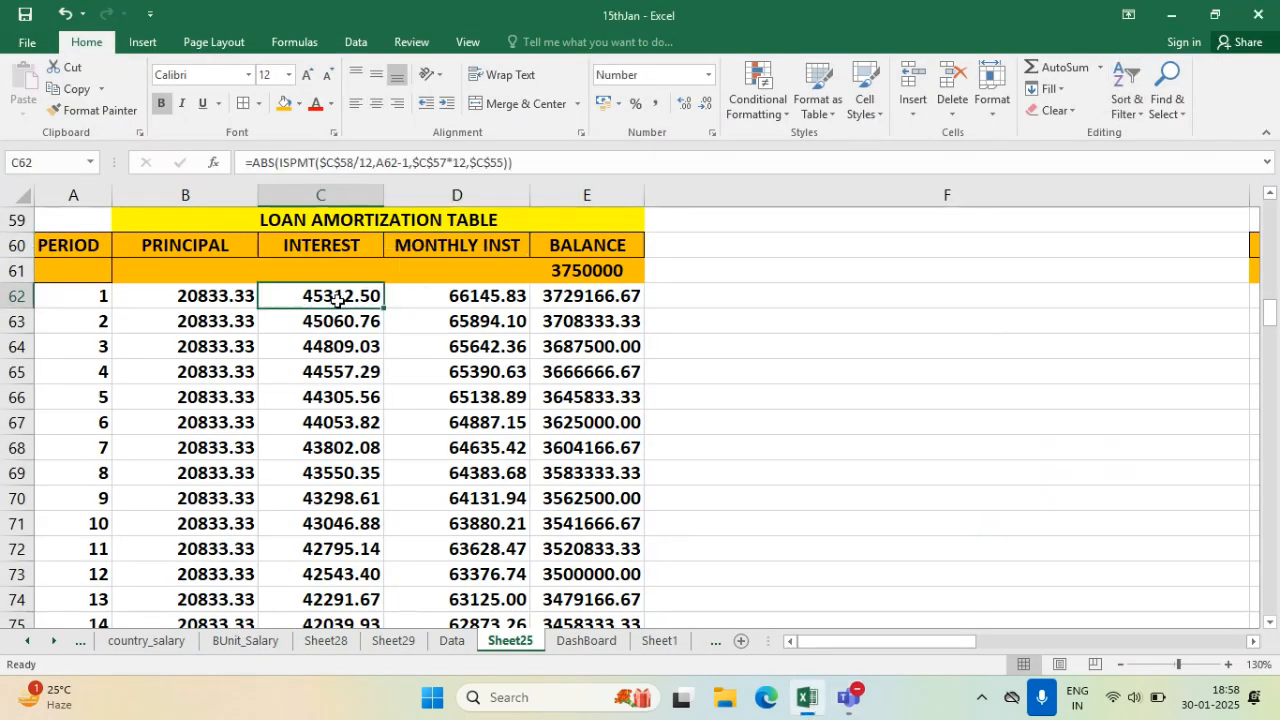
pyautogui.moveTo(269, 297); pyautogui.dragTo(311, 297)
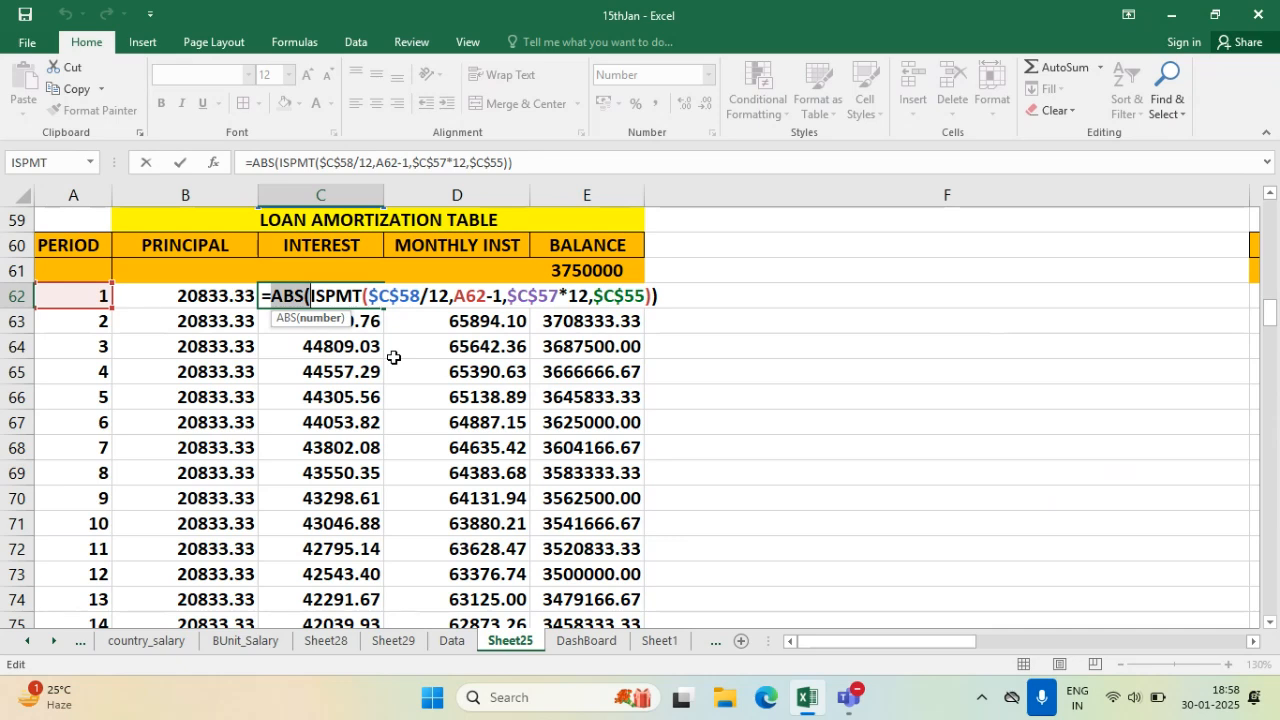
pyautogui.press('Return')
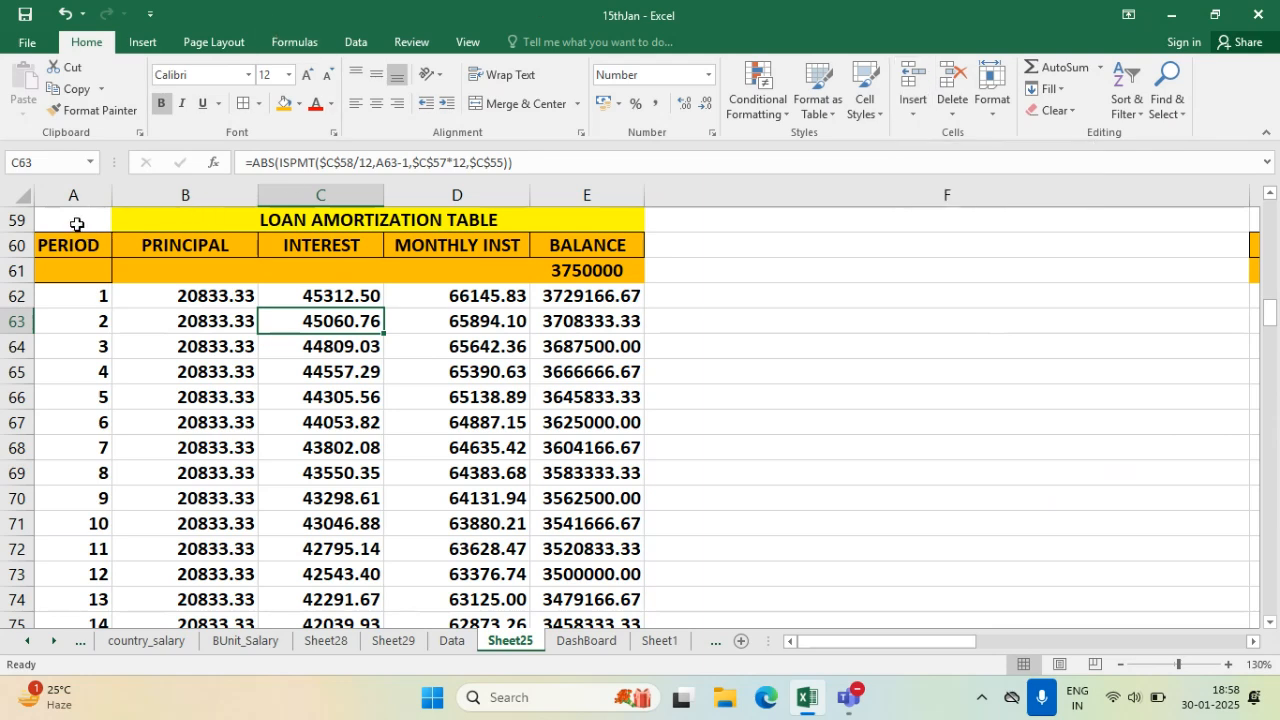
pyautogui.moveTo(77, 220); pyautogui.dragTo(292, 219)
pyautogui.click(460, 368)
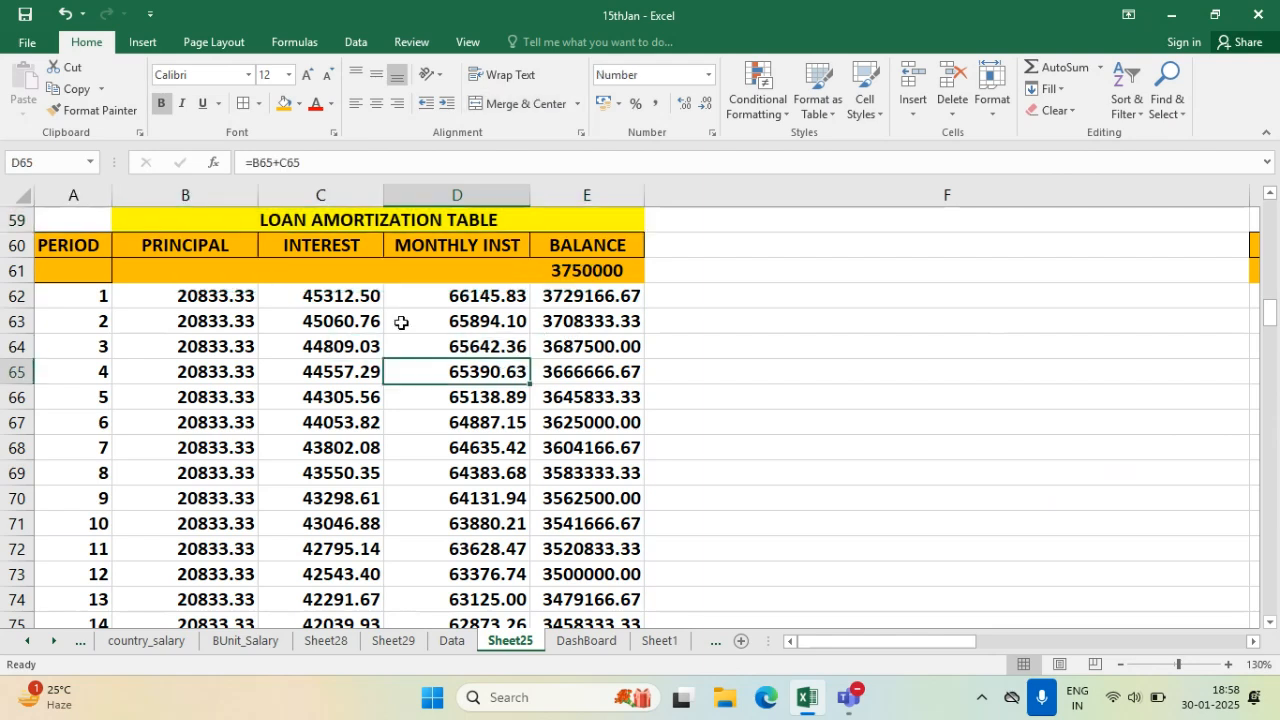
# - Inspect the C62 interest formula and highlight the table's first ten periods in A62:E71
pyautogui.click(338, 295)
pyautogui.doubleClick(338, 295)
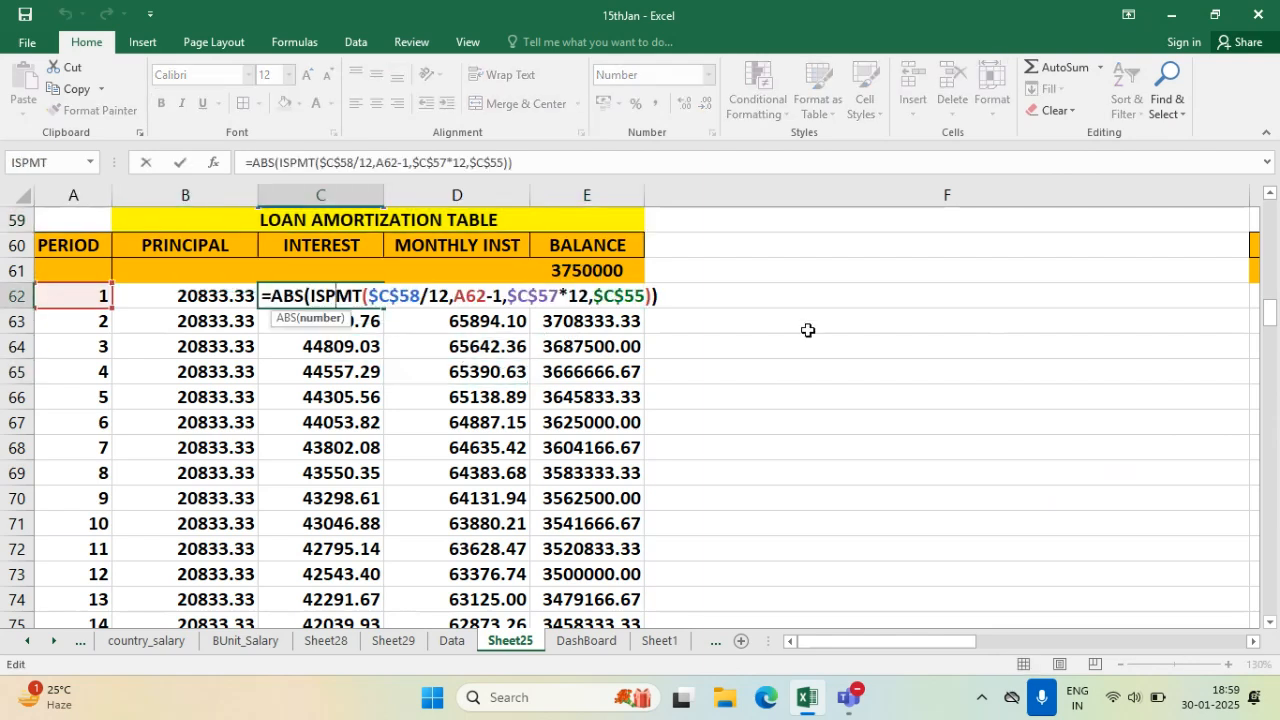
pyautogui.press('Return')
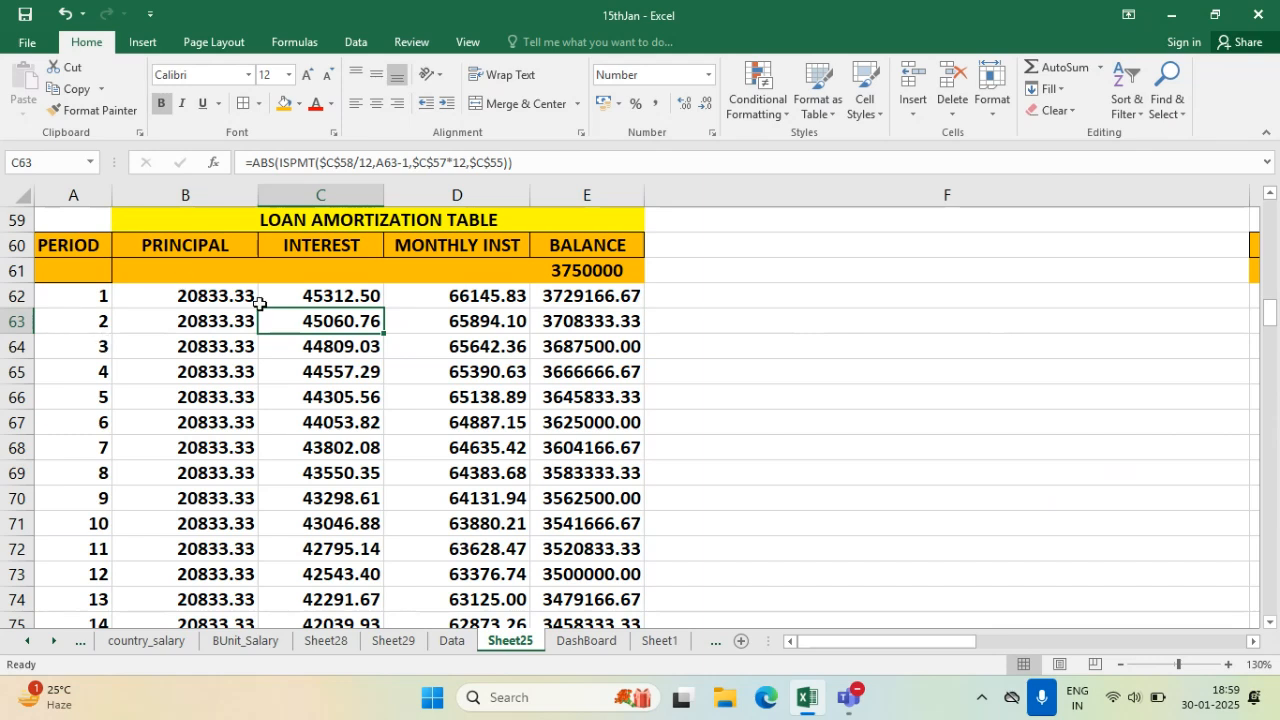
pyautogui.moveTo(56, 295); pyautogui.dragTo(580, 528)
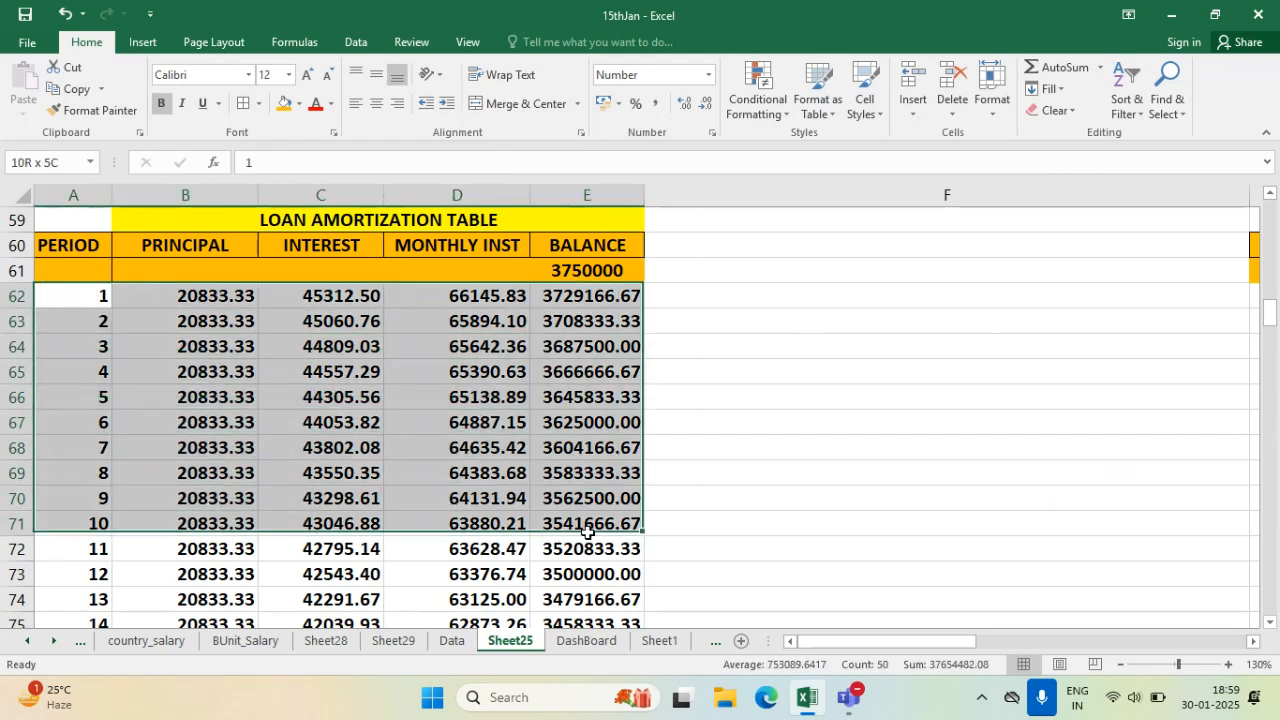
pyautogui.click(87, 295)
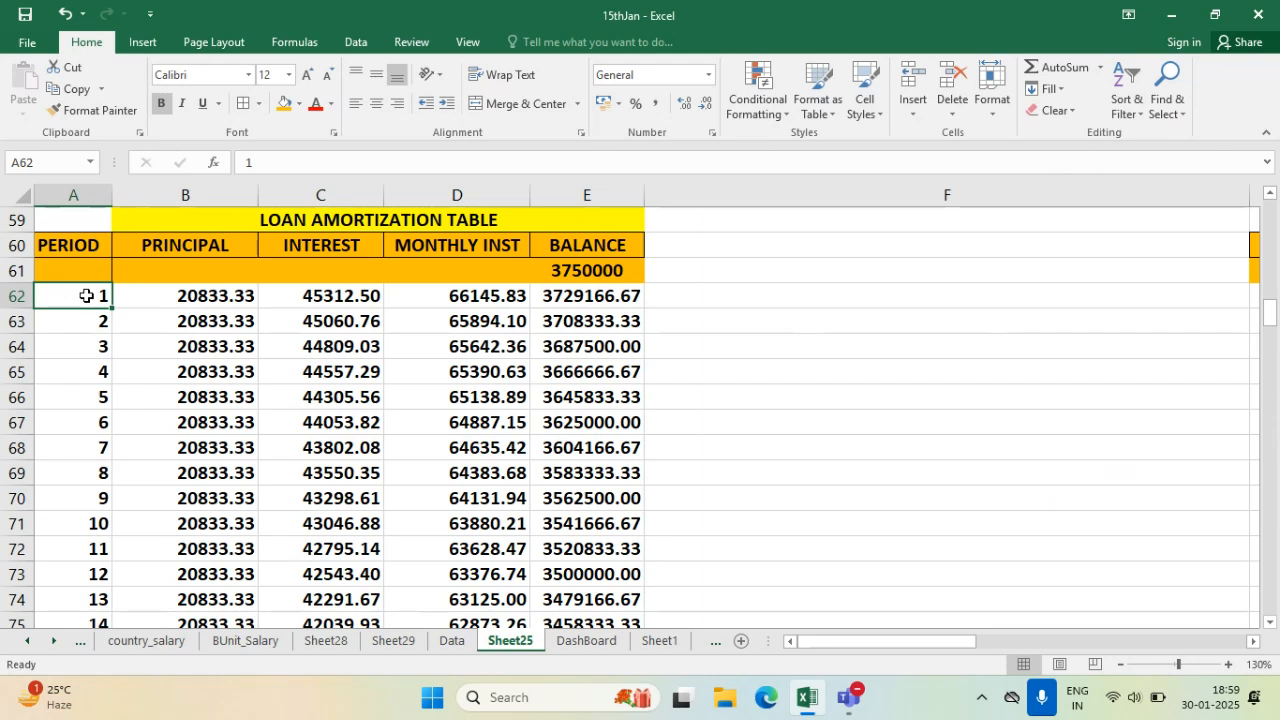
# - Examine the A62-1 period argument and the ABS wrapper of the ISPMT formula in C62
pyautogui.click(316, 296)
pyautogui.doubleClick(316, 296)
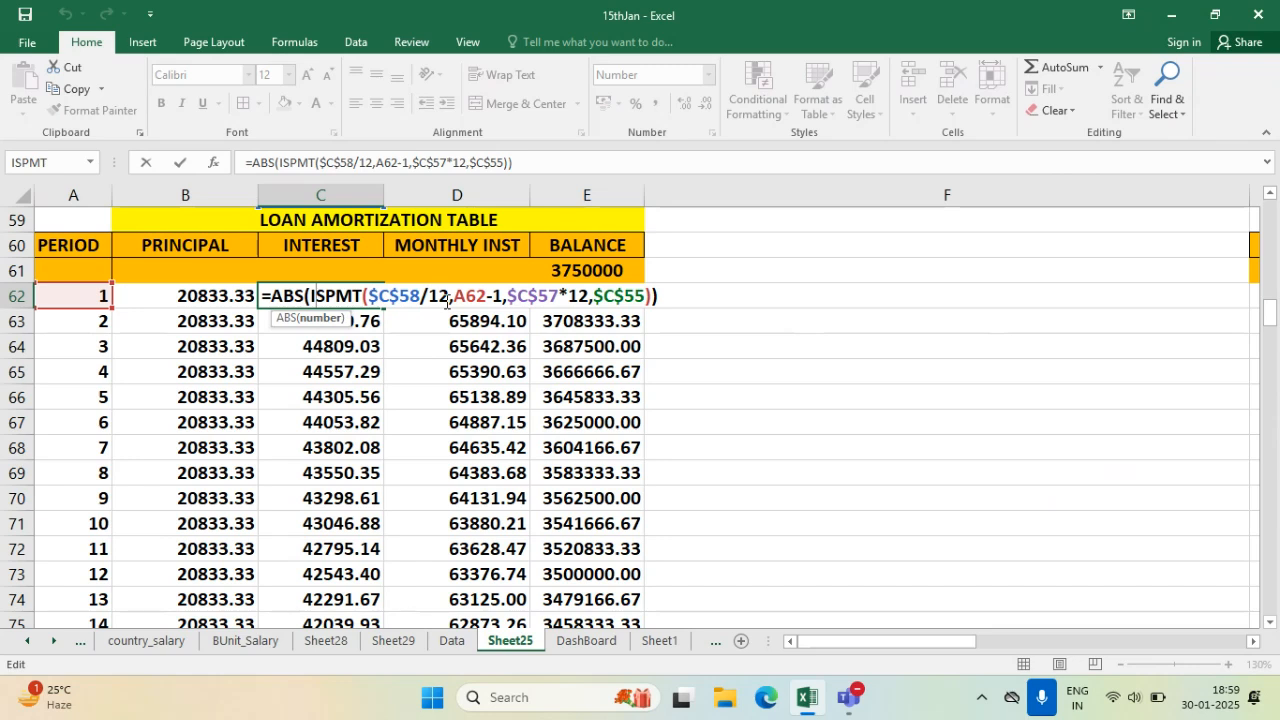
pyautogui.moveTo(454, 296); pyautogui.dragTo(503, 298)
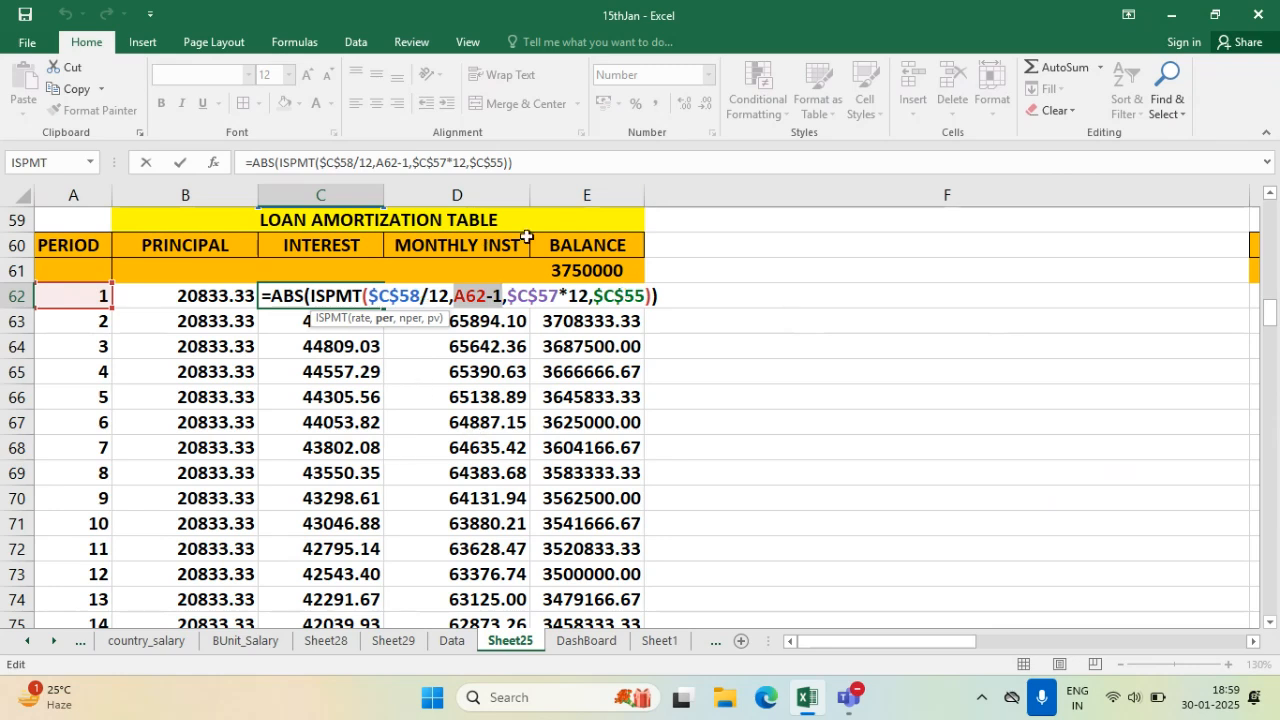
pyautogui.moveTo(484, 292); pyautogui.dragTo(499, 292)
pyautogui.moveTo(268, 292); pyautogui.dragTo(308, 296)
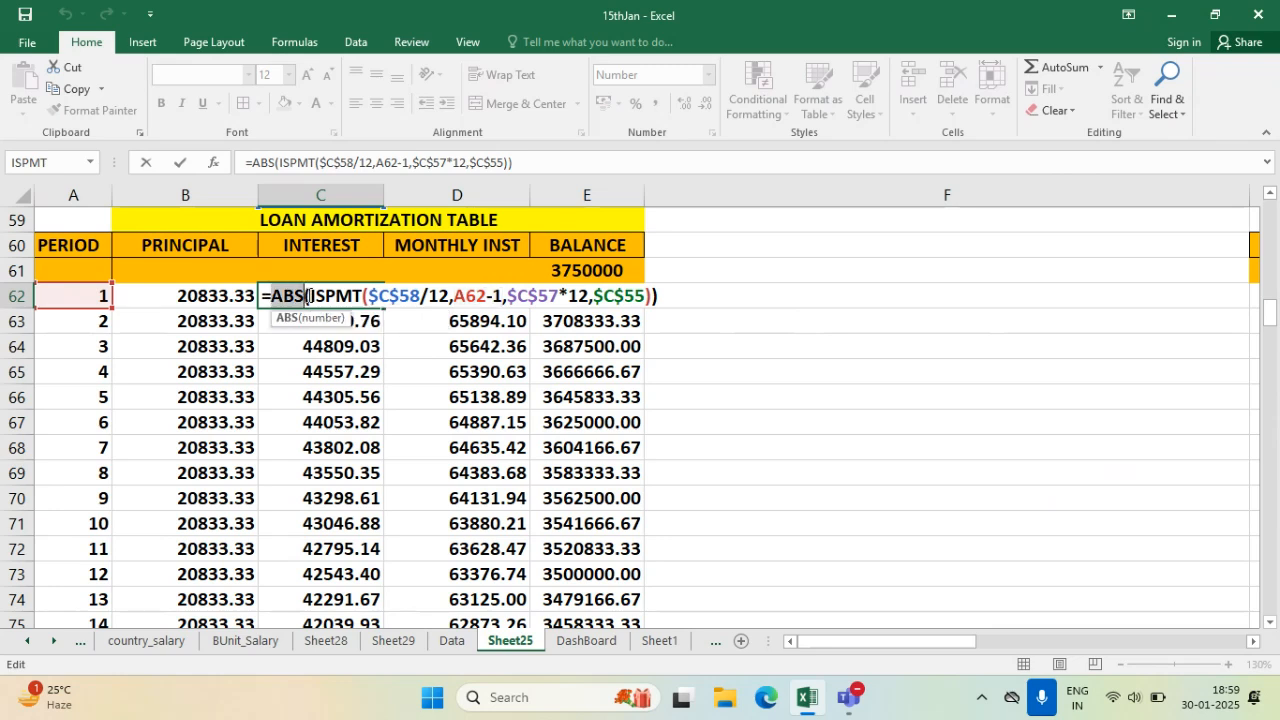
pyautogui.press('Escape')
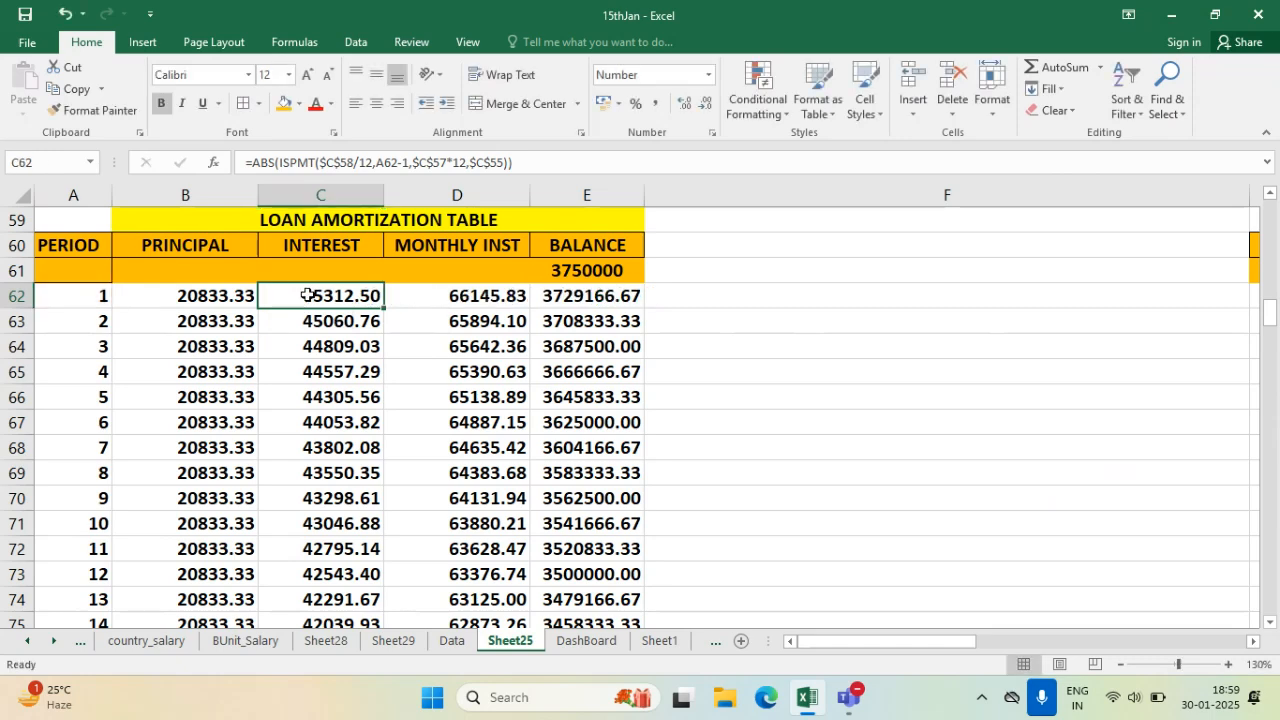
# - Switch to the Teams class meeting and read through the newer attendee questions in the live event Q&A for loan and interest queries
pyautogui.moveTo(850, 697)
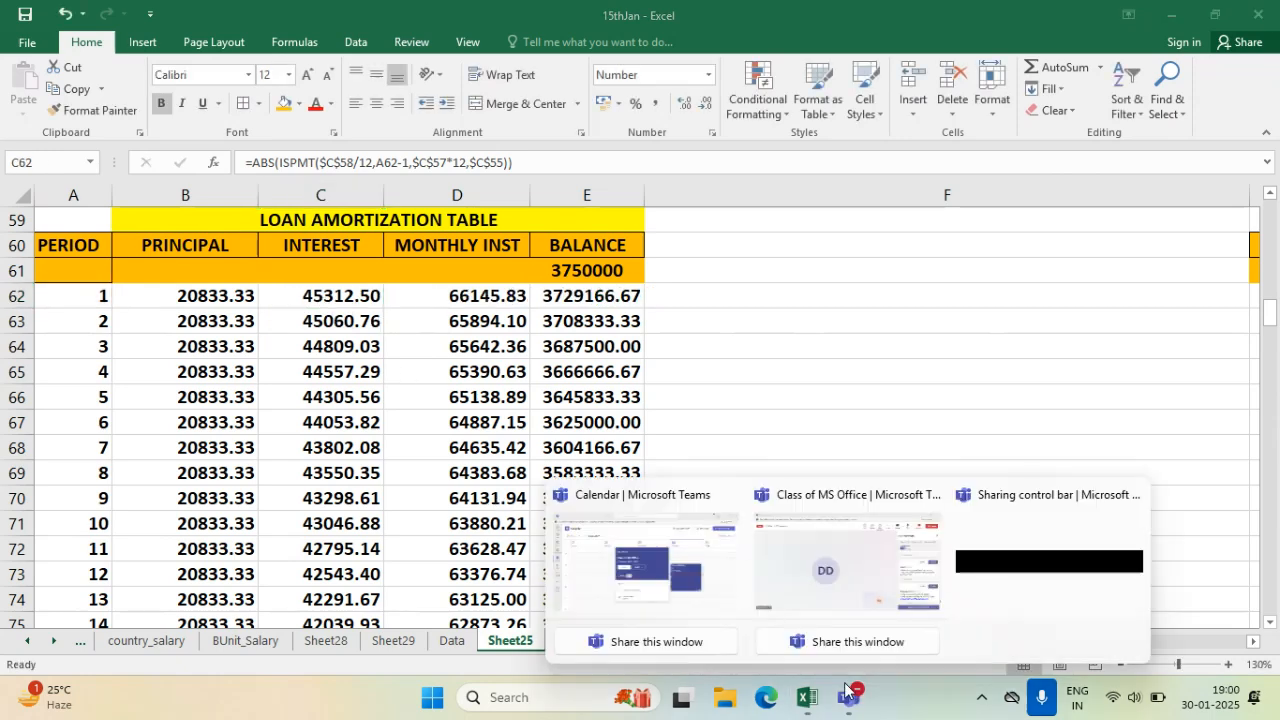
pyautogui.click(849, 584)
pyautogui.scroll(-5, 1175, 505)
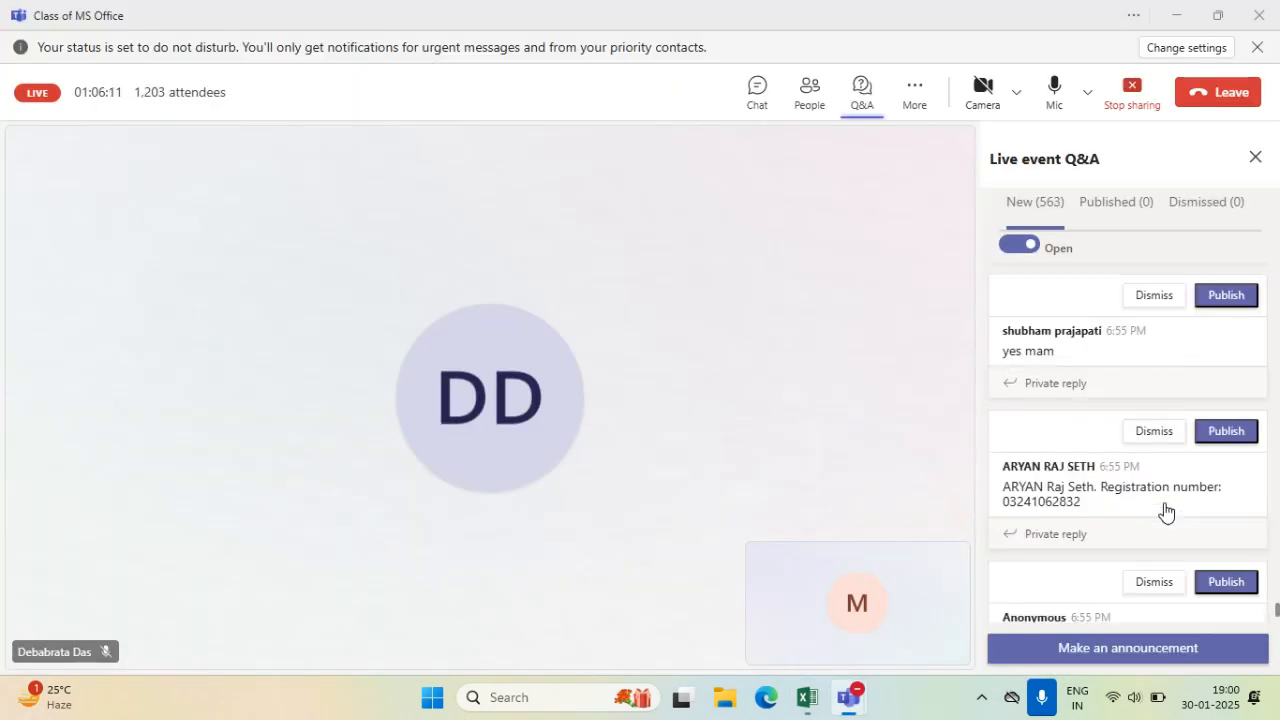
pyautogui.scroll(-3, 1165, 511)
pyautogui.scroll(-1, 1165, 511)
pyautogui.scroll(2, 1165, 511)
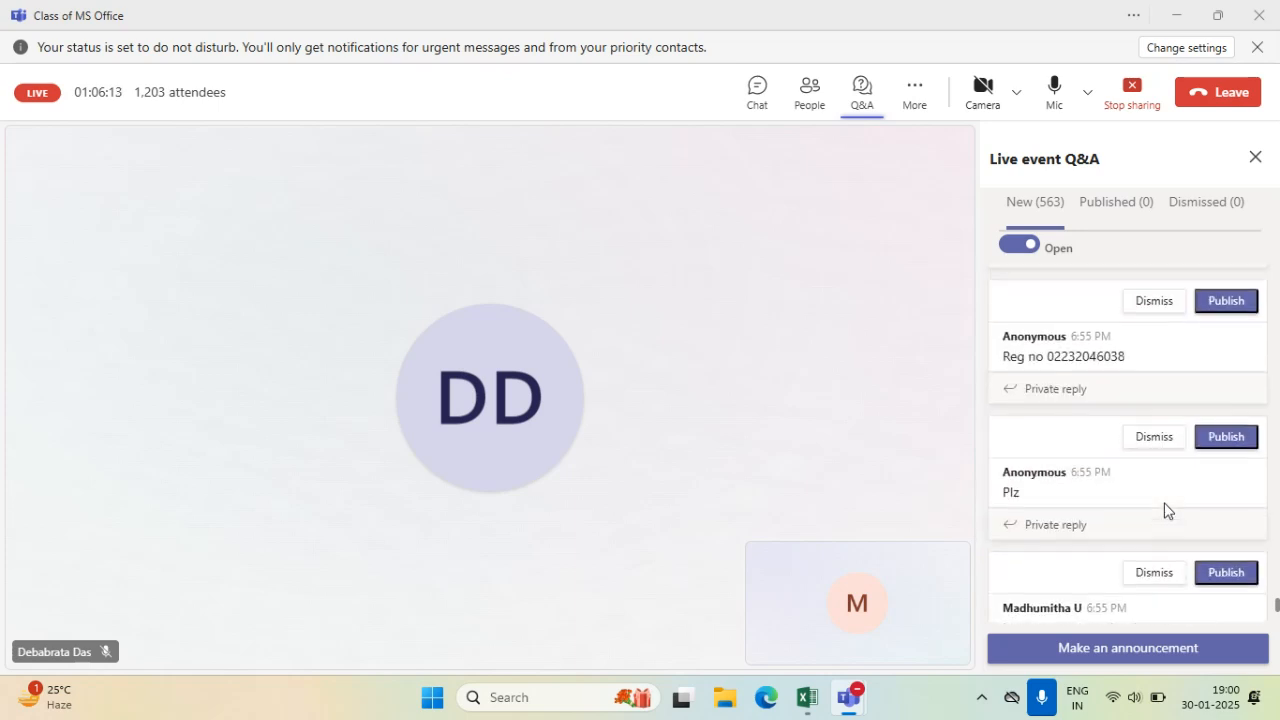
pyautogui.scroll(-3, 1165, 511)
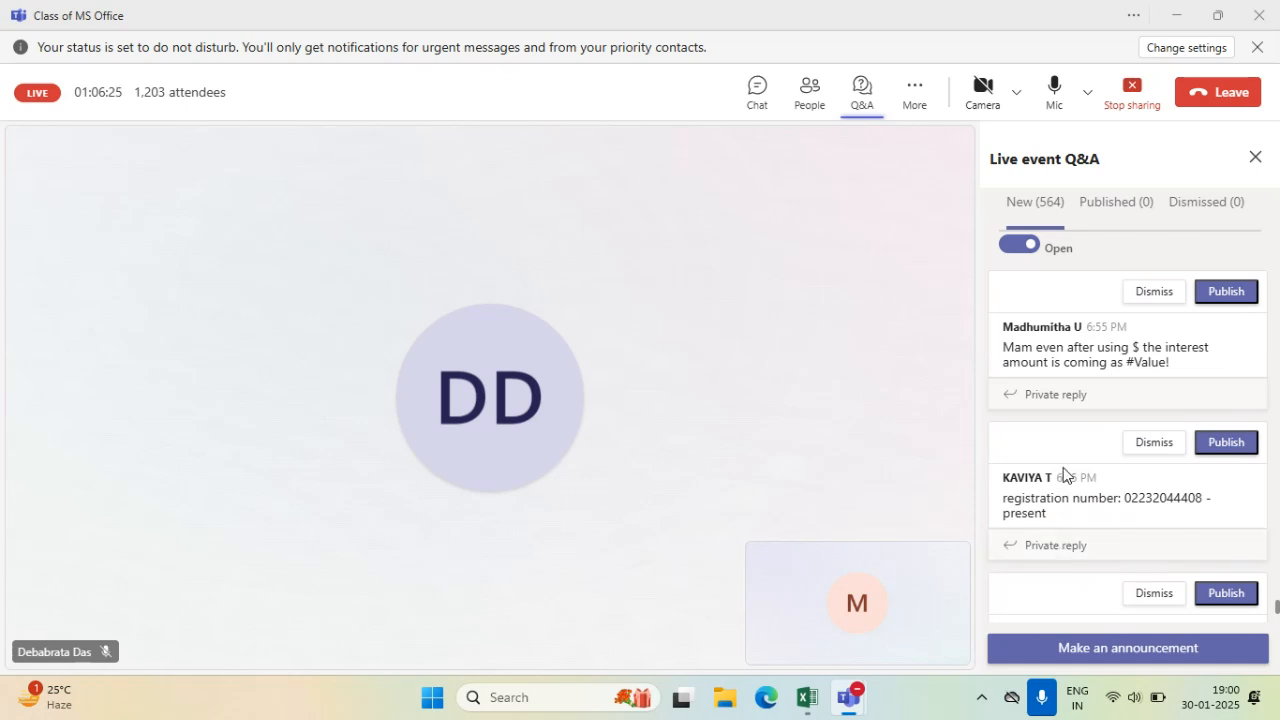
pyautogui.scroll(-3, 1074, 497)
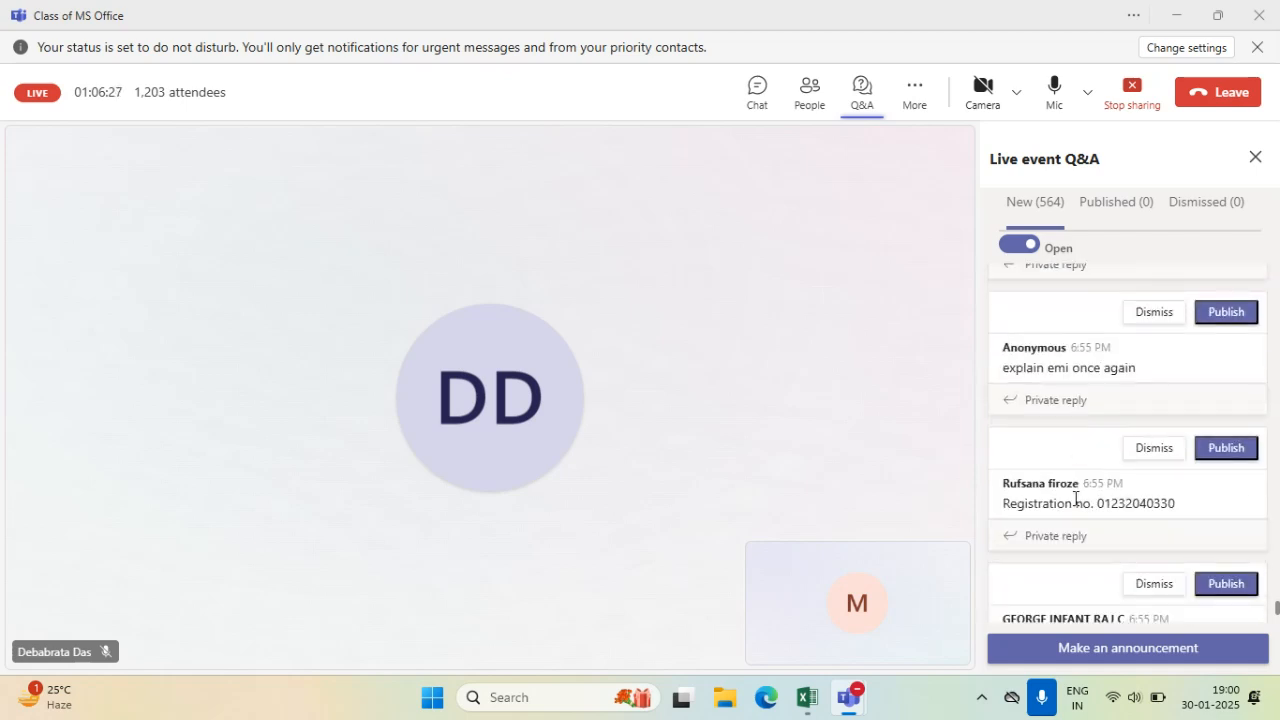
pyautogui.scroll(-5, 1075, 498)
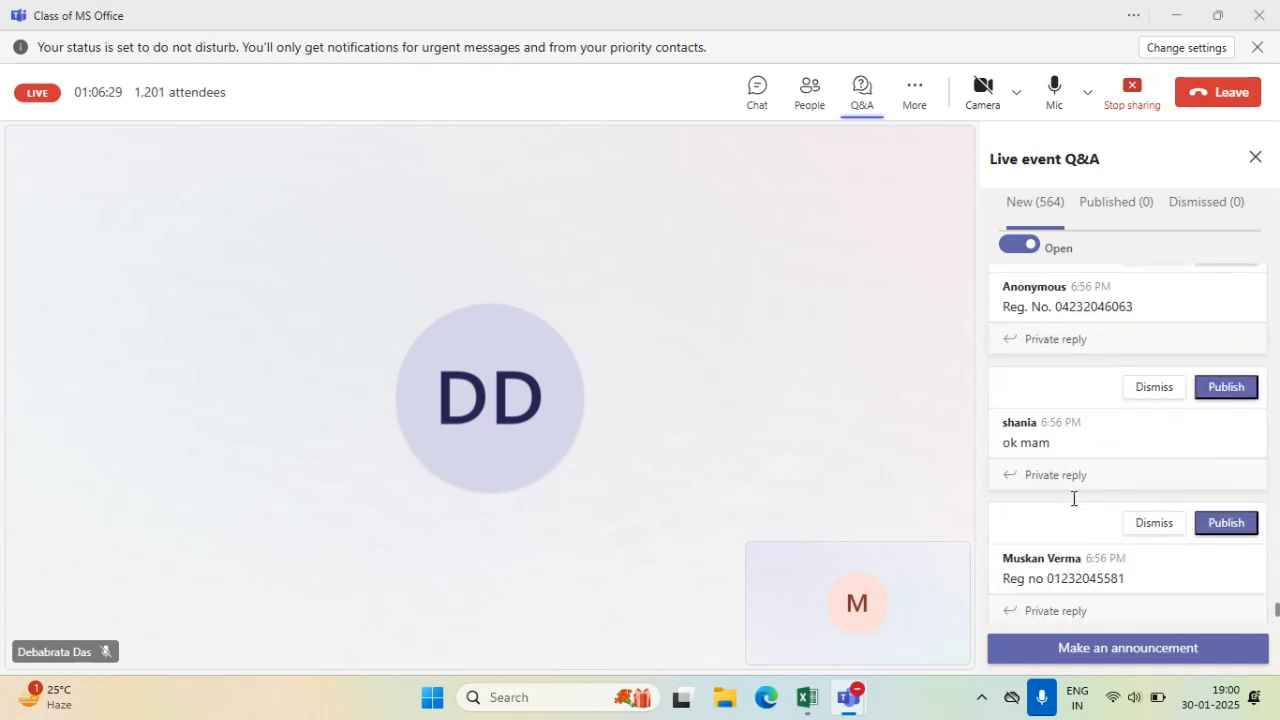
pyautogui.scroll(-5, 1073, 498)
pyautogui.scroll(-2, 1073, 498)
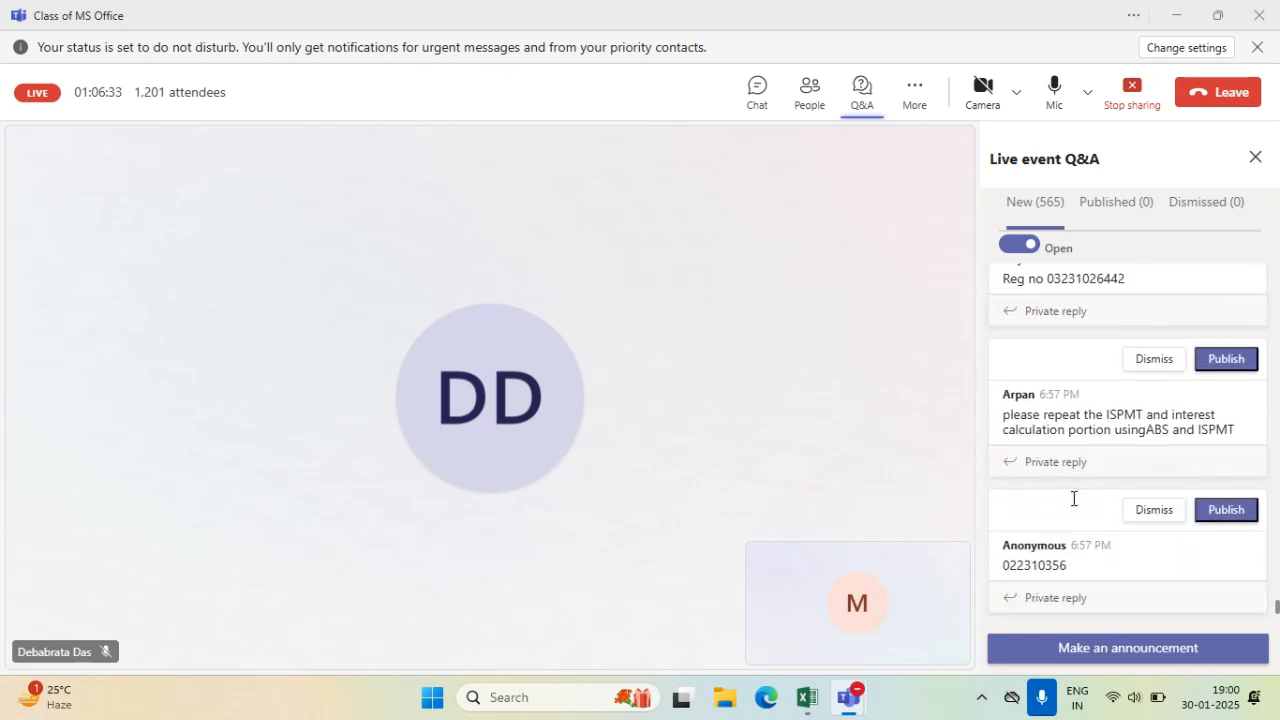
pyautogui.scroll(-5, 1073, 498)
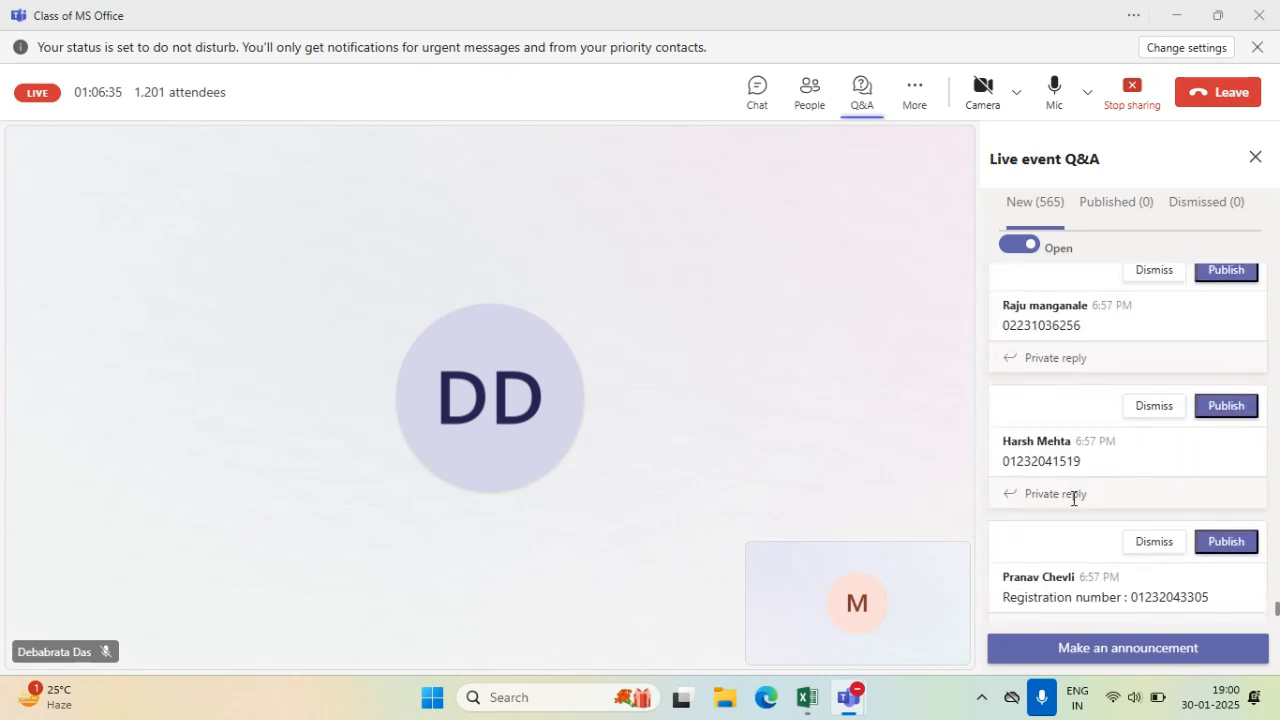
pyautogui.scroll(-3, 1073, 498)
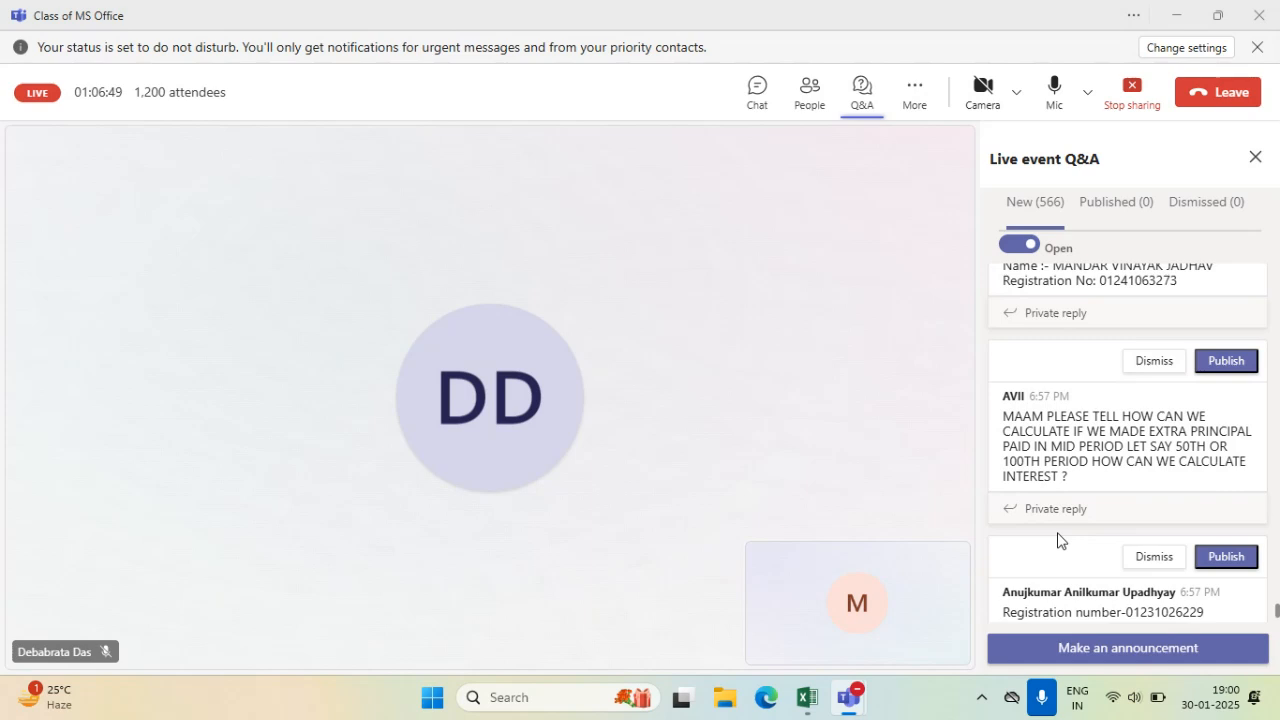
pyautogui.scroll(-1, 1057, 540)
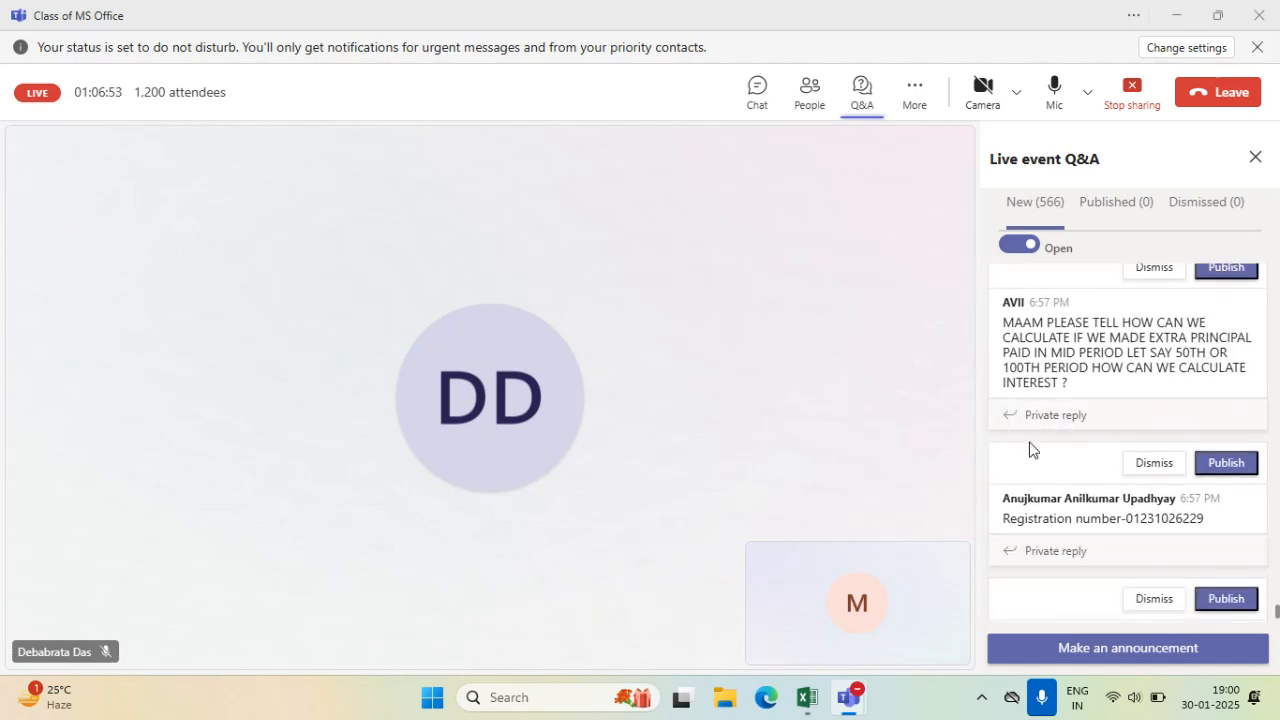
# - Read through the newest attendee questions in the live event Q&A
pyautogui.moveTo(848, 697)
pyautogui.scroll(-4, 1088, 451)
pyautogui.scroll(-8, 1088, 460)
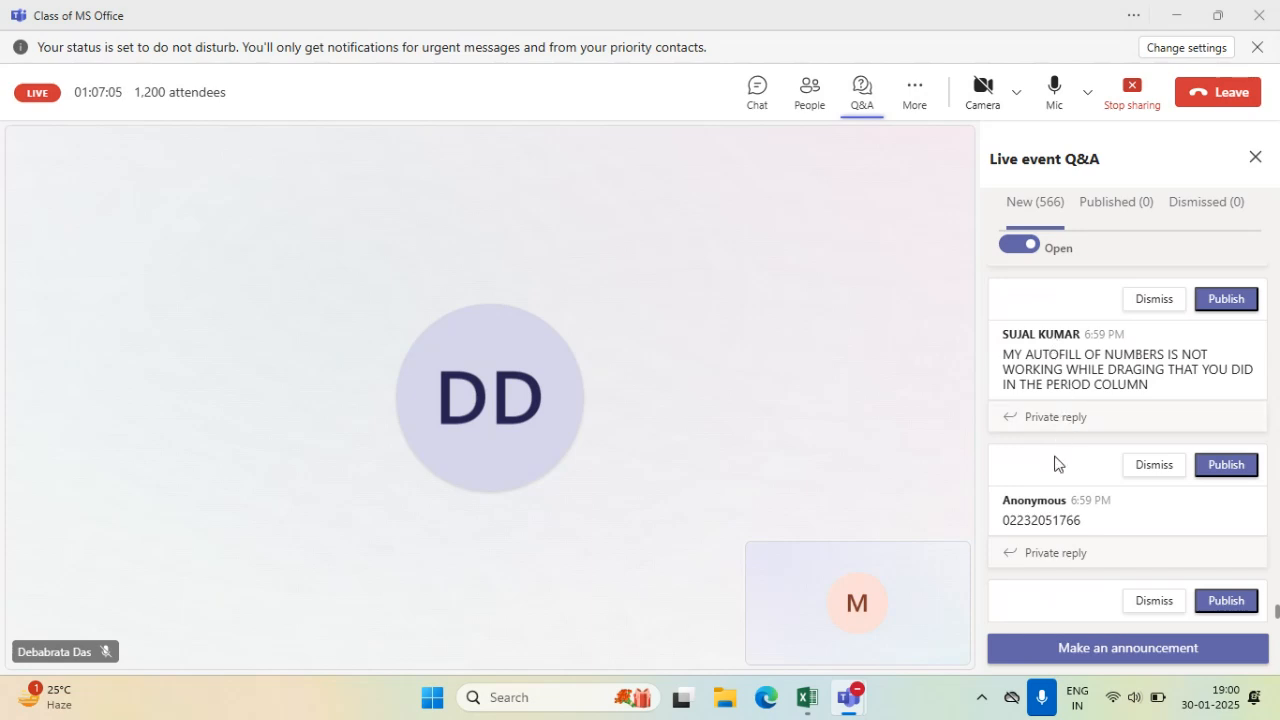
pyautogui.scroll(-2, 1055, 463)
pyautogui.scroll(3, 1055, 463)
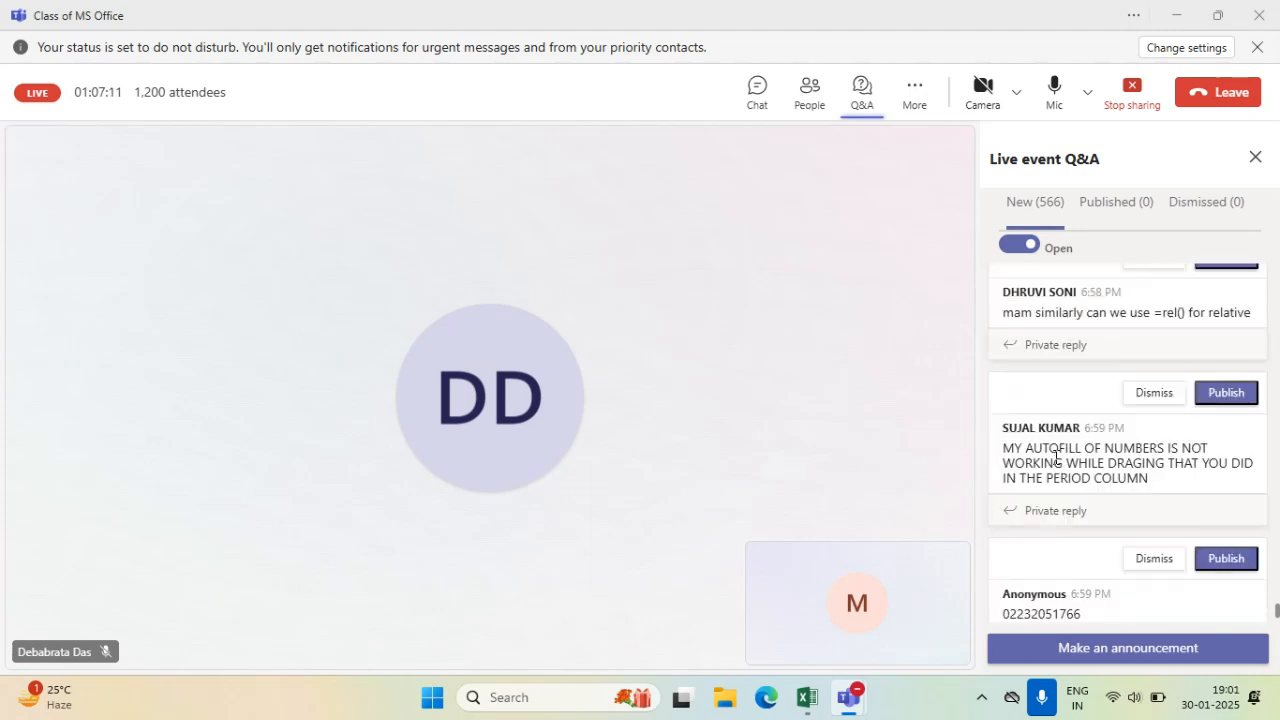
pyautogui.scroll(-2, 1055, 457)
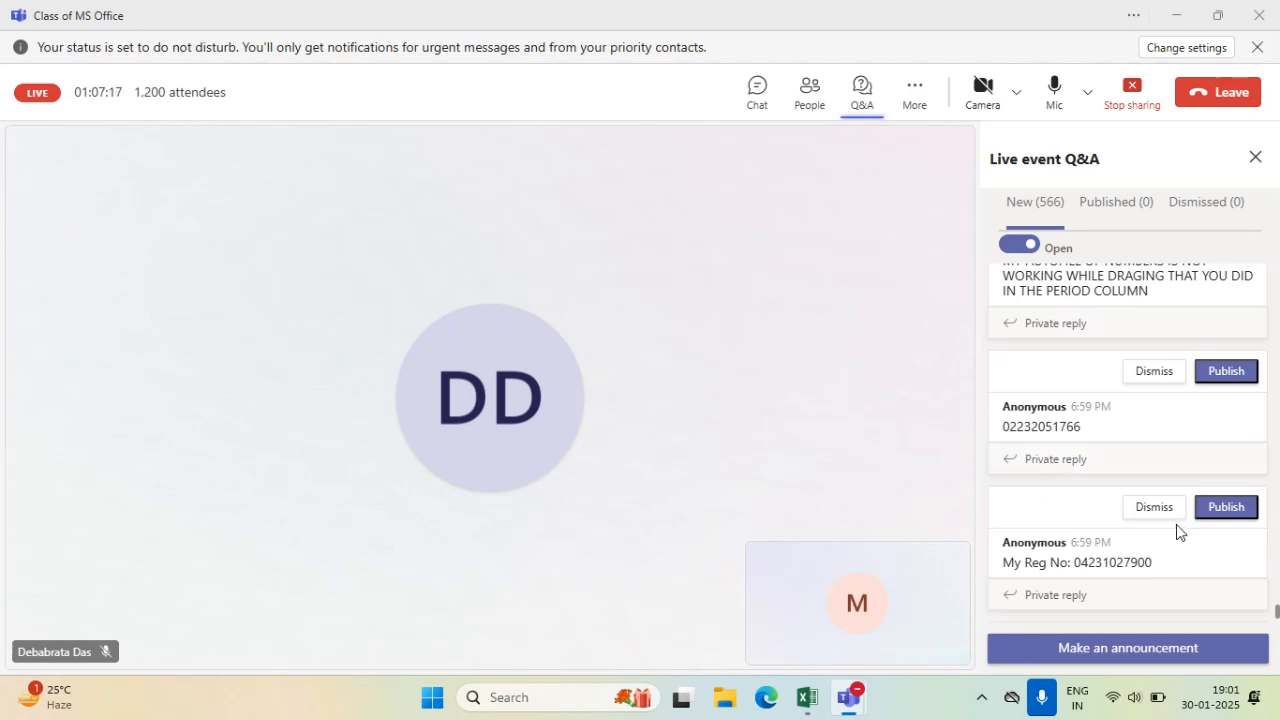
pyautogui.scroll(-1, 1050, 518)
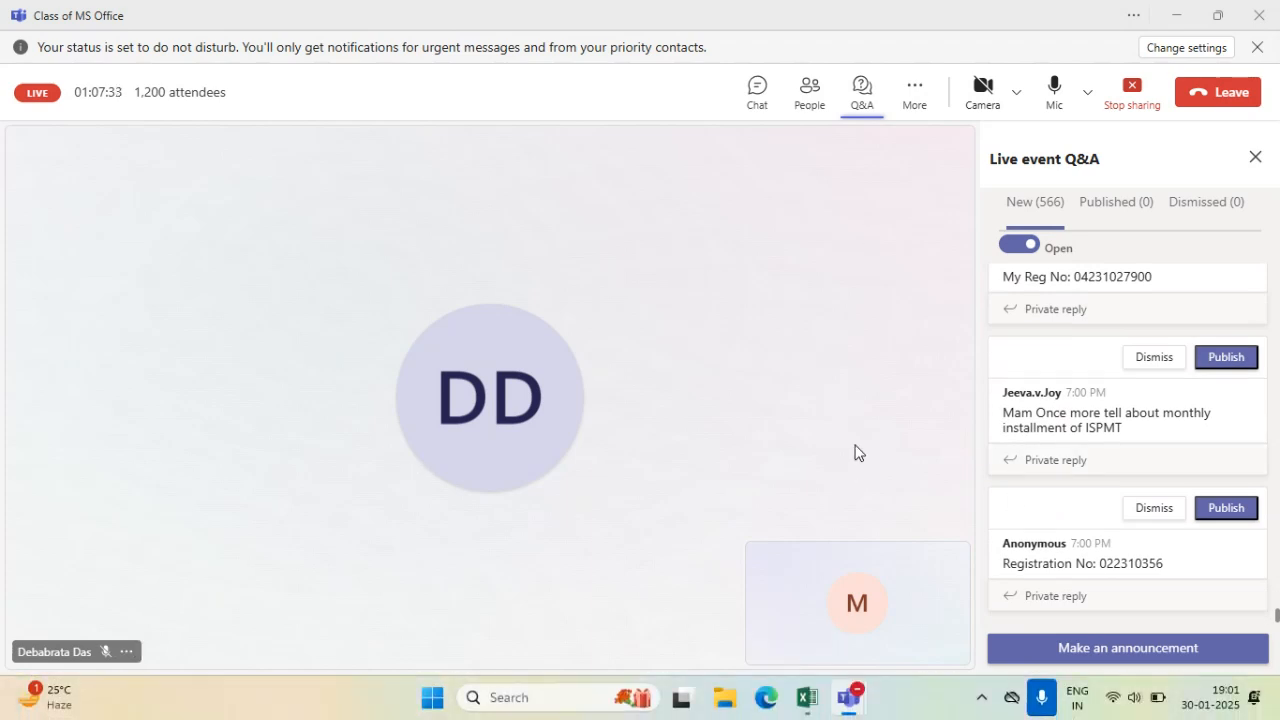
# - Switch to the 15thJan workbook in Excel and clear the loan amortization entries in columns A to E from row 62 down
pyautogui.click(818, 716)
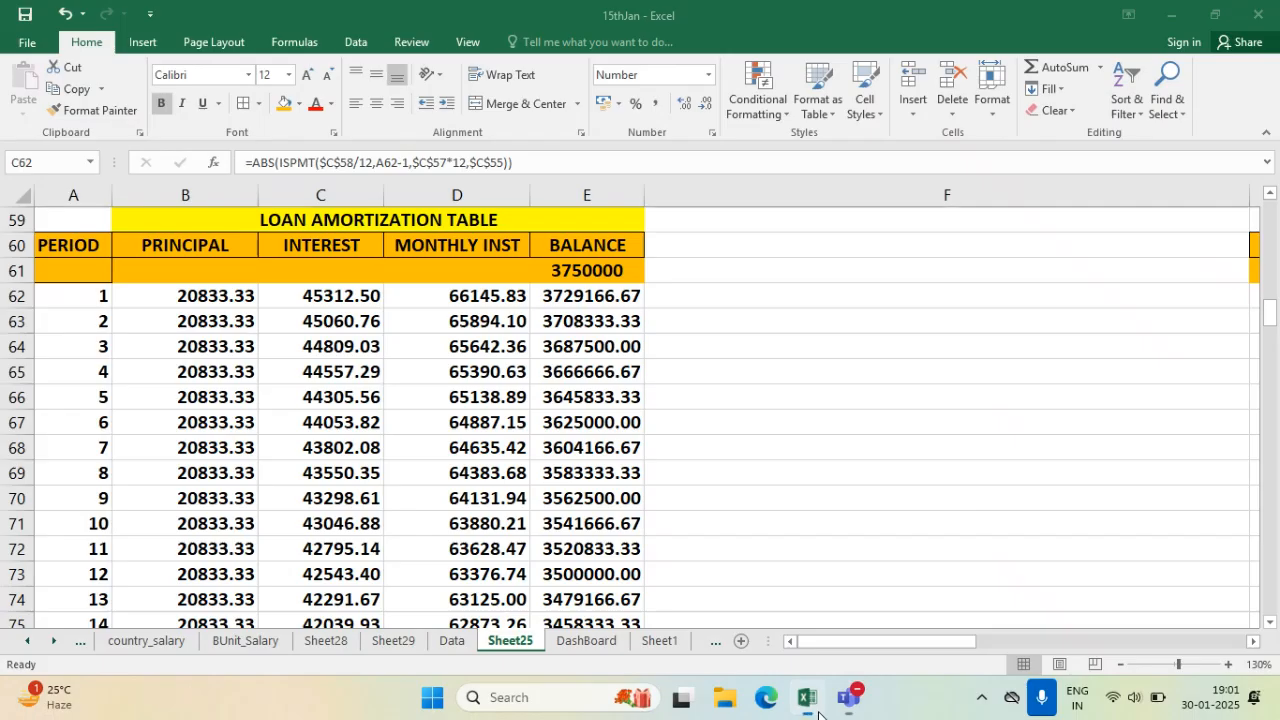
pyautogui.click(831, 462)
pyautogui.scroll(6, 571, 500)
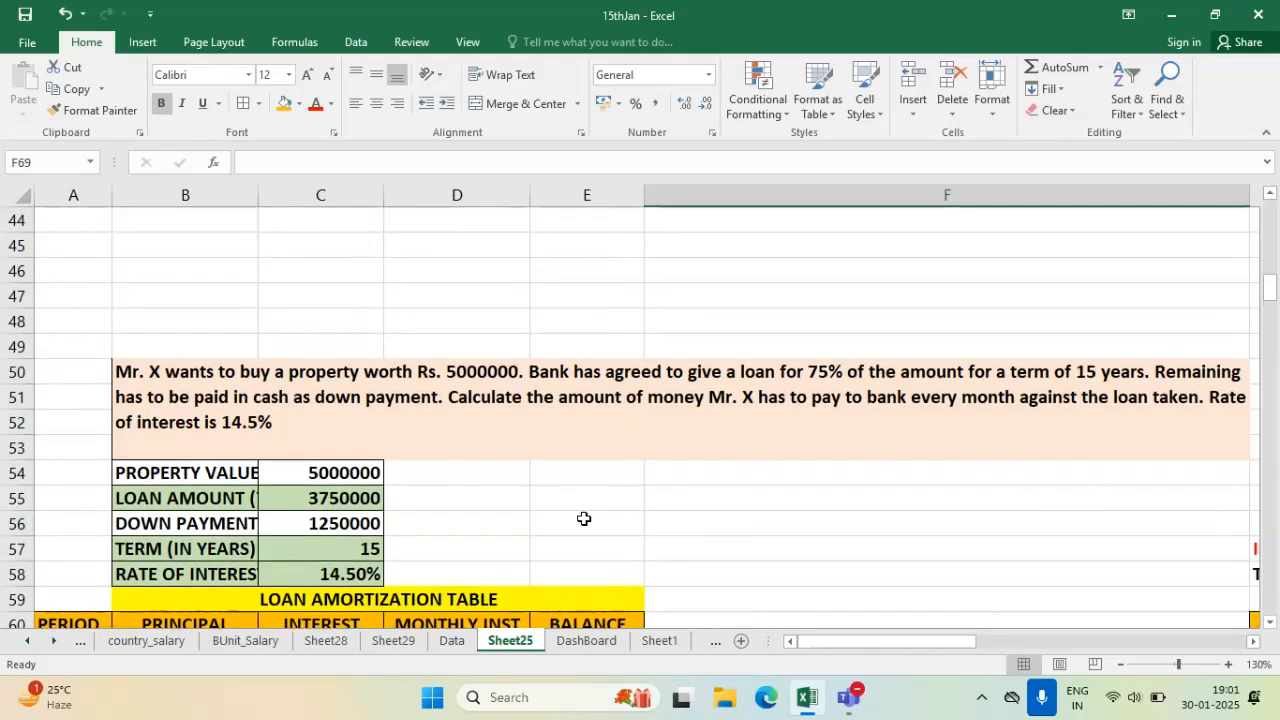
pyautogui.scroll(8, 590, 519)
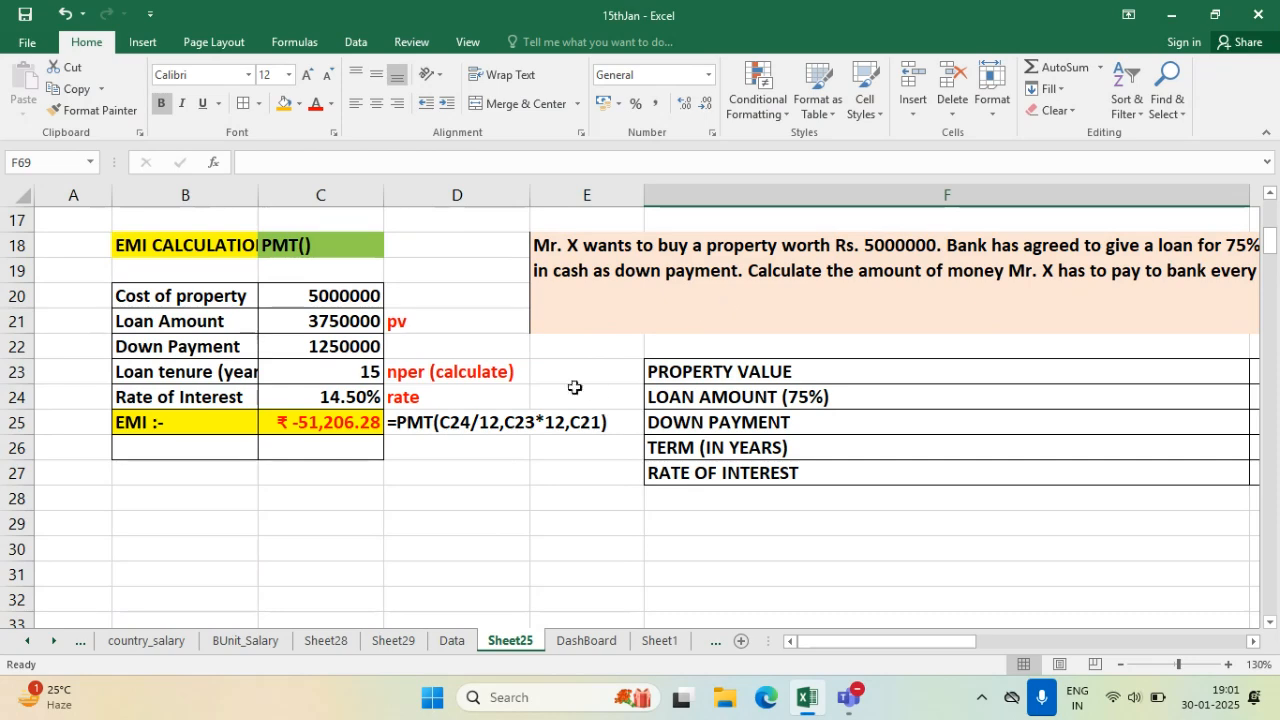
pyautogui.scroll(-3, 561, 407)
pyautogui.scroll(-9, 561, 407)
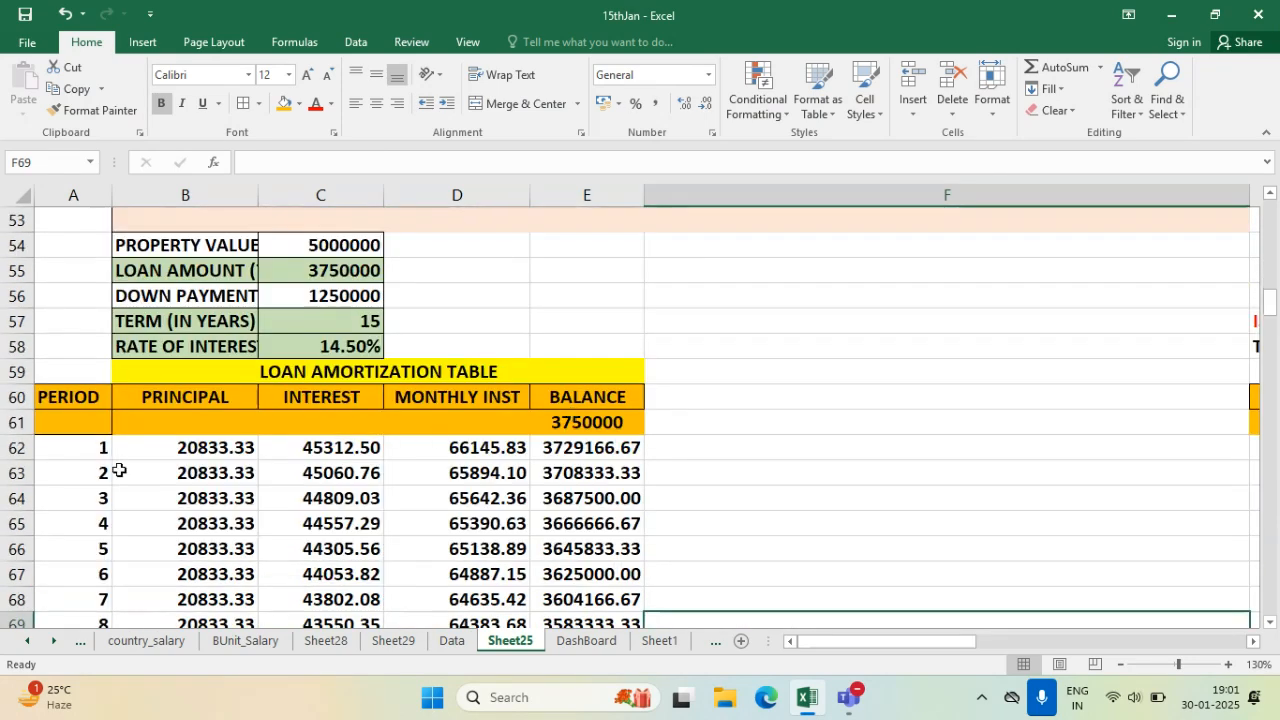
pyautogui.scroll(-2, 776, 390)
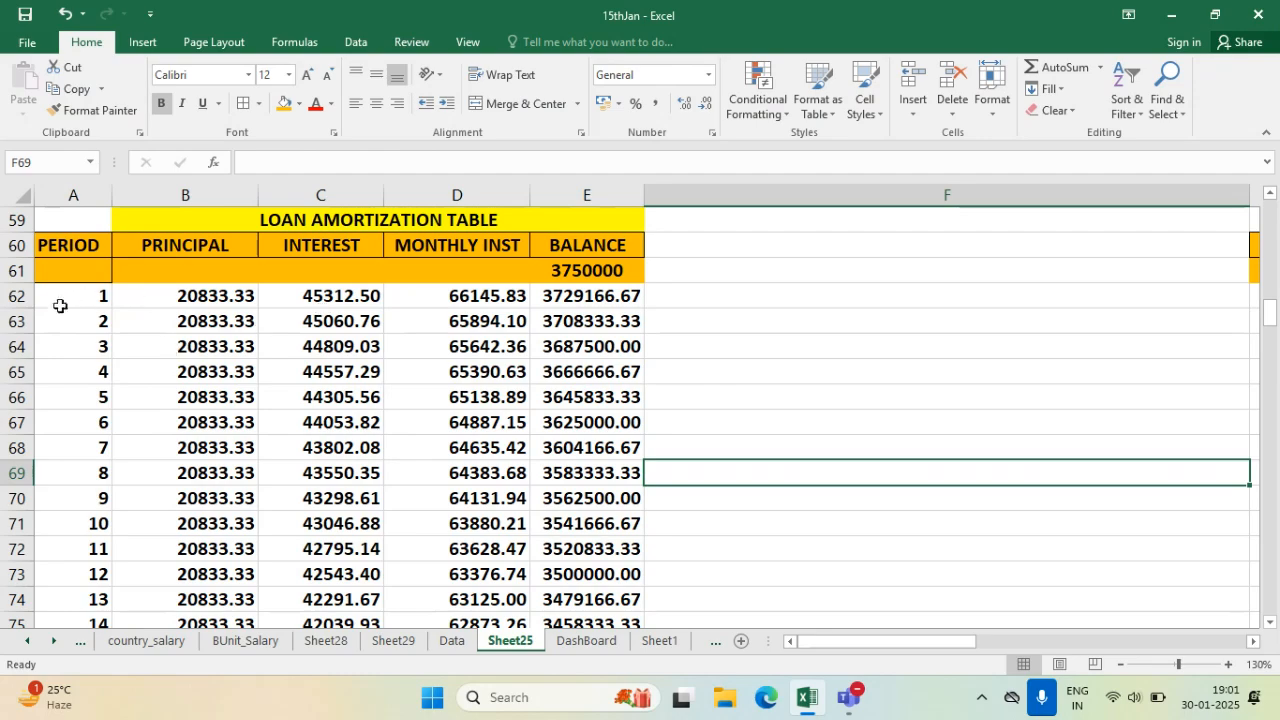
pyautogui.moveTo(60, 299); pyautogui.dragTo(610, 575)
pyautogui.press('Delete')
pyautogui.click(408, 546)
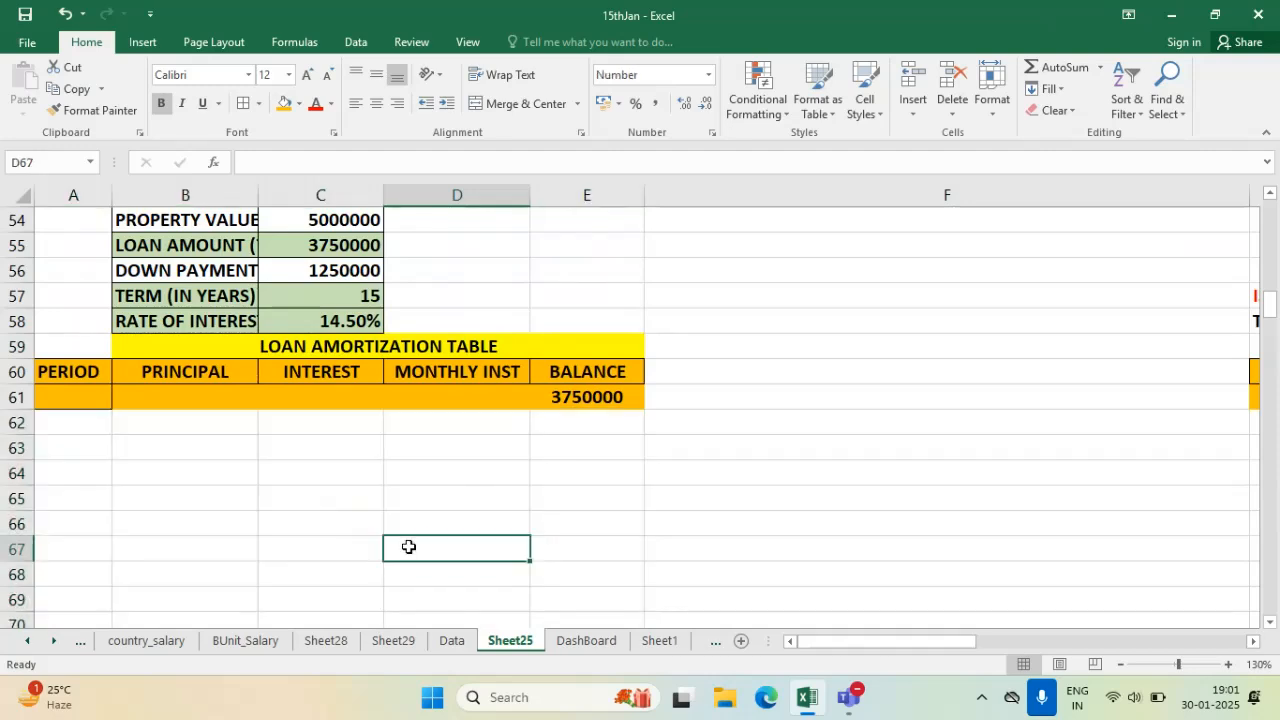
# - Widen column B to fit the loan detail labels and review the opening balance formula in E61
pyautogui.click(605, 398)
pyautogui.scroll(1, 1097, 289)
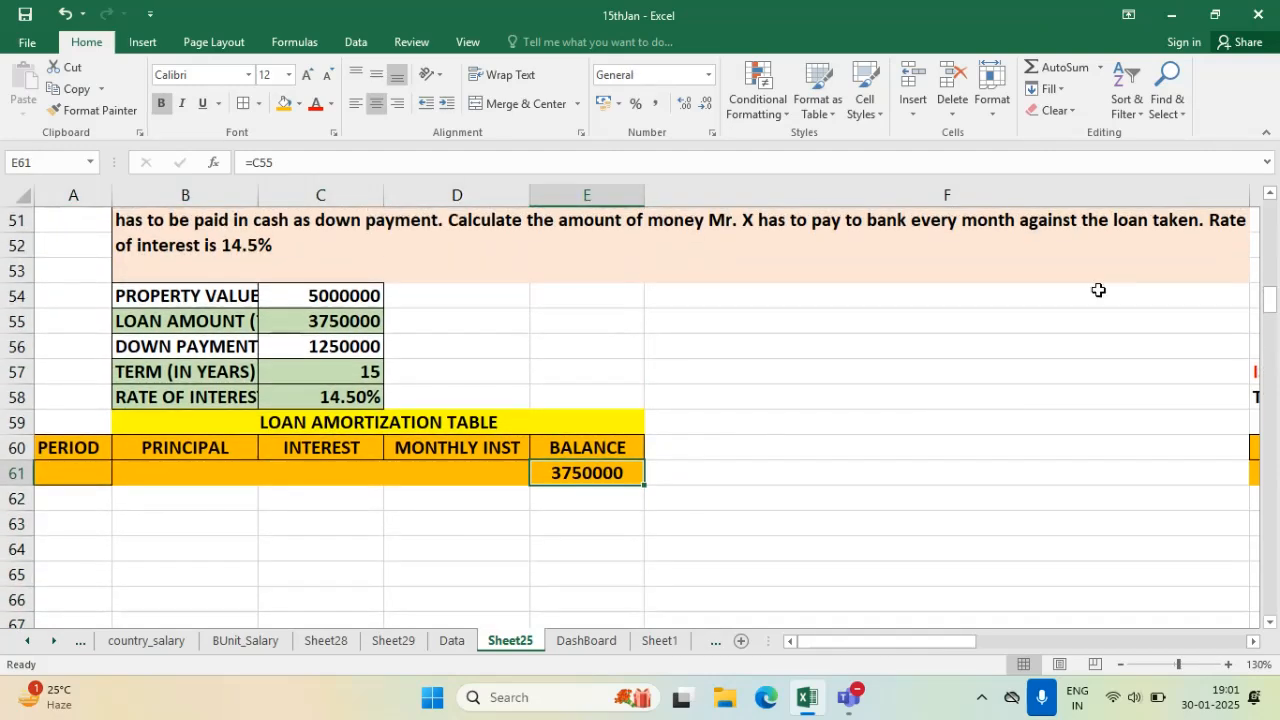
pyautogui.click(1270, 622)
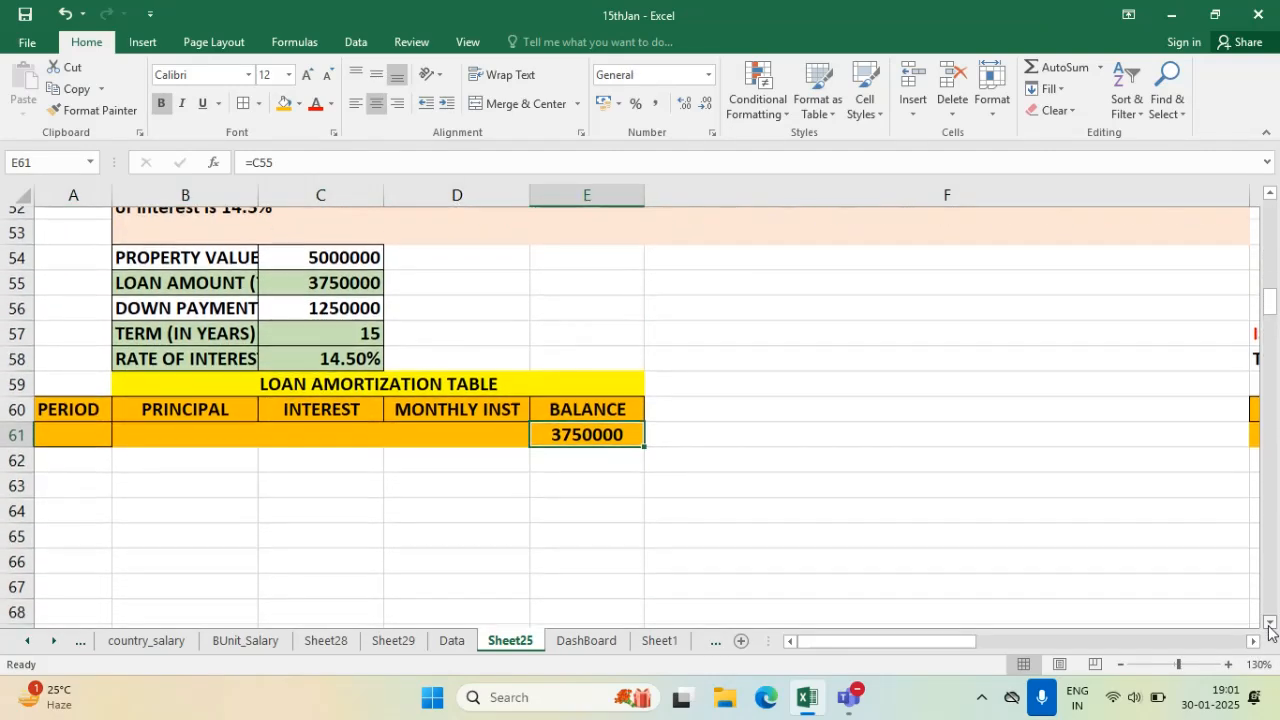
pyautogui.moveTo(258, 195); pyautogui.dragTo(310, 203)
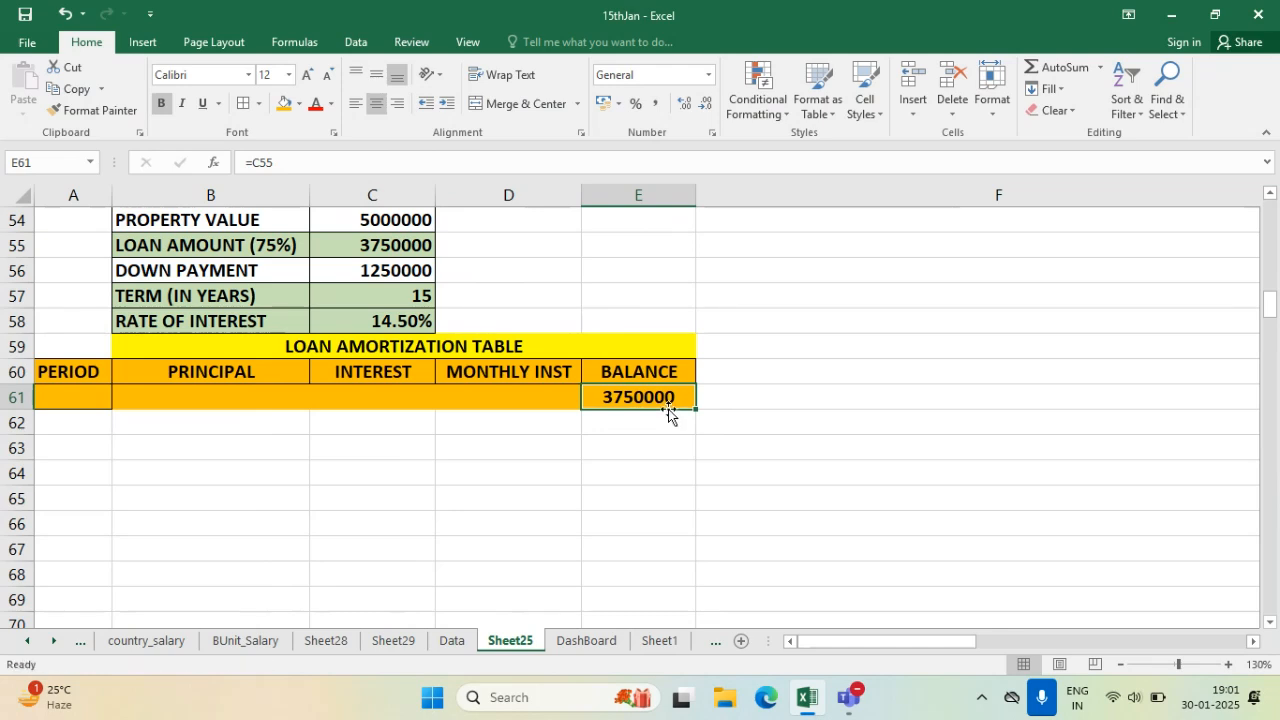
pyautogui.doubleClick(668, 401)
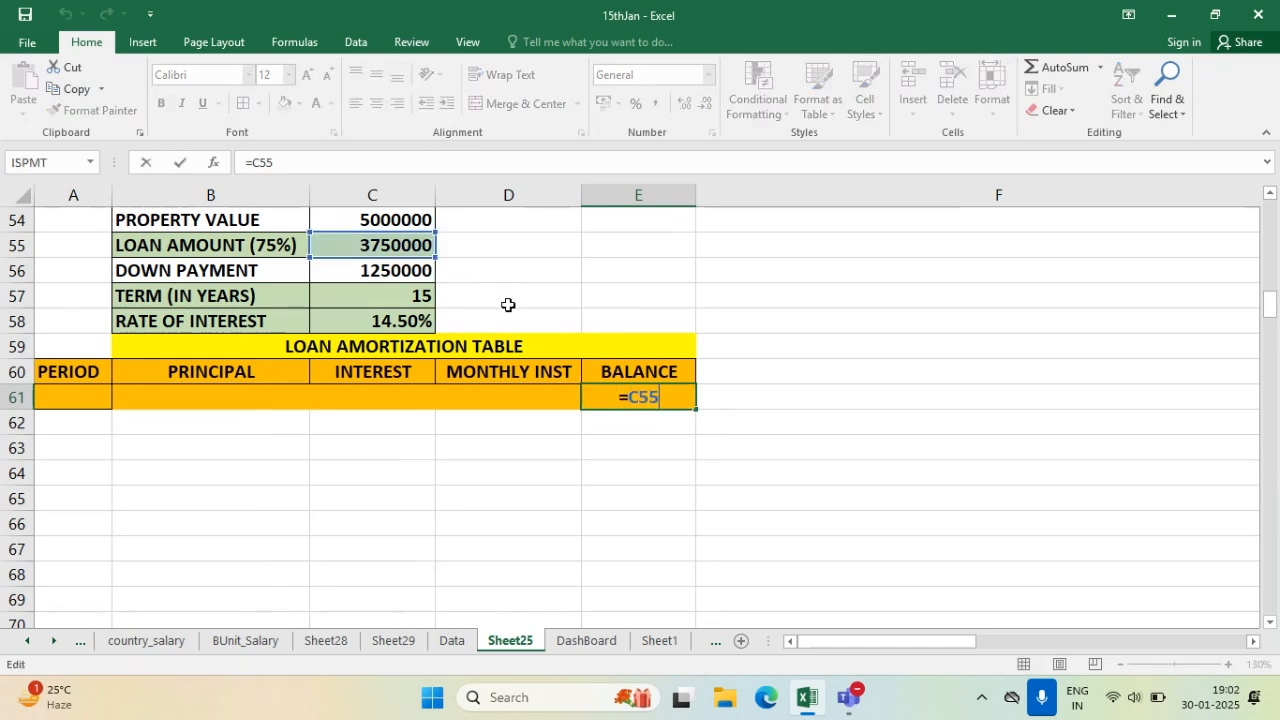
pyautogui.hotkey('ctrl', 'Return')
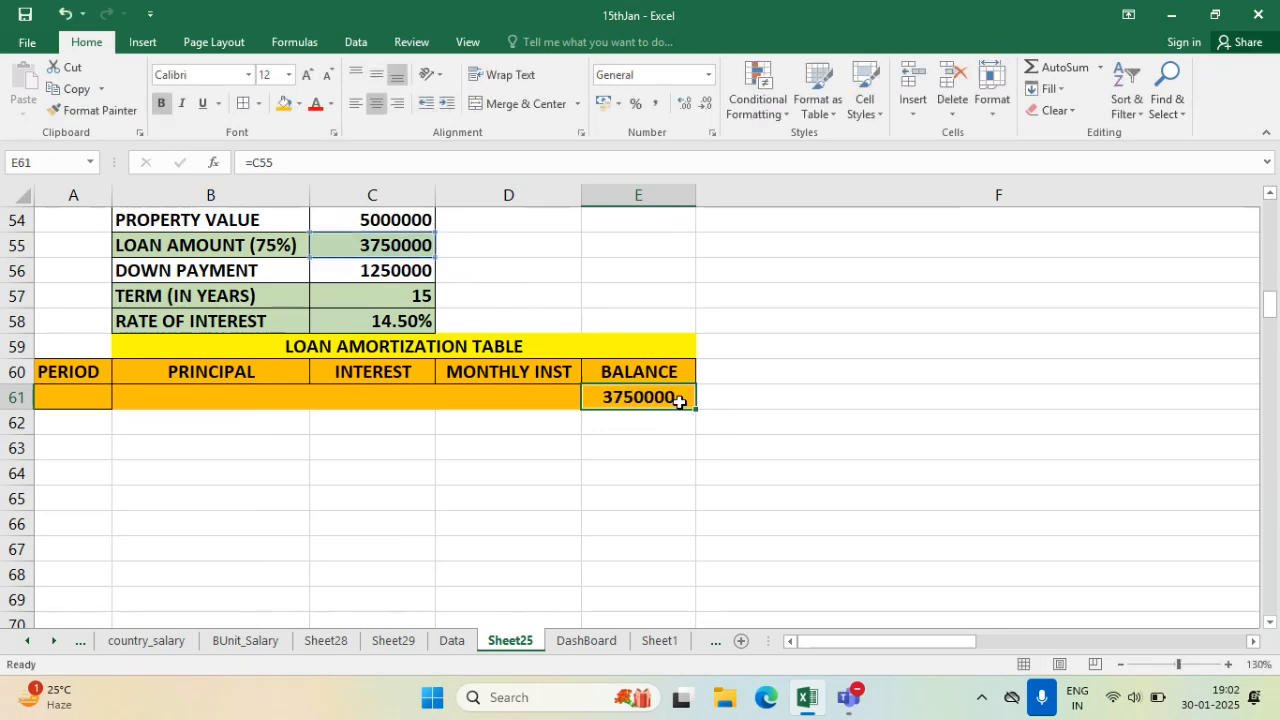
# - Enter 1 and 2 in A62:A63 and fill the PERIOD series down to A241
pyautogui.click(78, 423)
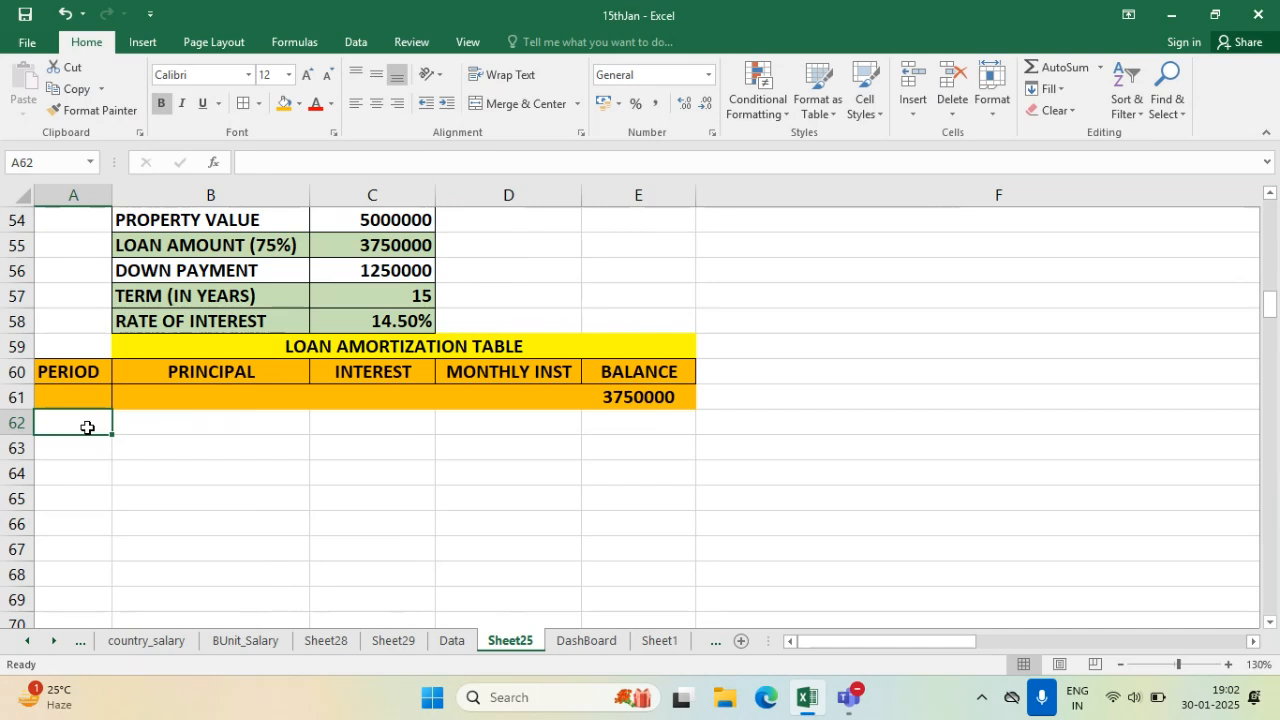
pyautogui.write('1')
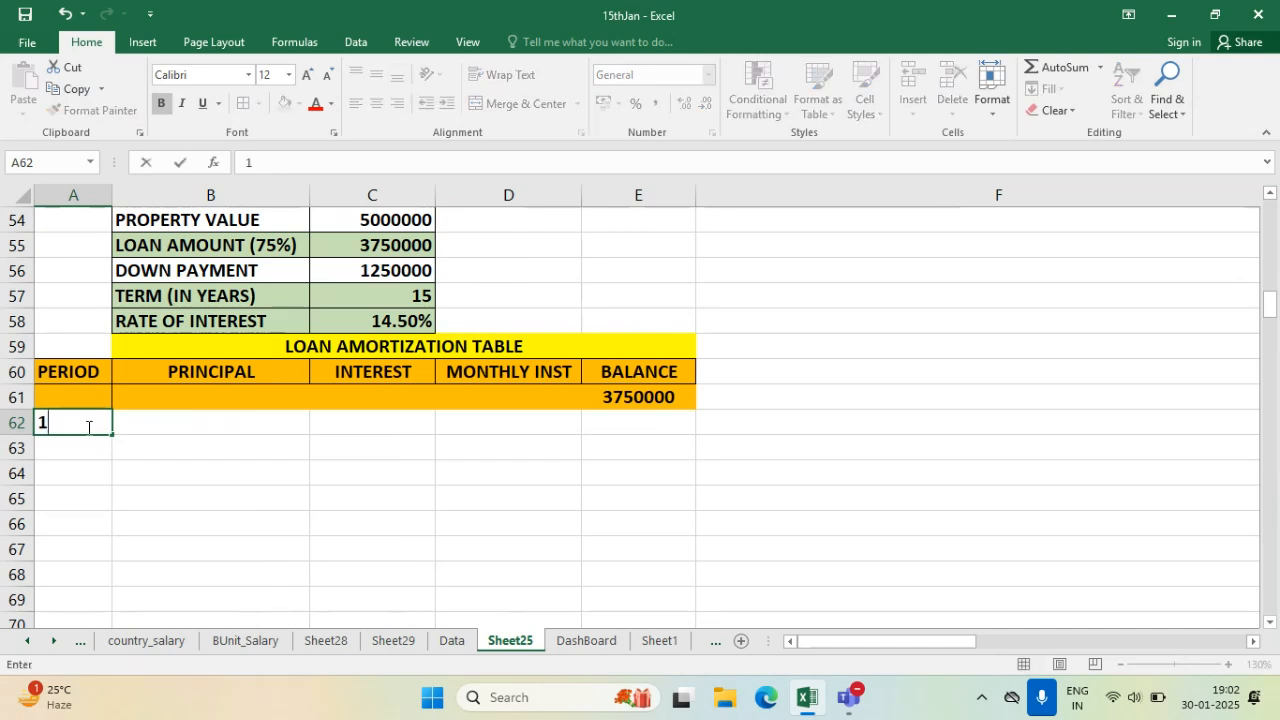
pyautogui.press('Return')
pyautogui.write('2')
pyautogui.press('Return')
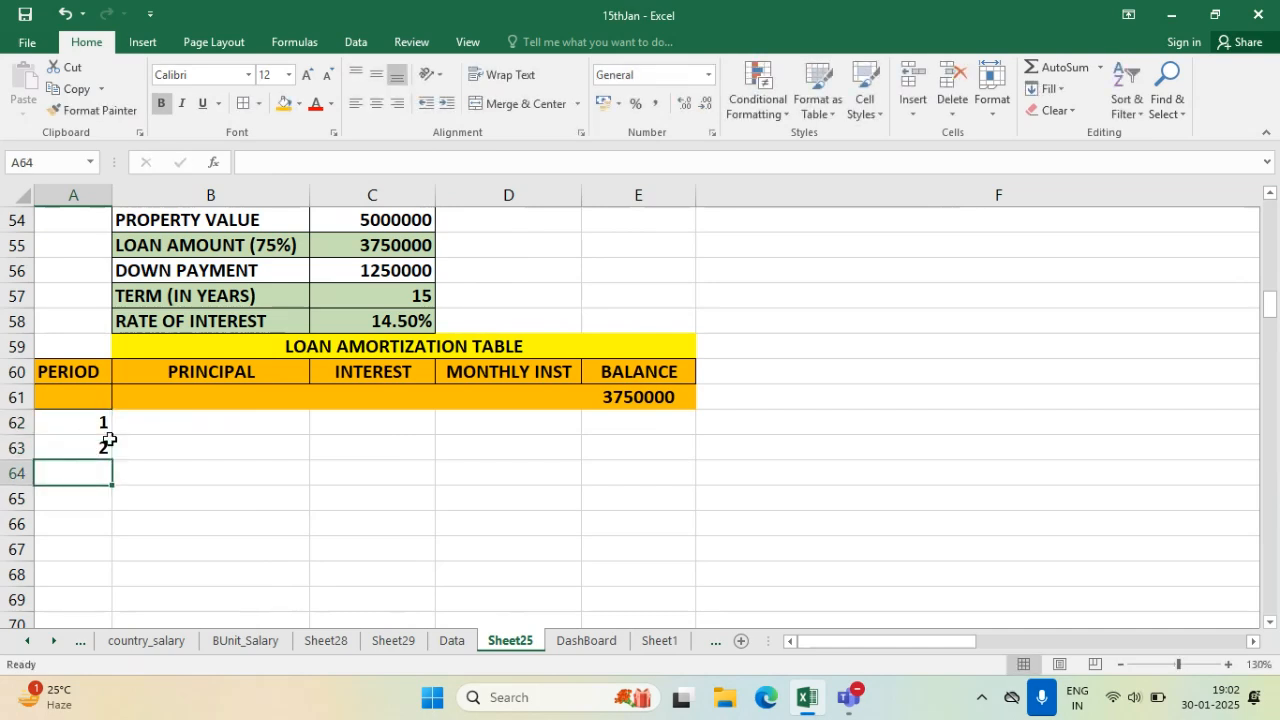
pyautogui.moveTo(101, 418); pyautogui.dragTo(100, 443)
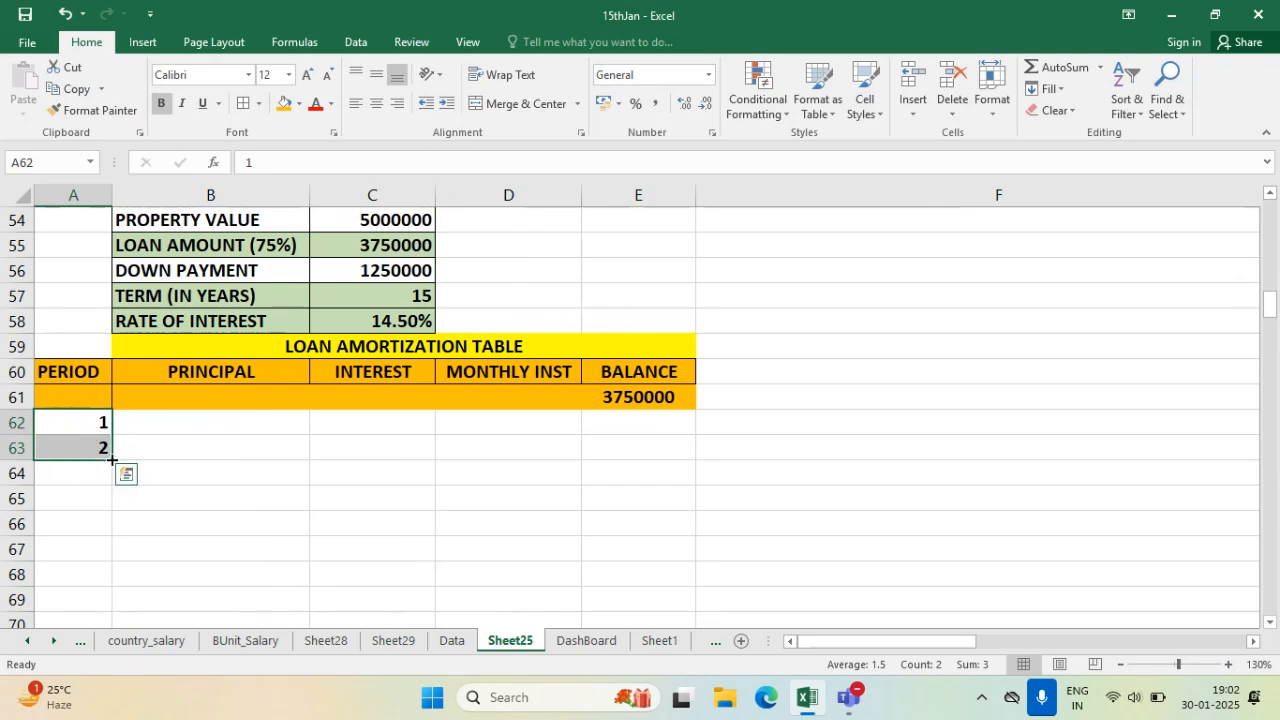
pyautogui.moveTo(112, 460); pyautogui.dragTo(109, 549)
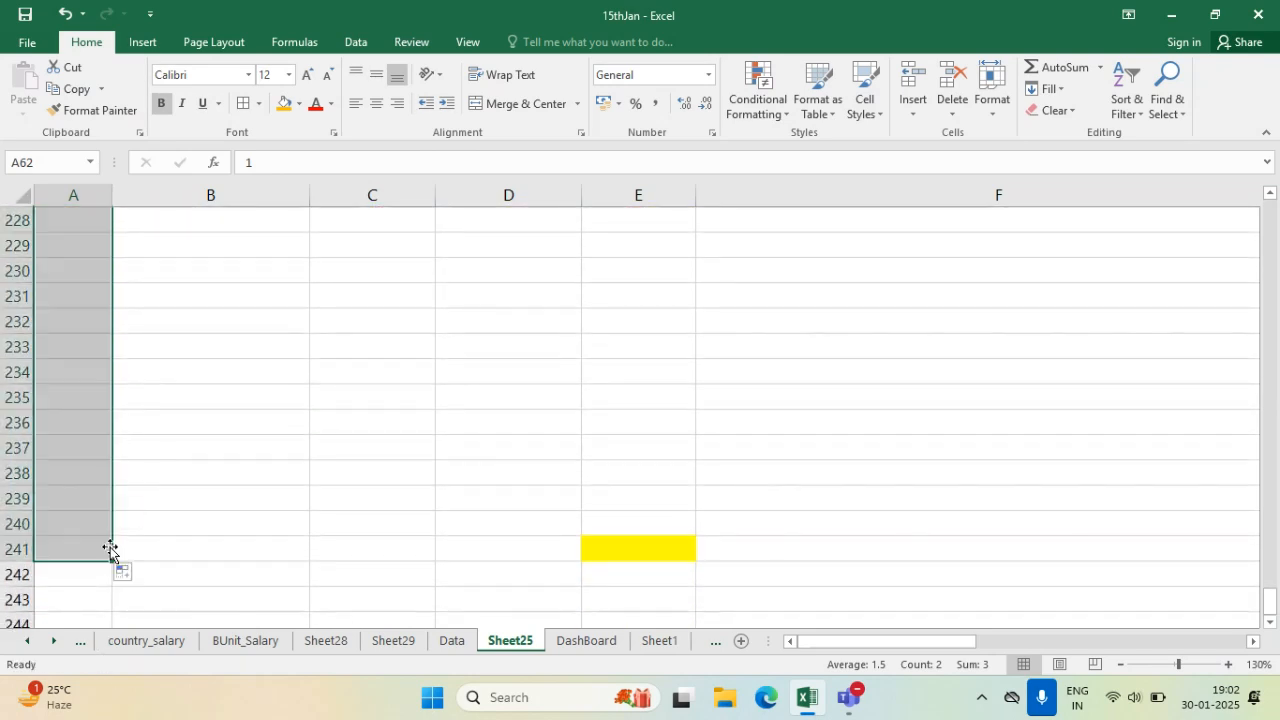
# - Enter =E61/(C57*12) in B62 to calculate the first period's principal
pyautogui.scroll(6, 374, 490)
pyautogui.scroll(20, 374, 490)
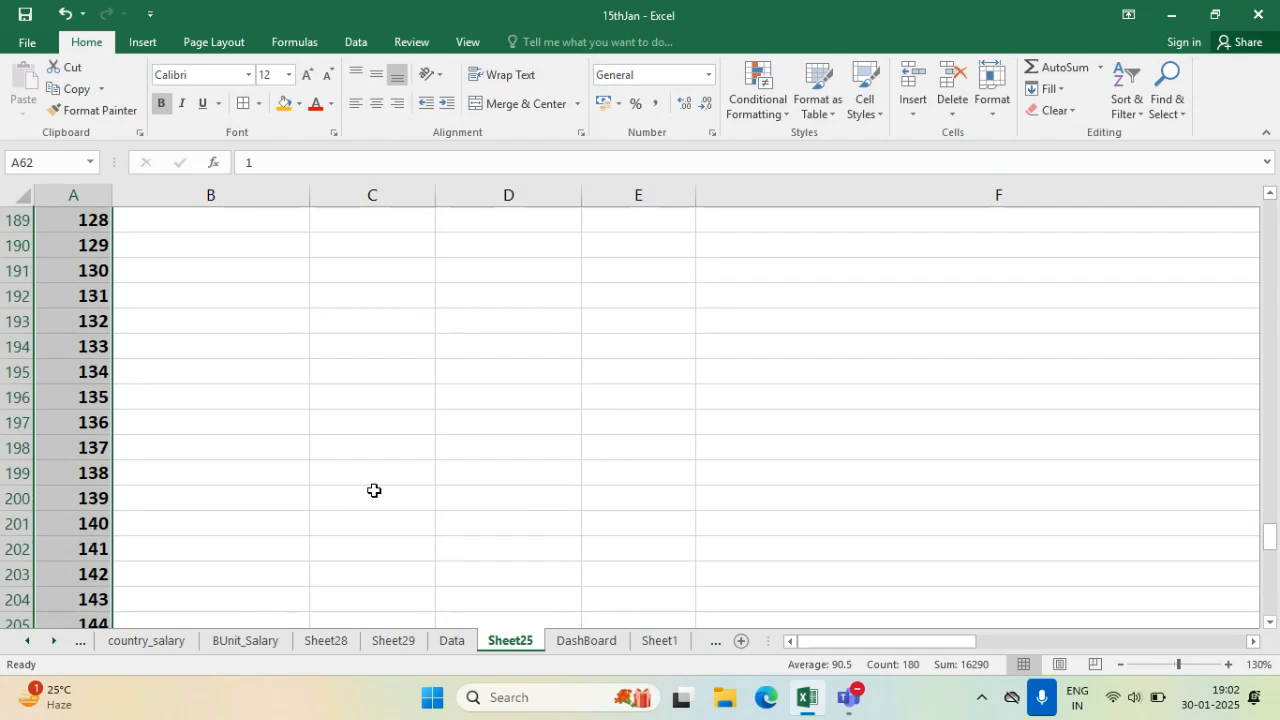
pyautogui.scroll(15, 374, 490)
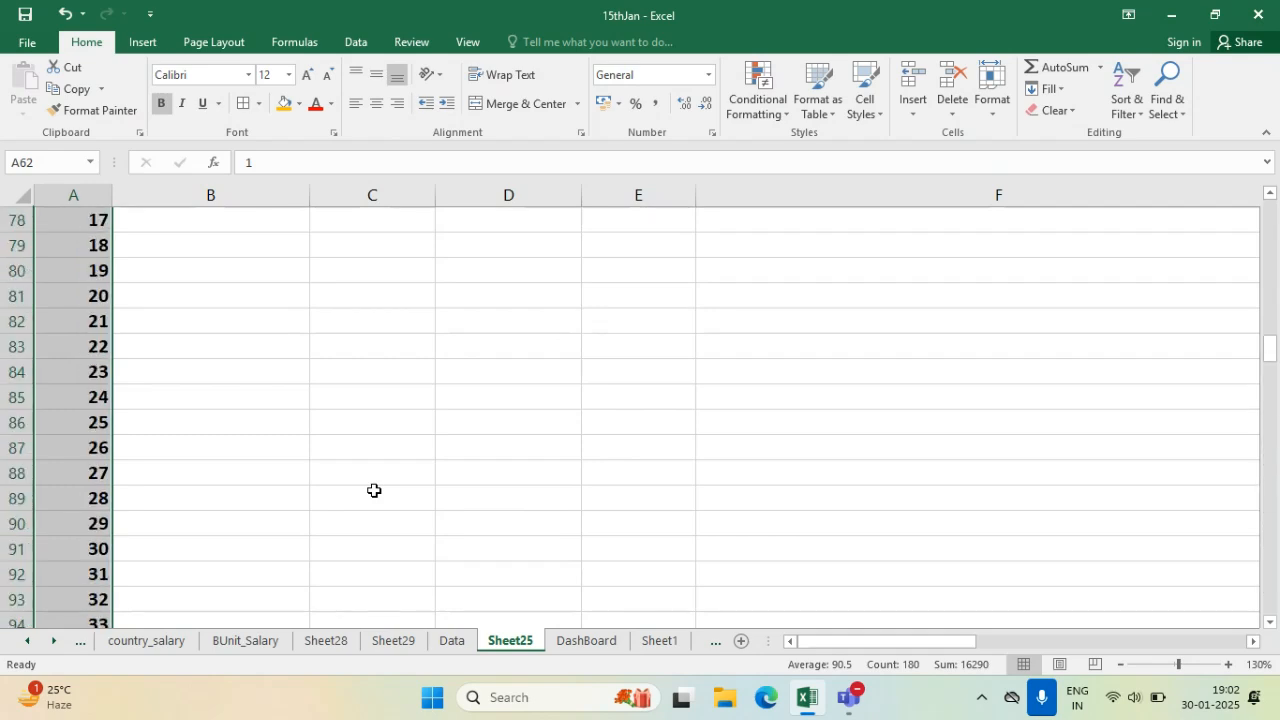
pyautogui.click(230, 353)
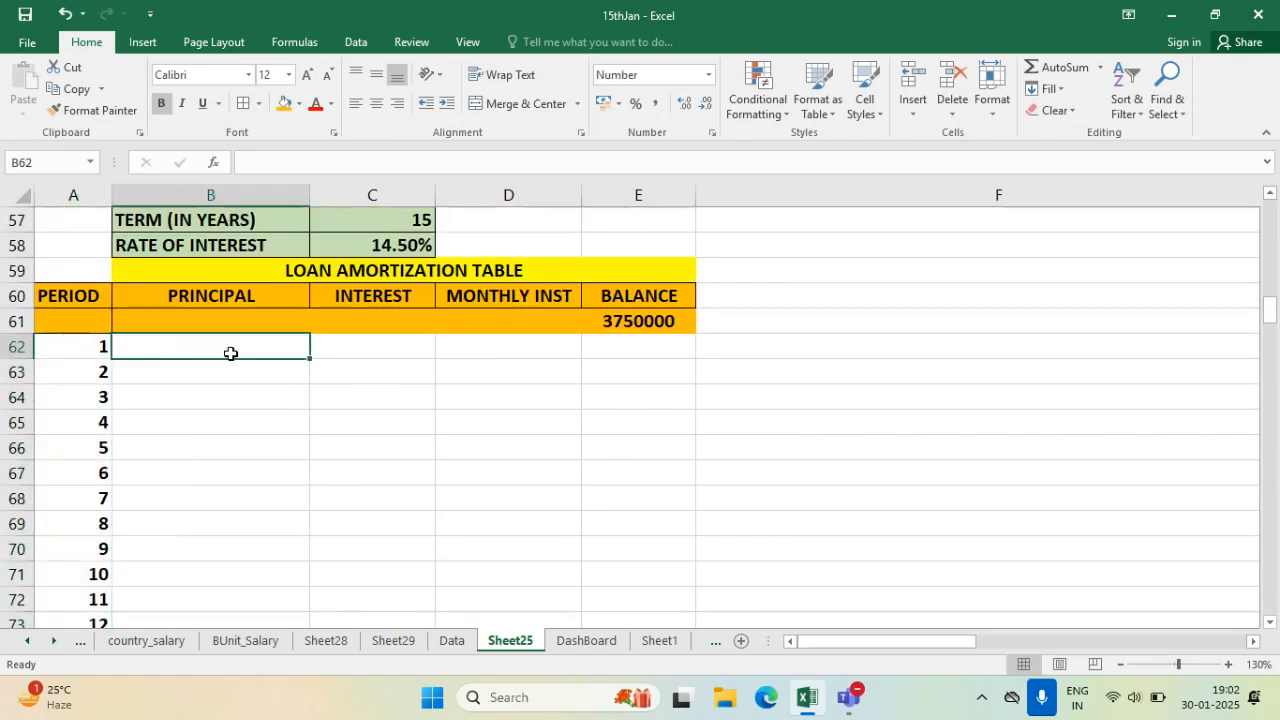
pyautogui.click(1270, 193)
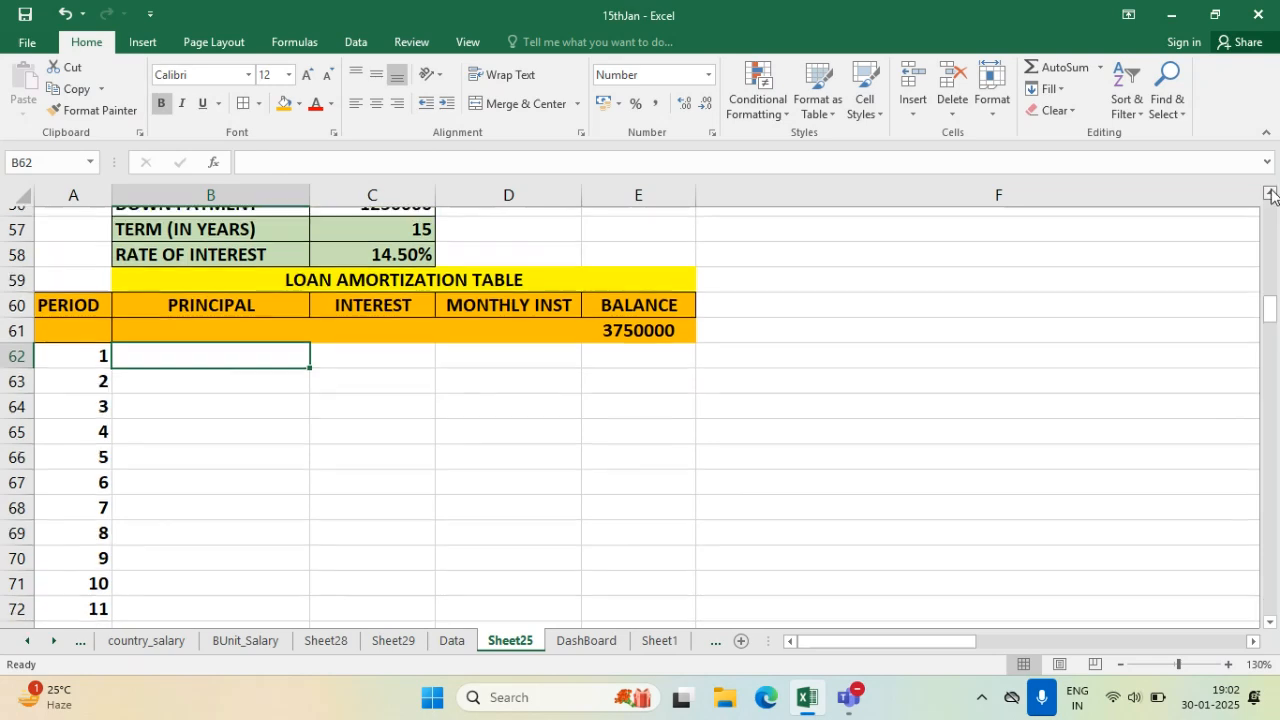
pyautogui.click(1270, 193)
pyautogui.click(1270, 193)
pyautogui.click(1270, 193)
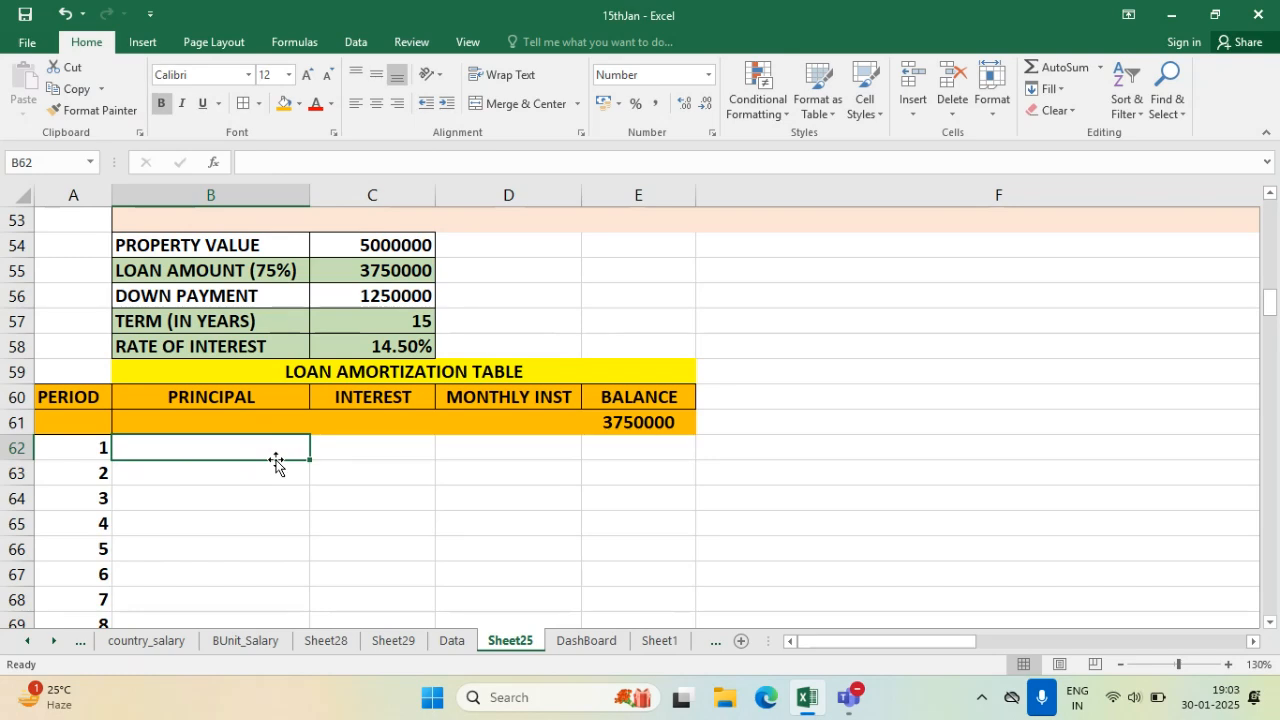
pyautogui.write('=')
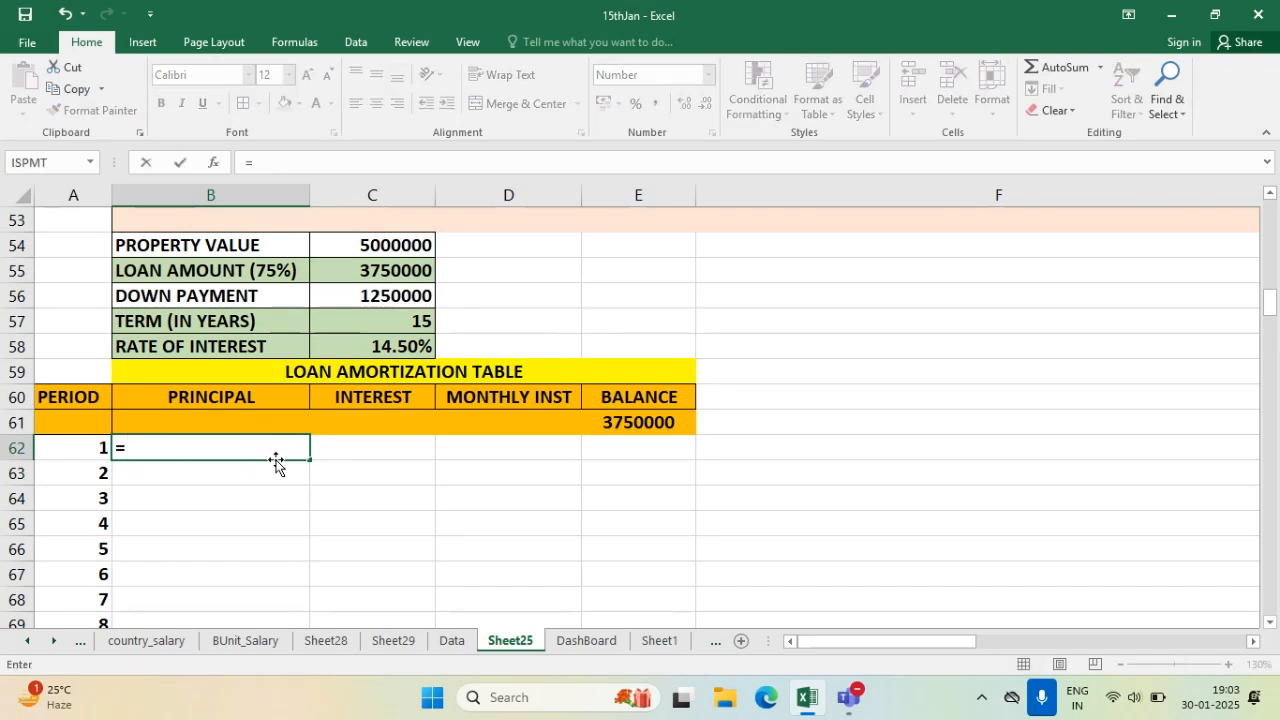
pyautogui.click(627, 423)
pyautogui.write('/')
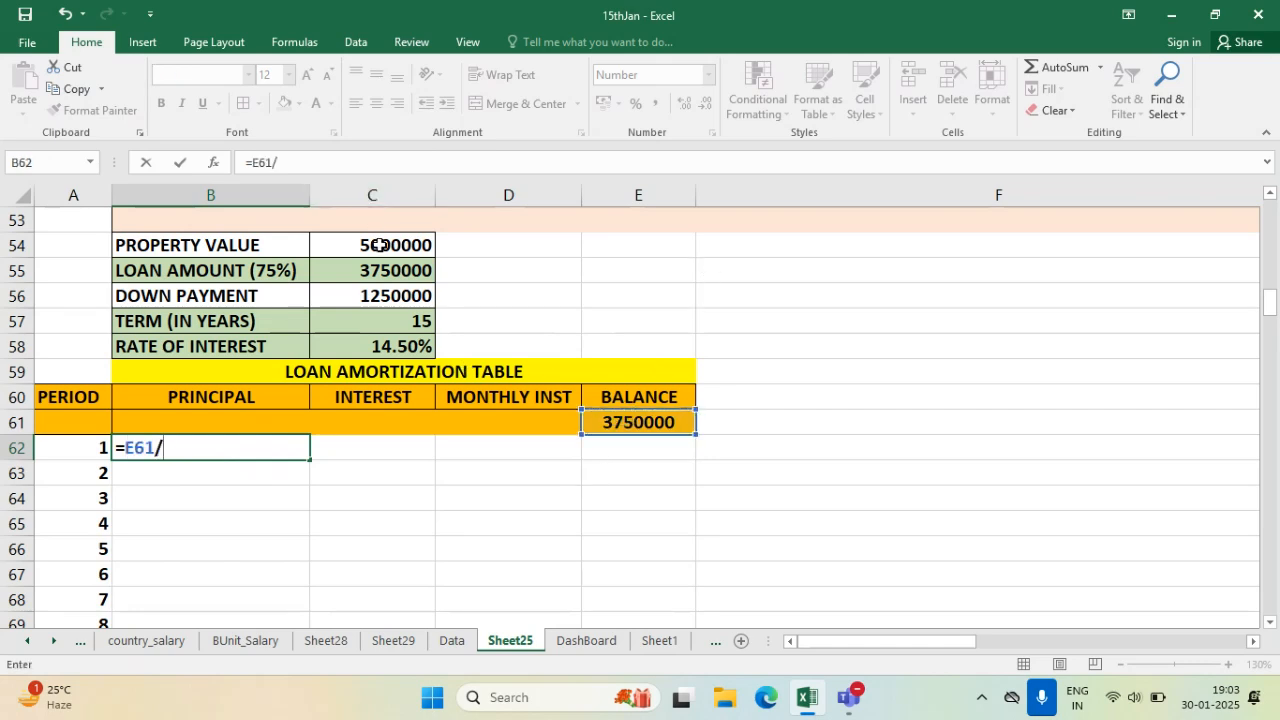
pyautogui.click(418, 322)
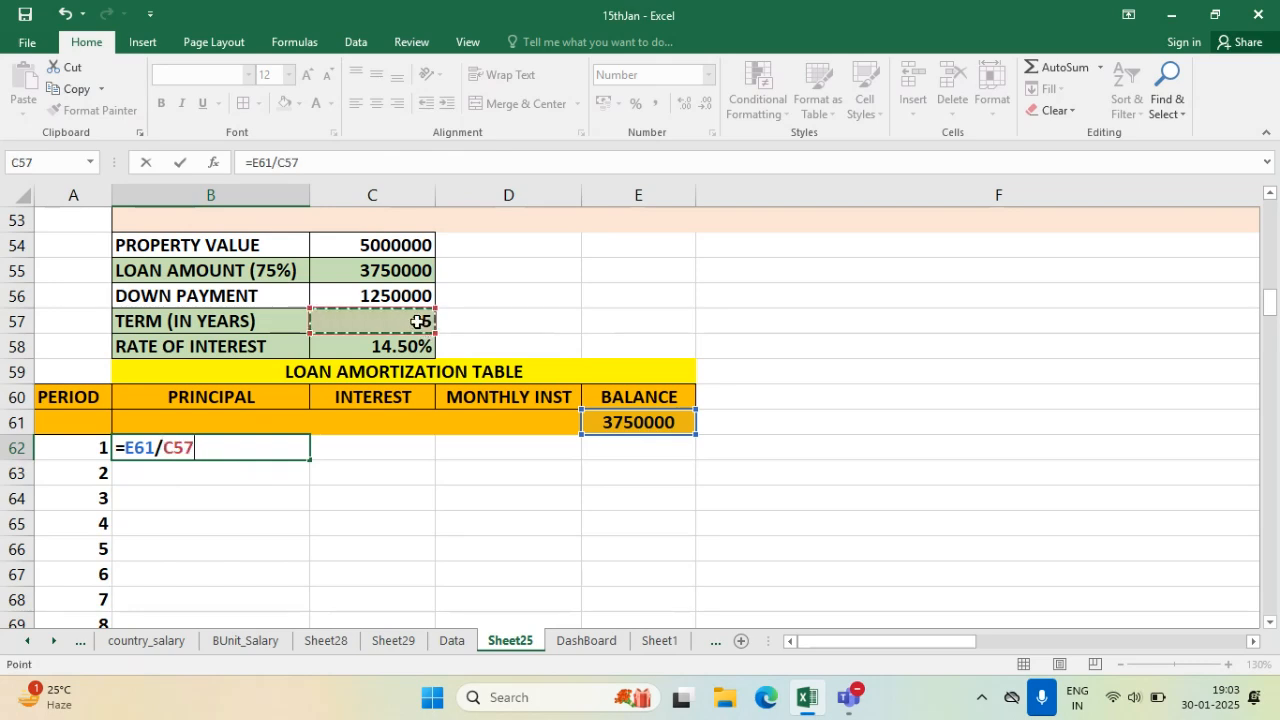
pyautogui.write('*12')
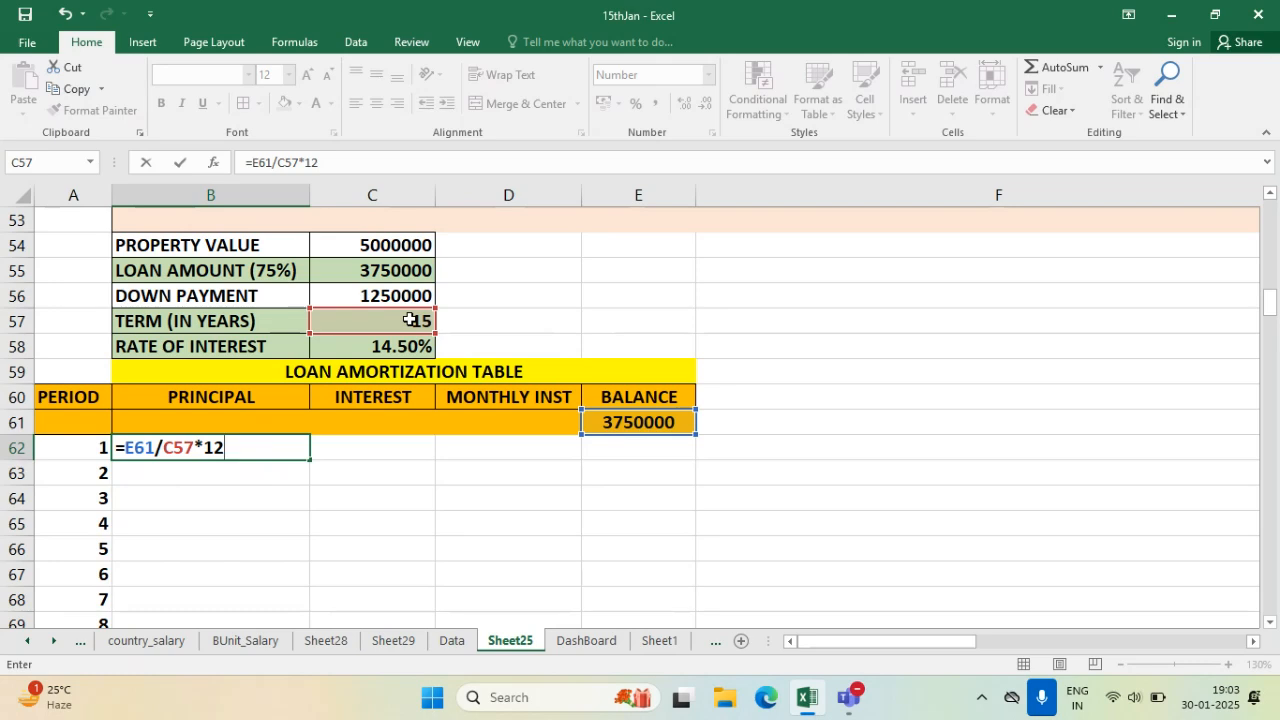
pyautogui.write(')')
pyautogui.click(163, 448)
pyautogui.write('(')
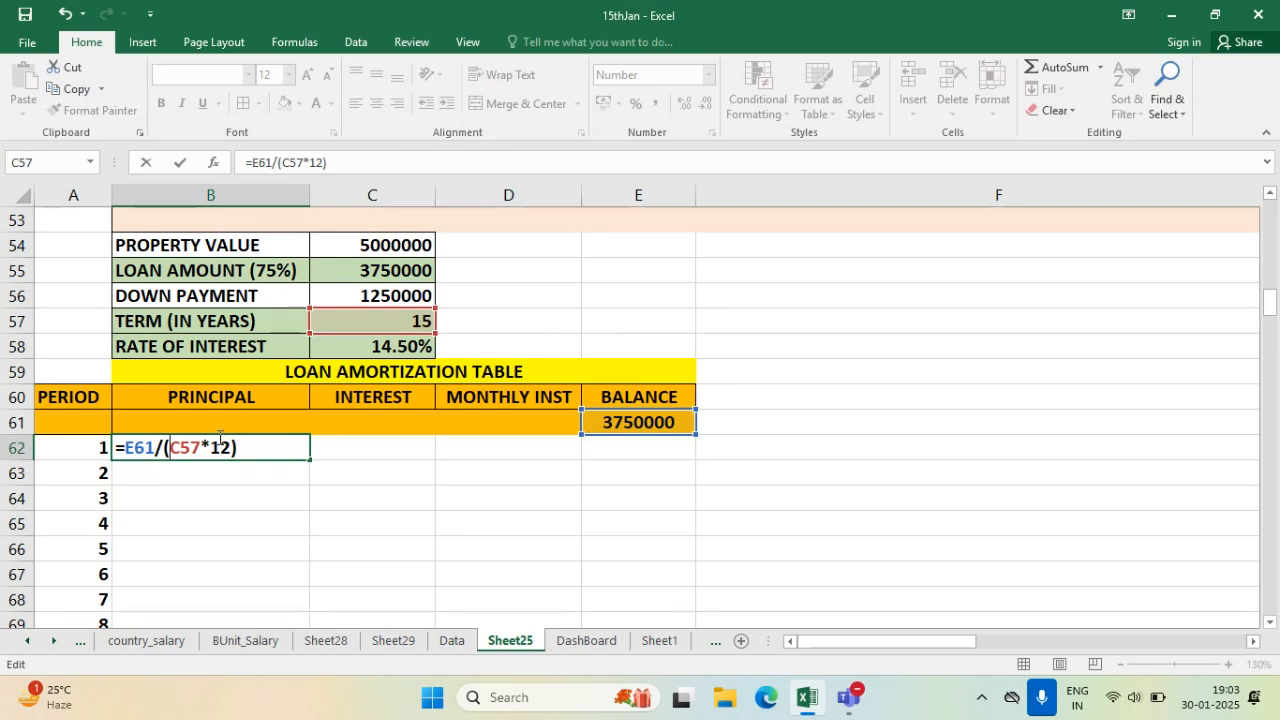
pyautogui.press('Return')
# - Make the C57 and E61 references in the B62 principal formula absolute
pyautogui.click(189, 444)
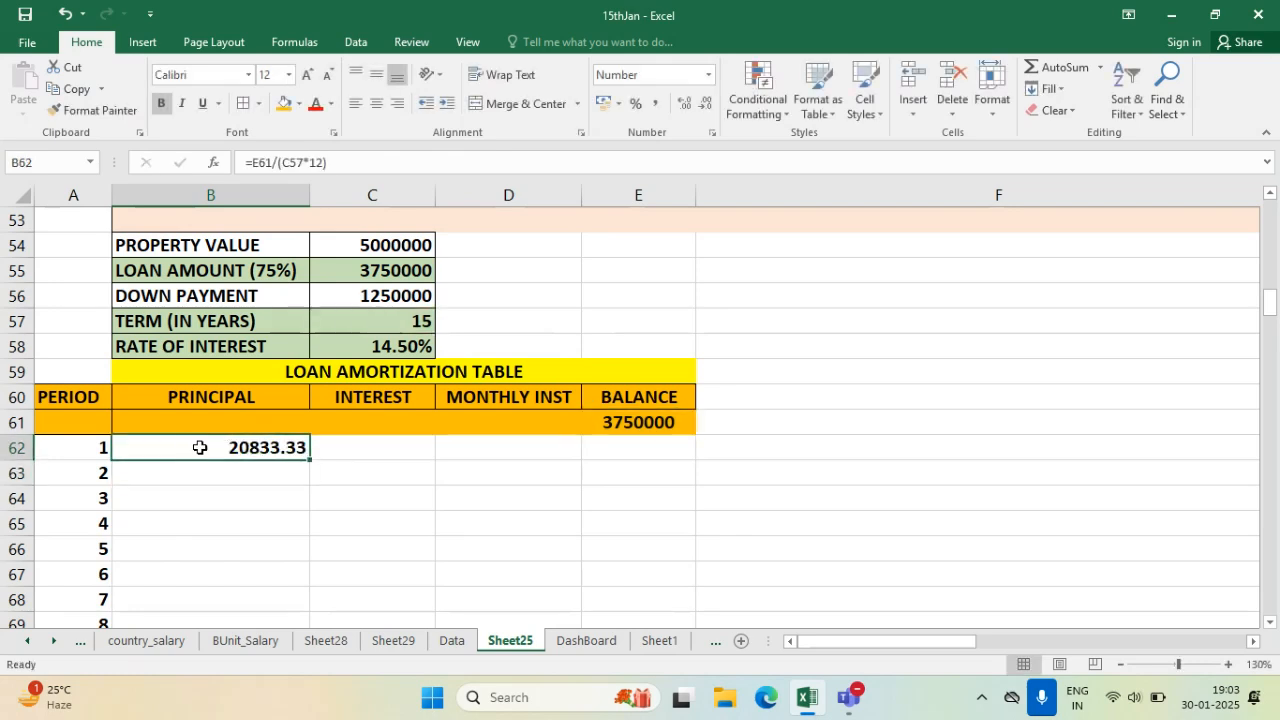
pyautogui.doubleClick(200, 447)
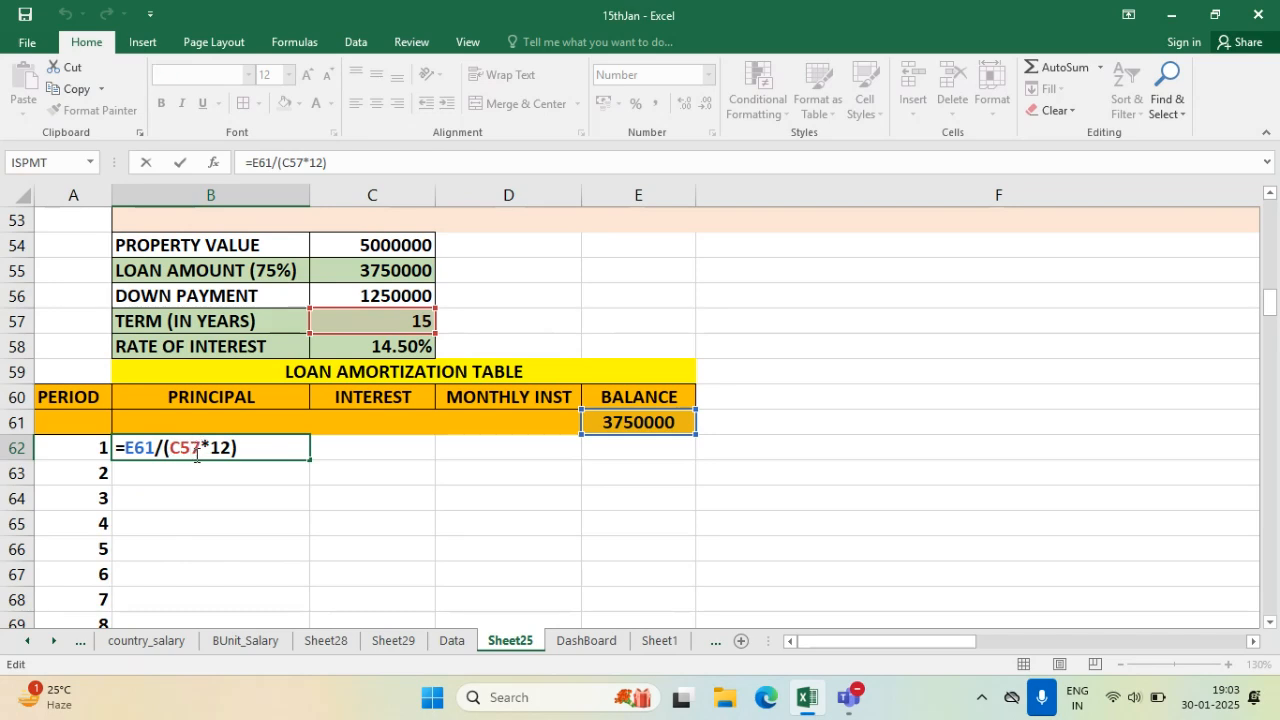
pyautogui.press('F4')
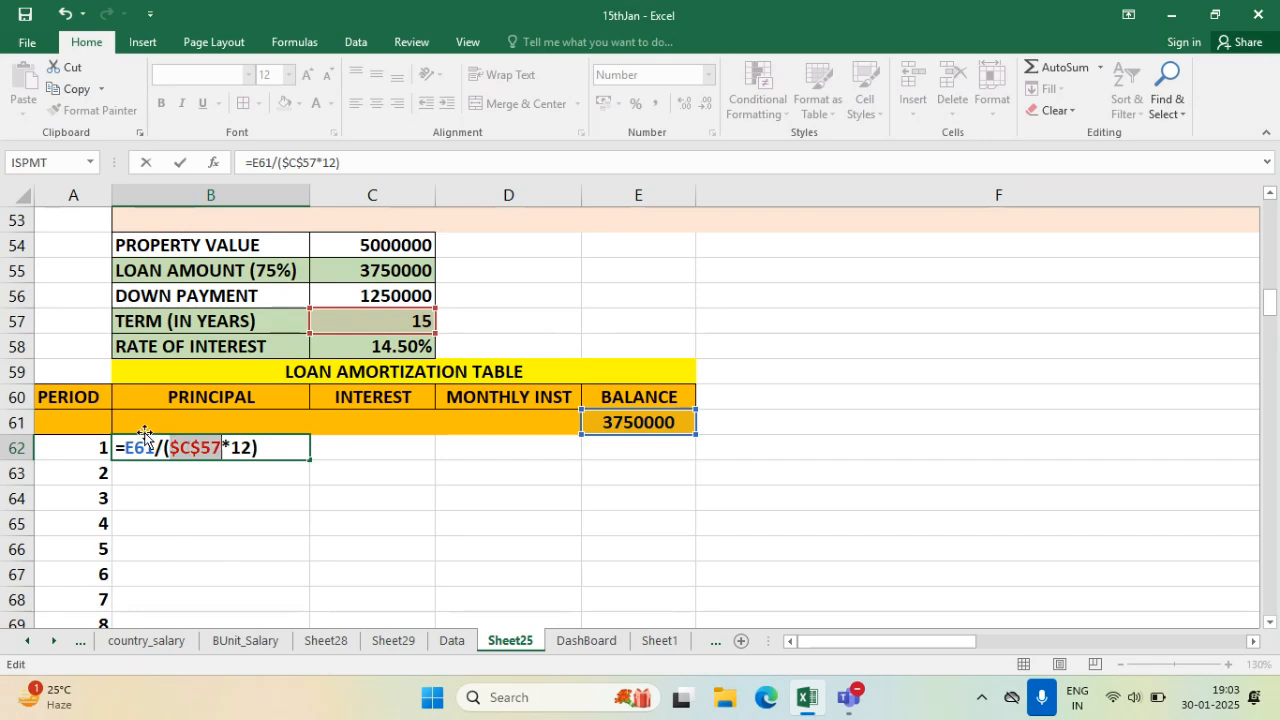
pyautogui.click(148, 449)
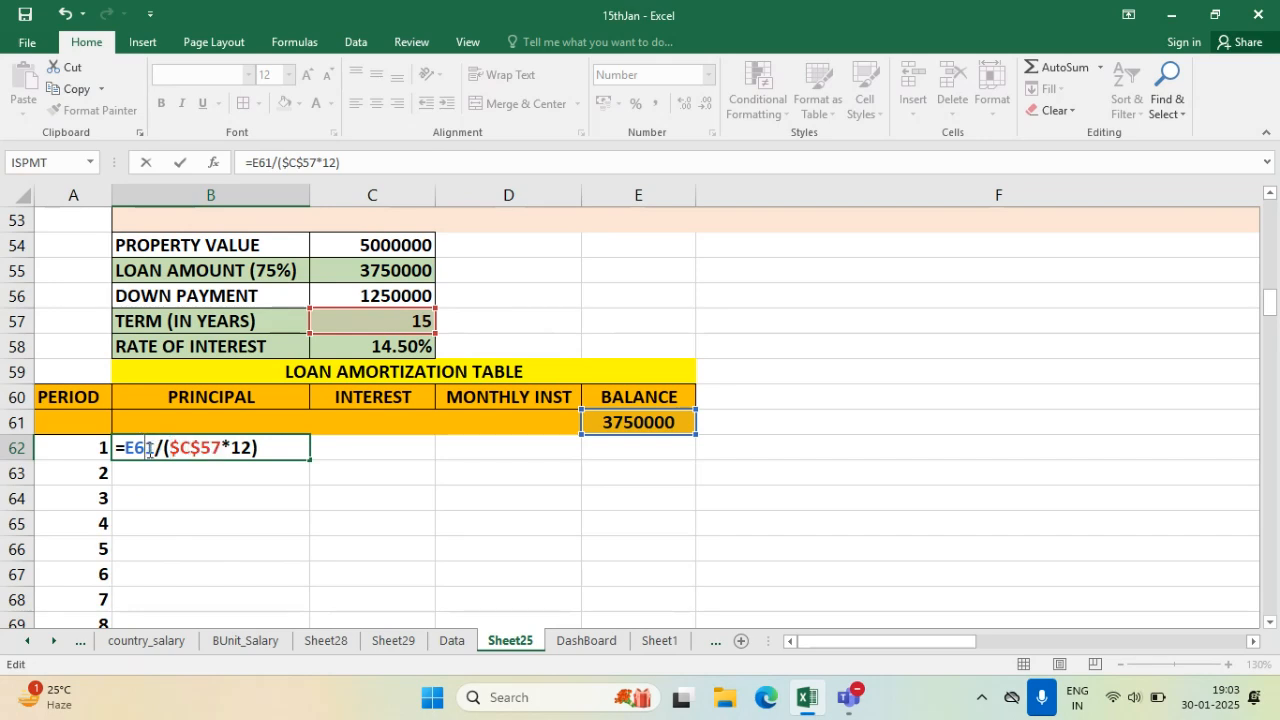
pyautogui.press('F4')
pyautogui.press('Return')
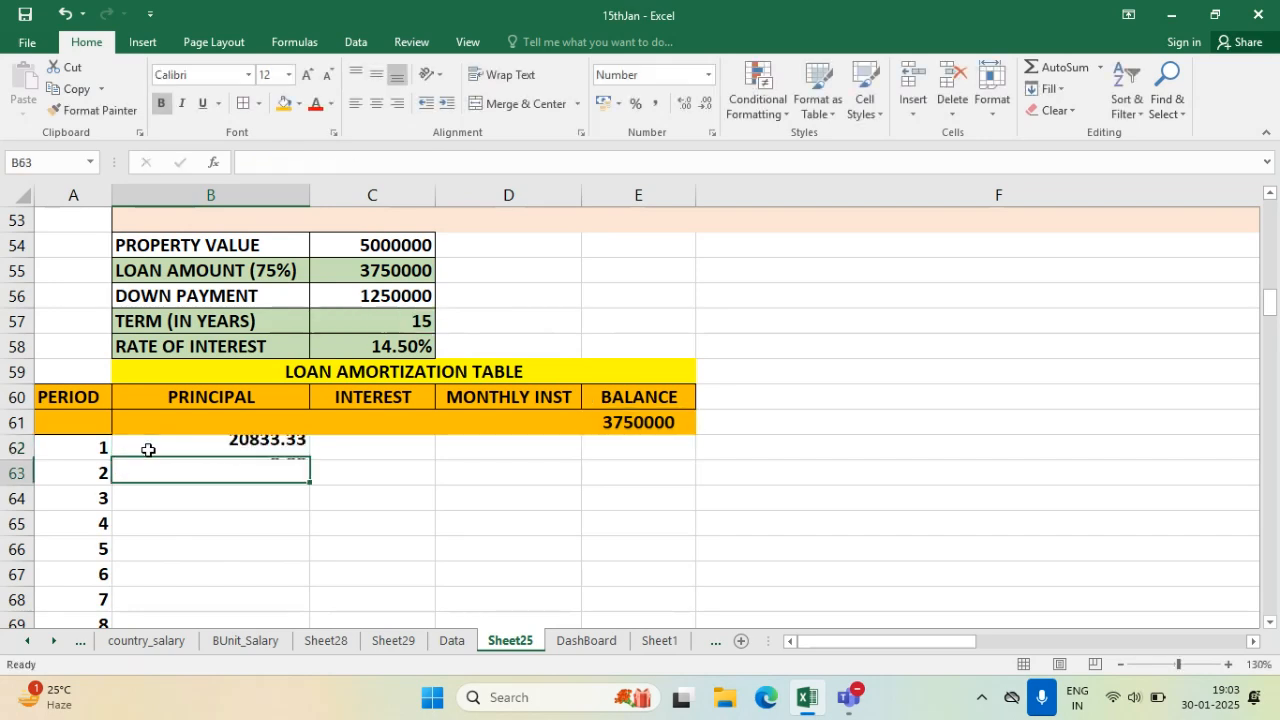
# - Fill the B62 principal formula down the PRINCIPAL column for all periods and review the formula in B62
pyautogui.click(152, 449)
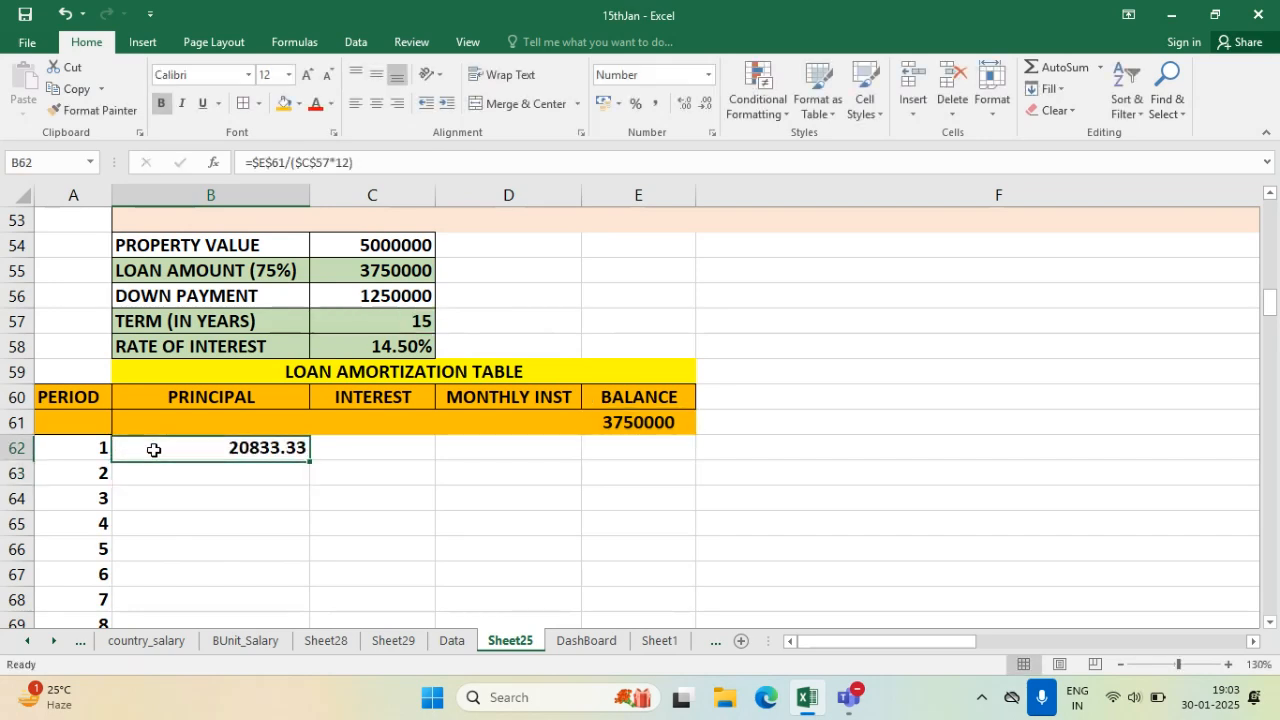
pyautogui.doubleClick(318, 461)
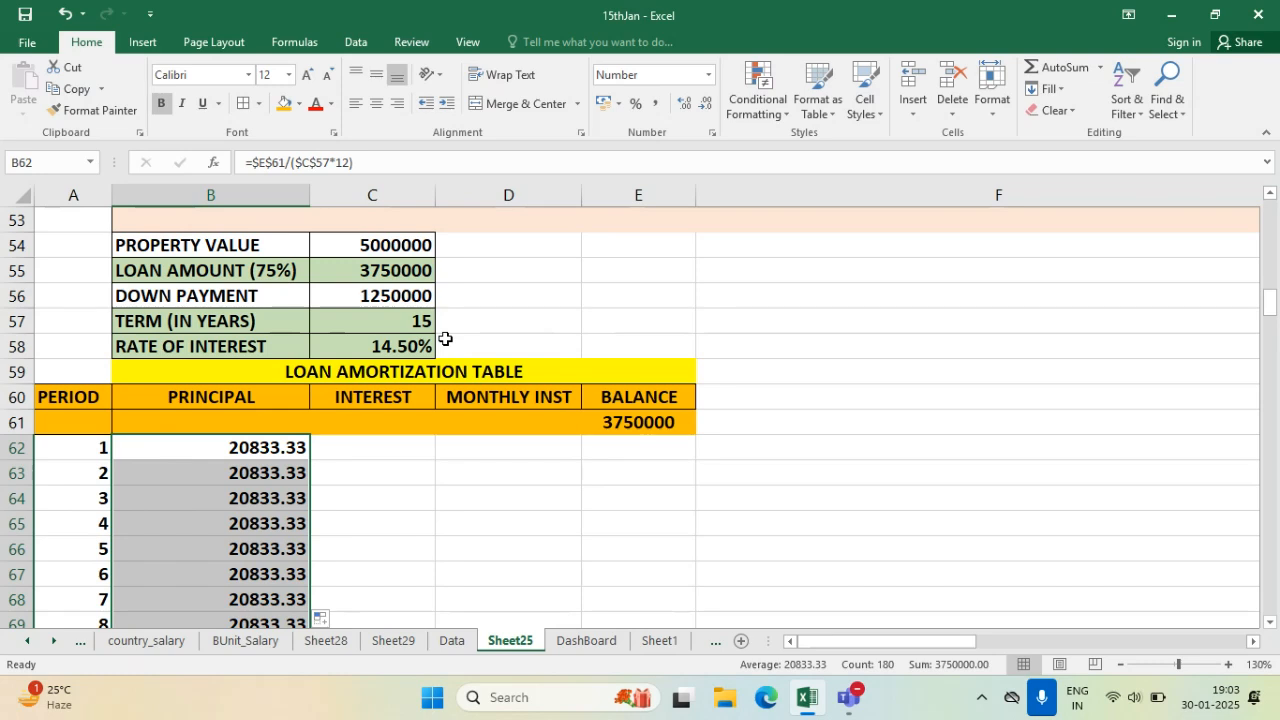
pyautogui.click(240, 445)
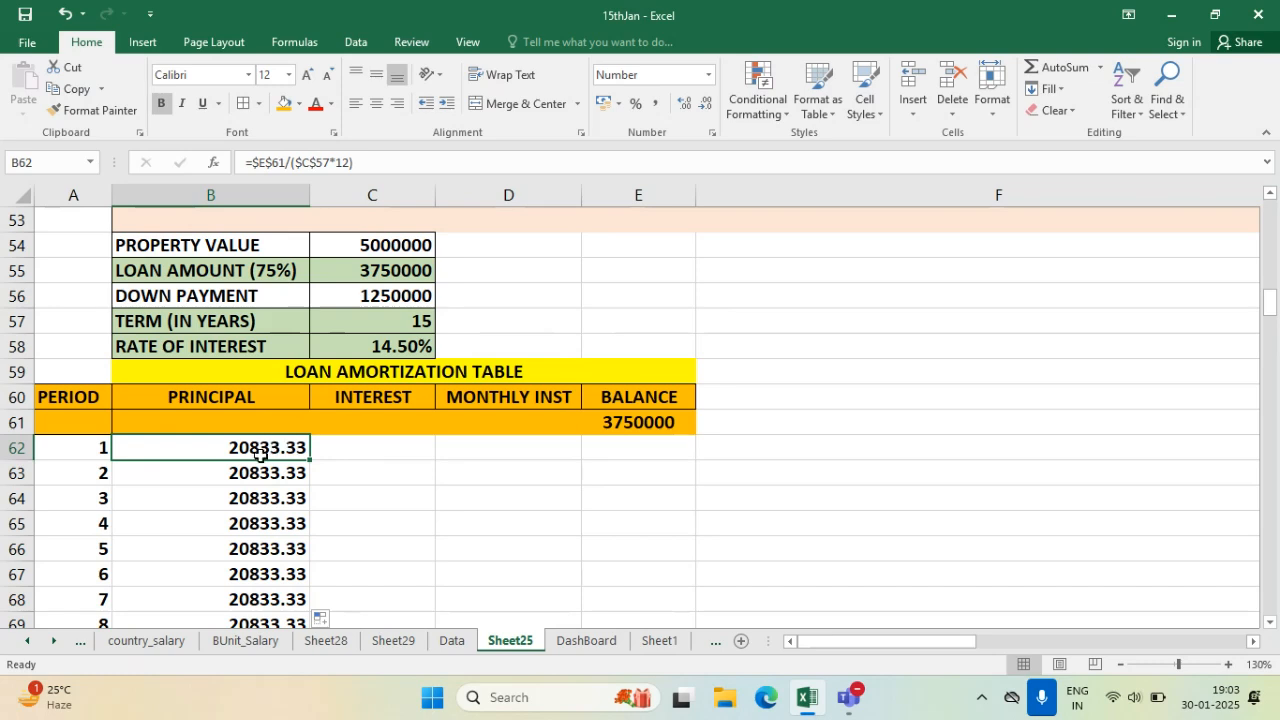
pyautogui.doubleClick(260, 448)
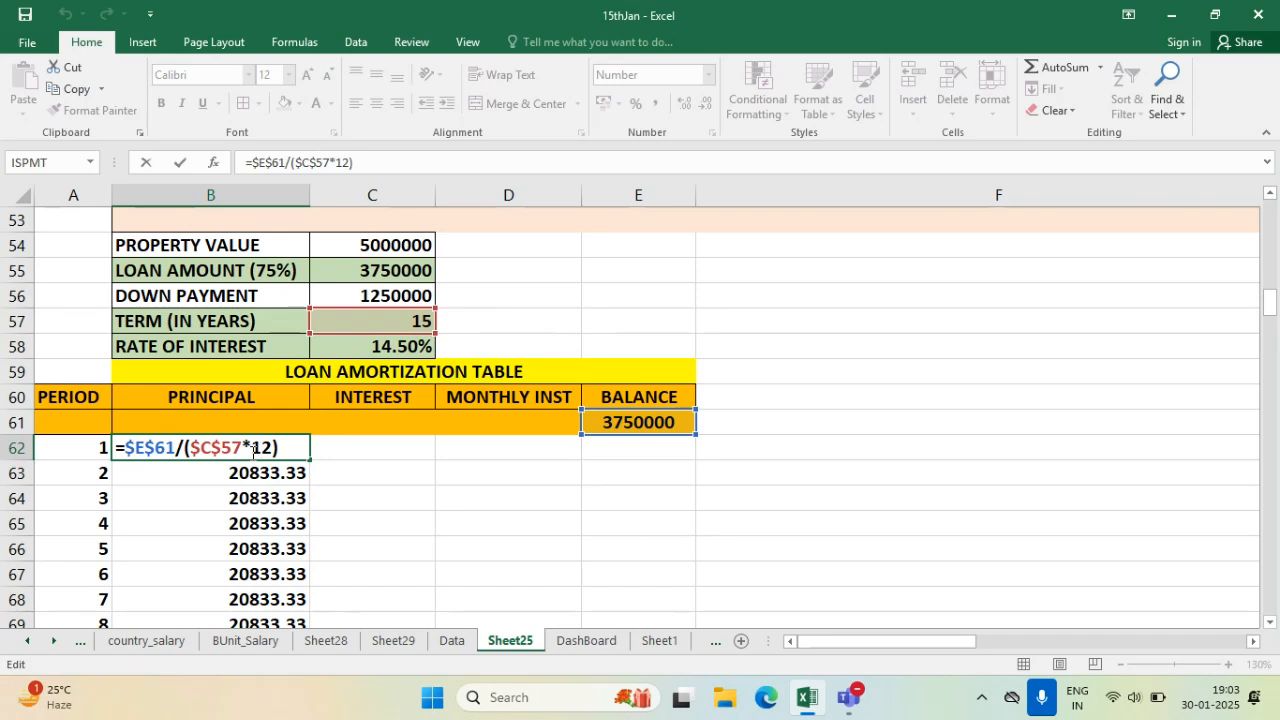
pyautogui.press('Escape')
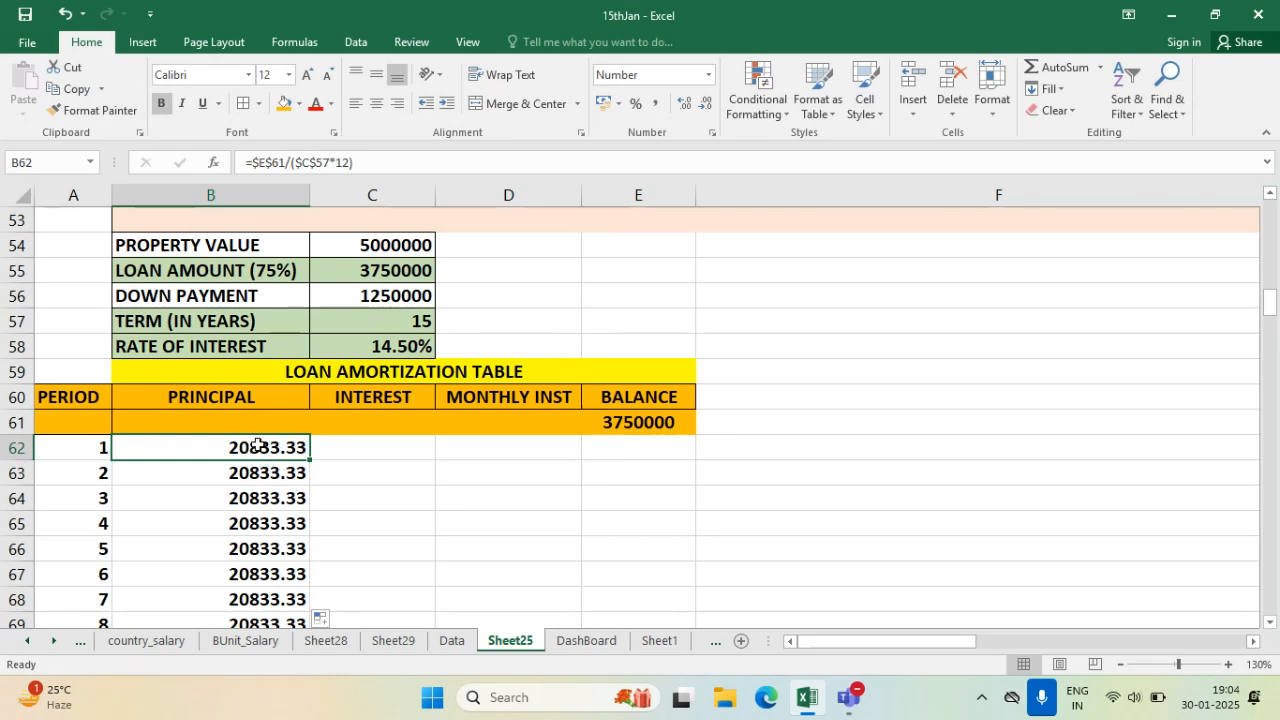
# - Widen the INTEREST column C to make room for a long formula, keeping C62 selected
pyautogui.click(393, 447)
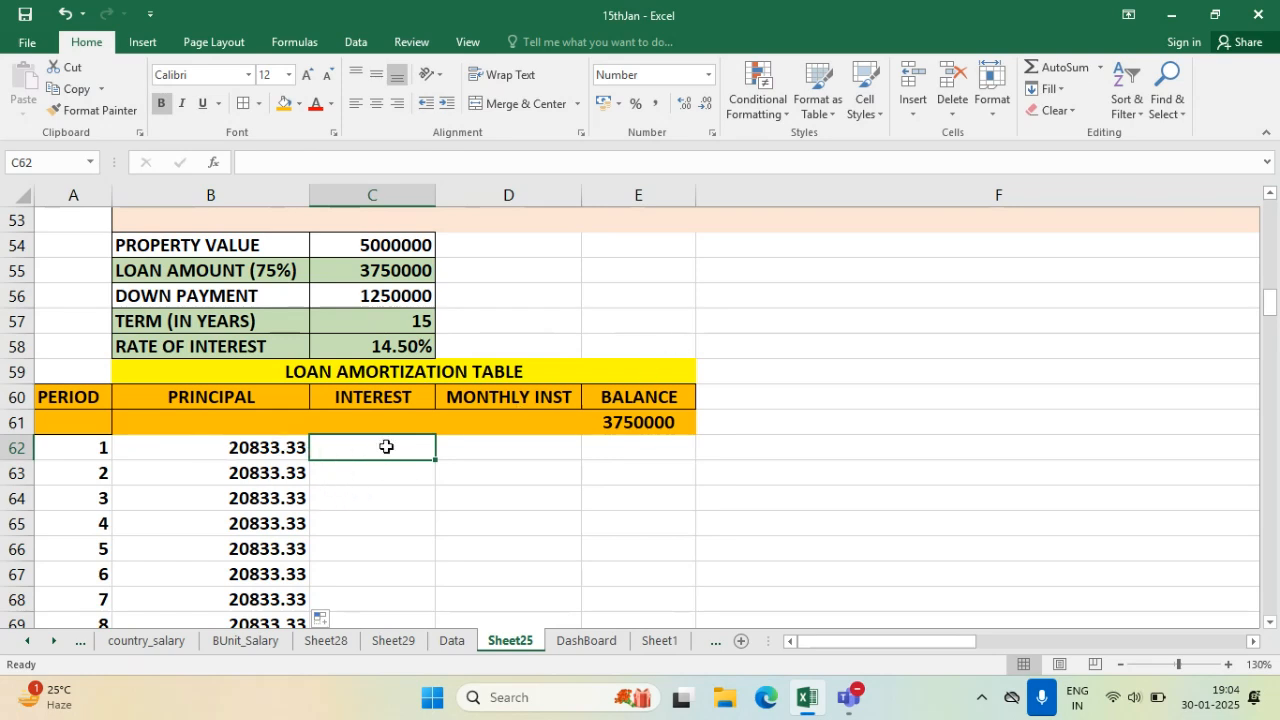
pyautogui.click(263, 446)
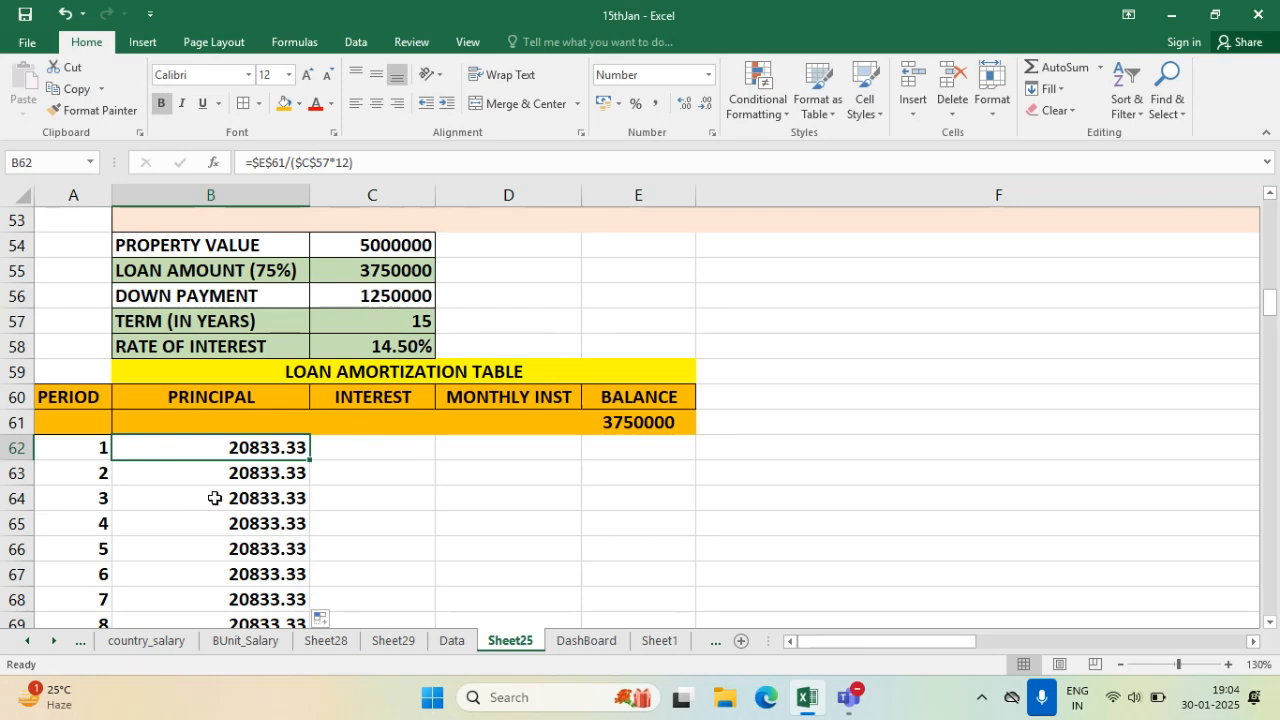
pyautogui.click(380, 449)
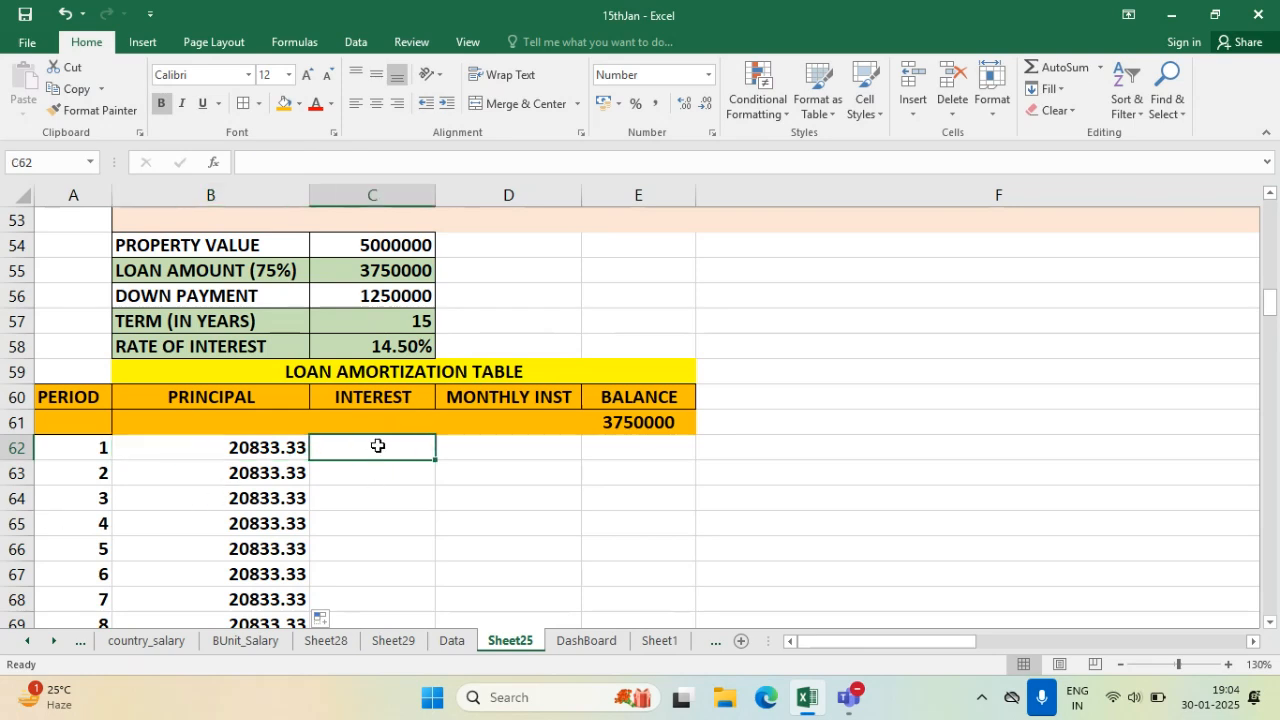
pyautogui.moveTo(378, 445); pyautogui.dragTo(374, 524)
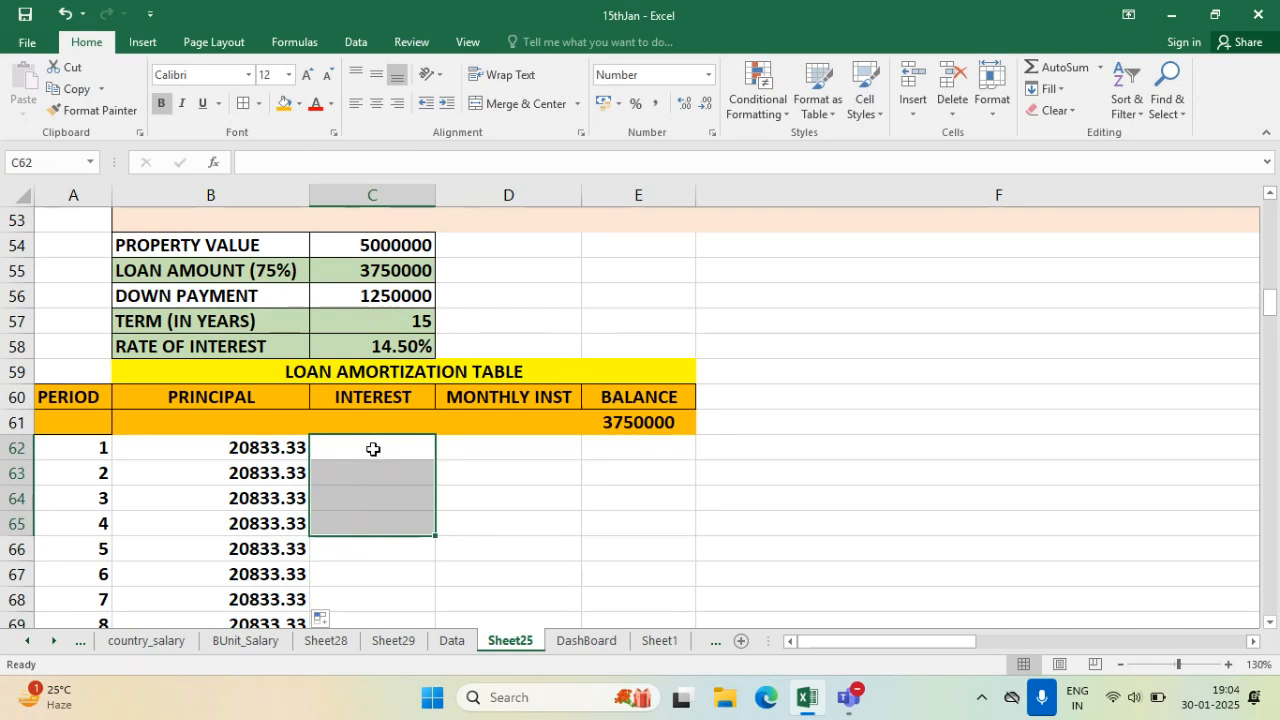
pyautogui.click(373, 449)
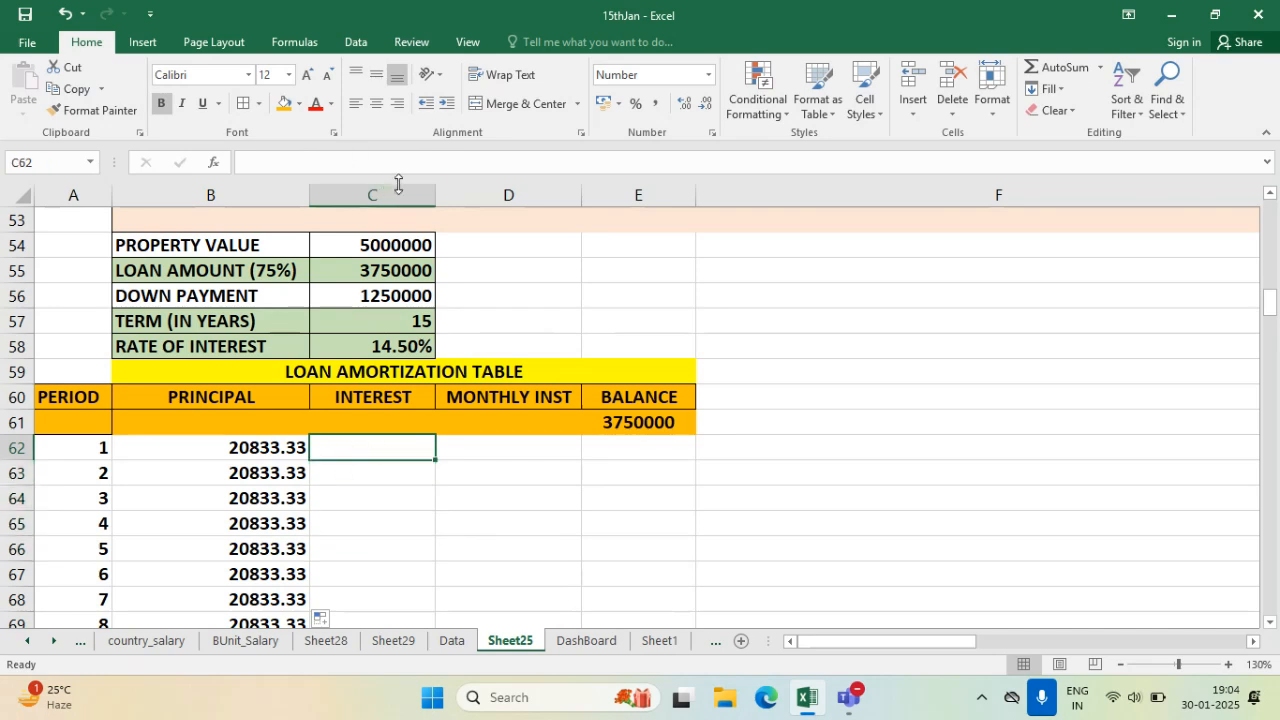
pyautogui.moveTo(437, 192); pyautogui.dragTo(621, 181)
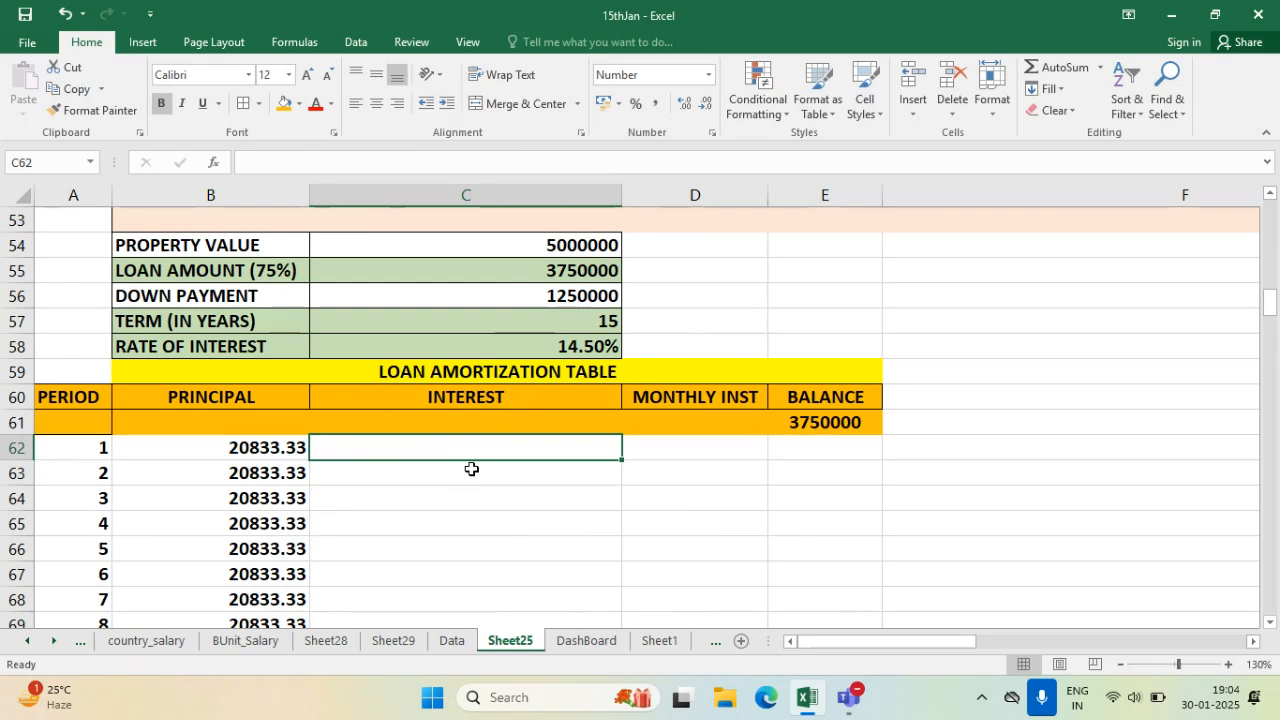
# - Start an ISPMT formula in C62 and open its function arguments clear of the loan details
pyautogui.write('=I')
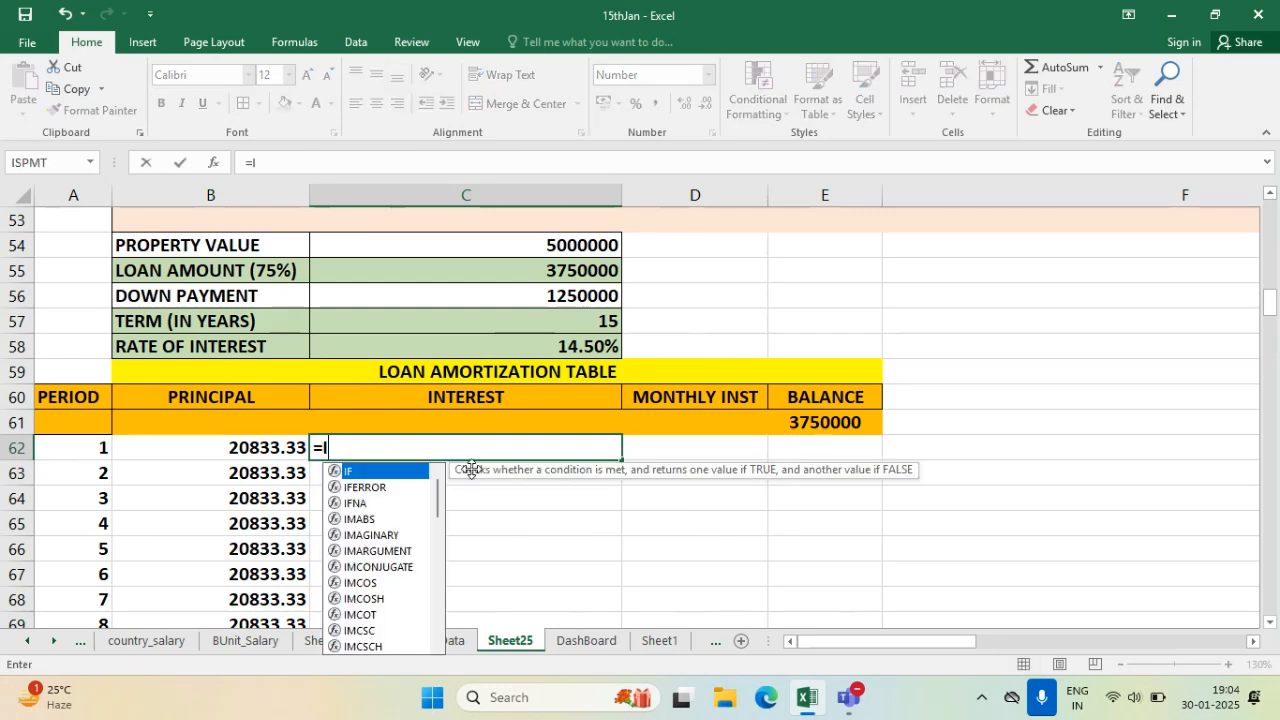
pyautogui.write('SPMT')
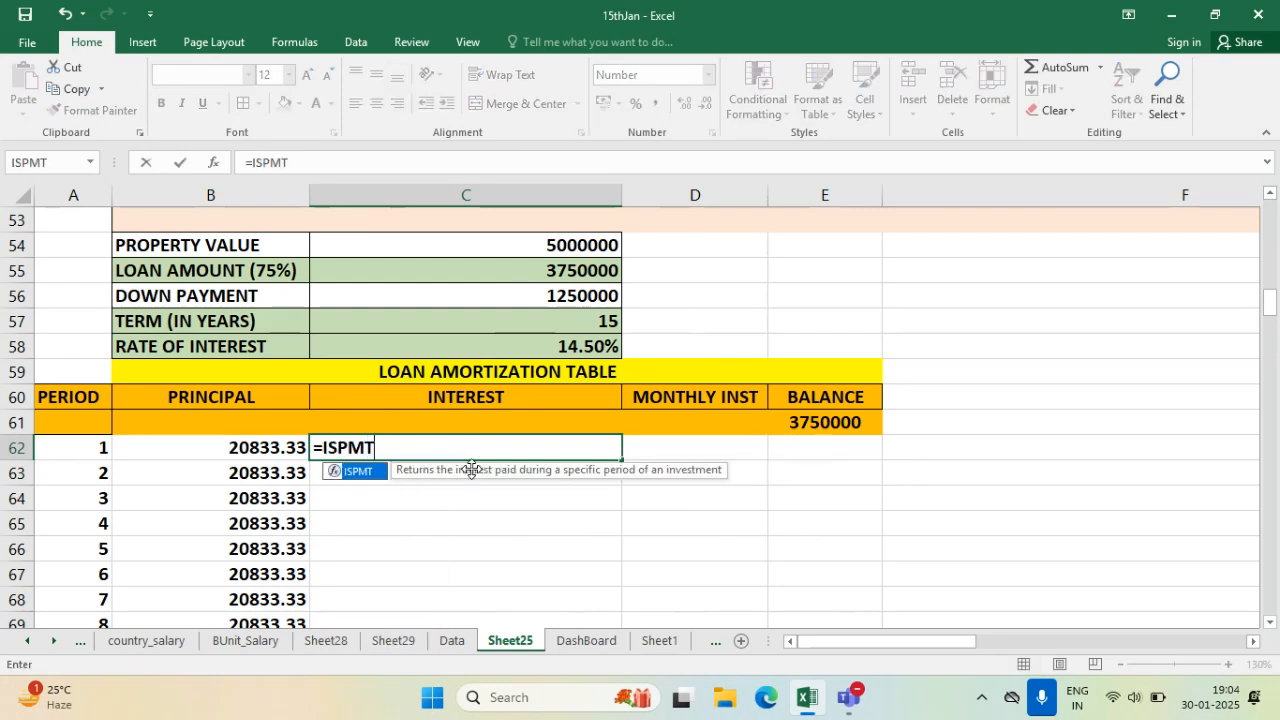
pyautogui.write('(')
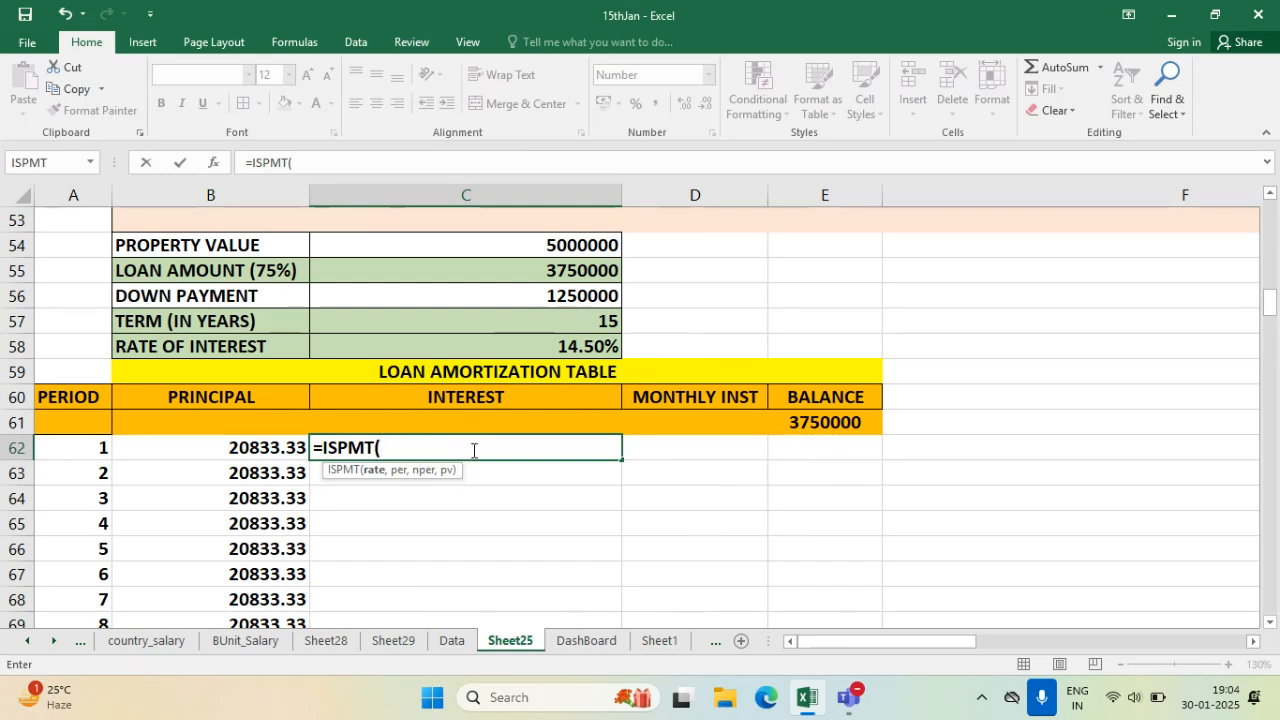
pyautogui.click(298, 41)
pyautogui.click(28, 88)
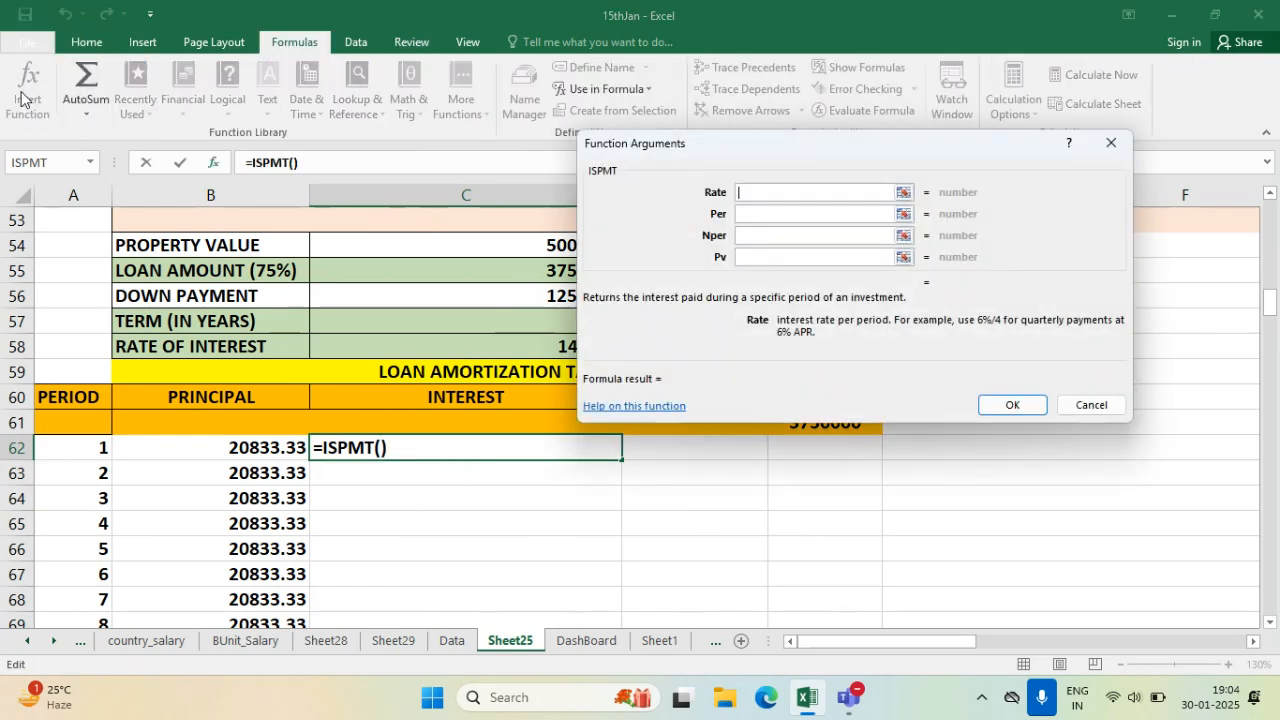
pyautogui.moveTo(766, 137); pyautogui.dragTo(840, 144)
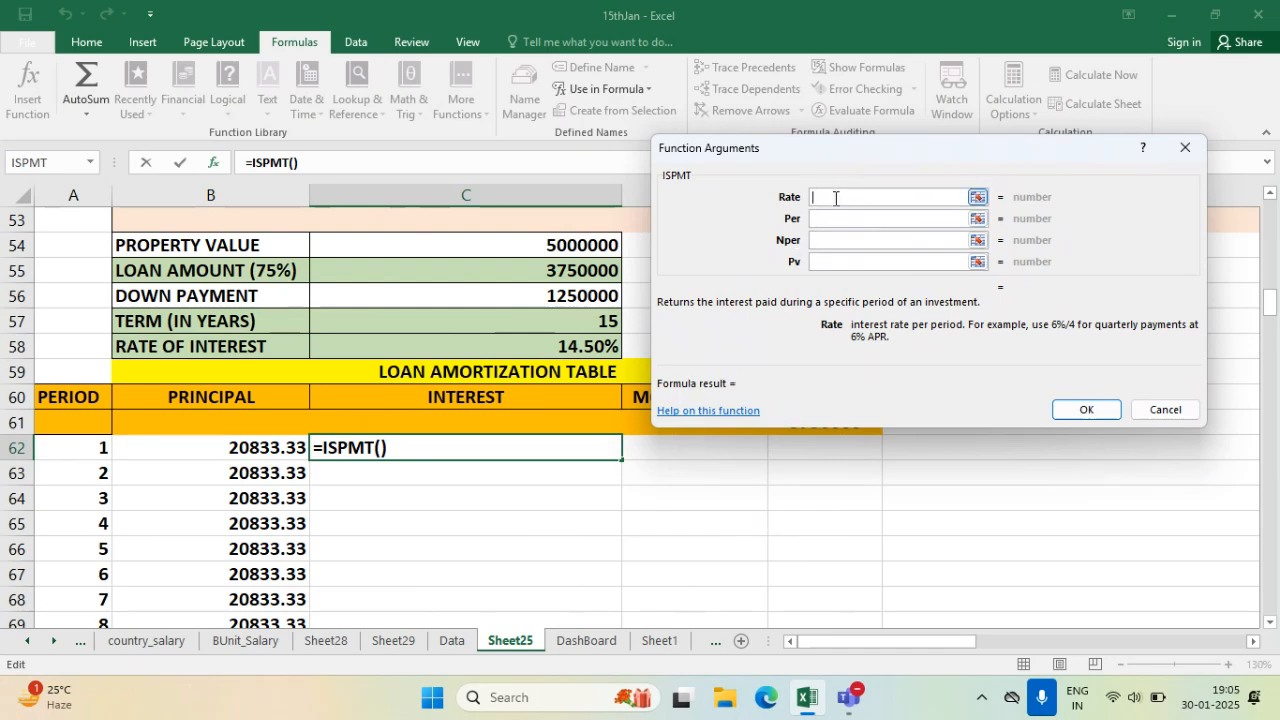
# - Set the ISPMT Rate argument to $C$58/12, using an absolute reference to the rate of interest
pyautogui.click(503, 347)
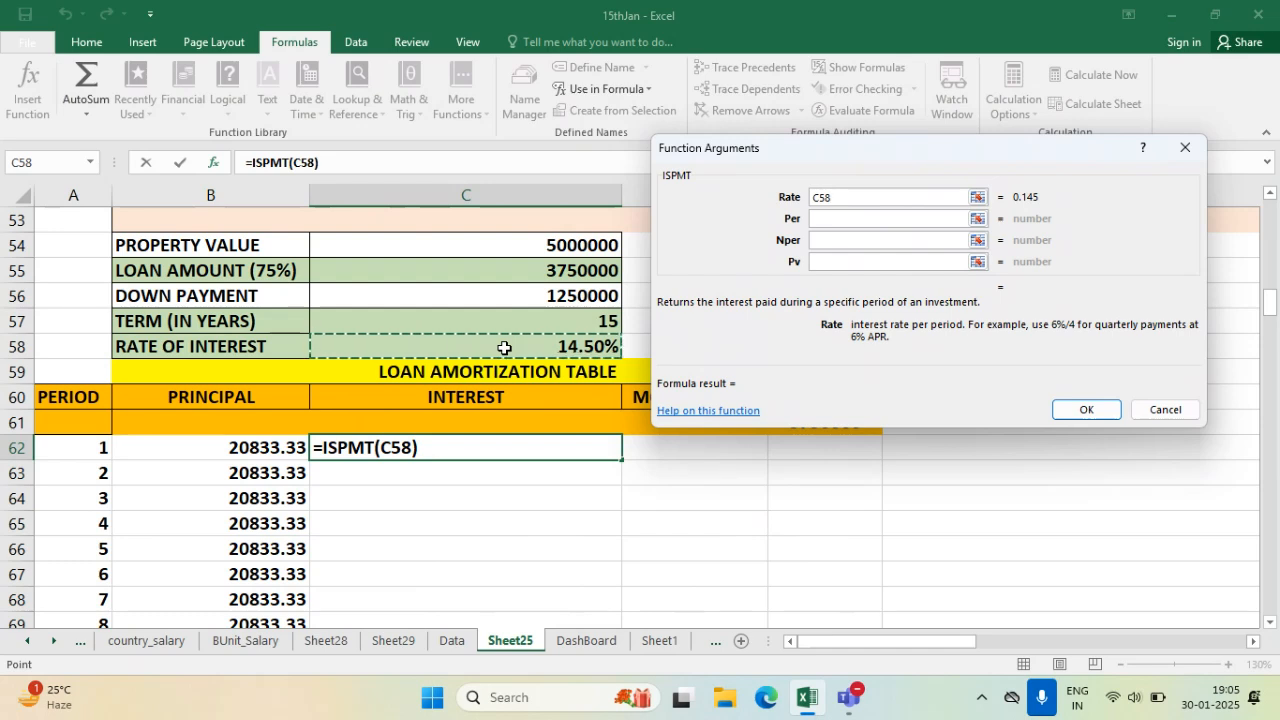
pyautogui.write('/1')
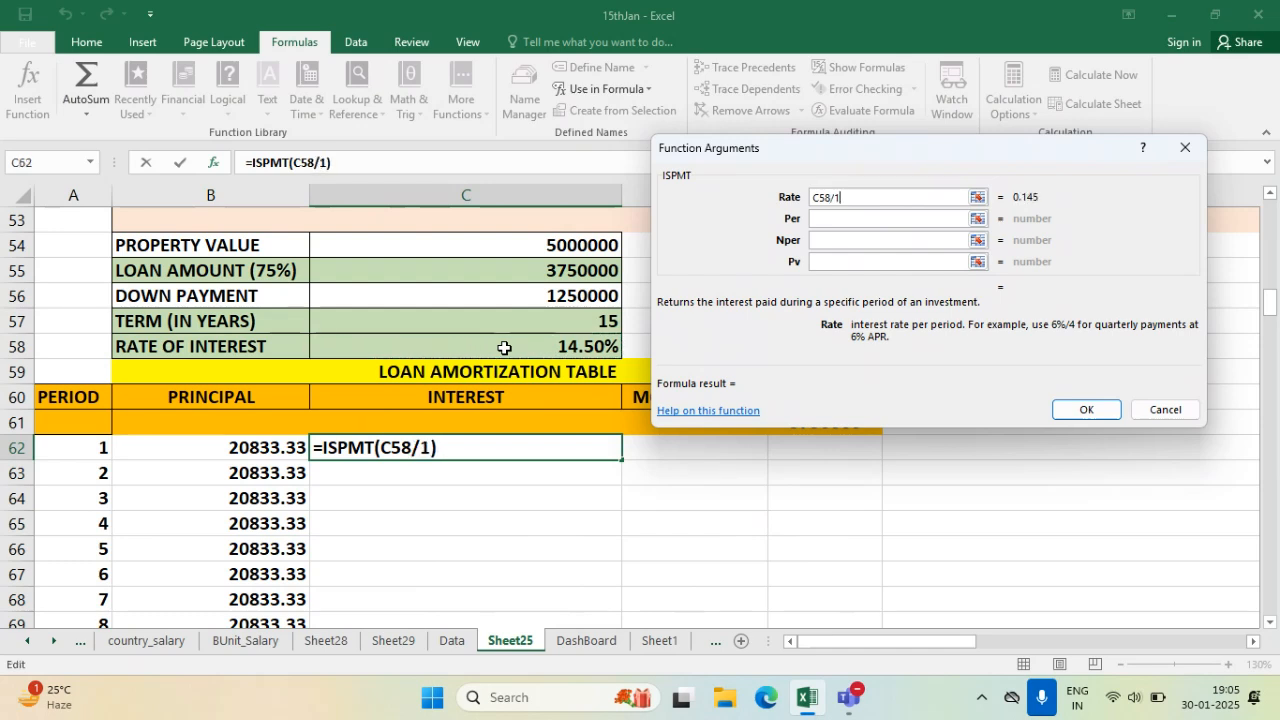
pyautogui.write('2')
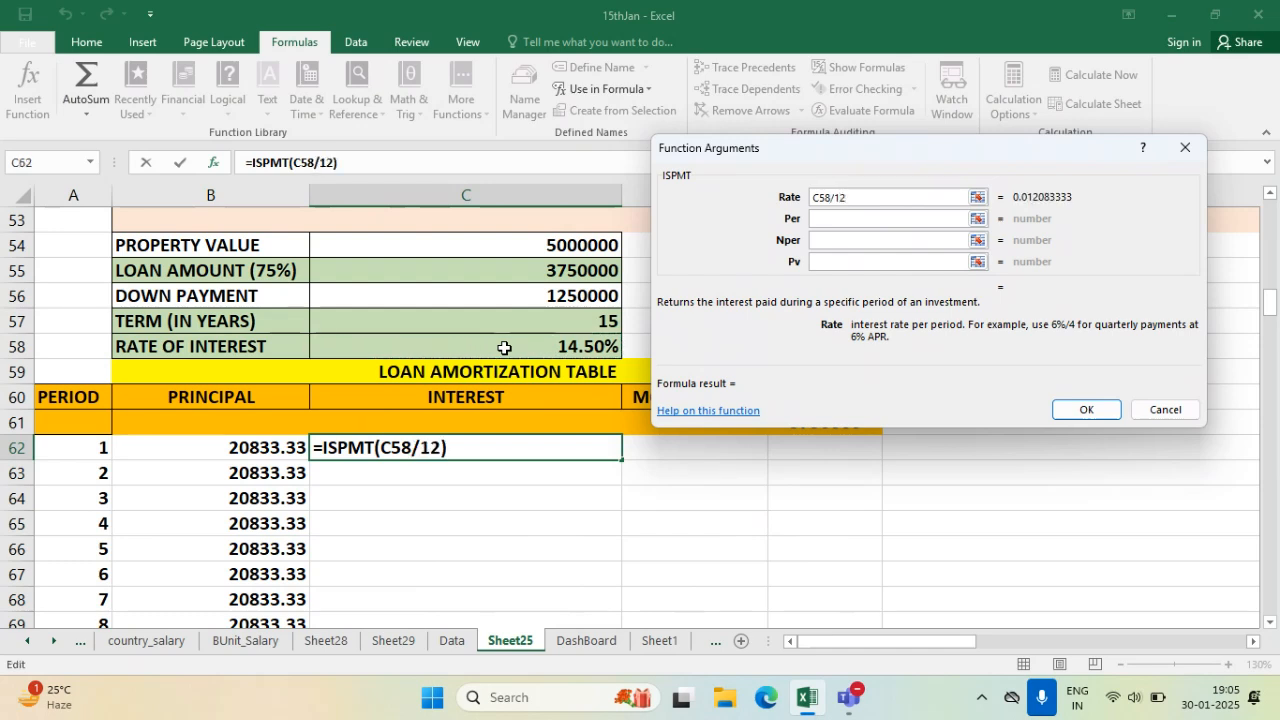
pyautogui.click(816, 198)
pyautogui.press('F4')
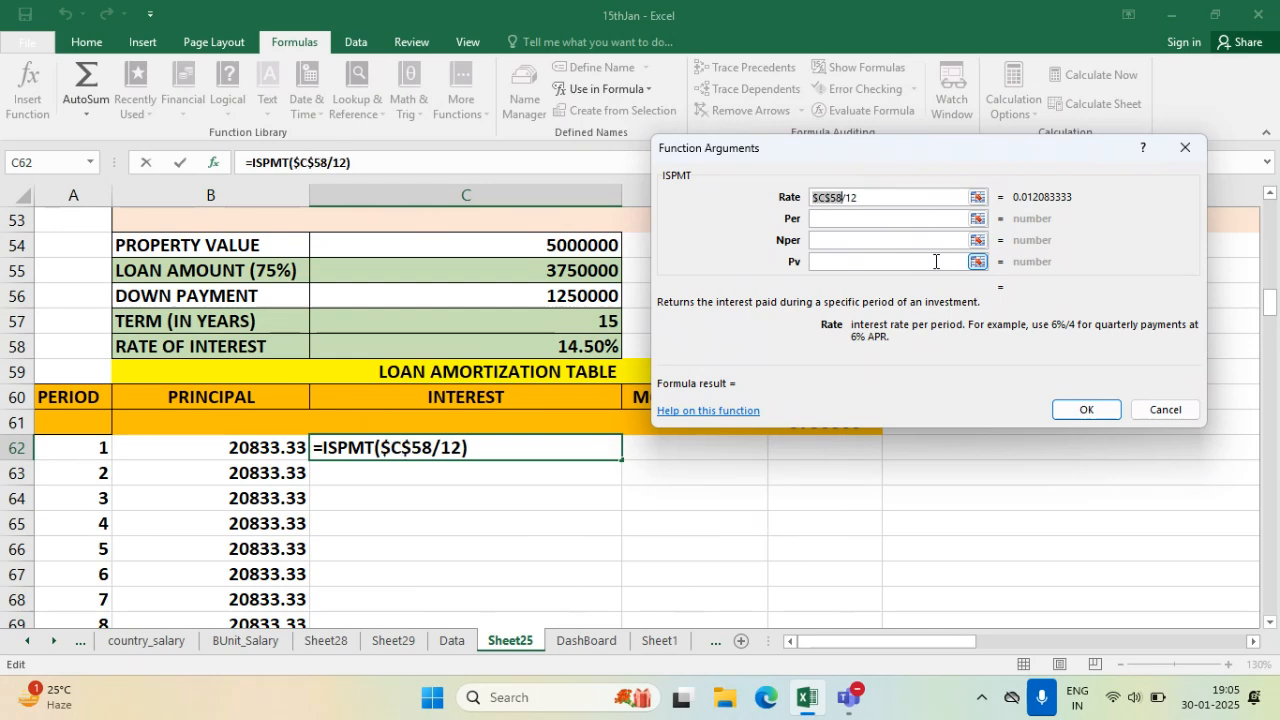
# - Set the ISPMT Per argument to A62-1, keeping the period reference relative
pyautogui.click(887, 219)
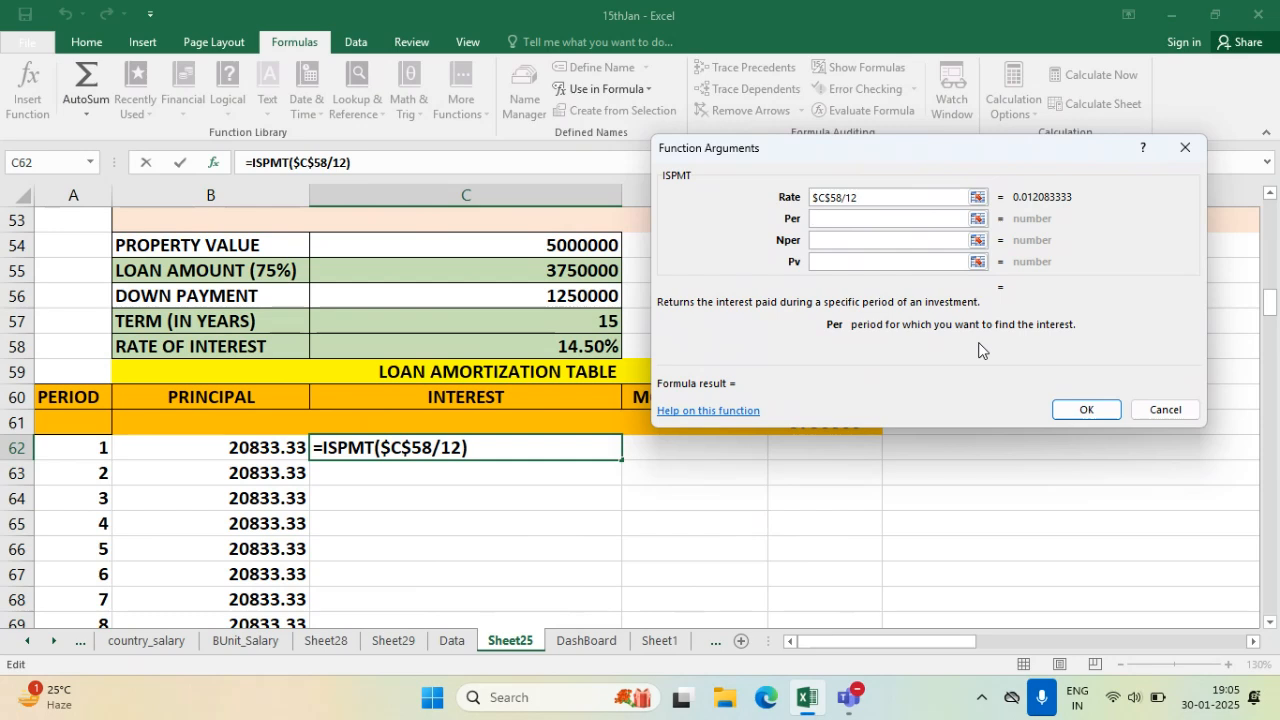
pyautogui.click(93, 447)
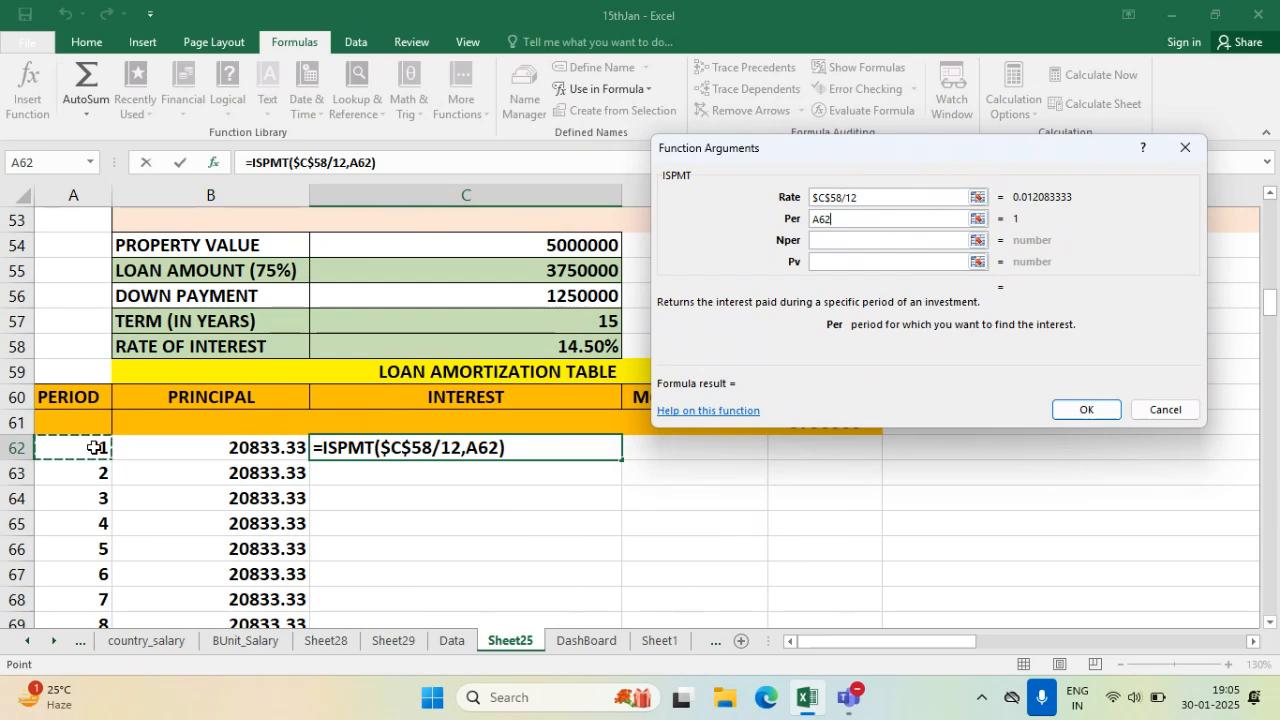
pyautogui.write('-1')
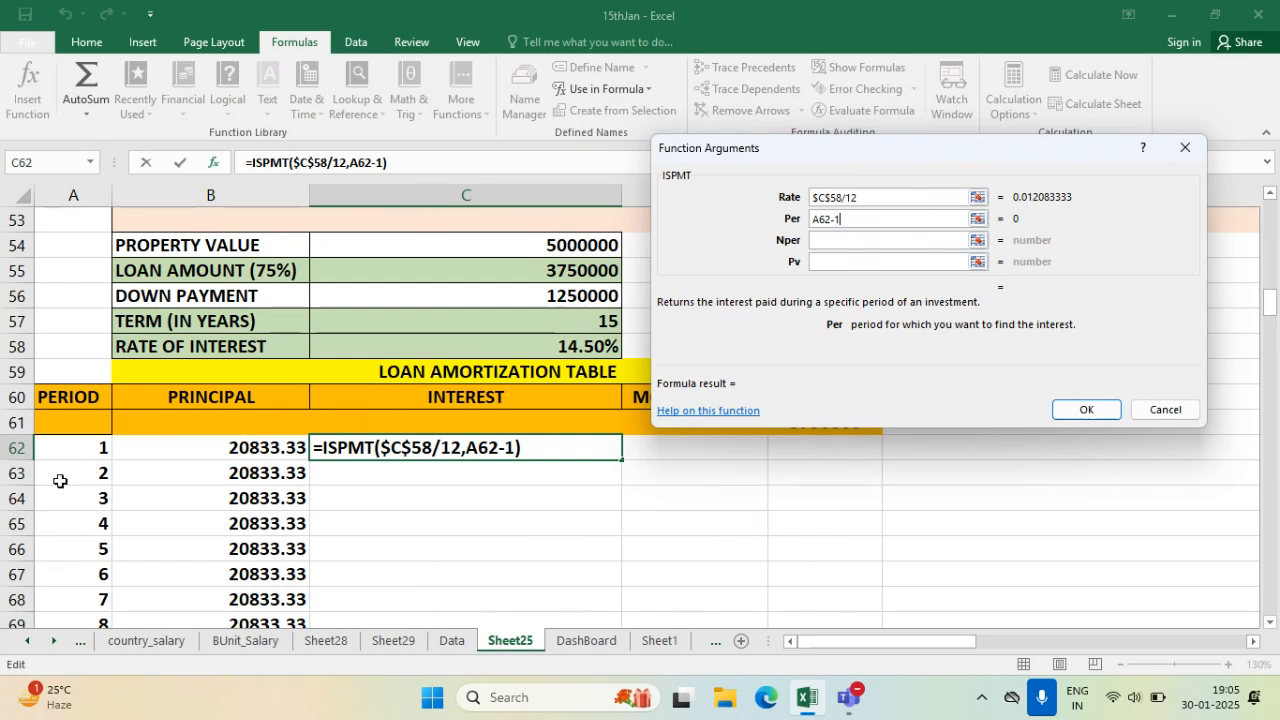
pyautogui.click(846, 239)
pyautogui.click(820, 218)
# - Set the ISPMT Nper argument to $C$57*12, using an absolute reference to the term in years
pyautogui.click(830, 240)
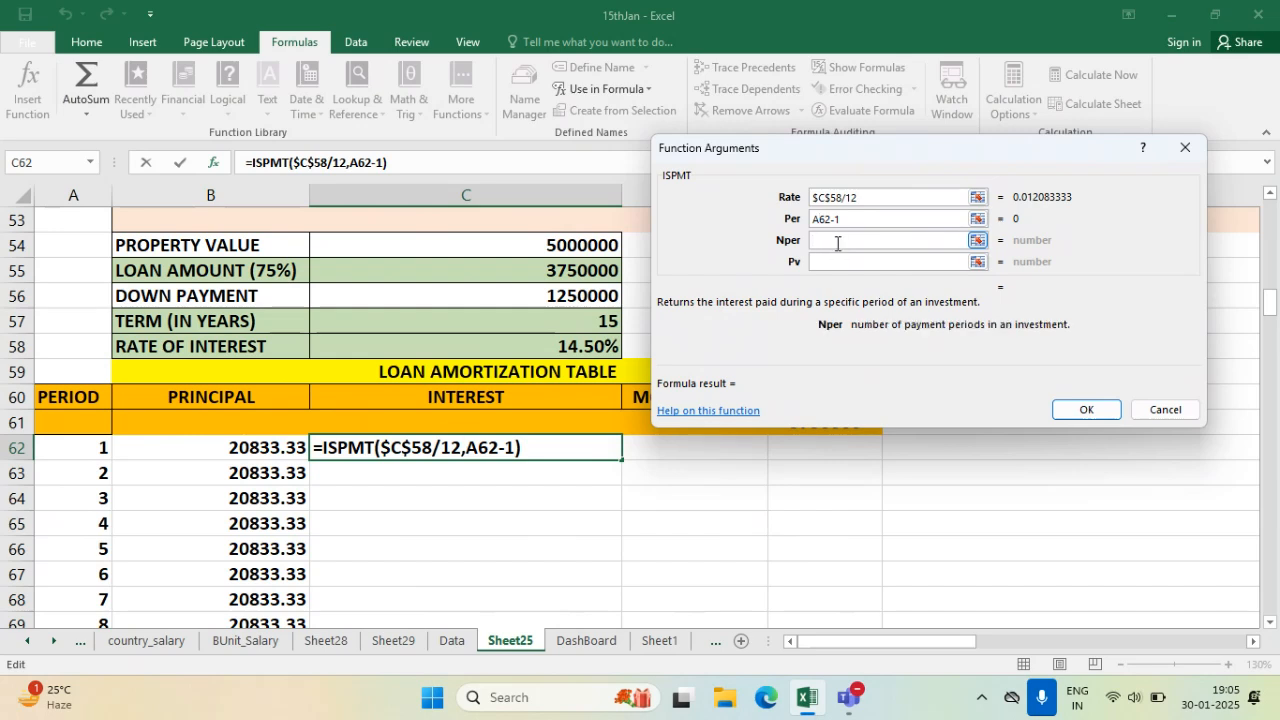
pyautogui.click(525, 318)
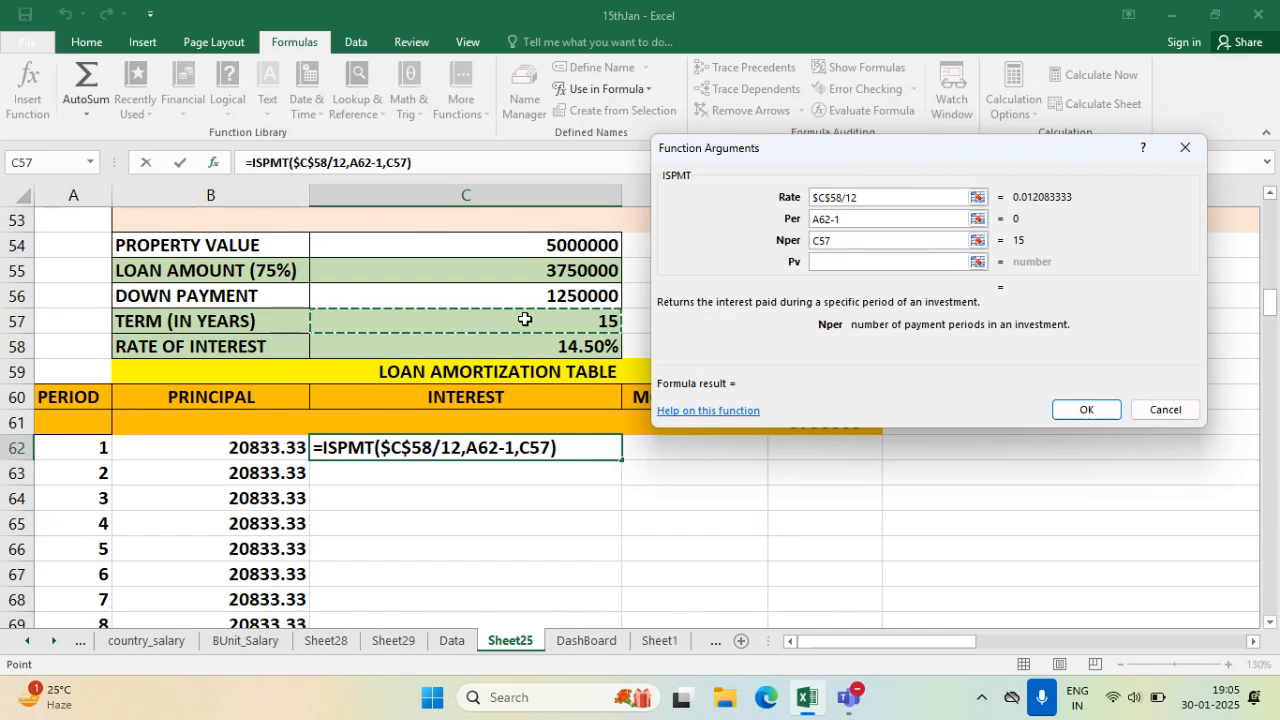
pyautogui.write('*12')
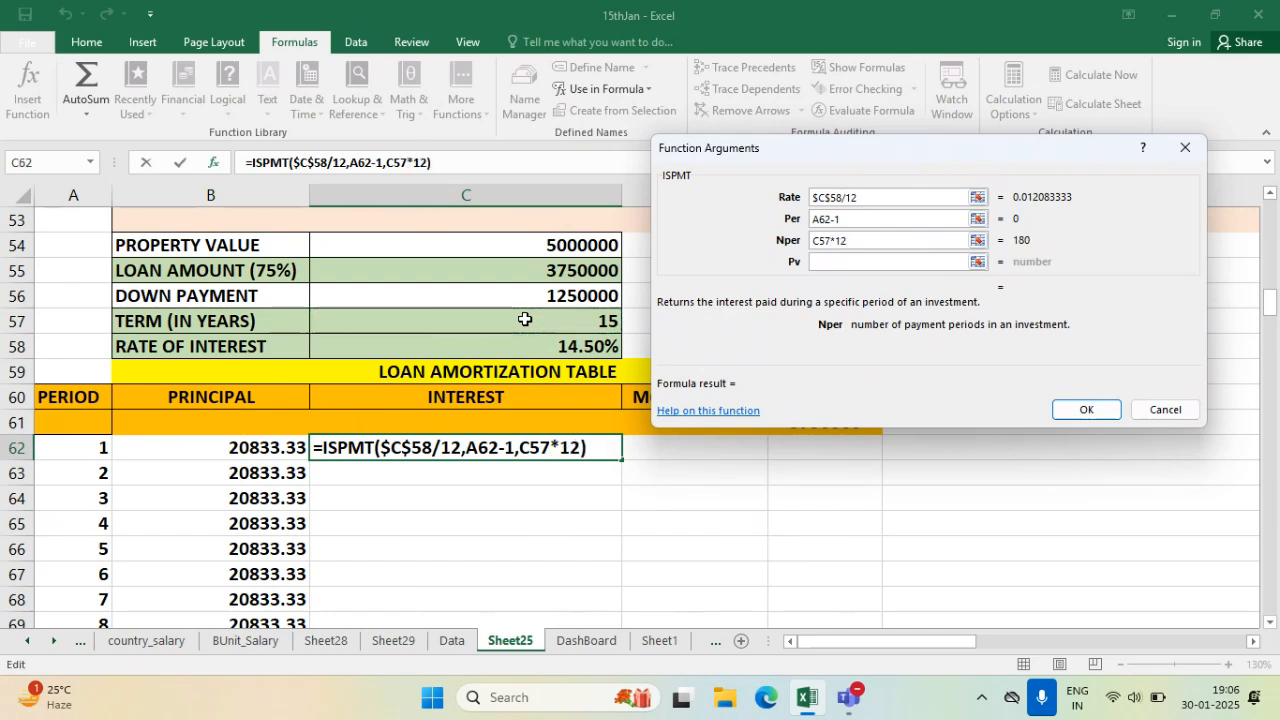
pyautogui.click(824, 240)
pyautogui.press('F4')
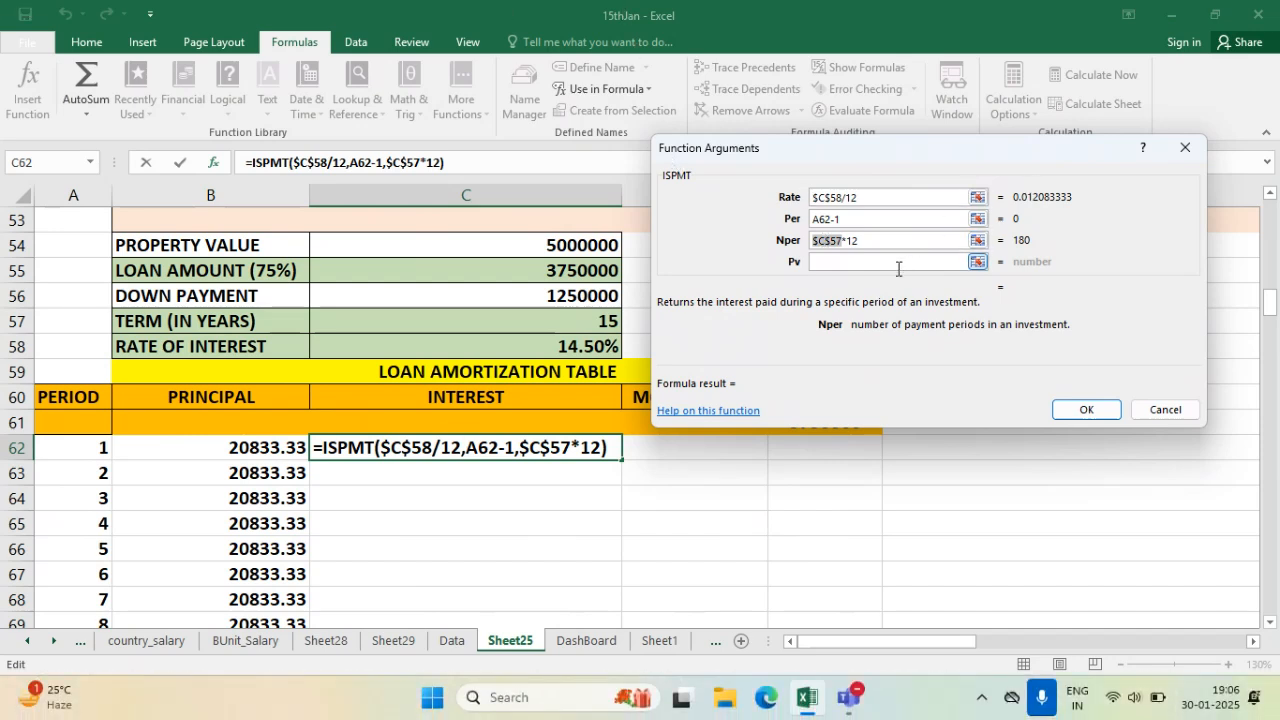
# - Set the ISPMT Pv argument to the absolute loan amount reference $C$55 and accept the function
pyautogui.click(832, 266)
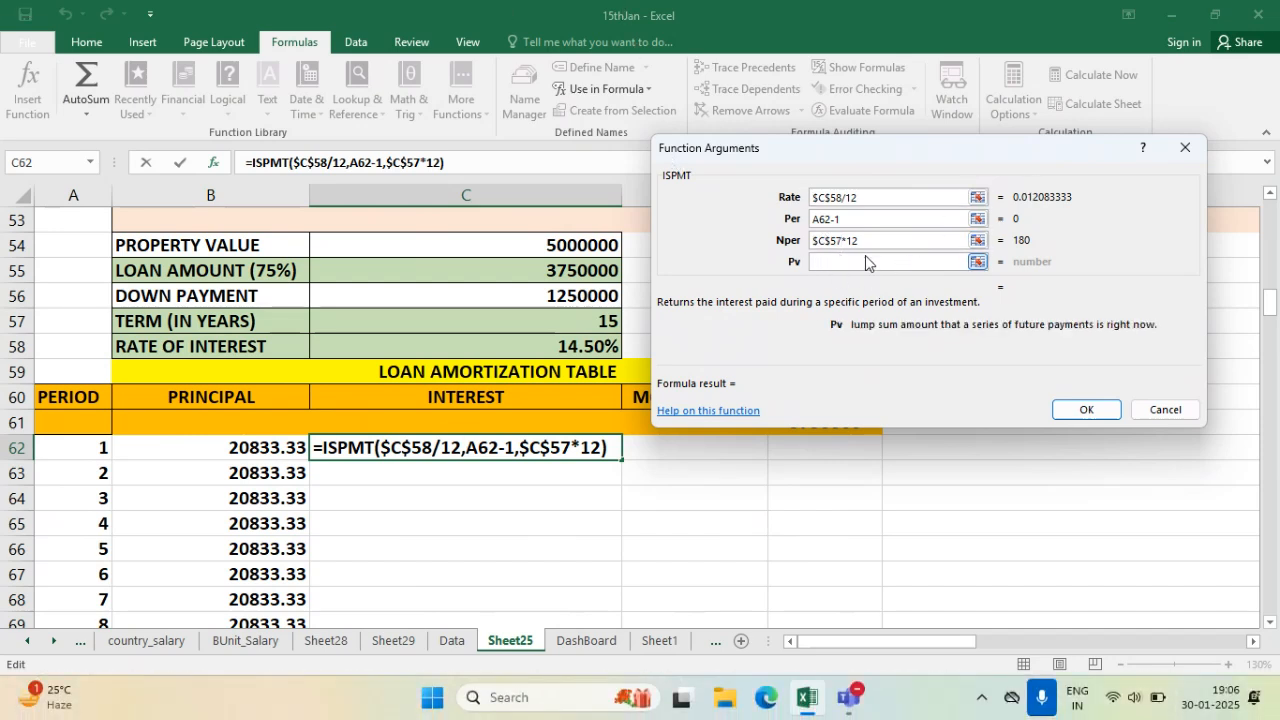
pyautogui.click(532, 273)
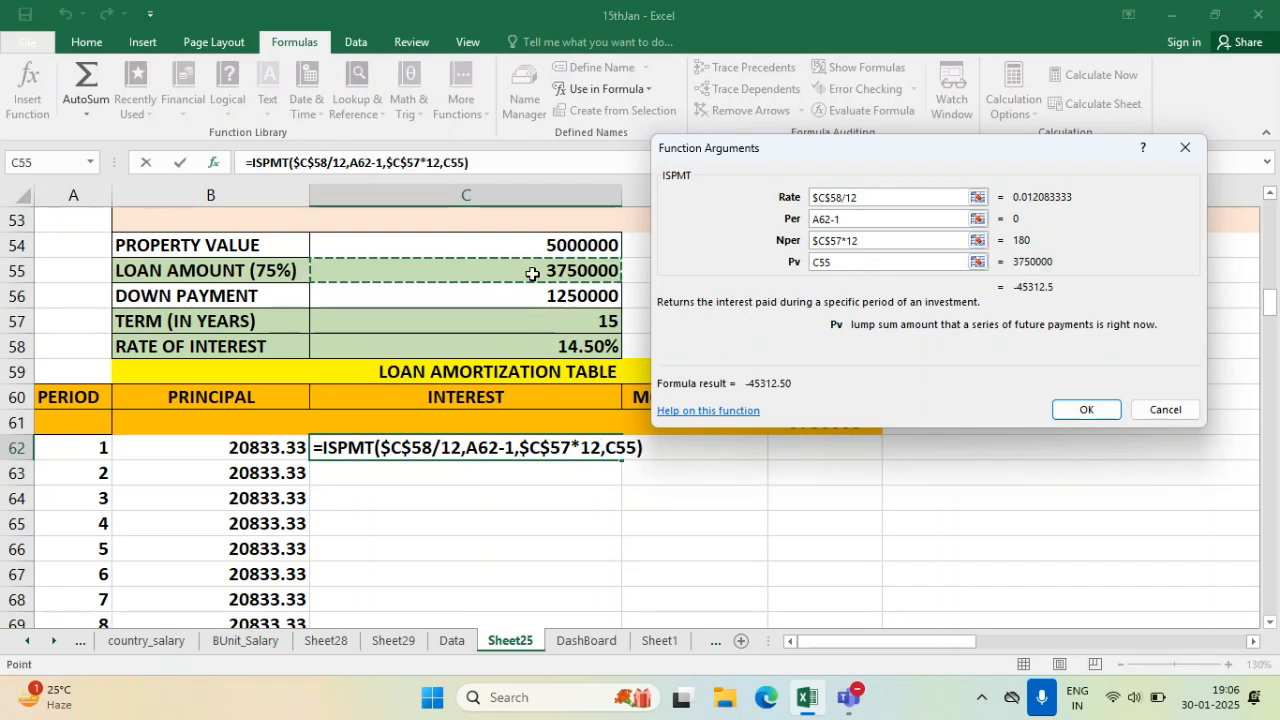
pyautogui.press('F4')
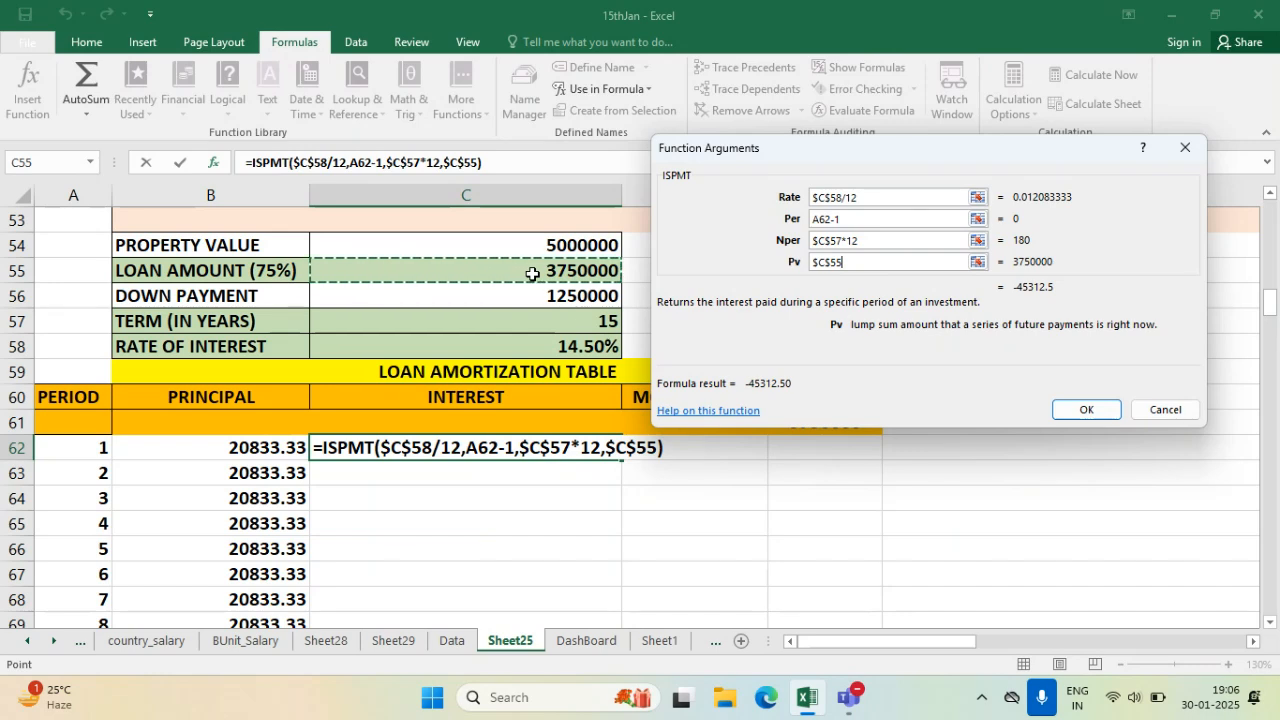
pyautogui.click(1086, 409)
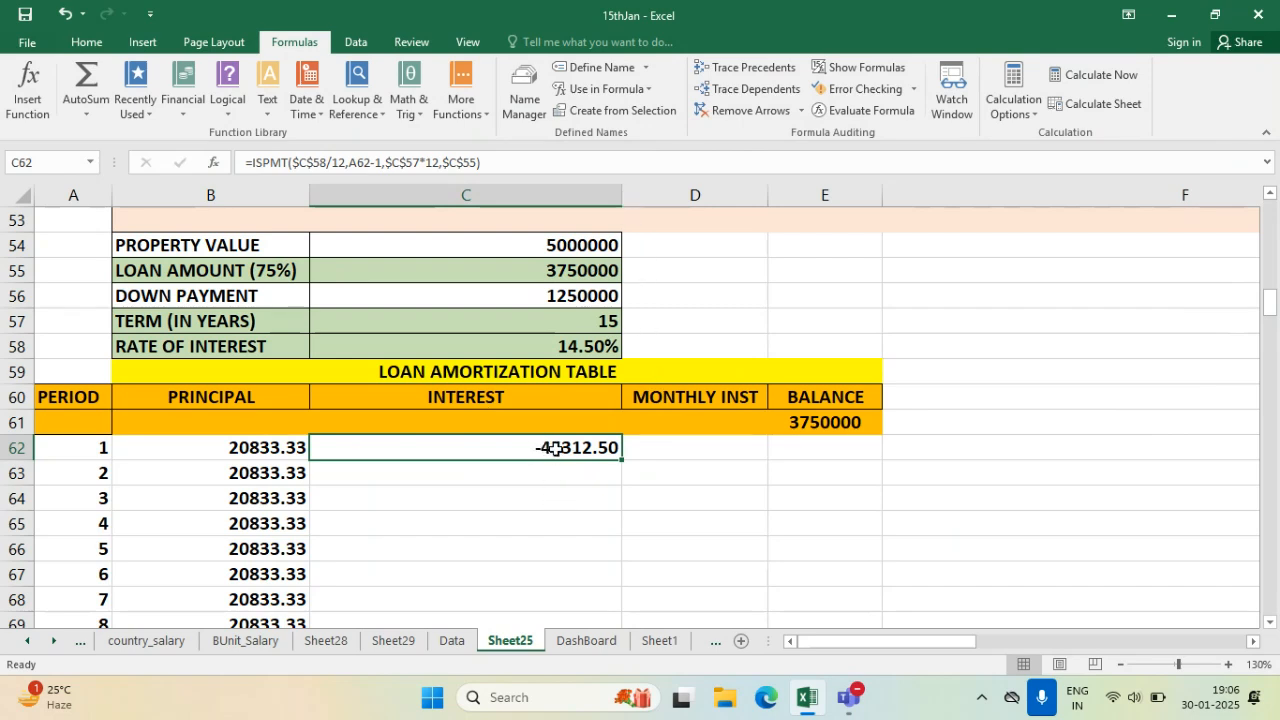
# - Wrap the ISPMT interest formula in C62 in ABS, giving =ABS(ISPMT($C$58/12,A62-1,$C$57*12,$C$55))
pyautogui.doubleClick(555, 448)
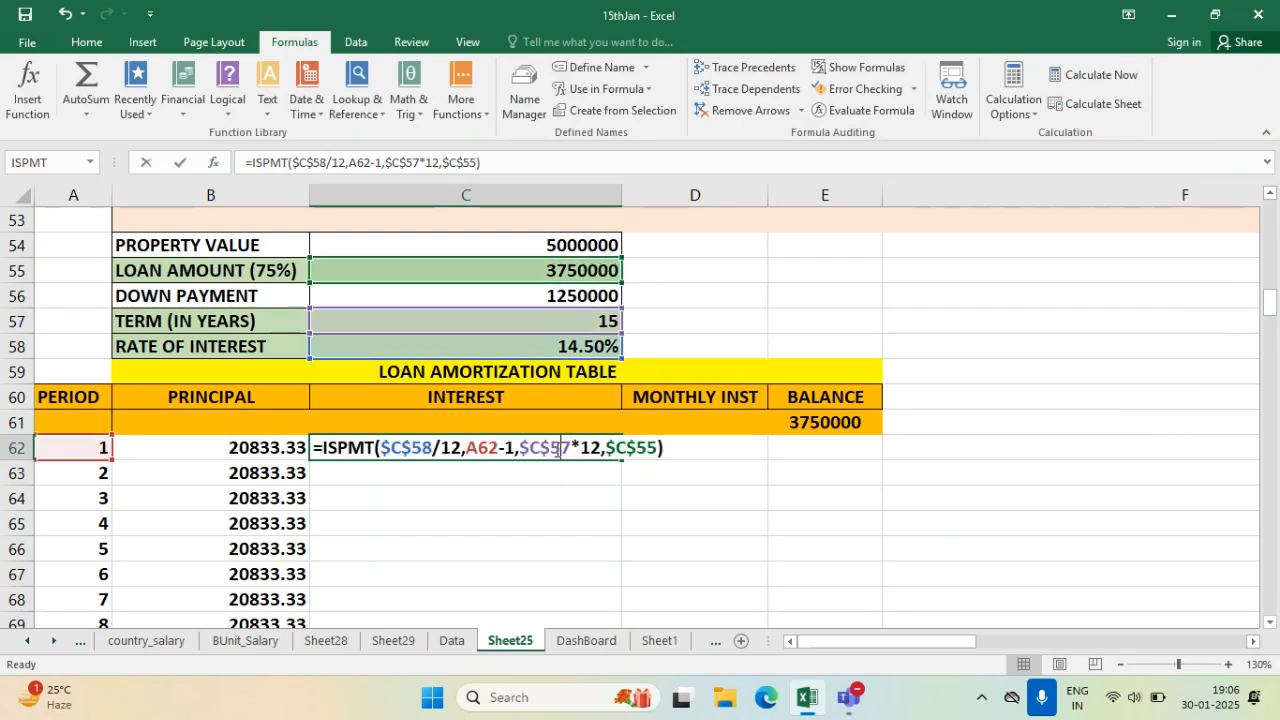
pyautogui.click(323, 447)
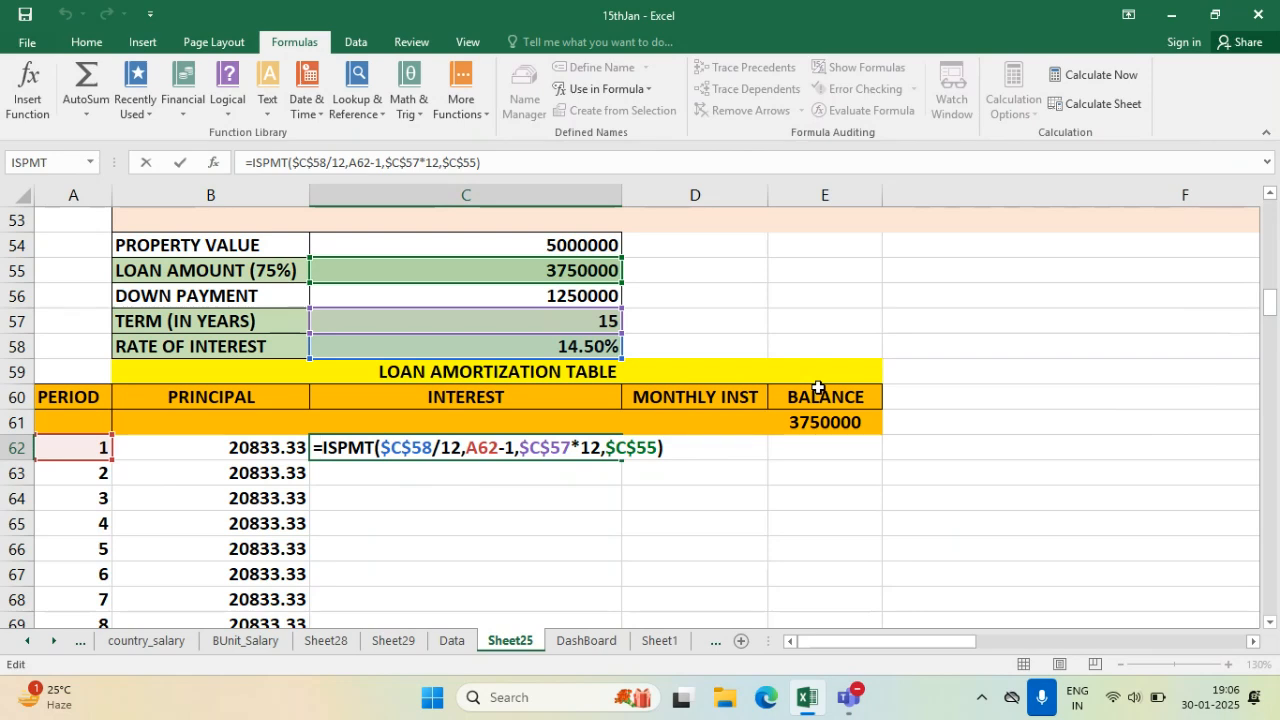
pyautogui.write('ABS(')
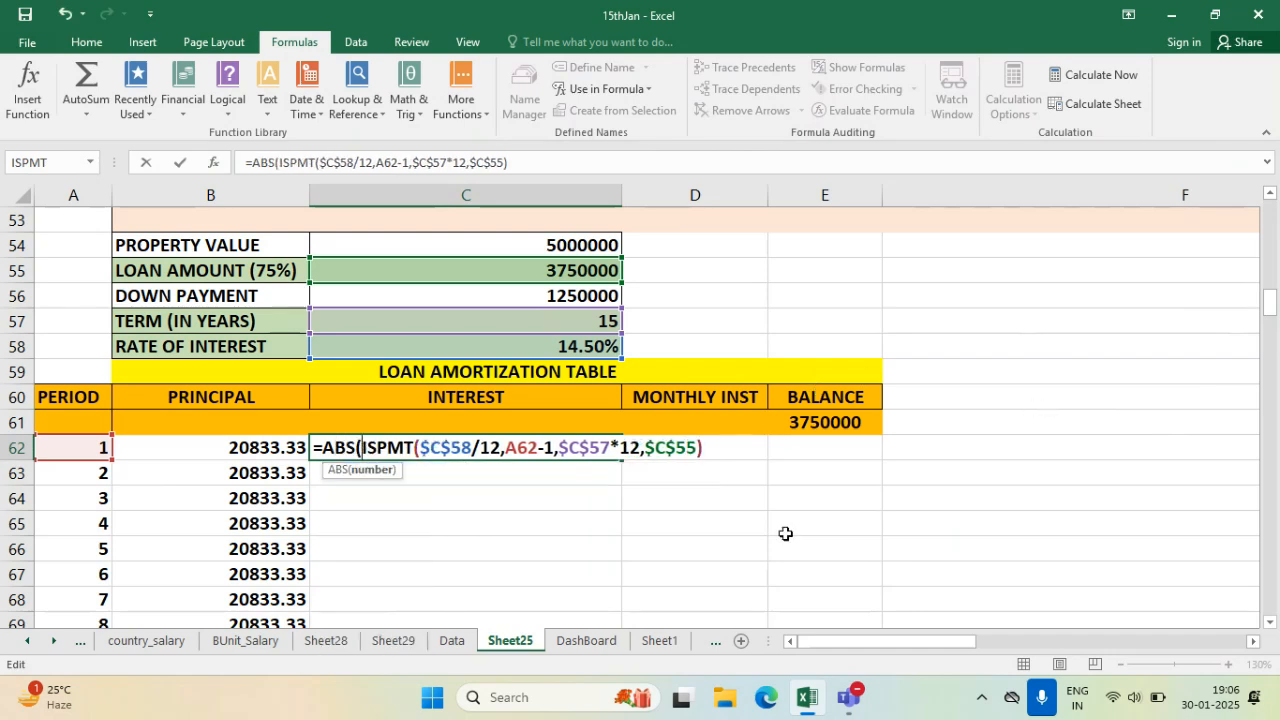
pyautogui.click(703, 448)
pyautogui.write(')')
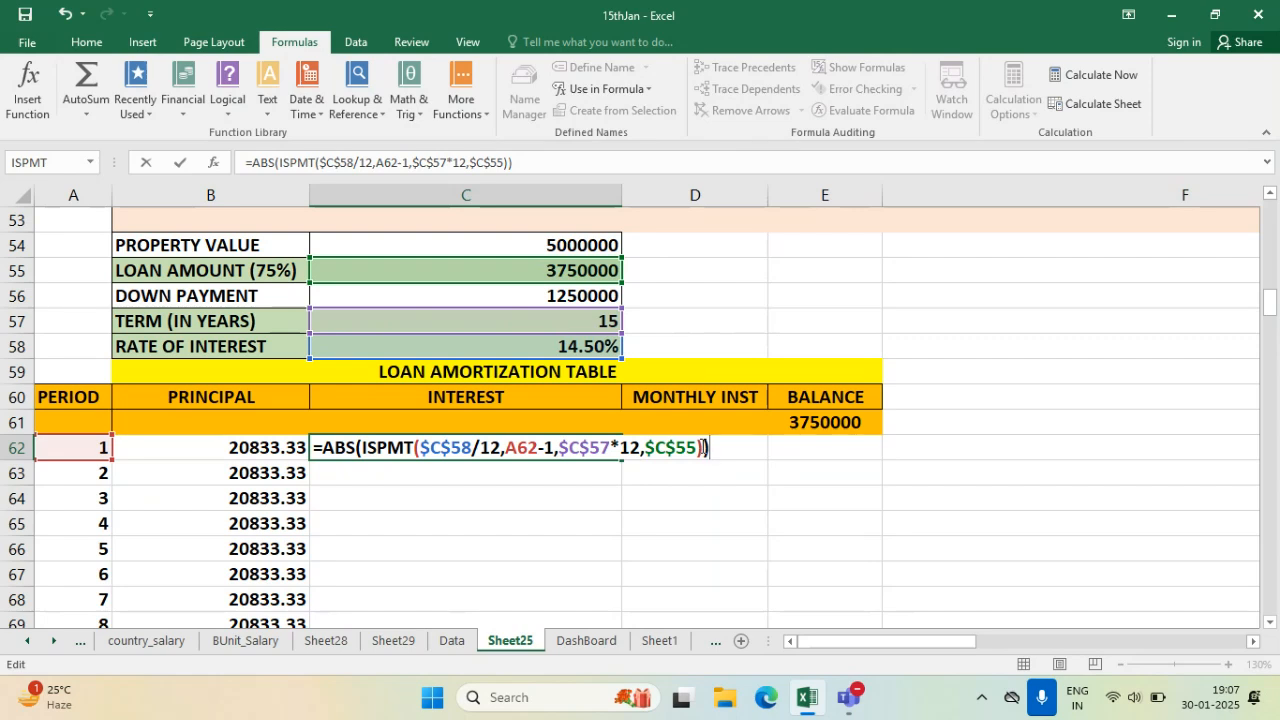
pyautogui.press('Return')
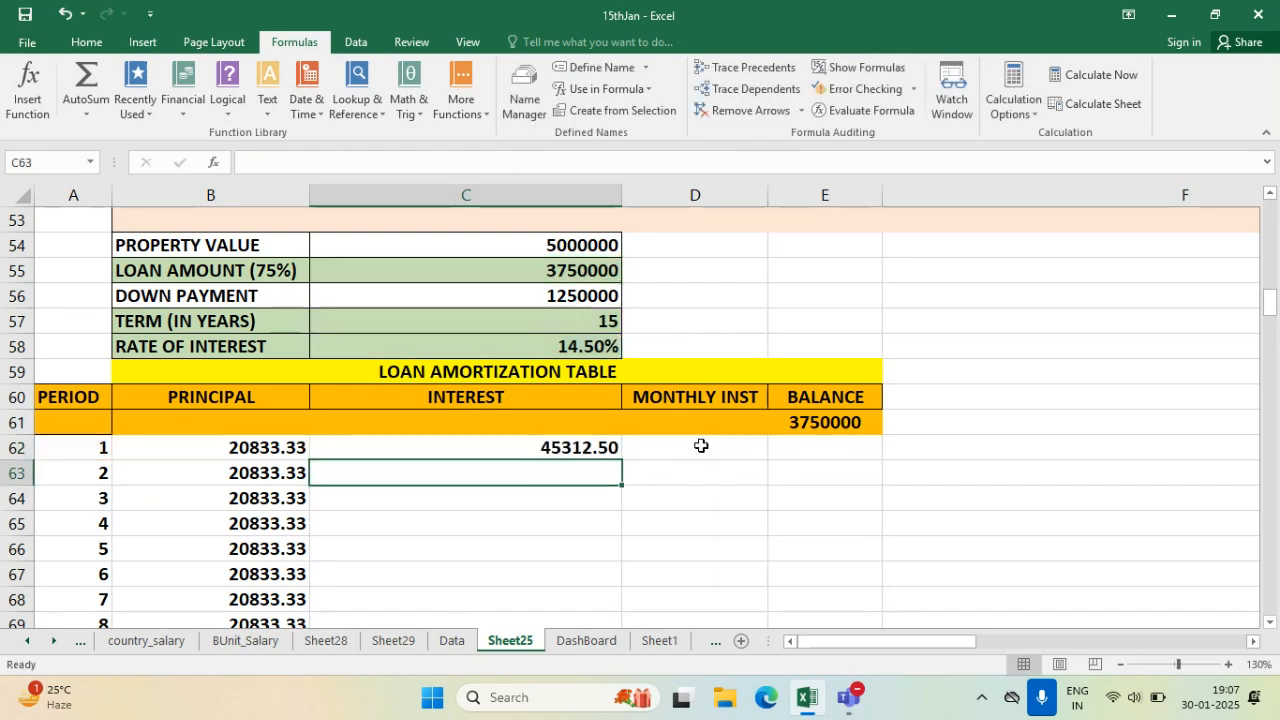
# - Fill the ABS-wrapped interest formula from C62 down the INTEREST column for all periods
pyautogui.click(580, 448)
pyautogui.doubleClick(580, 448)
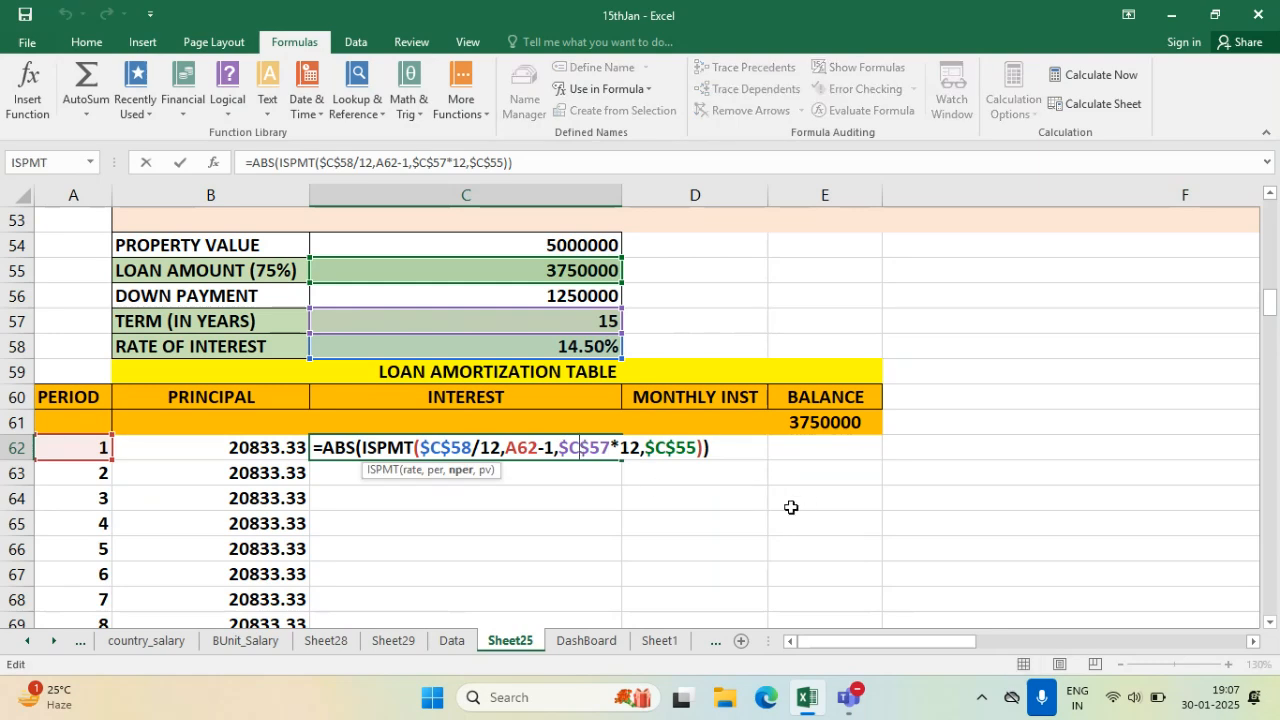
pyautogui.press('Escape')
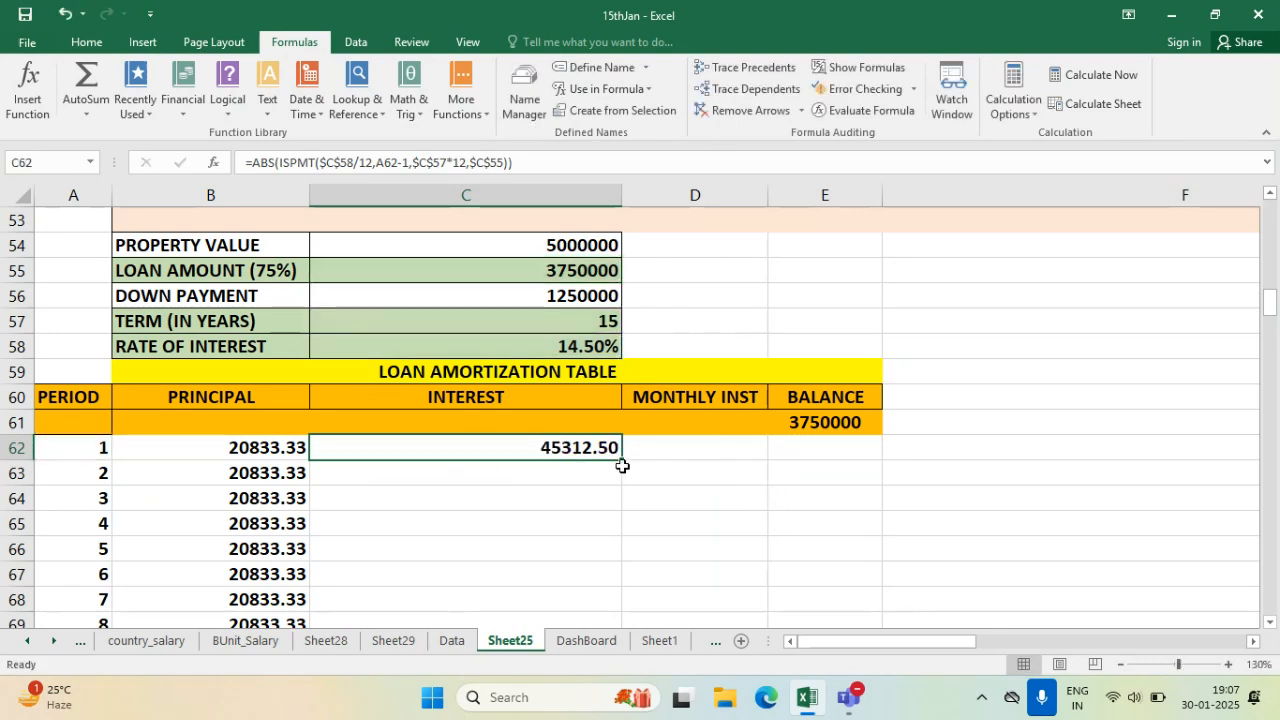
pyautogui.doubleClick(621, 460)
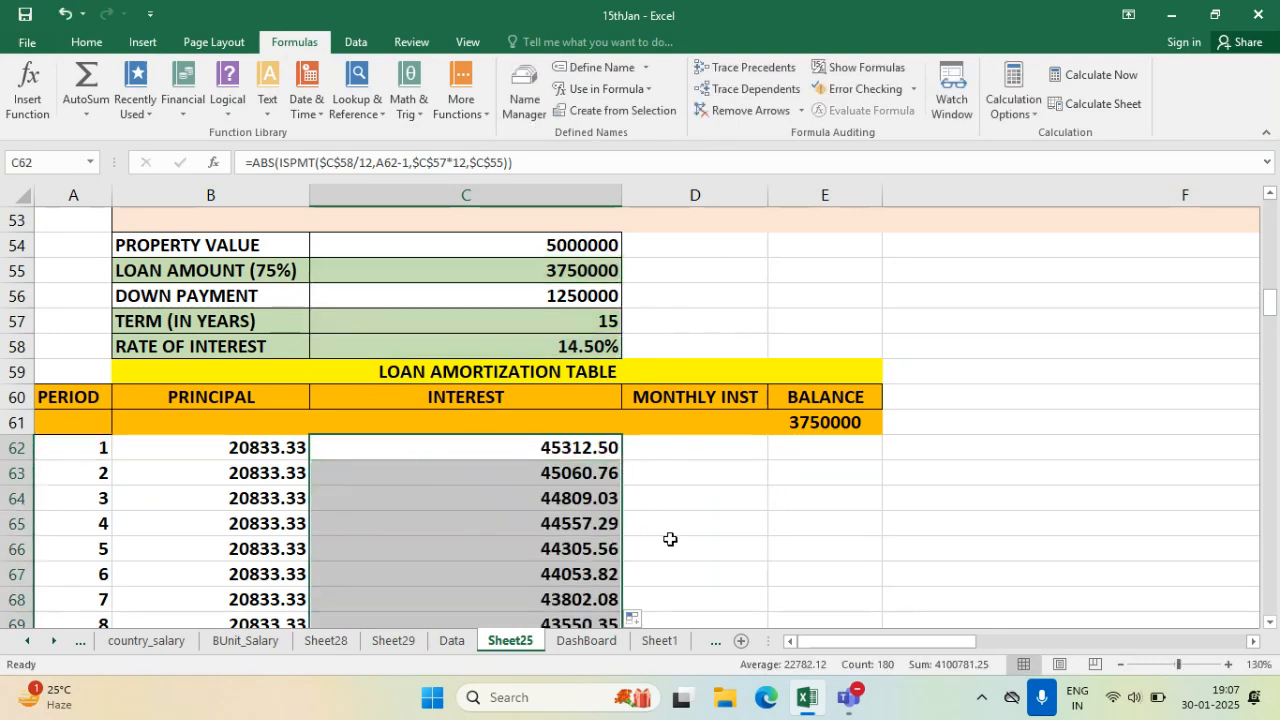
# - Enter the first monthly installment in D62 as principal plus interest, =B62+C62
pyautogui.click(712, 449)
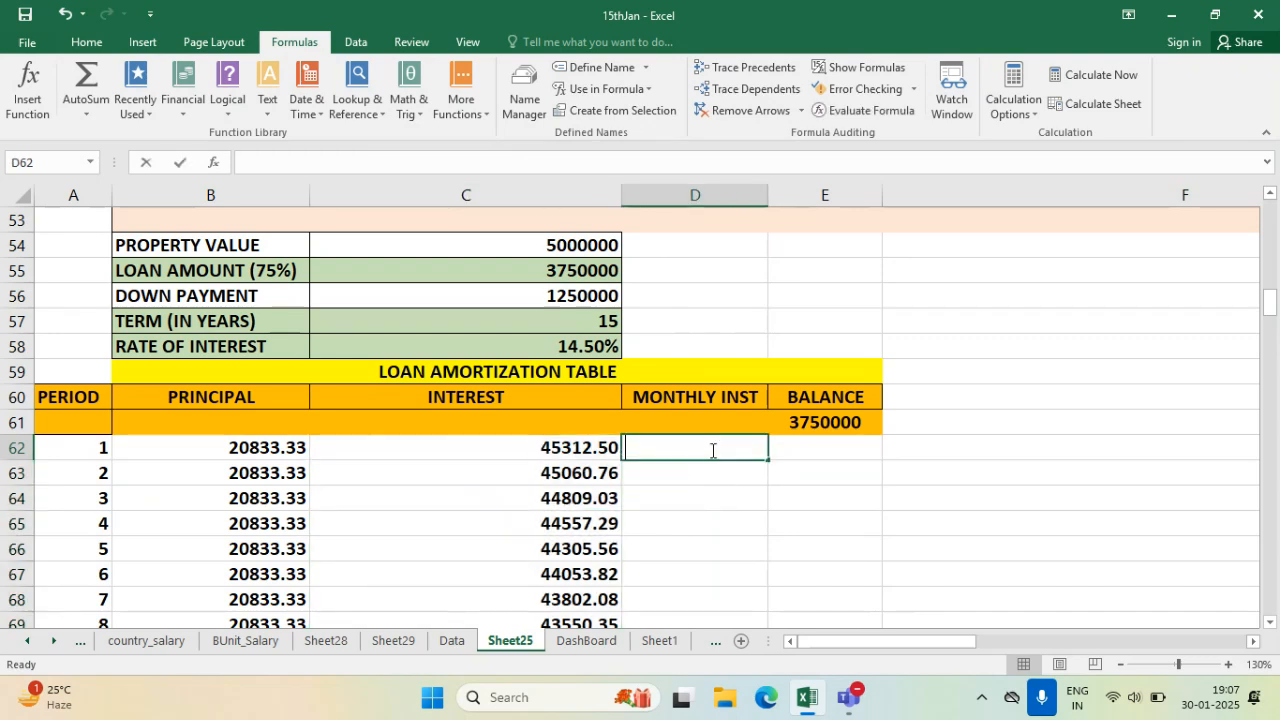
pyautogui.write('=')
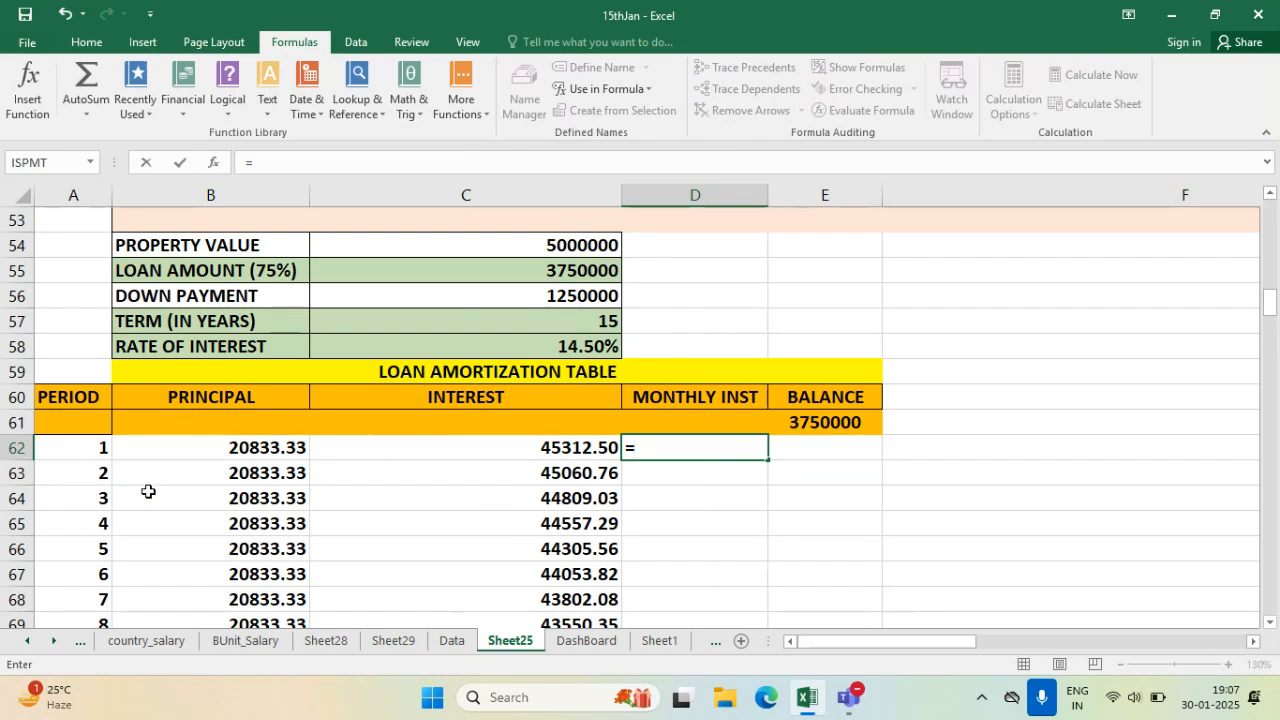
pyautogui.click(251, 449)
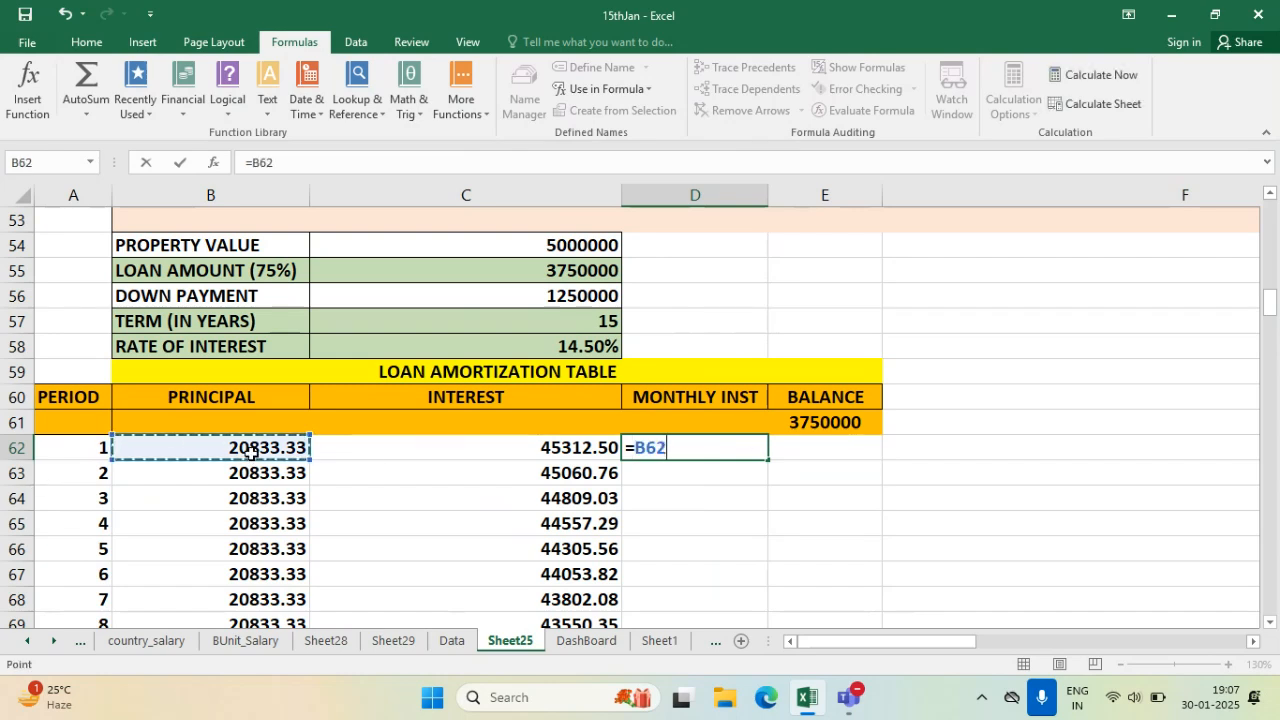
pyautogui.write('+')
pyautogui.click(386, 442)
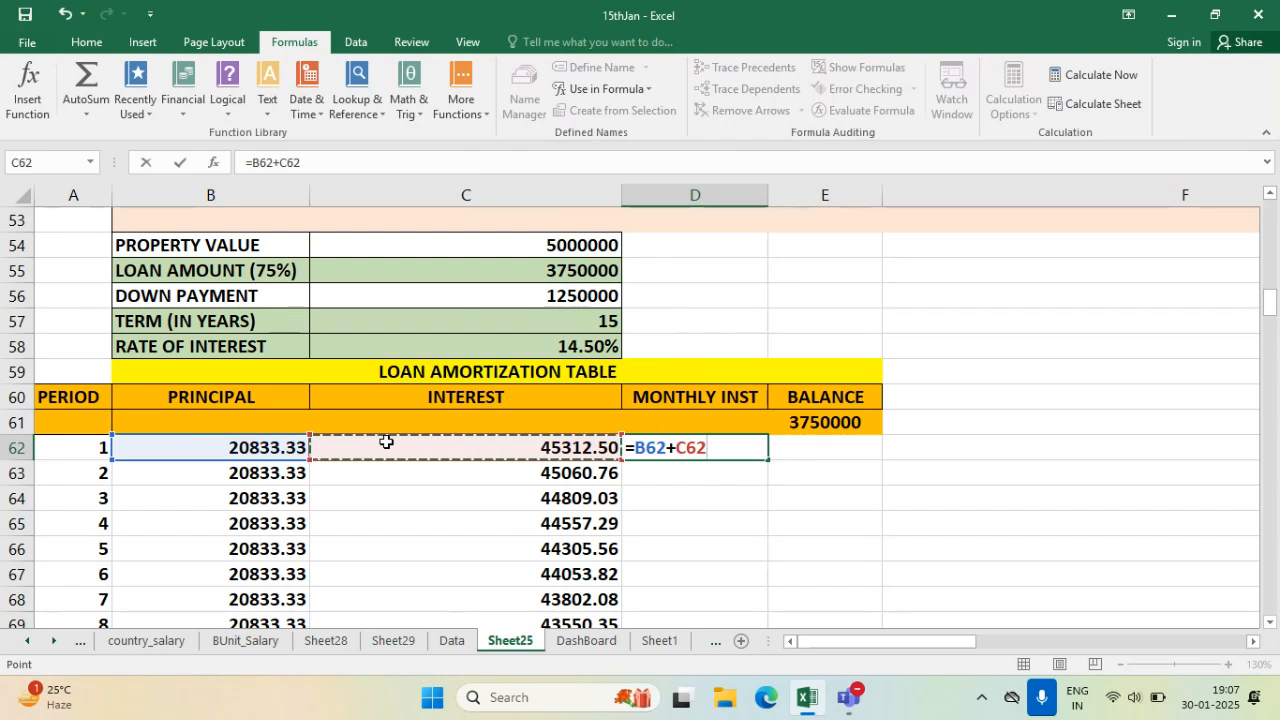
pyautogui.press('Return')
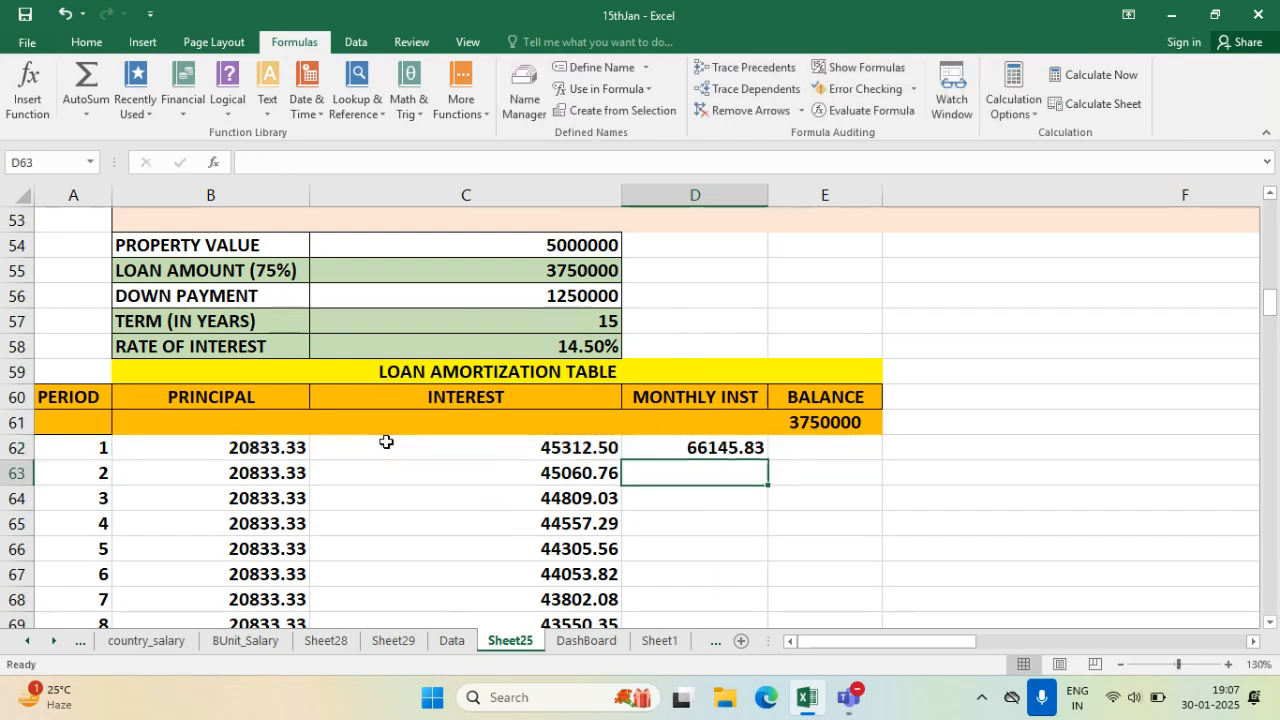
# - Calculate the first period's balance in E62 by subtracting the principal from the opening balance, =E61-B62
pyautogui.click(812, 442)
pyautogui.click(860, 397)
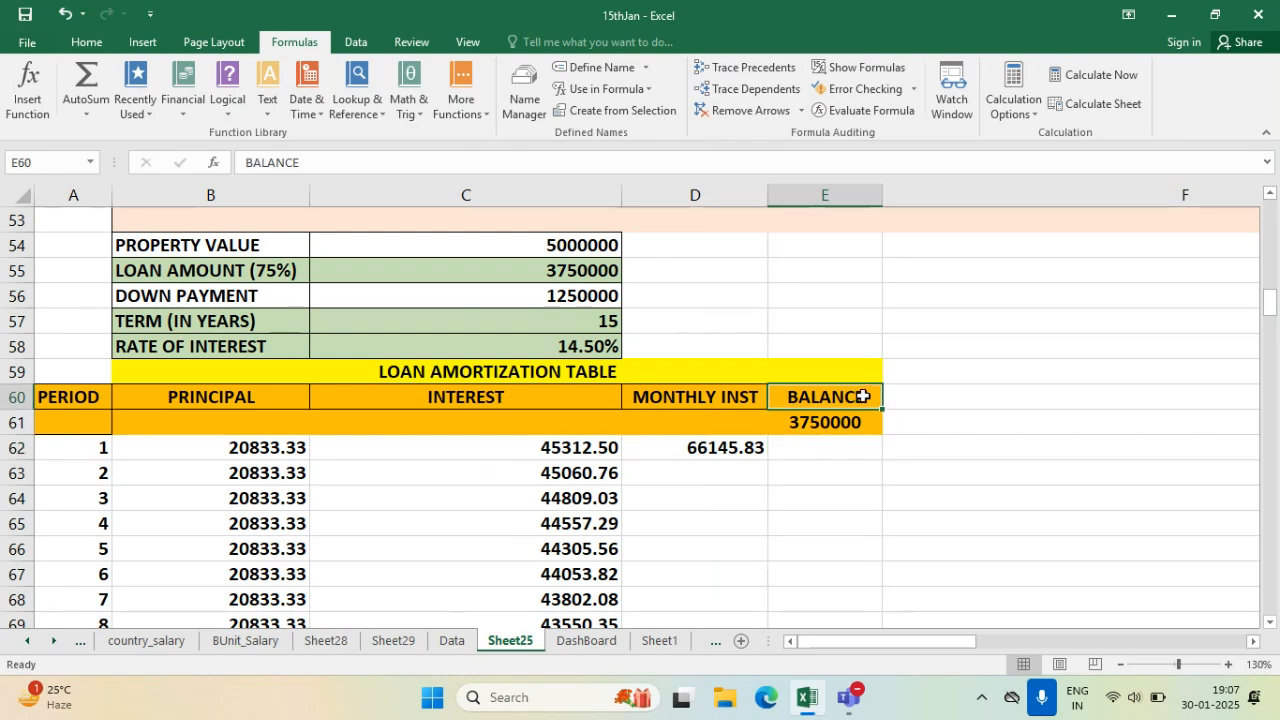
pyautogui.click(816, 453)
pyautogui.write('=')
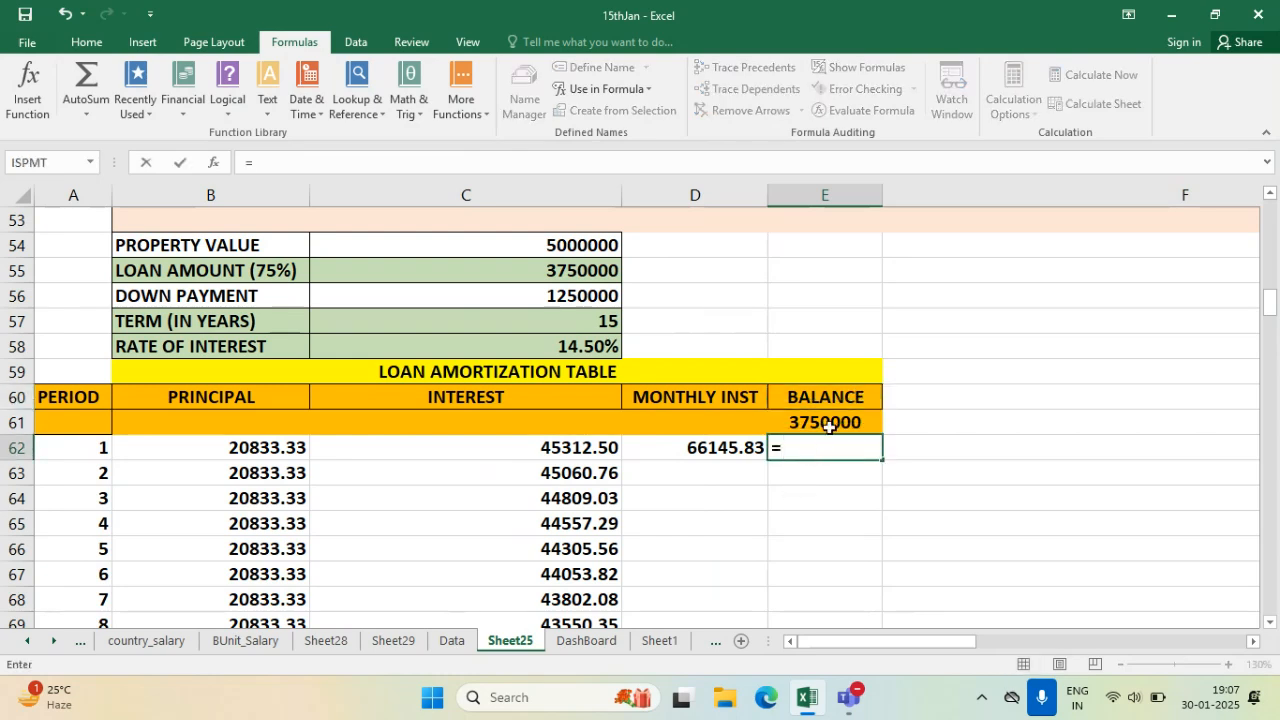
pyautogui.click(829, 424)
pyautogui.write('-')
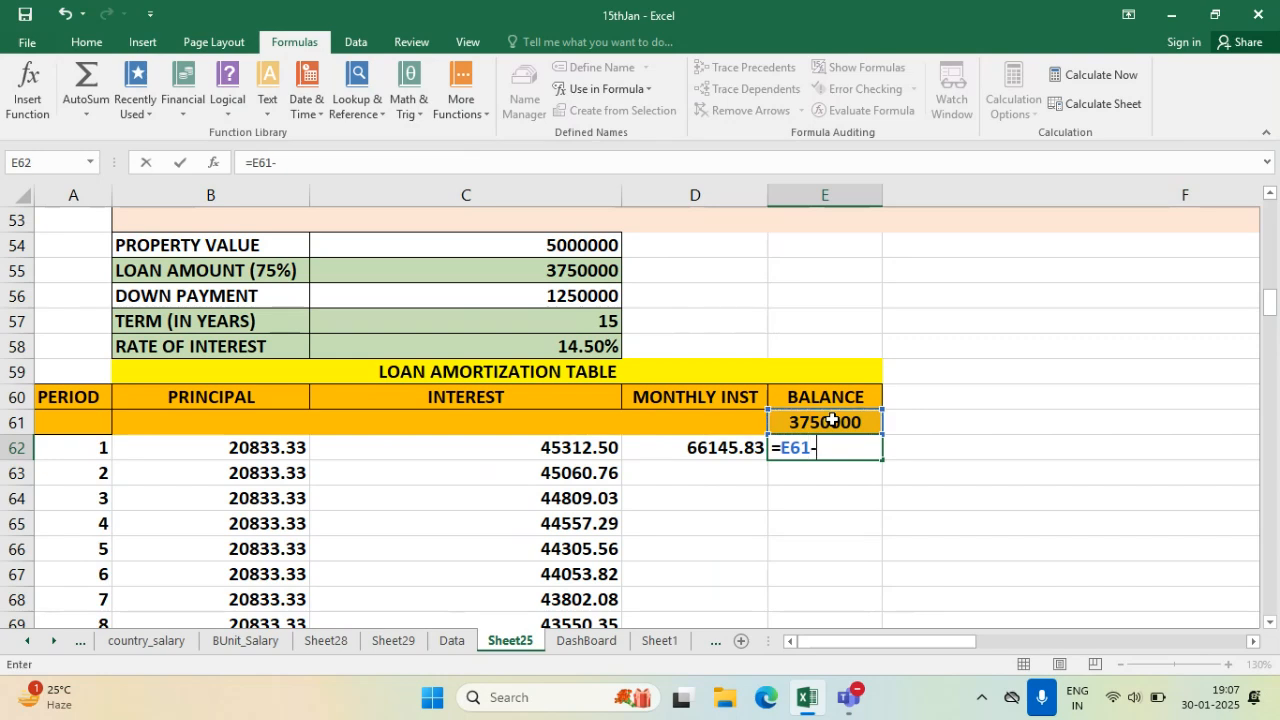
pyautogui.click(254, 443)
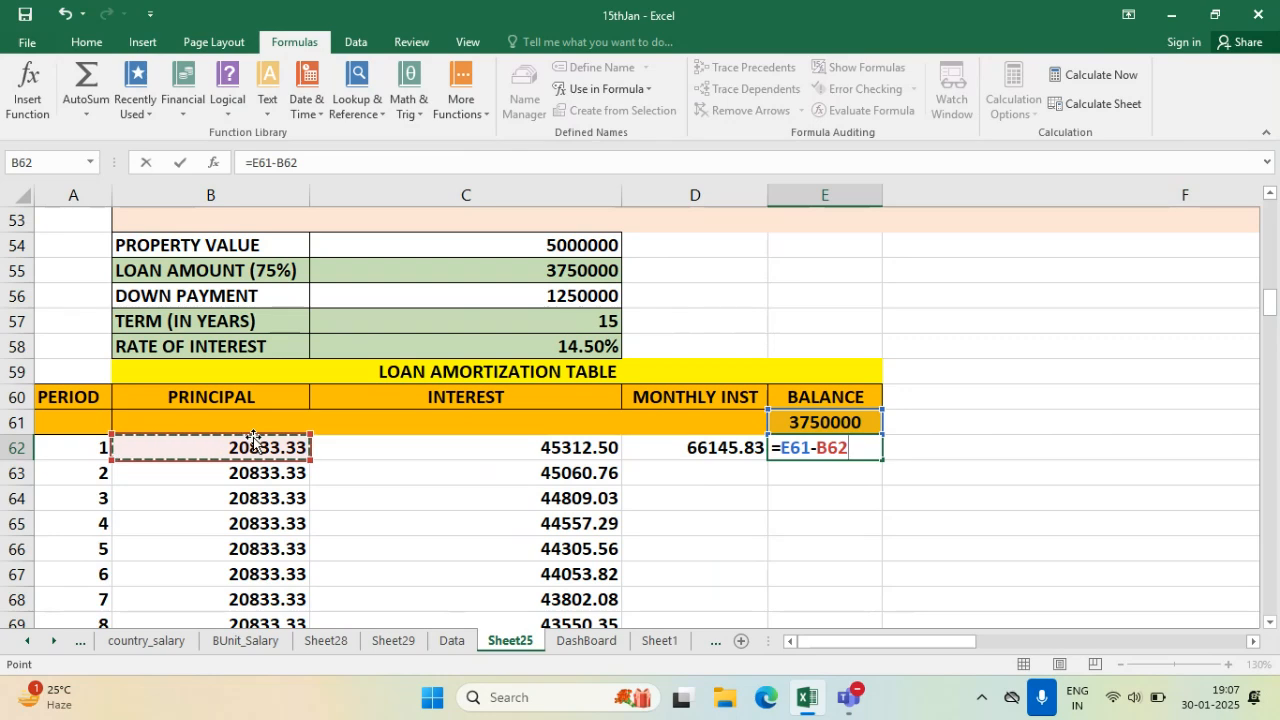
pyautogui.press('Return')
# - Fill the monthly installment formula from D62 down all periods and copy the balance formula from E62 down to E64
pyautogui.click(857, 444)
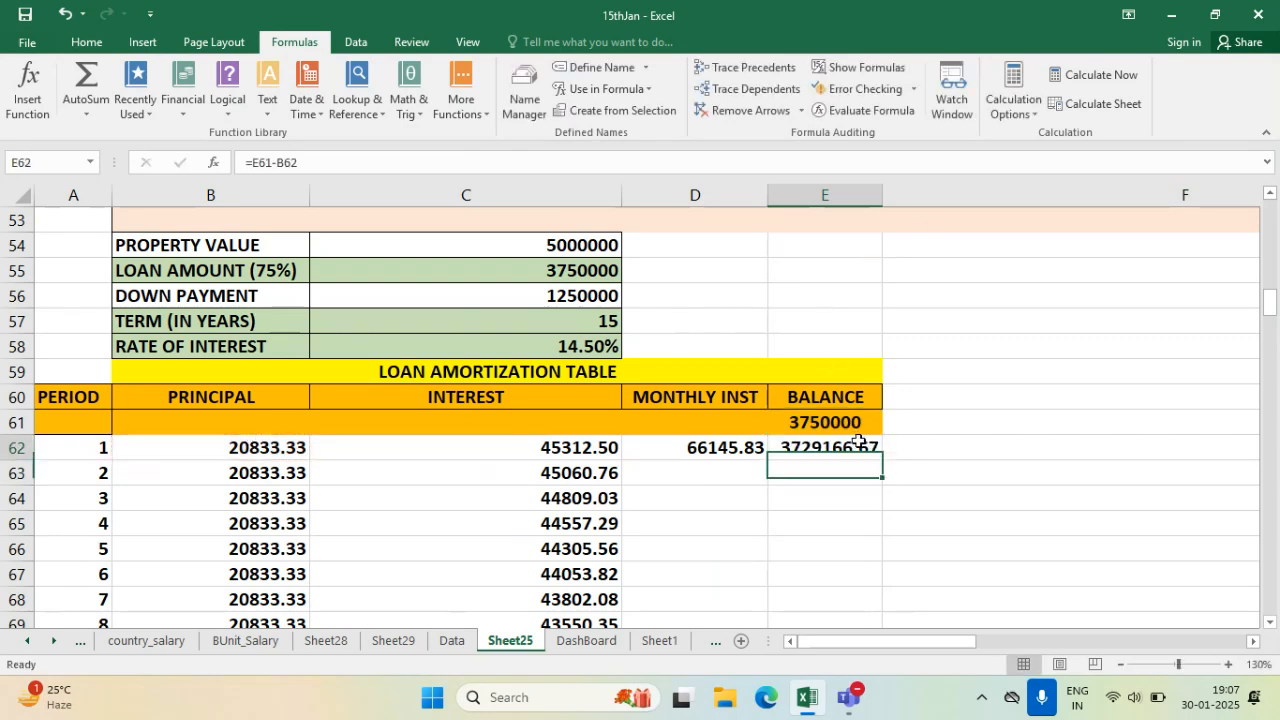
pyautogui.click(747, 447)
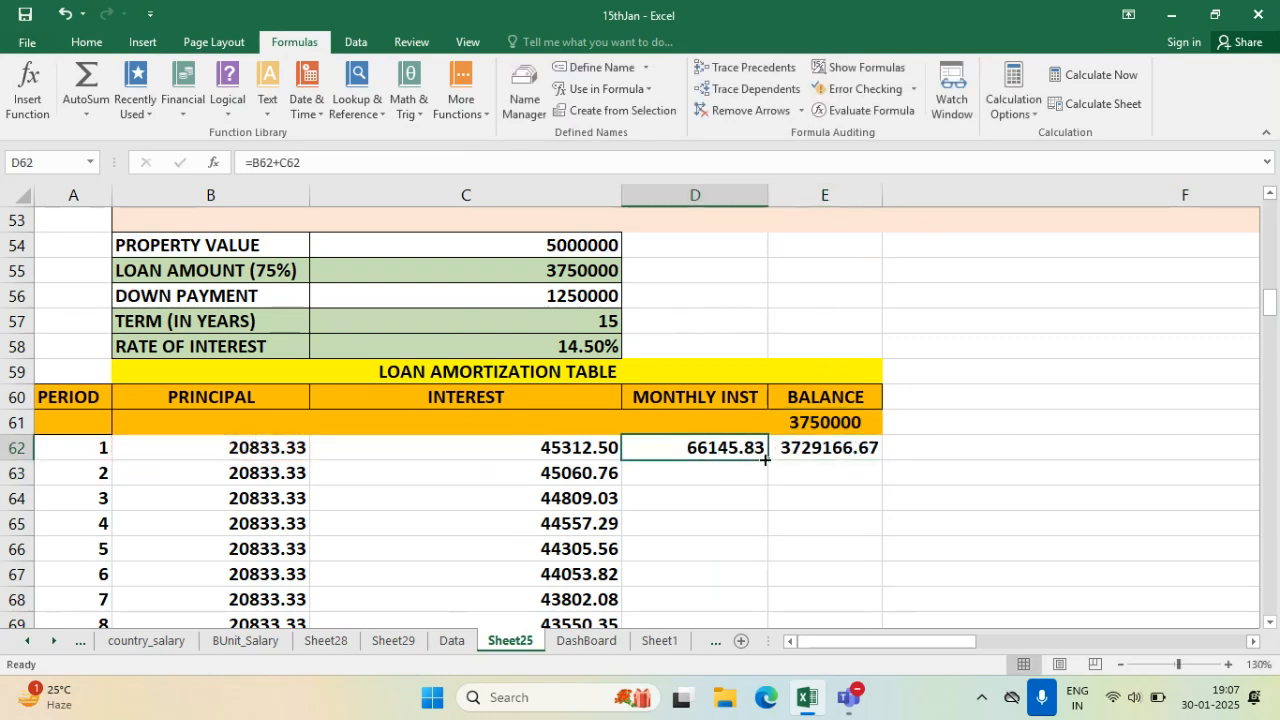
pyautogui.doubleClick(766, 459)
pyautogui.click(851, 442)
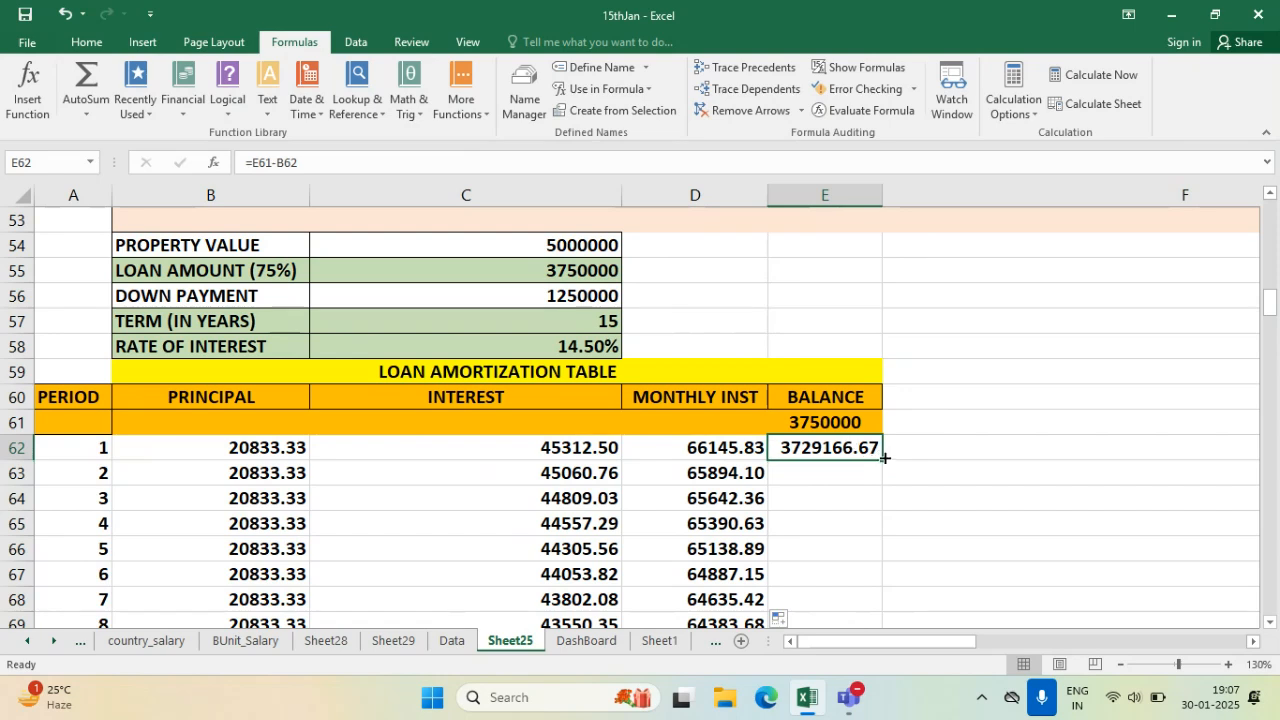
pyautogui.moveTo(881, 461); pyautogui.dragTo(888, 508)
# - Examine the balance formulas in E62, E63 and E64 to trace which previous balance and principal each one references
pyautogui.click(860, 478)
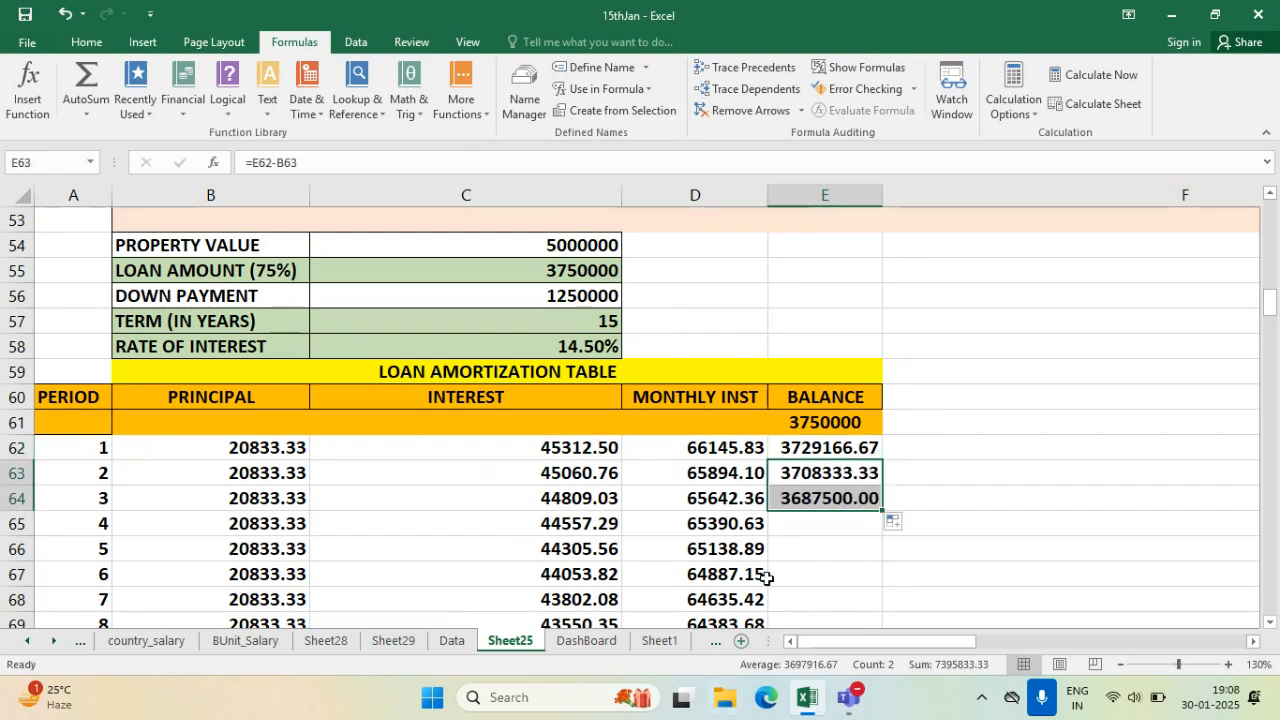
pyautogui.click(818, 500)
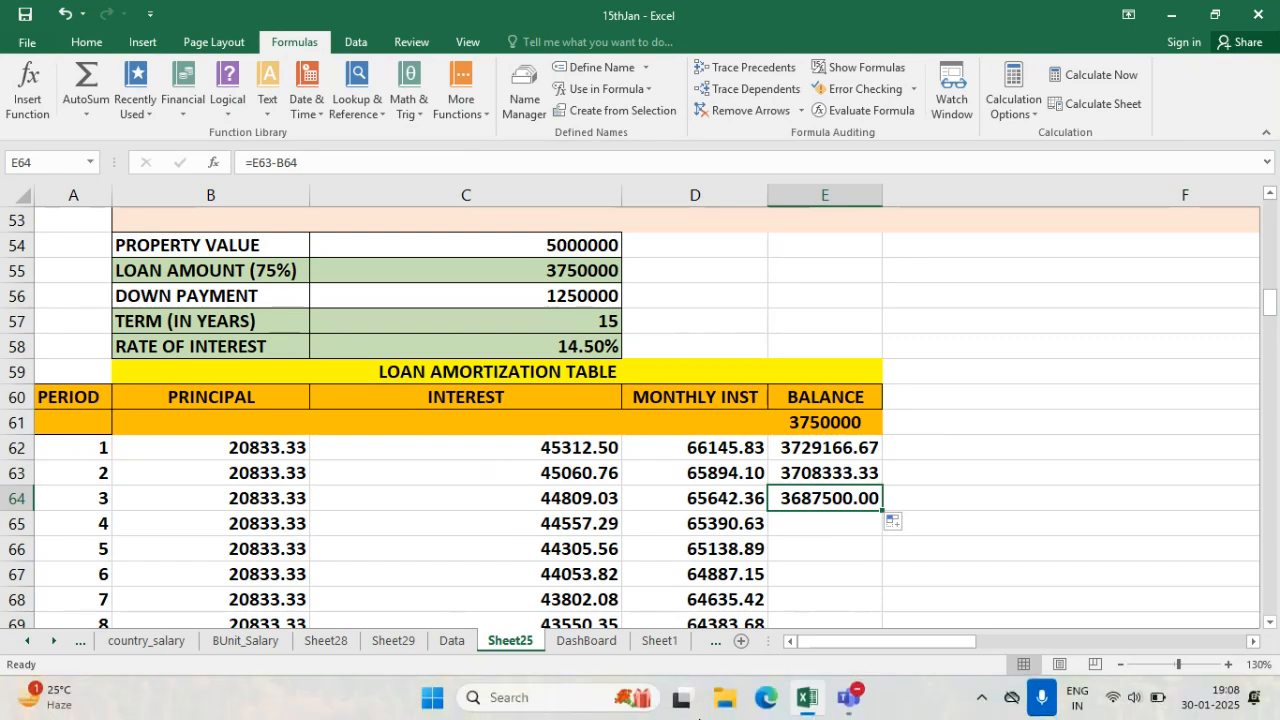
pyautogui.doubleClick(835, 475)
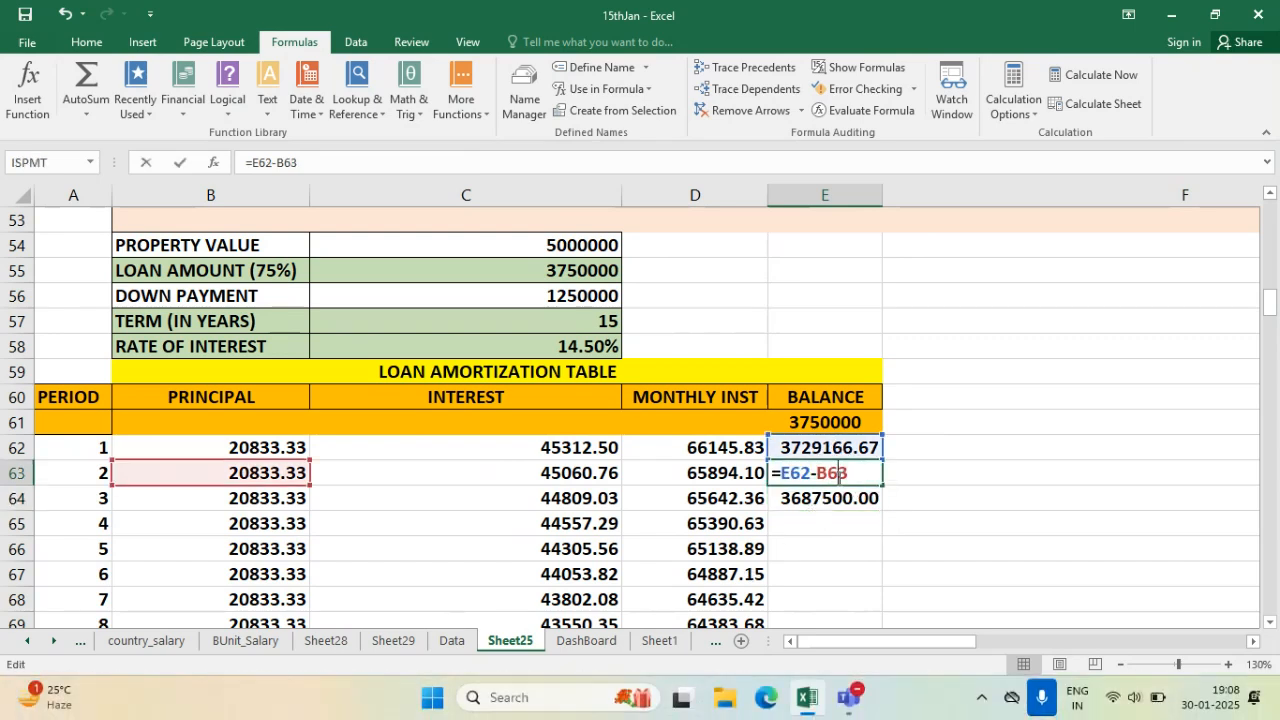
pyautogui.press('Escape')
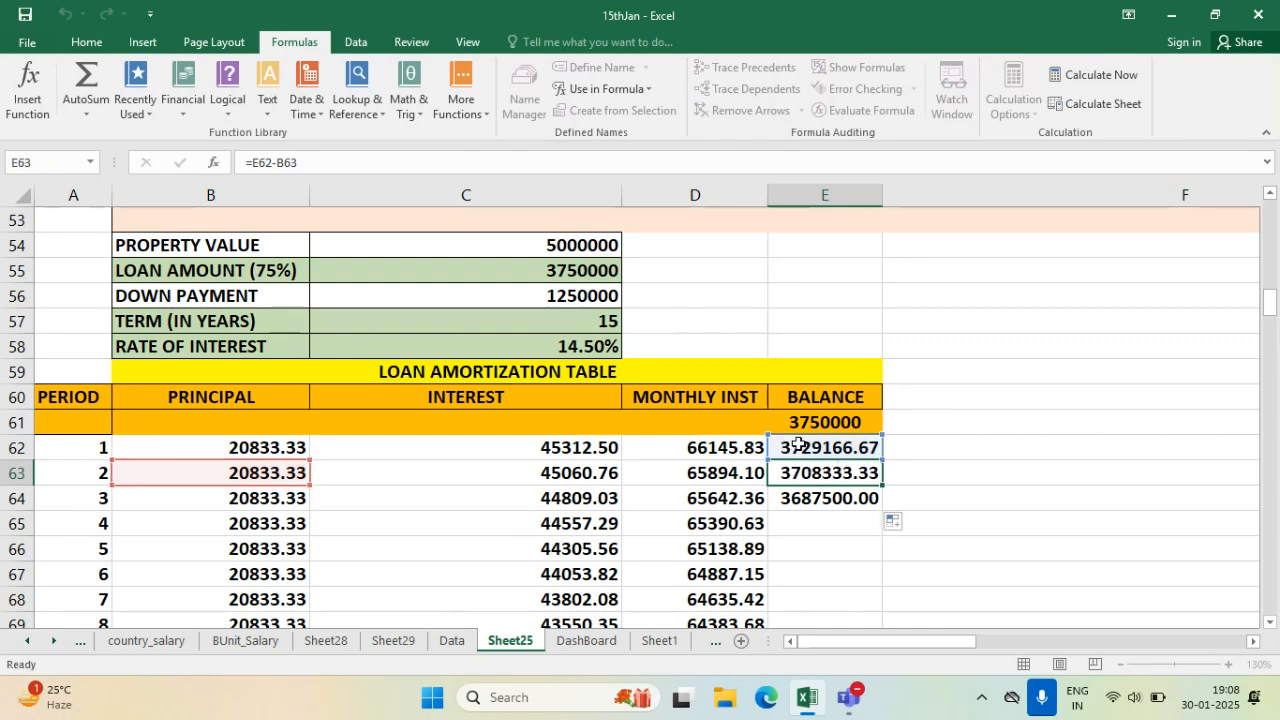
pyautogui.doubleClick(820, 447)
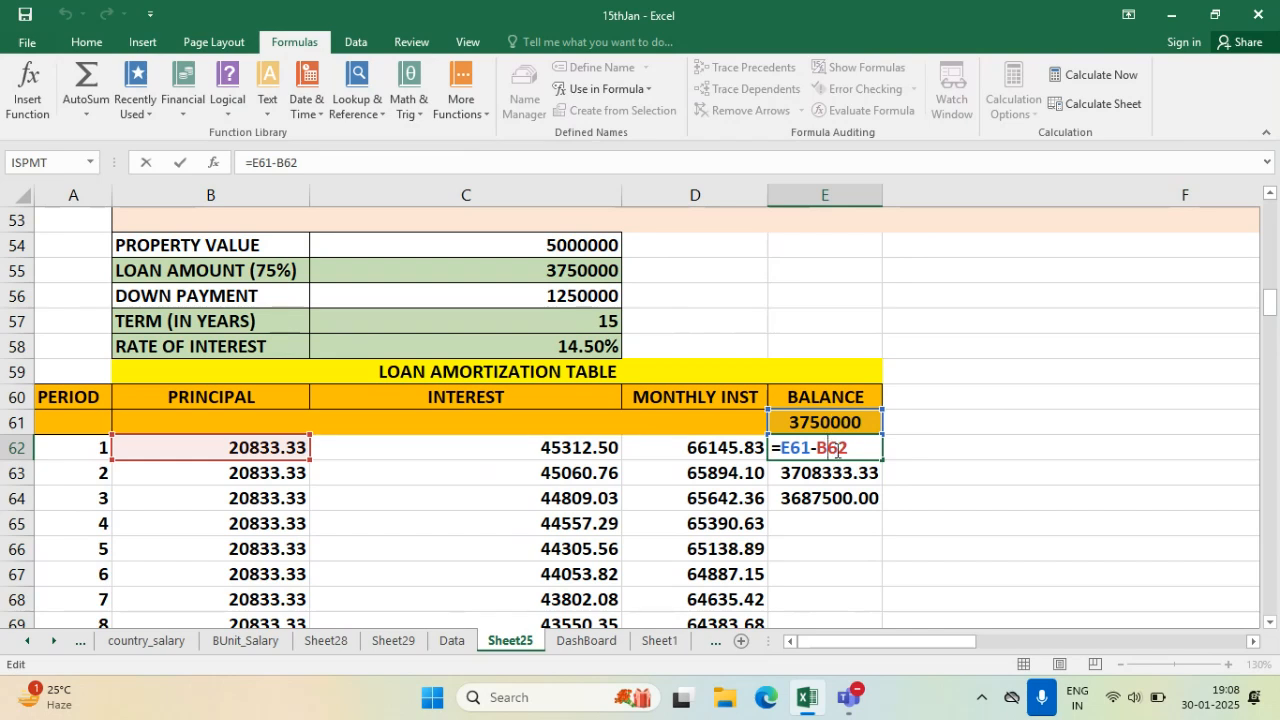
pyautogui.hotkey('ctrl', 'Return')
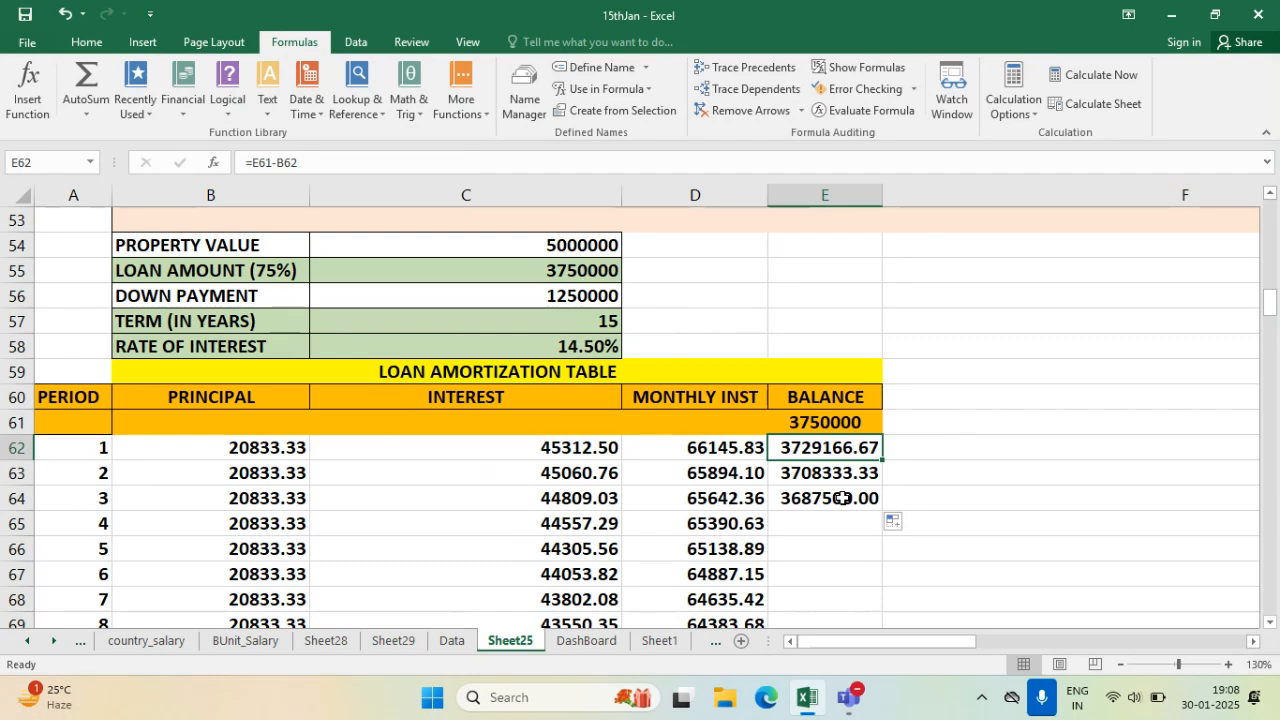
pyautogui.click(842, 498)
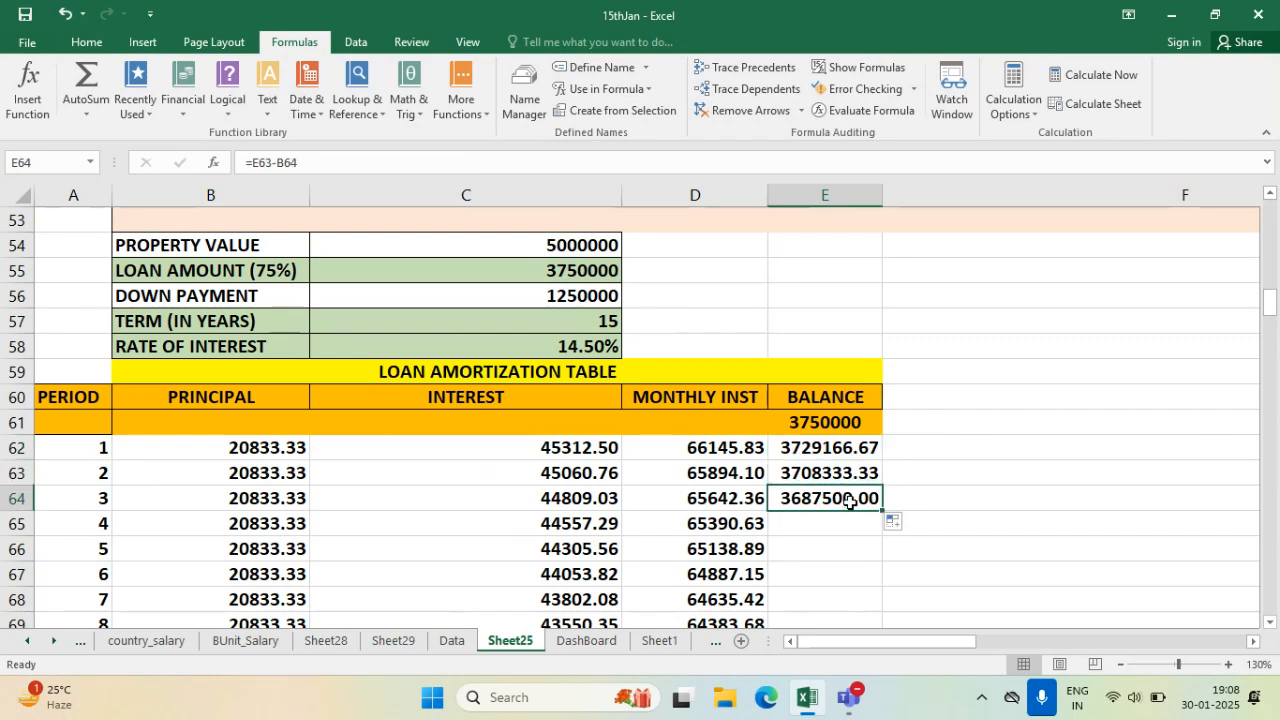
pyautogui.doubleClick(849, 502)
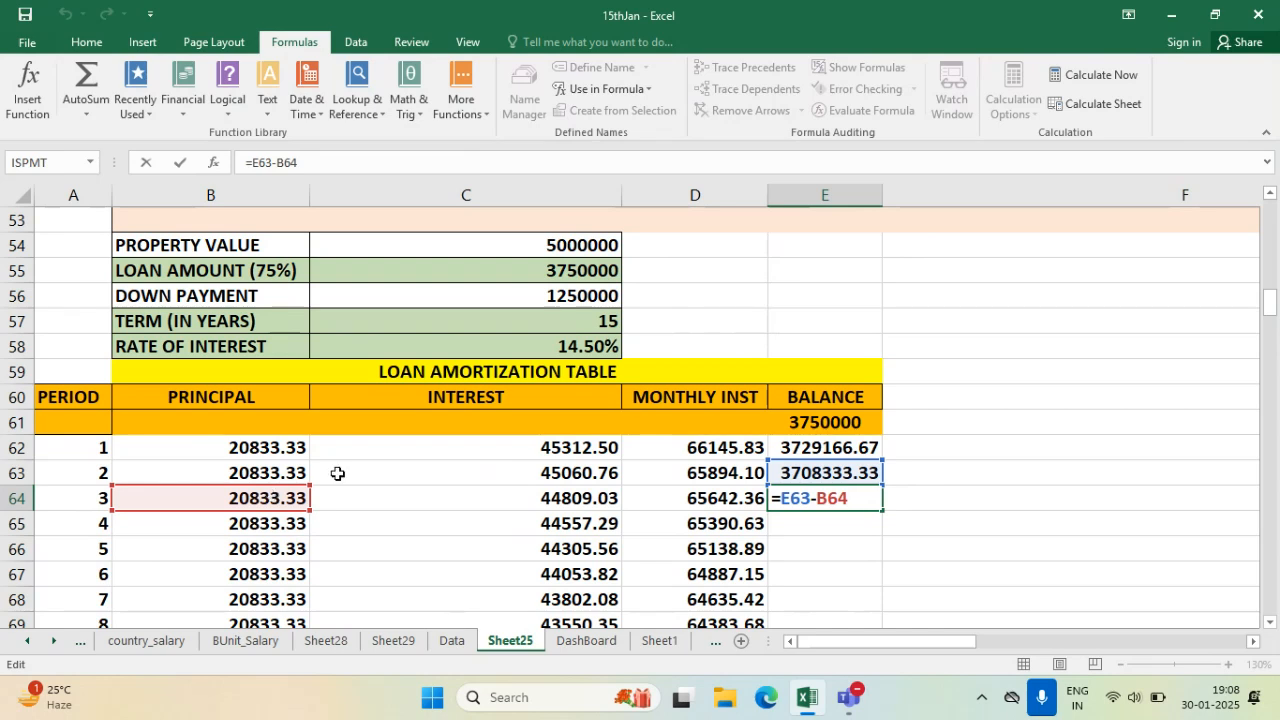
pyautogui.hotkey('ctrl', 'Return')
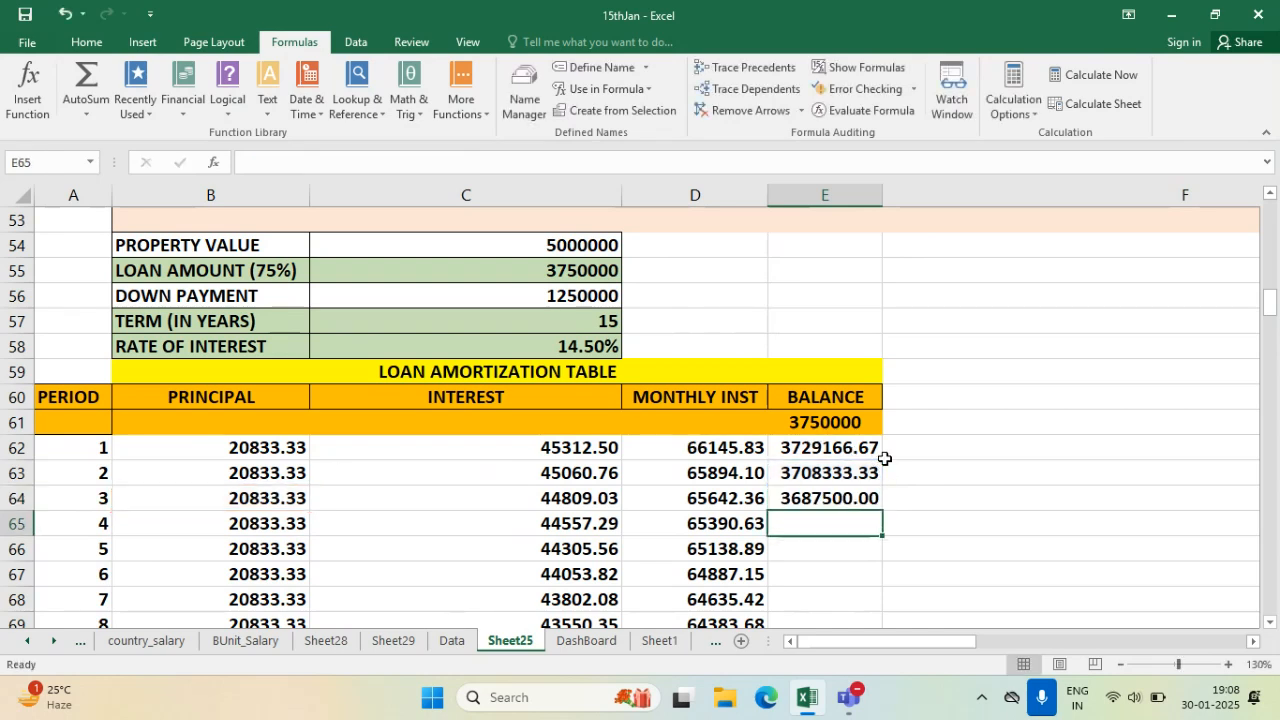
# - Fill the balance formula from E64 down the remaining periods and check the balance for period 180
pyautogui.doubleClick(879, 511)
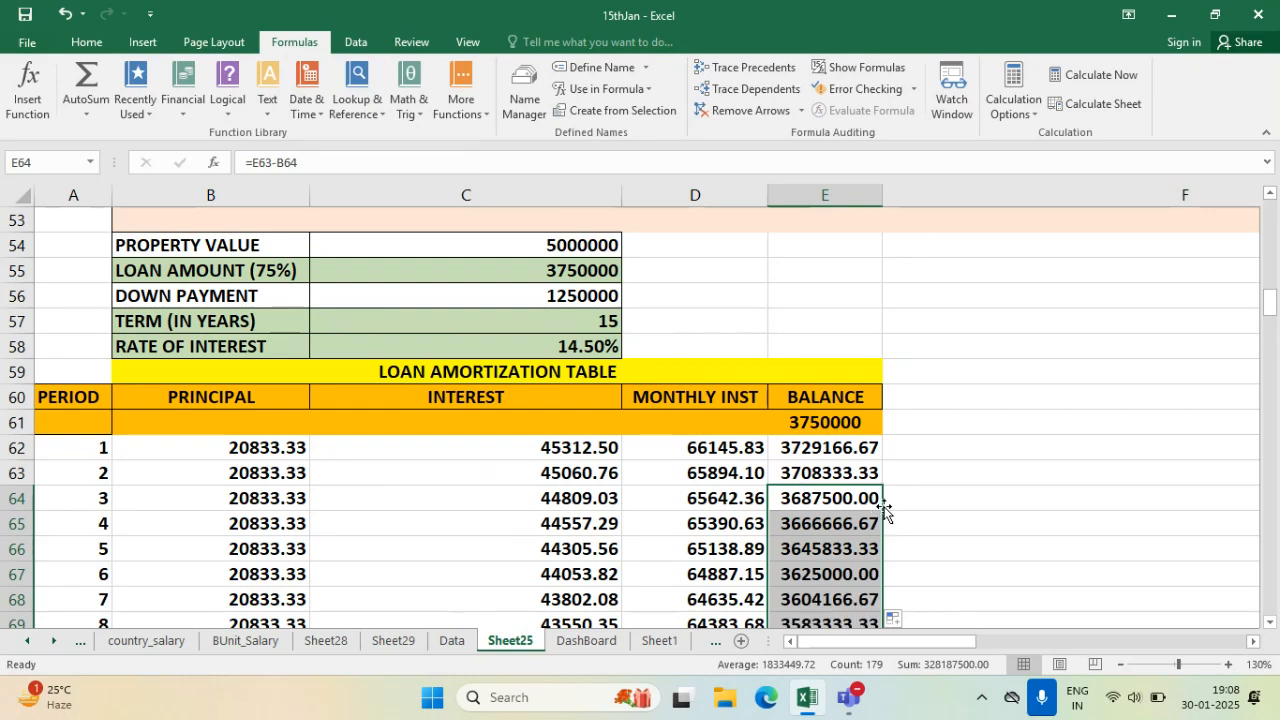
pyautogui.scroll(-5, 869, 487)
pyautogui.scroll(-13, 869, 487)
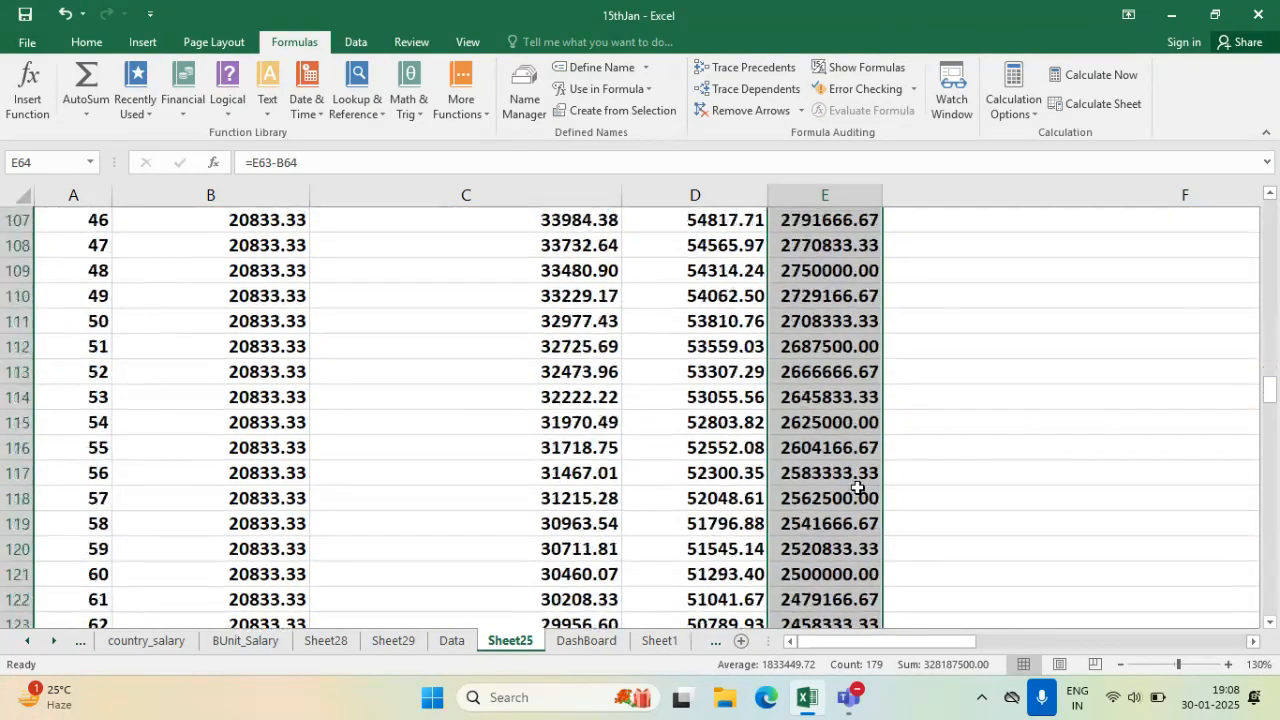
pyautogui.scroll(-10, 858, 487)
pyautogui.scroll(-20, 858, 487)
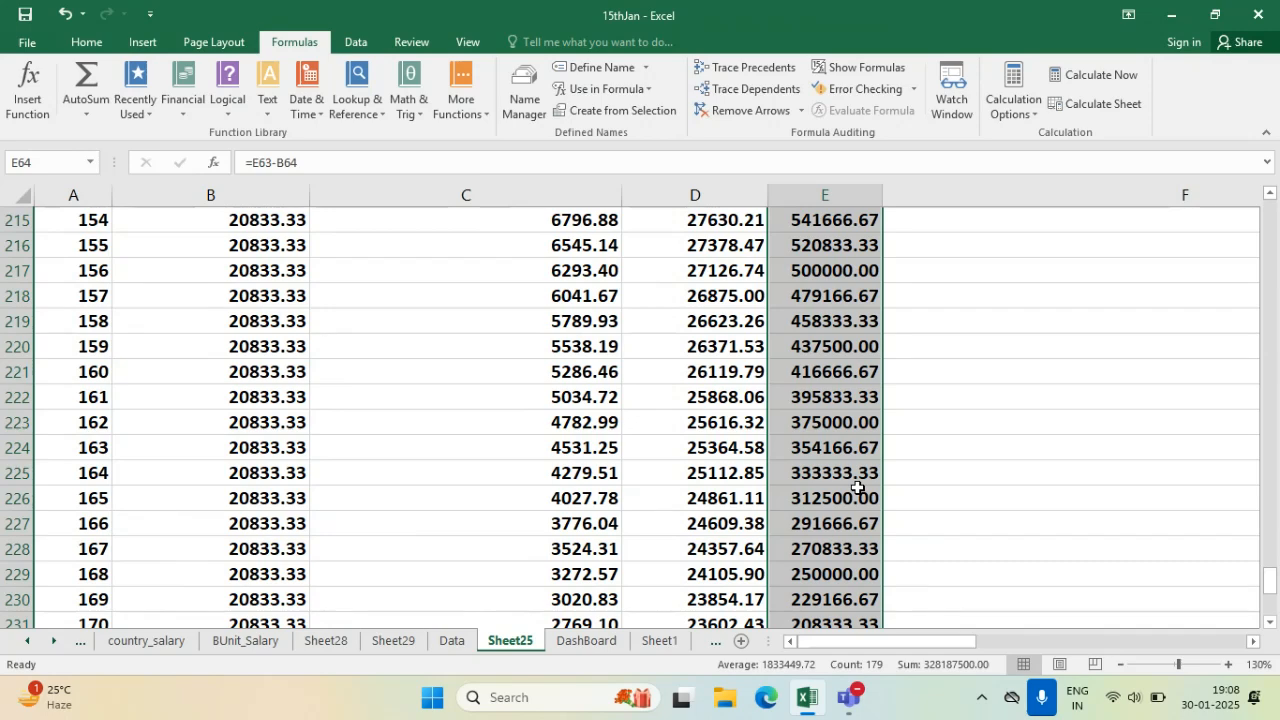
pyautogui.scroll(-5, 858, 487)
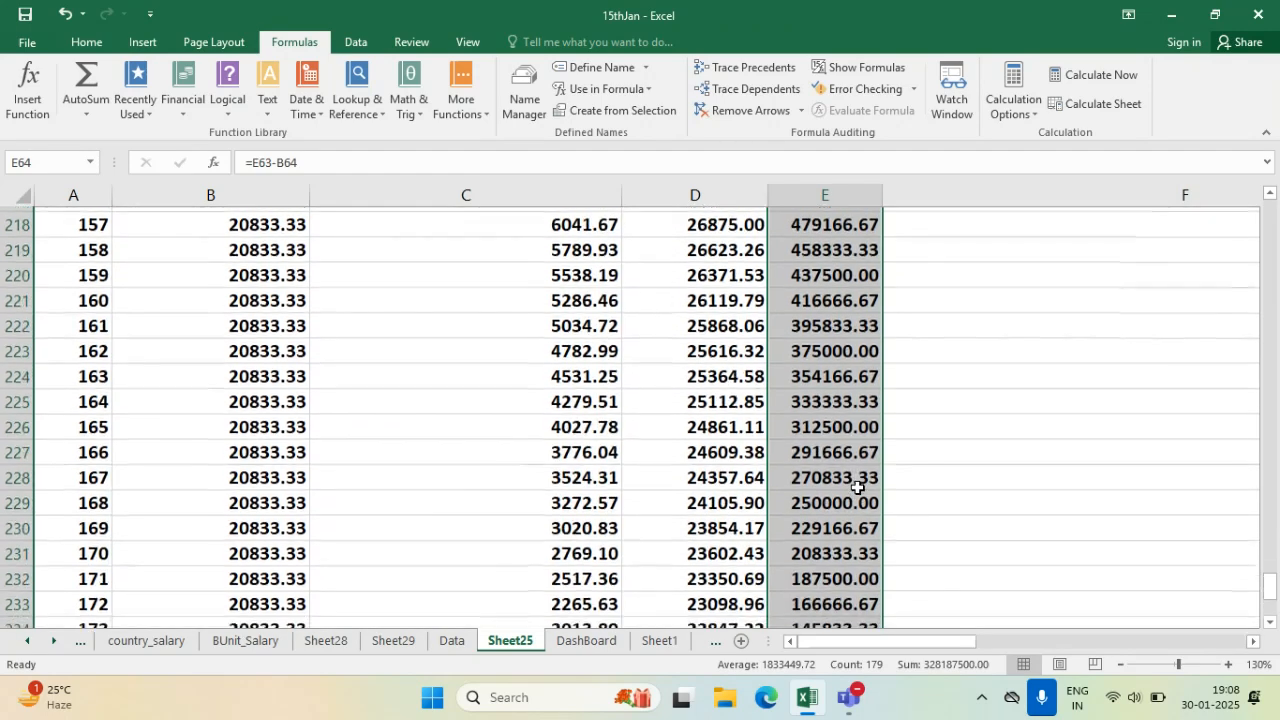
pyautogui.click(862, 499)
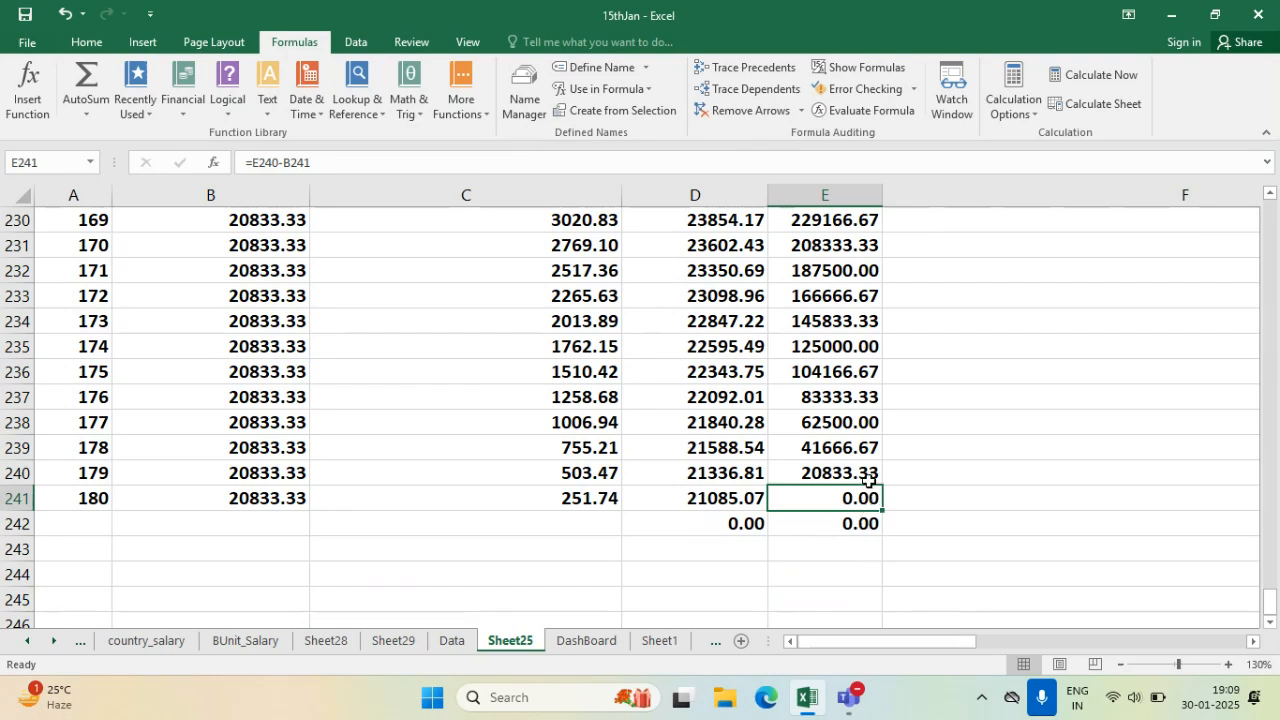
# - Clear the surplus formulas in D242:E242 below the table and check the period 180 row's entries
pyautogui.moveTo(715, 523); pyautogui.dragTo(817, 513)
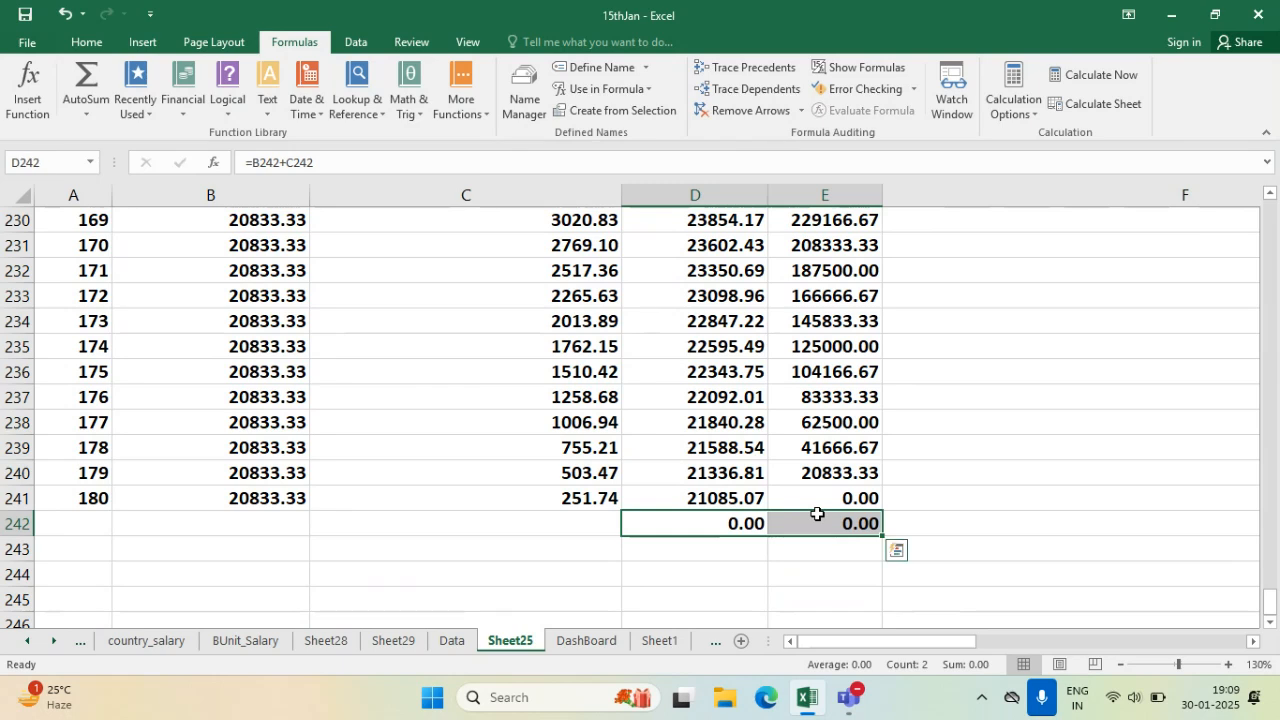
pyautogui.press('Delete')
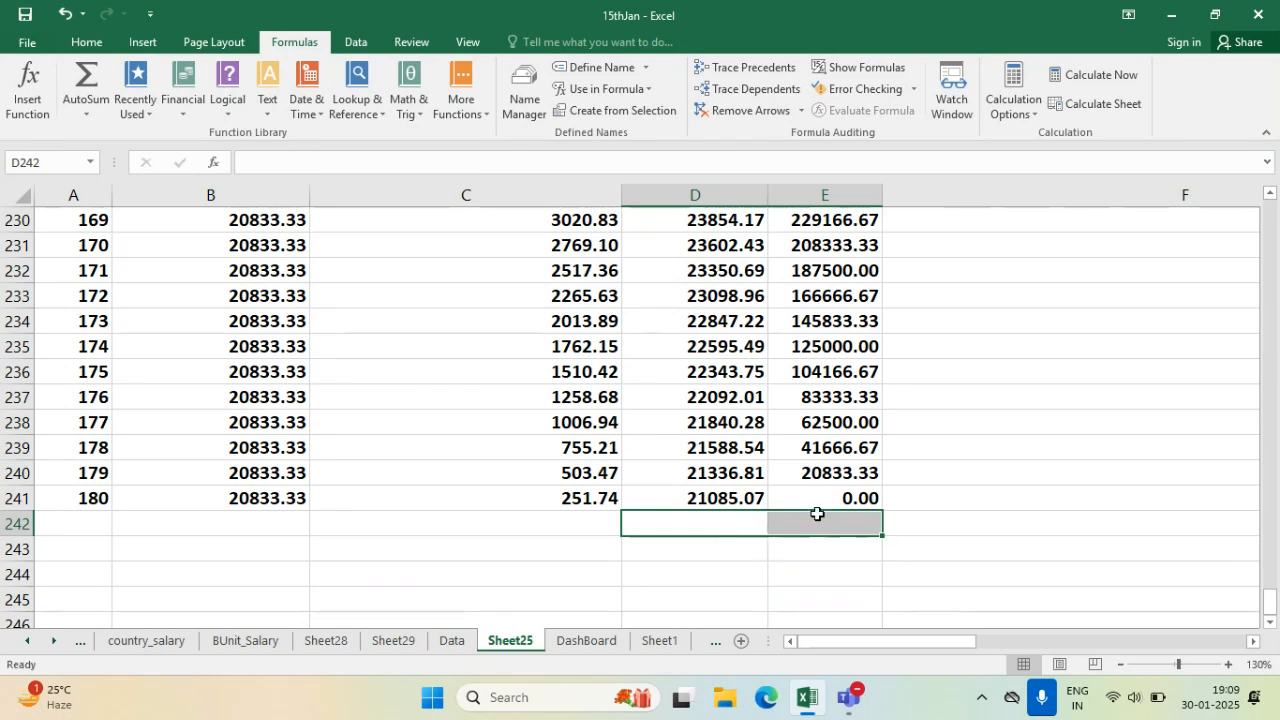
pyautogui.click(62, 498)
pyautogui.click(212, 499)
pyautogui.click(520, 498)
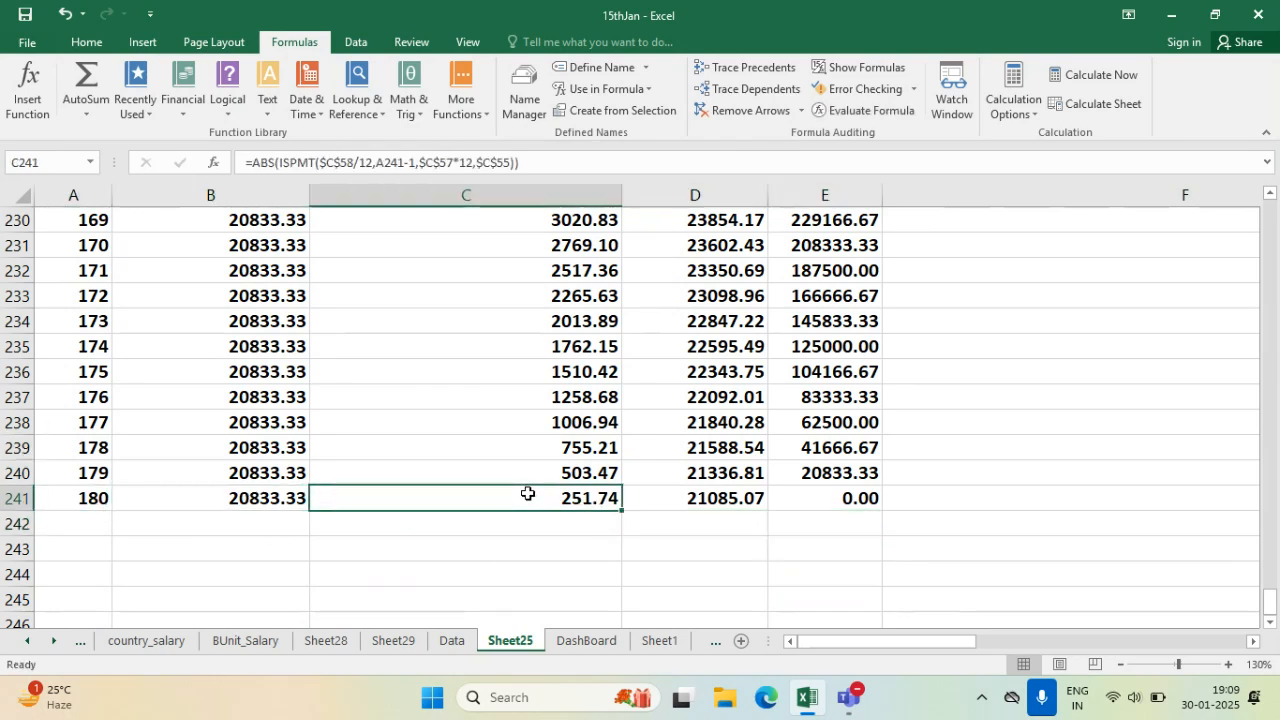
pyautogui.click(857, 500)
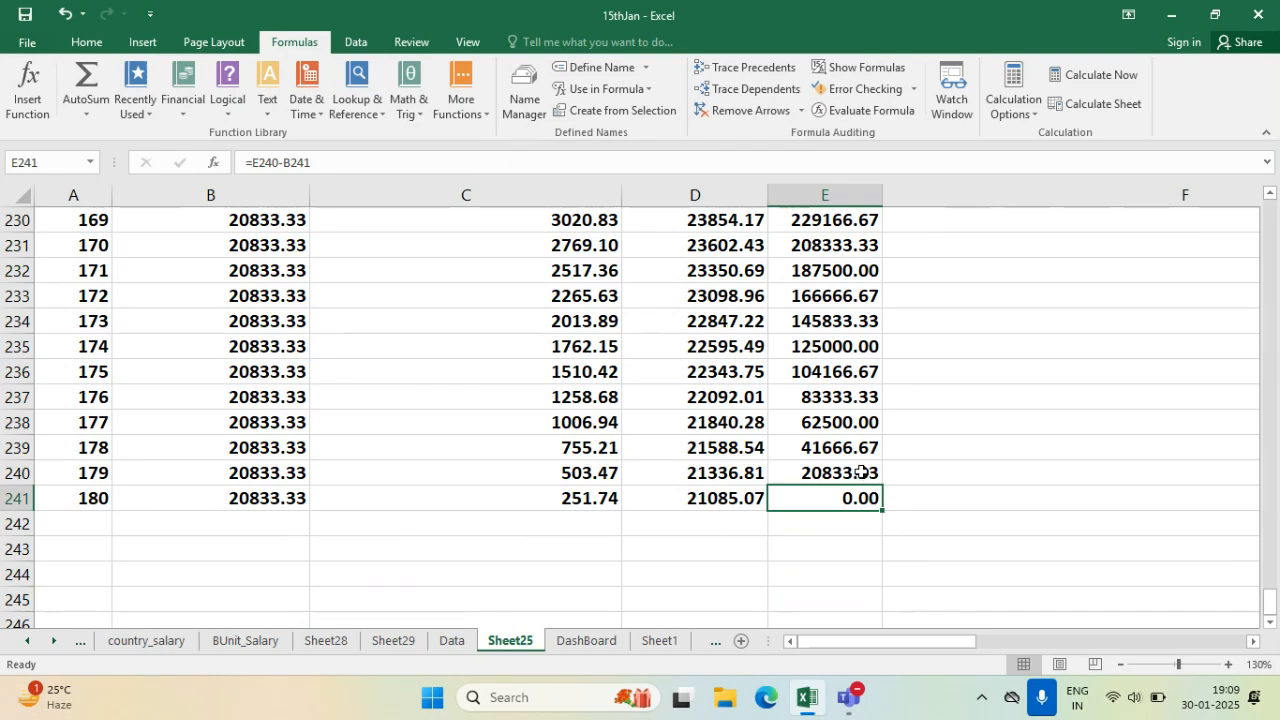
# - Highlight the period 180 balance in E241 with an orange fill
pyautogui.moveTo(214, 497); pyautogui.dragTo(718, 495)
pyautogui.click(845, 490)
pyautogui.click(87, 42)
pyautogui.click(285, 103)
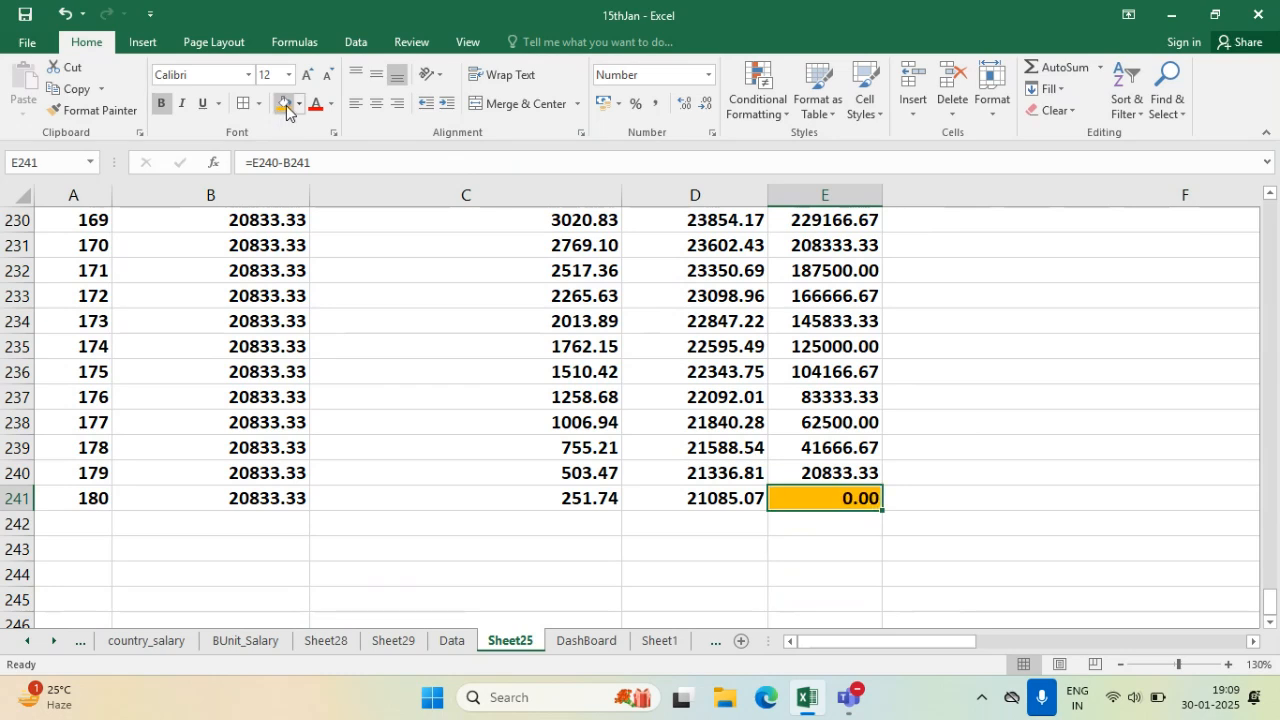
pyautogui.click(860, 526)
pyautogui.click(836, 490)
# - Narrow column C so the amortization table's interest column takes up less width
pyautogui.scroll(2, 476, 521)
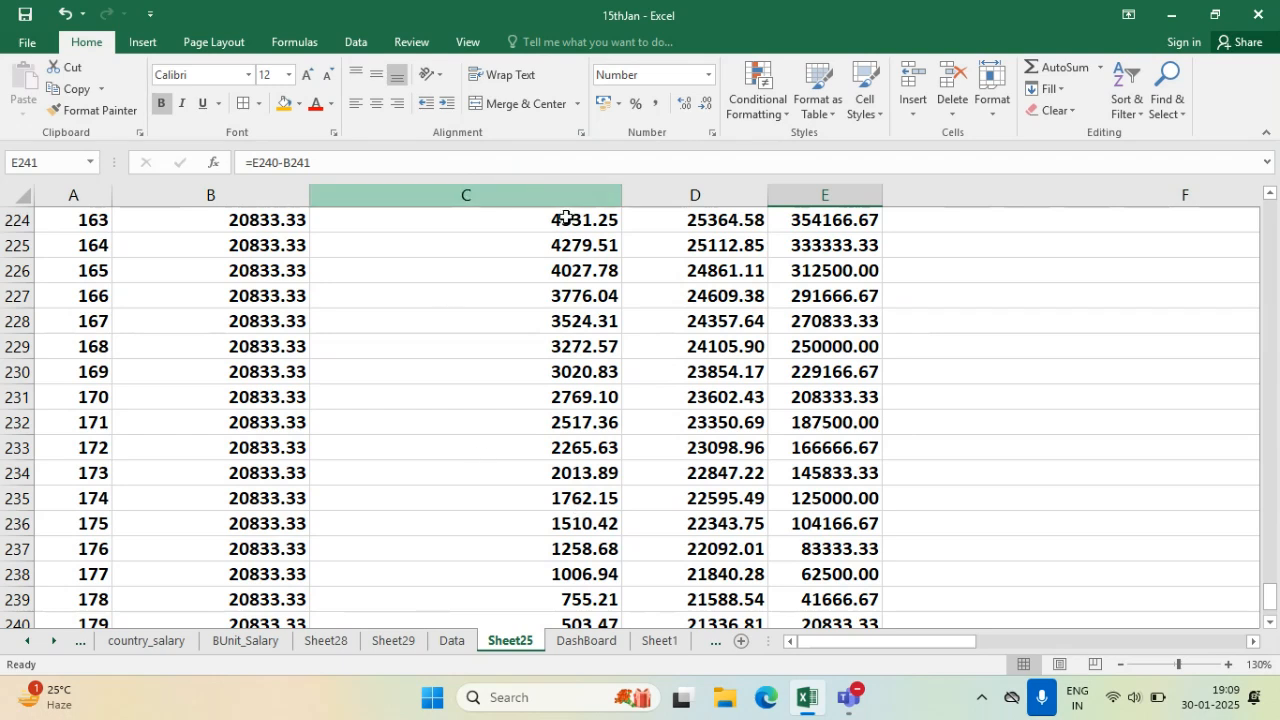
pyautogui.moveTo(621, 196); pyautogui.dragTo(507, 186)
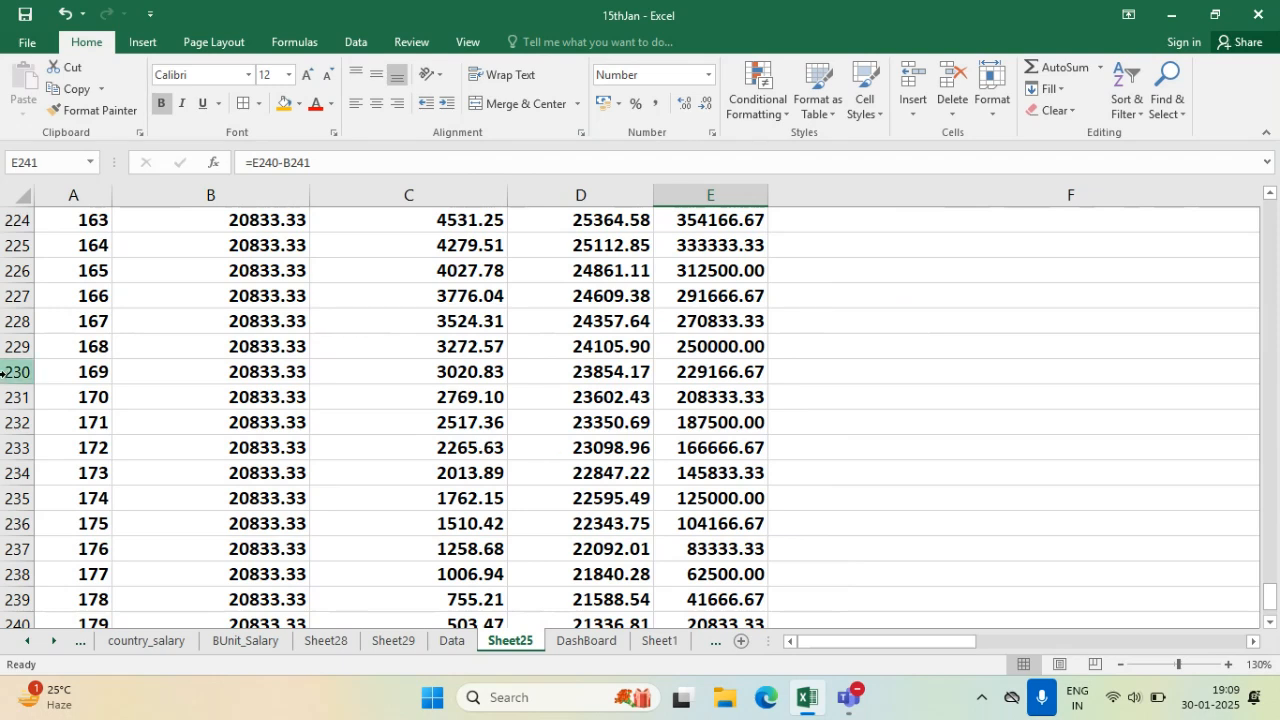
pyautogui.click(722, 350)
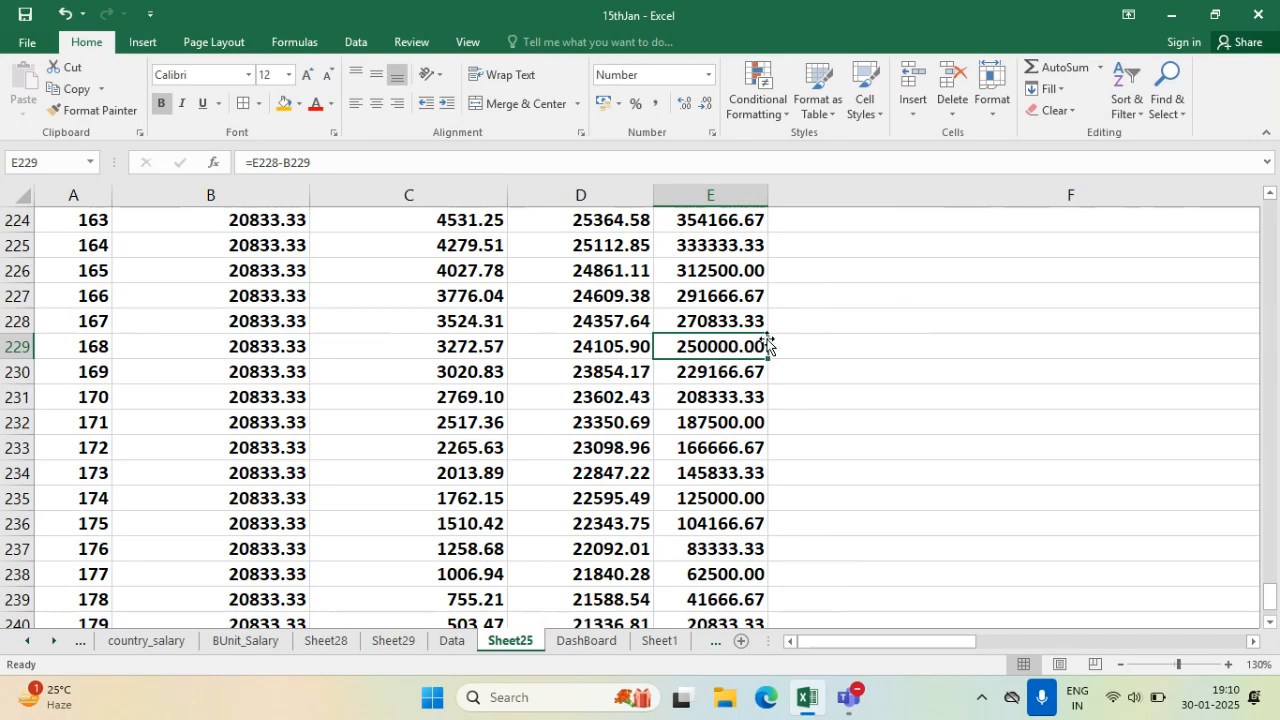
# - Highlight the period 100 row, A161:E161, with an orange fill
pyautogui.scroll(12, 510, 420)
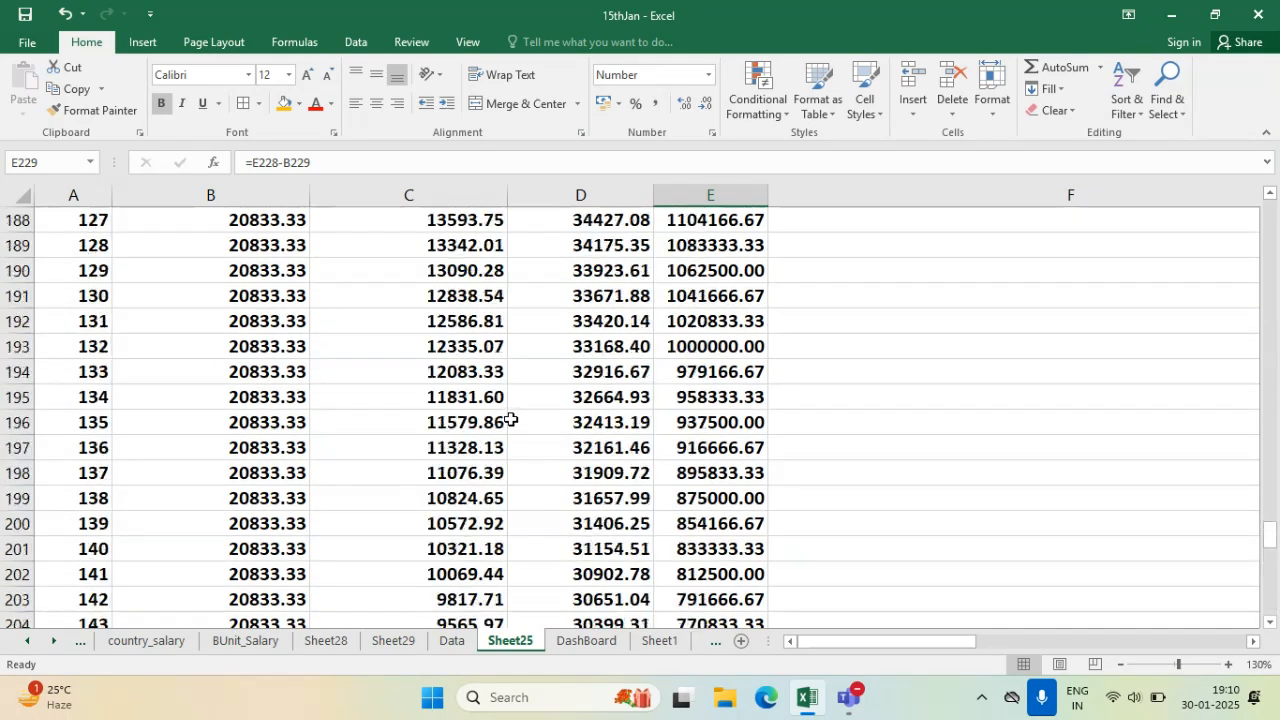
pyautogui.scroll(12, 510, 420)
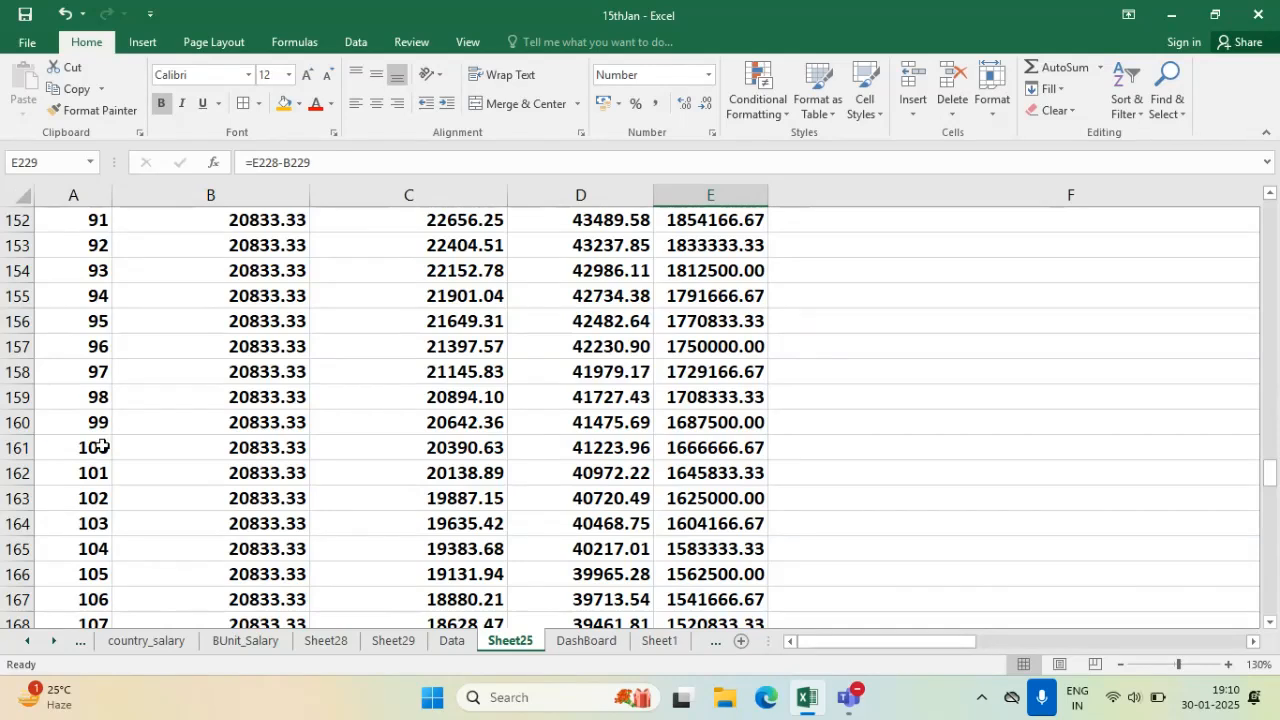
pyautogui.moveTo(102, 447); pyautogui.dragTo(735, 449)
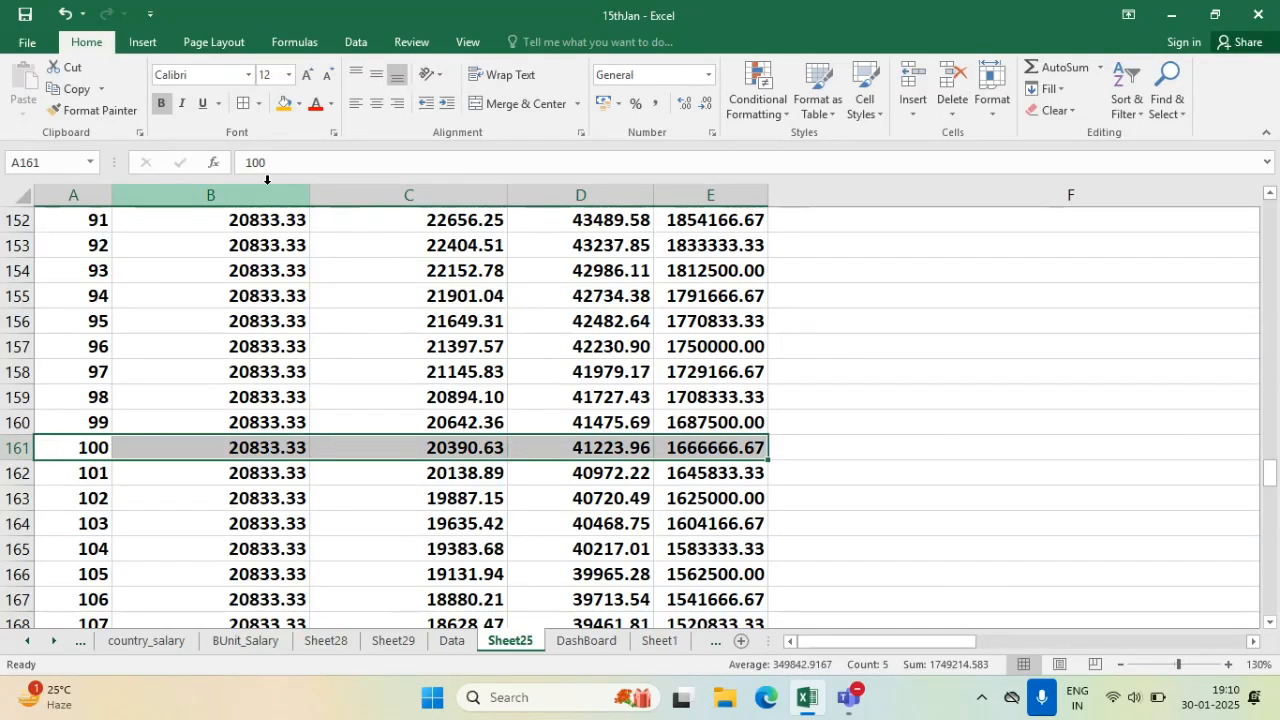
pyautogui.click(285, 103)
pyautogui.click(435, 548)
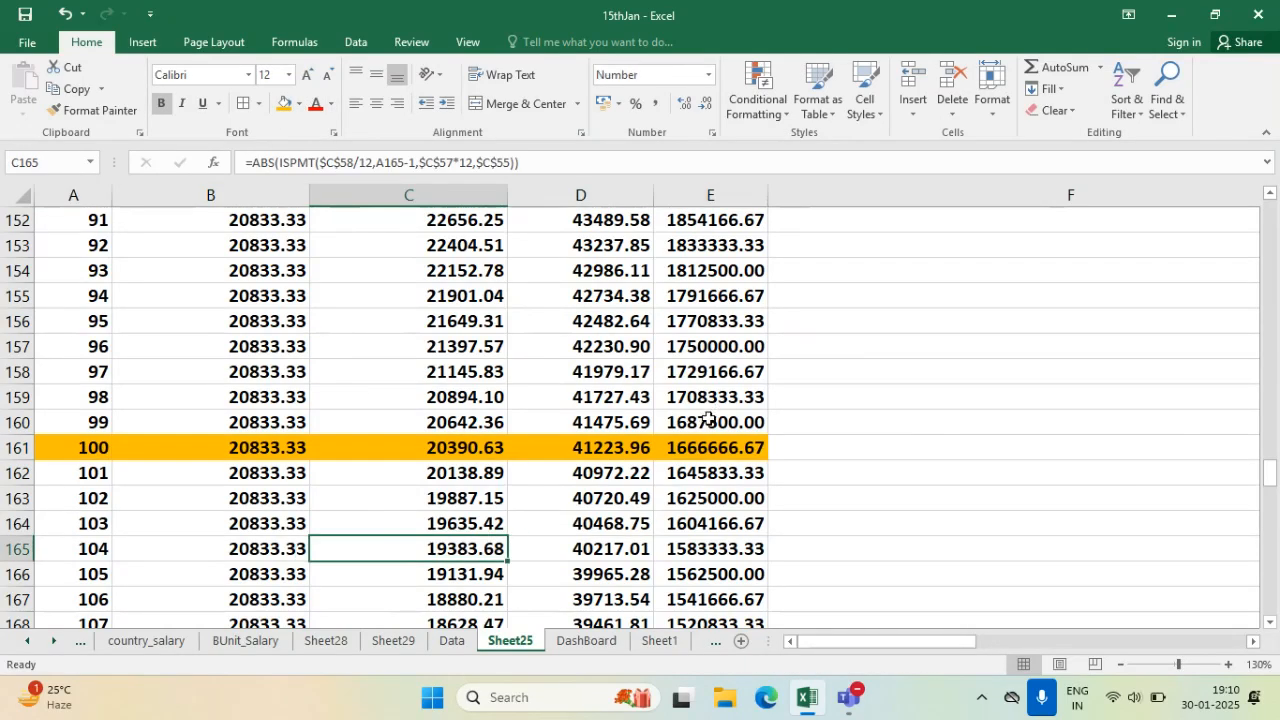
# - Inspect the balance formula for period 100 in E161 and compare that row with the periods just after it
pyautogui.click(722, 449)
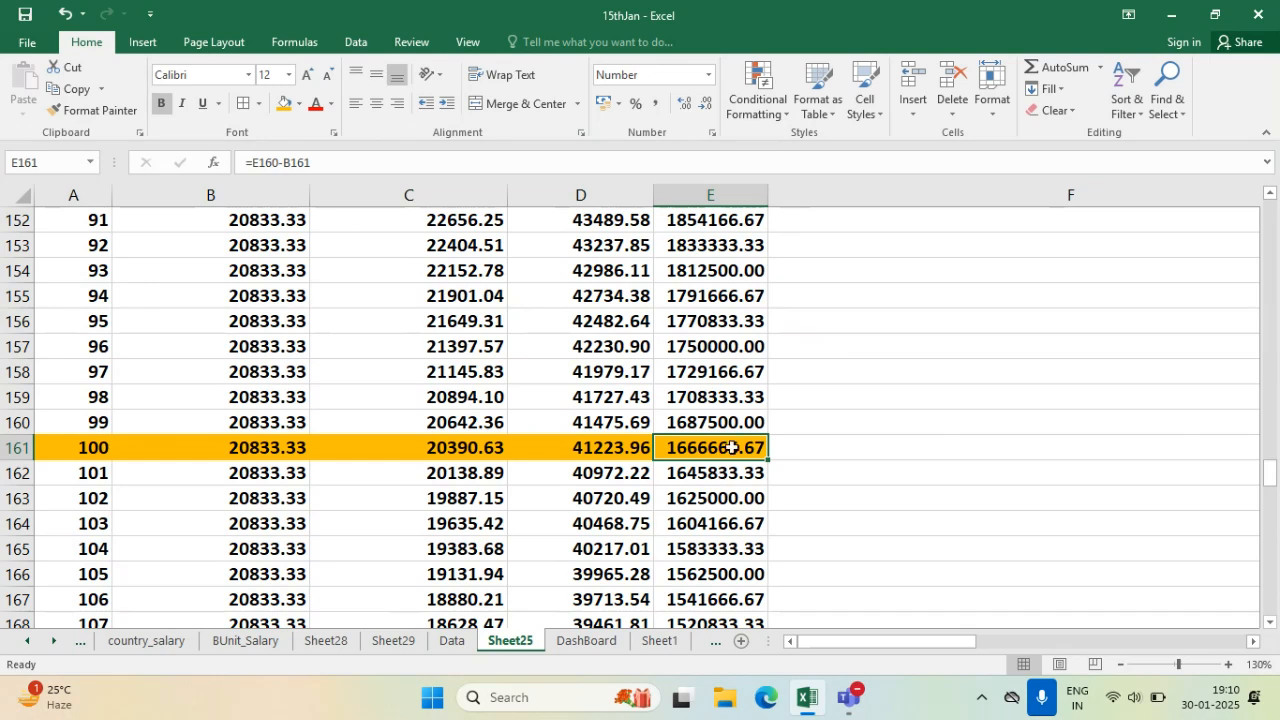
pyautogui.click(803, 454)
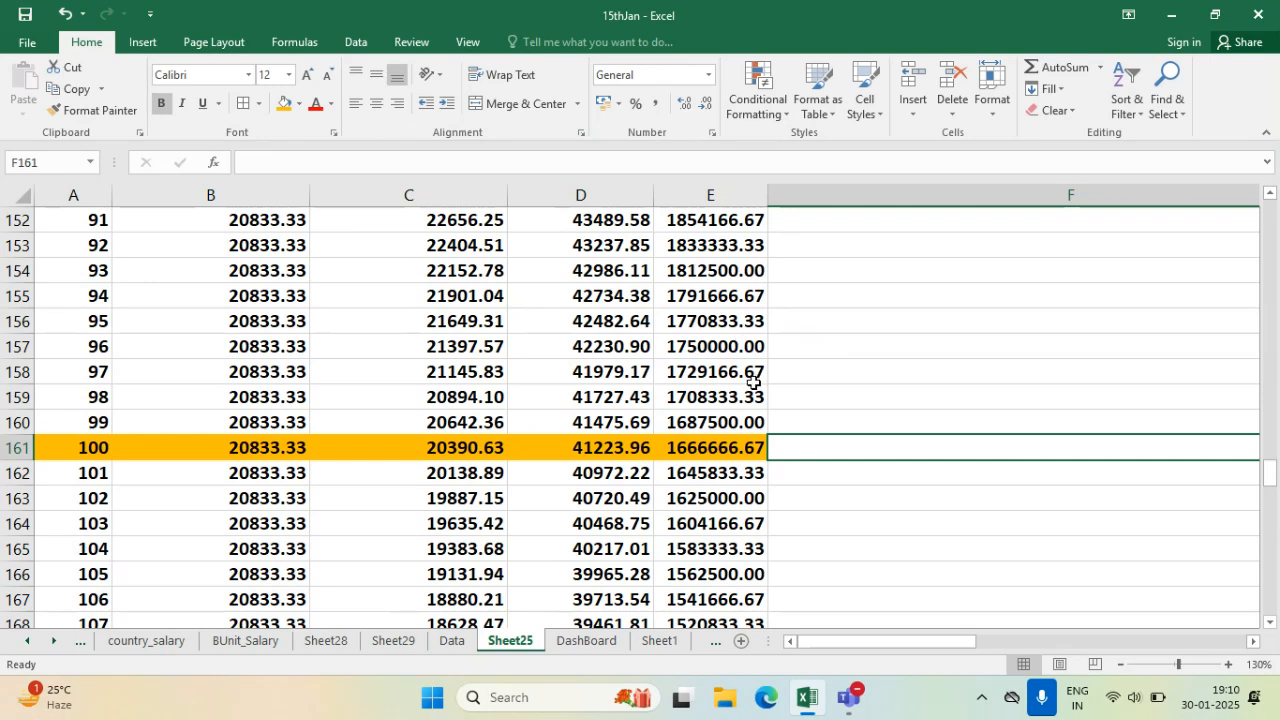
pyautogui.click(730, 449)
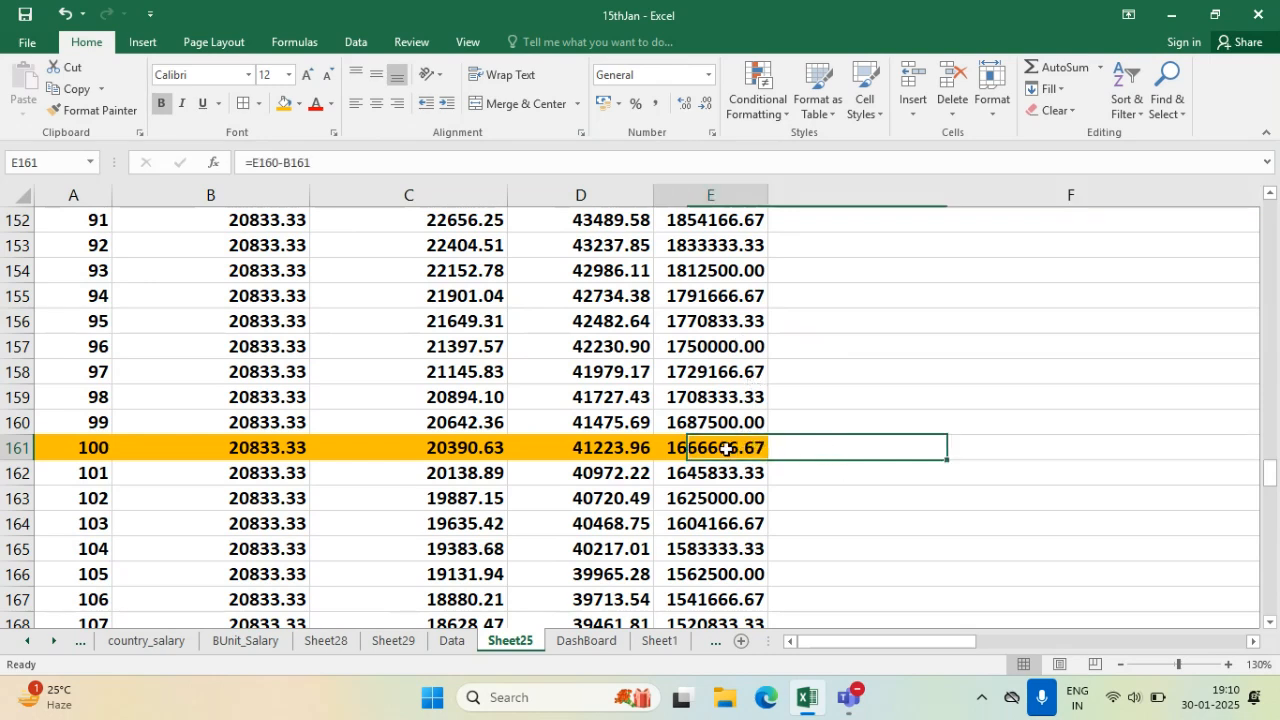
pyautogui.moveTo(46, 475); pyautogui.dragTo(720, 522)
pyautogui.moveTo(58, 448); pyautogui.dragTo(681, 449)
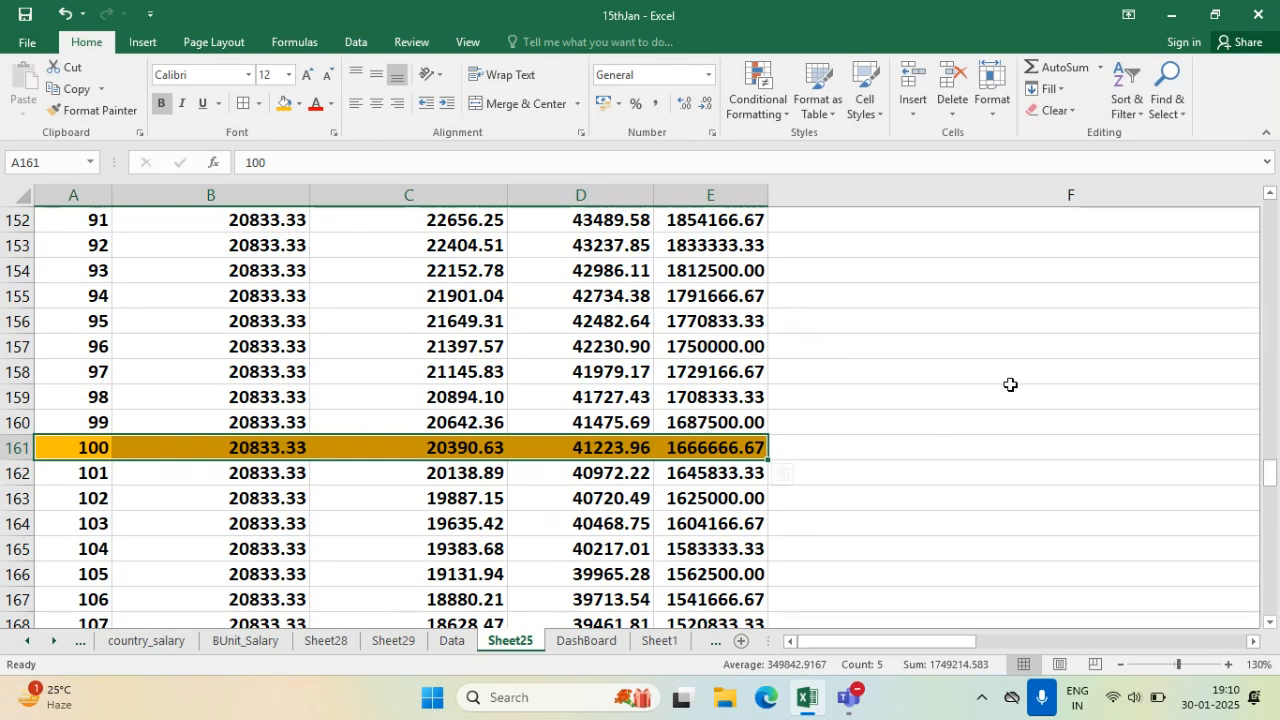
# - Review the periods before period 100, the installments from period 101 onward, and the loan details above the table
pyautogui.scroll(1, 770, 532)
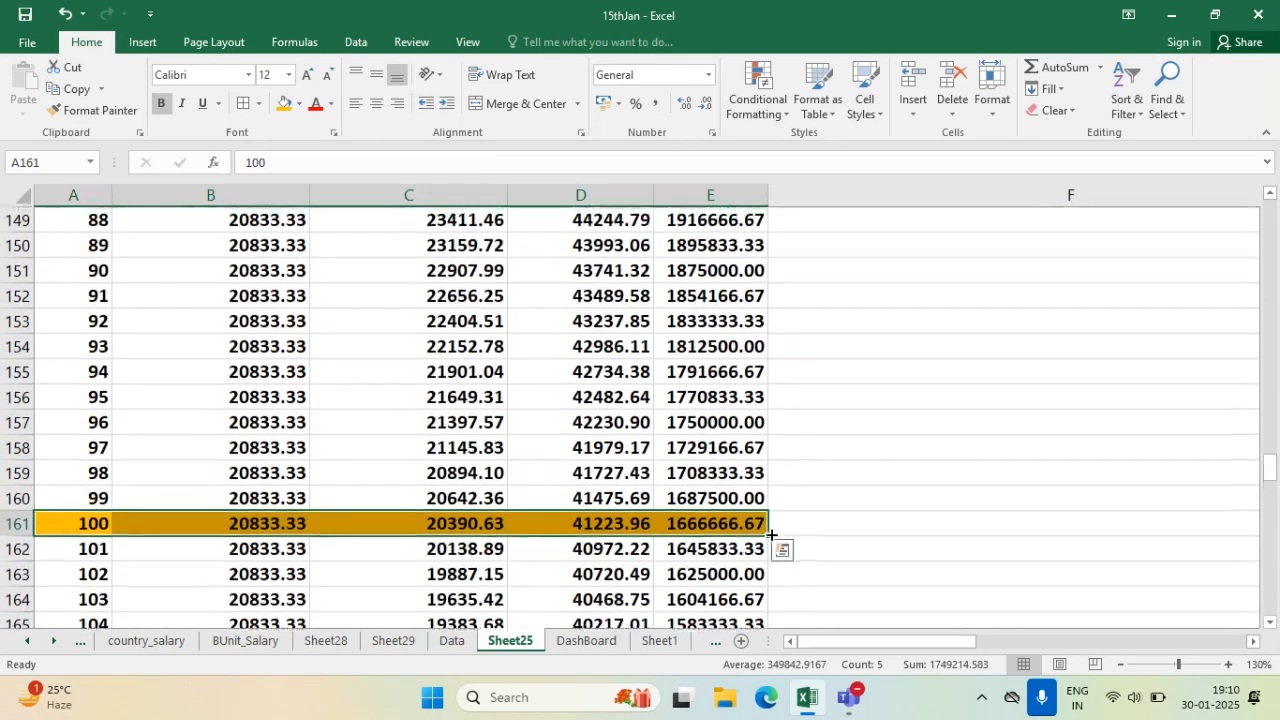
pyautogui.scroll(5, 348, 409)
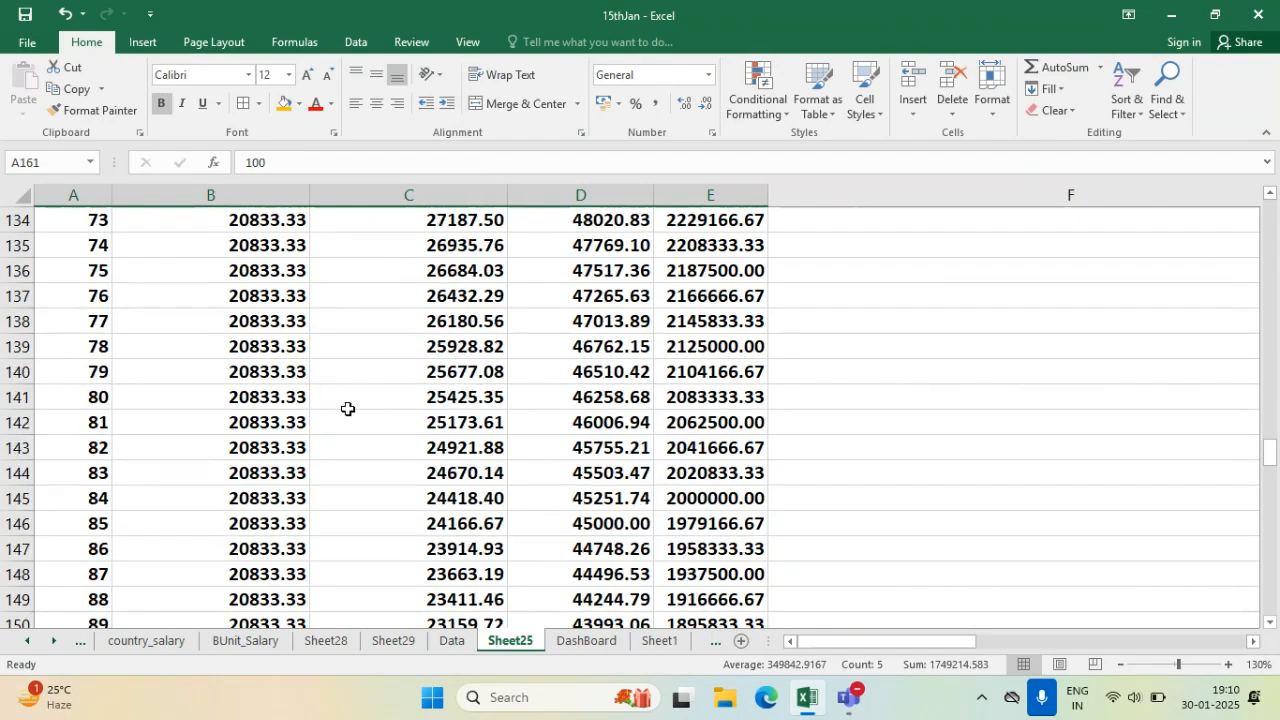
pyautogui.scroll(20, 348, 409)
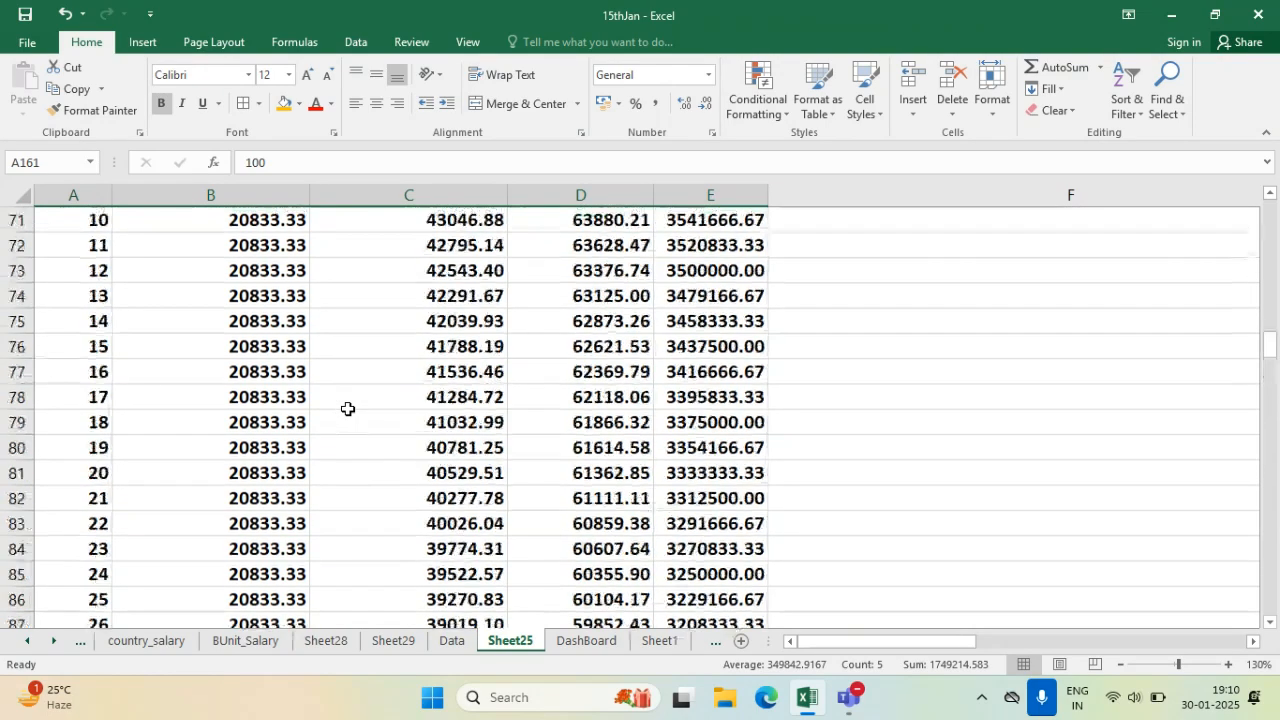
pyautogui.scroll(6, 348, 409)
pyautogui.scroll(-14, 348, 409)
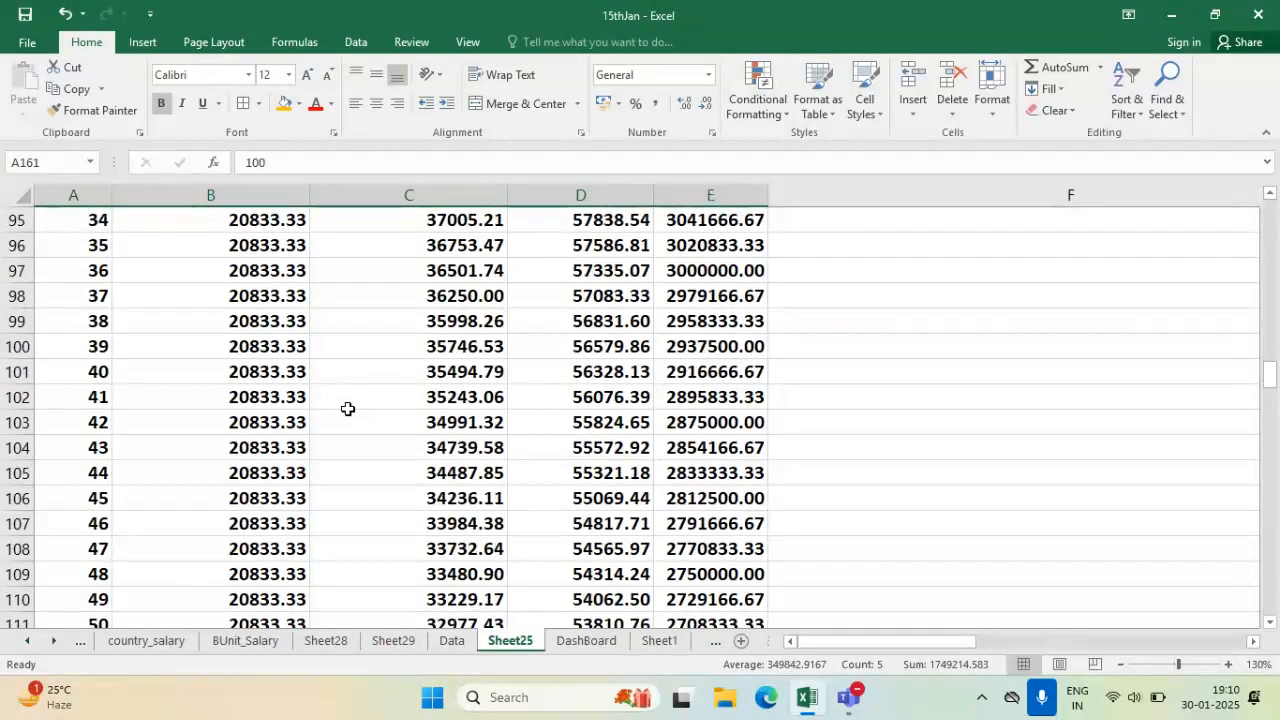
pyautogui.scroll(-19, 348, 409)
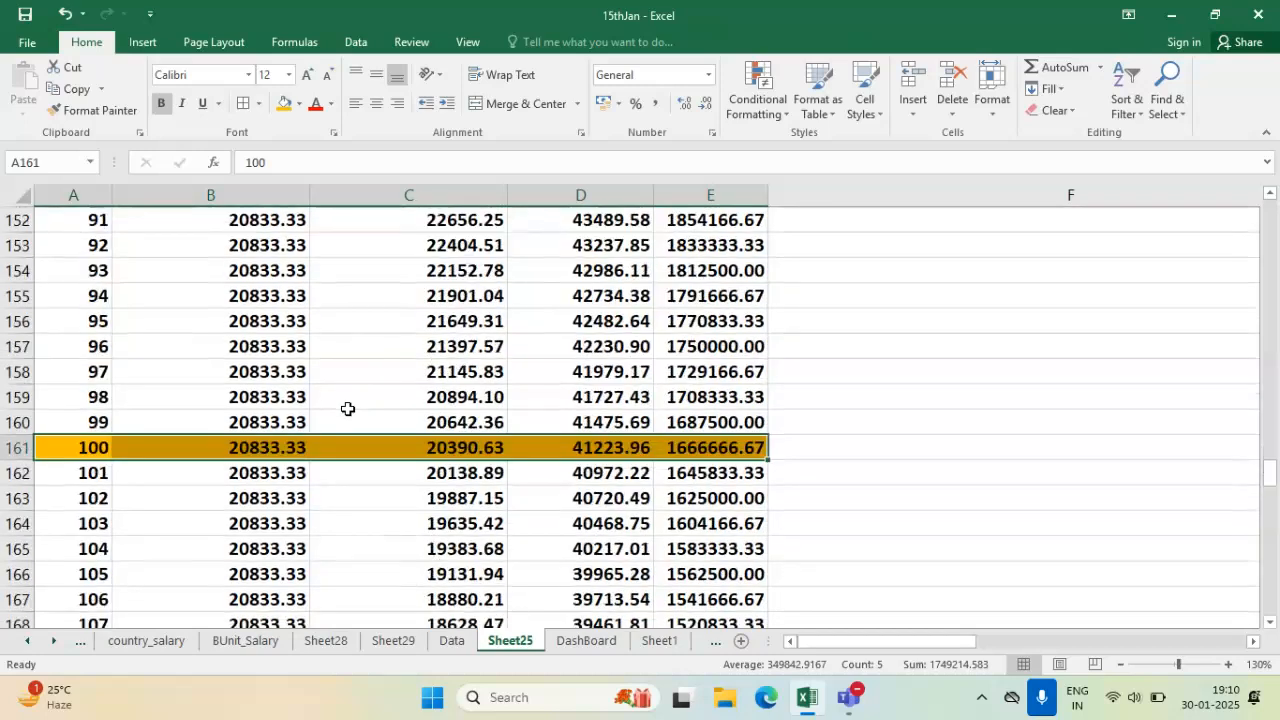
pyautogui.moveTo(91, 449); pyautogui.dragTo(755, 444)
pyautogui.moveTo(66, 474); pyautogui.dragTo(705, 600)
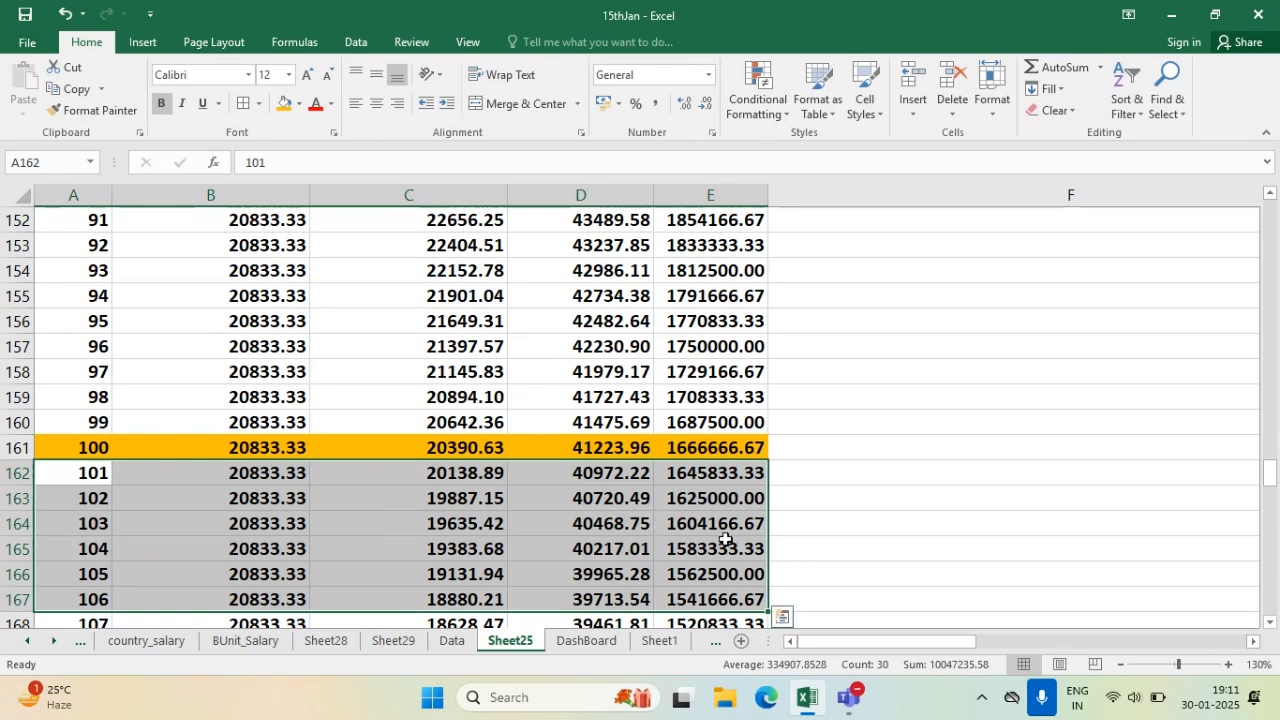
pyautogui.scroll(20, 806, 508)
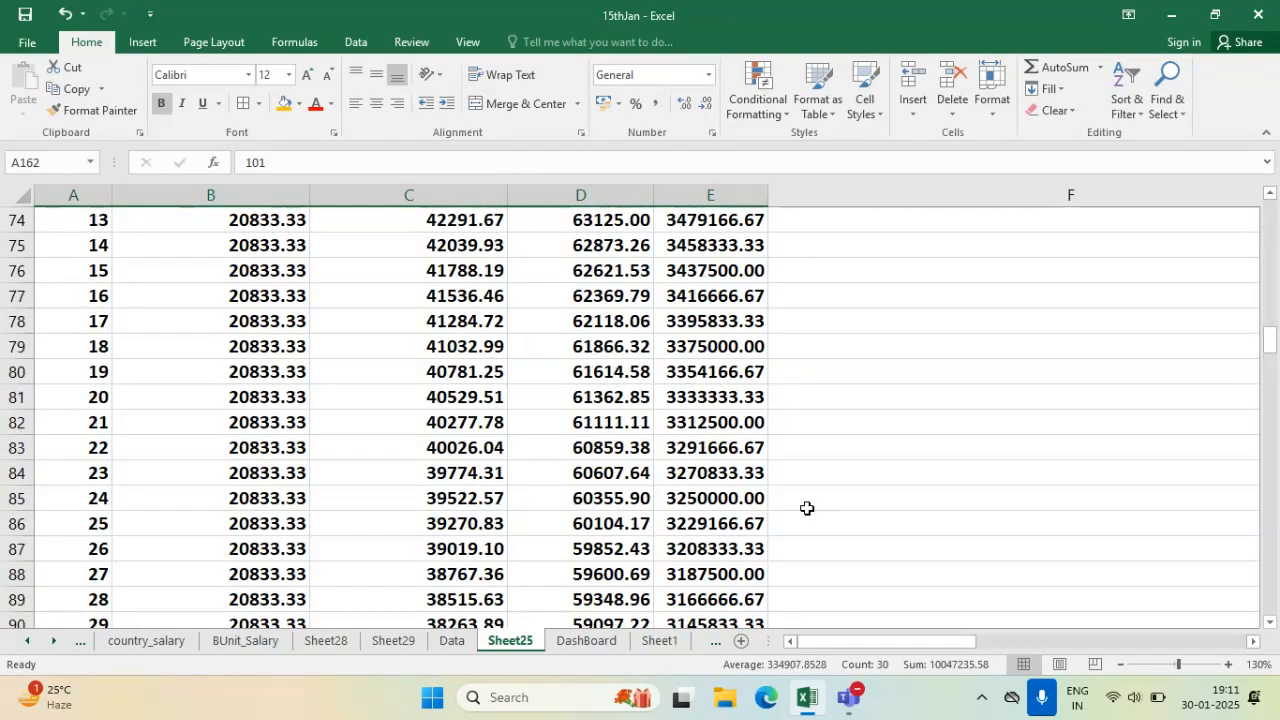
pyautogui.scroll(1, 810, 525)
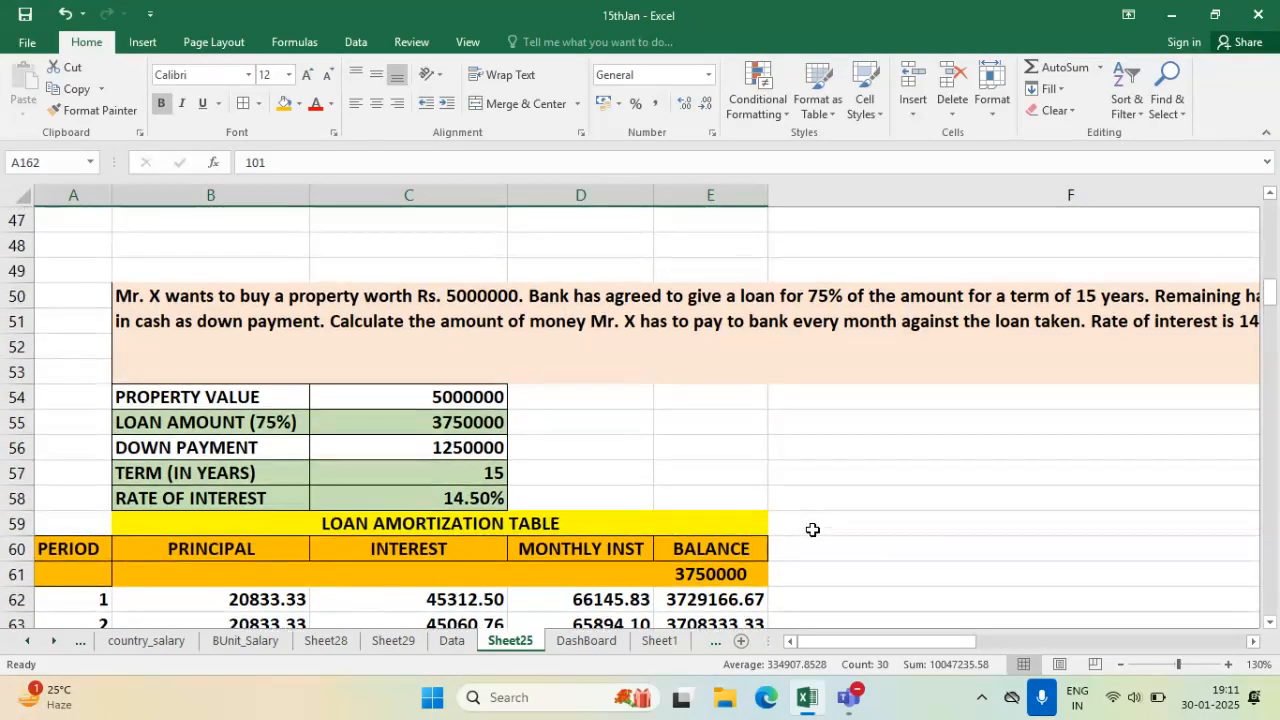
pyautogui.scroll(-1, 816, 560)
# - Switch to the Microsoft Teams live event and read through the newest attendee messages in the Q&A
pyautogui.moveTo(850, 697)
pyautogui.click(835, 562)
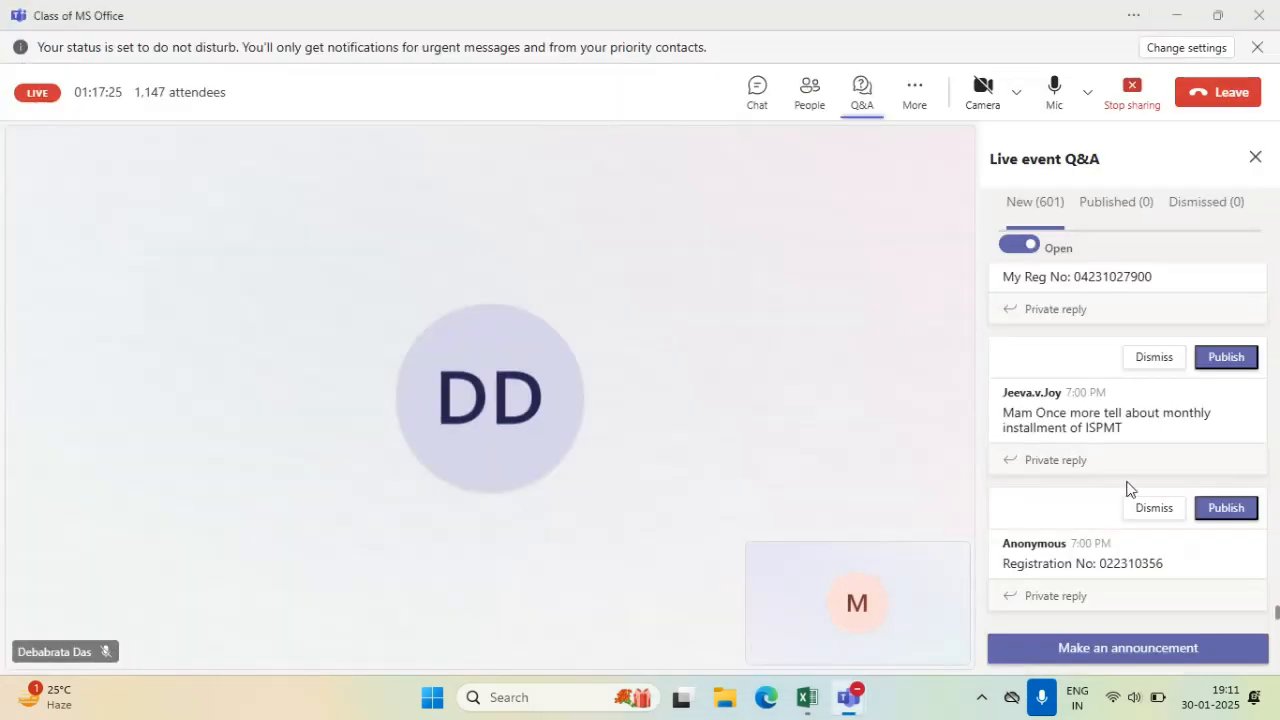
pyautogui.scroll(-10, 1105, 525)
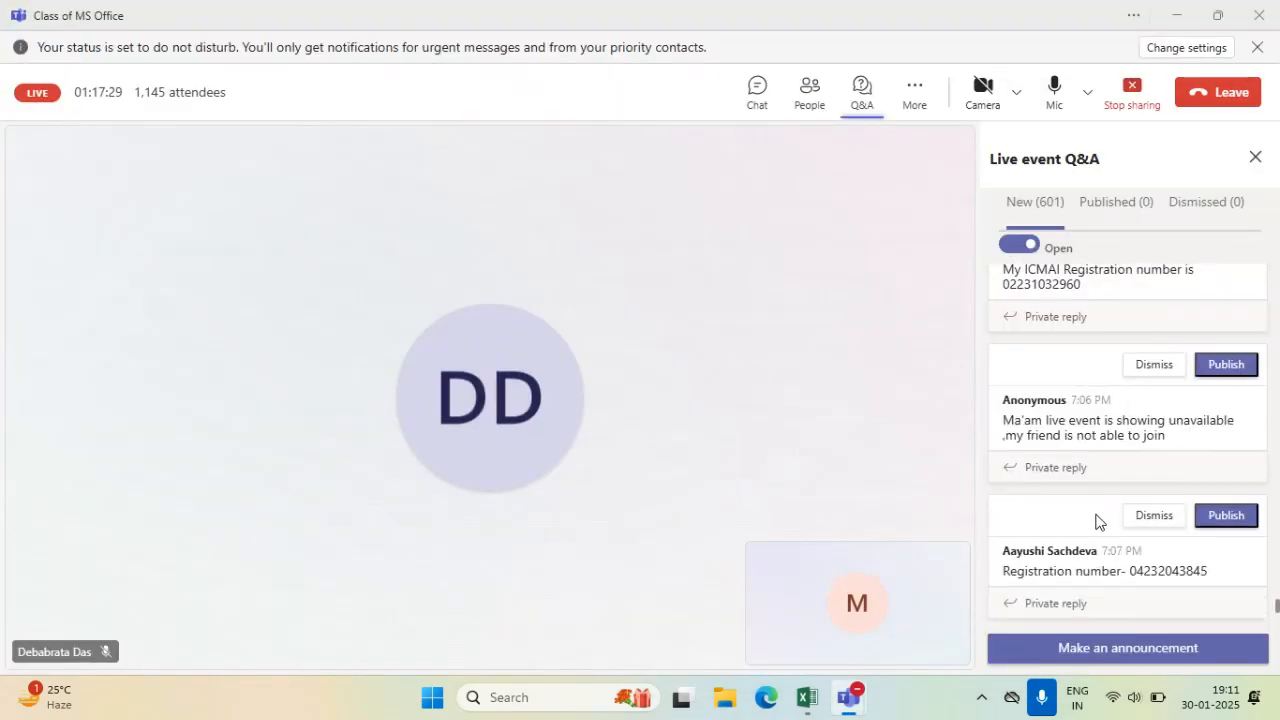
pyautogui.scroll(-5, 1095, 520)
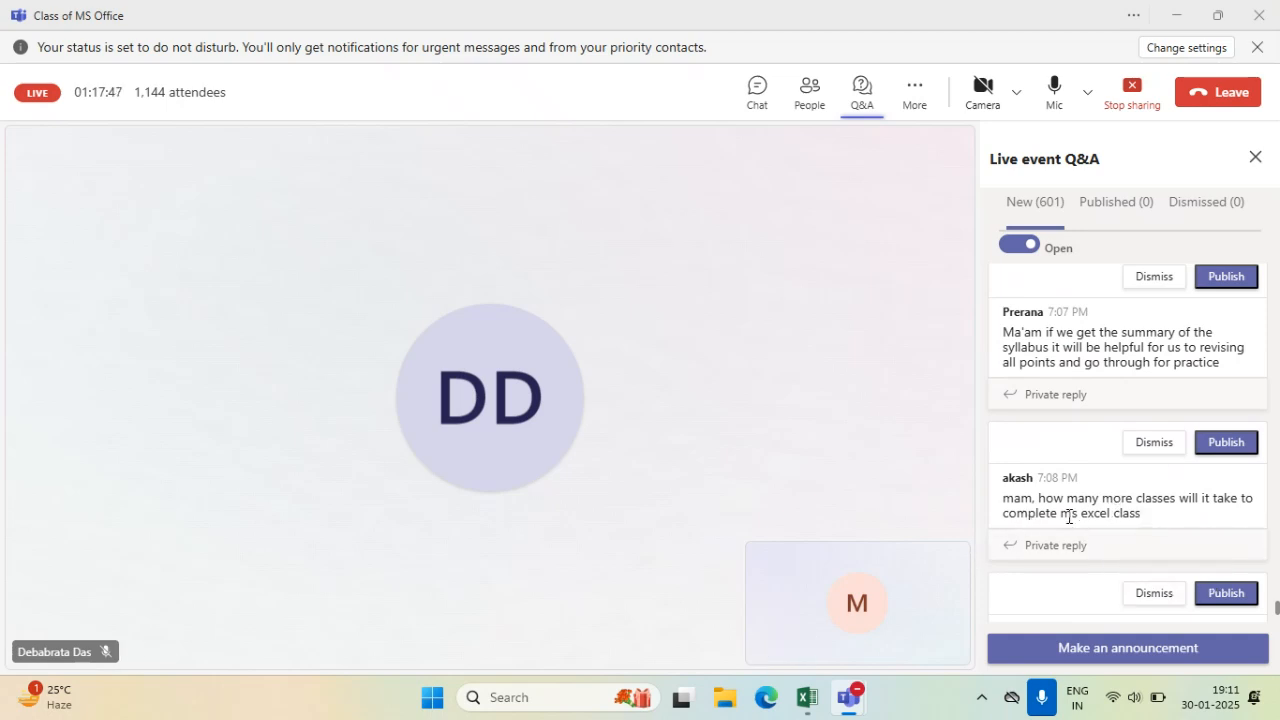
pyautogui.scroll(-3, 1068, 516)
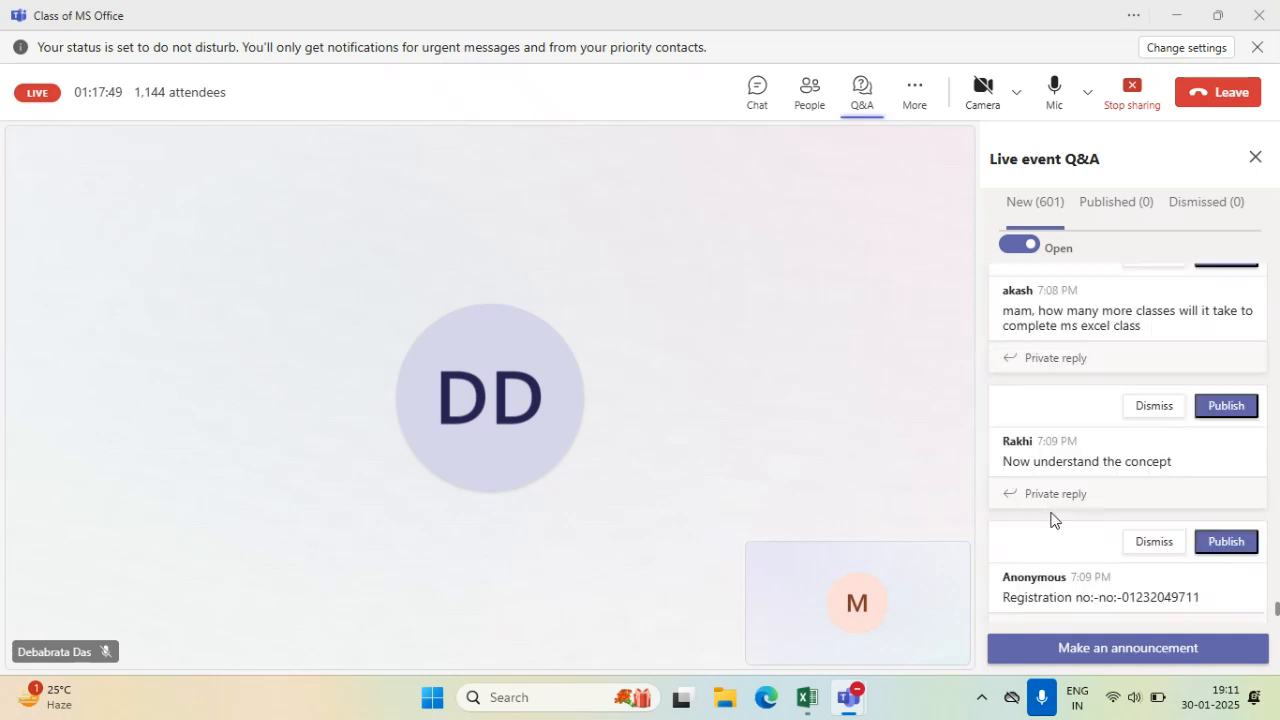
pyautogui.scroll(-3, 1051, 519)
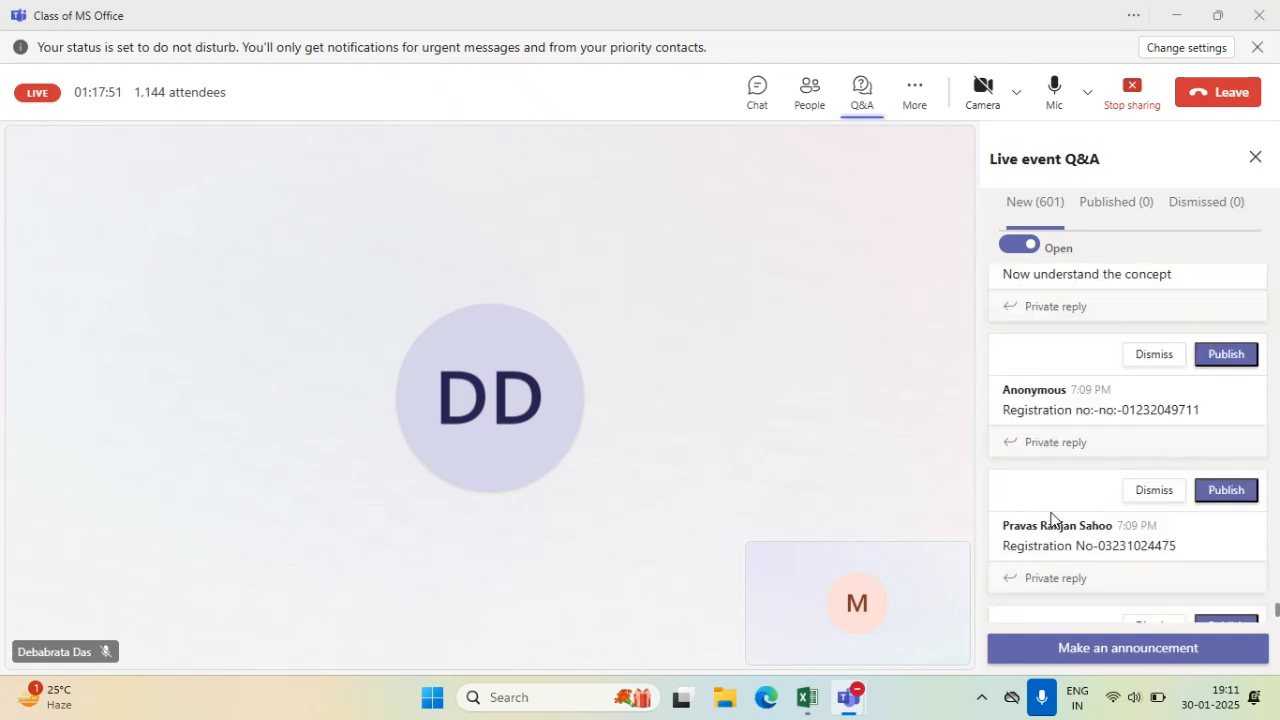
pyautogui.scroll(-5, 1051, 519)
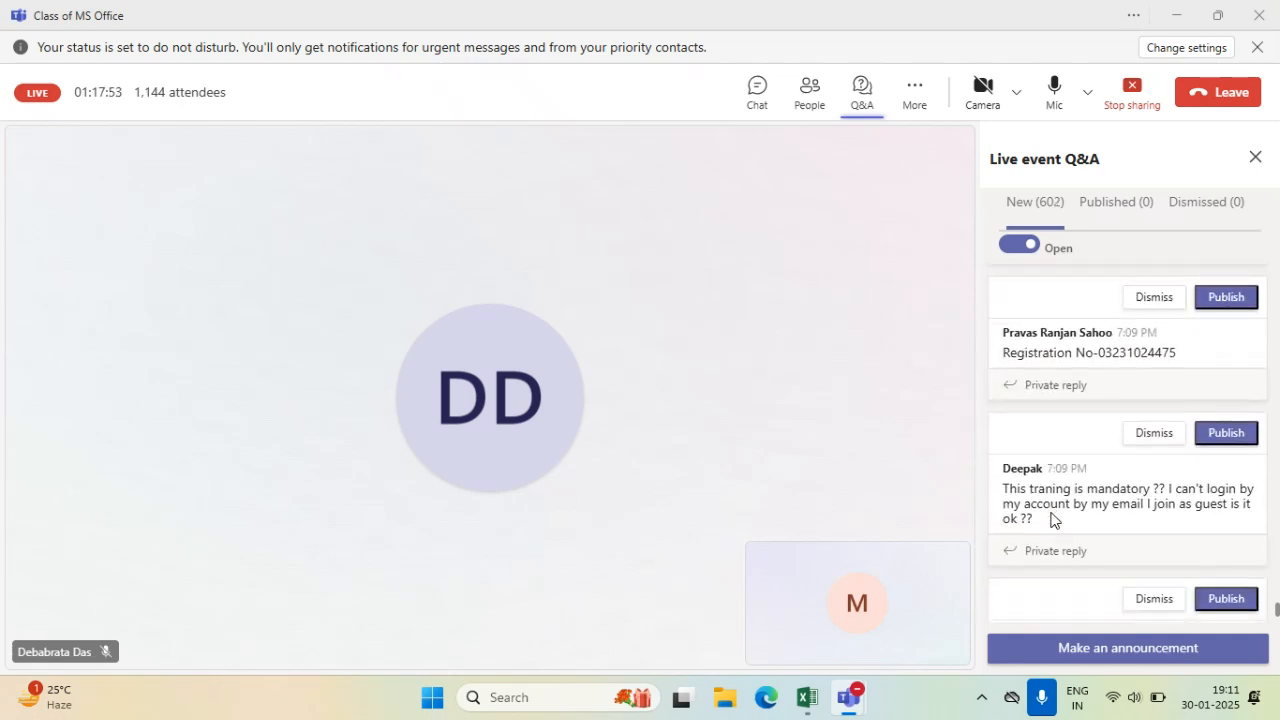
pyautogui.scroll(-3, 1051, 519)
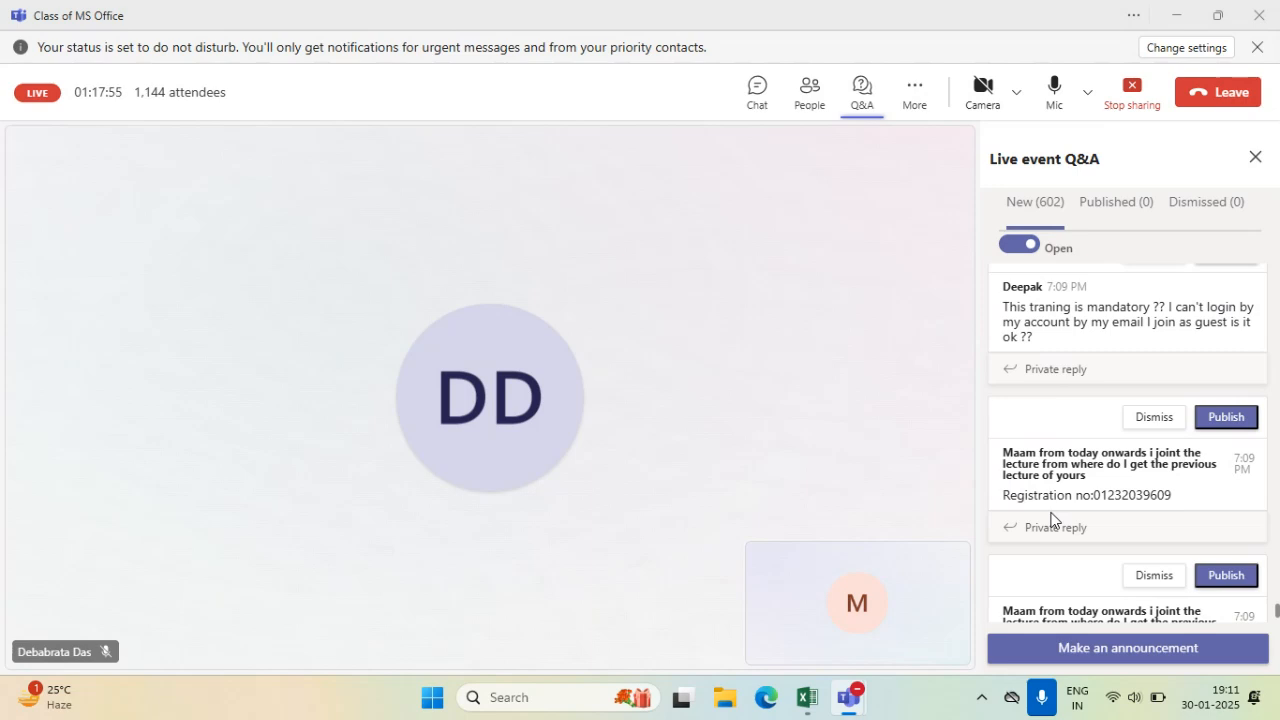
pyautogui.scroll(-3, 1051, 519)
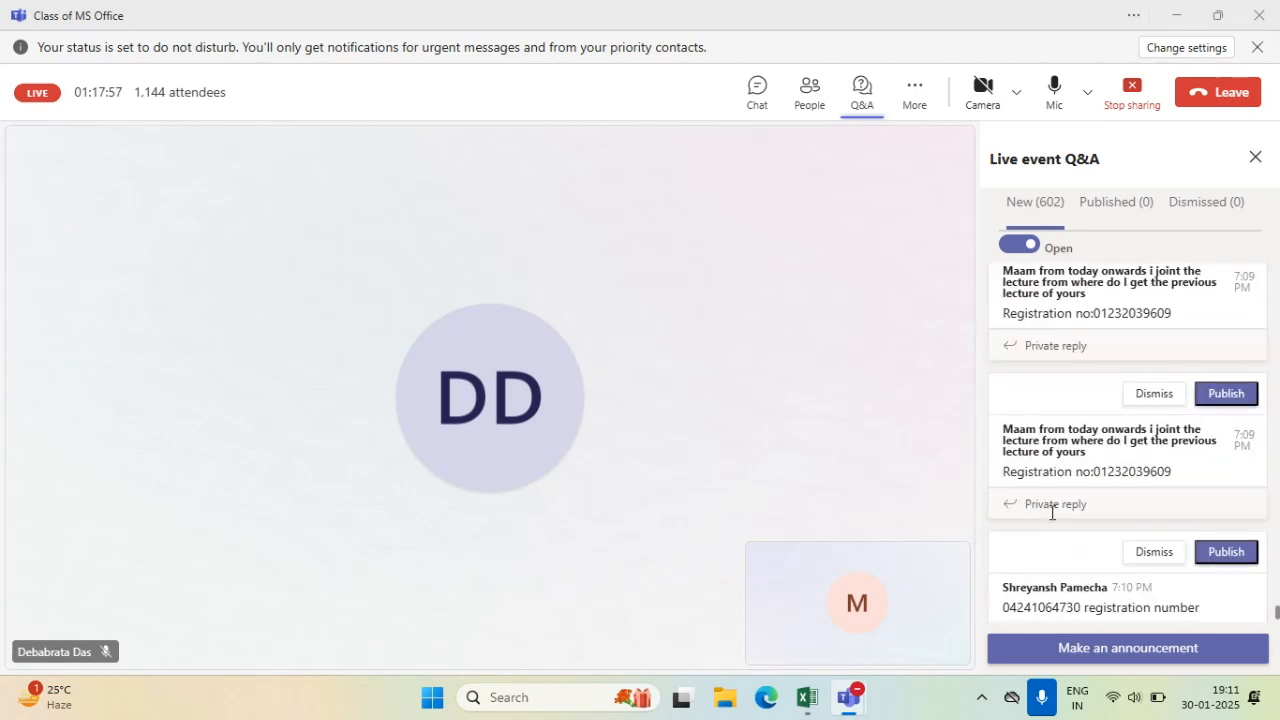
pyautogui.scroll(-8, 1051, 513)
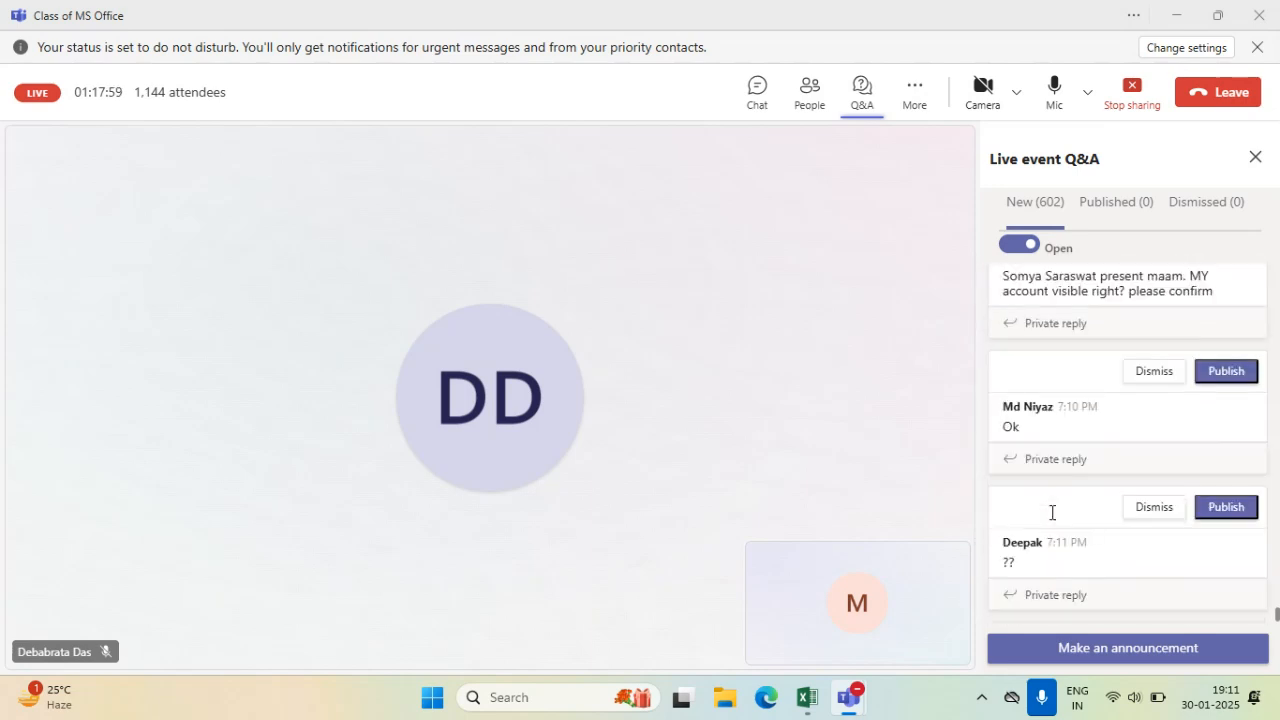
pyautogui.scroll(2, 1051, 512)
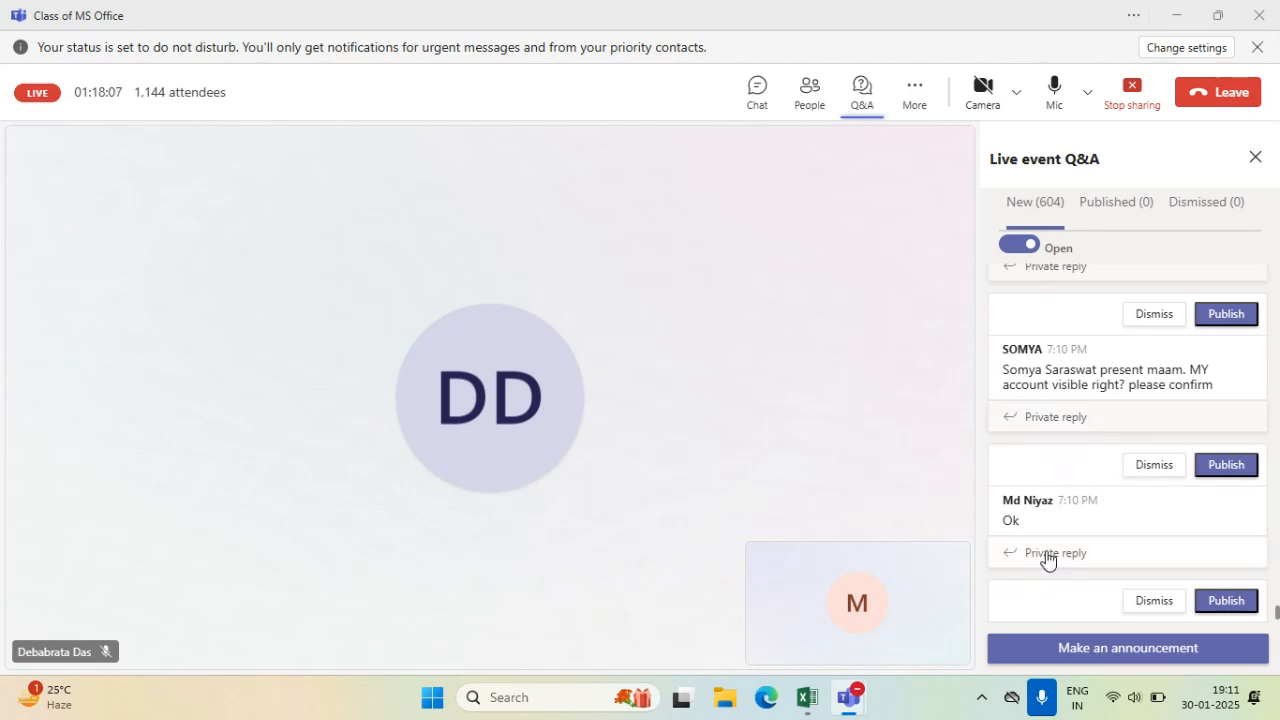
pyautogui.scroll(-3, 1050, 559)
pyautogui.scroll(-2, 1053, 559)
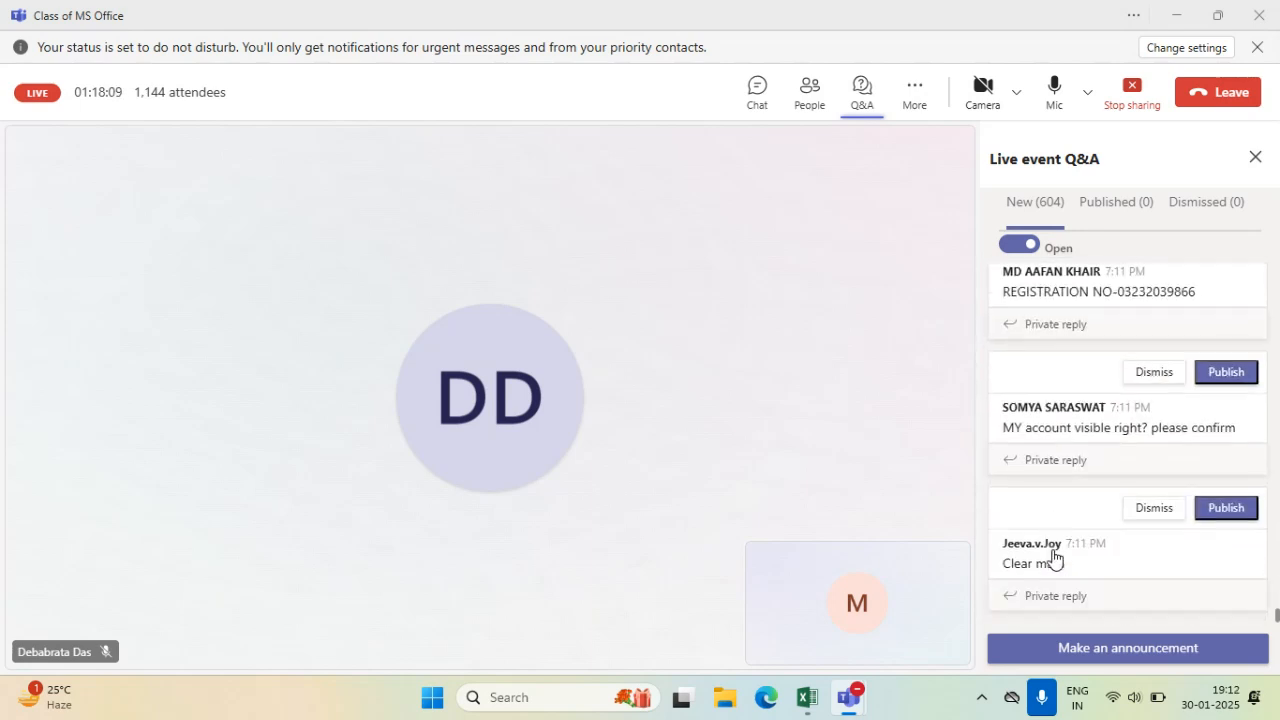
# - Read through the latest attendee questions and replies in the live event Q&A
pyautogui.click(1078, 464)
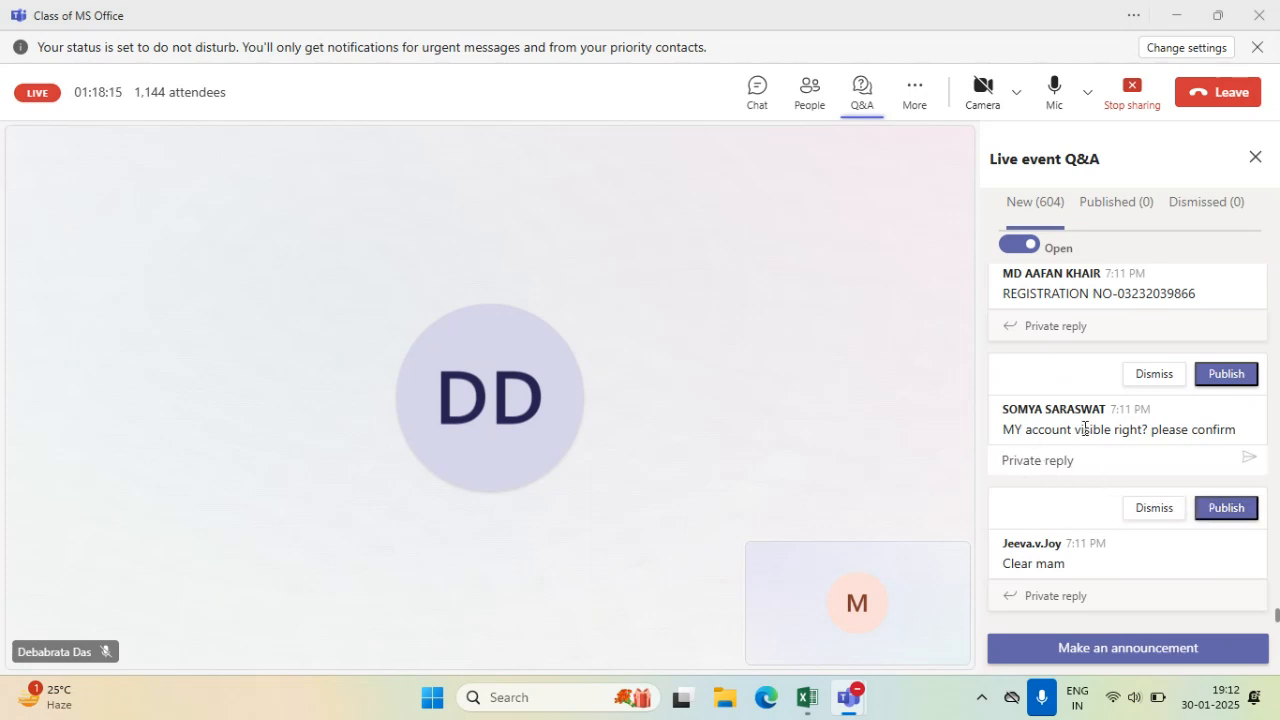
pyautogui.scroll(2, 1105, 521)
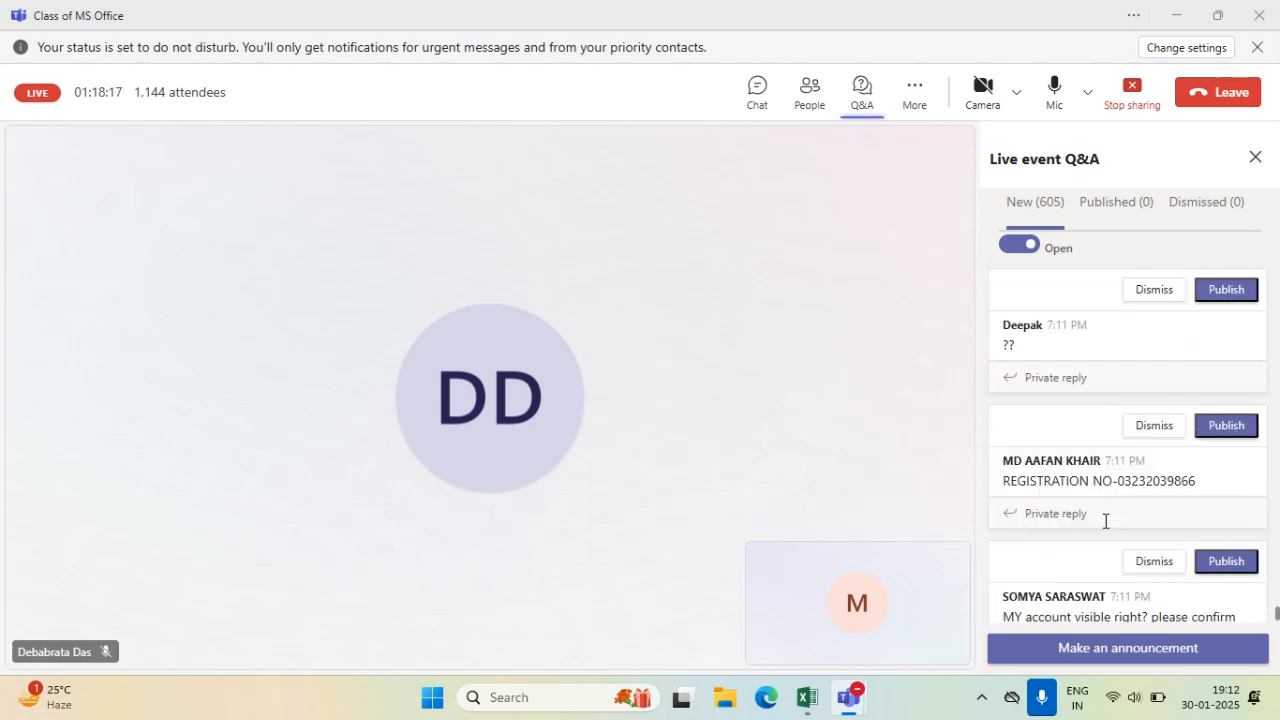
pyautogui.scroll(-4, 1105, 521)
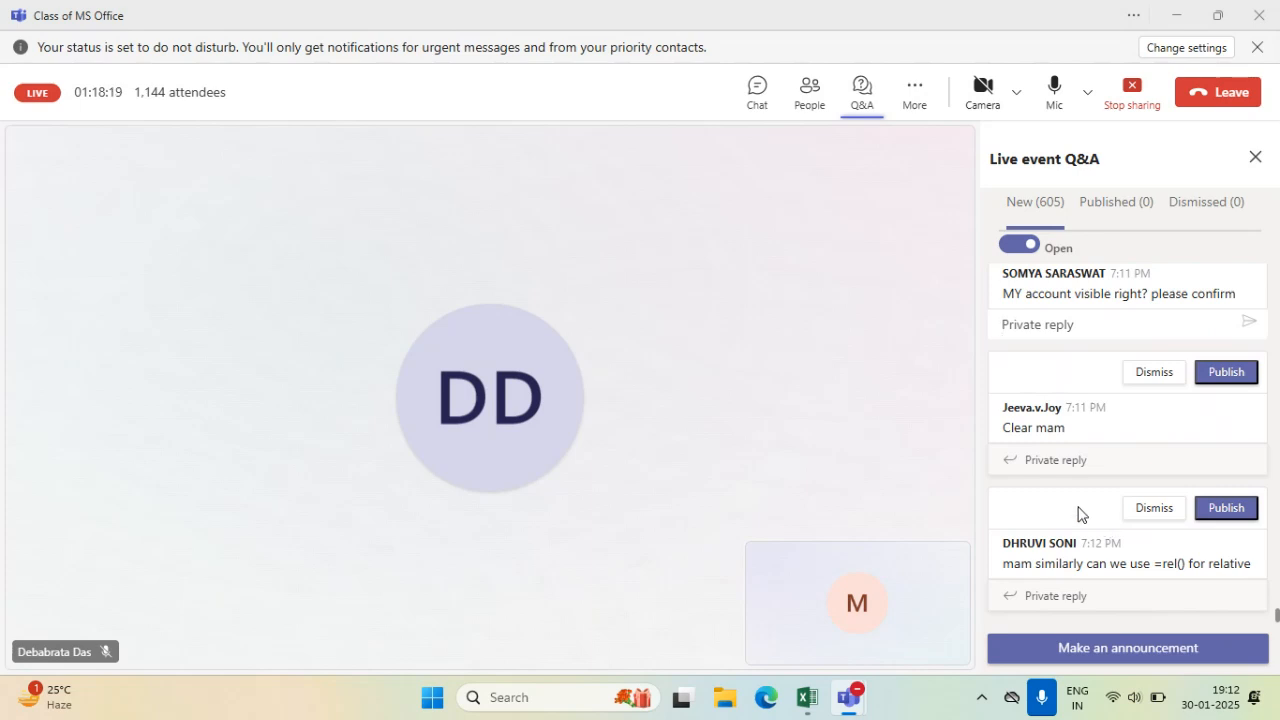
pyautogui.click(863, 461)
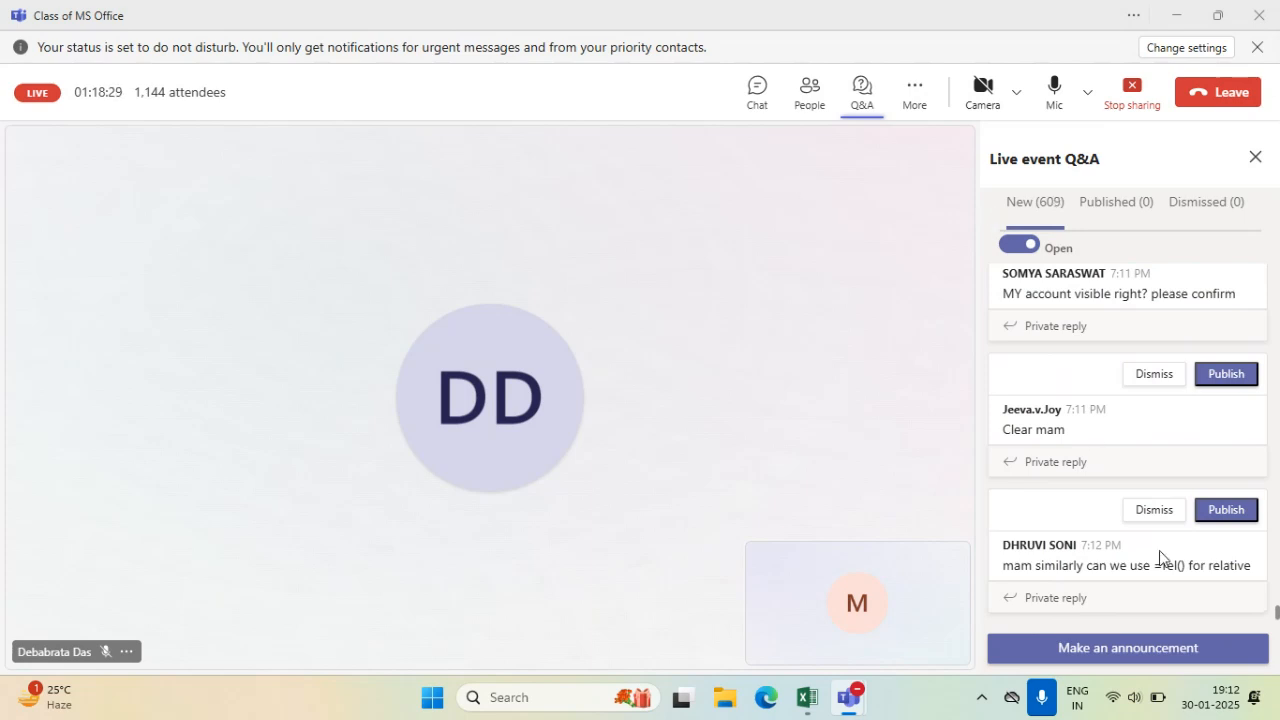
pyautogui.scroll(-5, 1140, 566)
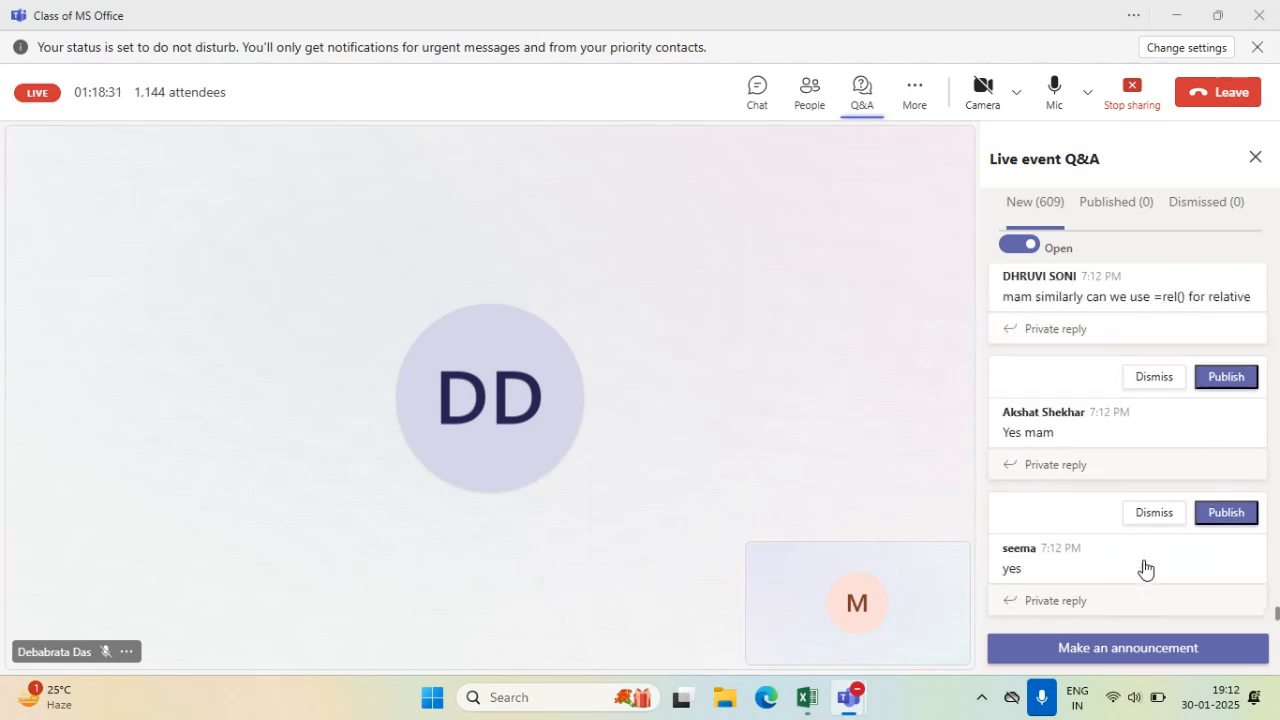
pyautogui.scroll(-1, 1130, 564)
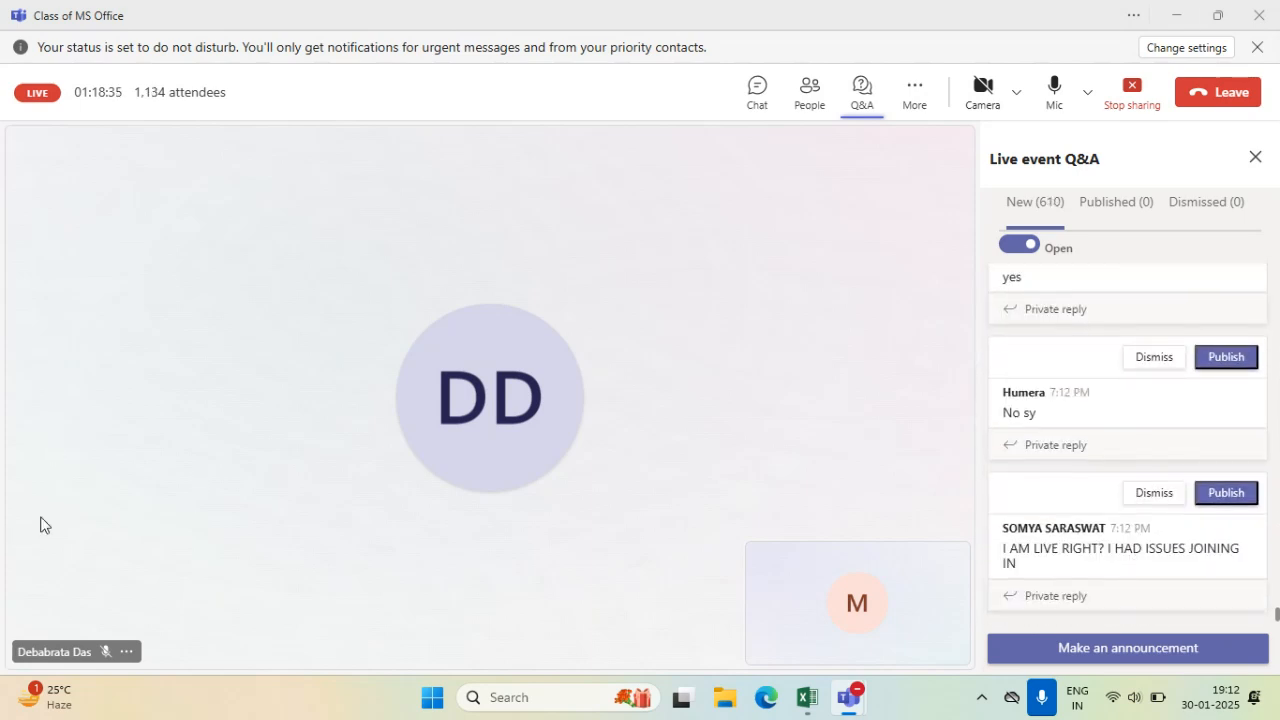
# - Switch to the Excel workbook and clear PPMT from F5 in the EMI row of the topics list on Sheet1
pyautogui.moveTo(850, 700)
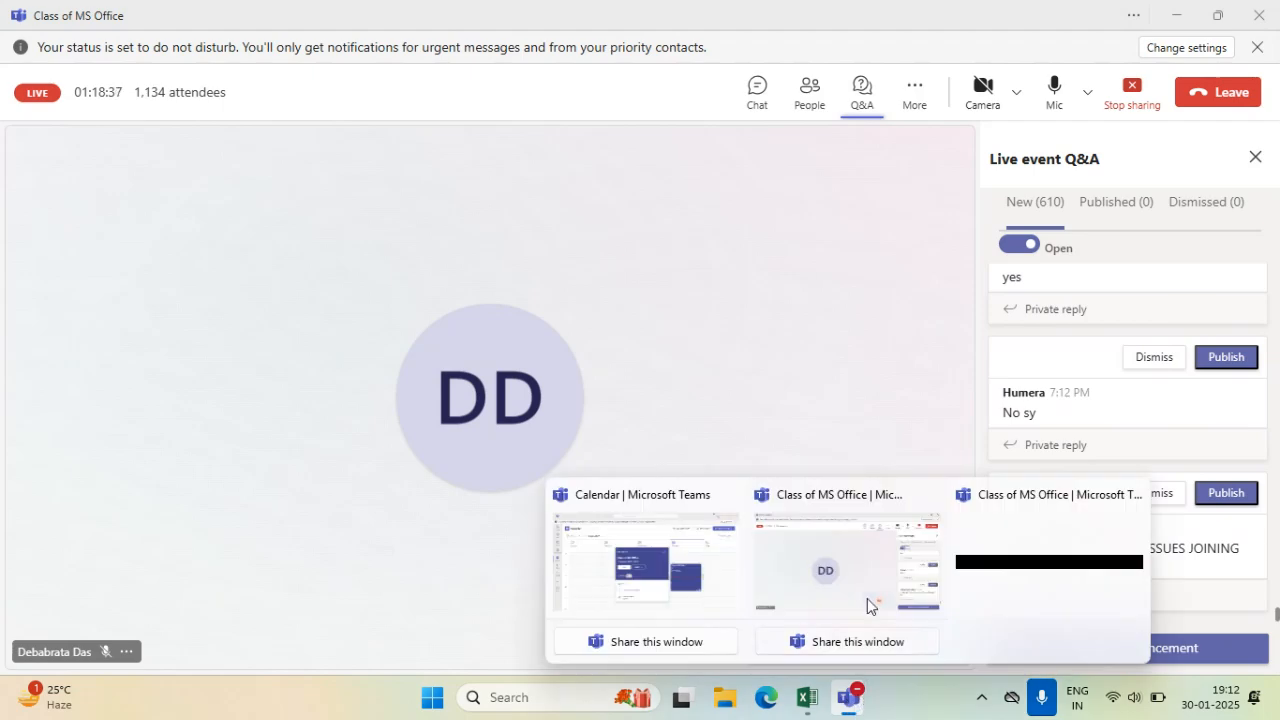
pyautogui.click(808, 600)
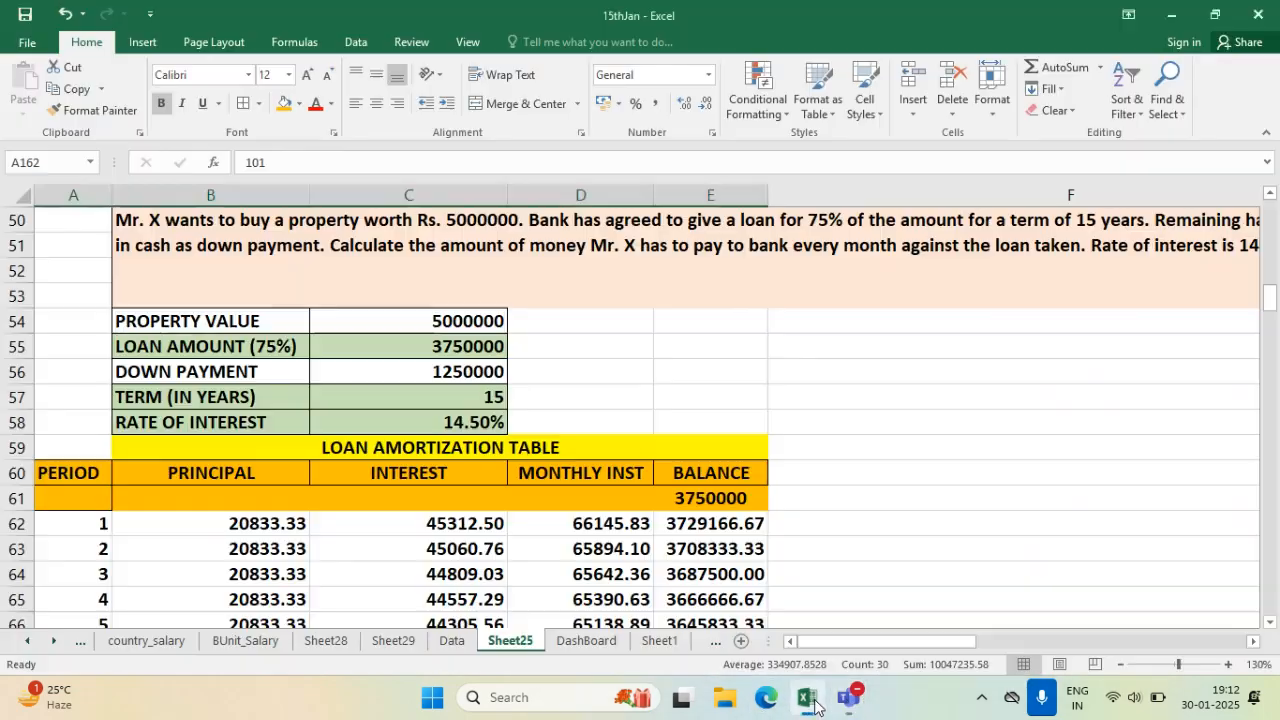
pyautogui.click(808, 698)
pyautogui.click(659, 641)
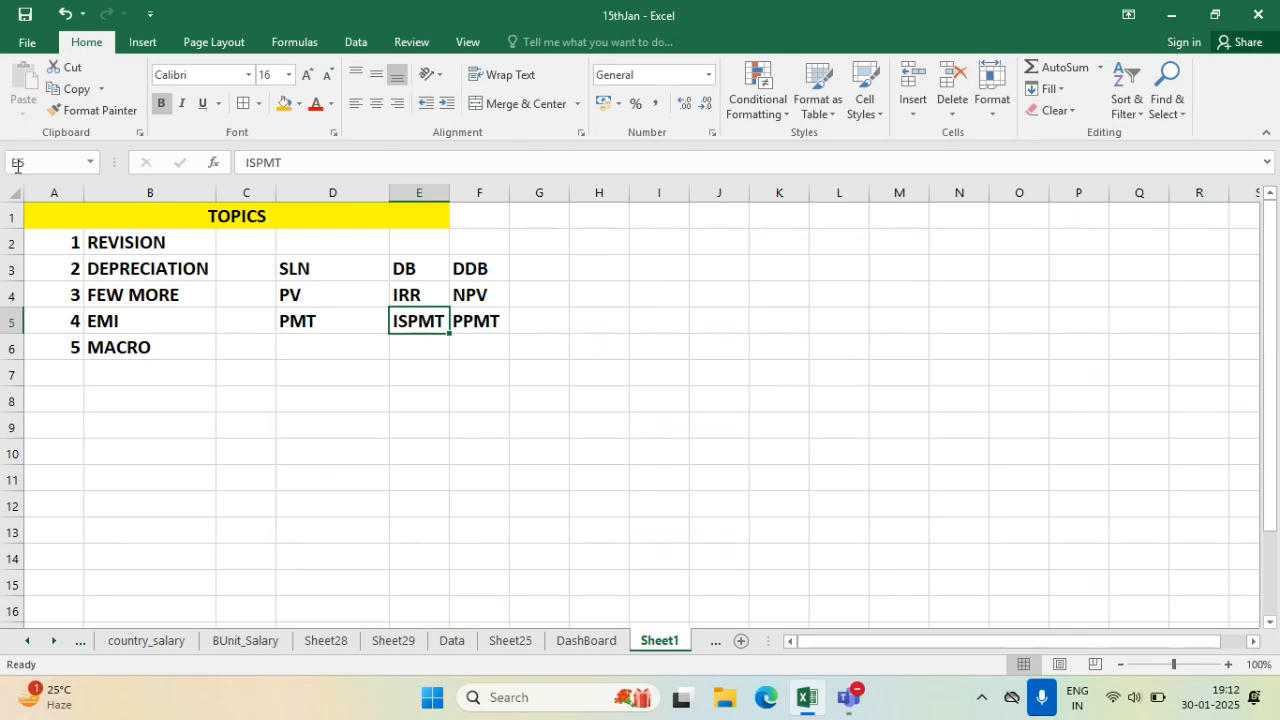
pyautogui.press('Return')
pyautogui.moveTo(304, 324); pyautogui.dragTo(416, 347)
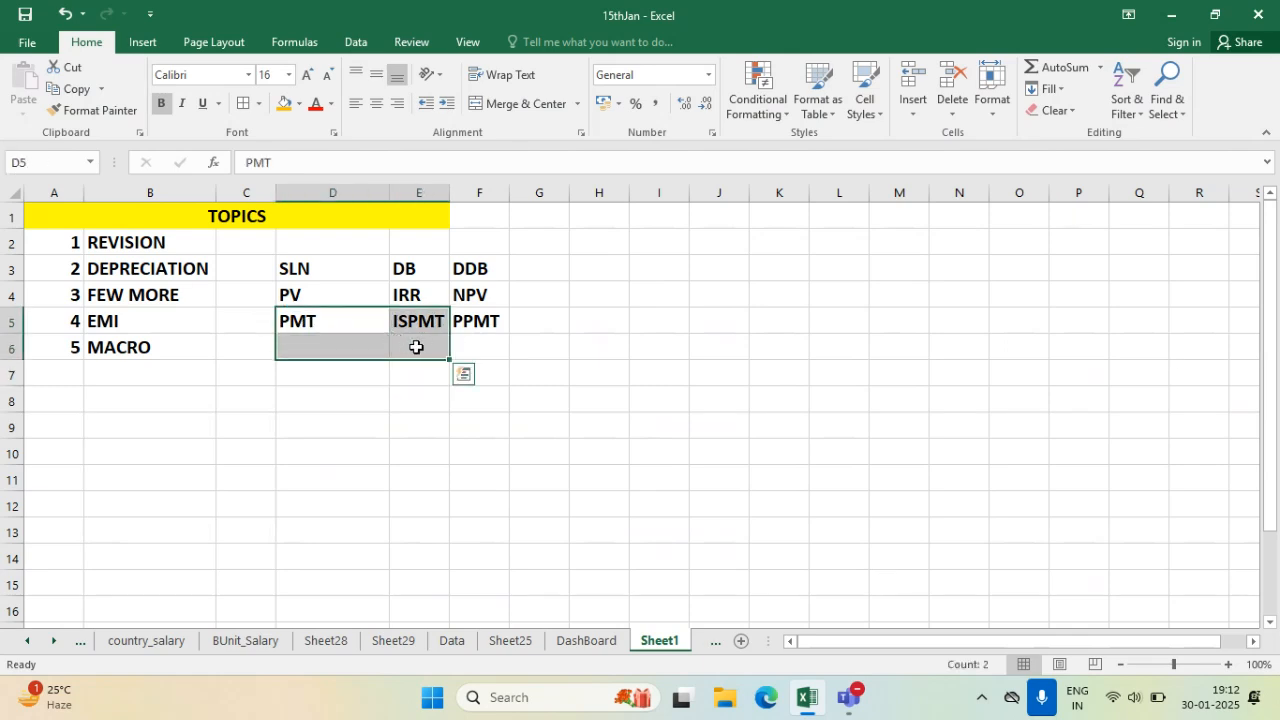
pyautogui.click(472, 322)
pyautogui.press('Delete')
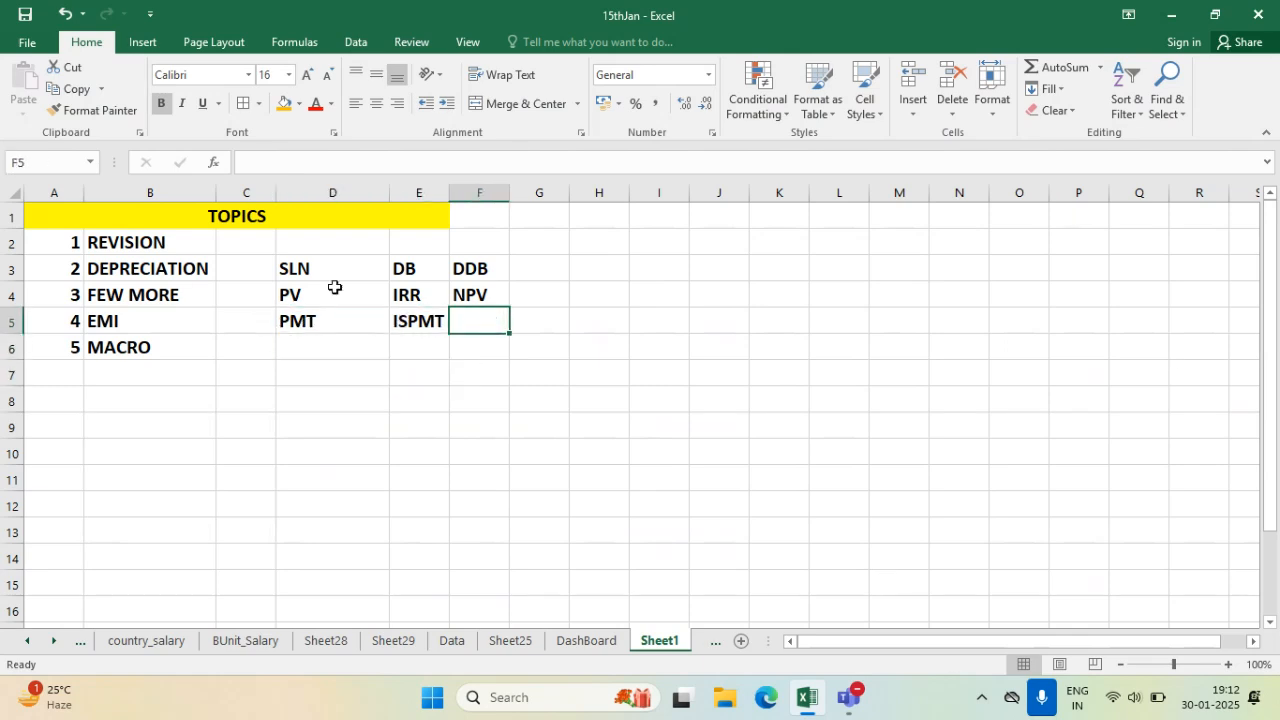
# - Mark the EMI, Revision and Depreciation topics and their functions with a red font in rows 2, 3 and 5
pyautogui.moveTo(310, 322); pyautogui.dragTo(402, 318)
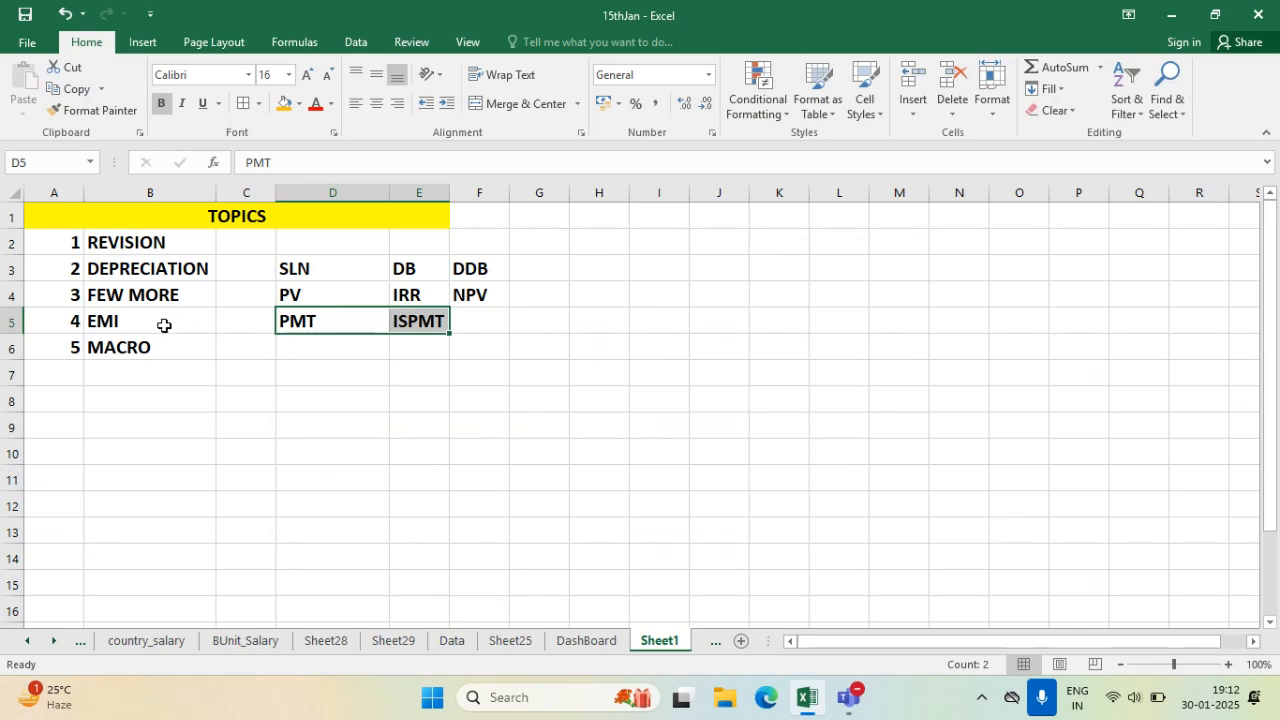
pyautogui.moveTo(164, 325); pyautogui.dragTo(404, 322)
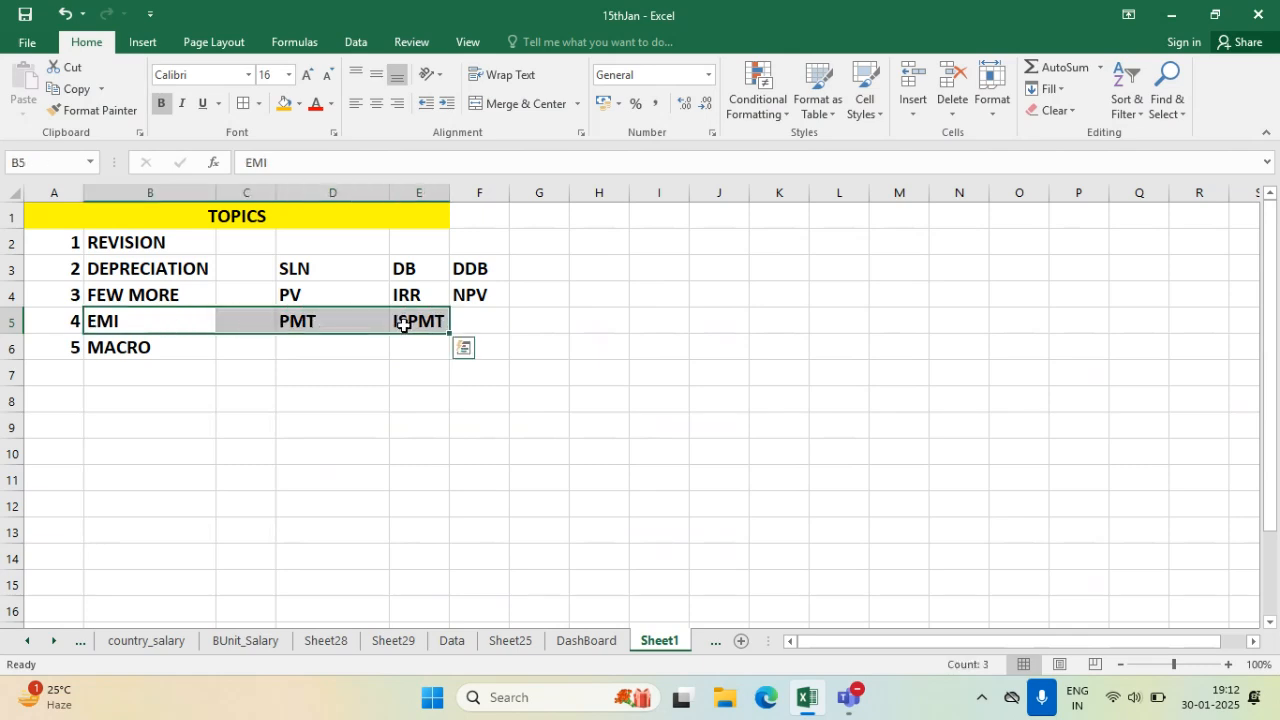
pyautogui.click(313, 103)
pyautogui.click(243, 410)
pyautogui.moveTo(100, 246); pyautogui.dragTo(456, 268)
pyautogui.click(313, 103)
pyautogui.click(330, 398)
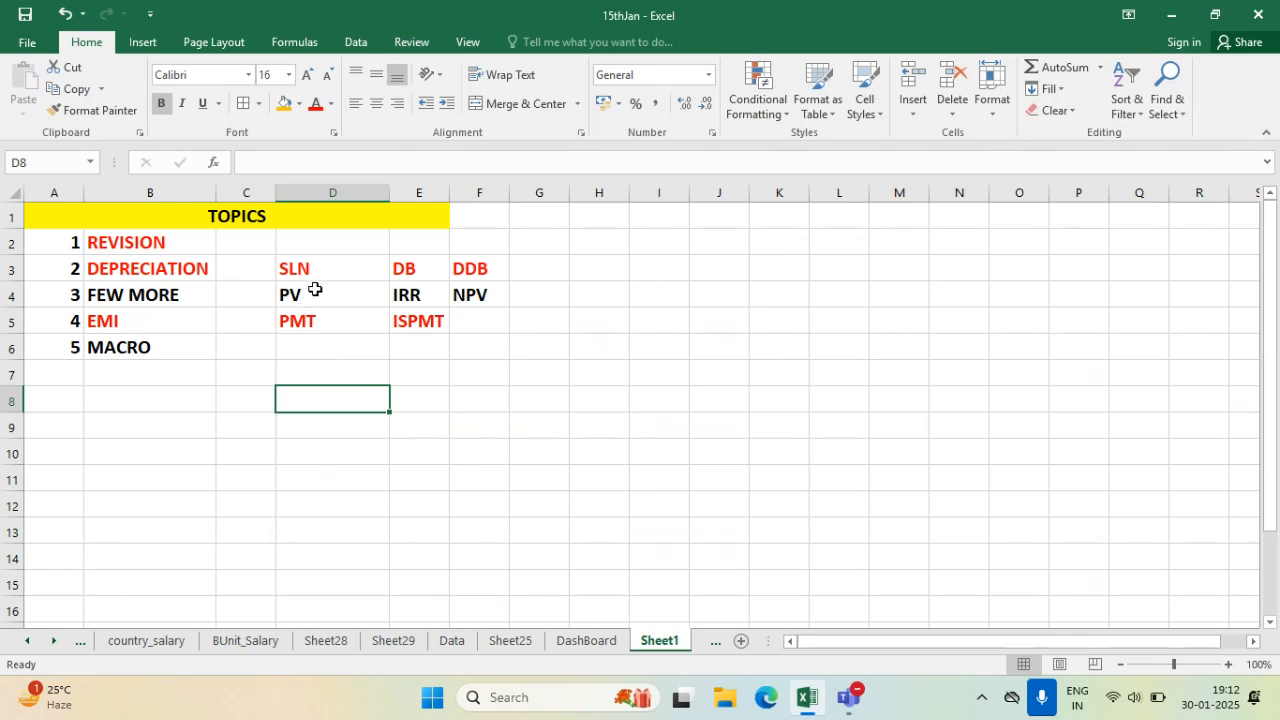
# - Point out the remaining topics PV, IRR and NPV in D4:F4 of the topics list
pyautogui.moveTo(280, 294); pyautogui.dragTo(476, 295)
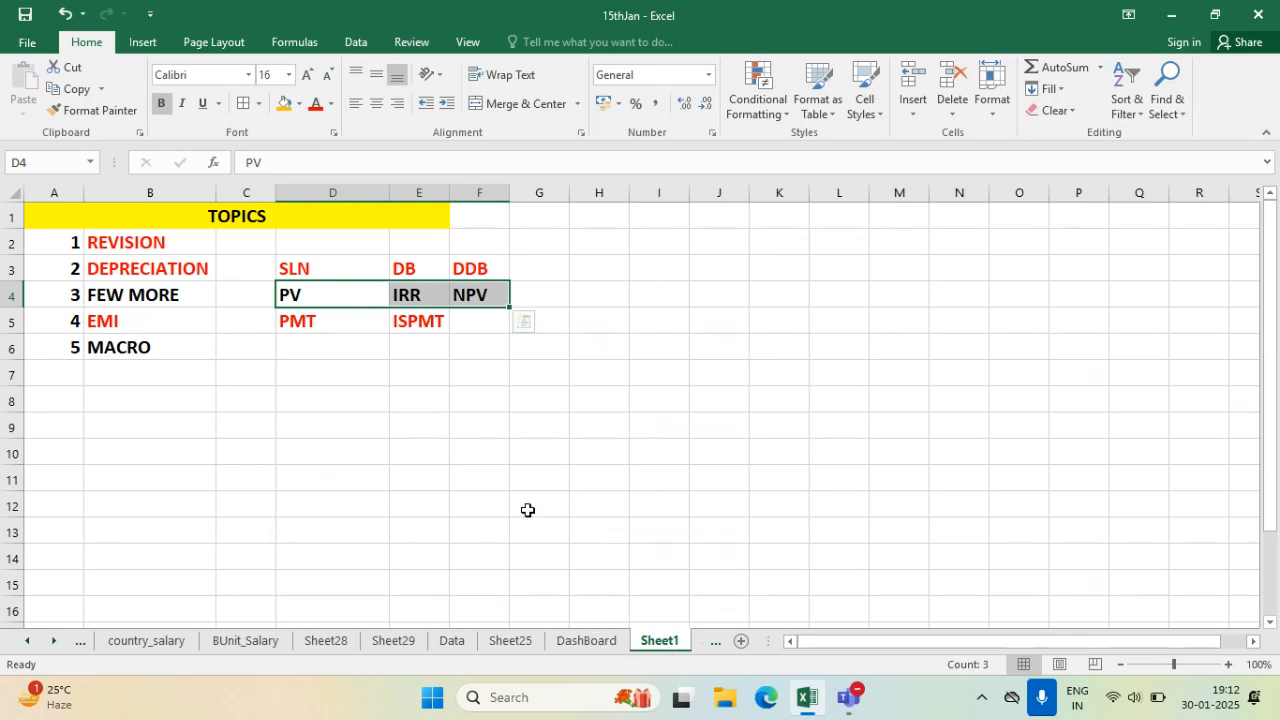
pyautogui.scroll(-2, 510, 484)
pyautogui.scroll(-1, 510, 484)
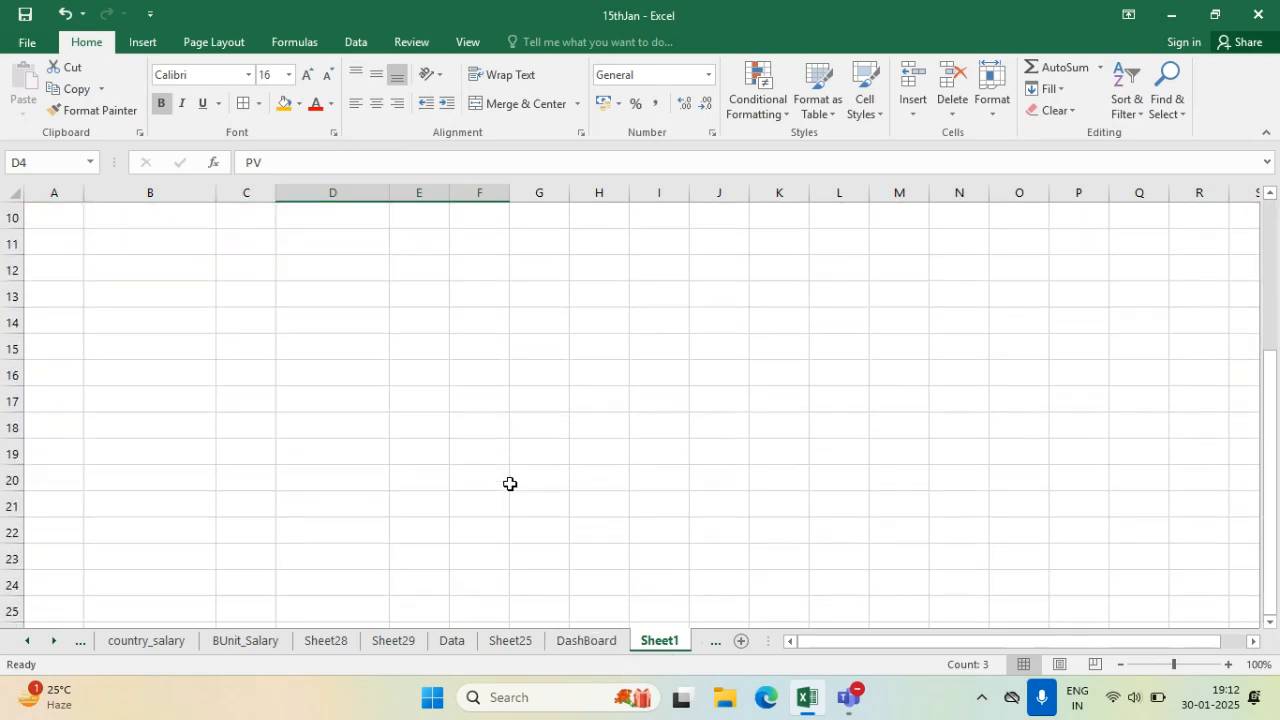
pyautogui.scroll(-15, 510, 484)
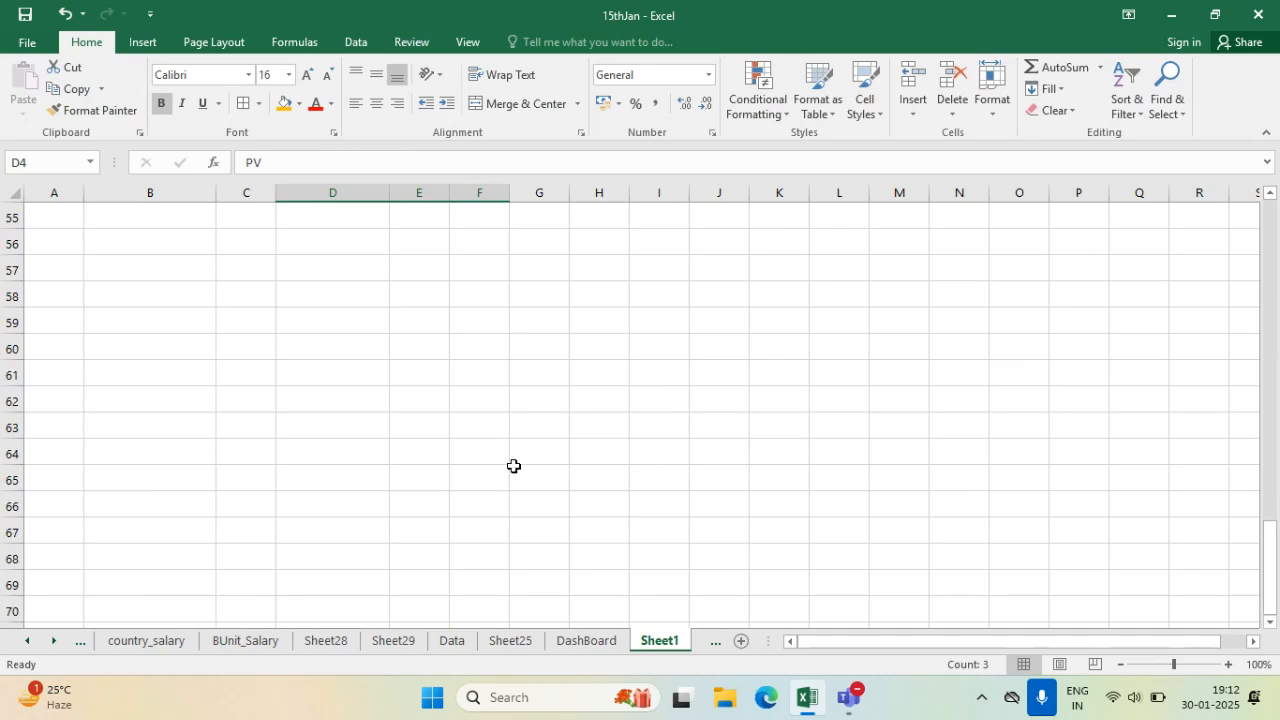
pyautogui.scroll(-8, 513, 466)
pyautogui.scroll(20, 513, 466)
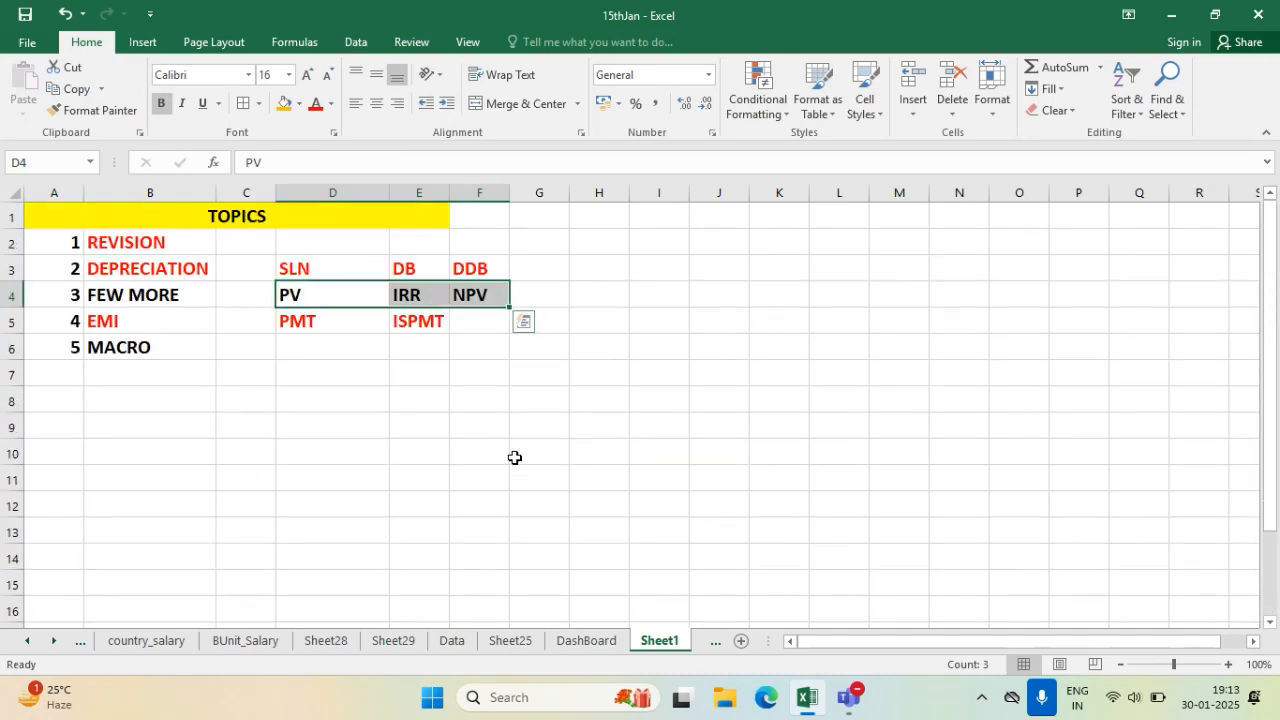
# - Open Sheet7 and widen columns B, C and D around the three proposal headings in the IRR section
pyautogui.click(713, 641)
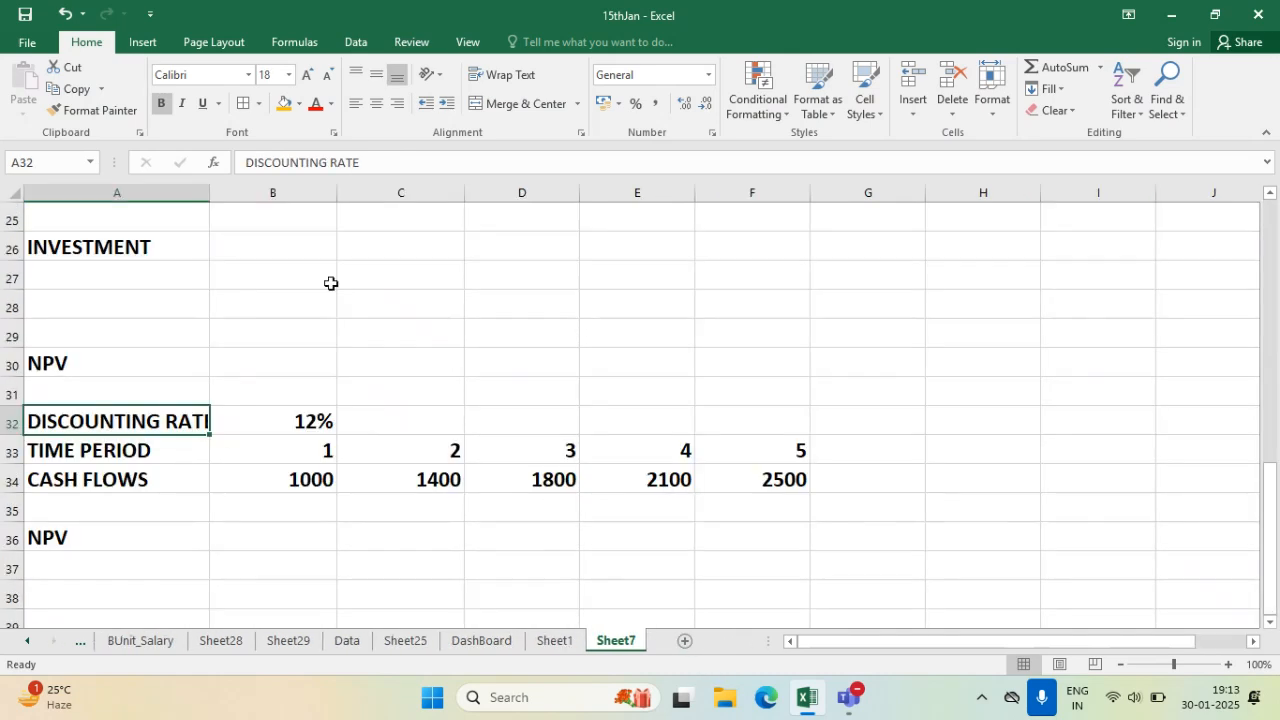
pyautogui.scroll(8, 334, 432)
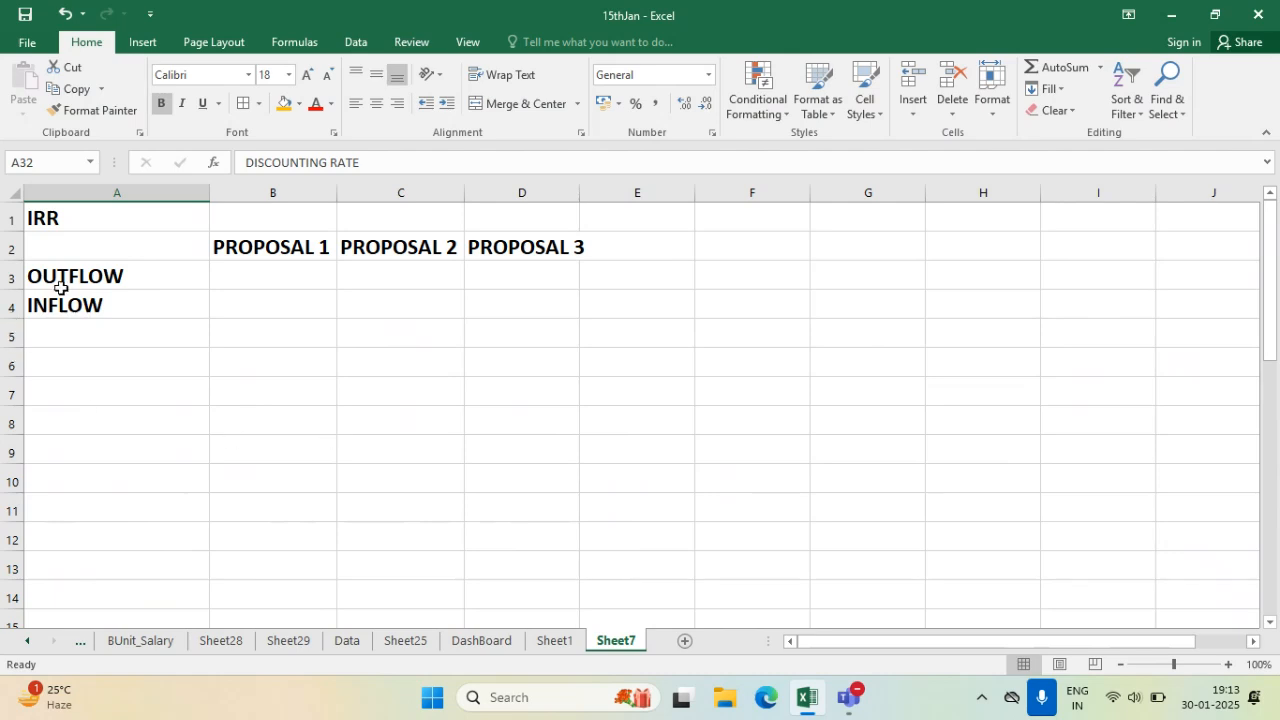
pyautogui.moveTo(336, 192); pyautogui.dragTo(366, 193)
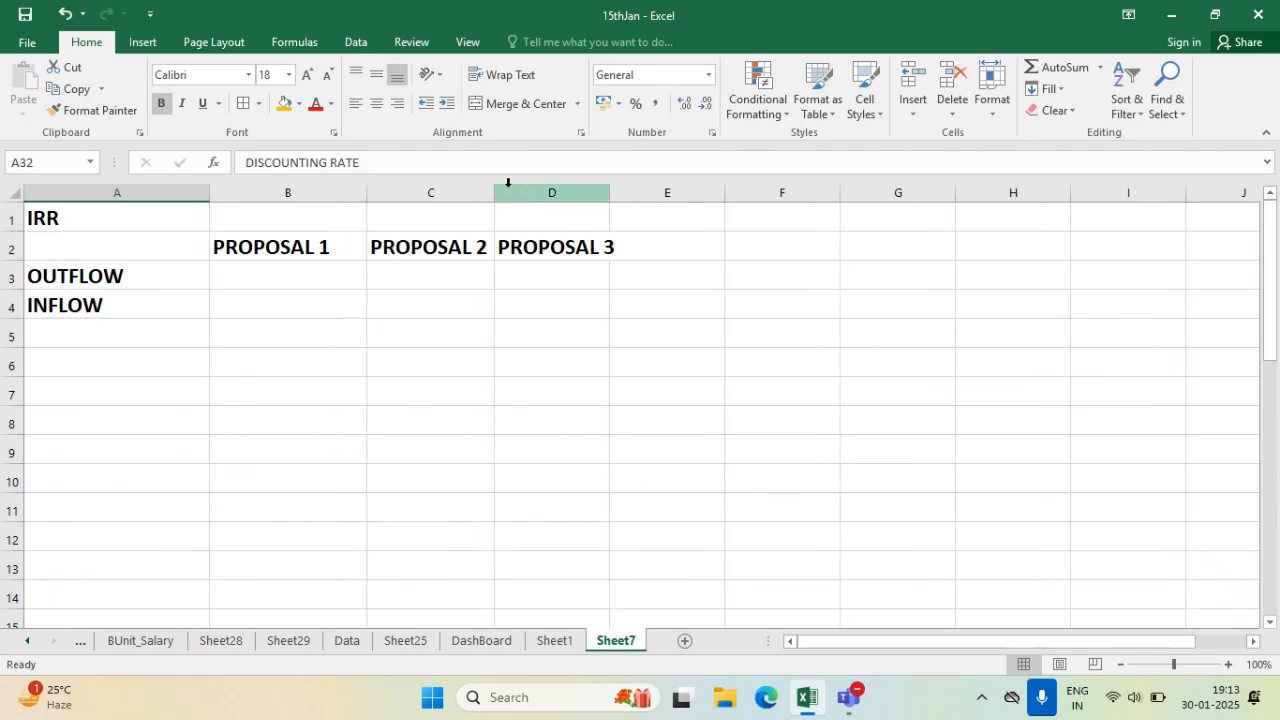
pyautogui.moveTo(494, 192); pyautogui.dragTo(516, 192)
pyautogui.moveTo(632, 192); pyautogui.dragTo(671, 195)
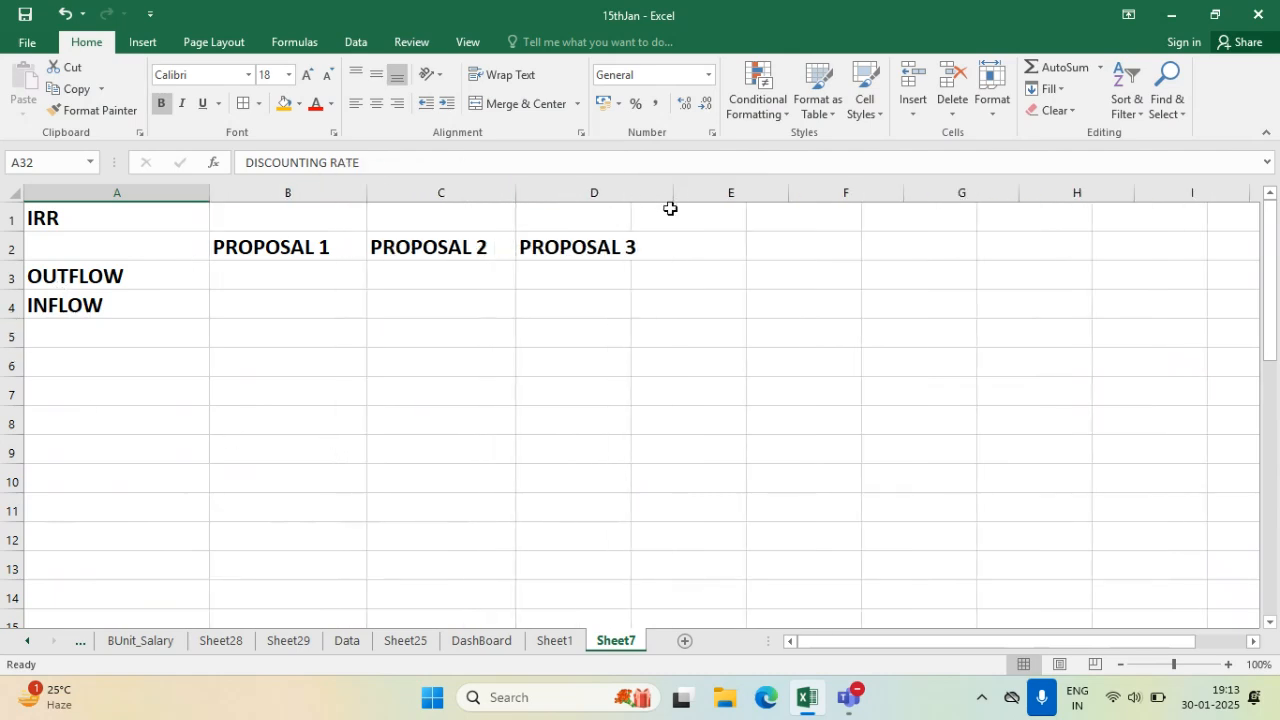
pyautogui.click(426, 306)
# - Fill the IRR heading in A1 with orange
pyautogui.click(155, 215)
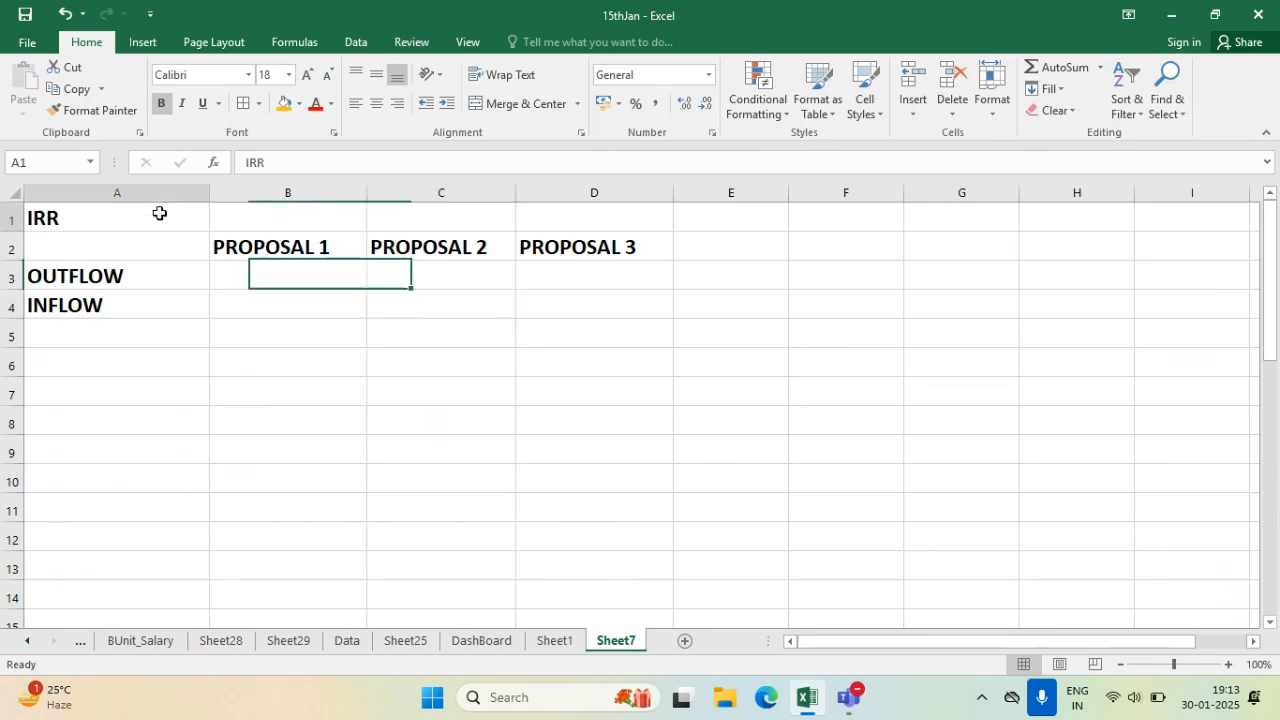
pyautogui.click(284, 103)
pyautogui.click(286, 352)
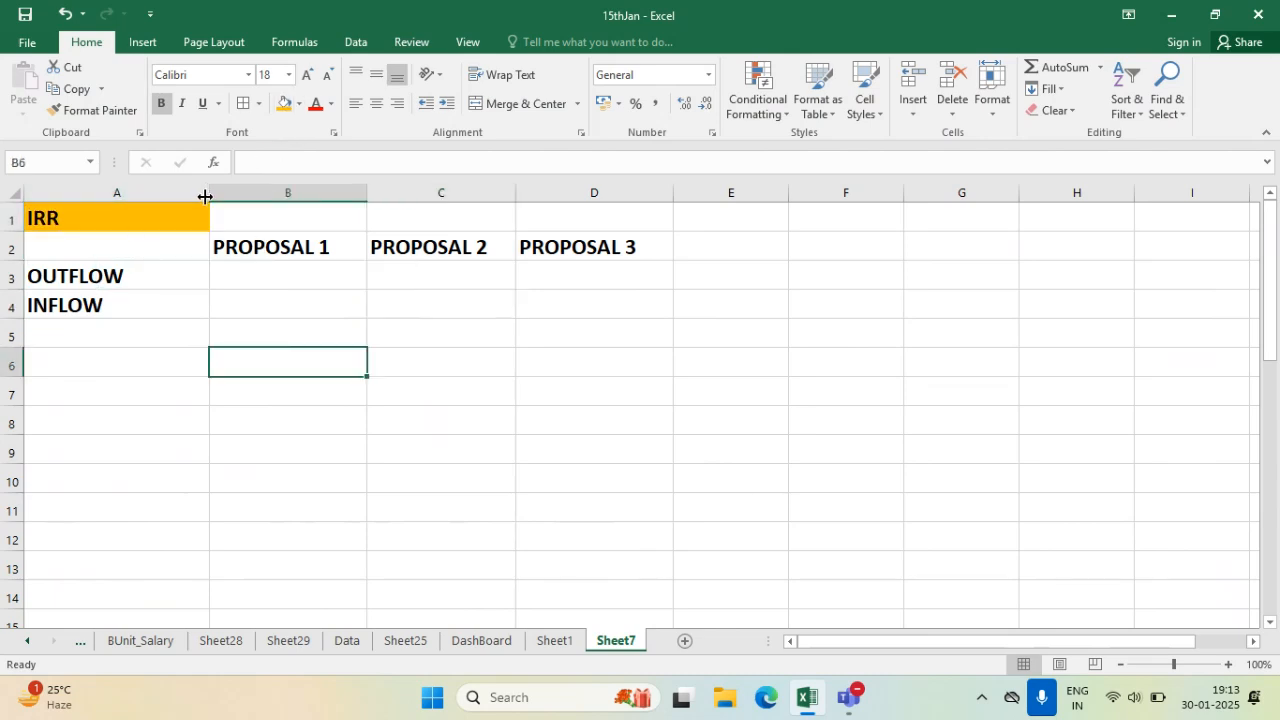
pyautogui.click(304, 264)
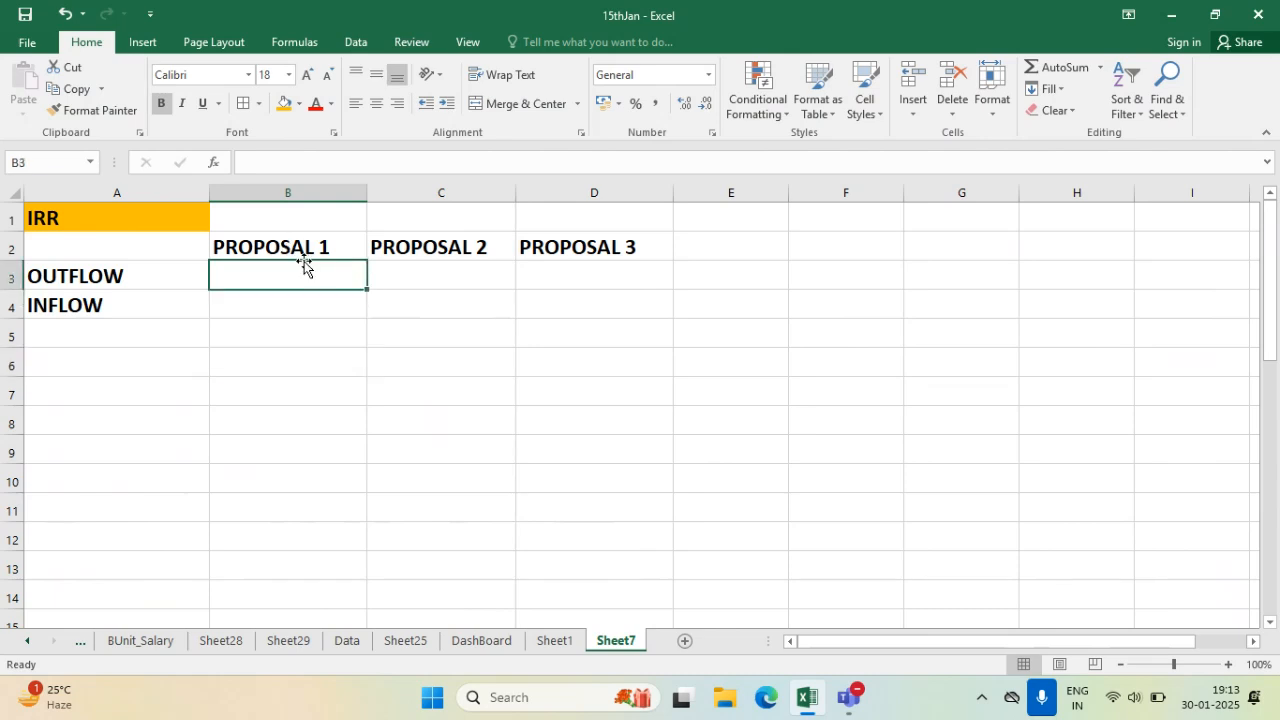
pyautogui.click(289, 249)
pyautogui.click(313, 276)
# - Enter 1000000 in F2, fill the cell with orange and widen column F slightly
pyautogui.click(864, 252)
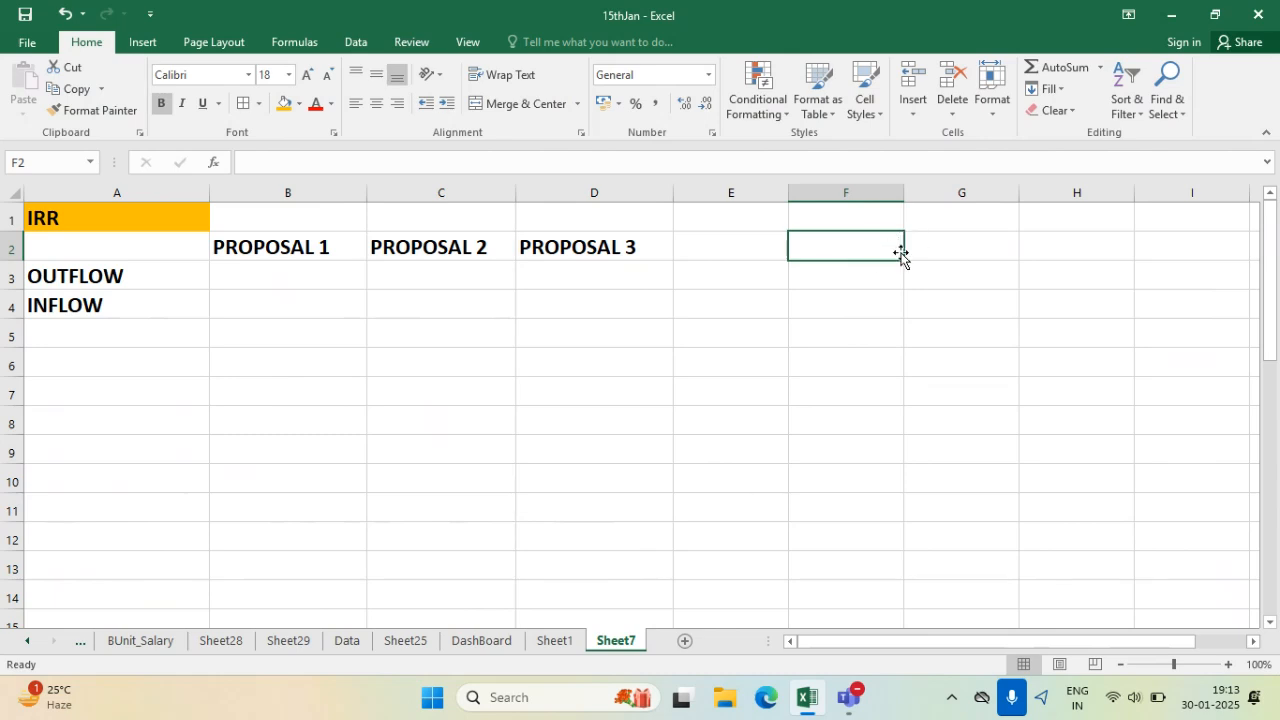
pyautogui.write('100')
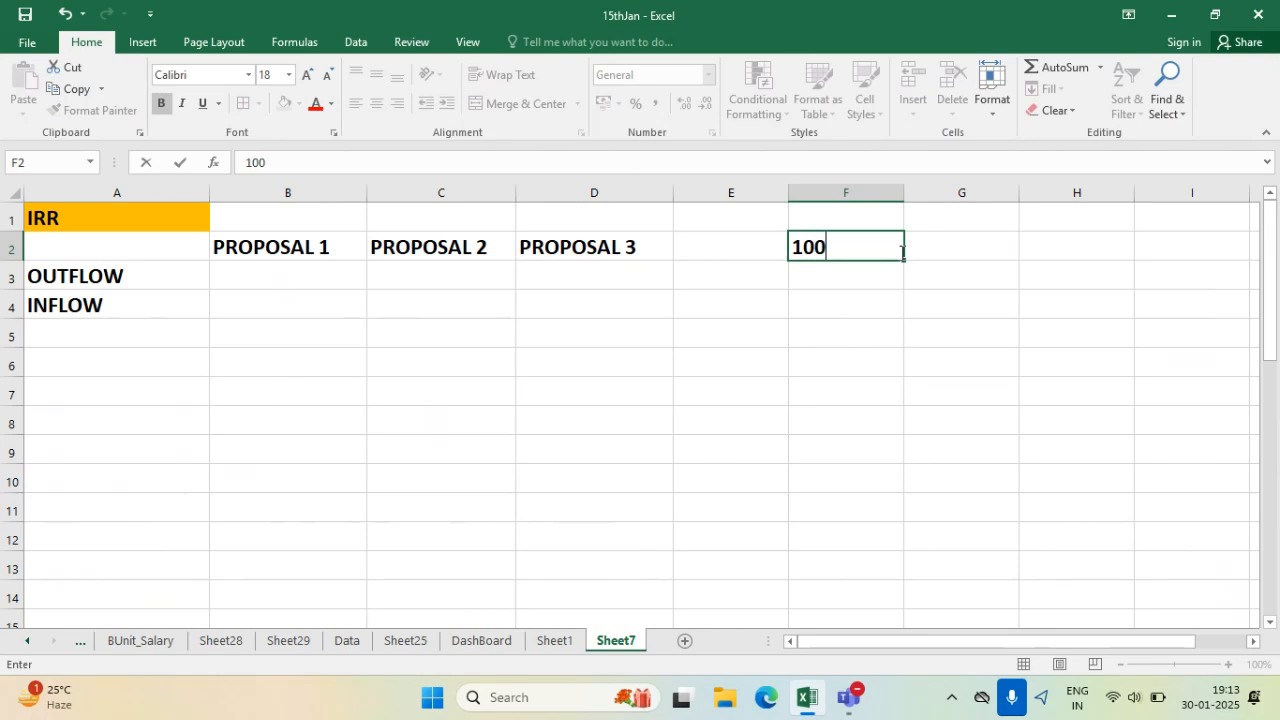
pyautogui.write('0000')
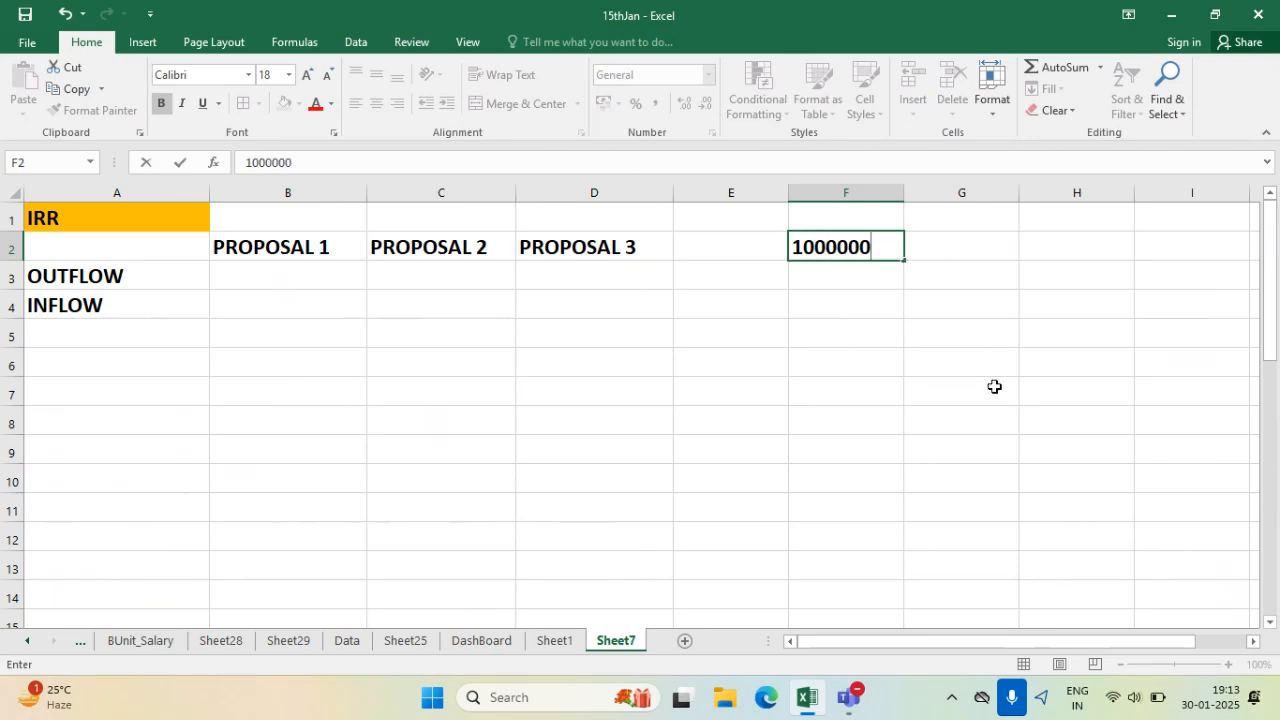
pyautogui.click(960, 333)
pyautogui.click(894, 246)
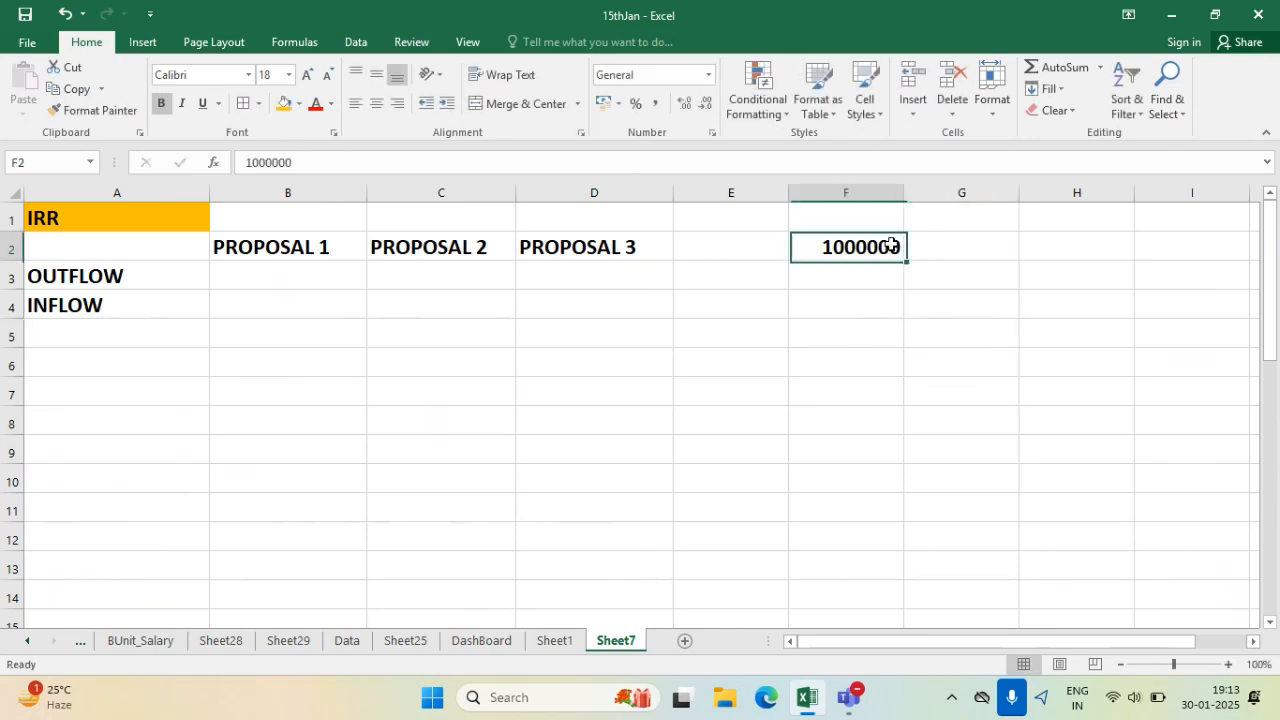
pyautogui.click(285, 104)
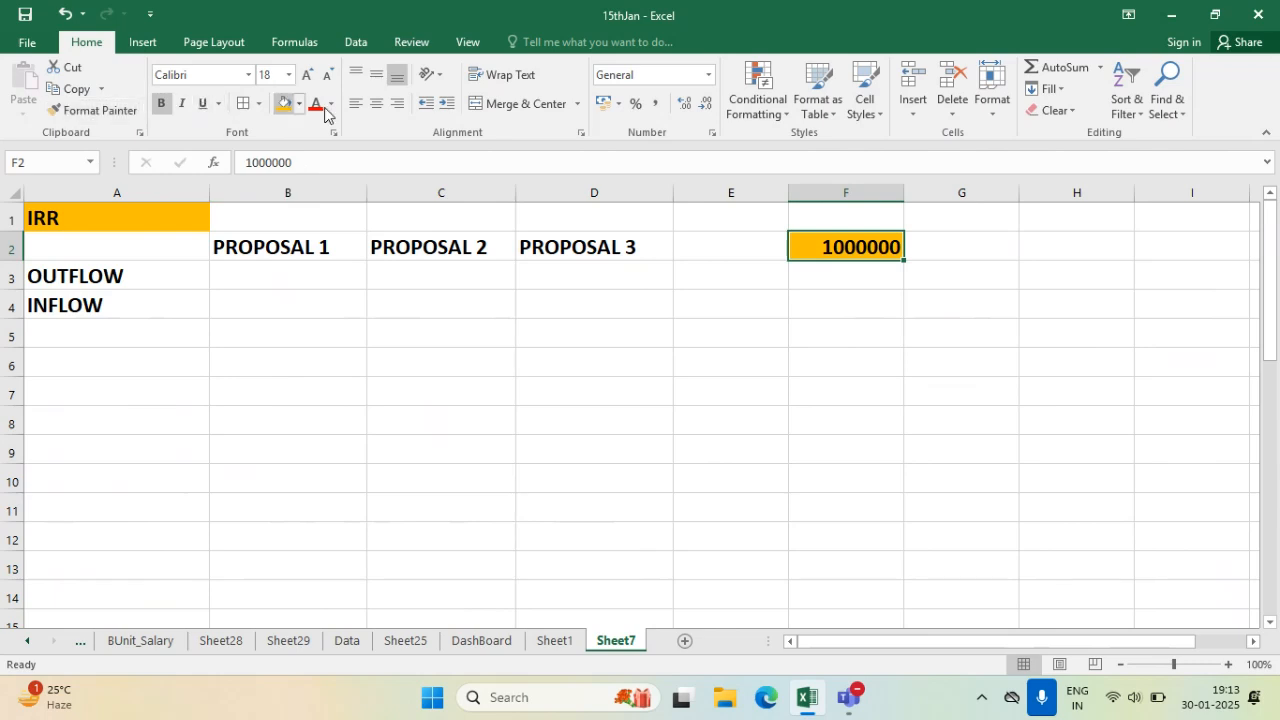
pyautogui.click(852, 303)
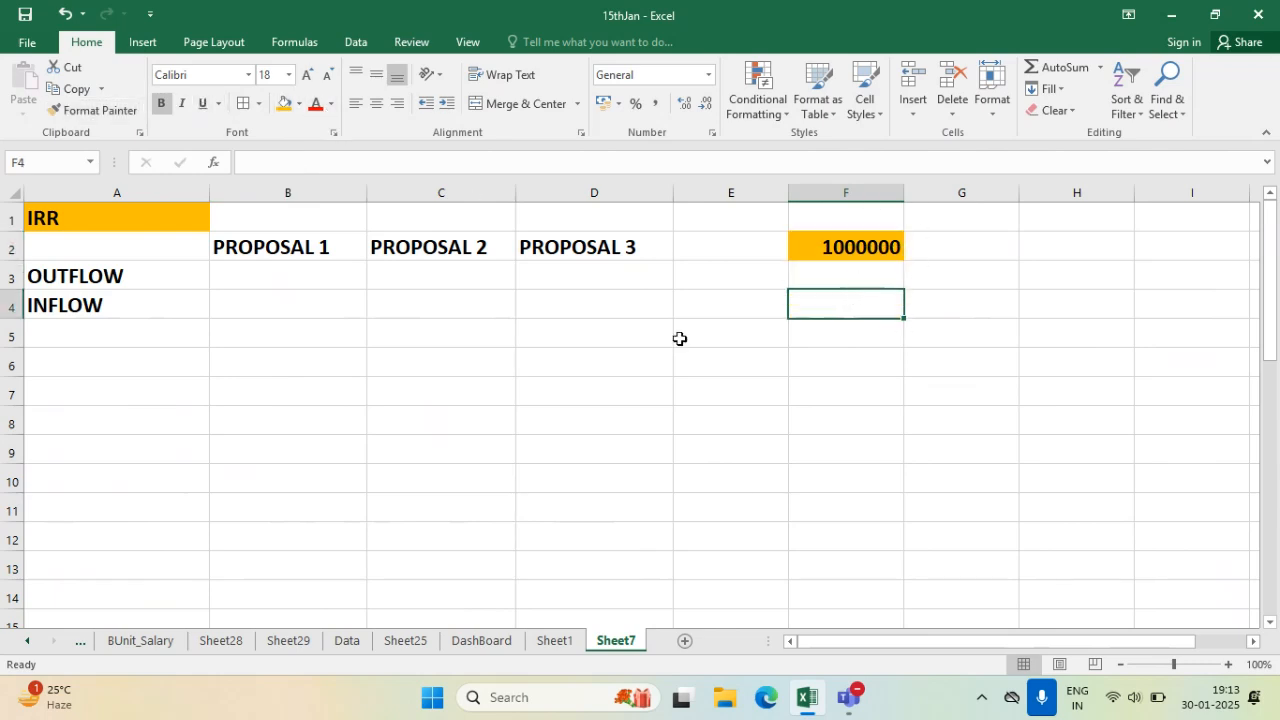
pyautogui.moveTo(908, 190); pyautogui.dragTo(921, 195)
pyautogui.click(894, 271)
# - Give the proposal headings in B2:D2 a light gold fill and cell borders
pyautogui.moveTo(243, 257); pyautogui.dragTo(560, 255)
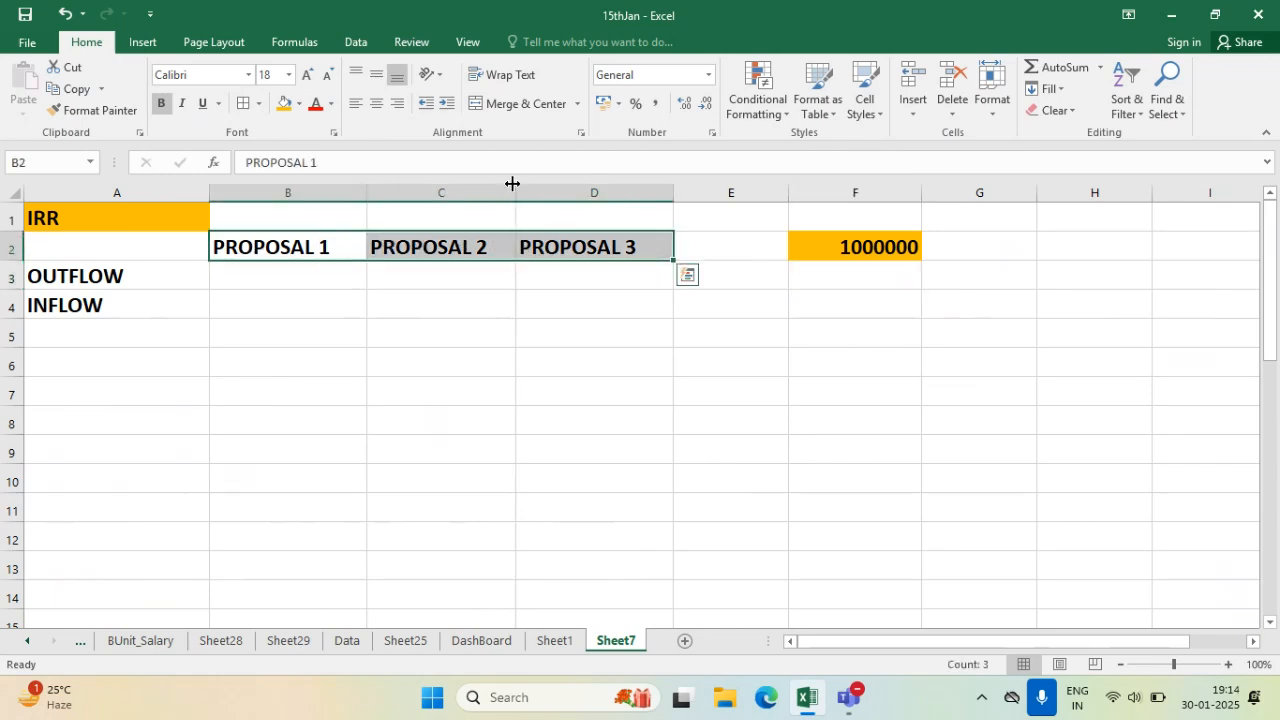
pyautogui.click(299, 103)
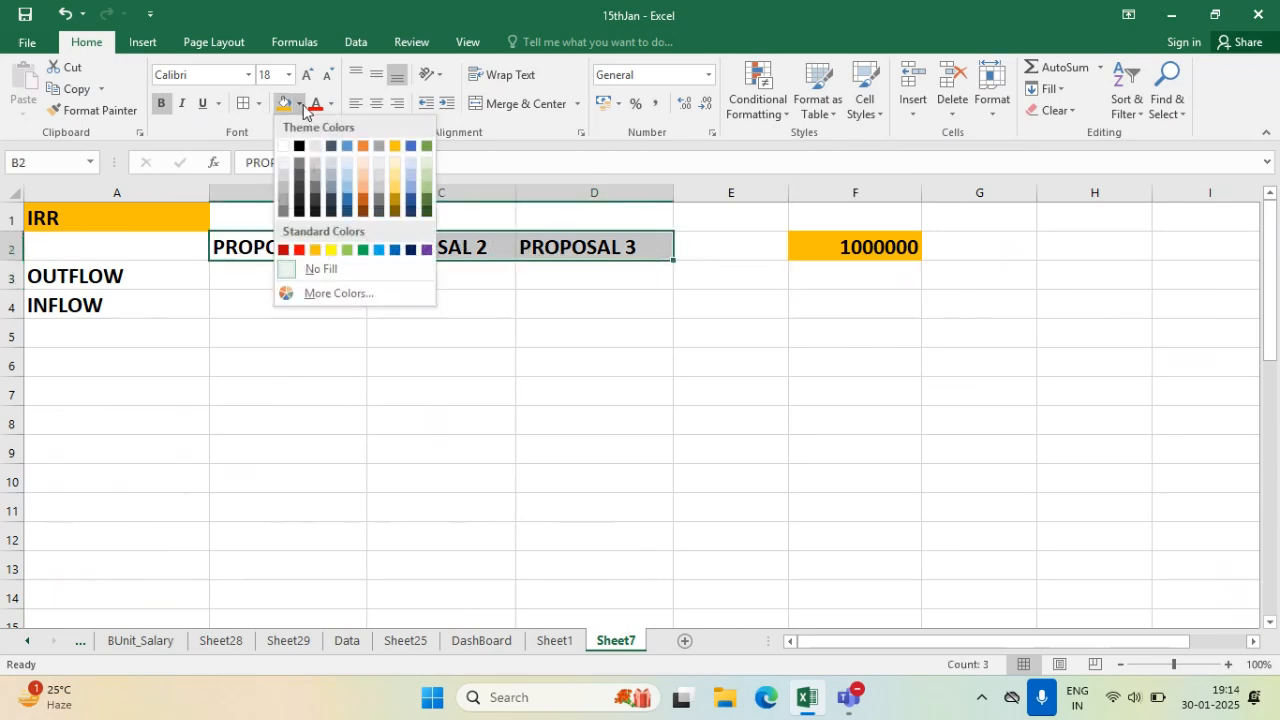
pyautogui.click(398, 182)
pyautogui.click(374, 384)
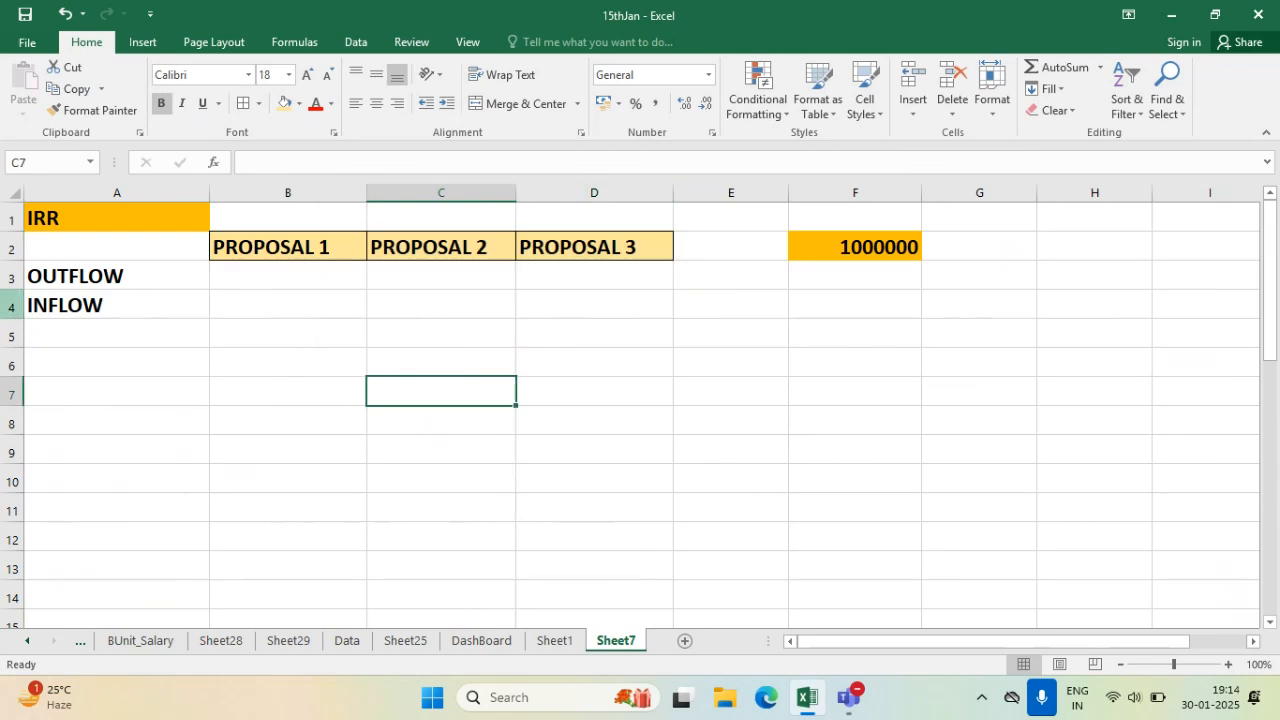
pyautogui.click(286, 282)
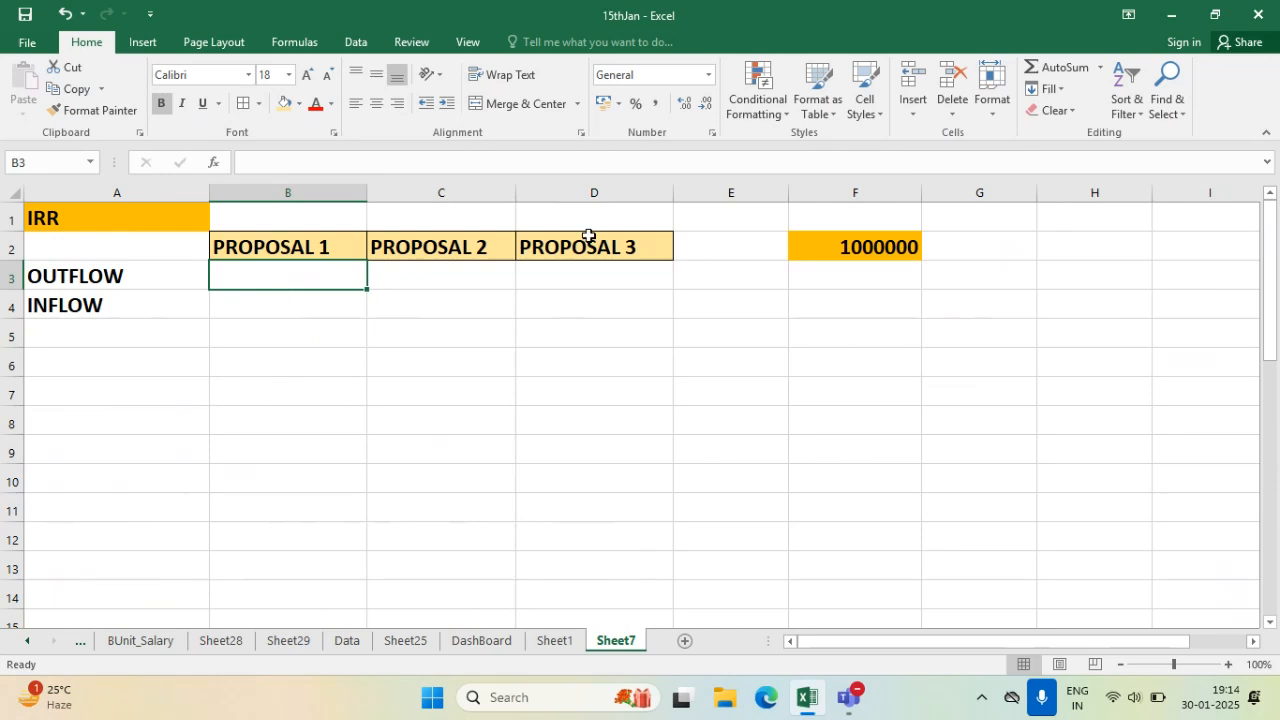
# - Link Proposal 1's outflow in B3 to the amount in F2
pyautogui.write('=')
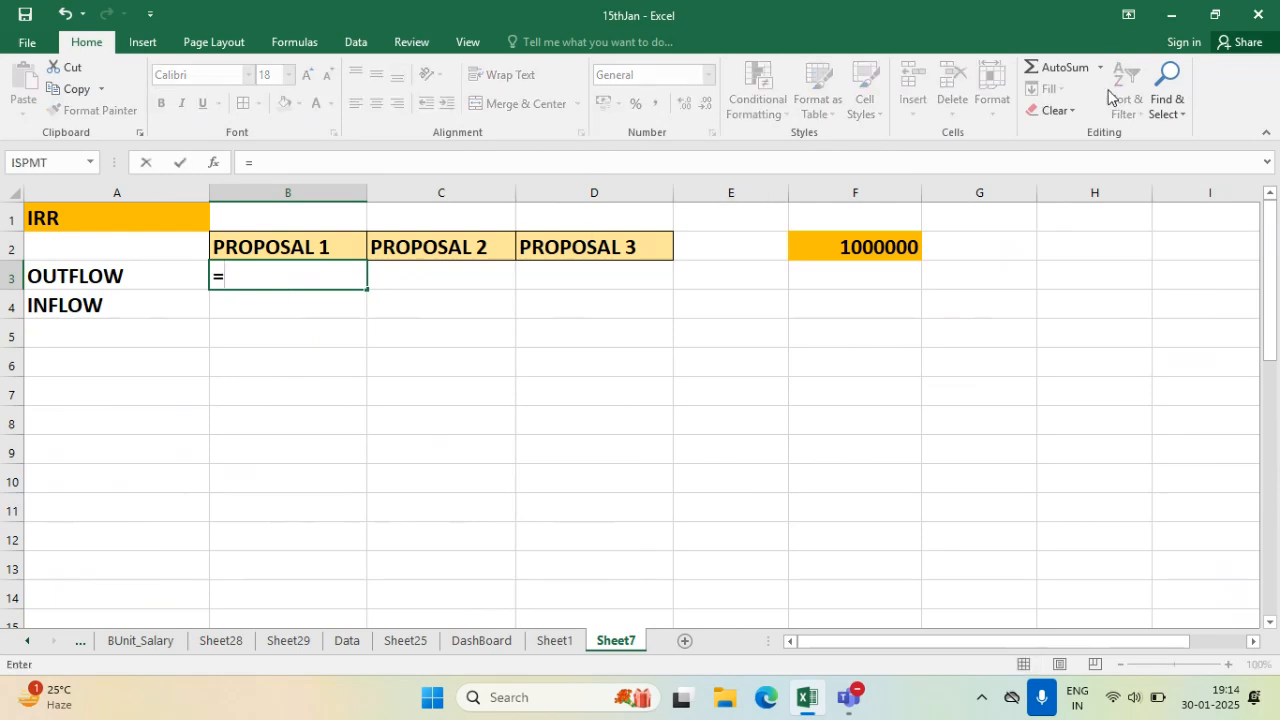
pyautogui.click(893, 247)
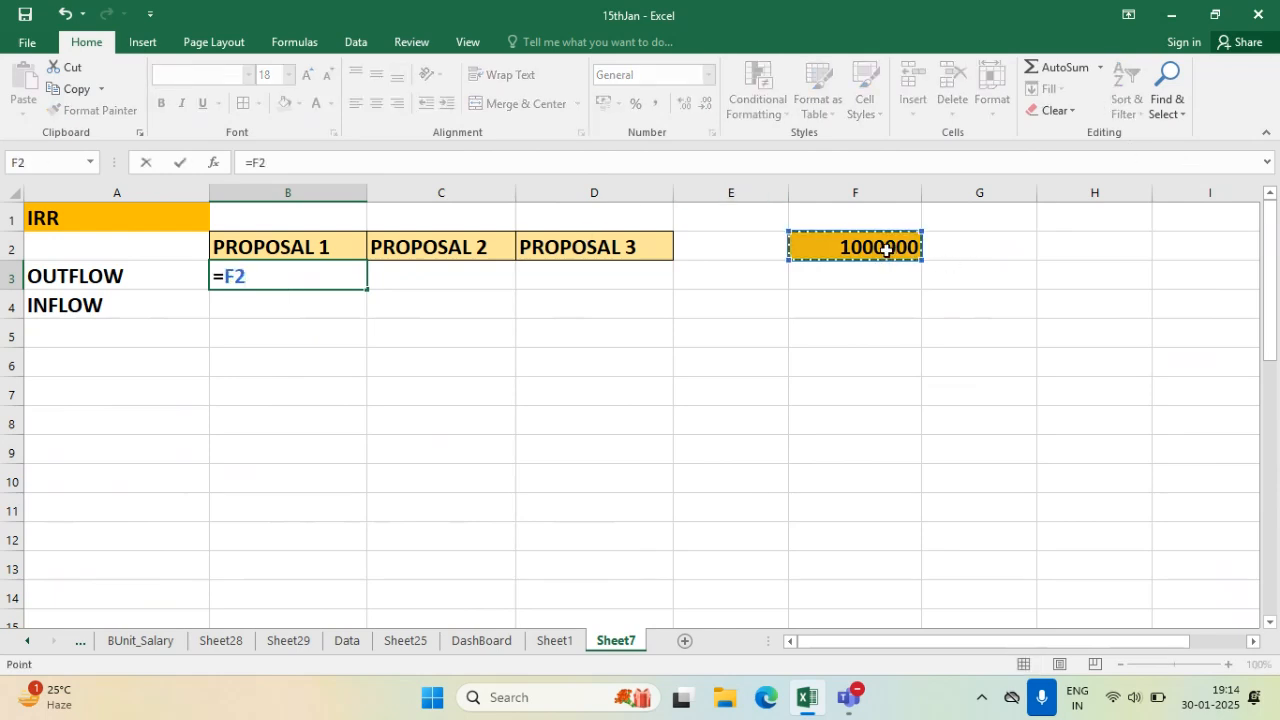
pyautogui.press('Return')
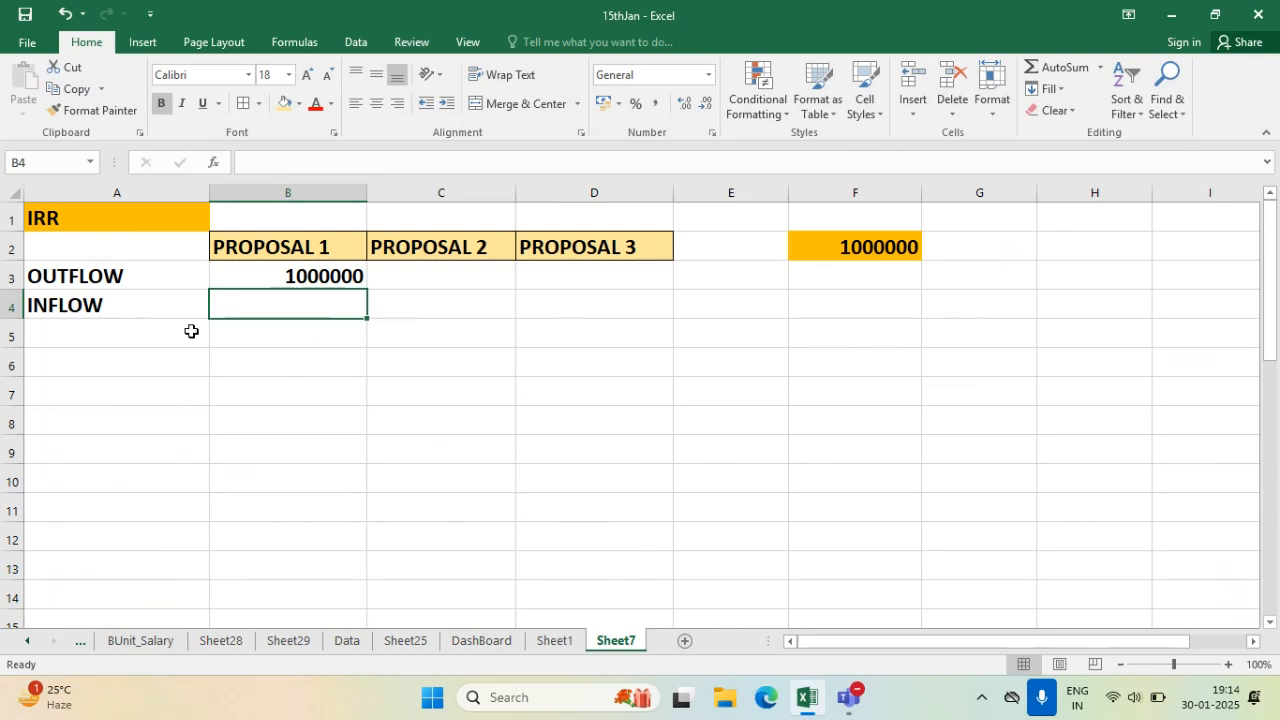
# - Enter 240000 as Proposal 1's first inflow in B4 and copy it down to B5:B8
pyautogui.write('2')
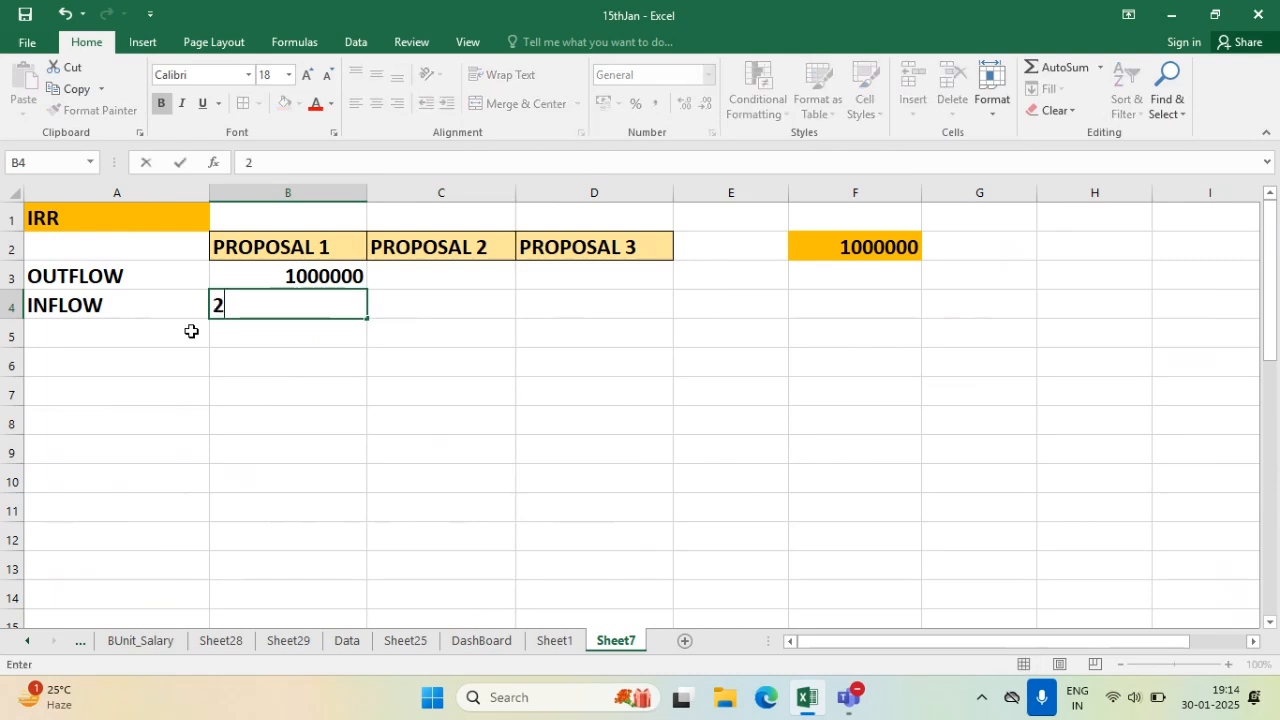
pyautogui.write('40000')
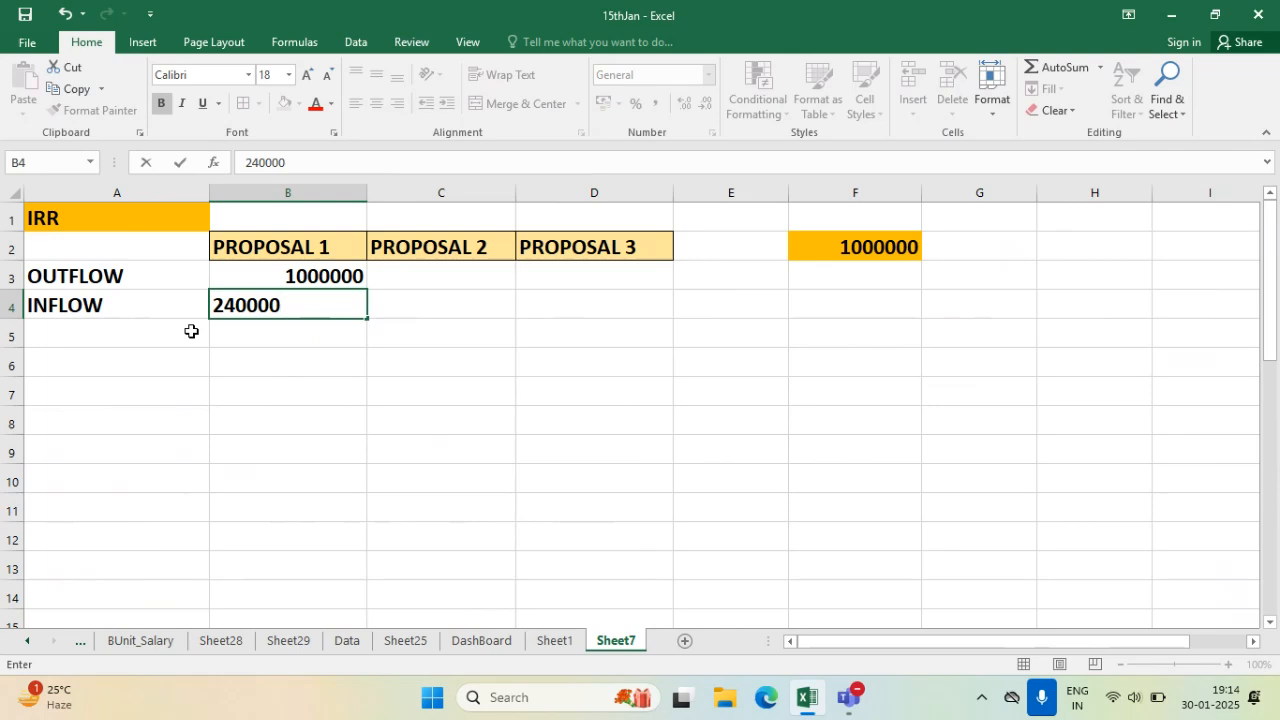
pyautogui.press('Return')
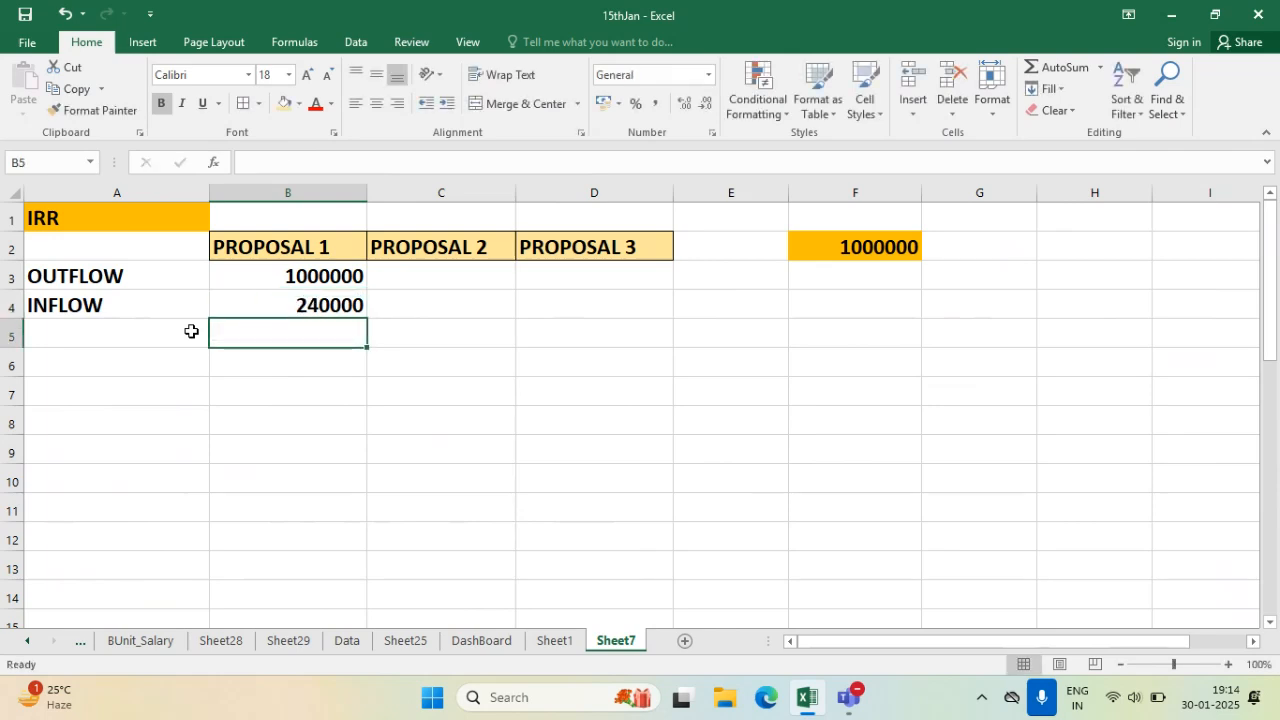
pyautogui.click(340, 305)
pyautogui.hotkey('ctrl', 'c')
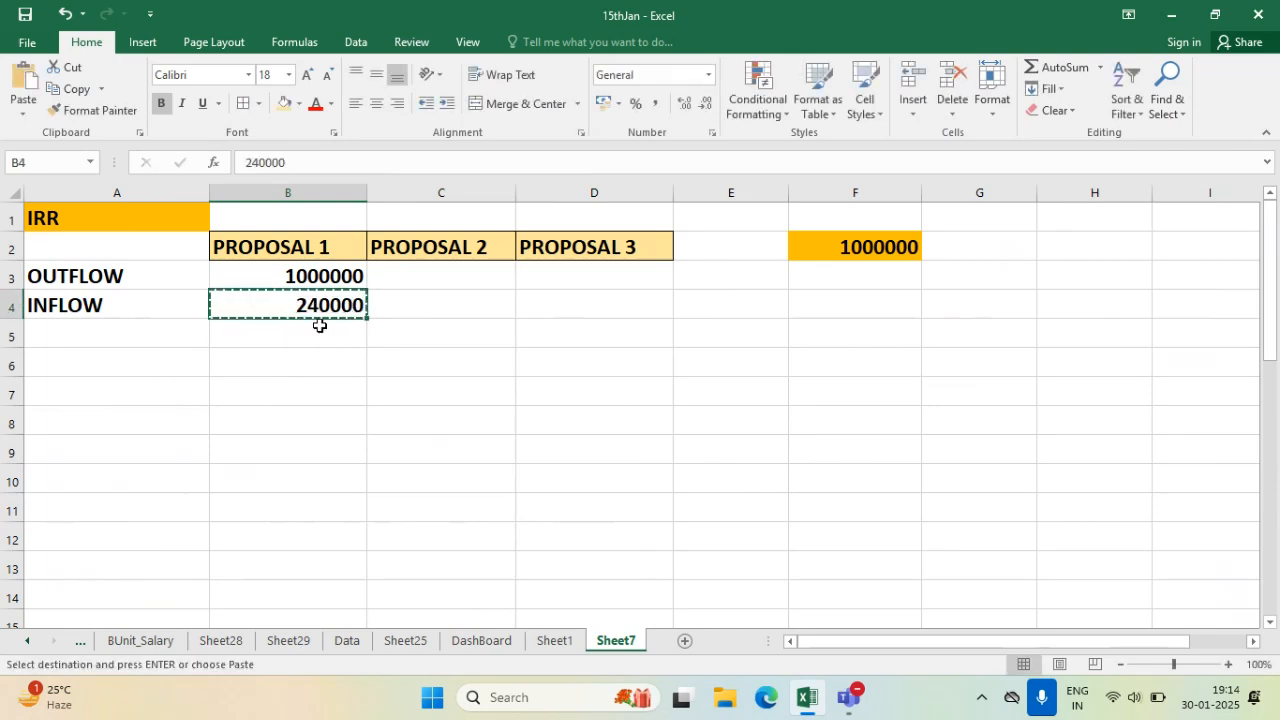
pyautogui.moveTo(317, 335); pyautogui.dragTo(314, 409)
pyautogui.hotkey('ctrl', 'v')
pyautogui.click(315, 476)
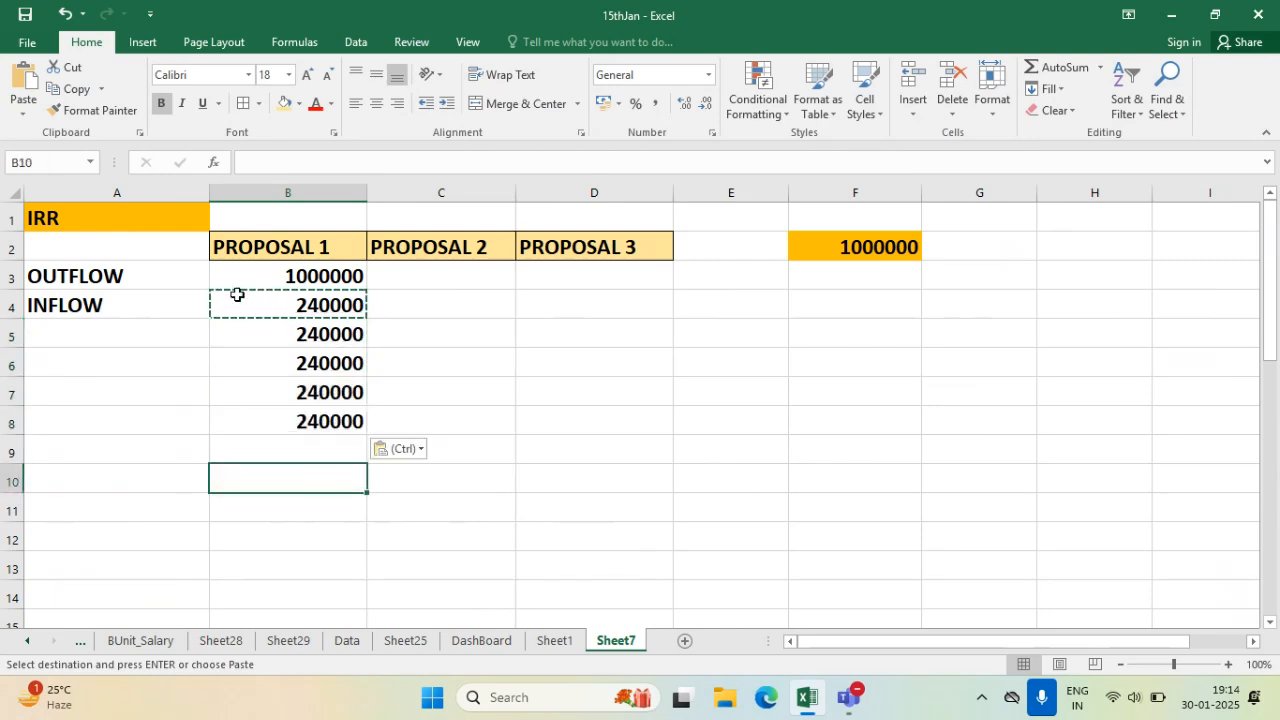
pyautogui.press('Escape')
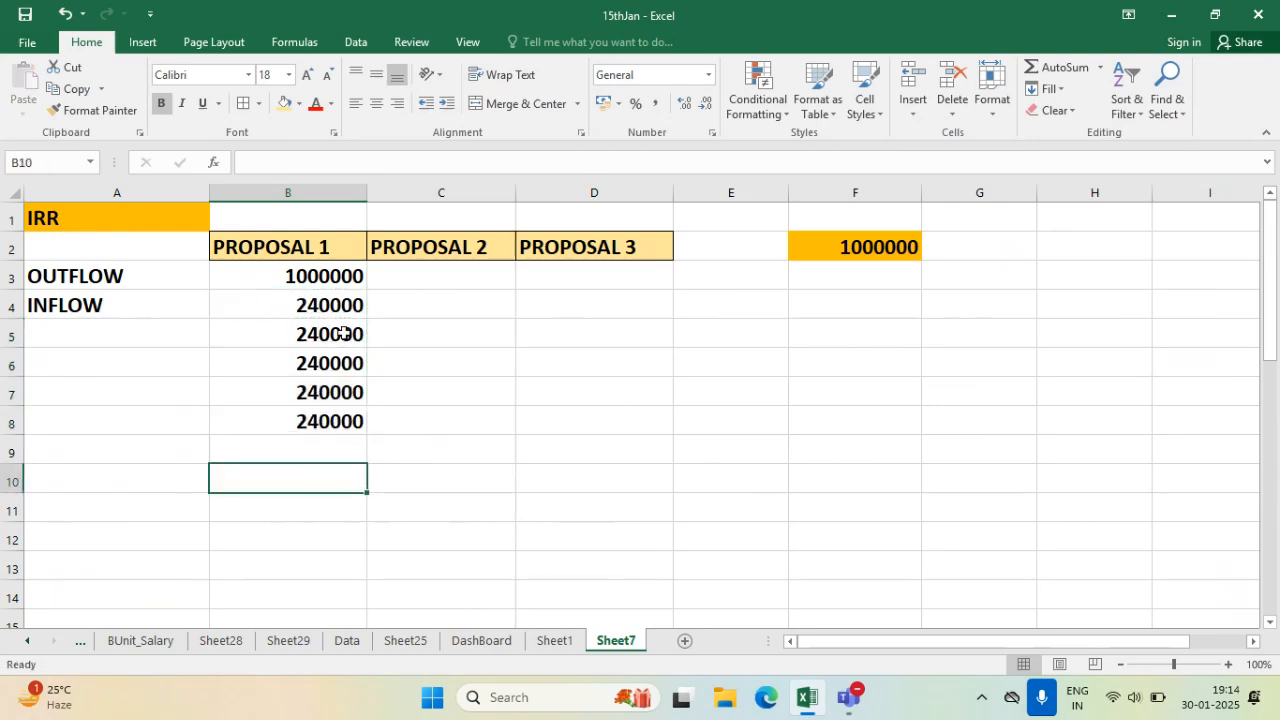
# - Enter Proposal 2's outflow of 600000 in C3 and its first inflow of 180000 in C4
pyautogui.click(468, 270)
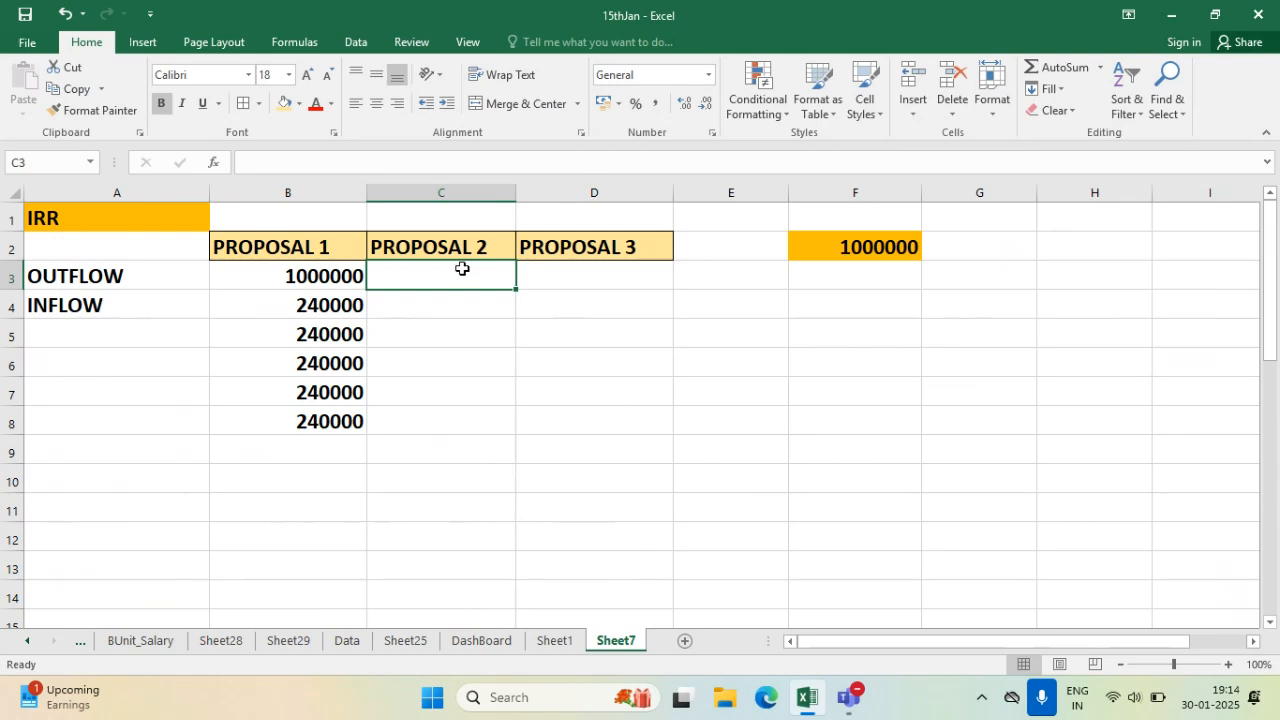
pyautogui.write('6000')
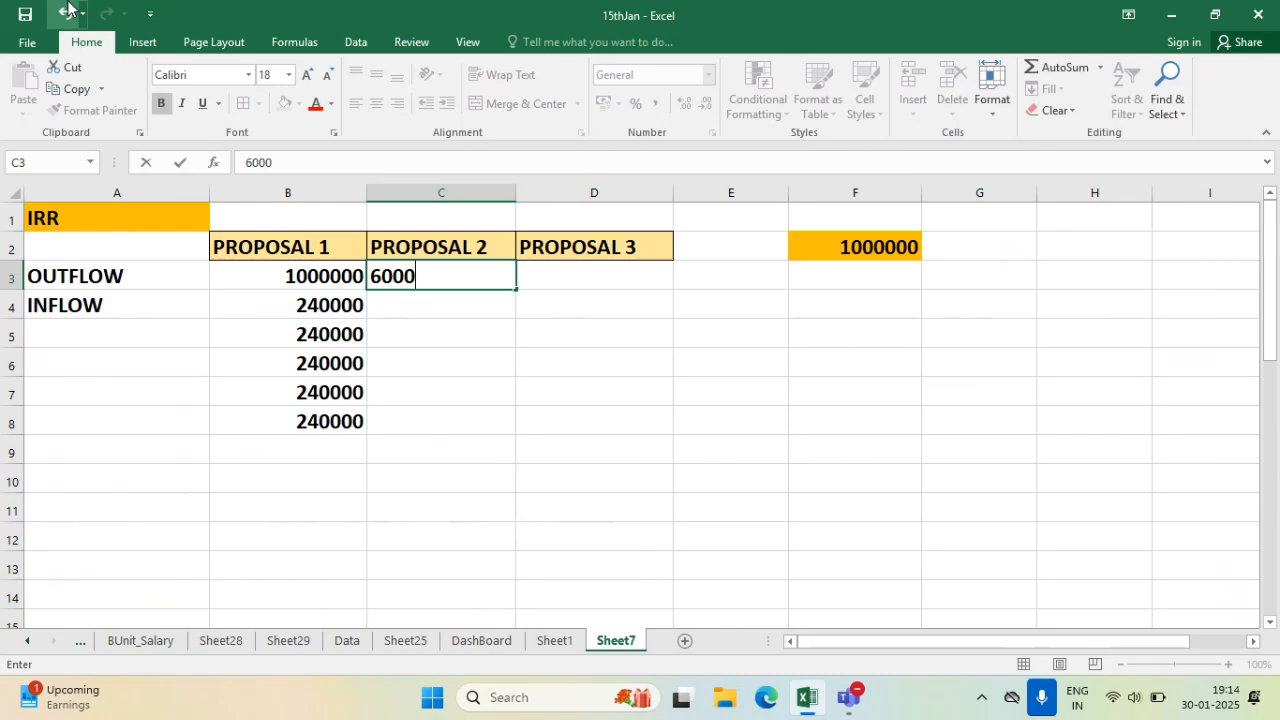
pyautogui.write('00')
pyautogui.press('Return')
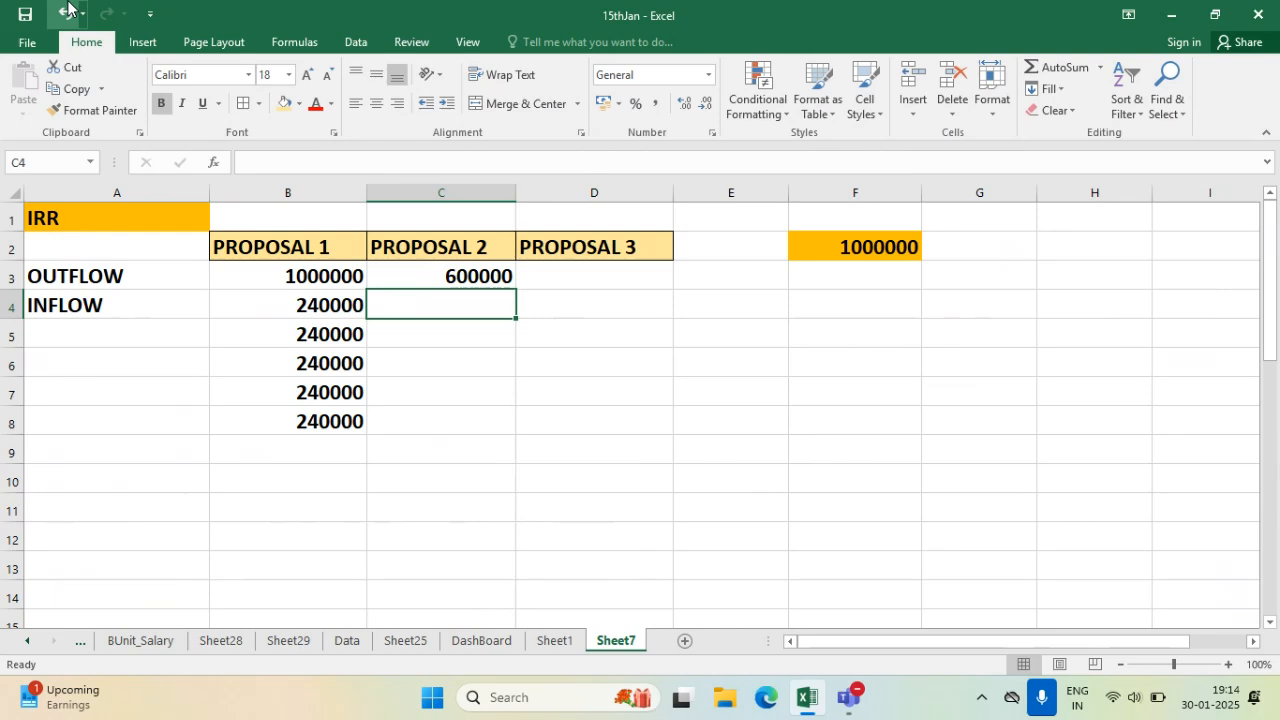
pyautogui.write('180000')
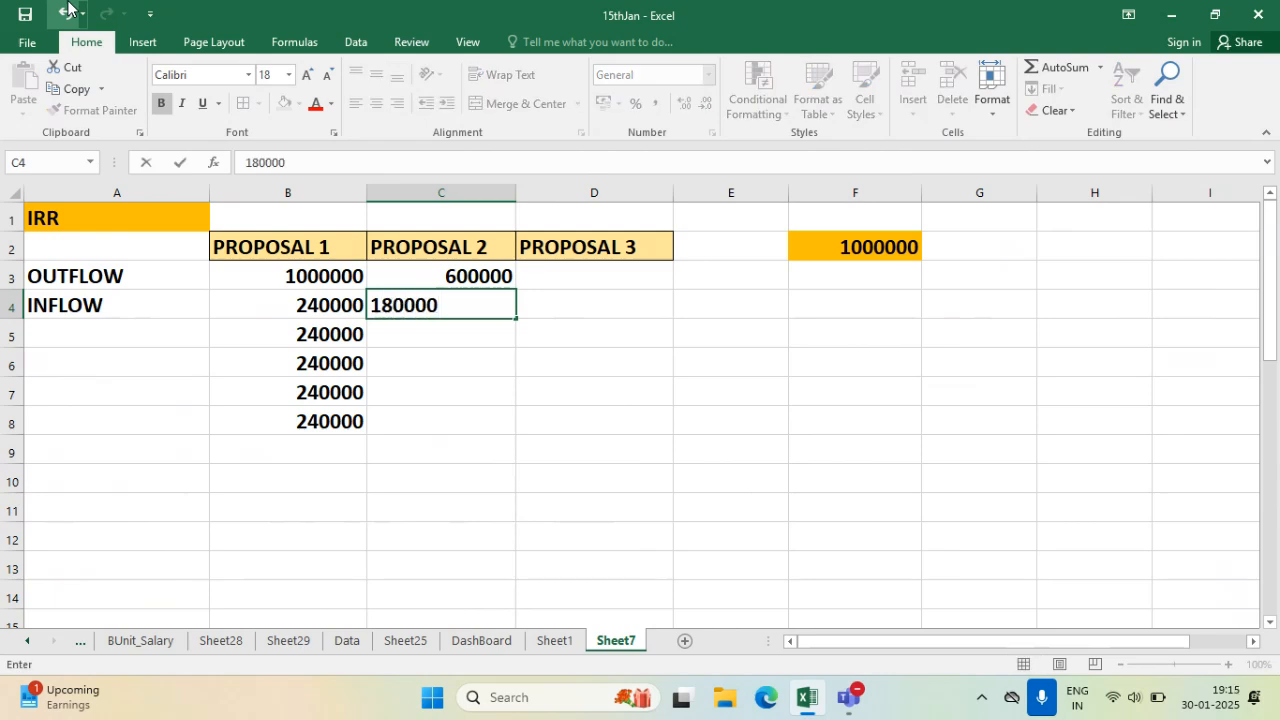
pyautogui.click(529, 397)
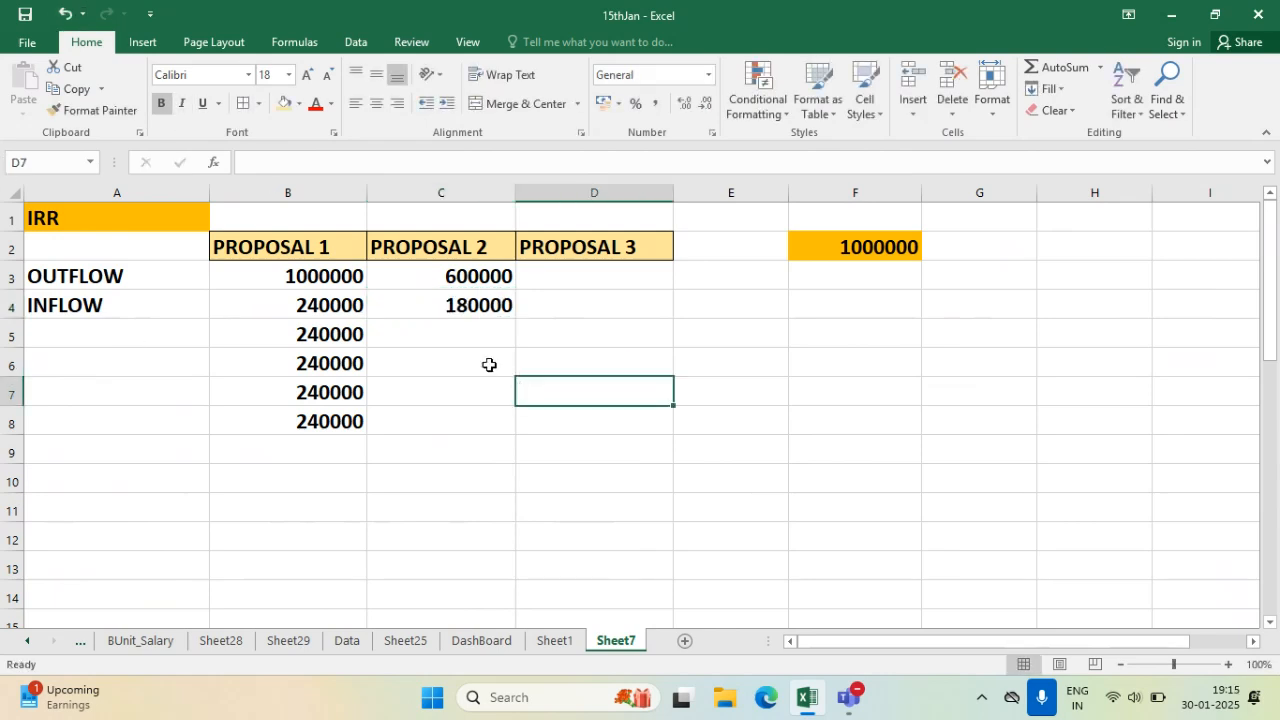
# - Copy Proposal 2's inflow from C4 into C5:C8
pyautogui.click(464, 304)
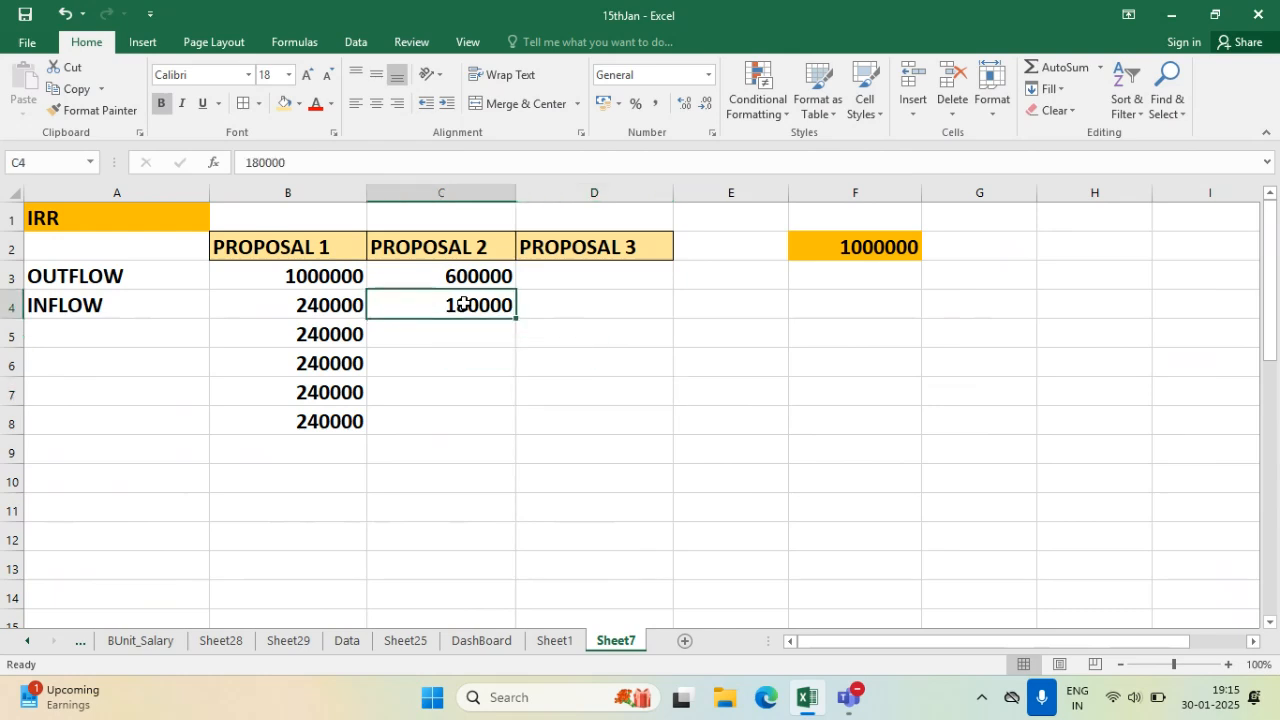
pyautogui.hotkey('ctrl', 'c')
pyautogui.moveTo(474, 331); pyautogui.dragTo(467, 416)
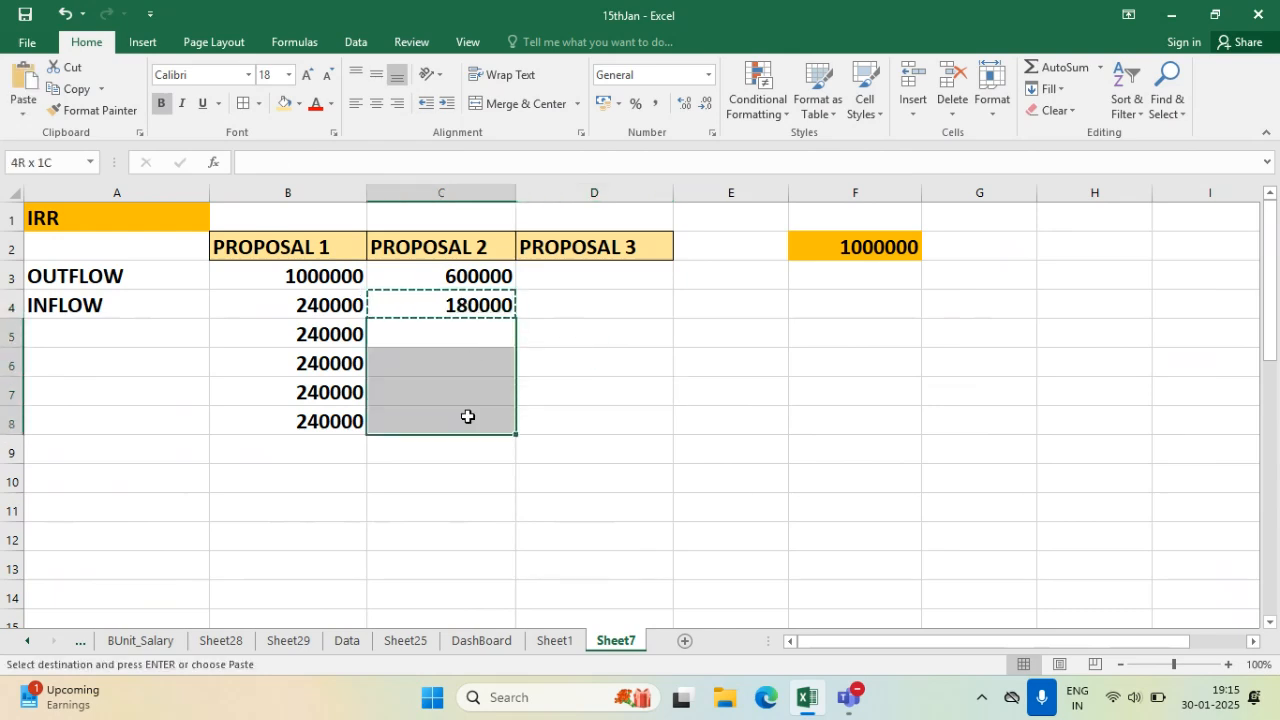
pyautogui.hotkey('ctrl', 'v')
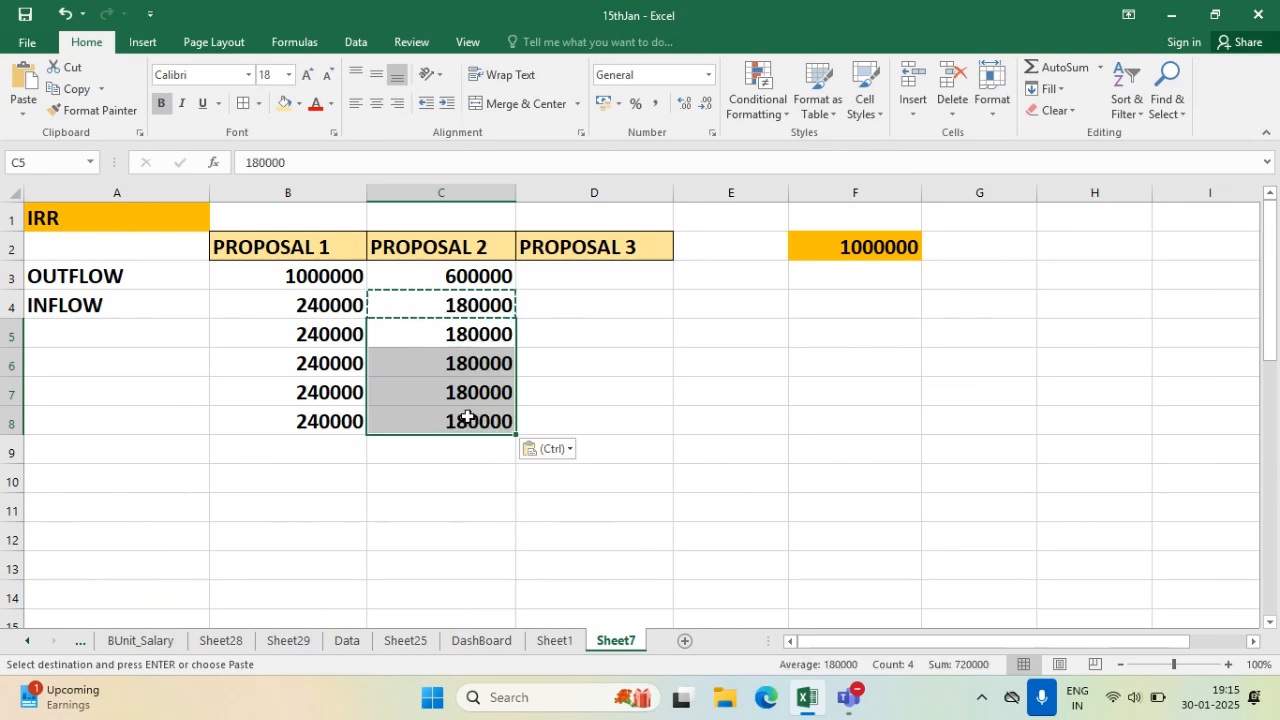
pyautogui.click(449, 470)
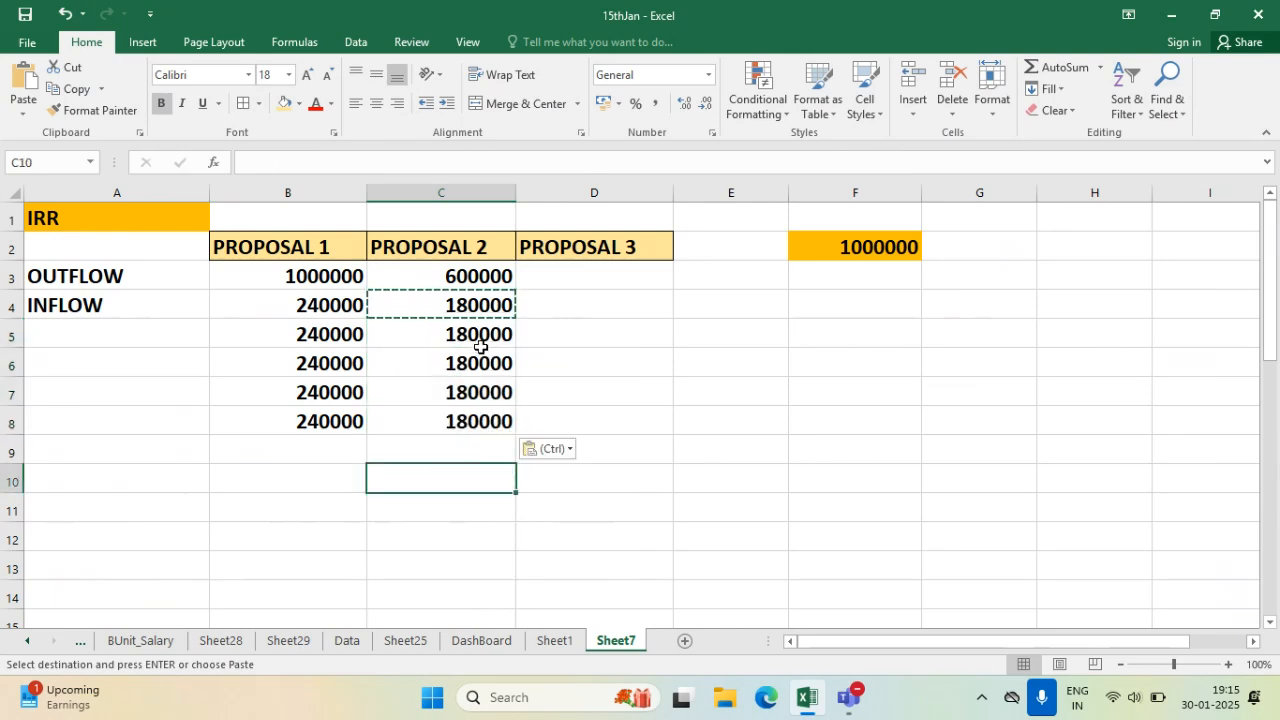
pyautogui.moveTo(475, 308); pyautogui.dragTo(488, 430)
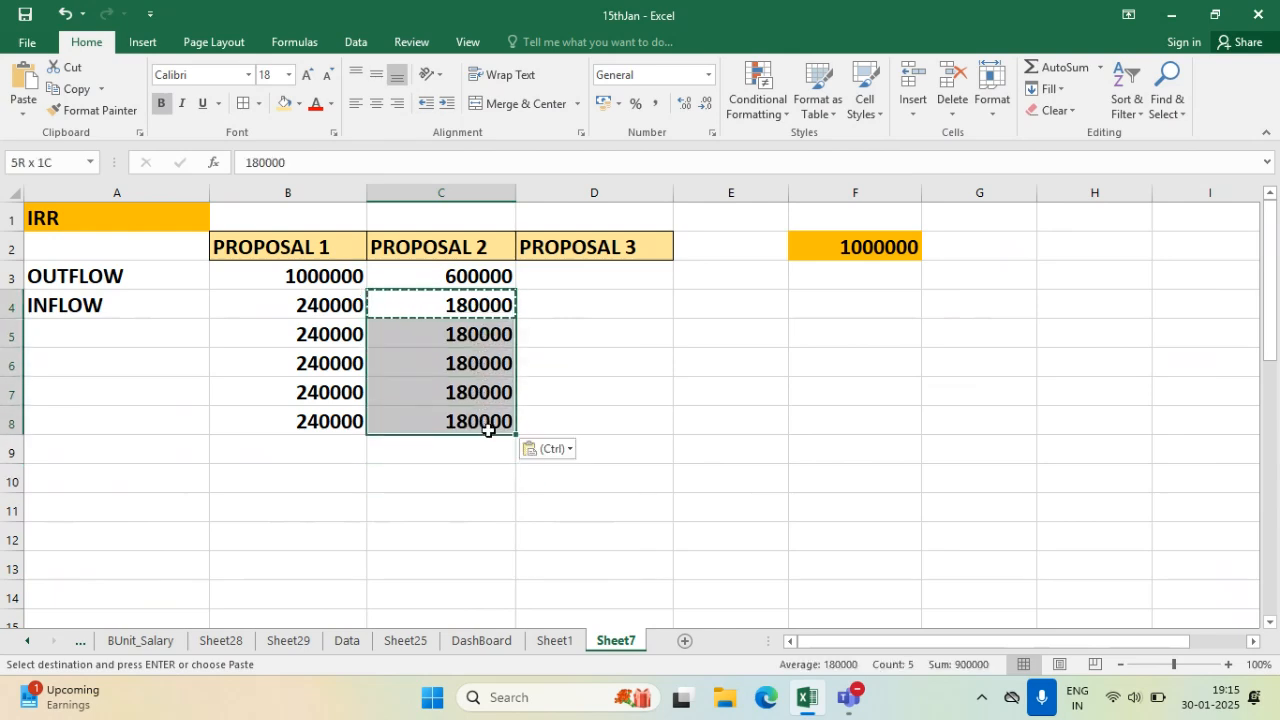
pyautogui.click(571, 330)
pyautogui.press('Escape')
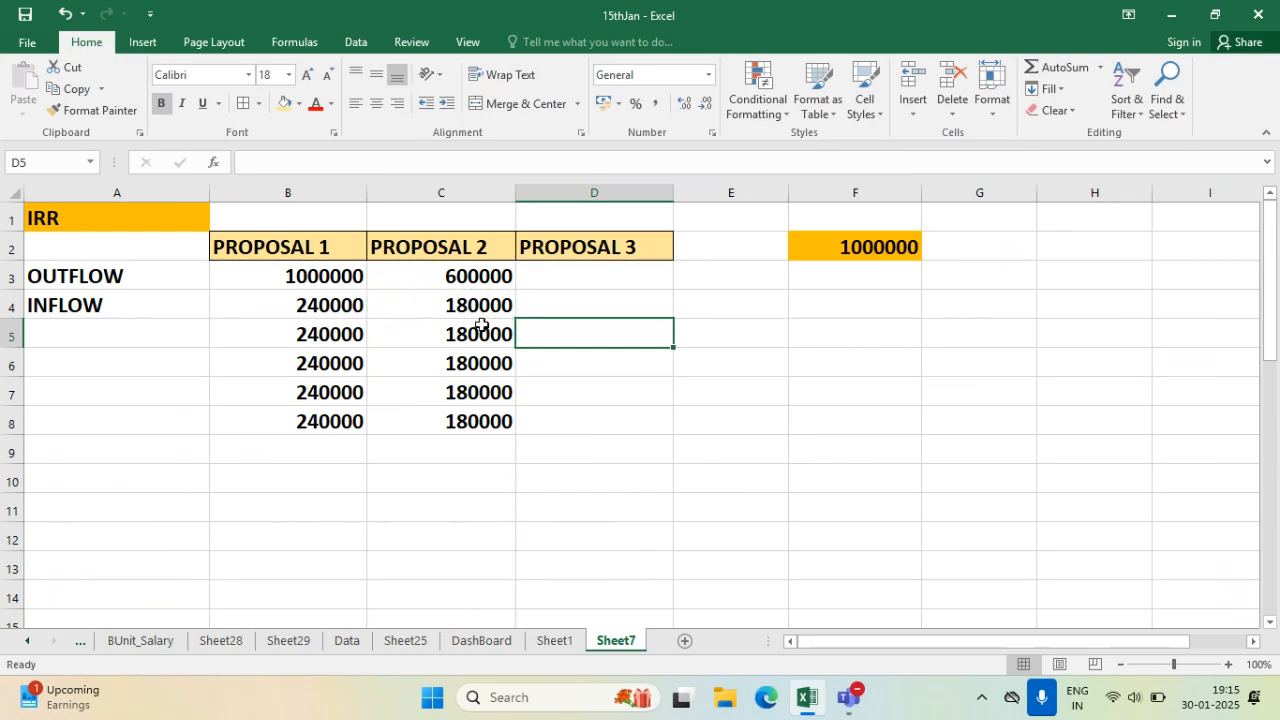
pyautogui.click(481, 326)
pyautogui.click(490, 276)
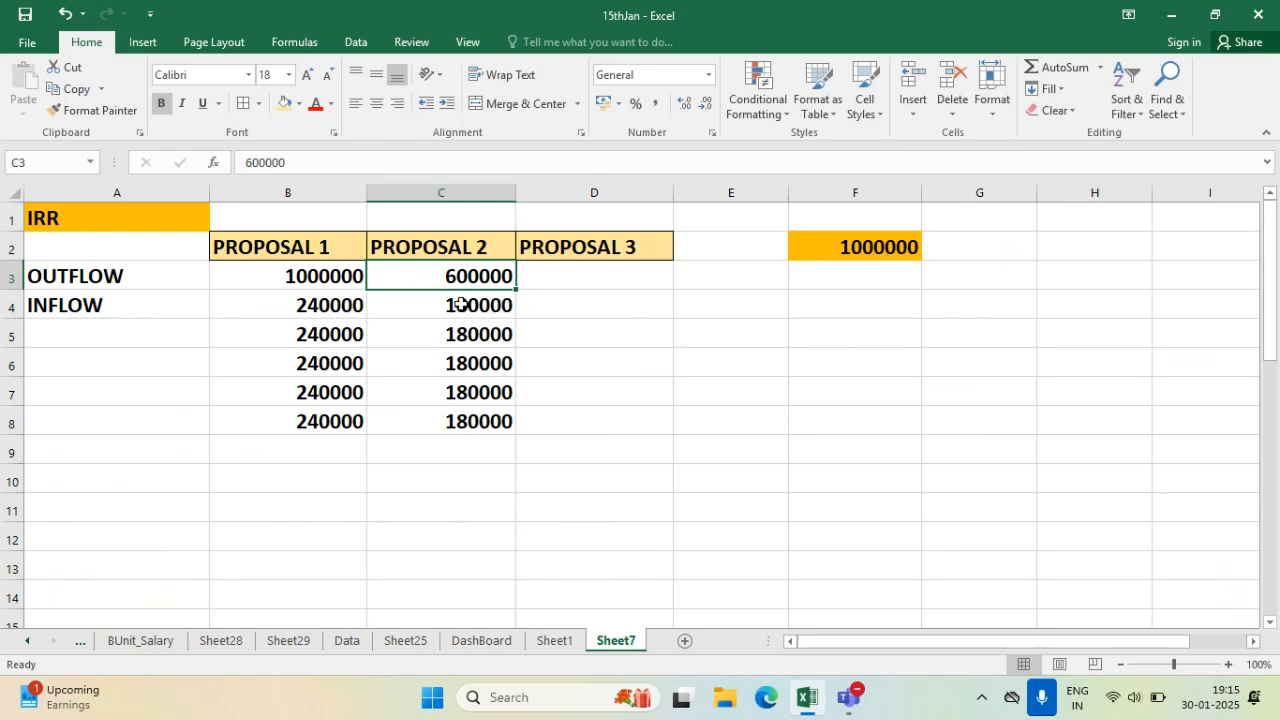
pyautogui.moveTo(460, 302); pyautogui.dragTo(469, 411)
# - Enter Proposal 3's outflow of 800000 in D3 and its first inflow of 235000 in D4
pyautogui.click(566, 281)
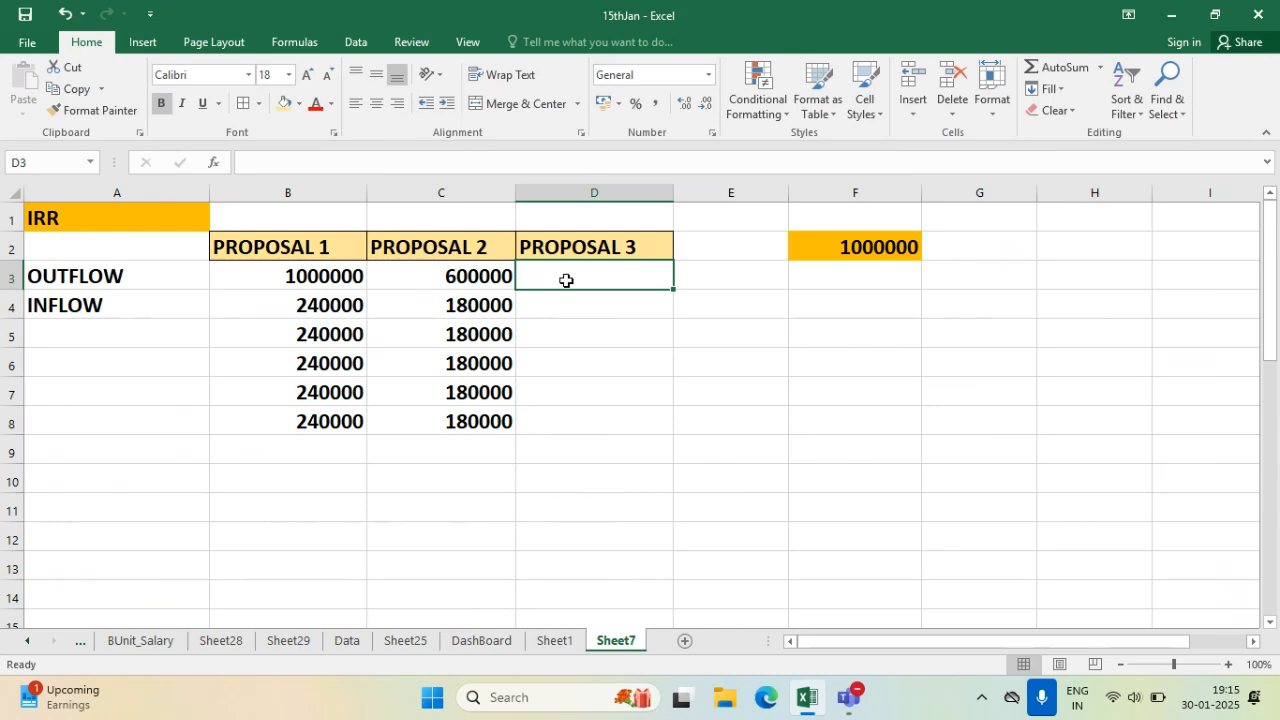
pyautogui.write('8')
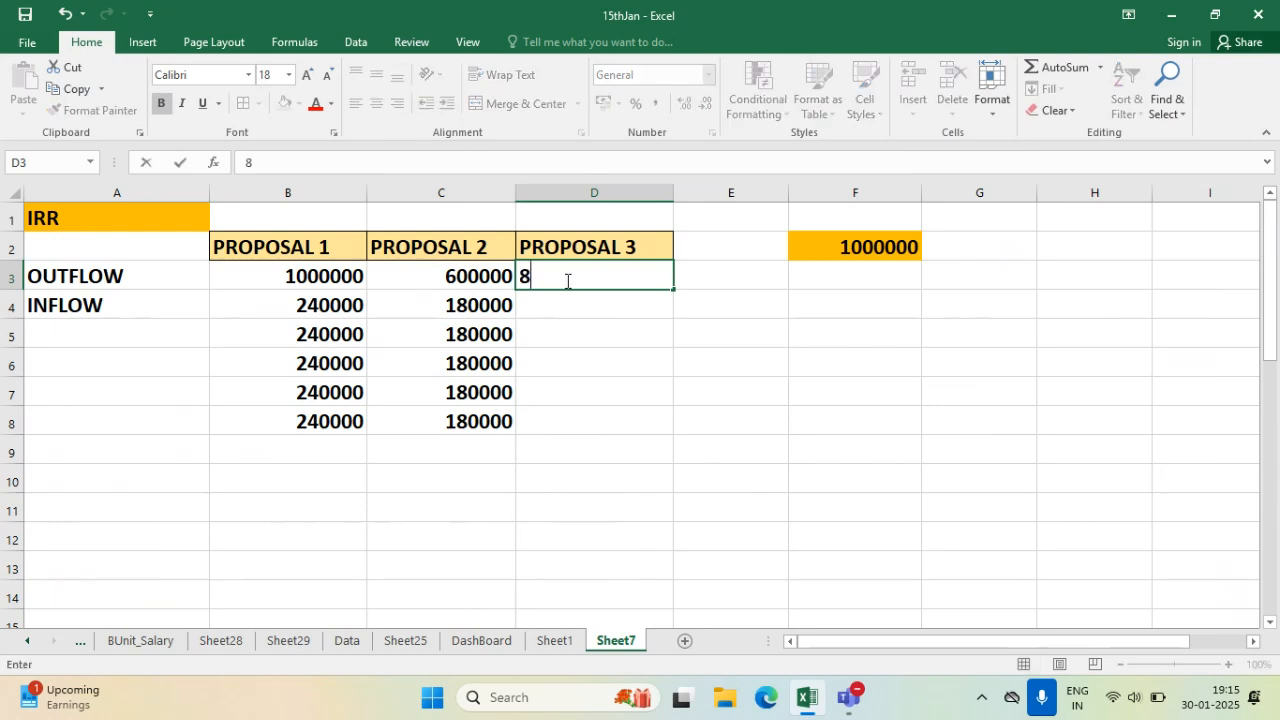
pyautogui.write('000000')
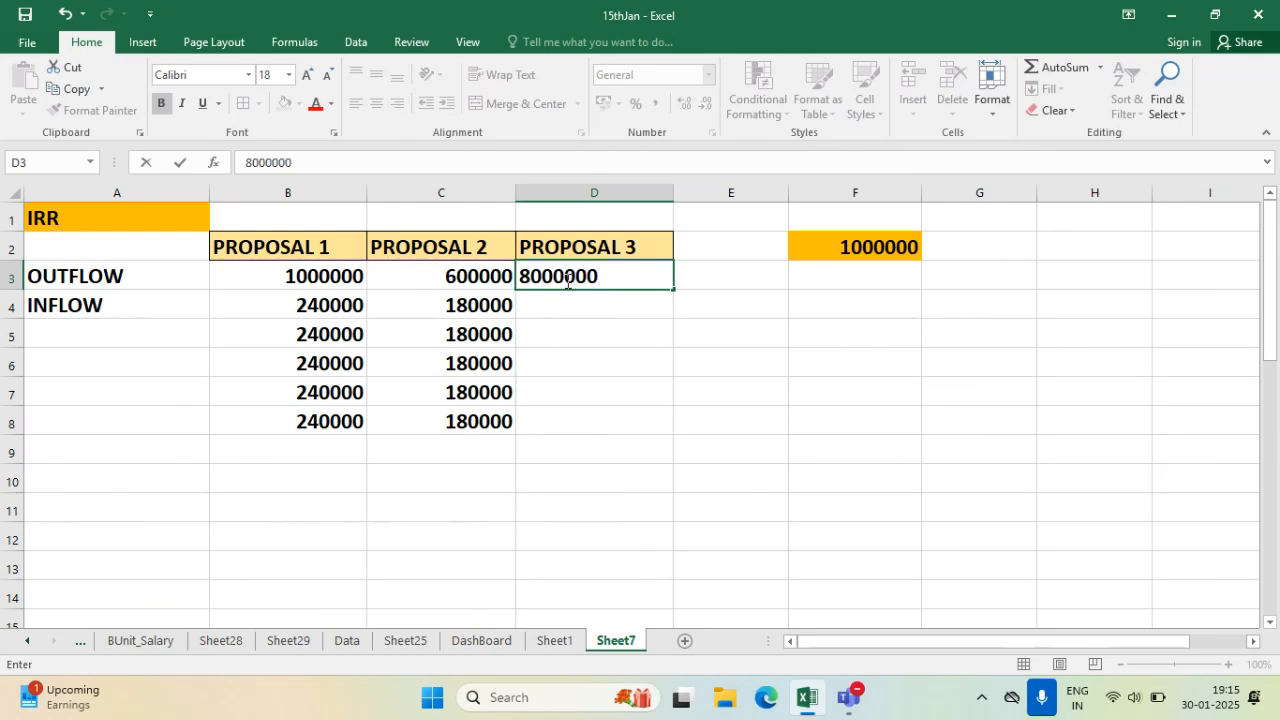
pyautogui.press('BackSpace')
pyautogui.press('Return')
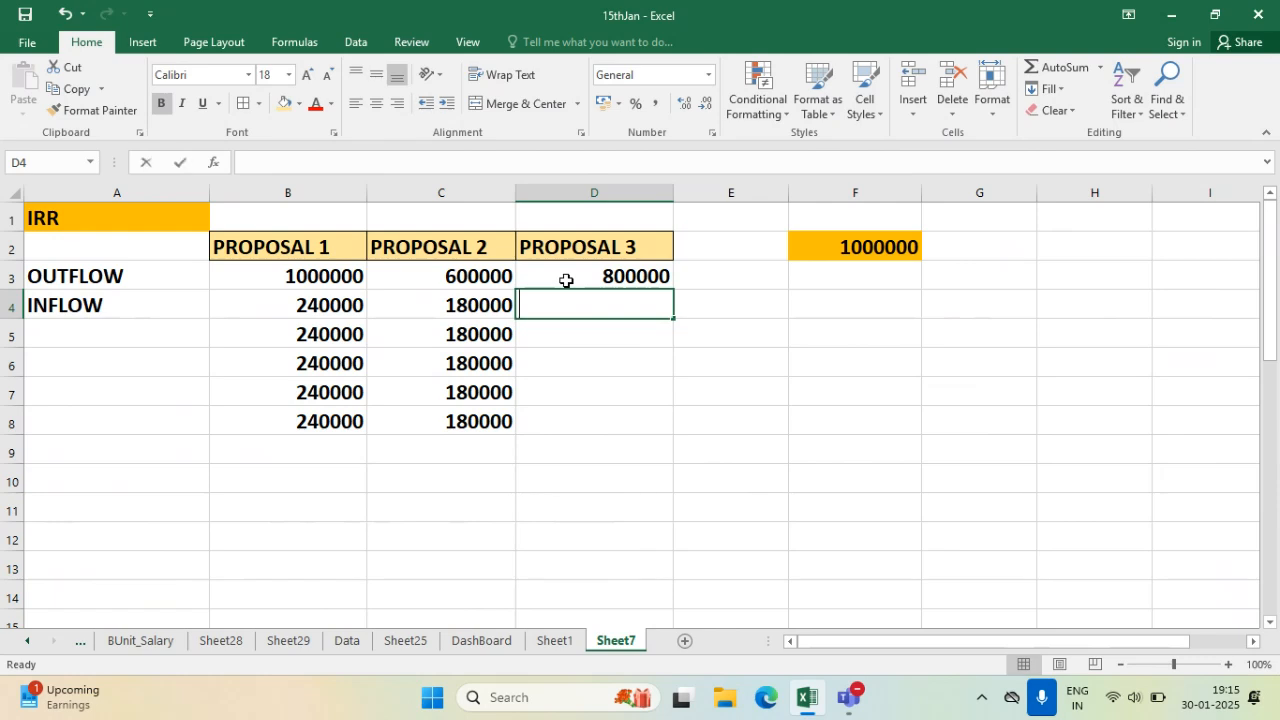
pyautogui.write('235')
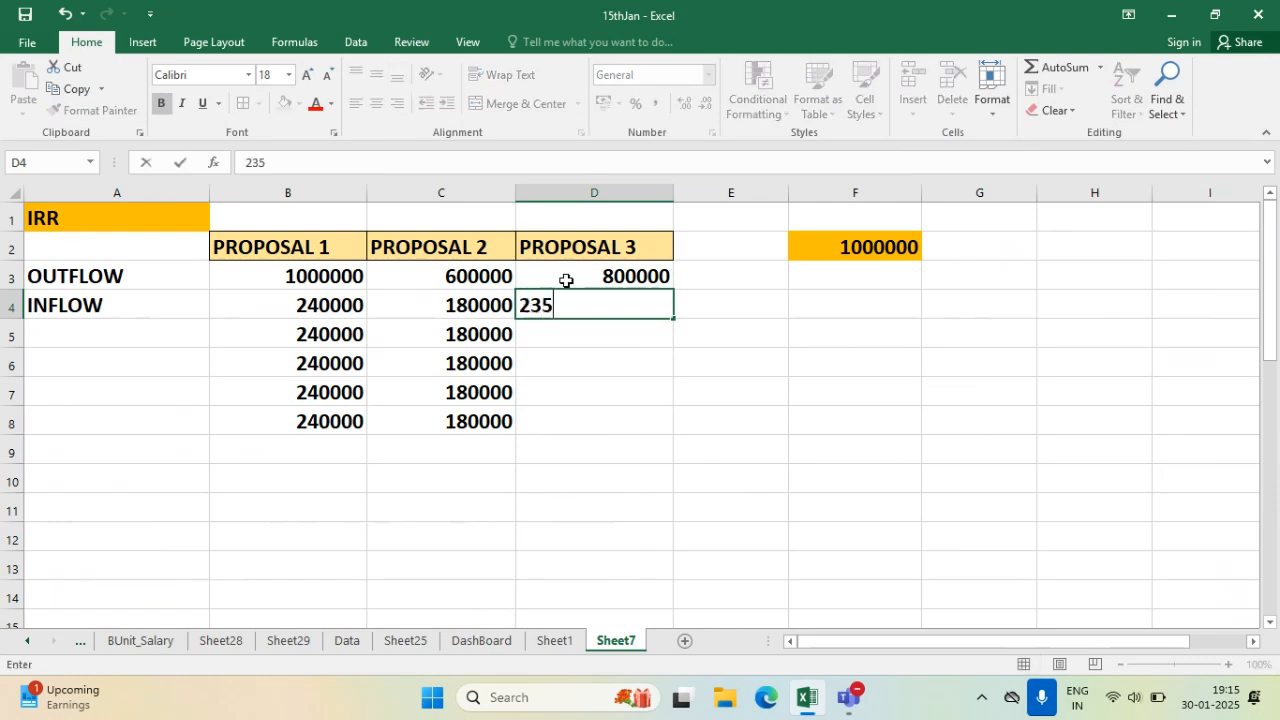
pyautogui.write('000')
pyautogui.press('Return')
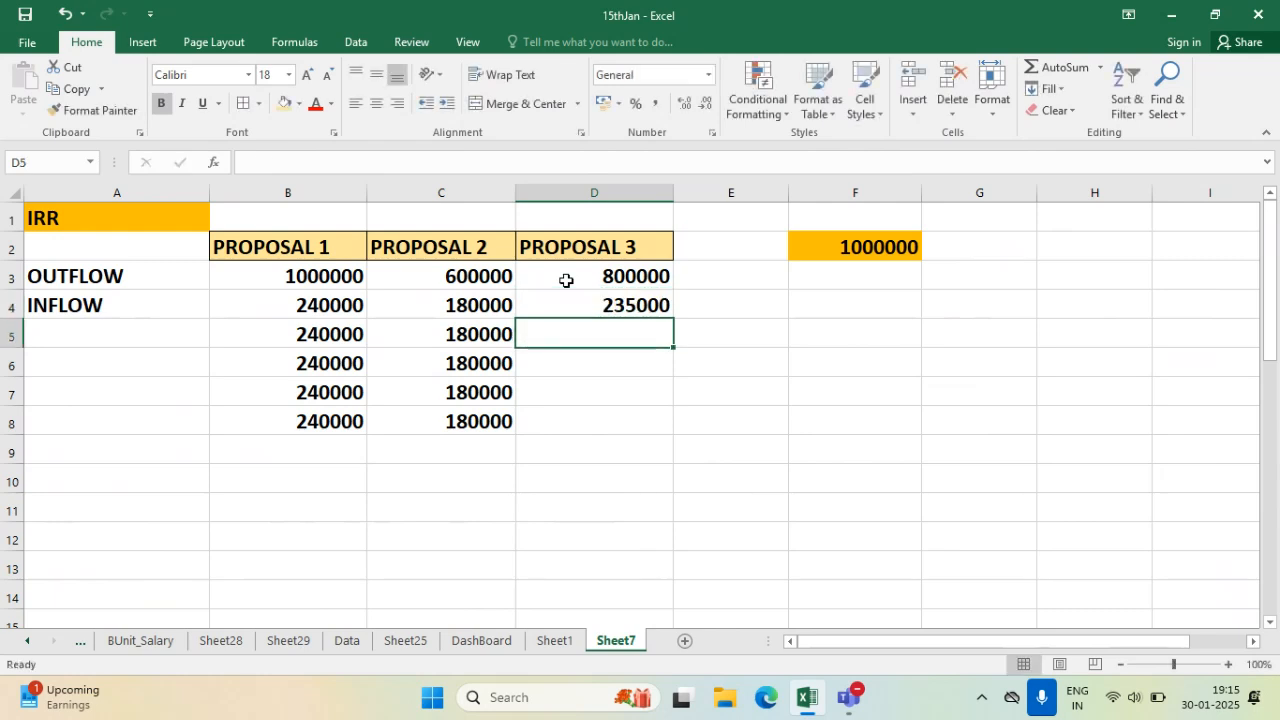
# - Copy Proposal 3's inflow from D4 down the column and clear the extra entry in D10, keeping inflows through D9
pyautogui.click(620, 298)
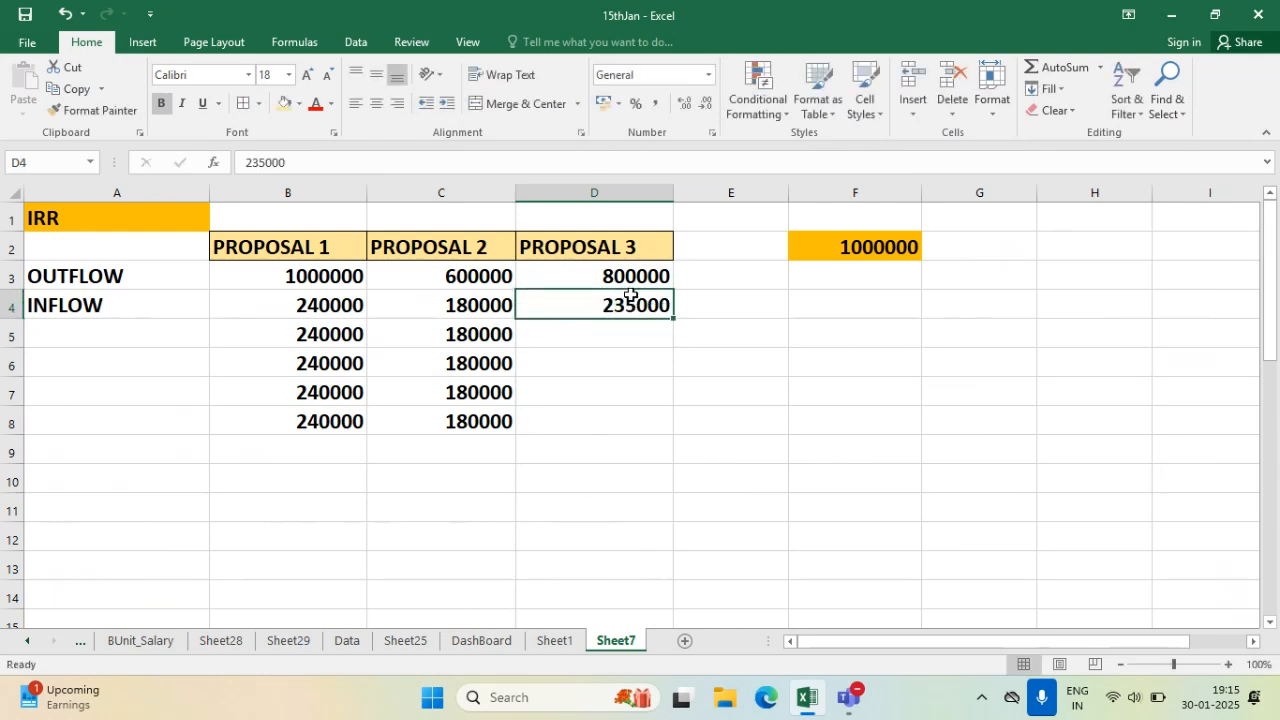
pyautogui.hotkey('ctrl', 'c')
pyautogui.moveTo(631, 329); pyautogui.dragTo(628, 470)
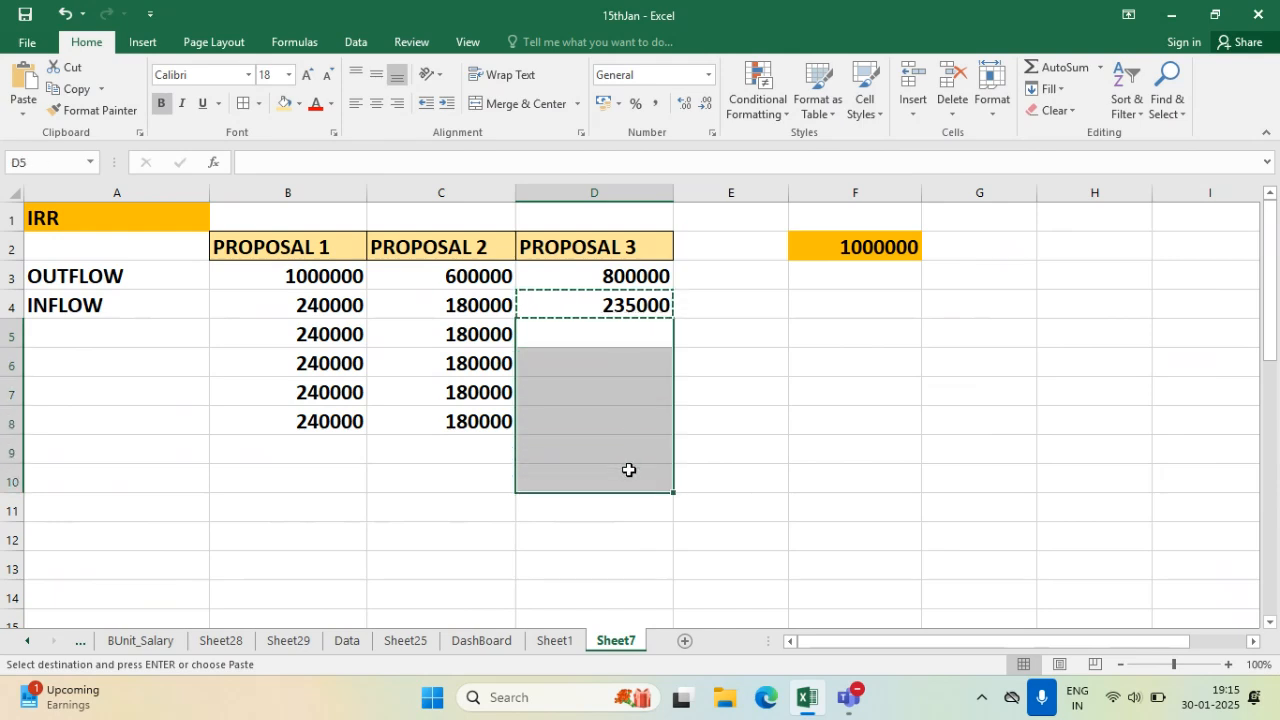
pyautogui.hotkey('ctrl', 'v')
pyautogui.click(605, 515)
pyautogui.moveTo(634, 298); pyautogui.dragTo(626, 452)
pyautogui.click(628, 480)
pyautogui.press('Delete')
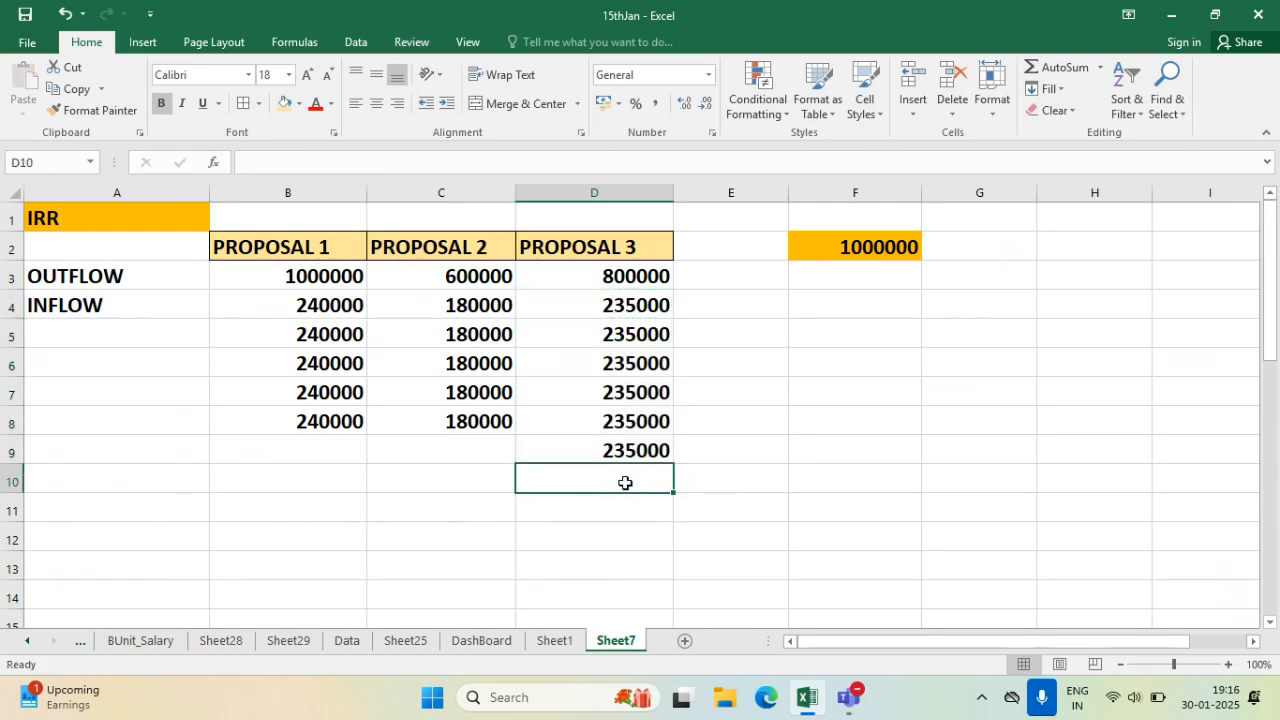
pyautogui.click(438, 463)
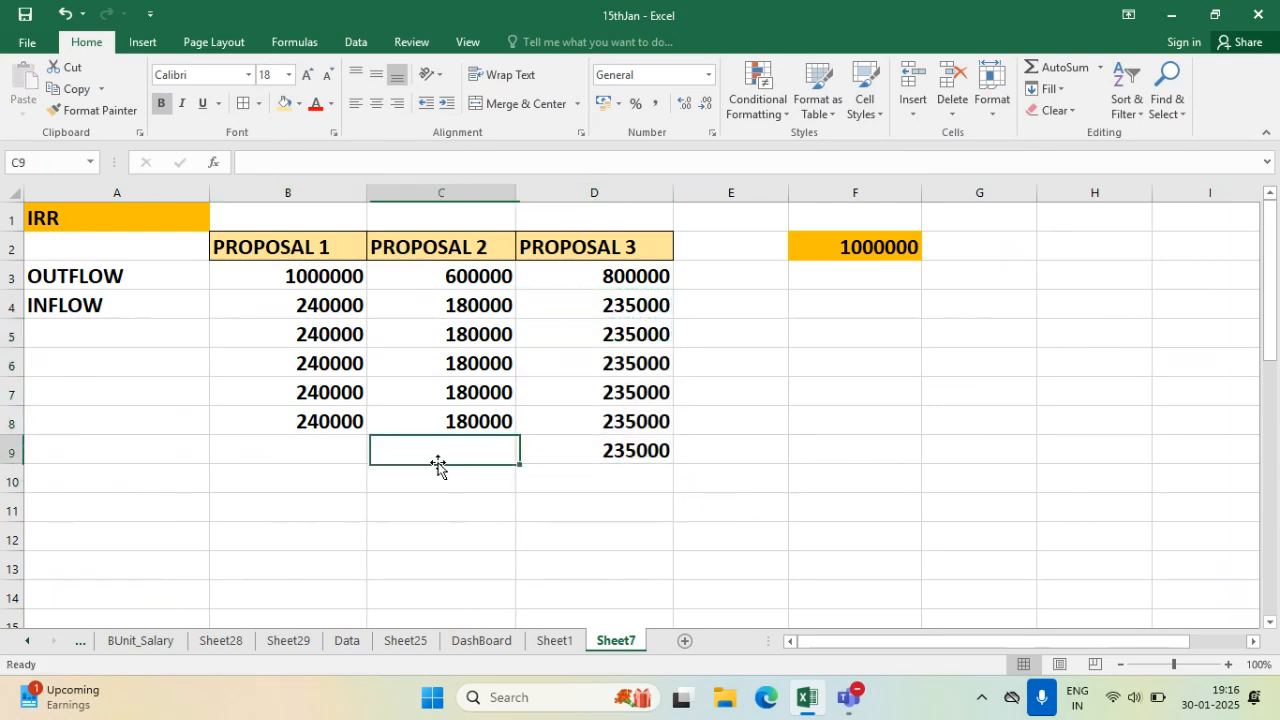
pyautogui.click(536, 480)
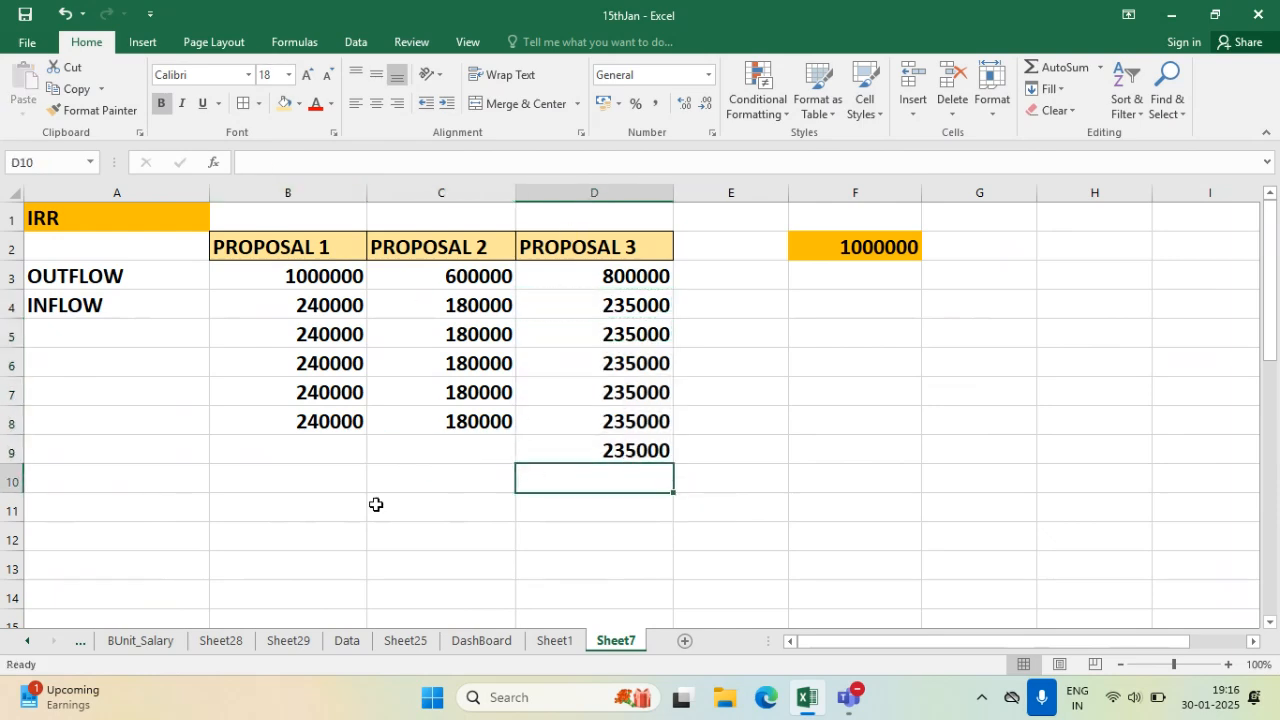
pyautogui.click(111, 500)
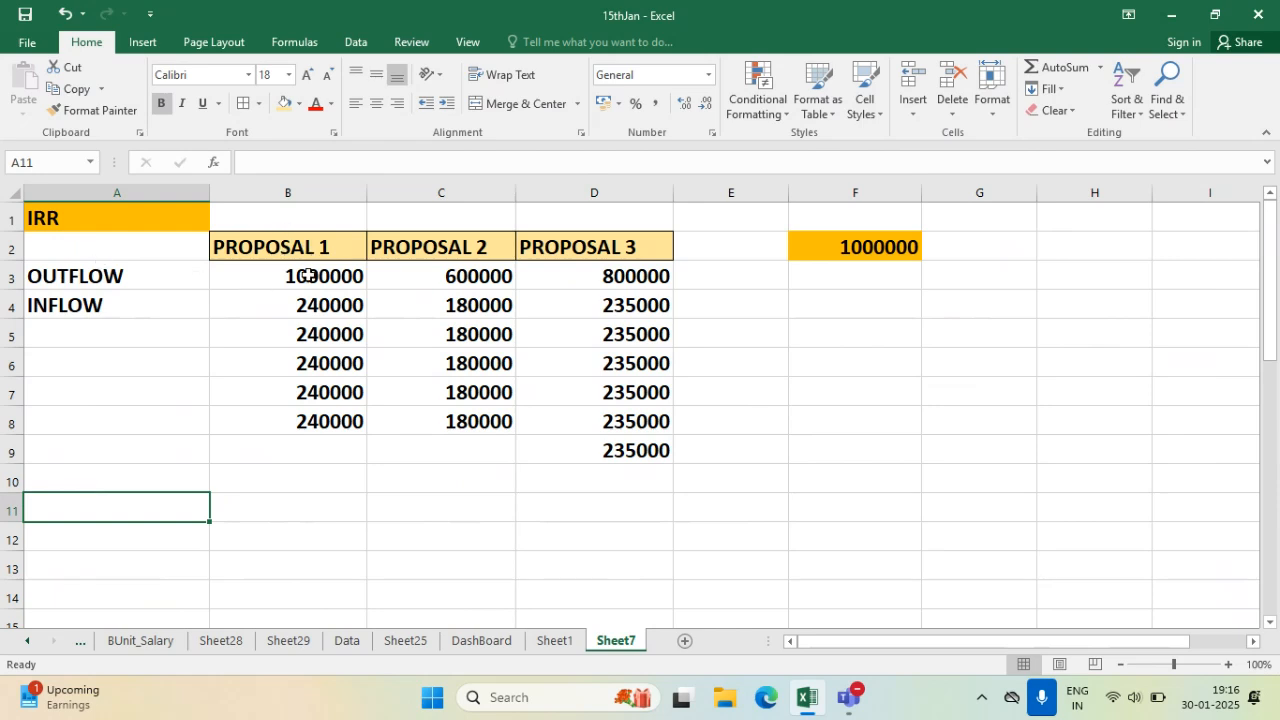
pyautogui.moveTo(311, 278); pyautogui.dragTo(600, 291)
pyautogui.click(530, 284)
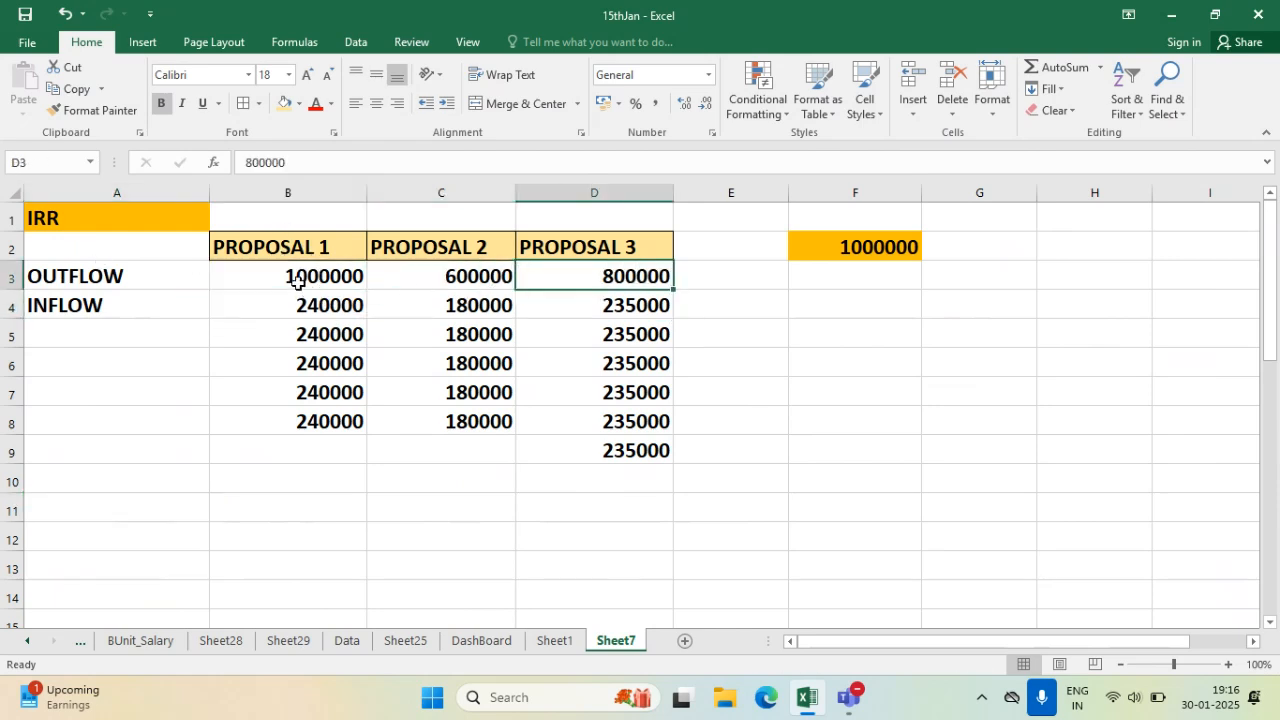
pyautogui.moveTo(297, 277); pyautogui.dragTo(651, 277)
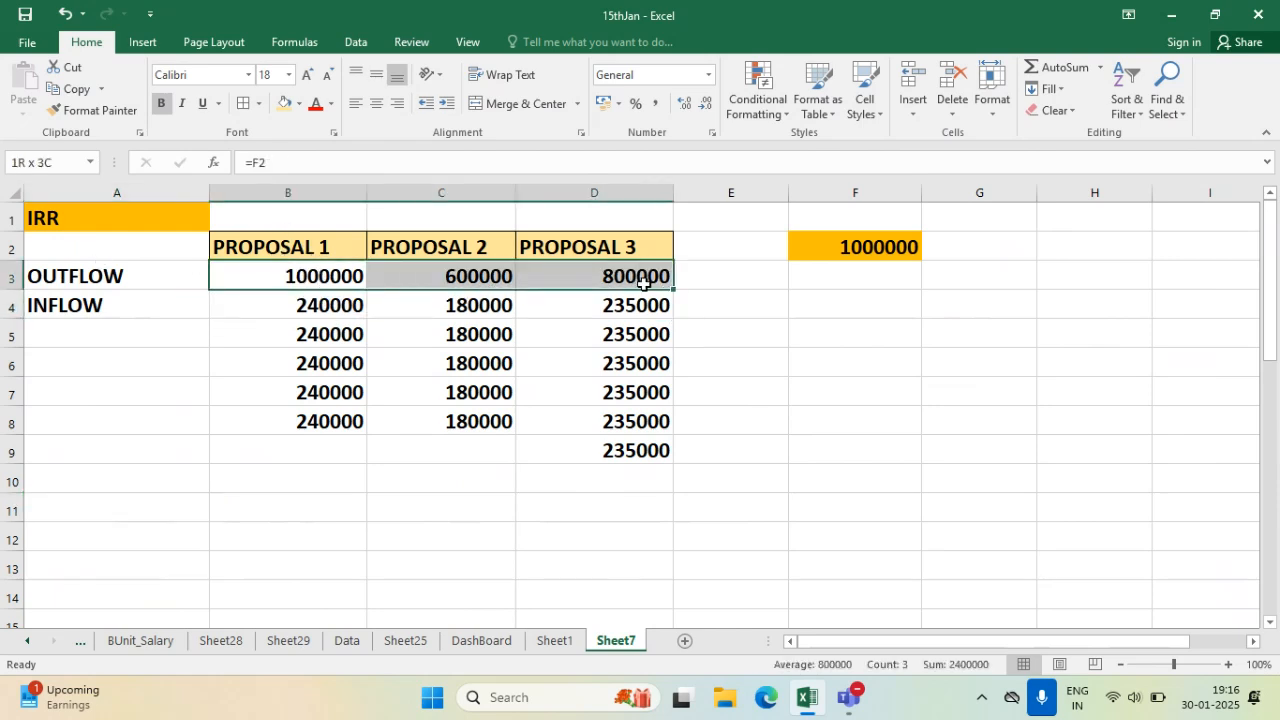
# - Fill the outflow cells B3:D3 with the orange Lighter 40% shade and add borders around them
pyautogui.click(298, 103)
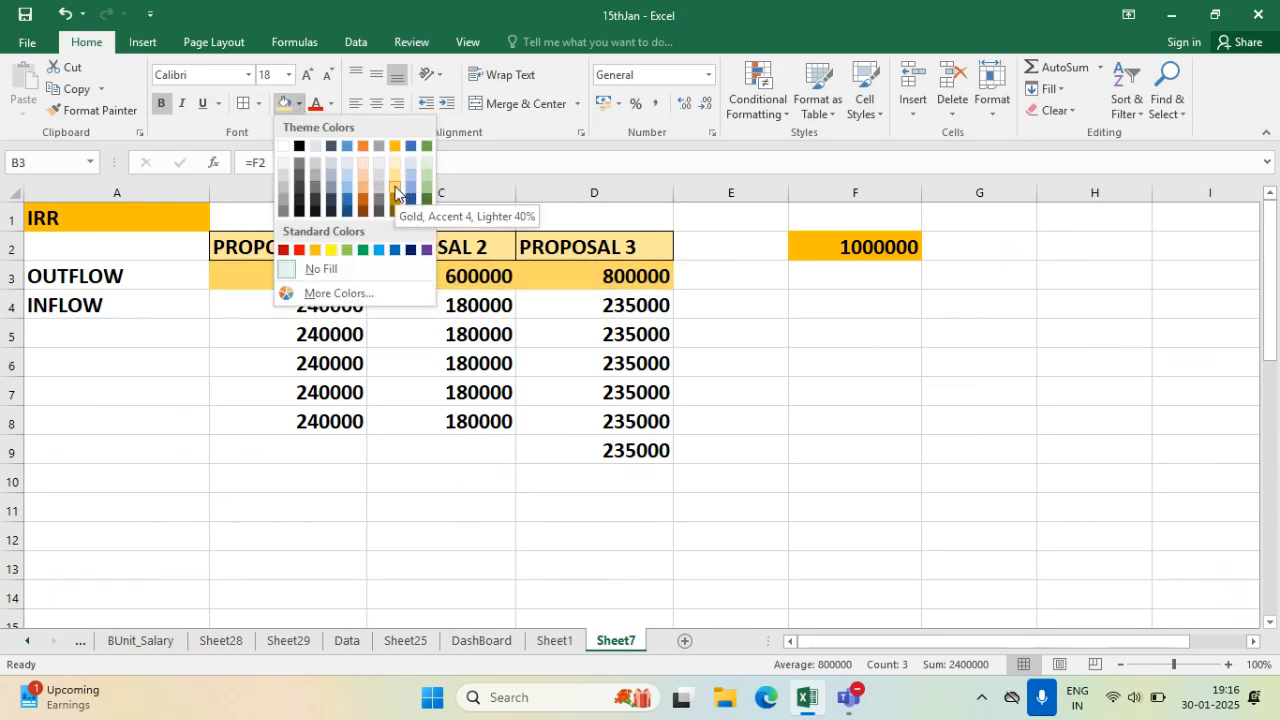
pyautogui.click(363, 186)
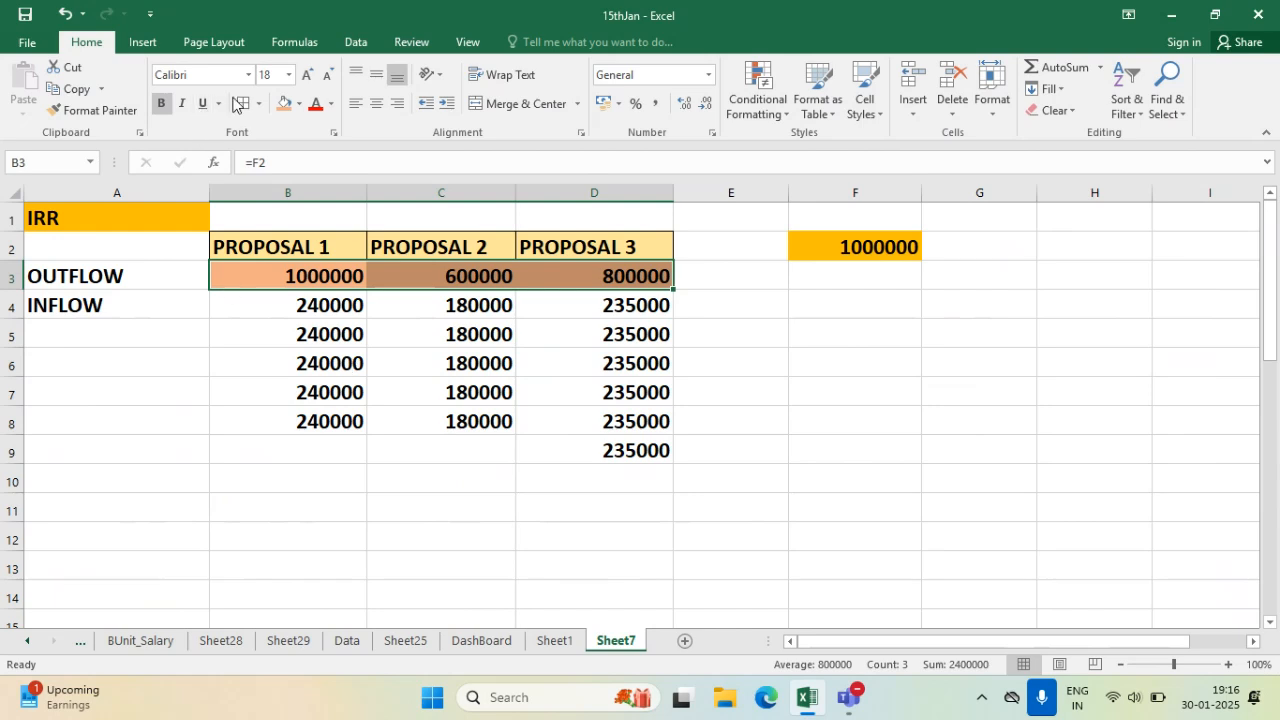
pyautogui.click(272, 268)
pyautogui.click(102, 484)
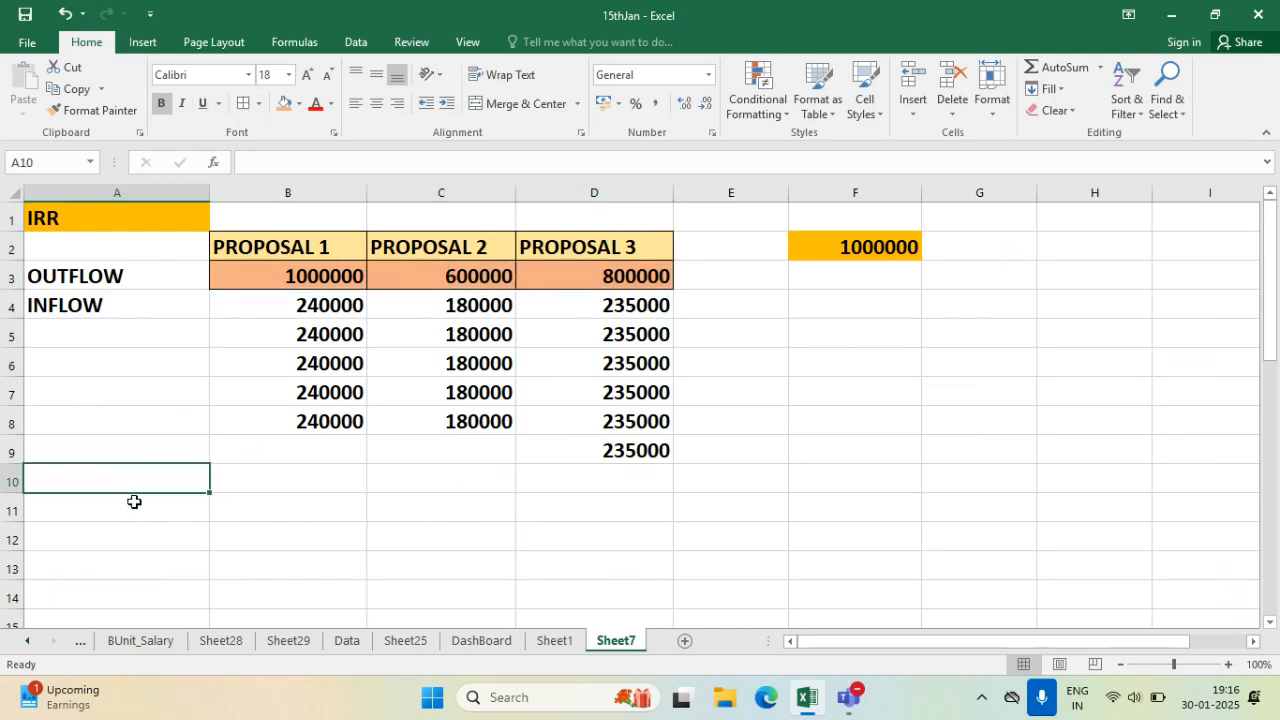
# - Label A11 as IRR and format the result cells B11:D11 with borders and a light blue fill
pyautogui.click(163, 511)
pyautogui.write('IRR')
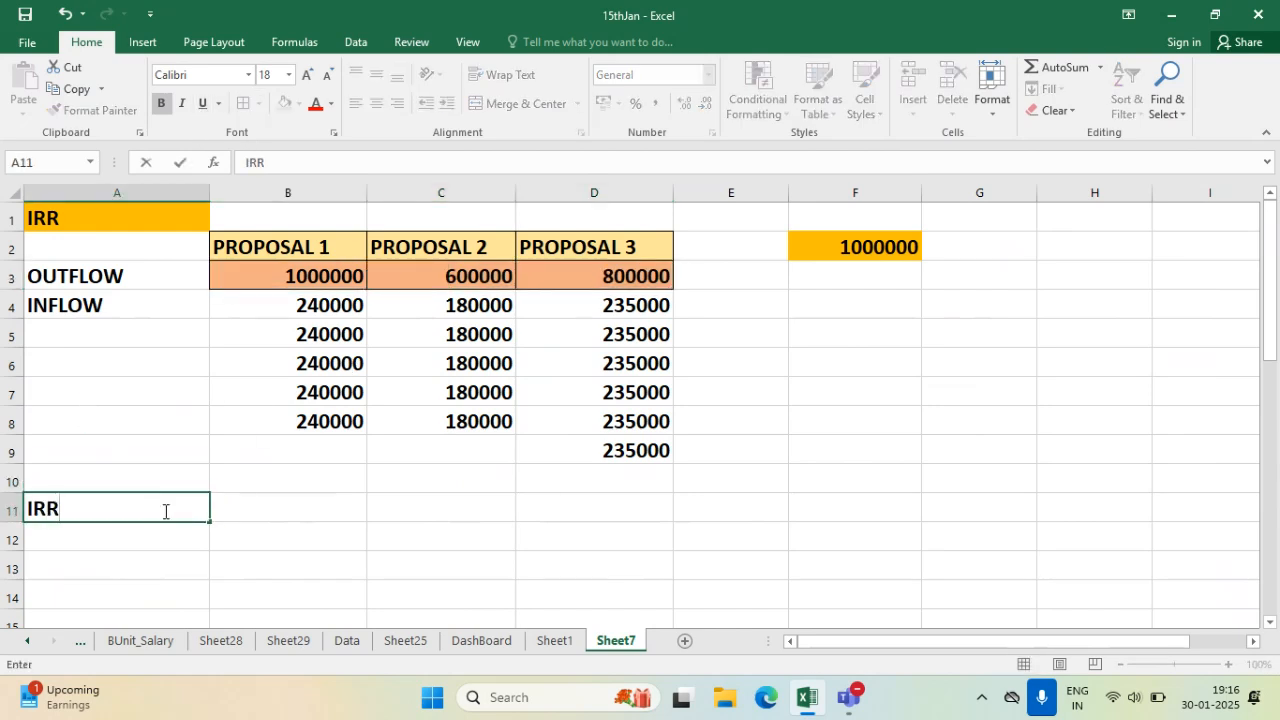
pyautogui.press('Tab')
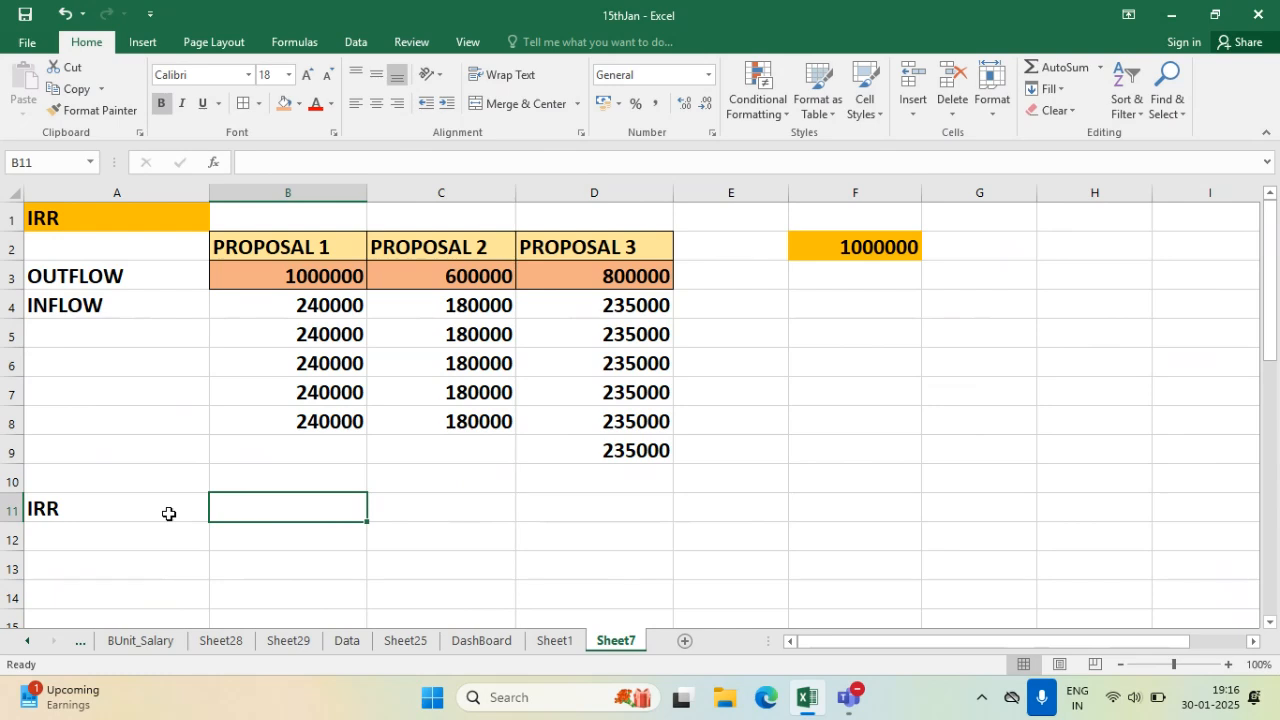
pyautogui.moveTo(257, 514); pyautogui.dragTo(586, 512)
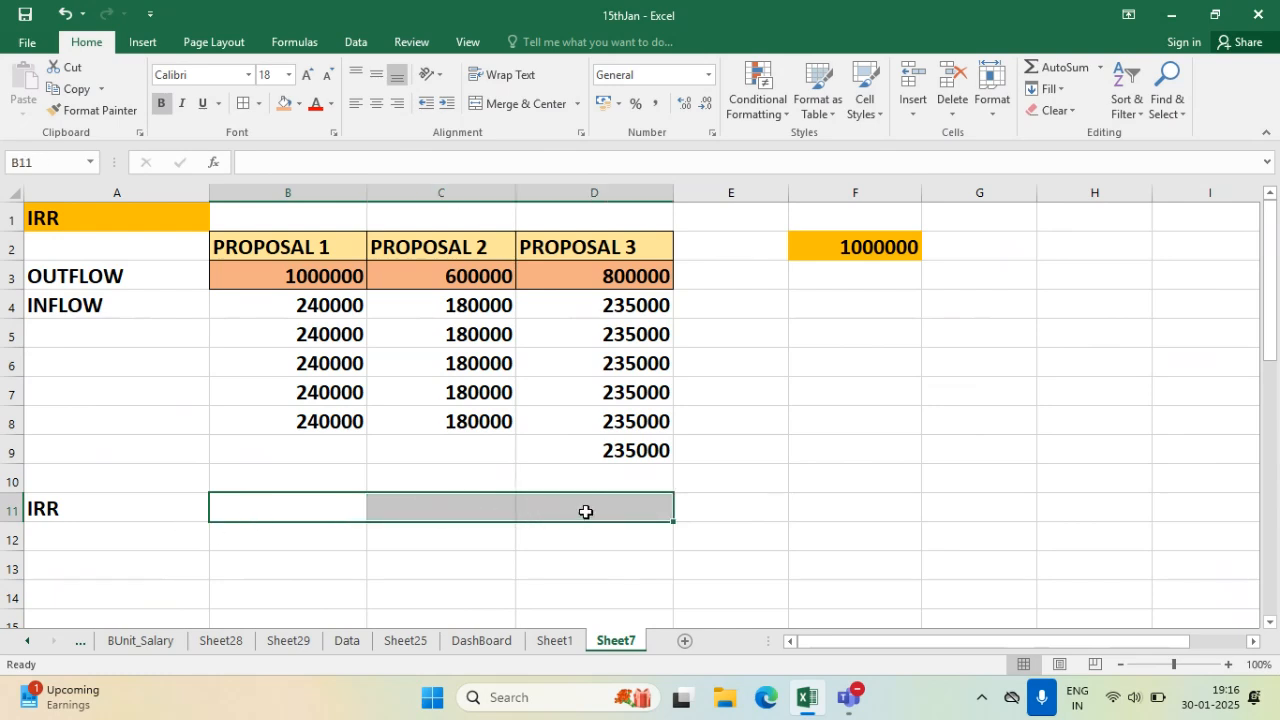
pyautogui.click(299, 104)
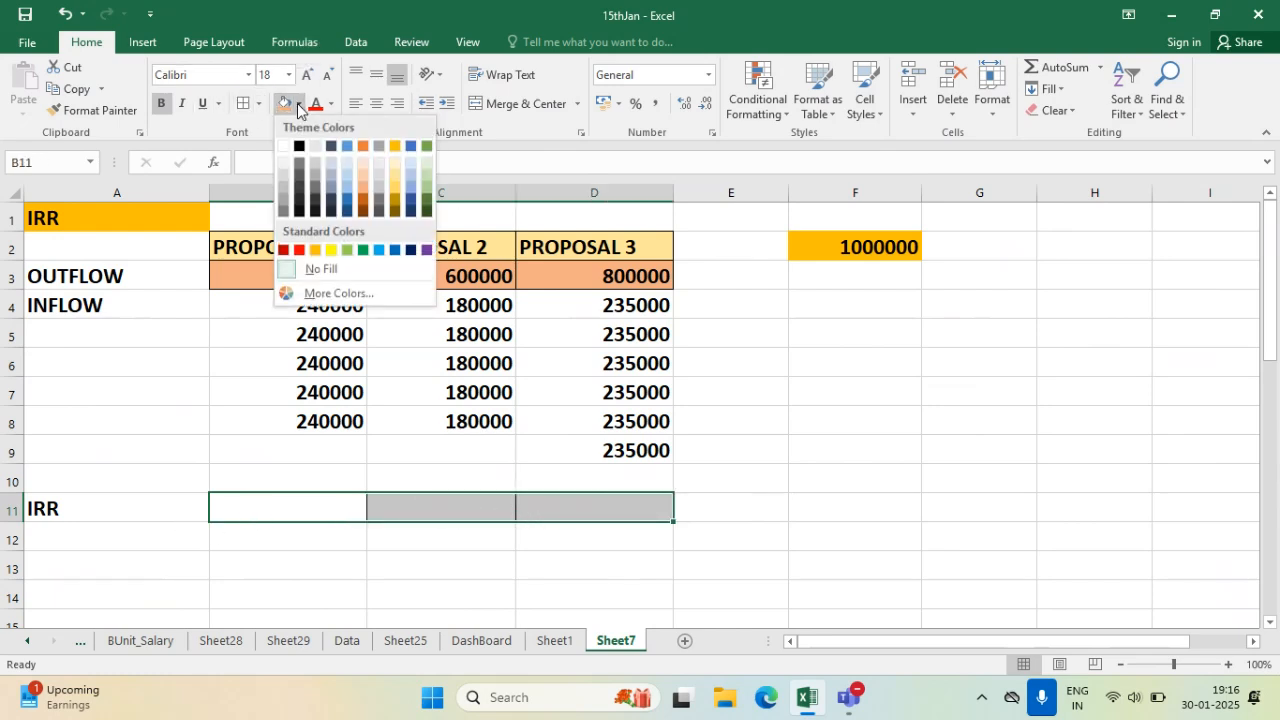
pyautogui.click(381, 251)
pyautogui.click(349, 590)
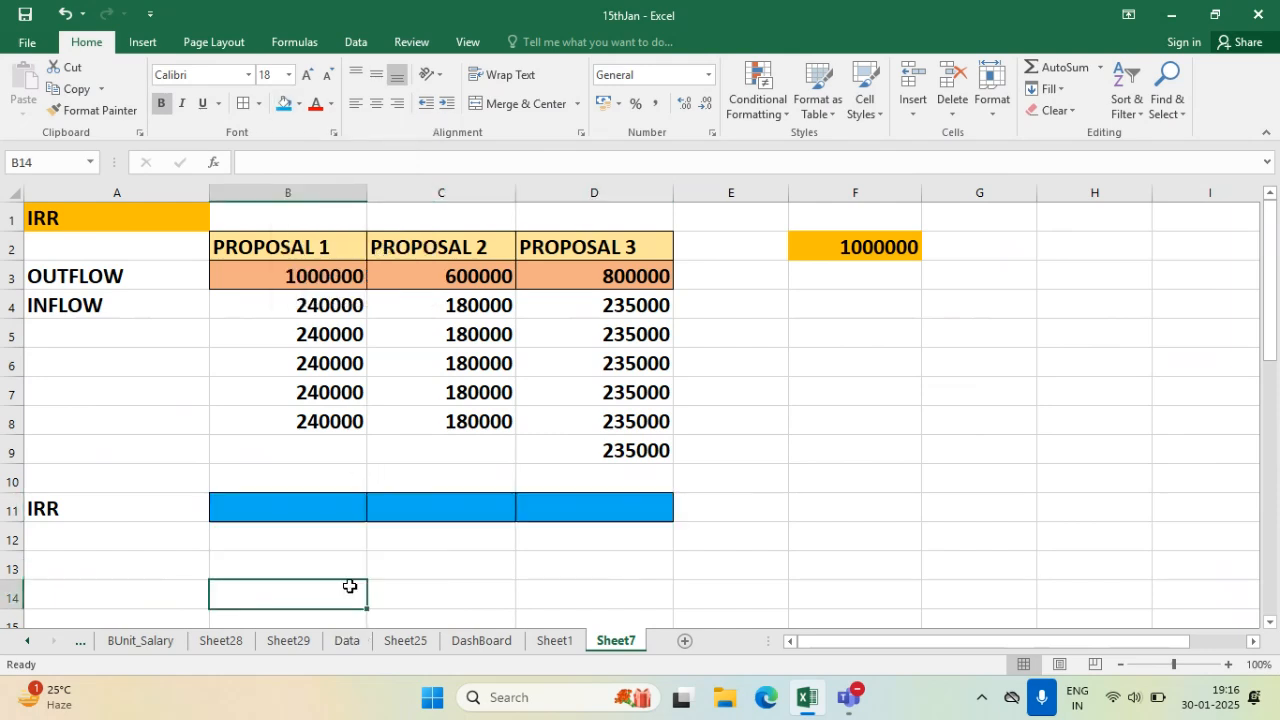
pyautogui.click(302, 508)
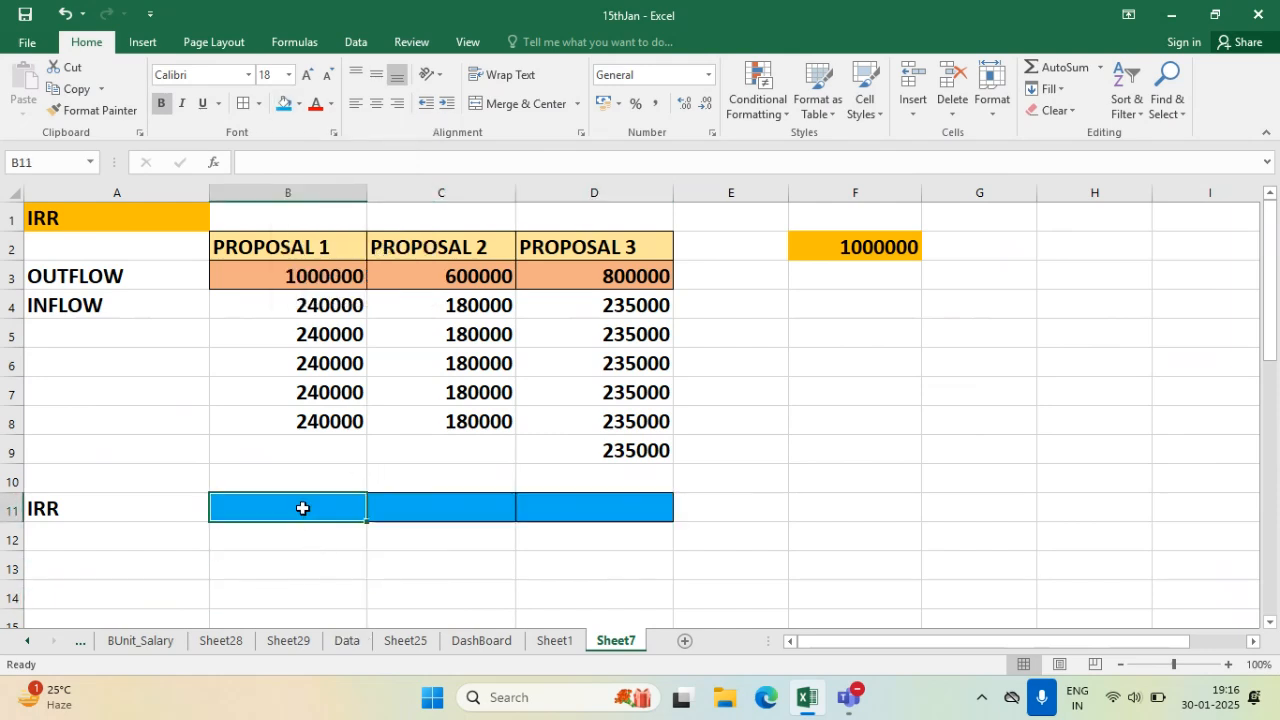
pyautogui.write('=')
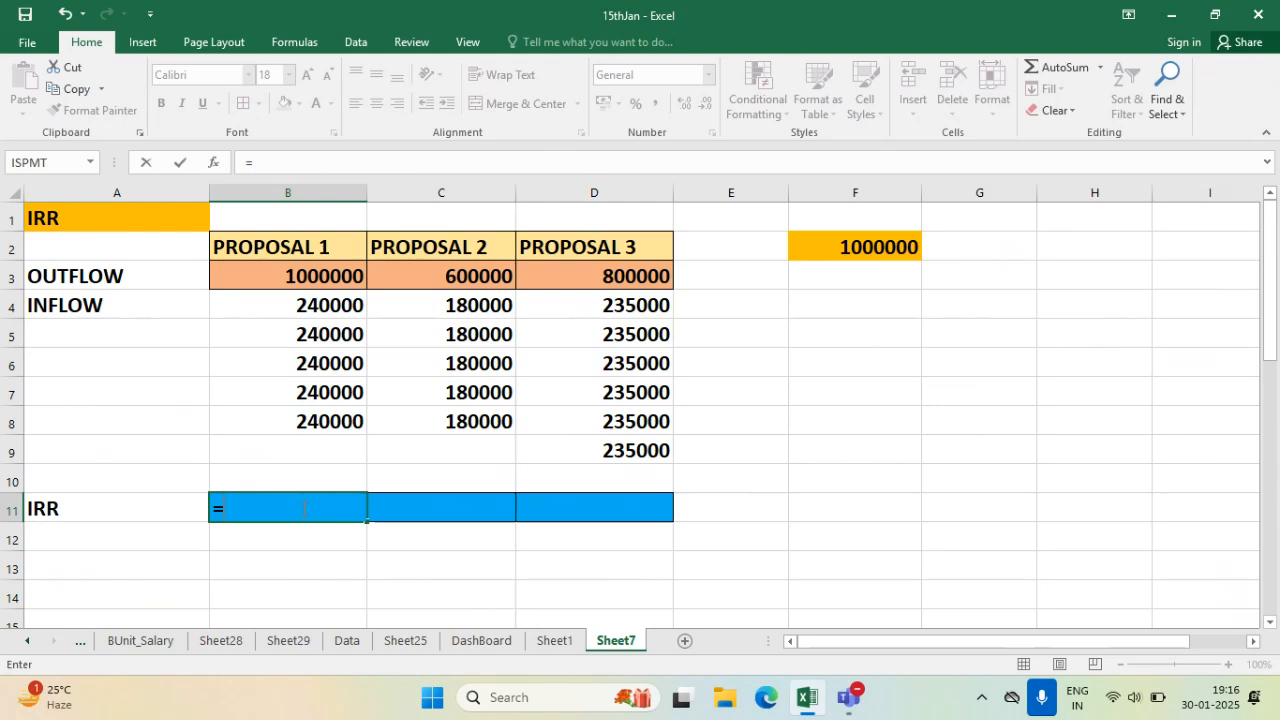
pyautogui.write('IRR')
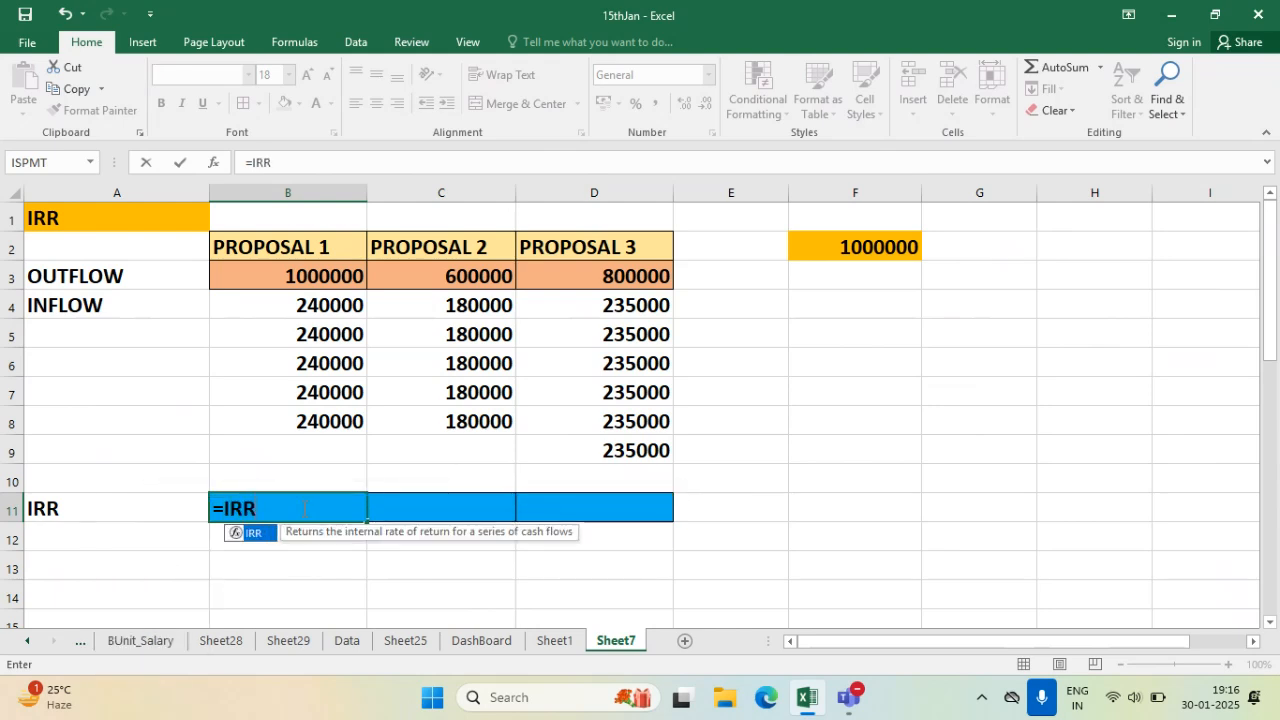
pyautogui.write('(')
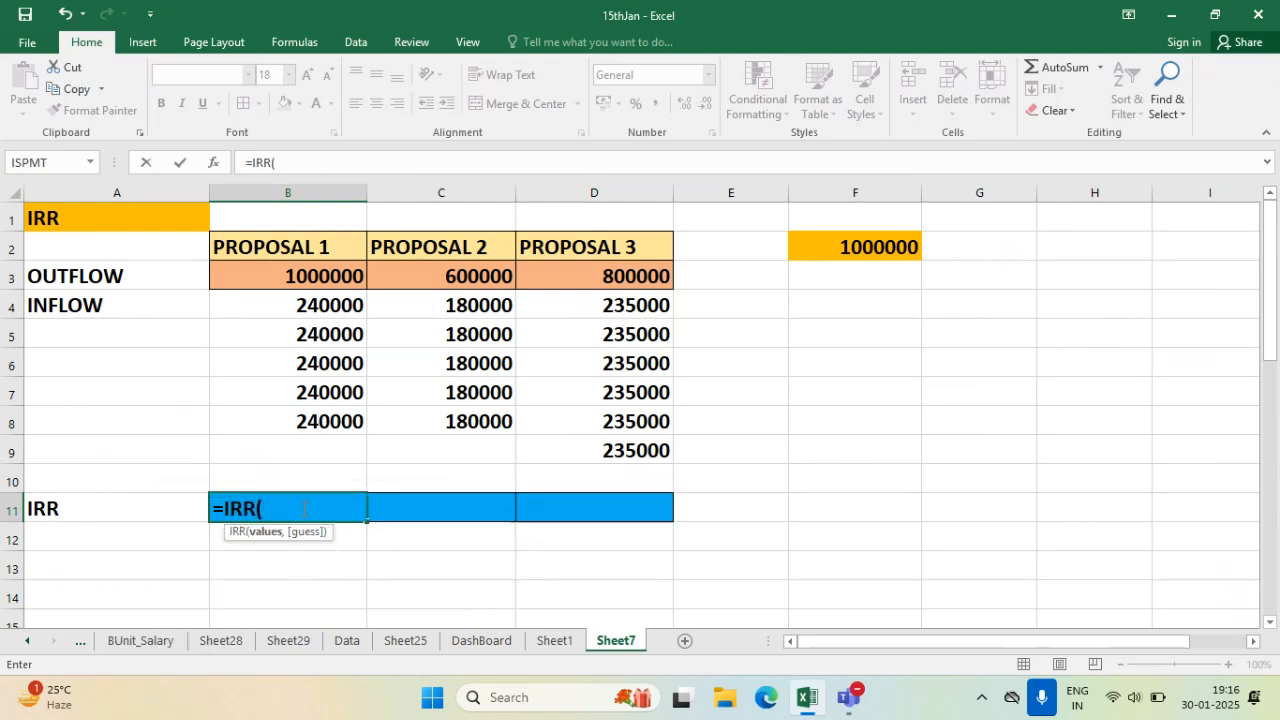
pyautogui.press('Escape')
# - Make Proposal 1's outflow negative by changing the formula in B3 to =-F2
pyautogui.click(290, 280)
pyautogui.write('=F2')
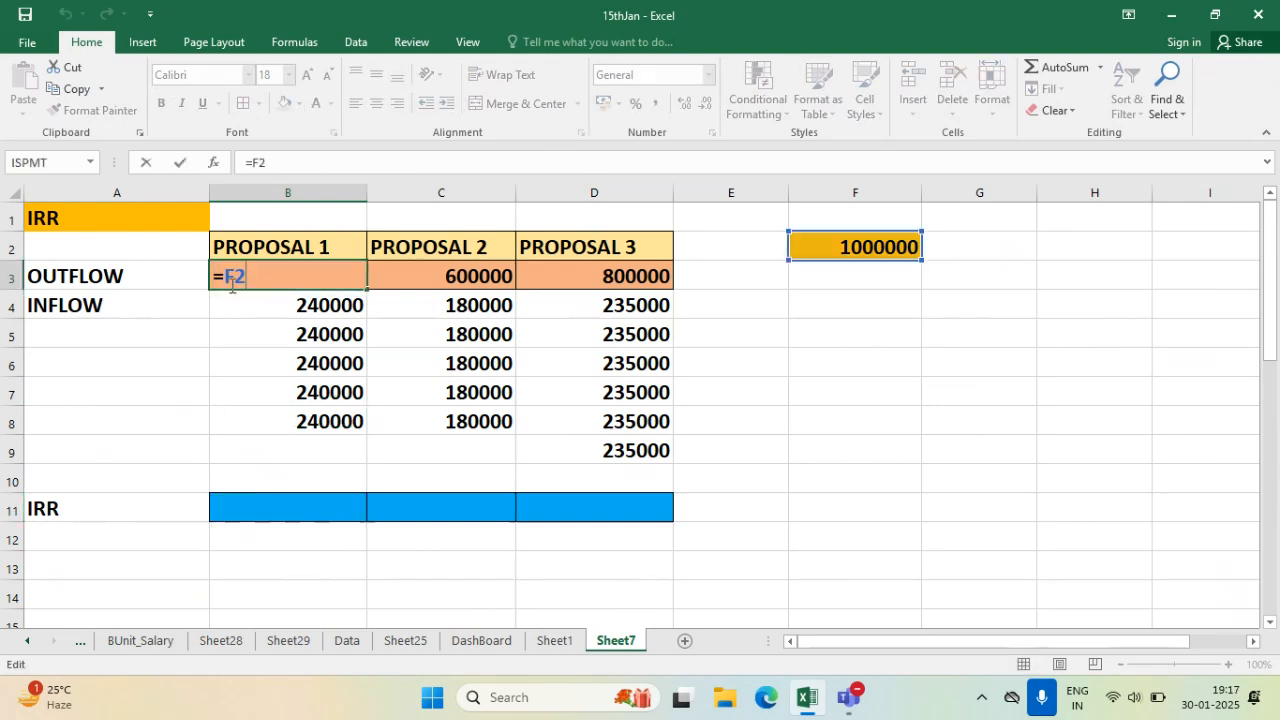
pyautogui.hotkey('ctrl', 'Return')
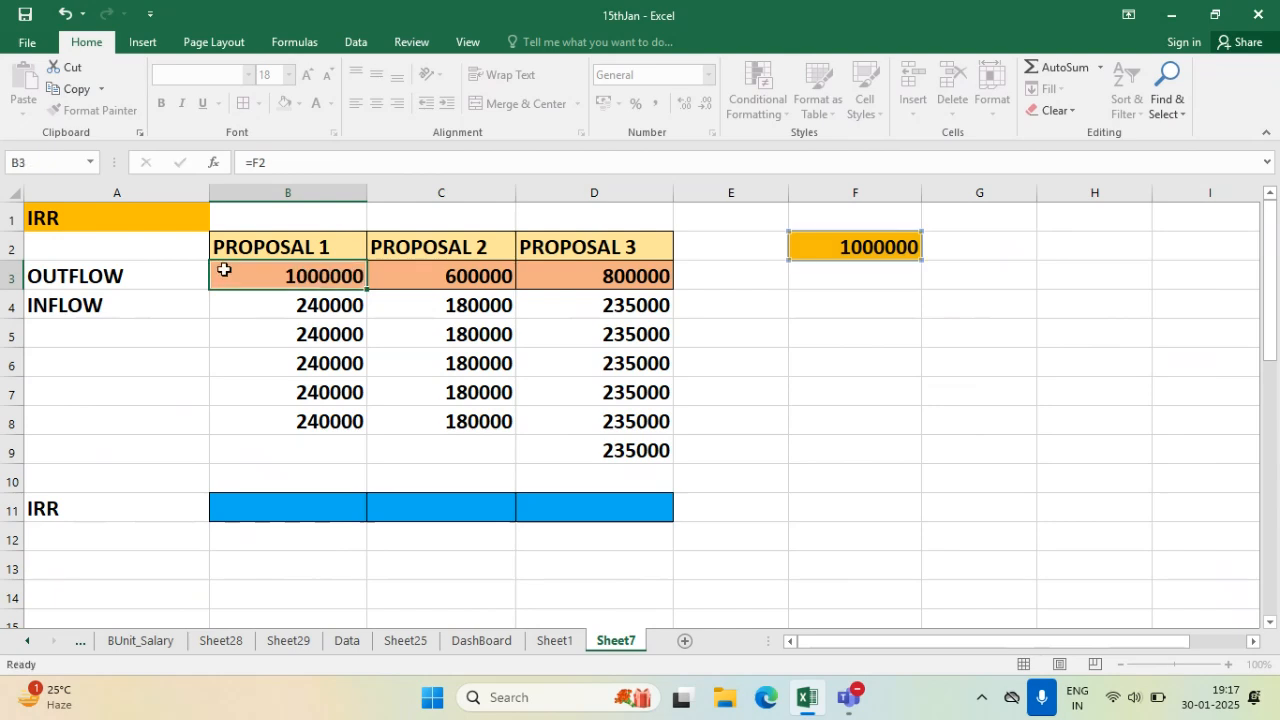
pyautogui.doubleClick(268, 278)
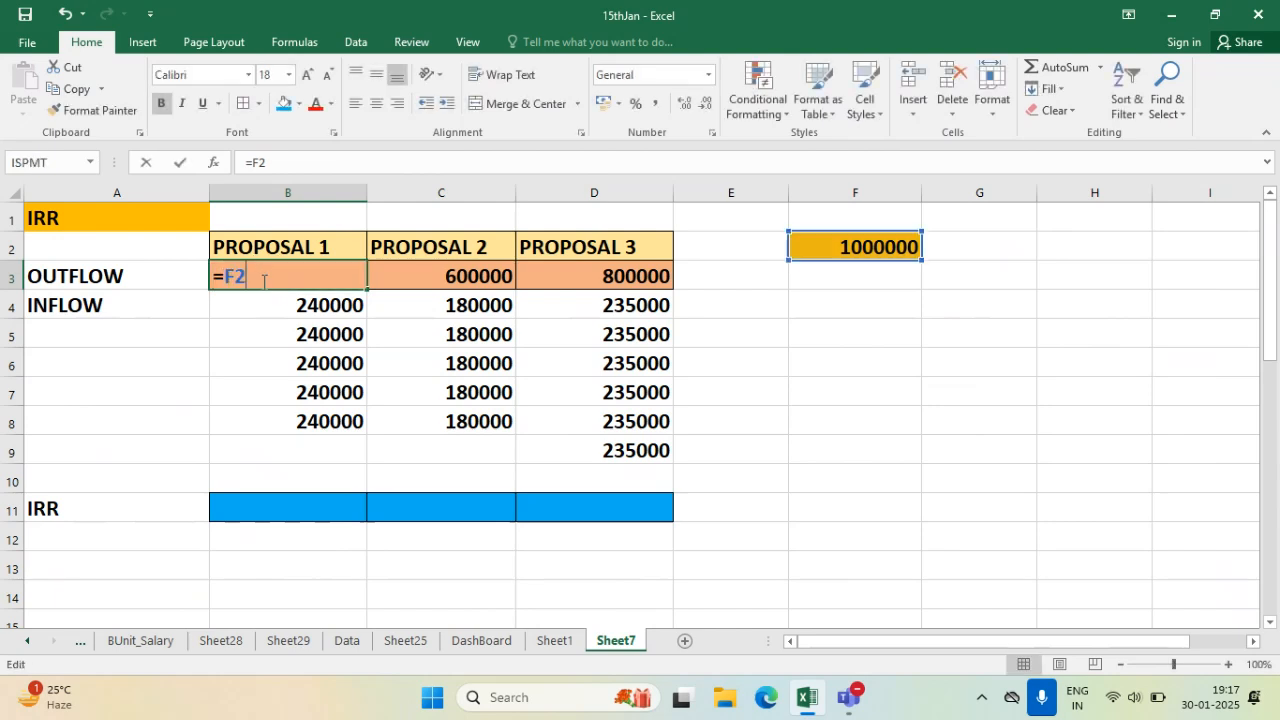
pyautogui.write('-')
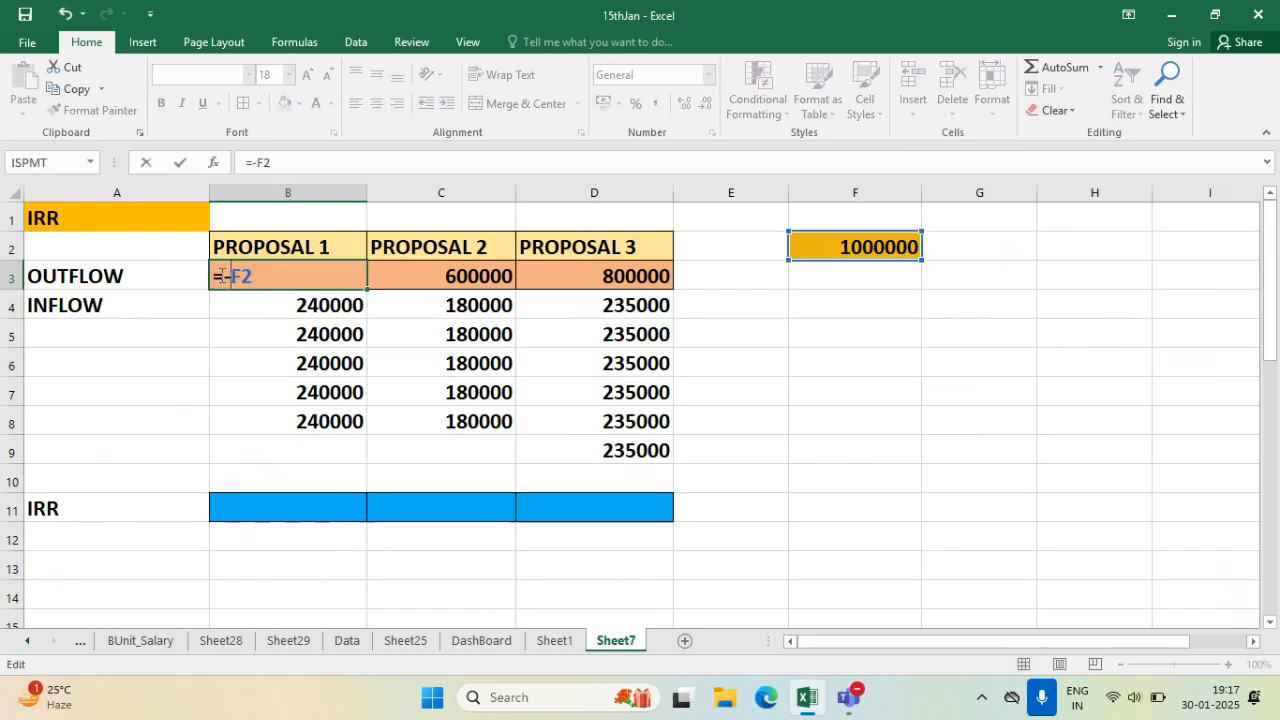
pyautogui.press('Return')
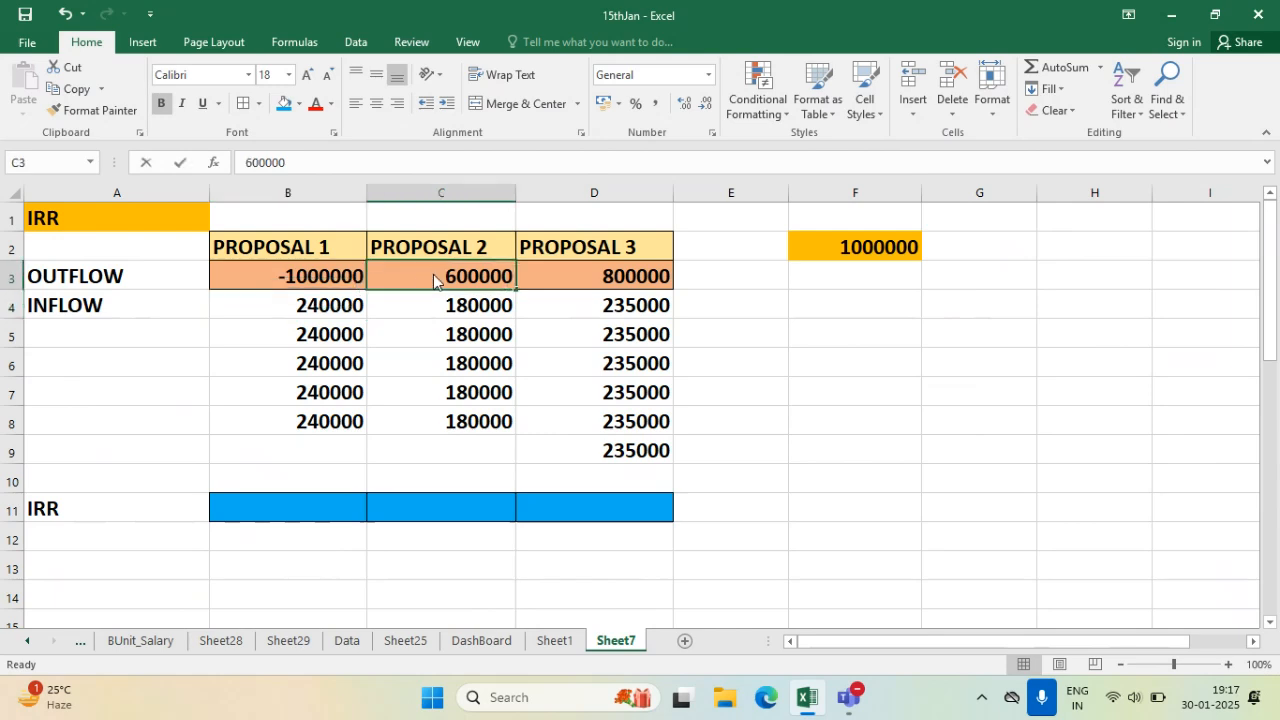
# - Change the outflows of Proposals 2 and 3 to negative values, -600000 in C3 and -800000 in D3
pyautogui.doubleClick(433, 274)
pyautogui.write('-')
pyautogui.press('Return')
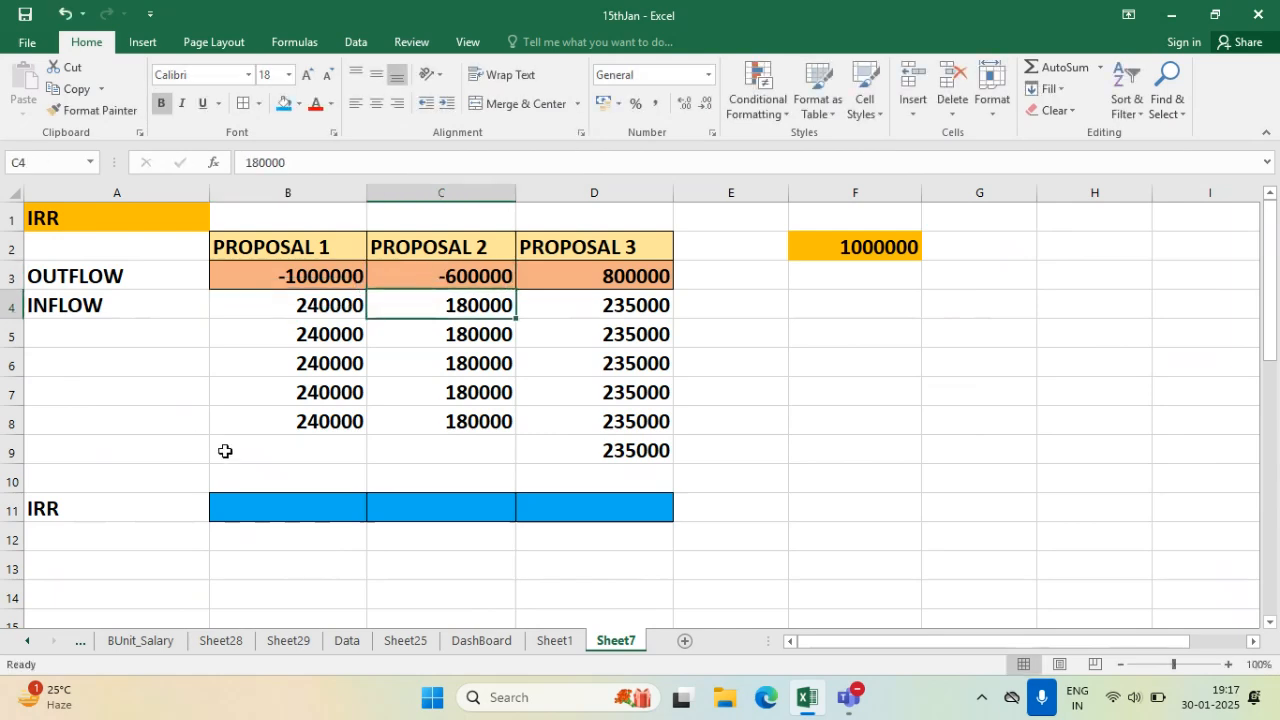
pyautogui.doubleClick(602, 277)
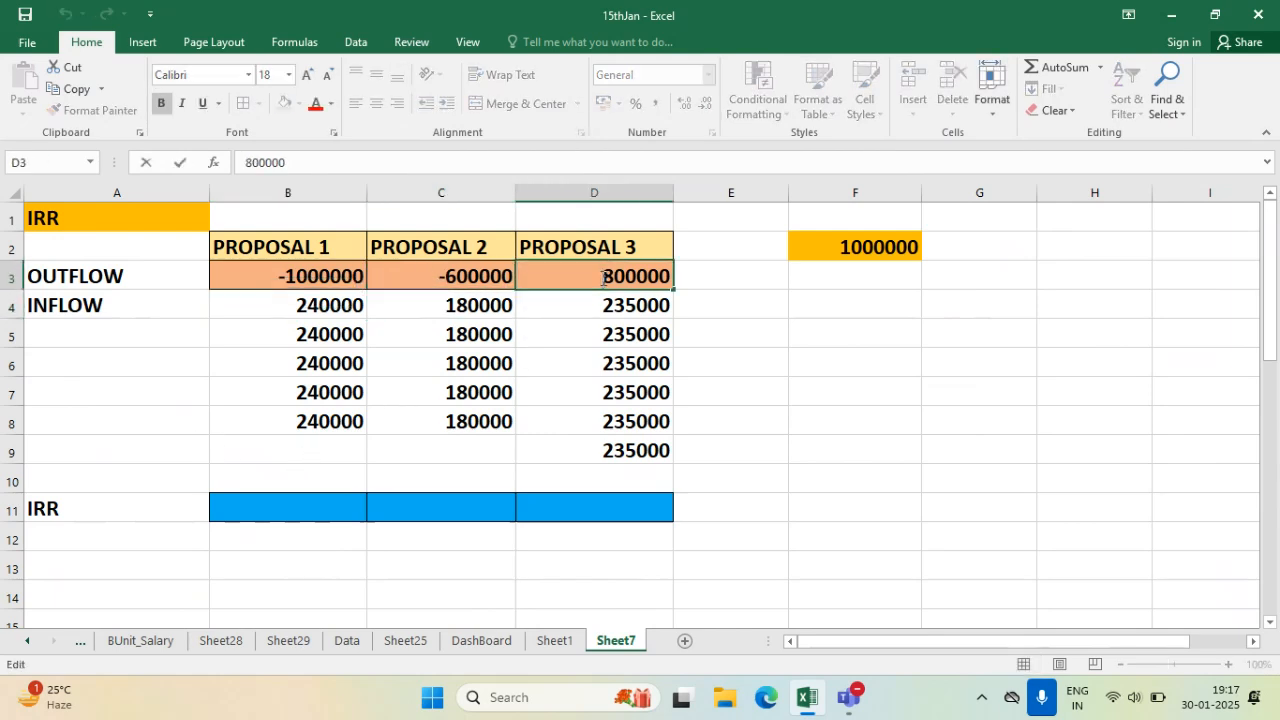
pyautogui.write('-')
pyautogui.press('Return')
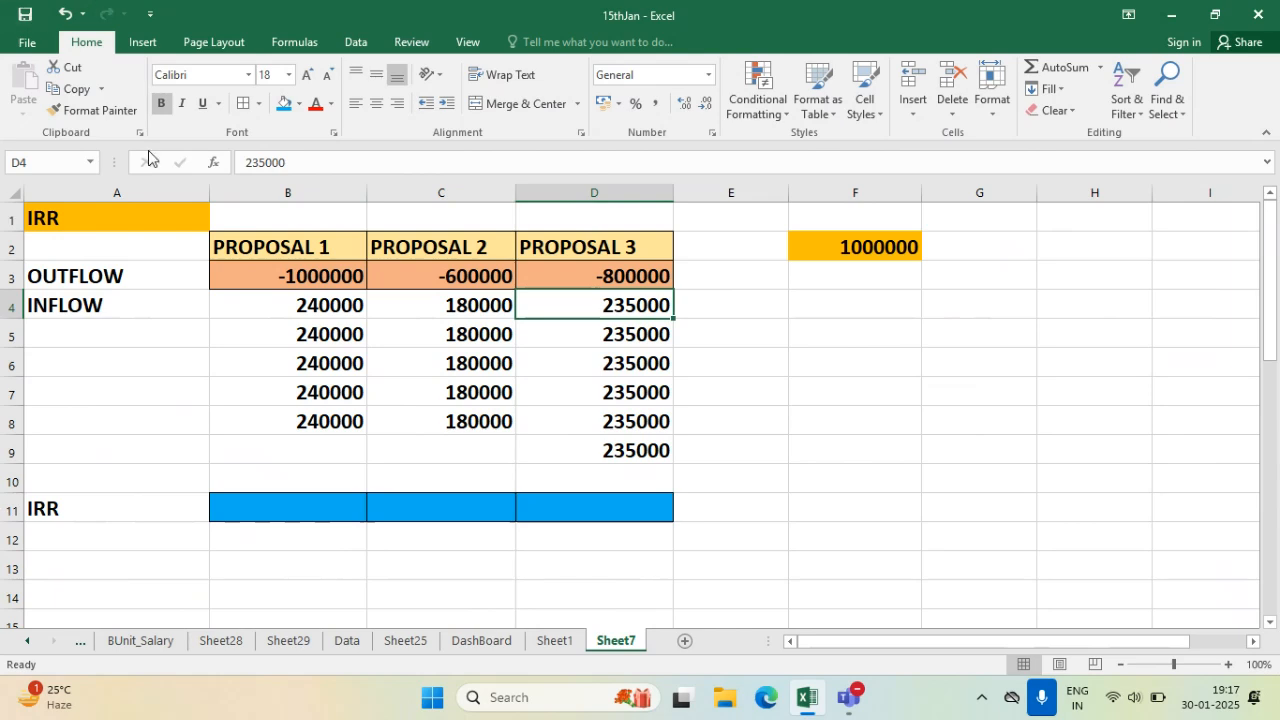
# - Calculate Proposal 1's internal rate of return in B11 with =IRR(B3:B8)
pyautogui.click(362, 277)
pyautogui.moveTo(347, 307); pyautogui.dragTo(343, 414)
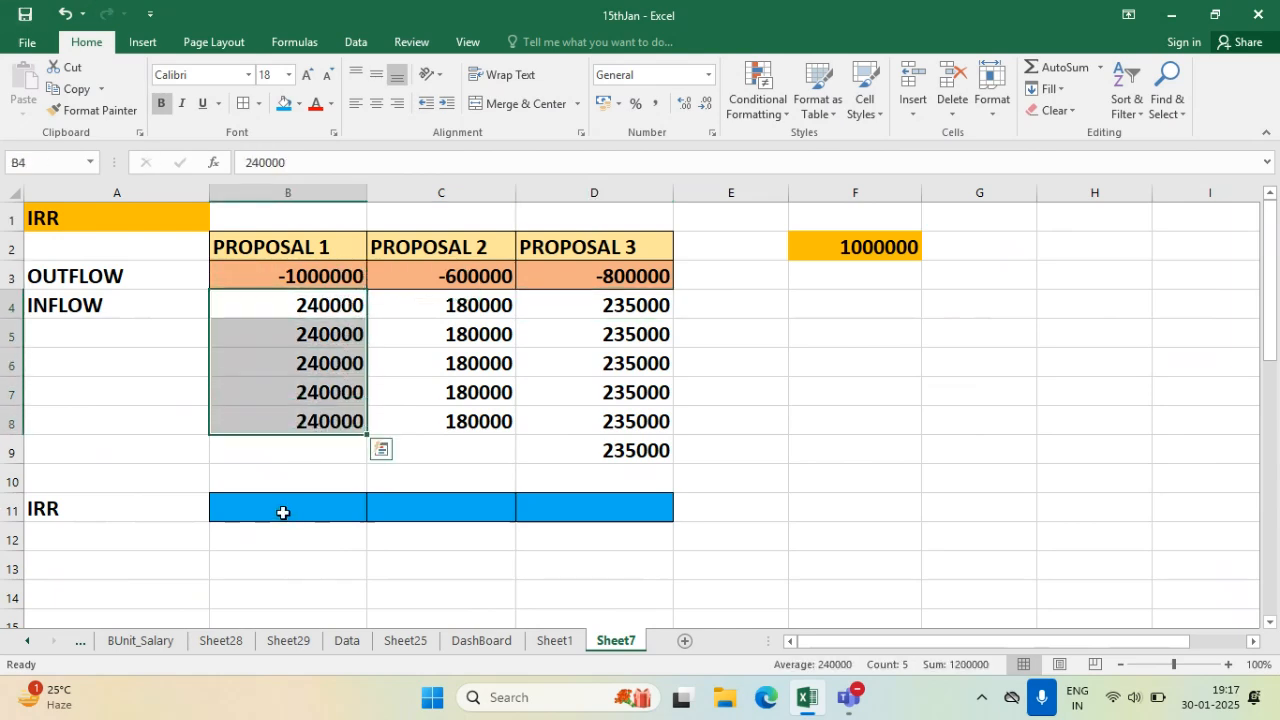
pyautogui.click(283, 512)
pyautogui.write('=')
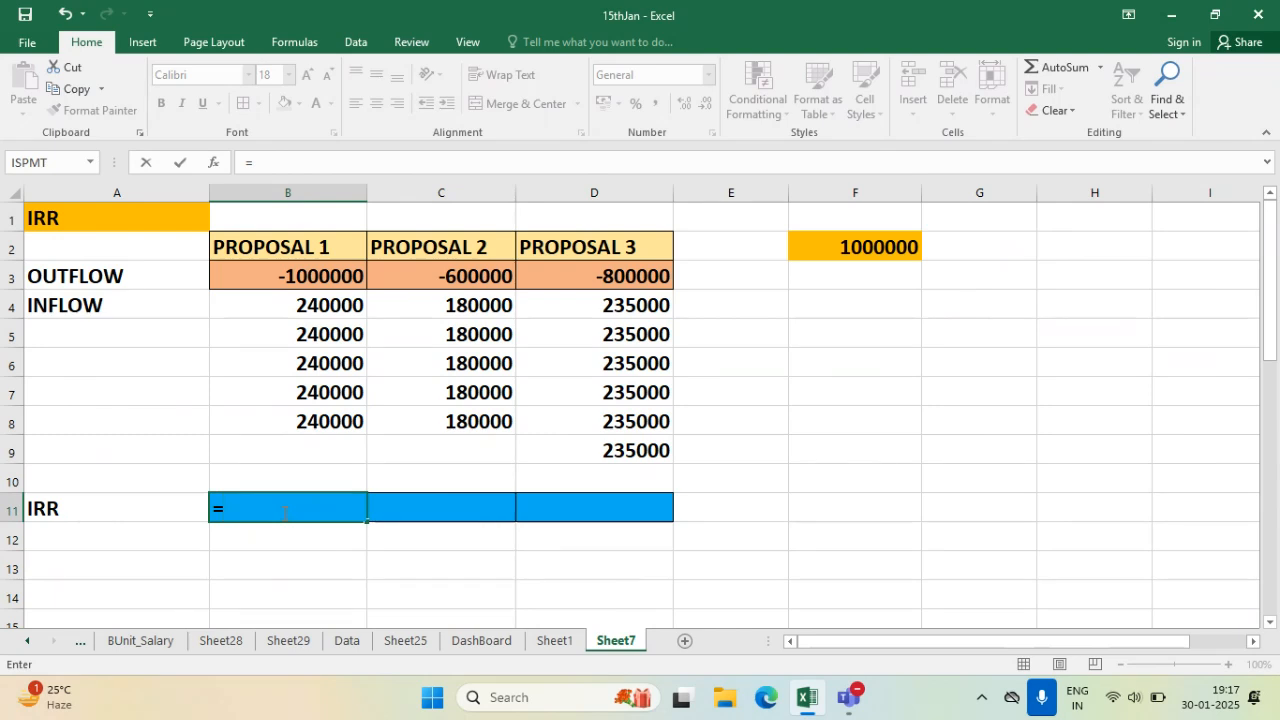
pyautogui.write('IRR(')
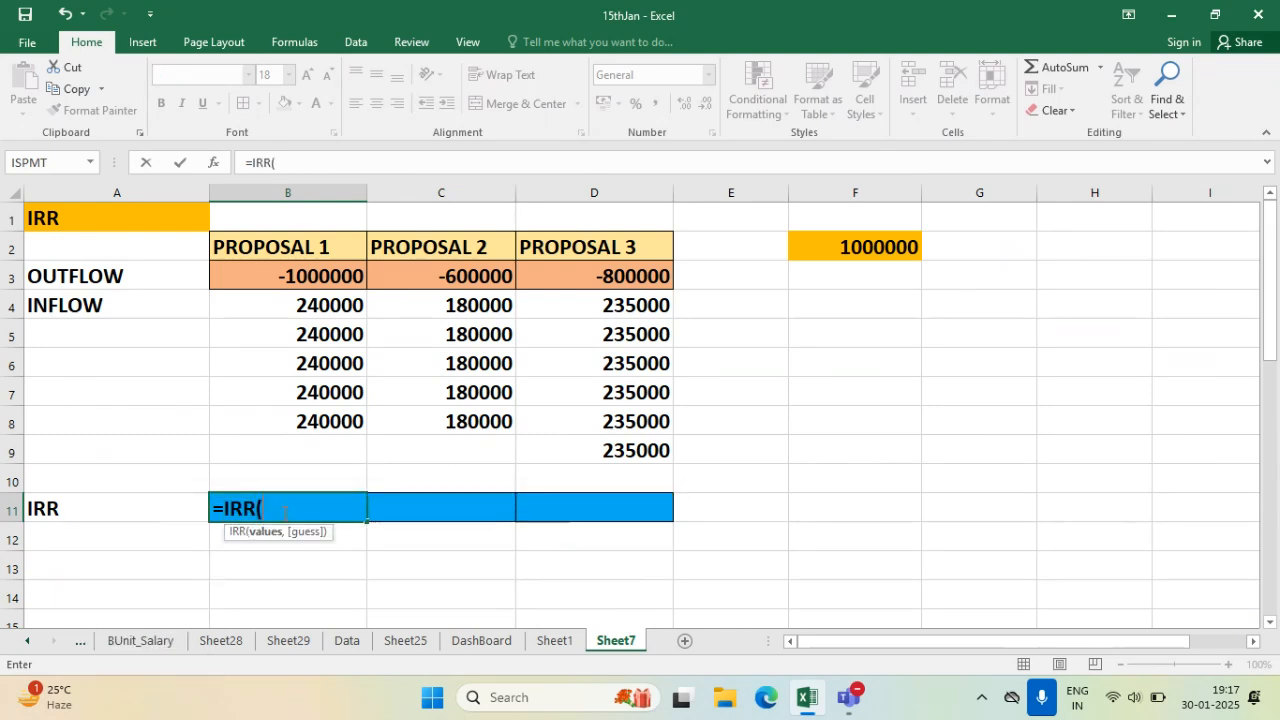
pyautogui.moveTo(301, 281); pyautogui.dragTo(306, 417)
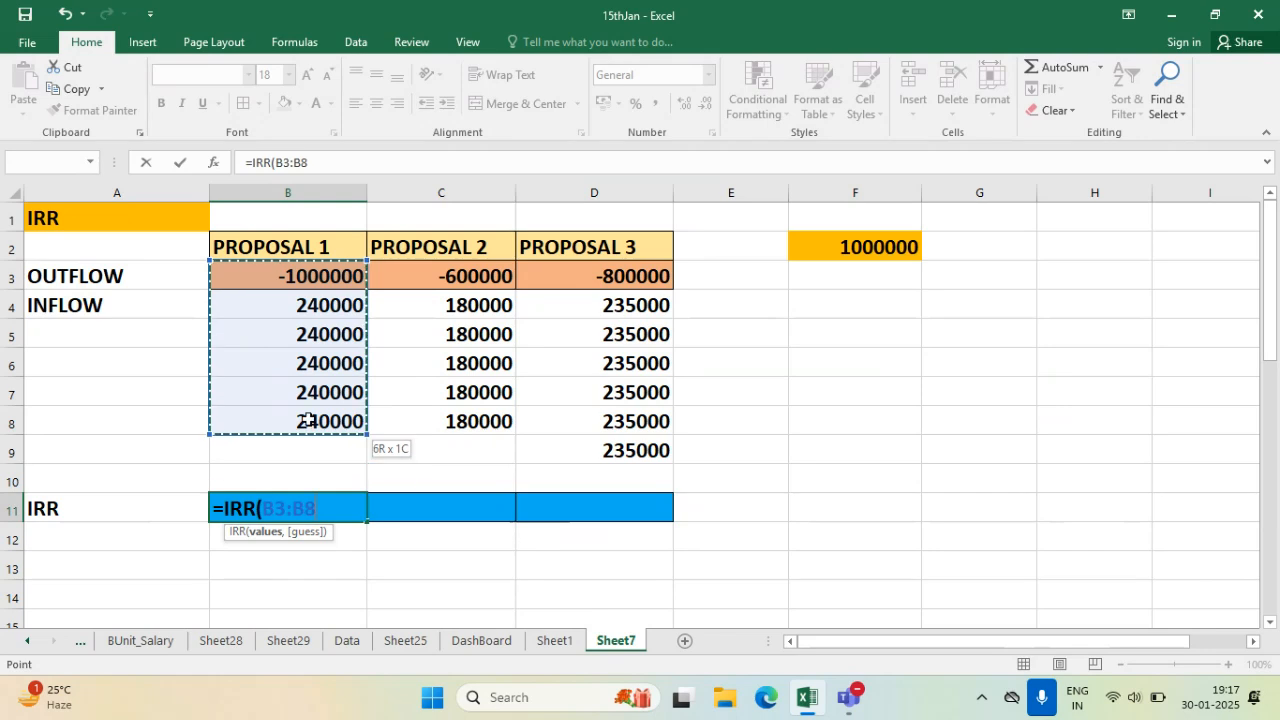
pyautogui.write(')')
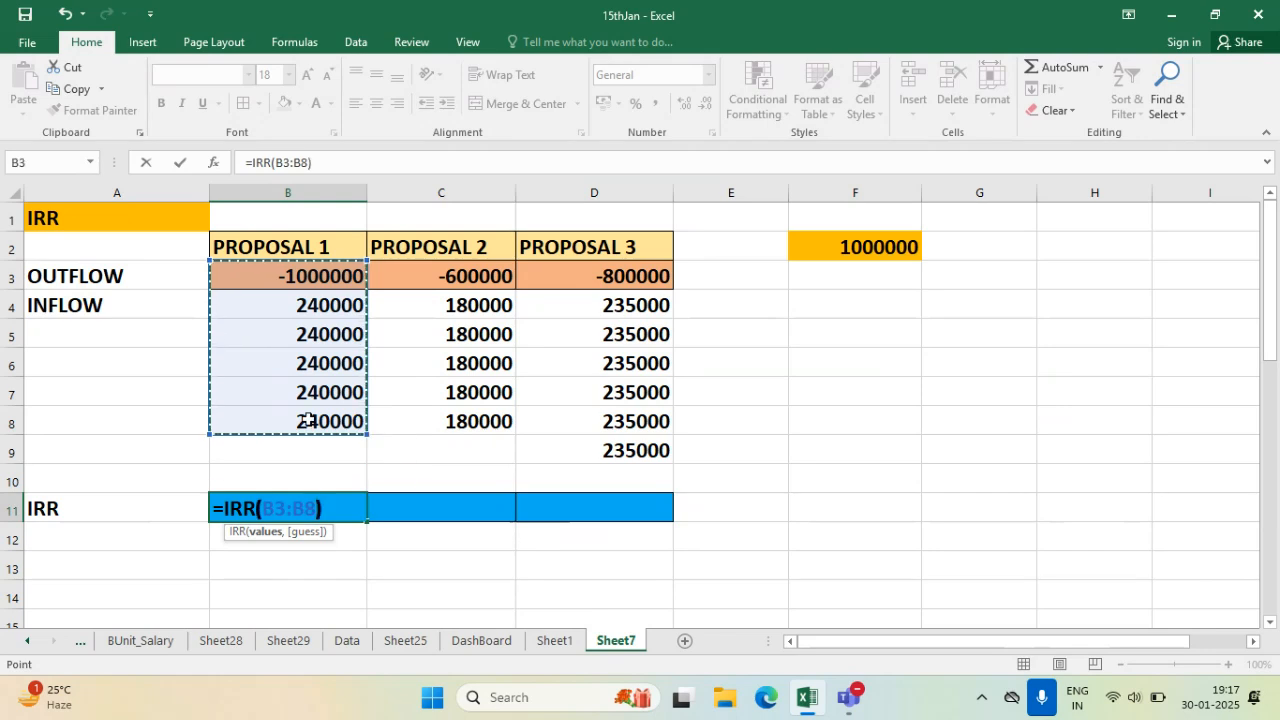
pyautogui.press('Return')
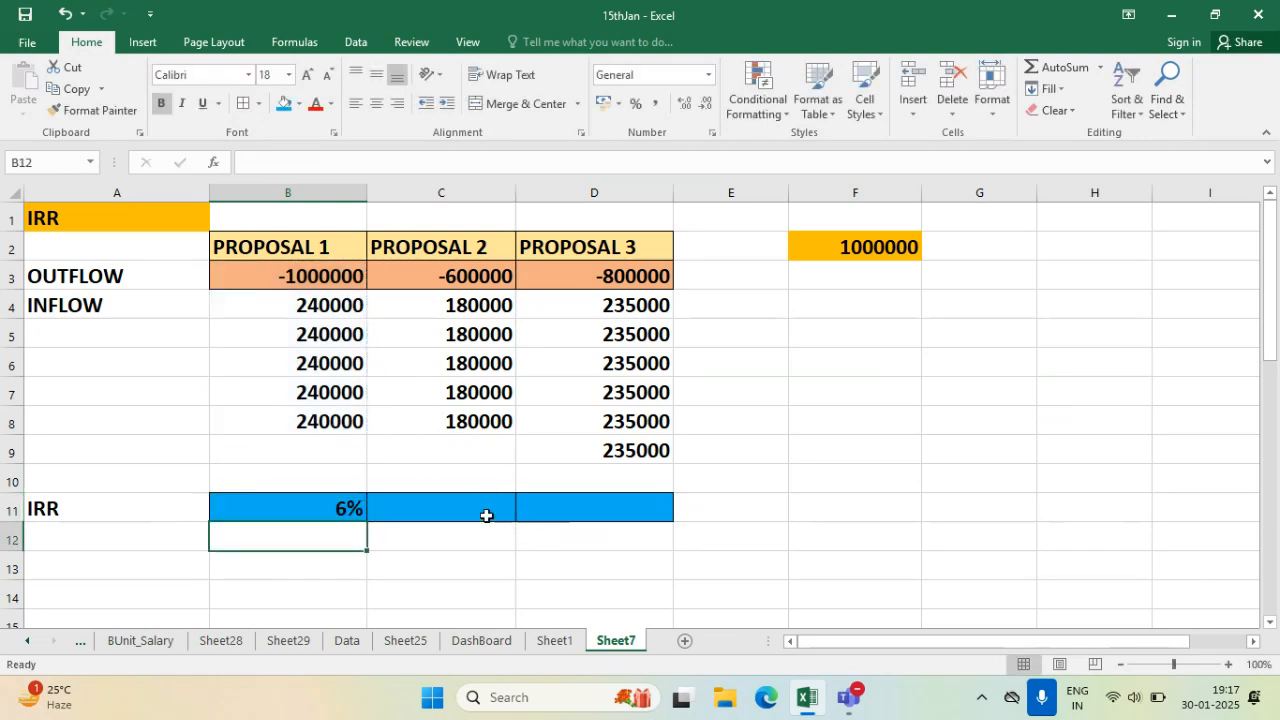
# - Copy the IRR formula from B11 into C11:D11 and check the range used in C11
pyautogui.click(338, 508)
pyautogui.moveTo(380, 522); pyautogui.dragTo(630, 508)
pyautogui.doubleClick(431, 510)
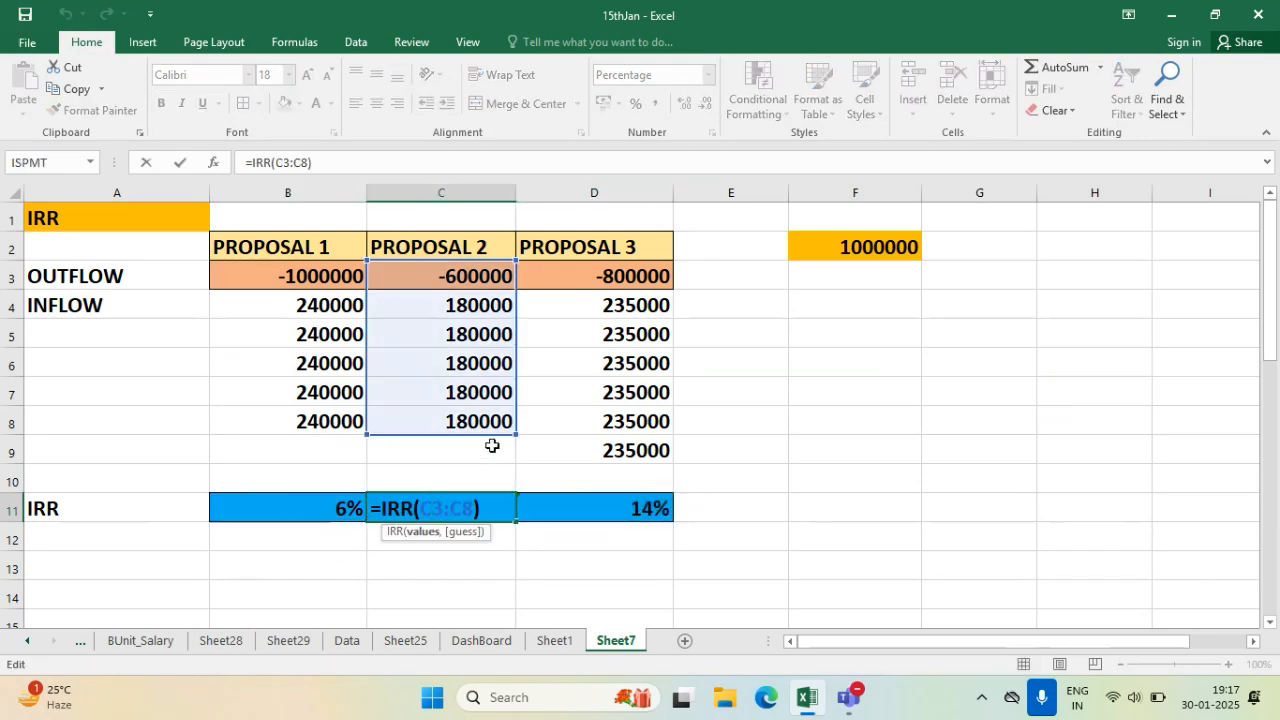
pyautogui.click(571, 510)
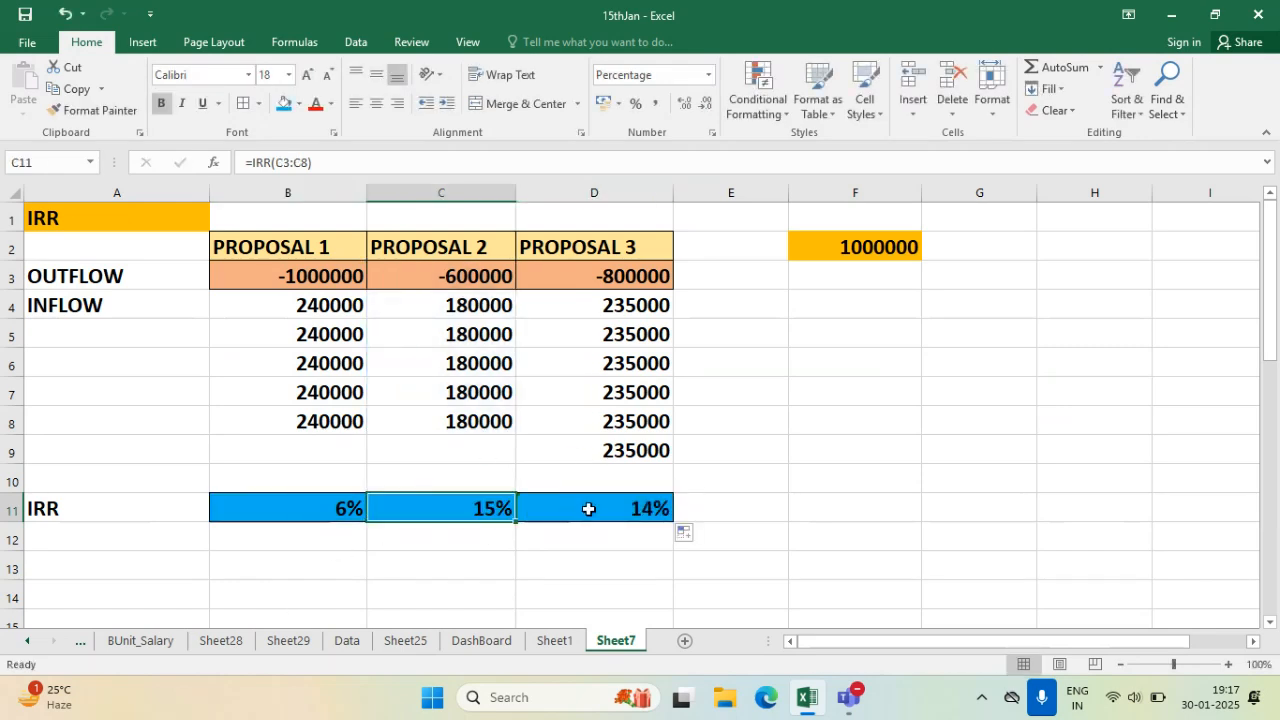
# - Extend Proposal 3's IRR range in D11 to cover its extra inflow, giving =IRR(D3:D9)
pyautogui.doubleClick(586, 508)
pyautogui.moveTo(674, 436); pyautogui.dragTo(675, 464)
pyautogui.press('Return')
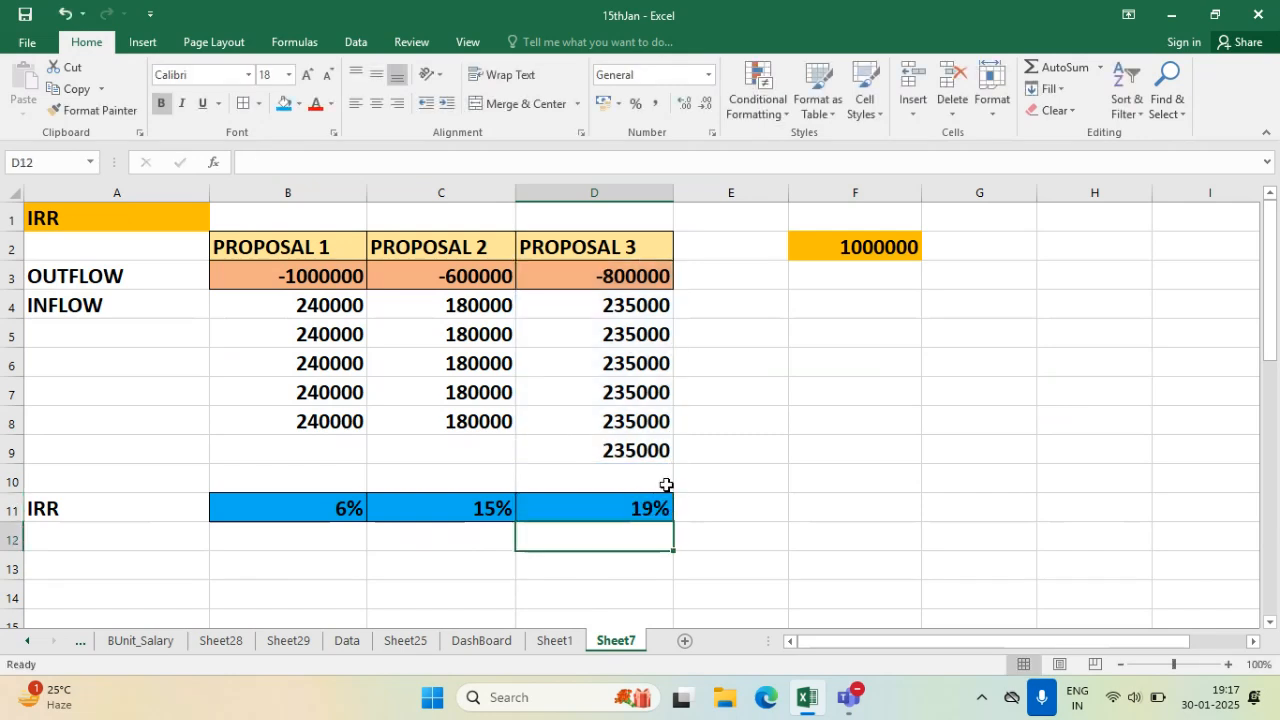
pyautogui.click(506, 595)
pyautogui.click(606, 511)
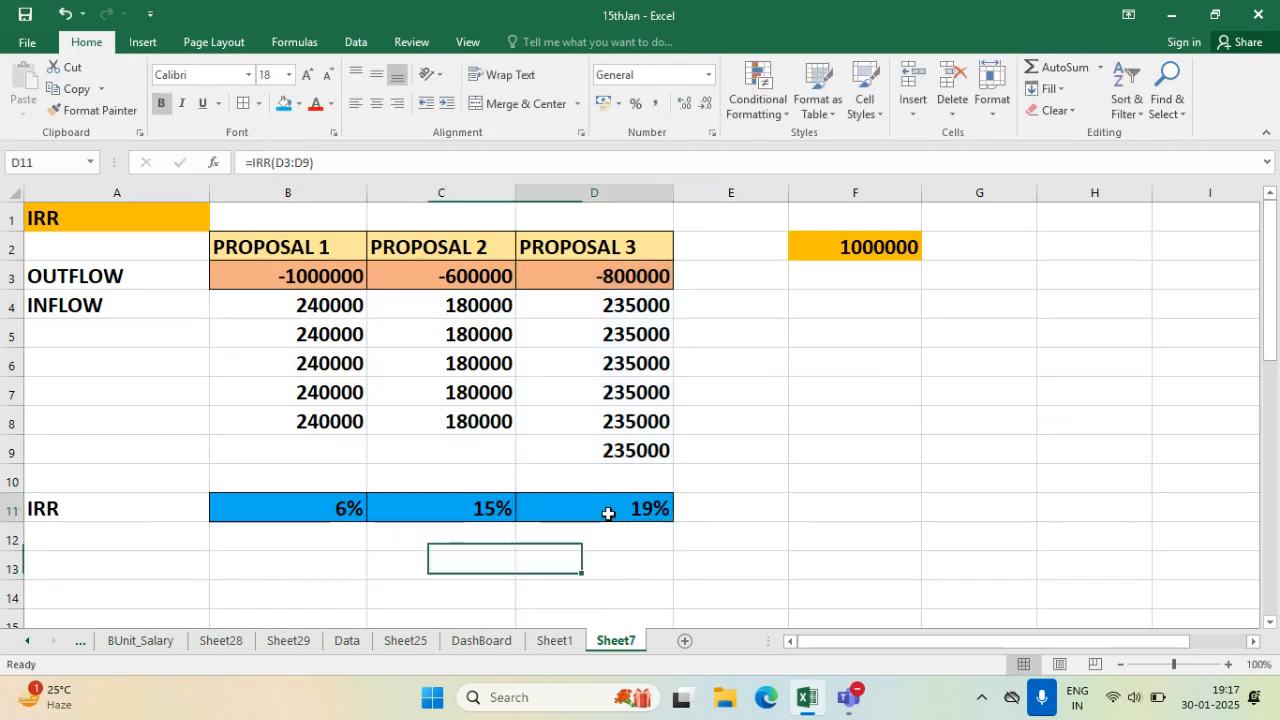
# - Widen column D slightly and review Proposal 3's IRR formula in D11
pyautogui.moveTo(271, 500); pyautogui.dragTo(563, 506)
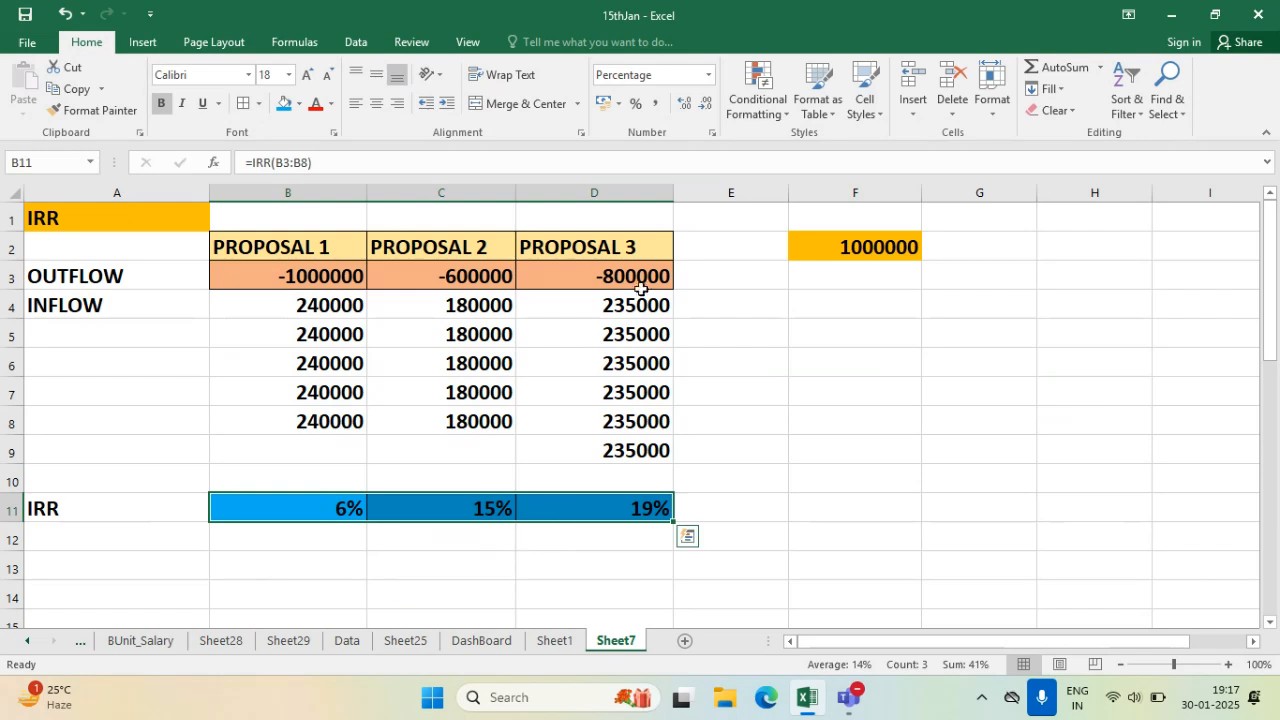
pyautogui.moveTo(673, 193); pyautogui.dragTo(688, 193)
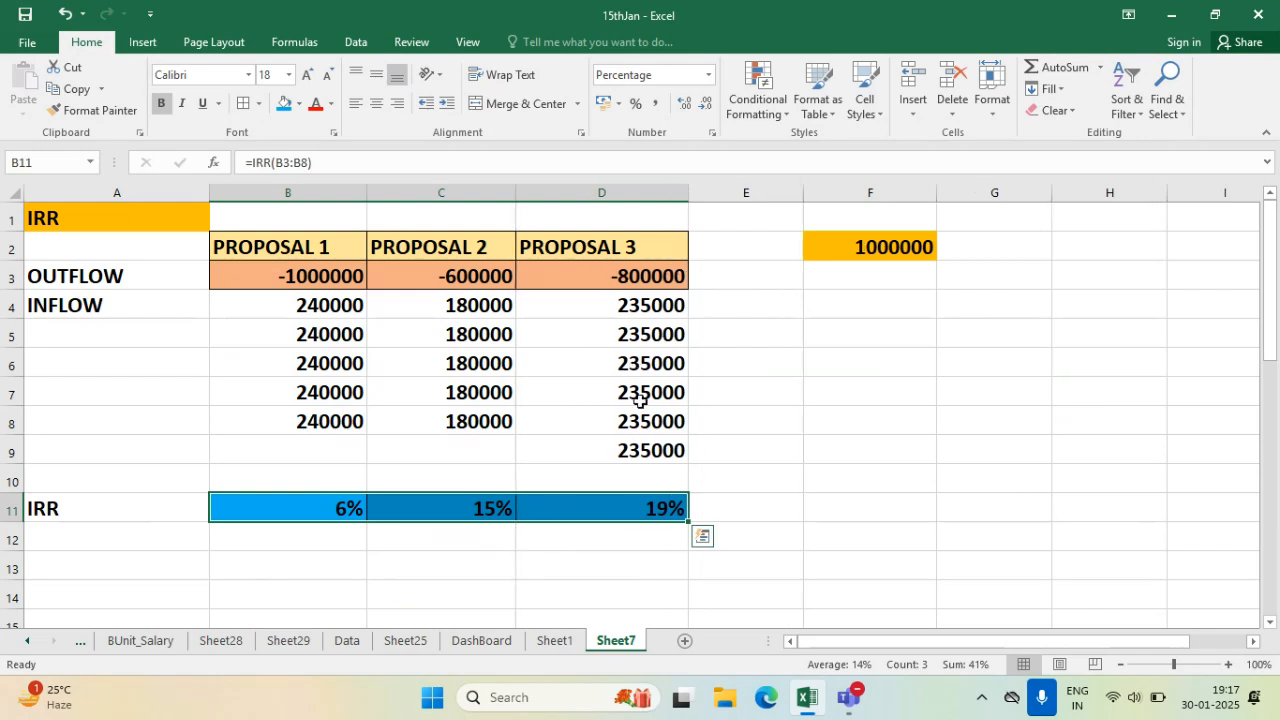
pyautogui.doubleClick(650, 505)
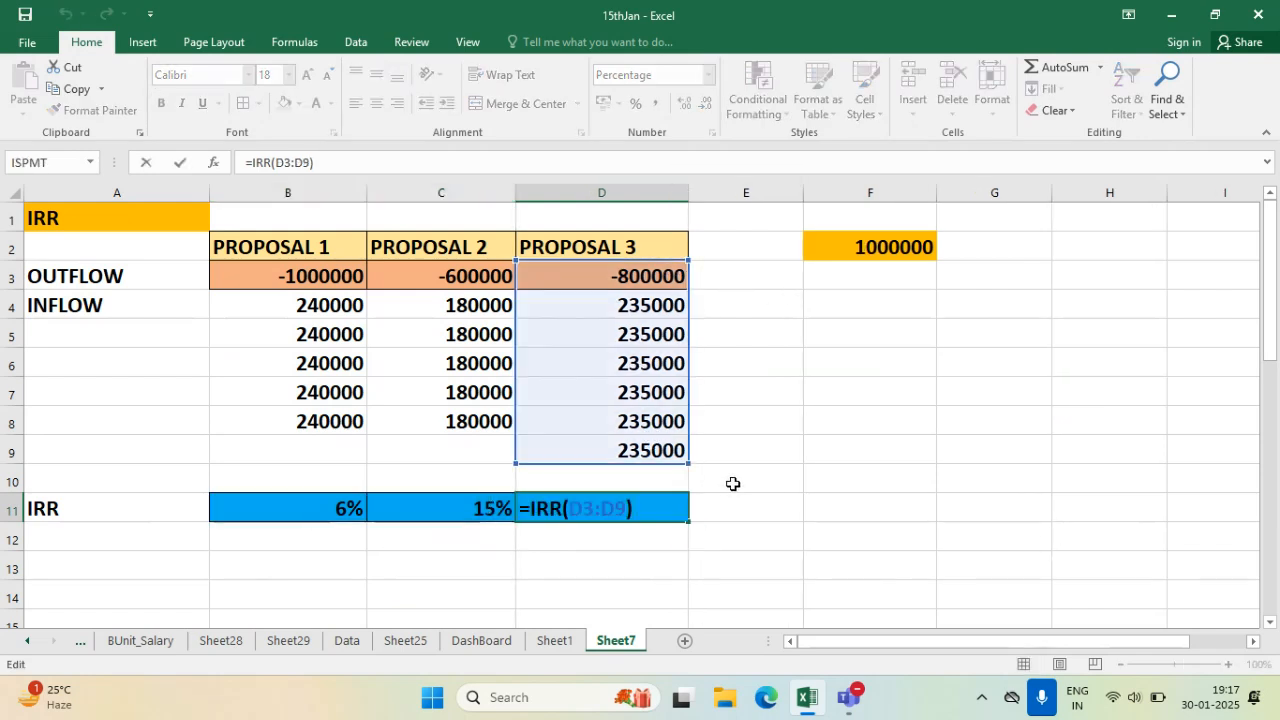
pyautogui.hotkey('ctrl', 'Return')
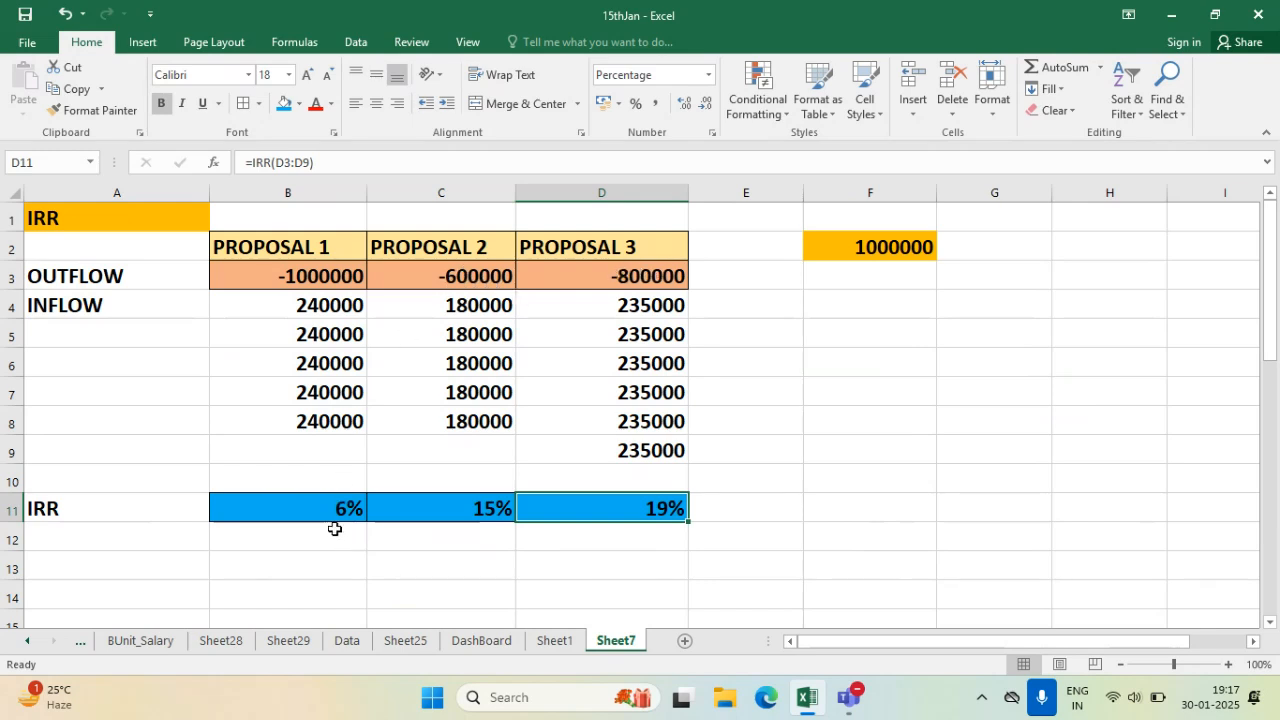
pyautogui.click(318, 556)
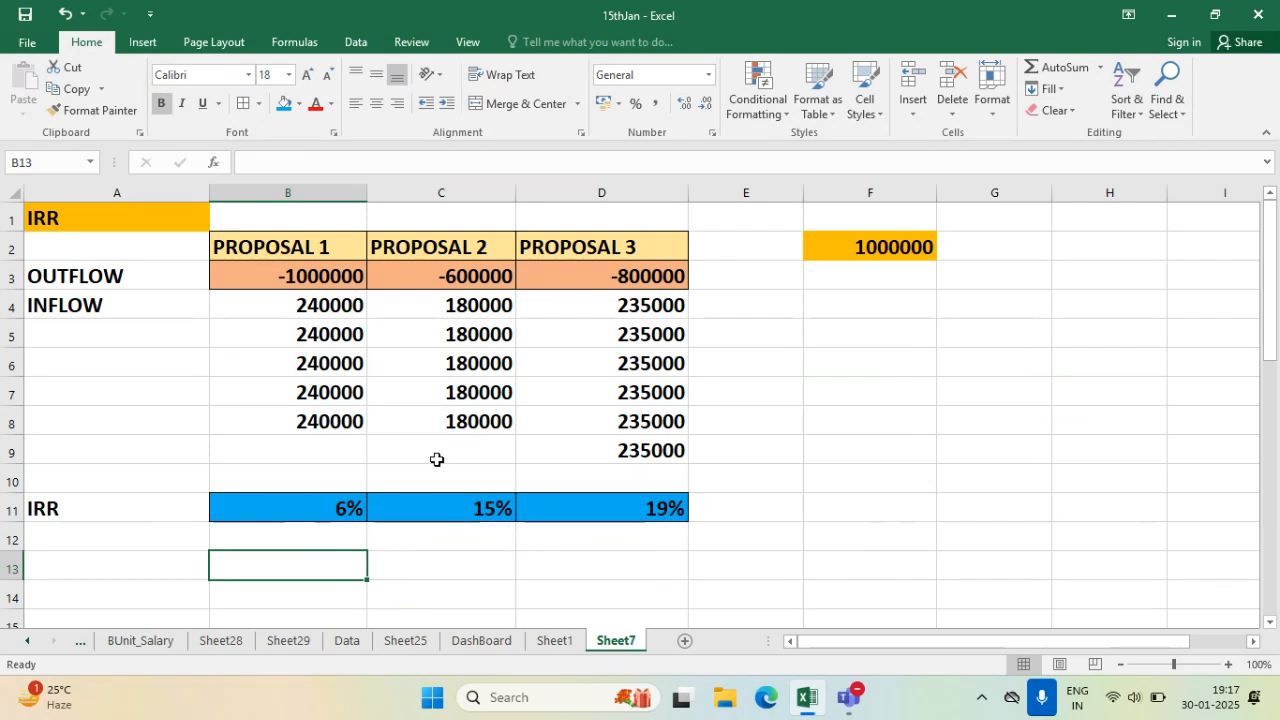
# - Delete Proposal 2's last inflow in C8 and Proposal 3's last two inflows in D8 and D9
pyautogui.click(497, 423)
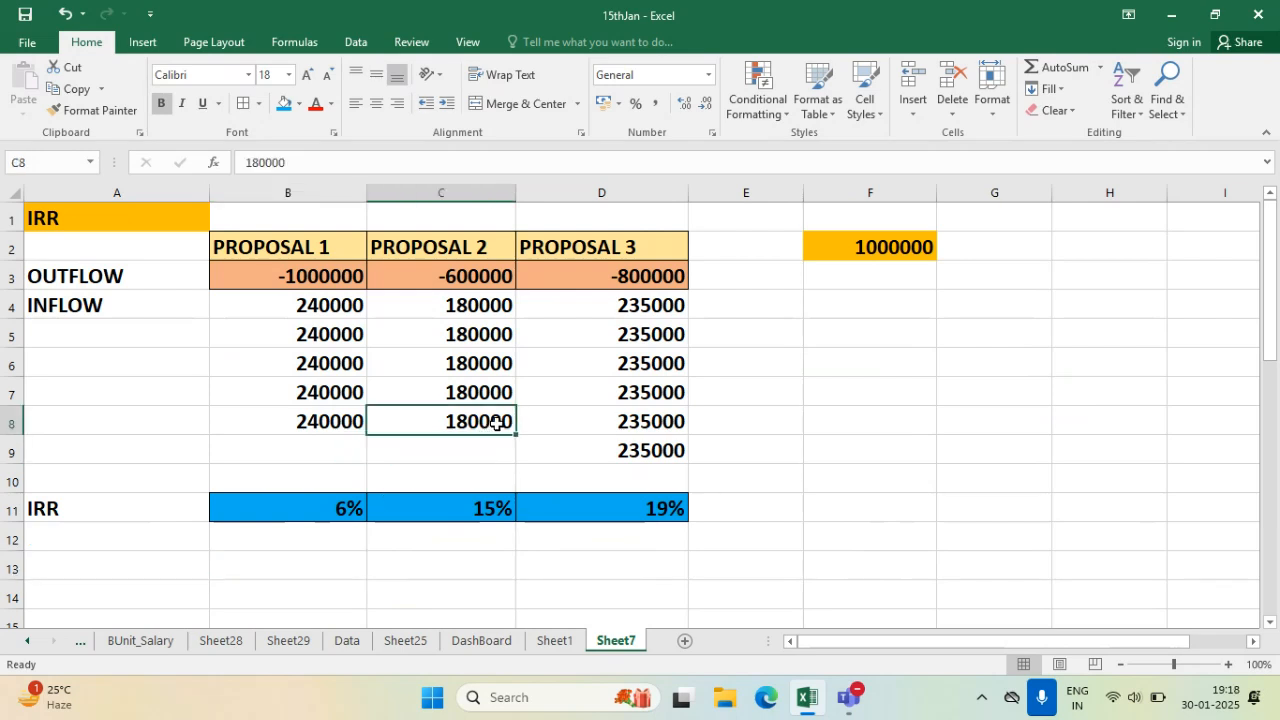
pyautogui.press('Delete')
pyautogui.click(645, 450)
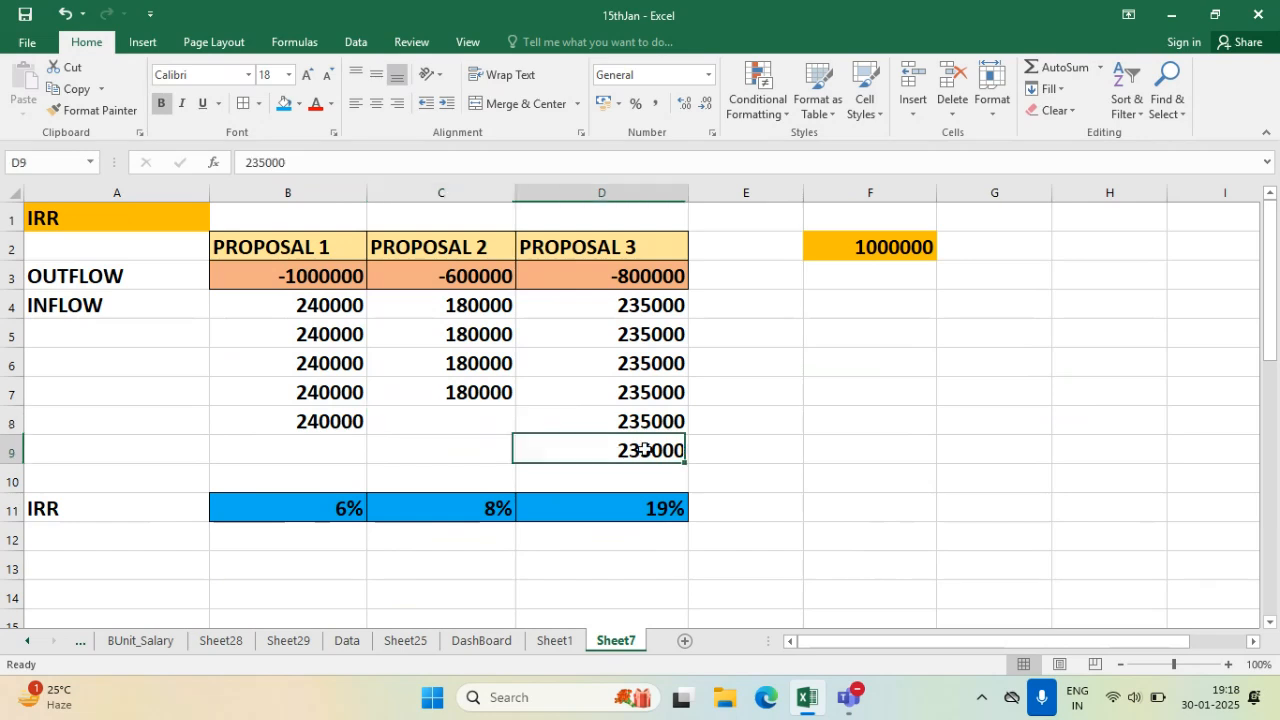
pyautogui.press('Delete')
pyautogui.click(648, 424)
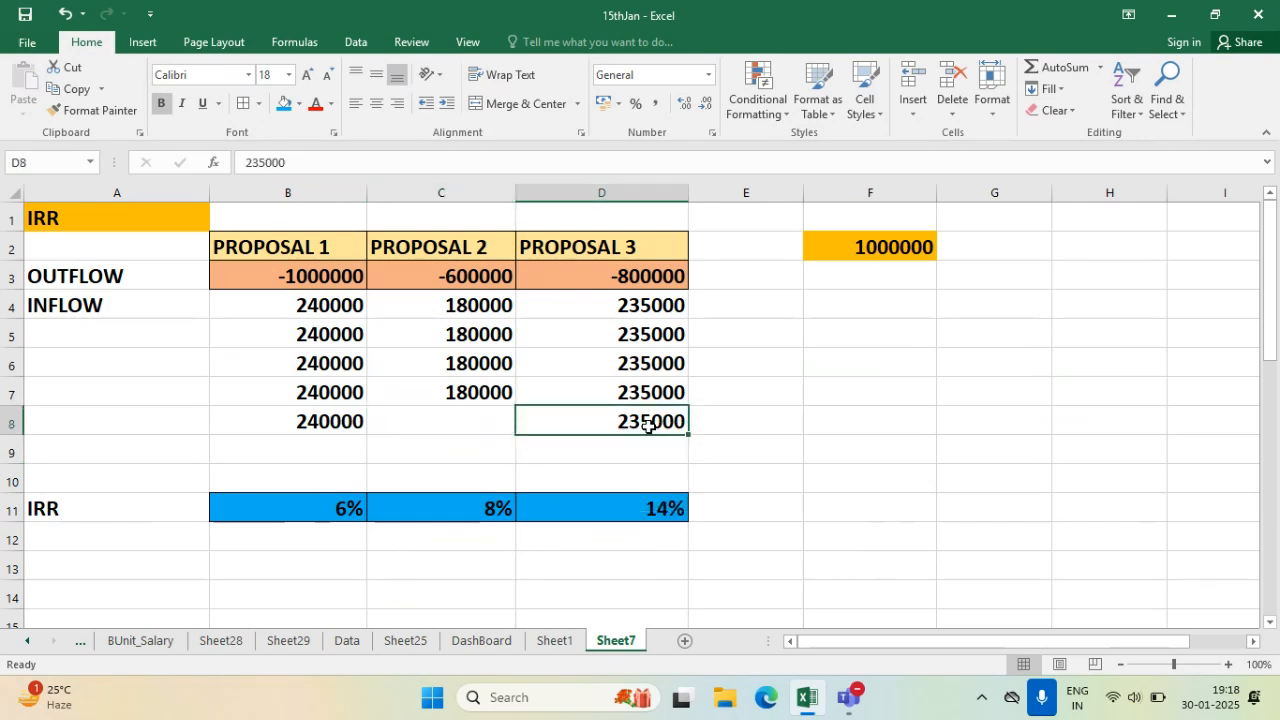
pyautogui.press('Delete')
pyautogui.click(760, 524)
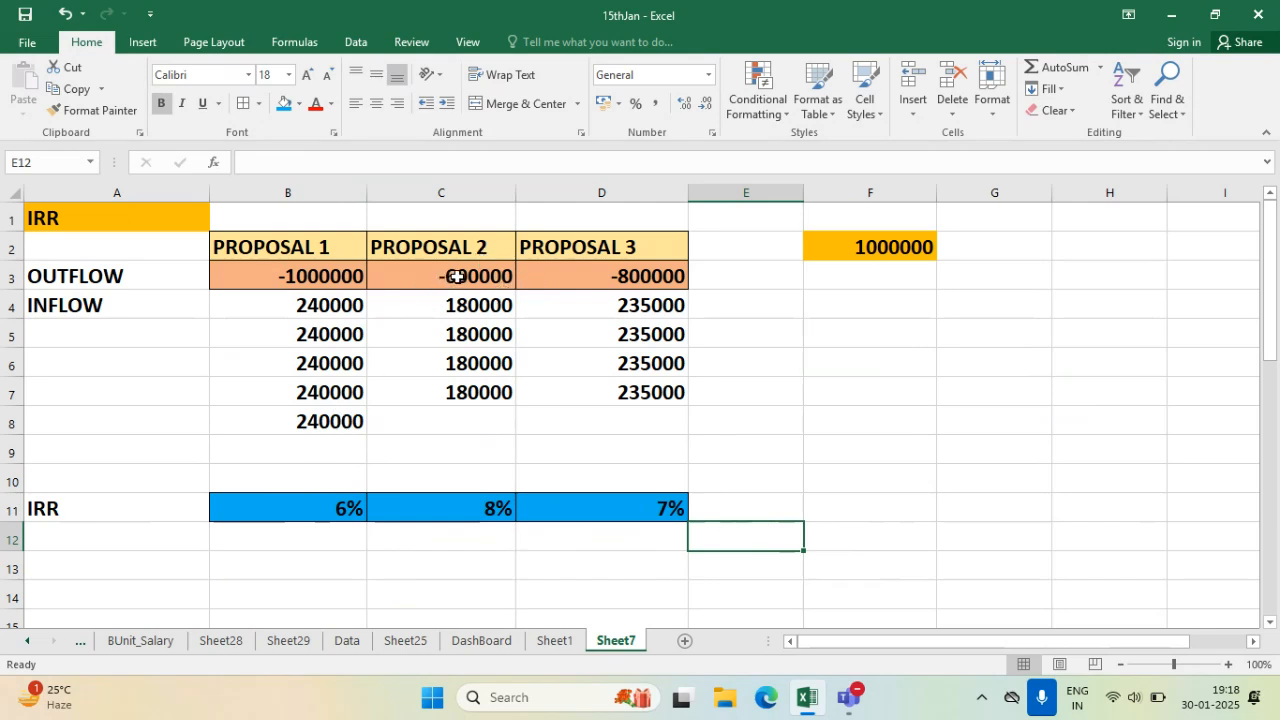
# - Review Proposal 2's remaining inflows in C4:C7 and compare the three proposals' IRRs in B11:D11
pyautogui.moveTo(474, 300); pyautogui.dragTo(481, 394)
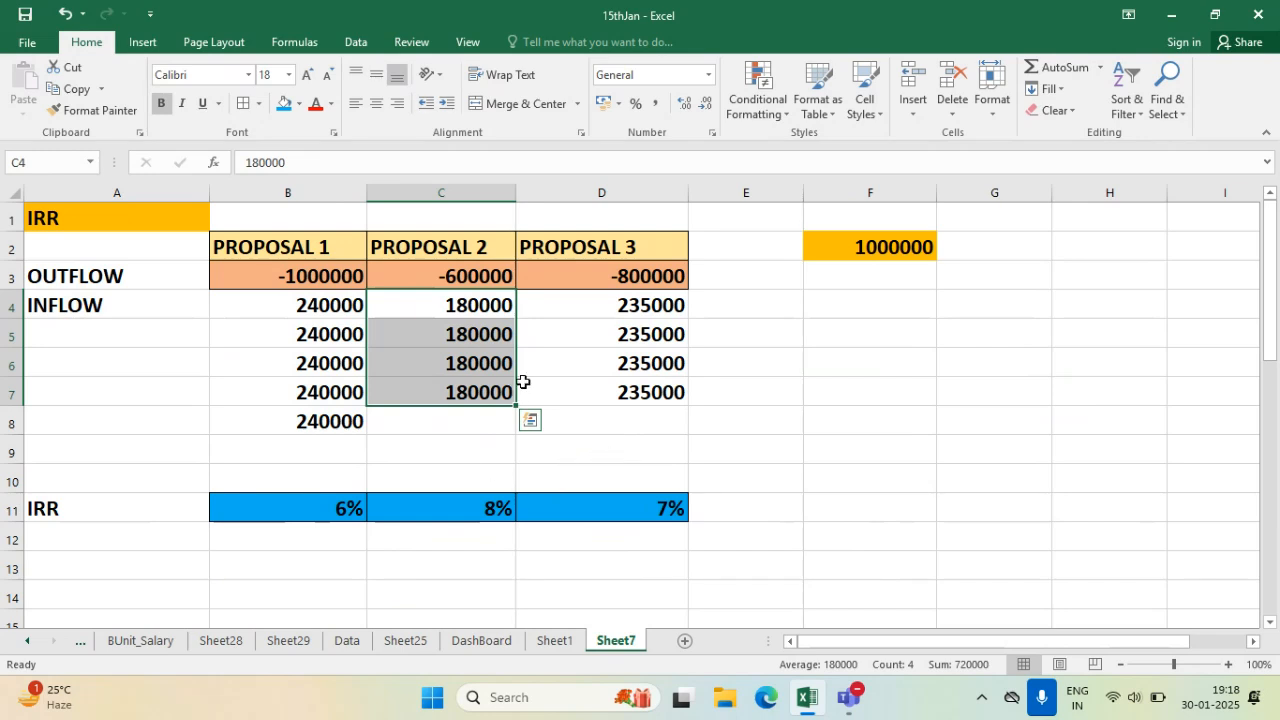
pyautogui.click(662, 420)
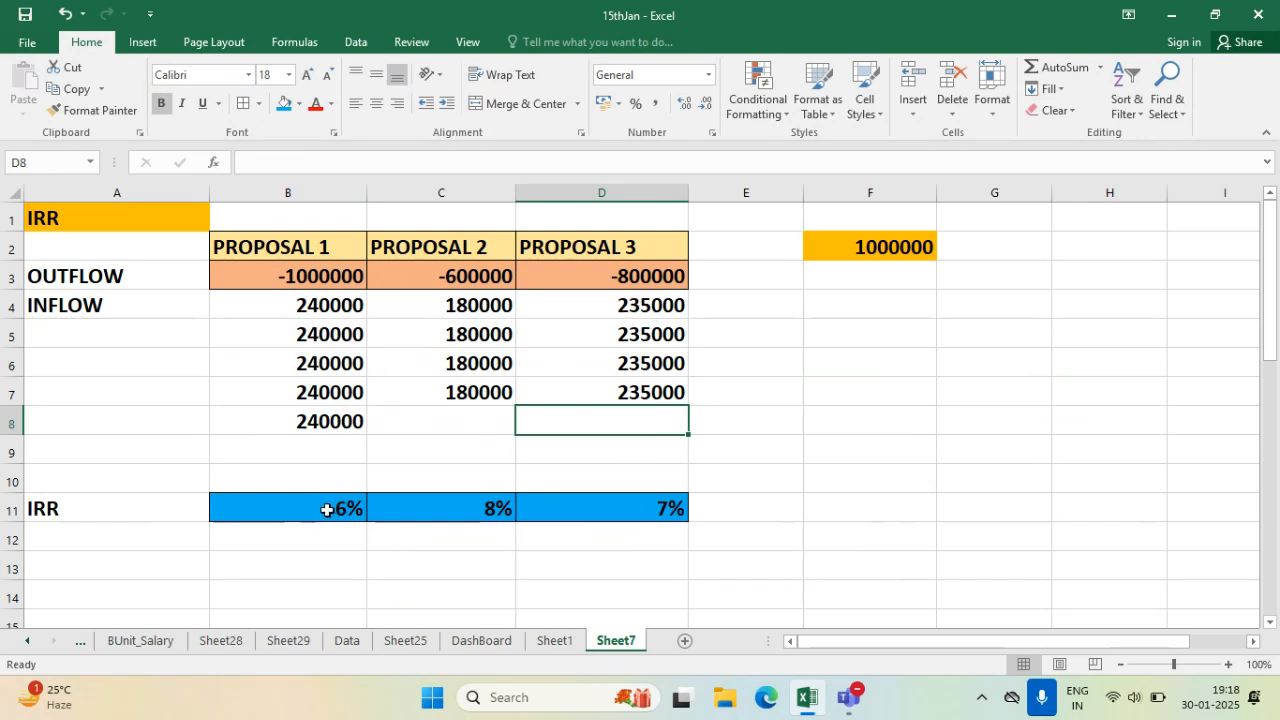
pyautogui.click(500, 477)
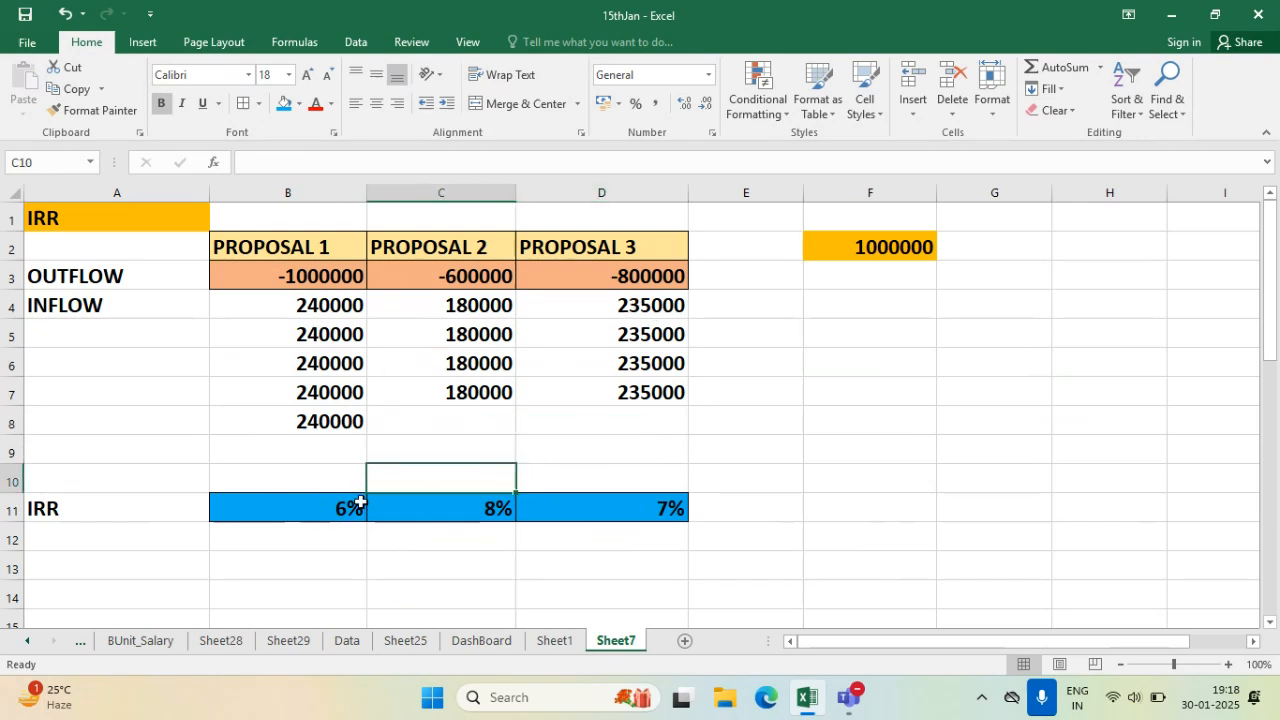
pyautogui.click(449, 540)
pyautogui.moveTo(292, 511); pyautogui.dragTo(623, 511)
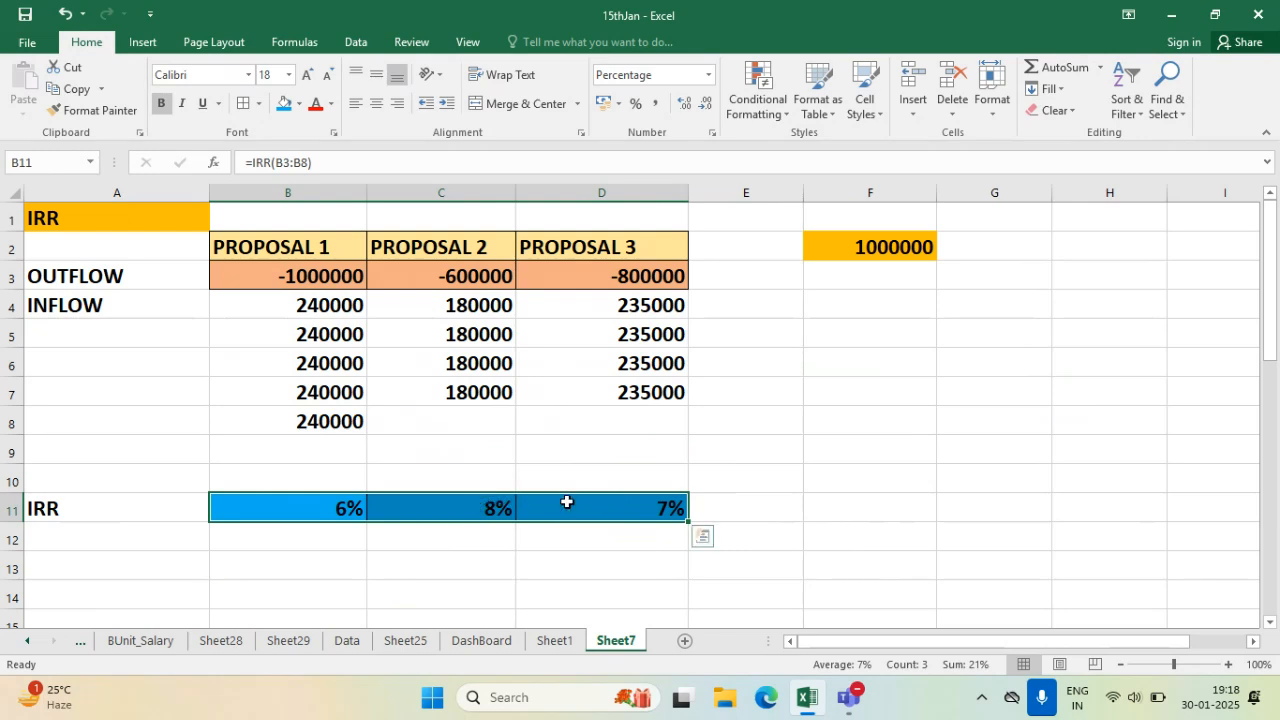
pyautogui.click(521, 530)
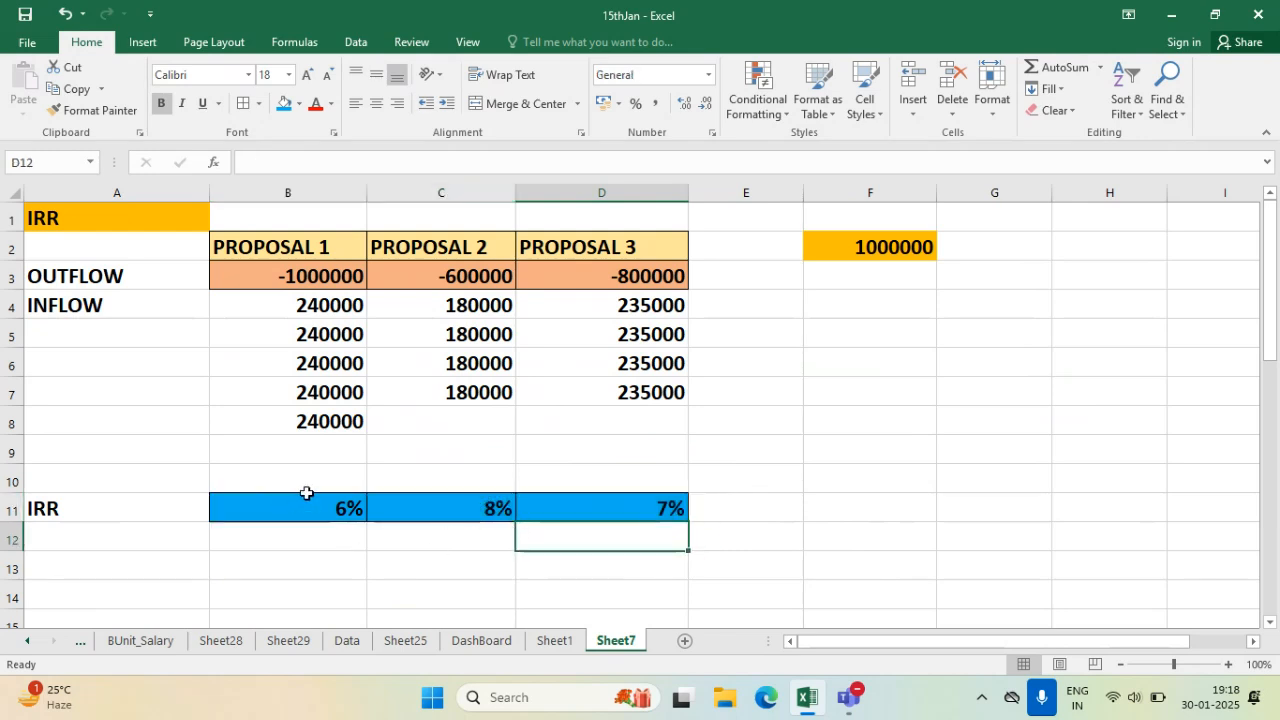
# - Format the IRR percentages in B11:D11 to two decimal places
pyautogui.moveTo(306, 494); pyautogui.dragTo(580, 507)
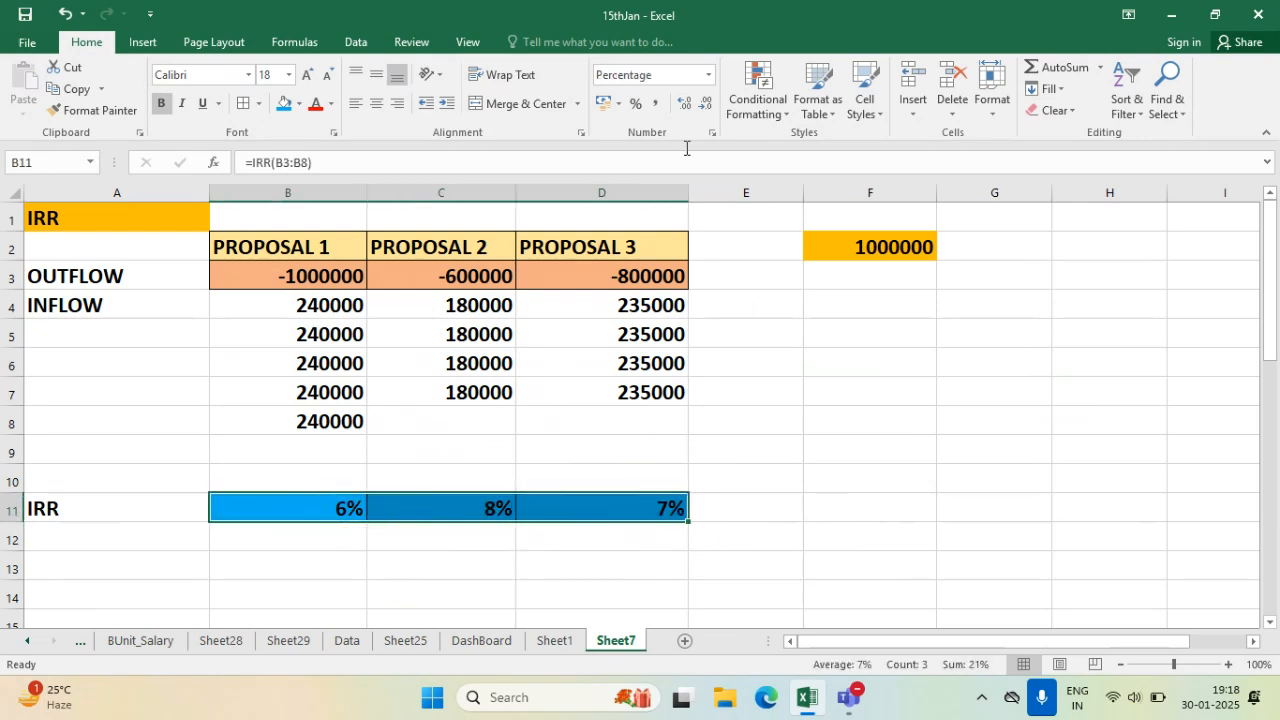
pyautogui.click(684, 104)
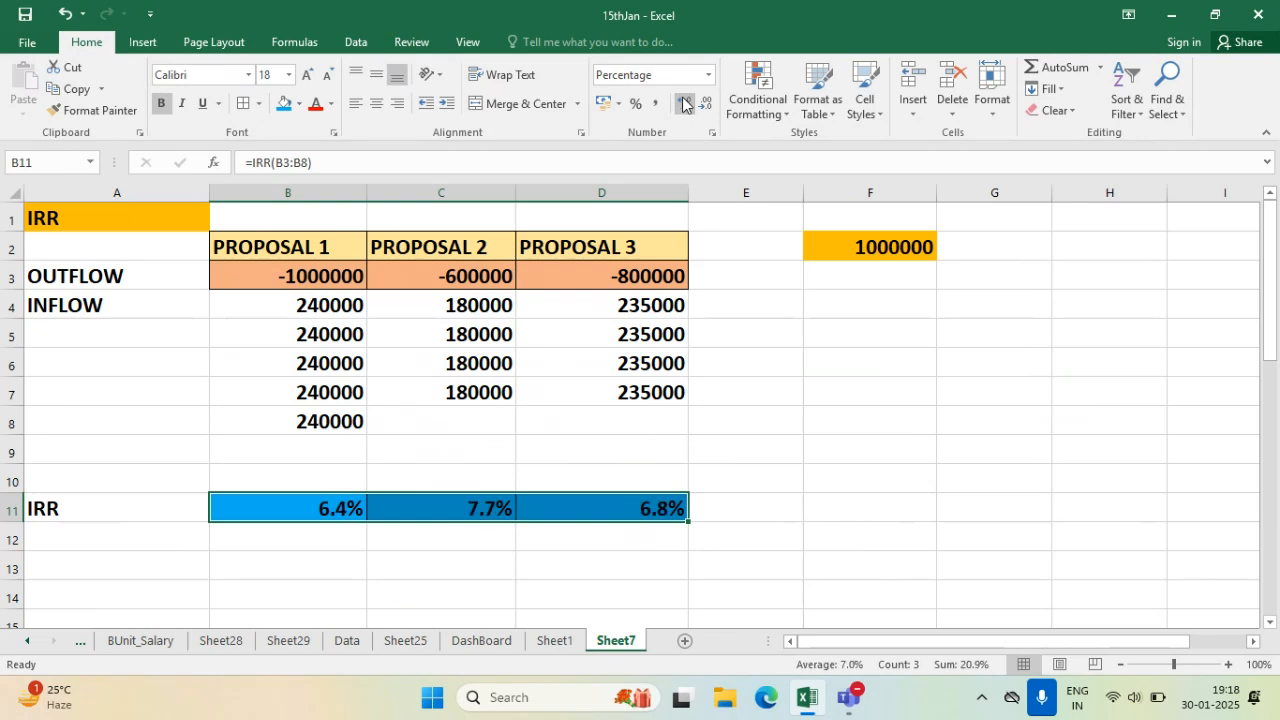
pyautogui.click(684, 104)
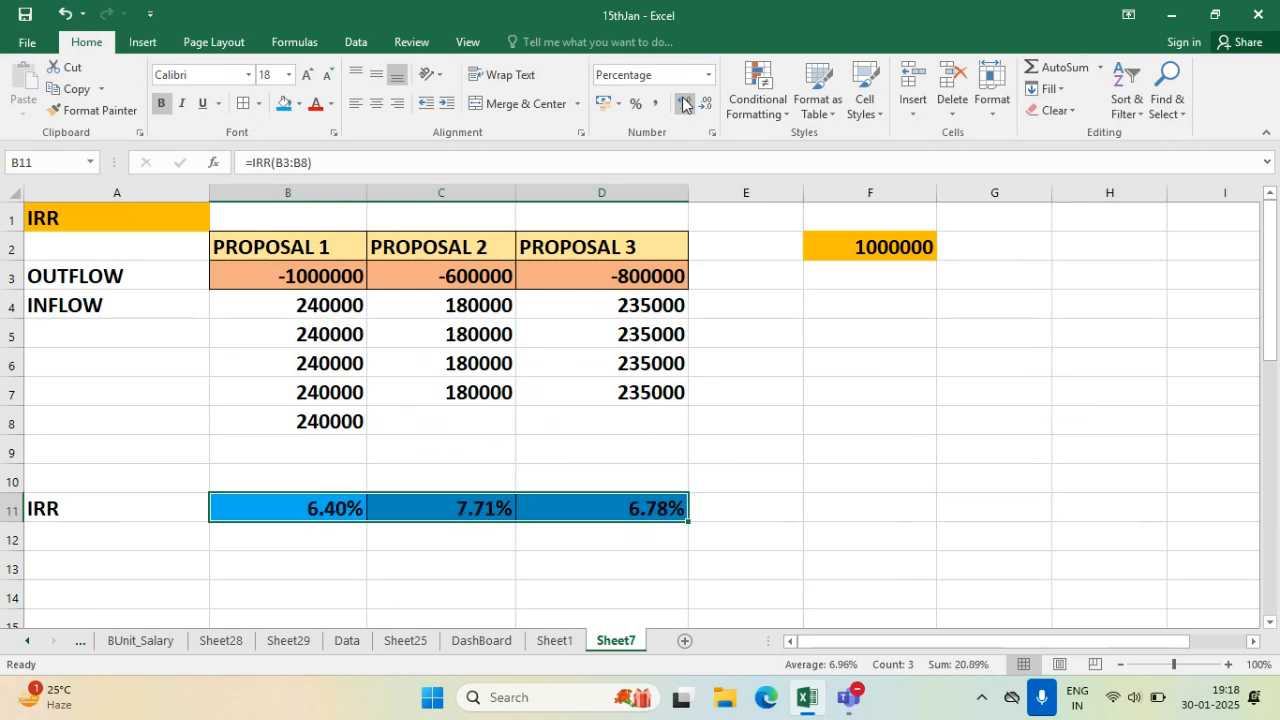
pyautogui.click(684, 104)
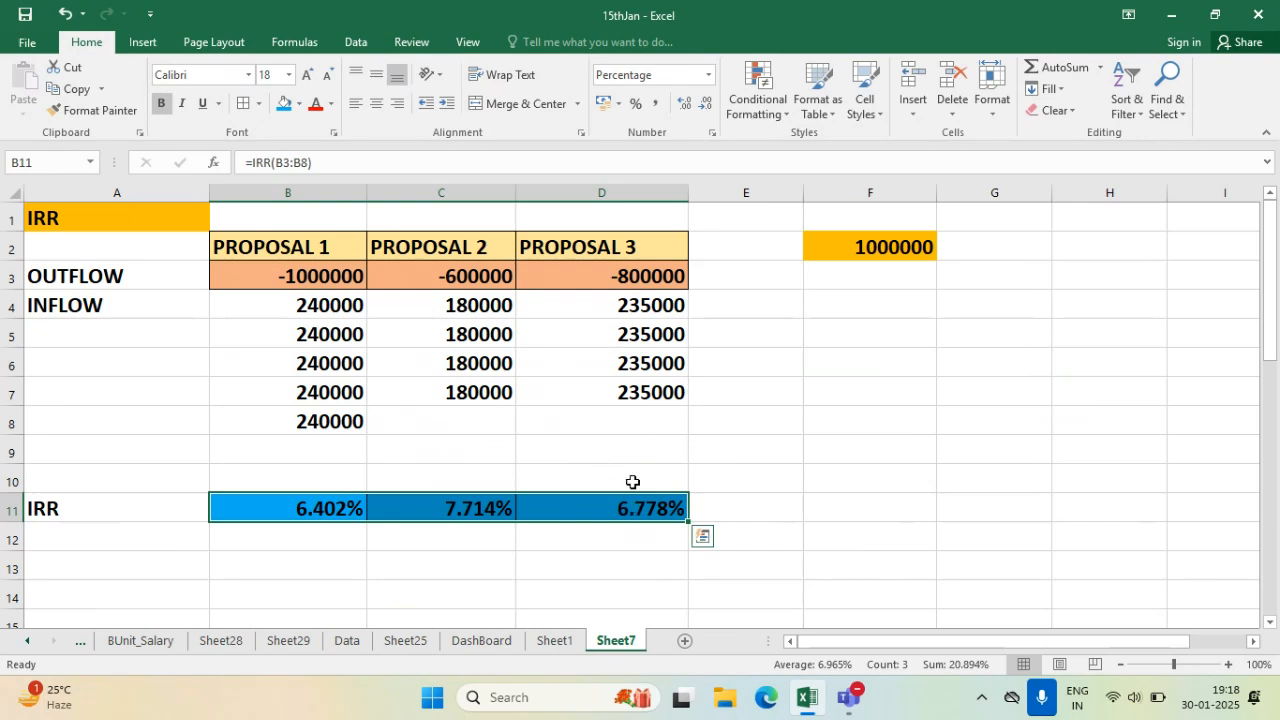
pyautogui.click(706, 104)
pyautogui.click(340, 538)
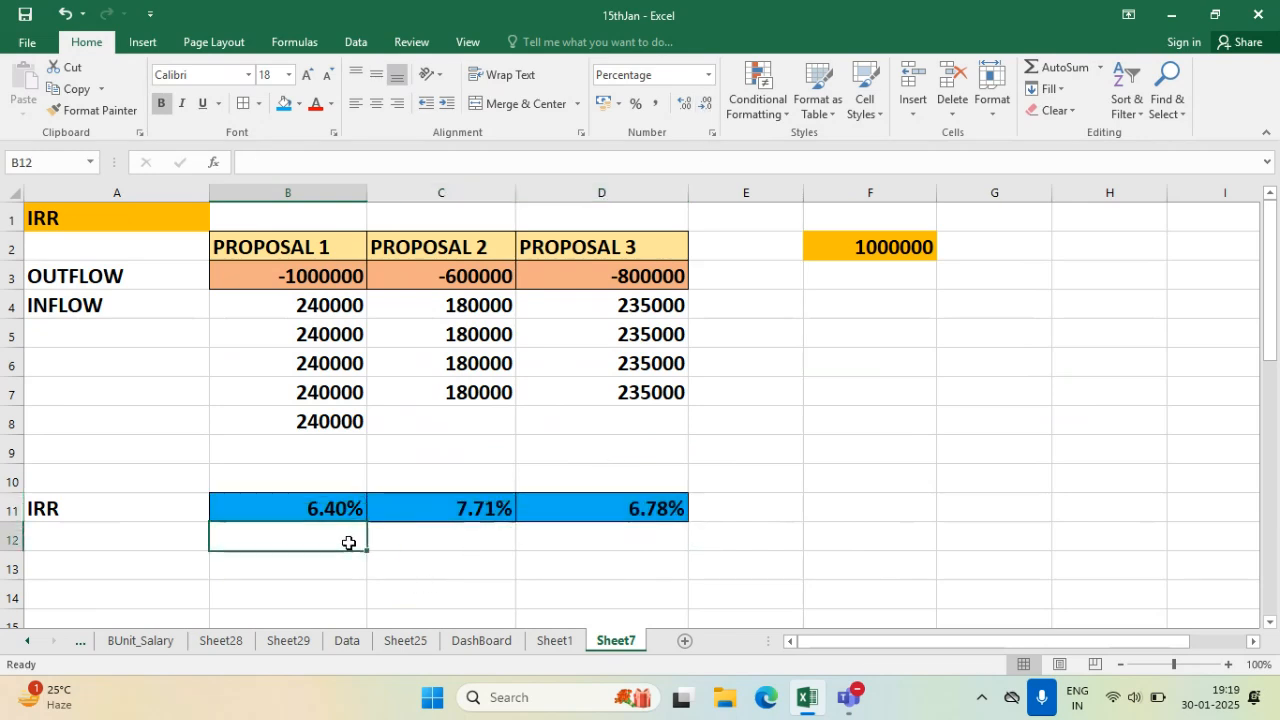
# - Inspect the IRR formulas of the three proposals in B11, C11 and D11
pyautogui.click(300, 514)
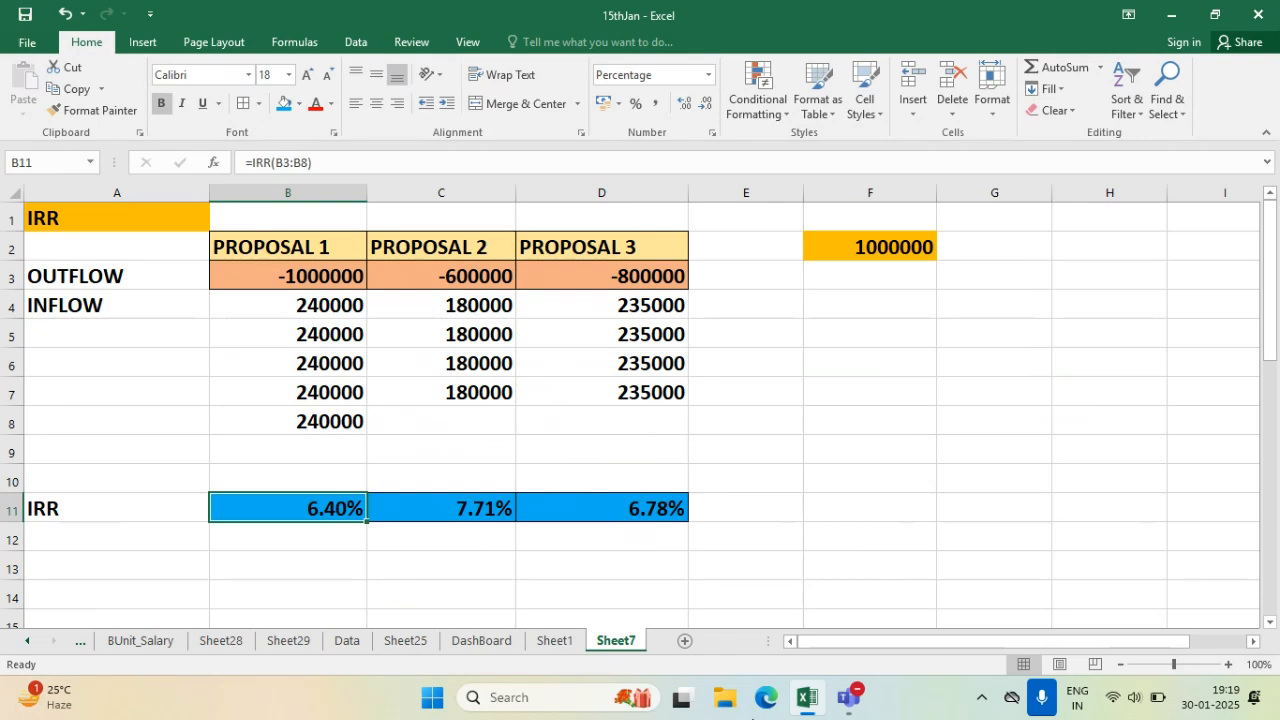
pyautogui.click(497, 507)
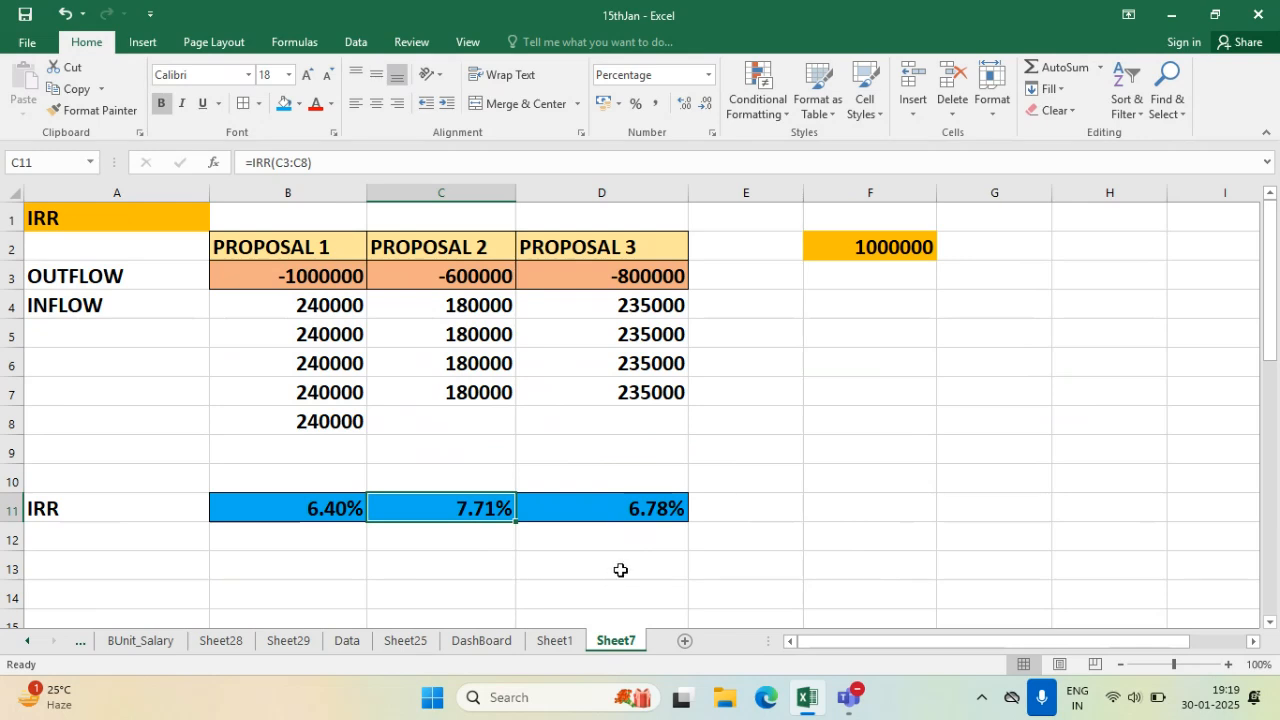
pyautogui.click(628, 512)
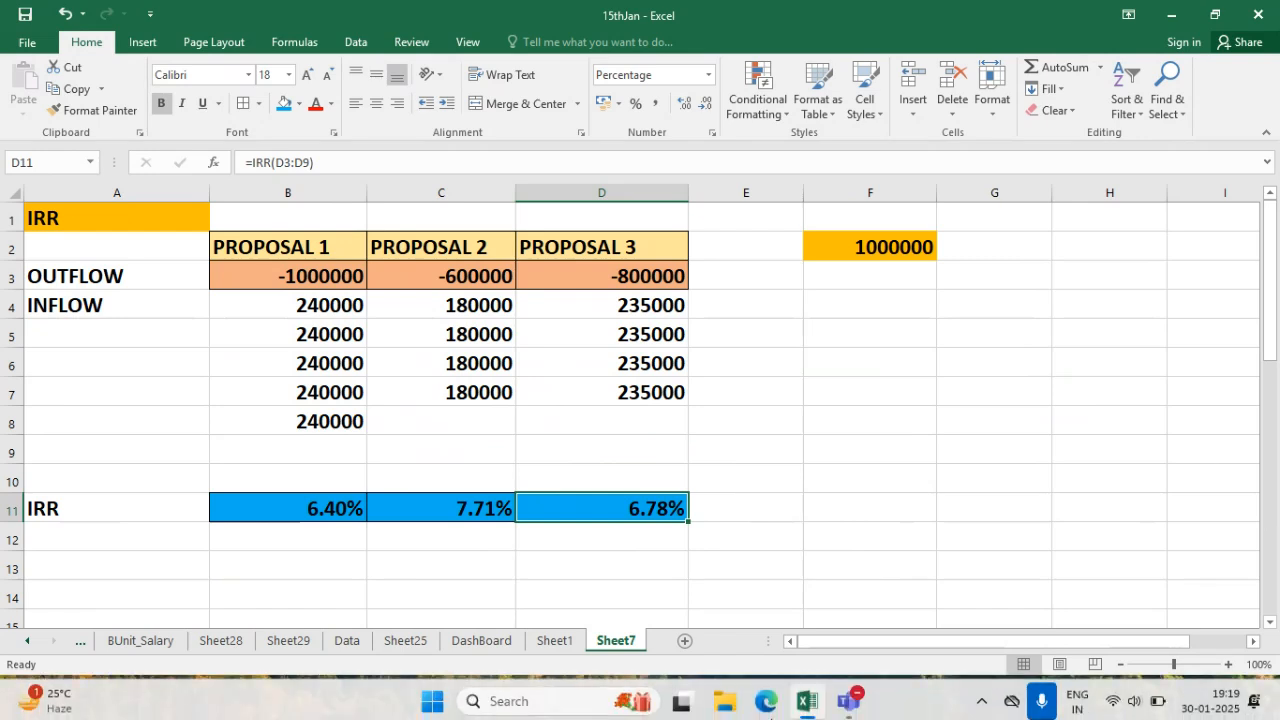
pyautogui.click(784, 502)
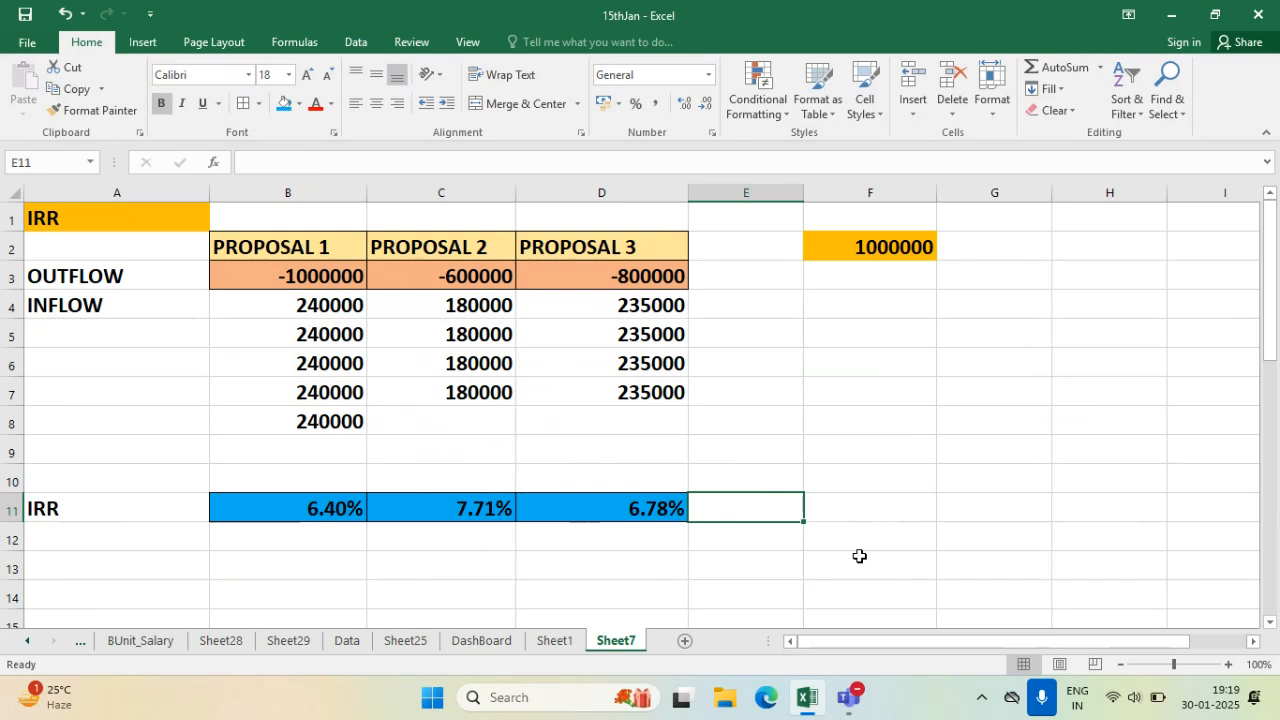
# - Show the sheet's formulas instead of values and narrow columns B to E so the whole IRR table fits
pyautogui.hotkey('ctrl', '`')
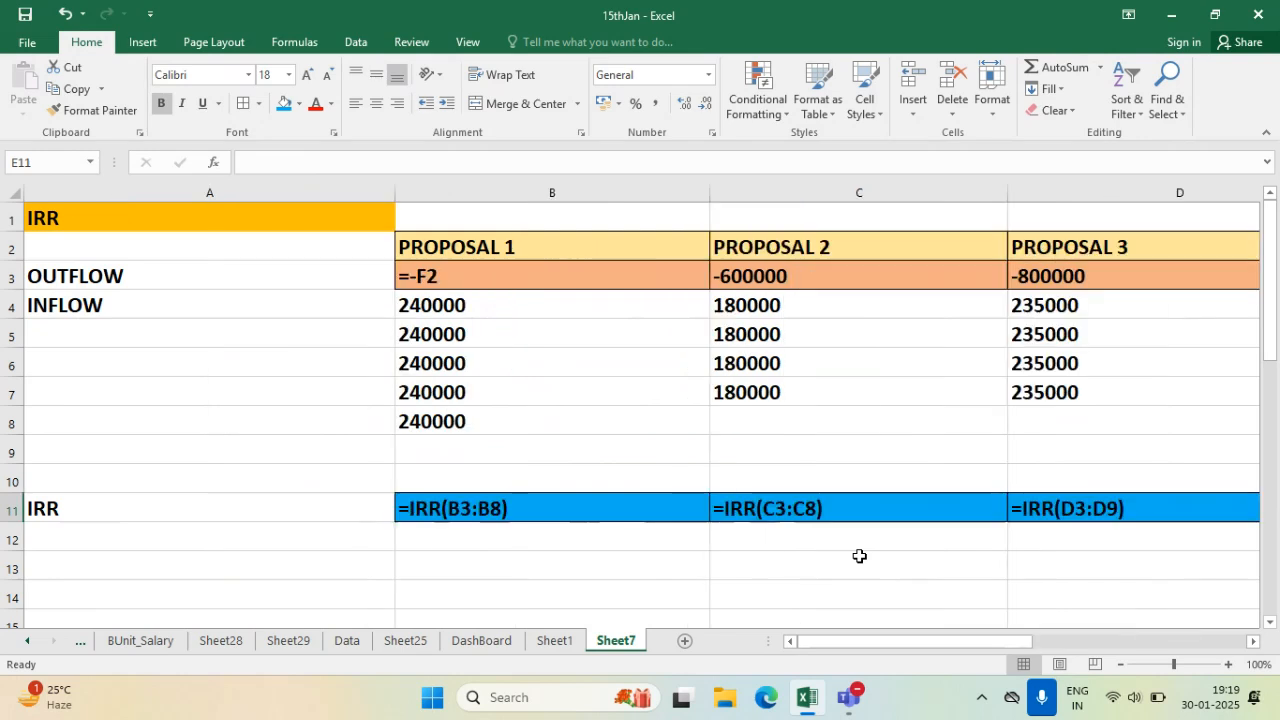
pyautogui.moveTo(716, 184); pyautogui.dragTo(557, 190)
pyautogui.moveTo(846, 201); pyautogui.dragTo(716, 190)
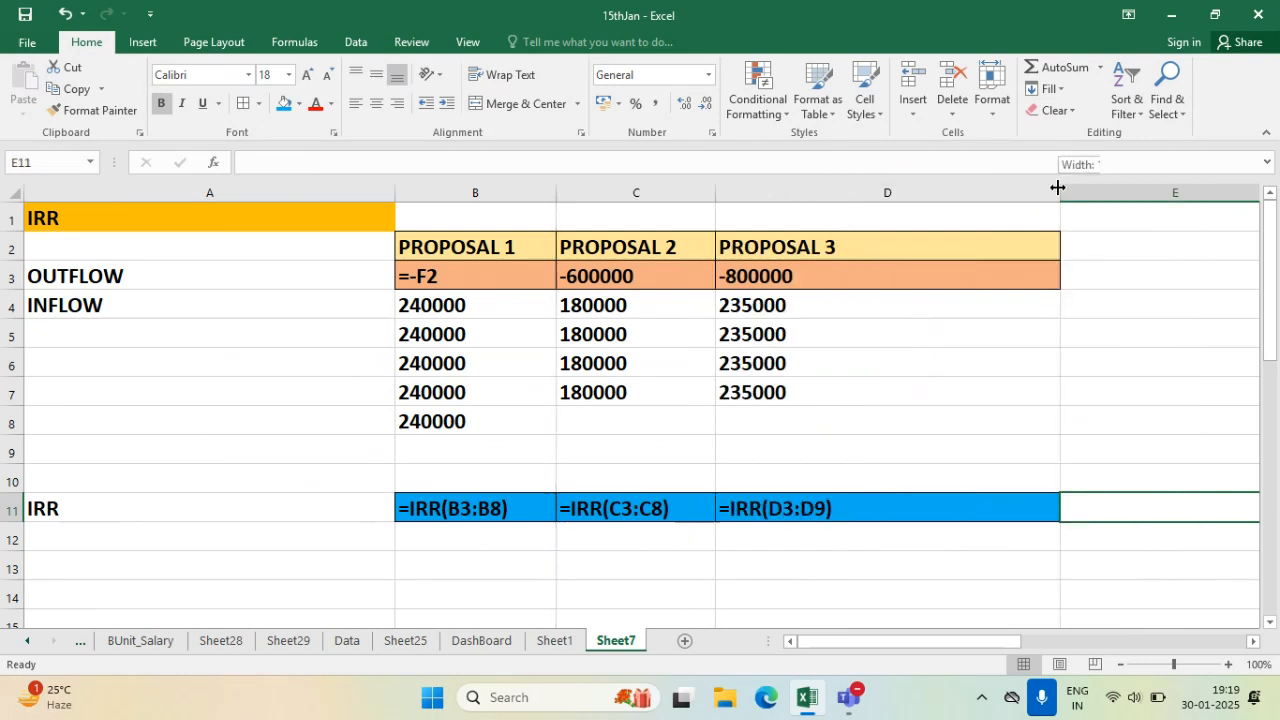
pyautogui.moveTo(1059, 187); pyautogui.dragTo(889, 190)
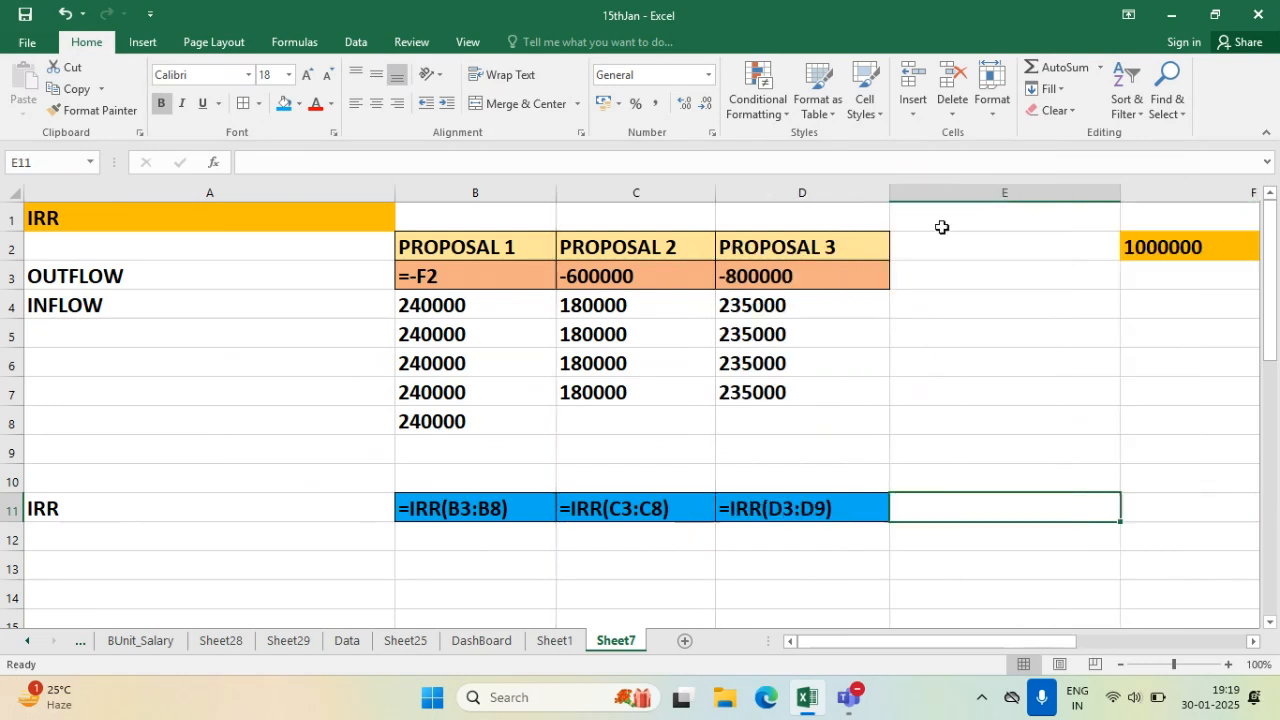
pyautogui.click(1114, 334)
pyautogui.moveTo(1126, 208); pyautogui.dragTo(1034, 240)
pyautogui.click(1146, 334)
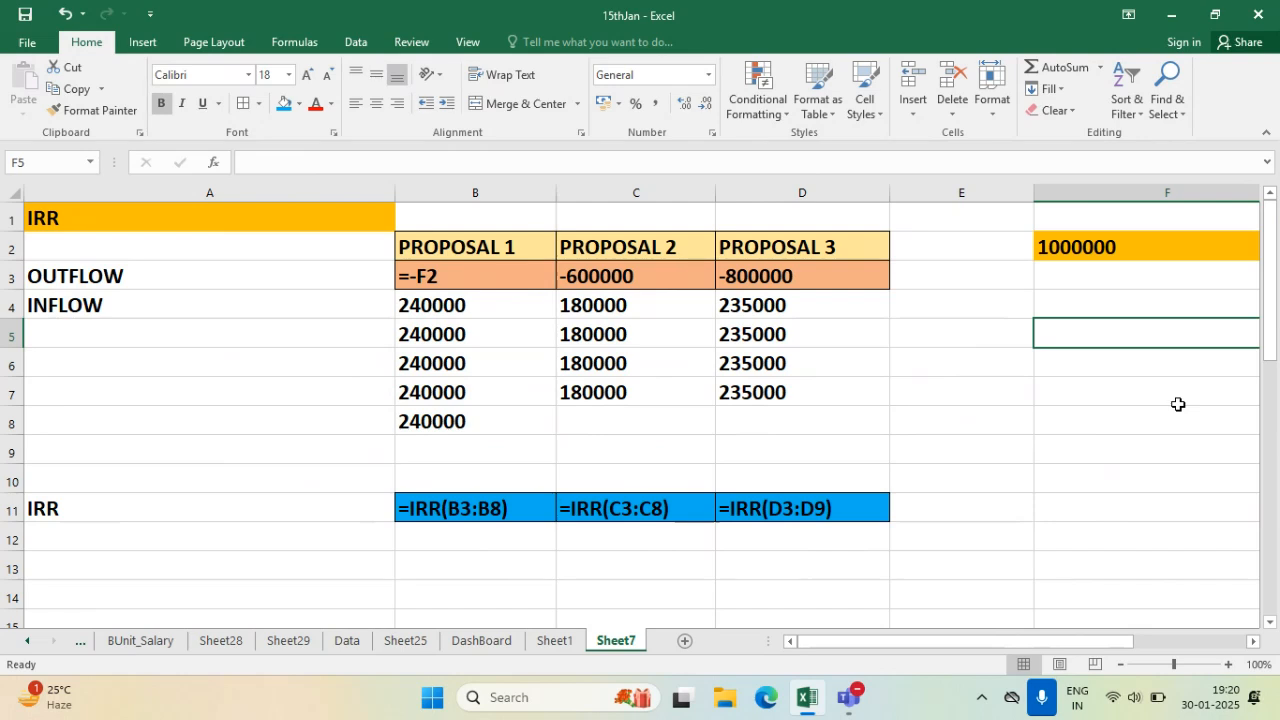
# - Return the sheet to showing values and widen columns B, C and D to fit the proposal headings and outflows
pyautogui.hotkey('ctrl', '`')
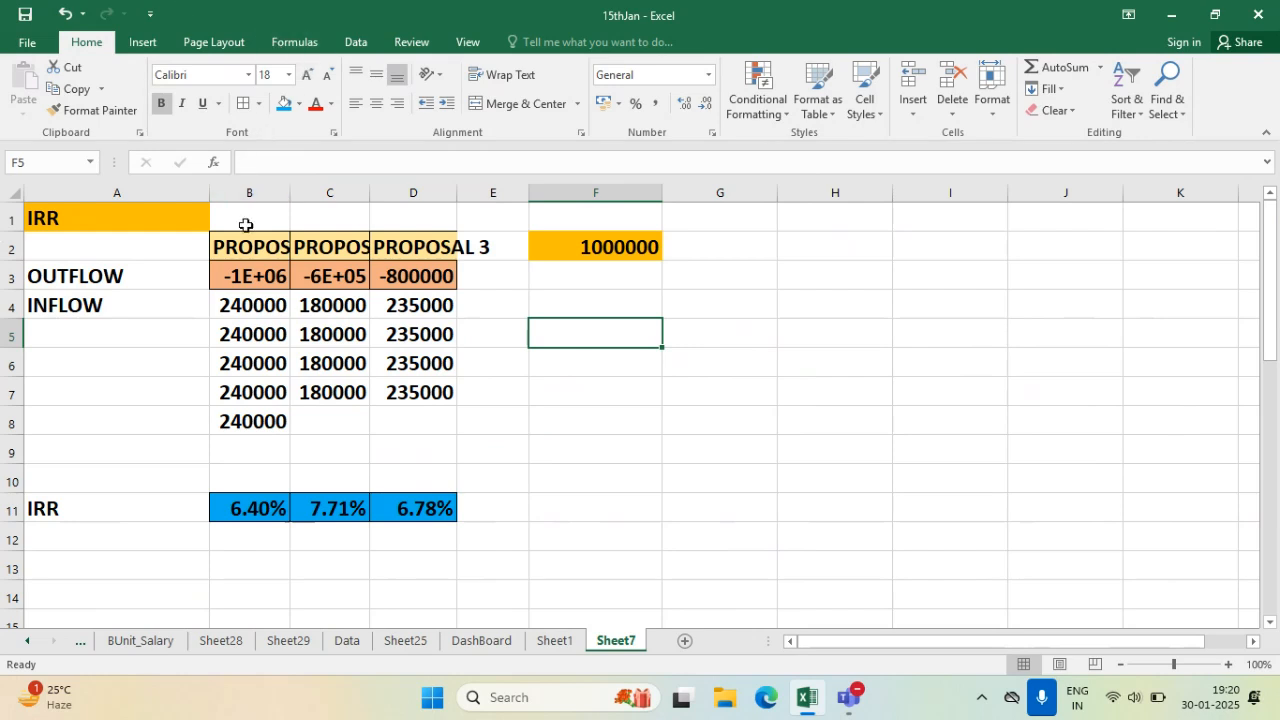
pyautogui.moveTo(290, 184); pyautogui.dragTo(351, 184)
pyautogui.moveTo(431, 184); pyautogui.dragTo(484, 186)
pyautogui.moveTo(577, 190); pyautogui.dragTo(642, 190)
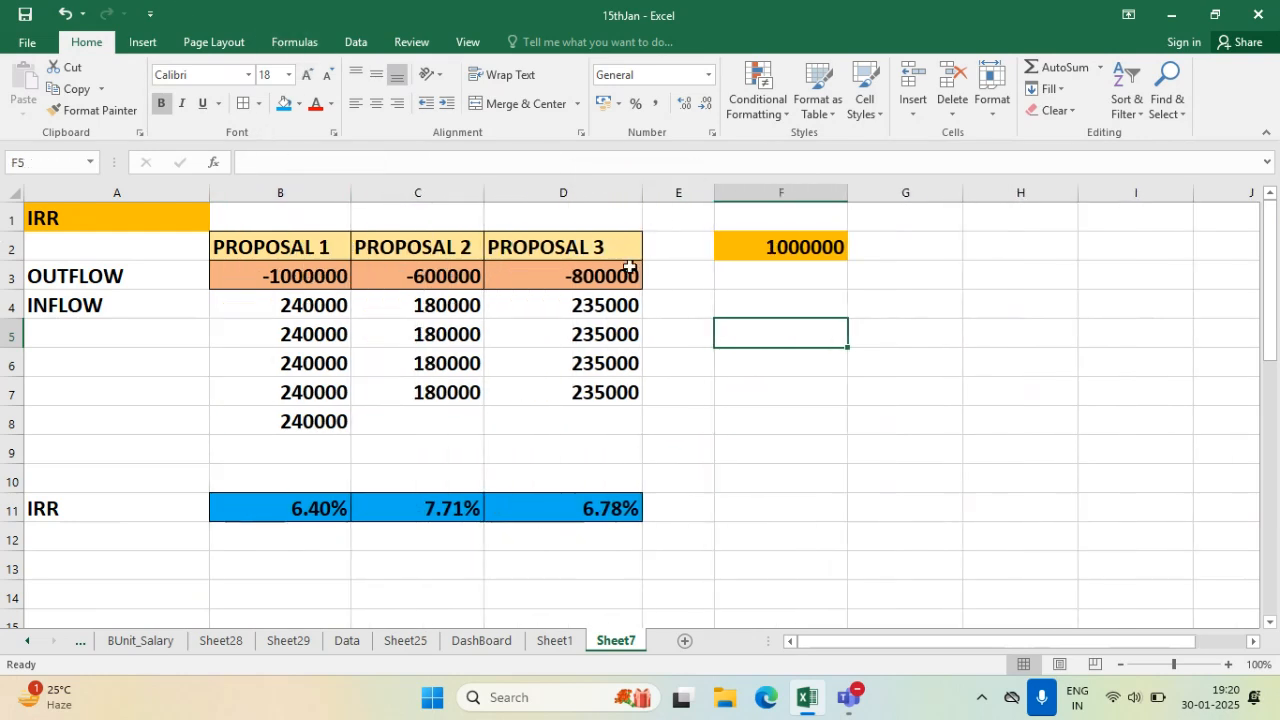
pyautogui.click(660, 440)
# - Make row 29 much taller to separate the PV and NPV sections, and fill the PV heading in A20 blue
pyautogui.scroll(-6, 434, 466)
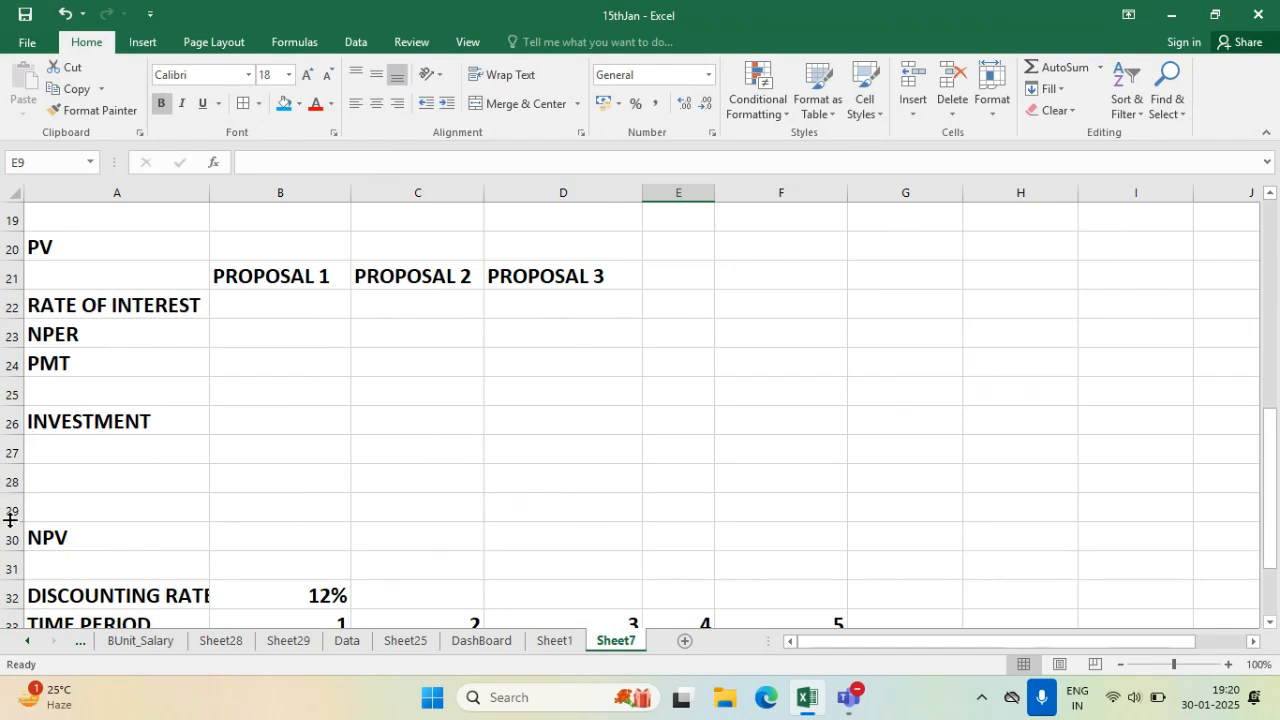
pyautogui.moveTo(12, 521); pyautogui.dragTo(16, 610)
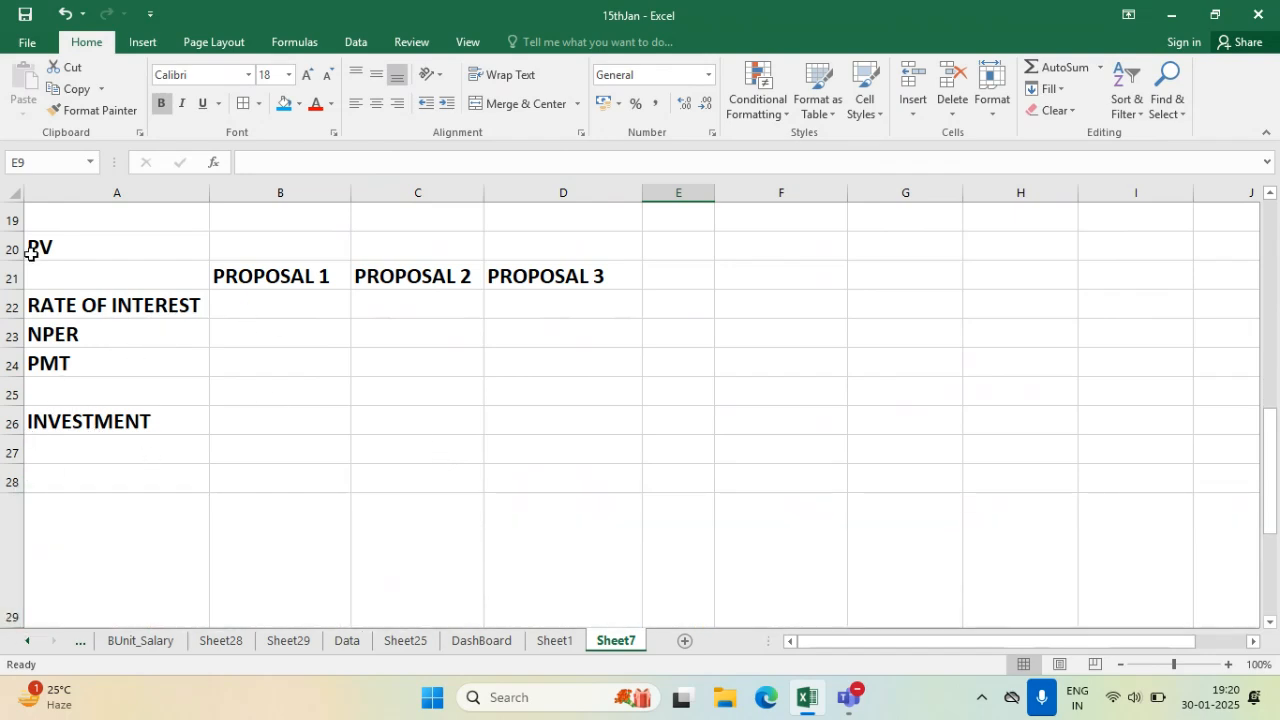
pyautogui.click(107, 255)
pyautogui.click(284, 103)
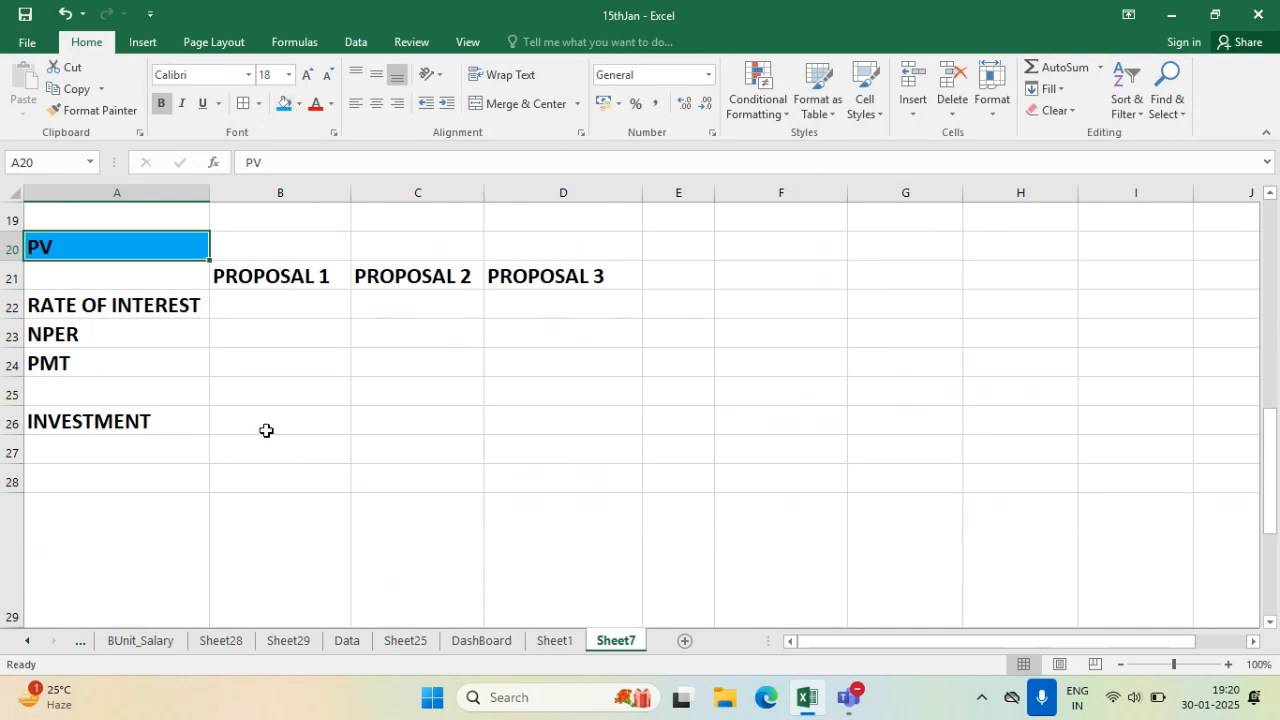
pyautogui.click(268, 448)
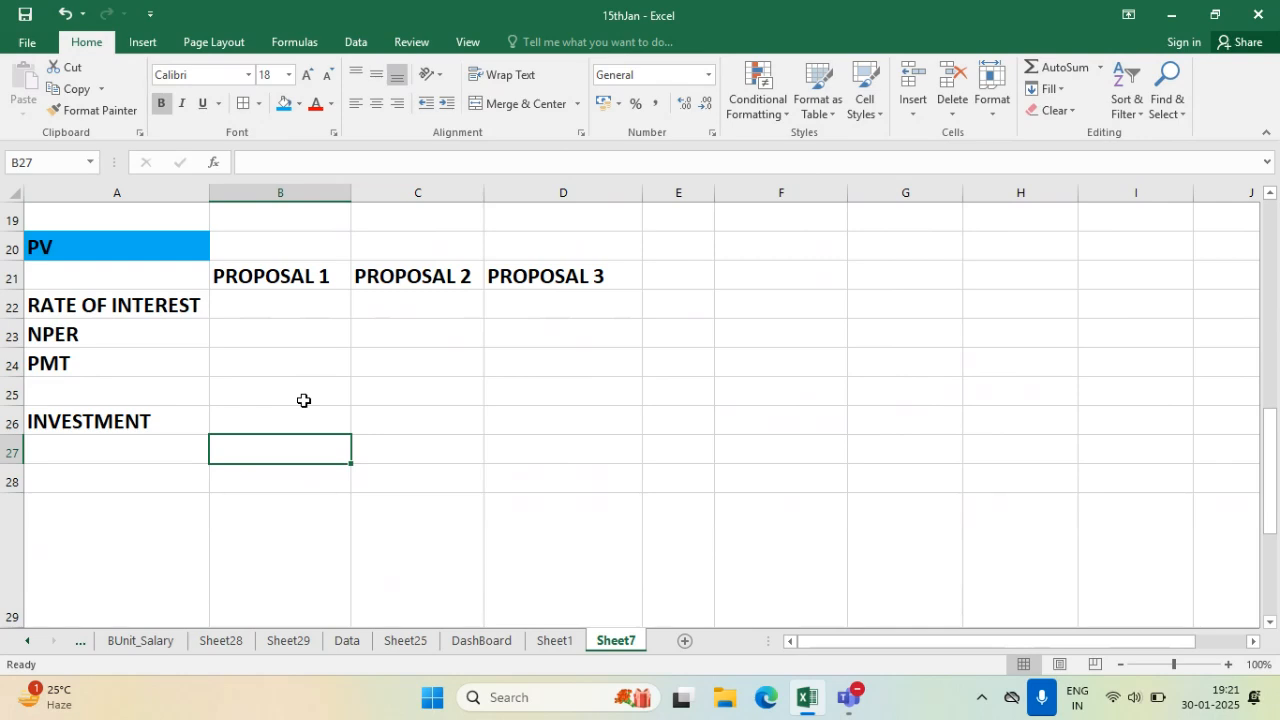
# - Widen columns B and C slightly and add all borders to the proposal headings in B21:D21
pyautogui.click(284, 311)
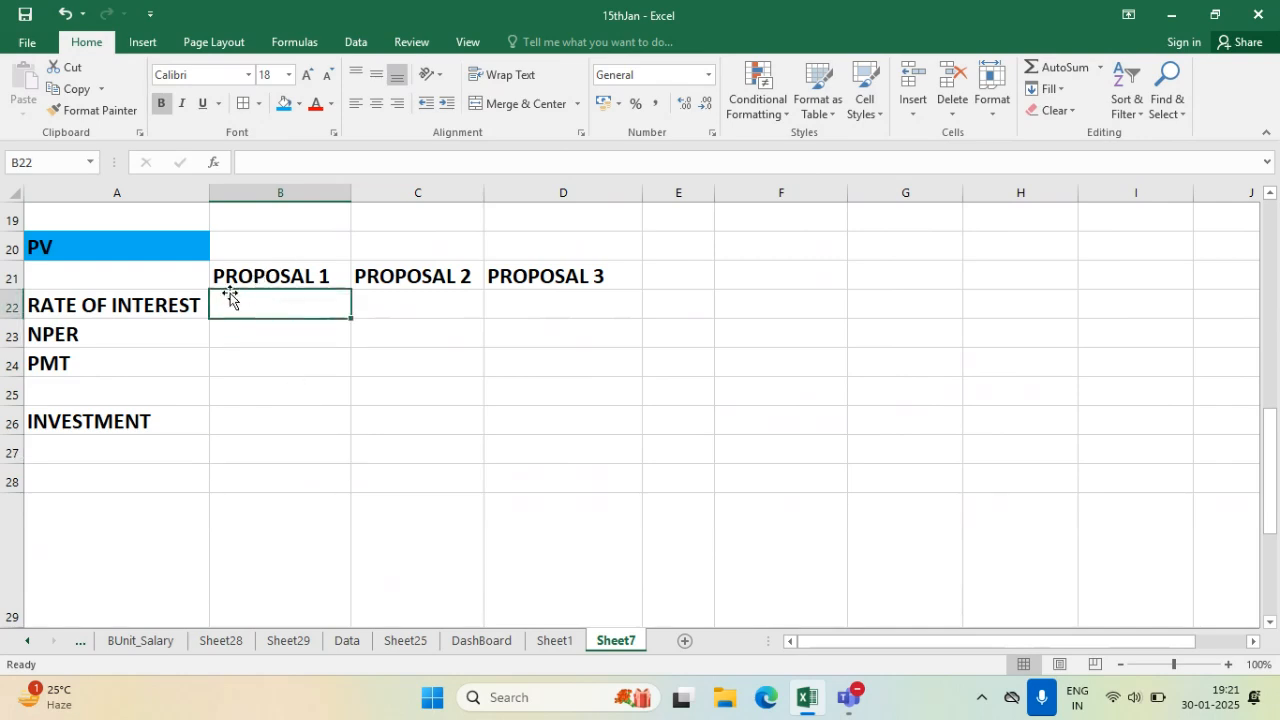
pyautogui.moveTo(350, 193); pyautogui.dragTo(375, 195)
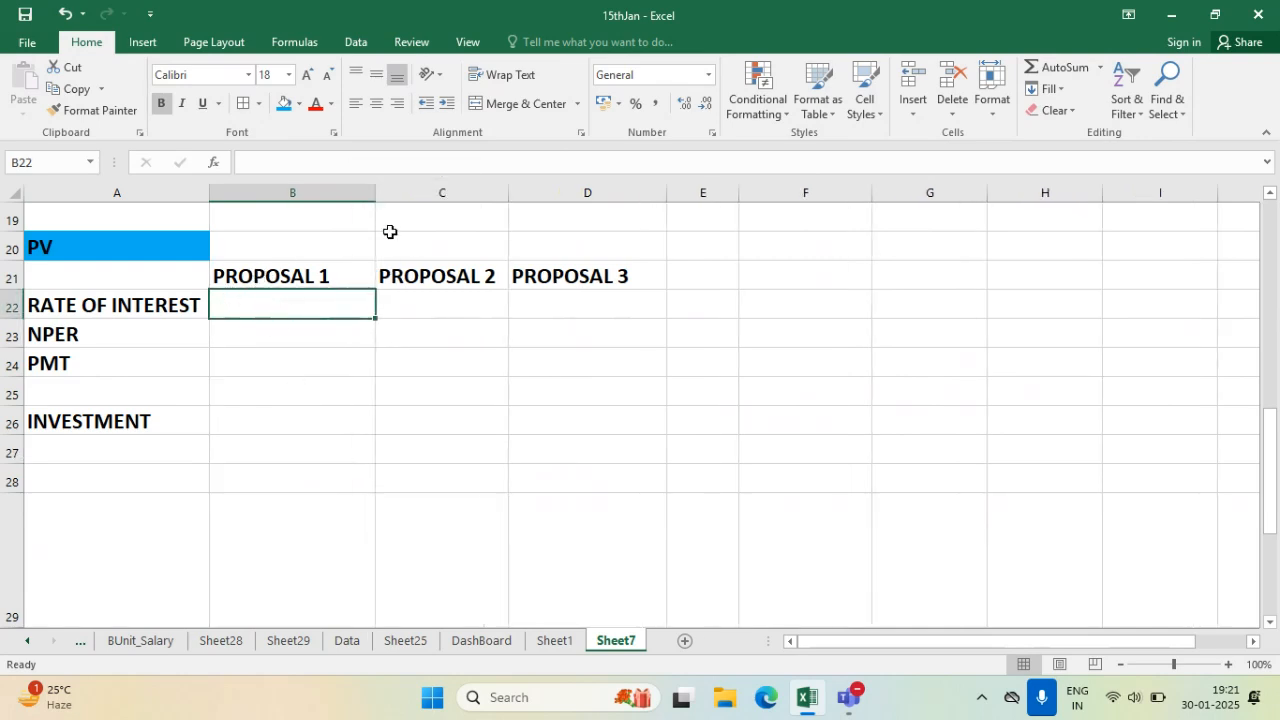
pyautogui.moveTo(514, 193); pyautogui.dragTo(536, 195)
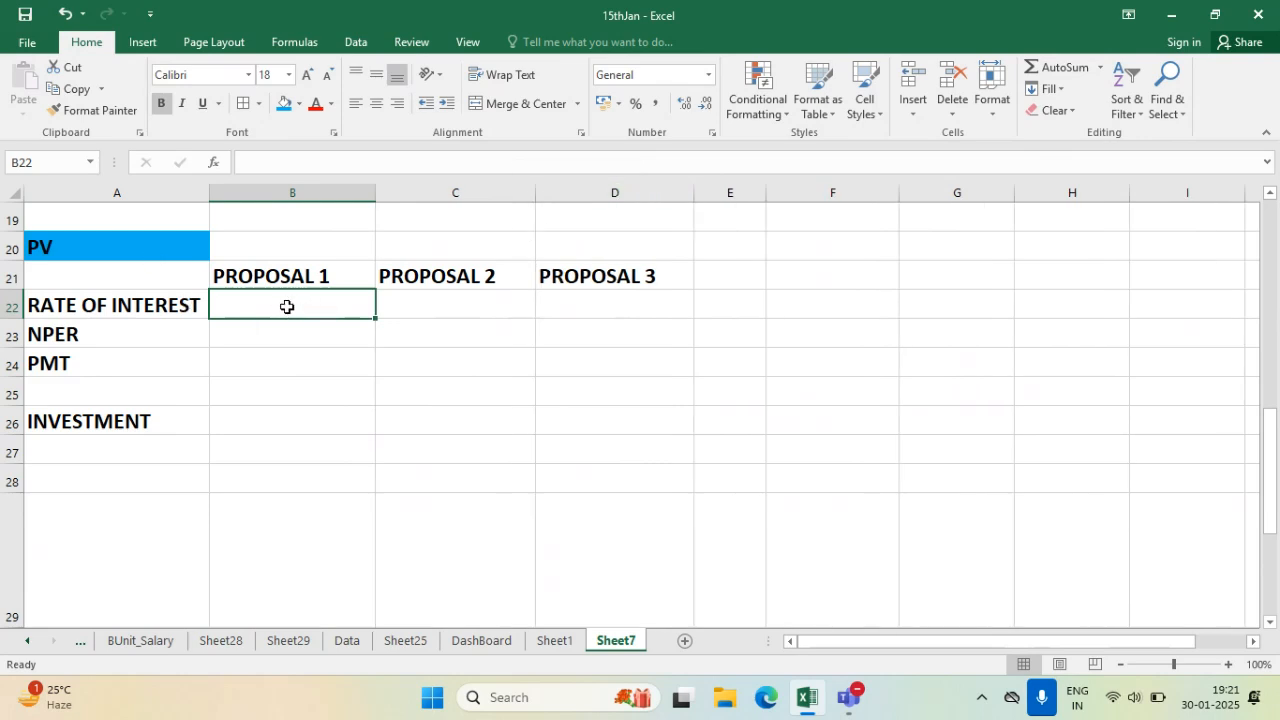
pyautogui.click(284, 272)
pyautogui.moveTo(284, 272); pyautogui.dragTo(600, 276)
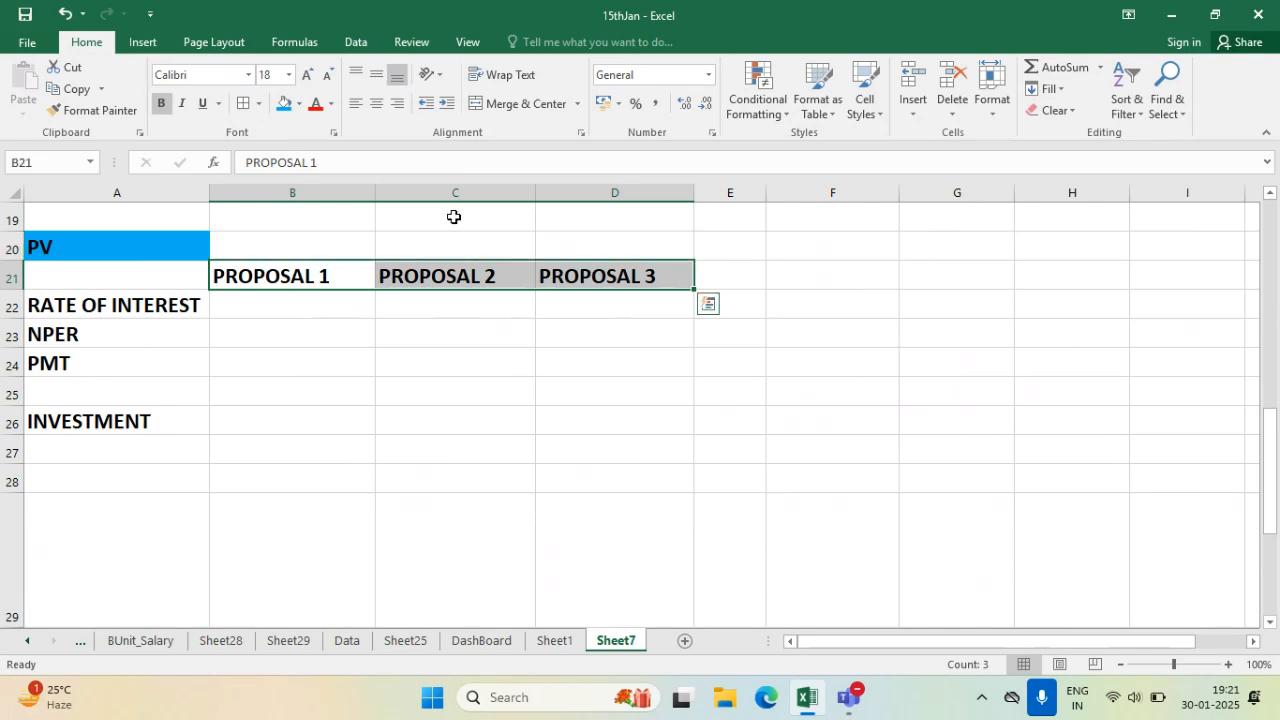
pyautogui.click(245, 104)
# - Enter 12% as Proposal 1's rate of interest in B22
pyautogui.click(286, 300)
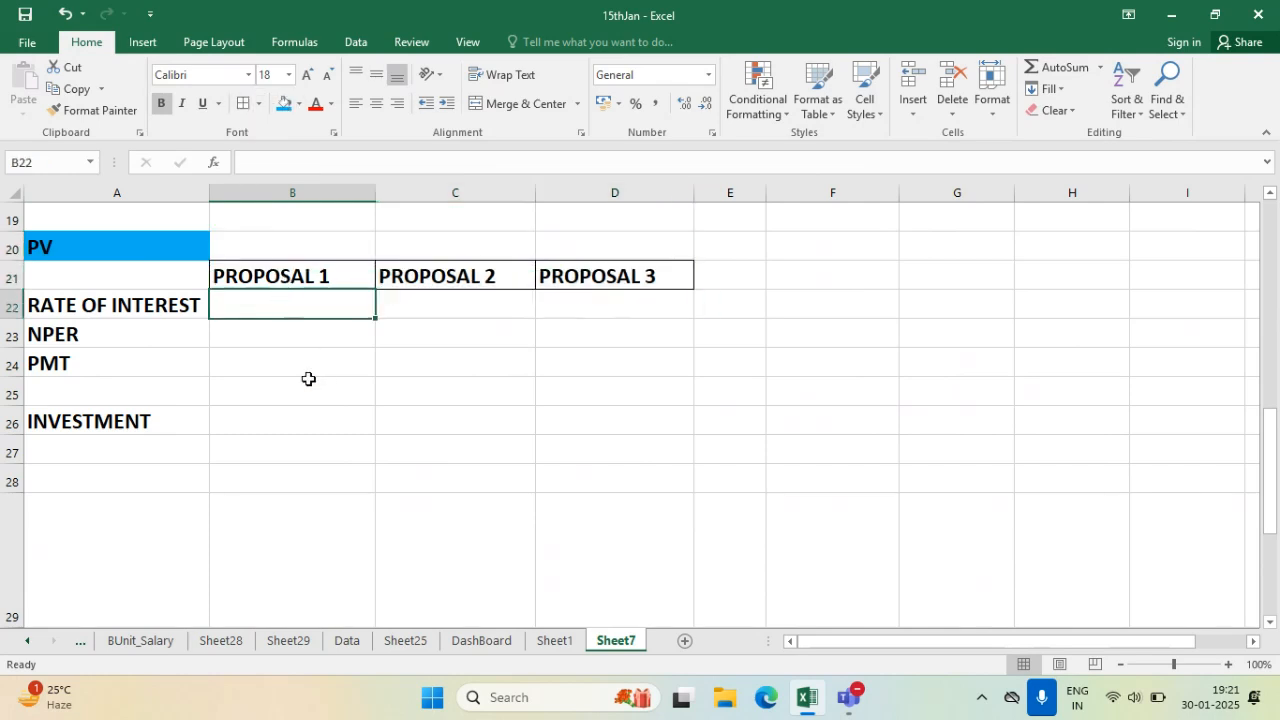
pyautogui.write('12%')
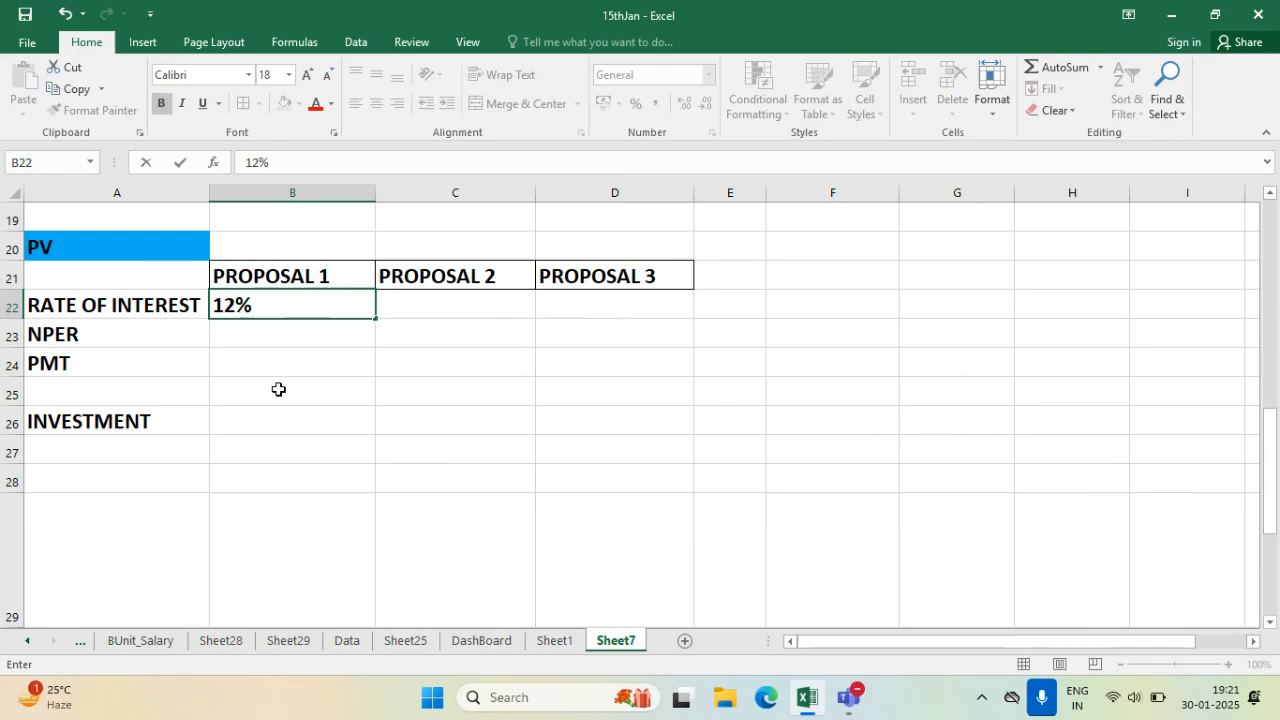
pyautogui.press('Return')
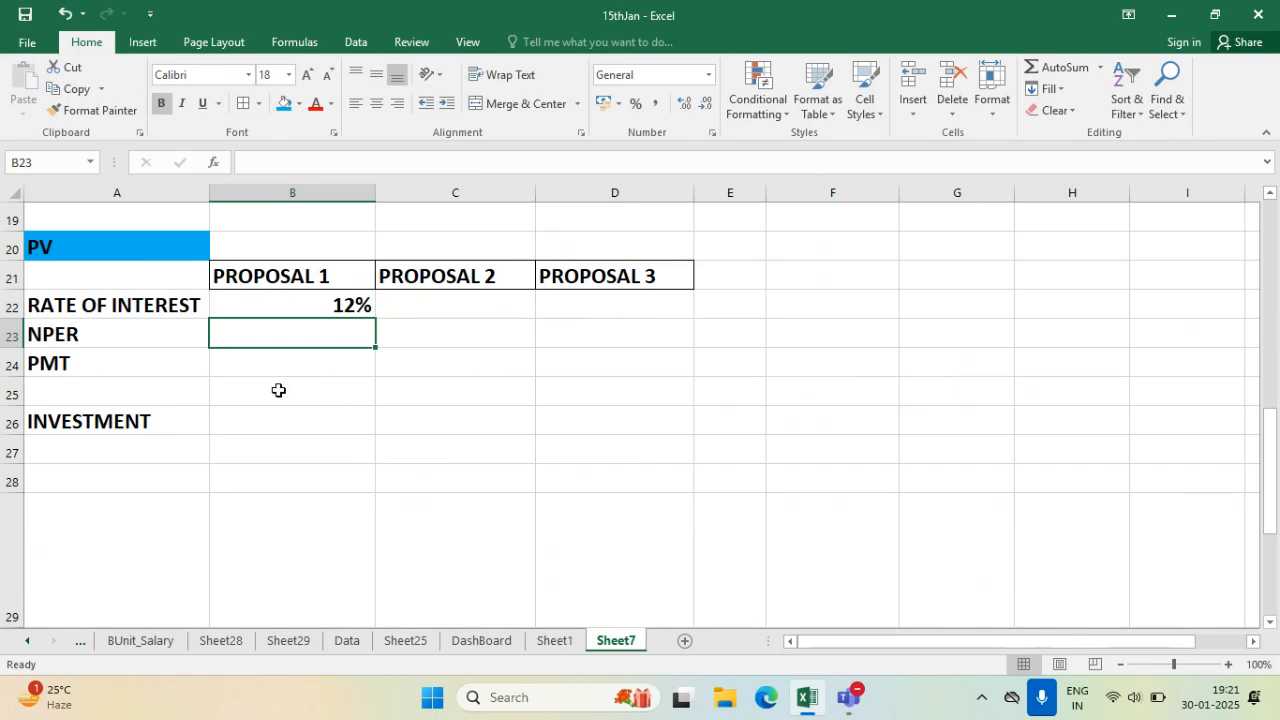
# - Enter 6 as Proposal 1's NPER in B23 and correct it to 4
pyautogui.write('6')
pyautogui.press('Return')
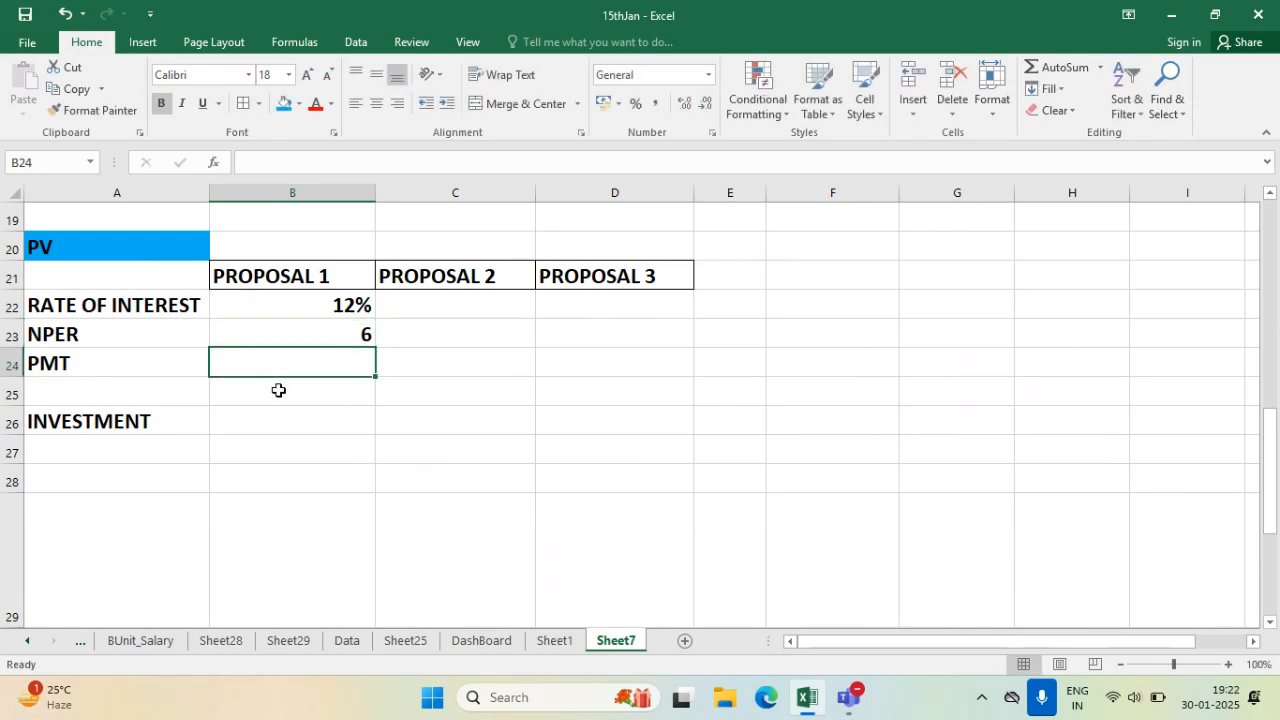
pyautogui.click(252, 340)
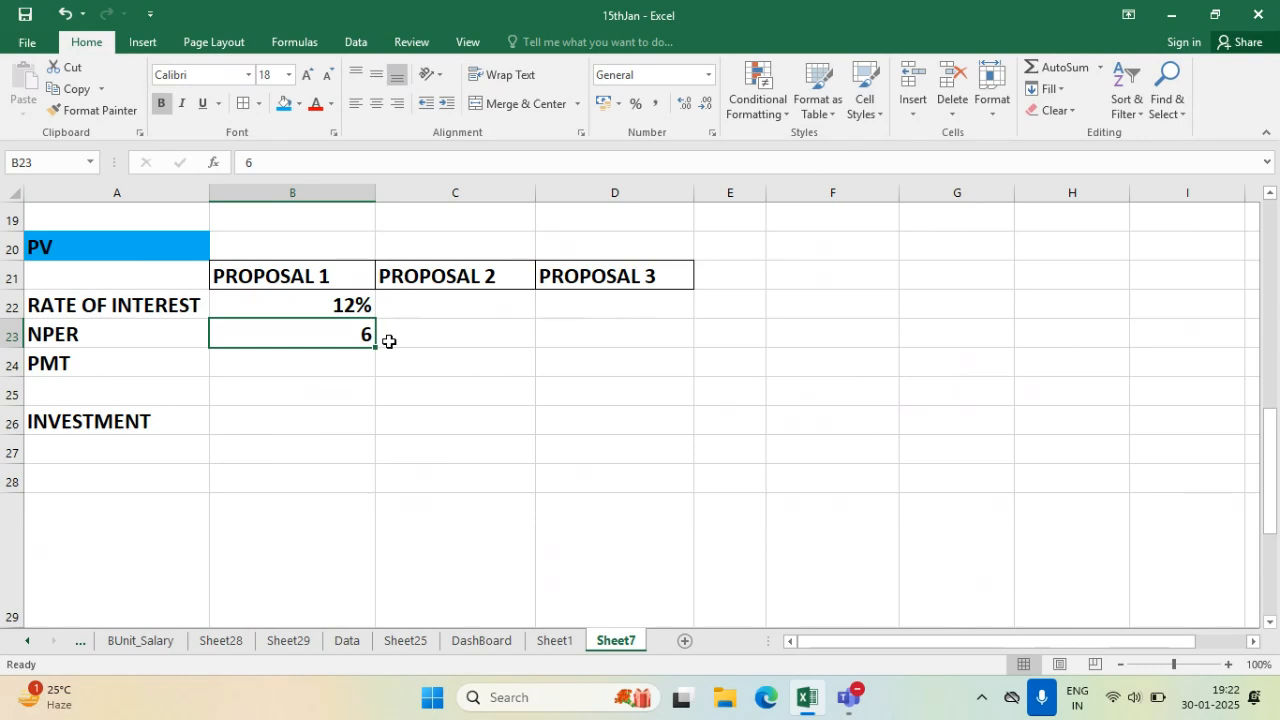
pyautogui.press('F2')
pyautogui.press('BackSpace')
pyautogui.write('4')
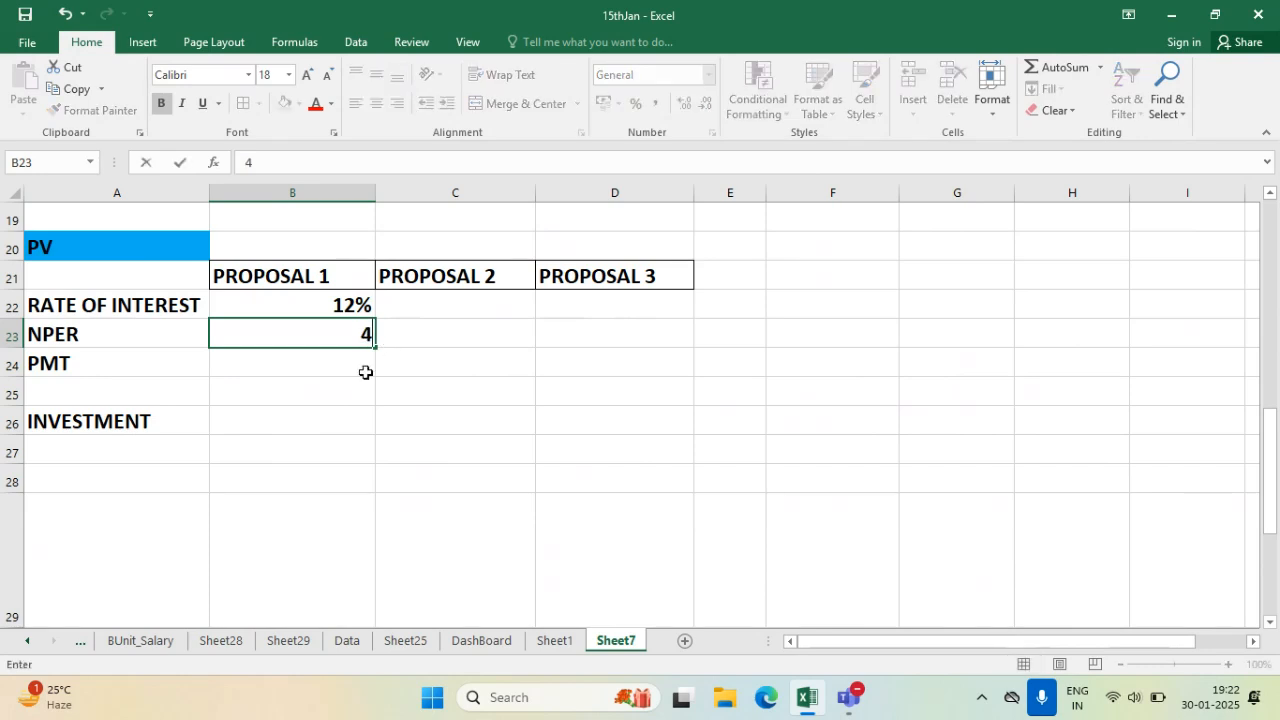
pyautogui.click(320, 376)
# - Enter 250000 as Proposal 1's PMT in B24
pyautogui.click(342, 304)
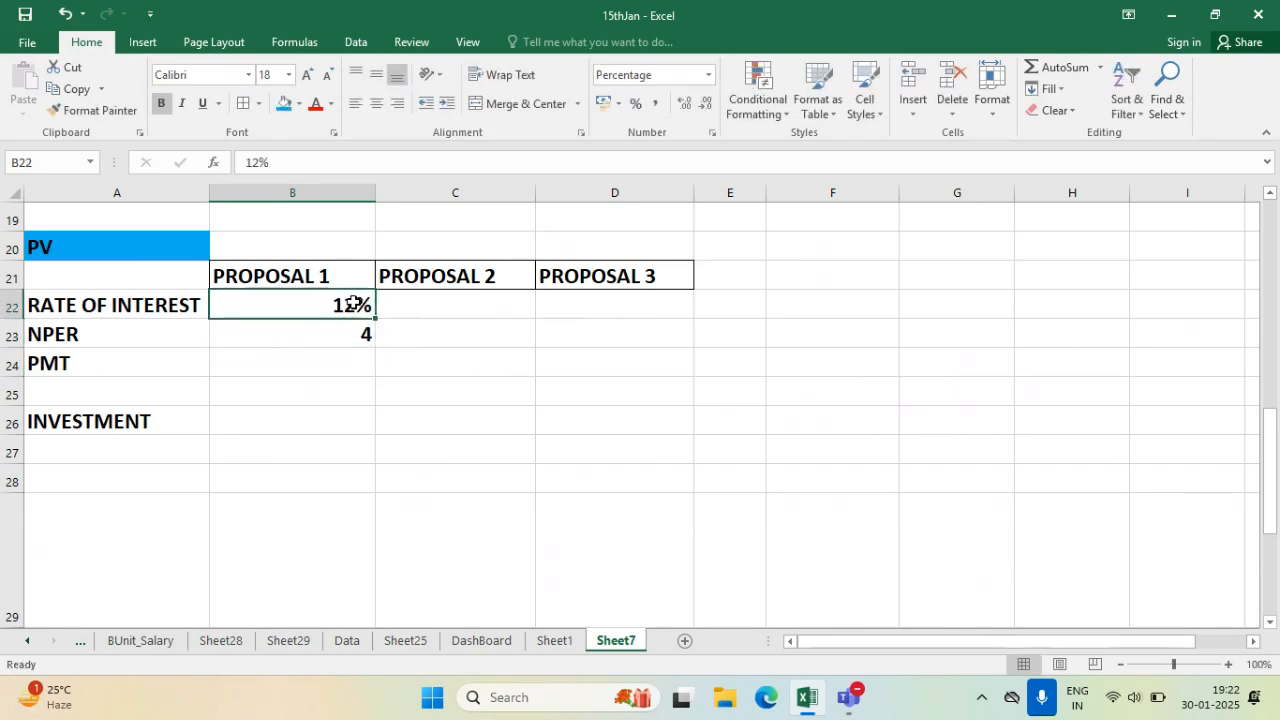
pyautogui.click(251, 359)
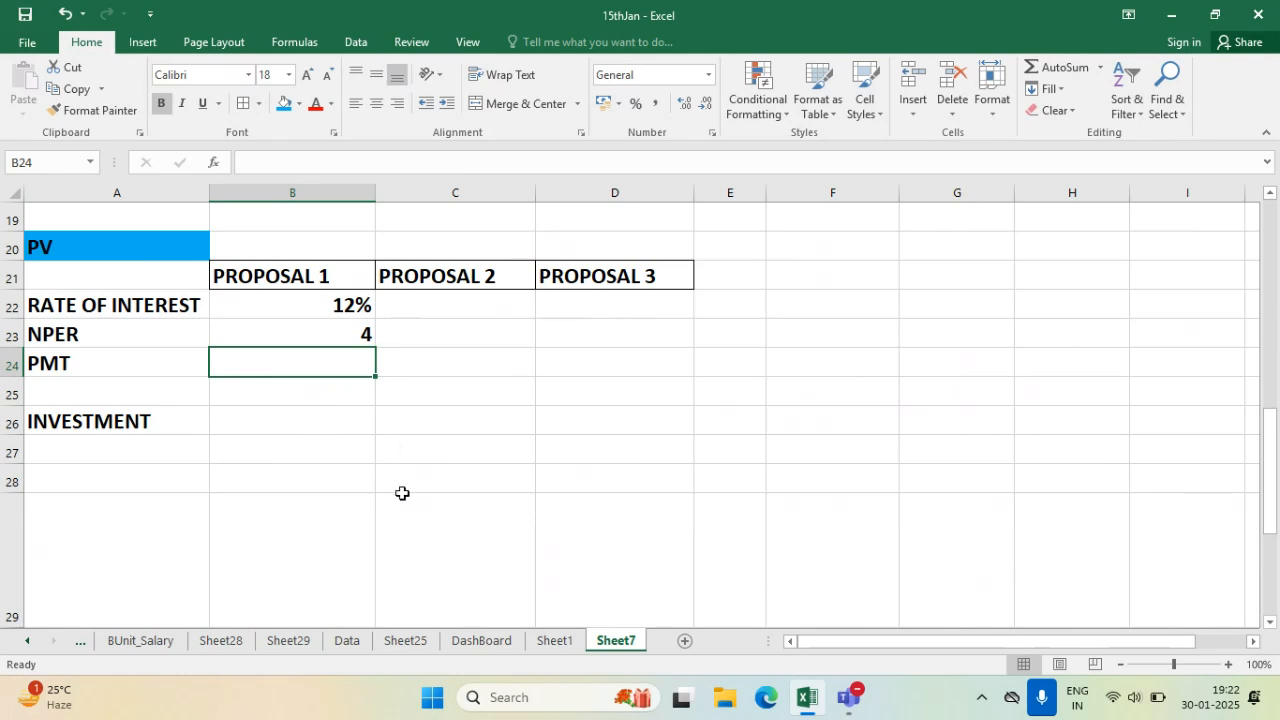
pyautogui.write('2')
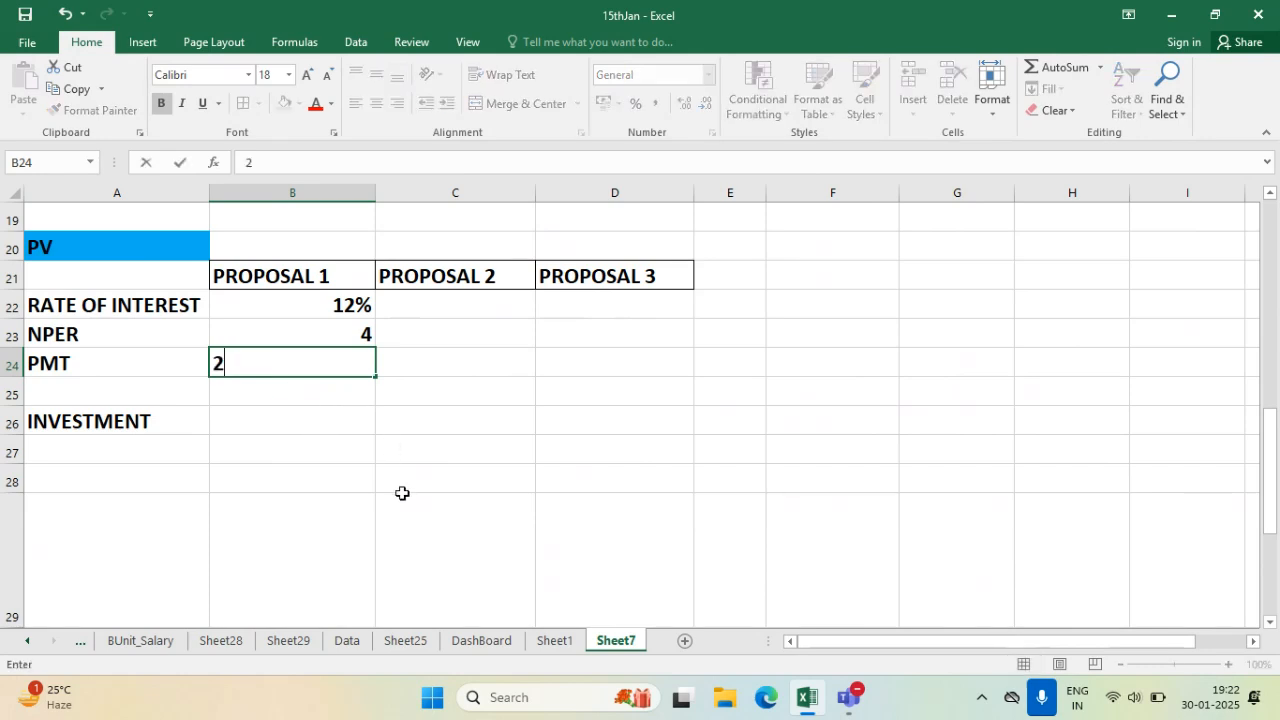
pyautogui.write('50000')
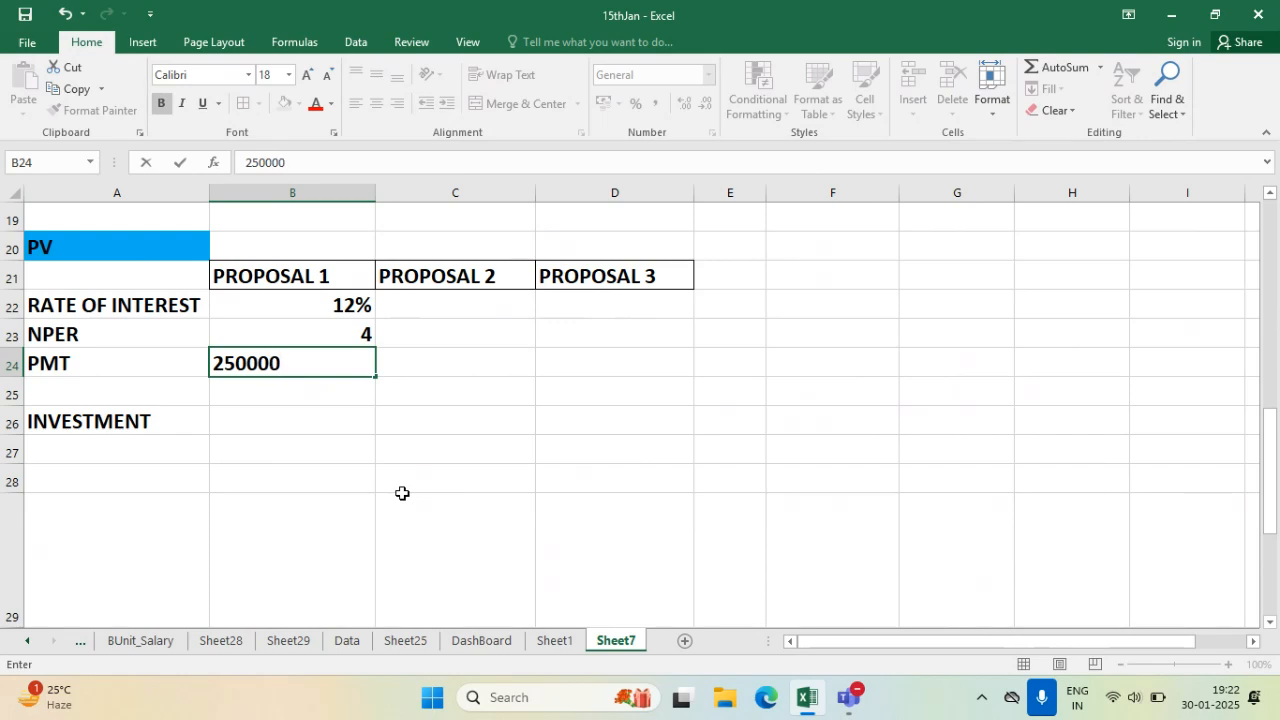
pyautogui.click(320, 420)
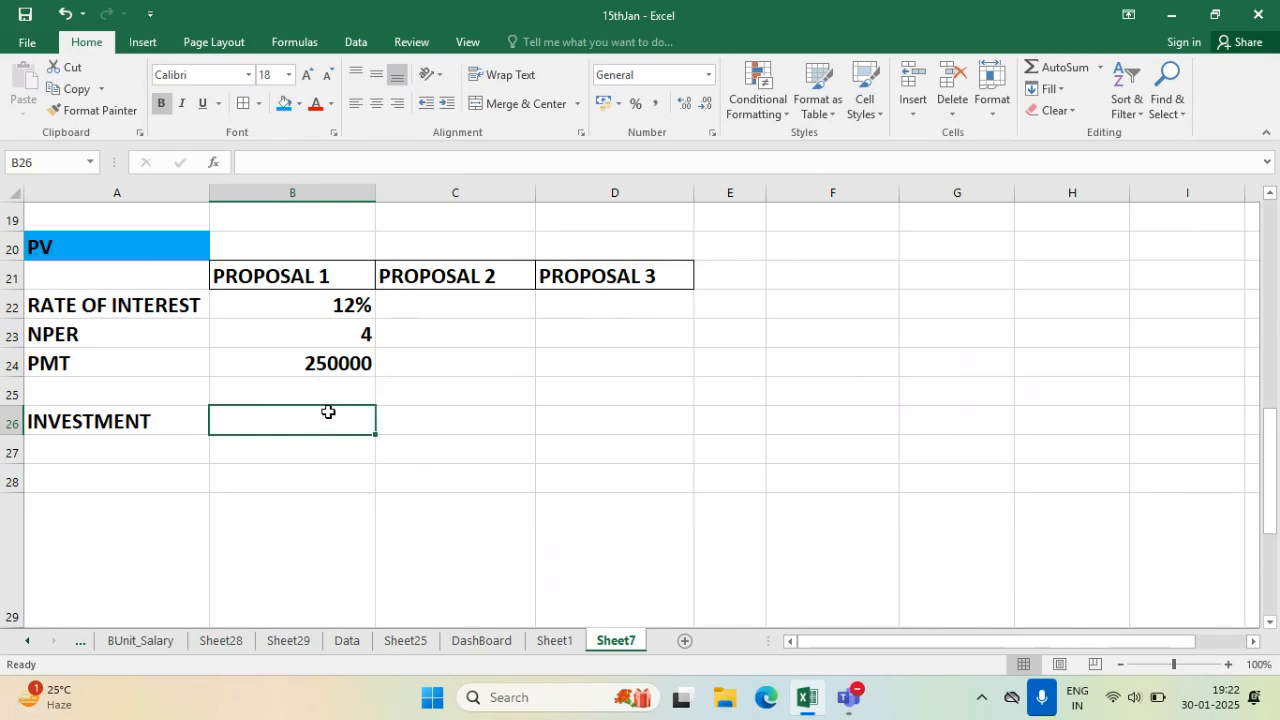
pyautogui.click(342, 300)
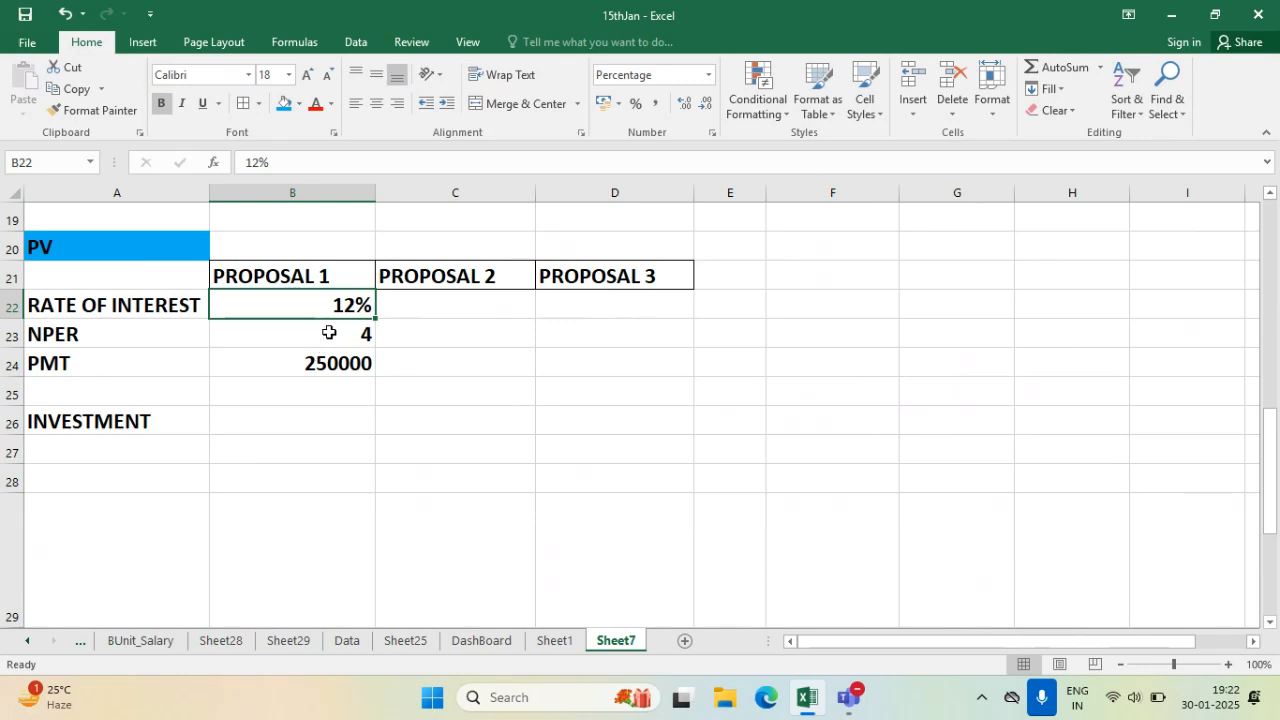
pyautogui.click(324, 335)
pyautogui.click(308, 363)
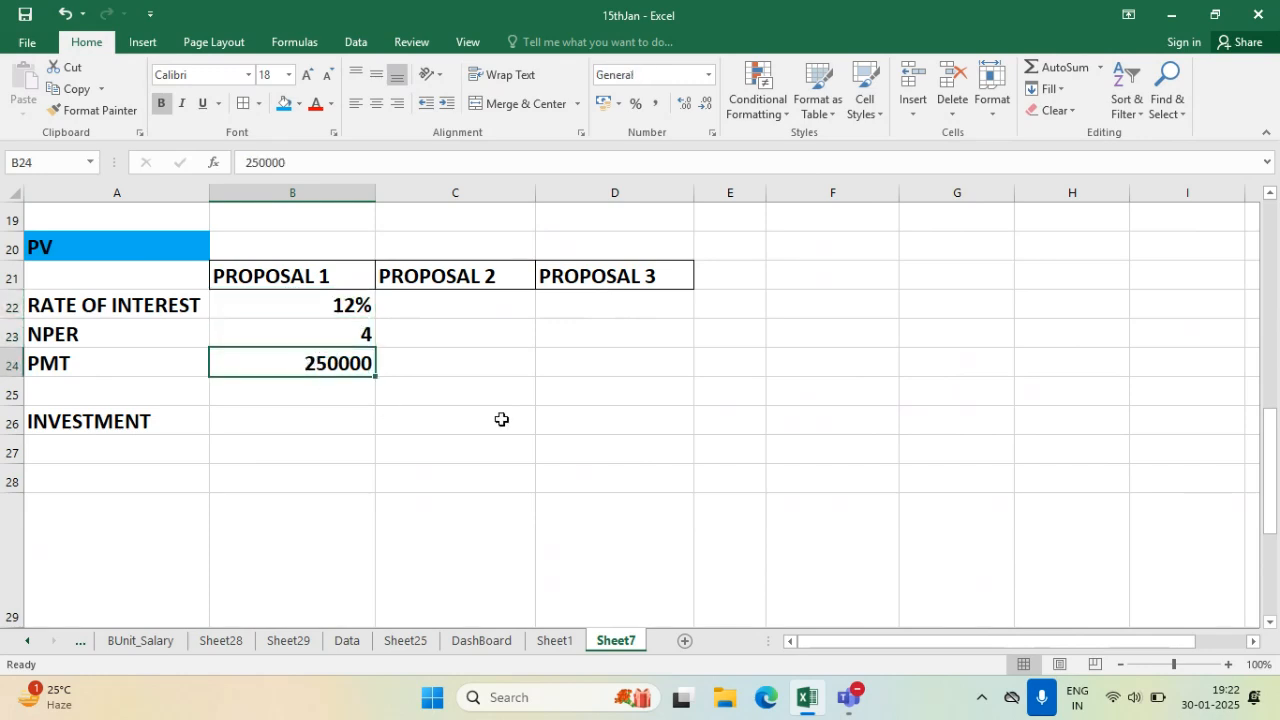
pyautogui.click(454, 301)
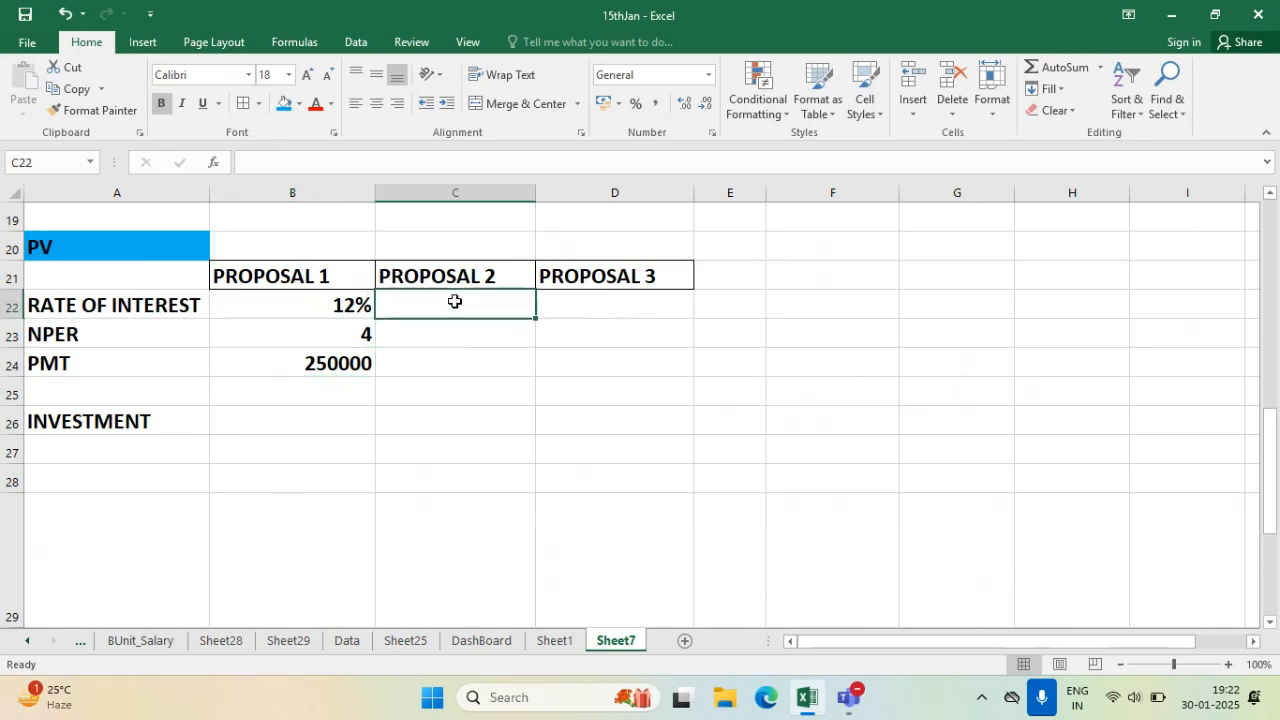
# - Calculate Proposal 1's investment in B26 with =PV(B22,B23,B24) and widen column B slightly
pyautogui.click(321, 417)
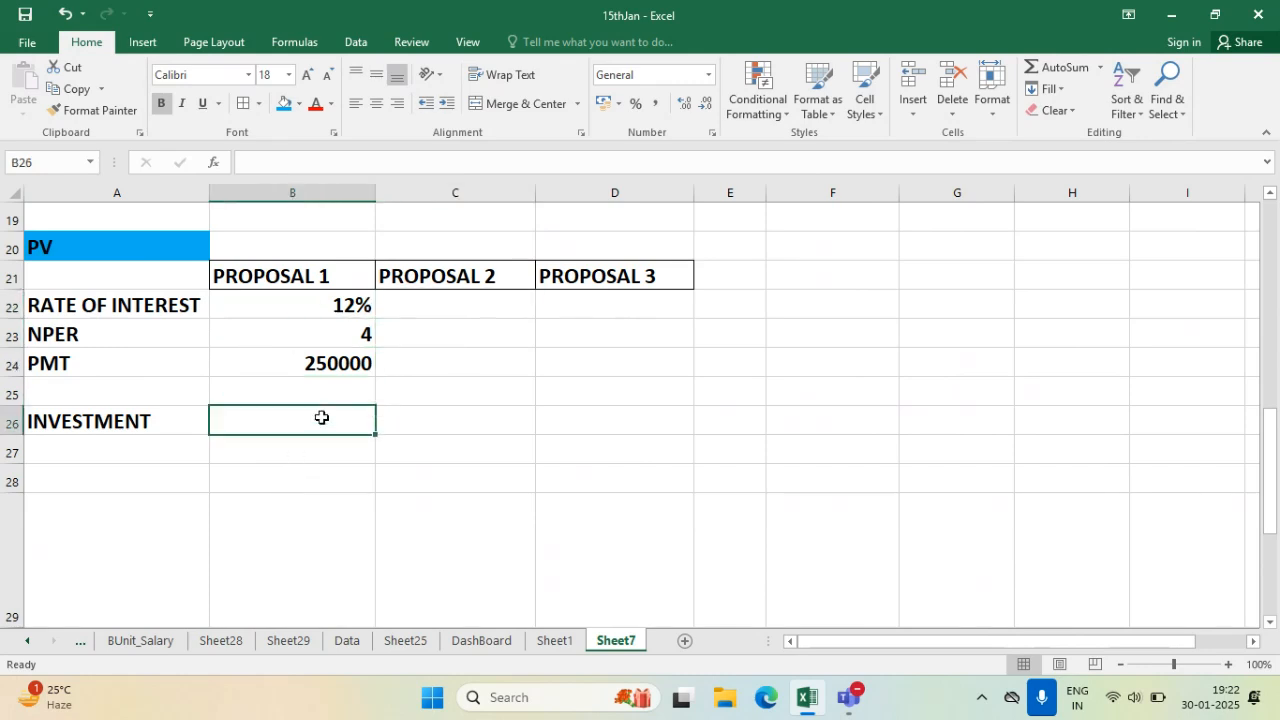
pyautogui.write('=PV')
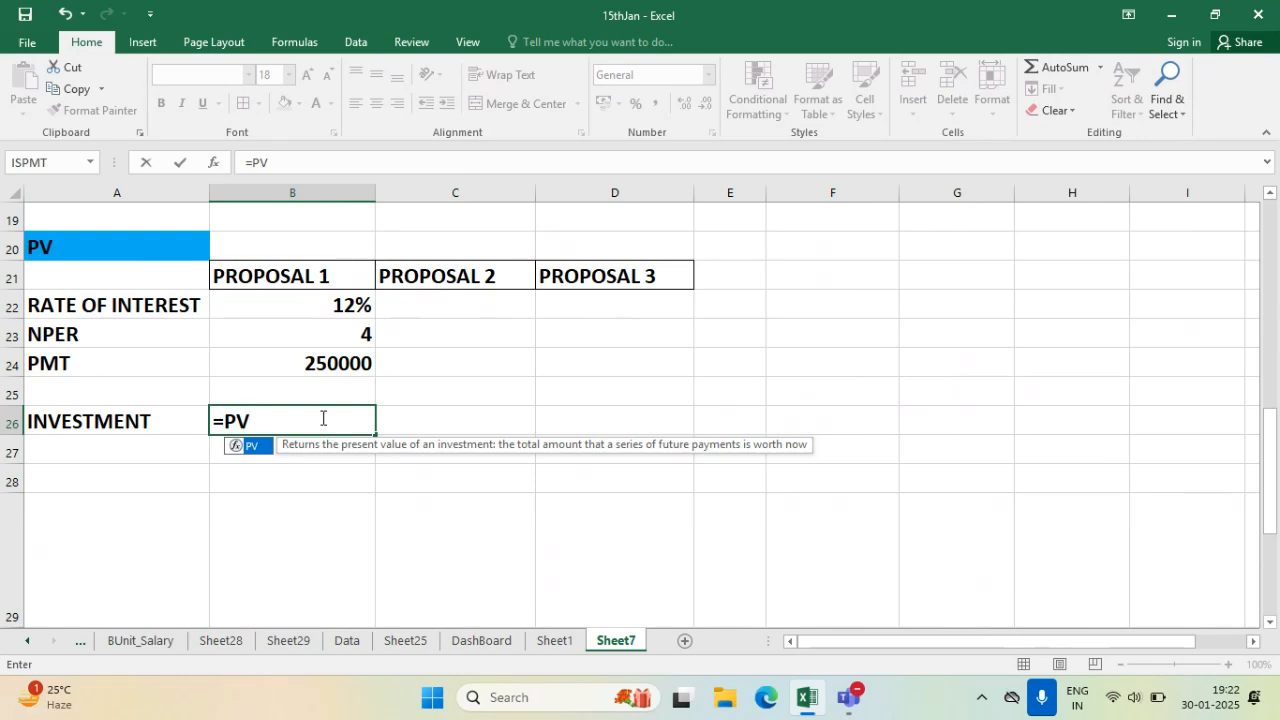
pyautogui.write('(')
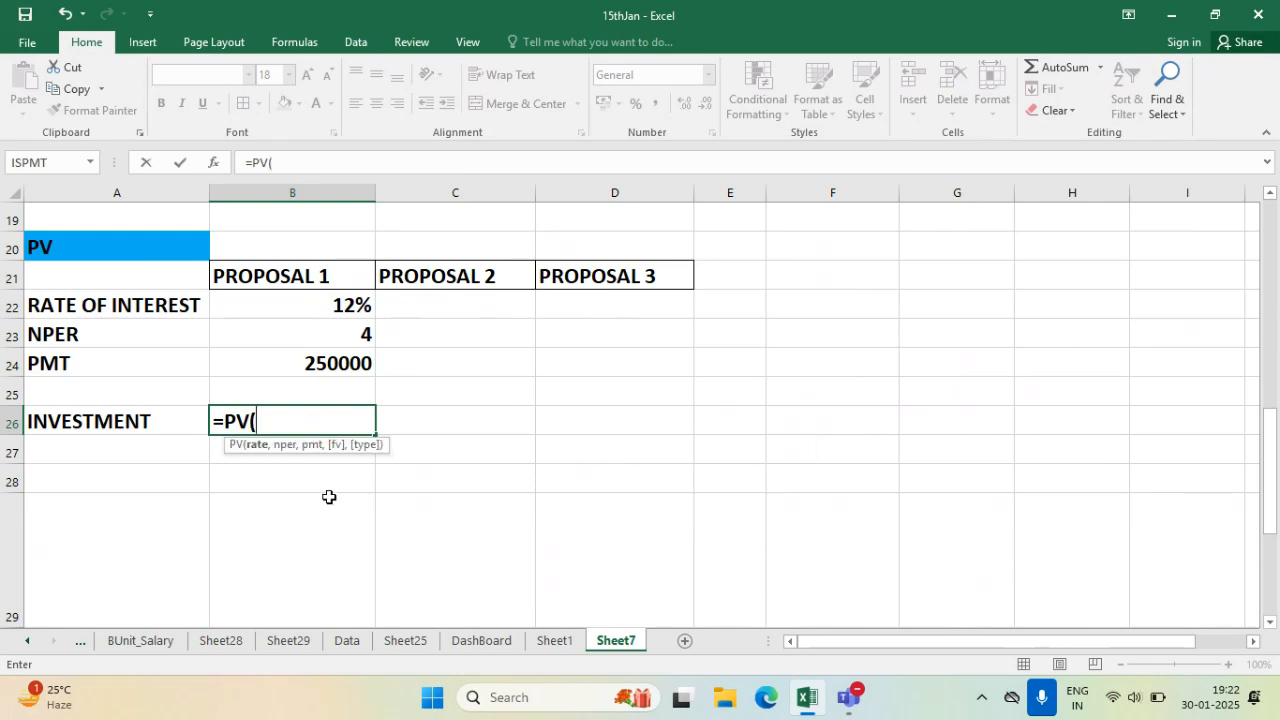
pyautogui.click(337, 307)
pyautogui.write(',')
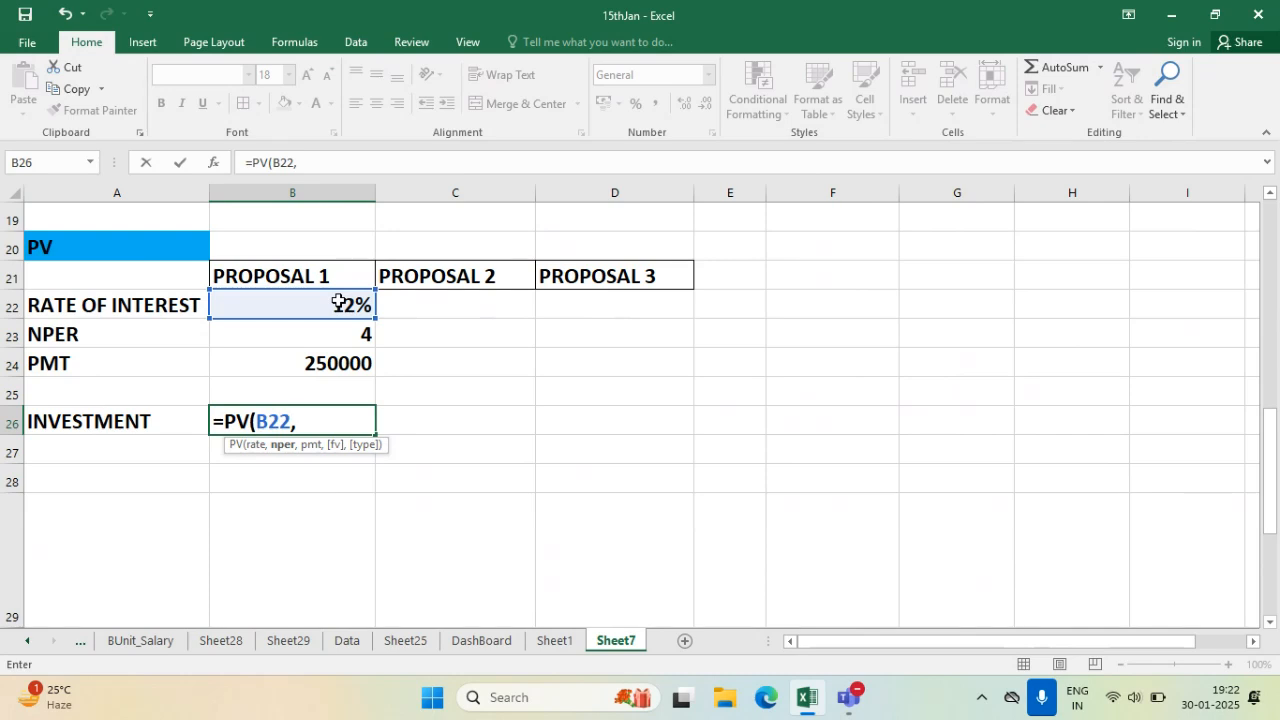
pyautogui.click(324, 334)
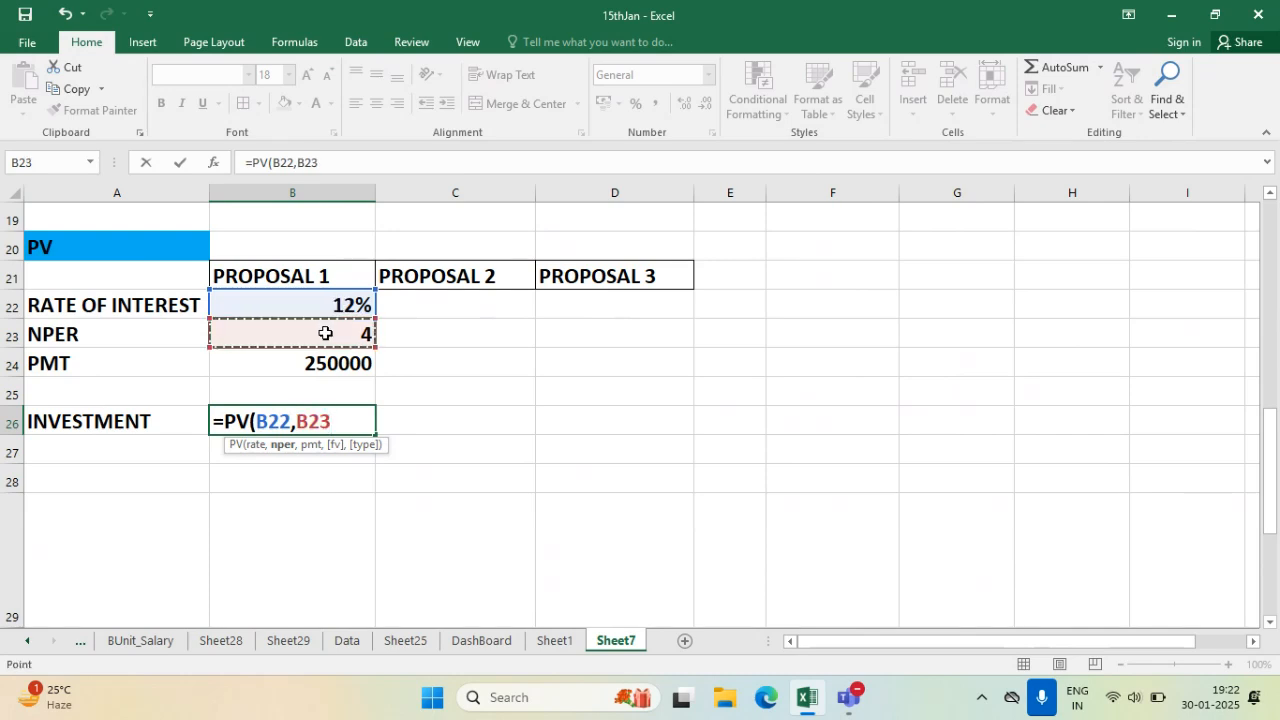
pyautogui.write(',')
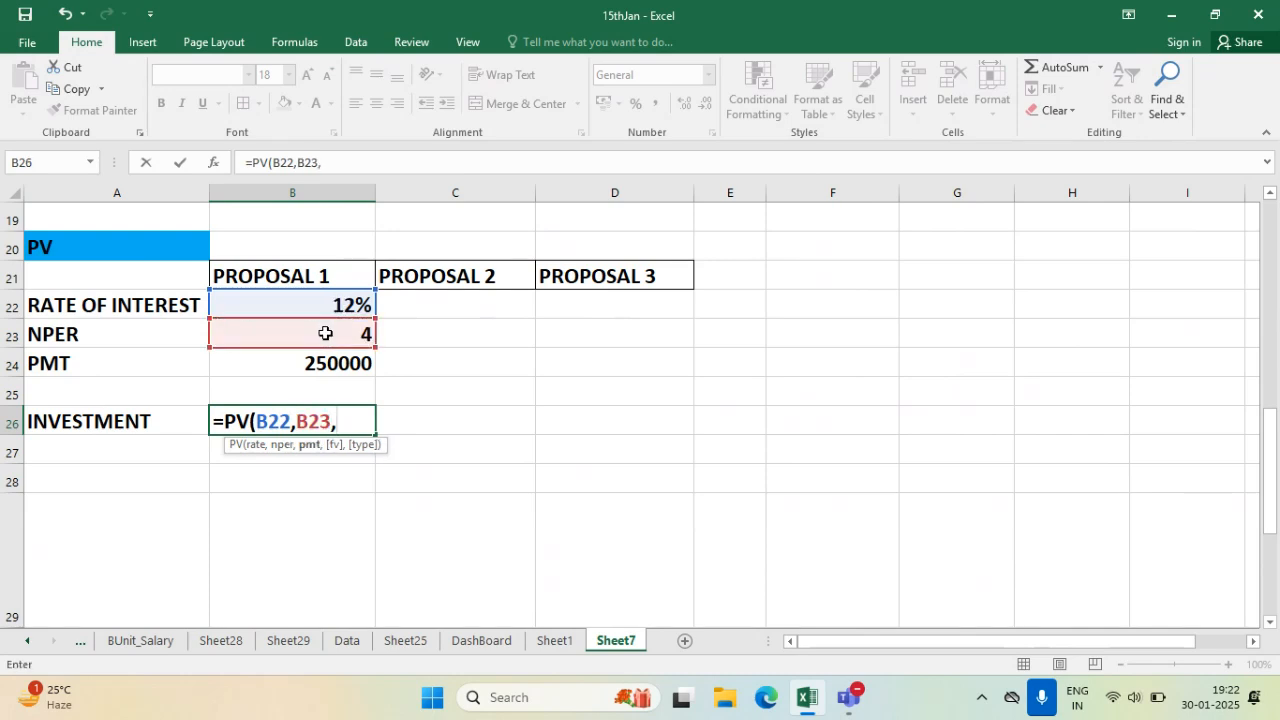
pyautogui.click(338, 364)
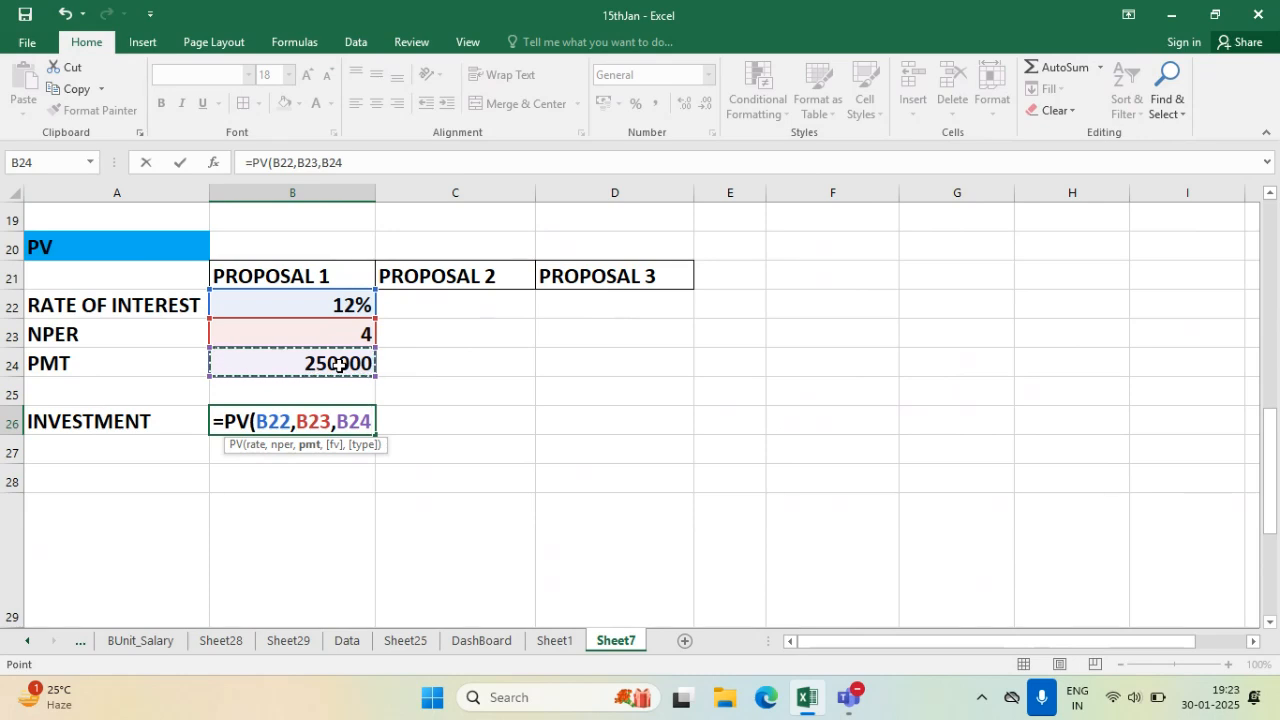
pyautogui.write(')')
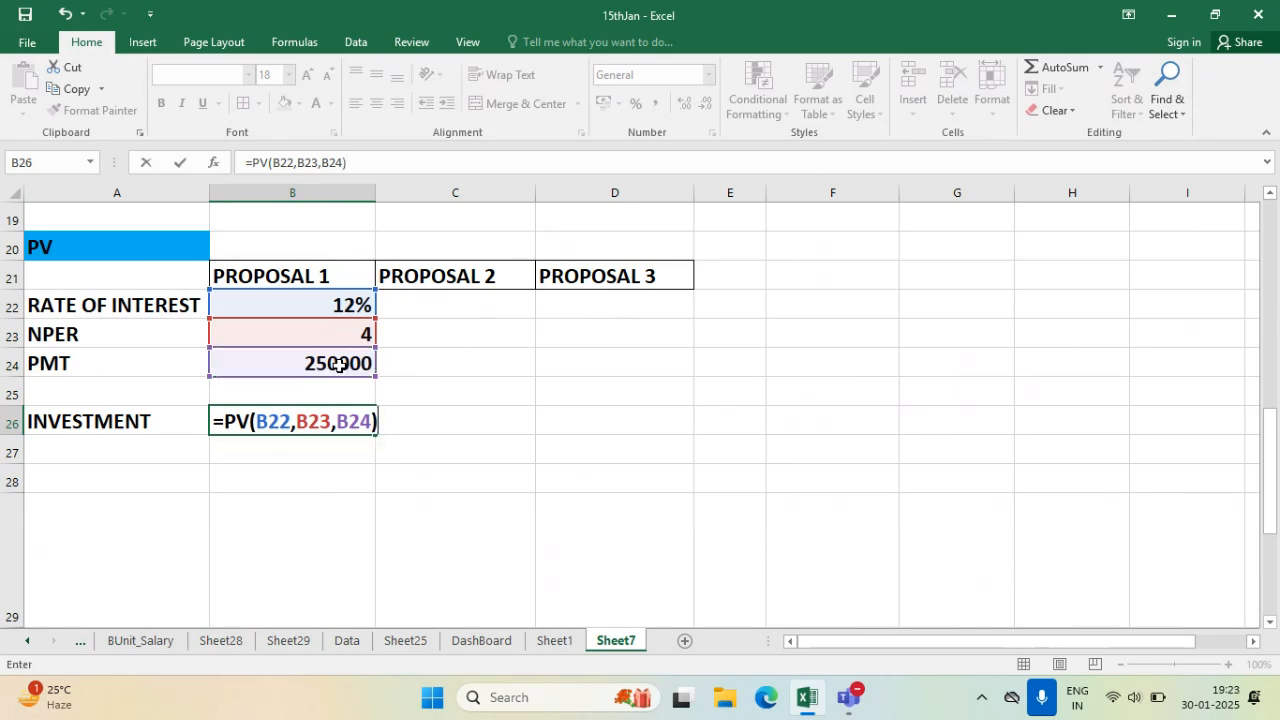
pyautogui.press('Return')
pyautogui.click(285, 422)
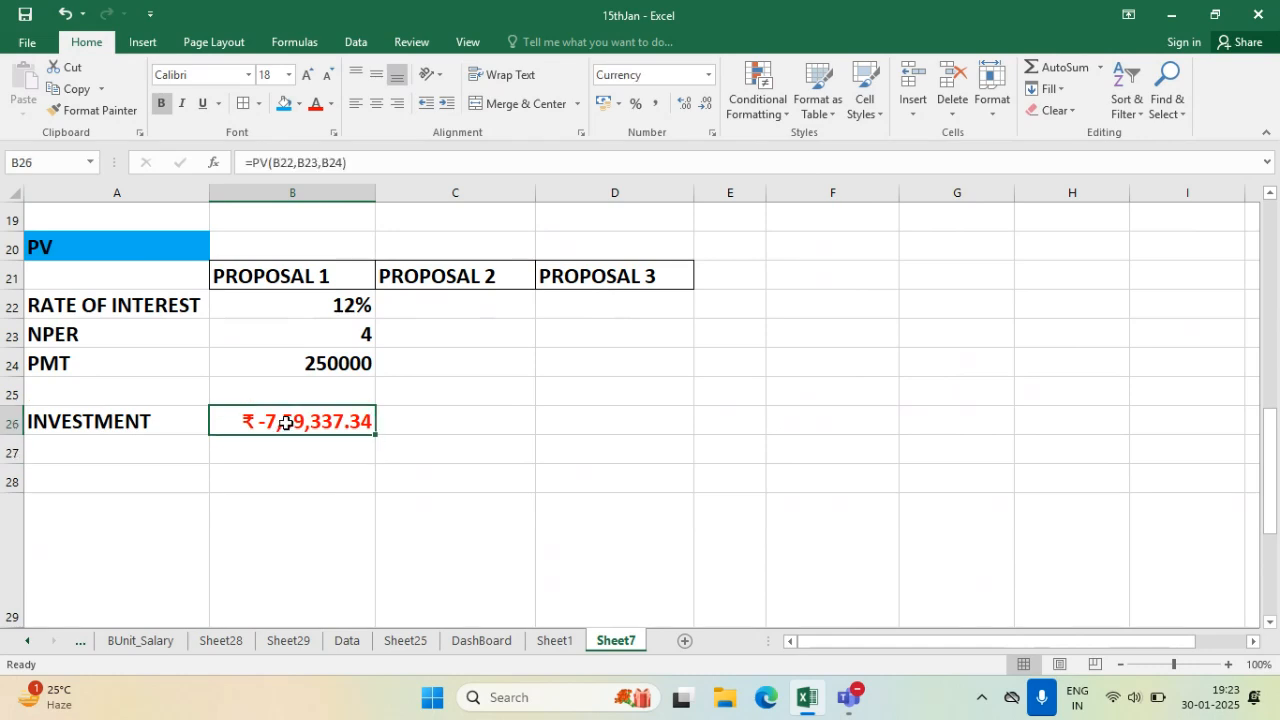
pyautogui.moveTo(375, 193); pyautogui.dragTo(385, 193)
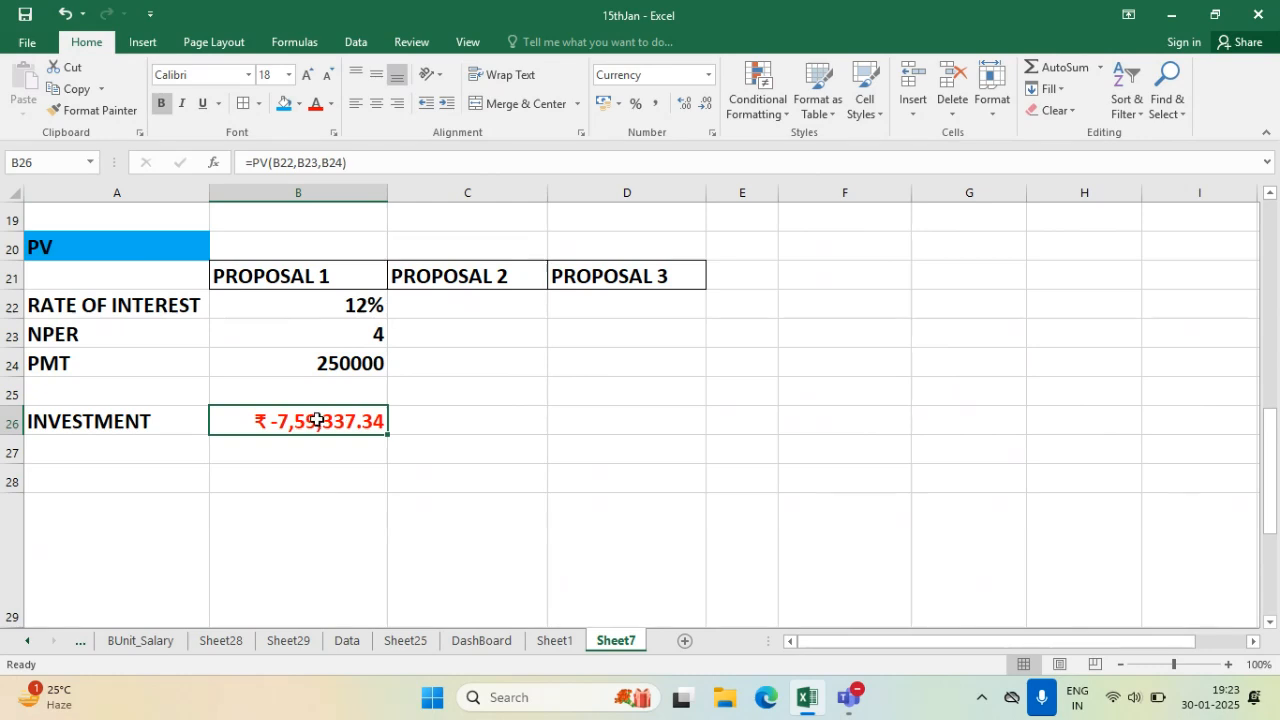
pyautogui.click(323, 363)
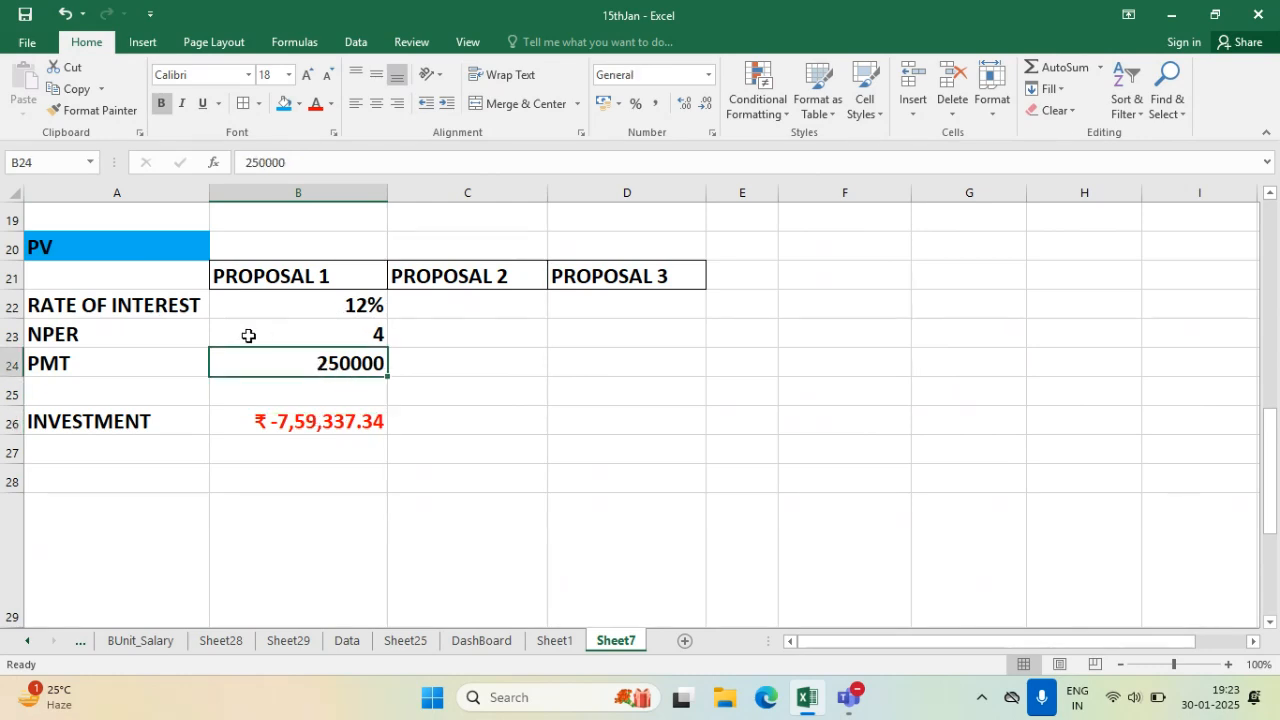
pyautogui.click(332, 333)
pyautogui.click(275, 306)
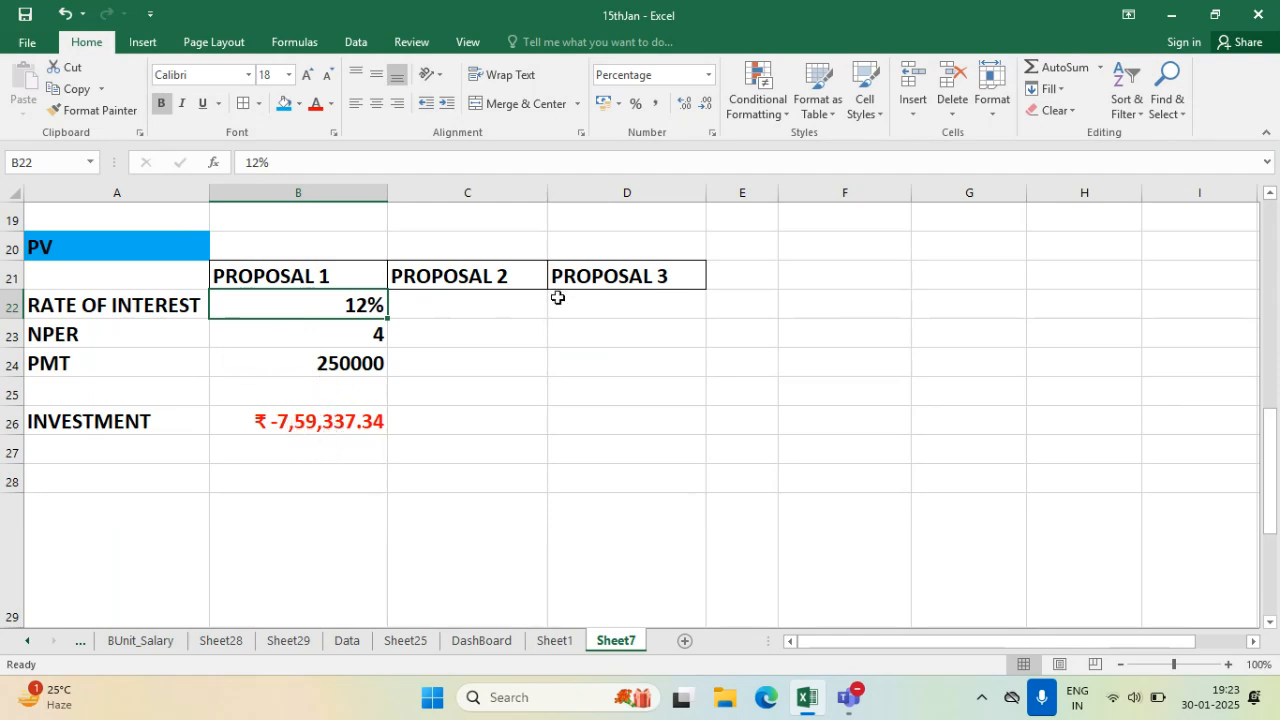
# - Enter Proposal 2's rate of 15%, NPER 7 and PMT 150000 in C22:C24, and copy Proposal 1's PV formula into C26
pyautogui.click(496, 300)
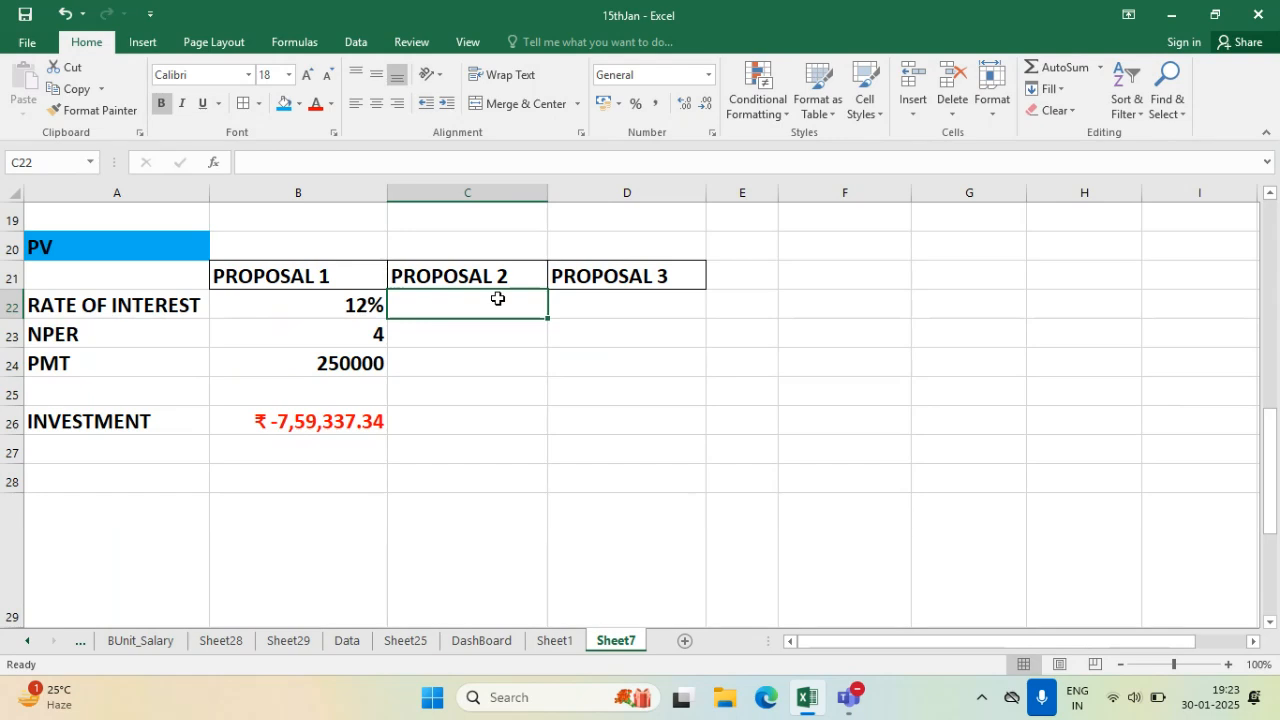
pyautogui.write('15')
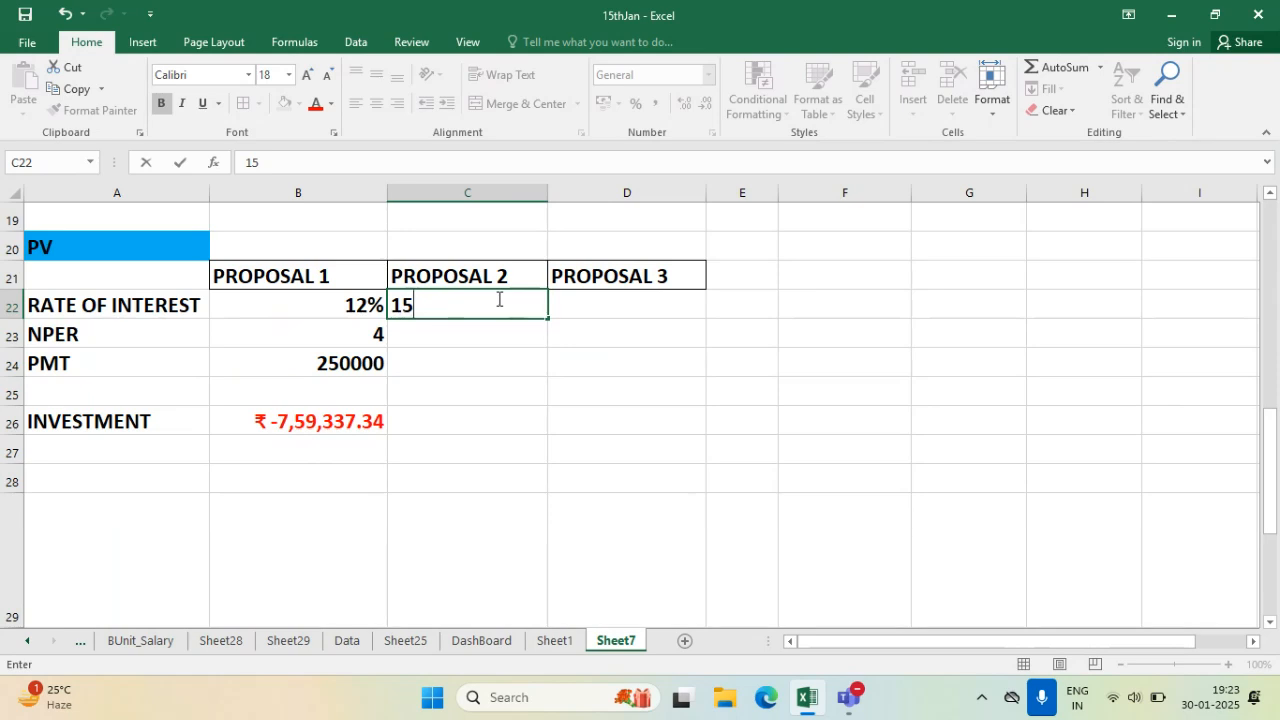
pyautogui.write('%')
pyautogui.click(497, 325)
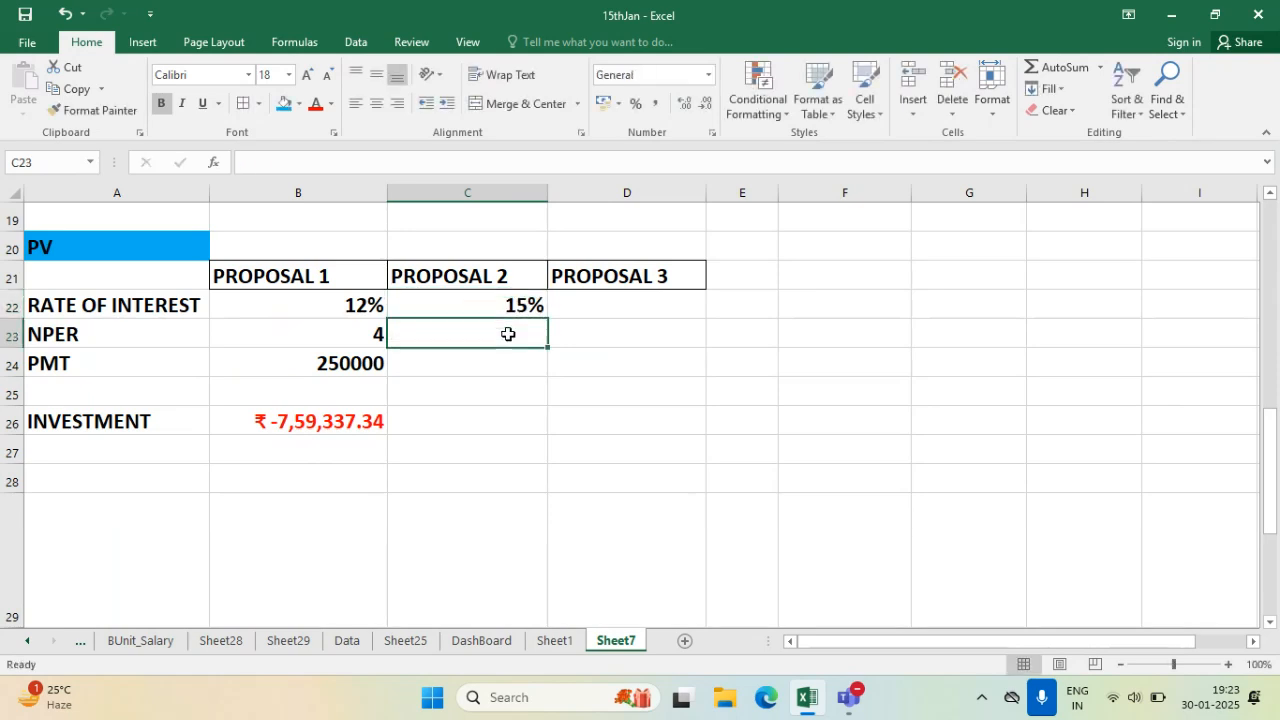
pyautogui.write('7')
pyautogui.click(497, 356)
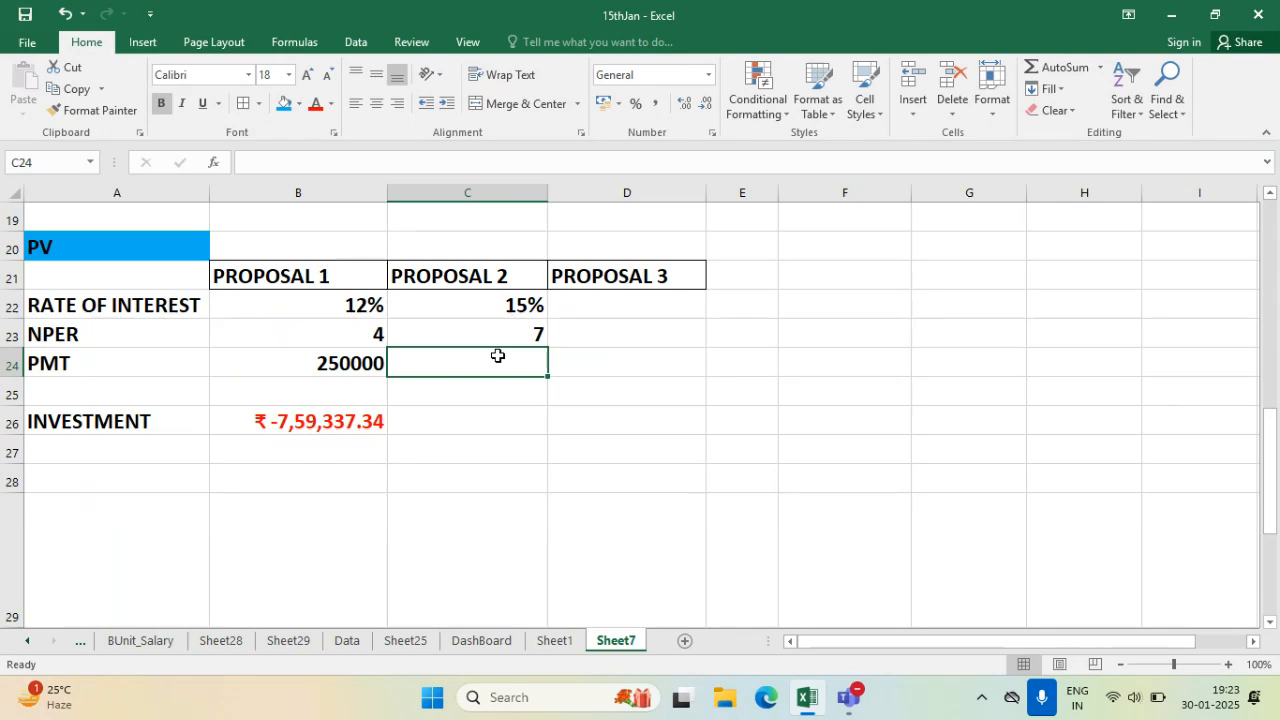
pyautogui.write('15')
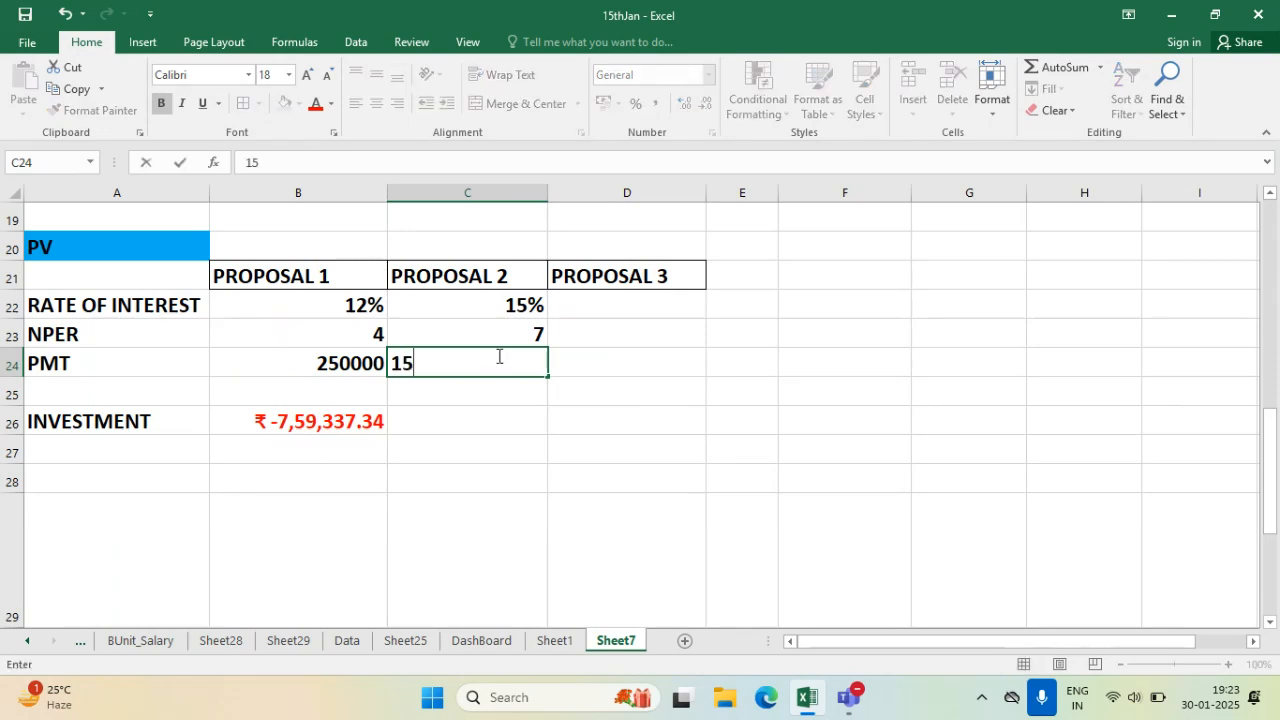
pyautogui.write('0000')
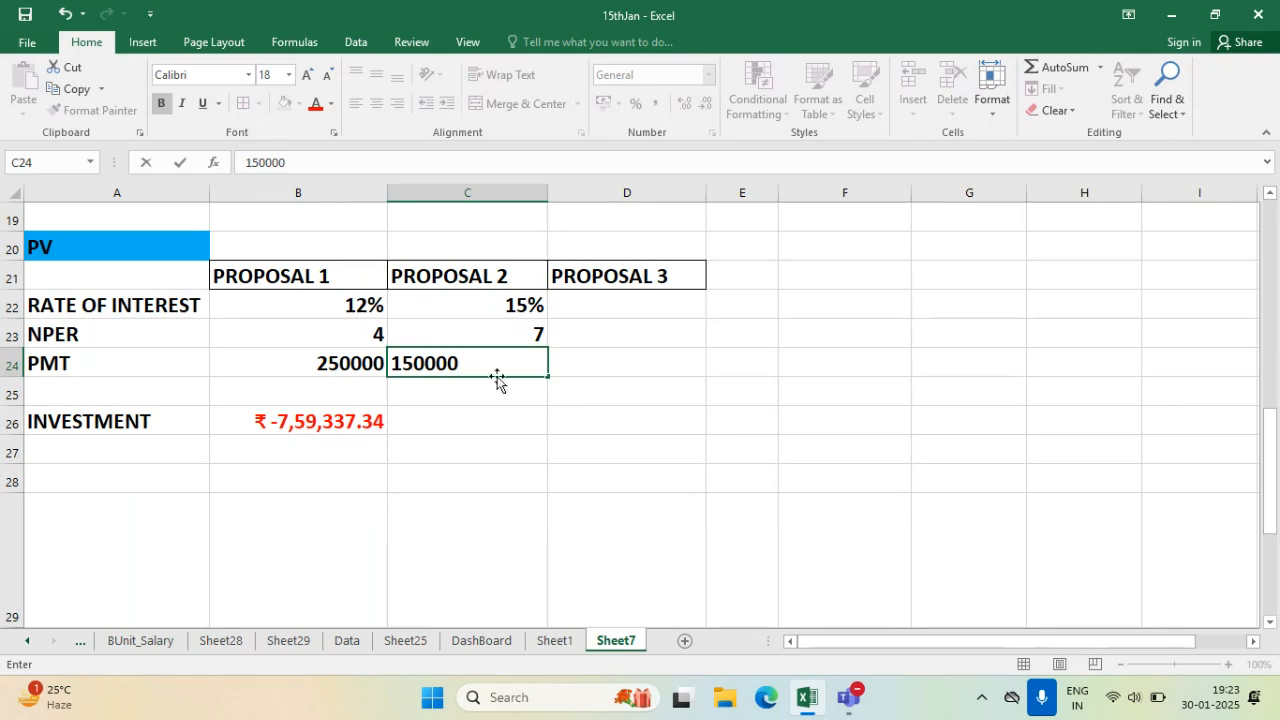
pyautogui.click(469, 413)
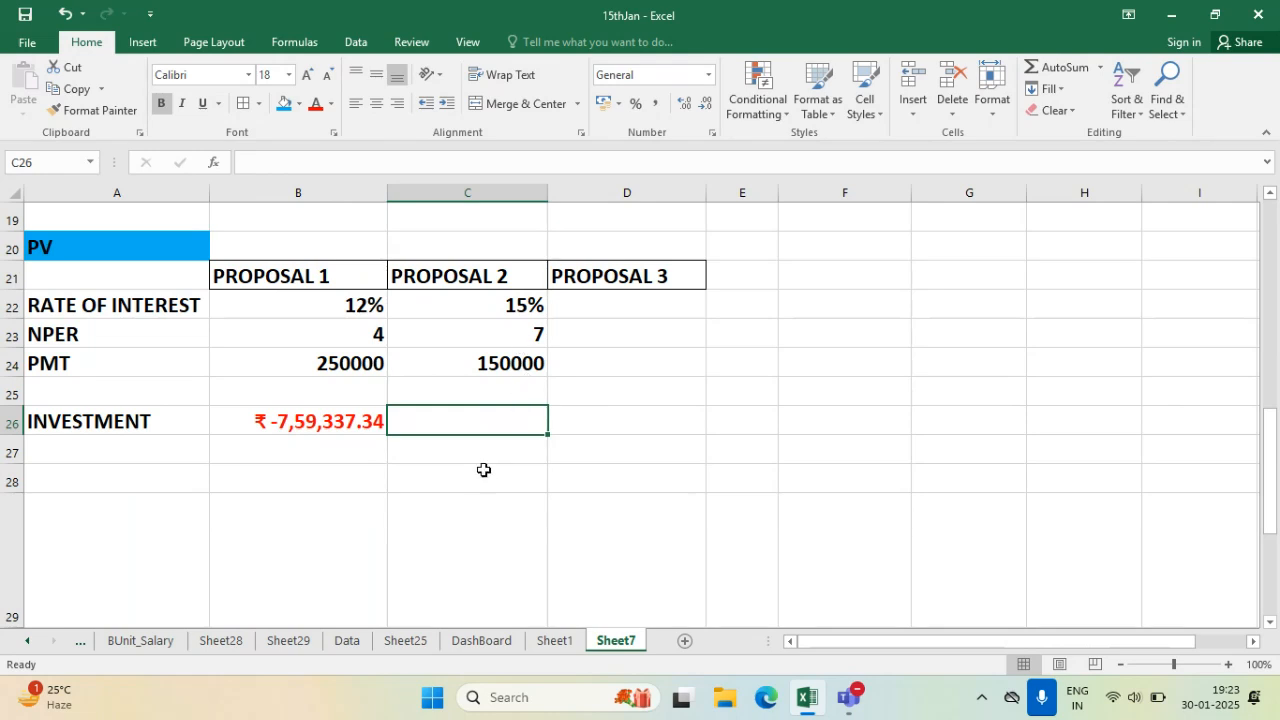
pyautogui.click(362, 432)
pyautogui.moveTo(388, 436); pyautogui.dragTo(512, 420)
# - Enter Proposal 3's interest rate of 14%, NPER 5 and PMT 310000 in D22:D24
pyautogui.click(650, 295)
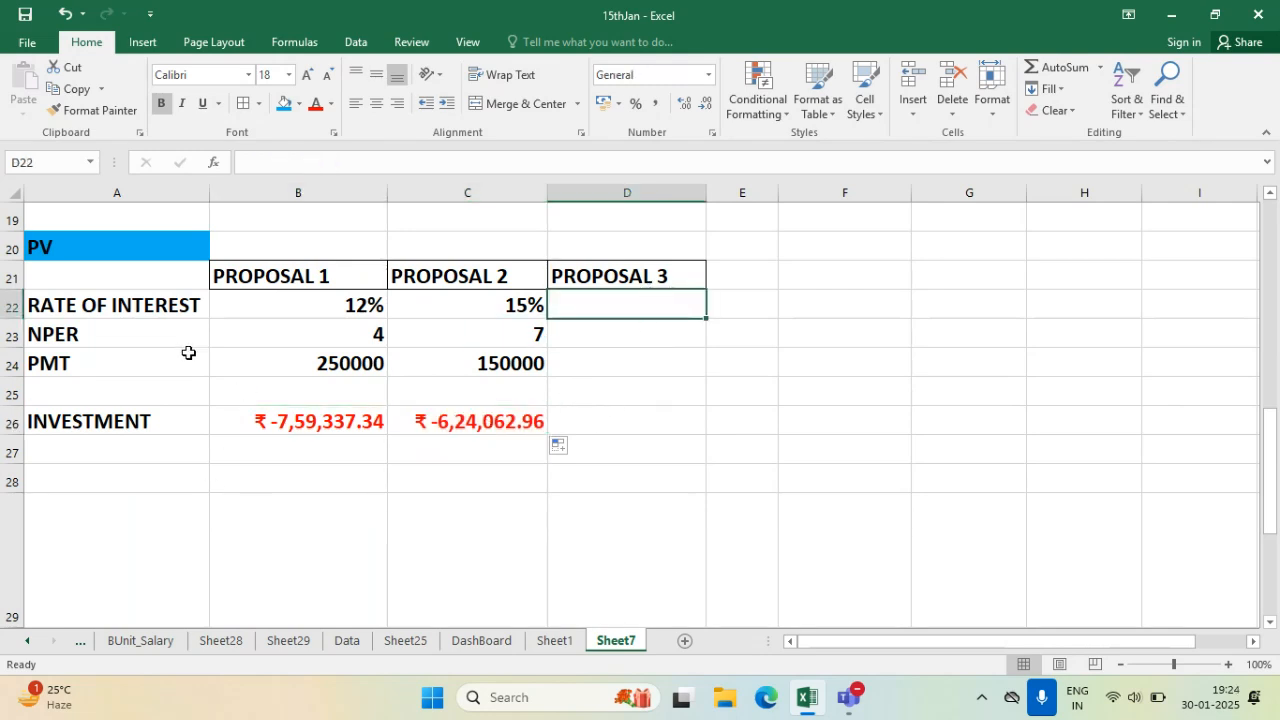
pyautogui.write('14%')
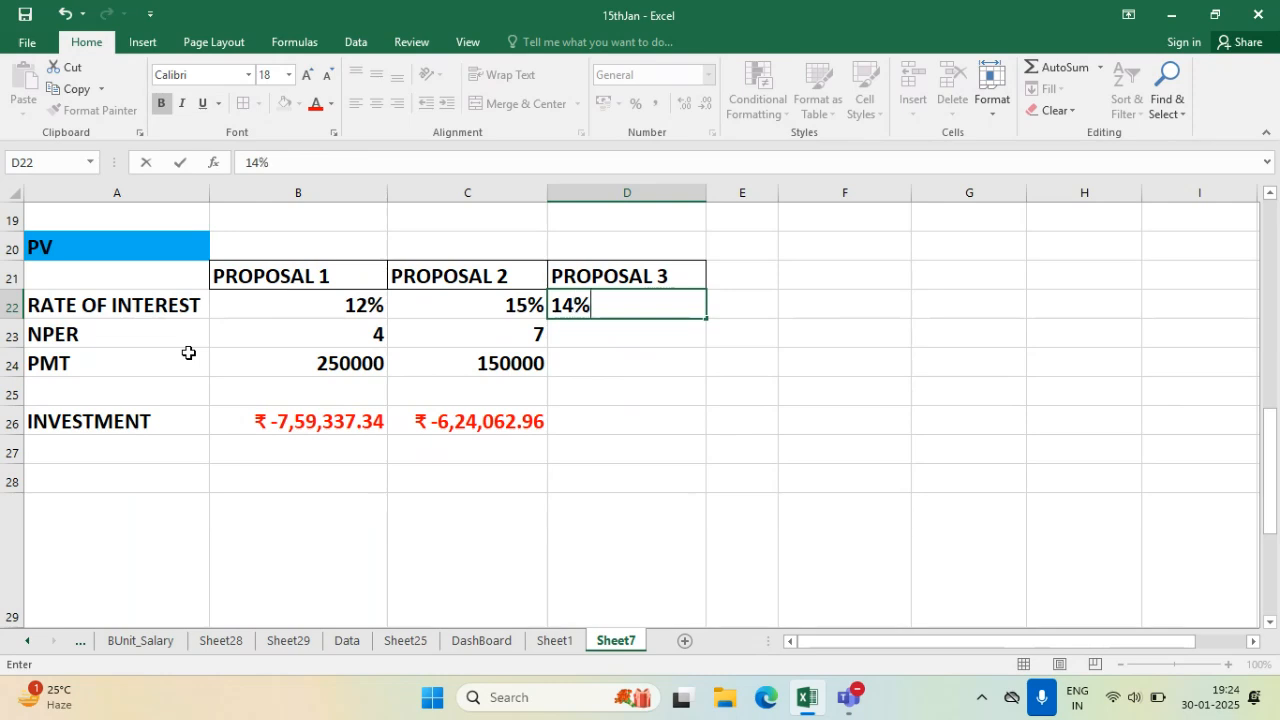
pyautogui.press('Return')
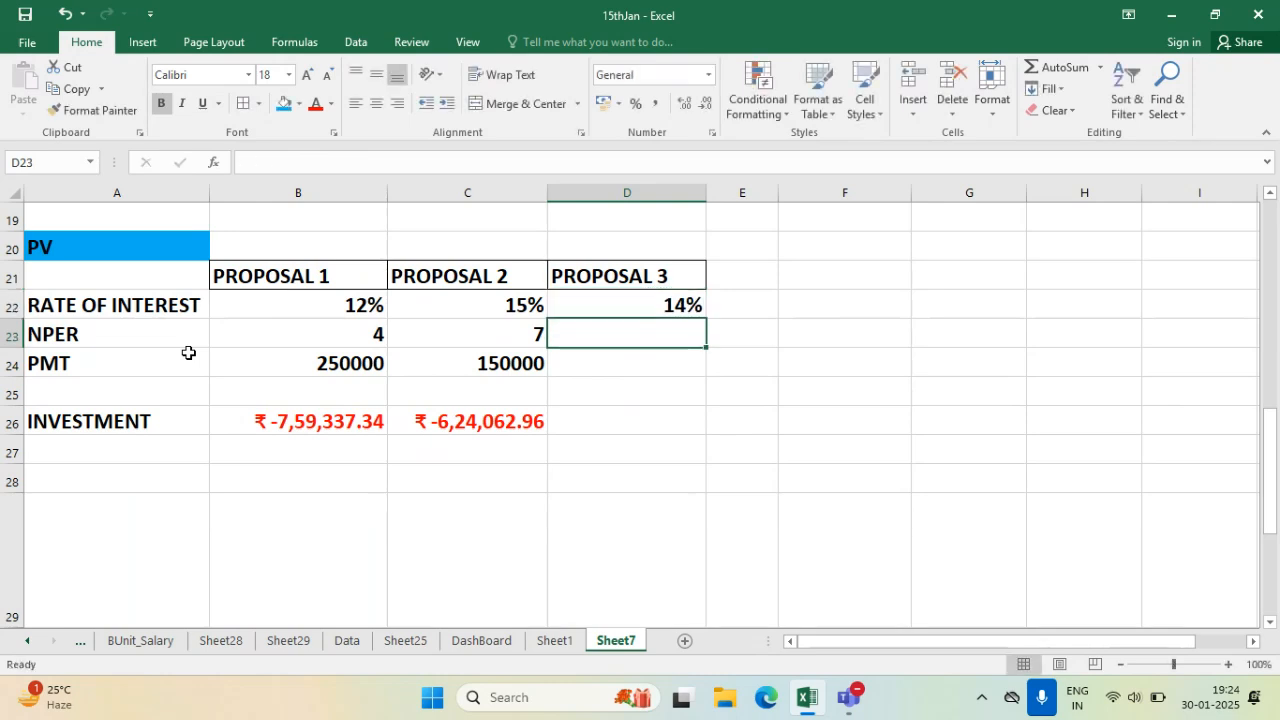
pyautogui.write('5')
pyautogui.press('Return')
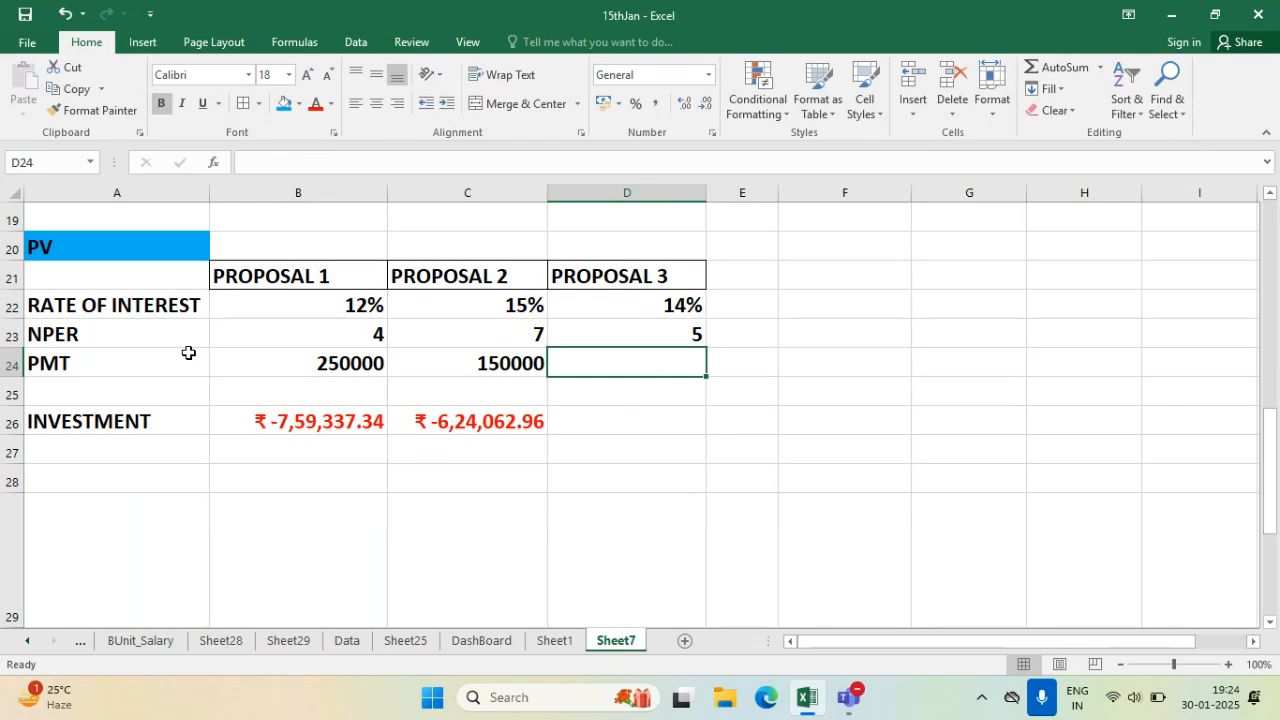
pyautogui.write('310')
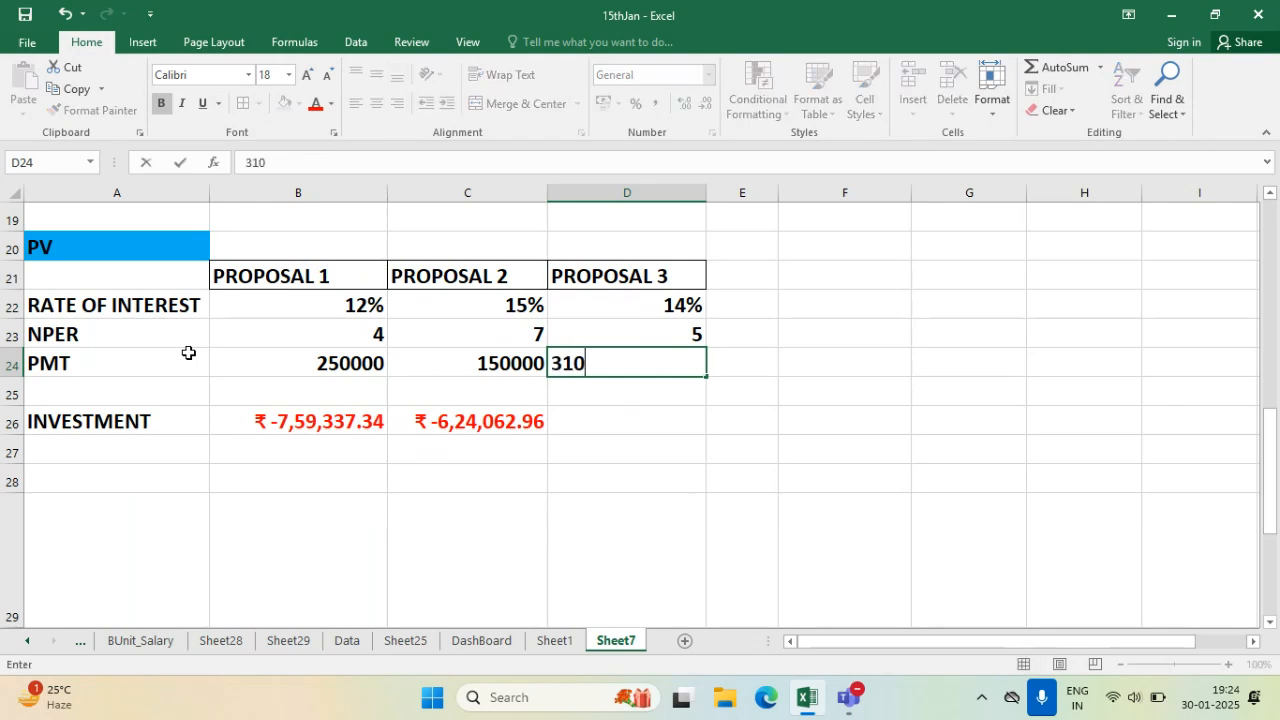
pyautogui.write('000')
pyautogui.press('Return')
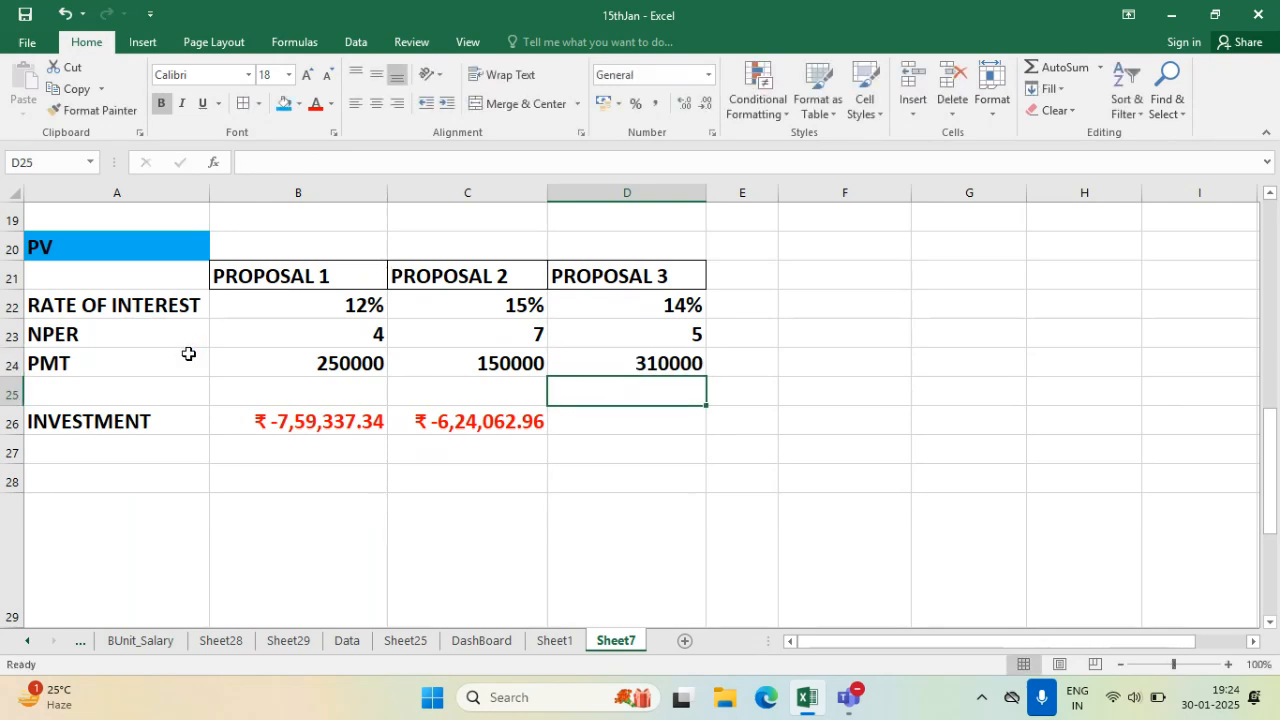
# - Copy Proposal 2's PV formula from C26 into D26 and widen column D slightly
pyautogui.click(528, 422)
pyautogui.moveTo(546, 434); pyautogui.dragTo(650, 437)
pyautogui.click(615, 522)
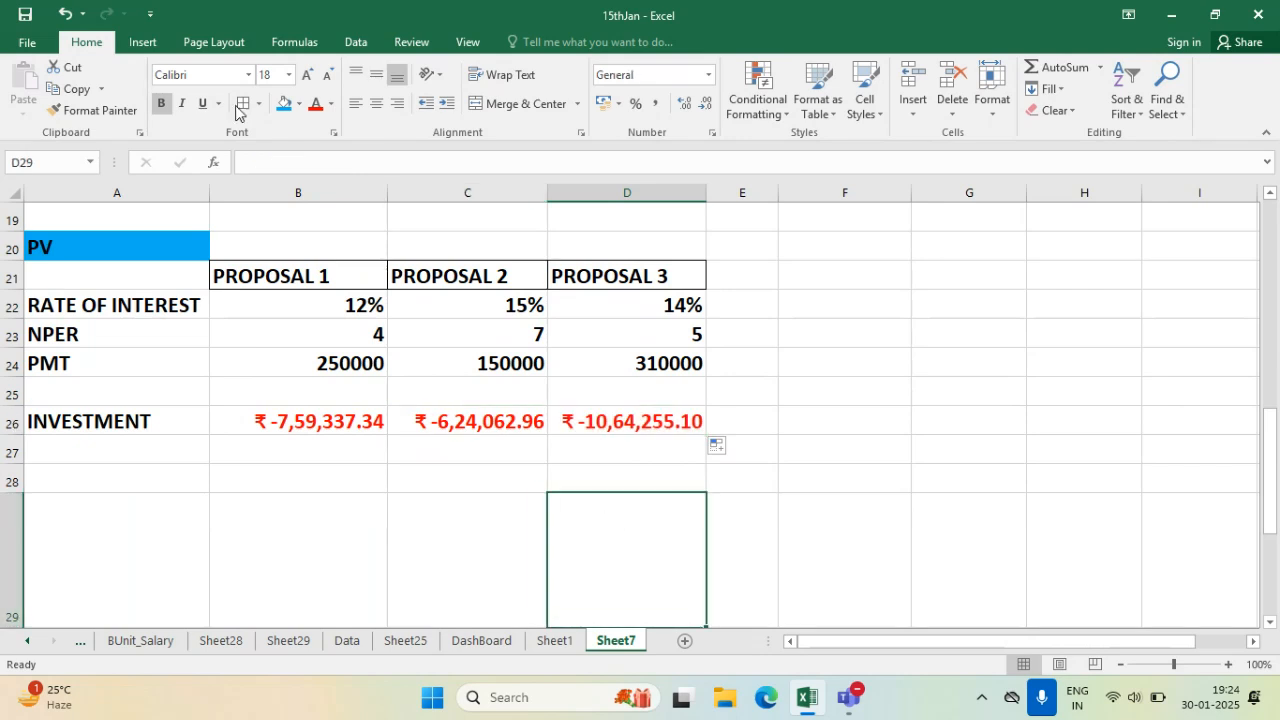
pyautogui.moveTo(710, 193); pyautogui.dragTo(723, 193)
pyautogui.click(771, 452)
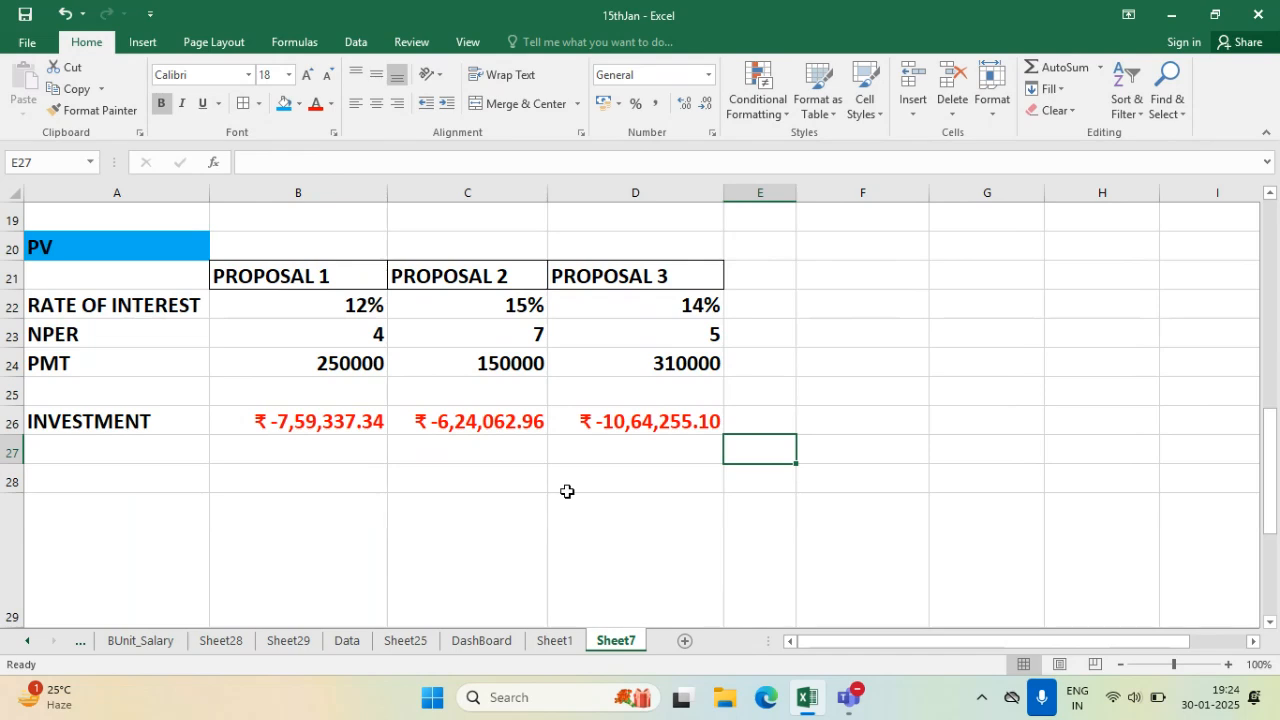
# - Show the sheet's formulas instead of results and narrow columns A to D so all three PV formulas can be compared
pyautogui.hotkey('ctrl', '`')
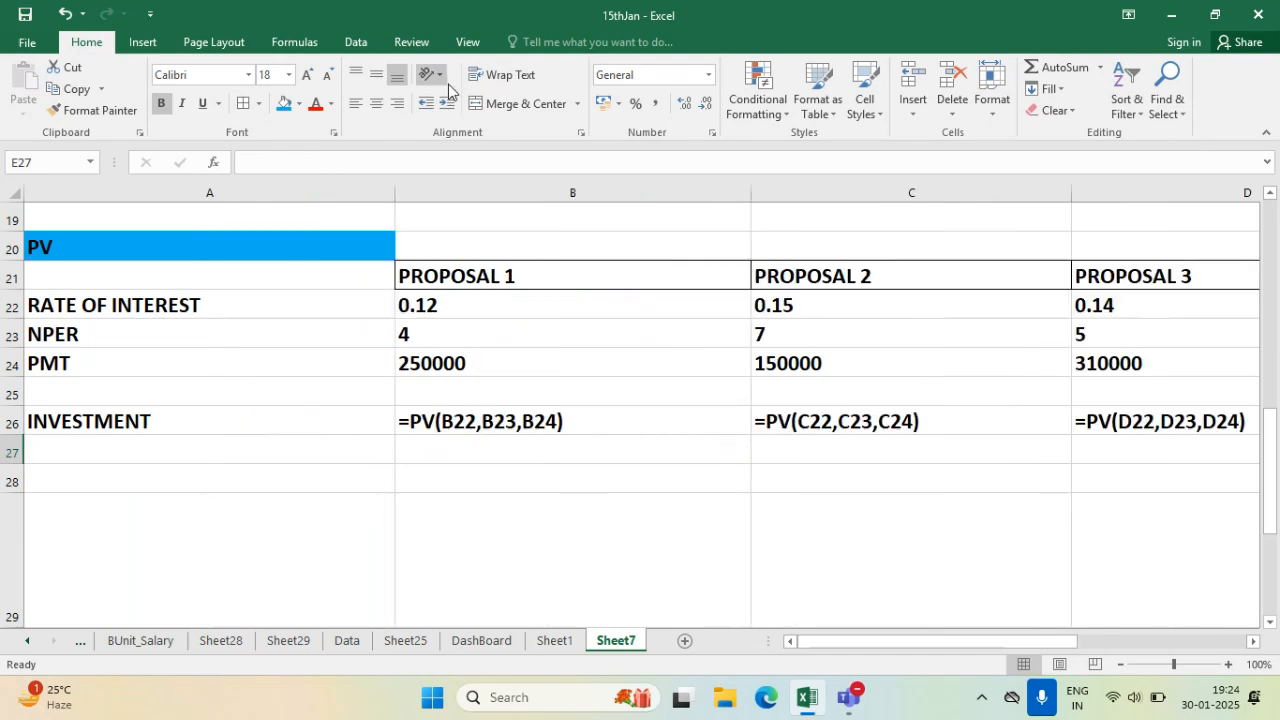
pyautogui.moveTo(395, 193); pyautogui.dragTo(232, 192)
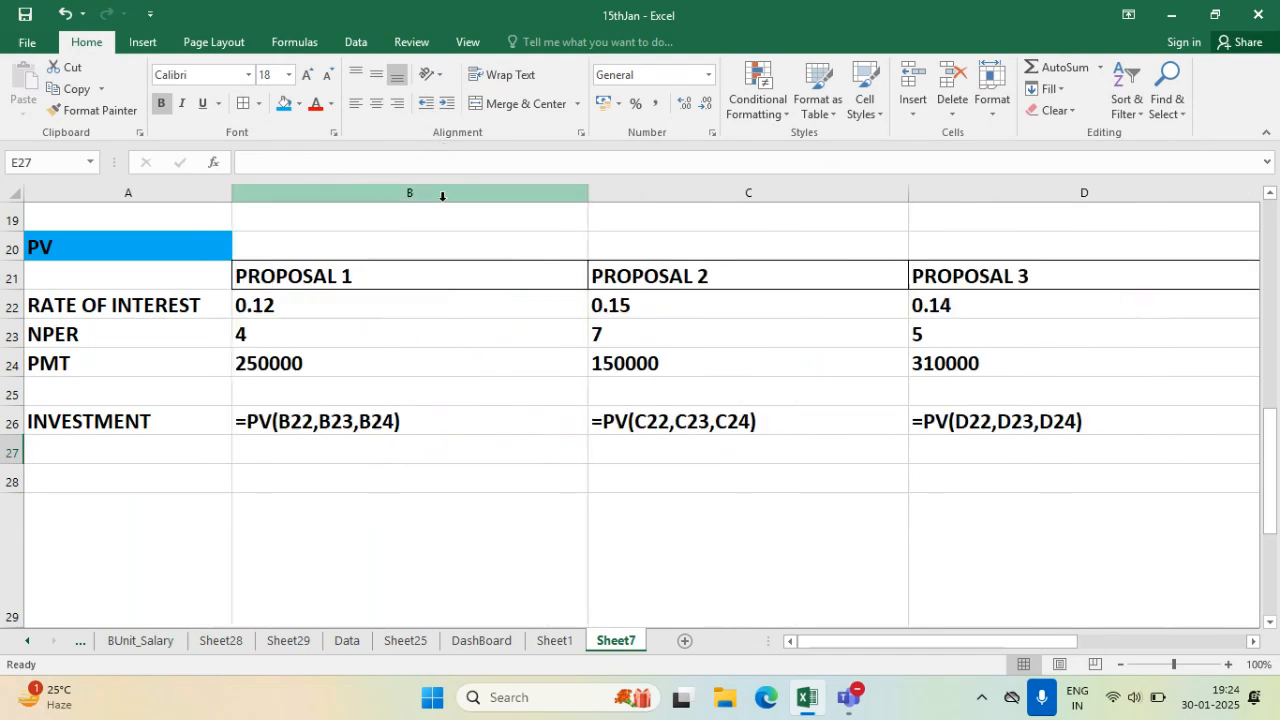
pyautogui.moveTo(589, 191); pyautogui.dragTo(422, 182)
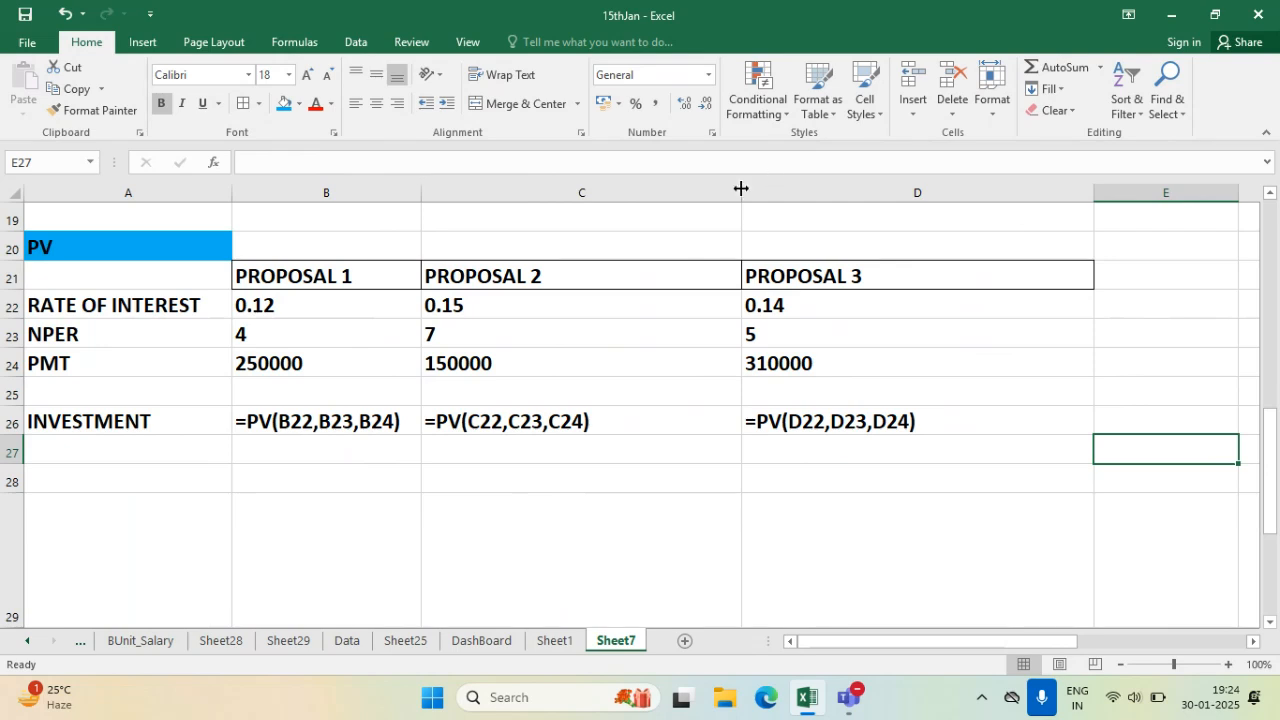
pyautogui.moveTo(741, 190); pyautogui.dragTo(636, 188)
pyautogui.moveTo(988, 191); pyautogui.dragTo(880, 187)
pyautogui.click(1083, 340)
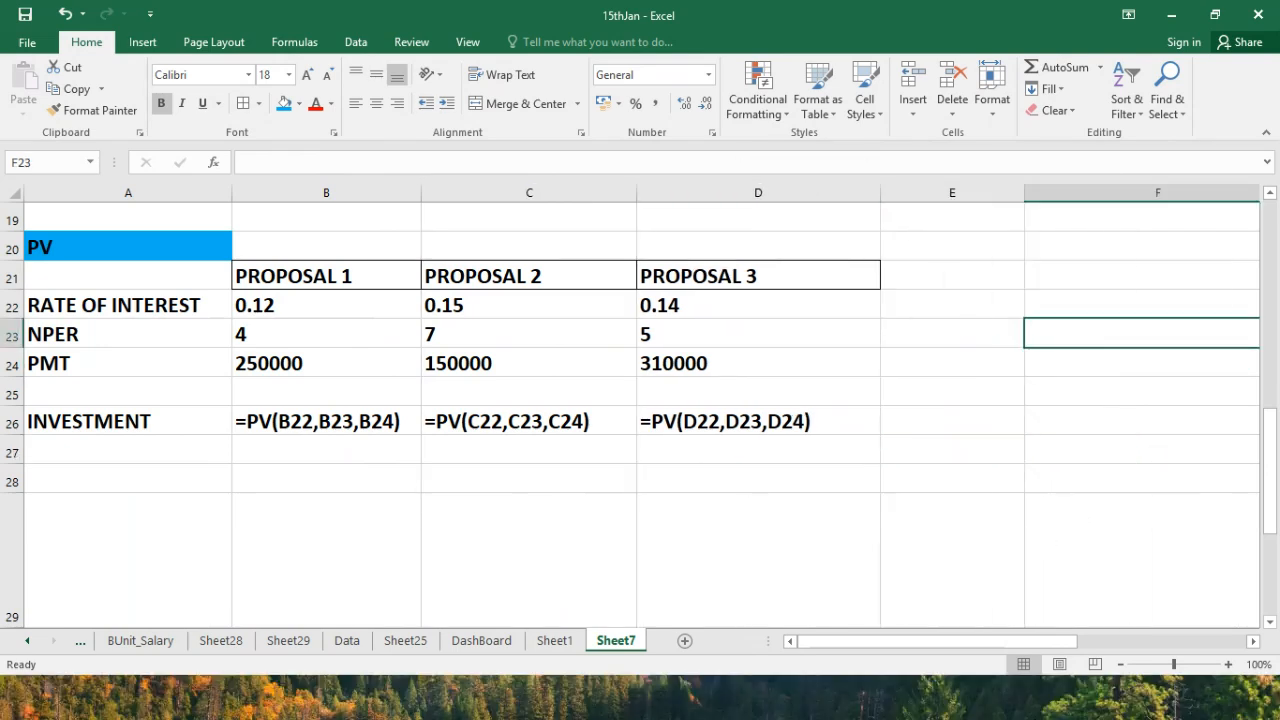
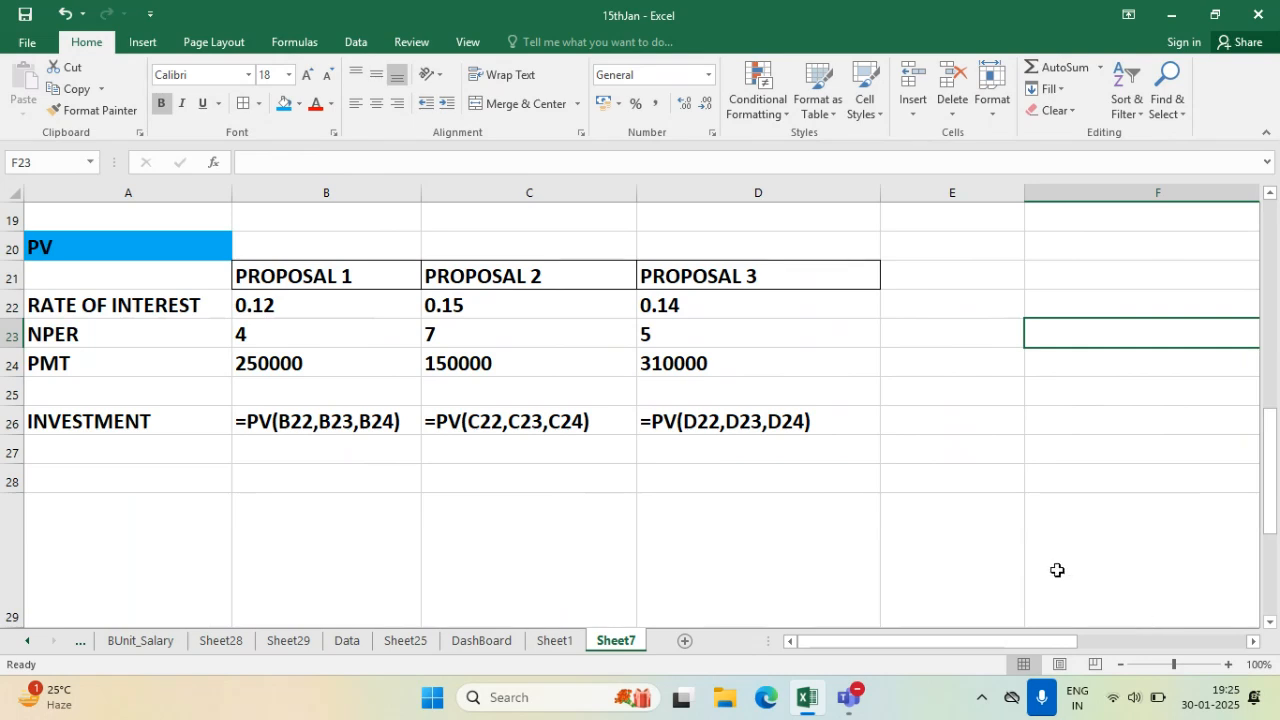
# - Switch the sheet back from formulas to results and widen column A to fit the labels of the NPV section
pyautogui.scroll(-3, 381, 446)
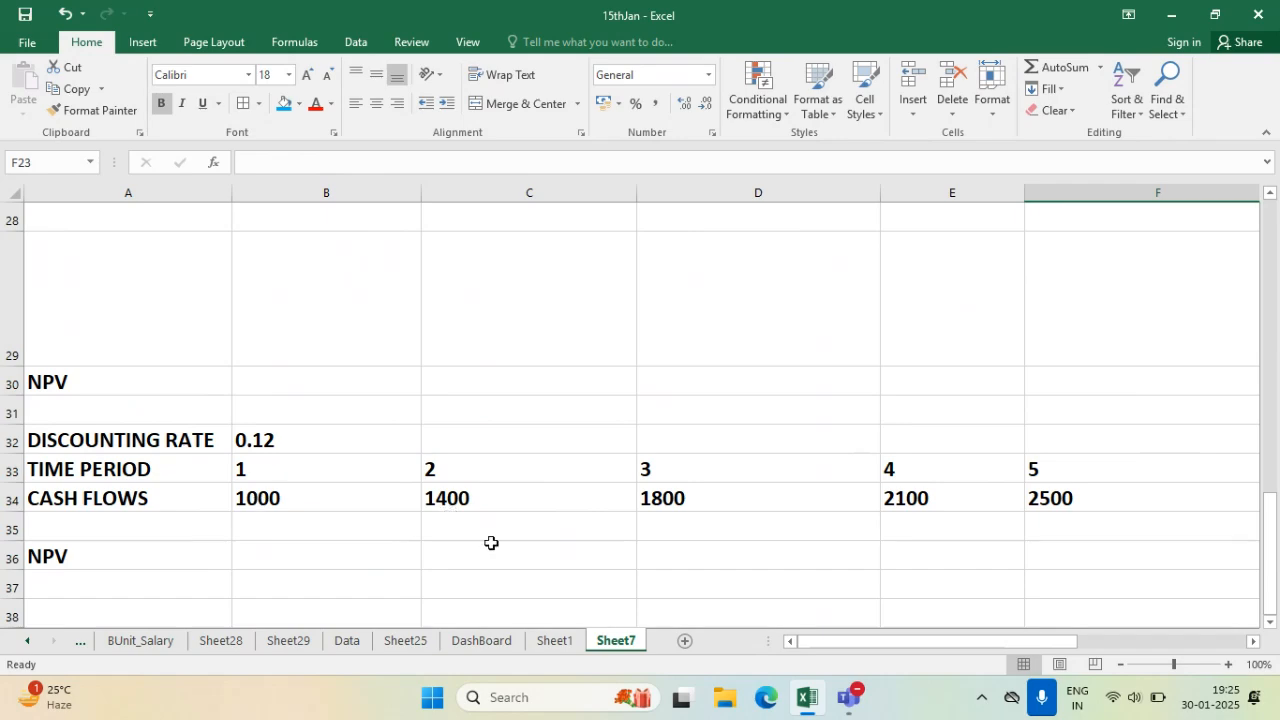
pyautogui.scroll(3, 491, 541)
pyautogui.scroll(2, 491, 541)
pyautogui.scroll(-3, 491, 541)
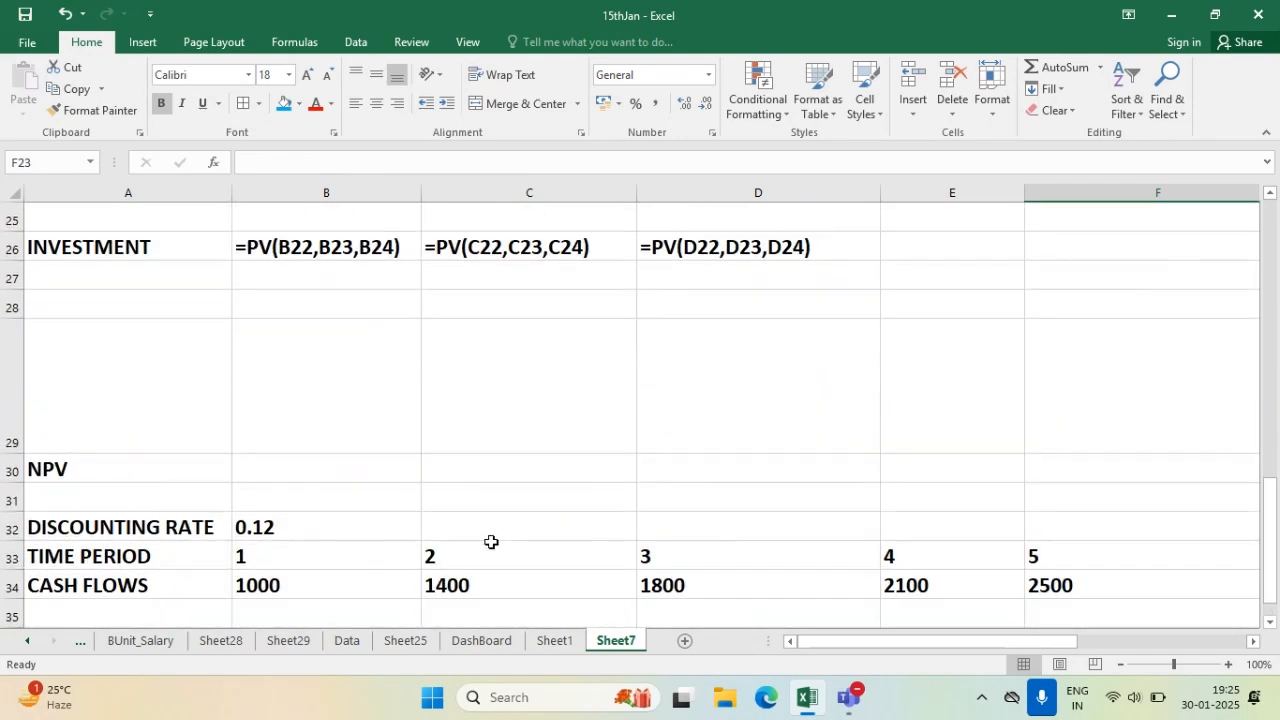
pyautogui.hotkey('ctrl', '`')
pyautogui.scroll(2, 346, 546)
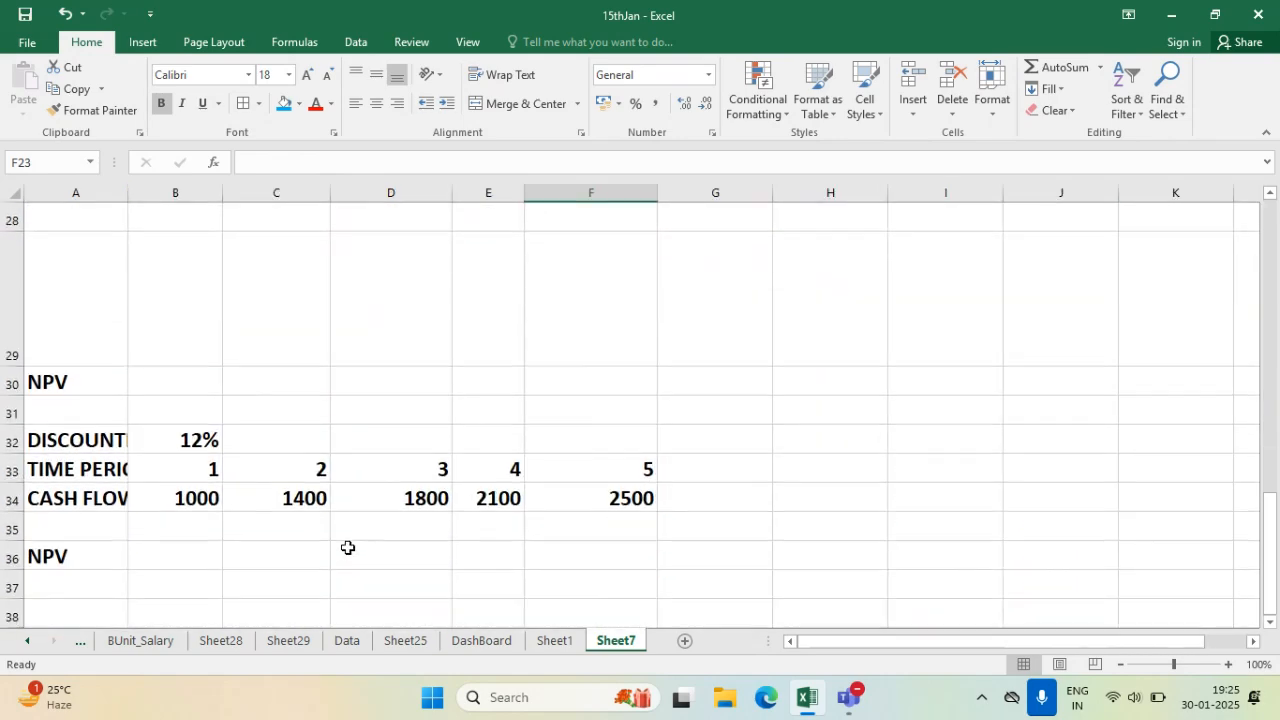
pyautogui.scroll(-3, 343, 514)
pyautogui.moveTo(127, 192); pyautogui.dragTo(232, 196)
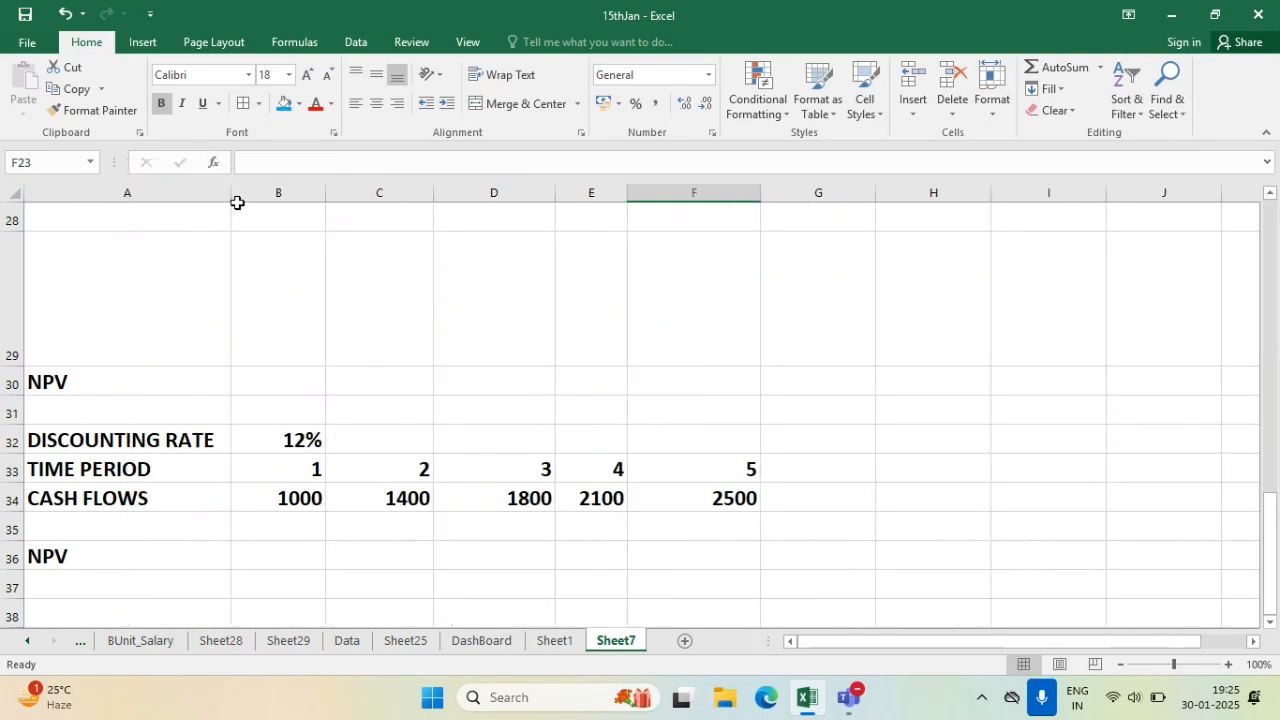
# - Calculate the net present value in B36 with =NPV(B32,B34:F34) and widen column B to fit the result
pyautogui.moveTo(277, 495); pyautogui.dragTo(758, 491)
pyautogui.click(286, 545)
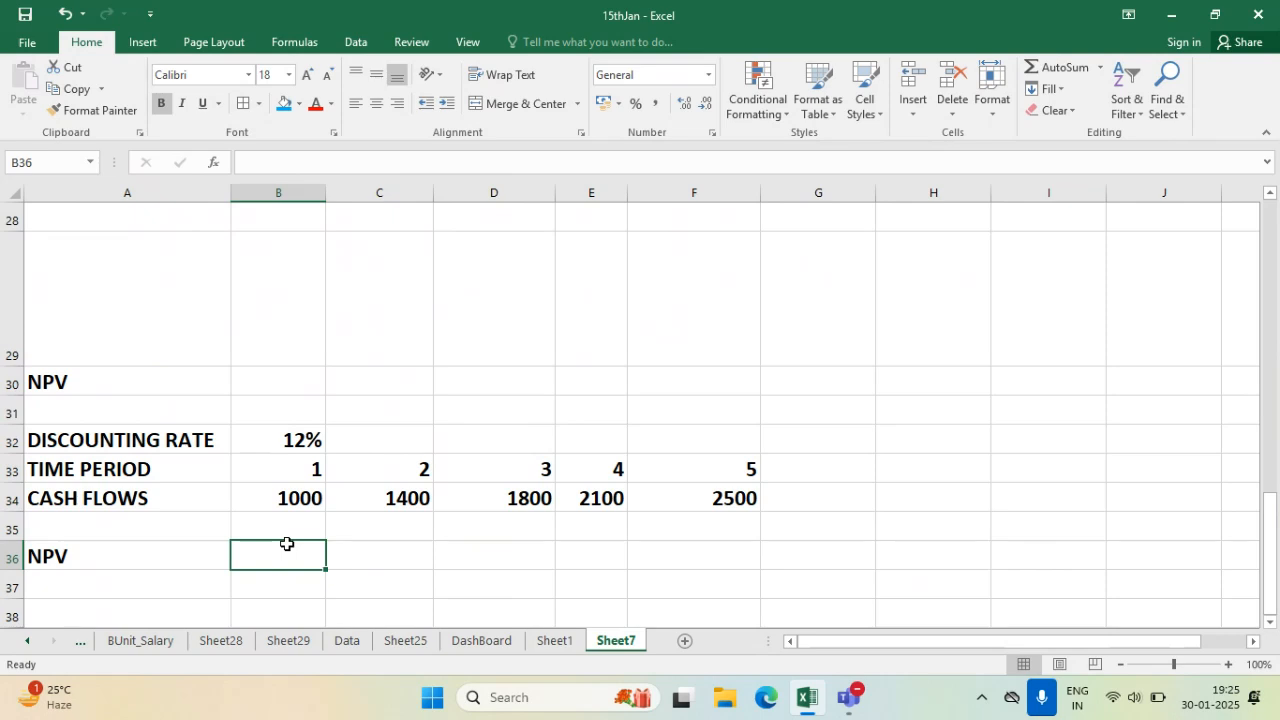
pyautogui.write('=N')
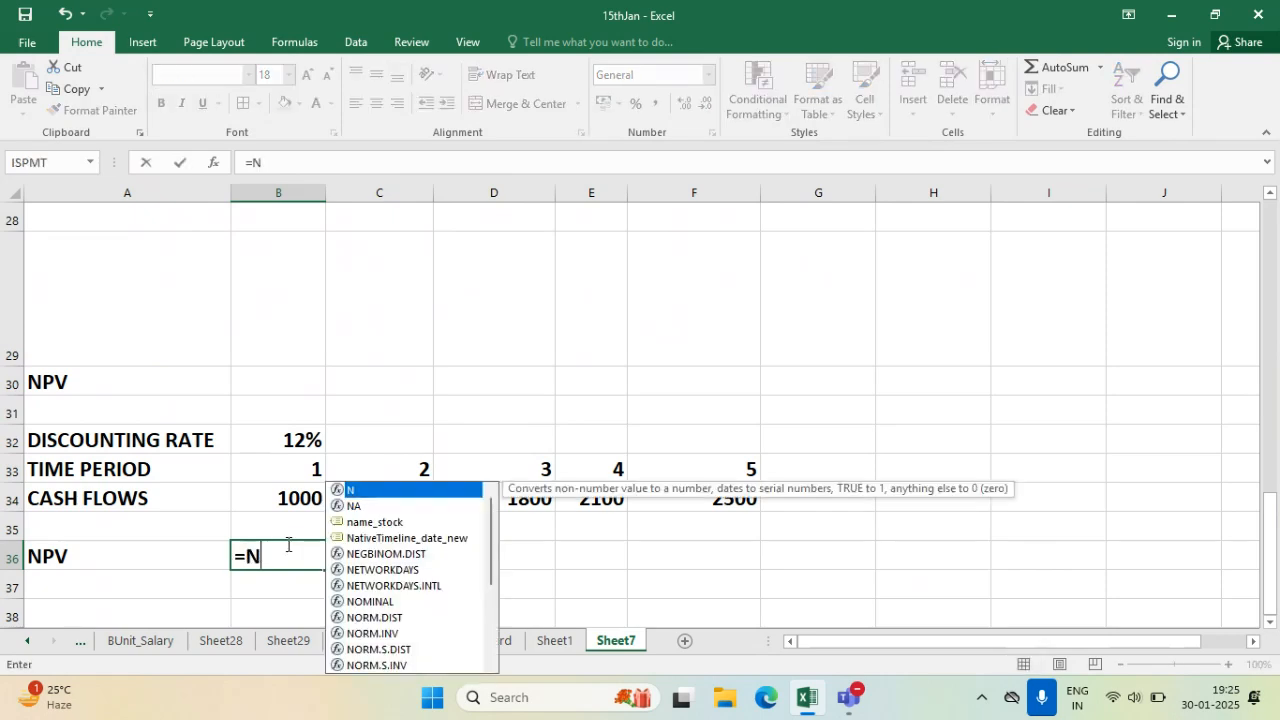
pyautogui.write('PV(')
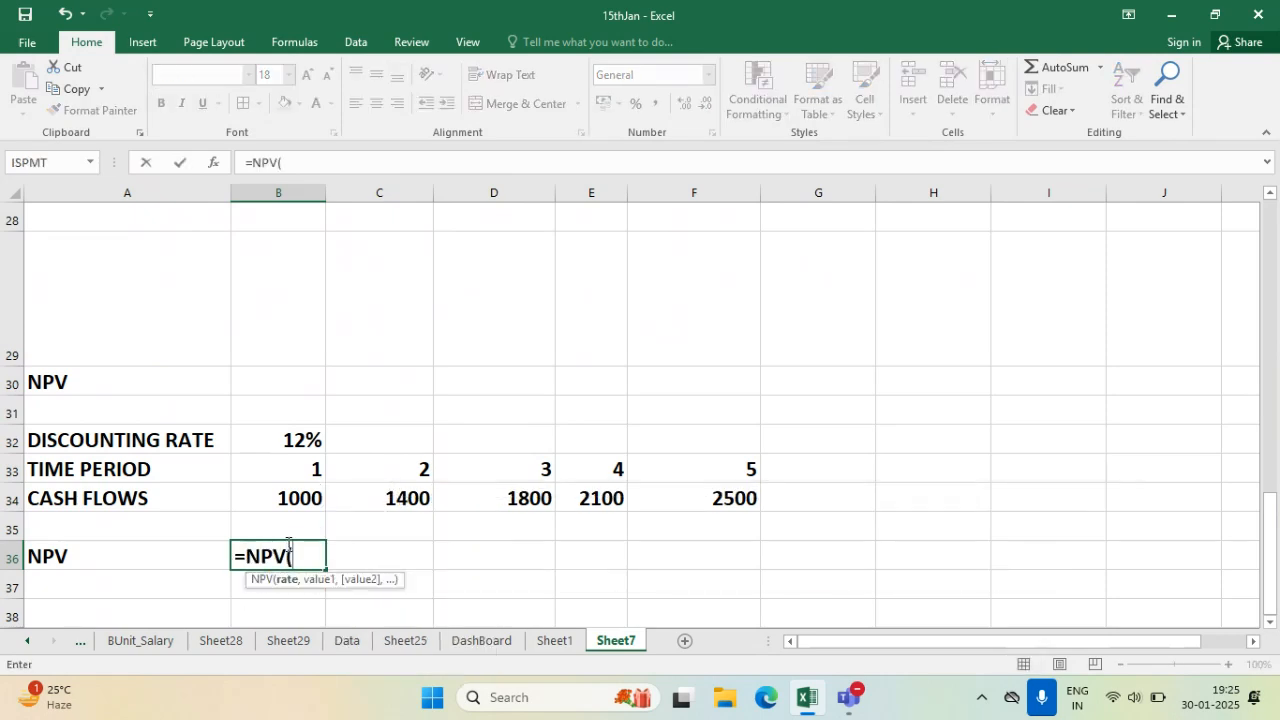
pyautogui.click(288, 441)
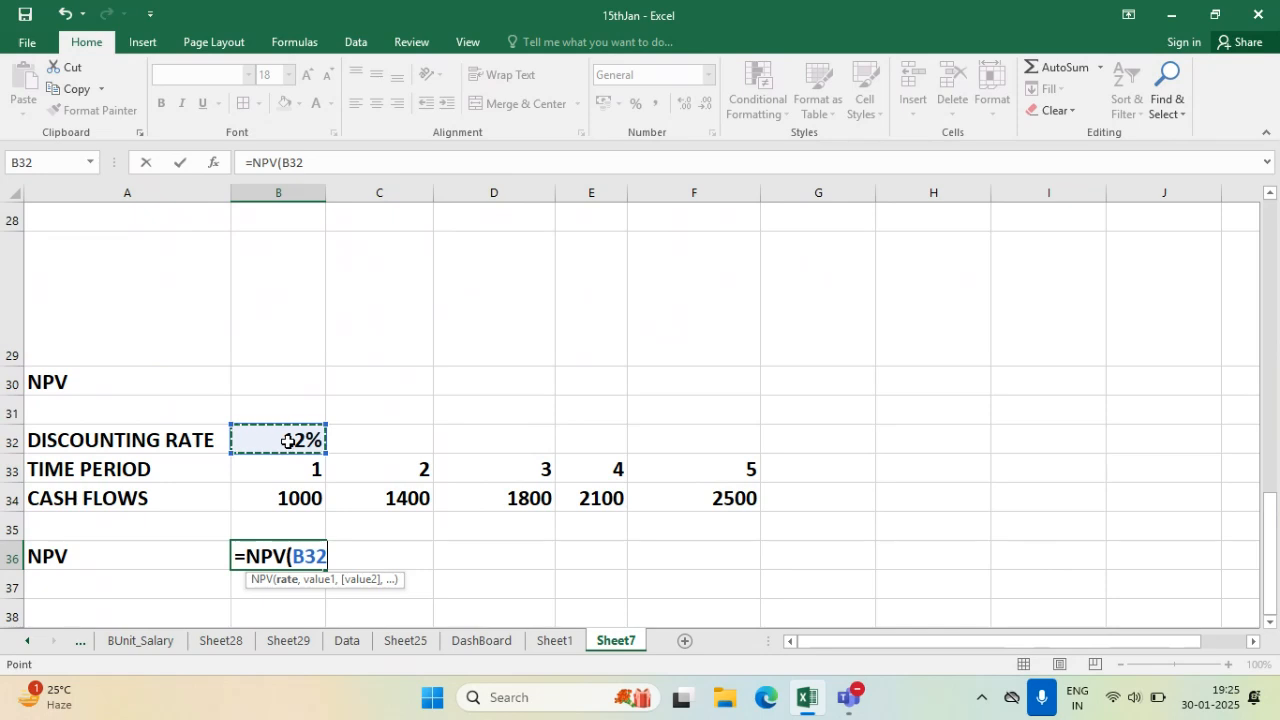
pyautogui.write(',')
pyautogui.moveTo(273, 497); pyautogui.dragTo(695, 512)
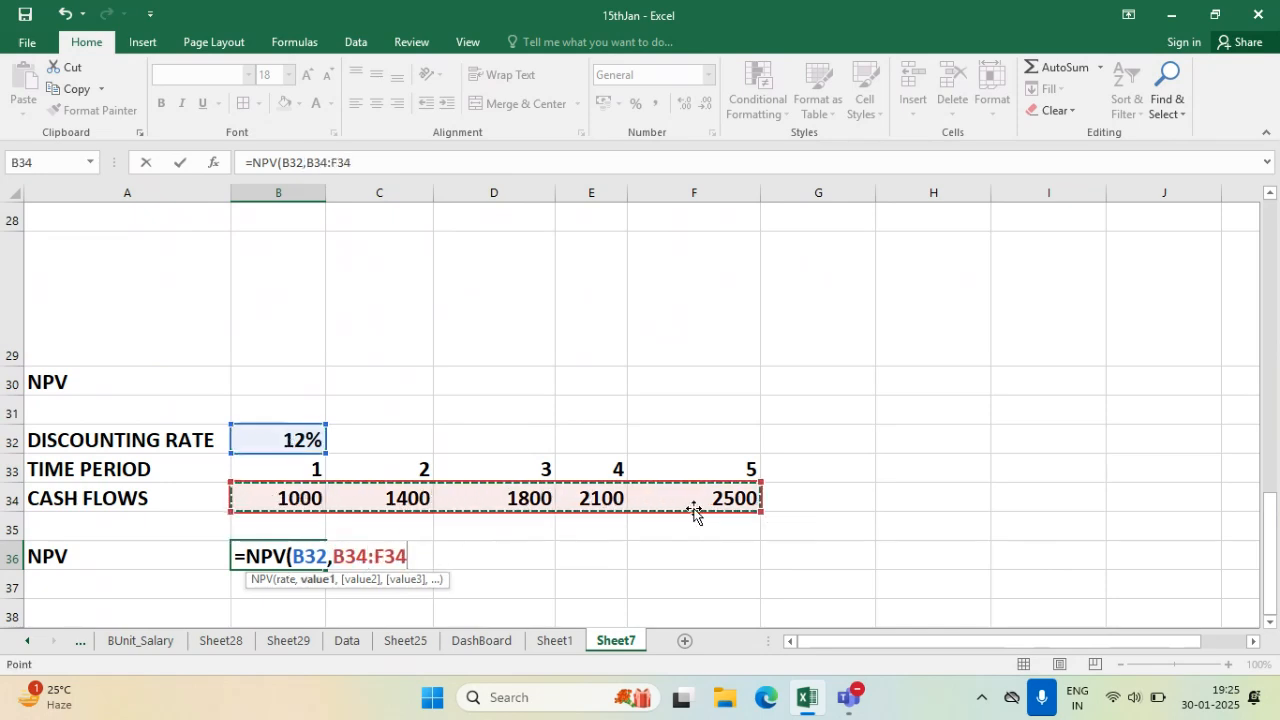
pyautogui.write(')')
pyautogui.press('Return')
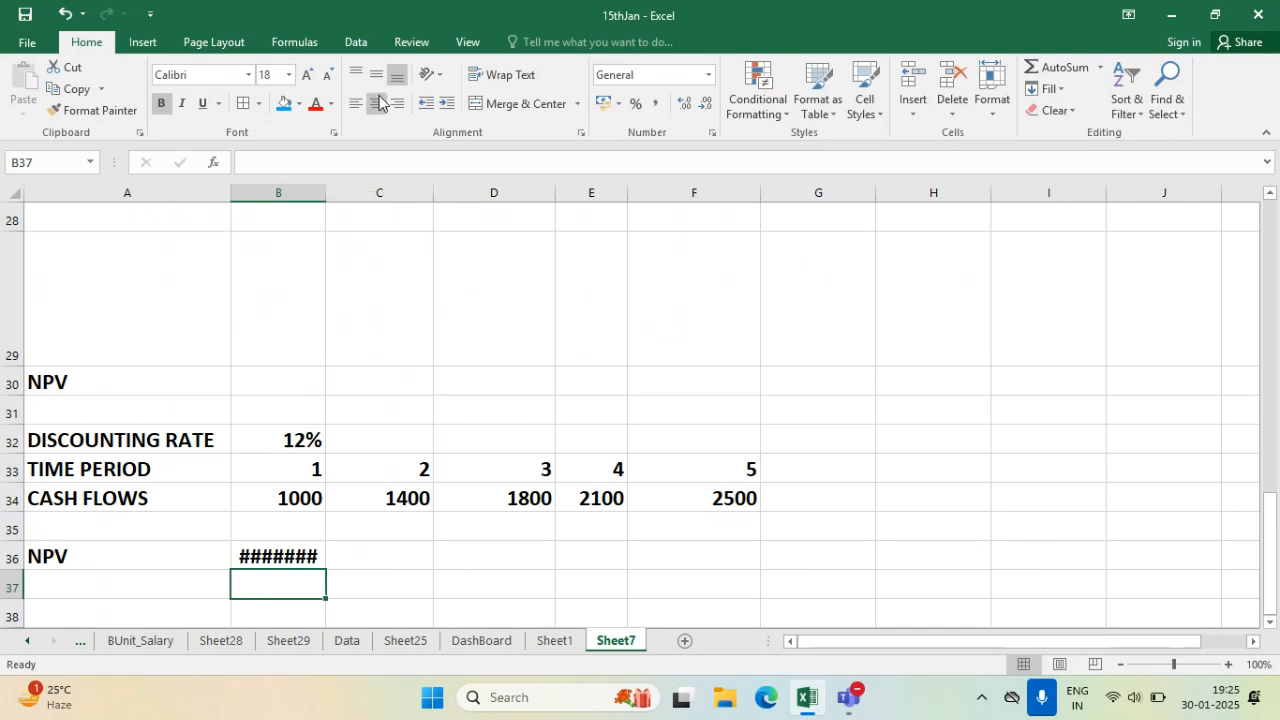
pyautogui.moveTo(325, 190); pyautogui.dragTo(405, 212)
pyautogui.click(367, 553)
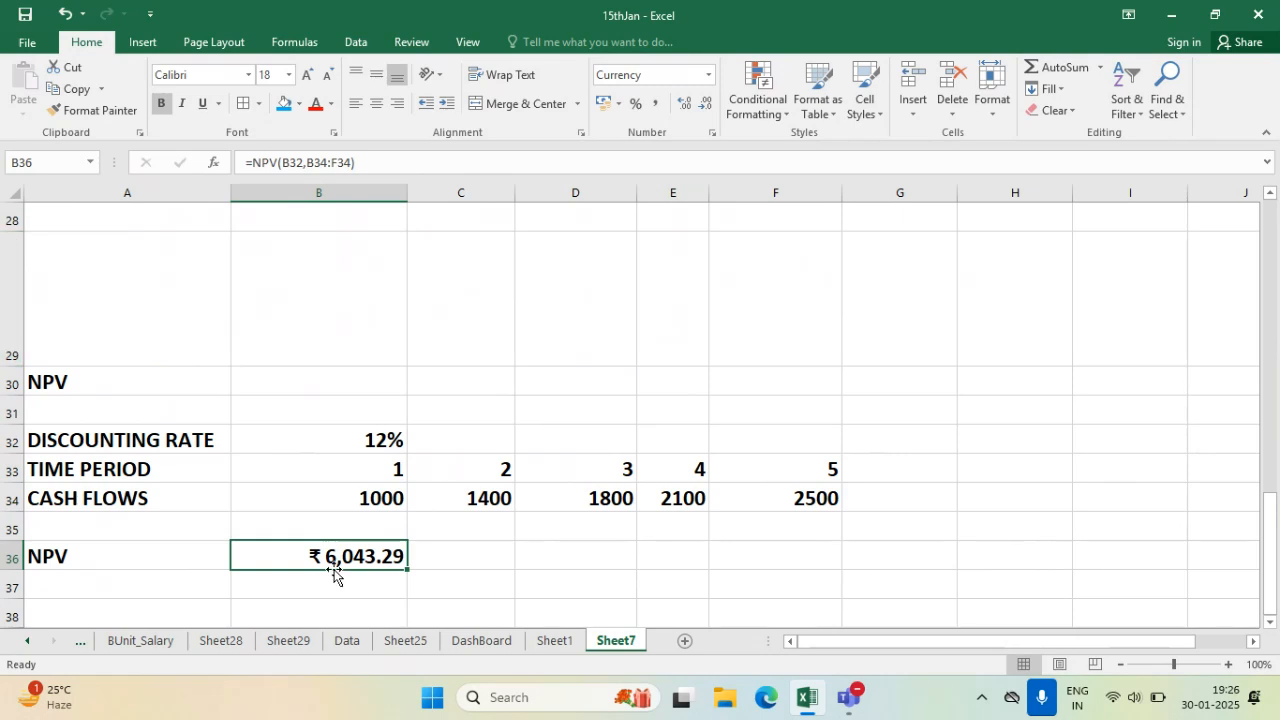
# - Change the cash flows for periods 1 and 2 to 100000 in B34 and 140000 in C34
pyautogui.click(393, 497)
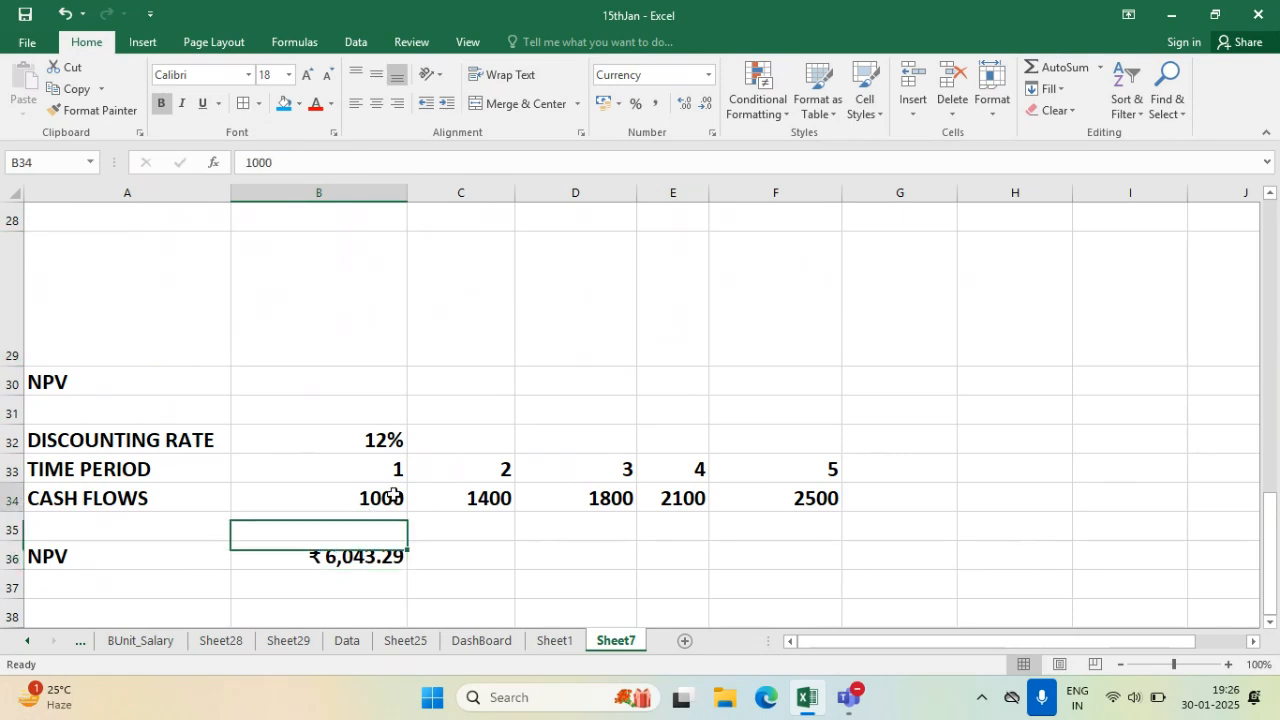
pyautogui.doubleClick(404, 499)
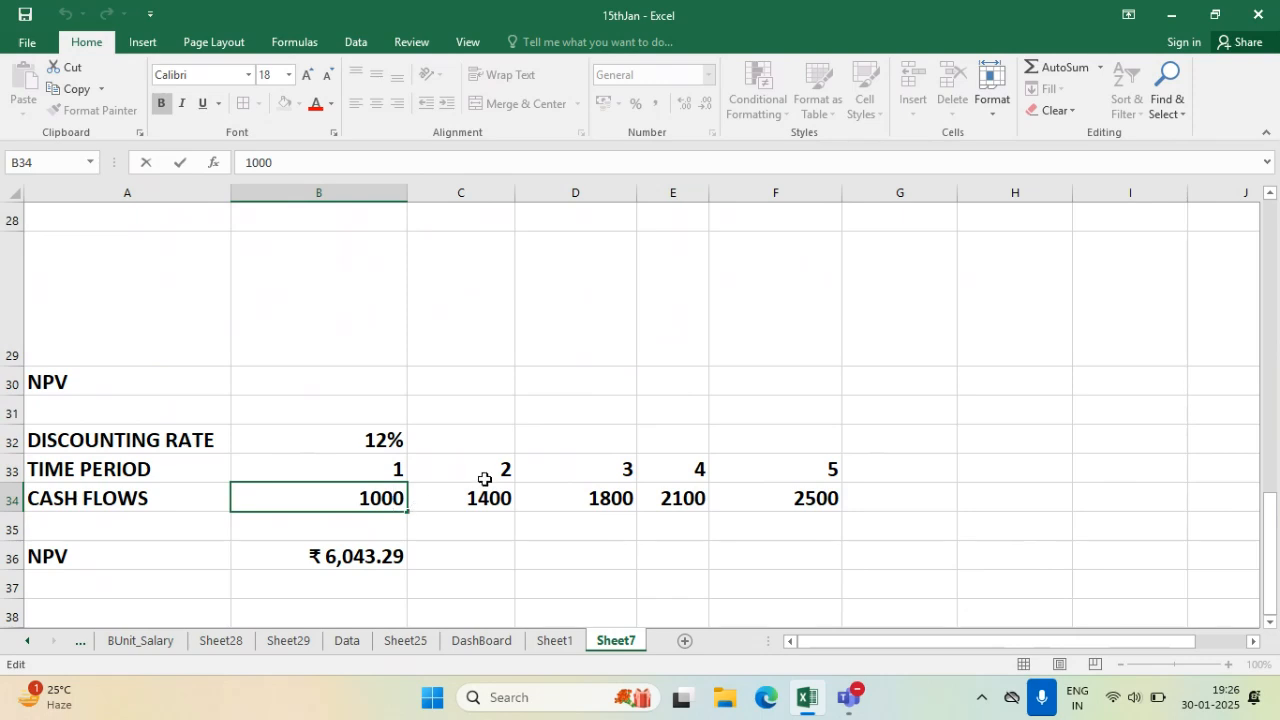
pyautogui.write('00')
pyautogui.click(500, 497)
pyautogui.doubleClick(502, 497)
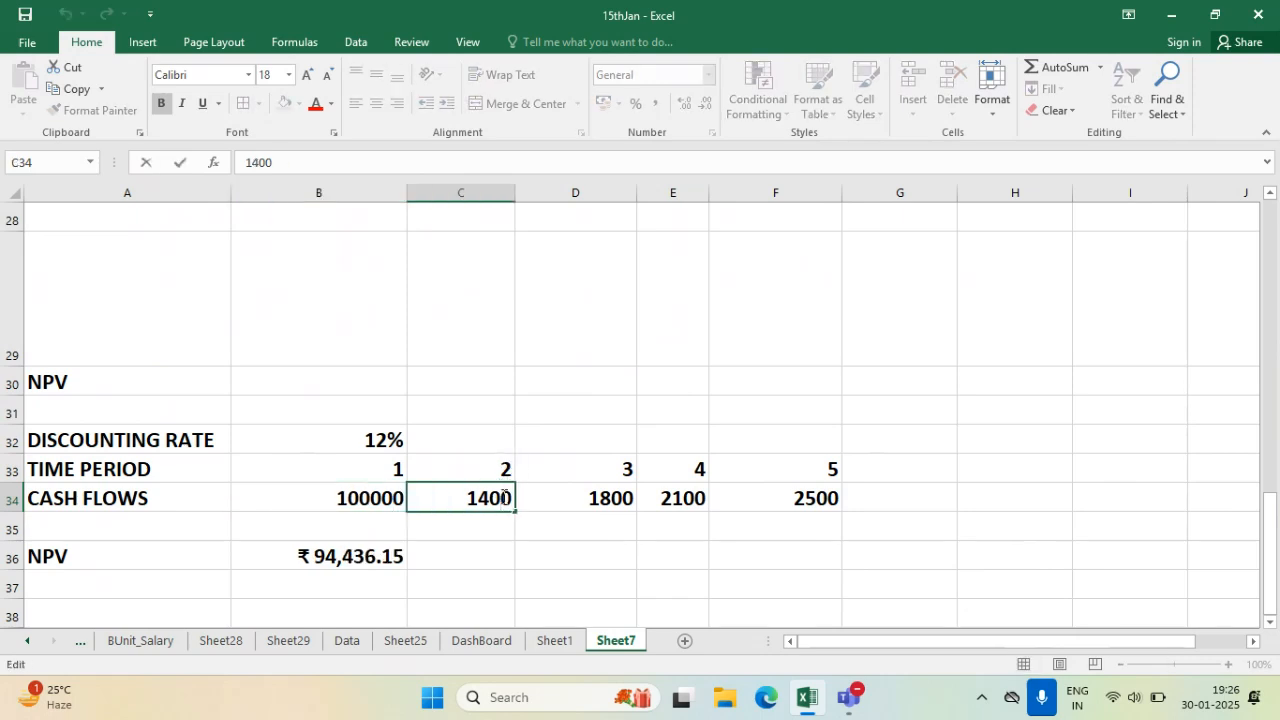
pyautogui.write('00')
# - Change the cash flows for periods 3 and 4 to 18000 in D34 and 210000 in E34
pyautogui.click(625, 492)
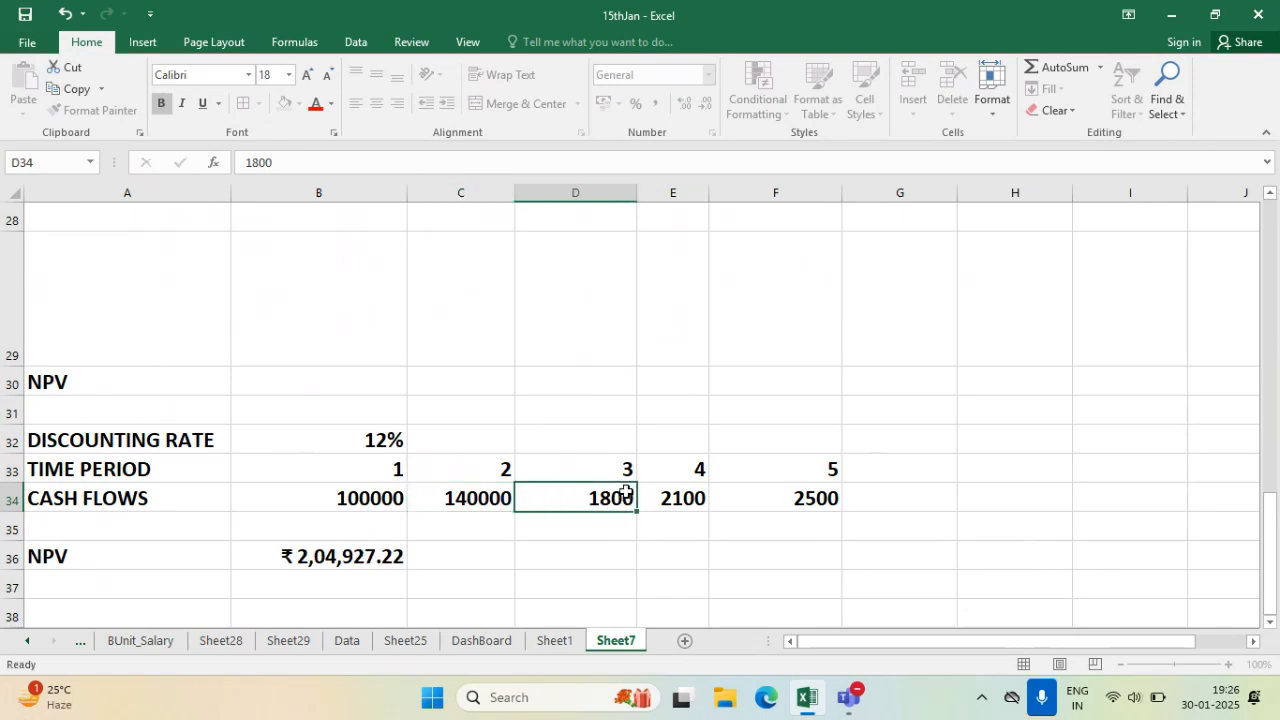
pyautogui.doubleClick(626, 492)
pyautogui.write('0')
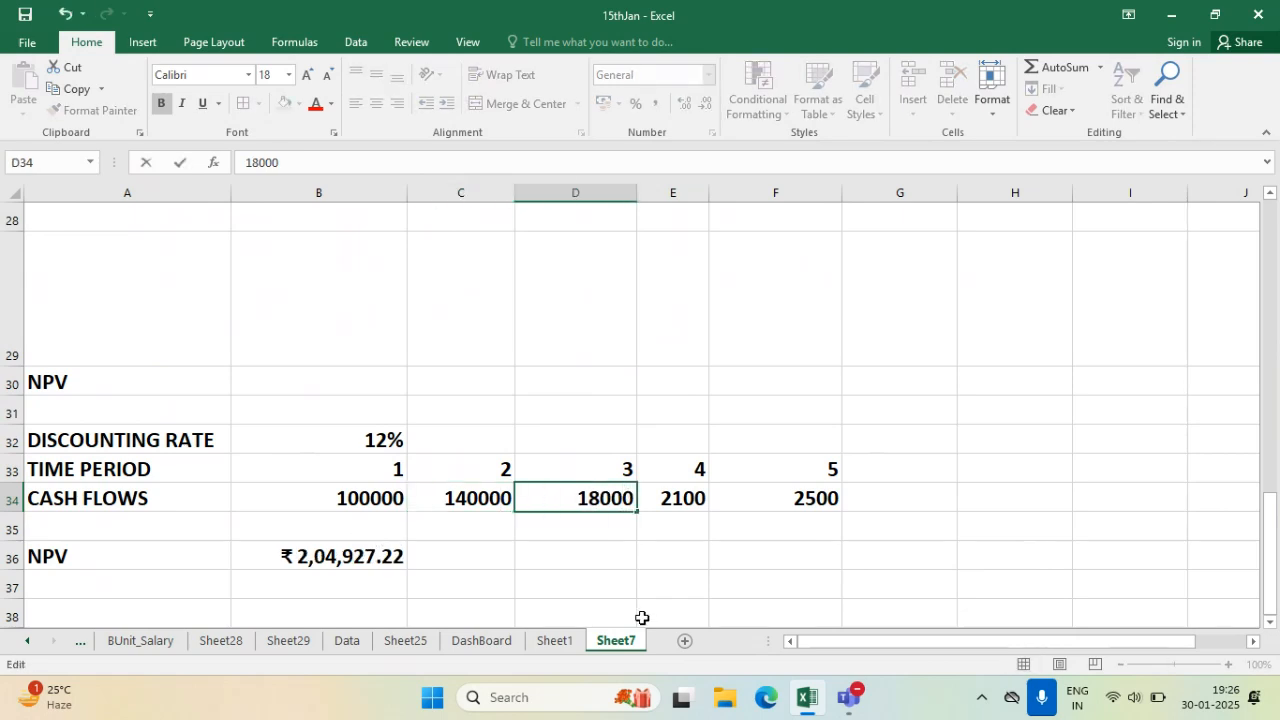
pyautogui.click(666, 497)
pyautogui.doubleClick(676, 499)
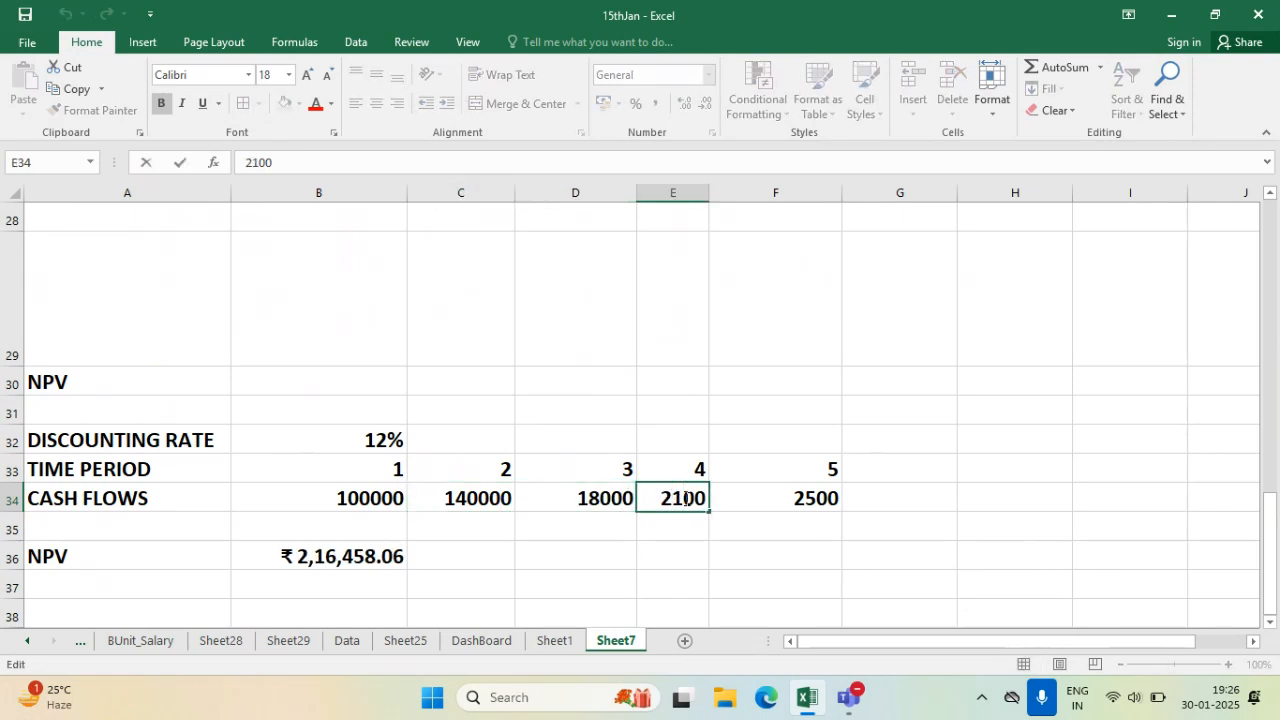
pyautogui.write('00')
pyautogui.click(812, 497)
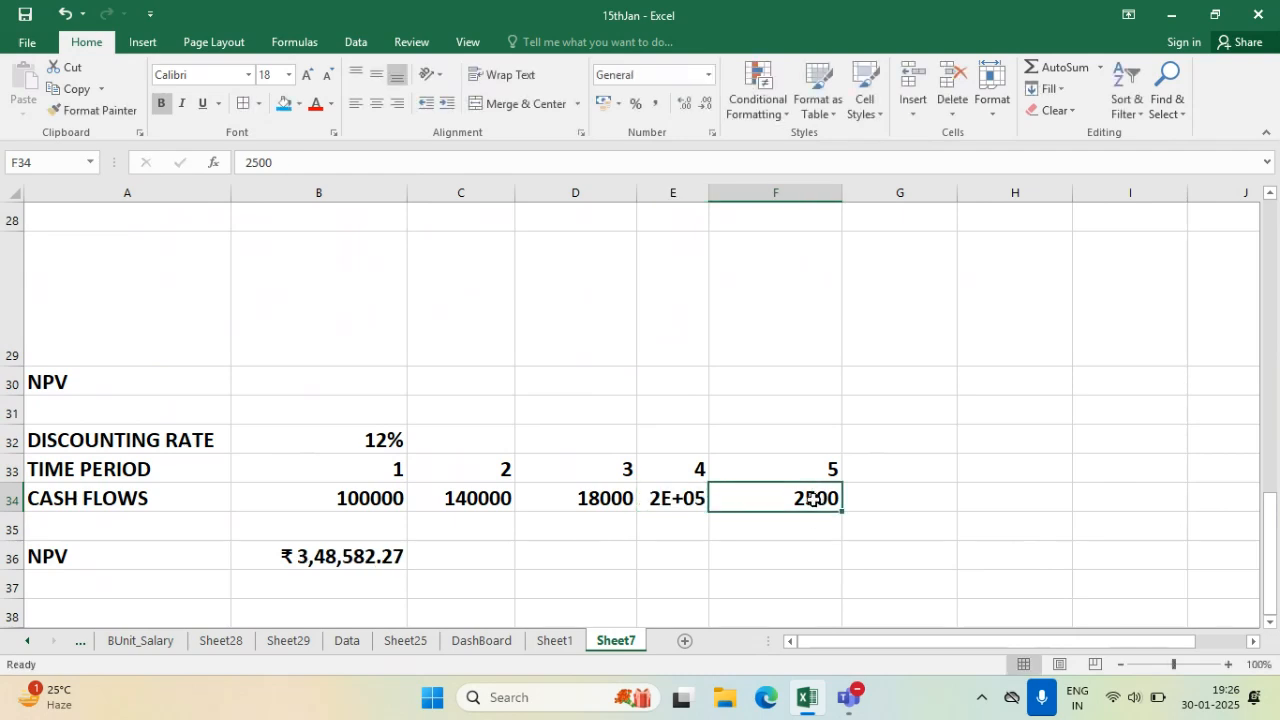
# - Widen column E to display the full period 4 cash flow, and widen column B slightly
pyautogui.click(384, 554)
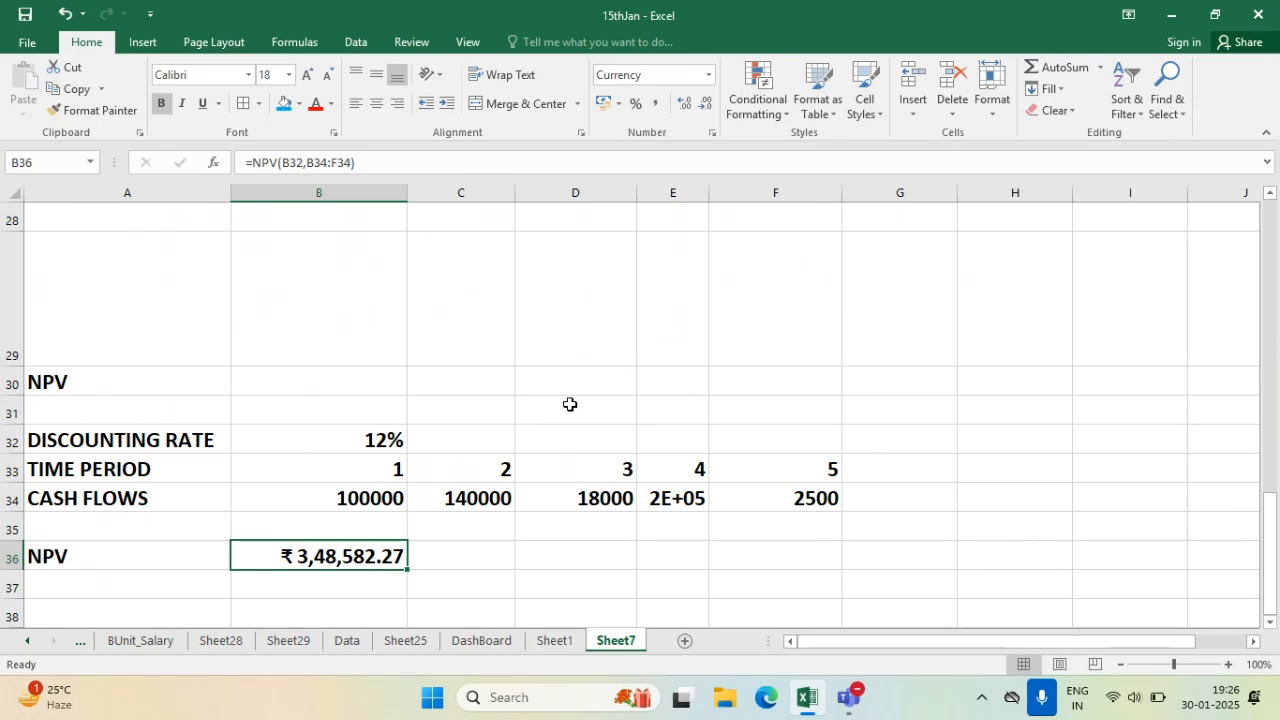
pyautogui.moveTo(709, 193); pyautogui.dragTo(760, 193)
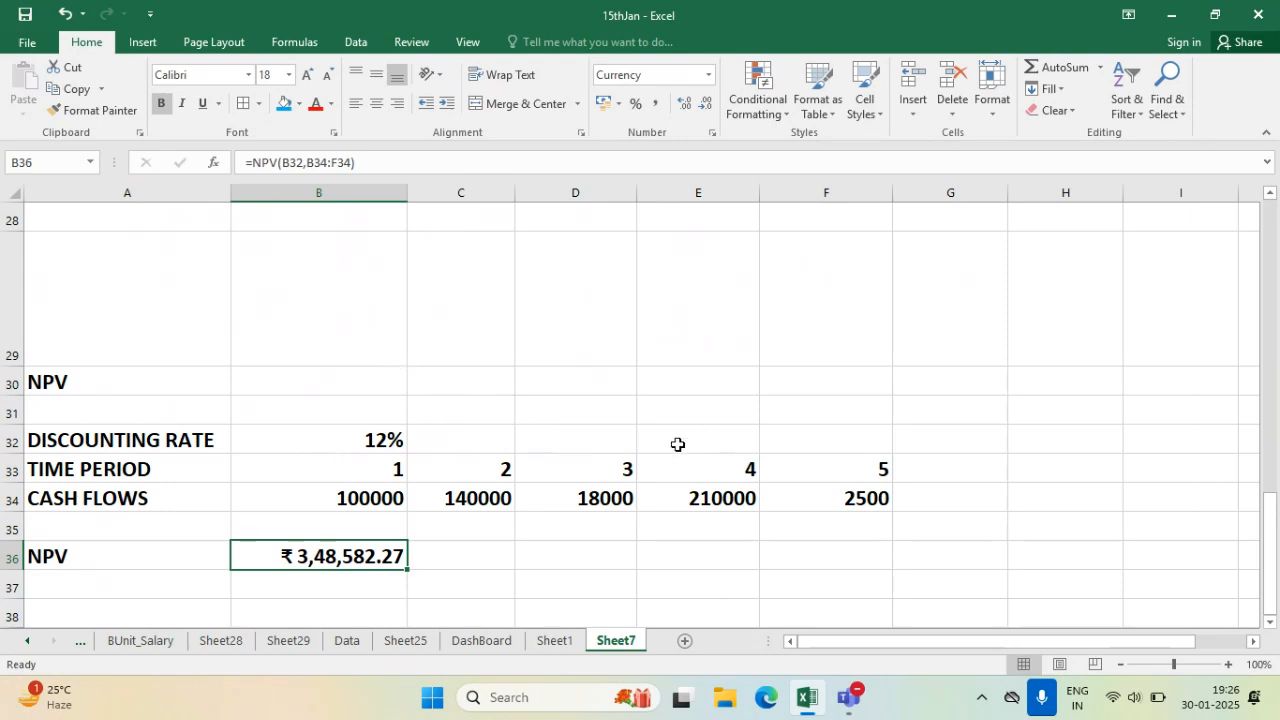
pyautogui.click(651, 523)
pyautogui.click(493, 569)
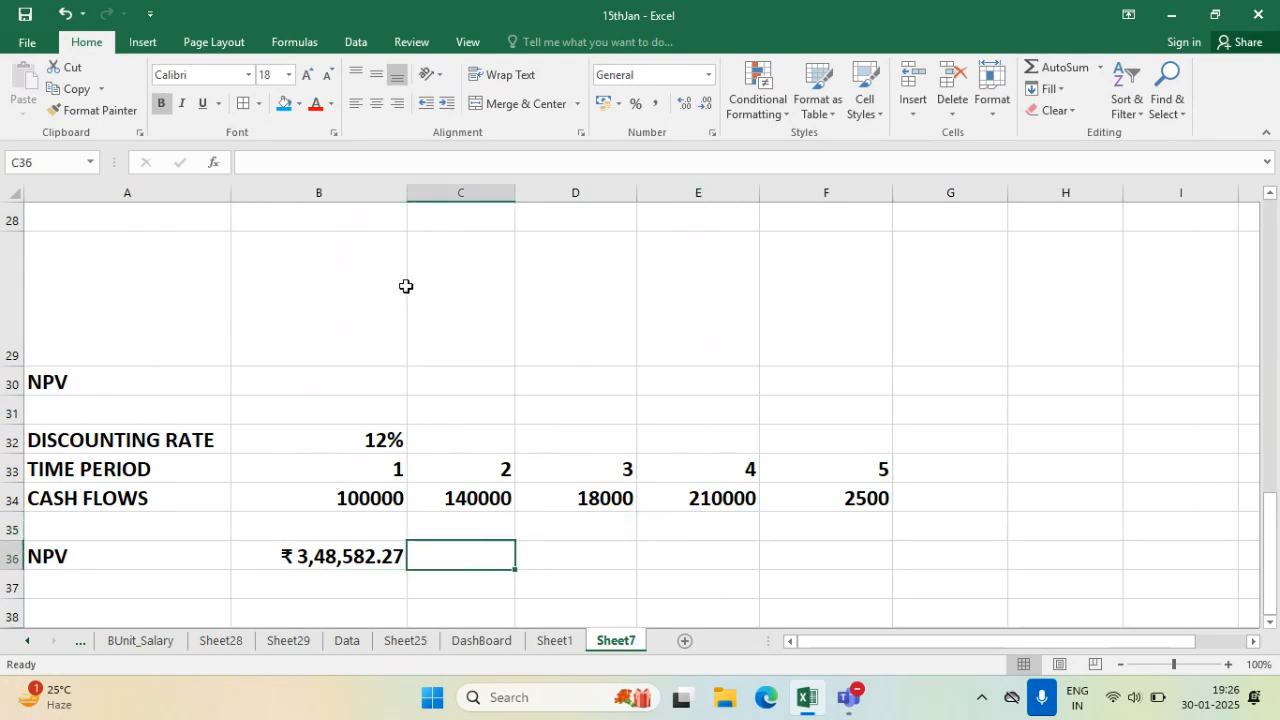
pyautogui.moveTo(408, 190); pyautogui.dragTo(417, 193)
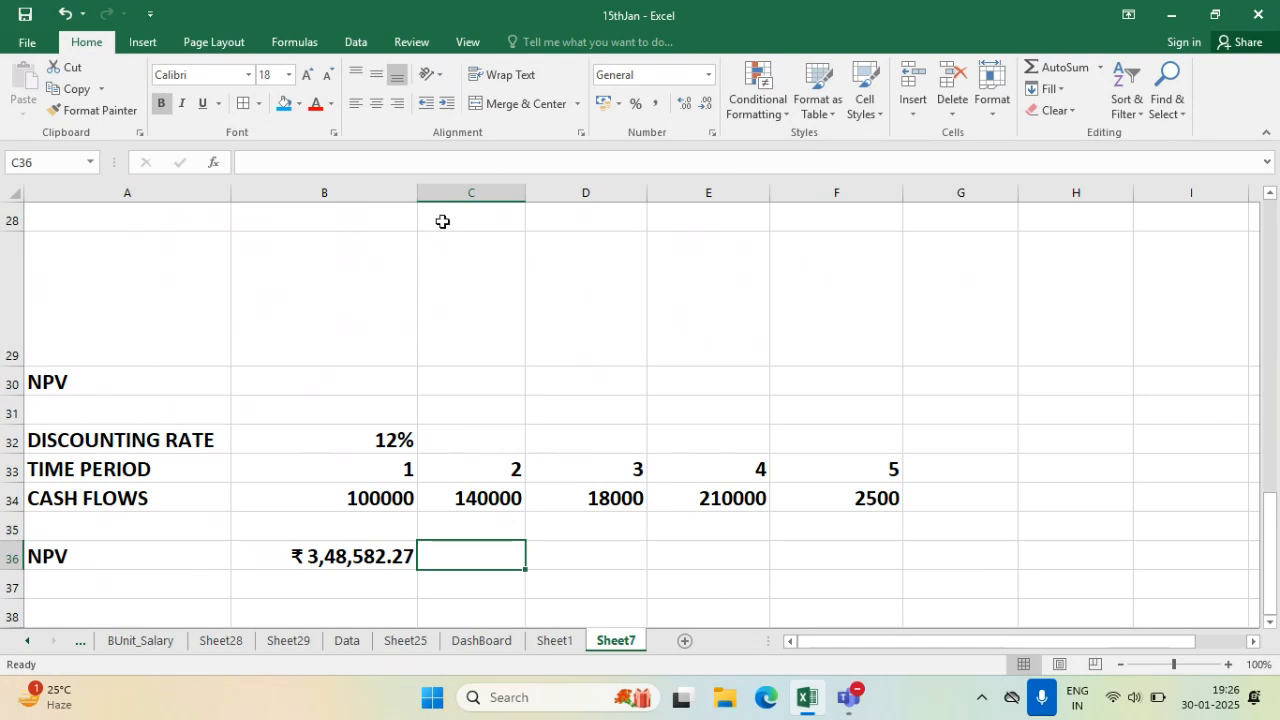
# - Apply the red font colour to the FEW MORE row (B4:F4) of the topics list on Sheet1
pyautogui.click(563, 643)
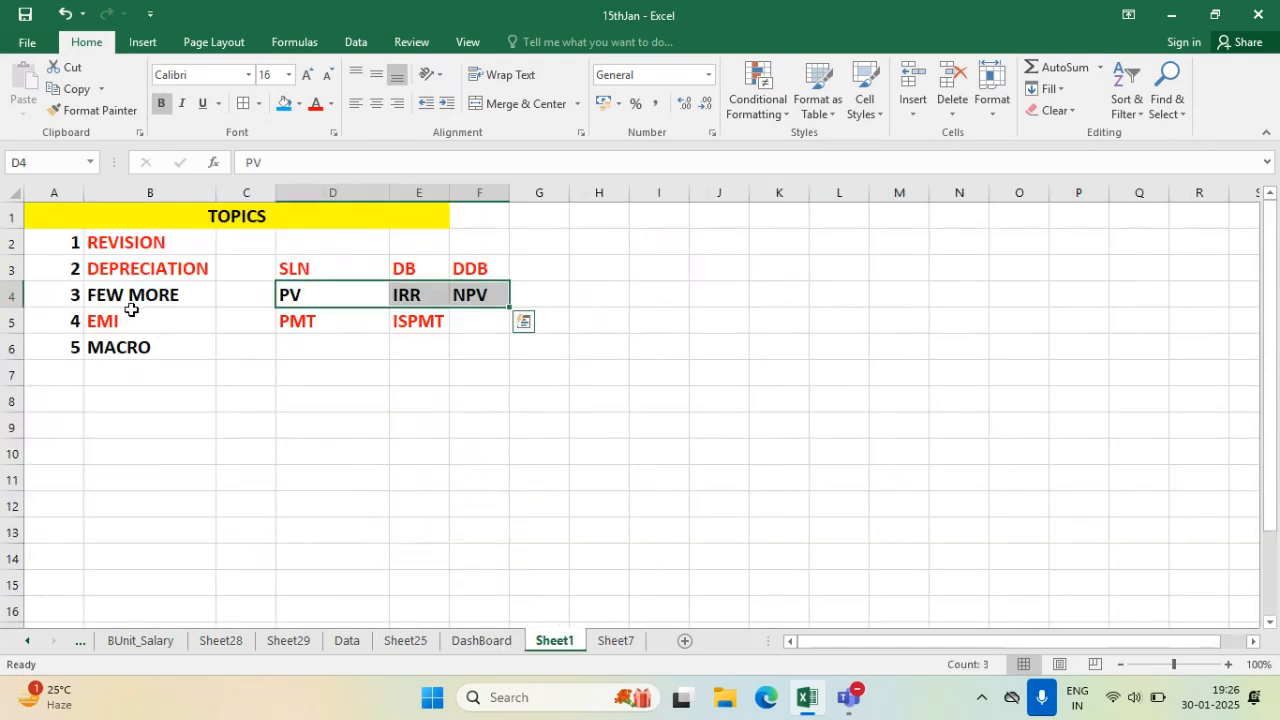
pyautogui.moveTo(115, 295)
pyautogui.mouseDown()
pyautogui.moveTo(369, 277)
pyautogui.moveTo(490, 289)
pyautogui.mouseUp()
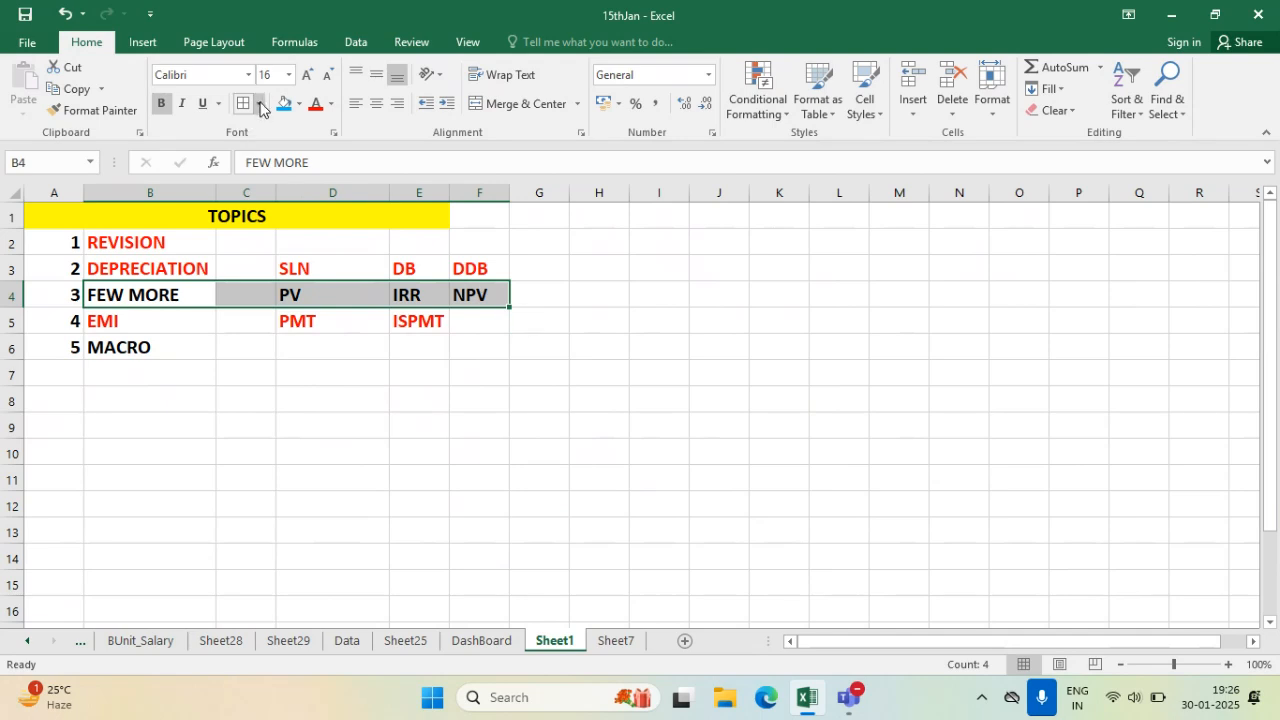
pyautogui.click(314, 103)
pyautogui.click(165, 358)
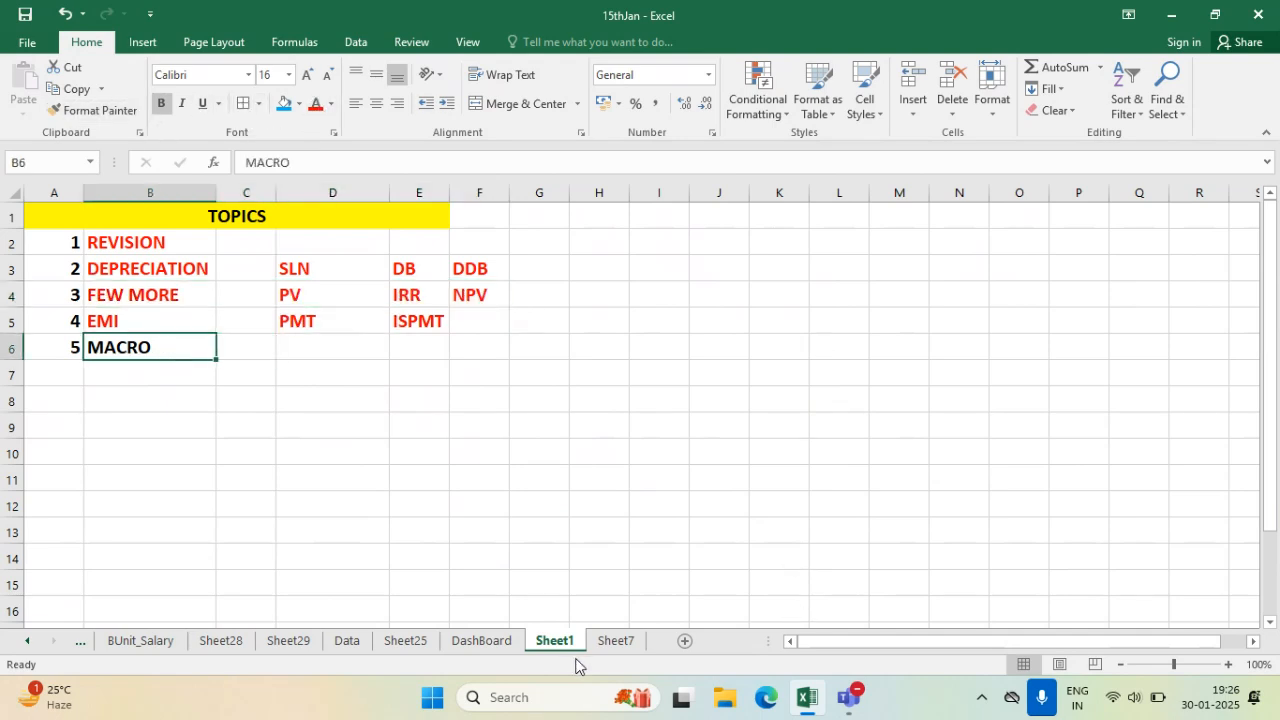
# - Widen columns C and D on Sheet7 to fit the investment results in row 26, and select the NPV result in B36
pyautogui.click(615, 641)
pyautogui.scroll(2, 246, 414)
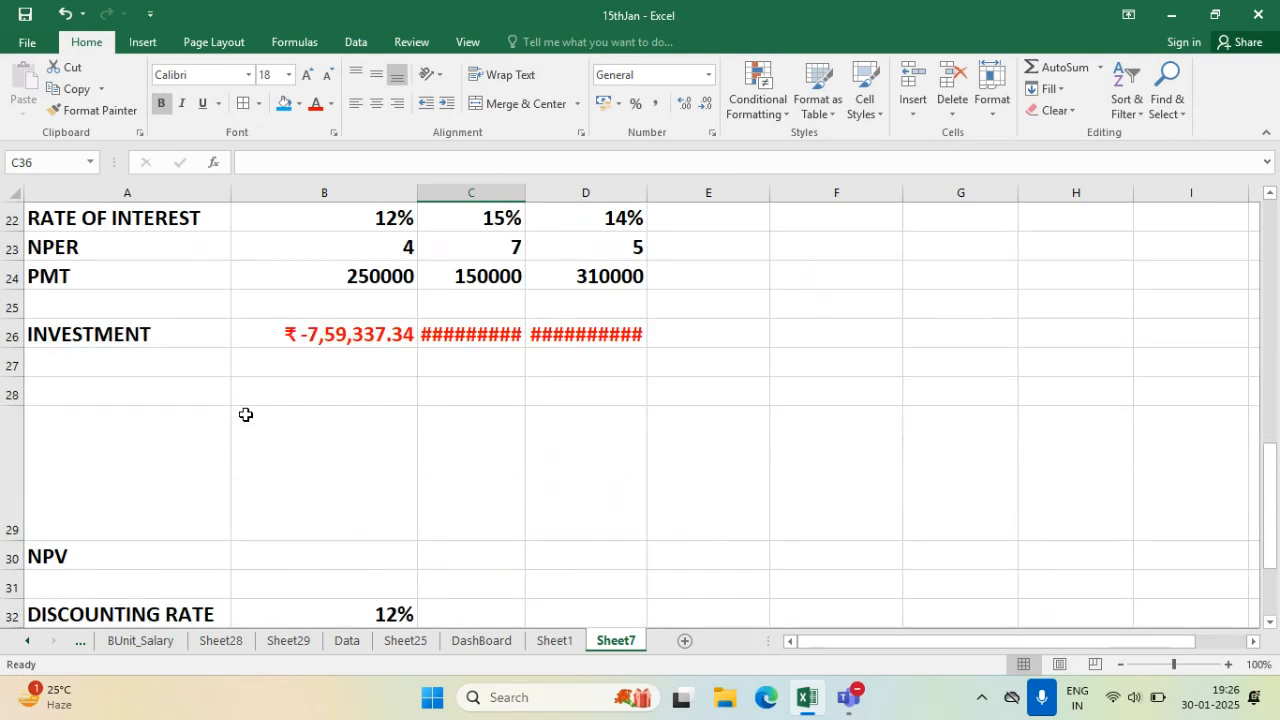
pyautogui.moveTo(527, 189); pyautogui.dragTo(557, 189)
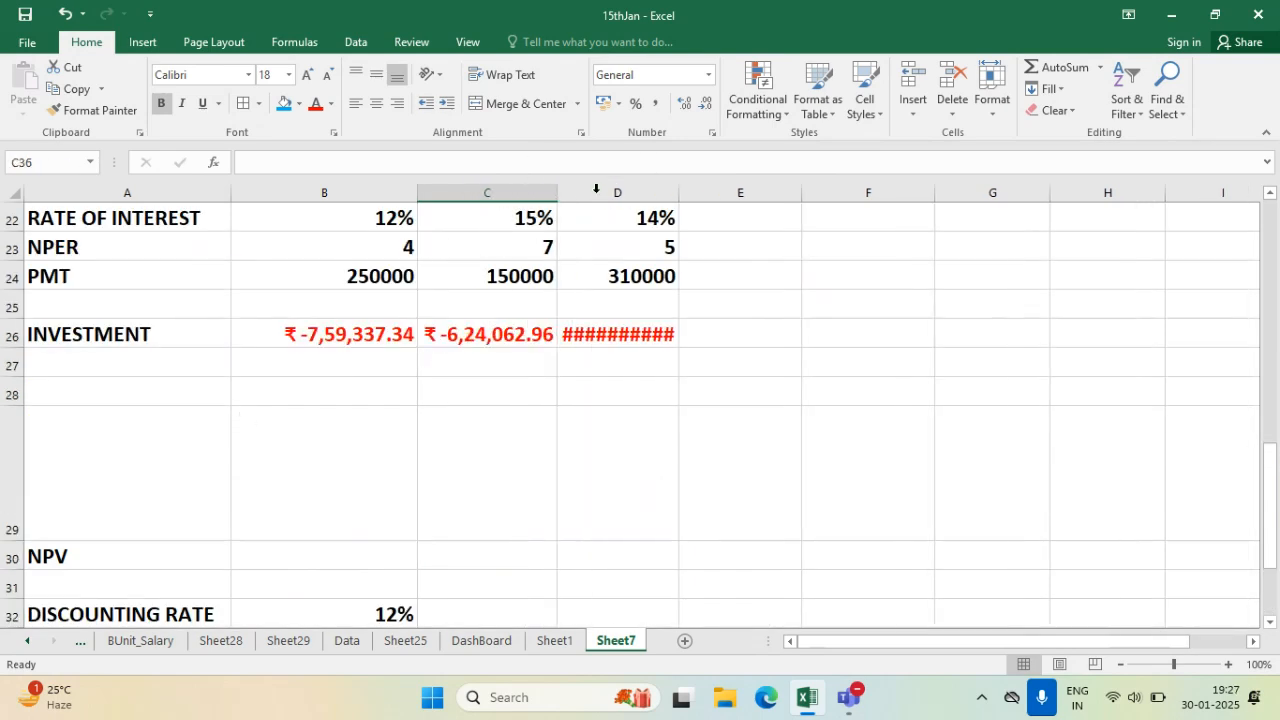
pyautogui.moveTo(685, 188); pyautogui.dragTo(762, 190)
pyautogui.click(708, 366)
pyautogui.scroll(-3, 606, 417)
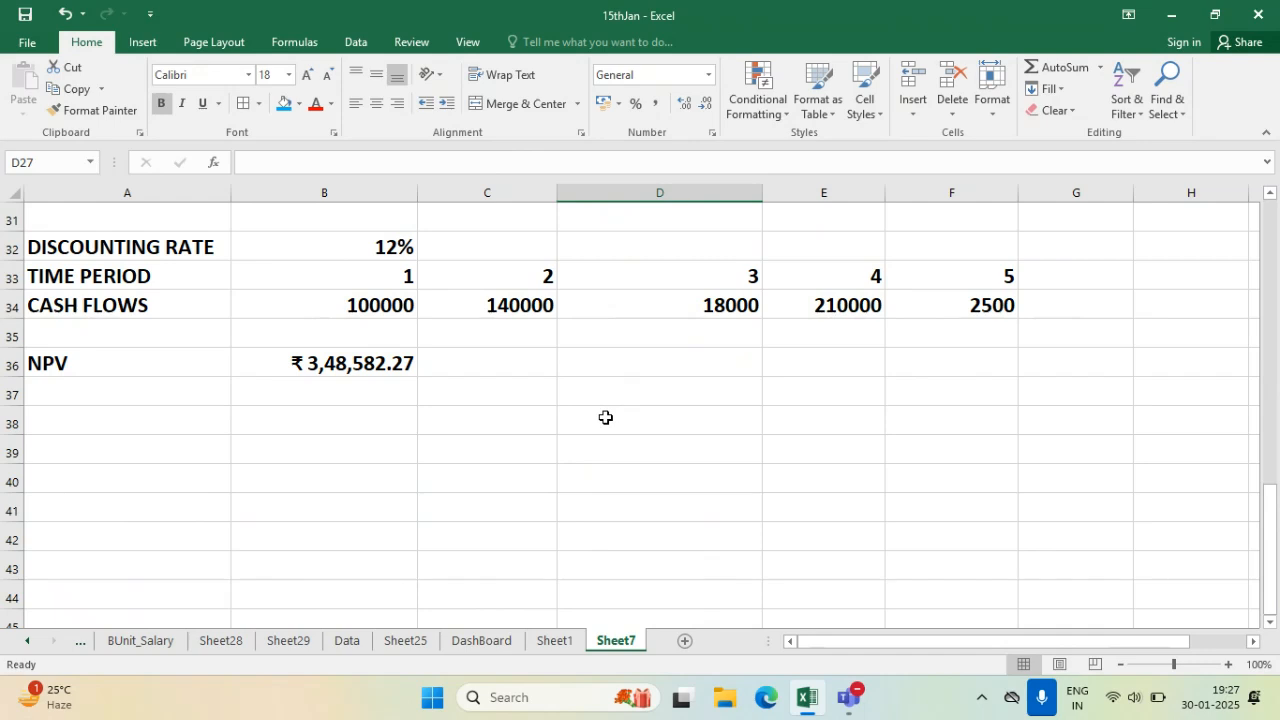
pyautogui.scroll(1, 606, 417)
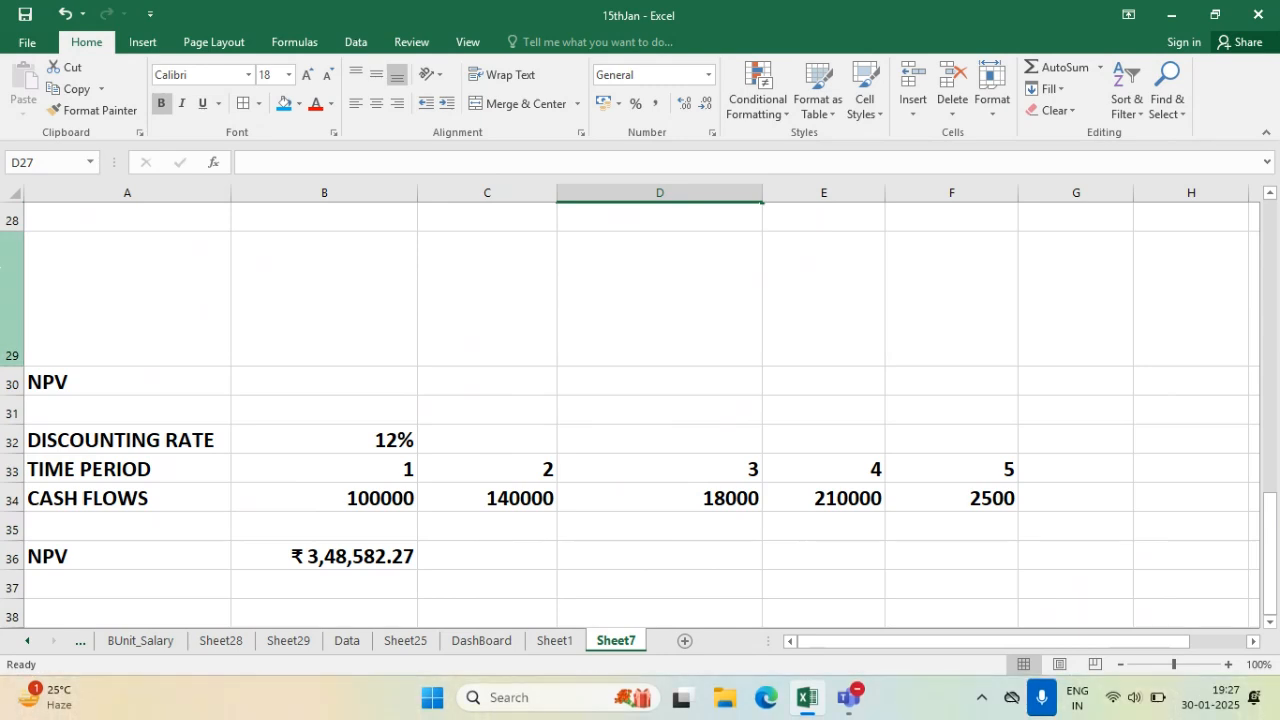
pyautogui.click(400, 545)
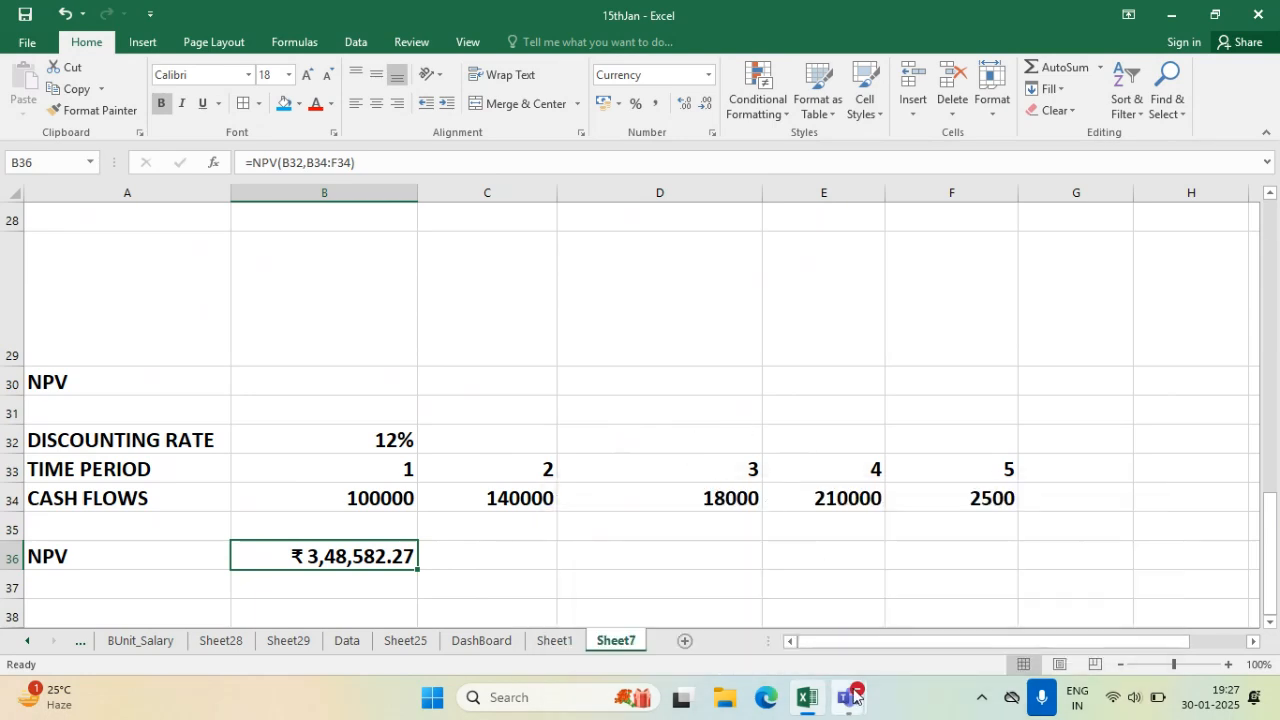
# - Switch to the Teams live event, skim its Q&A questions and mute the microphone
pyautogui.moveTo(849, 698)
pyautogui.click(850, 581)
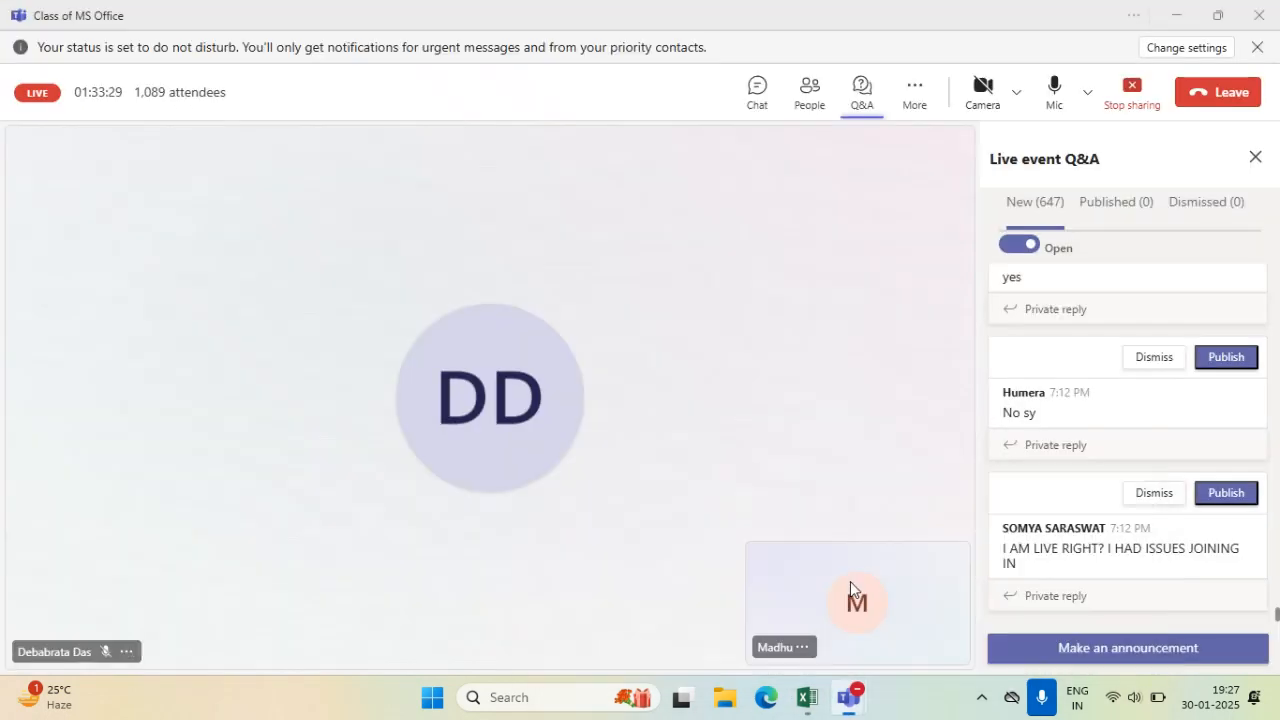
pyautogui.scroll(-10, 1164, 425)
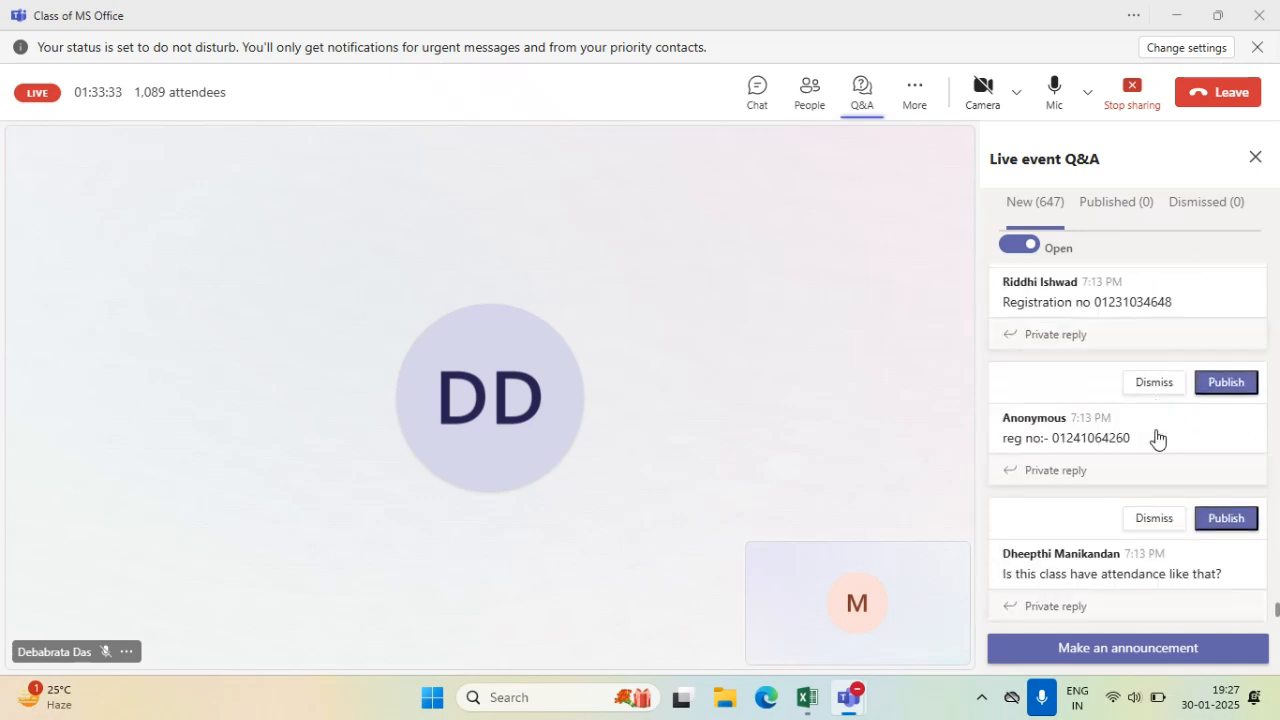
pyautogui.click(1055, 90)
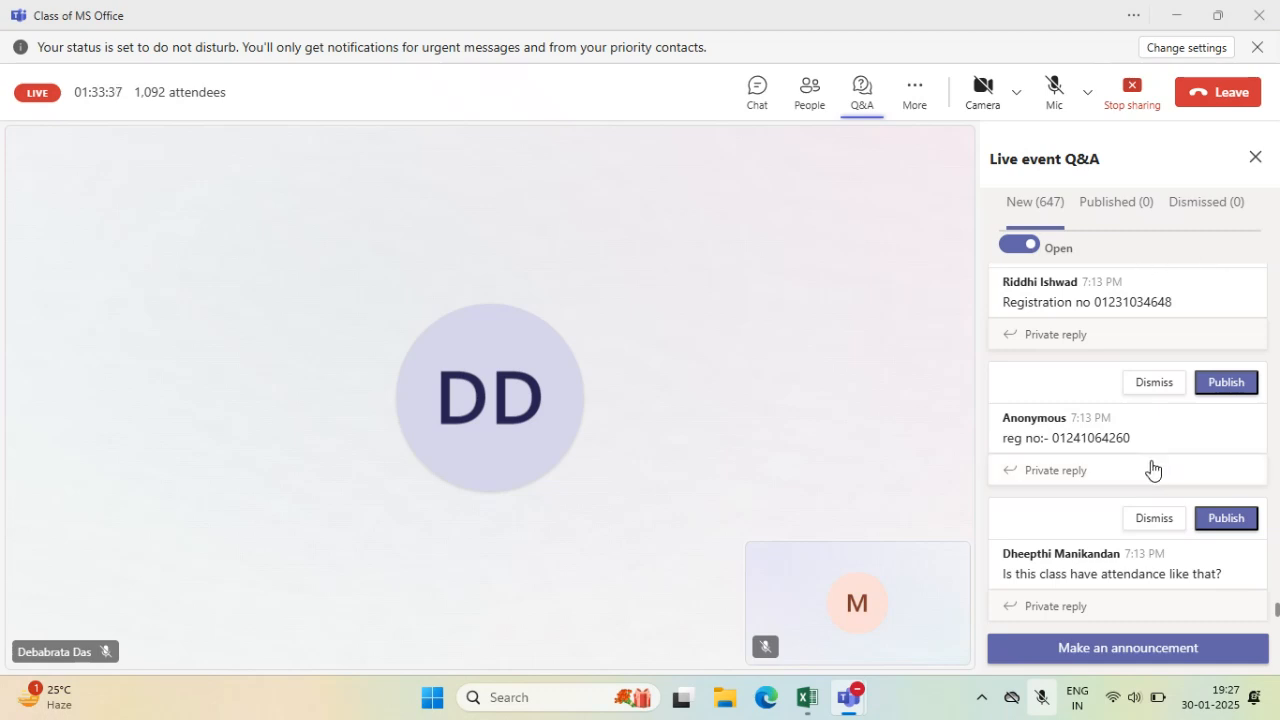
# - Read through the attendees' newer questions in the live event Q&A
pyautogui.scroll(3, 1123, 470)
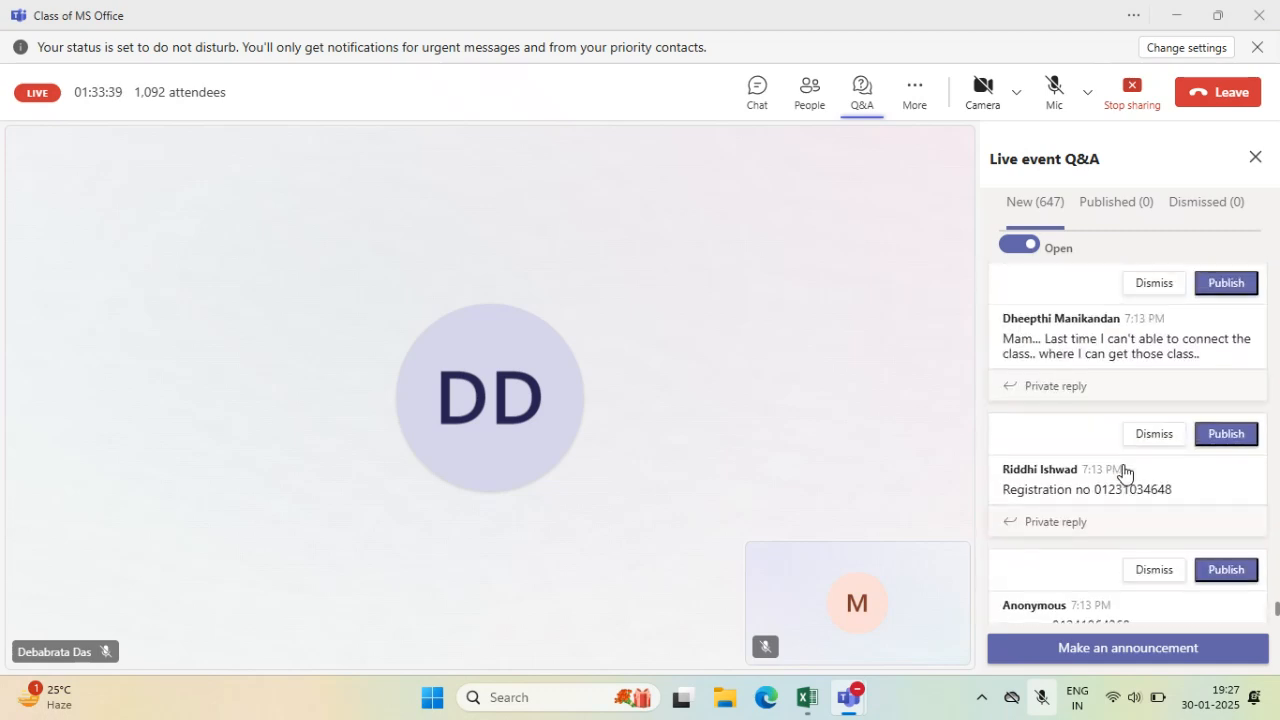
pyautogui.scroll(-5, 1123, 470)
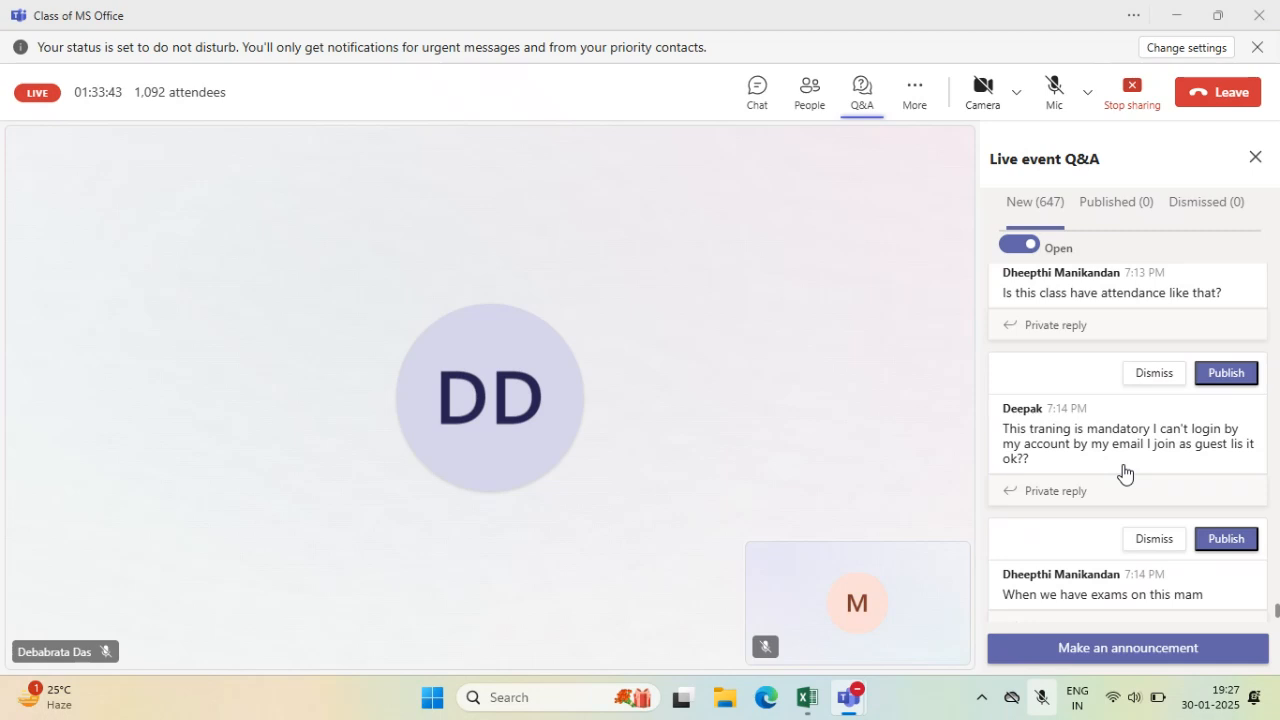
pyautogui.scroll(-8, 1123, 470)
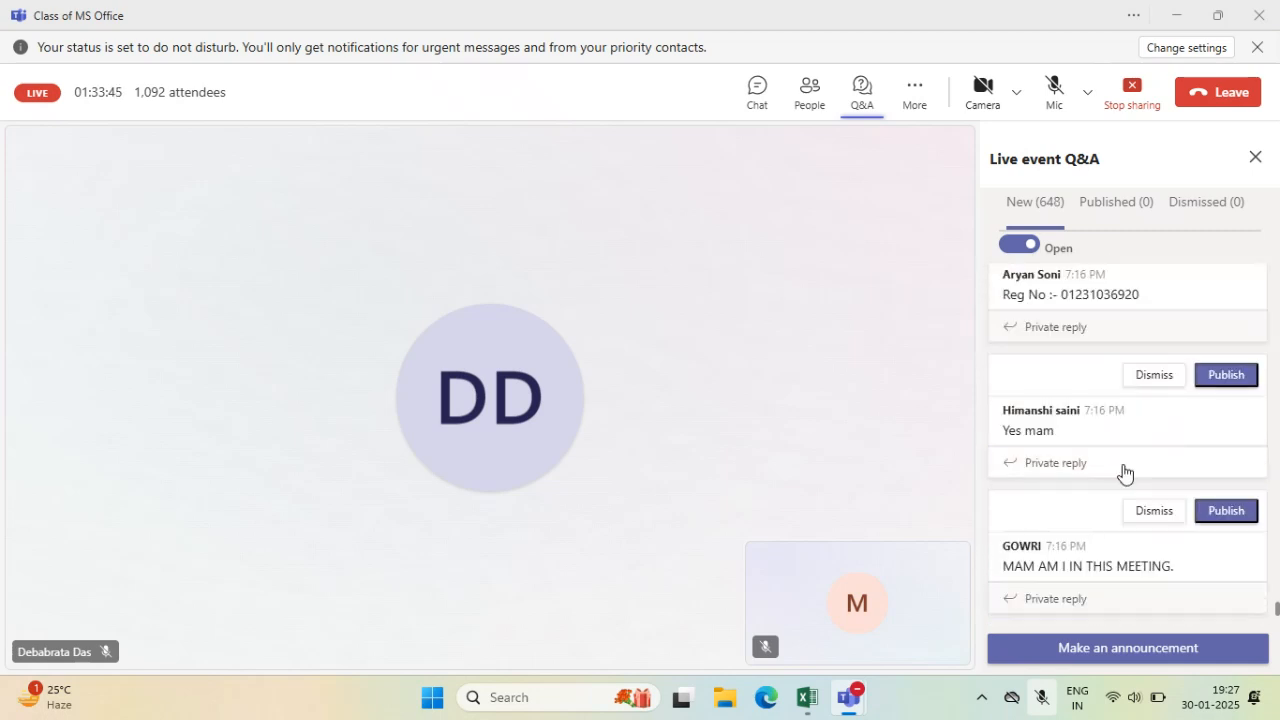
pyautogui.scroll(-5, 1123, 470)
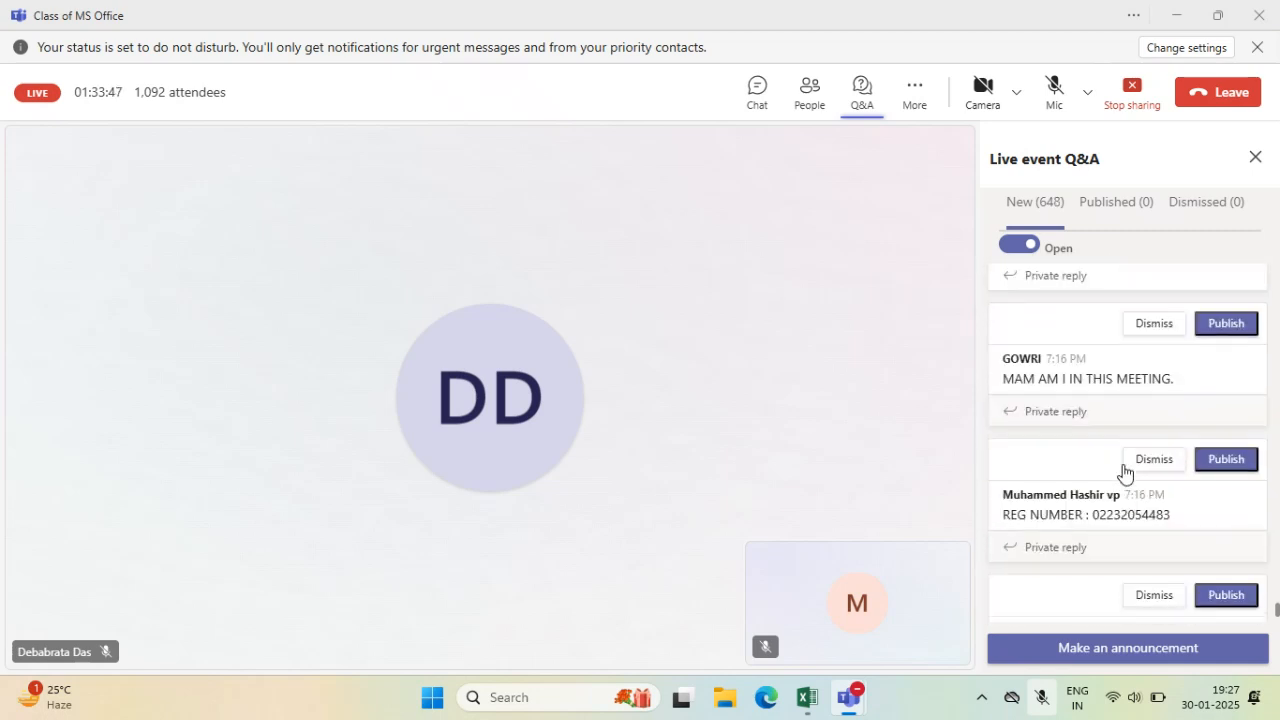
pyautogui.scroll(-3, 1123, 470)
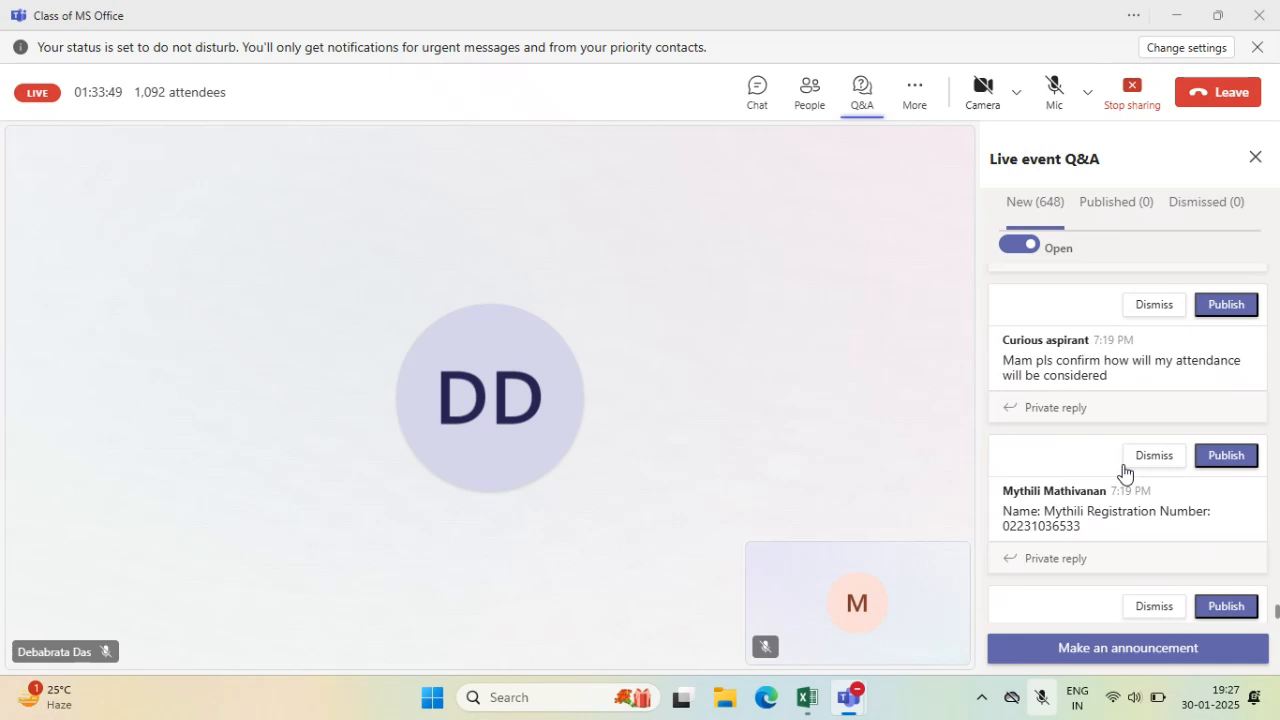
pyautogui.scroll(-10, 1123, 470)
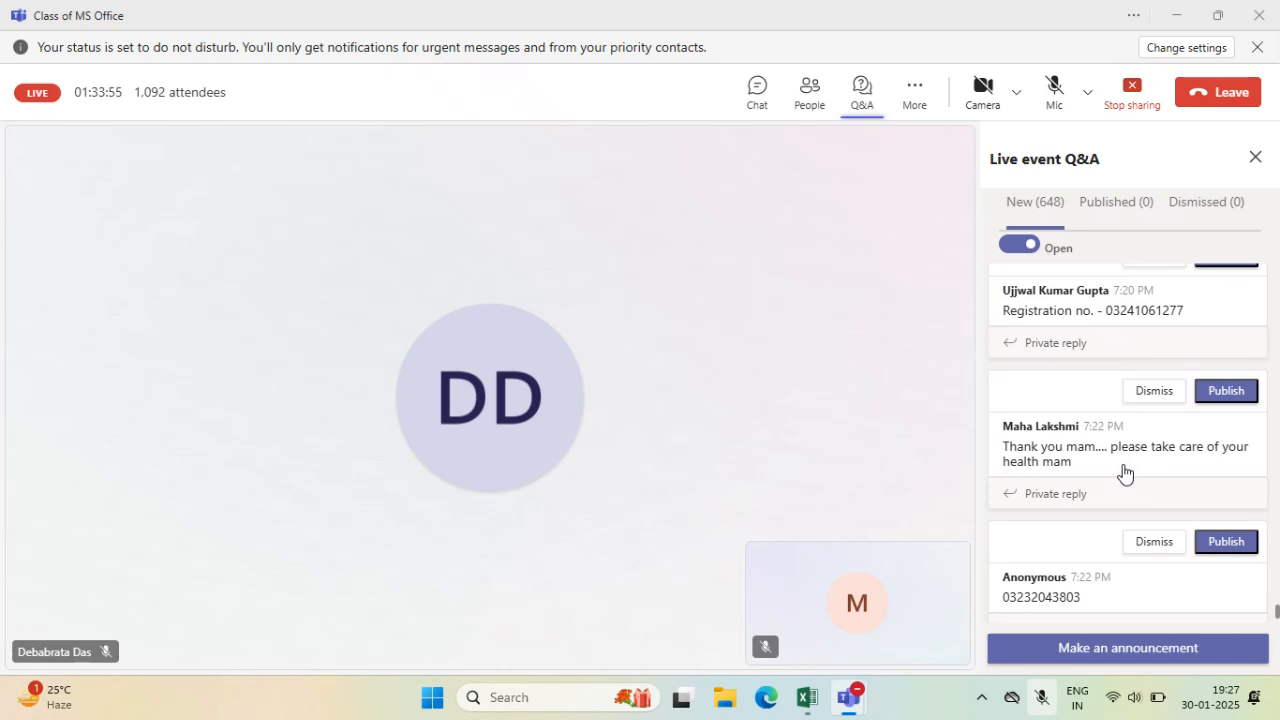
pyautogui.scroll(-6, 1123, 470)
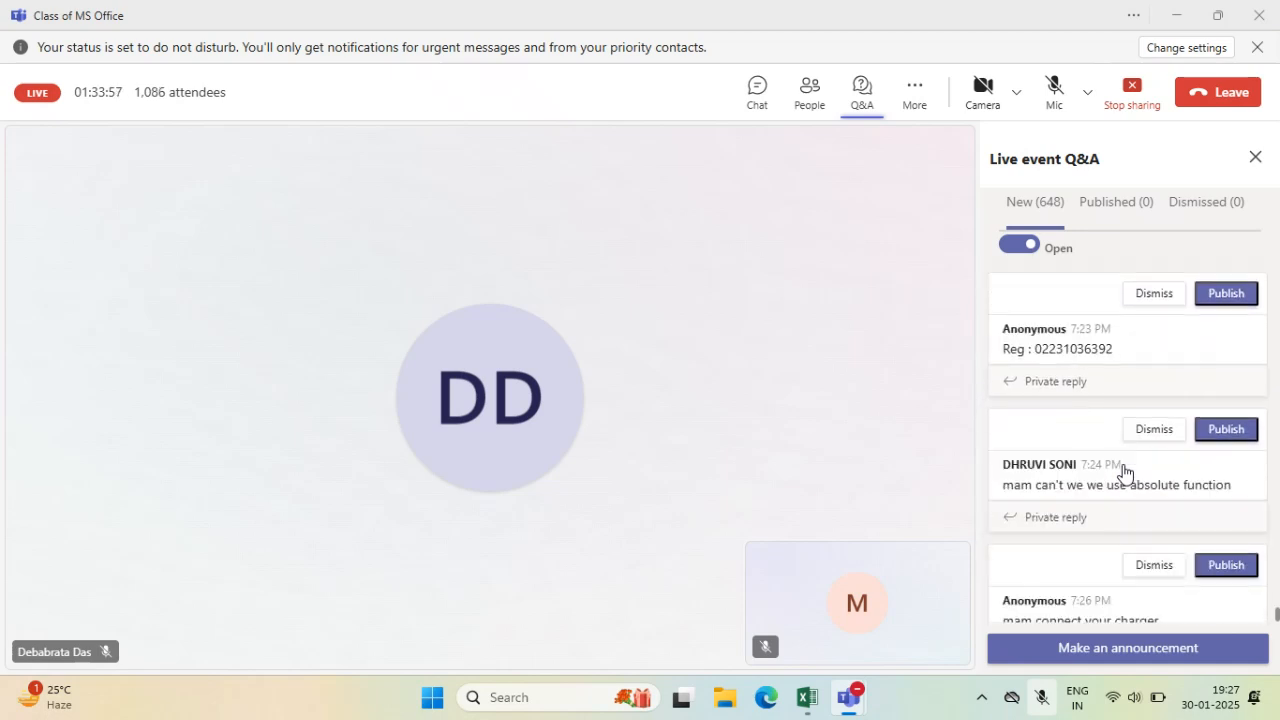
pyautogui.scroll(-2, 1123, 470)
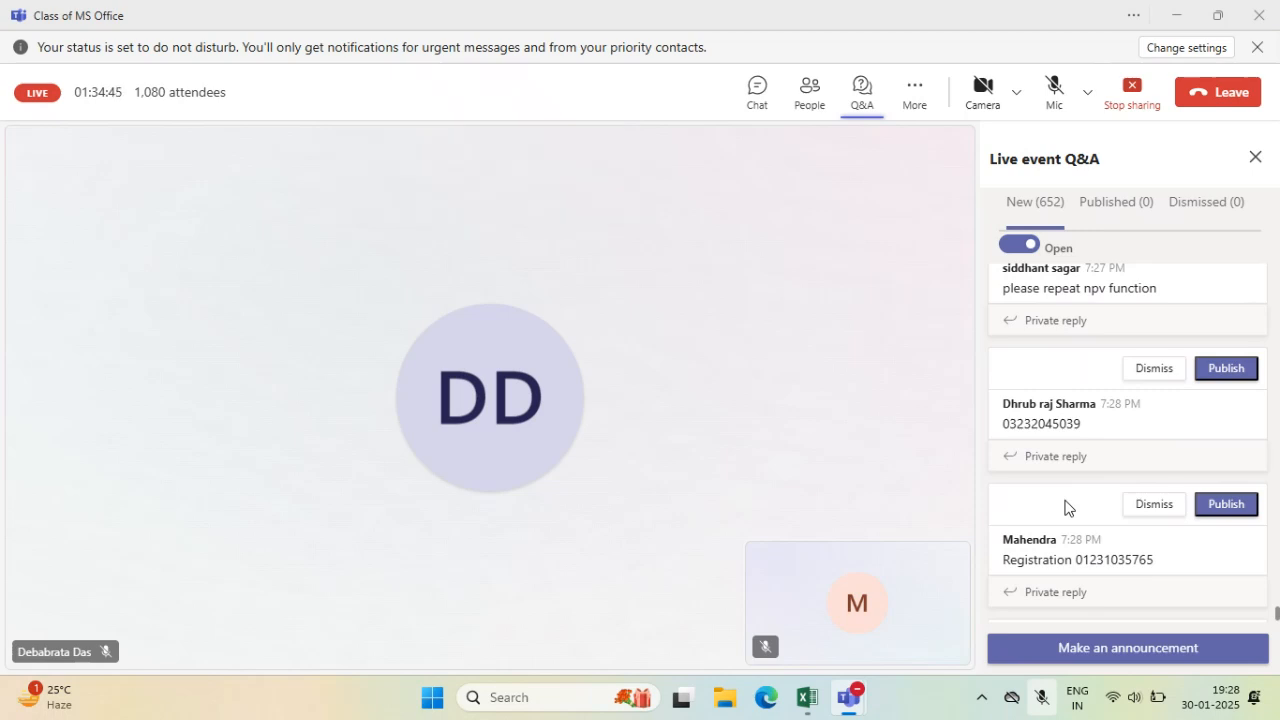
pyautogui.scroll(-3, 1065, 507)
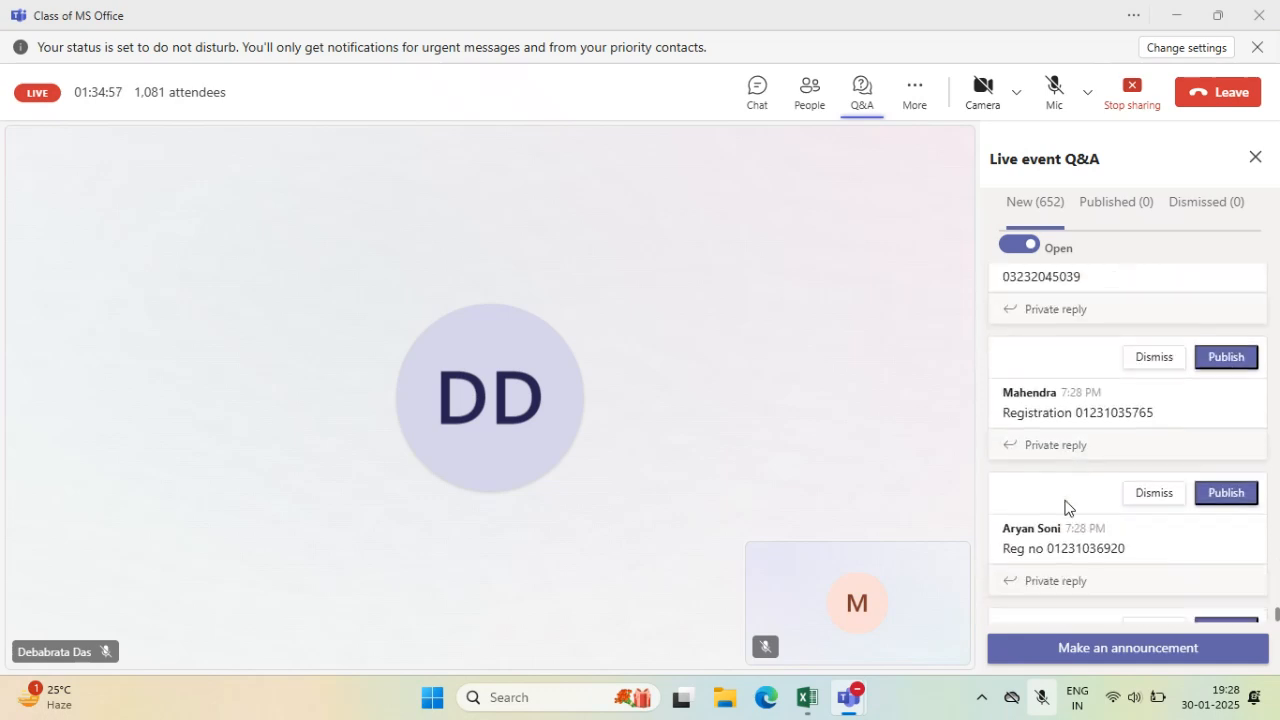
# - Switch back to Excel and rename Sheet1 as 30Jan
pyautogui.click(805, 700)
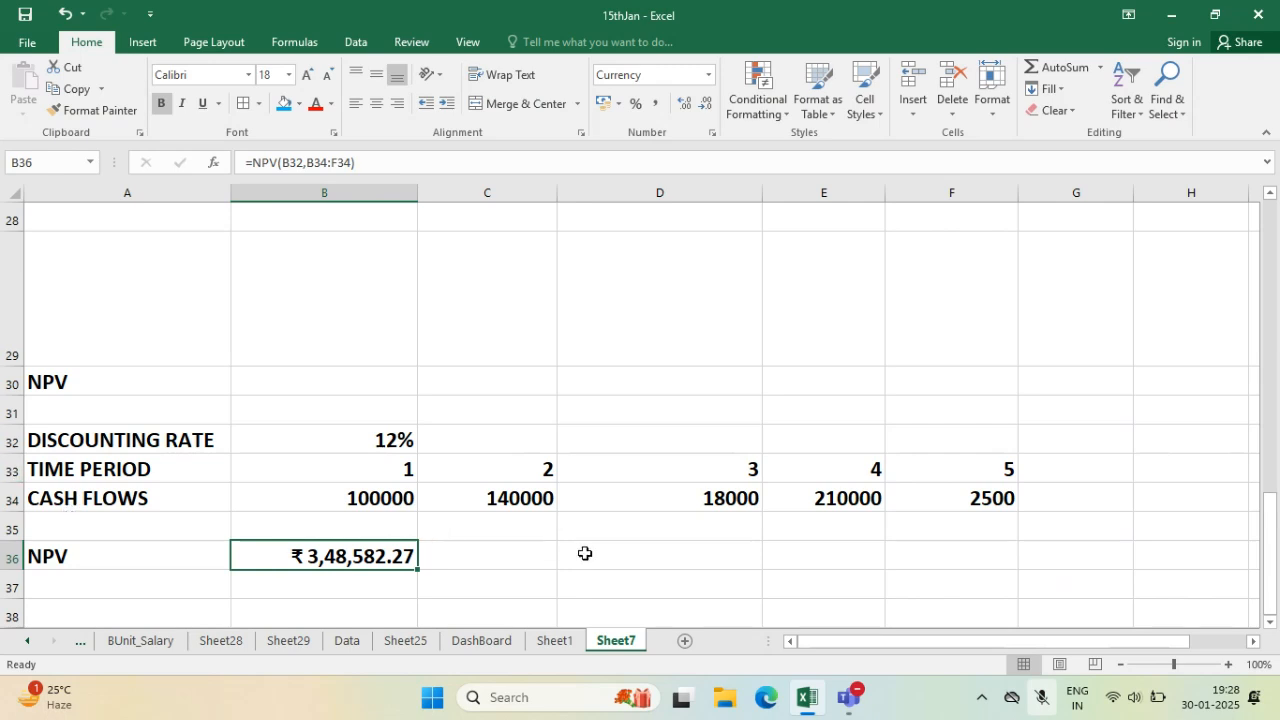
pyautogui.rightClick(556, 643)
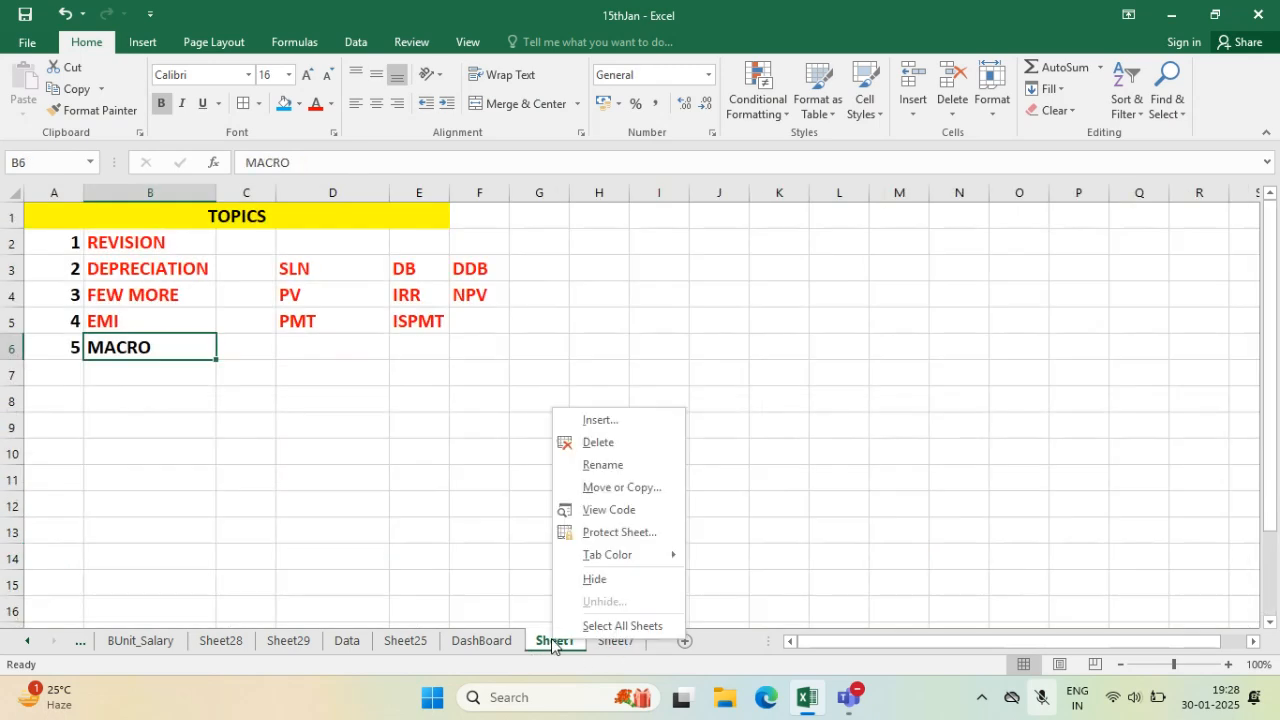
pyautogui.click(587, 464)
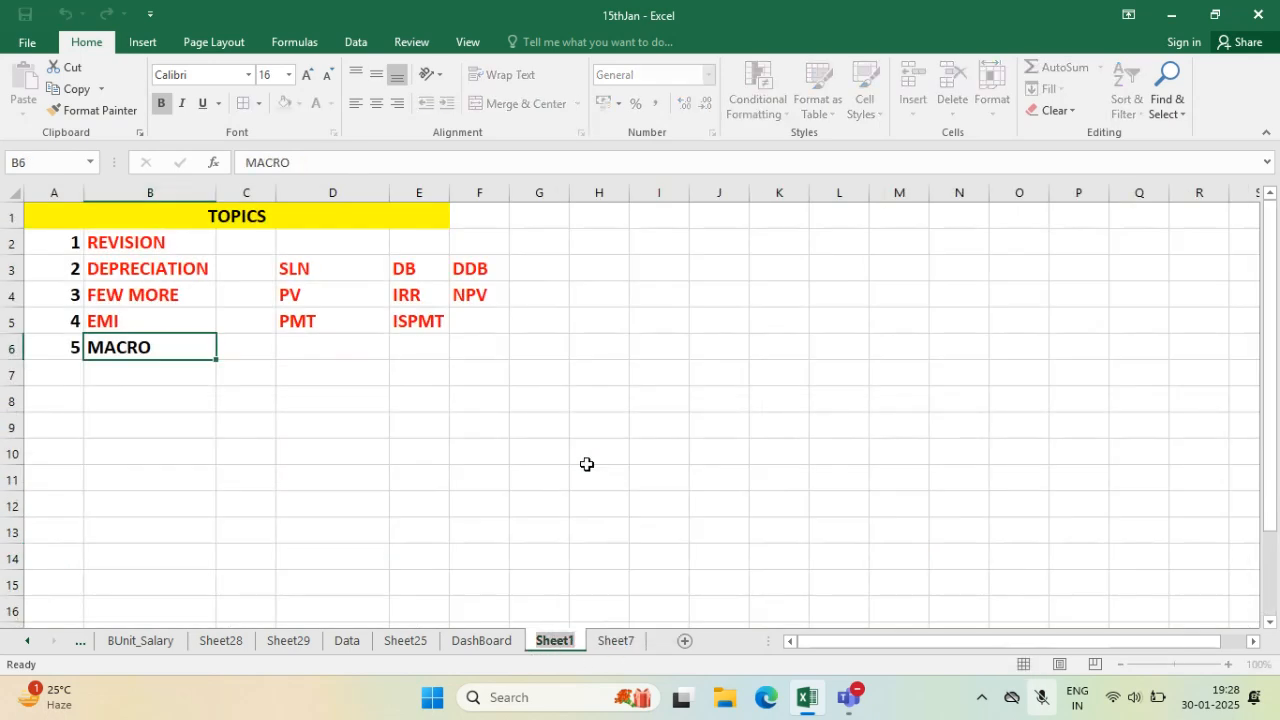
pyautogui.write('30')
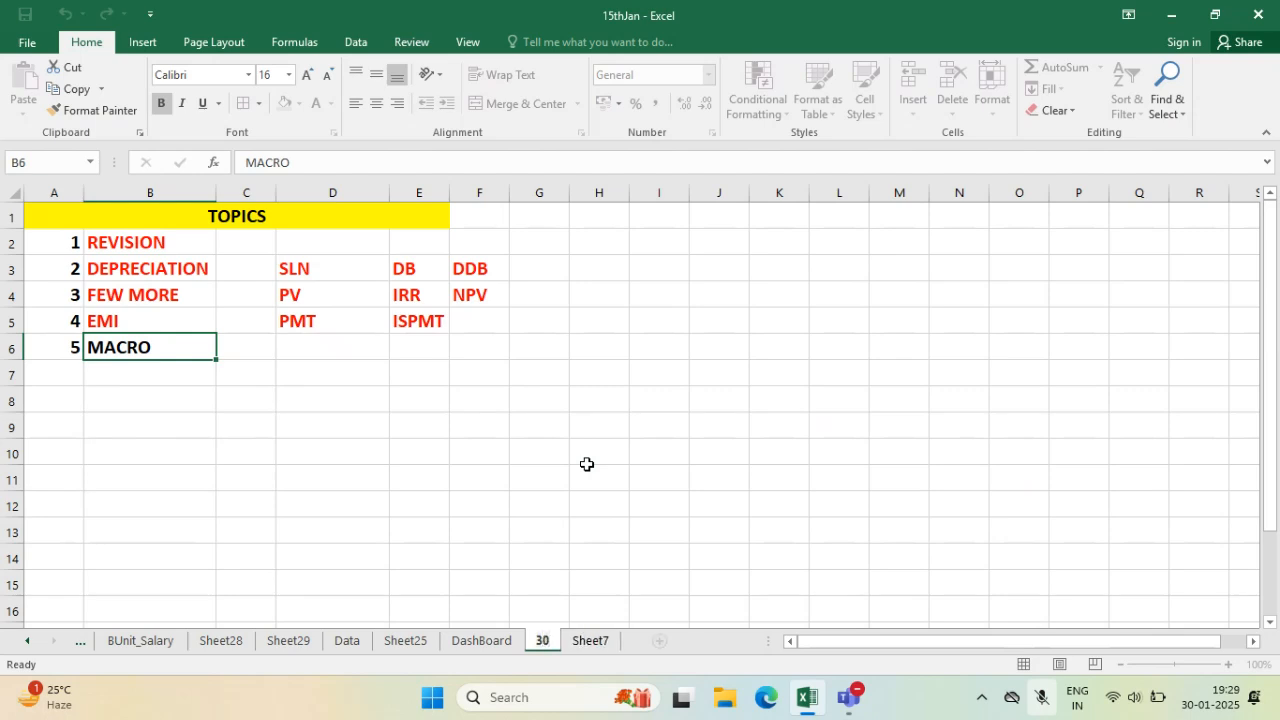
pyautogui.write('Jan')
pyautogui.press('Return')
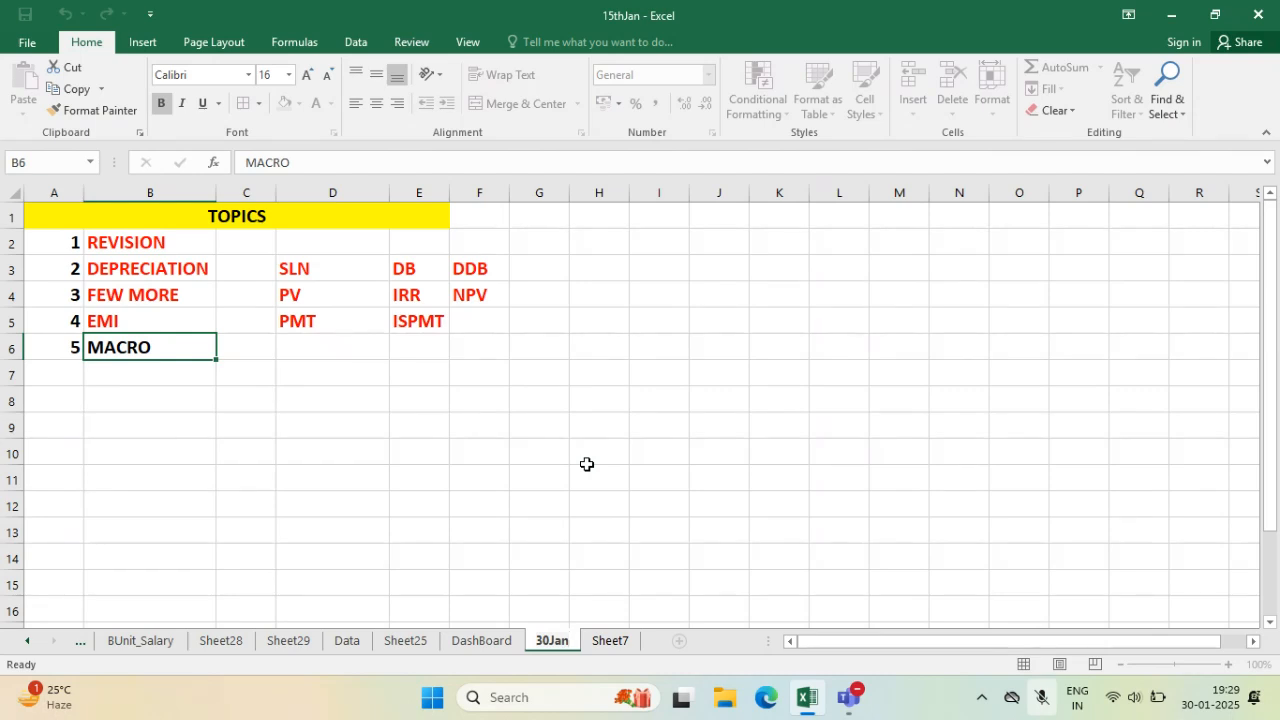
pyautogui.click(583, 470)
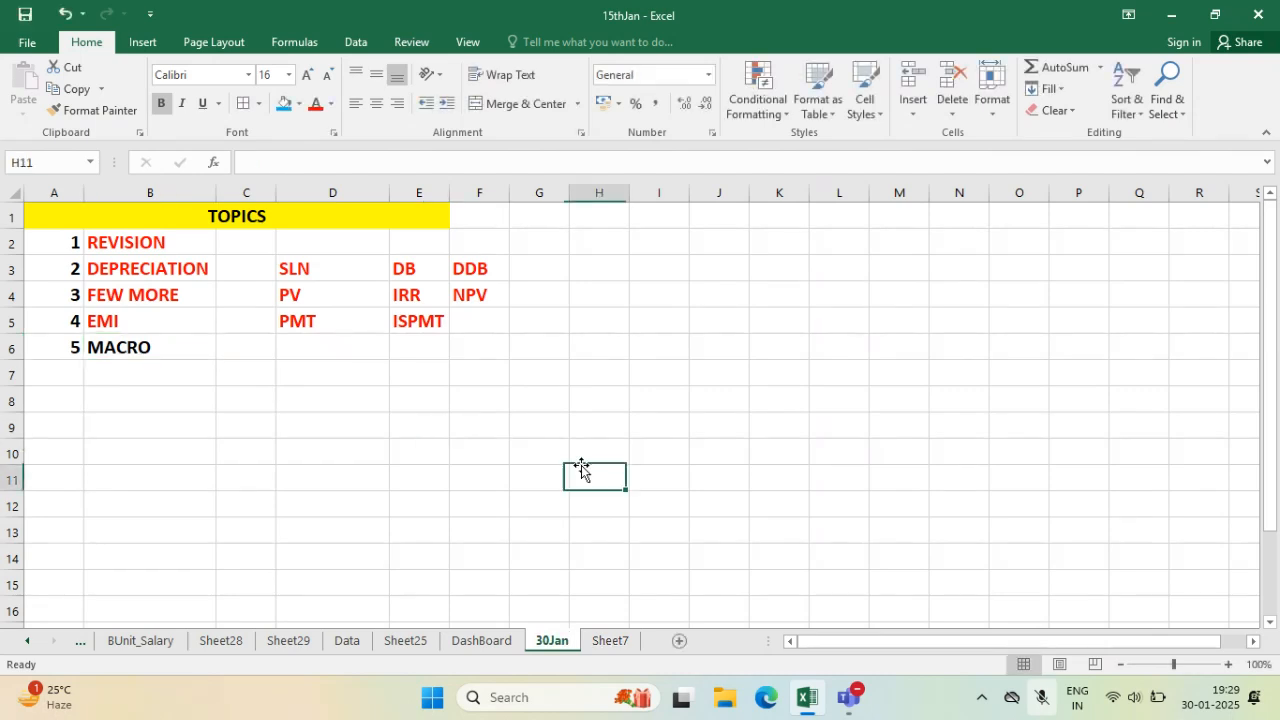
# - Set the 30Jan sheet's tab colour to a light orange theme colour
pyautogui.rightClick(552, 641)
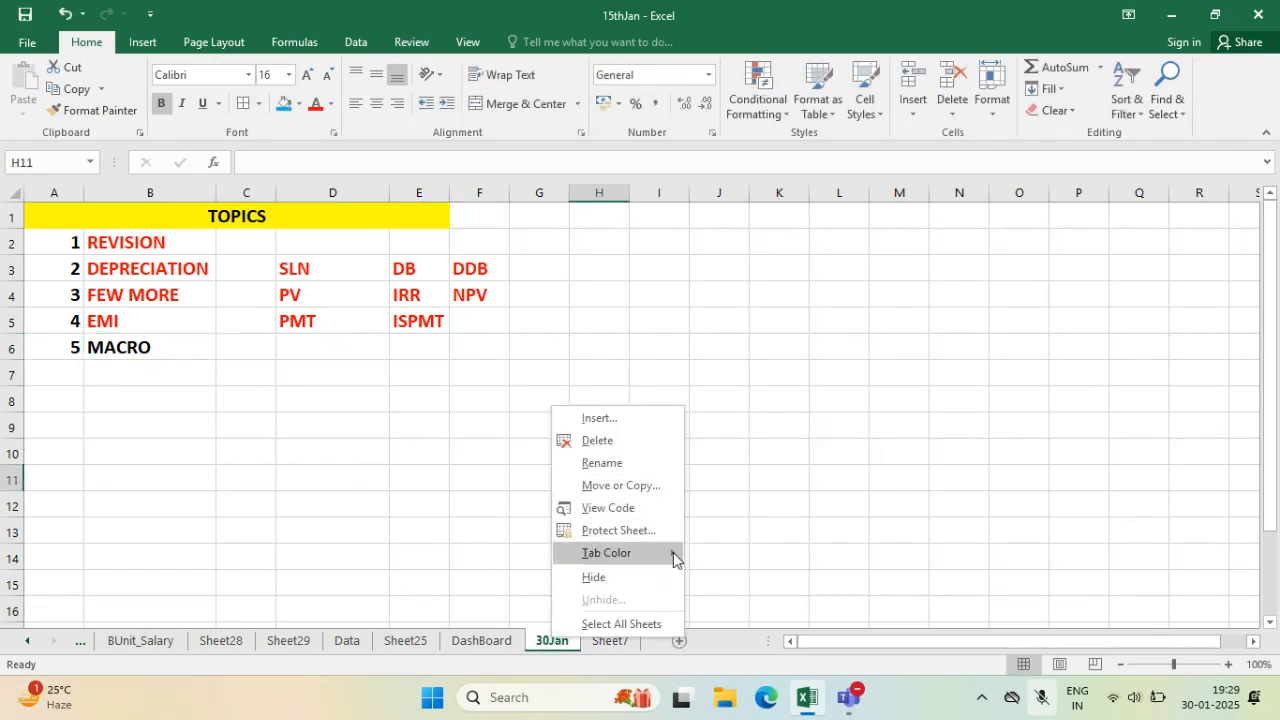
pyautogui.moveTo(673, 552)
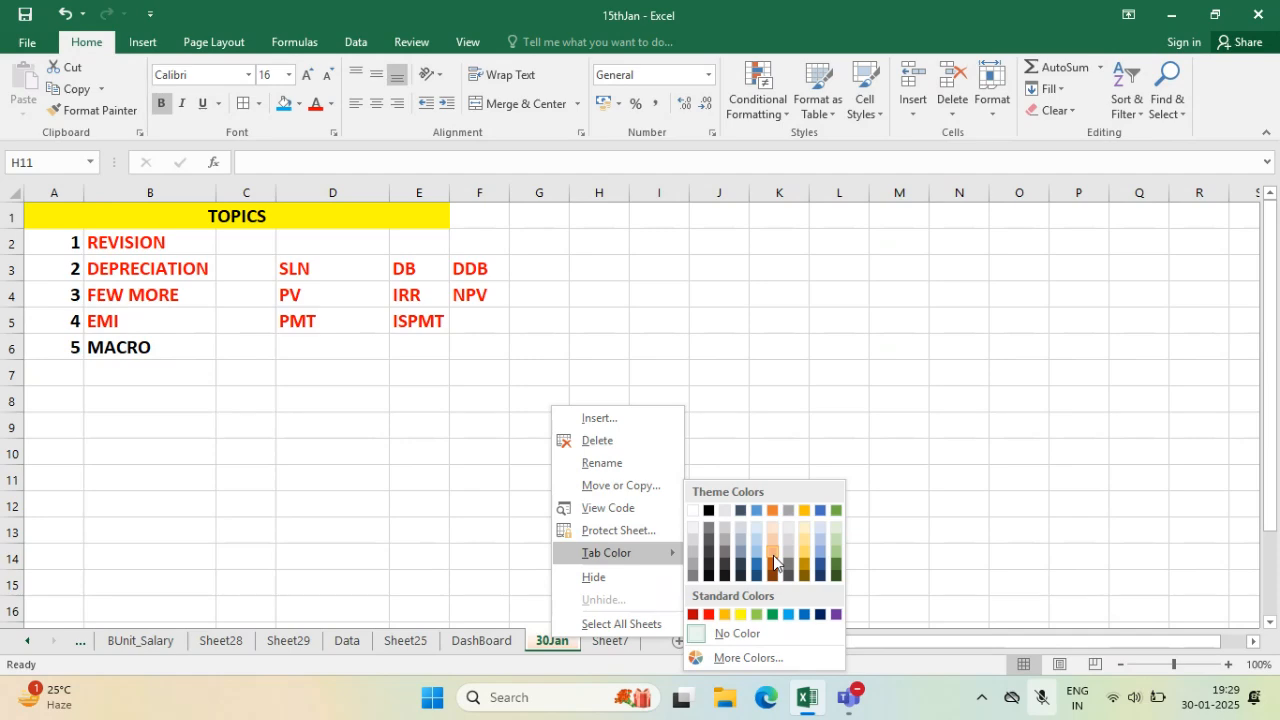
pyautogui.click(773, 563)
pyautogui.click(491, 566)
# - Browse the workbook's sheets to check how the earlier dated sheet is named
pyautogui.click(460, 643)
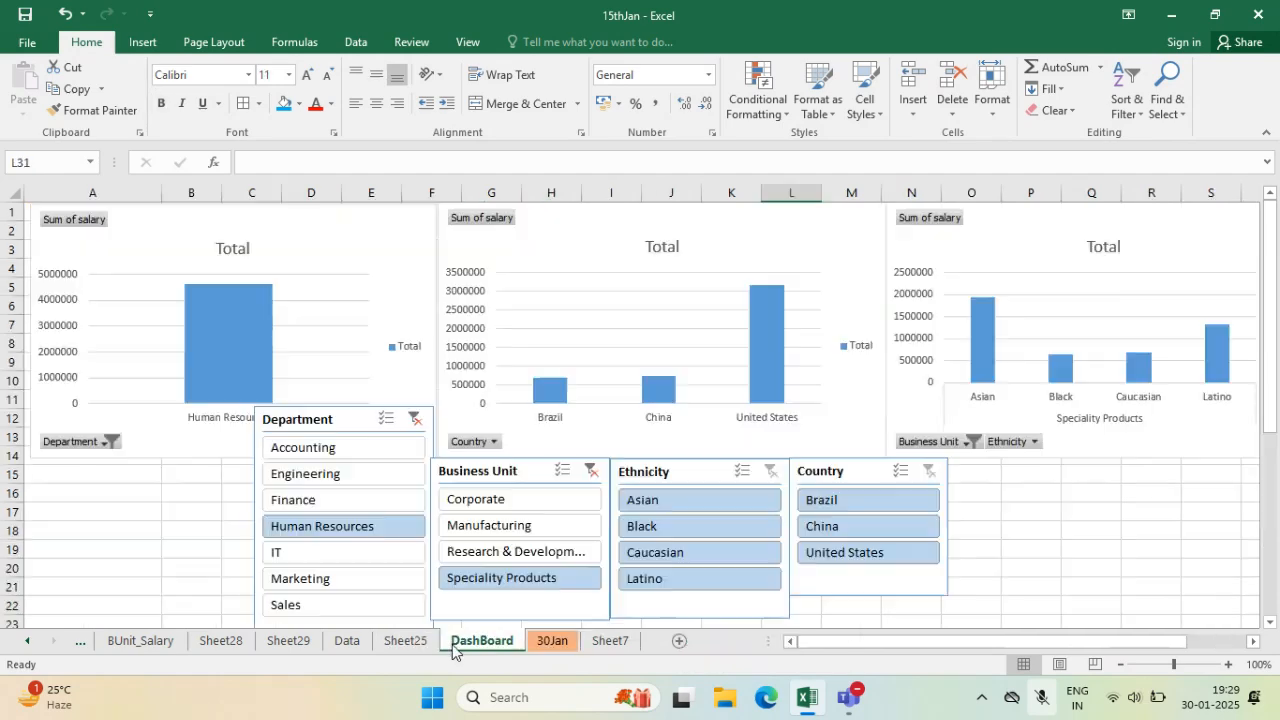
pyautogui.click(111, 650)
pyautogui.click(79, 648)
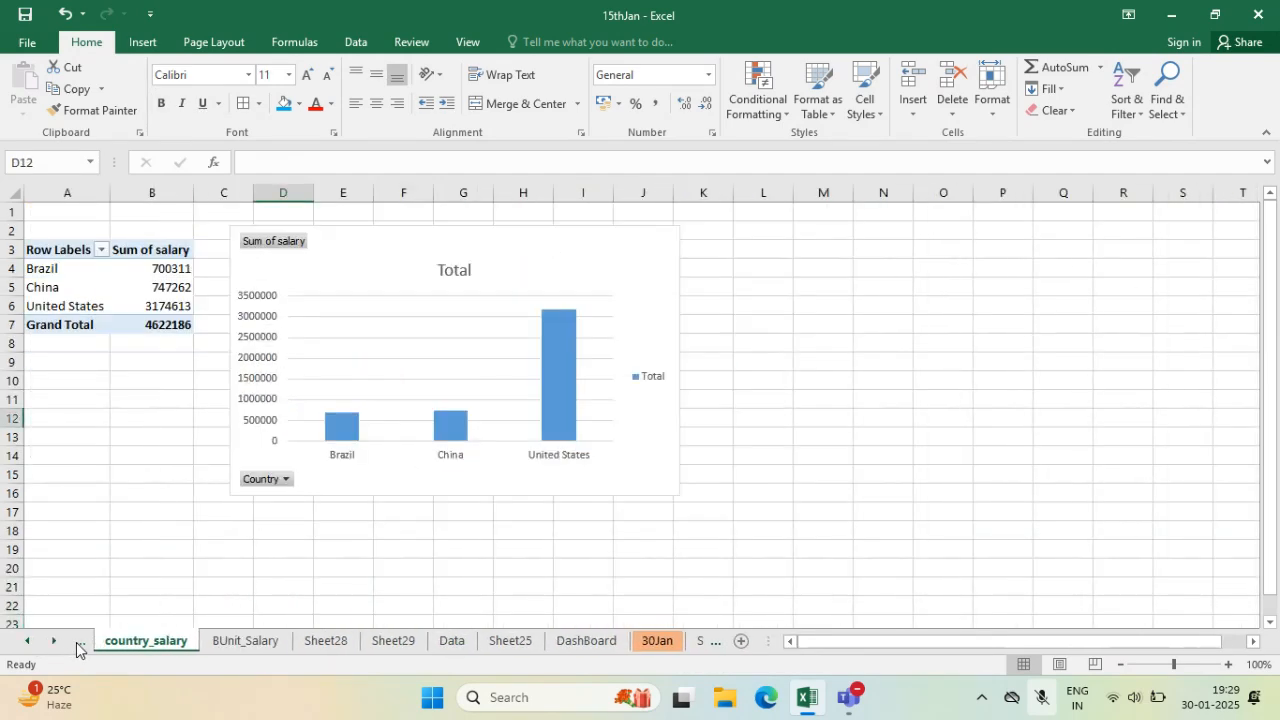
pyautogui.click(79, 648)
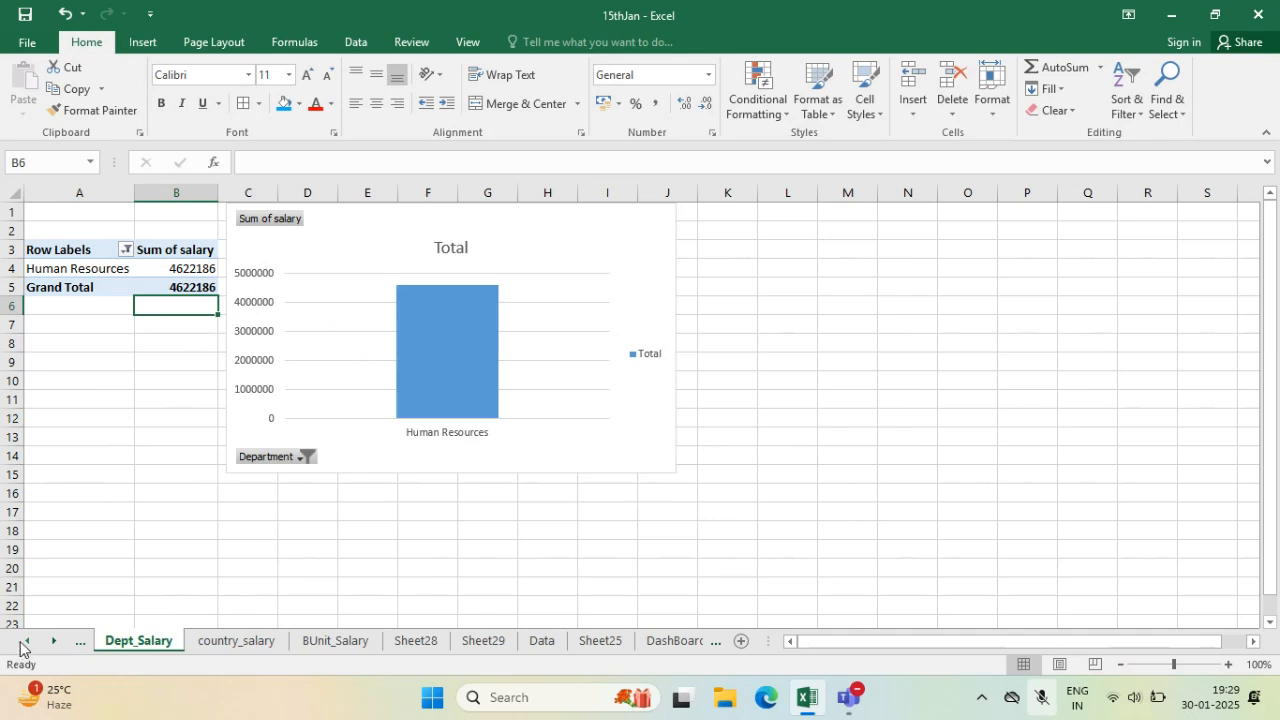
pyautogui.click(20, 648)
pyautogui.click(22, 648)
pyautogui.click(25, 648)
pyautogui.click(28, 648)
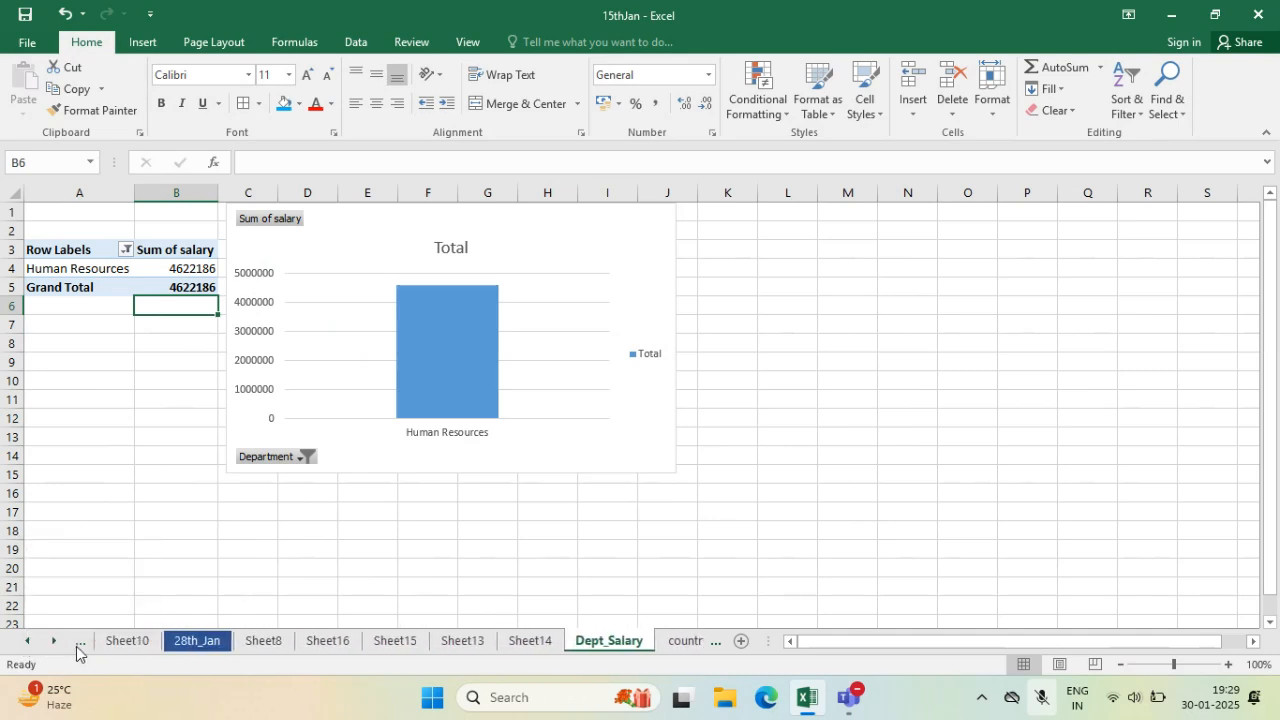
pyautogui.click(56, 645)
pyautogui.click(55, 645)
pyautogui.click(55, 645)
pyautogui.click(55, 645)
pyautogui.click(55, 645)
pyautogui.click(55, 645)
pyautogui.click(55, 645)
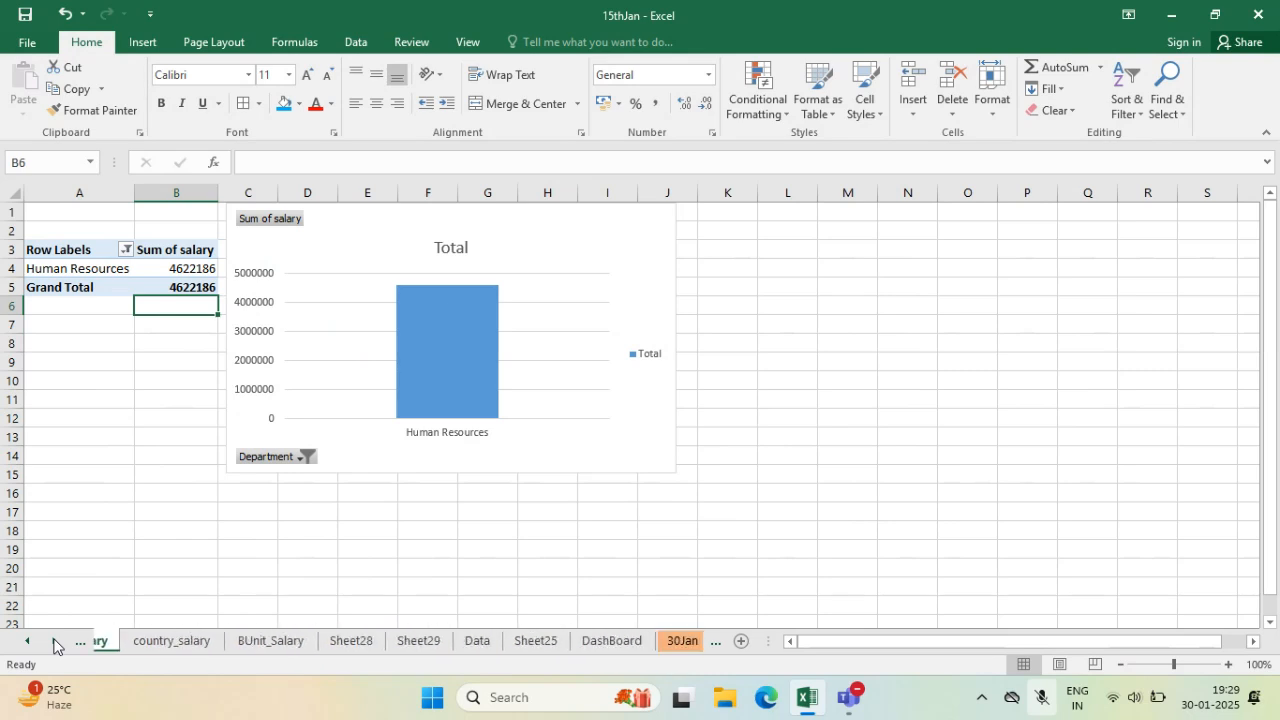
pyautogui.click(55, 645)
pyautogui.click(55, 645)
# - Open the 30Jan sheet's name for editing
pyautogui.click(558, 652)
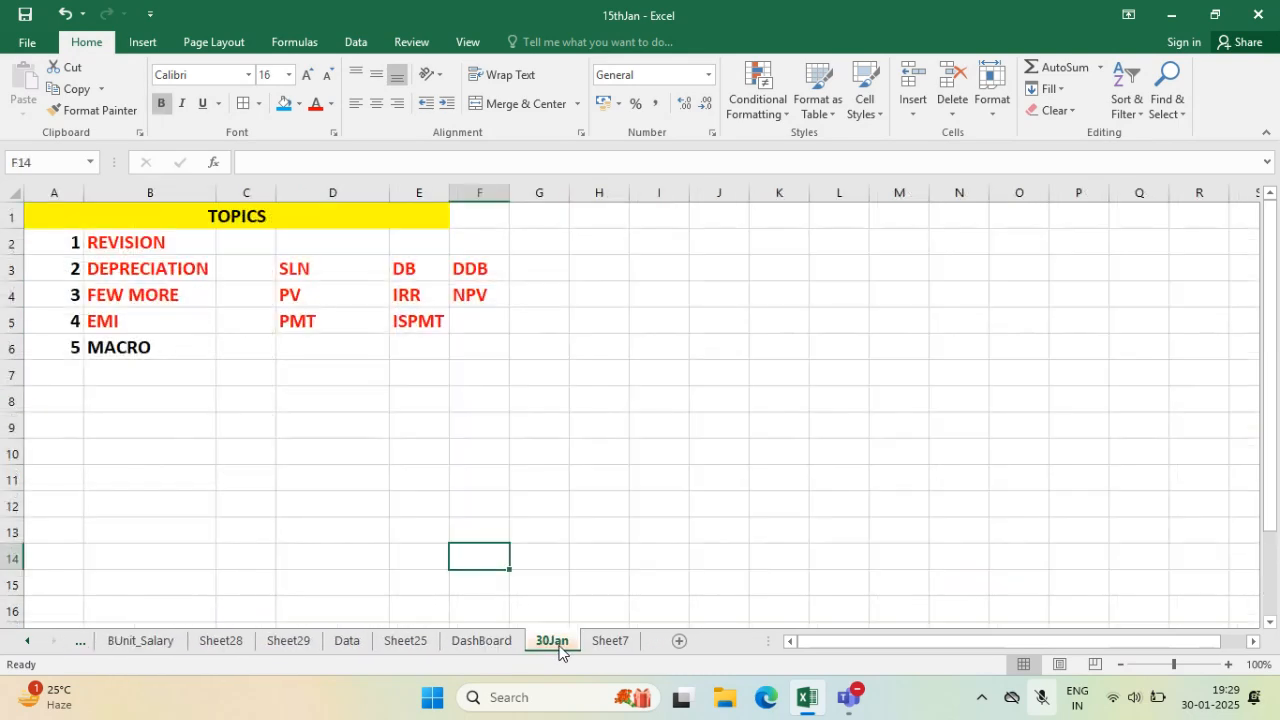
pyautogui.rightClick(558, 645)
pyautogui.click(605, 466)
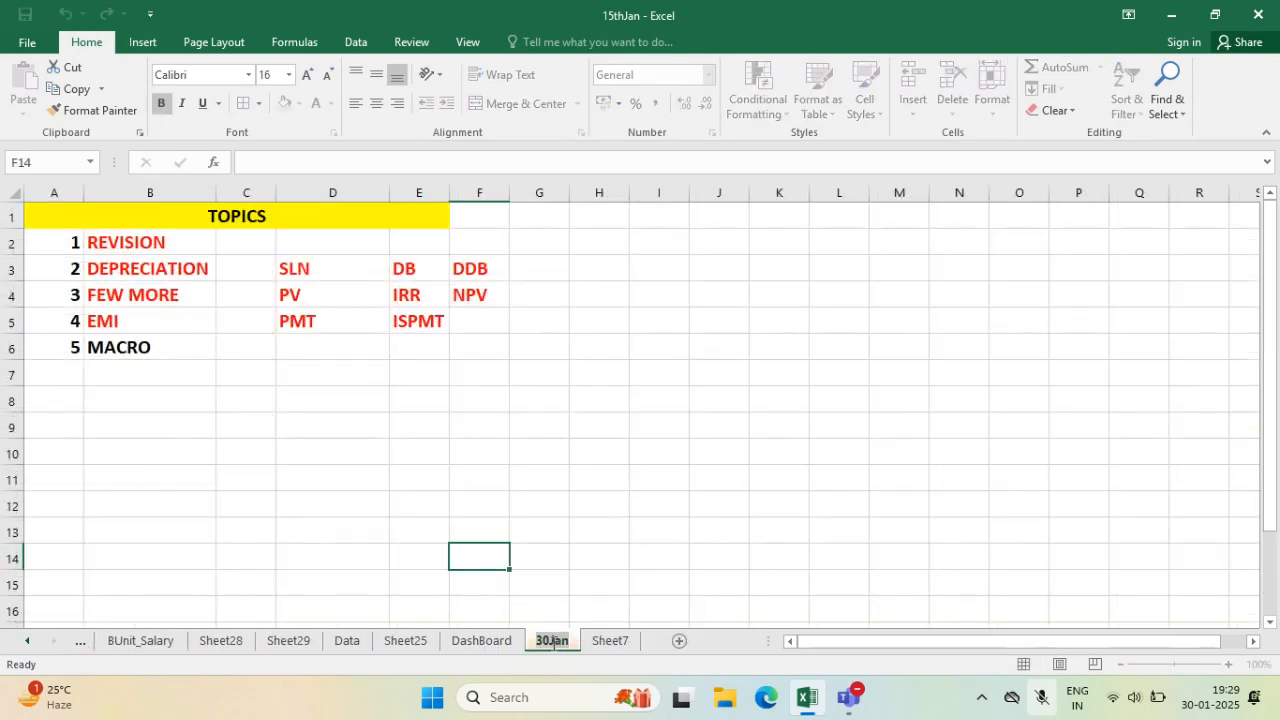
# - Rename the 30Jan worksheet as 30th_Jan
pyautogui.click(551, 640)
pyautogui.write('th_')
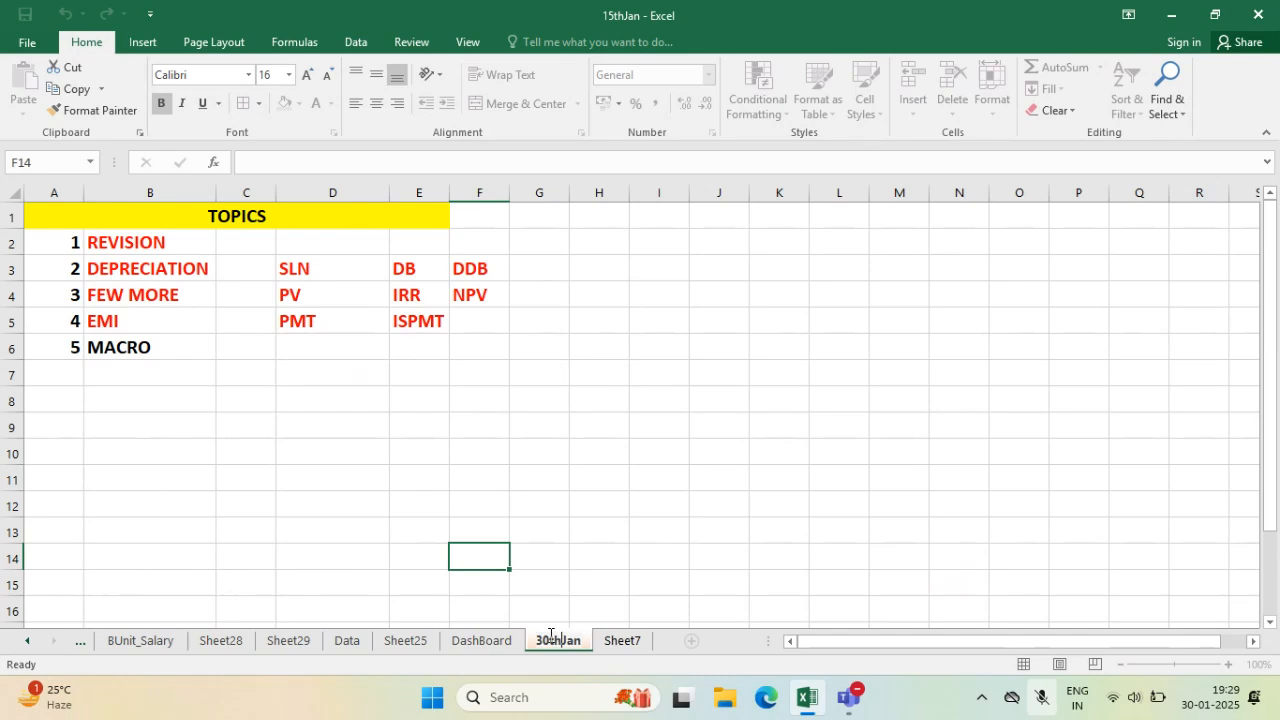
pyautogui.press('Return')
pyautogui.click(582, 557)
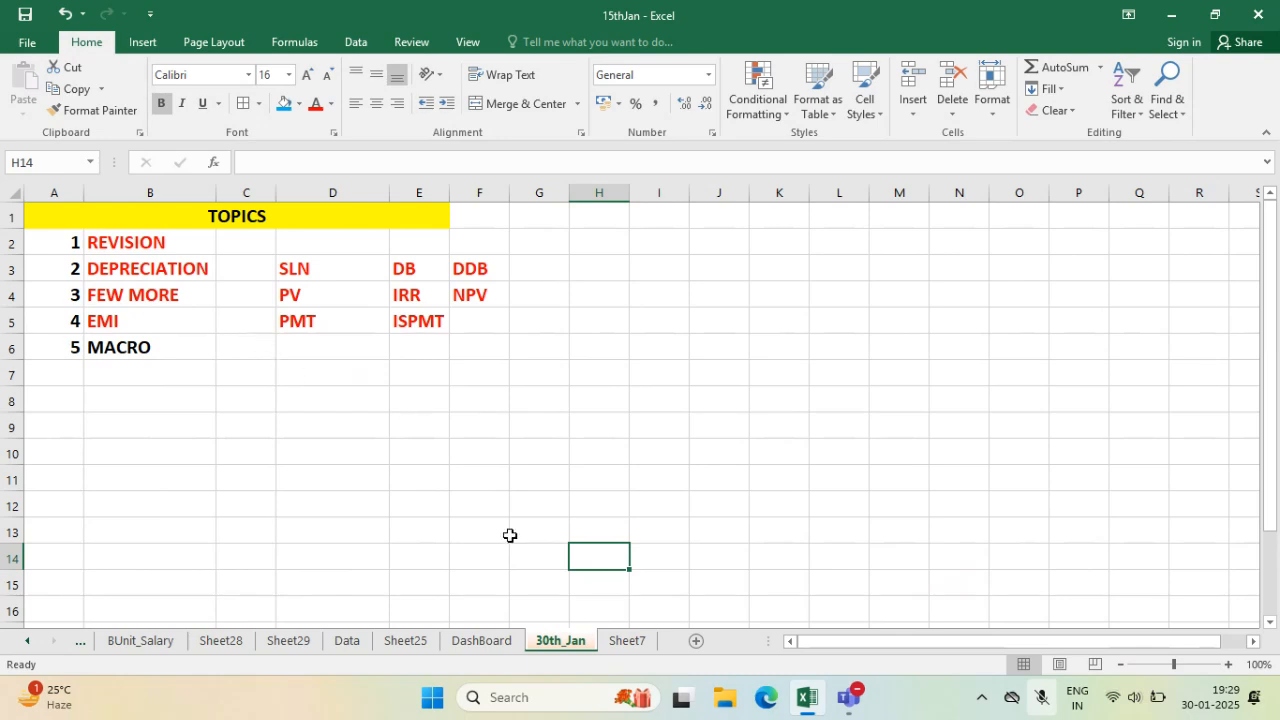
# - Rename the Sheet7 worksheet containing the NPV calculation as financialFunctions2
pyautogui.click(625, 641)
pyautogui.rightClick(625, 641)
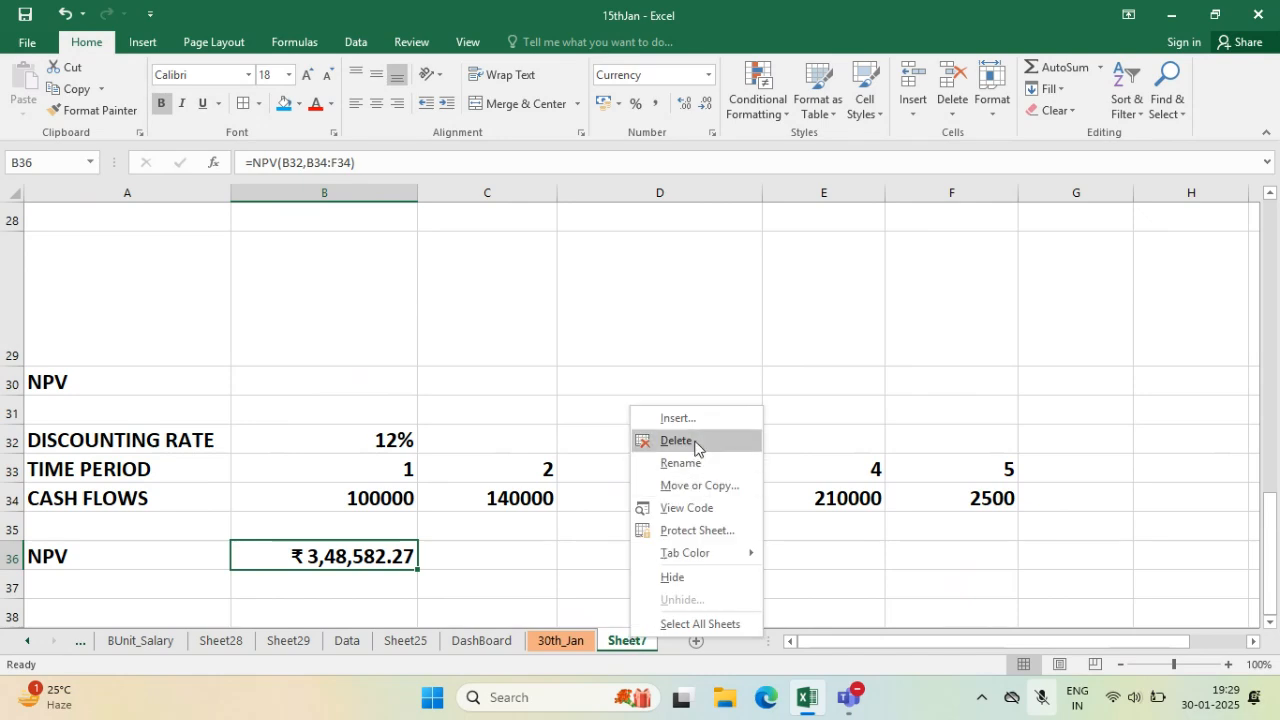
pyautogui.click(700, 448)
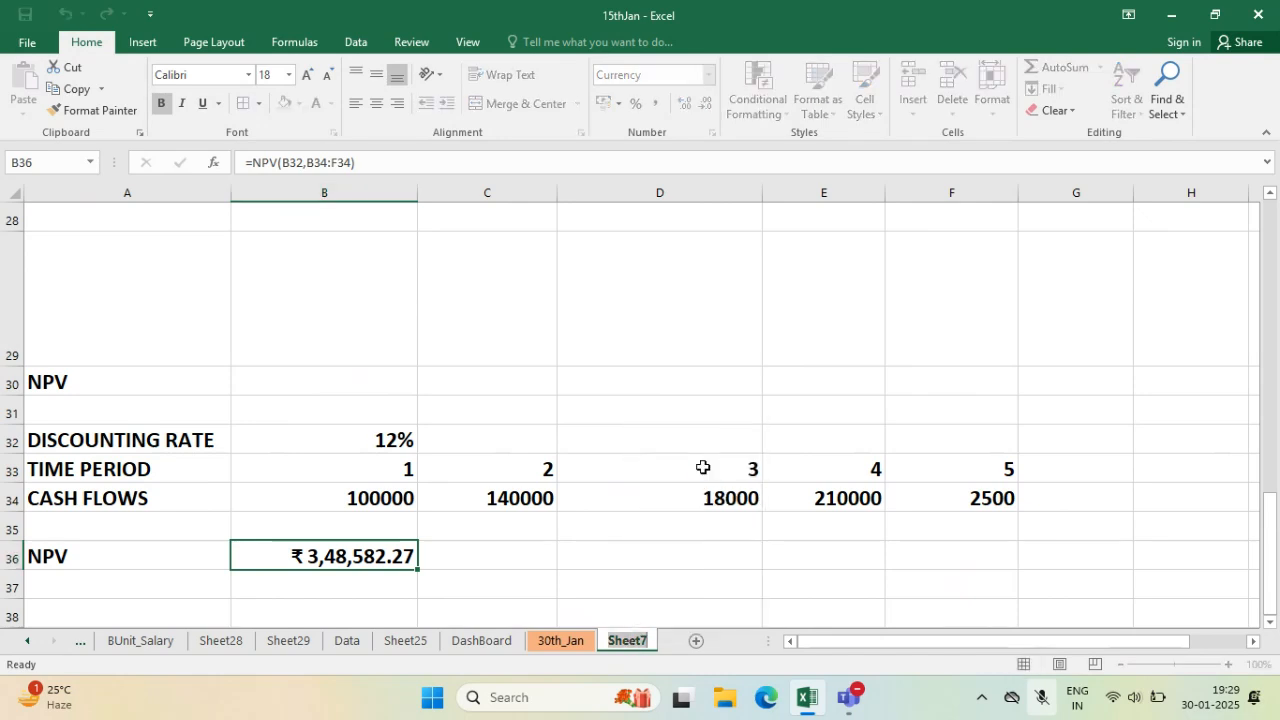
pyautogui.write('financial')
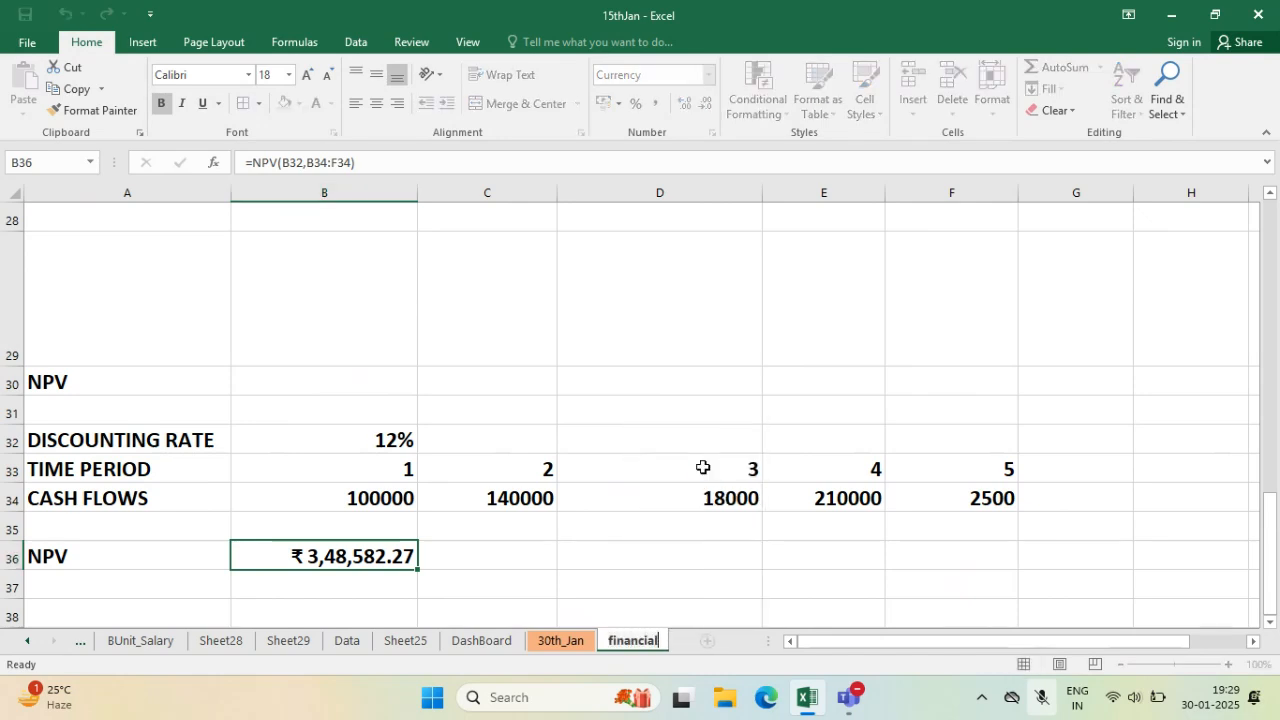
pyautogui.write('Functions')
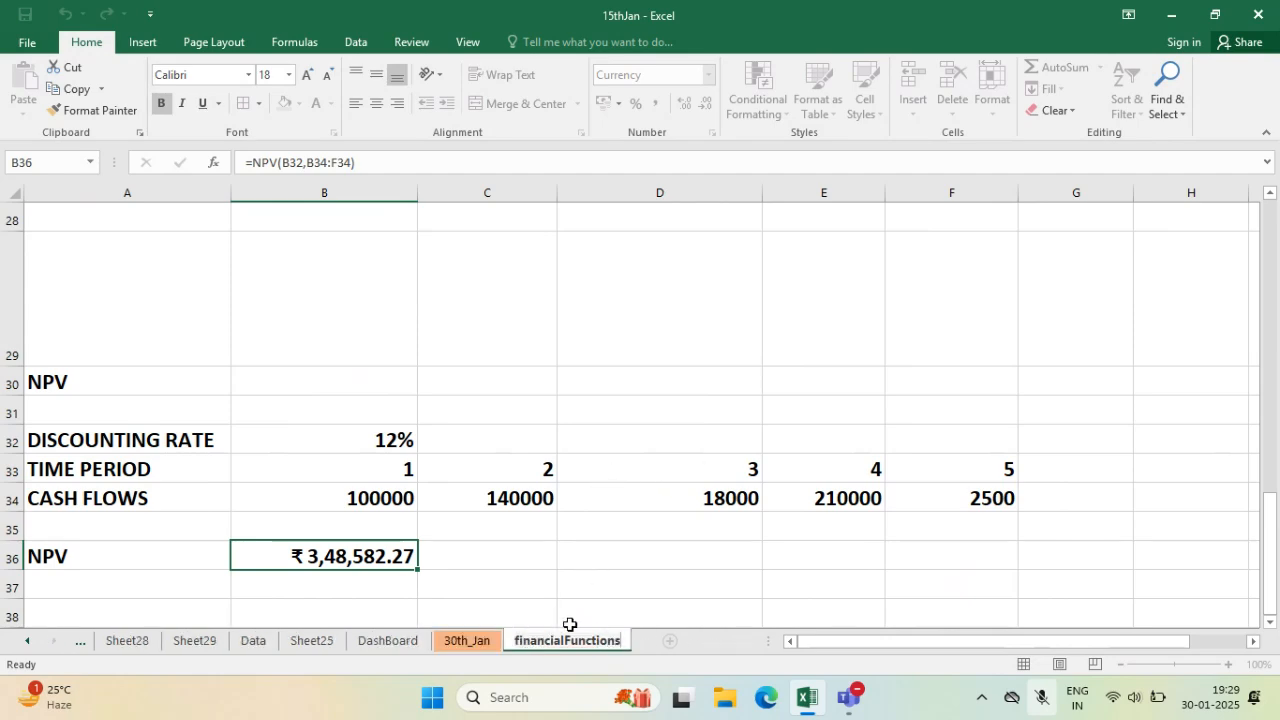
pyautogui.write('2')
# - Rename the Sheet25 worksheet containing the loan amortization table as financialFunctions1
pyautogui.click(310, 645)
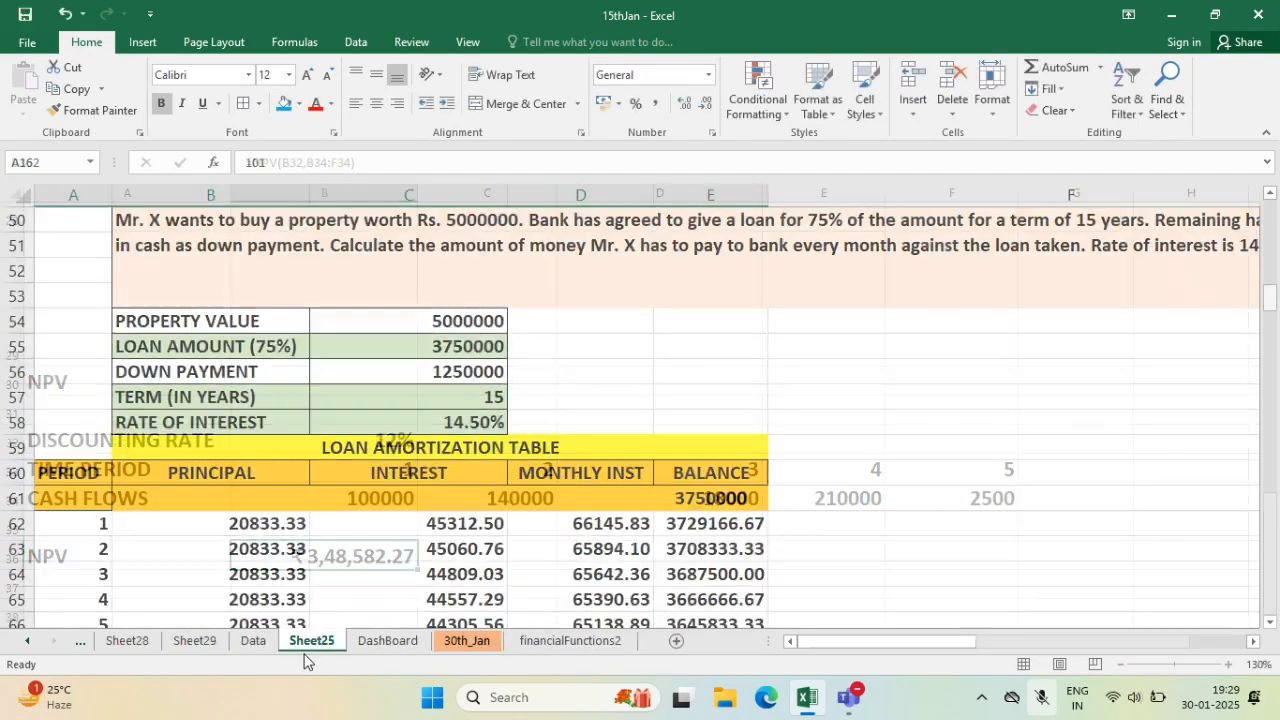
pyautogui.rightClick(309, 648)
pyautogui.click(333, 471)
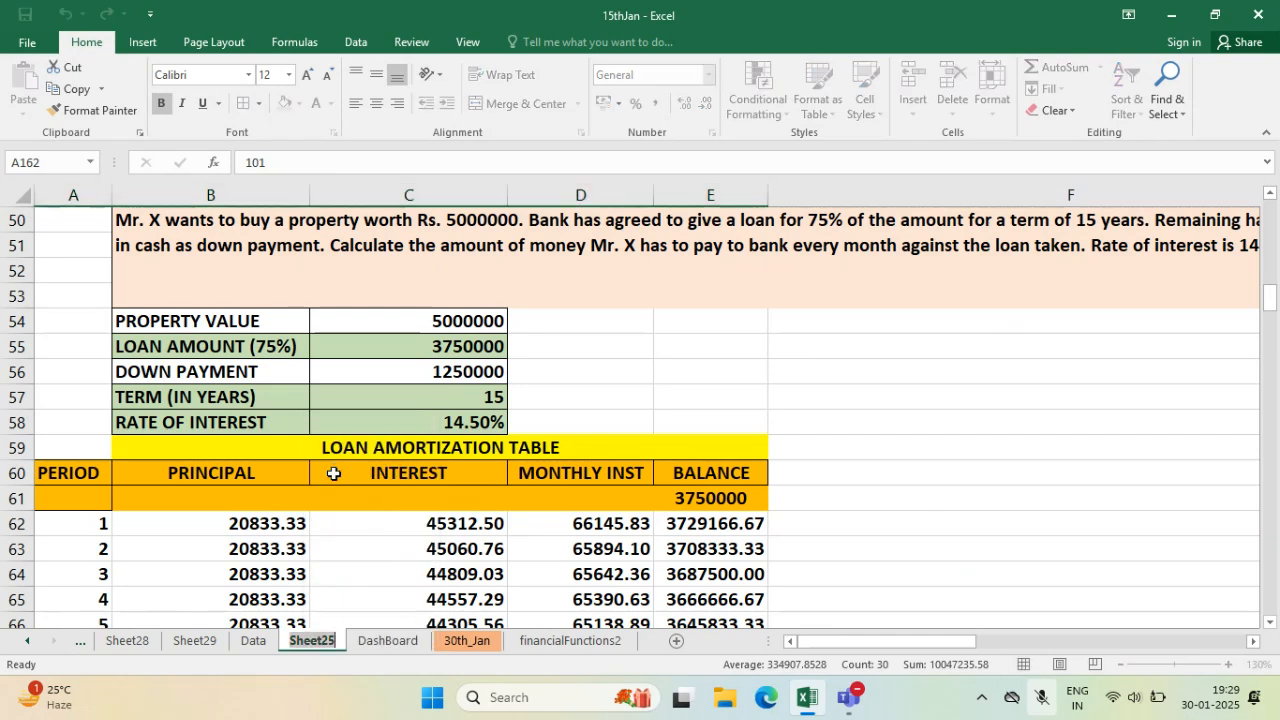
pyautogui.write('finan')
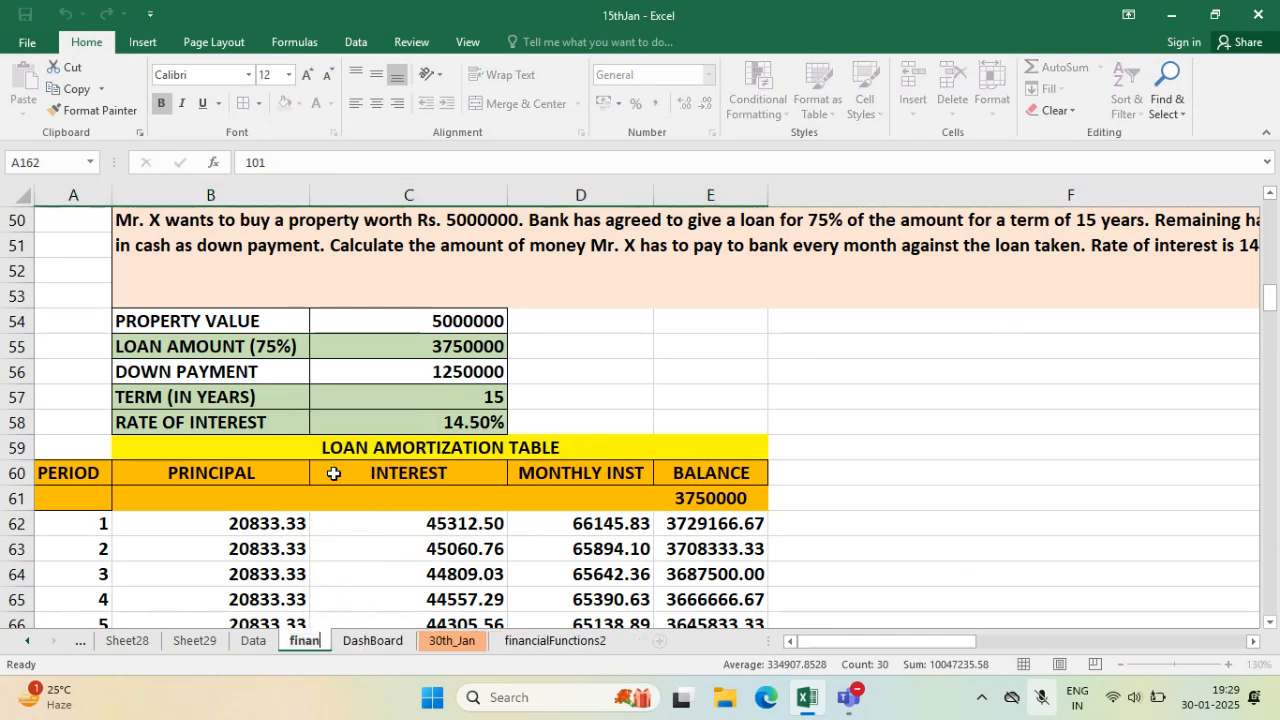
pyautogui.write('cialFunct')
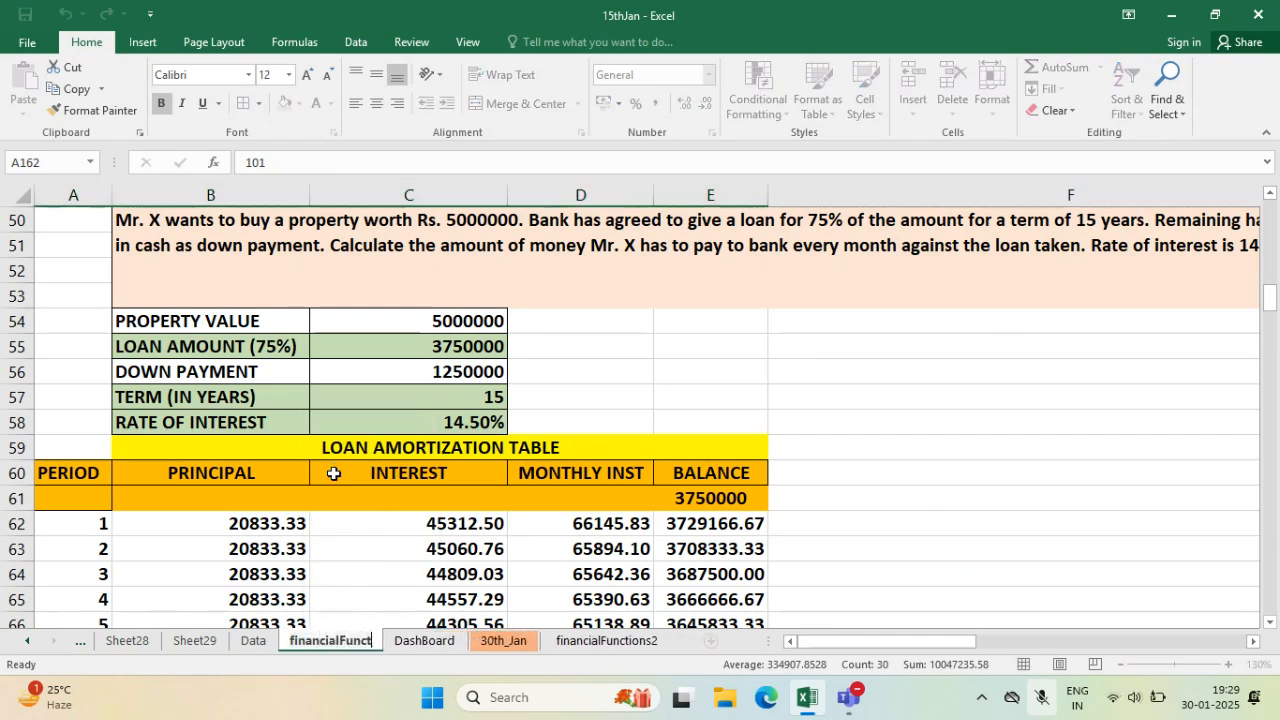
pyautogui.write('ions1')
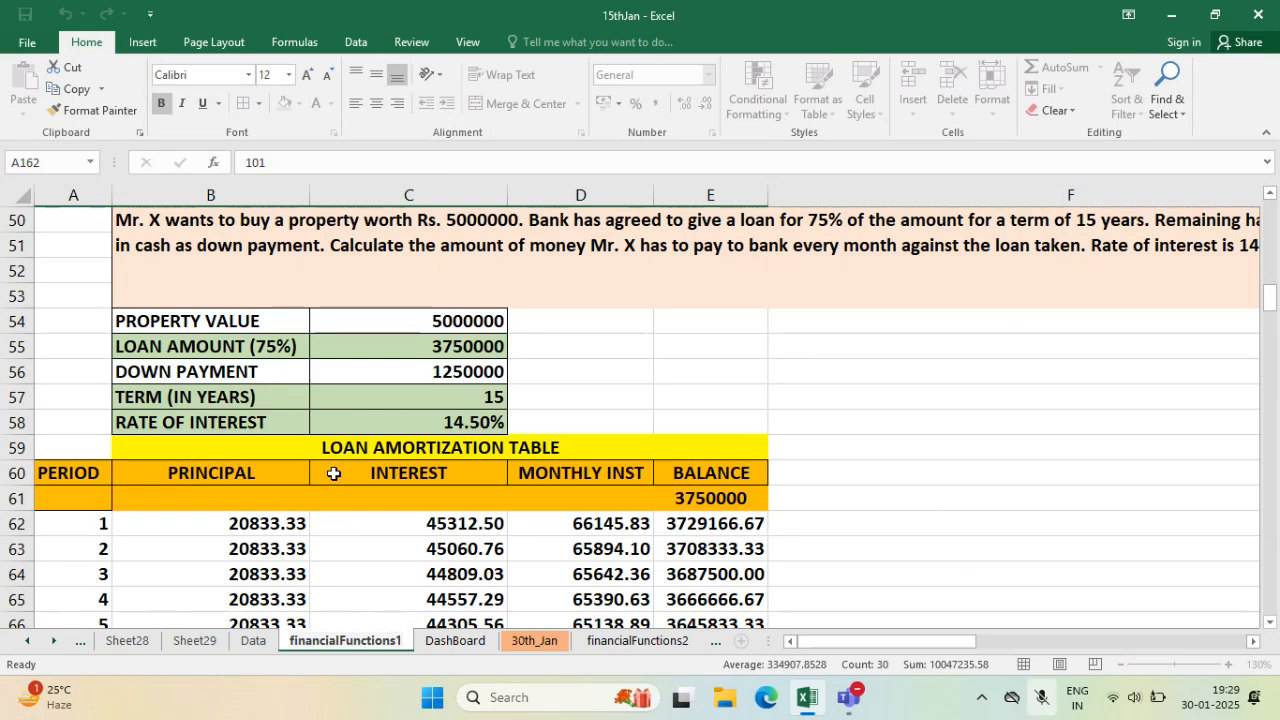
pyautogui.click(333, 470)
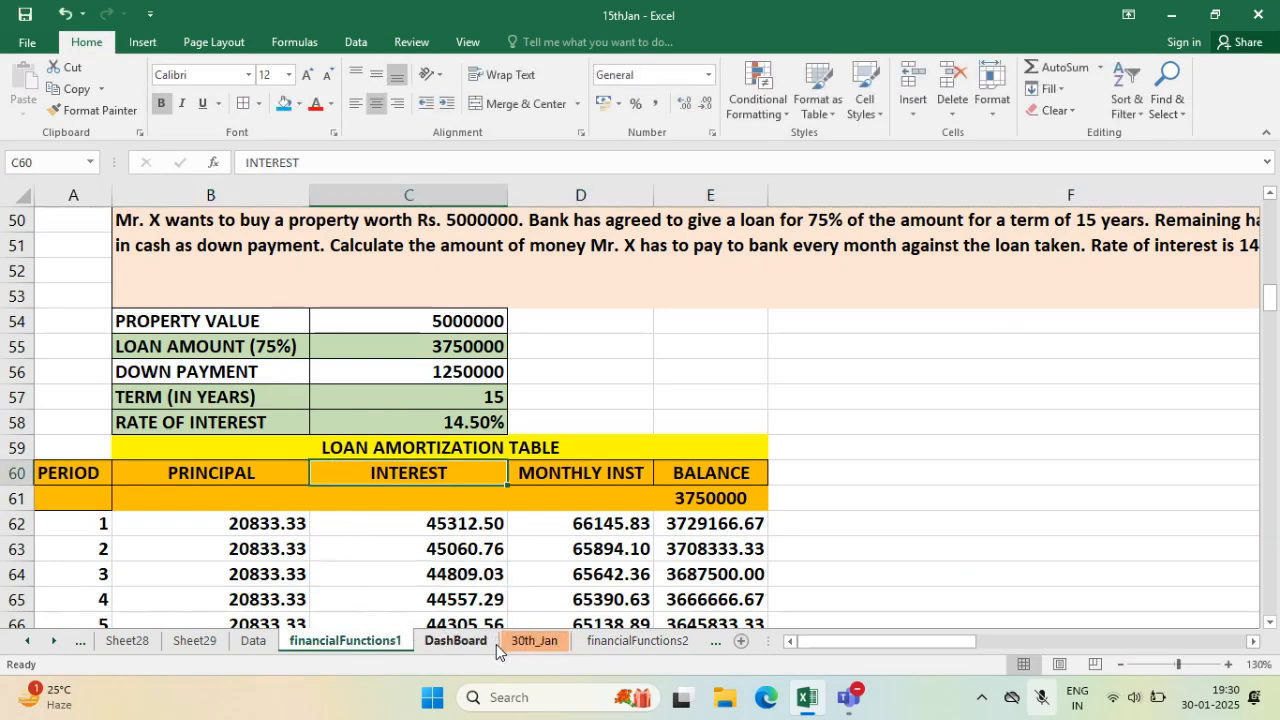
# - Check the DashBoard sheet and move financialFunctions1 to sit between DashBoard and 30th_Jan
pyautogui.click(462, 650)
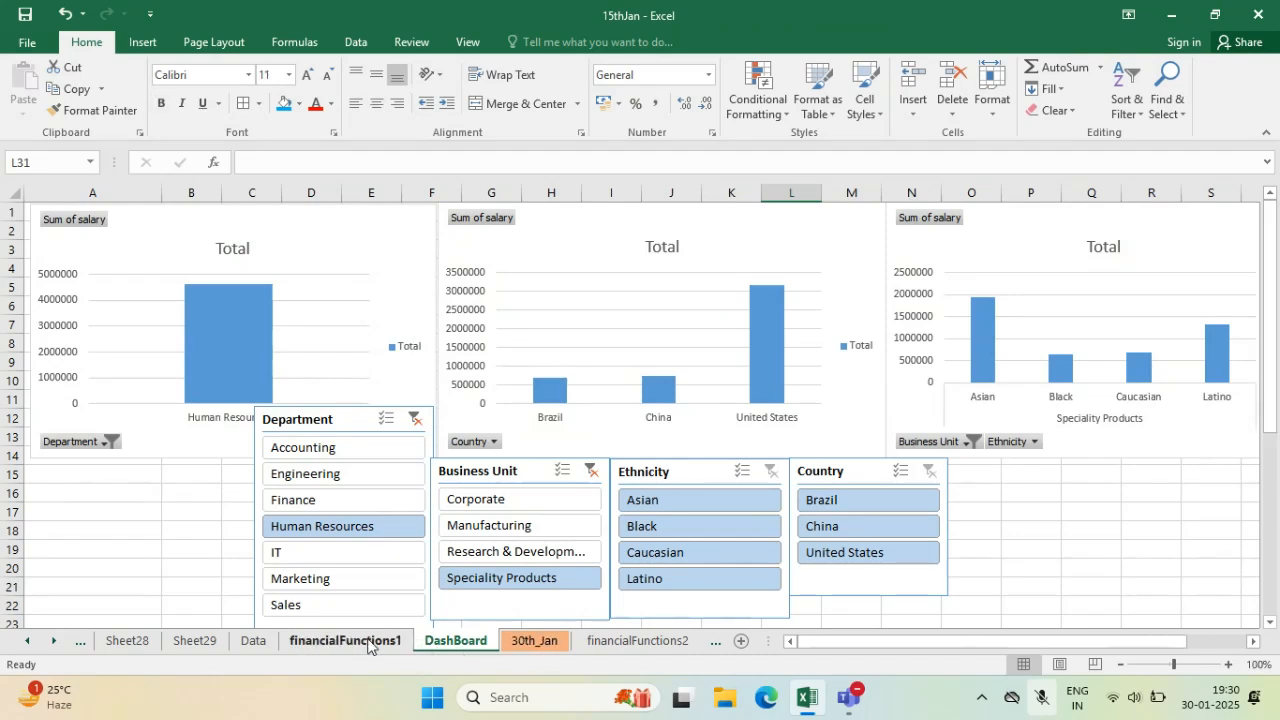
pyautogui.click(370, 642)
pyautogui.moveTo(443, 636); pyautogui.dragTo(506, 640)
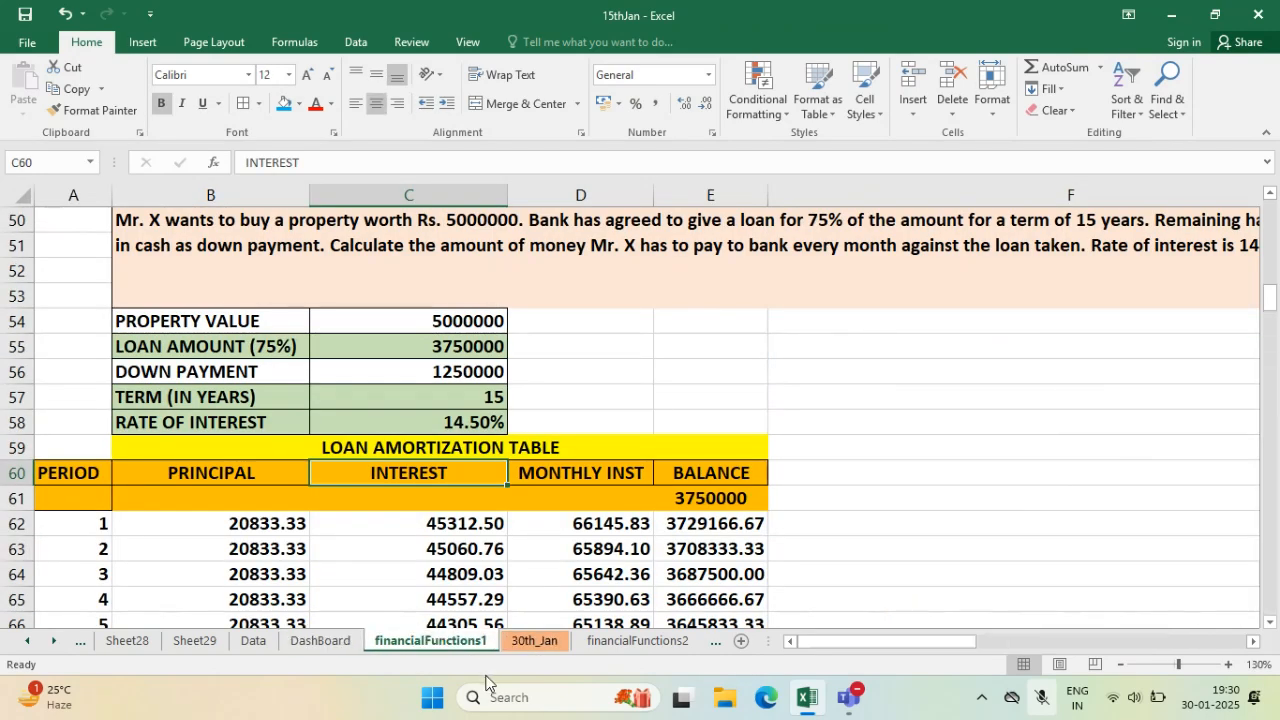
# - View the available macro commands from the financialFunctions2 sheet and add a blank worksheet after it
pyautogui.click(620, 645)
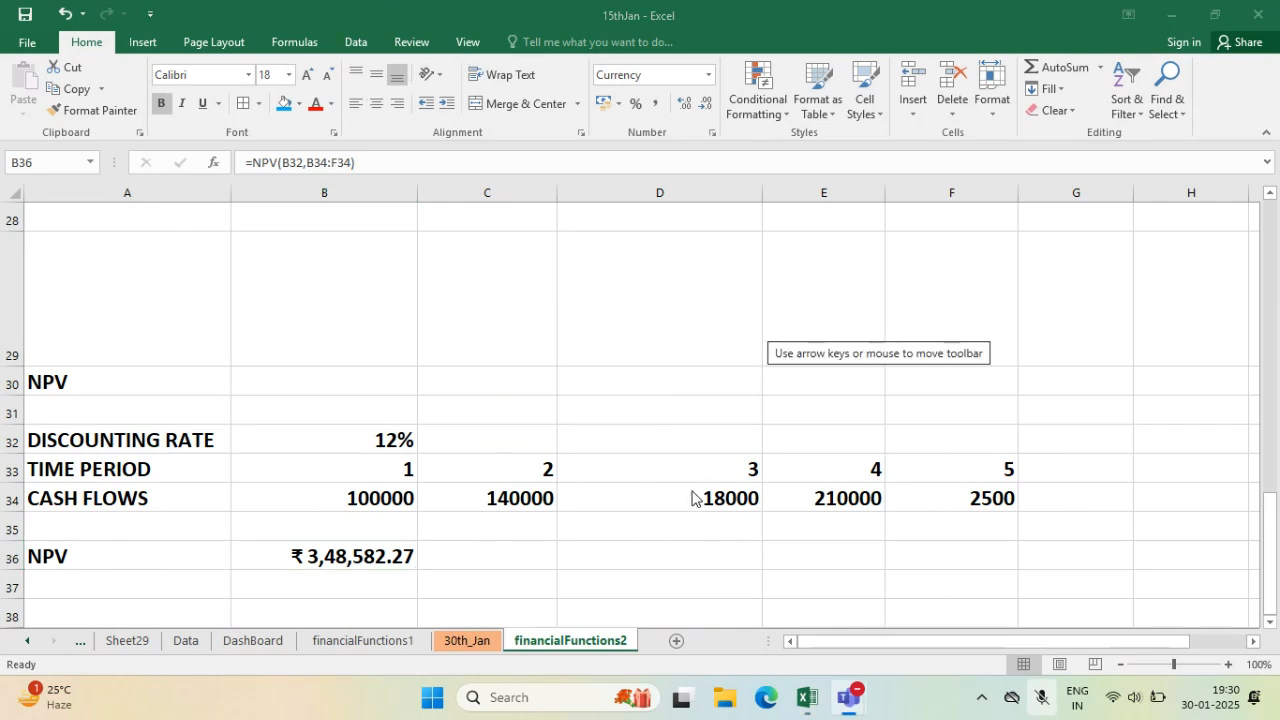
pyautogui.click(468, 42)
pyautogui.click(931, 110)
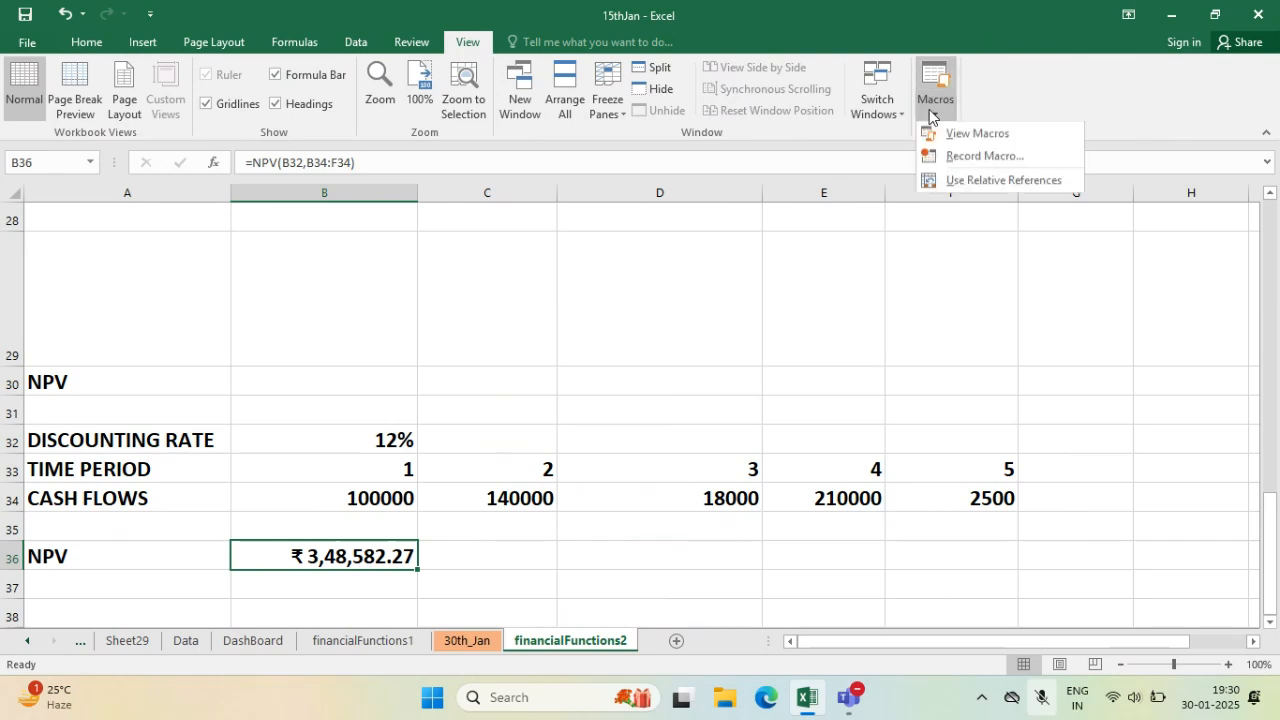
pyautogui.click(746, 408)
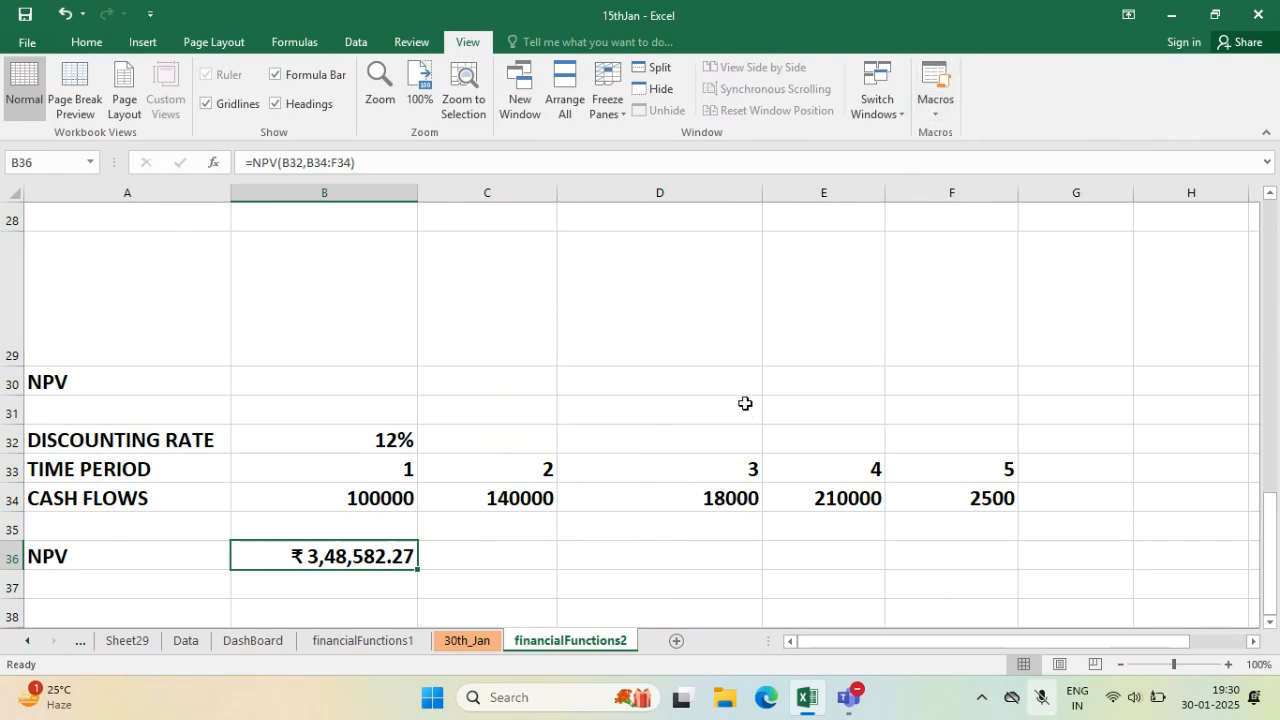
pyautogui.click(676, 641)
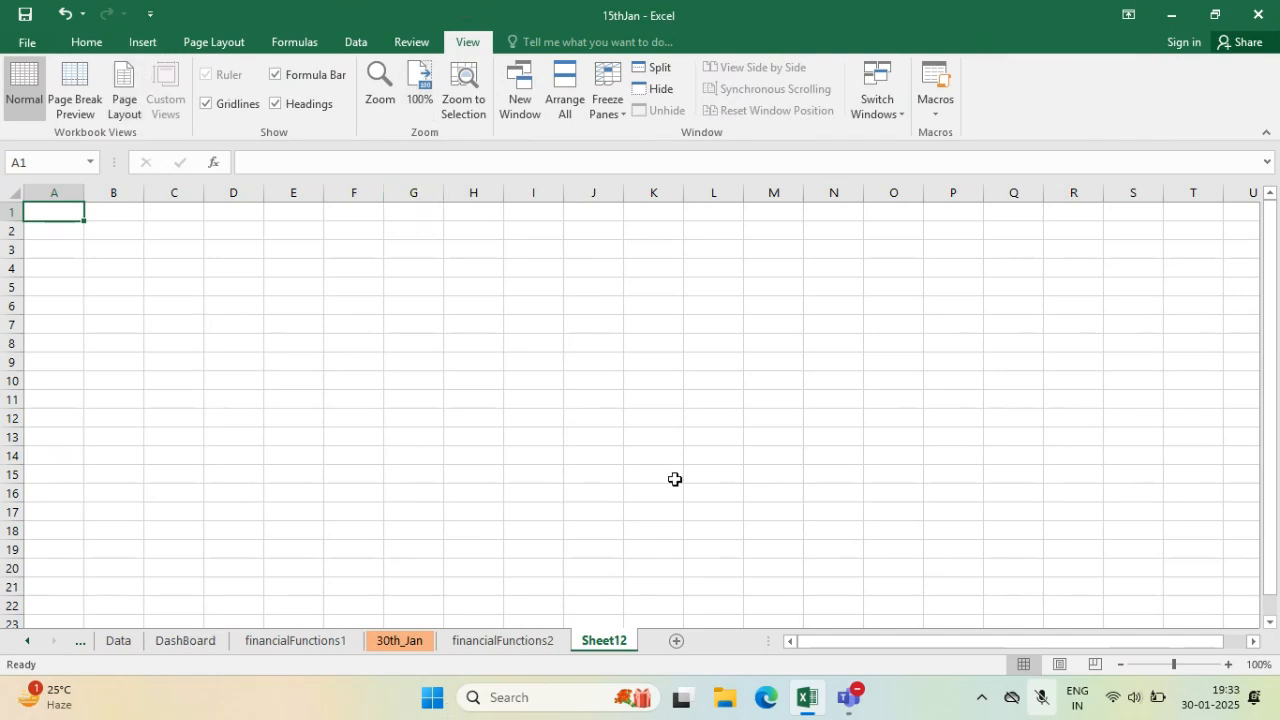
# - Switch to the Teams live event and read through the new attendee questions in the Q&A
pyautogui.moveTo(853, 710)
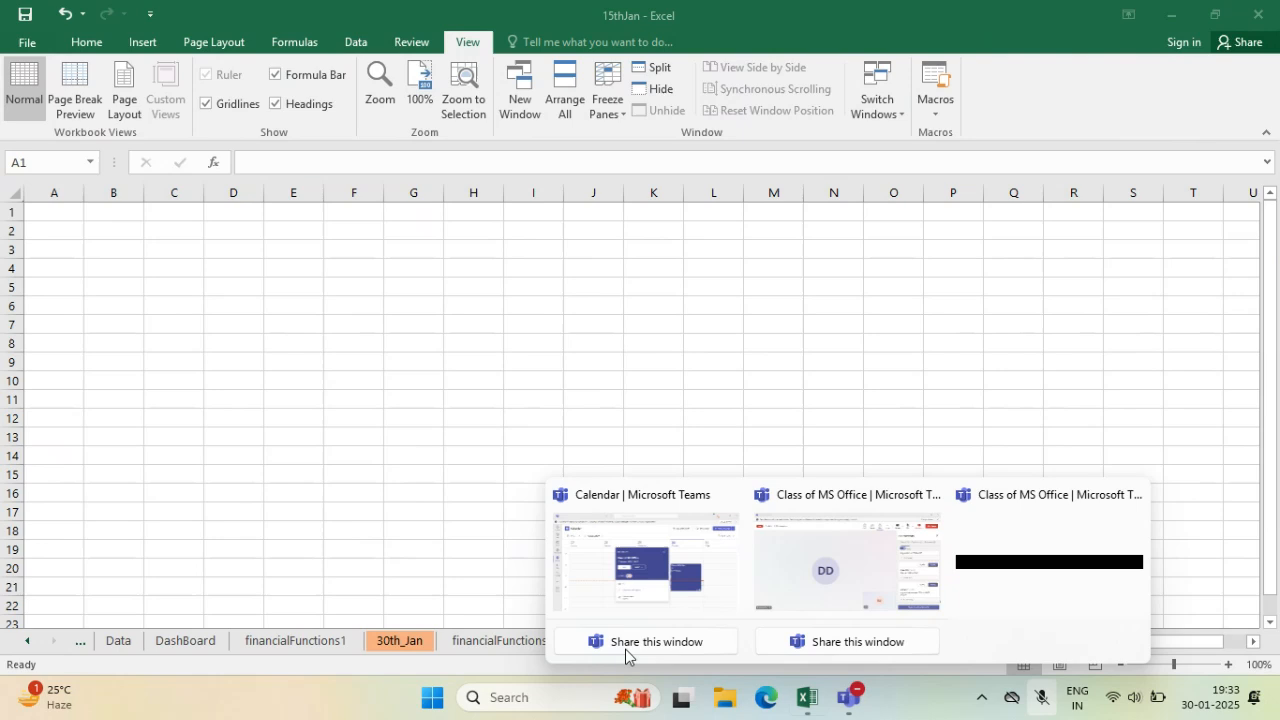
pyautogui.click(806, 568)
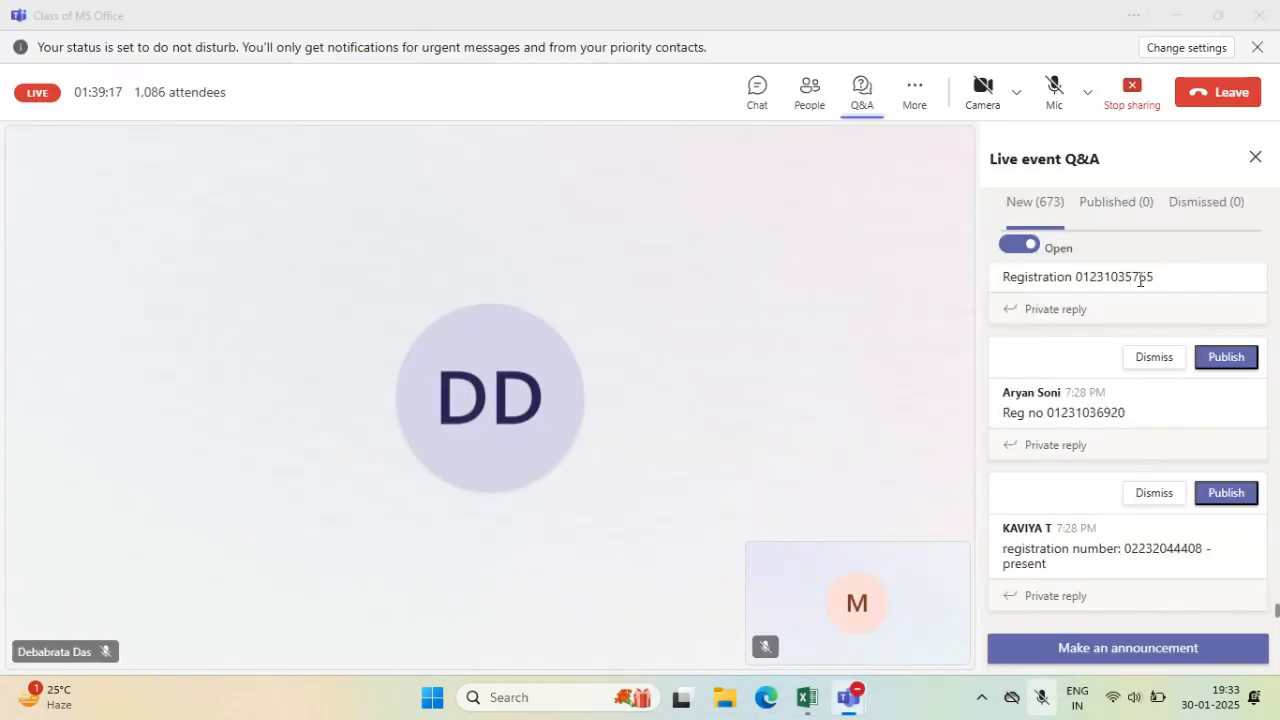
pyautogui.scroll(-3, 1134, 450)
pyautogui.scroll(-5, 1134, 452)
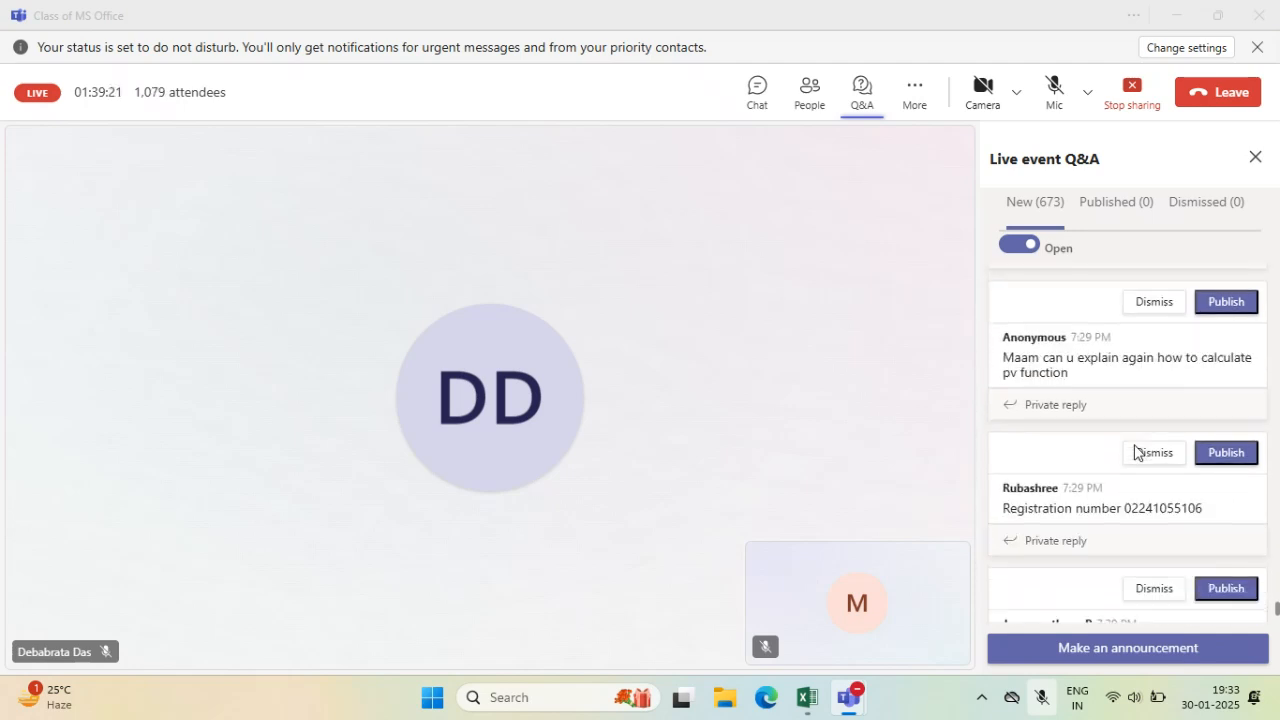
pyautogui.scroll(-4, 1134, 452)
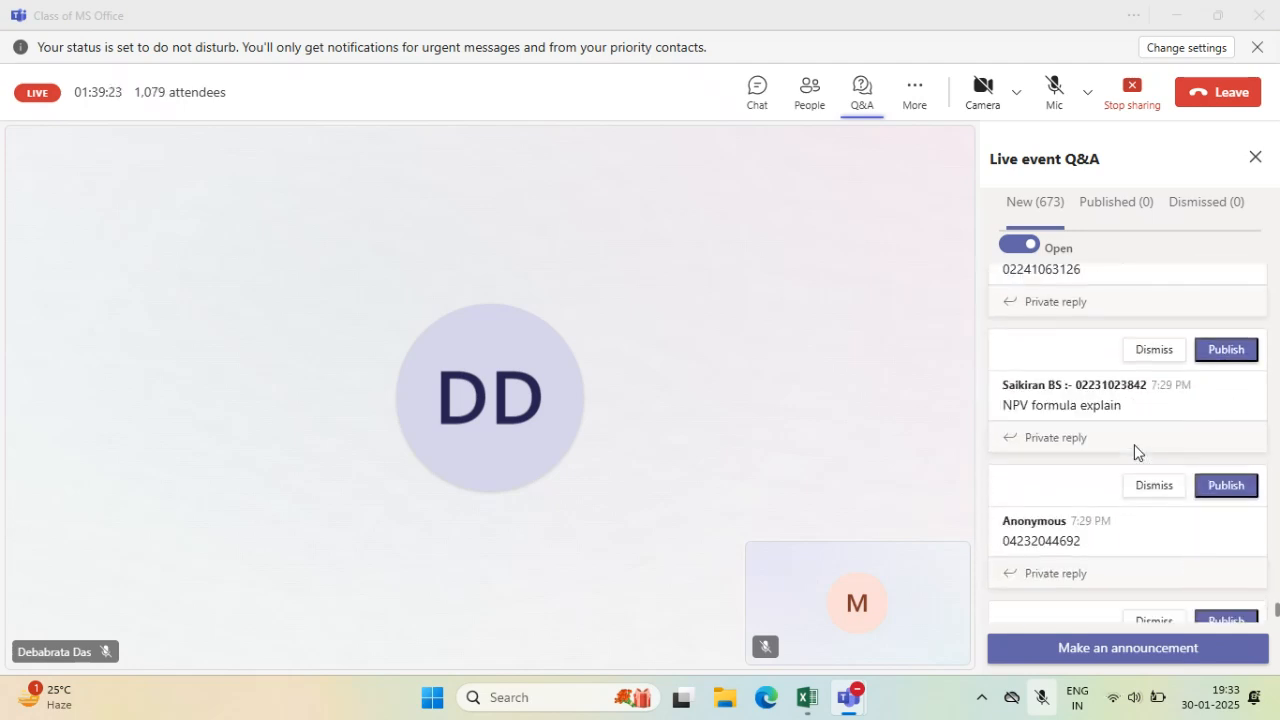
pyautogui.scroll(-2, 1134, 452)
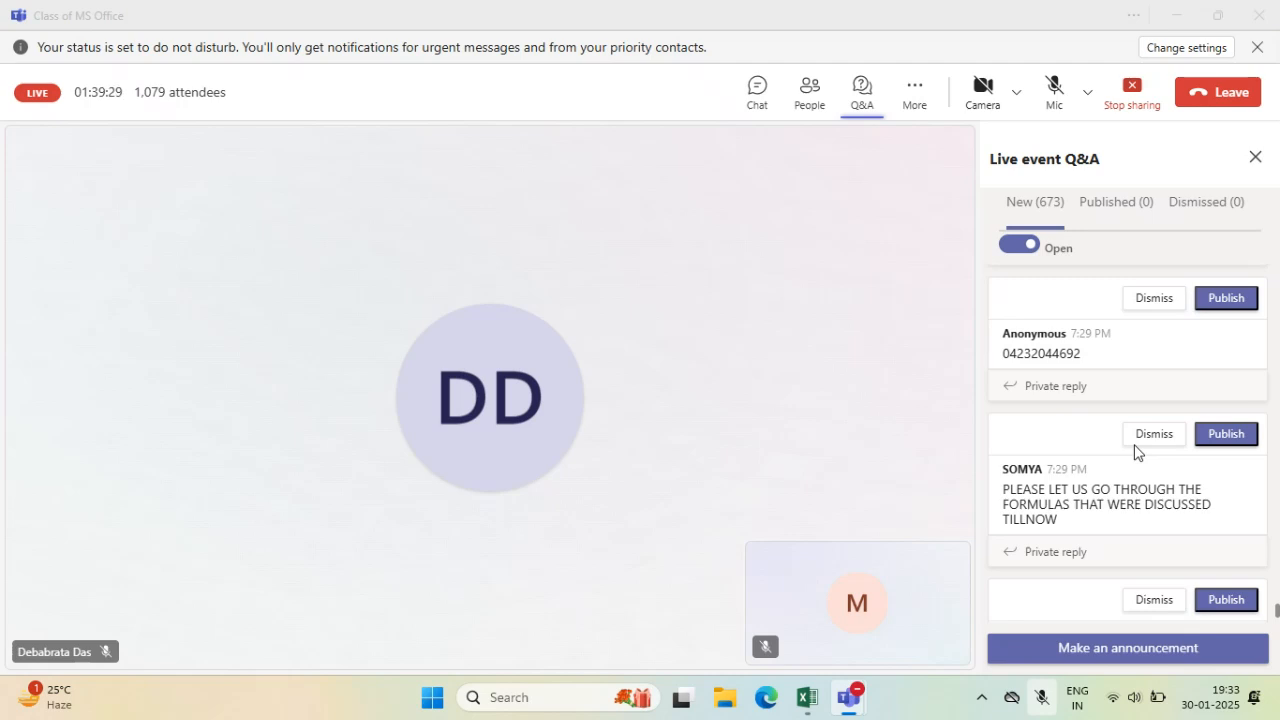
pyautogui.scroll(-2, 1134, 452)
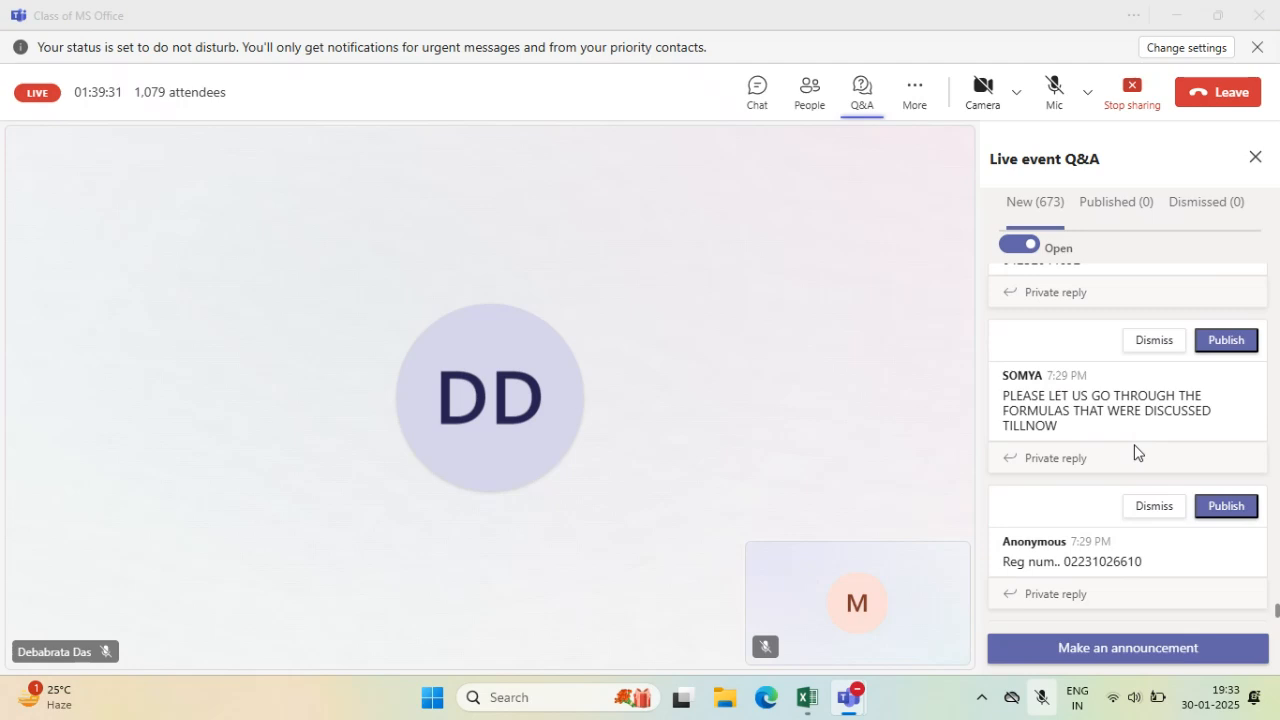
pyautogui.scroll(-5, 1134, 452)
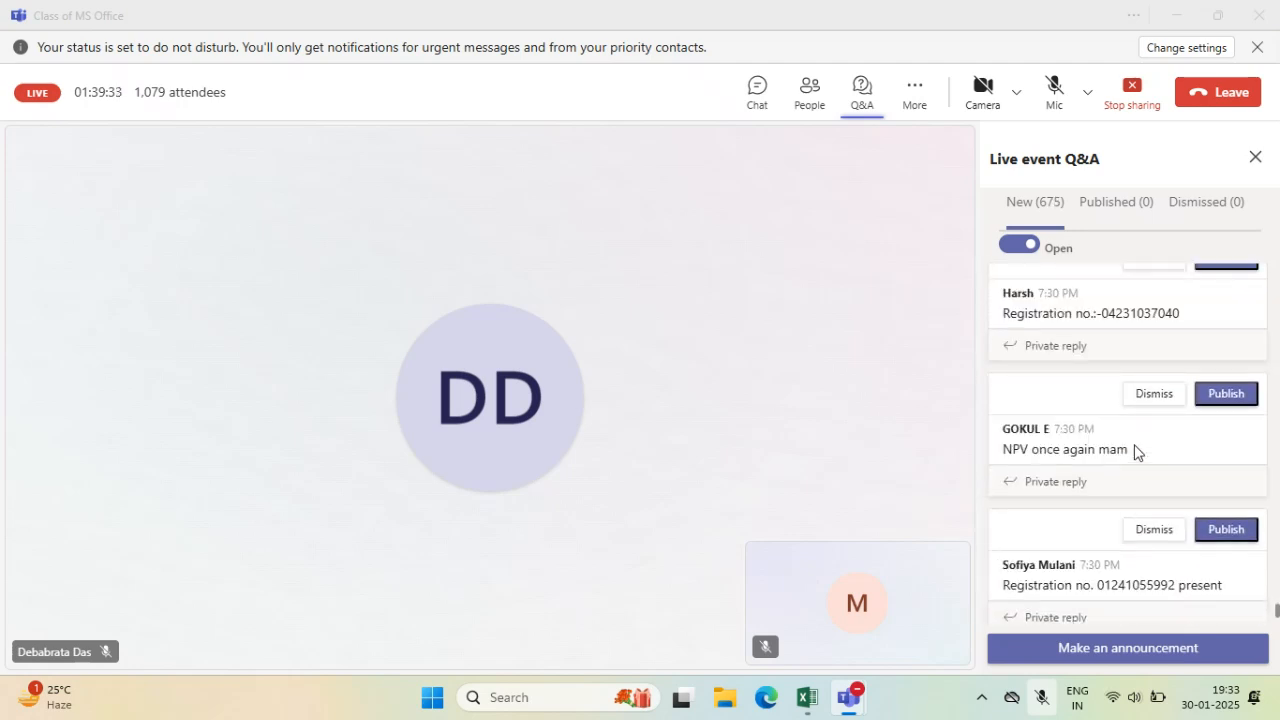
pyautogui.scroll(-8, 1134, 452)
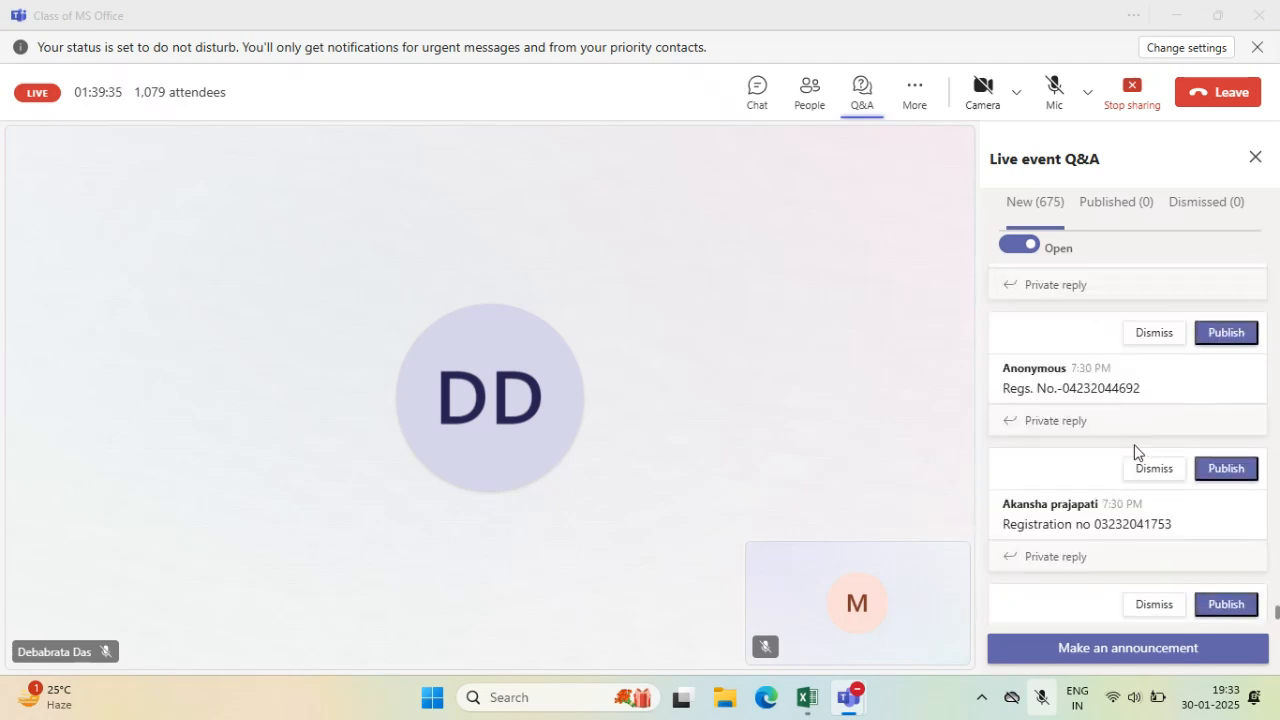
pyautogui.scroll(-5, 1134, 452)
pyautogui.scroll(-1, 1134, 452)
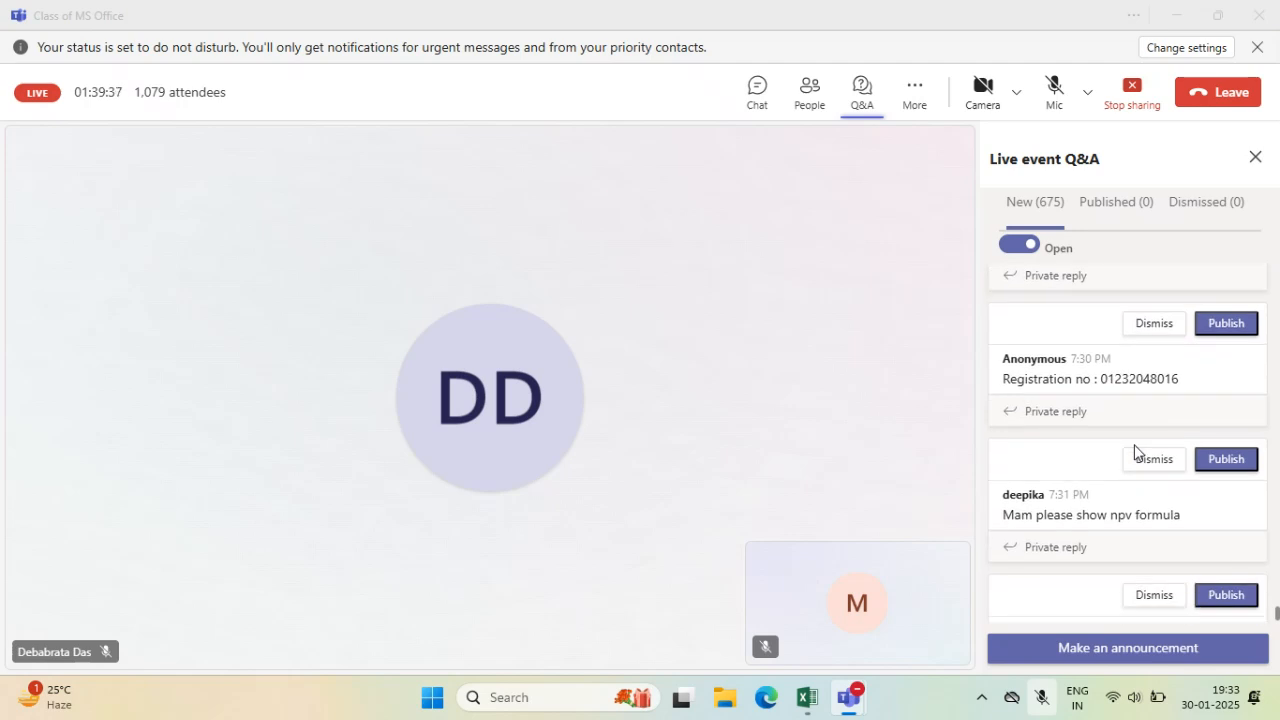
pyautogui.scroll(-3, 1134, 452)
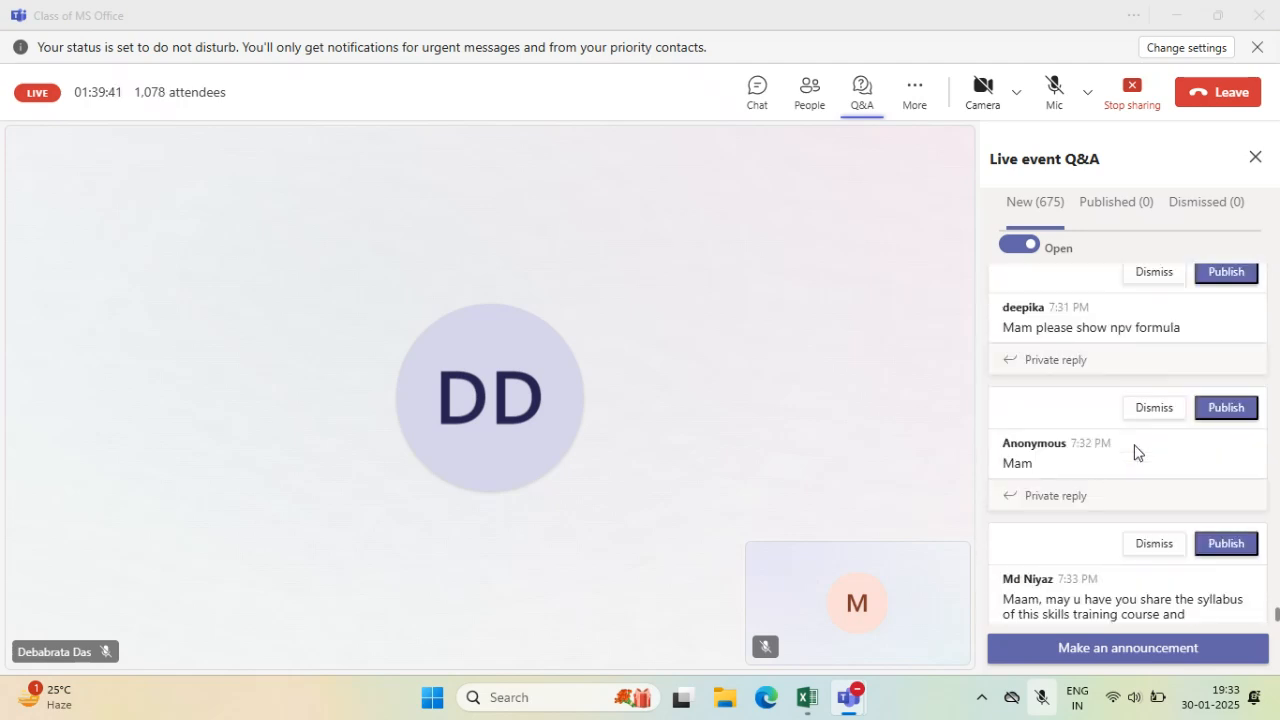
pyautogui.scroll(-2, 1134, 452)
pyautogui.scroll(-2, 1134, 452)
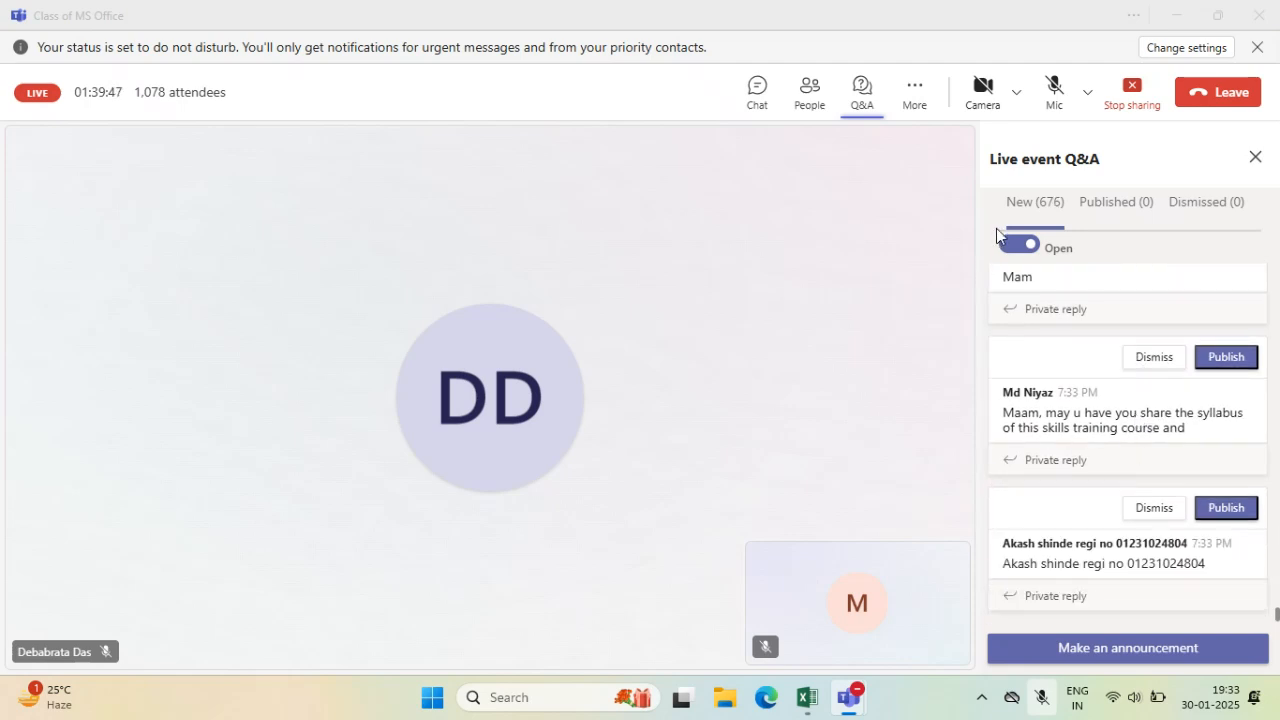
# - Unmute the microphone in the live event and look back over the latest attendee questions
pyautogui.click(1050, 84)
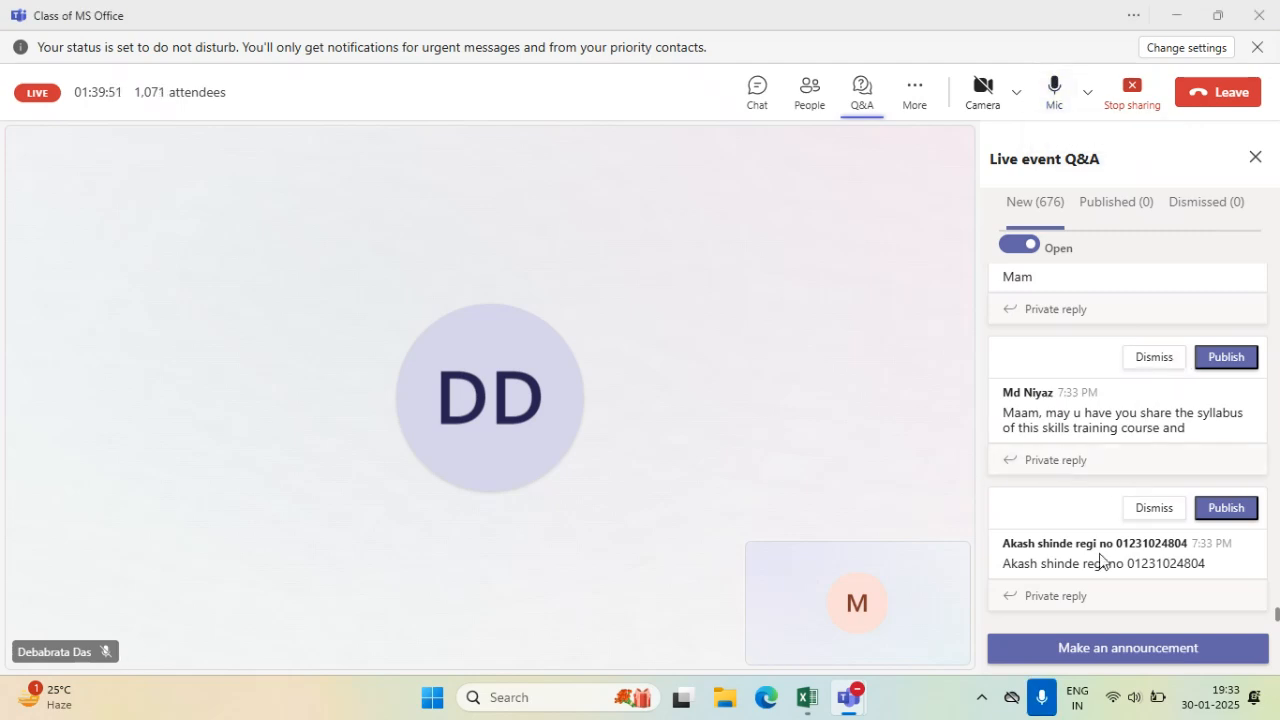
pyautogui.scroll(2, 1087, 509)
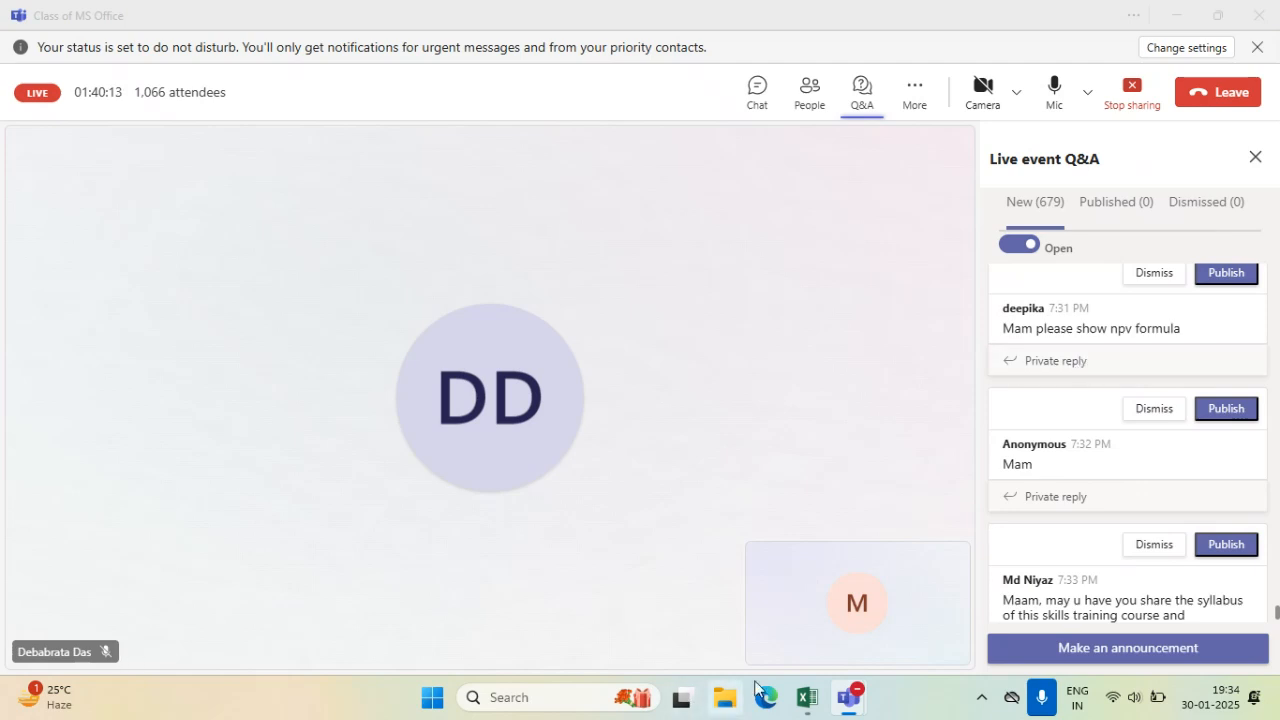
# - Switch back to Excel, display the formulas in the financialFunctions2 sheet, and narrow columns A and B
pyautogui.click(805, 700)
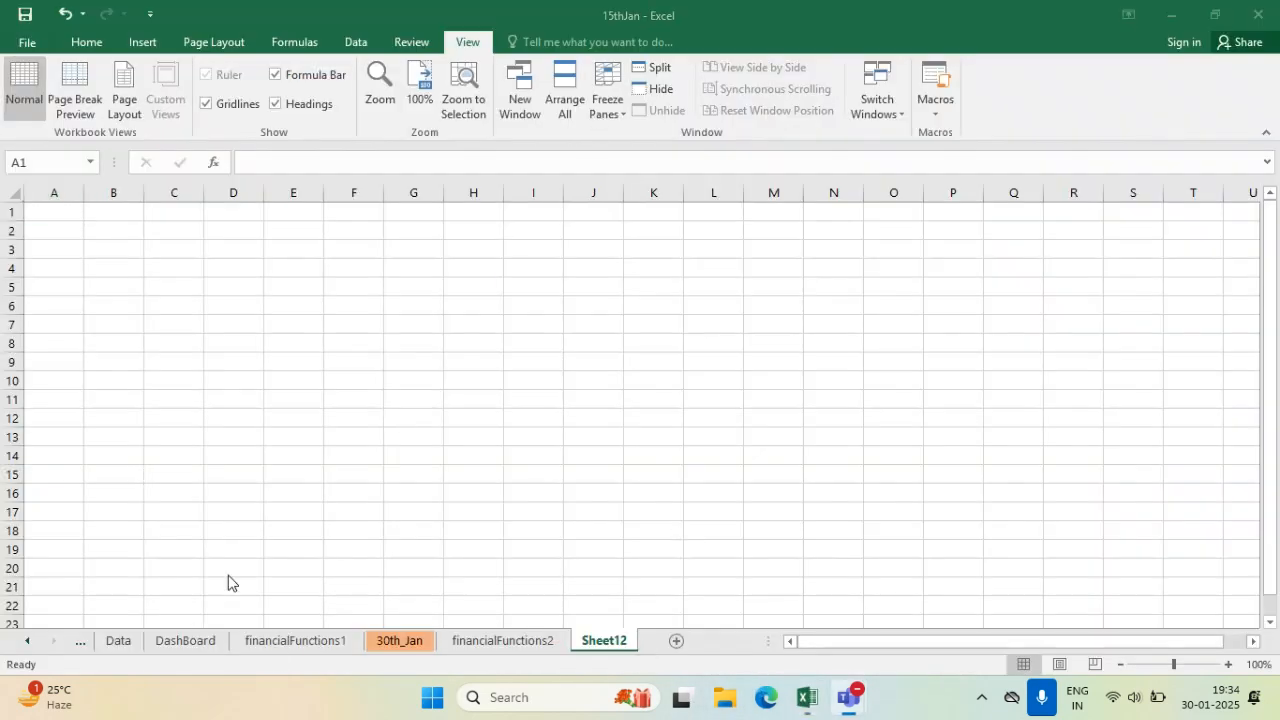
pyautogui.click(492, 642)
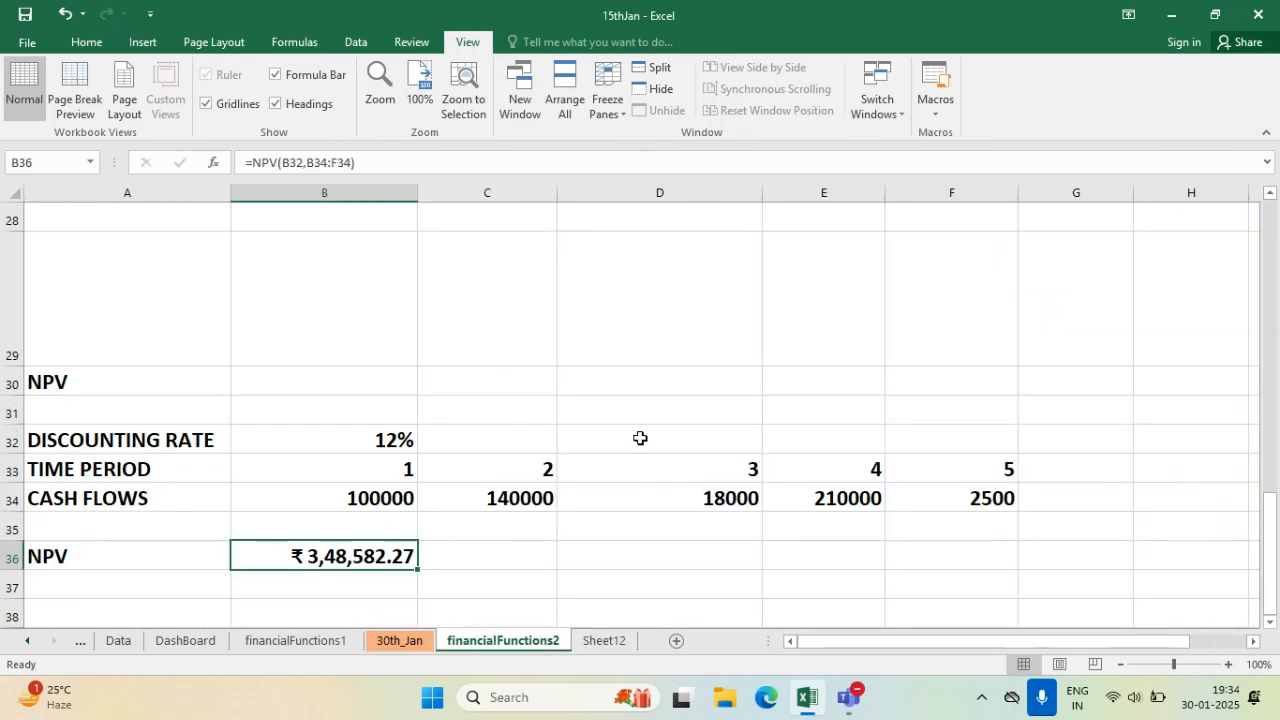
pyautogui.hotkey('ctrl', '`')
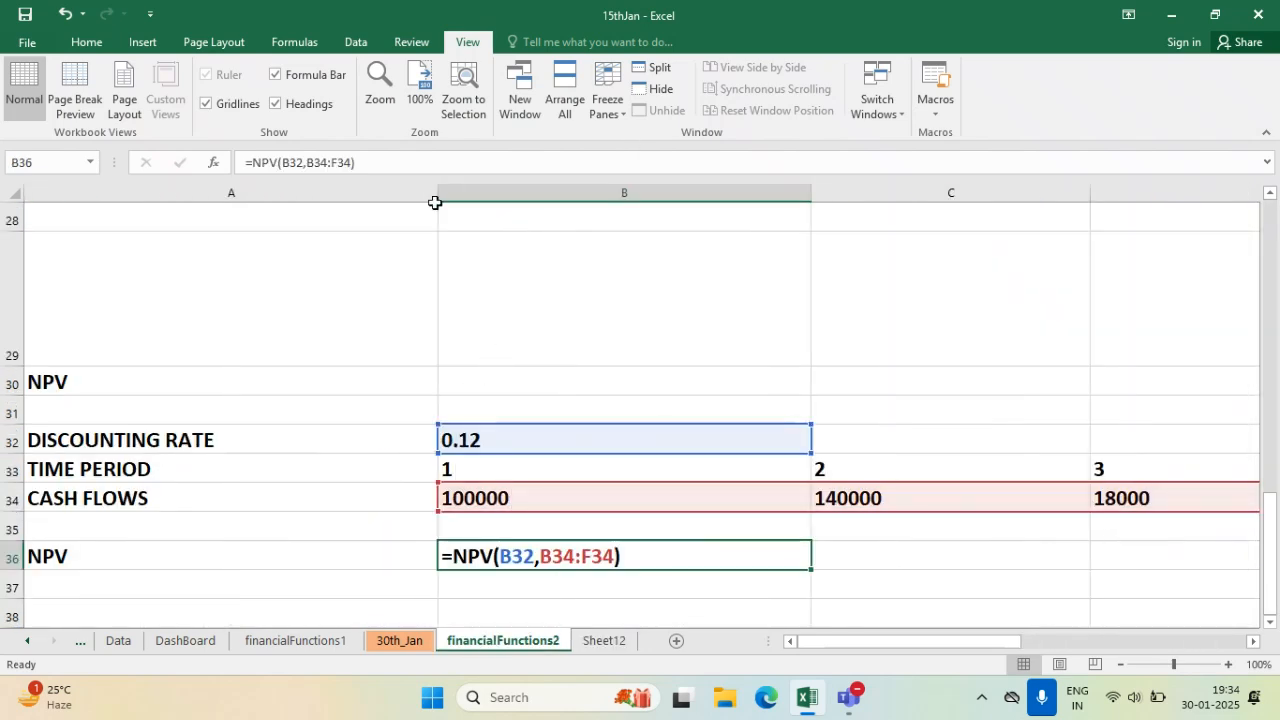
pyautogui.moveTo(435, 202); pyautogui.dragTo(248, 219)
pyautogui.moveTo(623, 190); pyautogui.dragTo(449, 195)
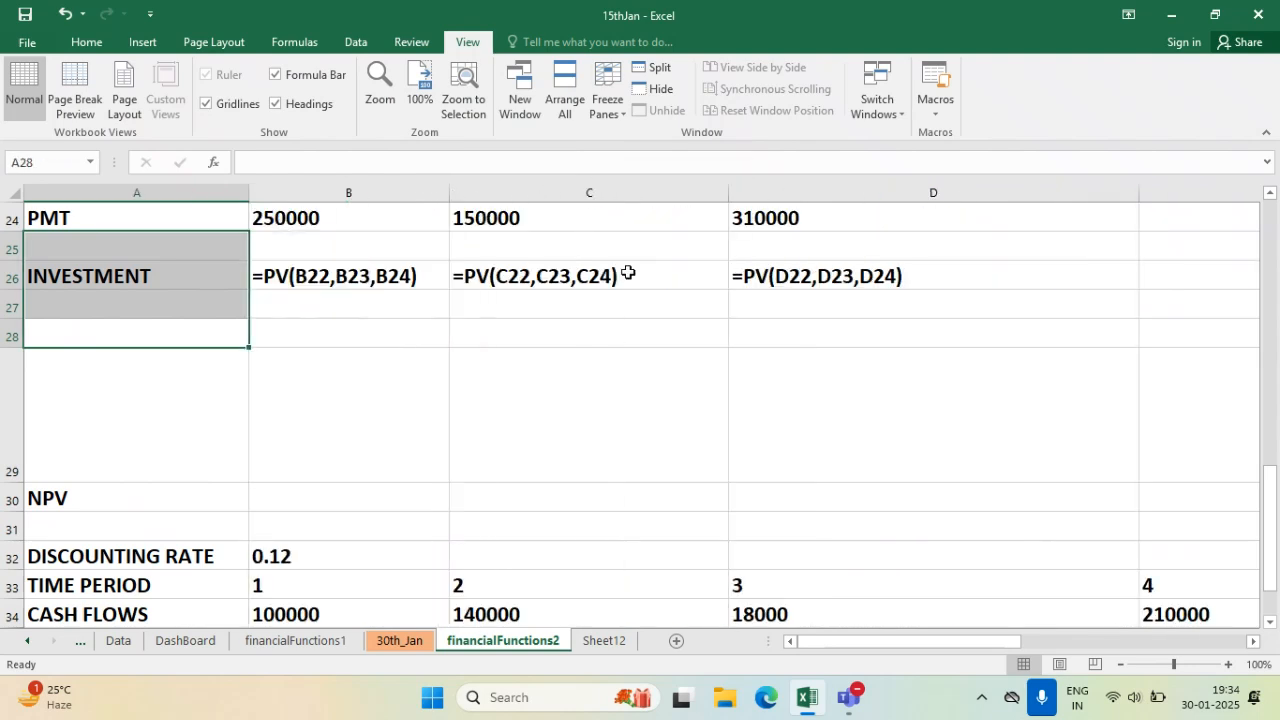
# - Narrow columns C and D to fit their formulas and delete empty rows 27 to 29 above the NPV heading
pyautogui.moveTo(726, 194); pyautogui.dragTo(655, 194)
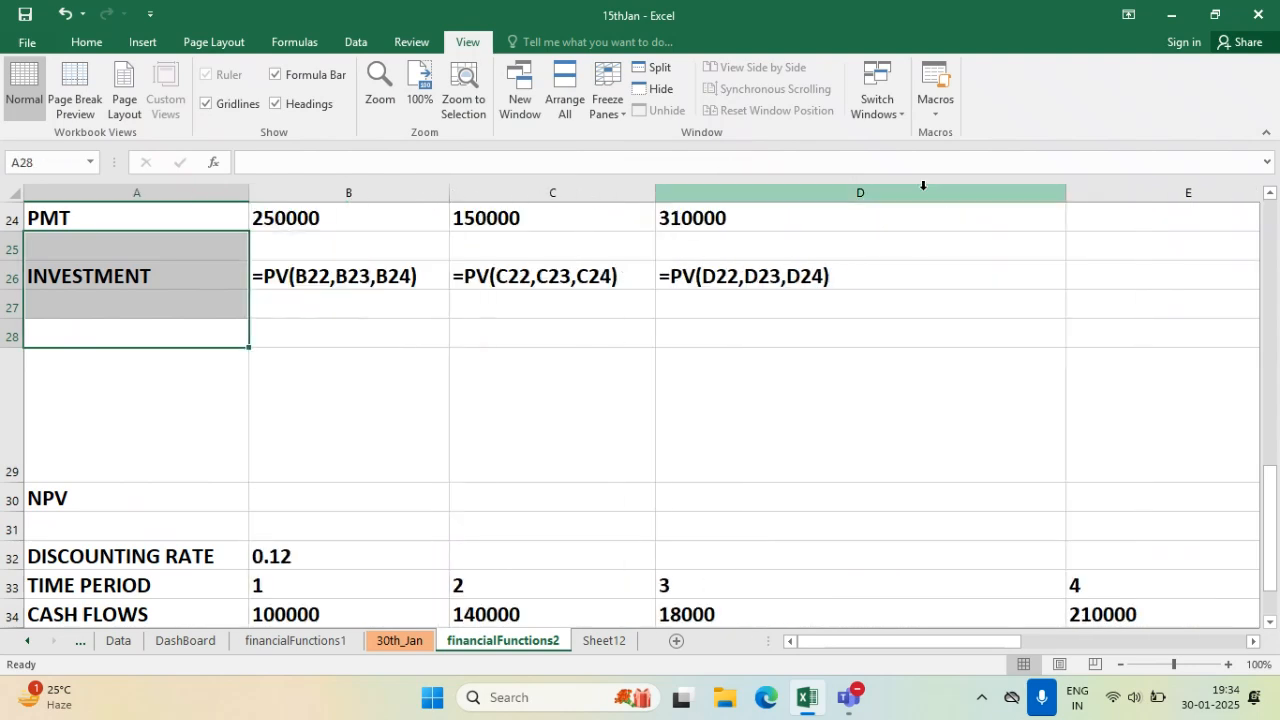
pyautogui.moveTo(1064, 197); pyautogui.dragTo(845, 190)
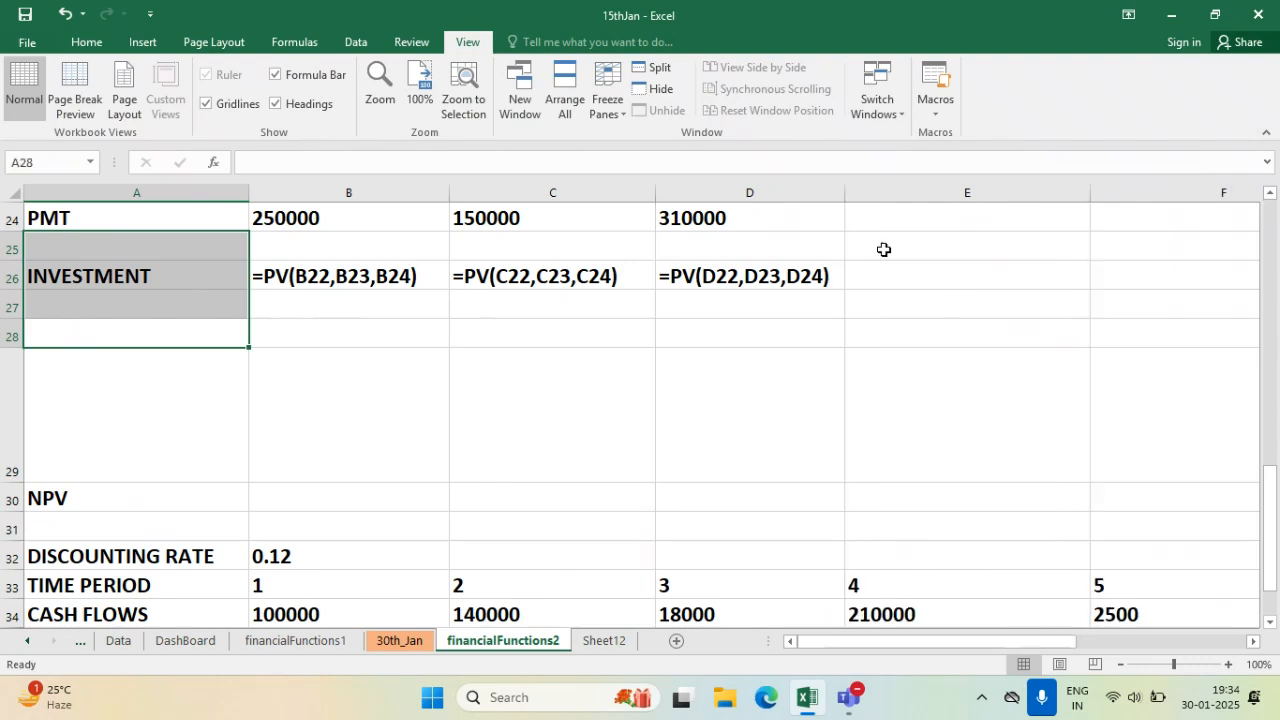
pyautogui.click(71, 414)
pyautogui.moveTo(12, 318); pyautogui.dragTo(32, 424)
pyautogui.rightClick(24, 332)
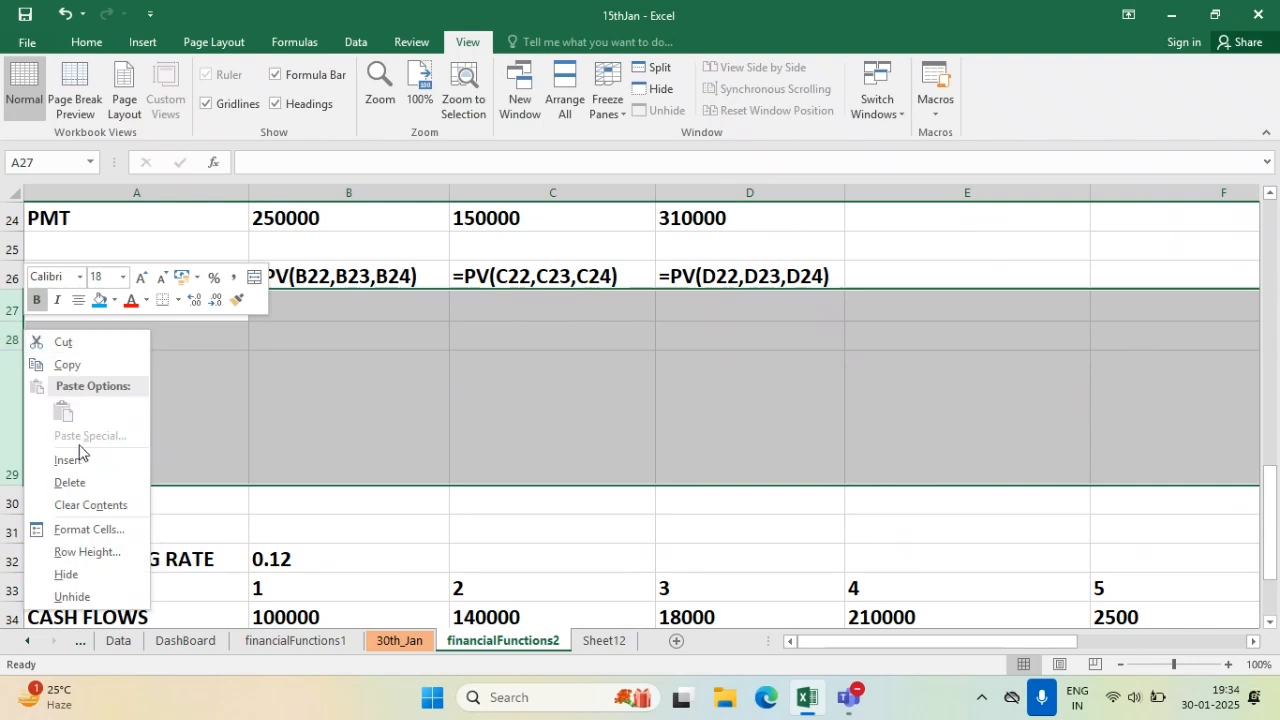
pyautogui.click(88, 482)
pyautogui.click(300, 450)
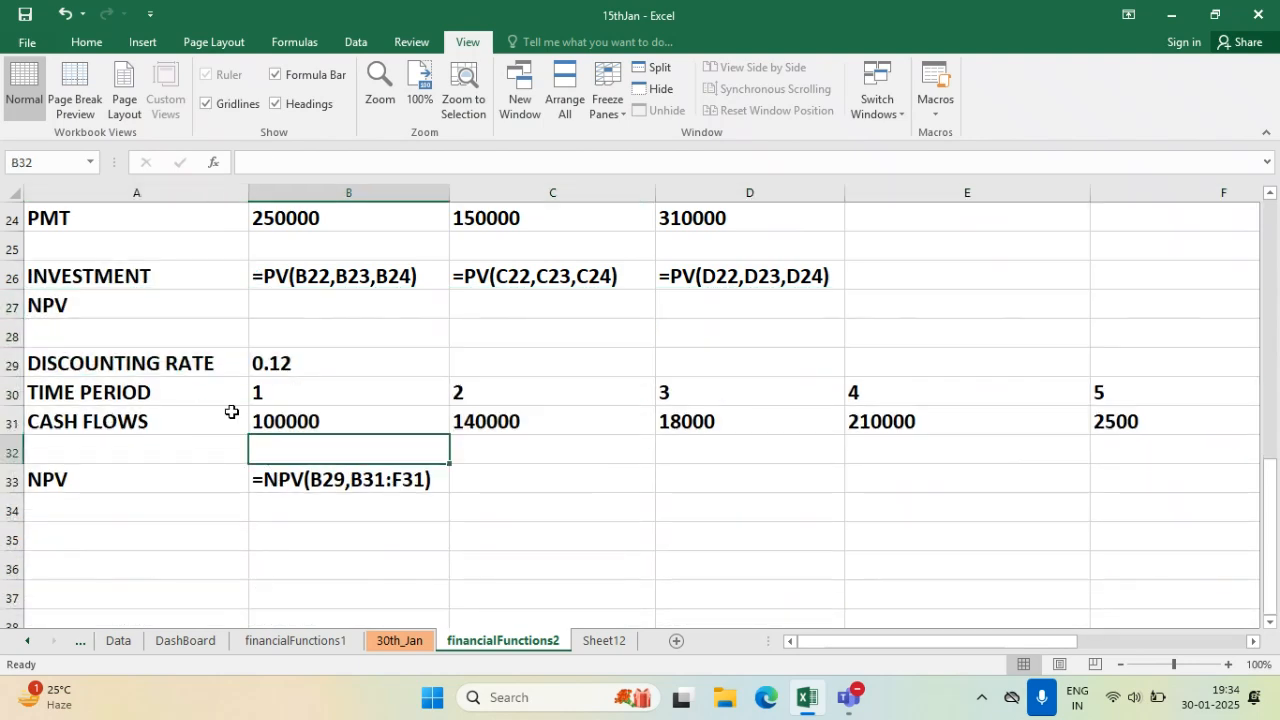
# - Fill the NPV heading cell A27 with blue
pyautogui.click(192, 307)
pyautogui.click(86, 42)
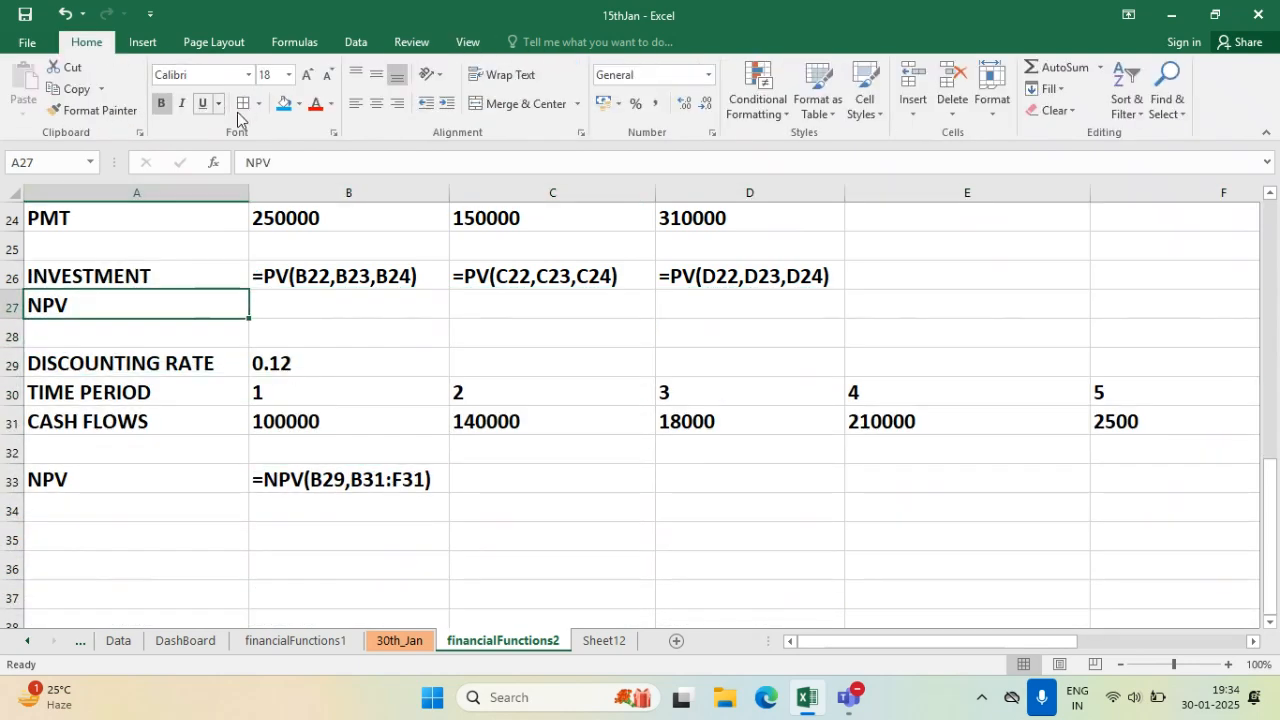
pyautogui.click(287, 105)
pyautogui.click(474, 477)
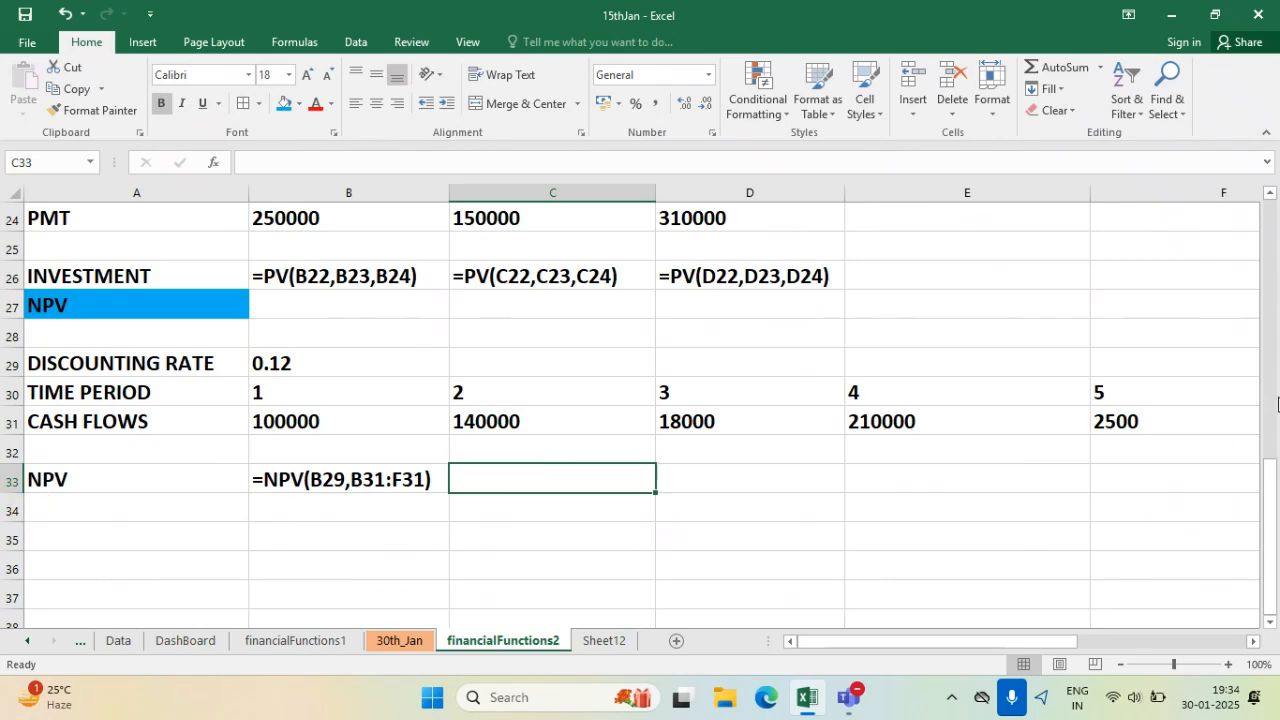
# - Delete the empty rows 12 to 19 between the IRR results and the PV heading
pyautogui.moveTo(1268, 530); pyautogui.dragTo(1250, 330)
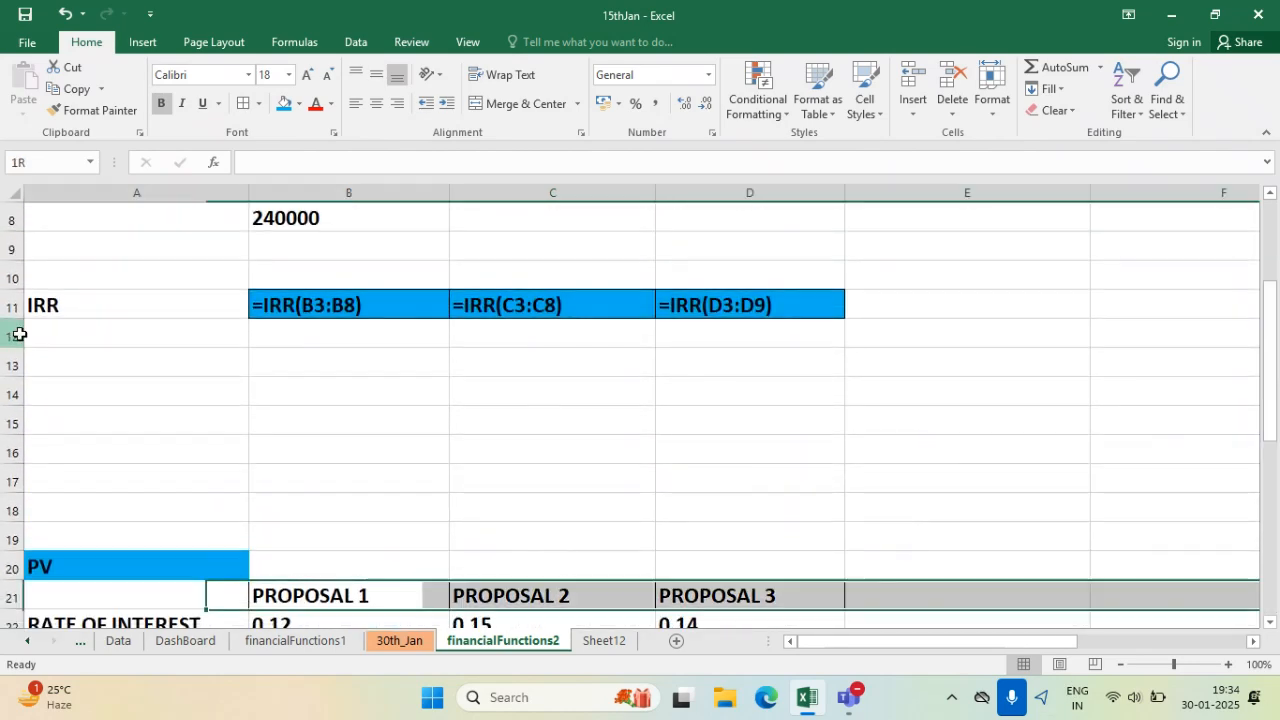
pyautogui.moveTo(14, 334); pyautogui.dragTo(15, 545)
pyautogui.rightClick(16, 334)
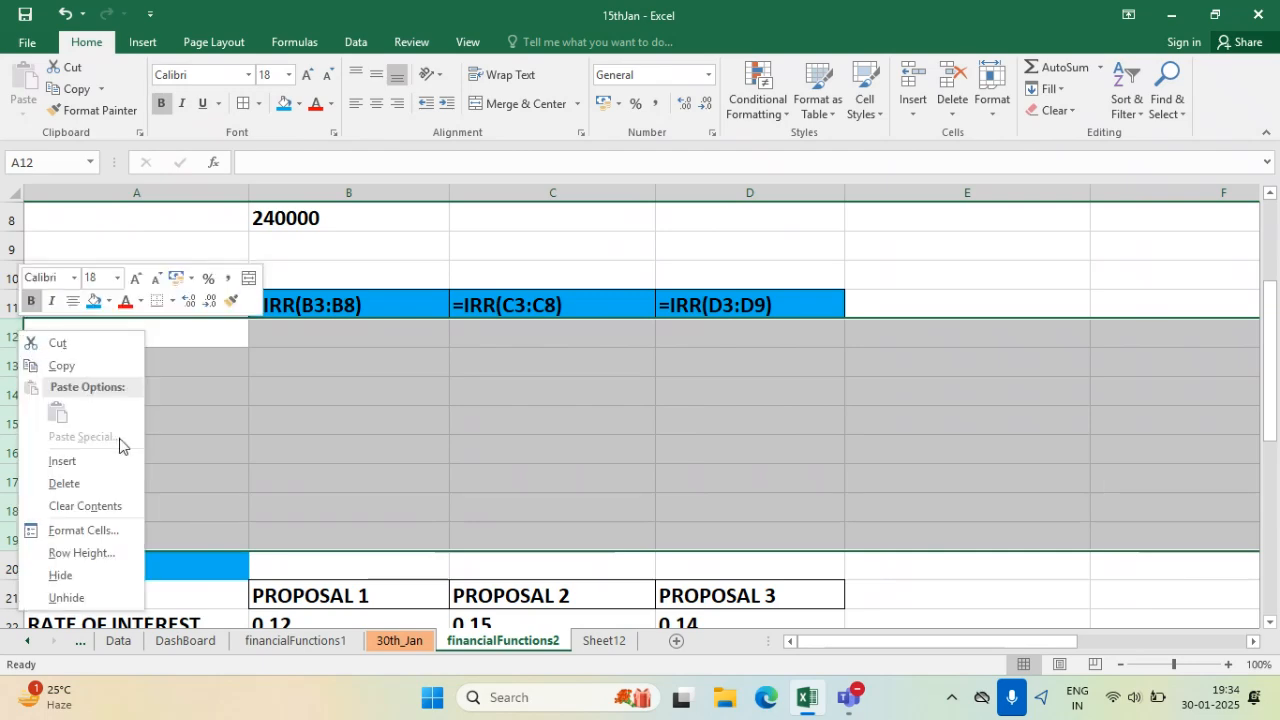
pyautogui.click(106, 482)
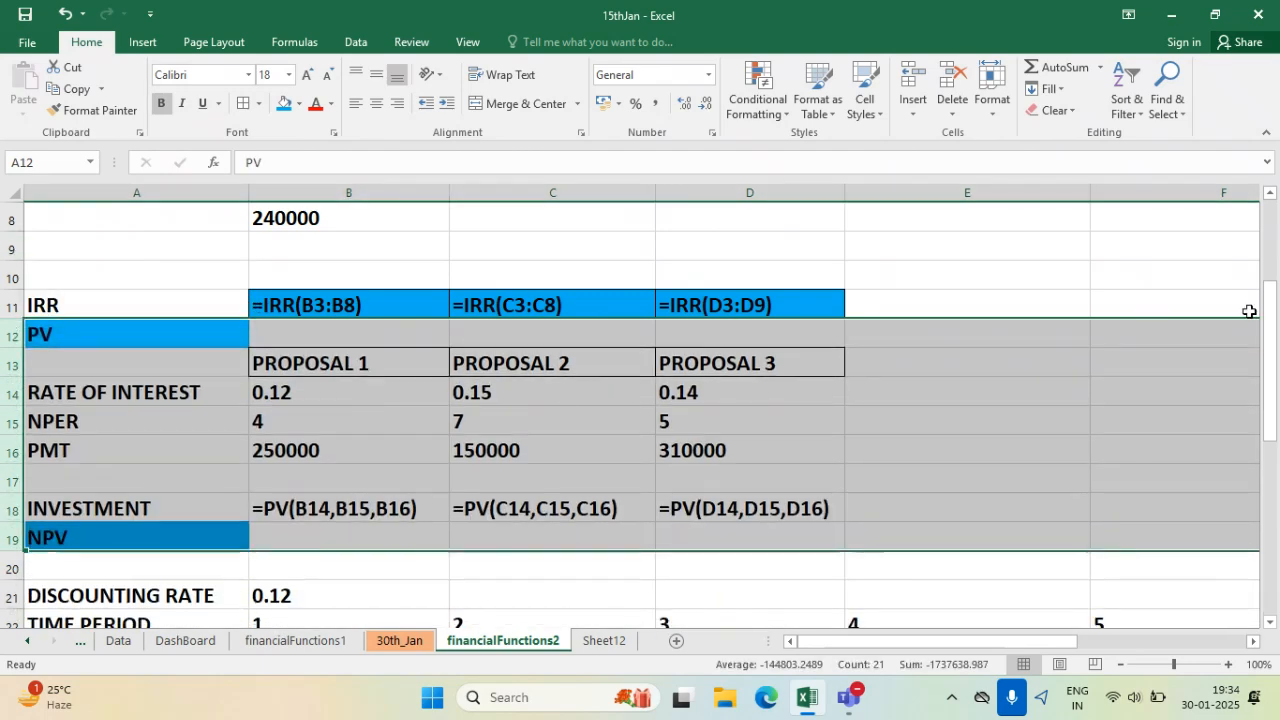
# - Change the fill of the PV heading cell A12 to yellow
pyautogui.scroll(2, 1268, 340)
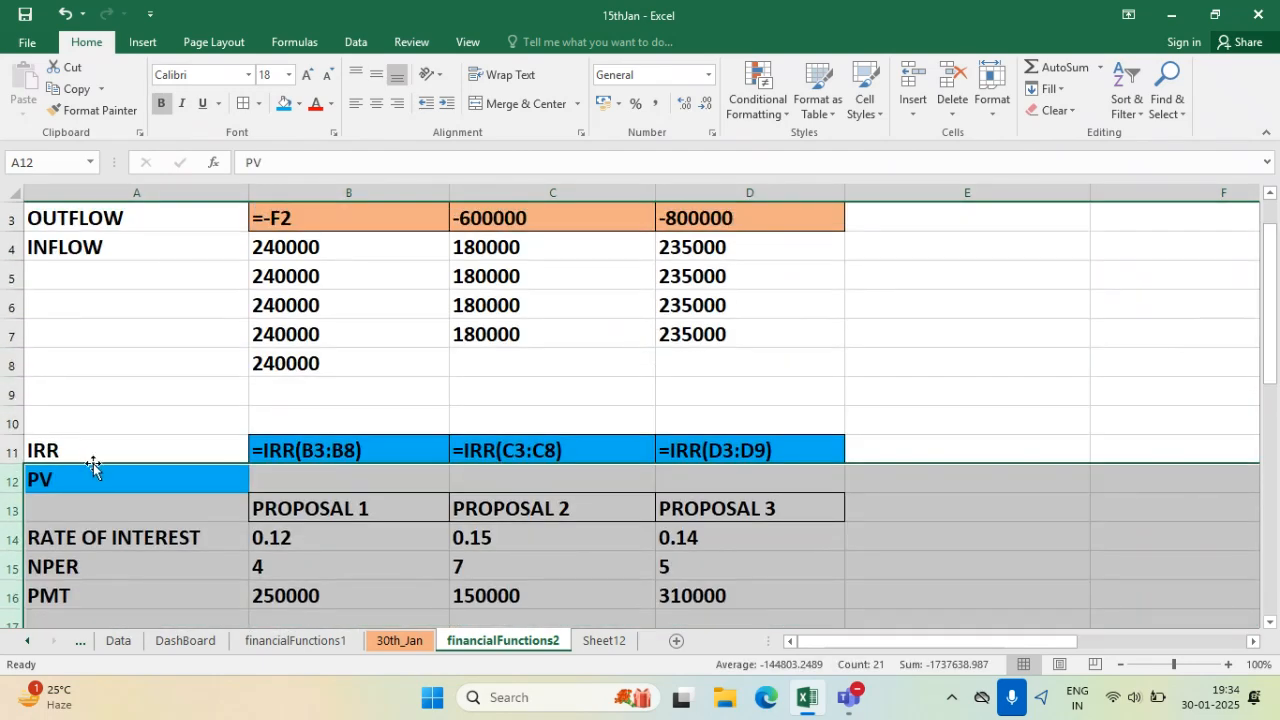
pyautogui.click(62, 450)
pyautogui.click(100, 478)
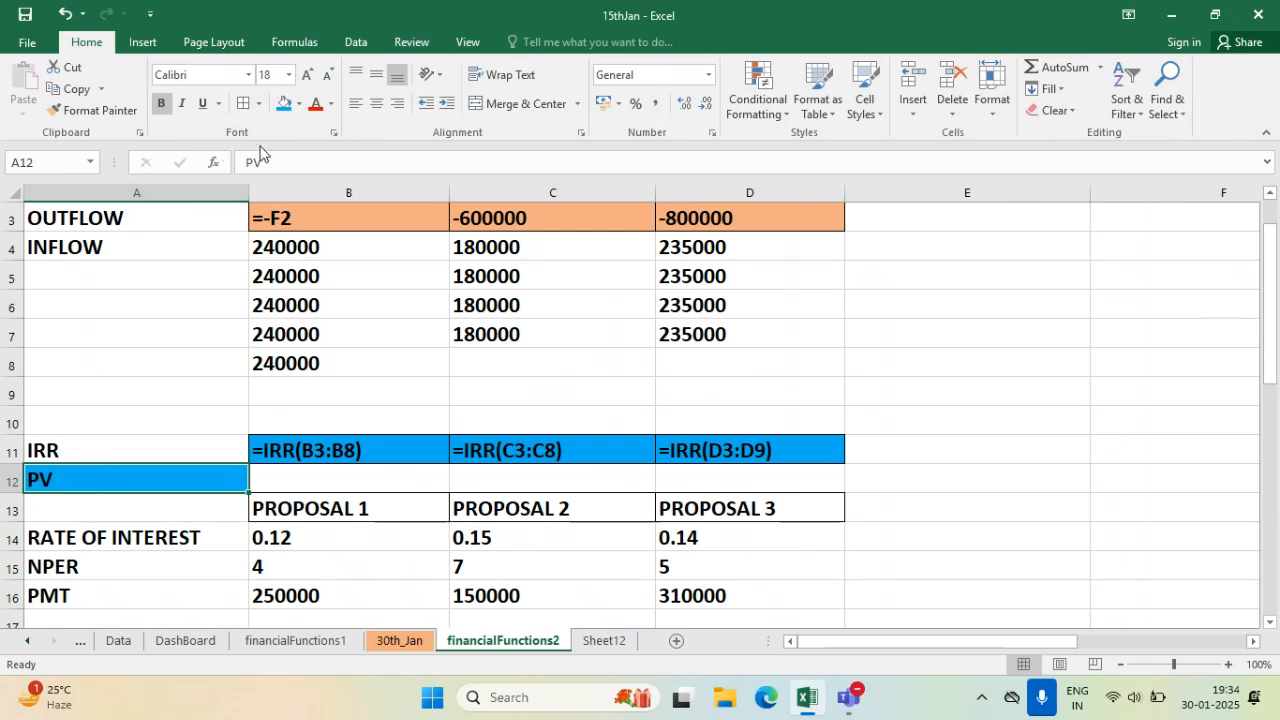
pyautogui.click(299, 103)
pyautogui.click(331, 250)
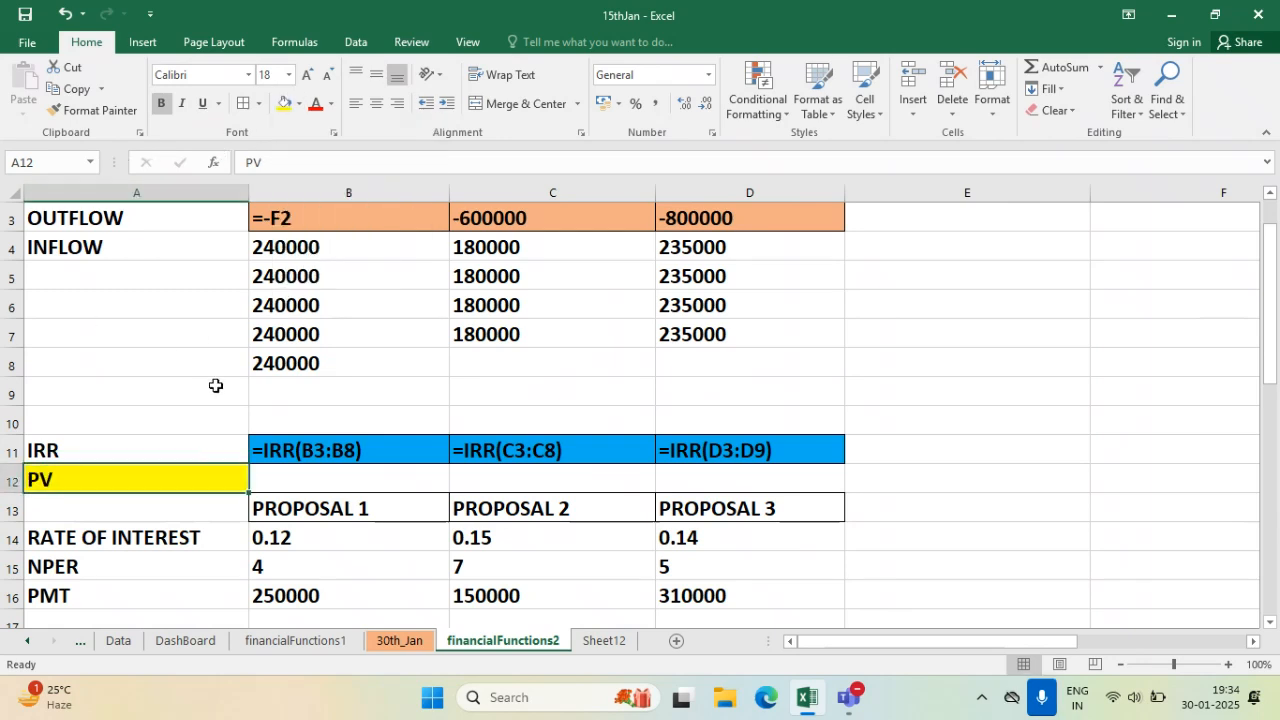
# - Delete the empty rows 9 and 10 between the inflow values and the IRR results
pyautogui.click(214, 388)
pyautogui.moveTo(14, 391); pyautogui.dragTo(11, 414)
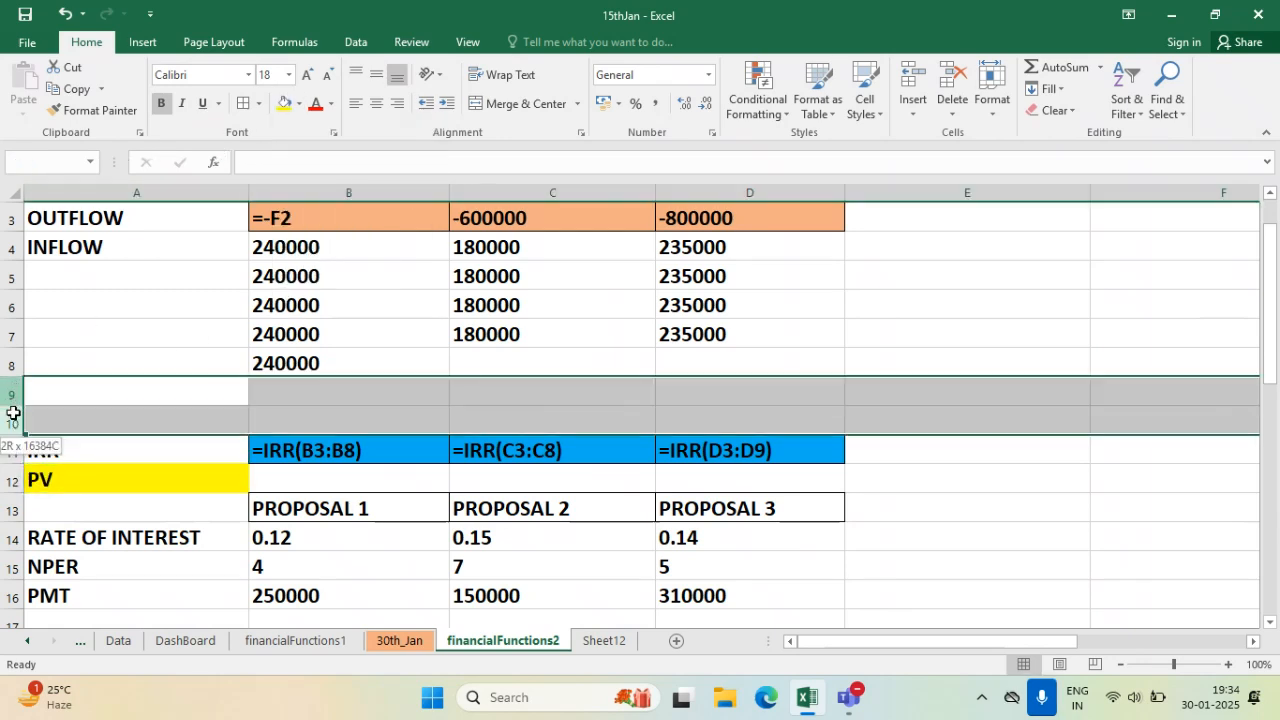
pyautogui.rightClick(12, 388)
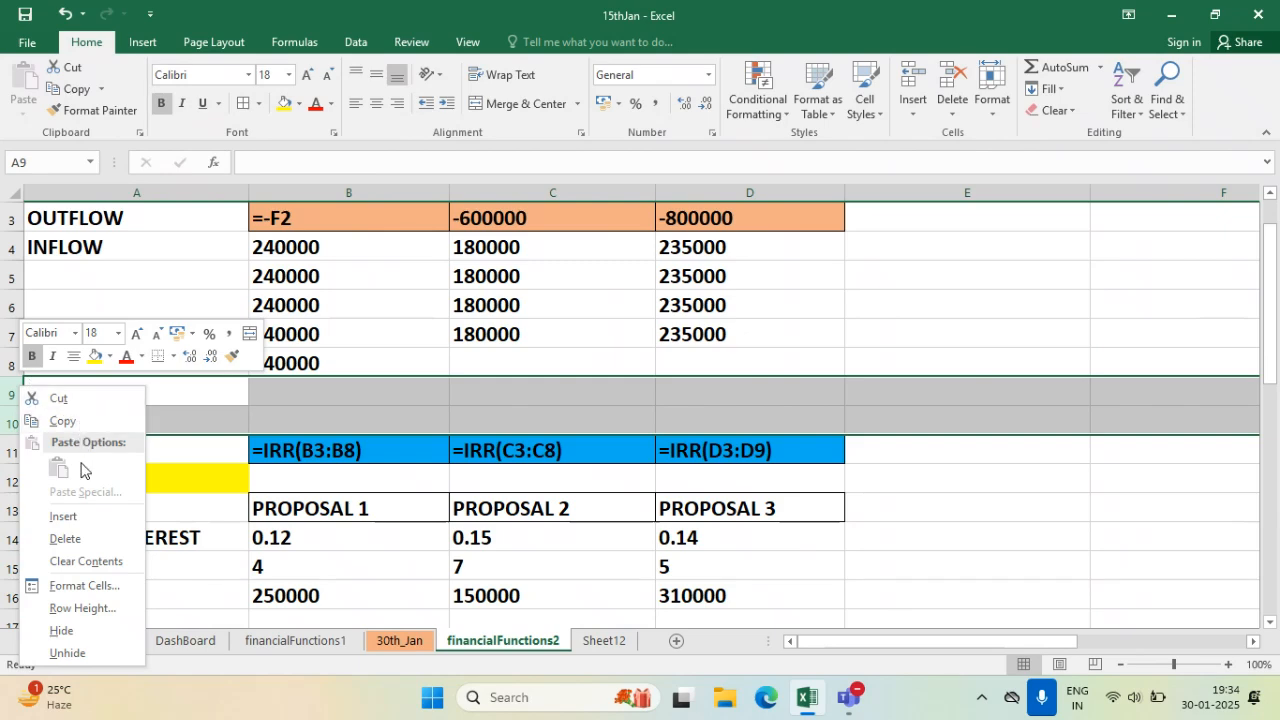
pyautogui.click(94, 548)
pyautogui.click(732, 372)
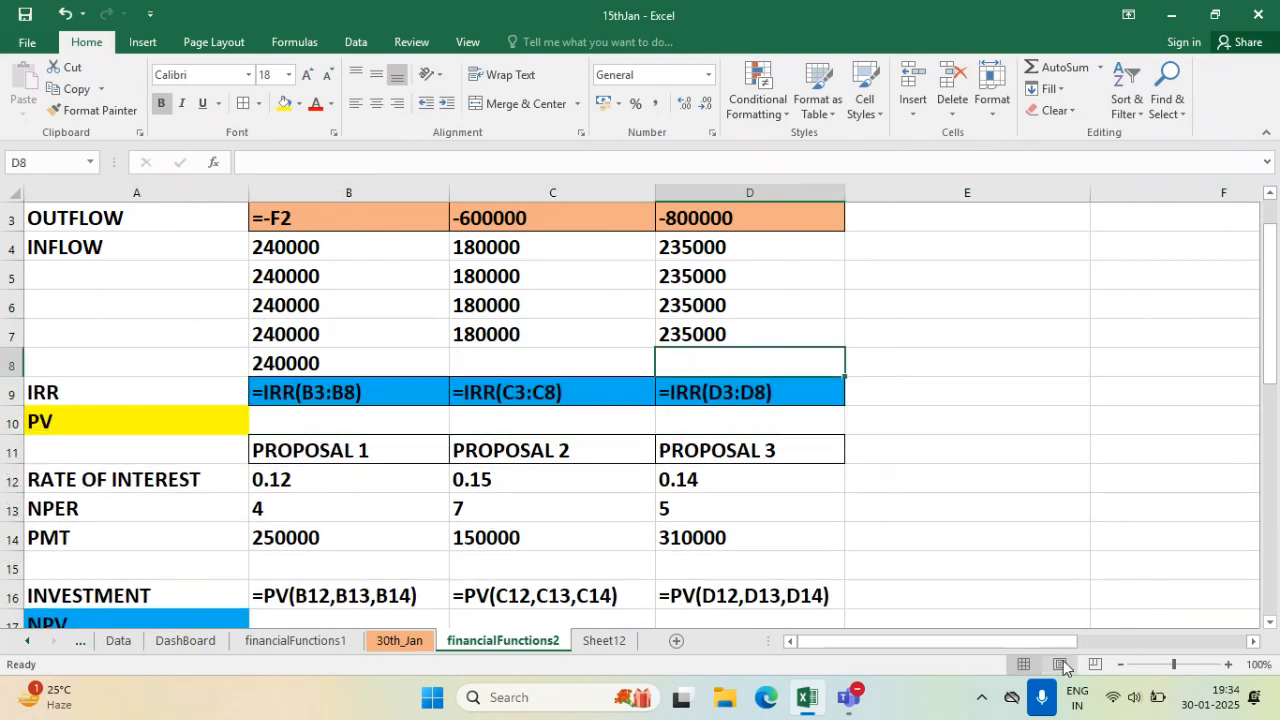
# - Zoom the sheet out to 80% and examine the IRR label and the Proposal 1 formula in row 9
pyautogui.click(1121, 665)
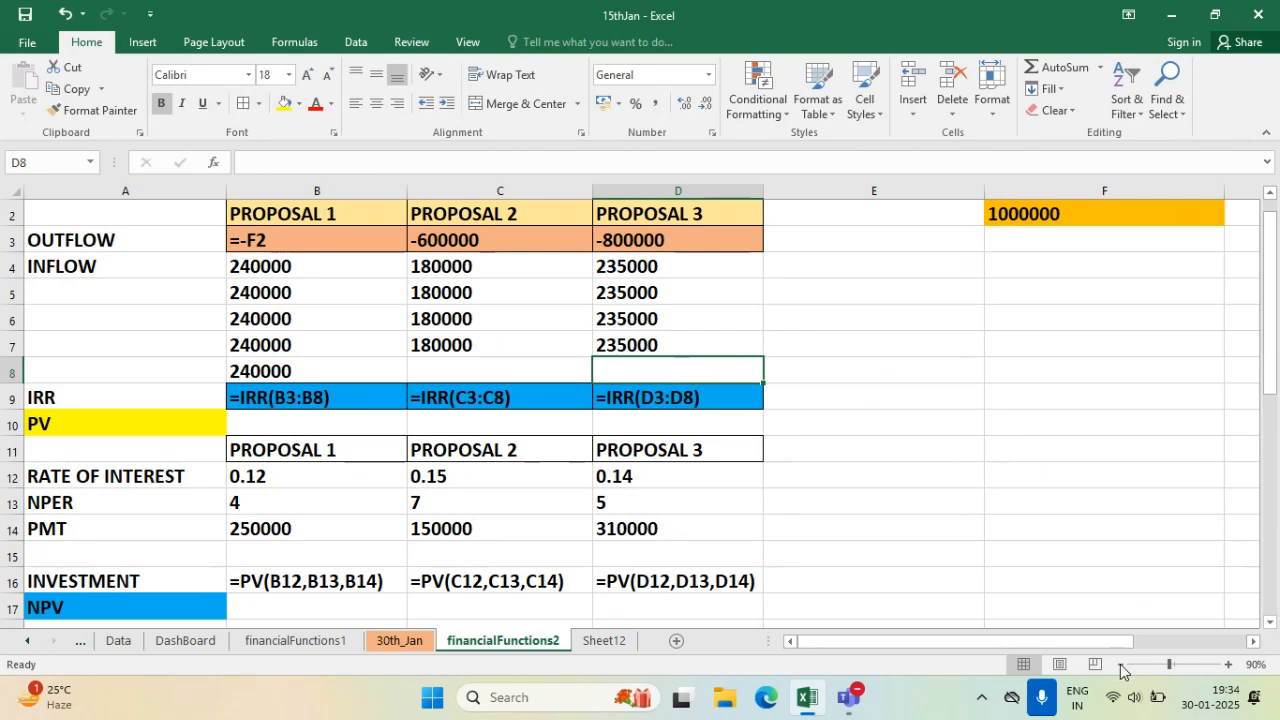
pyautogui.click(1121, 665)
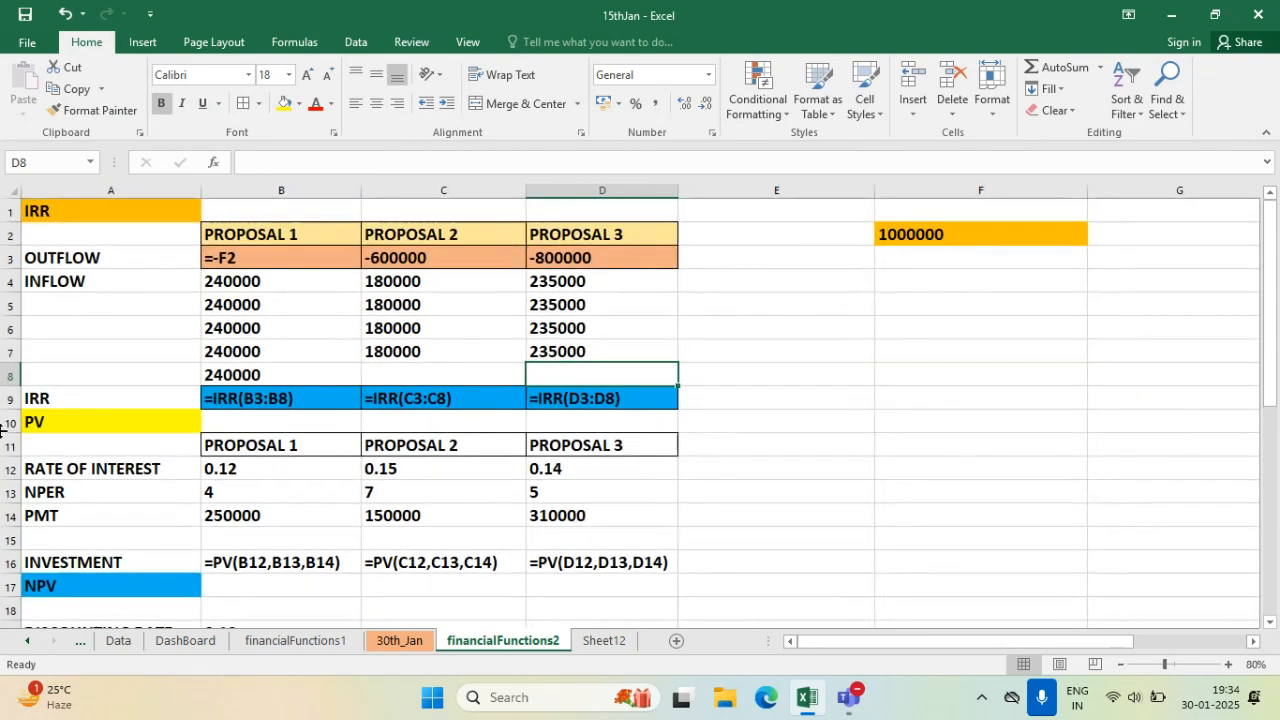
pyautogui.click(894, 462)
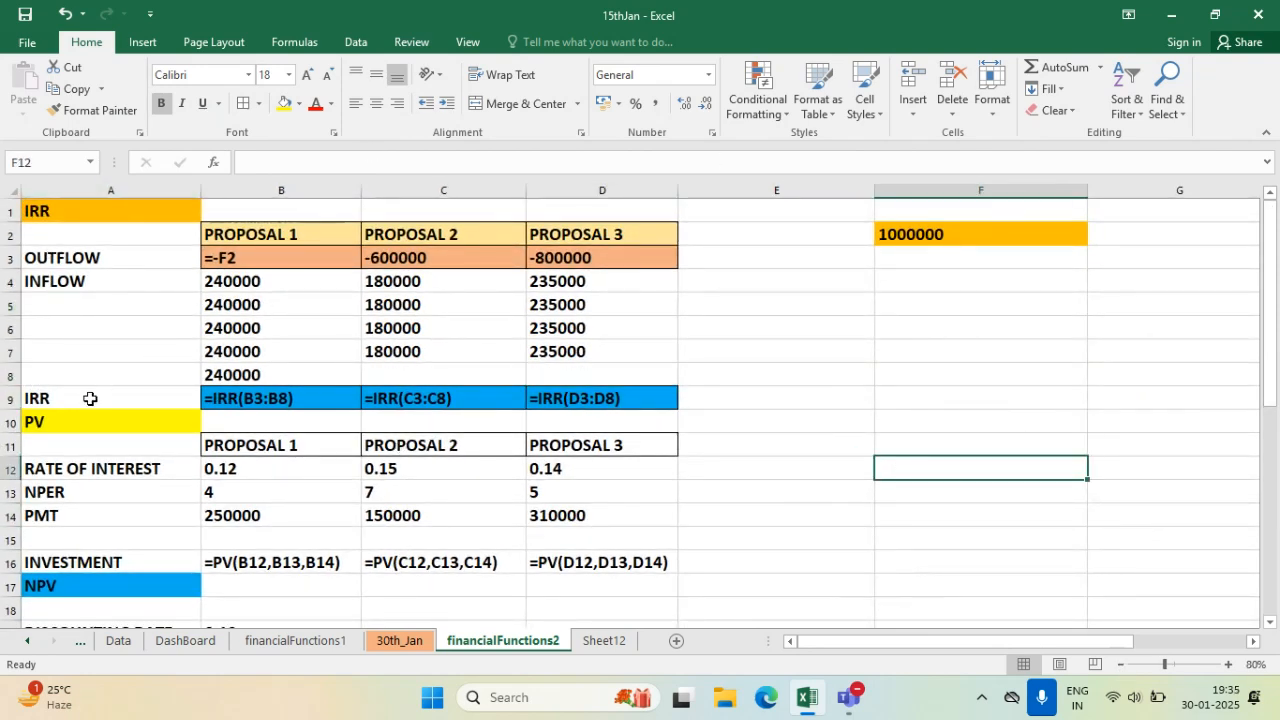
pyautogui.moveTo(95, 397); pyautogui.dragTo(263, 395)
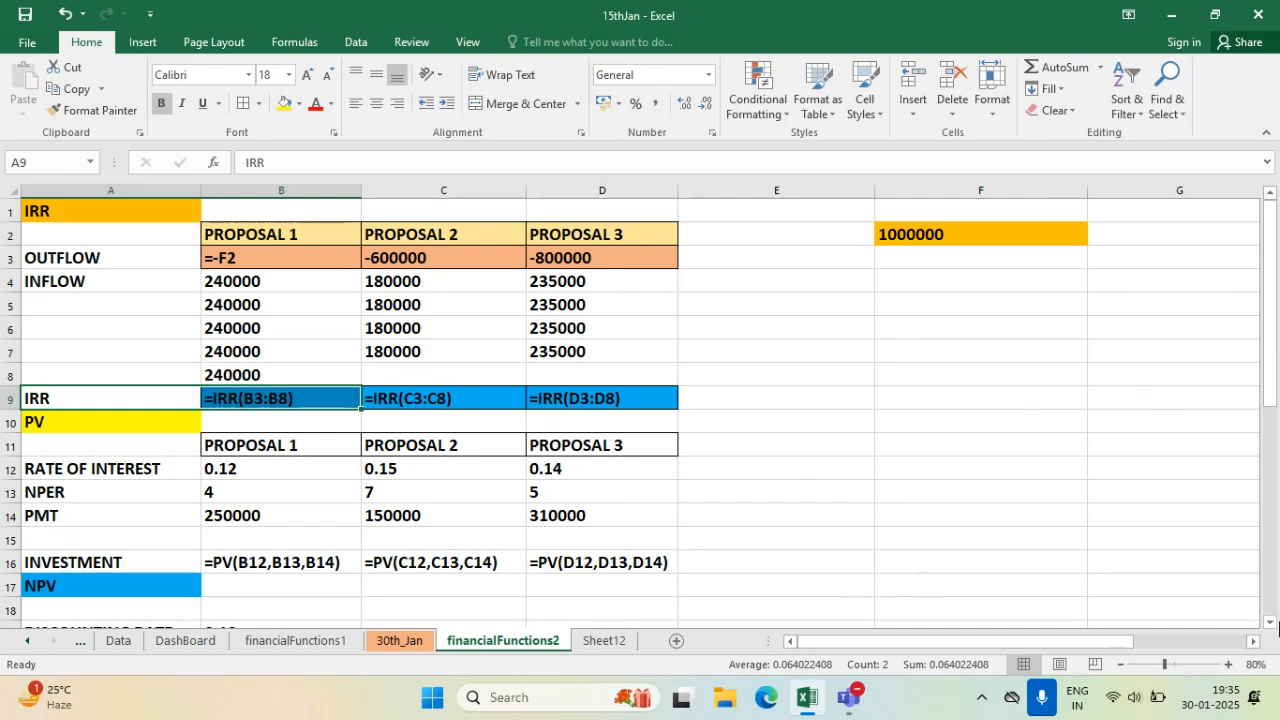
pyautogui.click(1049, 517)
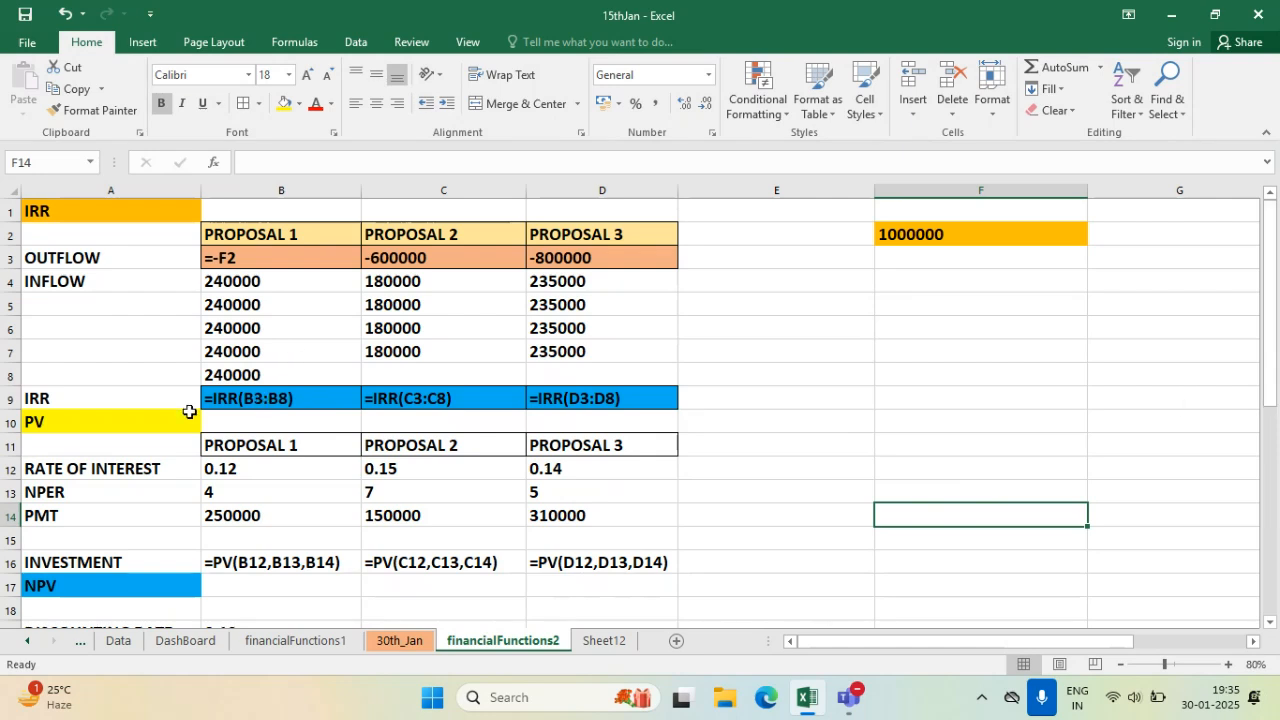
# - Fill the PV, NPV and IRR heading rows with yellow across columns A to D
pyautogui.moveTo(100, 421); pyautogui.dragTo(628, 410)
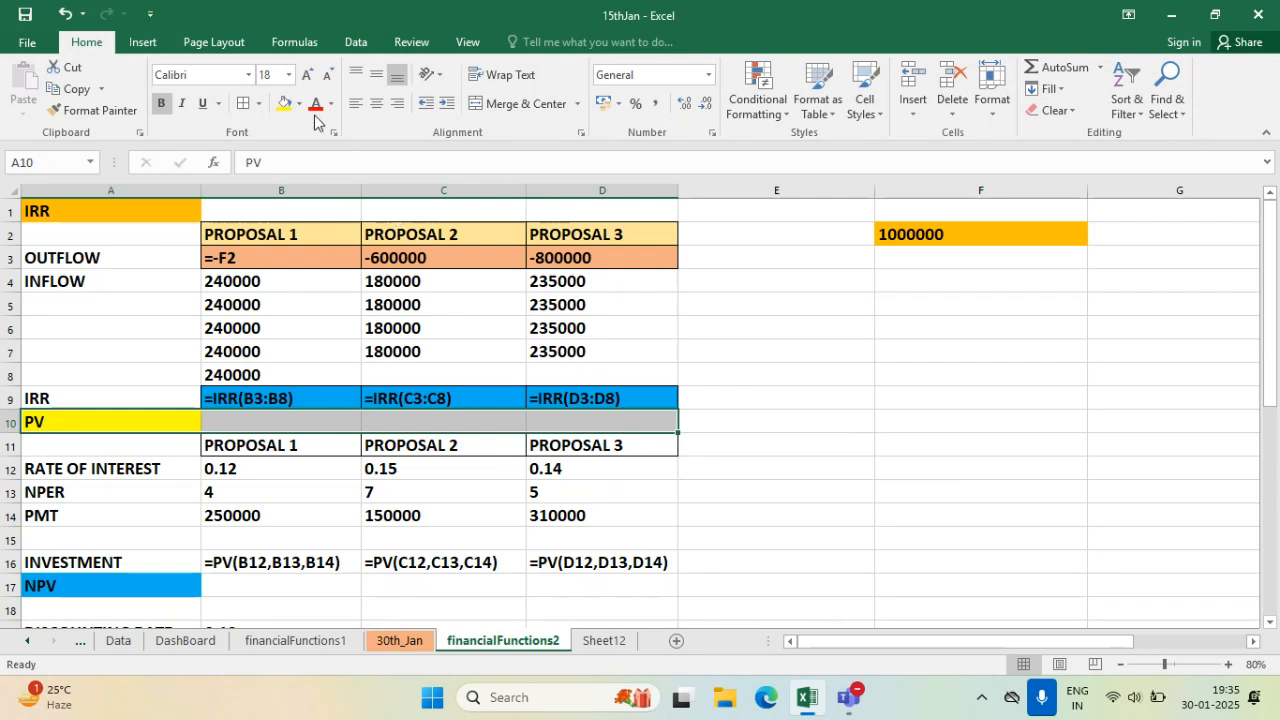
pyautogui.click(285, 103)
pyautogui.click(391, 590)
pyautogui.moveTo(169, 582); pyautogui.dragTo(600, 584)
pyautogui.click(285, 103)
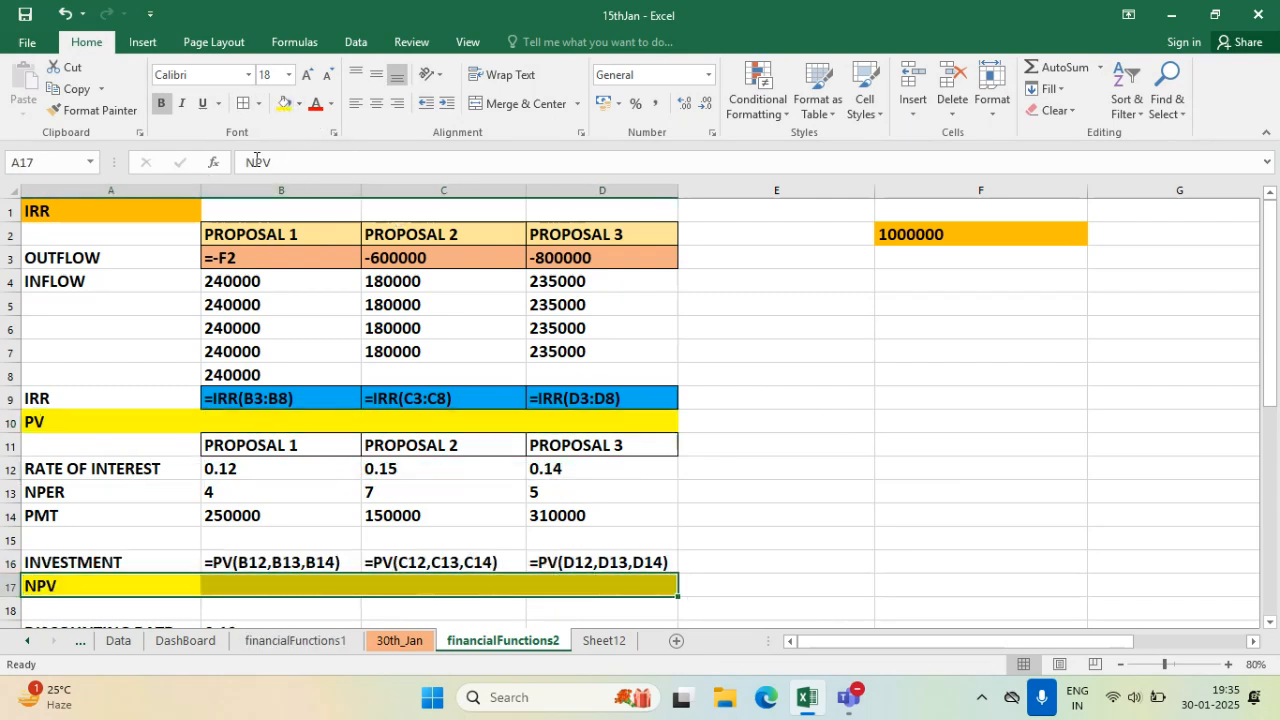
pyautogui.click(570, 486)
pyautogui.moveTo(116, 216); pyautogui.dragTo(551, 212)
pyautogui.click(287, 104)
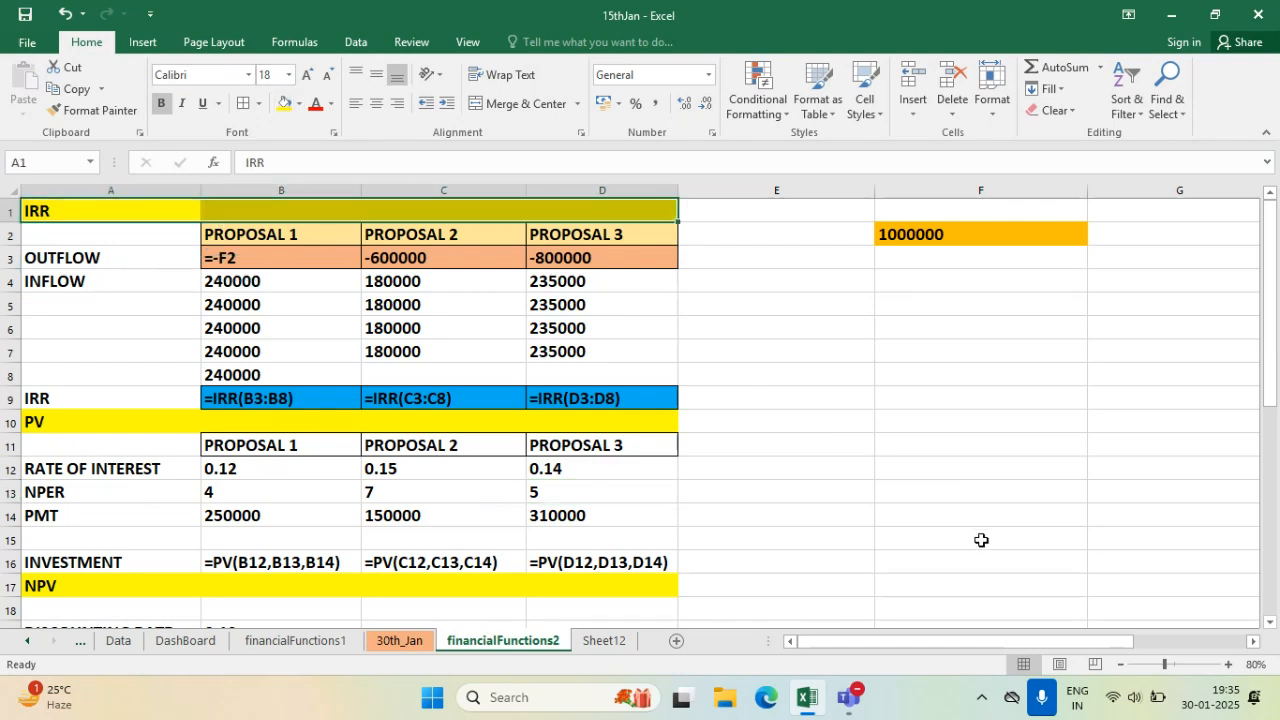
pyautogui.click(980, 538)
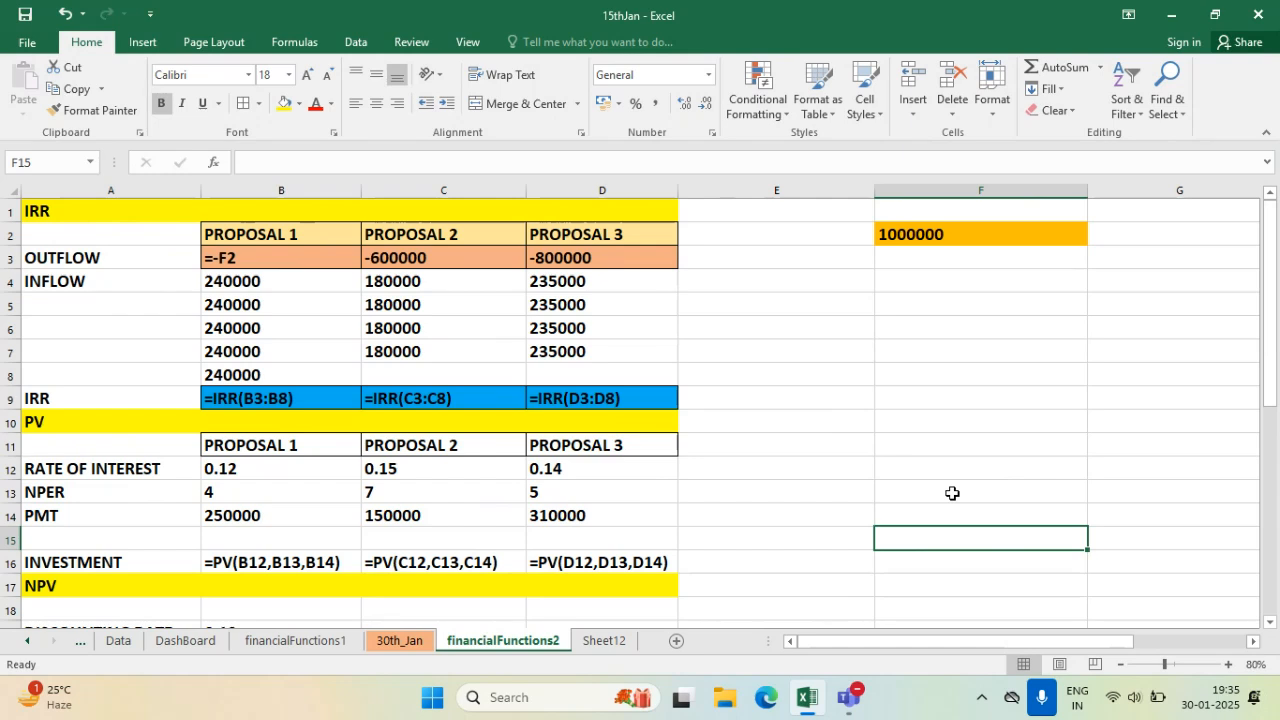
pyautogui.scroll(-3, 952, 493)
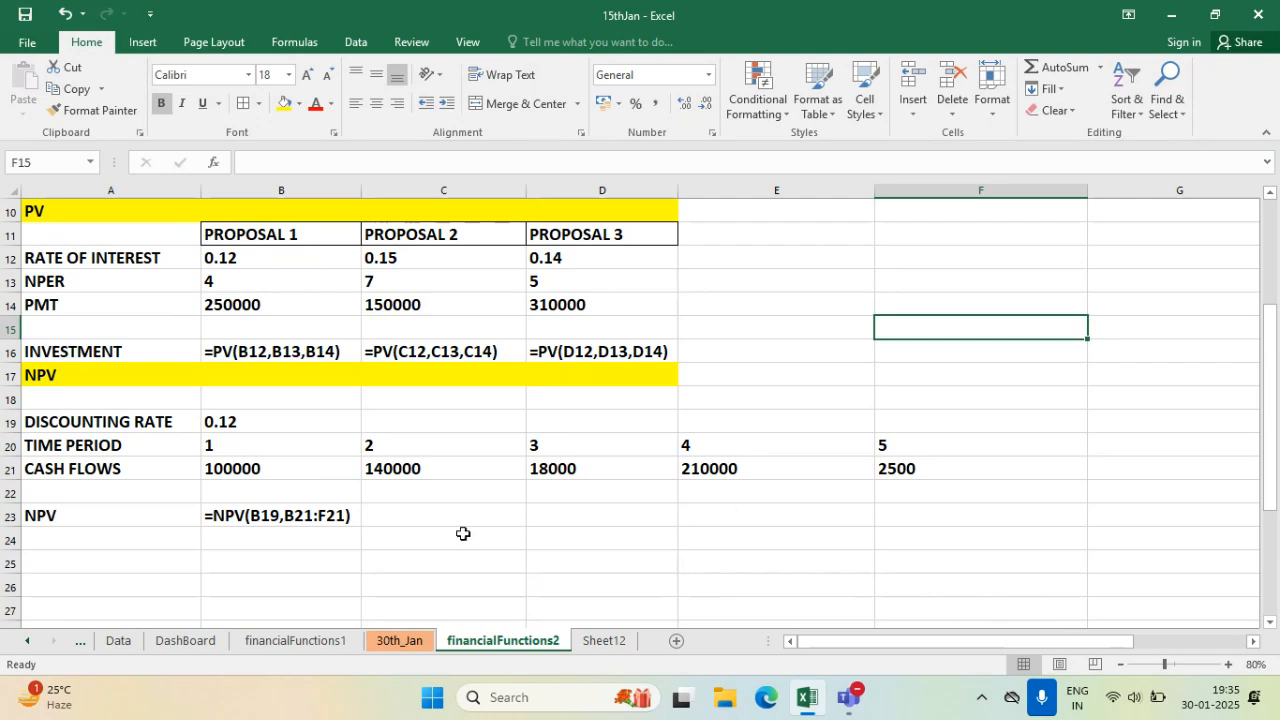
# - Rename the blank worksheet Sheet12 as MACRO
pyautogui.click(605, 641)
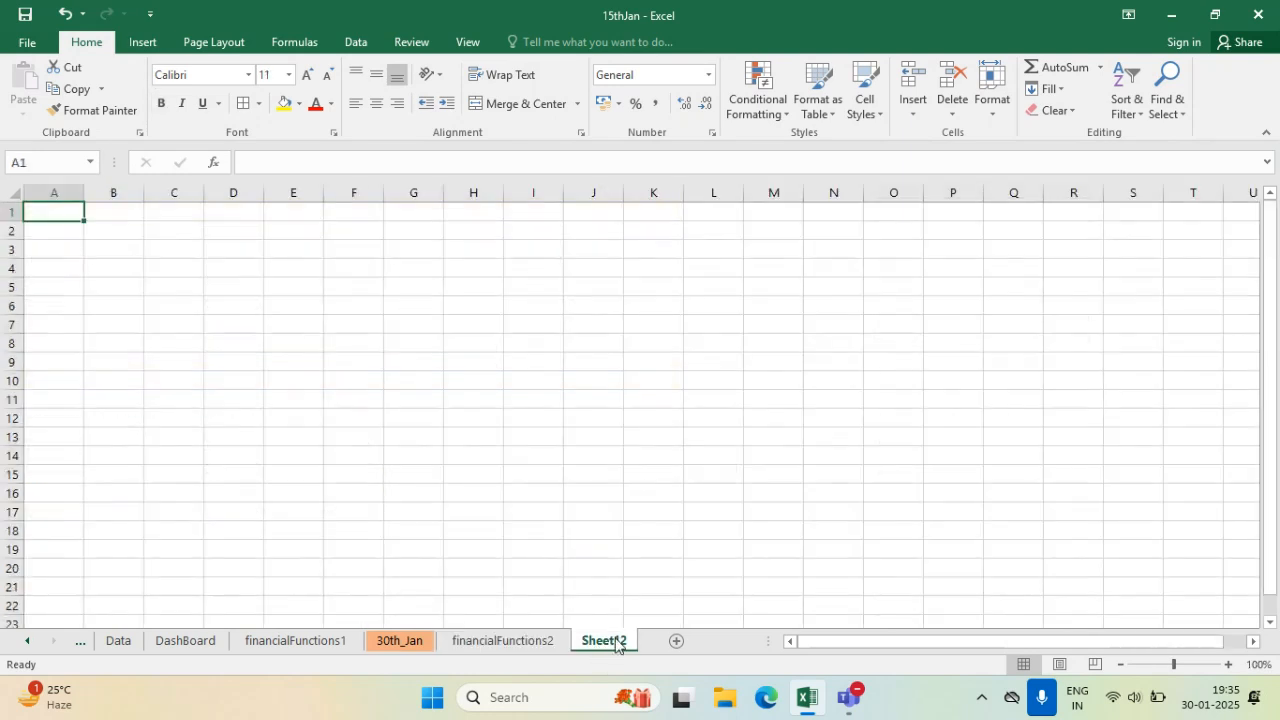
pyautogui.rightClick(618, 647)
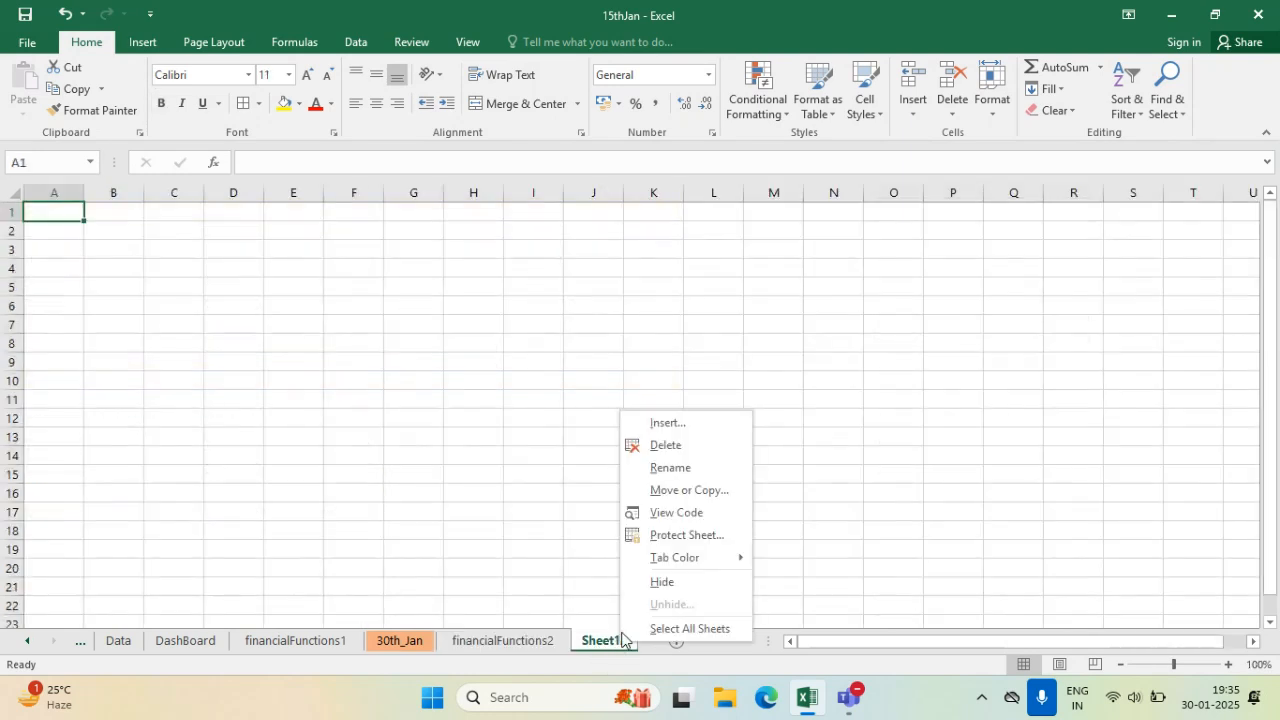
pyautogui.click(716, 468)
pyautogui.write('MACRO')
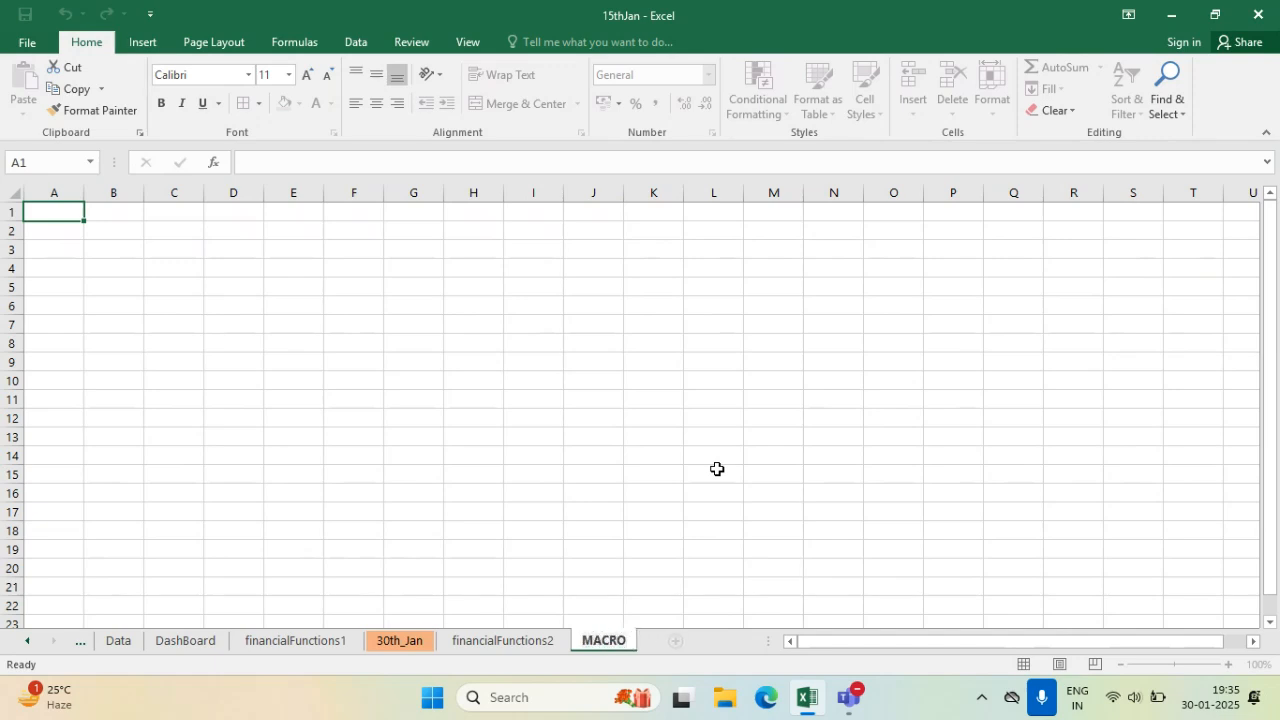
pyautogui.click(717, 469)
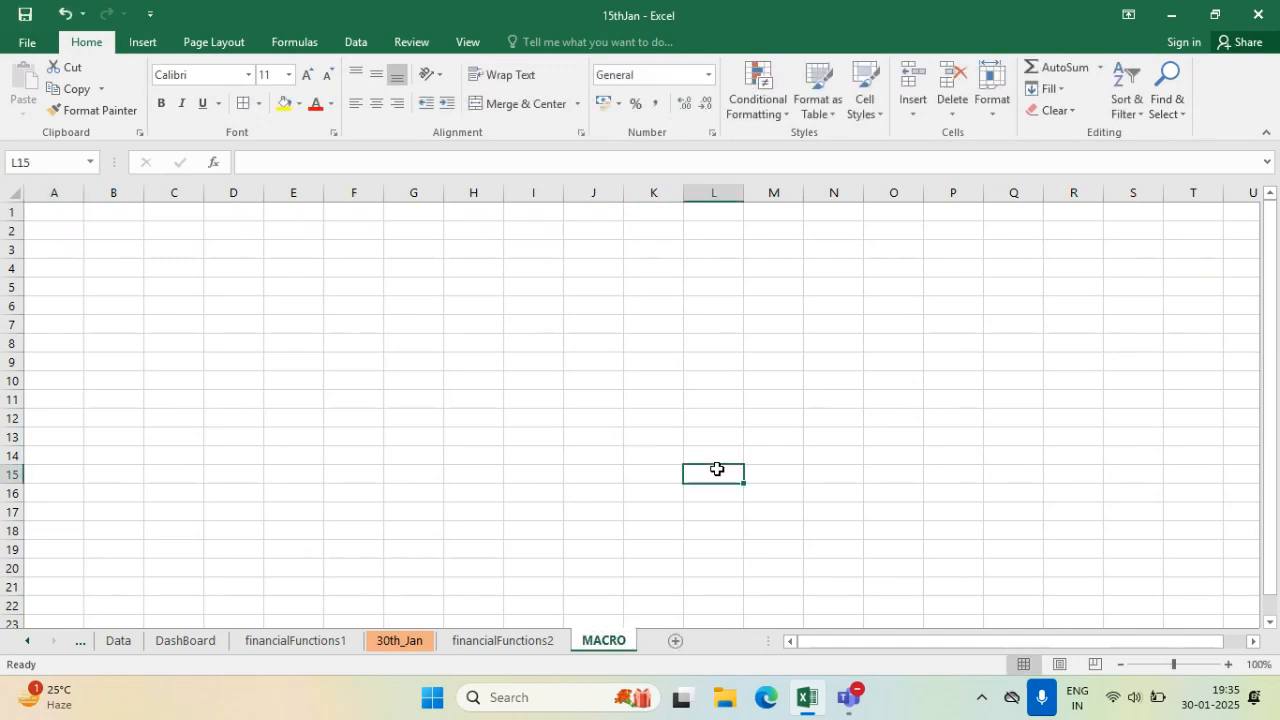
# - Format all cells of the MACRO sheet as bold with font size 18
pyautogui.click(11, 195)
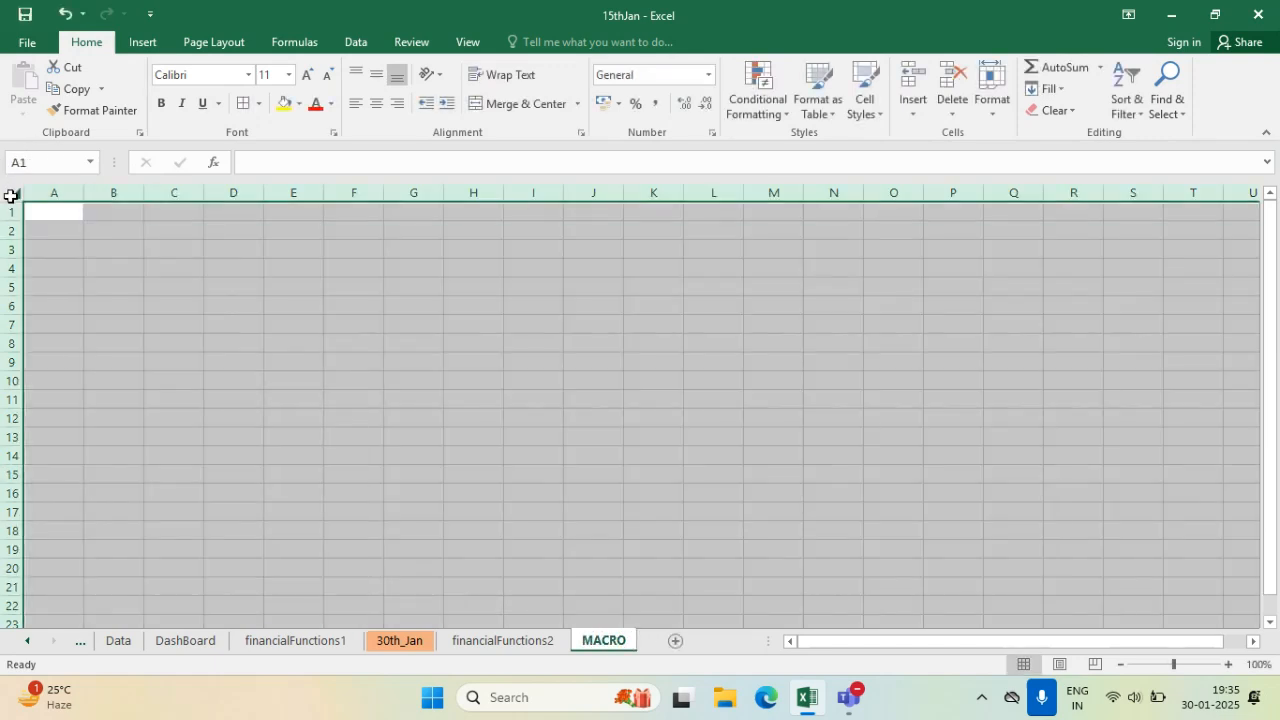
pyautogui.click(161, 103)
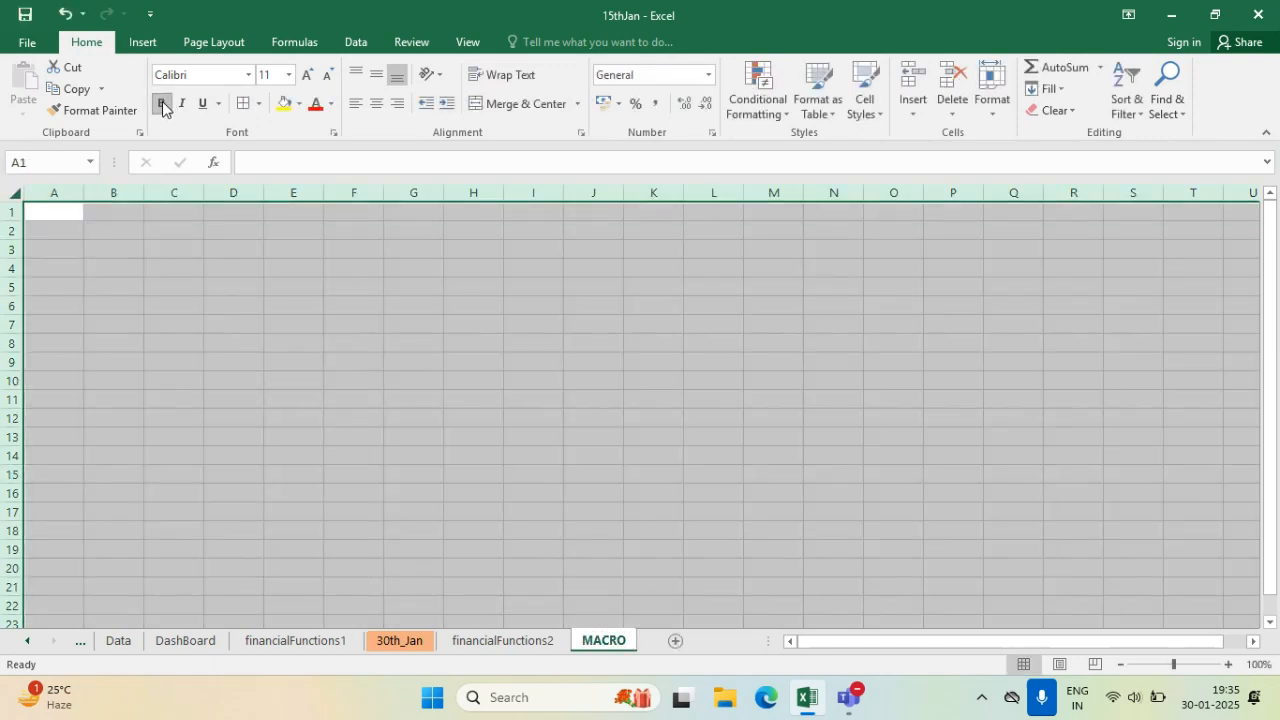
pyautogui.click(306, 75)
pyautogui.click(306, 75)
pyautogui.click(306, 75)
pyautogui.click(306, 75)
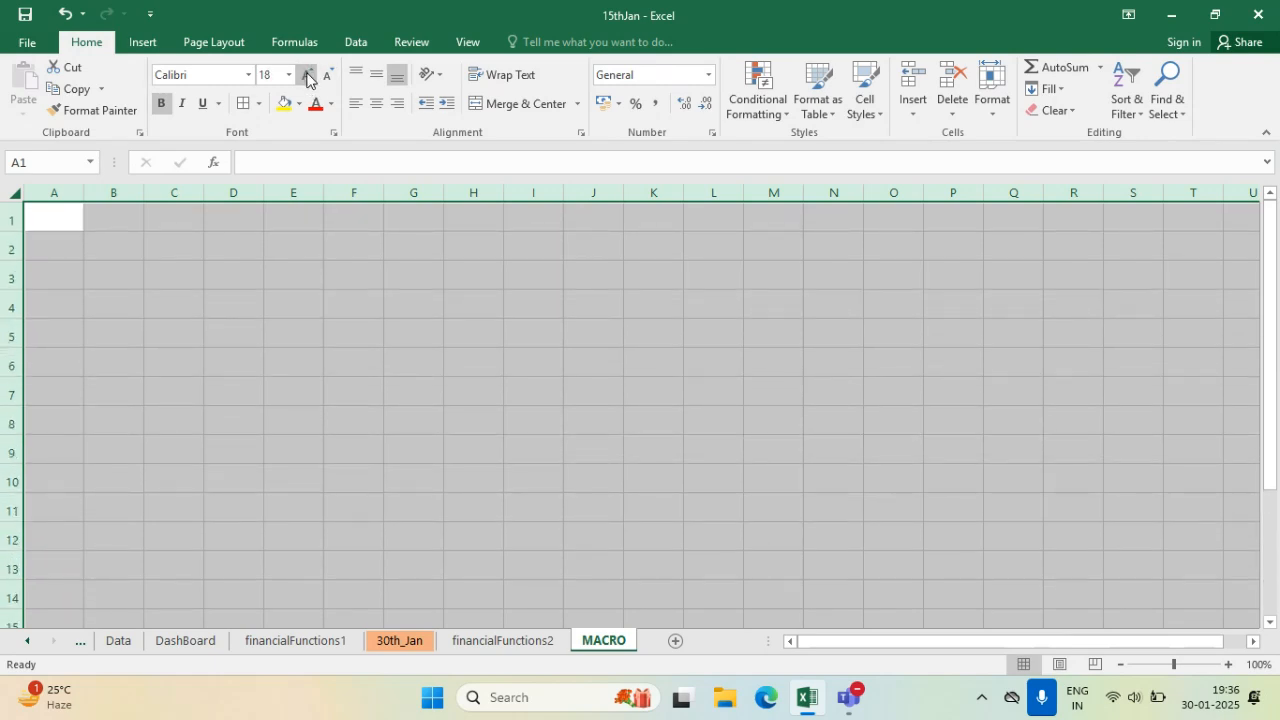
pyautogui.click(380, 344)
pyautogui.click(10, 193)
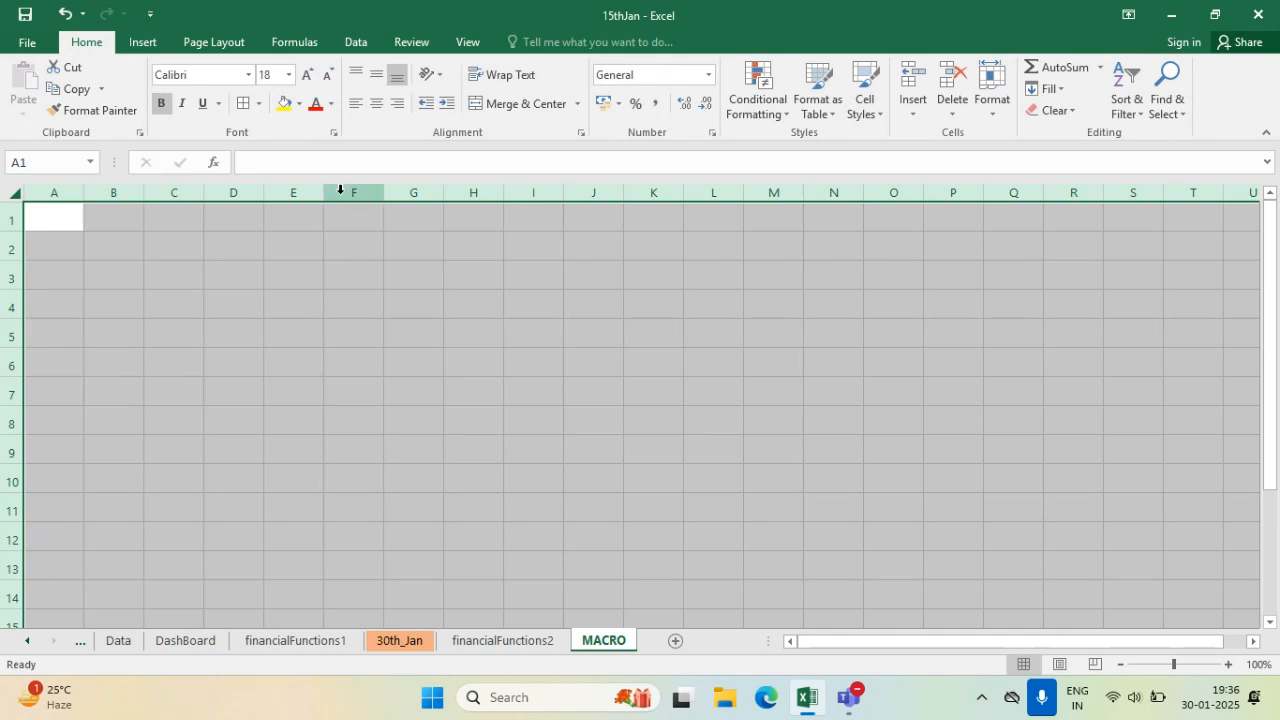
pyautogui.click(326, 332)
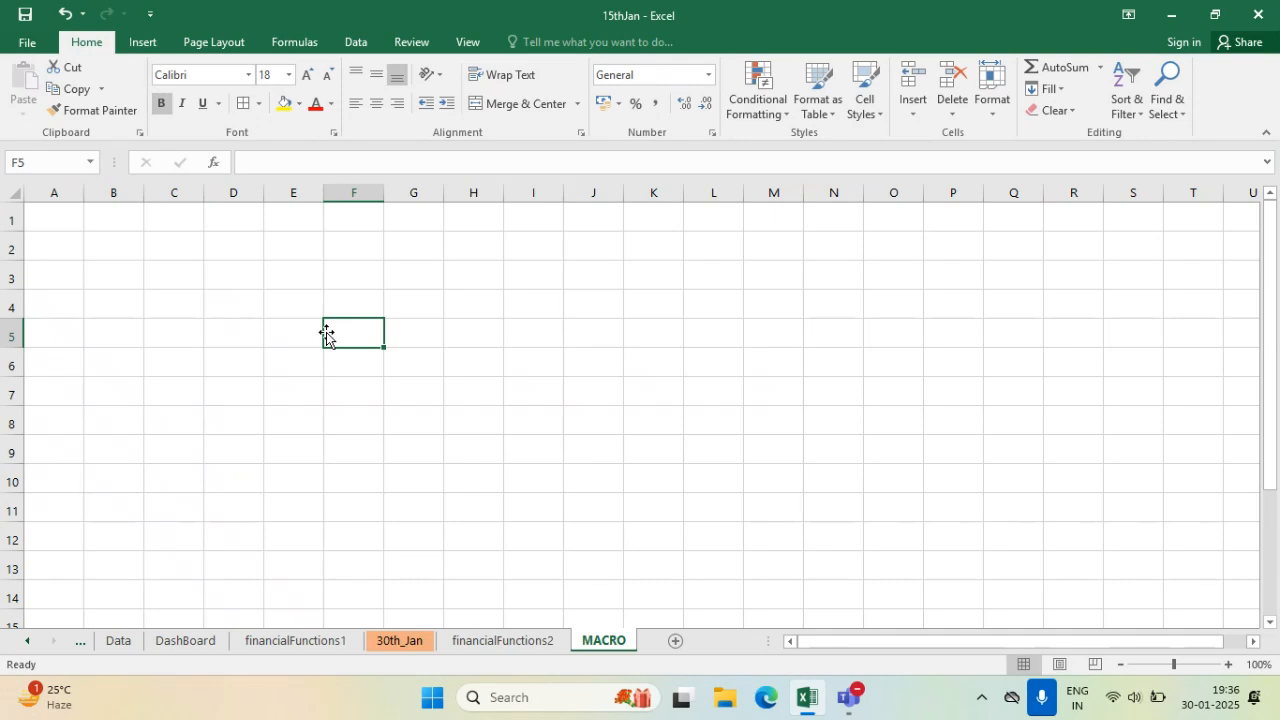
pyautogui.click(198, 362)
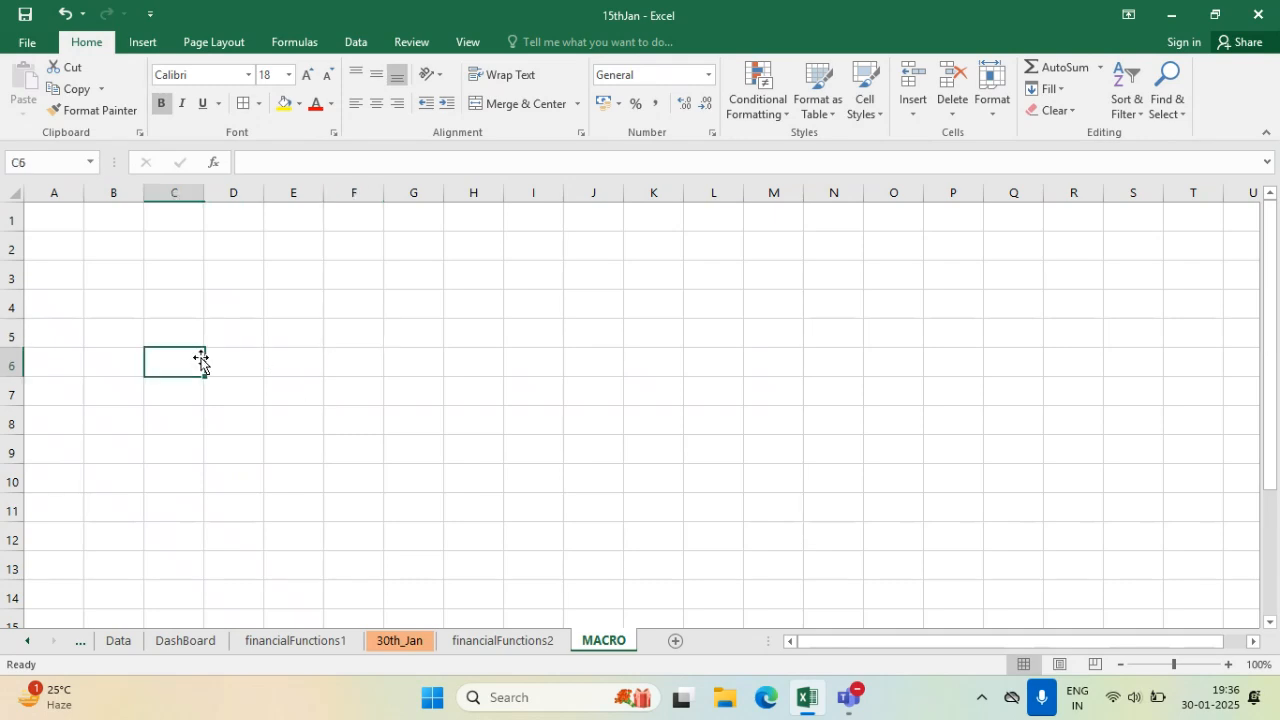
# - Widen column A and enter NAME in cell A2
pyautogui.moveTo(87, 197); pyautogui.dragTo(202, 200)
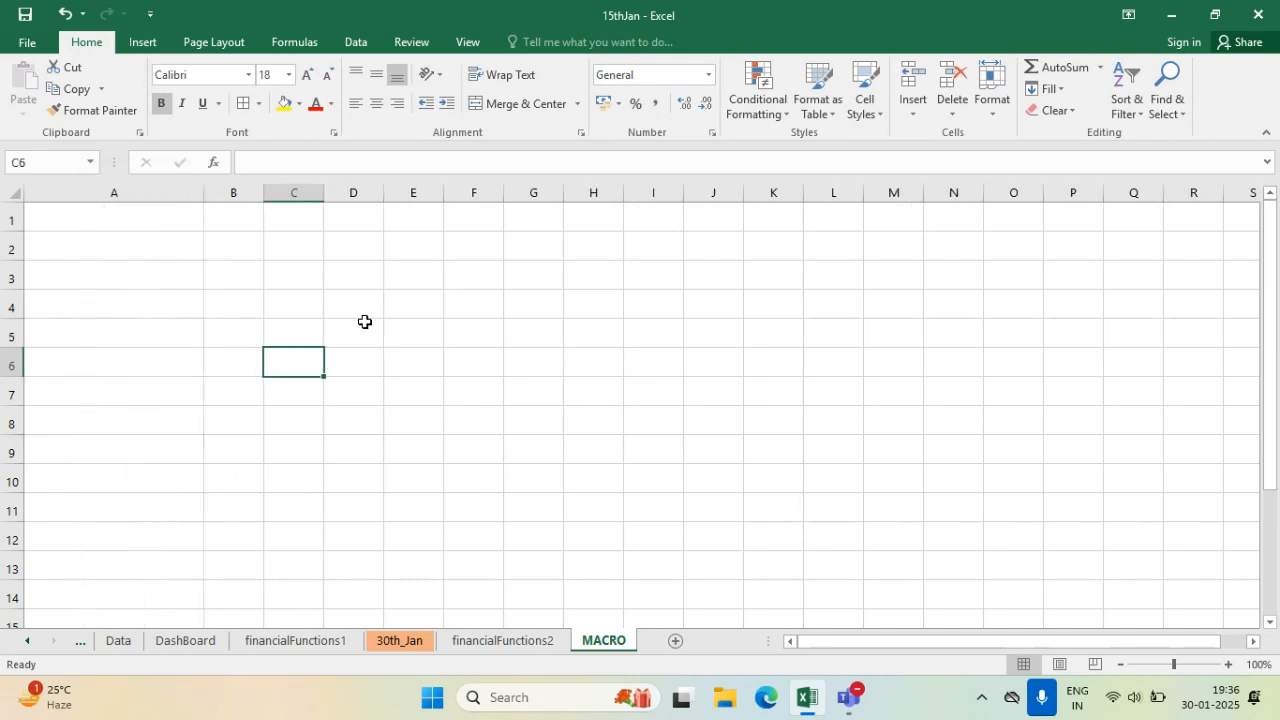
pyautogui.click(363, 328)
pyautogui.click(172, 240)
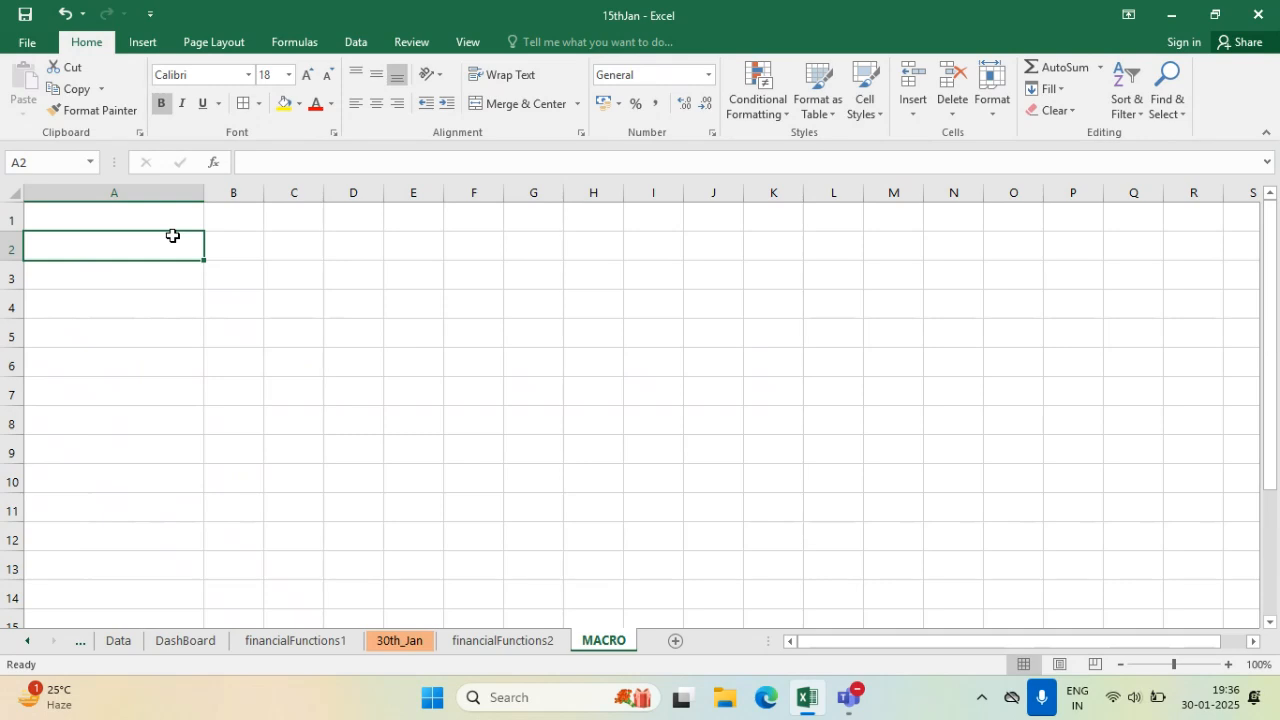
pyautogui.write('NAME')
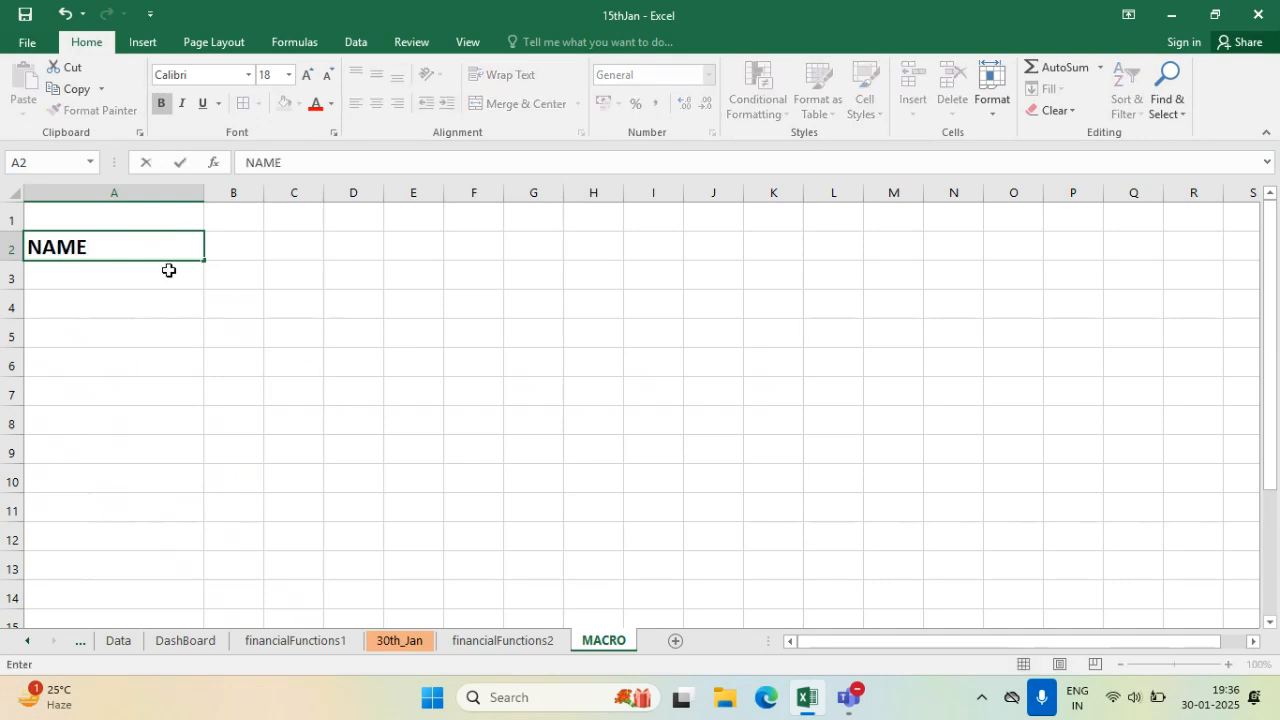
pyautogui.click(177, 297)
# - Enlarge the NAME text in cell A2 to font size 28
pyautogui.click(135, 245)
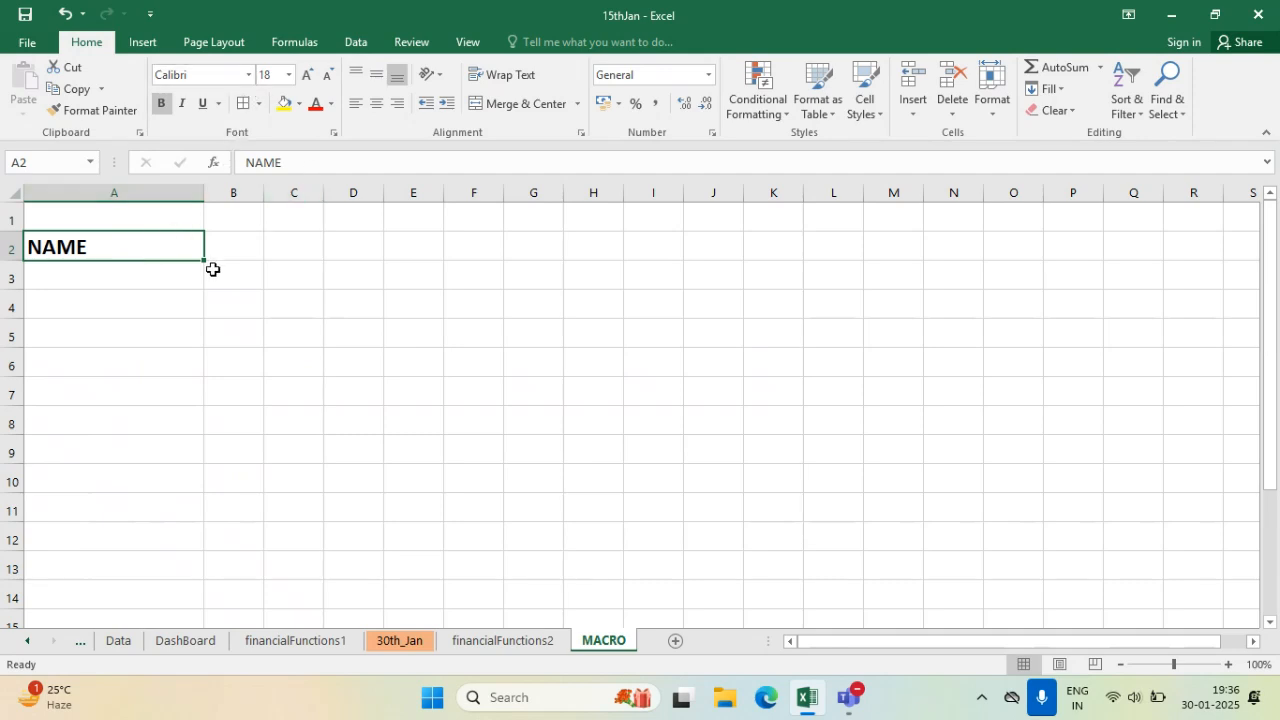
pyautogui.click(307, 78)
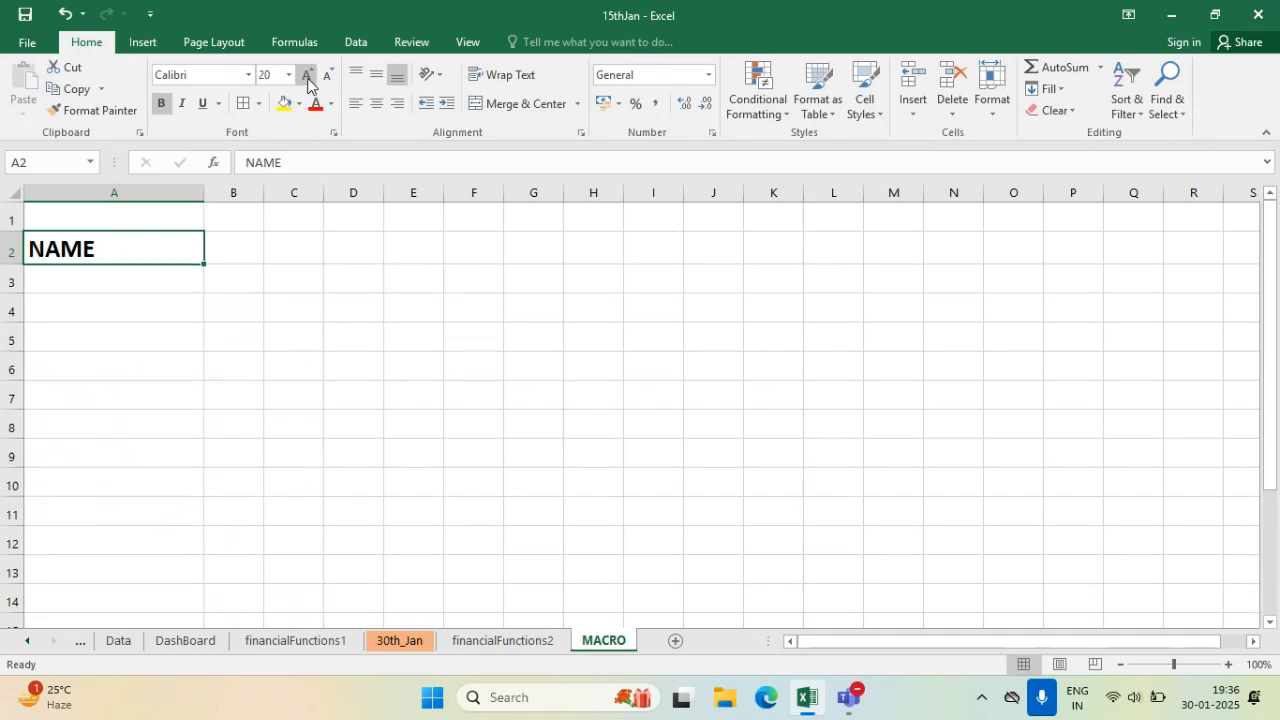
pyautogui.click(307, 78)
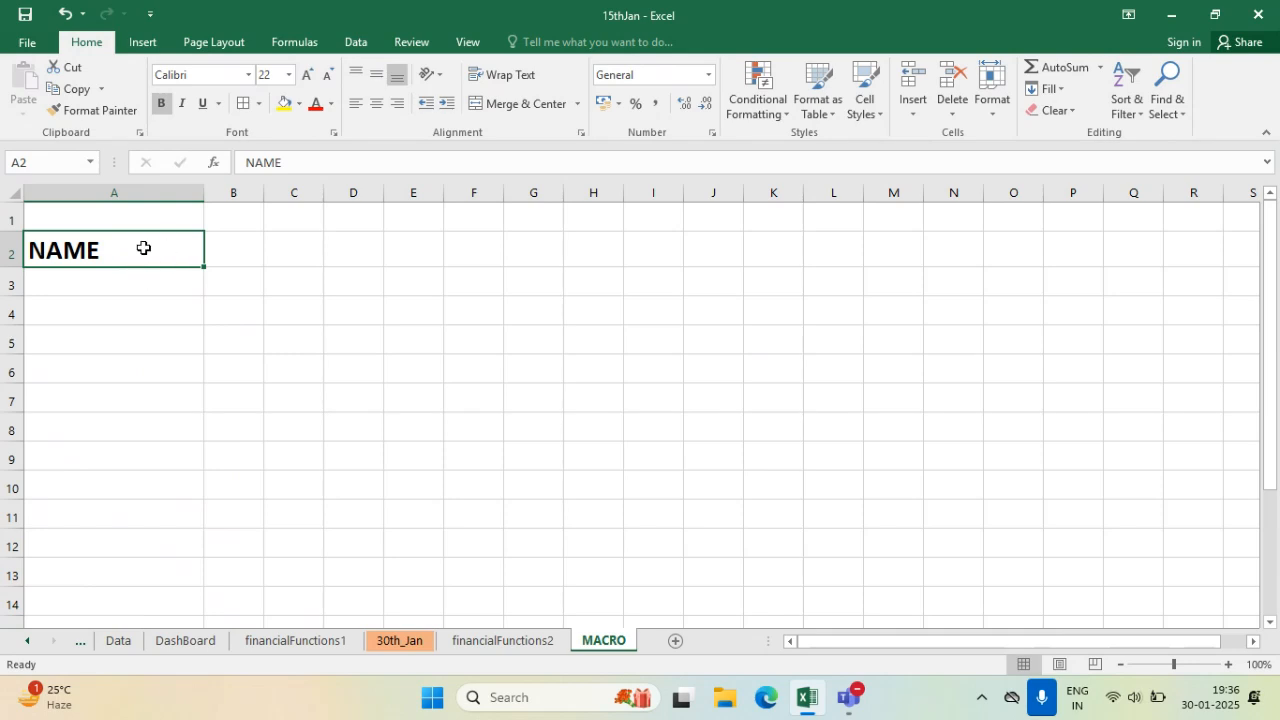
pyautogui.click(308, 80)
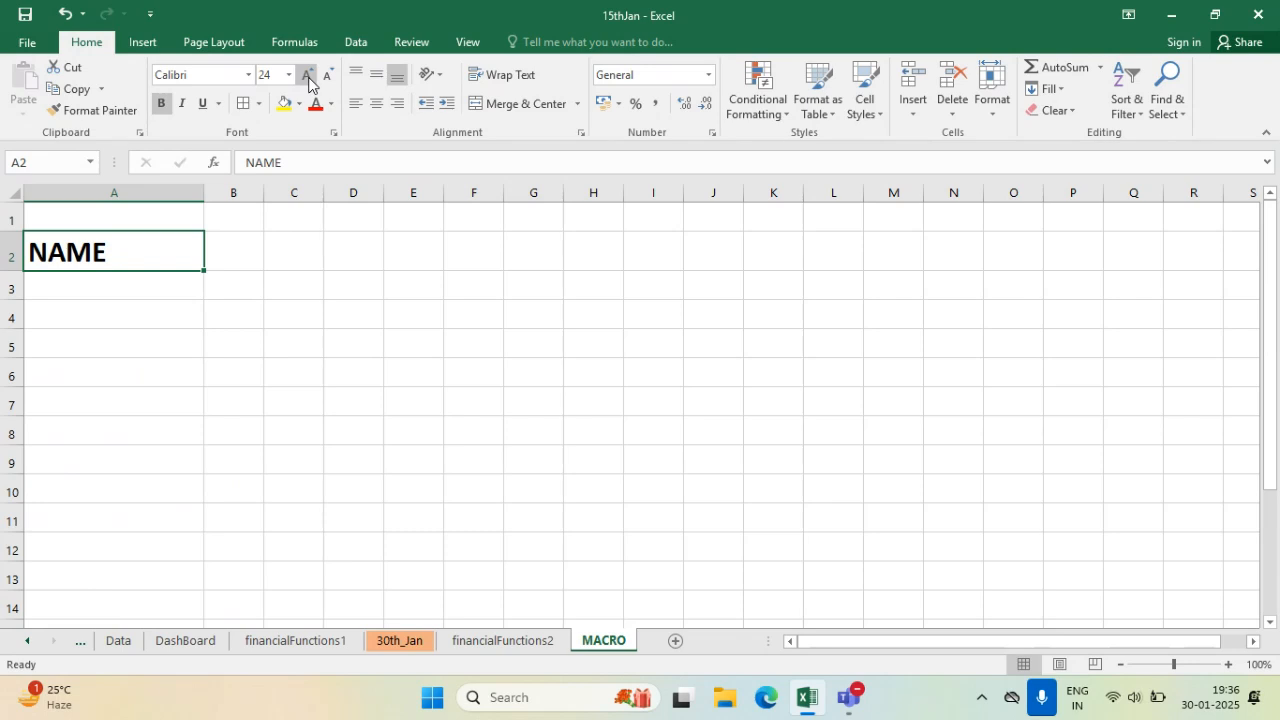
pyautogui.click(308, 80)
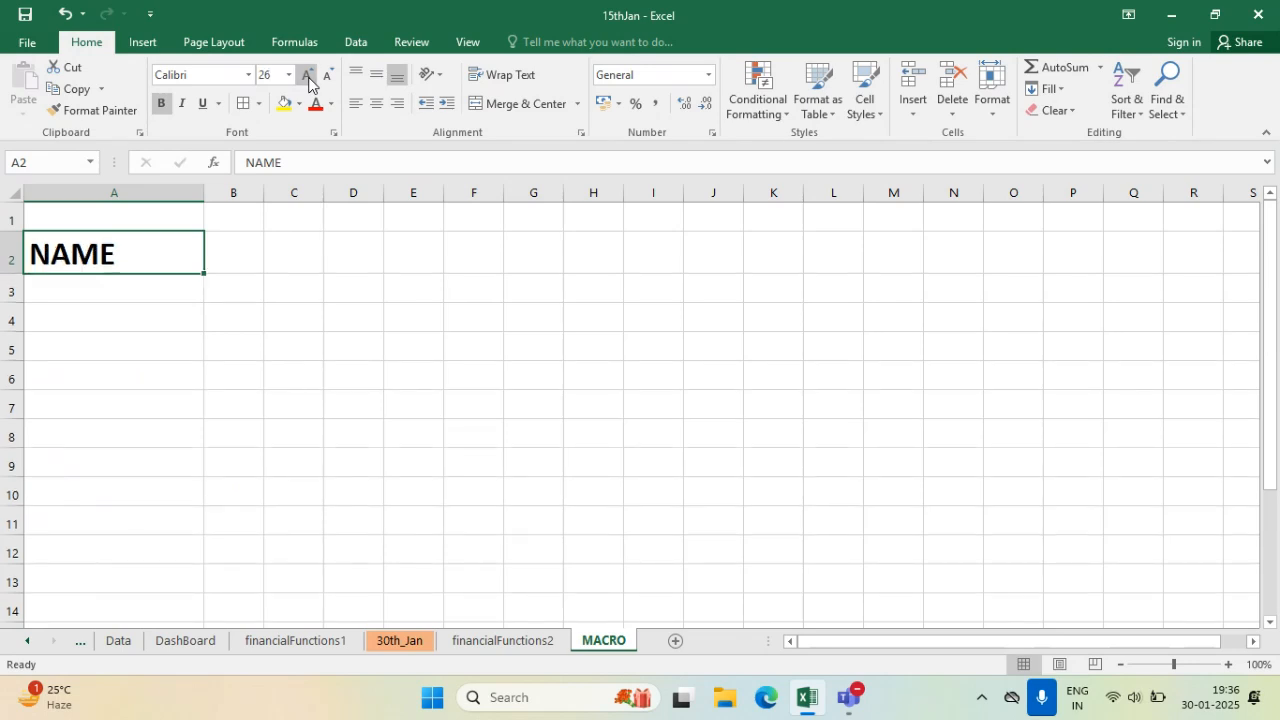
pyautogui.click(308, 80)
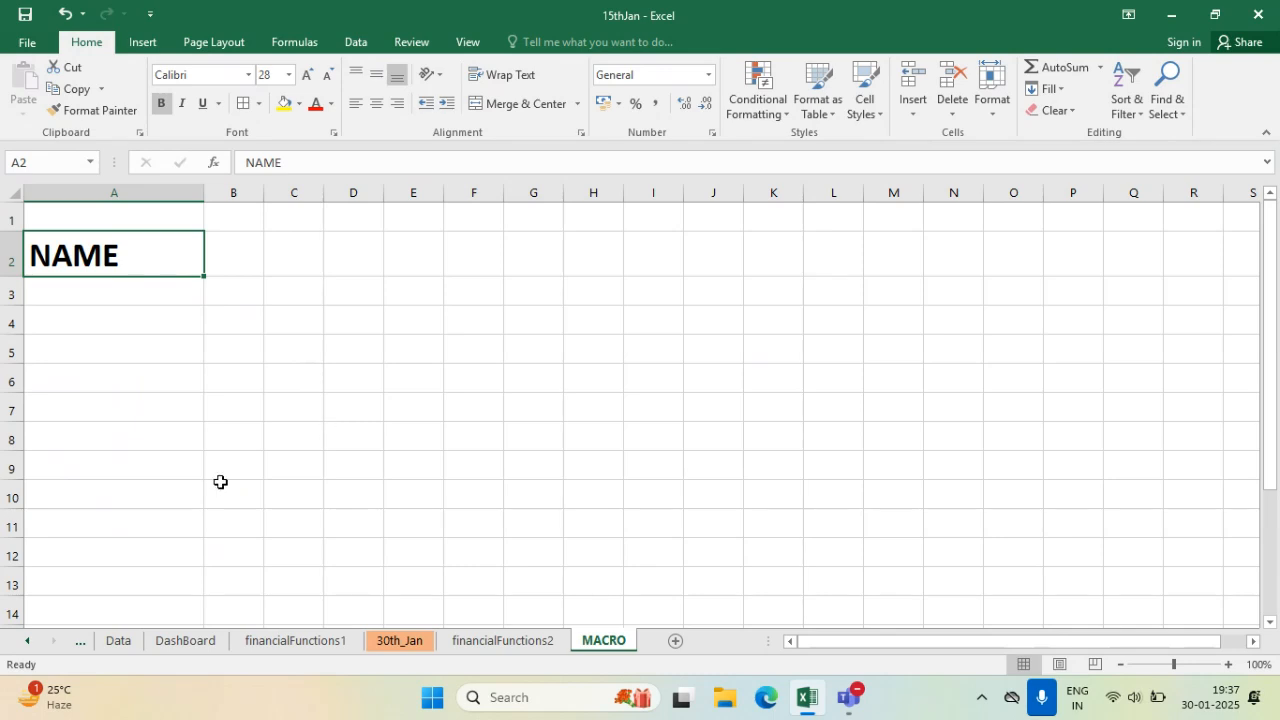
# - Clear NAME from cell A2 and reduce the height of row 2
pyautogui.click(190, 385)
pyautogui.press('Delete')
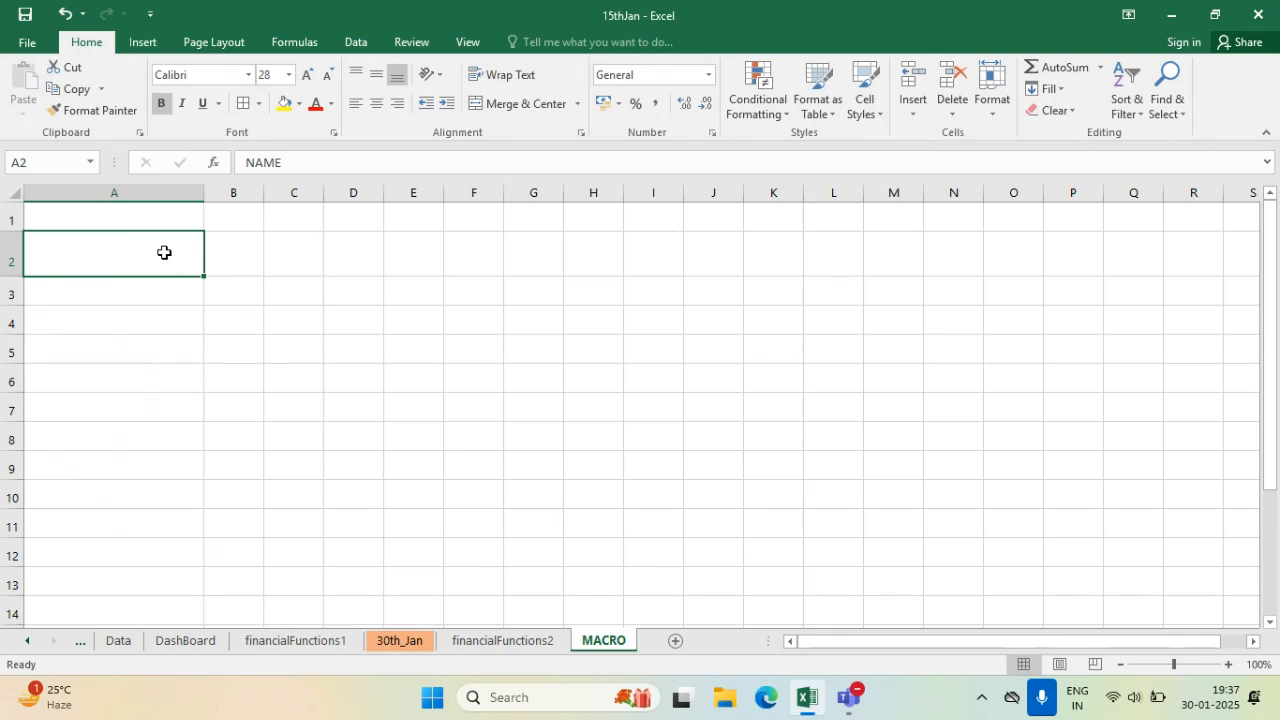
pyautogui.moveTo(19, 276); pyautogui.dragTo(19, 261)
pyautogui.click(343, 375)
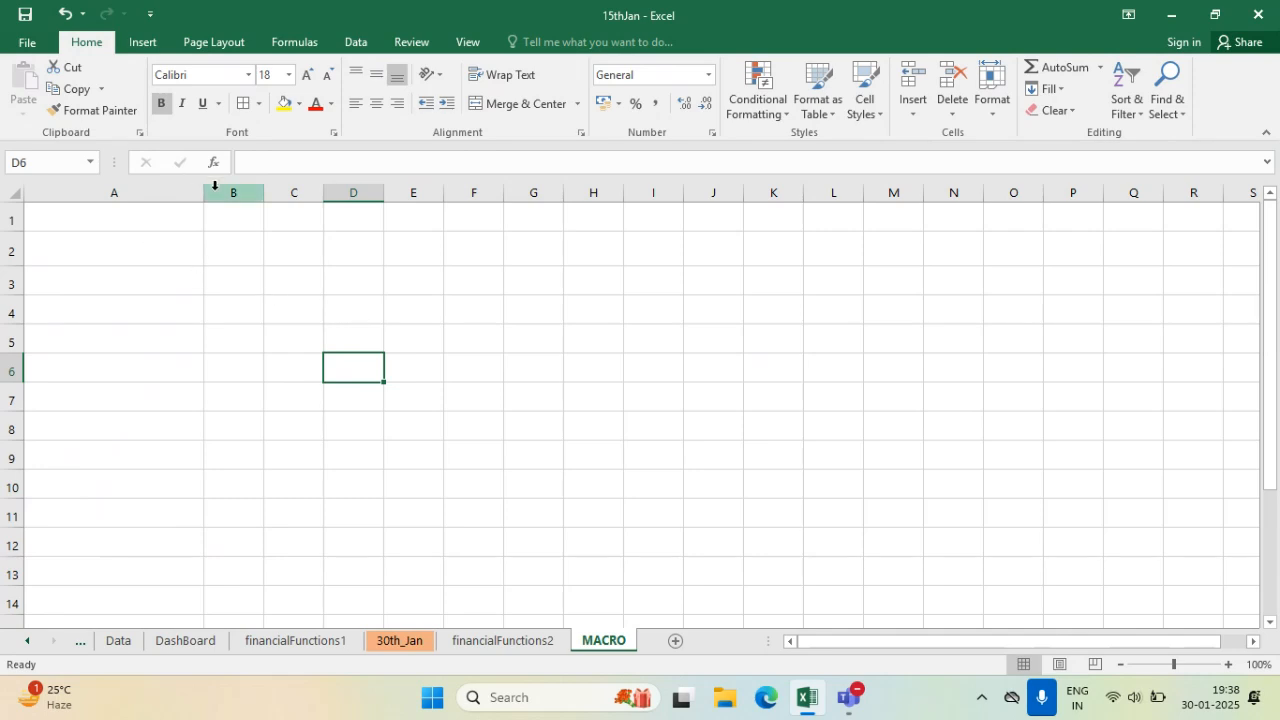
# - Narrow column A and zoom the MACRO sheet in to 140%
pyautogui.moveTo(203, 192); pyautogui.dragTo(873, 217)
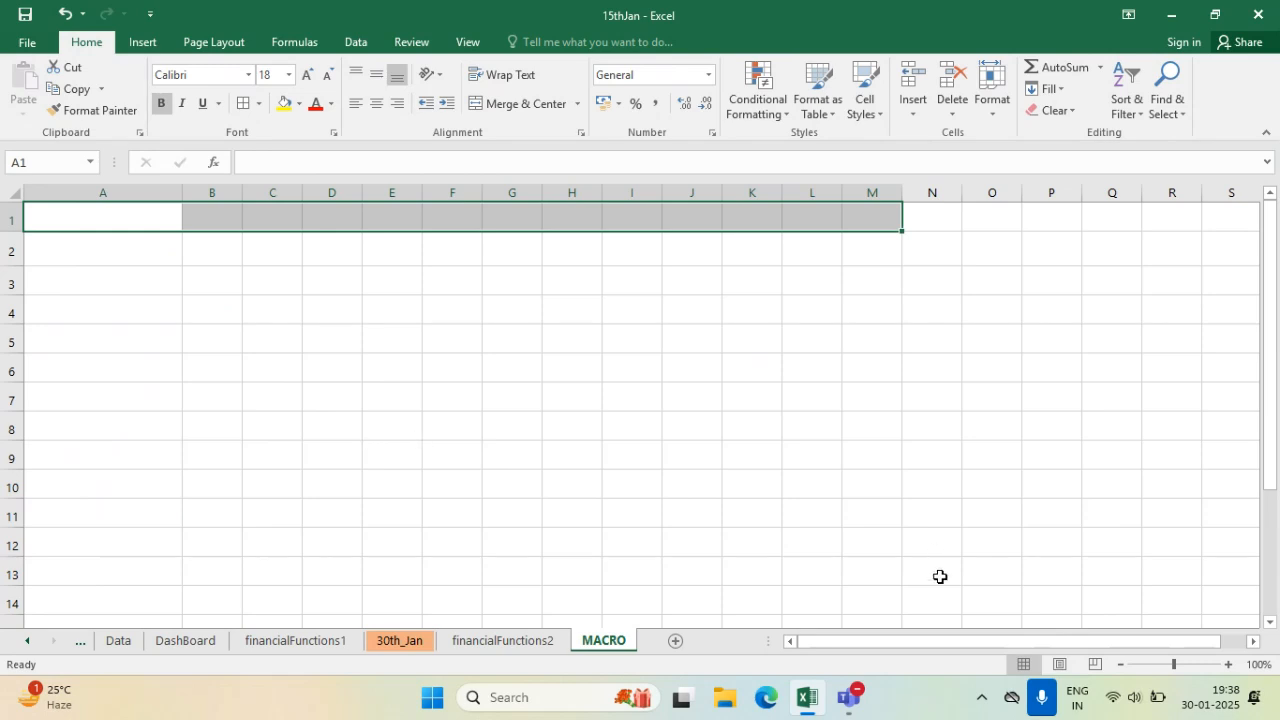
pyautogui.click(1229, 666)
pyautogui.click(1229, 666)
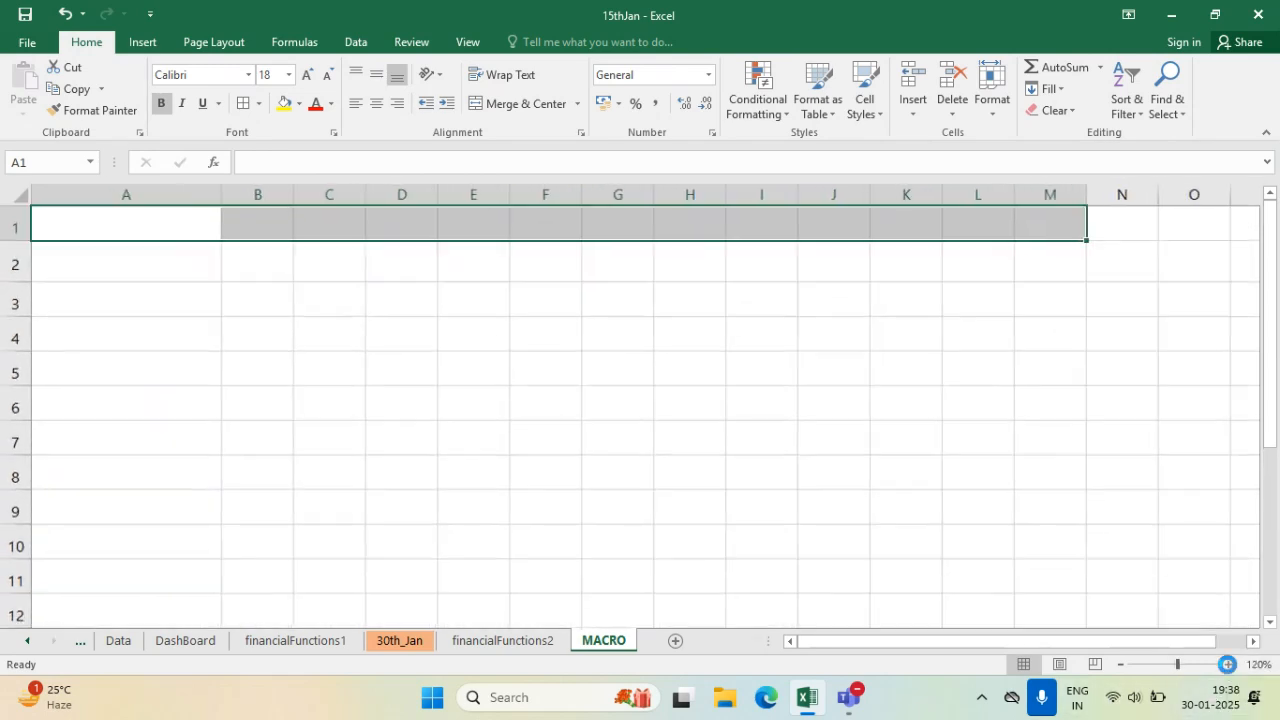
pyautogui.click(1229, 666)
pyautogui.click(1229, 666)
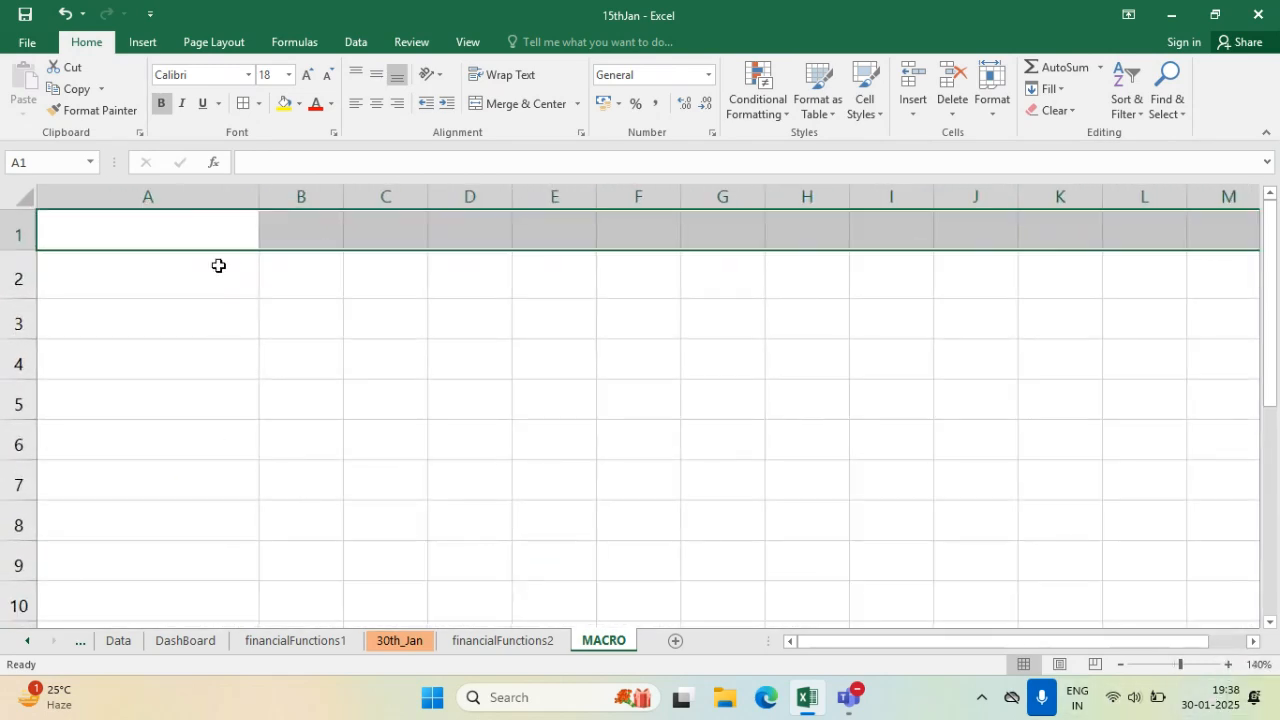
pyautogui.moveTo(258, 196); pyautogui.dragTo(191, 195)
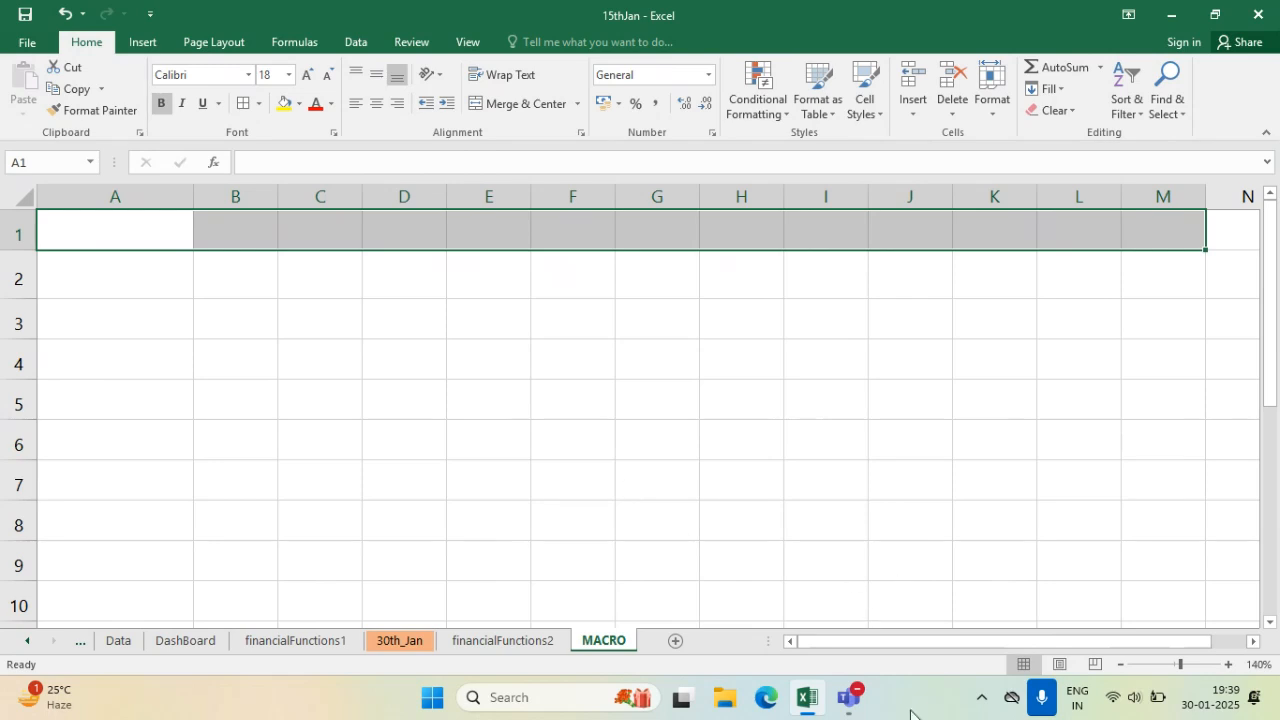
pyautogui.click(1043, 700)
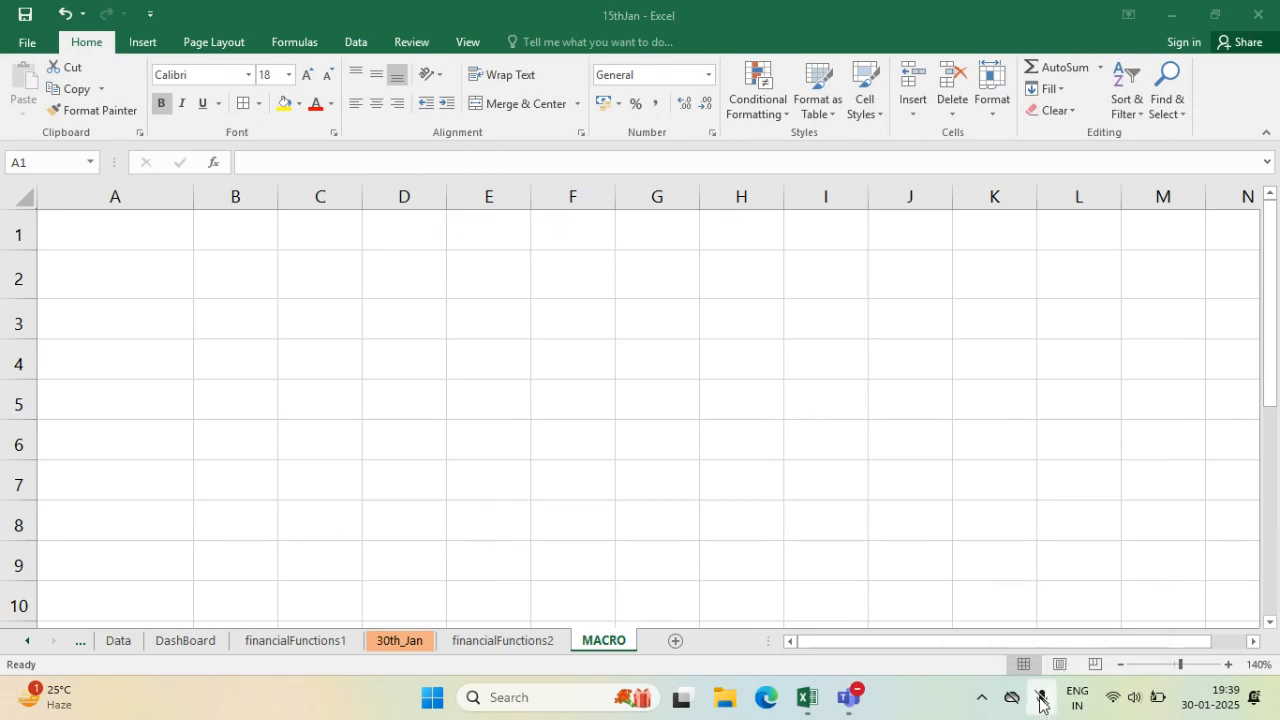
pyautogui.click(1043, 699)
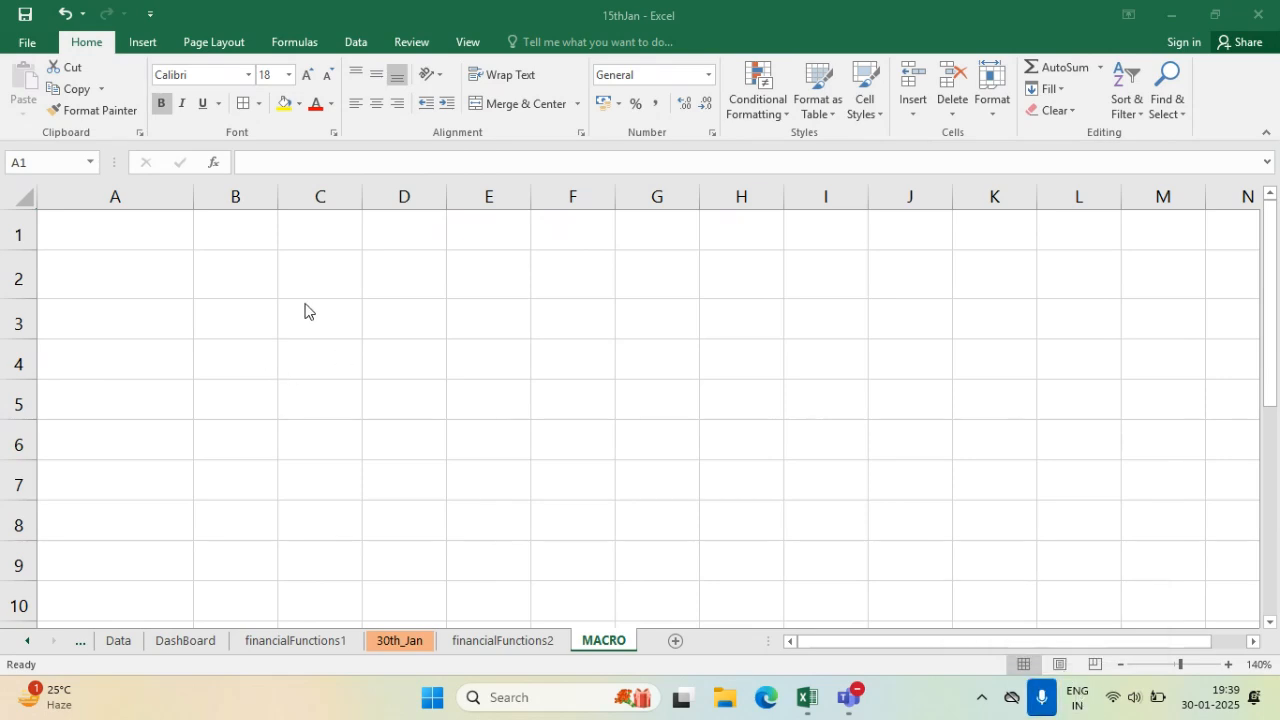
pyautogui.click(149, 238)
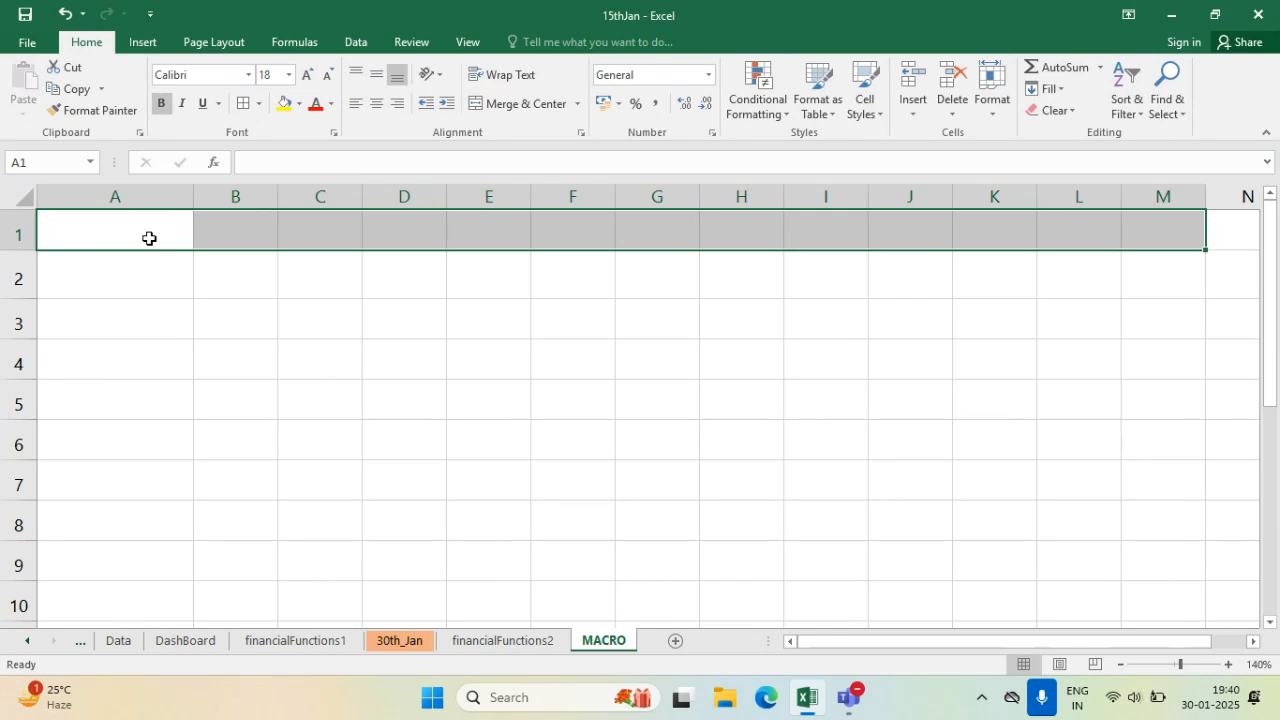
pyautogui.click(216, 381)
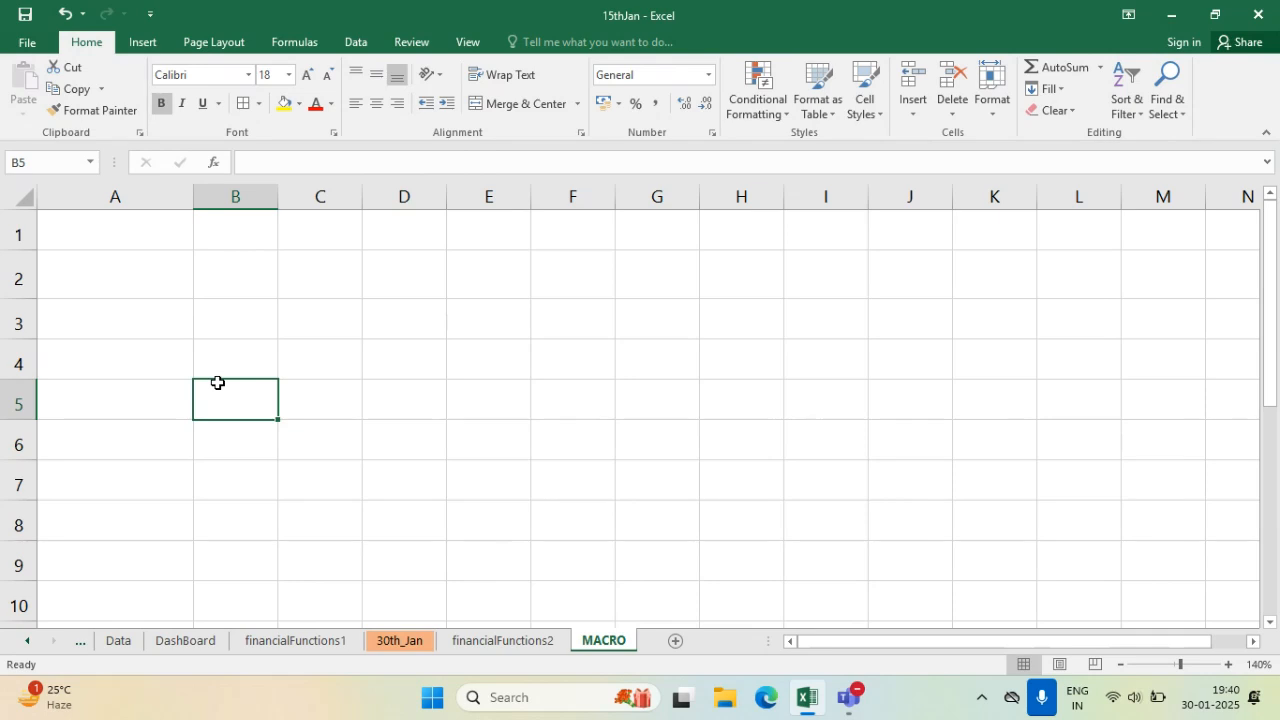
pyautogui.click(141, 230)
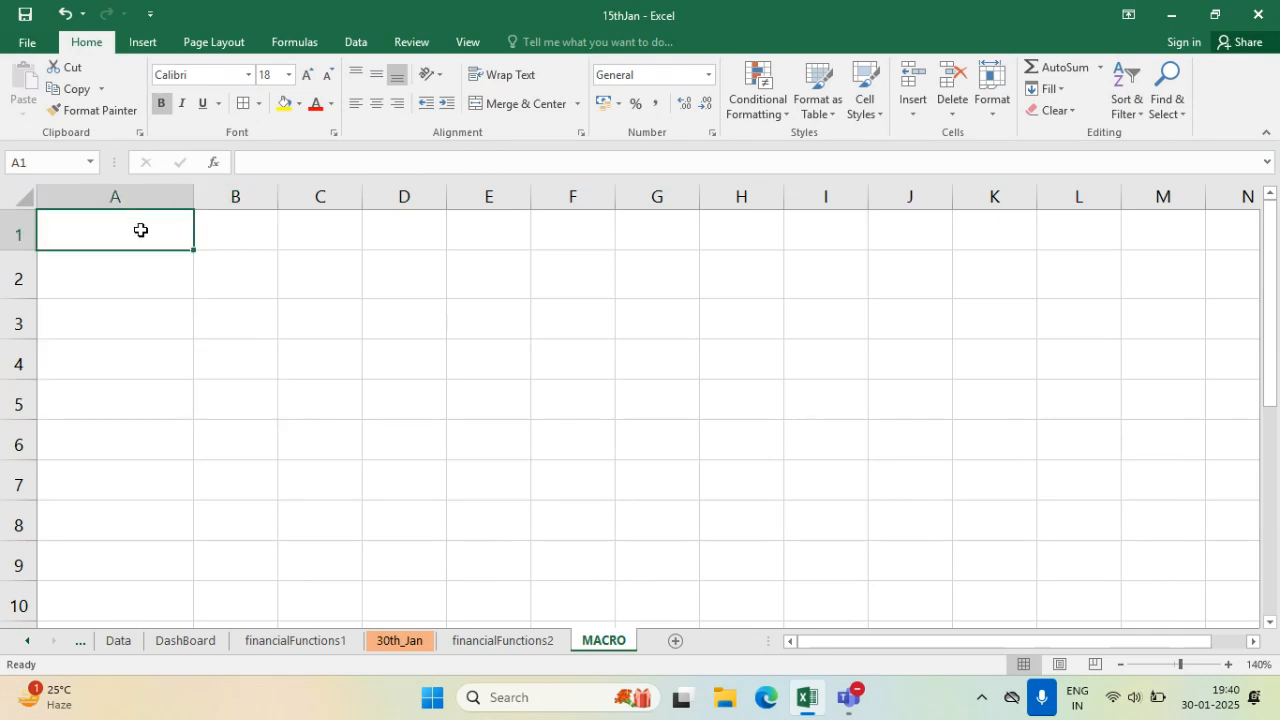
pyautogui.write('M')
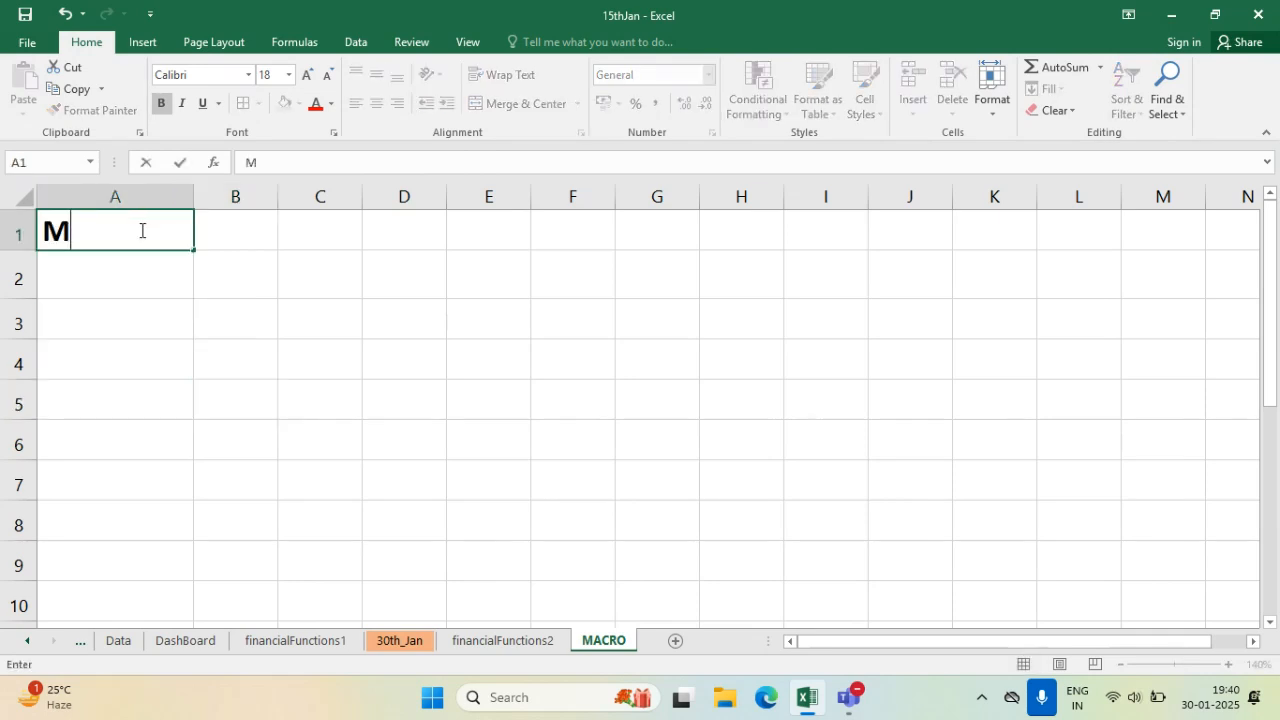
pyautogui.press('BackSpace')
# - Enter MACRO in cell A3 and a dash in B3, and narrow column B around the dash
pyautogui.press('Return')
pyautogui.press('Return')
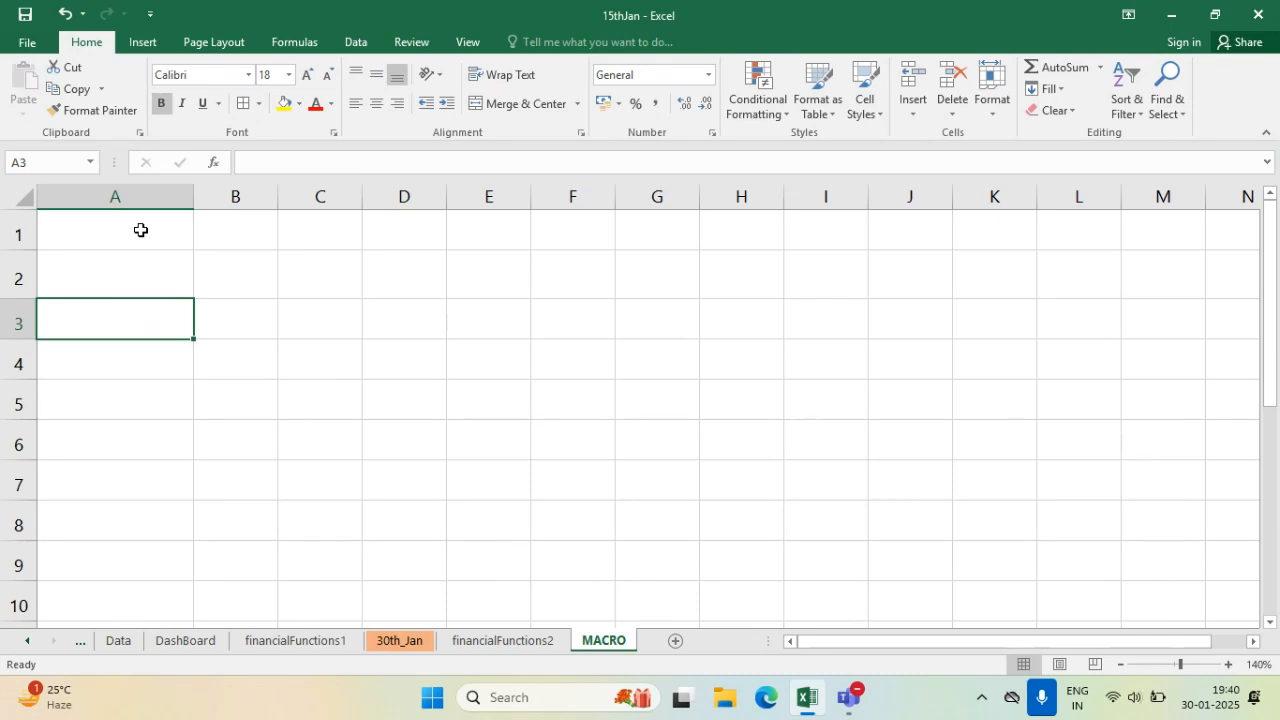
pyautogui.write('MACRO')
pyautogui.press('Tab')
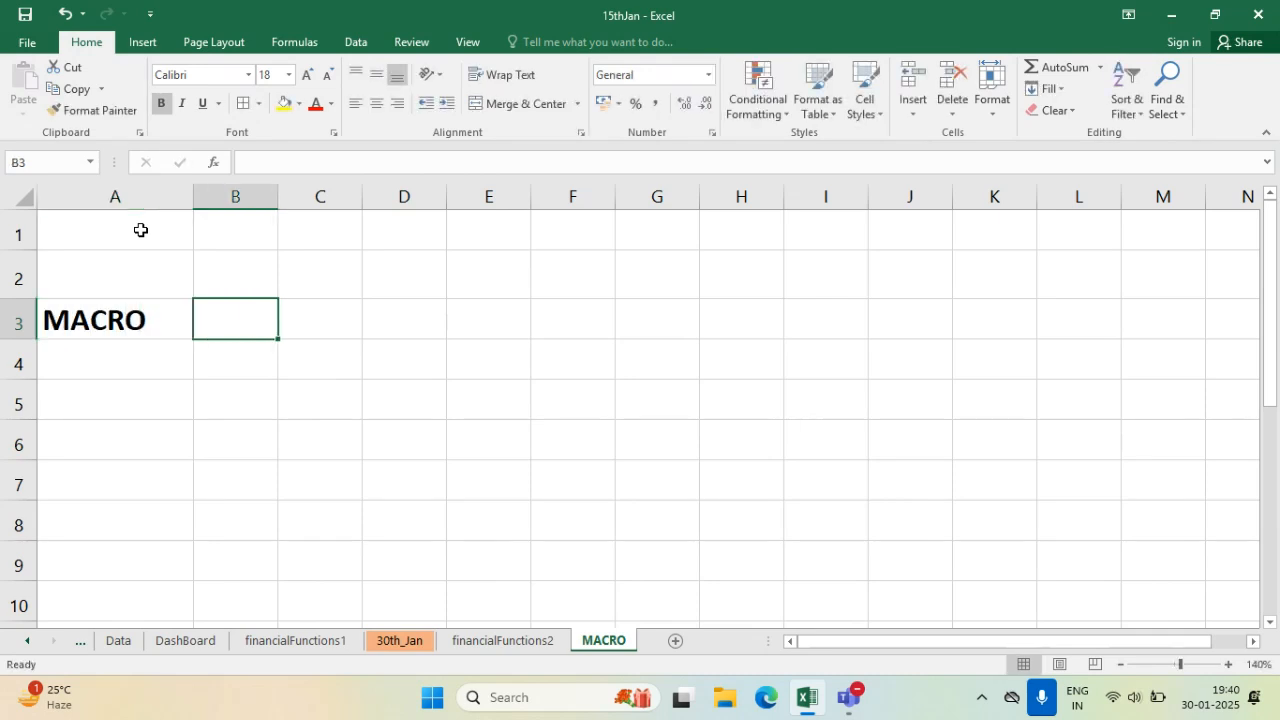
pyautogui.moveTo(278, 197); pyautogui.dragTo(391, 217)
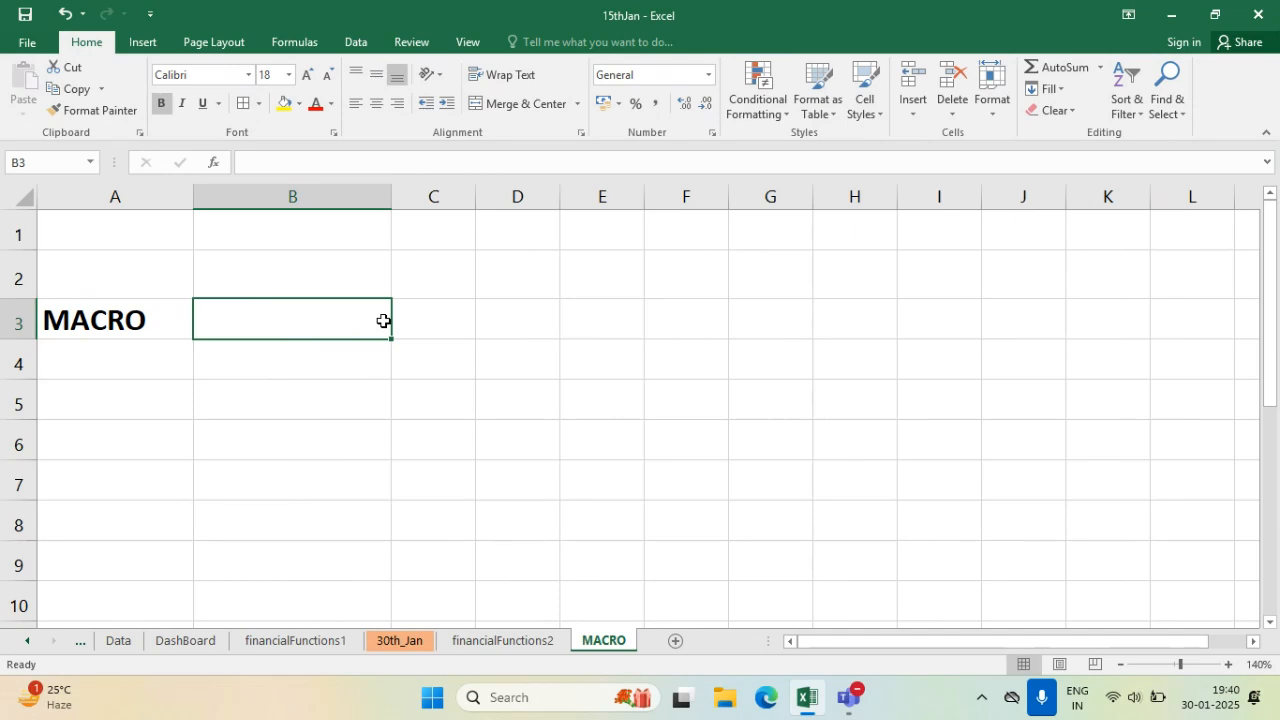
pyautogui.write('-')
pyautogui.press('Tab')
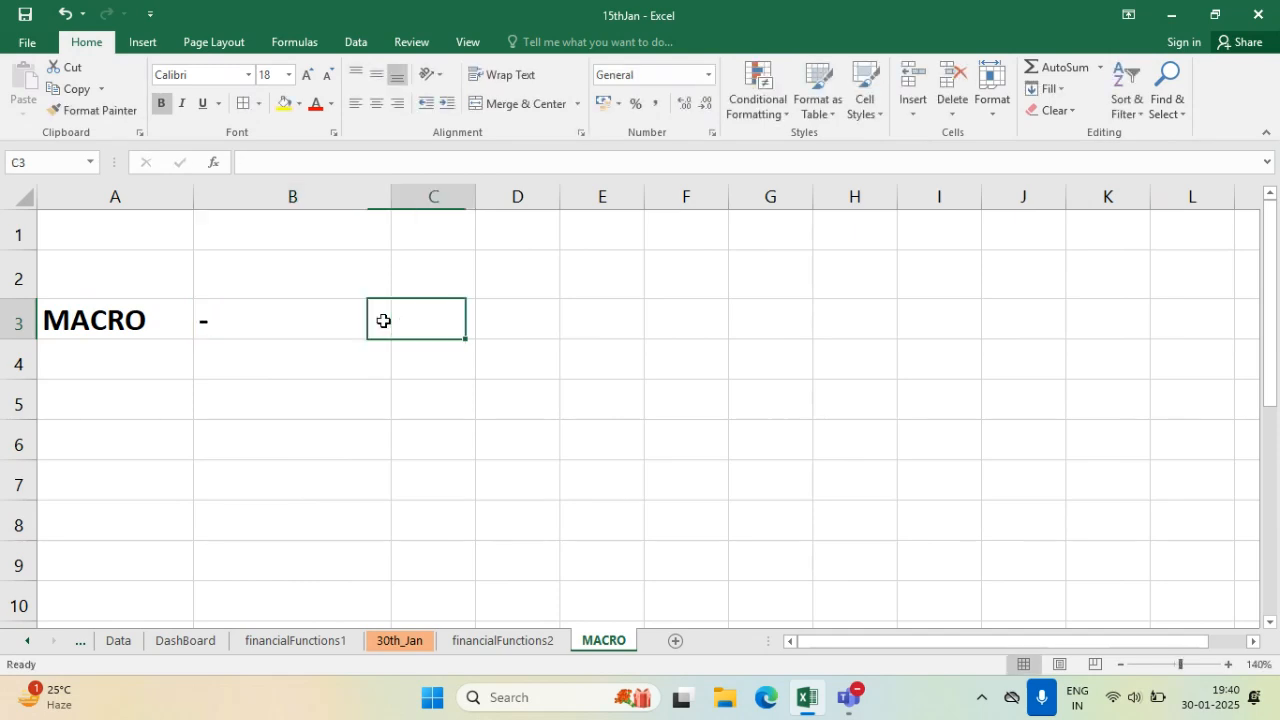
pyautogui.moveTo(389, 200); pyautogui.dragTo(262, 197)
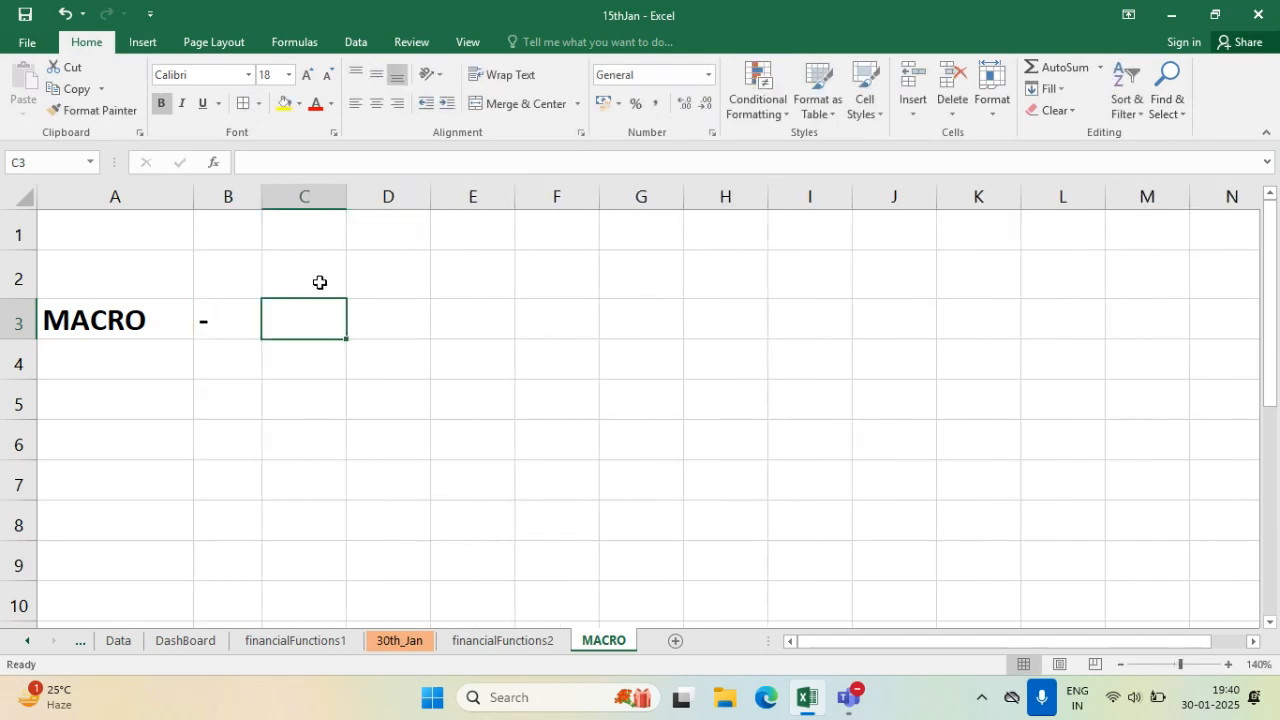
# - Widen column C and enter LOCATION SPECIFIC MACRO in cell C3
pyautogui.moveTo(350, 196); pyautogui.dragTo(590, 205)
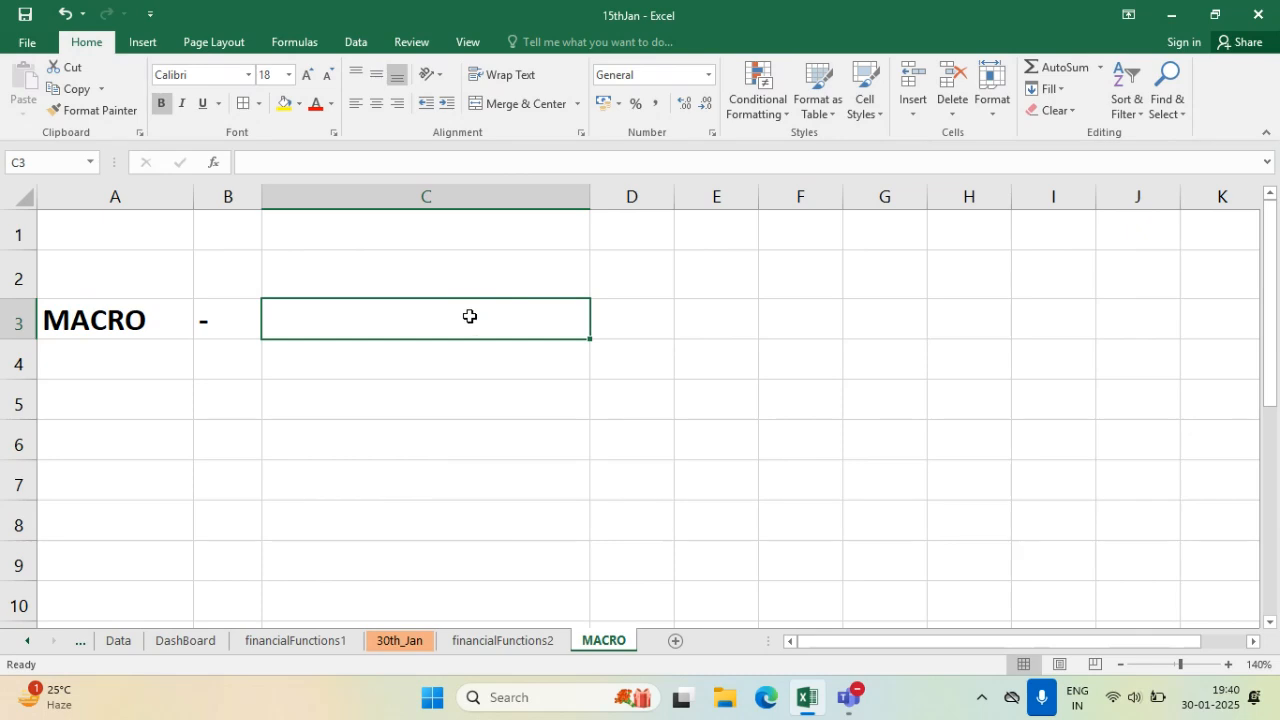
pyautogui.write('LOCATION')
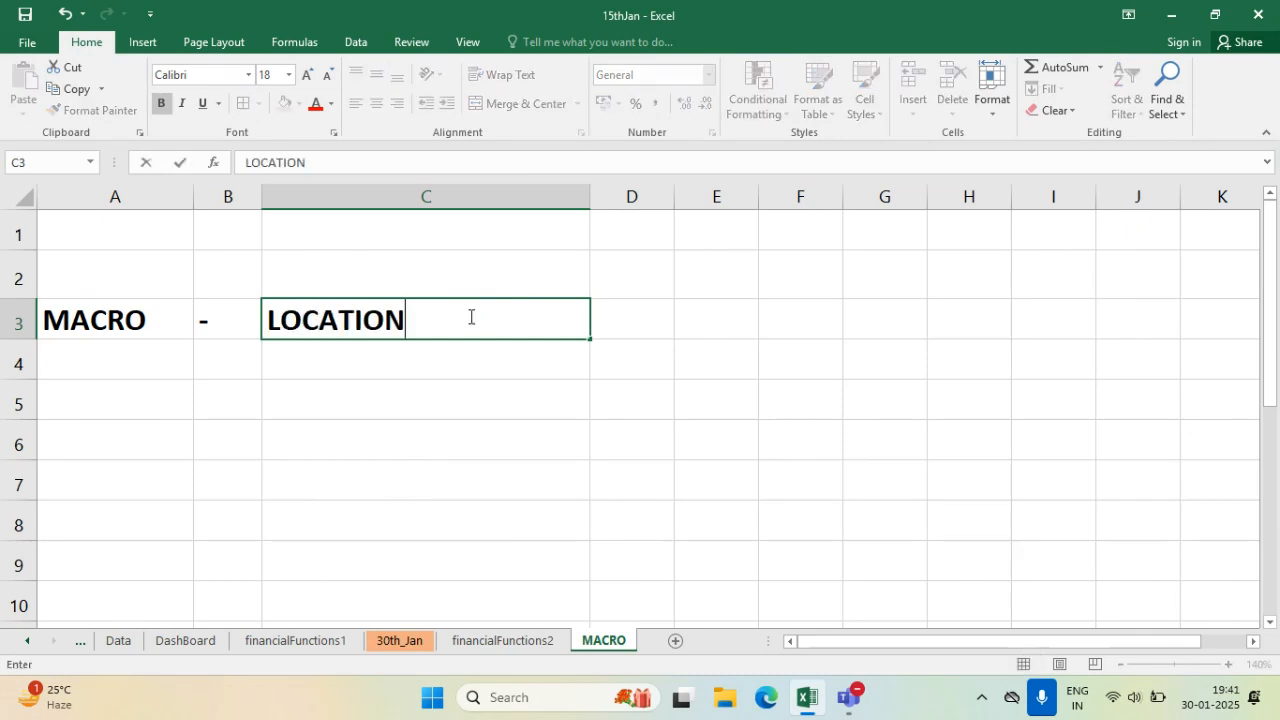
pyautogui.write(' SPECIFIC MACRO')
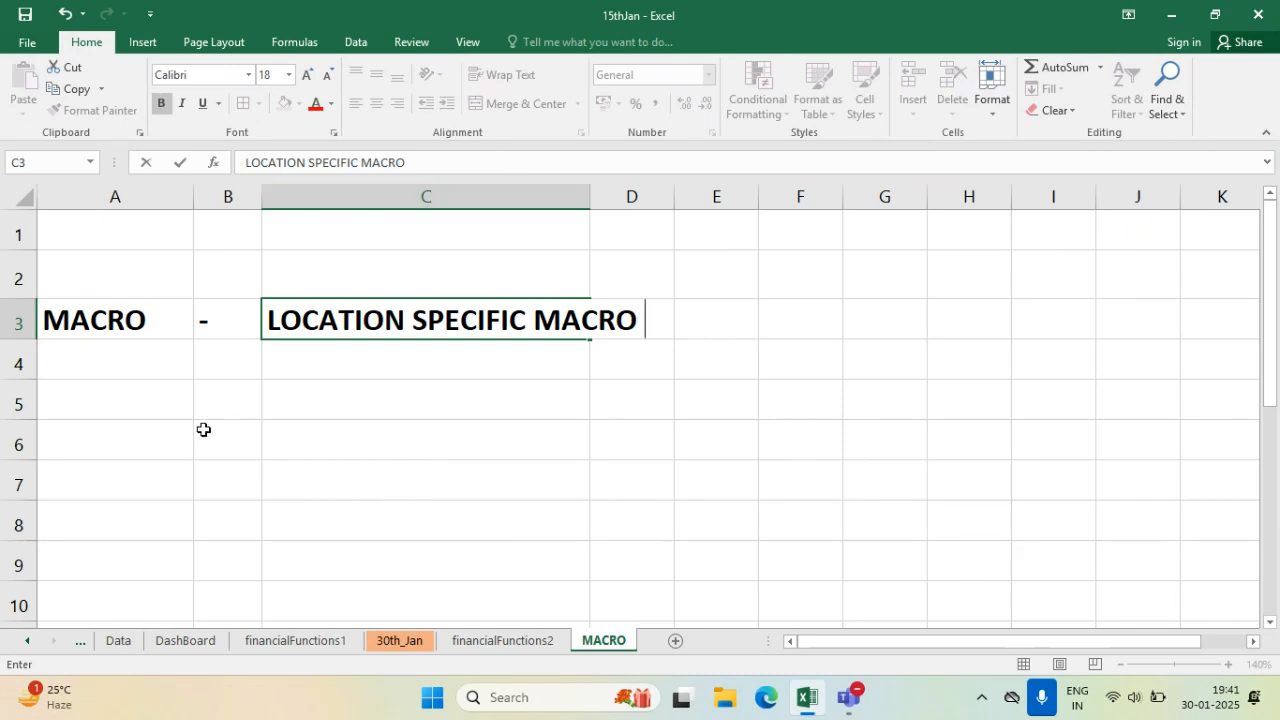
# - Add a second list entry in row 4 with a dash in B4 and LOCATION INDEPENDENT MACRO in C4
pyautogui.click(228, 365)
pyautogui.write('-')
pyautogui.press('Tab')
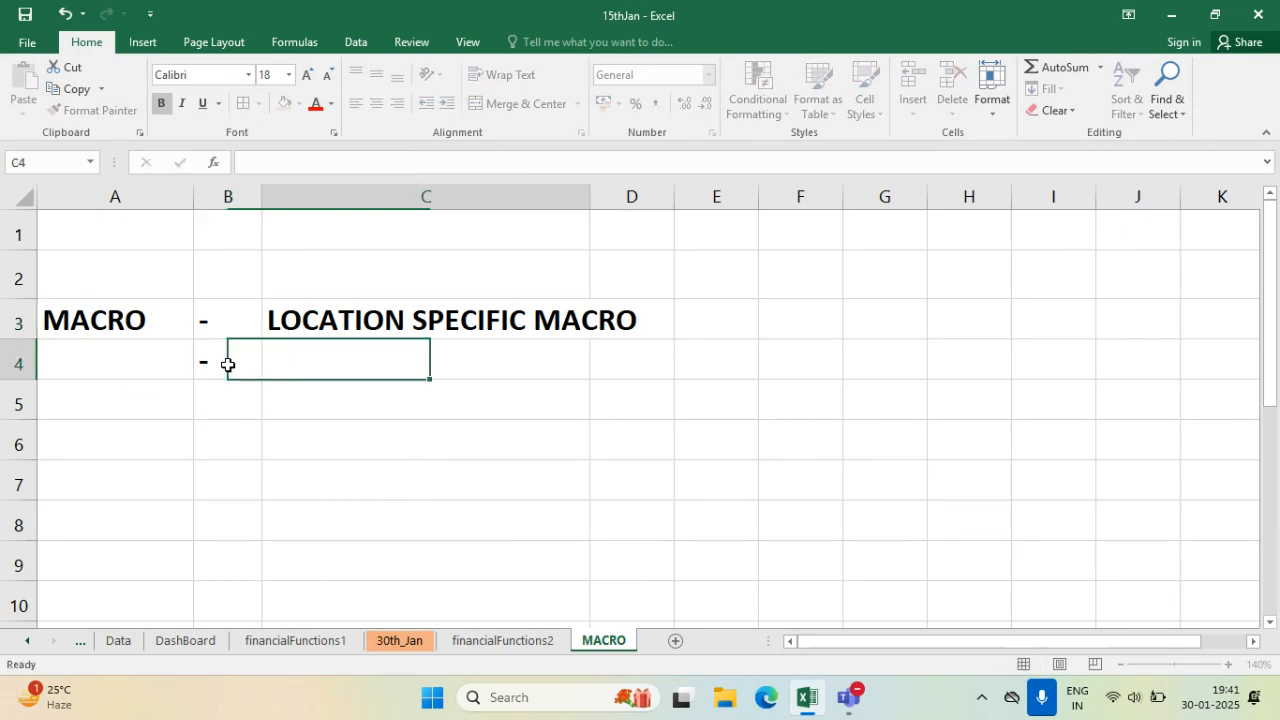
pyautogui.write('LOCATION ')
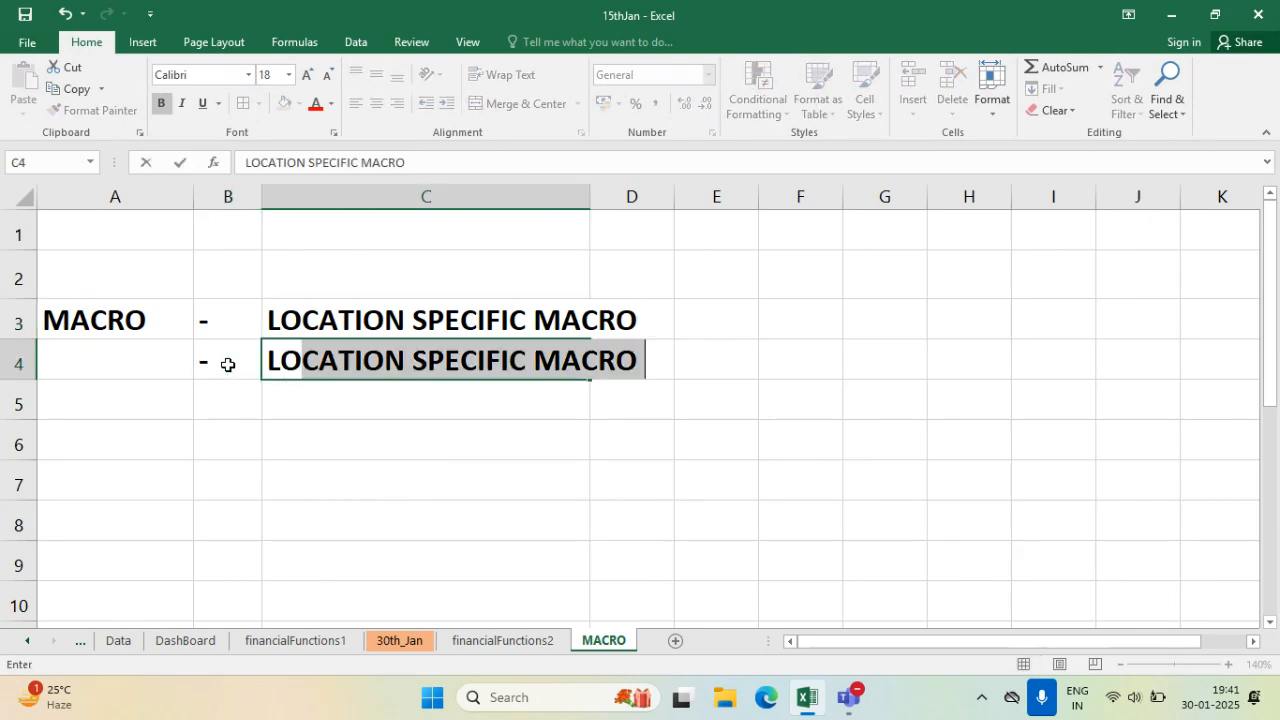
pyautogui.write('IN')
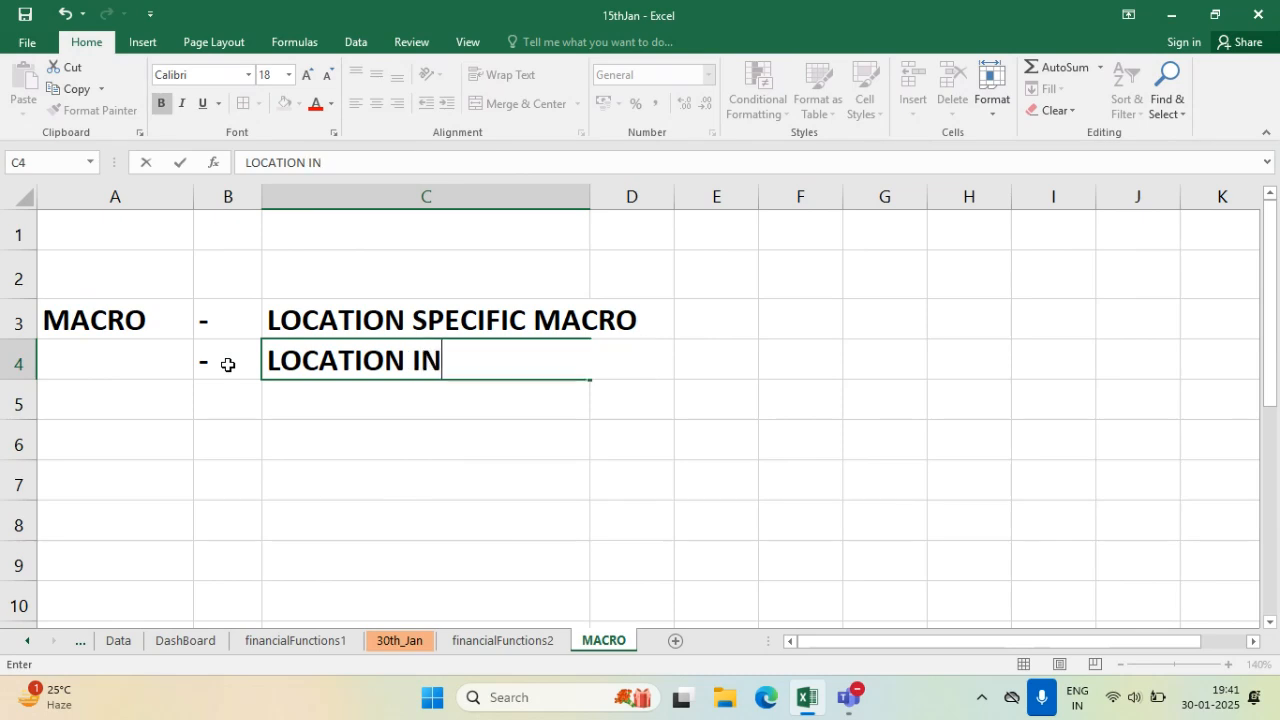
pyautogui.write('DEPENDENT MACR')
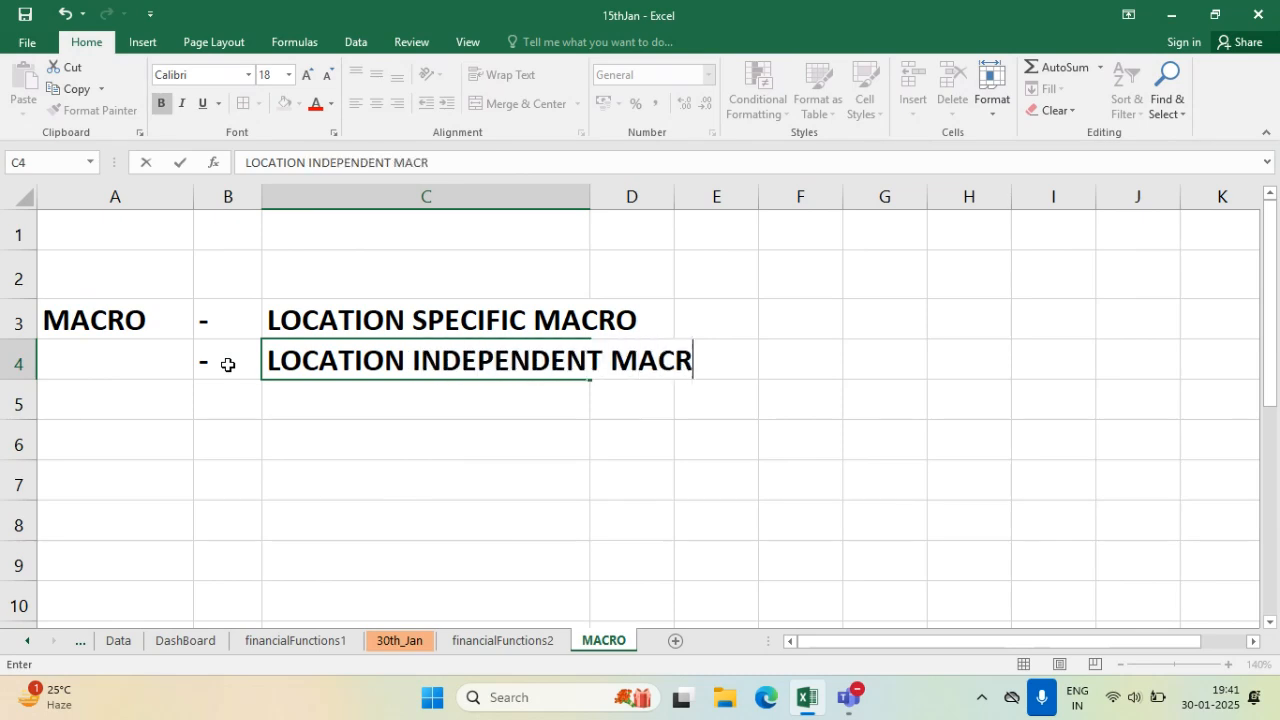
pyautogui.write('O')
pyautogui.press('Return')
pyautogui.click(321, 441)
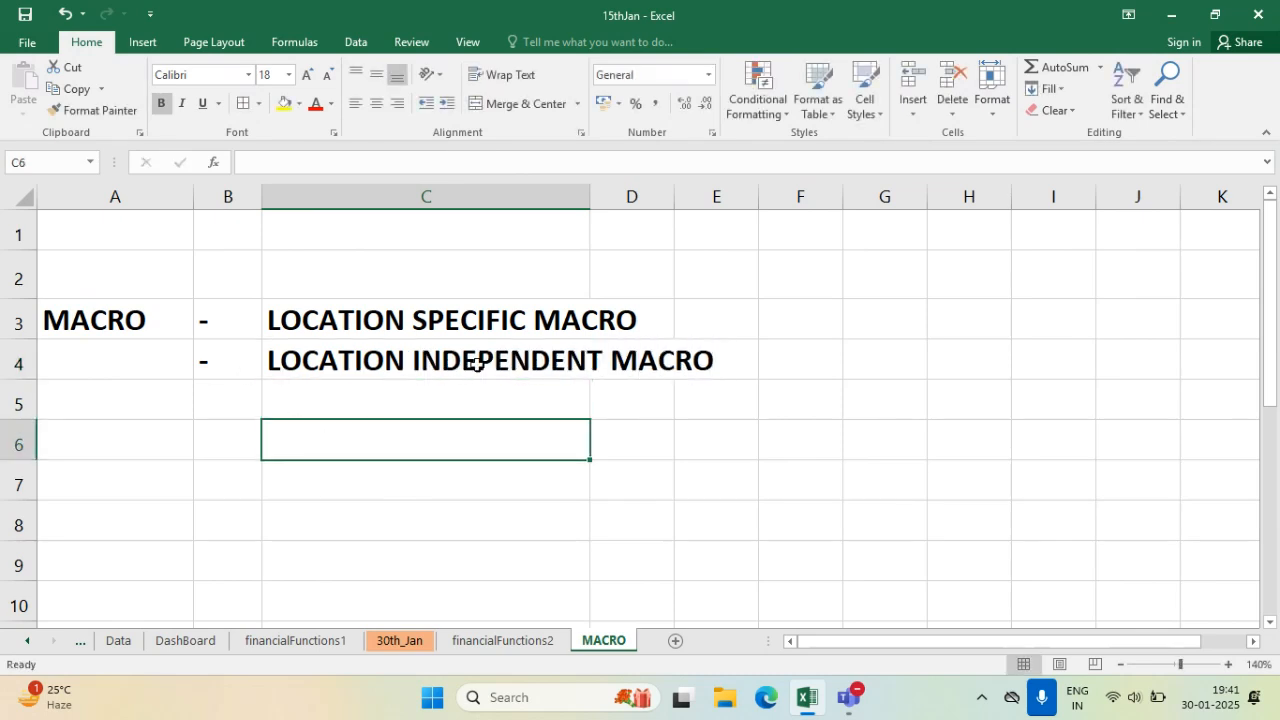
# - Widen column C to fit both macro type entries and widen the adjacent column D
pyautogui.click(495, 316)
pyautogui.moveTo(592, 197); pyautogui.dragTo(739, 198)
pyautogui.click(794, 480)
pyautogui.moveTo(826, 197); pyautogui.dragTo(907, 198)
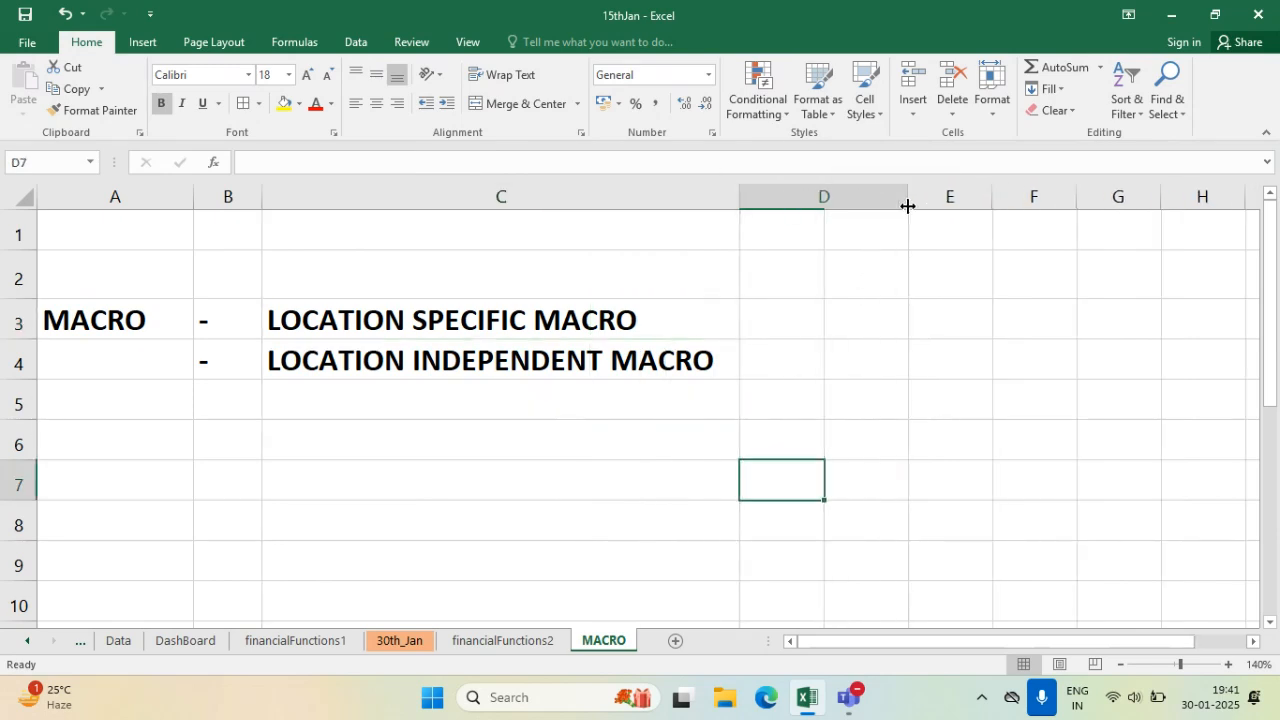
# - Enter APPLIED ON FIXED CELL ADDRESS in cell D3 as the description of the location specific macro
pyautogui.click(838, 324)
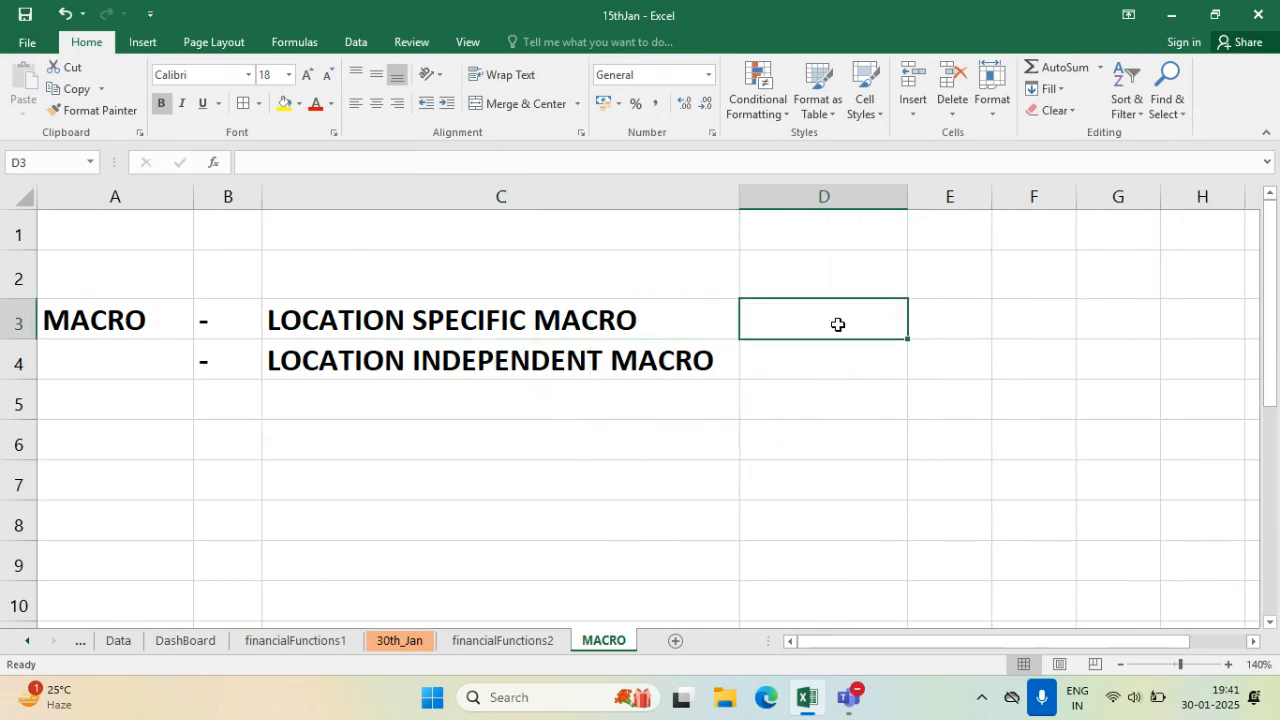
pyautogui.write('FIXED C')
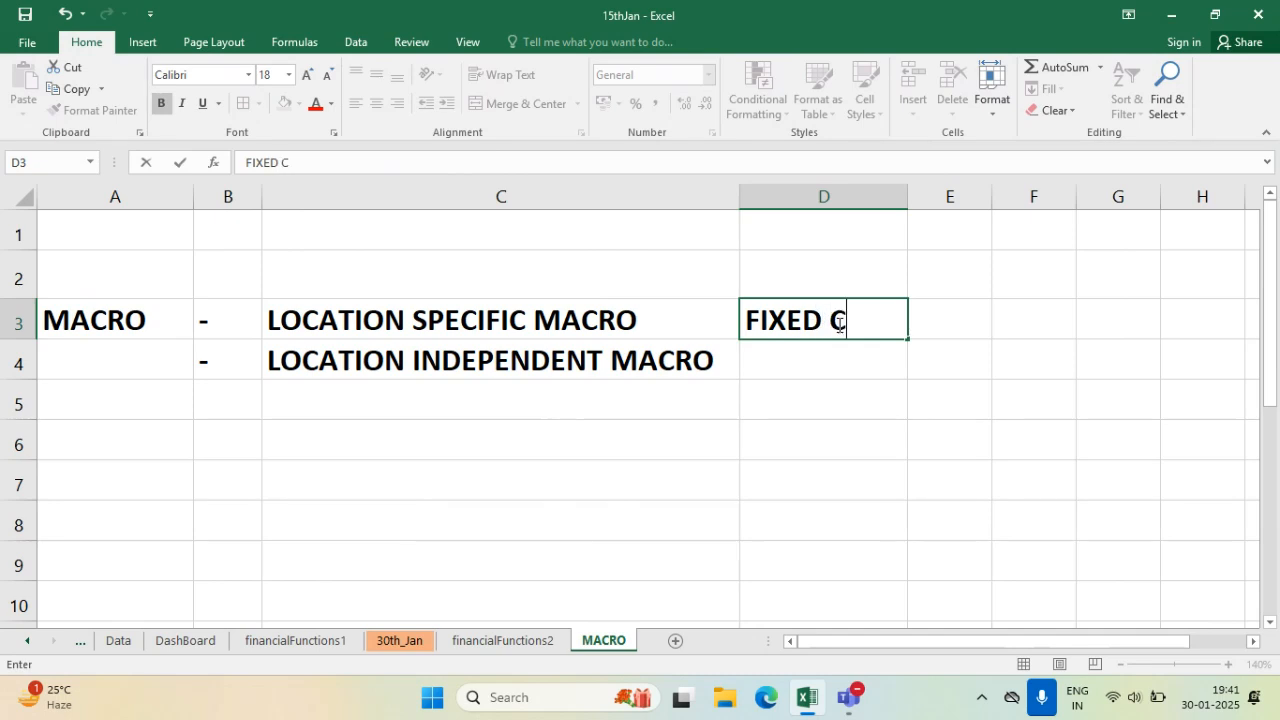
pyautogui.write('ELL ADDRESS')
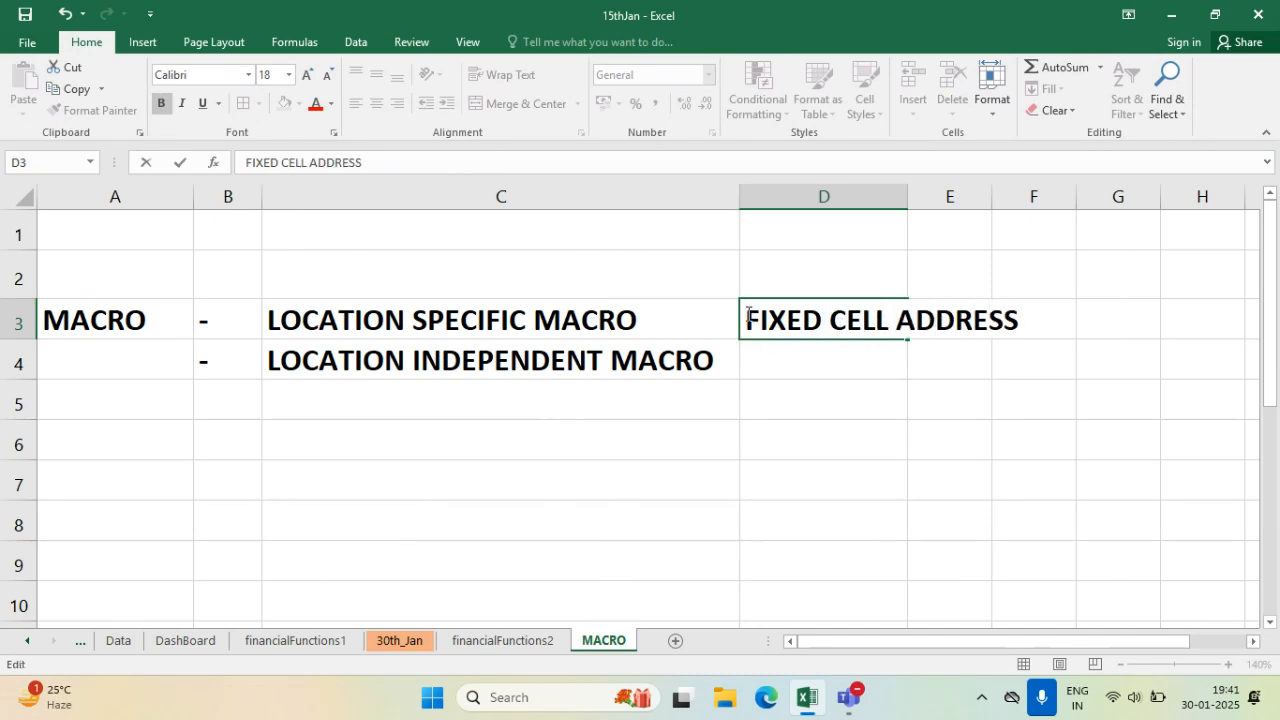
pyautogui.write('APPLIED ON')
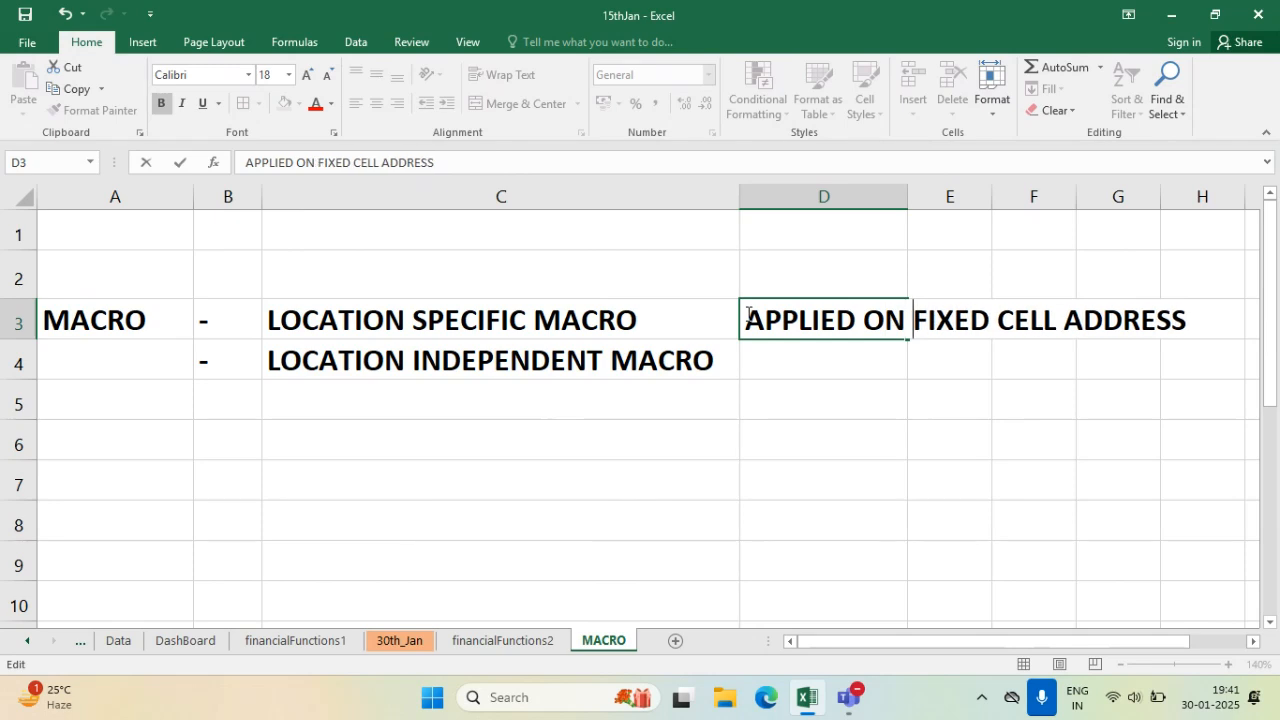
pyautogui.press('Return')
# - Enter APPLIED OAS PER THE CURRENT CURSOR POSITION in cell D4 beside the location independent macro
pyautogui.click(843, 434)
pyautogui.click(843, 350)
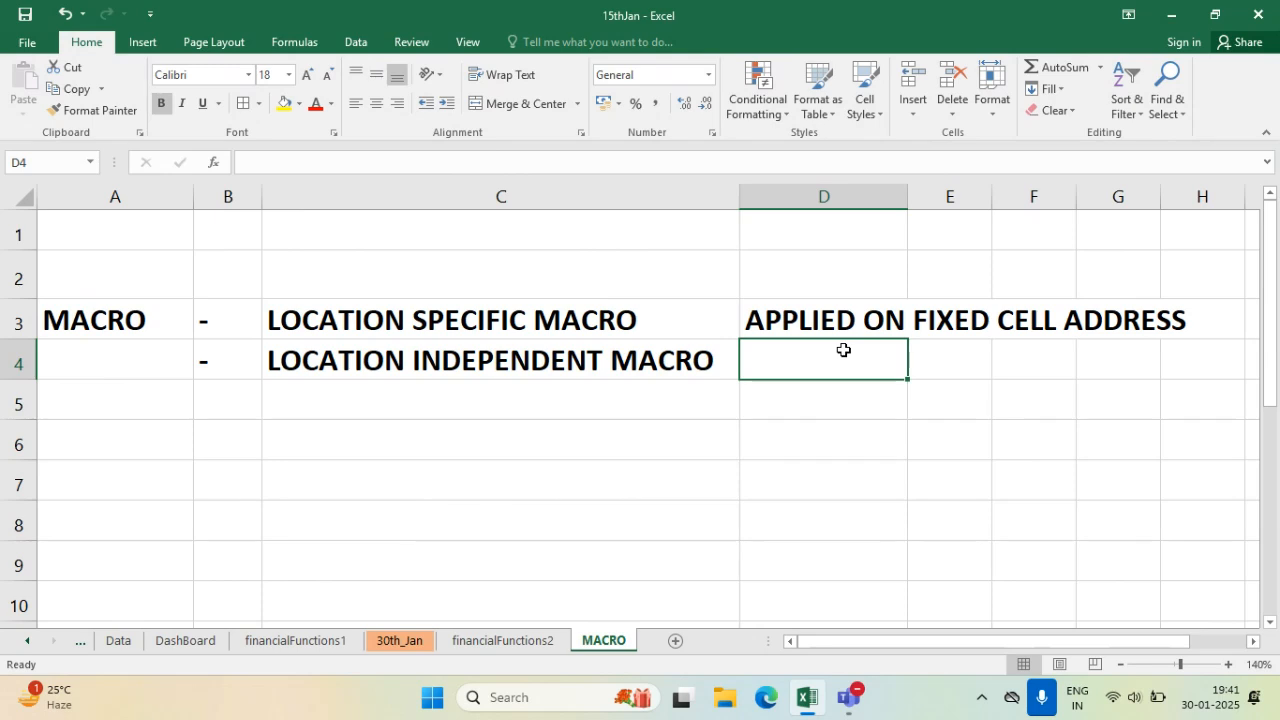
pyautogui.write('APPLIED ')
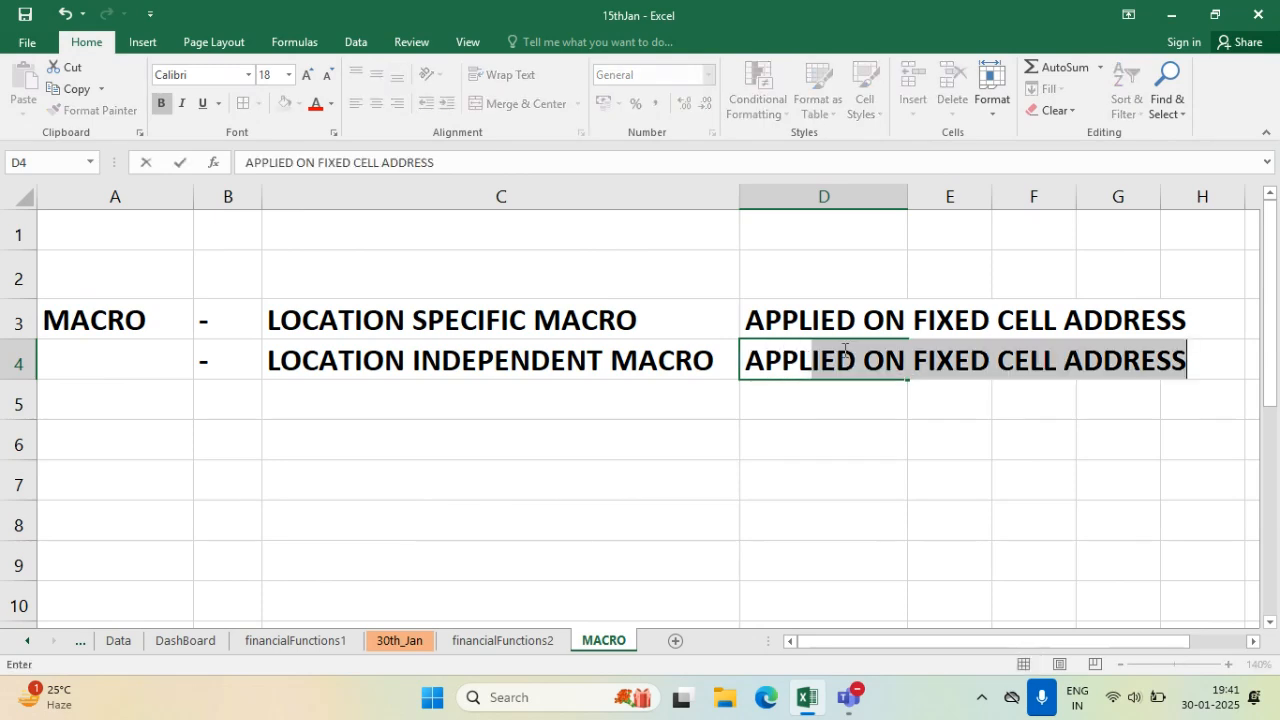
pyautogui.write('O')
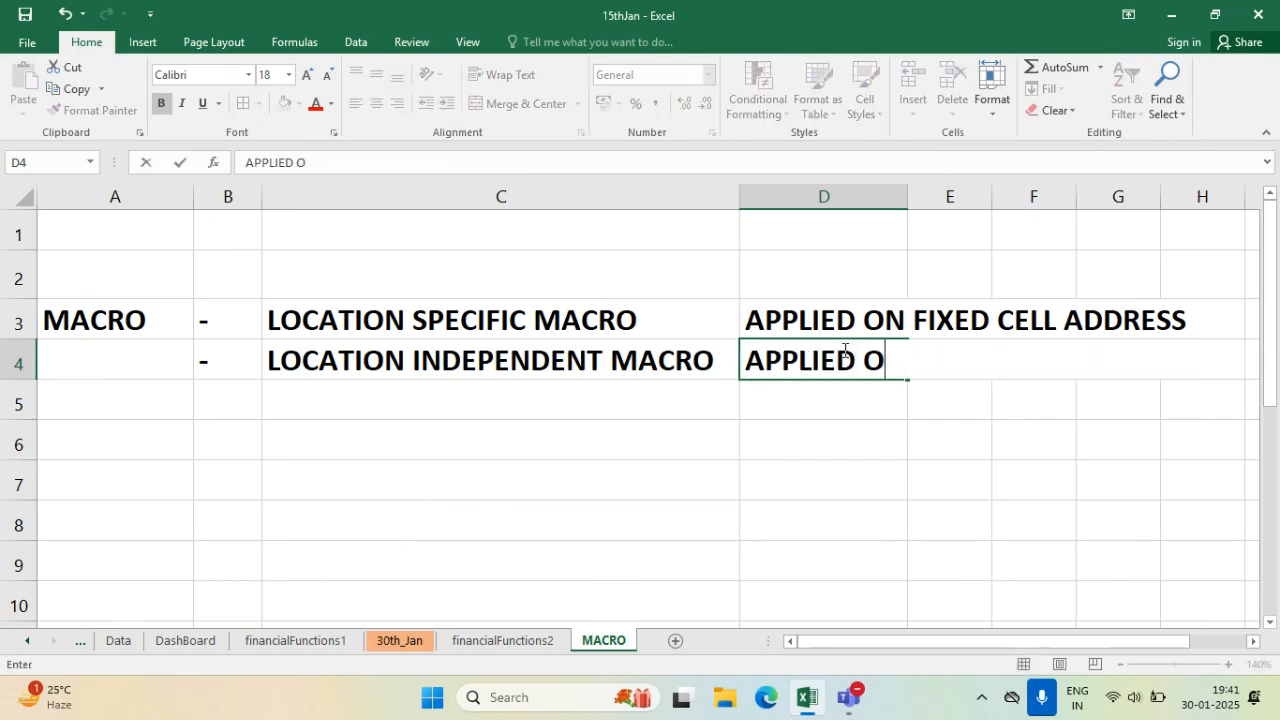
pyautogui.write('AS PER THE C')
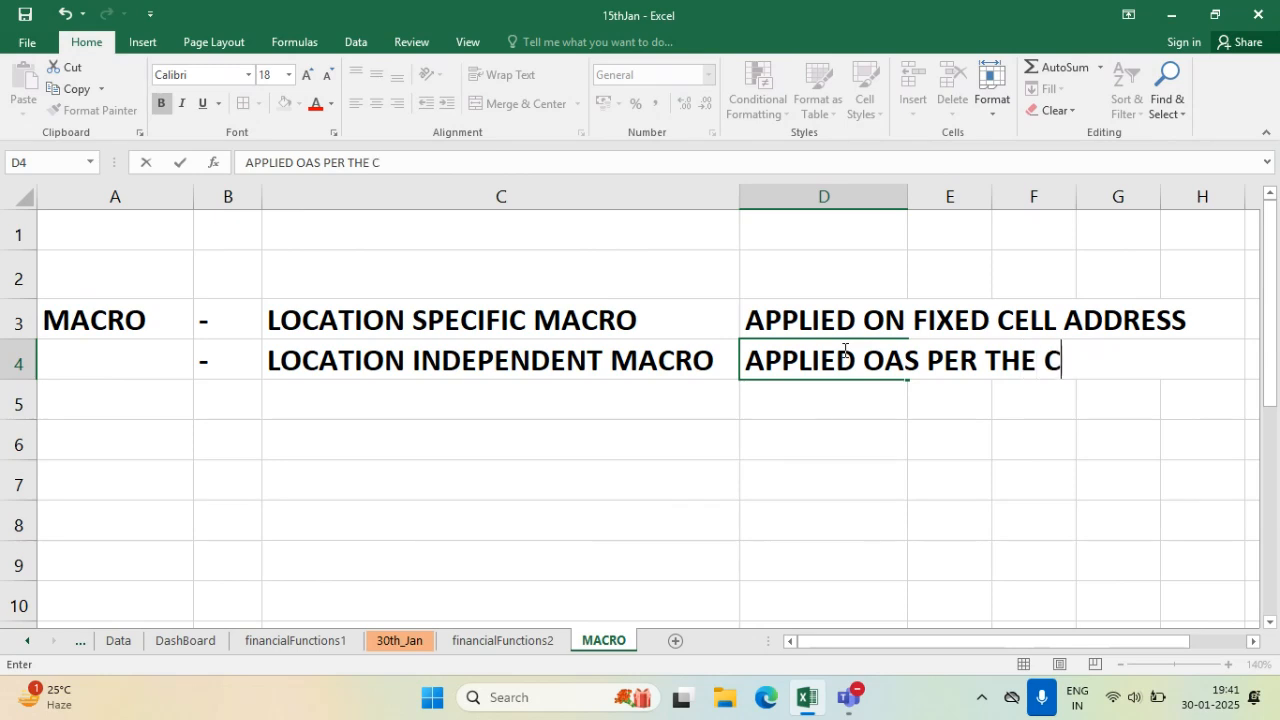
pyautogui.write('URRENT CURSO')
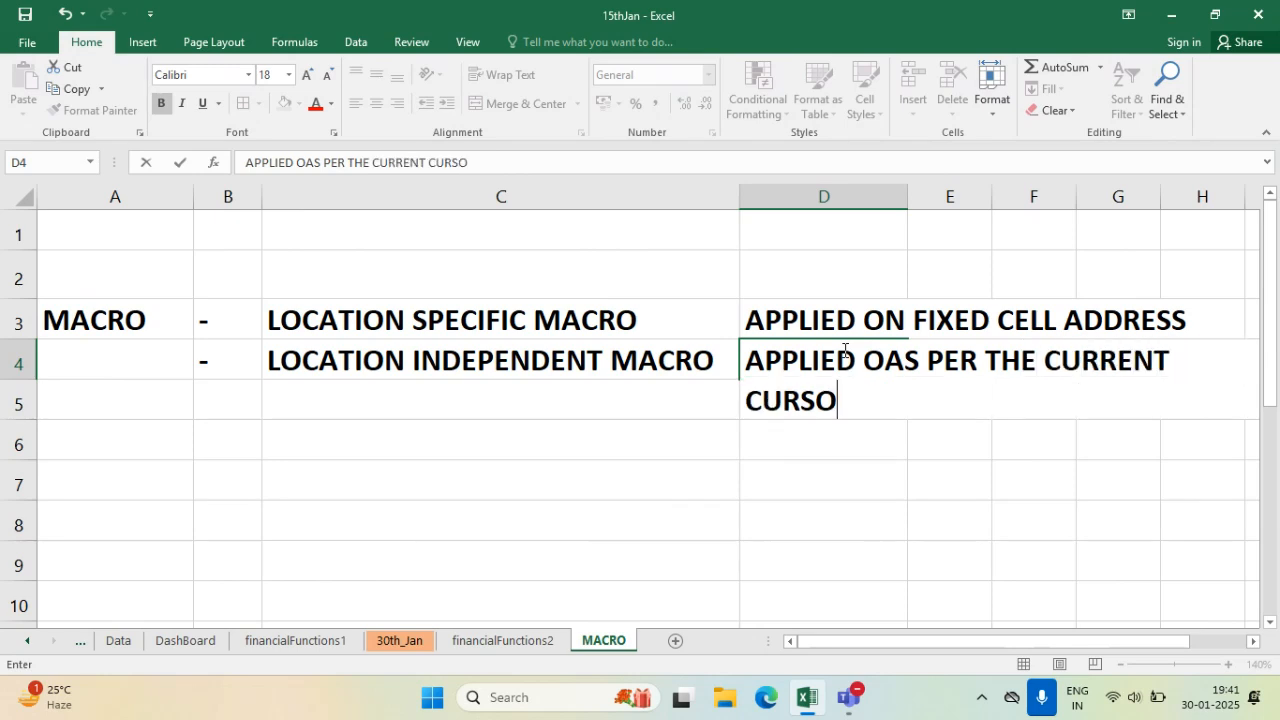
pyautogui.write('R POSITION')
pyautogui.click(984, 470)
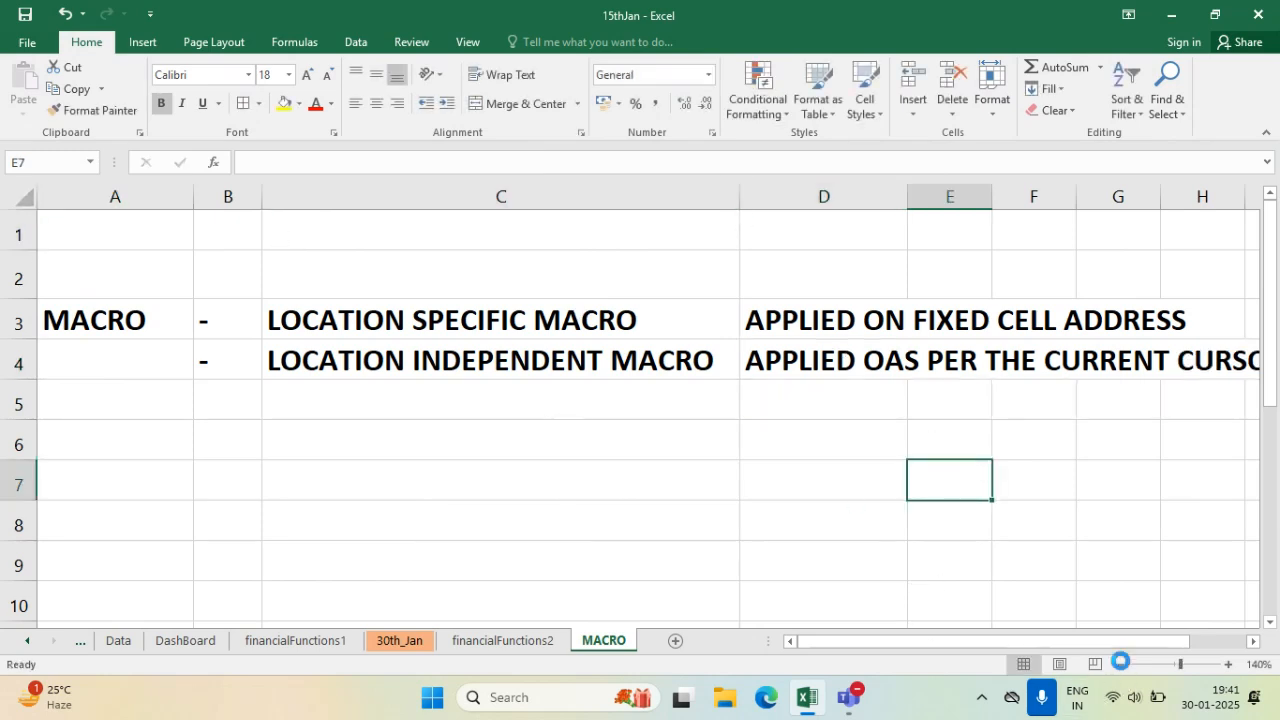
# - Color the two macro descriptions in cells D3 and D4 red
pyautogui.click(1121, 664)
pyautogui.click(1121, 664)
pyautogui.click(406, 430)
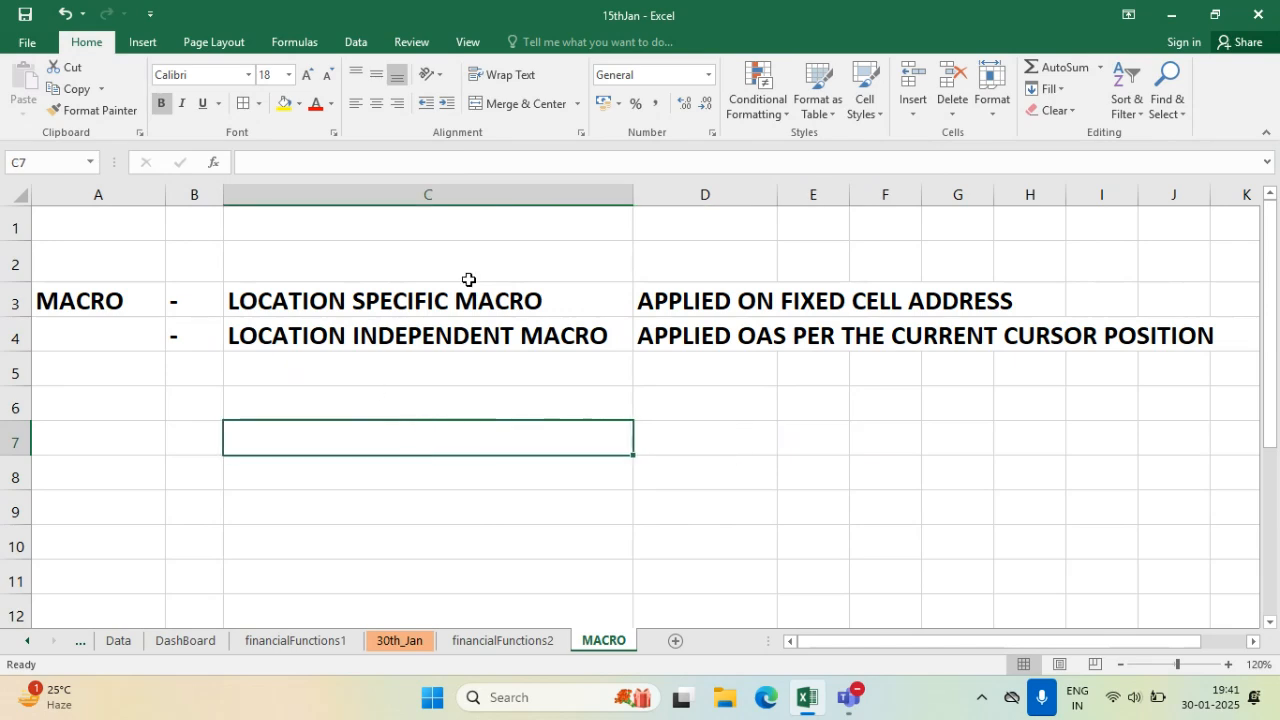
pyautogui.moveTo(660, 300); pyautogui.dragTo(705, 322)
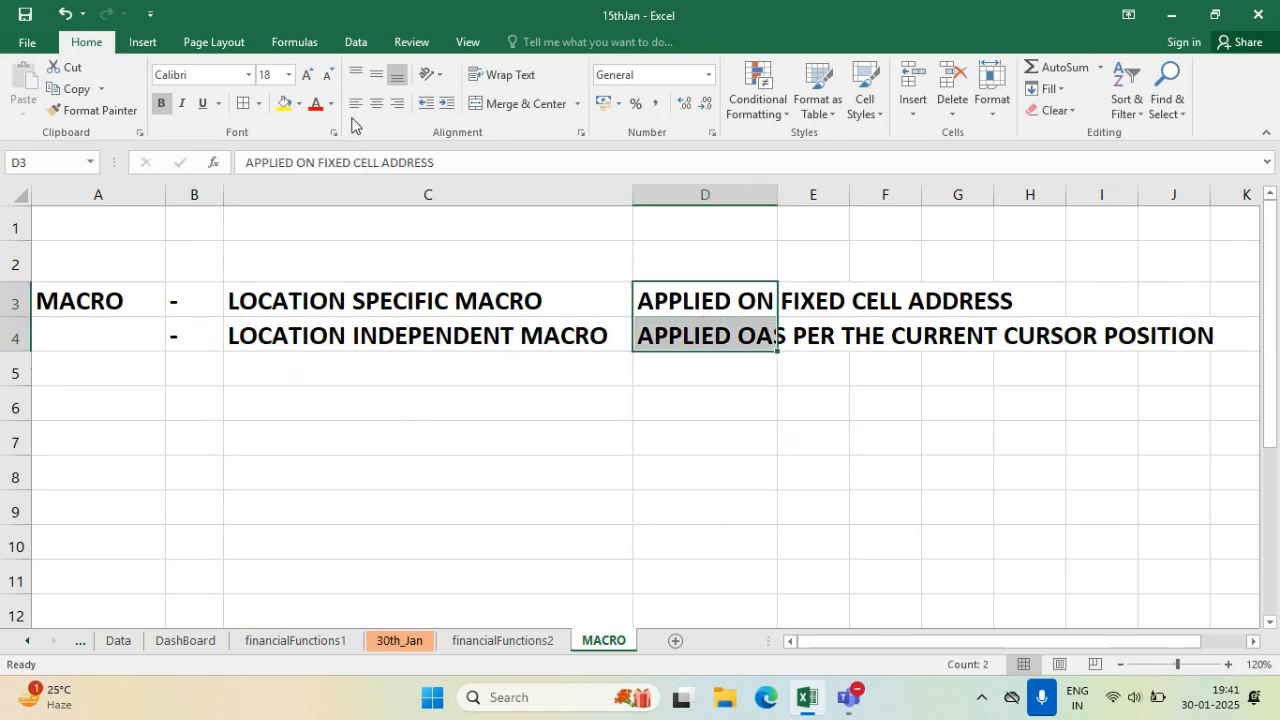
pyautogui.click(316, 103)
pyautogui.click(505, 395)
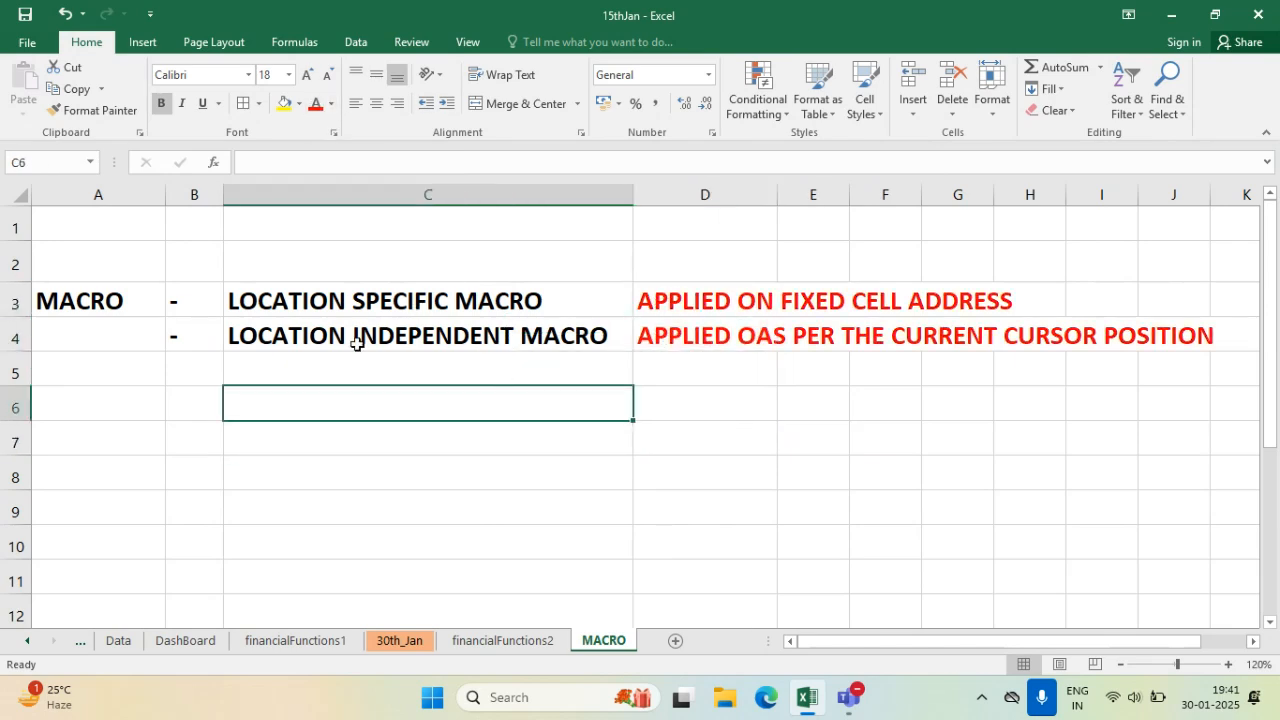
# - Change the font color of the description in cell D4 to a dark blue theme color
pyautogui.click(712, 330)
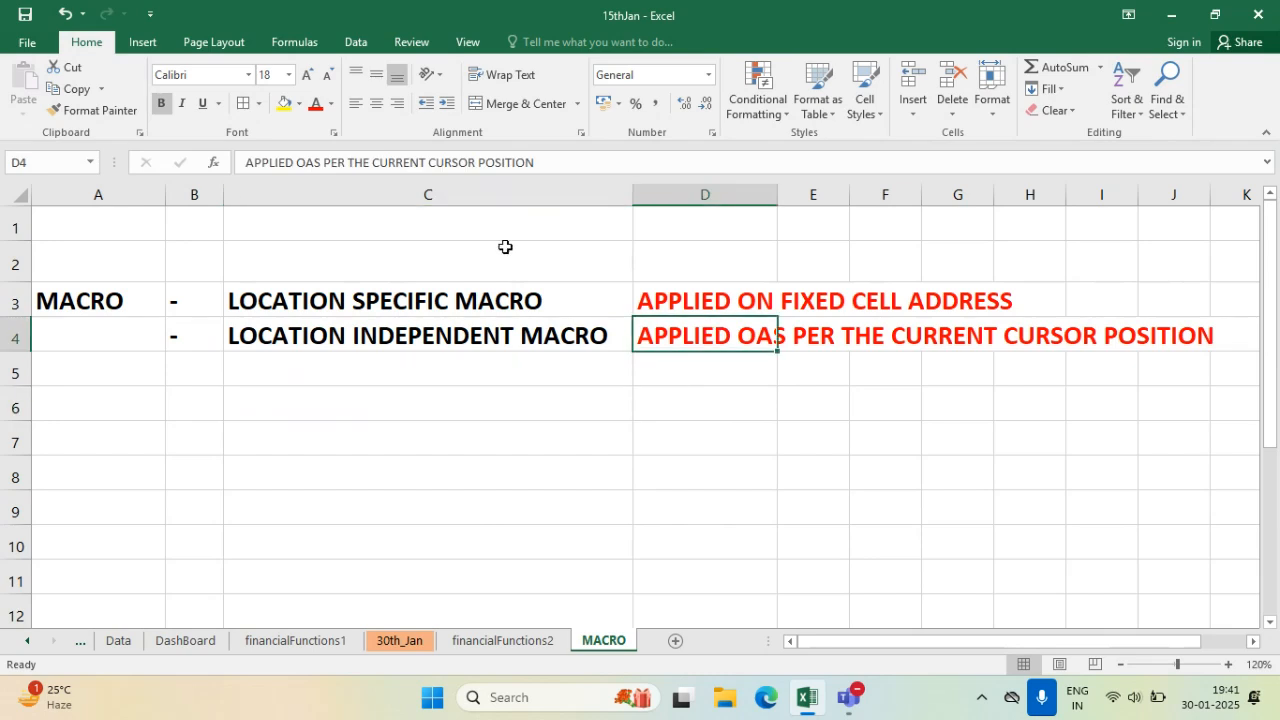
pyautogui.click(331, 103)
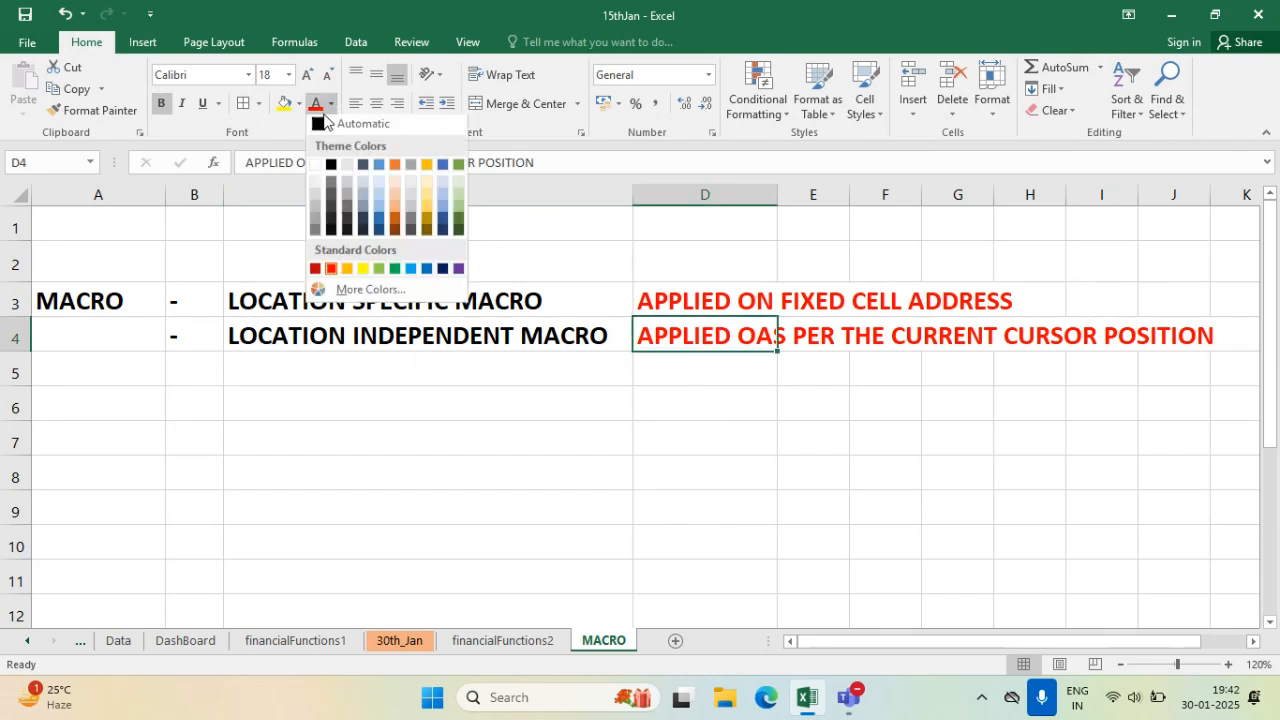
pyautogui.click(380, 228)
pyautogui.click(704, 494)
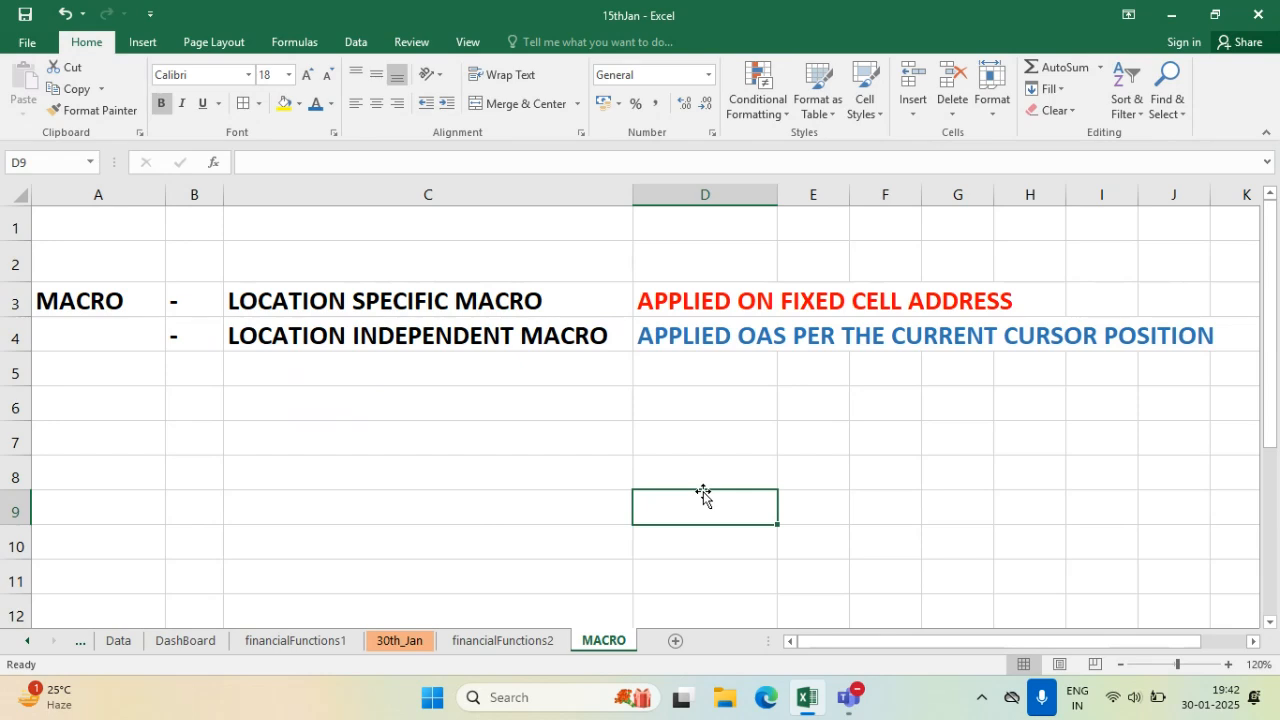
# - Correct the description in cell D4 to read APPLIED AS PER THE CURRENT CURSOR POSITION
pyautogui.click(598, 570)
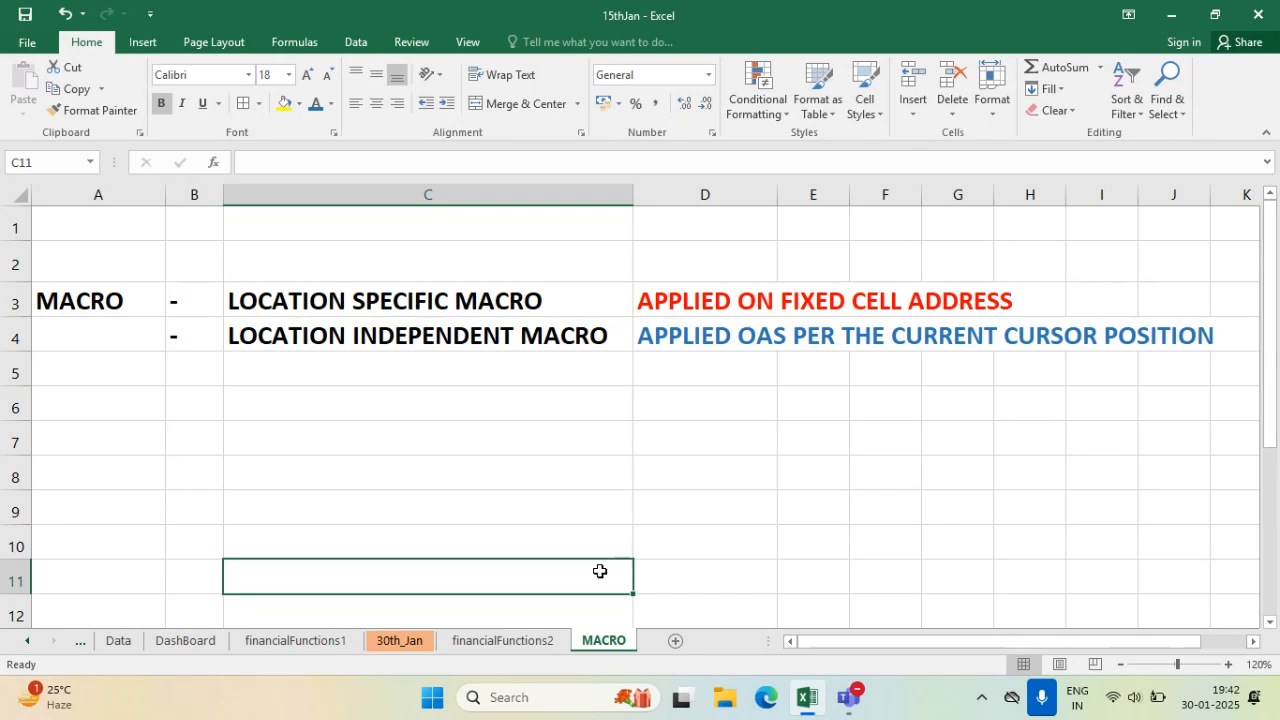
pyautogui.doubleClick(669, 337)
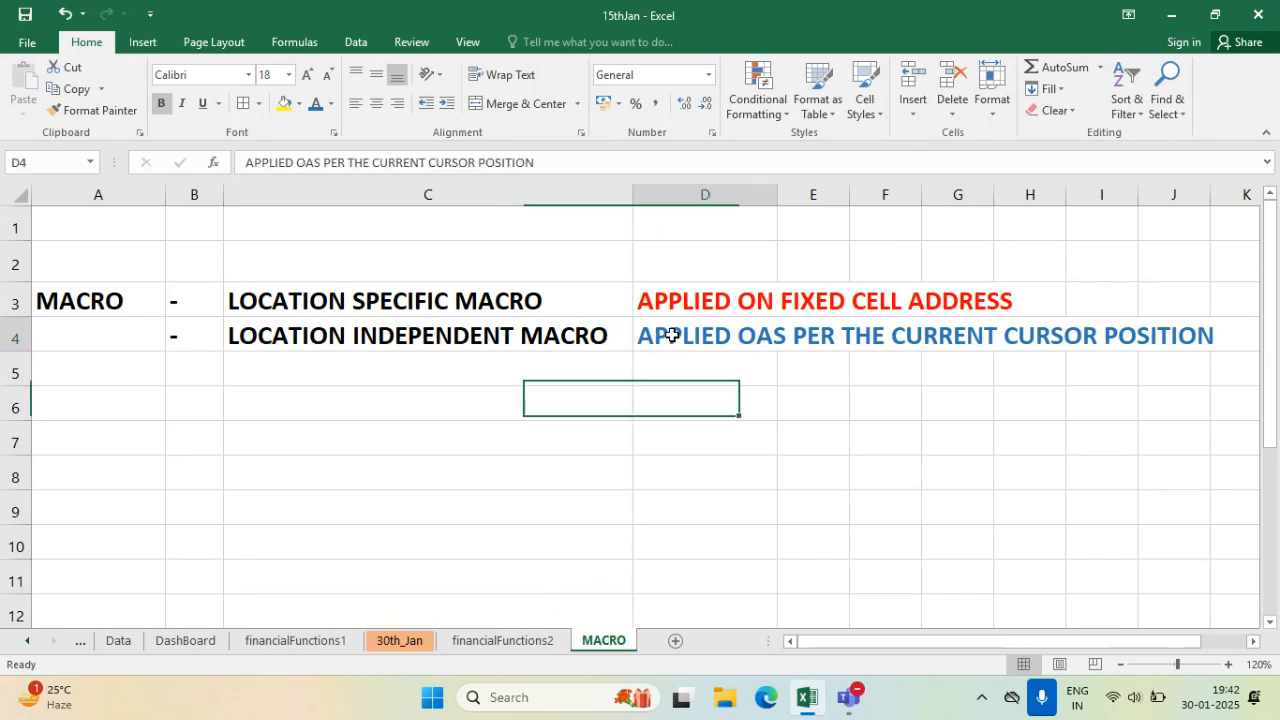
pyautogui.click(757, 340)
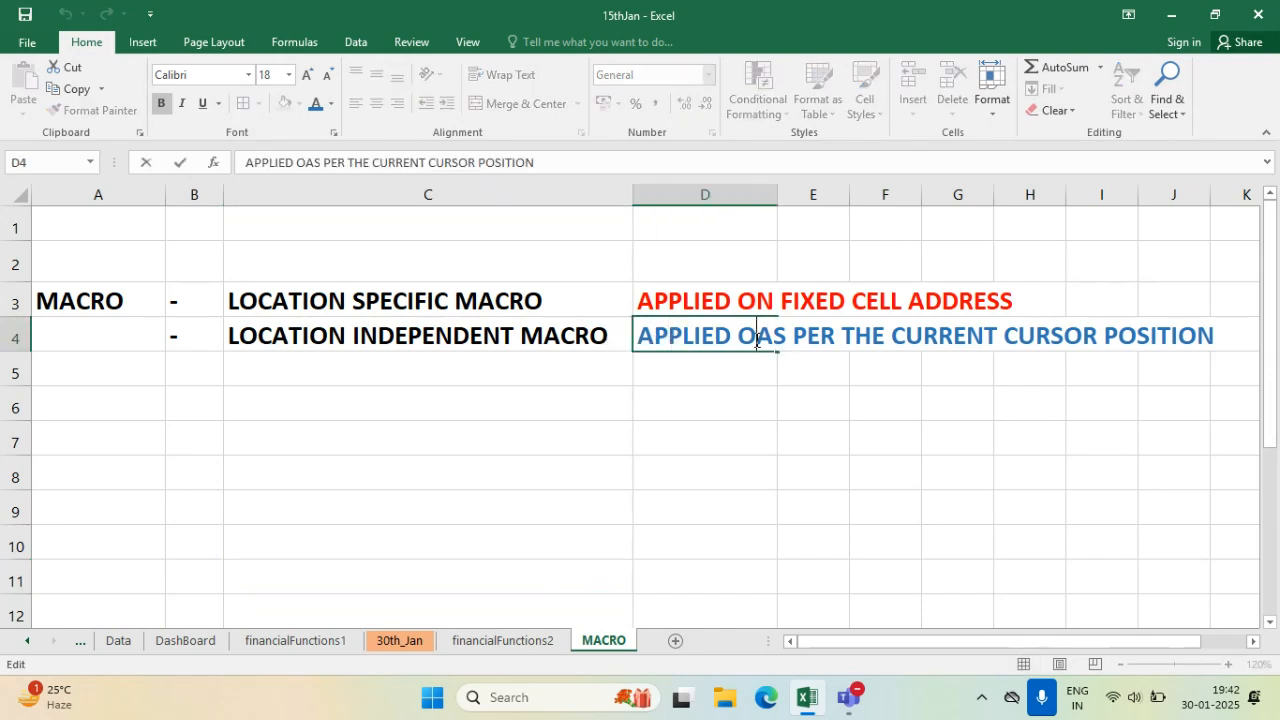
pyautogui.press('BackSpace')
pyautogui.press('Return')
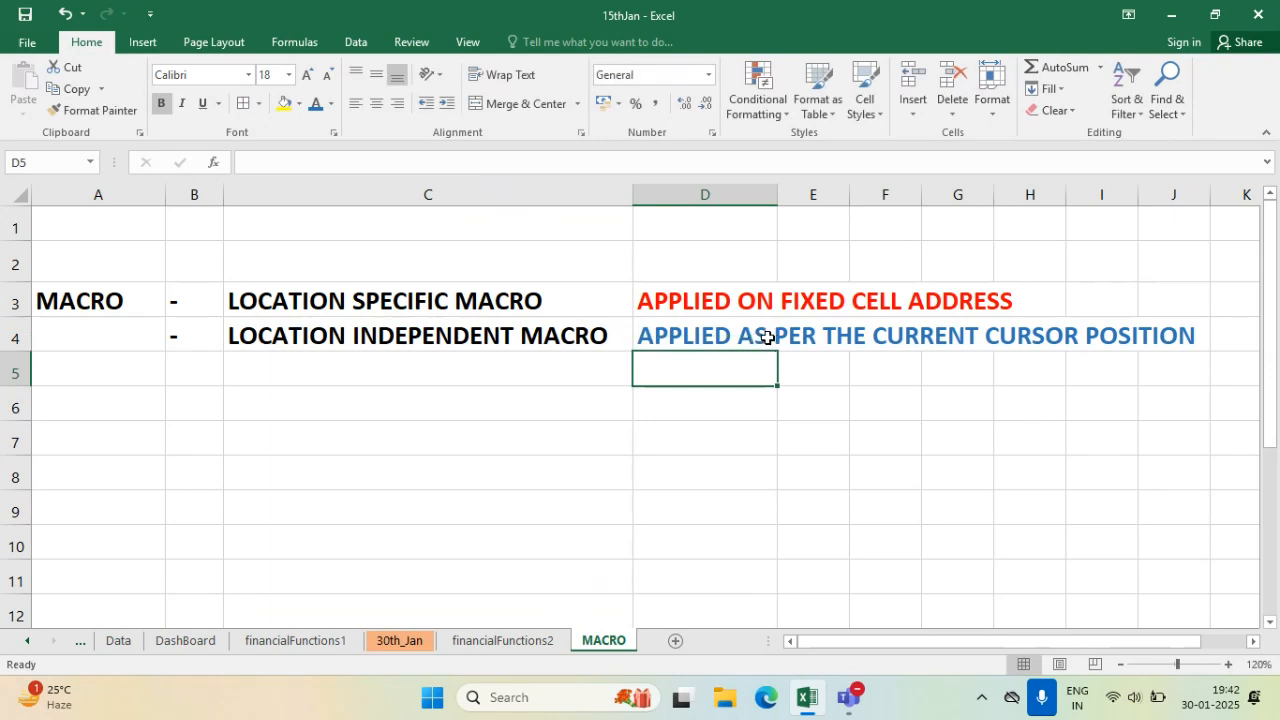
pyautogui.click(439, 429)
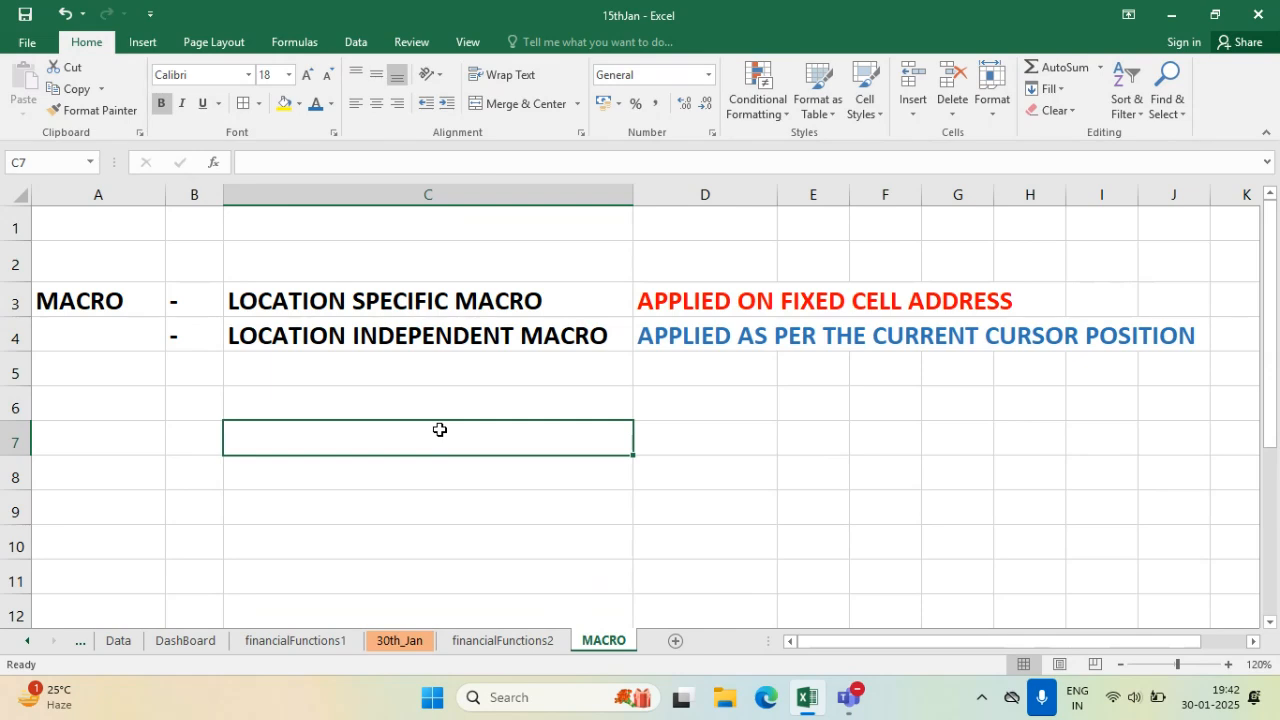
pyautogui.click(967, 543)
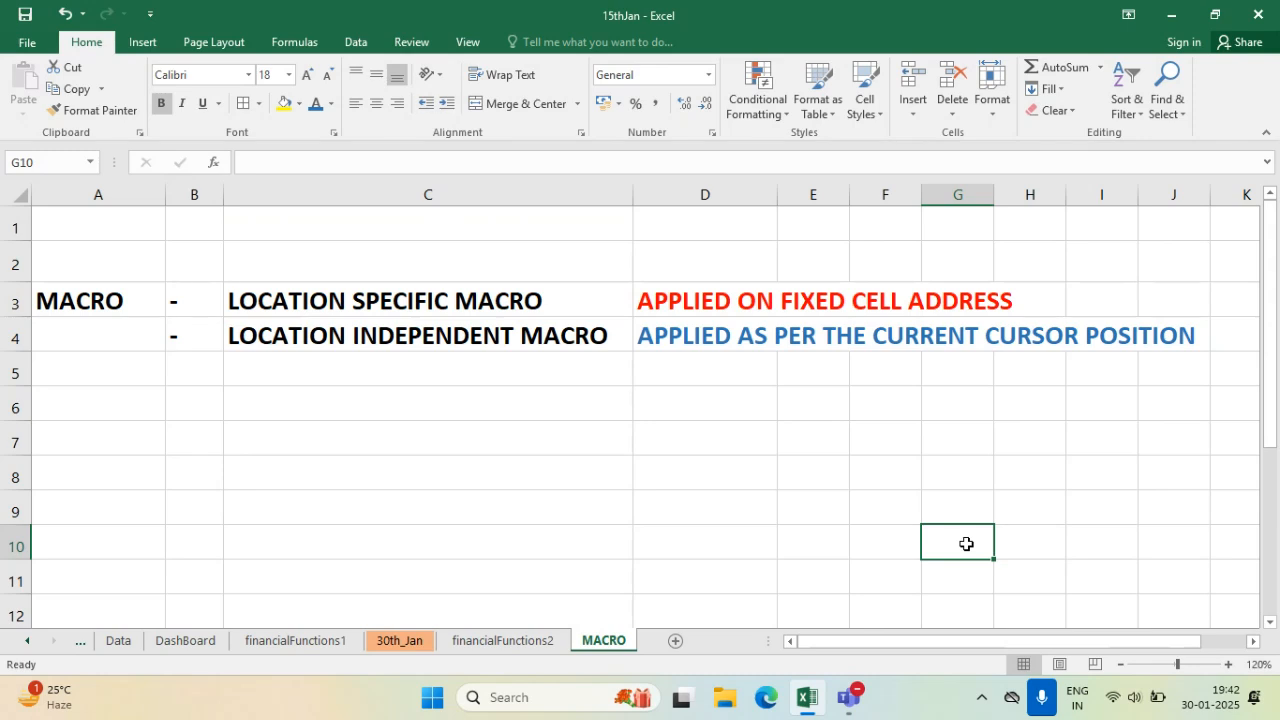
pyautogui.click(357, 336)
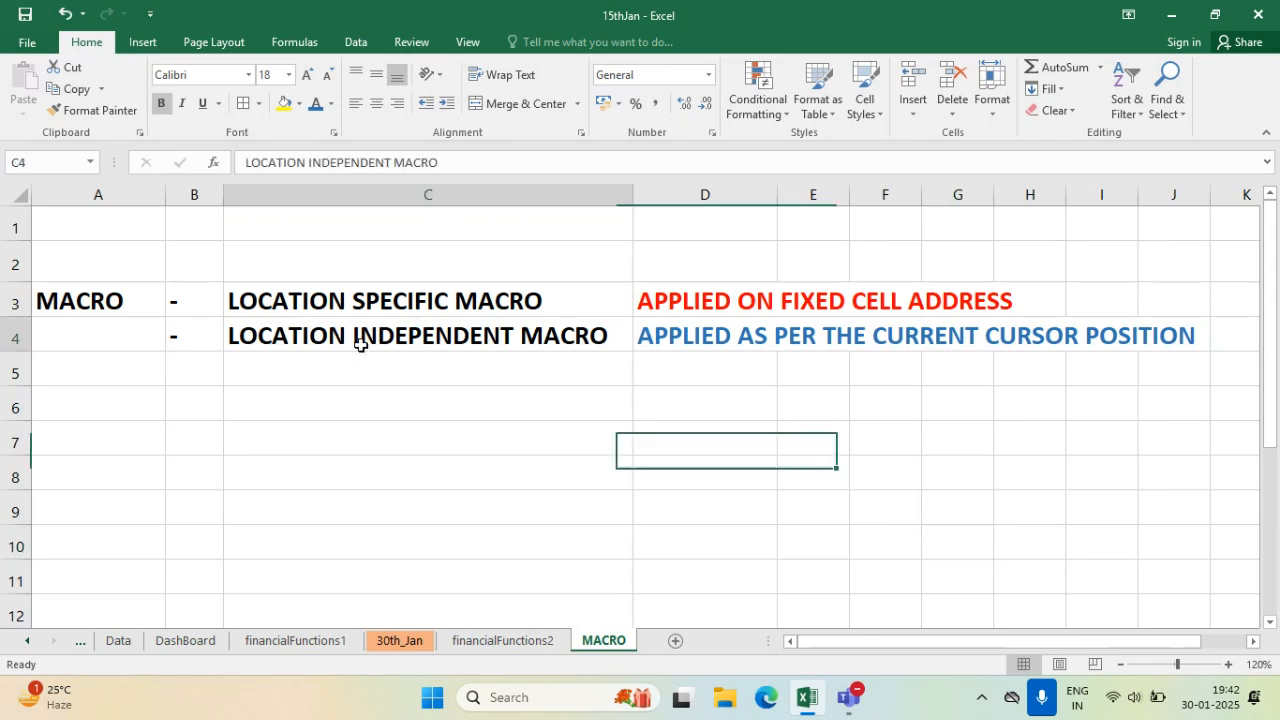
pyautogui.click(341, 392)
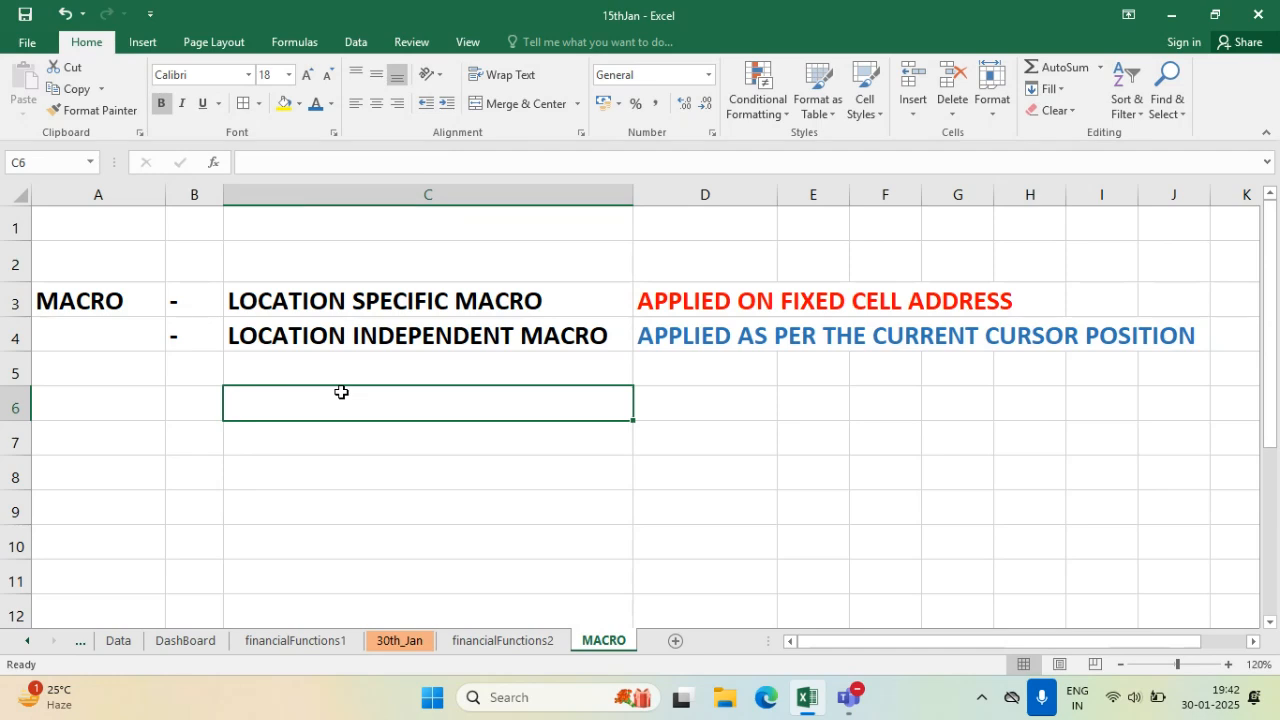
pyautogui.click(640, 470)
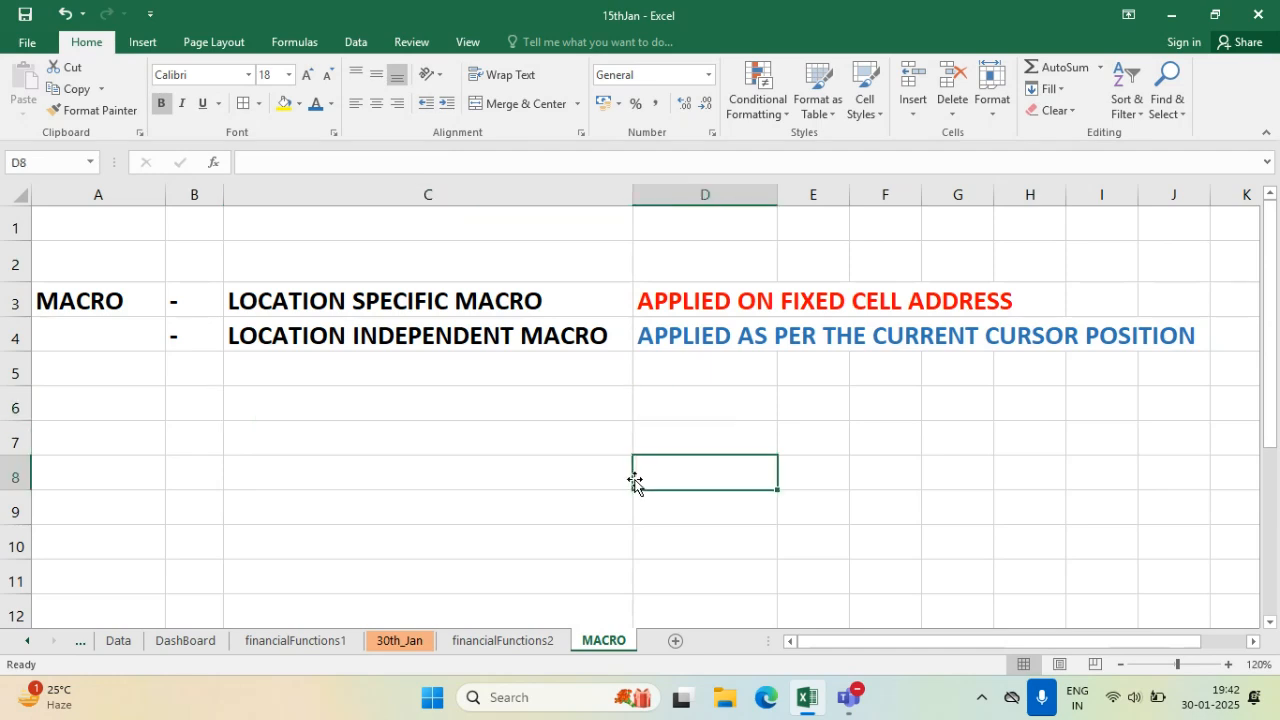
pyautogui.click(178, 396)
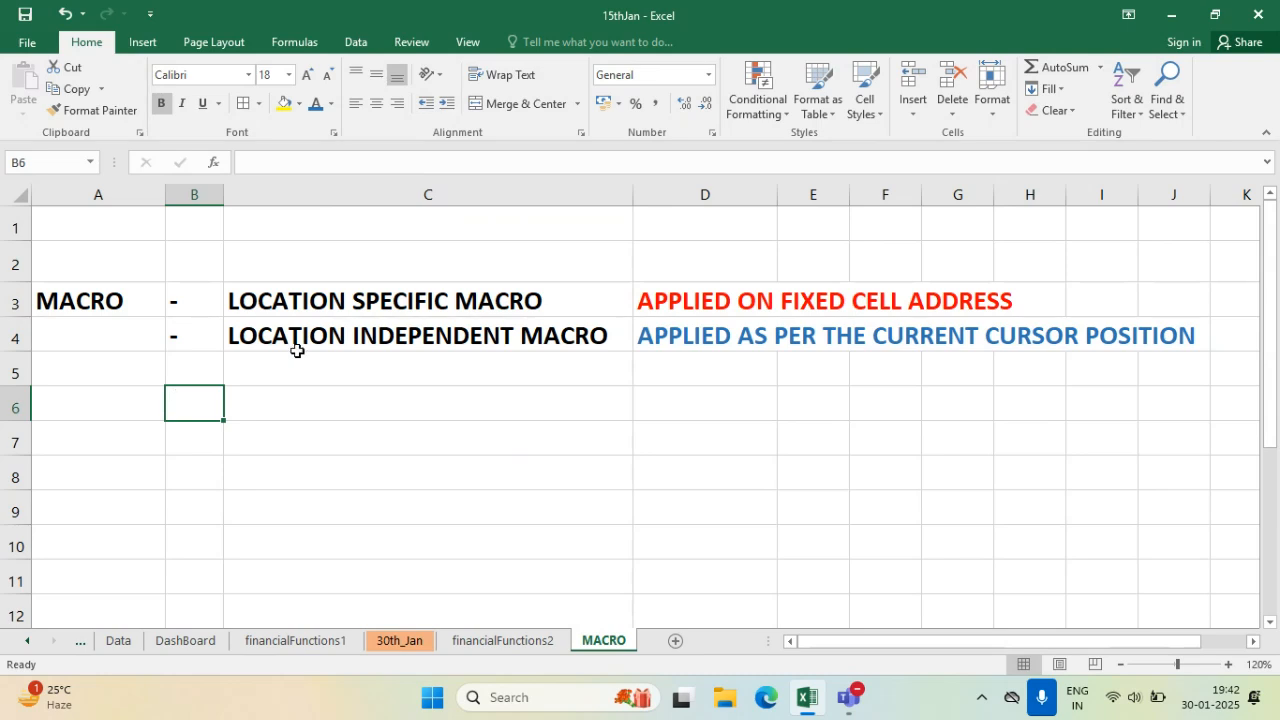
# - Start a note on where to find macros by entering VIEW tab -- in cell C6
pyautogui.click(469, 42)
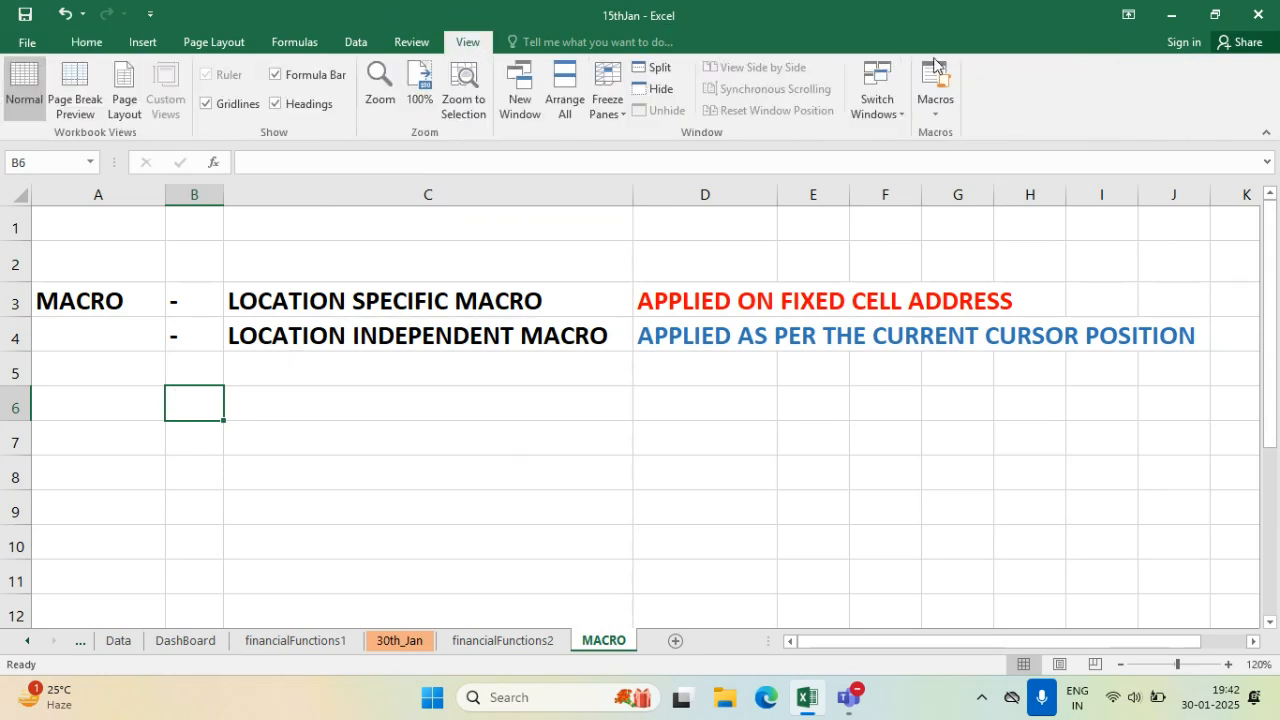
pyautogui.click(589, 109)
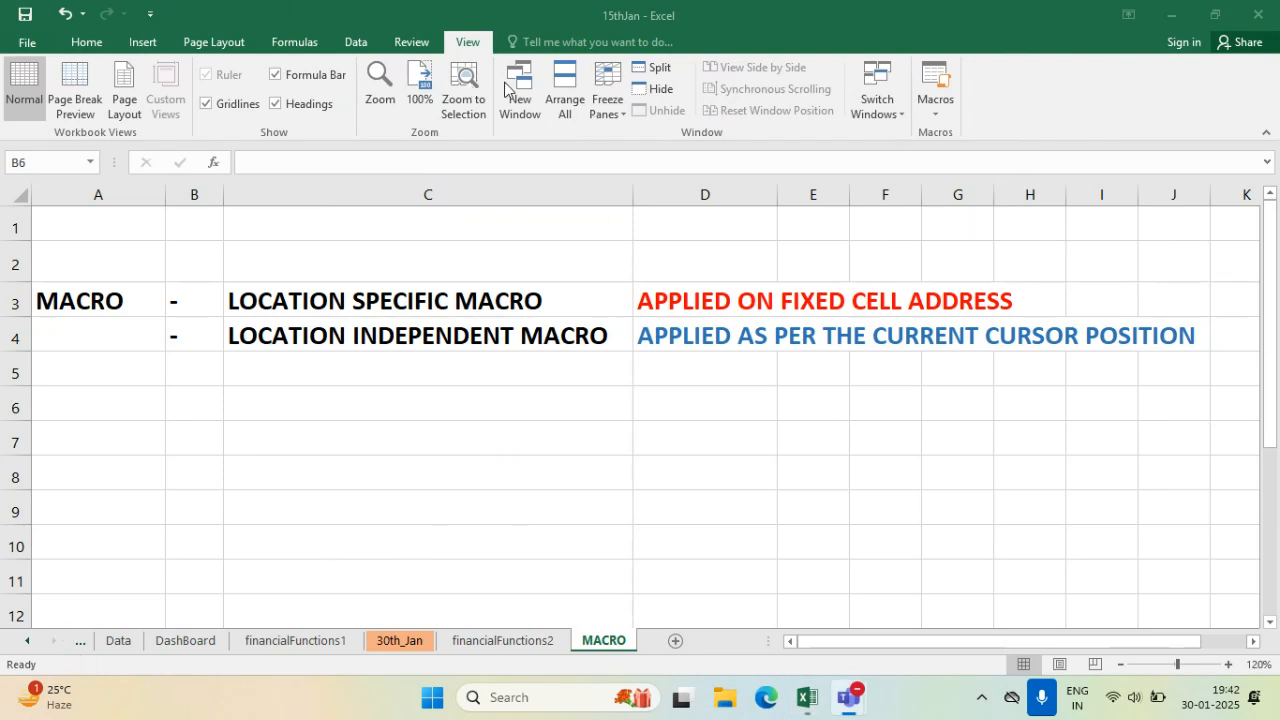
pyautogui.click(213, 397)
pyautogui.click(270, 403)
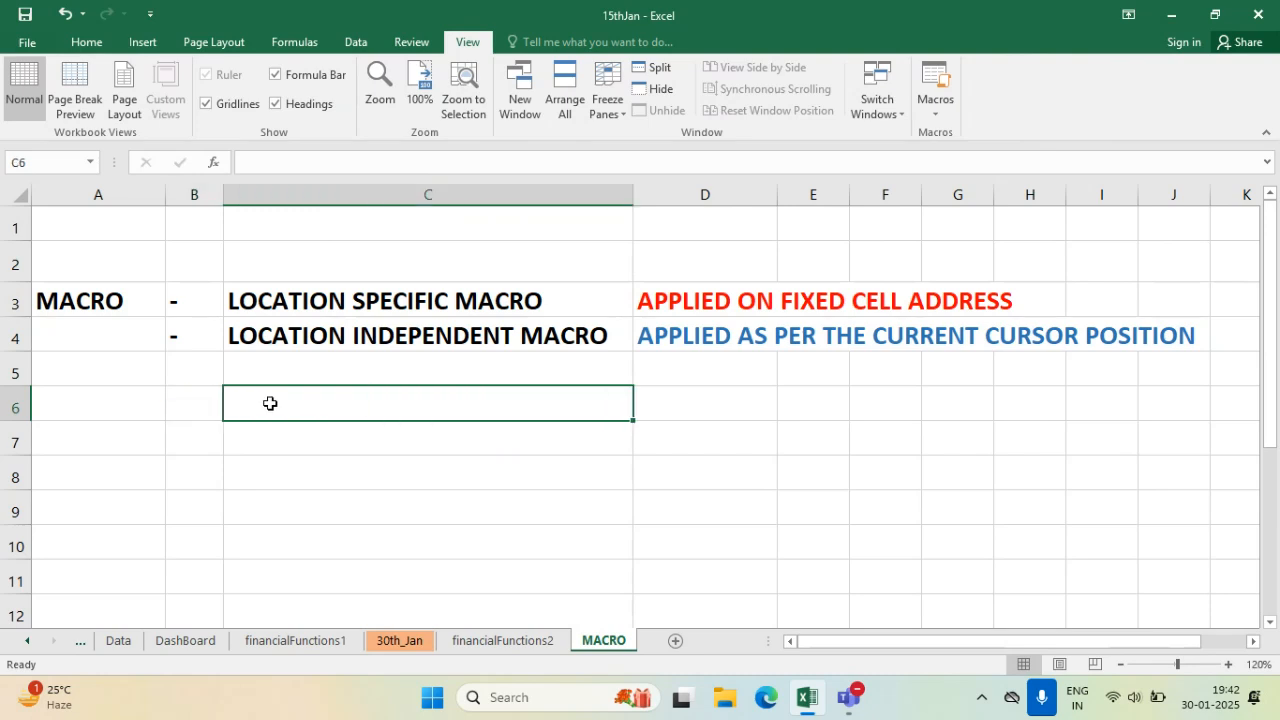
pyautogui.write('VIEW')
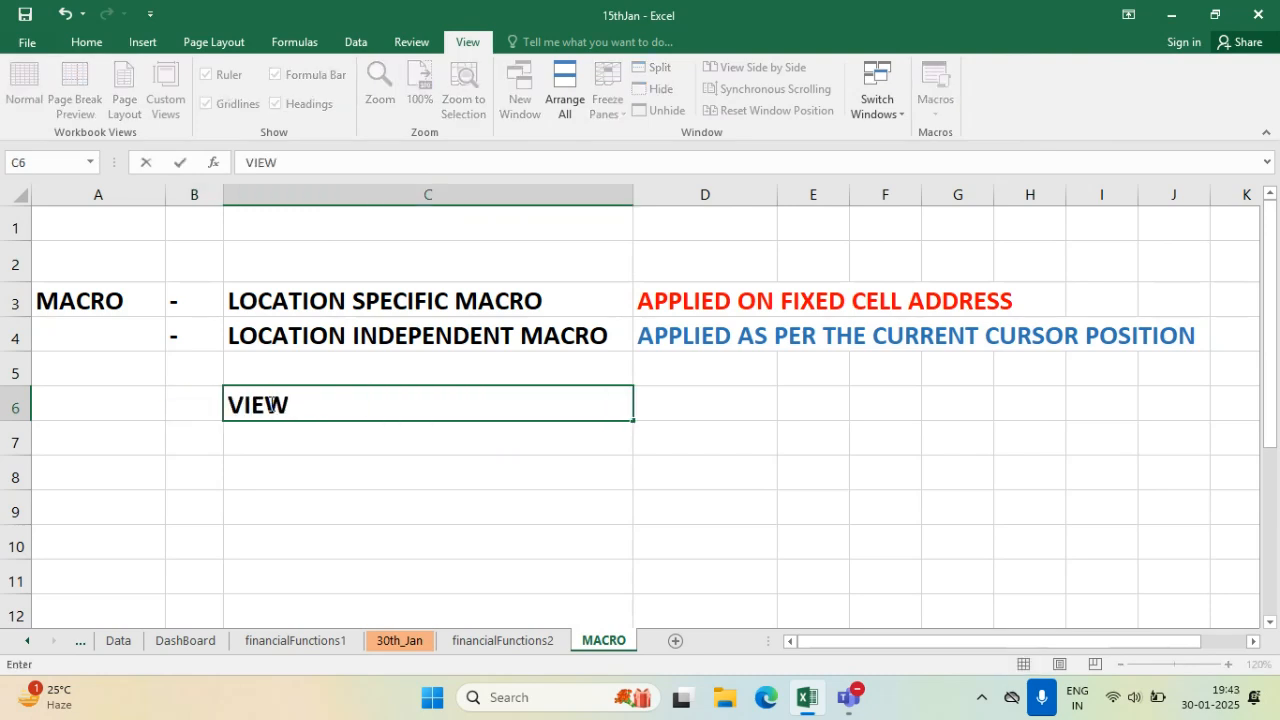
pyautogui.write(' tab --')
pyautogui.press('Return')
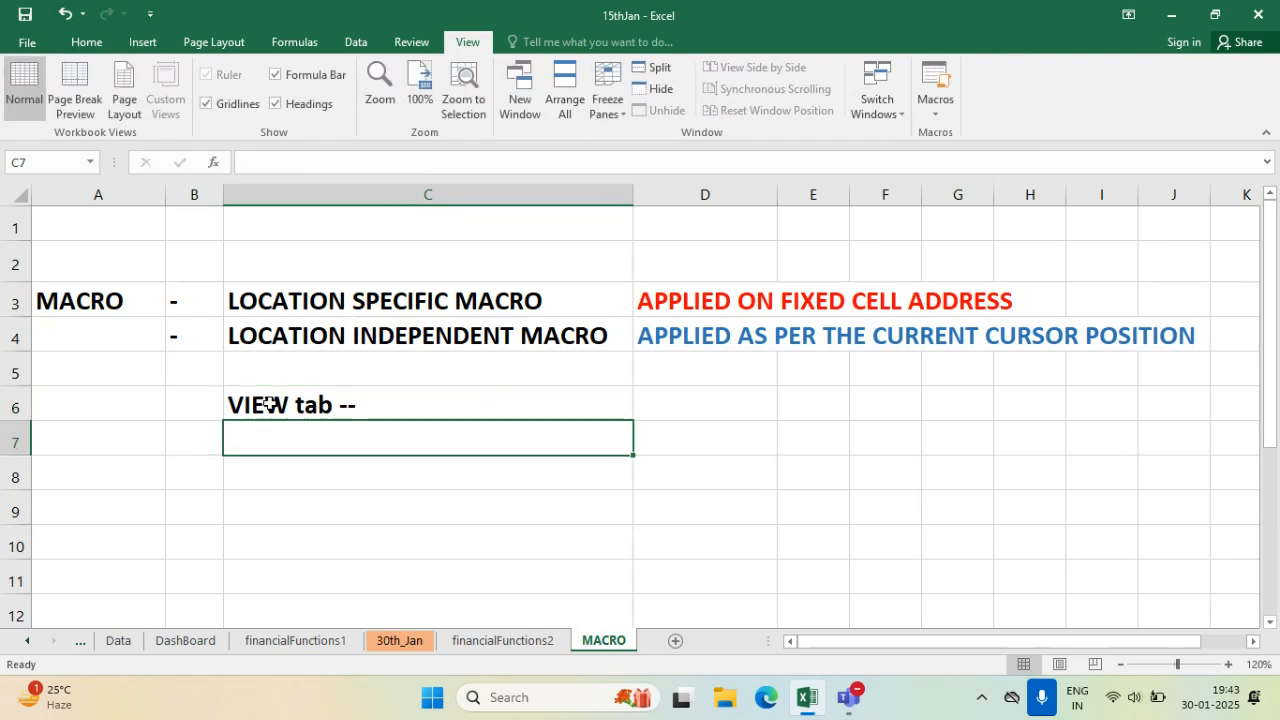
# - Extend the note in cell C6 to read VIEW tab --> Macros -->
pyautogui.click(389, 403)
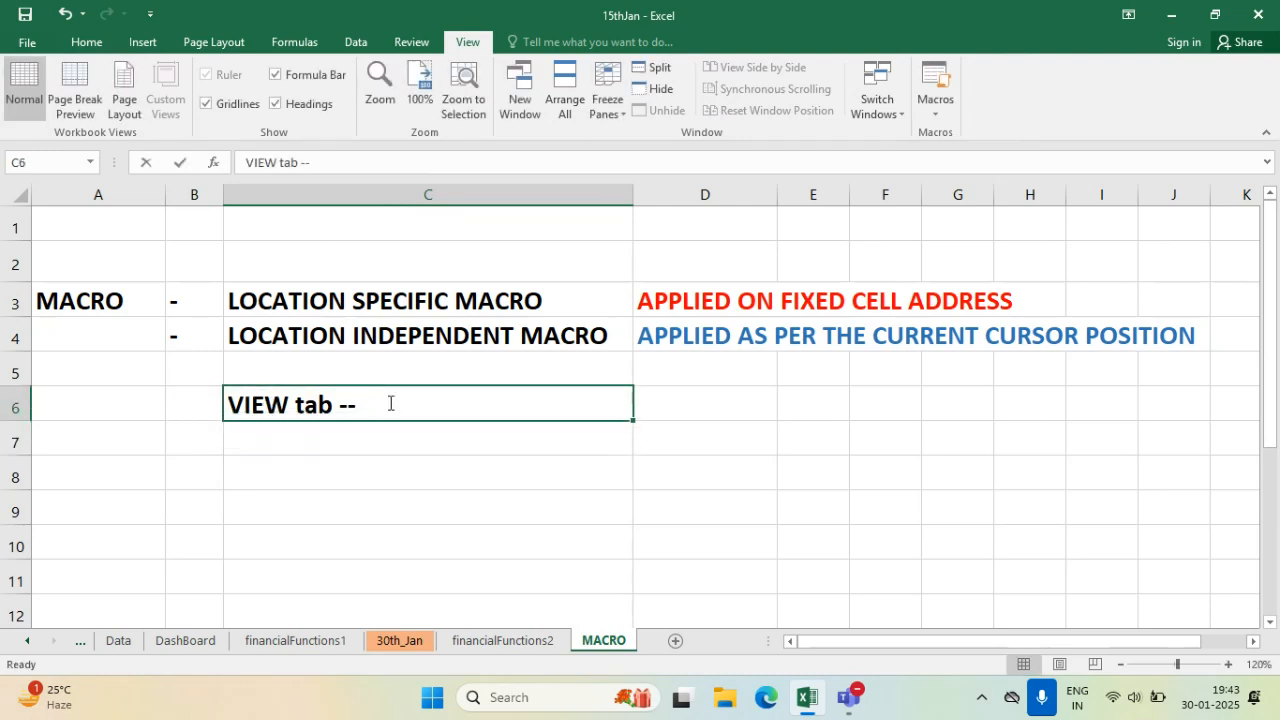
pyautogui.doubleClick(390, 403)
pyautogui.write('> ')
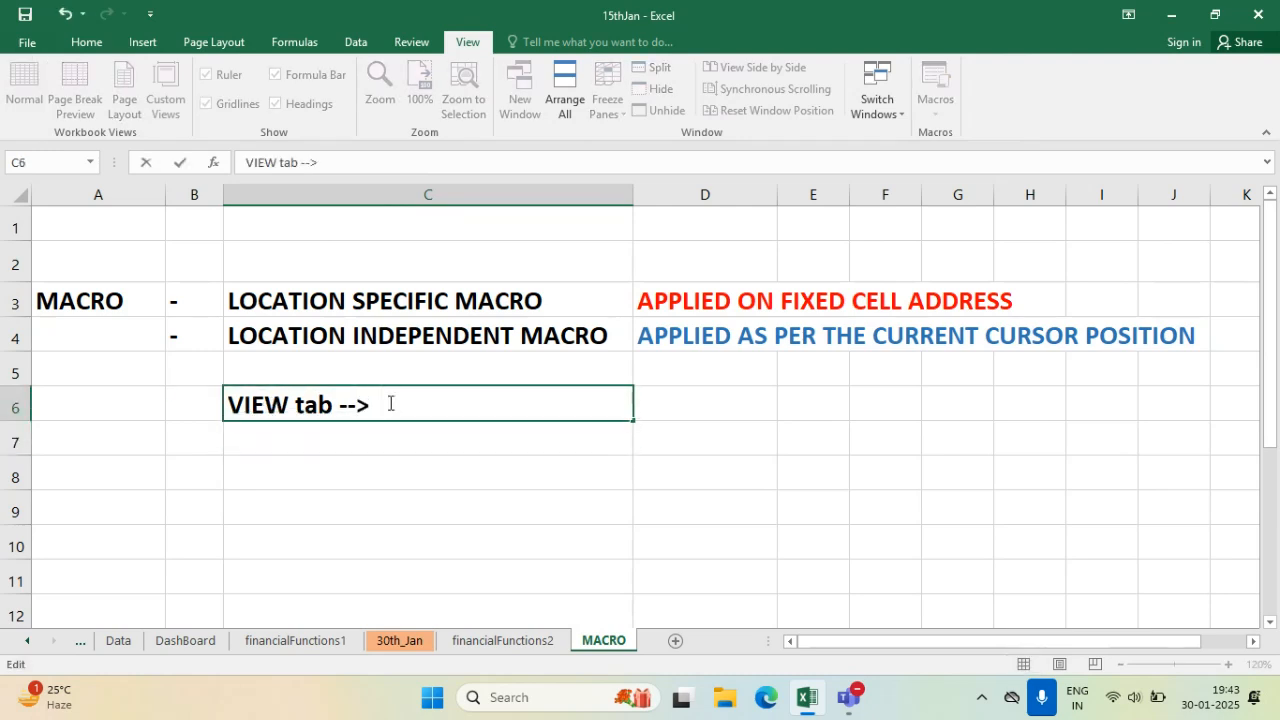
pyautogui.write('Macros --')
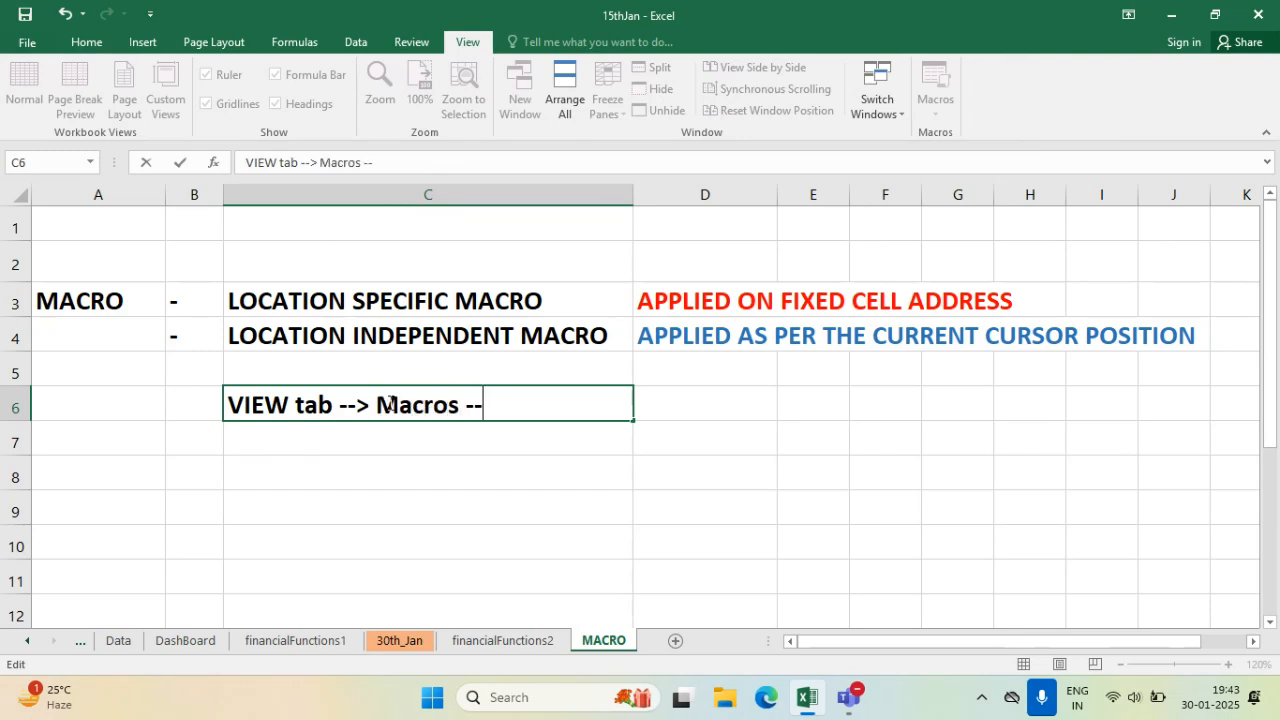
pyautogui.write('>')
pyautogui.click(495, 441)
# - Open the list of existing macros for all open workbooks, look it over and close it
pyautogui.click(937, 112)
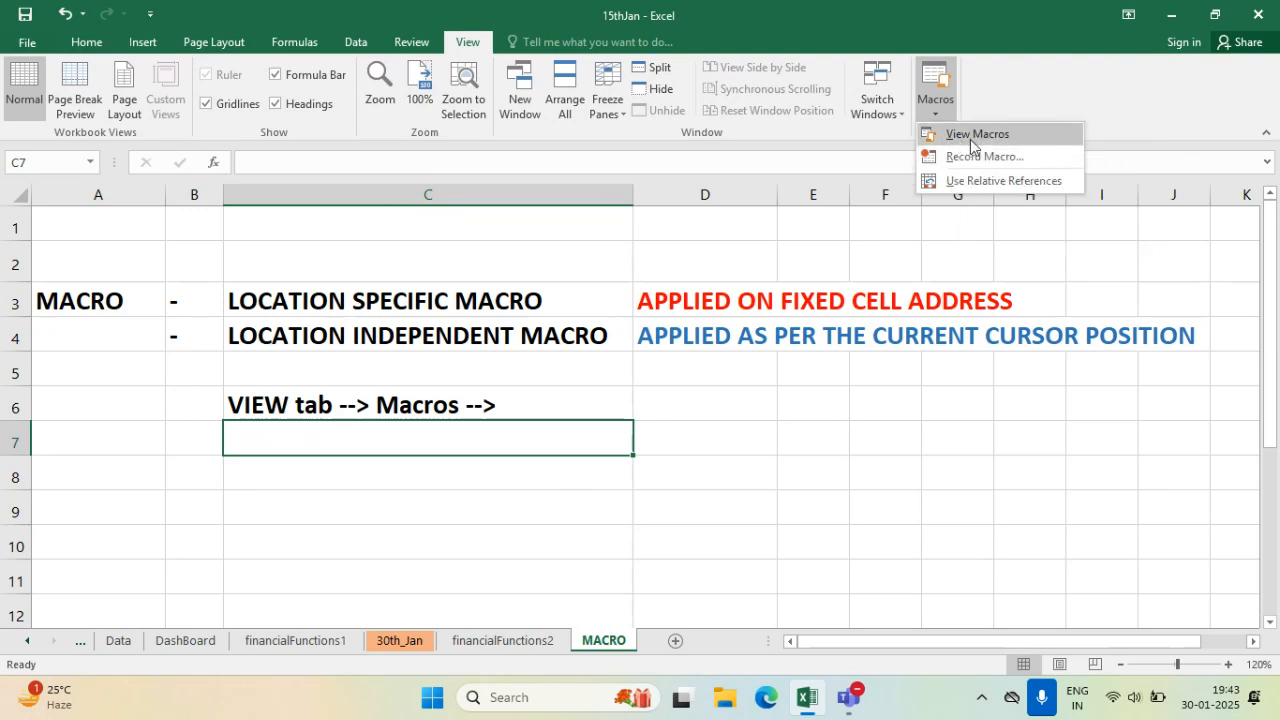
pyautogui.click(1040, 133)
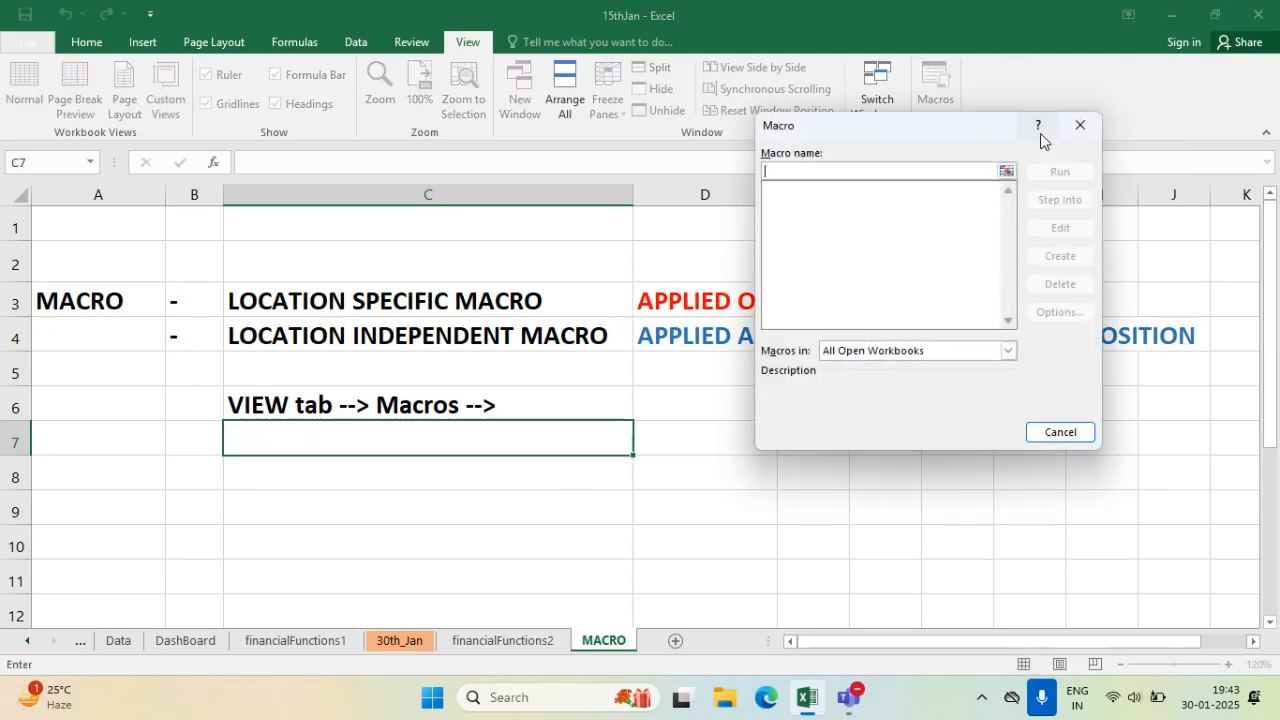
pyautogui.moveTo(923, 134); pyautogui.dragTo(871, 134)
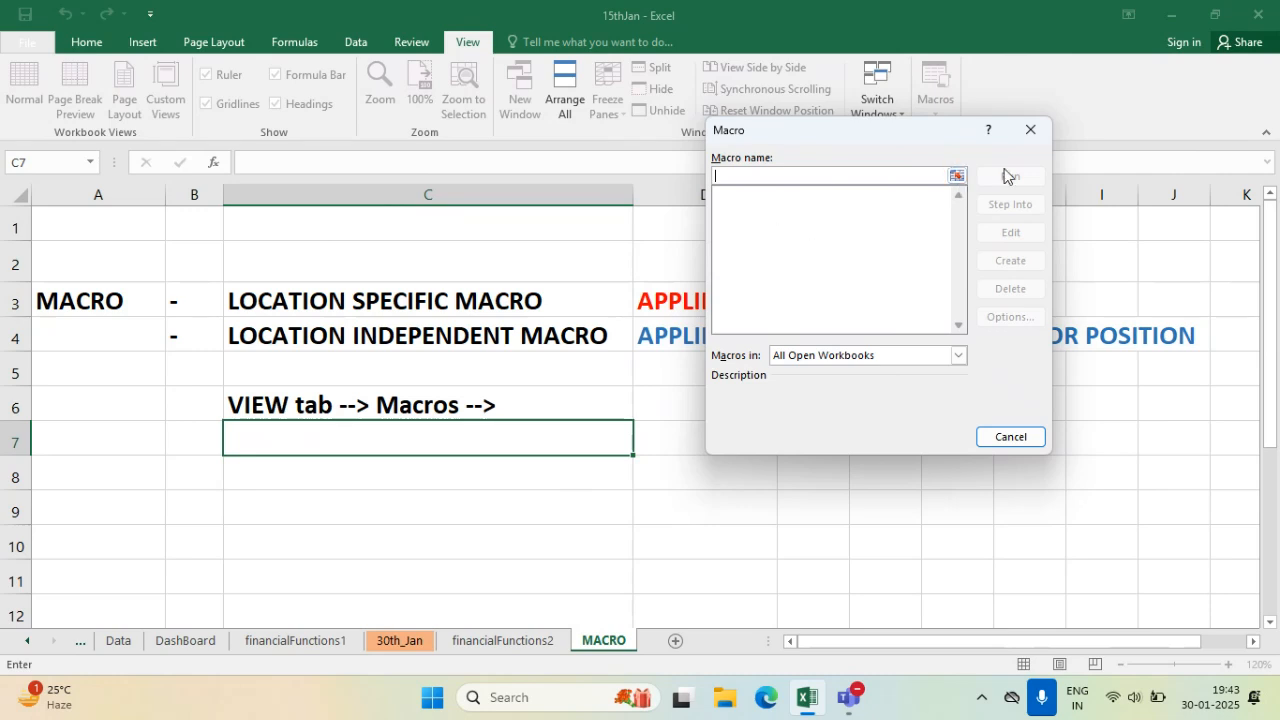
pyautogui.click(1030, 130)
# - Examine the Record Macro settings without recording, and review the Use Relative References command among the macro commands
pyautogui.click(935, 100)
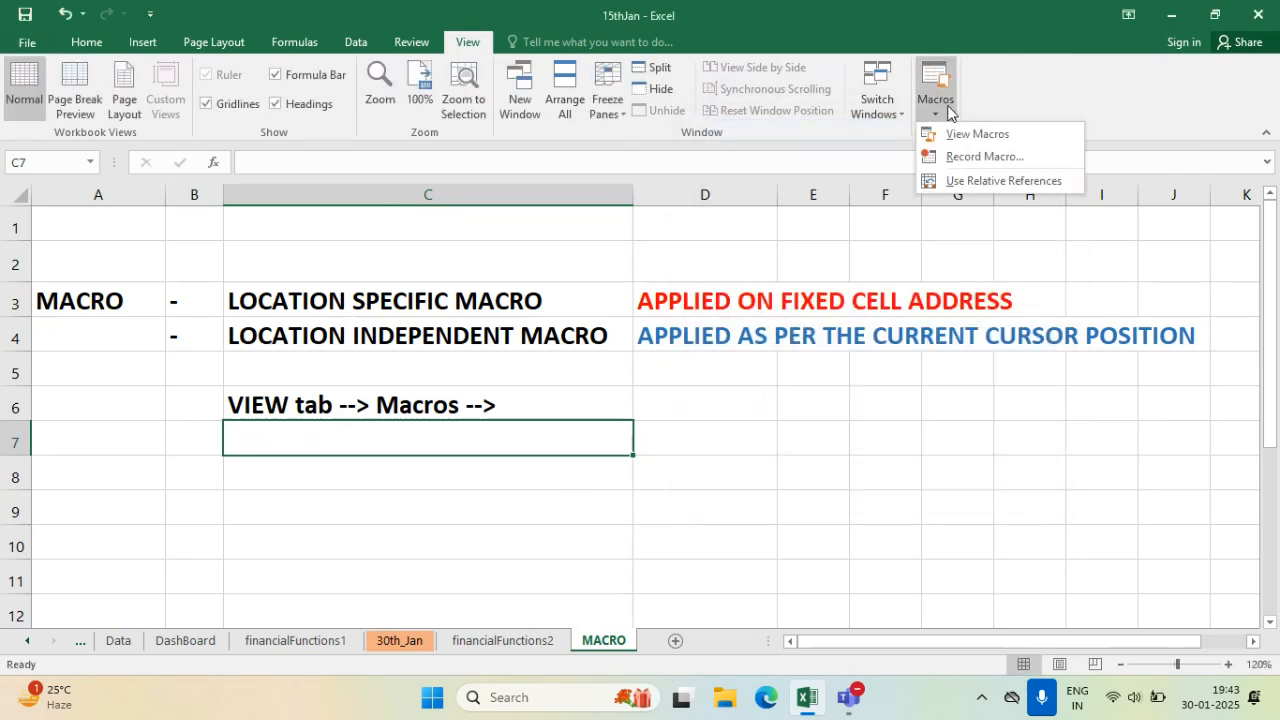
pyautogui.click(1045, 158)
pyautogui.moveTo(911, 167); pyautogui.dragTo(1029, 187)
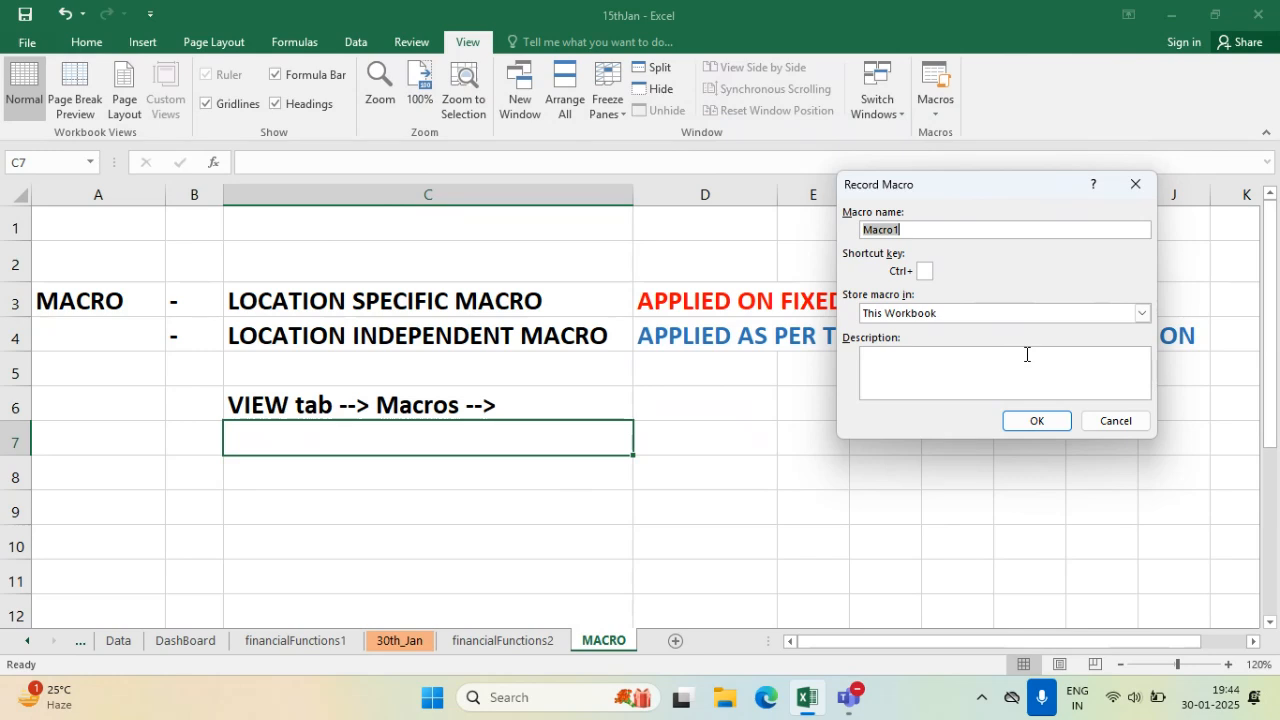
pyautogui.click(1130, 420)
pyautogui.click(938, 112)
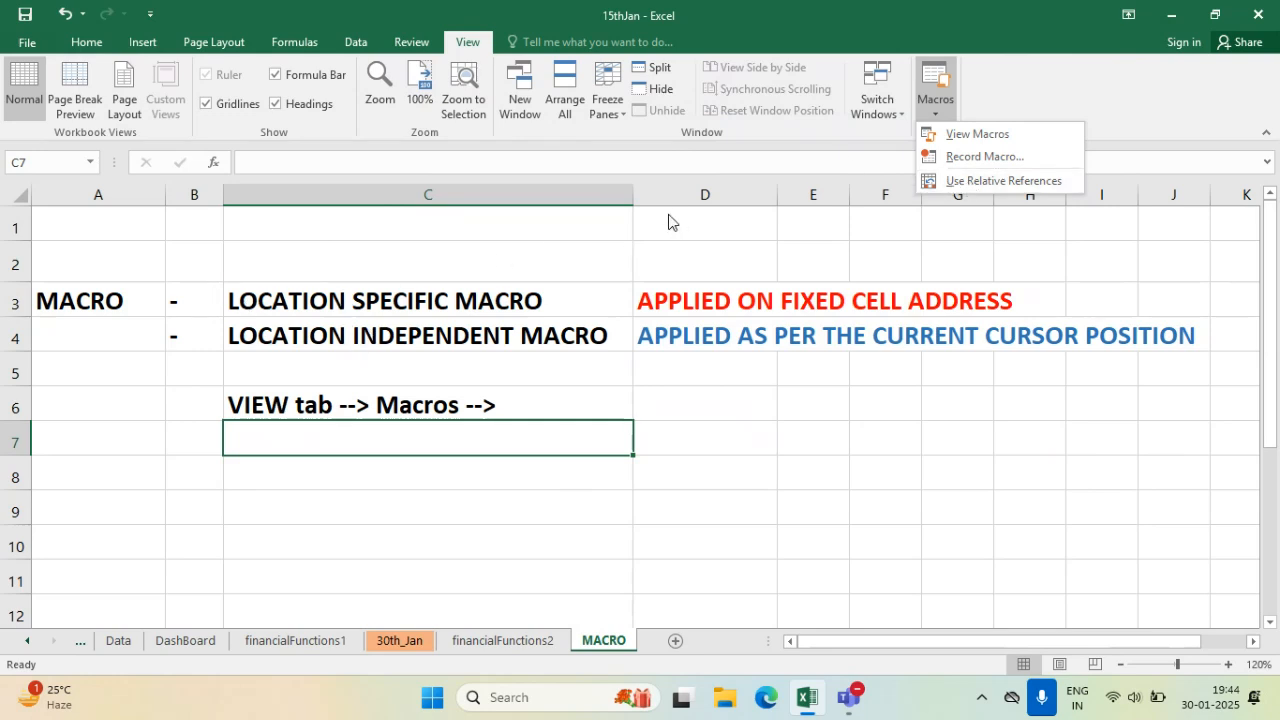
pyautogui.click(535, 298)
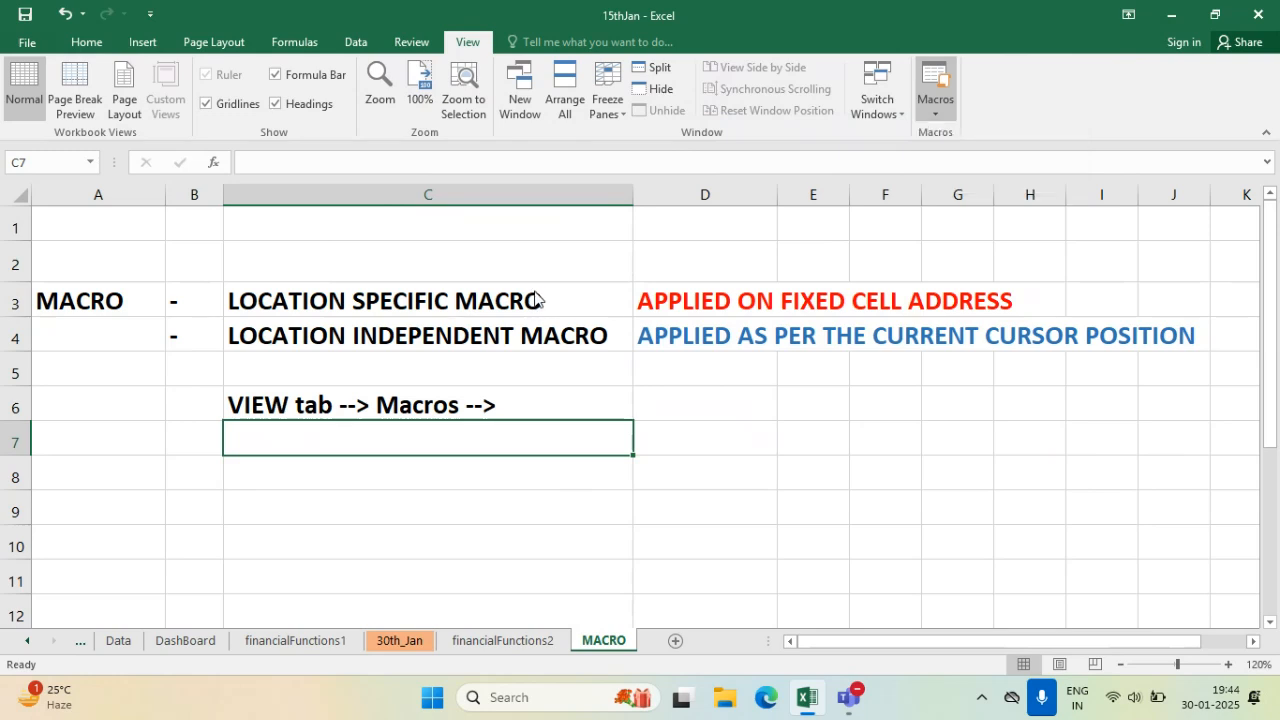
# - Narrow column C slightly and fit column D's width to its macro descriptions
pyautogui.click(492, 298)
pyautogui.moveTo(633, 195)
pyautogui.mouseDown()
pyautogui.moveTo(603, 192)
pyautogui.moveTo(618, 195)
pyautogui.mouseUp()
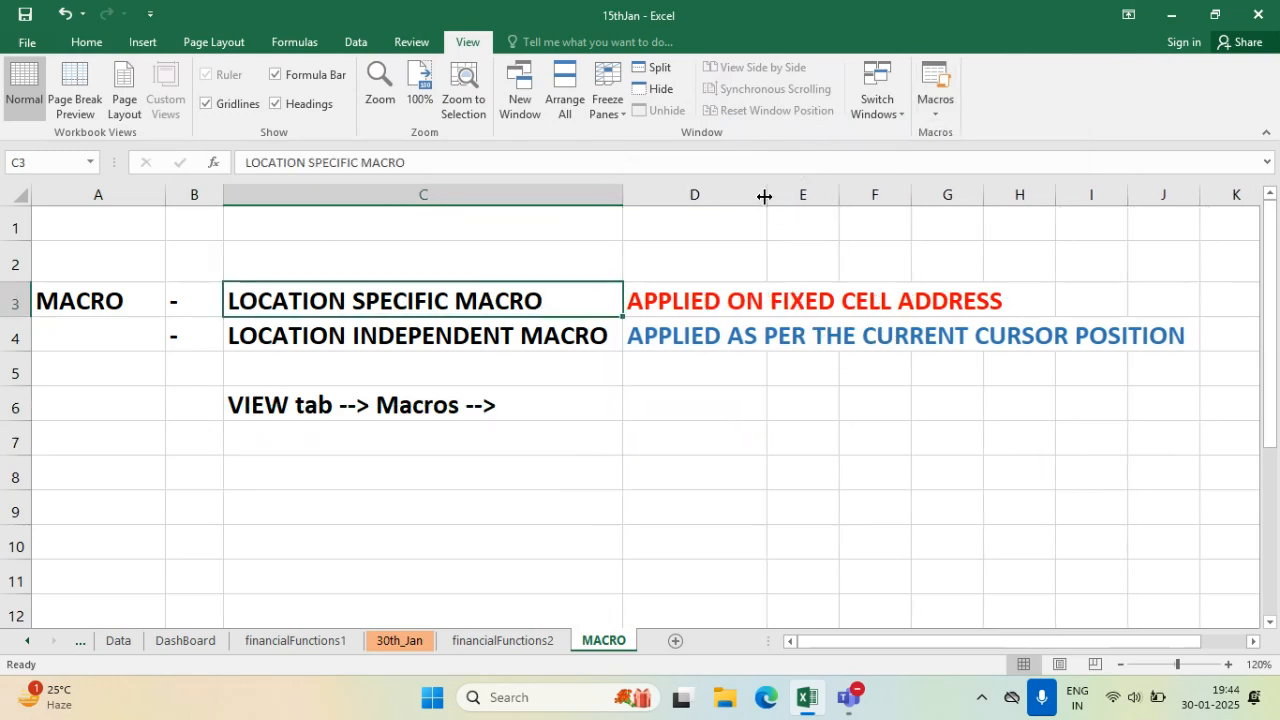
pyautogui.doubleClick(764, 196)
# - Insert a blank row above the LOCATION INDEPENDENT MACRO row
pyautogui.click(18, 338)
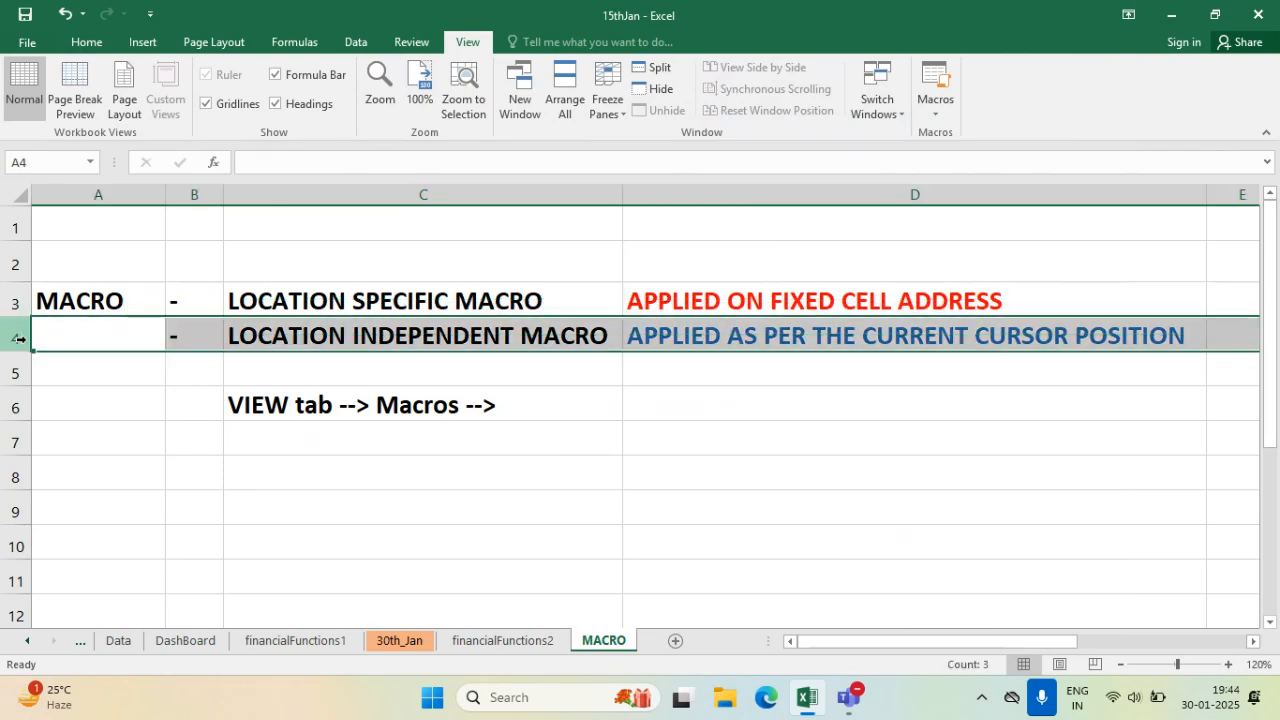
pyautogui.rightClick(18, 338)
pyautogui.click(60, 470)
pyautogui.click(630, 475)
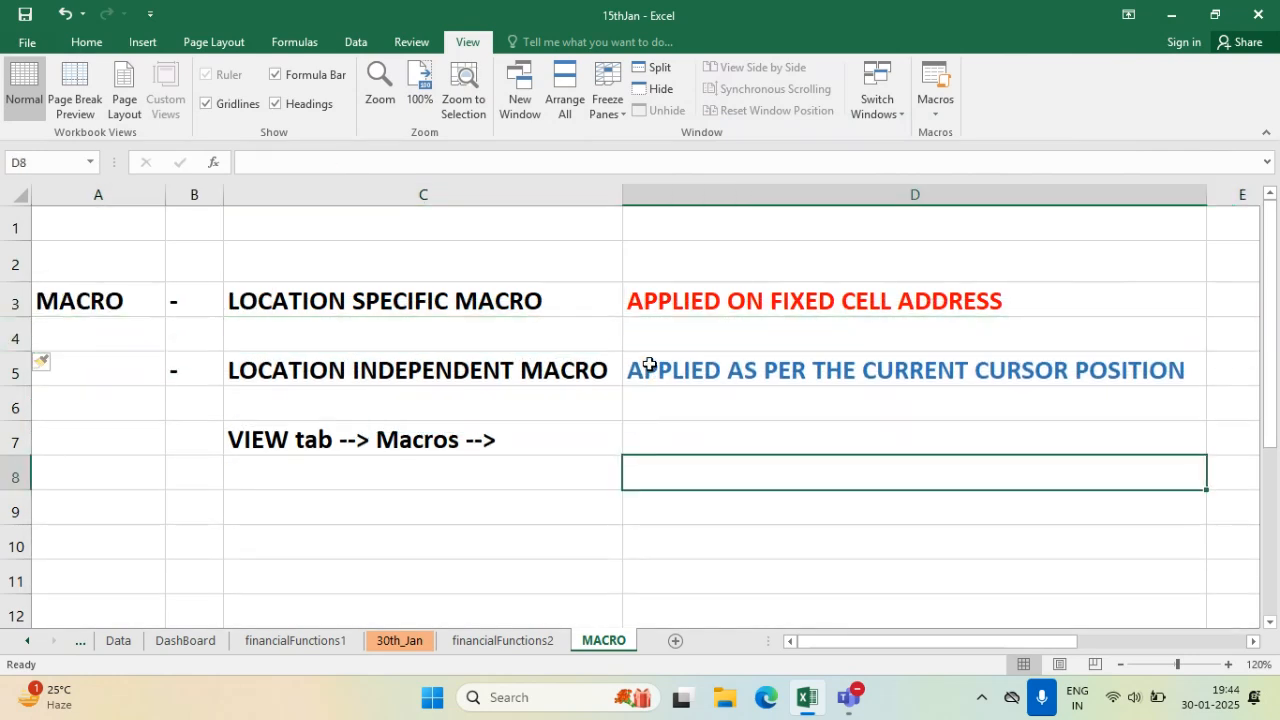
# - Enter USE RELATIVE REFERENCE -- MUST BE DISABLED in cell D4 below the location specific macro description
pyautogui.press('Up')
pyautogui.press('Up')
pyautogui.press('Up')
pyautogui.press('Up')
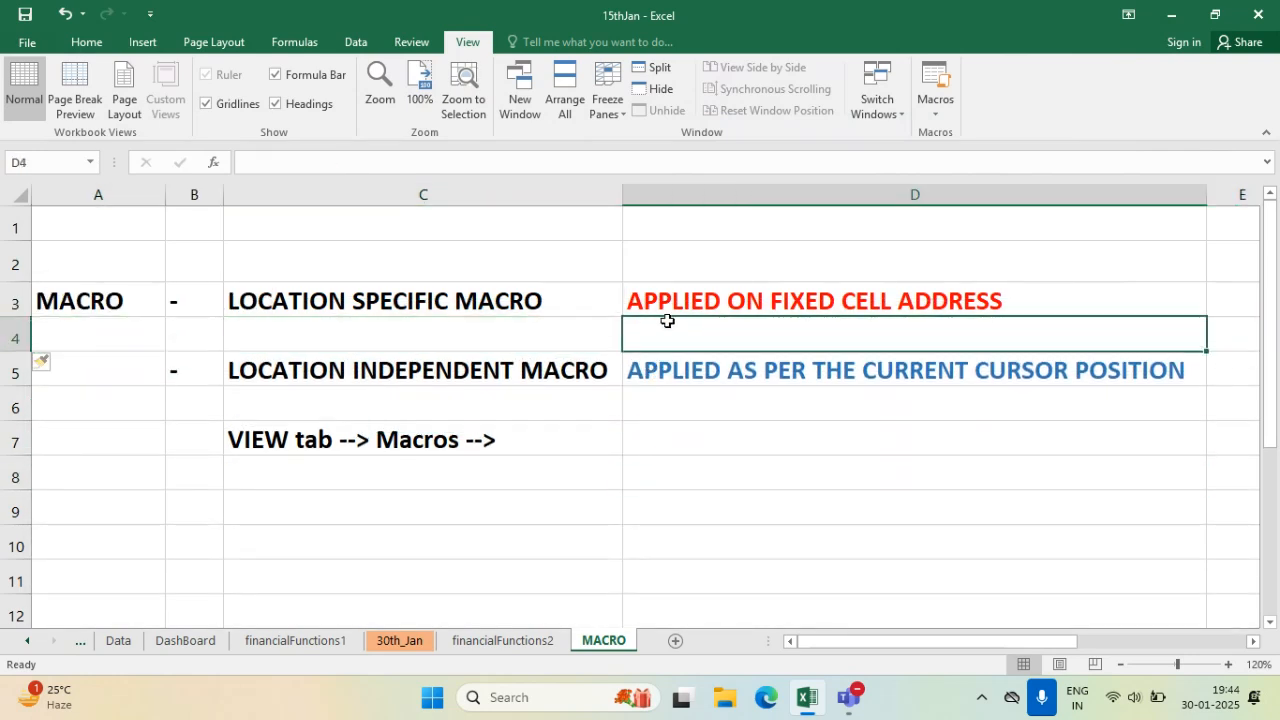
pyautogui.write('USE ')
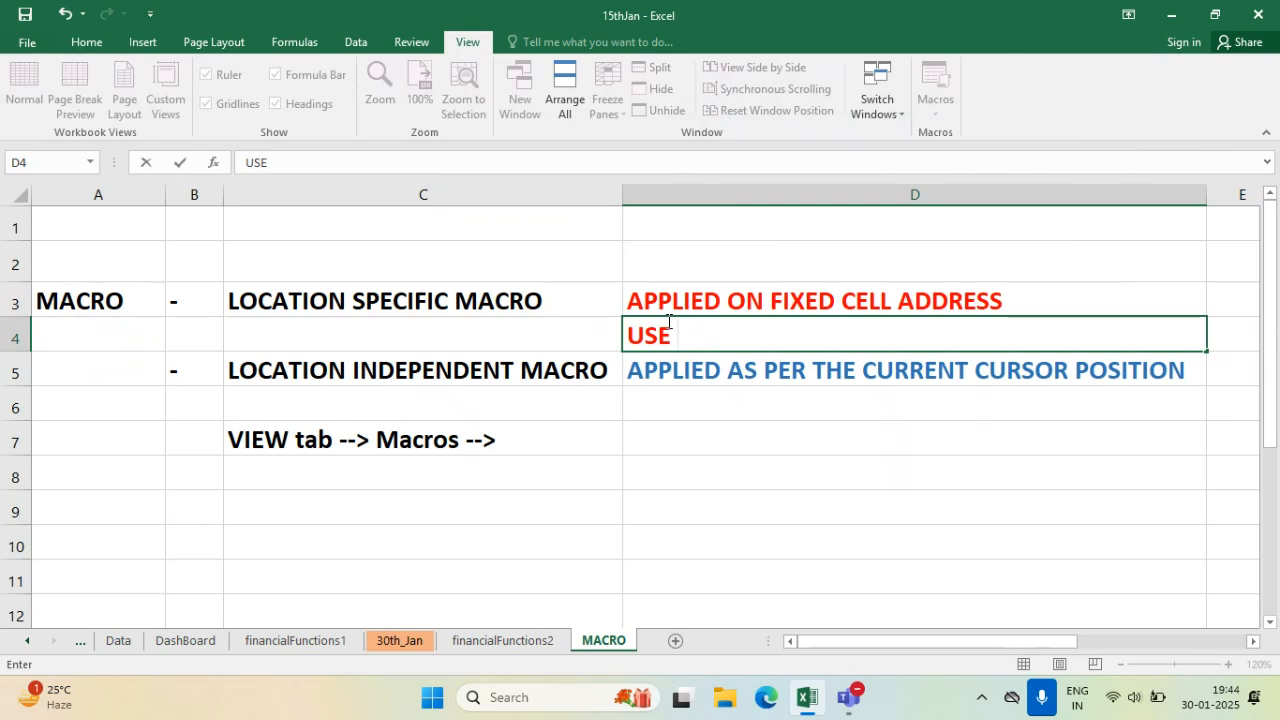
pyautogui.write('RELATIVE')
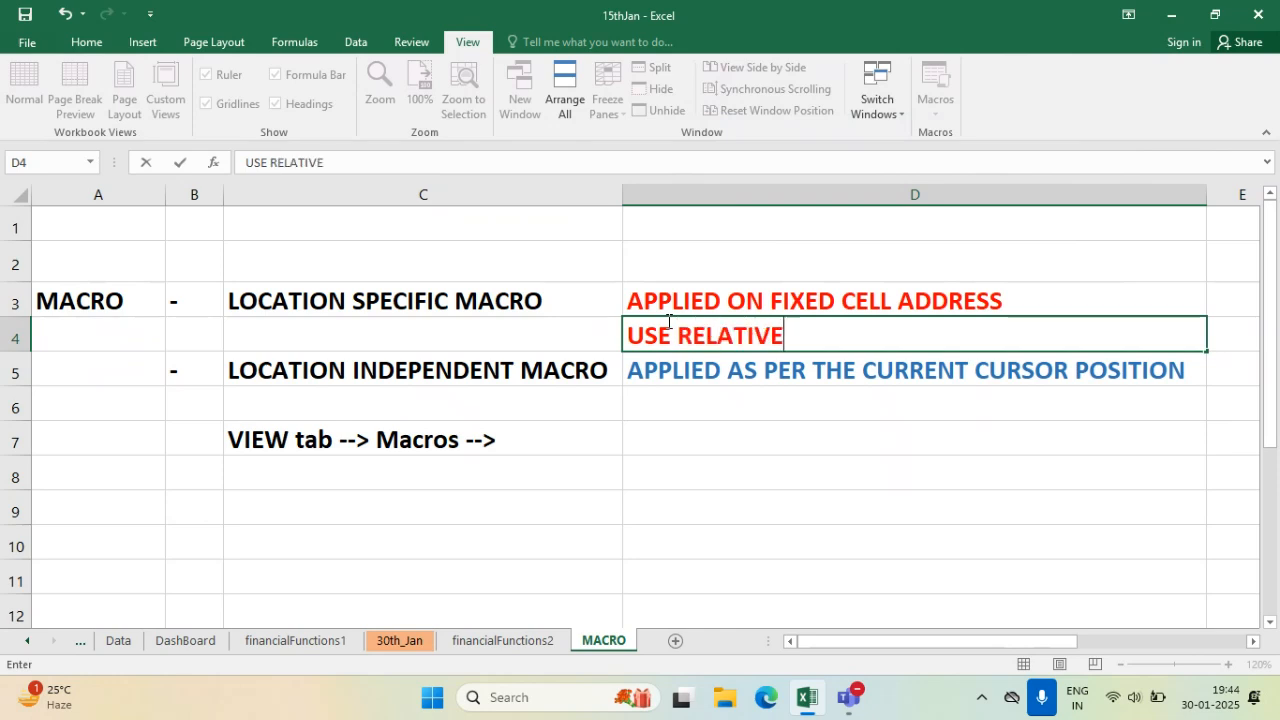
pyautogui.write(' REFERENCE ')
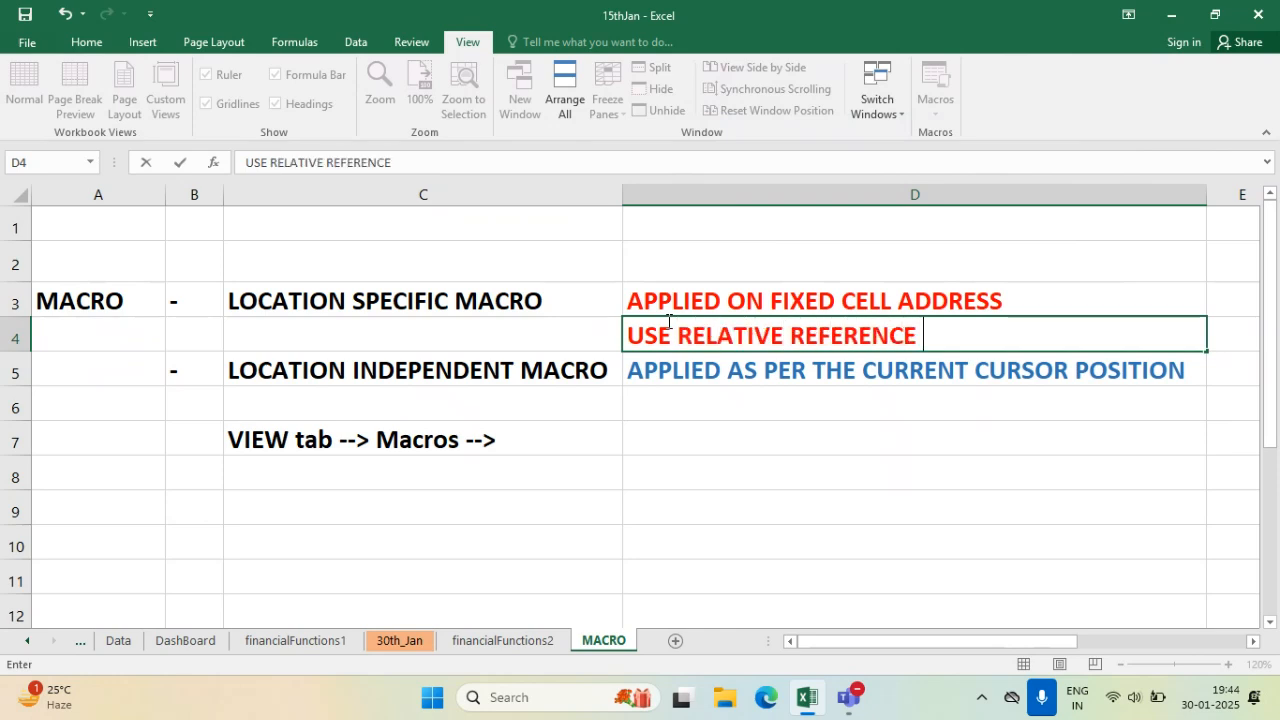
pyautogui.write('-- M')
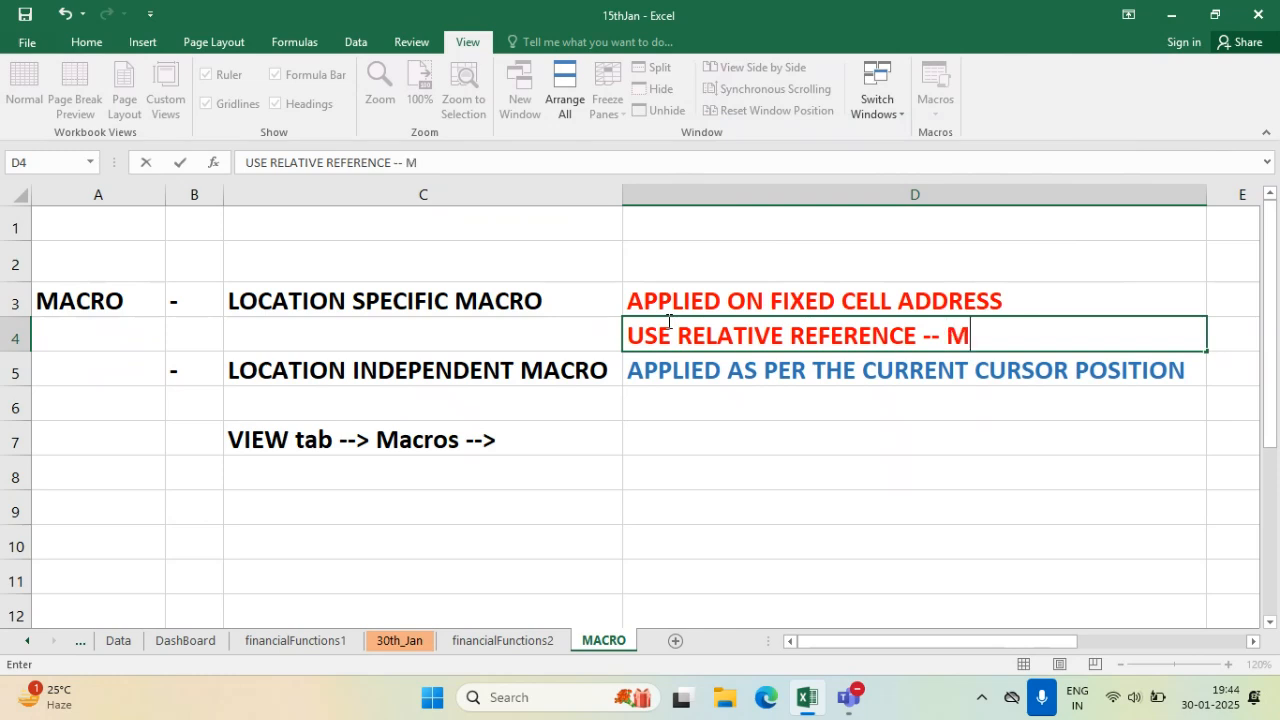
pyautogui.write('UST BE OFF')
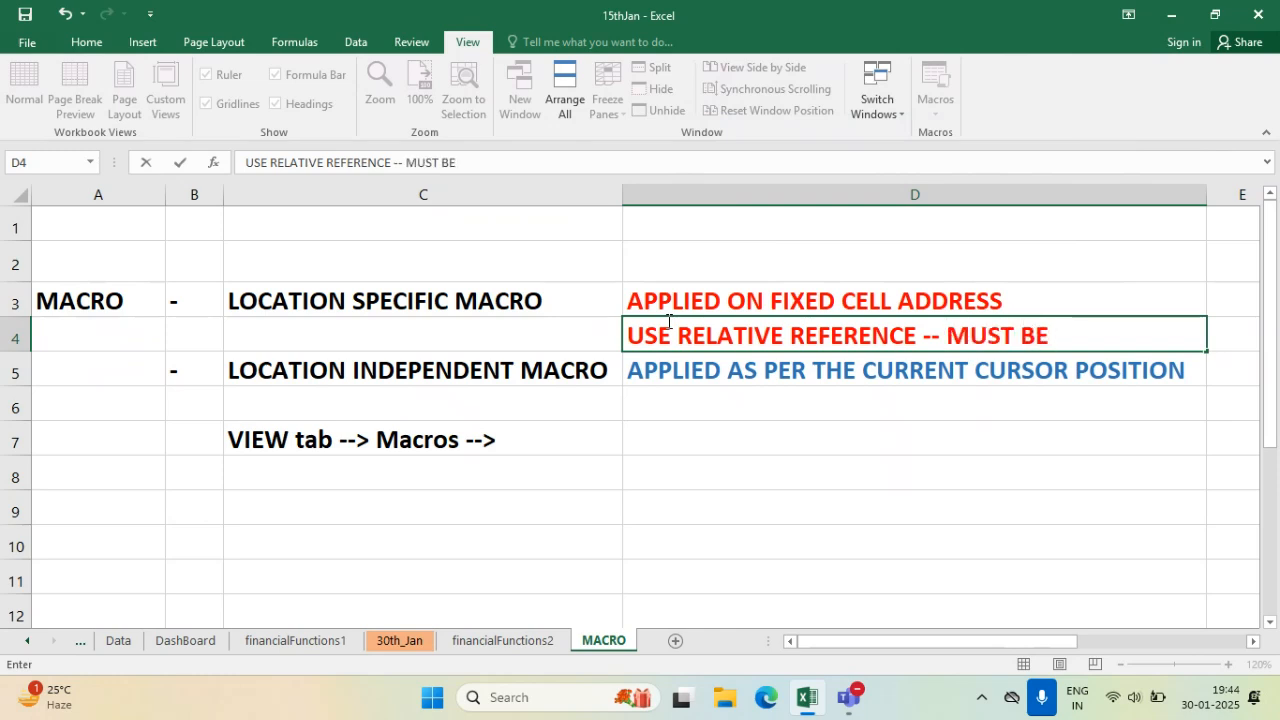
pyautogui.press('BackSpace')
pyautogui.press('BackSpace')
pyautogui.press('BackSpace')
pyautogui.write('DISABLED')
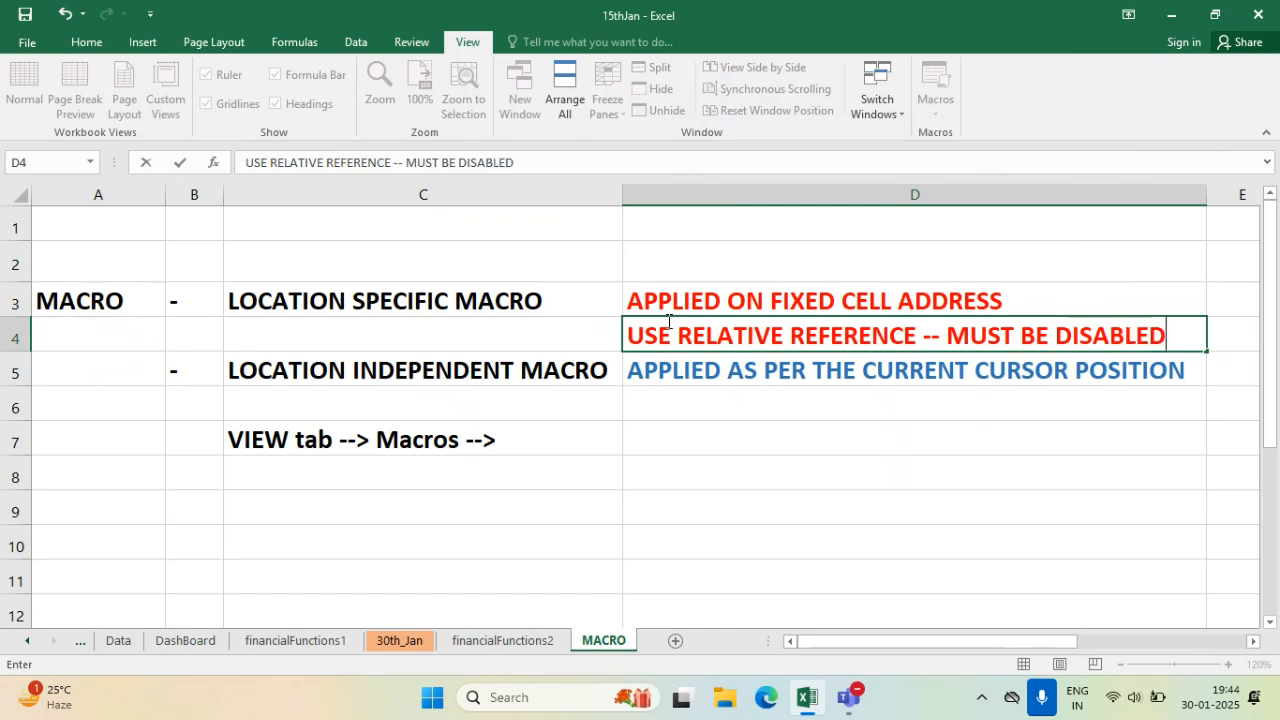
pyautogui.click(716, 390)
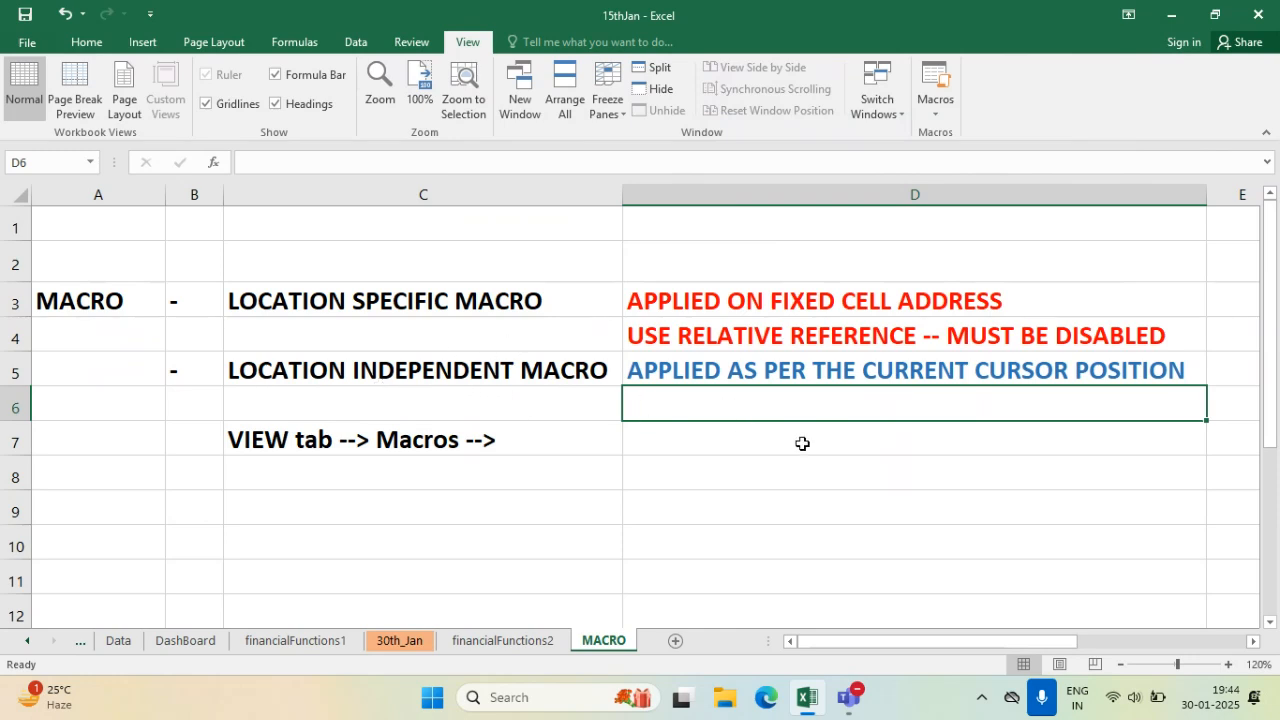
# - Enter USE RELATIVE REFERENCE -- MUST BE ENABLED in cell D6 below the location independent macro description
pyautogui.click(1007, 336)
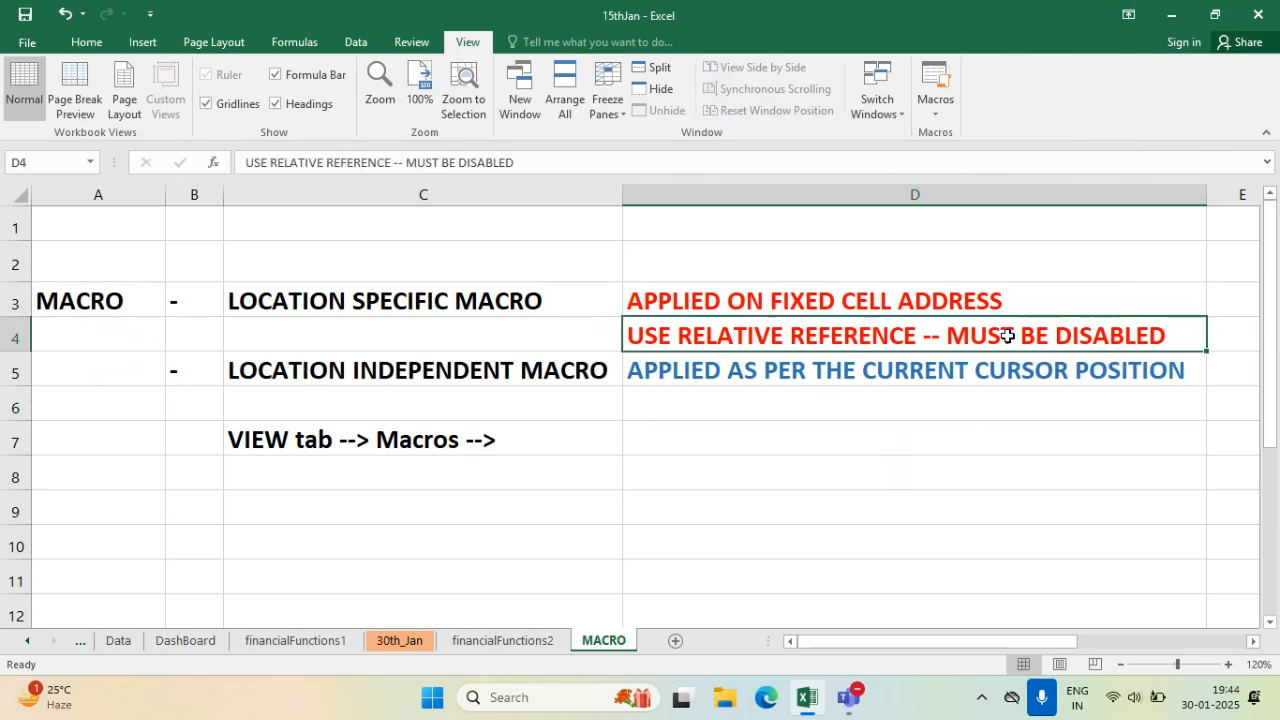
pyautogui.click(971, 392)
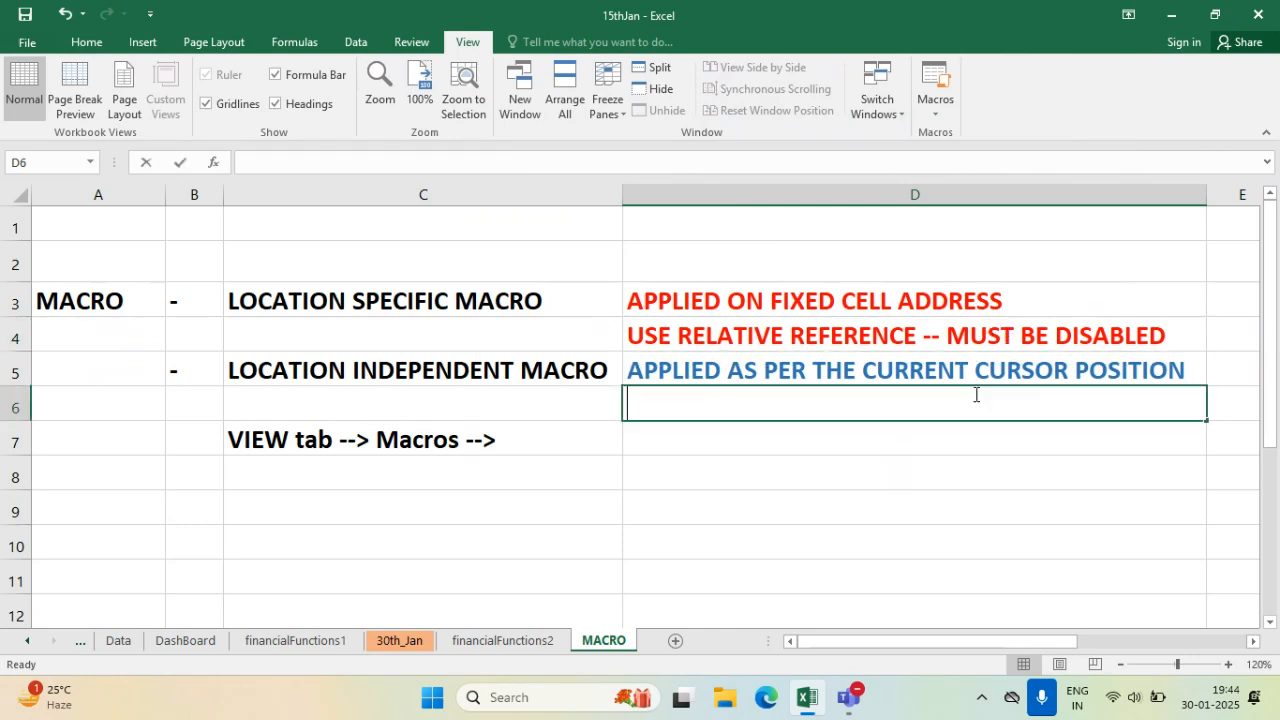
pyautogui.write('USE RELATIVE REFE')
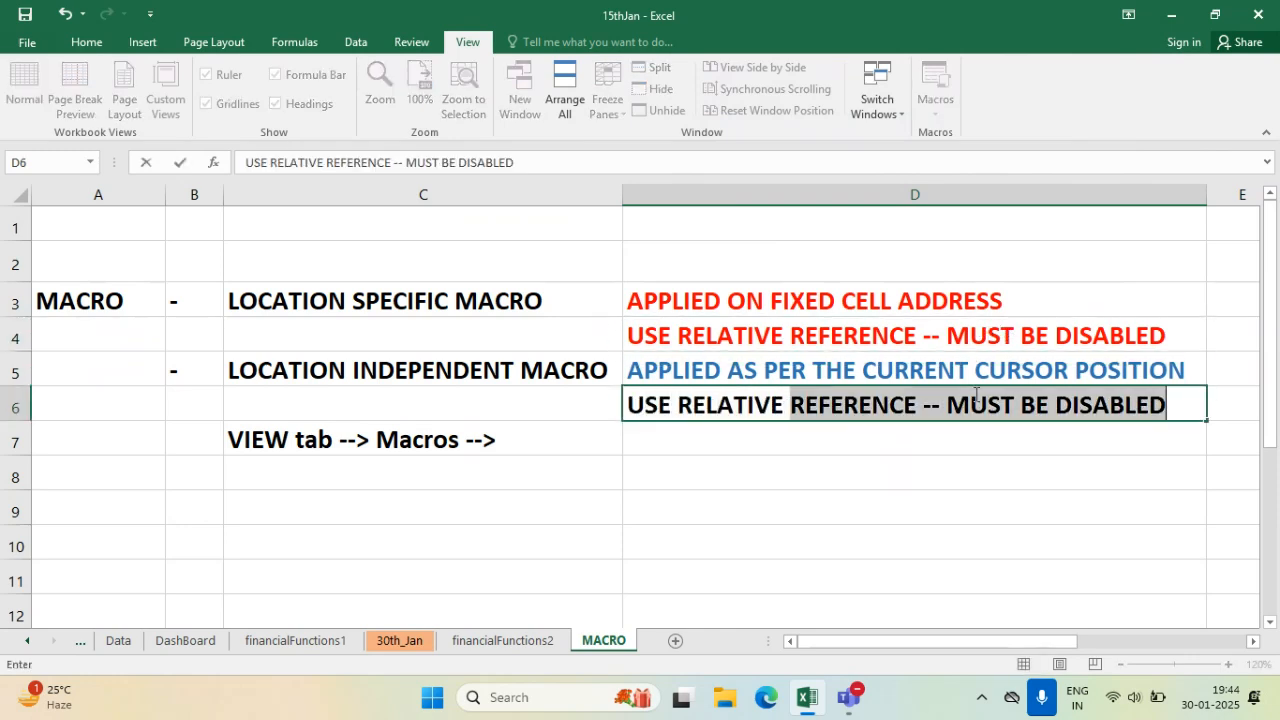
pyautogui.write('RENCE ')
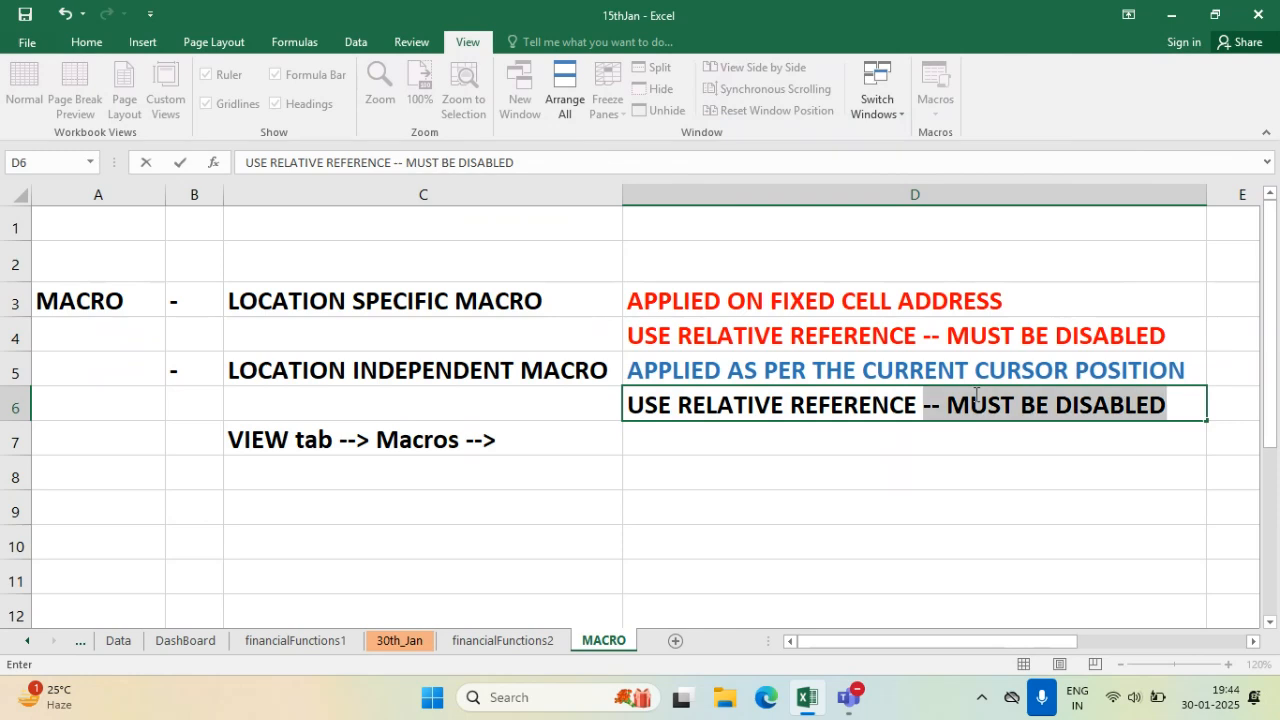
pyautogui.write('-- MUST BE ')
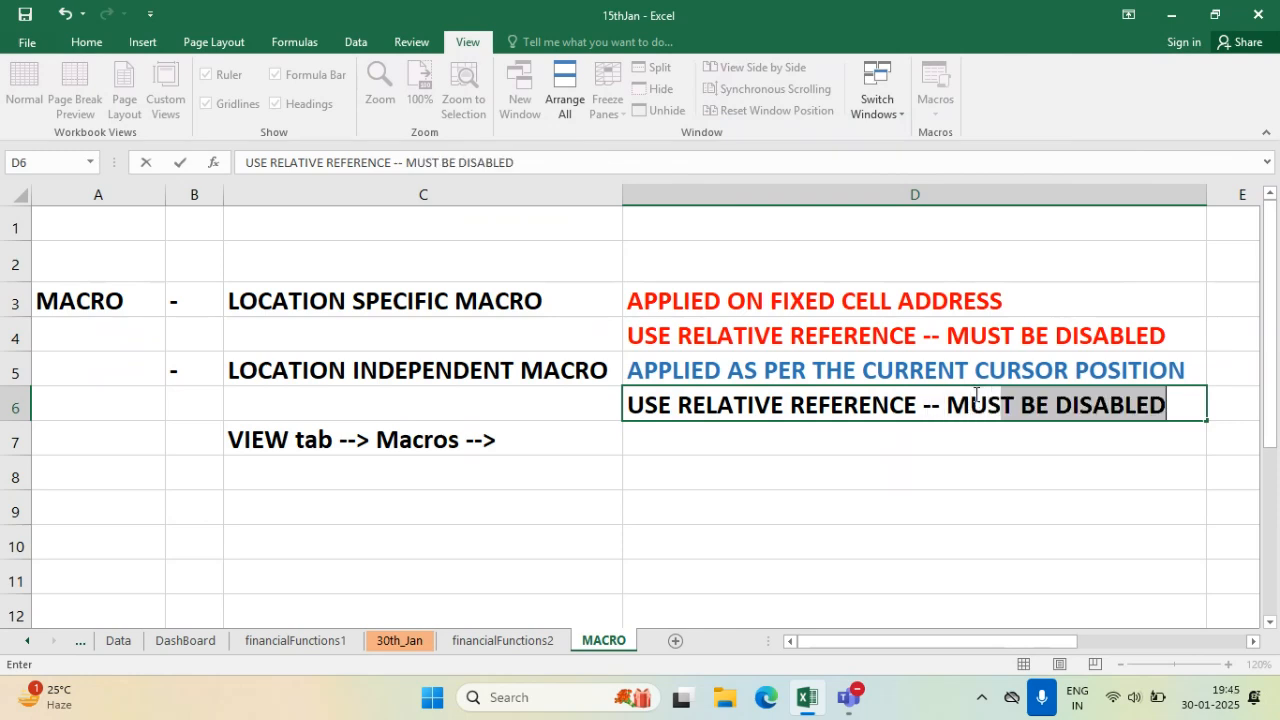
pyautogui.write('ENABLED')
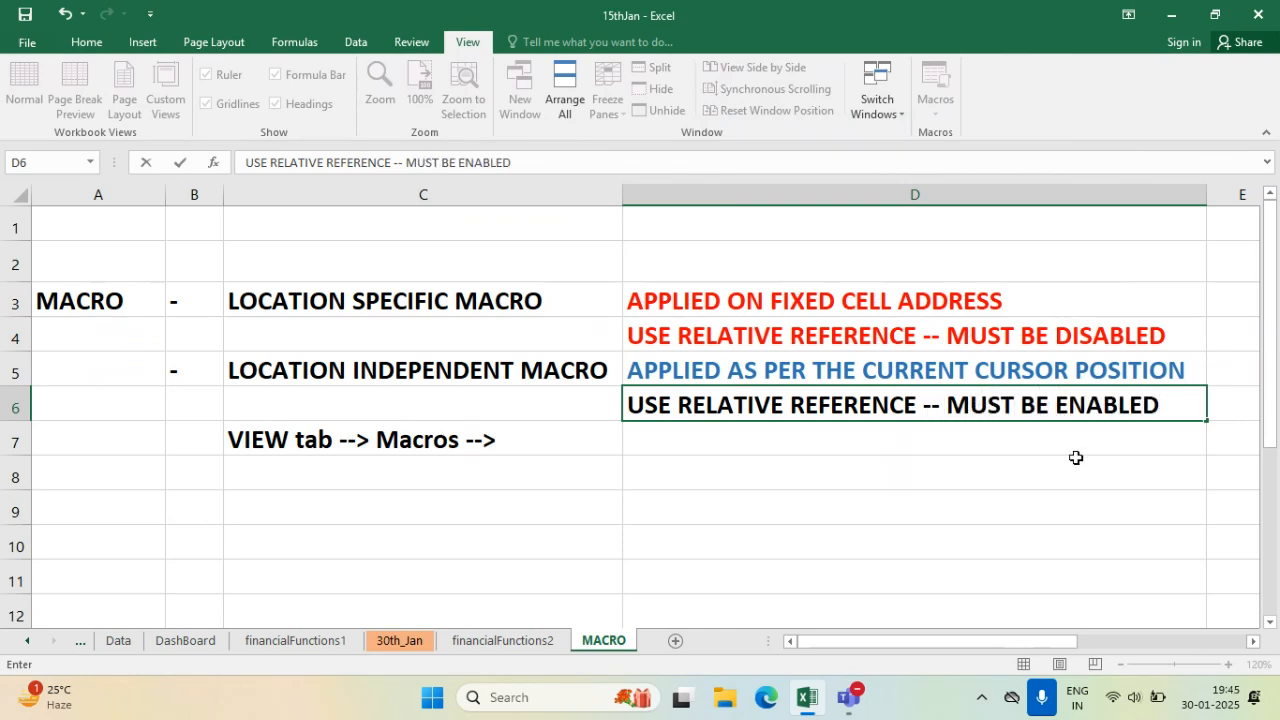
pyautogui.click(1084, 512)
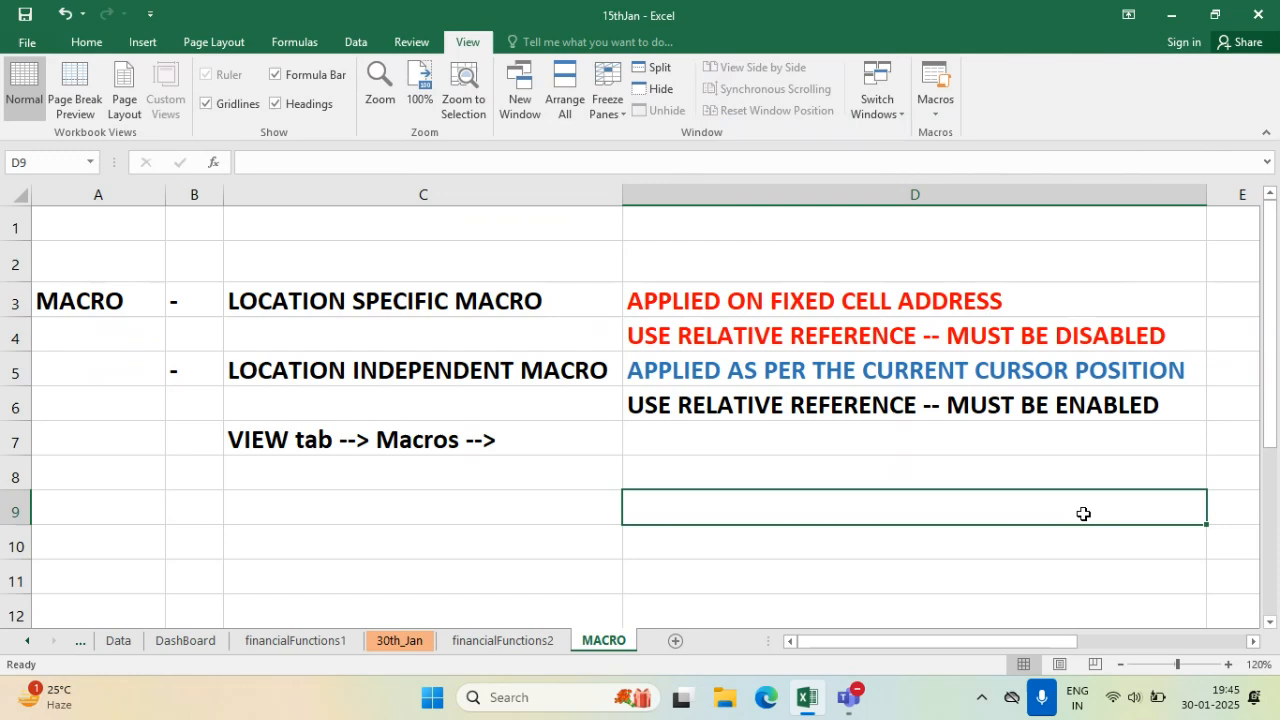
# - Change the font color of the relative reference note in cell D6 to the blue used in D5
pyautogui.click(927, 376)
pyautogui.click(880, 396)
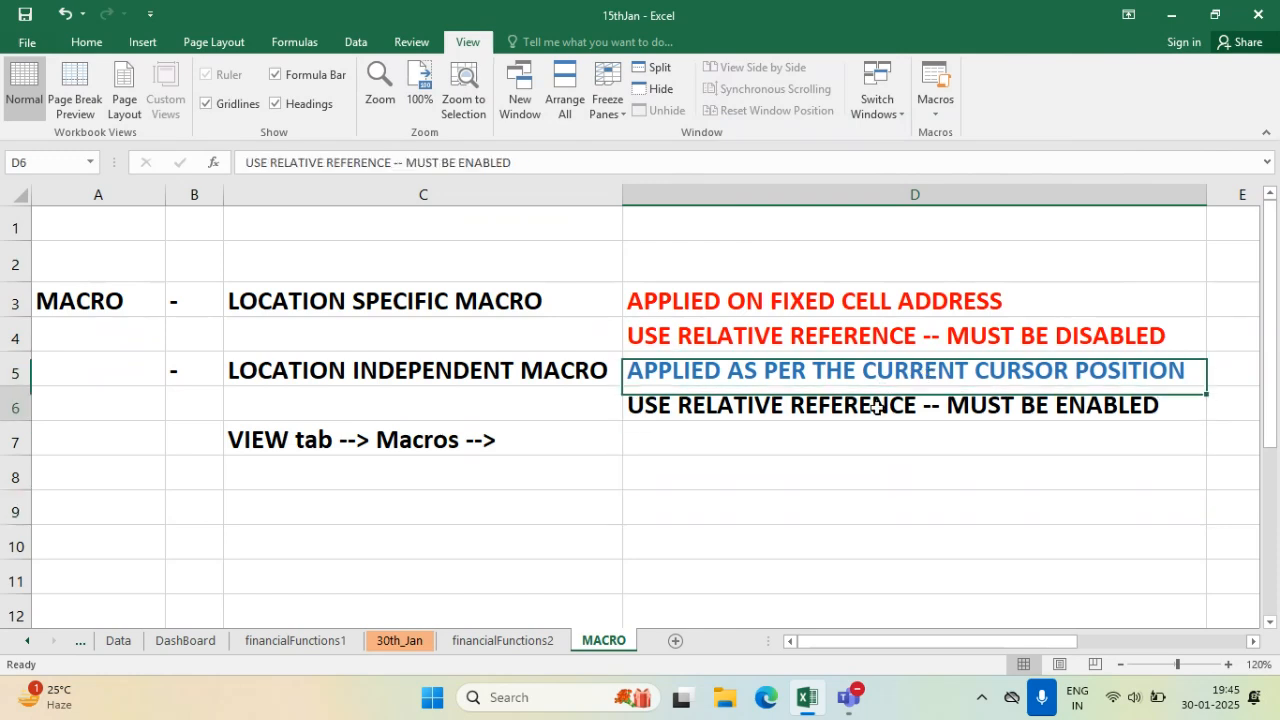
pyautogui.click(87, 42)
pyautogui.click(316, 103)
pyautogui.click(757, 508)
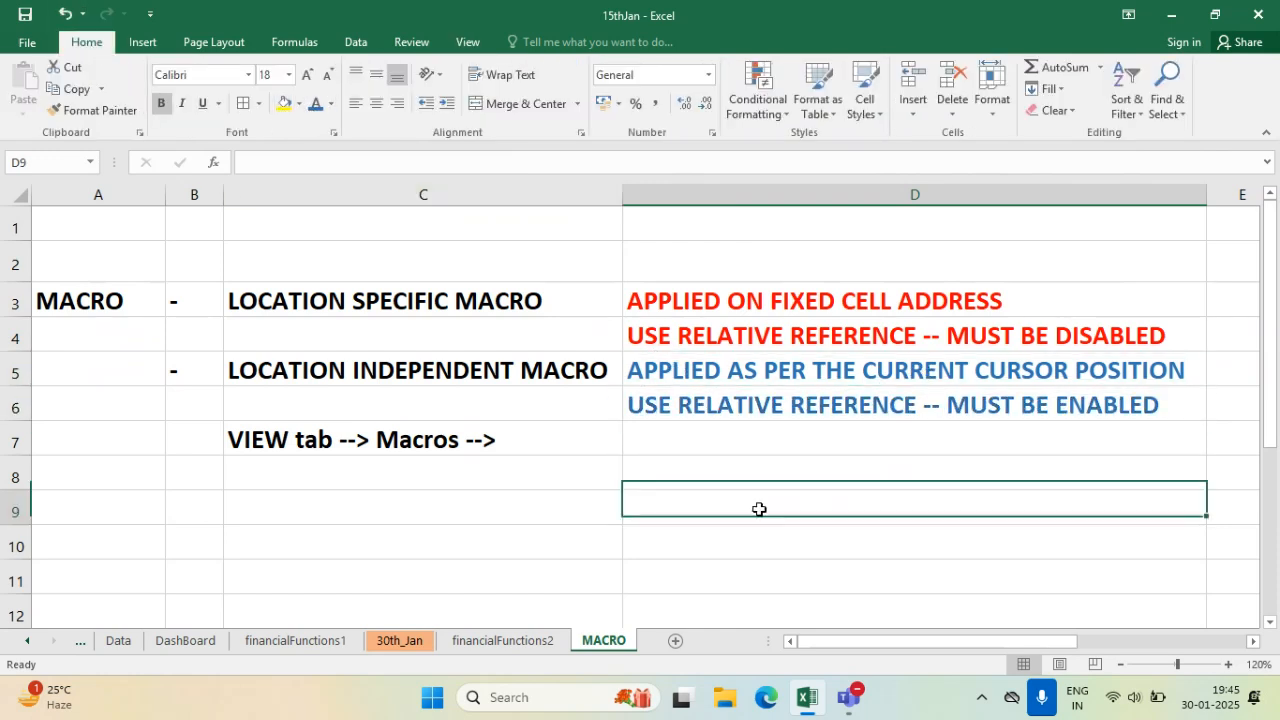
# - Apply borders to all cells in the location specific macro block C3:D4
pyautogui.moveTo(285, 300); pyautogui.dragTo(851, 337)
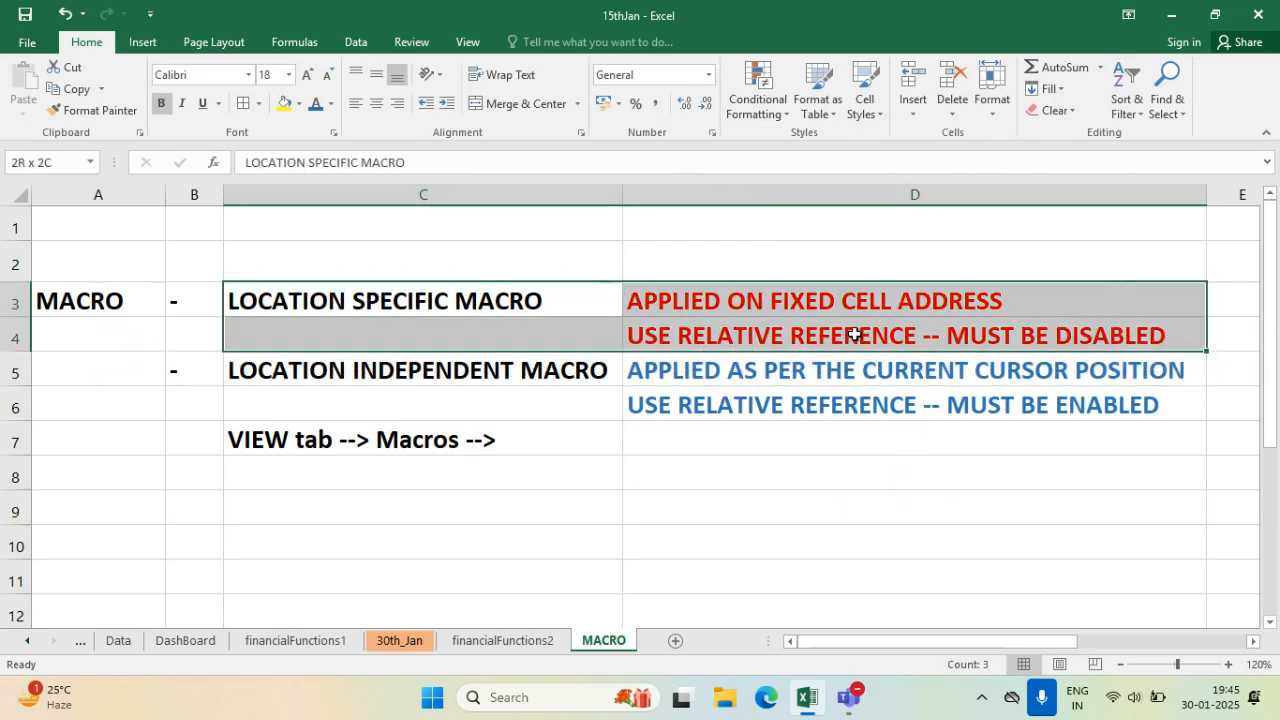
pyautogui.click(246, 106)
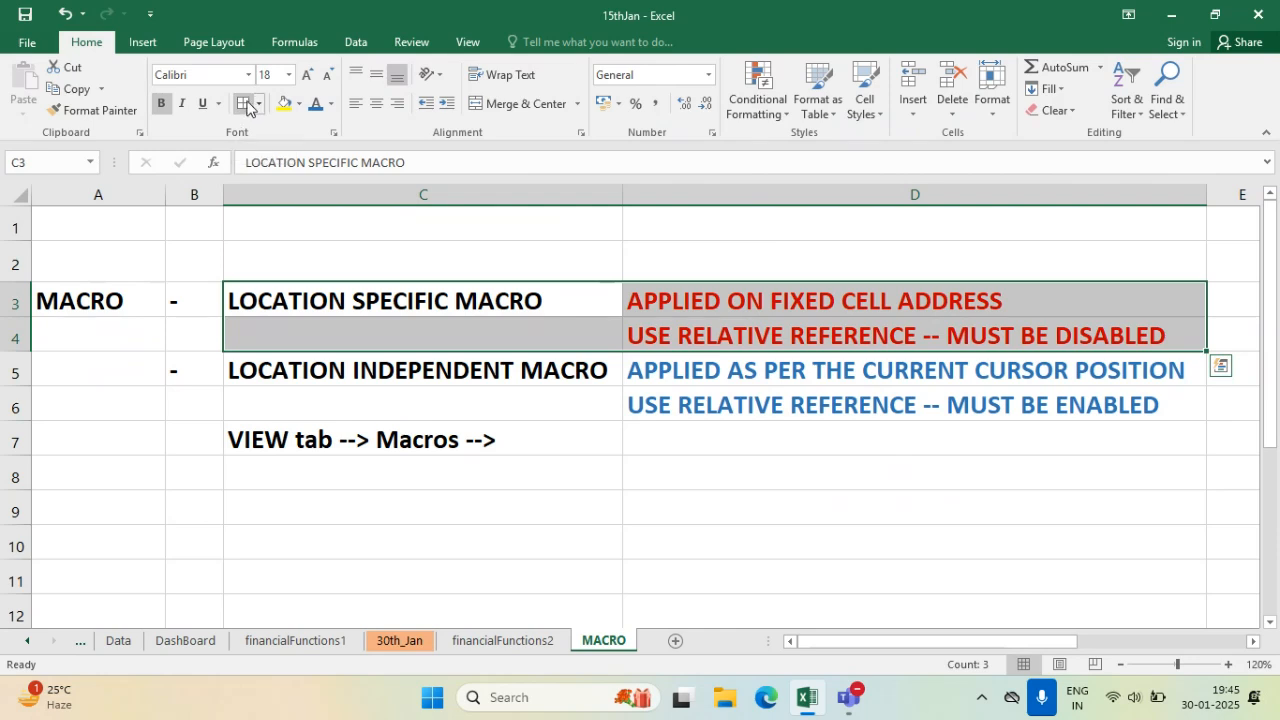
pyautogui.click(780, 450)
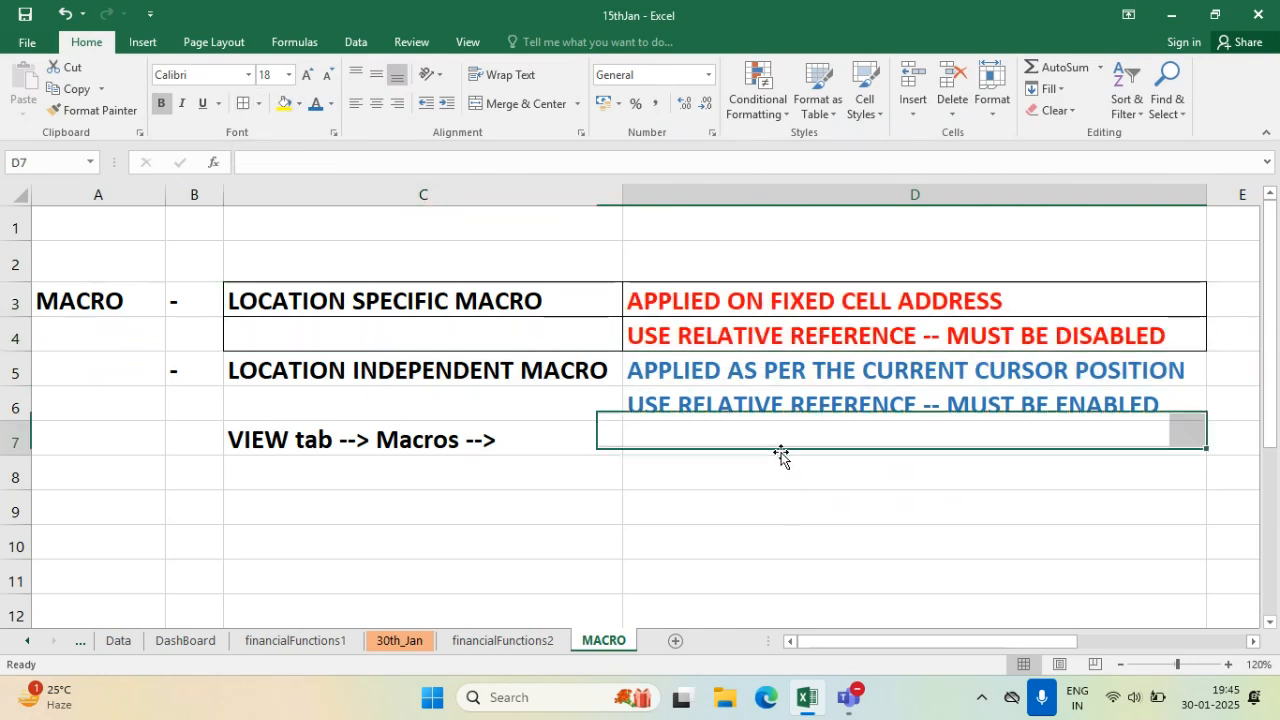
# - Merge and center cells C3:C4 and middle-align the LOCATION SPECIFIC MACRO label vertically
pyautogui.moveTo(470, 298); pyautogui.dragTo(478, 330)
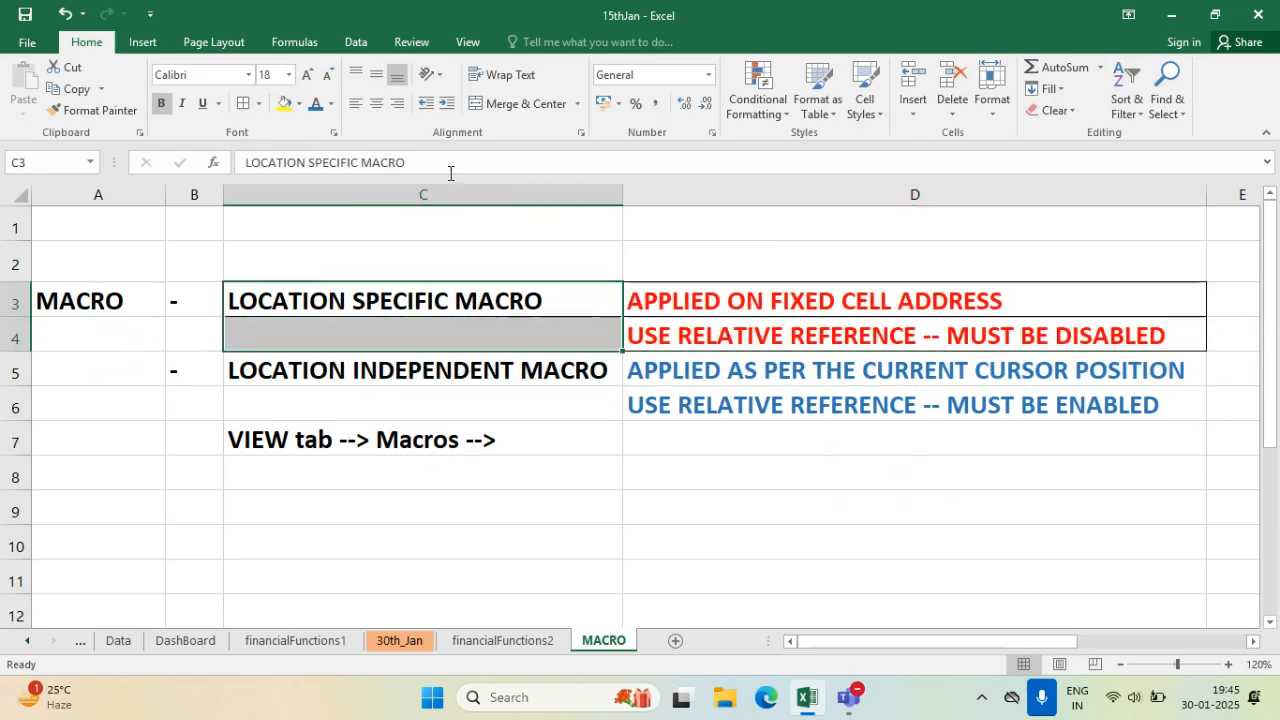
pyautogui.click(506, 103)
pyautogui.click(376, 74)
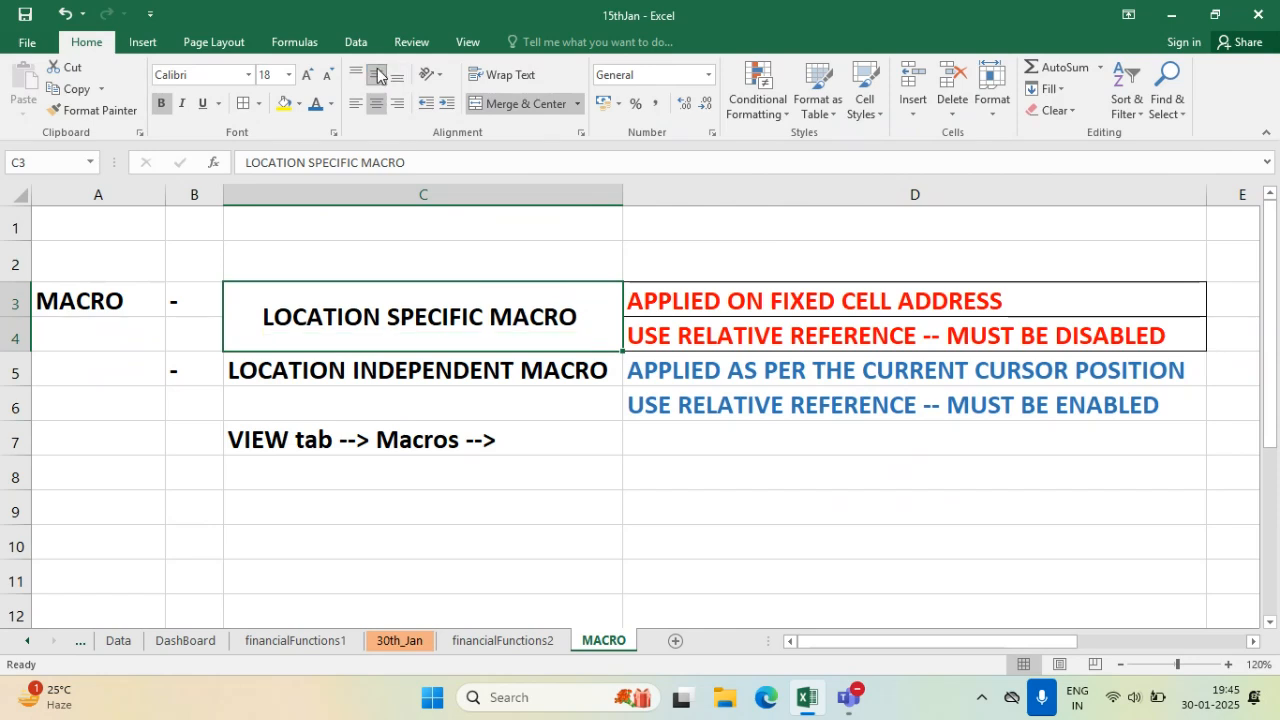
pyautogui.click(640, 472)
# - Merge and center cells C5:C6 and middle-align the LOCATION INDEPENDENT MACRO label vertically
pyautogui.click(378, 368)
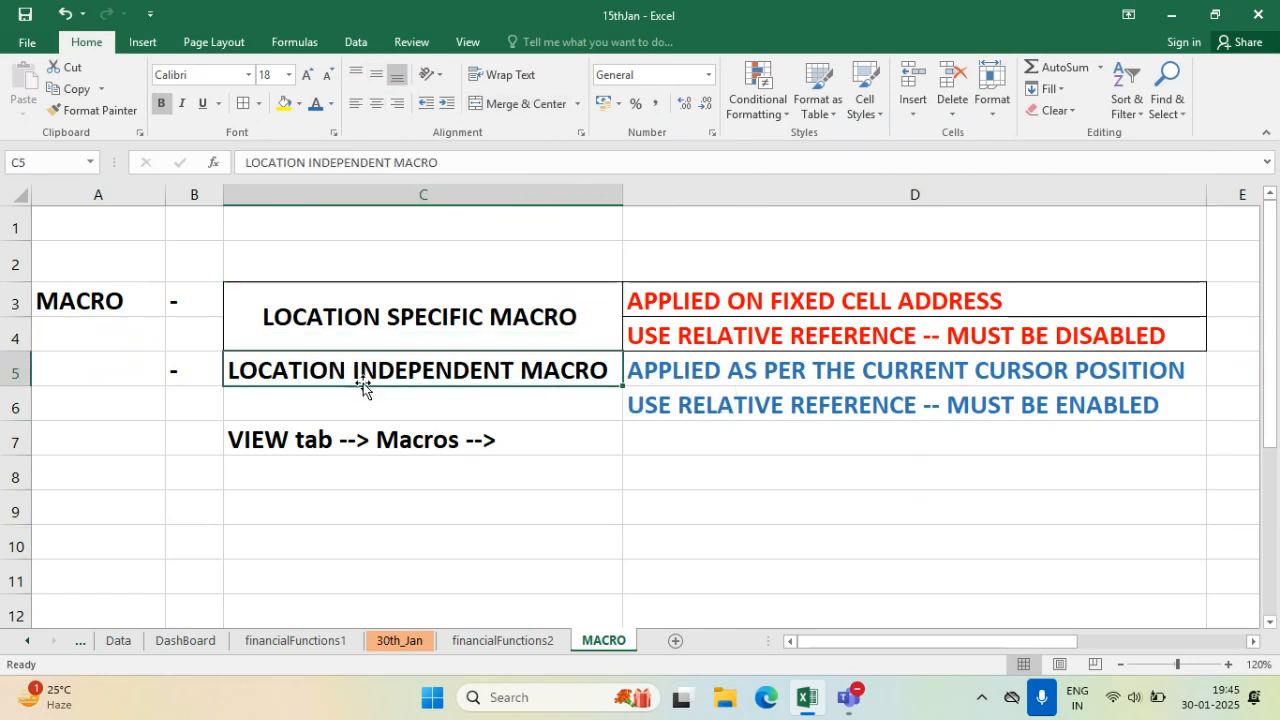
pyautogui.moveTo(381, 364); pyautogui.dragTo(389, 389)
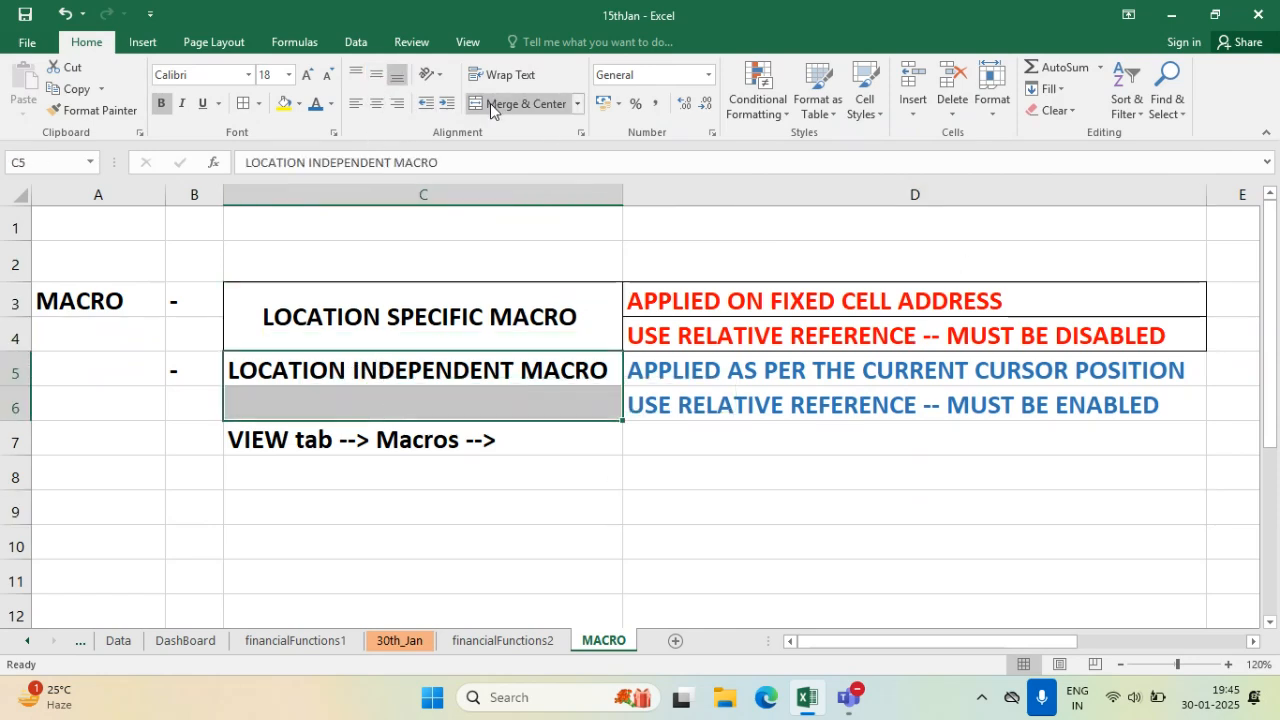
pyautogui.click(520, 103)
pyautogui.click(377, 74)
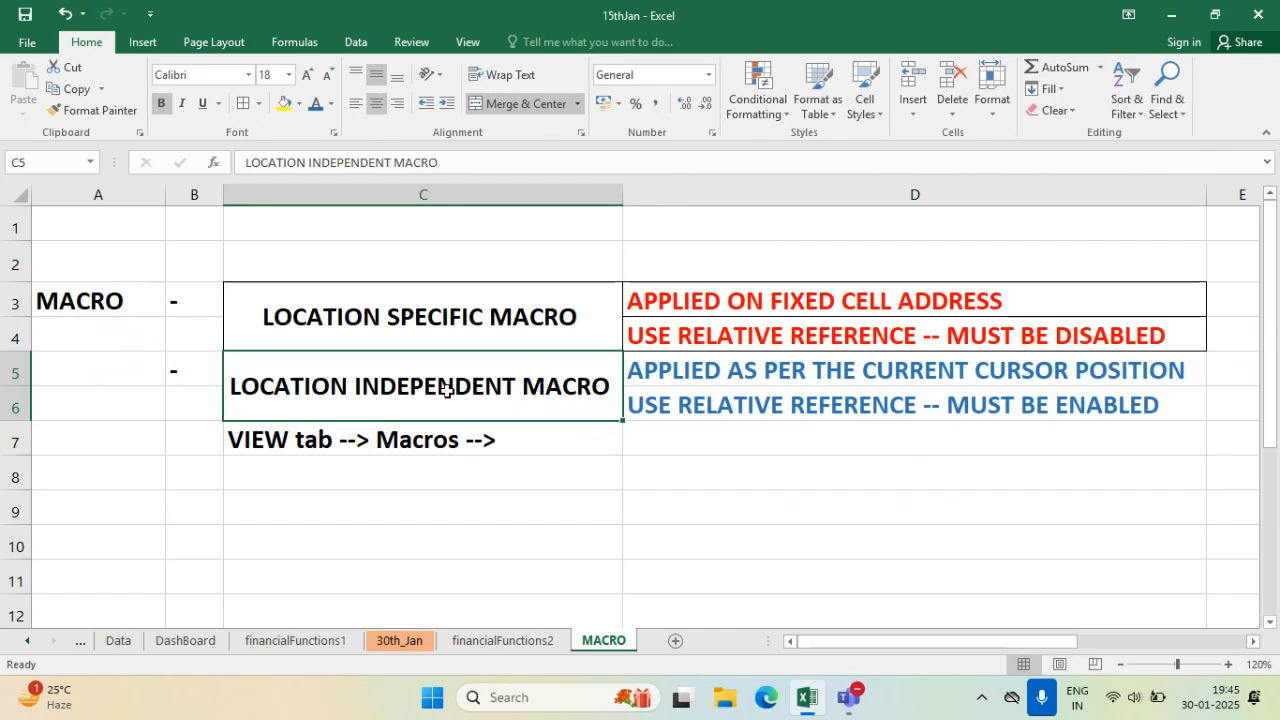
# - Apply borders to all cells in the location independent macro block C5:D6
pyautogui.moveTo(444, 390); pyautogui.dragTo(778, 395)
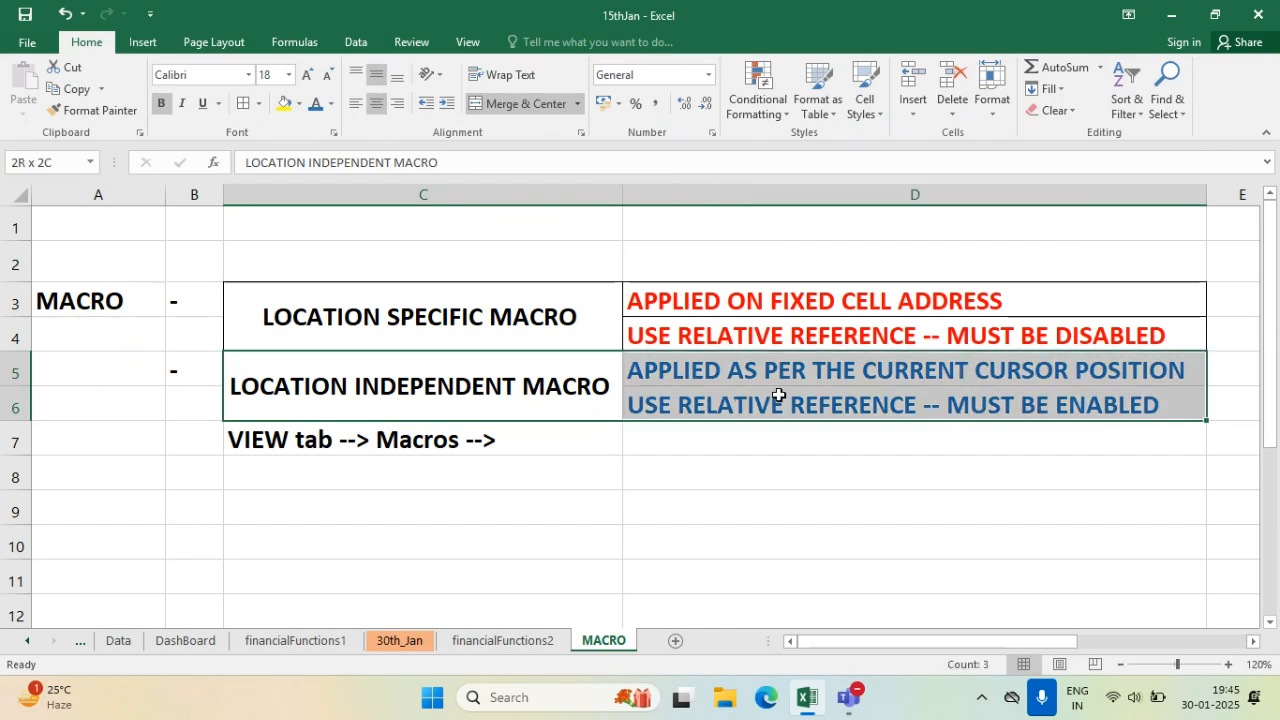
pyautogui.click(243, 103)
pyautogui.click(763, 528)
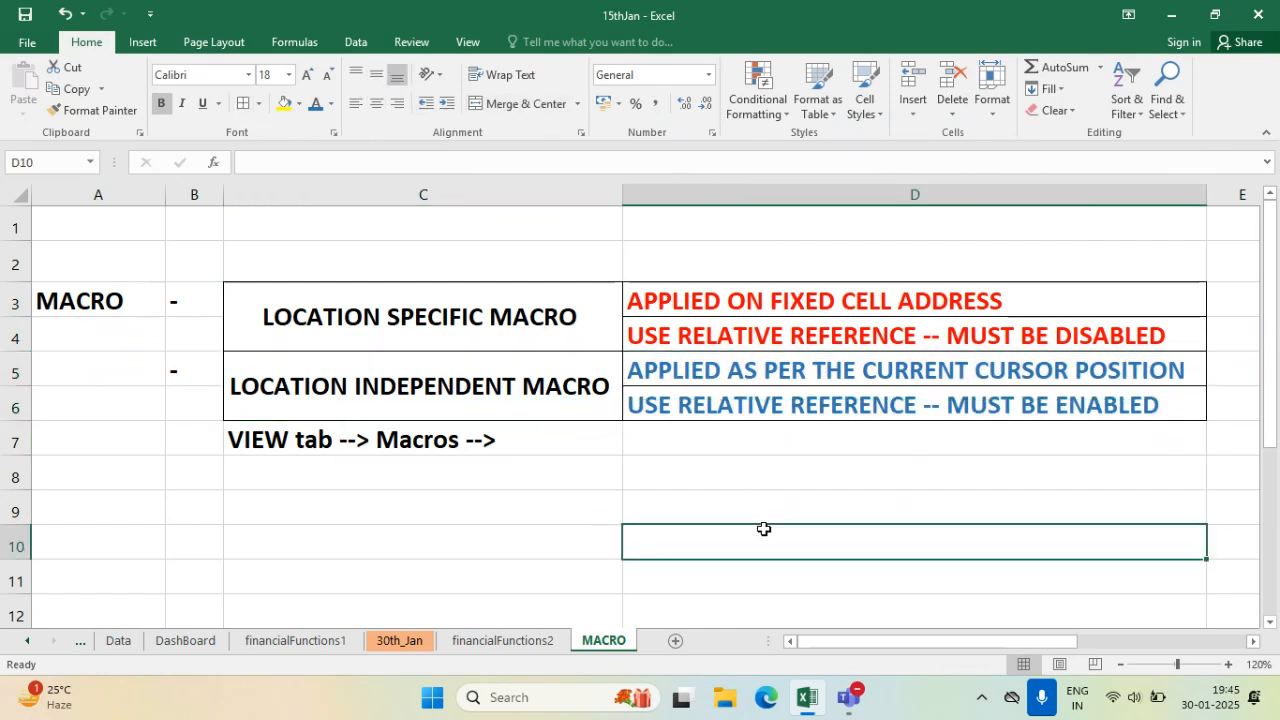
# - Move the VIEW tab --> Macros --> note from cell C7 down to C8
pyautogui.click(507, 440)
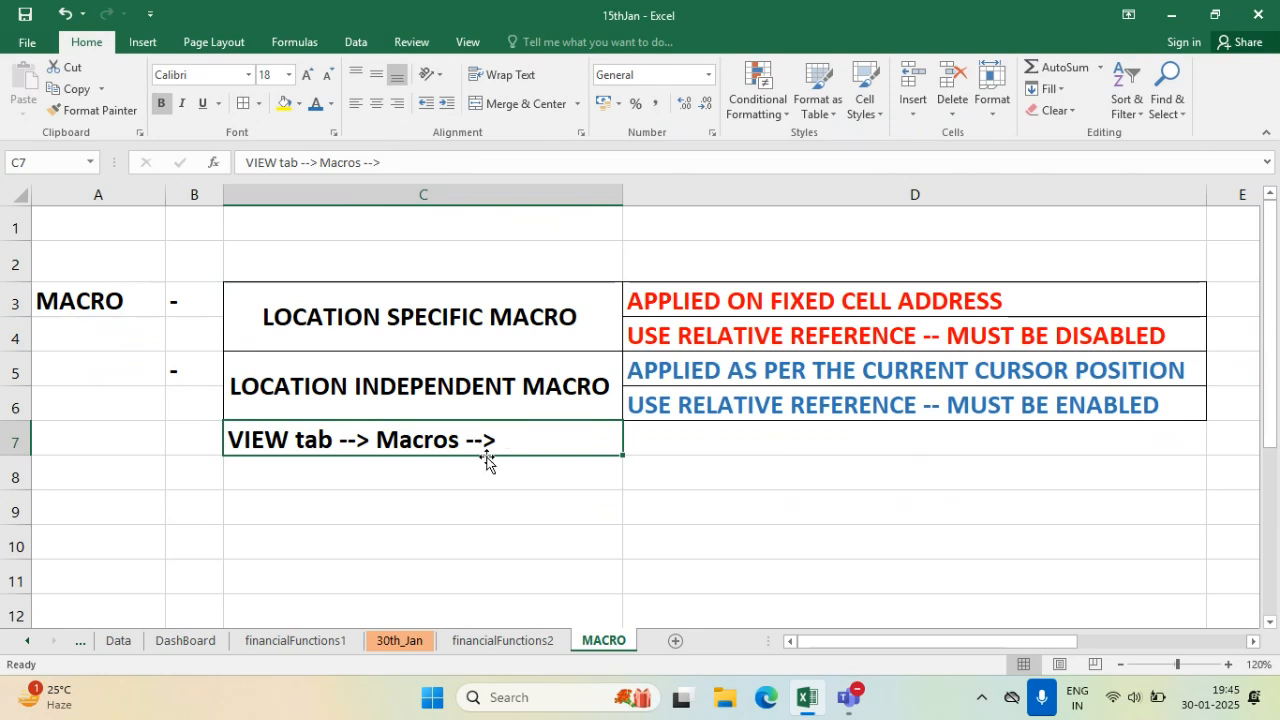
pyautogui.moveTo(485, 456); pyautogui.dragTo(486, 482)
pyautogui.click(705, 530)
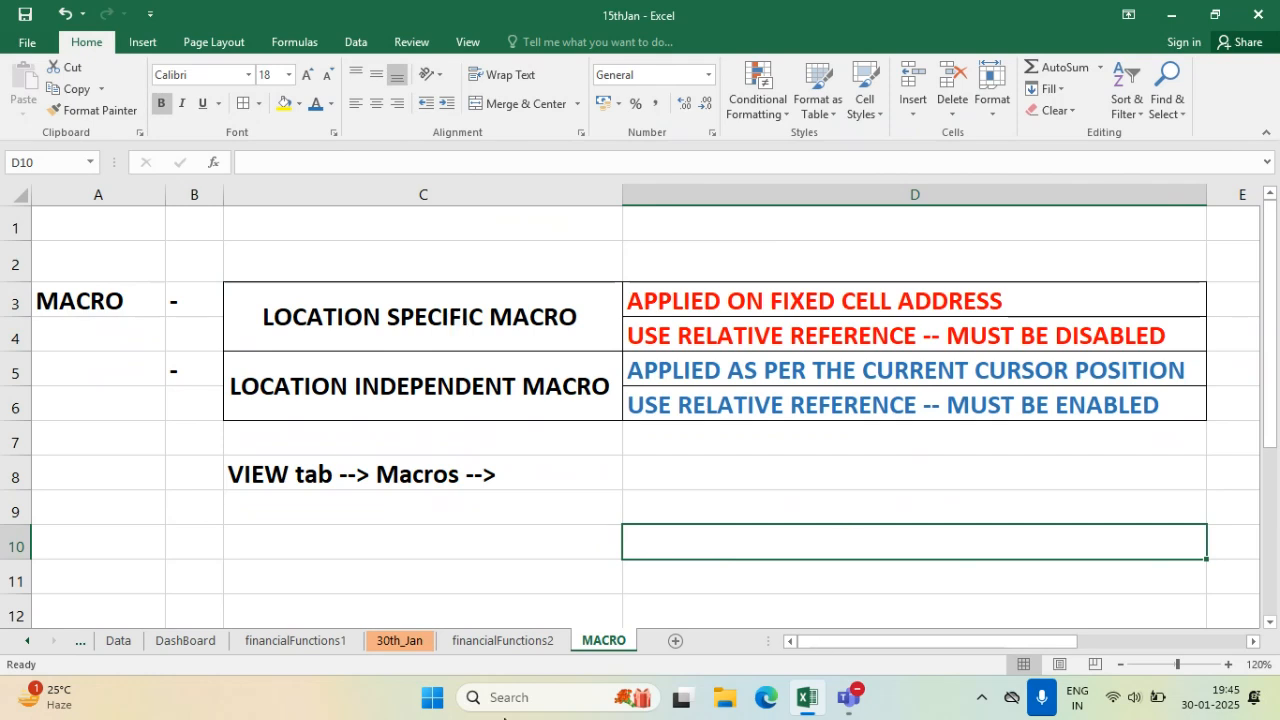
# - Switch to the Microsoft Teams live event, read through the newest Q&A questions from attendees, and return to the Excel workbook
pyautogui.moveTo(843, 703)
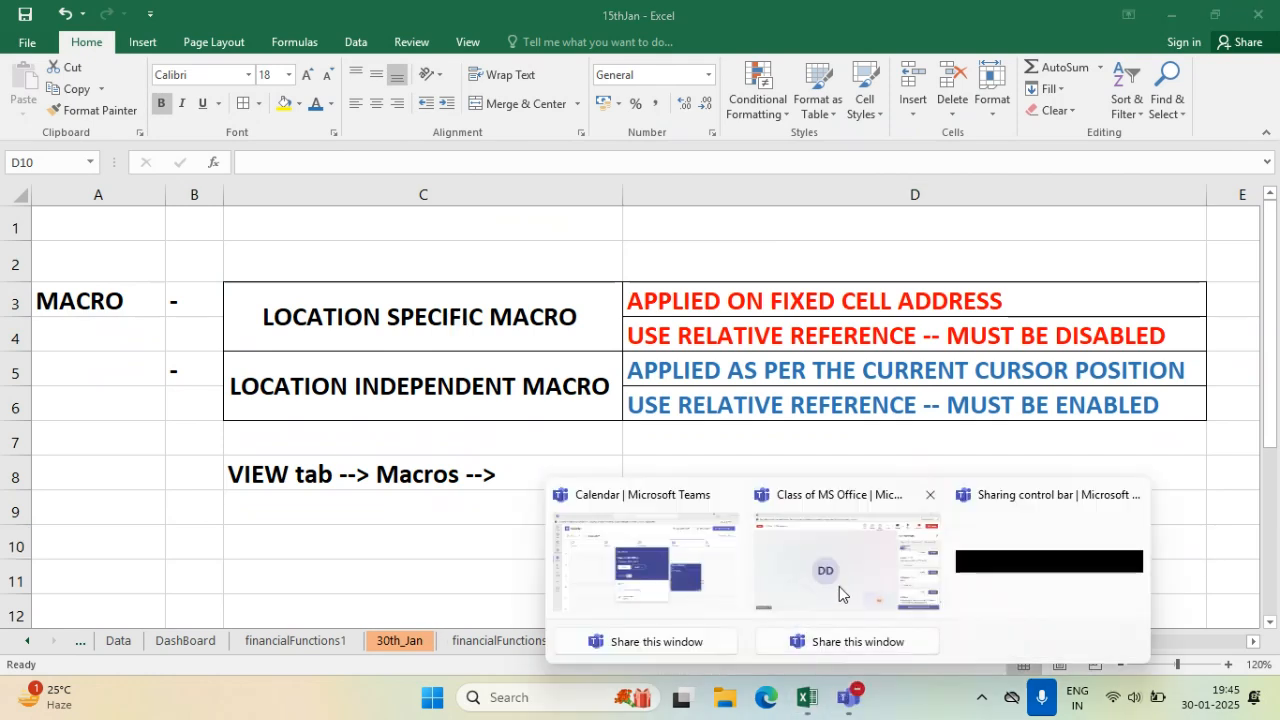
pyautogui.click(839, 586)
pyautogui.scroll(-6, 1186, 594)
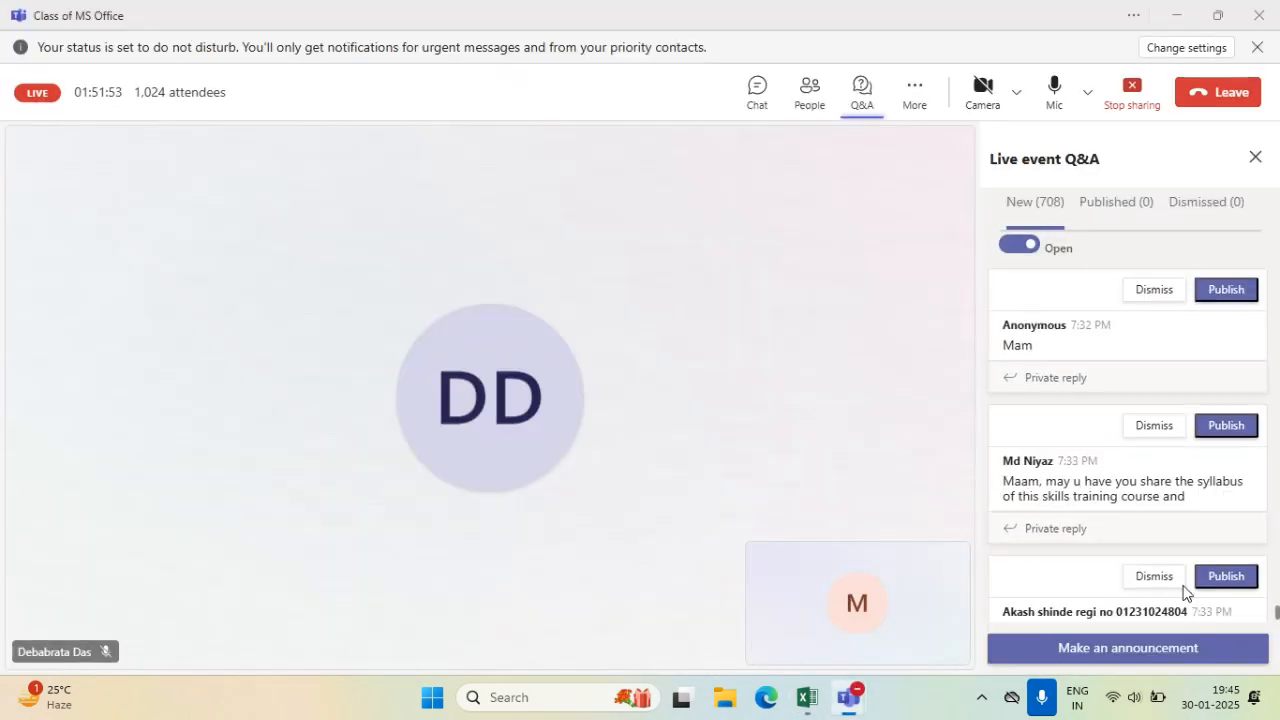
pyautogui.scroll(-8, 1186, 594)
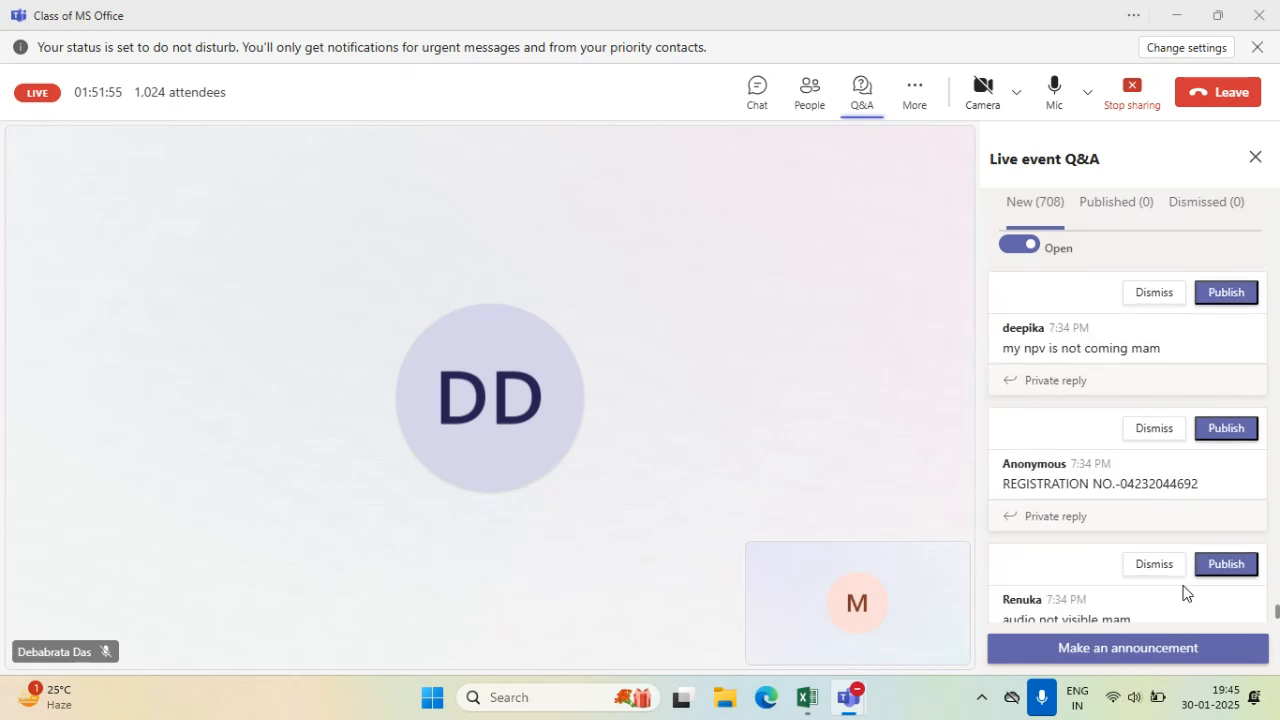
pyautogui.scroll(-3, 1183, 594)
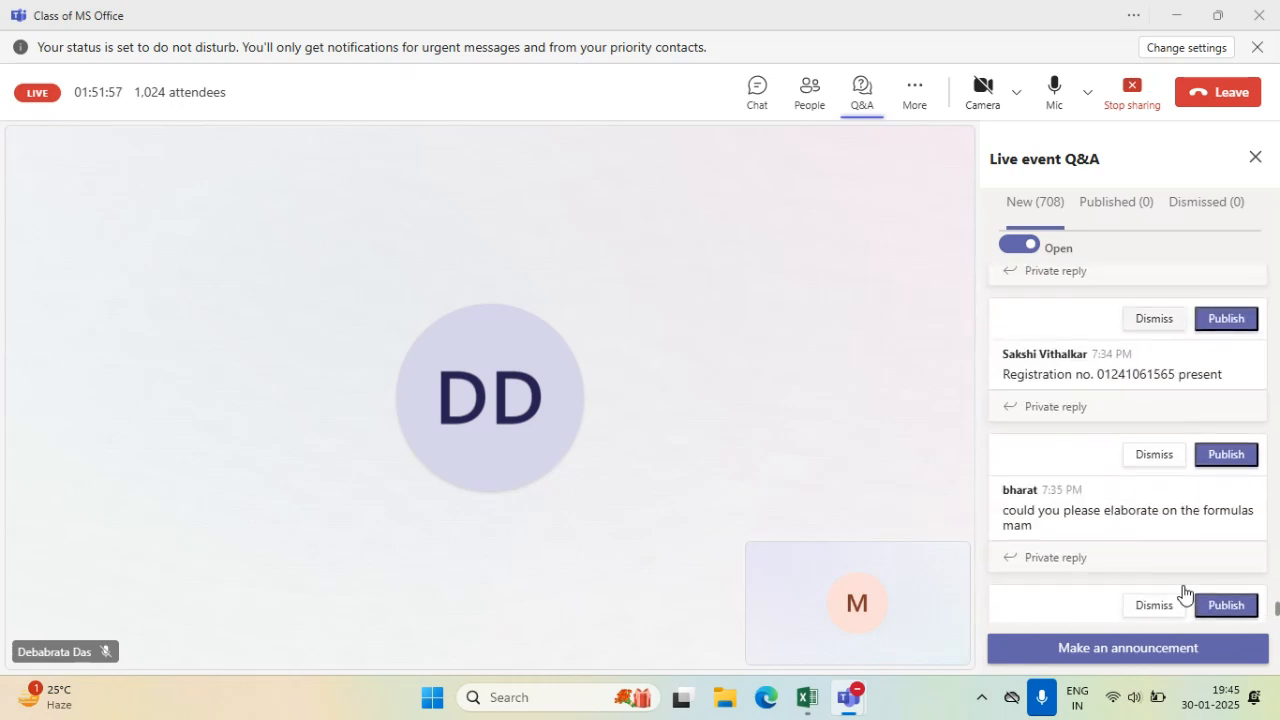
pyautogui.scroll(-4, 1183, 594)
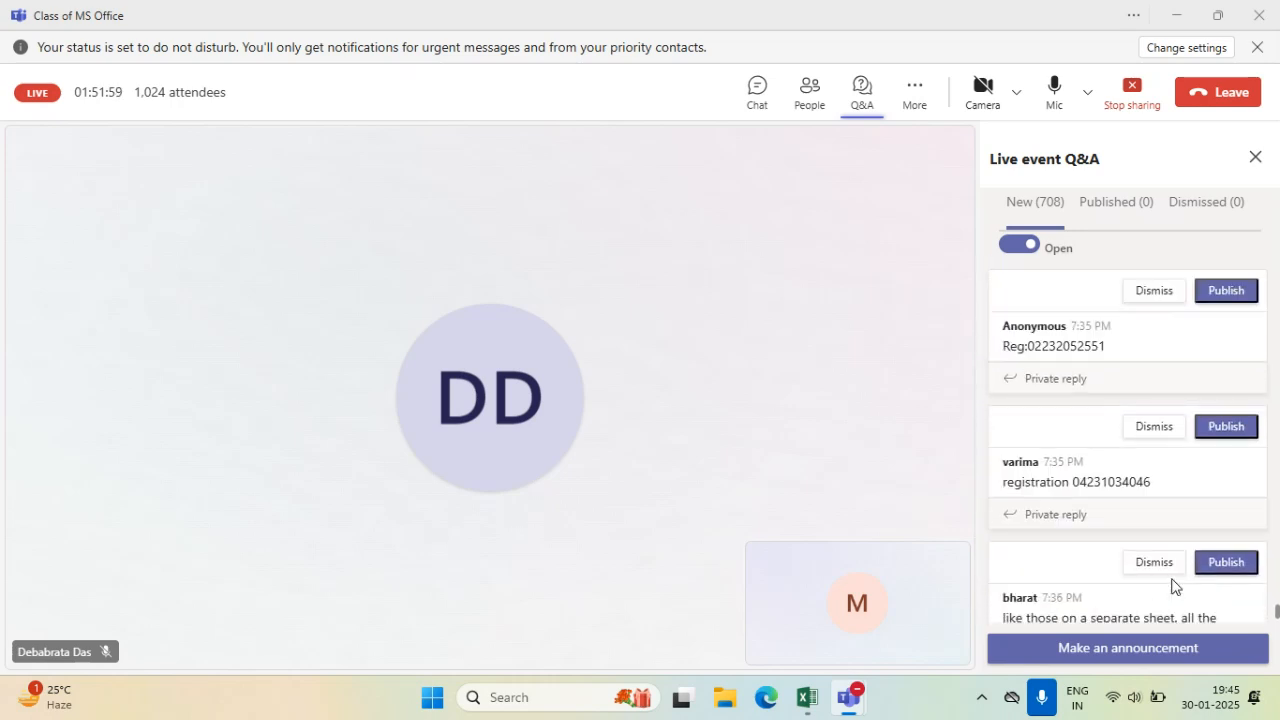
pyautogui.scroll(-1, 1173, 586)
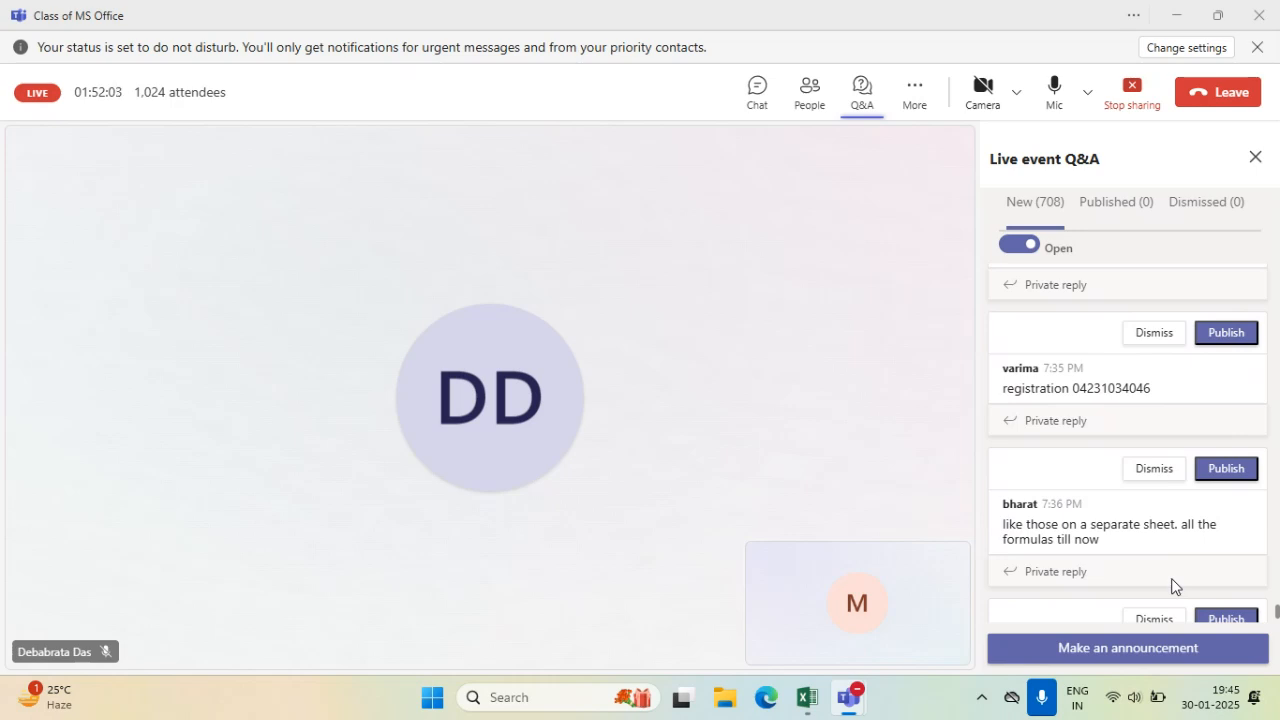
pyautogui.scroll(-10, 1173, 586)
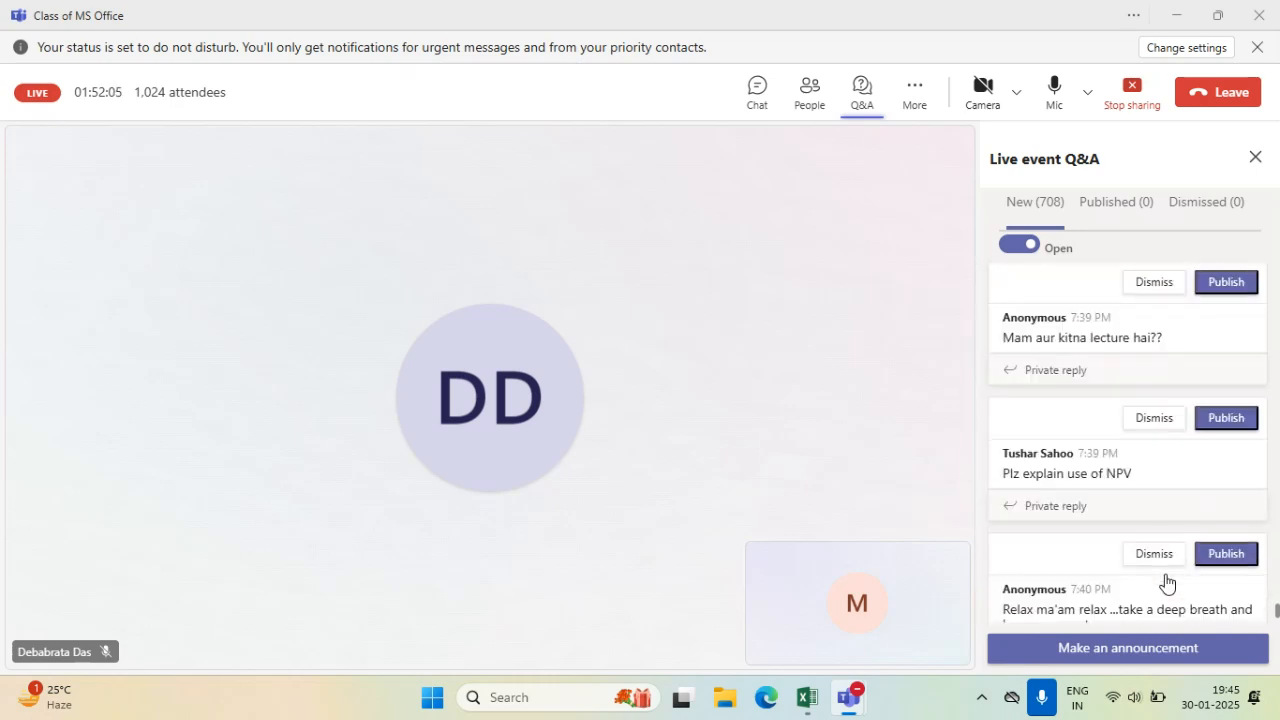
pyautogui.scroll(-2, 1166, 582)
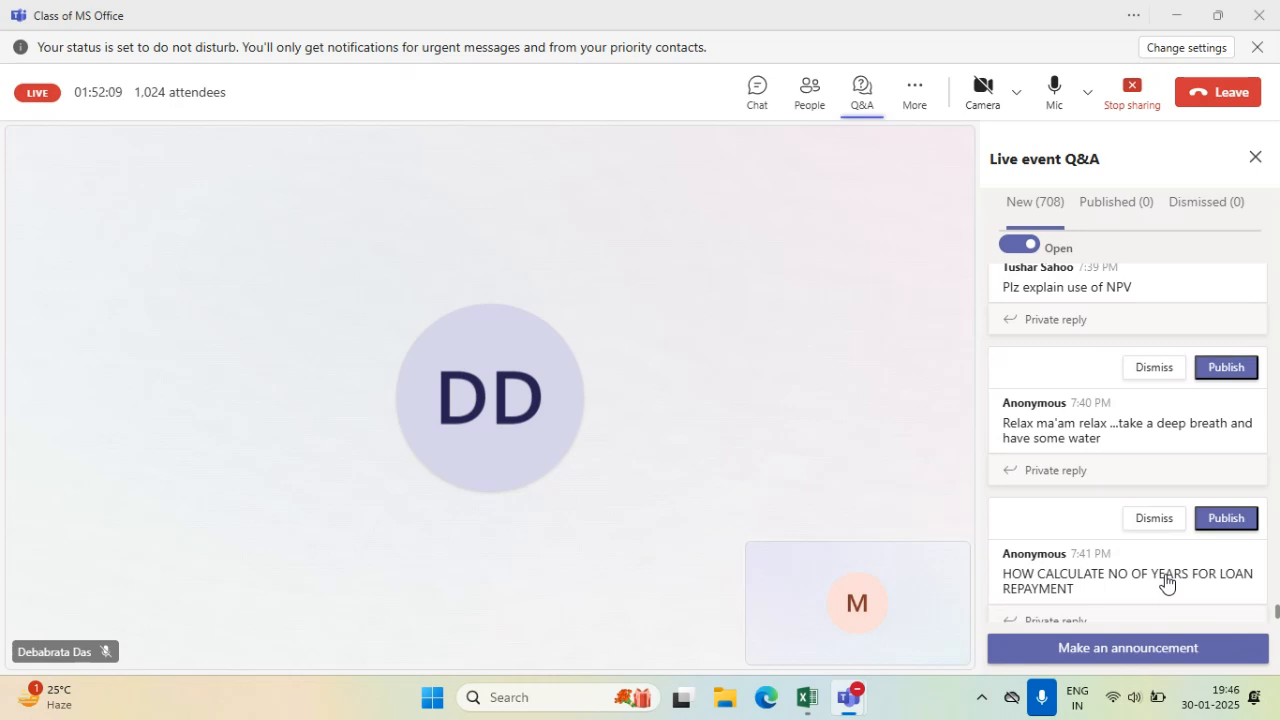
pyautogui.scroll(-2, 1166, 582)
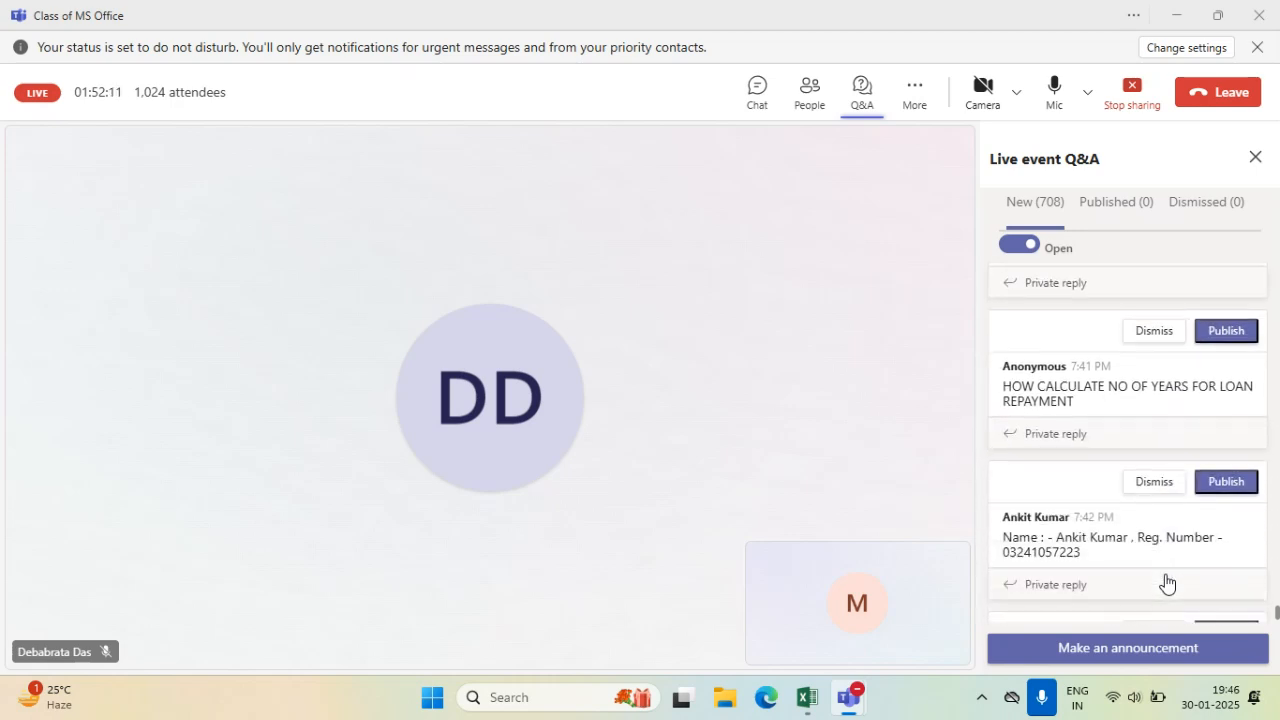
pyautogui.scroll(-2, 1166, 582)
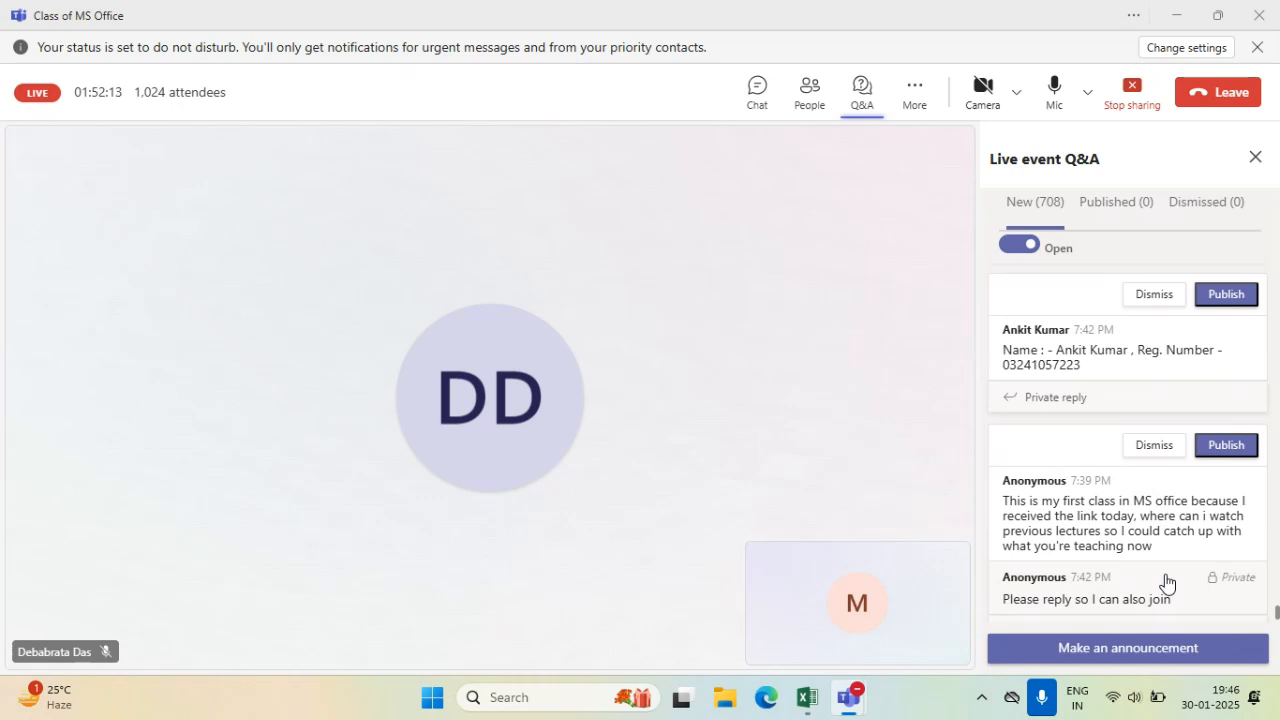
pyautogui.scroll(-5, 1166, 582)
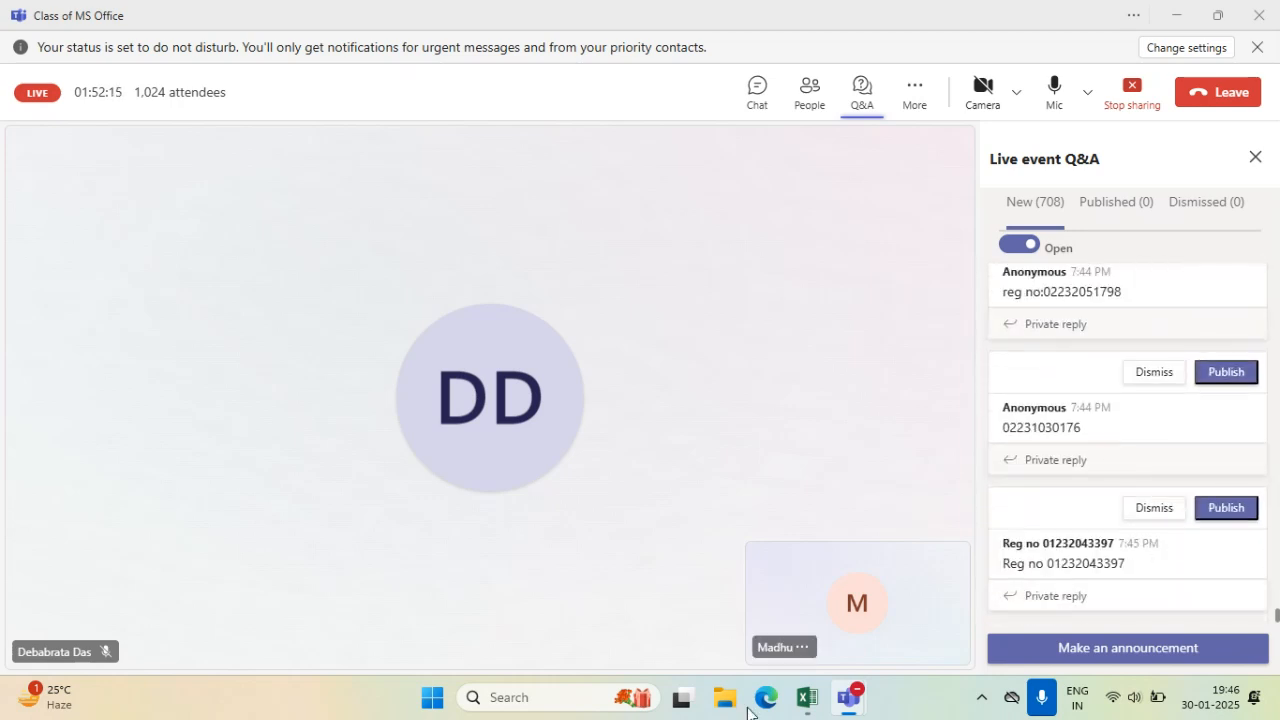
pyautogui.click(808, 703)
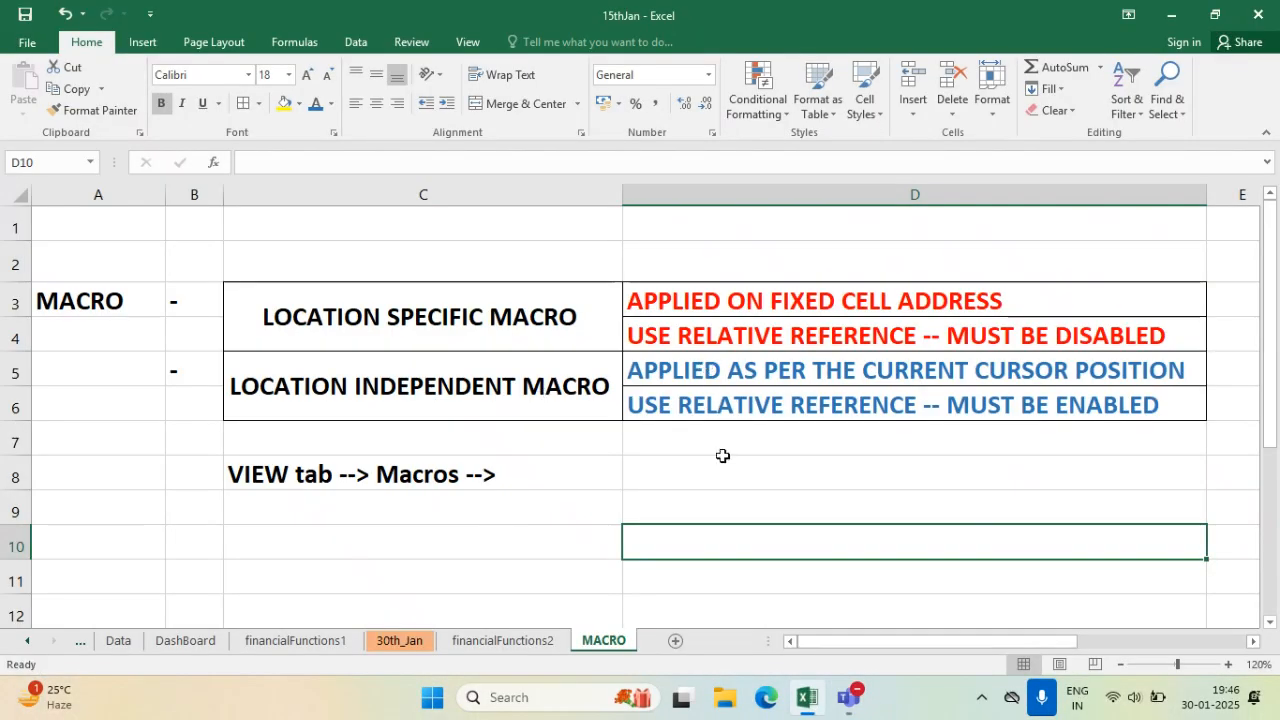
pyautogui.click(711, 510)
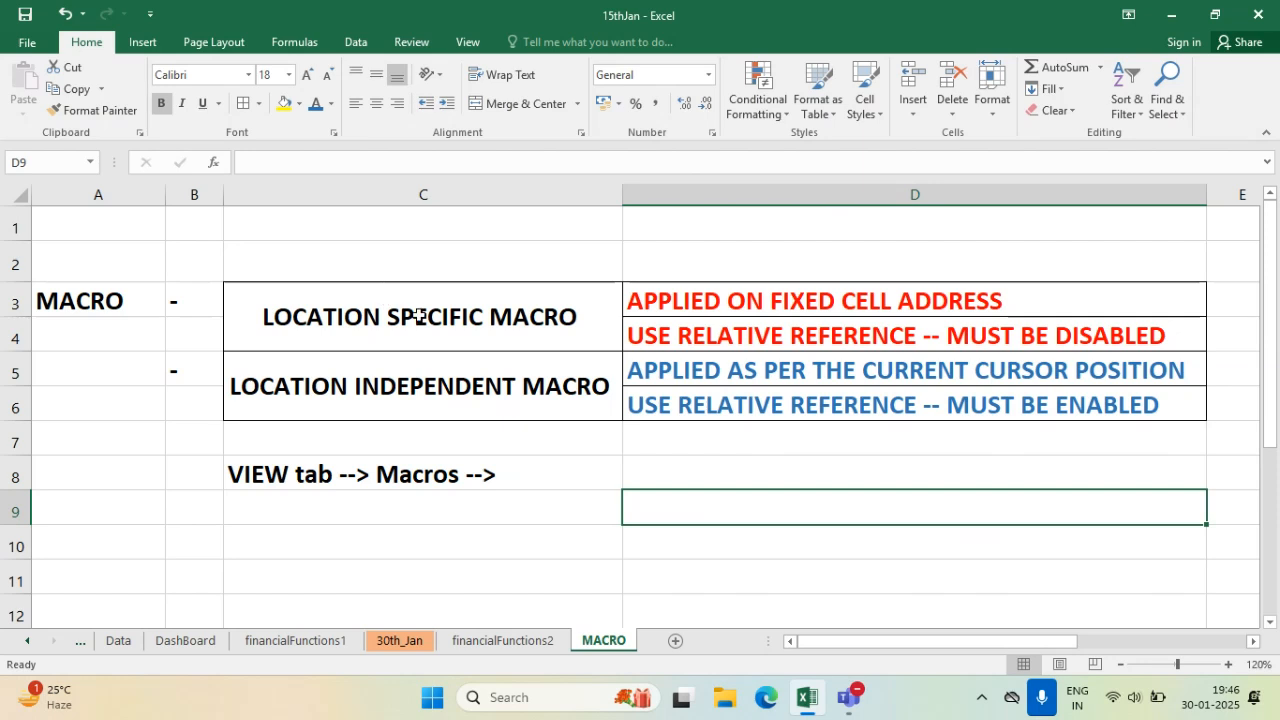
pyautogui.click(440, 470)
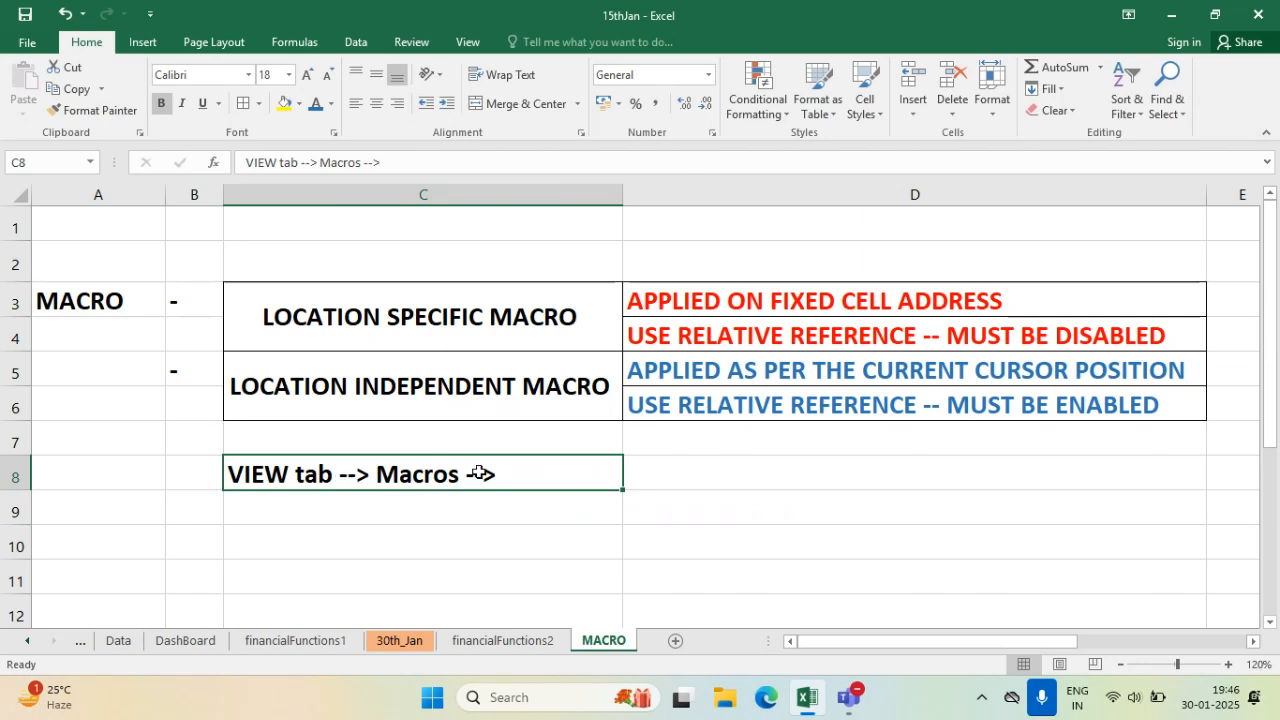
pyautogui.click(742, 471)
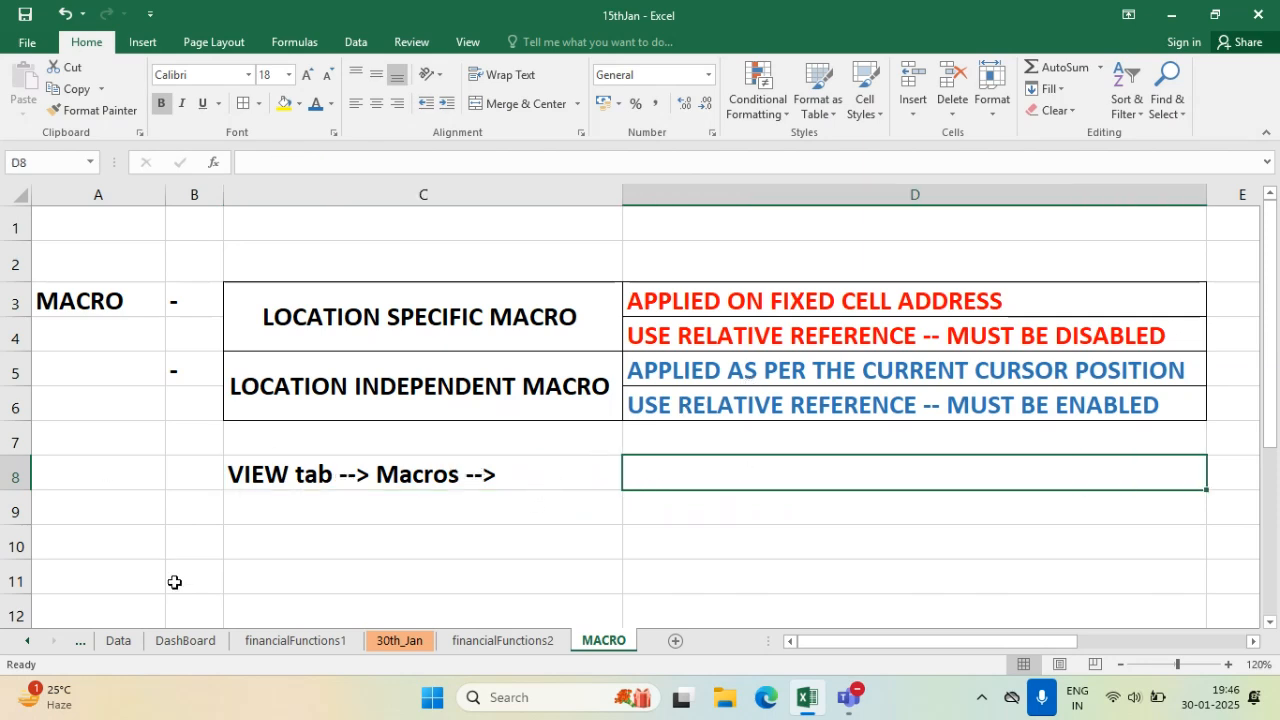
pyautogui.click(410, 547)
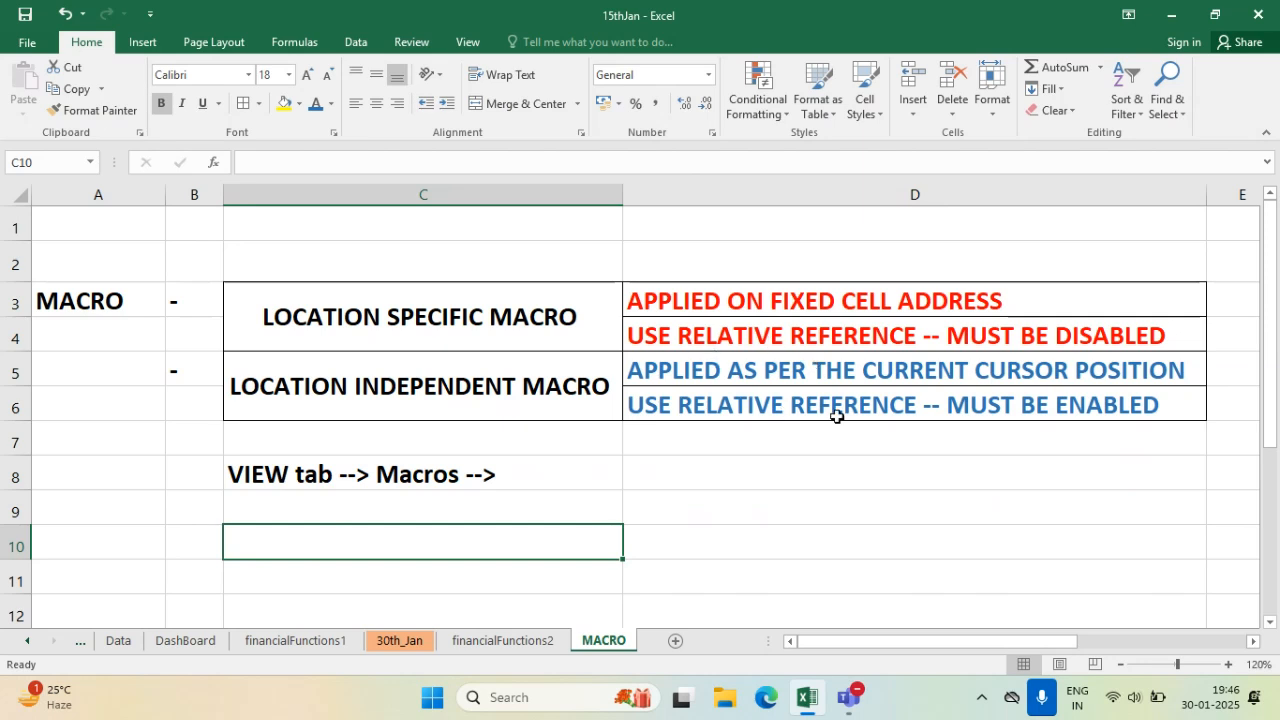
pyautogui.click(981, 405)
pyautogui.click(1030, 340)
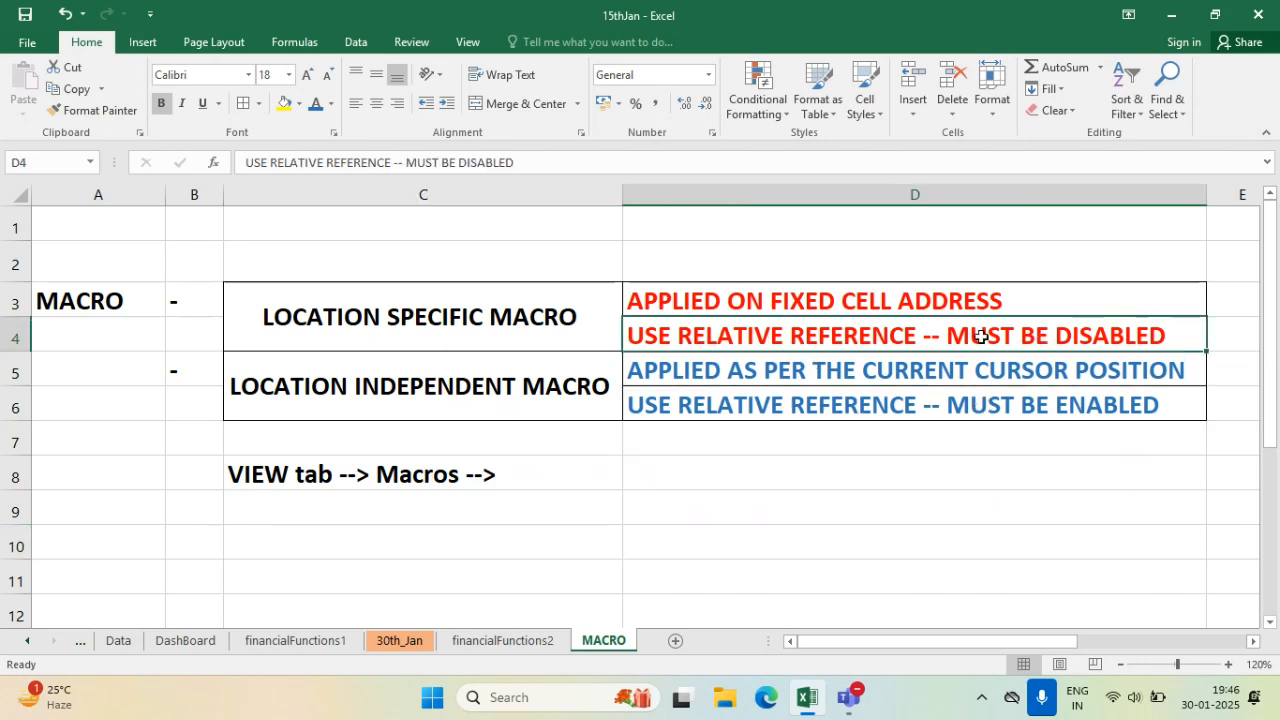
# - Toggle the Use Relative References macro option and set it back again, reviewing the available macro commands
pyautogui.click(466, 43)
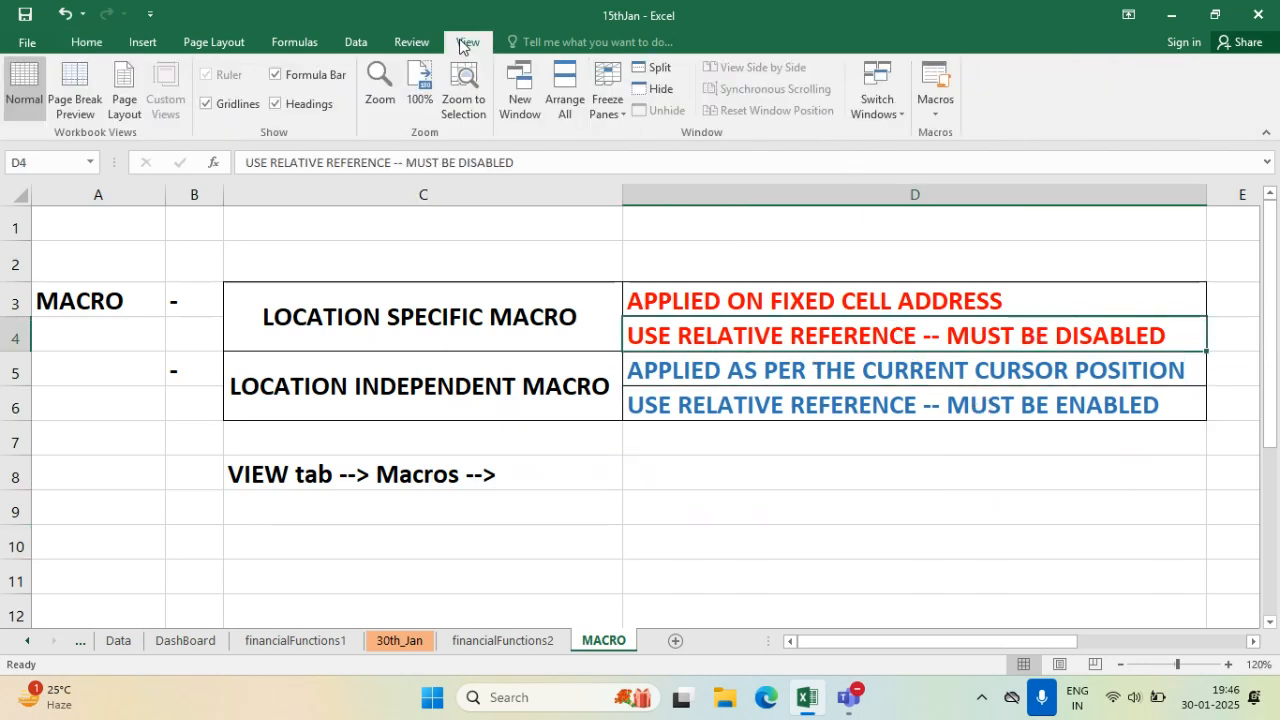
pyautogui.click(936, 107)
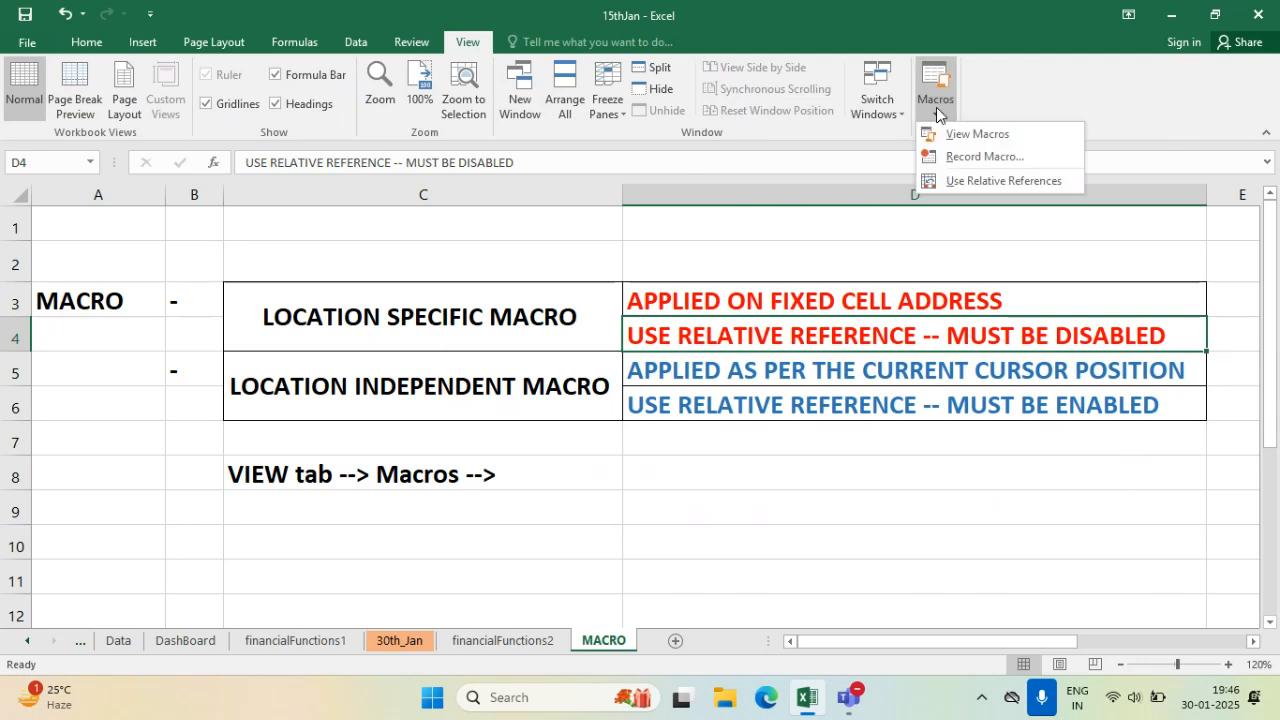
pyautogui.click(1010, 182)
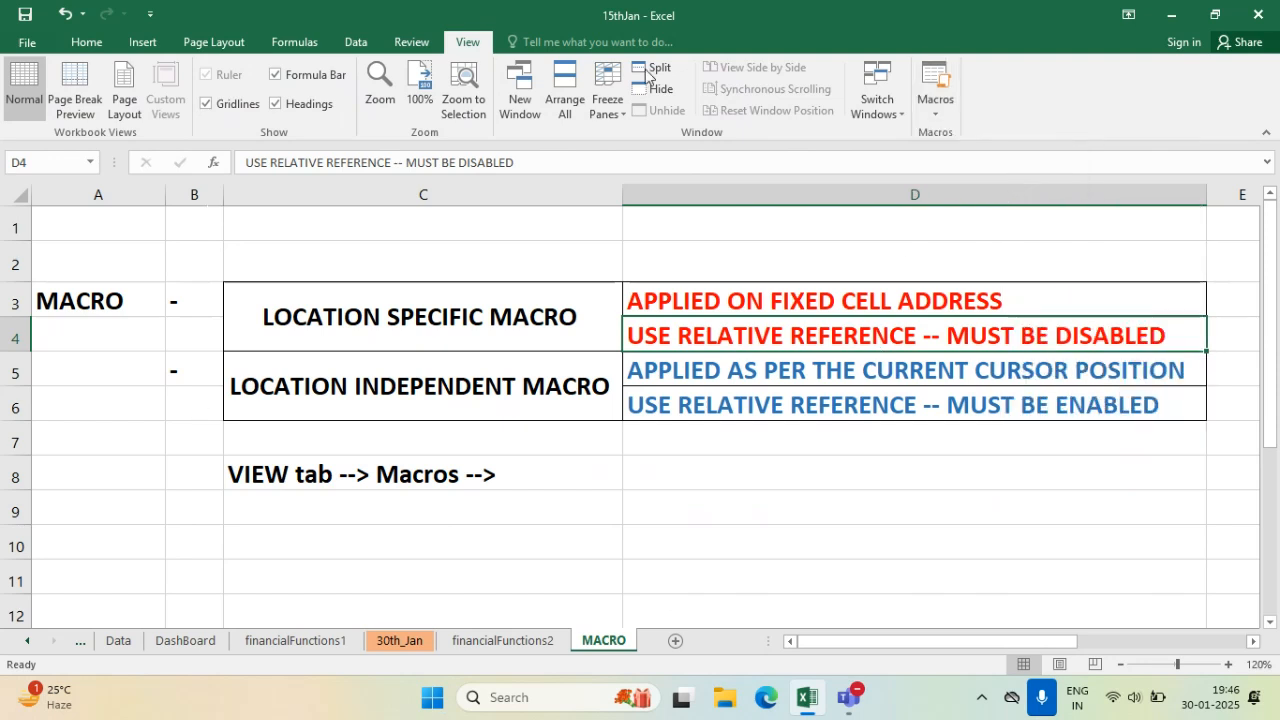
pyautogui.click(943, 111)
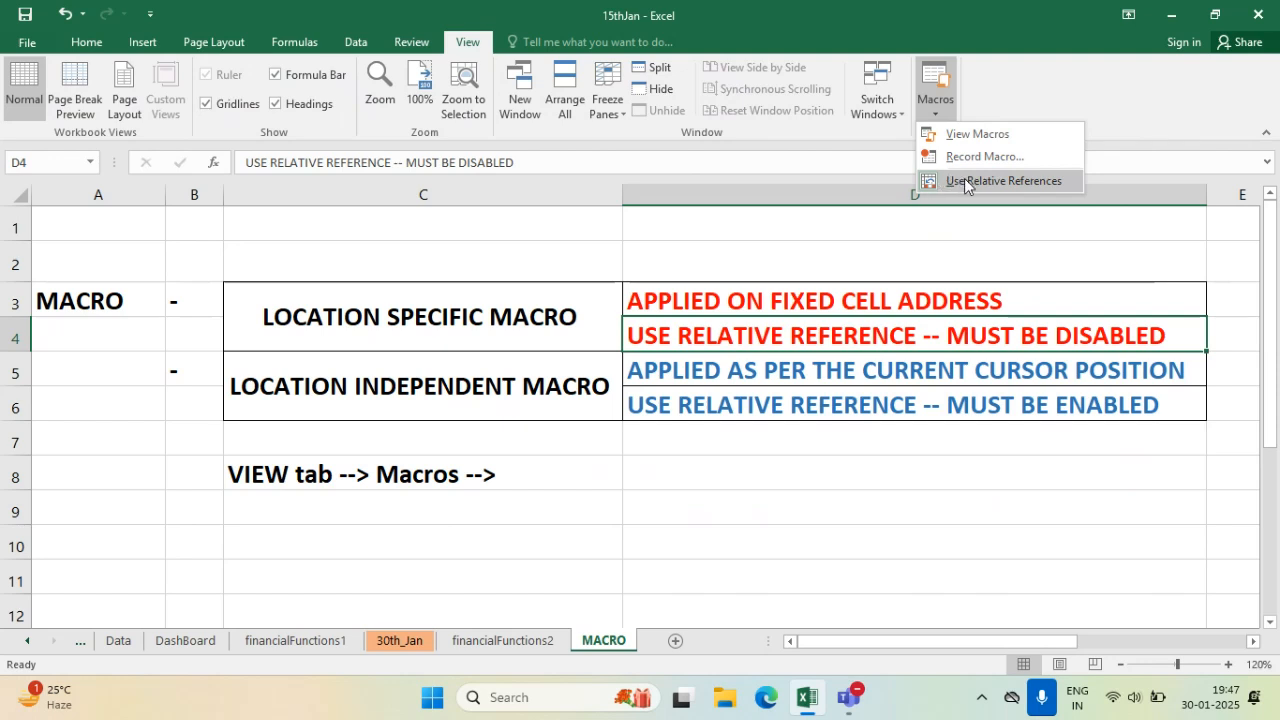
pyautogui.click(992, 180)
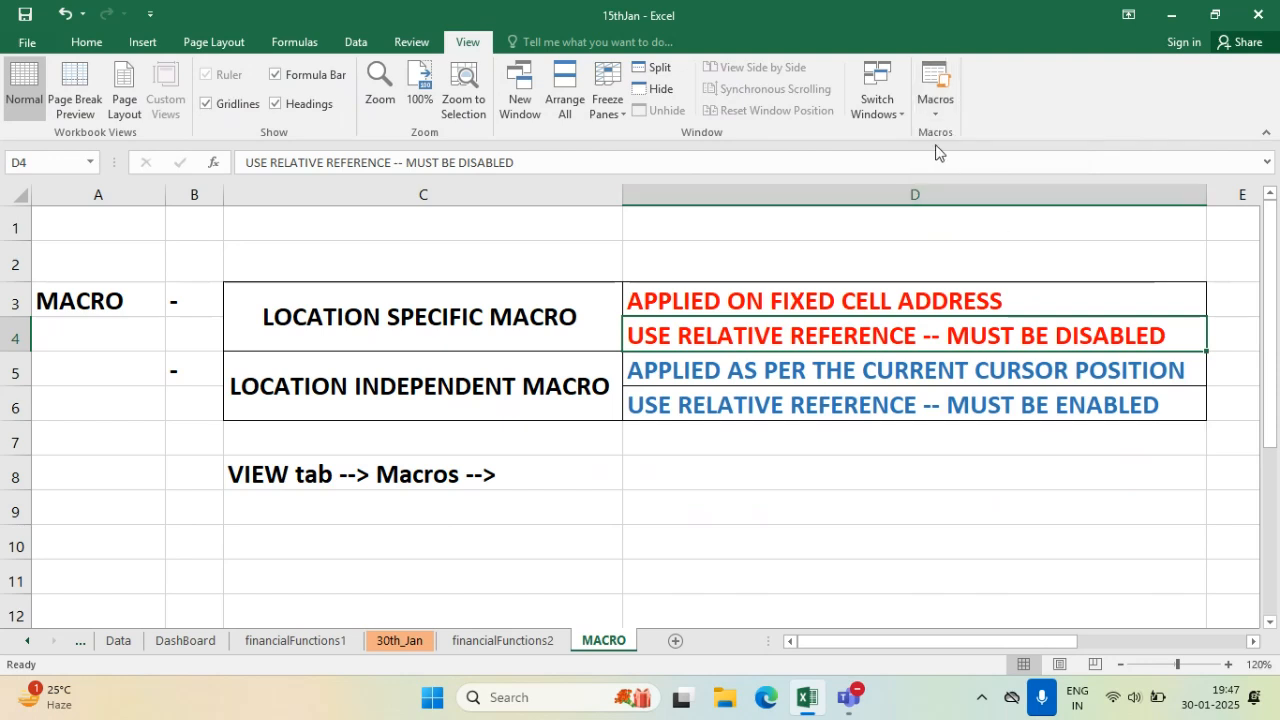
pyautogui.click(933, 103)
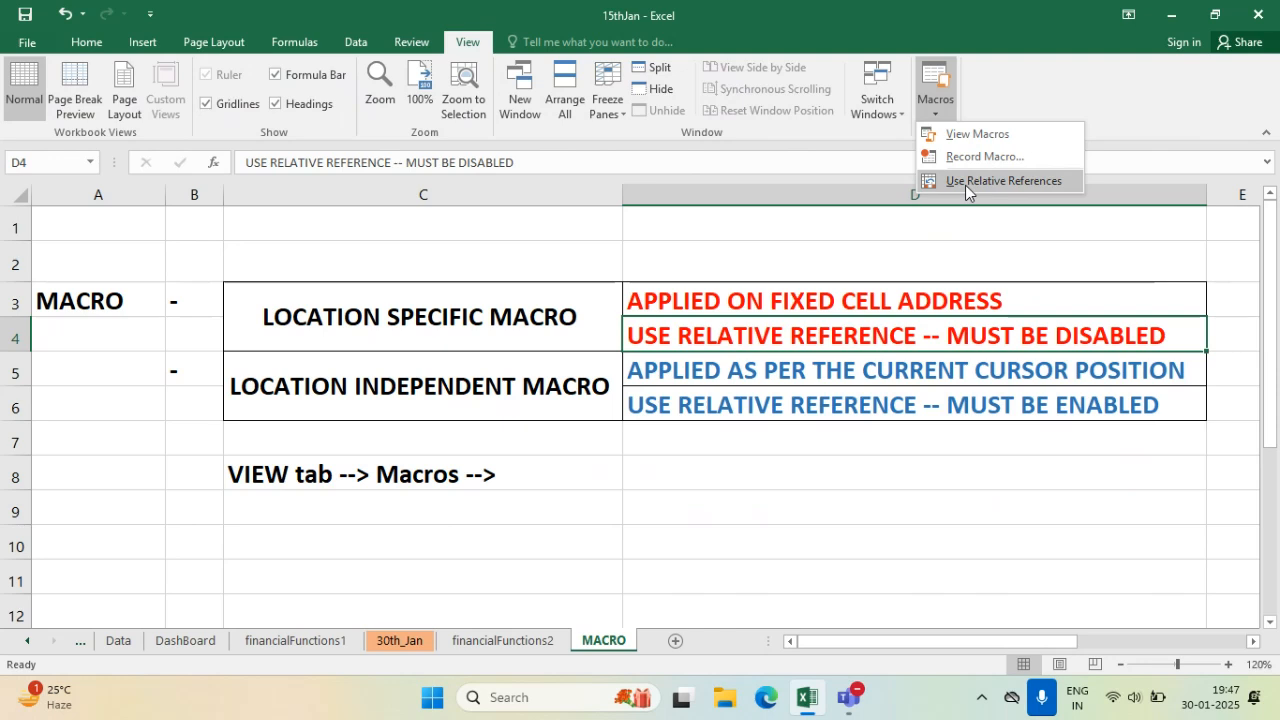
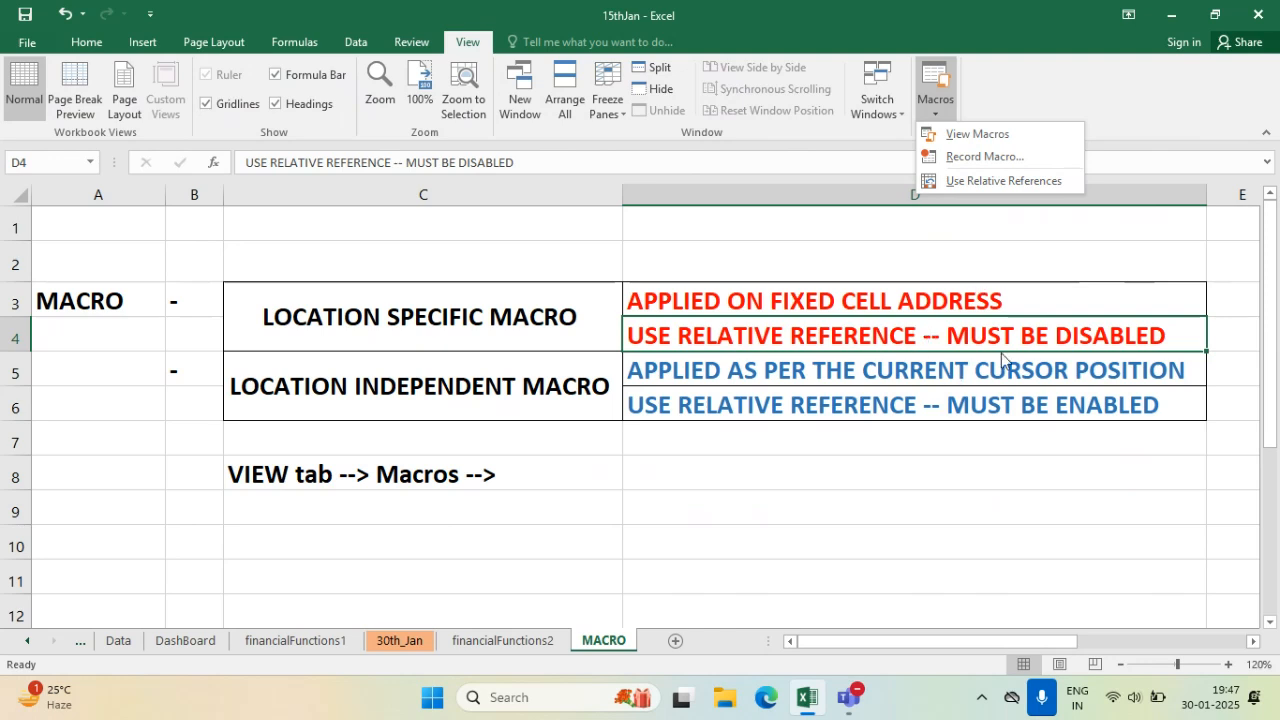
pyautogui.click(1037, 544)
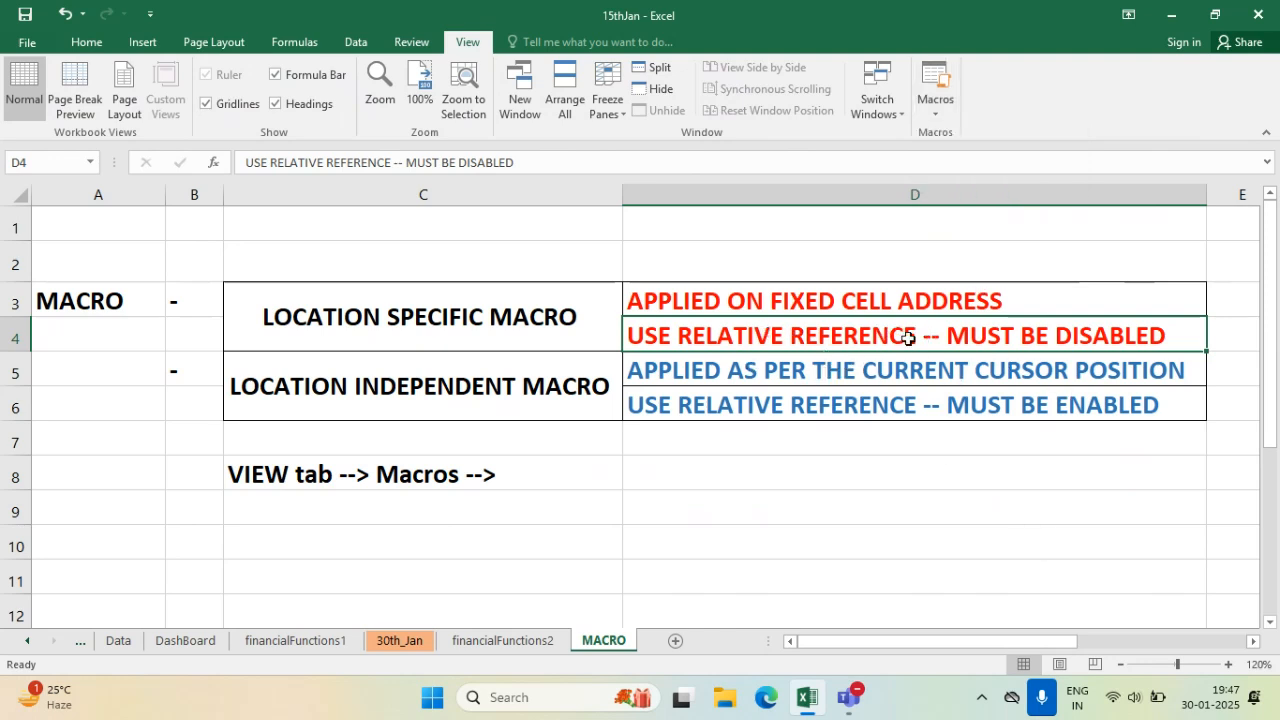
# - Change REFERENCE to REFERENCES in the relative reference notes in cells D4 and D6
pyautogui.doubleClick(905, 336)
pyautogui.write('S')
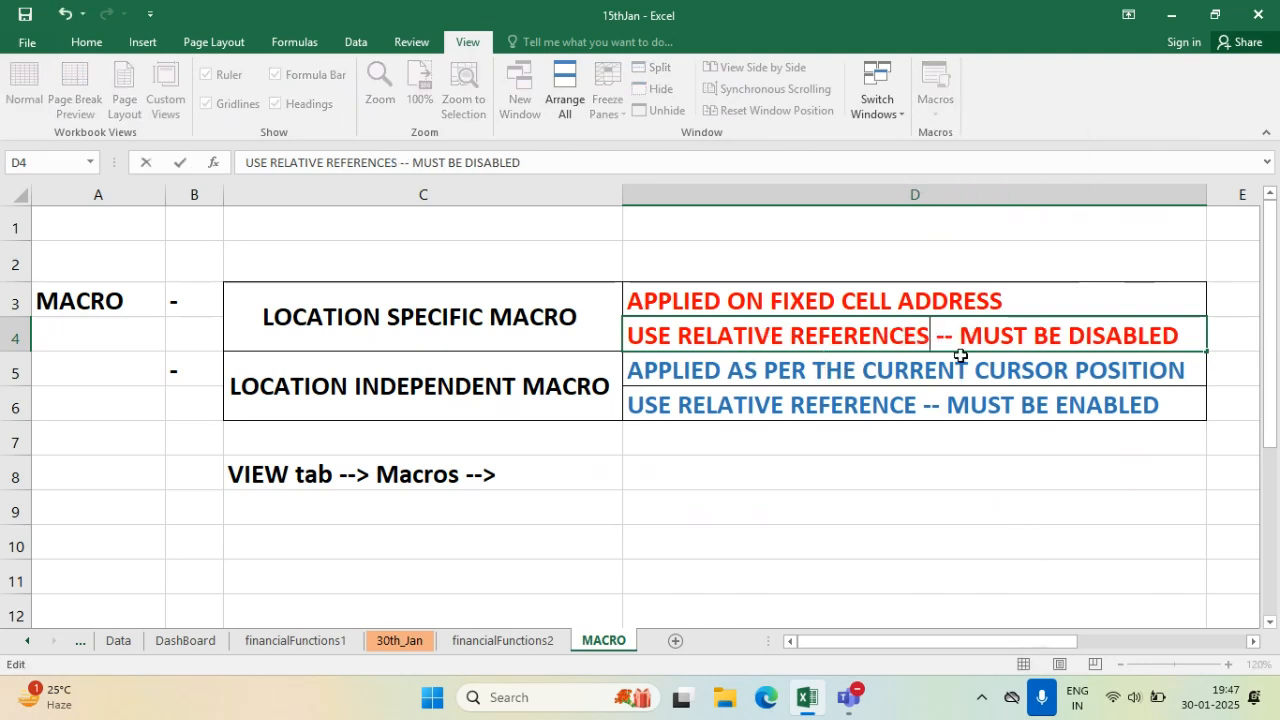
pyautogui.doubleClick(915, 412)
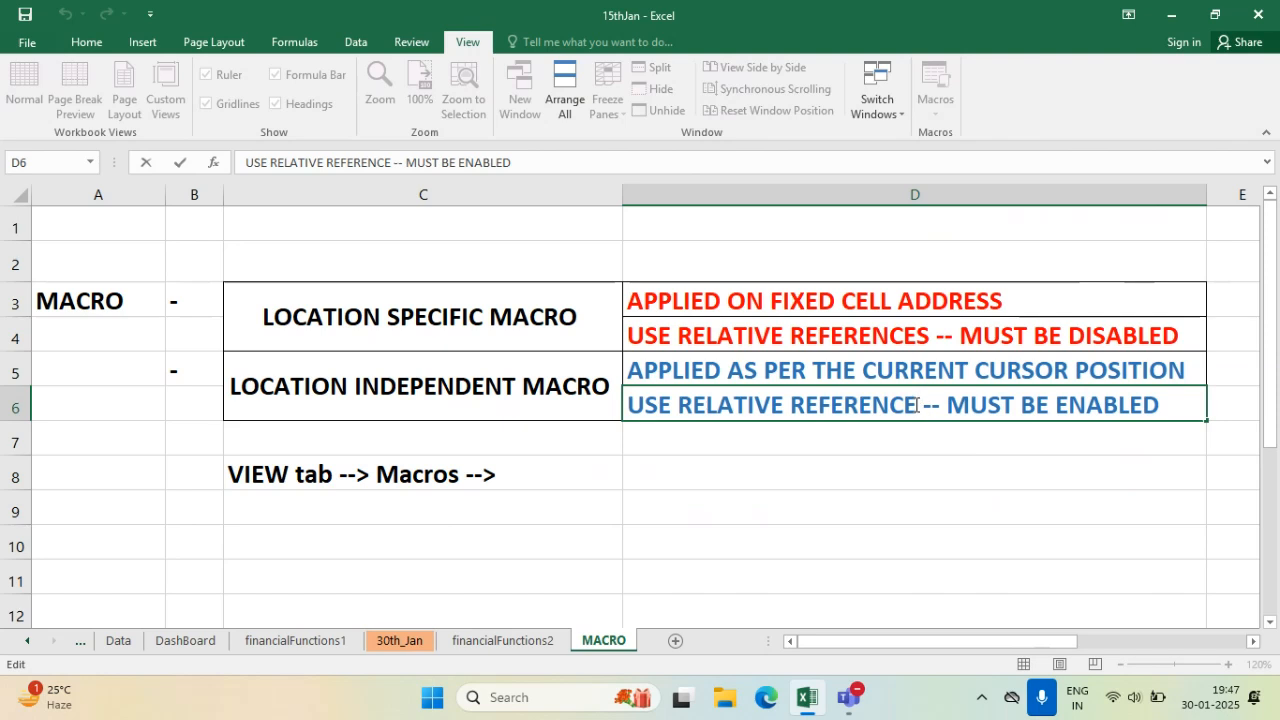
pyautogui.write('S')
pyautogui.click(955, 449)
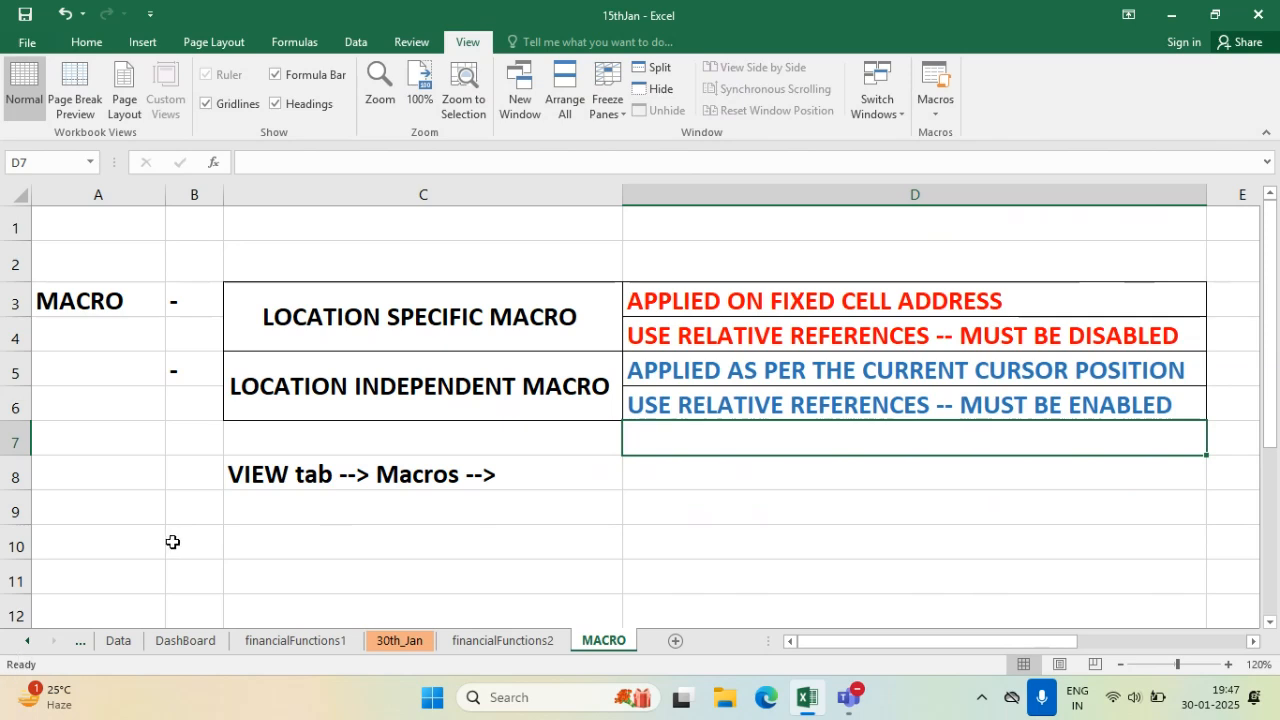
# - Enter a dash as text in cell B8 beside the VIEW tab note
pyautogui.click(200, 476)
pyautogui.doubleClick(200, 476)
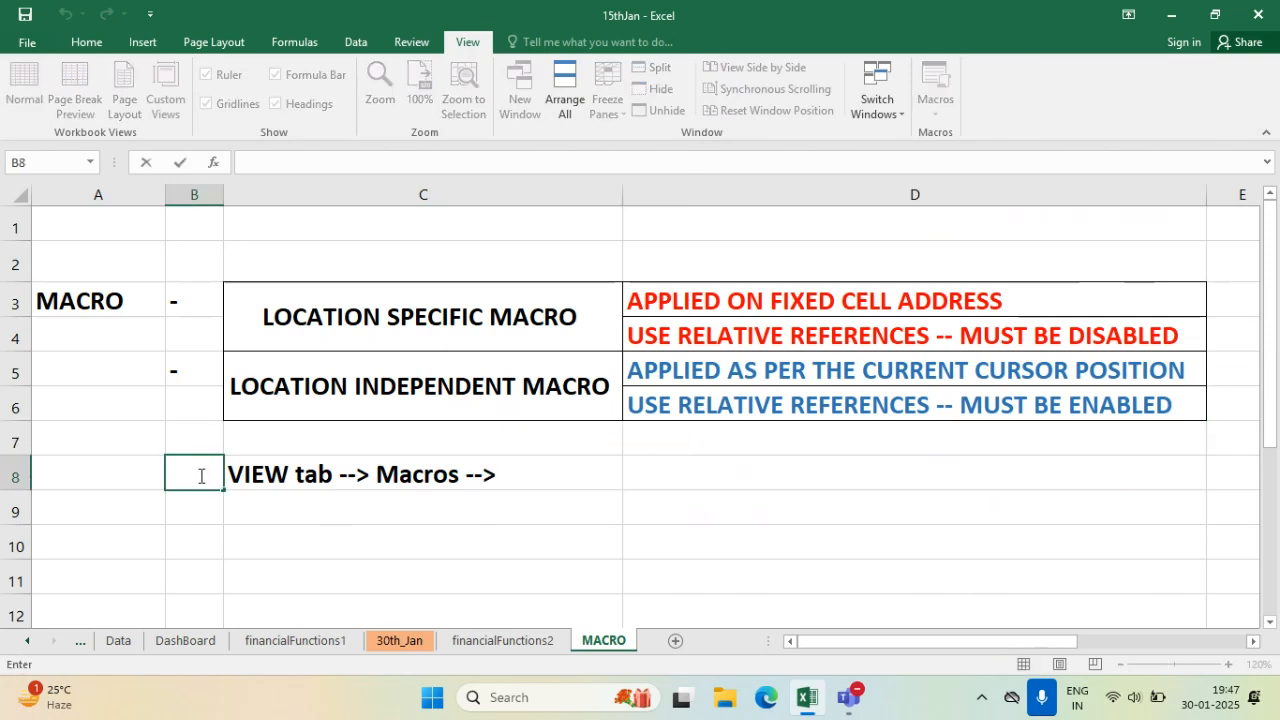
pyautogui.write("'-")
pyautogui.press('Return')
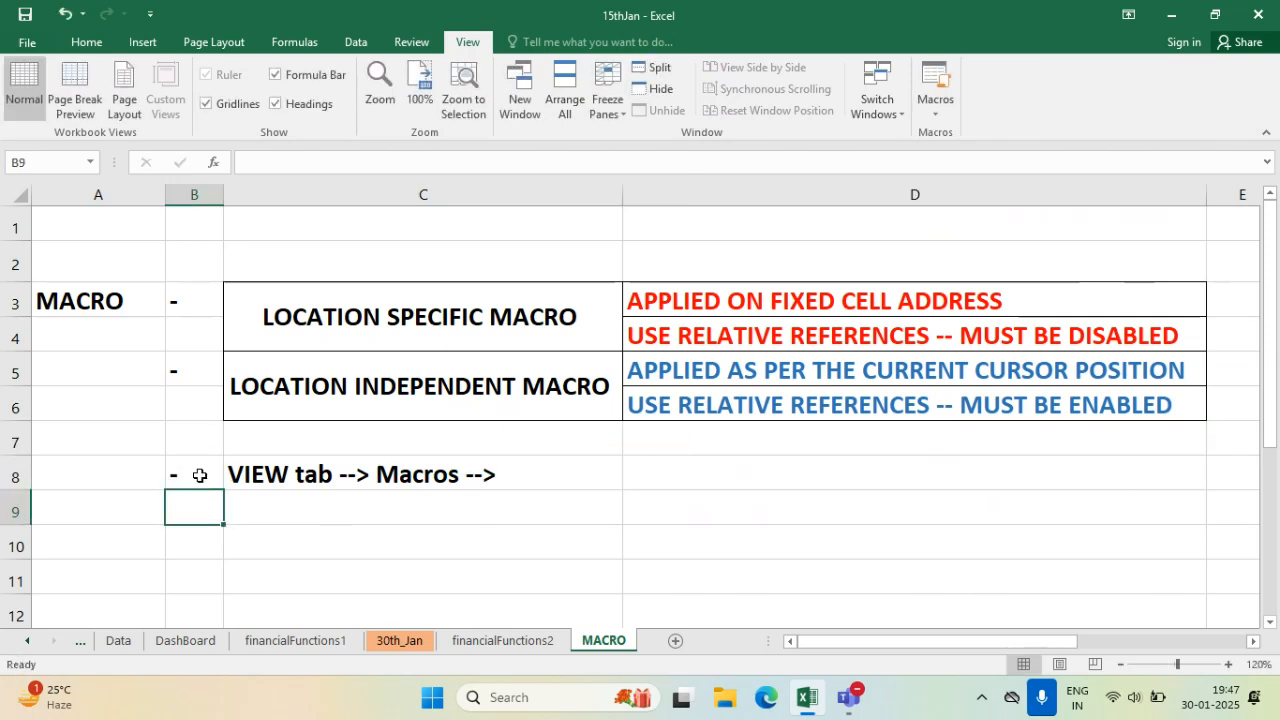
# - Left-align the location specific and location independent macro labels in cells C3 to C6
pyautogui.moveTo(409, 320); pyautogui.dragTo(417, 351)
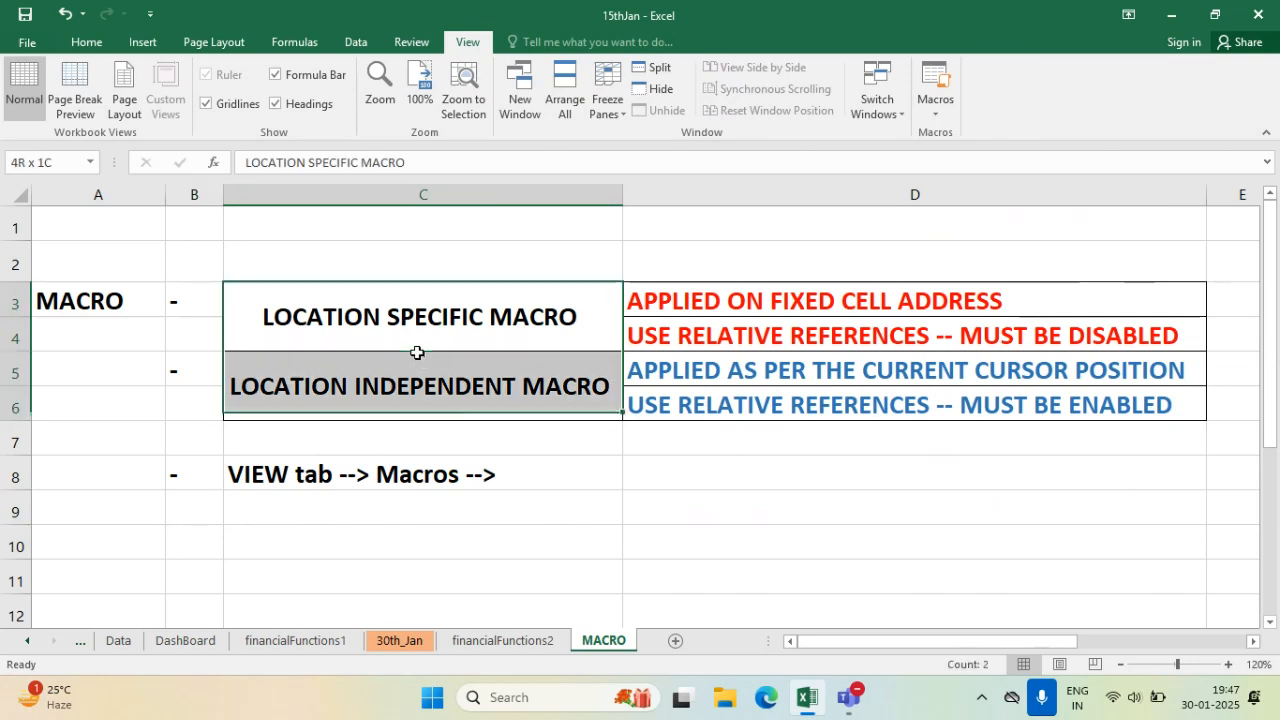
pyautogui.click(84, 42)
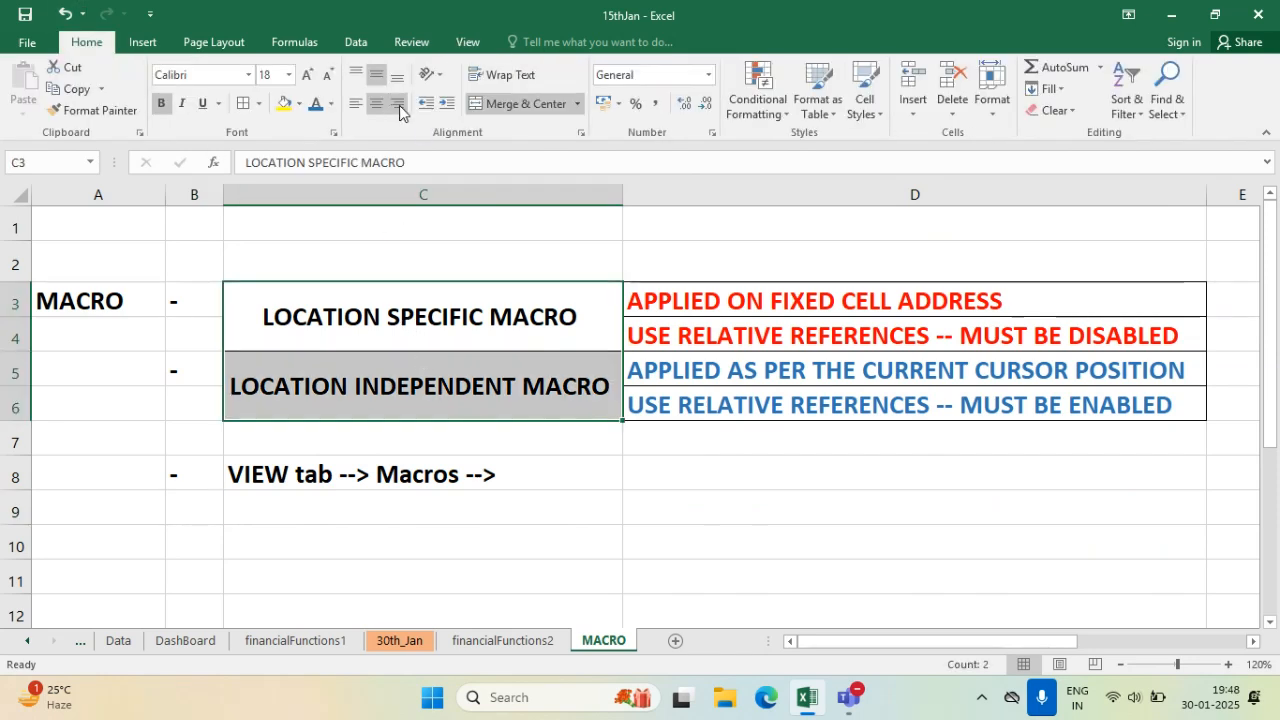
pyautogui.click(355, 104)
pyautogui.click(480, 478)
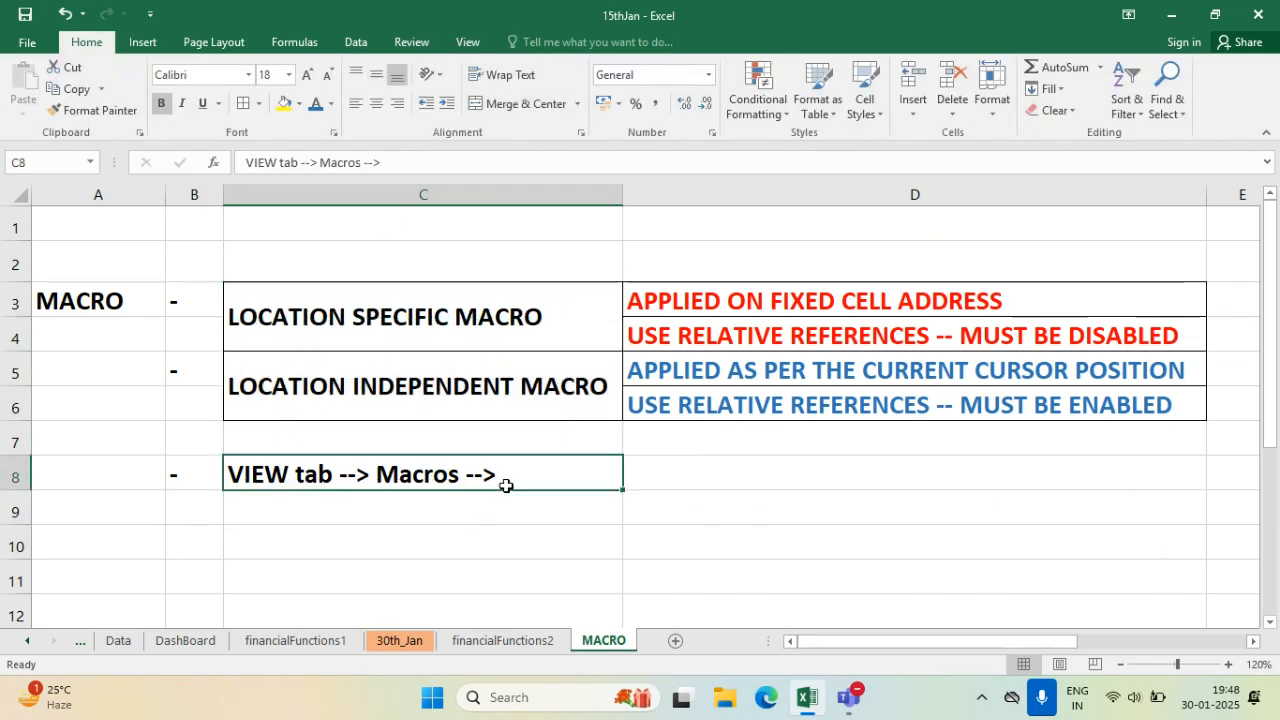
# - Enter a dash as text in cell B9, below the dash for the VIEW tab note
pyautogui.click(194, 502)
pyautogui.write("'-")
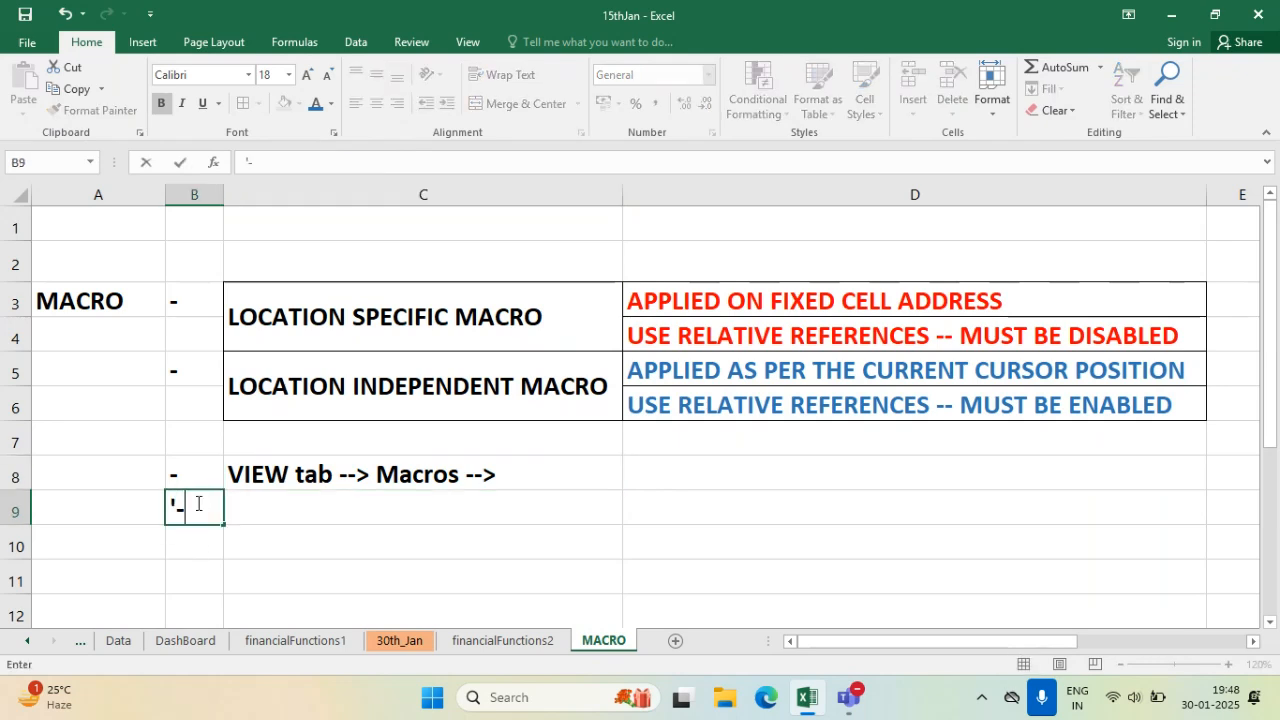
pyautogui.press('Return')
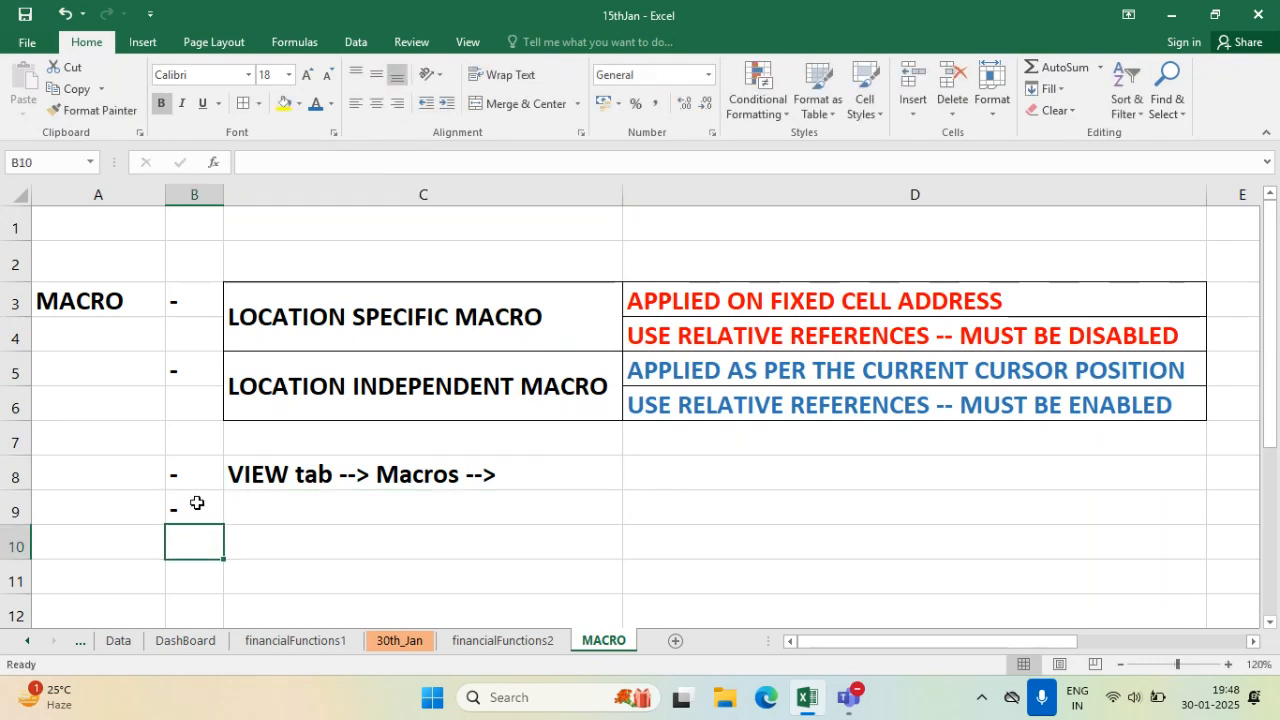
# - Enter "the file in which you have created MACRO must be saved as Macro Enabled File" in cell C9
pyautogui.press('Up')
pyautogui.press('Right')
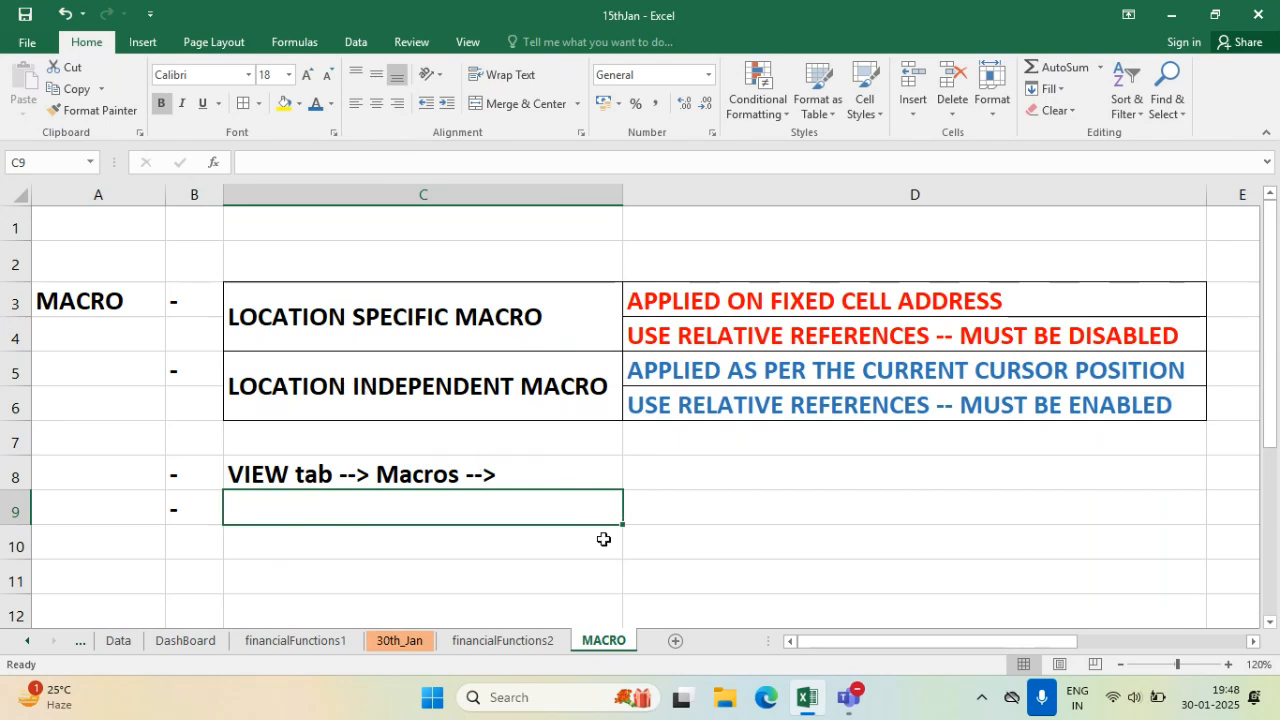
pyautogui.write('h')
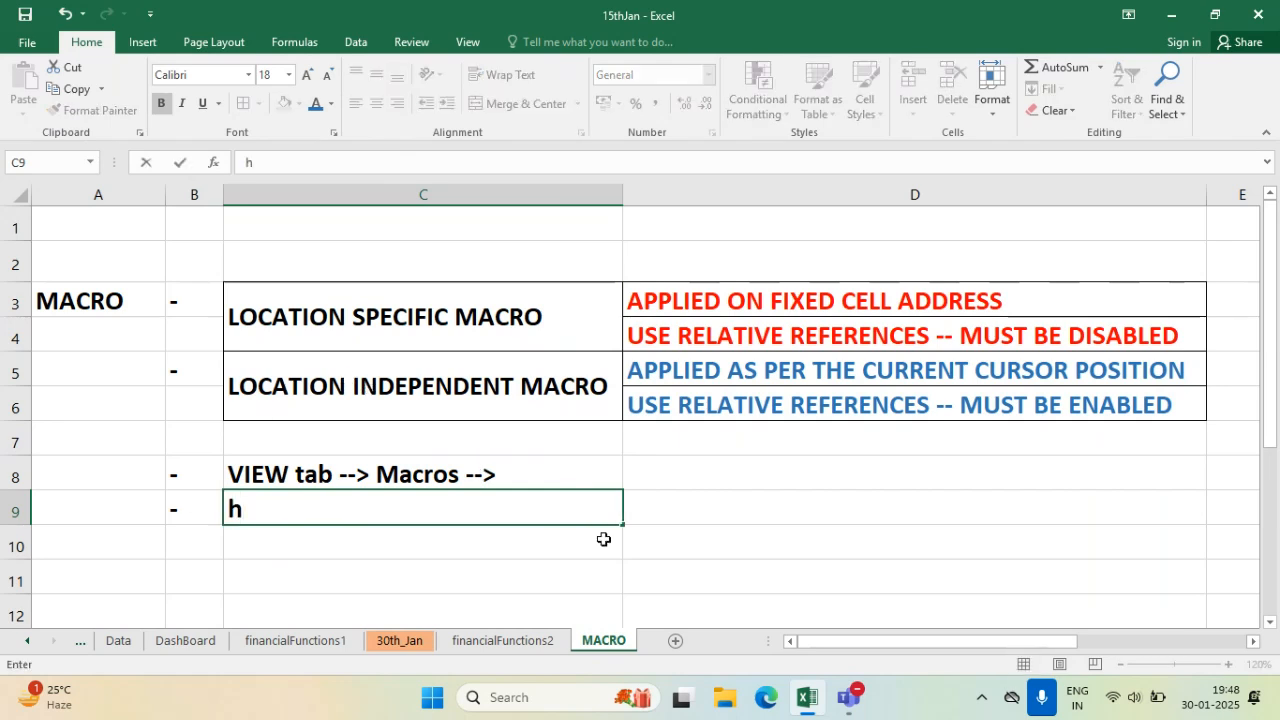
pyautogui.press('BackSpace')
pyautogui.write('the file')
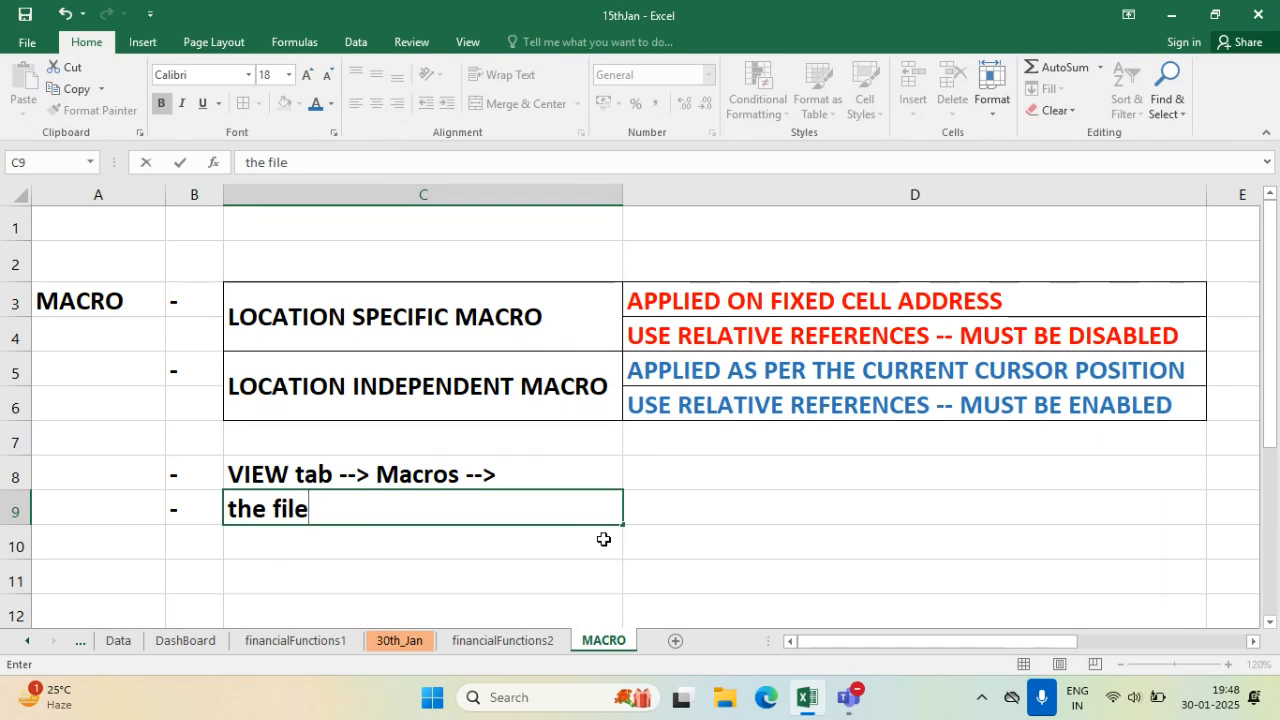
pyautogui.write(' in which yo')
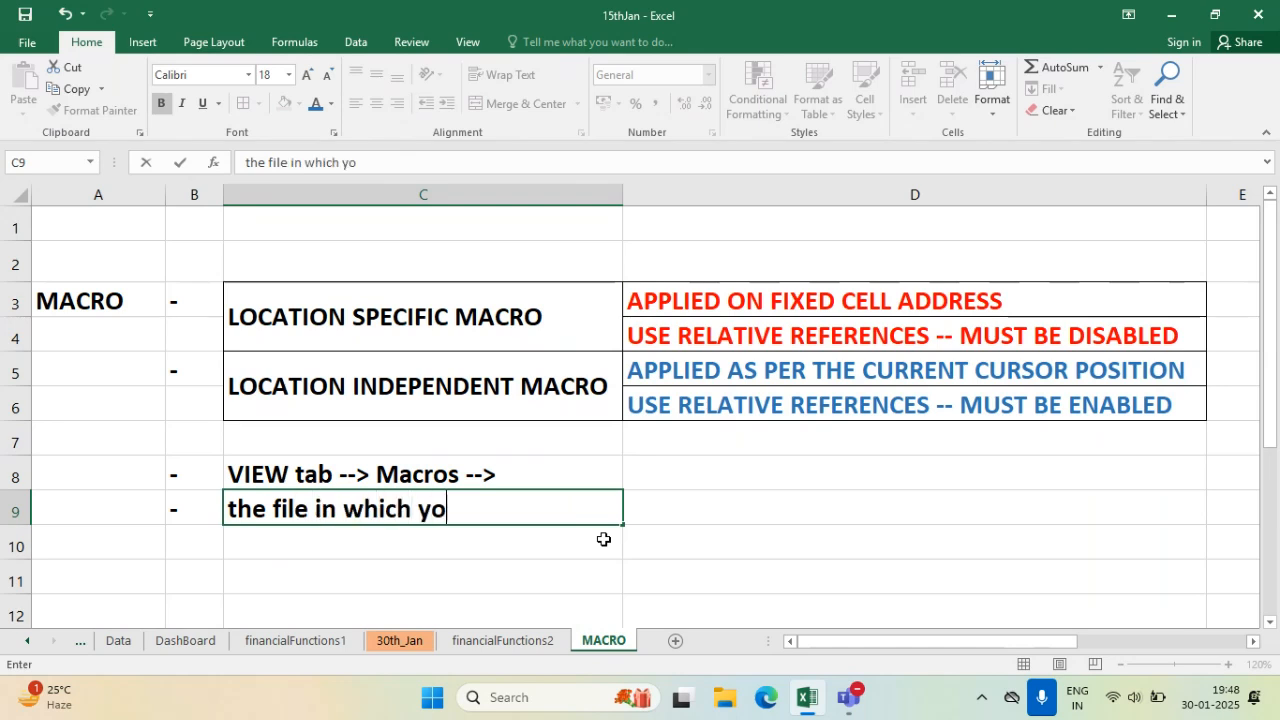
pyautogui.write('u have crea')
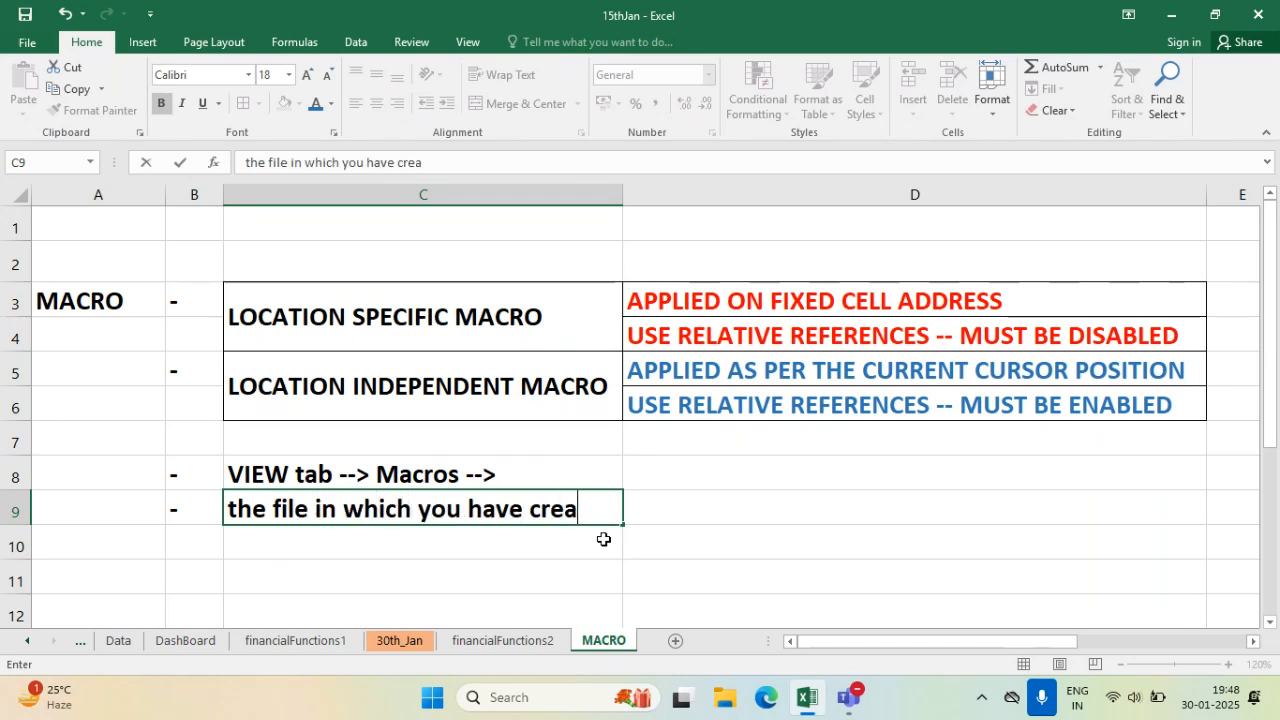
pyautogui.write('ted MCR')
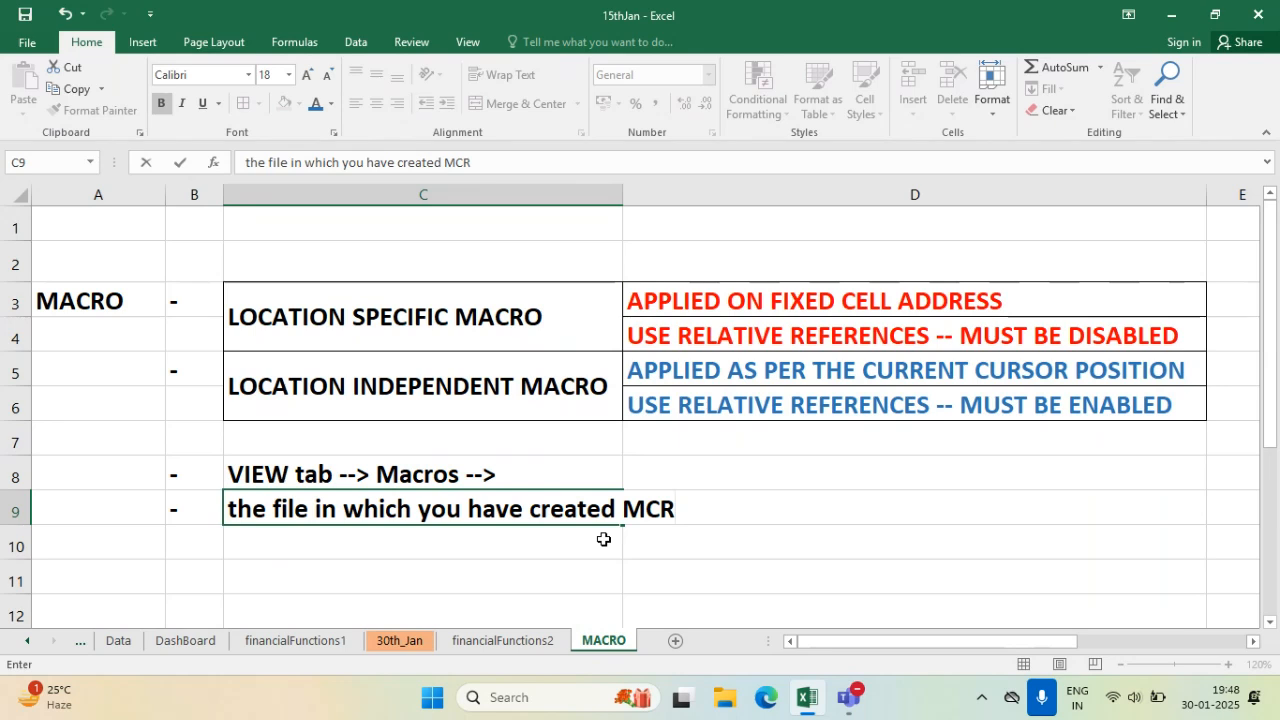
pyautogui.press('BackSpace')
pyautogui.press('BackSpace')
pyautogui.write('ACRO')
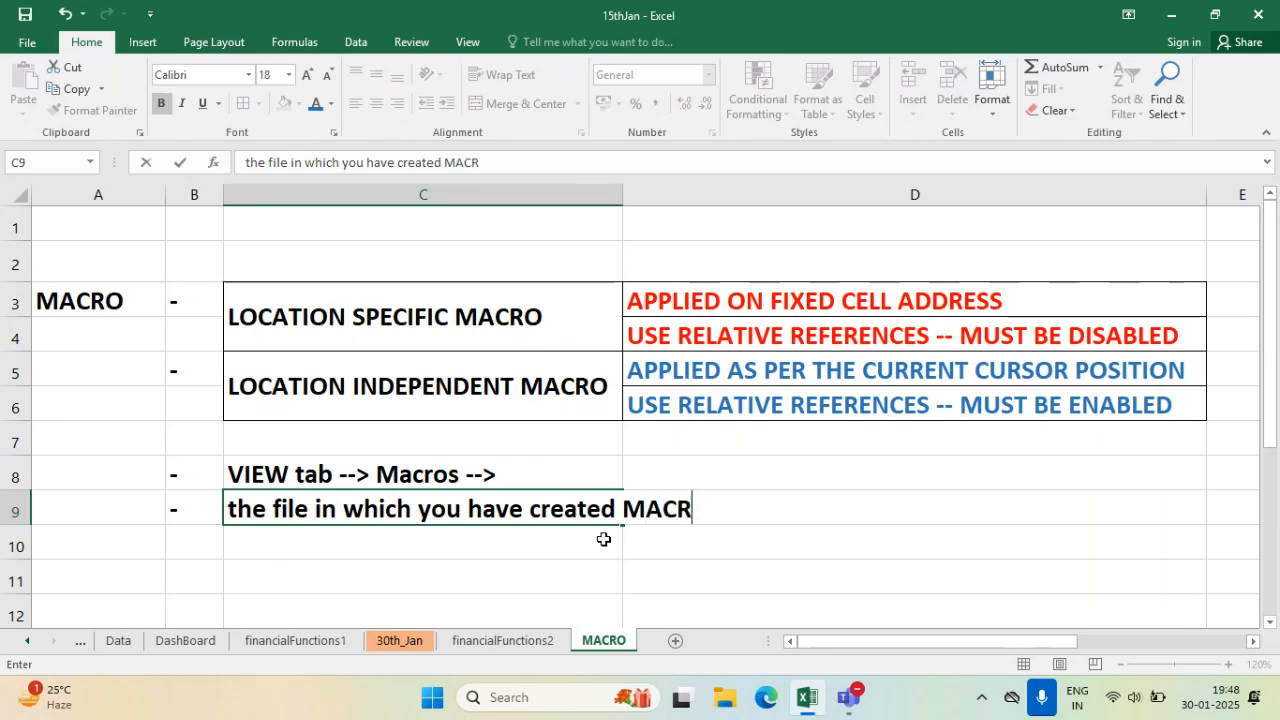
pyautogui.write(' must ')
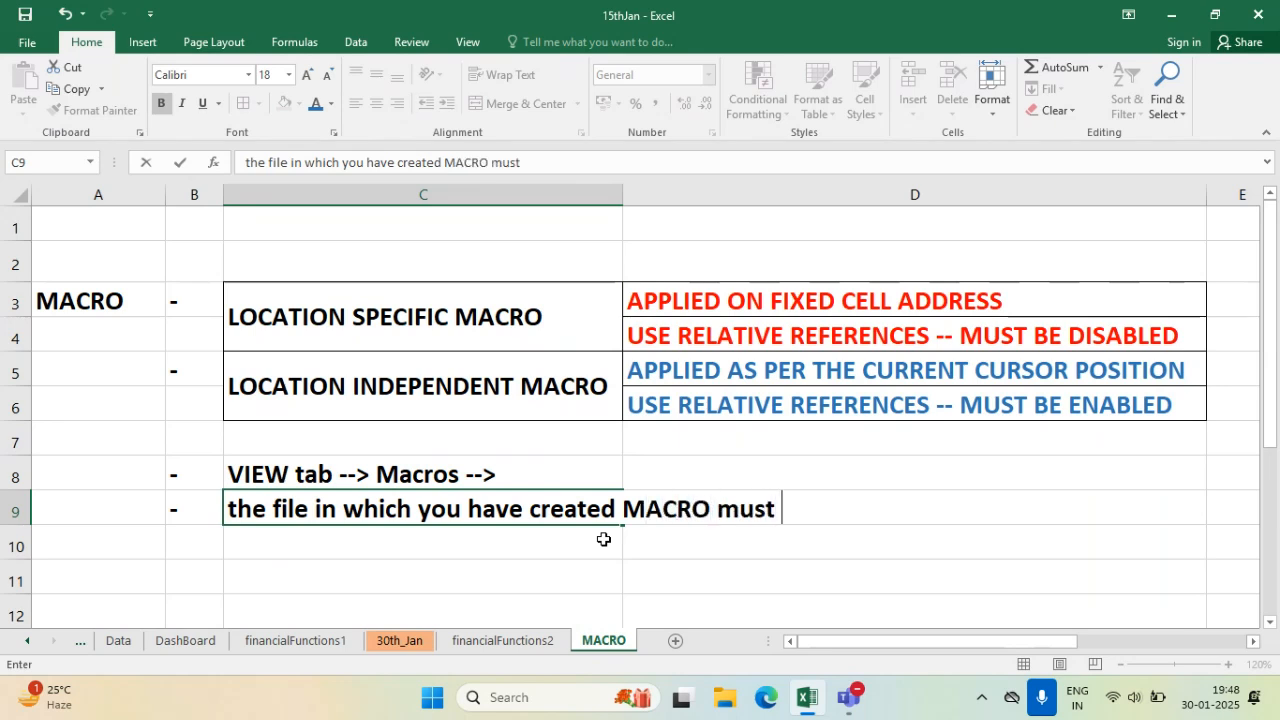
pyautogui.write('be saved')
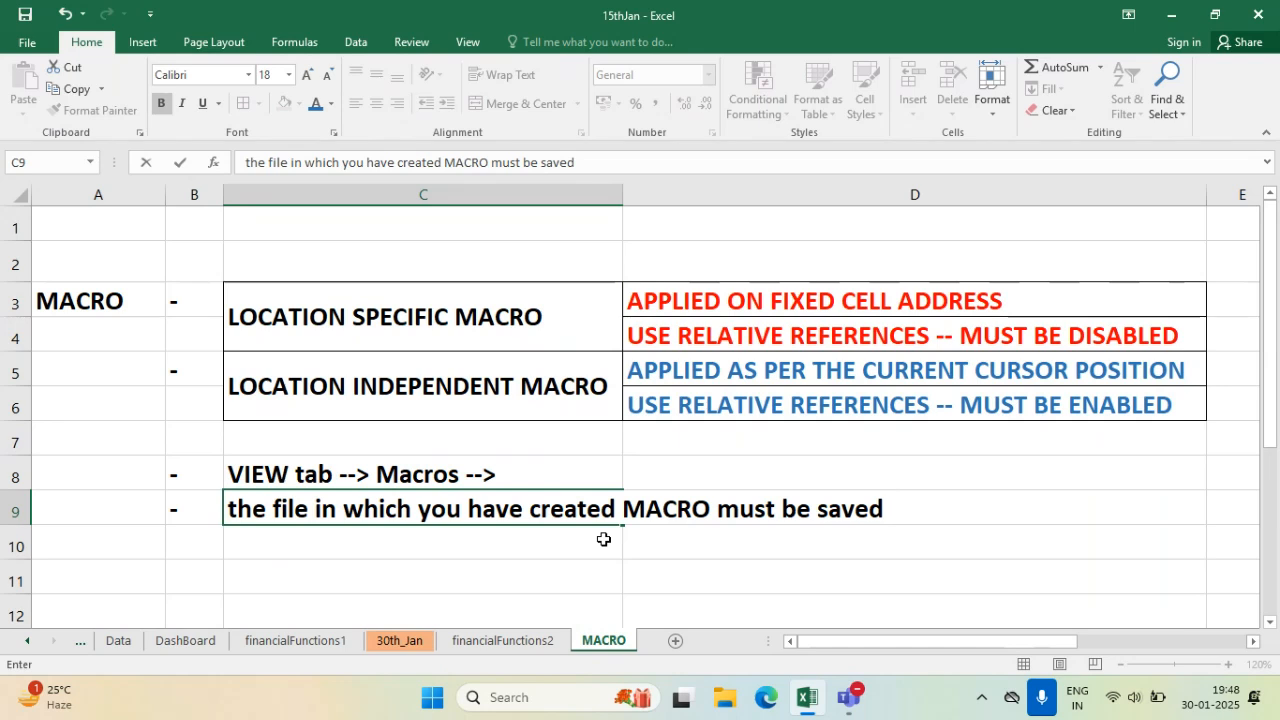
pyautogui.write(' as Macro ')
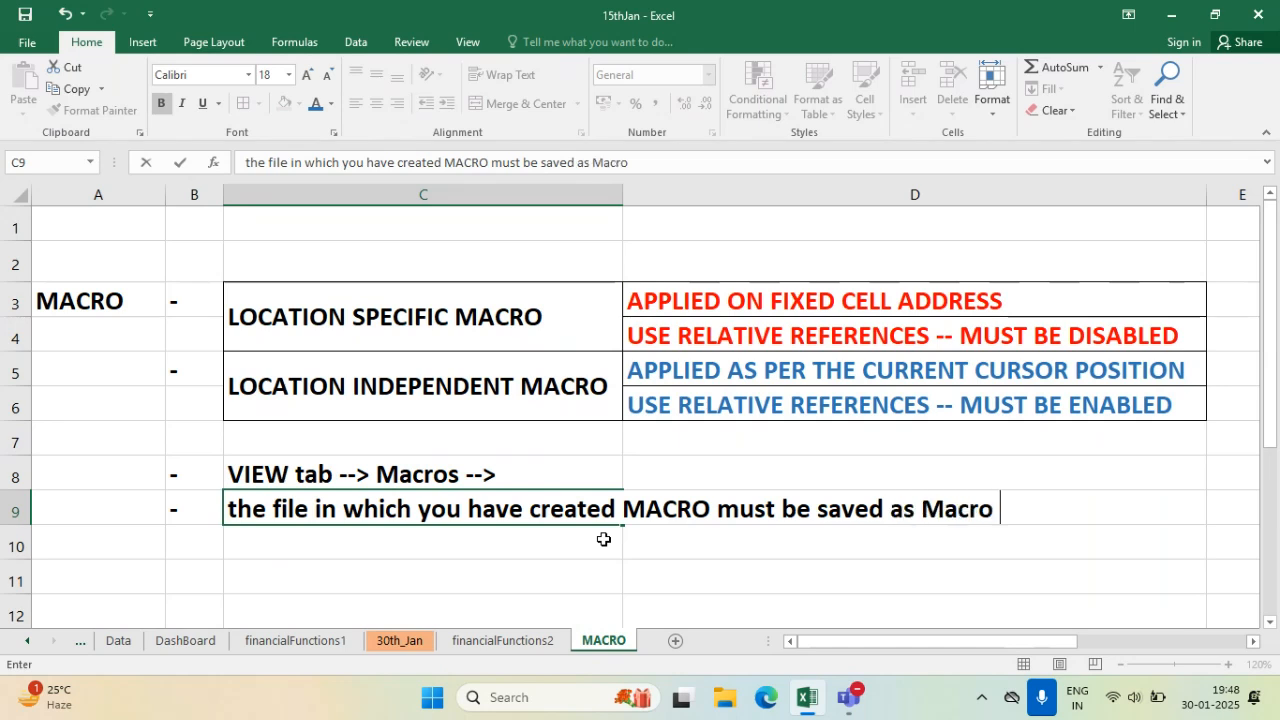
pyautogui.write('Enabled File')
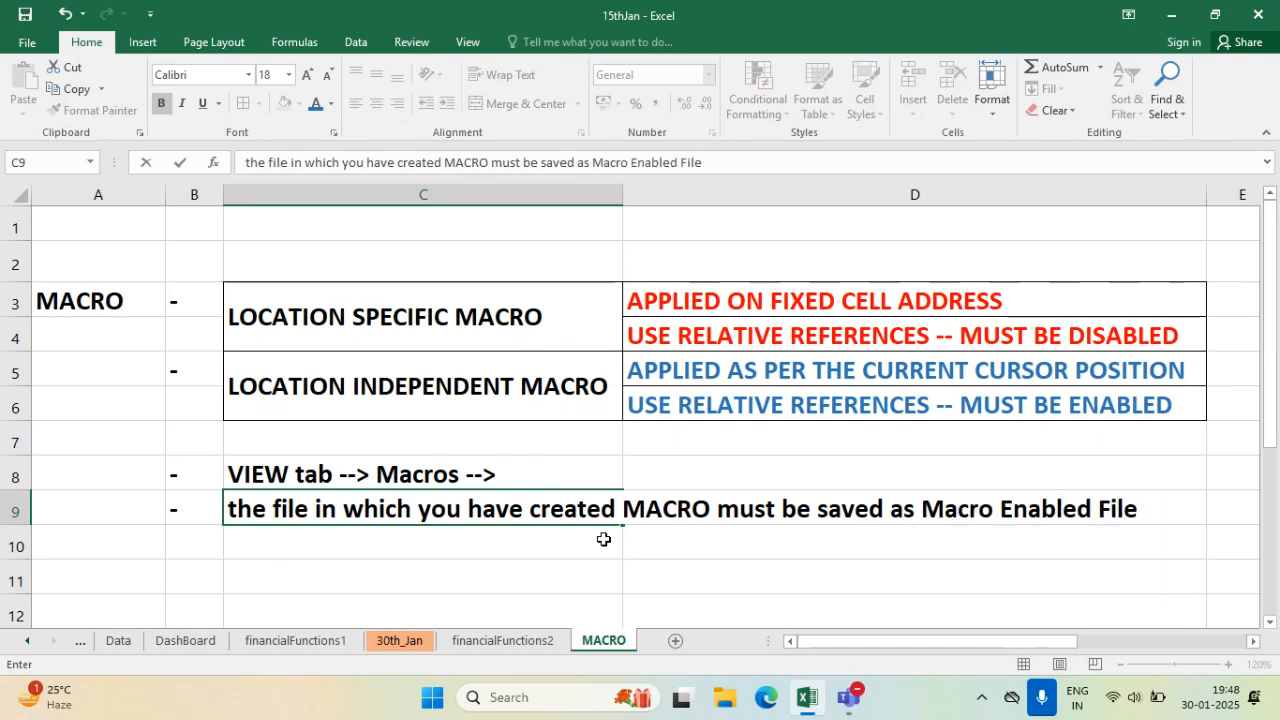
pyautogui.press('Return')
# - Highlight the file saving note across cells C9 and D9 with yellow fill
pyautogui.click(439, 500)
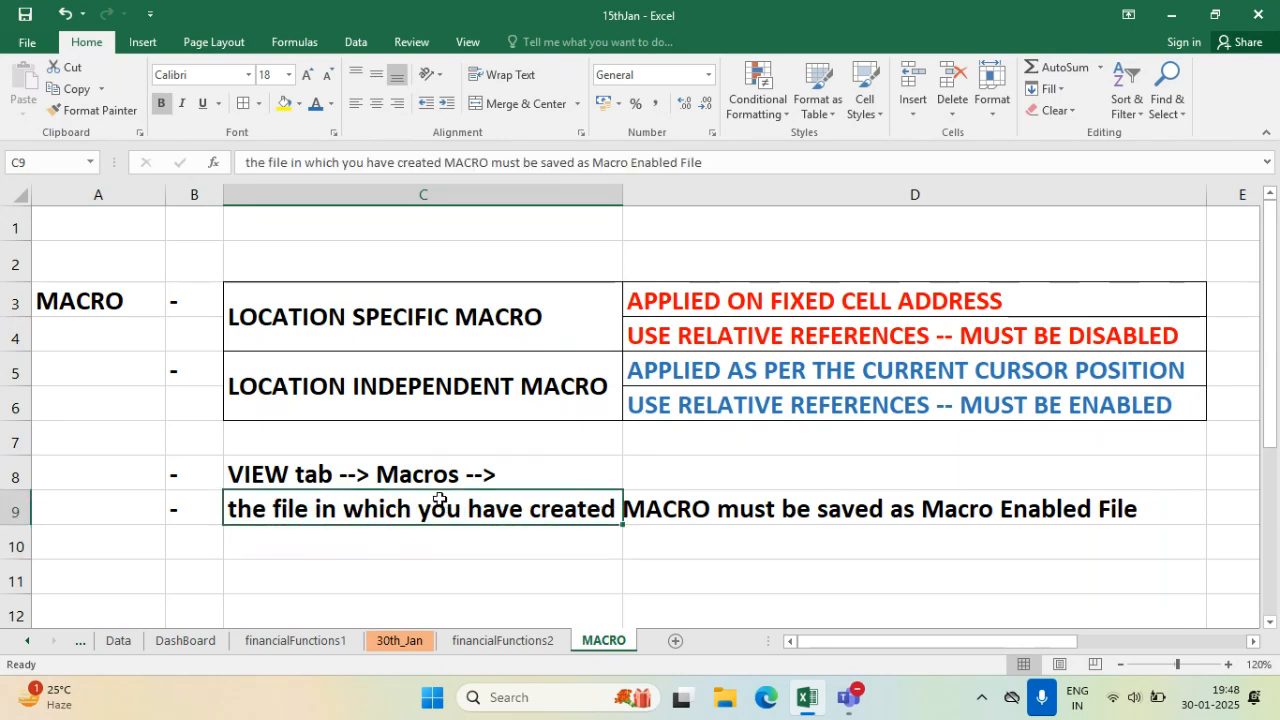
pyautogui.click(291, 108)
pyautogui.click(574, 543)
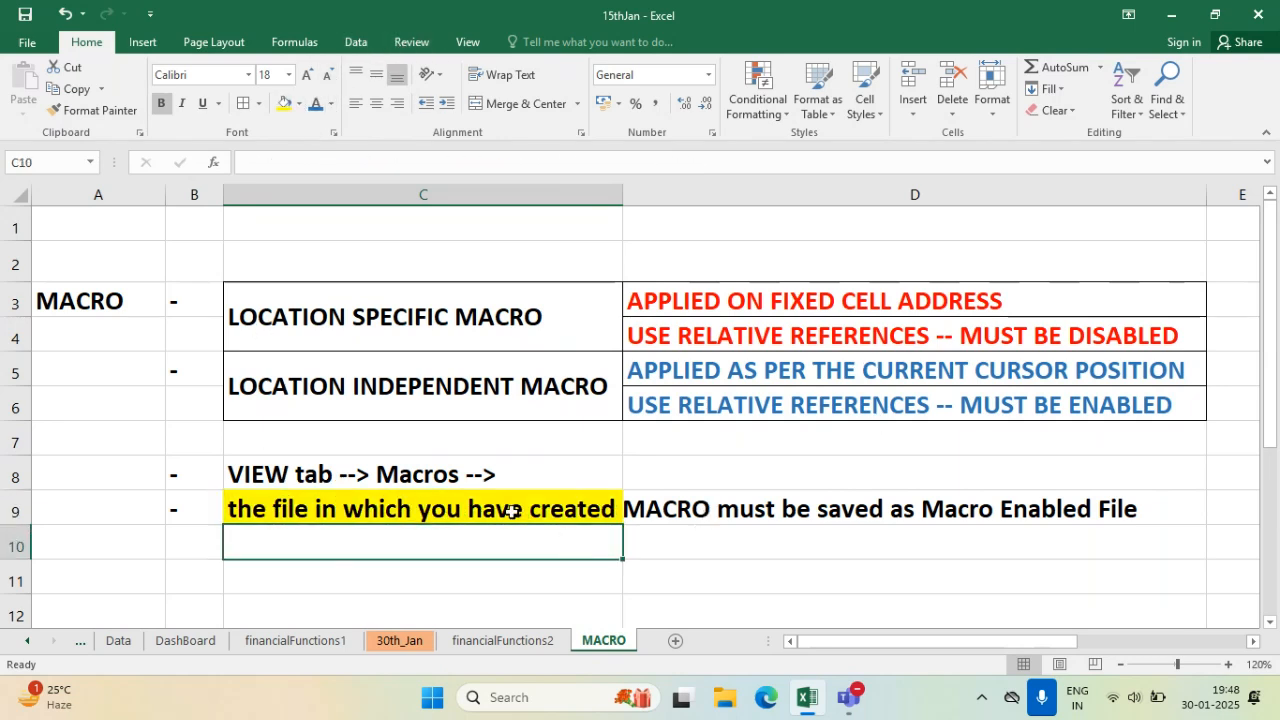
pyautogui.click(515, 508)
pyautogui.moveTo(515, 508); pyautogui.dragTo(702, 512)
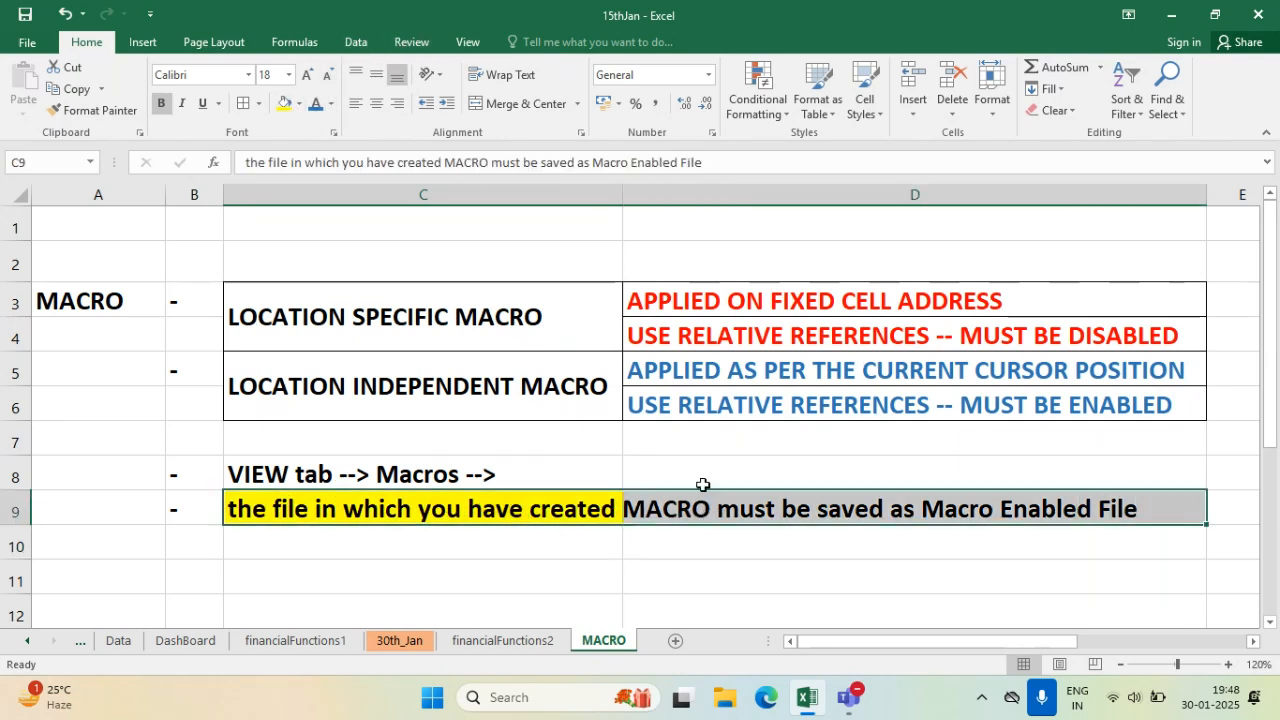
pyautogui.click(286, 104)
pyautogui.click(766, 568)
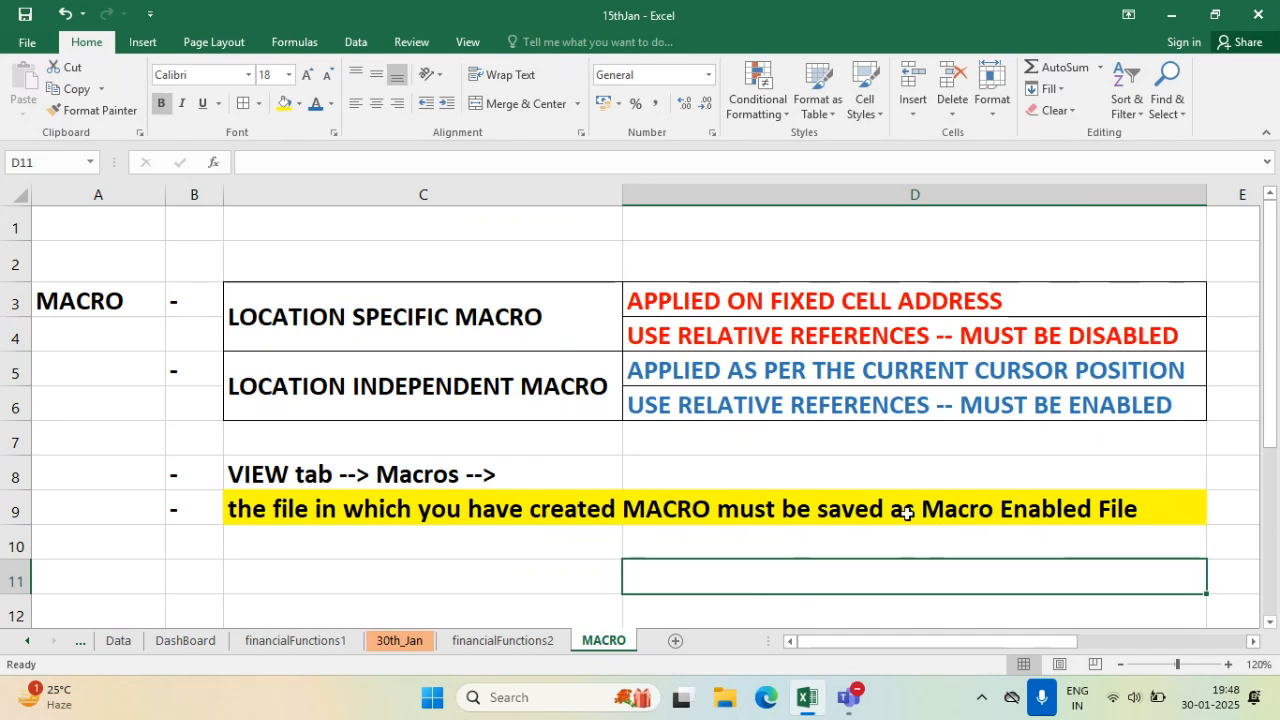
# - Examine the Excel Macro-Enabled Workbook format among the Save As file types and return to the sheet without saving
pyautogui.click(39, 43)
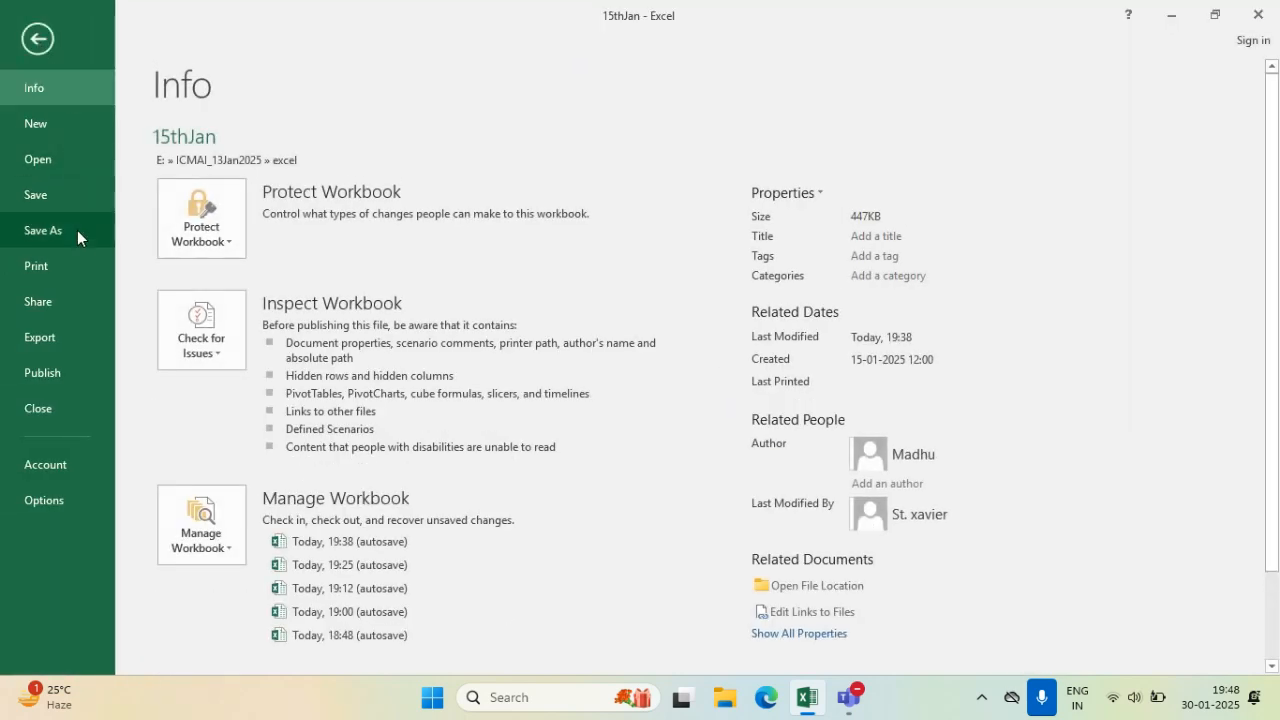
pyautogui.click(77, 230)
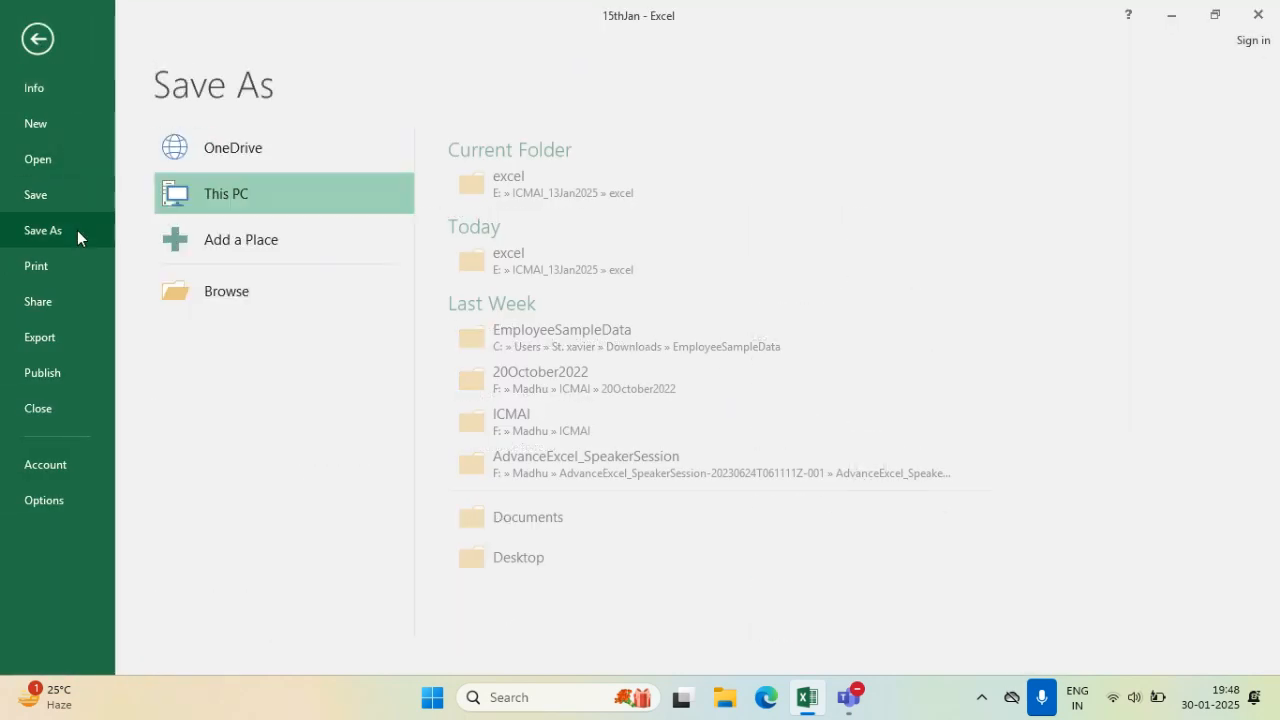
pyautogui.click(575, 197)
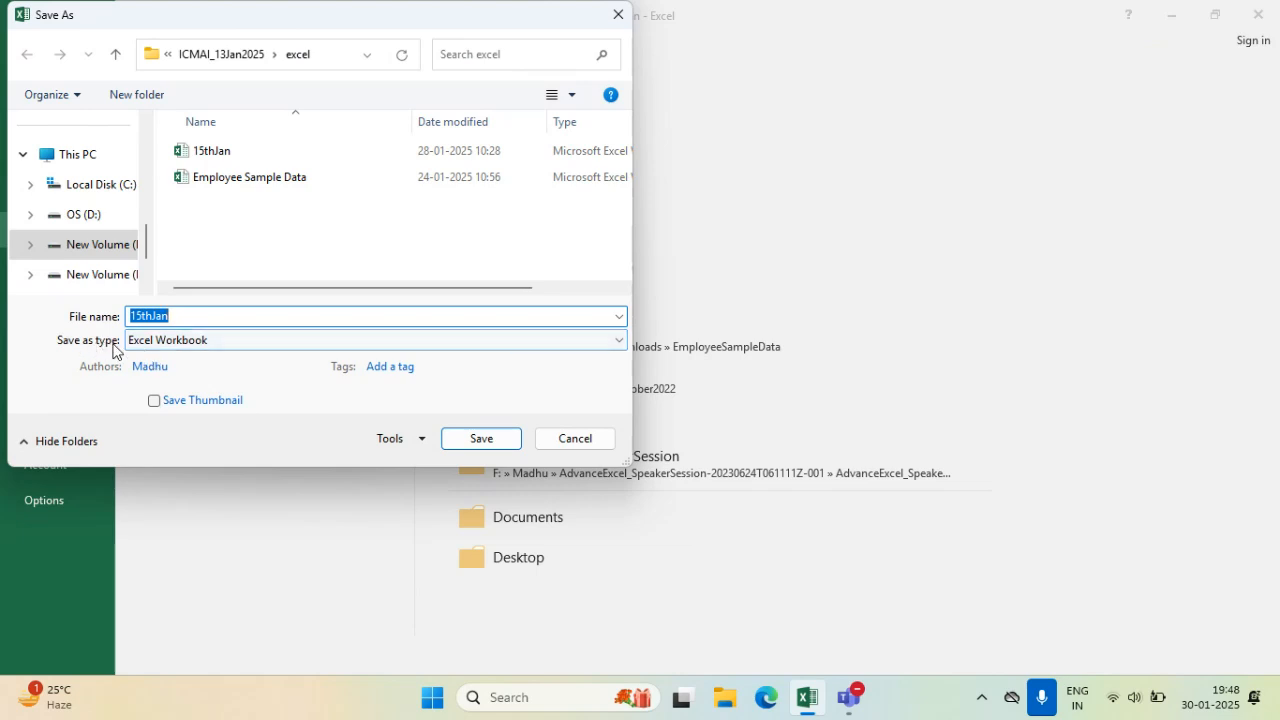
pyautogui.click(155, 345)
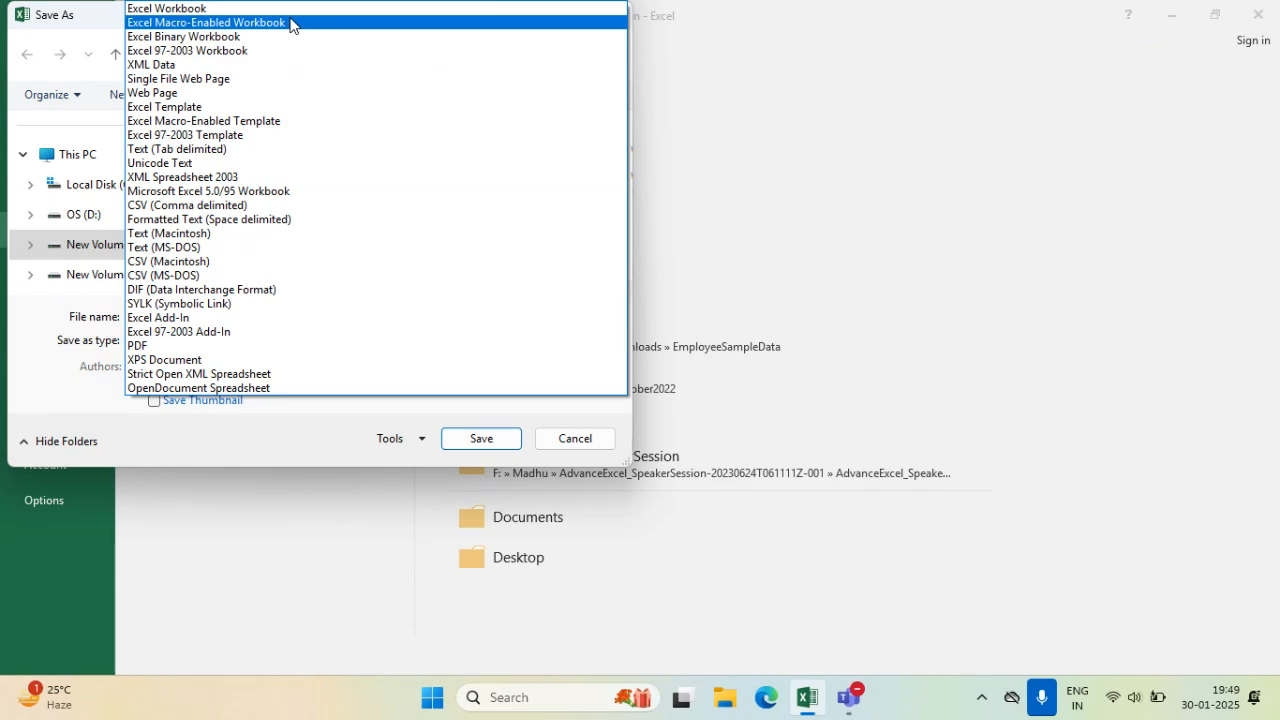
pyautogui.click(572, 447)
pyautogui.click(574, 448)
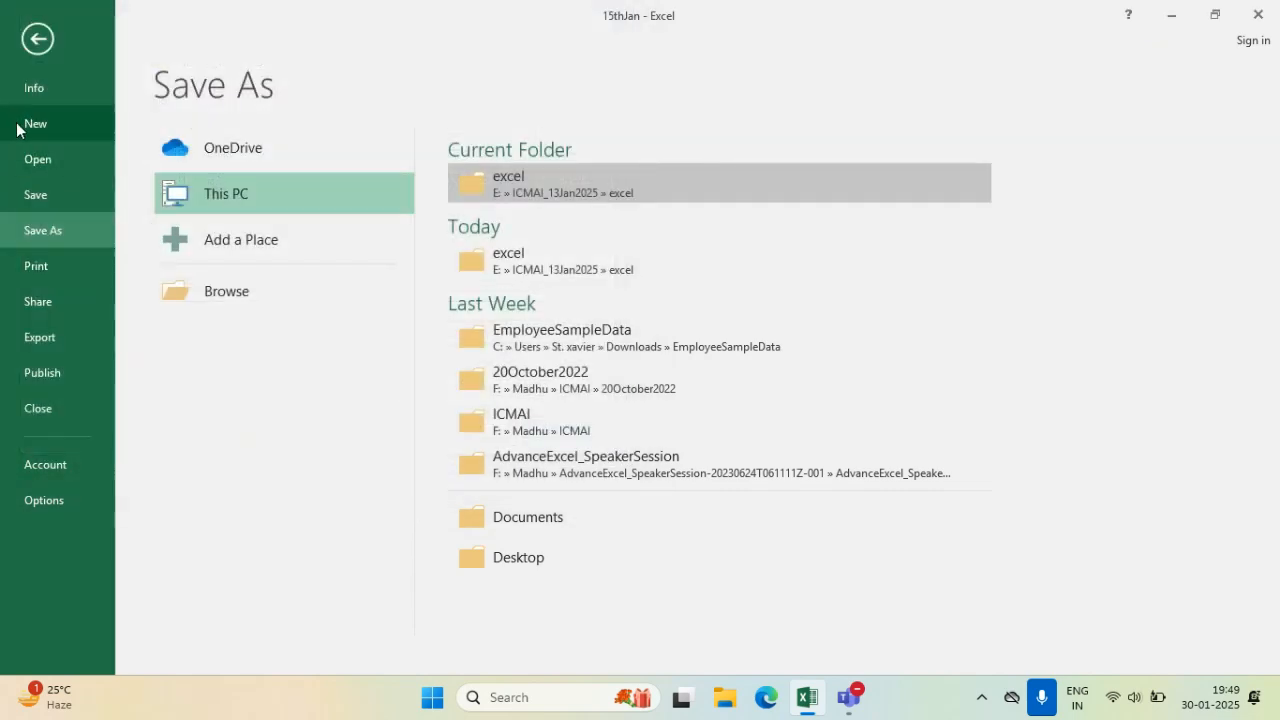
pyautogui.click(38, 42)
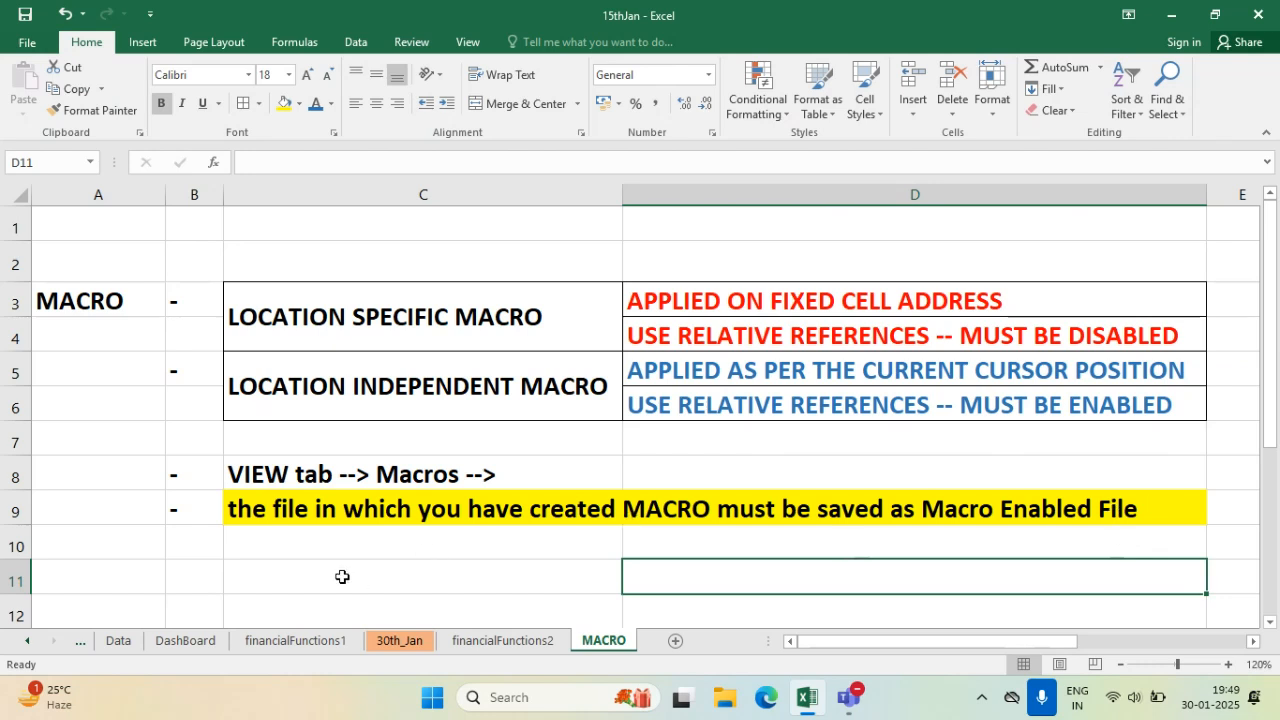
# - Enter .xlsm in cell C10 and highlight the cell with yellow fill
pyautogui.doubleClick(326, 527)
pyautogui.doubleClick(327, 541)
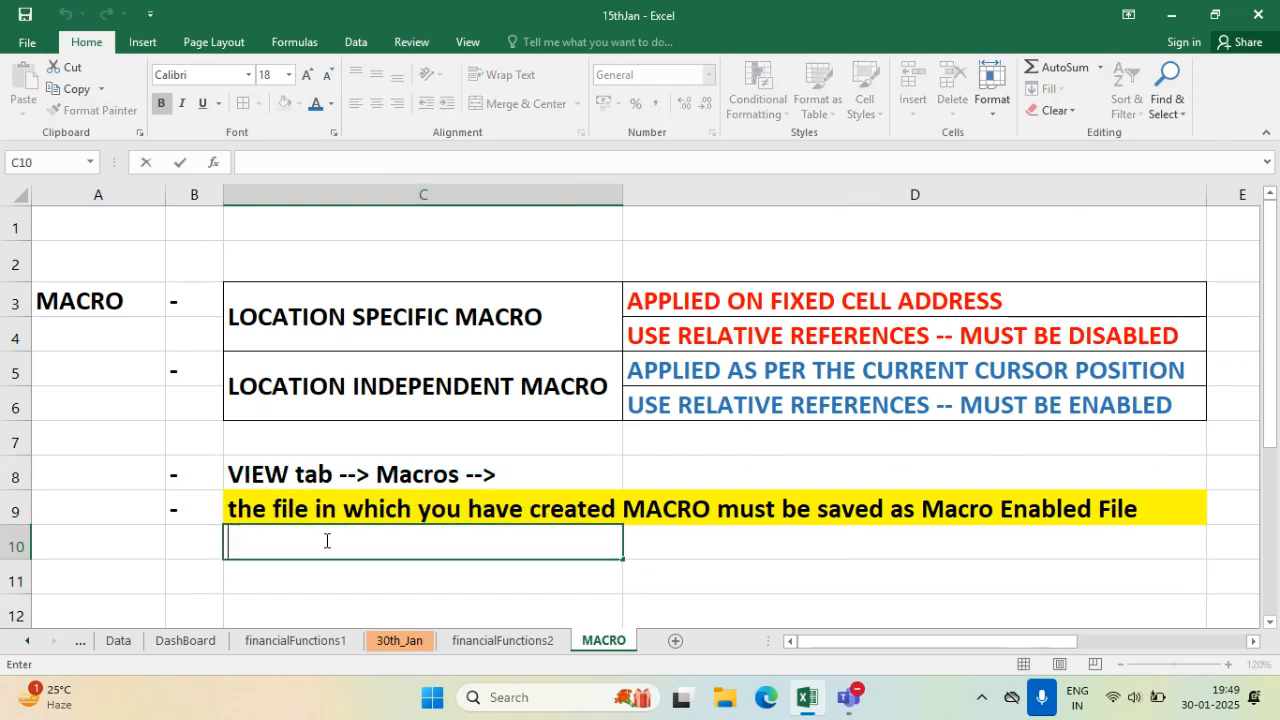
pyautogui.write('.xlsm')
pyautogui.press('Return')
pyautogui.click(332, 544)
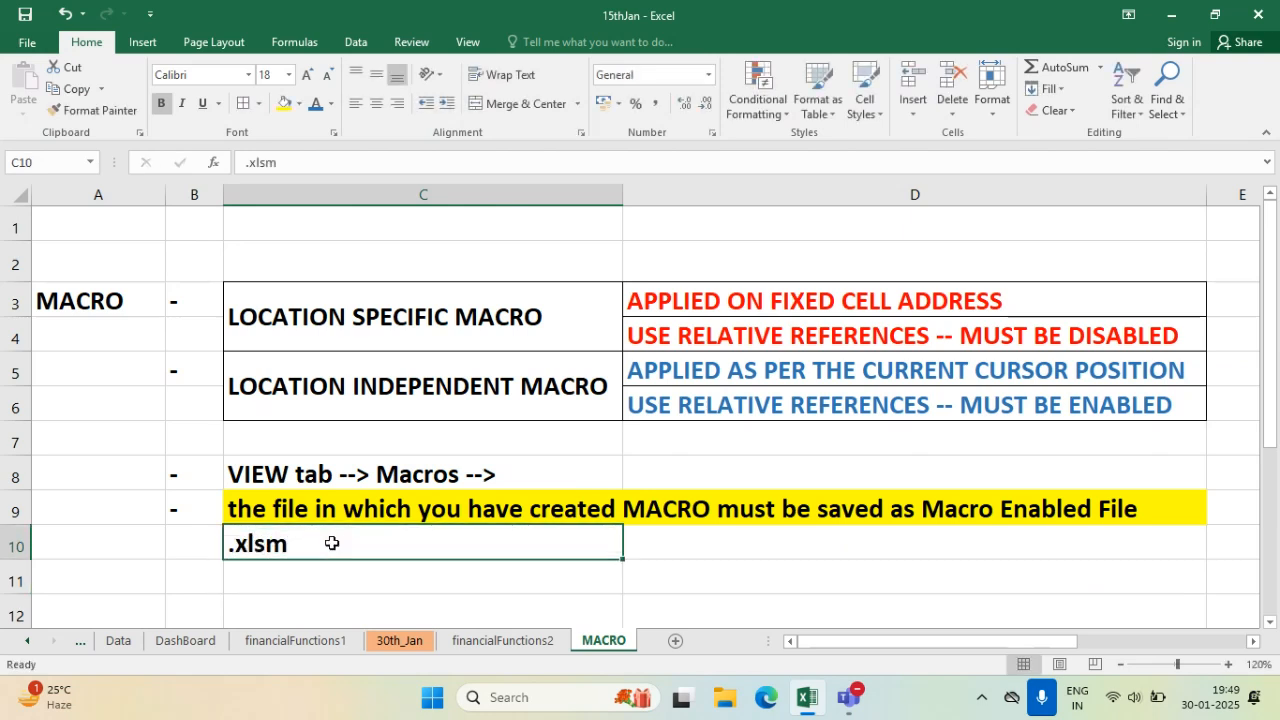
pyautogui.click(285, 103)
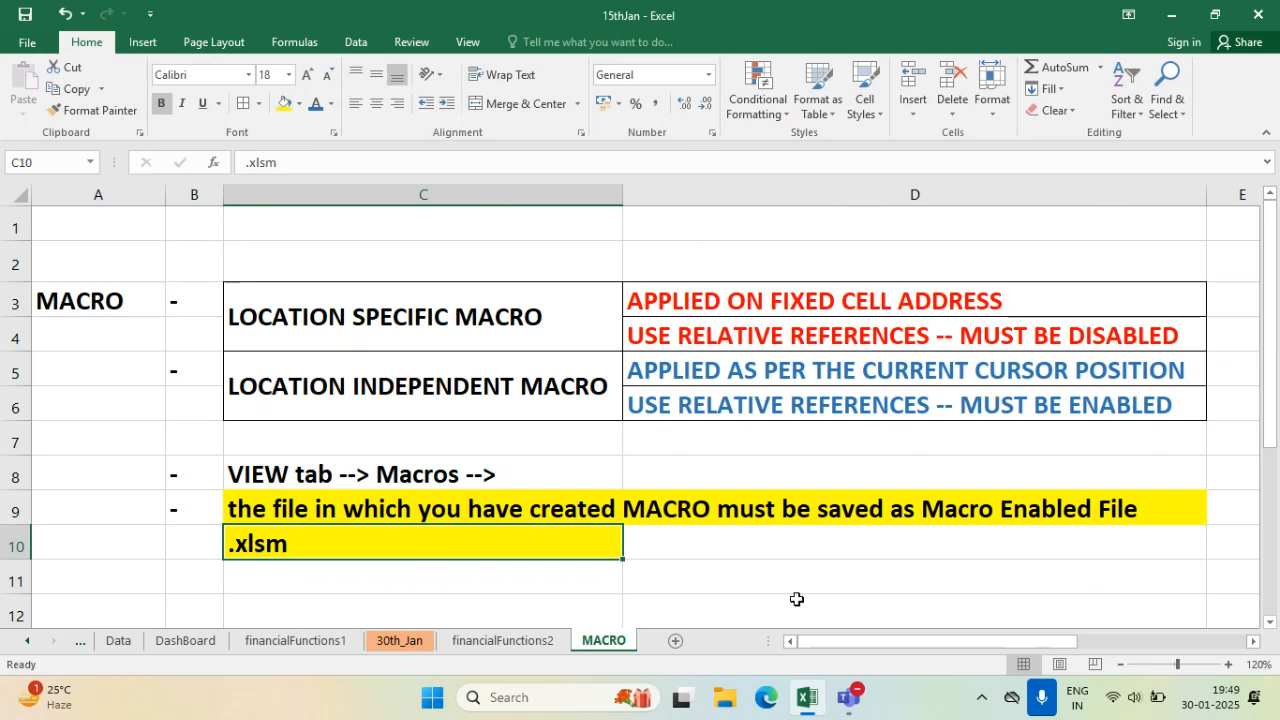
pyautogui.press('Right')
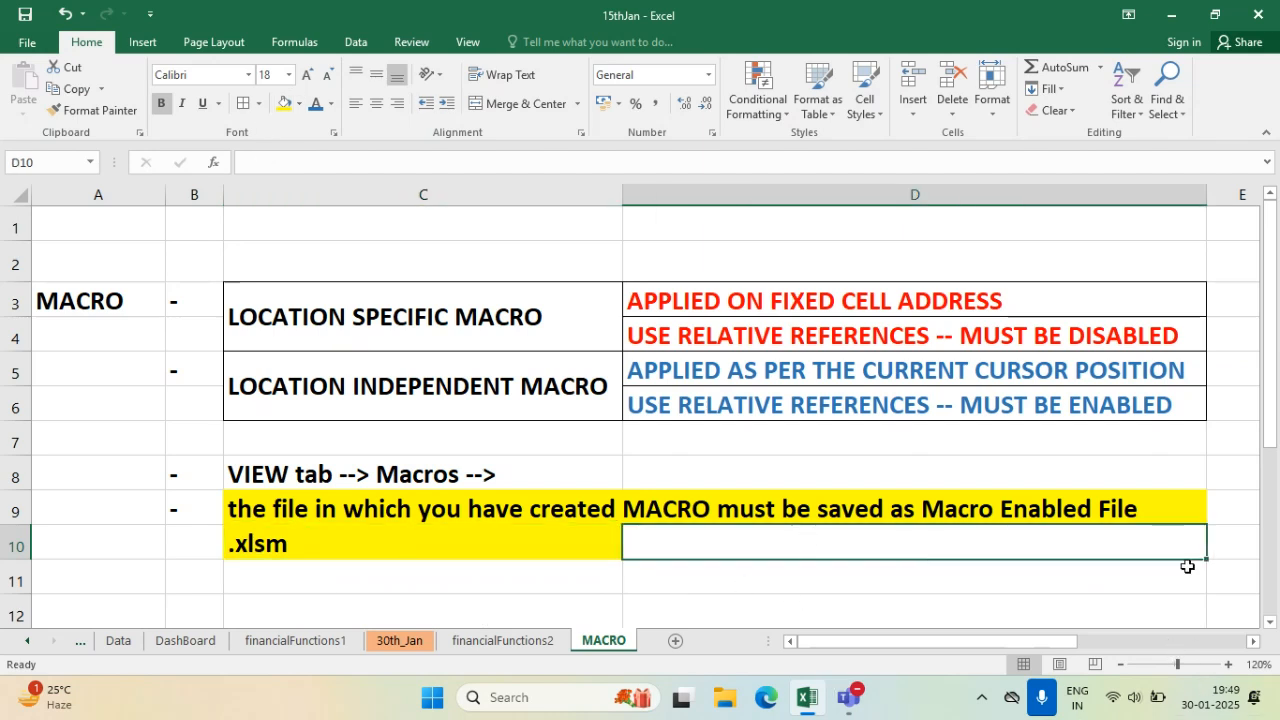
# - Replace the word File with Workbook at the end of the C9 note and widen column D to fit the text
pyautogui.click(1110, 512)
pyautogui.doubleClick(563, 503)
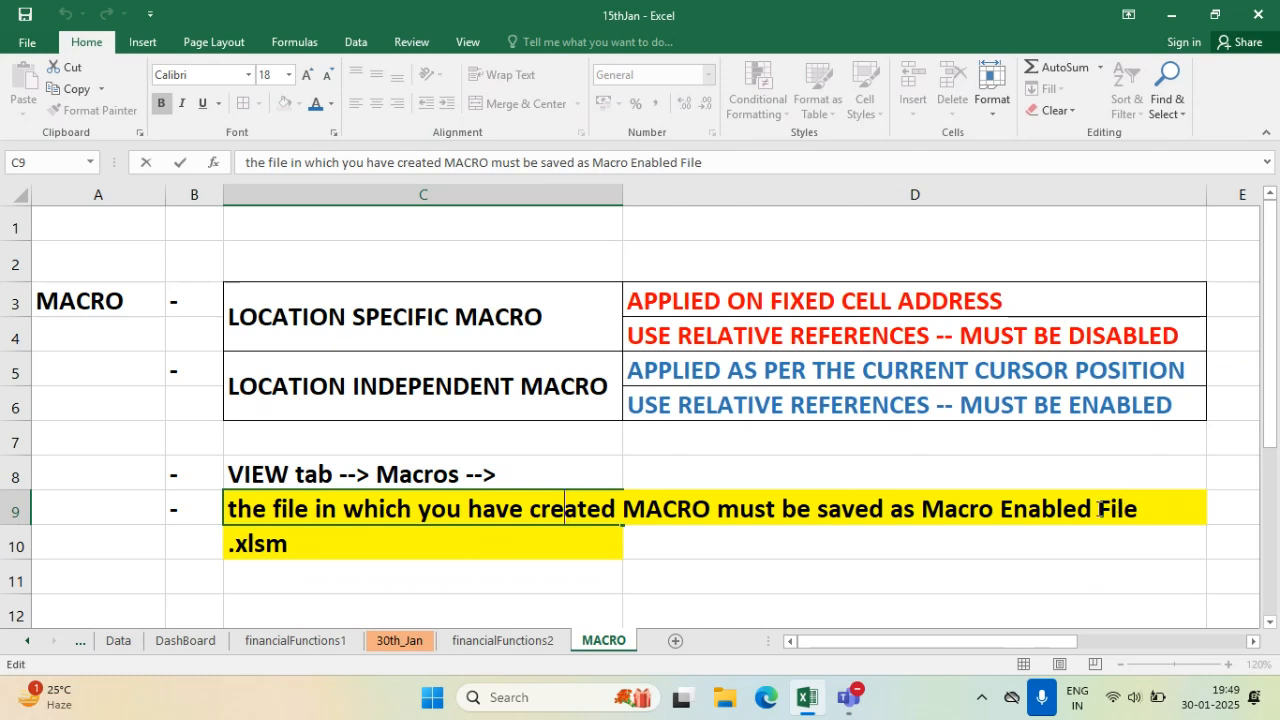
pyautogui.moveTo(1099, 509); pyautogui.dragTo(1138, 511)
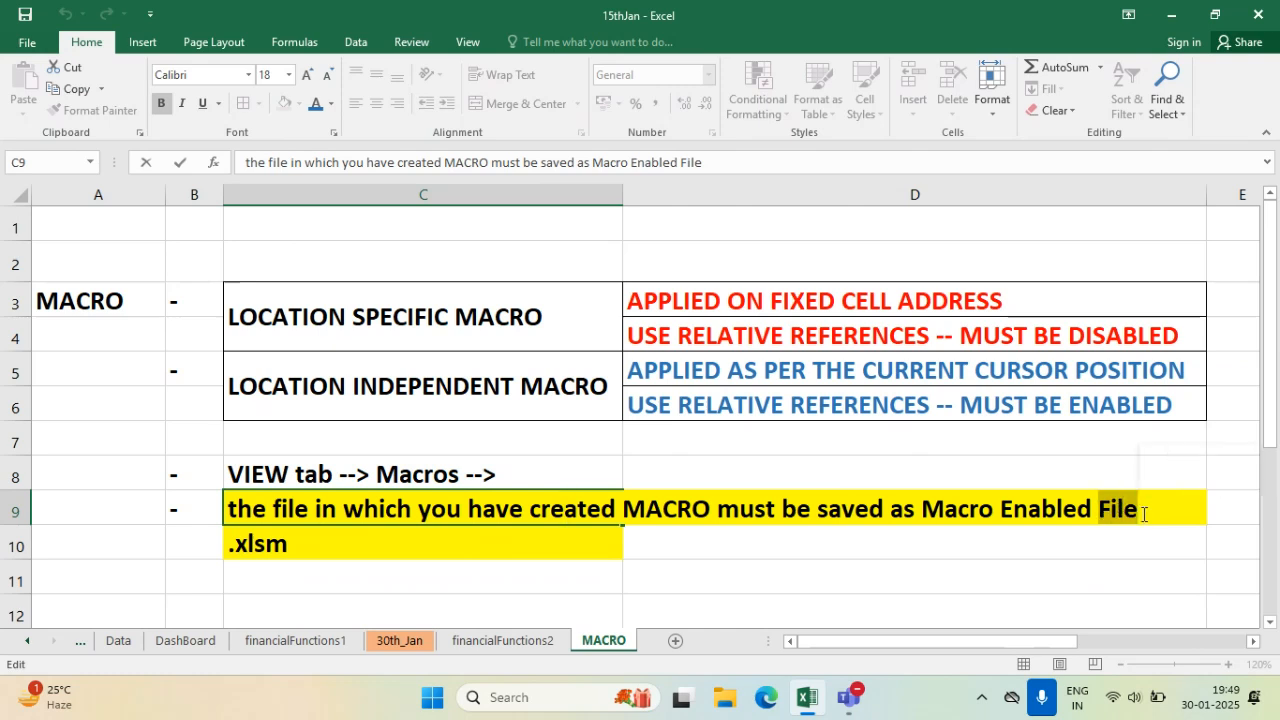
pyautogui.write('Workbook')
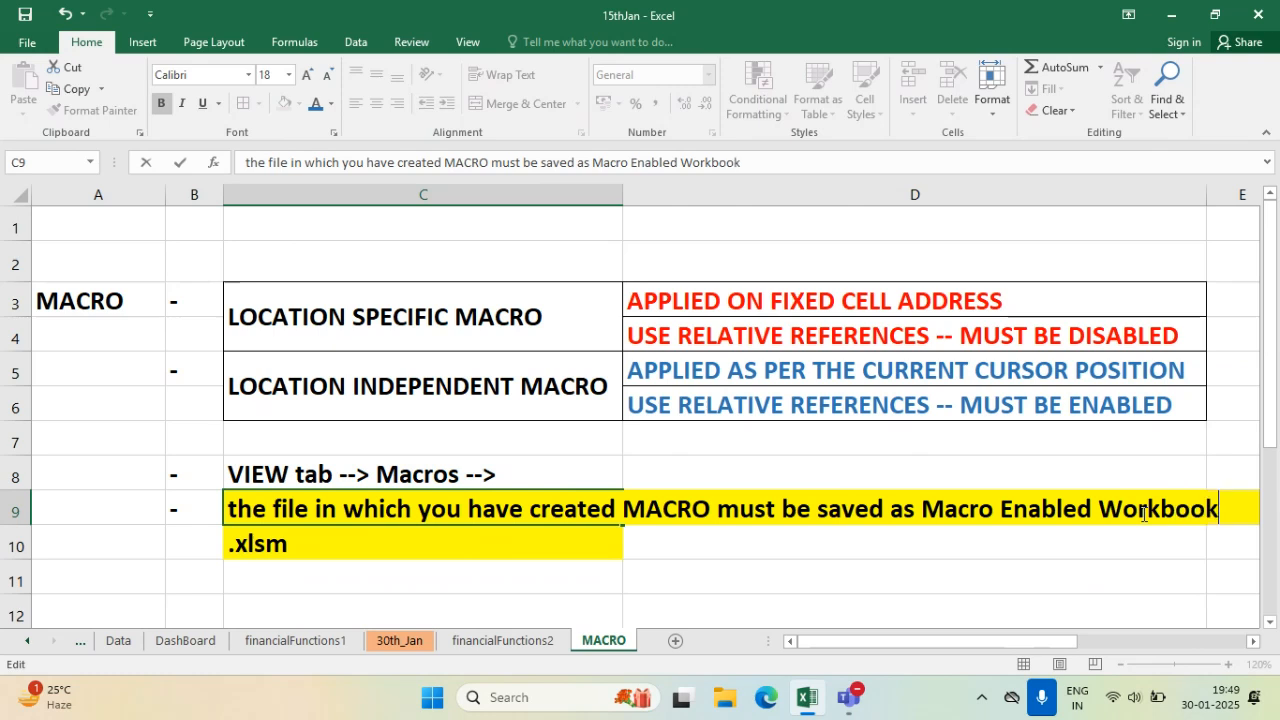
pyautogui.click(897, 551)
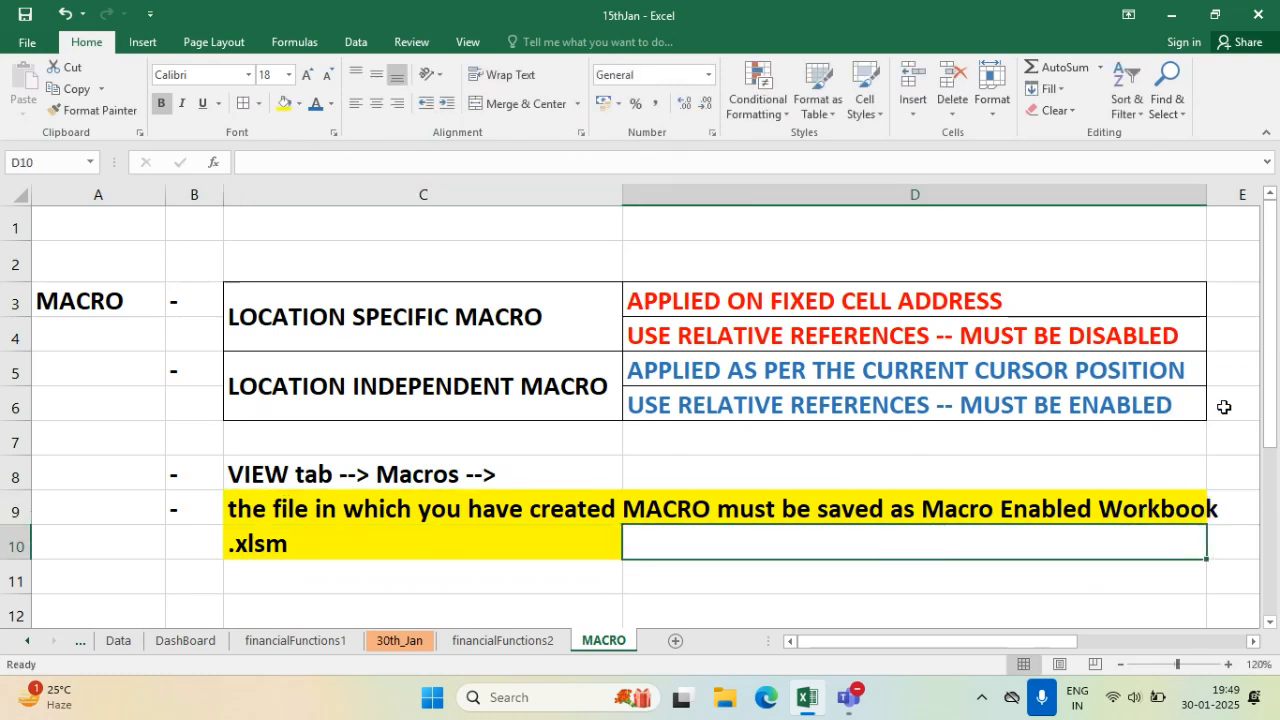
pyautogui.moveTo(1208, 200); pyautogui.dragTo(1224, 200)
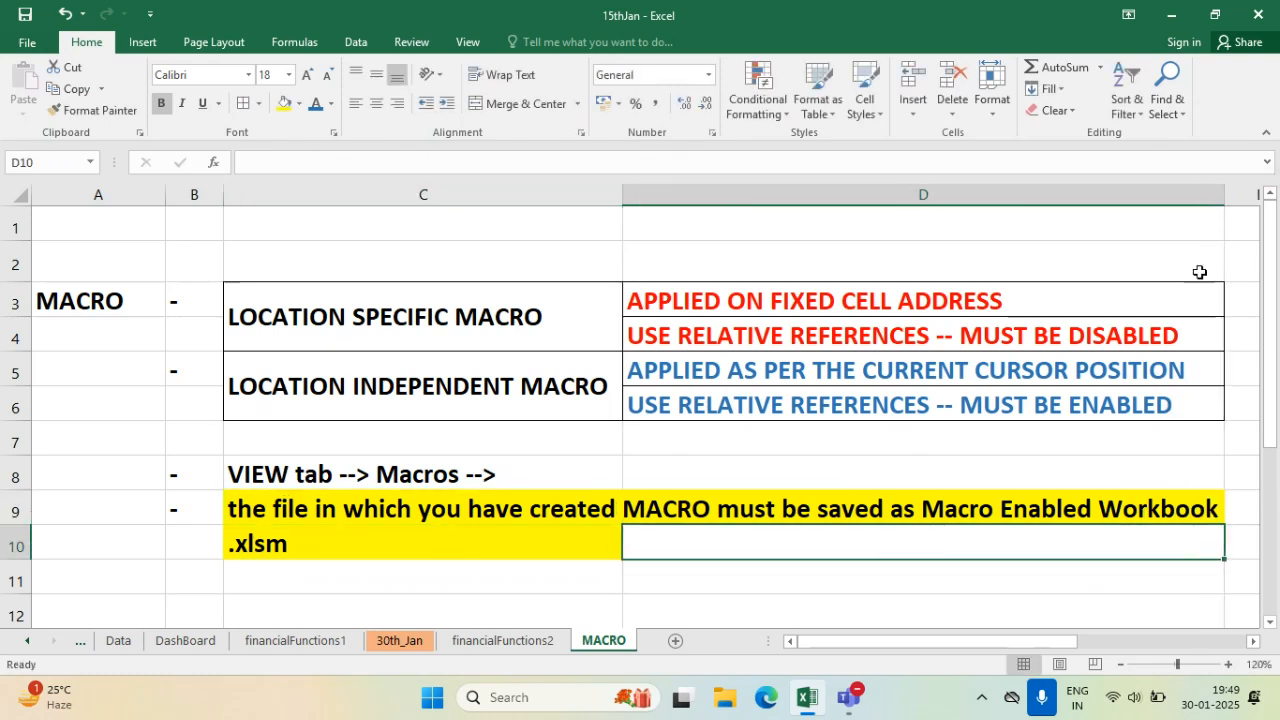
# - Enter a dash as a bullet in cell B11 beside the next note row
pyautogui.click(196, 578)
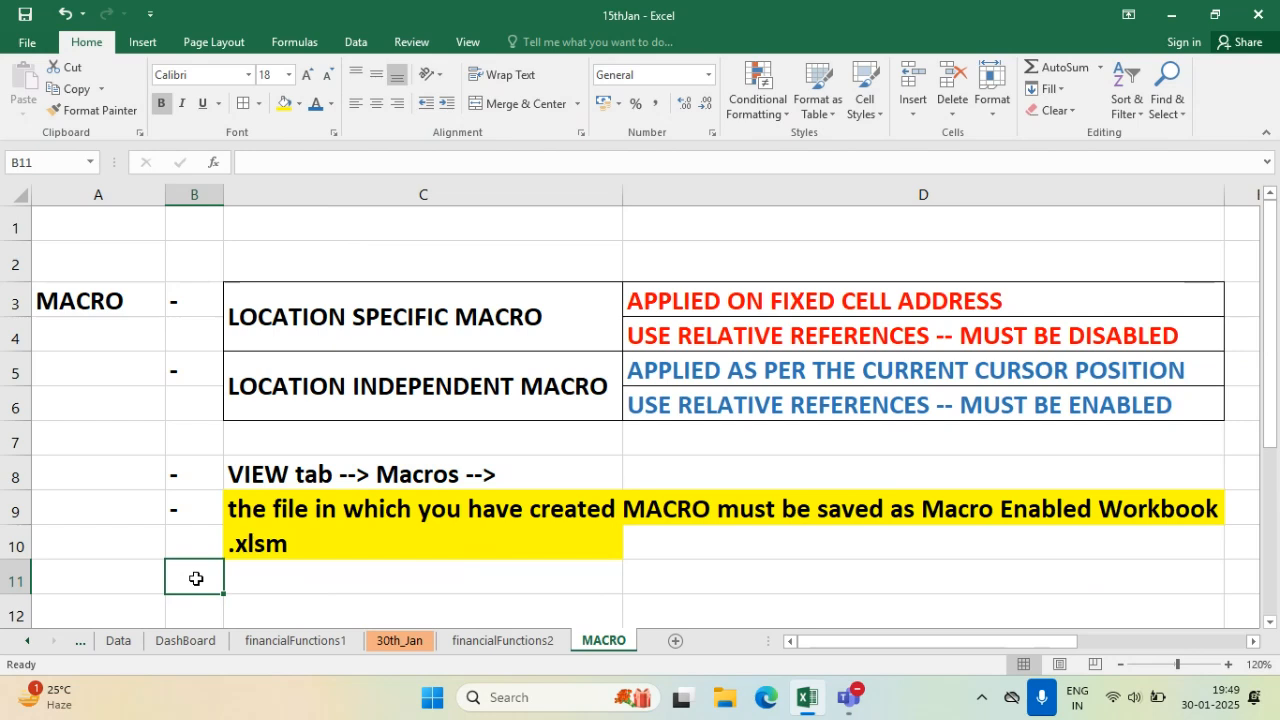
pyautogui.write("'-")
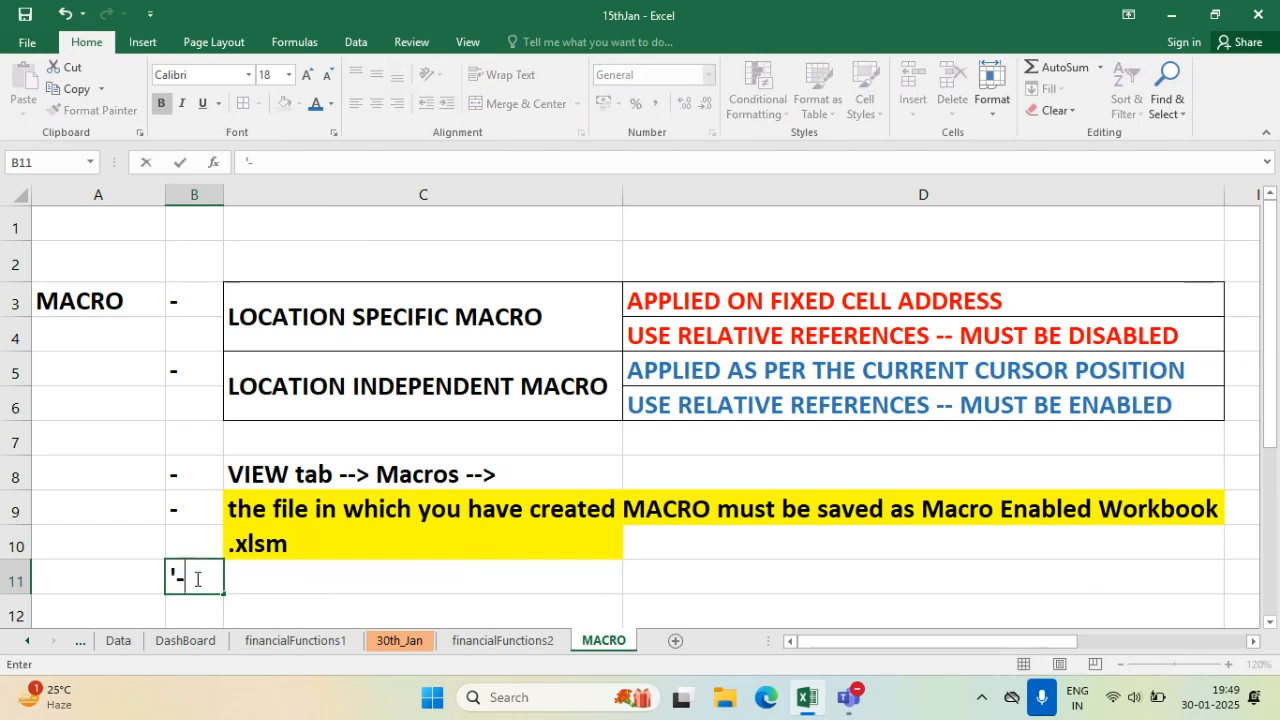
pyautogui.press('Tab')
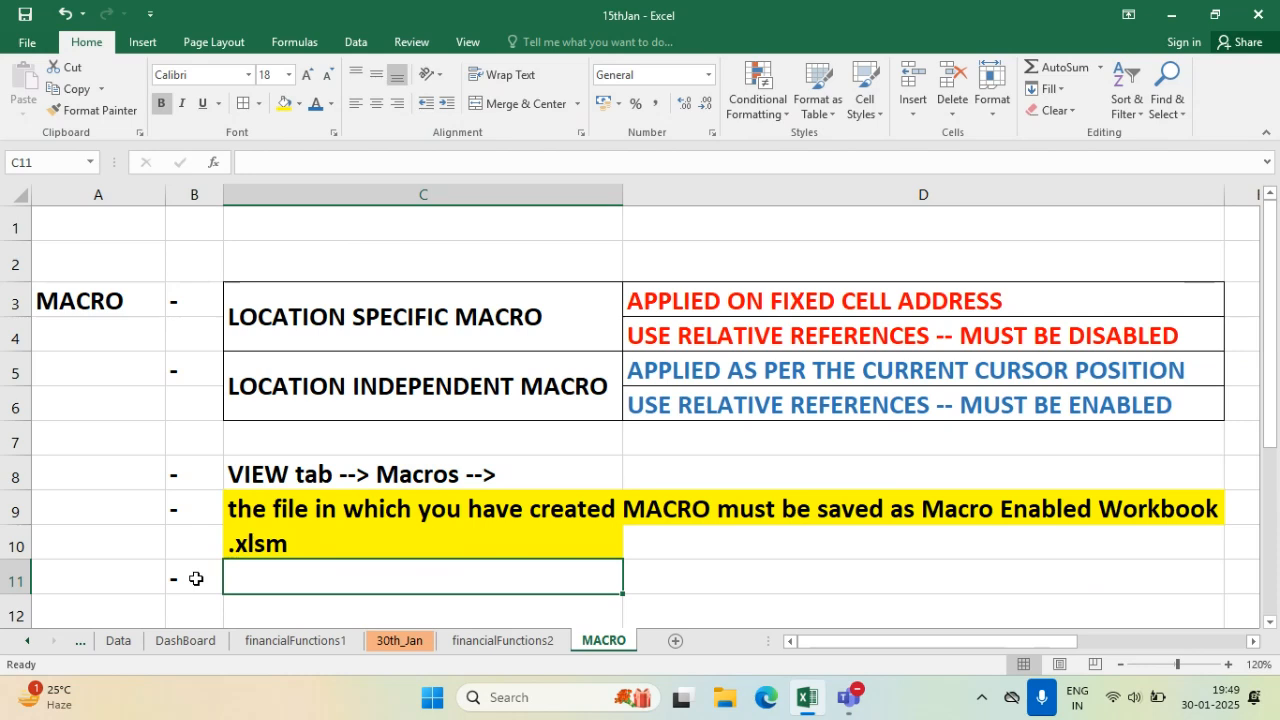
# - Enter the note "while opening a file hving MACRO, you need to click on the button ENABLE MACRO" in cell C11
pyautogui.click(1271, 622)
pyautogui.scroll(-1, 1271, 625)
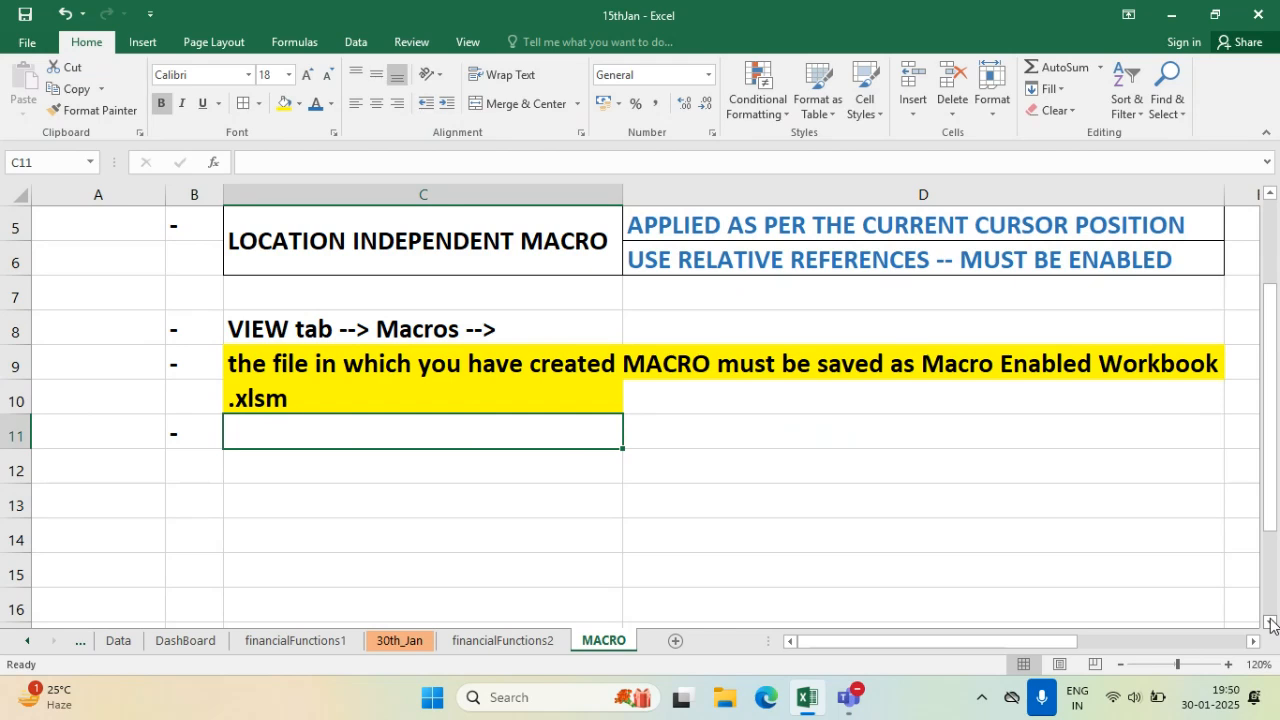
pyautogui.write('w')
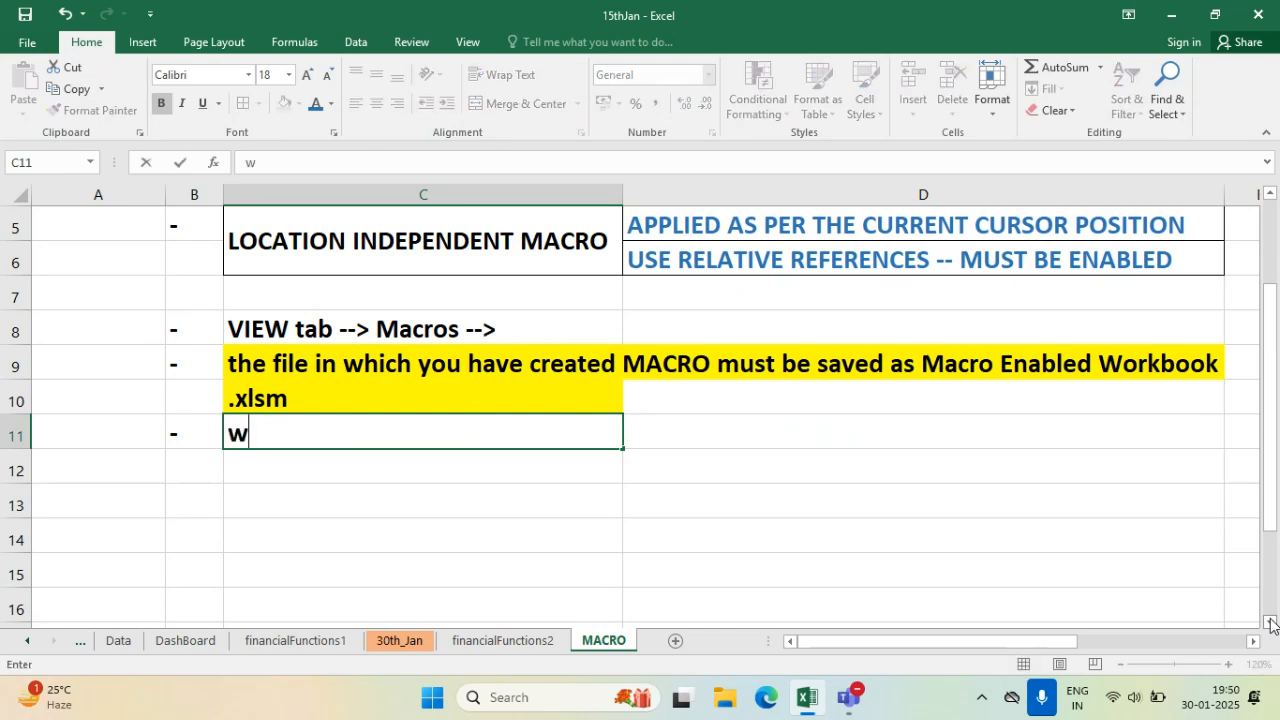
pyautogui.write('hile opening ')
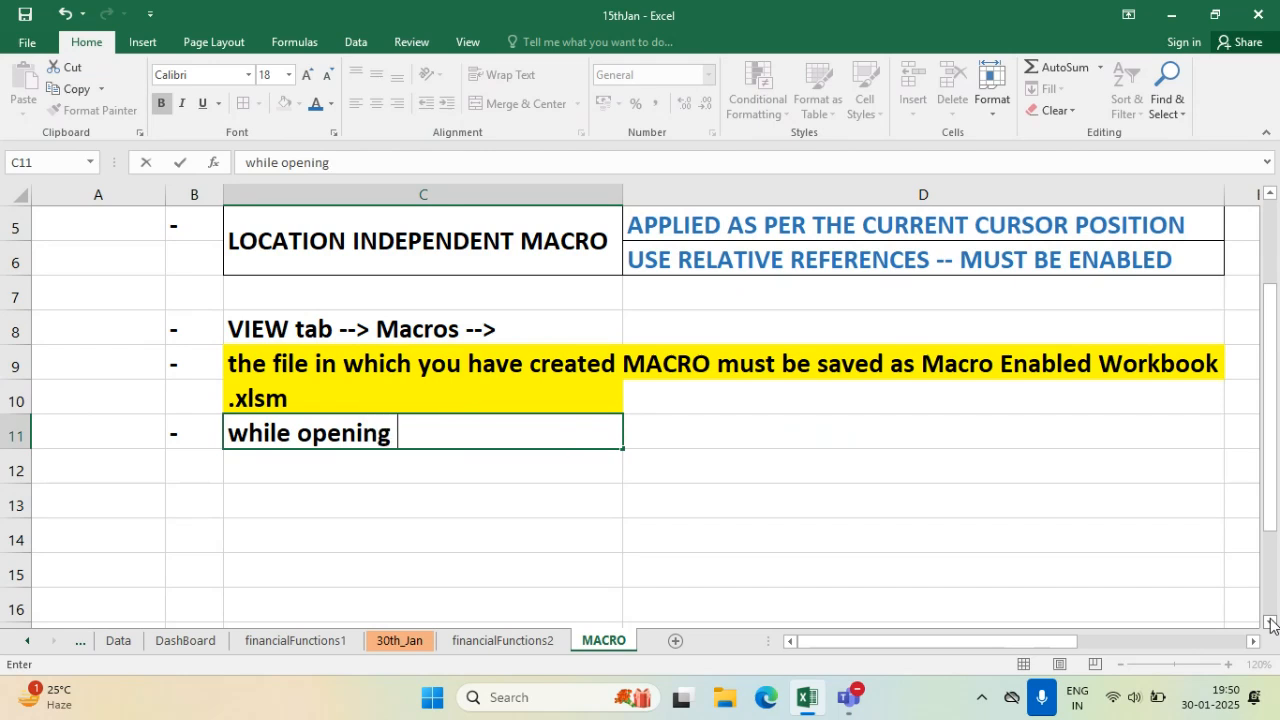
pyautogui.write('a file h')
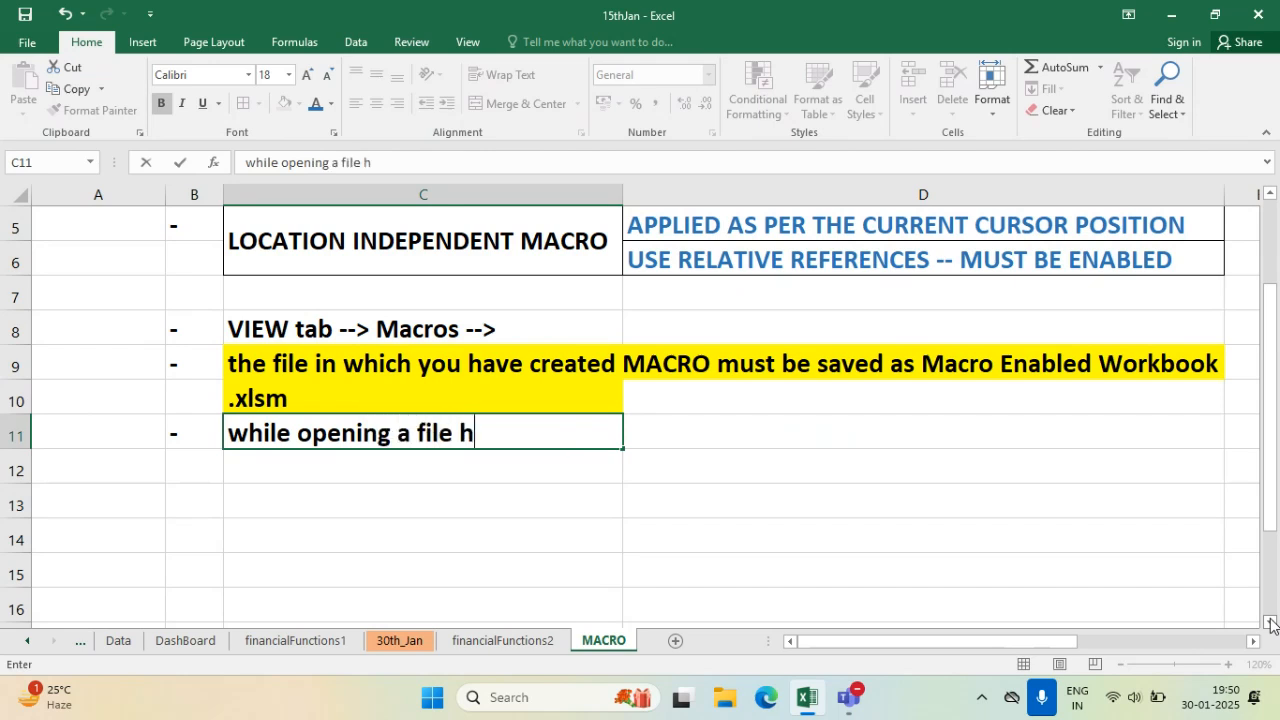
pyautogui.write('ving MACRO')
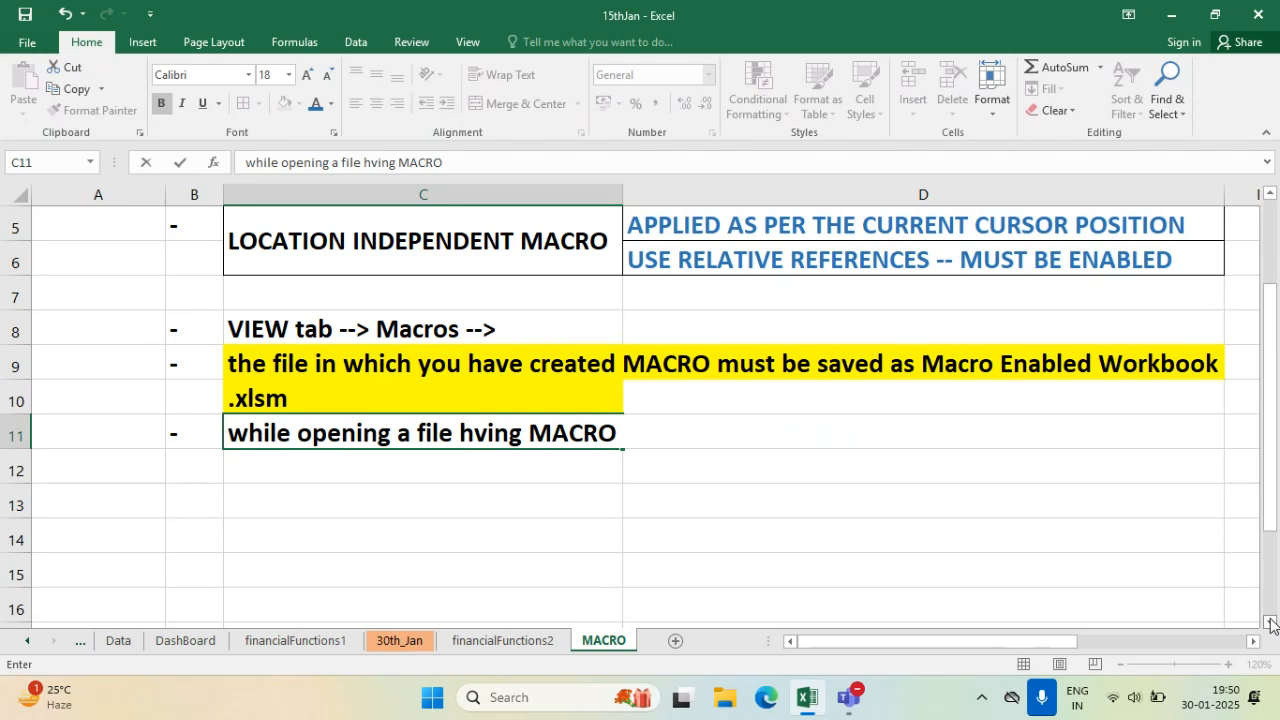
pyautogui.write(', you need ')
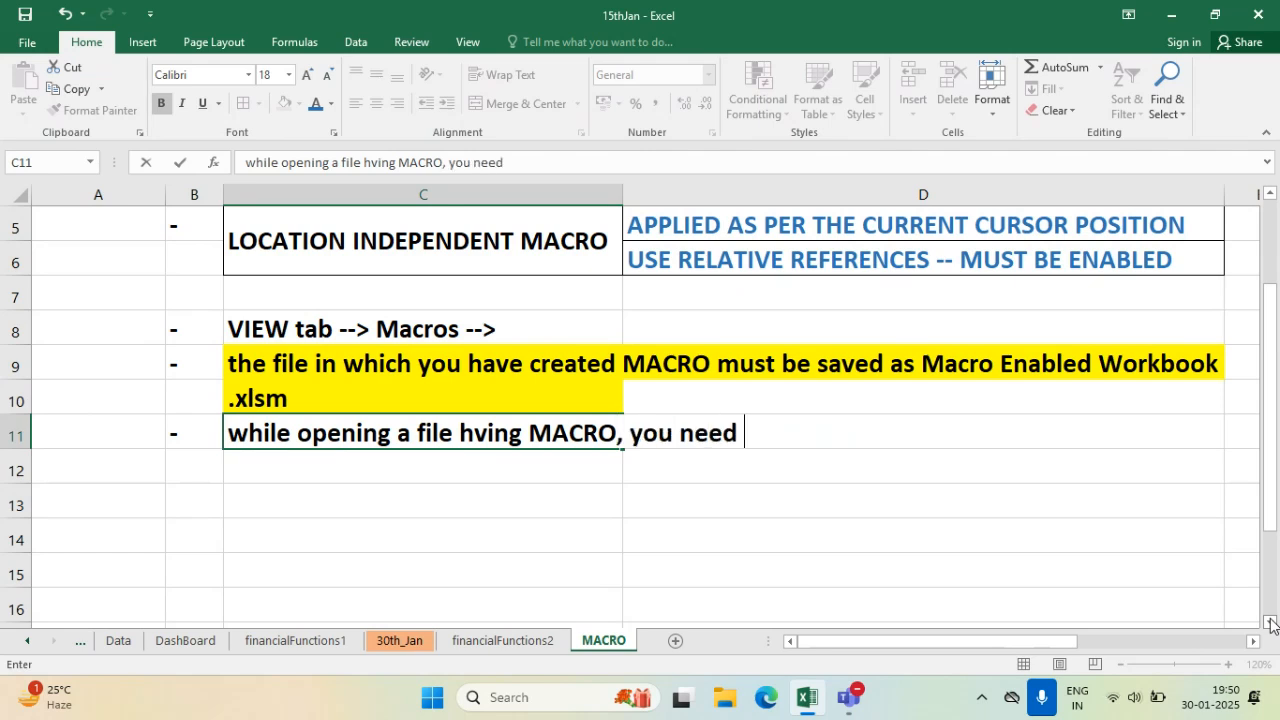
pyautogui.write('to click on ')
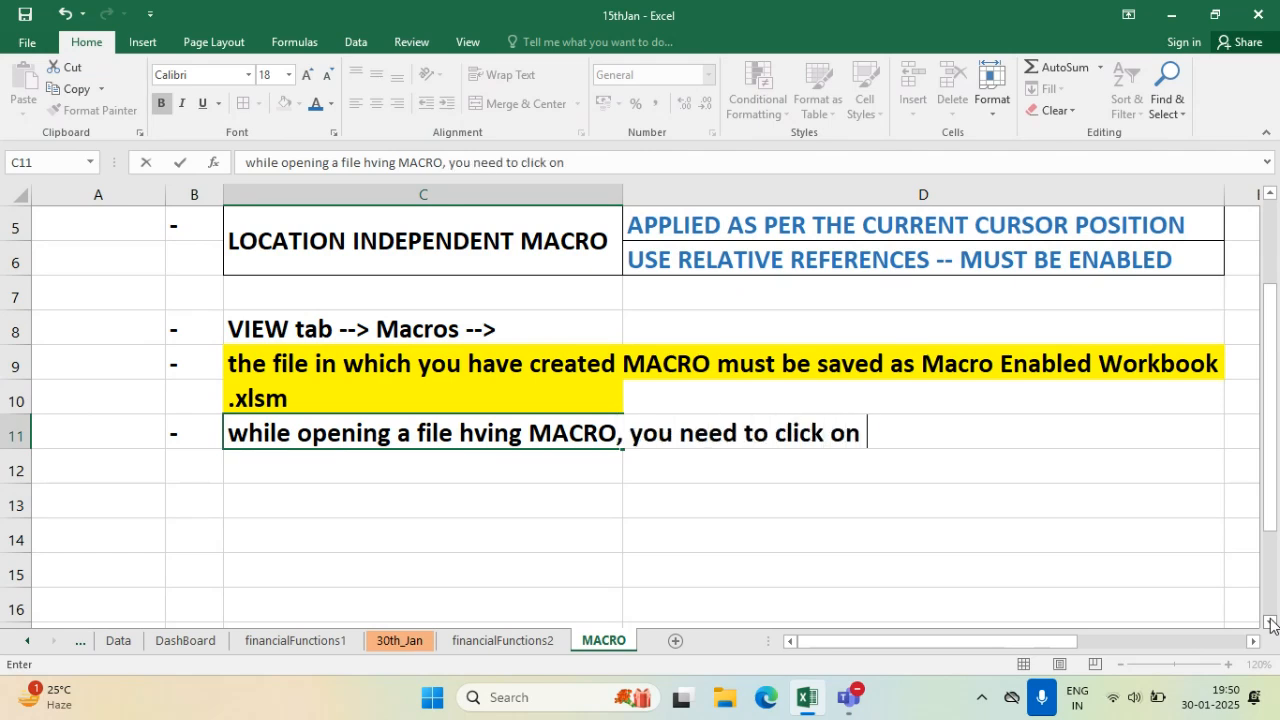
pyautogui.write('the button ')
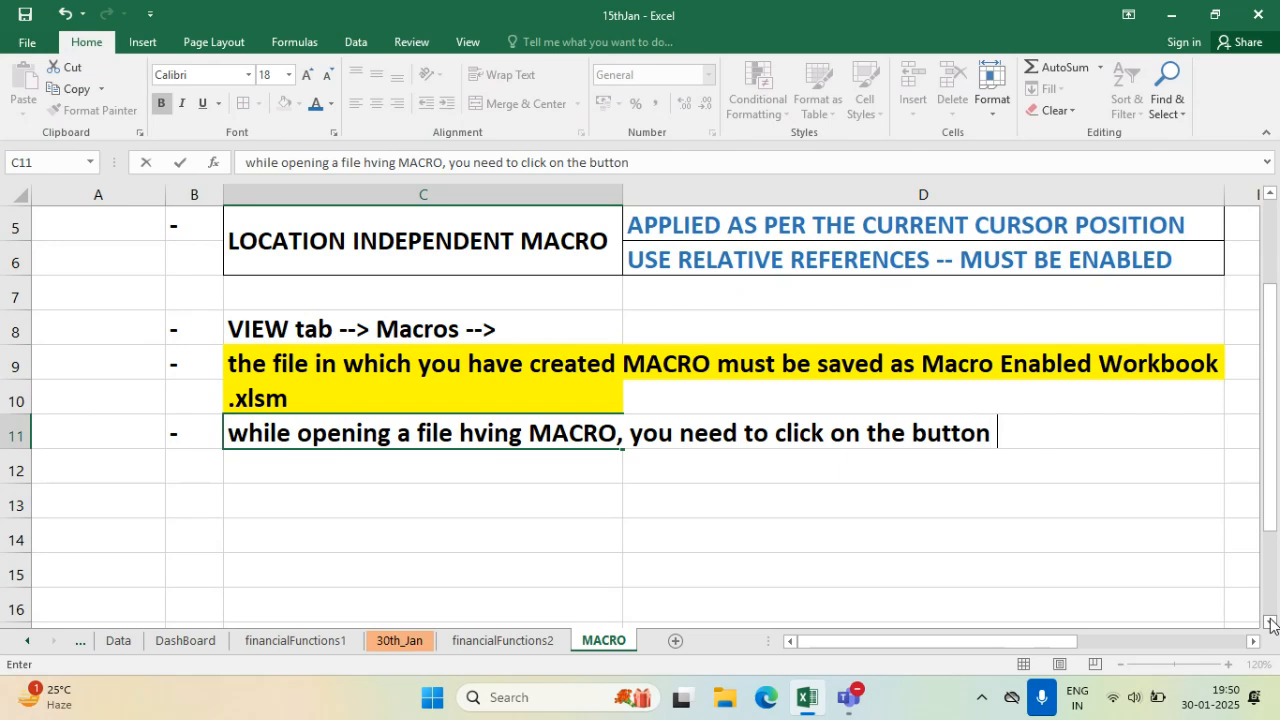
pyautogui.write('ENABLE MACRO')
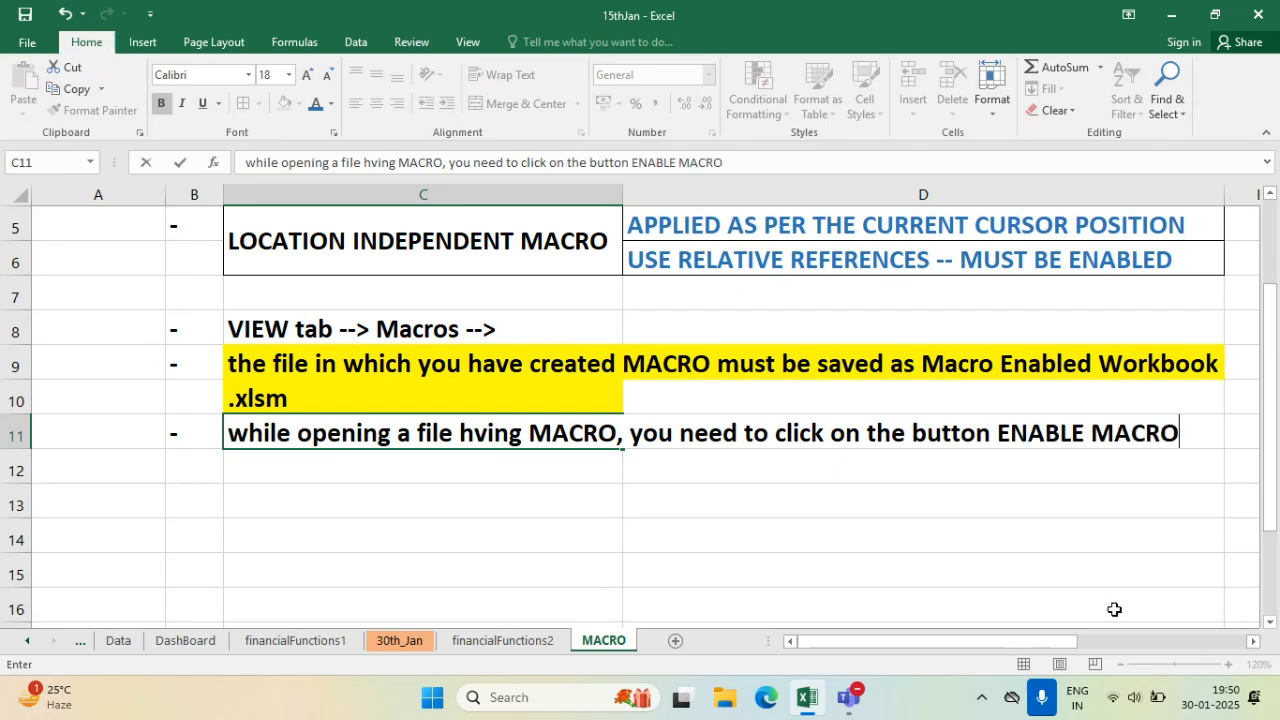
pyautogui.click(406, 503)
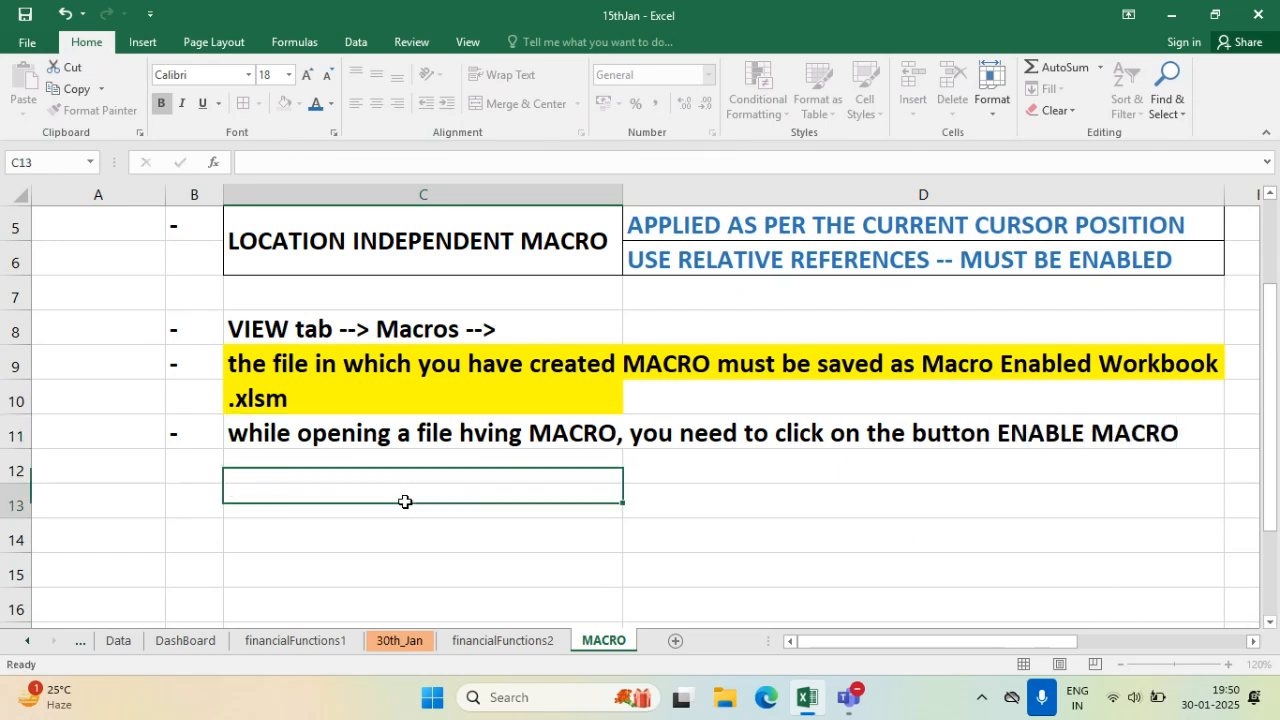
# - Set the C11 note's font colour to red and correct its misspelled word hving to having
pyautogui.click(289, 428)
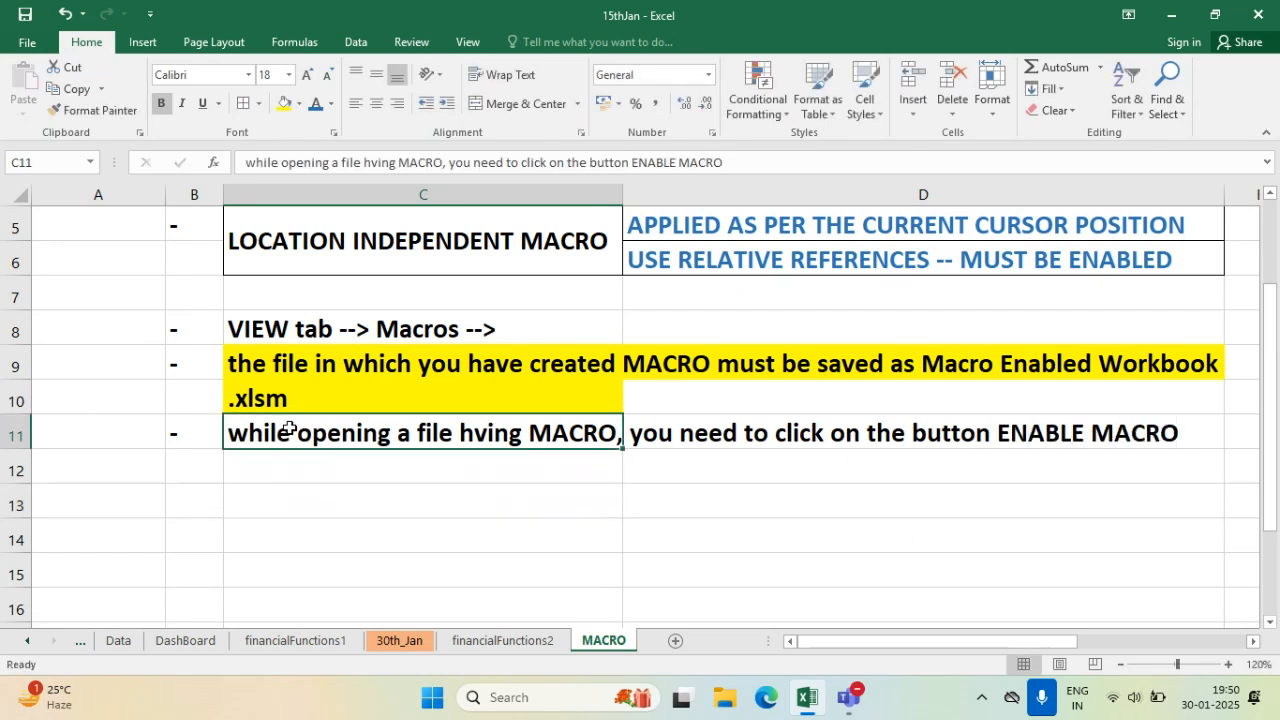
pyautogui.click(332, 104)
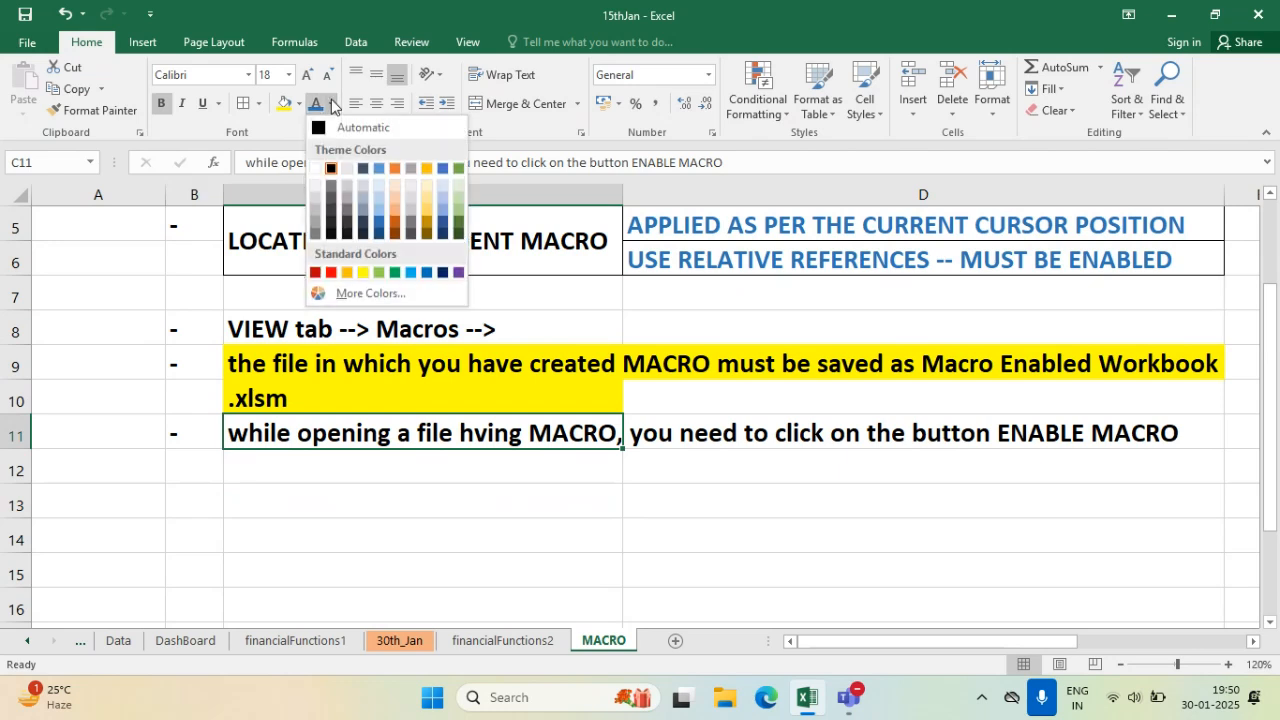
pyautogui.click(332, 276)
pyautogui.click(735, 515)
pyautogui.doubleClick(462, 437)
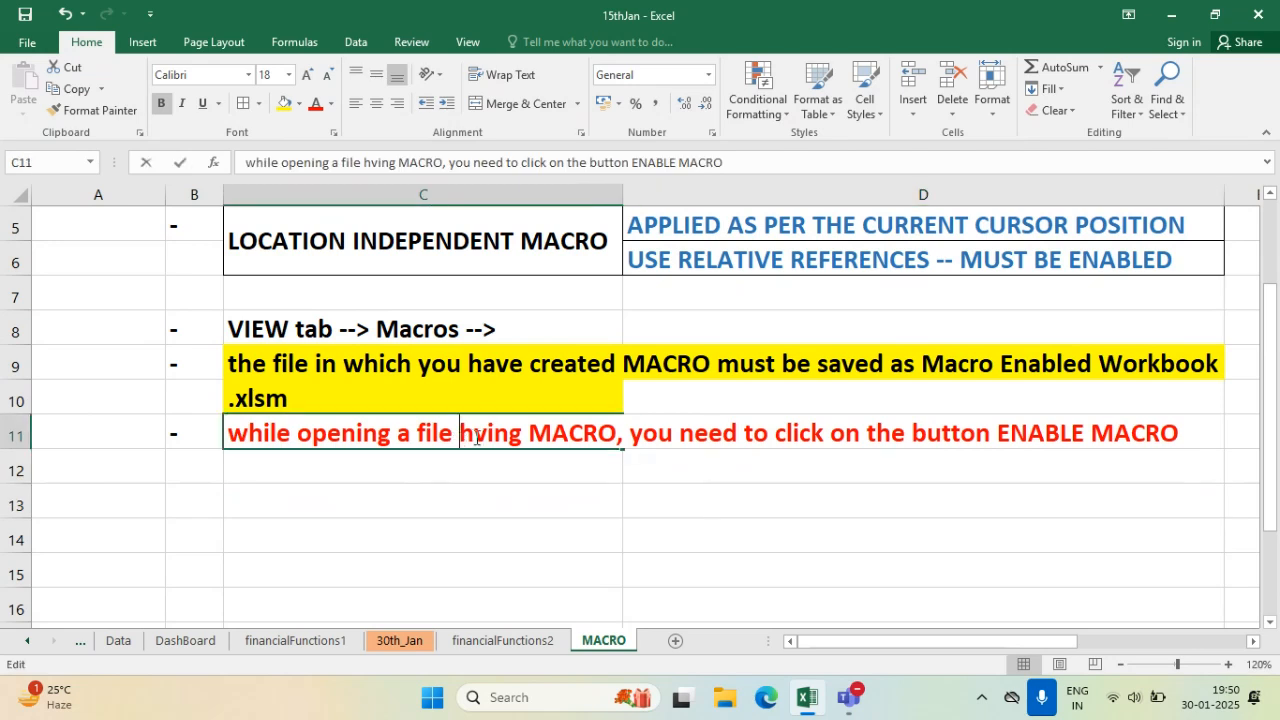
pyautogui.click(477, 437)
pyautogui.write('a')
pyautogui.click(594, 502)
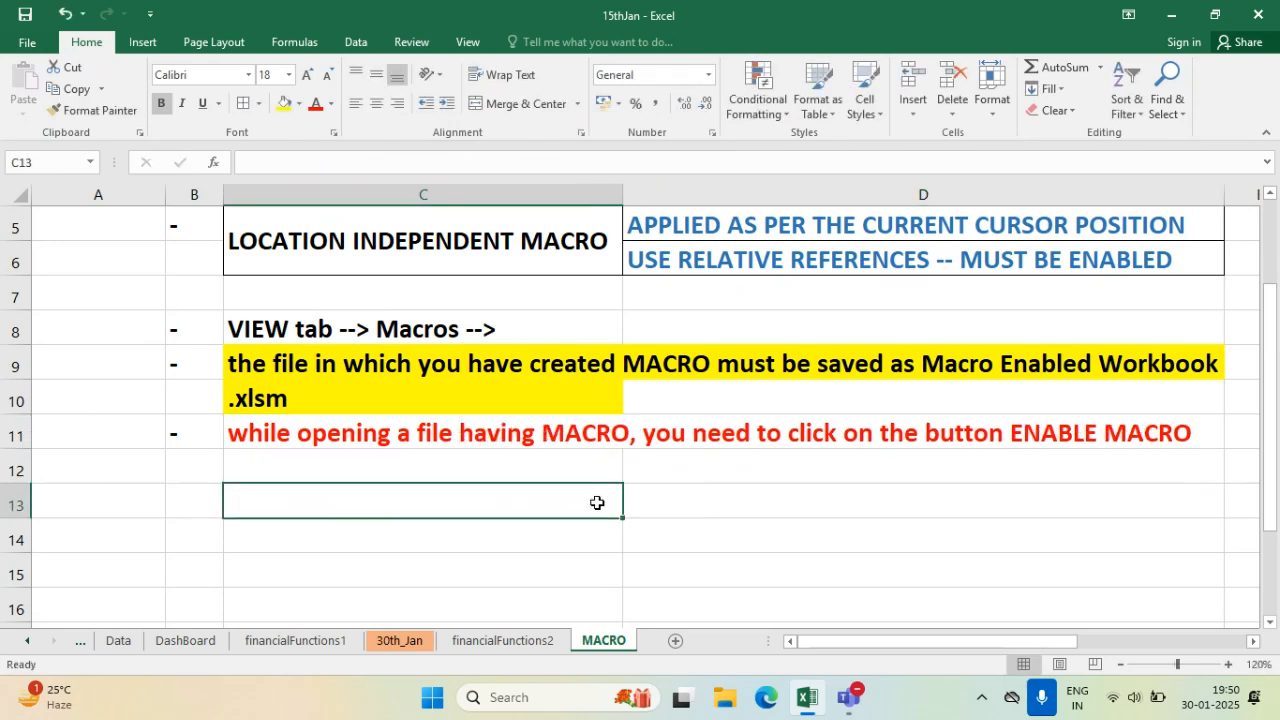
pyautogui.moveTo(1262, 455); pyautogui.dragTo(1277, 376)
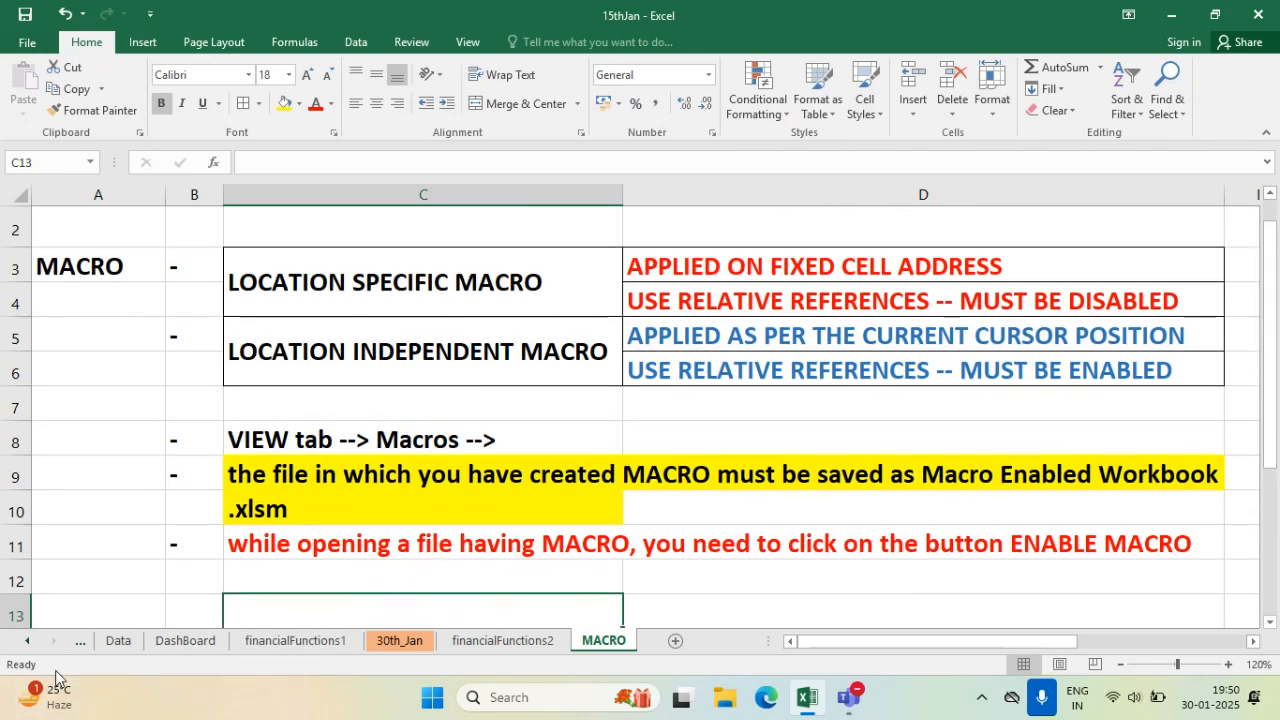
pyautogui.moveTo(64, 627); pyautogui.dragTo(571, 589)
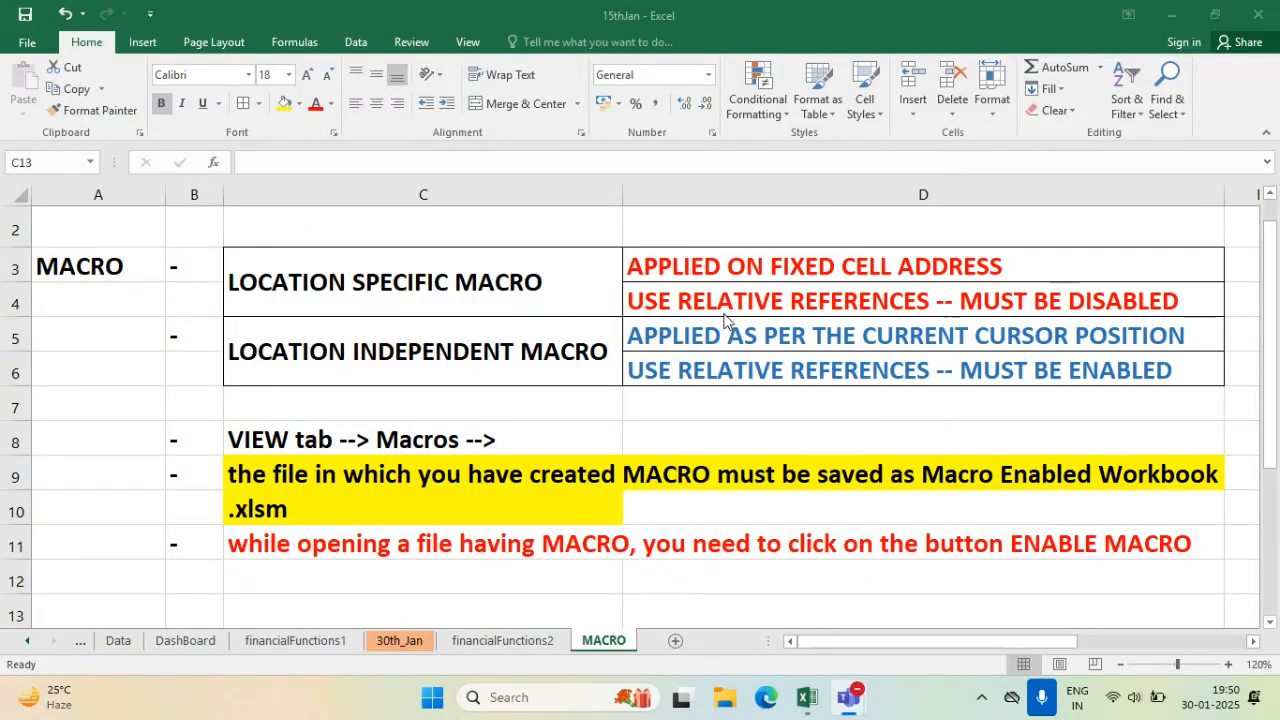
pyautogui.scroll(1, 900, 271)
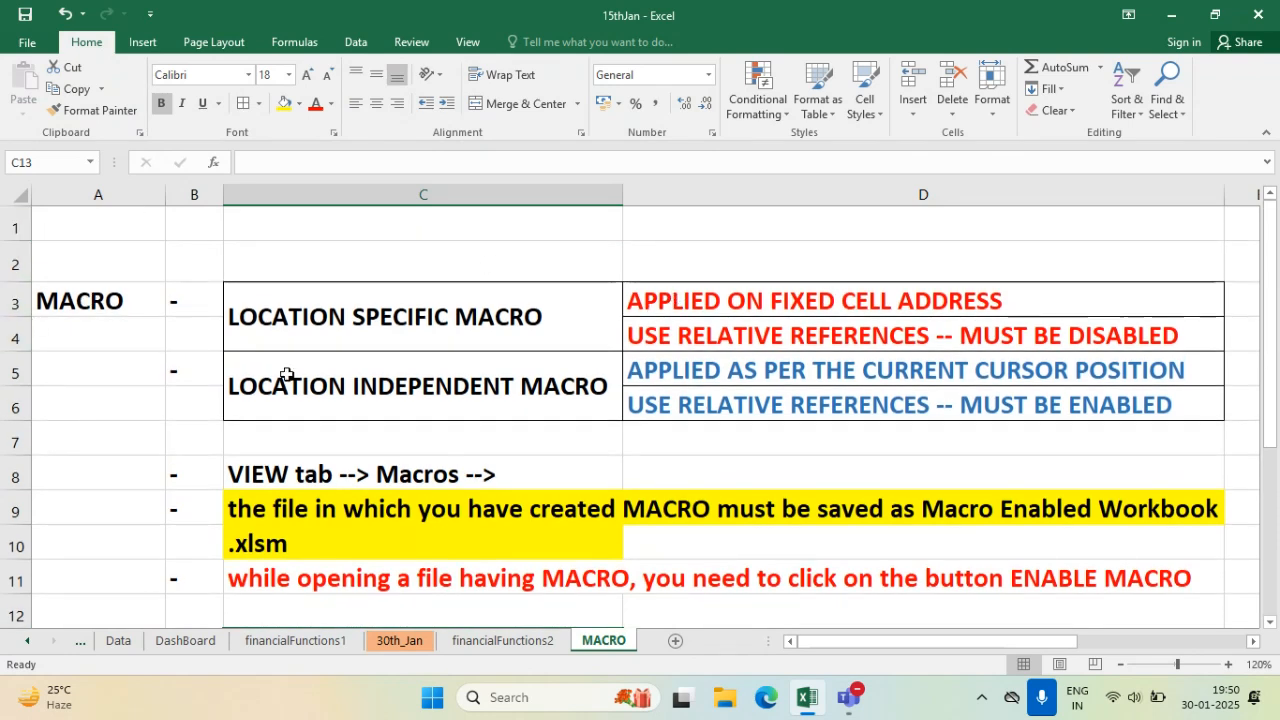
pyautogui.click(394, 298)
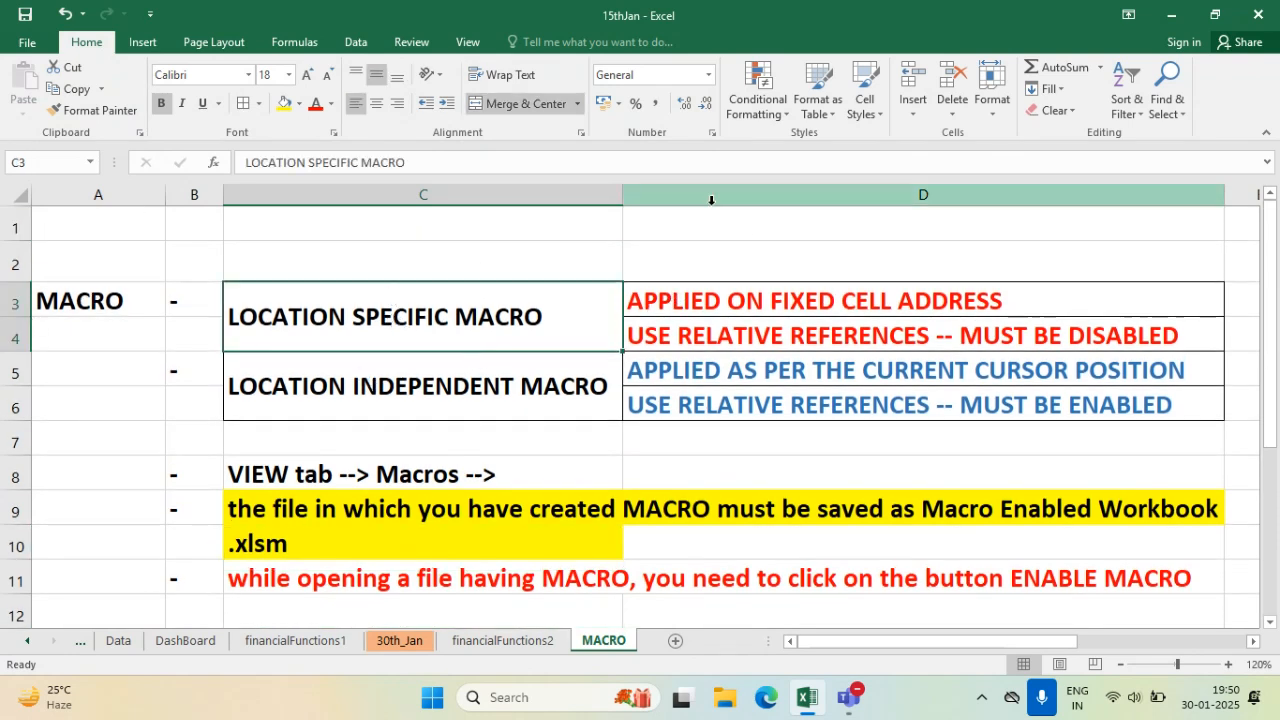
# - Rename the MACRO worksheet as MACRO_basics
pyautogui.rightClick(624, 641)
pyautogui.click(674, 466)
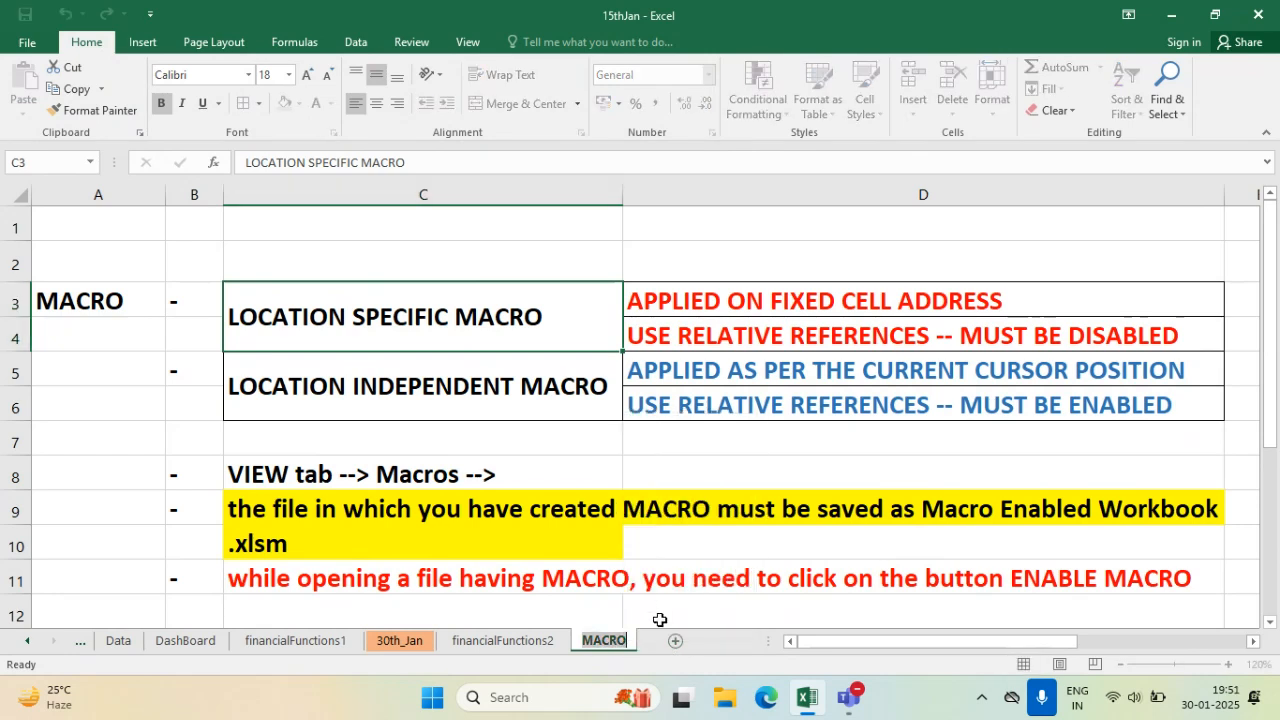
pyautogui.press('Escape')
pyautogui.rightClick(625, 641)
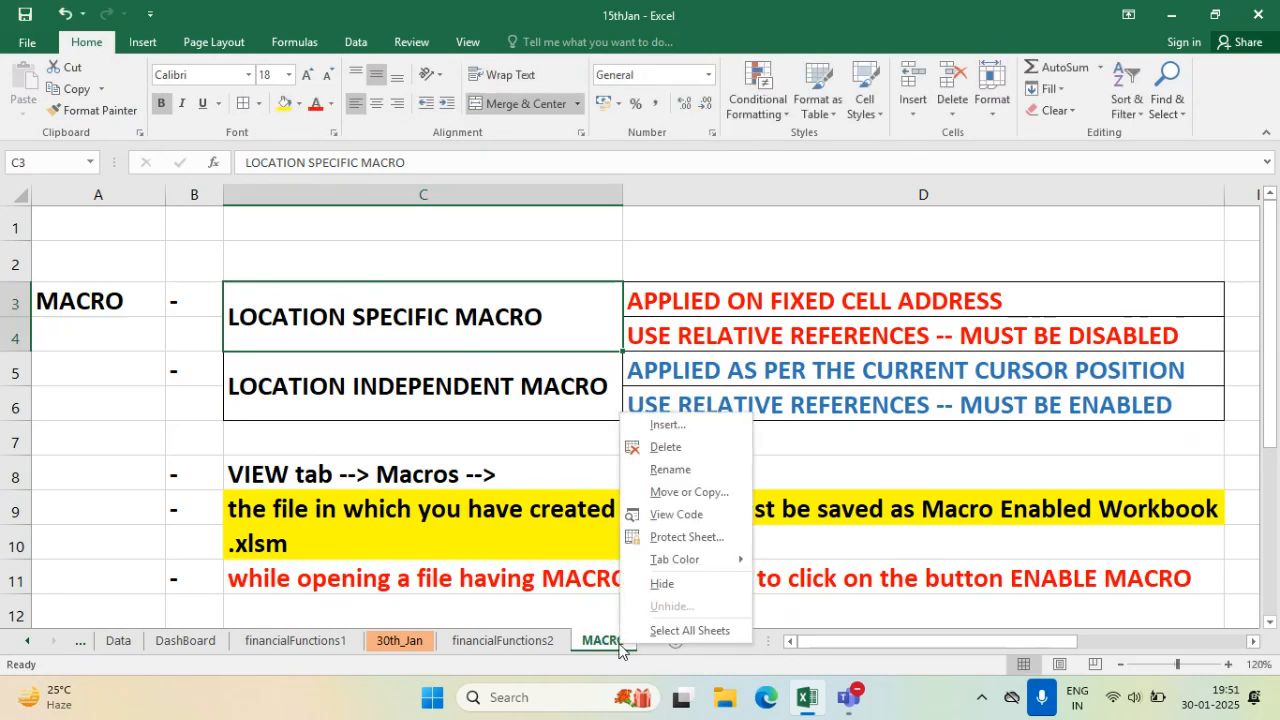
pyautogui.click(700, 470)
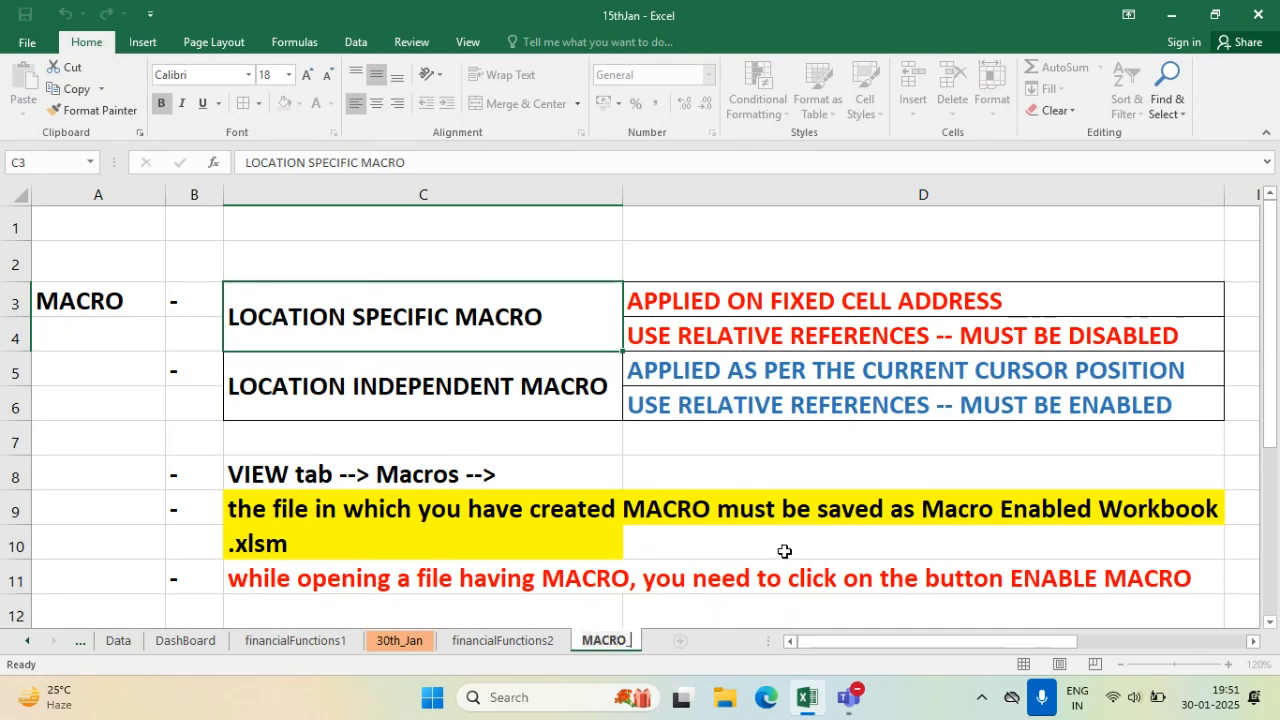
pyautogui.write('_basics')
pyautogui.click(768, 501)
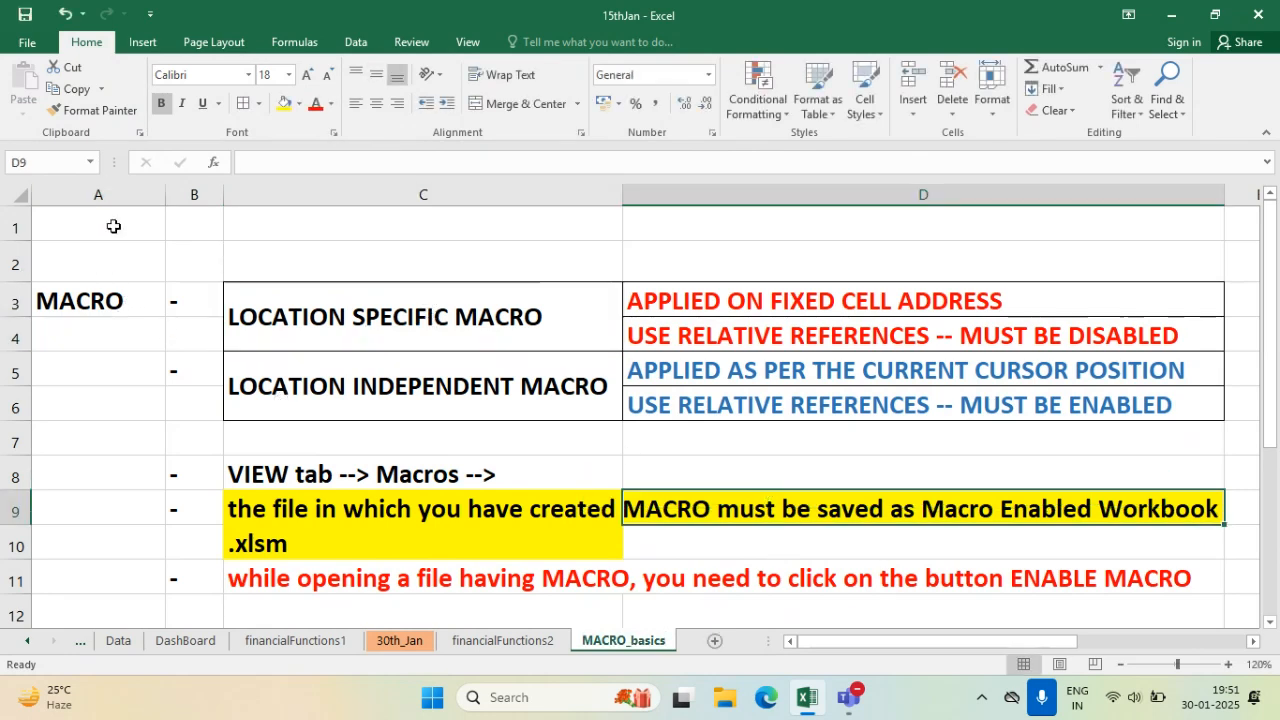
# - Add a new blank worksheet after MACRO_basics
pyautogui.click(715, 642)
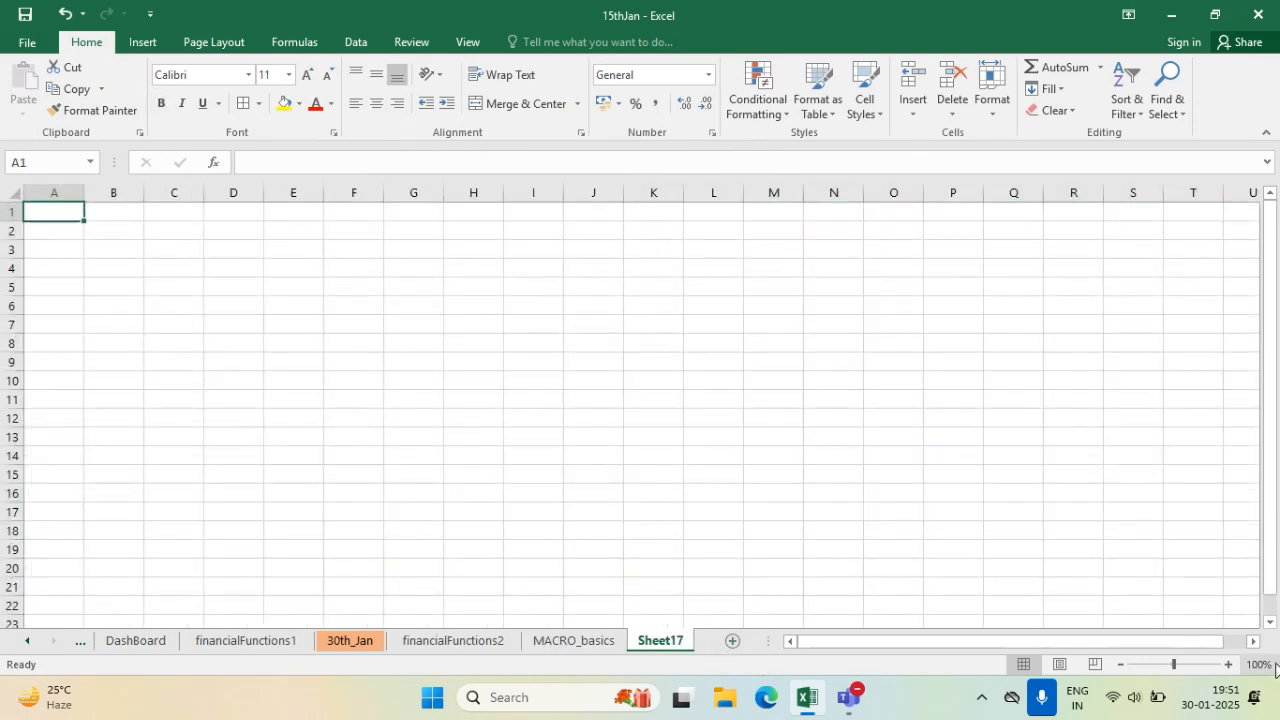
pyautogui.click(1229, 665)
pyautogui.click(1229, 665)
pyautogui.click(1229, 665)
pyautogui.click(1229, 665)
pyautogui.click(1229, 665)
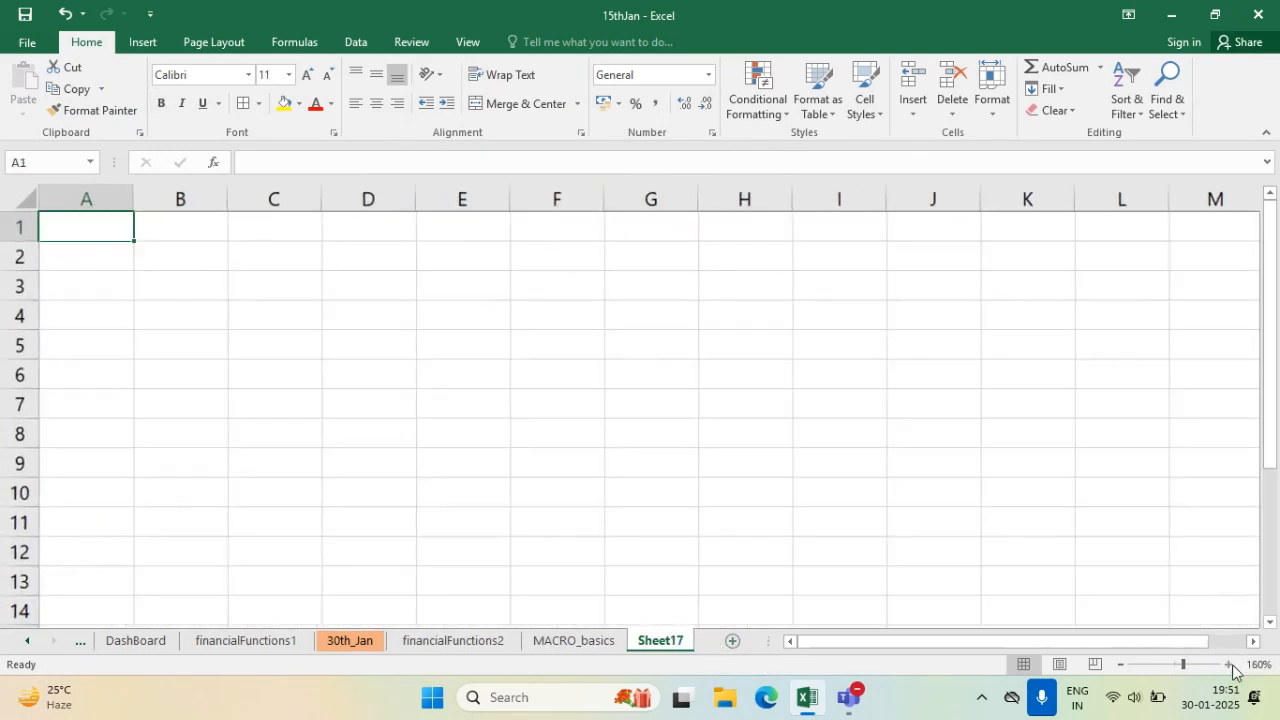
pyautogui.click(1229, 665)
pyautogui.click(1229, 665)
pyautogui.click(443, 356)
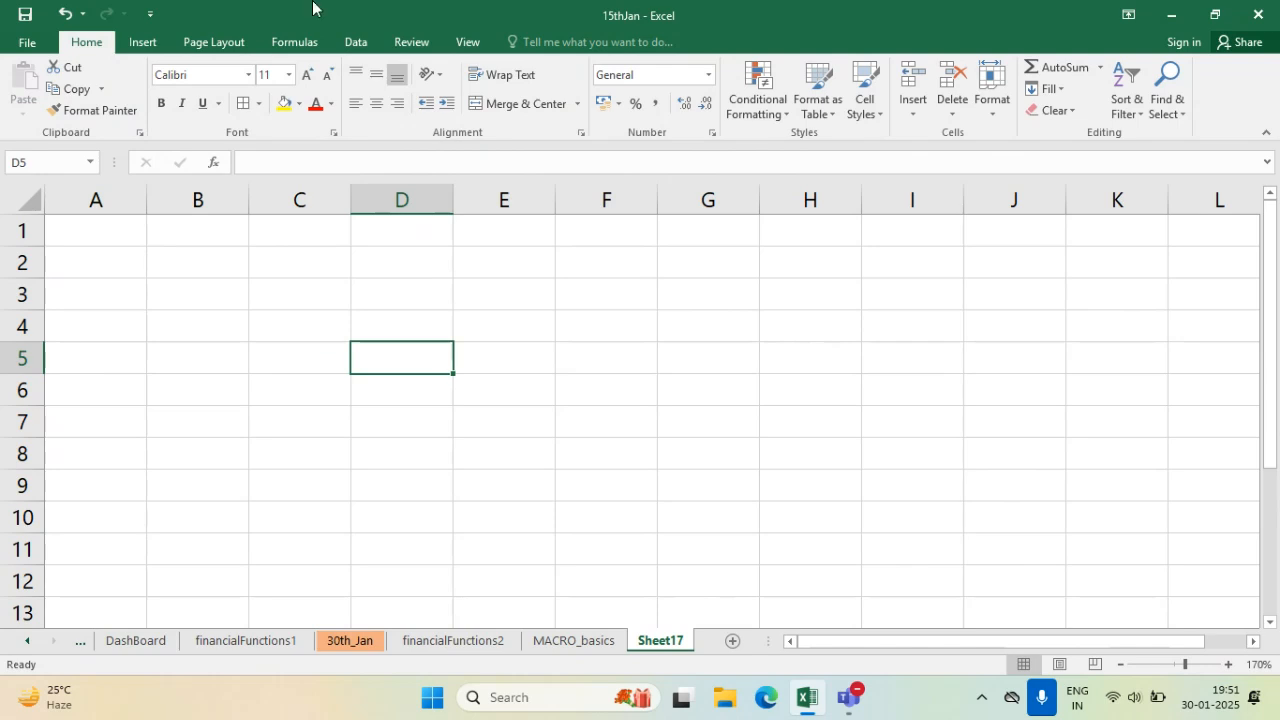
# - With cell A1 selected, set up a new macro recording named coName with shortcut Ctrl+t, stored in This Workbook
pyautogui.click(131, 226)
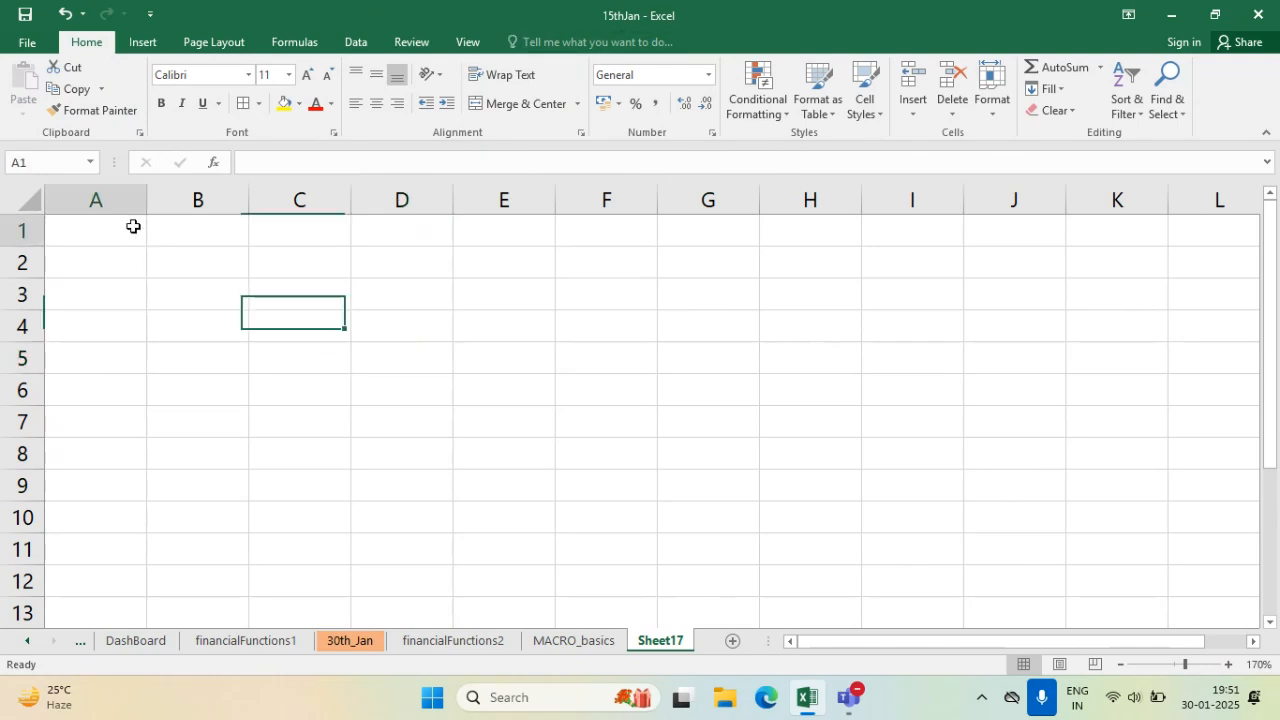
pyautogui.click(466, 44)
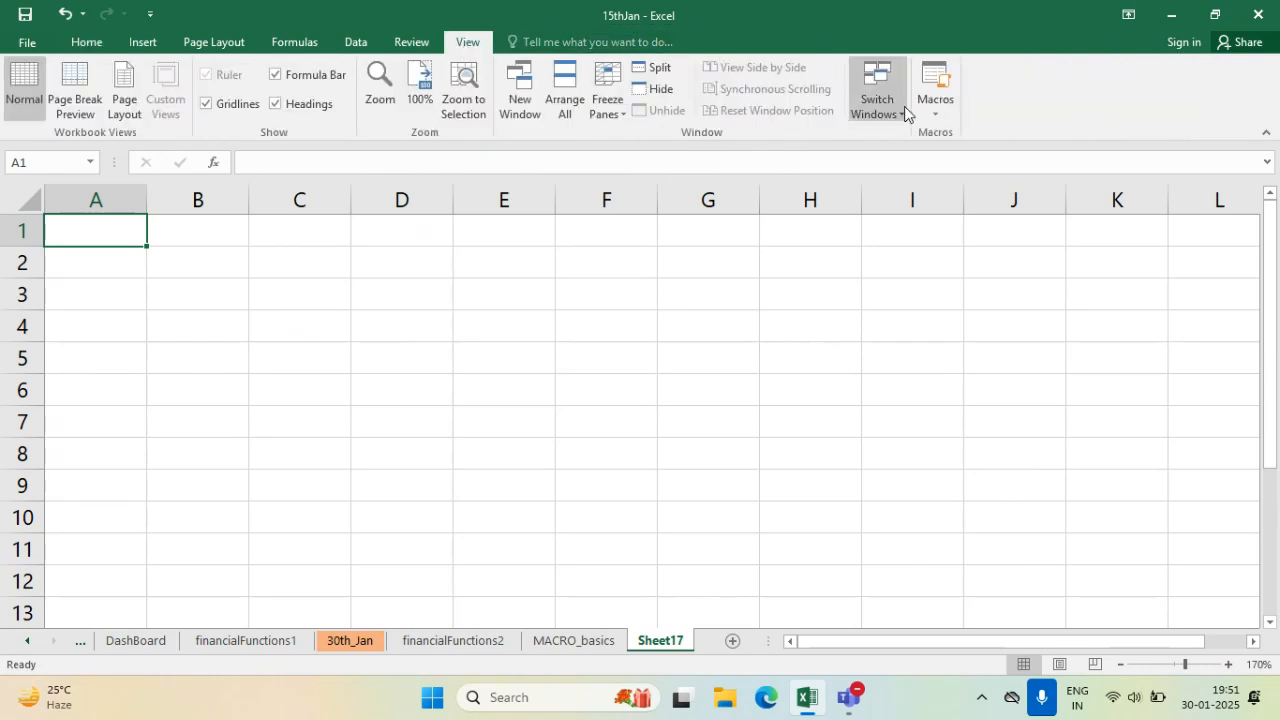
pyautogui.click(944, 113)
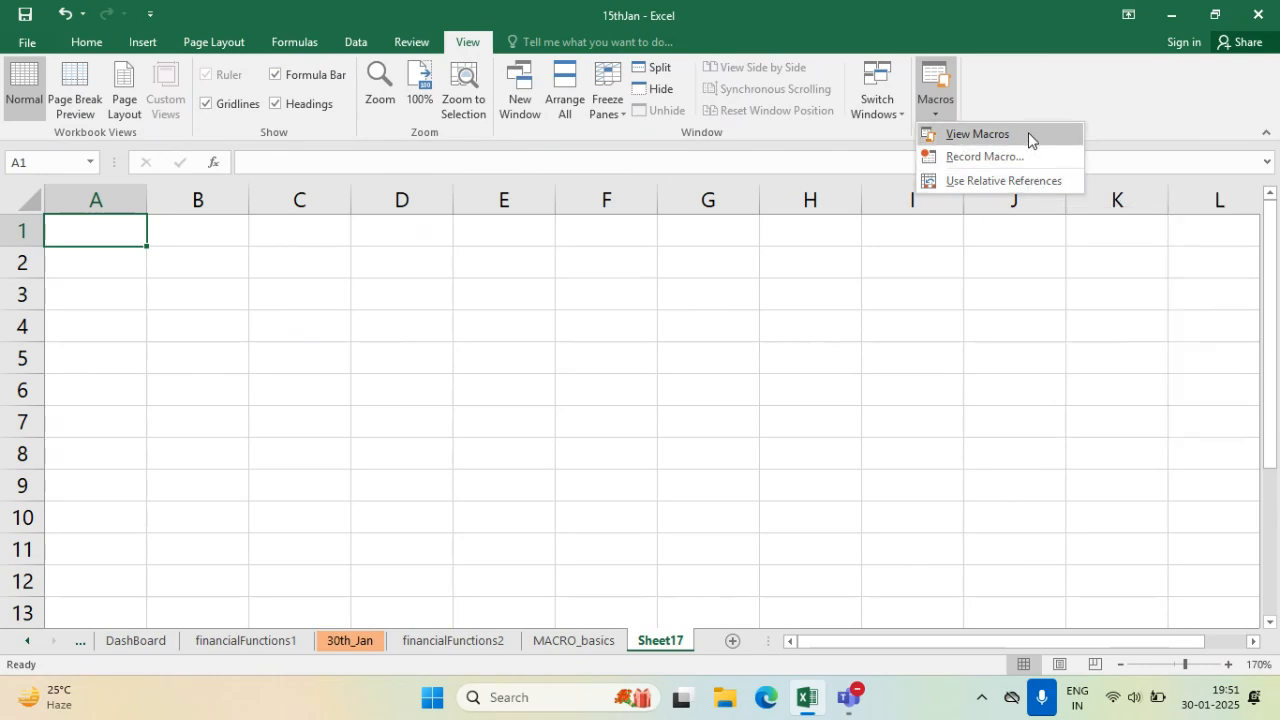
pyautogui.click(1027, 157)
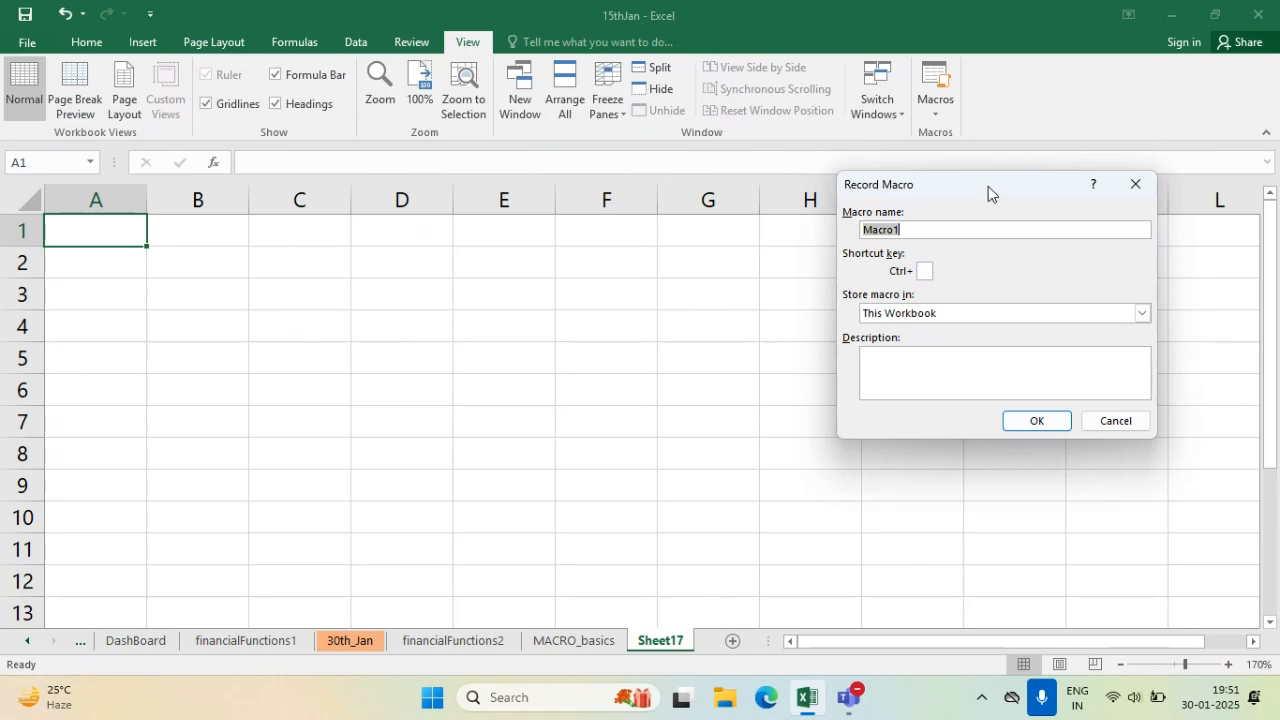
pyautogui.moveTo(988, 187); pyautogui.dragTo(995, 276)
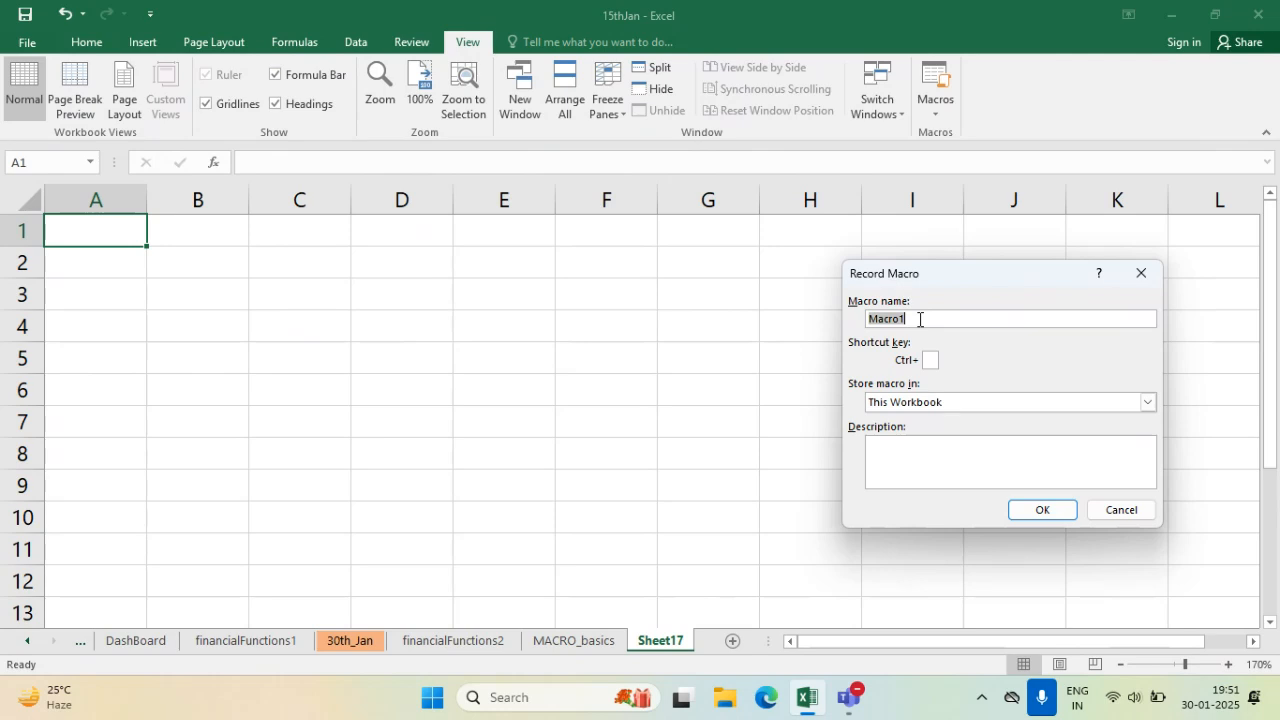
pyautogui.write('coName')
pyautogui.click(929, 360)
pyautogui.write('t')
pyautogui.click(929, 404)
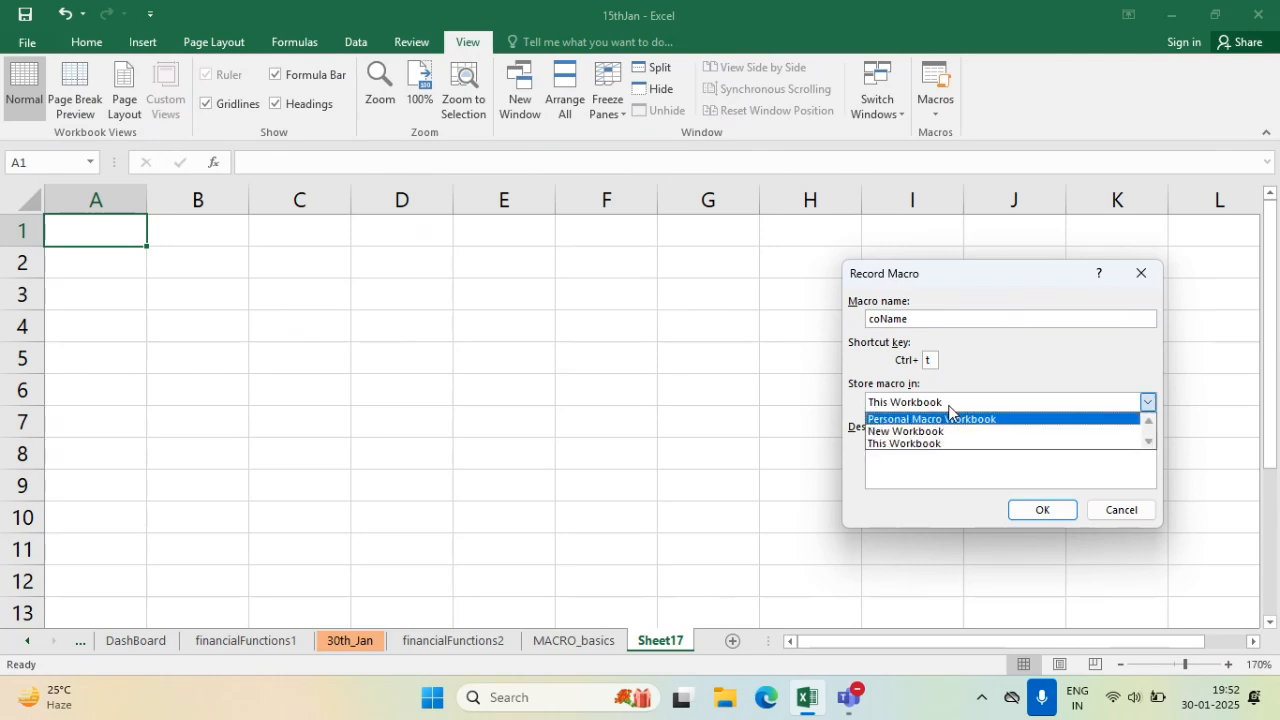
pyautogui.click(971, 445)
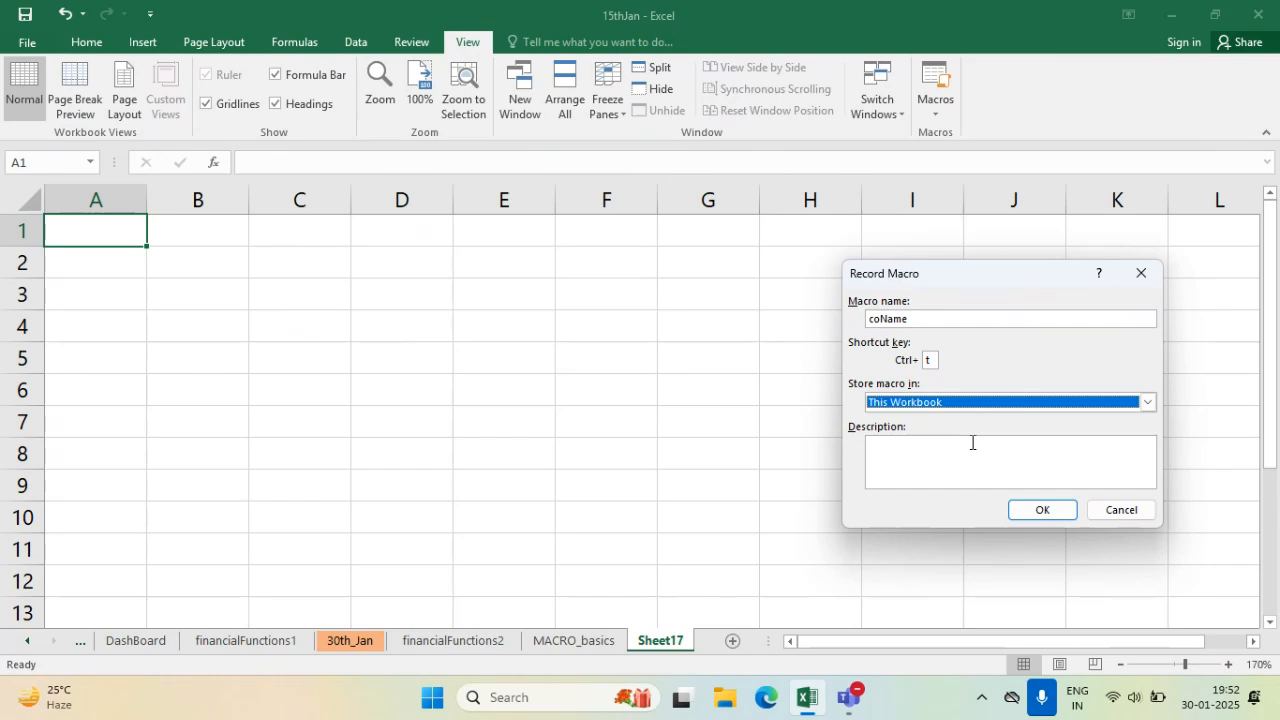
# - Describe the macro as "Write company name as ABC Ltd. in first 10 cells in the worksheet with some font formatting." and start recording
pyautogui.click(971, 473)
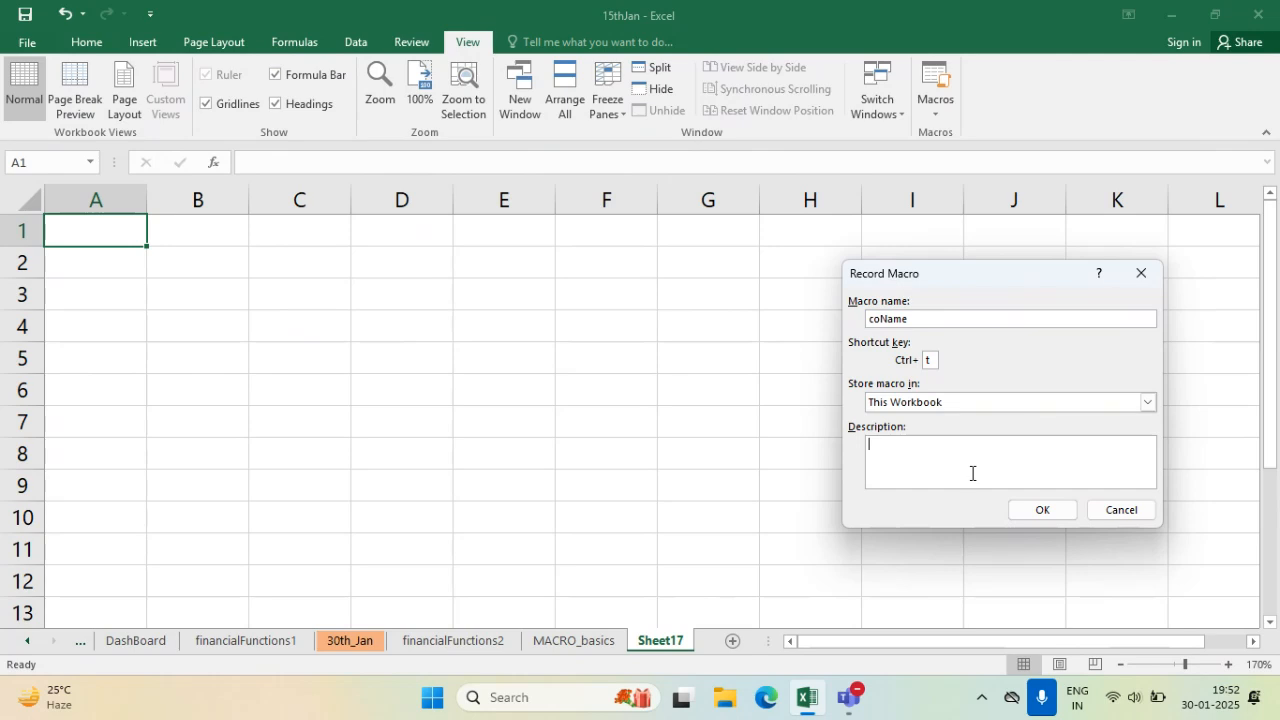
pyautogui.write('Write c')
pyautogui.write('o')
pyautogui.press('BackSpace')
pyautogui.write('company name as ABC Ltd. in first ')
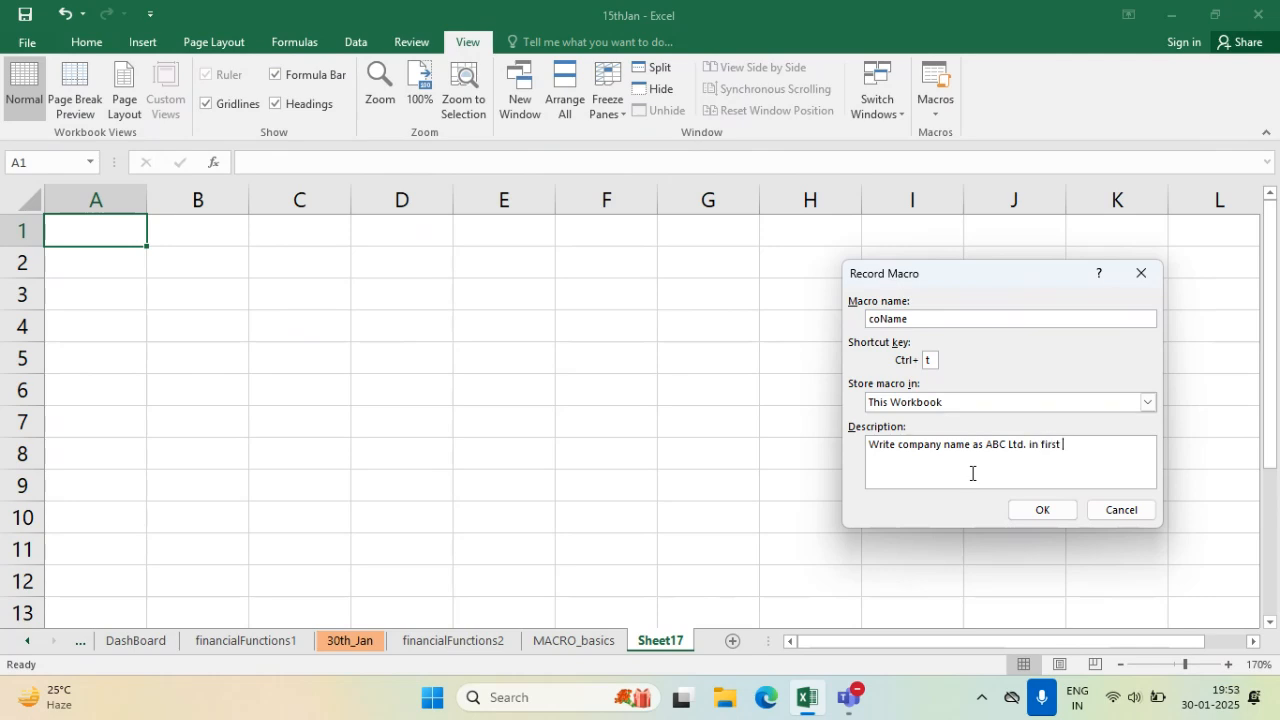
pyautogui.write('10 cells in the worksheet with some')
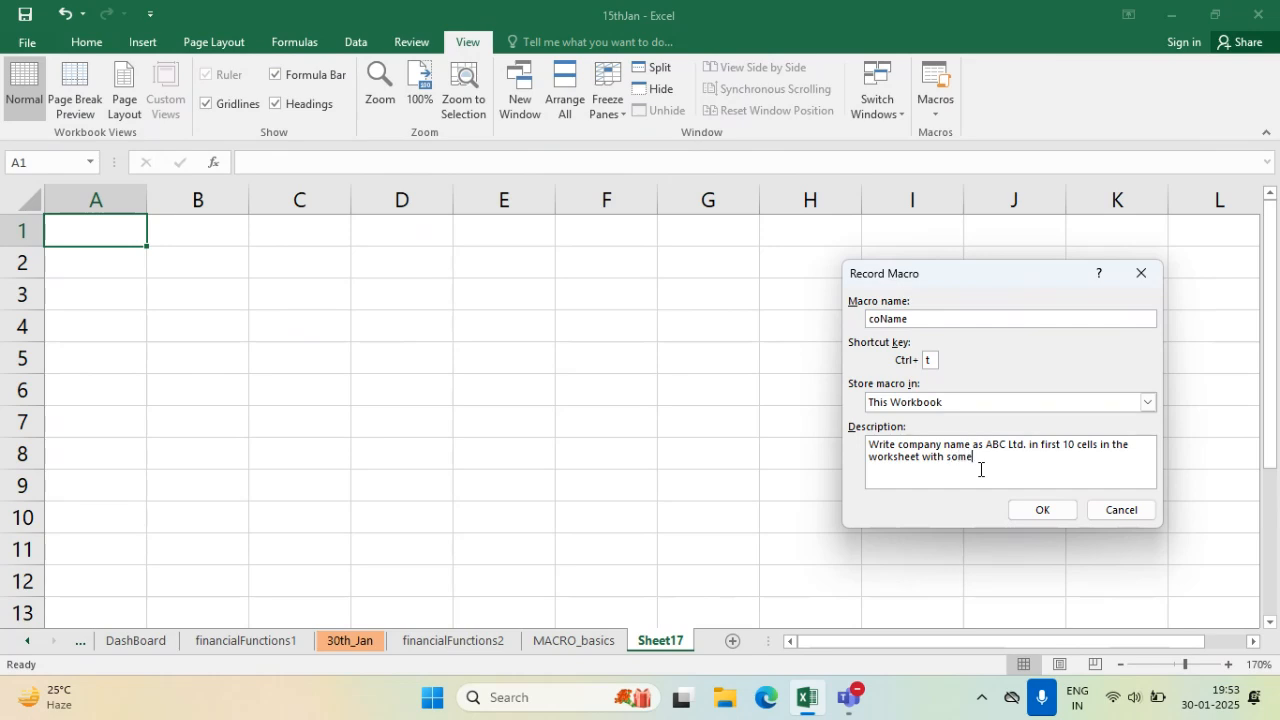
pyautogui.write(' font formatting.')
pyautogui.click(1061, 516)
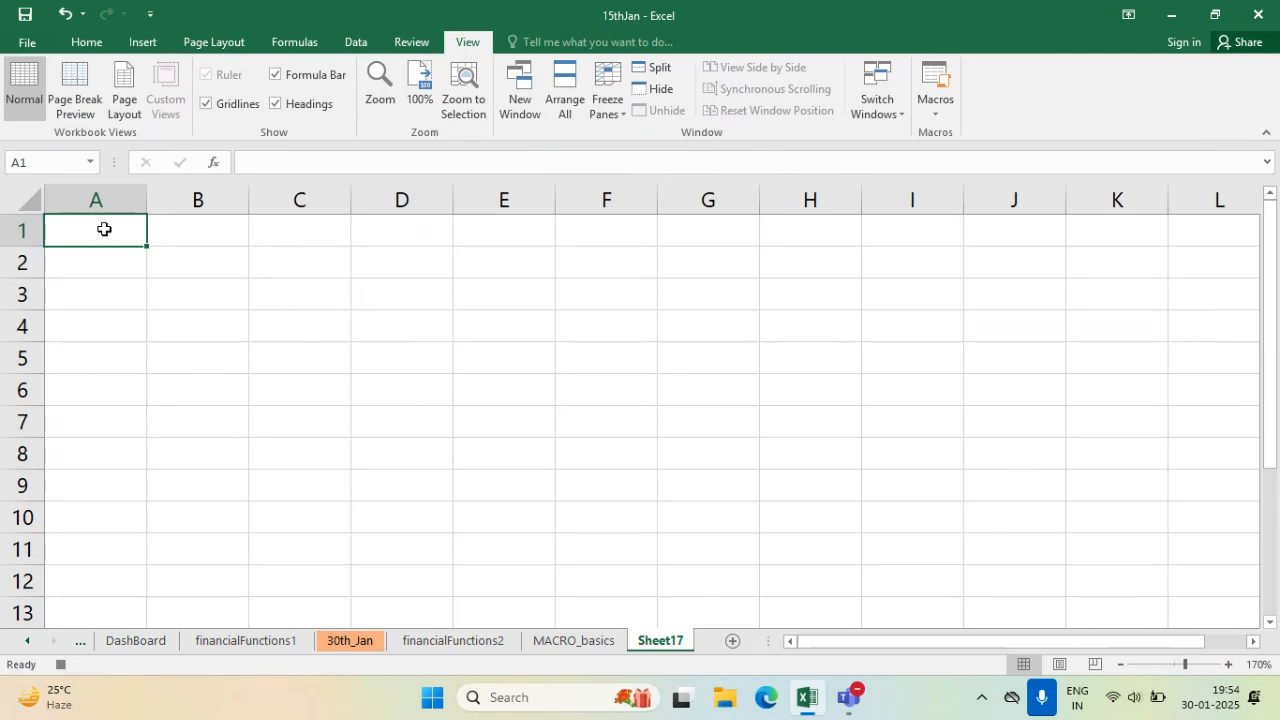
# - Merge and center cells A1:J1, fill them yellow and set their font size to 16
pyautogui.moveTo(104, 229); pyautogui.dragTo(494, 231)
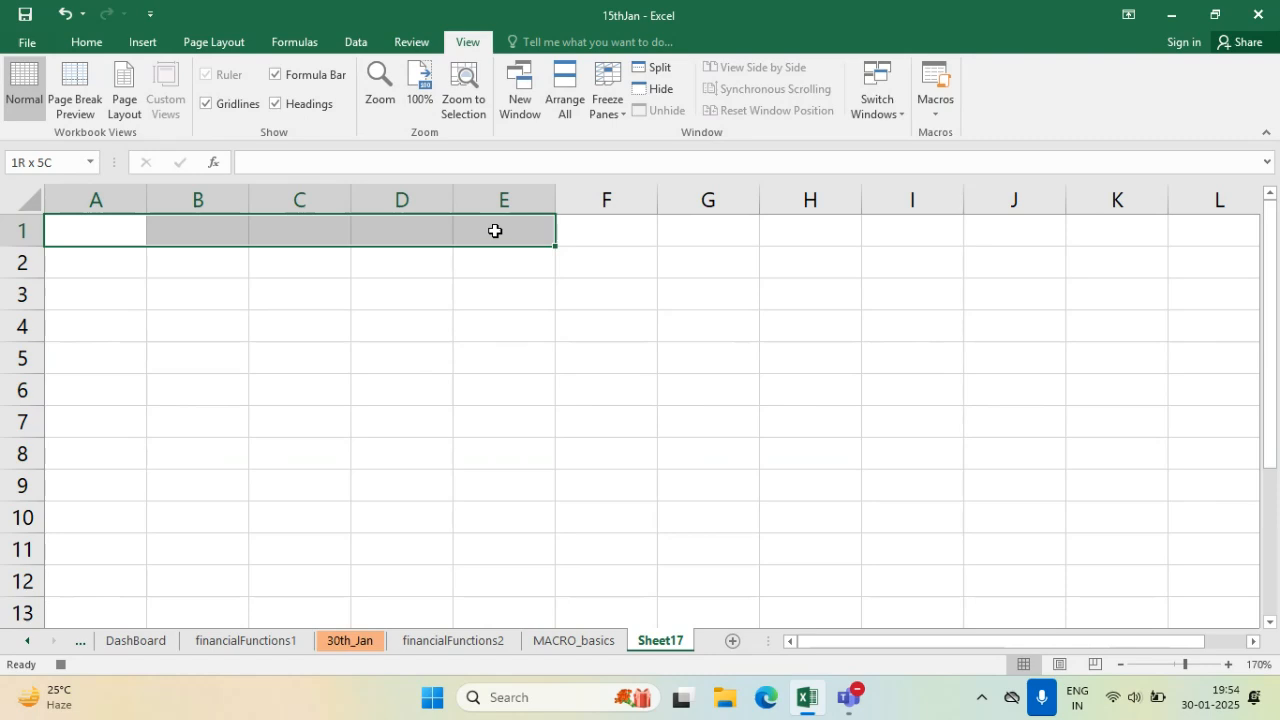
pyautogui.moveTo(494, 231); pyautogui.dragTo(1016, 225)
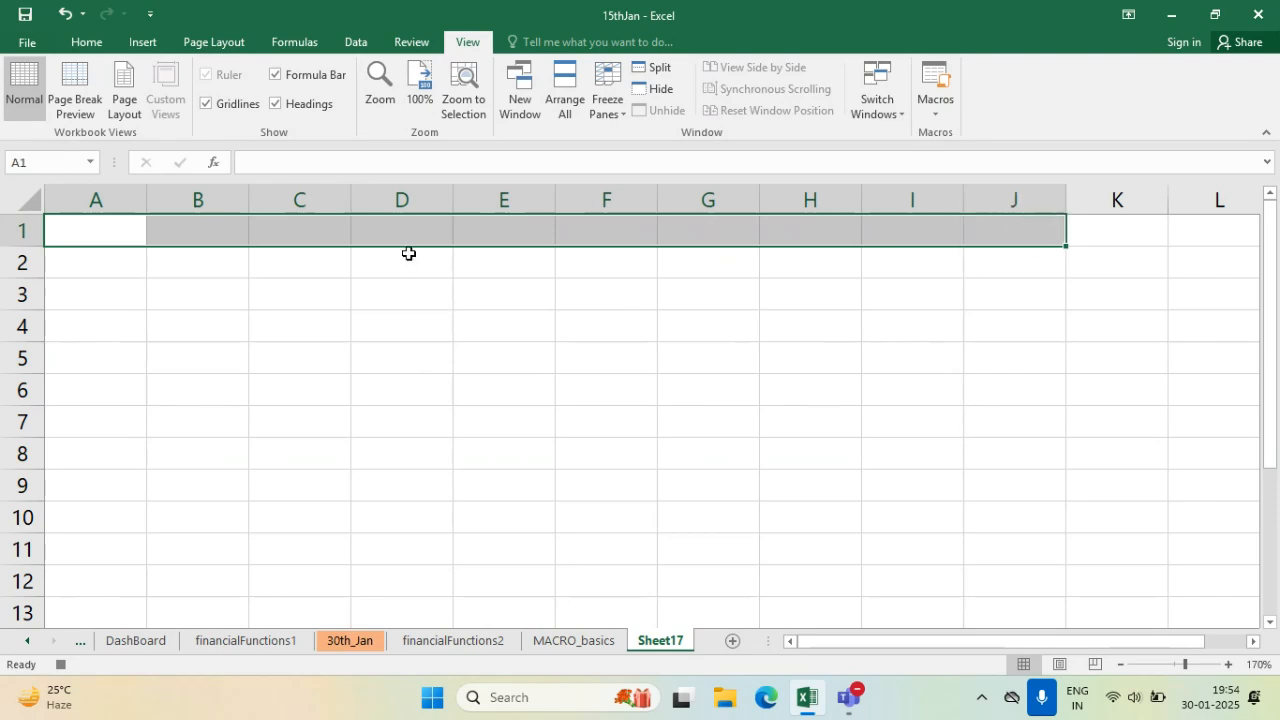
pyautogui.click(88, 43)
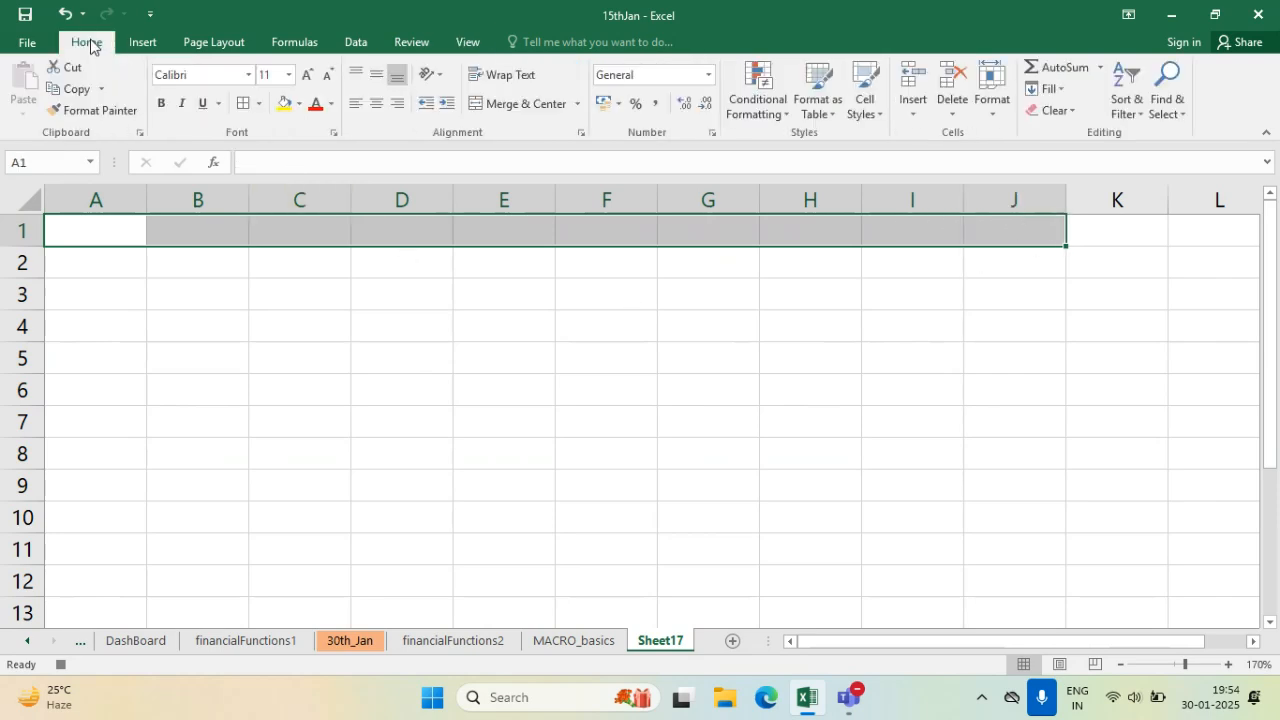
pyautogui.click(503, 105)
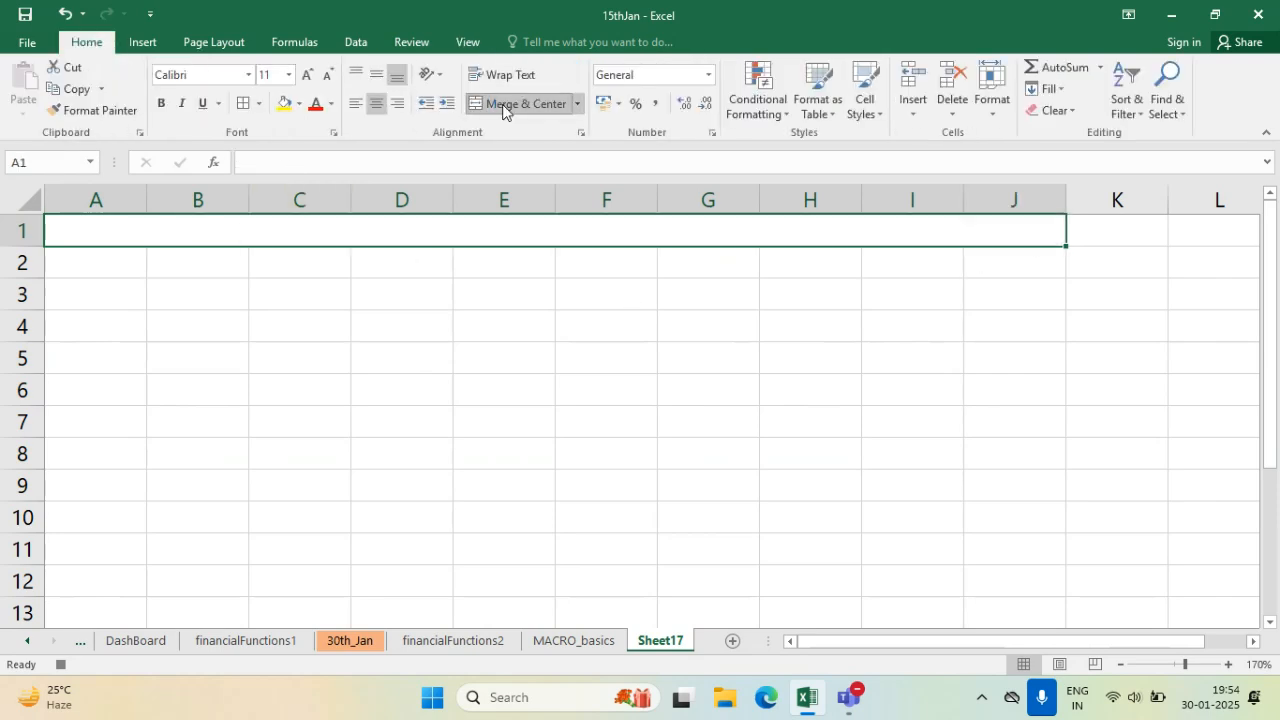
pyautogui.click(284, 103)
pyautogui.click(309, 77)
pyautogui.click(309, 77)
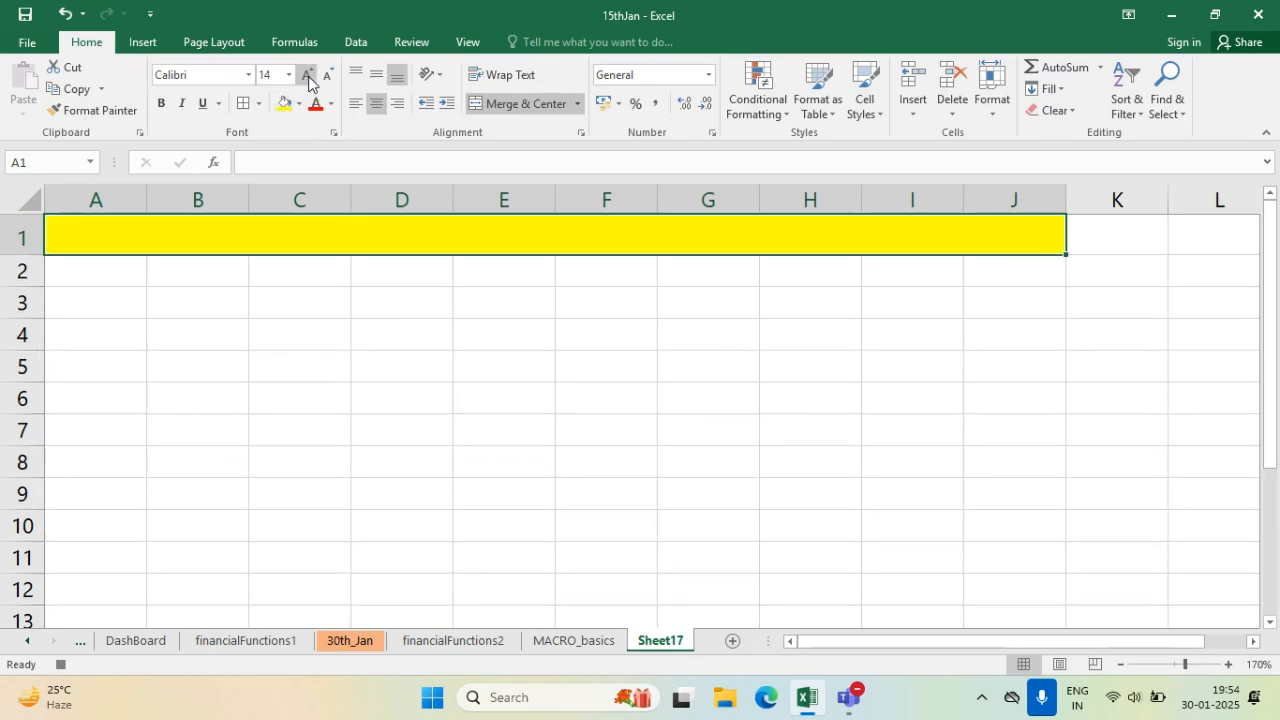
pyautogui.click(309, 77)
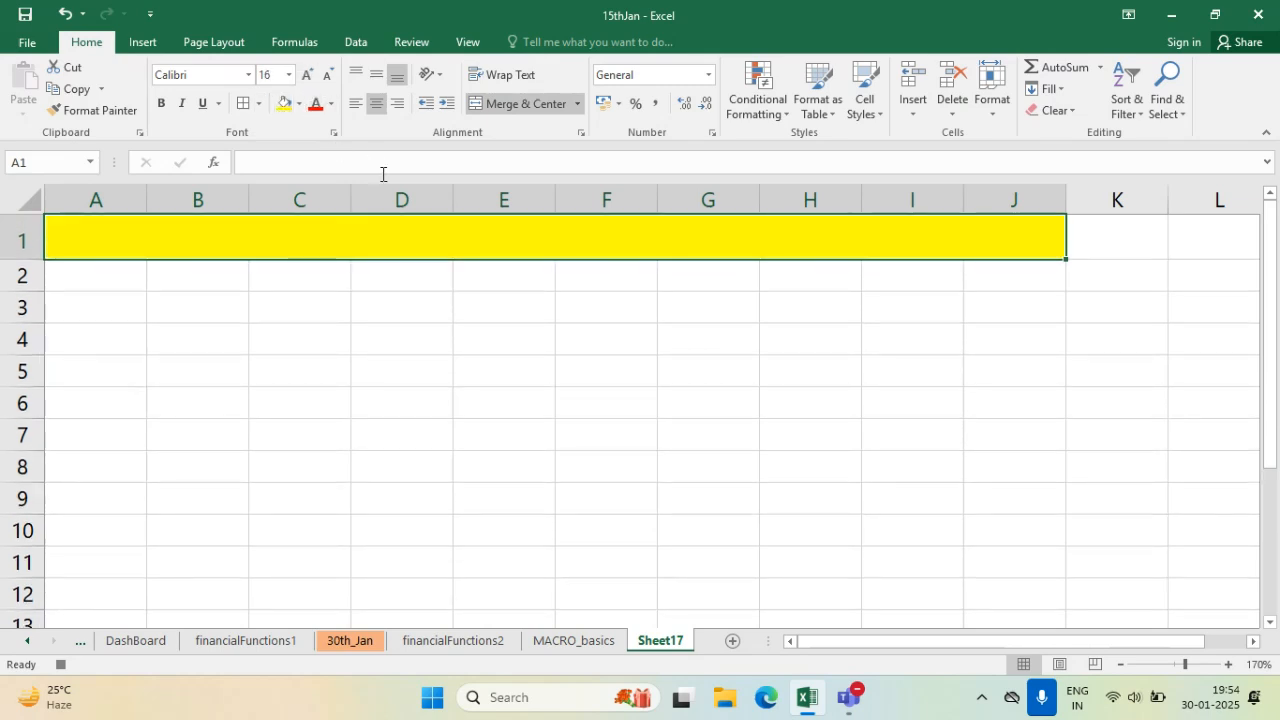
# - Enter the company name ABC LTD. in the merged cell A1
pyautogui.write('abc')
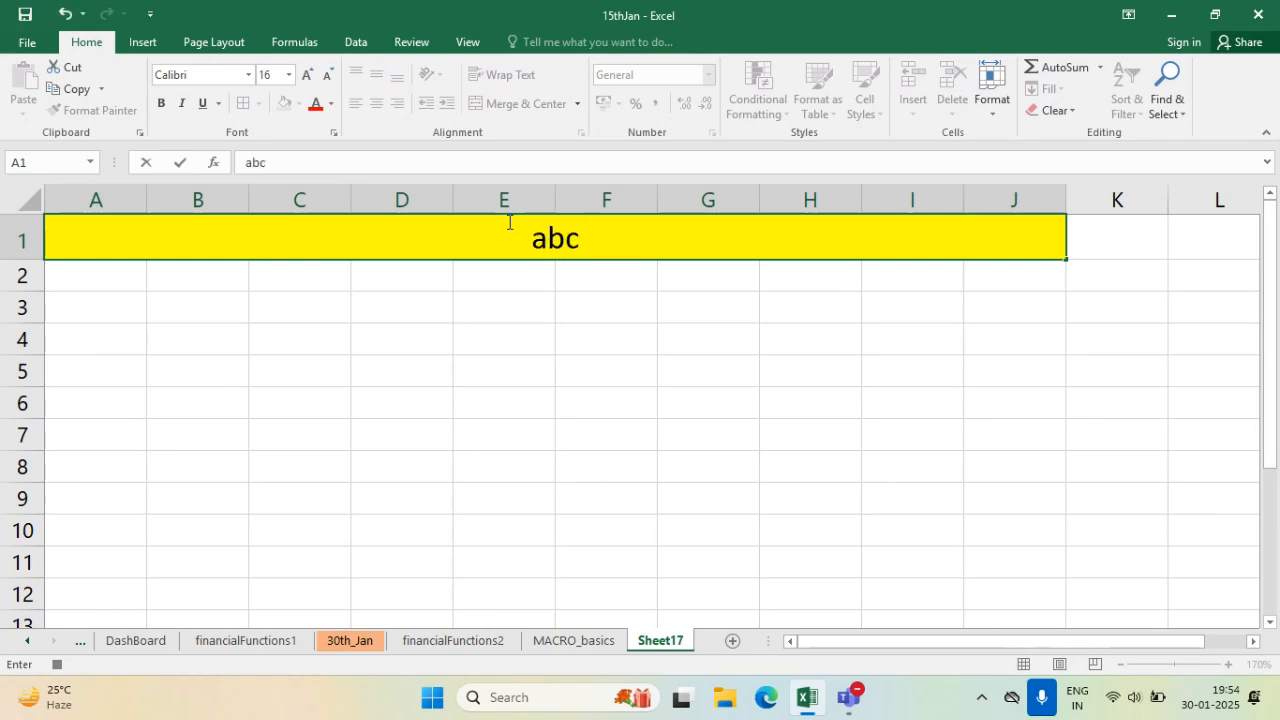
pyautogui.write(' It')
pyautogui.press('BackSpace')
pyautogui.press('BackSpace')
pyautogui.press('BackSpace')
pyautogui.press('BackSpace')
pyautogui.press('BackSpace')
pyautogui.press('BackSpace')
pyautogui.write('ABC ')
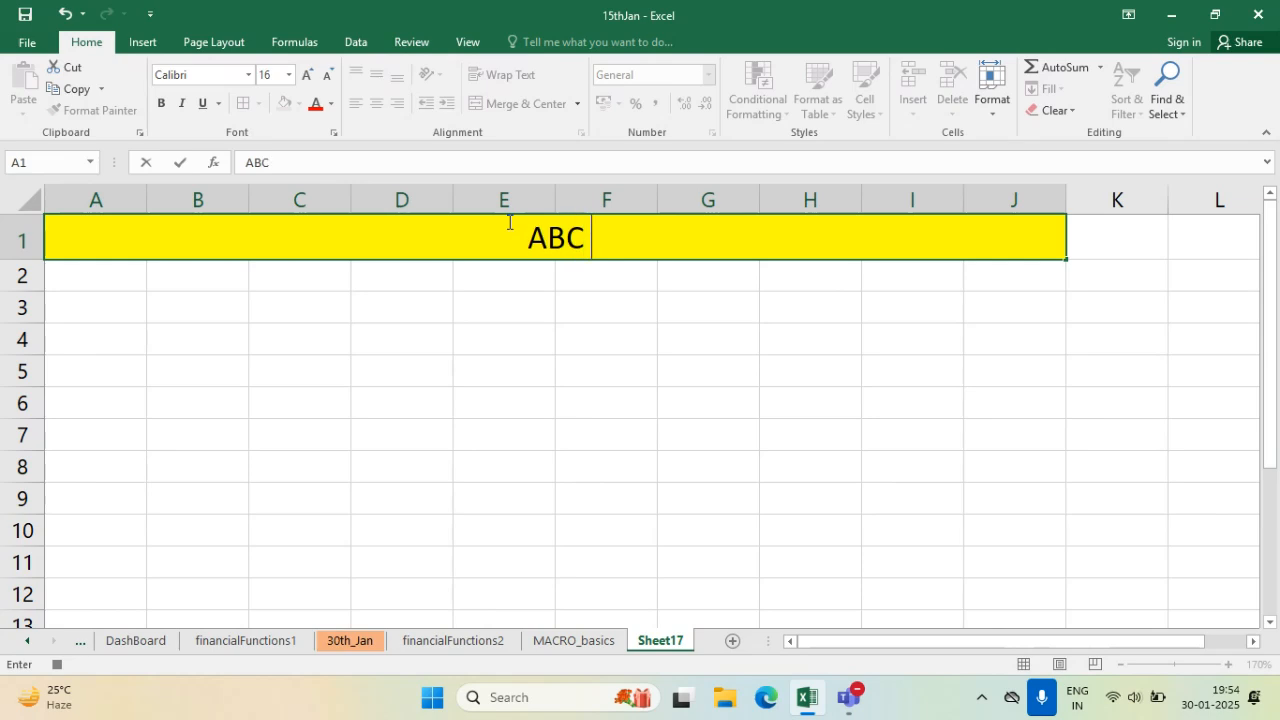
pyautogui.write('LTD.')
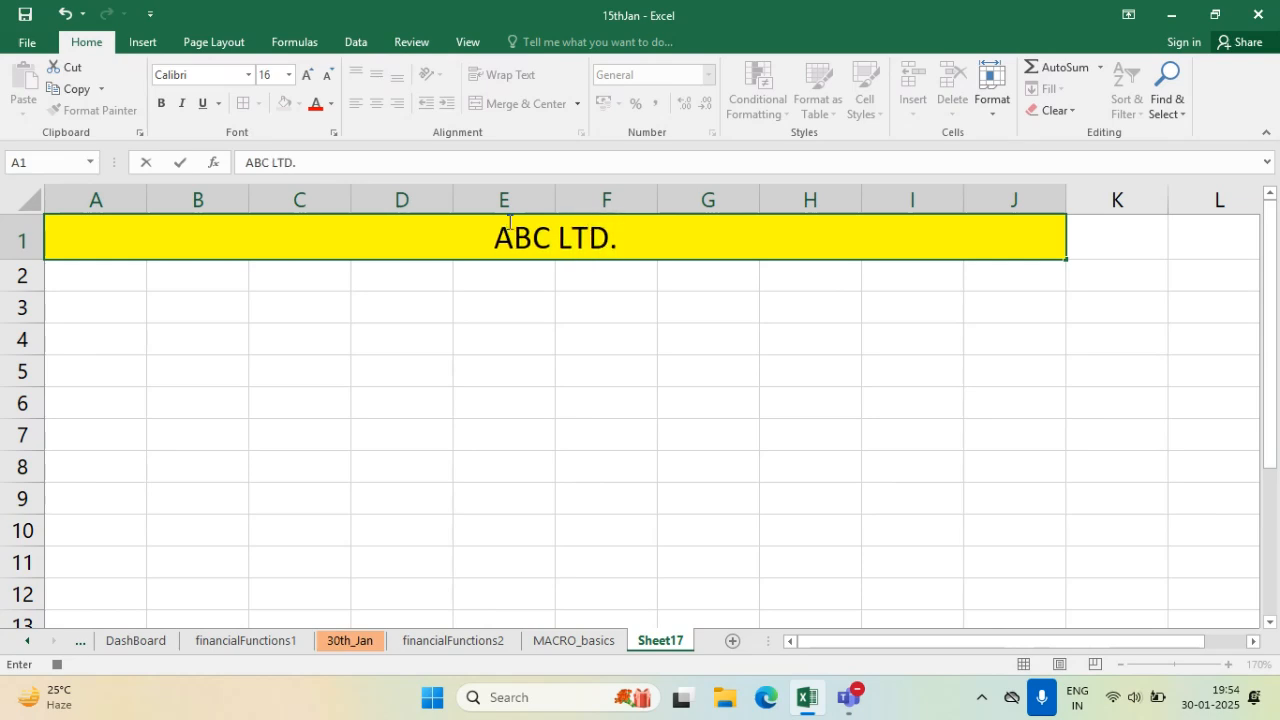
pyautogui.click(524, 277)
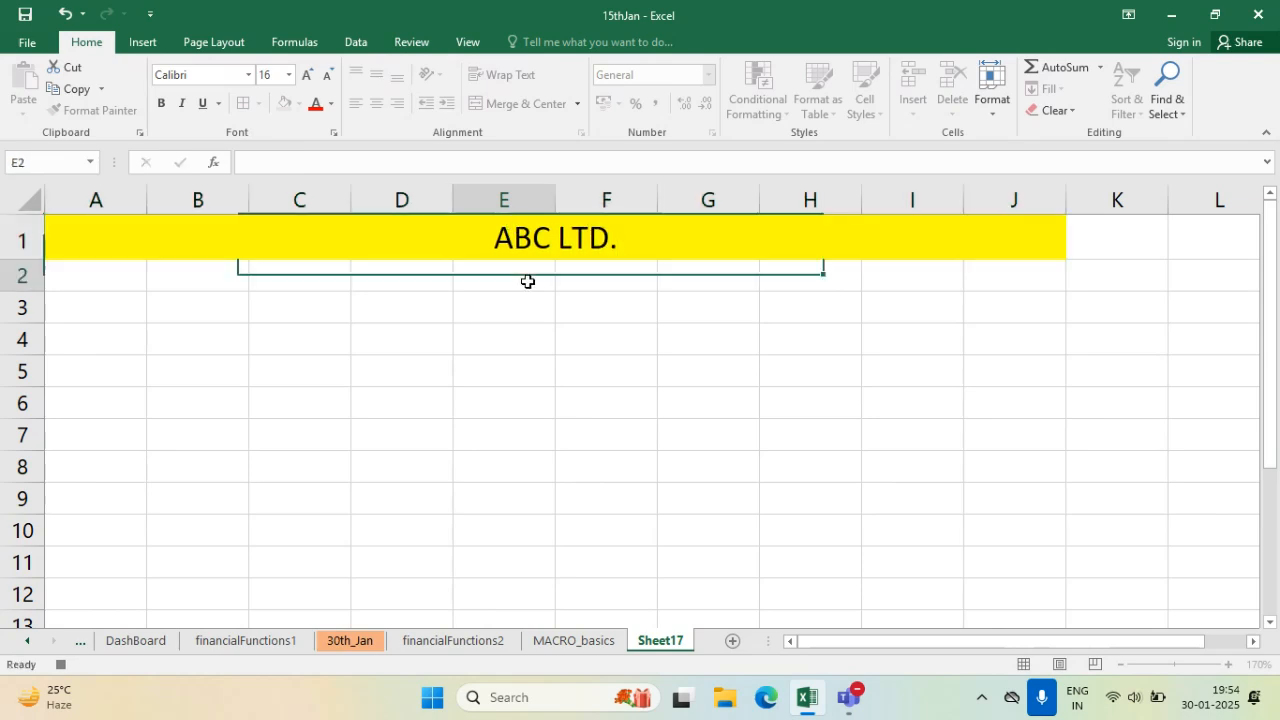
# - Add a black border around the merged ABC LTD. heading and select cell F6
pyautogui.click(515, 244)
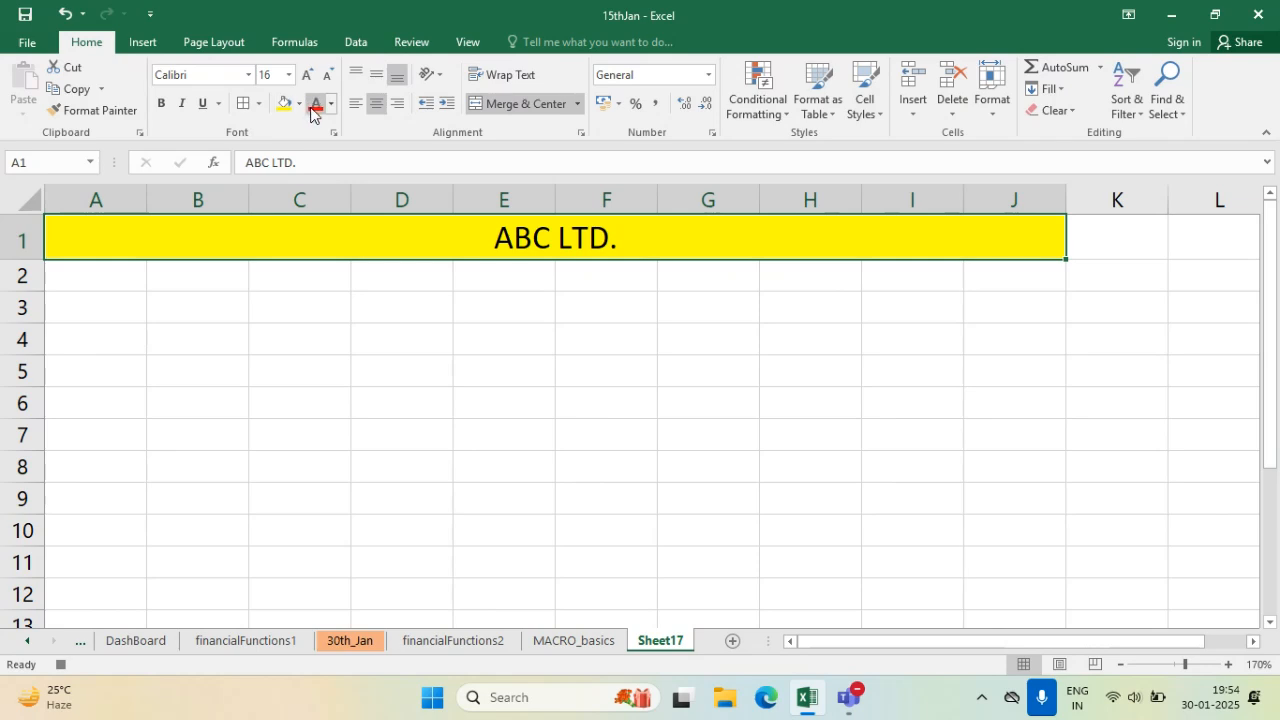
pyautogui.click(512, 328)
pyautogui.click(535, 255)
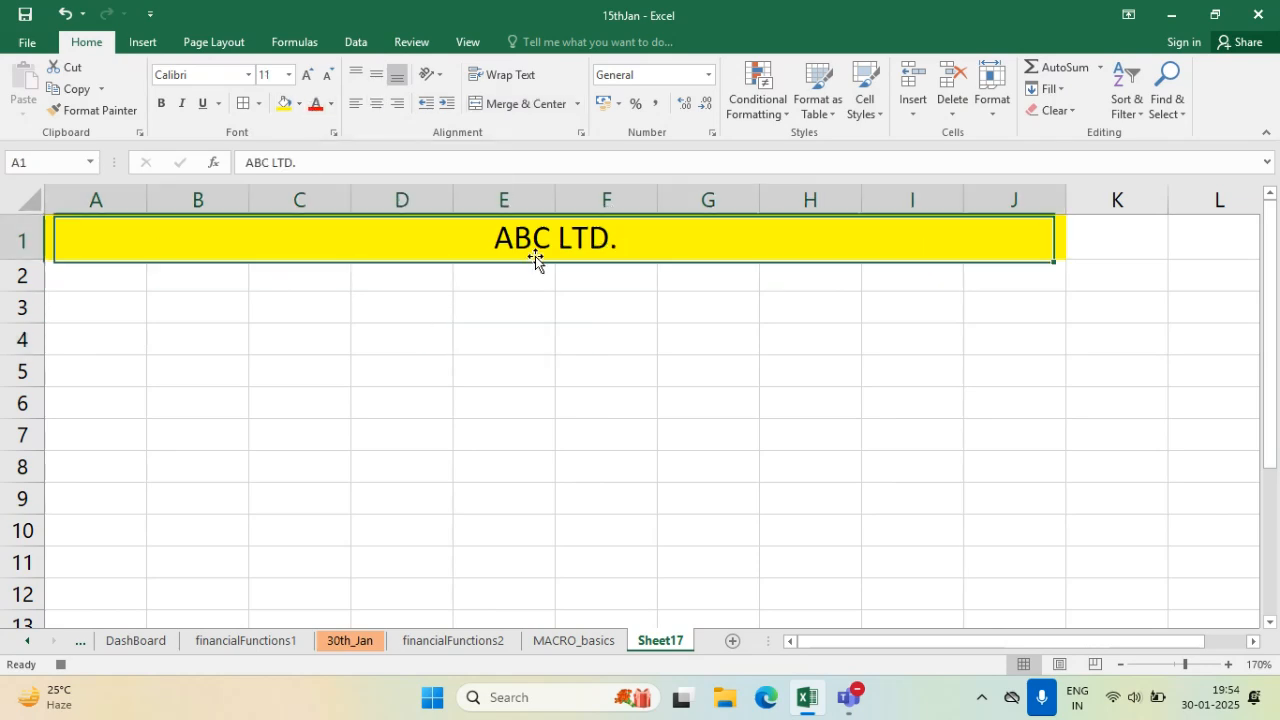
pyautogui.click(625, 400)
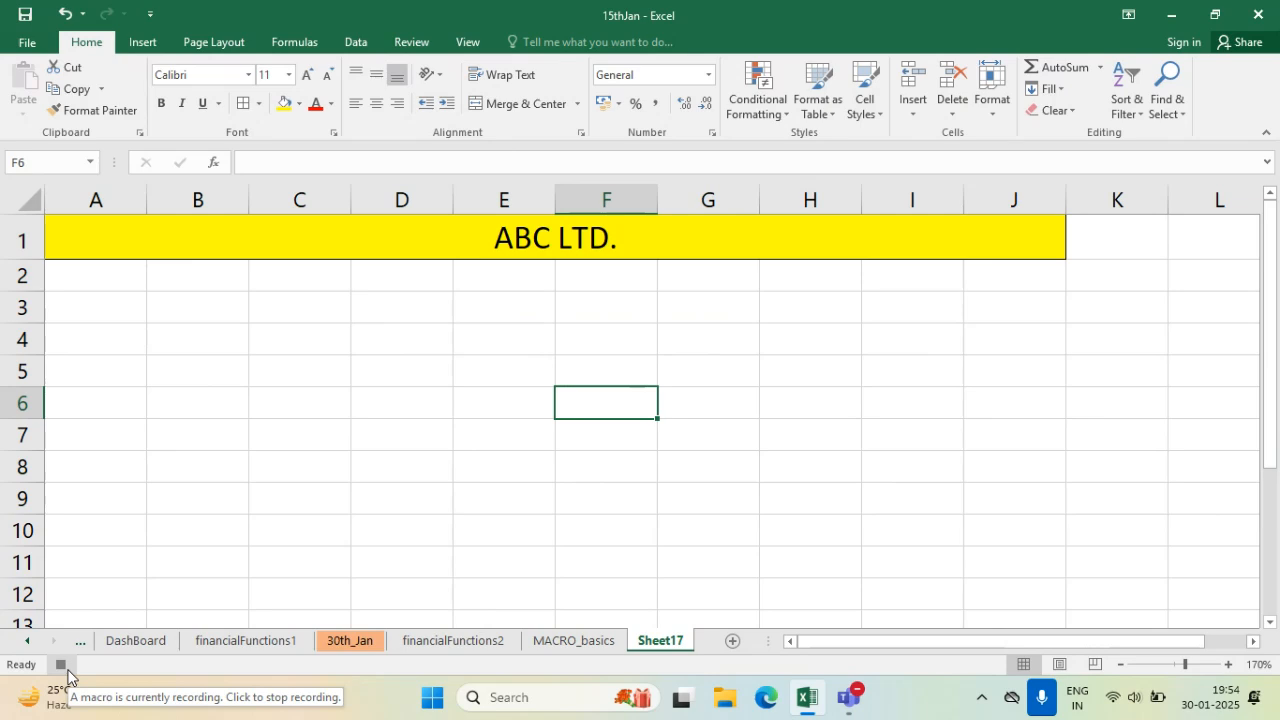
# - Stop recording the coName macro
pyautogui.click(472, 43)
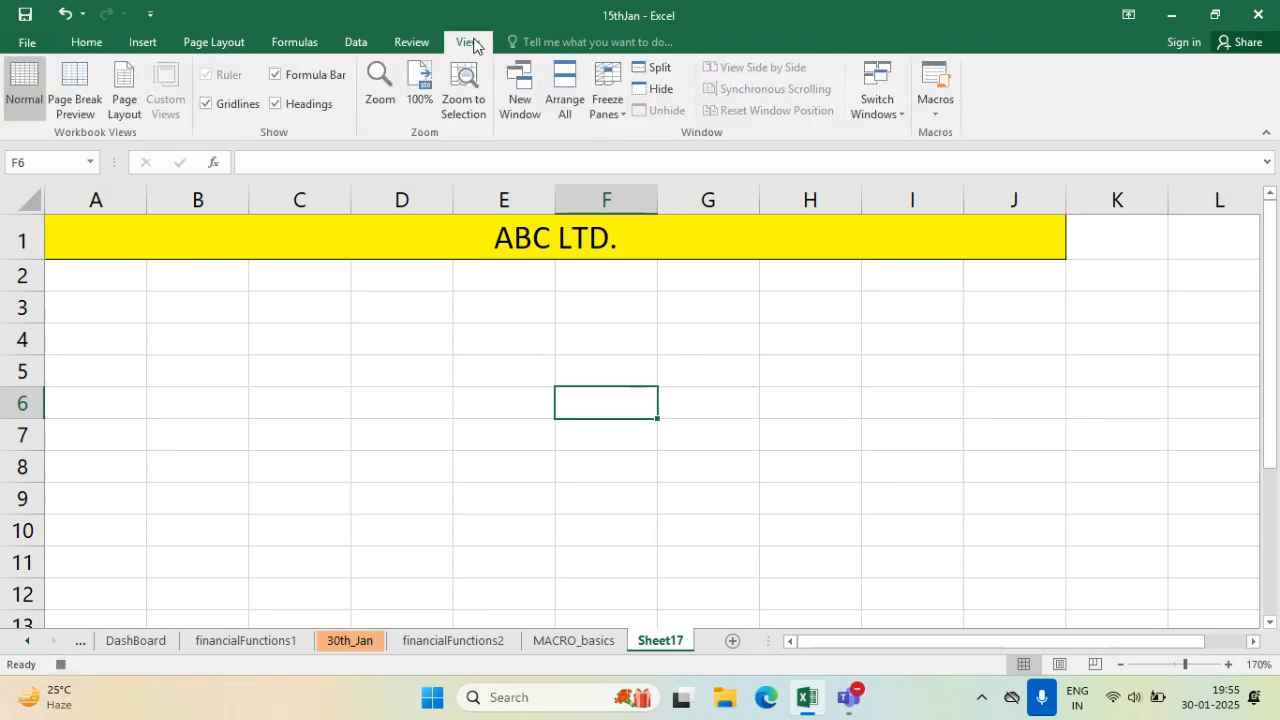
pyautogui.click(942, 112)
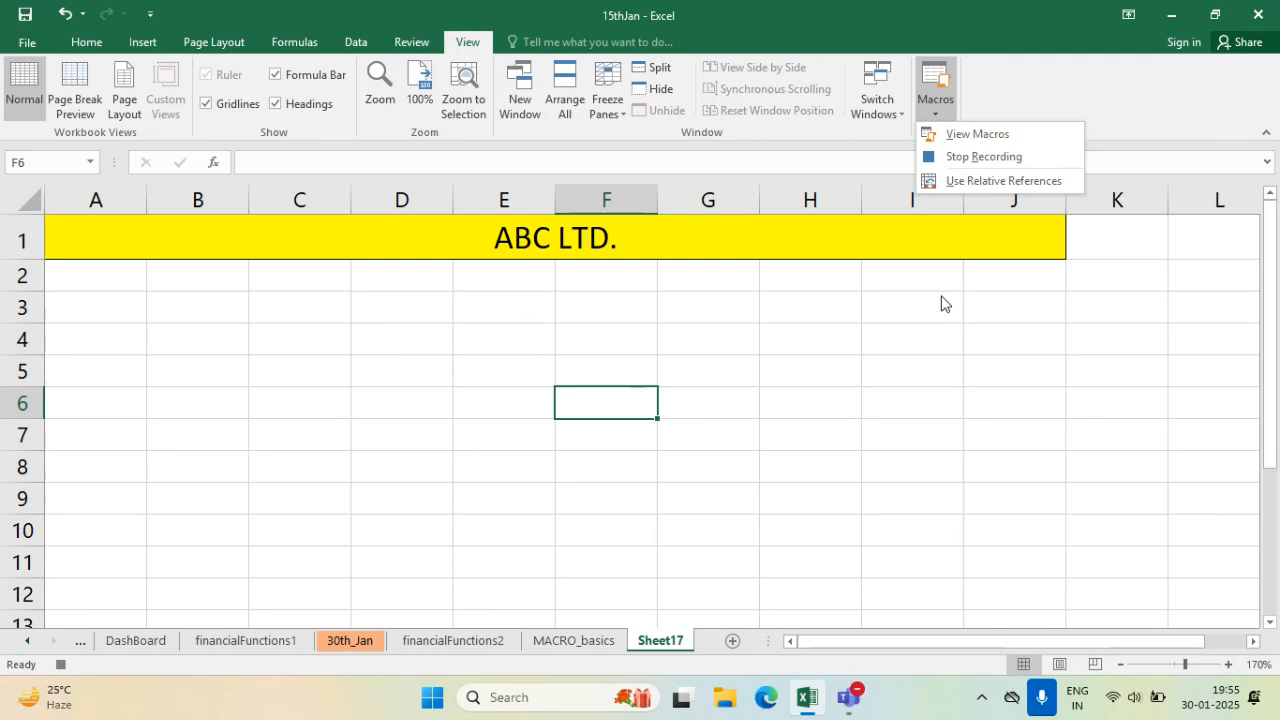
pyautogui.click(985, 157)
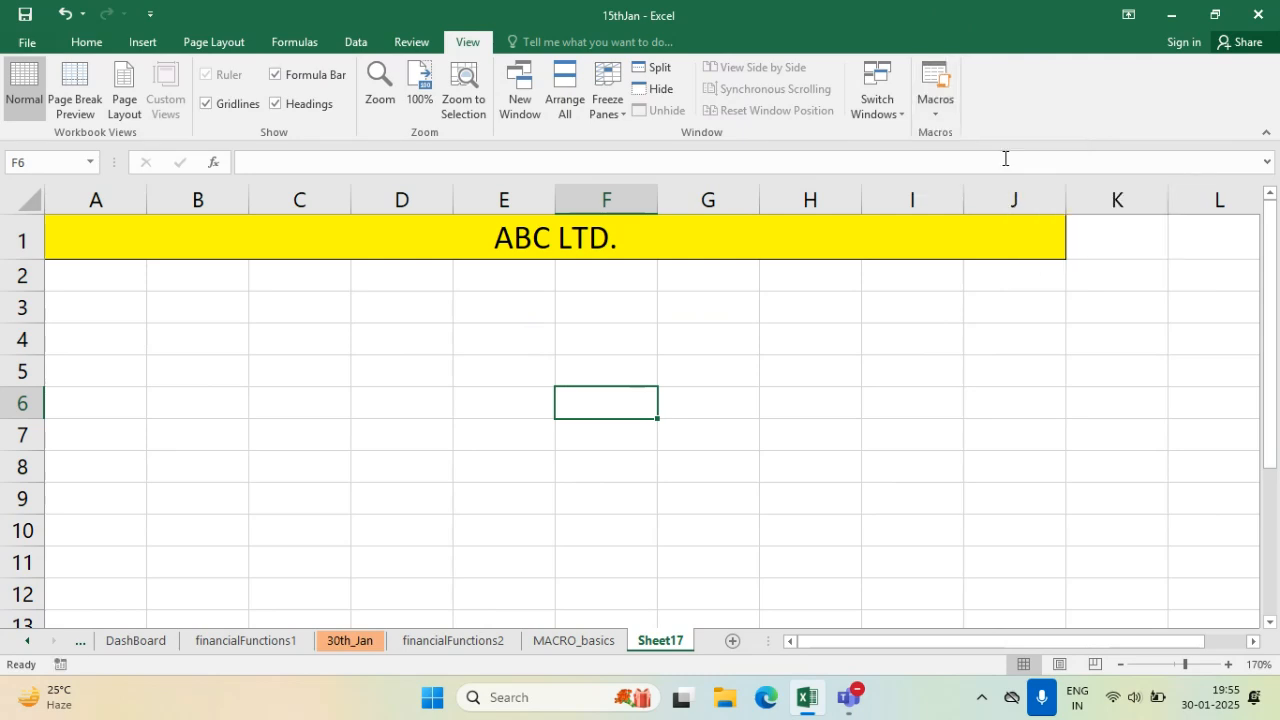
pyautogui.click(768, 380)
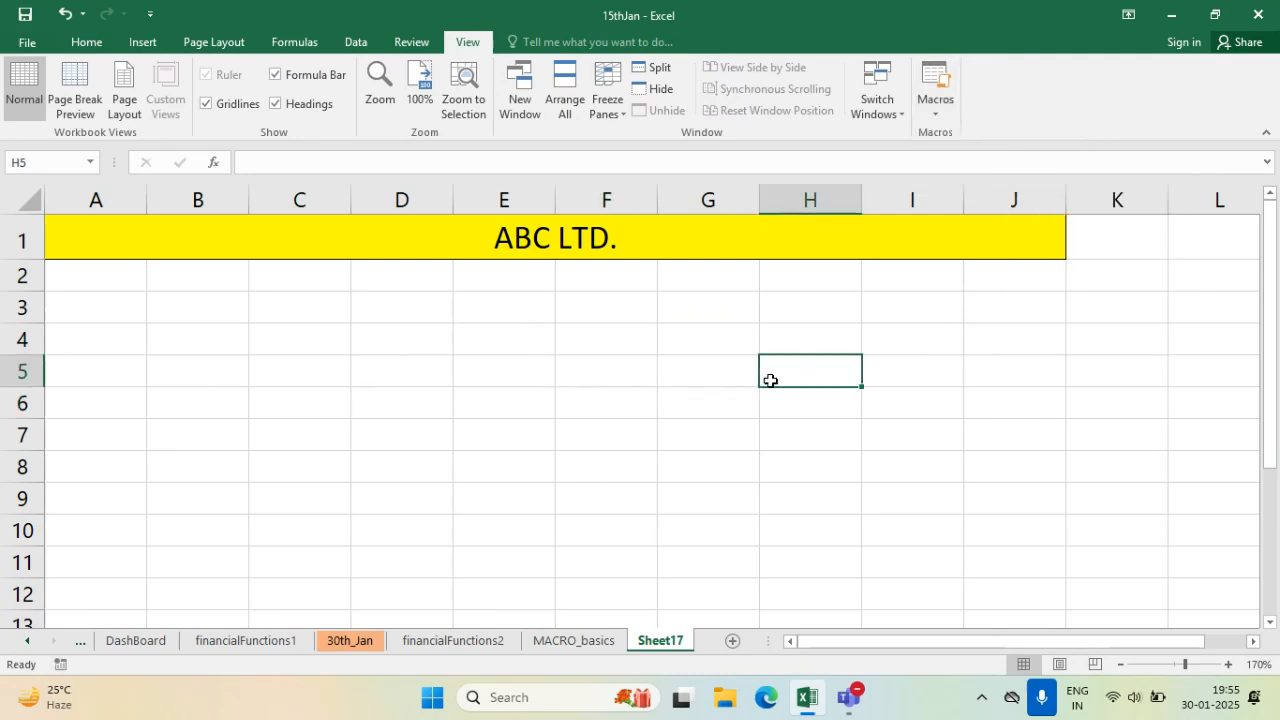
# - Add a new worksheet, run the coName macro on it and compare the heading with the one on Sheet17
pyautogui.click(733, 642)
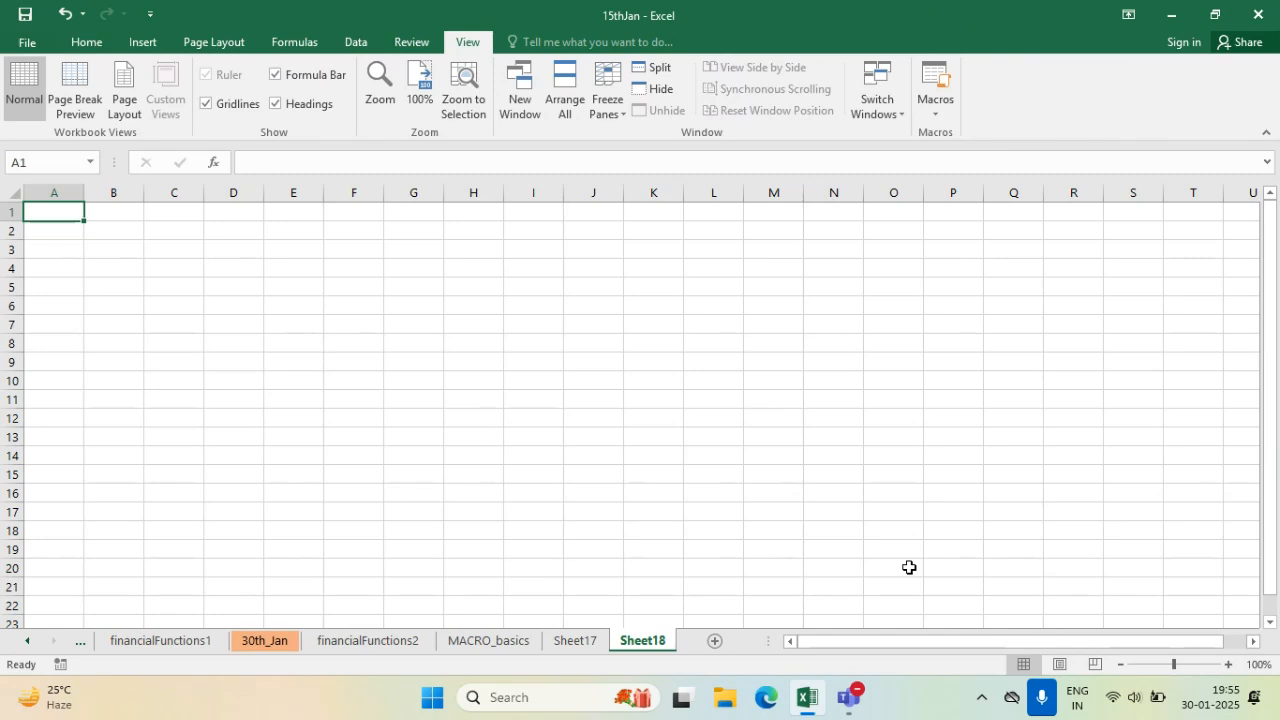
pyautogui.hotkey('ctrl', 'q')
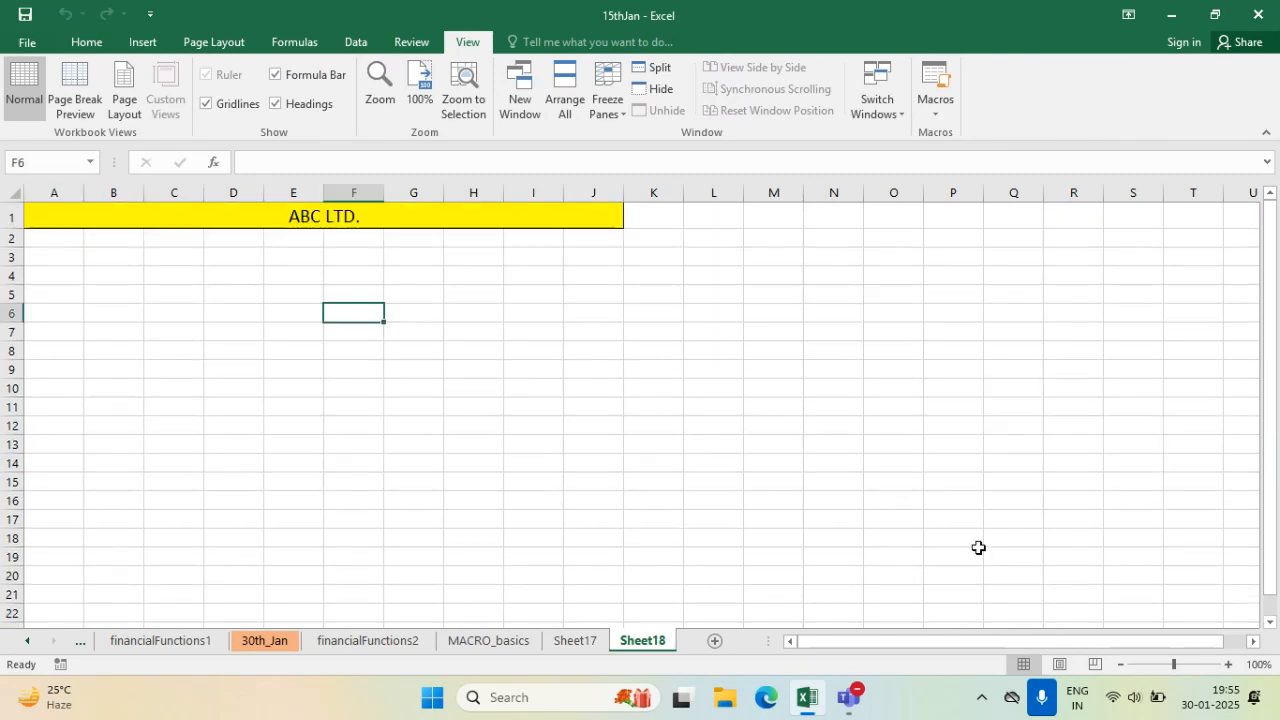
pyautogui.click(590, 645)
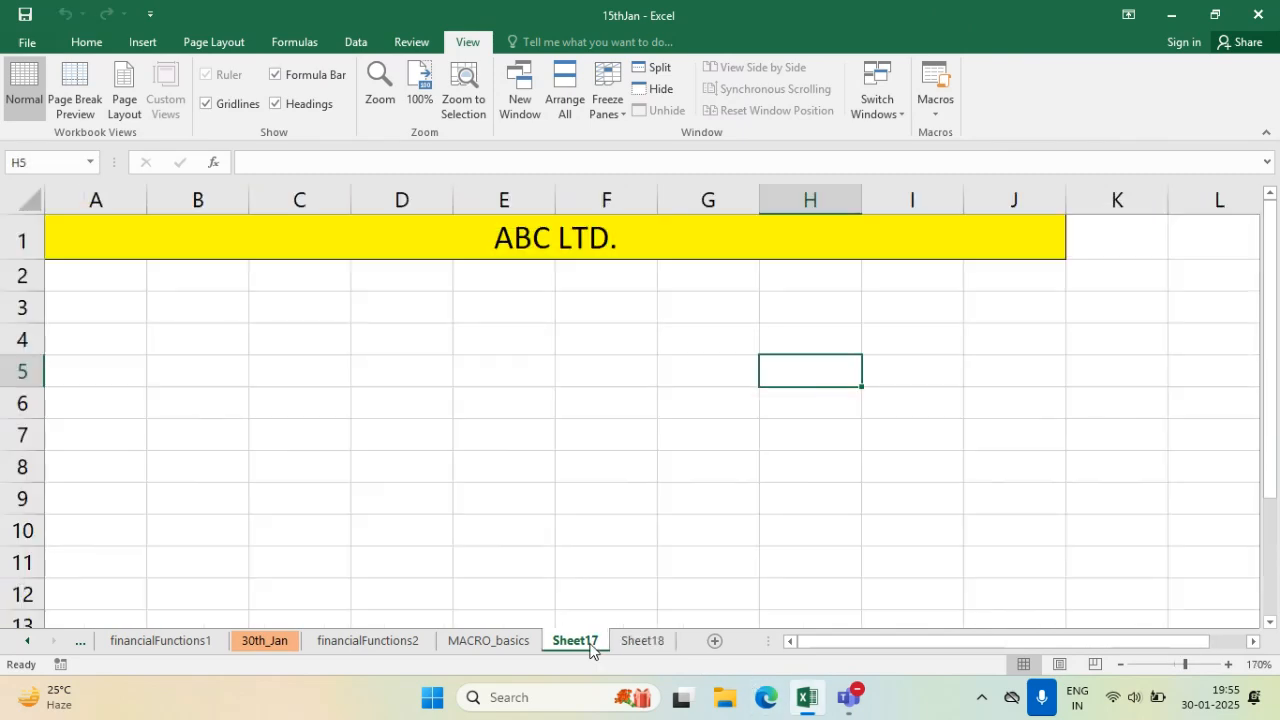
pyautogui.click(643, 642)
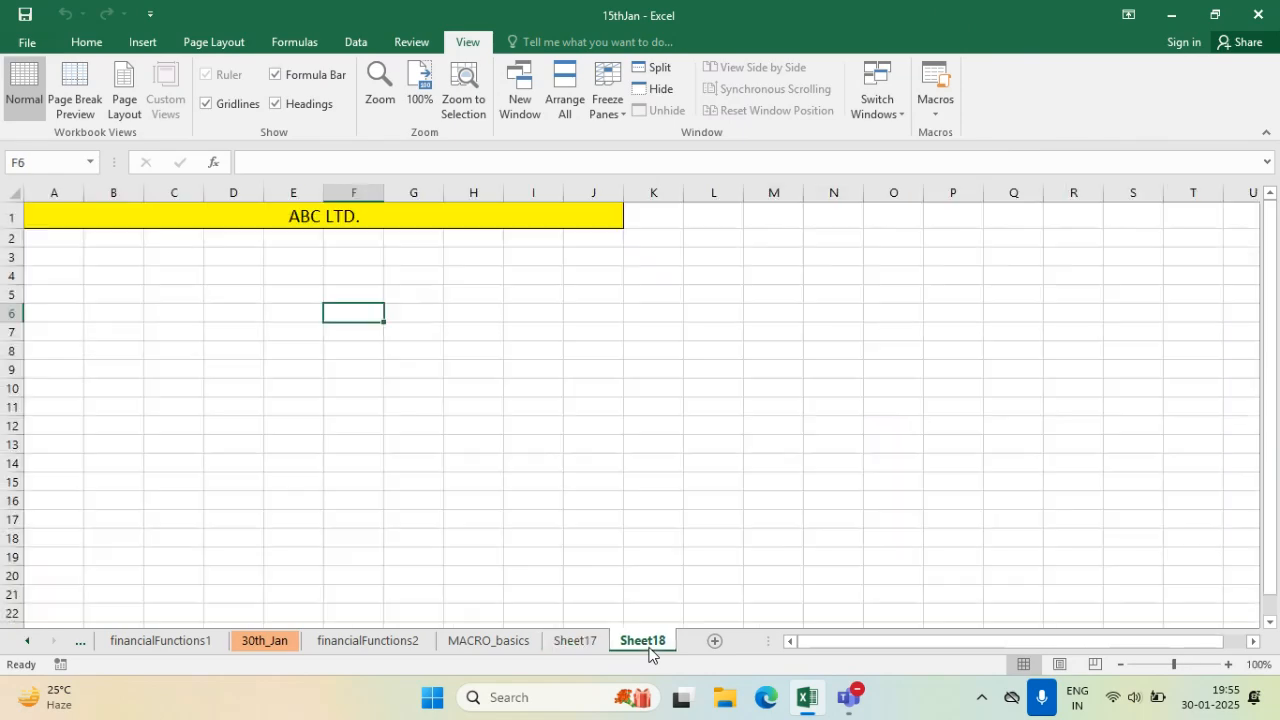
pyautogui.click(1228, 665)
pyautogui.click(1228, 665)
pyautogui.click(1228, 665)
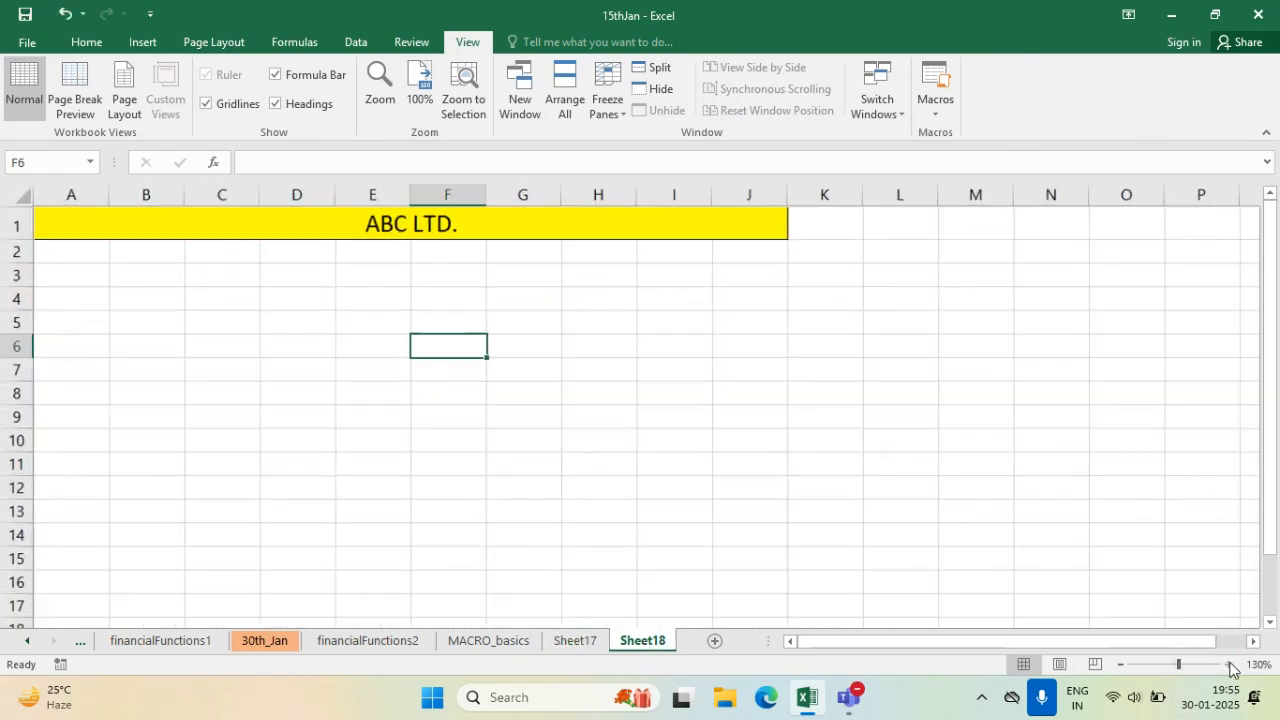
pyautogui.click(1229, 666)
pyautogui.click(1229, 666)
pyautogui.click(1230, 667)
pyautogui.click(1229, 665)
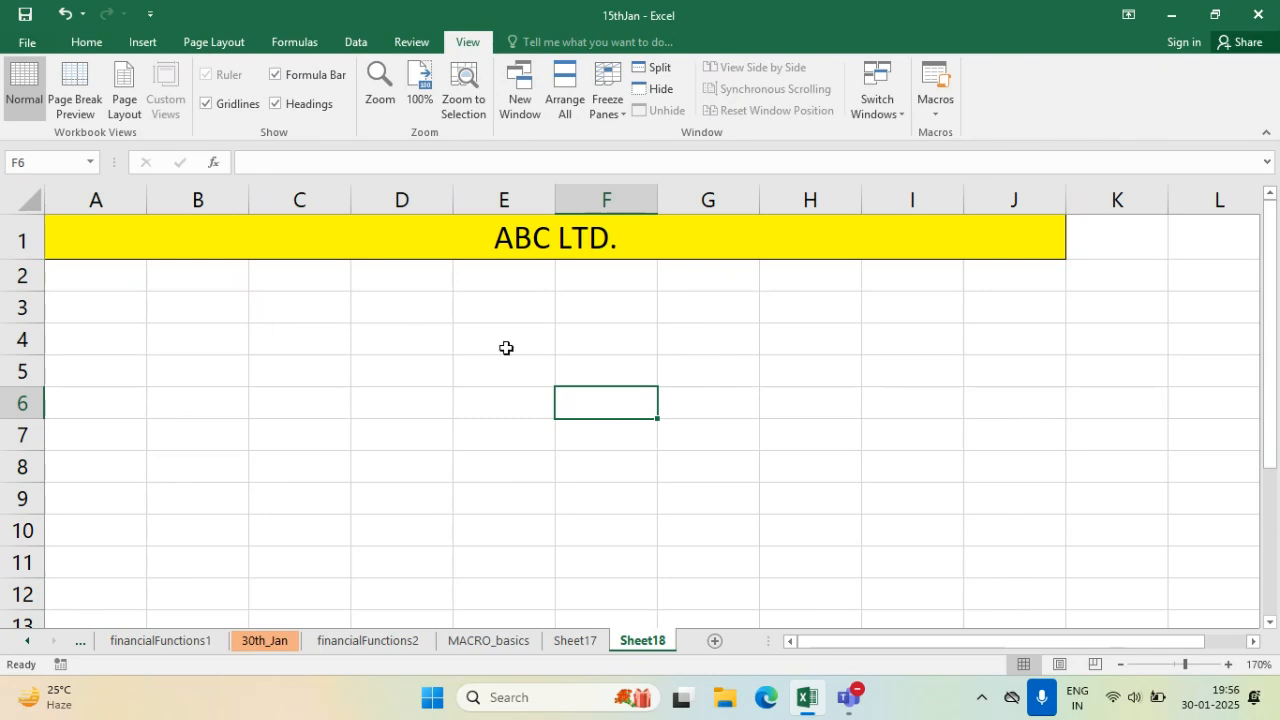
# - Add another blank worksheet after Sheet18
pyautogui.click(714, 641)
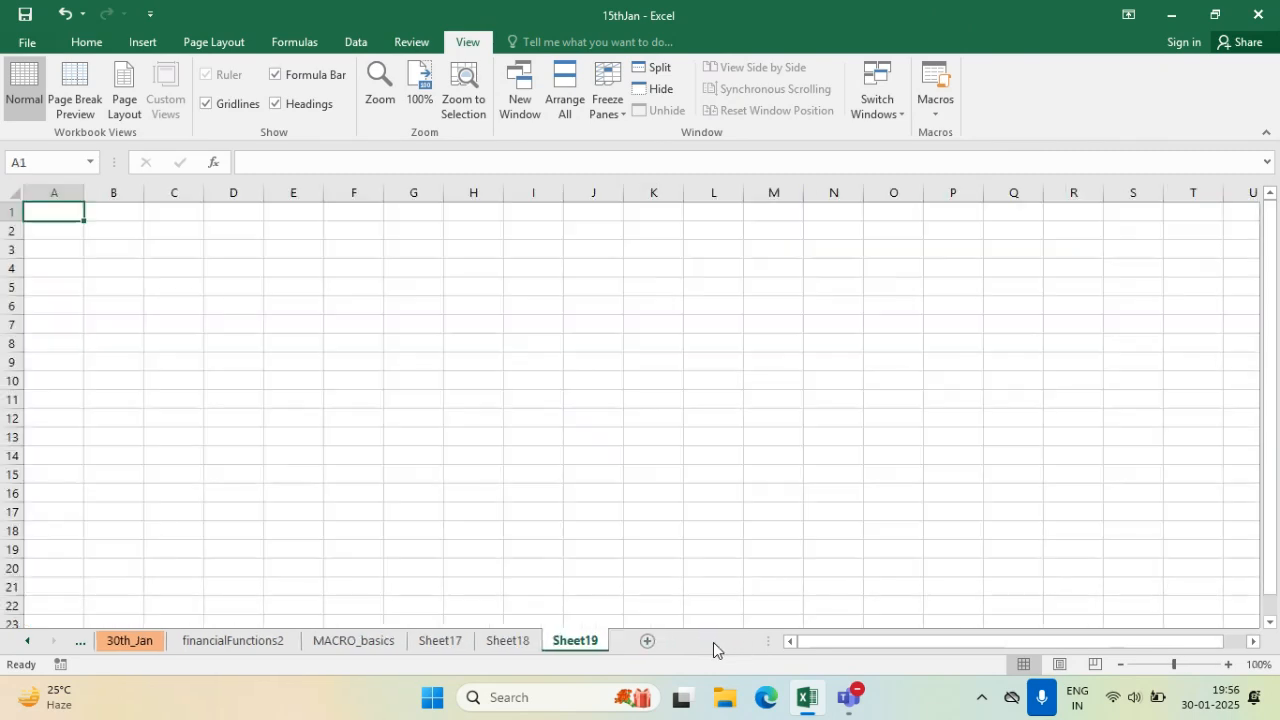
# - Go to cell A20000 on Sheet19 and run the coName macro from that cell
pyautogui.click(948, 430)
pyautogui.scroll(-12, 946, 422)
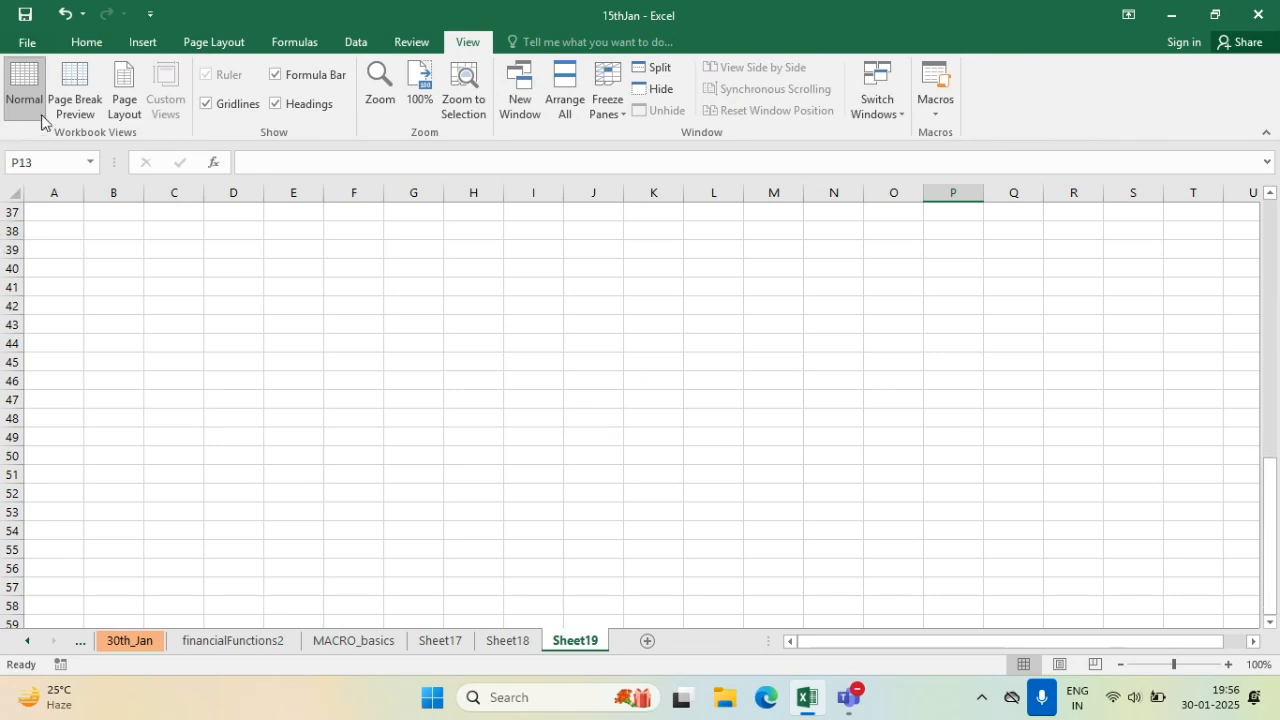
pyautogui.click(42, 164)
pyautogui.write('A2000')
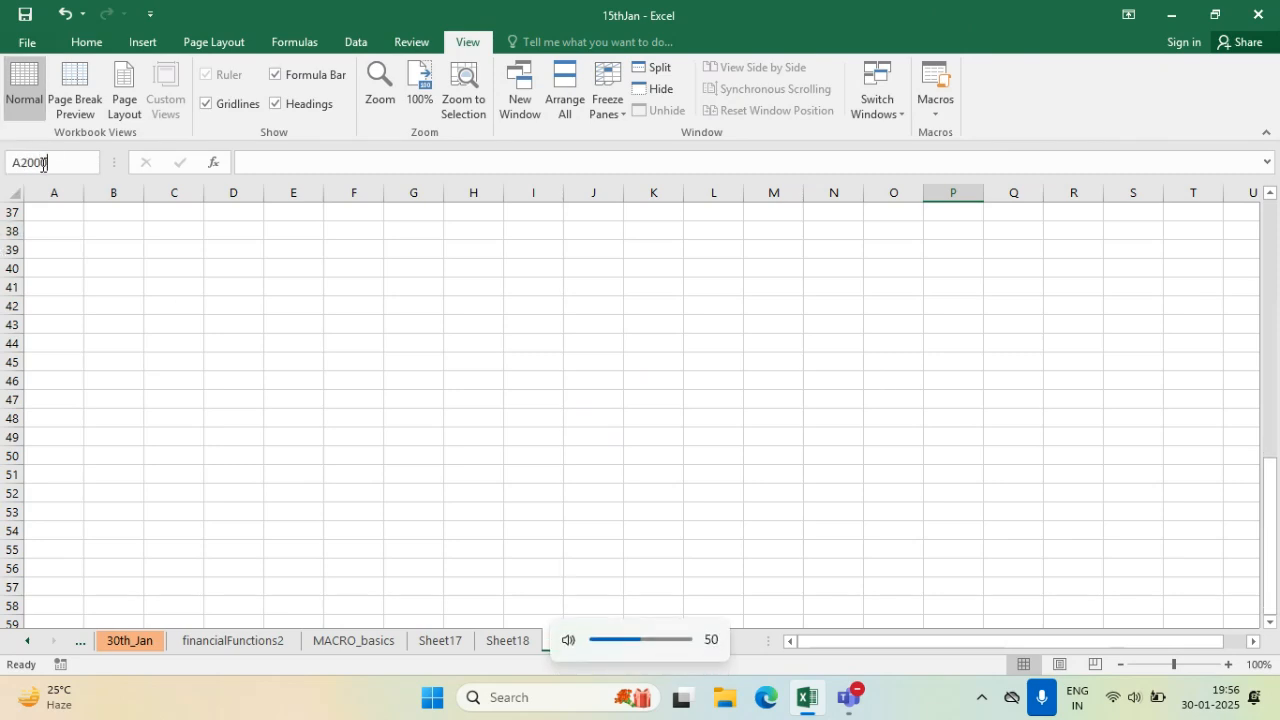
pyautogui.write('0')
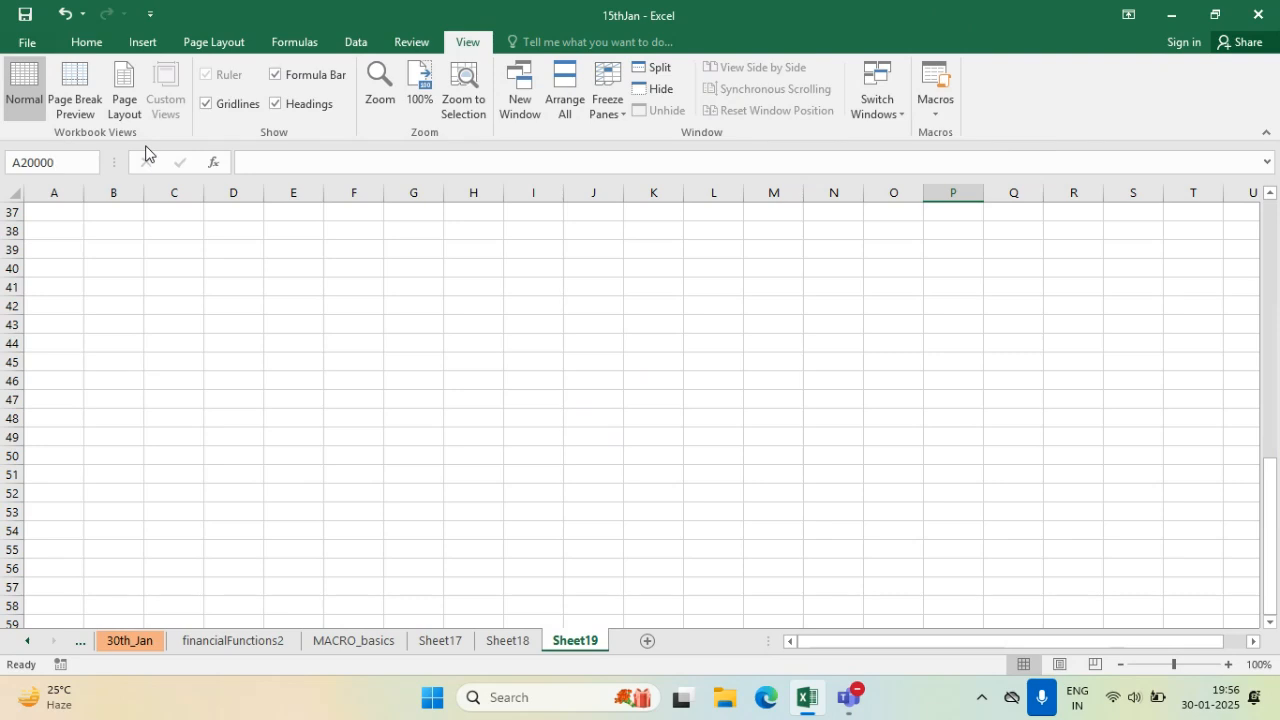
pyautogui.press('Return')
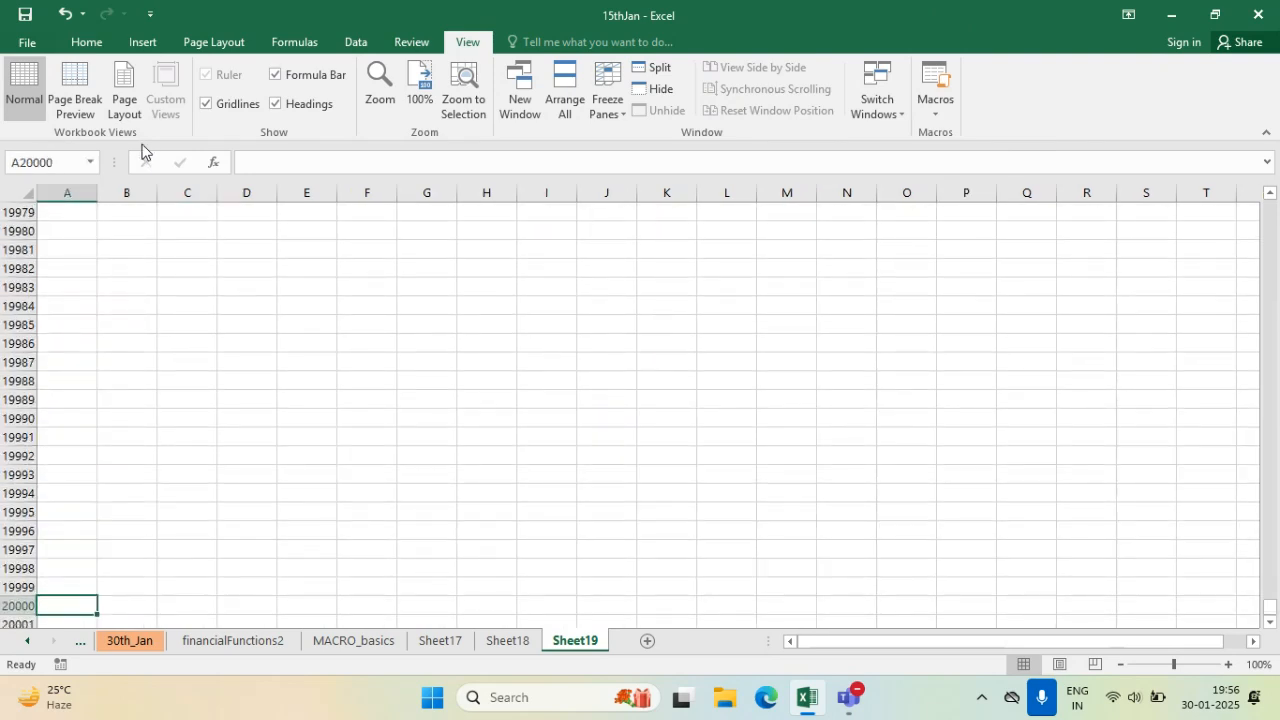
pyautogui.scroll(-3, 370, 440)
pyautogui.click(132, 434)
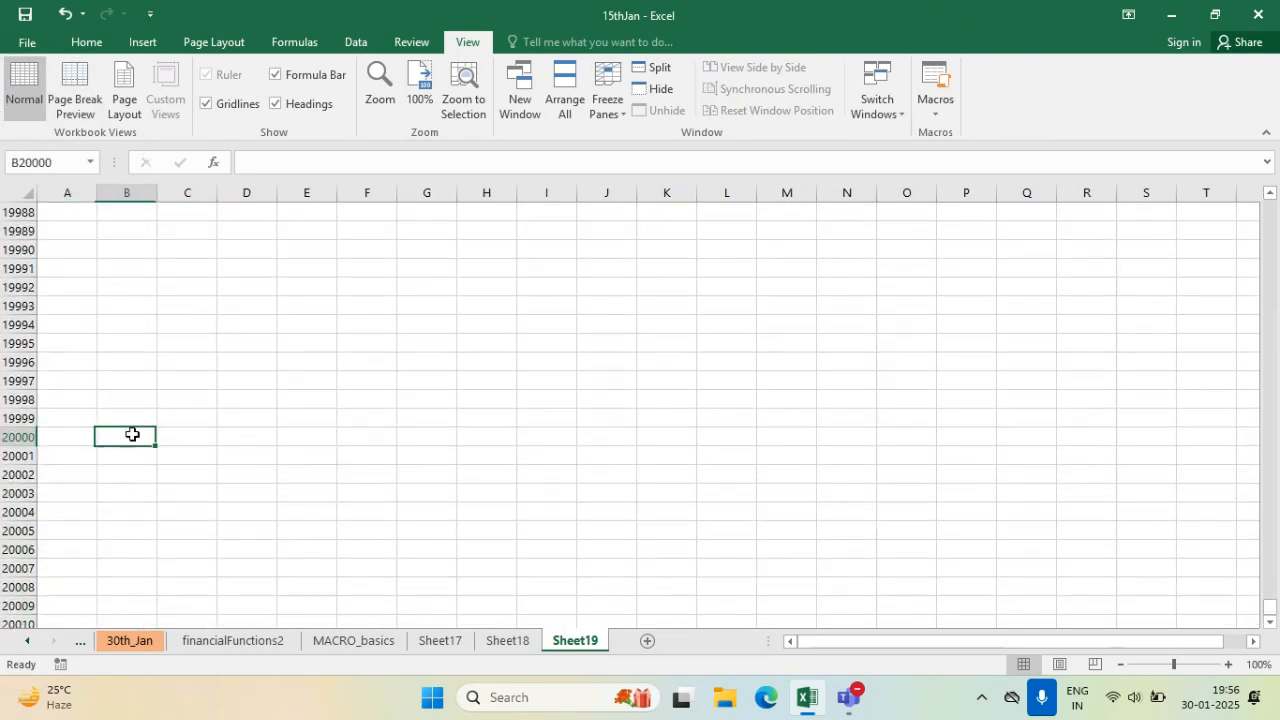
pyautogui.click(87, 444)
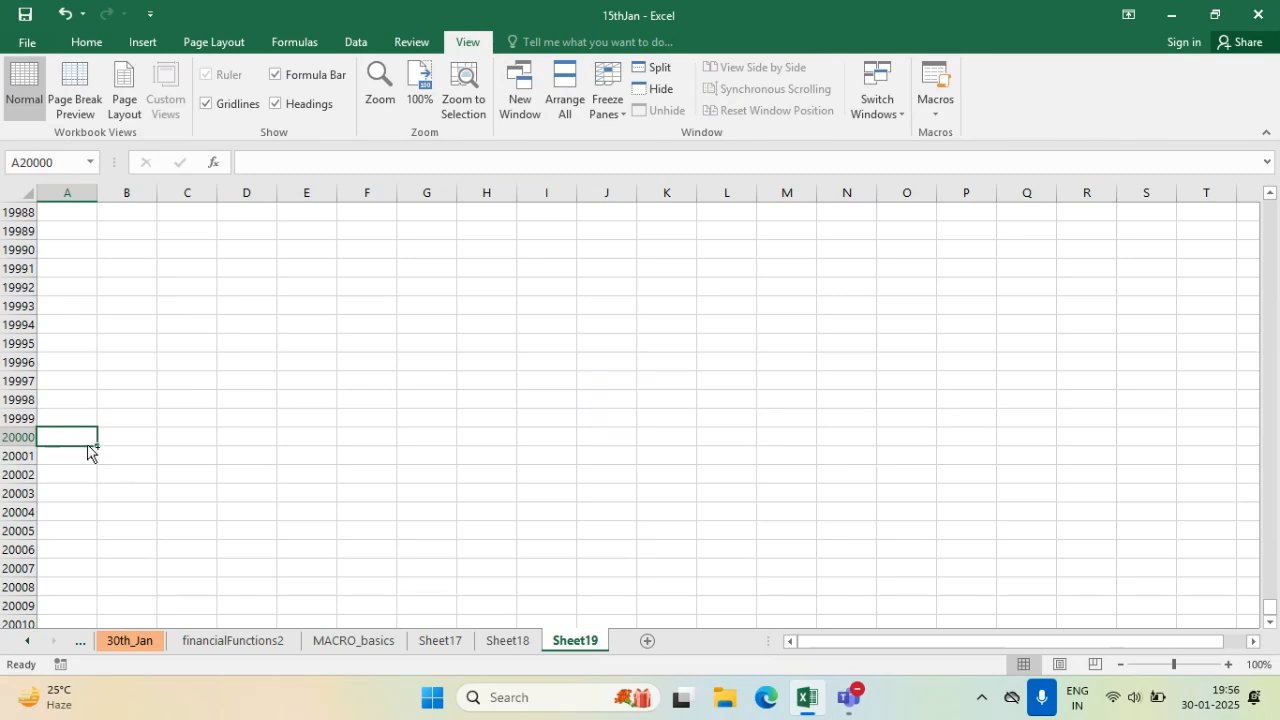
pyautogui.hotkey('ctrl', 'shift', 'a')
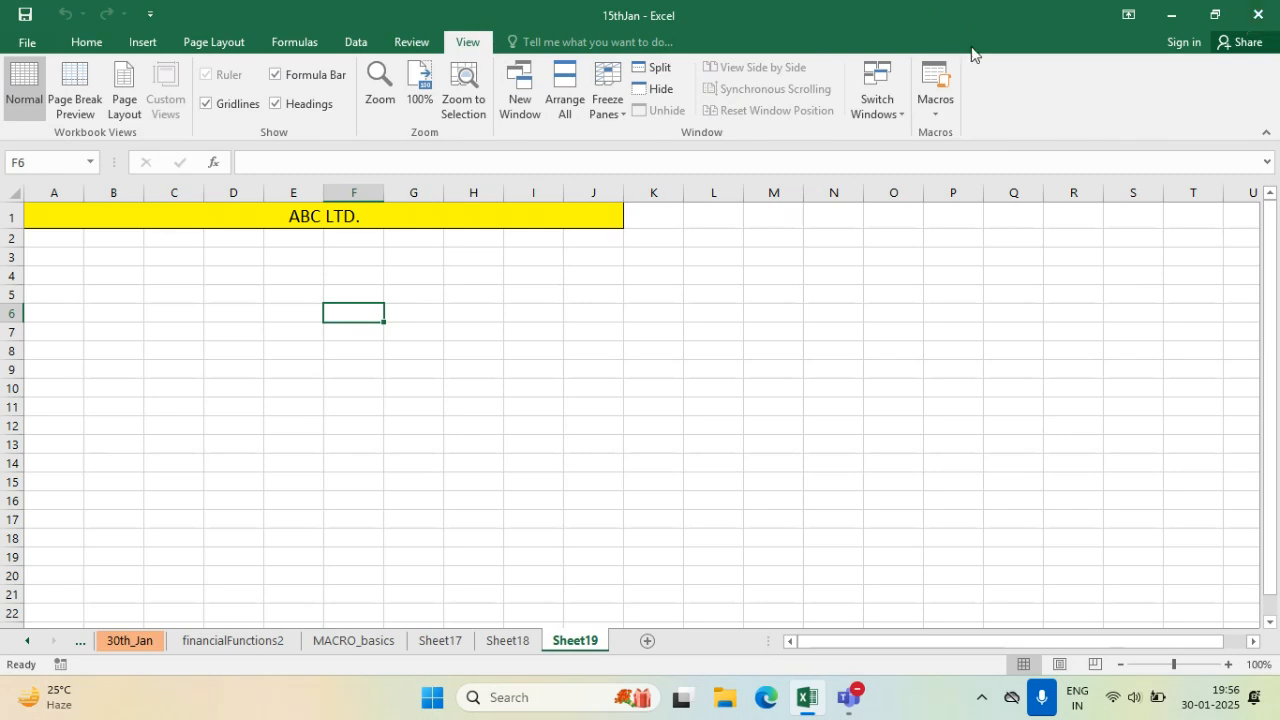
pyautogui.click(401, 508)
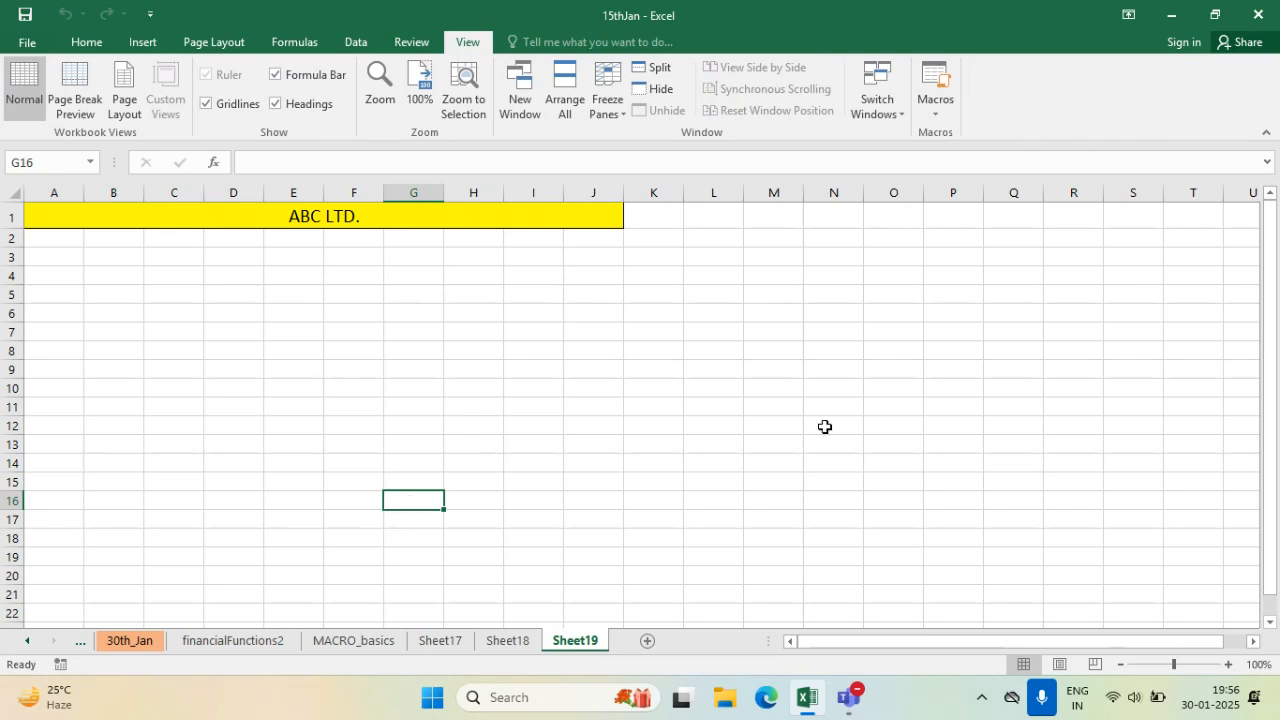
# - Switch to the Microsoft Teams live event and read through the attendees' newest Q&A messages
pyautogui.click(843, 698)
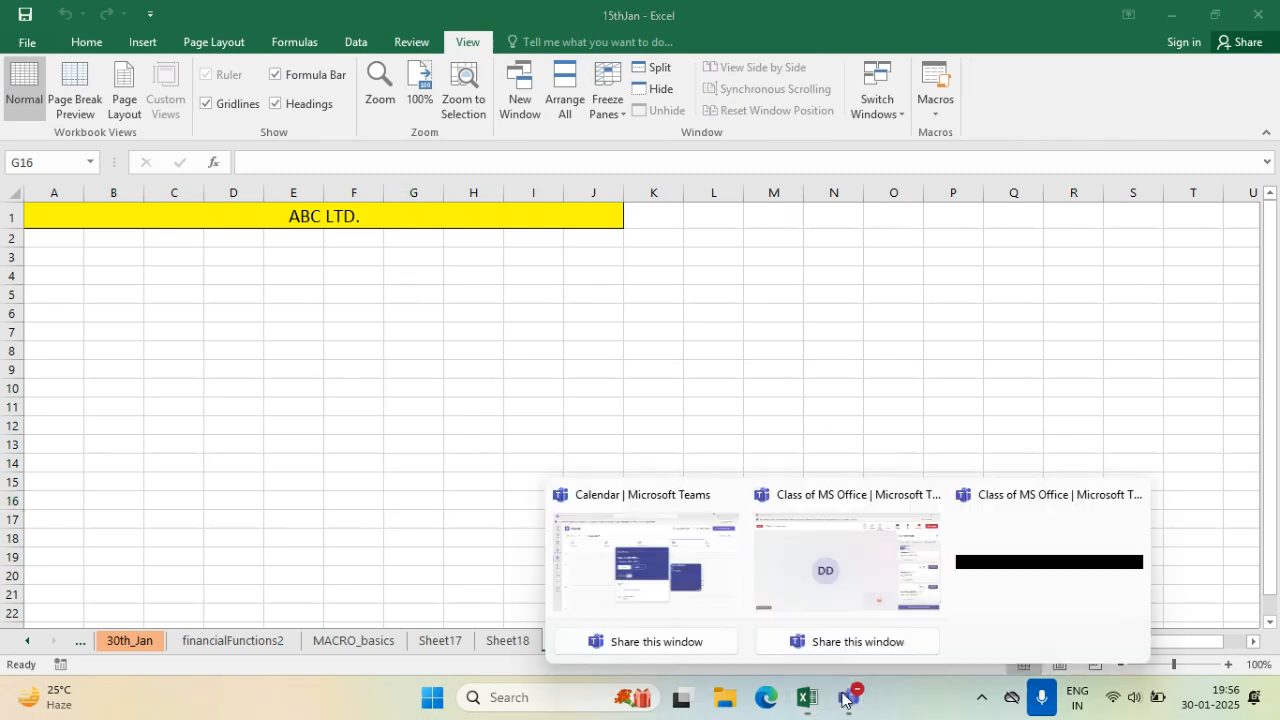
pyautogui.click(804, 572)
pyautogui.scroll(-3, 1162, 468)
pyautogui.scroll(-3, 1162, 468)
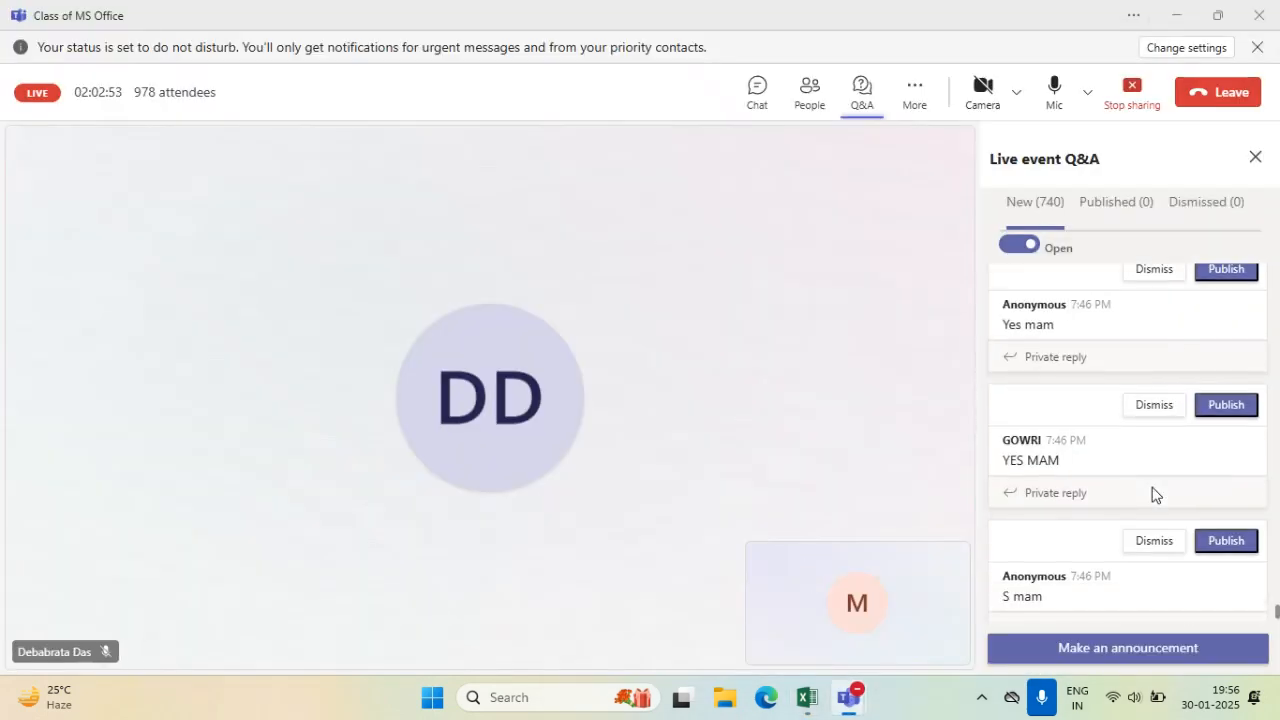
pyautogui.scroll(-4, 1152, 494)
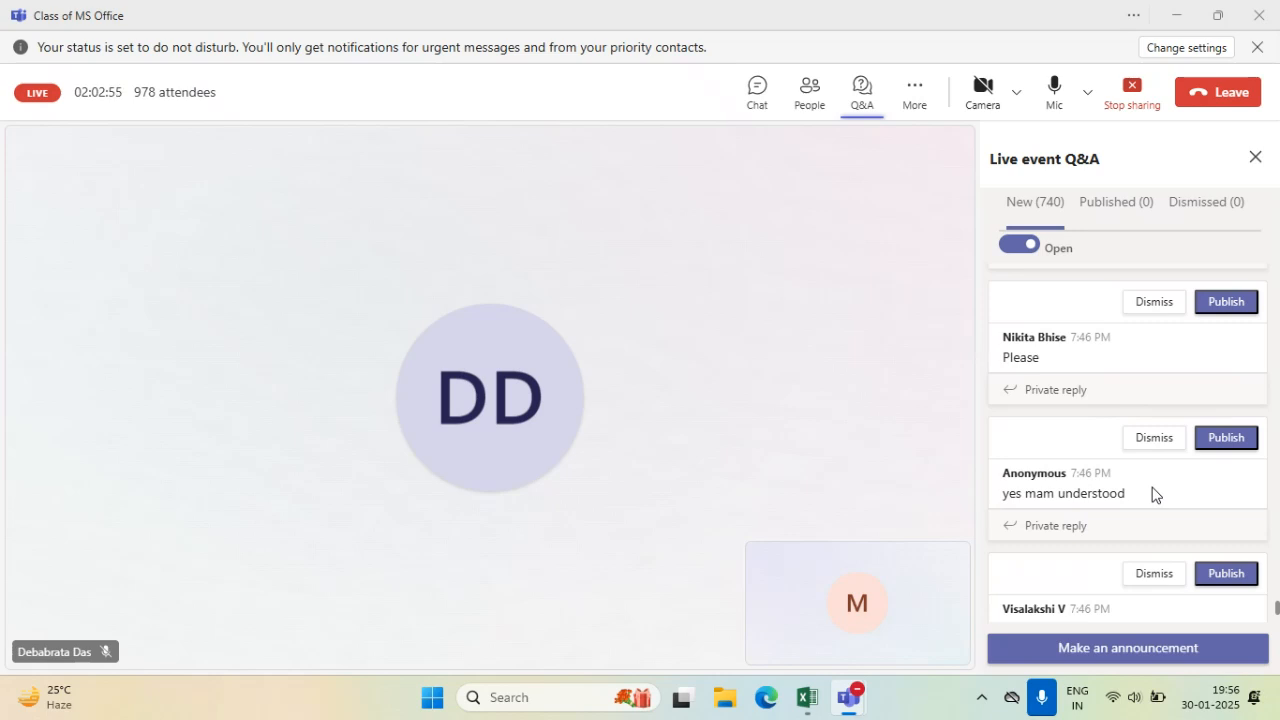
pyautogui.scroll(-2, 1152, 494)
pyautogui.scroll(-2, 1152, 494)
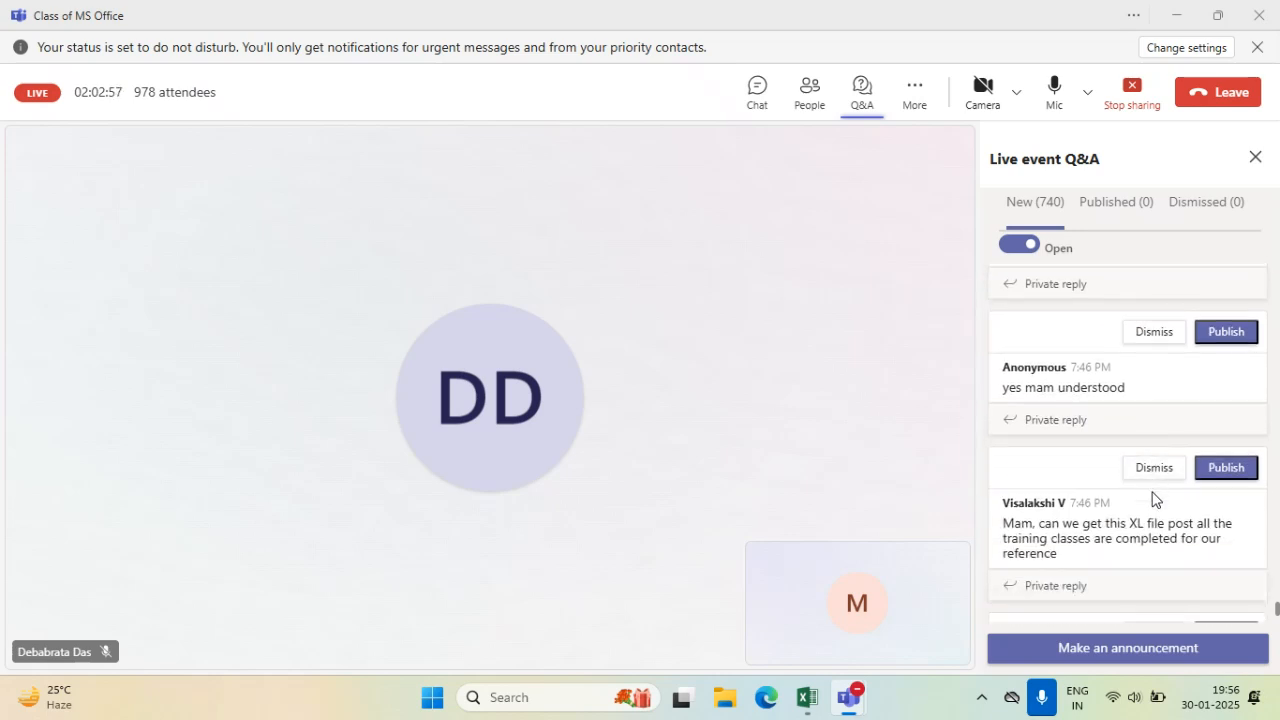
pyautogui.scroll(-2, 1152, 500)
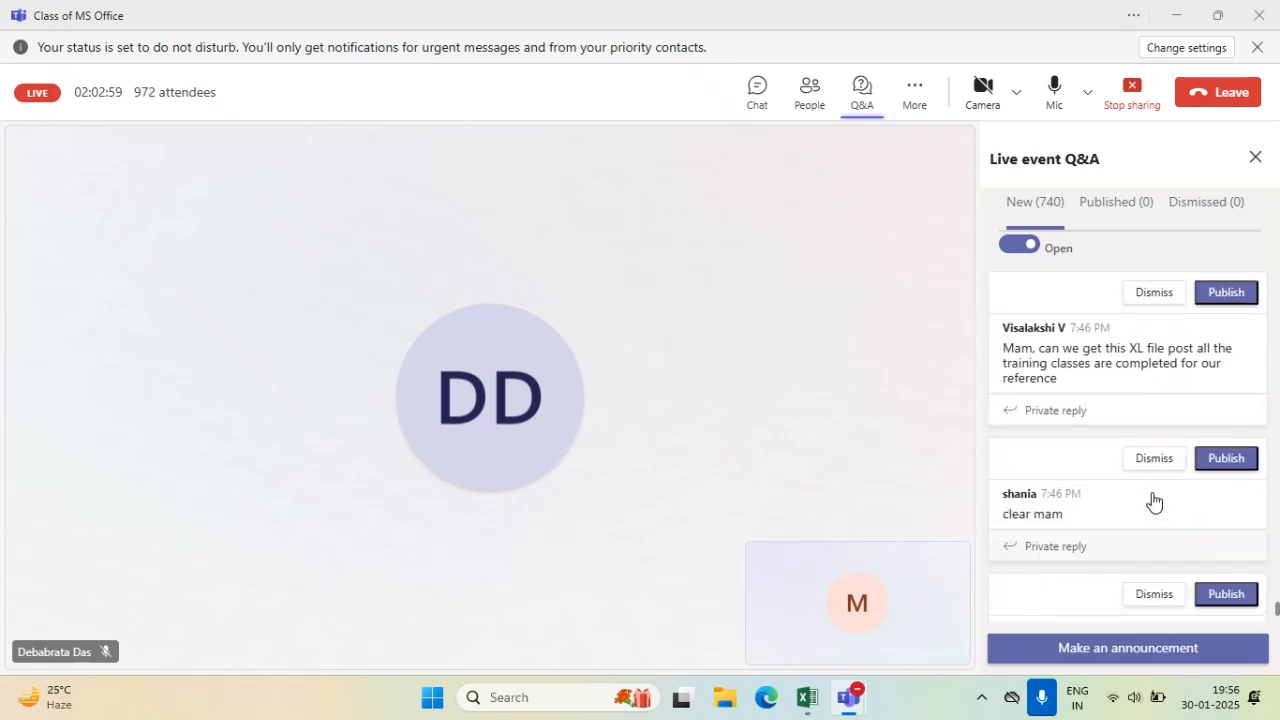
pyautogui.scroll(-10, 1152, 500)
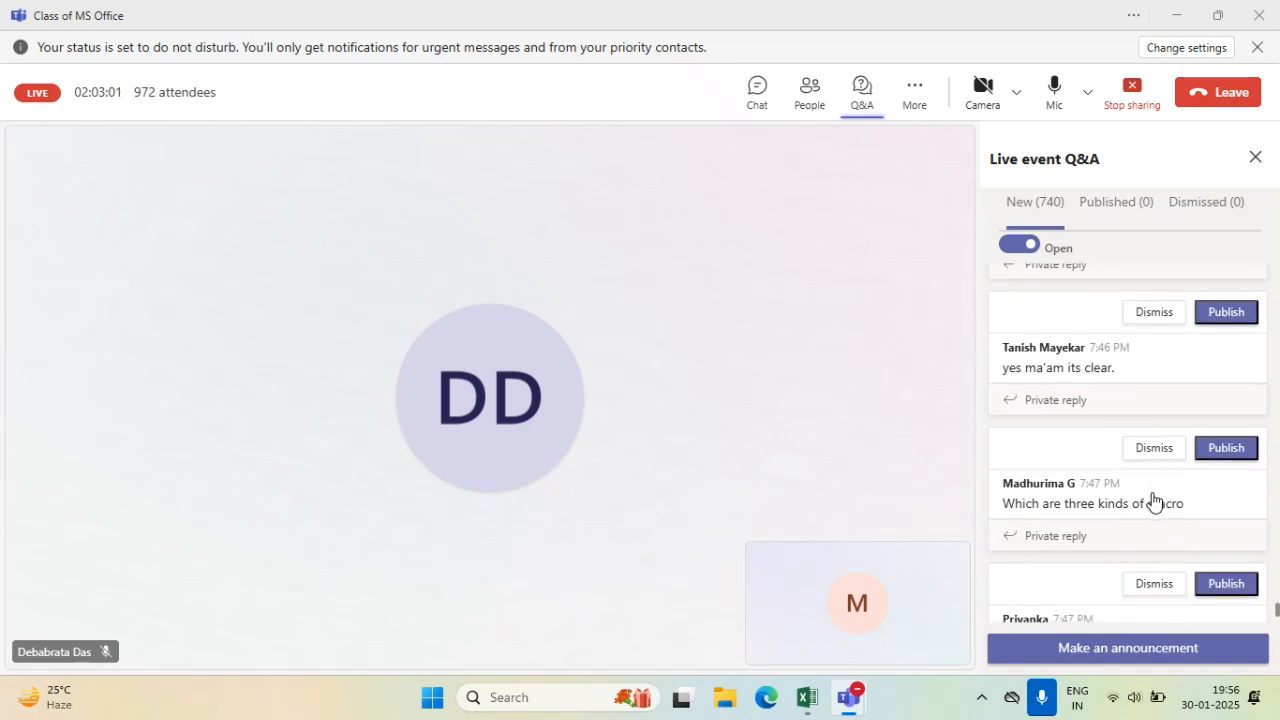
pyautogui.scroll(-15, 1152, 500)
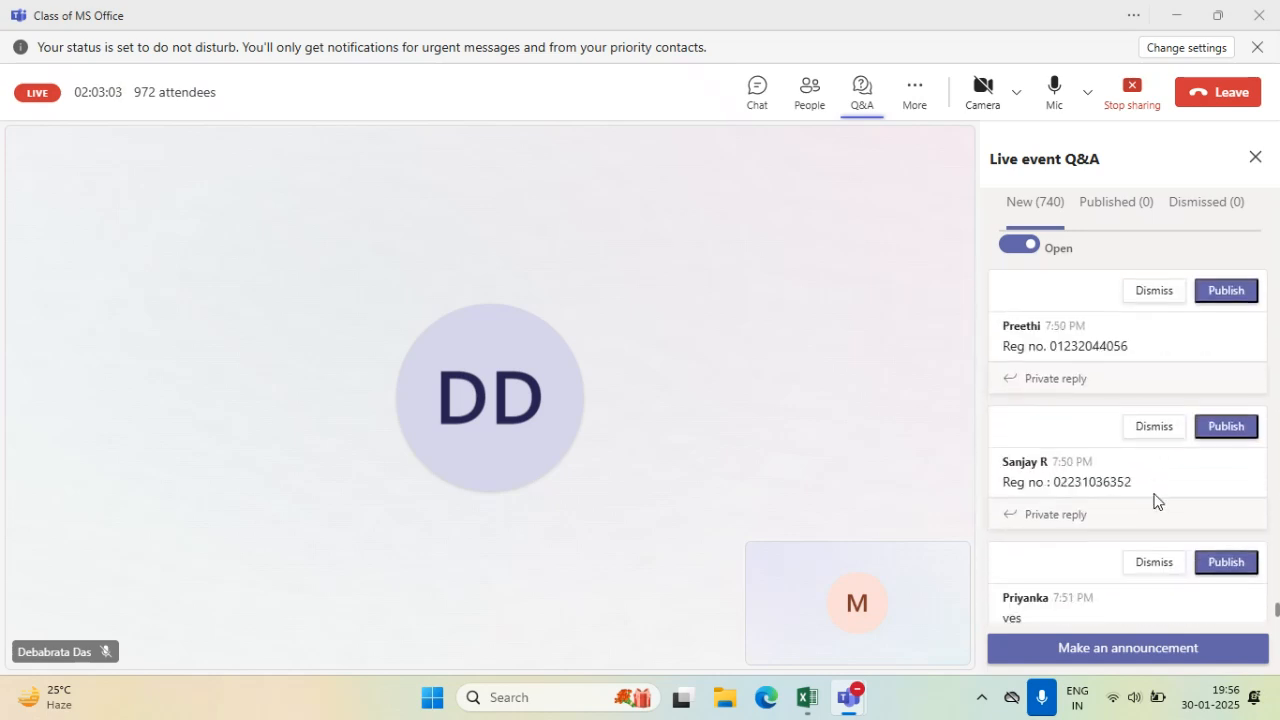
pyautogui.scroll(-15, 1154, 500)
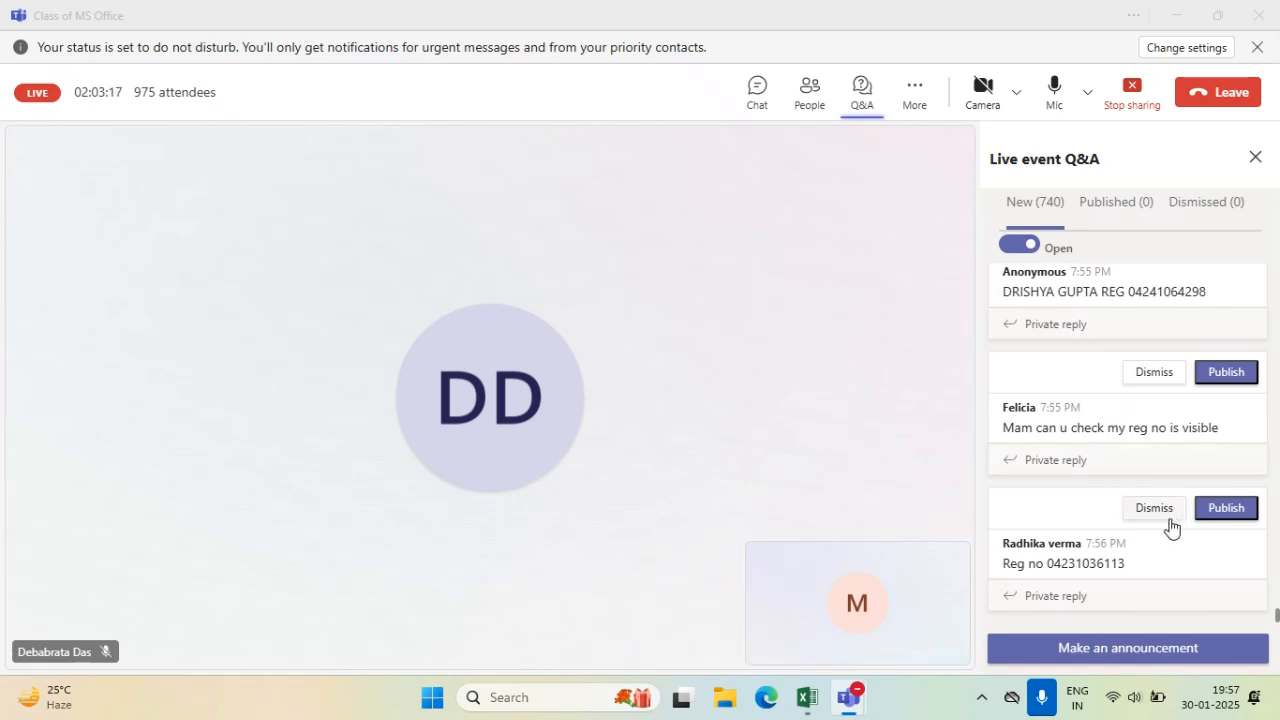
pyautogui.click(1195, 574)
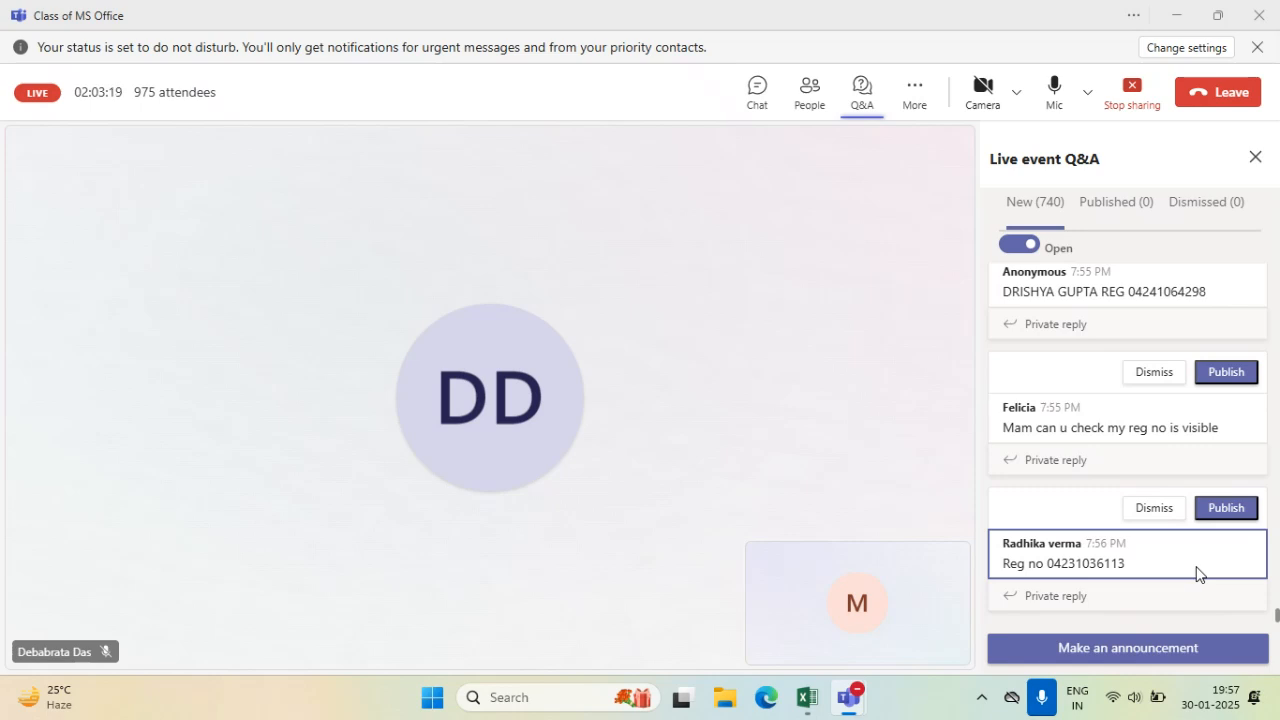
pyautogui.click(1118, 426)
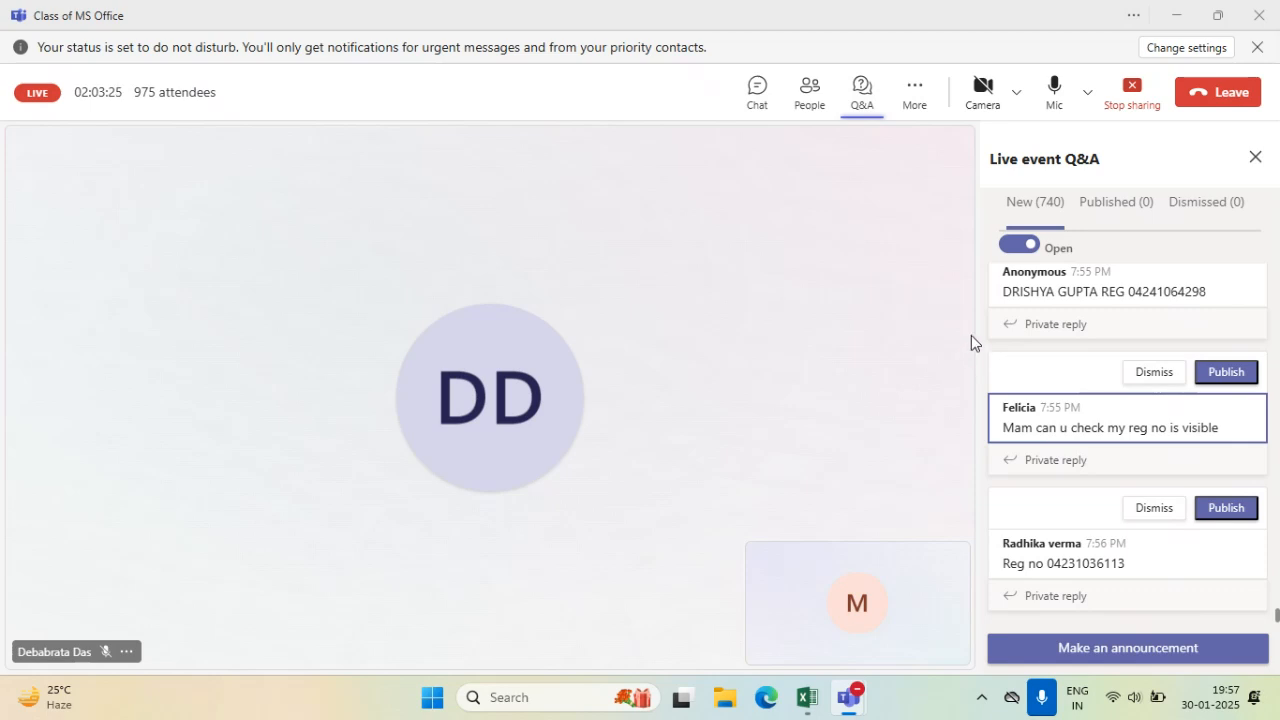
# - Switch back to Excel and review the macro notes on the MACRO_basics sheet
pyautogui.click(808, 699)
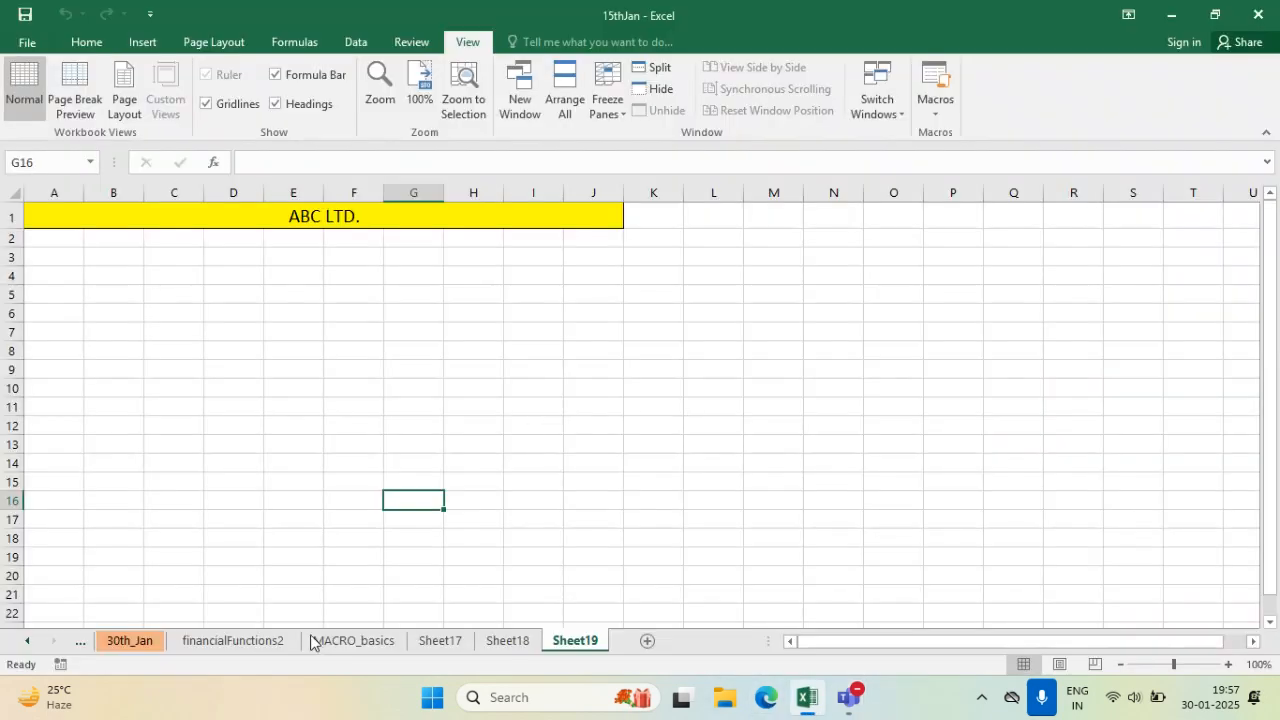
pyautogui.moveTo(314, 643); pyautogui.dragTo(676, 588)
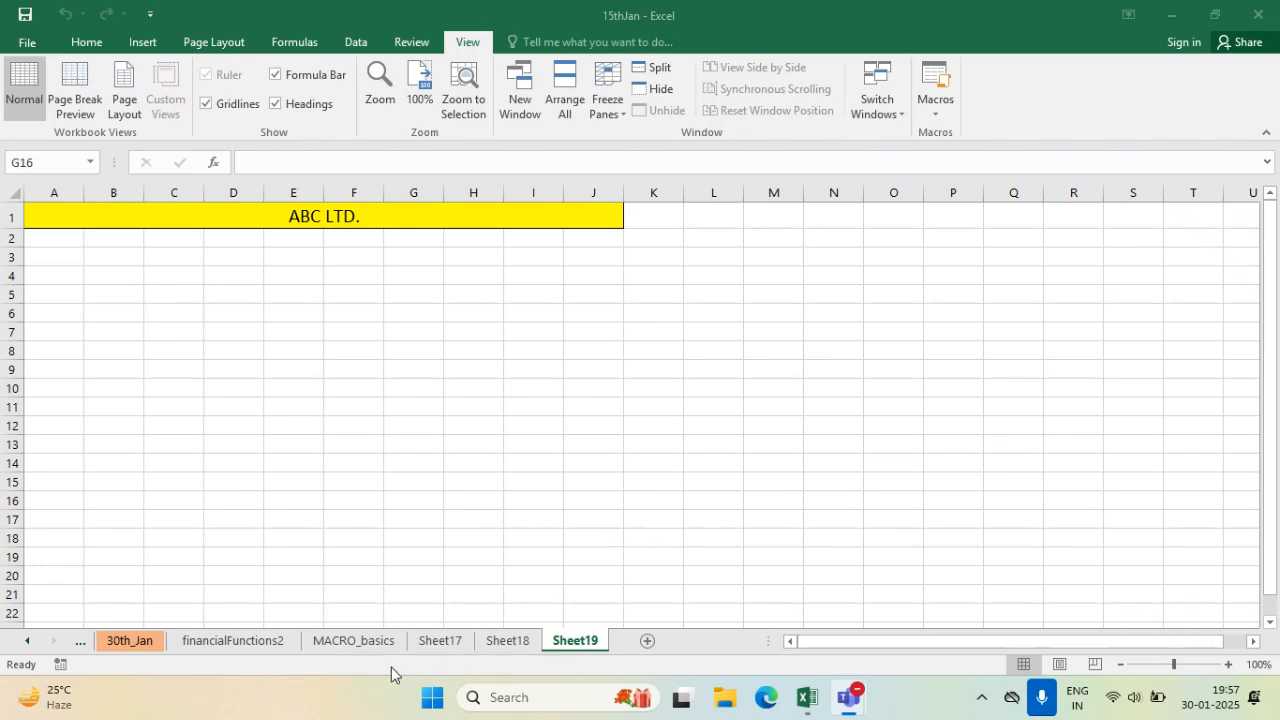
pyautogui.click(427, 644)
pyautogui.click(394, 645)
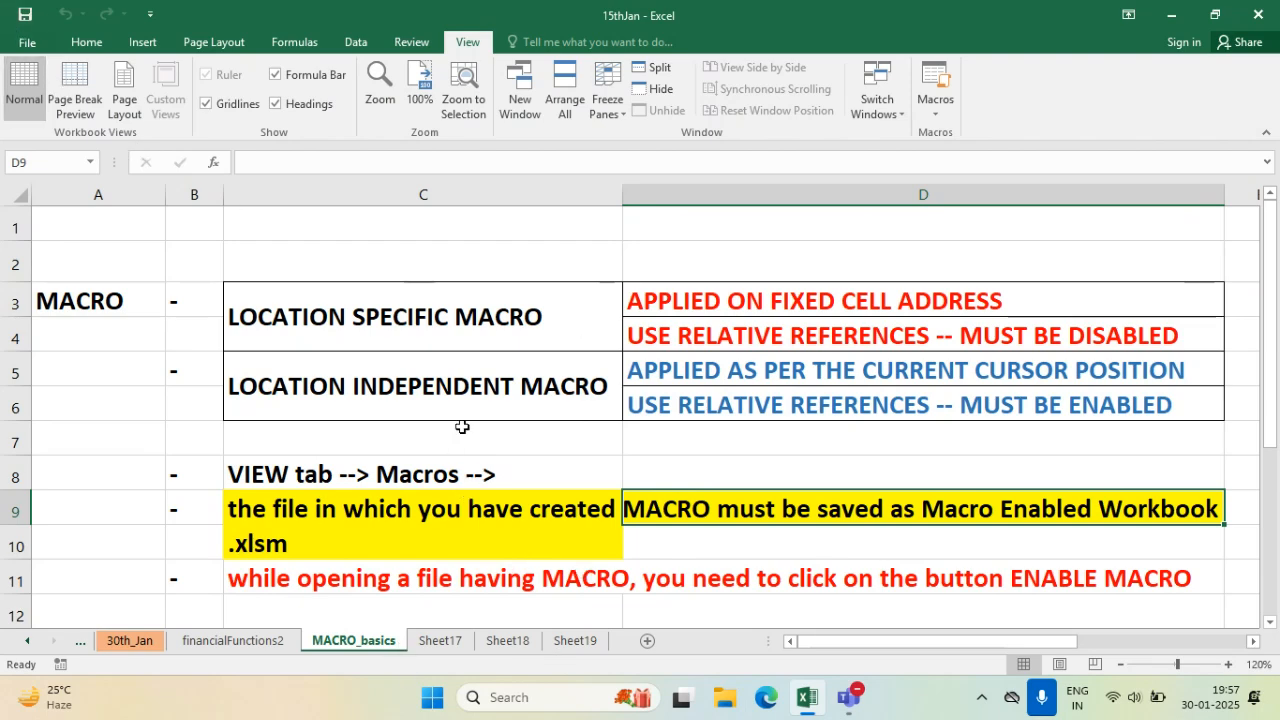
pyautogui.scroll(-2, 463, 426)
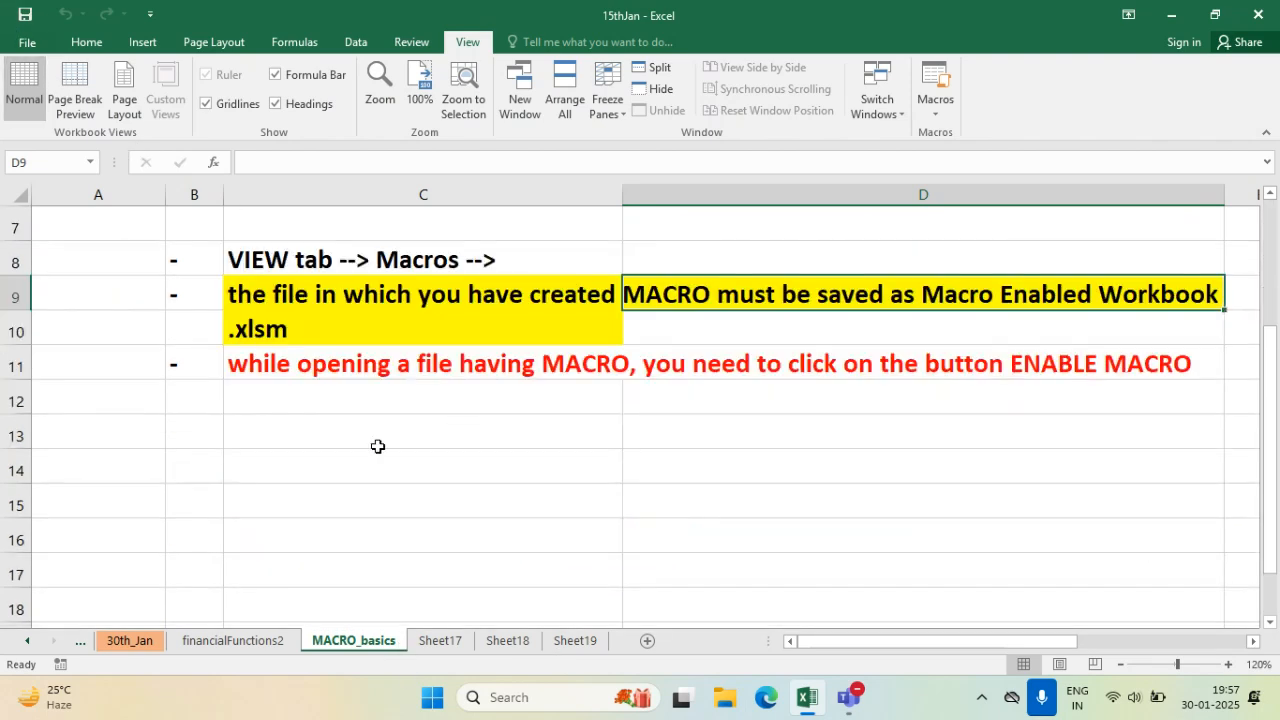
# - Widen columns A and B on Sheet17 to roughly double their width beneath the ABC LTD. heading
pyautogui.click(440, 641)
pyautogui.click(243, 340)
pyautogui.click(120, 308)
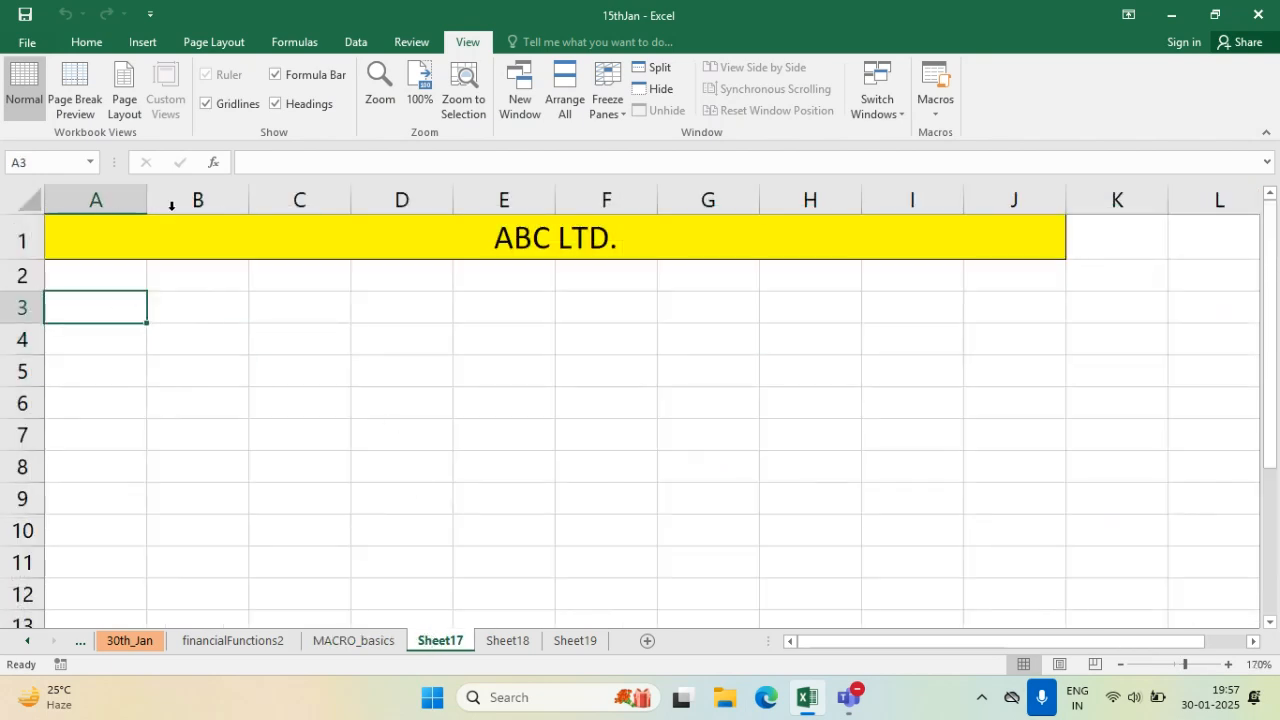
pyautogui.moveTo(147, 201); pyautogui.dragTo(251, 201)
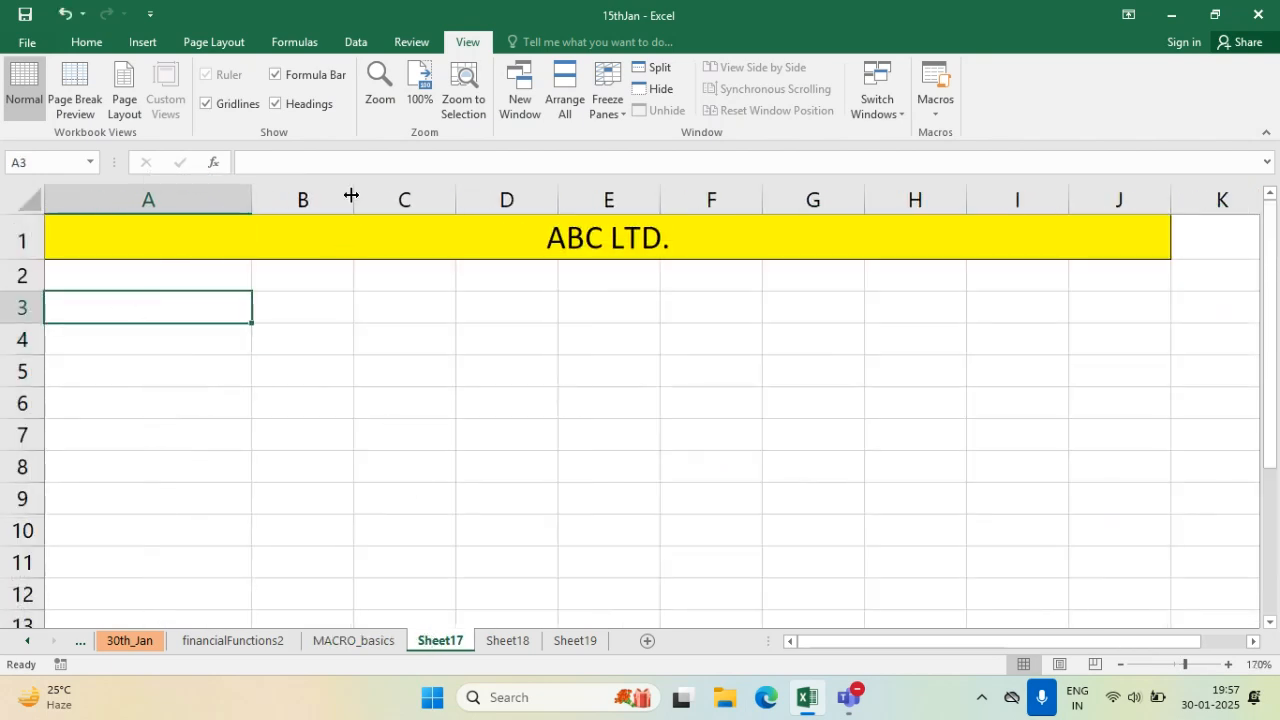
pyautogui.moveTo(352, 197); pyautogui.dragTo(483, 196)
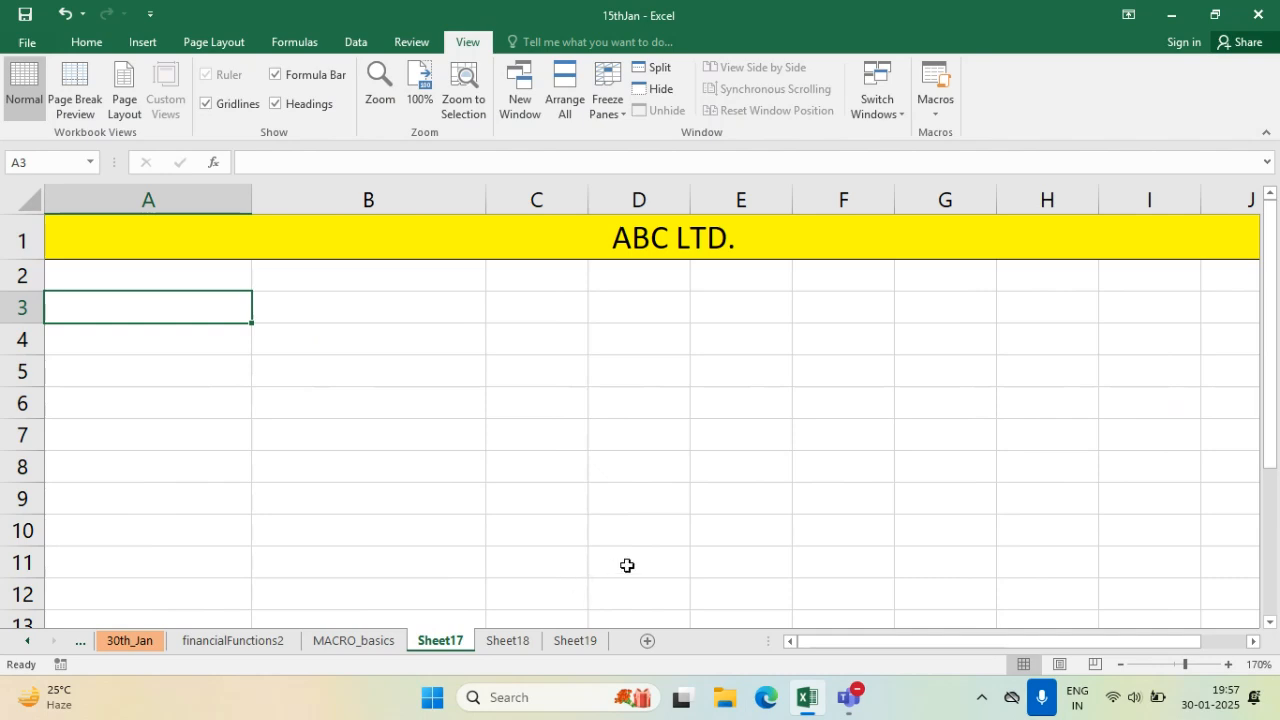
pyautogui.click(650, 543)
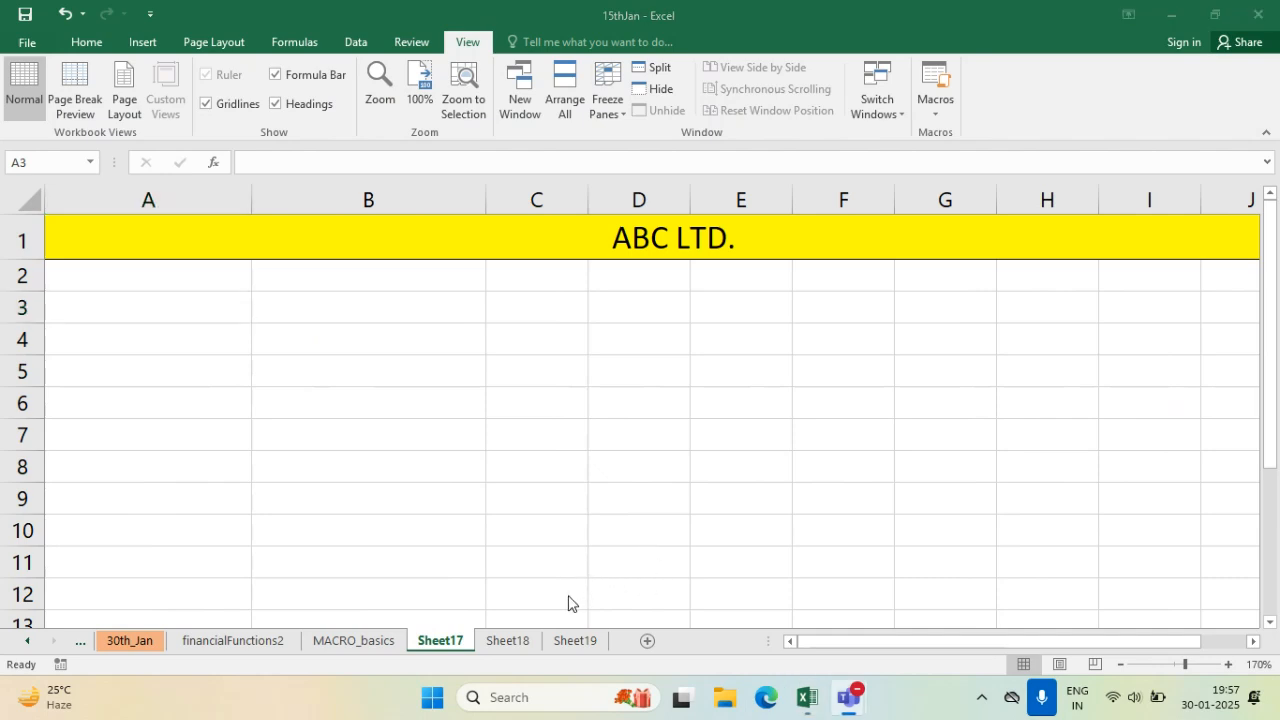
pyautogui.moveTo(251, 196)
pyautogui.mouseDown()
pyautogui.moveTo(209, 186)
pyautogui.moveTo(263, 196)
pyautogui.mouseUp()
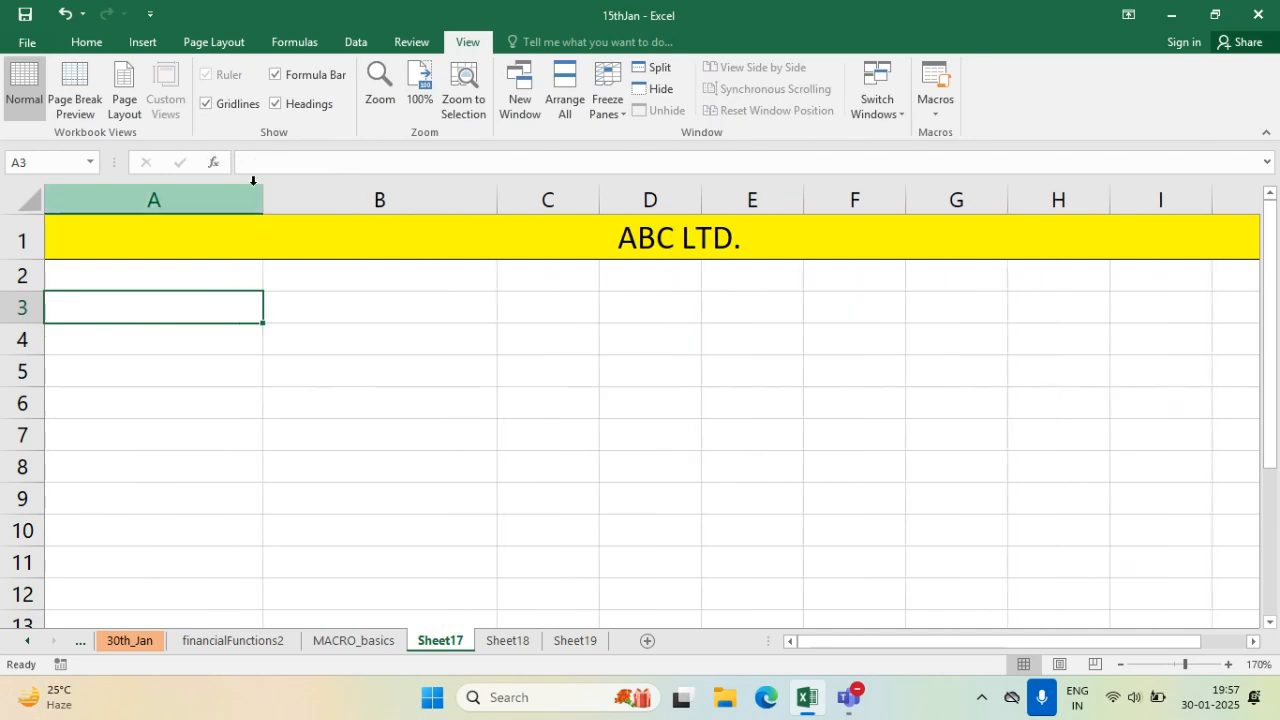
pyautogui.moveTo(504, 198); pyautogui.dragTo(463, 189)
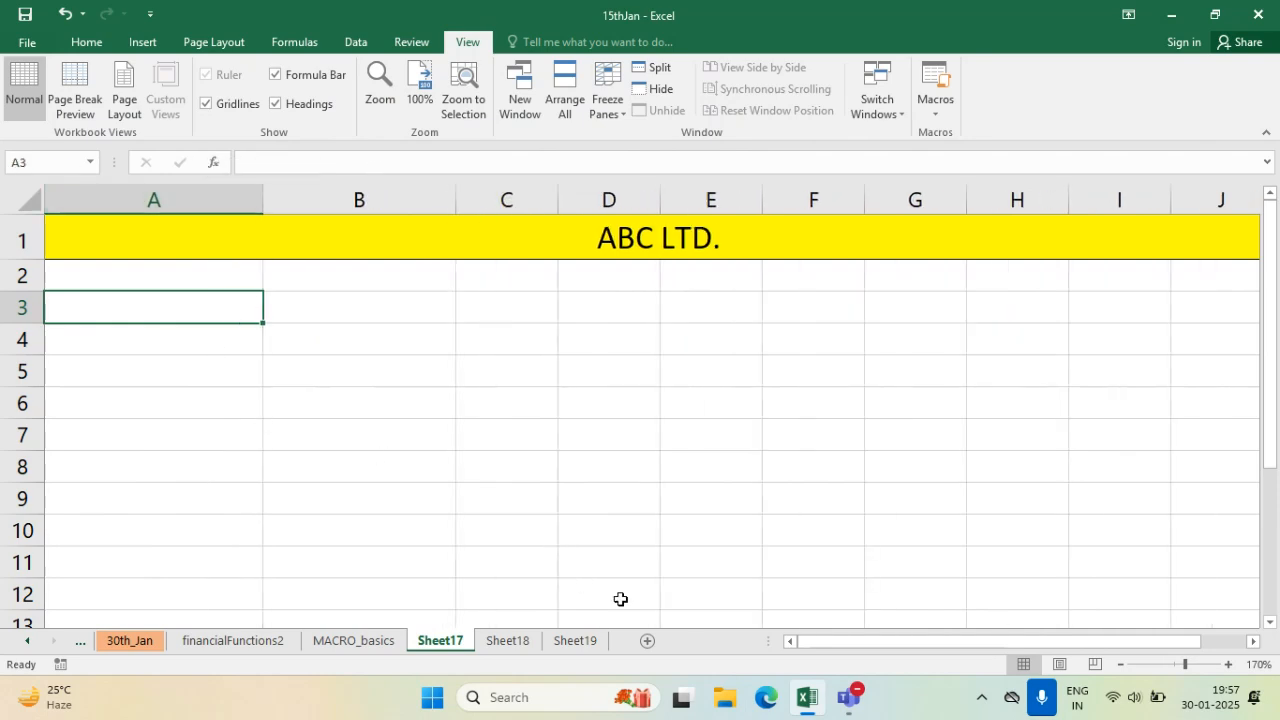
# - Switch to the Teams live event window and check the latest attendee messages in the Q&A
pyautogui.moveTo(848, 697)
pyautogui.click(851, 594)
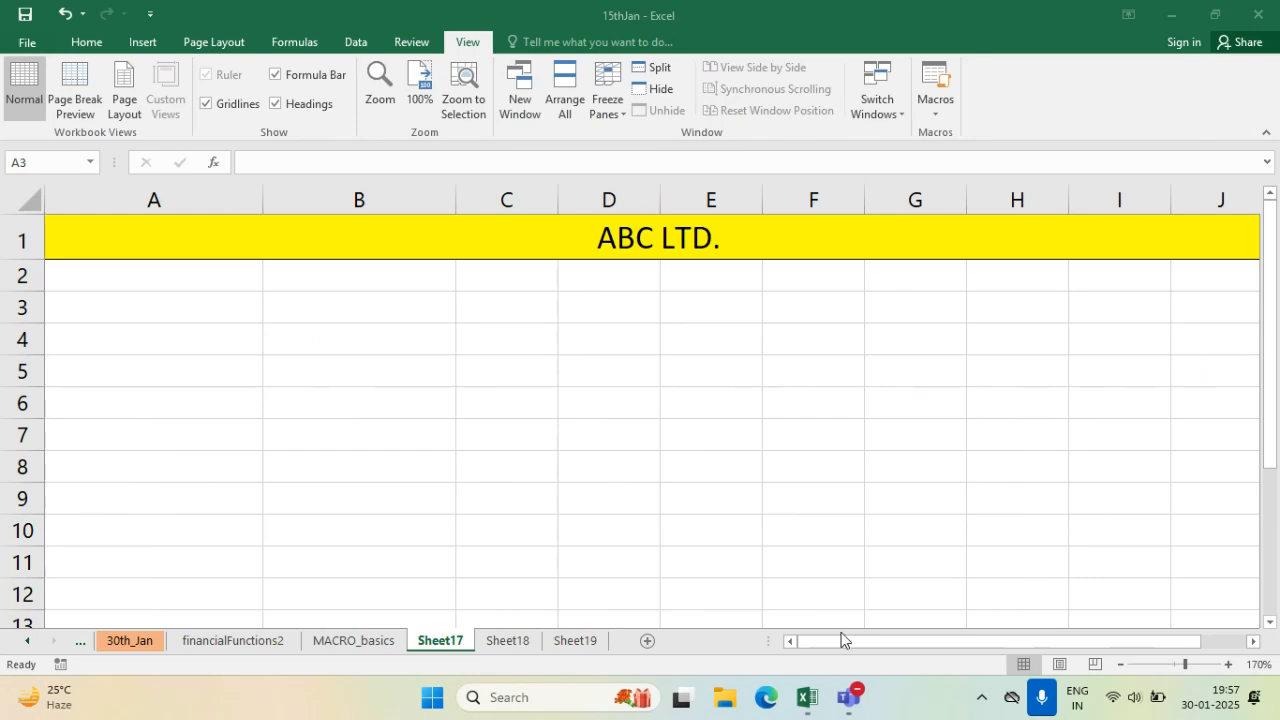
pyautogui.click(831, 565)
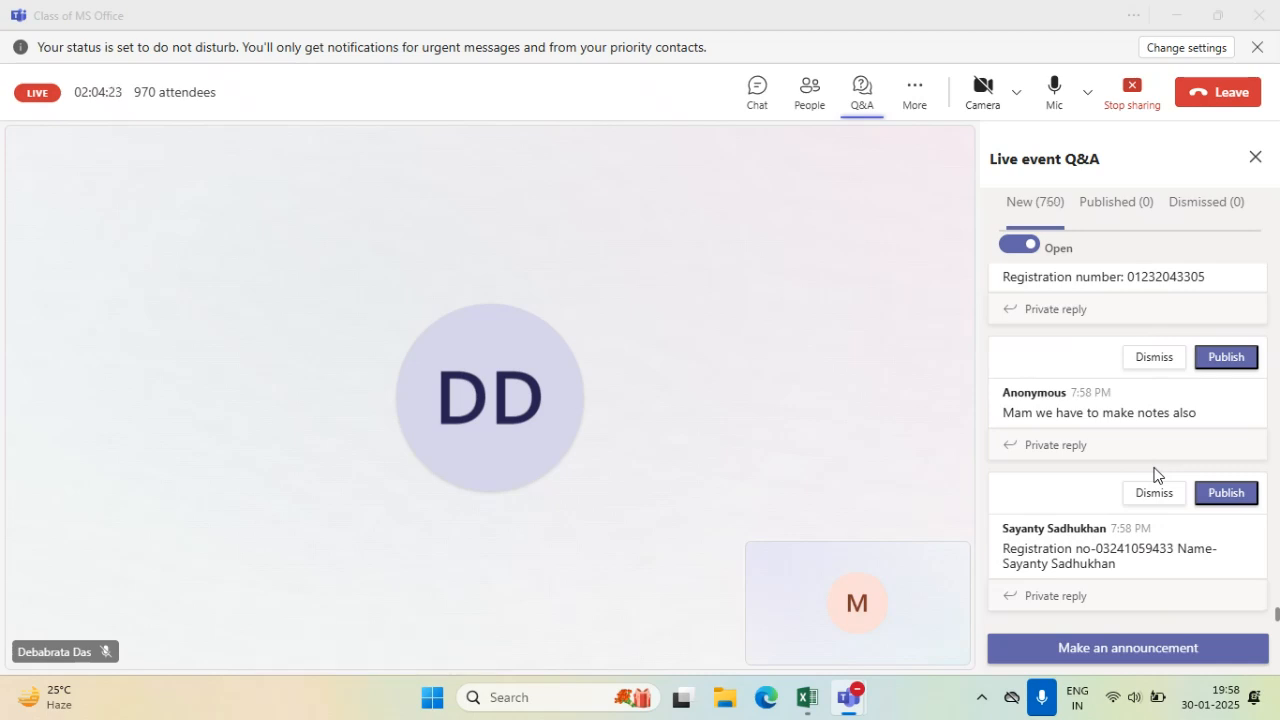
pyautogui.scroll(1, 1158, 475)
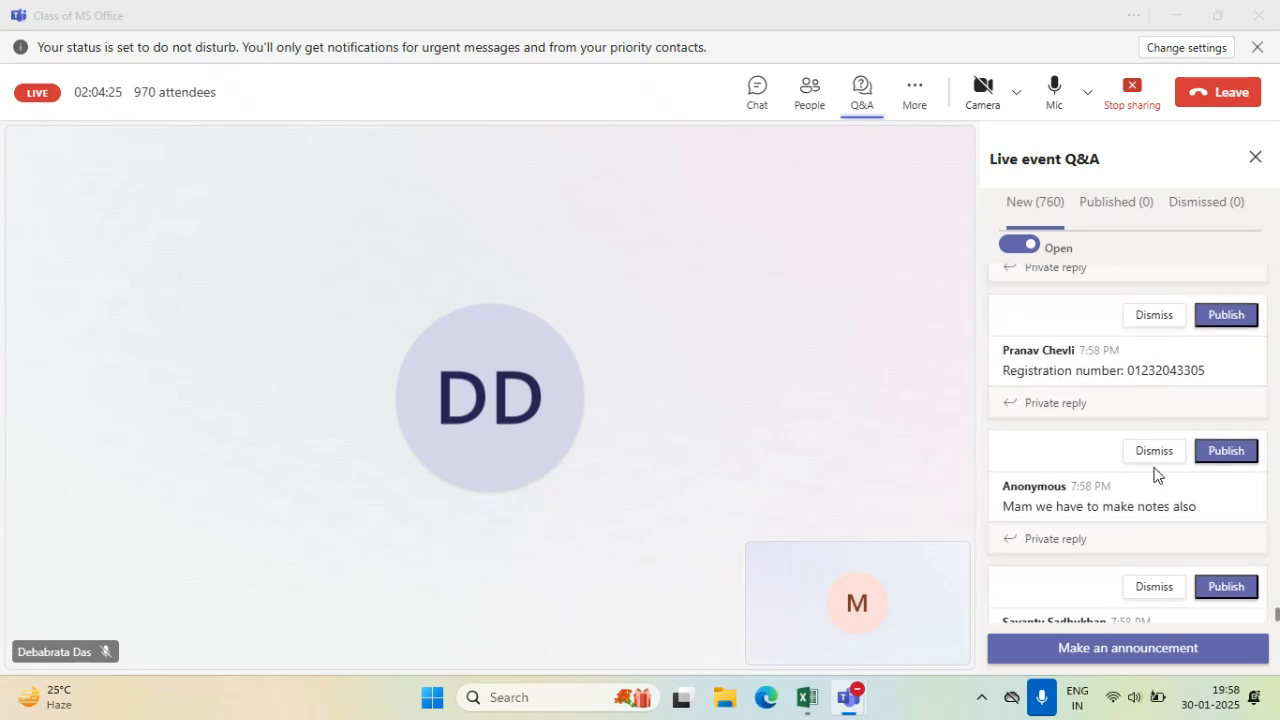
pyautogui.scroll(-3, 1154, 473)
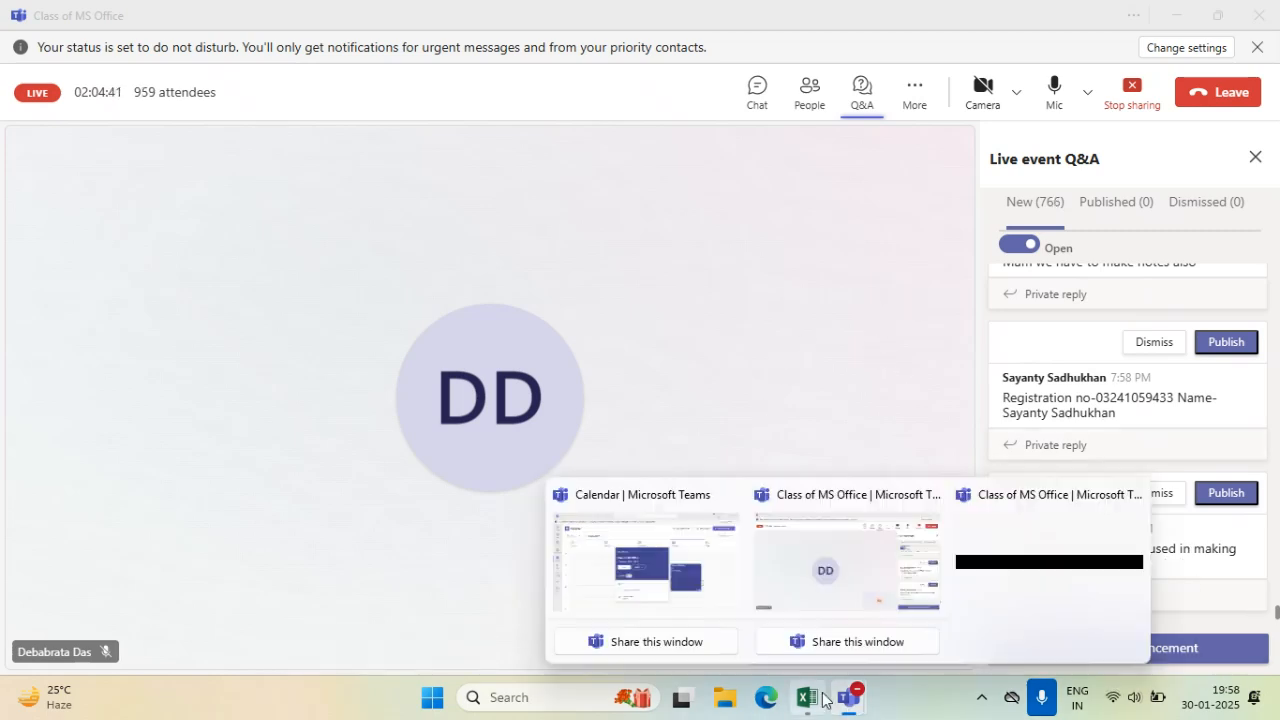
# - Return to the Excel workbook and show the MACRO_basics sheet
pyautogui.moveTo(808, 697)
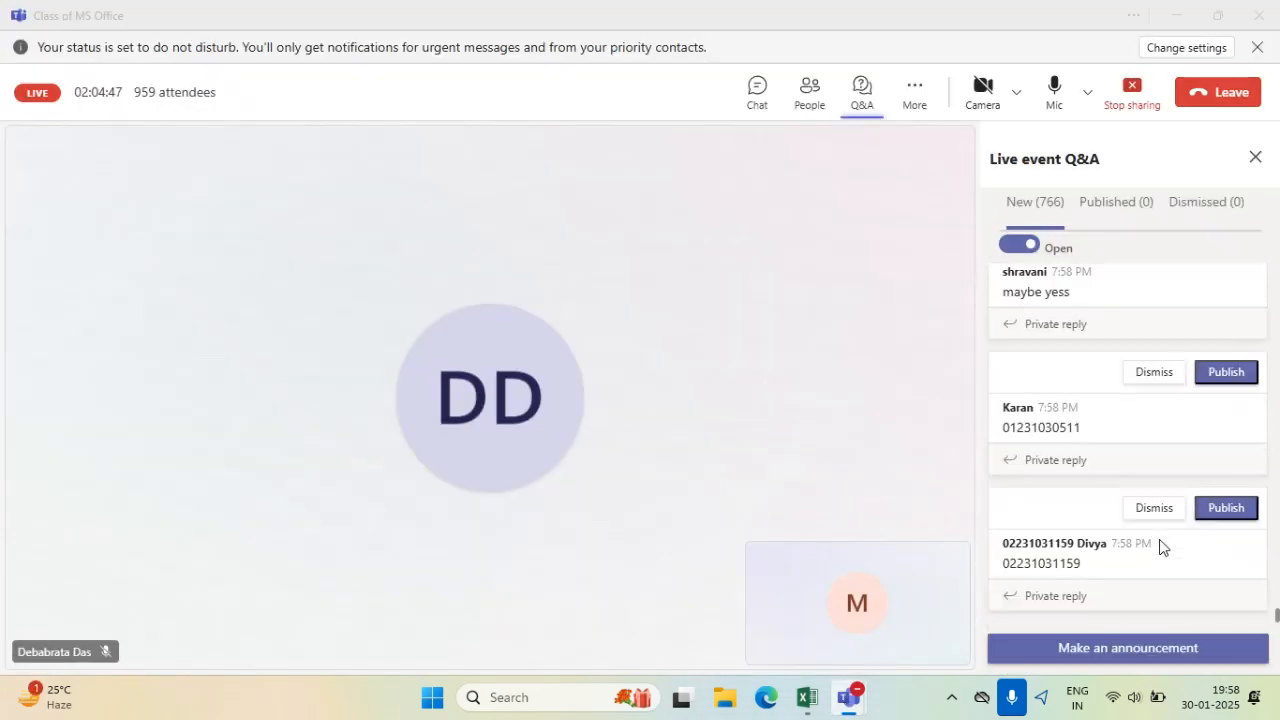
pyautogui.click(805, 700)
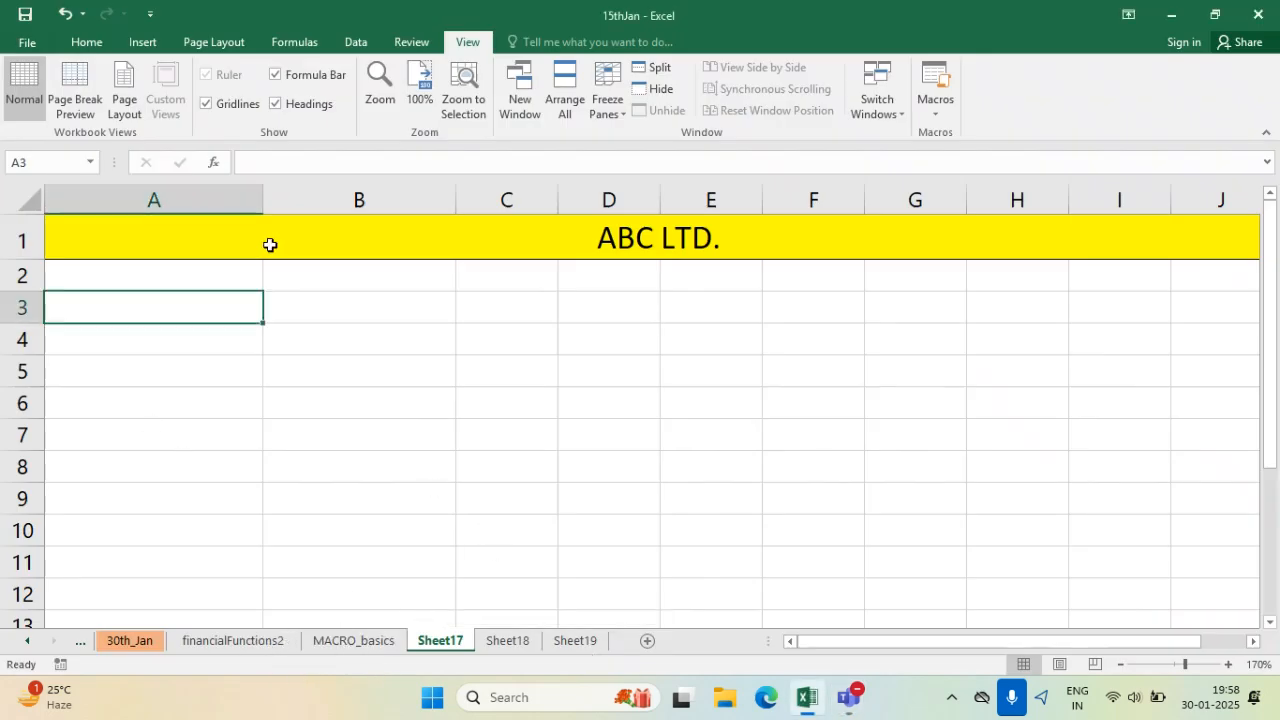
pyautogui.click(384, 645)
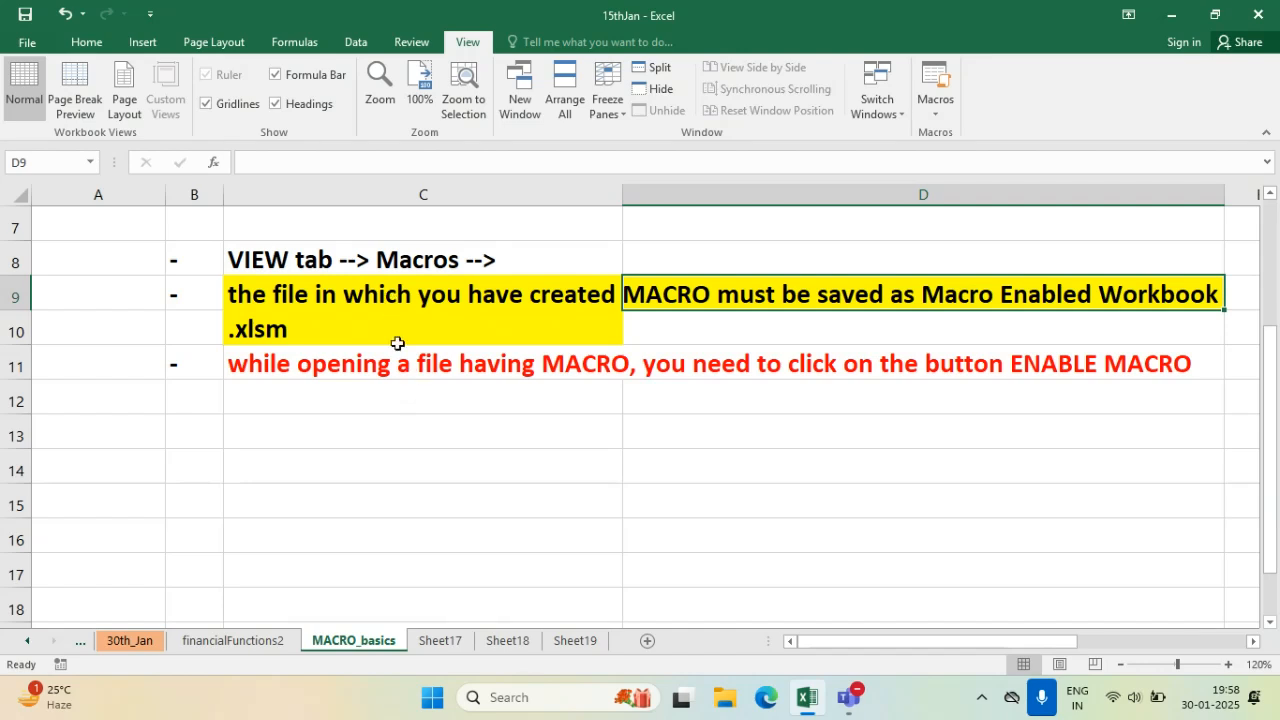
# - Review the LOCATION INDEPENDENT MACRO note on MACRO_basics and look up the straight line depreciation example on the financialFunctions1 sheet
pyautogui.scroll(2, 400, 389)
pyautogui.click(399, 387)
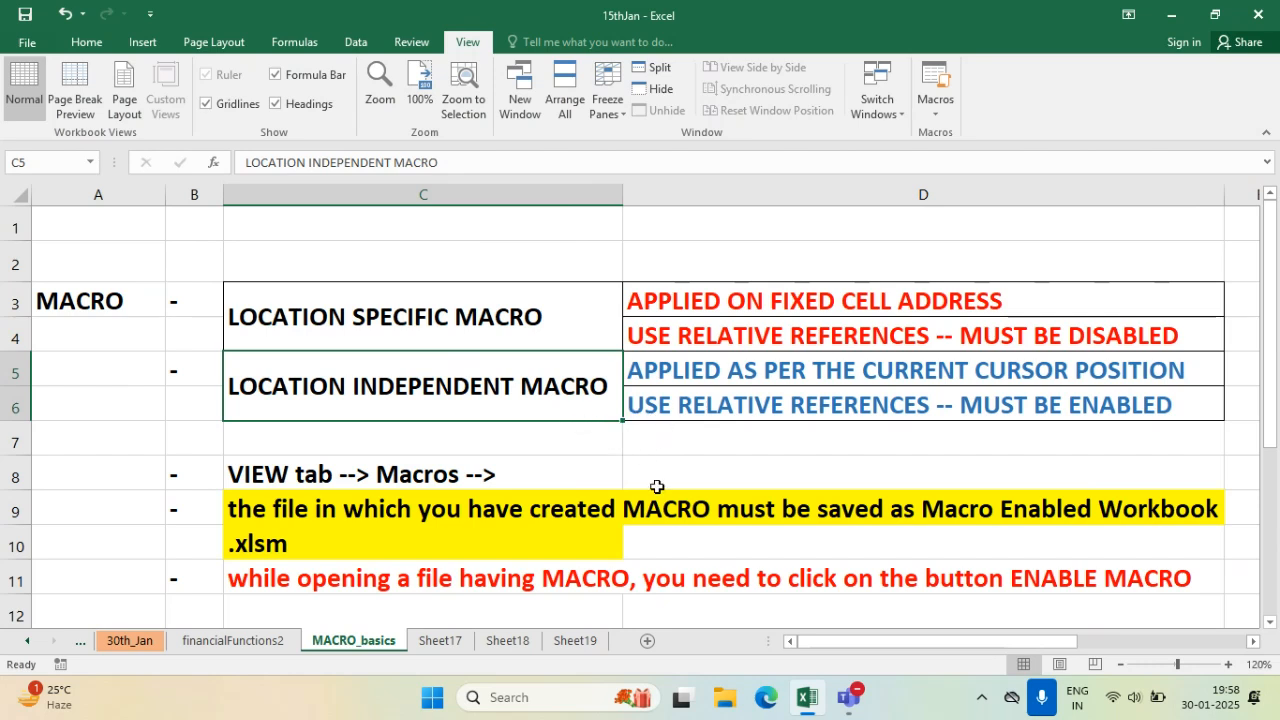
pyautogui.click(440, 640)
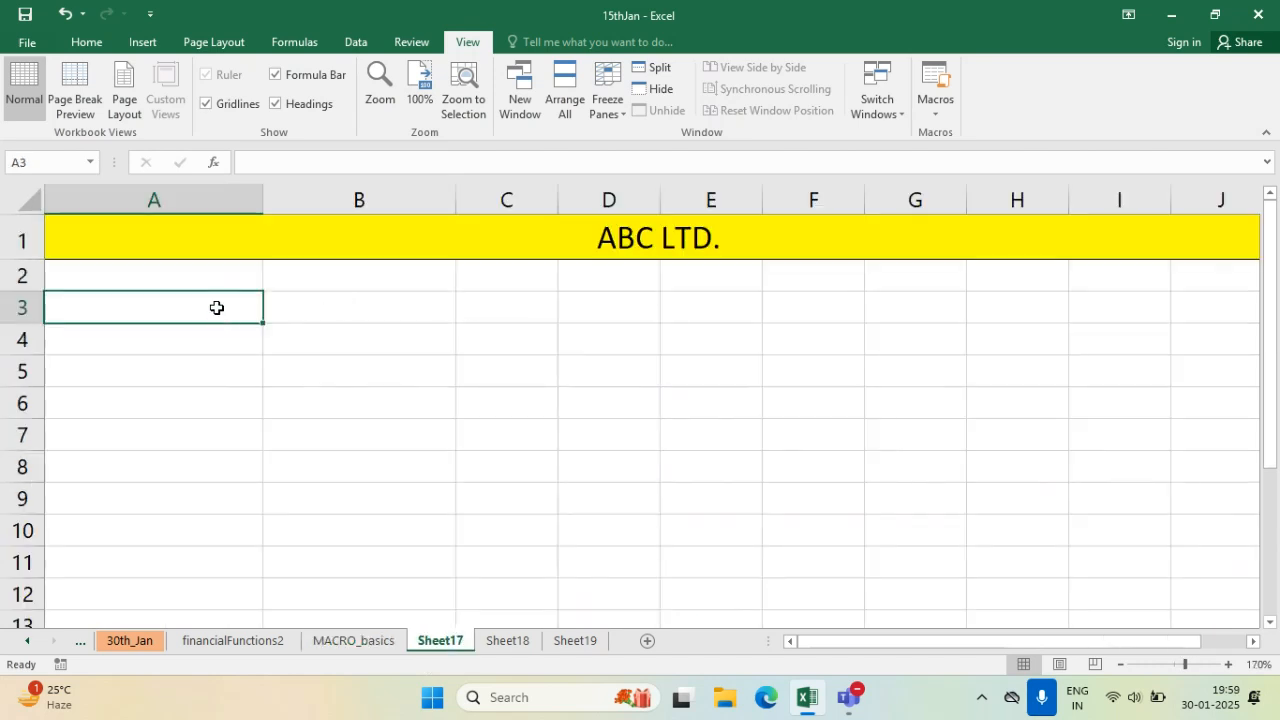
pyautogui.click(130, 640)
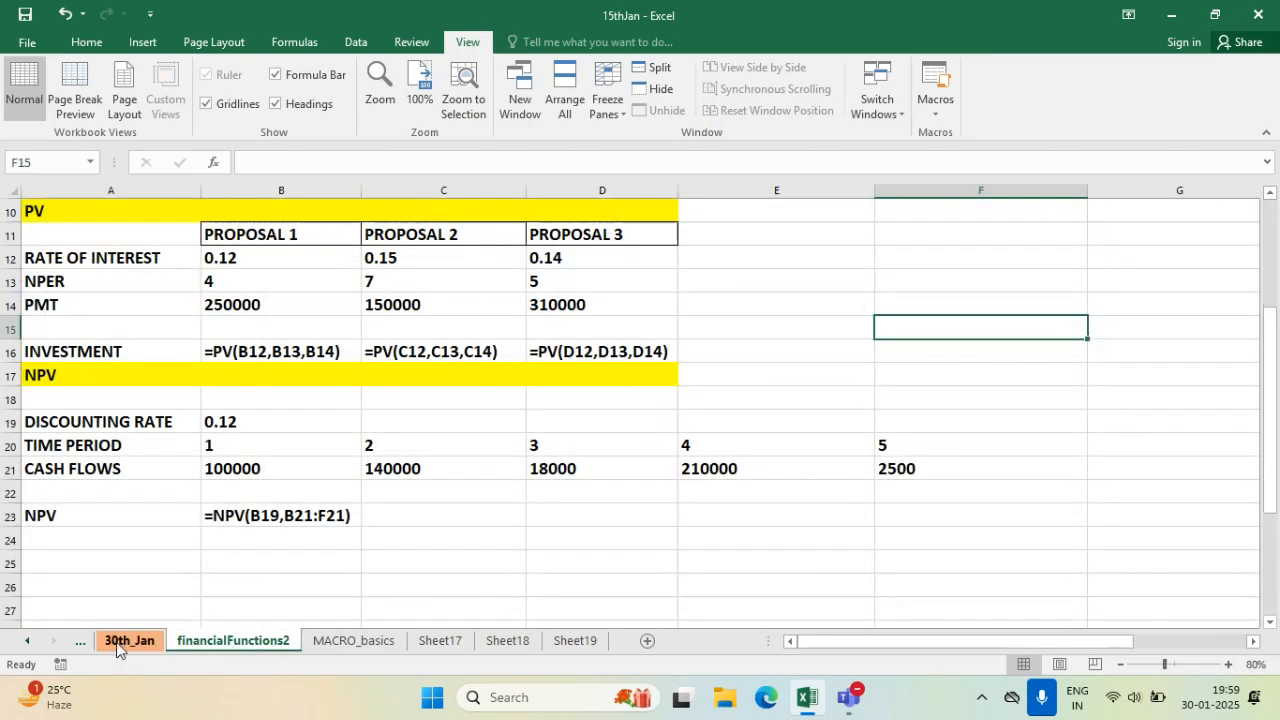
pyautogui.click(80, 640)
pyautogui.scroll(16, 255, 450)
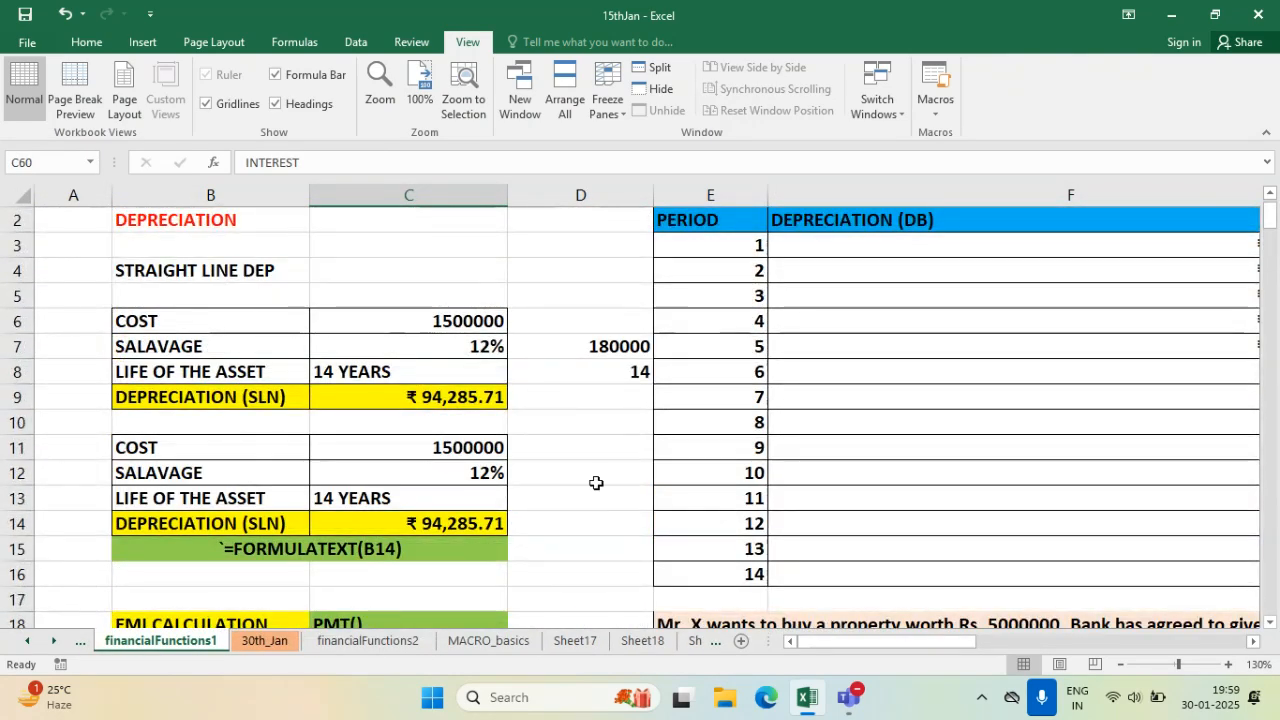
# - Enter the labels COST, SALVAGE and LIFE in cells A3 to A5 of Sheet17
pyautogui.click(643, 647)
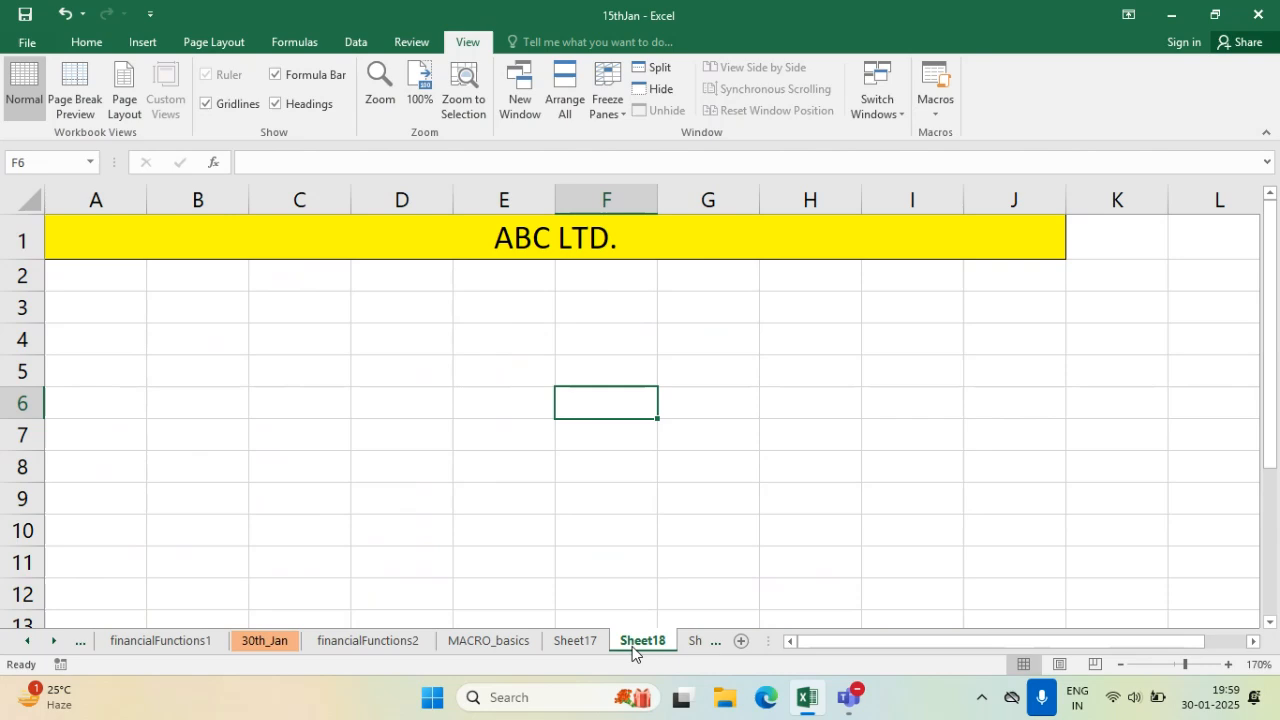
pyautogui.click(571, 647)
pyautogui.write('COST')
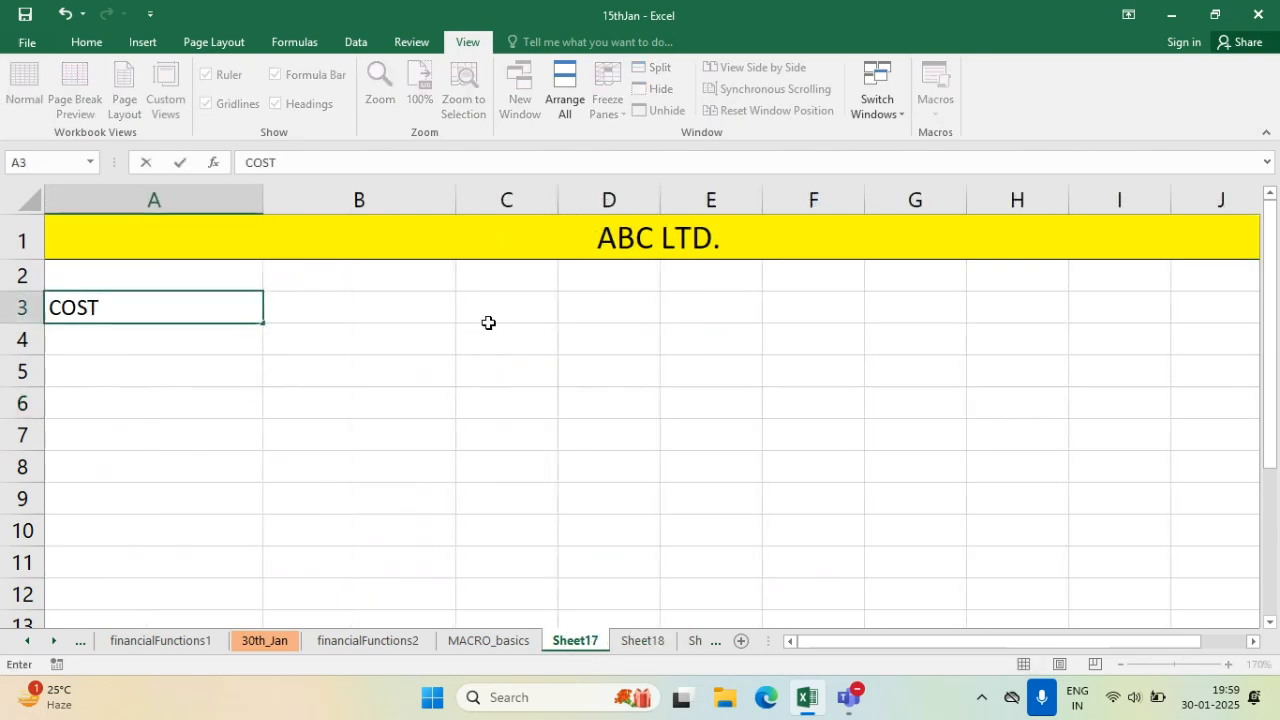
pyautogui.press('Return')
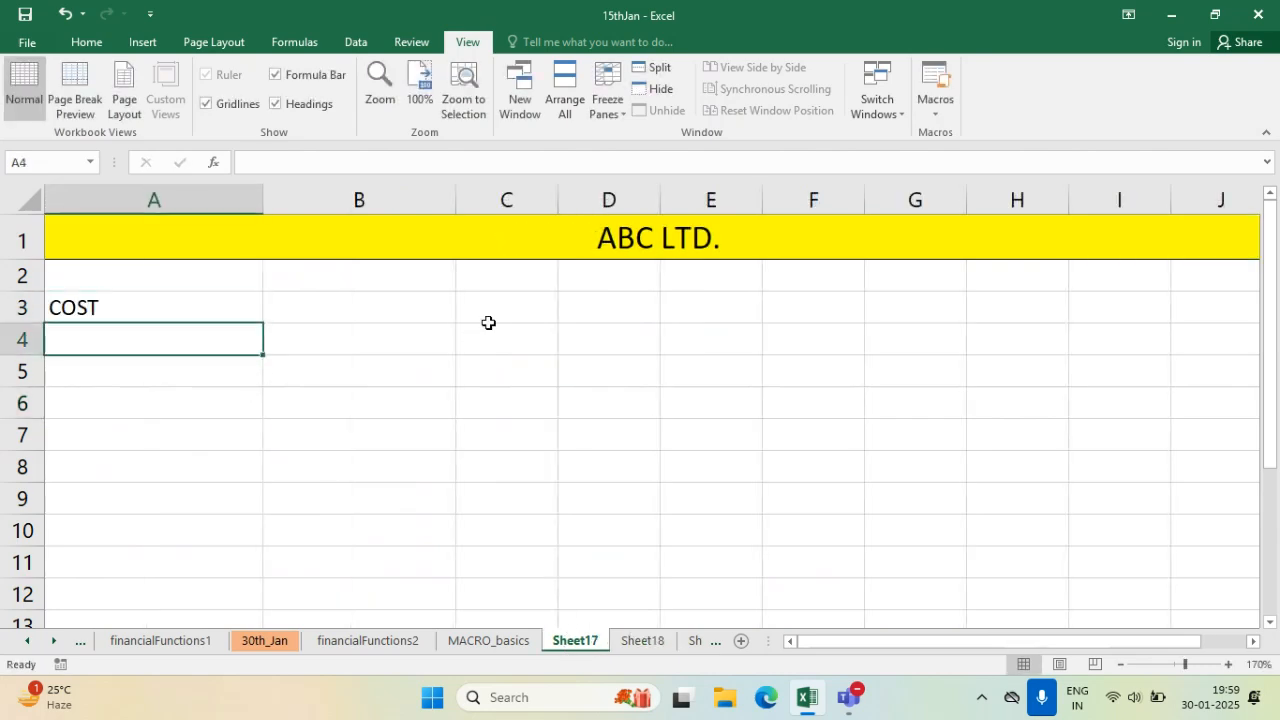
pyautogui.write('SALVAGE')
pyautogui.press('Return')
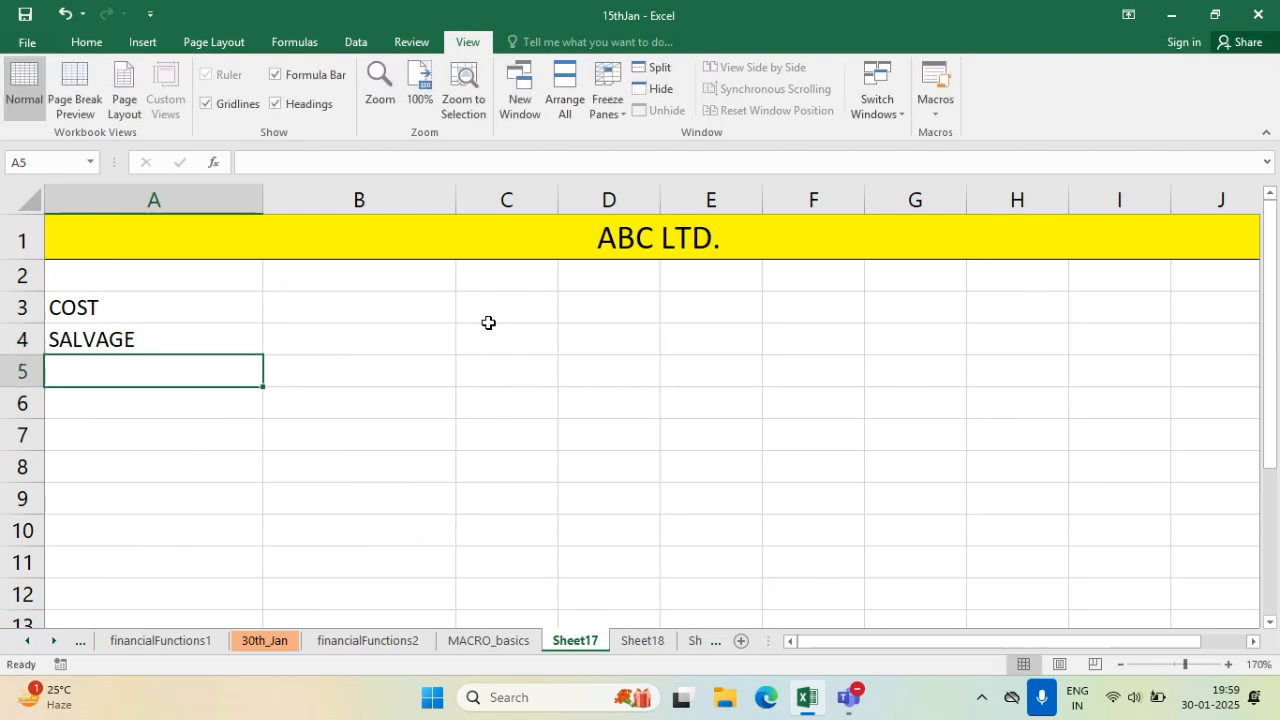
pyautogui.write('LIFE')
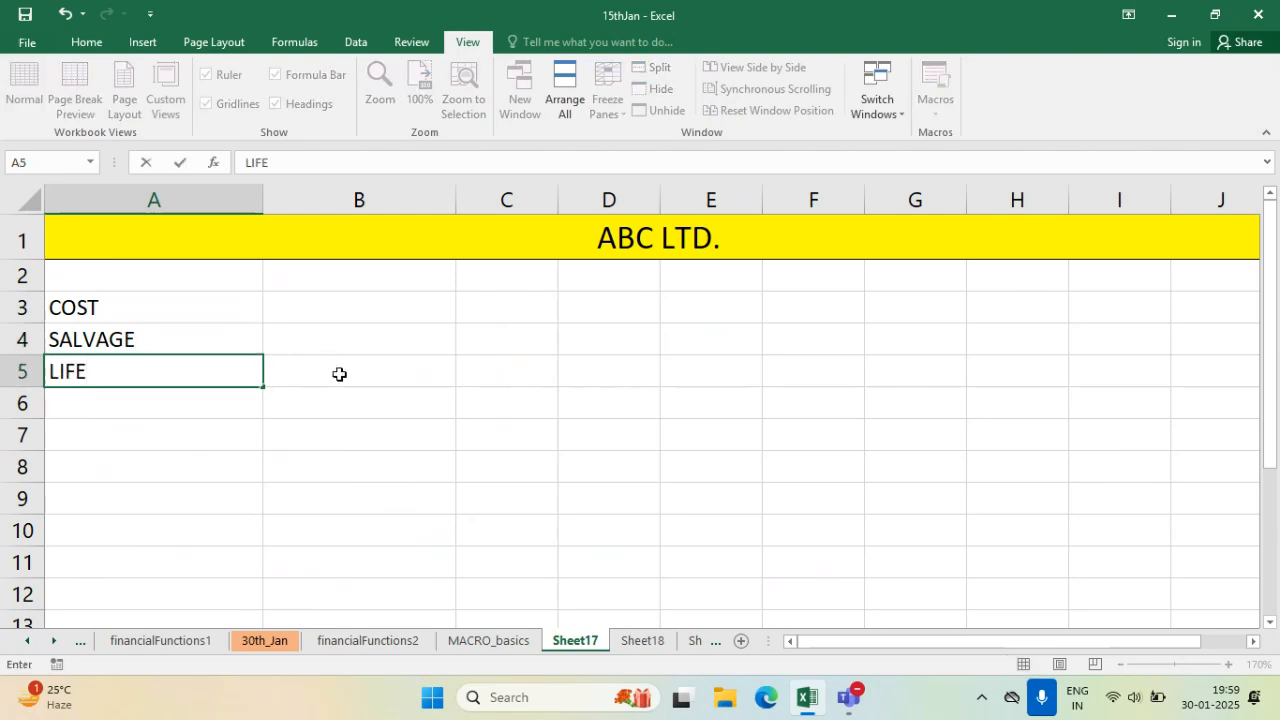
pyautogui.click(345, 377)
# - Apply all borders to the cells A3:B5 containing the COST, SALVAGE and LIFE rows
pyautogui.moveTo(155, 312); pyautogui.dragTo(354, 371)
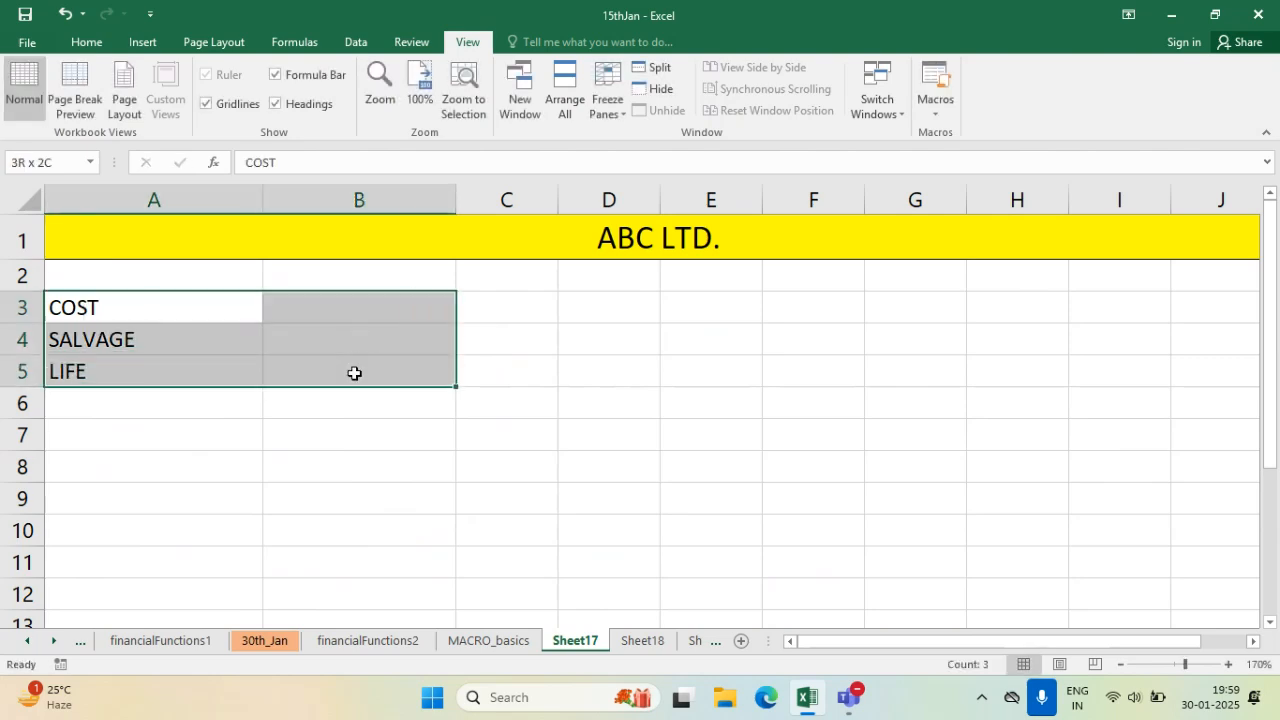
pyautogui.click(87, 42)
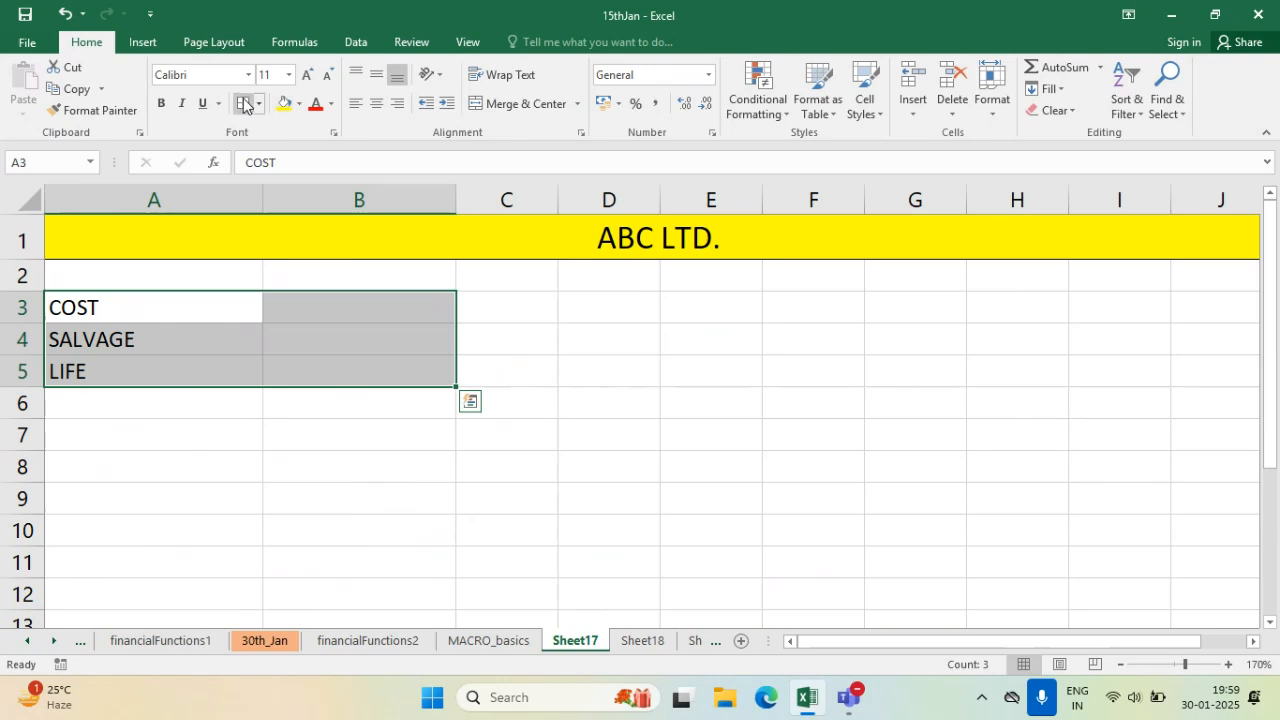
pyautogui.click(243, 103)
pyautogui.click(329, 430)
pyautogui.click(223, 438)
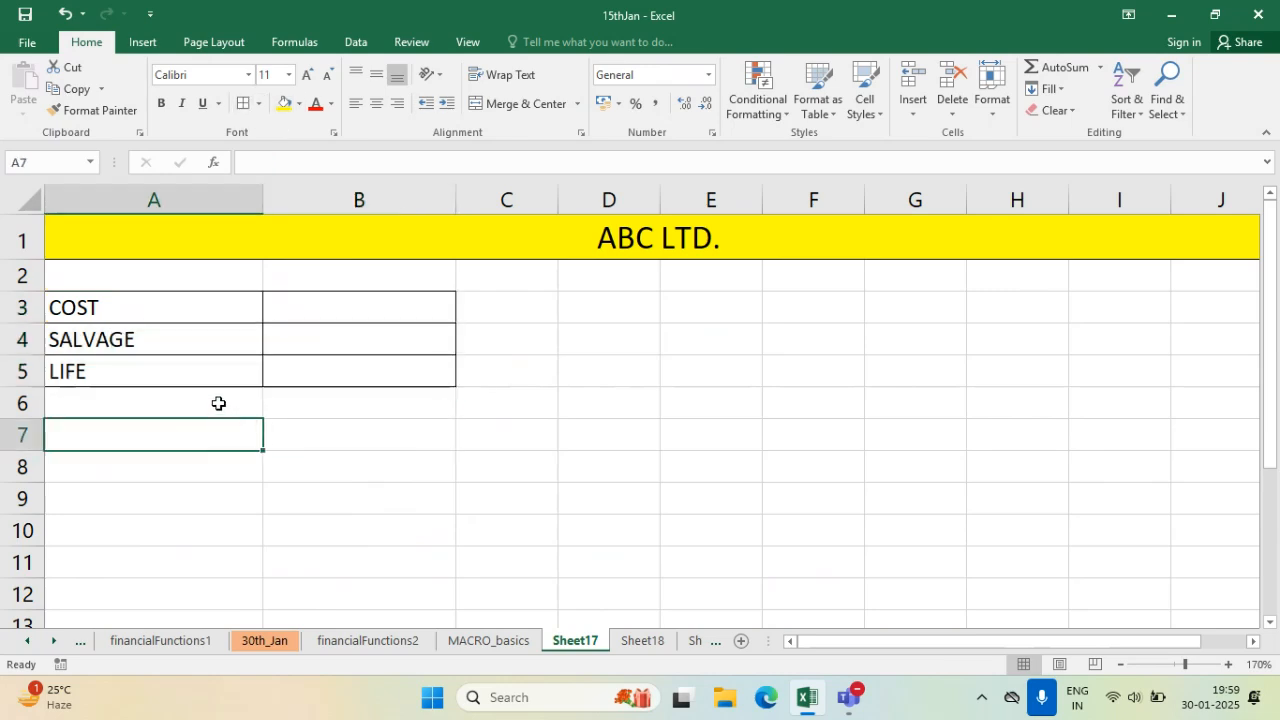
pyautogui.click(213, 400)
pyautogui.moveTo(86, 308); pyautogui.dragTo(360, 369)
# - Enter the label DEPRECIATION (SLN) in cell A6 directly below LIFE
pyautogui.click(166, 408)
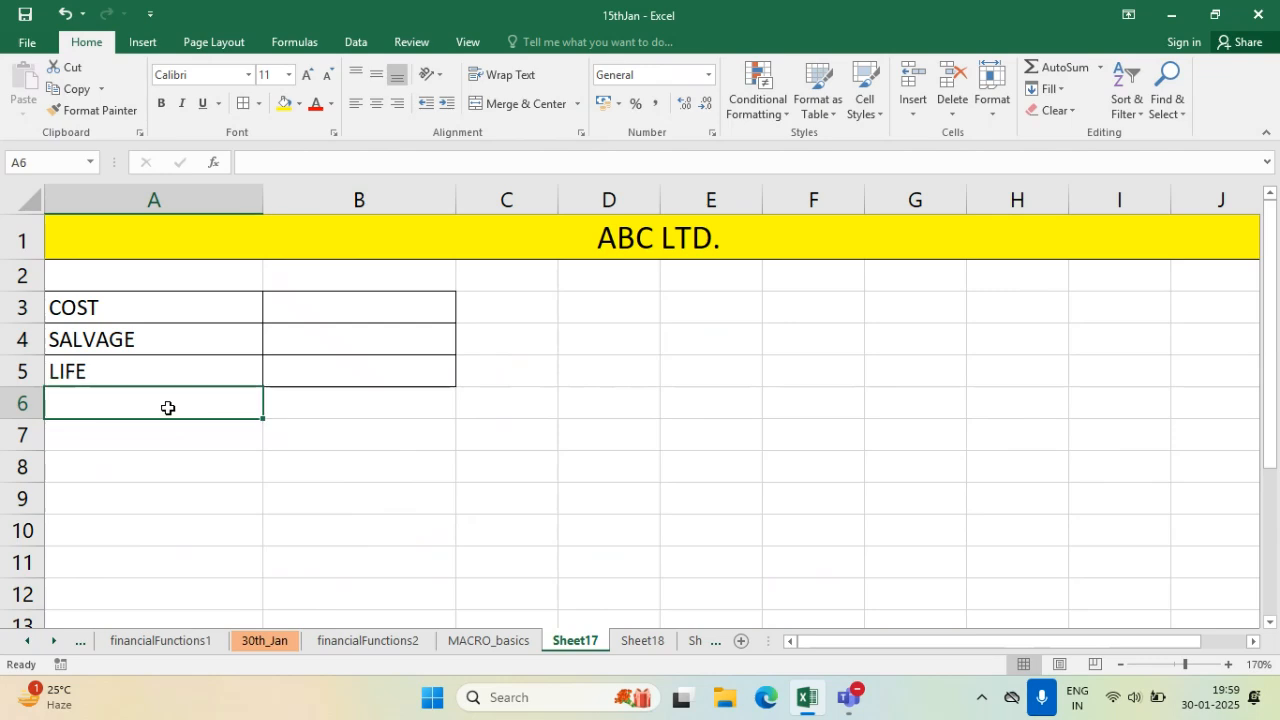
pyautogui.write('DE')
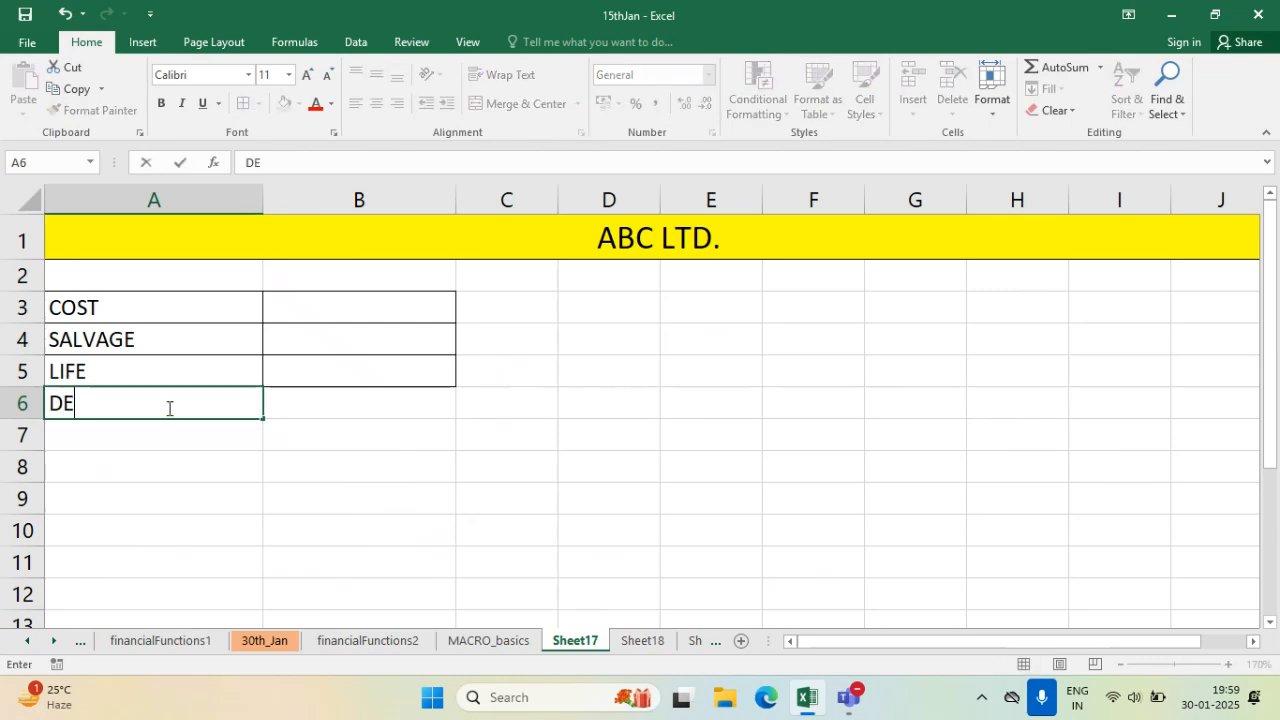
pyautogui.write('PRECIA')
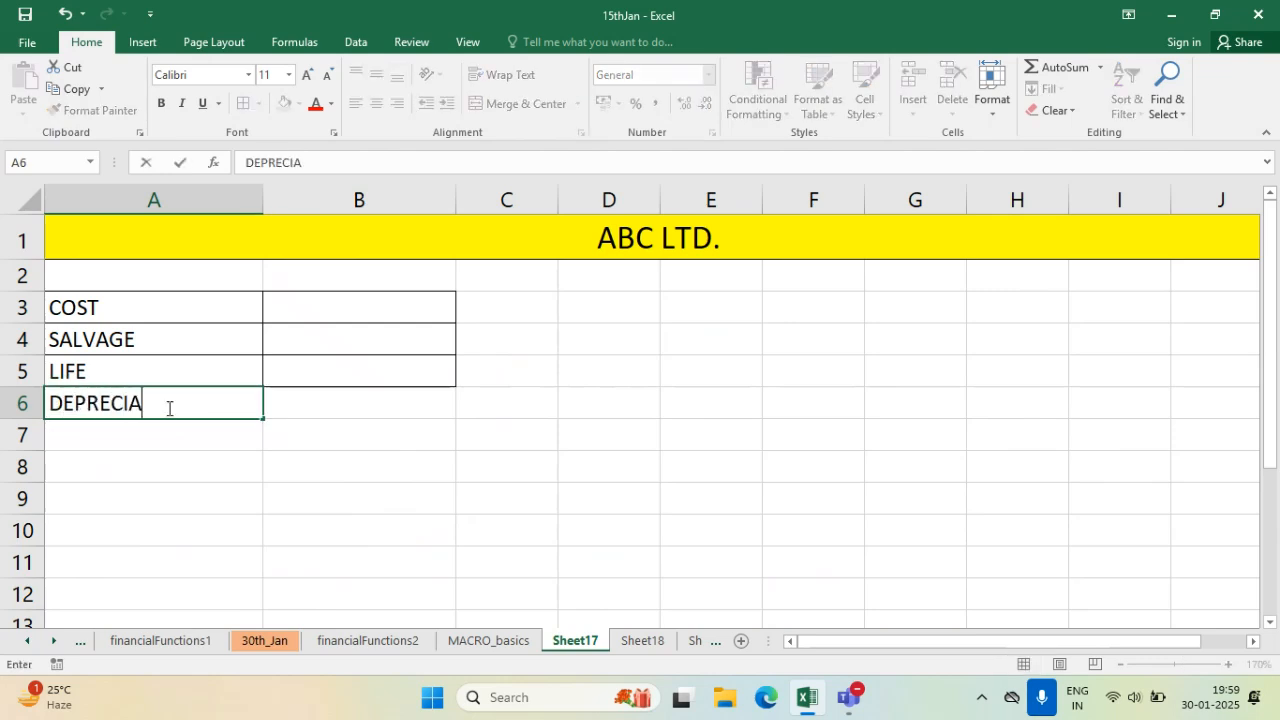
pyautogui.write('TION')
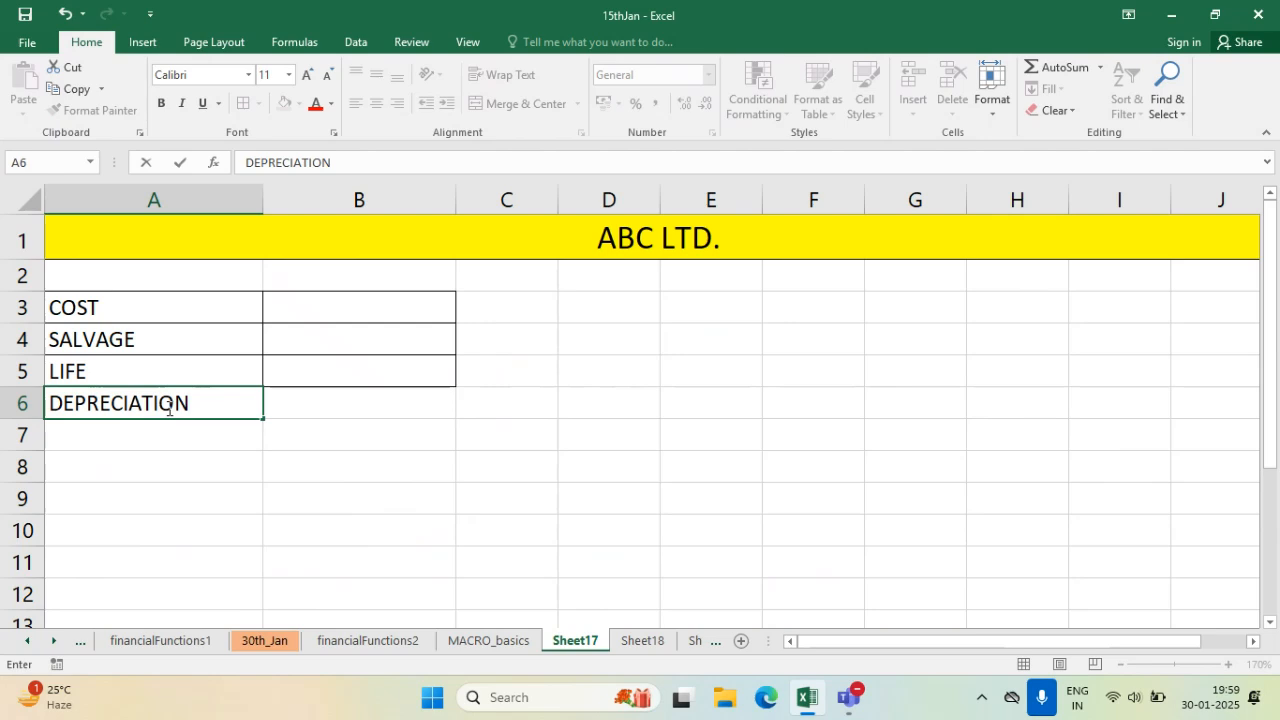
pyautogui.write(' (SLN')
pyautogui.click(240, 456)
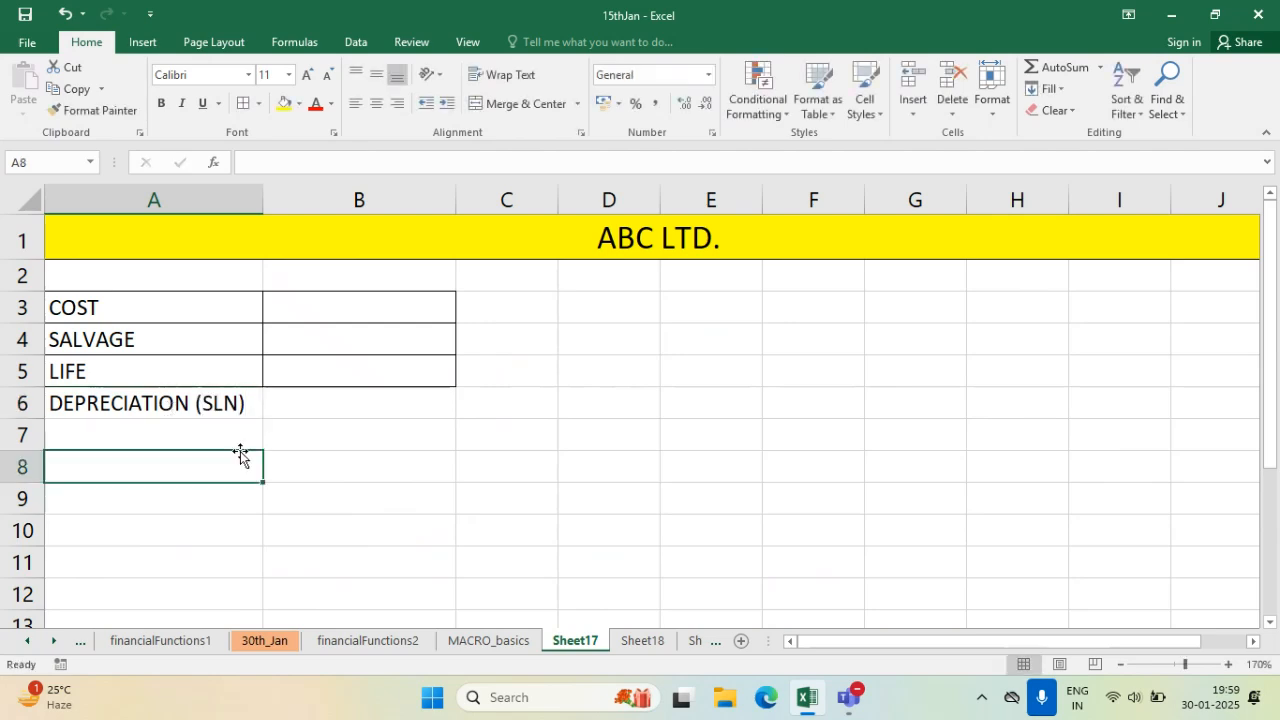
pyautogui.doubleClick(127, 407)
pyautogui.click(326, 466)
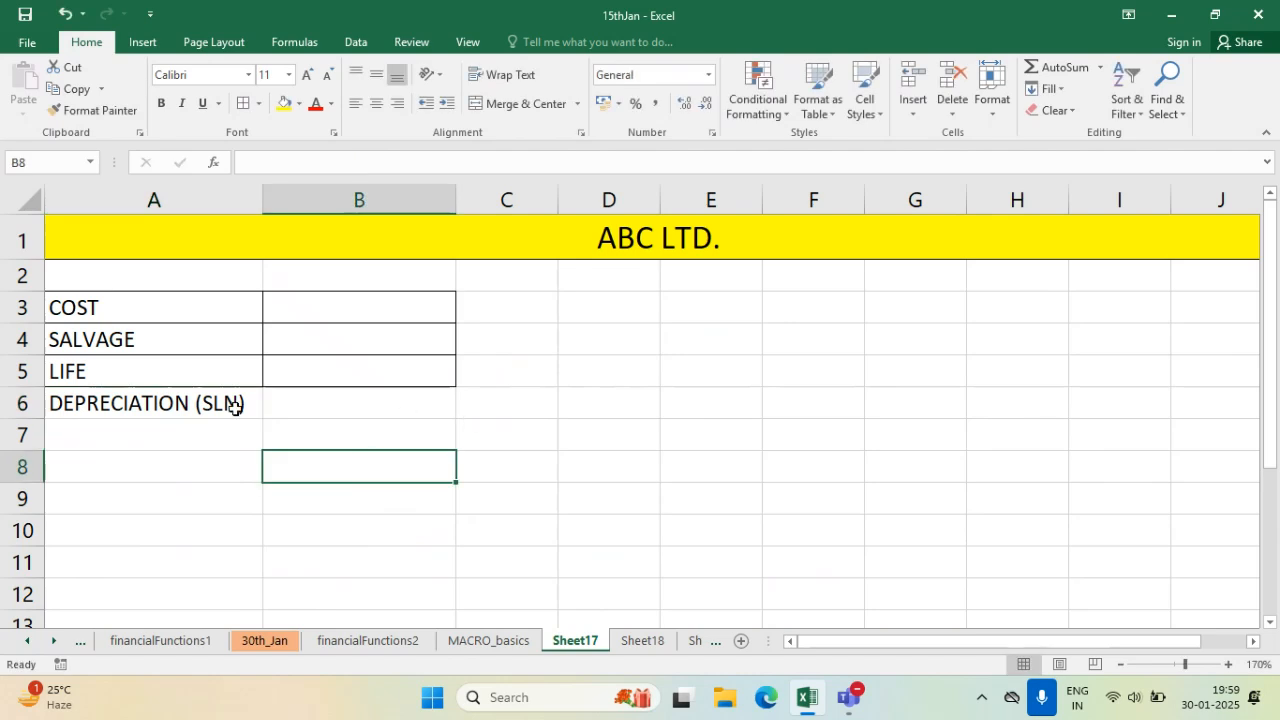
# - Check the depreciation example on financialFunctions1, and replace Sheet17's A6 label with SLN in a row bordered across A6:B6
pyautogui.click(167, 647)
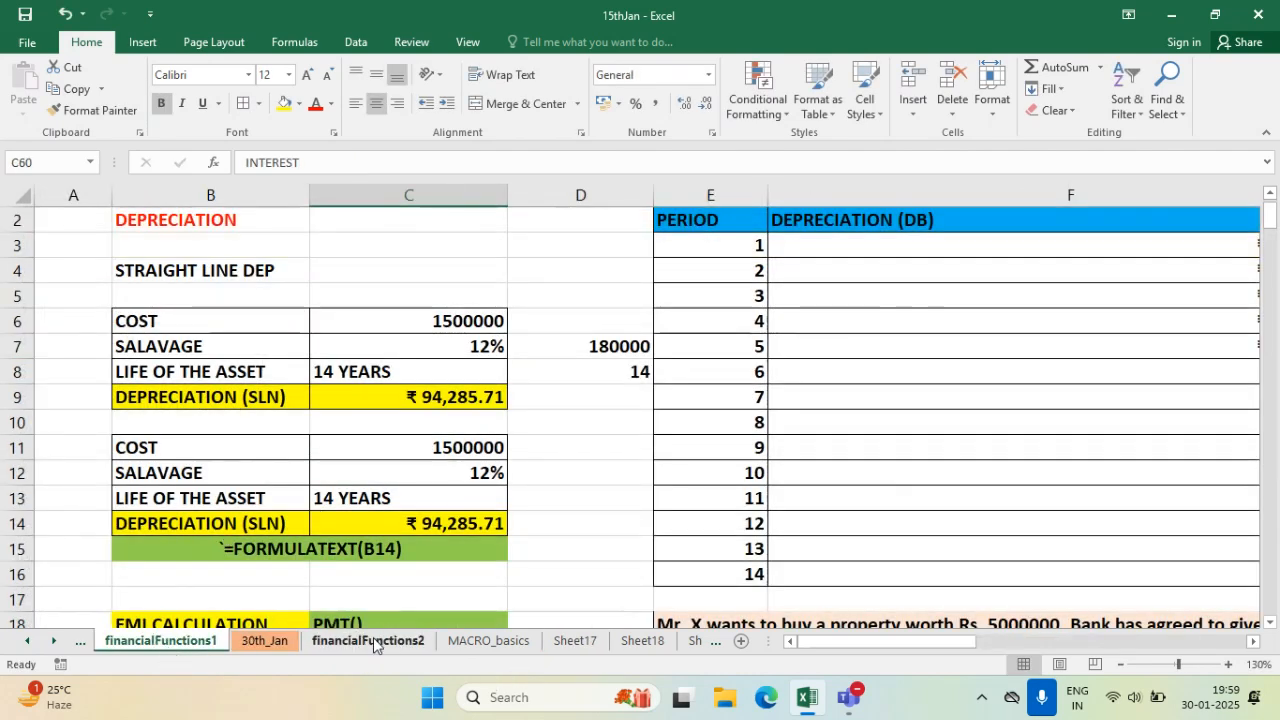
pyautogui.click(560, 646)
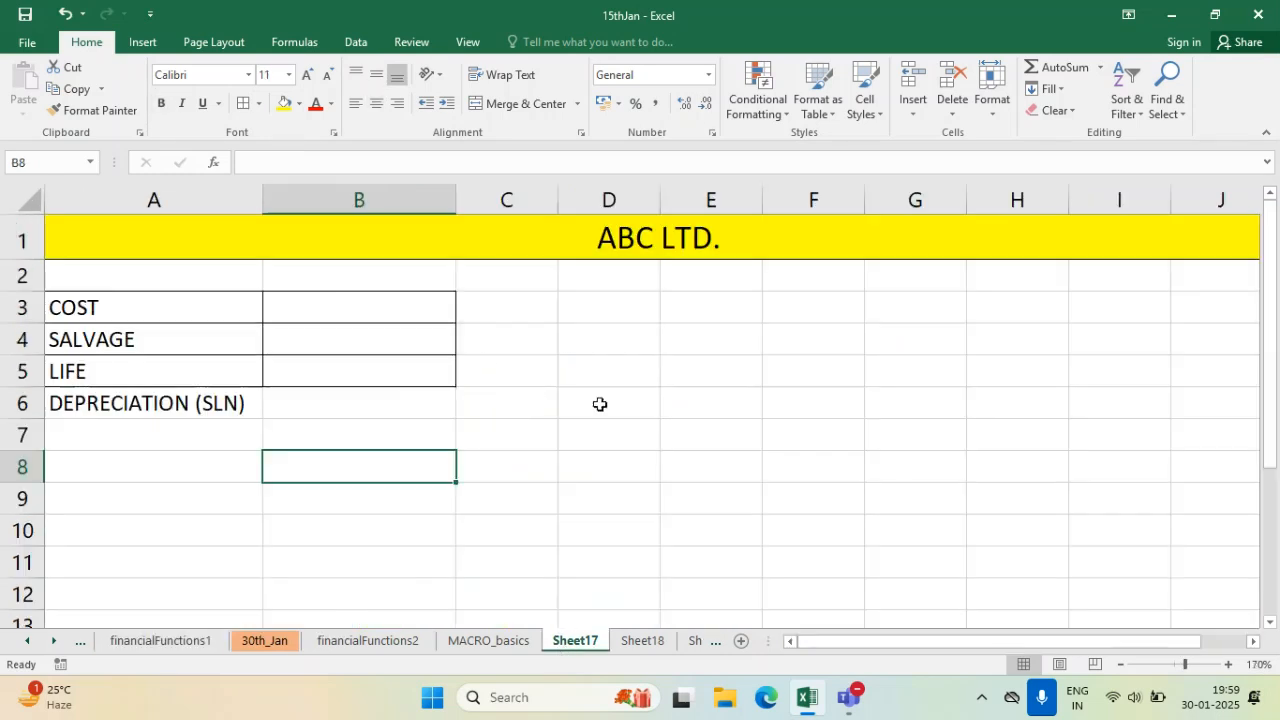
pyautogui.click(148, 409)
pyautogui.write('SLN')
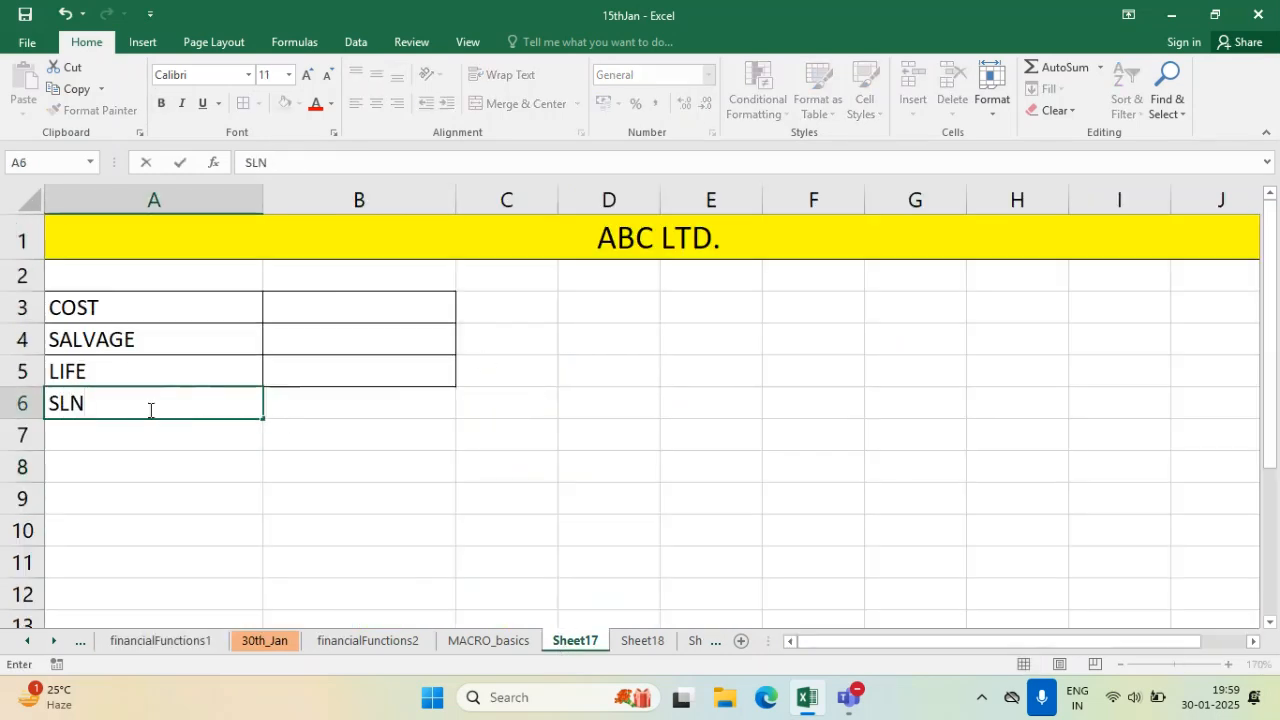
pyautogui.press('Tab')
pyautogui.moveTo(149, 409); pyautogui.dragTo(282, 403)
pyautogui.click(247, 107)
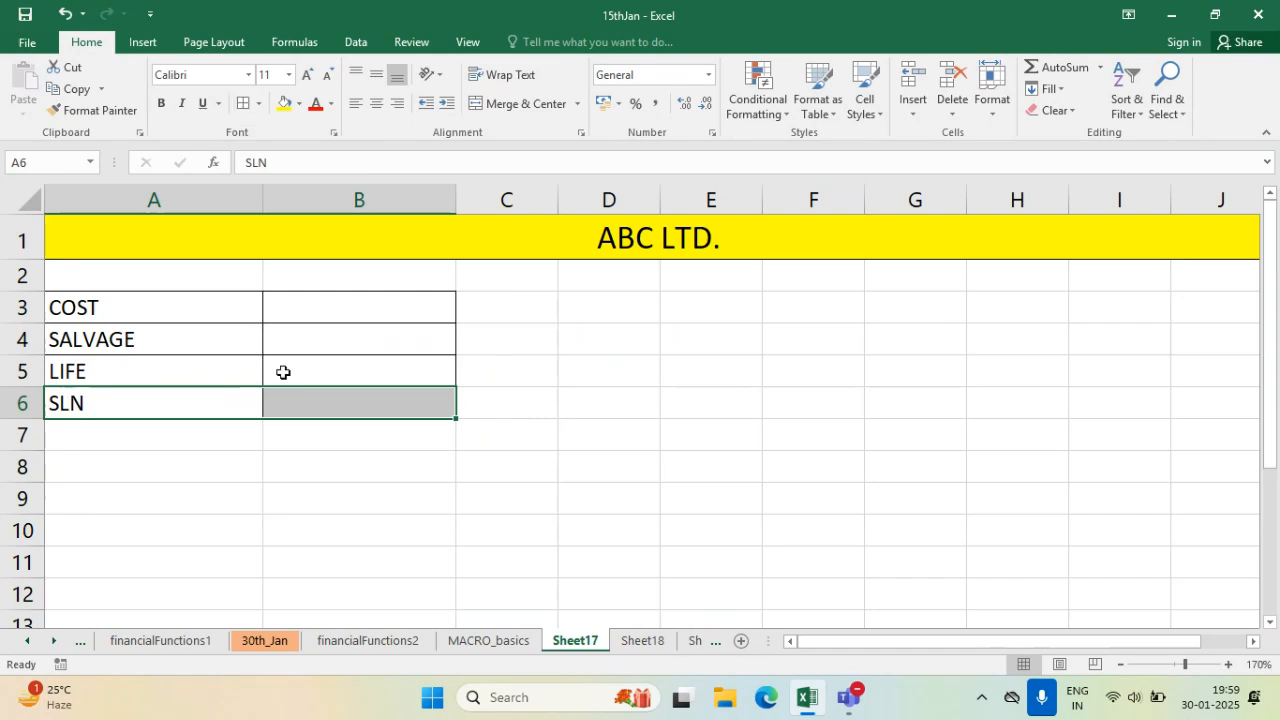
pyautogui.moveTo(290, 448); pyautogui.dragTo(263, 471)
# - Make the depreciation table A3:B6 bold and widen column B by about a third
pyautogui.moveTo(80, 306); pyautogui.dragTo(357, 414)
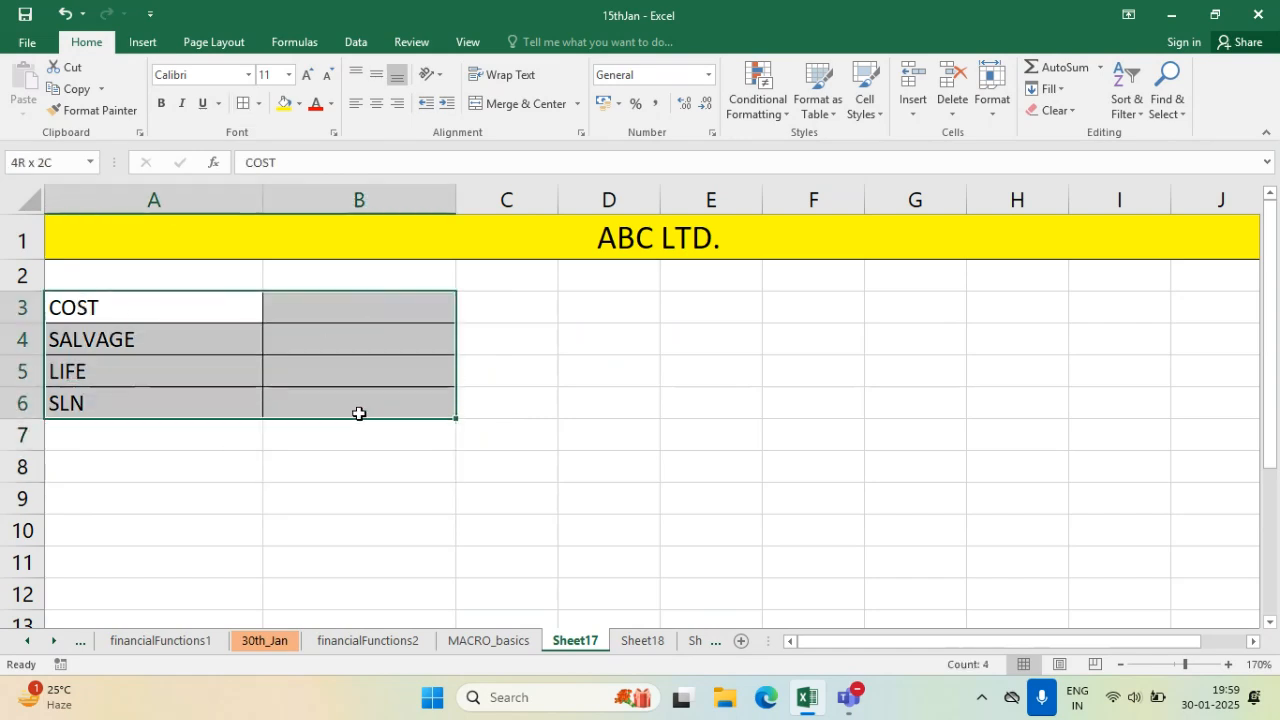
pyautogui.click(162, 105)
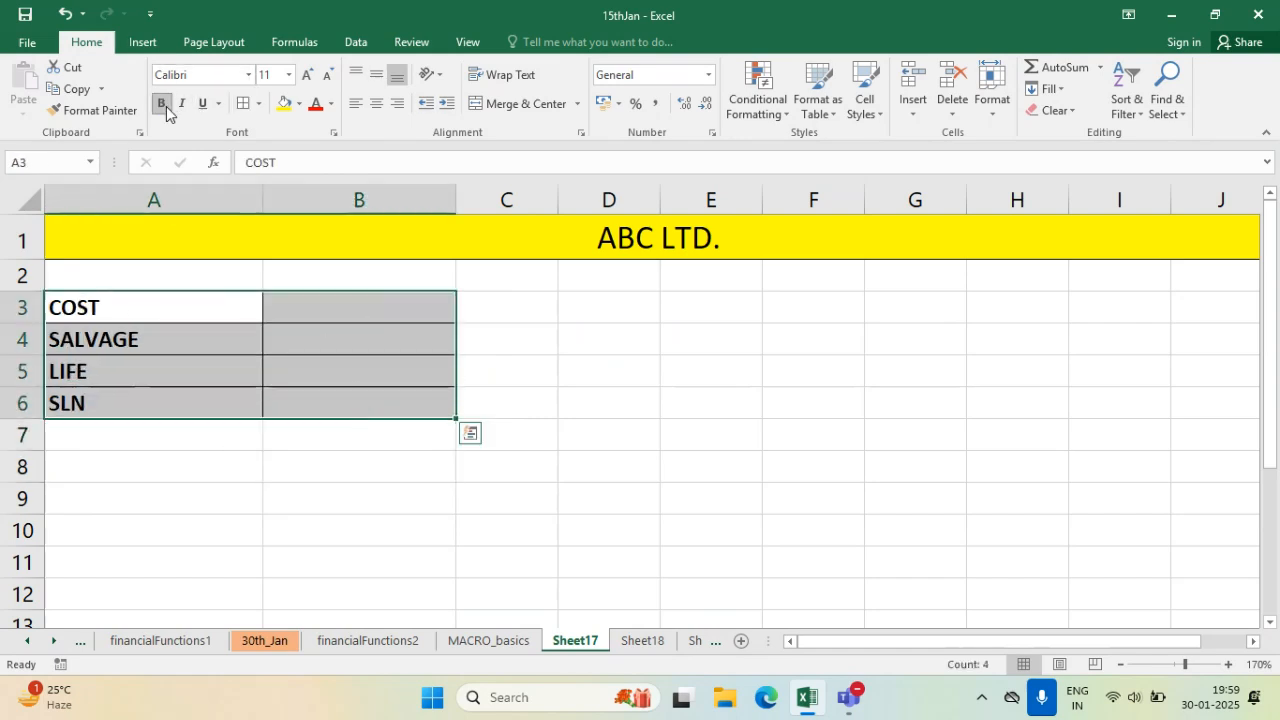
pyautogui.click(289, 407)
pyautogui.click(320, 295)
pyautogui.moveTo(461, 194); pyautogui.dragTo(522, 200)
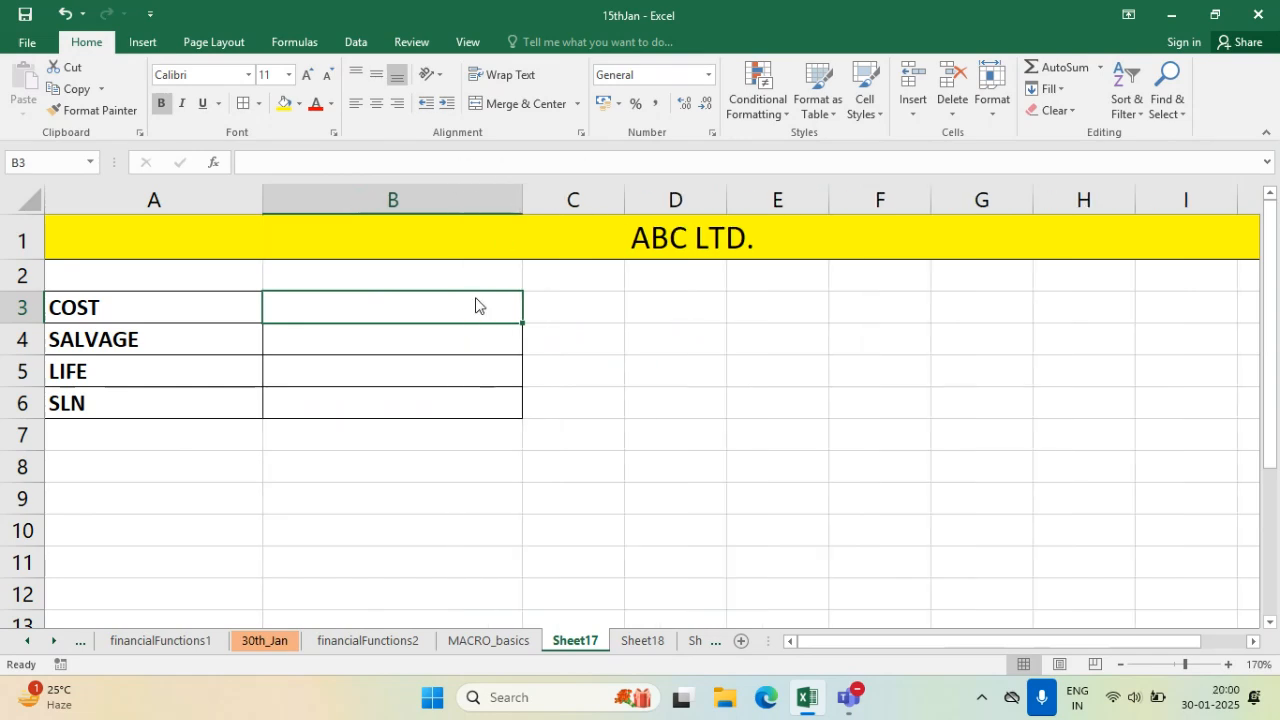
# - Fill in the depreciation inputs with a cost of 5000000, a salvage of 700000 and a life of 12 in B3:B5
pyautogui.write('50')
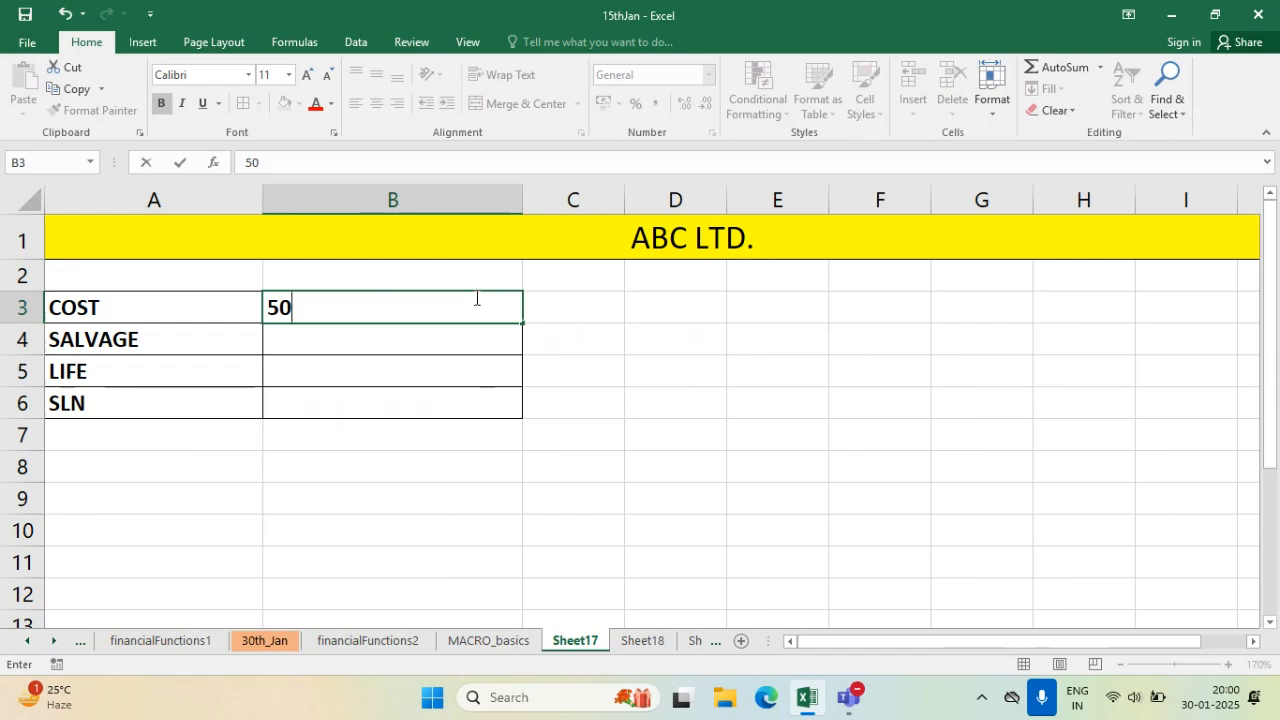
pyautogui.write('00000')
pyautogui.press('Return')
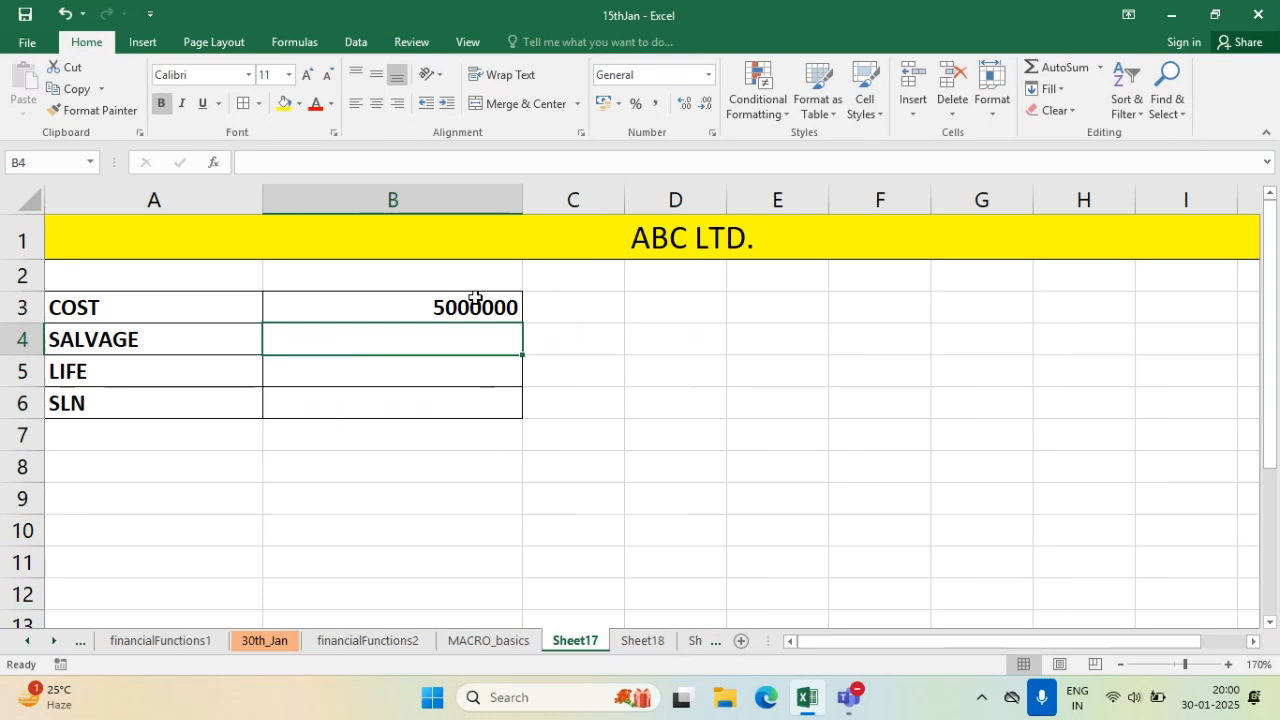
pyautogui.write('7')
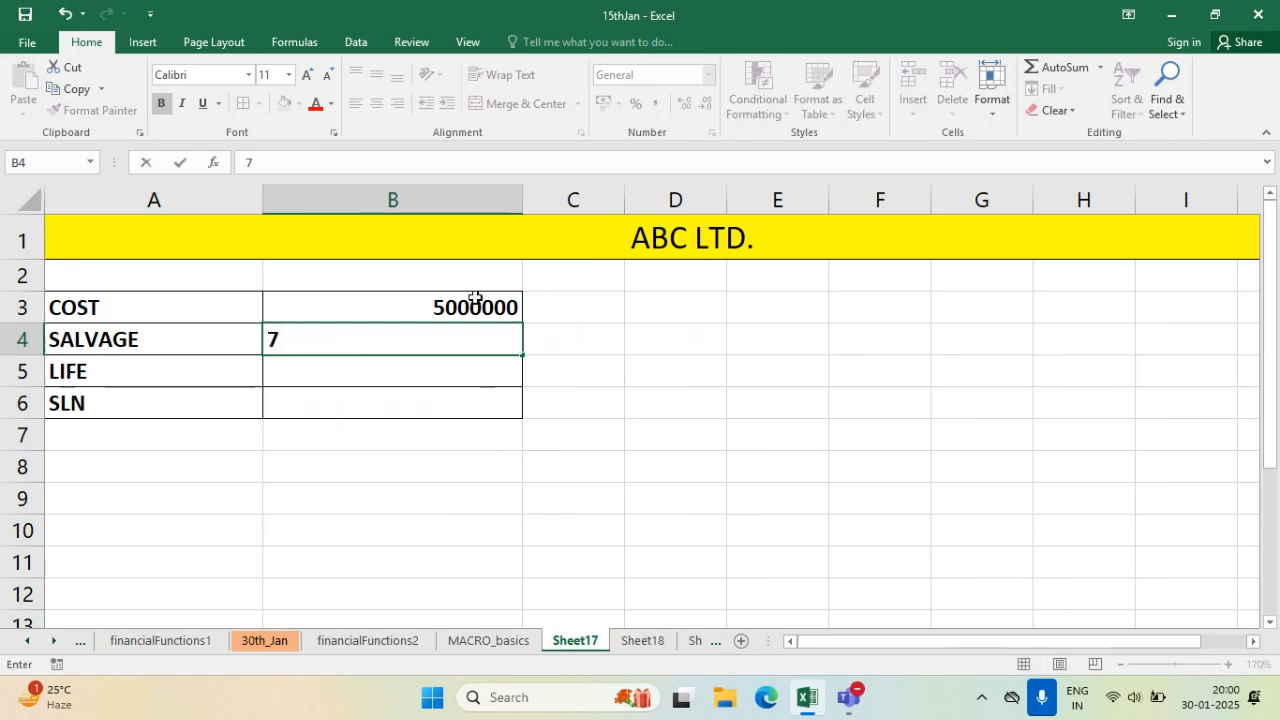
pyautogui.write('00000')
pyautogui.press('Return')
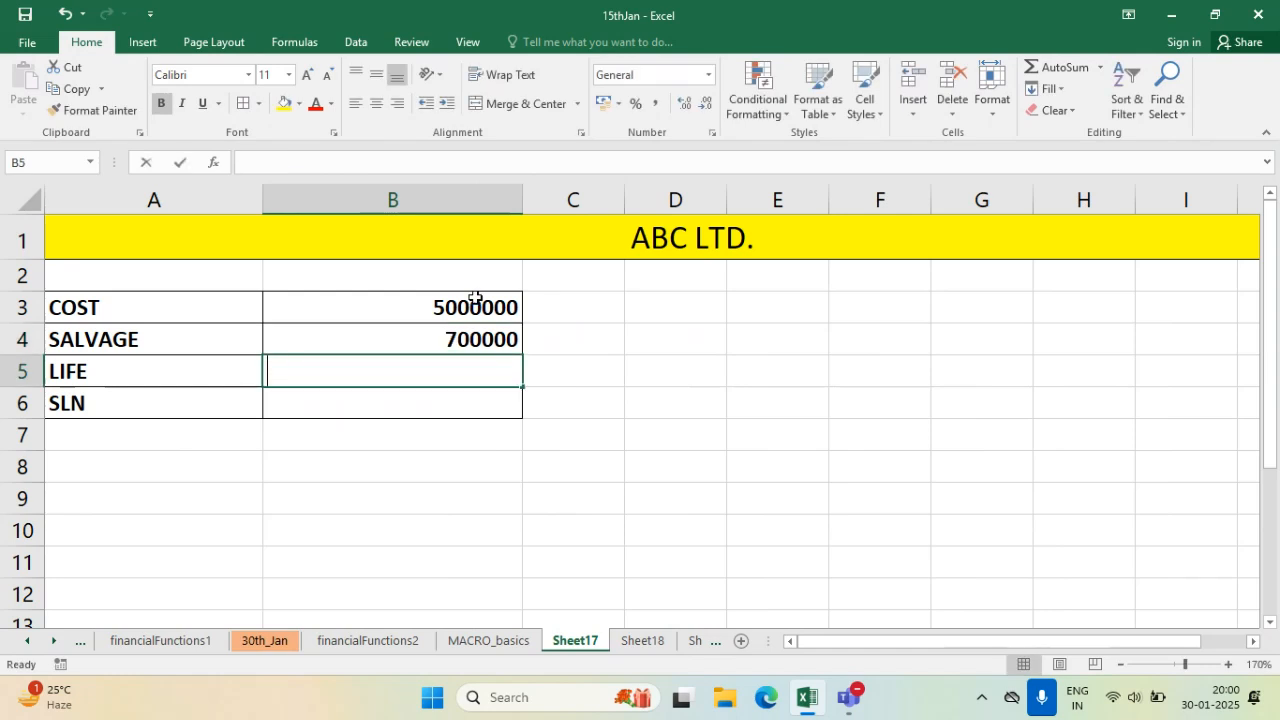
pyautogui.write('12')
pyautogui.press('Return')
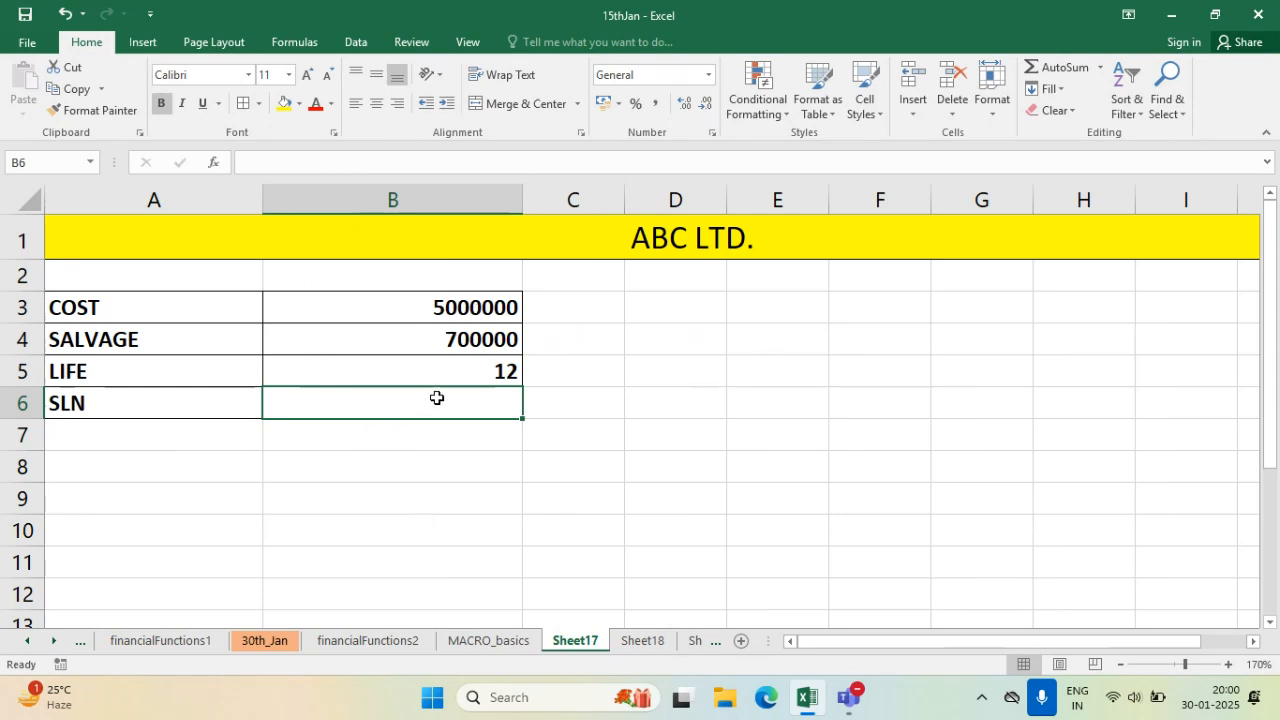
# - Look at the Use Relative References macro option and review its rule for location independent macros on the MACRO_basics sheet
pyautogui.click(477, 42)
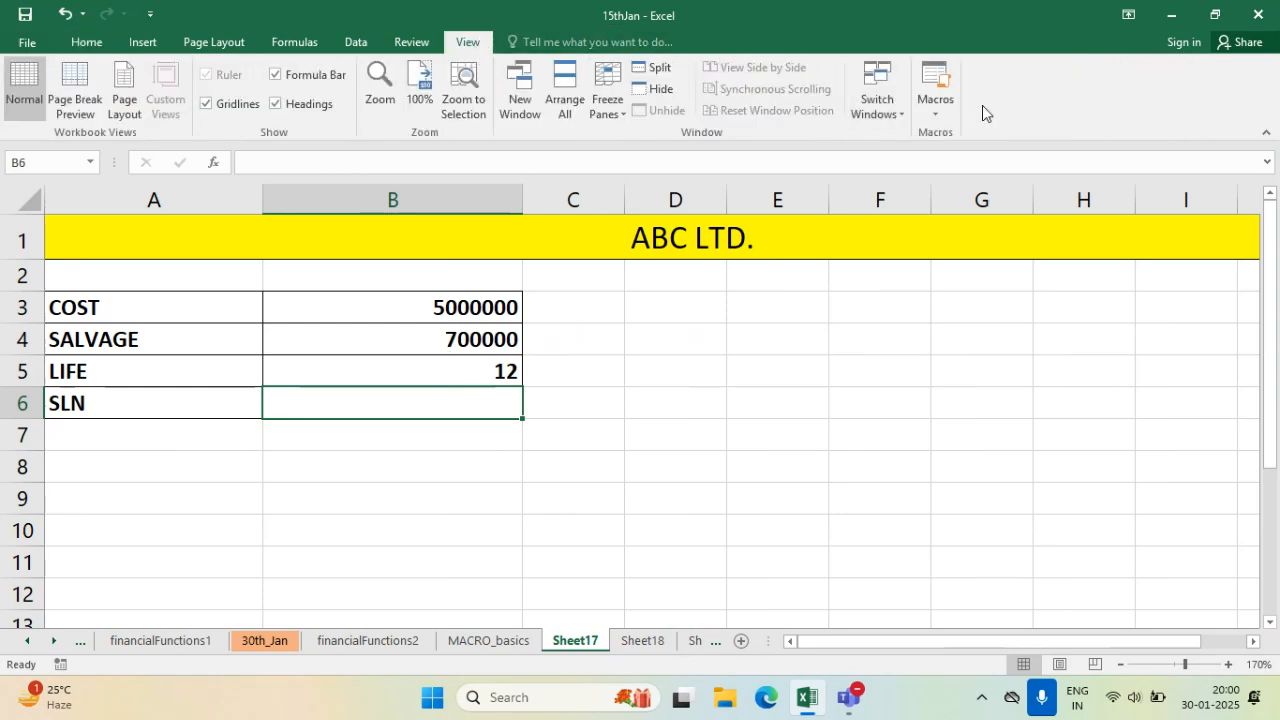
pyautogui.click(935, 115)
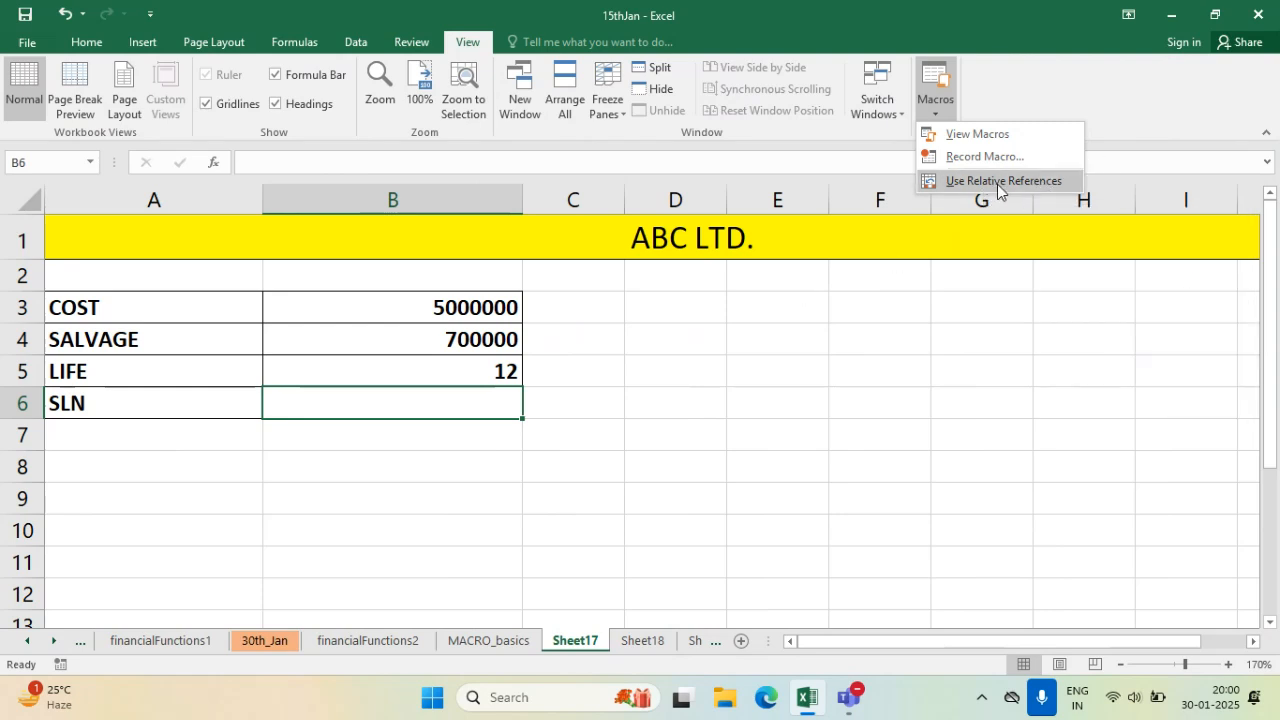
pyautogui.click(506, 646)
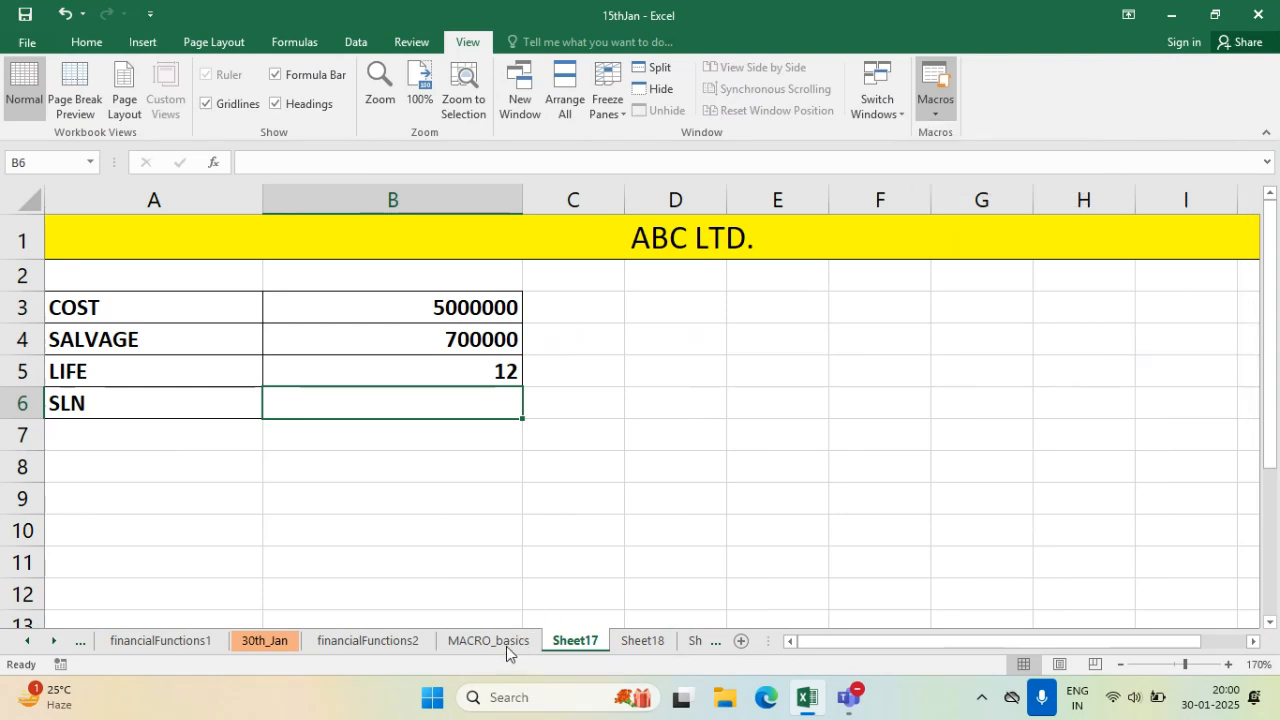
pyautogui.click(506, 644)
pyautogui.click(750, 404)
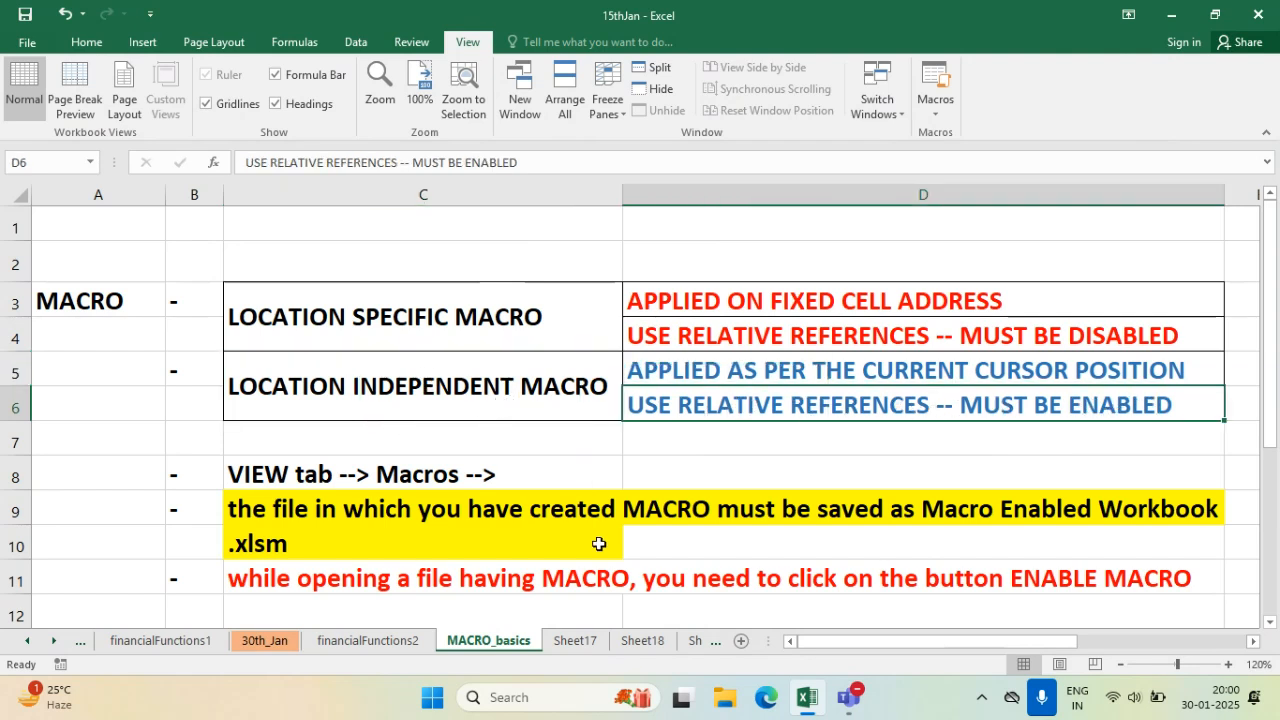
# - Switch to Sheet17 and enable relative references for macro recording
pyautogui.click(589, 651)
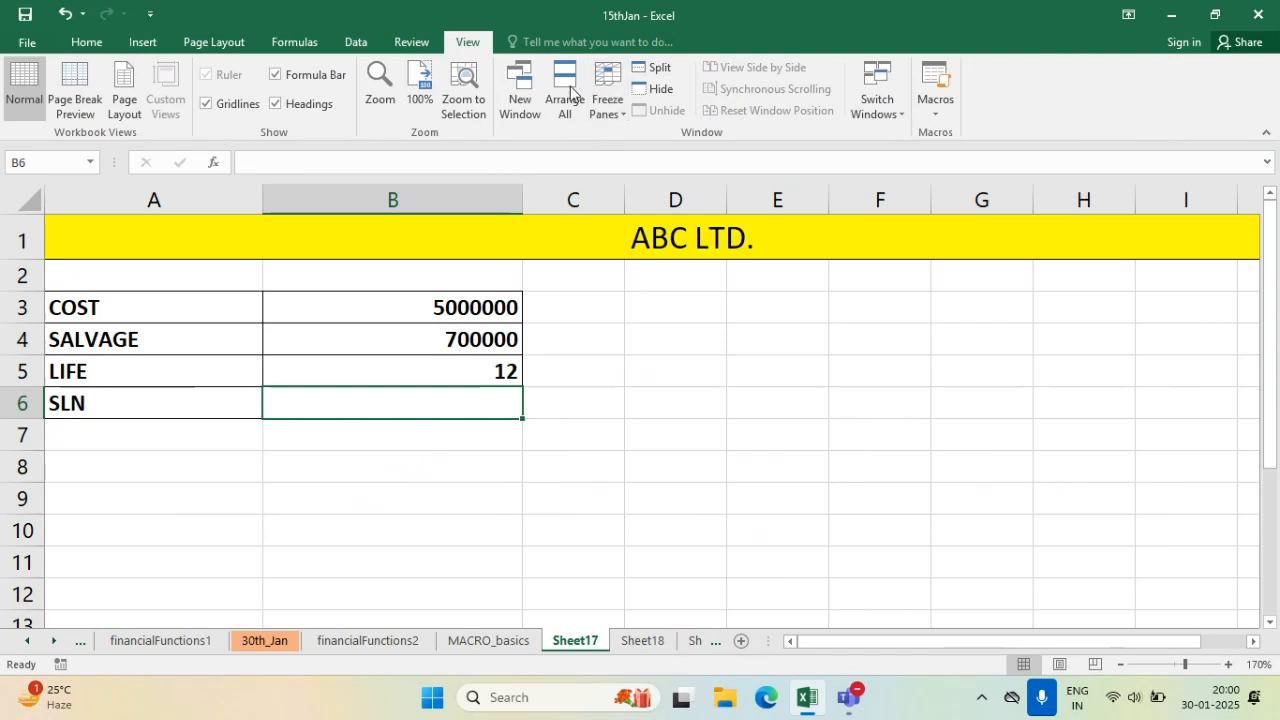
pyautogui.click(937, 112)
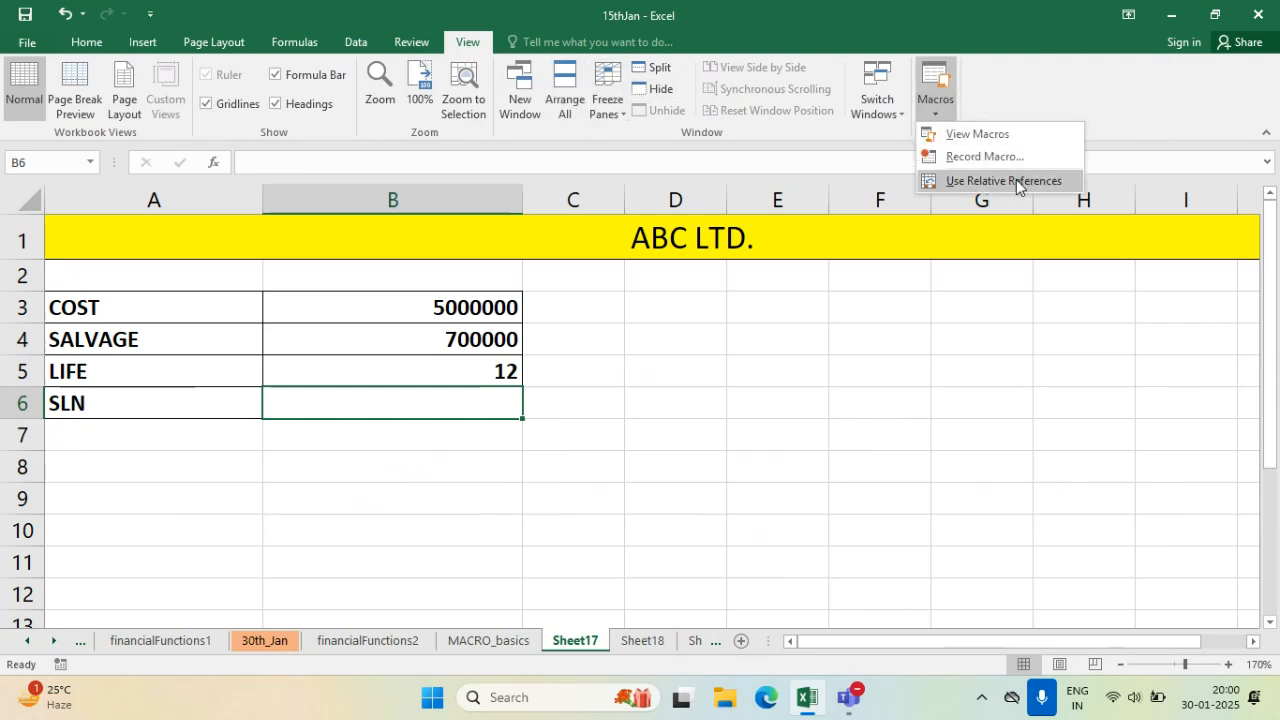
pyautogui.click(1016, 179)
pyautogui.click(944, 115)
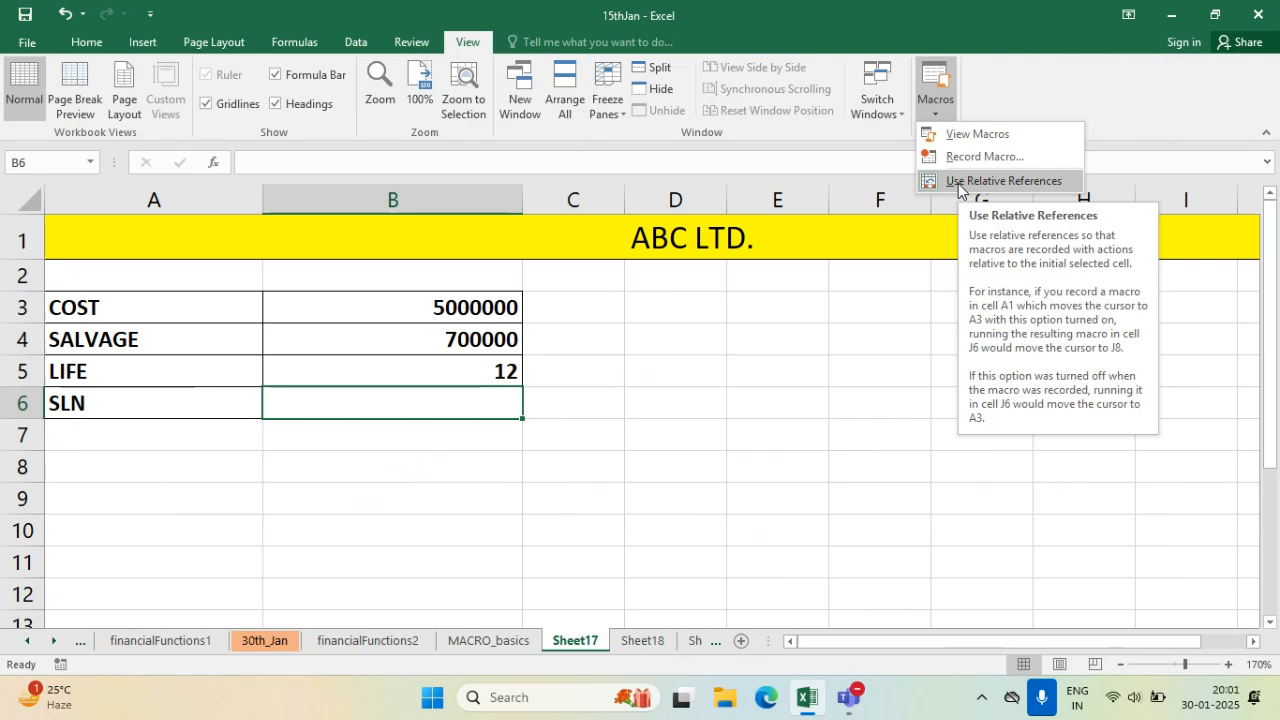
pyautogui.click(763, 389)
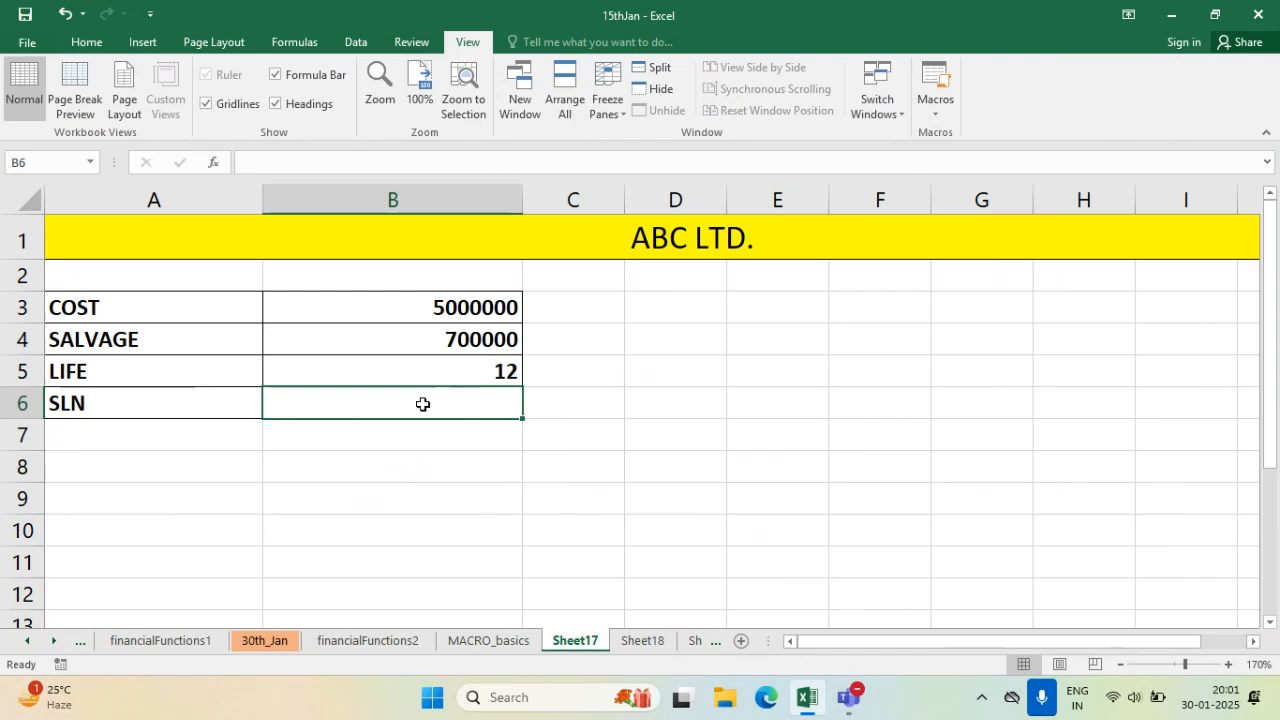
# - Start recording a macro named mySLN in this workbook, with shortcut Ctrl+d and the description "Depreciation using SLN()"
pyautogui.click(953, 112)
pyautogui.click(1041, 161)
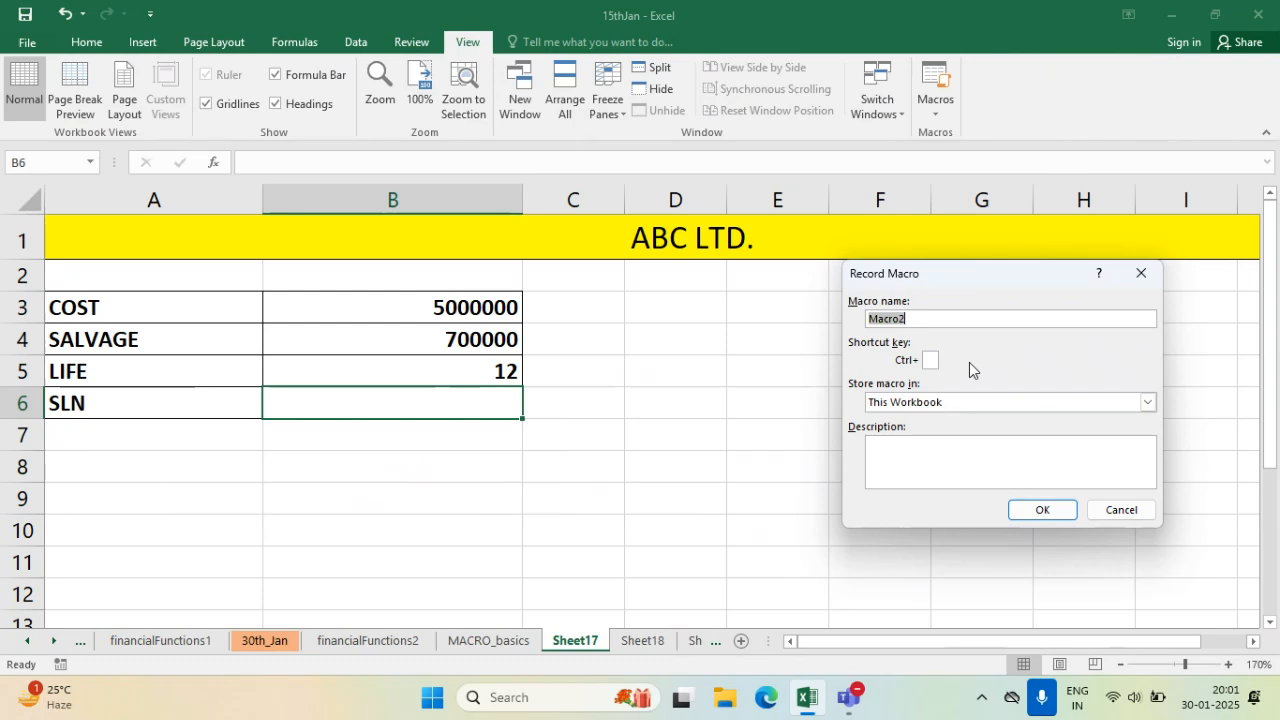
pyautogui.write('MY')
pyautogui.press('BackSpace')
pyautogui.press('BackSpace')
pyautogui.write('mySLN')
pyautogui.click(932, 359)
pyautogui.click(958, 473)
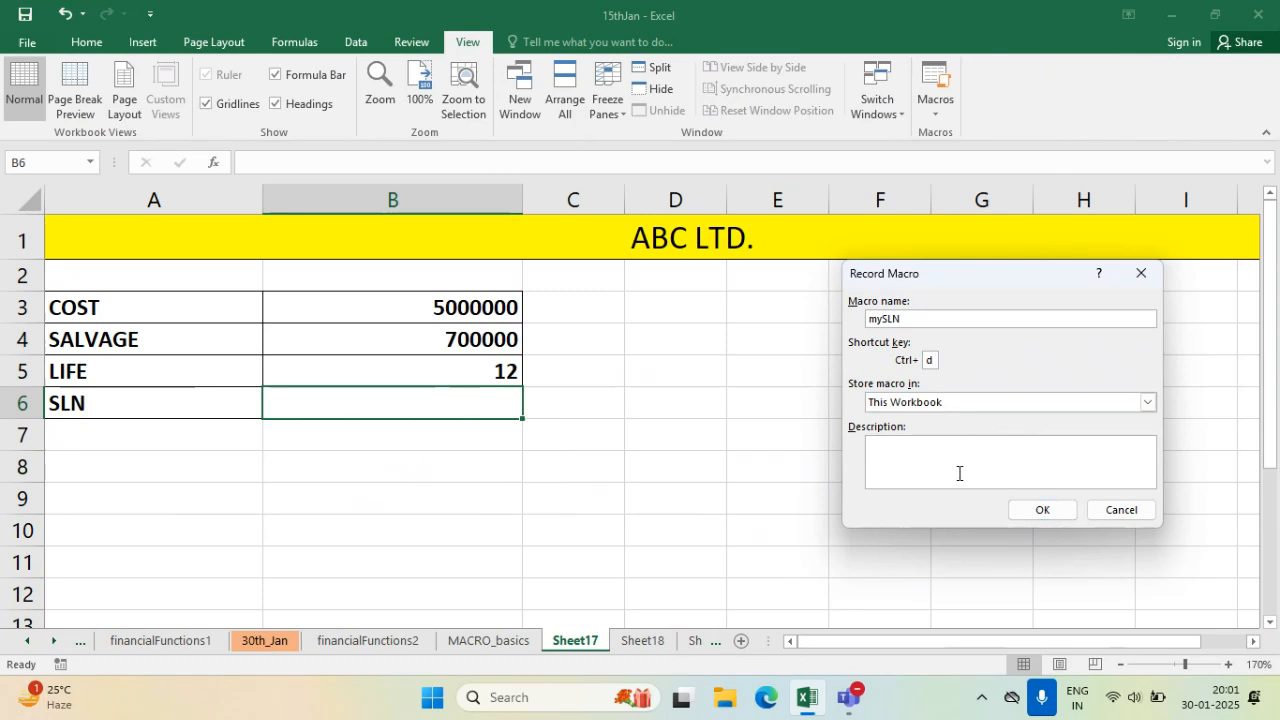
pyautogui.write('Depre')
pyautogui.write('N(')
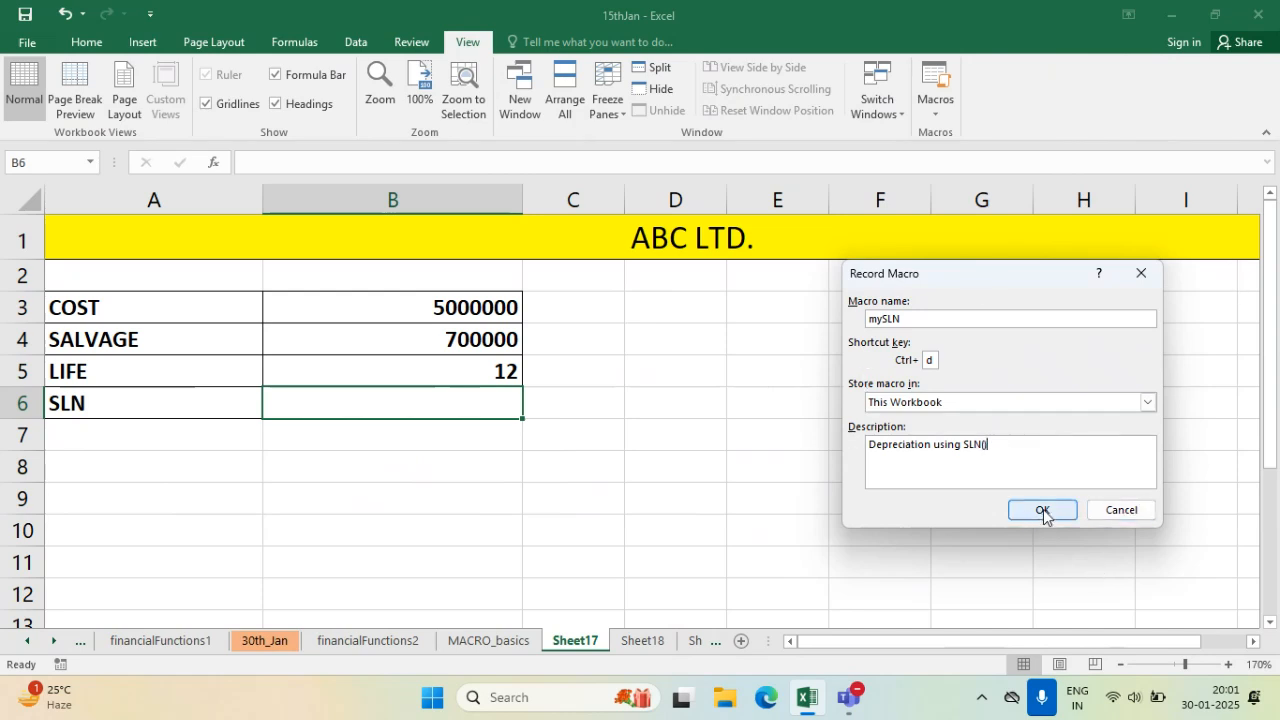
pyautogui.click(1042, 511)
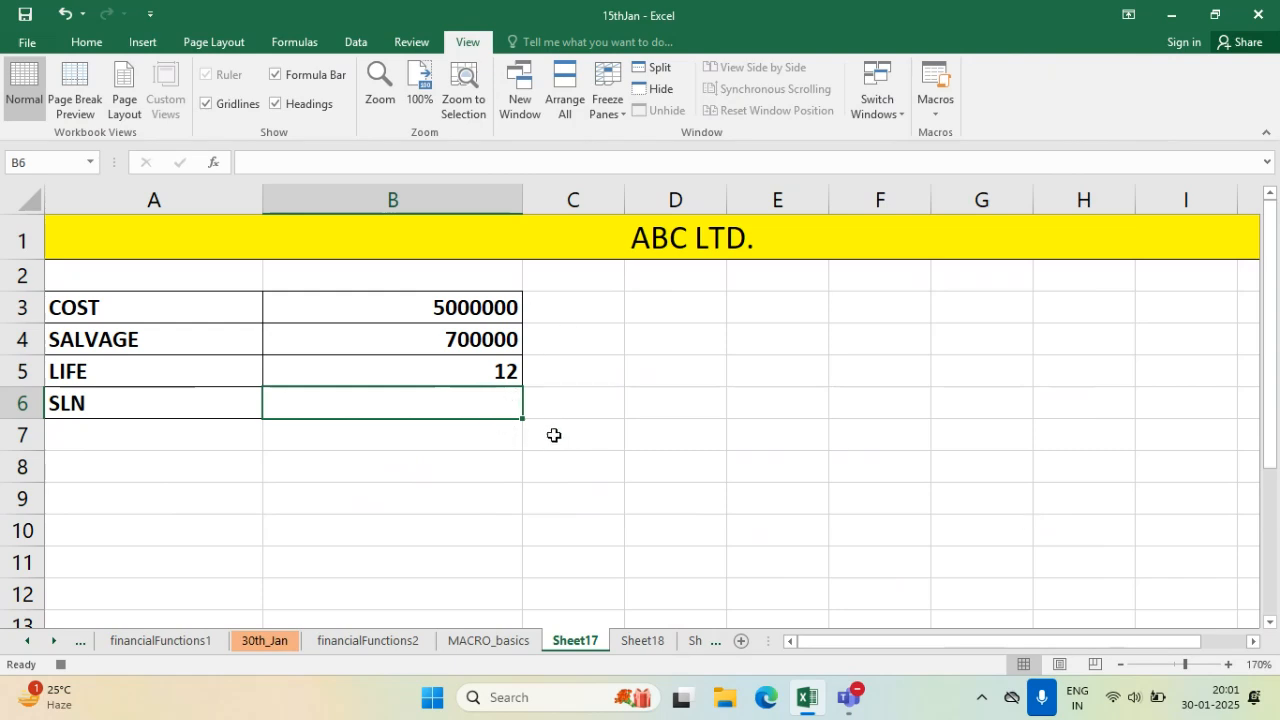
# - Enter the formula =sln(B3,B4,B5) in cell B6 to calculate straight-line depreciation from cost, salvage and life
pyautogui.write('=sln(')
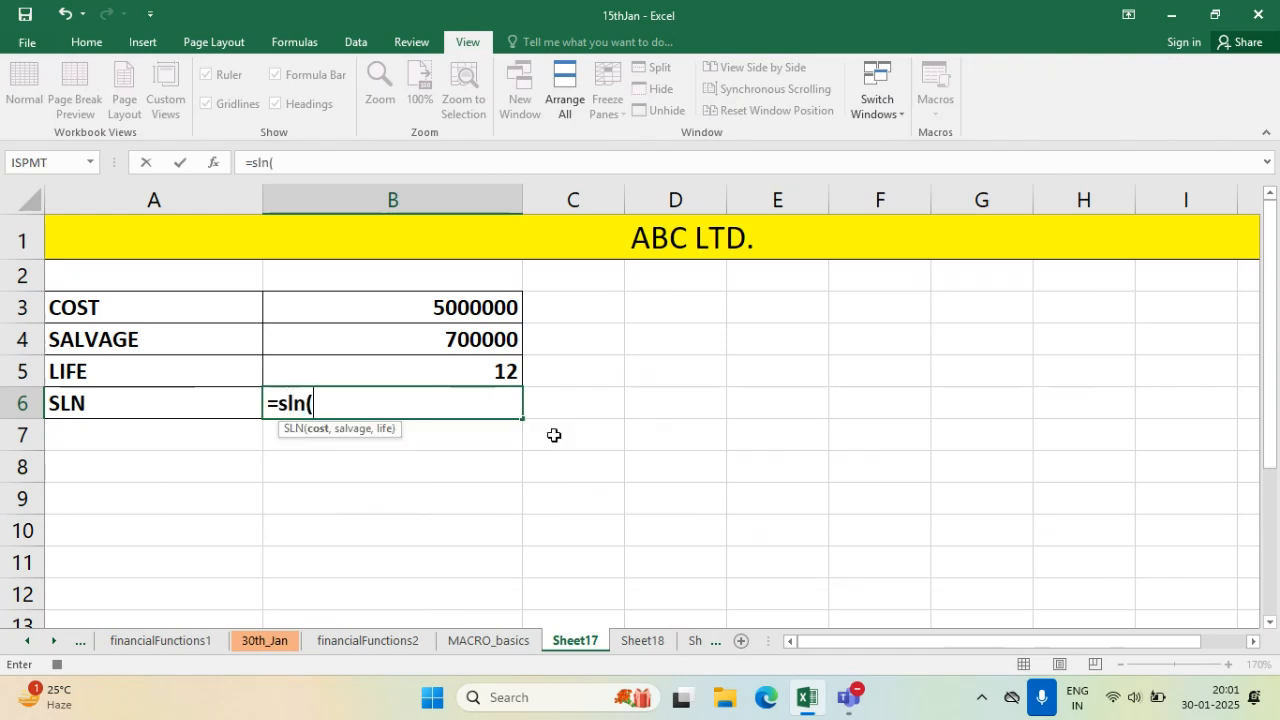
pyautogui.click(464, 310)
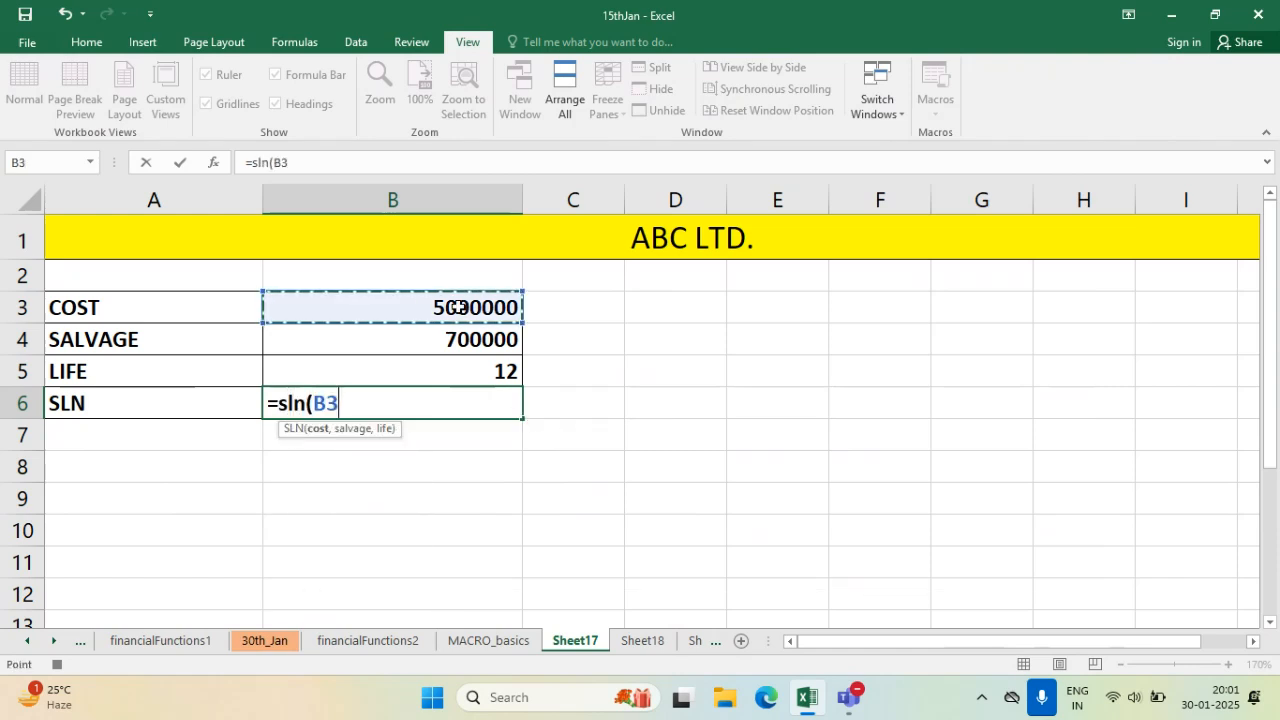
pyautogui.write(',')
pyautogui.click(462, 339)
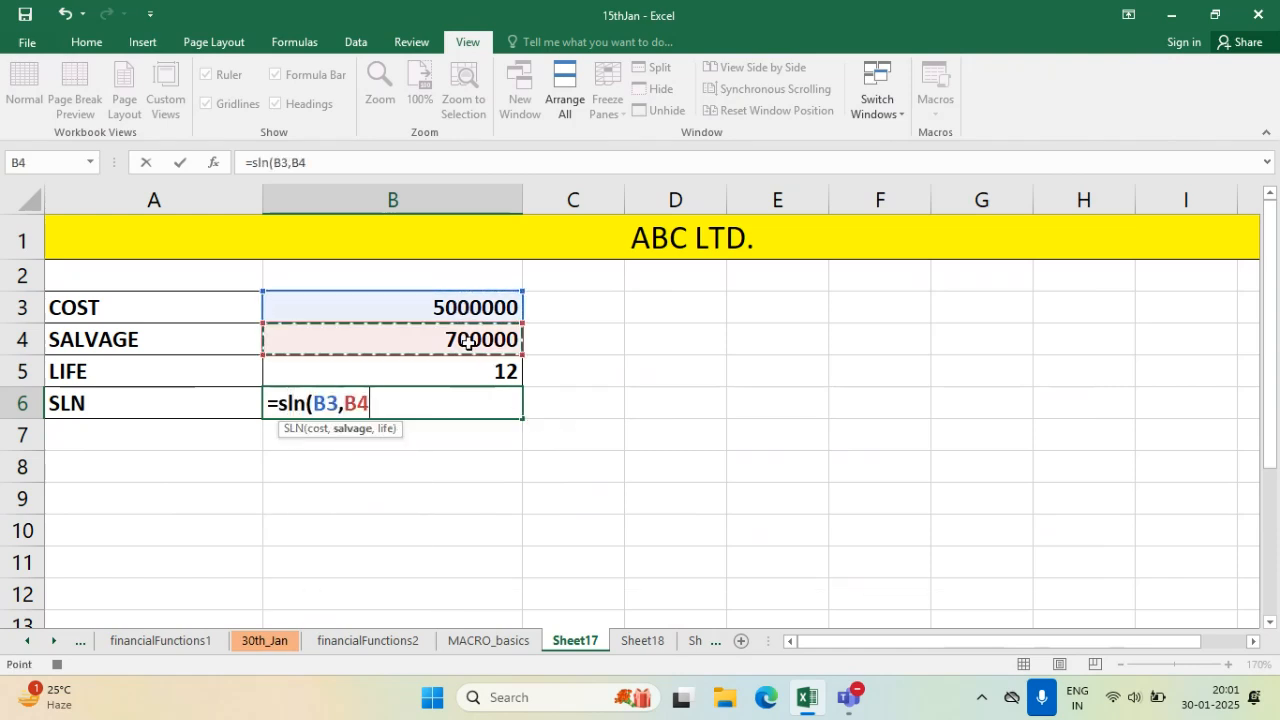
pyautogui.write(',')
pyautogui.click(473, 368)
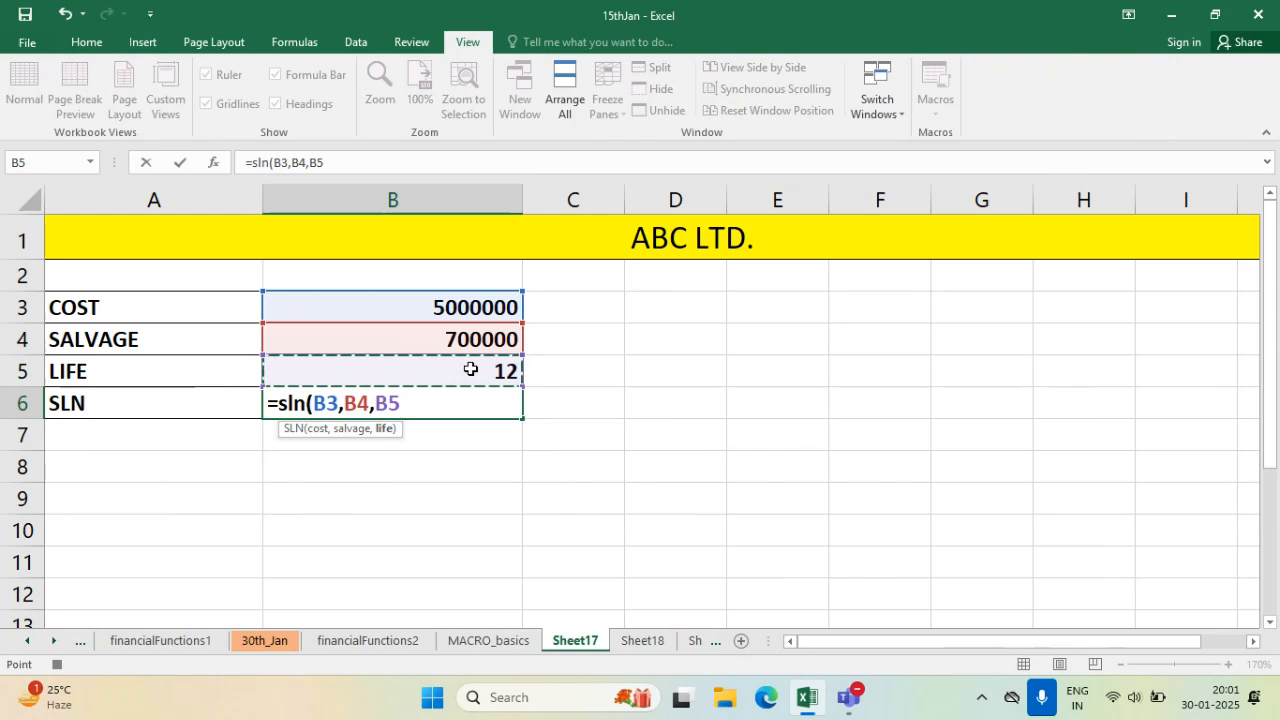
pyautogui.write(')')
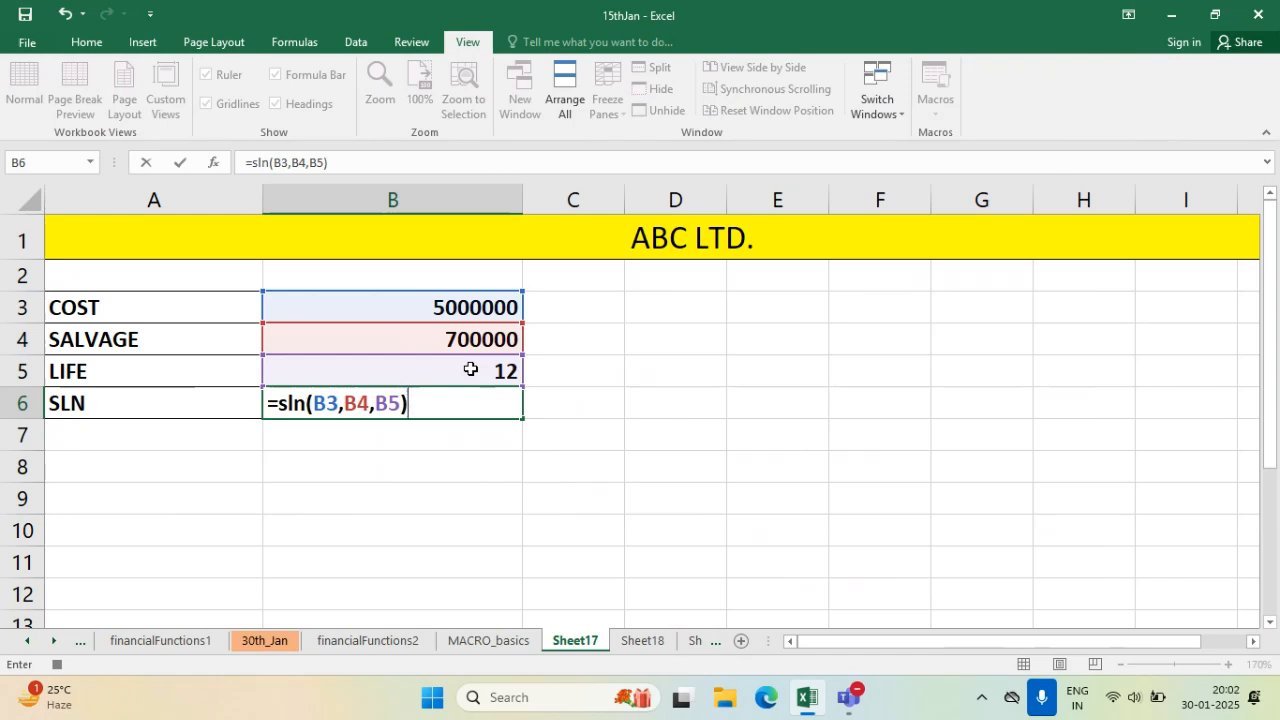
pyautogui.press('Return')
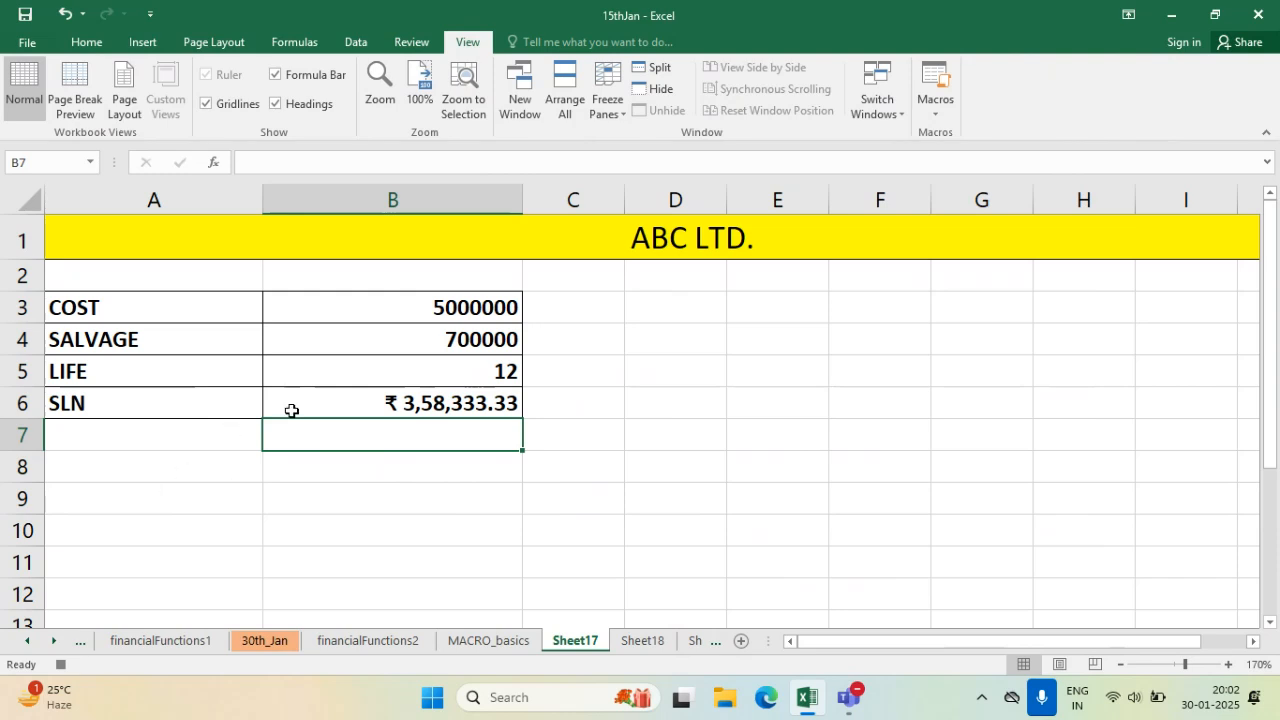
# - Fill the SLN row cells A6:B6 with yellow and select cell B10
pyautogui.click(258, 407)
pyautogui.moveTo(258, 407); pyautogui.dragTo(290, 406)
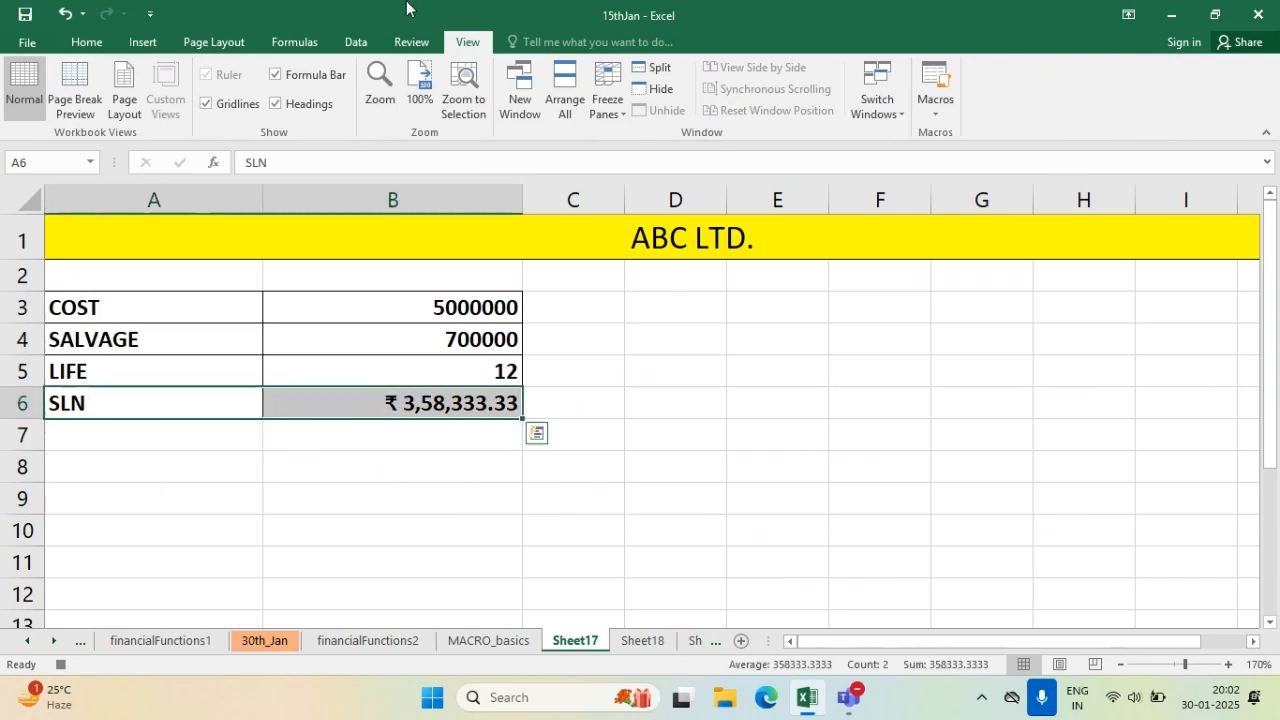
pyautogui.click(70, 43)
pyautogui.click(285, 103)
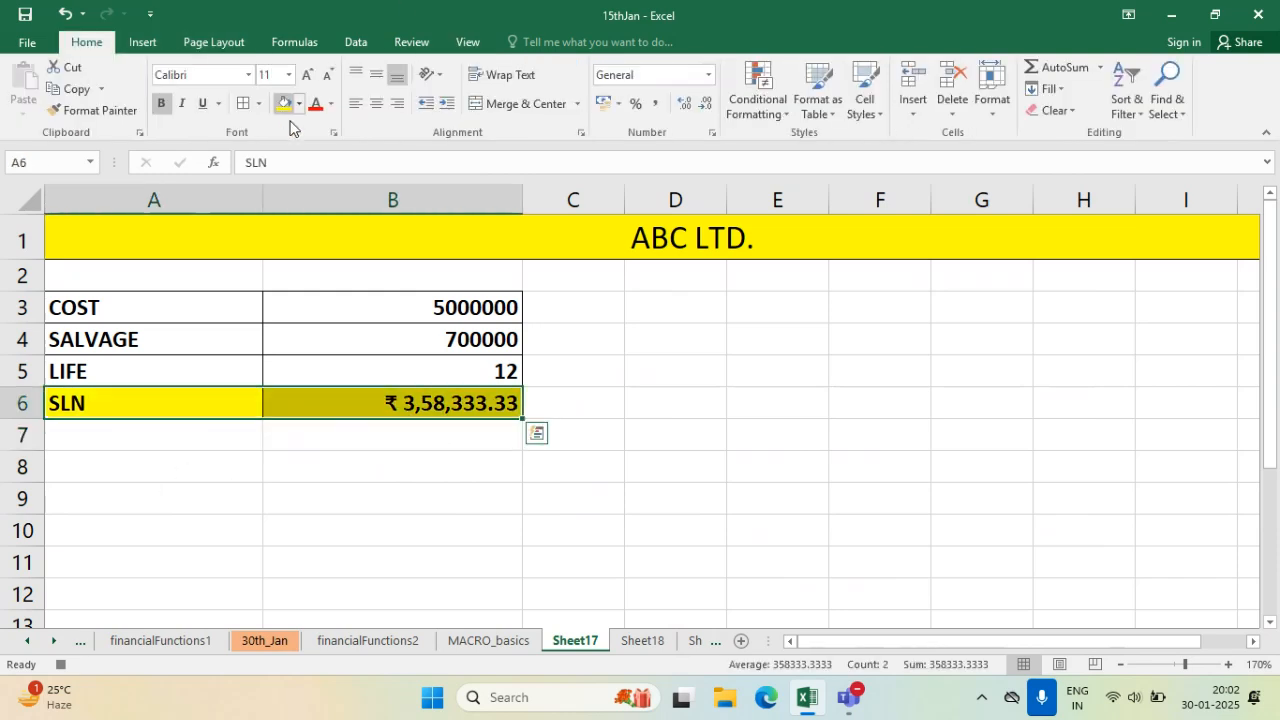
pyautogui.click(389, 531)
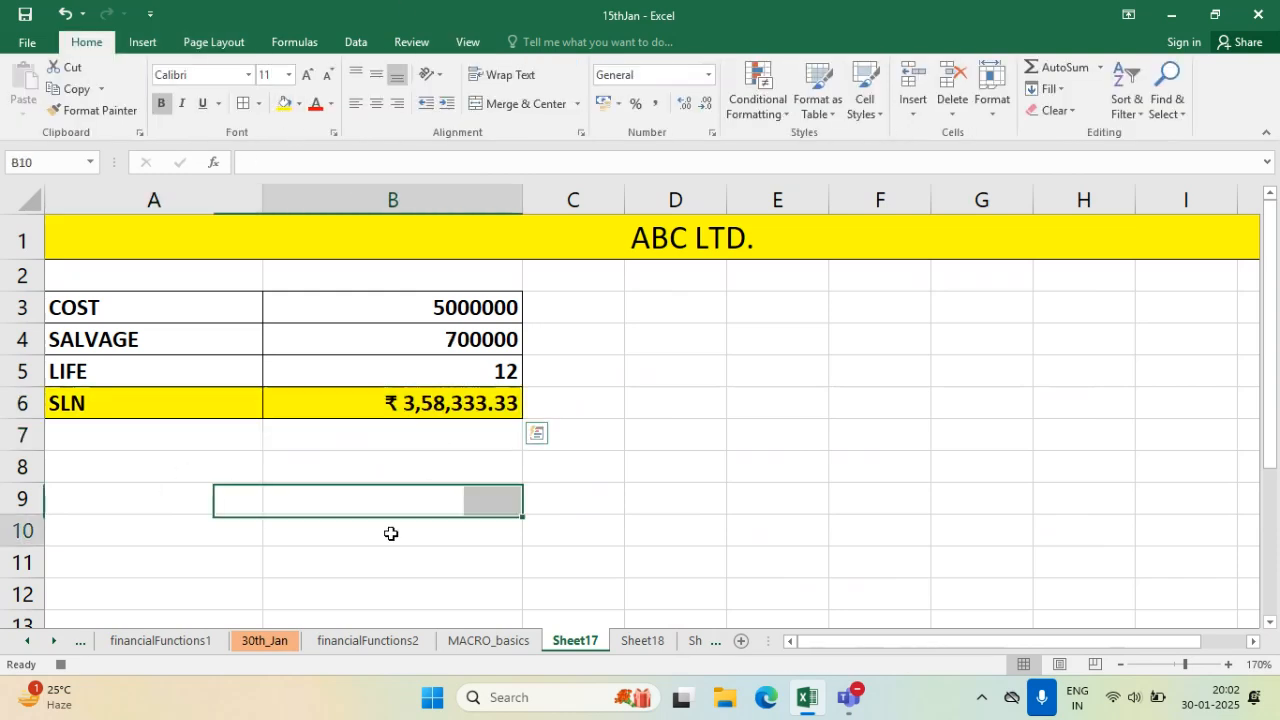
# - Stop recording the macro
pyautogui.click(467, 42)
pyautogui.click(935, 110)
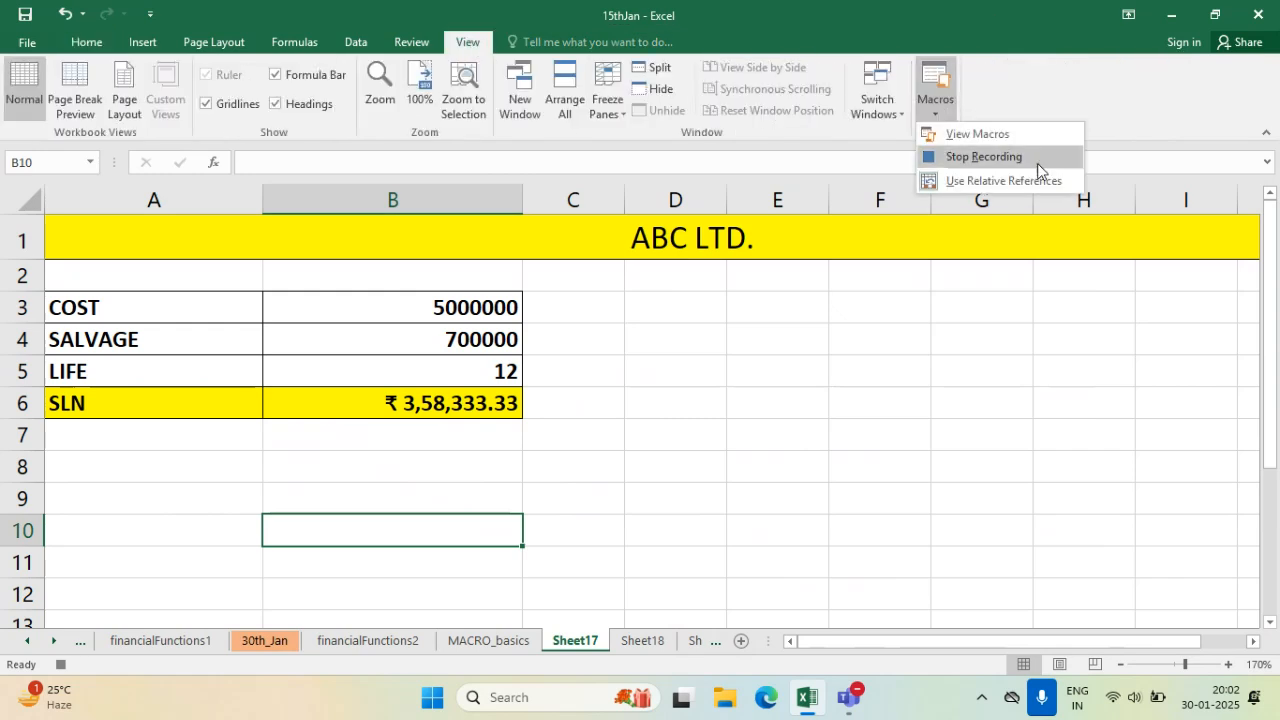
pyautogui.click(1037, 160)
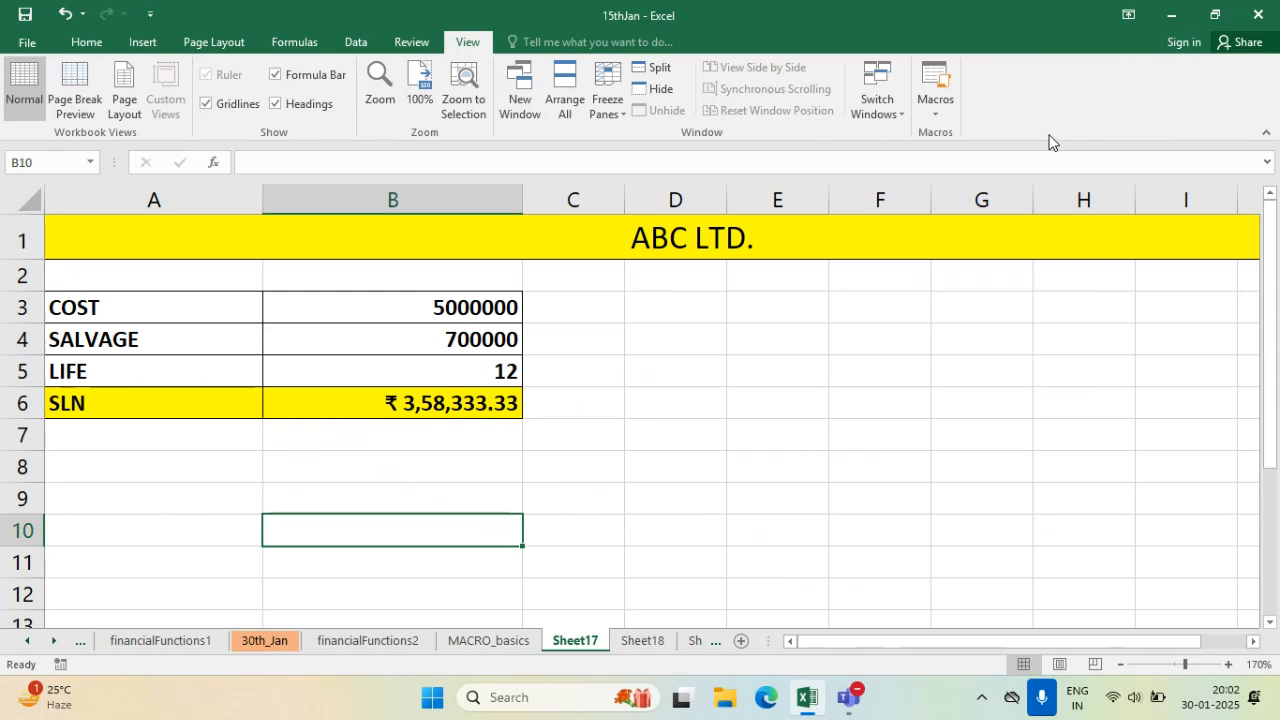
# - Enter the labels cost, salvage, life and dep in cells A61 to A64 of the same sheet
pyautogui.scroll(-18, 449, 440)
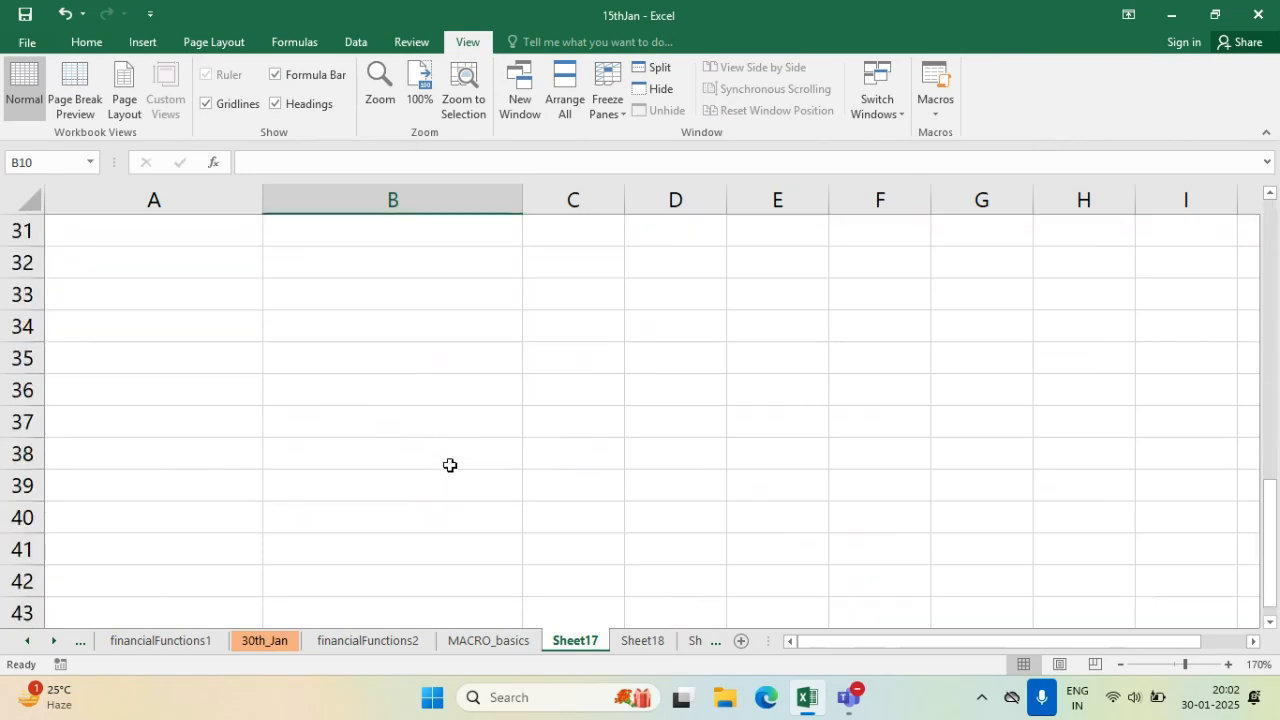
pyautogui.click(240, 409)
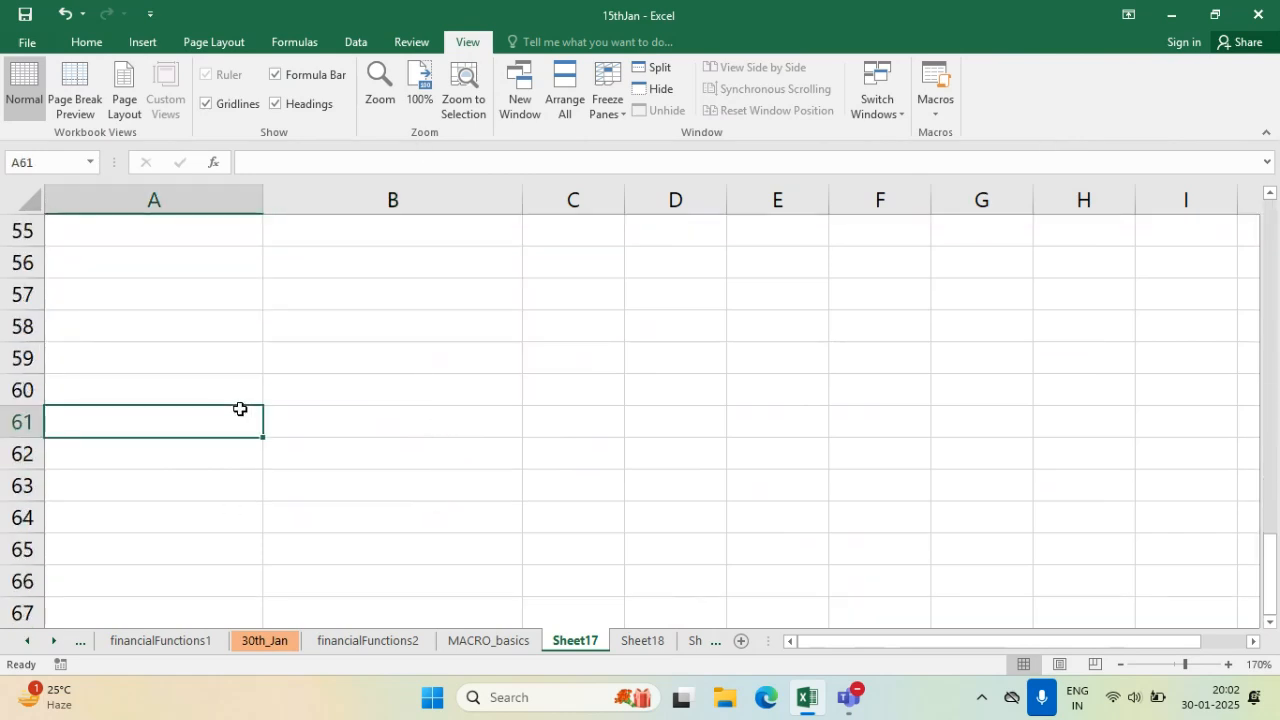
pyautogui.write('cost')
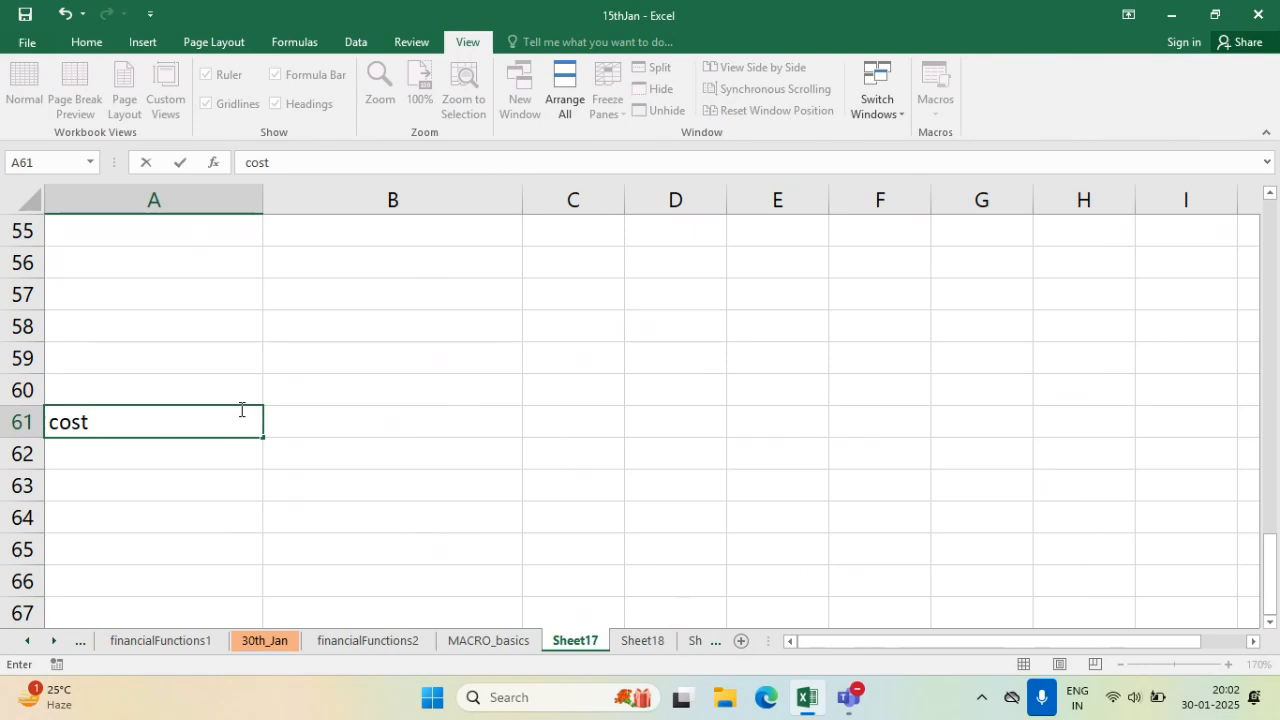
pyautogui.press('Return')
pyautogui.write('salvage')
pyautogui.press('Return')
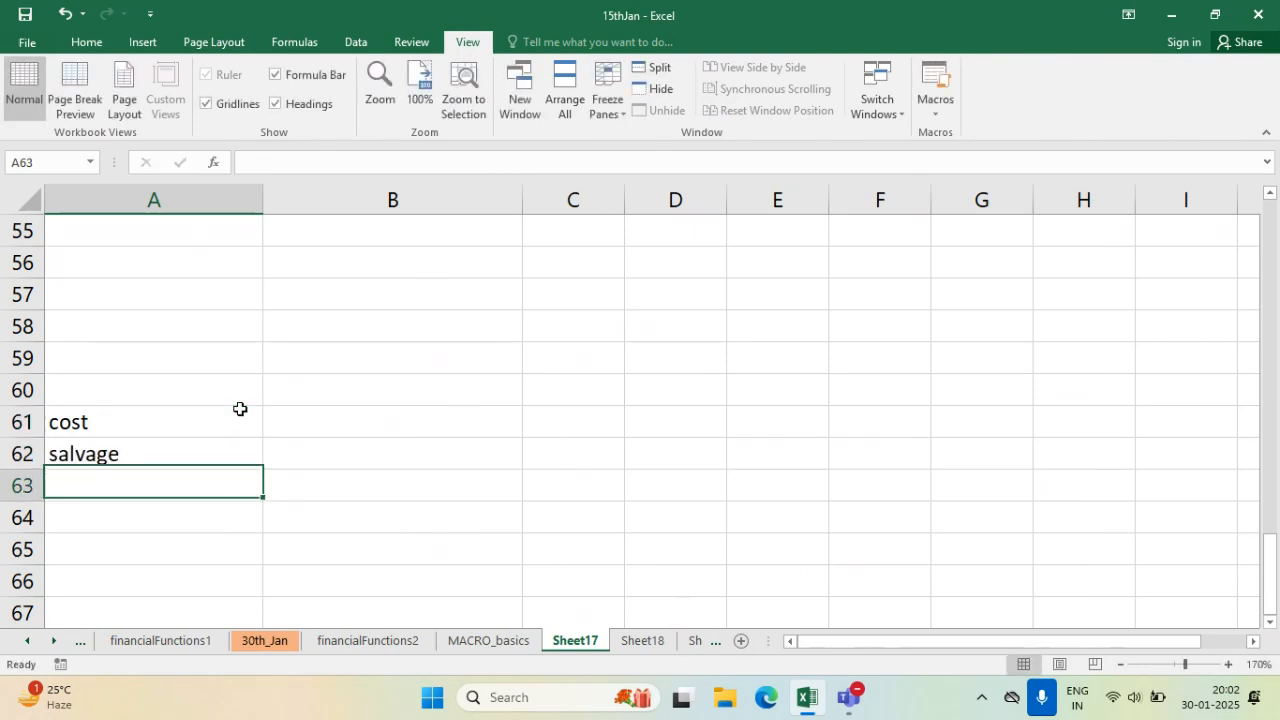
pyautogui.write('life')
pyautogui.press('Tab')
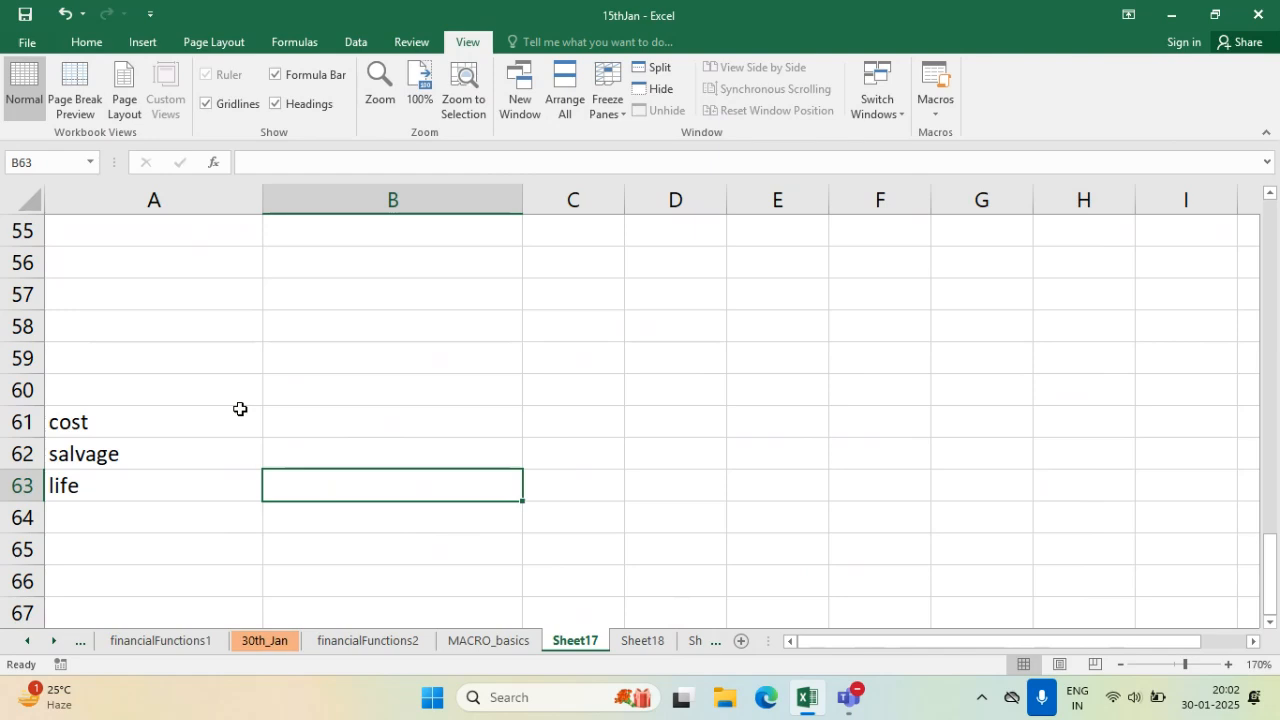
pyautogui.press('Return')
pyautogui.press('Return')
pyautogui.press('Up')
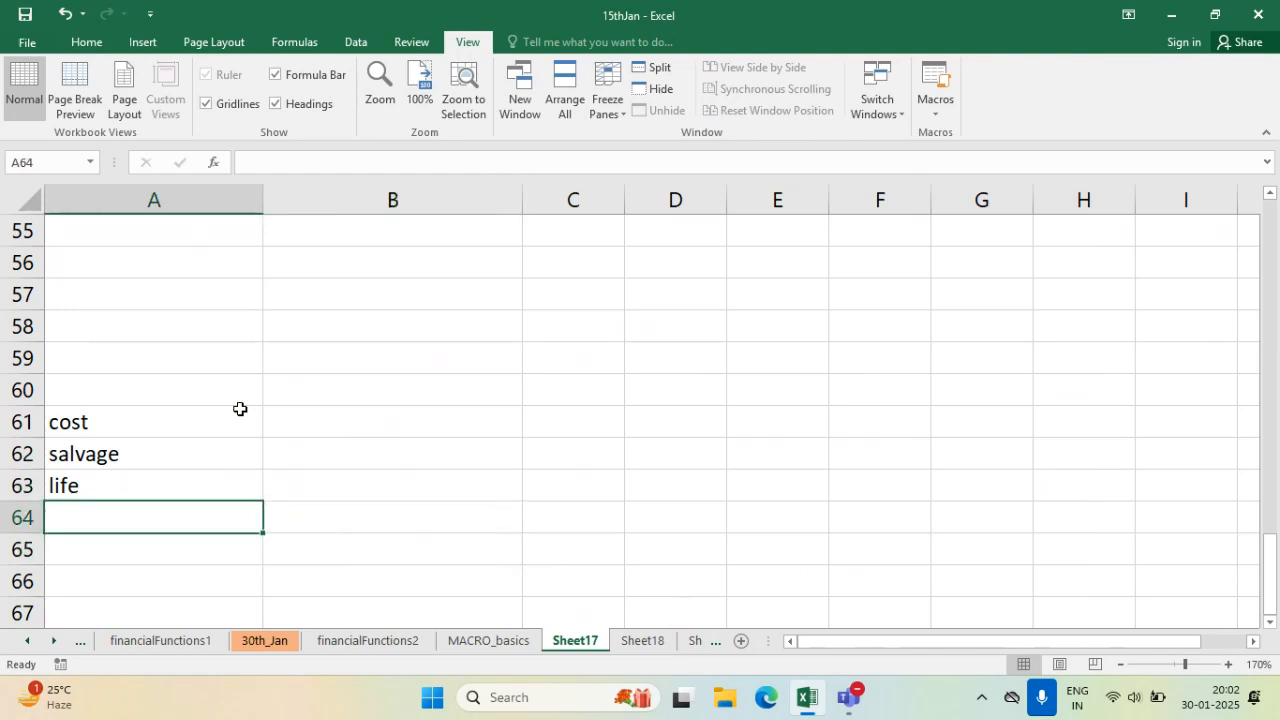
pyautogui.write('dep')
pyautogui.press('Tab')
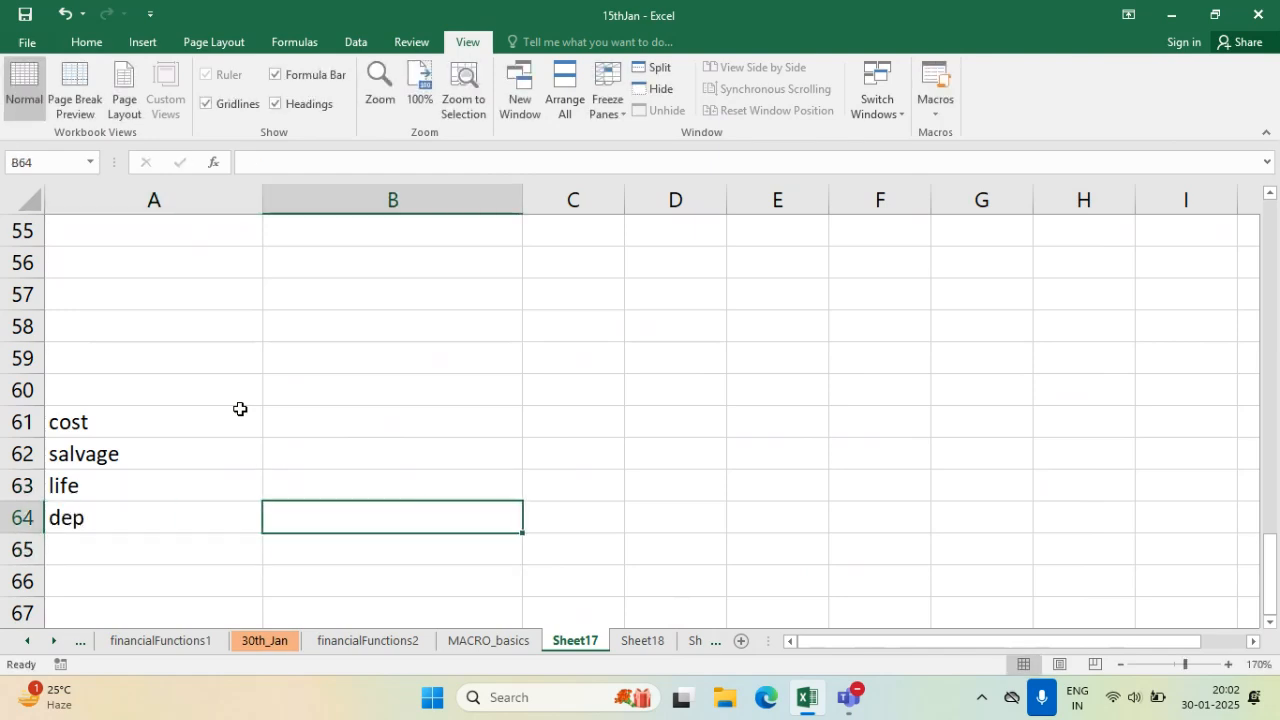
# - Make the range A61:B64 bold and increase its font size to 12
pyautogui.press('Up')
pyautogui.press('Up')
pyautogui.press('Up')
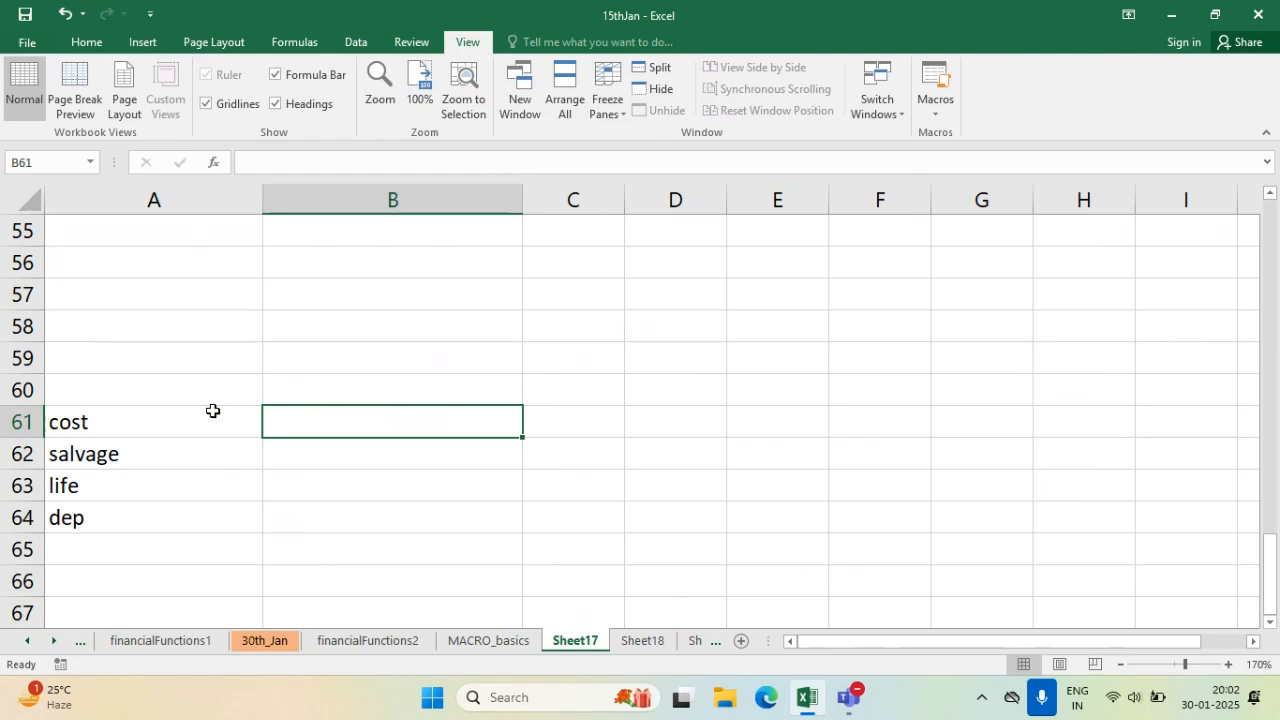
pyautogui.moveTo(211, 409); pyautogui.dragTo(348, 520)
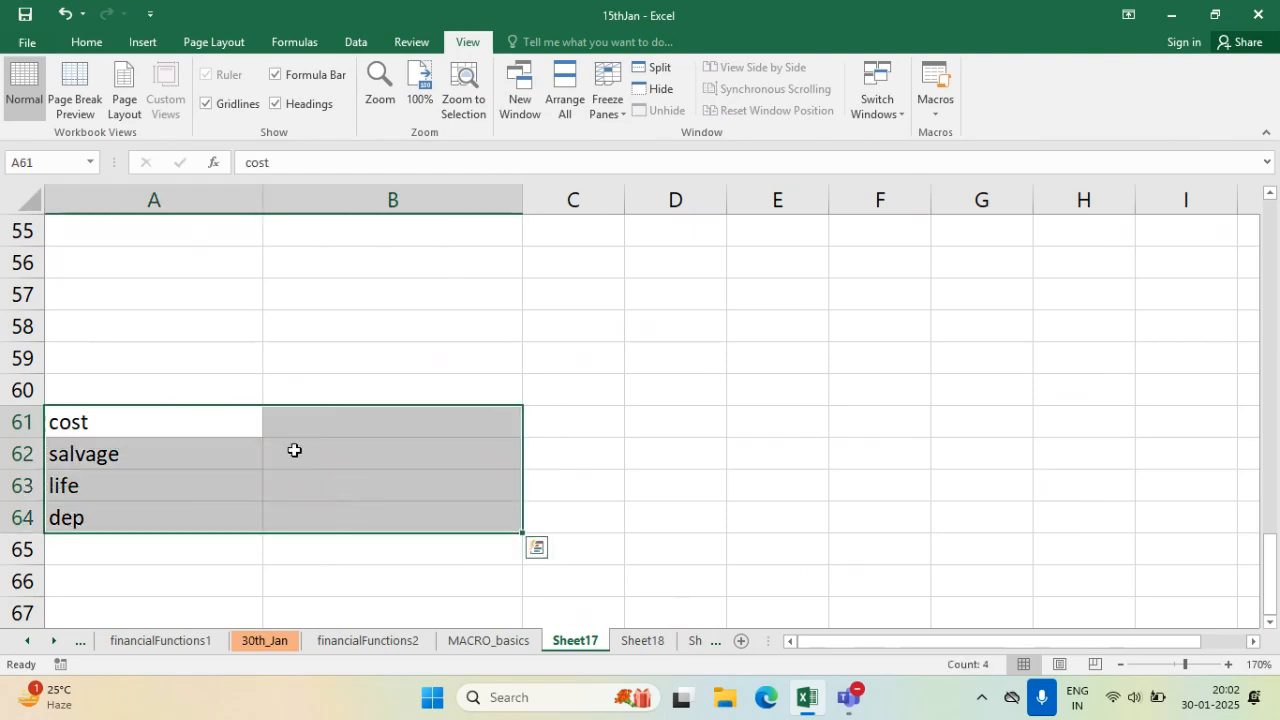
pyautogui.click(87, 42)
pyautogui.click(161, 103)
pyautogui.click(307, 74)
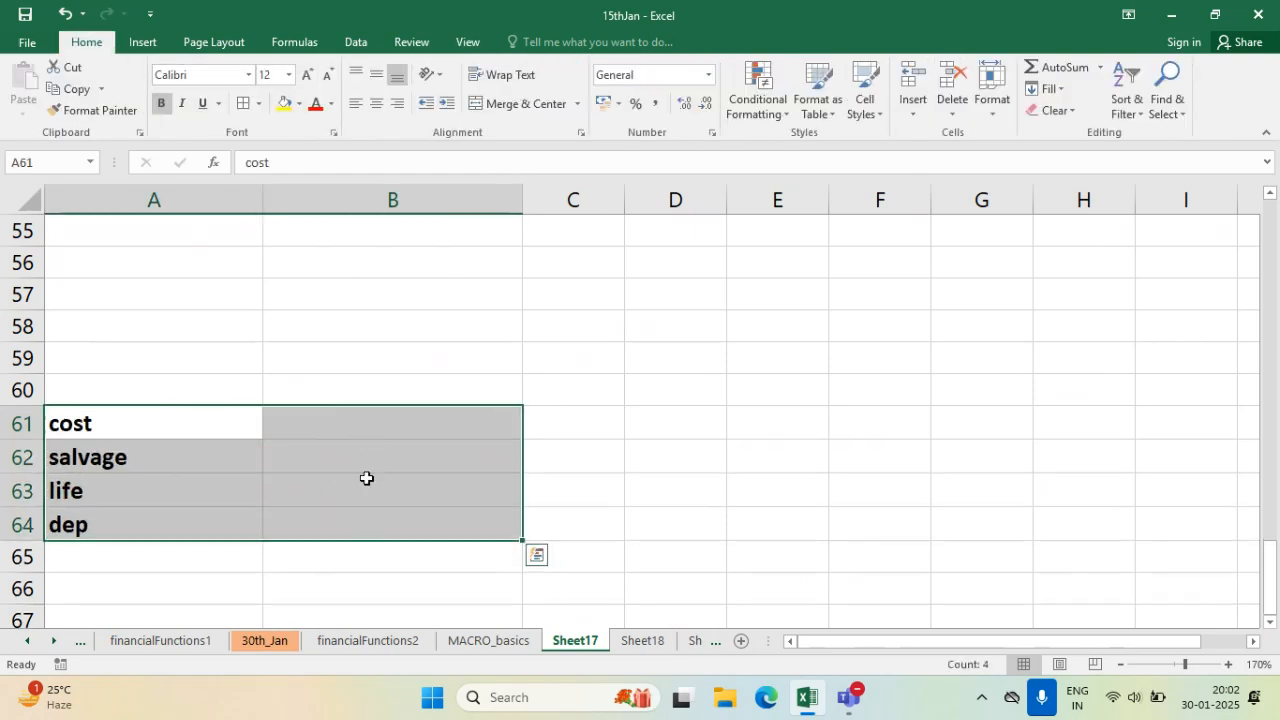
# - Enter 120000 as the cost in B61 and 140000 as the salvage value in B62
pyautogui.click(365, 422)
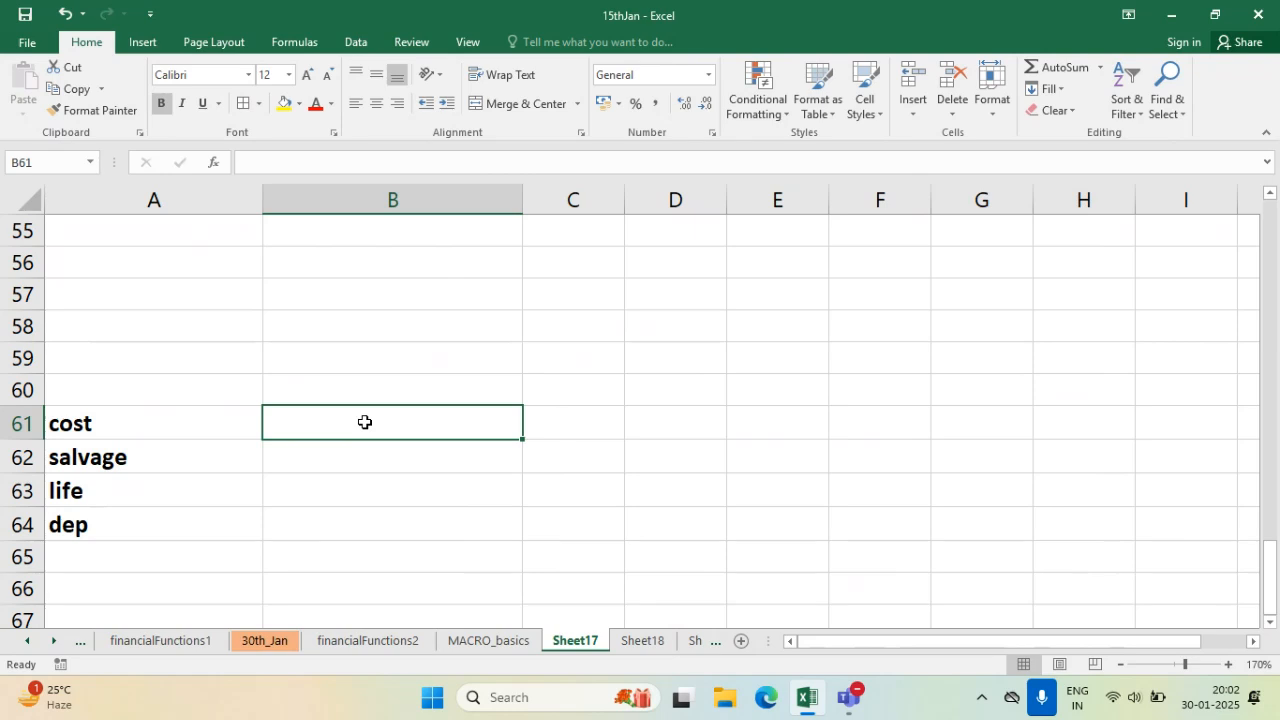
pyautogui.write('120000')
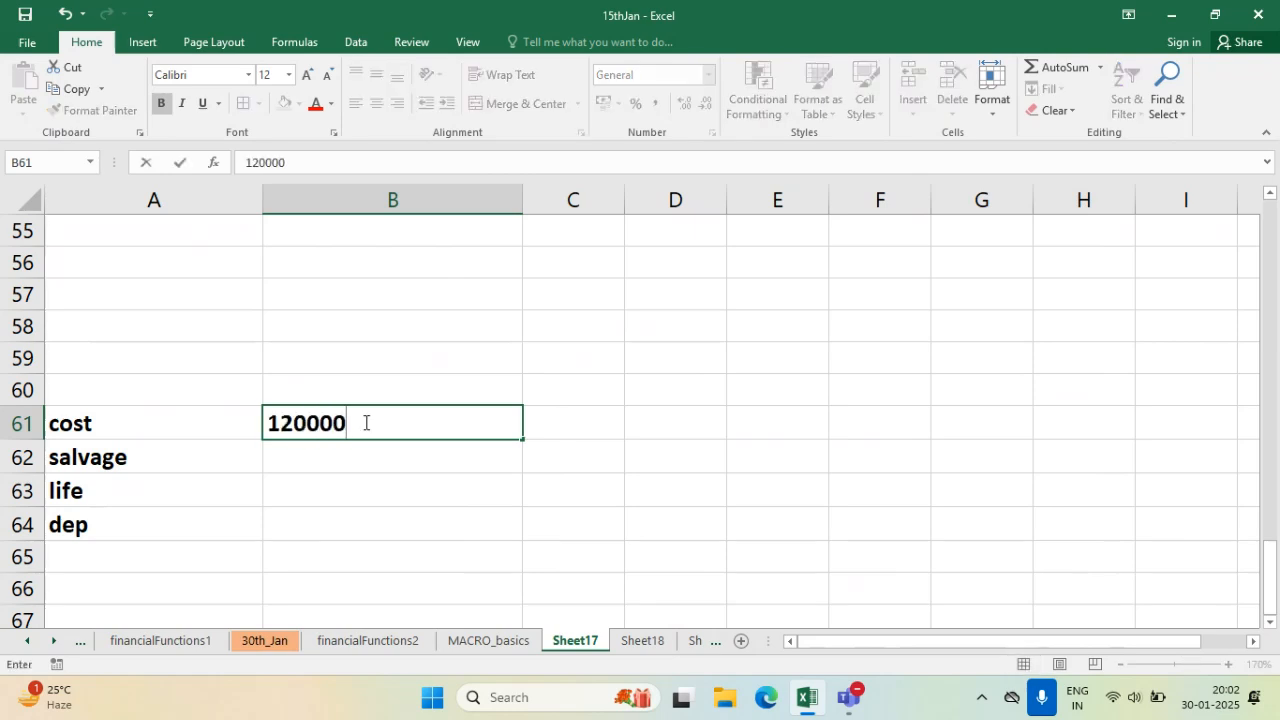
pyautogui.press('Return')
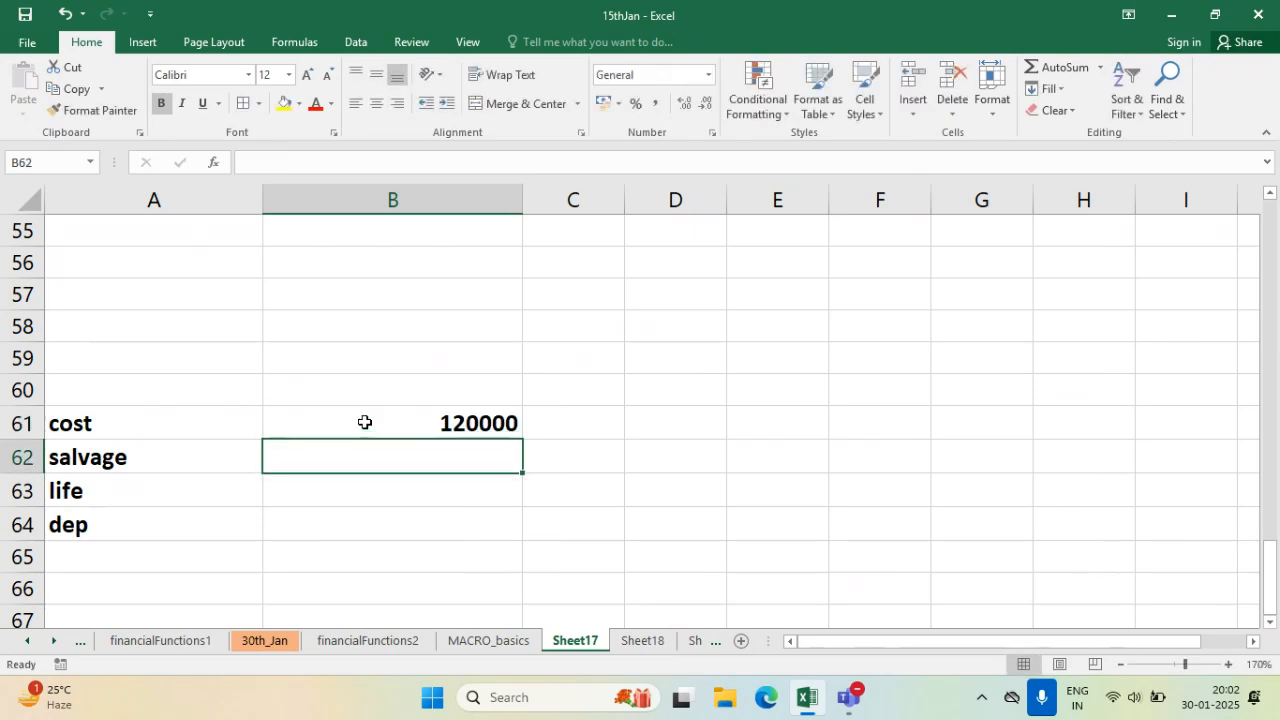
pyautogui.write('1')
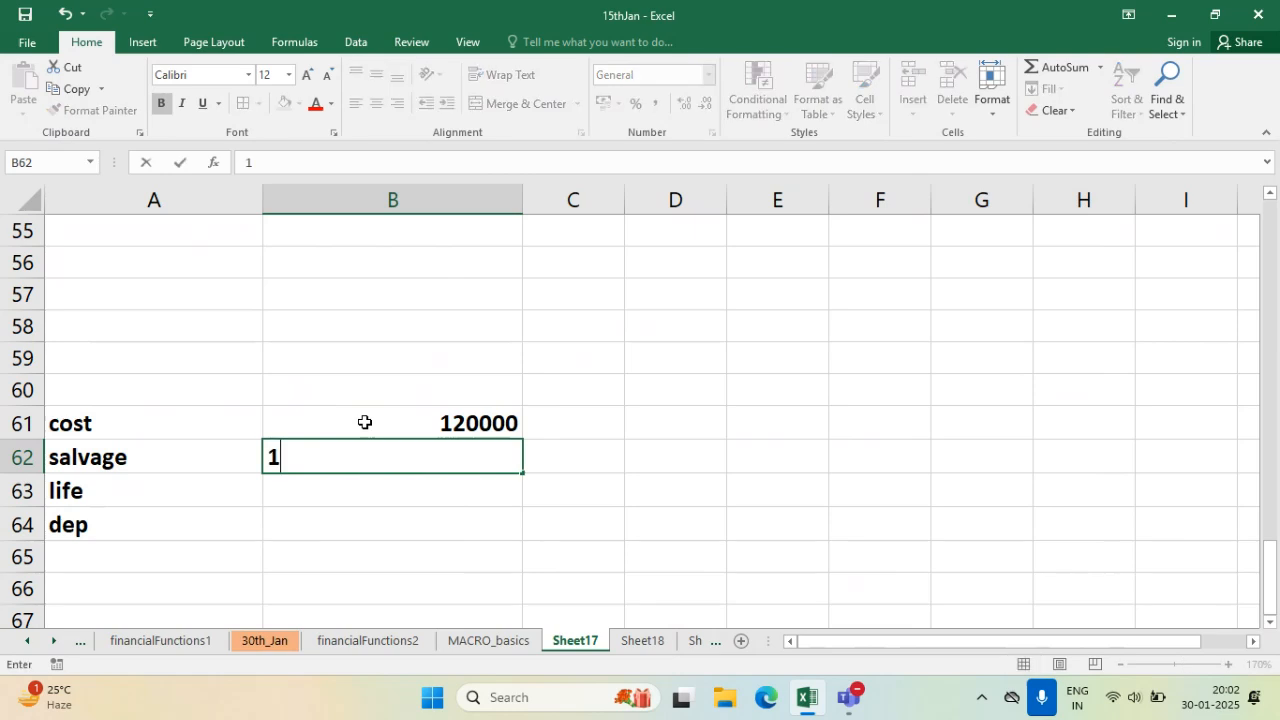
pyautogui.write('4000')
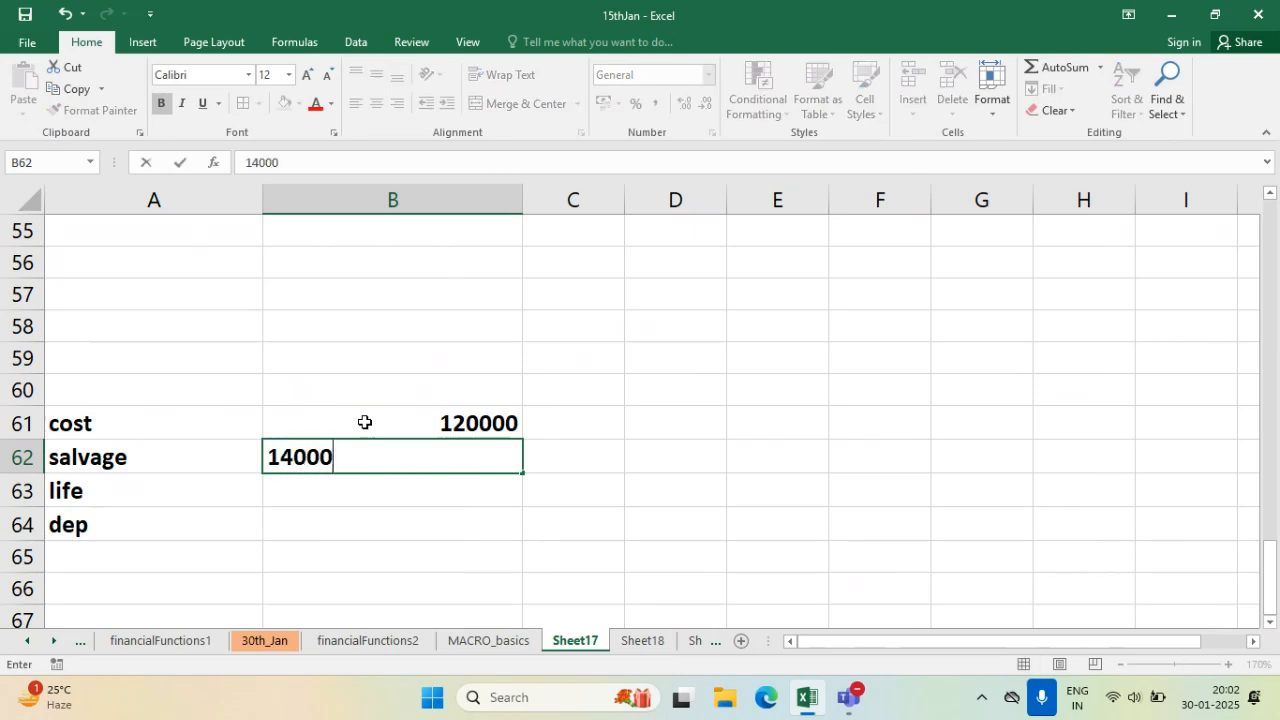
pyautogui.write('0')
pyautogui.press('Return')
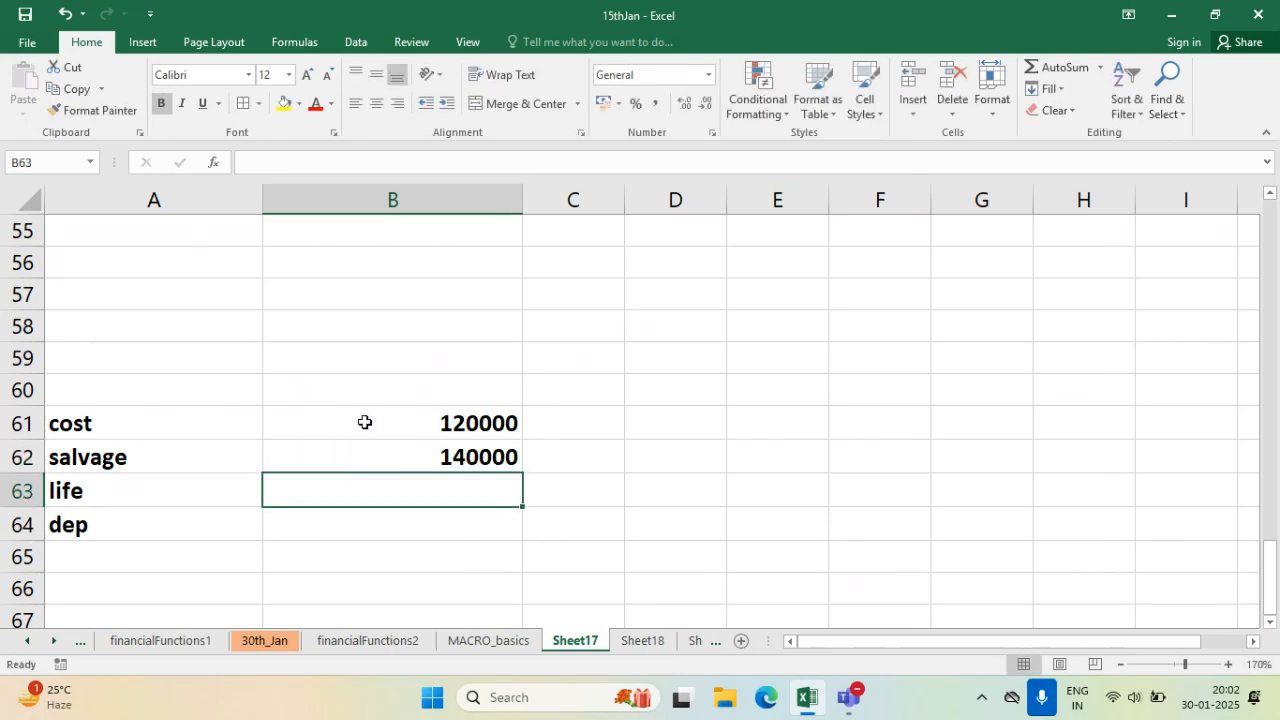
# - Change the cost in B61 to 1200000 and enter 8 as the life in B63
pyautogui.doubleClick(491, 423)
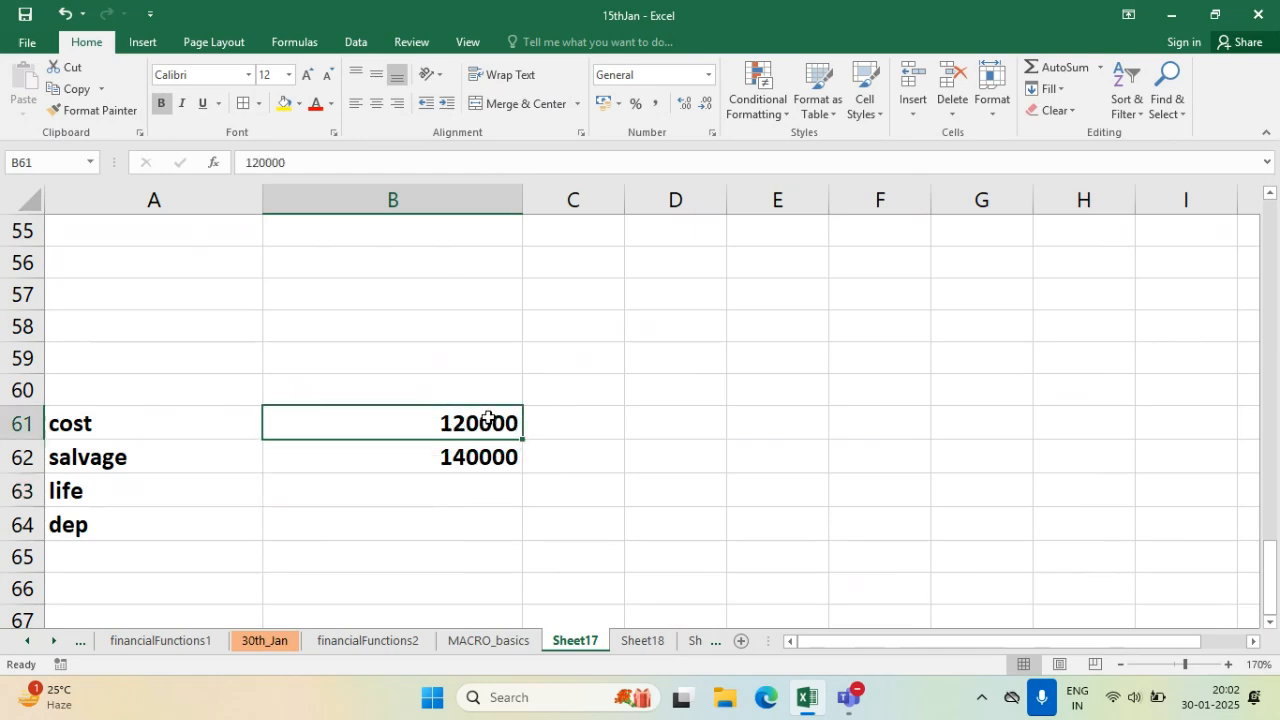
pyautogui.write('0')
pyautogui.press('Return')
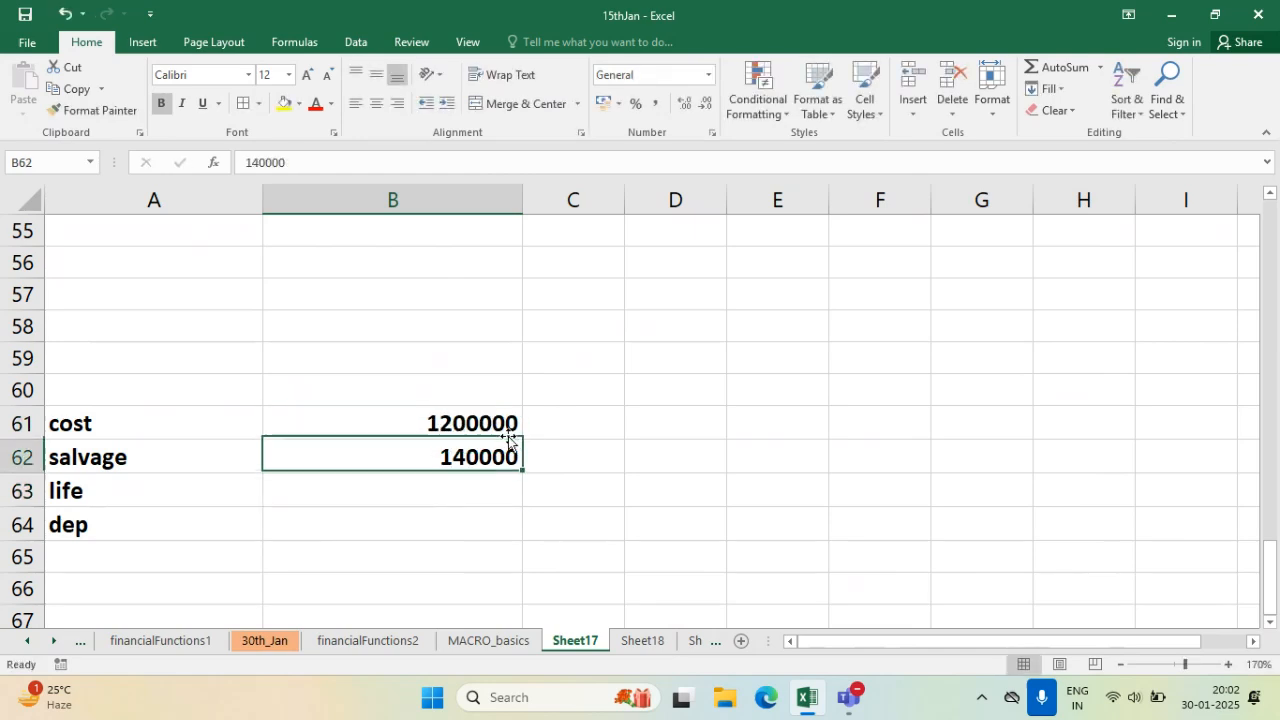
pyautogui.click(440, 481)
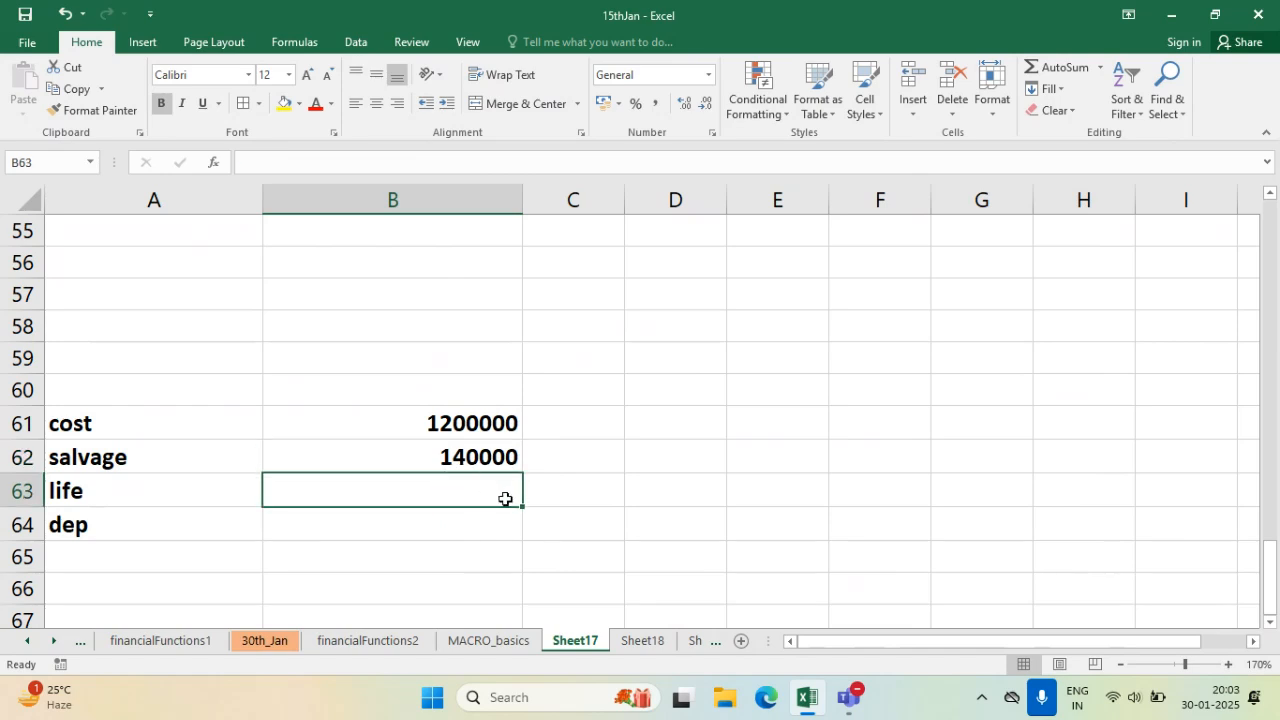
pyautogui.write('8')
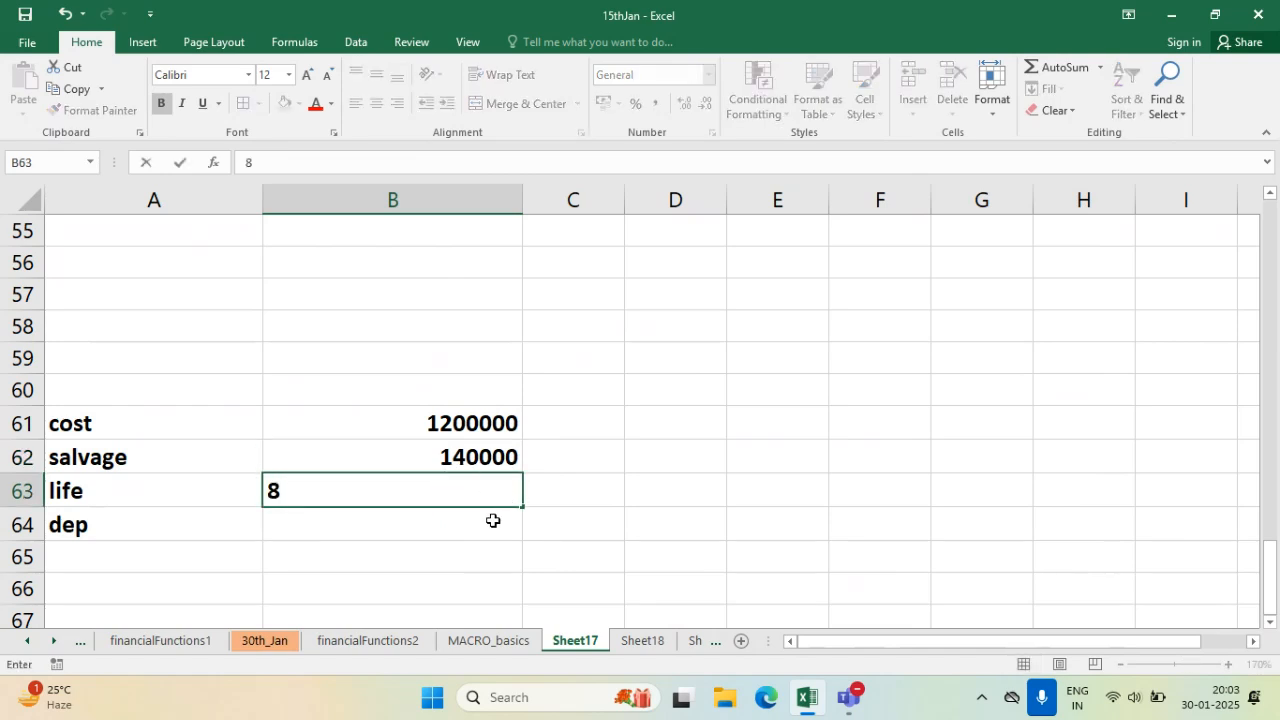
# - Run the recorded straight-line depreciation macro on cell B64, beside the dep label
pyautogui.click(491, 520)
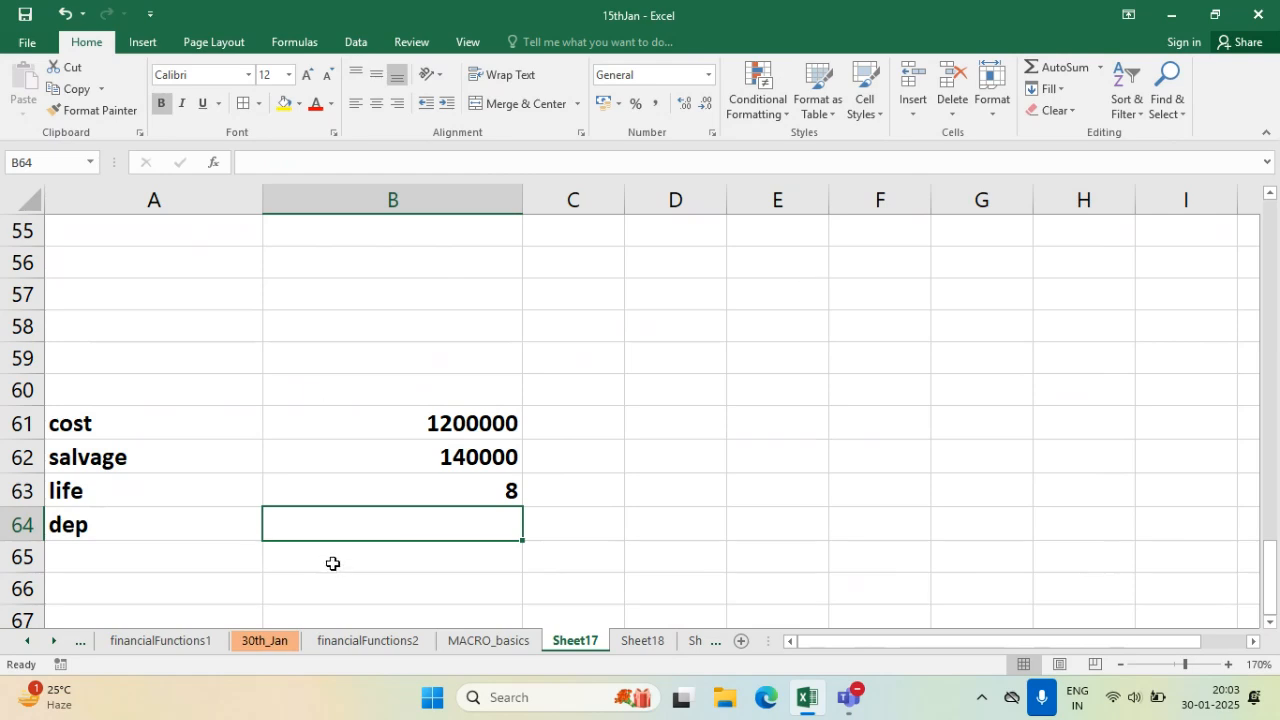
pyautogui.moveTo(497, 534); pyautogui.dragTo(514, 575)
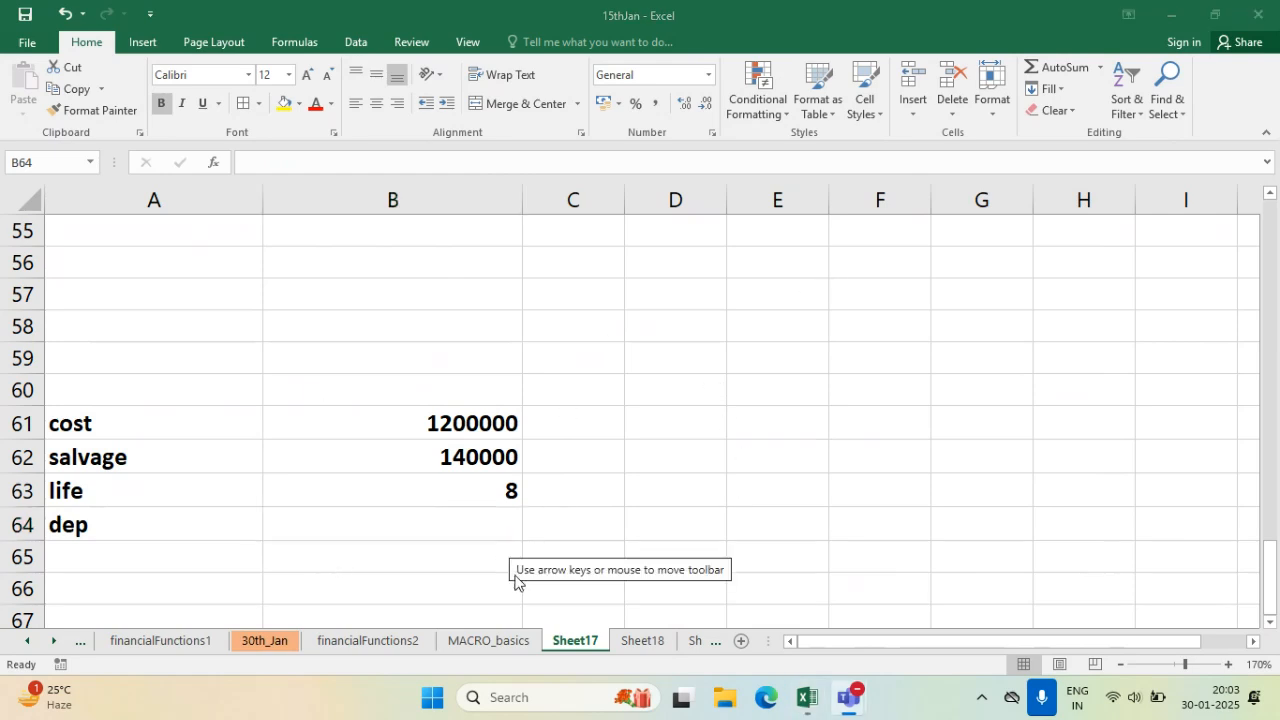
pyautogui.click(429, 521)
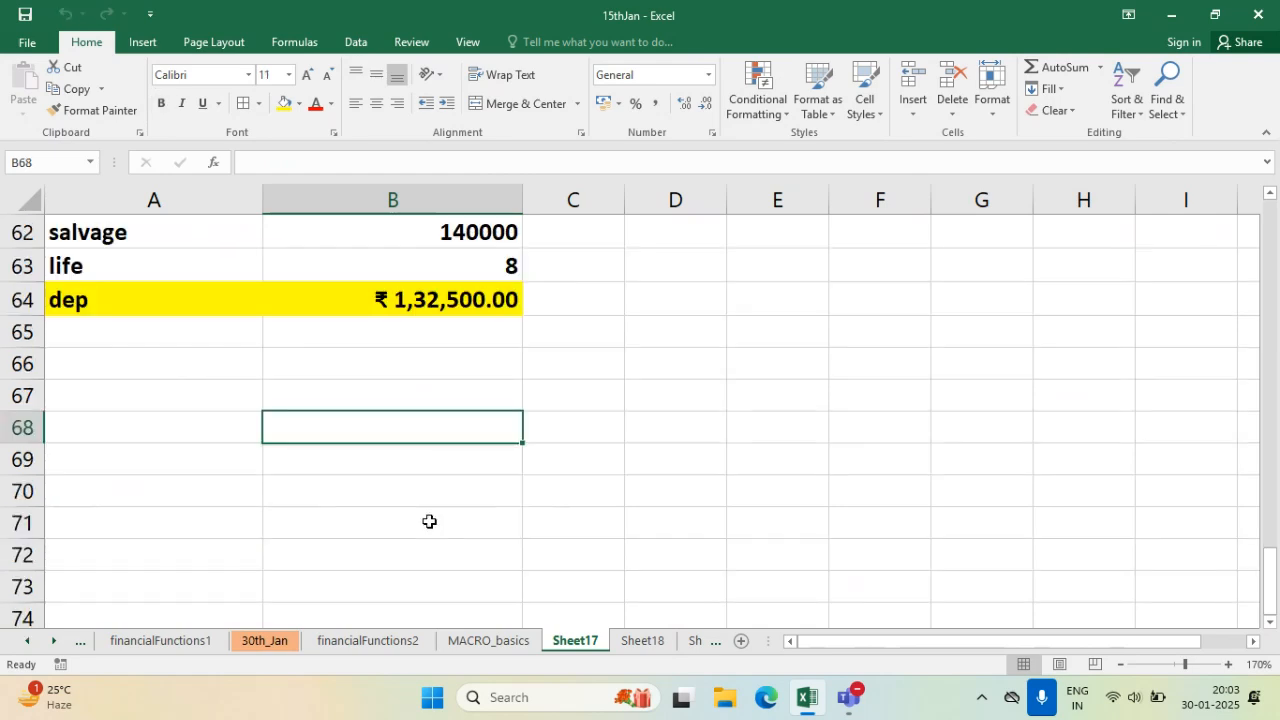
# - Inspect the macro's output in row 64, checking the formula in B64 and the formatting of A64:B64
pyautogui.scroll(1, 314, 483)
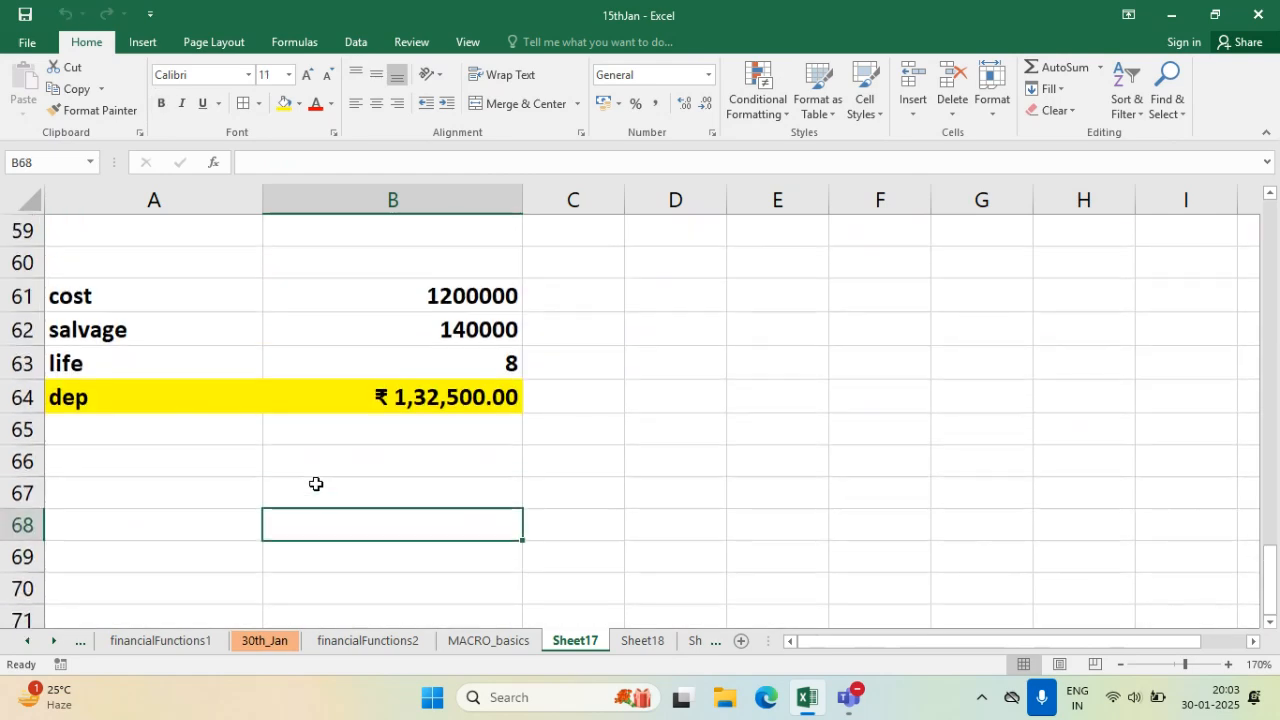
pyautogui.click(408, 403)
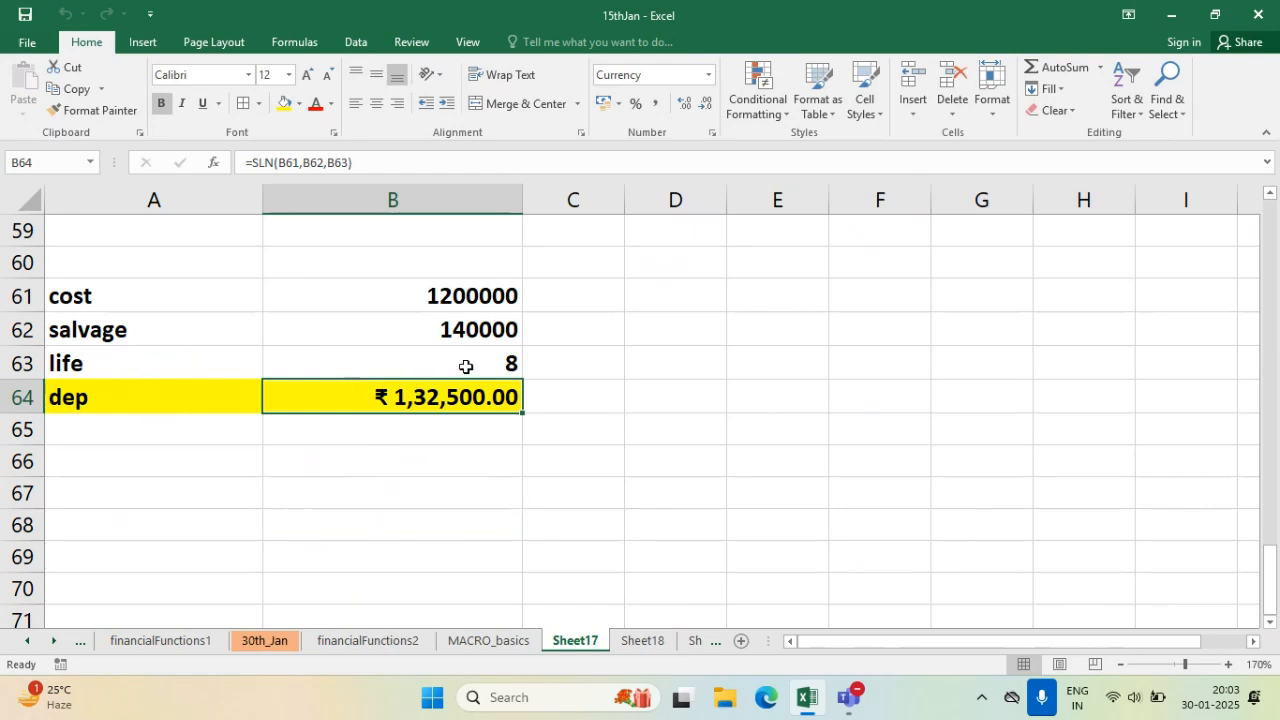
pyautogui.click(452, 512)
pyautogui.moveTo(156, 394); pyautogui.dragTo(344, 398)
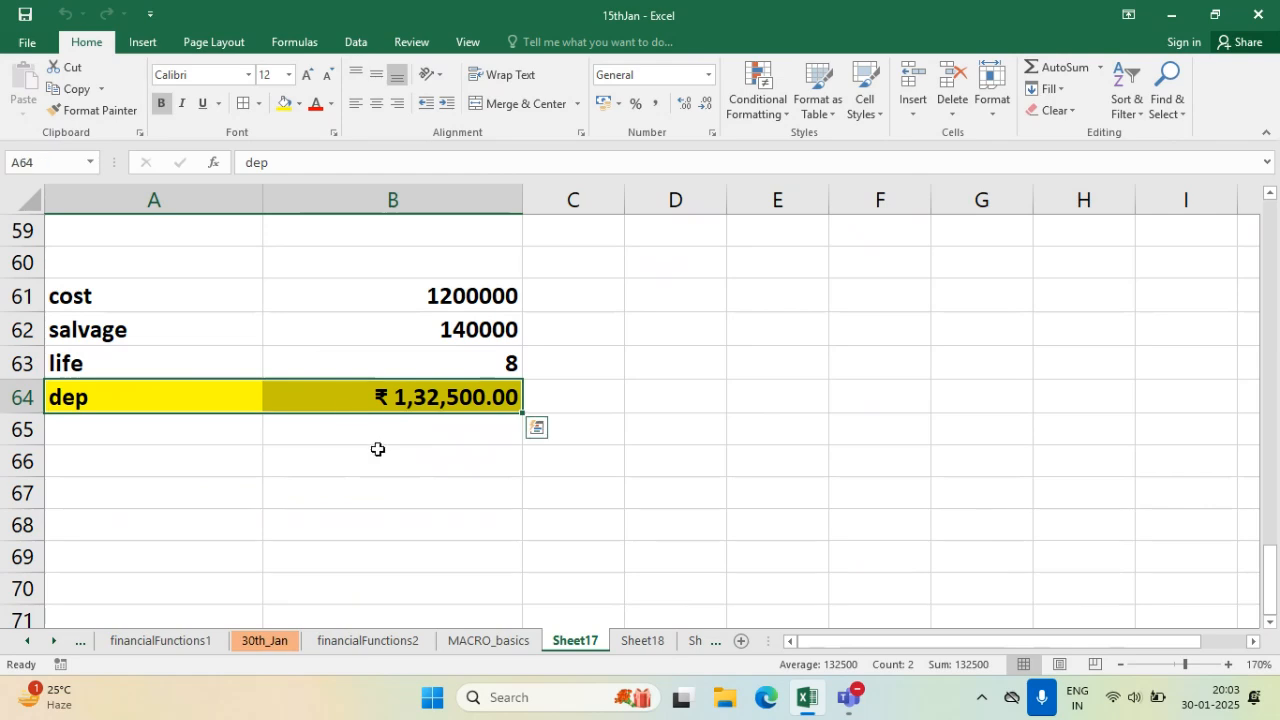
pyautogui.moveTo(393, 474); pyautogui.dragTo(396, 481)
pyautogui.click(418, 390)
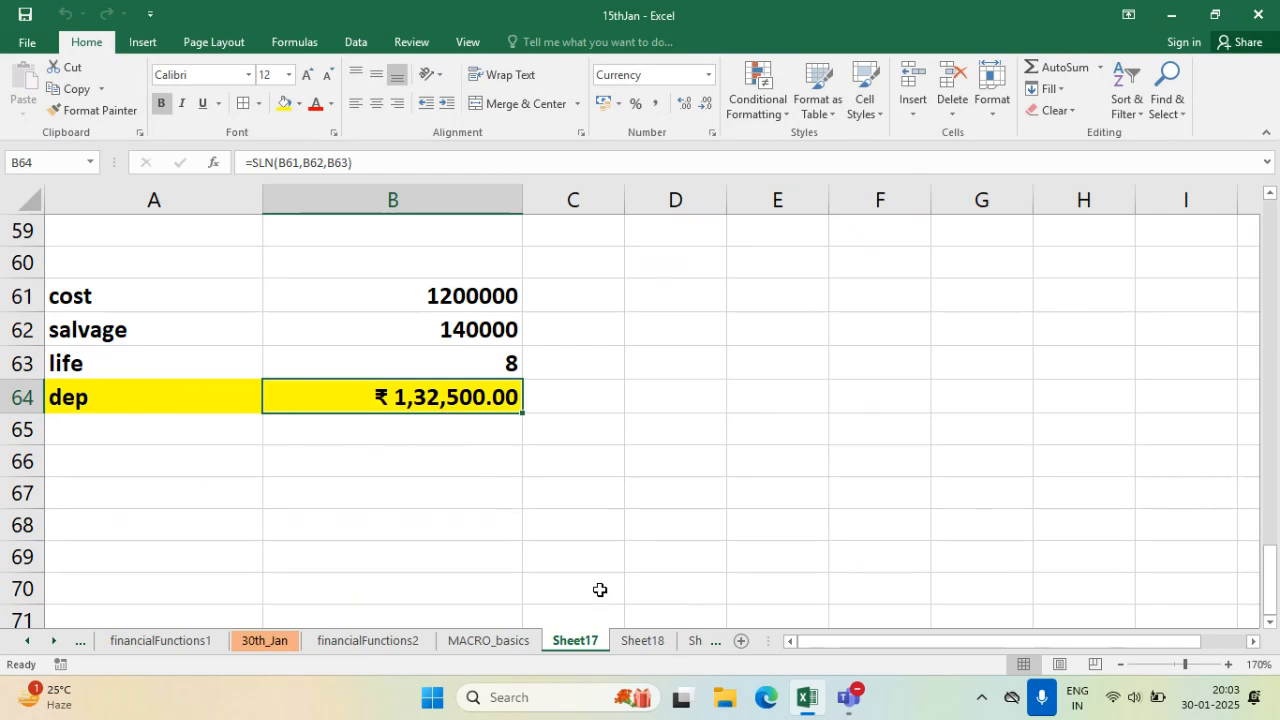
# - Switch to the Microsoft Teams class window and read through the attendees' messages in the live event Q&A
pyautogui.moveTo(850, 697)
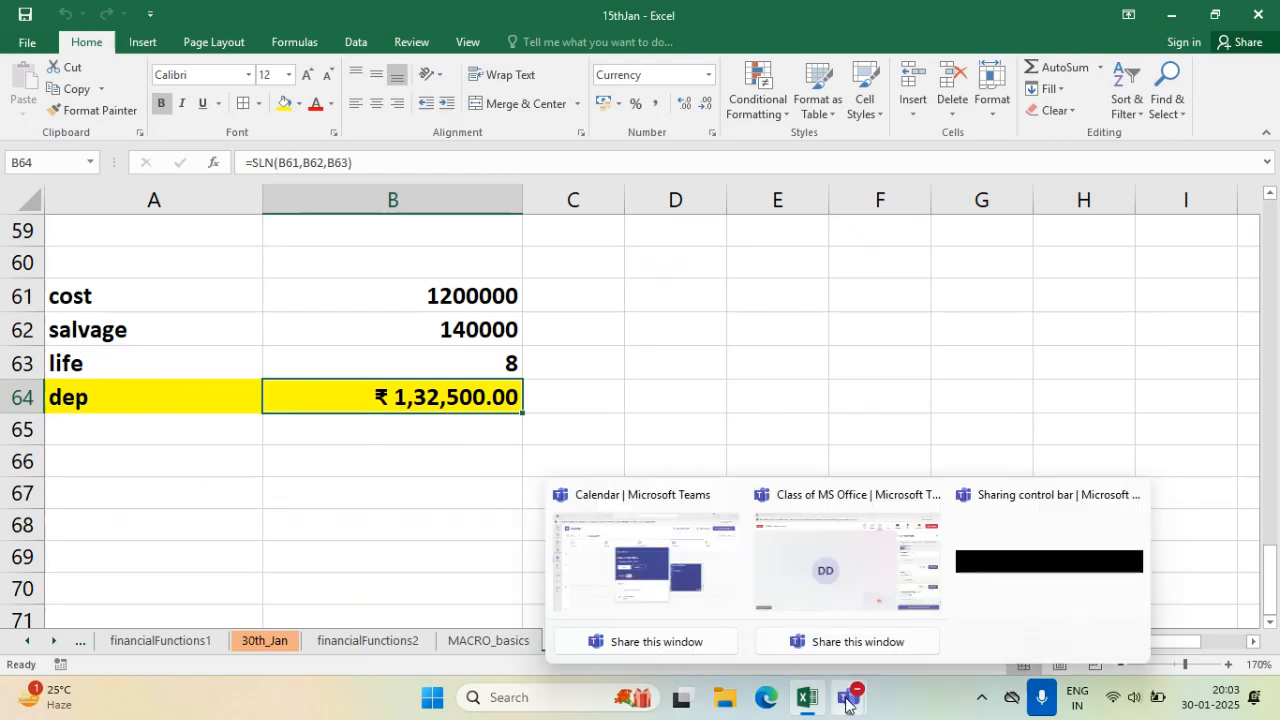
pyautogui.click(871, 557)
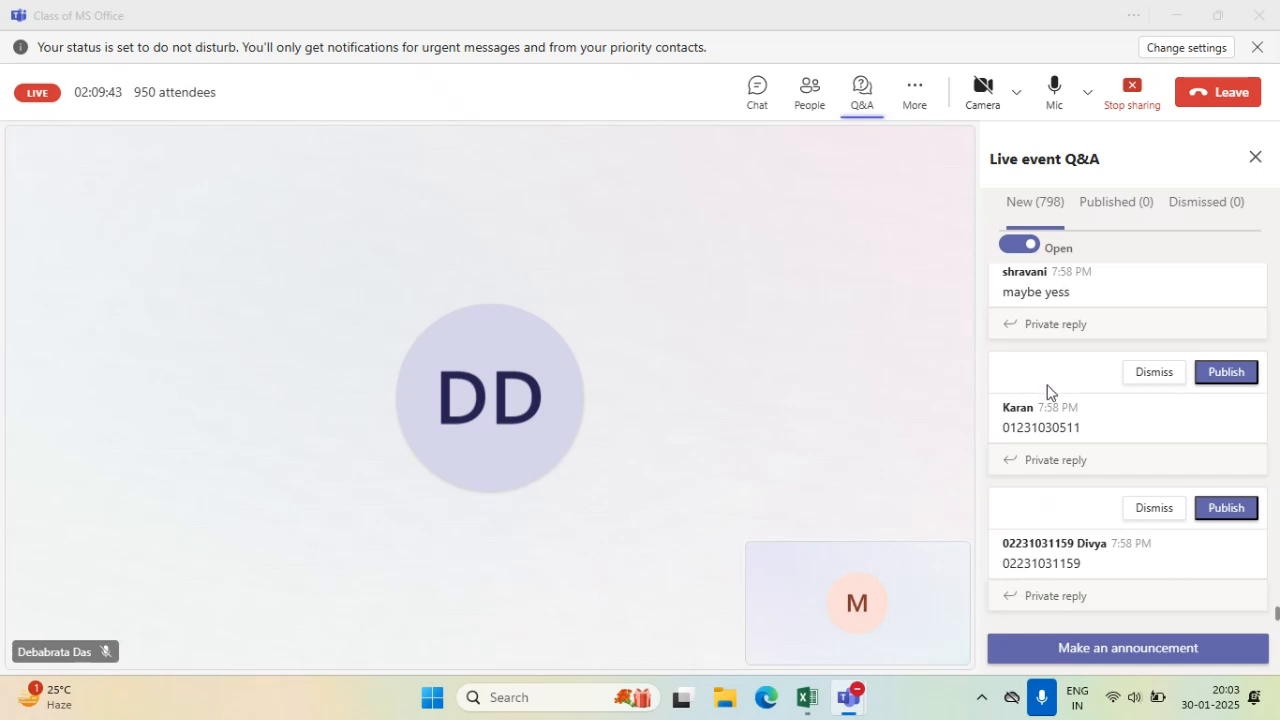
pyautogui.scroll(-1, 1093, 476)
pyautogui.scroll(-6, 1093, 476)
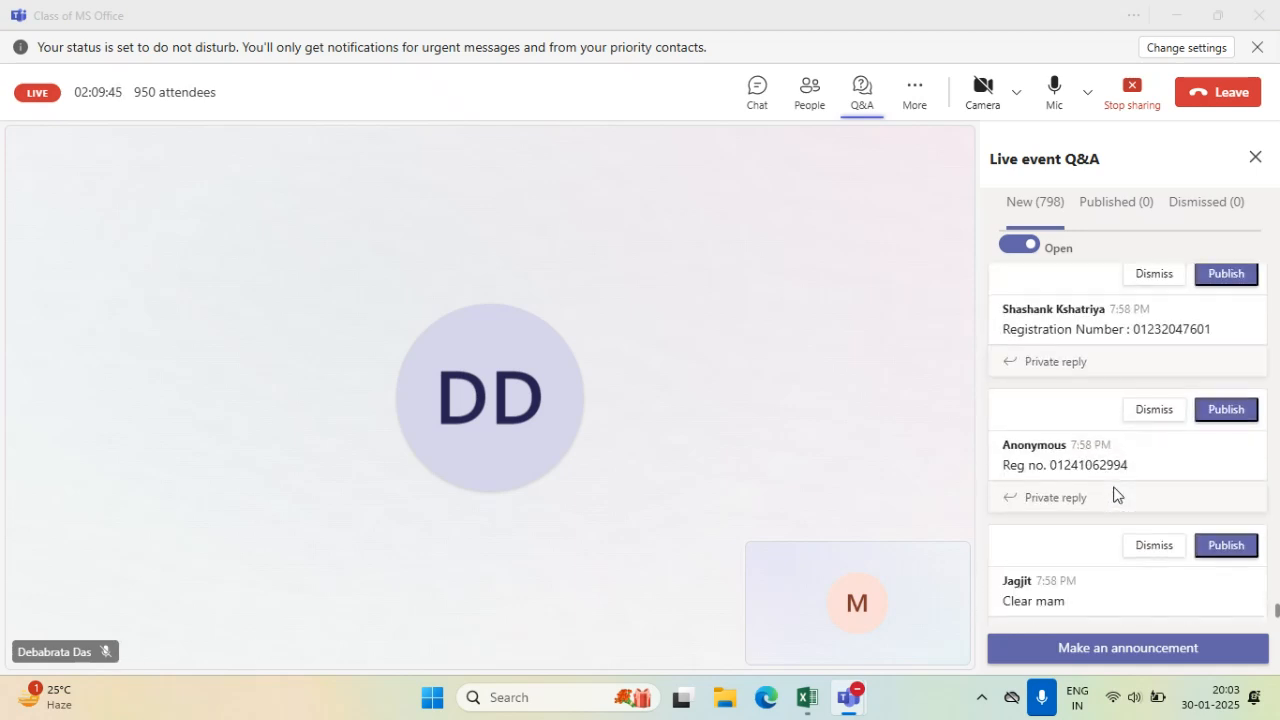
pyautogui.scroll(-3, 1114, 494)
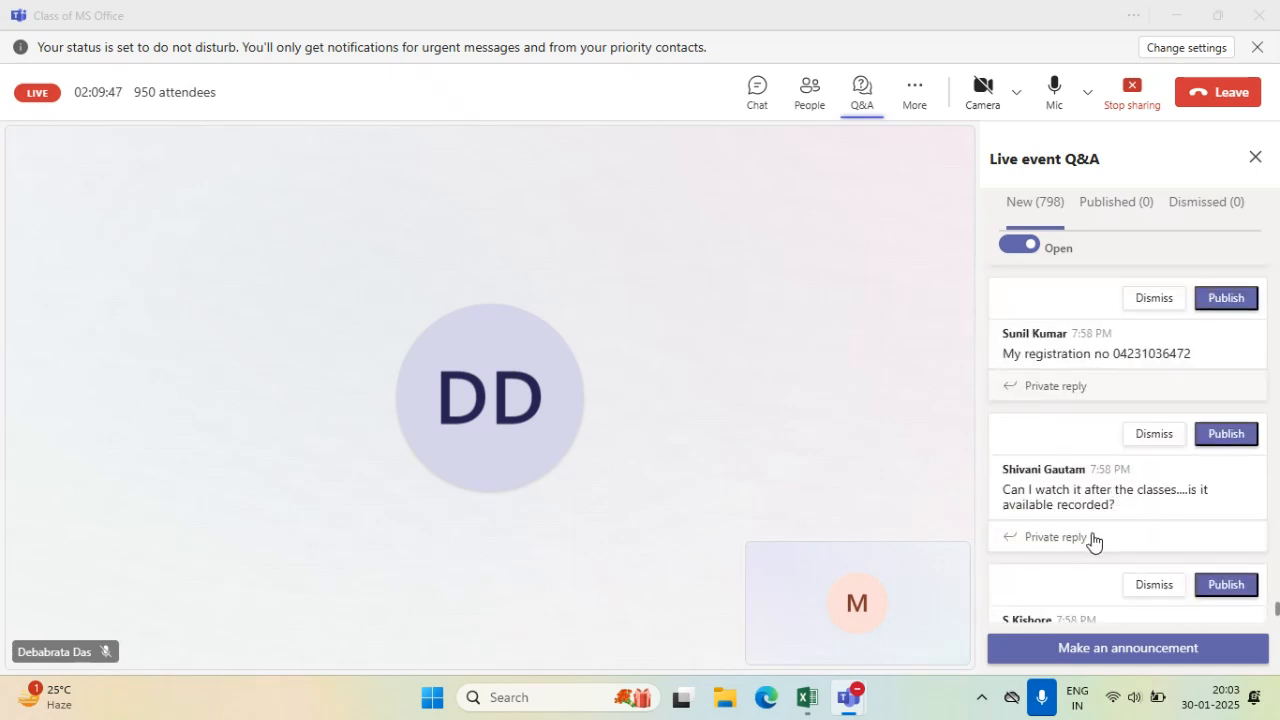
pyautogui.scroll(-3, 1093, 541)
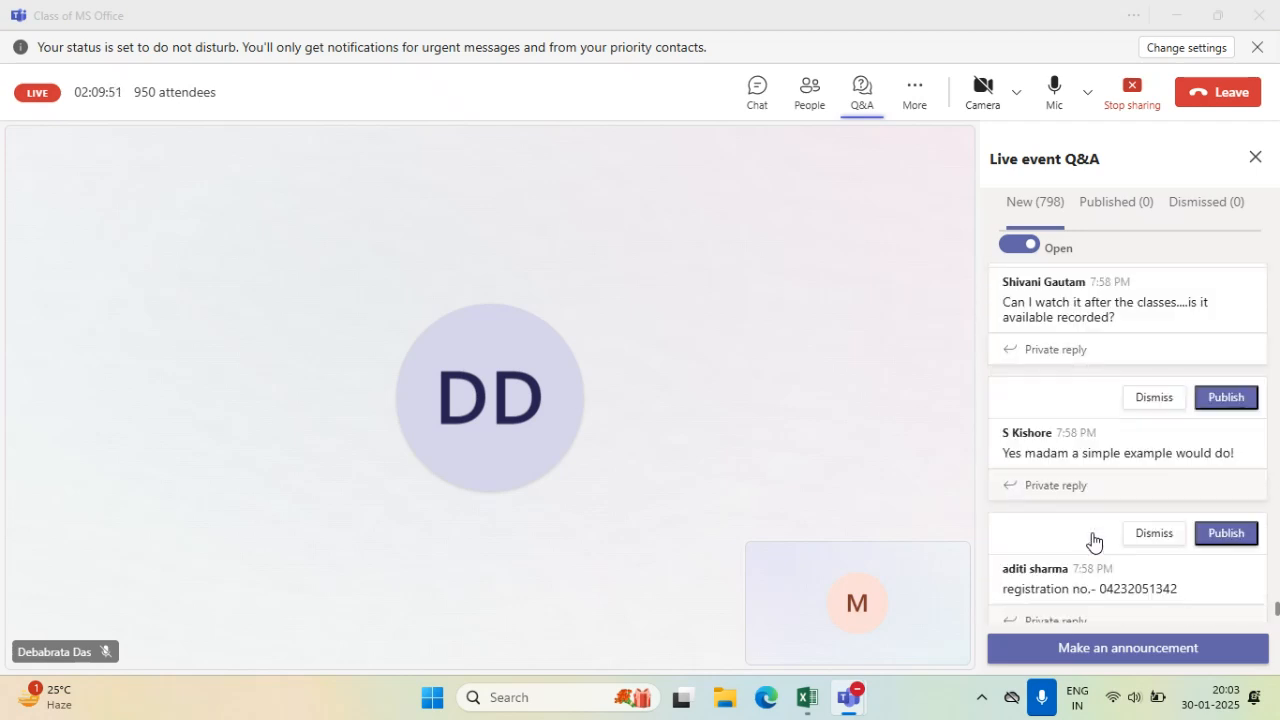
pyautogui.scroll(-3, 1093, 541)
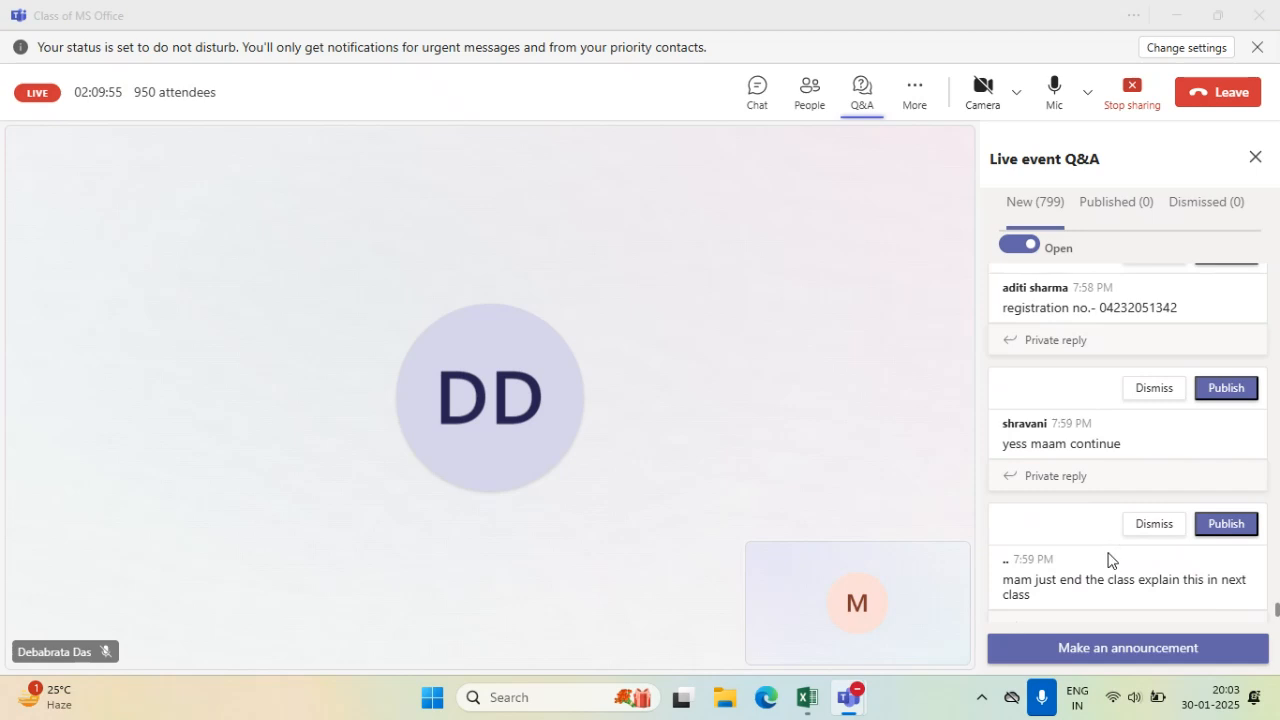
pyautogui.scroll(-3, 1108, 556)
pyautogui.scroll(-3, 1108, 560)
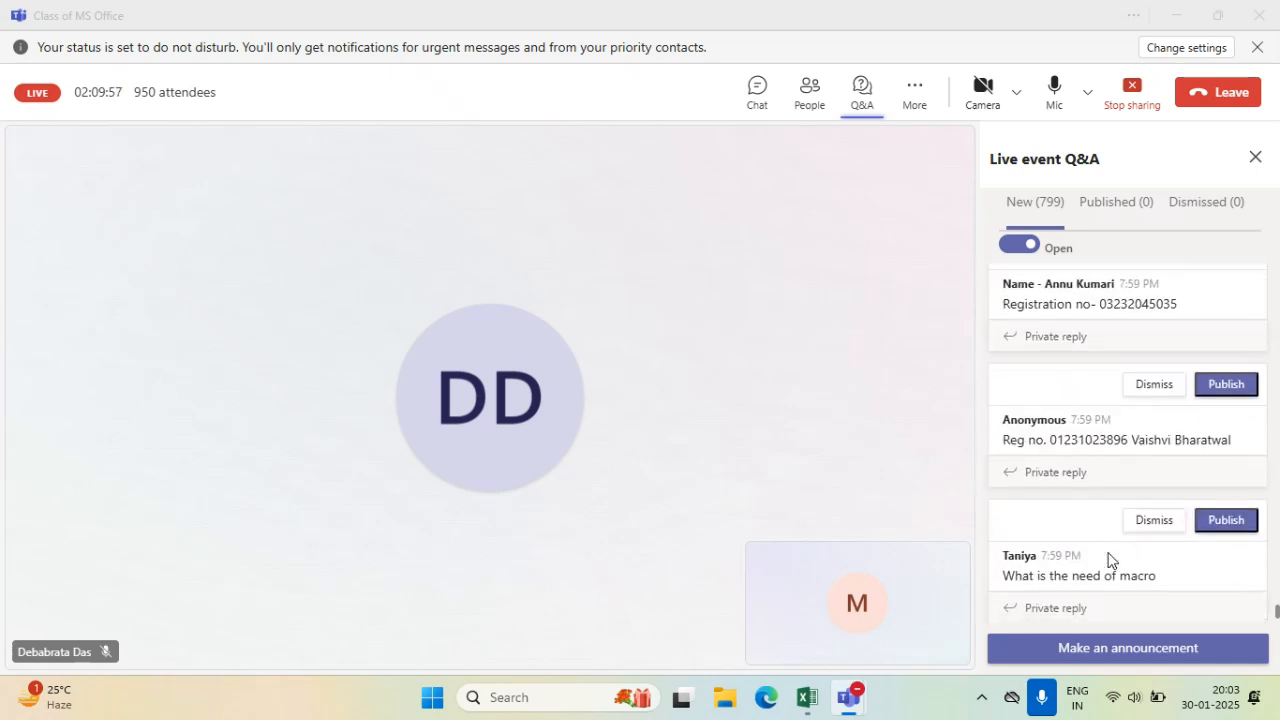
pyautogui.scroll(-1, 1108, 560)
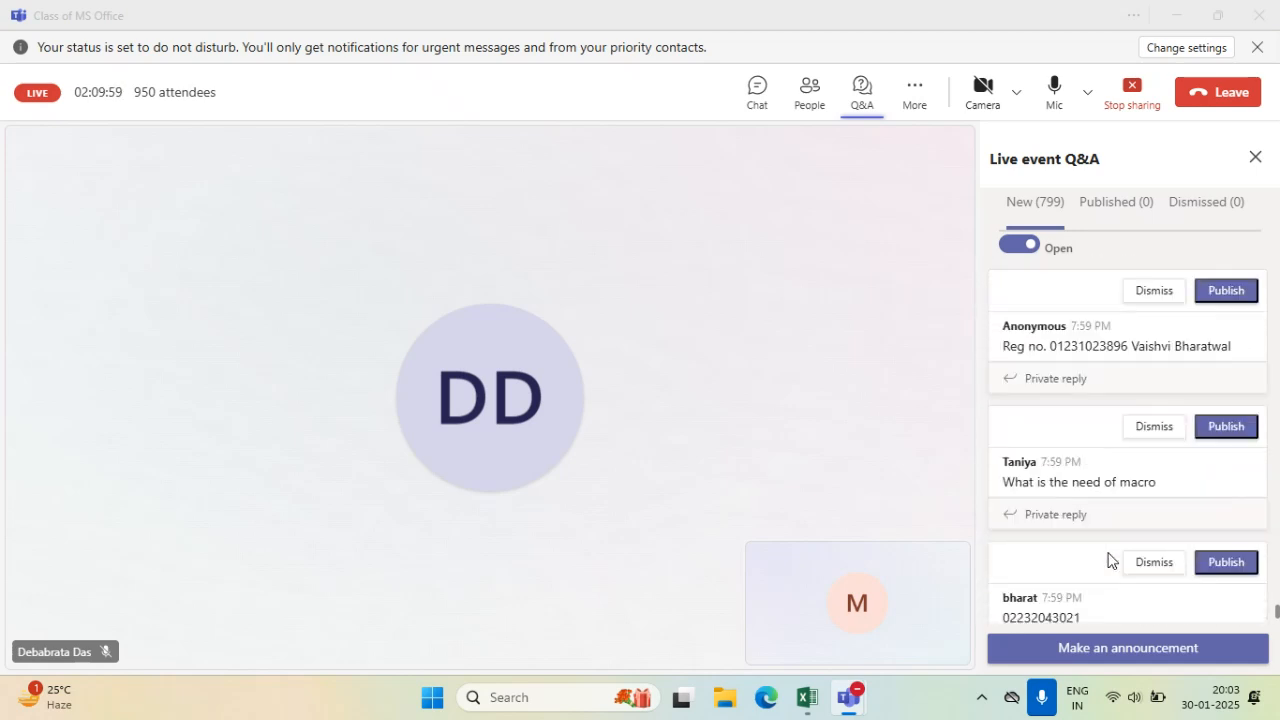
pyautogui.scroll(-4, 1108, 560)
pyautogui.scroll(3, 1108, 560)
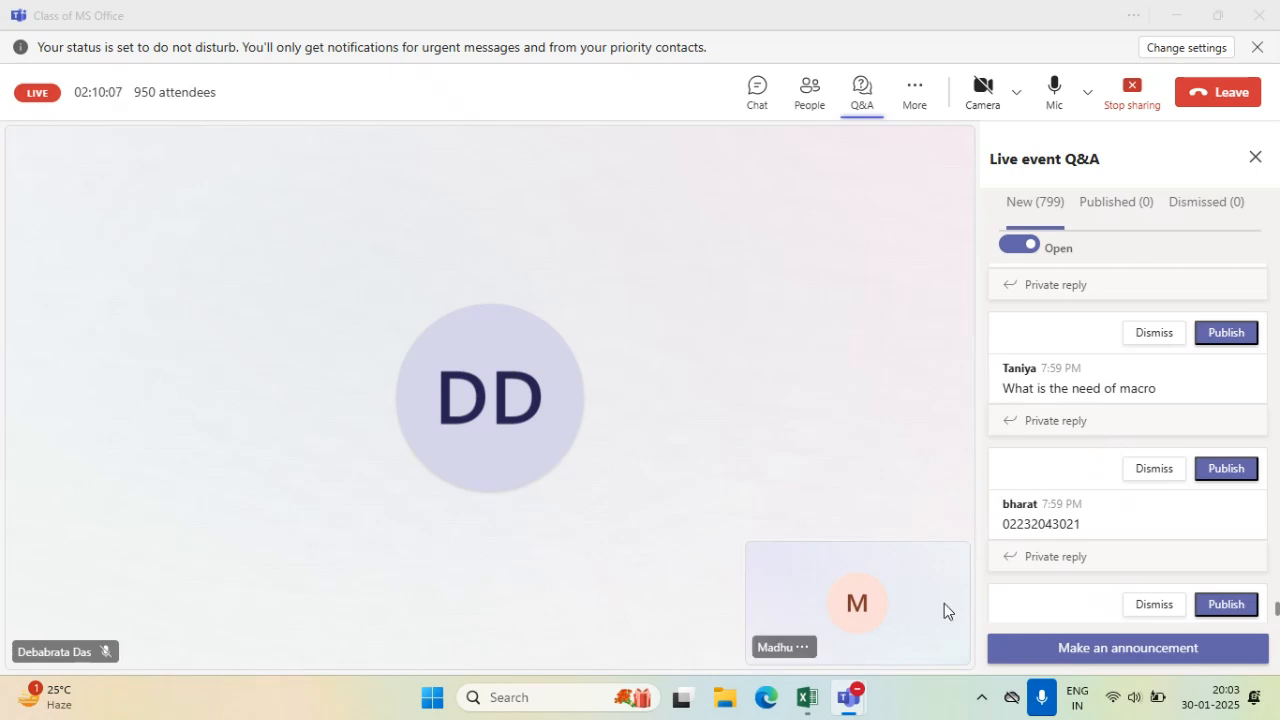
# - Switch back to Excel and review the data block in A61:B64, including the SLN formula in B64
pyautogui.click(808, 697)
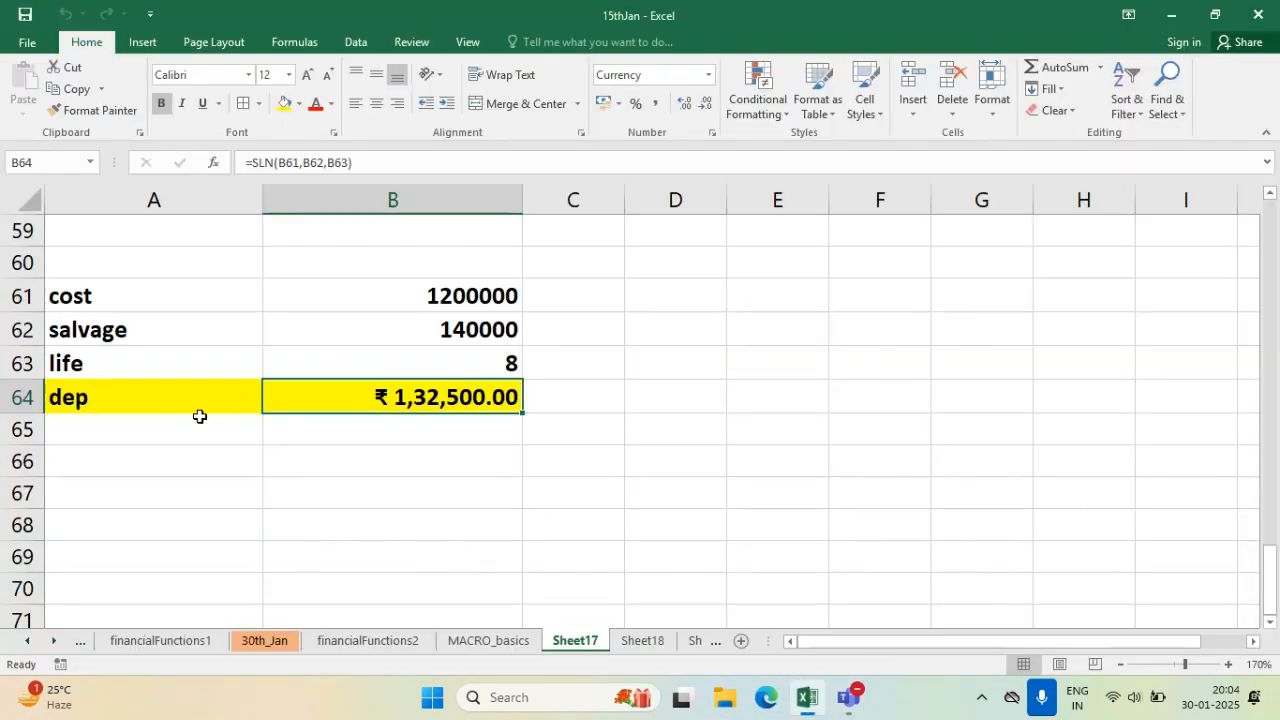
pyautogui.moveTo(129, 309); pyautogui.dragTo(460, 404)
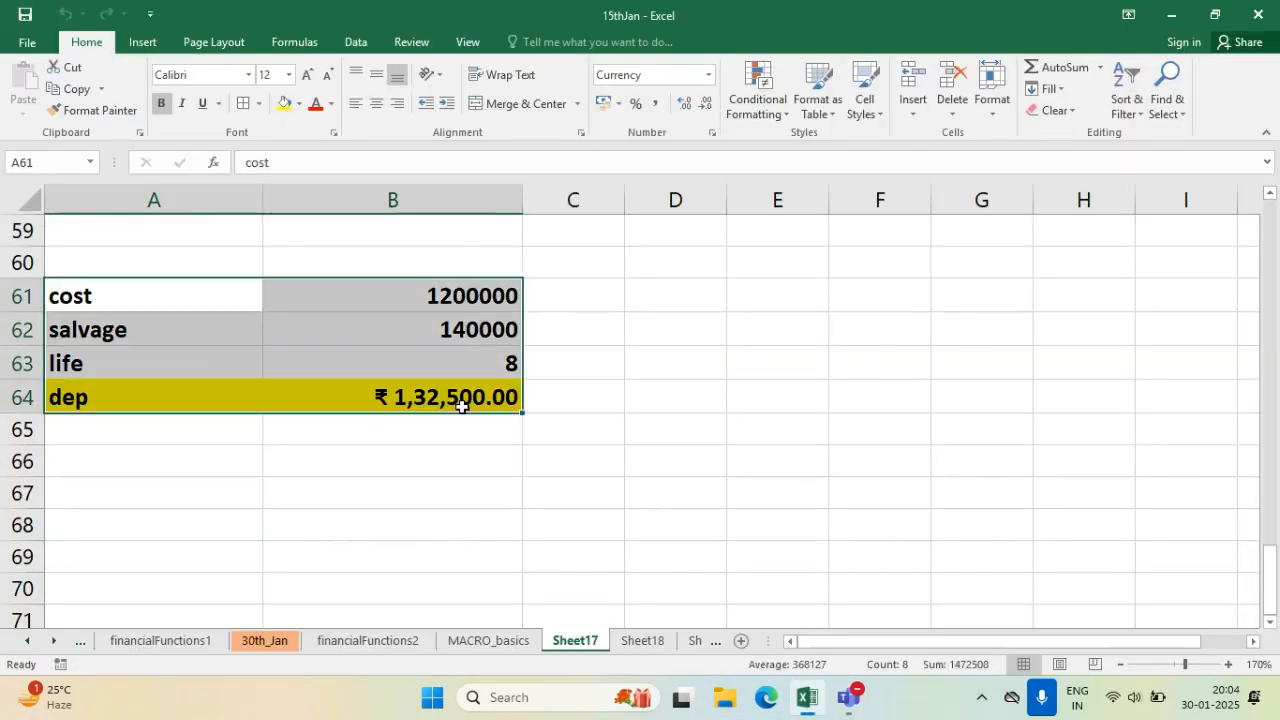
pyautogui.click(433, 392)
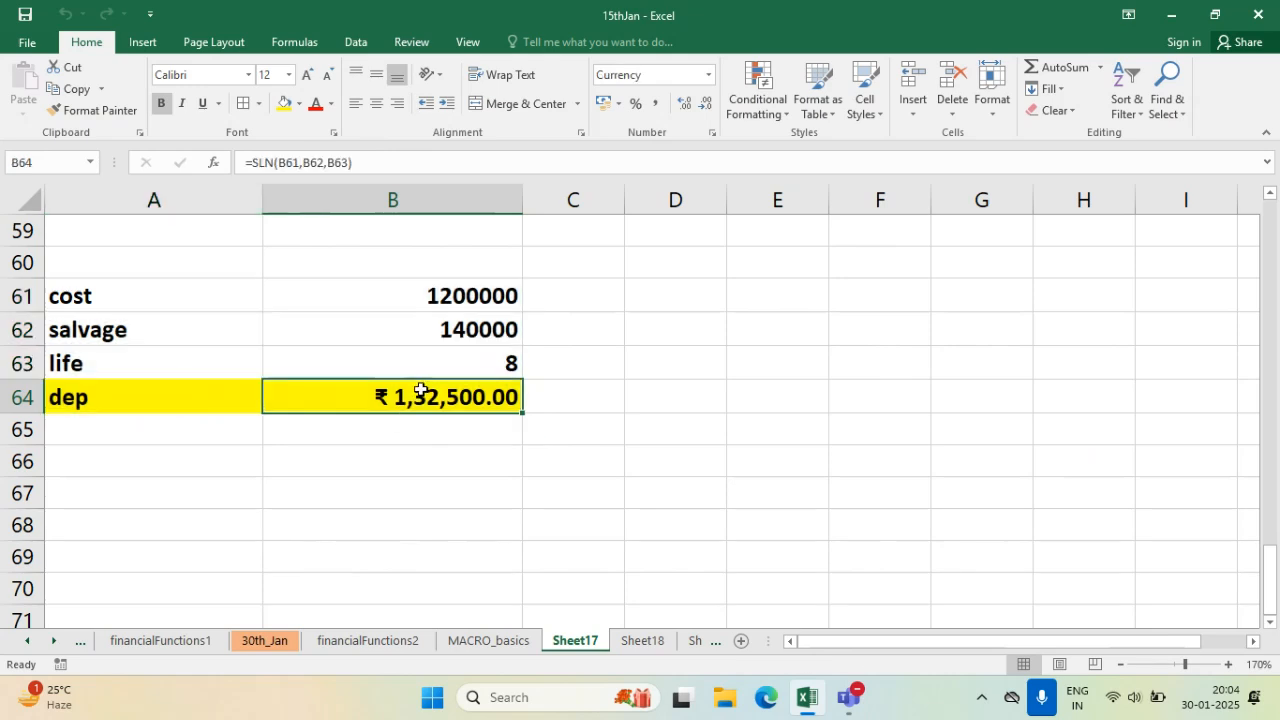
pyautogui.scroll(5, 371, 455)
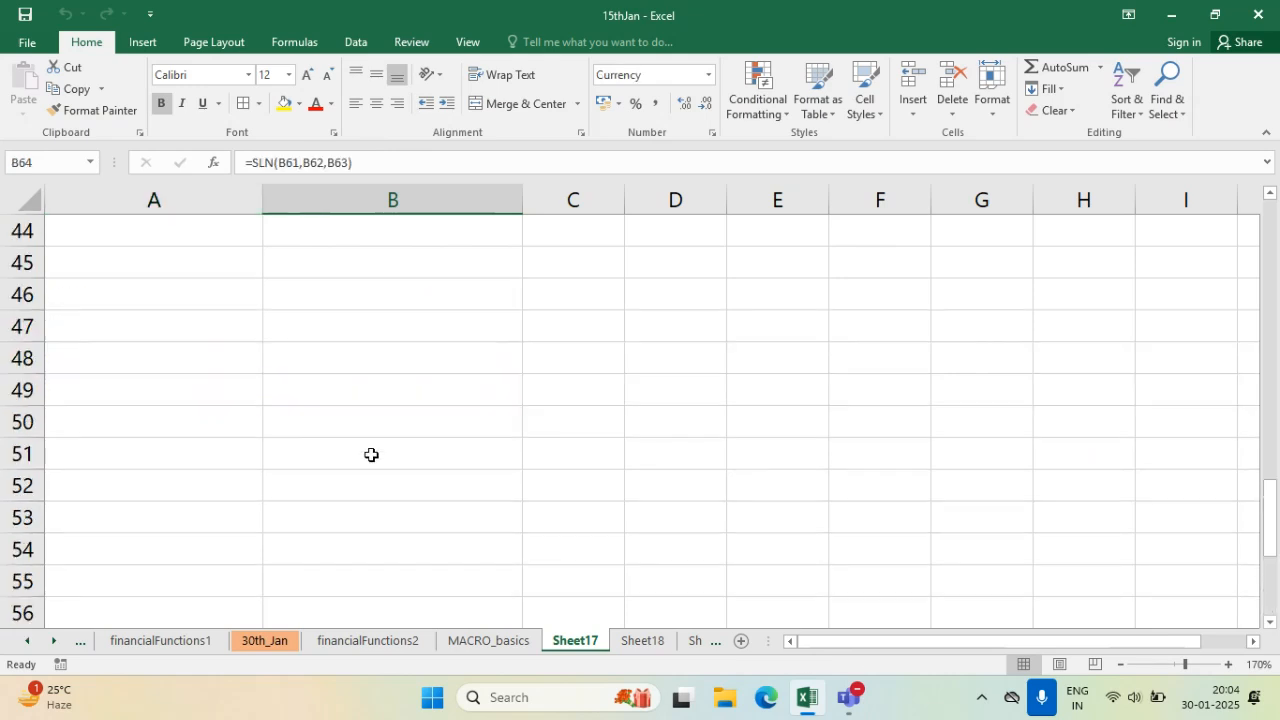
pyautogui.scroll(9, 371, 455)
pyautogui.scroll(-10, 371, 455)
pyautogui.scroll(-5, 371, 455)
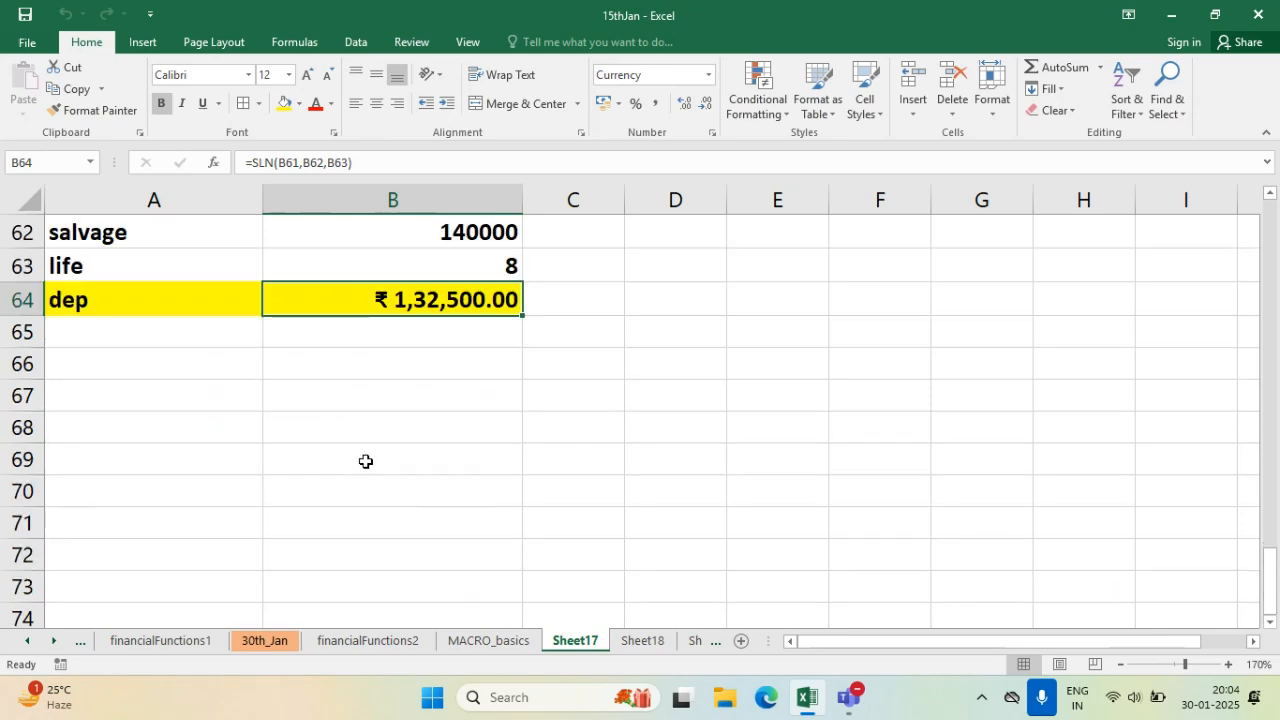
# - Review the original ABC LTD. block in A3:B6, focusing on the COST, SALVAGE and LIFE rows
pyautogui.scroll(5, 366, 460)
pyautogui.scroll(6, 366, 460)
pyautogui.scroll(10, 337, 509)
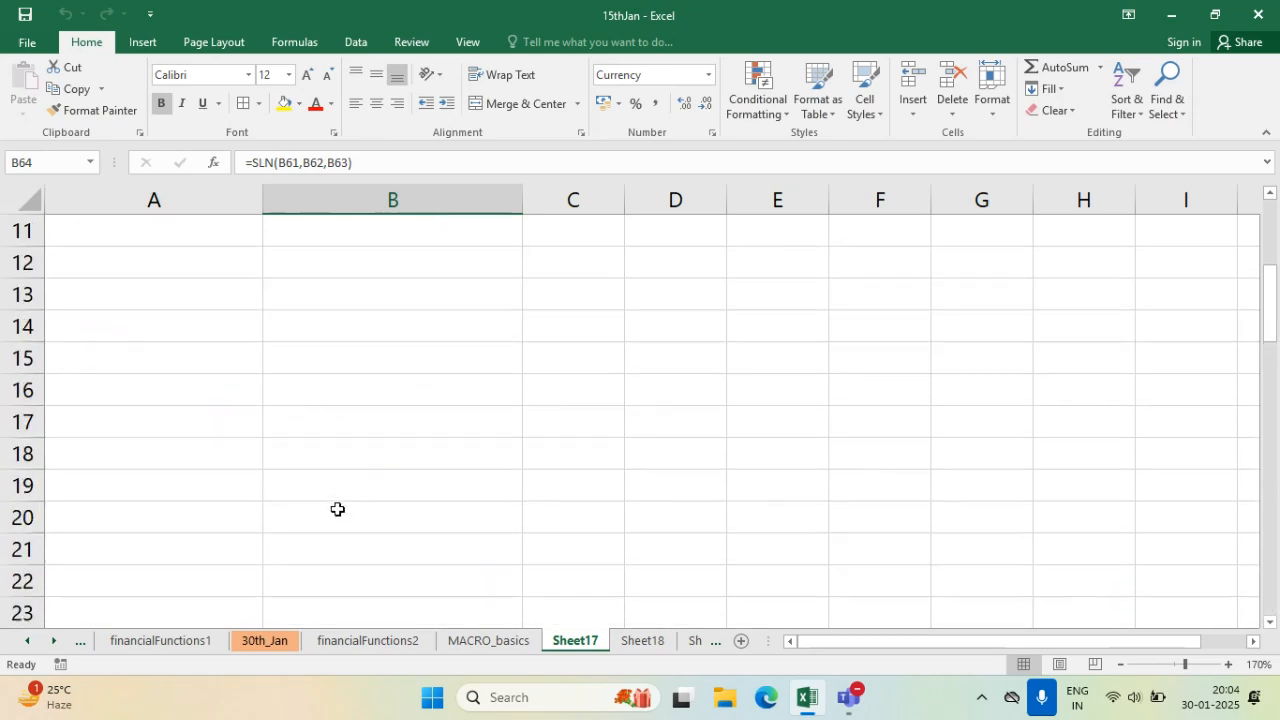
pyautogui.click(125, 307)
pyautogui.moveTo(125, 307); pyautogui.dragTo(334, 400)
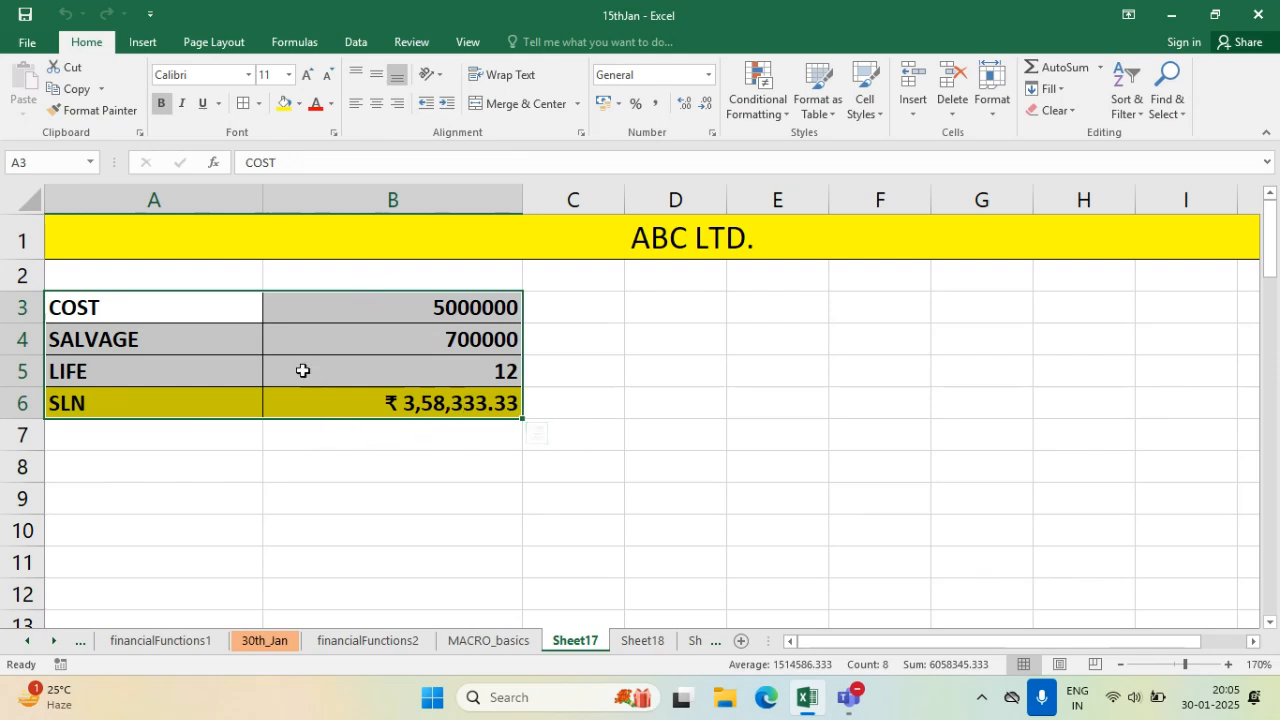
pyautogui.click(180, 368)
pyautogui.moveTo(85, 305); pyautogui.dragTo(389, 369)
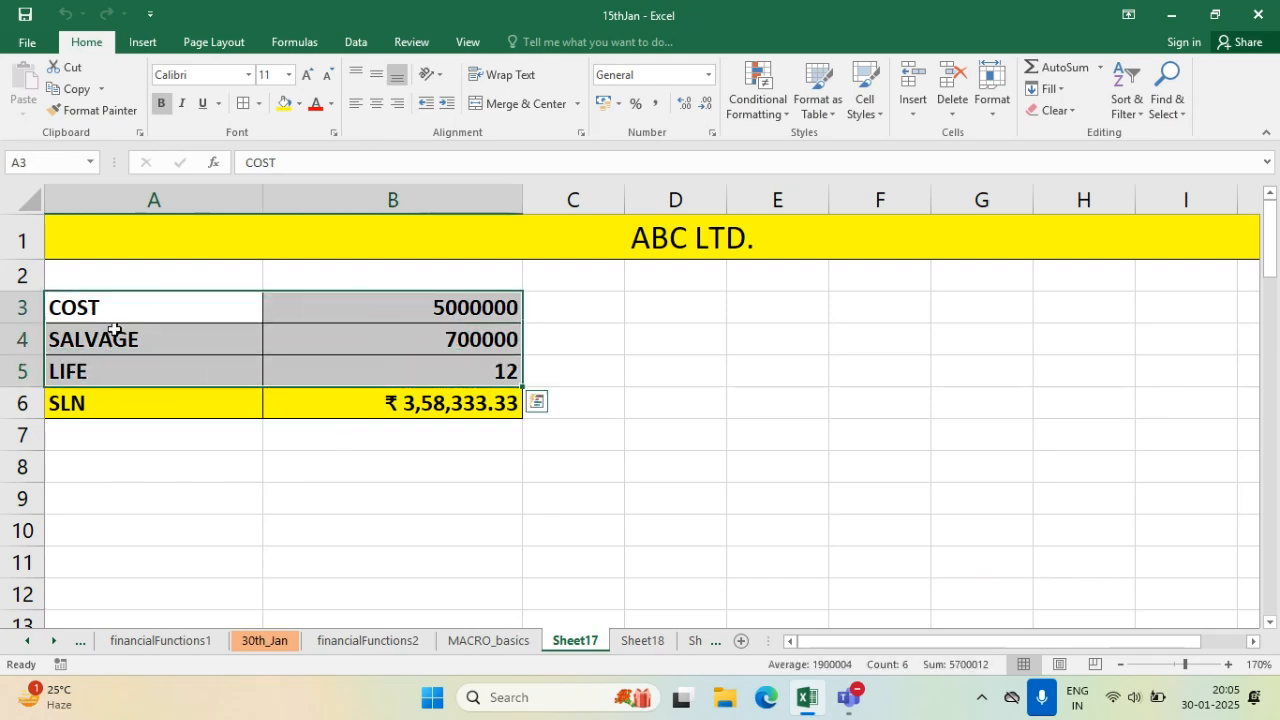
pyautogui.click(112, 332)
pyautogui.moveTo(81, 303); pyautogui.dragTo(82, 330)
pyautogui.click(73, 301)
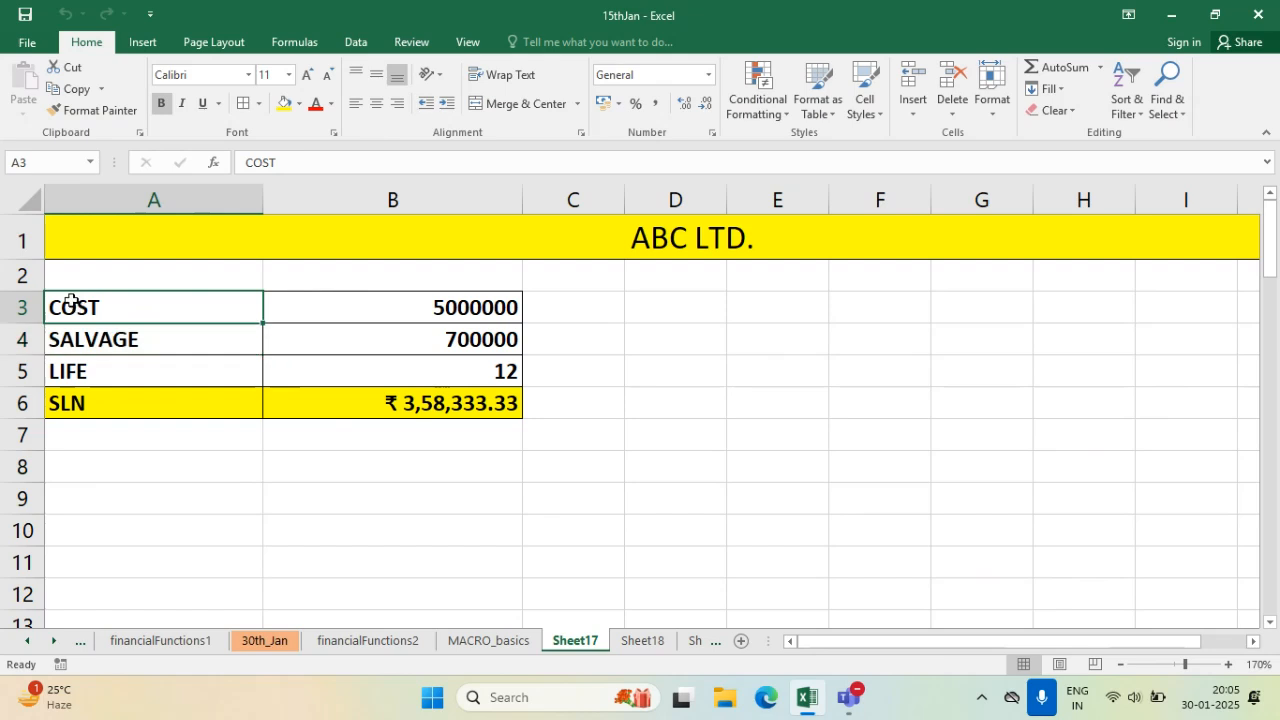
pyautogui.click(106, 345)
pyautogui.click(114, 374)
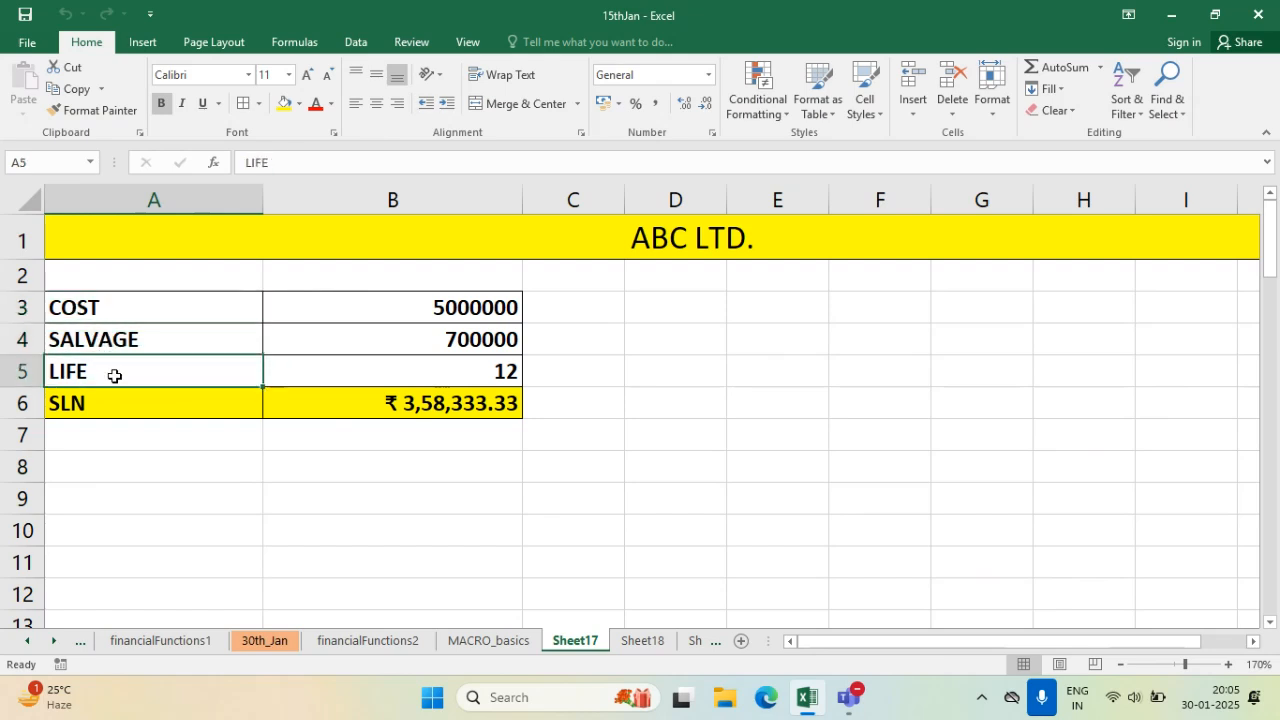
# - Examine which cells the SLN formula in B6 refers to, leaving the formula as it is
pyautogui.click(405, 400)
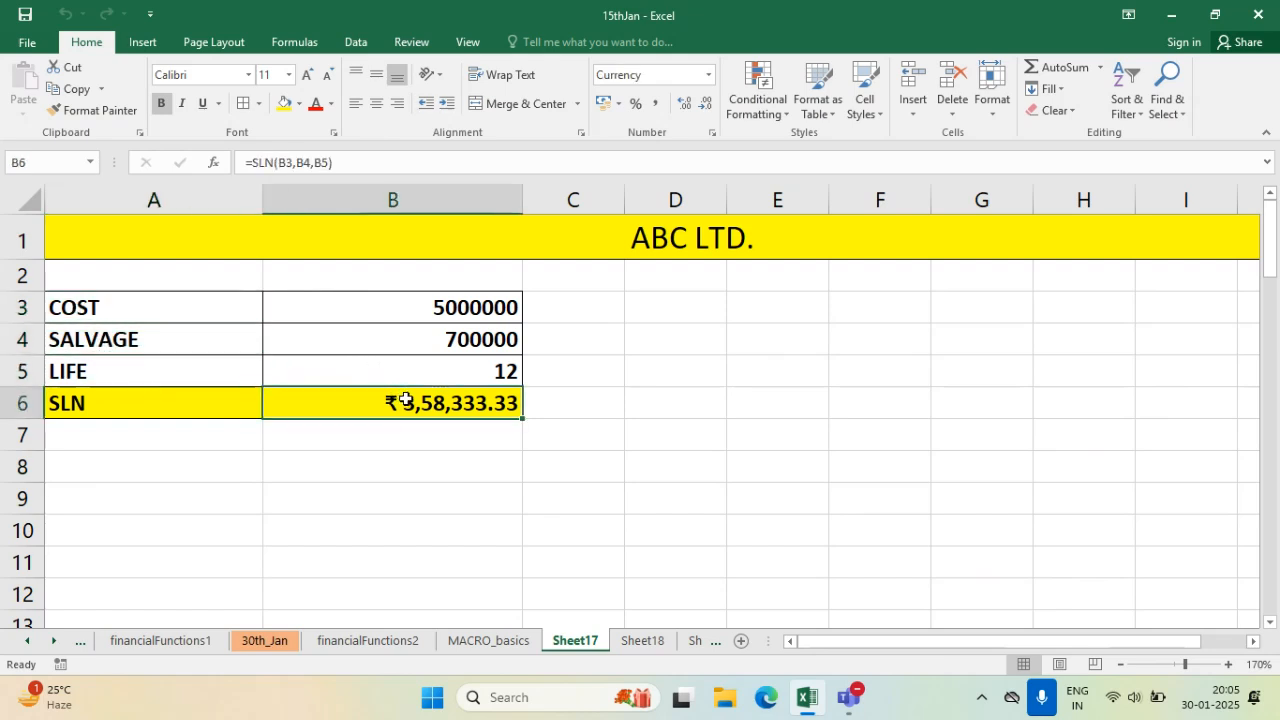
pyautogui.doubleClick(410, 404)
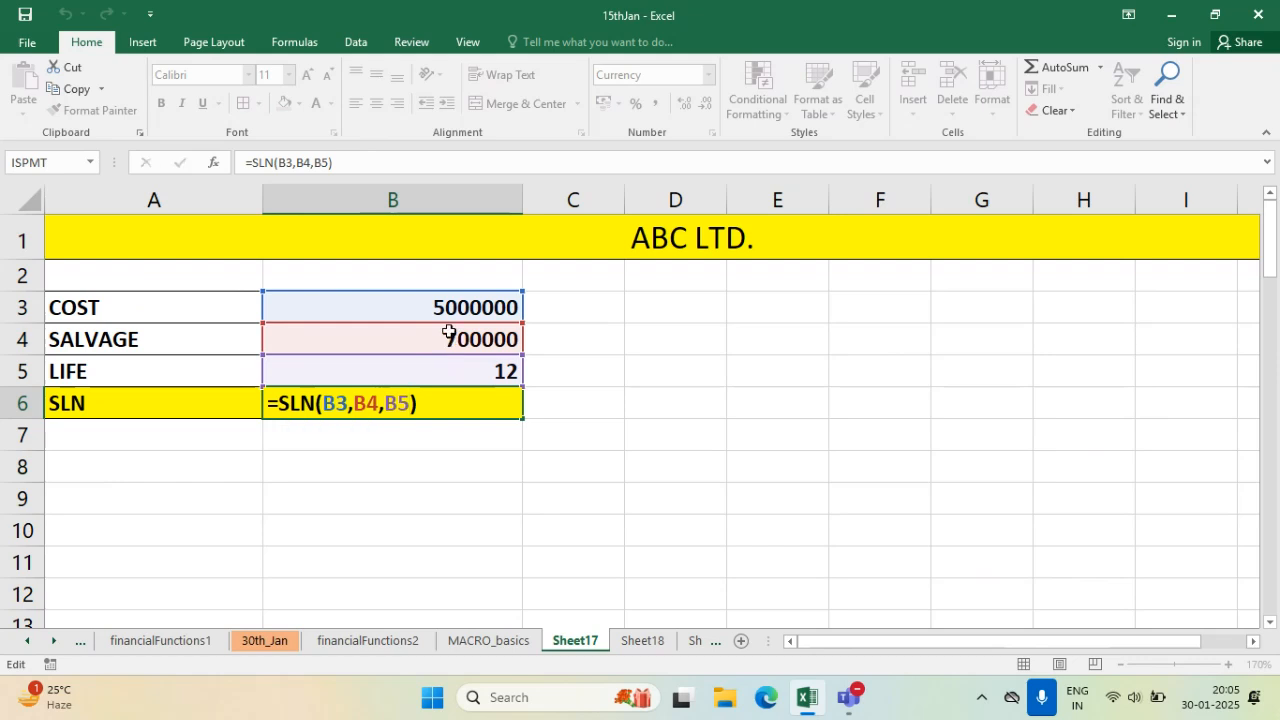
pyautogui.hotkey('ctrl', 'Return')
# - Return to the second data block and check its cost, salvage and life labels in A61:A63
pyautogui.scroll(-20, 417, 430)
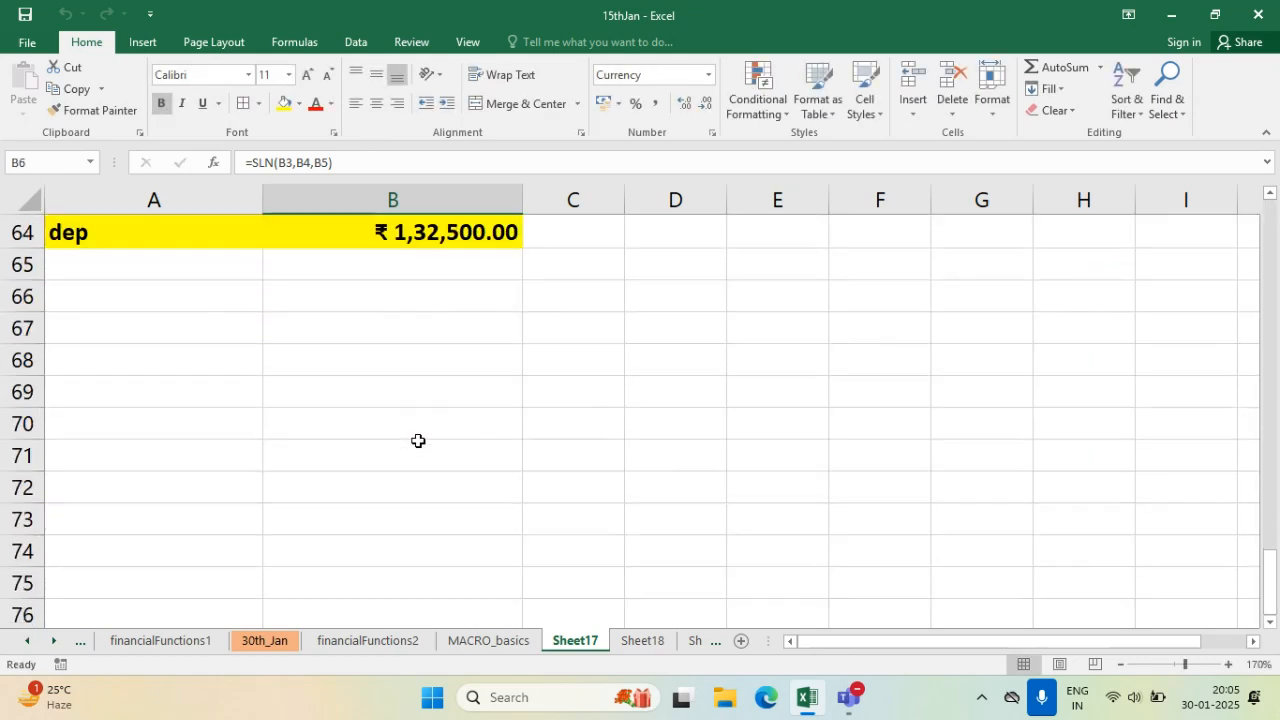
pyautogui.scroll(1, 411, 435)
pyautogui.scroll(1, 411, 435)
pyautogui.moveTo(94, 320); pyautogui.dragTo(94, 378)
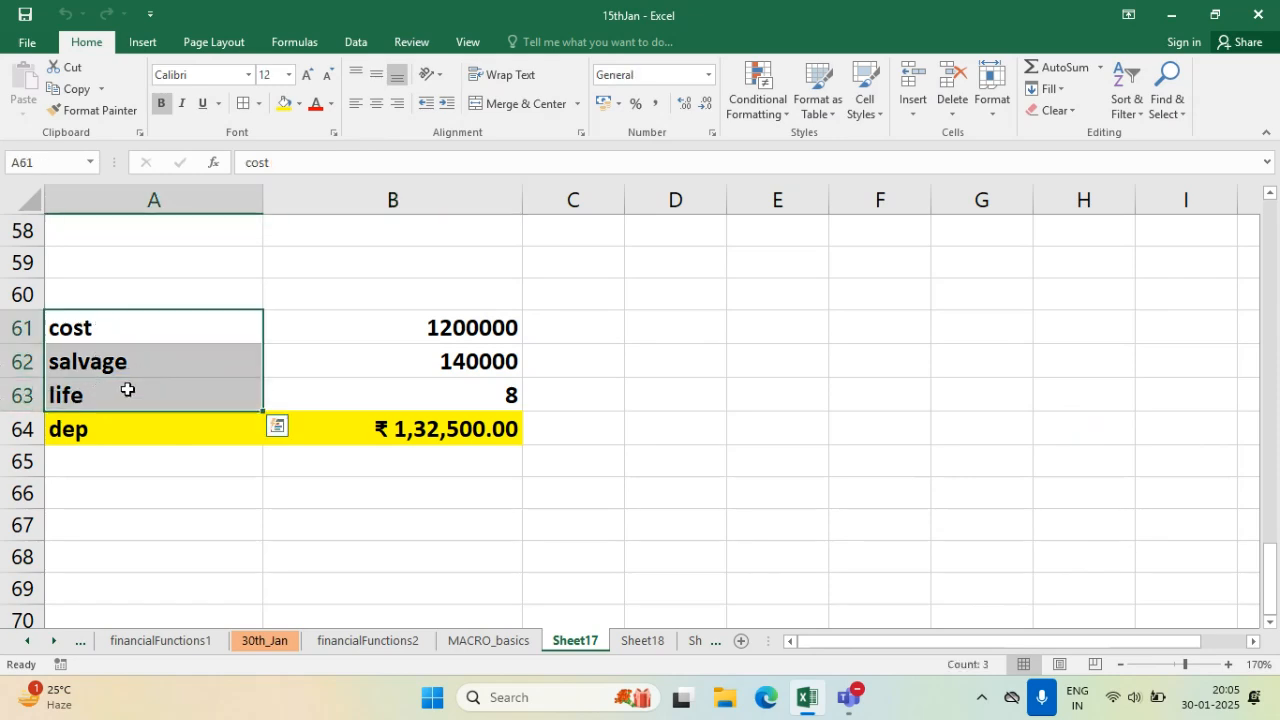
pyautogui.click(143, 504)
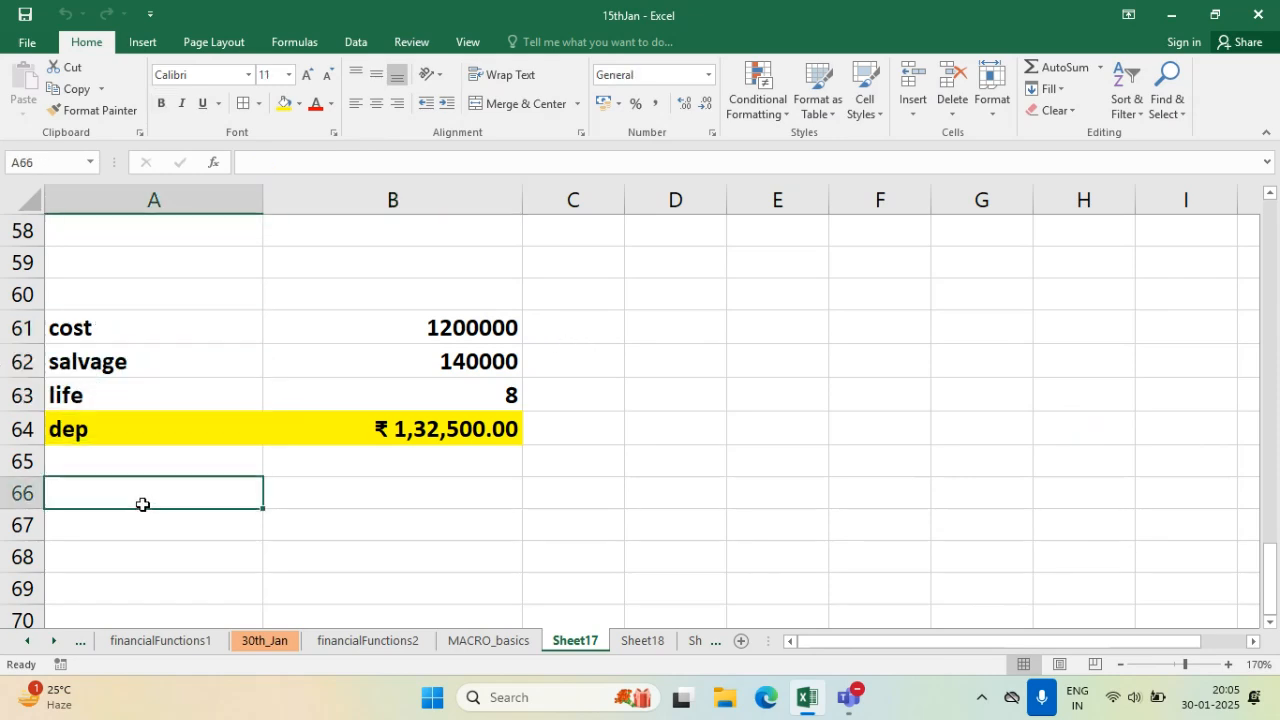
# - Enter the labels life, cost, sal and sln in cells A66 to A69 as a third data block
pyautogui.write('life')
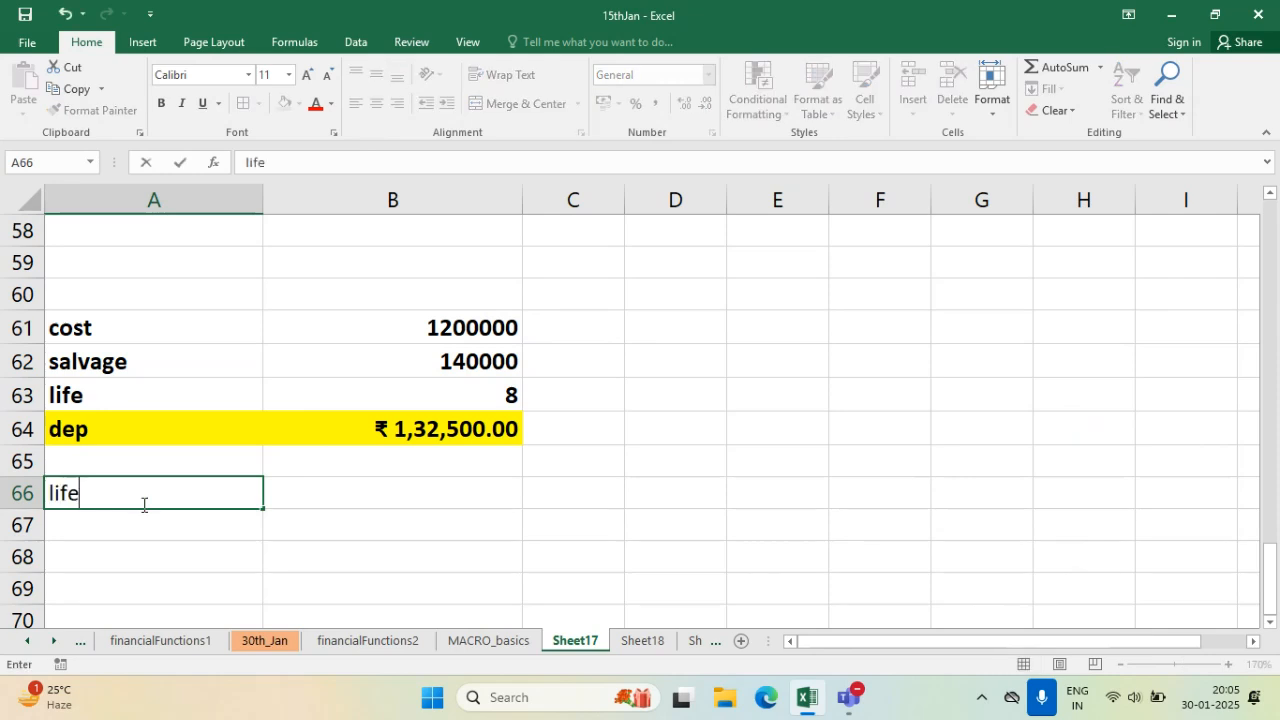
pyautogui.press('Return')
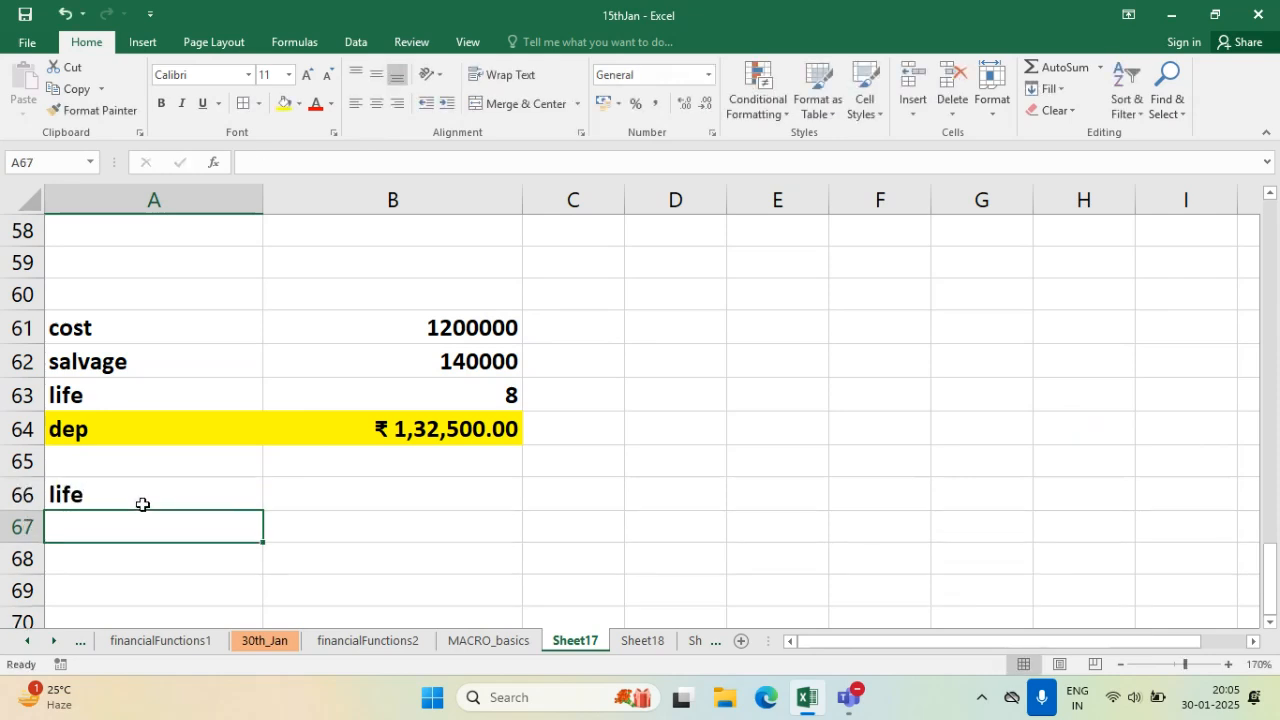
pyautogui.write('cost')
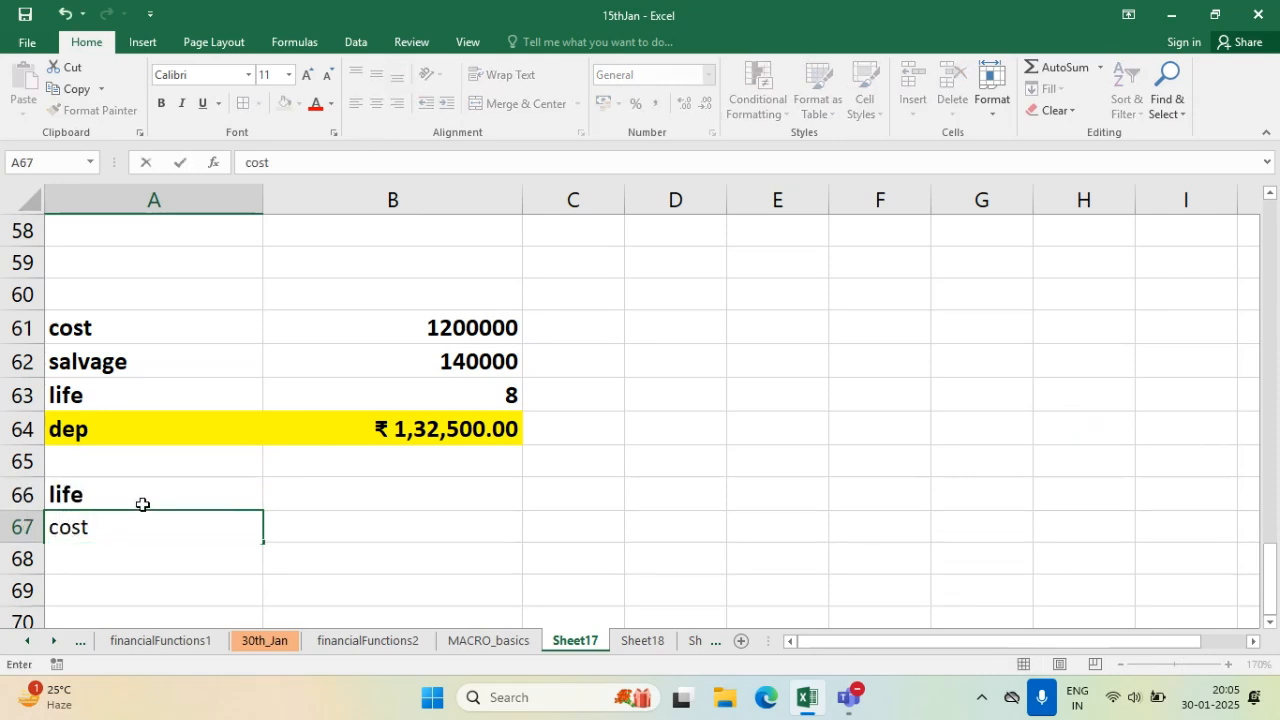
pyautogui.press('Return')
pyautogui.write('sal')
pyautogui.press('Return')
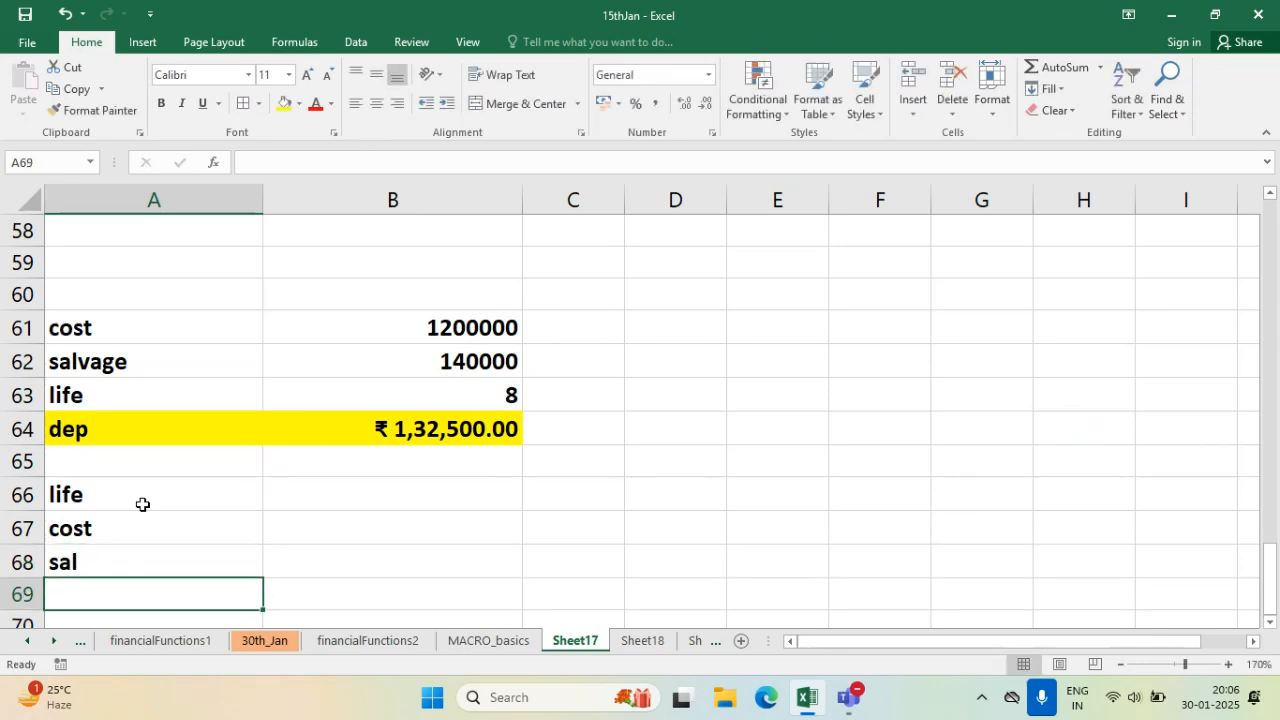
pyautogui.write('sln')
pyautogui.press('Tab')
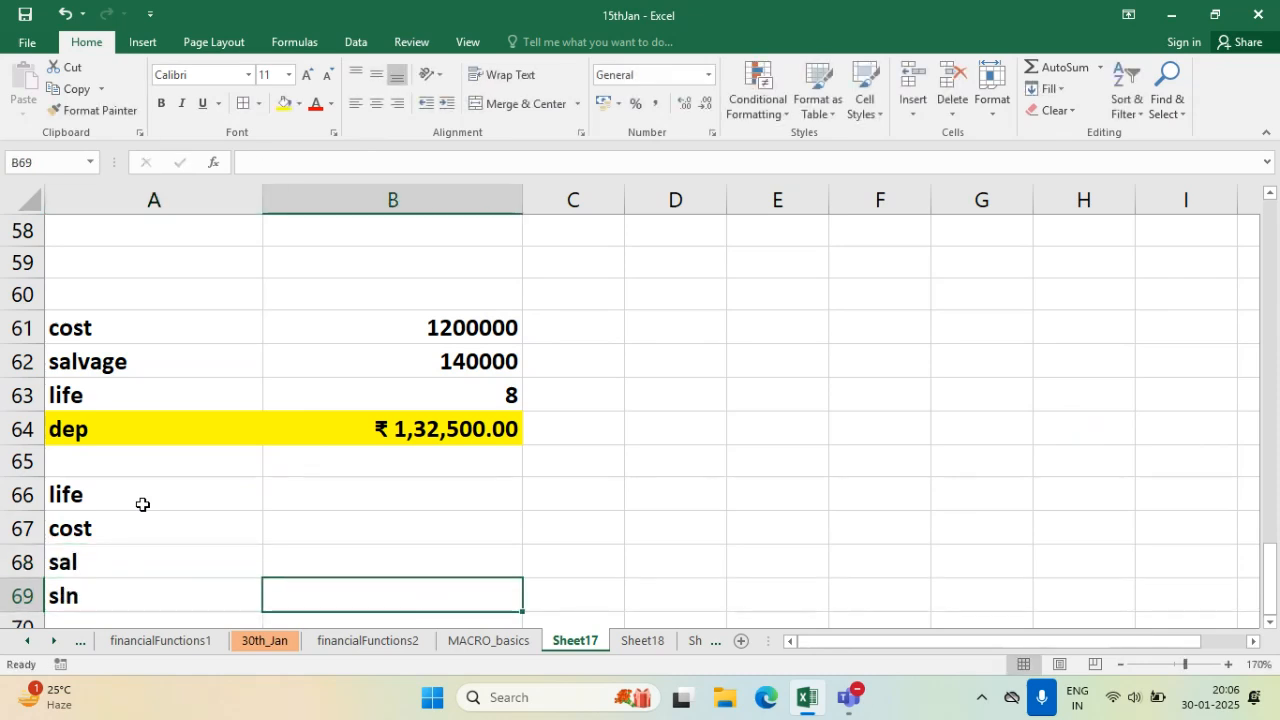
# - Apply all borders to A66:B69 and enter life 5, cost 100000 and sal 5000 in B66:B68
pyautogui.moveTo(143, 494); pyautogui.dragTo(309, 586)
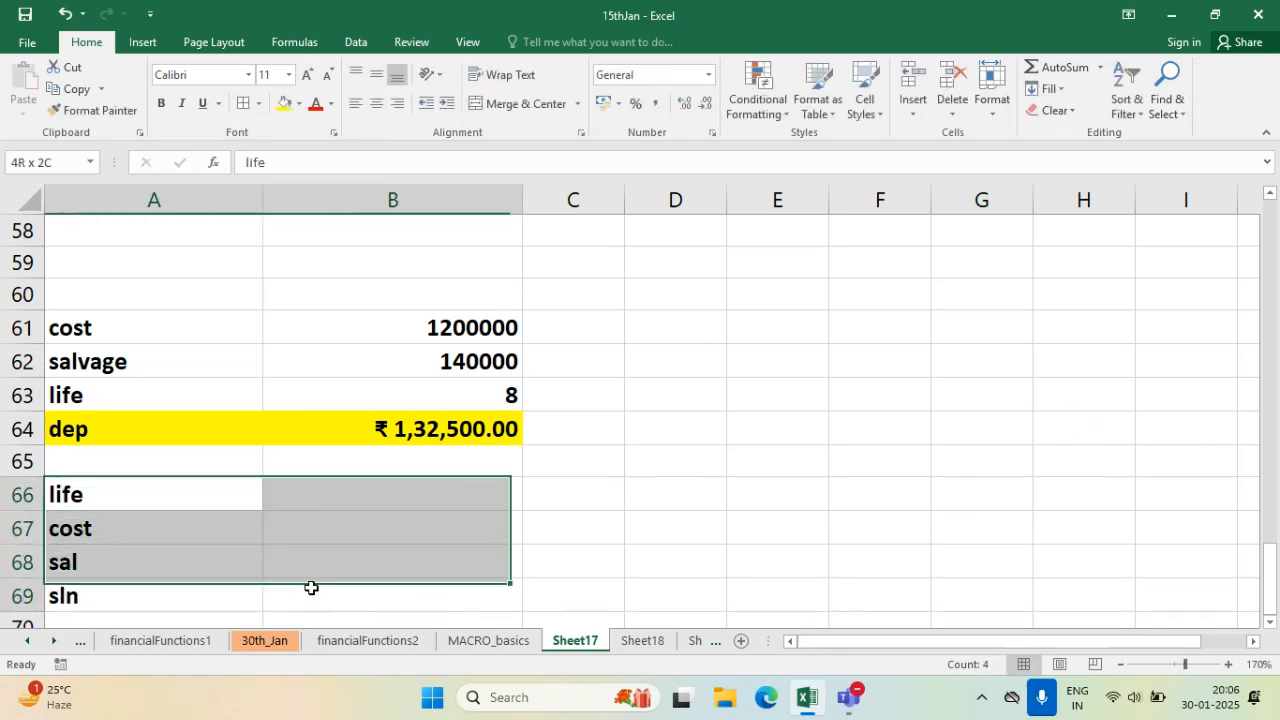
pyautogui.click(243, 103)
pyautogui.click(427, 500)
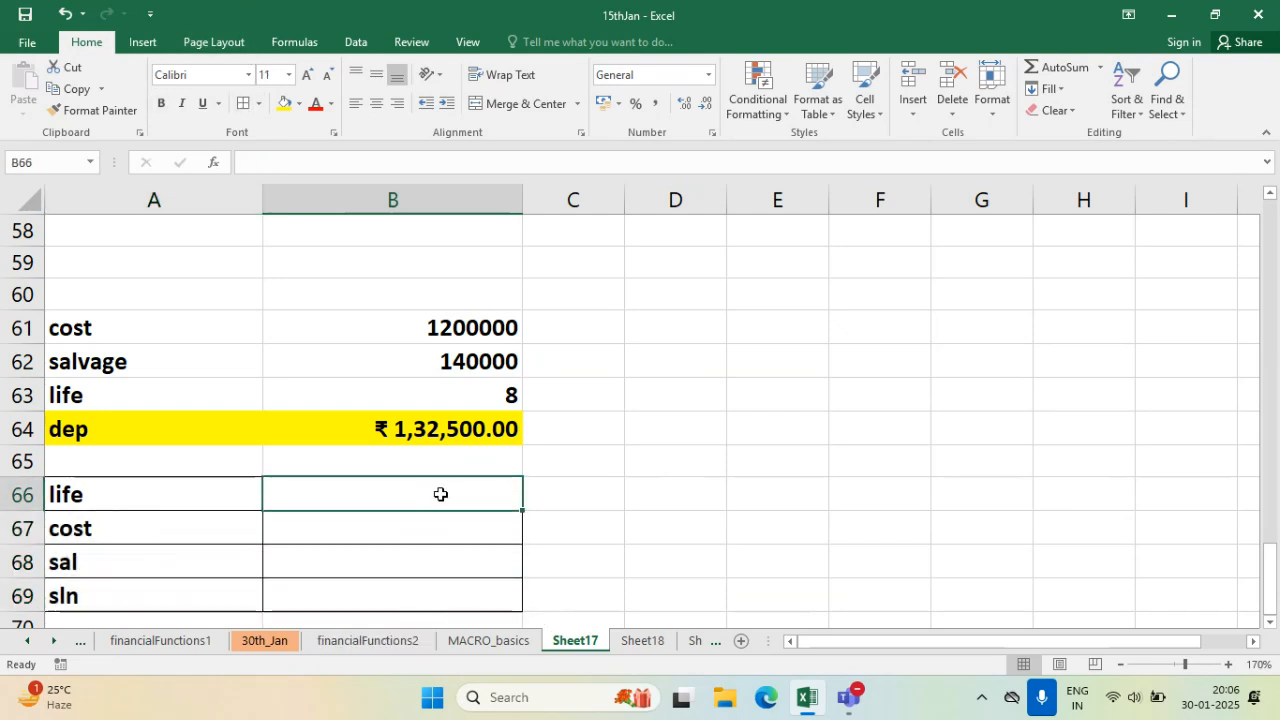
pyautogui.write('5')
pyautogui.click(436, 526)
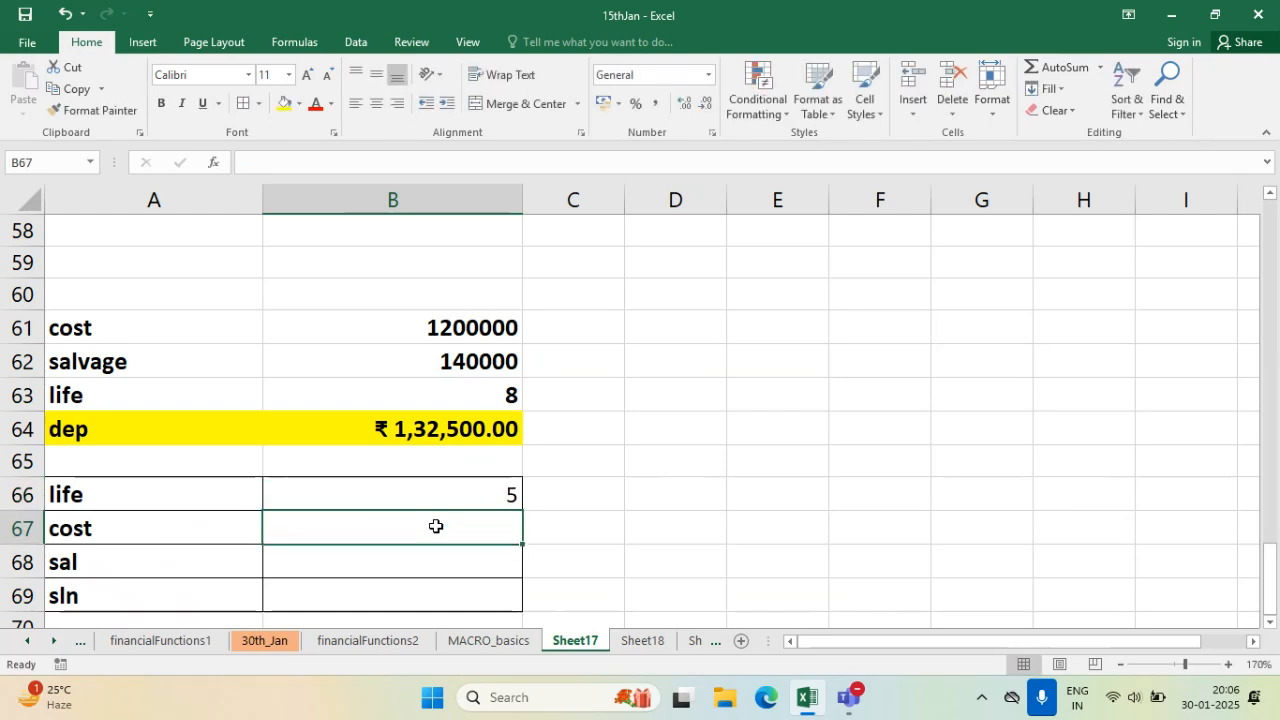
pyautogui.write('100000')
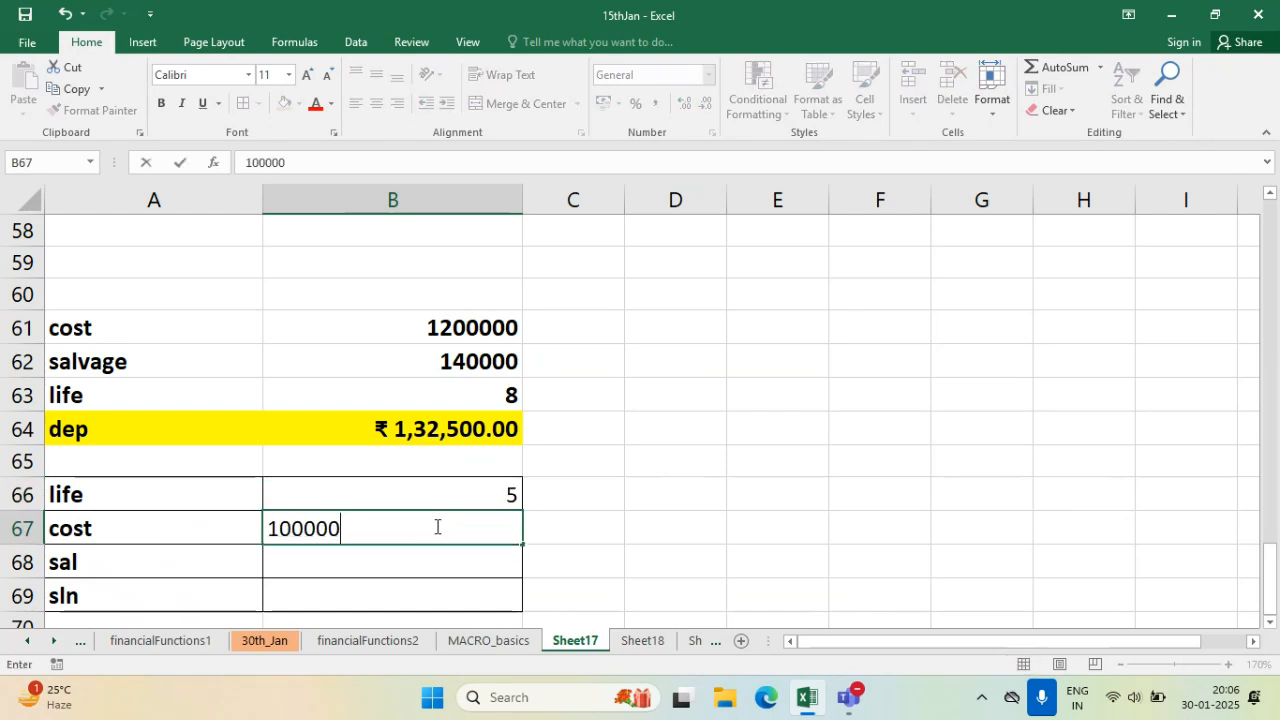
pyautogui.click(480, 562)
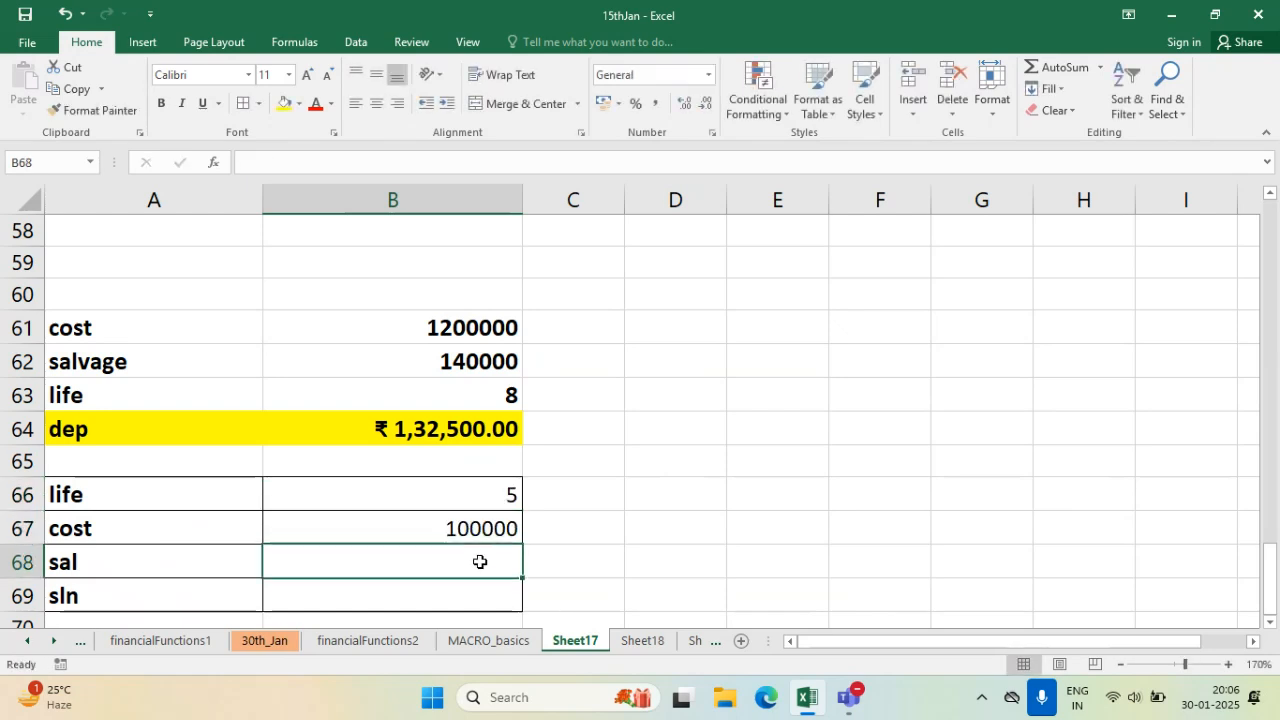
pyautogui.write('5000')
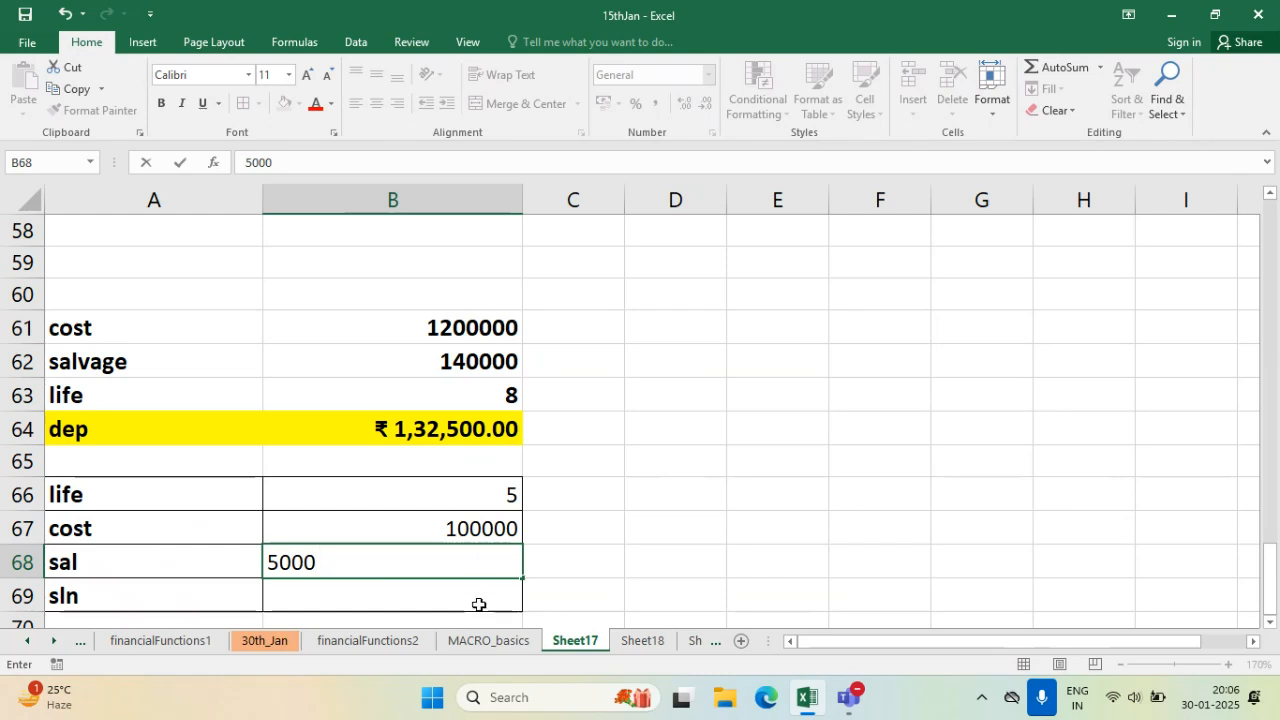
# - Run the recorded SLN macro from cell B69 and bring the complete third block into view
pyautogui.click(474, 603)
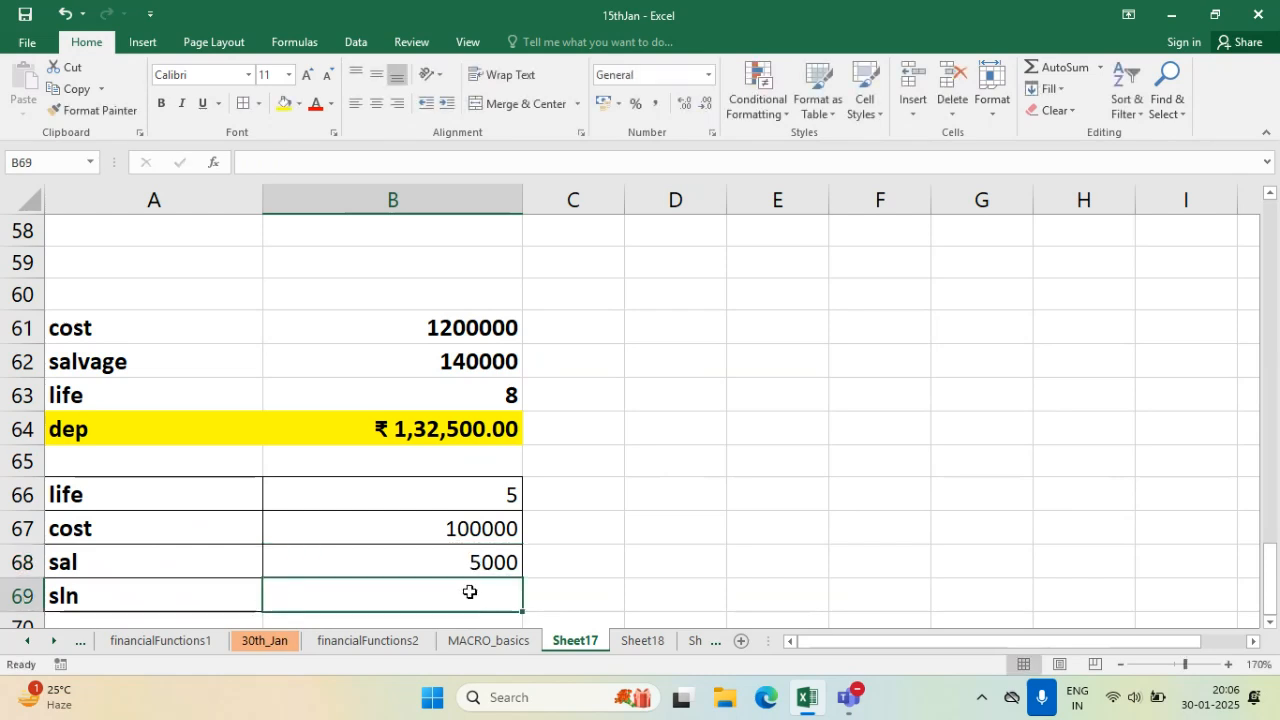
pyautogui.scroll(-1, 587, 541)
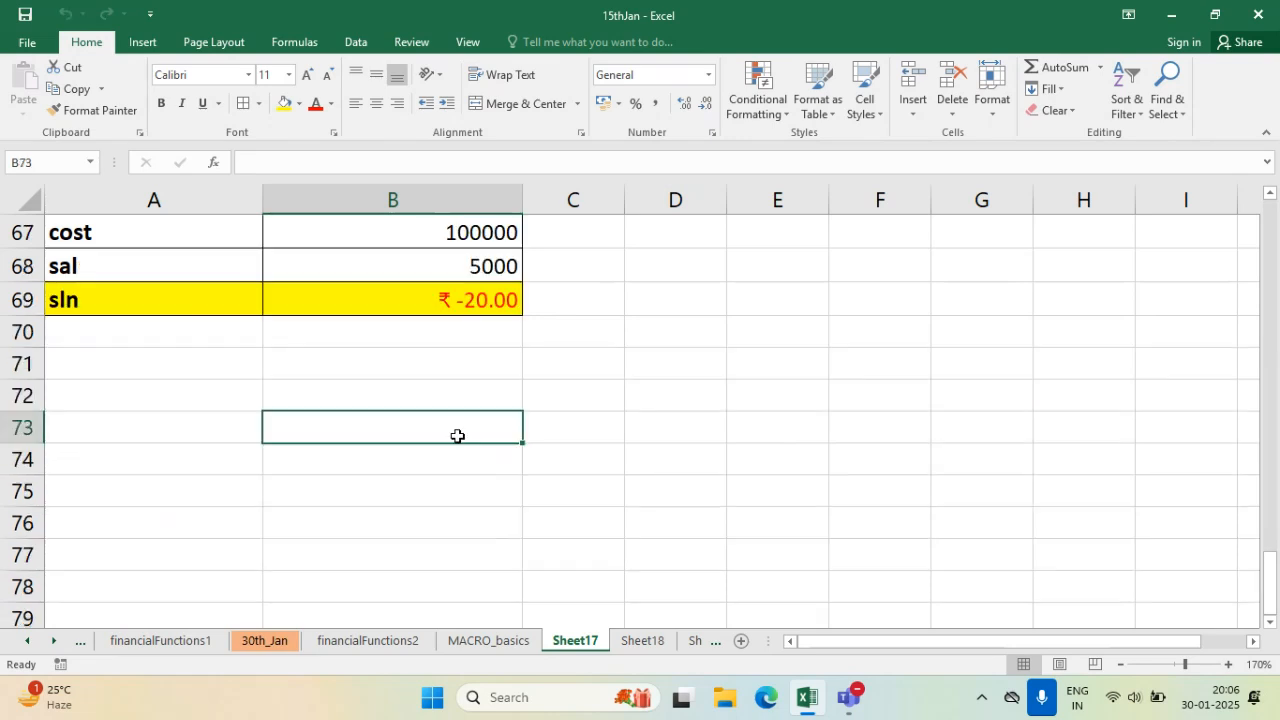
pyautogui.scroll(1, 440, 395)
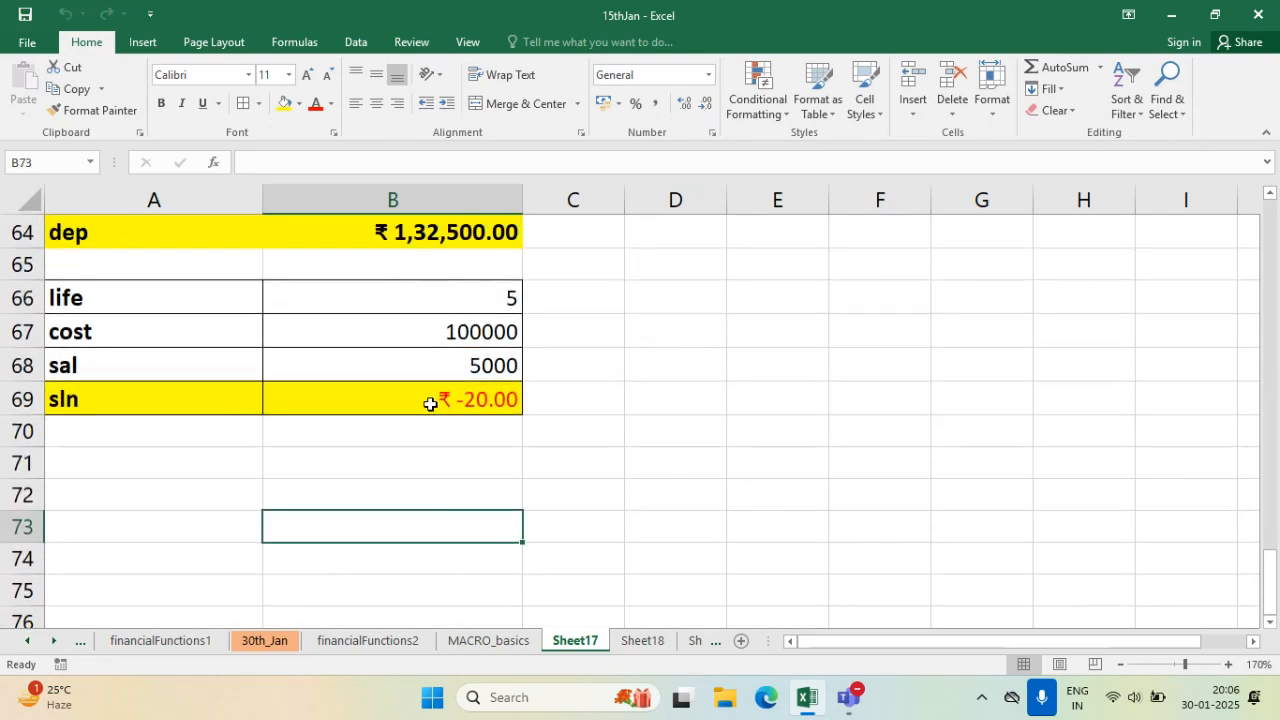
# - Examine which cell the SLN formula in B69 uses for each of its cost, salvage and life arguments
pyautogui.click(432, 403)
pyautogui.doubleClick(432, 403)
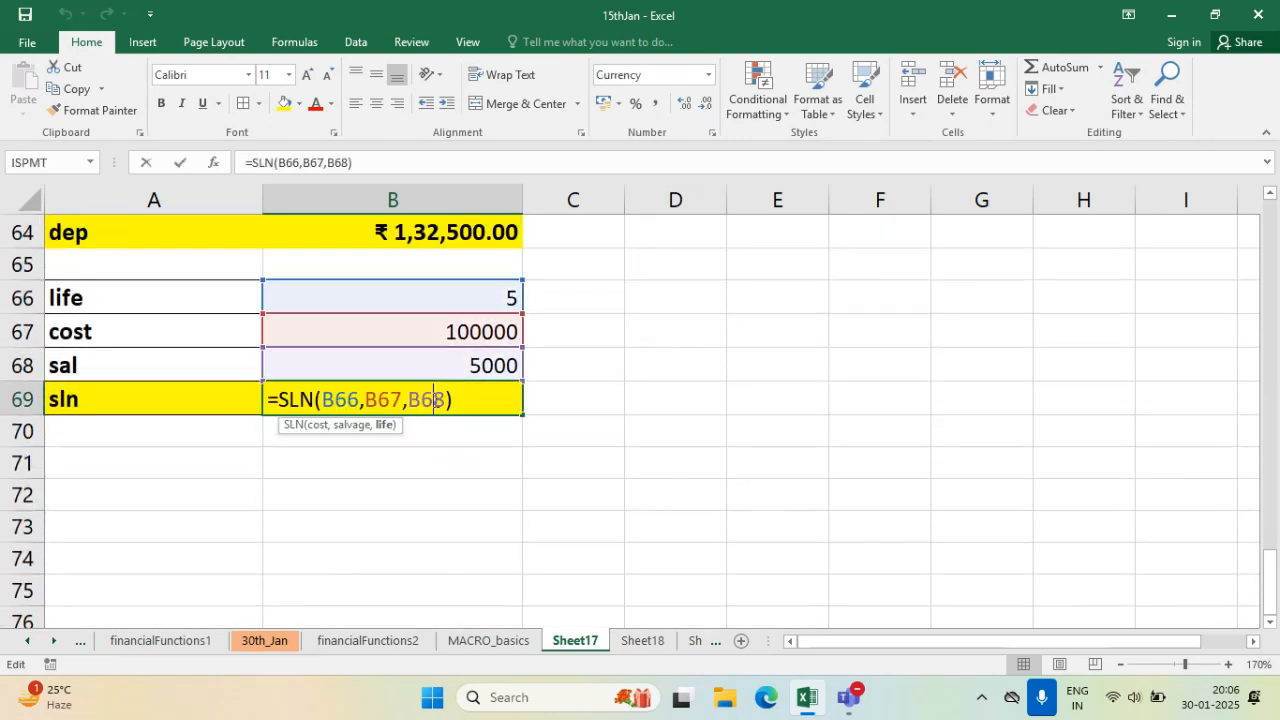
pyautogui.click(340, 398)
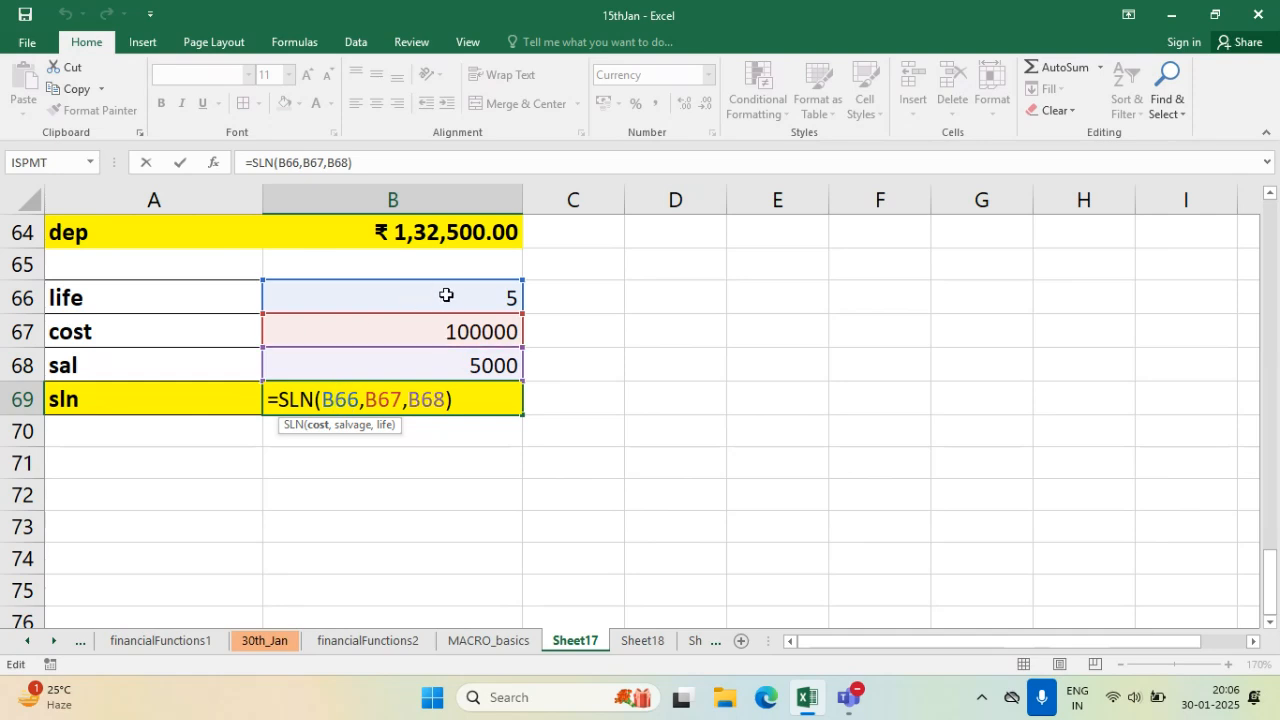
pyautogui.click(378, 401)
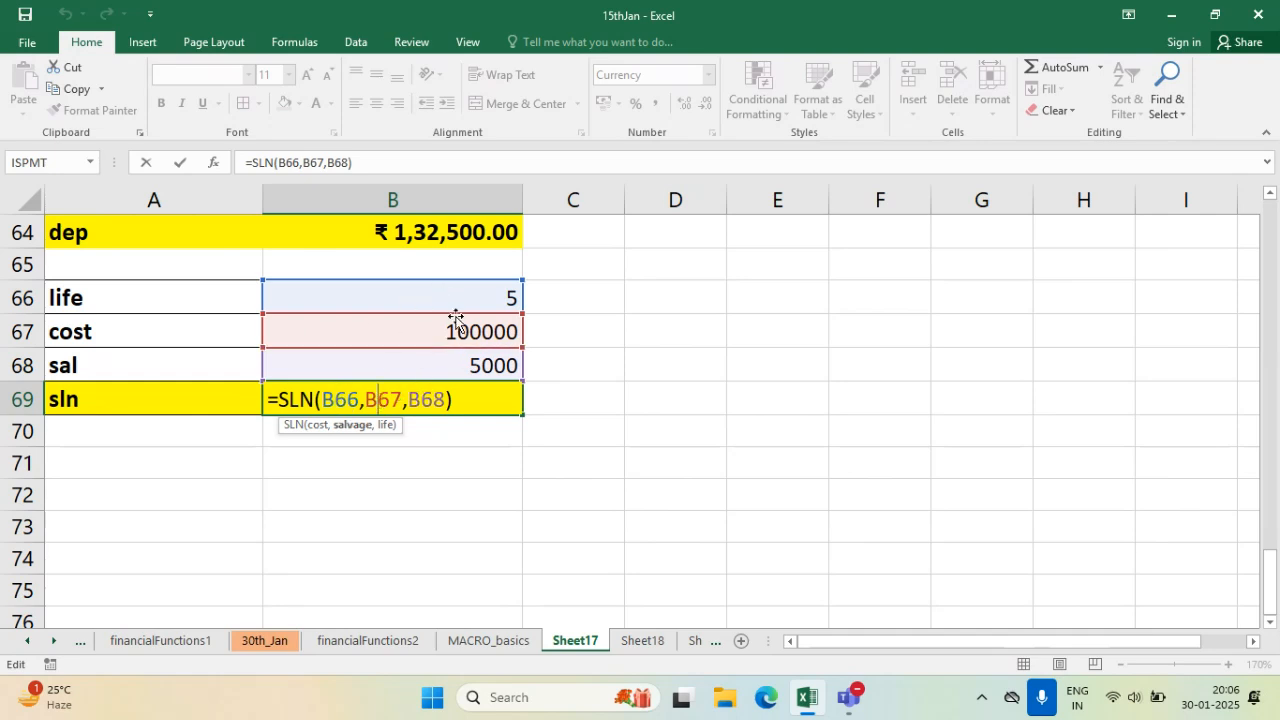
pyautogui.click(429, 400)
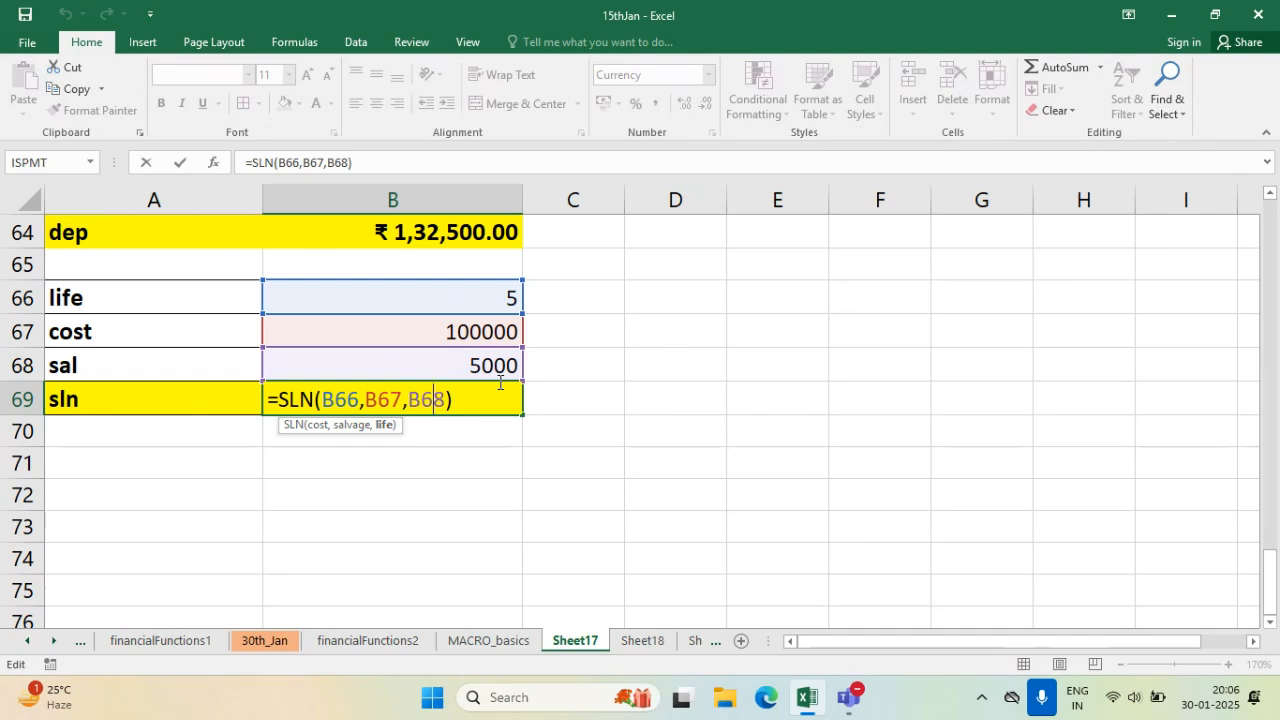
pyautogui.hotkey('ctrl', 'Return')
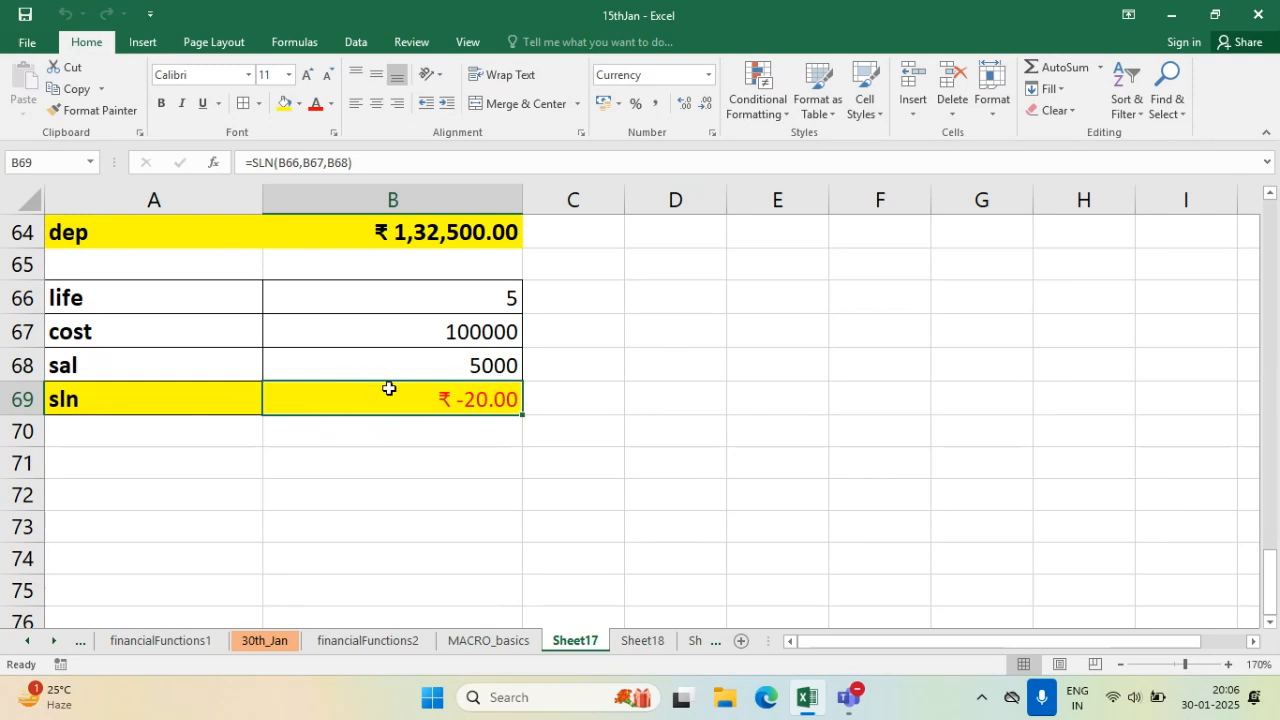
pyautogui.scroll(3, 391, 386)
pyautogui.scroll(-3, 391, 391)
# - Recheck the B69 formula's references against the life, cost and sal rows, leaving the formula as it is
pyautogui.doubleClick(403, 397)
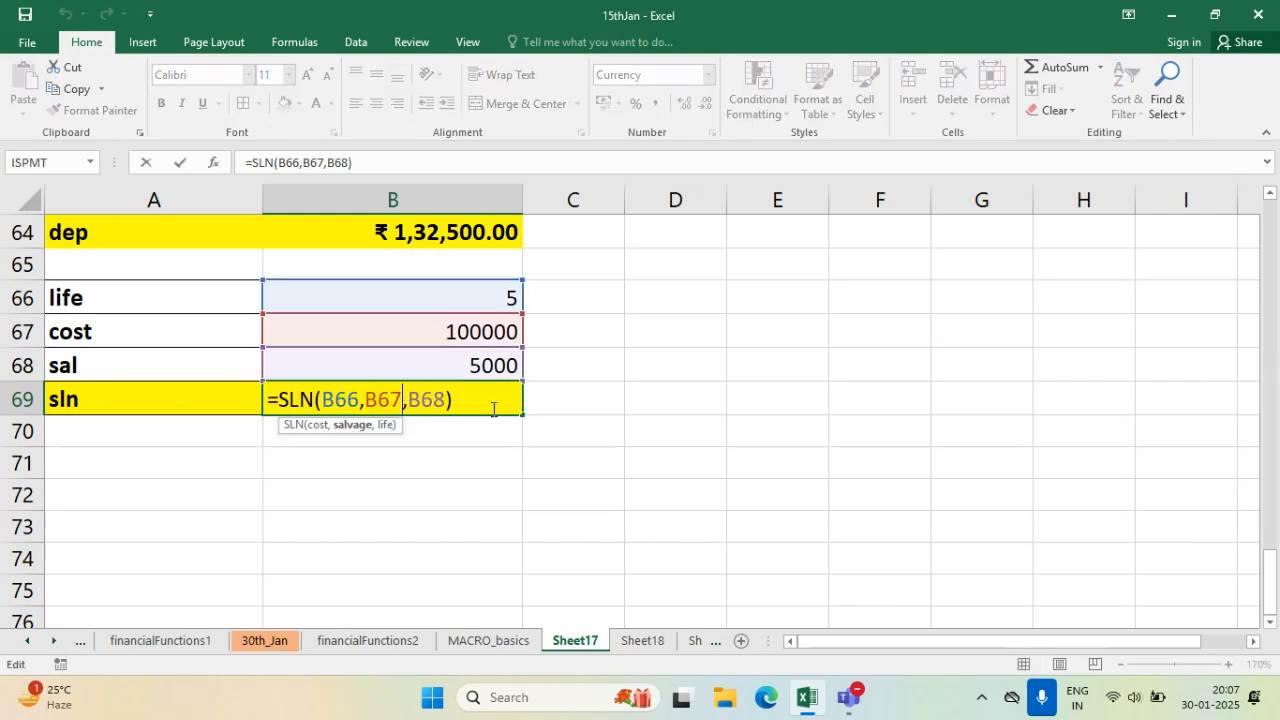
pyautogui.click(354, 398)
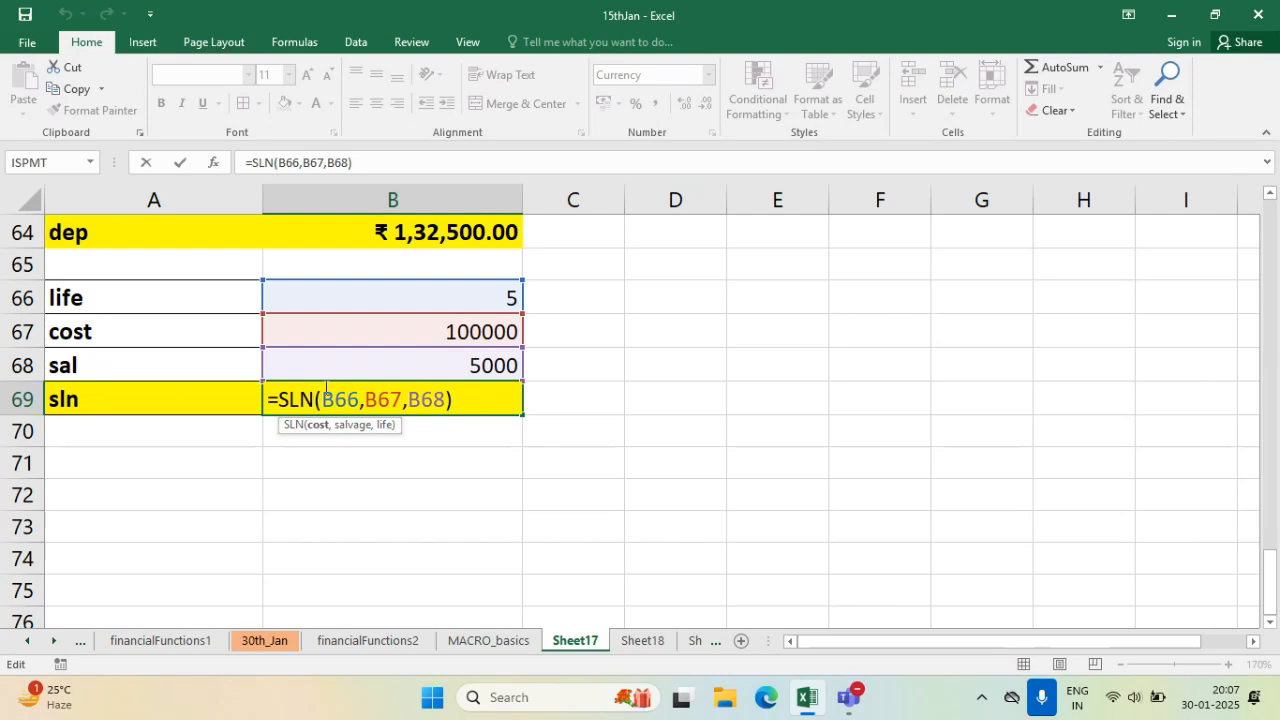
pyautogui.click(336, 398)
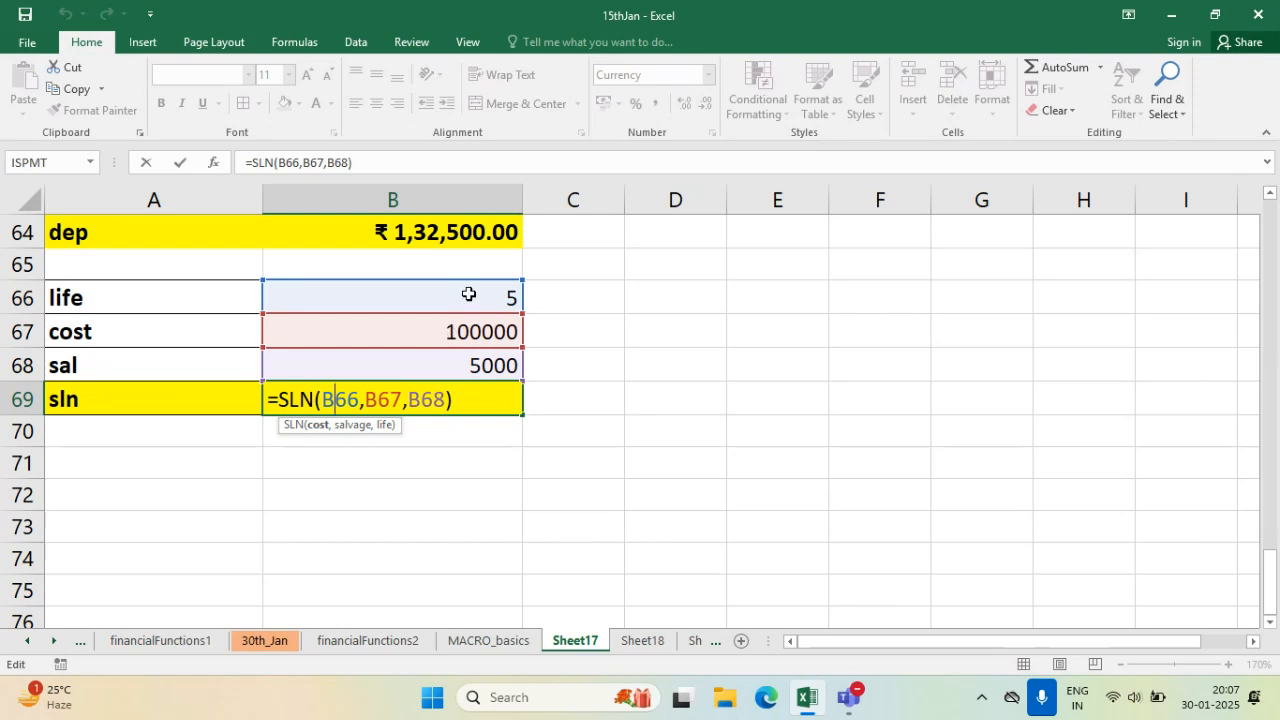
pyautogui.click(390, 399)
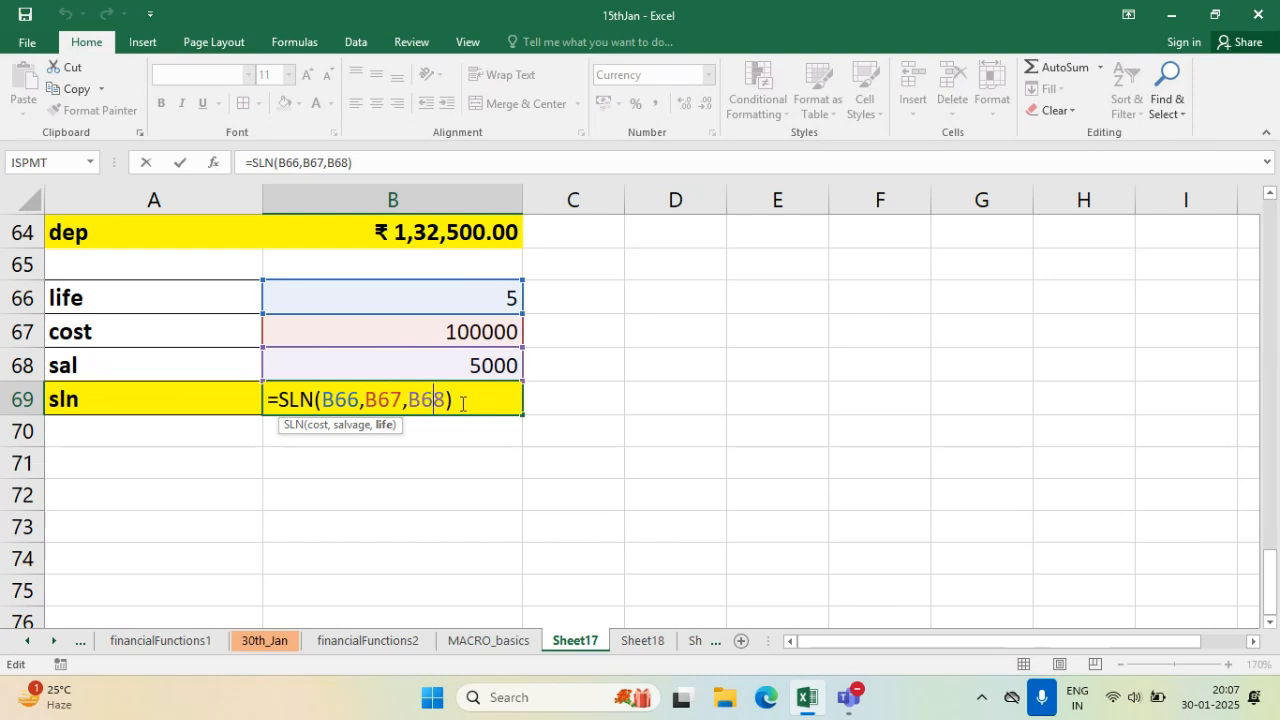
pyautogui.click(482, 396)
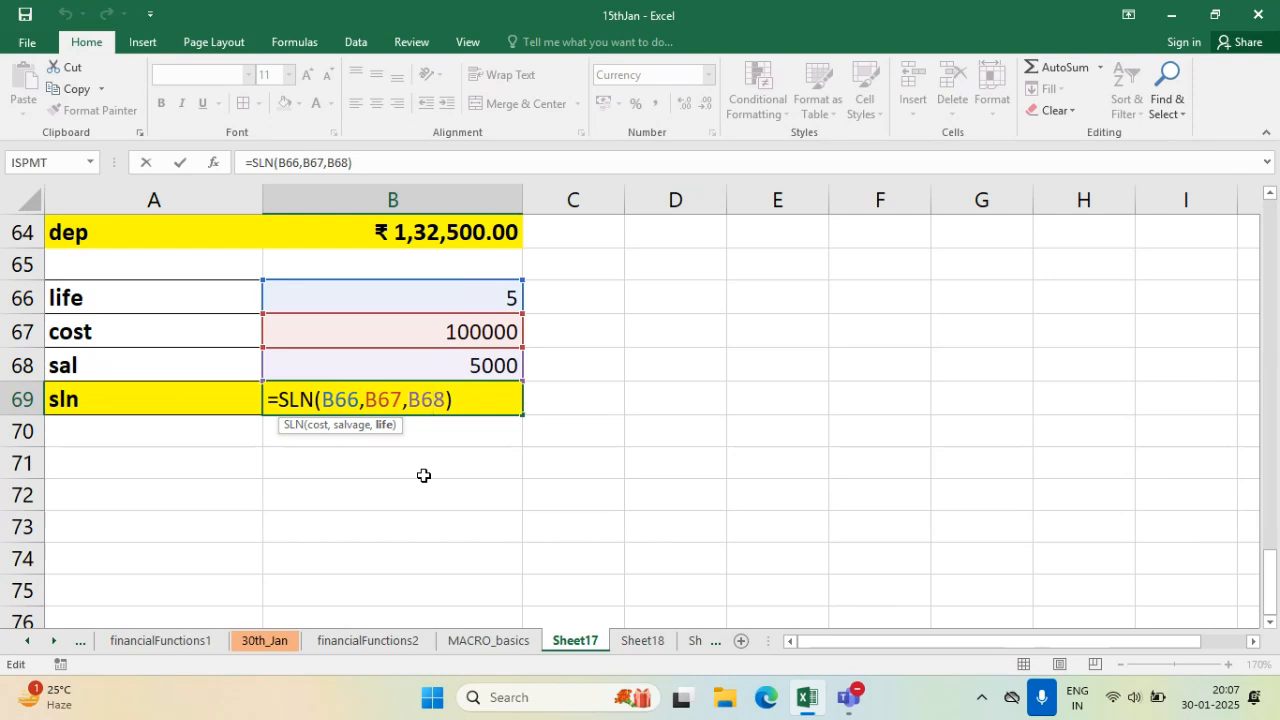
pyautogui.press('Return')
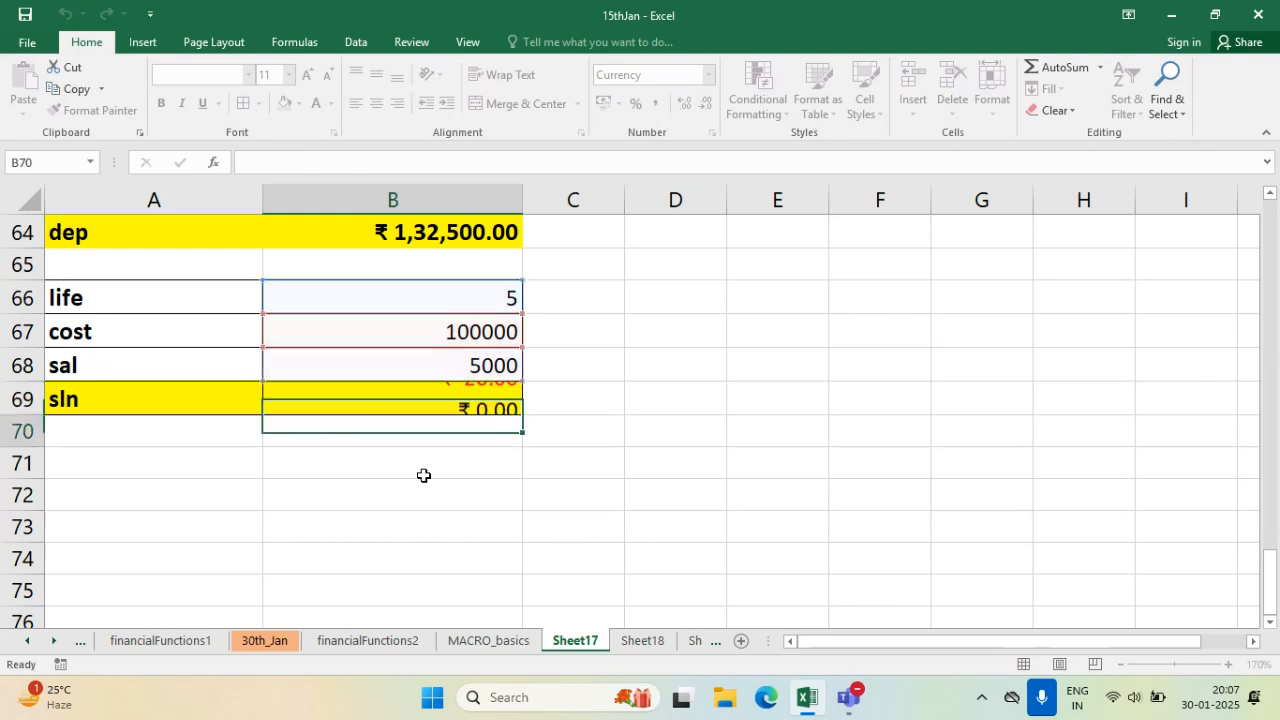
# - Compare the row order of the block in A61:B64 with the block in A66:B69
pyautogui.scroll(1, 386, 391)
pyautogui.scroll(1, 386, 391)
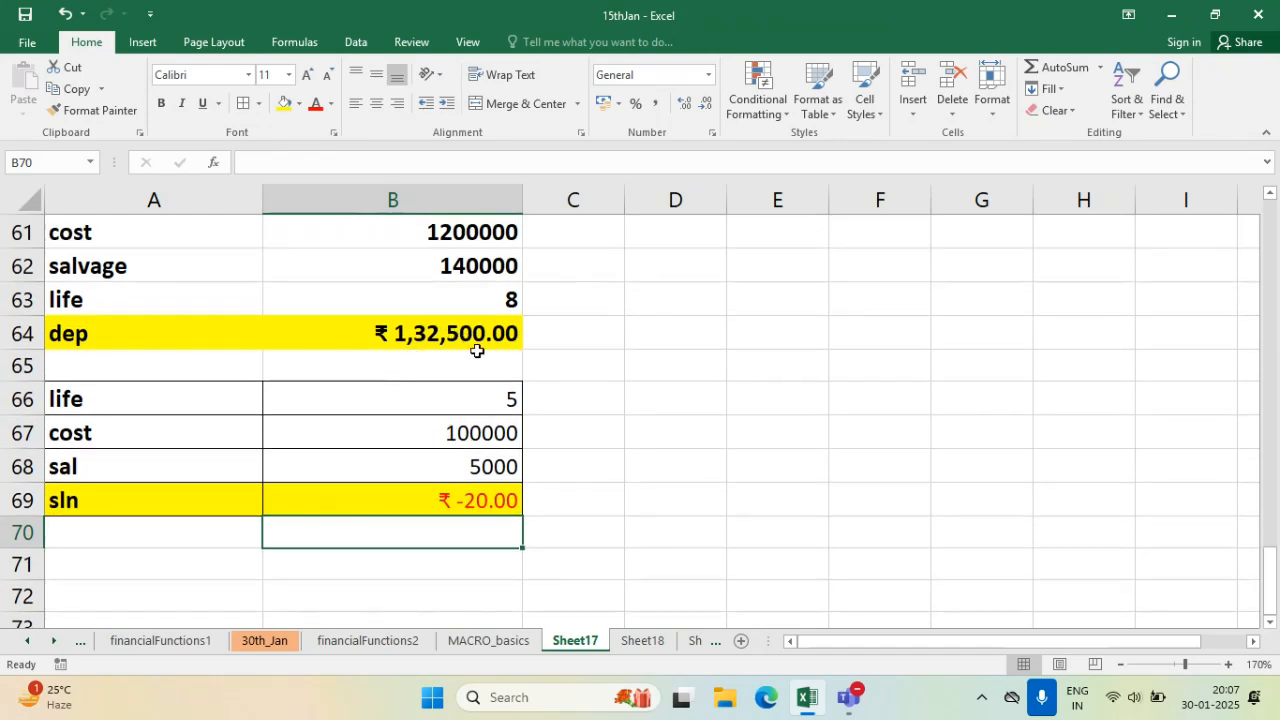
pyautogui.click(689, 503)
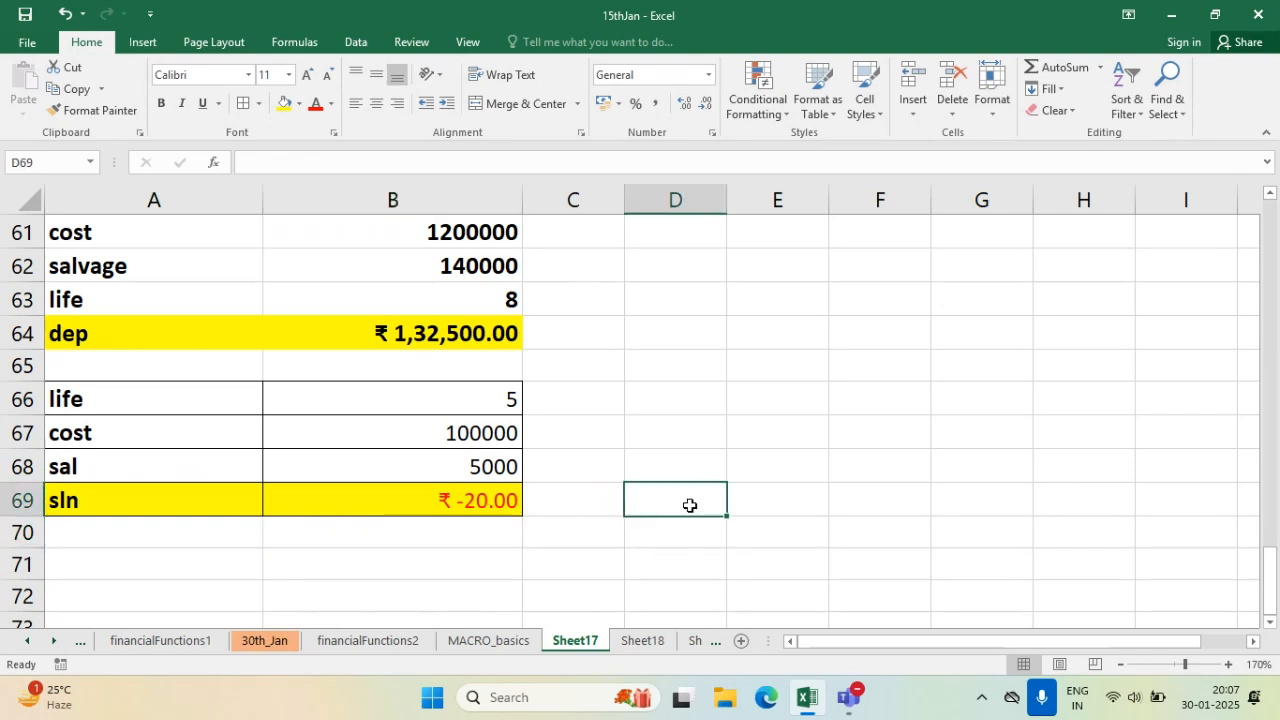
pyautogui.click(576, 398)
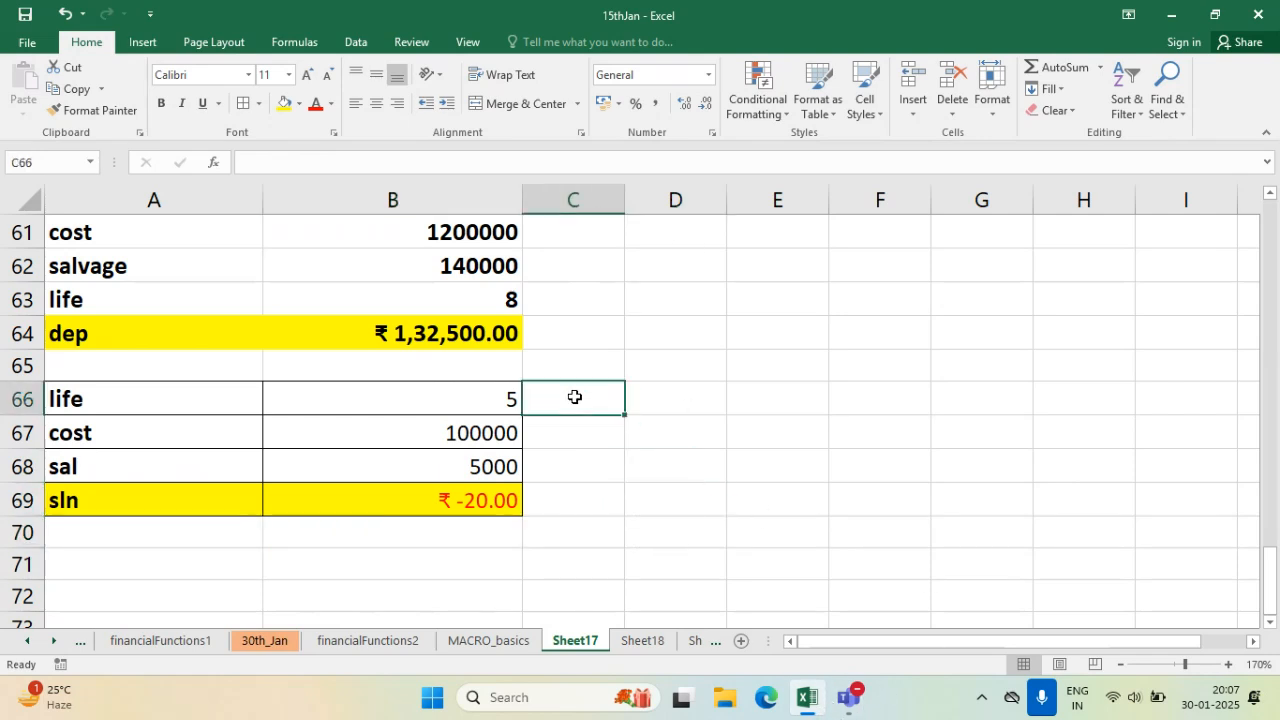
pyautogui.click(483, 500)
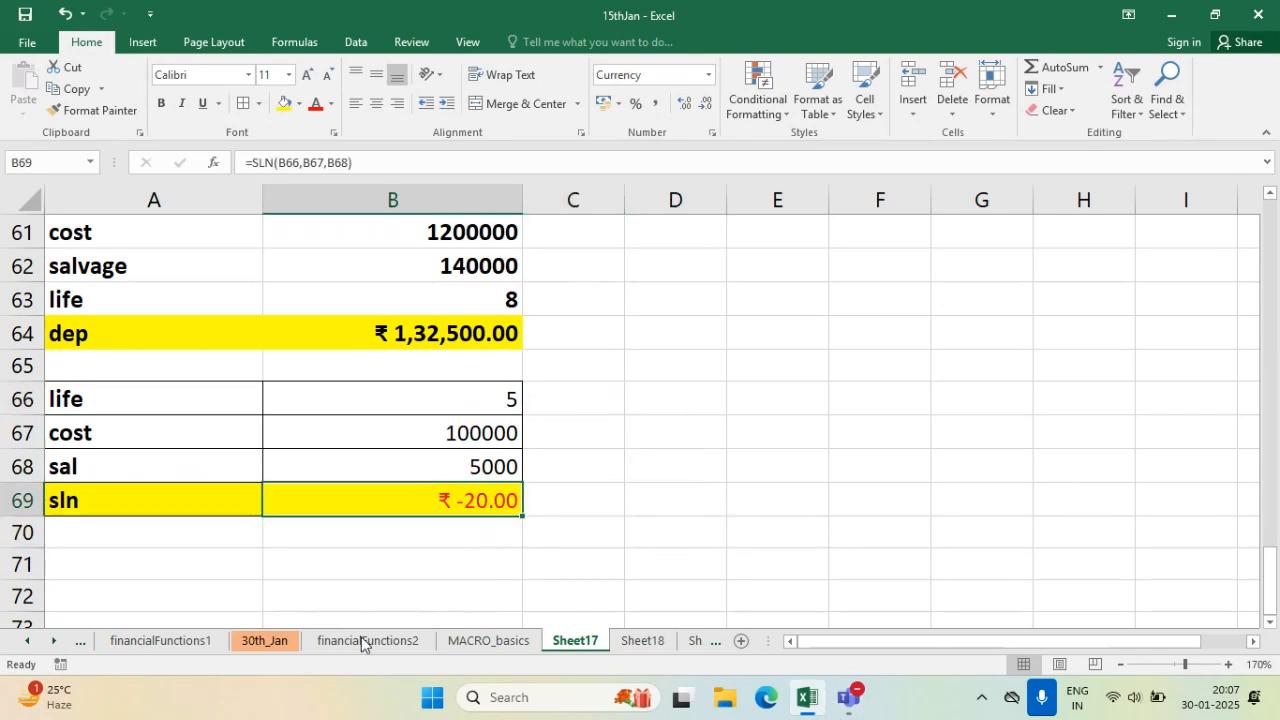
# - Return to the ABC LTD. block at the sheet's start and inspect the SLN formula in B6
pyautogui.click(661, 469)
pyautogui.scroll(9, 662, 466)
pyautogui.scroll(11, 663, 464)
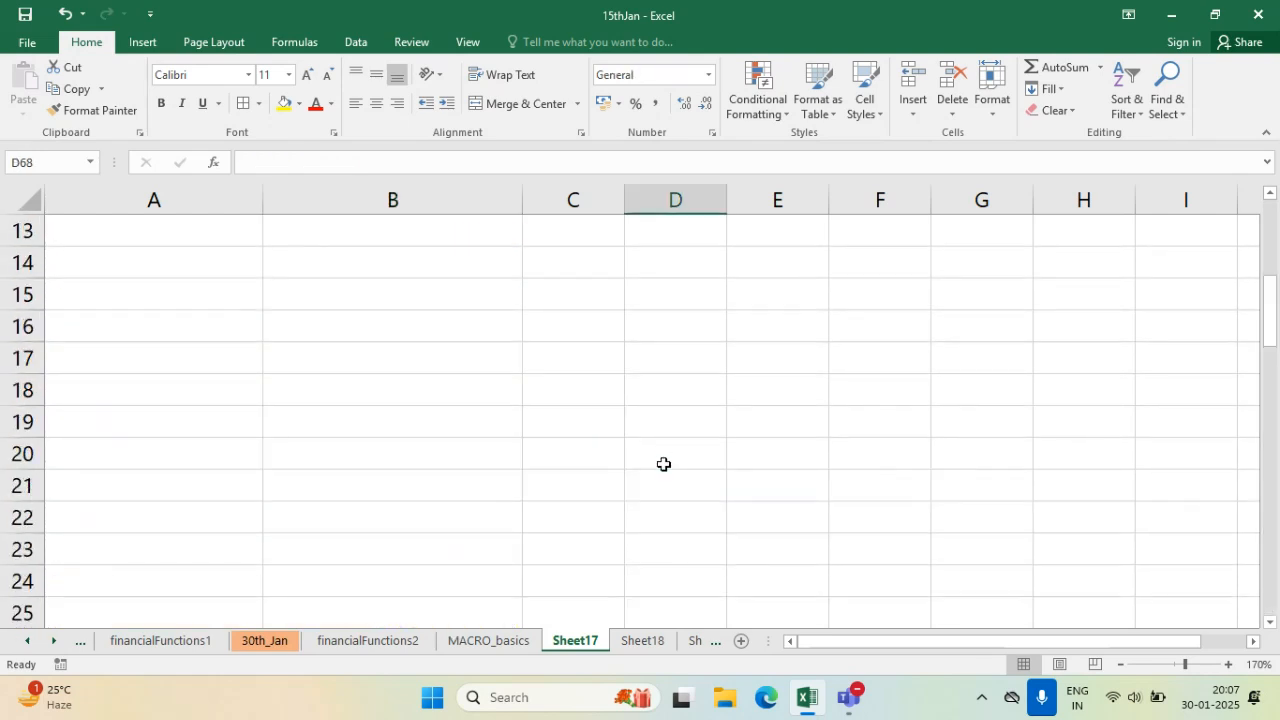
pyautogui.click(677, 240)
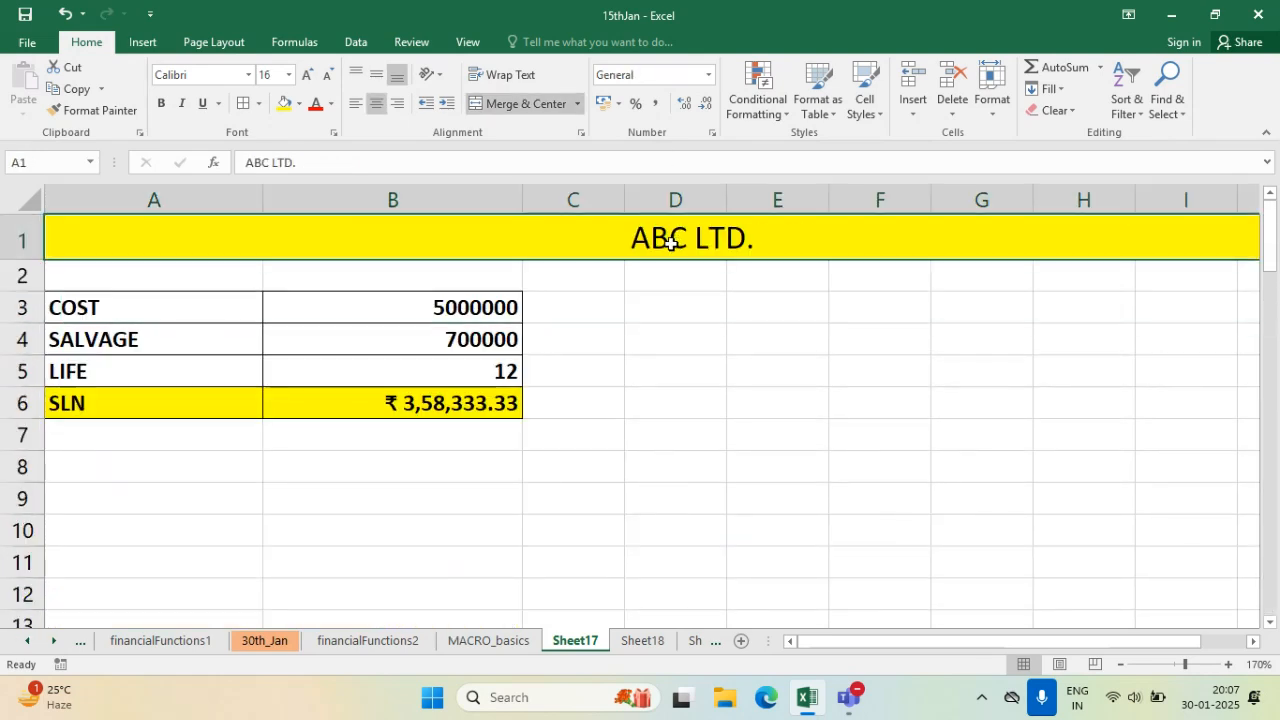
pyautogui.click(457, 410)
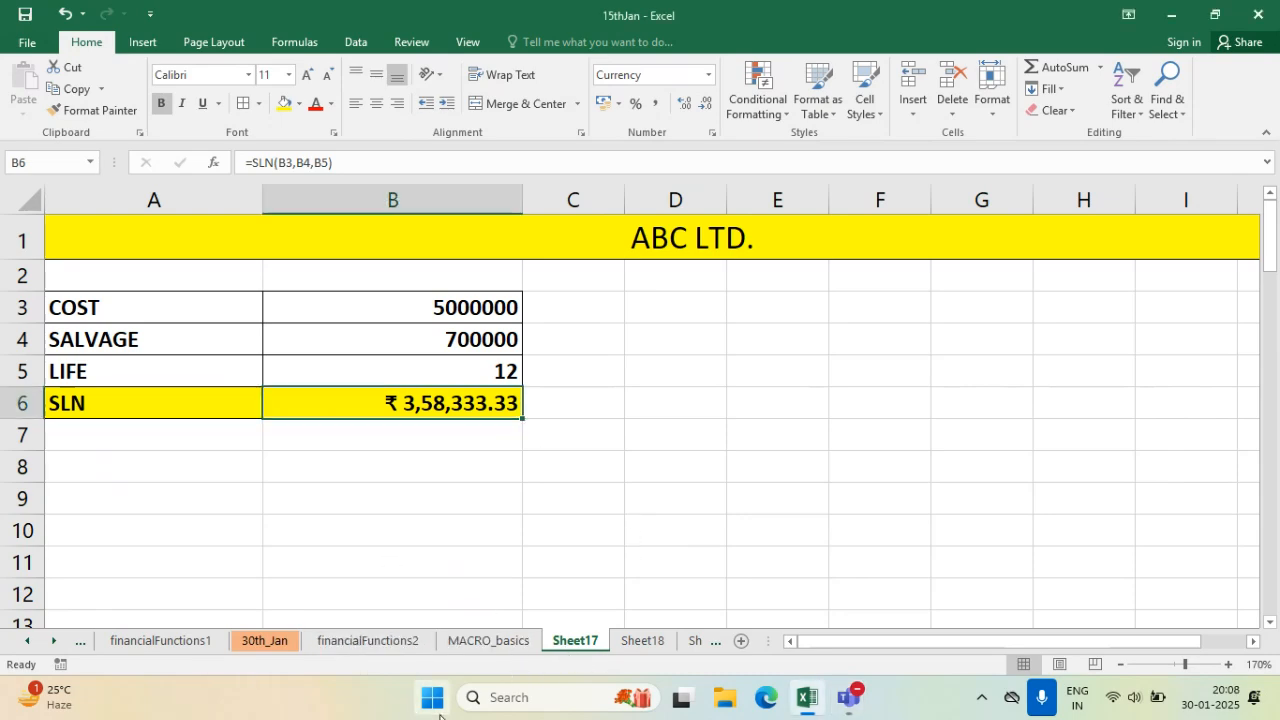
# - Check the MACRO_basics note on saving and save the workbook as 15thJan in Excel Macro-Enabled Workbook format in the excel folder
pyautogui.click(490, 640)
pyautogui.scroll(-2, 805, 477)
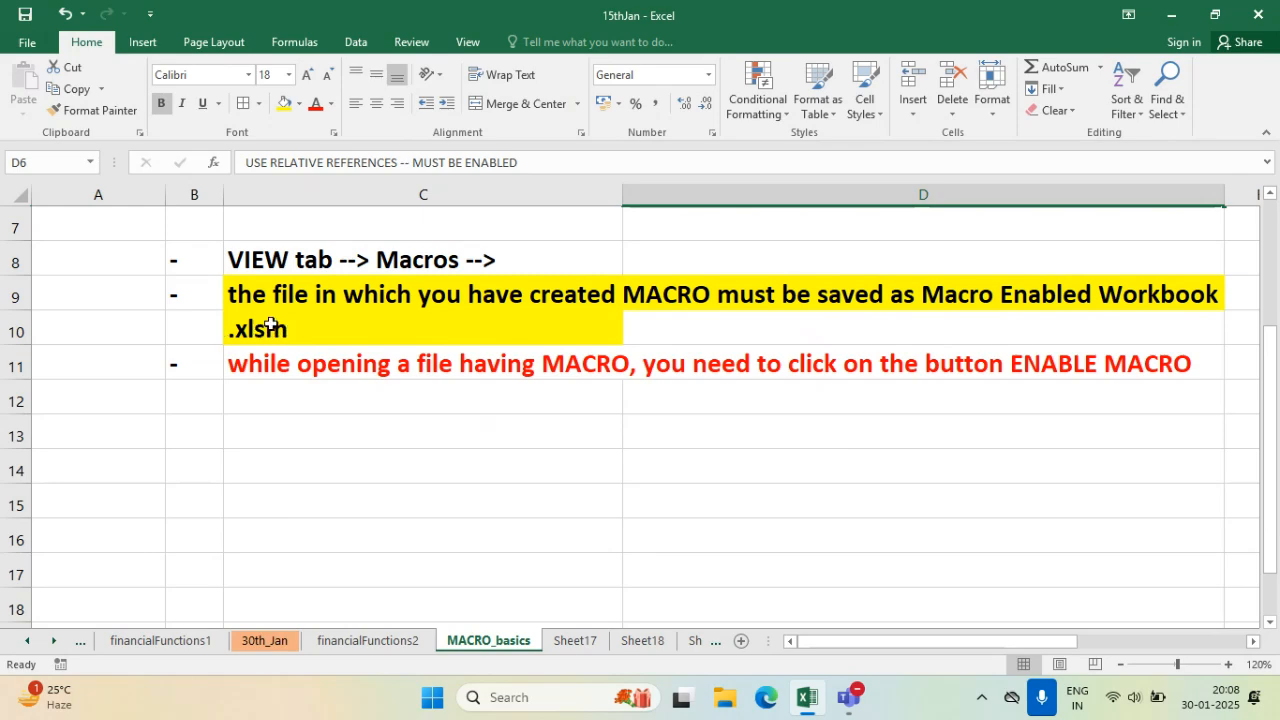
pyautogui.click(45, 45)
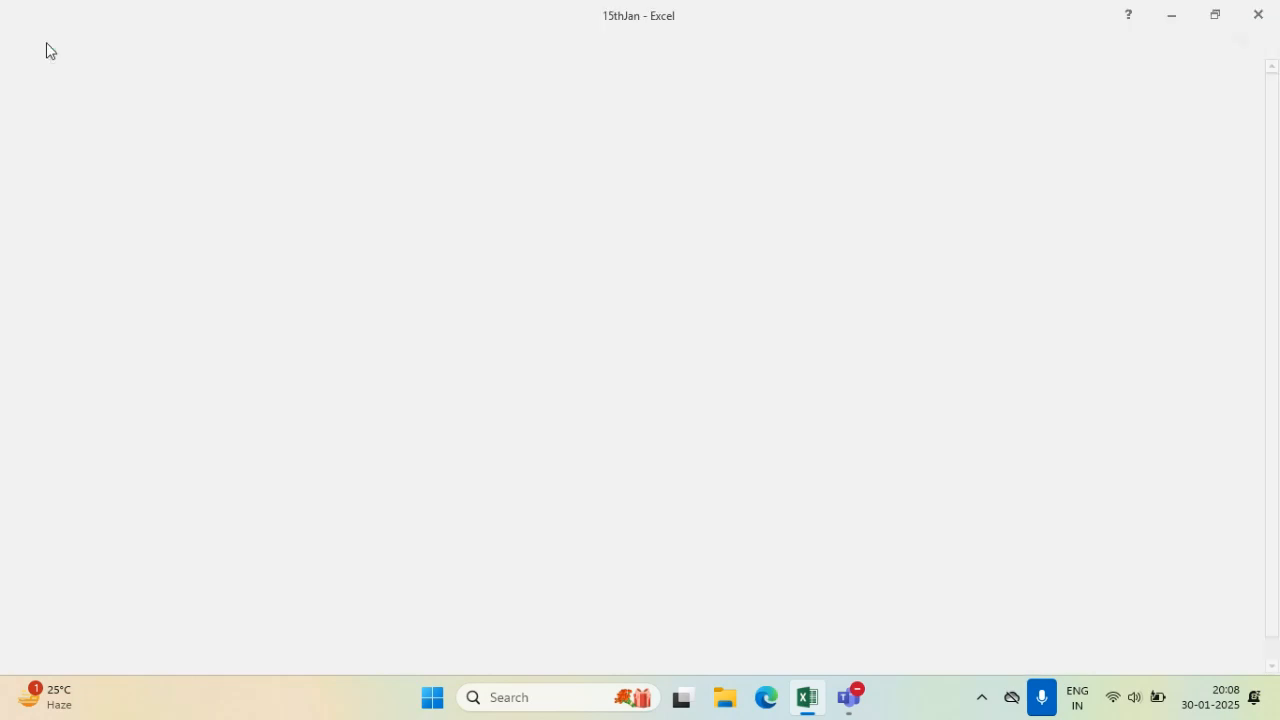
pyautogui.click(72, 231)
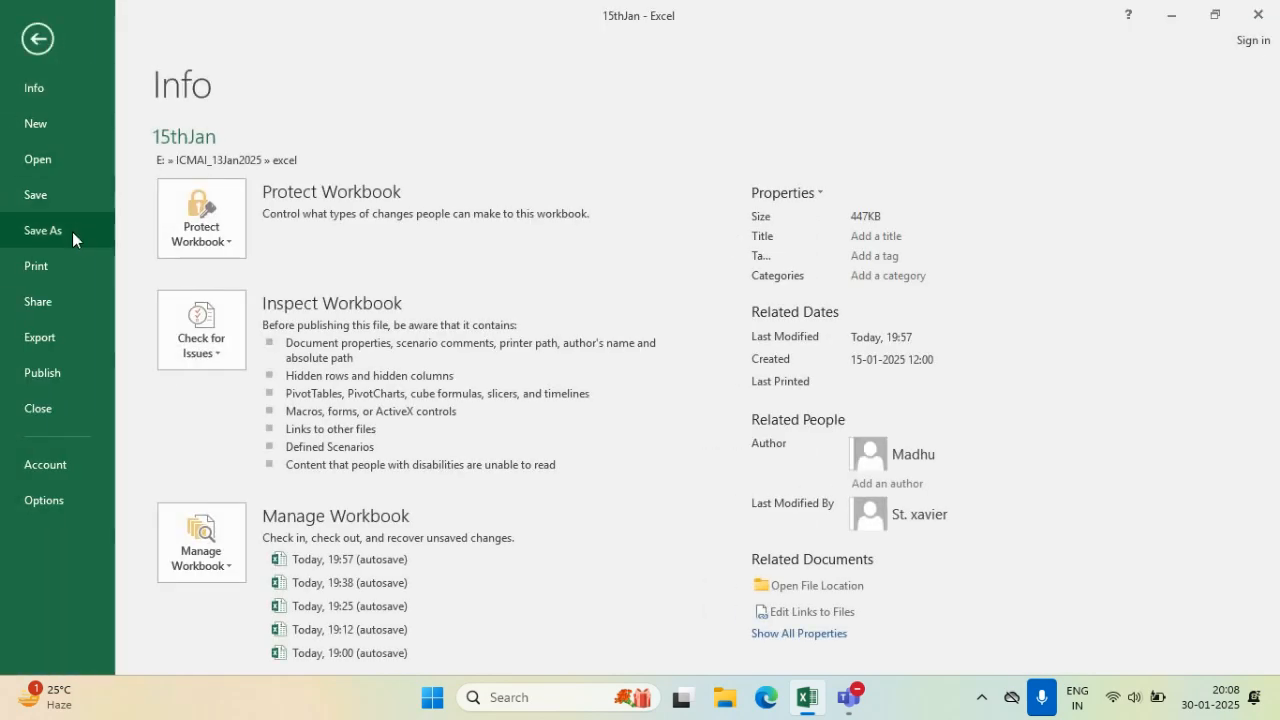
pyautogui.click(575, 195)
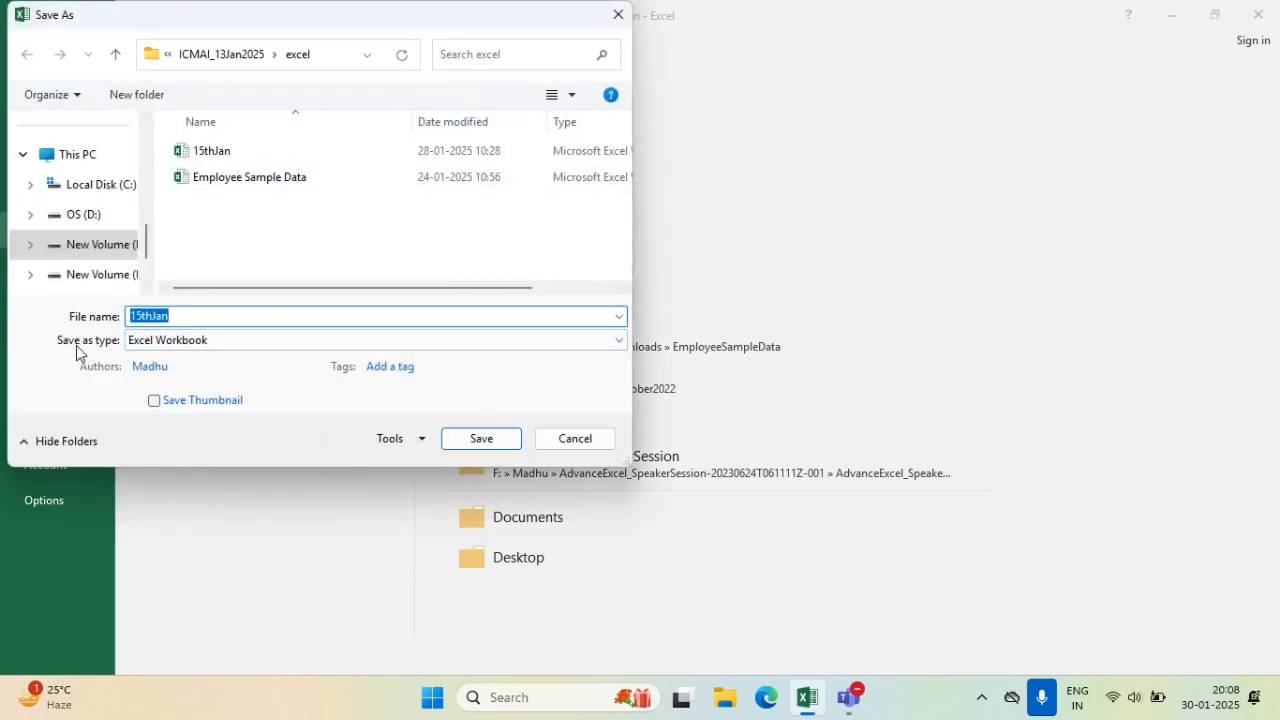
pyautogui.click(170, 345)
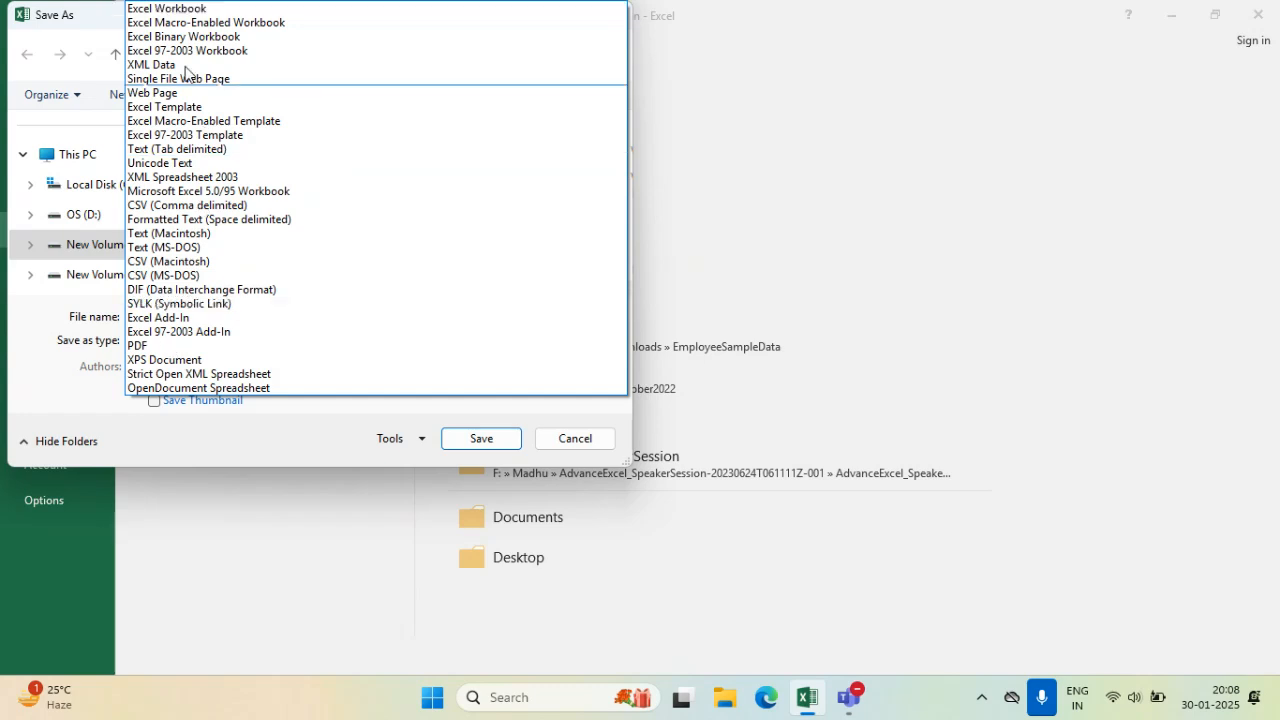
pyautogui.click(317, 27)
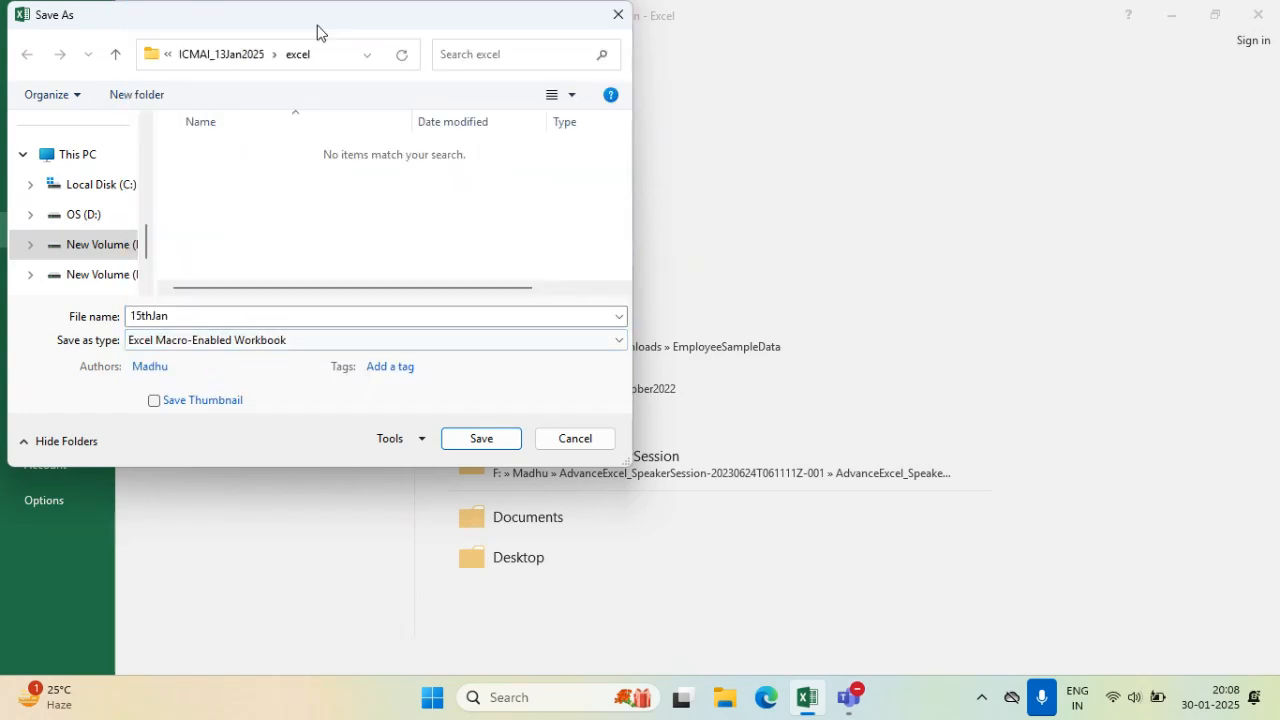
pyautogui.doubleClick(202, 317)
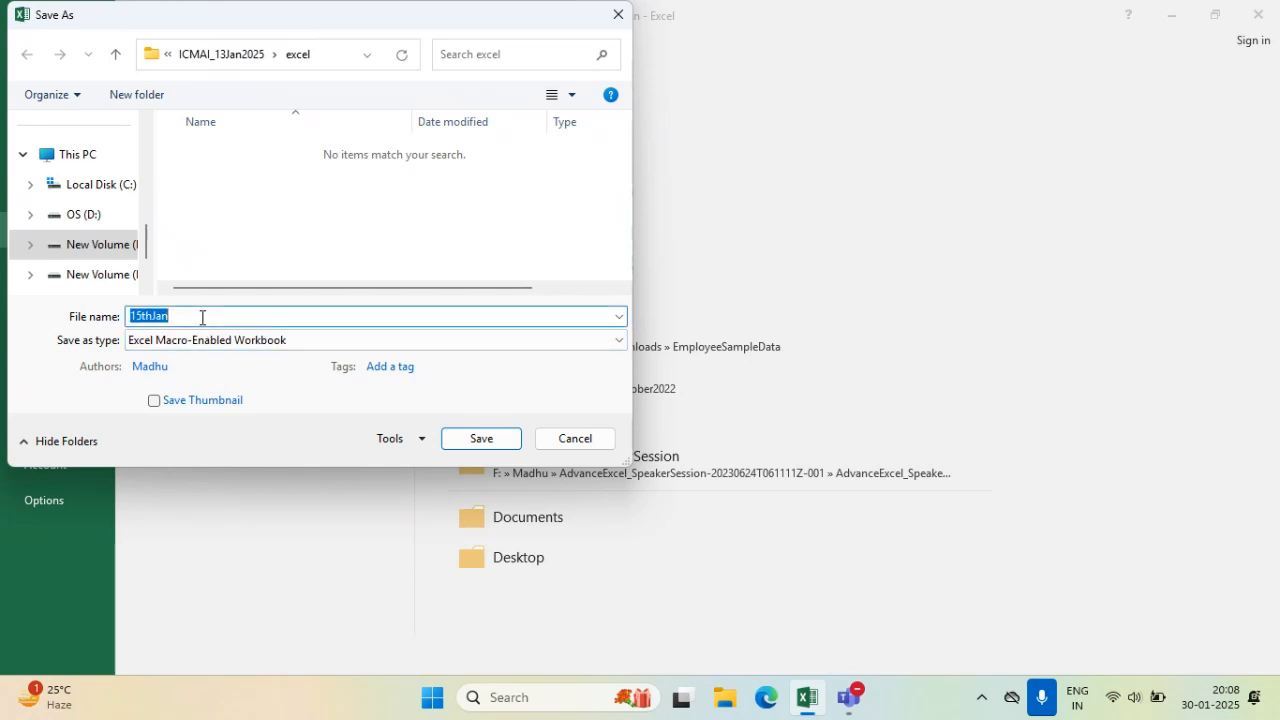
pyautogui.click(207, 317)
pyautogui.click(490, 442)
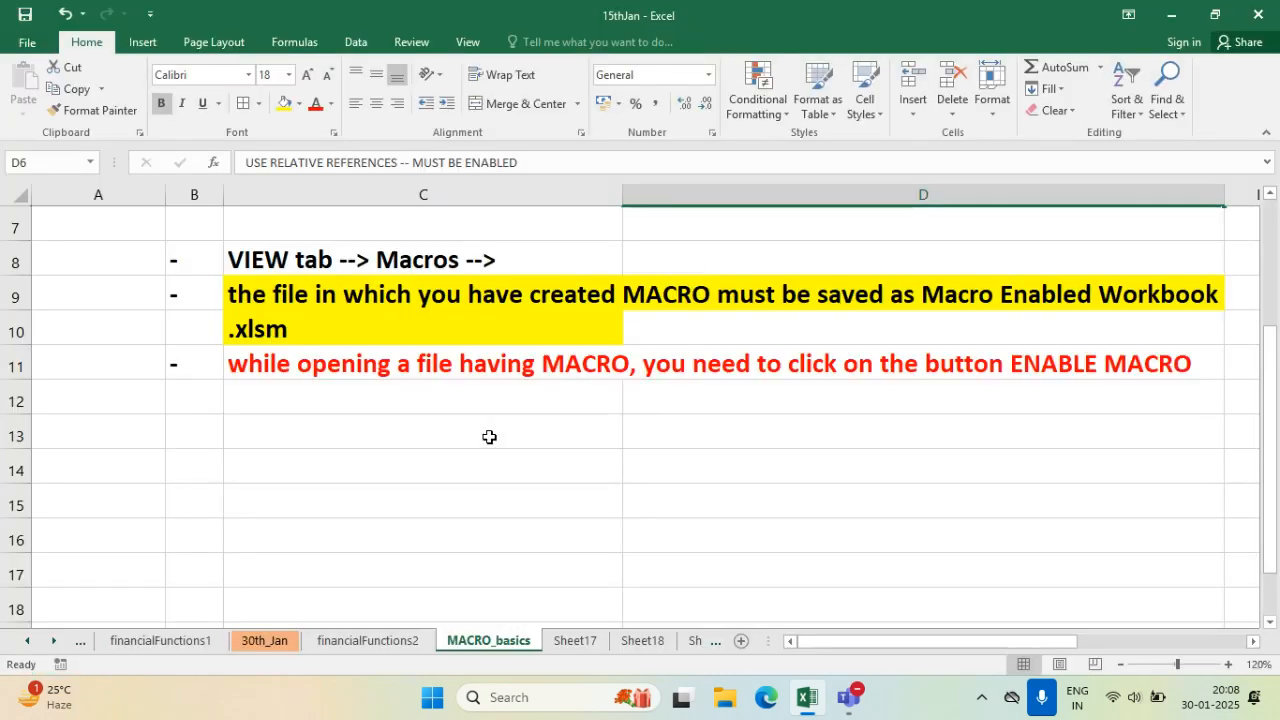
# - Close the workbook, restart Excel and reopen the macro-enabled 15thJan file from the recent files
pyautogui.click(1262, 14)
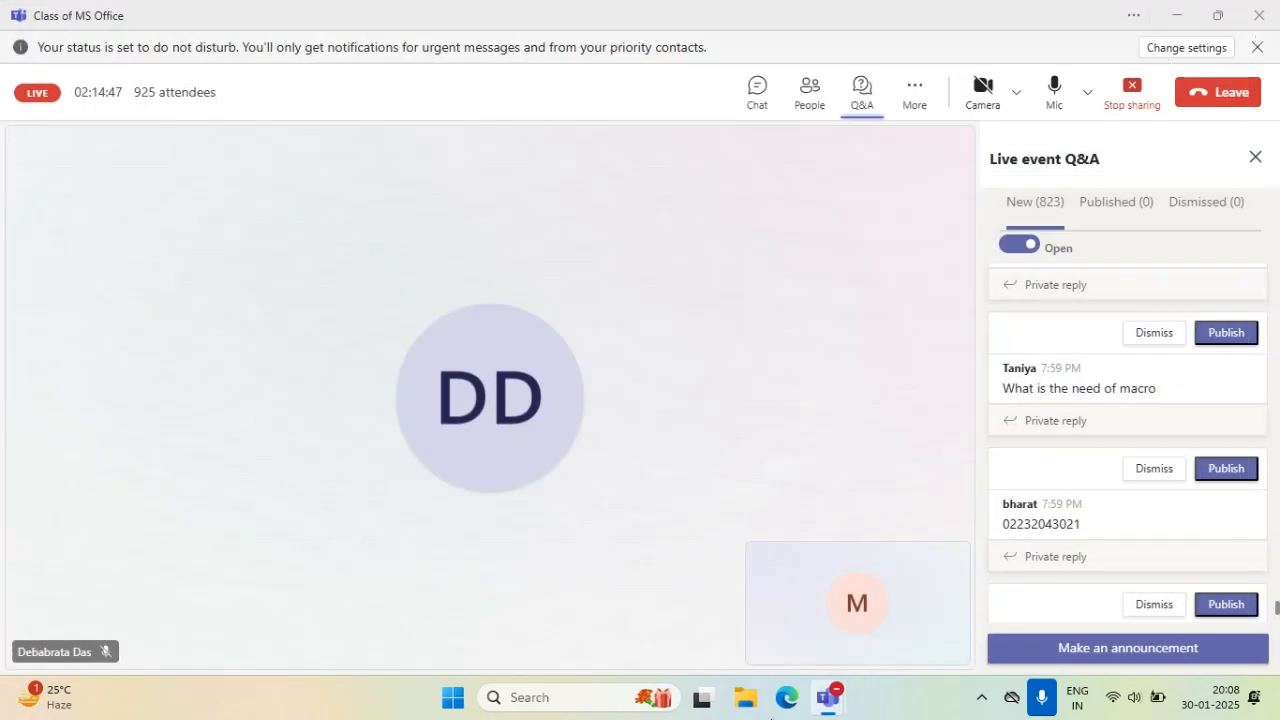
pyautogui.click(534, 697)
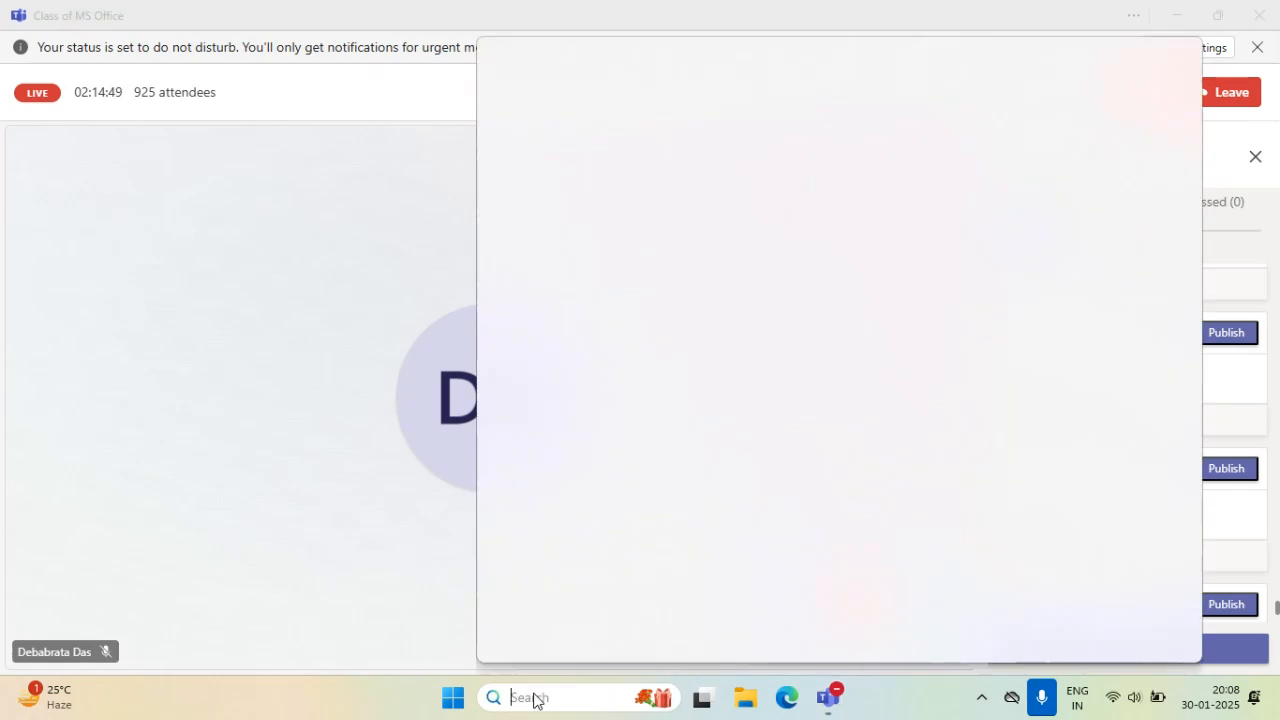
pyautogui.click(593, 333)
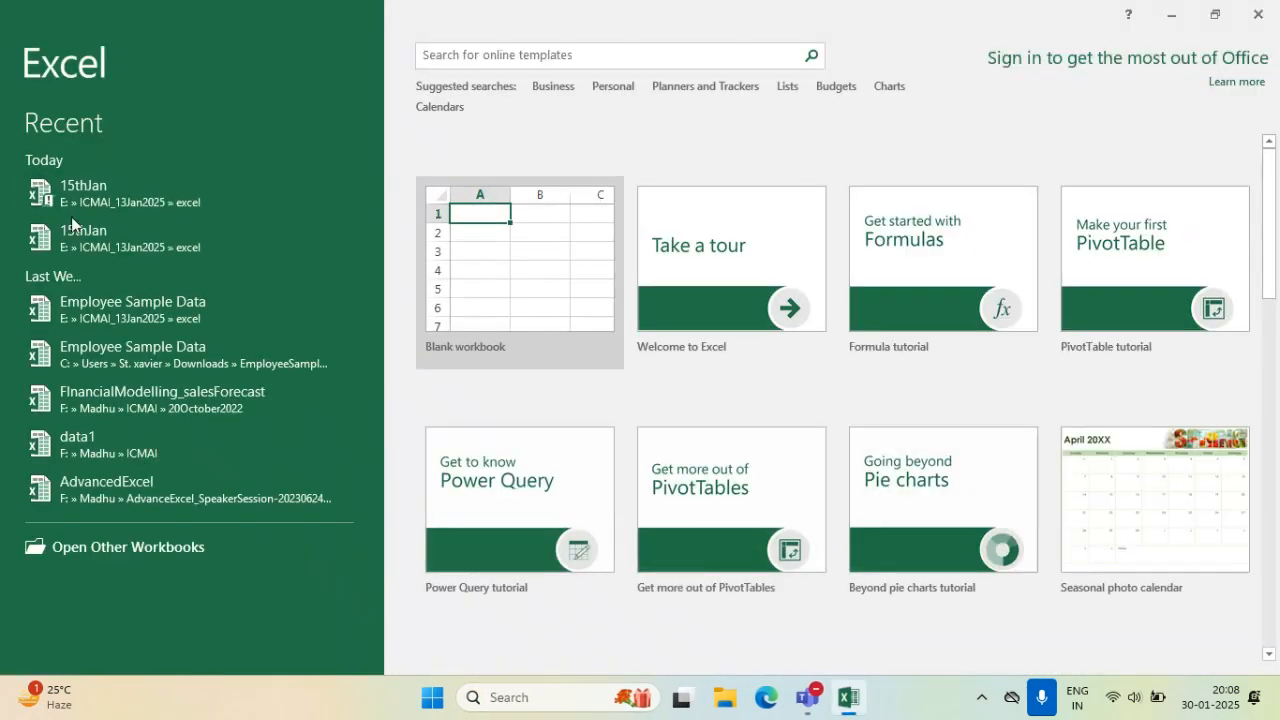
pyautogui.click(215, 198)
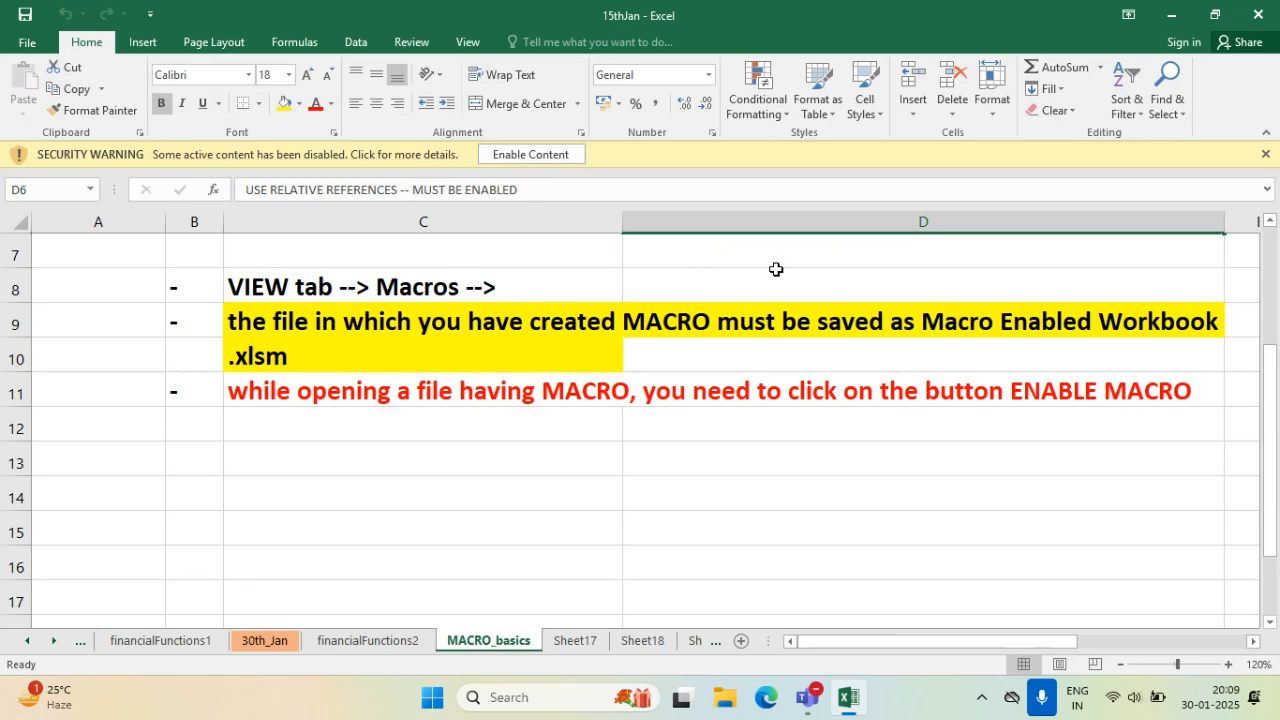
# - Enable the workbook's disabled active content and continue without updating the external links
pyautogui.moveTo(1274, 381); pyautogui.dragTo(1277, 234)
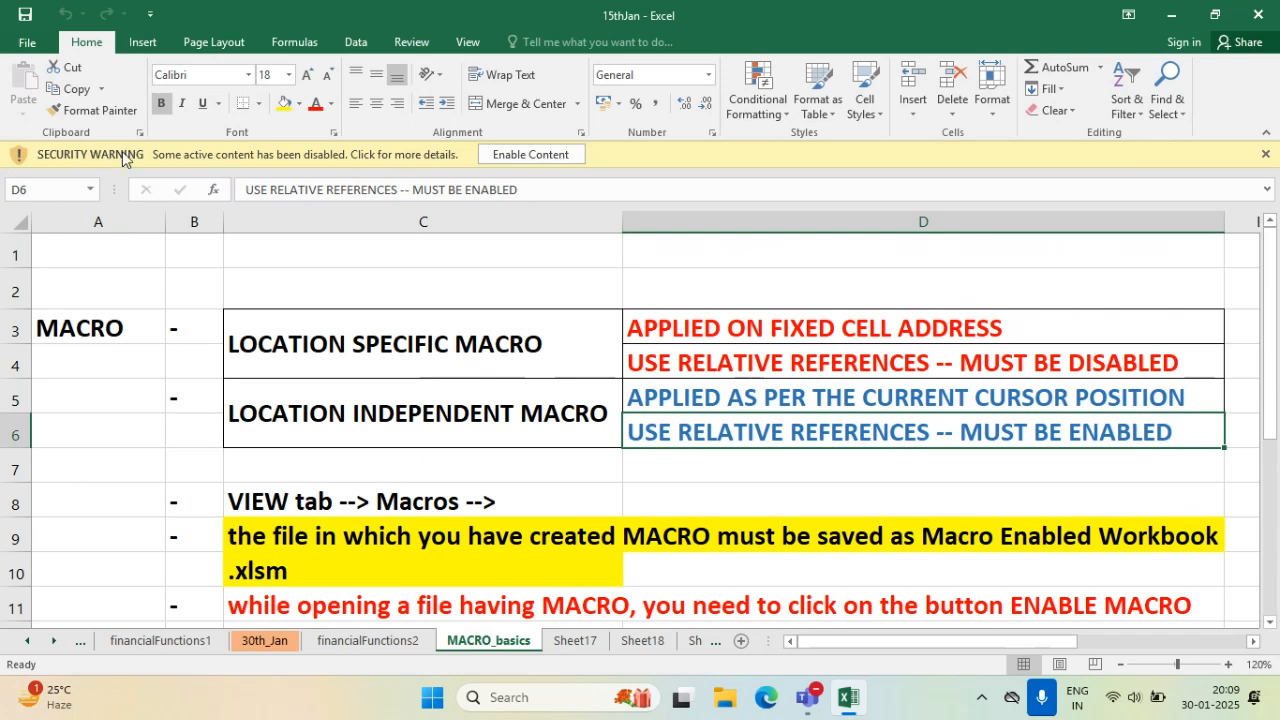
pyautogui.click(542, 157)
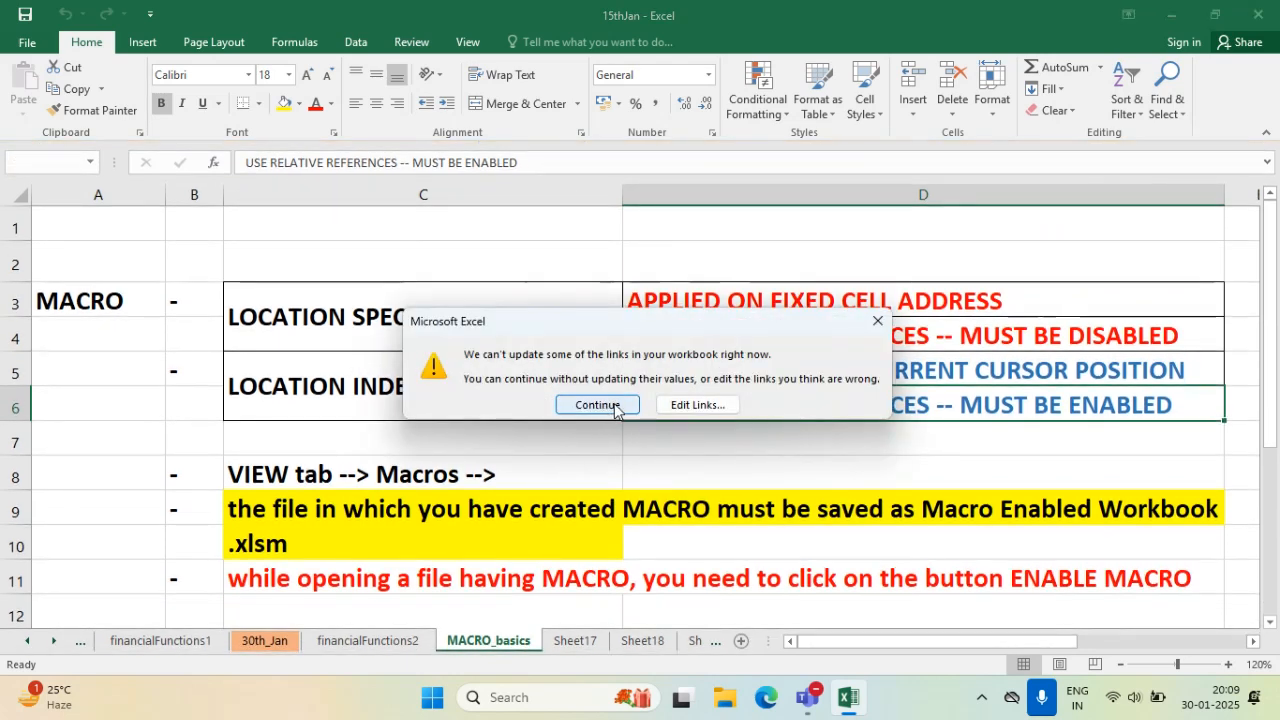
pyautogui.click(614, 410)
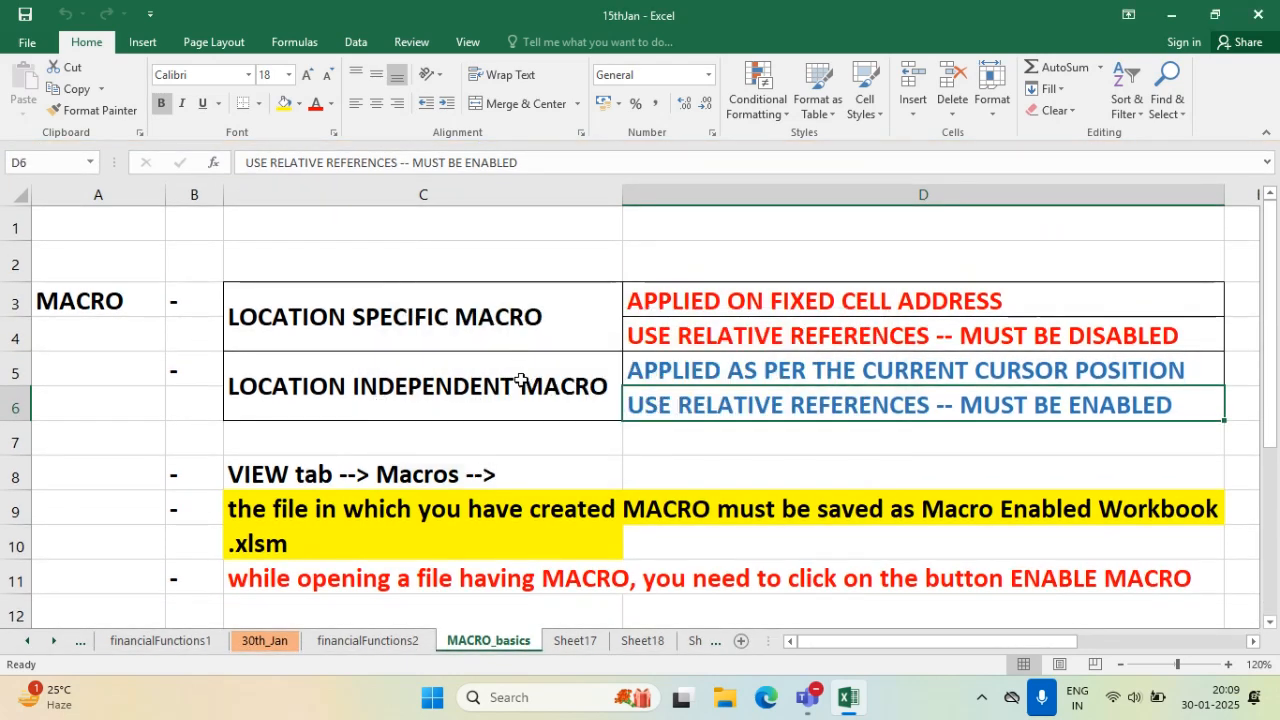
pyautogui.click(533, 438)
pyautogui.click(660, 496)
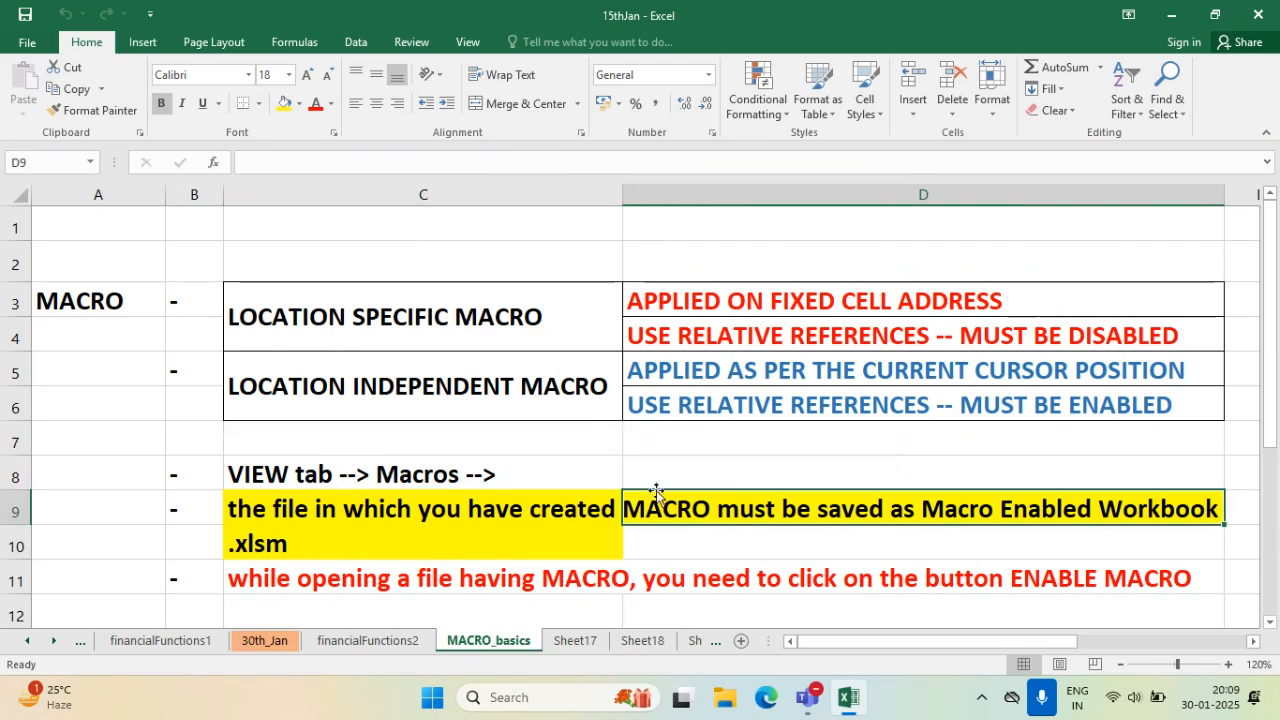
# - Add a new blank worksheet after Sheet19
pyautogui.scroll(-9, 660, 525)
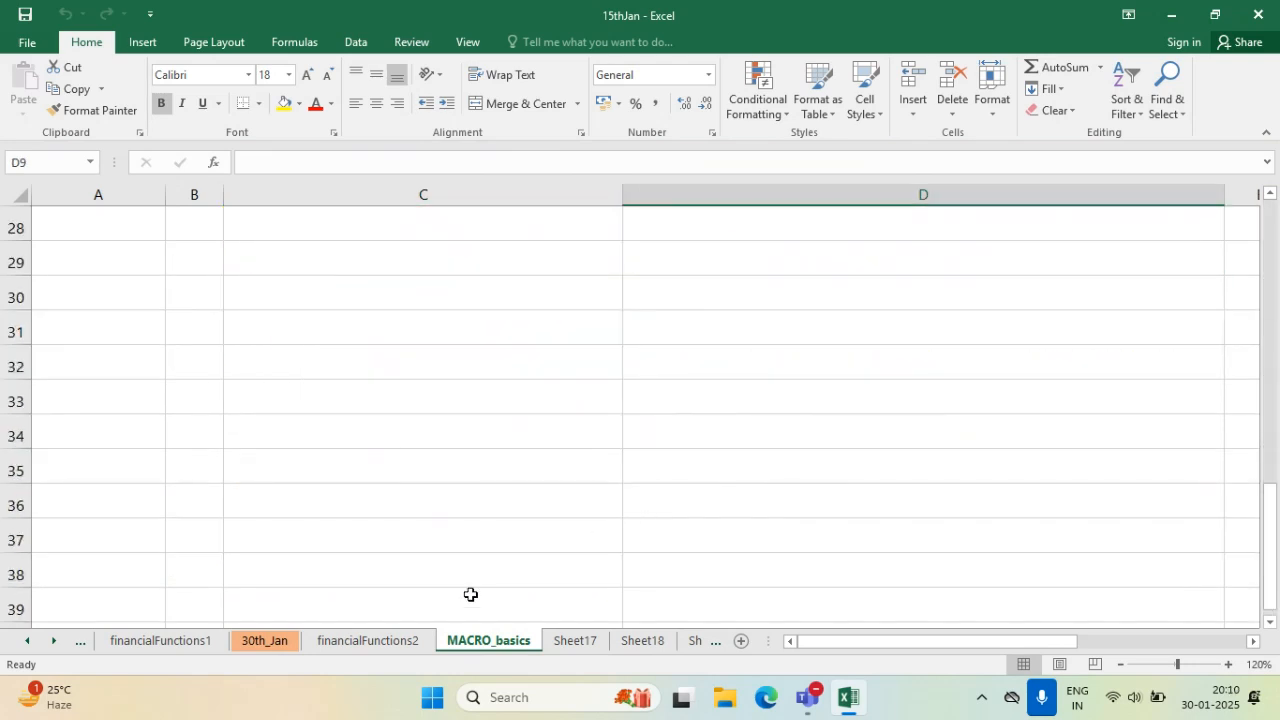
pyautogui.click(600, 645)
pyautogui.click(697, 641)
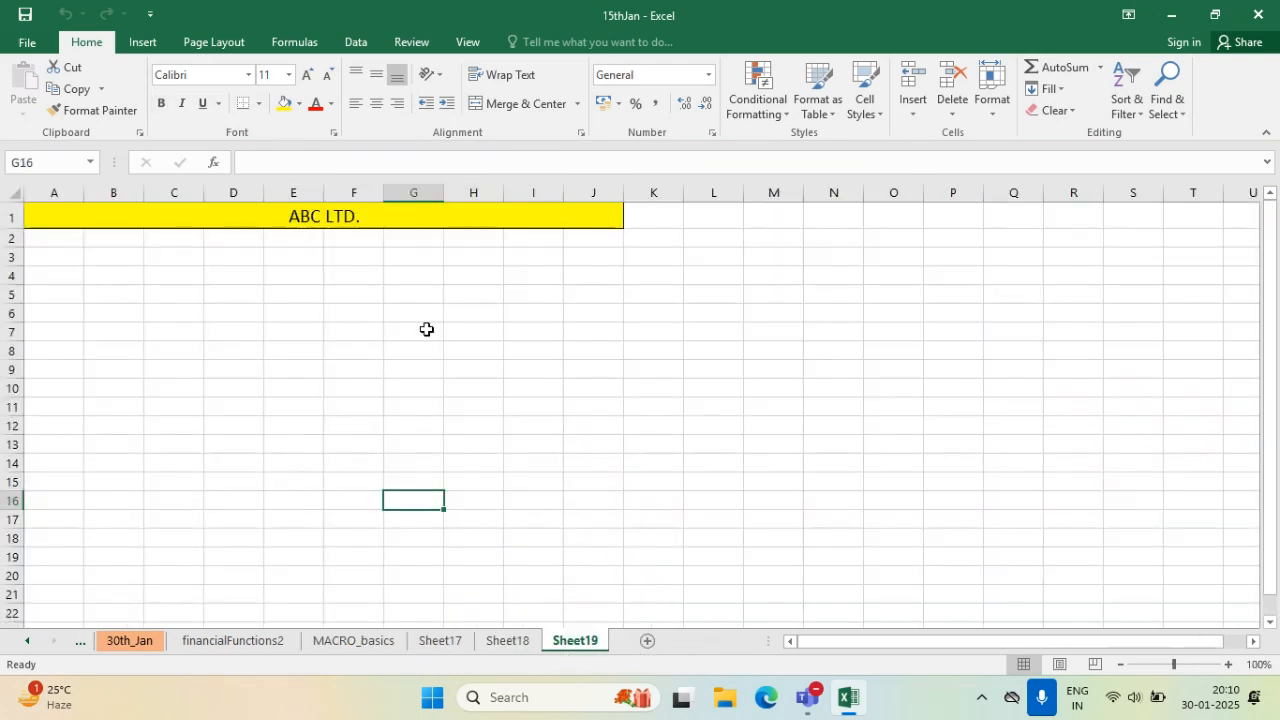
pyautogui.click(648, 641)
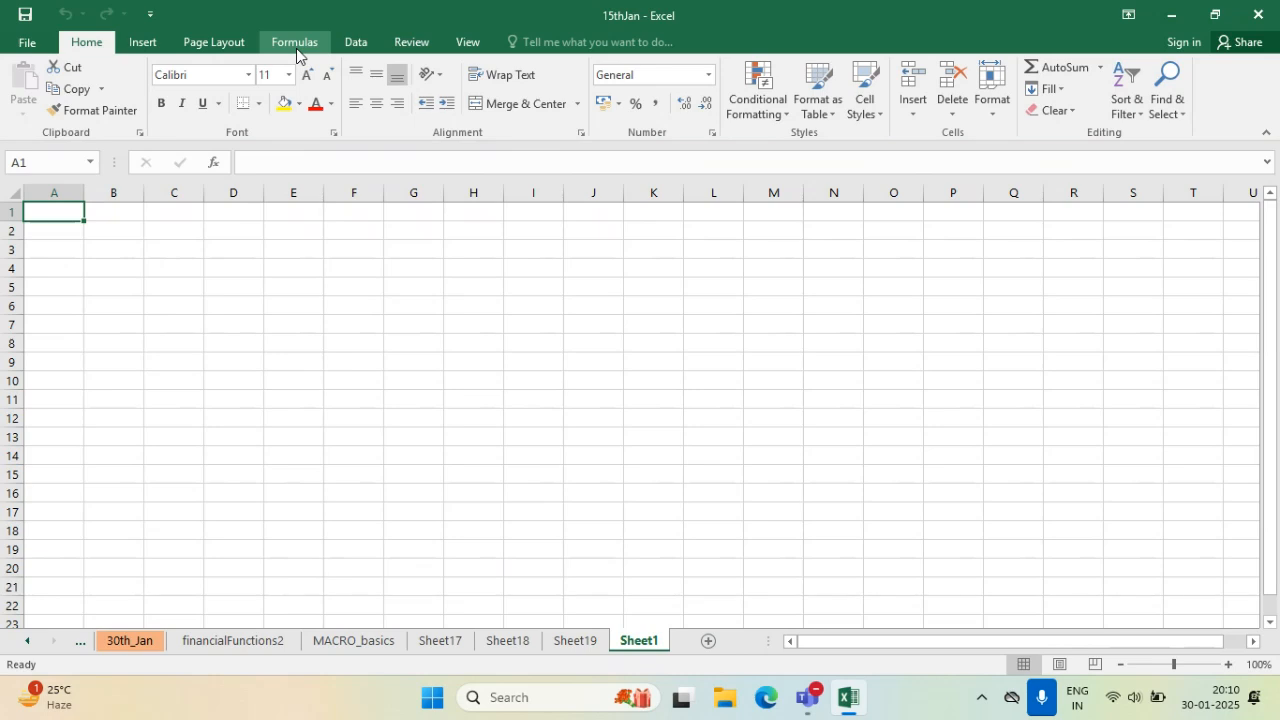
# - Look up the shortcut key and description stored in the coName macro's options, leaving them unchanged
pyautogui.click(468, 42)
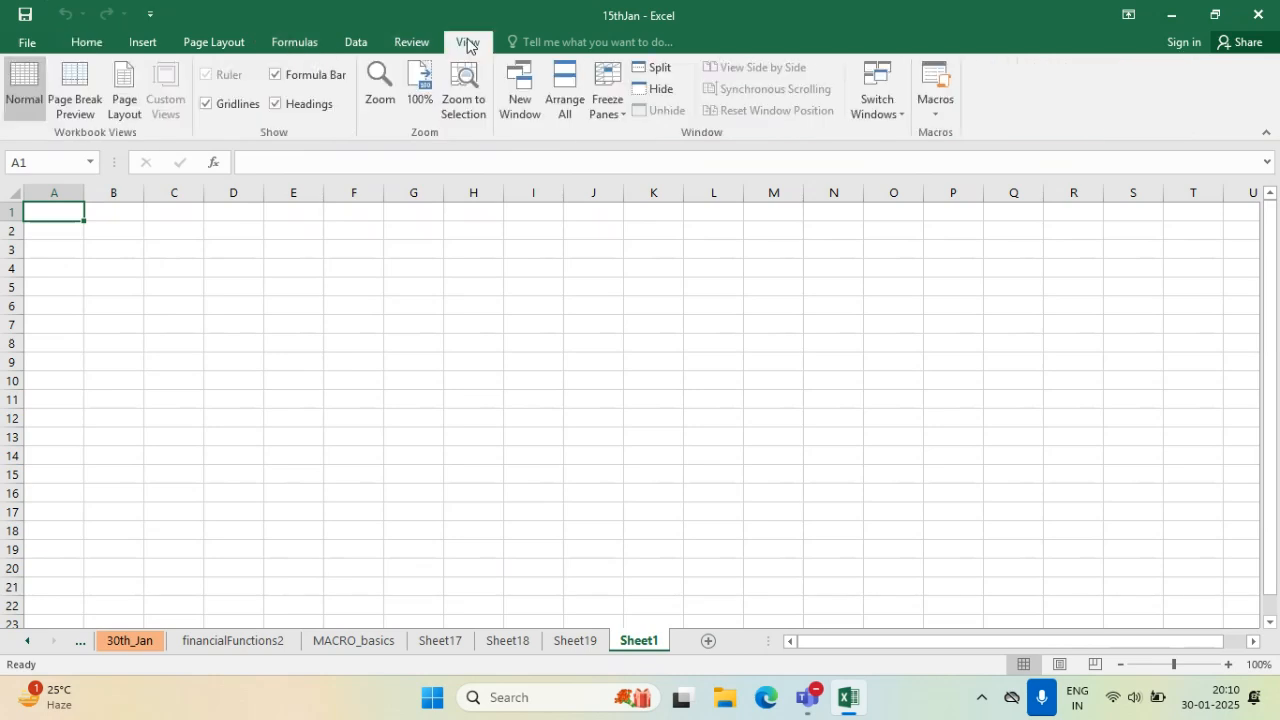
pyautogui.click(940, 105)
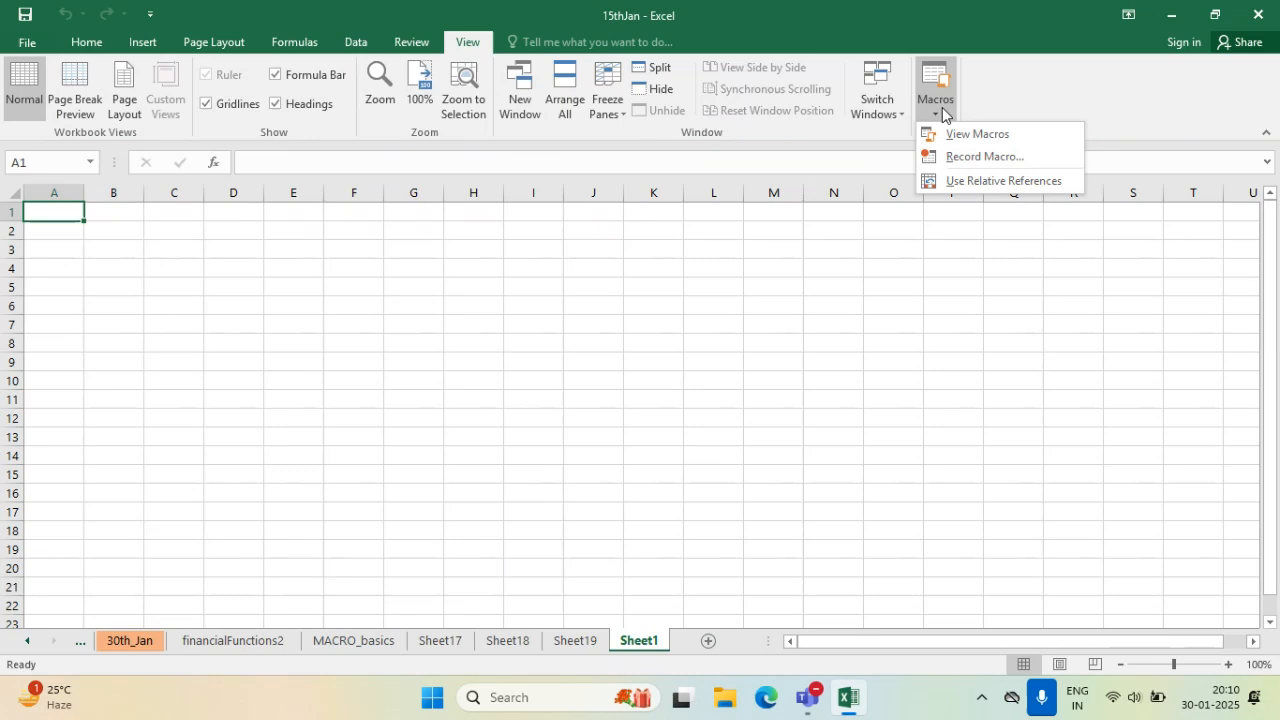
pyautogui.click(1007, 144)
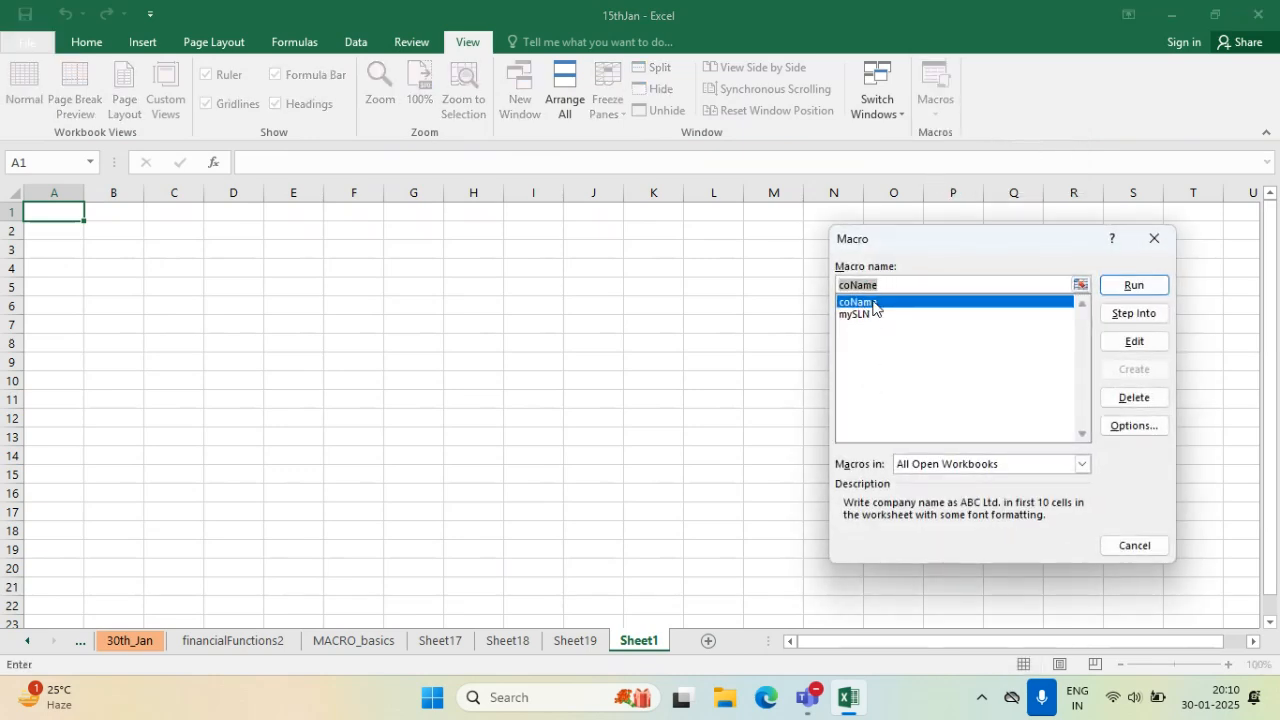
pyautogui.moveTo(910, 240); pyautogui.dragTo(865, 154)
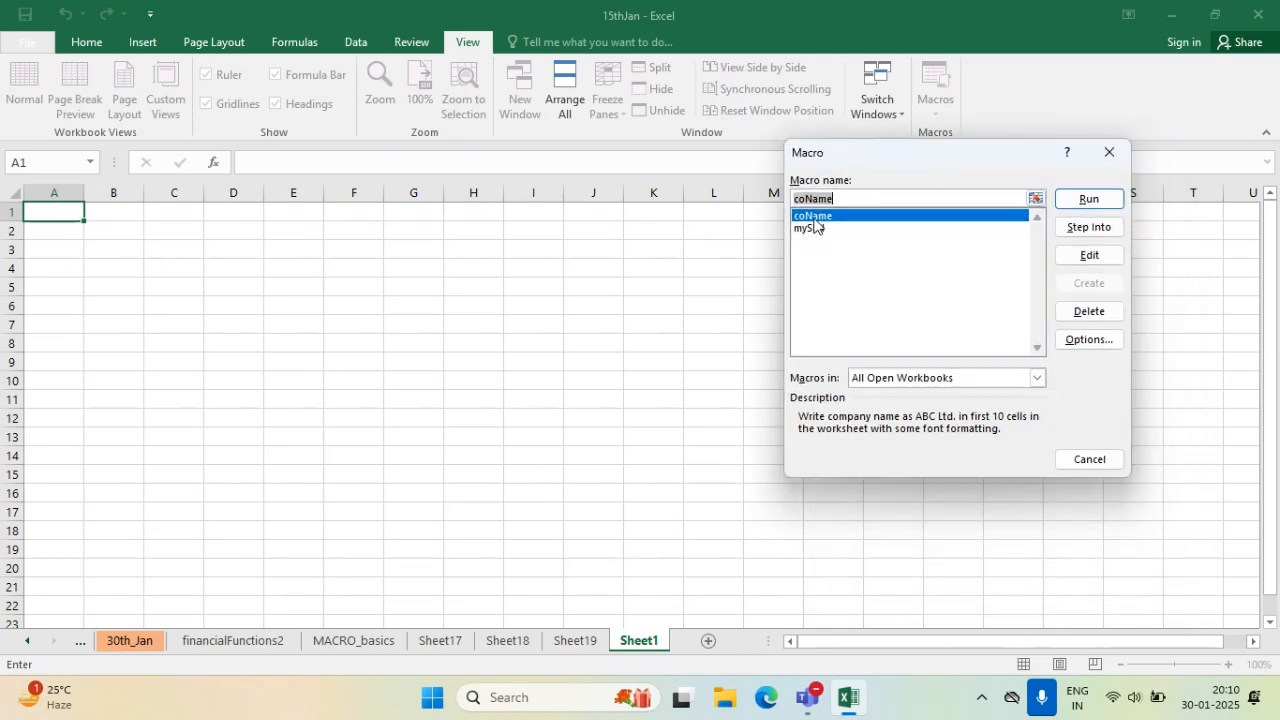
pyautogui.click(1100, 340)
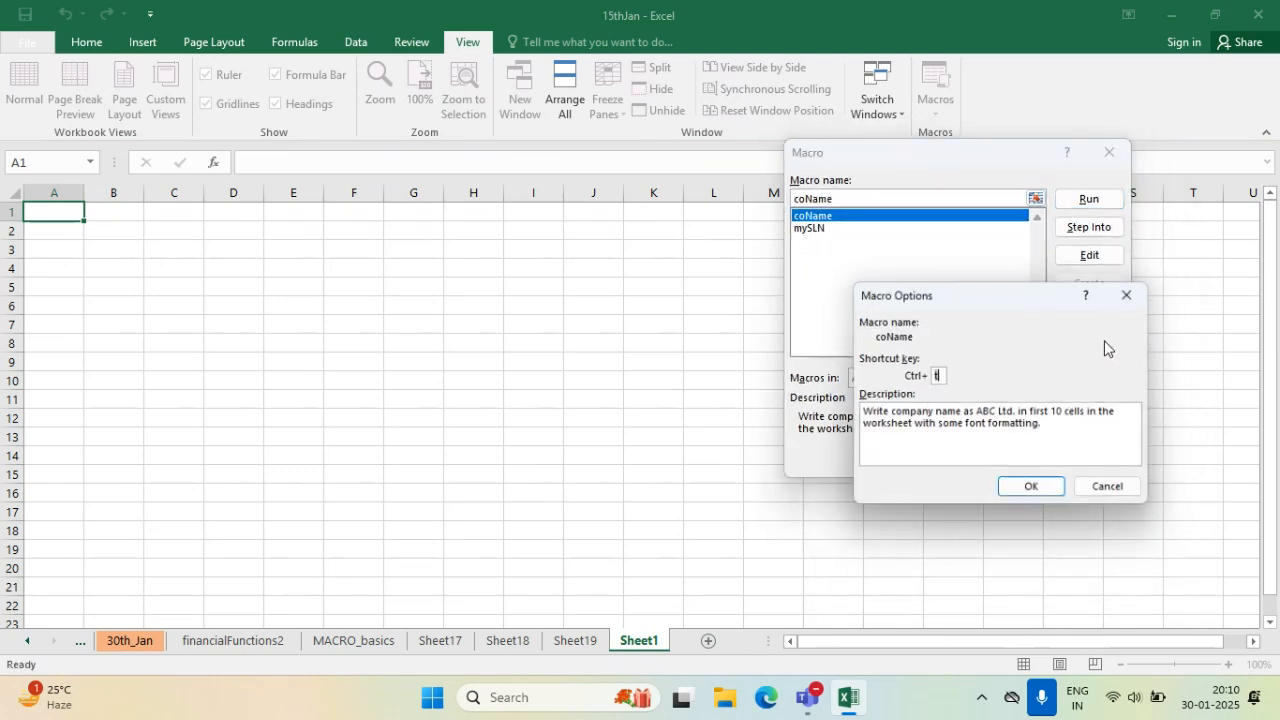
pyautogui.moveTo(988, 300); pyautogui.dragTo(985, 208)
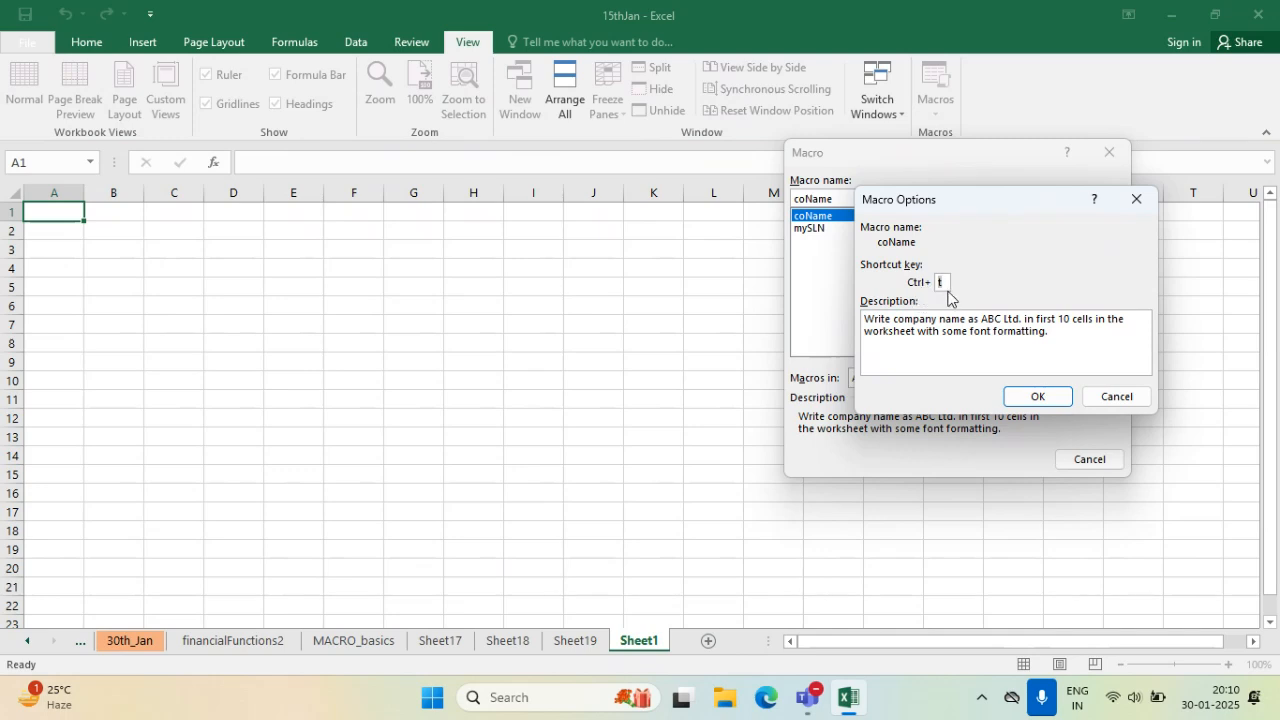
pyautogui.moveTo(864, 319); pyautogui.dragTo(1068, 340)
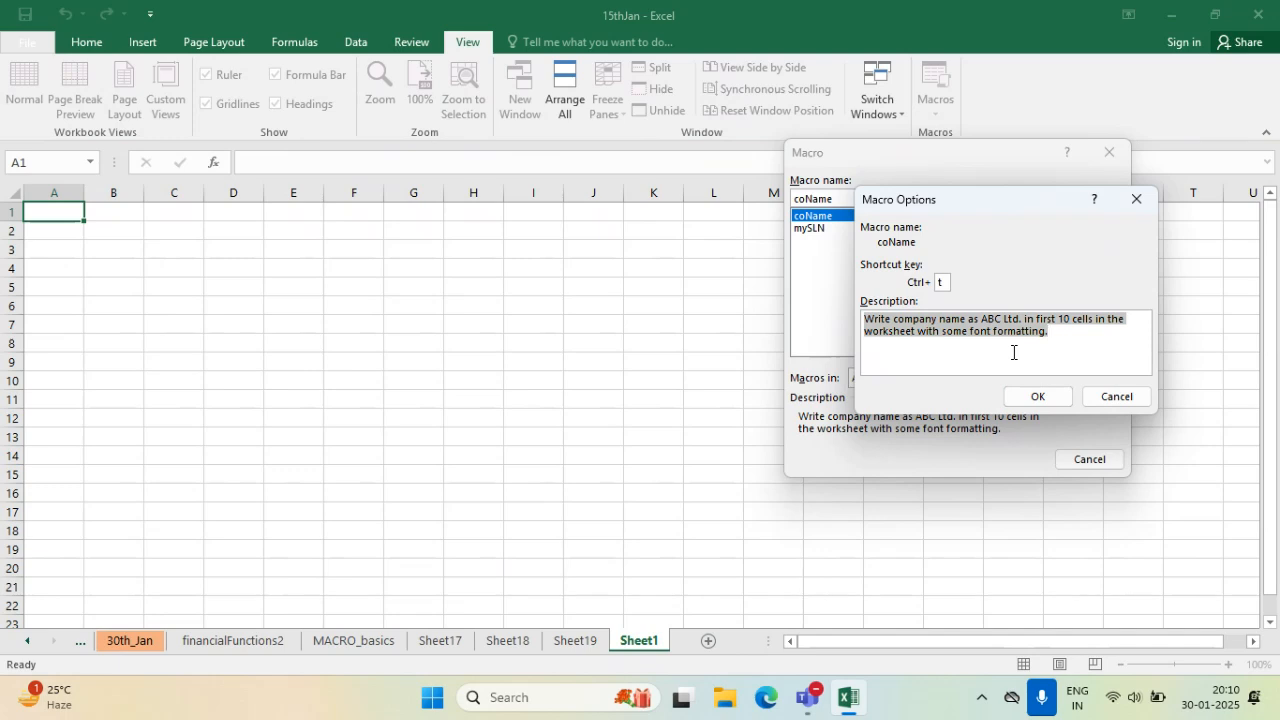
pyautogui.click(1120, 400)
pyautogui.click(1100, 462)
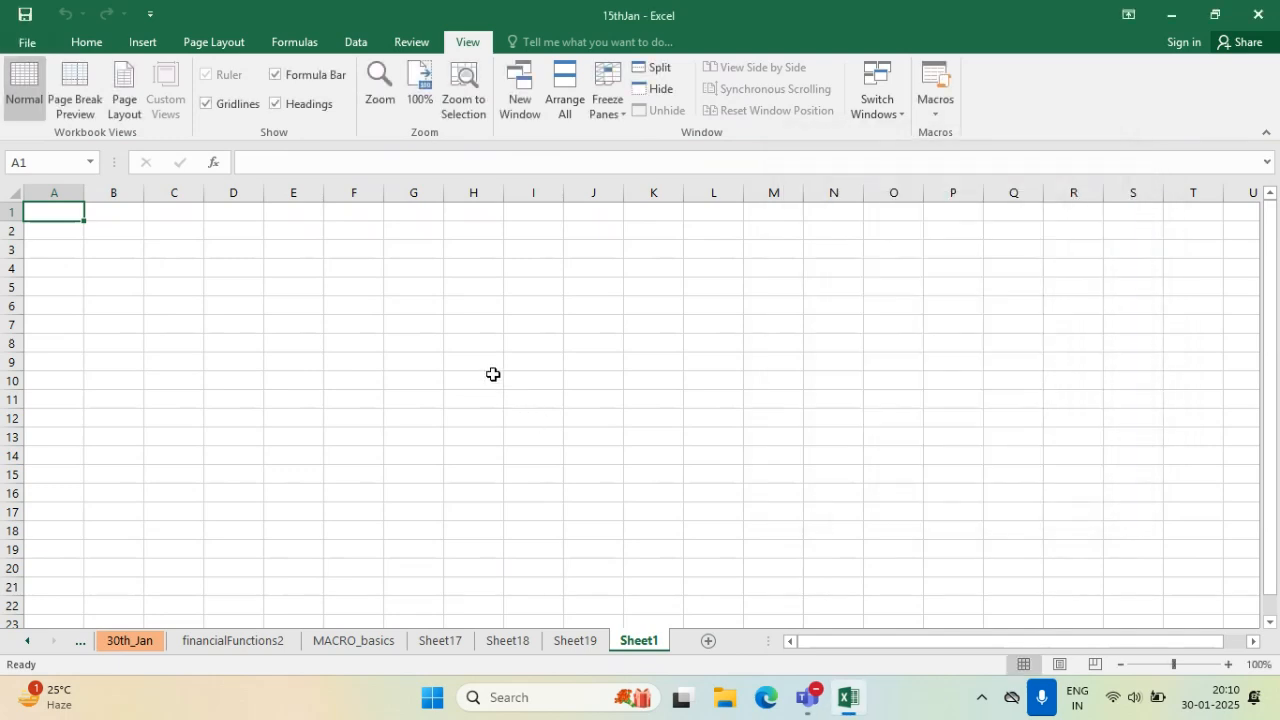
# - Run the coName macro on the new sheet to insert the ABC LTD. heading across A1:J1
pyautogui.hotkey('ctrl', 'shift', 'a')
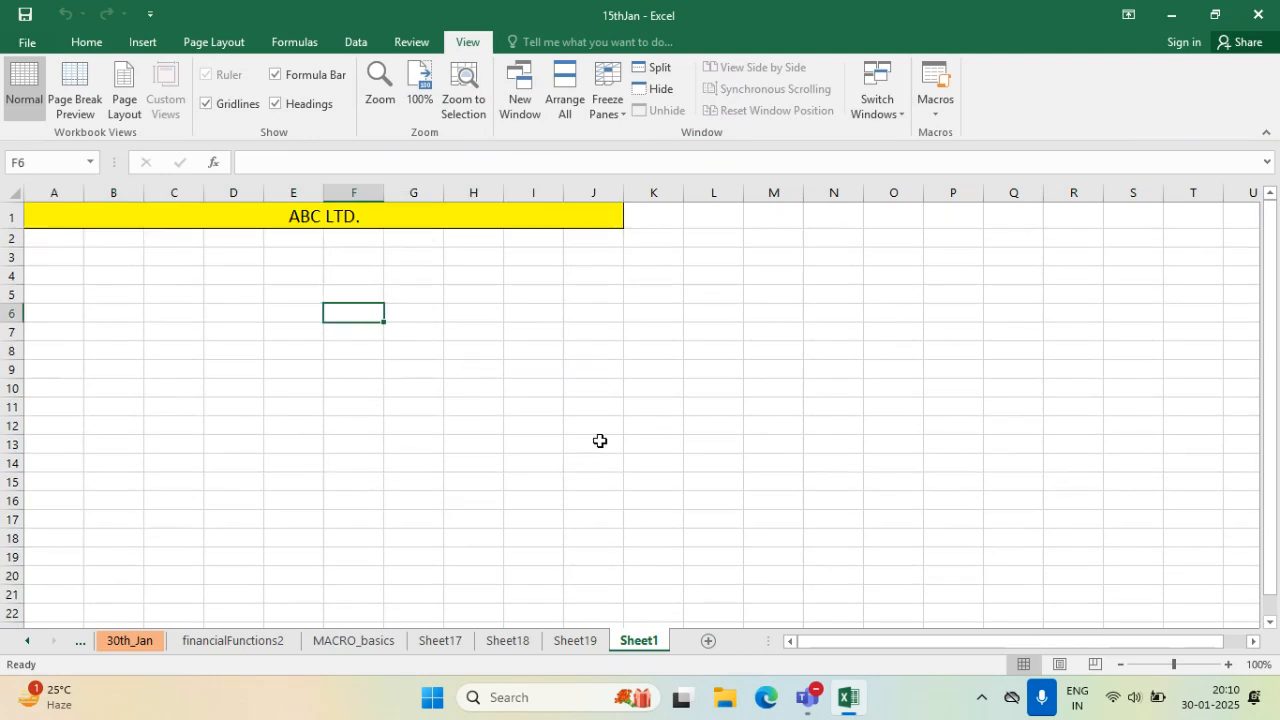
pyautogui.click(458, 291)
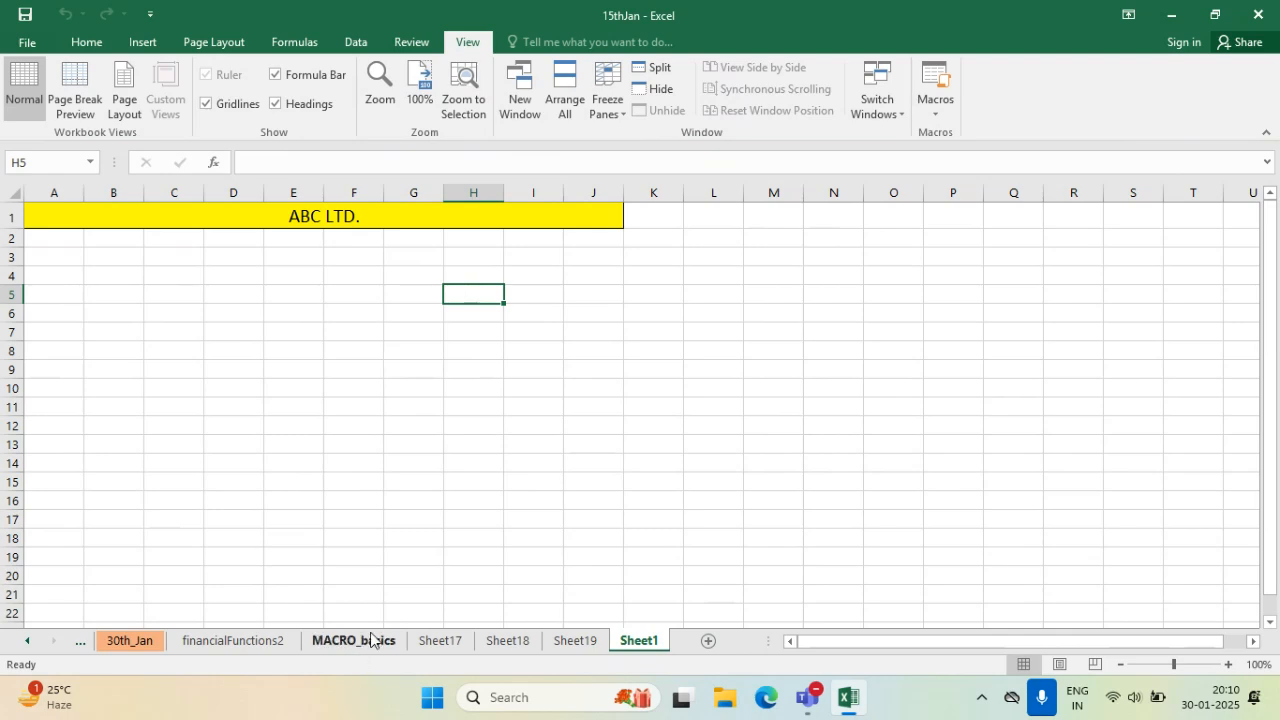
# - Review the MACRO_basics notes on macro types, saving as .xlsm and enabling macros on opening
pyautogui.click(386, 645)
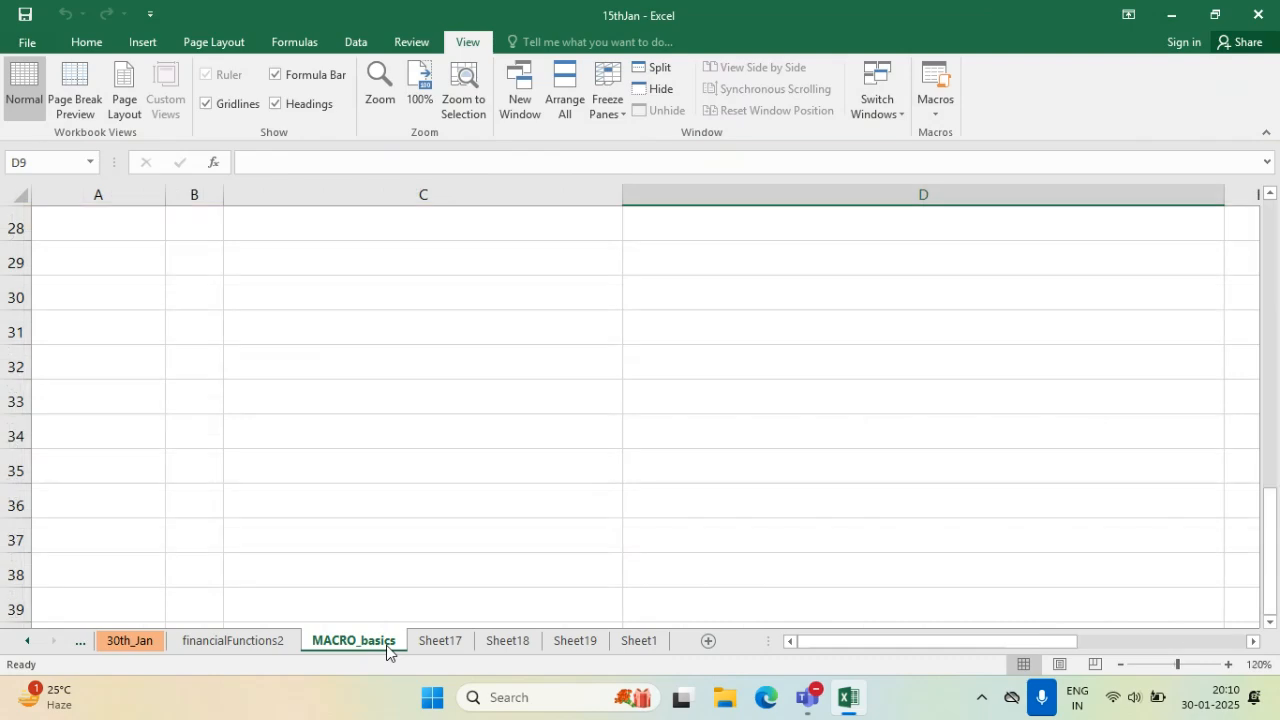
pyautogui.scroll(6, 427, 507)
pyautogui.scroll(3, 427, 507)
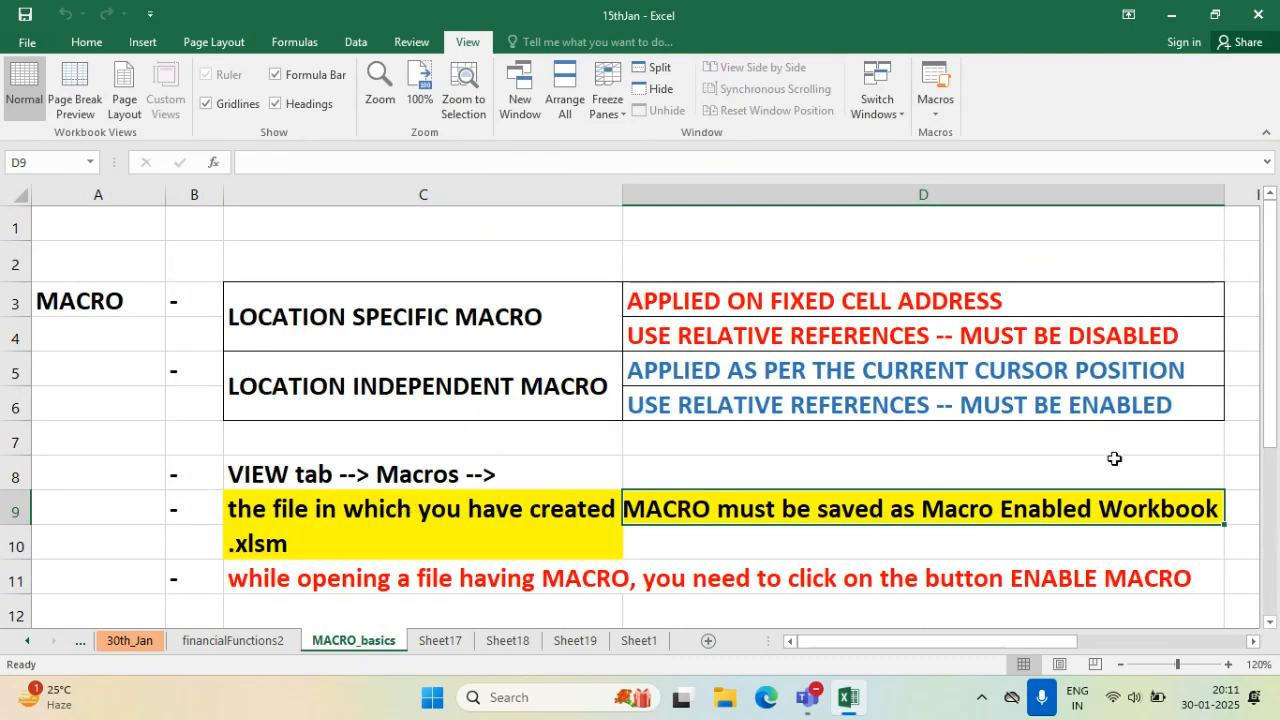
pyautogui.scroll(-2, 1251, 609)
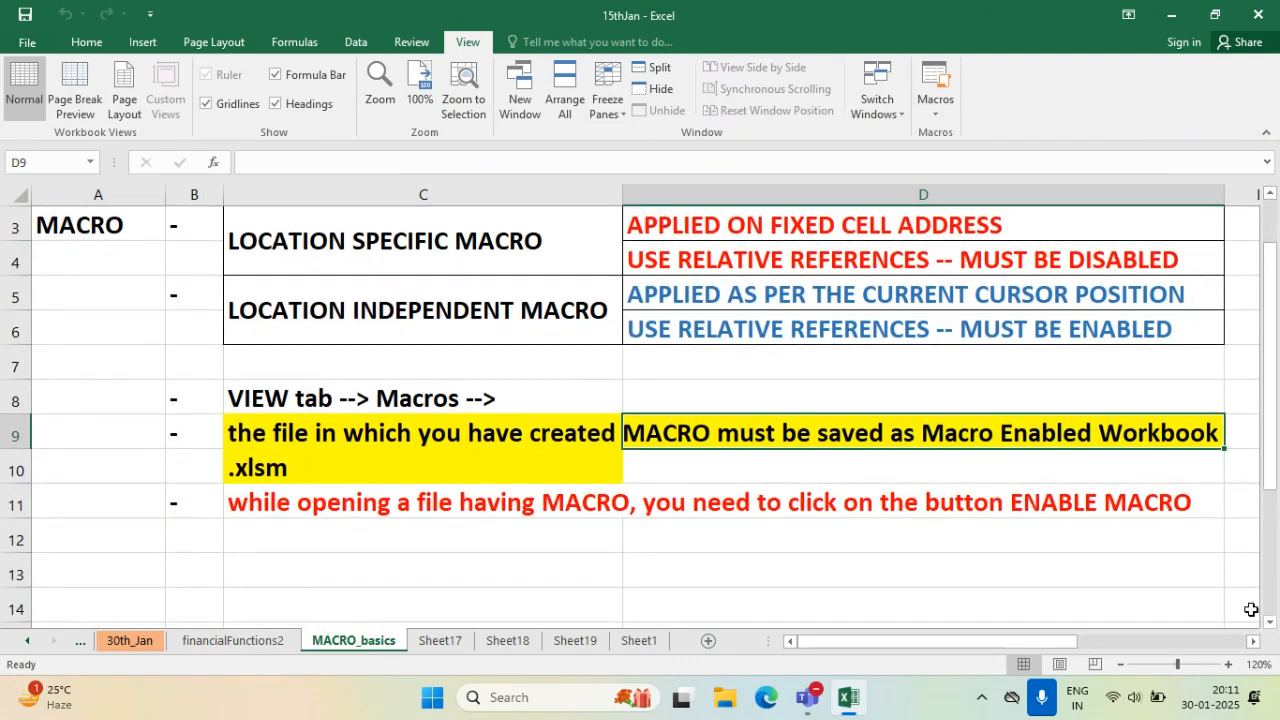
pyautogui.click(809, 543)
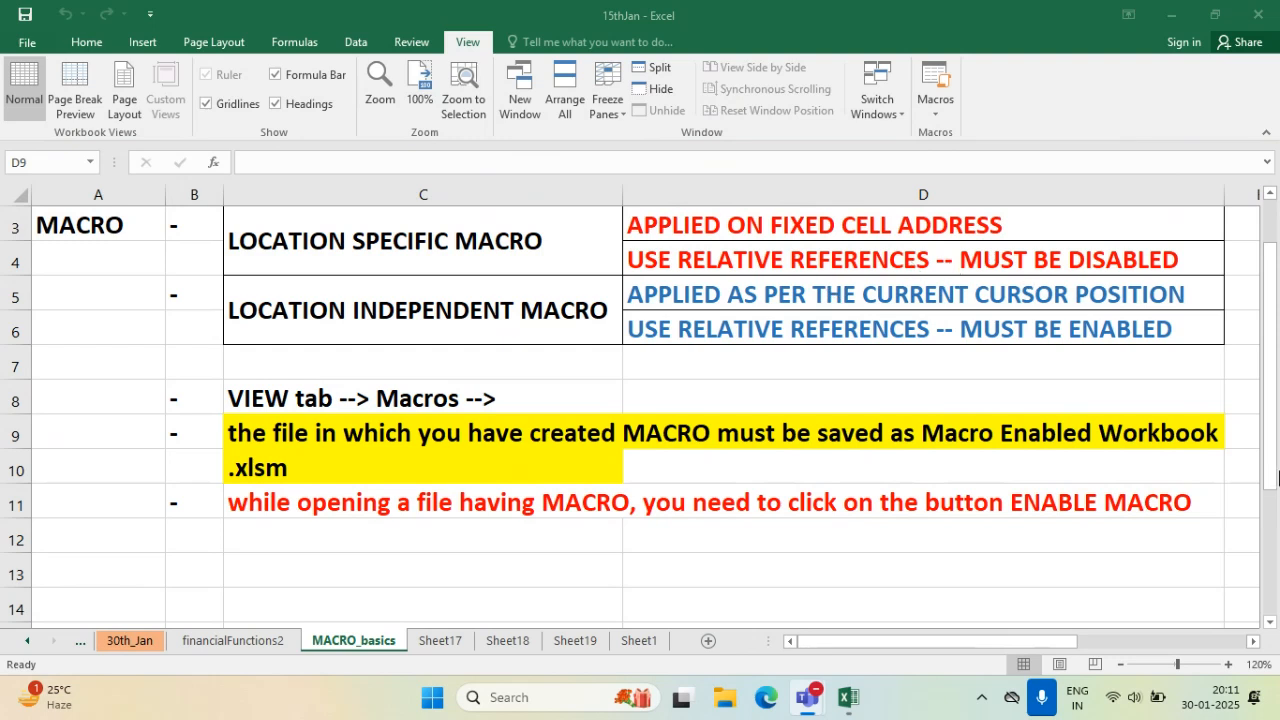
pyautogui.click(1275, 350)
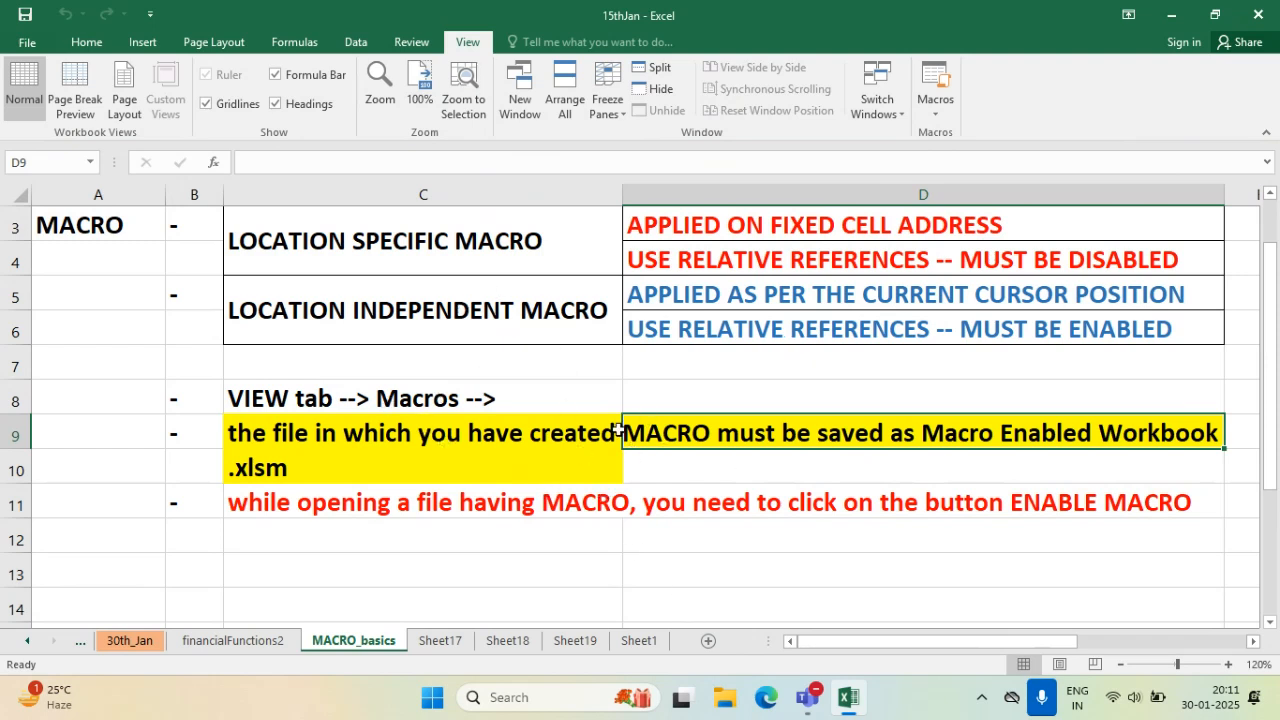
pyautogui.click(809, 699)
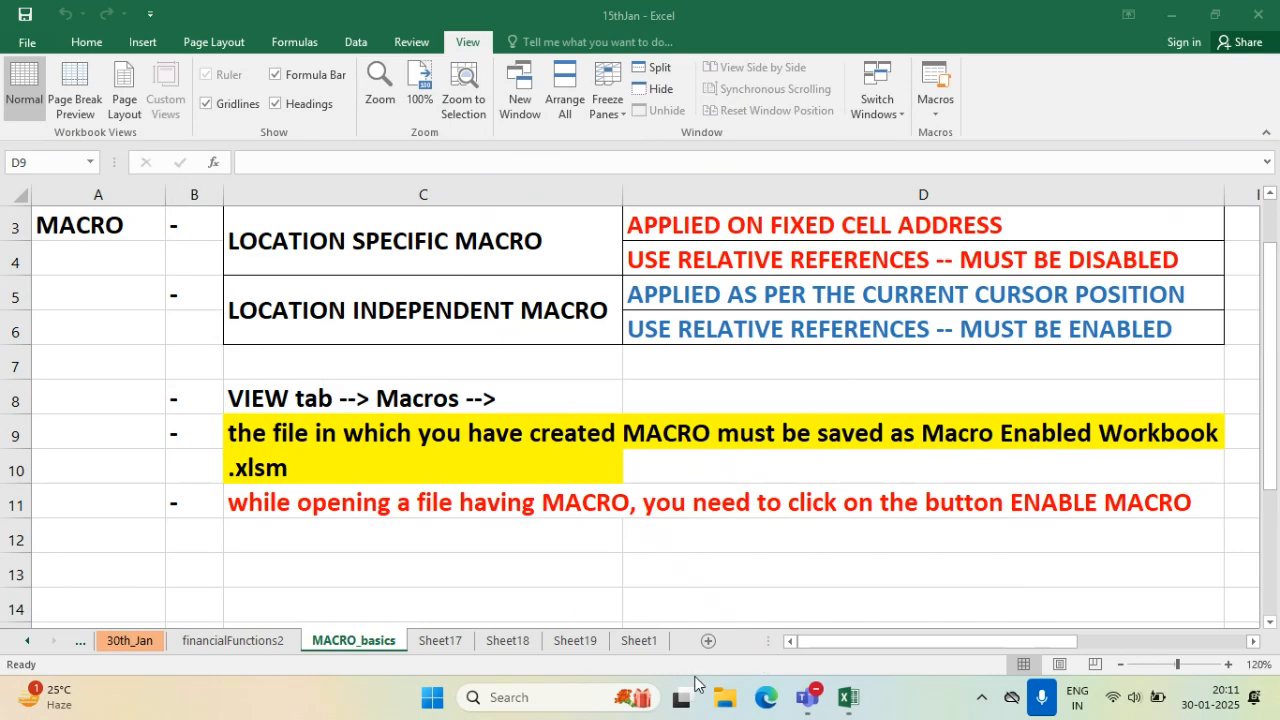
# - Switch to the Microsoft Teams live event and read through the attendees' new Q&A questions on macros and the depreciation formula
pyautogui.moveTo(808, 697)
pyautogui.click(826, 620)
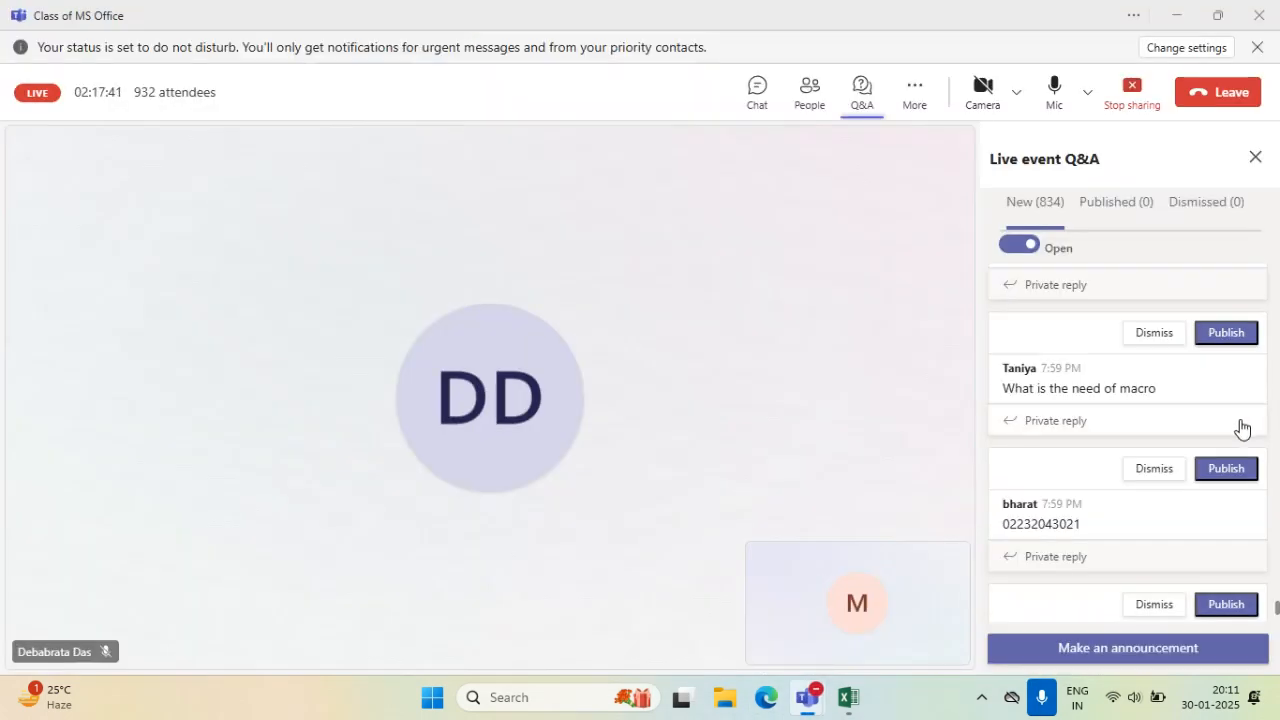
pyautogui.scroll(-5, 1243, 428)
pyautogui.scroll(-1, 1242, 428)
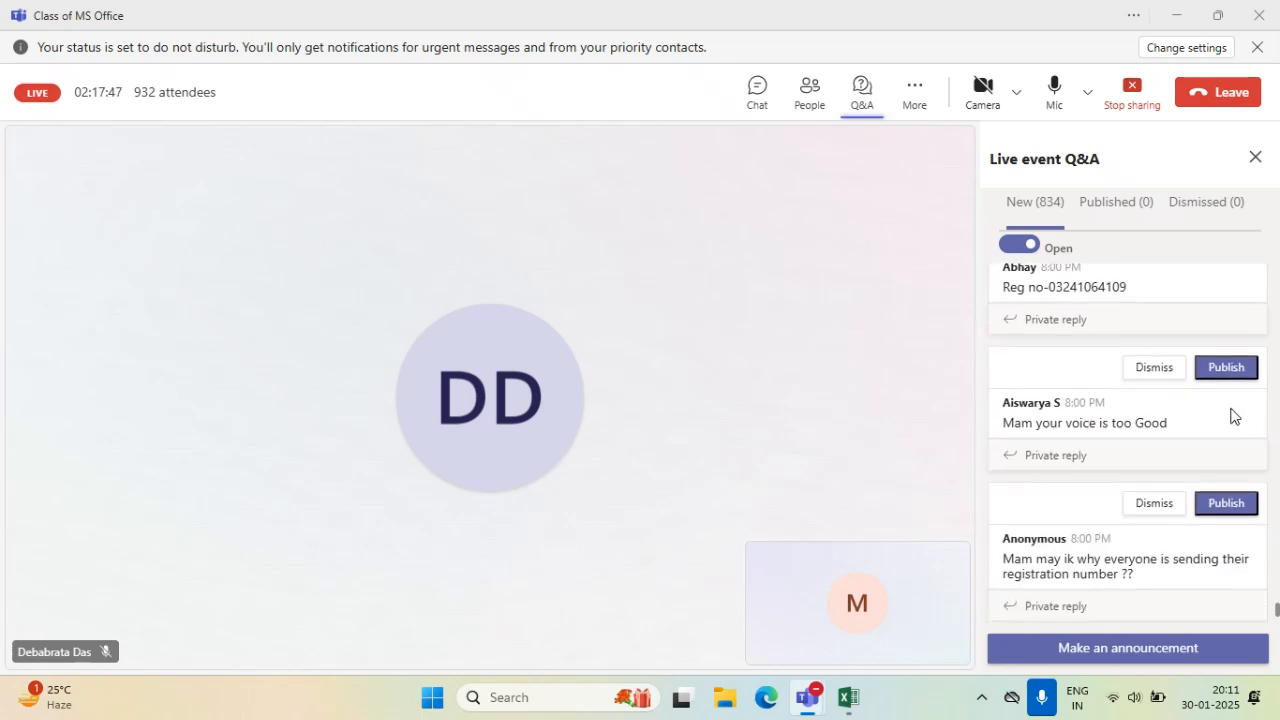
pyautogui.scroll(-2, 1231, 415)
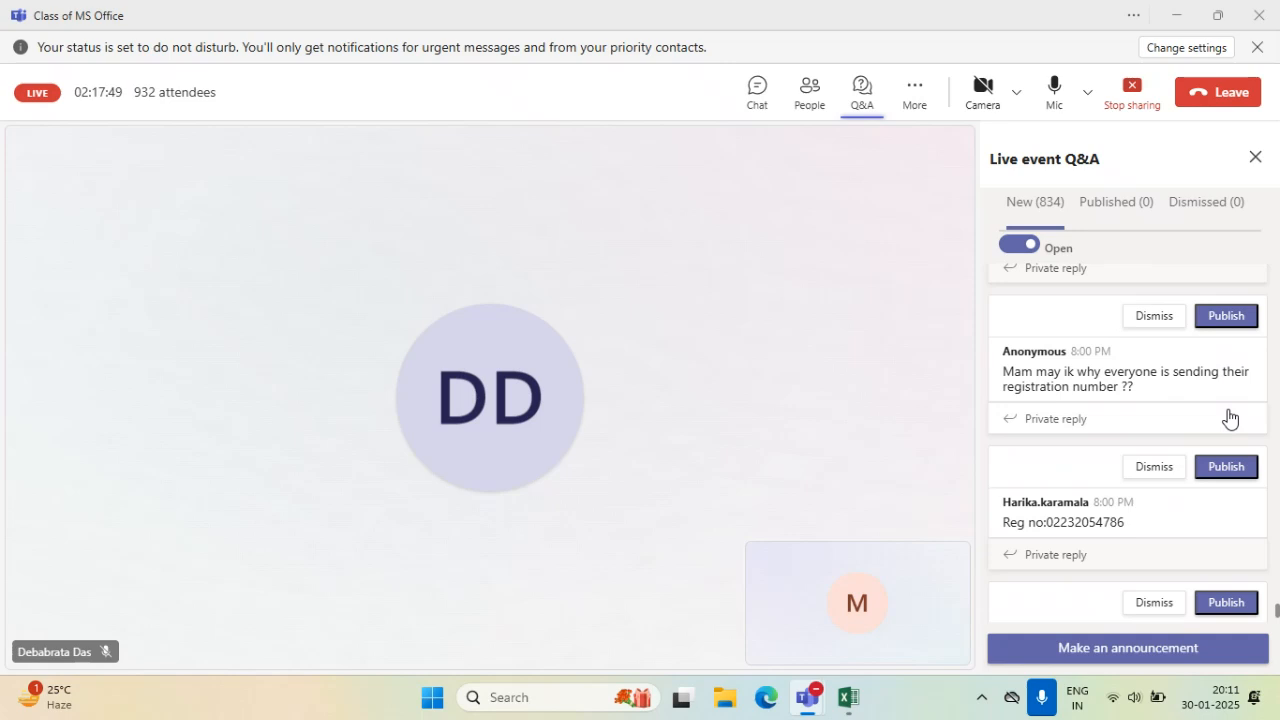
pyautogui.scroll(-6, 1229, 417)
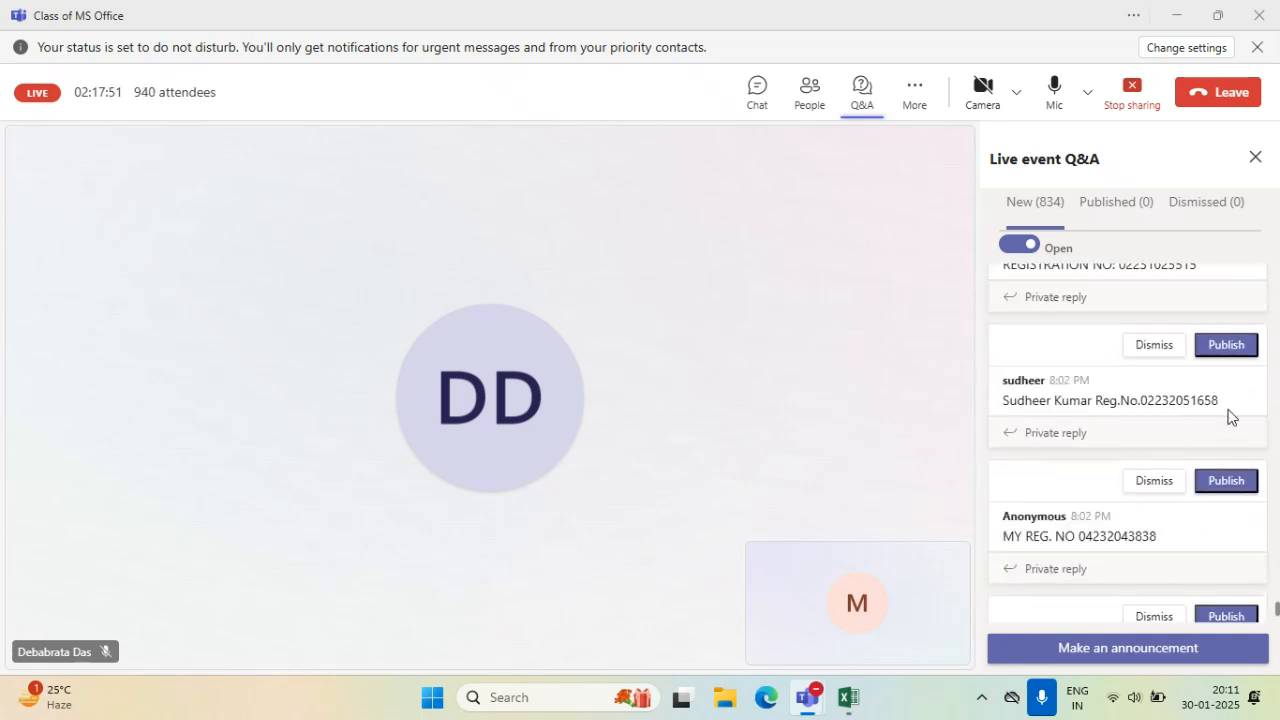
pyautogui.scroll(-6, 1229, 417)
pyautogui.scroll(-2, 1229, 417)
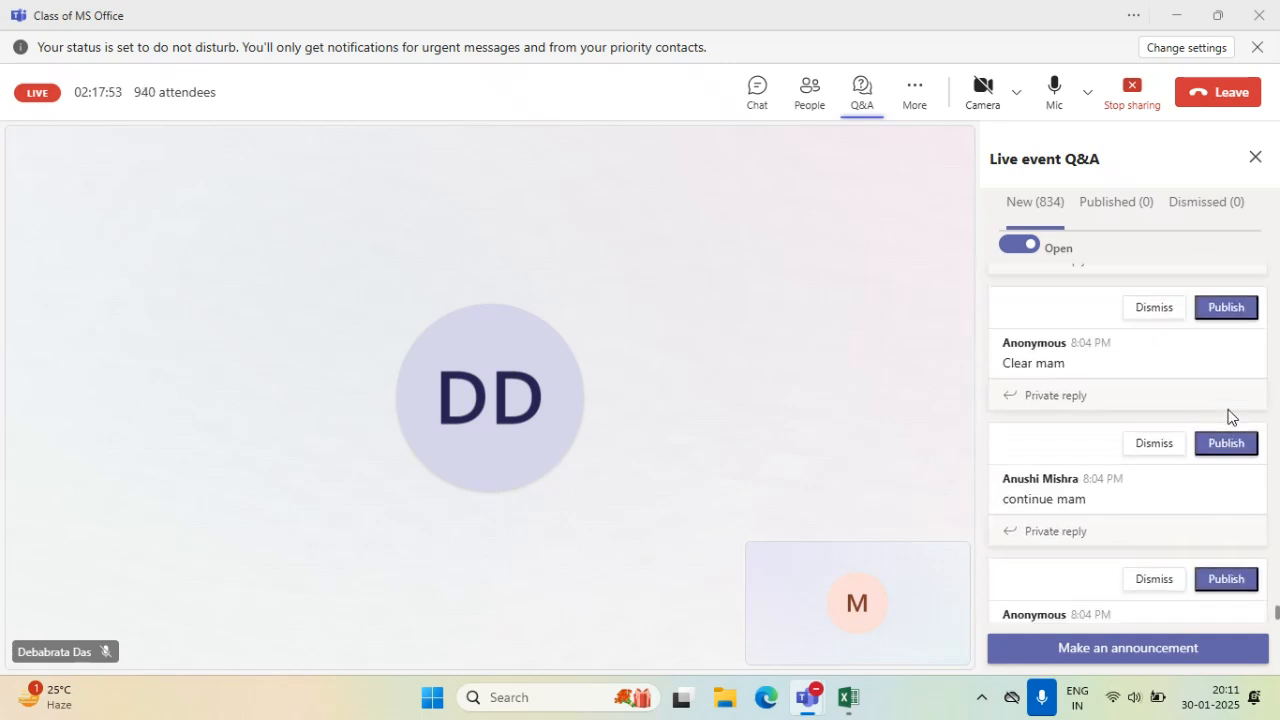
pyautogui.scroll(-7, 1231, 418)
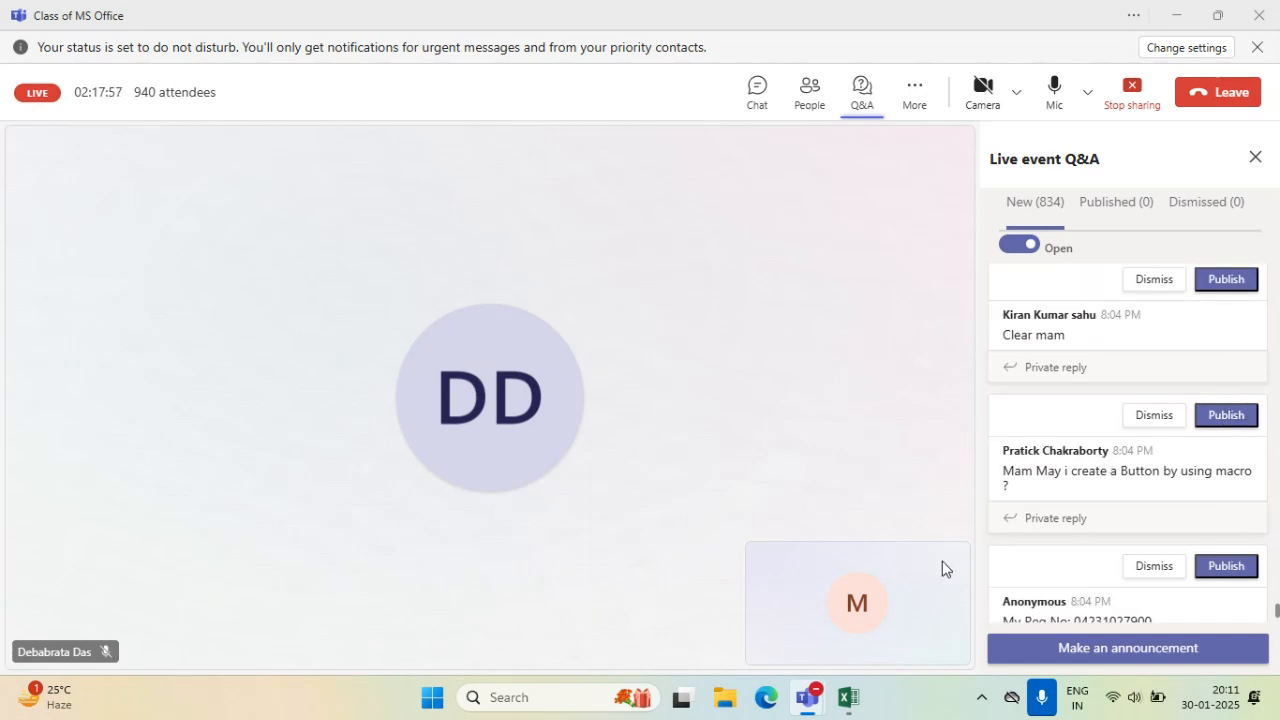
pyautogui.scroll(-4, 1183, 521)
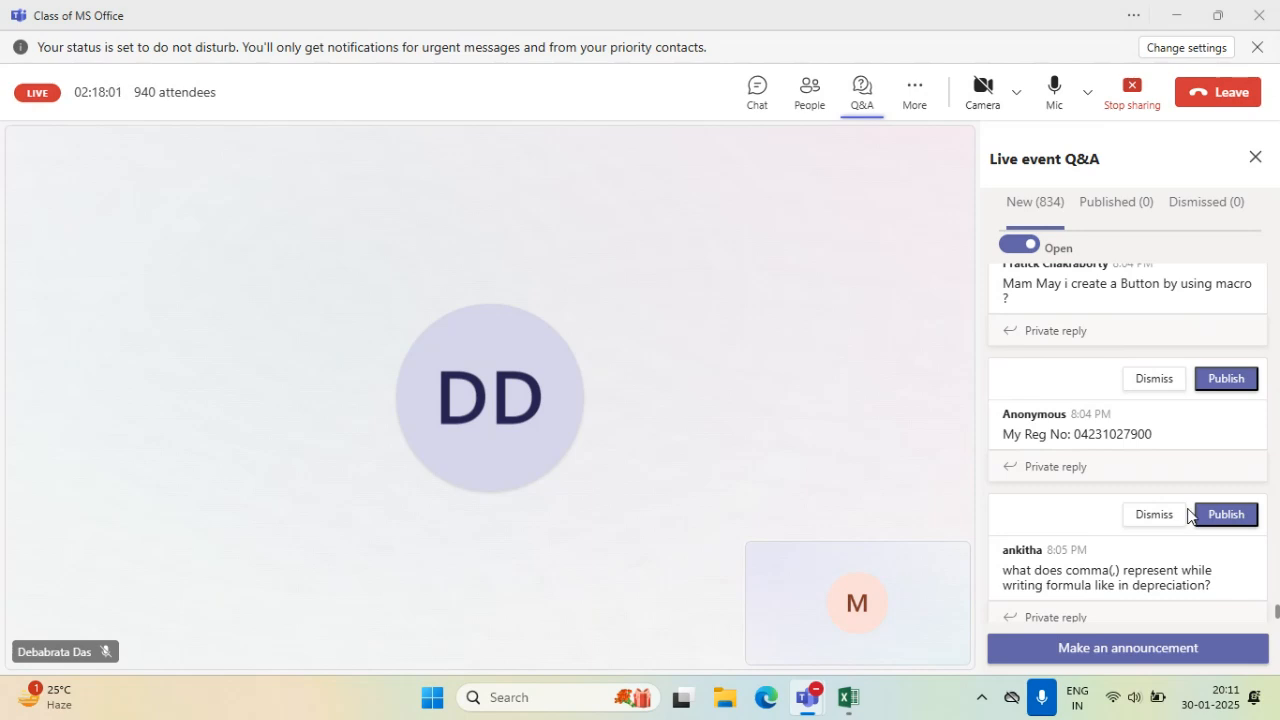
pyautogui.scroll(-2, 1186, 508)
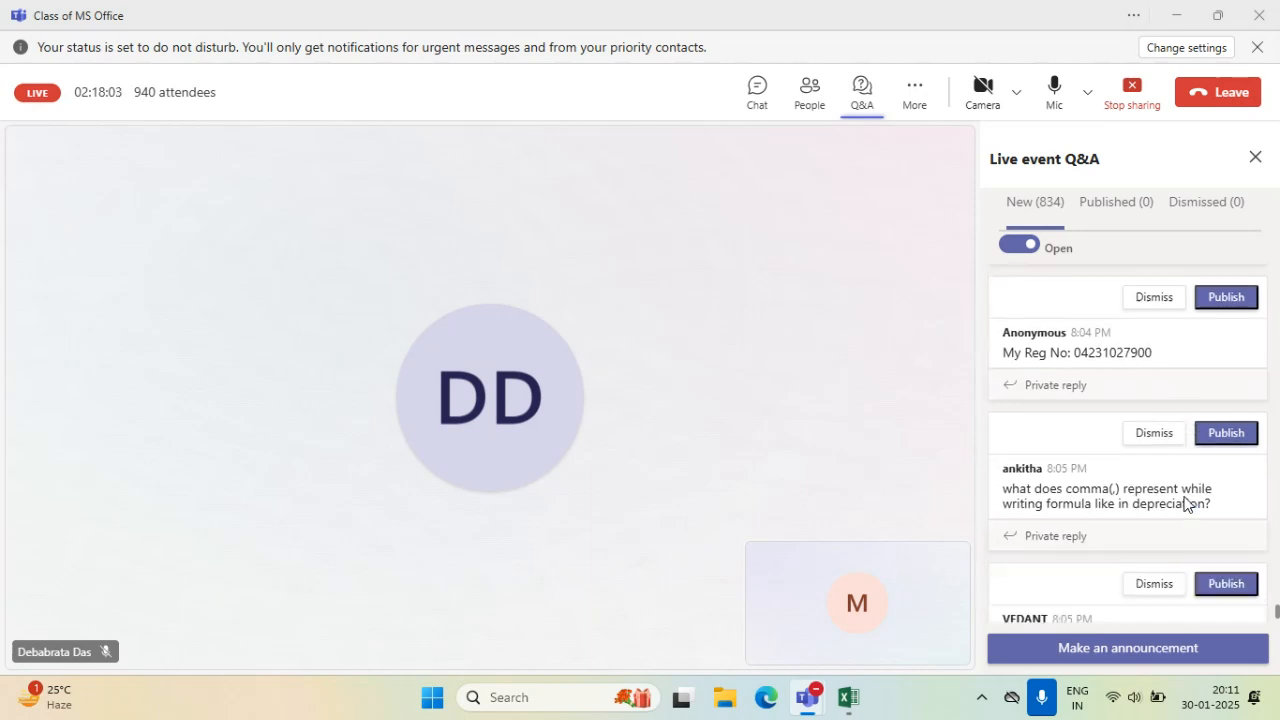
pyautogui.scroll(-1, 1186, 503)
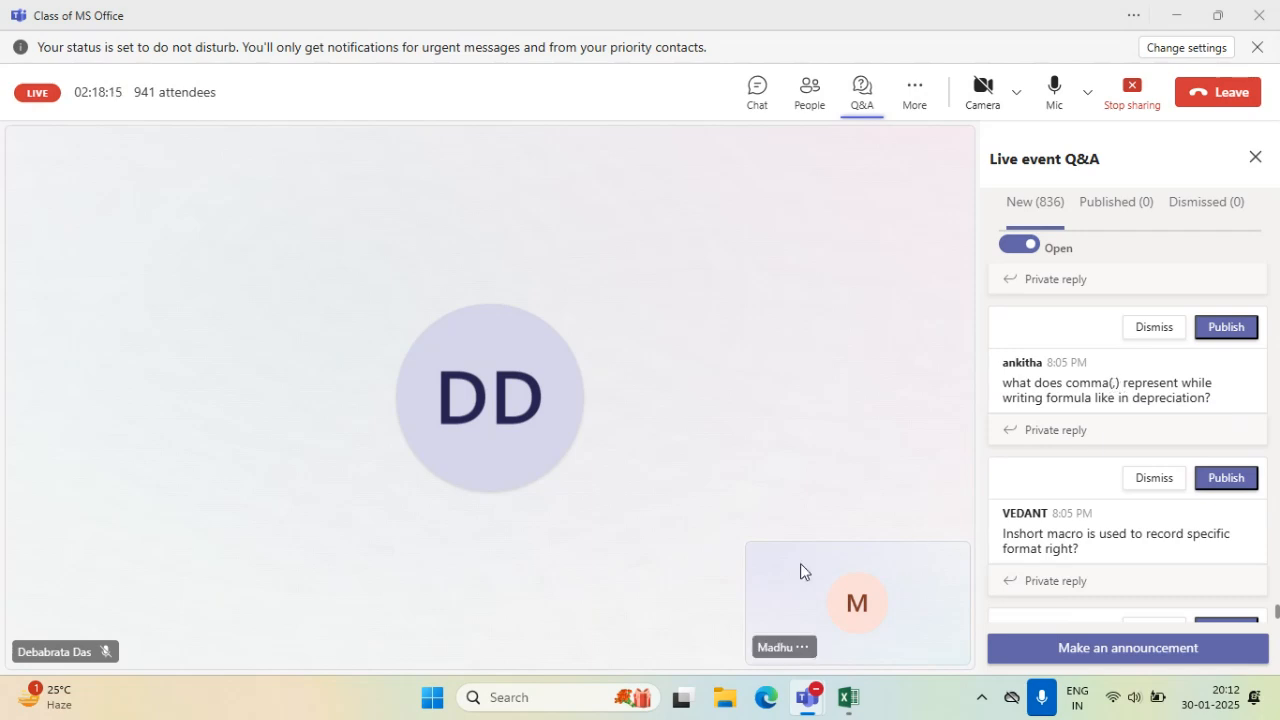
# - Switch to Excel and examine the comma separators between the arguments of the SLN formula in cell B6 of Sheet17
pyautogui.click(843, 698)
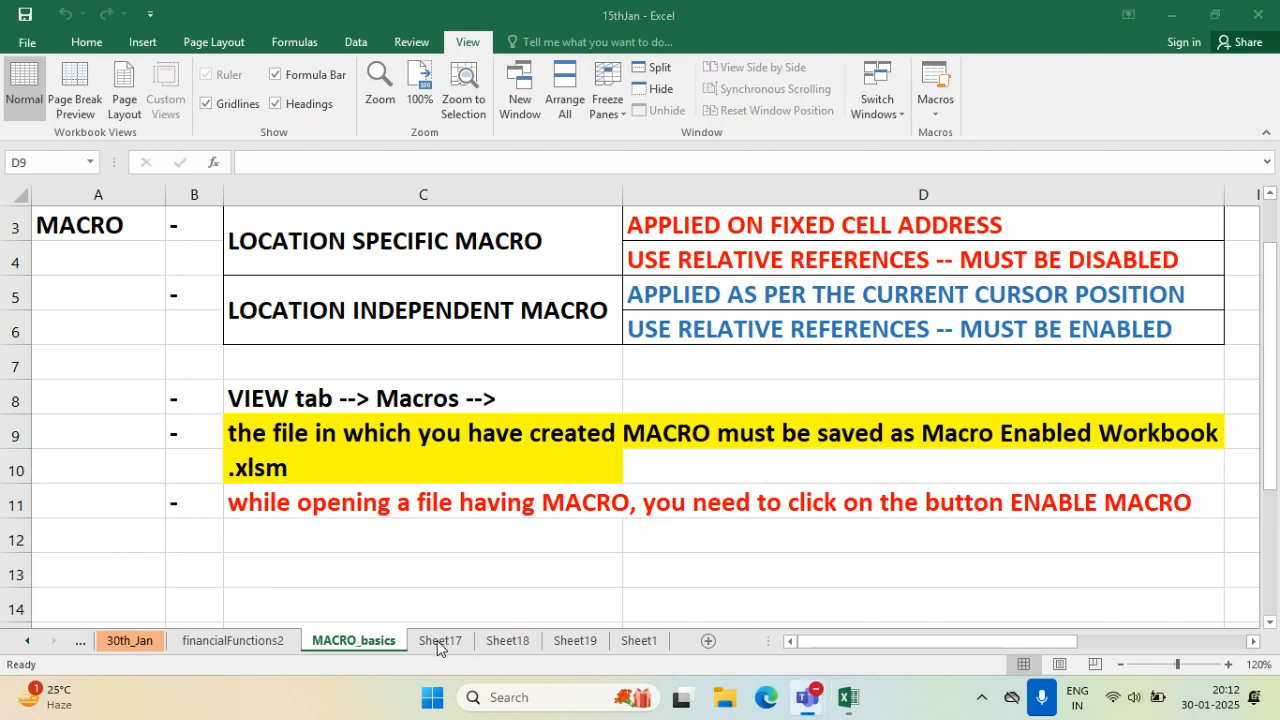
pyautogui.click(440, 640)
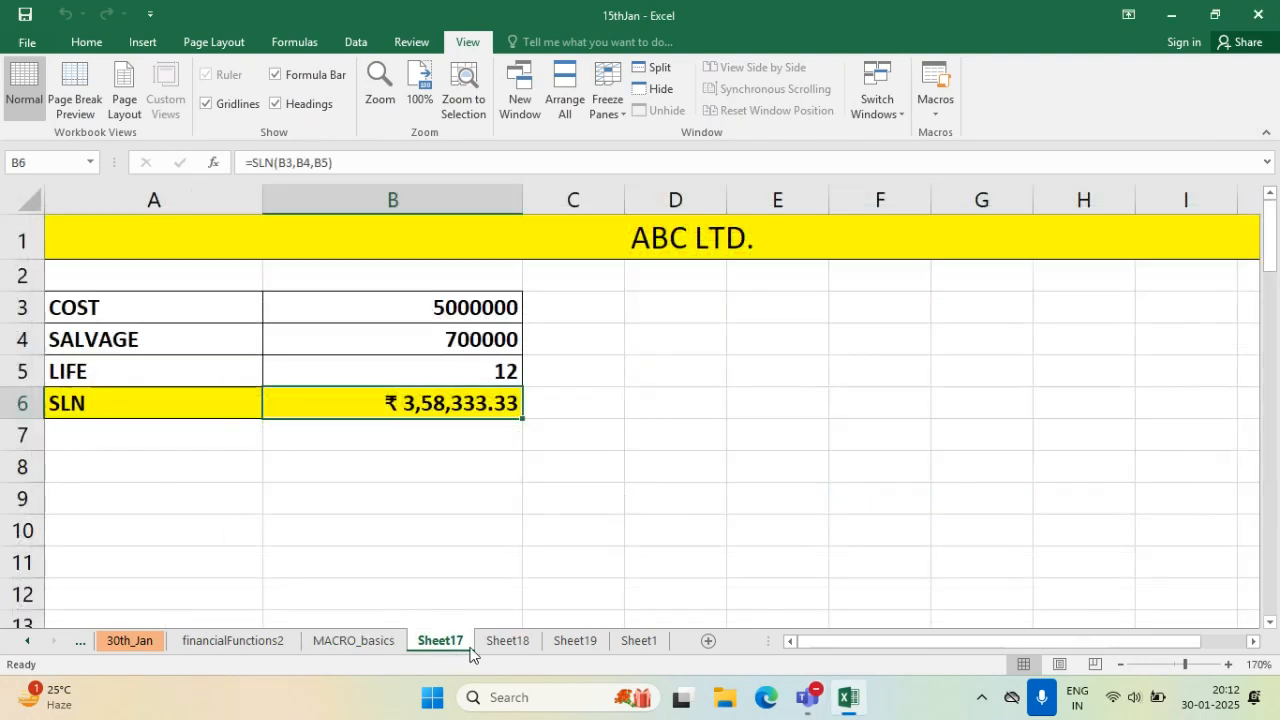
pyautogui.doubleClick(381, 413)
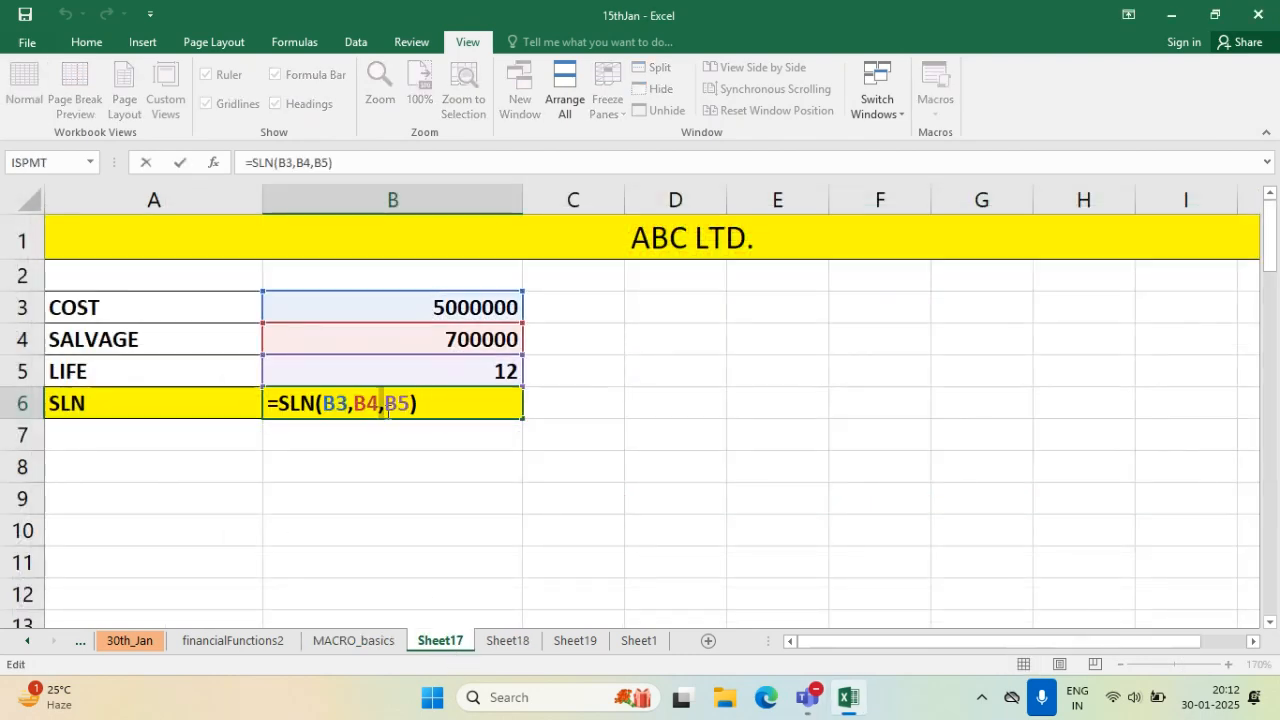
pyautogui.click(383, 410)
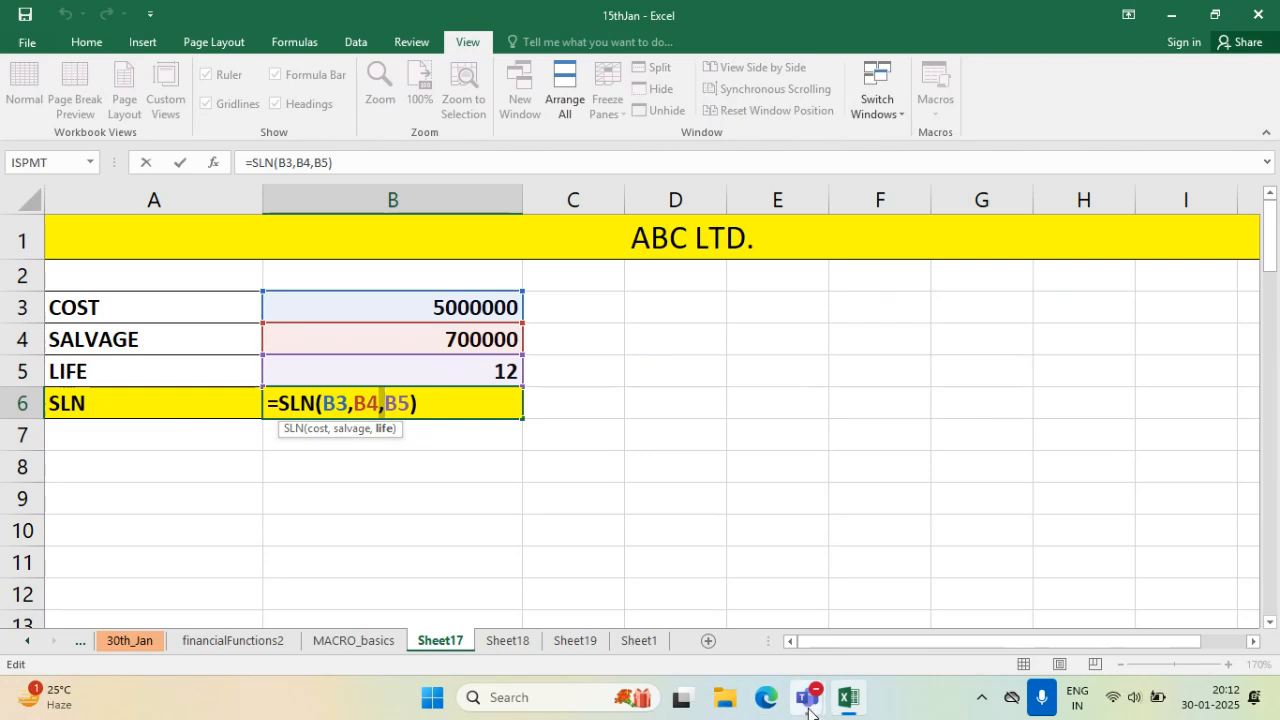
# - Return to the Teams live event and read the remaining new Q&A posts, continuing from the question about macros recording a specific format
pyautogui.moveTo(808, 697)
pyautogui.click(822, 594)
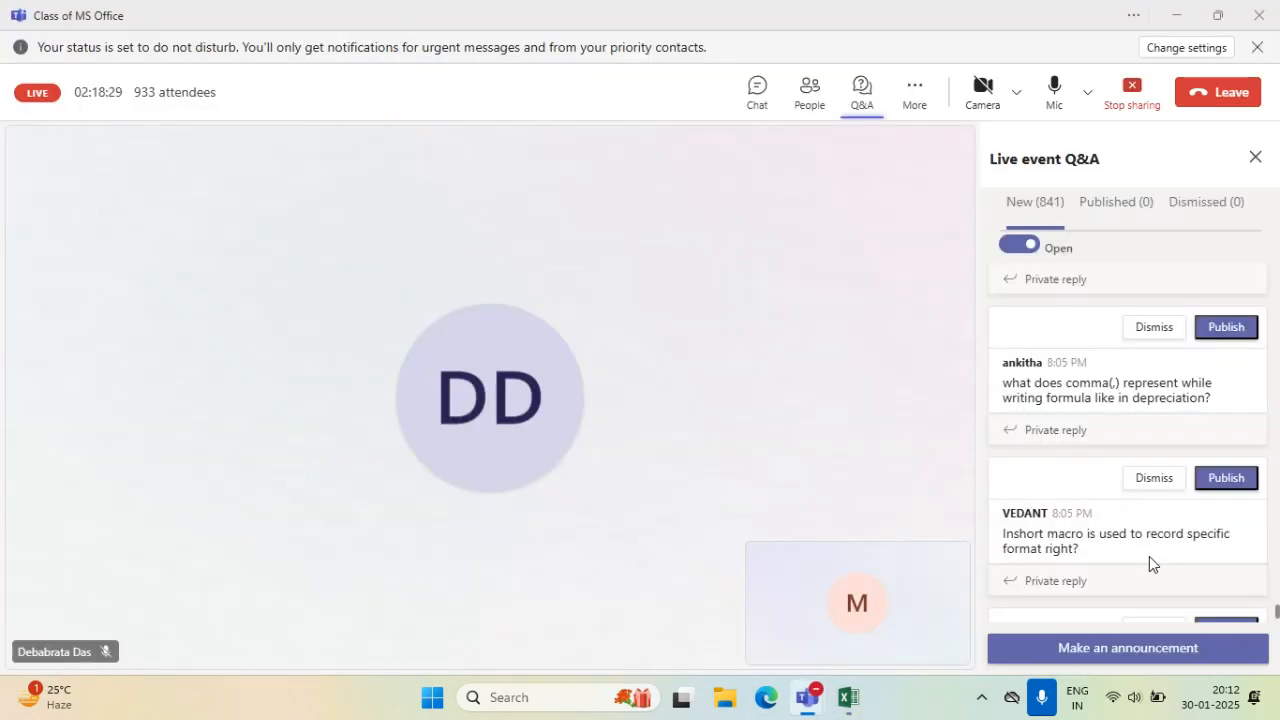
pyautogui.scroll(-3, 1149, 556)
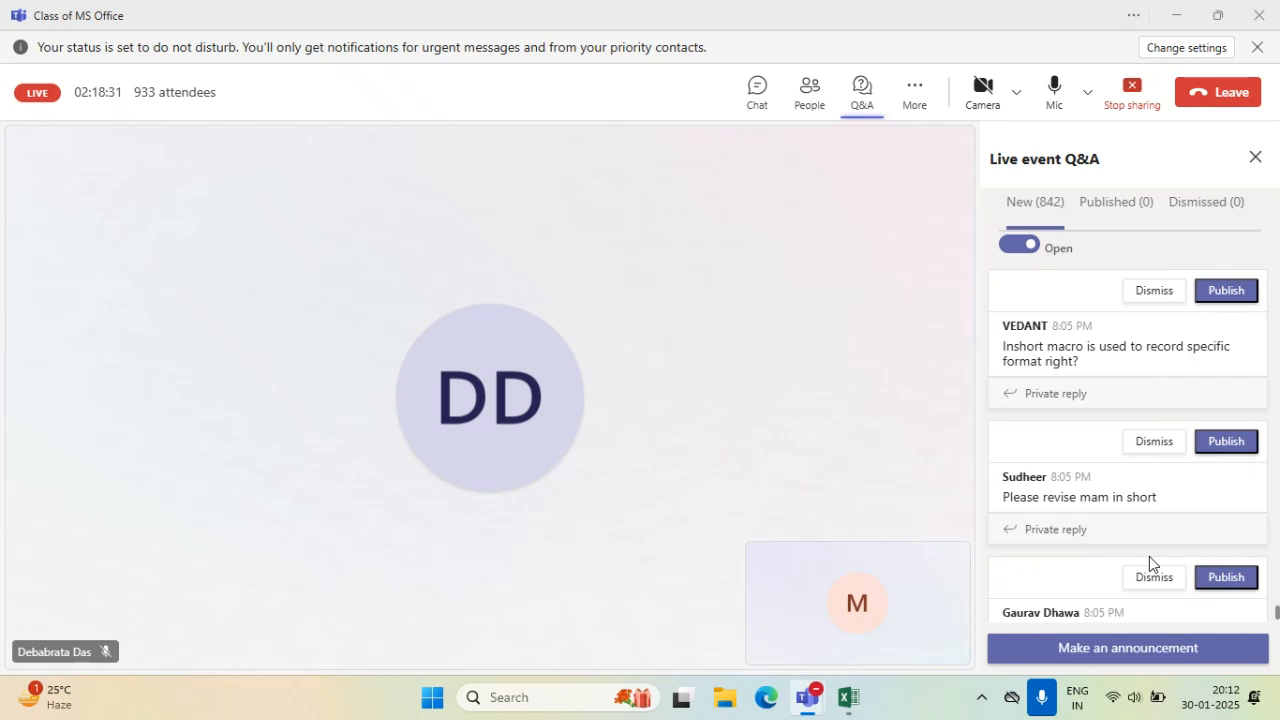
pyautogui.scroll(-2, 1149, 556)
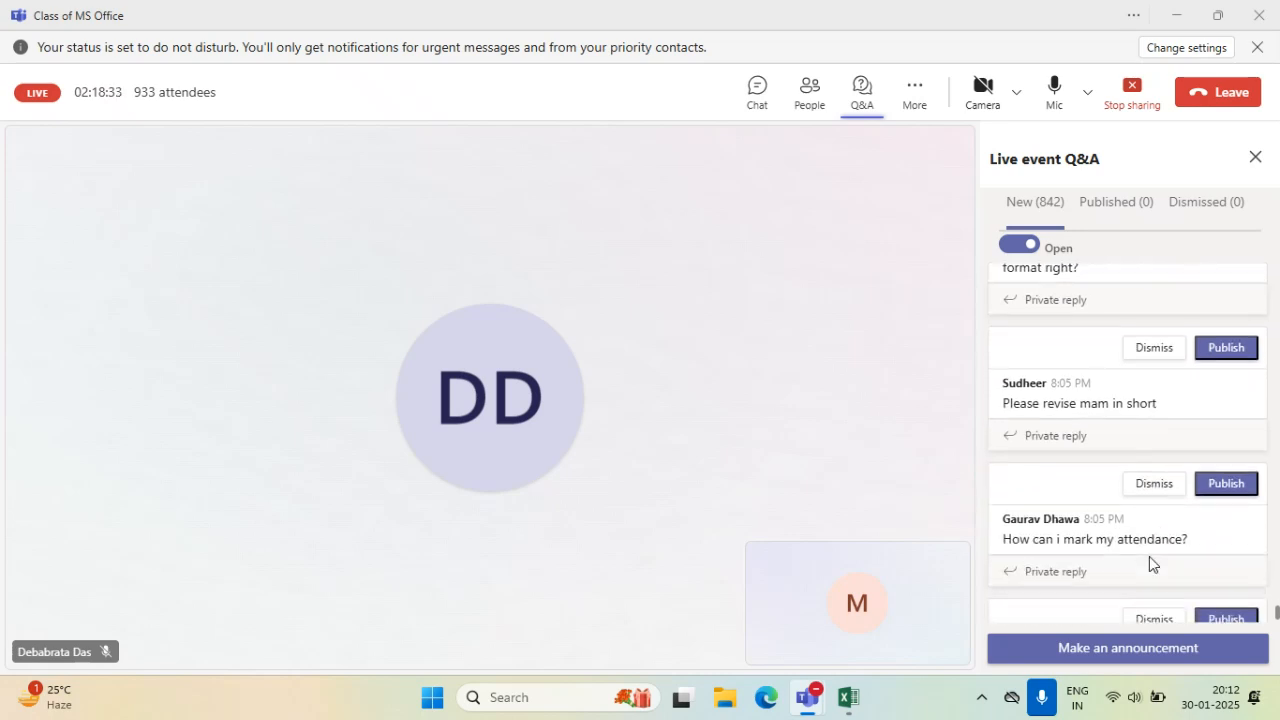
pyautogui.scroll(-3, 1149, 556)
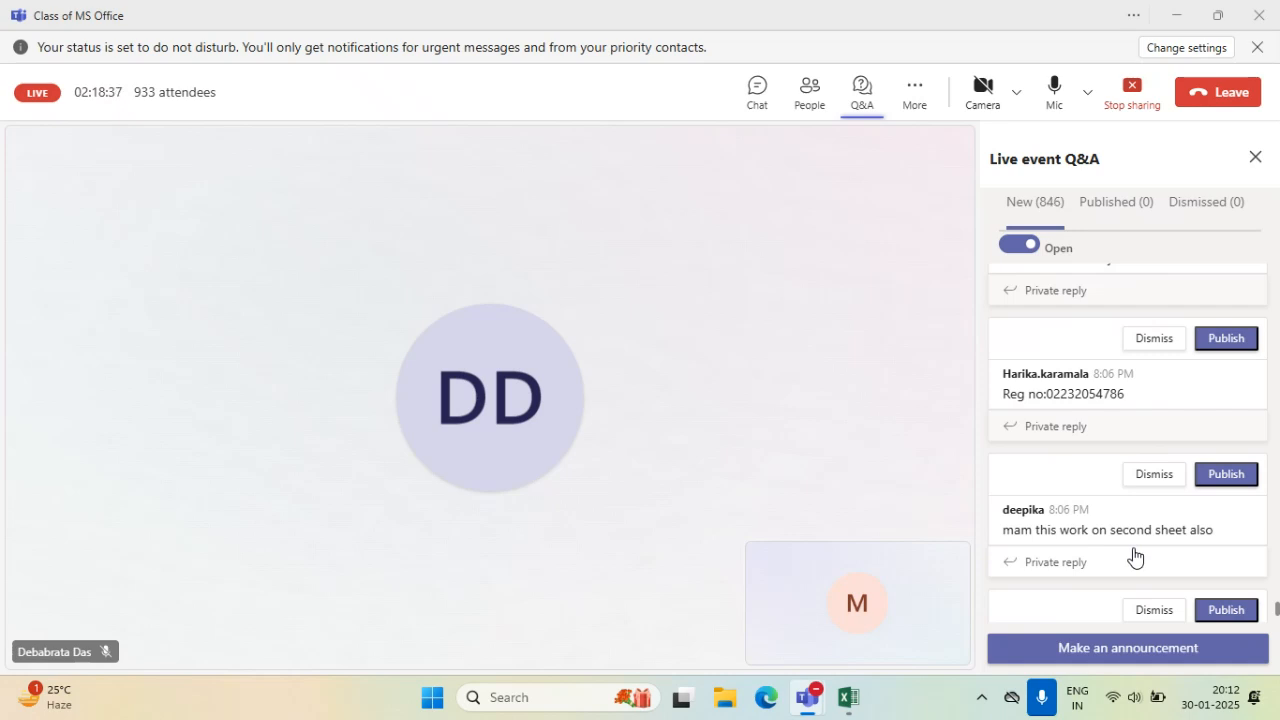
pyautogui.scroll(-2, 1135, 530)
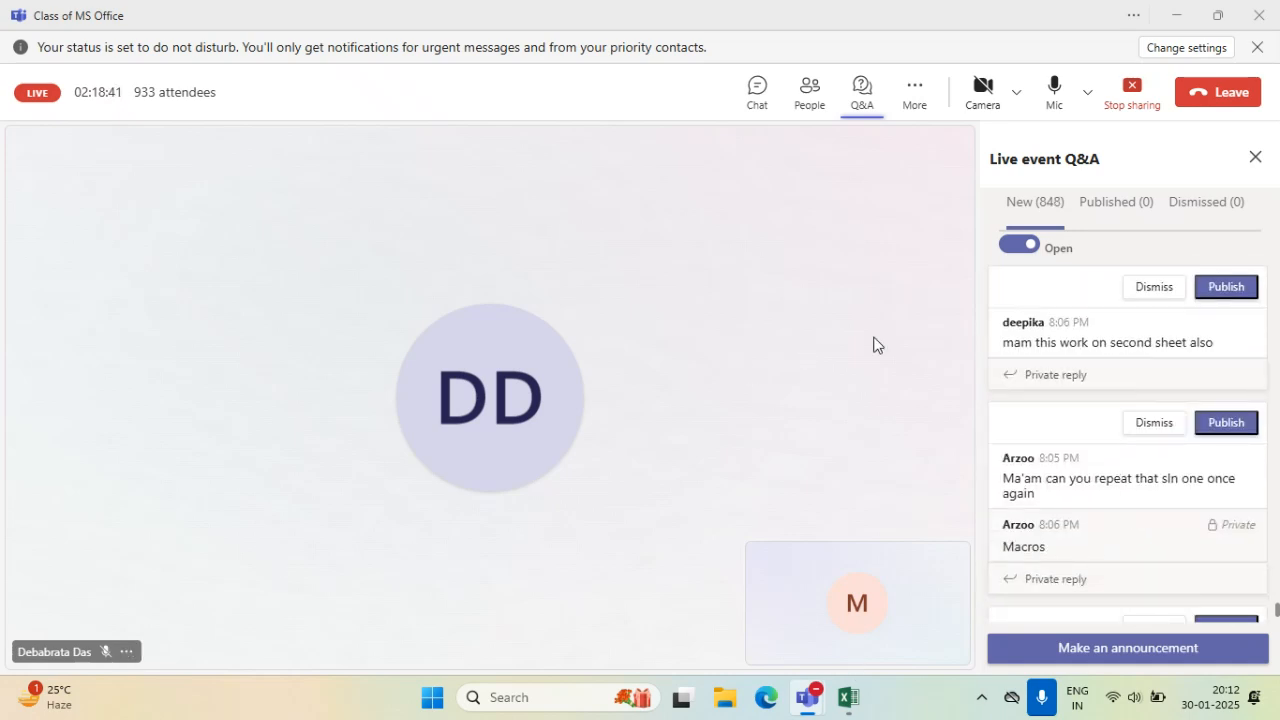
pyautogui.scroll(-3, 1067, 513)
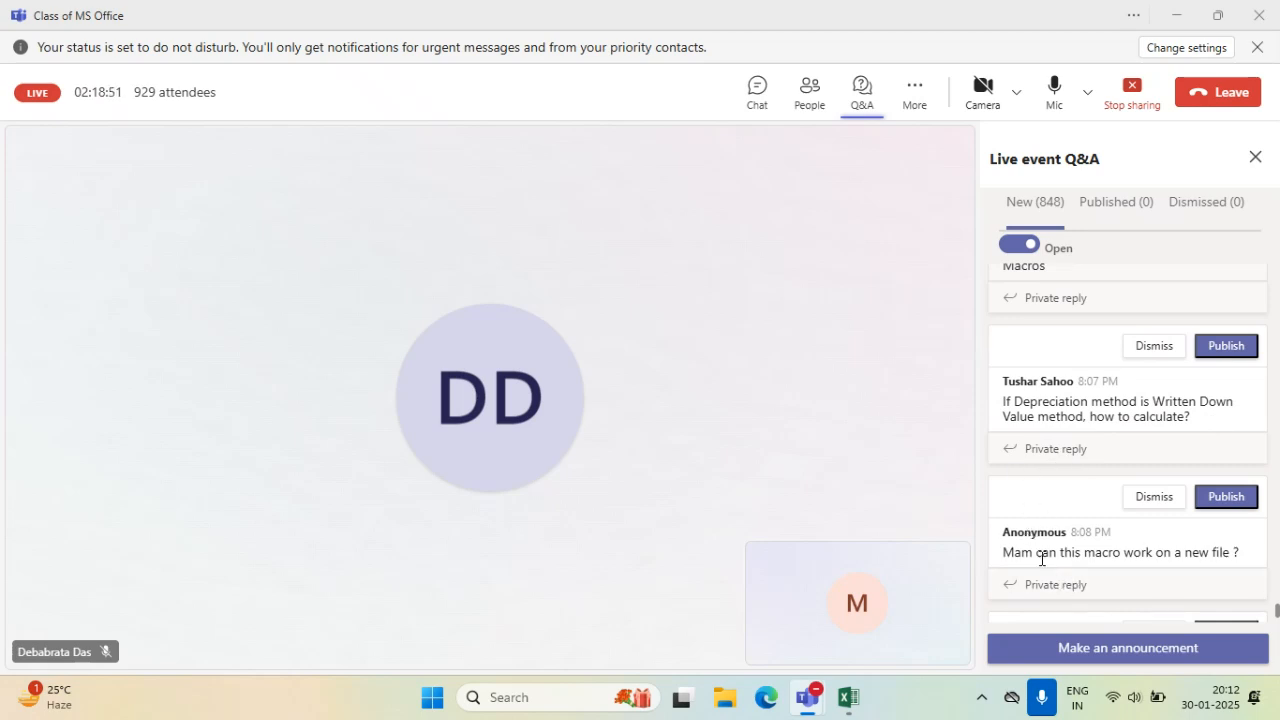
pyautogui.scroll(-2, 1041, 558)
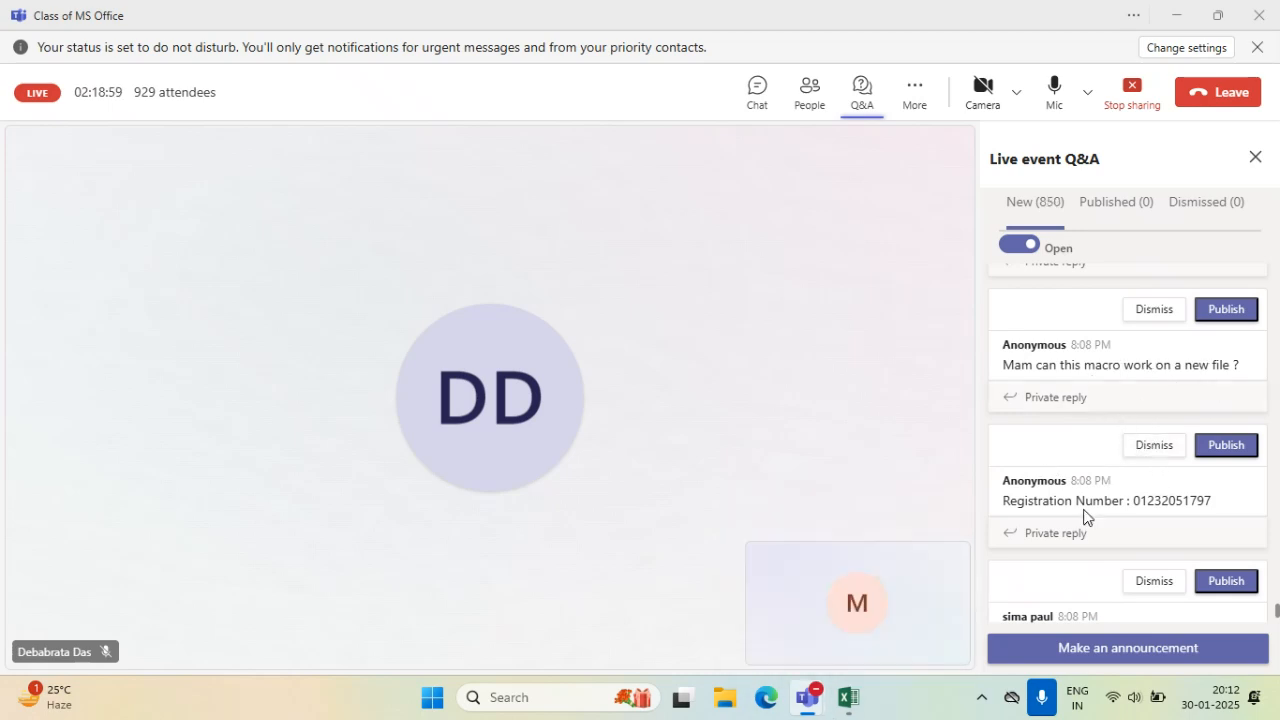
pyautogui.scroll(-2, 1086, 514)
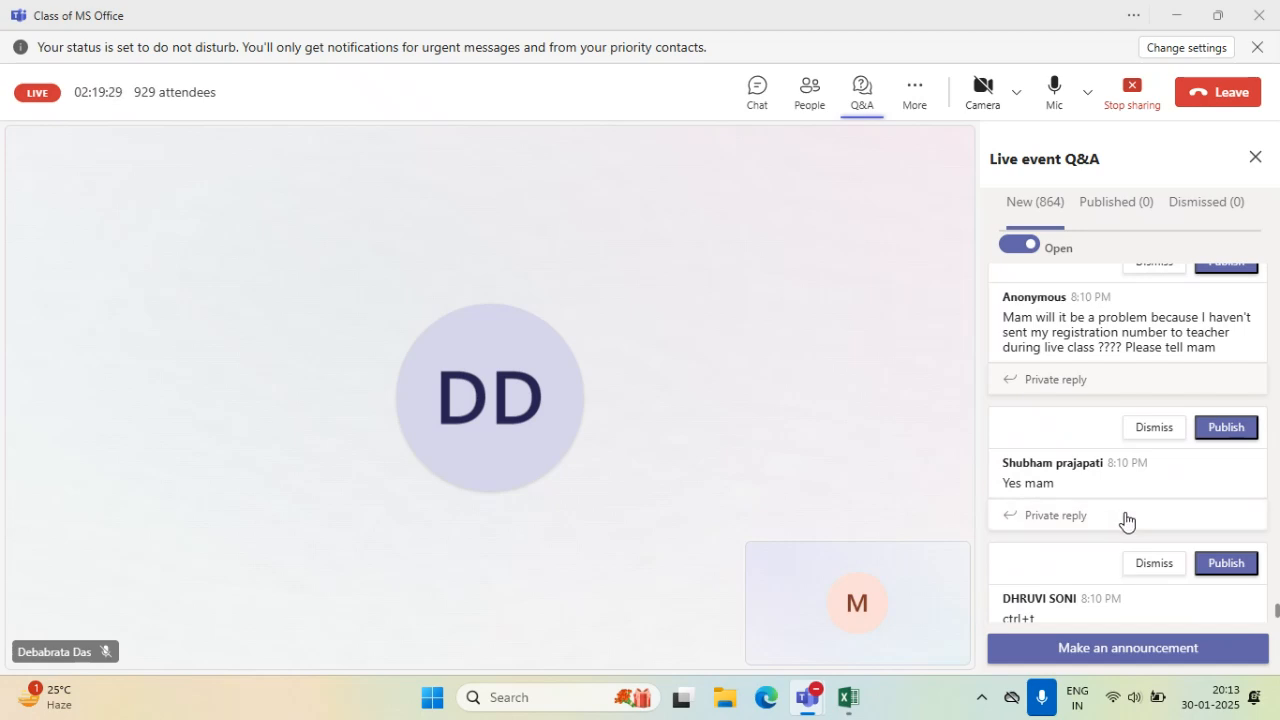
pyautogui.scroll(-5, 1058, 541)
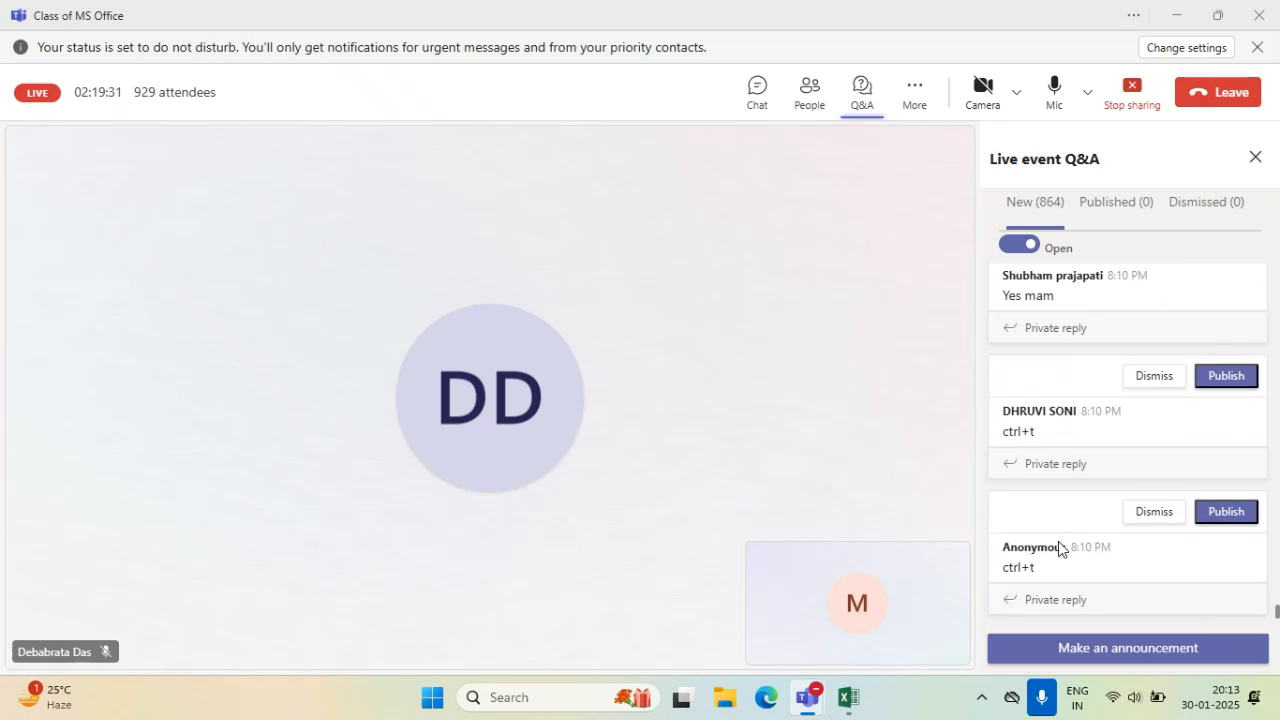
pyautogui.scroll(-10, 1062, 544)
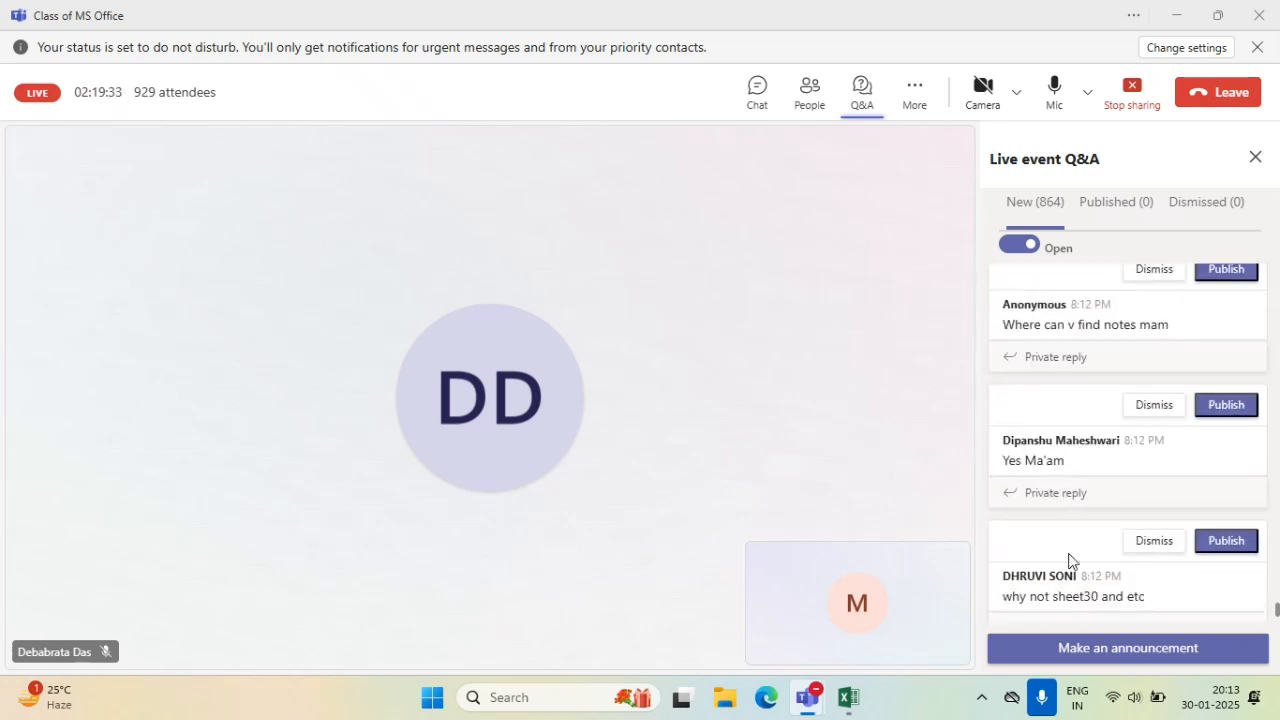
pyautogui.scroll(-6, 1068, 553)
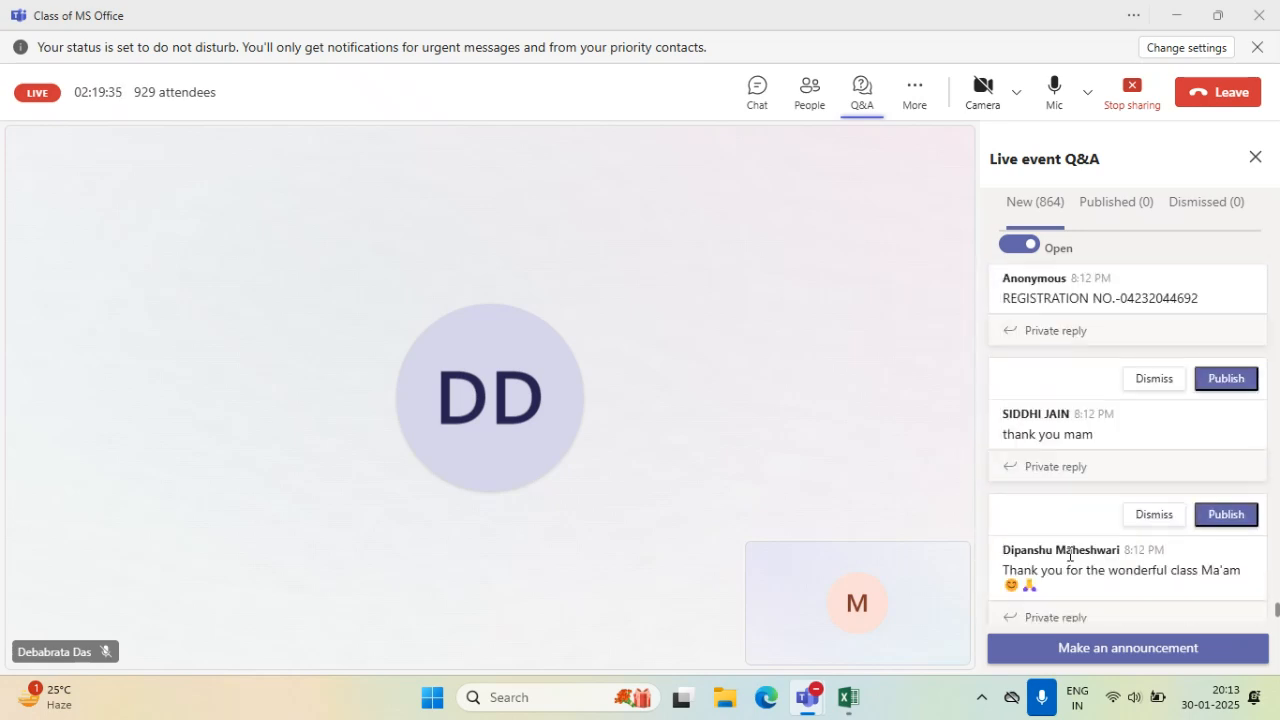
pyautogui.scroll(-2, 1069, 553)
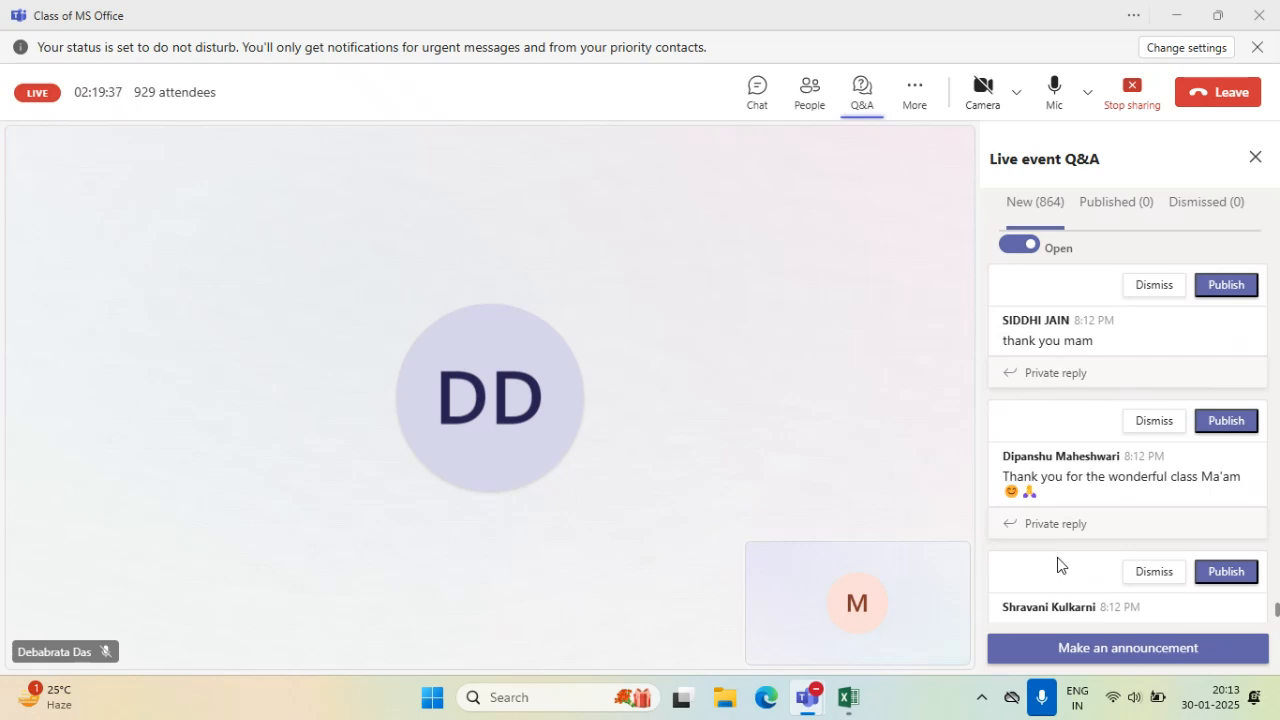
pyautogui.scroll(-2, 1058, 560)
pyautogui.scroll(-4, 1057, 557)
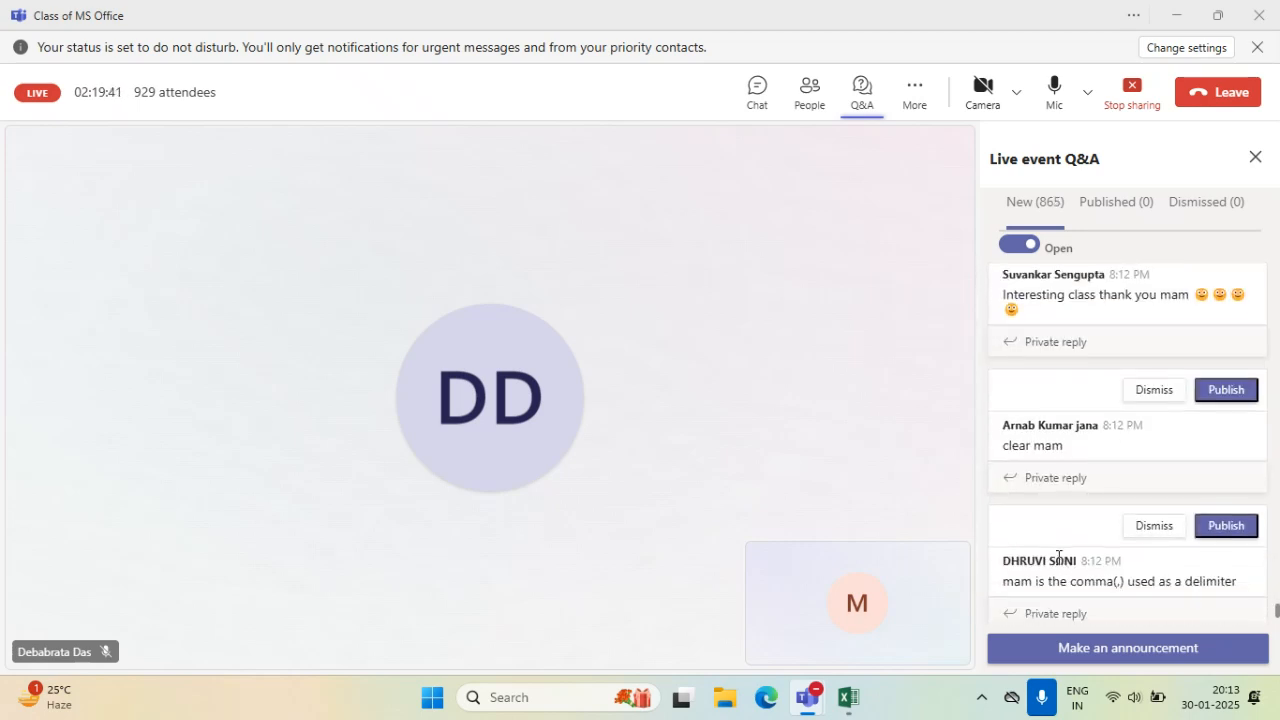
pyautogui.scroll(-5, 1058, 557)
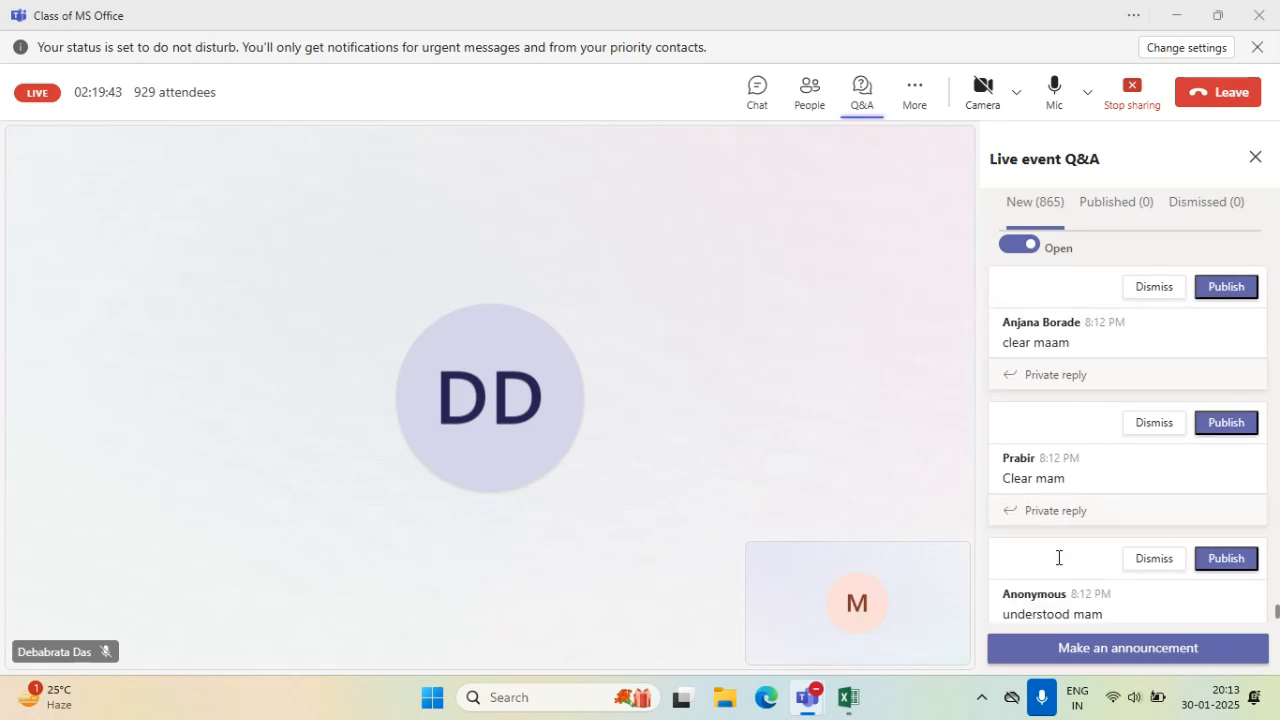
pyautogui.scroll(-4, 1058, 557)
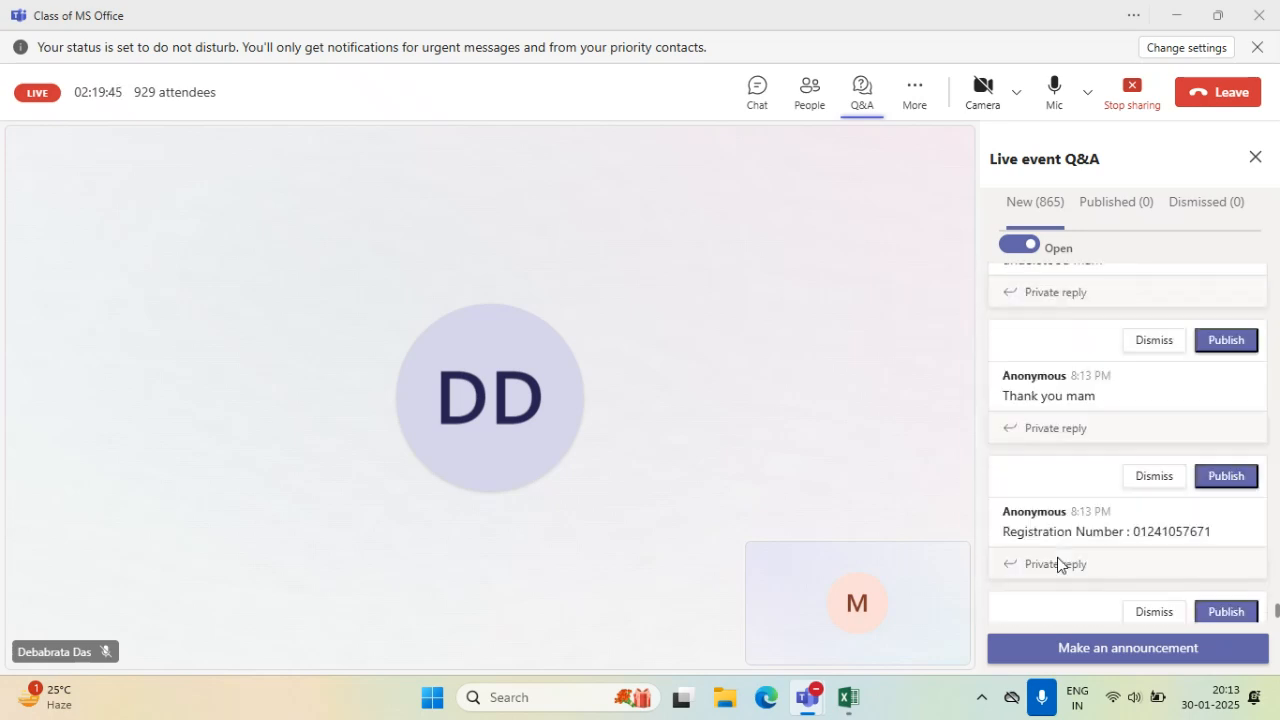
pyautogui.scroll(-5, 1057, 557)
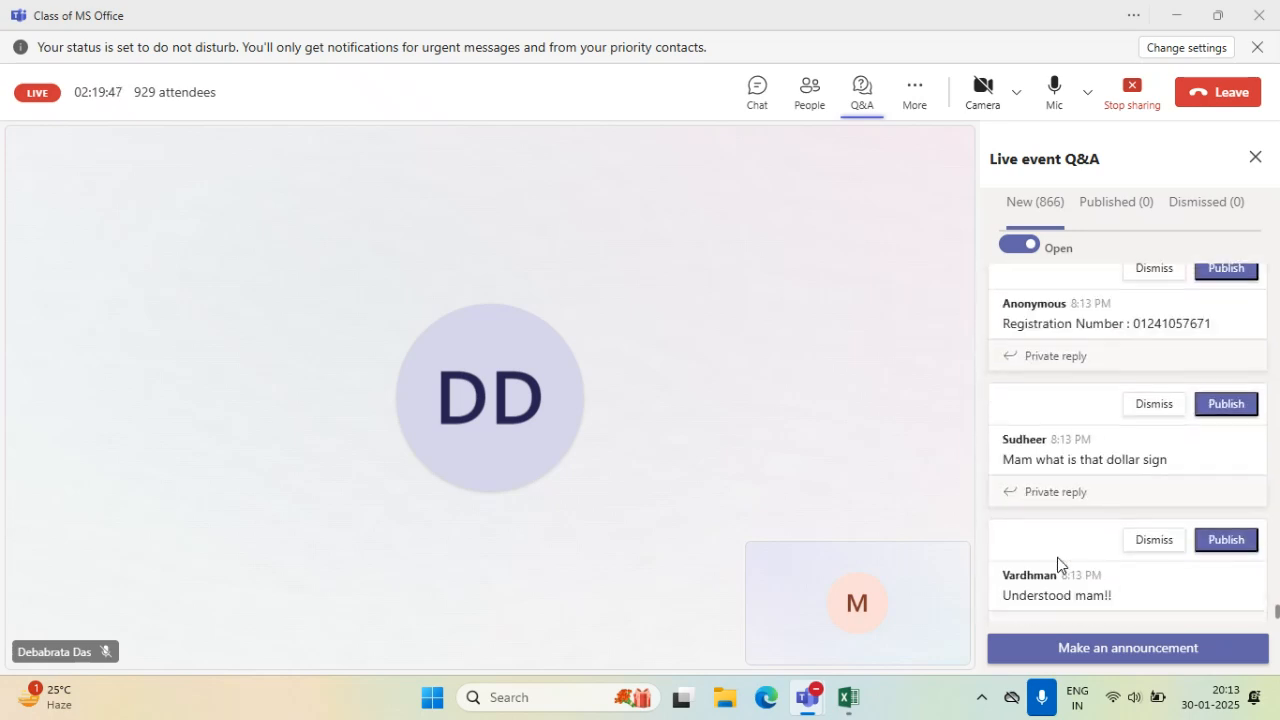
pyautogui.scroll(-3, 1057, 557)
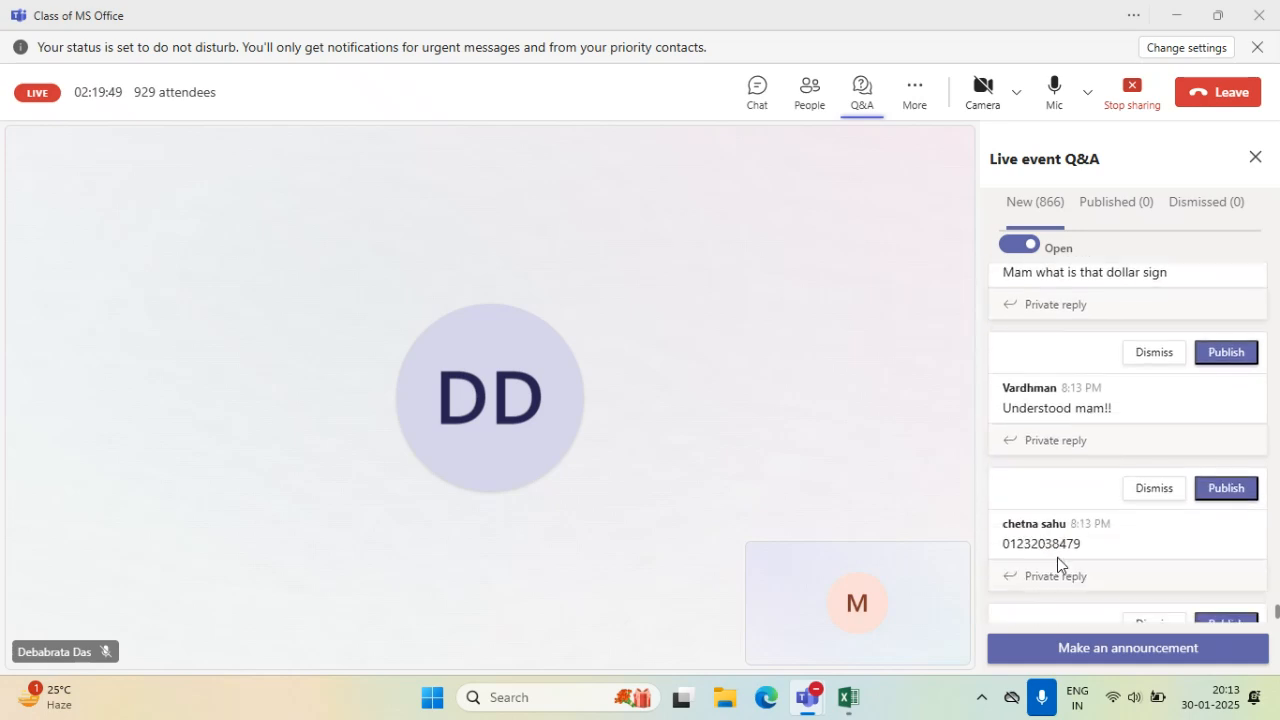
pyautogui.scroll(-3, 1058, 565)
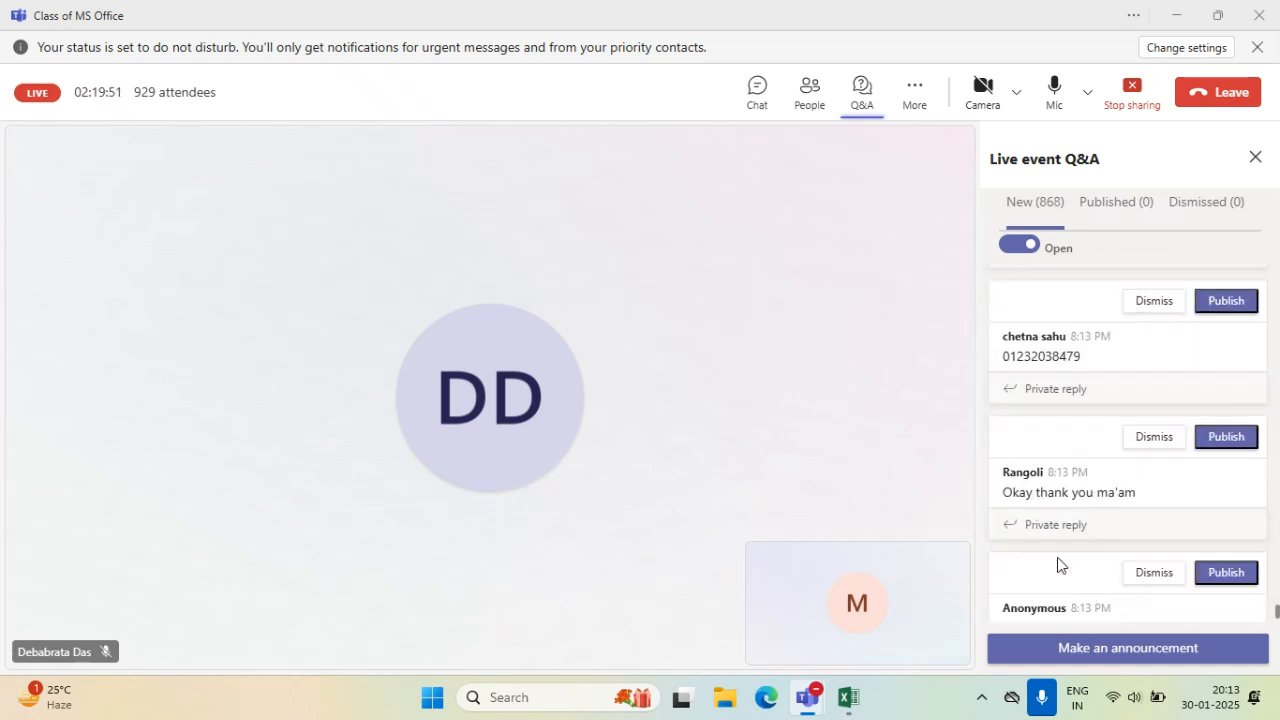
pyautogui.scroll(-3, 1058, 565)
pyautogui.scroll(-3, 1058, 565)
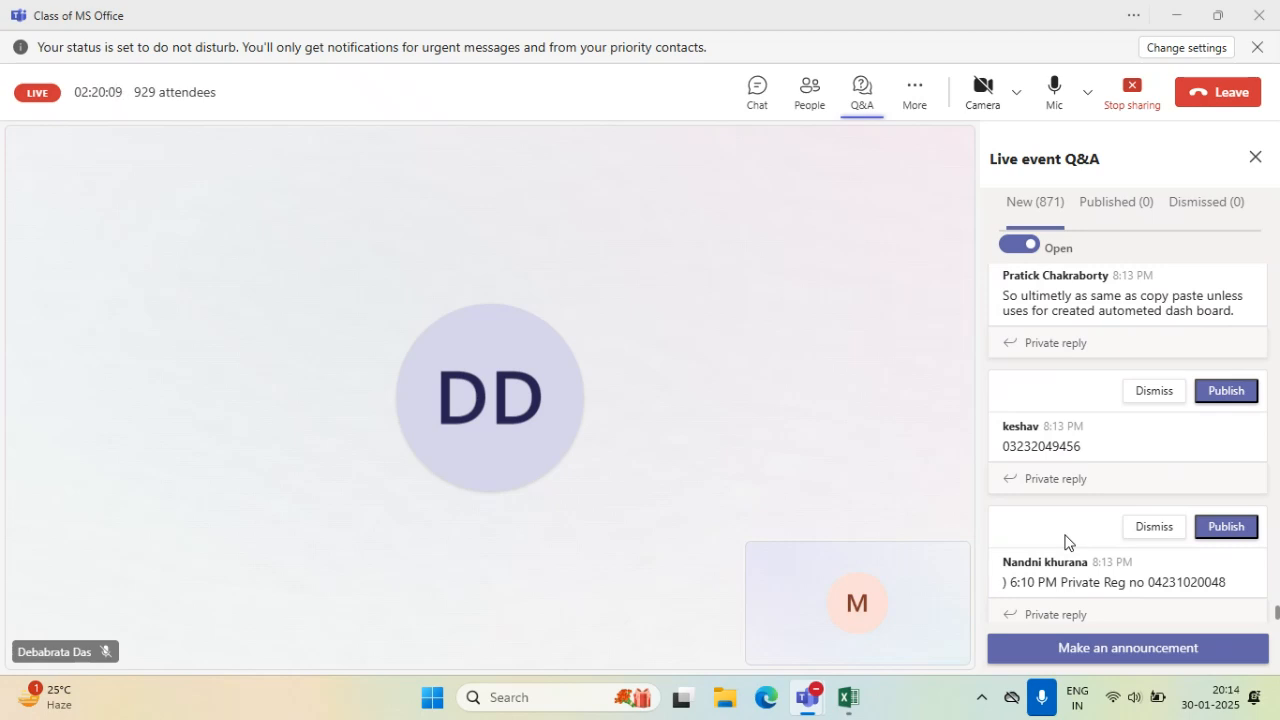
pyautogui.scroll(1, 1065, 541)
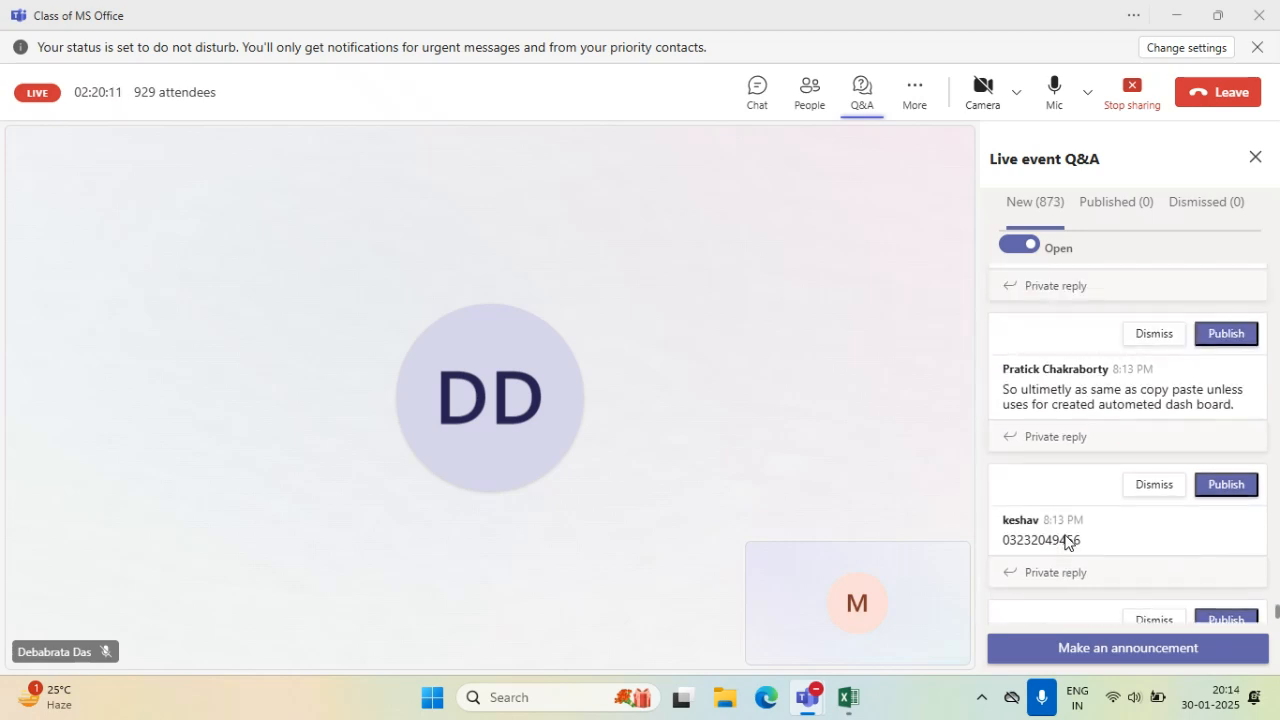
pyautogui.scroll(-1, 1066, 537)
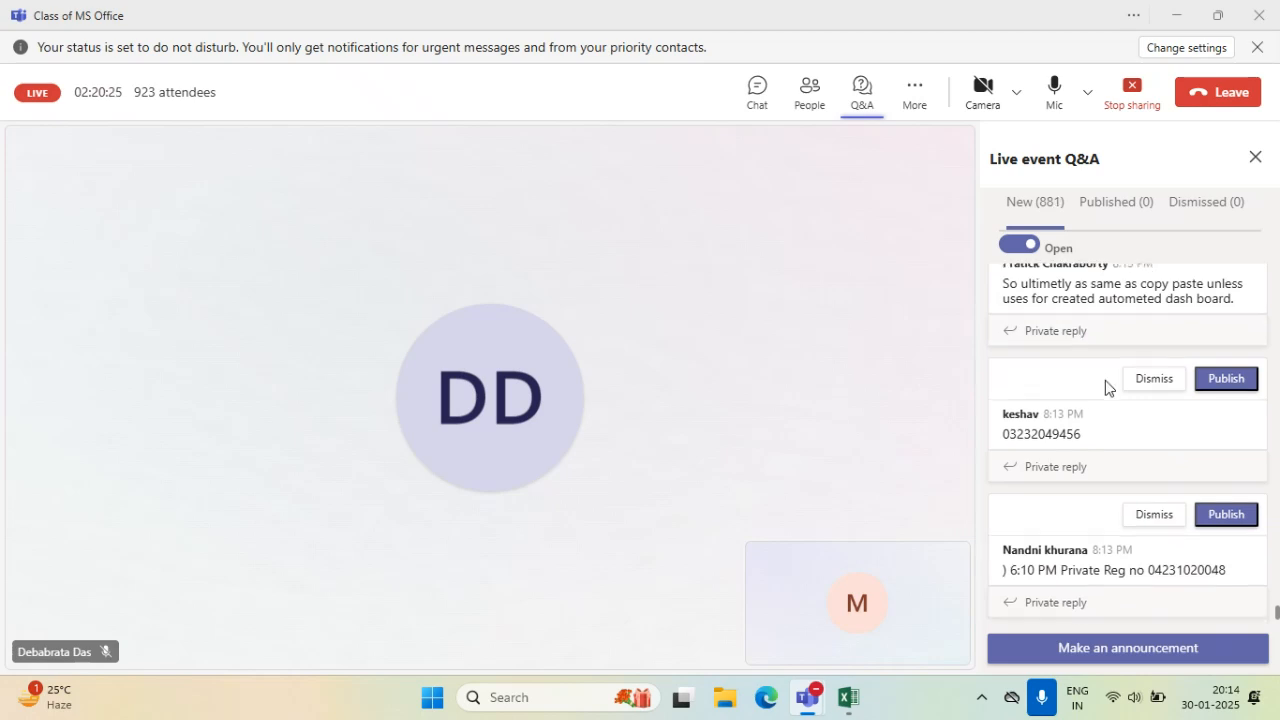
pyautogui.scroll(-2, 1097, 372)
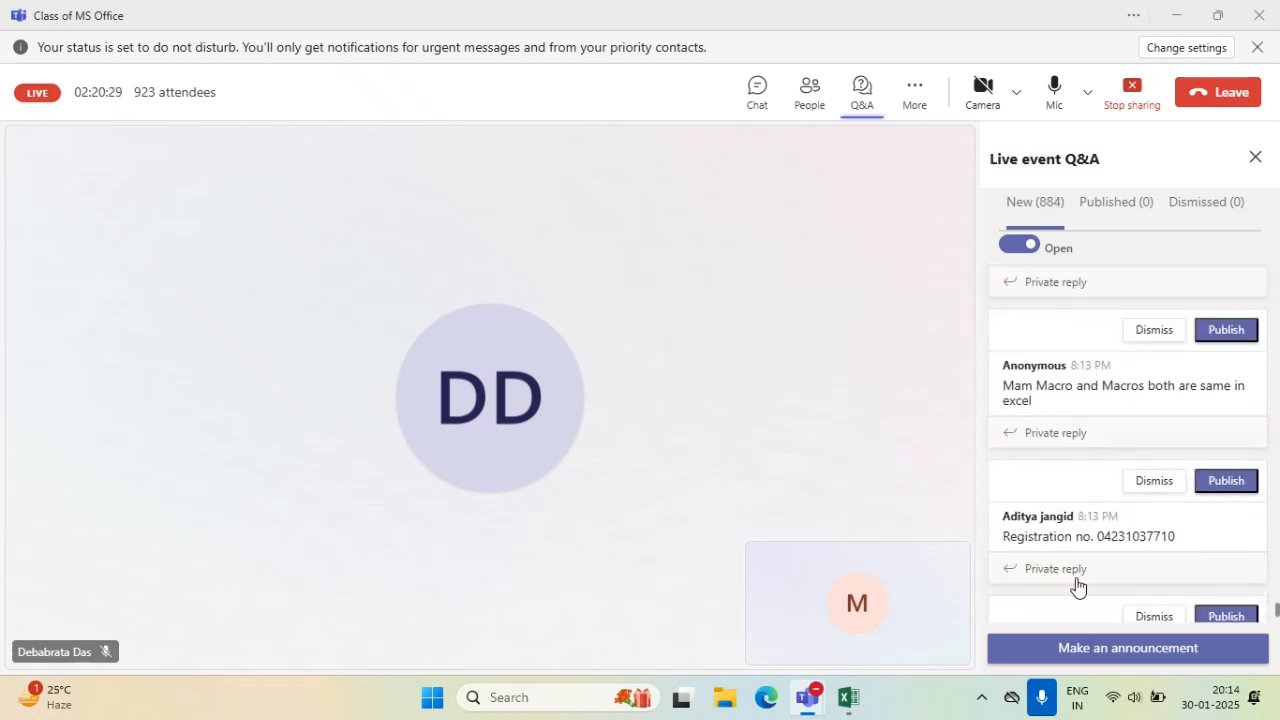
# - Read on through the new Q&A posts from 8:13 and 8:14 PM for attendees' questions on macros, the practicals and training completion
pyautogui.scroll(-1, 1137, 566)
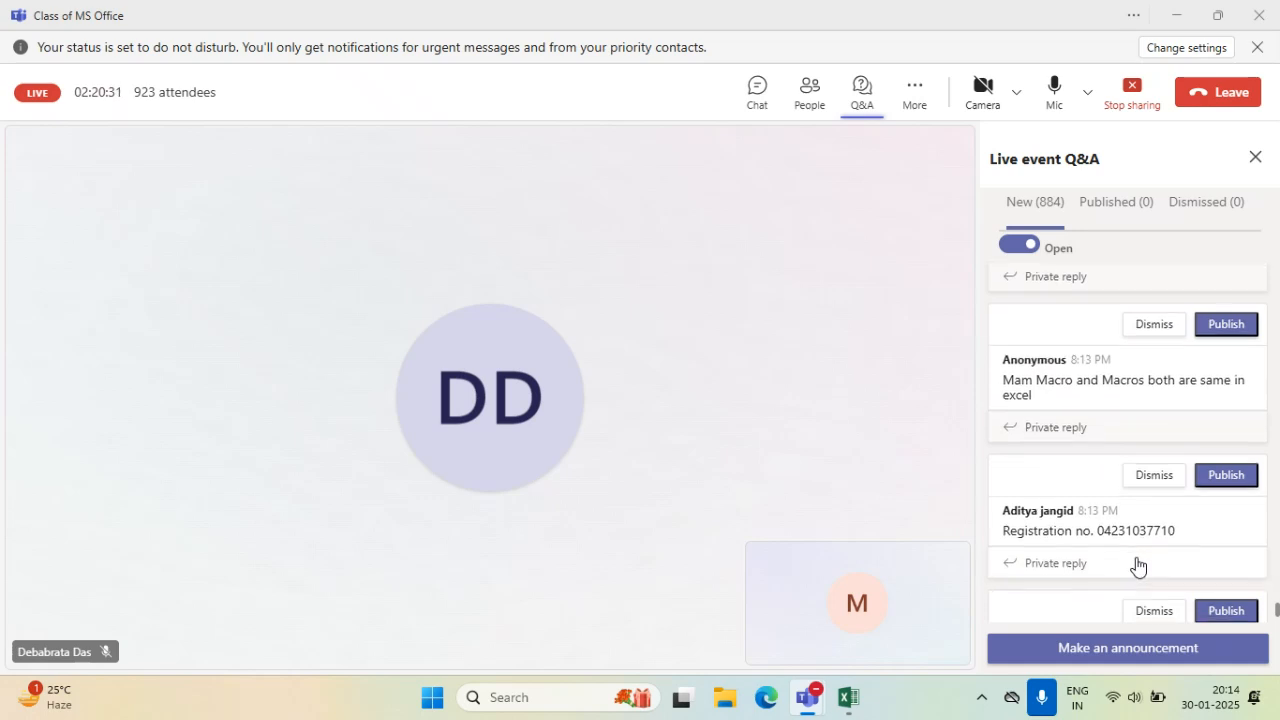
pyautogui.scroll(-6, 1125, 545)
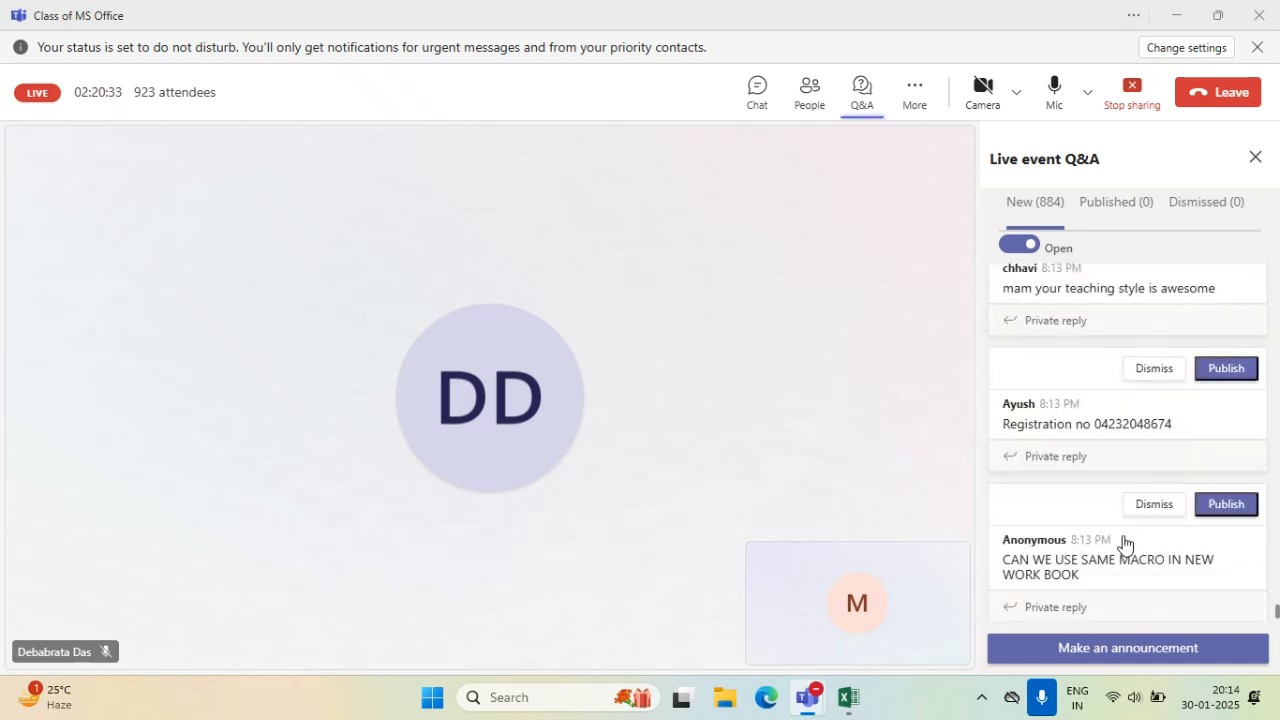
pyautogui.scroll(1, 1123, 543)
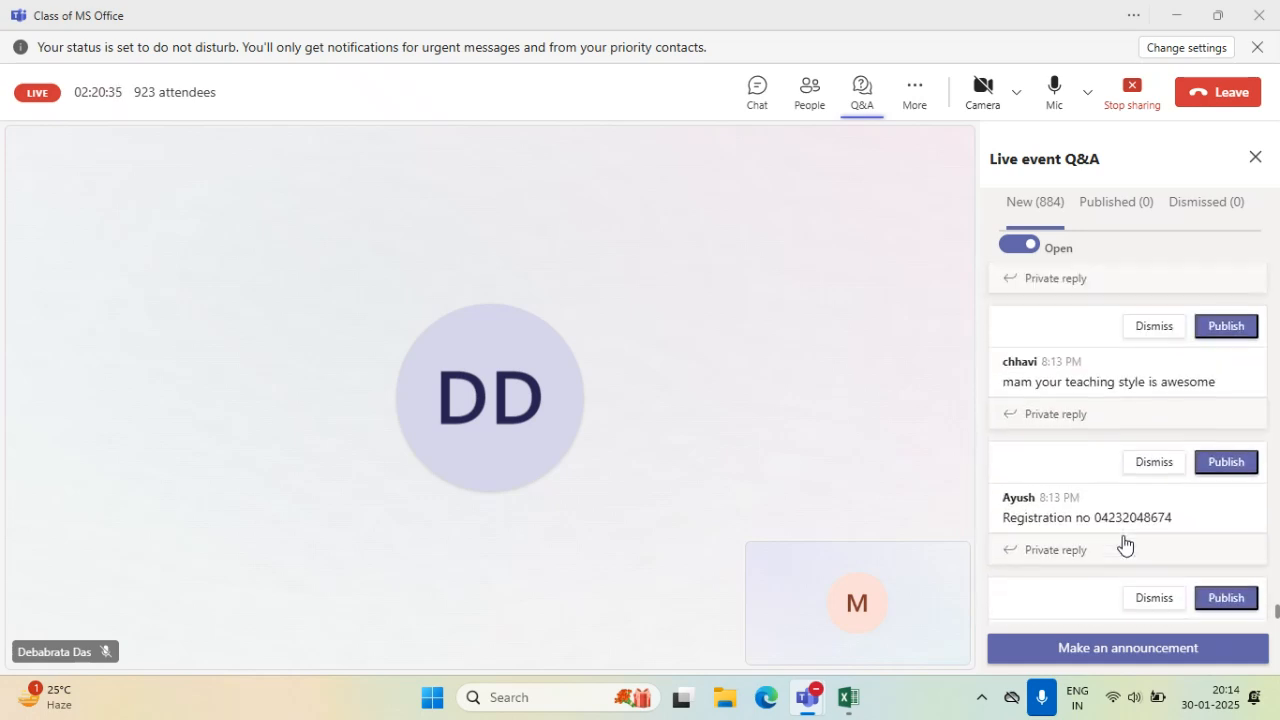
pyautogui.scroll(-4, 1123, 543)
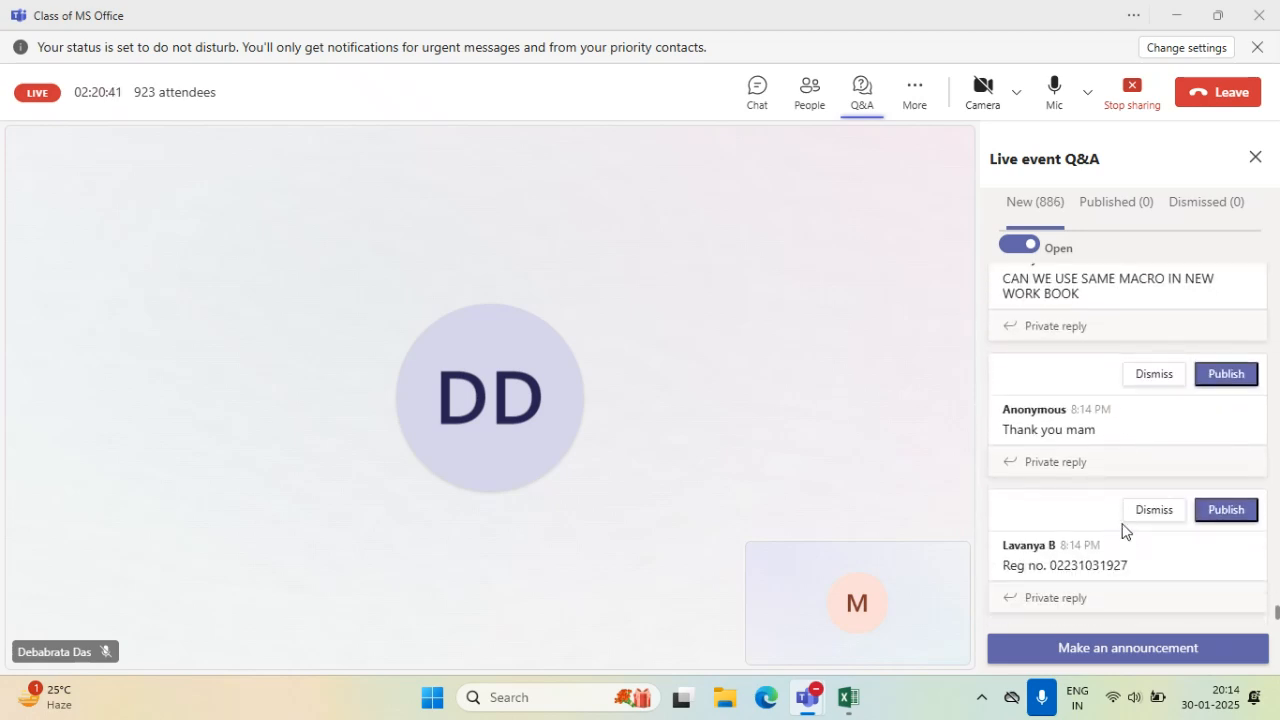
pyautogui.scroll(-3, 1122, 530)
pyautogui.scroll(-3, 1122, 530)
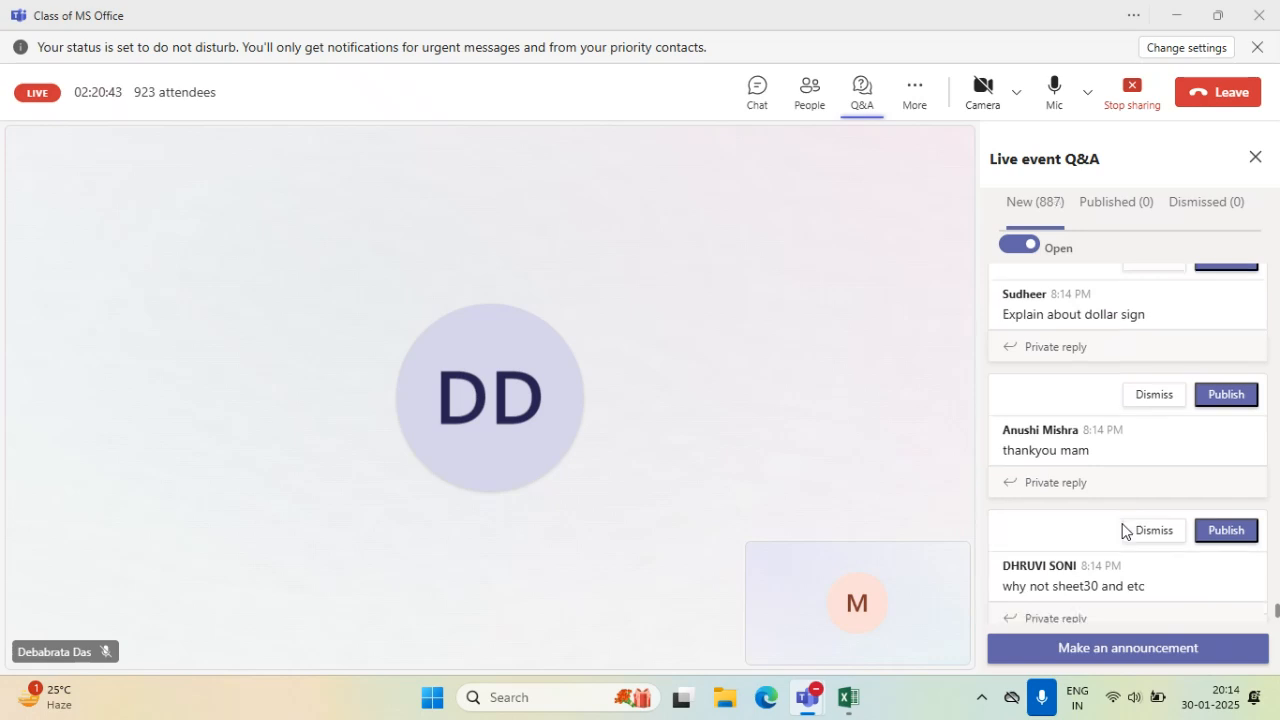
pyautogui.scroll(-3, 1122, 530)
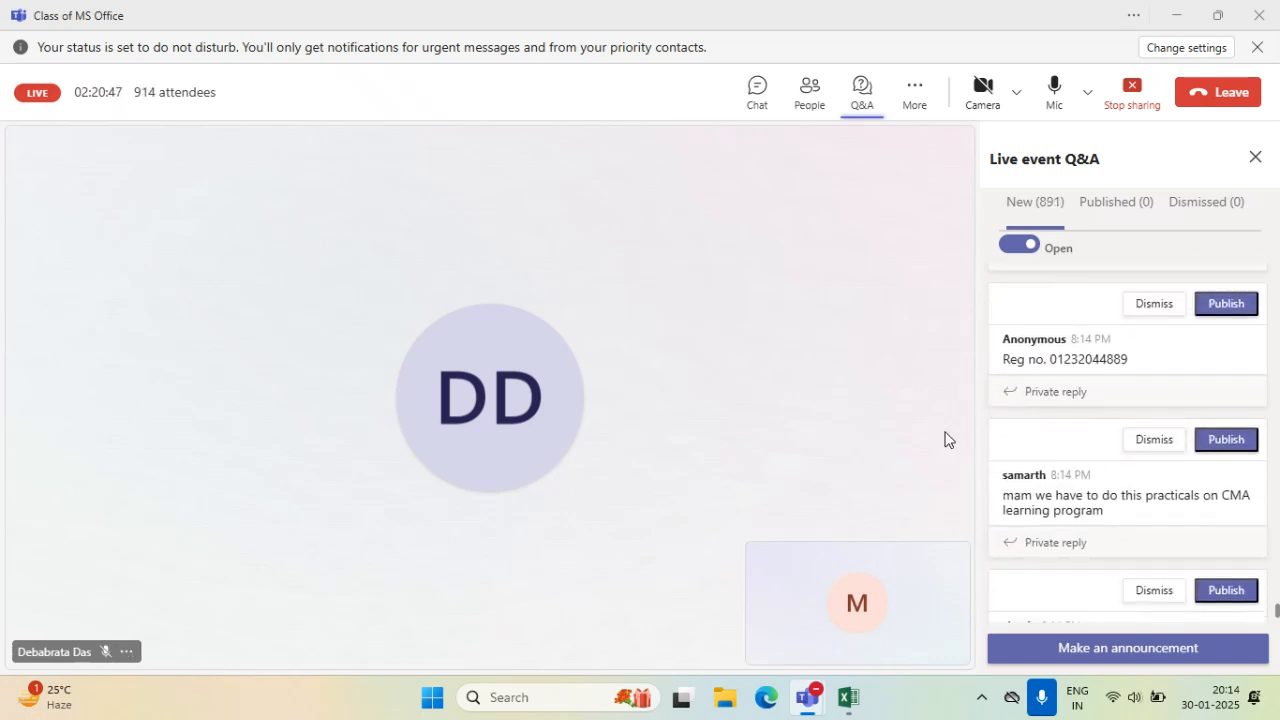
pyautogui.scroll(1, 1113, 537)
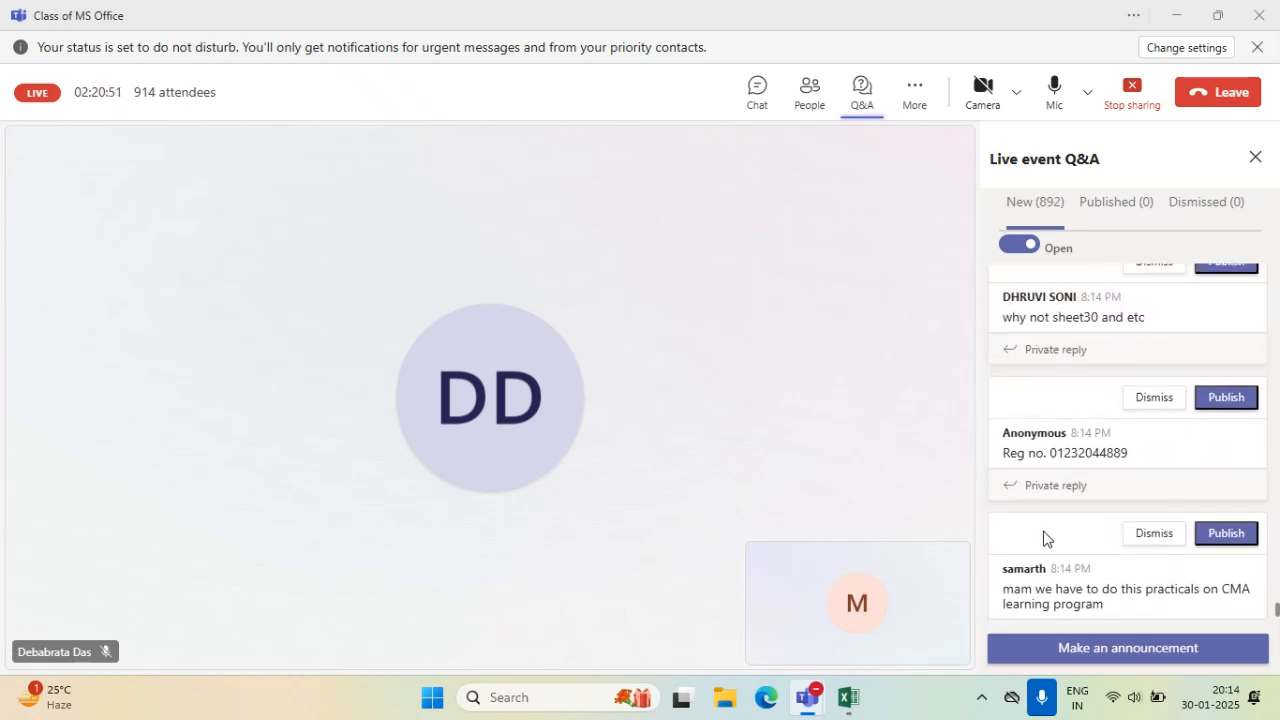
pyautogui.scroll(-2, 1043, 535)
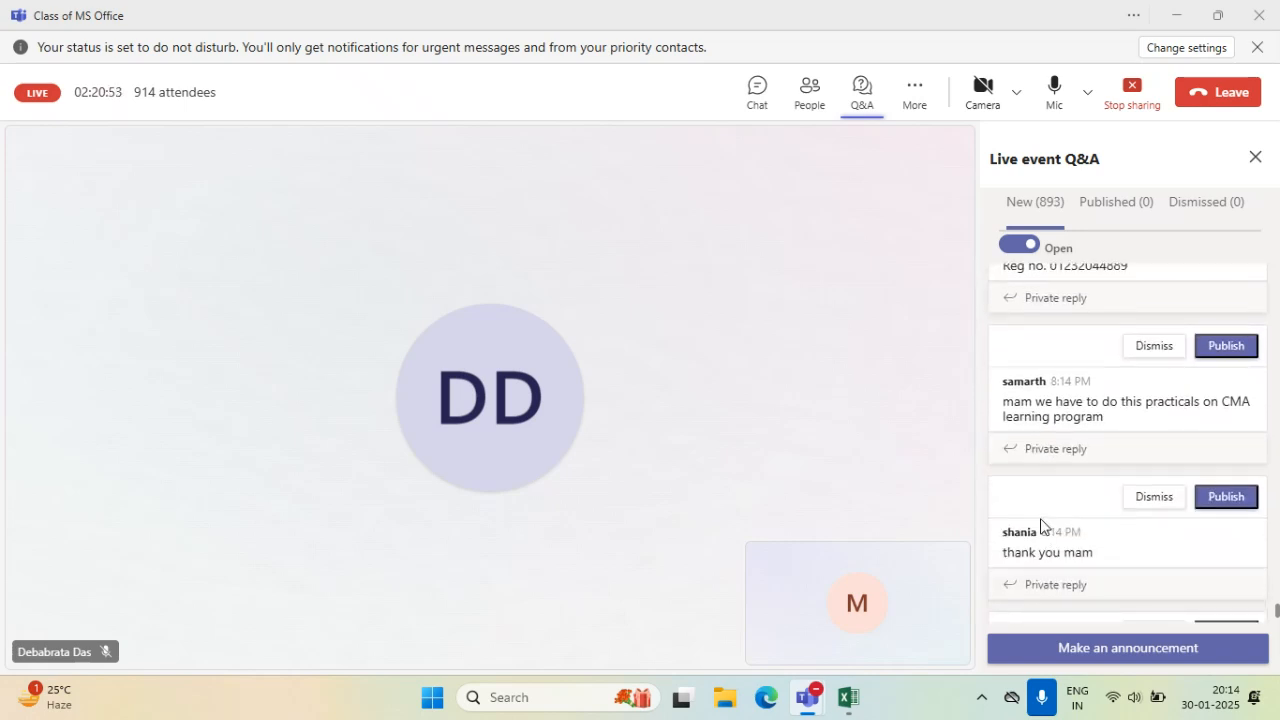
pyautogui.scroll(-3, 1042, 527)
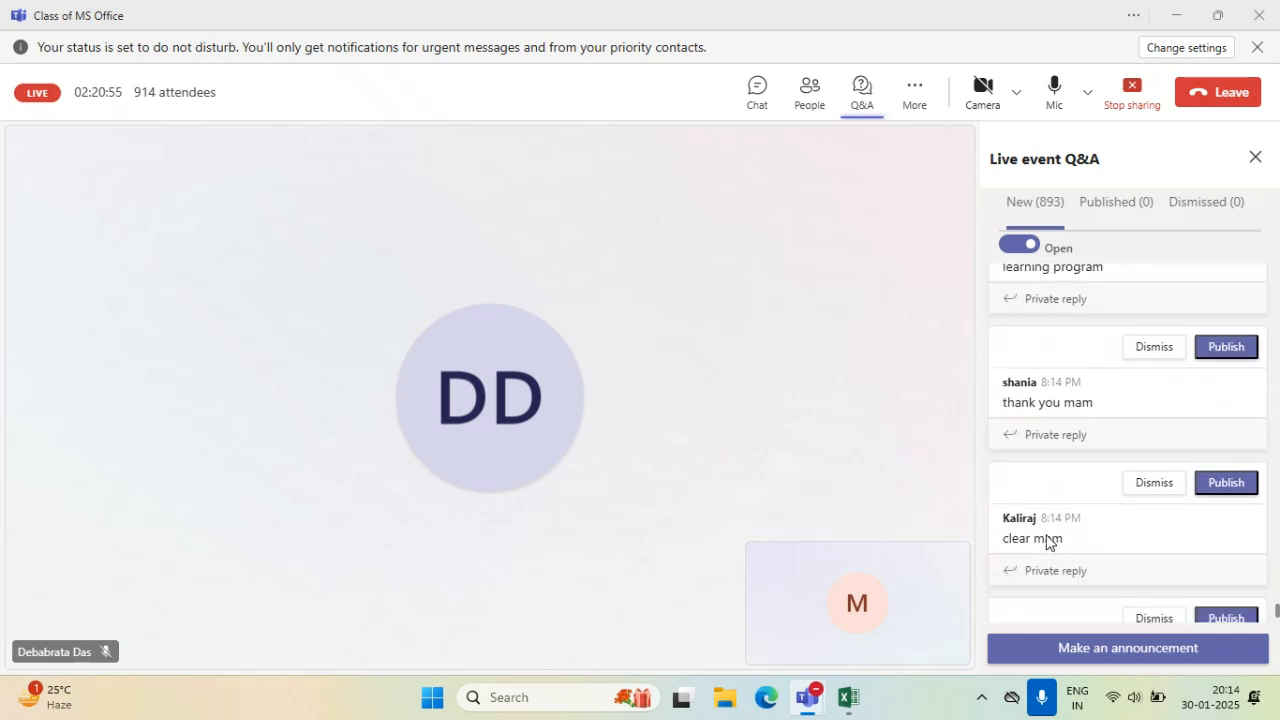
pyautogui.scroll(-1, 1047, 530)
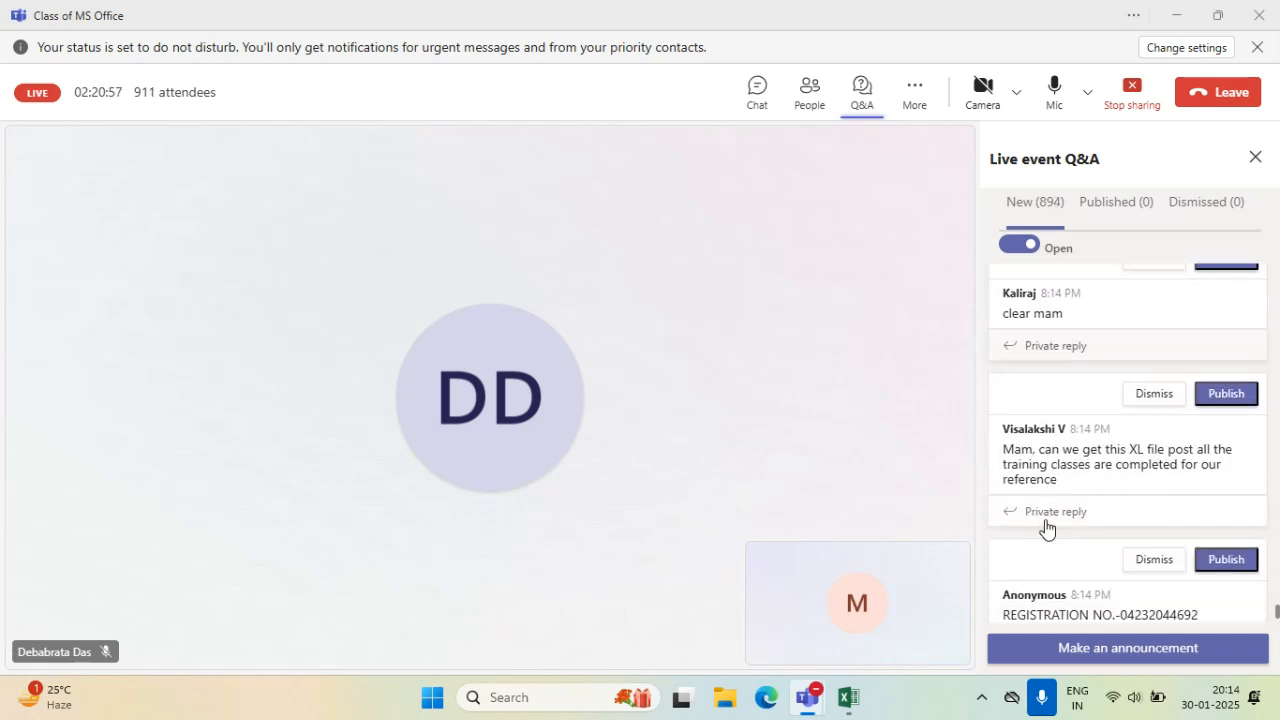
pyautogui.scroll(-1, 1046, 530)
pyautogui.scroll(-4, 1046, 528)
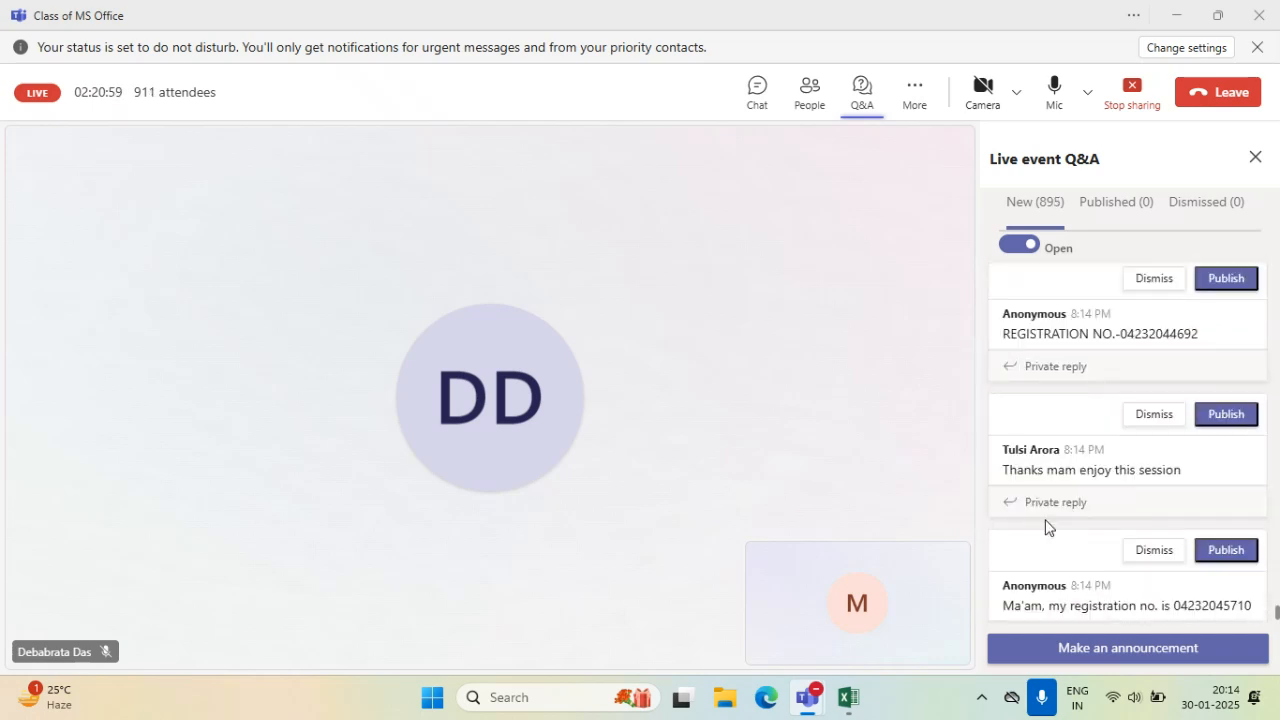
pyautogui.scroll(-5, 1046, 528)
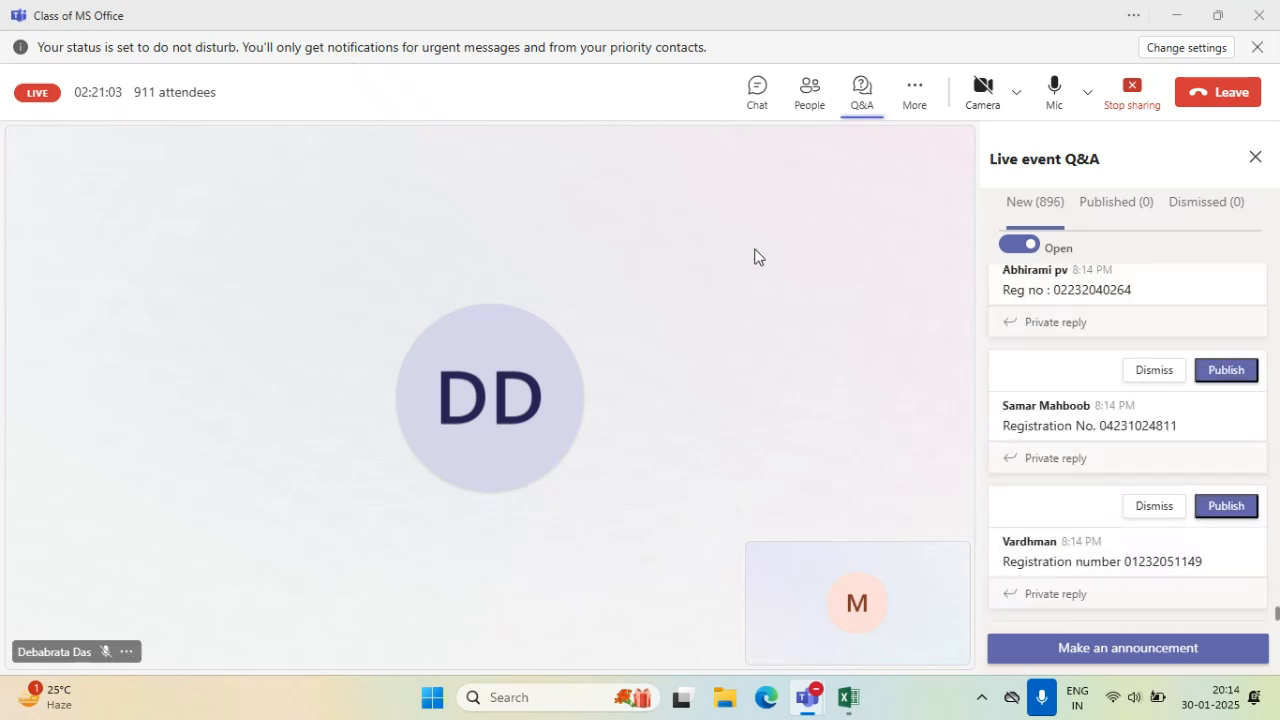
pyautogui.scroll(-4, 1120, 488)
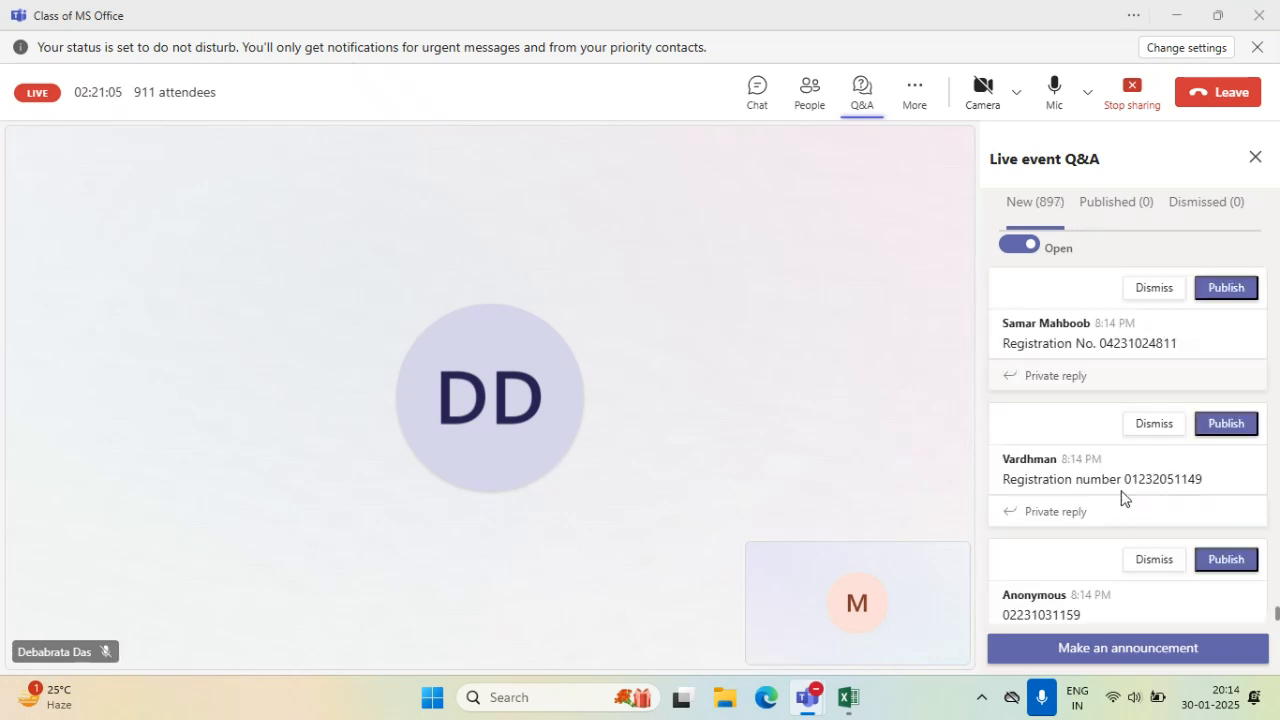
pyautogui.scroll(-2, 1120, 488)
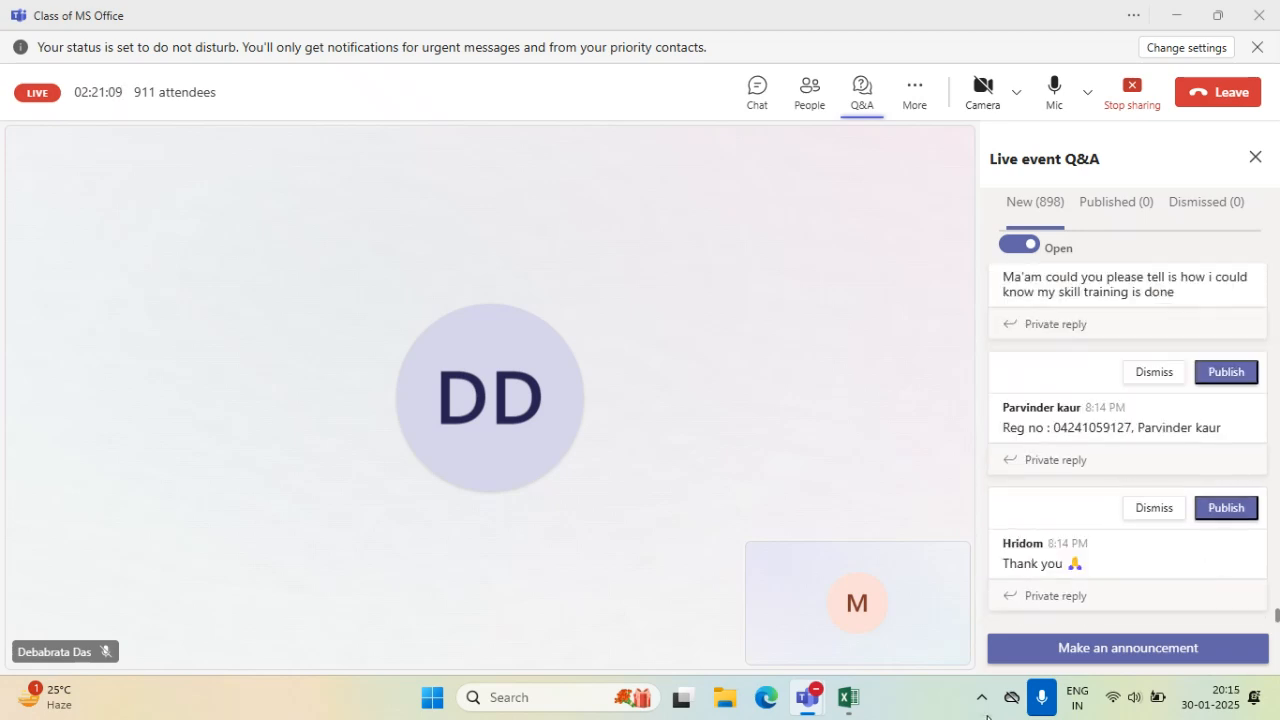
# - Switch to Excel and add the heading "To create a Macro" in cell A13 of the MACRO_basics sheet, below the existing notes
pyautogui.click(856, 701)
pyautogui.click(669, 440)
pyautogui.click(703, 374)
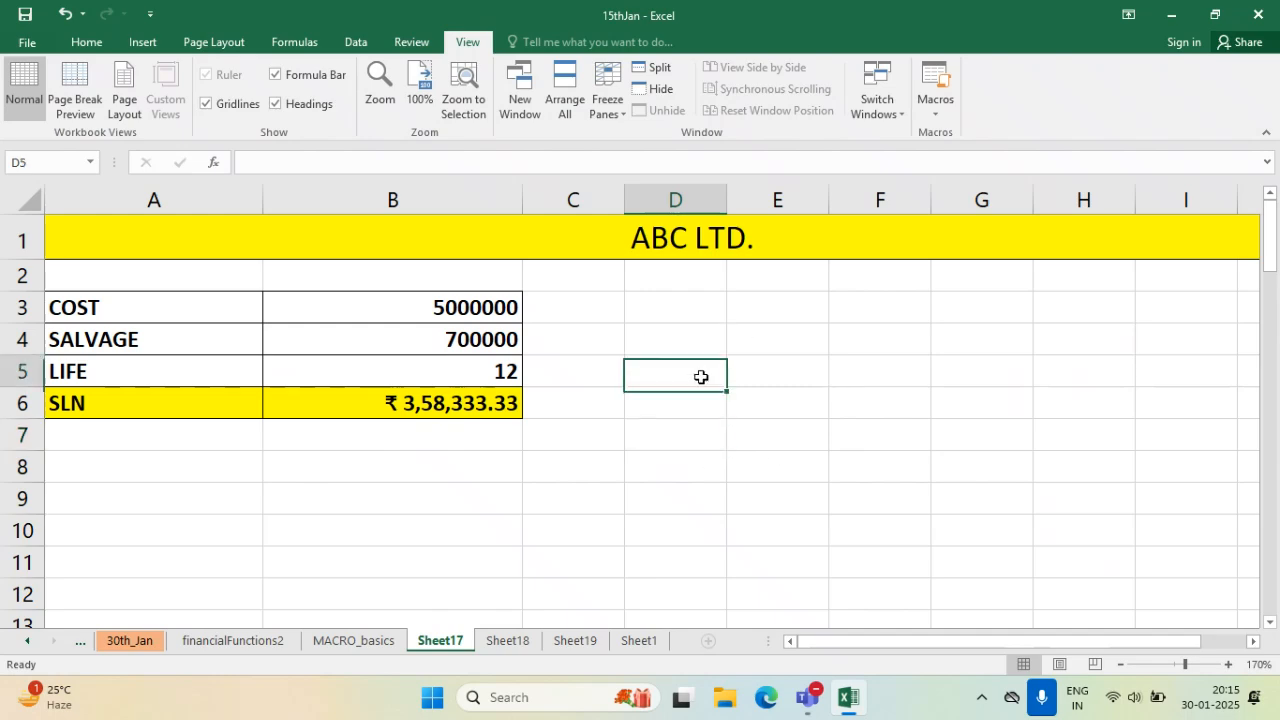
pyautogui.click(375, 640)
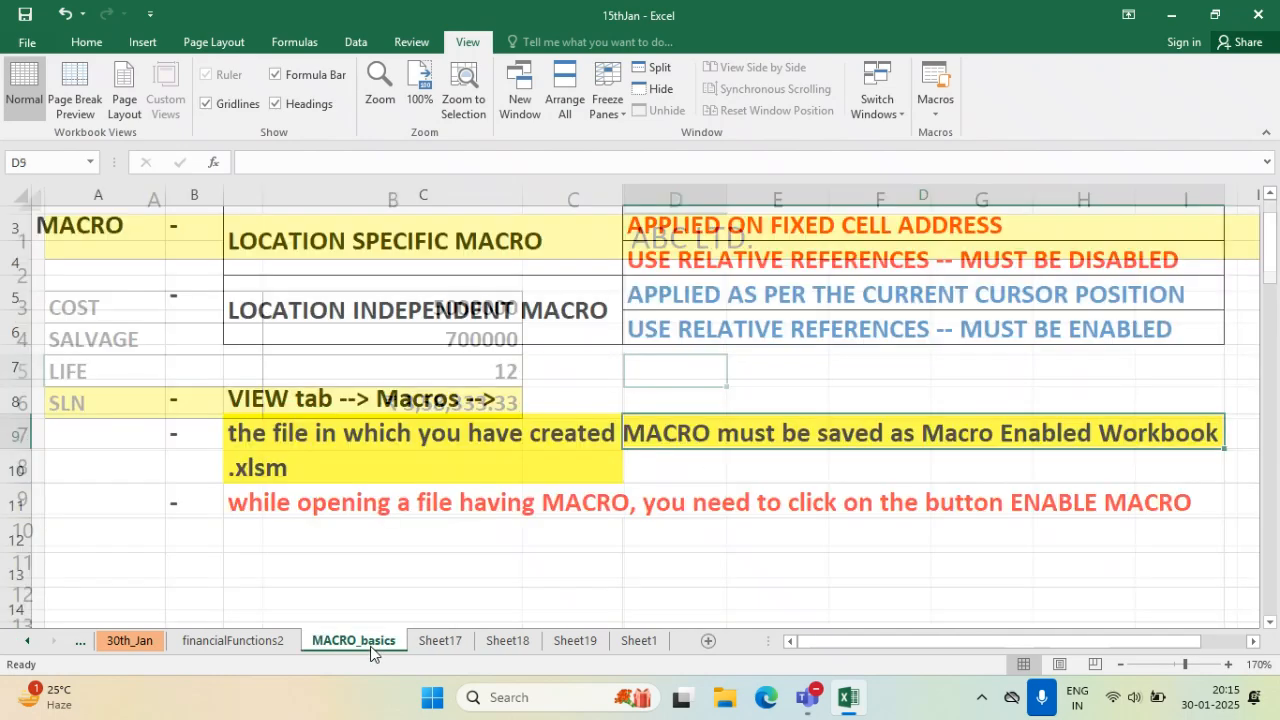
pyautogui.scroll(-4, 437, 417)
pyautogui.click(126, 256)
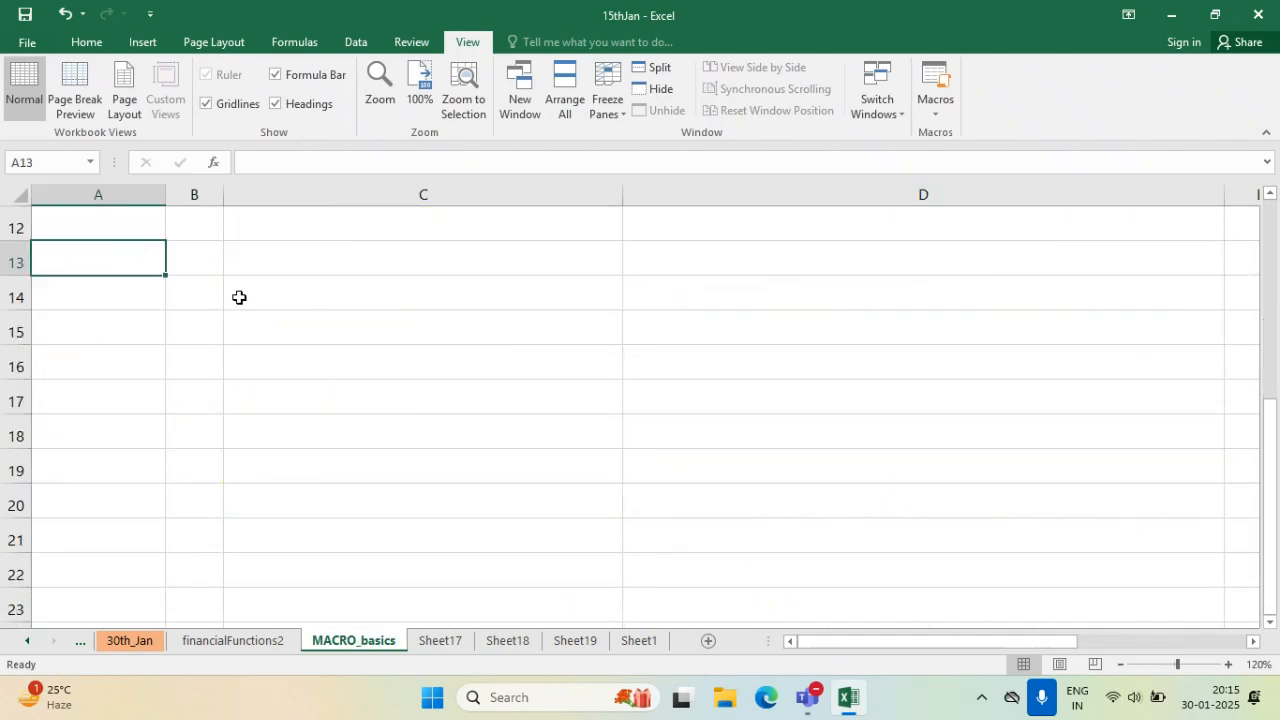
pyautogui.write('To craete')
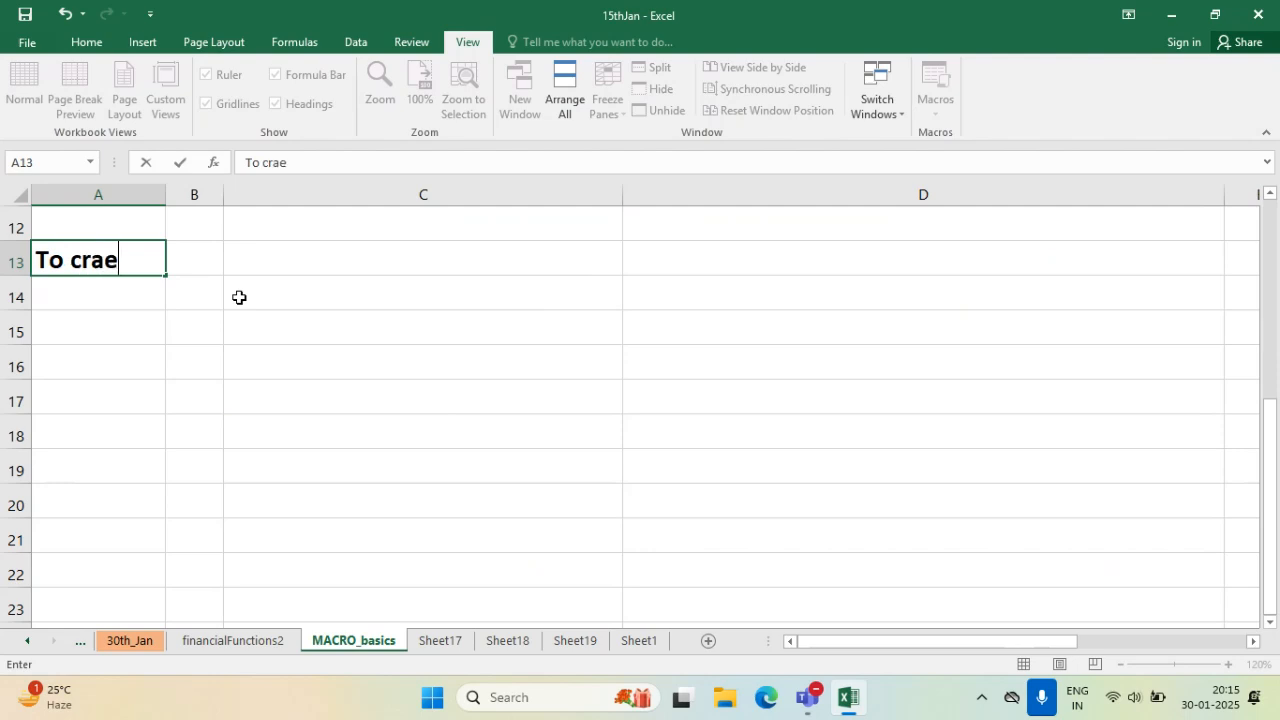
pyautogui.press('BackSpace')
pyautogui.press('BackSpace')
pyautogui.press('BackSpace')
pyautogui.press('BackSpace')
pyautogui.press('BackSpace')
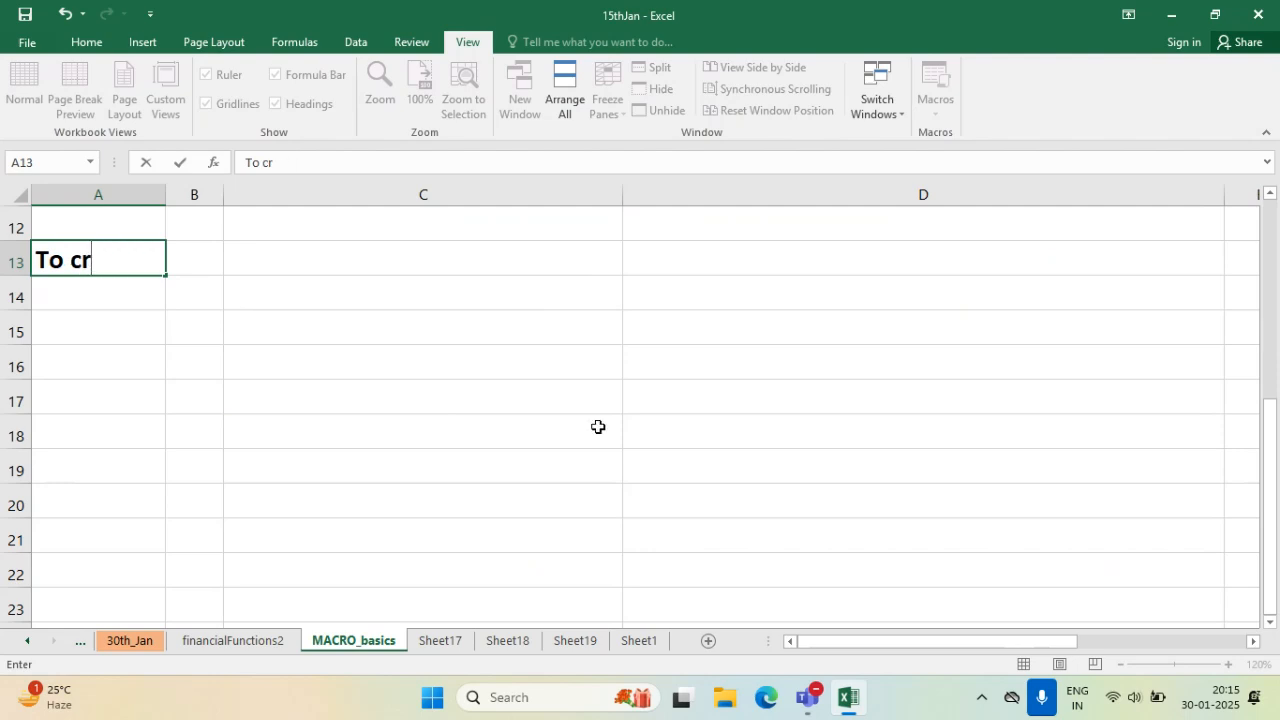
pyautogui.write('eate a MAcro')
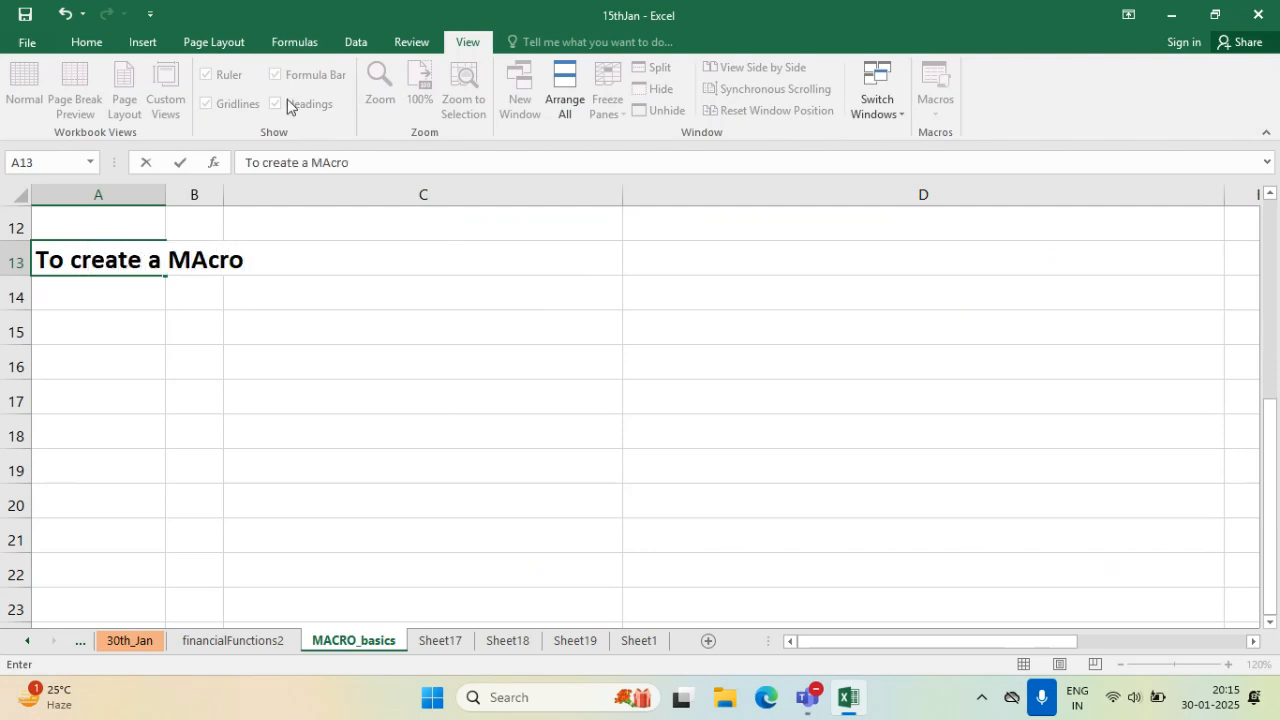
pyautogui.click(294, 386)
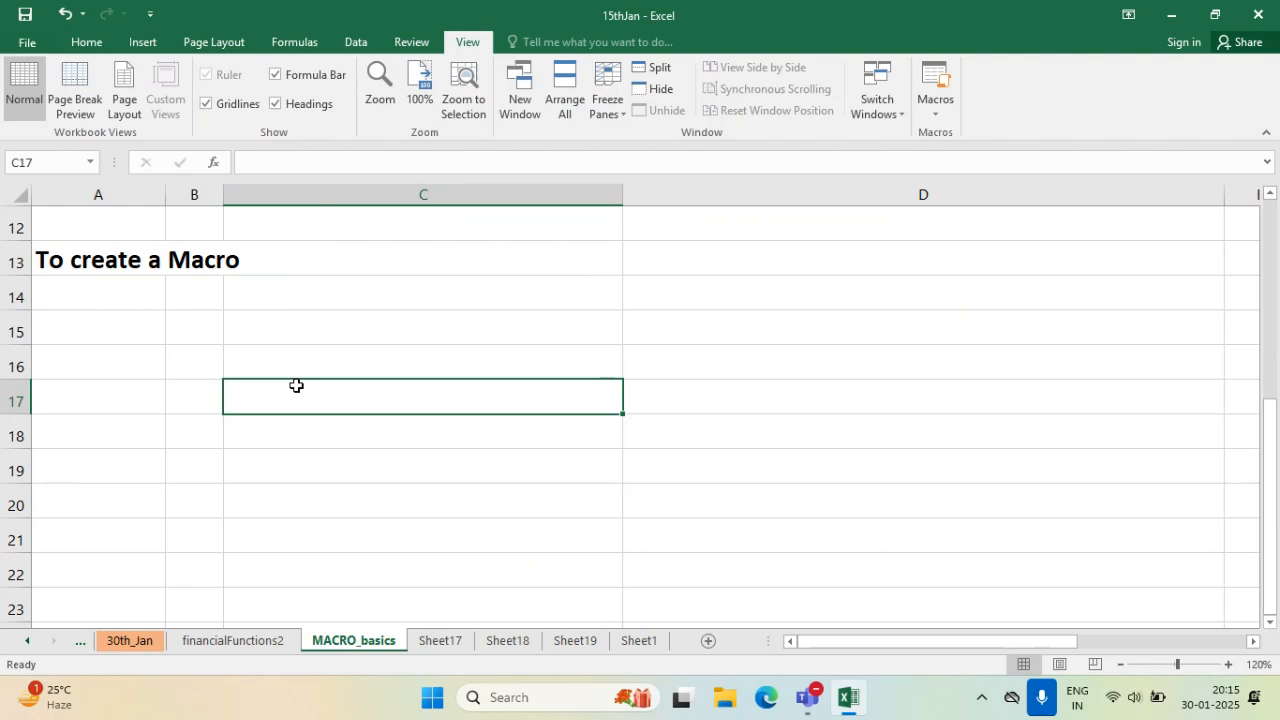
# - Start the macro creation path in cell A15 with "VIEW --> MACRO --> USE RELATIVE REFERENCE DISABLED"
pyautogui.click(135, 338)
pyautogui.write('V')
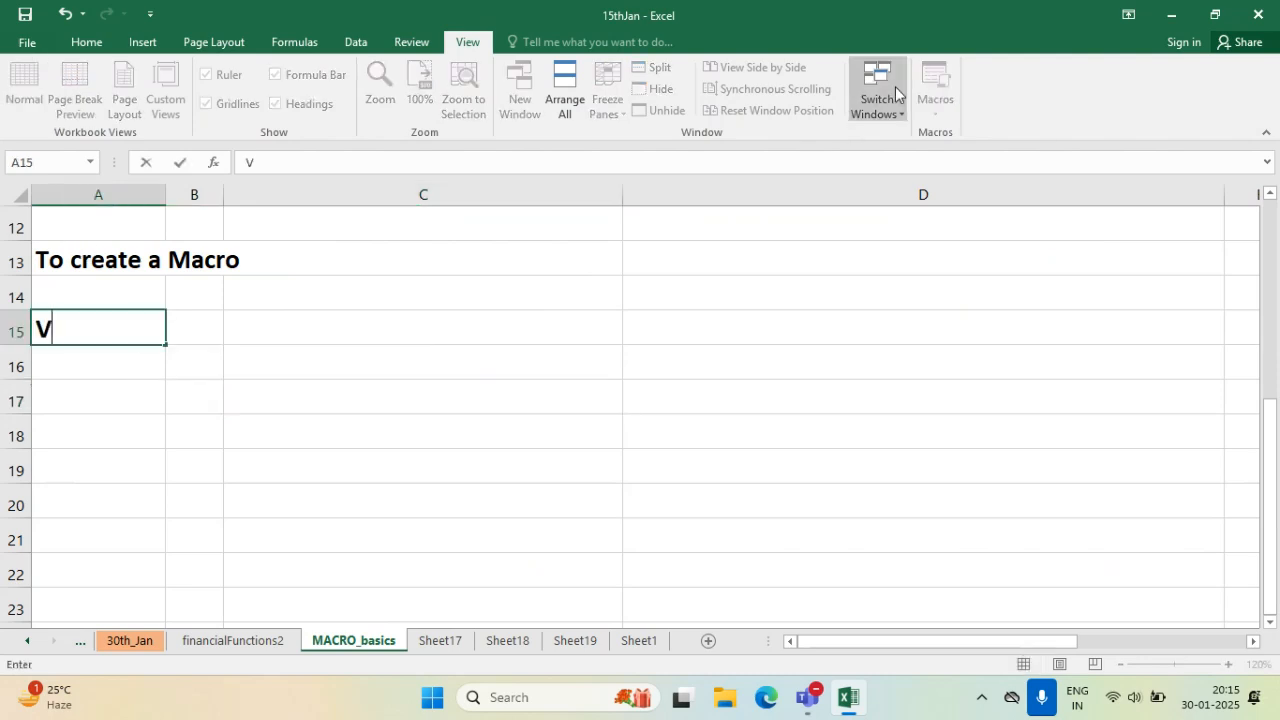
pyautogui.write('IEW --')
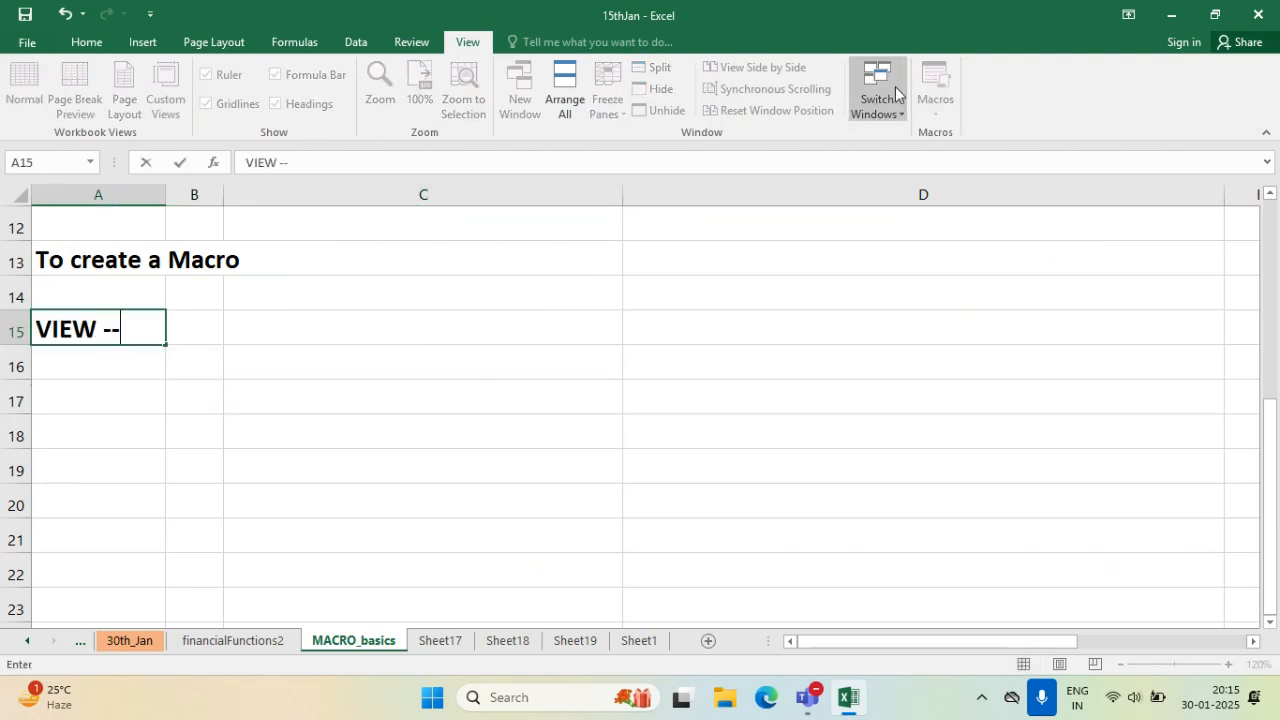
pyautogui.write('> MACRO')
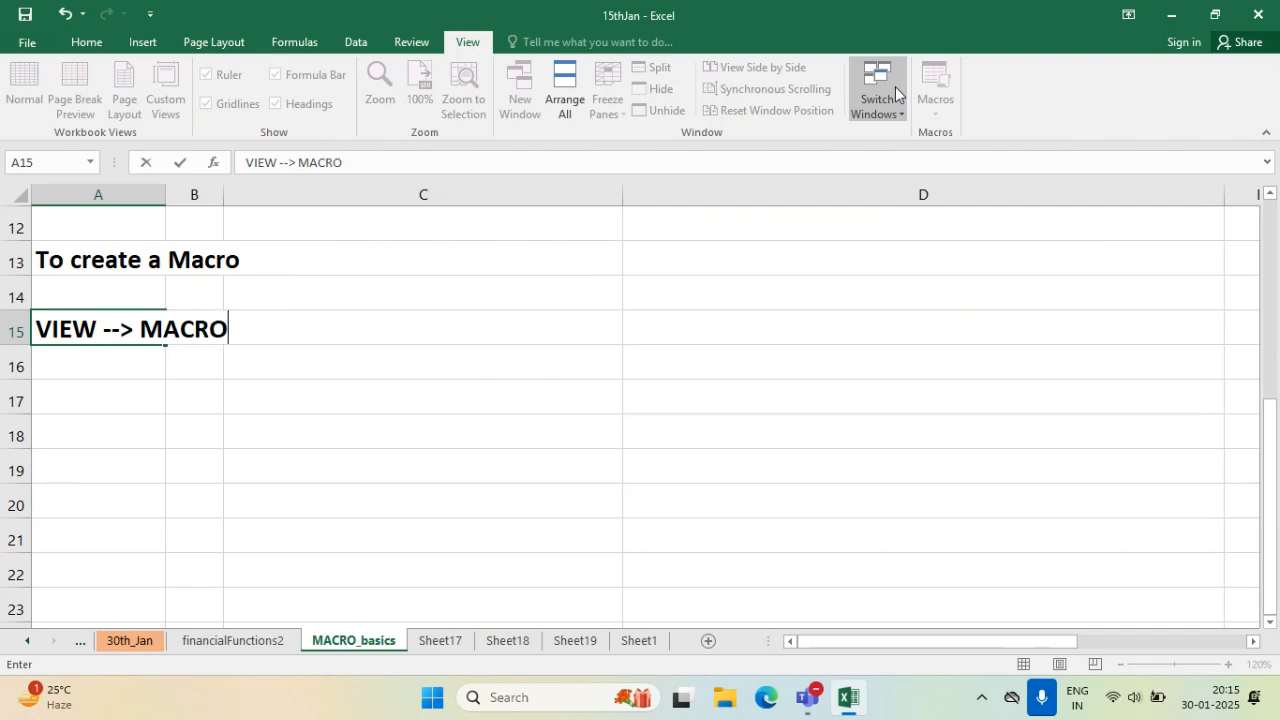
pyautogui.write(' --> USE RELAT')
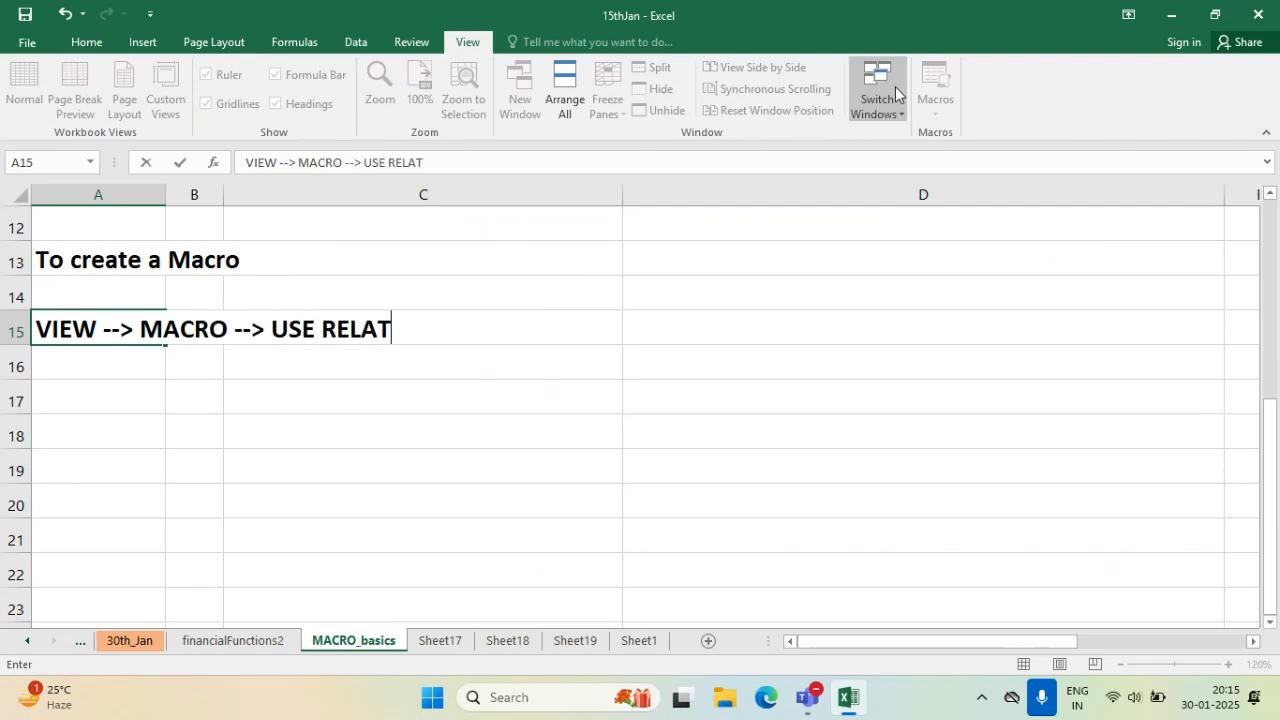
pyautogui.write('IVE REFEREN')
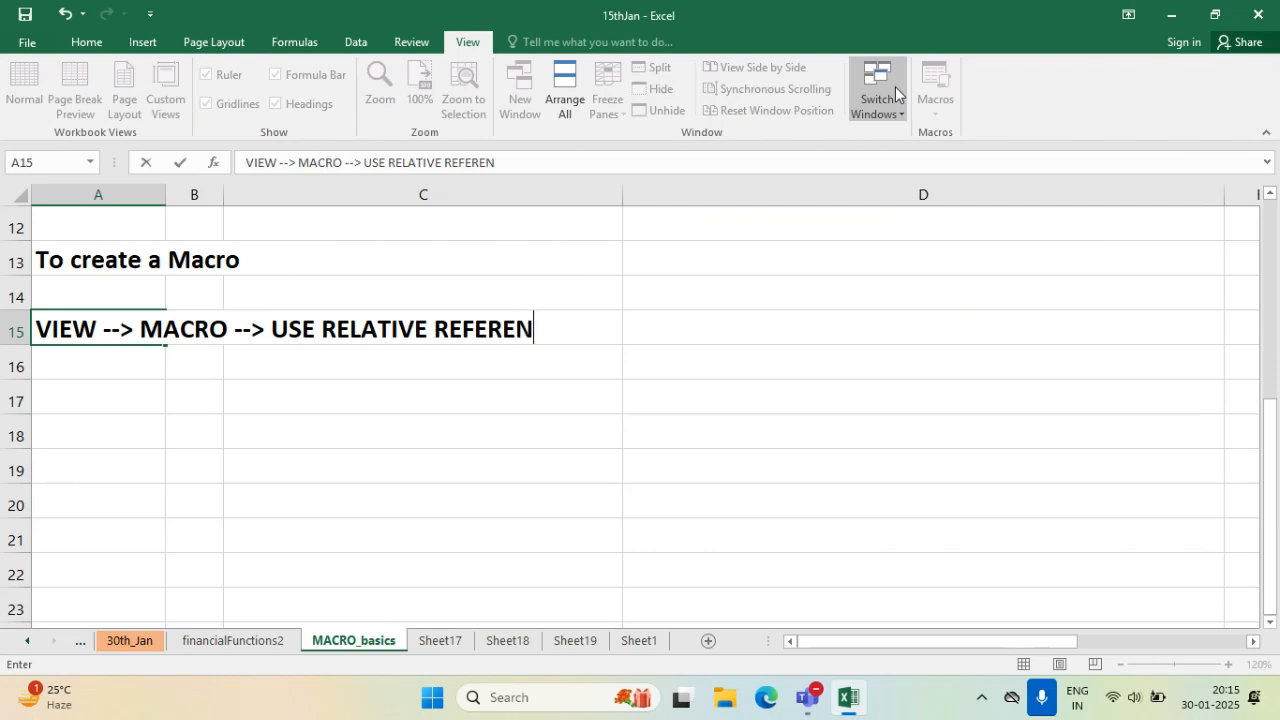
pyautogui.write('CE DISABLED')
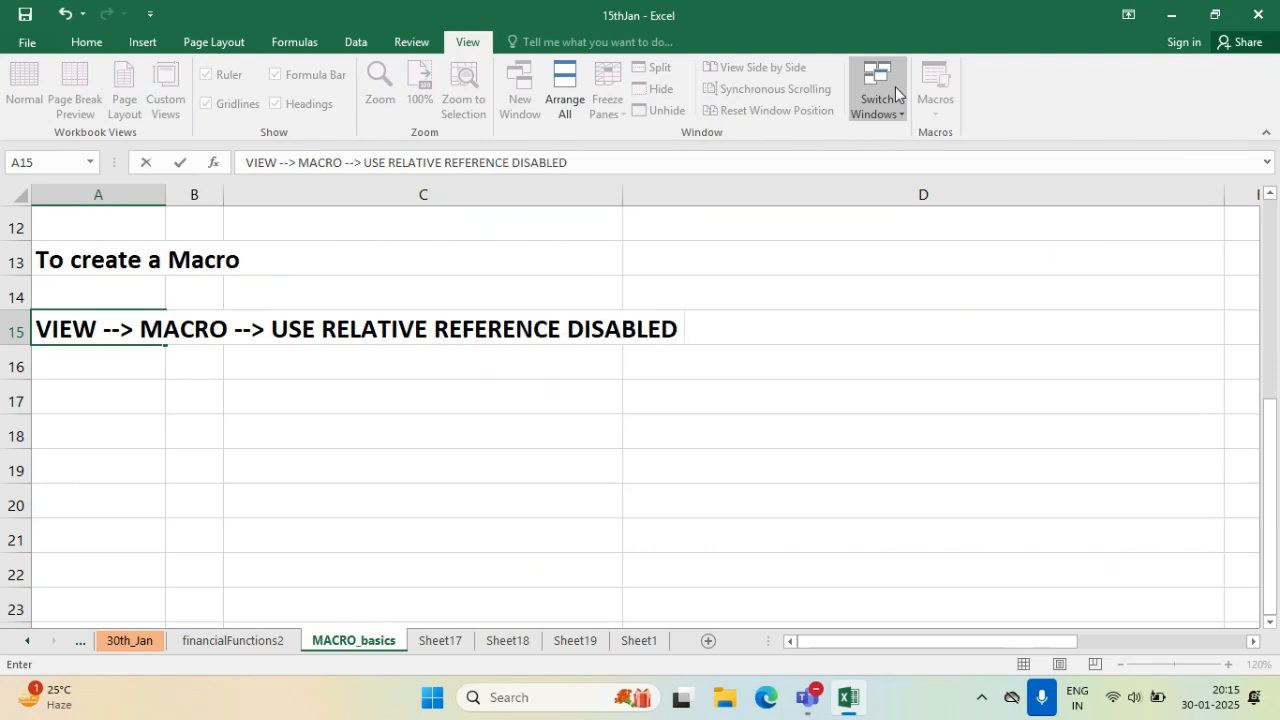
# - Extend the creation path in A15 with "--> RECORD MACRO --> MACRO NAME"
pyautogui.write(' -->')
pyautogui.write('RE')
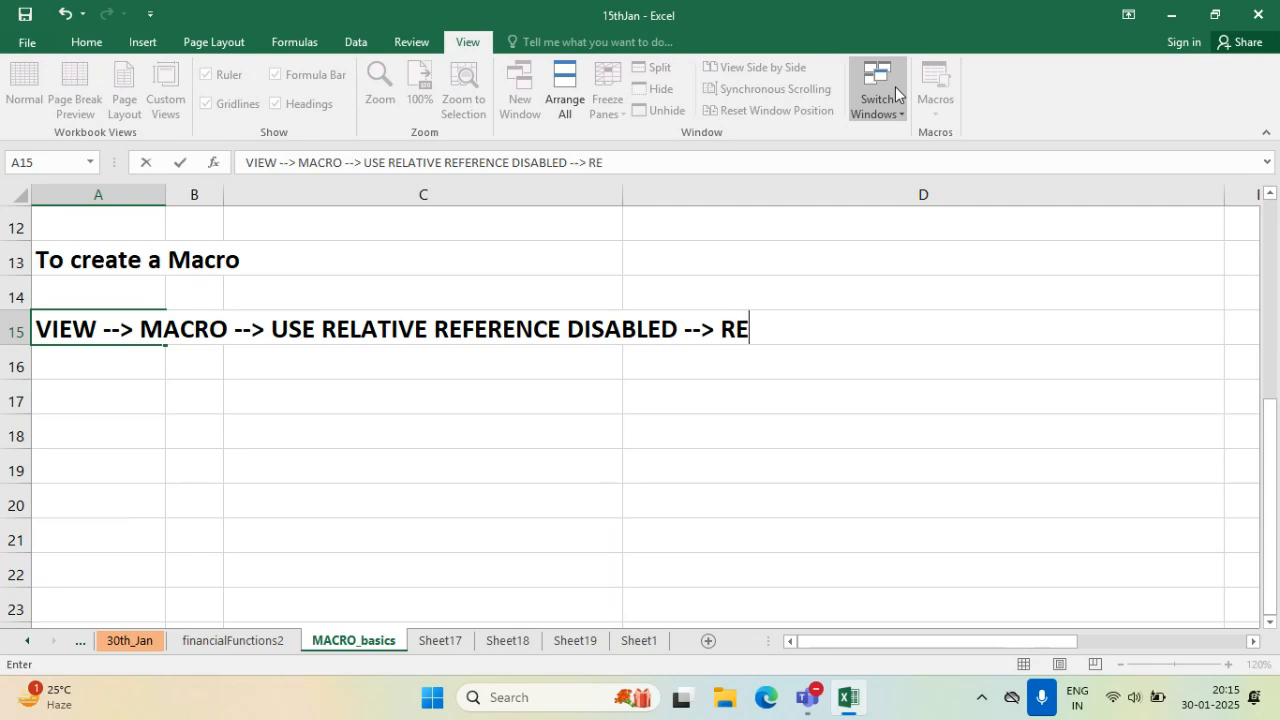
pyautogui.write('CORD MACR')
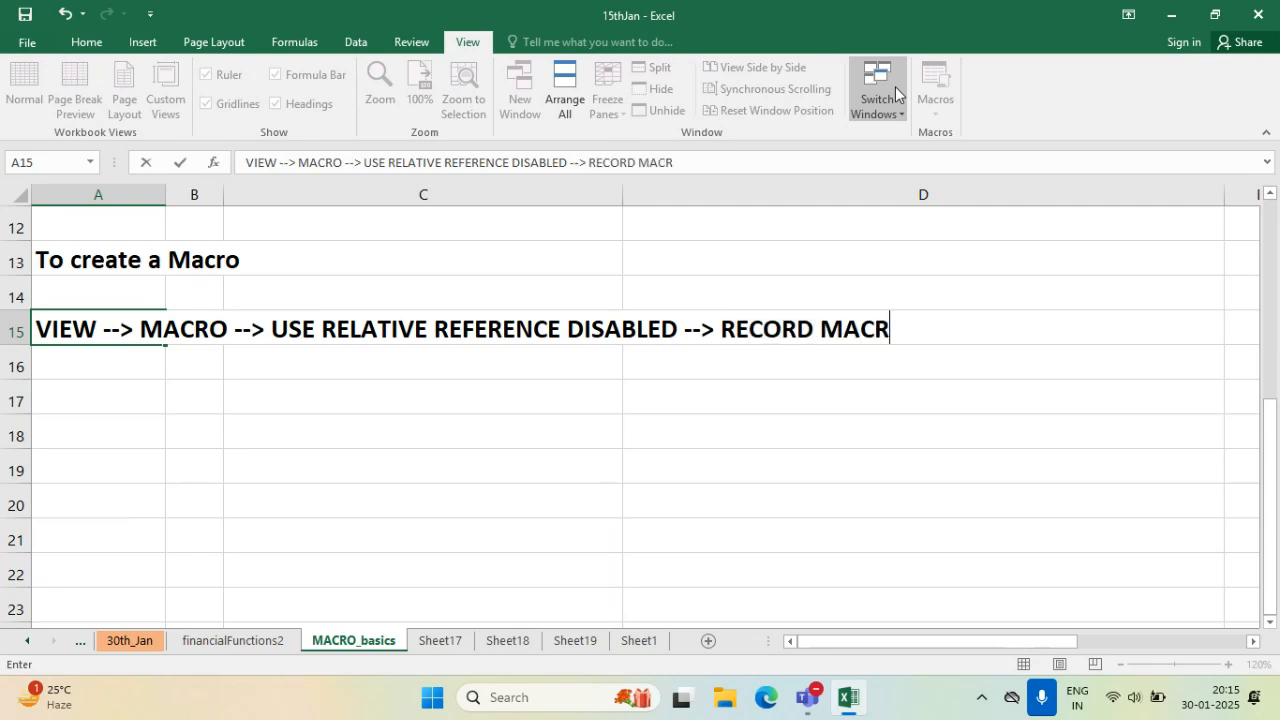
pyautogui.write('O --> MACRO')
pyautogui.write(' NAME ')
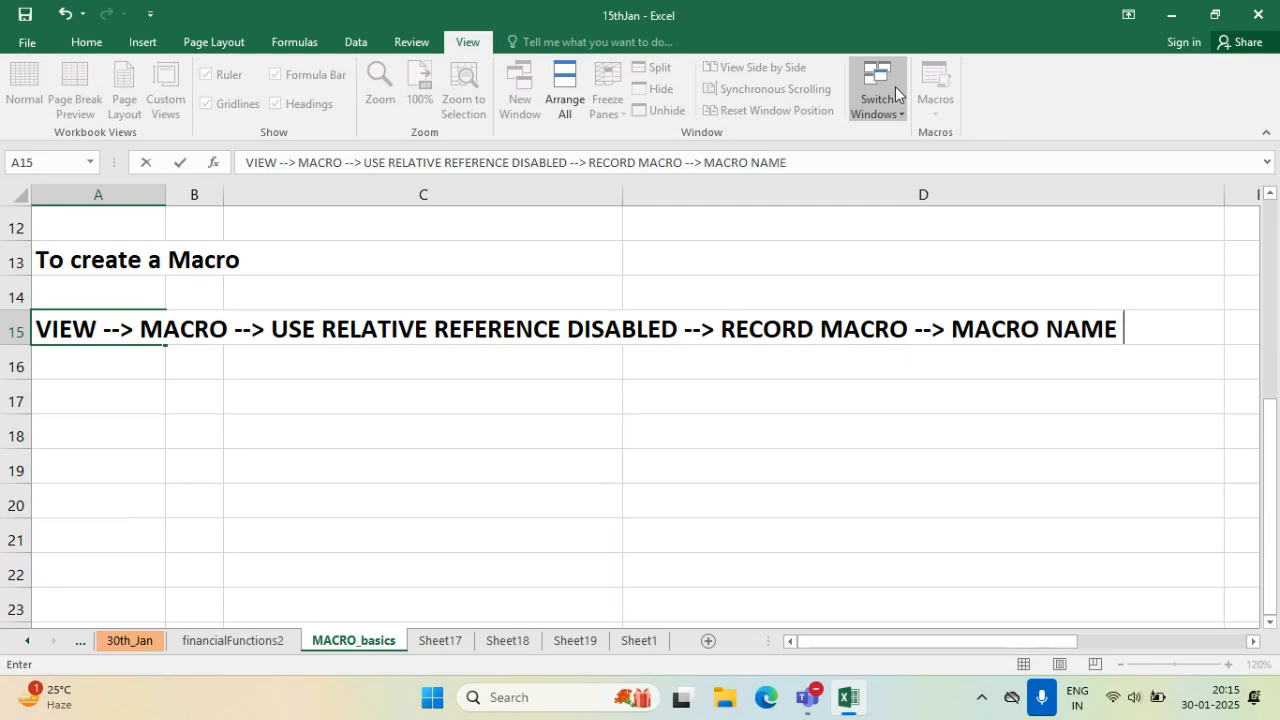
# - Extend the creation path in A15 after MACRO NAME with "-- give a macronae without space"
pyautogui.write('-- may be alp')
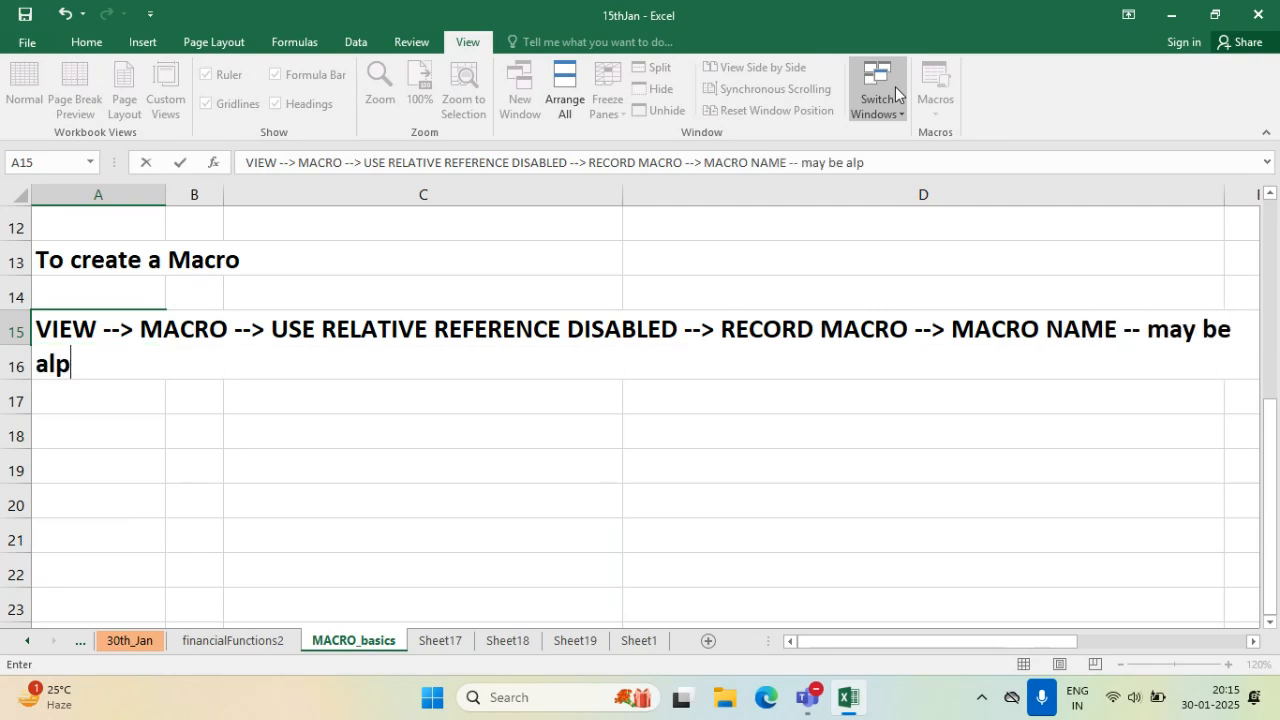
pyautogui.write('h')
pyautogui.press('BackSpace')
pyautogui.press('BackSpace')
pyautogui.press('BackSpace')
pyautogui.press('BackSpace')
pyautogui.press('BackSpace')
pyautogui.press('BackSpace')
pyautogui.press('BackSpace')
pyautogui.press('BackSpace')
pyautogui.press('BackSpace')
pyautogui.press('BackSpace')
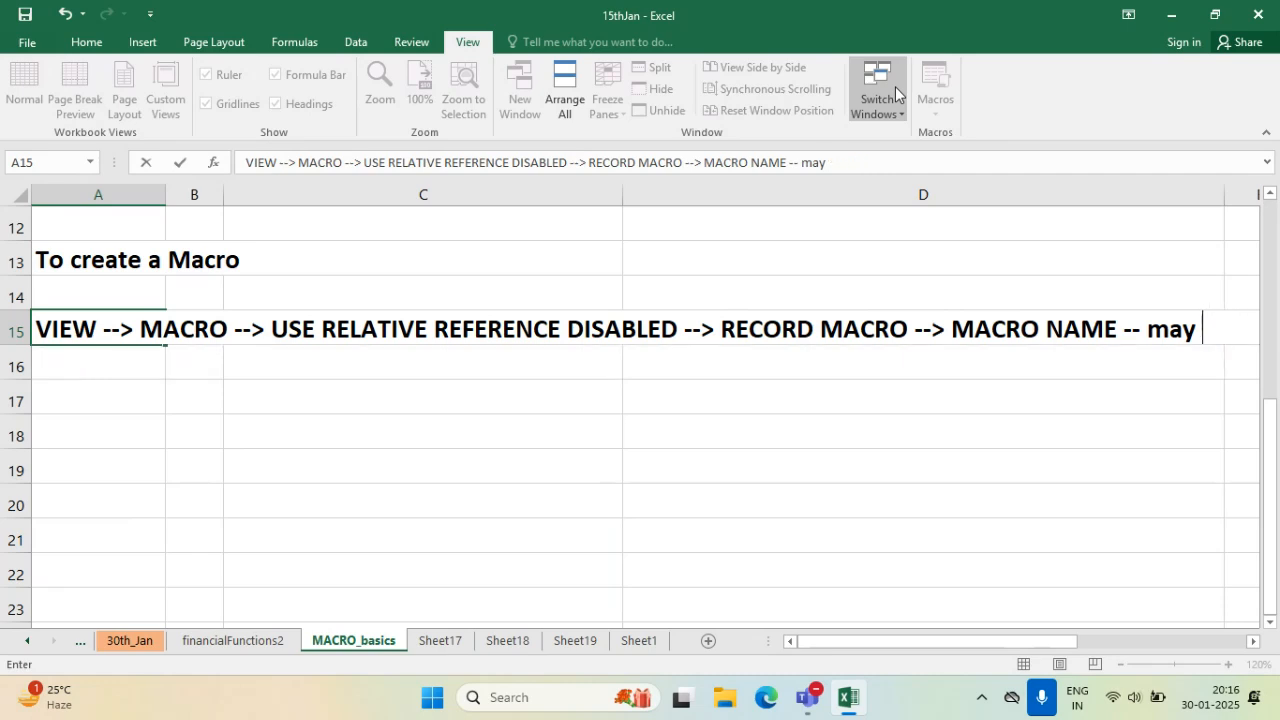
pyautogui.press('BackSpace')
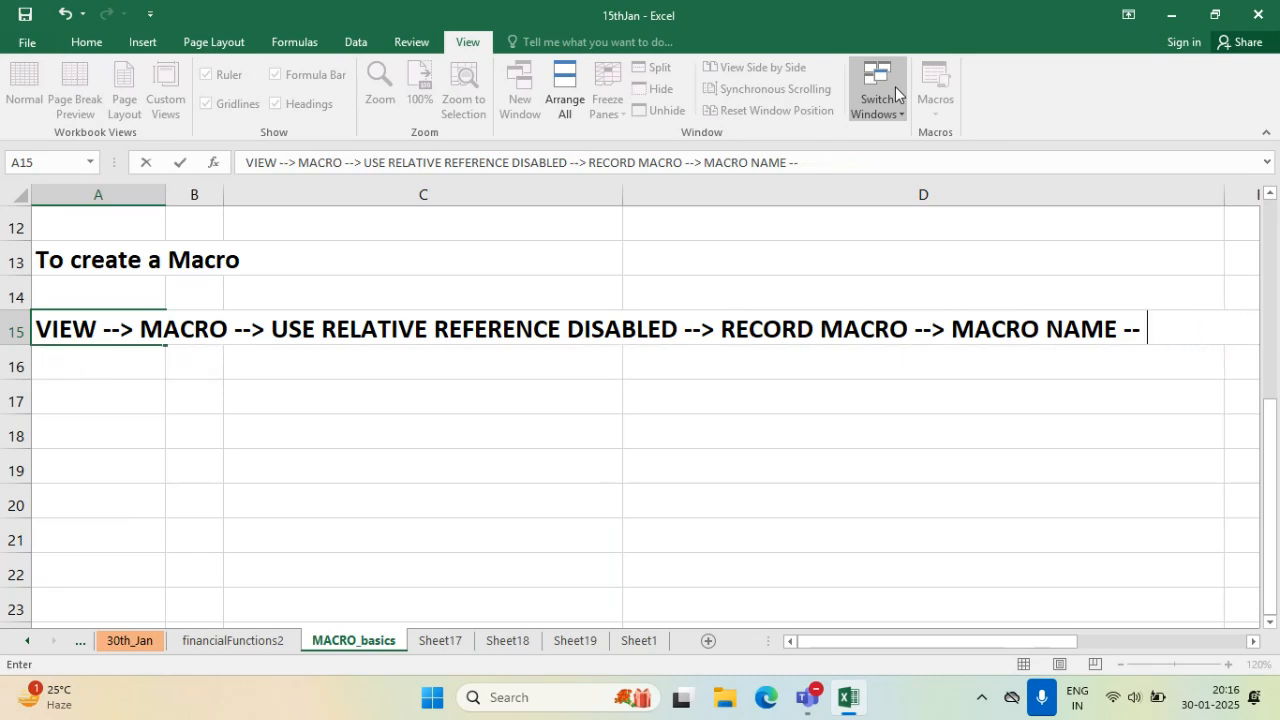
pyautogui.write('give a n')
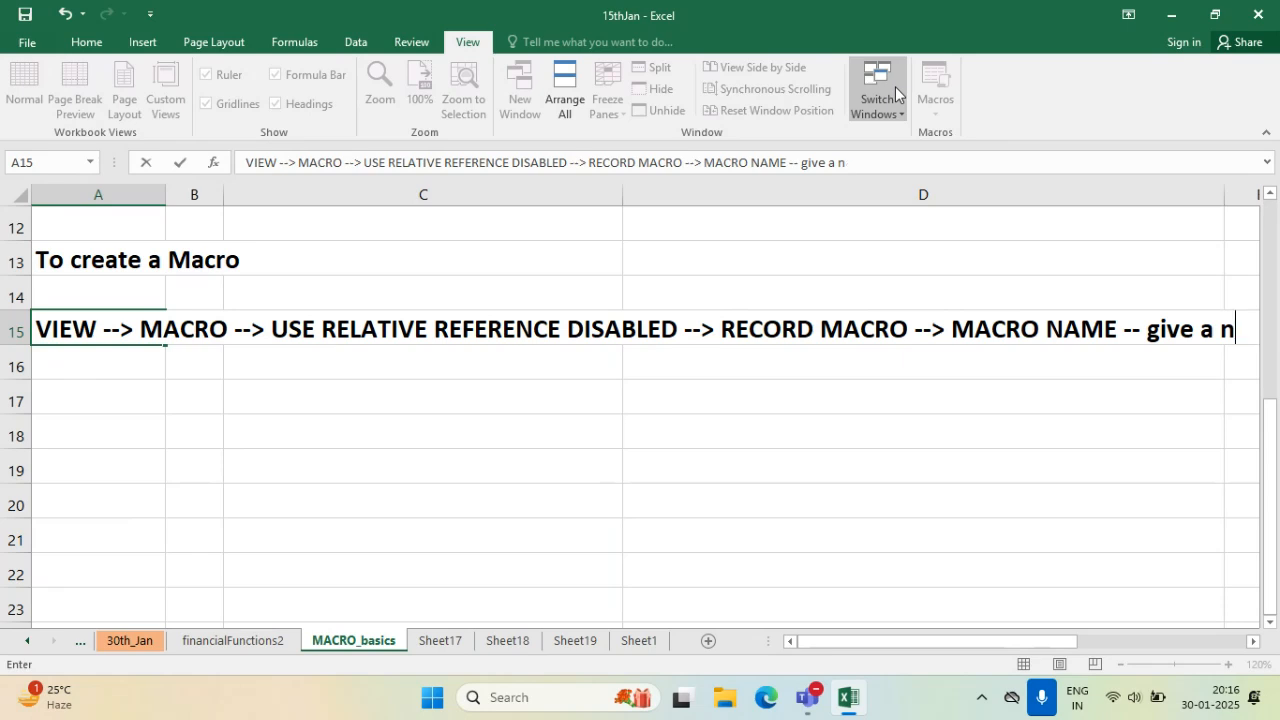
pyautogui.press('BackSpace')
pyautogui.write('macrona')
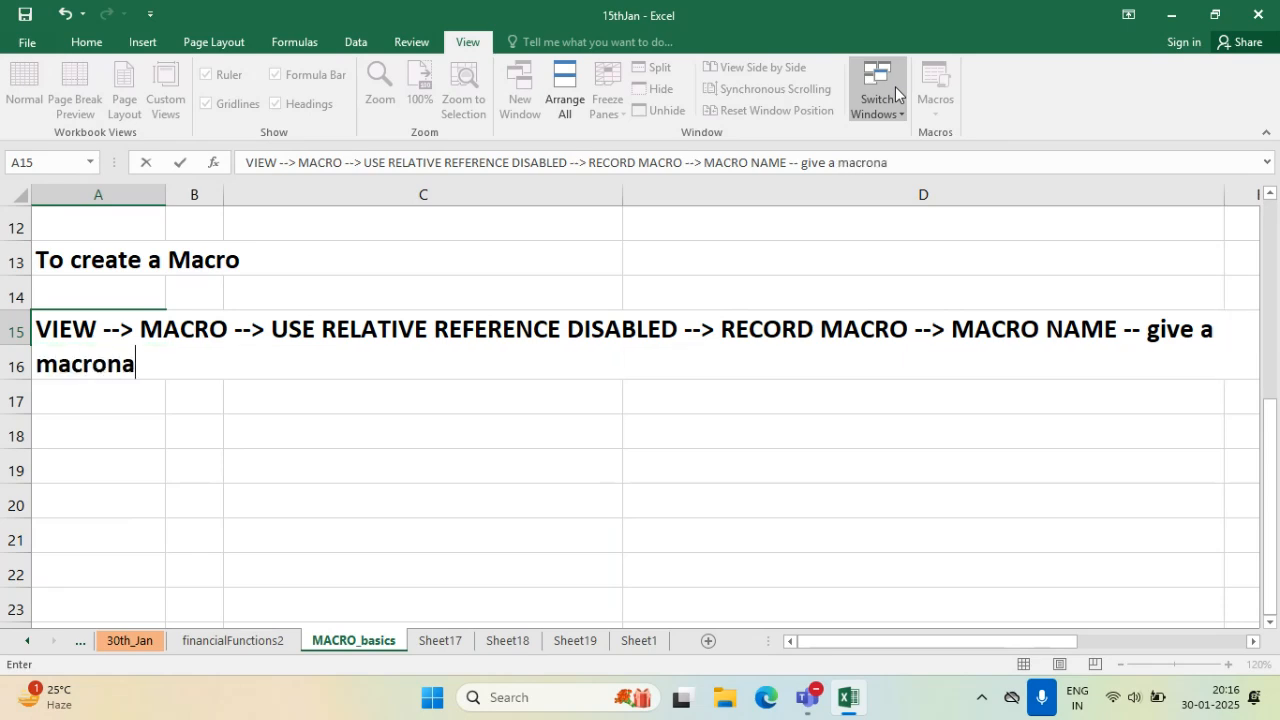
pyautogui.write('e without space')
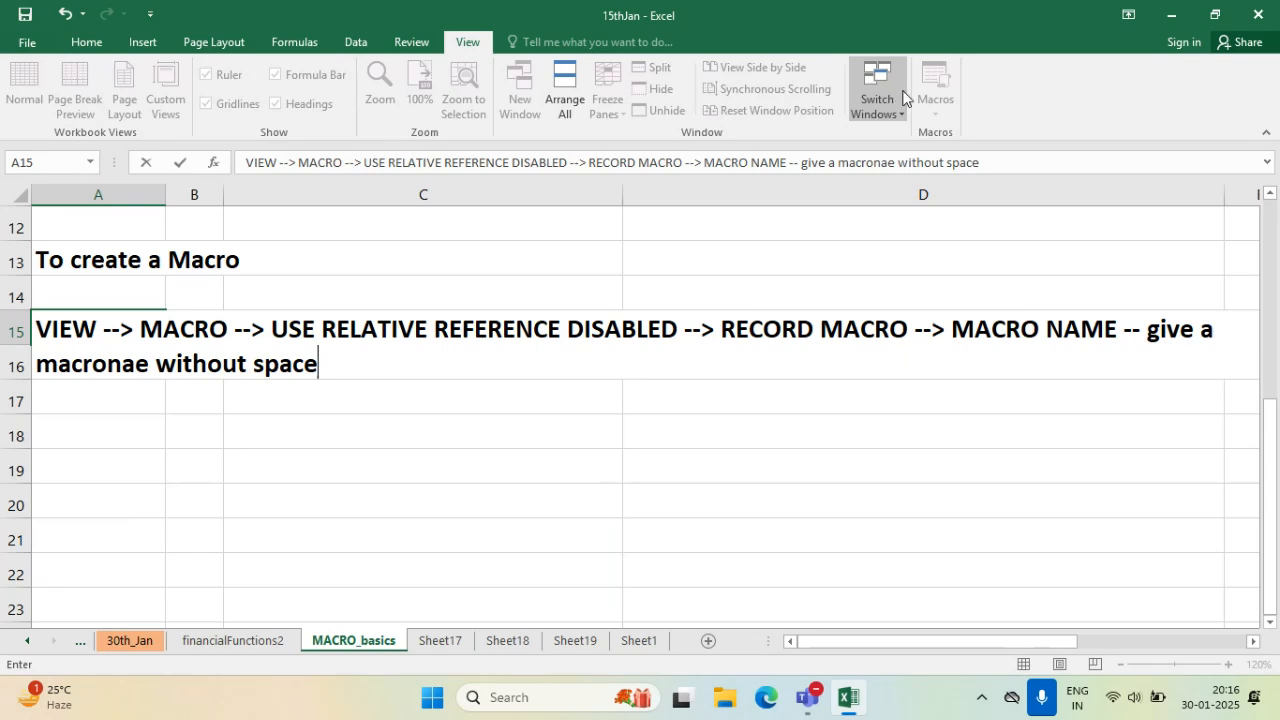
# - Continue the path in A15 with "--> mention a shortcut key --> Amy write a description for the macro --> OK"
pyautogui.write(' --> mention a s')
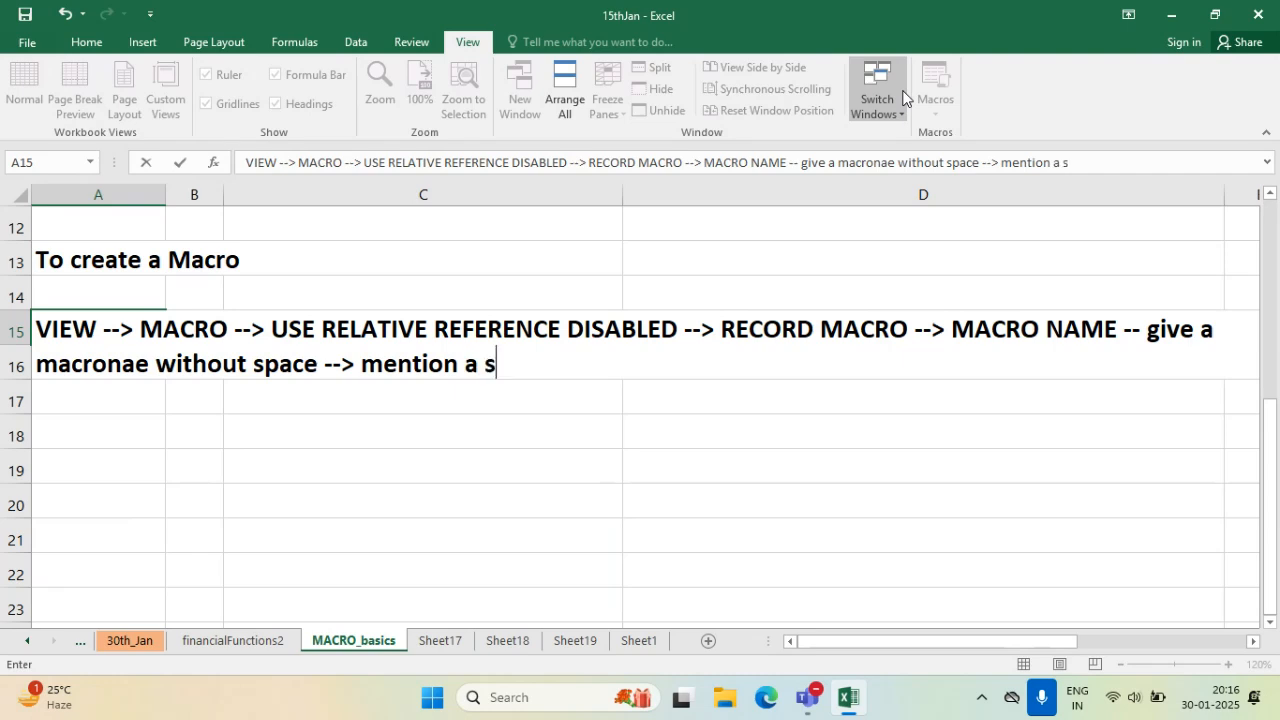
pyautogui.write('hortcut key')
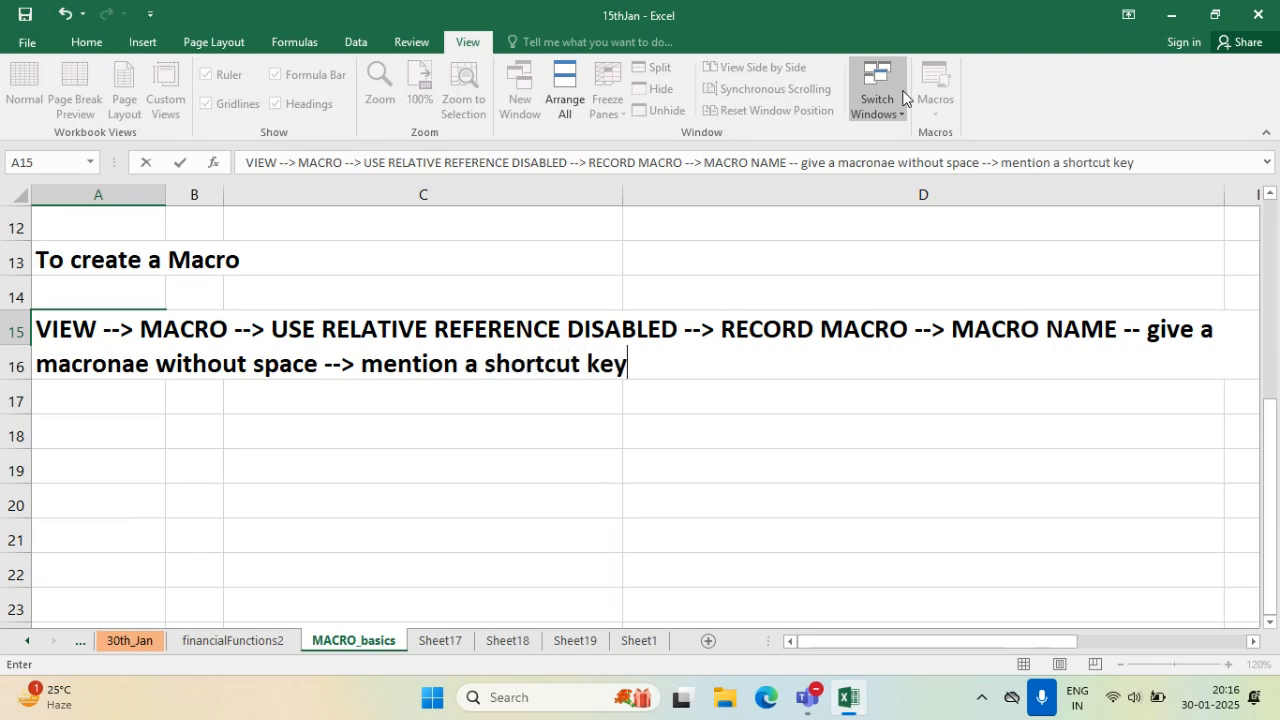
pyautogui.write(' -->')
pyautogui.write(' Amy wri')
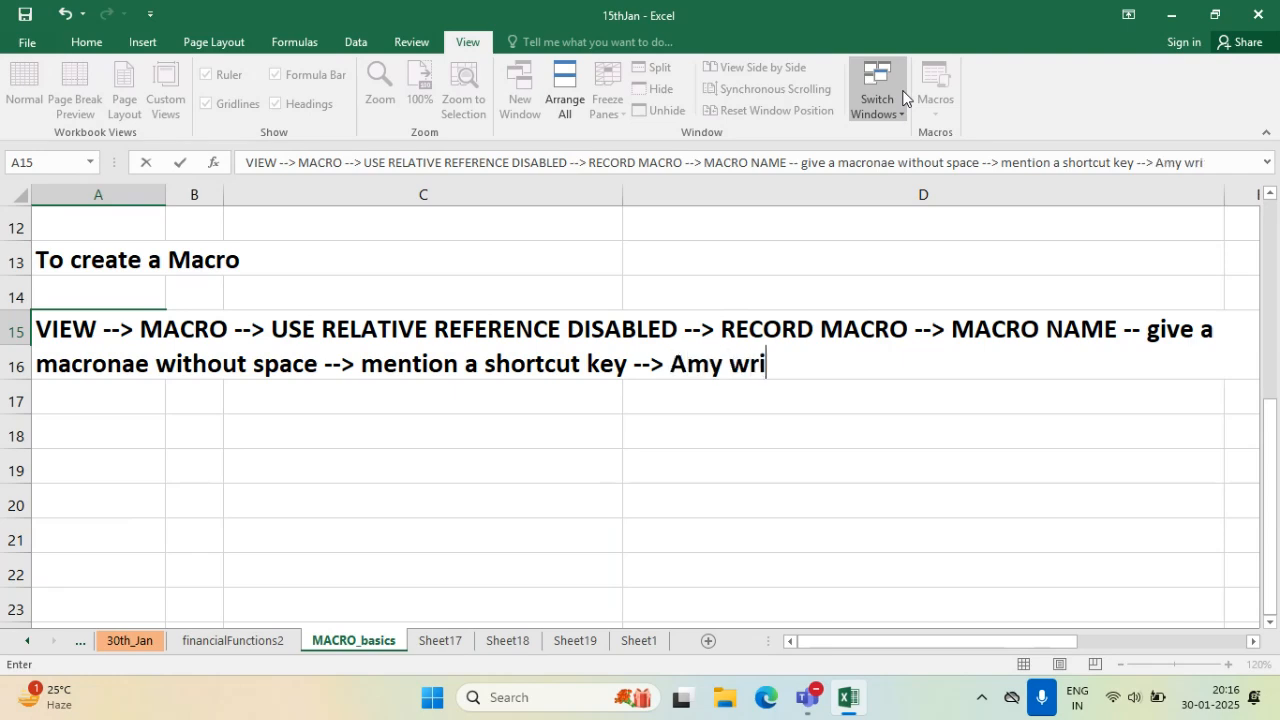
pyautogui.write('te a description')
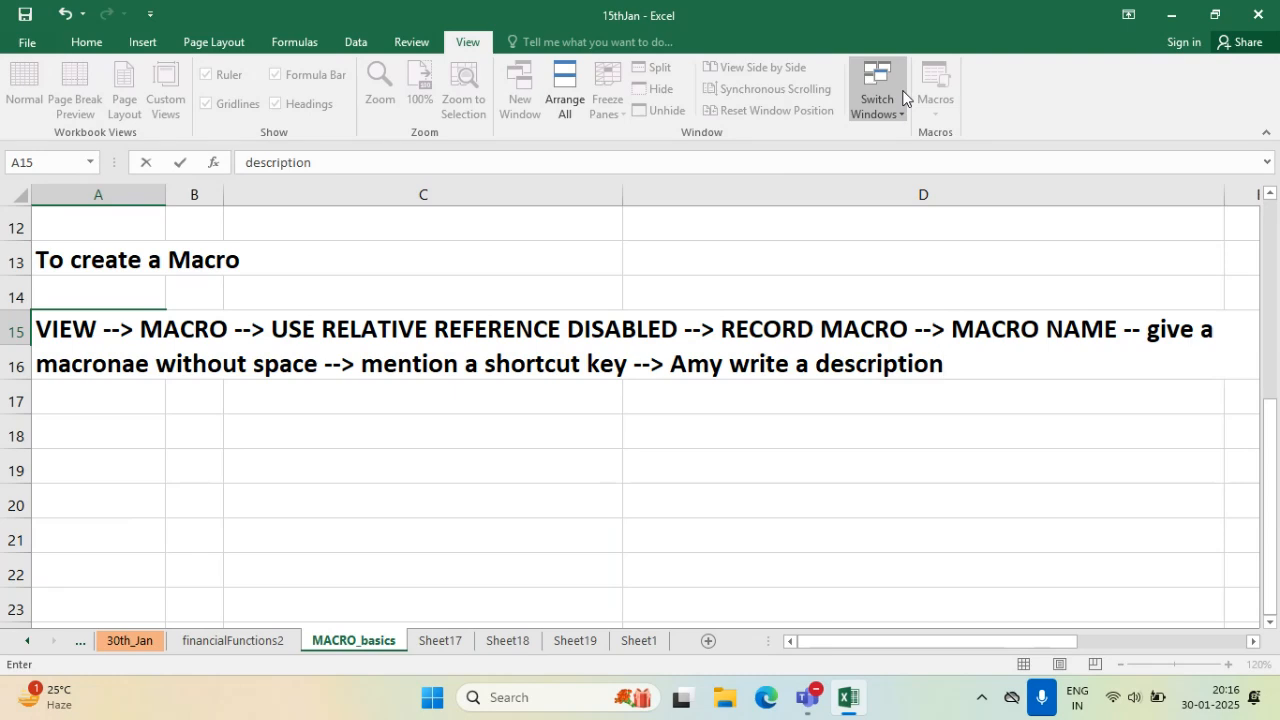
pyautogui.write(' for the m')
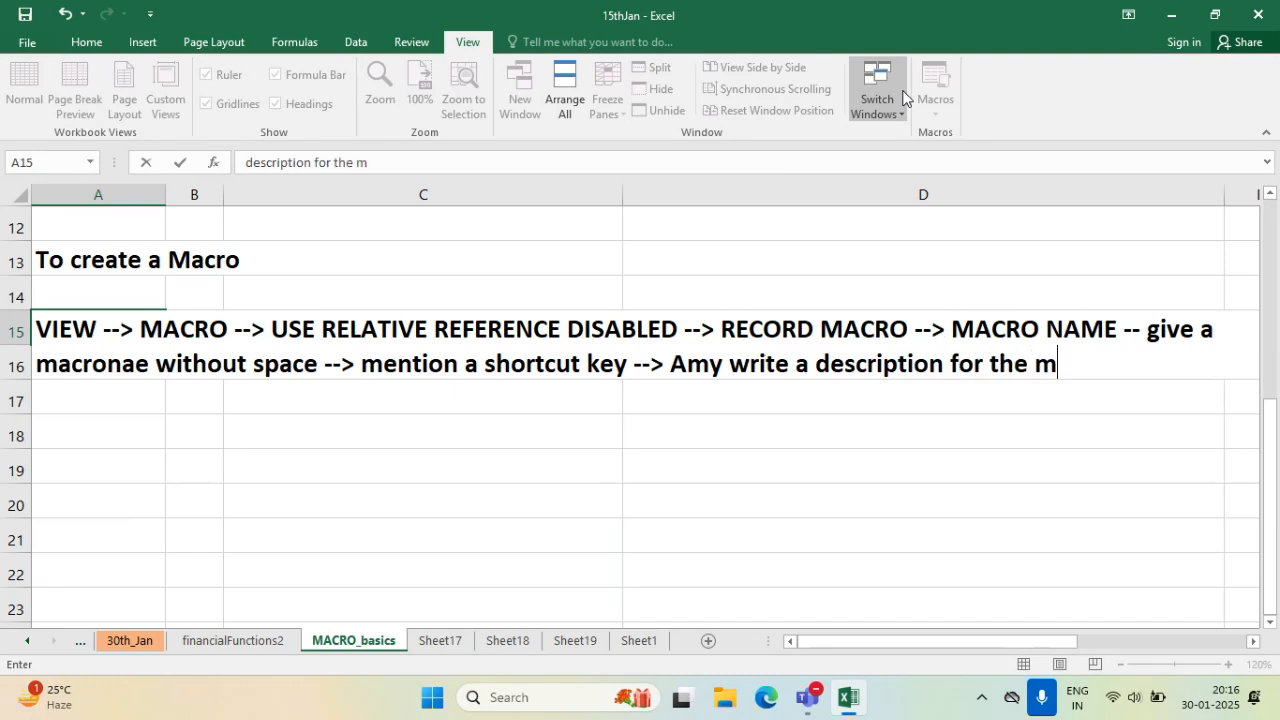
pyautogui.write('acro --> OK')
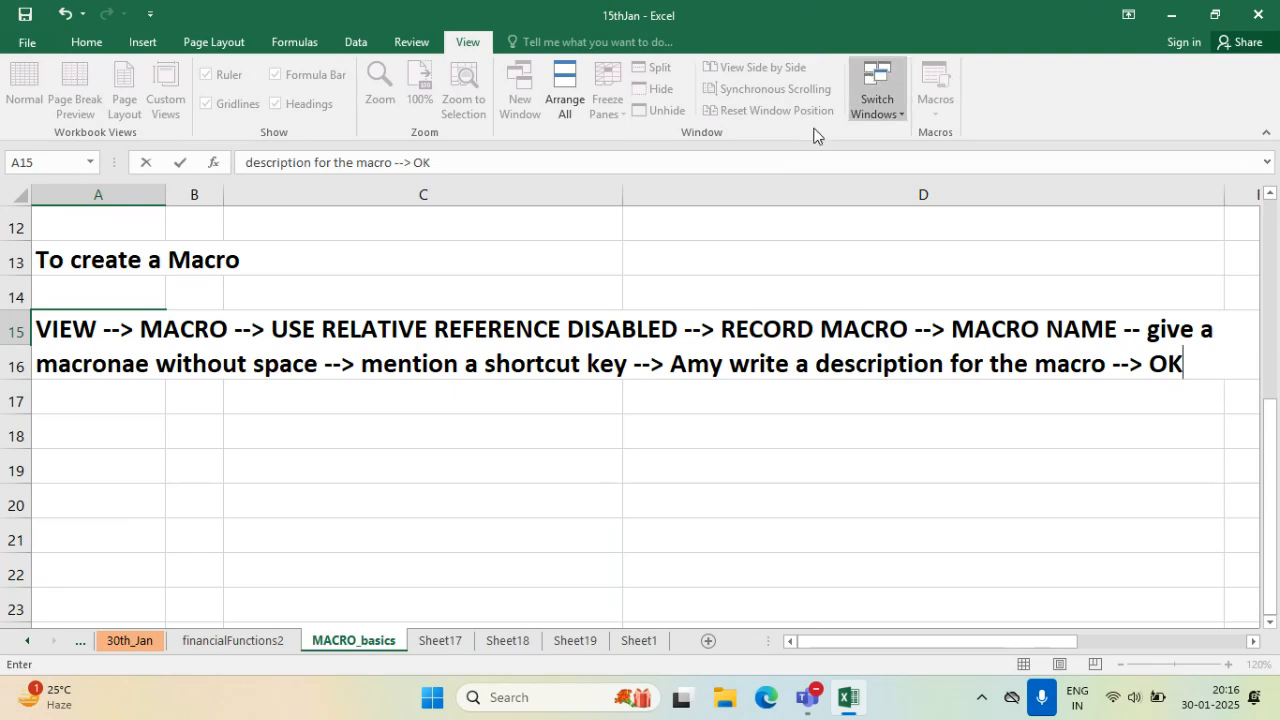
# - Correct the mistyped word "Amy" before "write a description" in A15 to "may" and commit the entry
pyautogui.click(687, 364)
pyautogui.press('BackSpace')
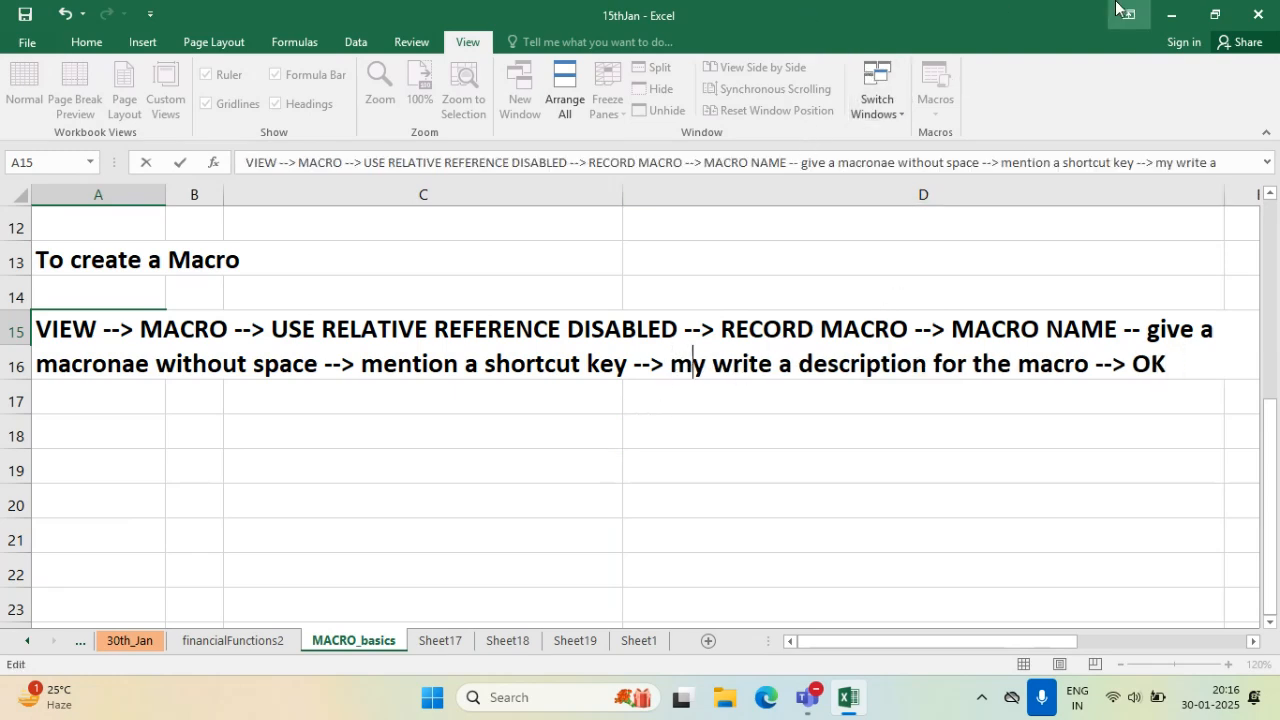
pyautogui.write('a')
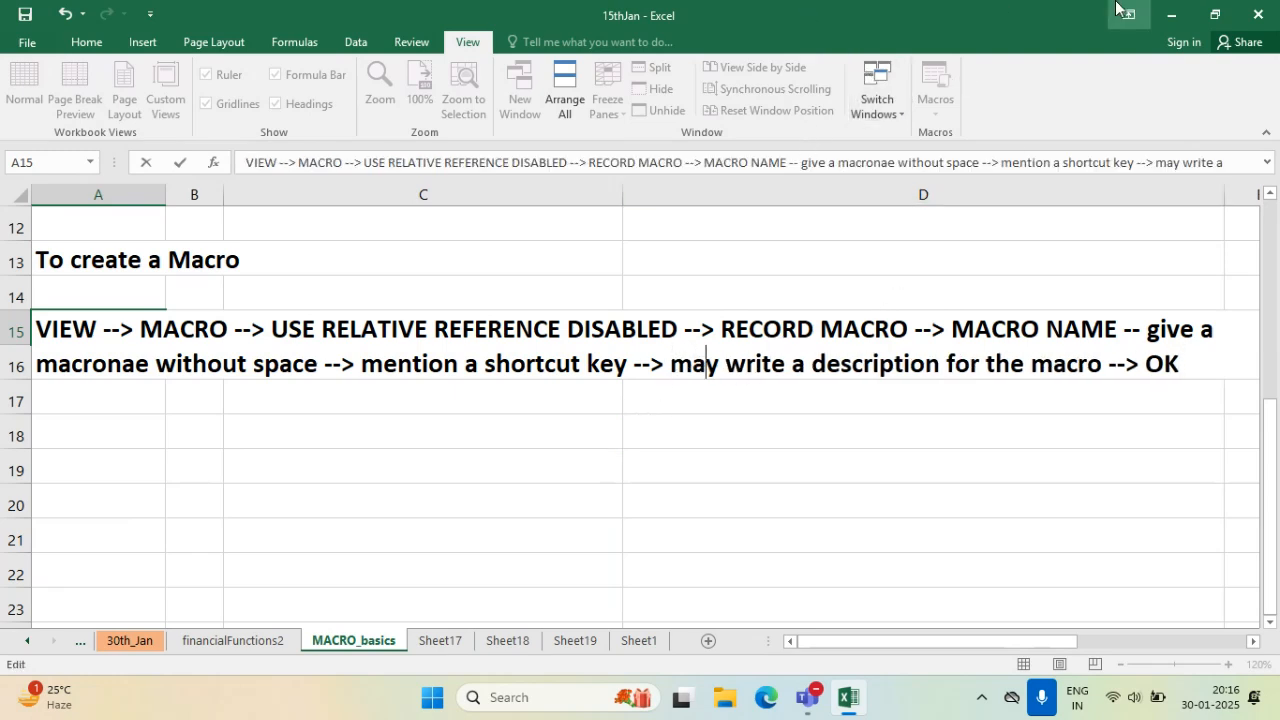
pyautogui.click(406, 420)
# - Merge and center cells A15:D19, with the macro creation path wrapped and aligned to the top of the merged cell
pyautogui.moveTo(67, 328); pyautogui.dragTo(996, 462)
pyautogui.click(86, 42)
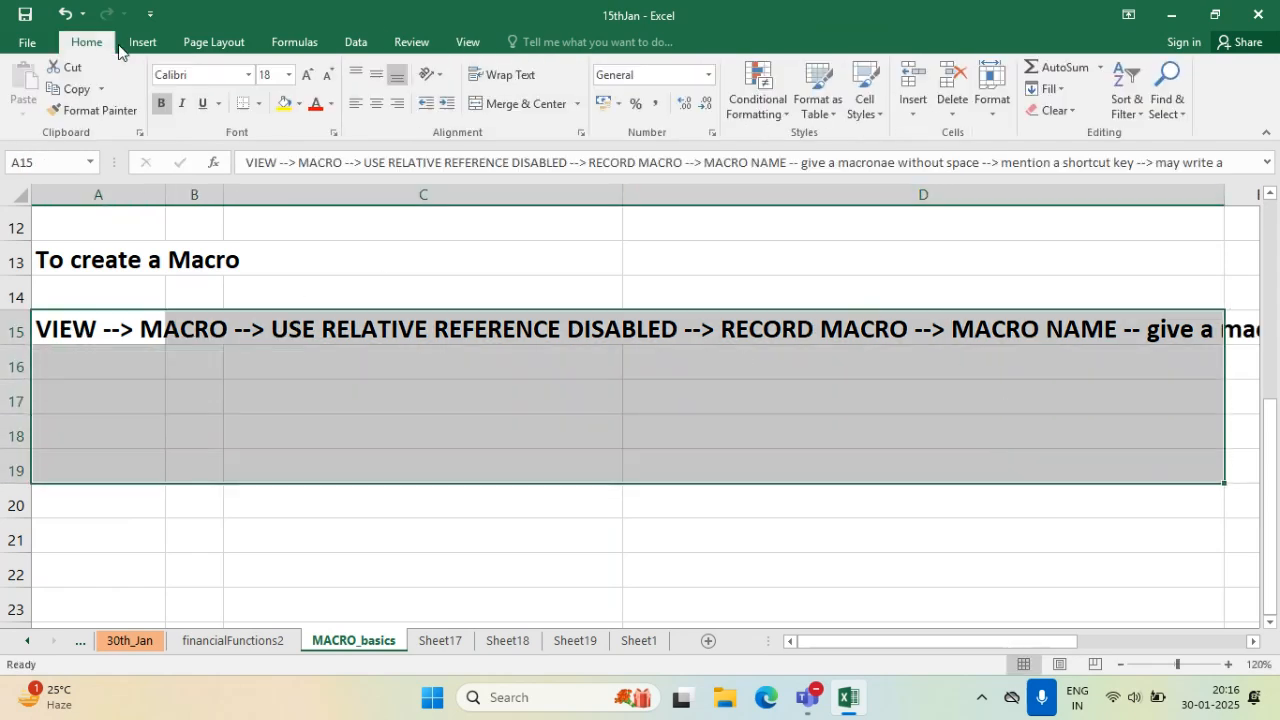
pyautogui.click(490, 104)
pyautogui.click(505, 75)
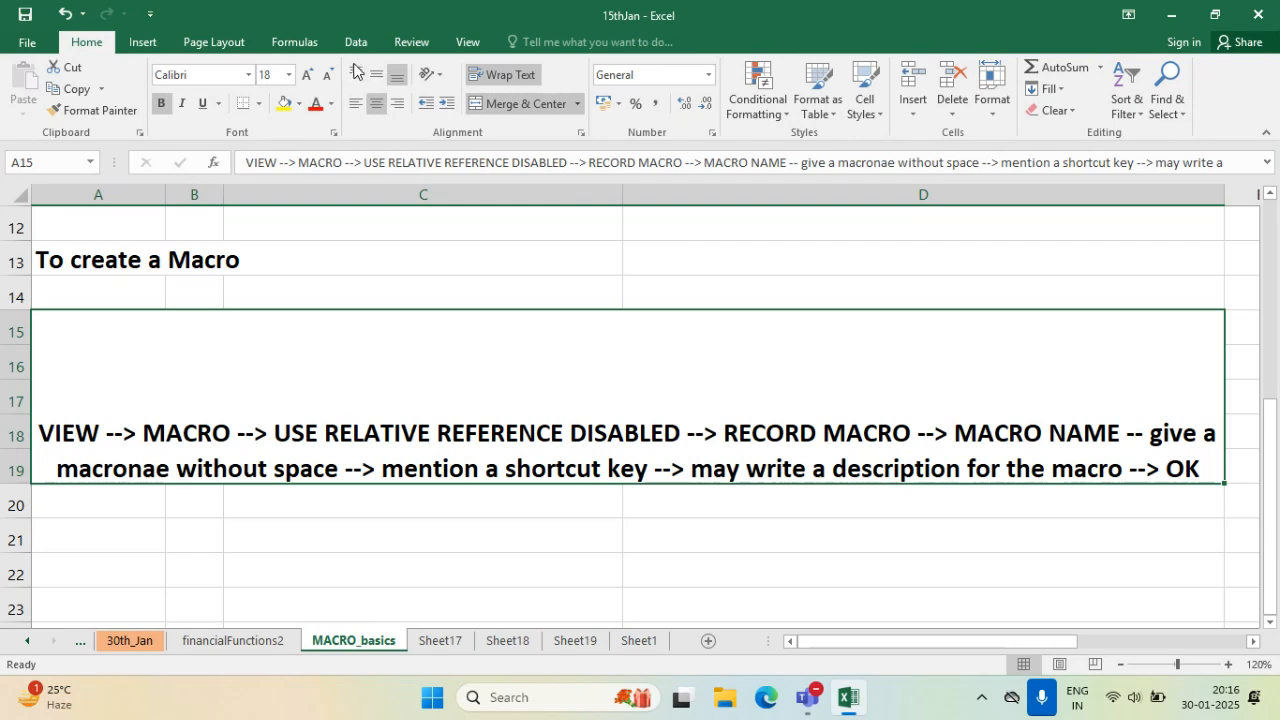
pyautogui.click(355, 74)
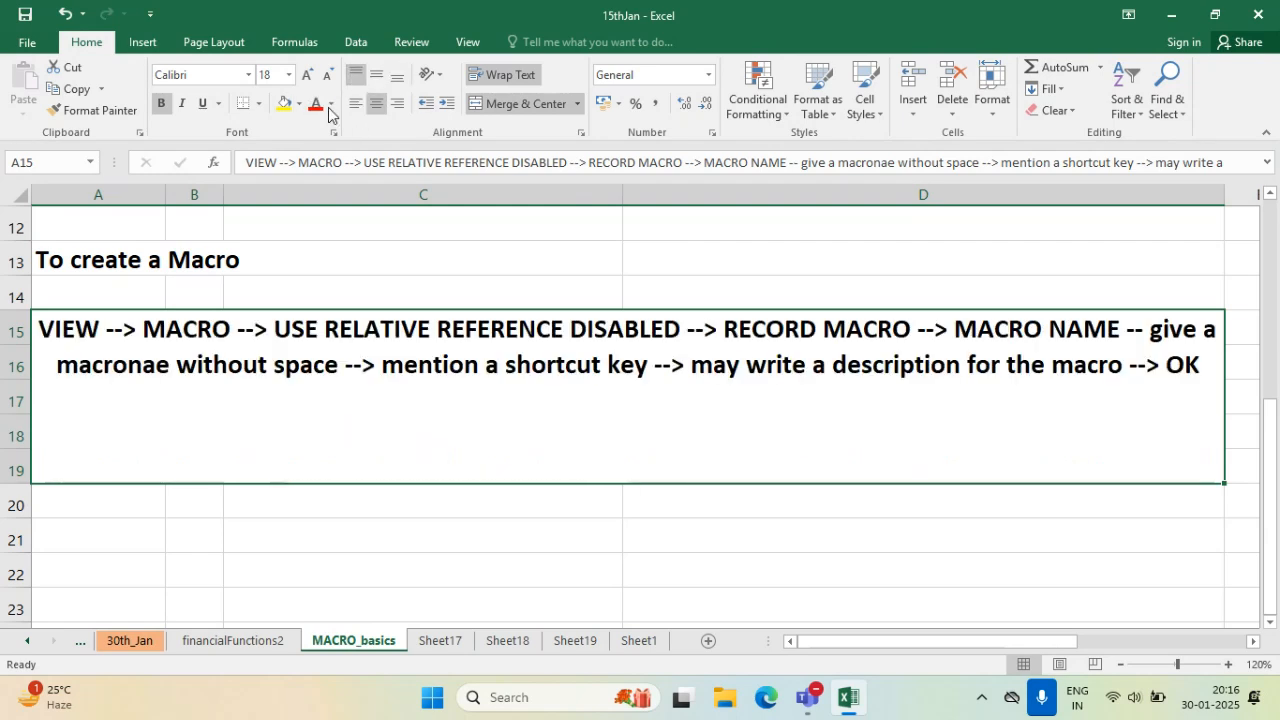
pyautogui.doubleClick(1110, 400)
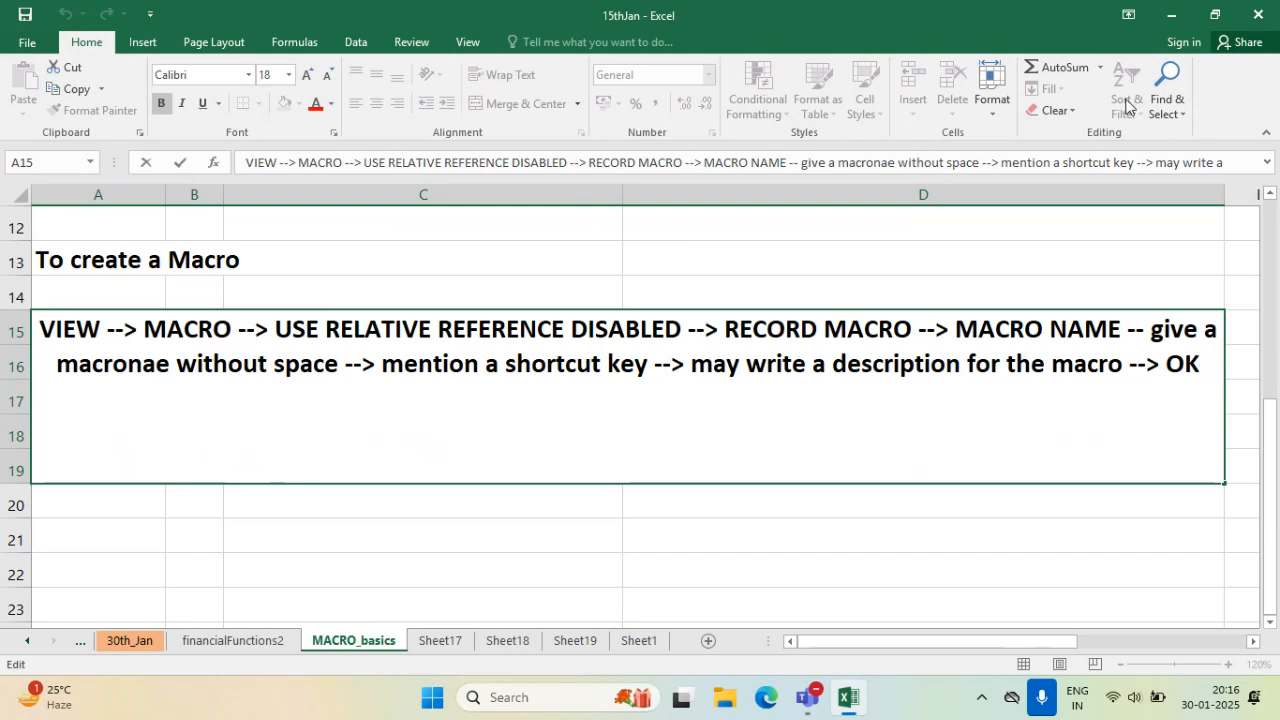
pyautogui.press('Escape')
pyautogui.press('Up')
pyautogui.press('Up')
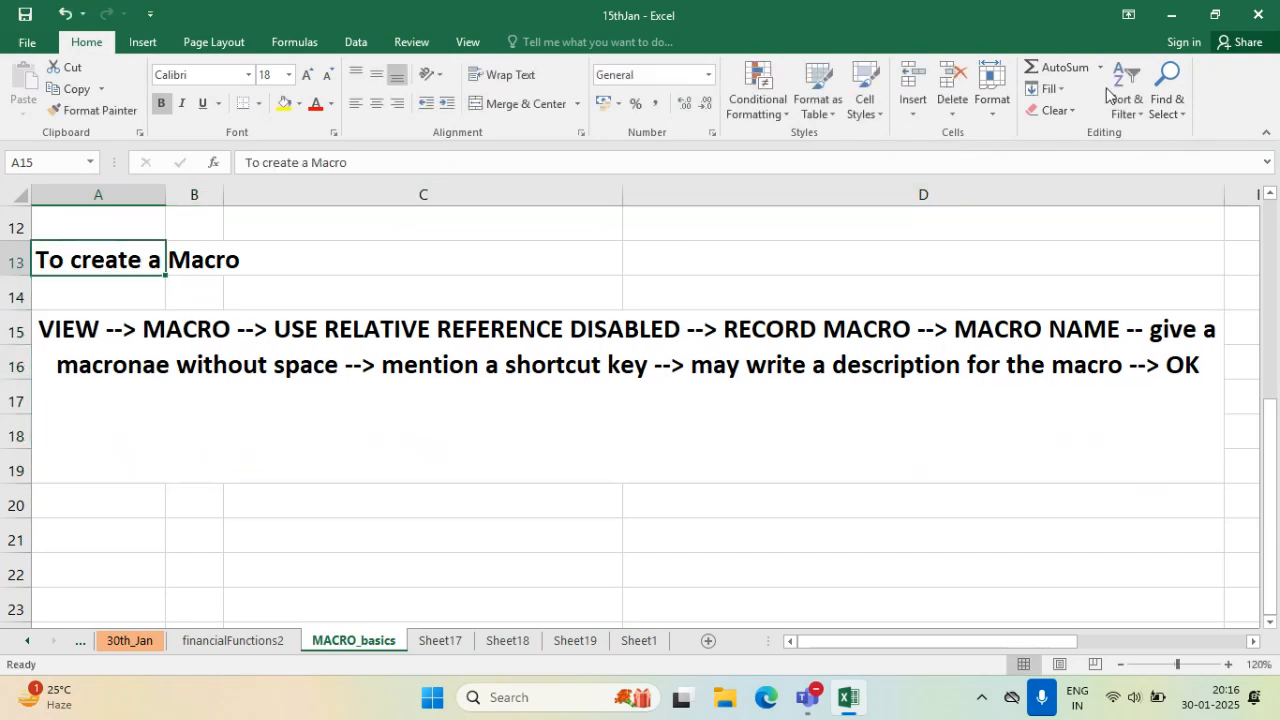
pyautogui.click(917, 397)
pyautogui.doubleClick(1206, 369)
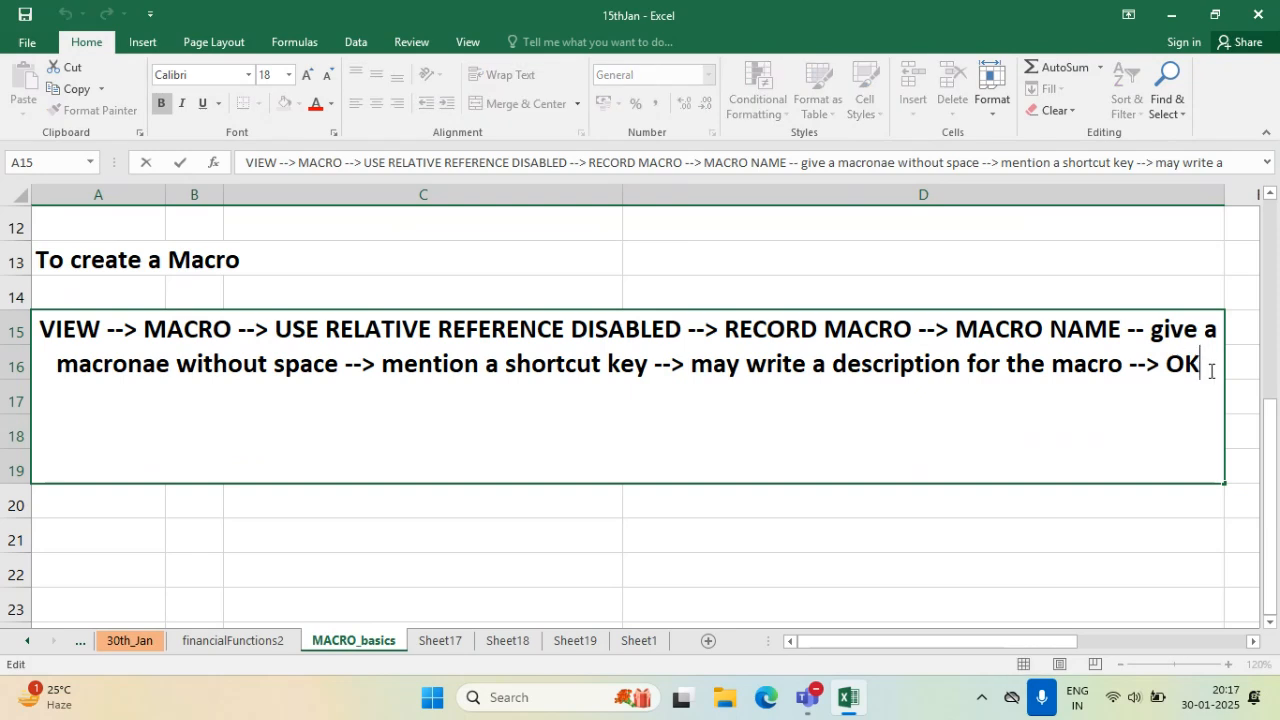
pyautogui.press('Escape')
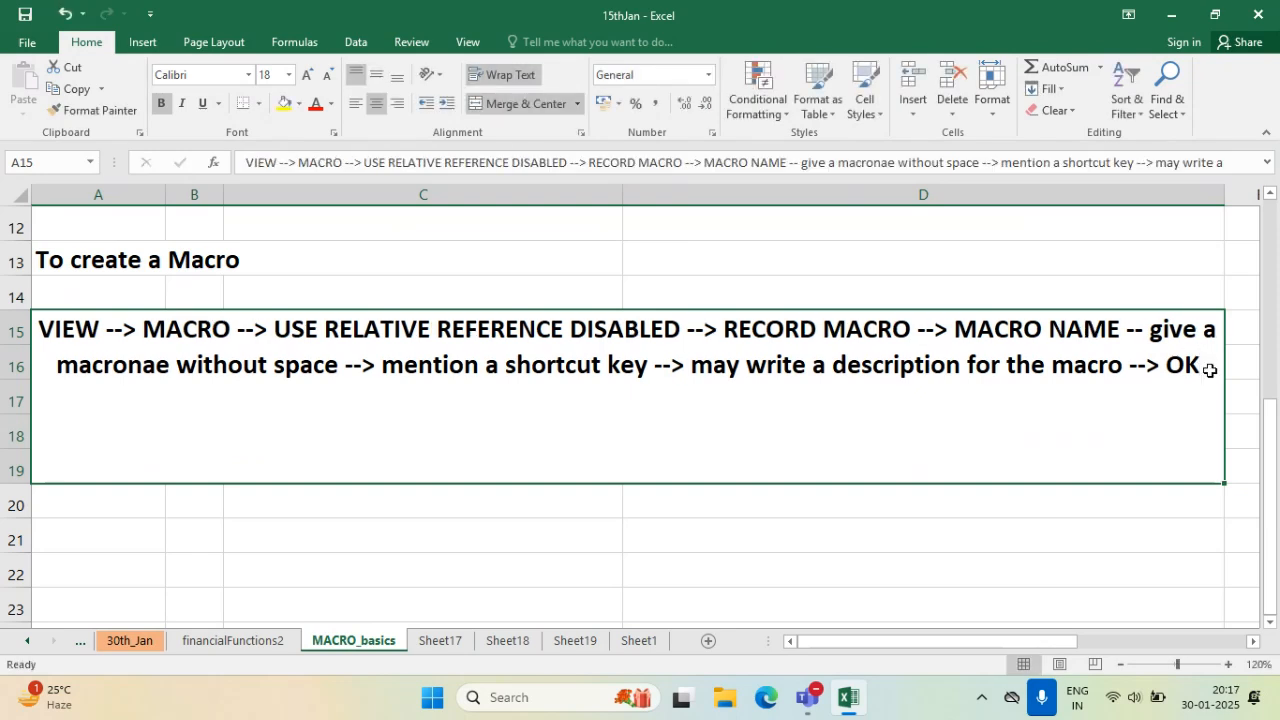
pyautogui.click(422, 548)
pyautogui.click(163, 385)
pyautogui.press('F2')
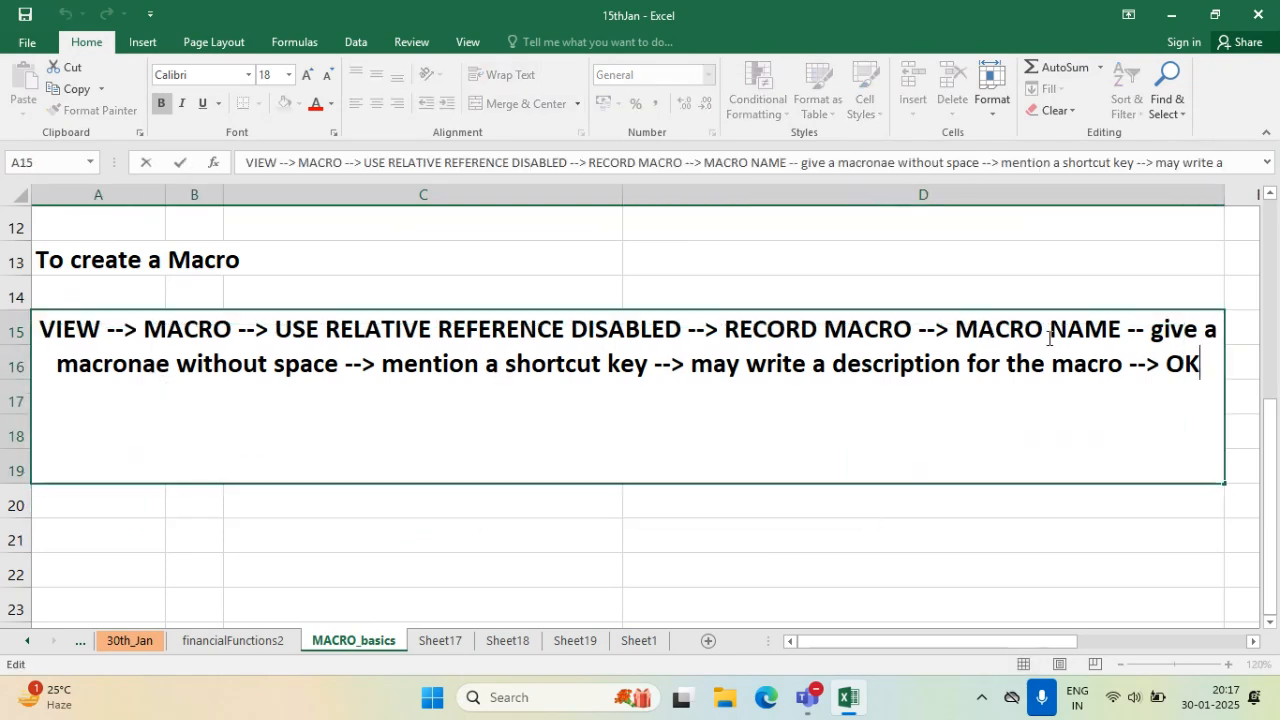
pyautogui.click(1212, 362)
pyautogui.press('Escape')
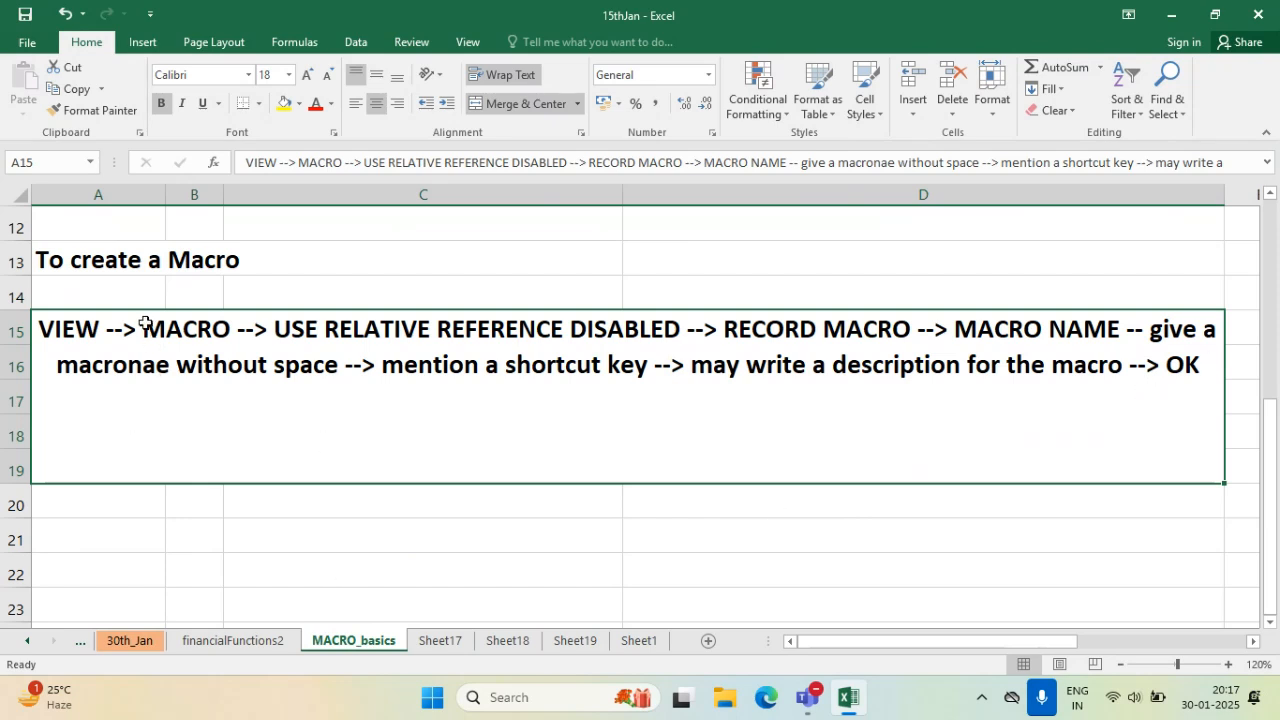
# - Correct the mistyped "macronae" in the merged cell A15 to "macro name"
pyautogui.doubleClick(145, 370)
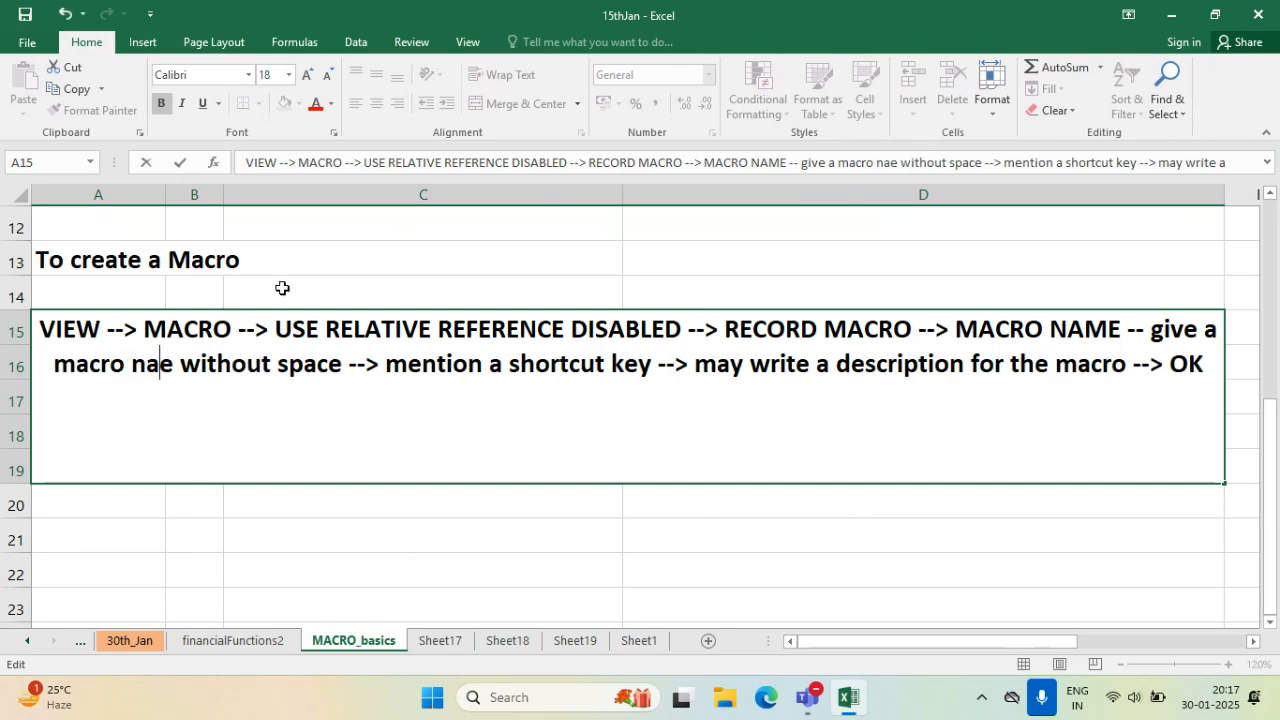
pyautogui.write('m')
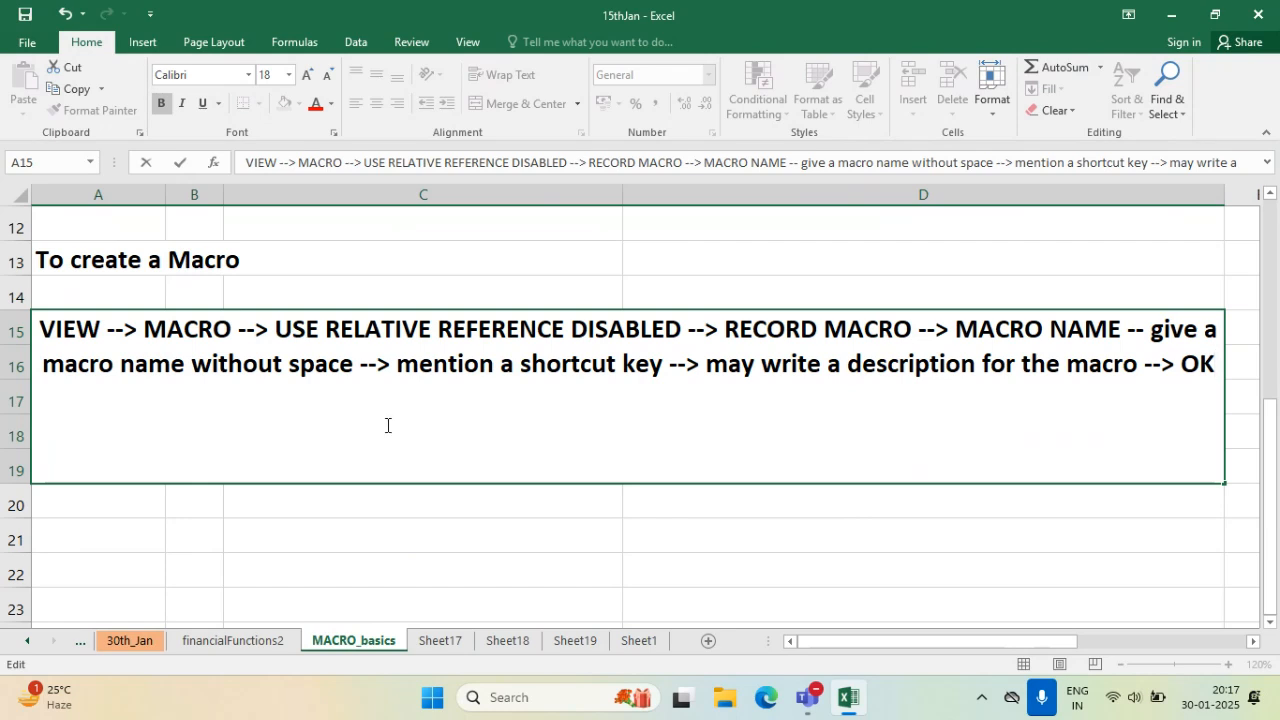
pyautogui.click(980, 531)
pyautogui.click(988, 430)
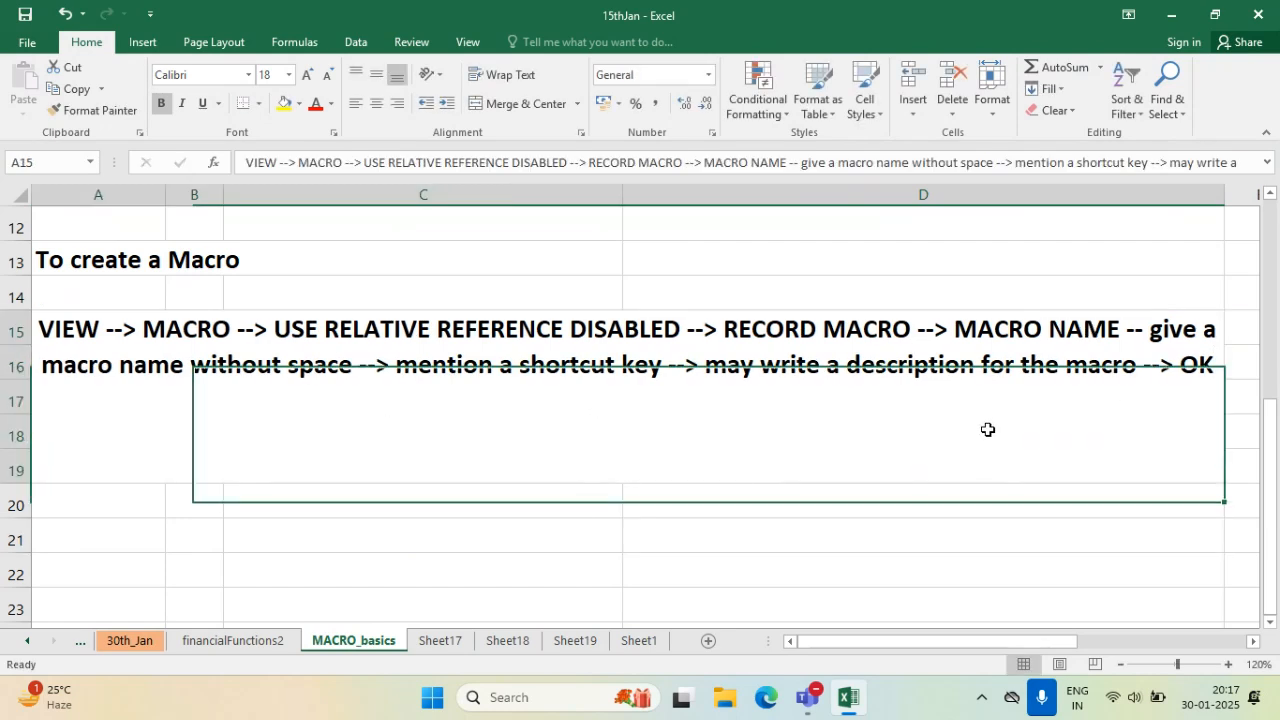
pyautogui.doubleClick(50, 329)
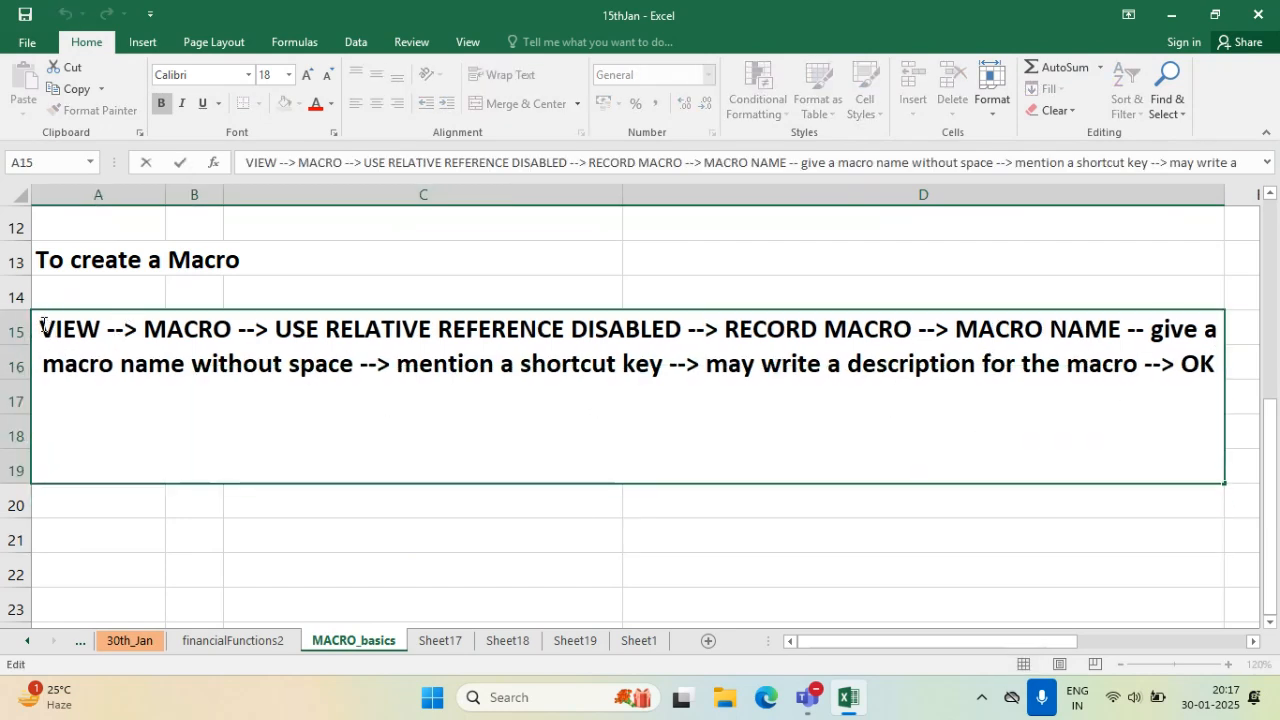
pyautogui.moveTo(42, 329); pyautogui.dragTo(664, 409)
pyautogui.click(606, 450)
pyautogui.click(817, 611)
pyautogui.click(851, 363)
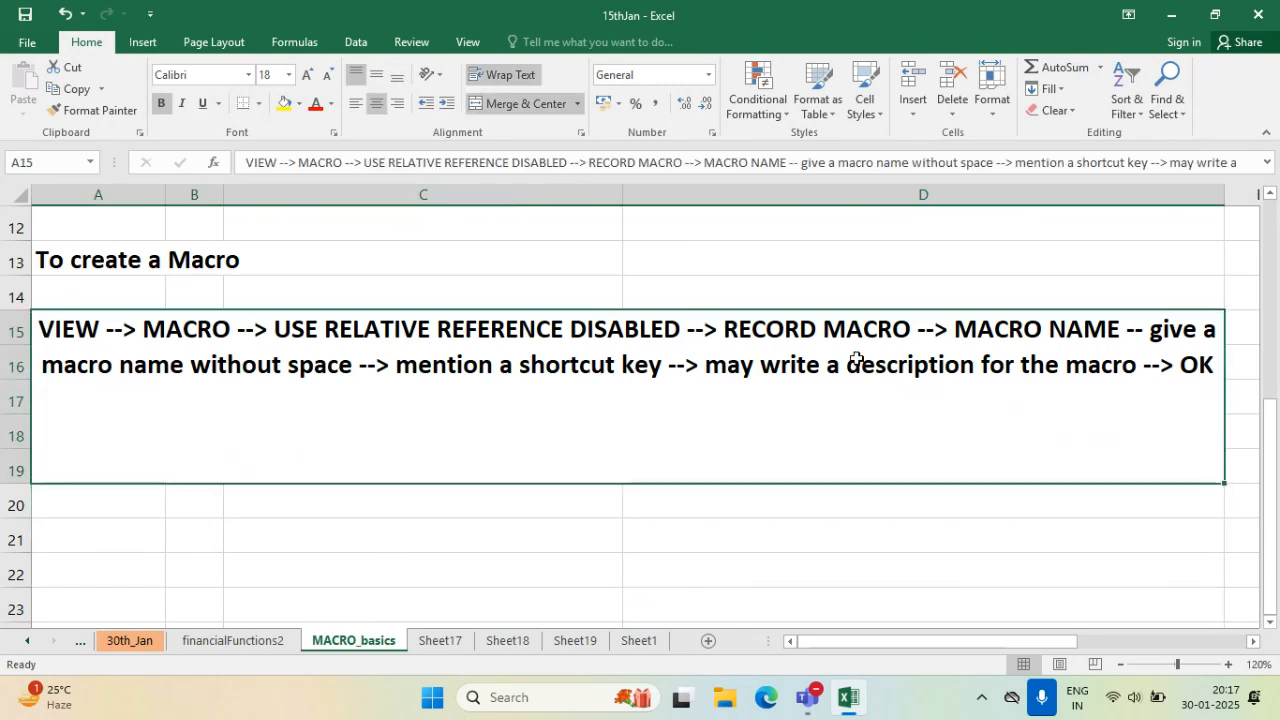
# - Append "--> Select" after OK at the end of the creation path in A15
pyautogui.doubleClick(930, 364)
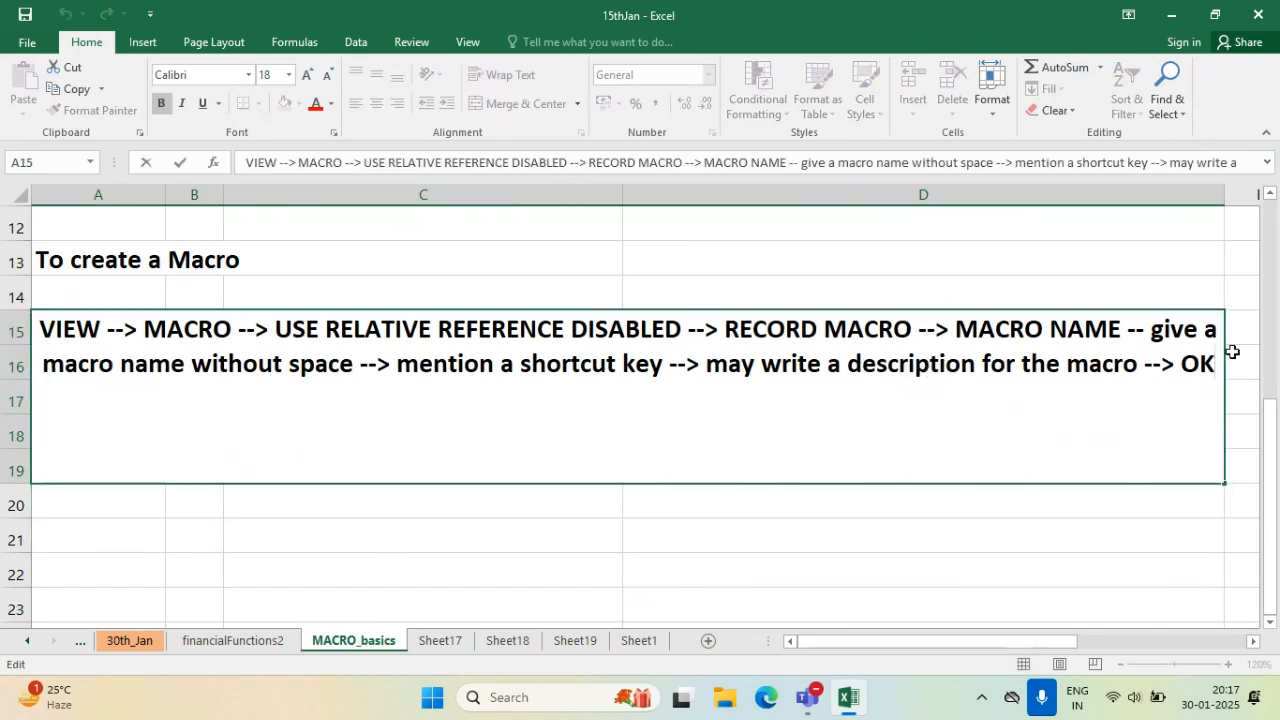
pyautogui.press('End')
pyautogui.write('-->')
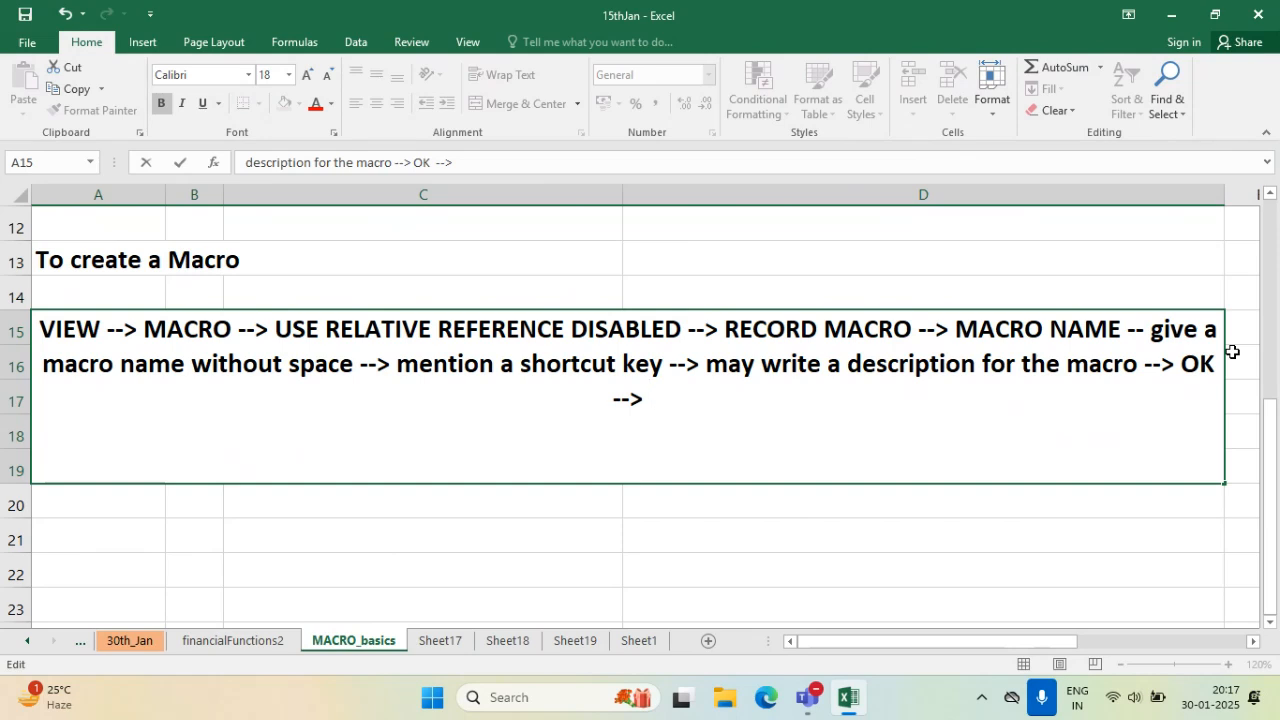
pyautogui.write(' Select ')
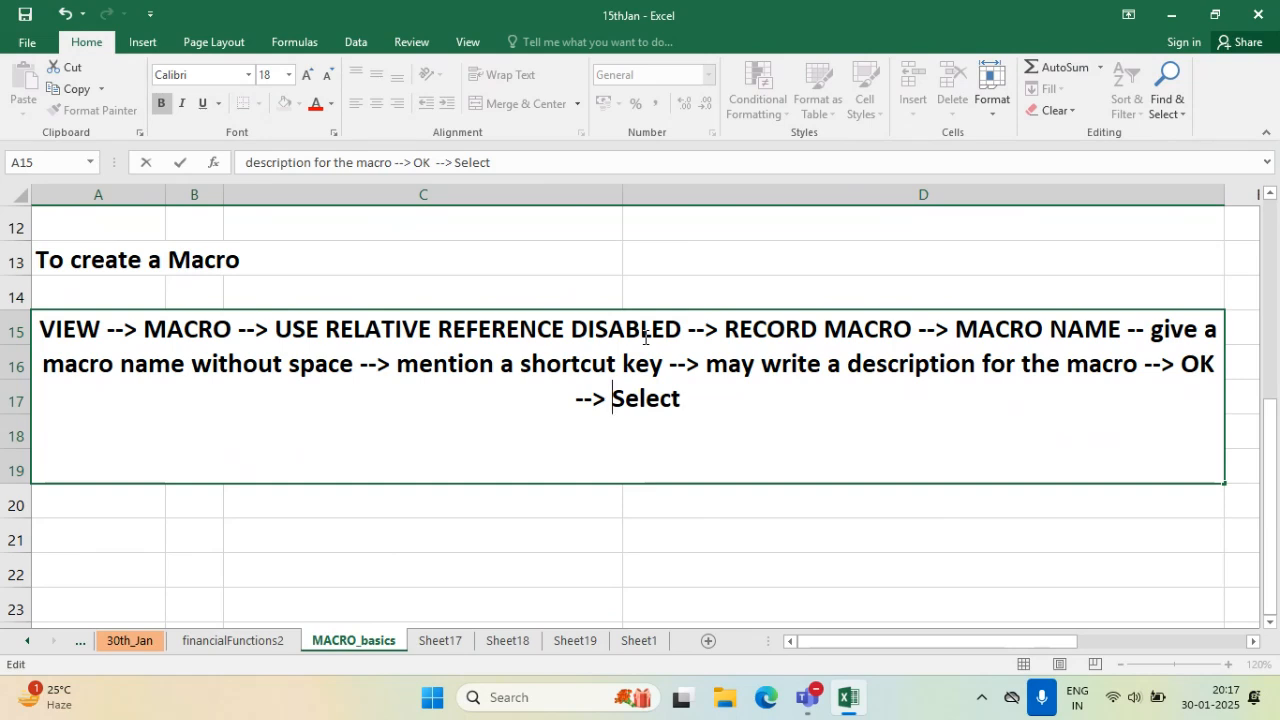
# - Insert "{now do the task that you want to record in macro for example -- }" before "Select" in A15
pyautogui.write('{now do the ')
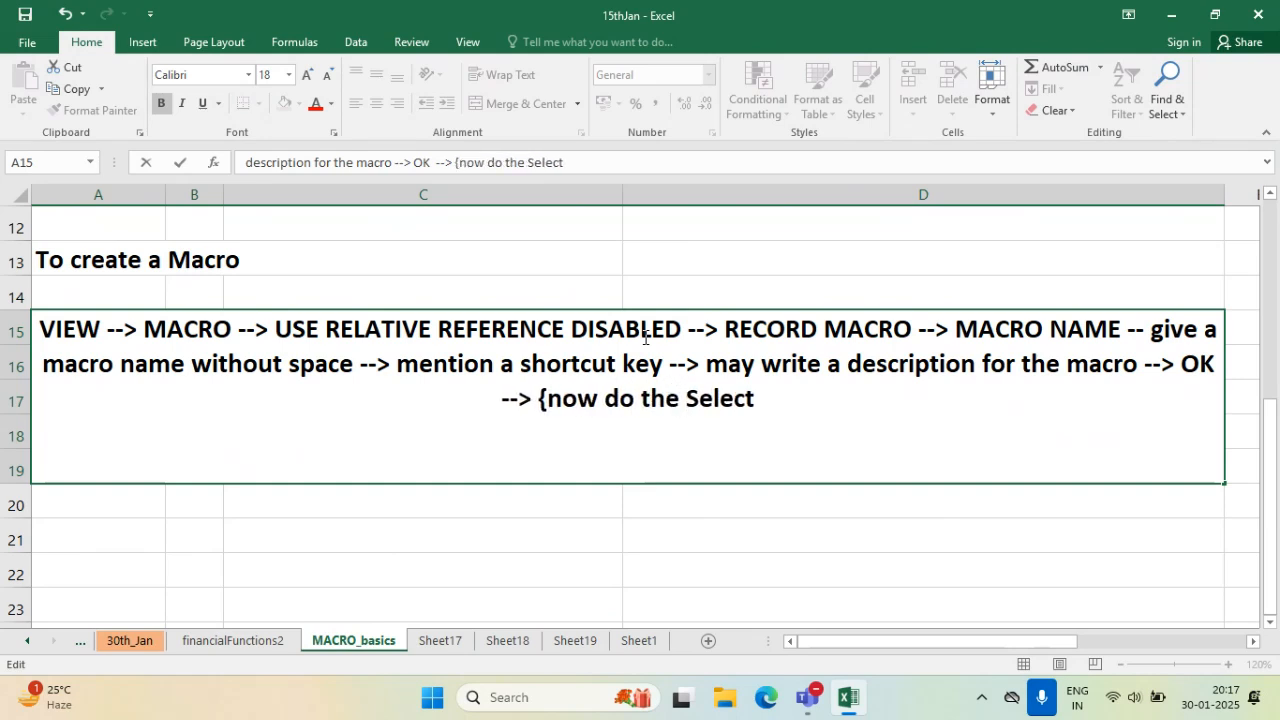
pyautogui.write('task tha')
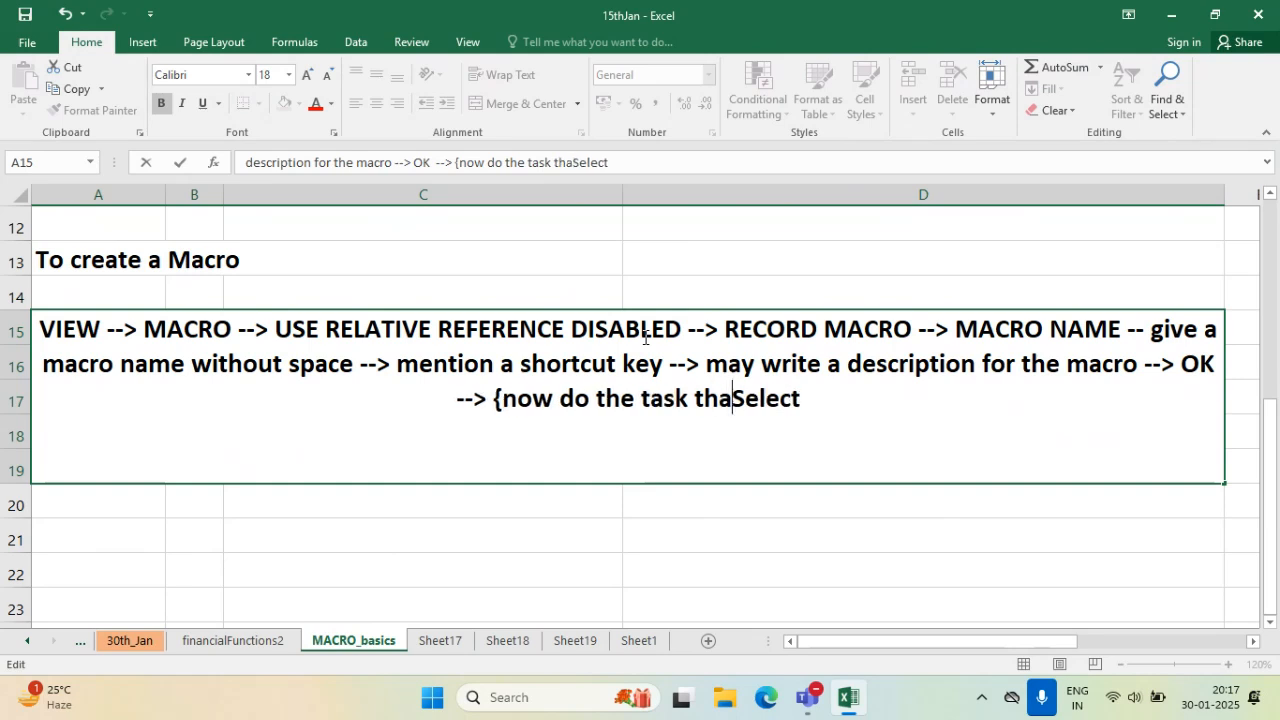
pyautogui.write('t you want to')
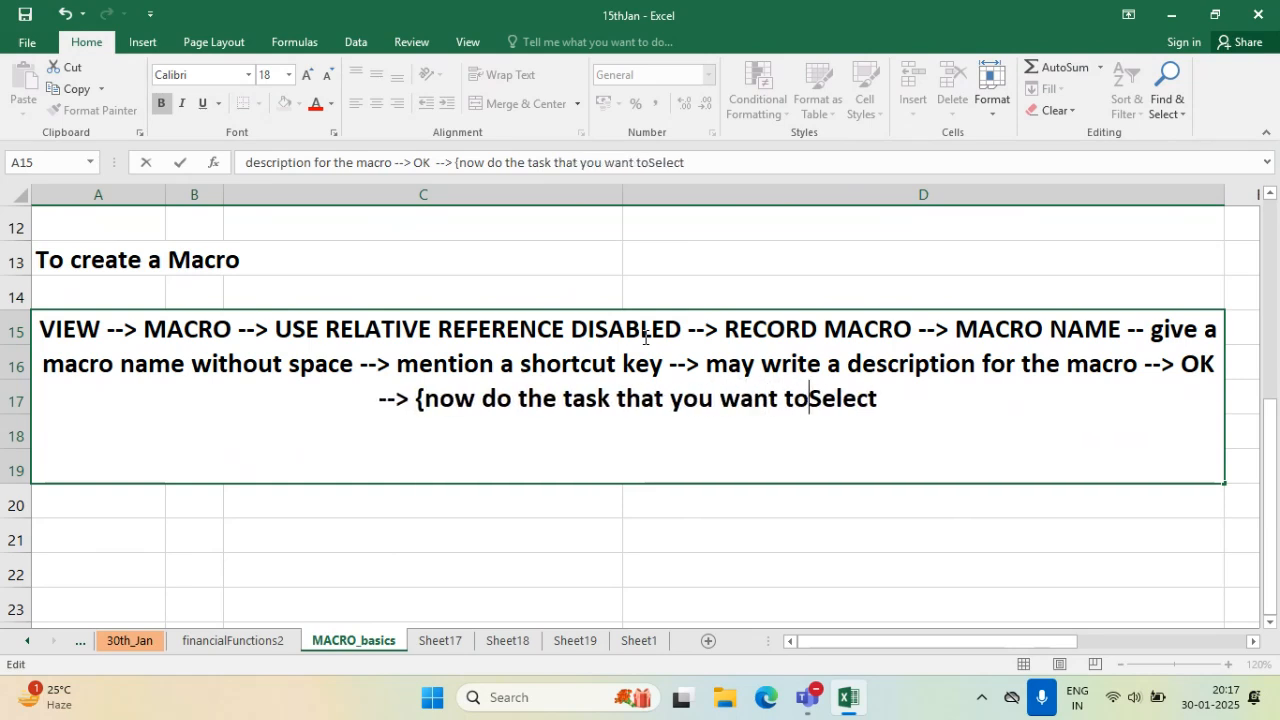
pyautogui.write(' record in m')
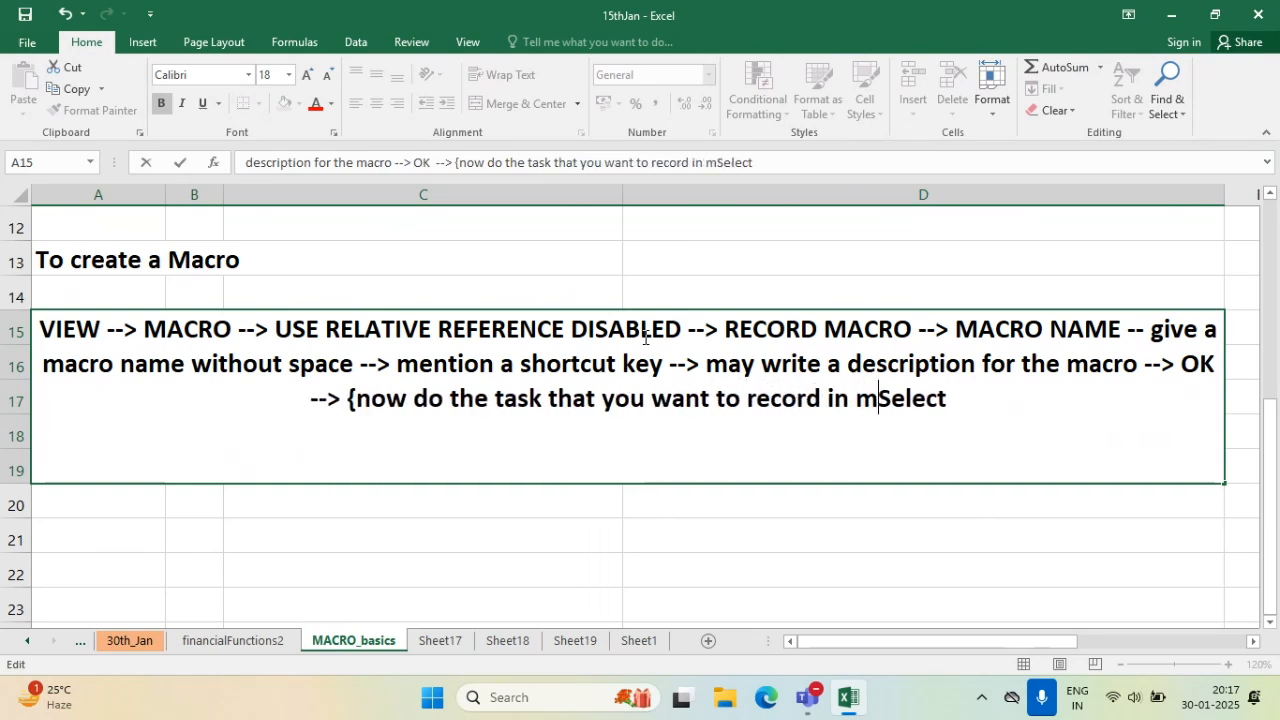
pyautogui.write('acro')
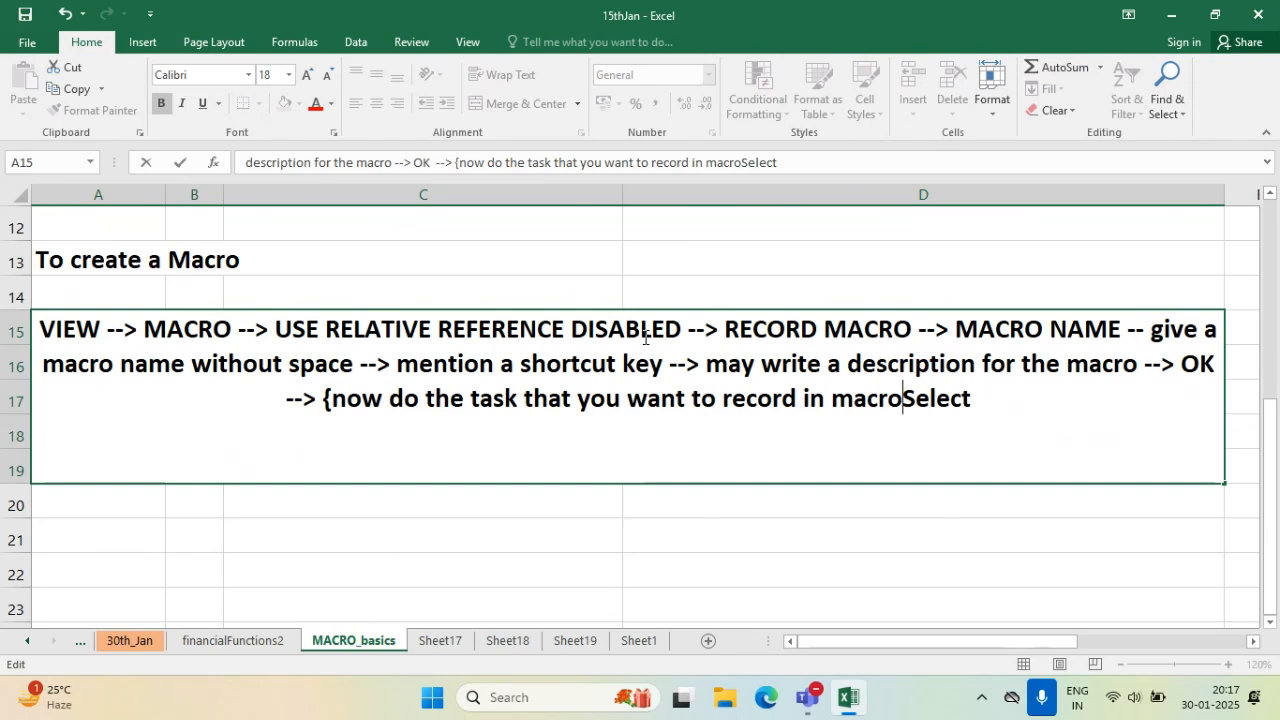
pyautogui.write('}')
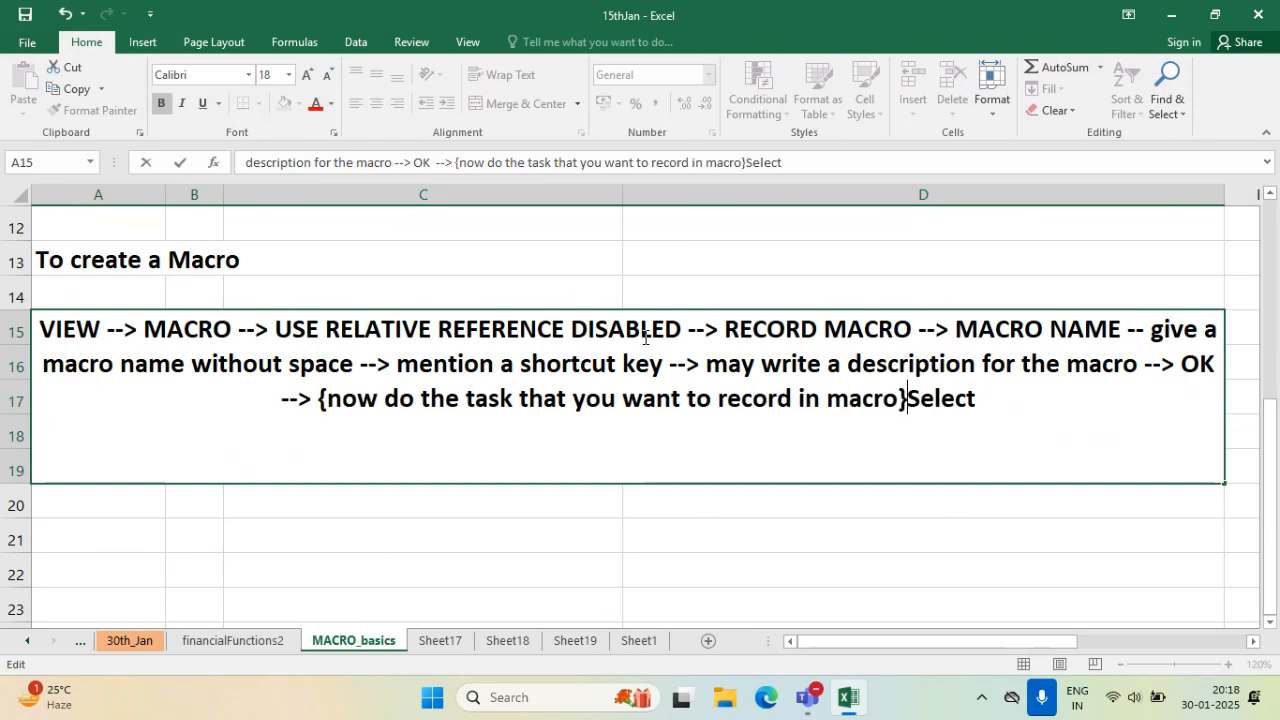
pyautogui.press('Left')
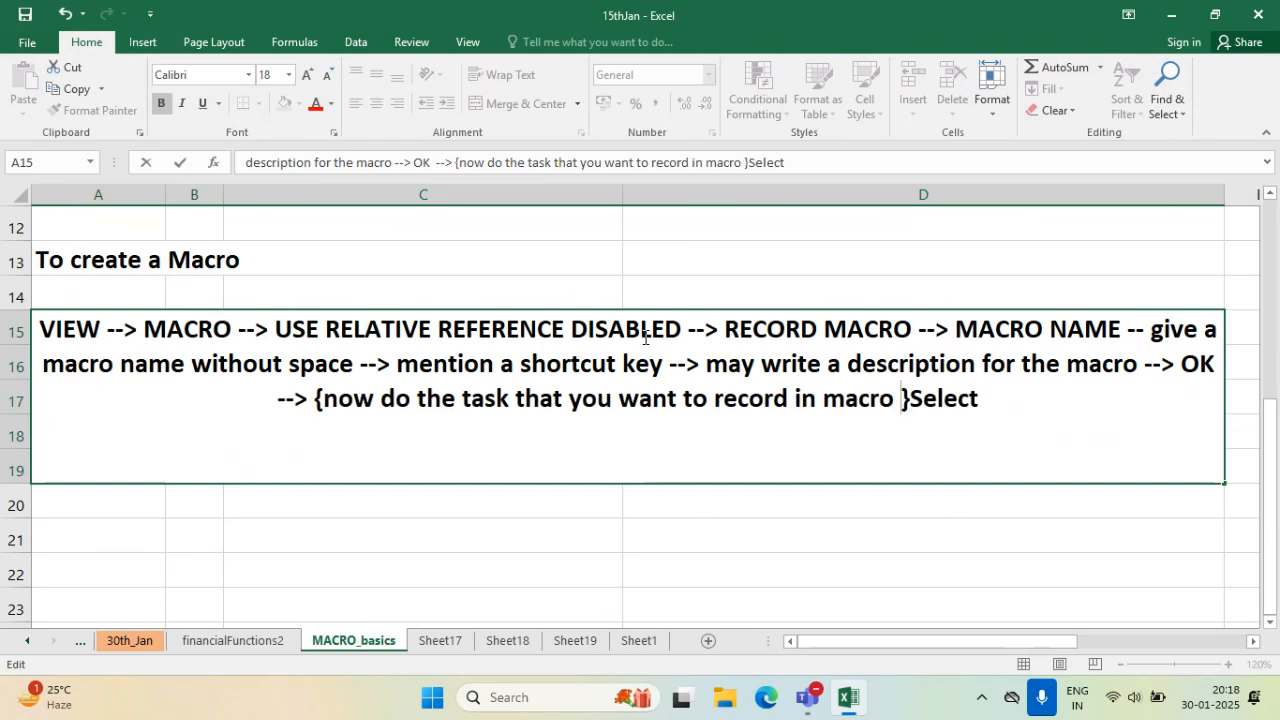
pyautogui.write('for example')
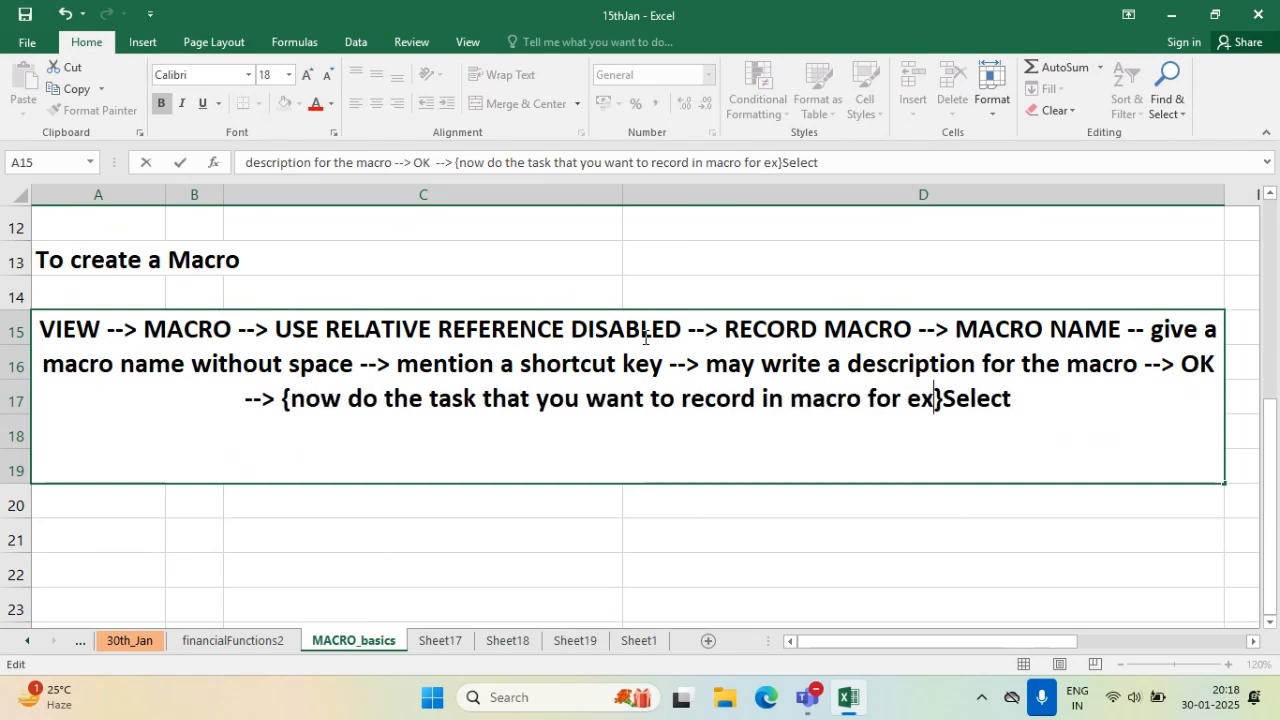
pyautogui.write(' --')
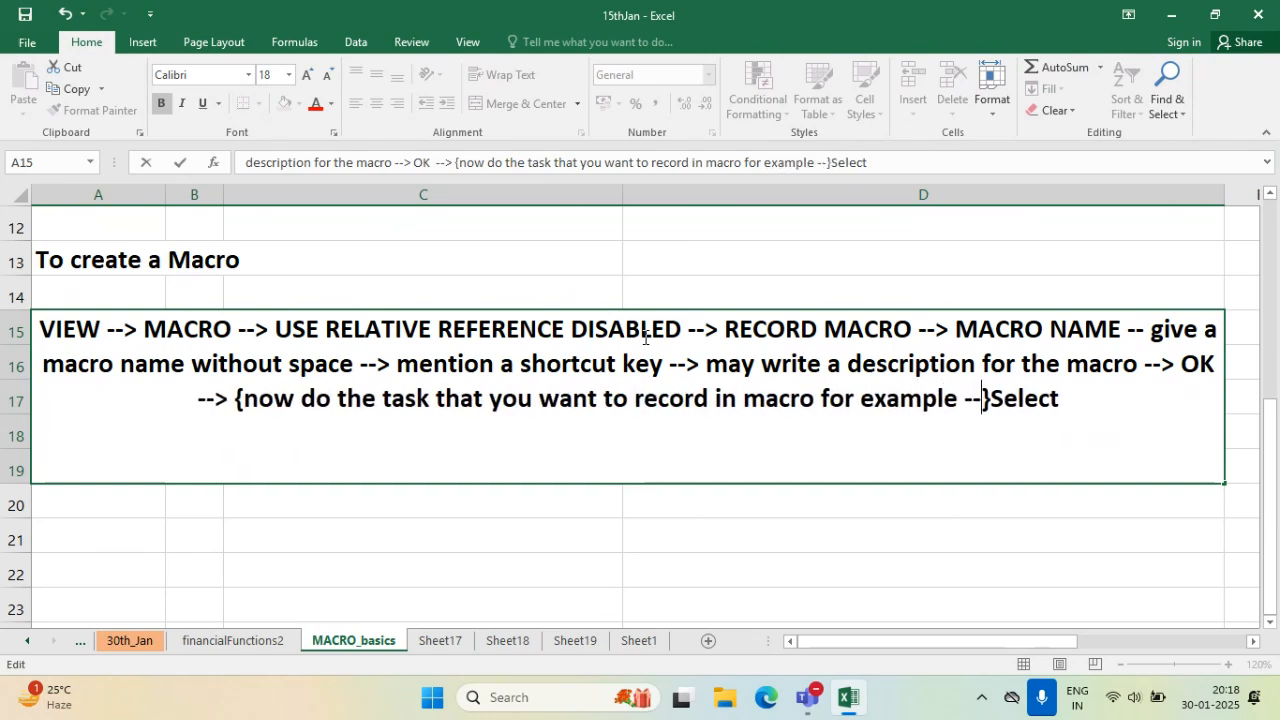
# - Append "few cells --> merge --> cell border --> fill color" after "Select" at the end of A15
pyautogui.click(997, 398)
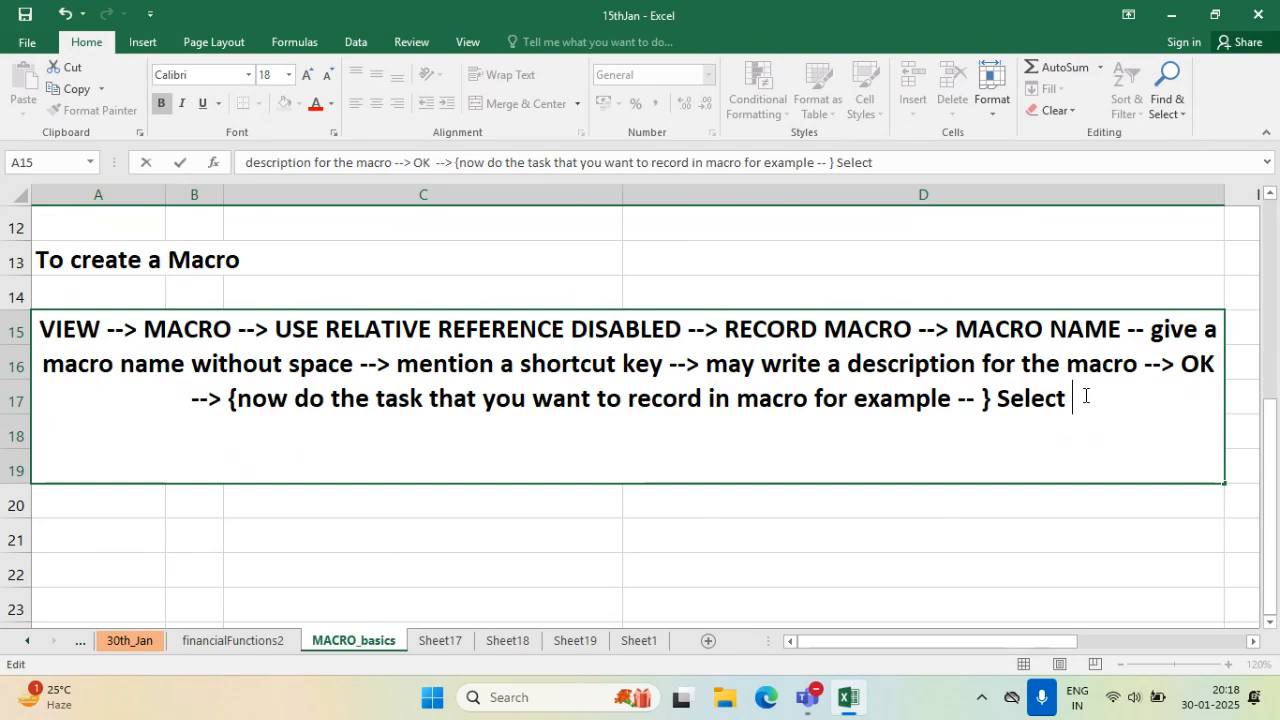
pyautogui.write('few cells ')
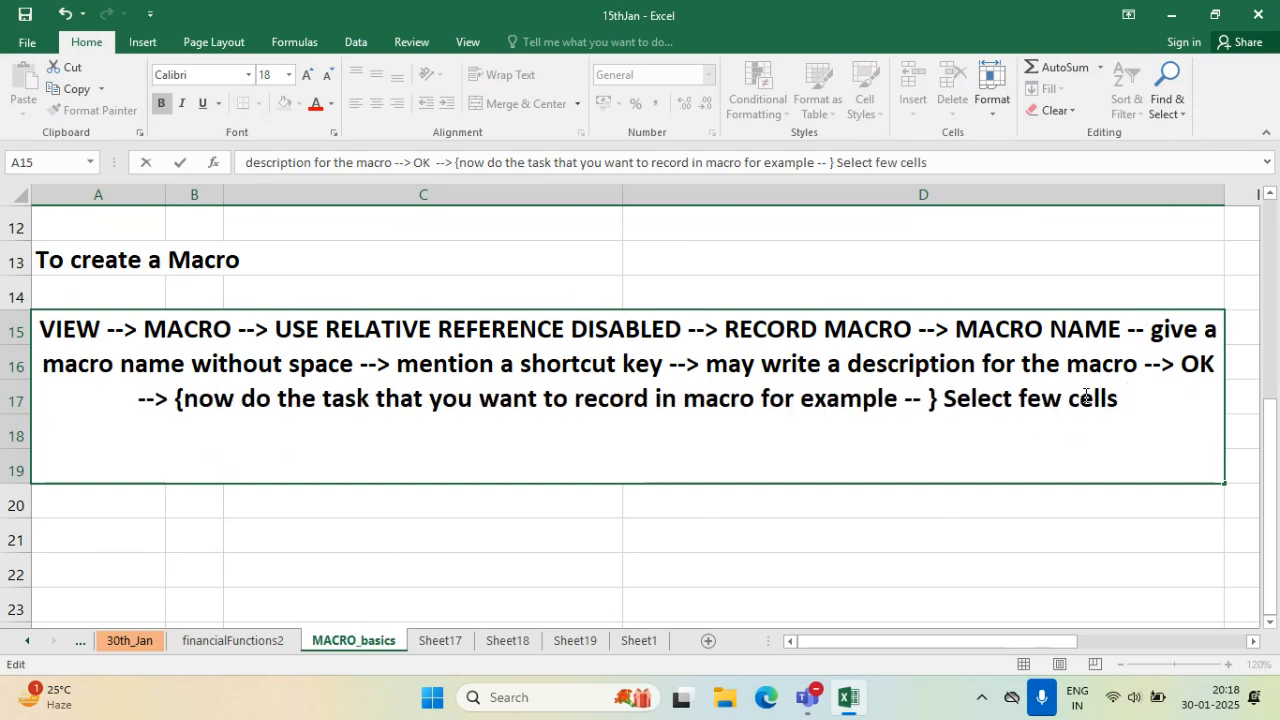
pyautogui.write('--> merge ')
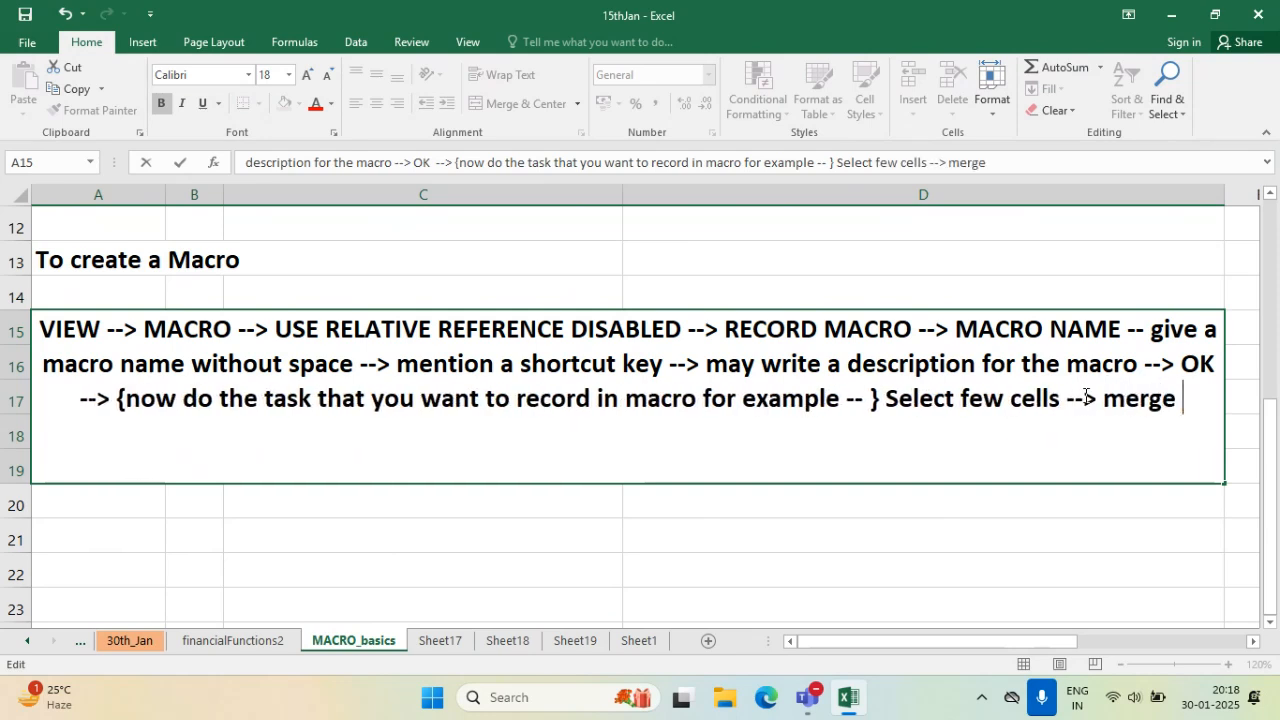
pyautogui.write('-->')
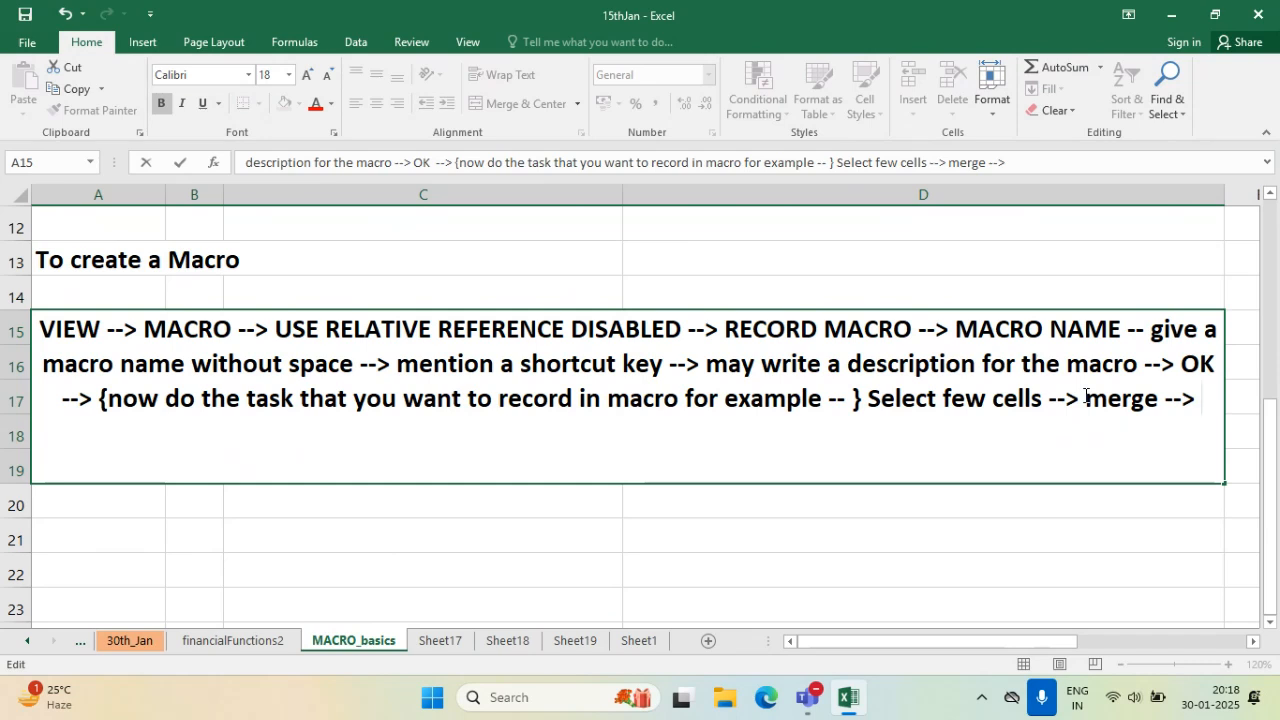
pyautogui.write(' cell')
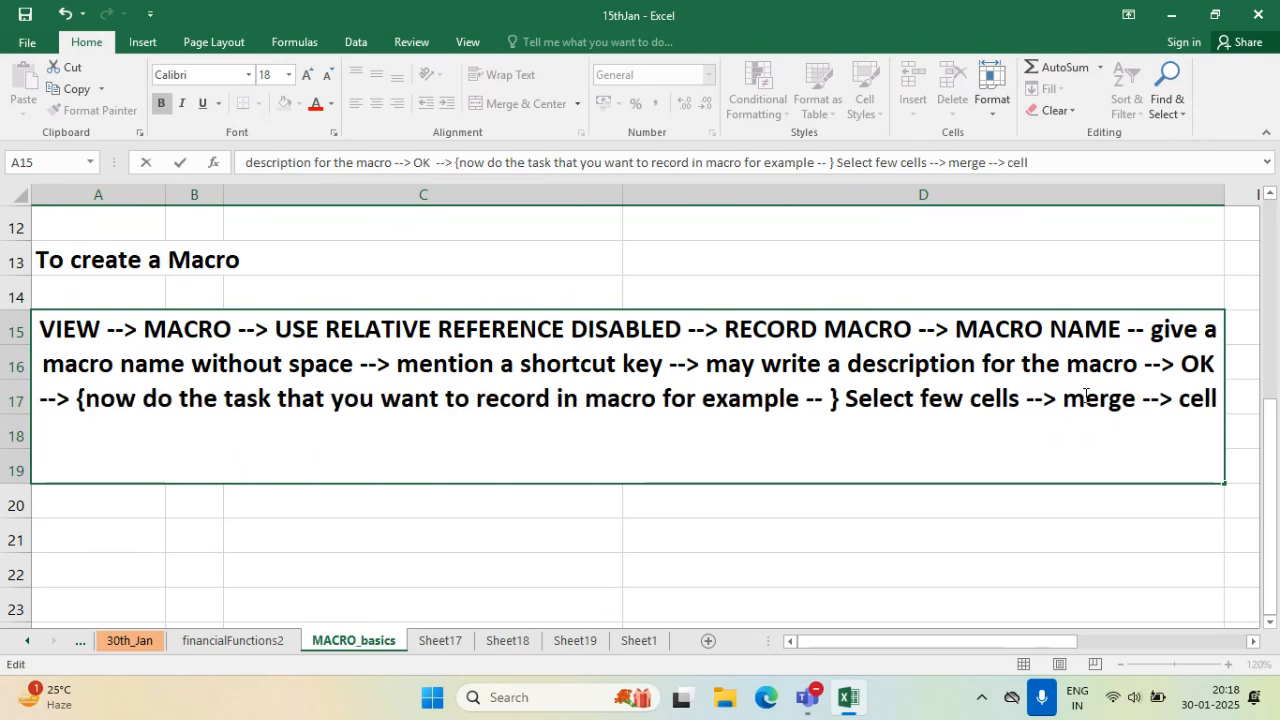
pyautogui.write(' border --')
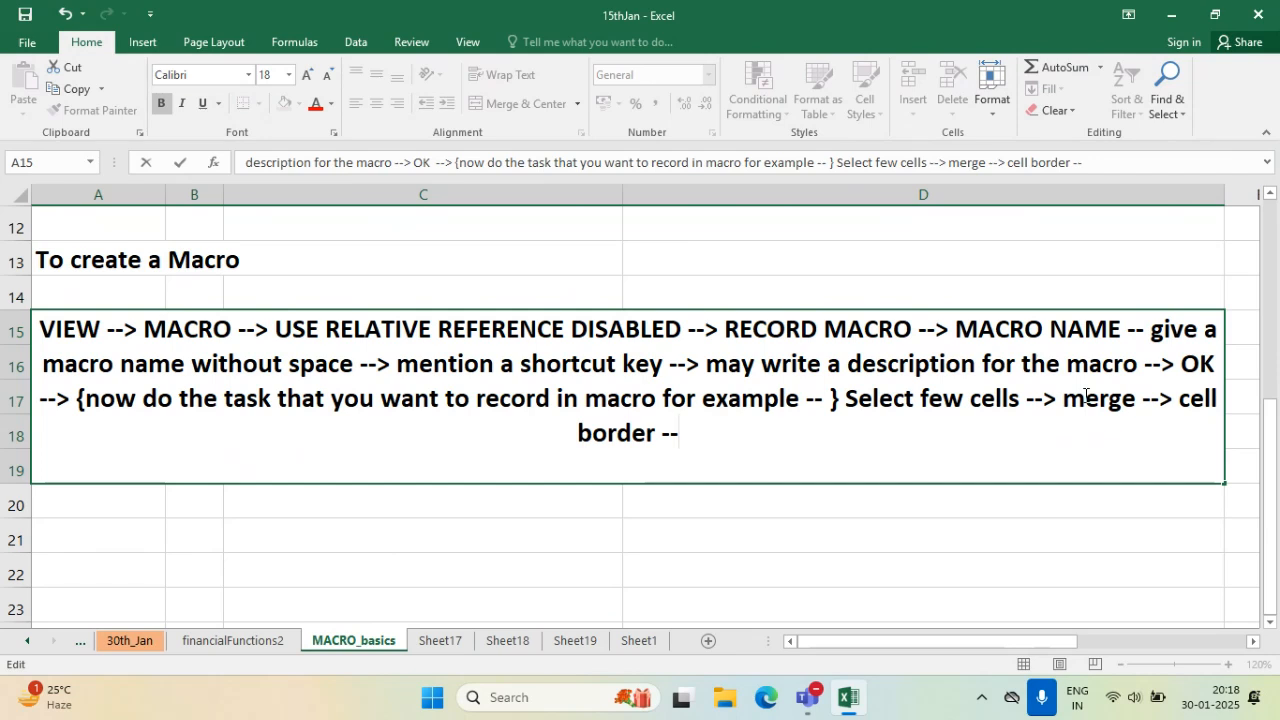
pyautogui.write('> fill color ')
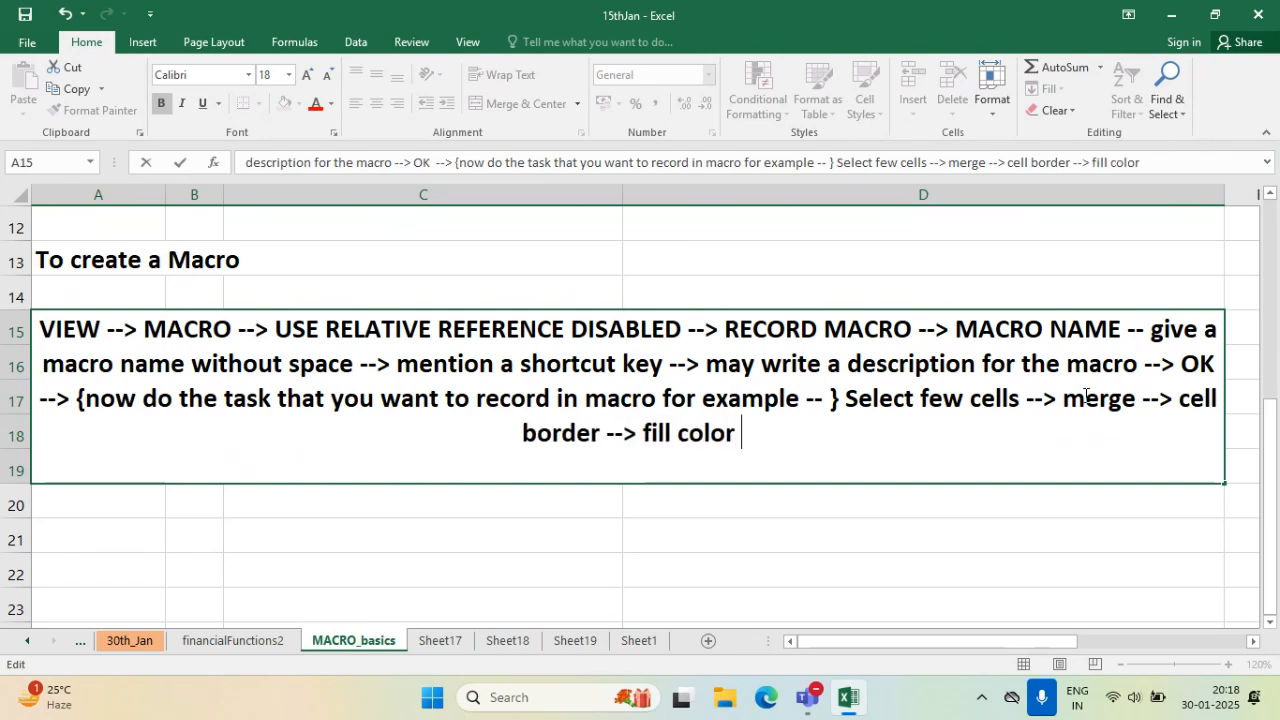
# - Continue the example in A15 with "--> comapny name --> make it bold -- change the font style"
pyautogui.write('--> comapn')
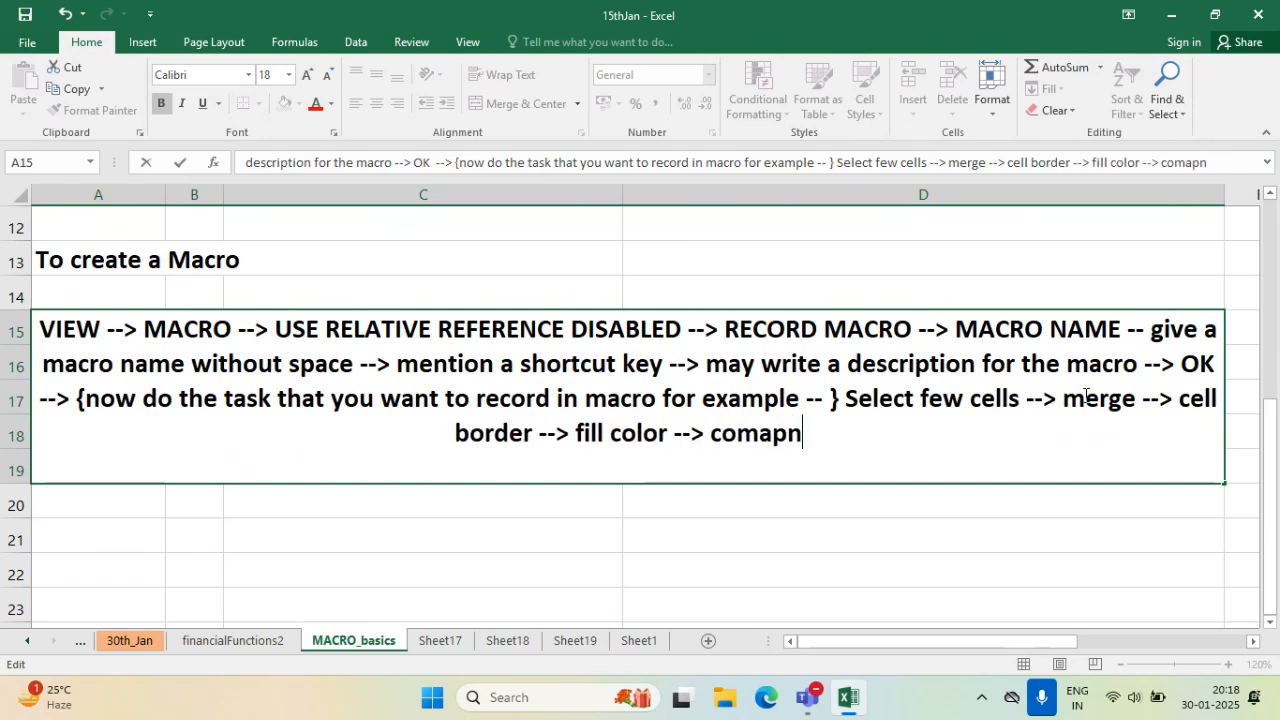
pyautogui.write('y name --')
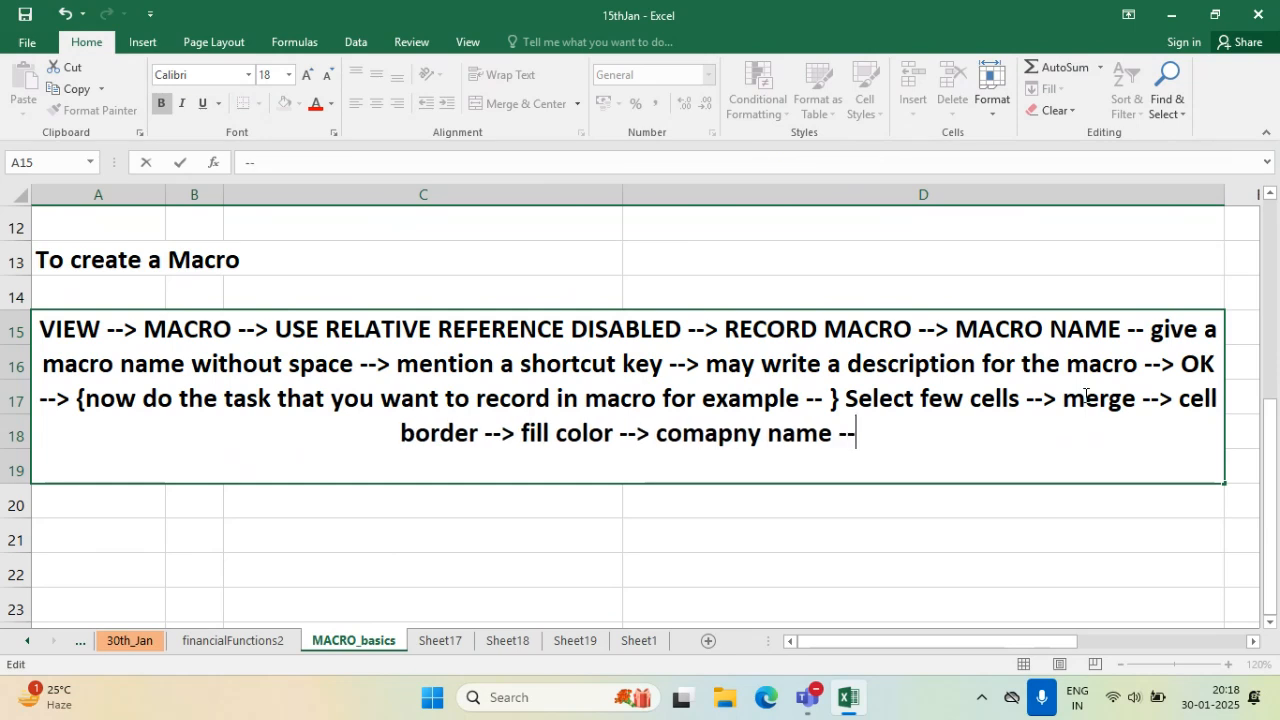
pyautogui.write('> make it b')
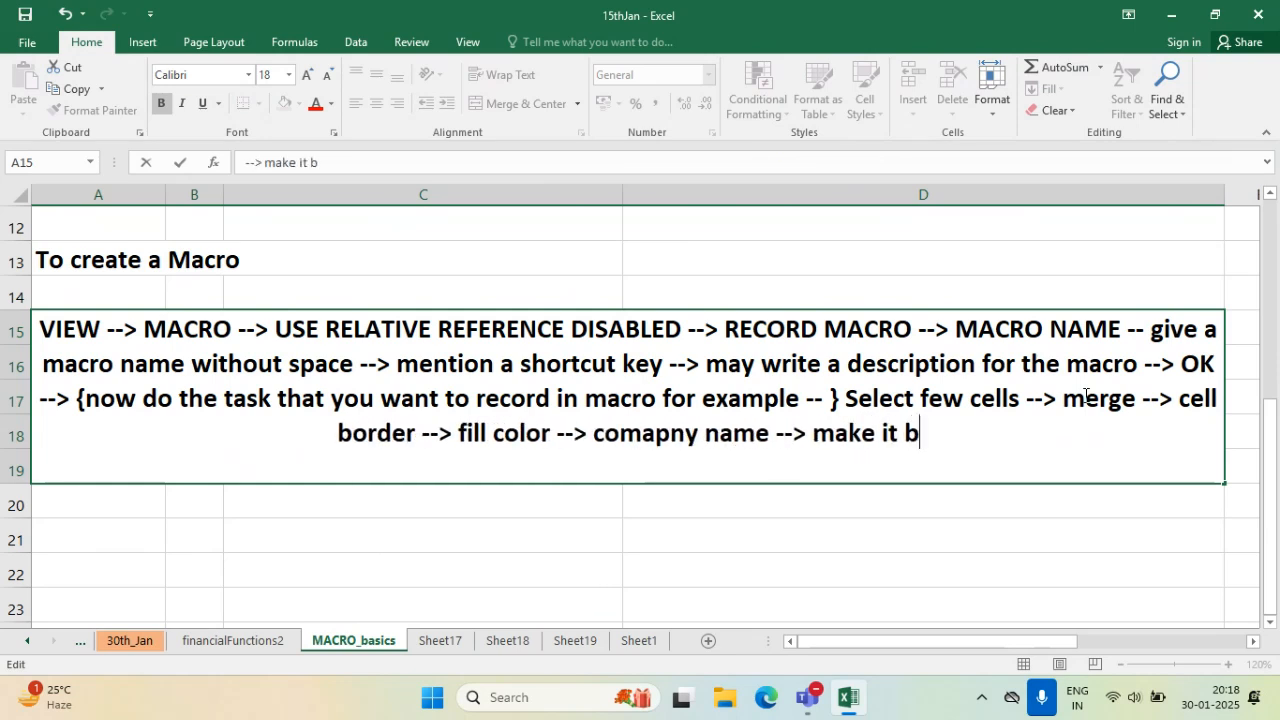
pyautogui.write('old -- chan')
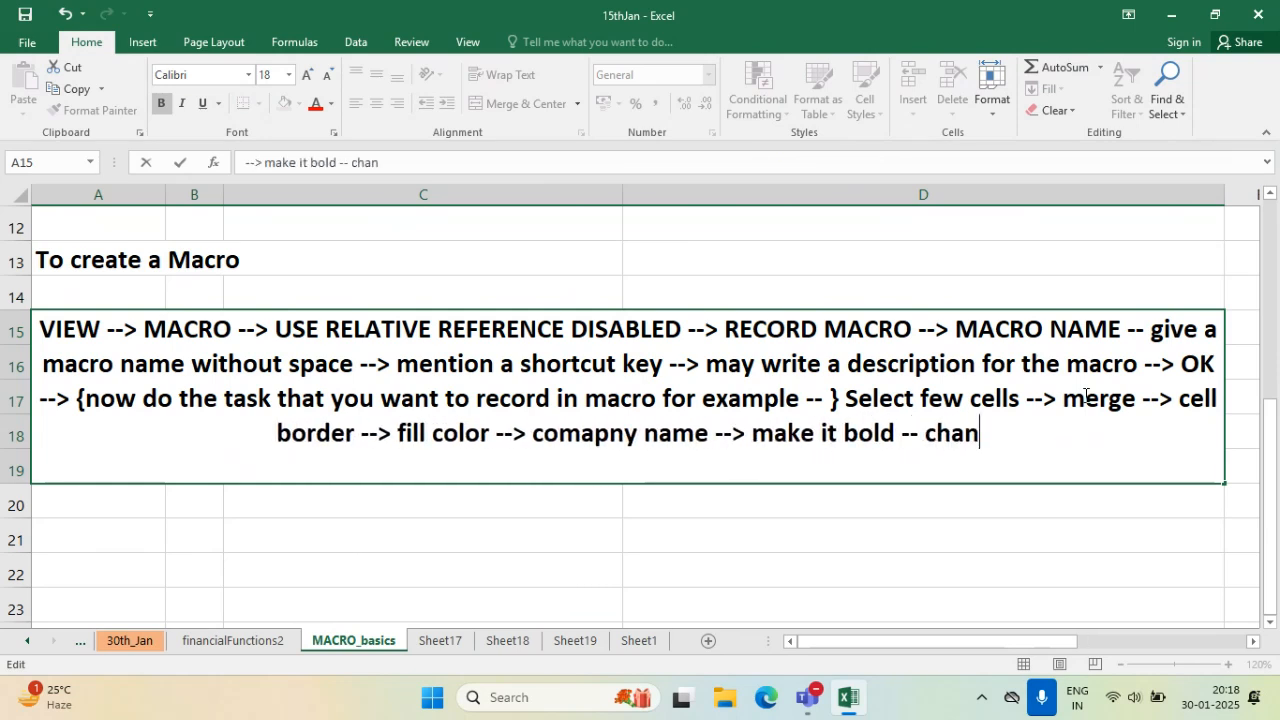
pyautogui.write('ge the font t')
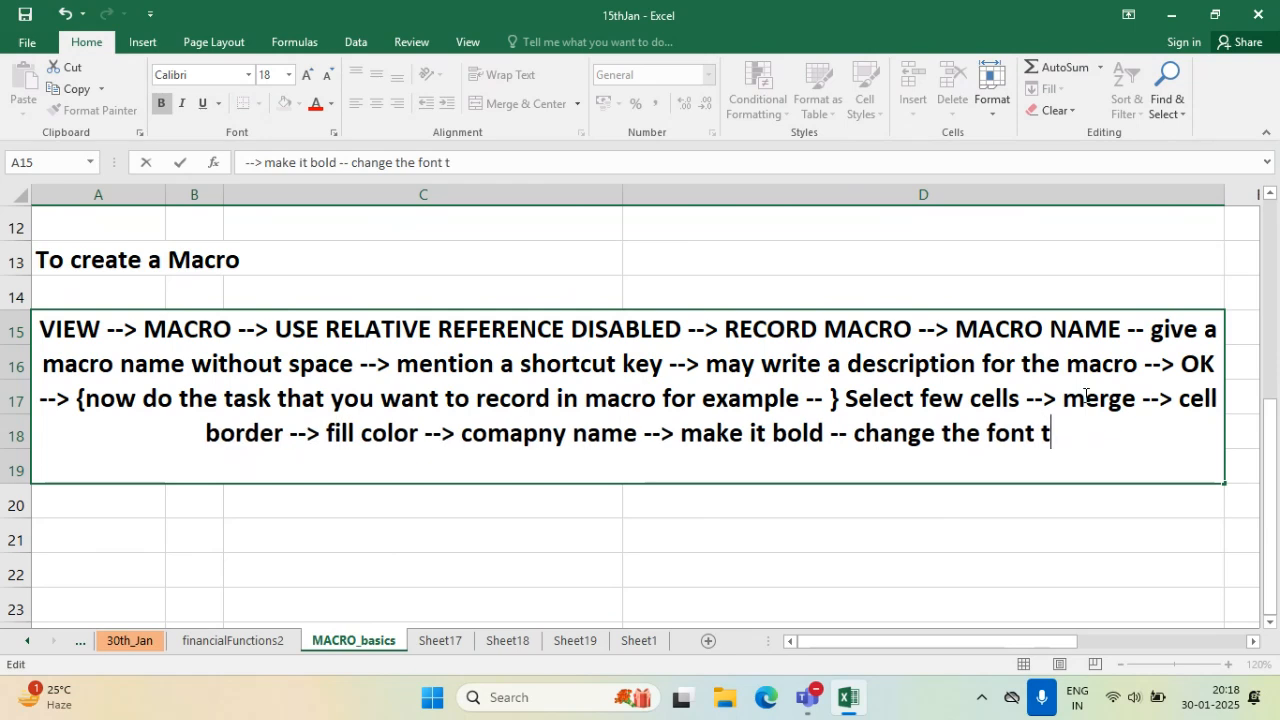
pyautogui.press('BackSpace')
pyautogui.write('style ')
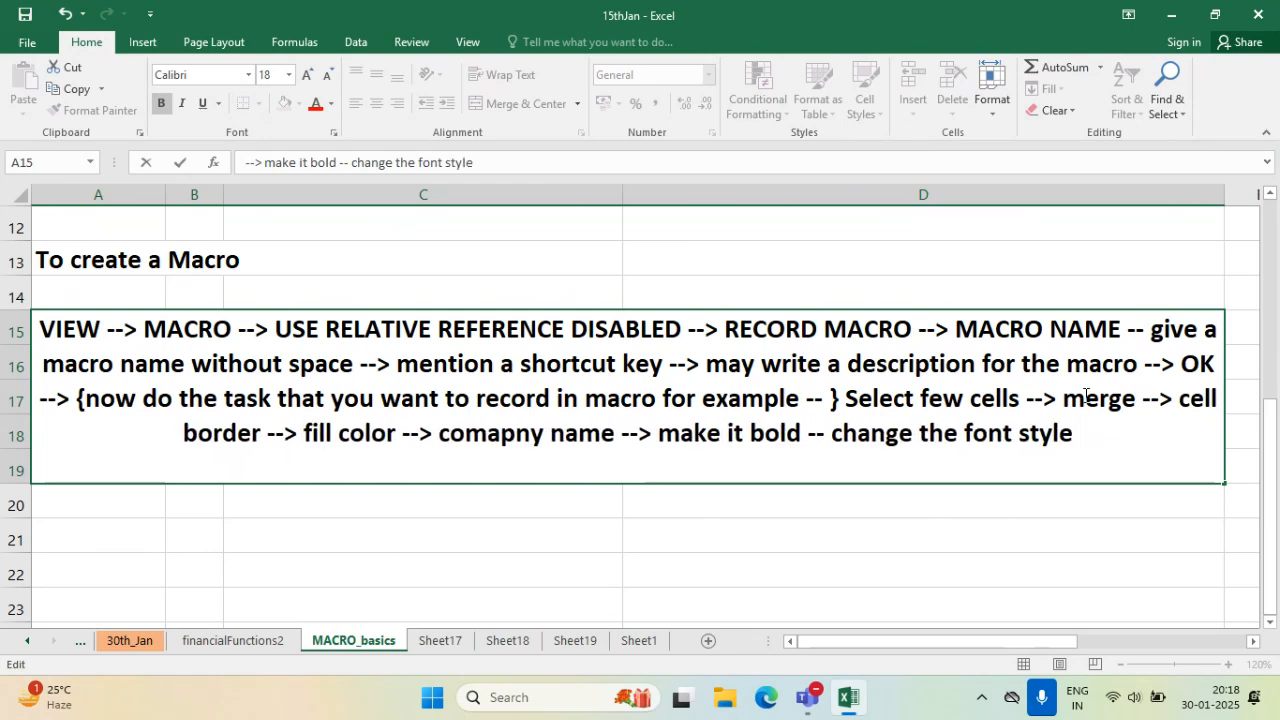
# - End the A15 instructions with "-----> NOw STOP RECORDING", commit the entry and left-align the merged cell
pyautogui.write('-----> ')
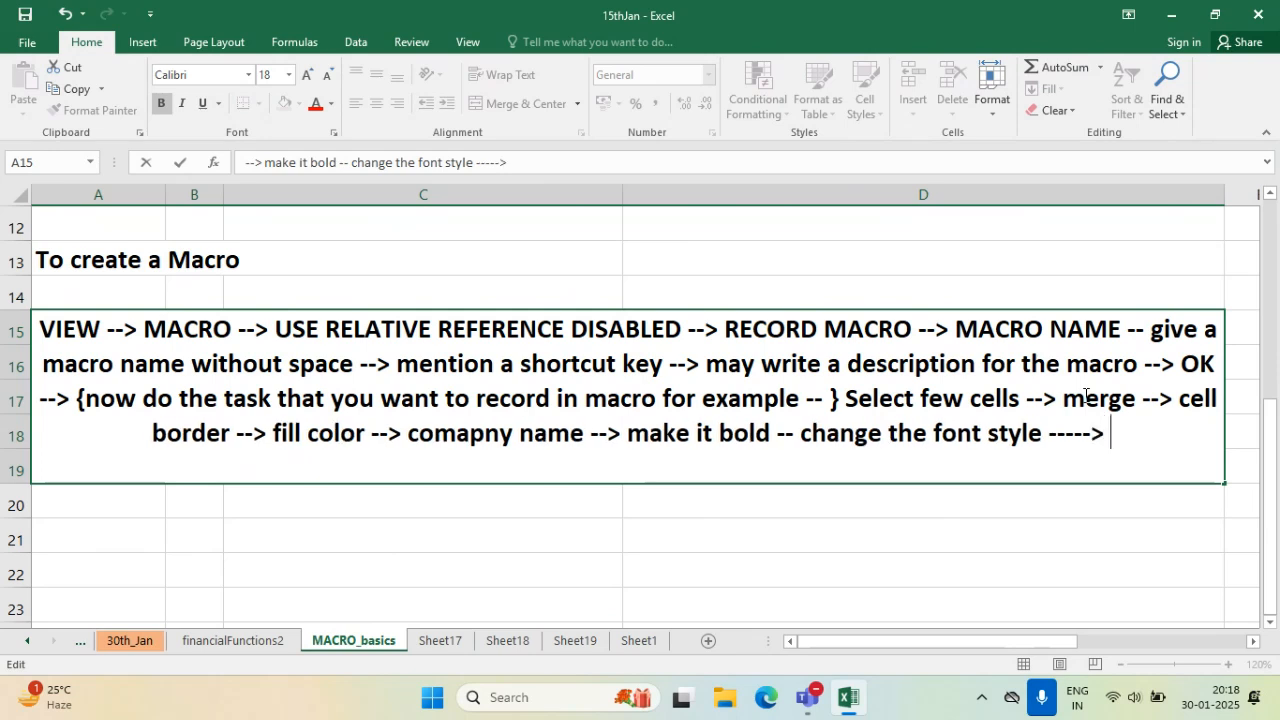
pyautogui.write('NOw S')
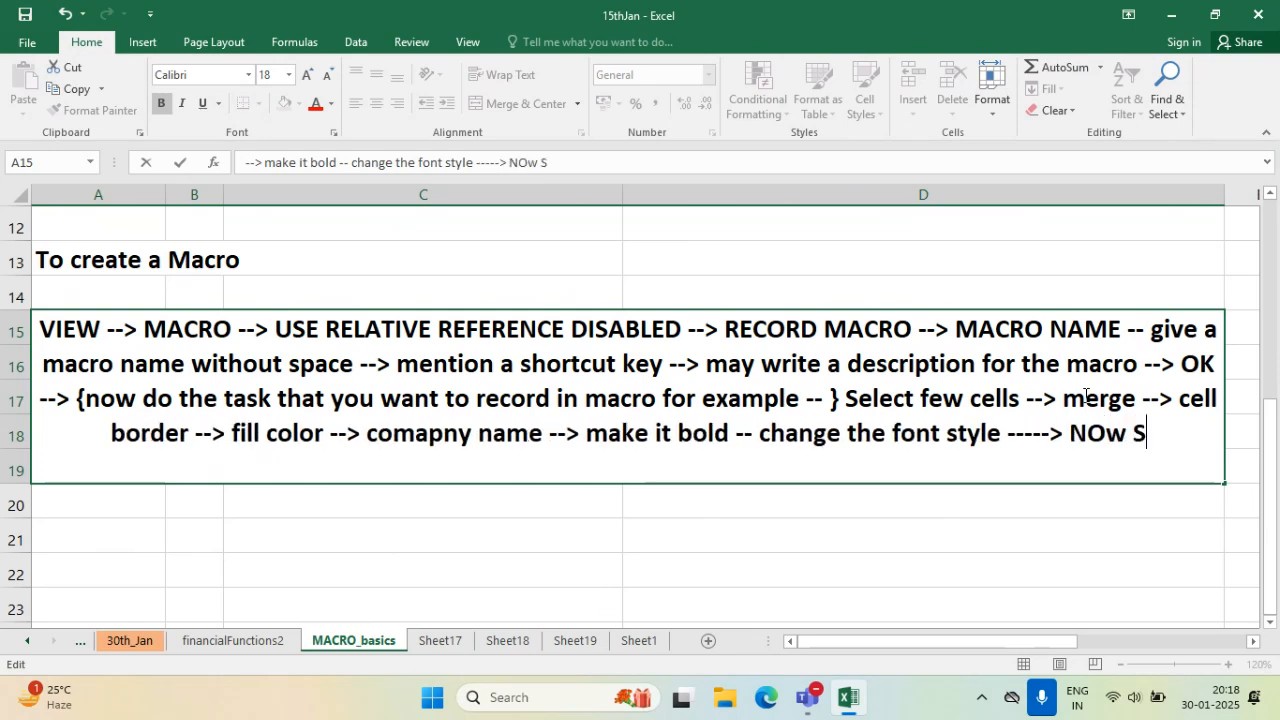
pyautogui.write('TOP REC')
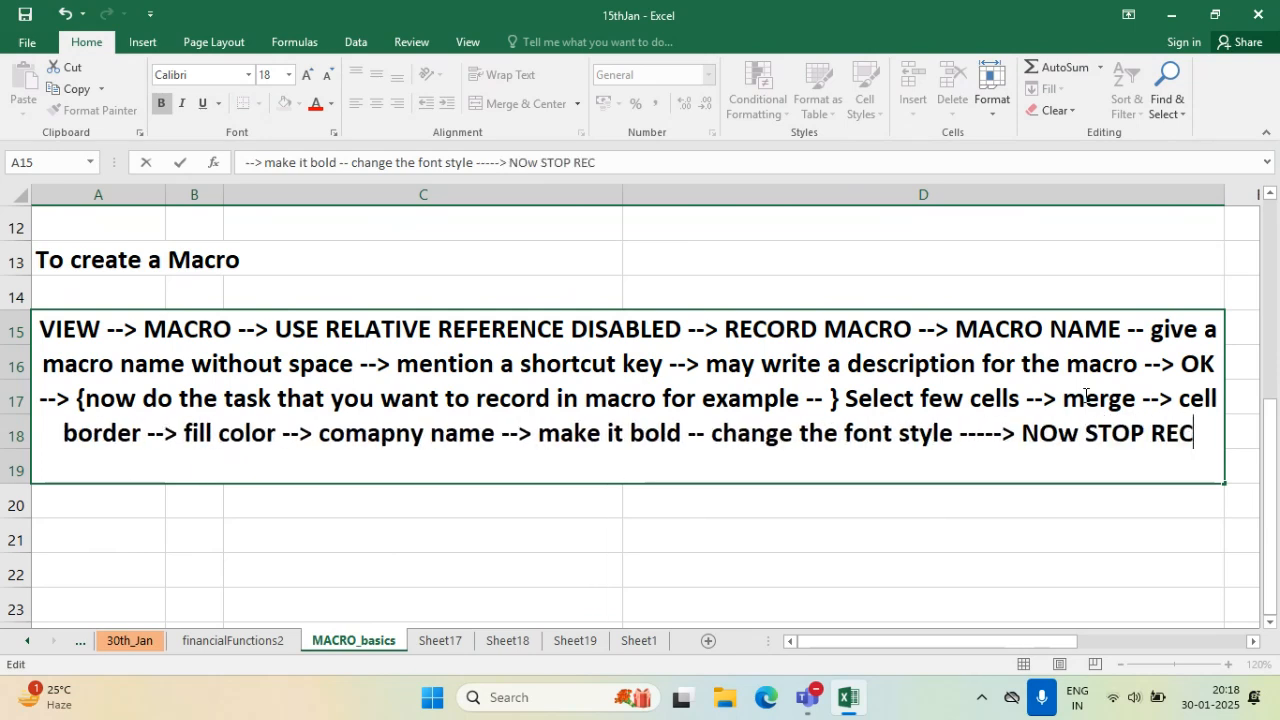
pyautogui.write('ORDING')
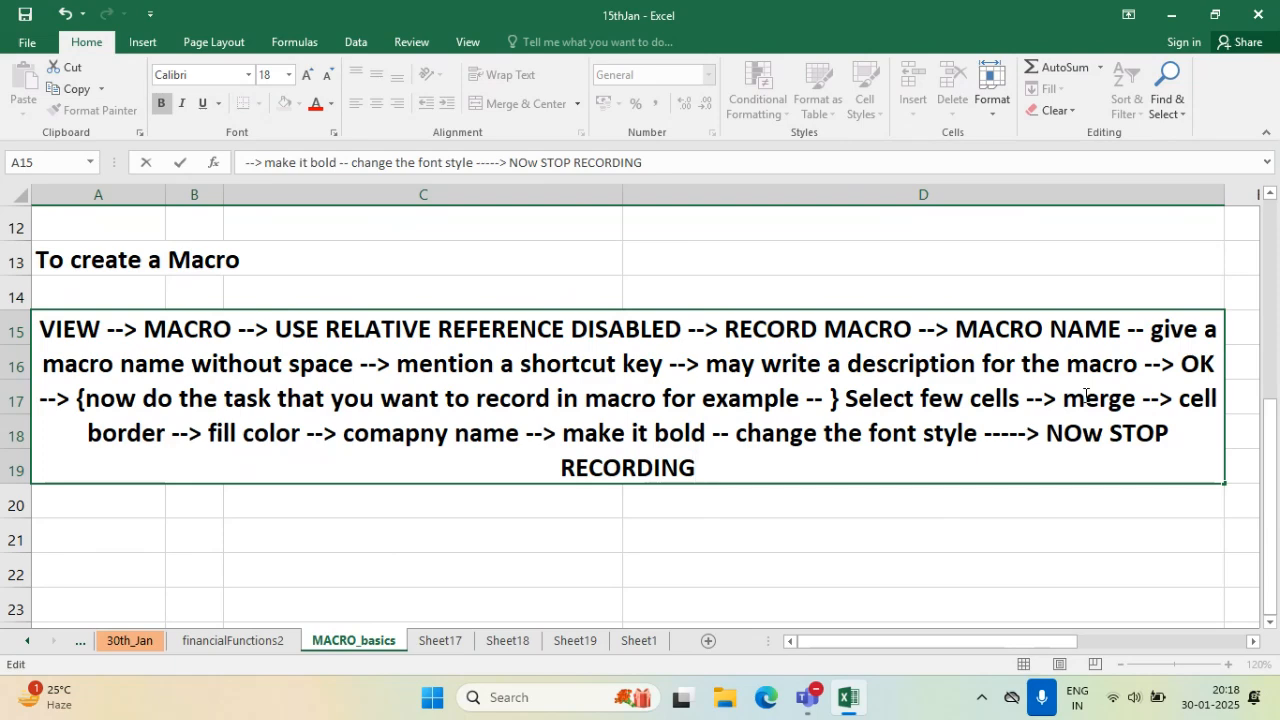
pyautogui.click(838, 535)
pyautogui.click(578, 424)
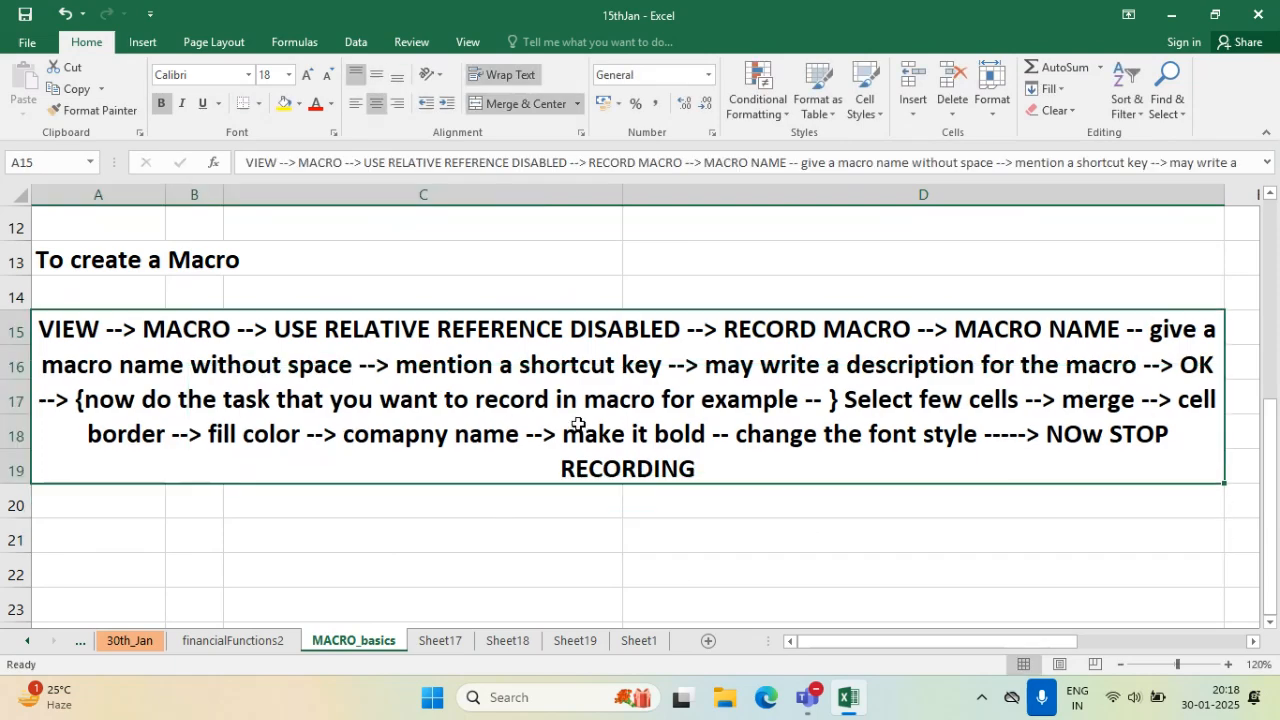
pyautogui.click(357, 106)
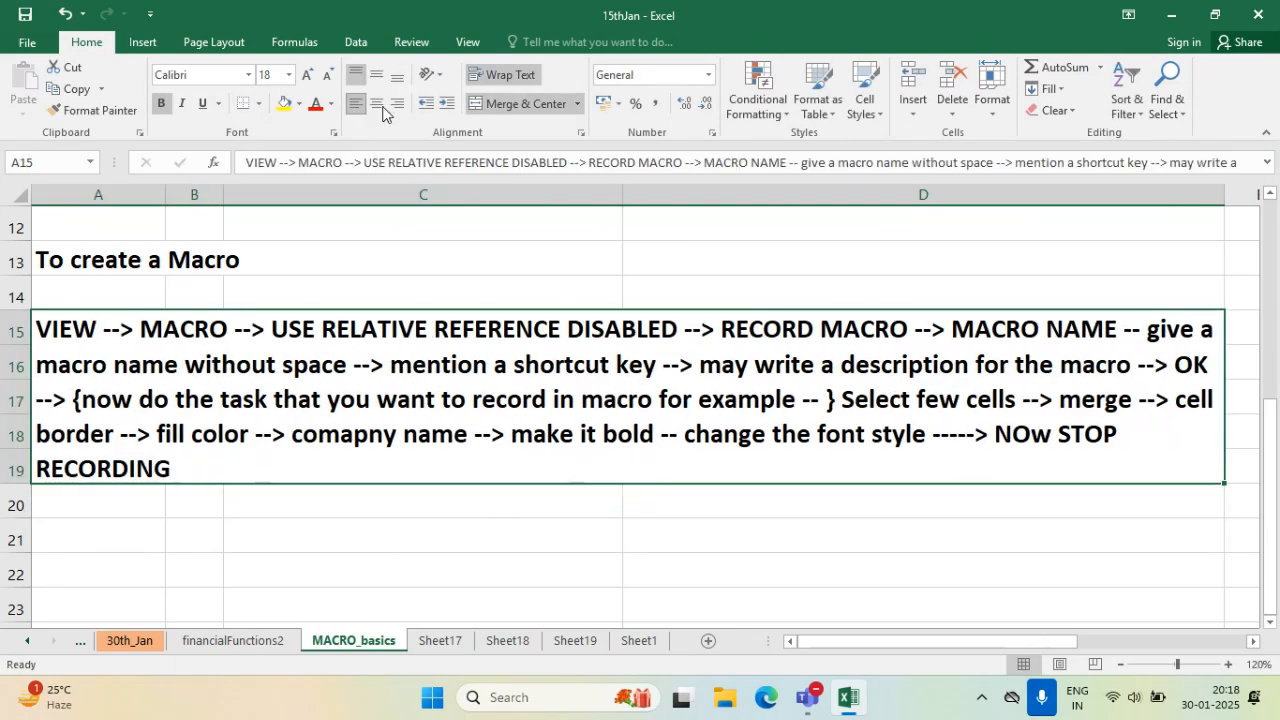
# - Copy the full macro instructions from A15 and paste them into a new announcement in the Teams live event Q&A
pyautogui.doubleClick(249, 456)
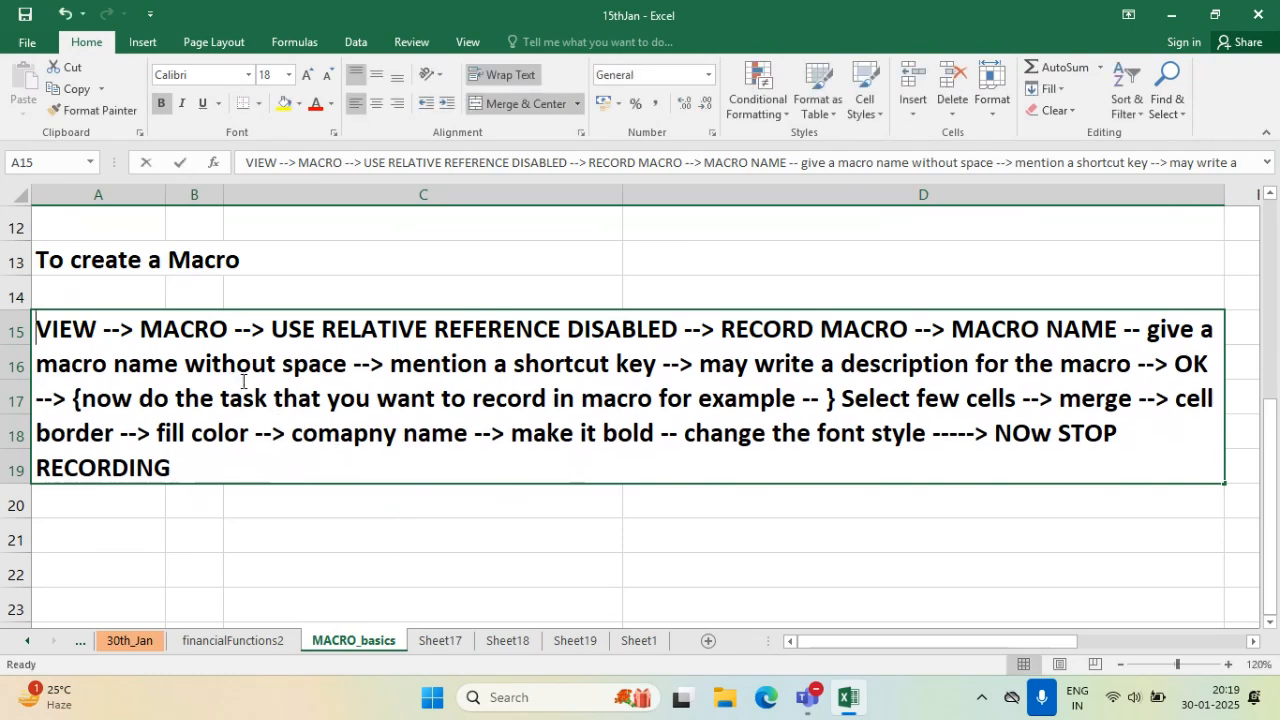
pyautogui.moveTo(37, 328); pyautogui.dragTo(237, 486)
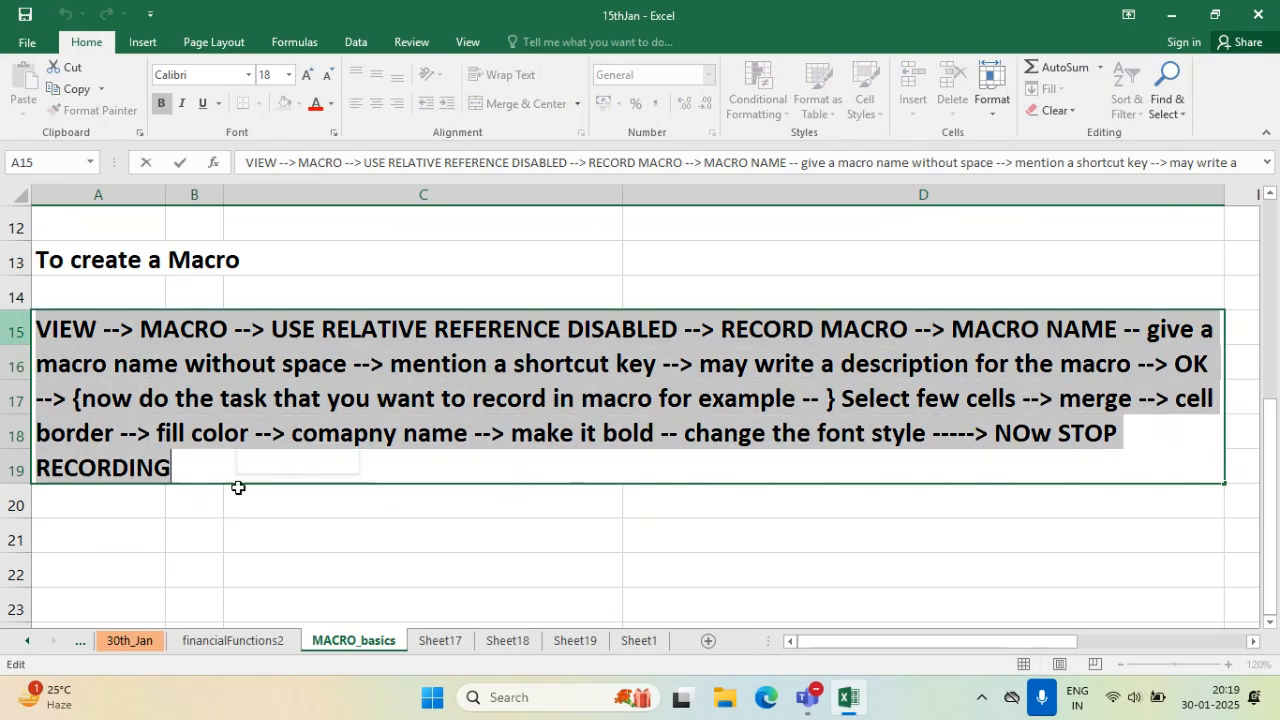
pyautogui.click(808, 697)
pyautogui.click(843, 563)
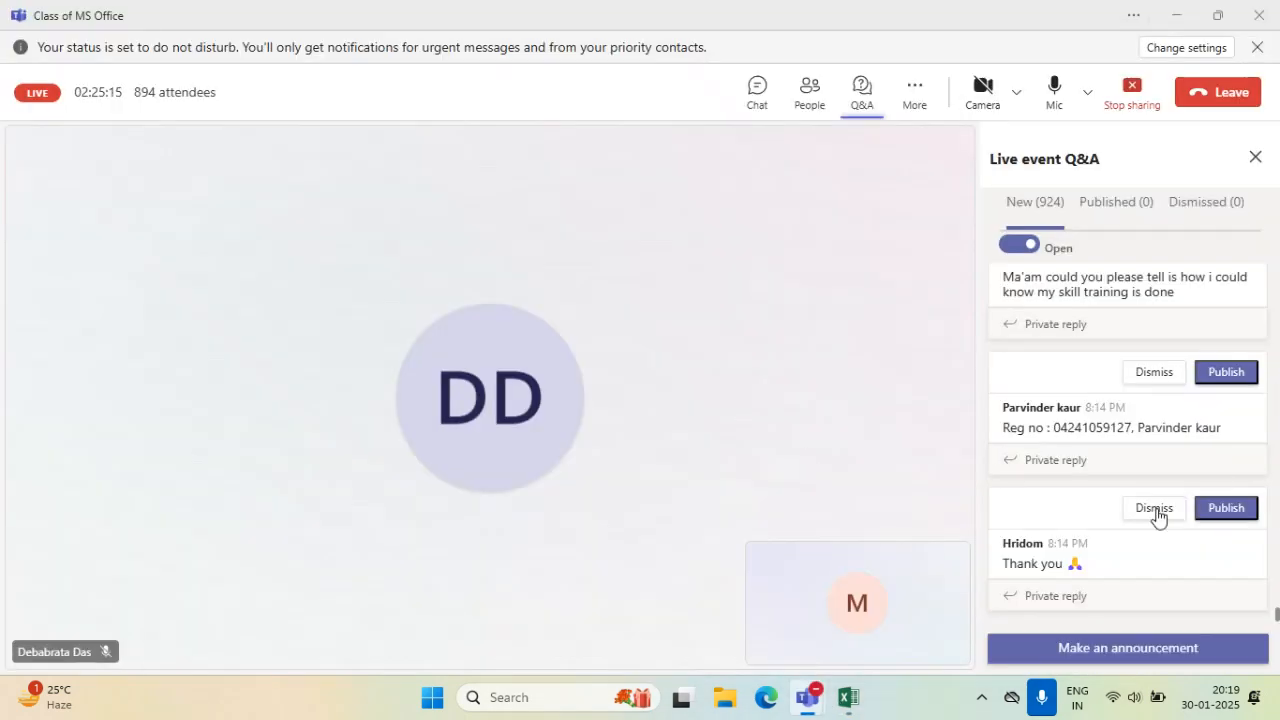
pyautogui.scroll(-3, 1160, 520)
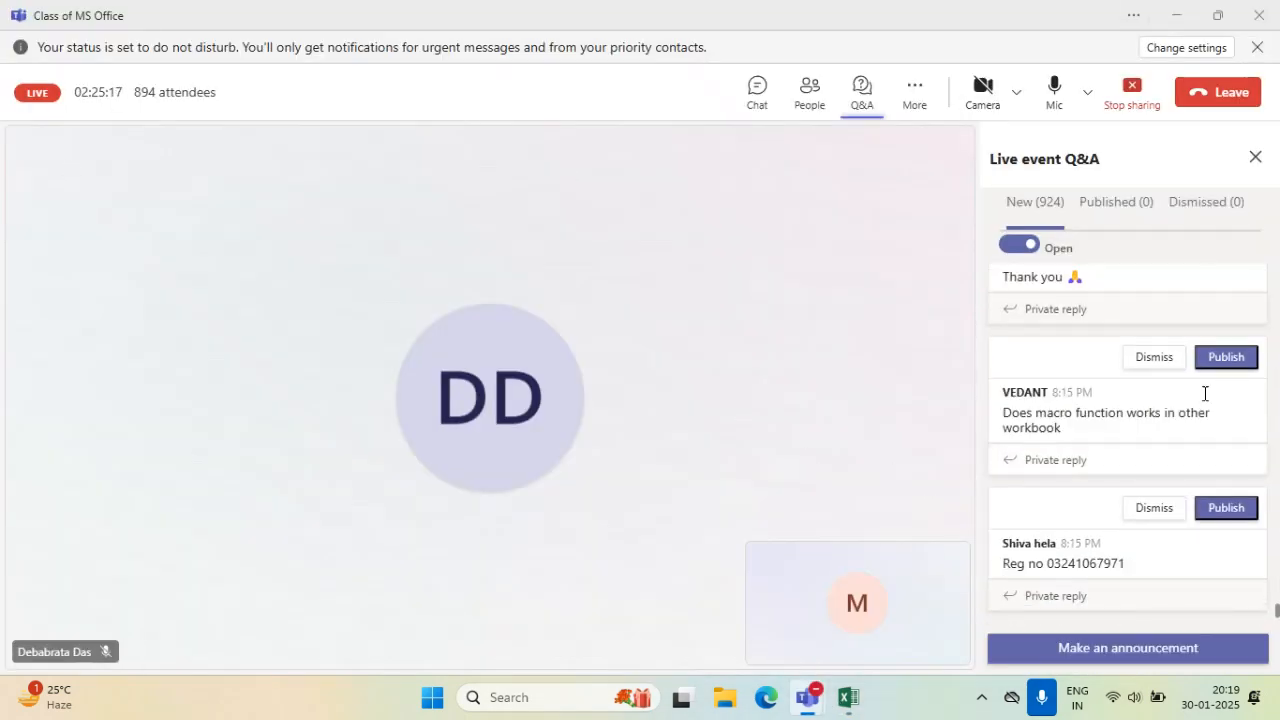
pyautogui.scroll(-3, 1162, 348)
pyautogui.scroll(-2, 1162, 348)
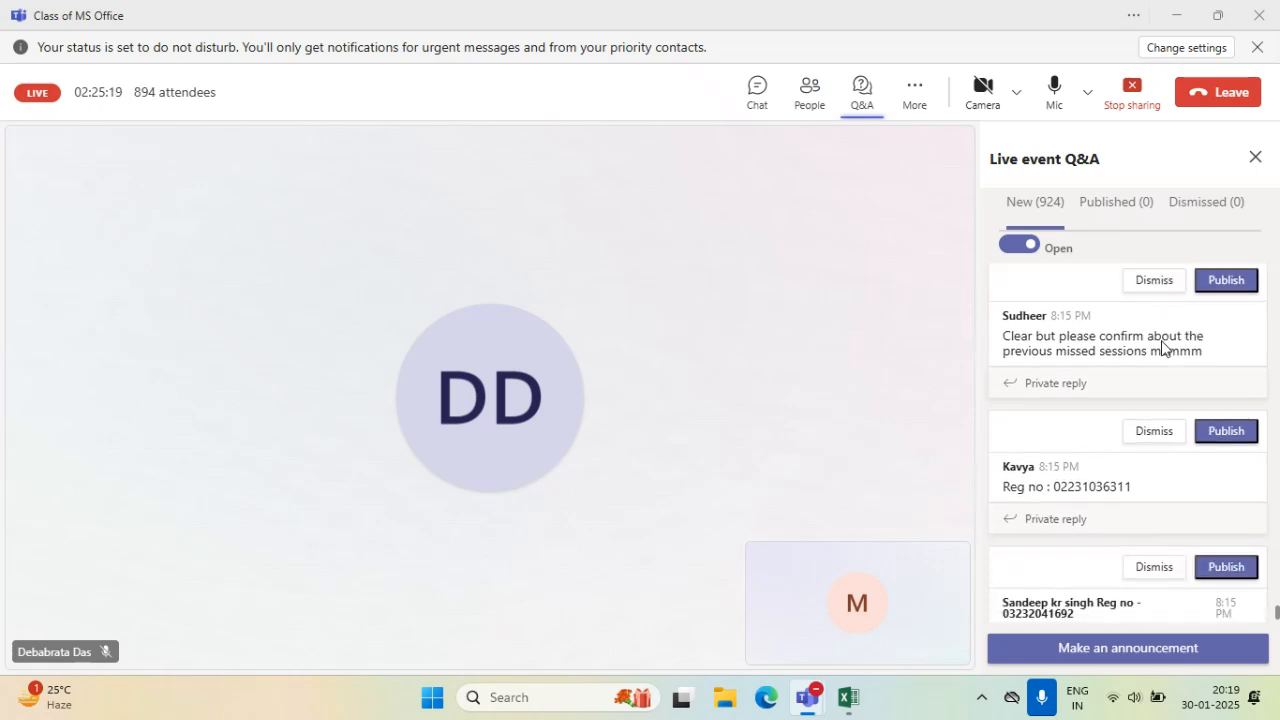
pyautogui.click(1109, 210)
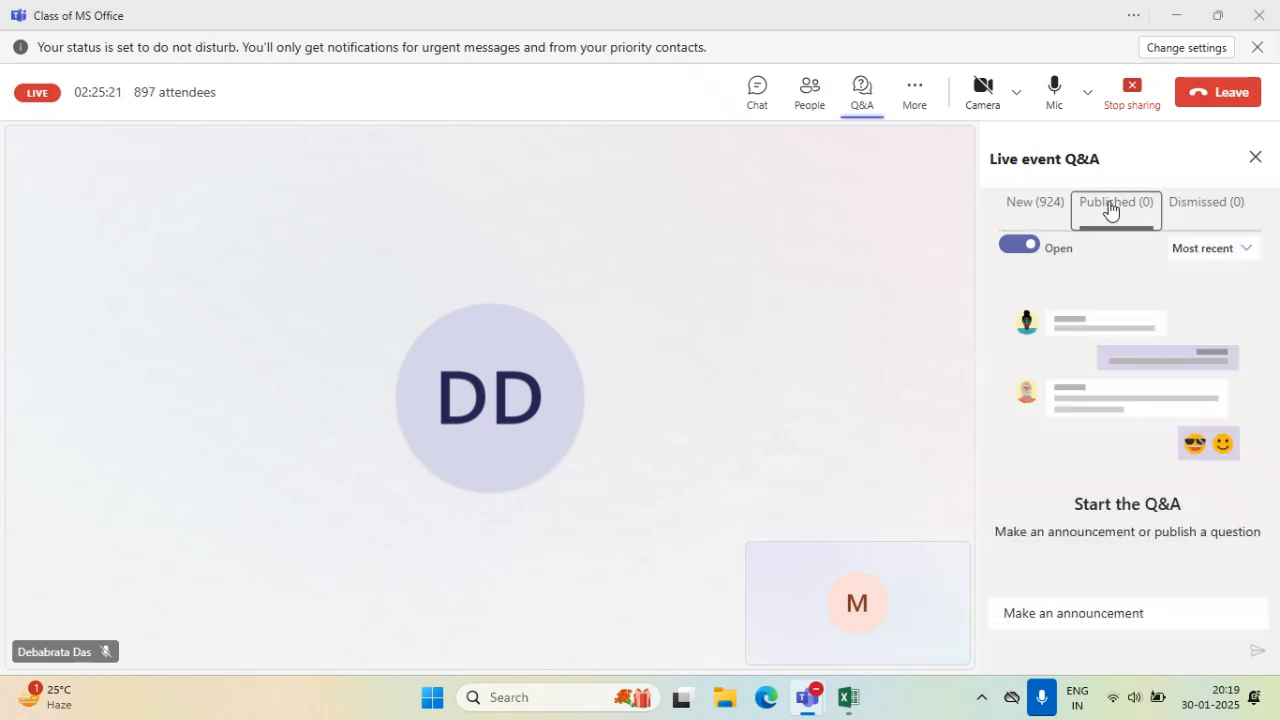
pyautogui.click(1070, 610)
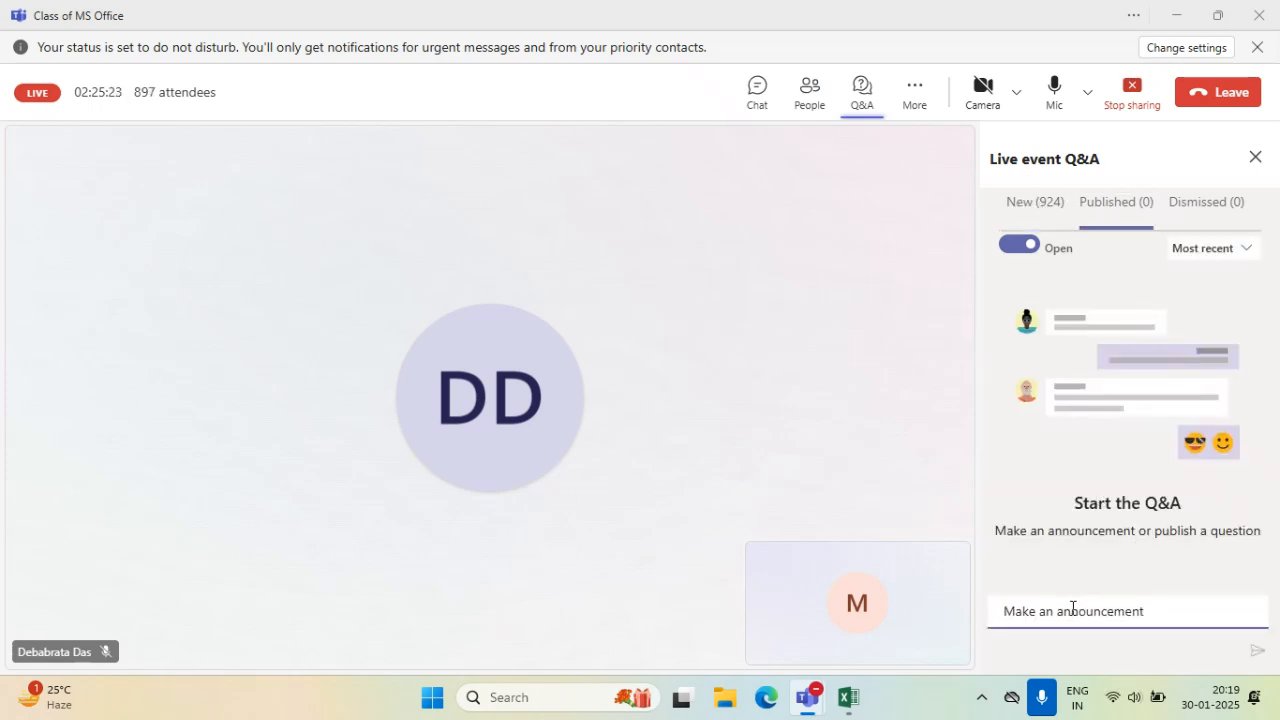
pyautogui.hotkey('ctrl', 'v')
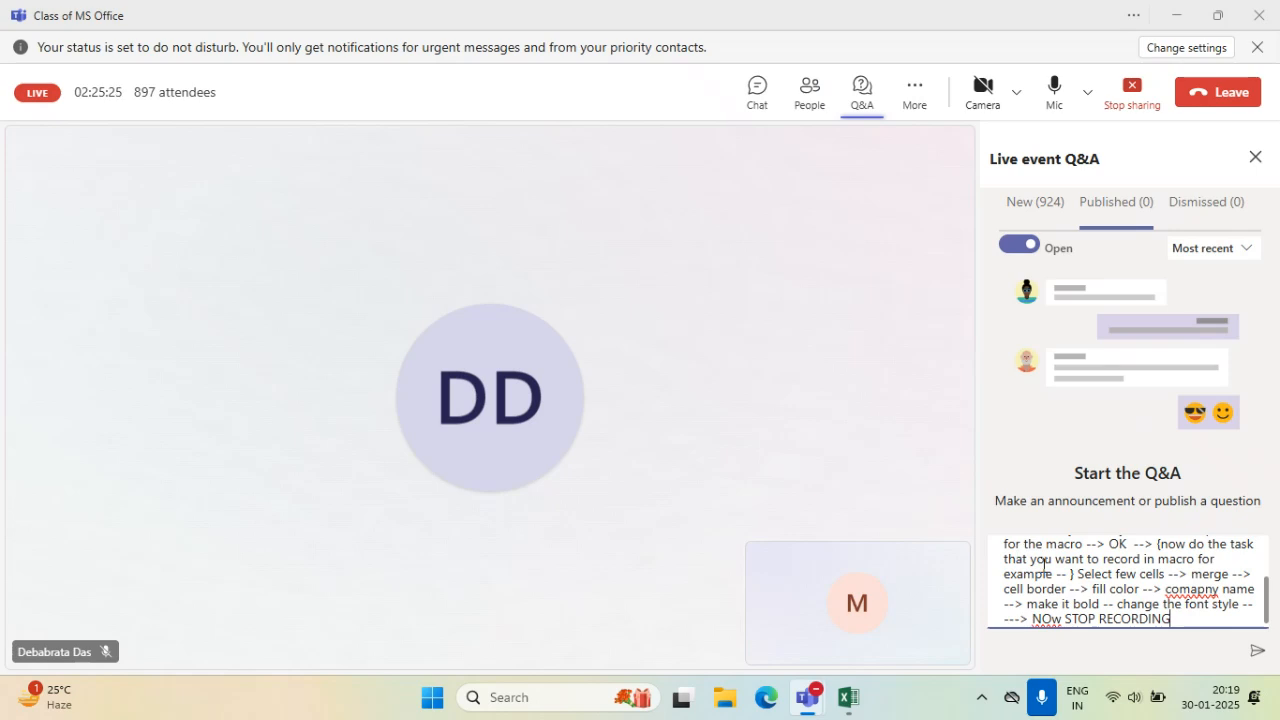
# - Add the heading line "To create location specific macro ---->" above the pasted instructions and send the announcement
pyautogui.scroll(3, 1043, 565)
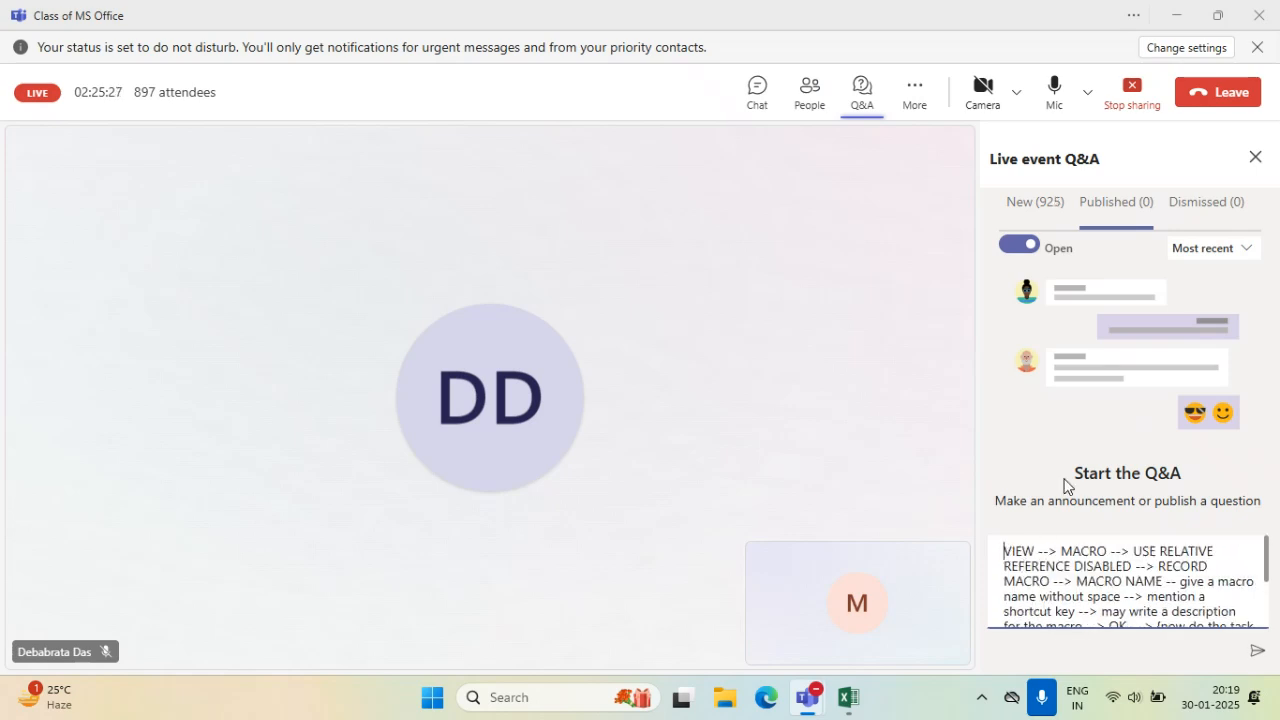
pyautogui.write('To create ')
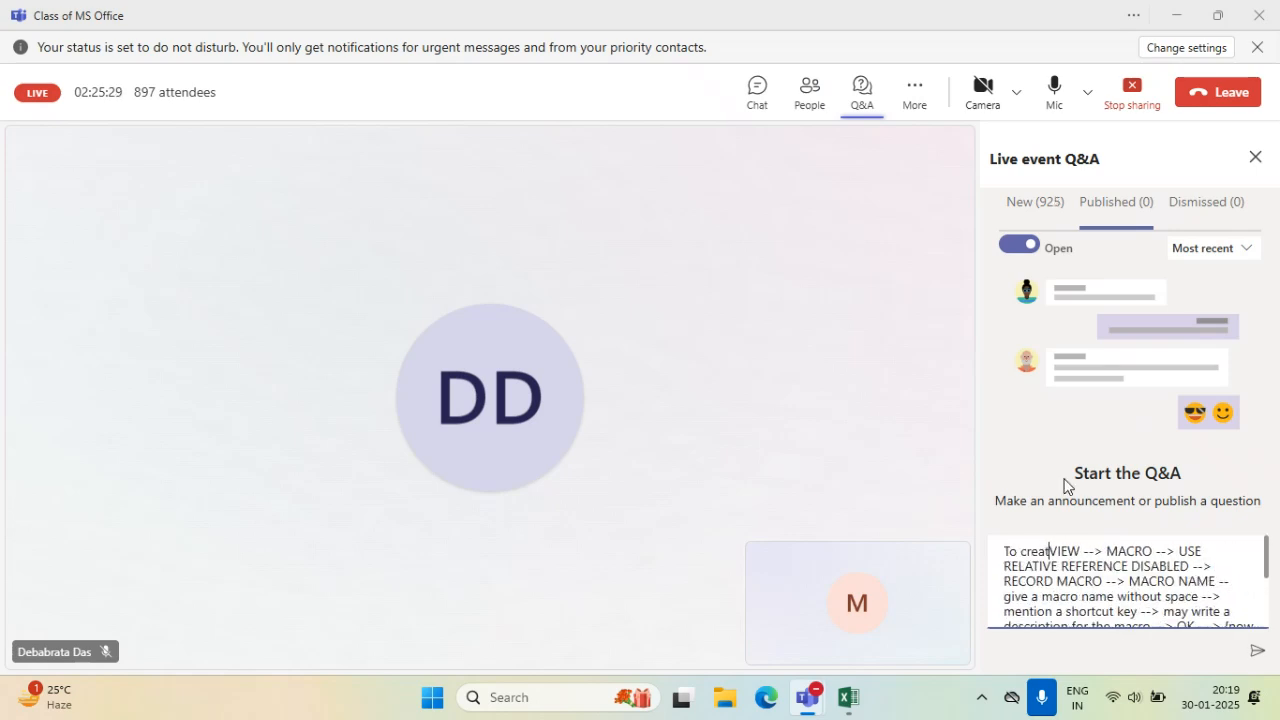
pyautogui.write('location spec')
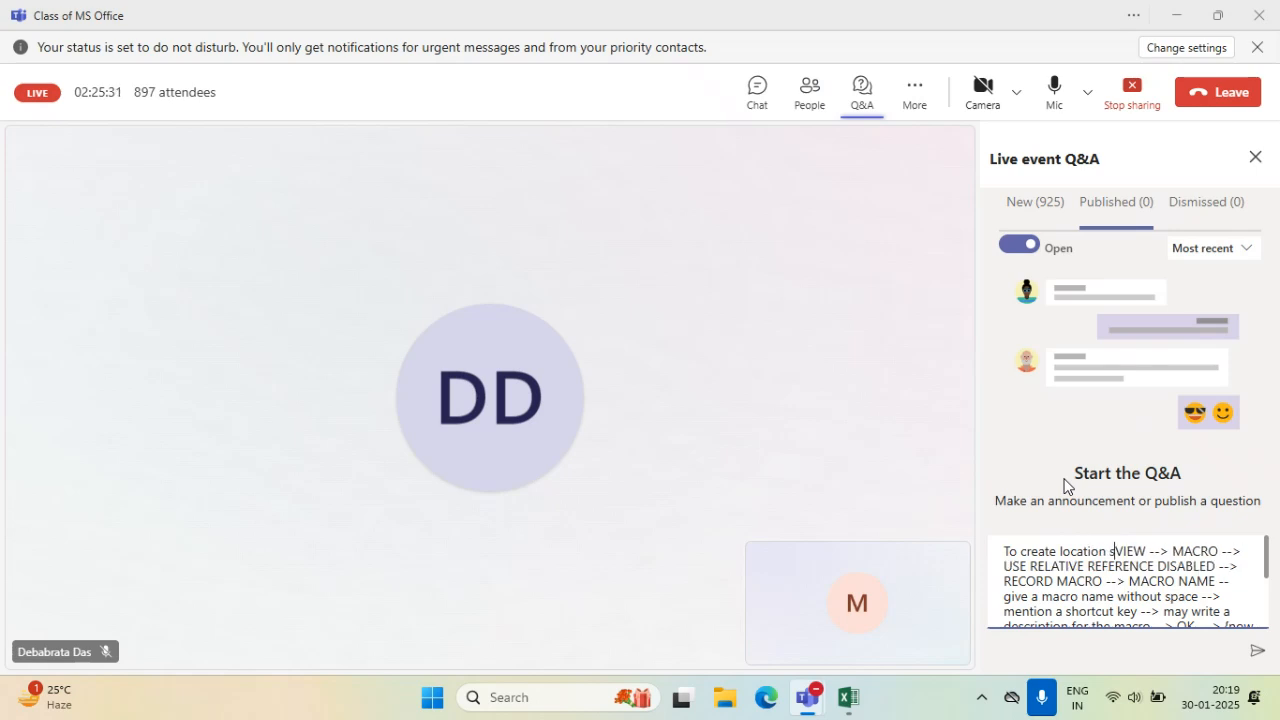
pyautogui.write('ific macro ')
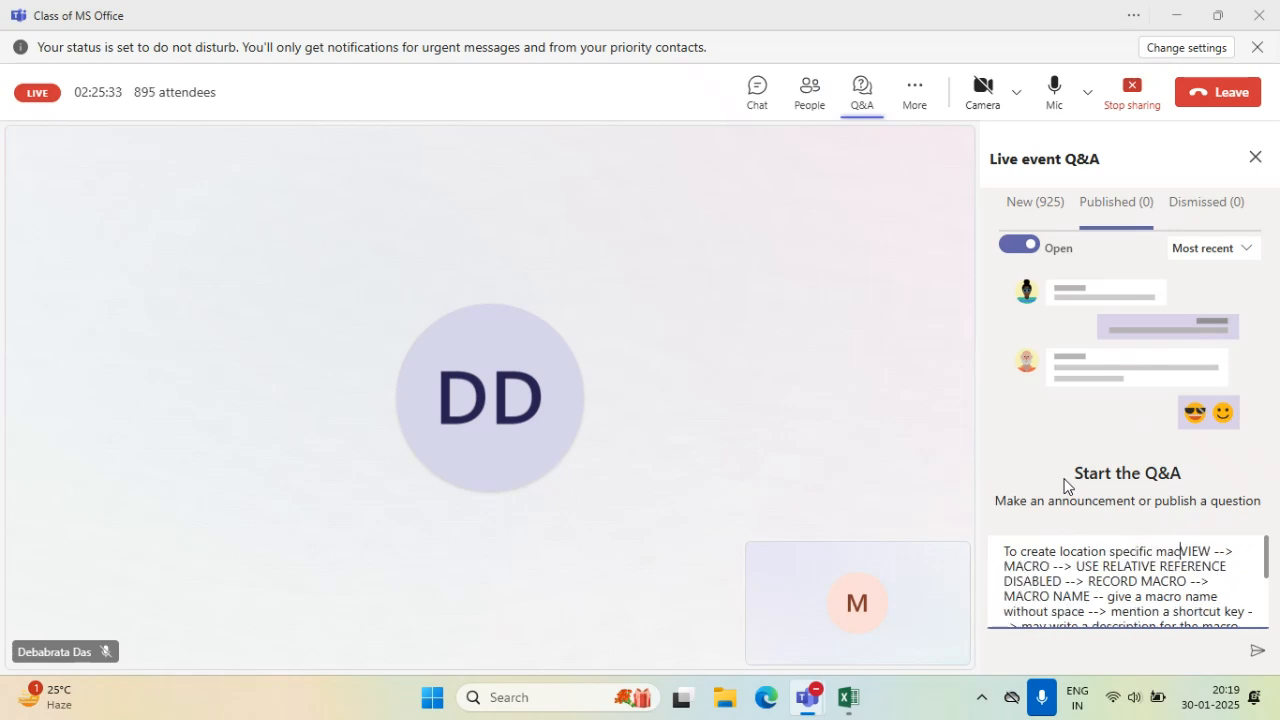
pyautogui.write('---->')
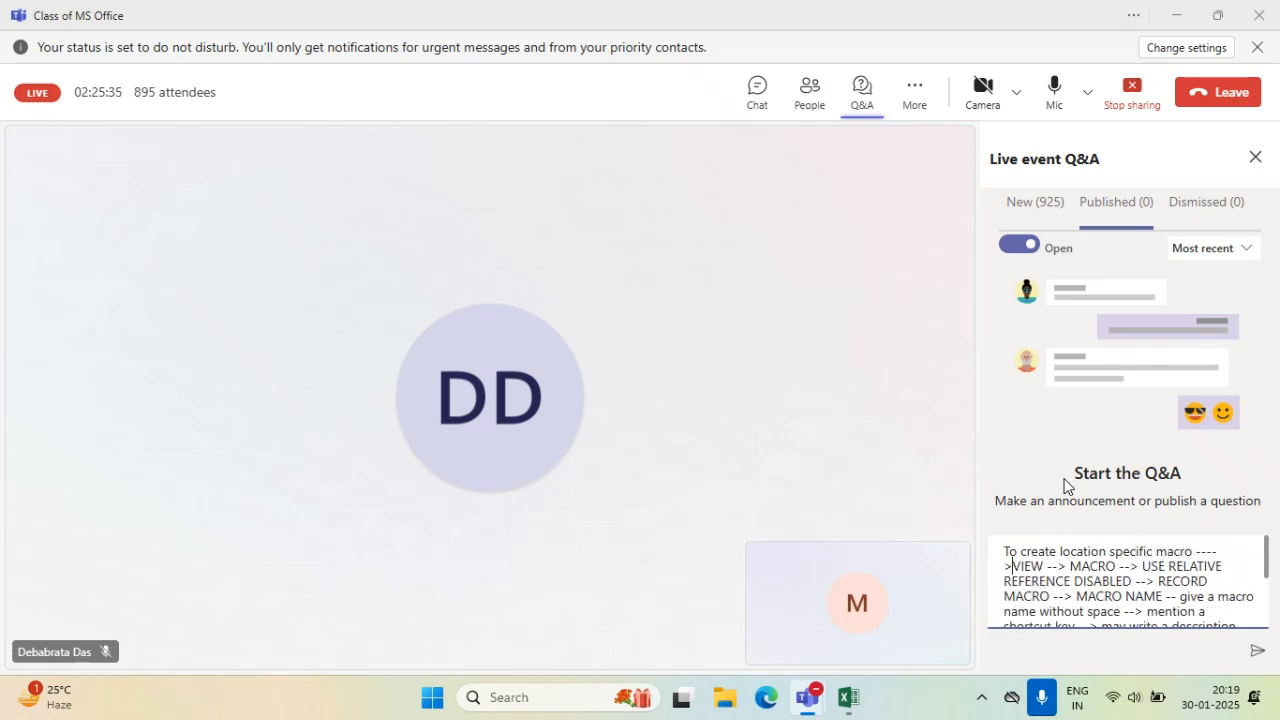
pyautogui.hotkey('shift', 'Return')
pyautogui.hotkey('shift', 'Return')
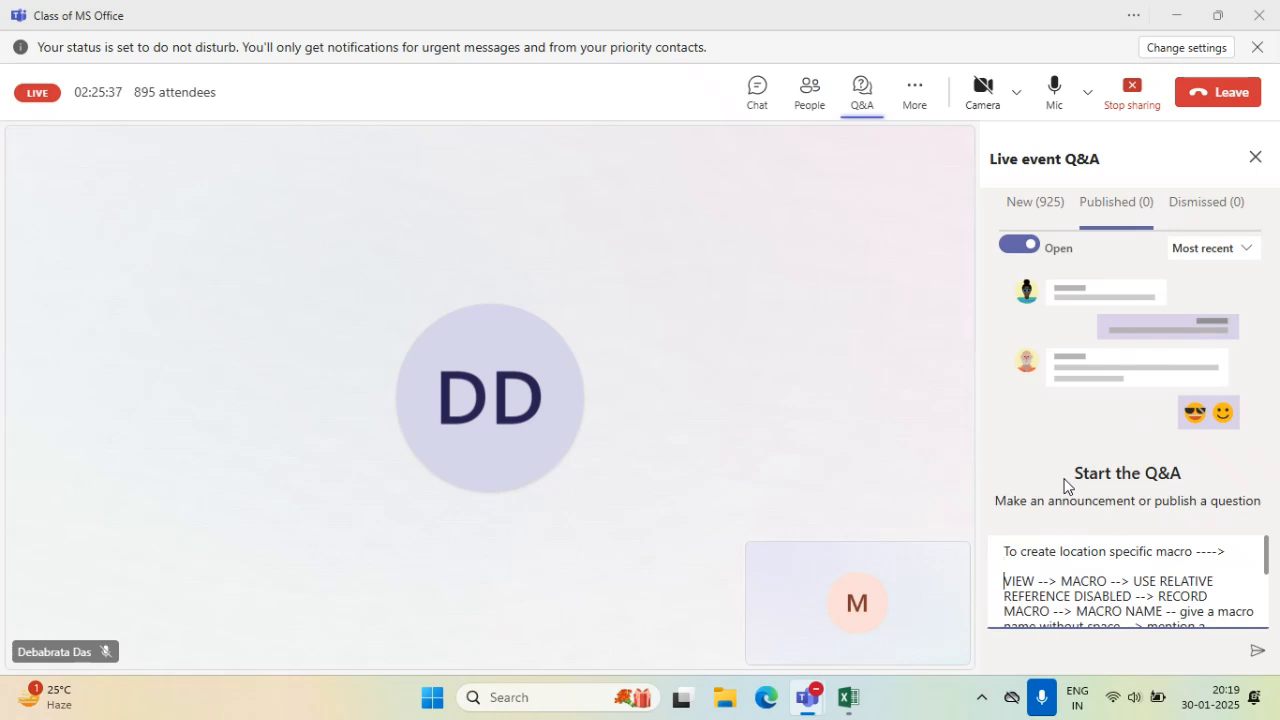
pyautogui.click(1258, 654)
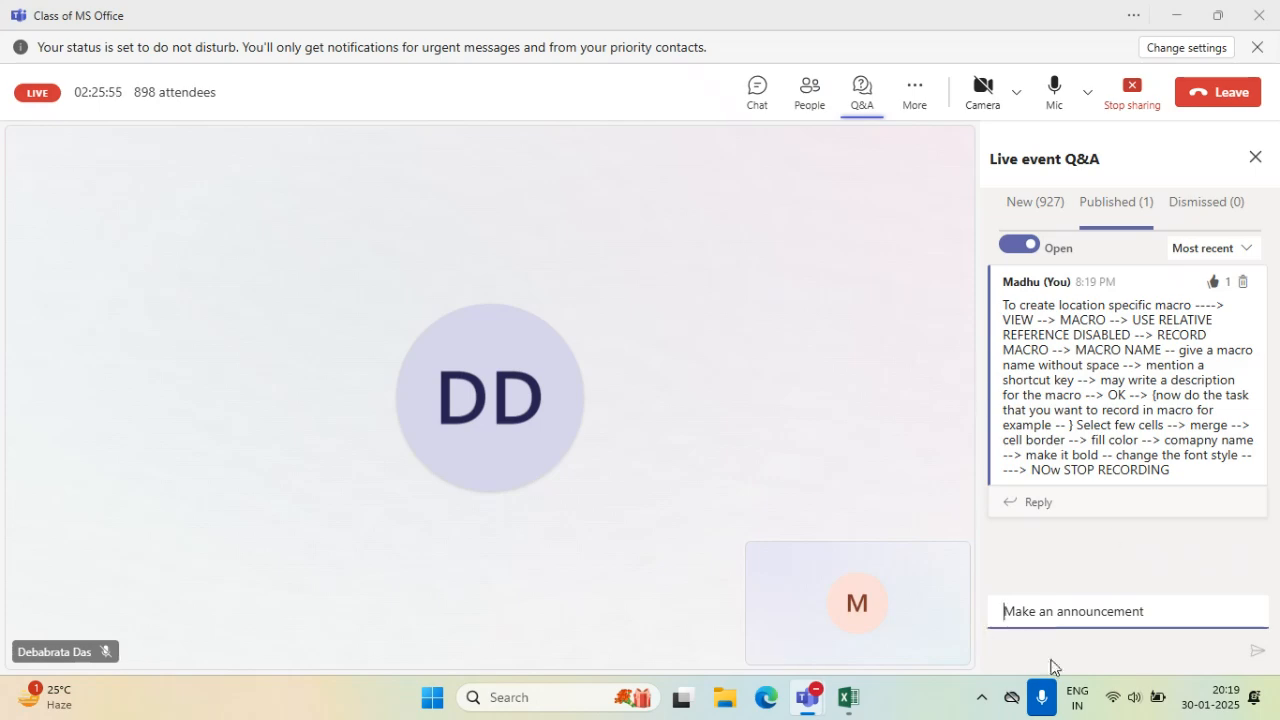
# - Switch back to Excel, leave the A15 entry and merge and center A21:D25 on MACRO_basics
pyautogui.click(848, 702)
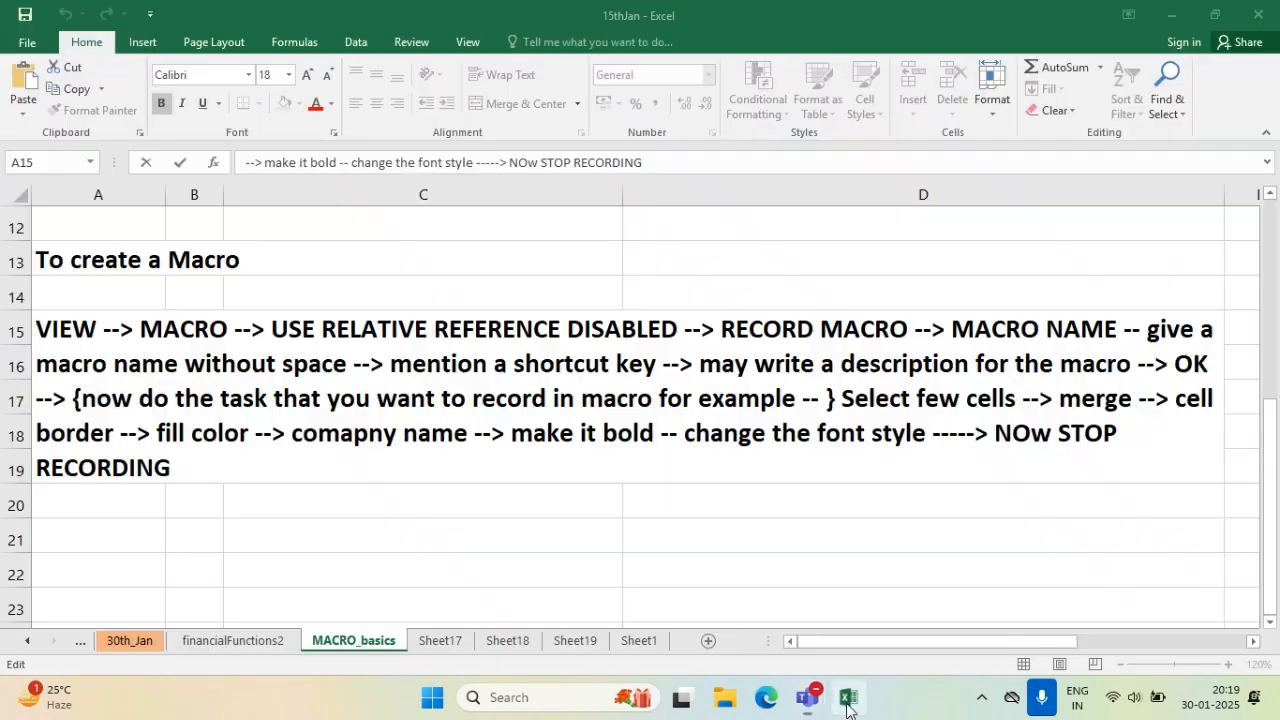
pyautogui.click(194, 510)
pyautogui.scroll(-1, 194, 515)
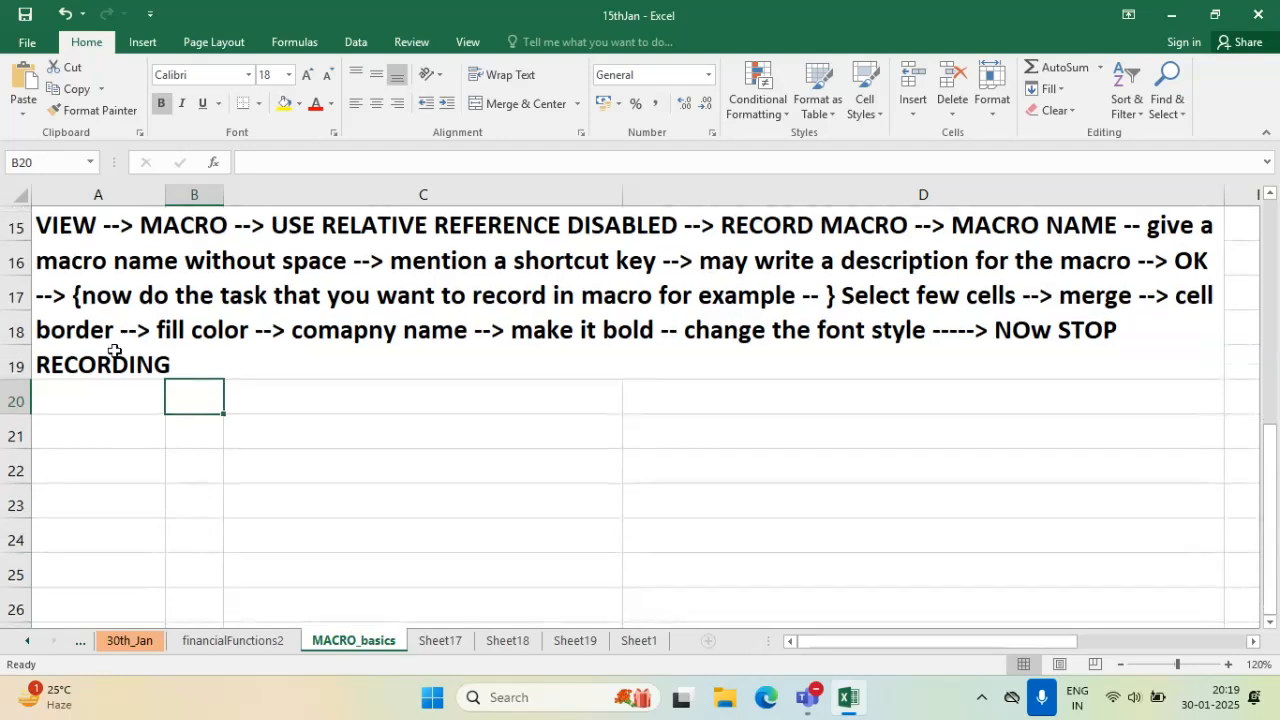
pyautogui.click(116, 335)
pyautogui.click(120, 406)
pyautogui.click(126, 426)
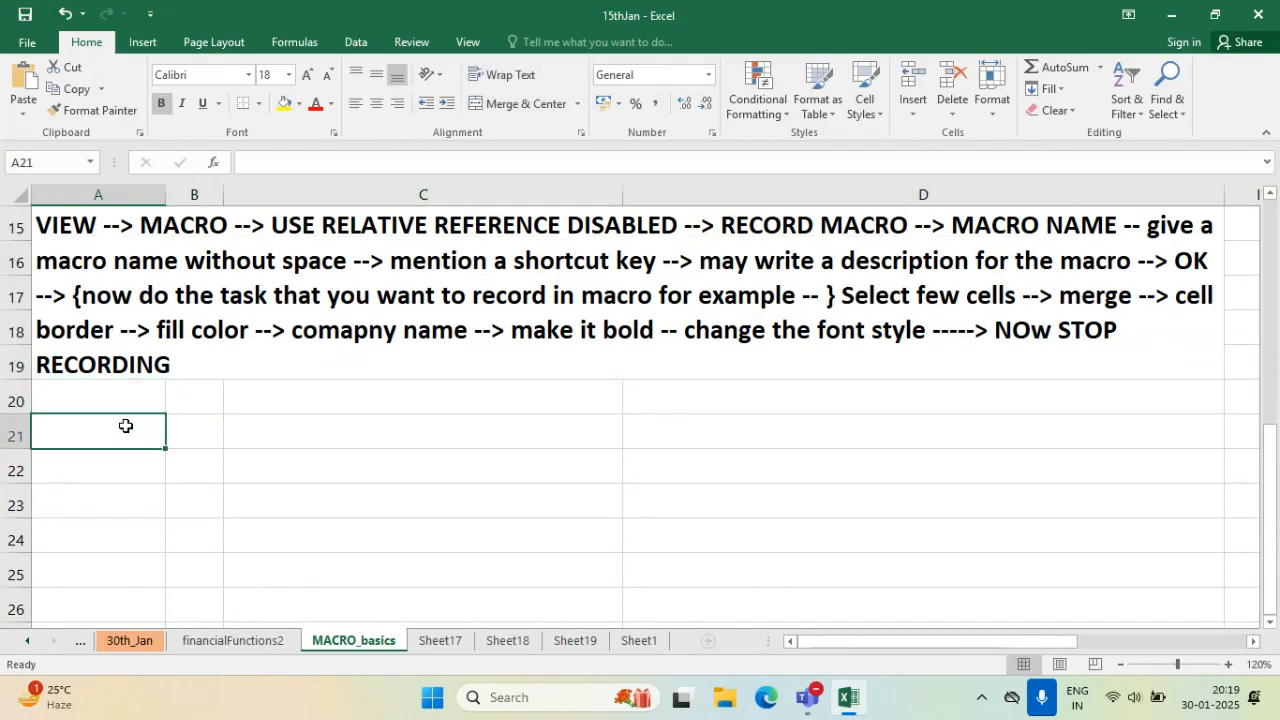
pyautogui.moveTo(131, 434); pyautogui.dragTo(1090, 570)
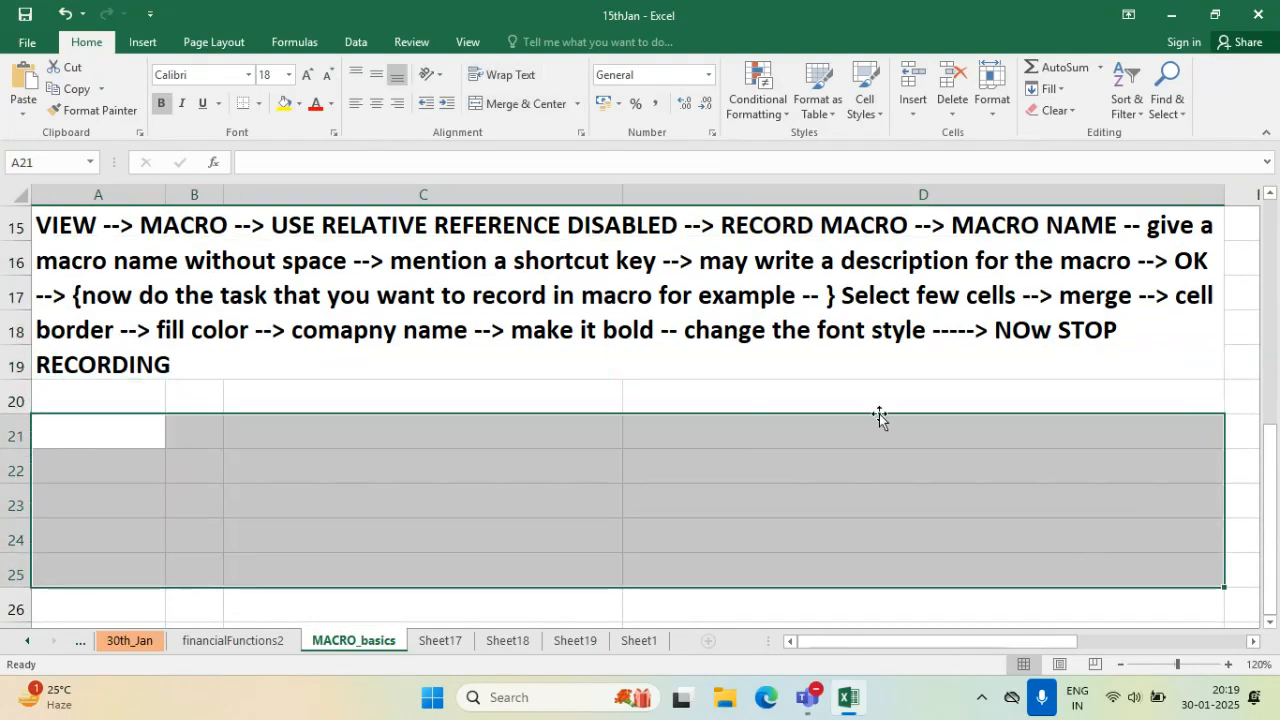
pyautogui.click(520, 103)
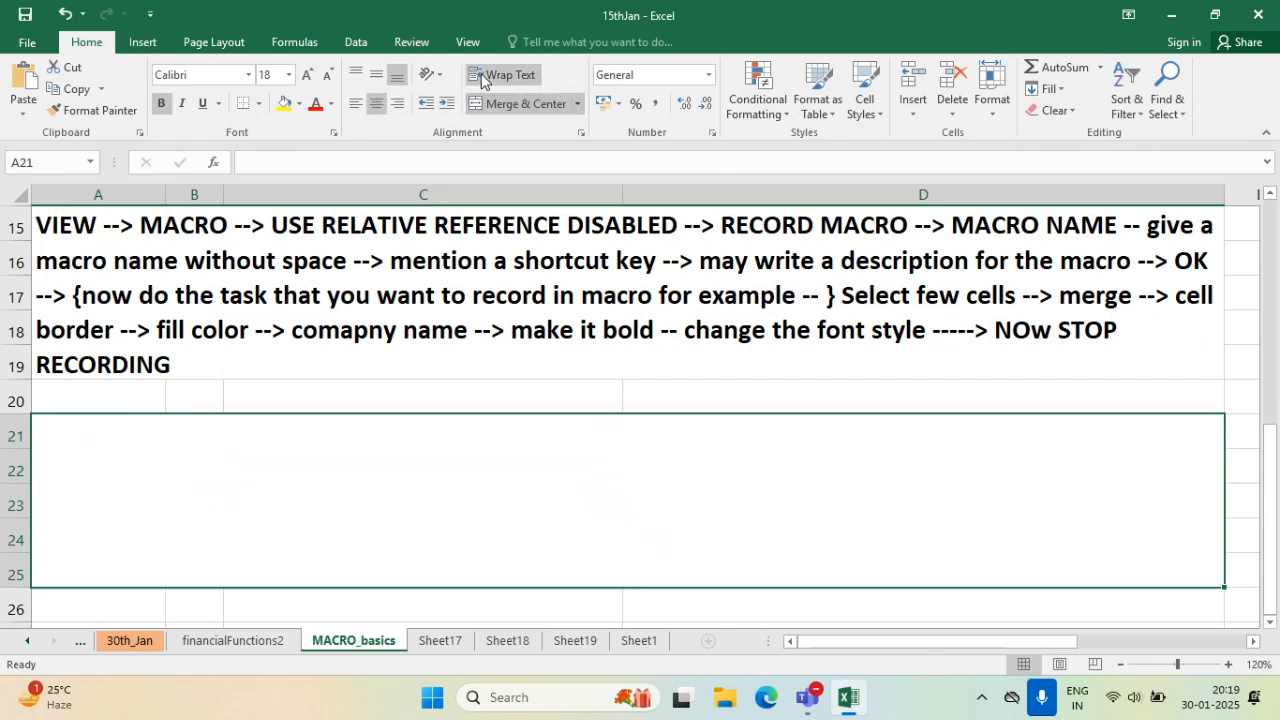
# - Format the merged A21 cell with wrapped text, top and left alignment, and font size 14
pyautogui.click(481, 73)
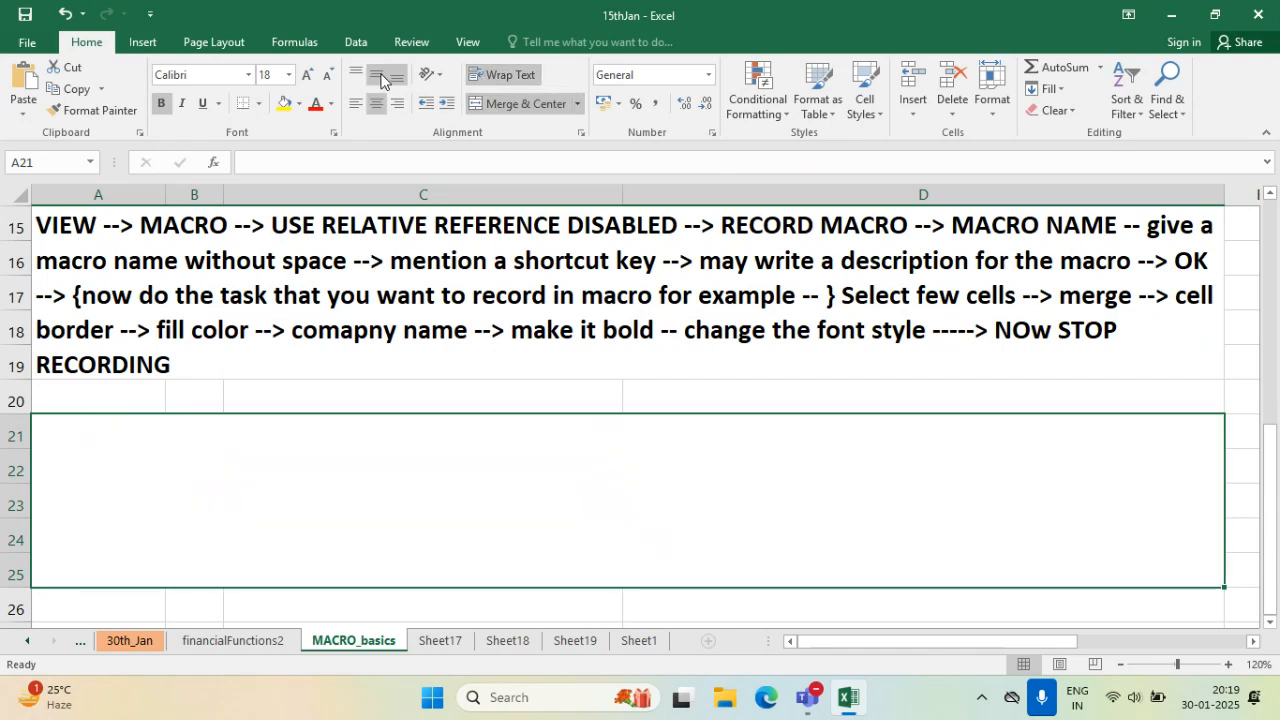
pyautogui.click(325, 76)
pyautogui.click(325, 76)
pyautogui.doubleClick(161, 464)
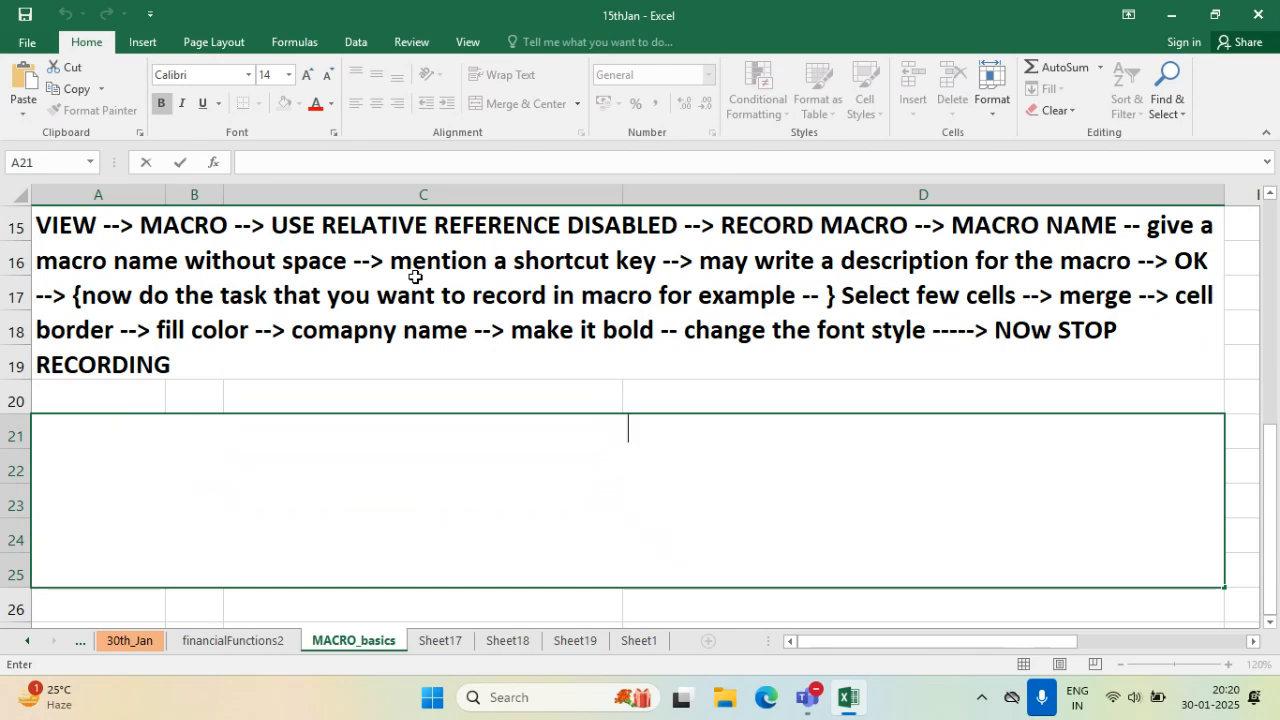
pyautogui.press('Escape')
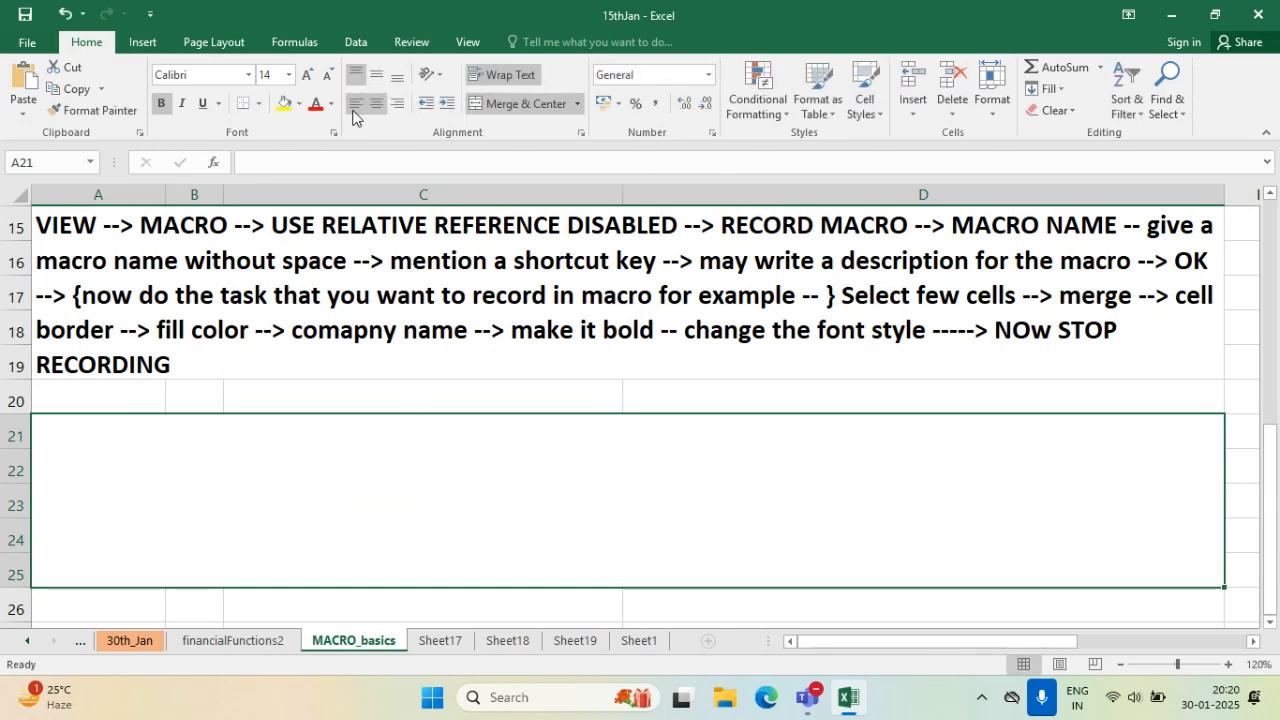
# - Enter "VIEW --> MACRO --> USE RELATIVE REFERENCES ENABLED --" in the merged cell A21
pyautogui.doubleClick(300, 472)
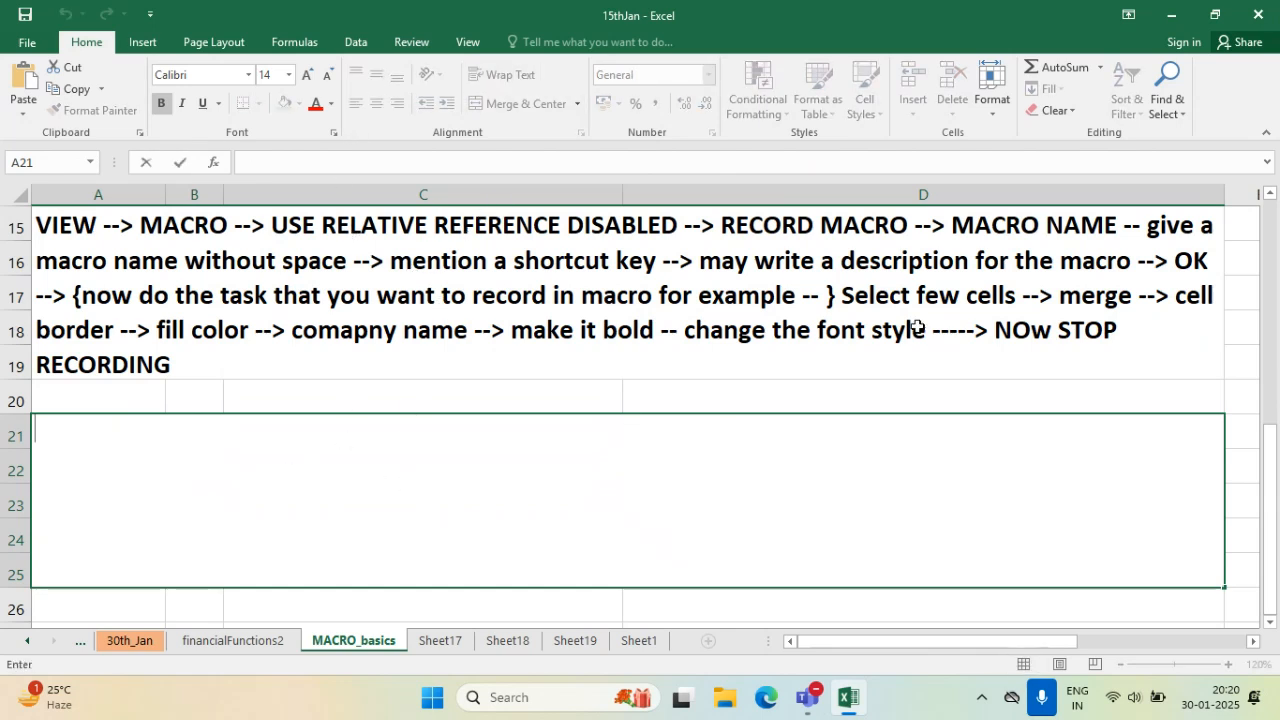
pyautogui.write('VIEW MACRO')
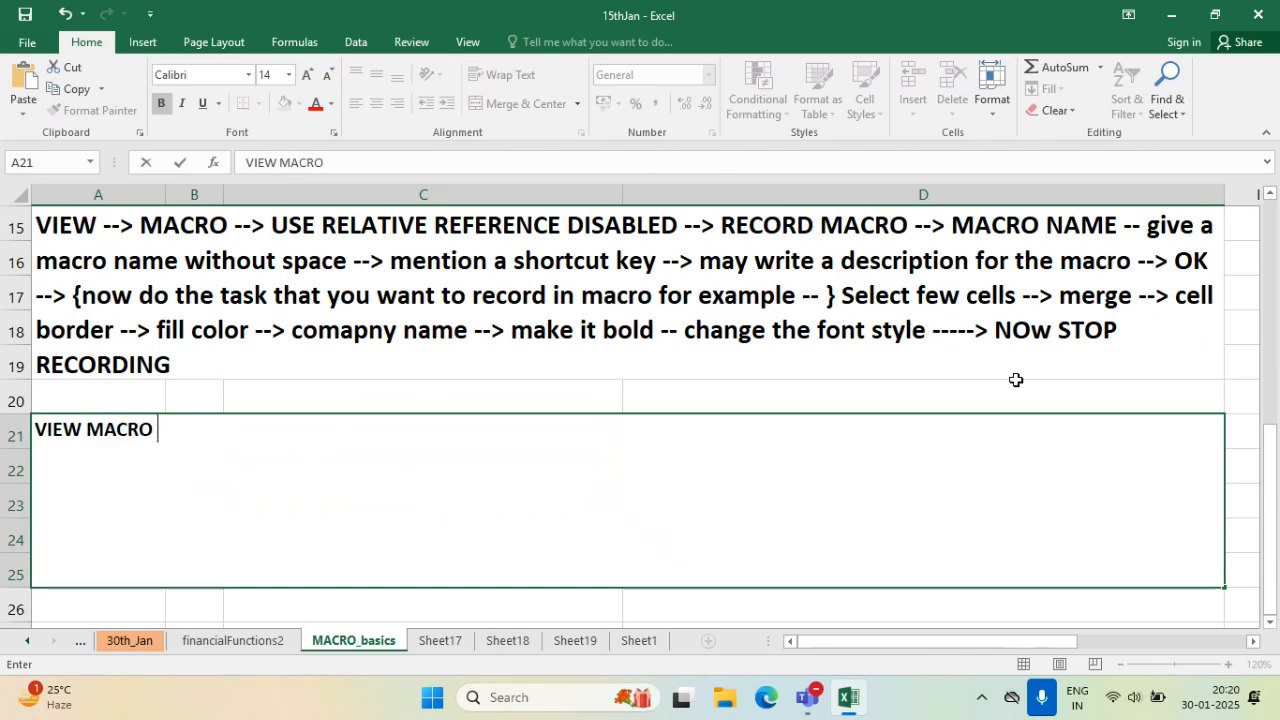
pyautogui.click(90, 428)
pyautogui.write('-->')
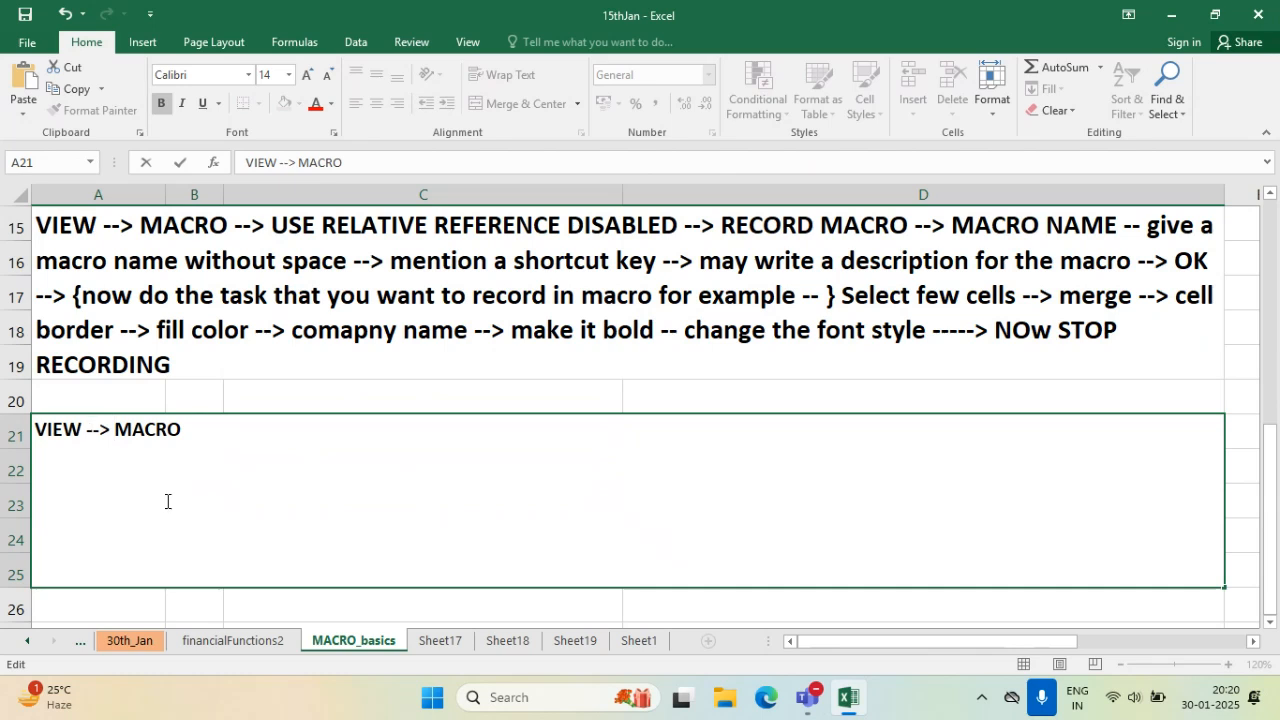
pyautogui.click(204, 421)
pyautogui.write('--> USE RELATIVE ')
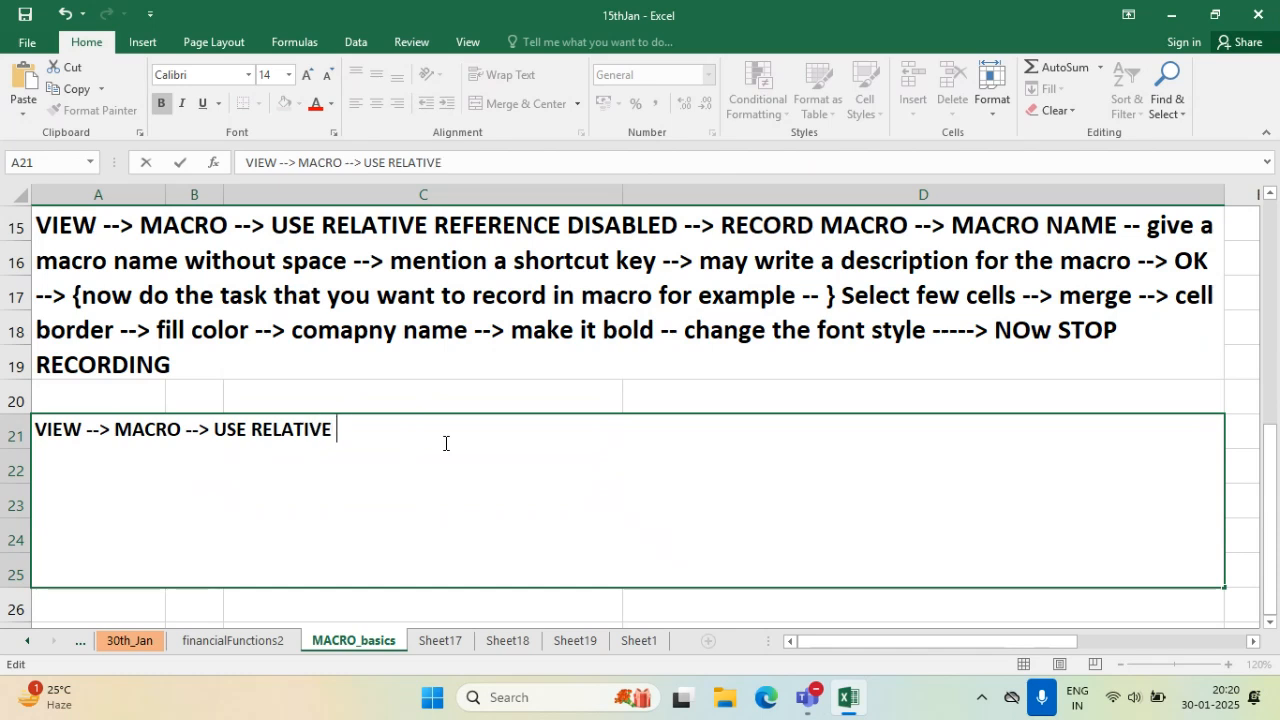
pyautogui.write('REFERENCES')
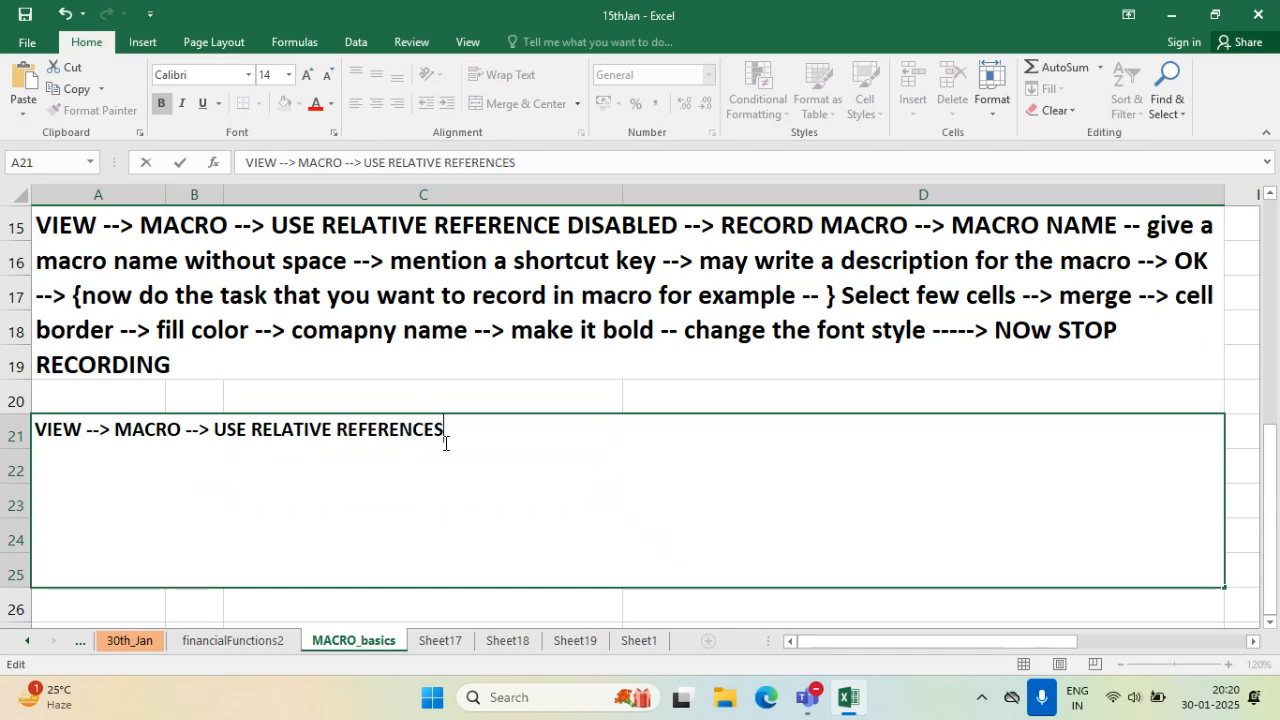
pyautogui.write(' ENABLED --')
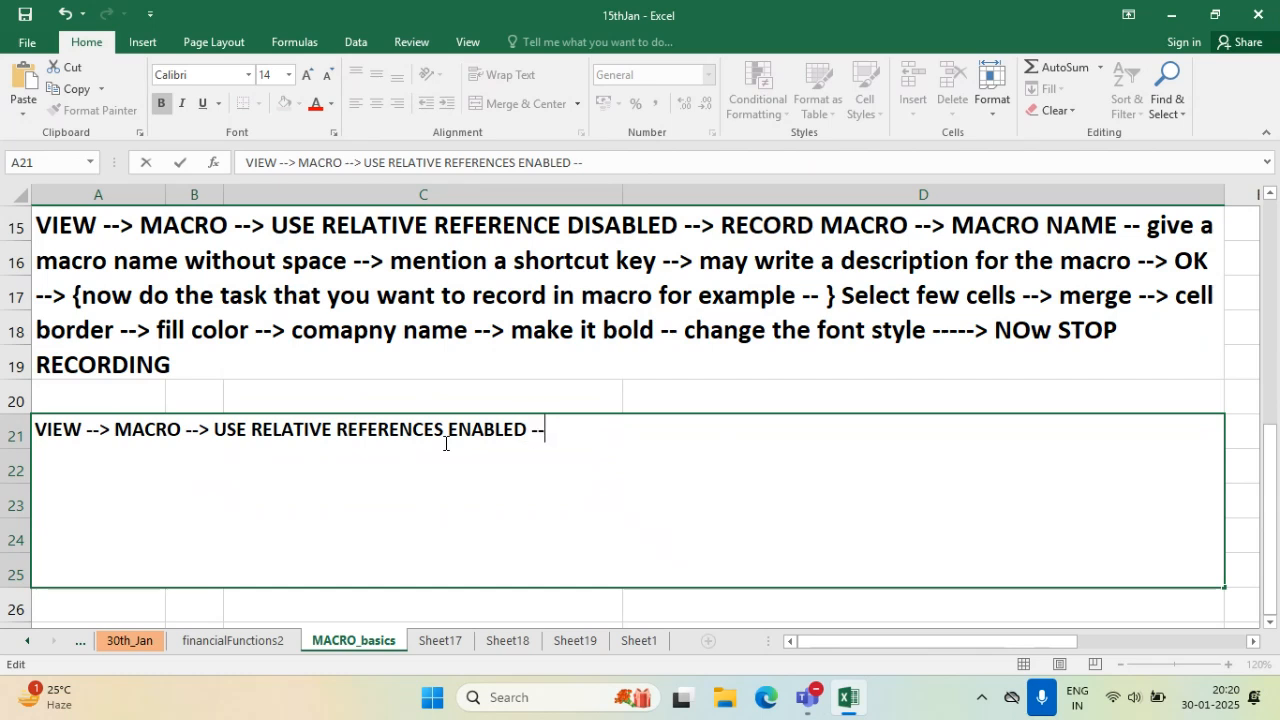
# - Continue the A21 text with "> RECORD MACRO --> MACRO NAME -- shortcut key -- description"
pyautogui.write('> RECORD')
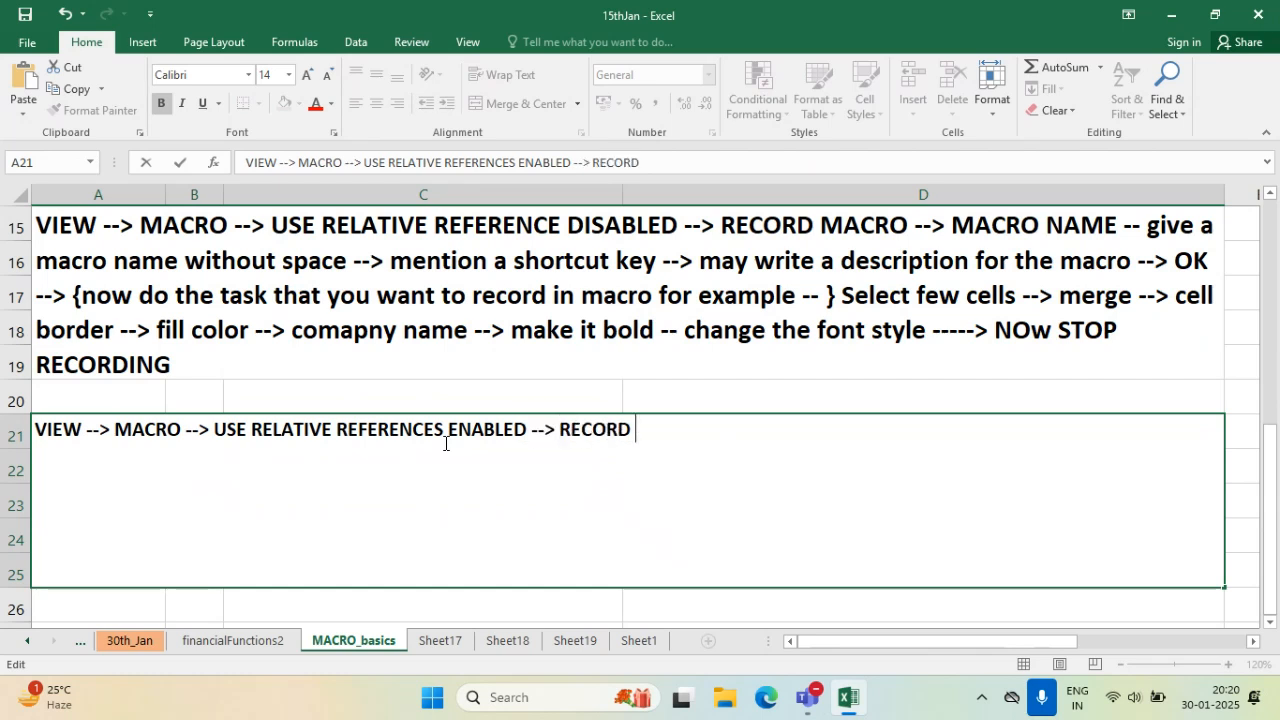
pyautogui.write(' MACRO')
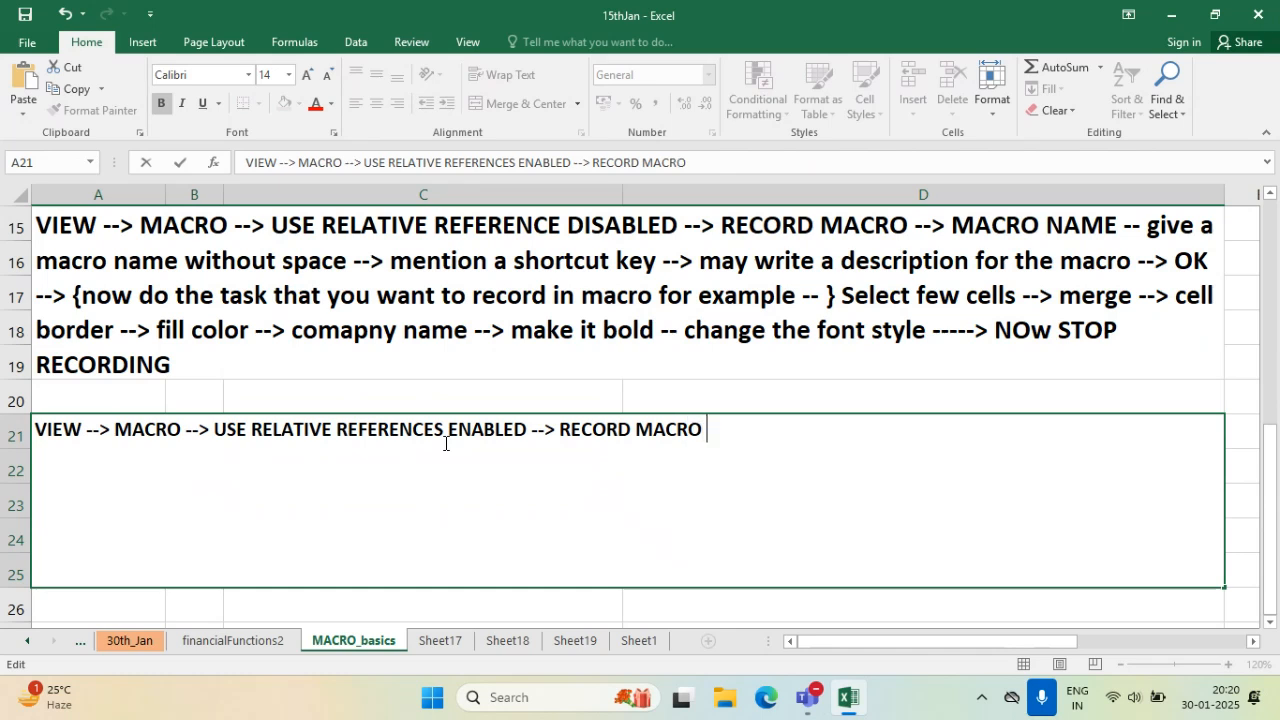
pyautogui.write('--> MACRO NAME ')
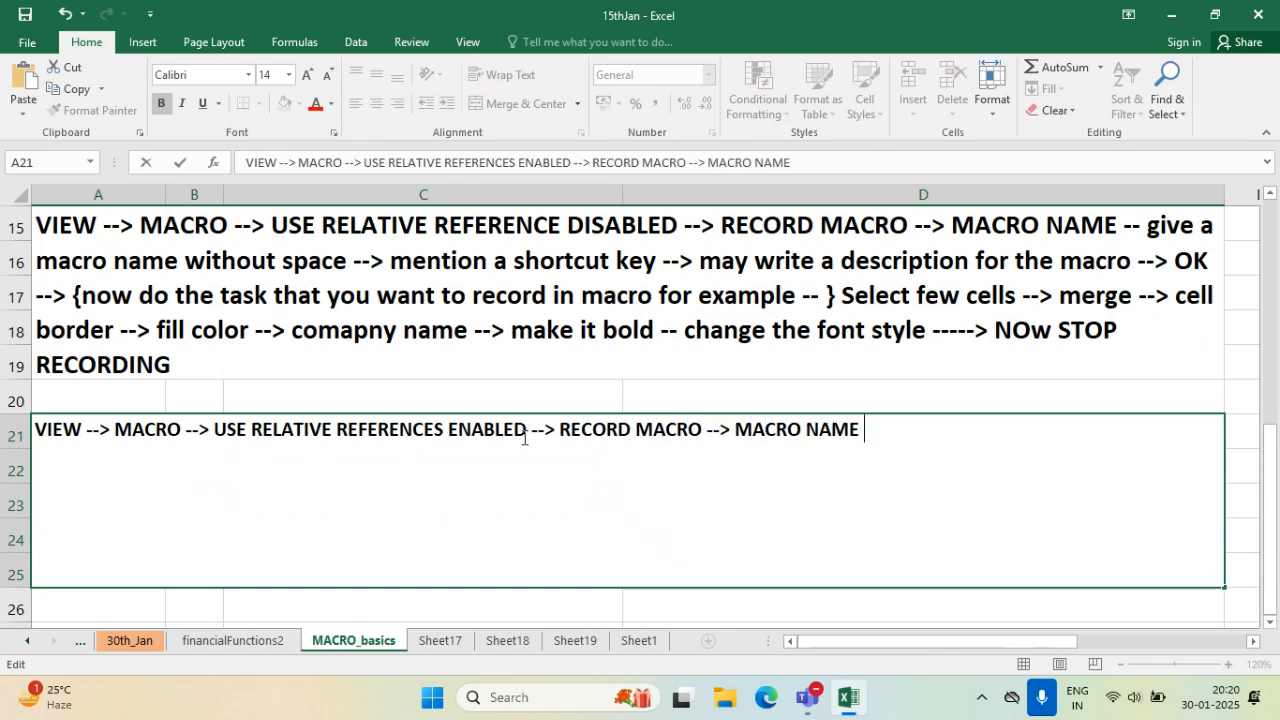
pyautogui.write('-- shortcut ke')
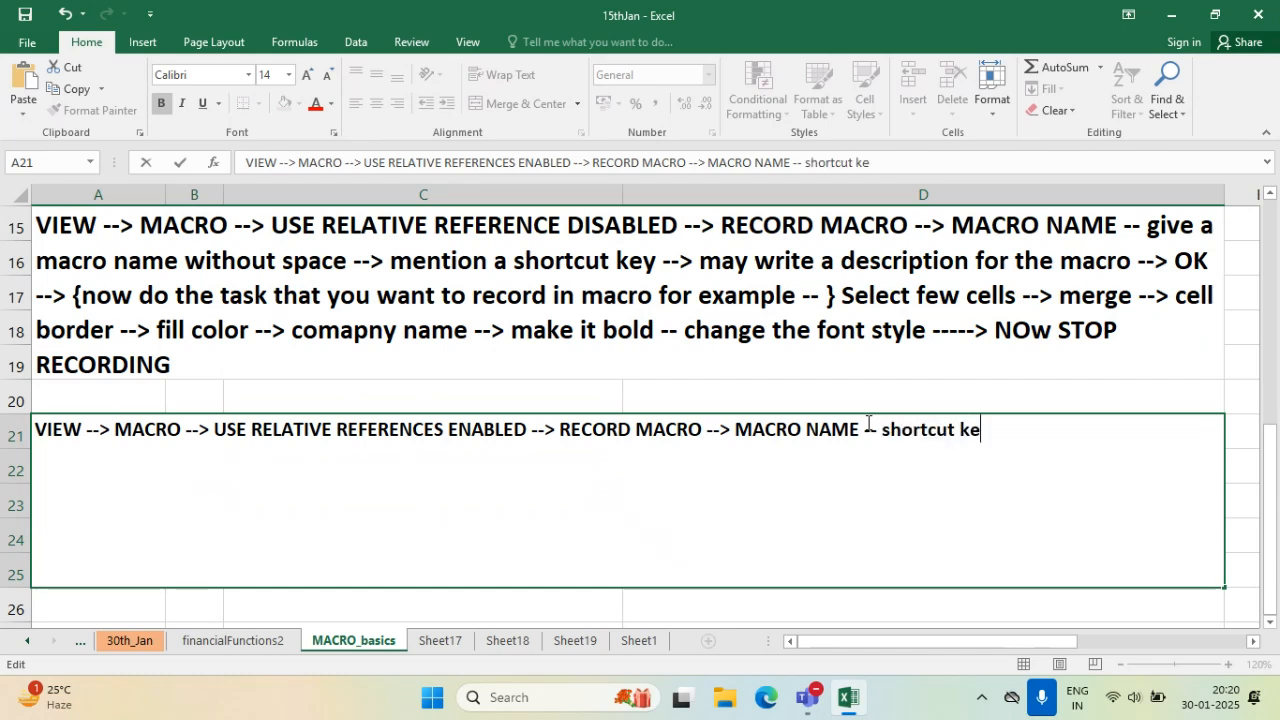
pyautogui.write('y -- descrition')
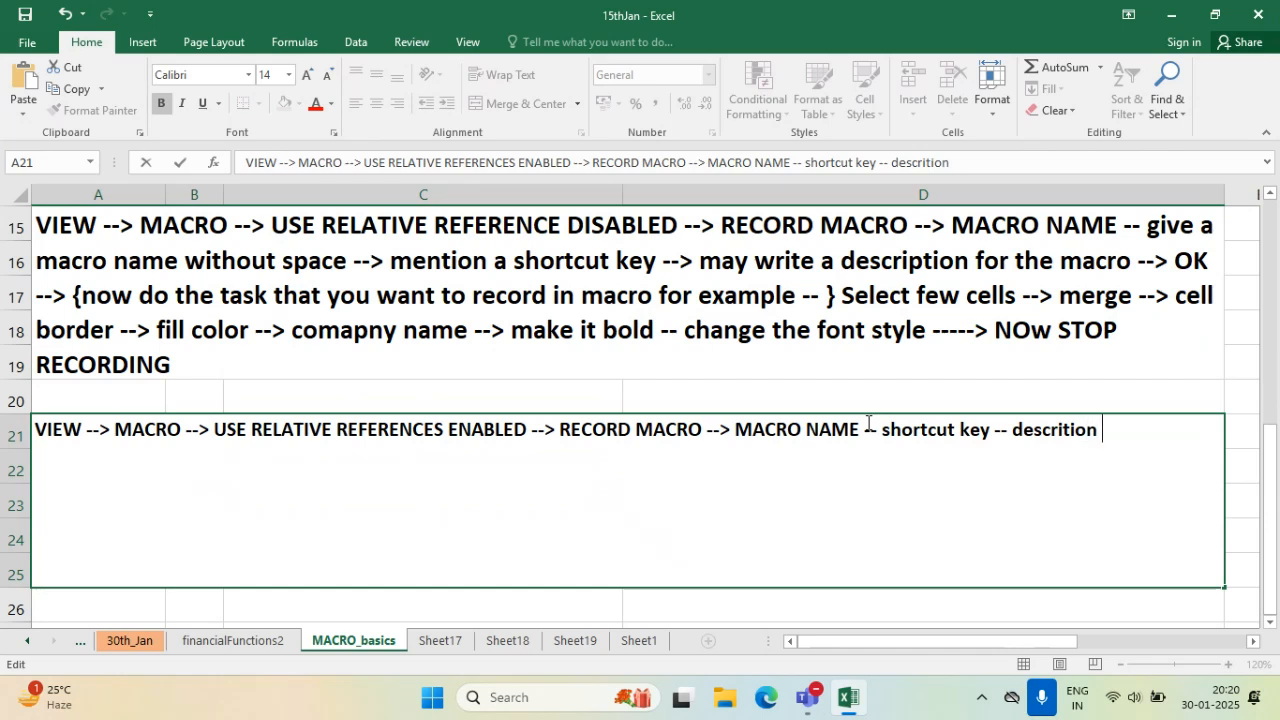
pyautogui.click(1064, 429)
pyautogui.write('p')
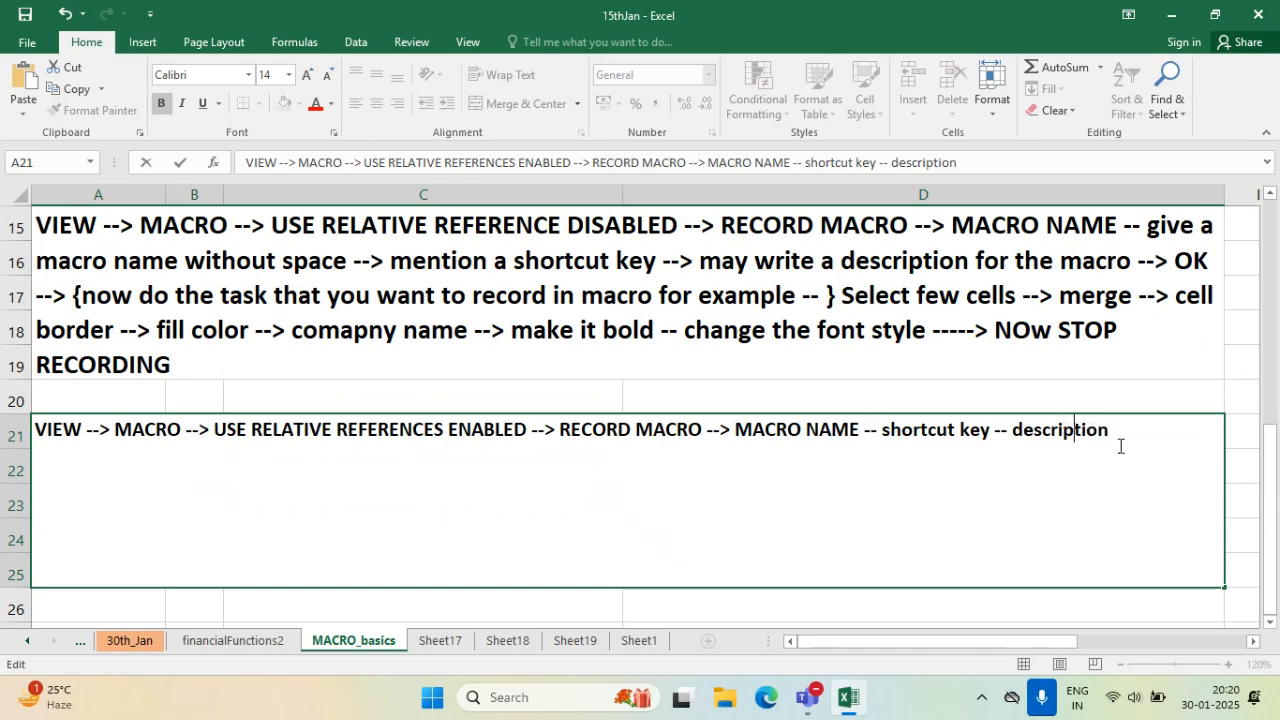
# - Append "--> OK -------{ now do the calculations --" to the relative-reference macro instructions in A21
pyautogui.click(1122, 430)
pyautogui.write('OK ')
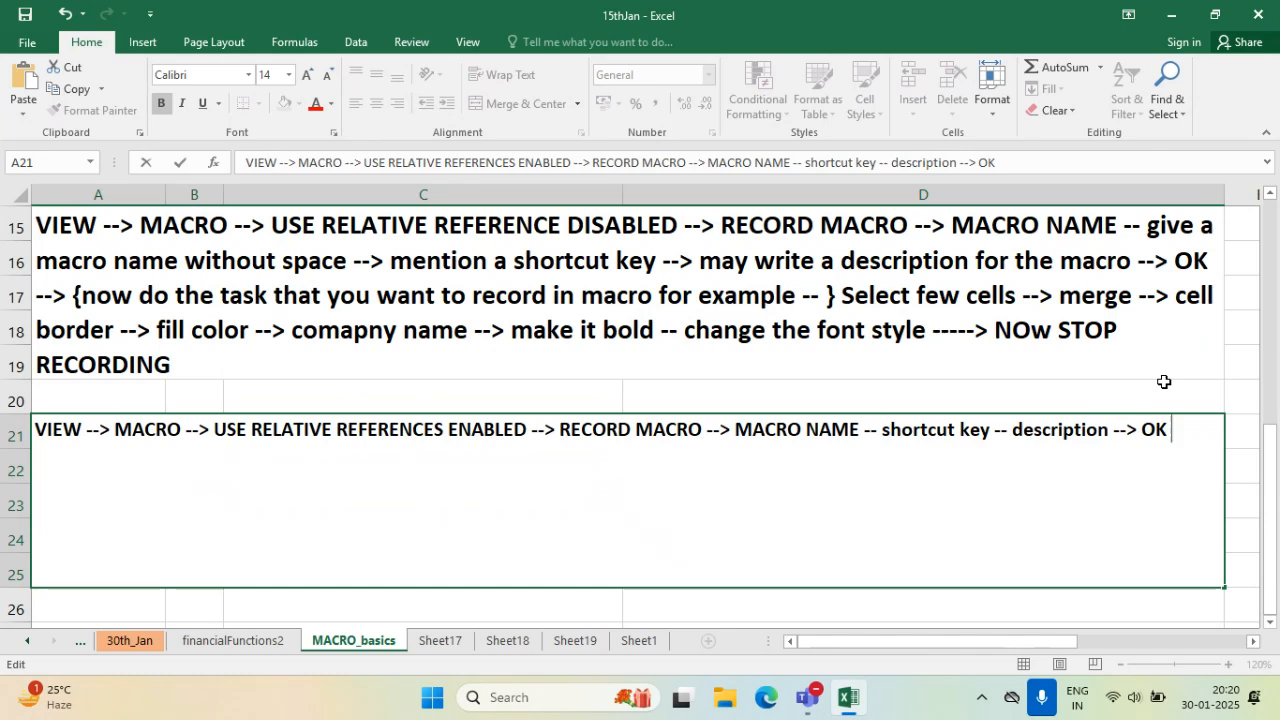
pyautogui.write('-------{ now ')
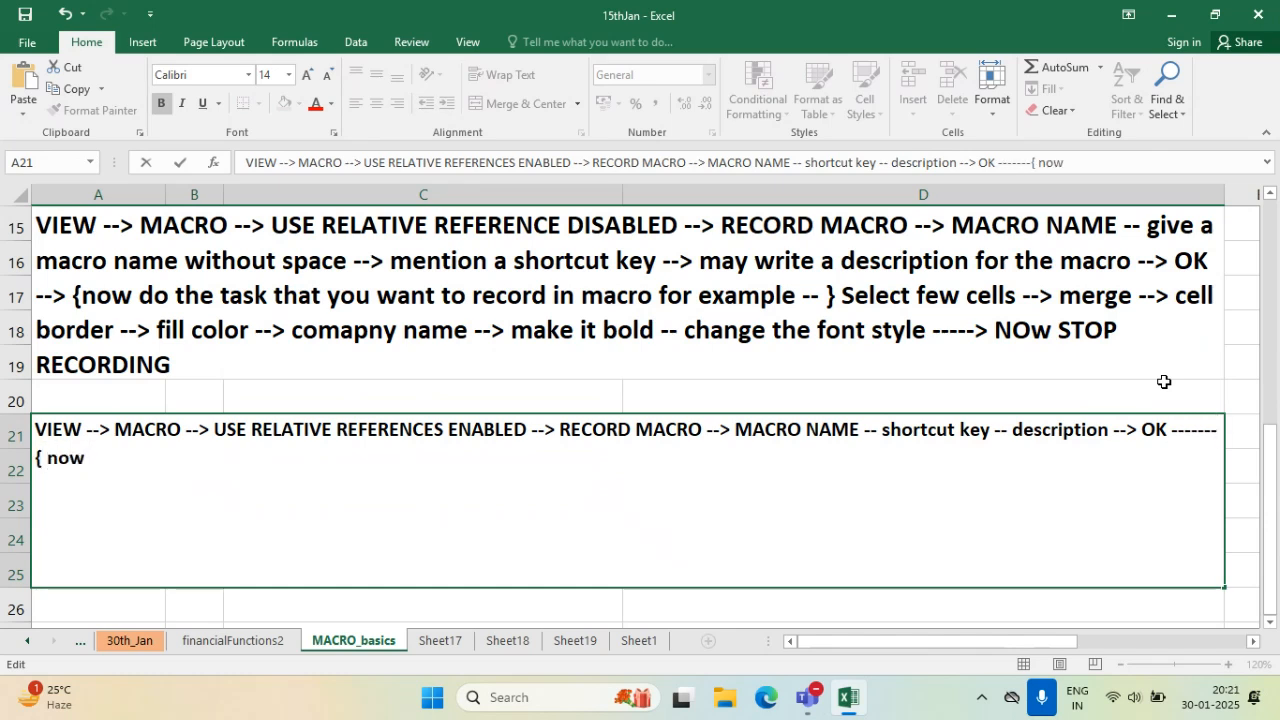
pyautogui.write('do the calcula')
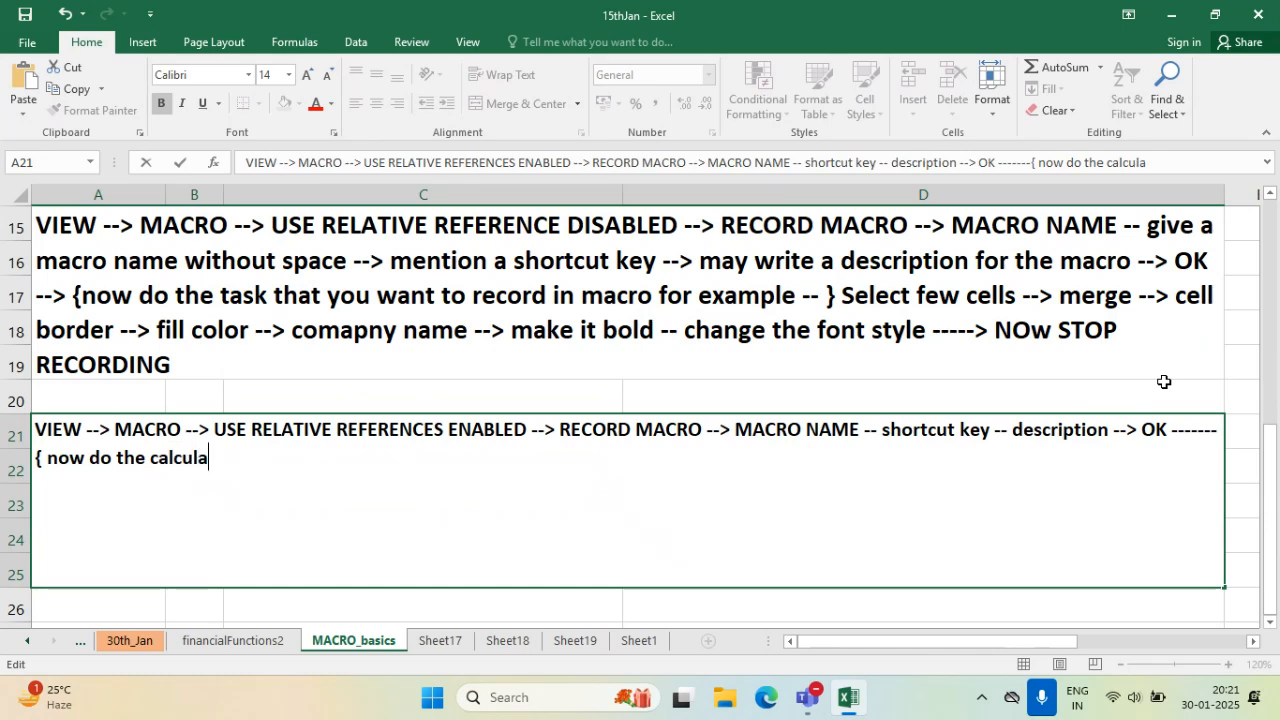
pyautogui.write('tions -- use fir')
pyautogui.press('BackSpace')
pyautogui.press('BackSpace')
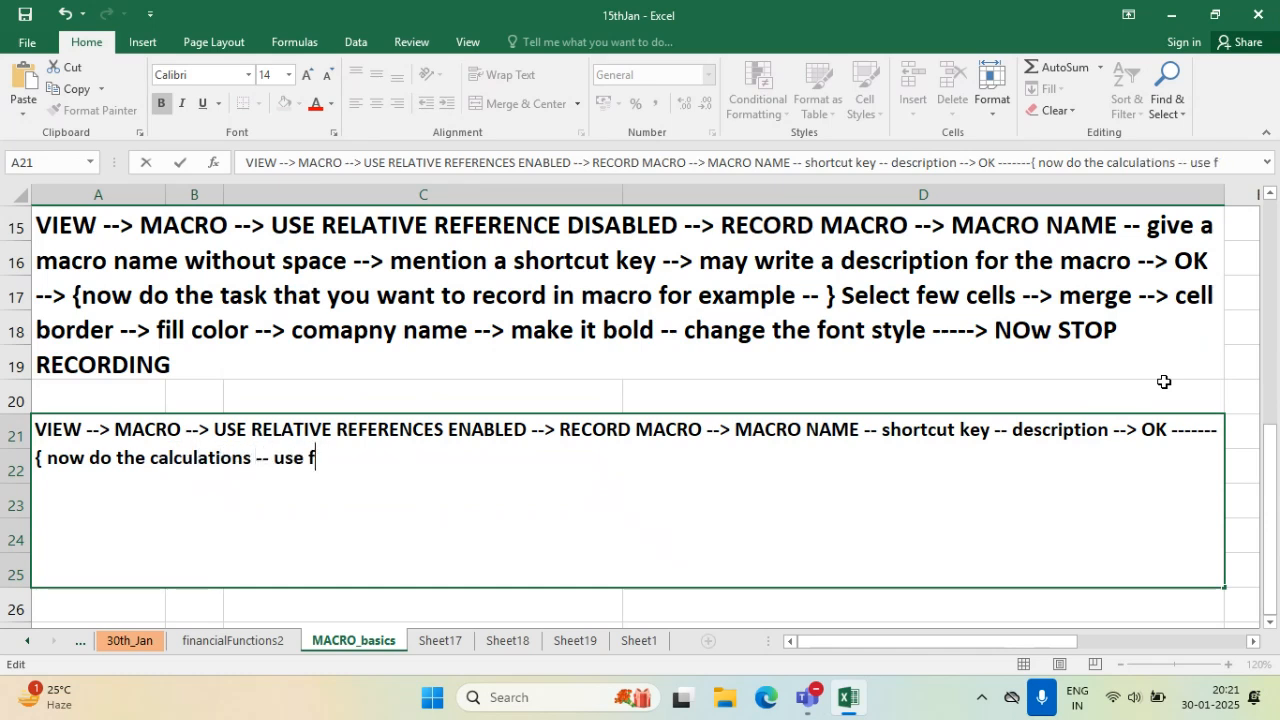
pyautogui.press('BackSpace')
pyautogui.press('BackSpace')
pyautogui.press('BackSpace')
pyautogui.press('BackSpace')
pyautogui.press('BackSpace')
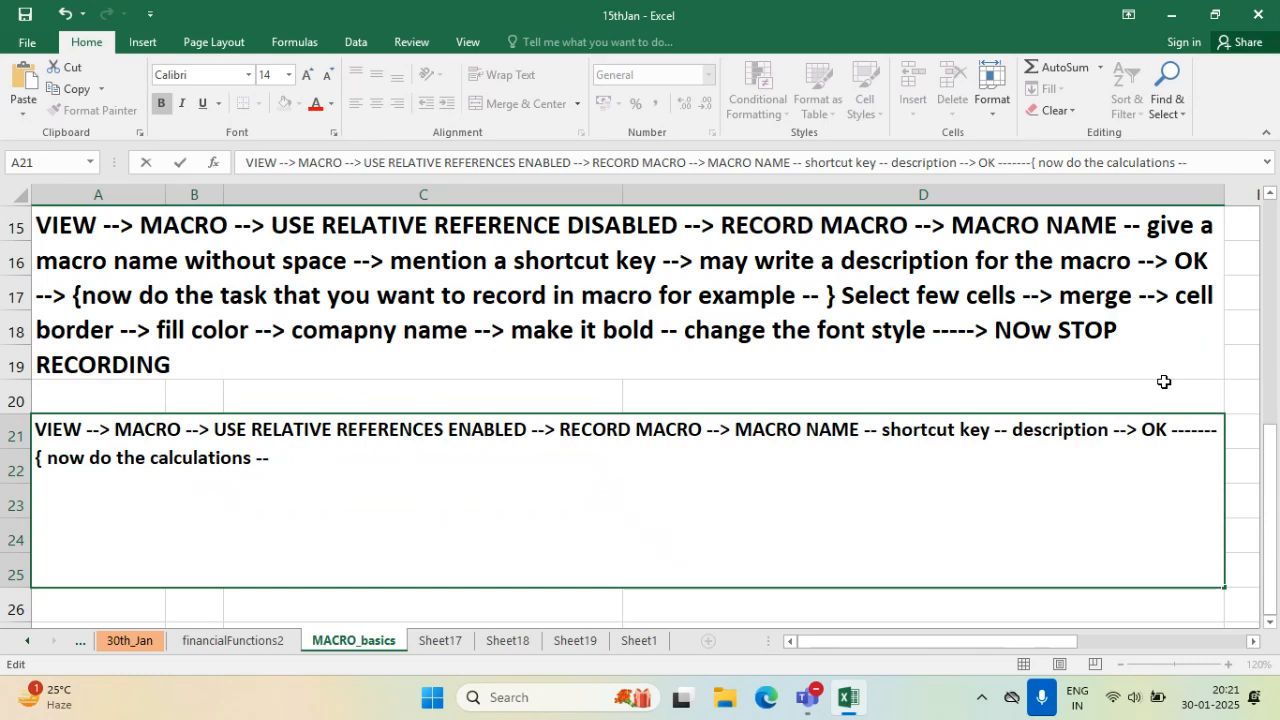
# - Insert "task /" before "calculations" in A21 and end the text with "} NOW STOP RECORDING"
pyautogui.click(151, 460)
pyautogui.write('task /')
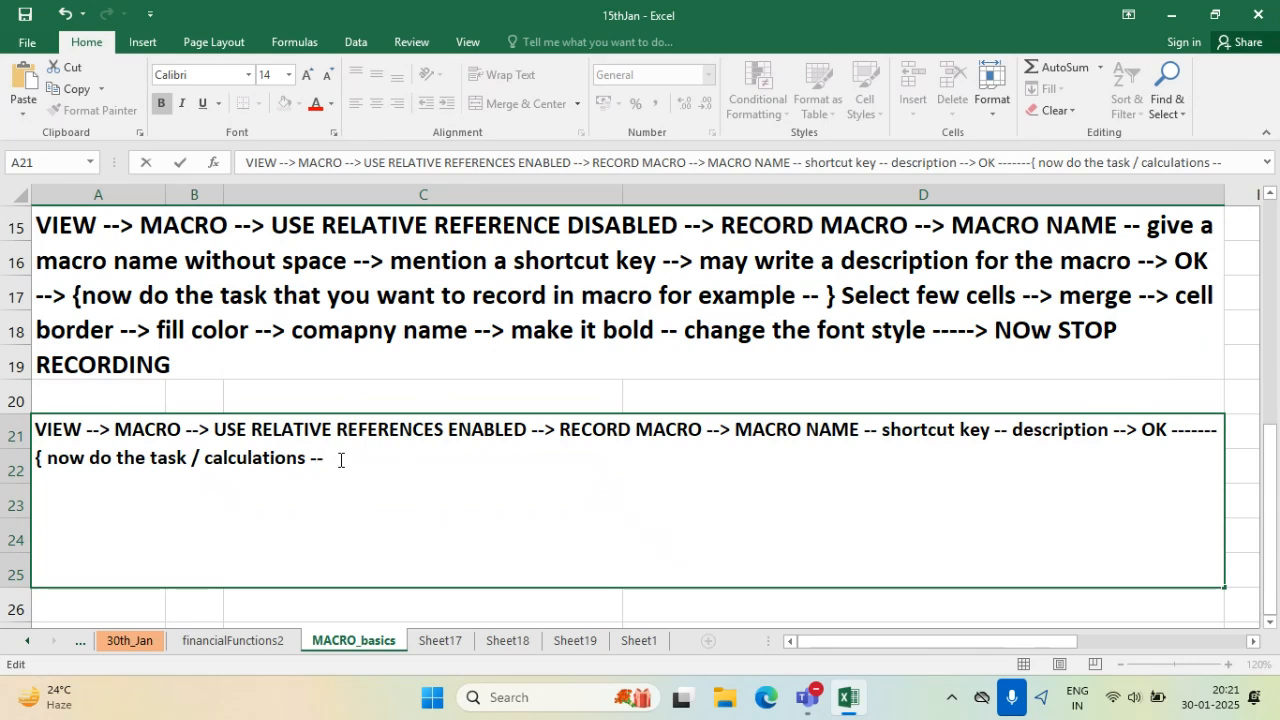
pyautogui.write('} NOW STOP')
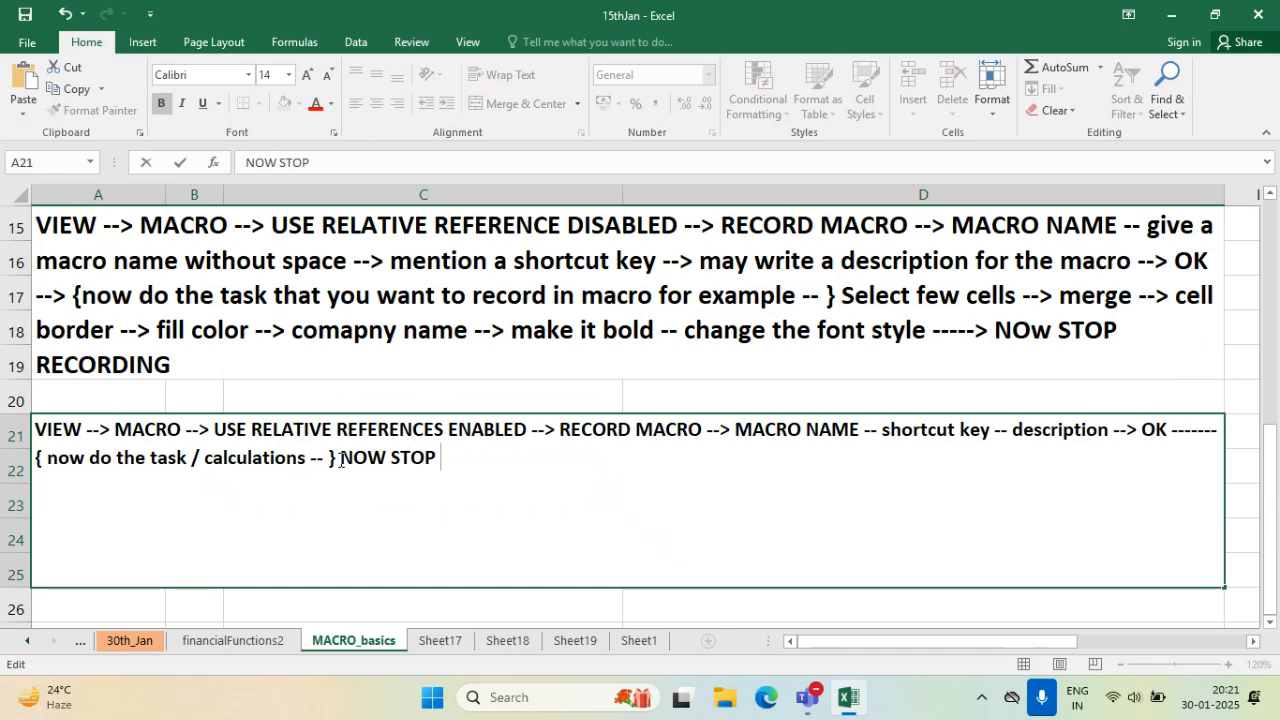
pyautogui.write('RECORDING')
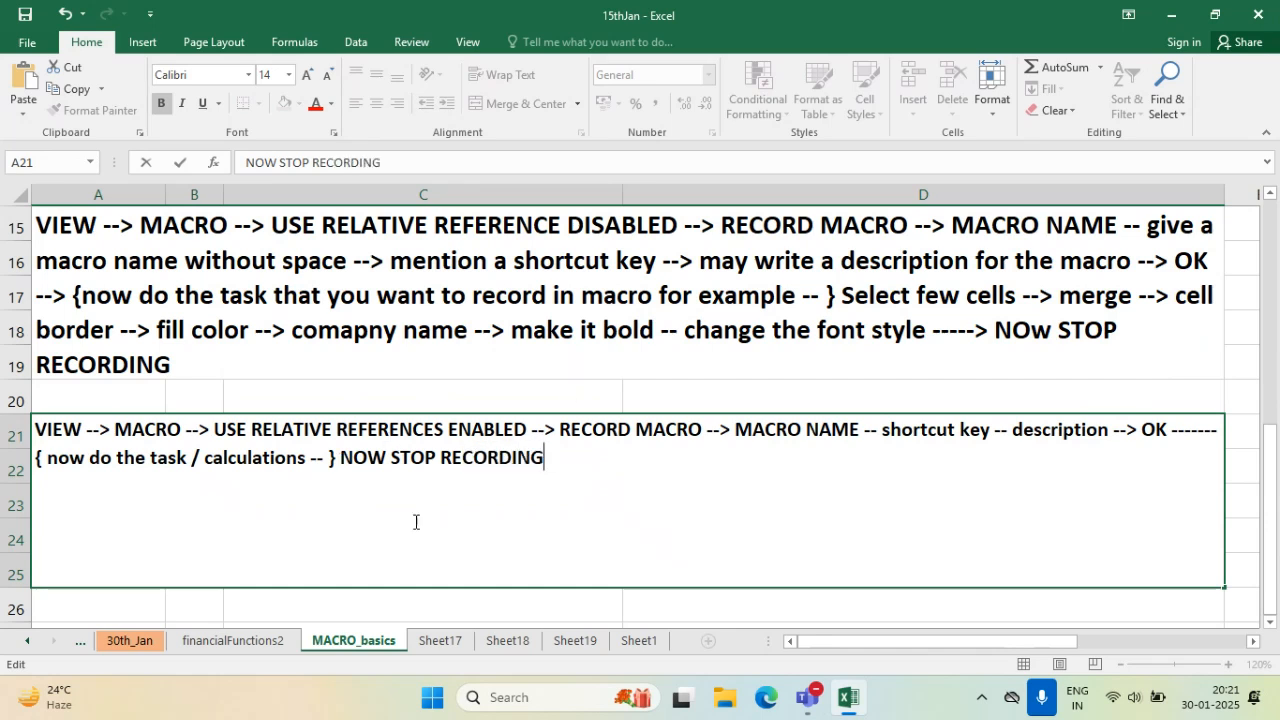
pyautogui.click(815, 600)
pyautogui.click(503, 452)
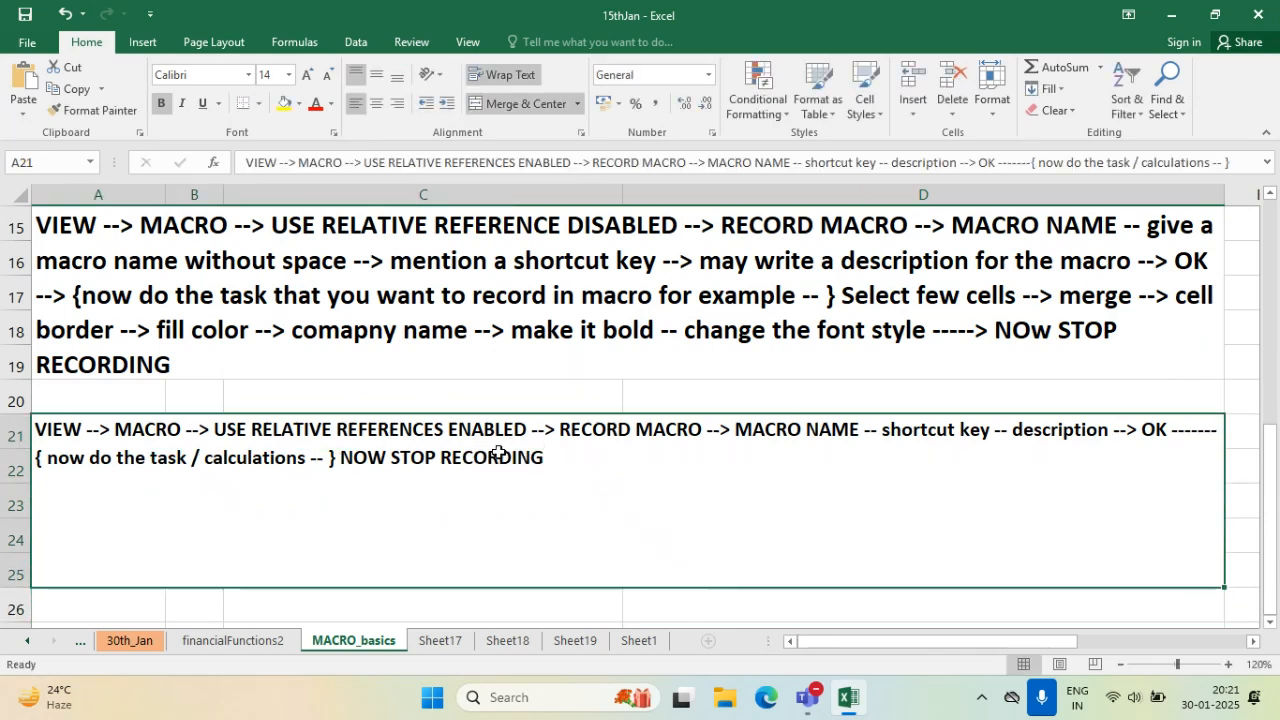
# - Append "------------- This MACRO will get executed as per your selected cell address" to the A21 instructions
pyautogui.doubleClick(639, 451)
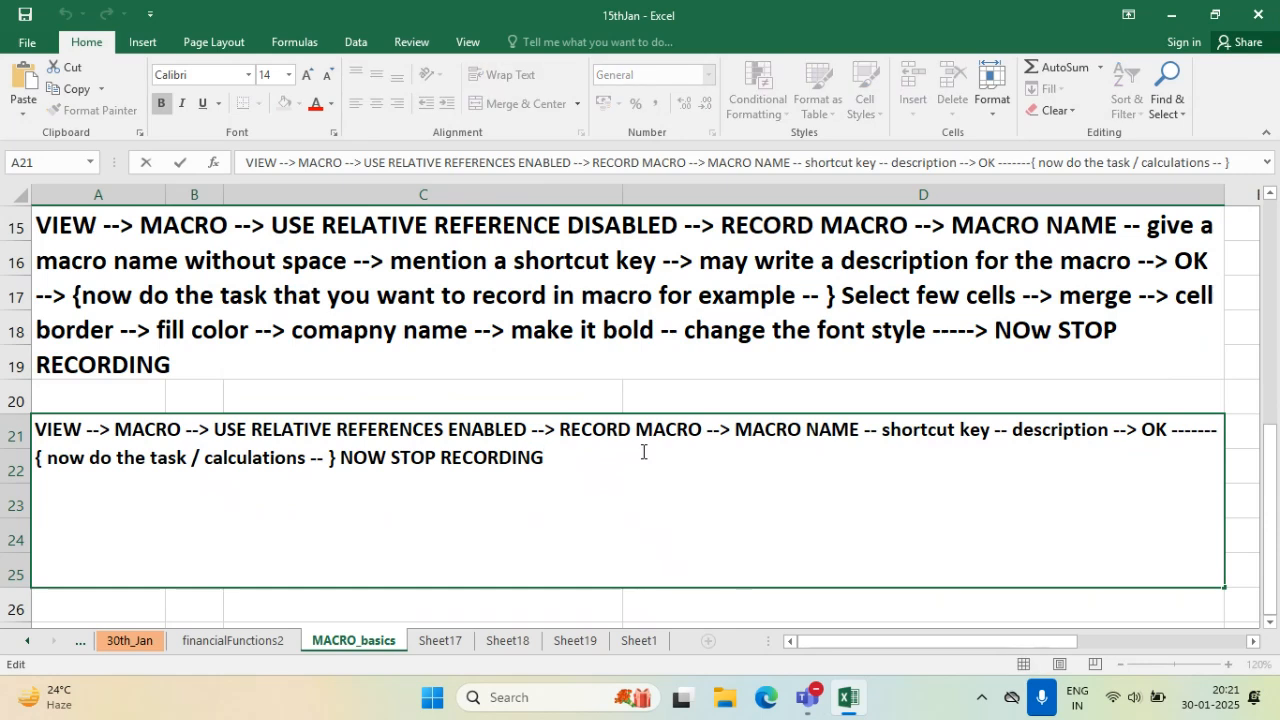
pyautogui.write('-------------')
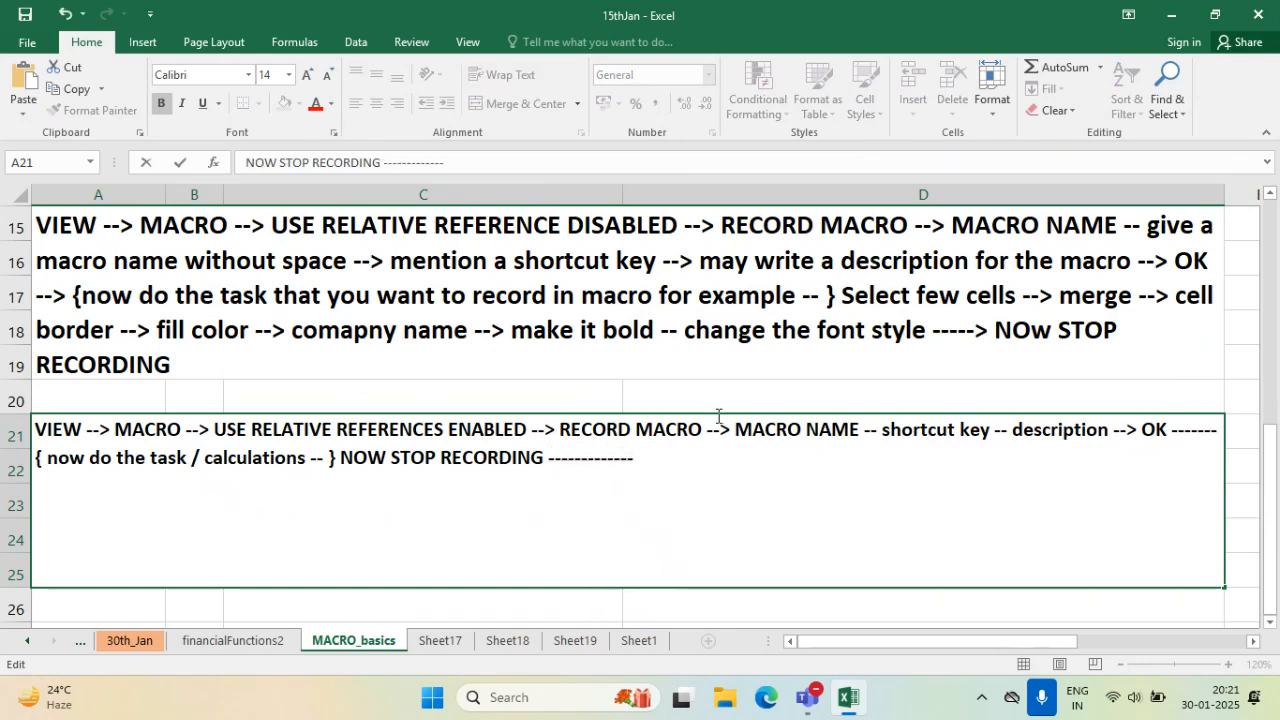
pyautogui.write(' This MAC')
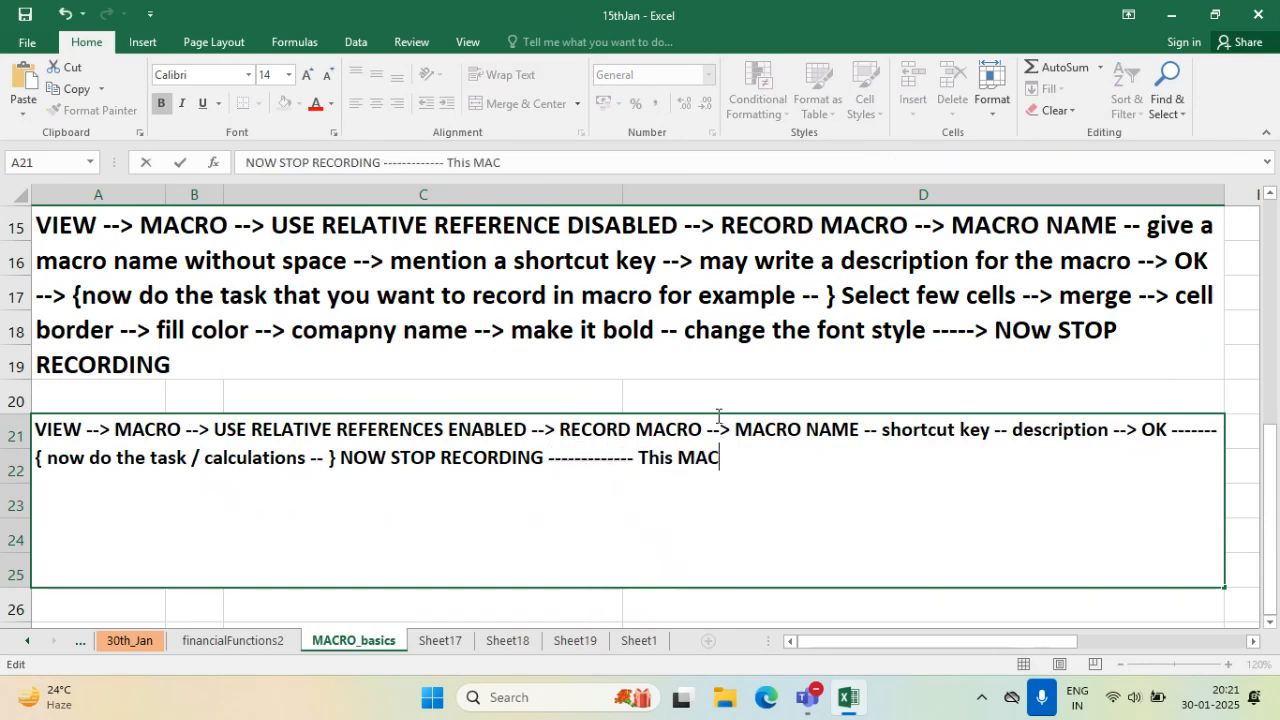
pyautogui.write('RO will ')
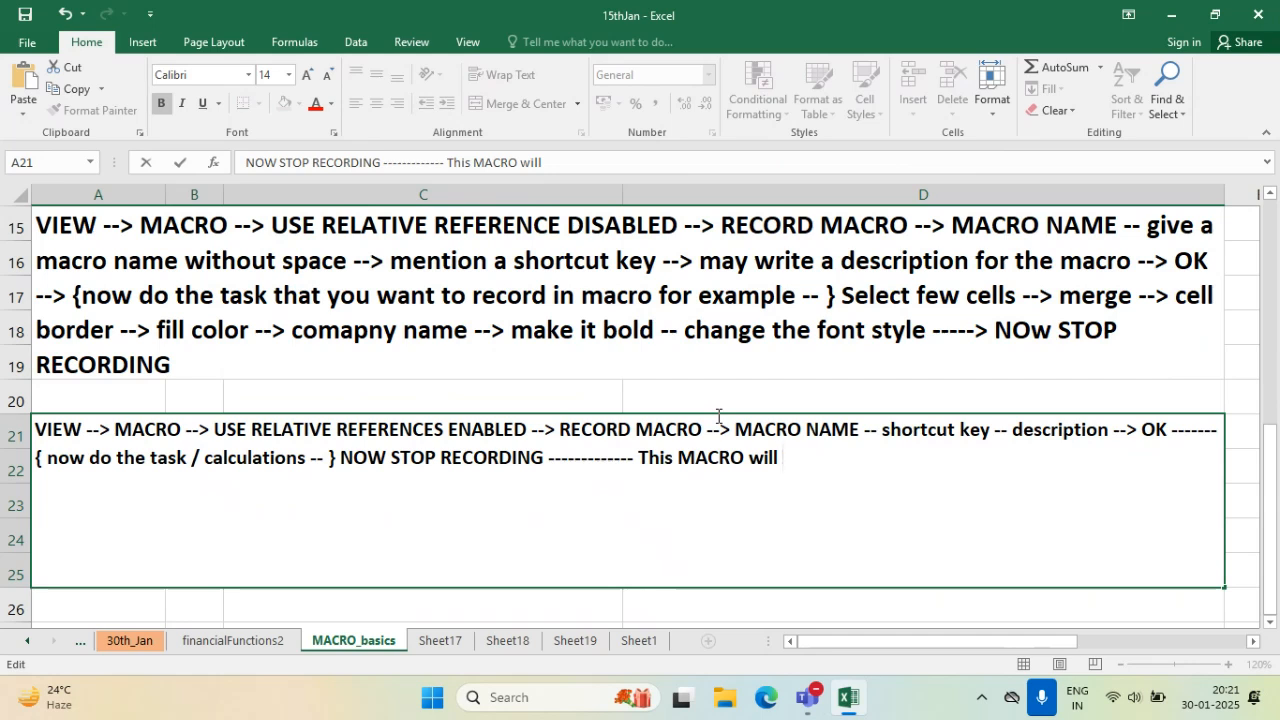
pyautogui.write('get executed')
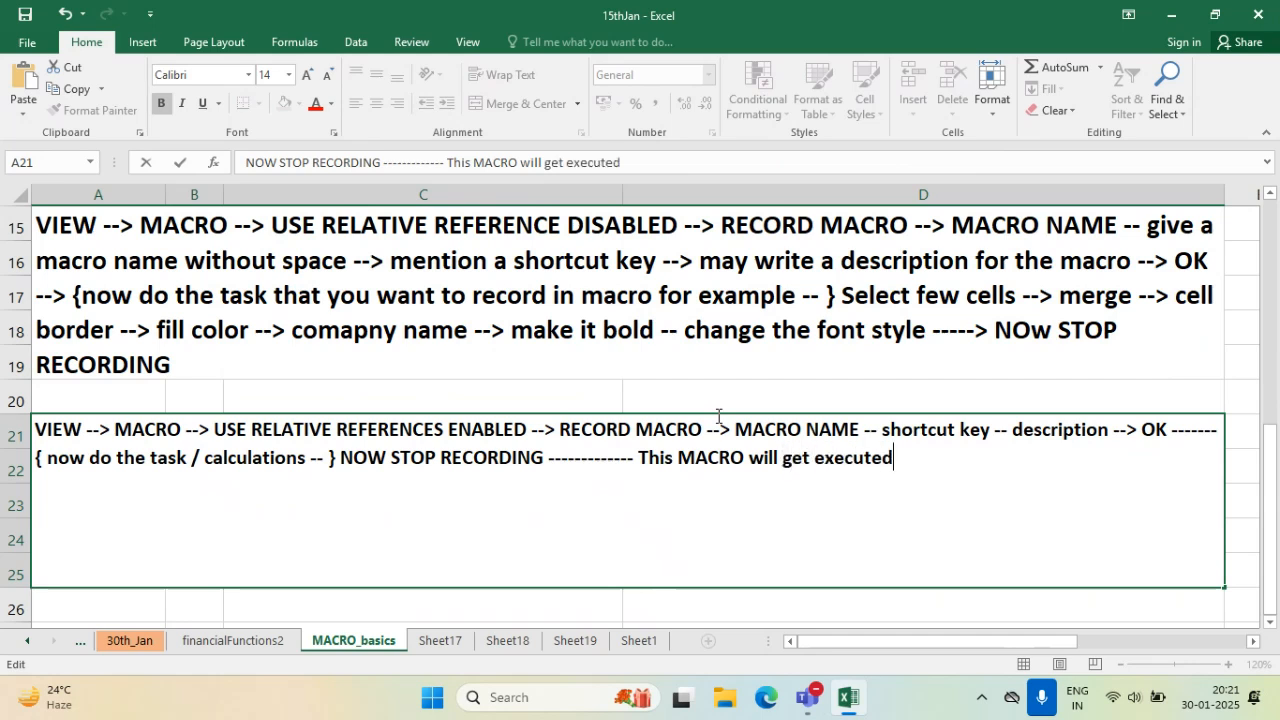
pyautogui.write(' as per your')
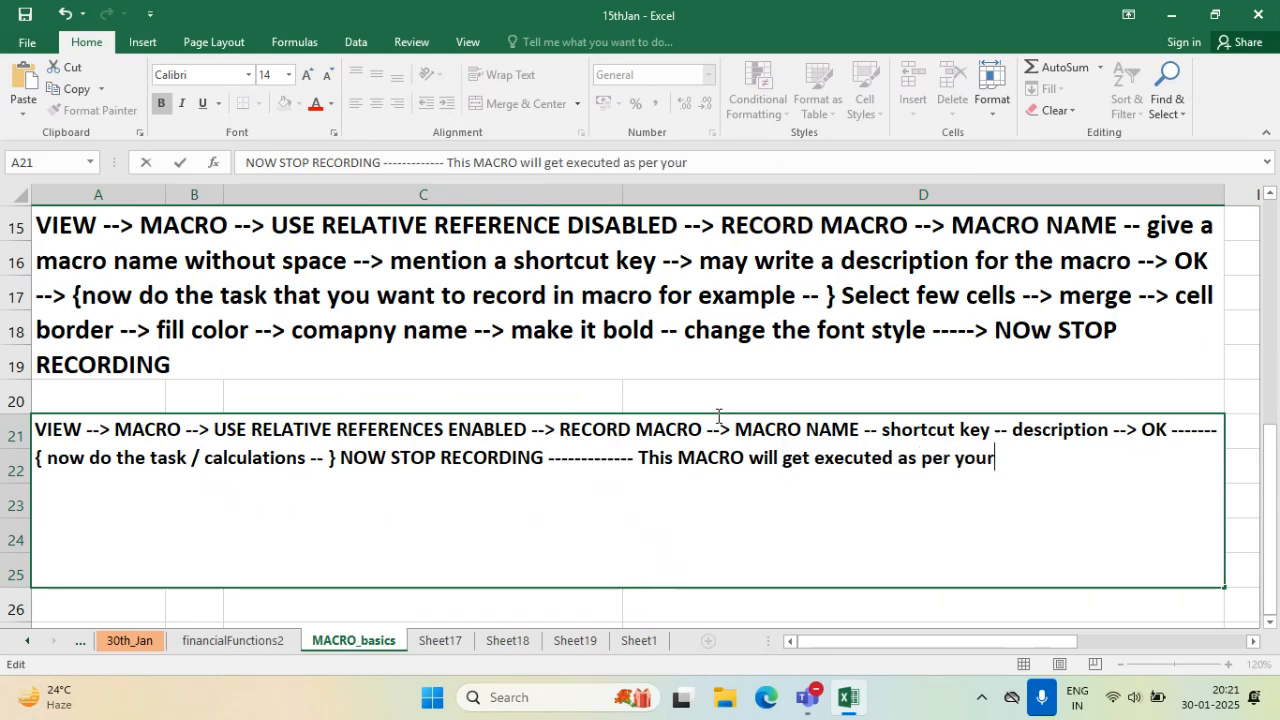
pyautogui.write(' selected cell address')
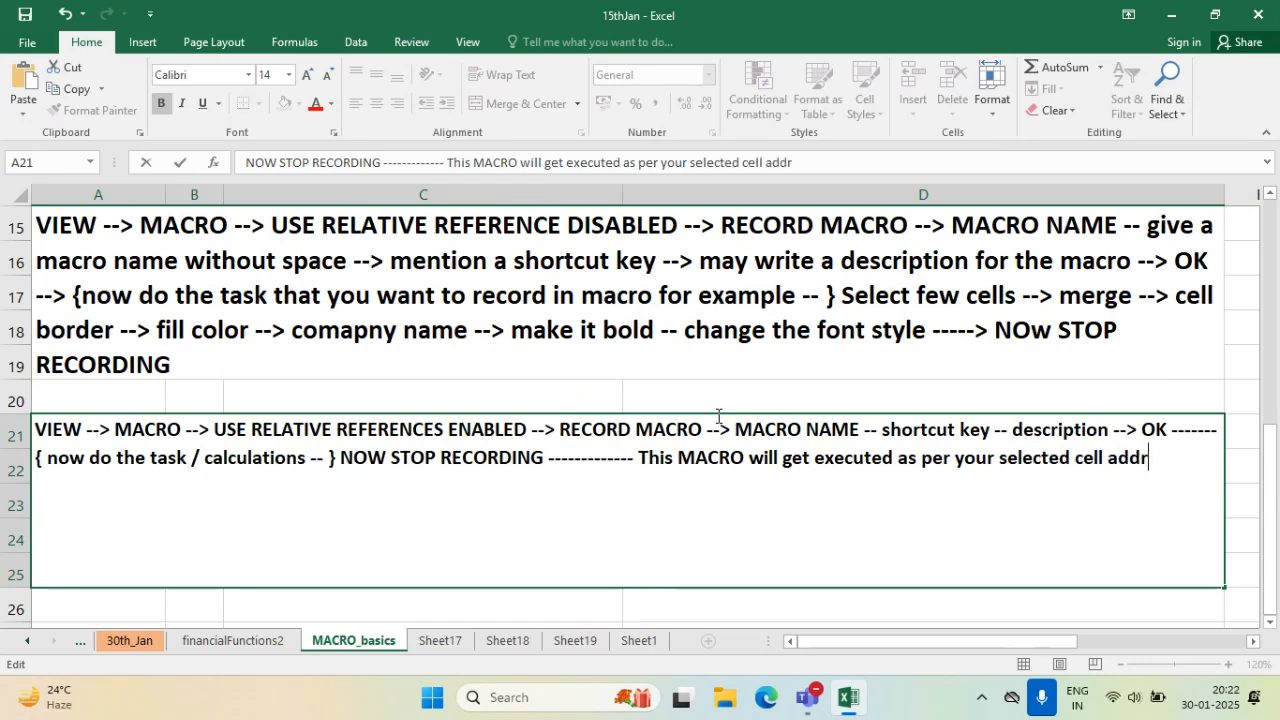
pyautogui.click(938, 600)
# - Copy the entire A21 text and switch to the Teams live event Q&A to start an announcement
pyautogui.doubleClick(852, 499)
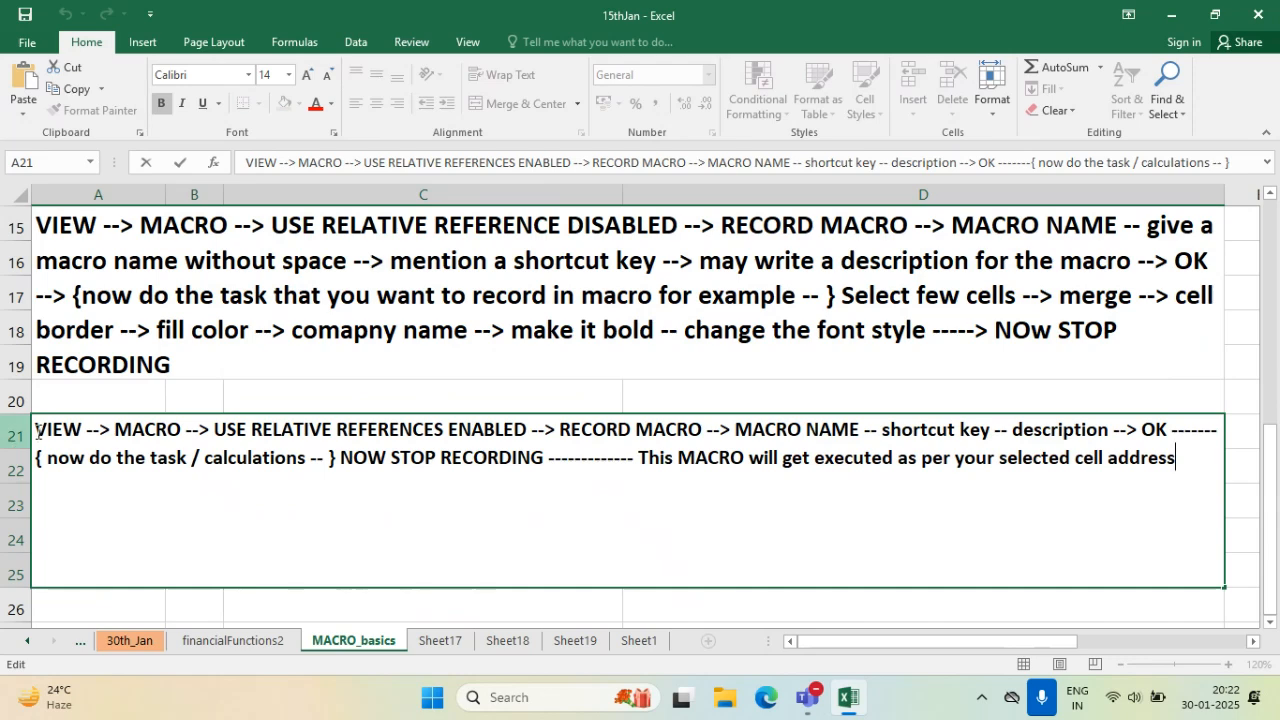
pyautogui.moveTo(36, 430); pyautogui.dragTo(1190, 464)
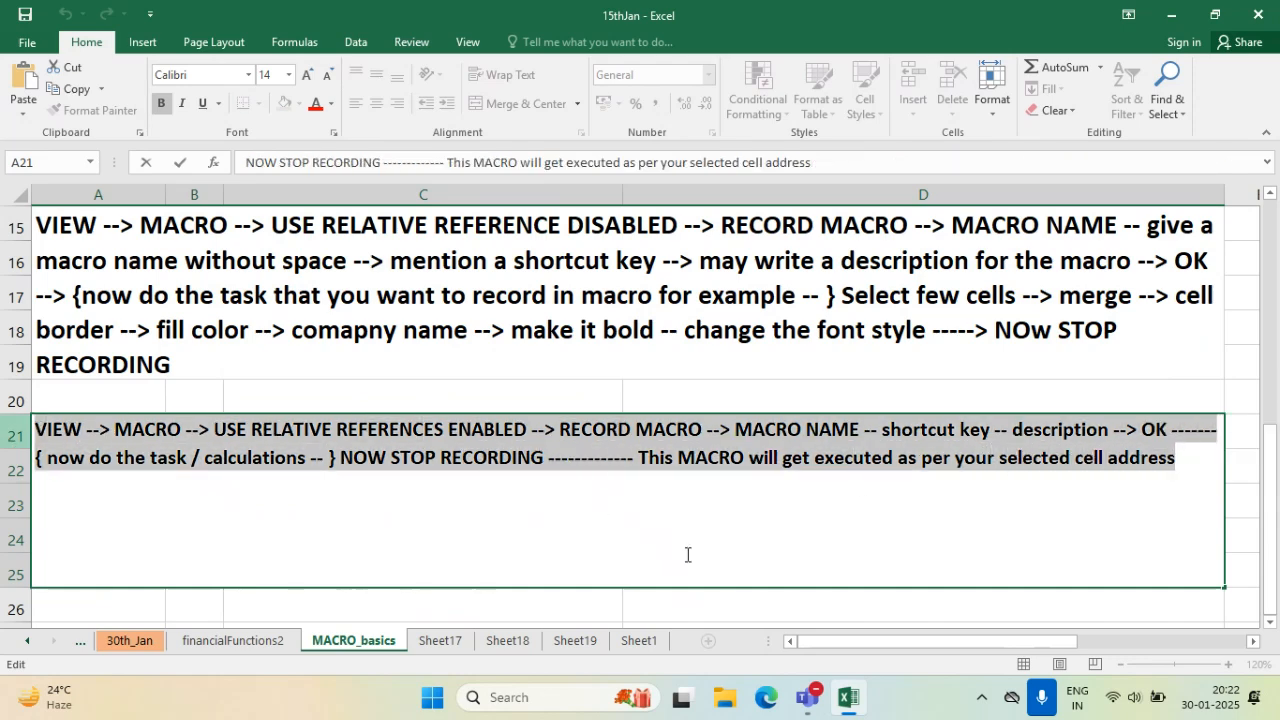
pyautogui.click(810, 697)
pyautogui.click(765, 569)
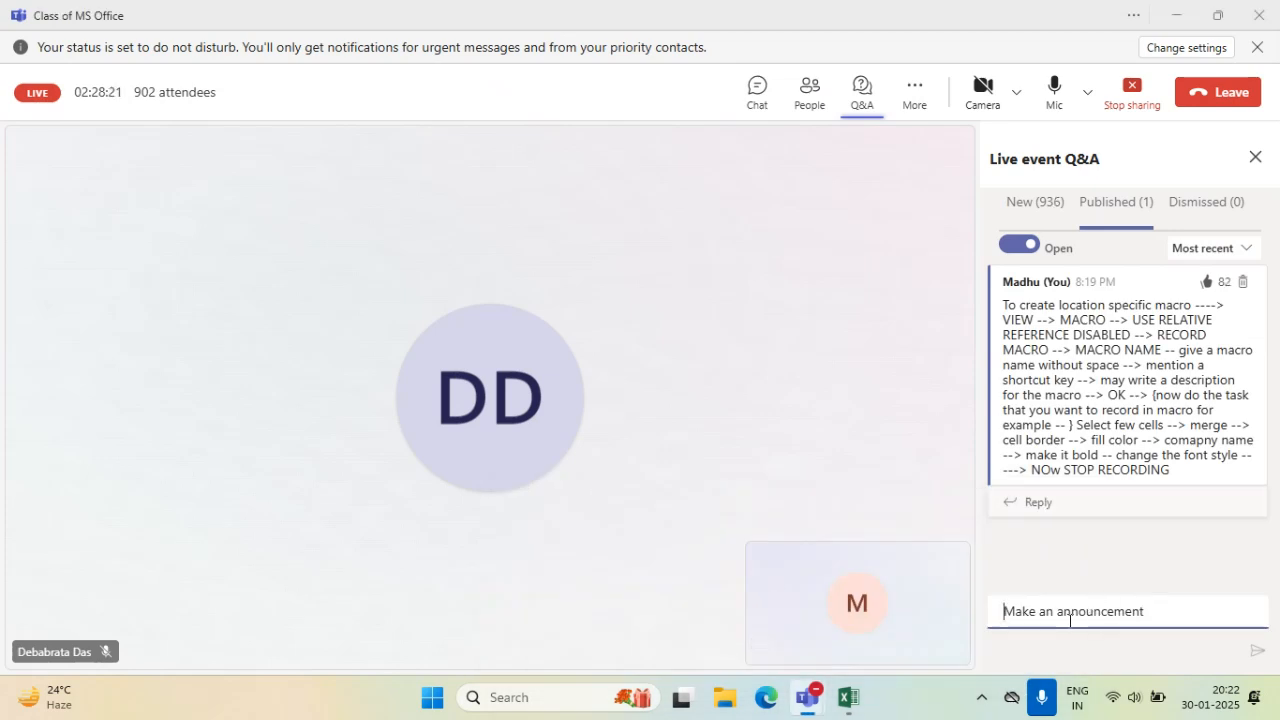
# - Post an announcement reading "To create location independent MACRO -------" followed by the copied A21 steps, and review the published announcements
pyautogui.write('To ')
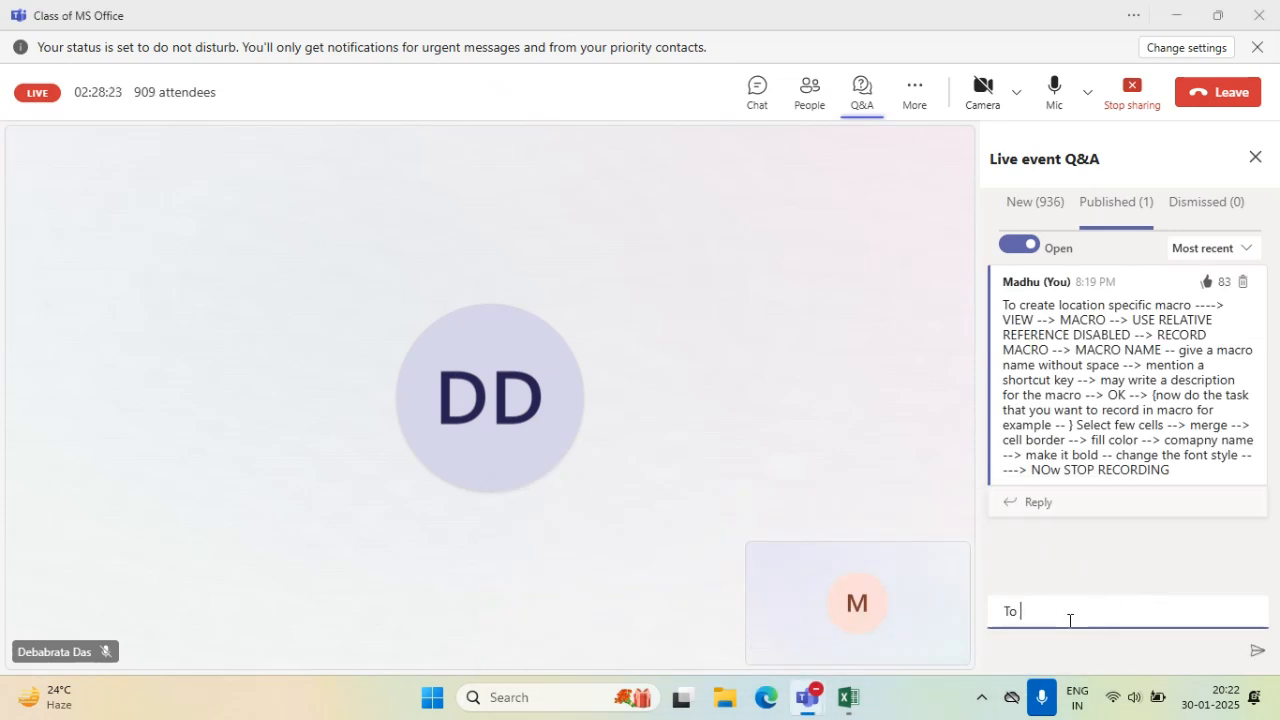
pyautogui.write('create location independent')
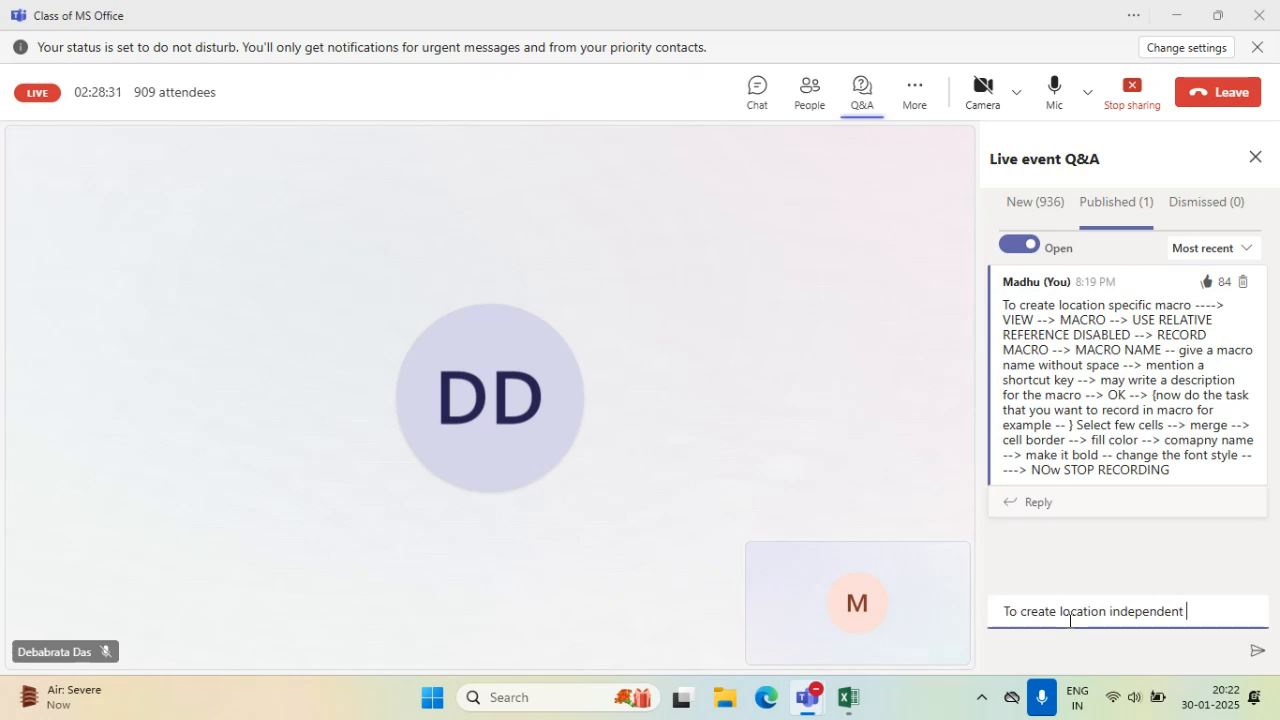
pyautogui.write(' MACRO -------')
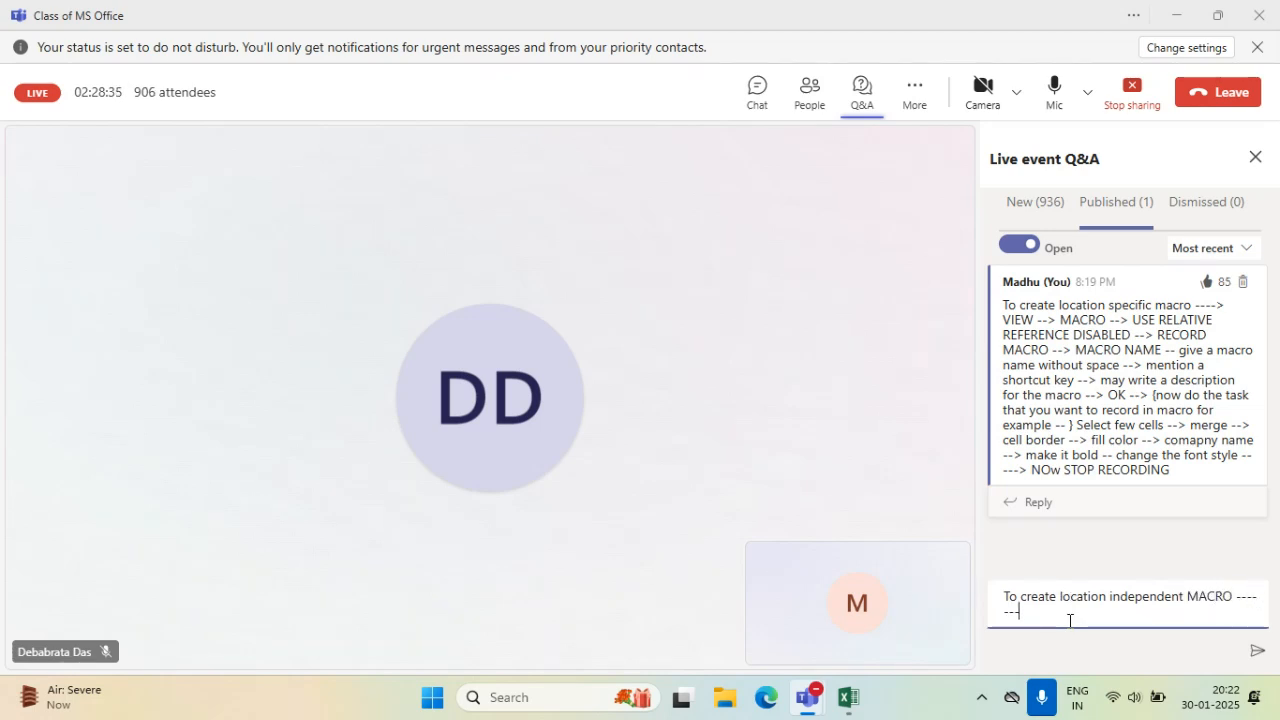
pyautogui.hotkey('shift', 'Return')
pyautogui.hotkey('shift', 'Return')
pyautogui.hotkey('shift', 'Return')
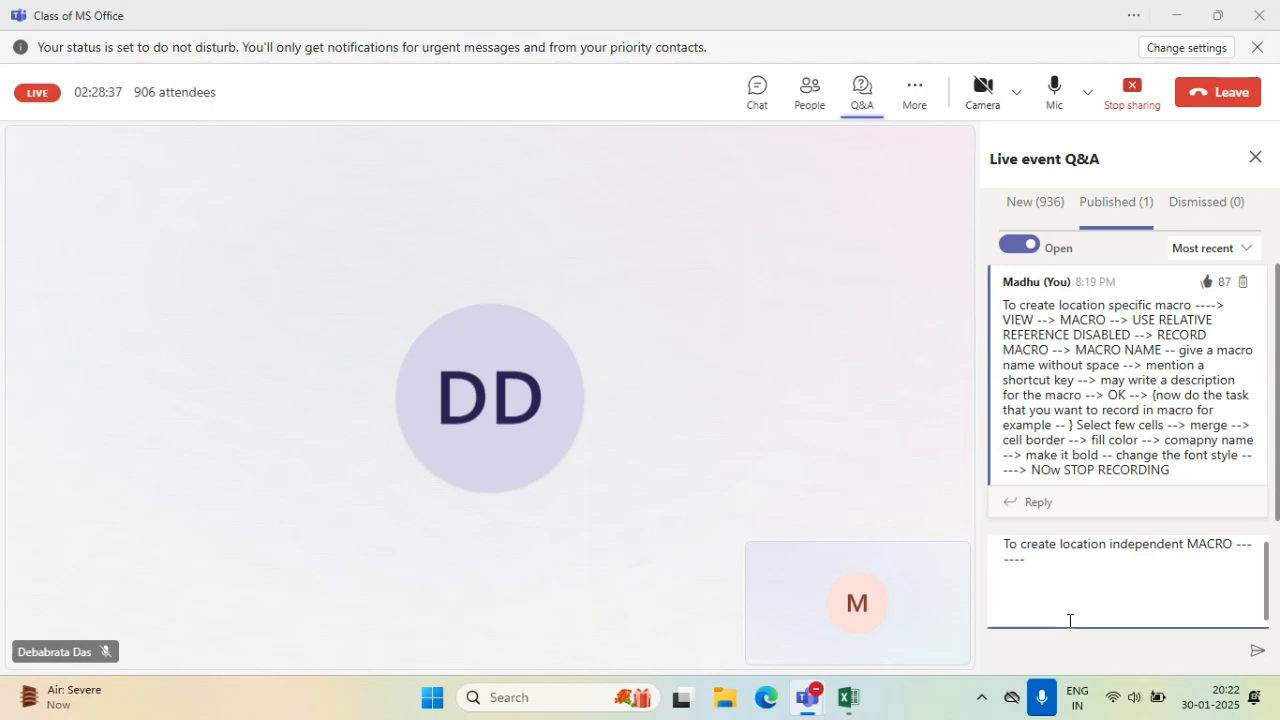
pyautogui.hotkey('ctrl', 'v')
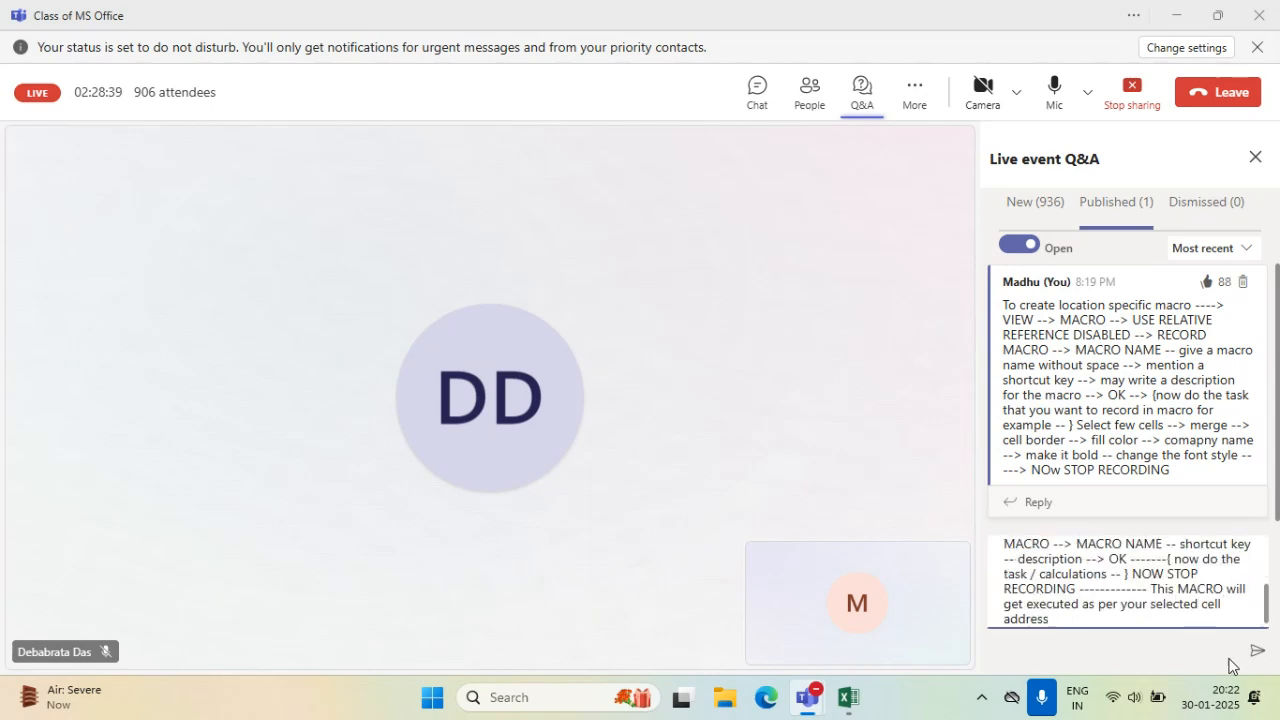
pyautogui.click(1258, 652)
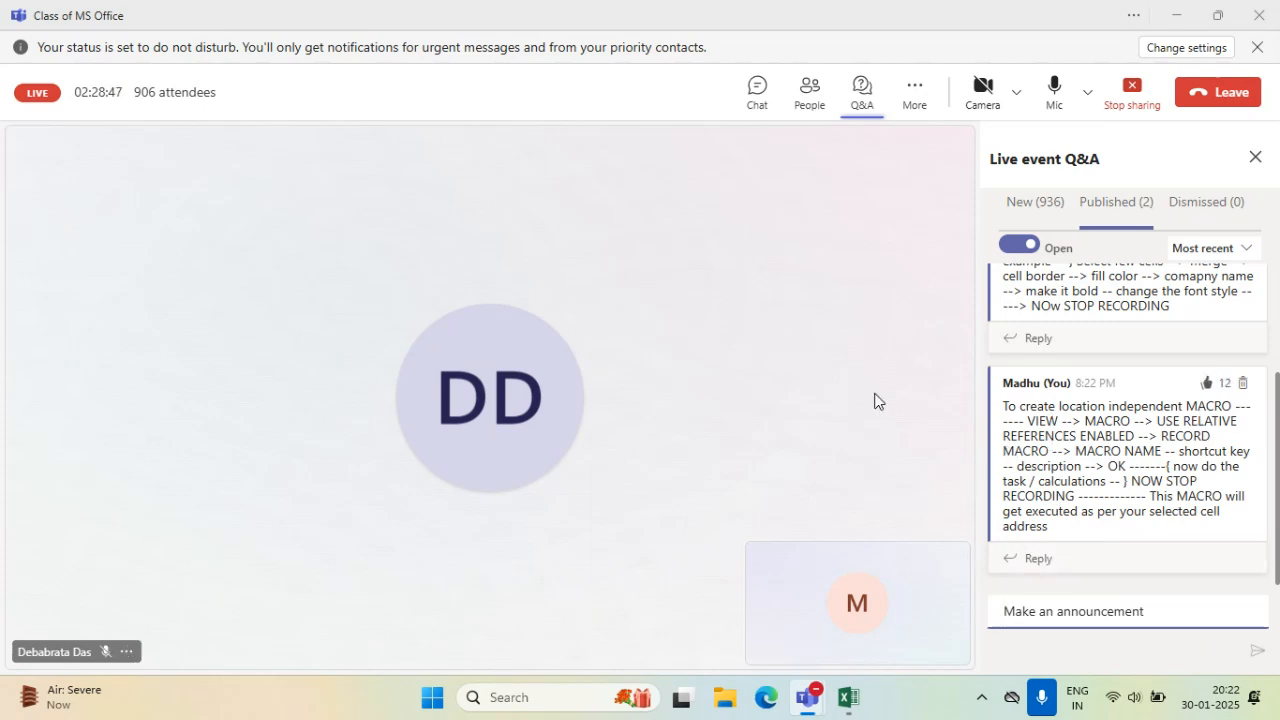
pyautogui.scroll(3, 1172, 505)
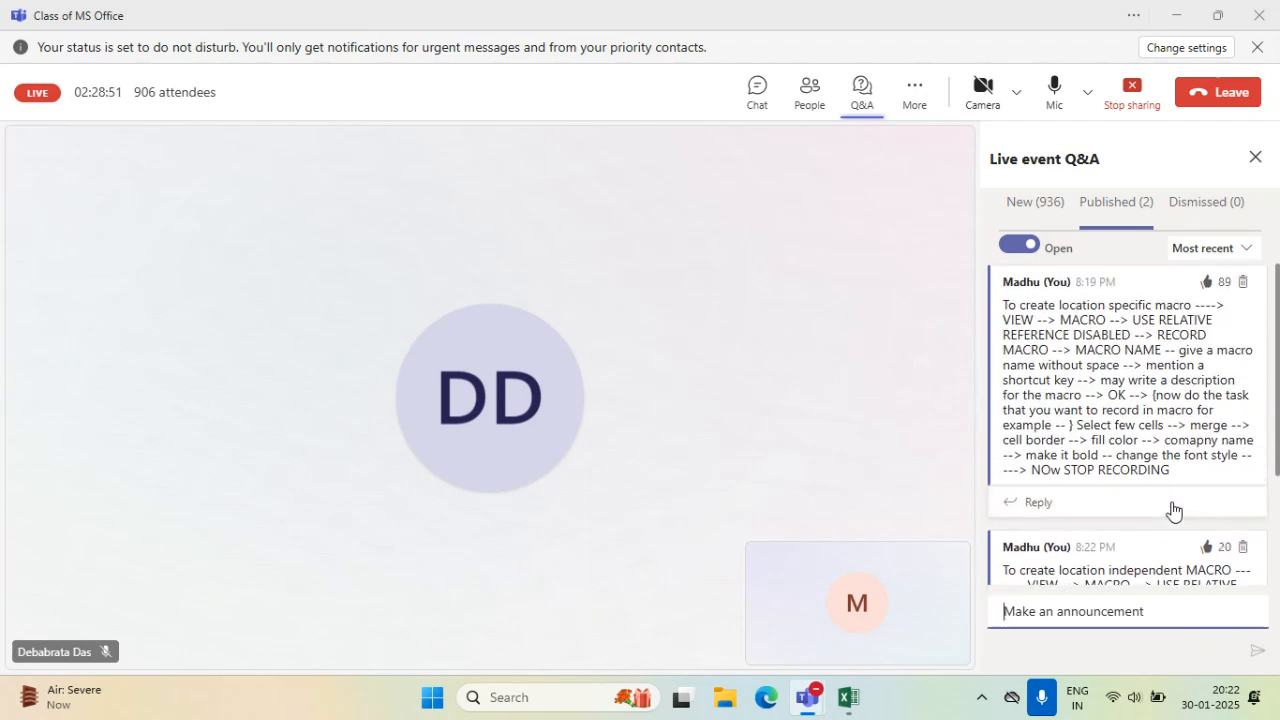
pyautogui.scroll(-1, 1172, 511)
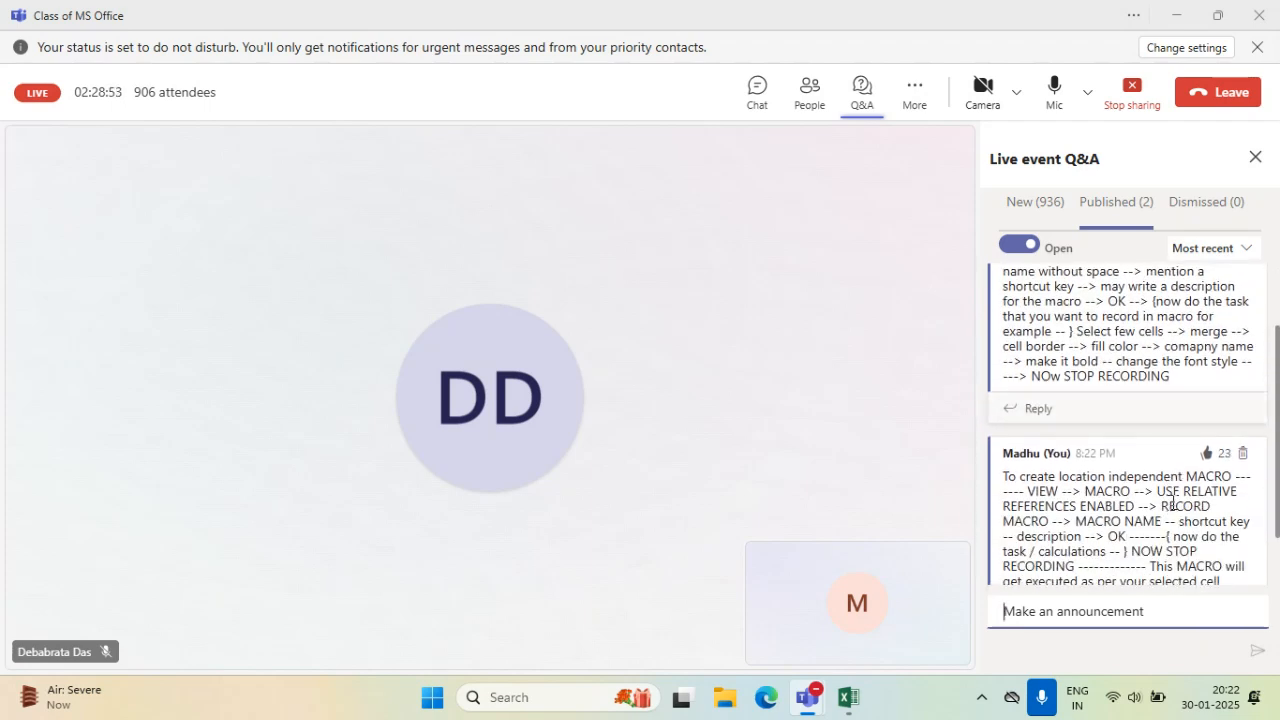
pyautogui.scroll(-1, 1172, 505)
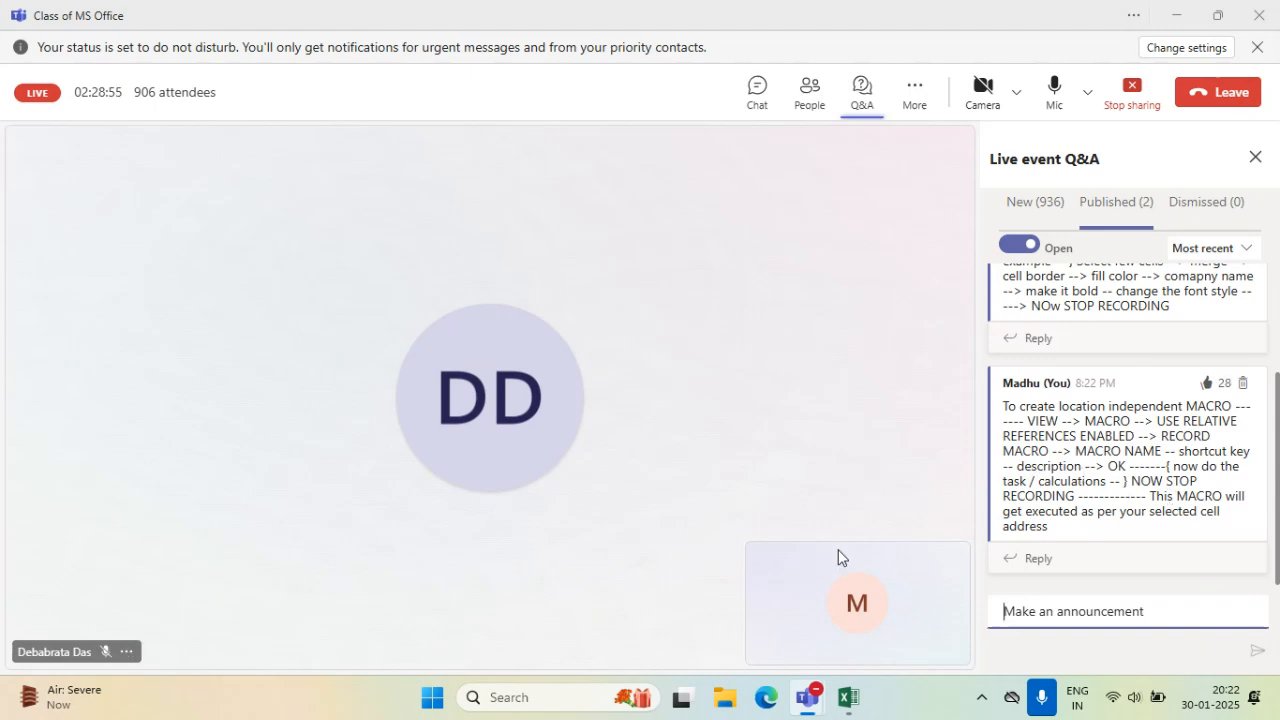
# - Switch back to Excel and select Proposal 1's PV formula in B16 on the financialFunctions2 sheet
pyautogui.click(847, 698)
pyautogui.click(647, 343)
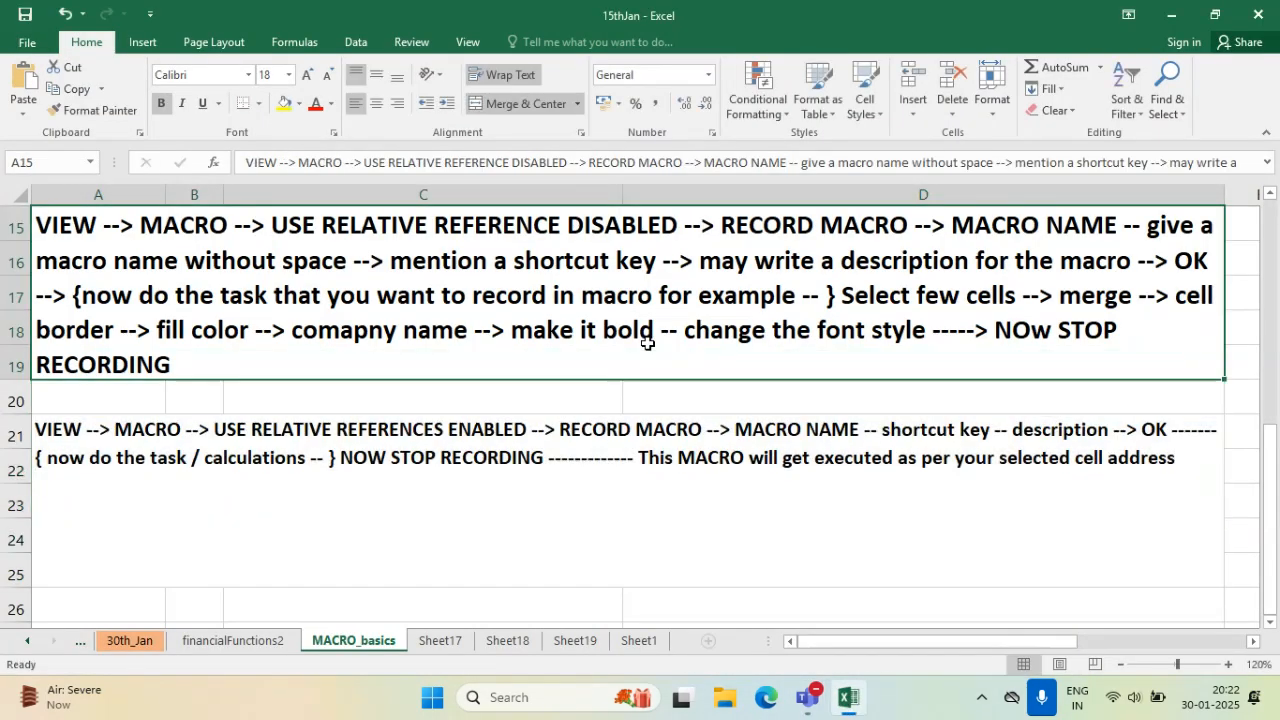
pyautogui.click(252, 643)
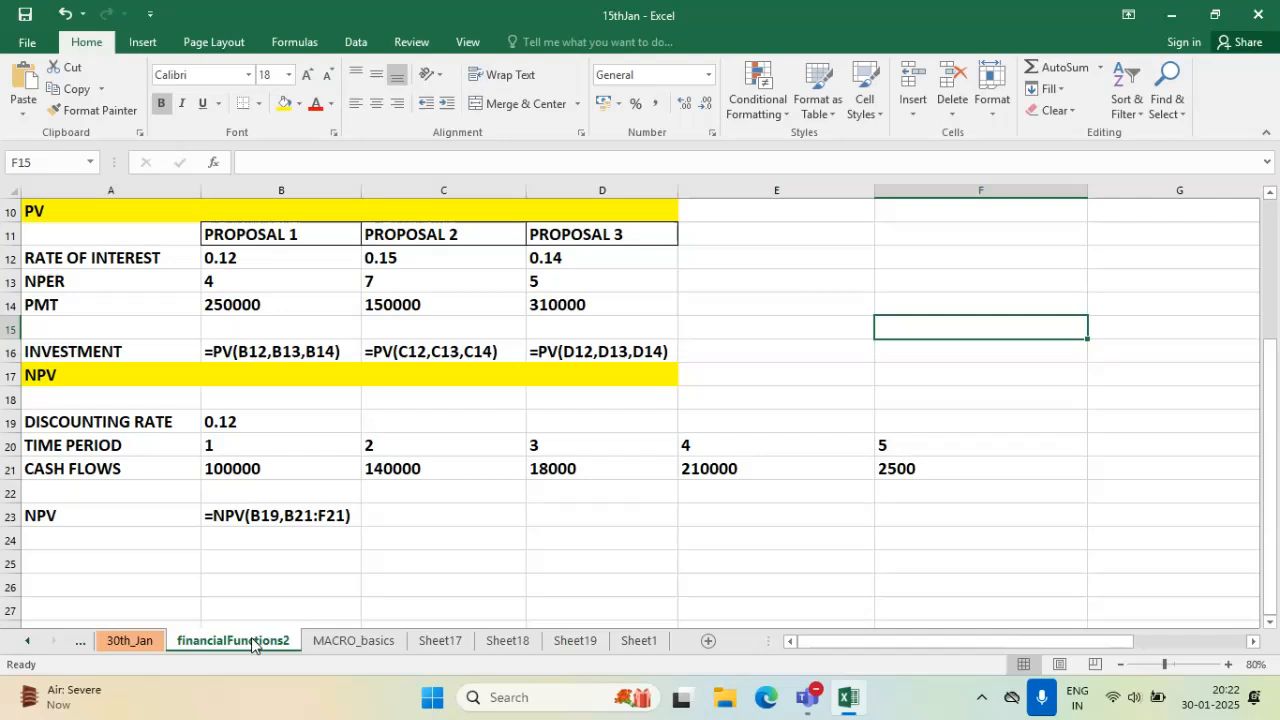
pyautogui.click(285, 358)
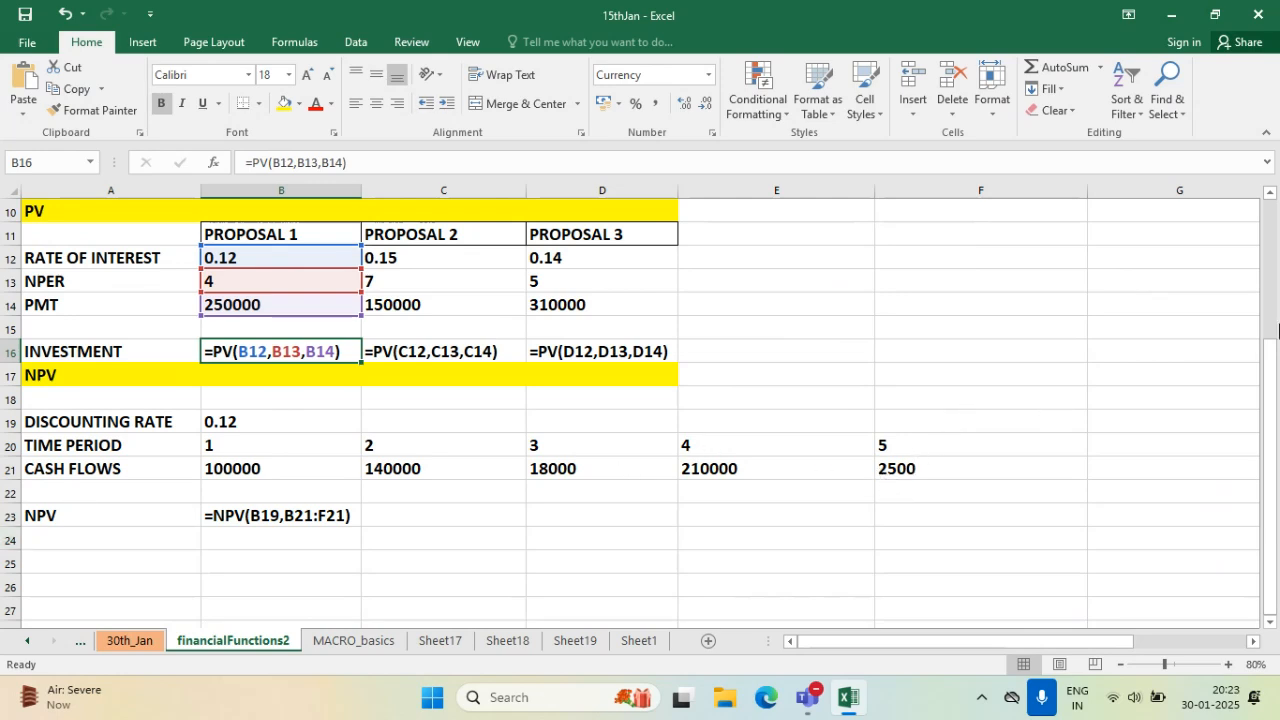
# - Collapse the ribbon and show the IRR, PV and NPV formulas together on the financialFunctions2 sheet
pyautogui.click(1270, 192)
pyautogui.click(1270, 192)
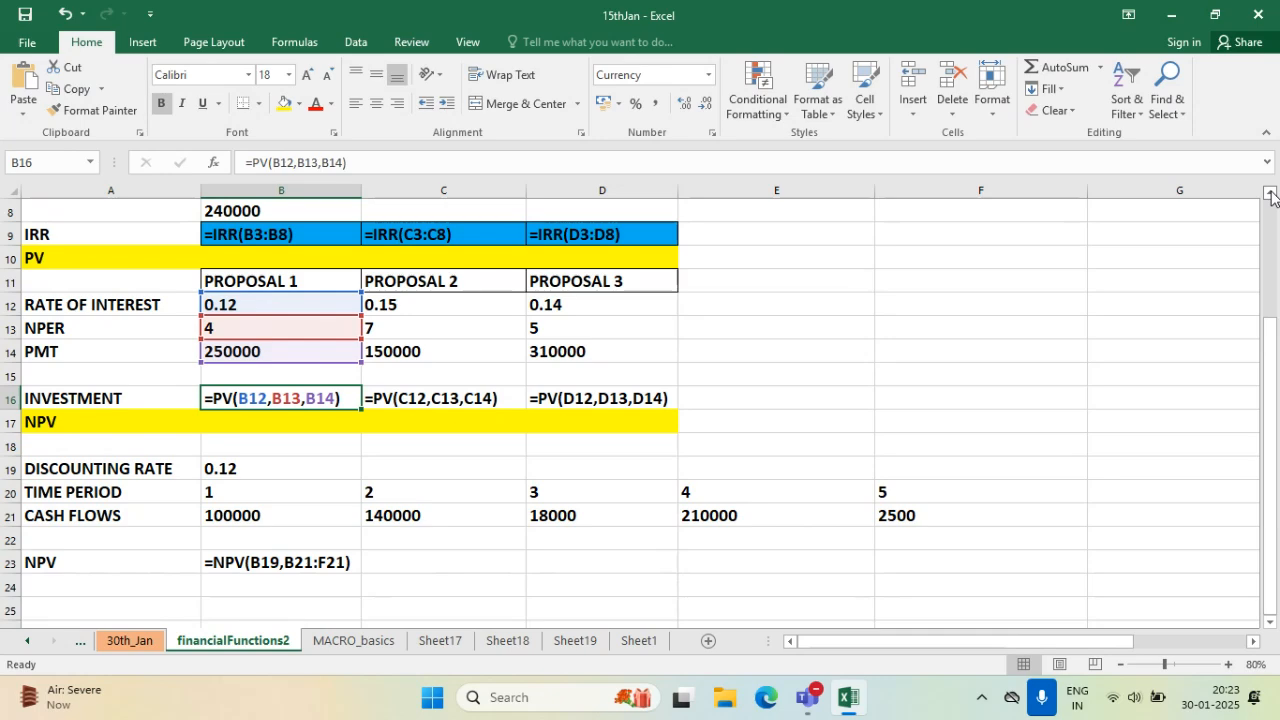
pyautogui.click(1270, 192)
pyautogui.click(1270, 192)
pyautogui.click(1270, 192)
pyautogui.click(1270, 192)
pyautogui.click(1270, 192)
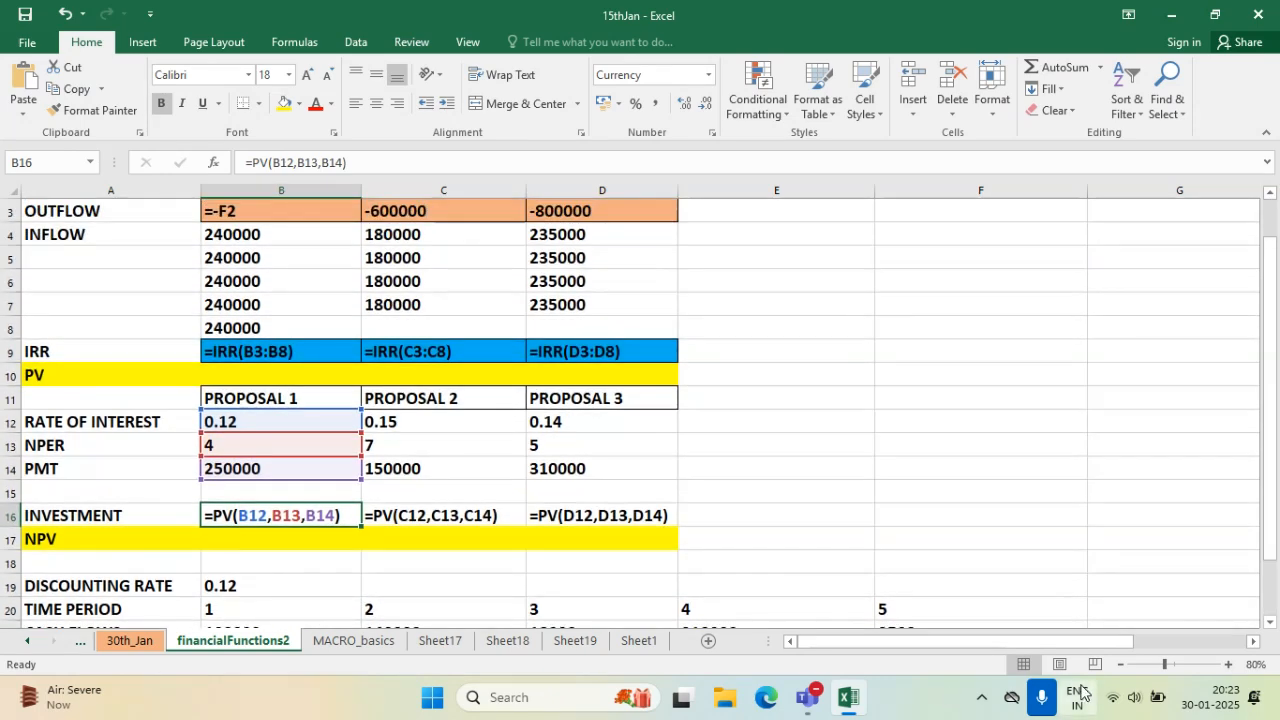
pyautogui.click(1120, 664)
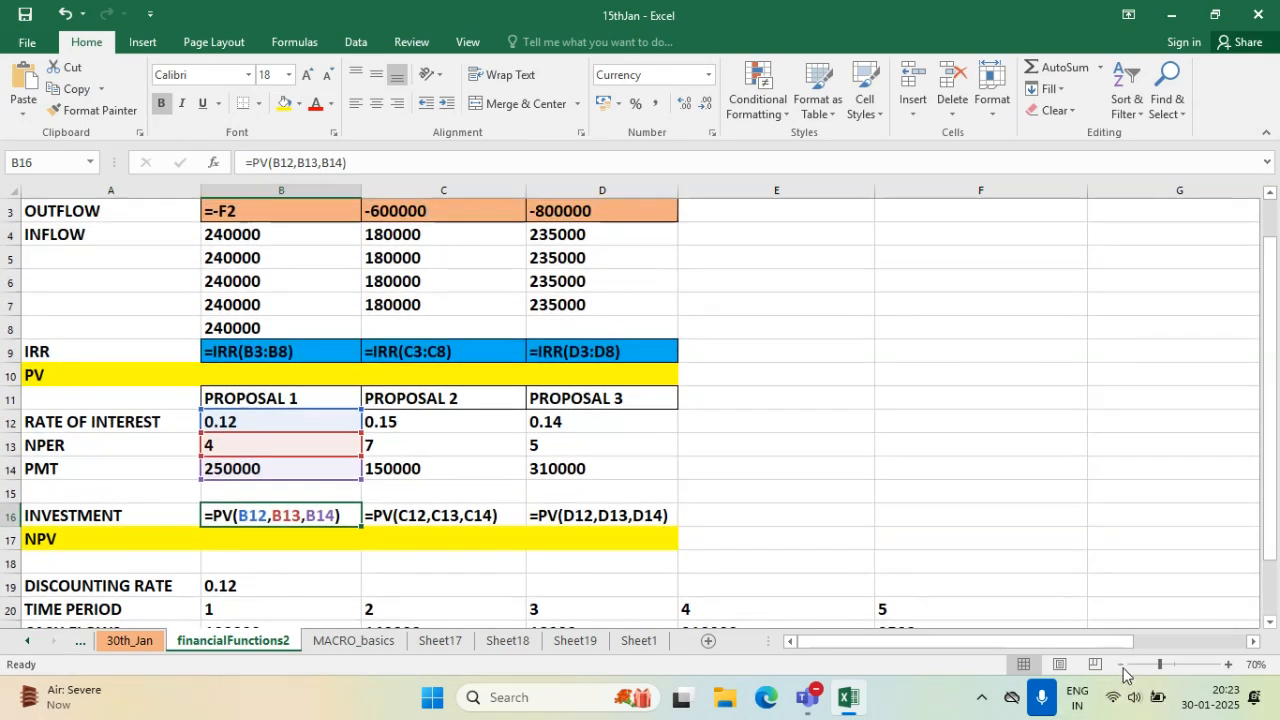
pyautogui.doubleClick(95, 42)
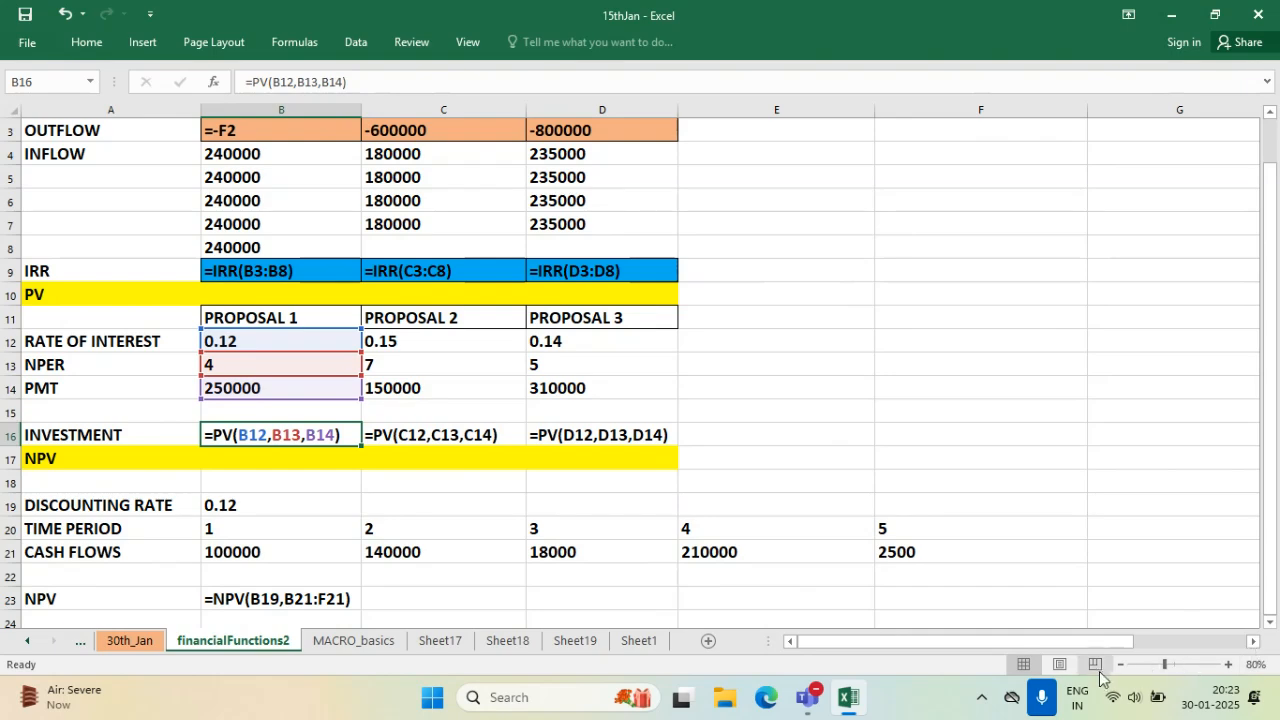
# - Zoom the financialFunctions2 sheet out to 70% to show all IRR, PV and NPV formulas, and select empty cell G20
pyautogui.click(1119, 667)
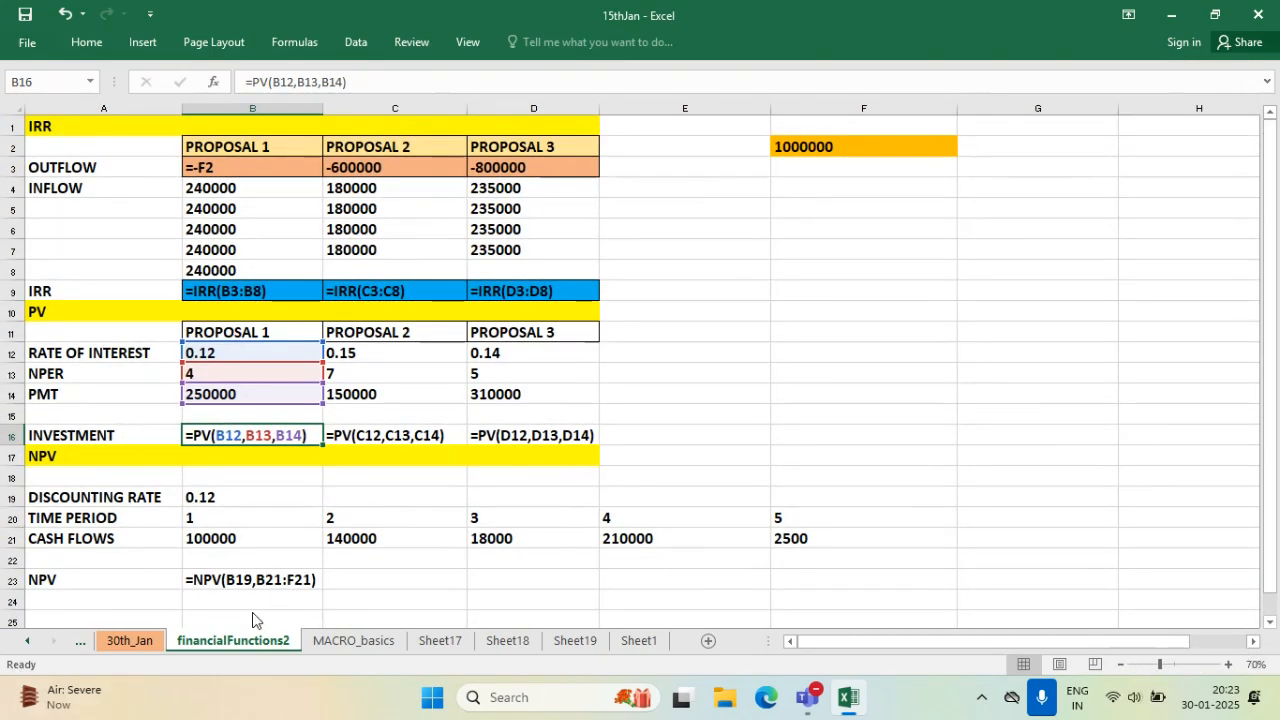
pyautogui.moveTo(14, 618); pyautogui.dragTo(465, 627)
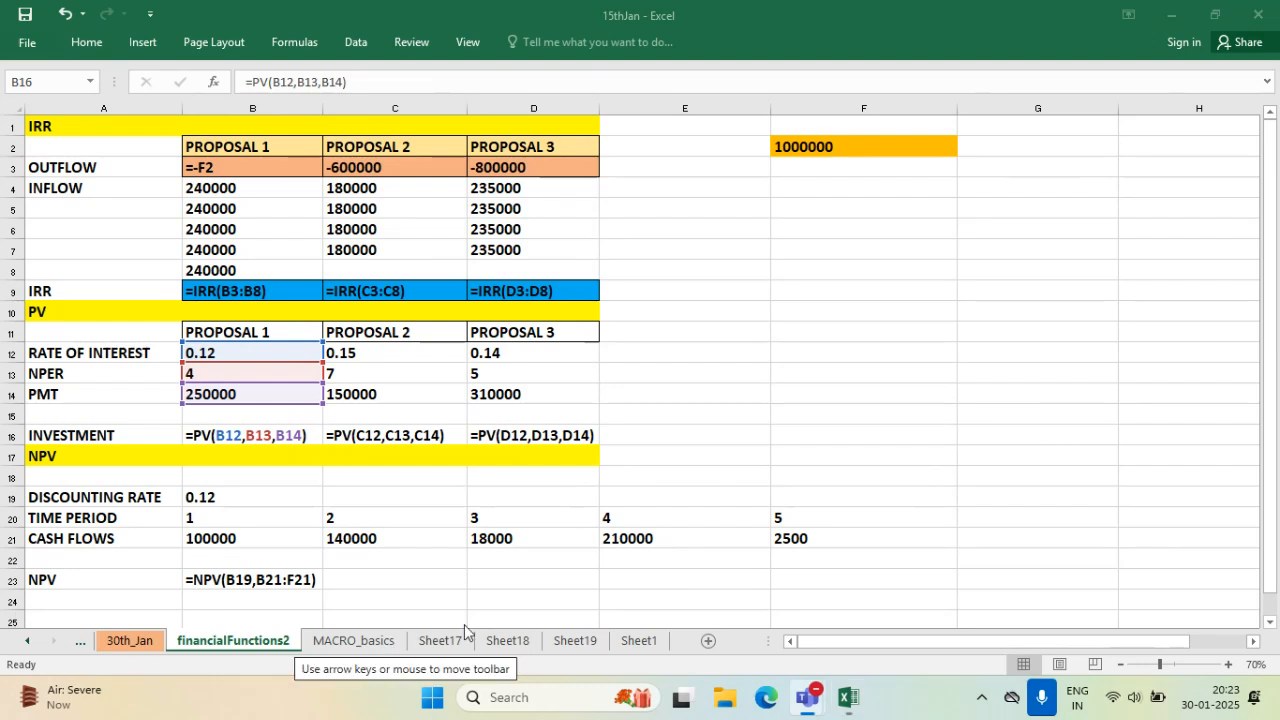
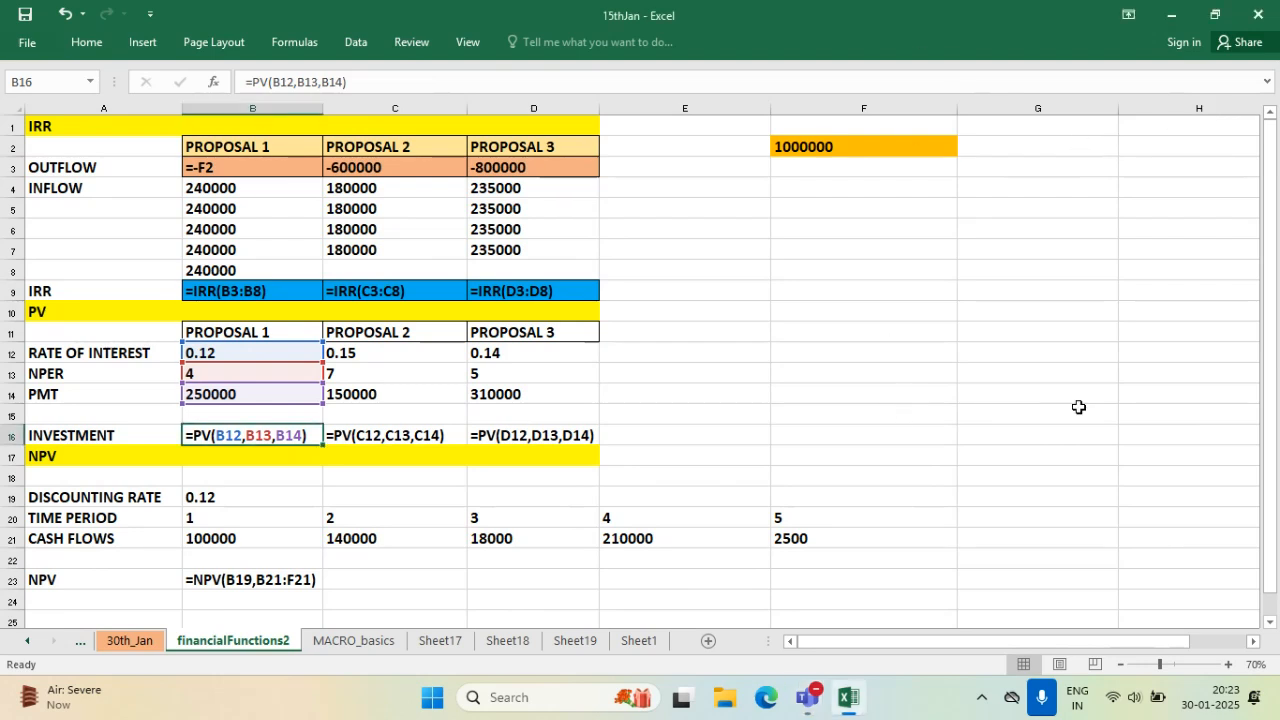
pyautogui.click(1003, 512)
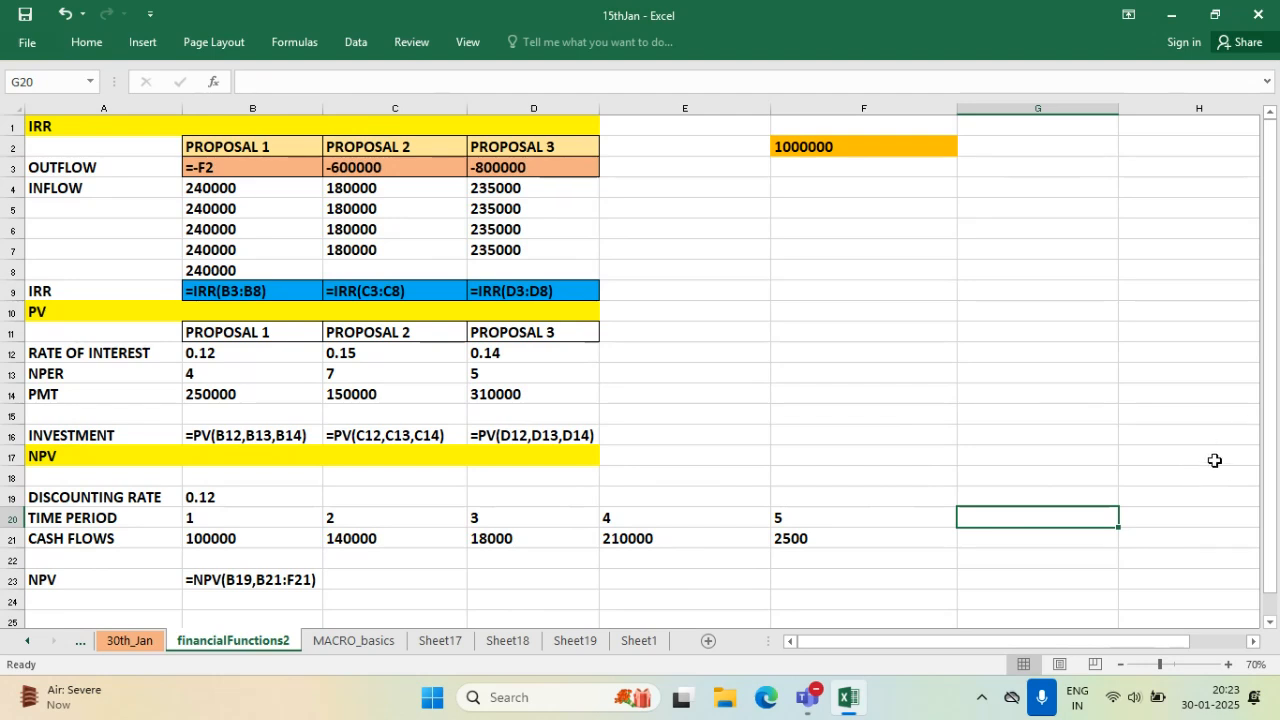
# - Open the financialFunctions1 sheet and review its depreciation and EMI calculation sections
pyautogui.click(80, 643)
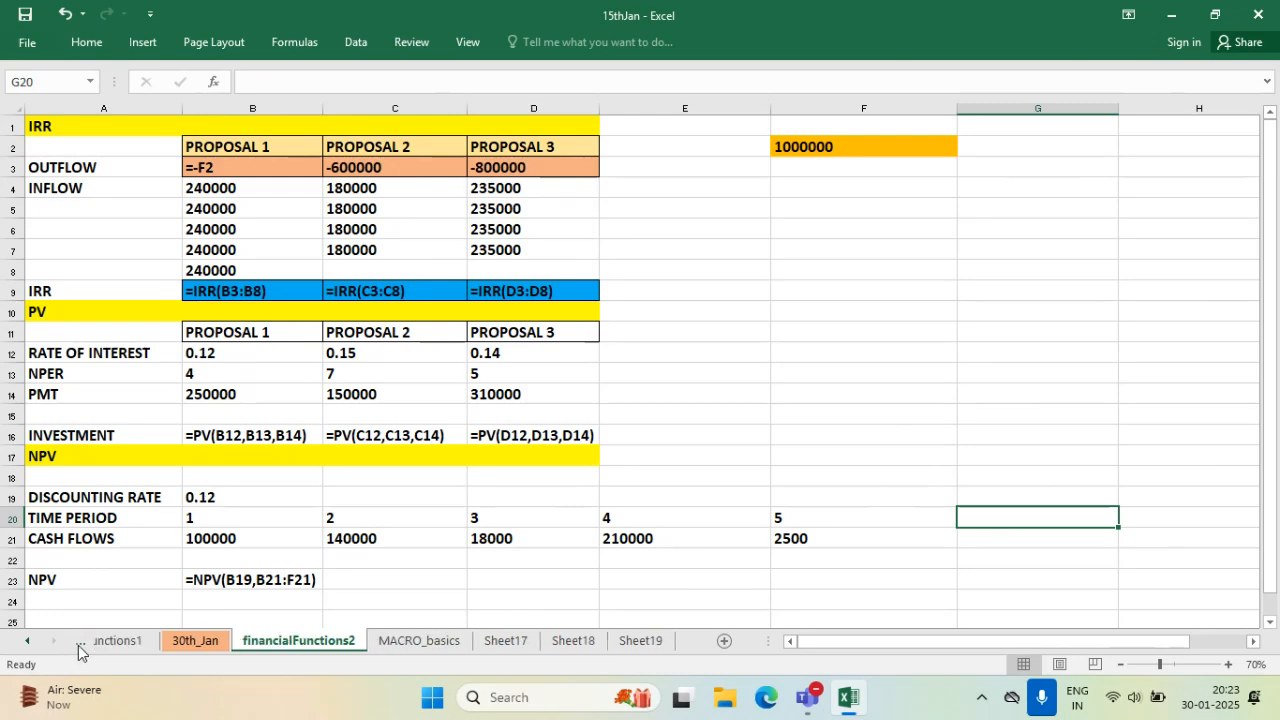
pyautogui.click(82, 645)
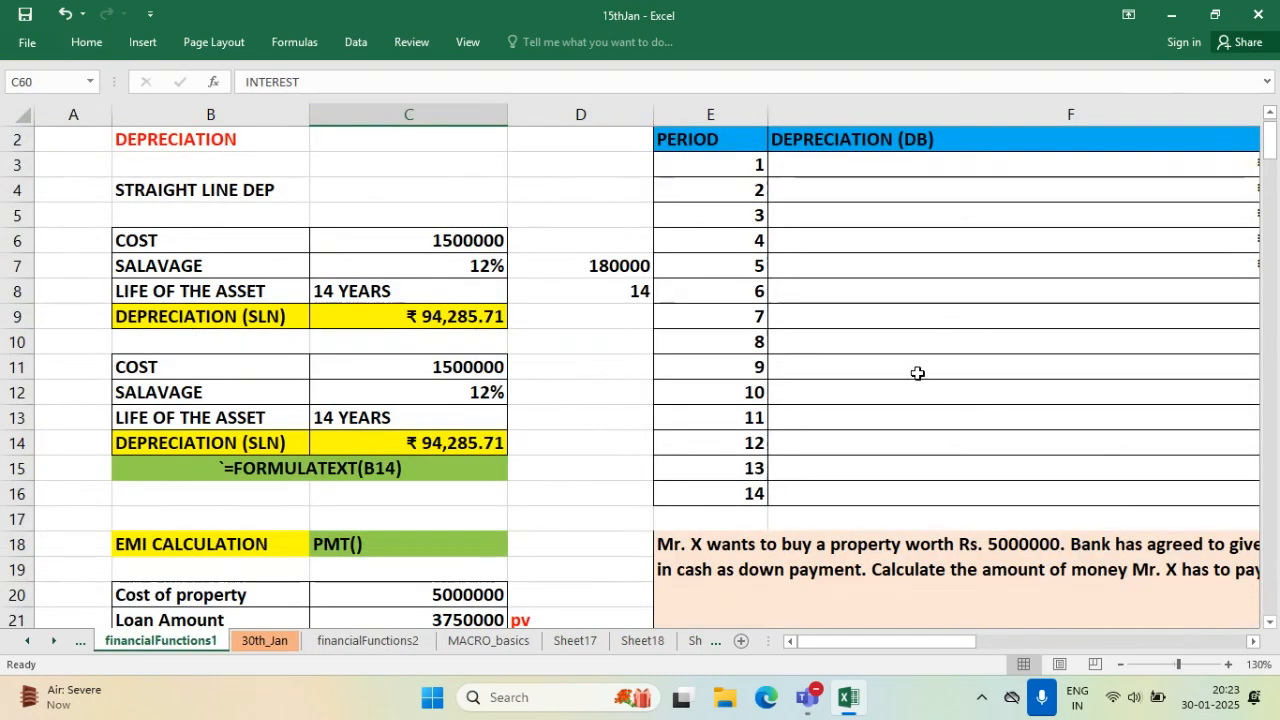
pyautogui.scroll(-4, 917, 373)
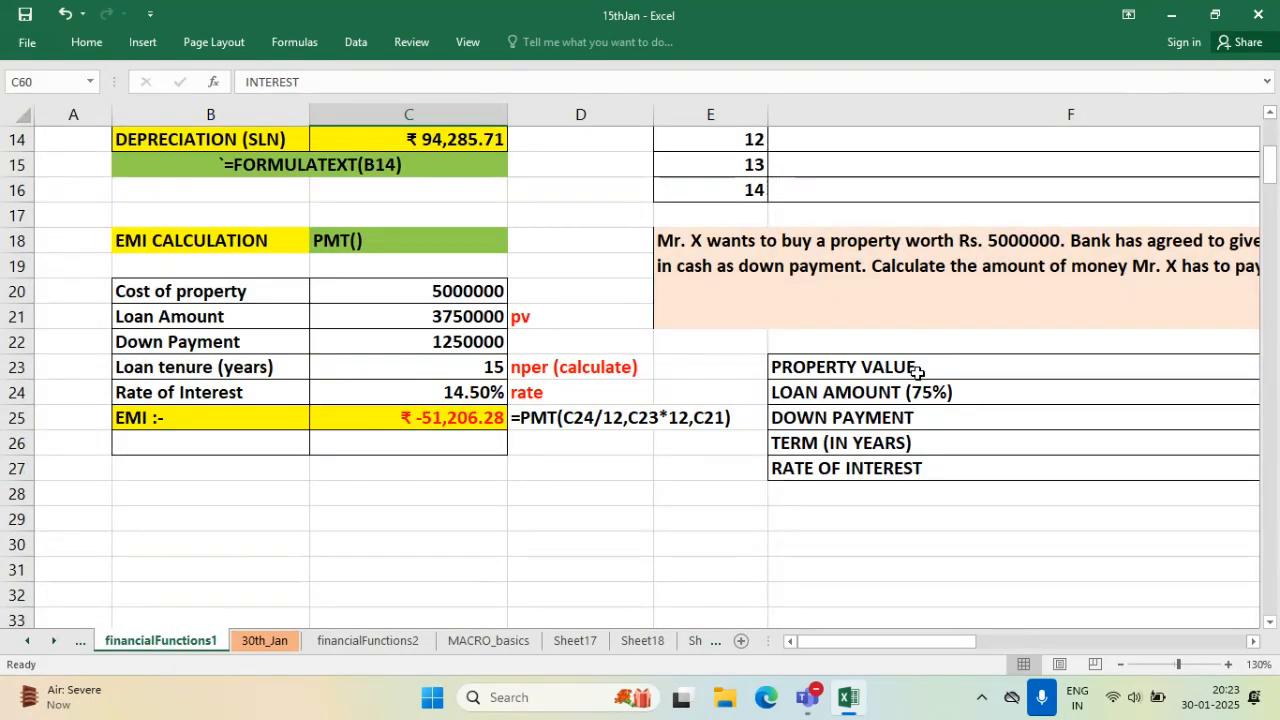
pyautogui.scroll(-3, 760, 466)
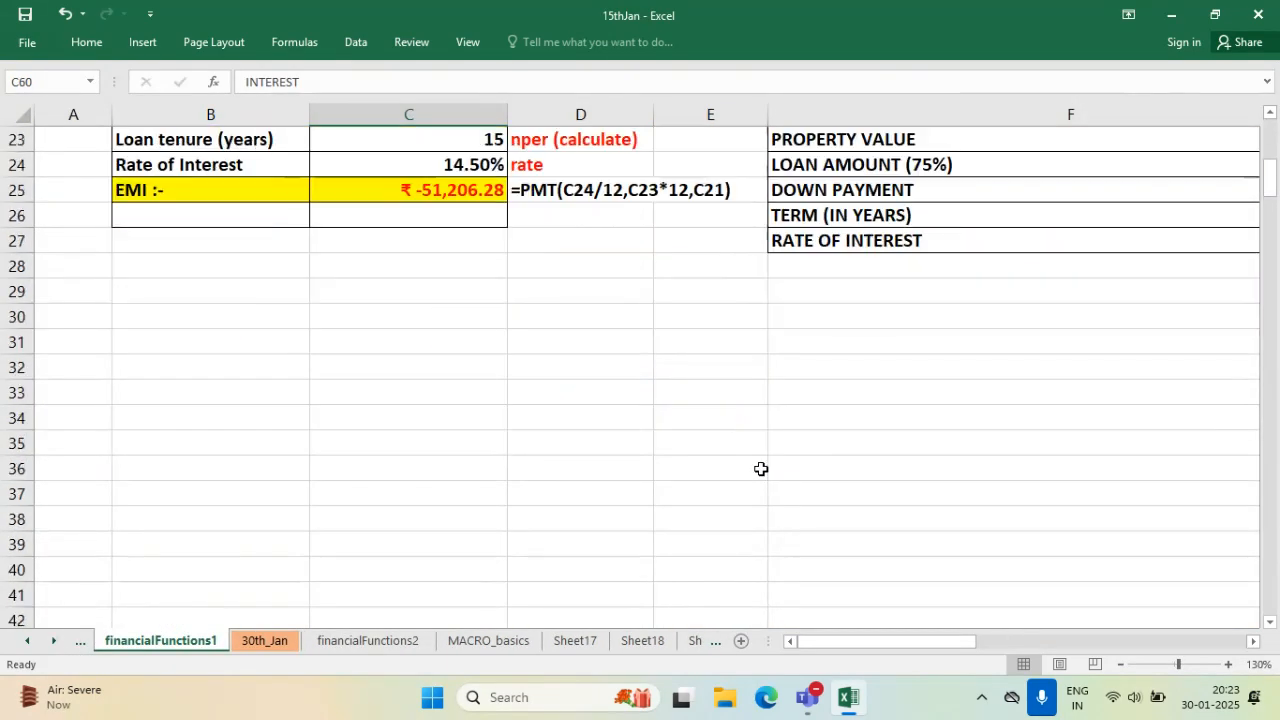
# - Switch to the Teams live event Q&A and review the published location-specific and location-independent macro announcements
pyautogui.click(800, 697)
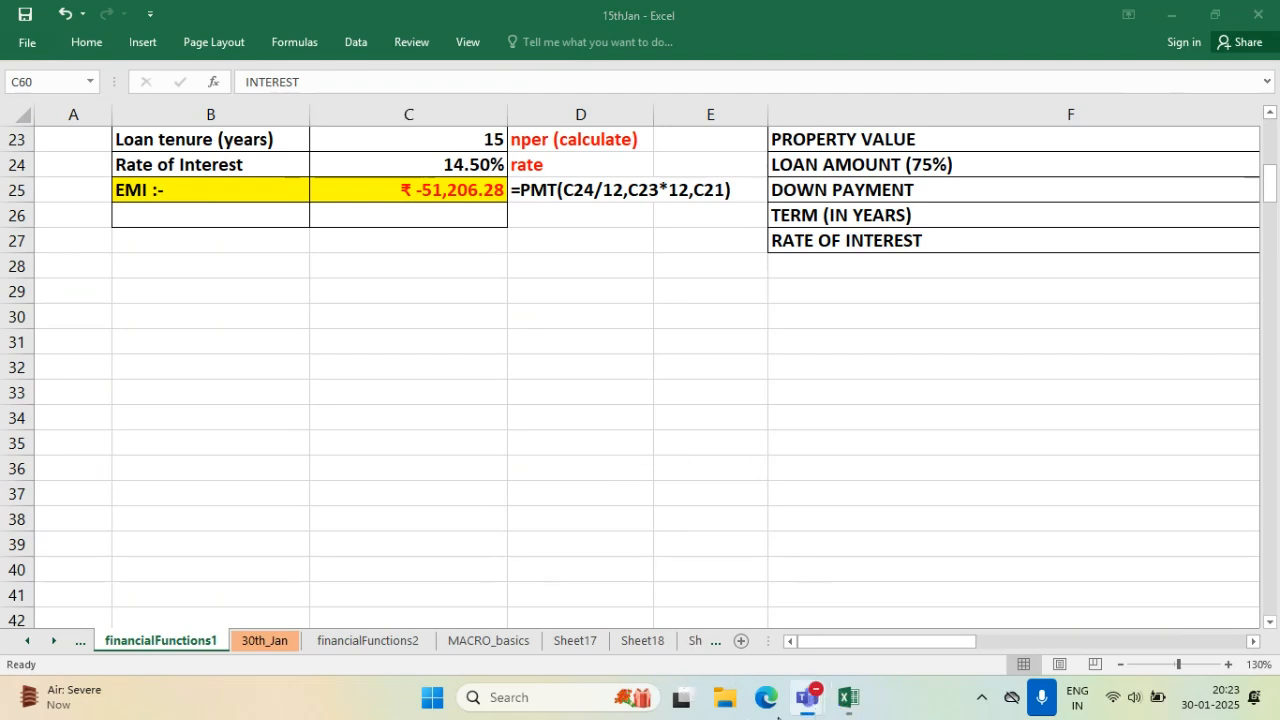
pyautogui.moveTo(808, 697)
pyautogui.click(790, 578)
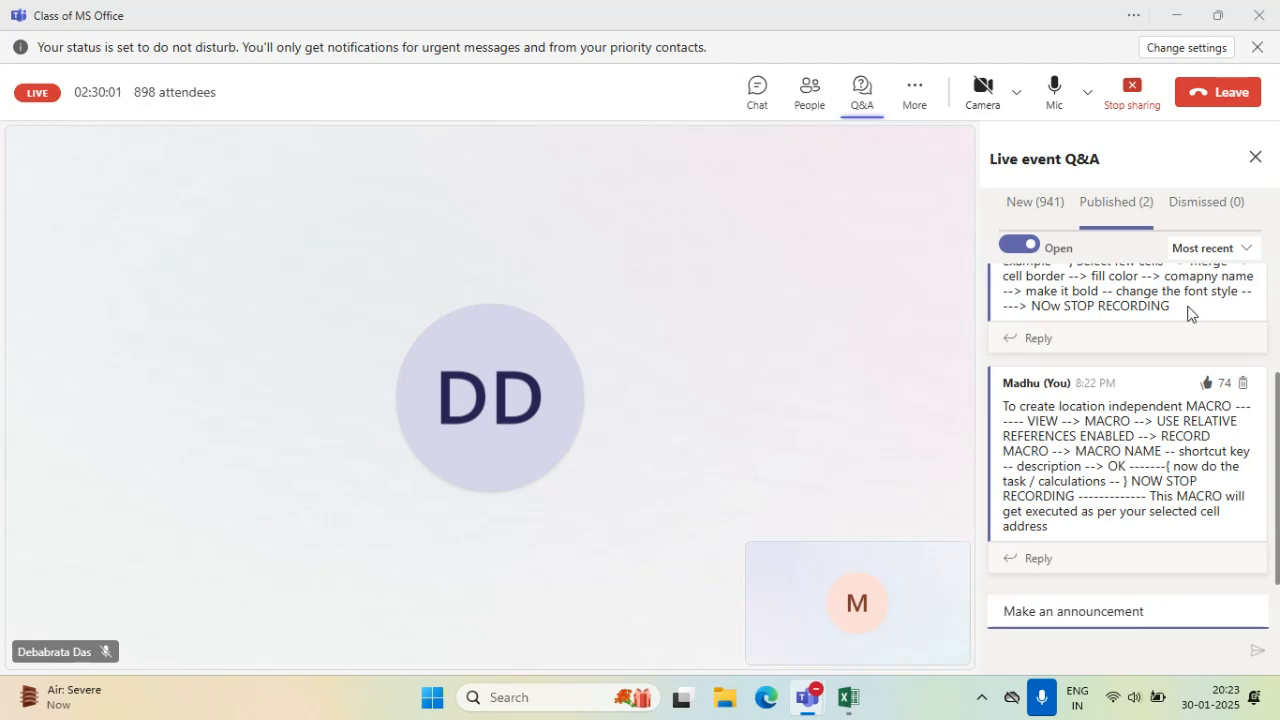
pyautogui.scroll(3, 1232, 460)
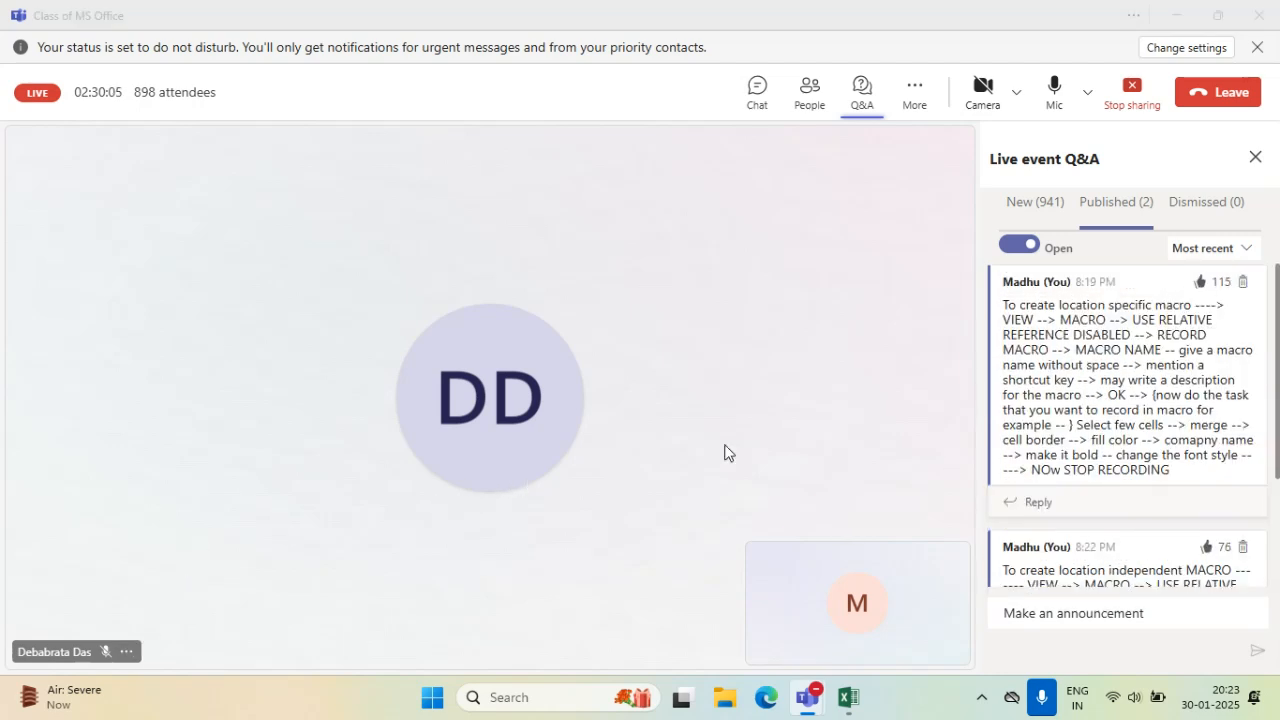
pyautogui.scroll(-3, 1172, 490)
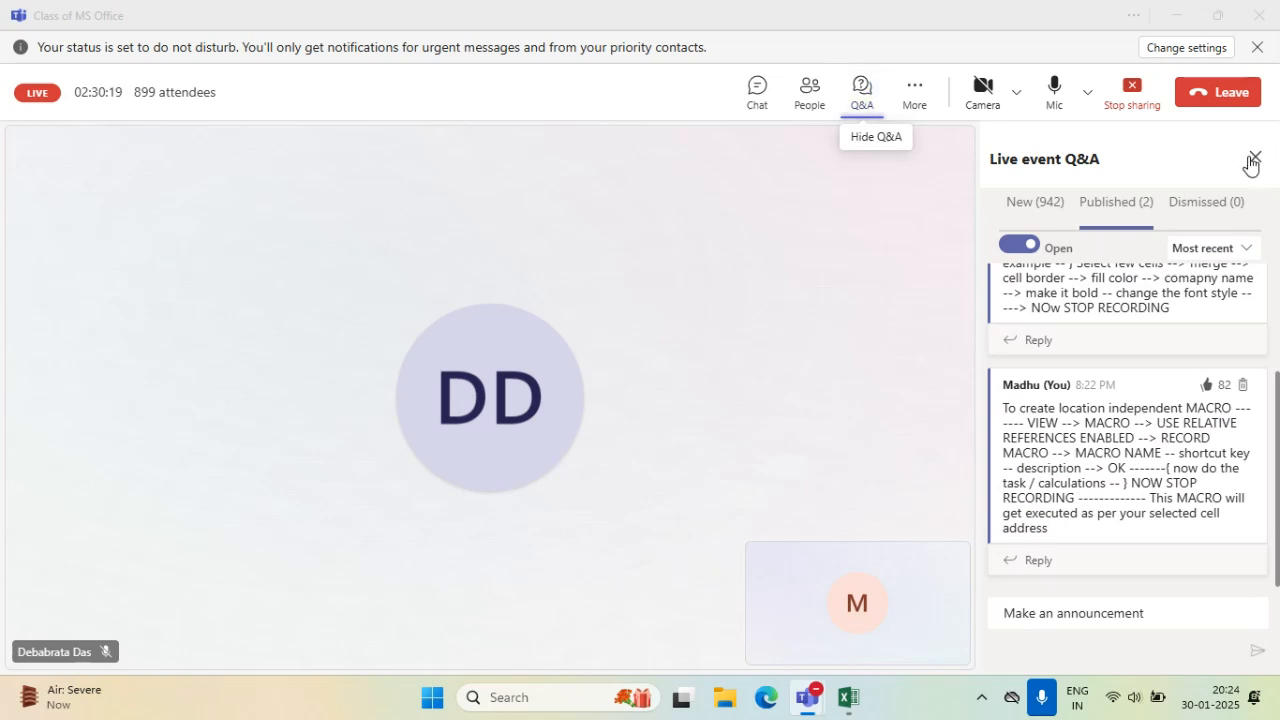
# - Show the new attendee questions in the Q&A and read through them from the oldest to the most recent
pyautogui.click(1036, 204)
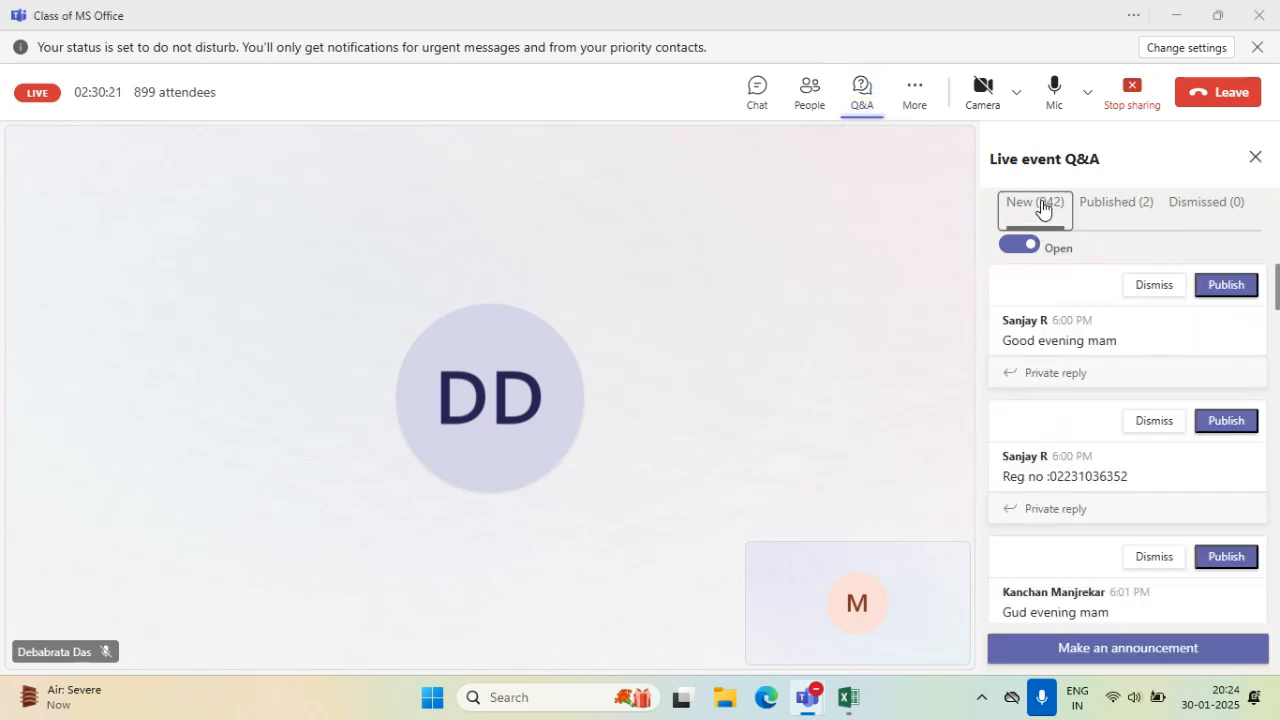
pyautogui.moveTo(1276, 309); pyautogui.dragTo(1277, 668)
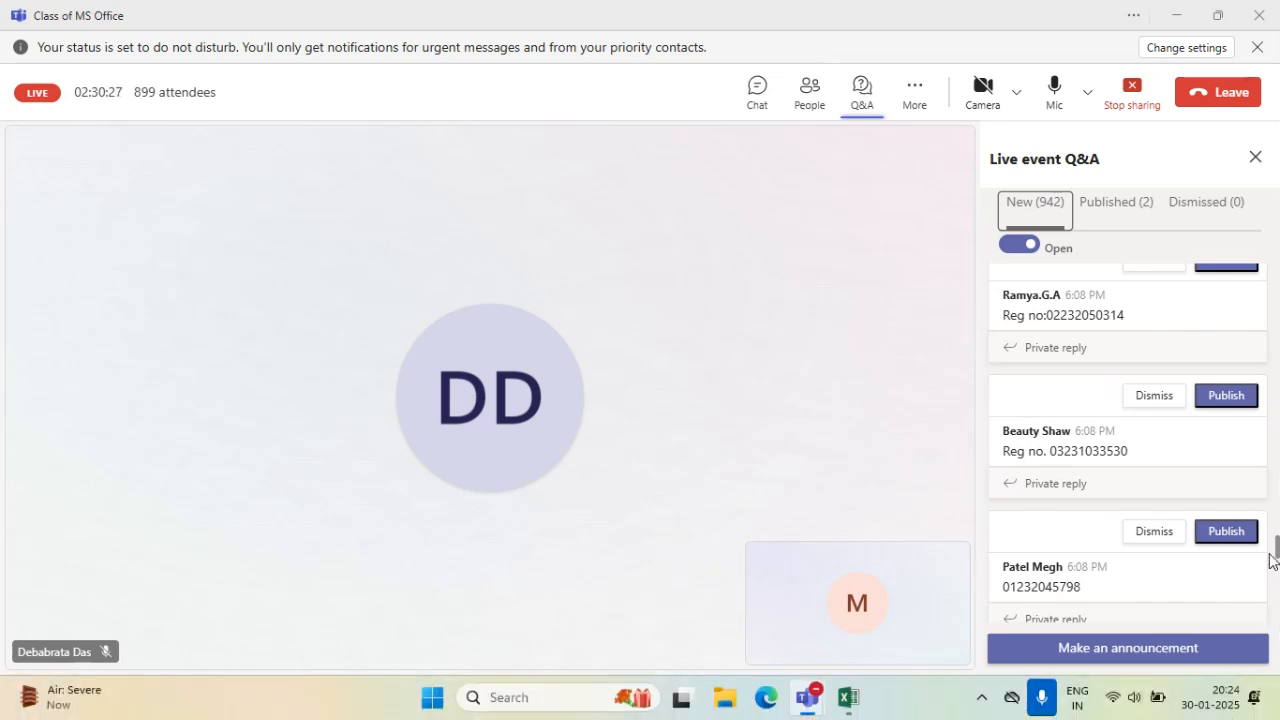
pyautogui.moveTo(1277, 548); pyautogui.dragTo(1276, 576)
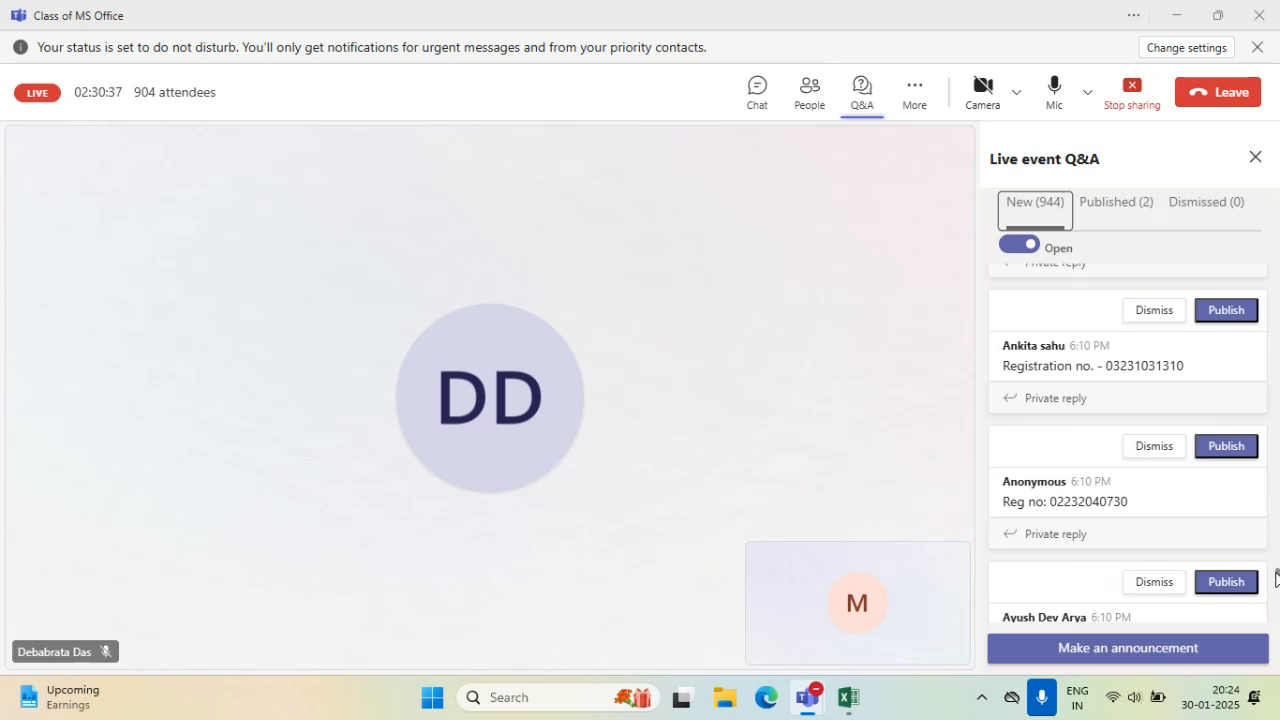
pyautogui.moveTo(1277, 578); pyautogui.dragTo(1267, 719)
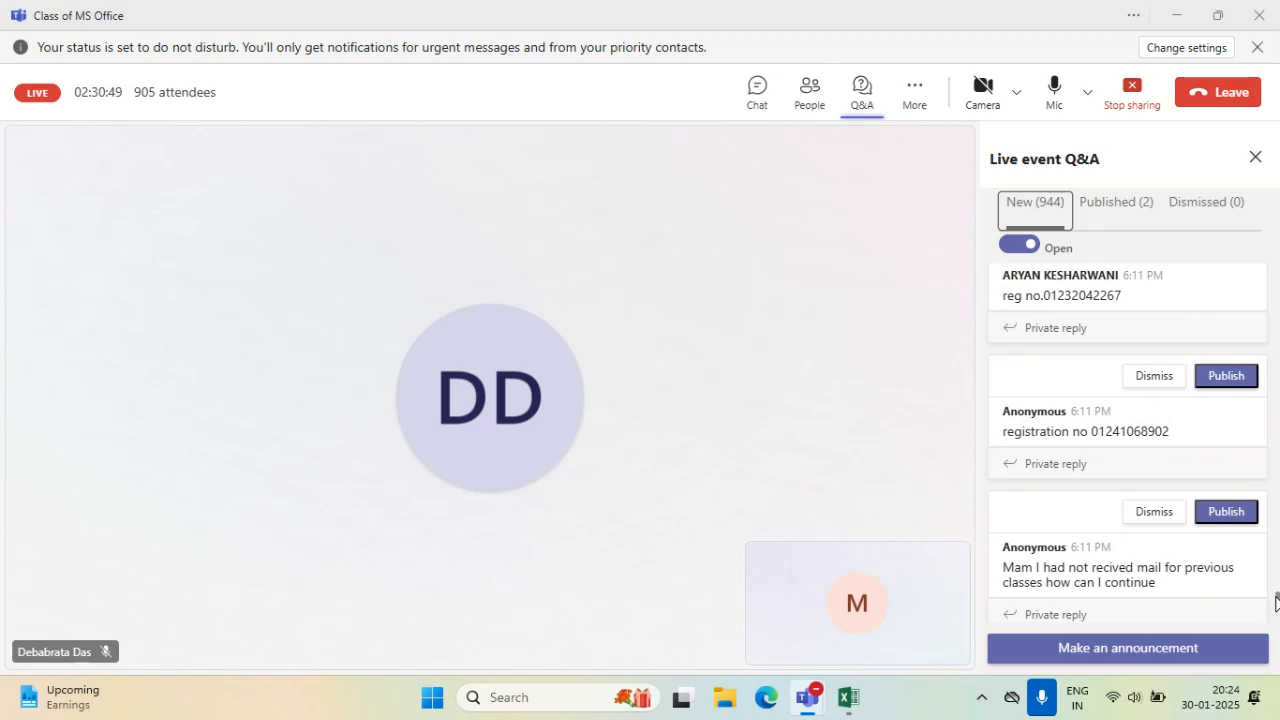
pyautogui.scroll(-10, 1277, 600)
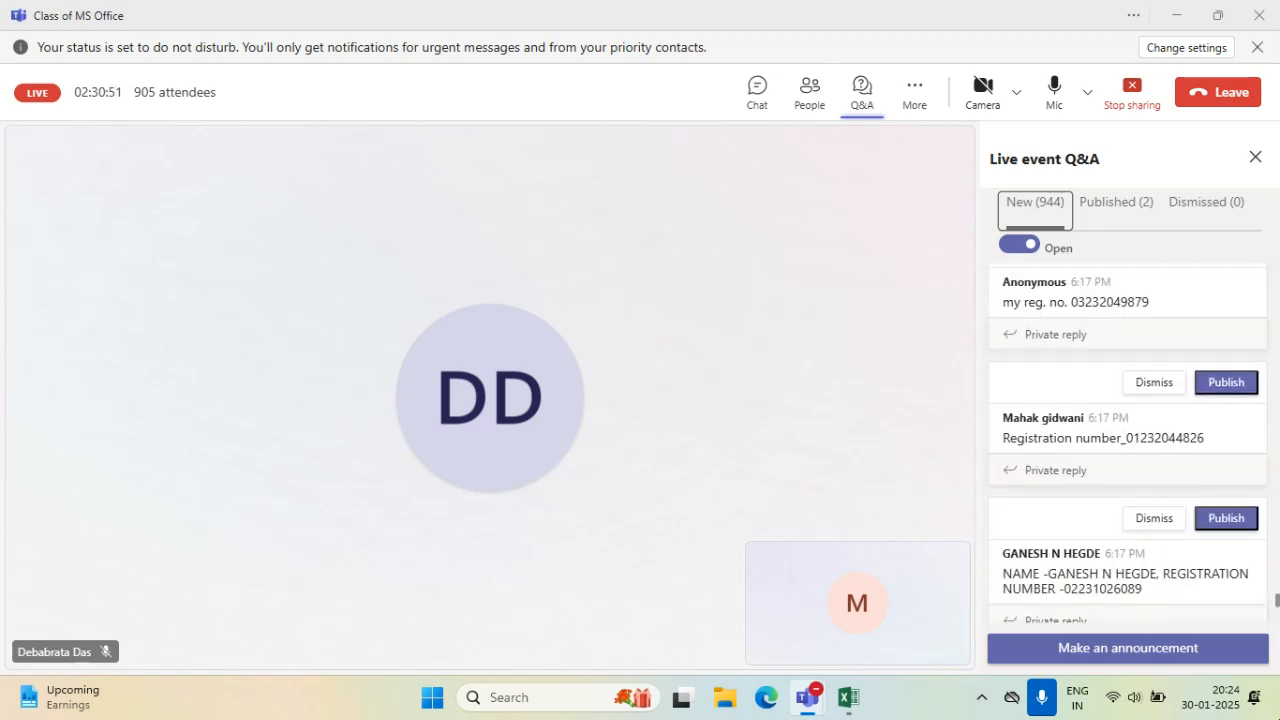
pyautogui.scroll(-3, 1208, 621)
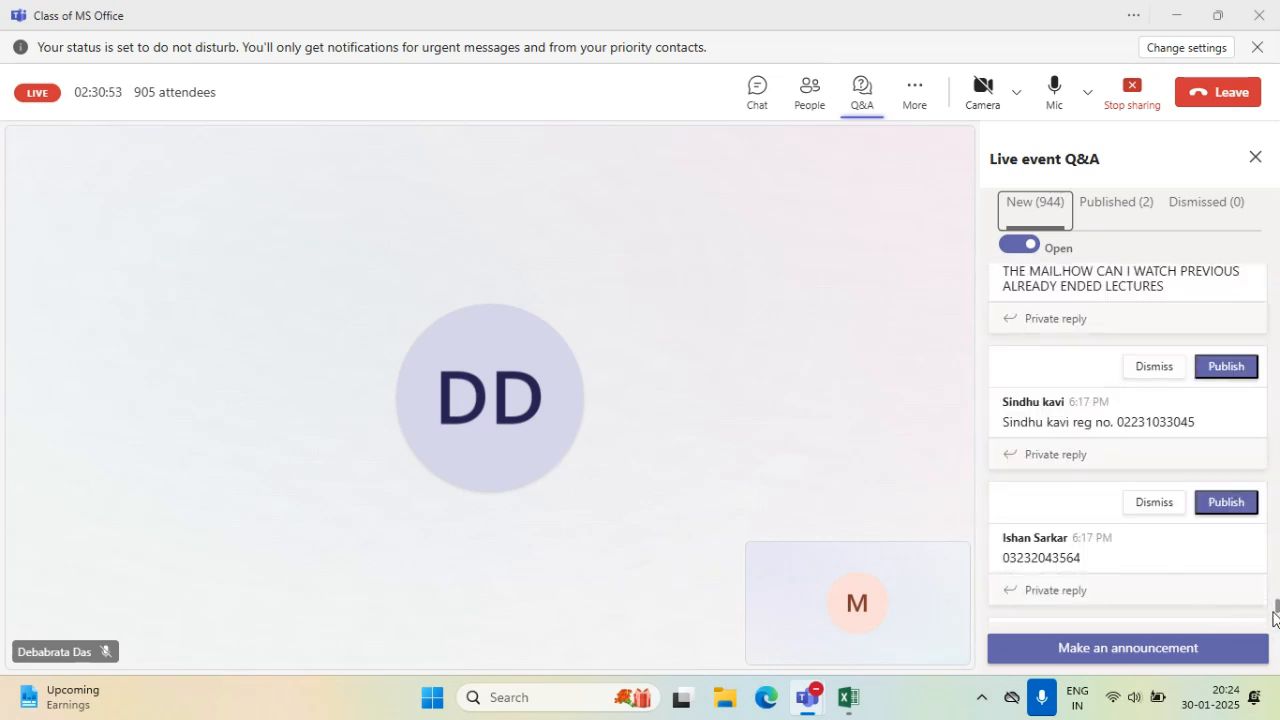
pyautogui.scroll(-12, 1275, 612)
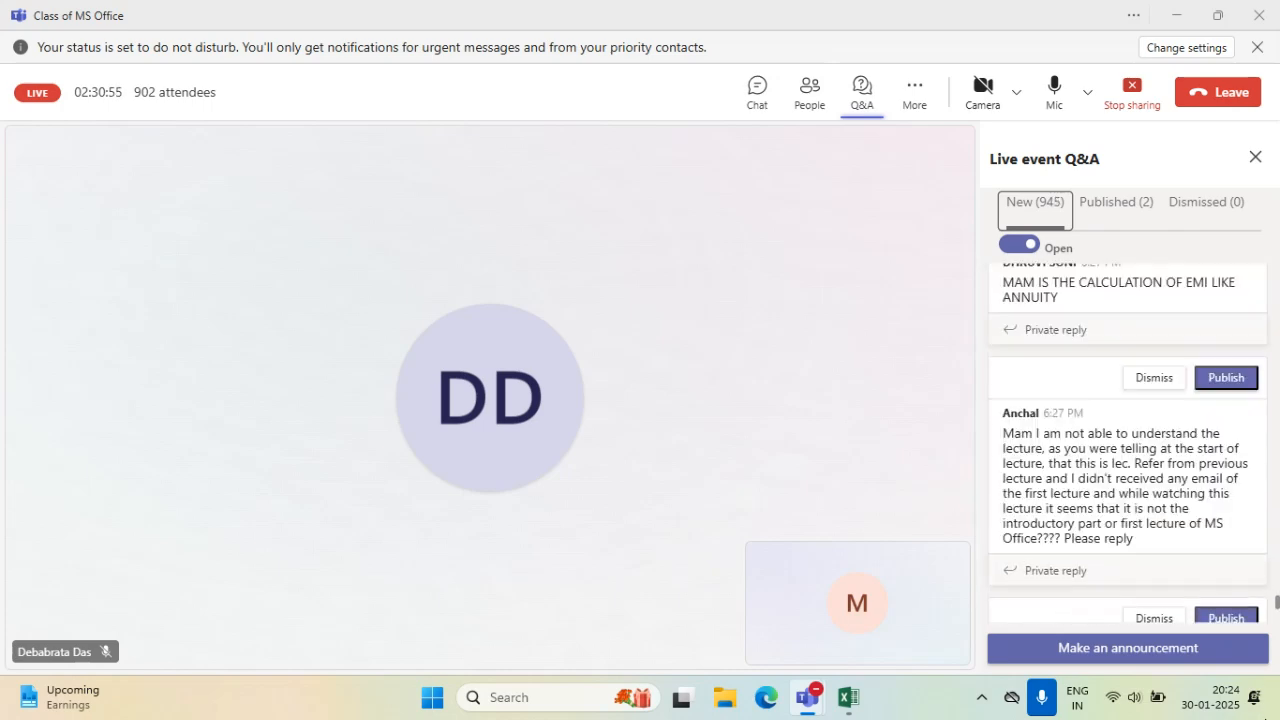
pyautogui.scroll(-5, 1195, 465)
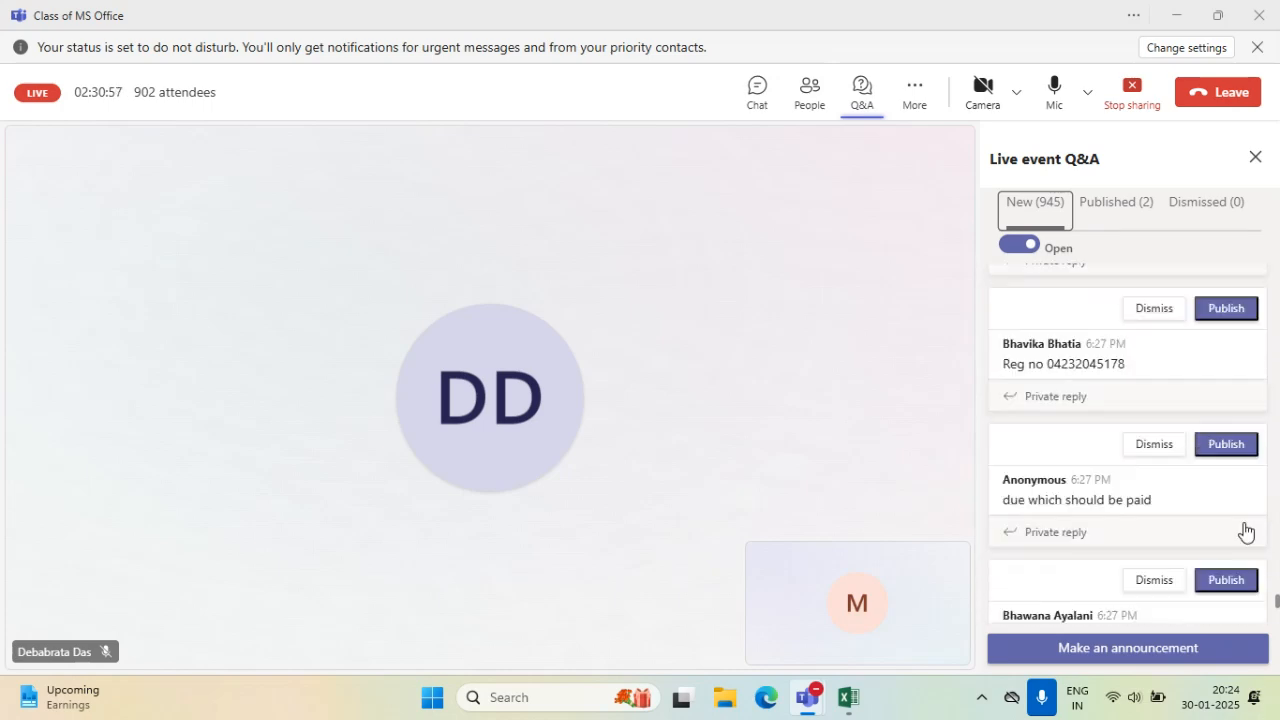
pyautogui.moveTo(1275, 605); pyautogui.dragTo(1273, 718)
pyautogui.scroll(-10, 1168, 490)
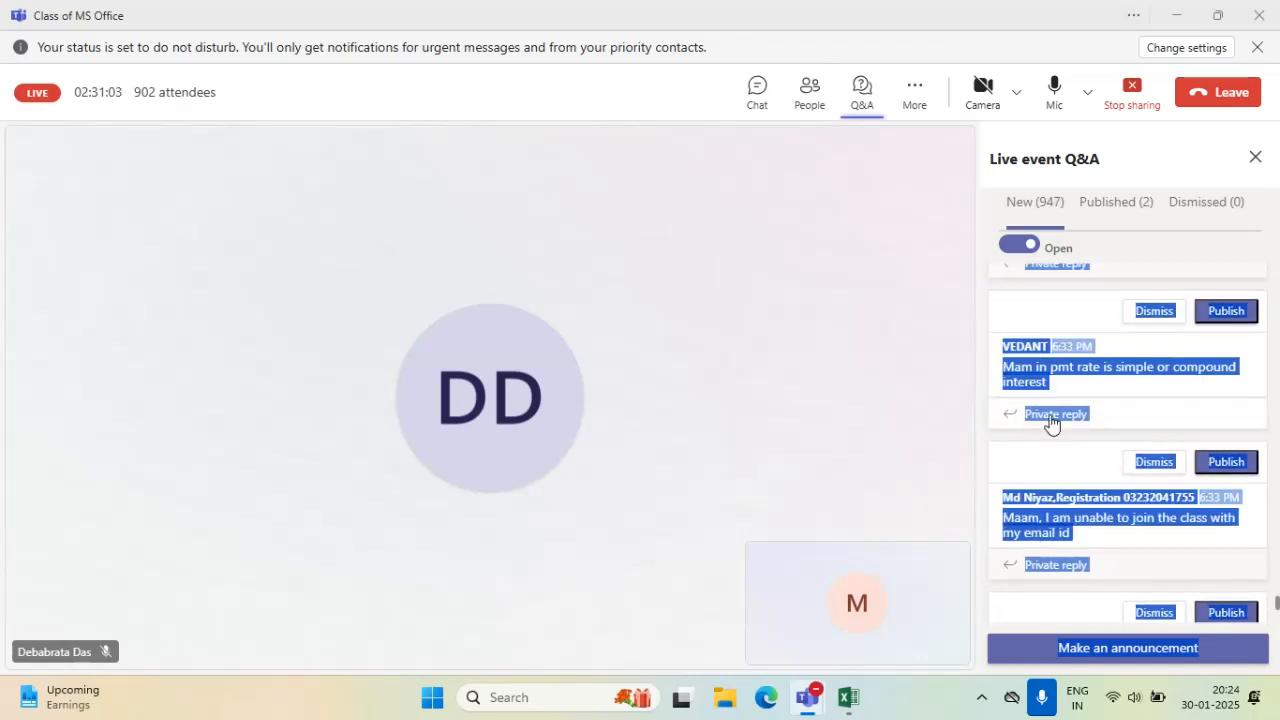
pyautogui.click(1249, 568)
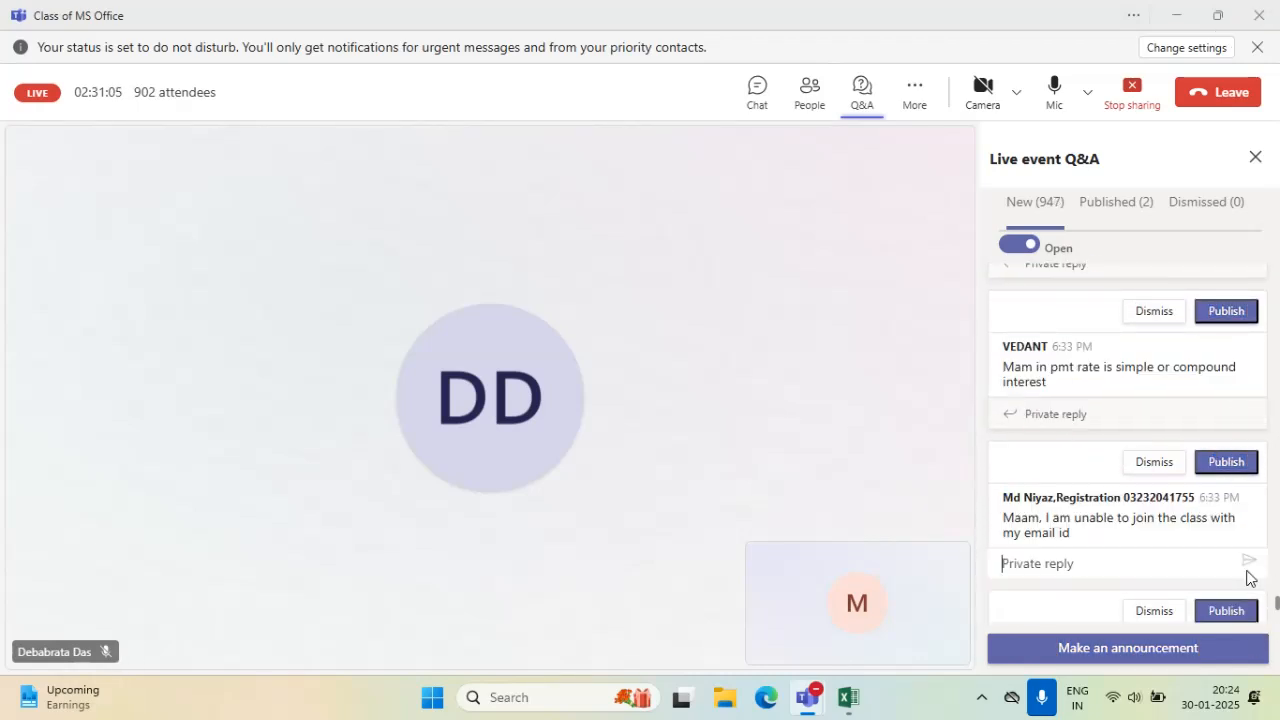
pyautogui.moveTo(1277, 606); pyautogui.dragTo(1278, 612)
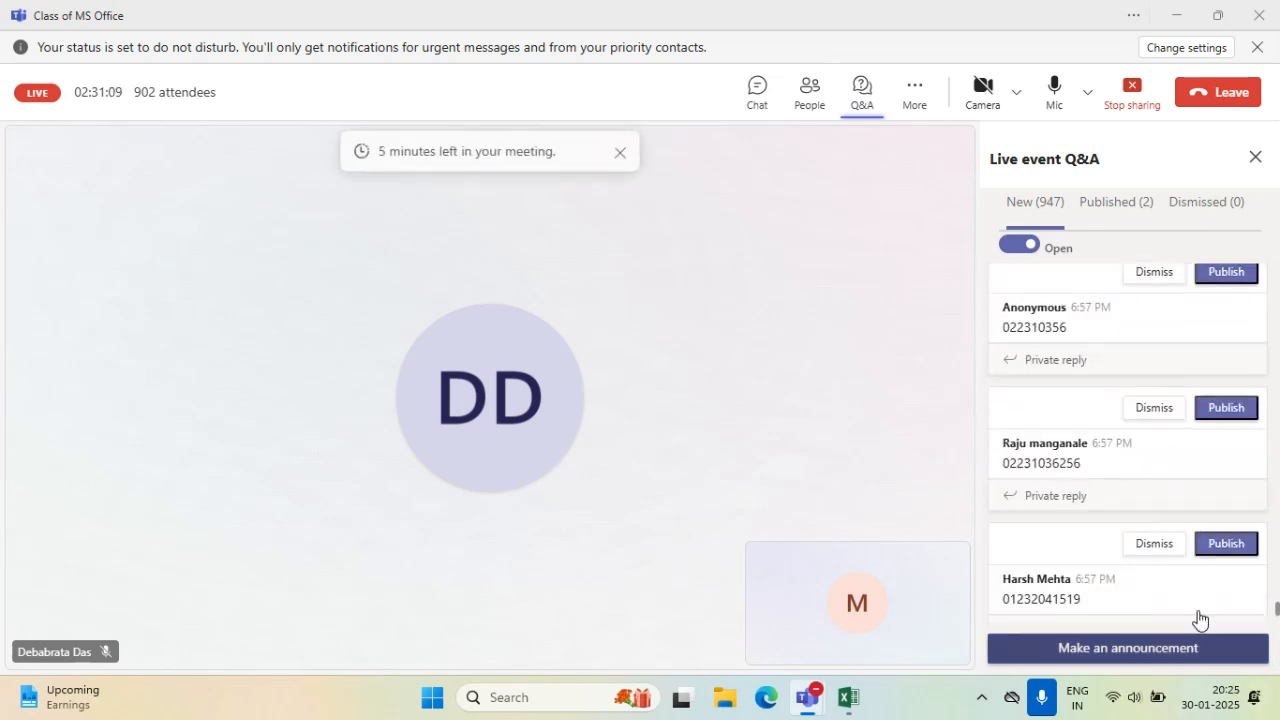
pyautogui.scroll(-5, 1211, 597)
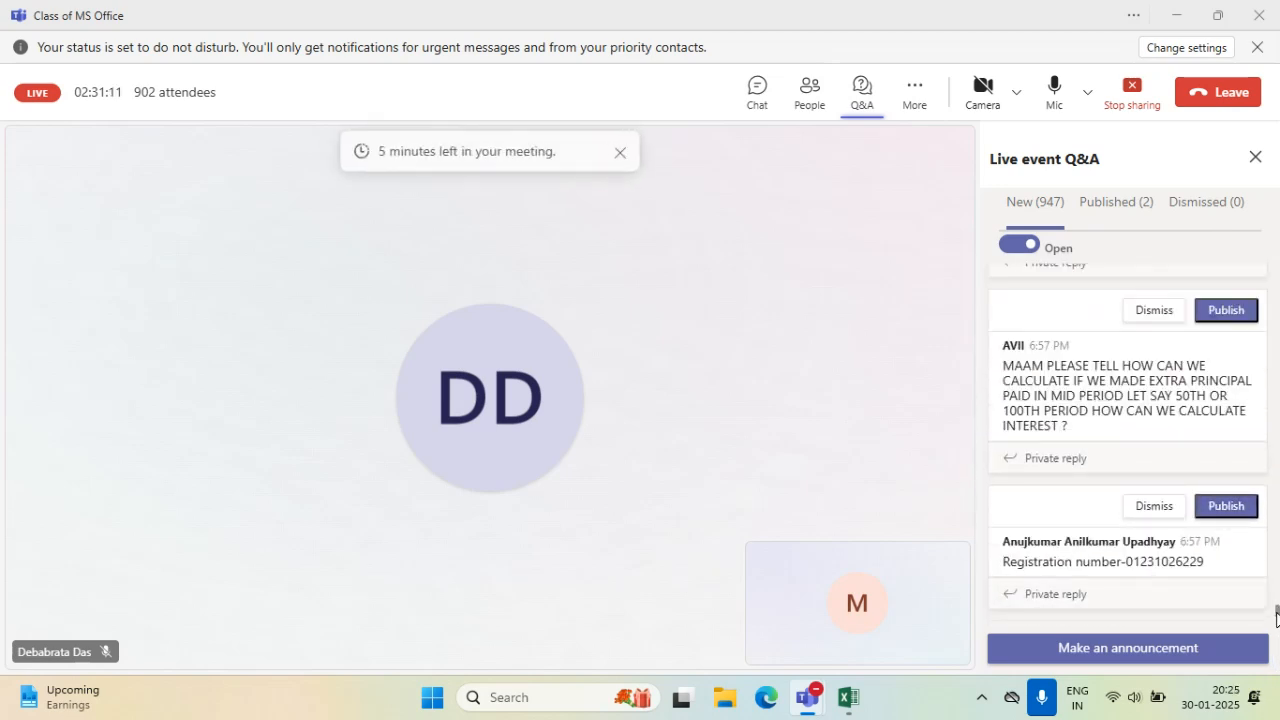
pyautogui.moveTo(1277, 612); pyautogui.dragTo(1277, 612)
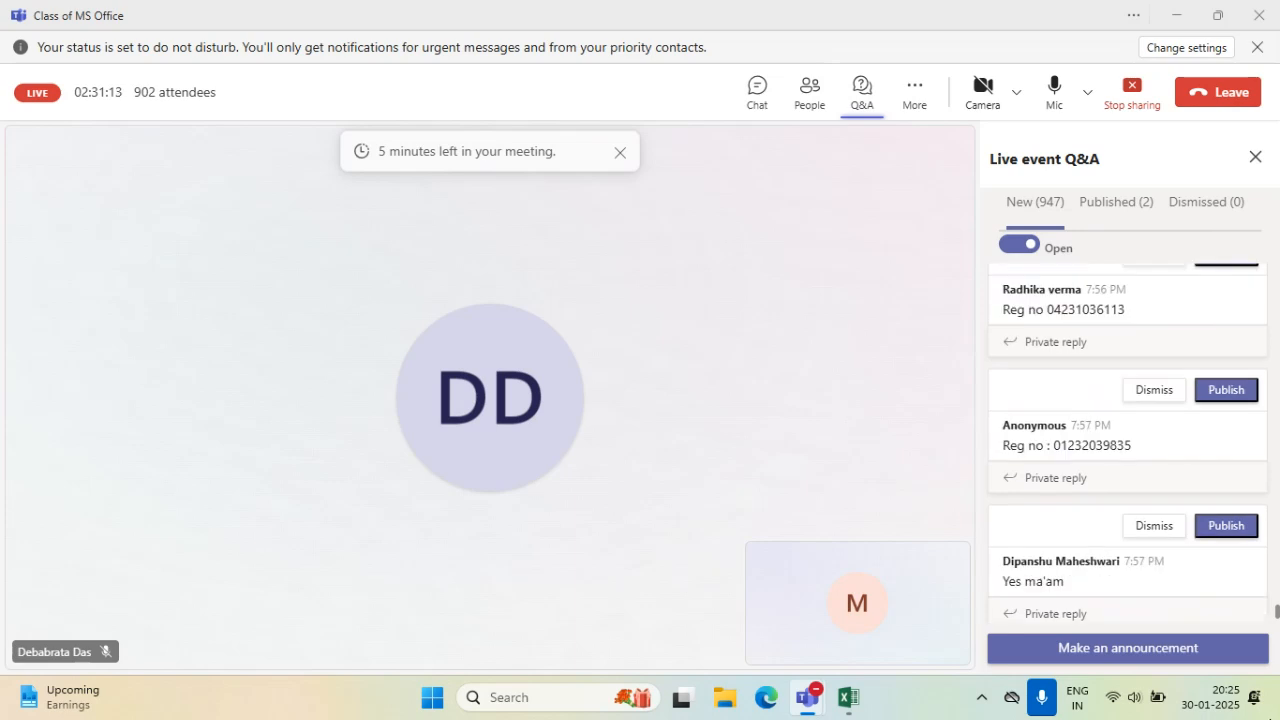
pyautogui.scroll(-4, 1177, 482)
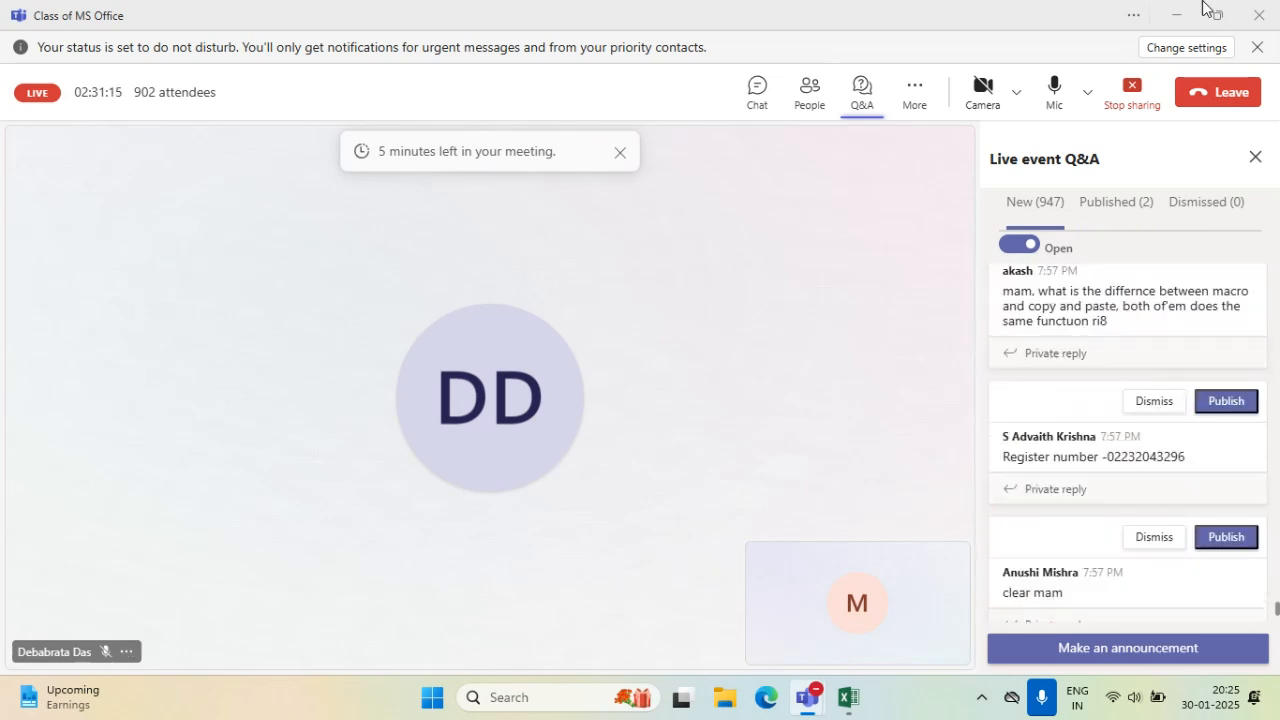
pyautogui.moveTo(1277, 614); pyautogui.dragTo(1279, 718)
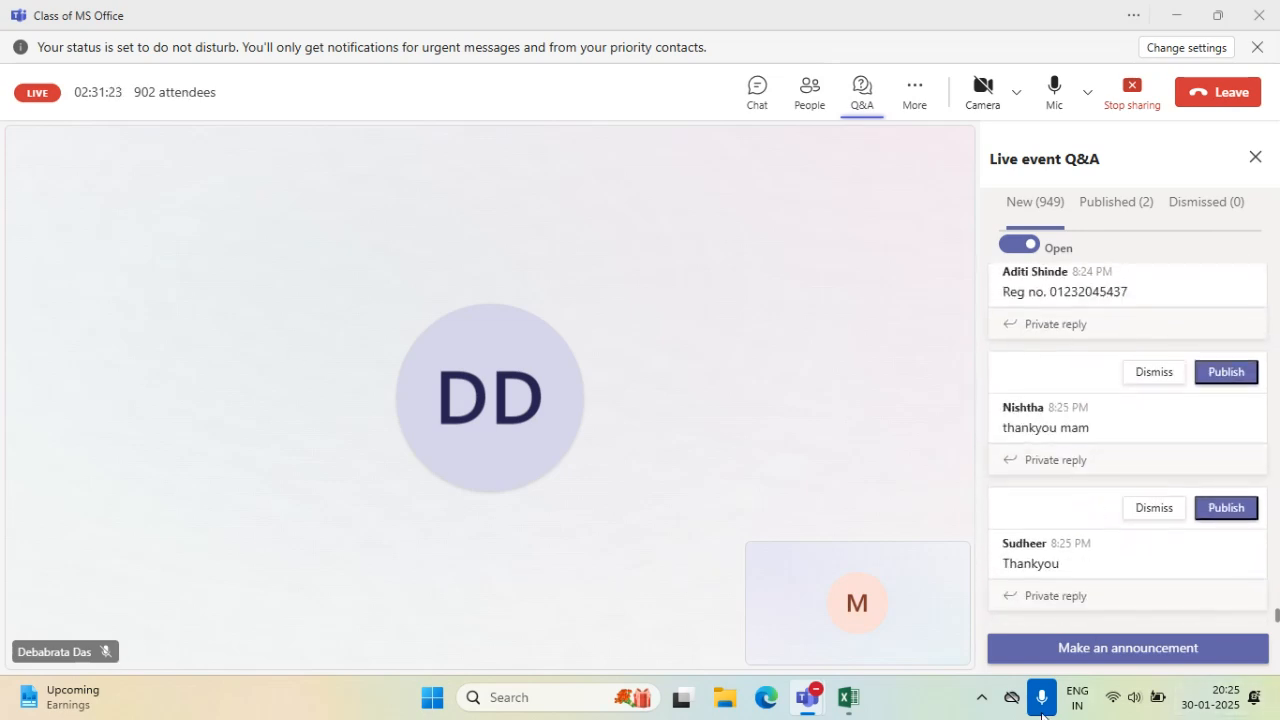
# - Read back through the latest attendee messages, from the 8:25 PM posts to those around 8:20 PM
pyautogui.scroll(4, 1121, 569)
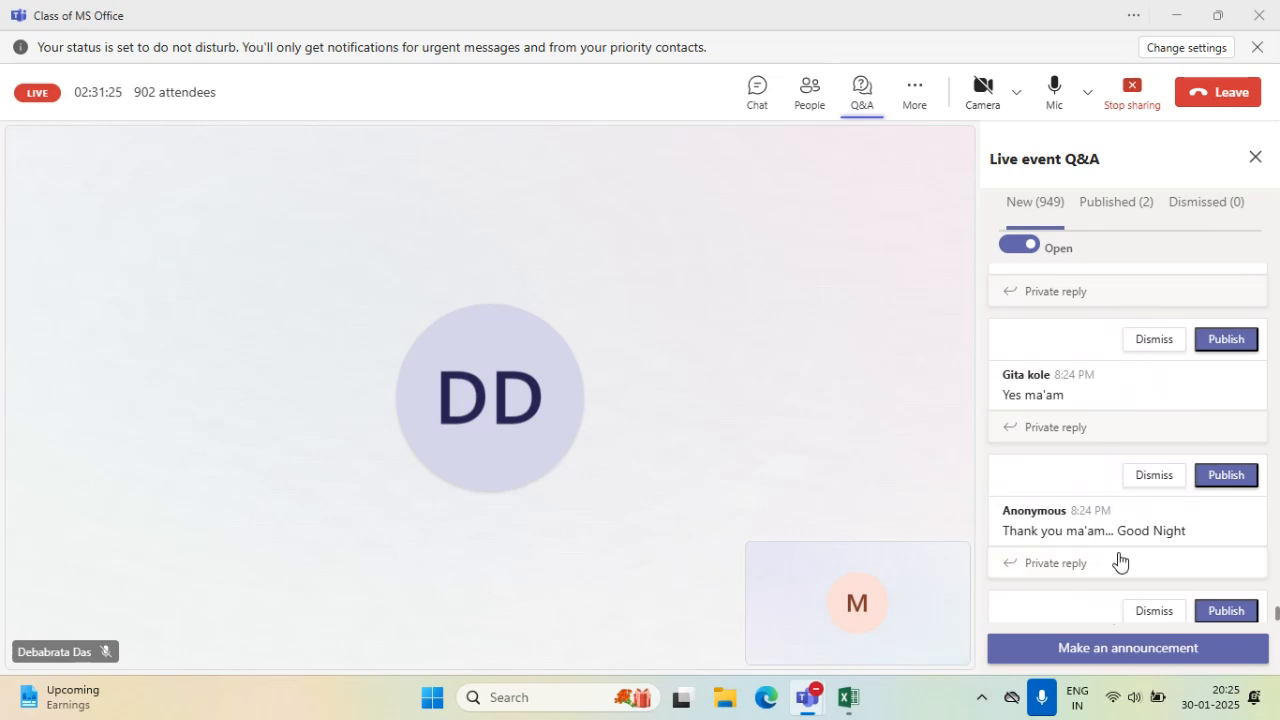
pyautogui.scroll(3, 1117, 563)
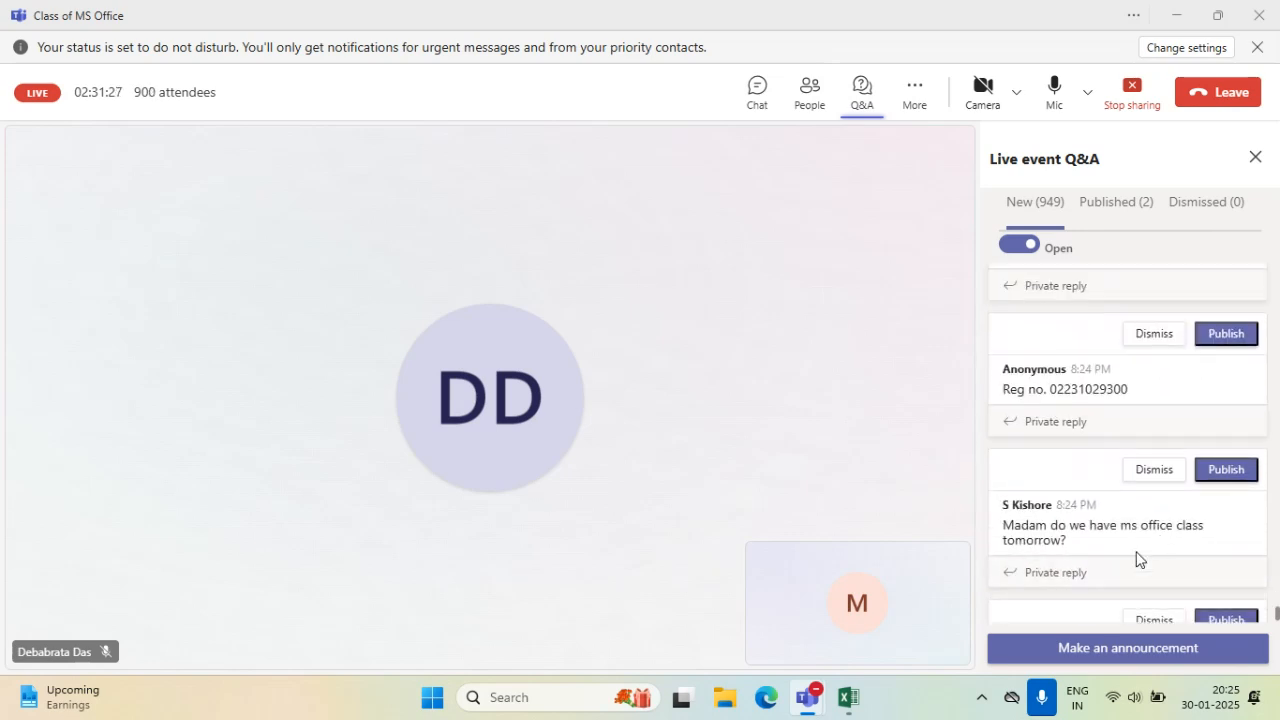
pyautogui.scroll(2, 1135, 556)
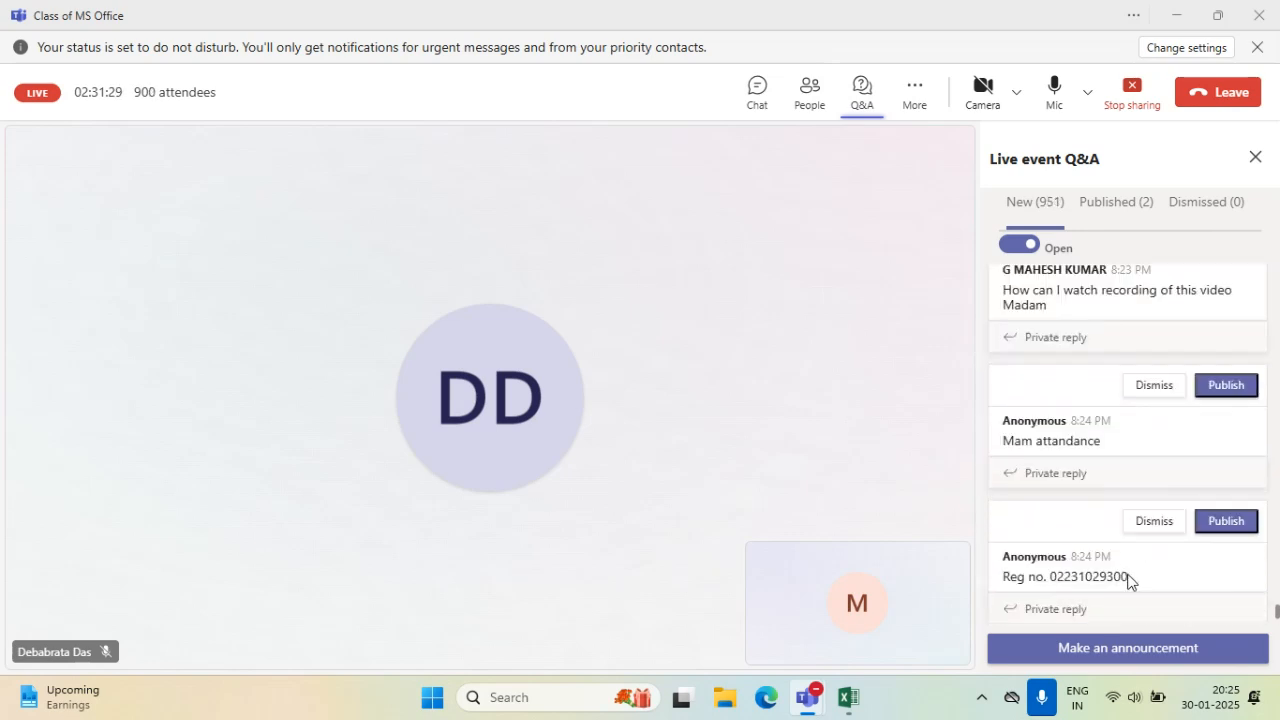
pyautogui.scroll(2, 1122, 566)
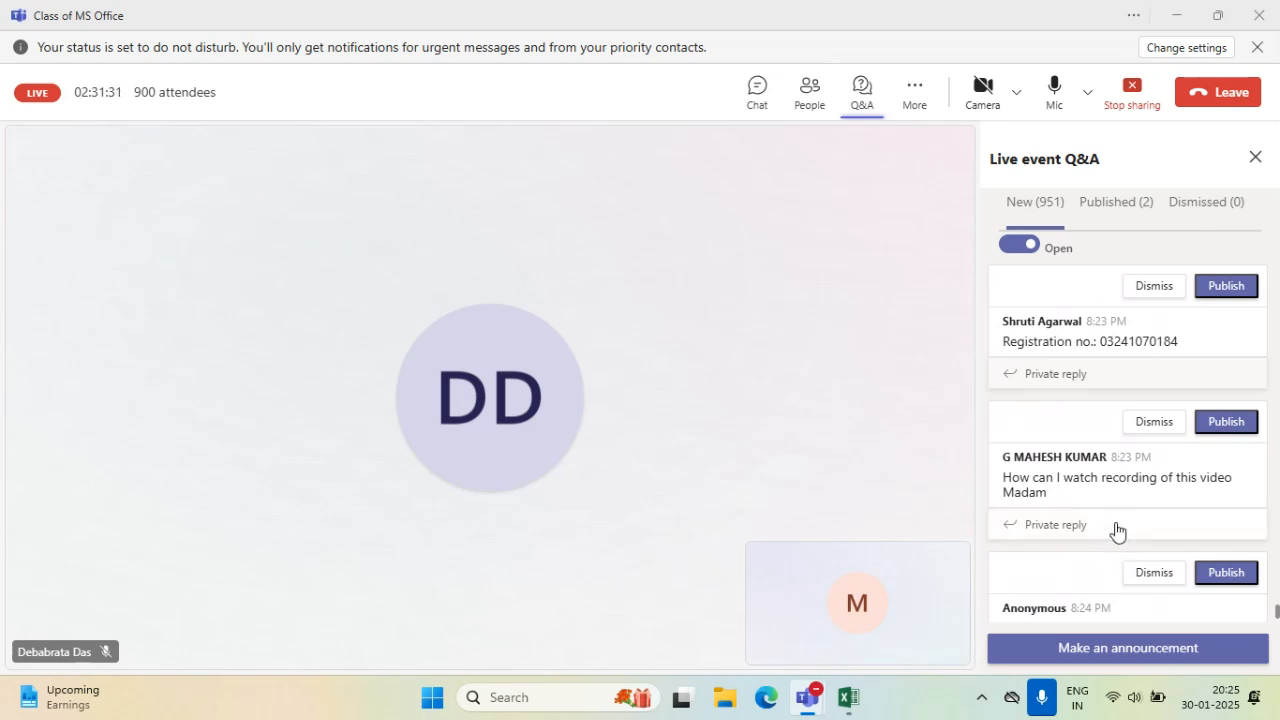
pyautogui.scroll(1, 1112, 527)
pyautogui.scroll(1, 1110, 527)
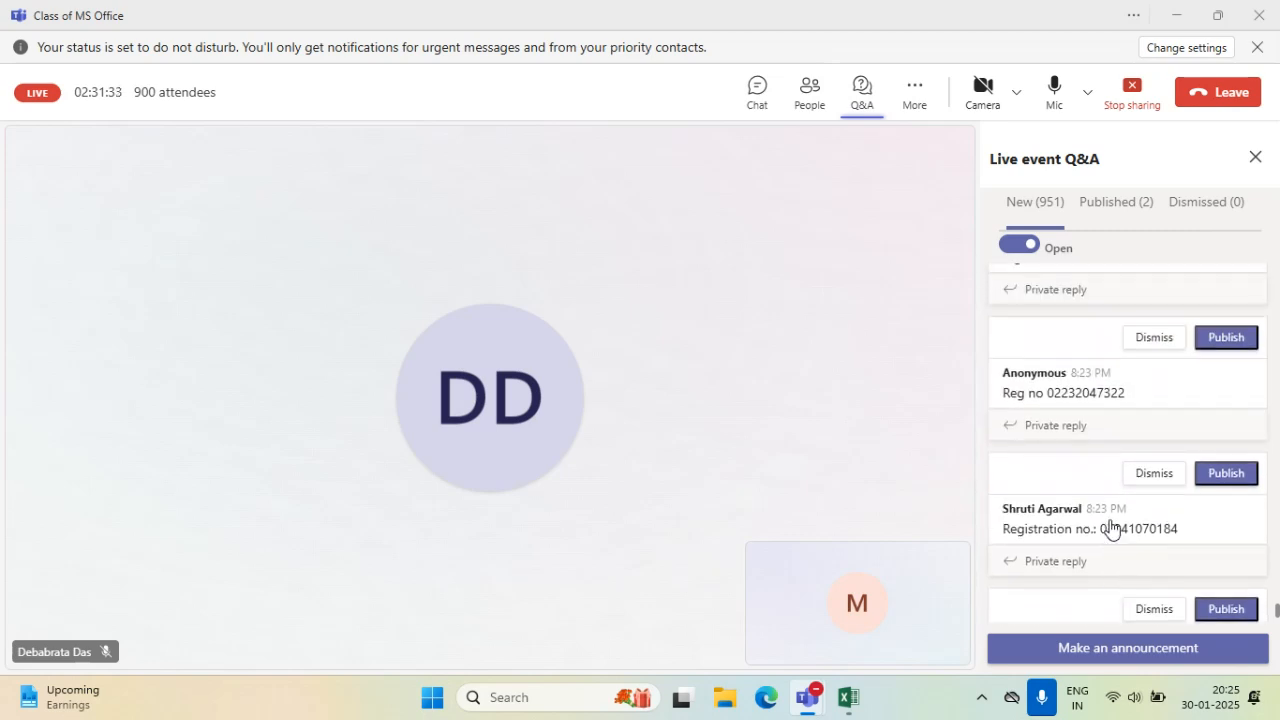
pyautogui.scroll(2, 1110, 527)
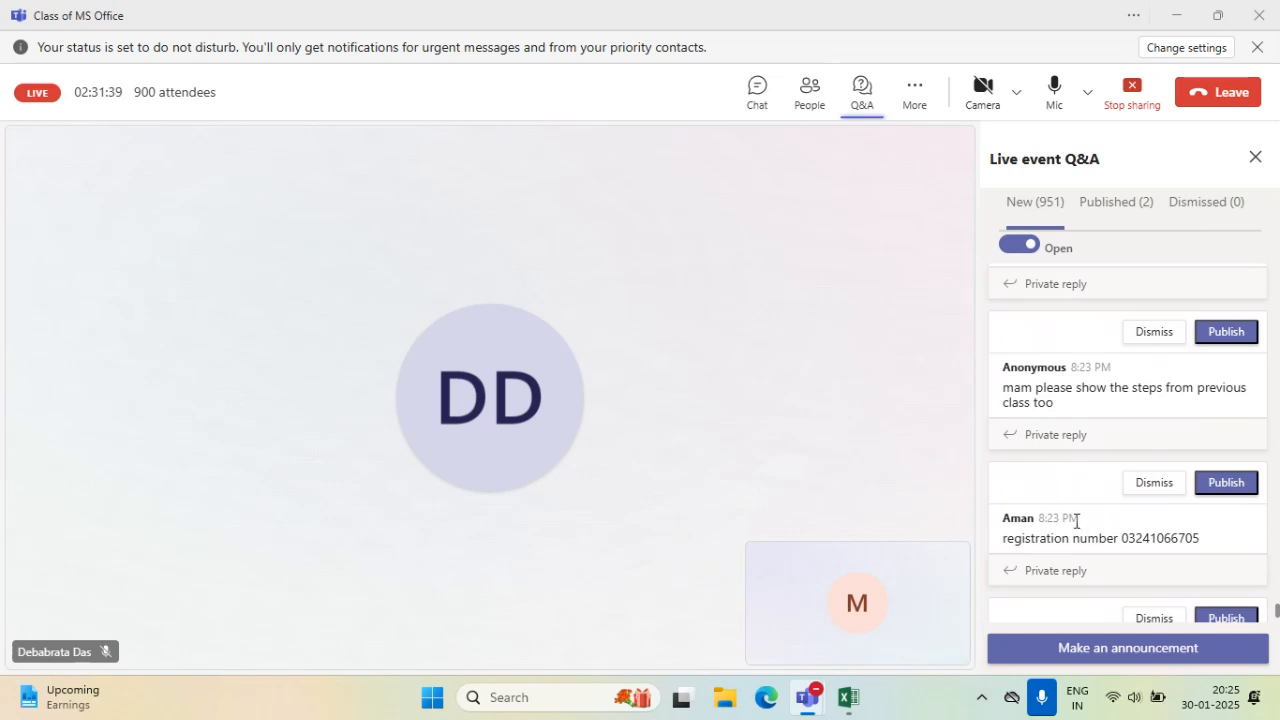
pyautogui.scroll(2, 1052, 520)
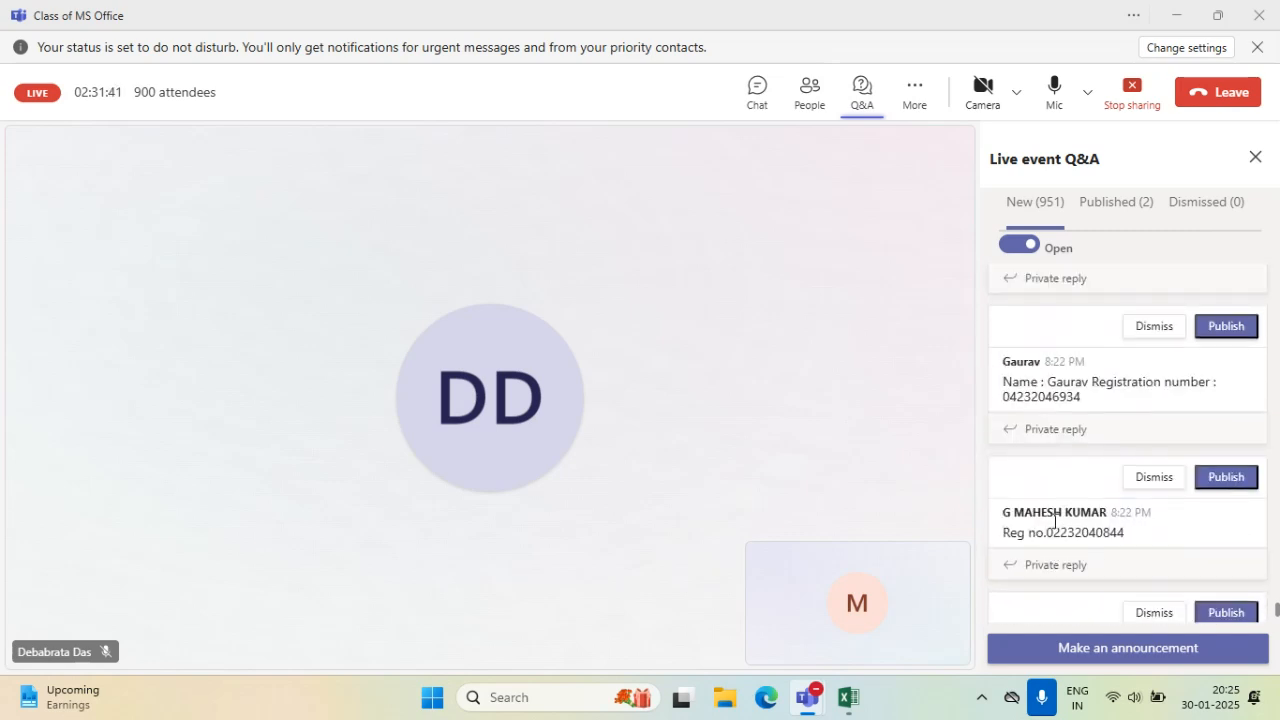
pyautogui.scroll(4, 1054, 520)
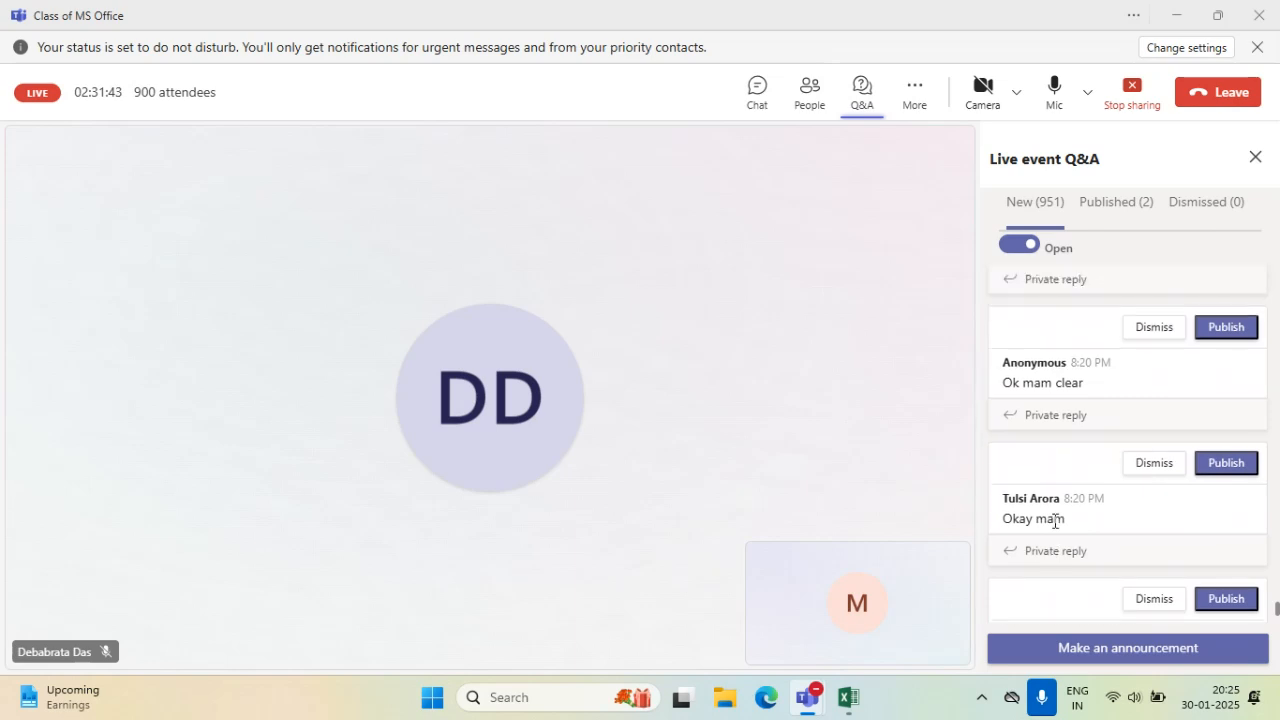
# - Read the attendee messages back to the 8:19 PM posts, and return to the most recent questions from 8:25 PM
pyautogui.scroll(1, 1054, 520)
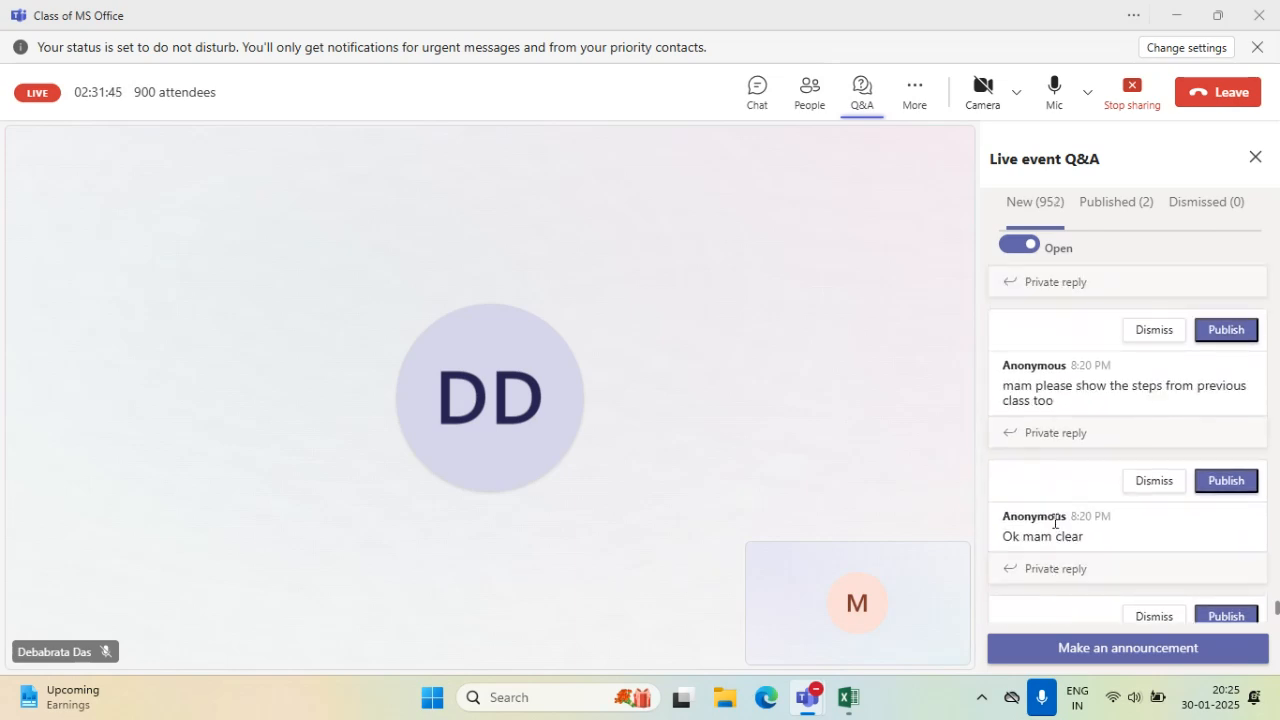
pyautogui.scroll(2, 1054, 521)
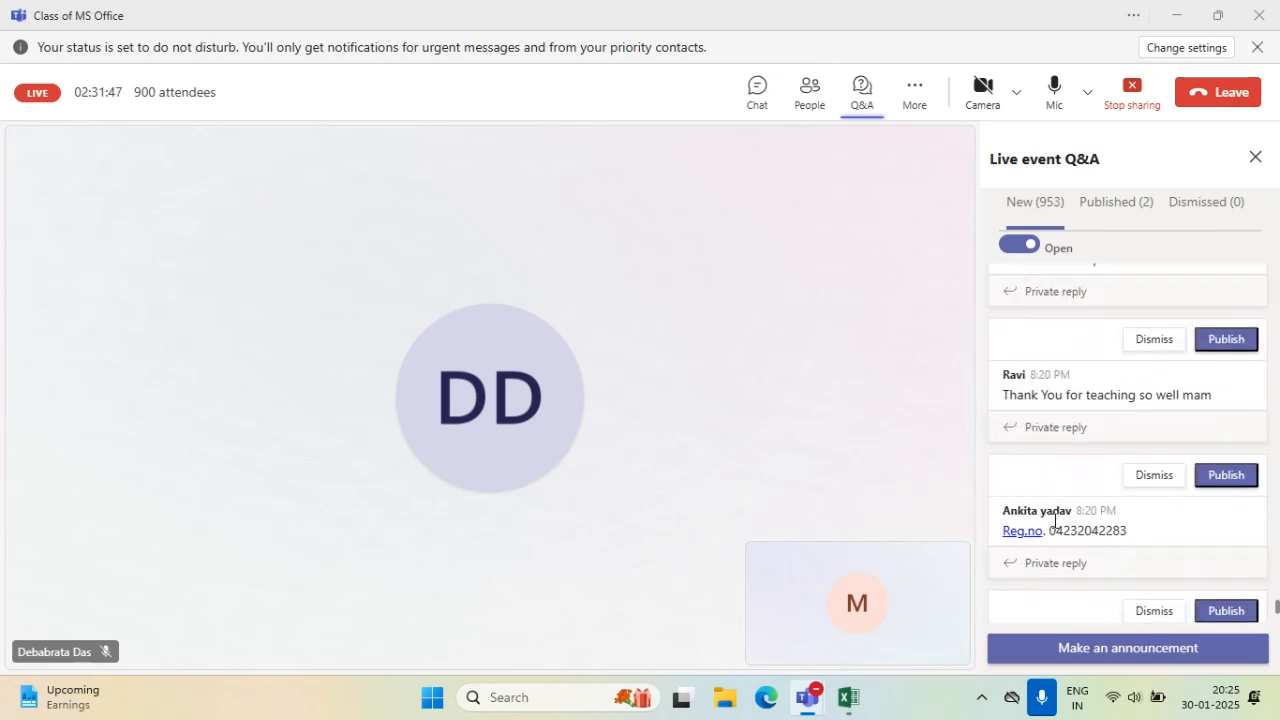
pyautogui.scroll(2, 1054, 520)
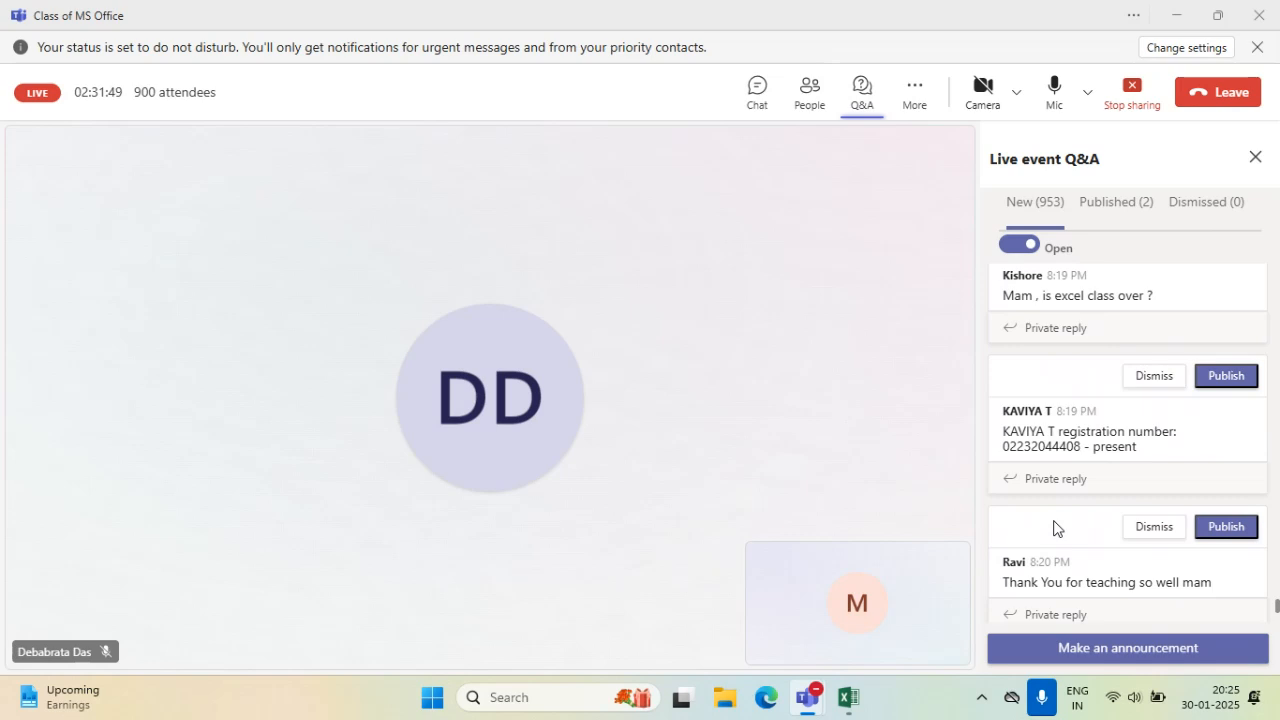
pyautogui.scroll(1, 1057, 529)
pyautogui.scroll(-9, 1056, 530)
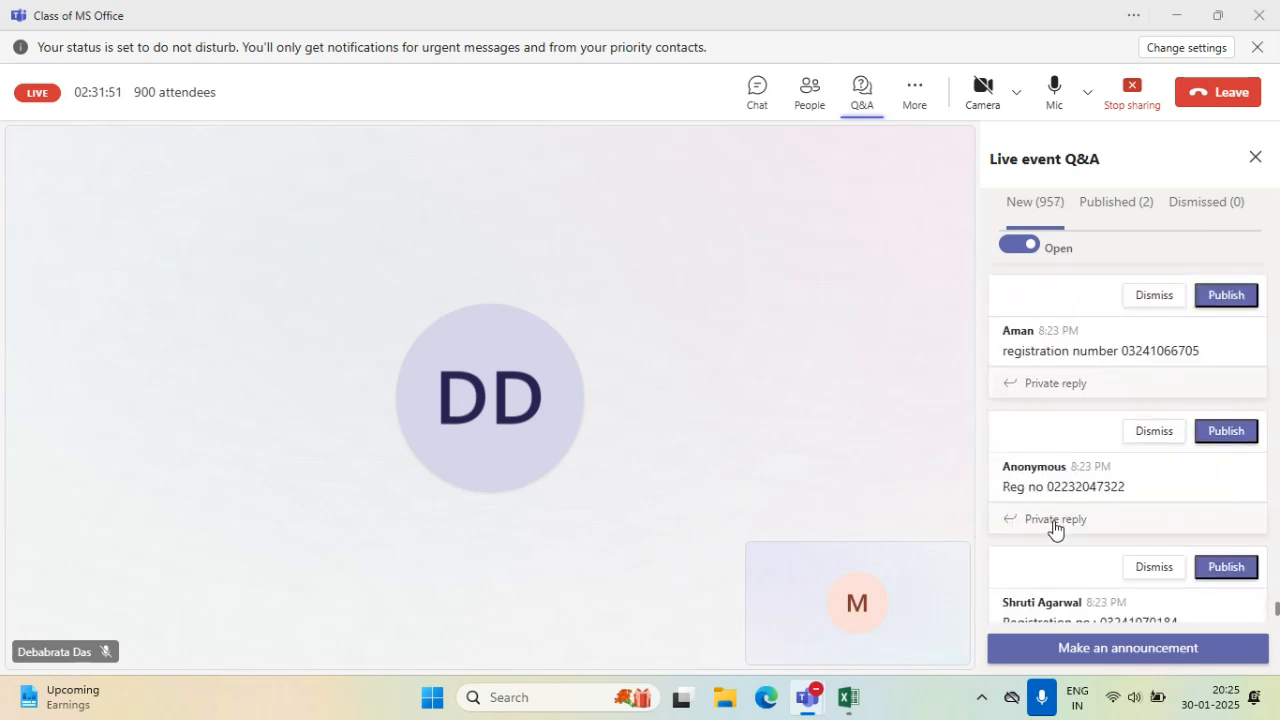
pyautogui.scroll(-10, 1054, 528)
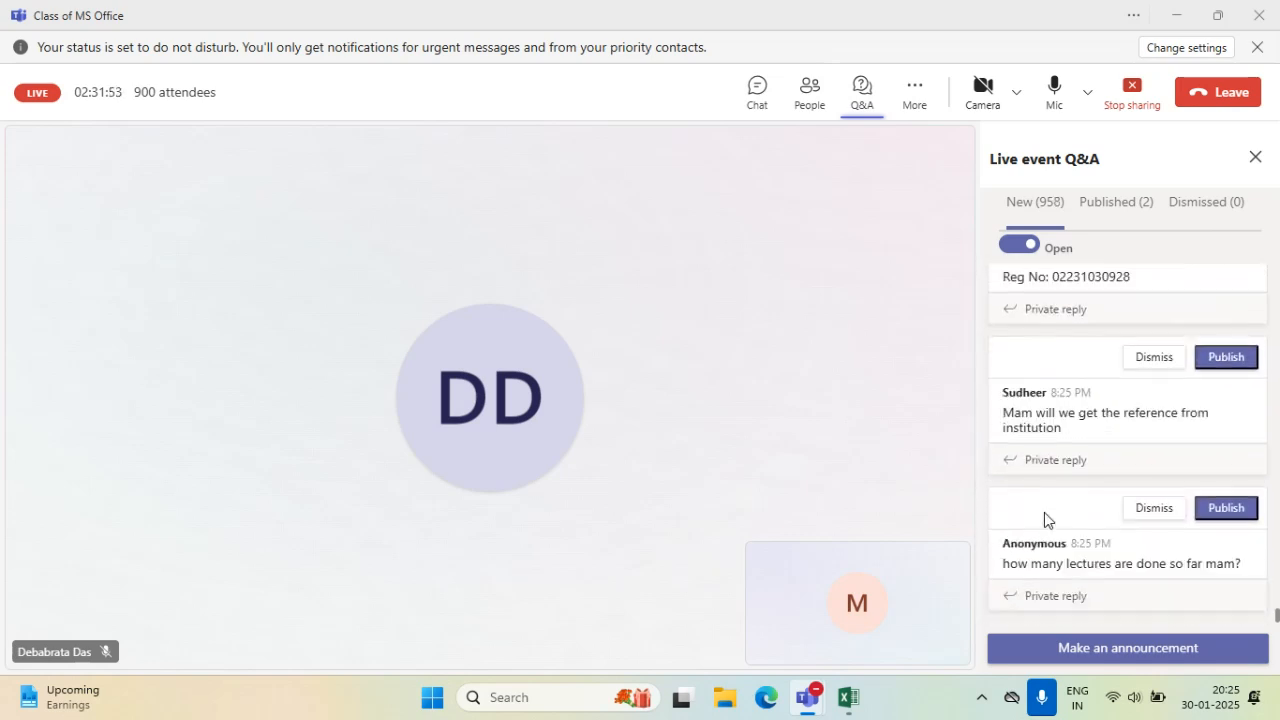
pyautogui.scroll(-2, 1044, 512)
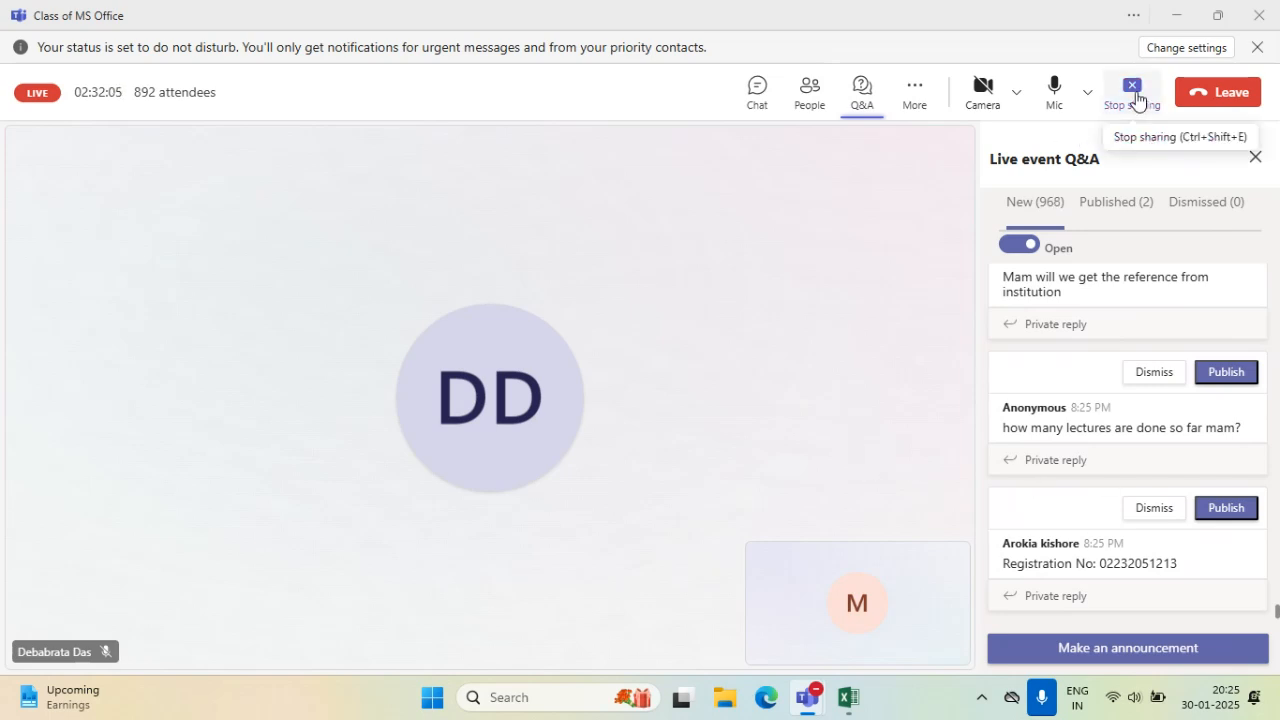
# - Check the newest attendee messages through 8:26 PM and stop sharing the screen in the live event
pyautogui.scroll(-5, 1172, 552)
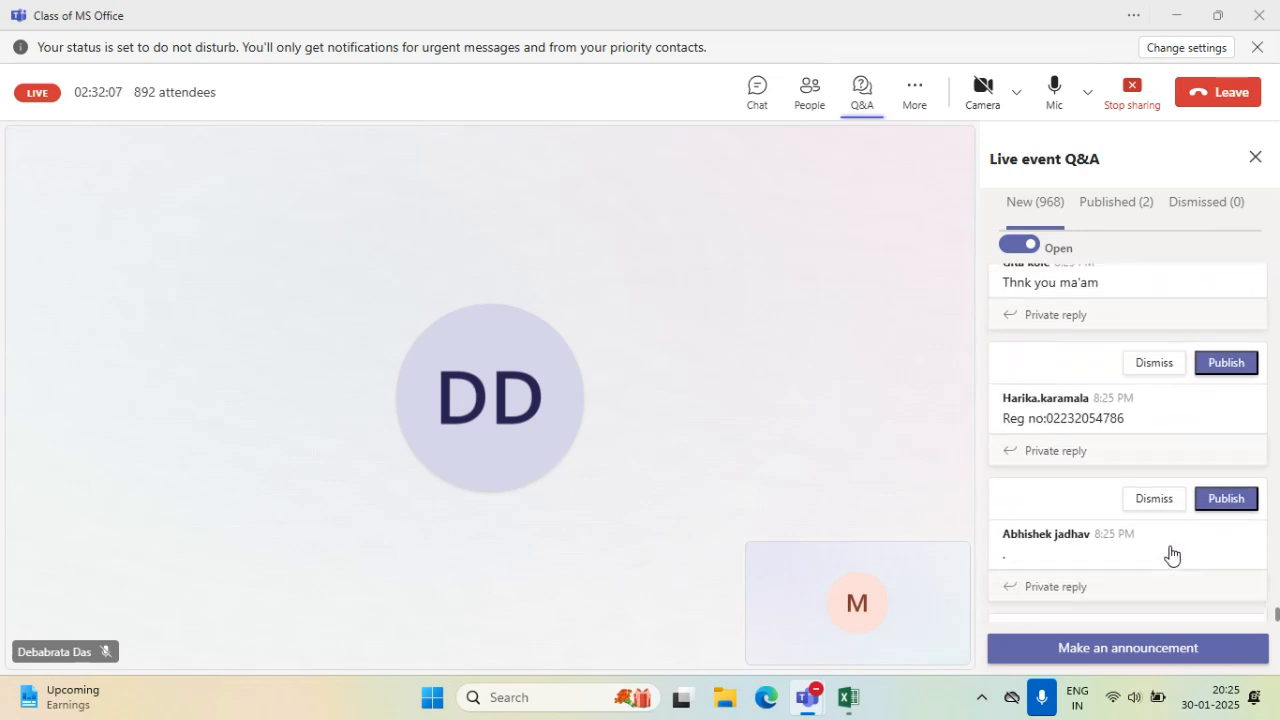
pyautogui.scroll(-3, 1170, 550)
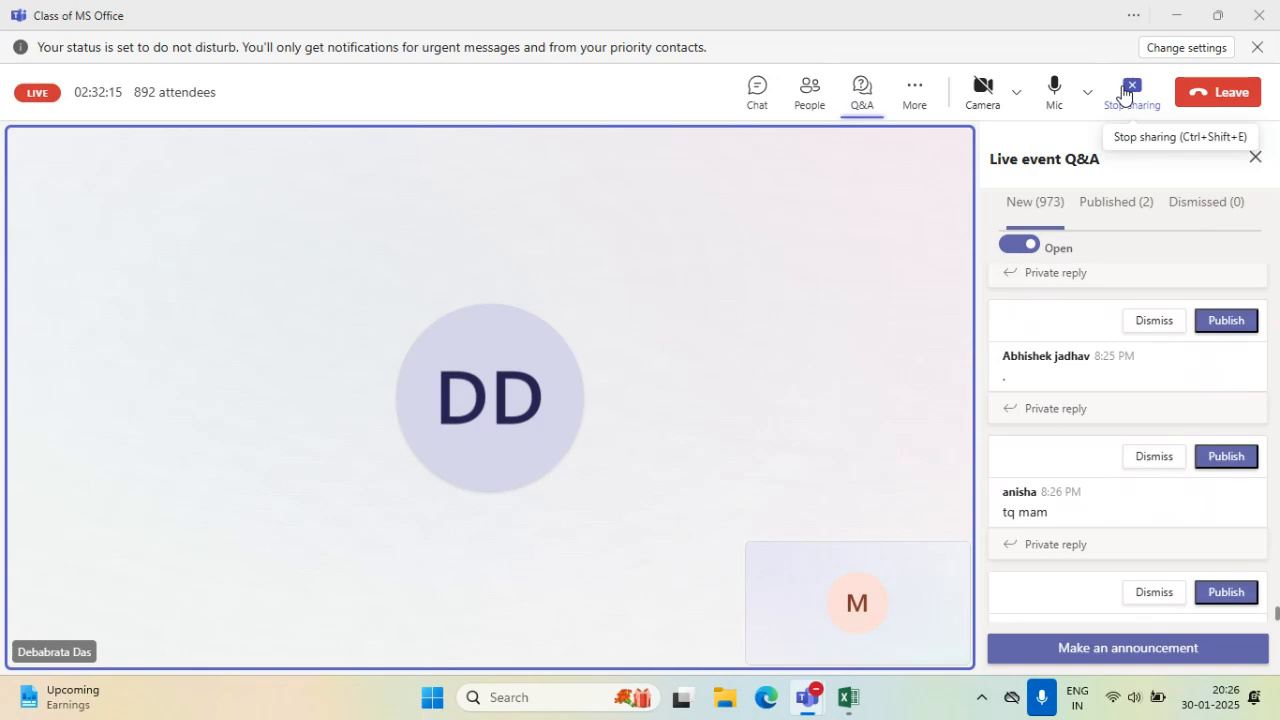
pyautogui.click(1124, 93)
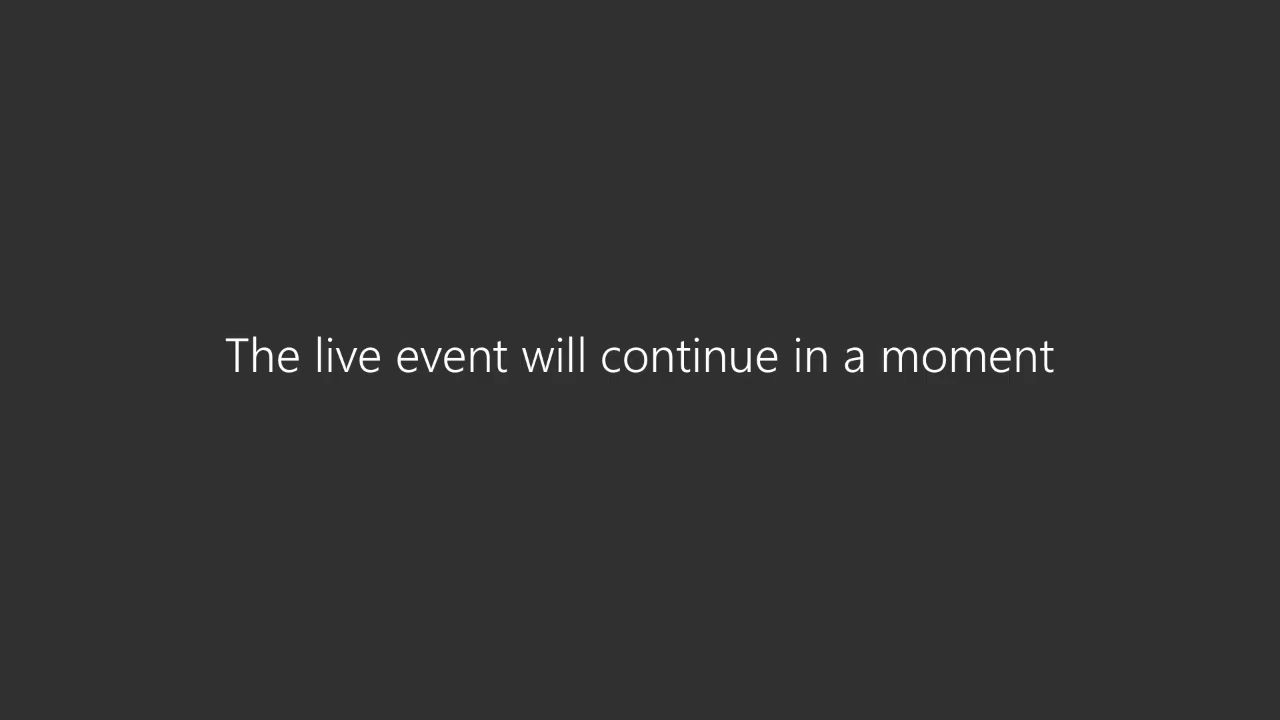